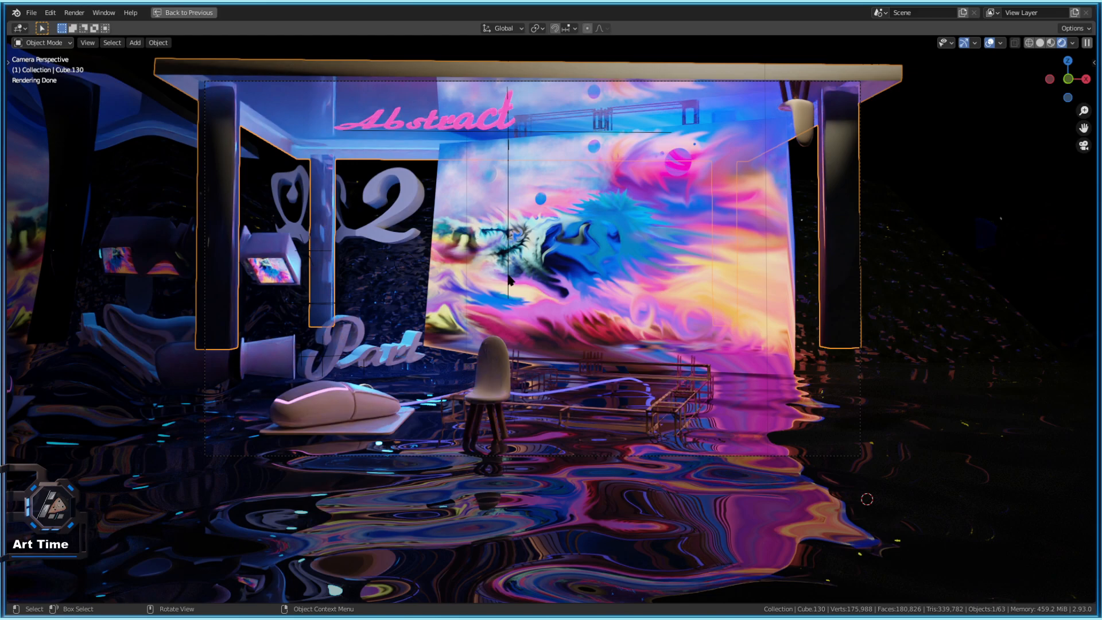
Preview the pavilion scene with its sky painting in rendered shading from the camera view.
scroll(497, 235, up, 2)
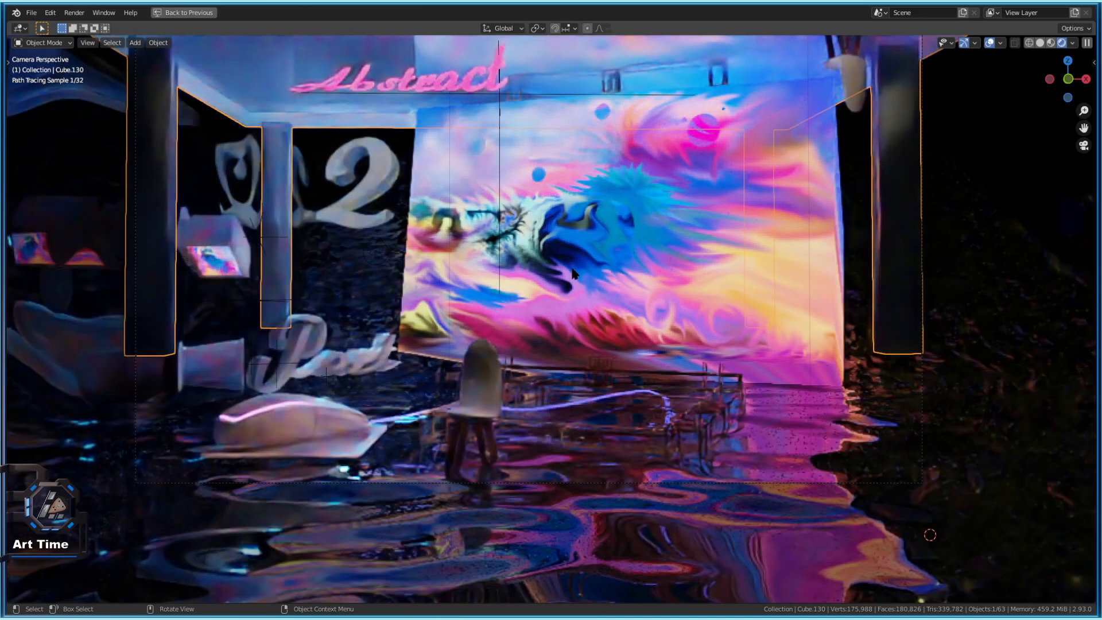
scroll(566, 271, down, 2)
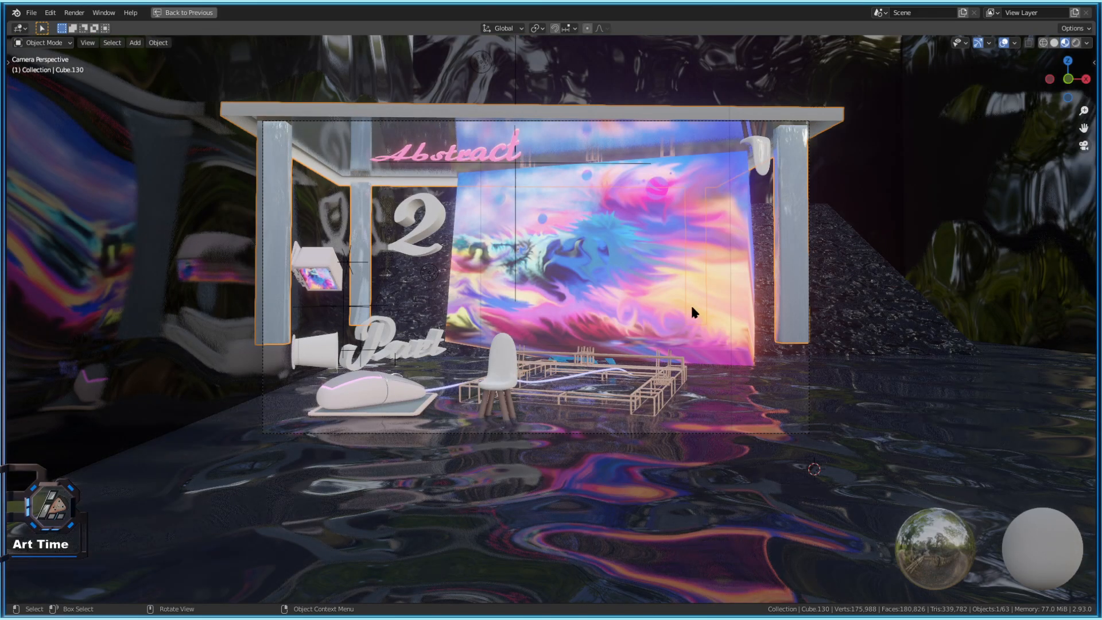
scroll(718, 307, up, 3)
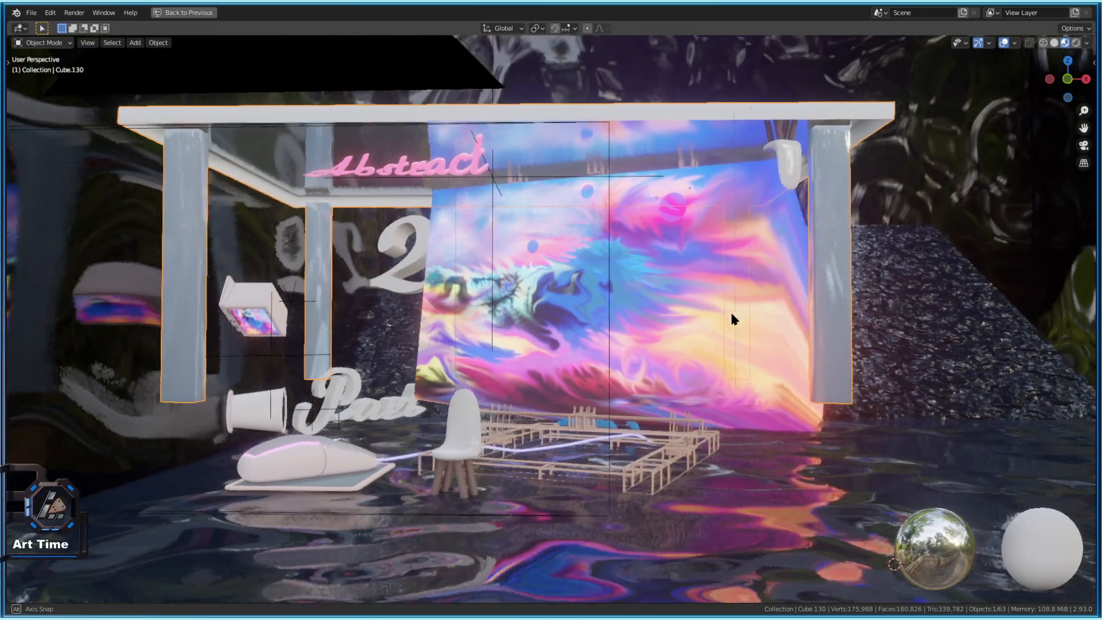
scroll(755, 288, down, 3)
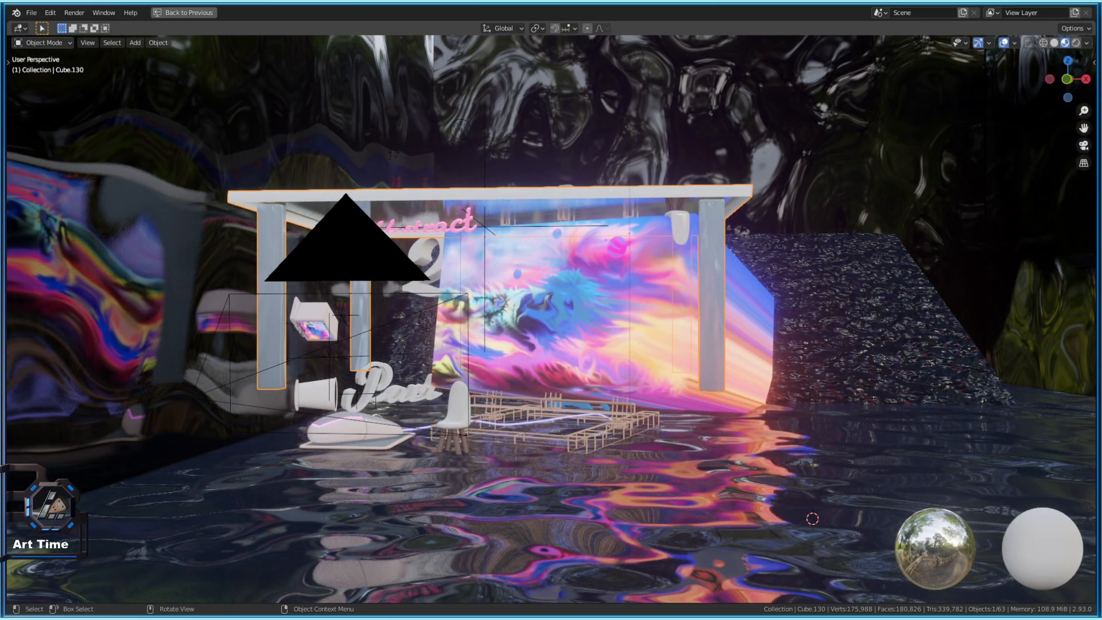
click(1076, 43)
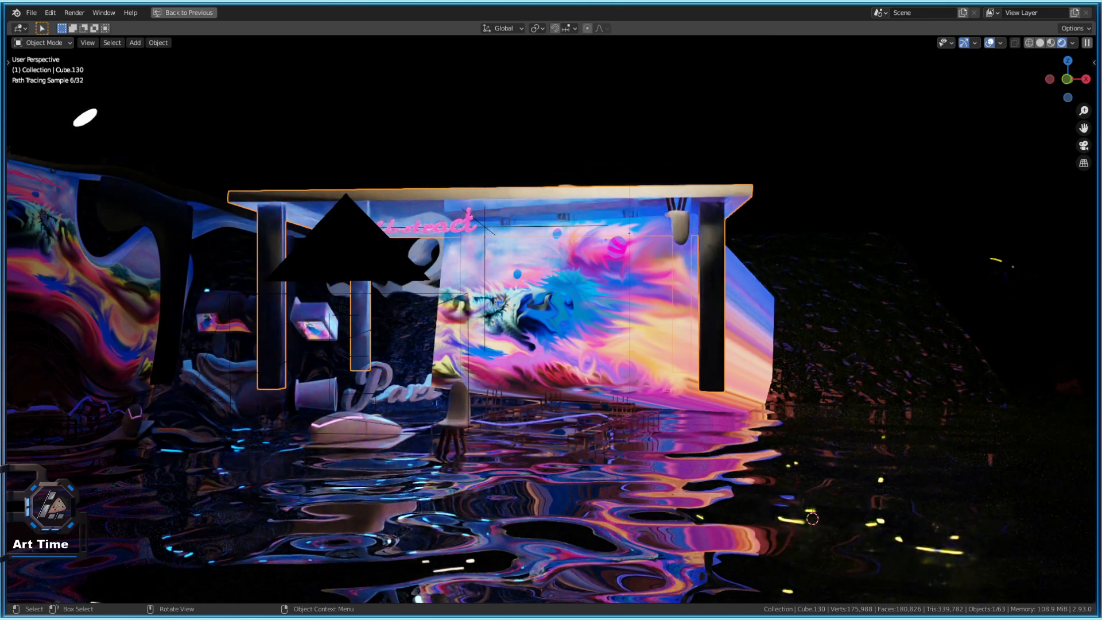
key(KP_0)
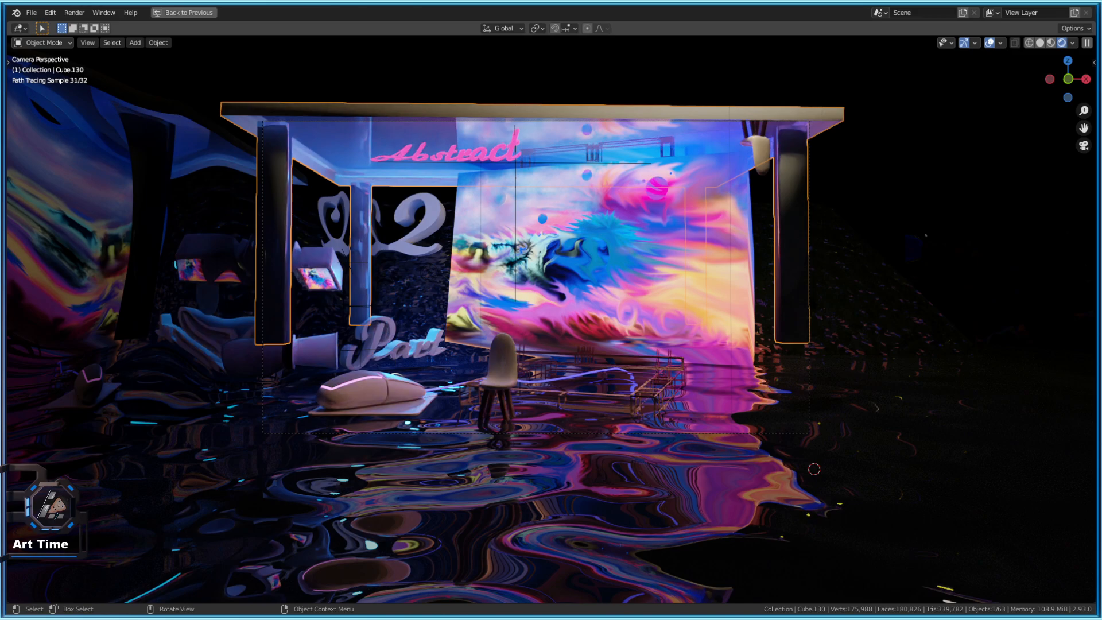
scroll(646, 354, up, 2)
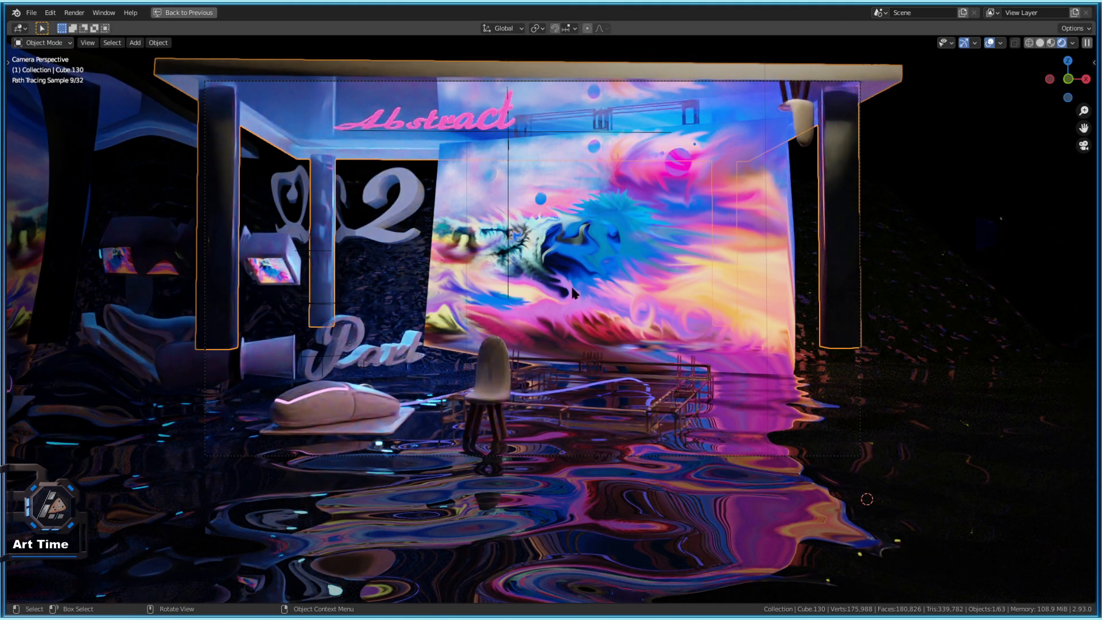
scroll(537, 285, up, 3)
Compare Material Preview and Rendered shading from an orbited angle, then quit Blender without saving.
click(1051, 43)
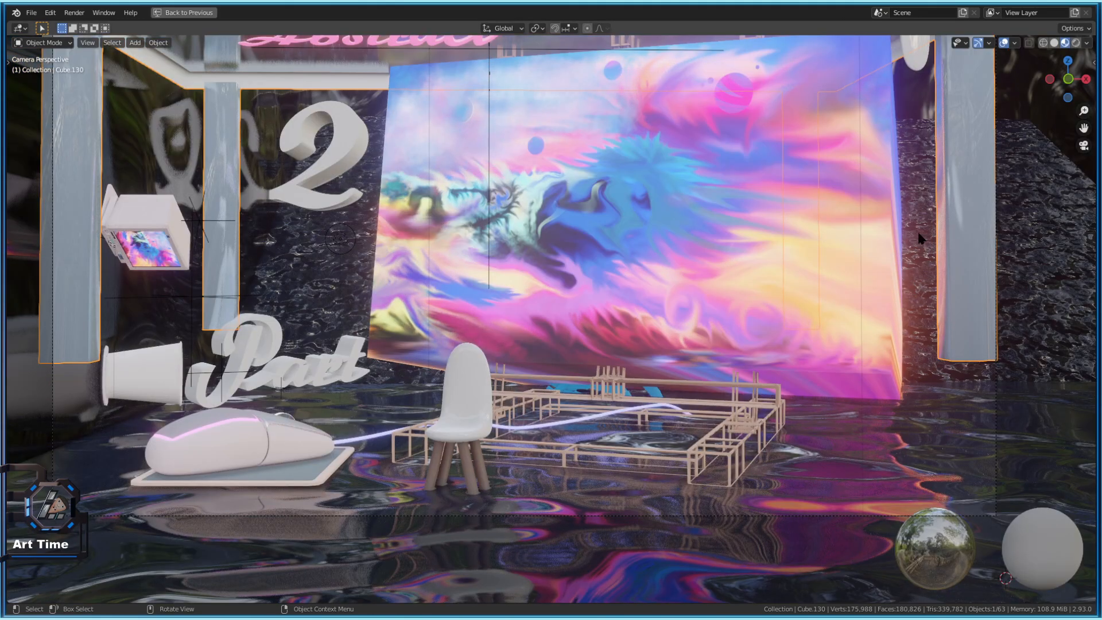
drag(820, 262, 209, 315)
scroll(775, 273, down, 8)
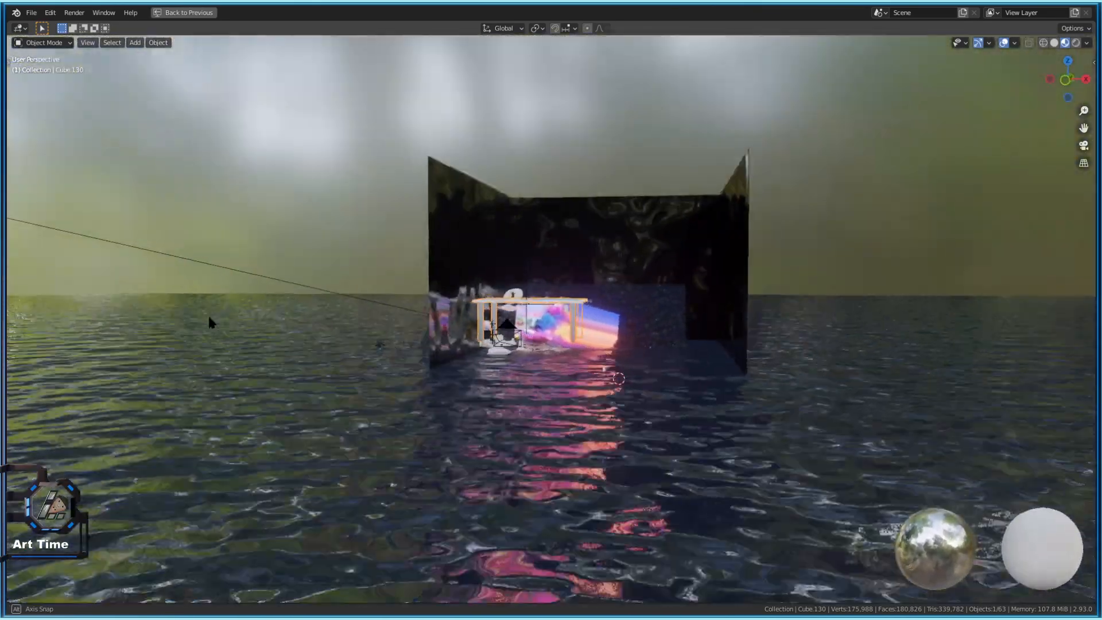
click(1076, 43)
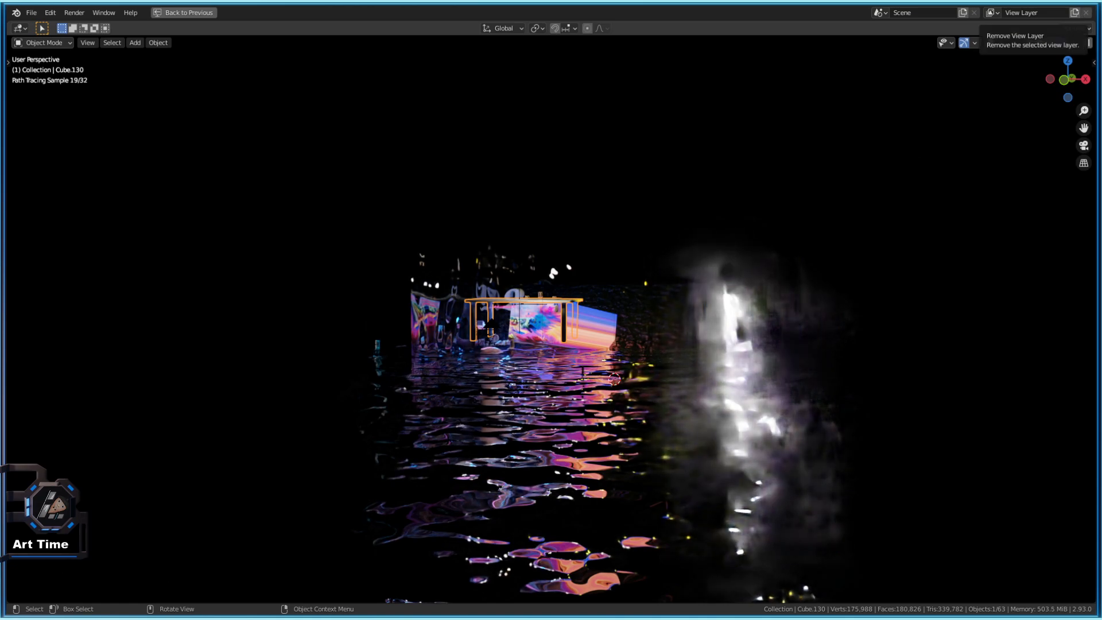
click(1092, 2)
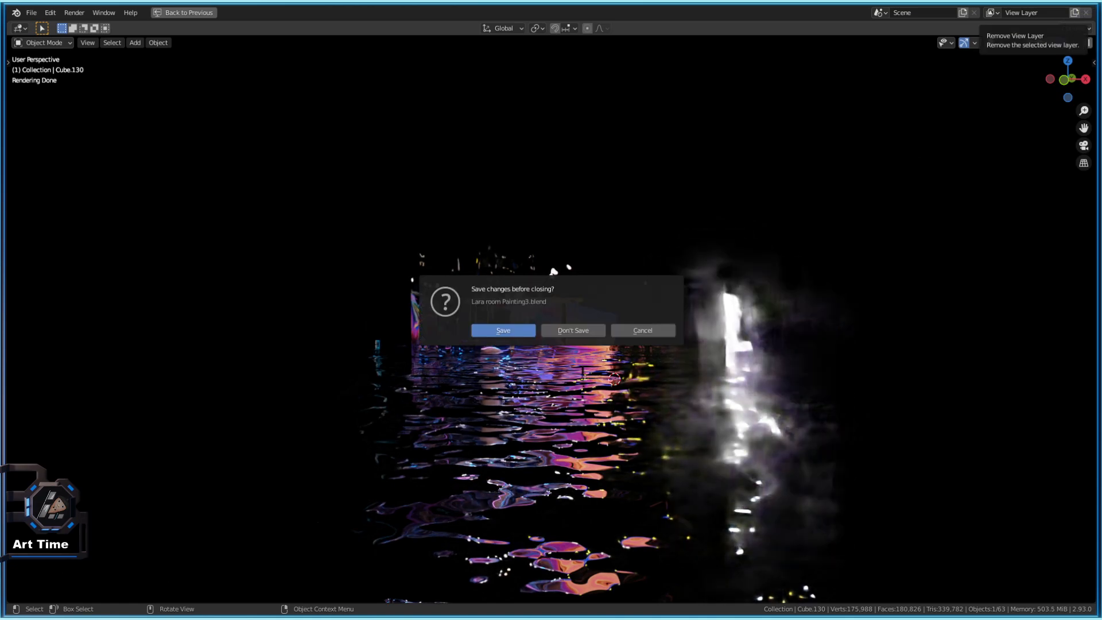
click(567, 332)
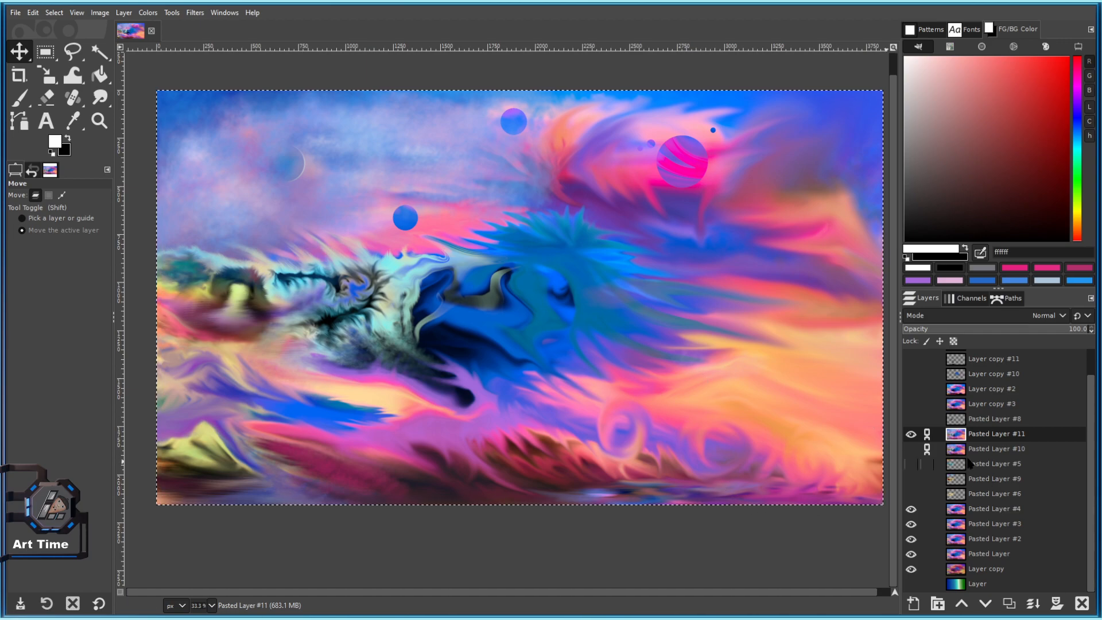
After comparing Pasted Layer #11, delete the unused Pasted Layer #10 and the next leftover pasted layer.
drag(535, 385, 511, 397)
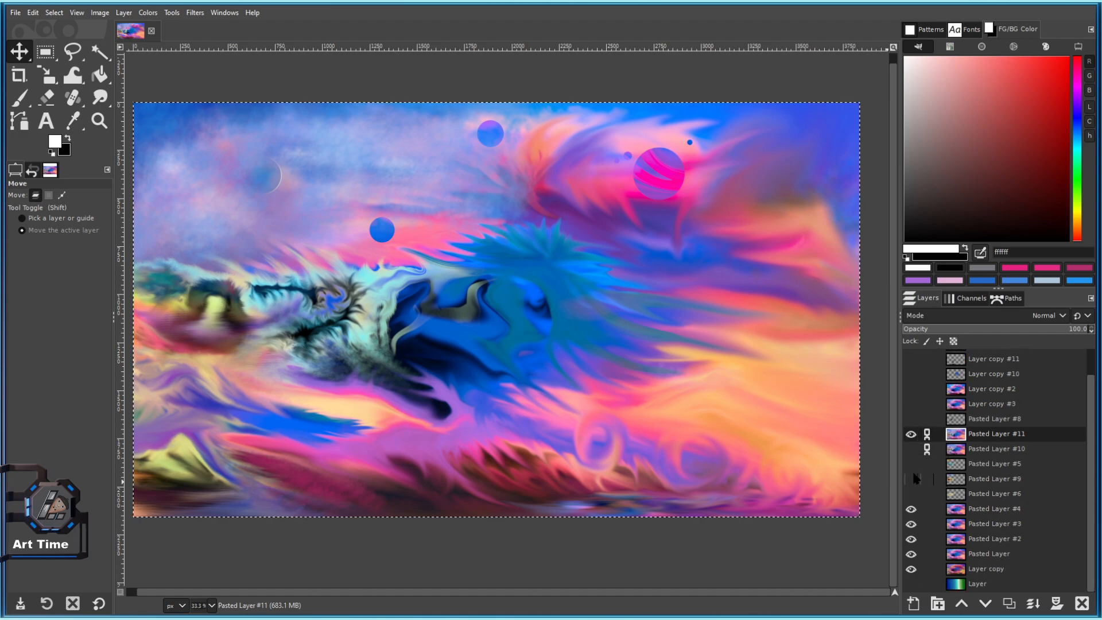
click(976, 449)
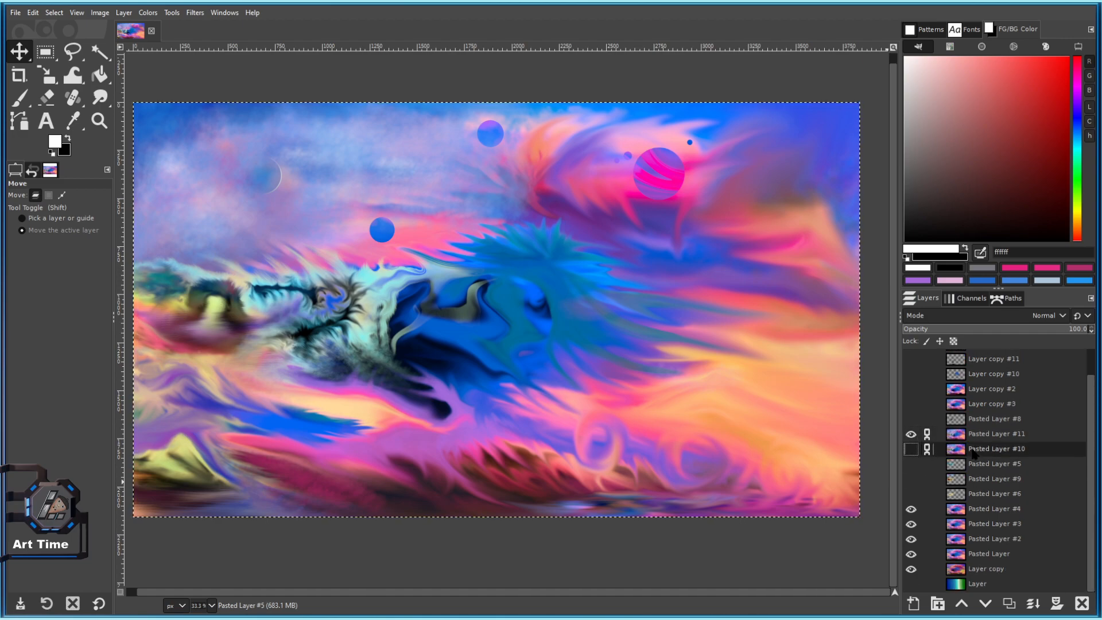
click(911, 434)
click(912, 439)
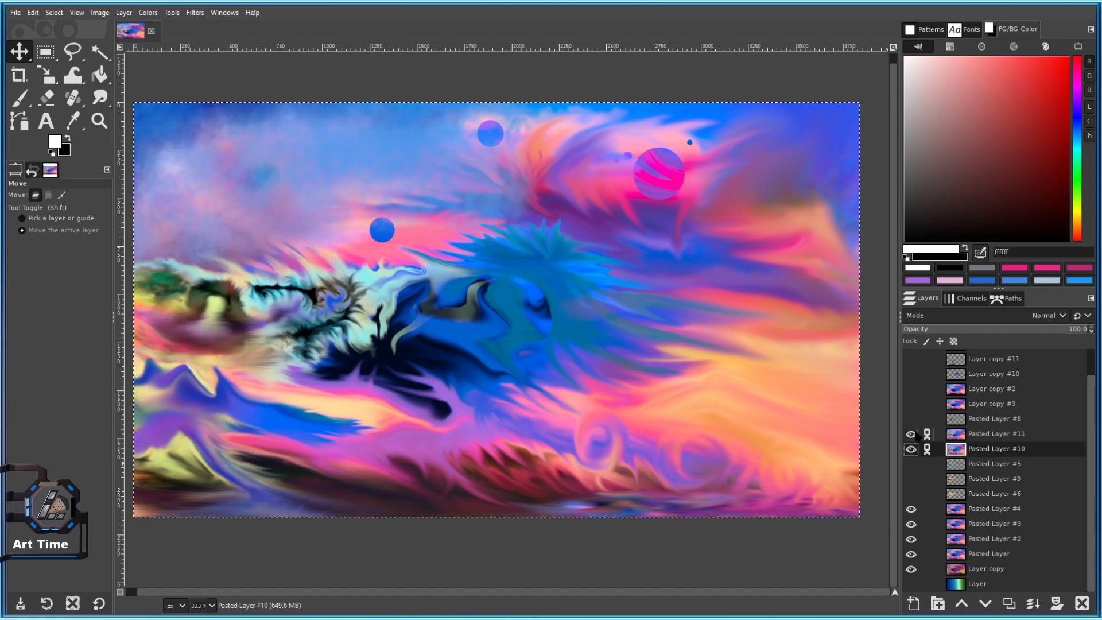
click(1082, 603)
click(1083, 603)
click(1082, 603)
Move the yellow Pasted Layer #6 above #11, preview it, then delete it.
drag(954, 481, 958, 463)
click(911, 461)
click(911, 462)
click(911, 462)
click(911, 462)
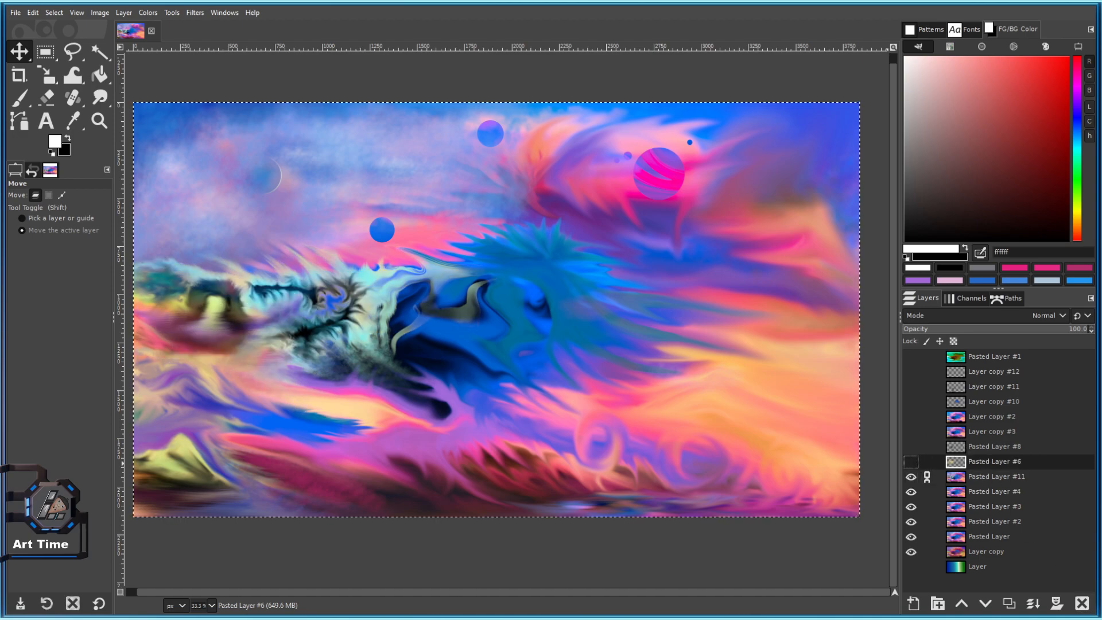
click(1083, 604)
Preview the green Pasted Layer #1 and delete it.
click(988, 357)
click(911, 357)
click(911, 357)
click(1082, 603)
Compare Layer copy #12 and the tree on Layer copy #11, leaving both visible.
click(911, 356)
click(912, 357)
click(912, 371)
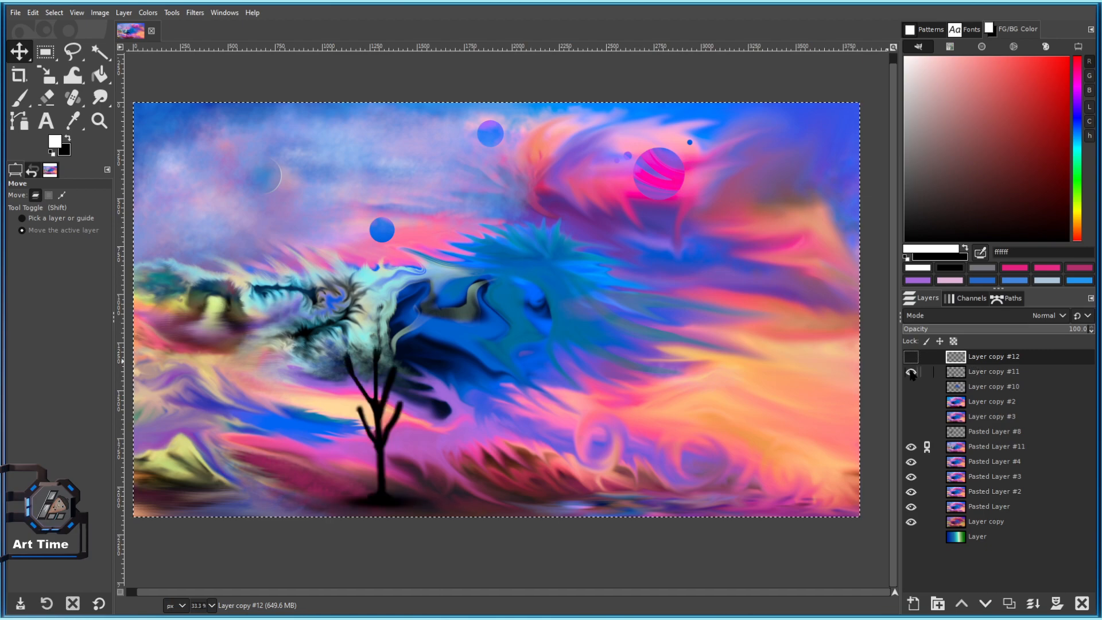
click(911, 372)
click(912, 357)
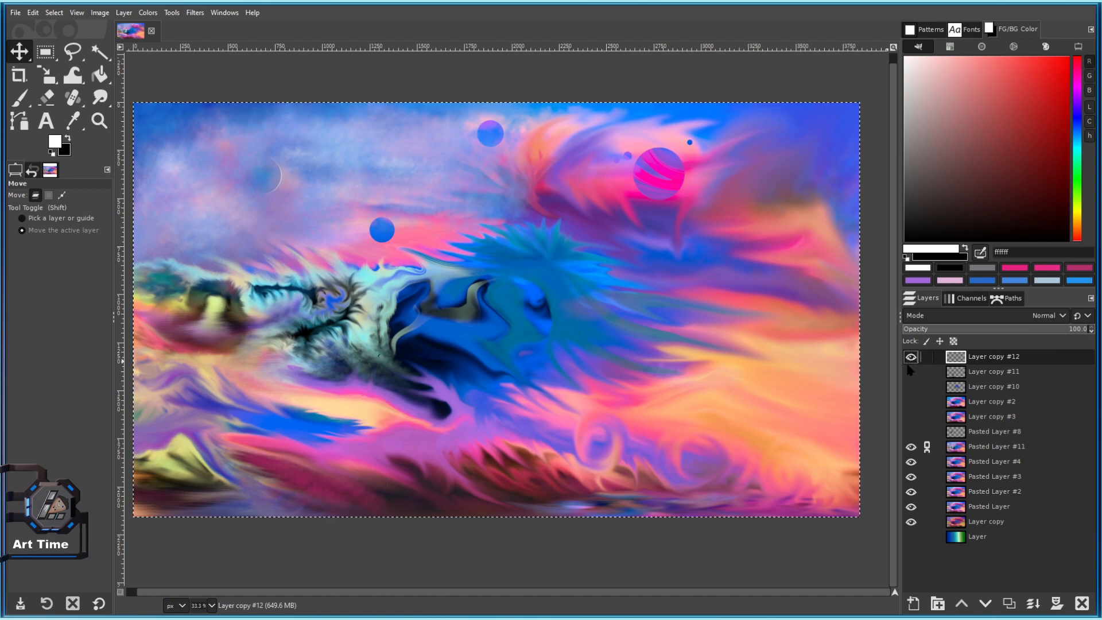
click(911, 372)
Hide Layer copy #12 and the tree layer, then preview the swirls on Layer copies #10, #3 and #2.
ctrl+scroll(382, 373, up, 4)
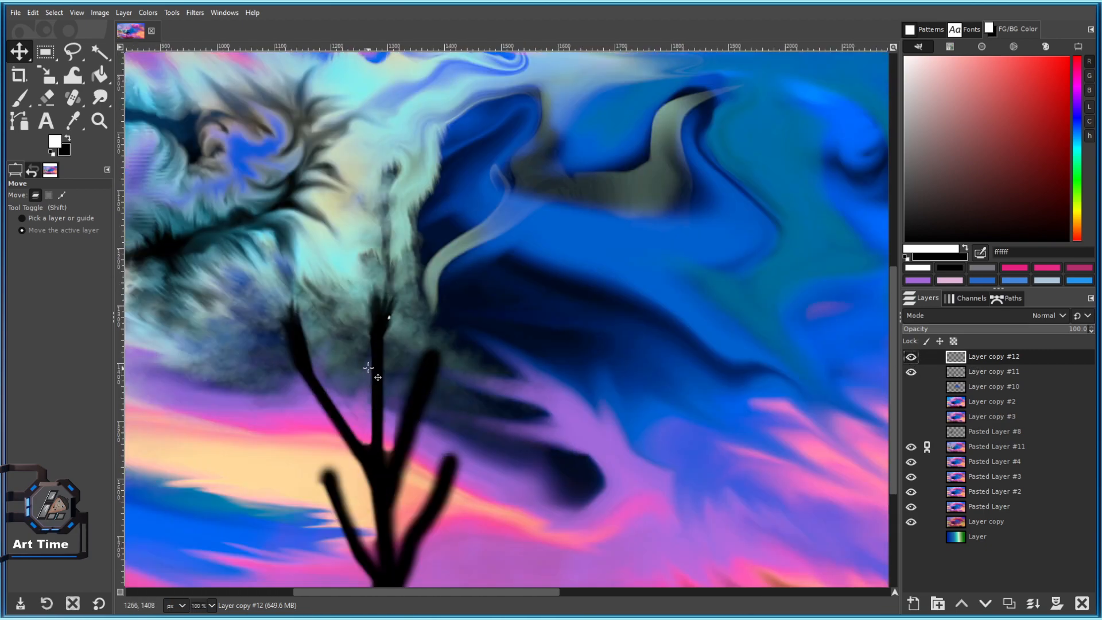
ctrl+scroll(442, 377, down, 3)
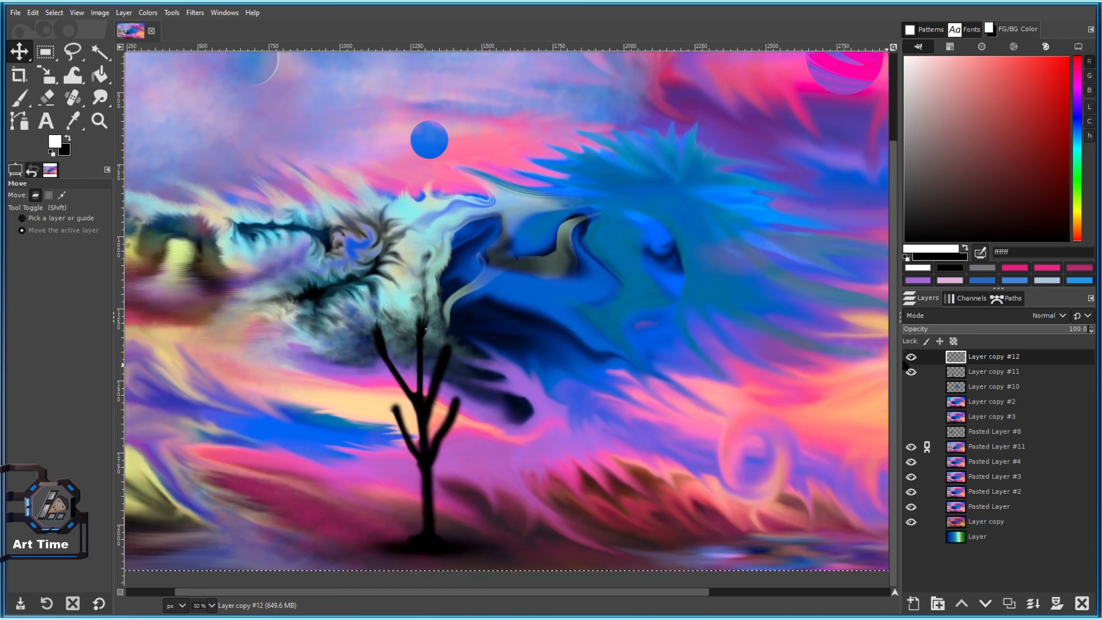
click(915, 356)
click(915, 371)
click(917, 399)
click(916, 386)
click(915, 386)
click(911, 416)
click(911, 416)
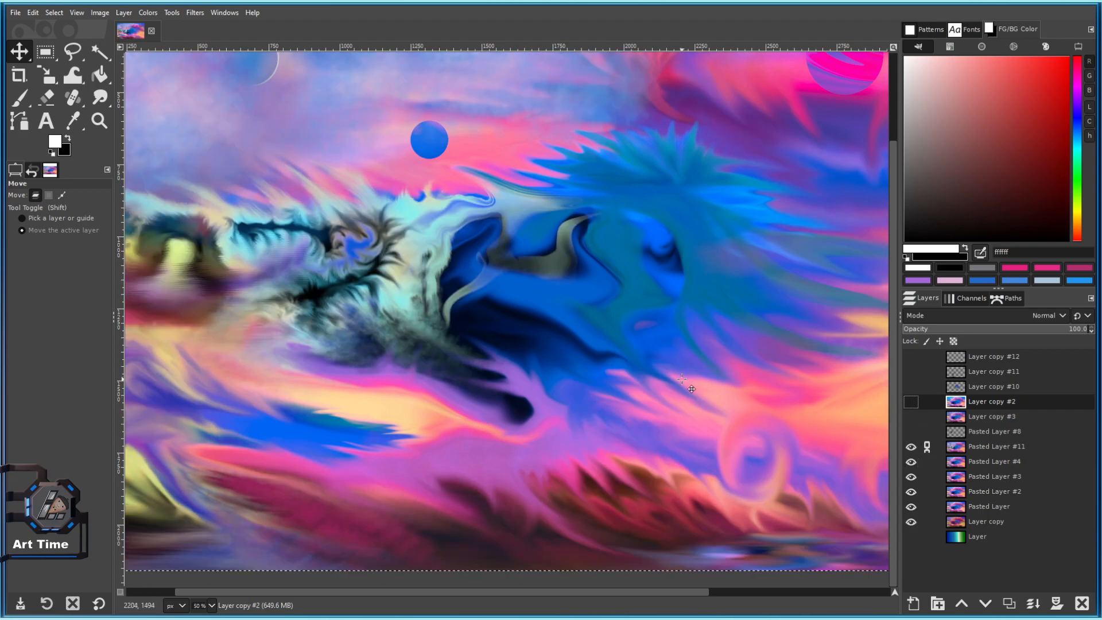
ctrl+scroll(673, 379, down, 2)
click(911, 402)
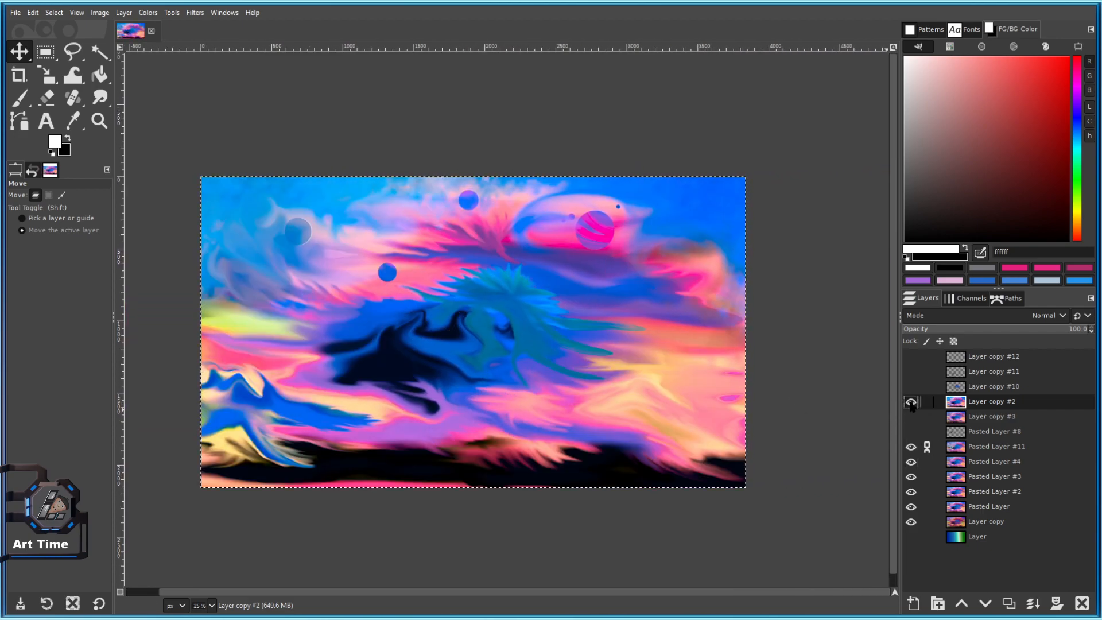
click(911, 402)
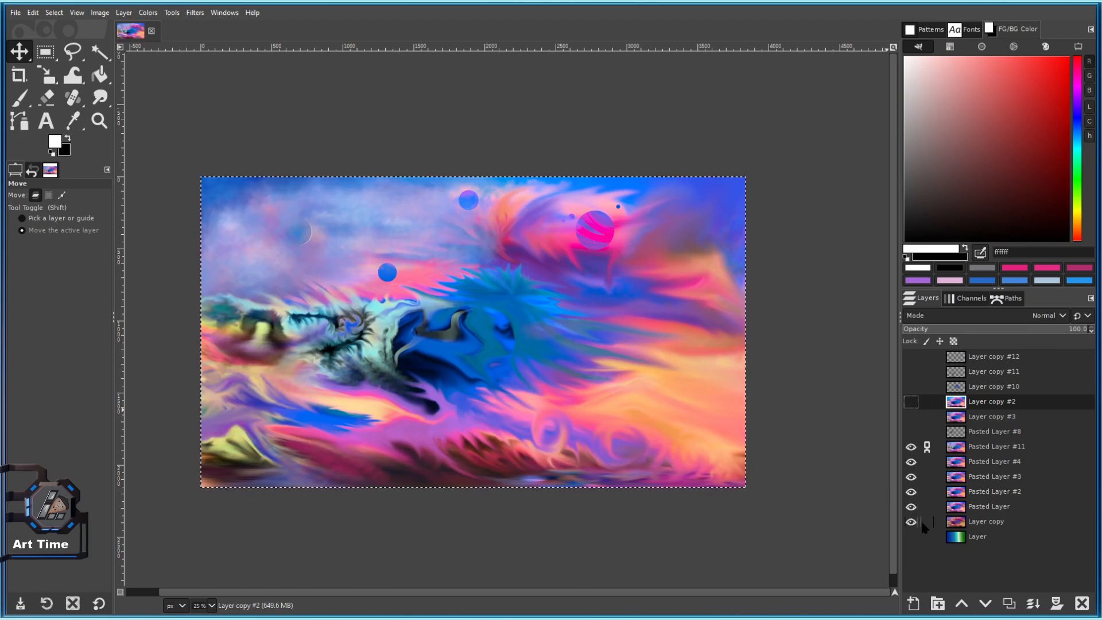
Hide Pasted Layer #11 to reveal the version below, checking Pasted Layer #2 along the way.
click(911, 448)
click(911, 448)
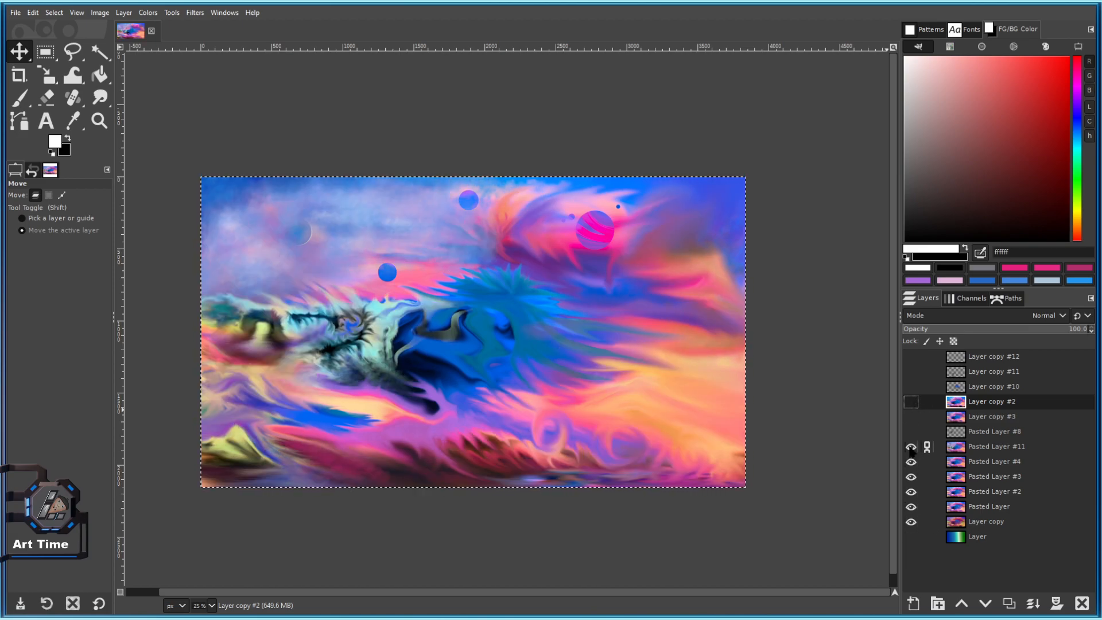
click(911, 447)
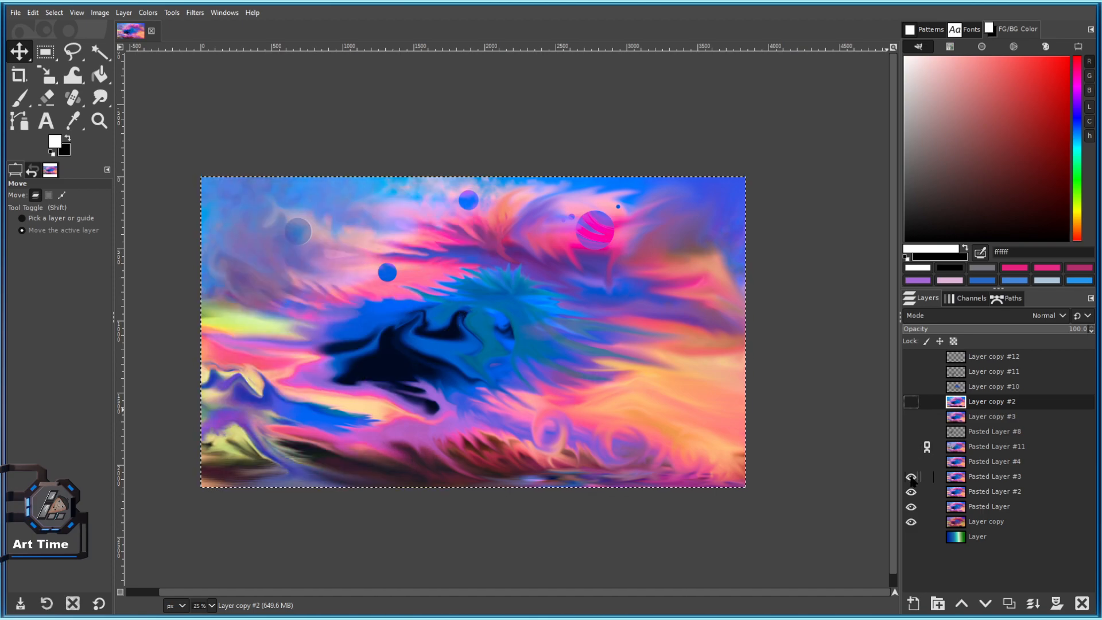
click(911, 492)
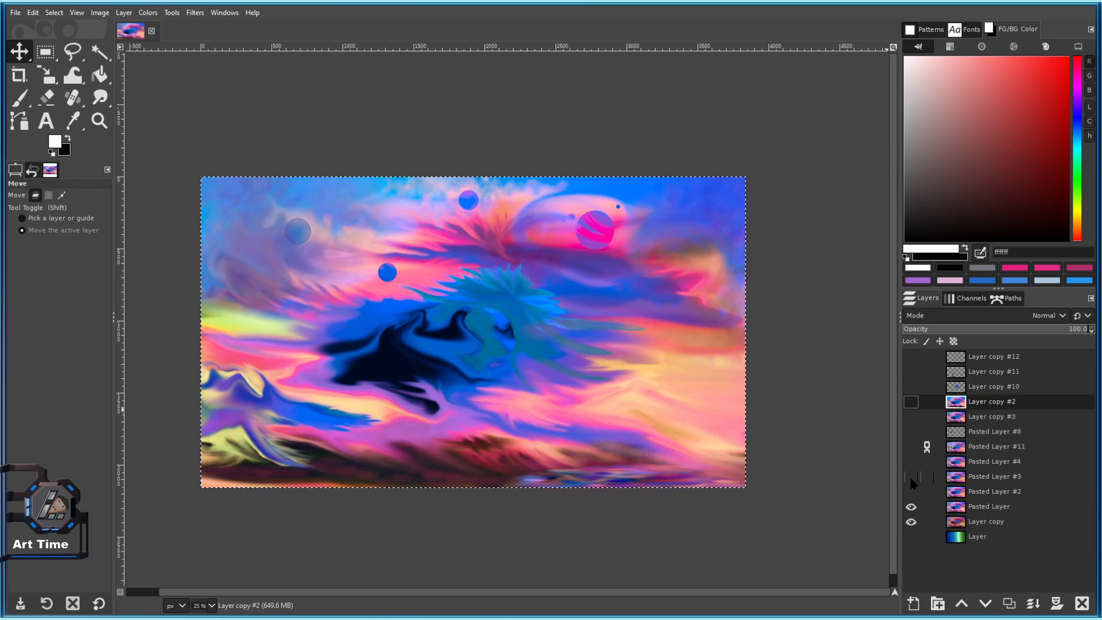
click(911, 492)
scroll(677, 442, up, 1)
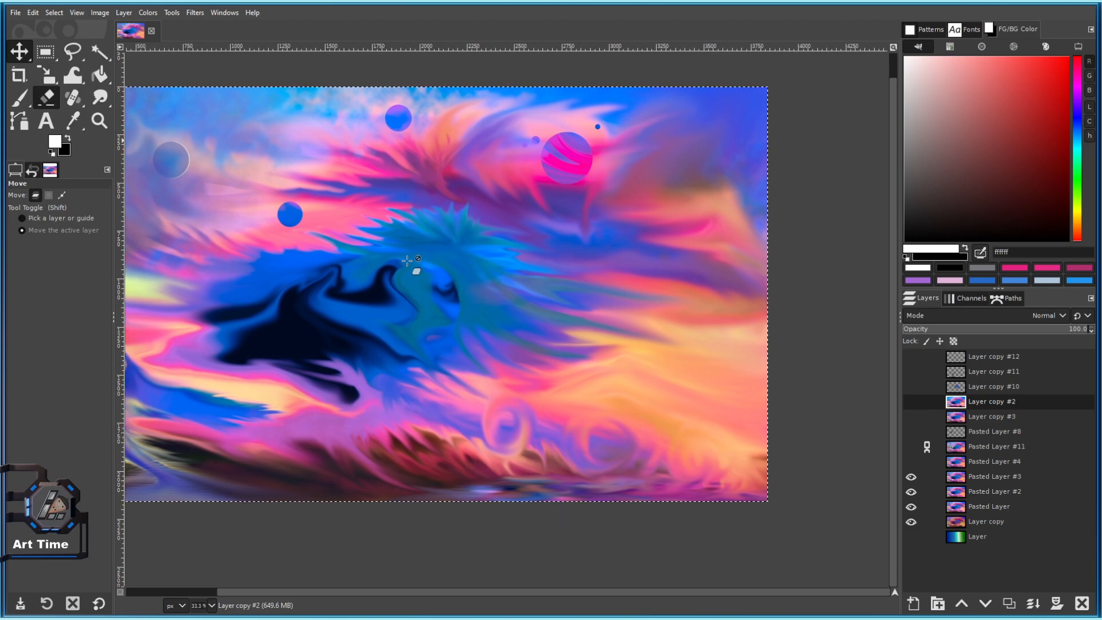
click(911, 476)
scroll(618, 397, down, 1)
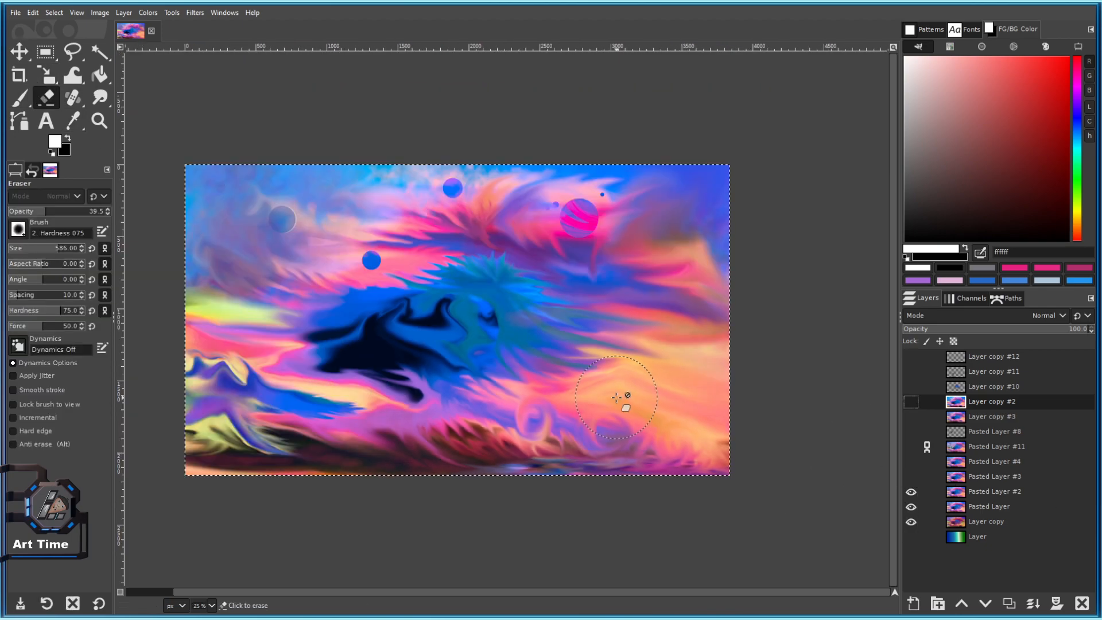
click(911, 477)
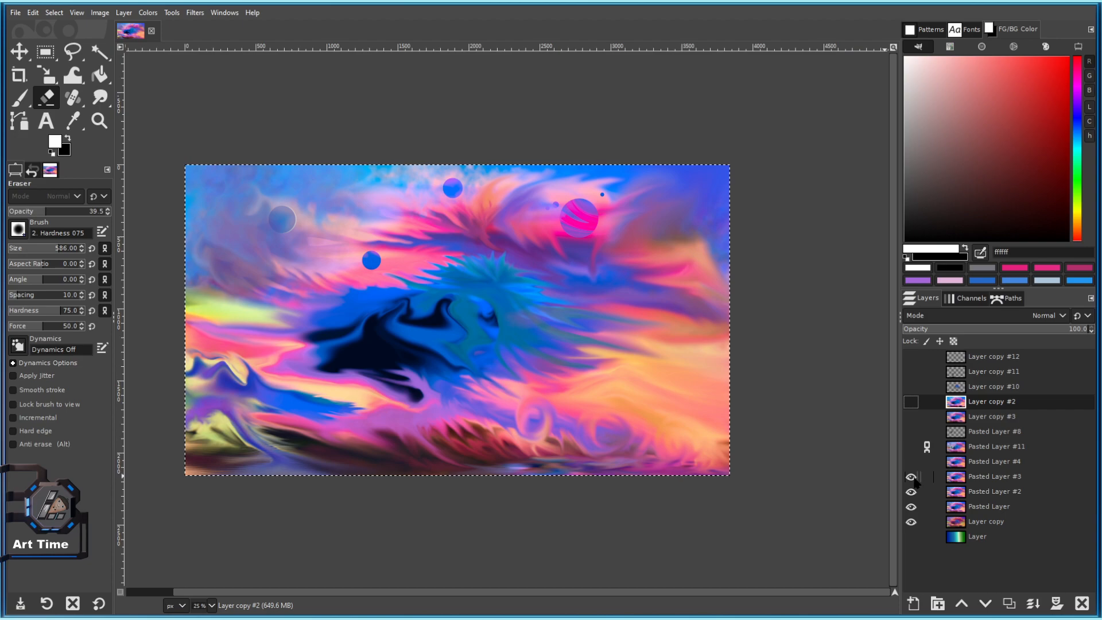
click(913, 493)
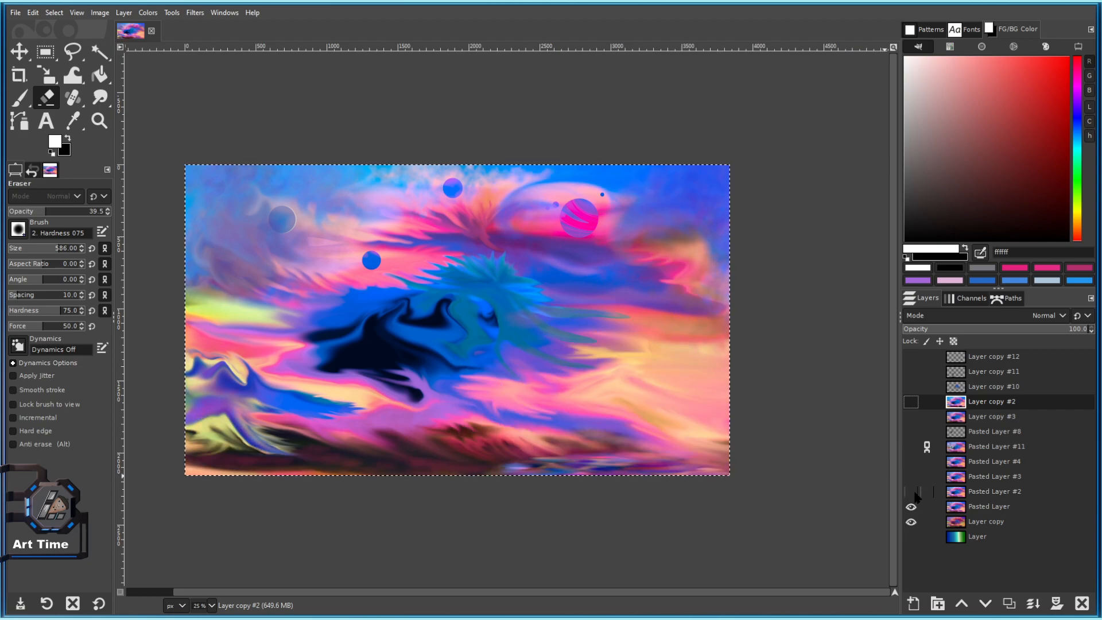
click(929, 494)
click(911, 492)
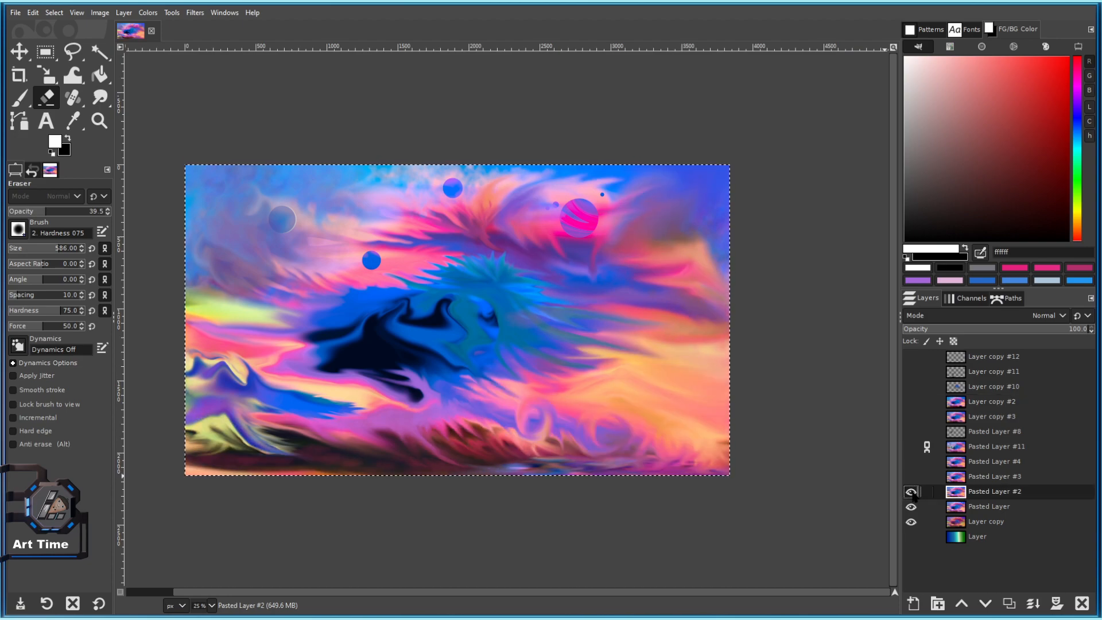
click(913, 492)
click(912, 492)
click(912, 493)
click(913, 493)
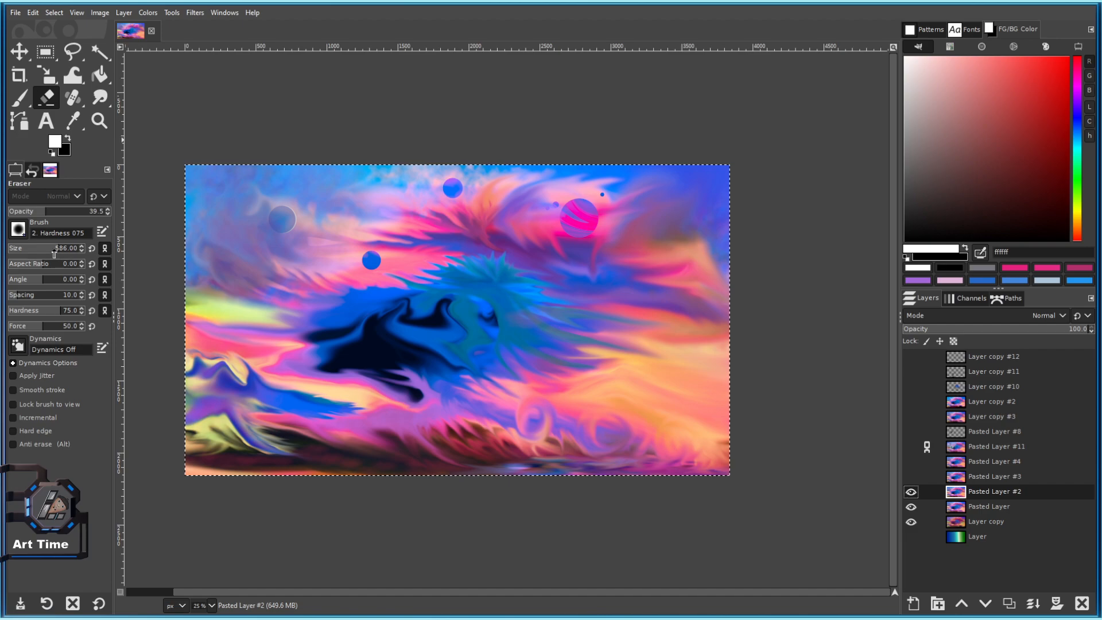
scroll(677, 425, up, 2)
drag(783, 423, 668, 346)
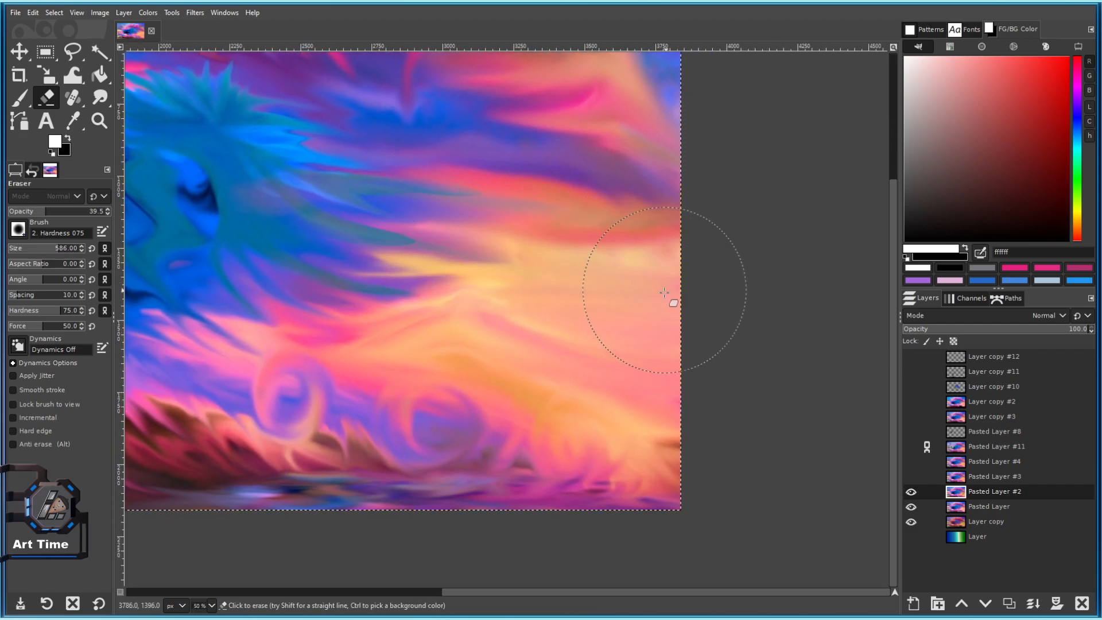
click(912, 493)
click(912, 493)
click(911, 492)
click(911, 492)
scroll(626, 266, up, 6)
scroll(625, 267, left, 3)
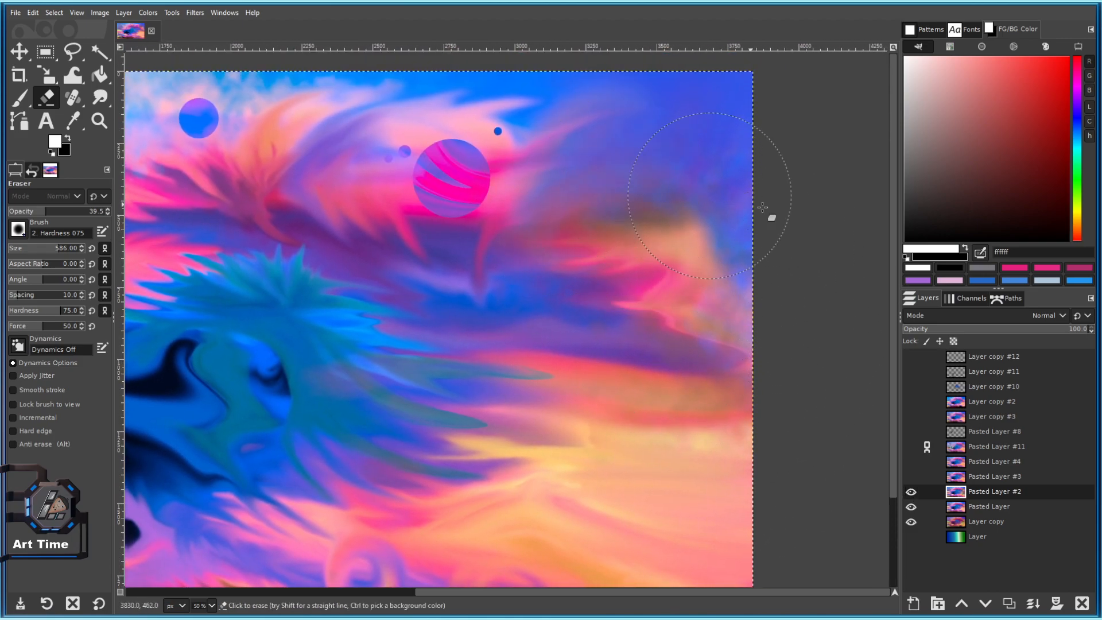
scroll(556, 363, down, 2)
drag(541, 378, 746, 364)
scroll(638, 308, up, 1)
drag(636, 307, 588, 164)
drag(384, 367, 686, 431)
mouse_move(482, 460)
mouse_down()
mouse_move(305, 381)
mouse_move(257, 394)
mouse_up()
drag(677, 418, 499, 432)
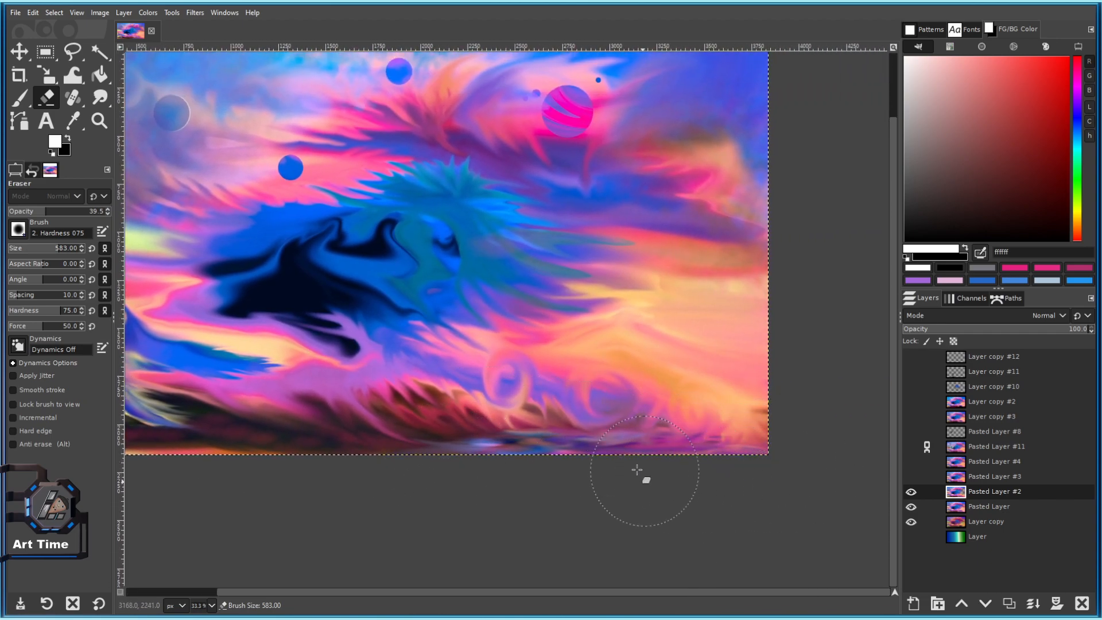
scroll(756, 493, down, 2)
scroll(721, 530, up, 2)
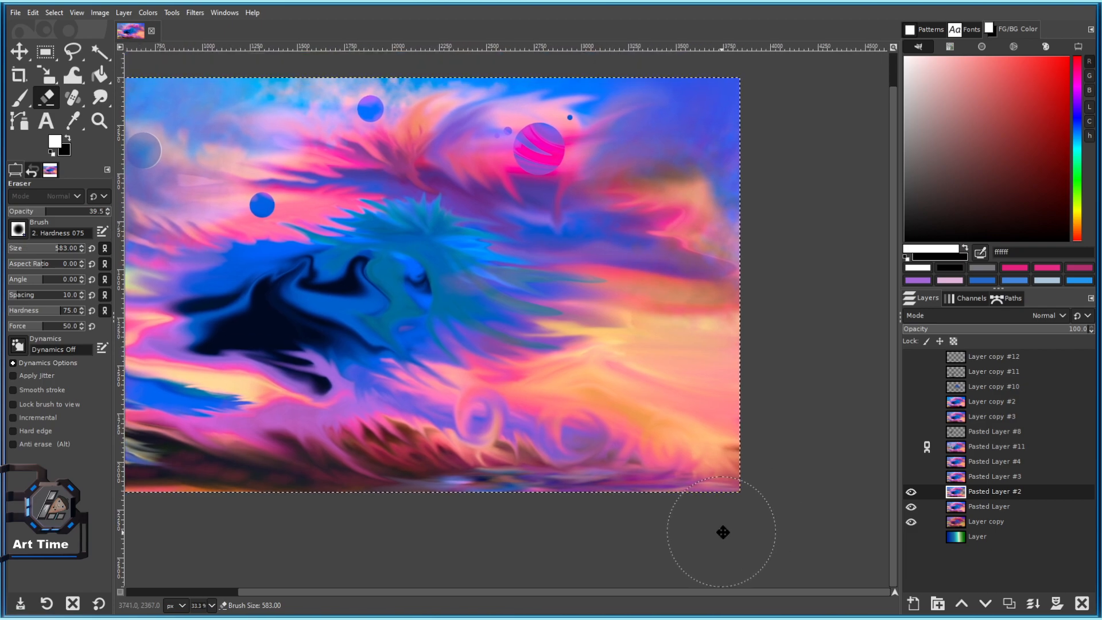
right_click(985, 494)
Merge Pasted Layer #2 down into Pasted Layer and enlarge the eraser to about 746.
click(1010, 223)
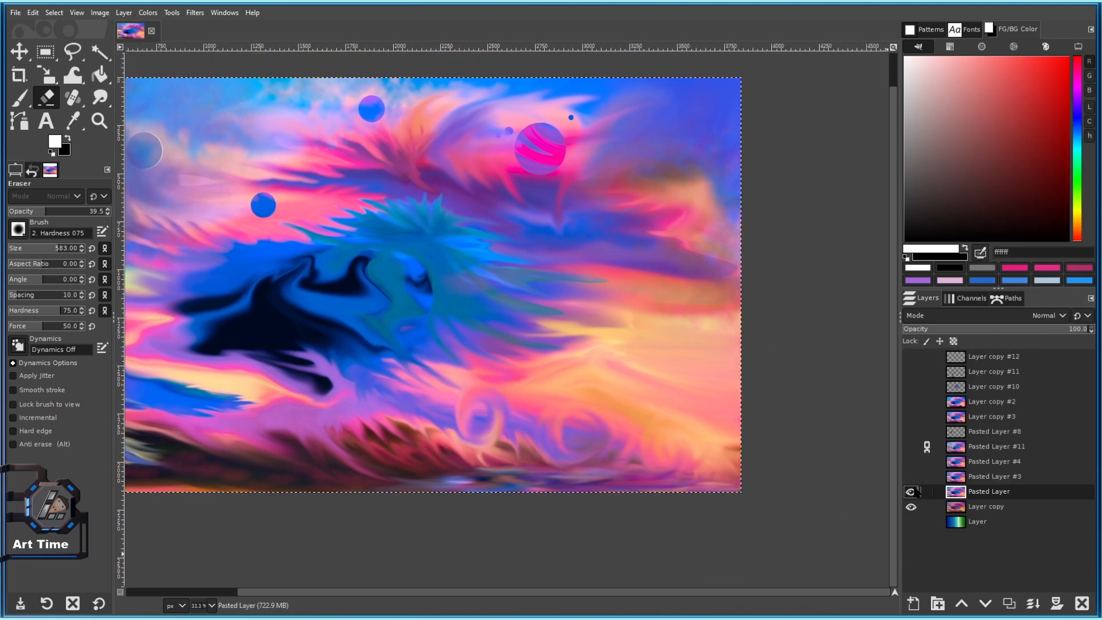
scroll(661, 415, down, 2)
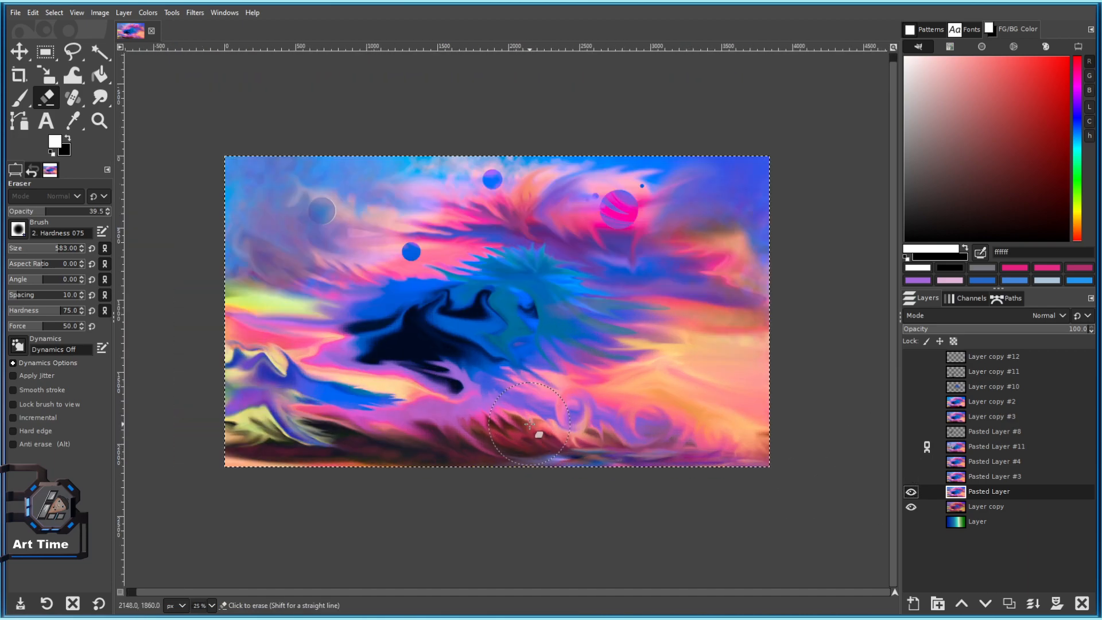
drag(521, 514, 393, 571)
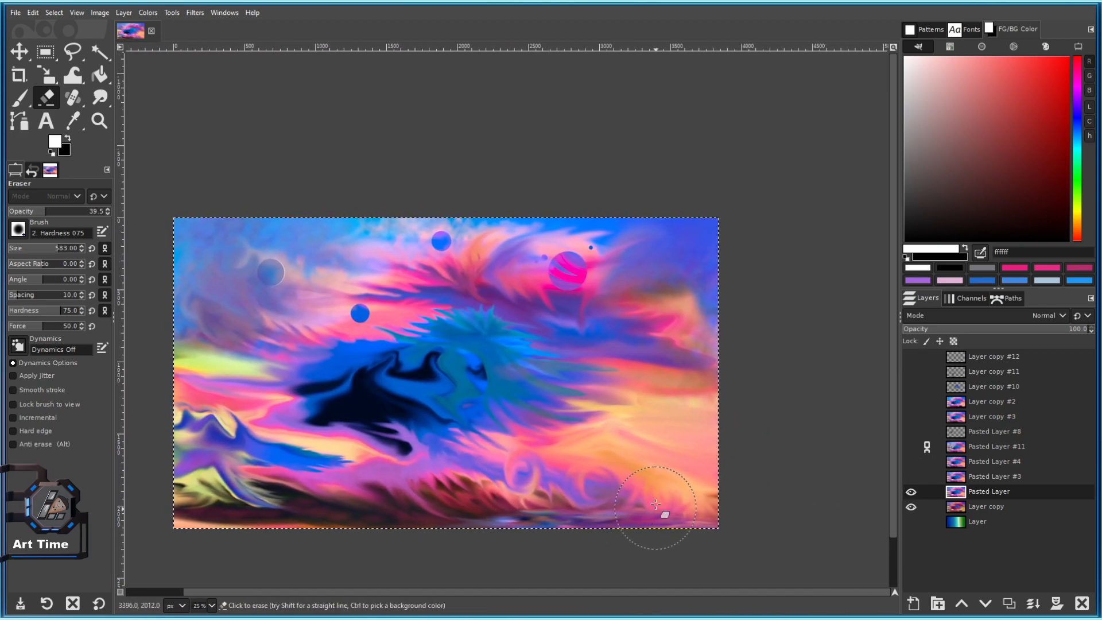
key(bracketright)
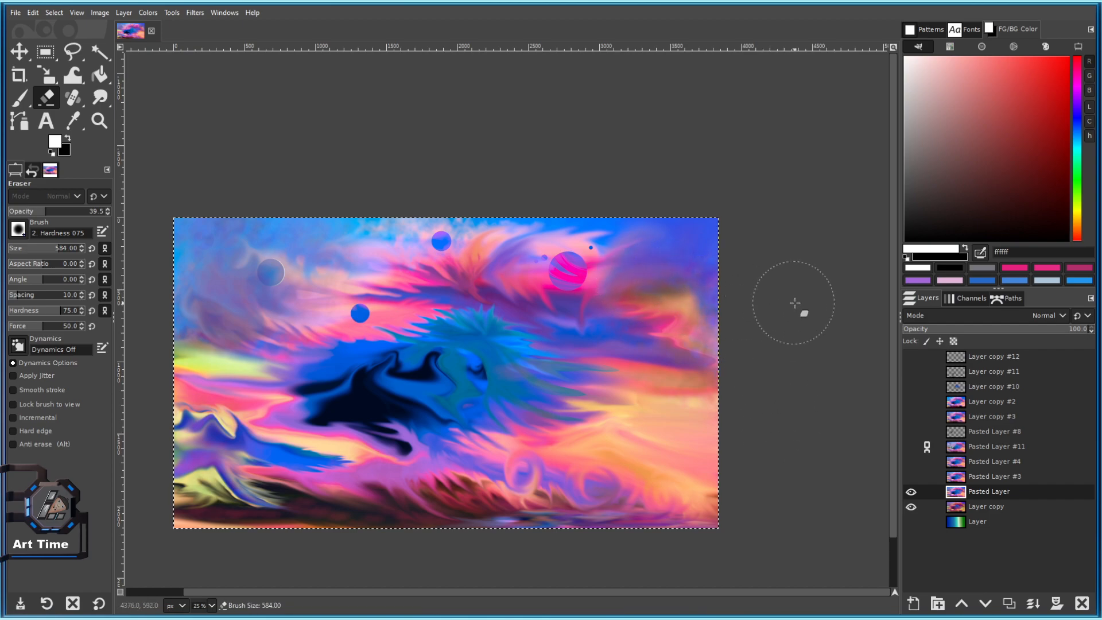
drag(757, 337, 803, 277)
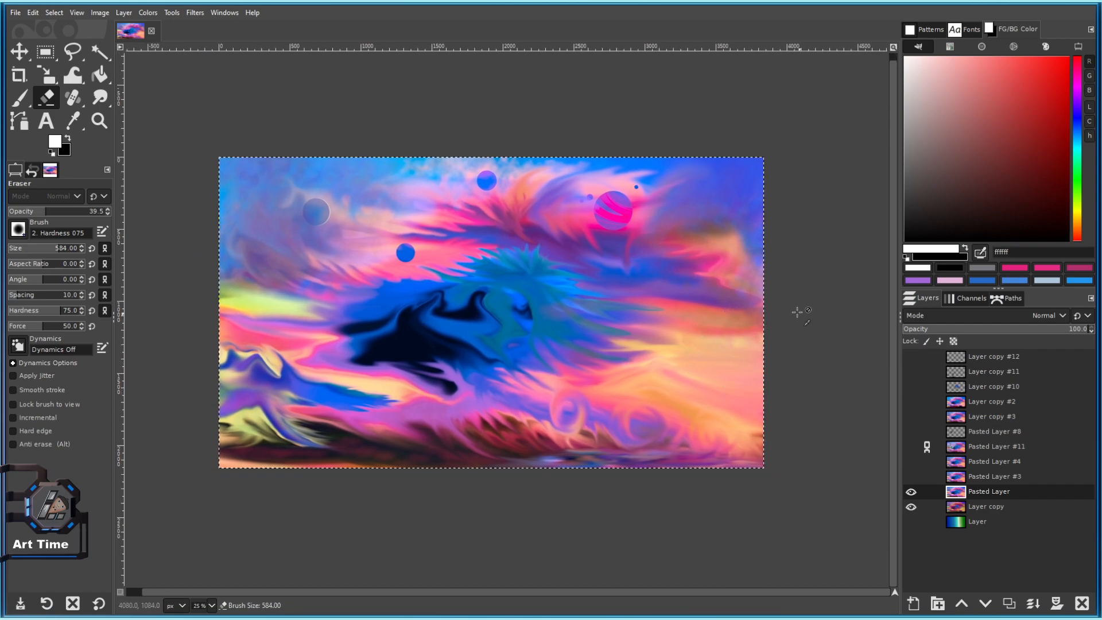
scroll(802, 315, up, 1)
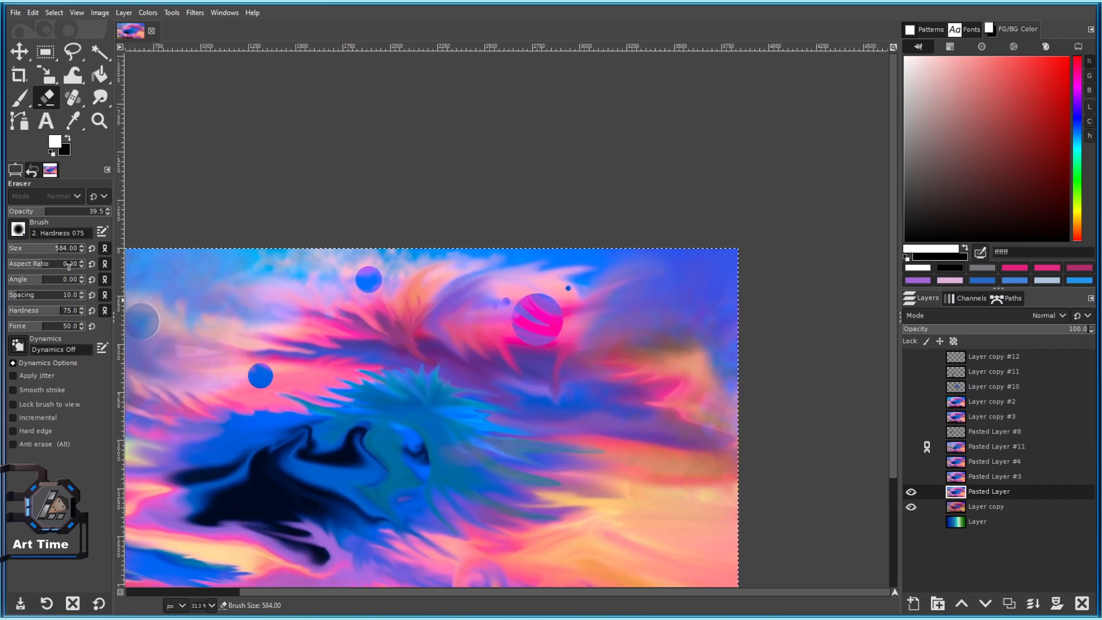
drag(60, 250, 67, 250)
Try erasing the right-hand yellow area and the middle of the painting, undoing each stroke.
drag(685, 453, 671, 320)
drag(686, 379, 612, 351)
key(ctrl+z)
drag(735, 443, 716, 407)
drag(681, 376, 623, 368)
key(ctrl+z)
drag(558, 384, 741, 360)
drag(506, 376, 657, 361)
key(ctrl+z)
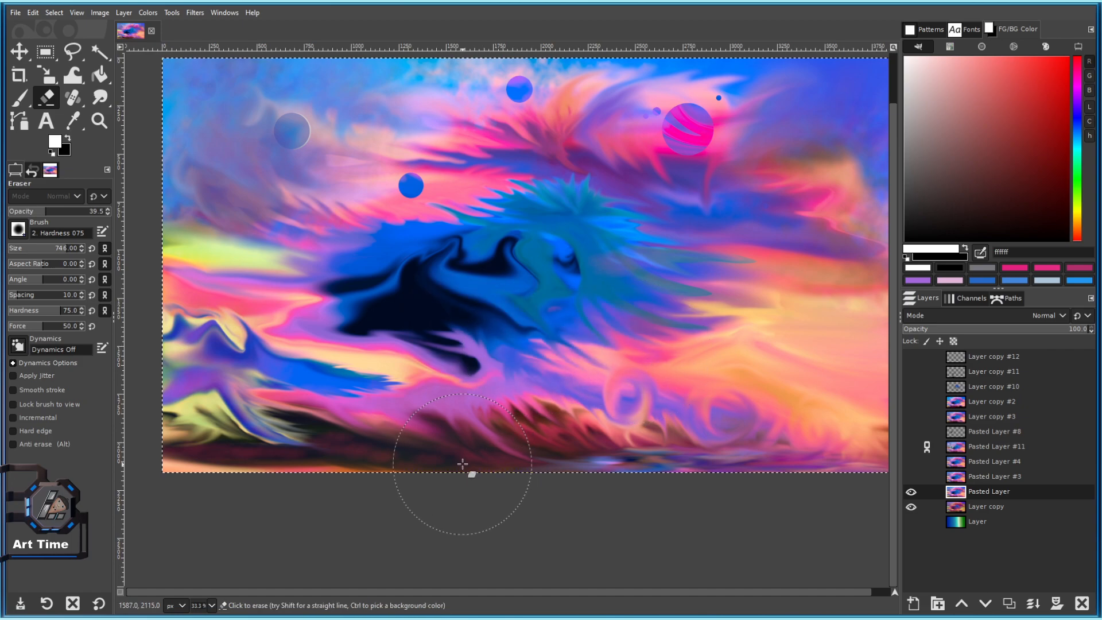
mouse_move(668, 439)
mouse_down()
mouse_move(652, 419)
mouse_move(590, 501)
mouse_up()
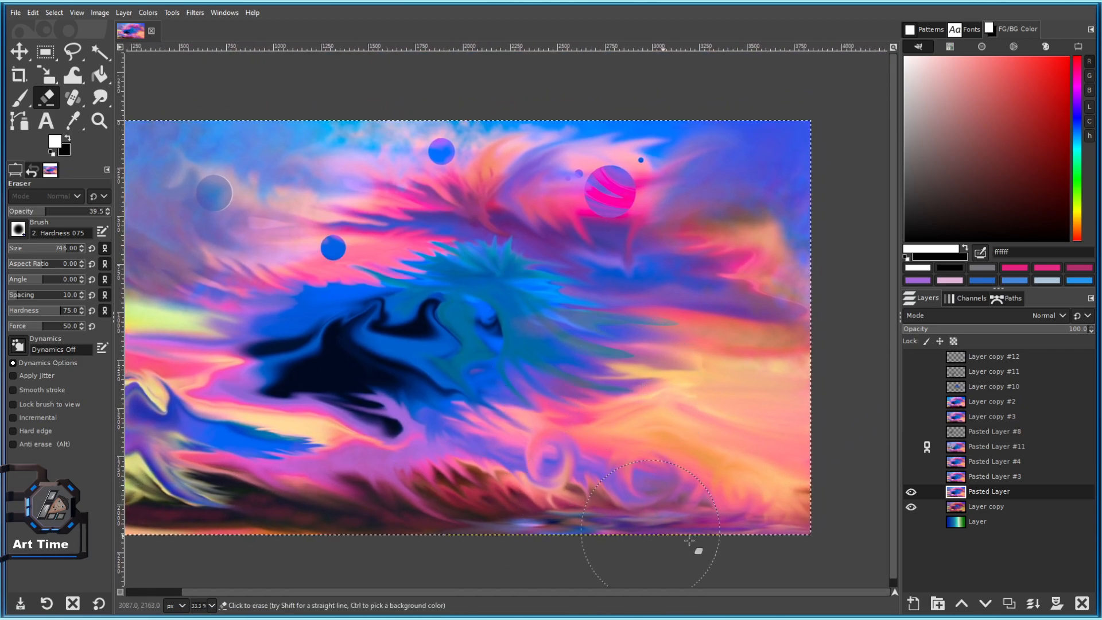
Set the eraser size to 745 and reposition the painting lower in the view.
key(bracketleft)
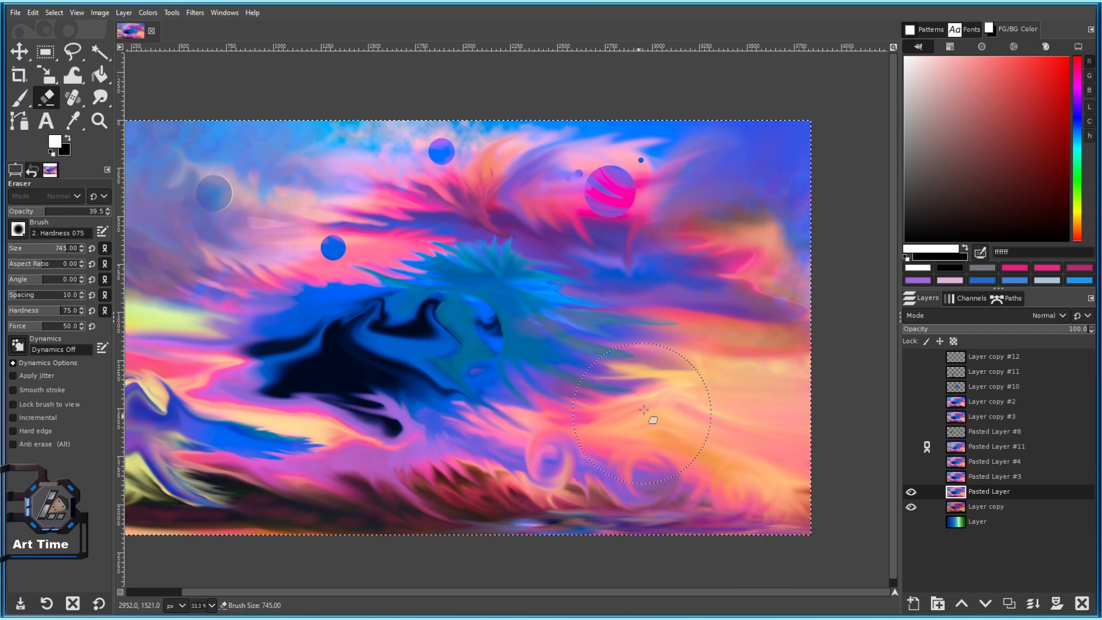
scroll(635, 396, down, 3)
scroll(632, 391, up, 2)
drag(379, 475, 375, 358)
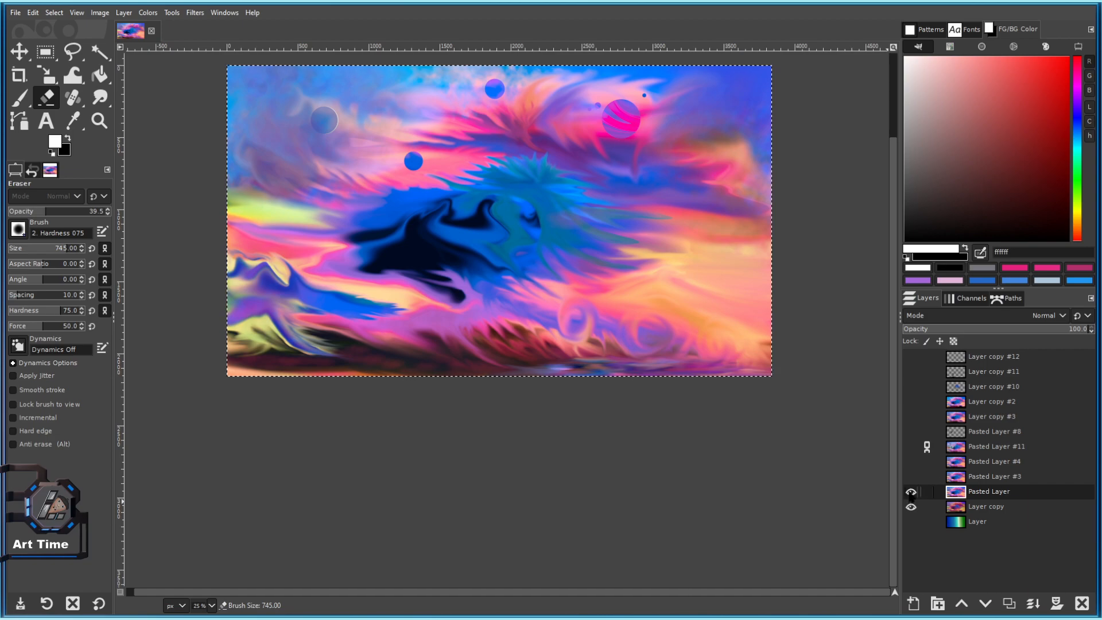
drag(553, 413, 524, 485)
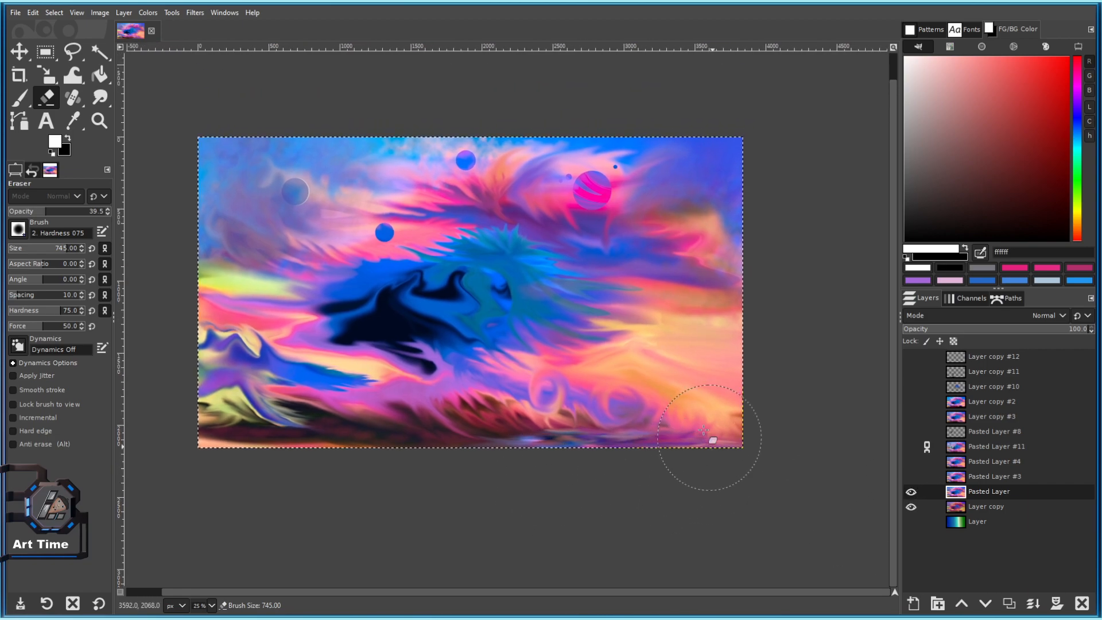
drag(770, 434, 750, 498)
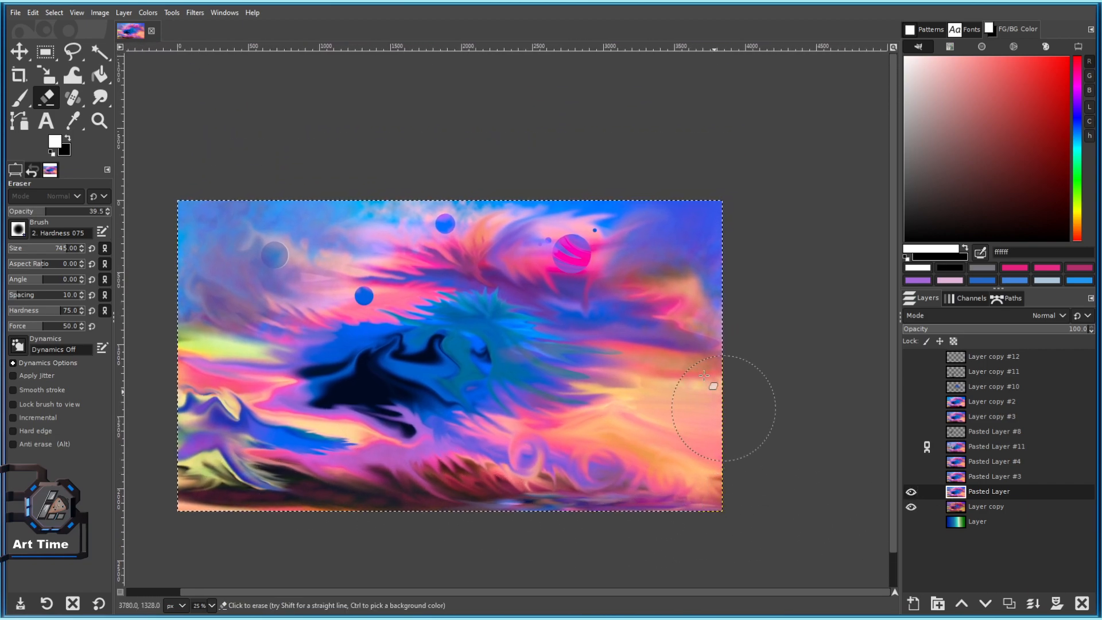
Compare the painting's bottom with Pasted Layer #3 shown and hidden, leaving it visible and active.
click(911, 477)
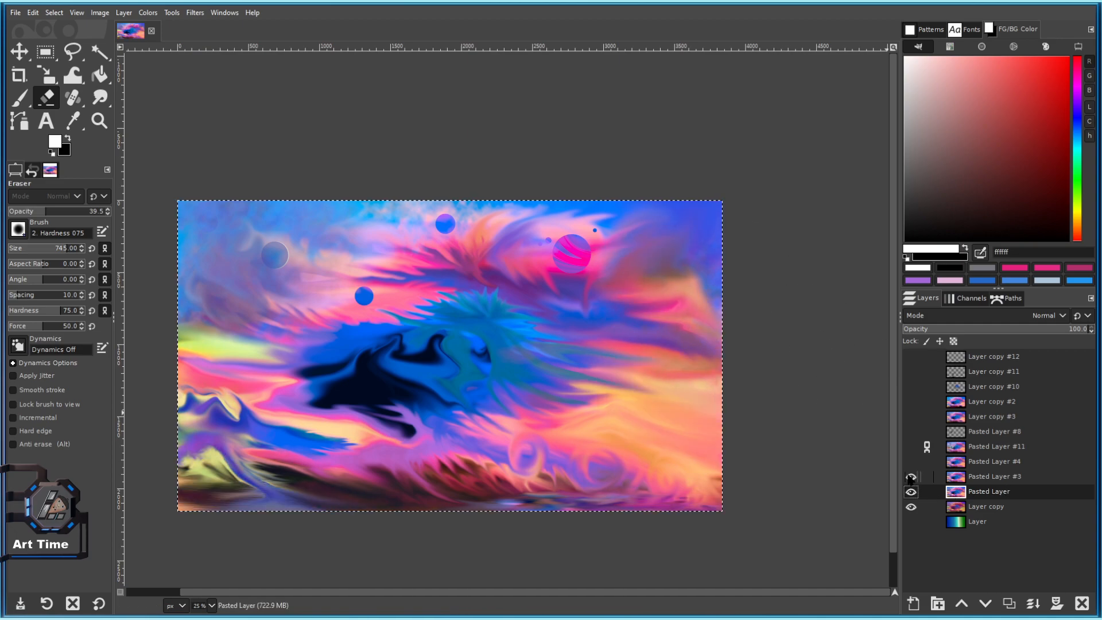
click(909, 477)
click(909, 476)
click(909, 477)
click(909, 477)
click(912, 478)
click(911, 477)
click(911, 477)
click(910, 477)
click(956, 477)
click(911, 478)
click(911, 477)
click(911, 477)
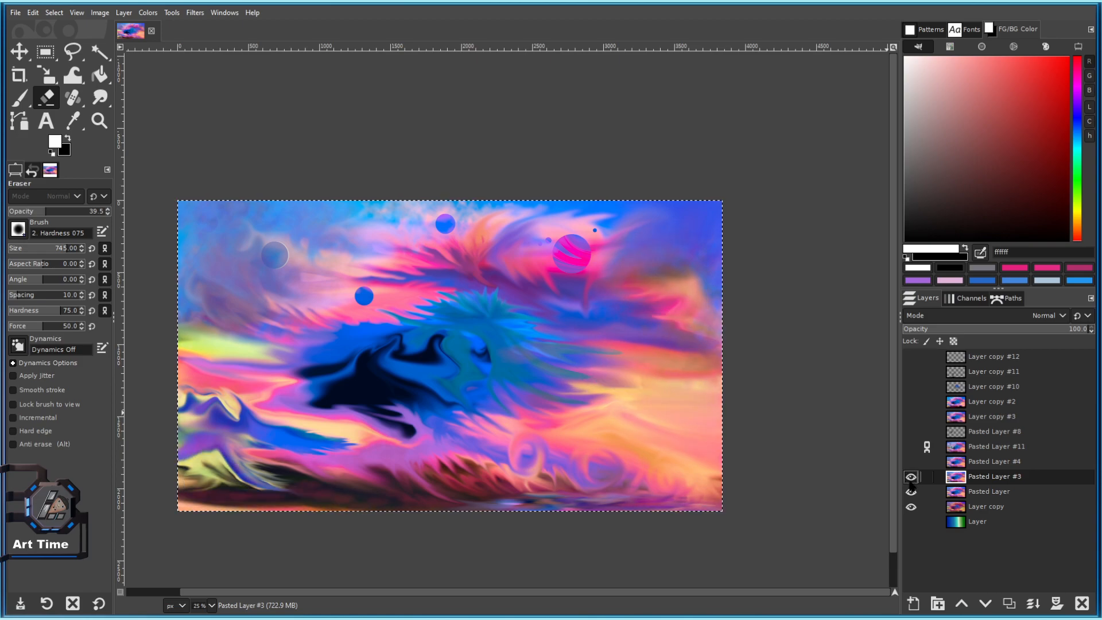
scroll(419, 536, up, 1)
click(911, 478)
Check Pasted Layer #4 on the lower-left, then merge Pasted Layer #11 down into it.
click(911, 462)
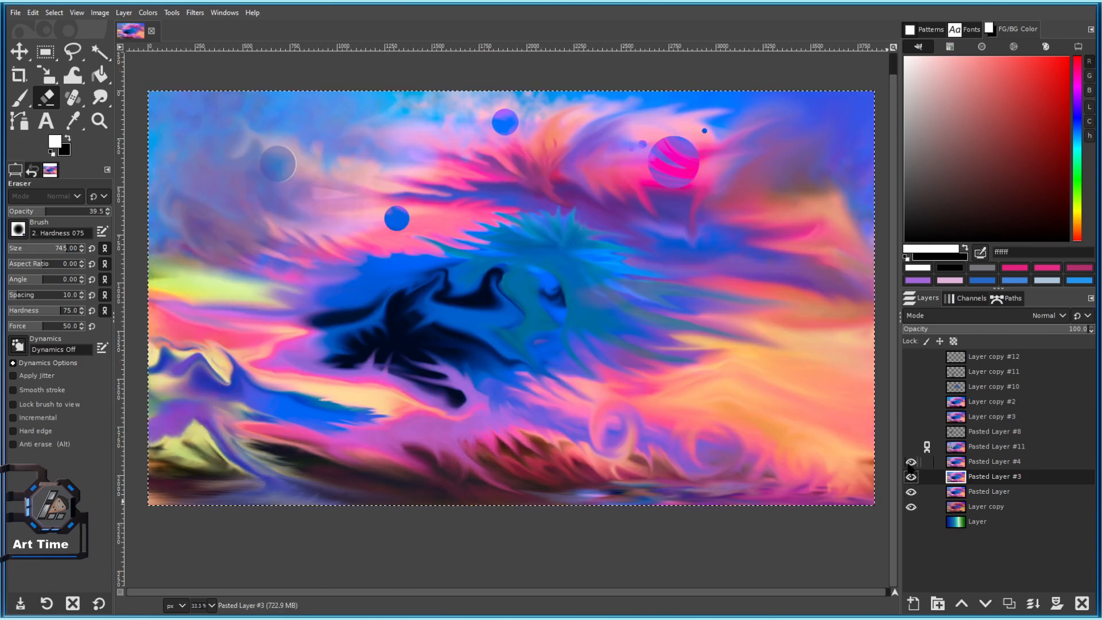
click(910, 462)
click(910, 463)
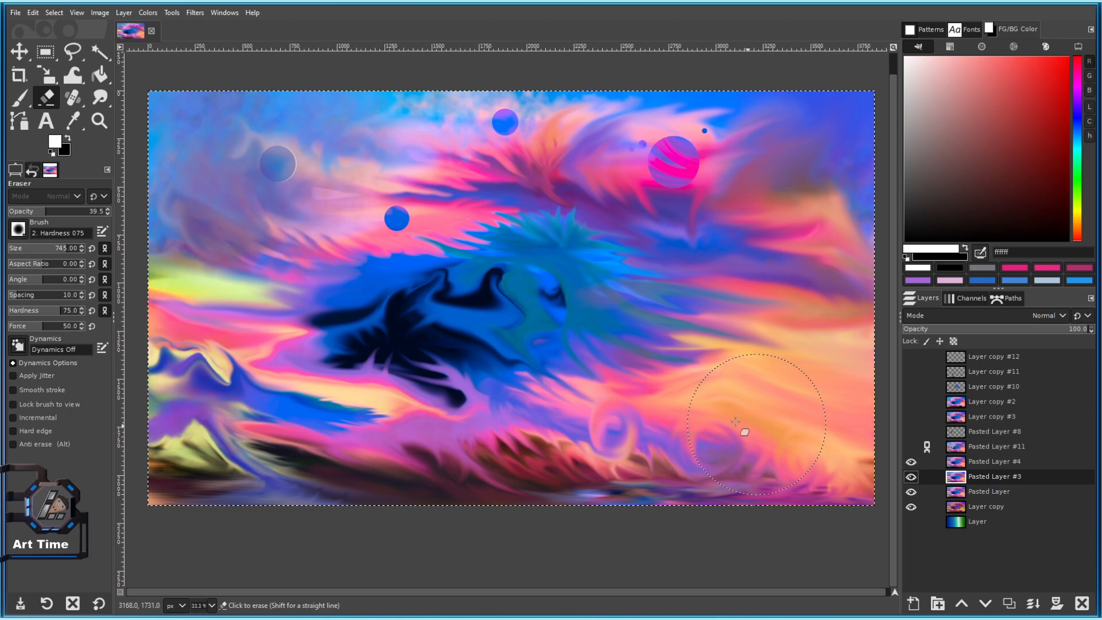
scroll(772, 428, down, 1)
click(911, 462)
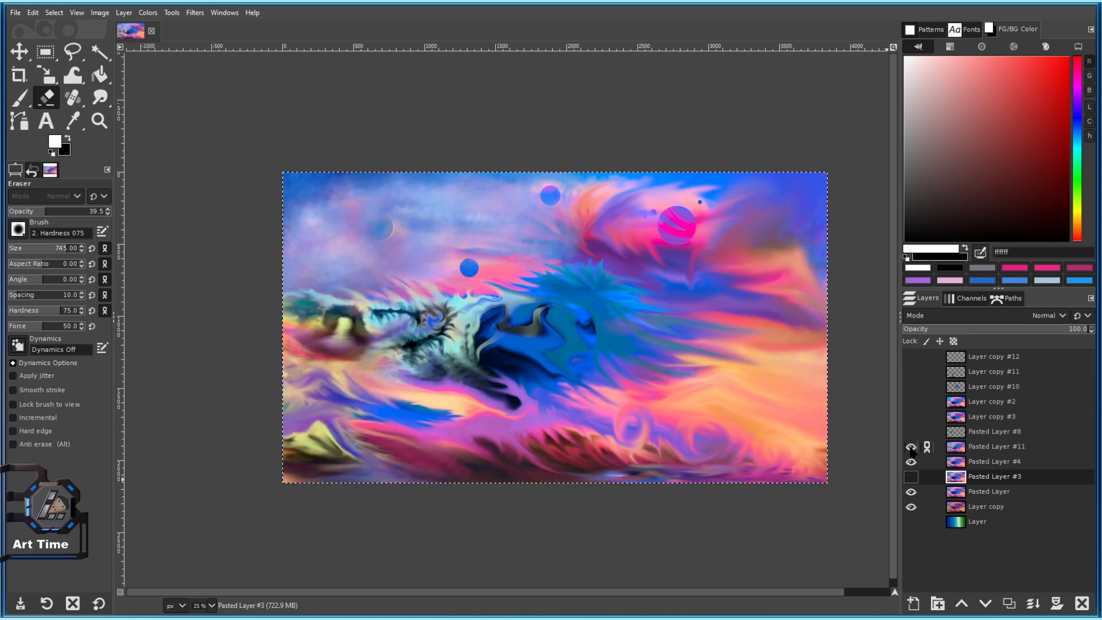
click(991, 447)
right_click(992, 447)
click(935, 175)
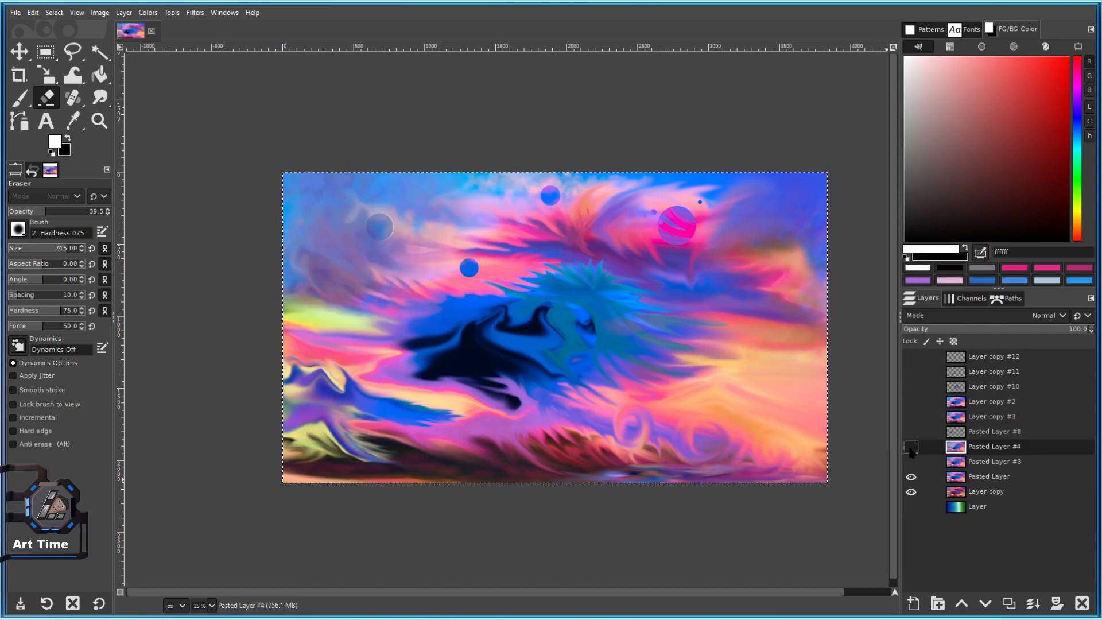
Compare Pasted Layer #4's brushwork up close and zoomed out, leave it visible, and save as 101 c.xcf.
click(911, 447)
click(911, 448)
click(911, 447)
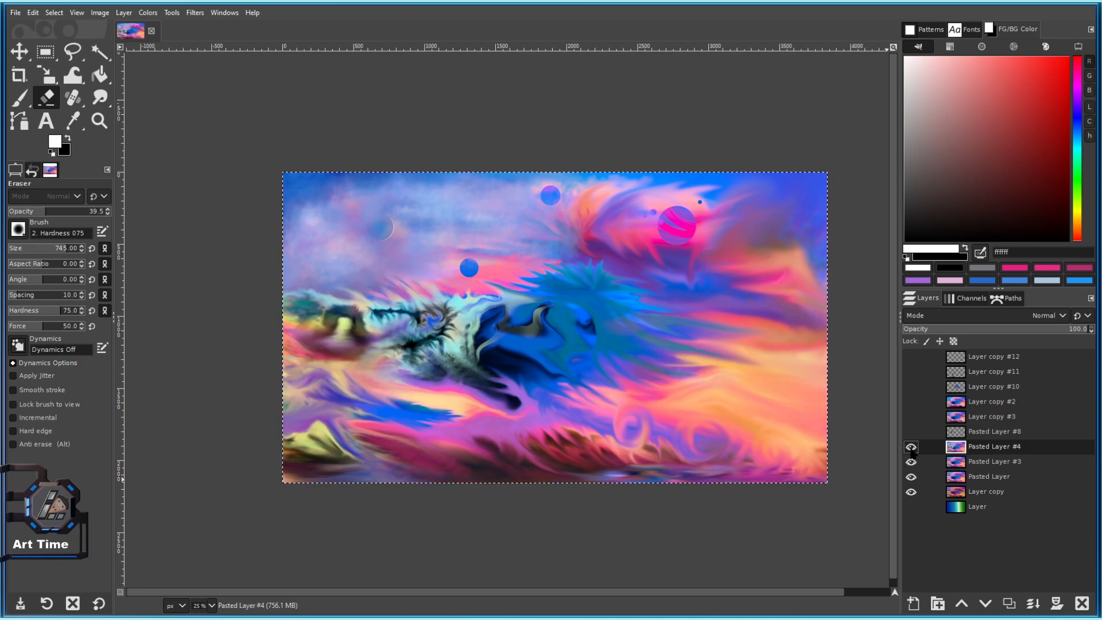
scroll(750, 393, up, 2)
click(911, 447)
click(911, 447)
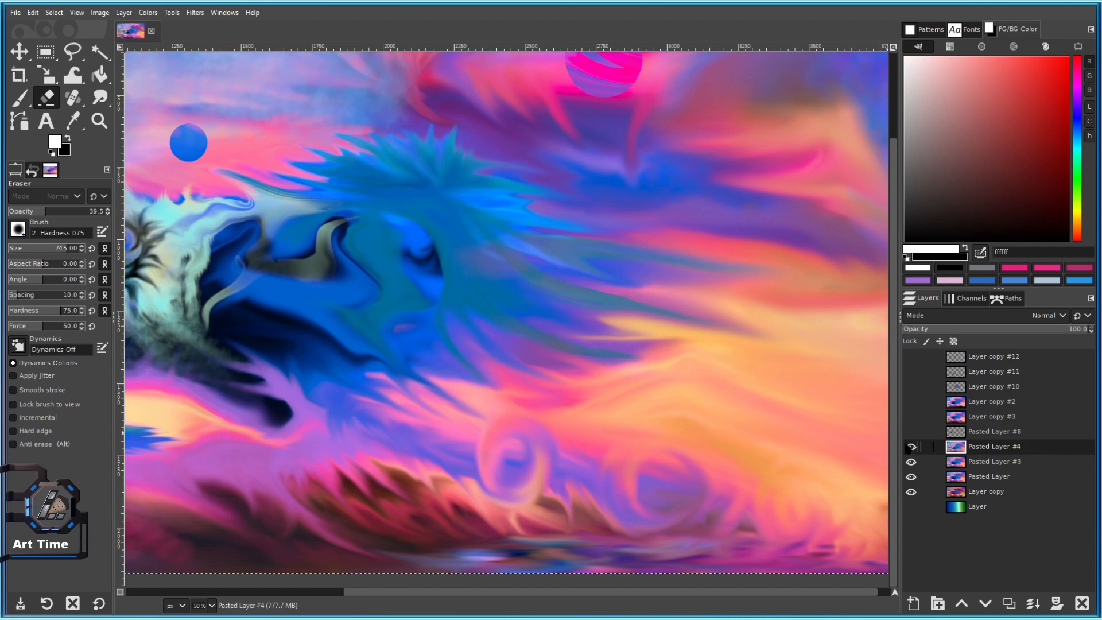
key(minus)
key(minus)
click(911, 447)
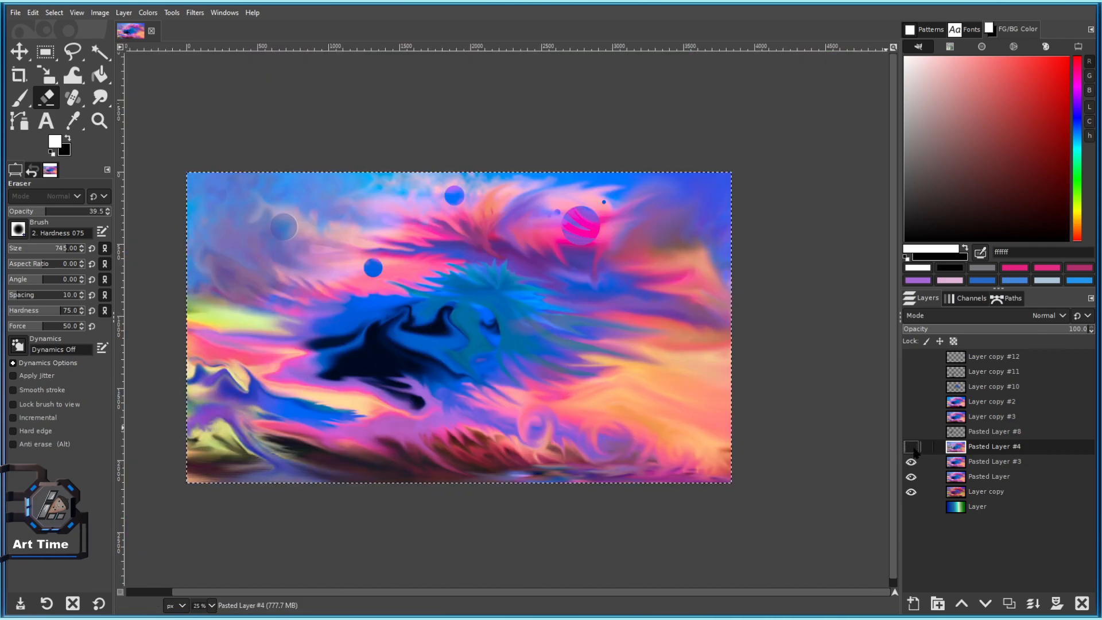
click(912, 448)
click(912, 447)
click(912, 448)
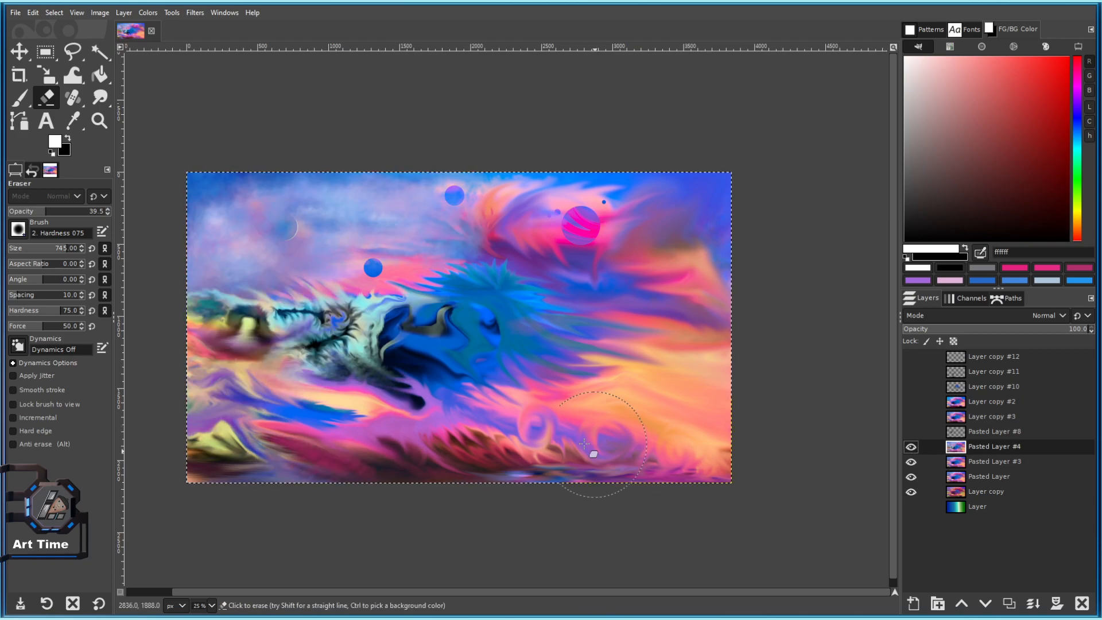
key(ctrl+s)
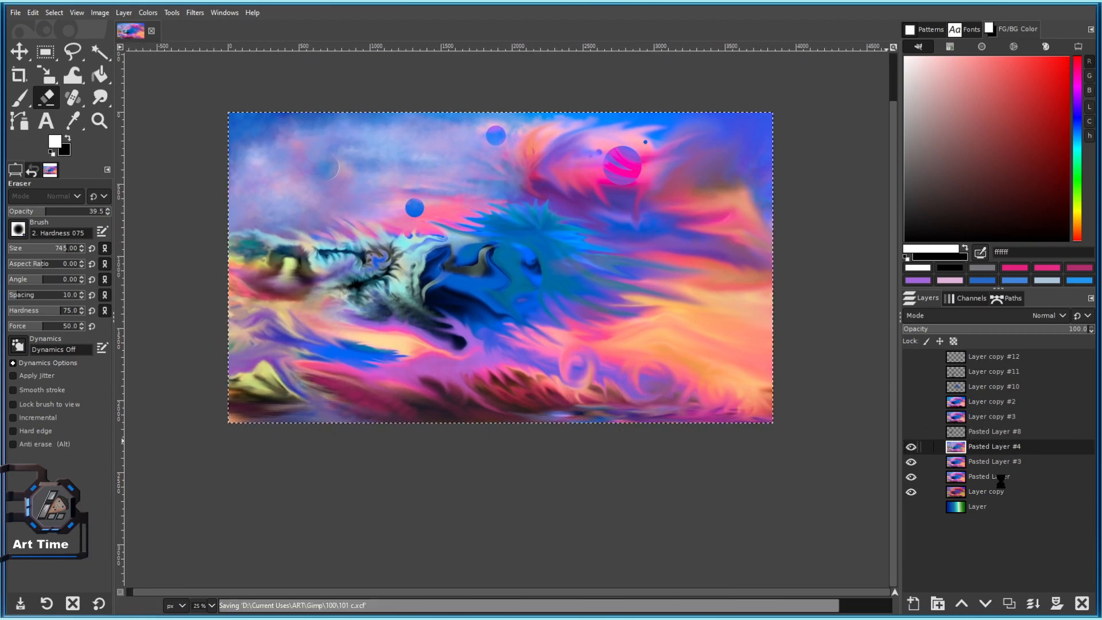
Merge Layer copy #2 down into Layer copy #3, keep it visible, and save the file.
click(911, 402)
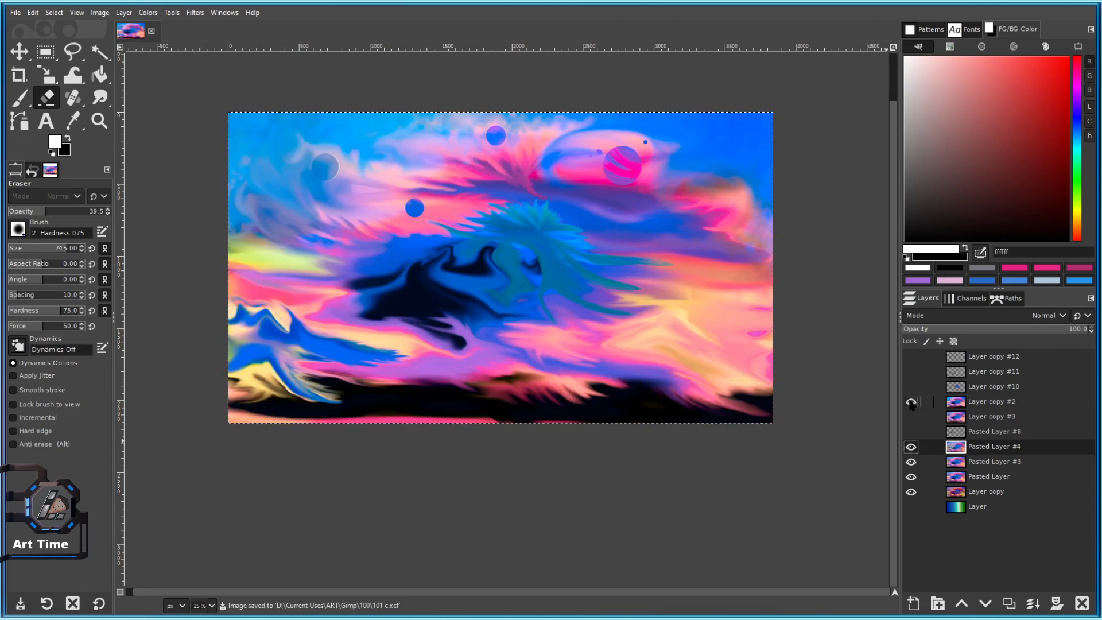
click(912, 402)
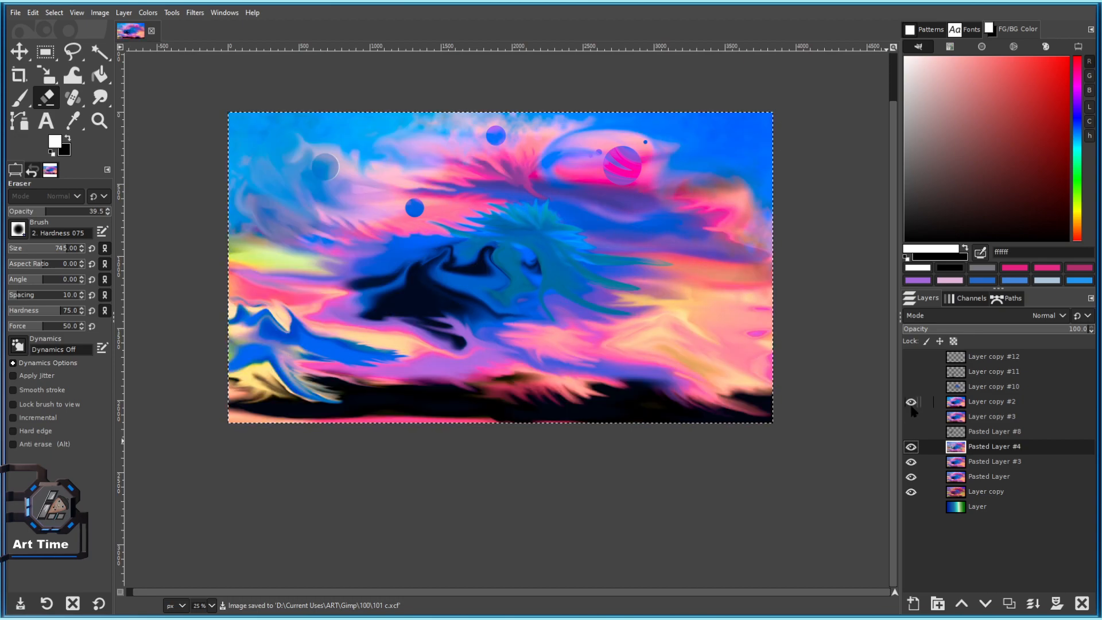
click(919, 403)
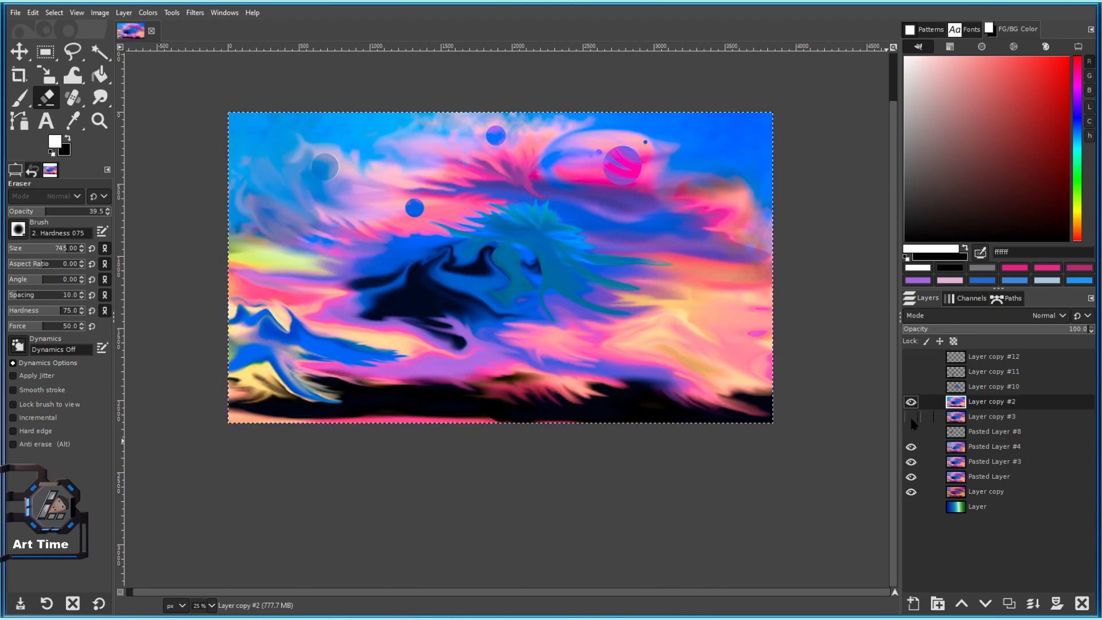
click(911, 418)
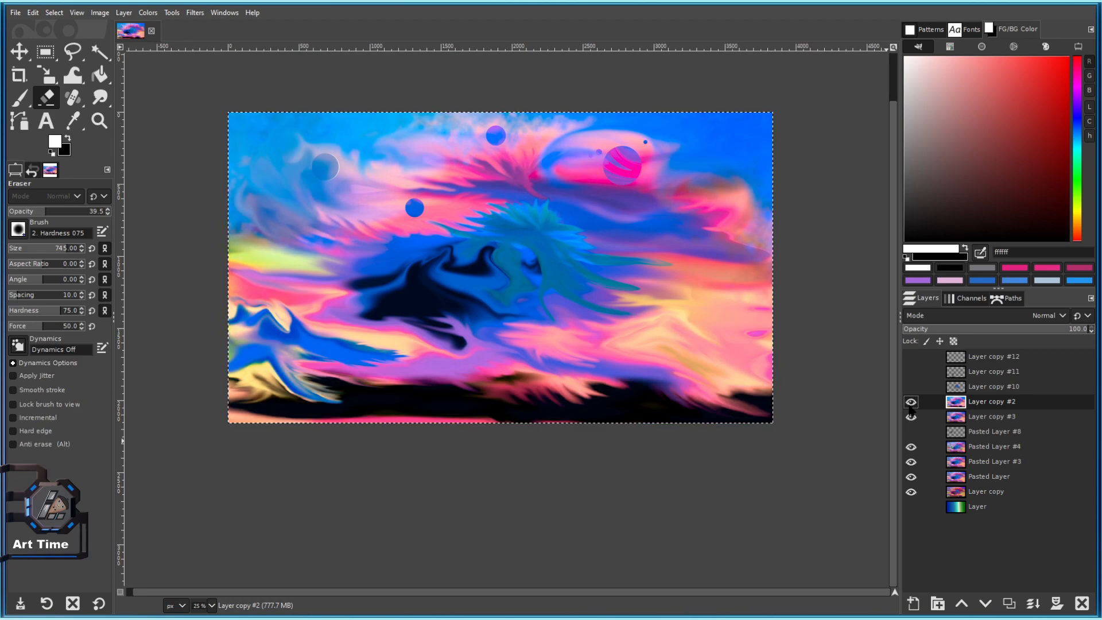
right_click(944, 406)
click(924, 143)
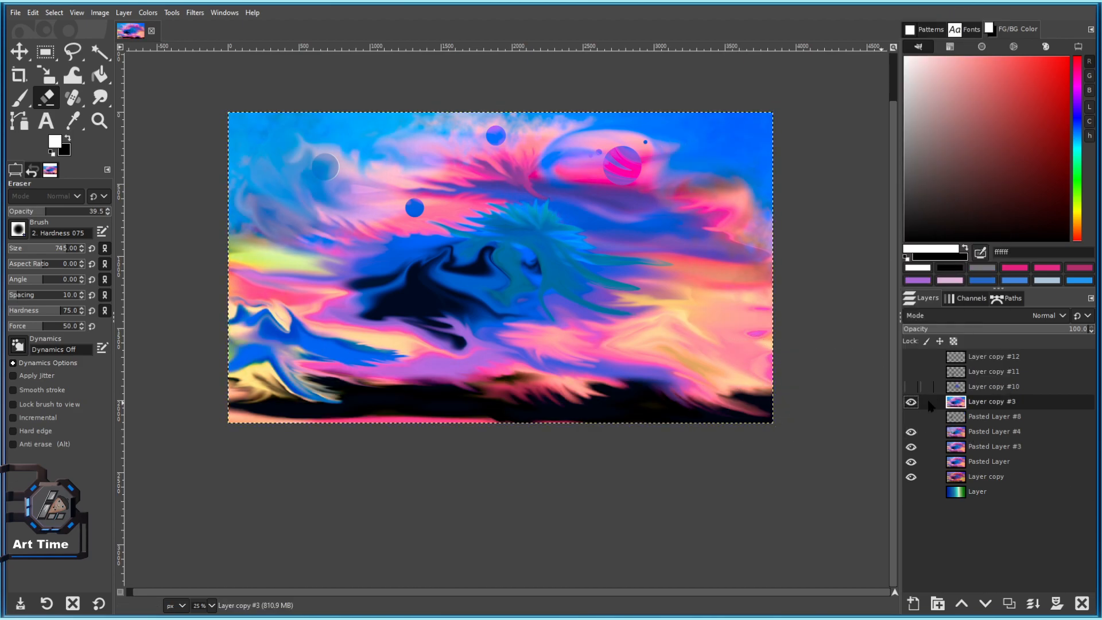
drag(883, 359, 885, 373)
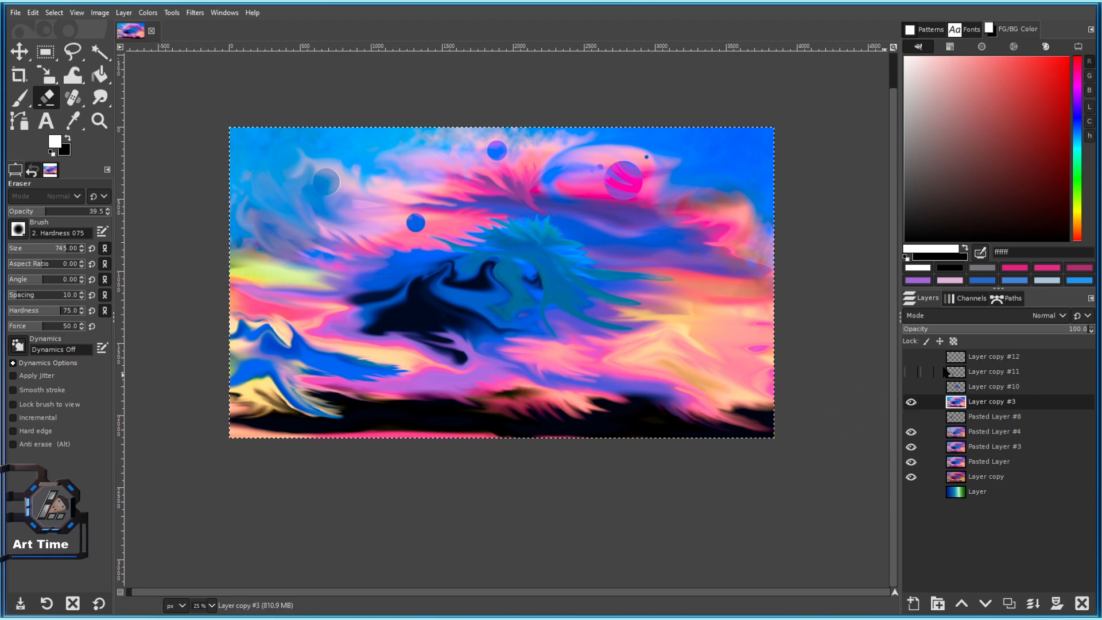
click(912, 402)
key(ctrl+s)
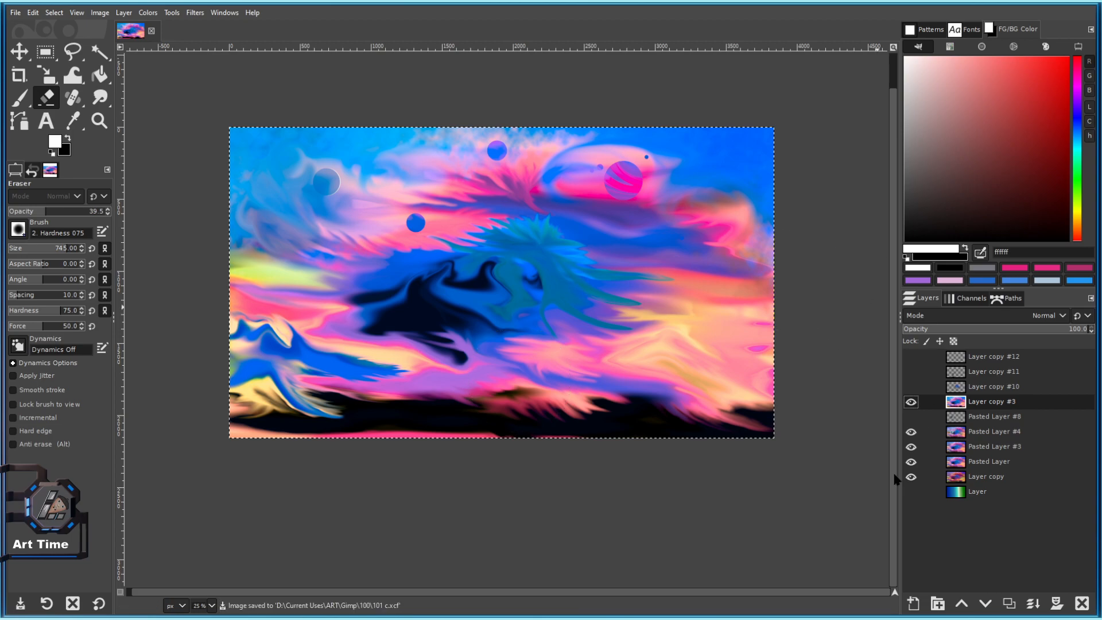
Compare Layer copy #3 against Pasted Layer #4, ending with Layer copy #3 hidden.
click(911, 401)
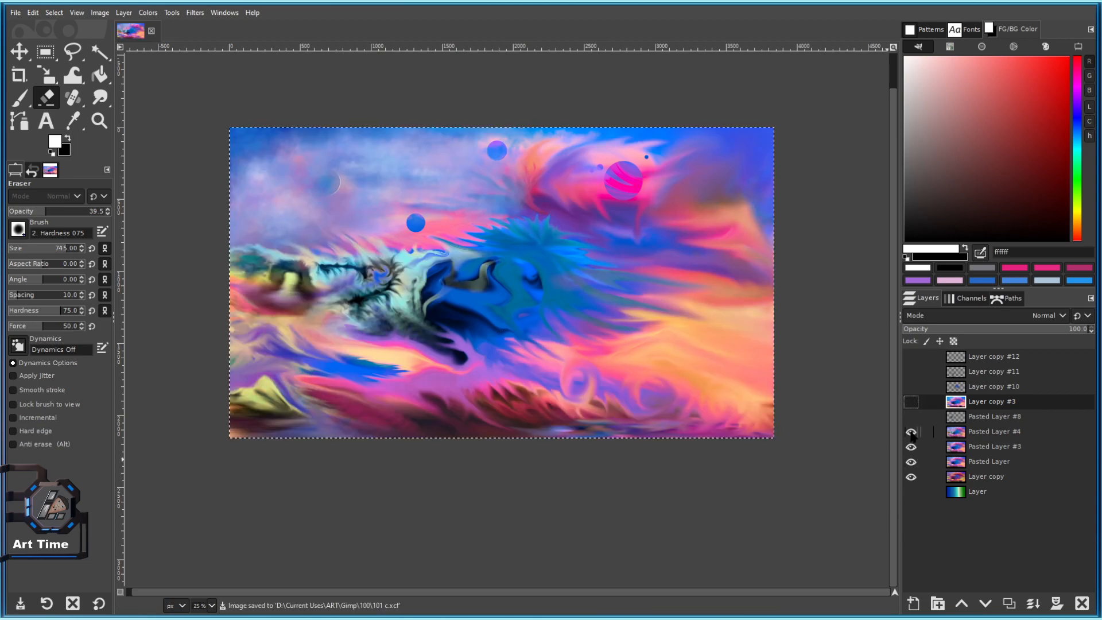
click(912, 402)
click(913, 402)
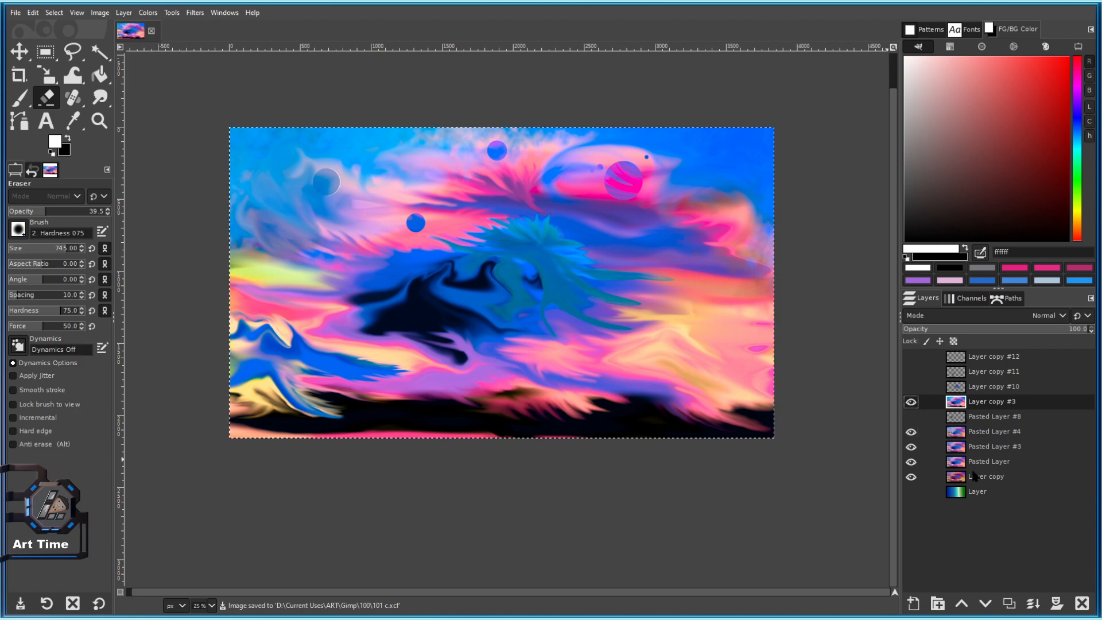
click(969, 438)
click(912, 433)
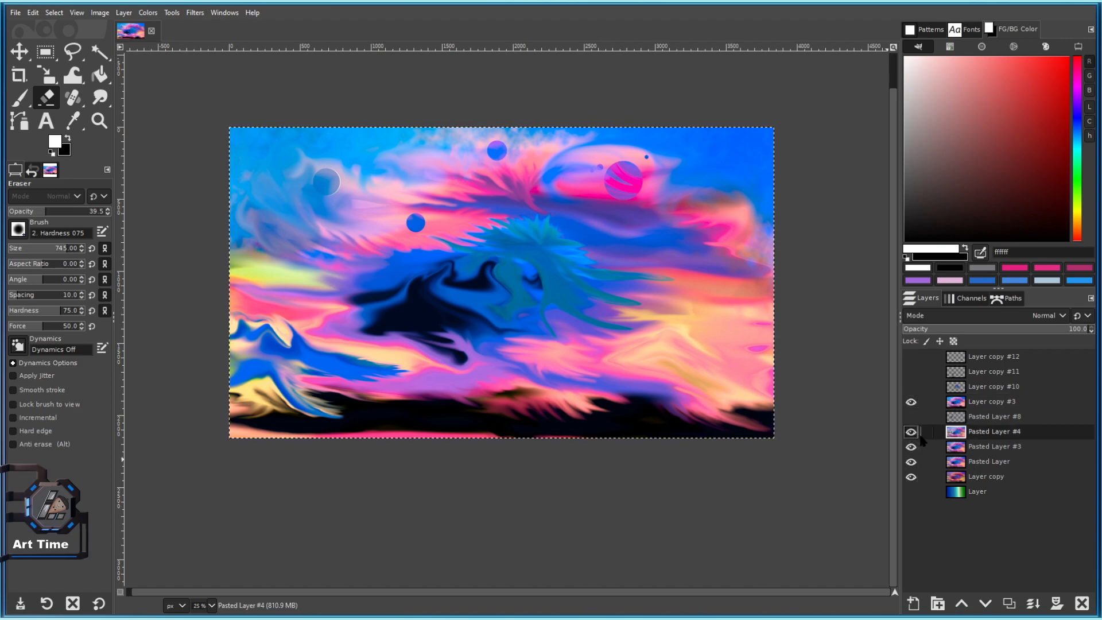
click(911, 432)
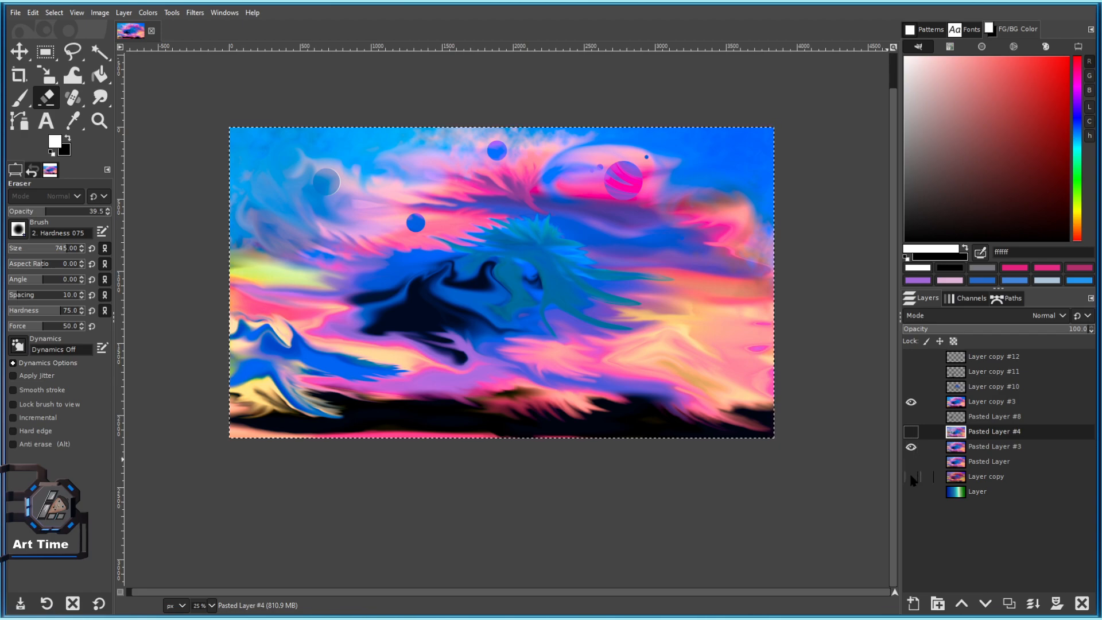
click(912, 403)
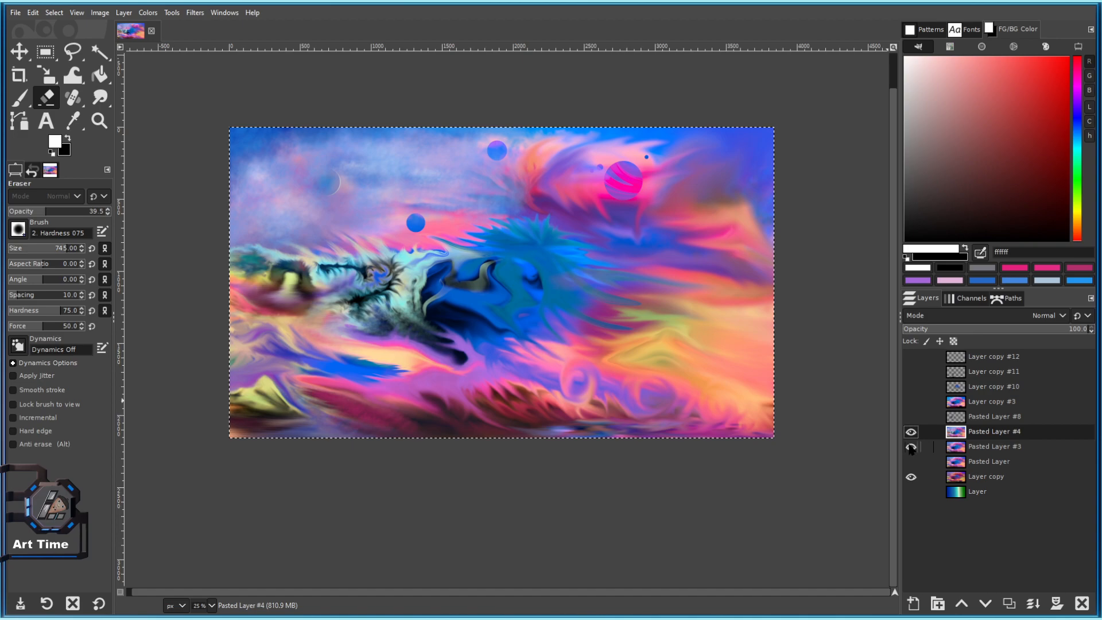
Merge Pasted Layer #4 down into Pasted Layer #3 and toggle it to check the blue-pink result.
right_click(956, 435)
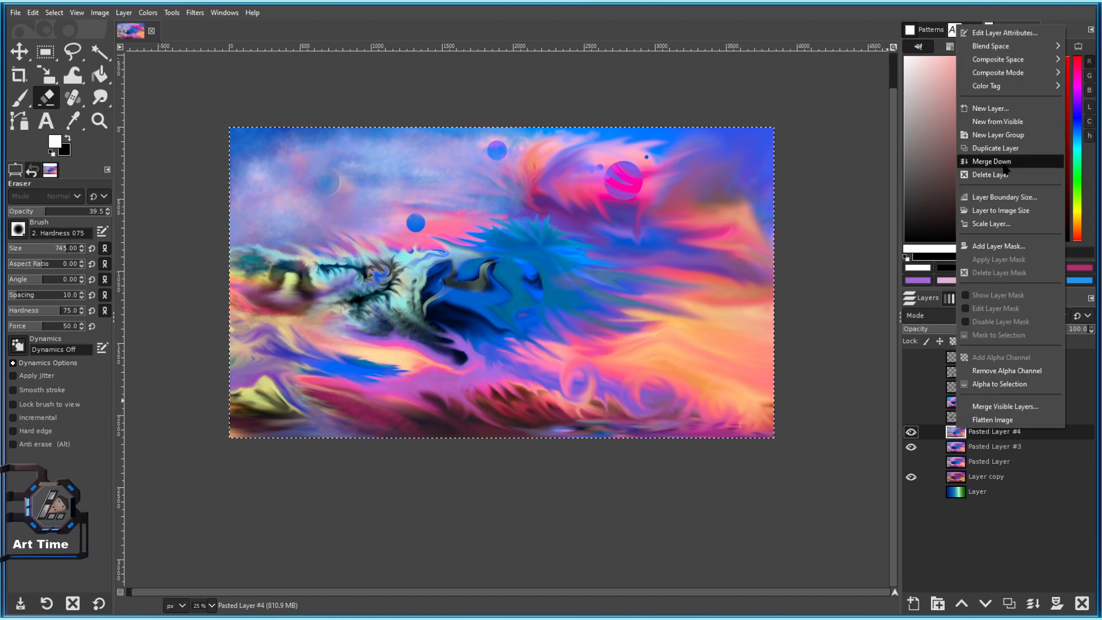
click(1009, 159)
click(912, 432)
click(911, 432)
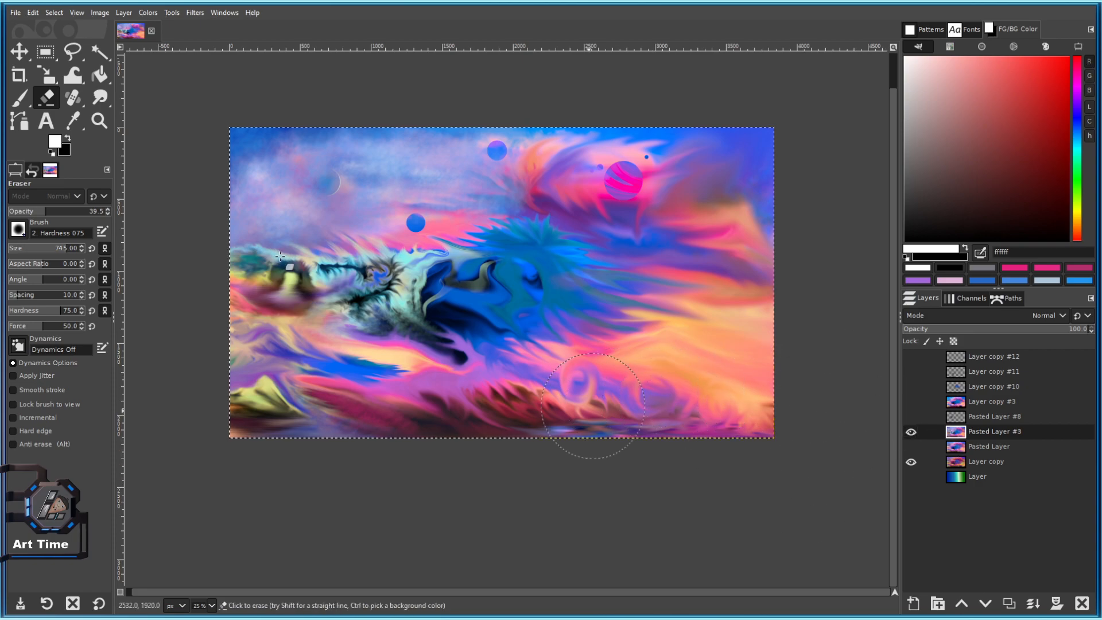
click(19, 51)
scroll(593, 367, up, 1)
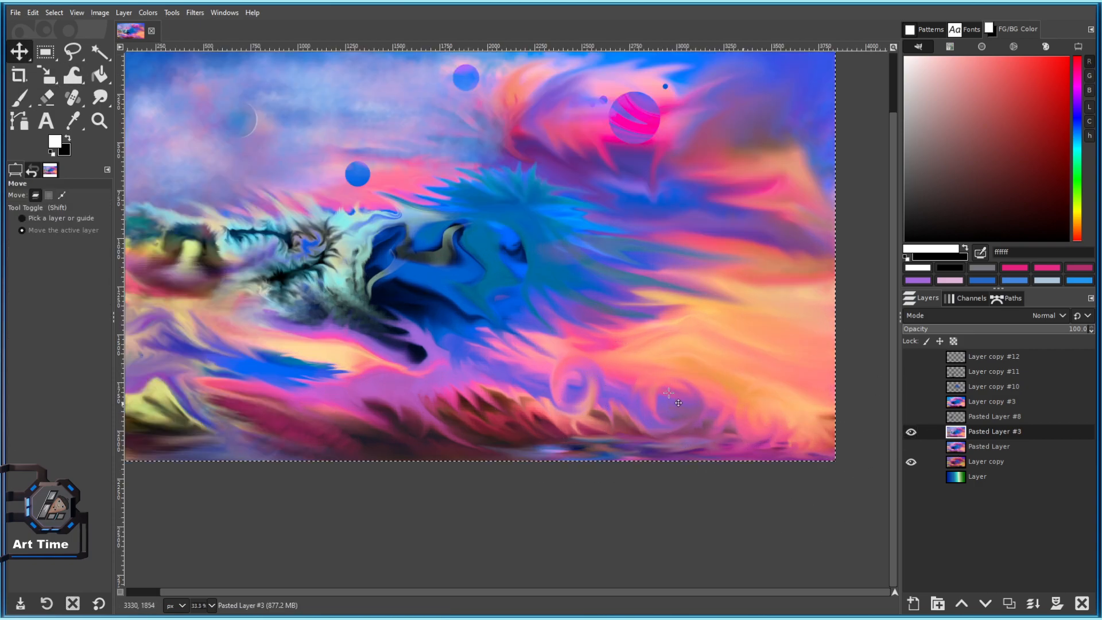
scroll(699, 404, down, 2)
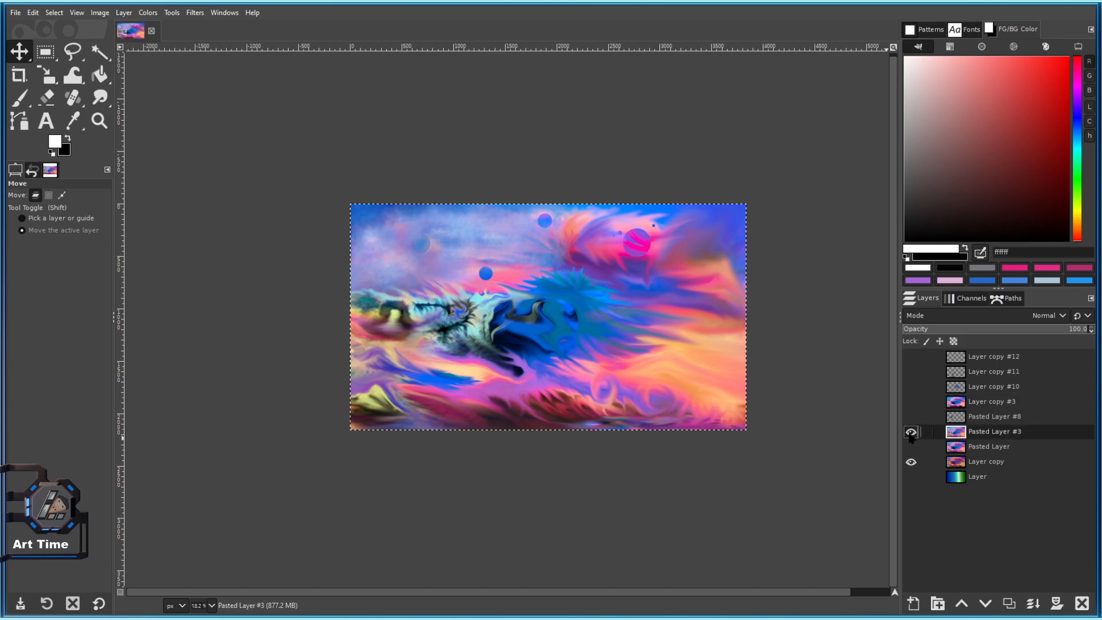
scroll(621, 360, up, 1)
Undo the layer merge using Undo History so Pasted Layer #4 is restored.
click(32, 170)
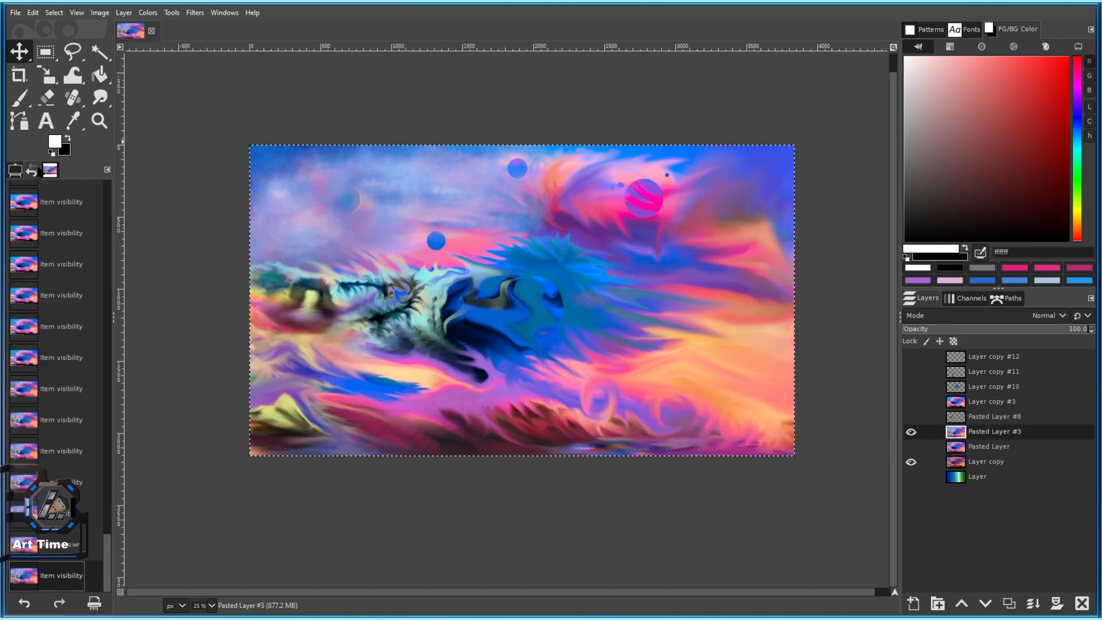
key(ctrl+z)
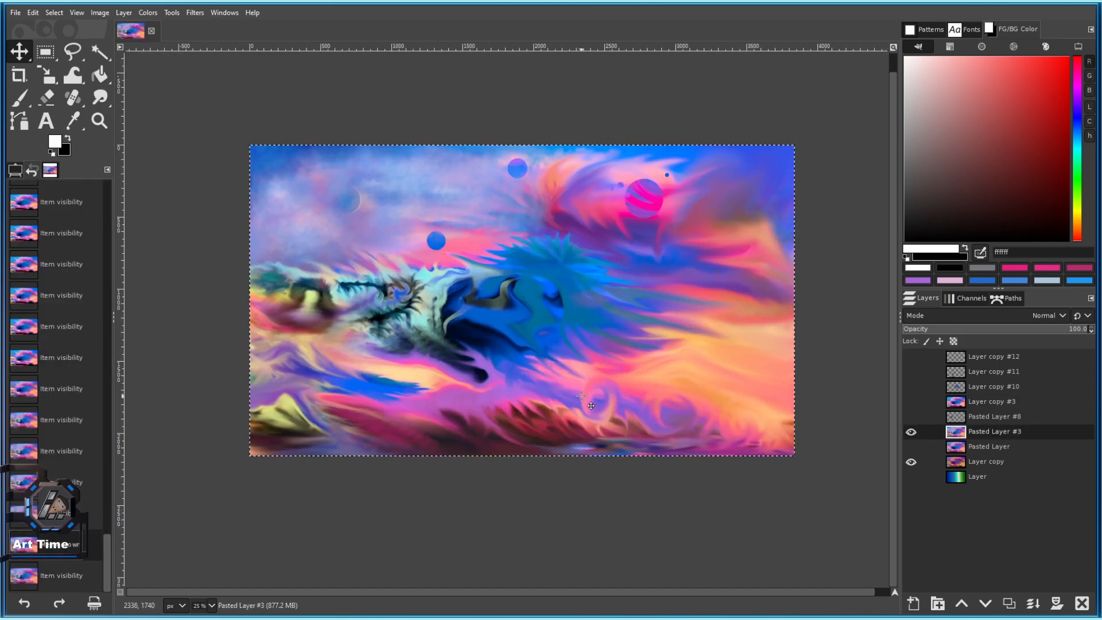
key(ctrl+z)
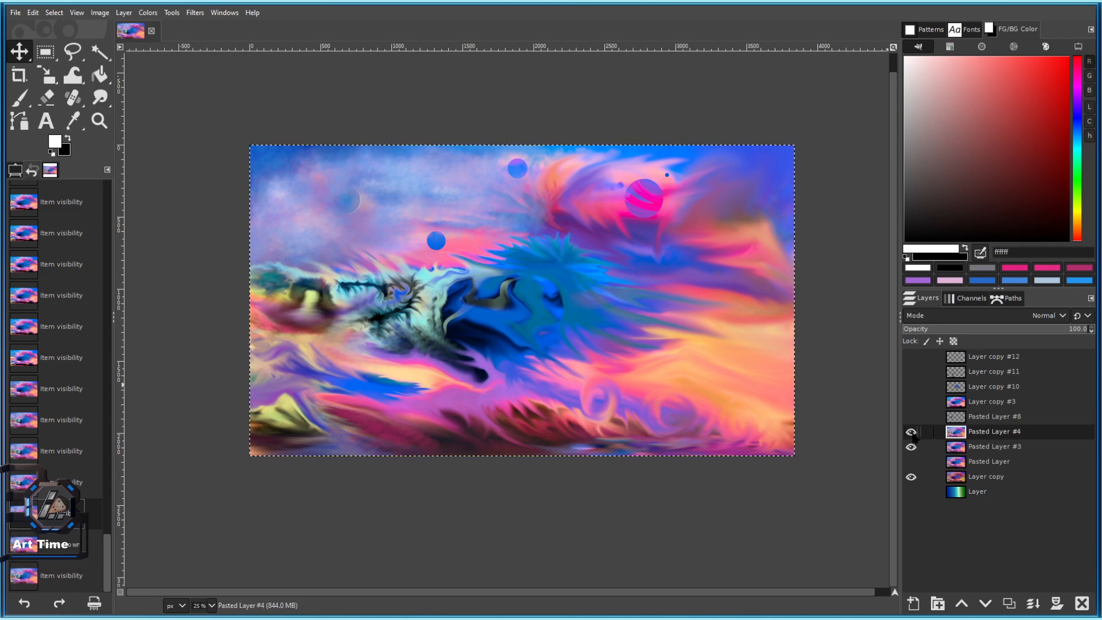
Toggle Pasted Layers #4 and #3 on and off to compare, leaving #3 visible.
click(911, 431)
click(911, 449)
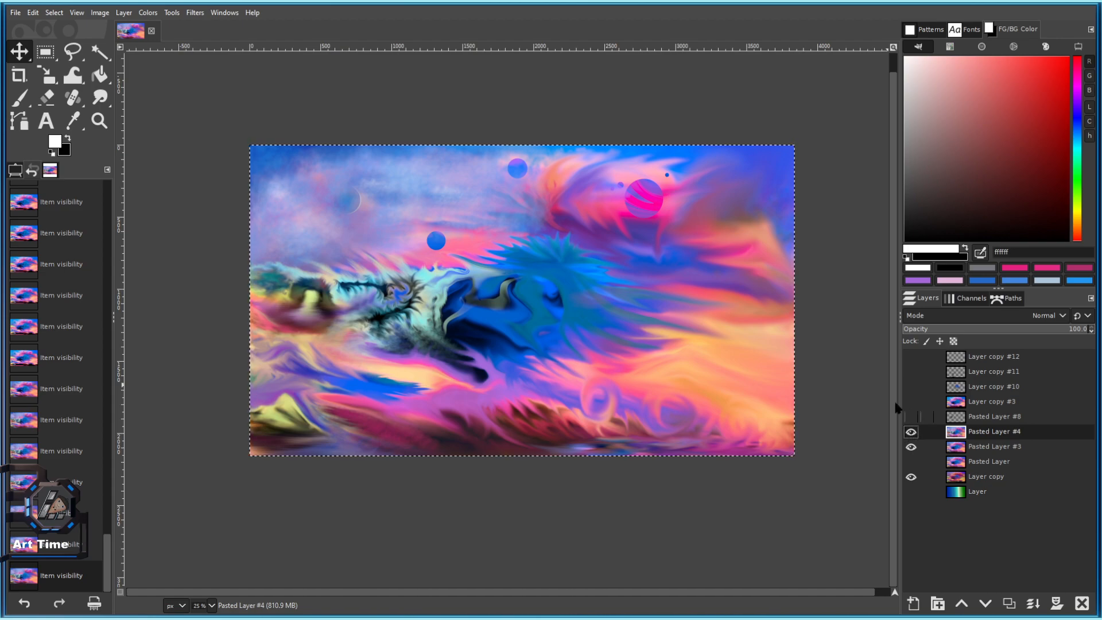
click(911, 433)
click(911, 433)
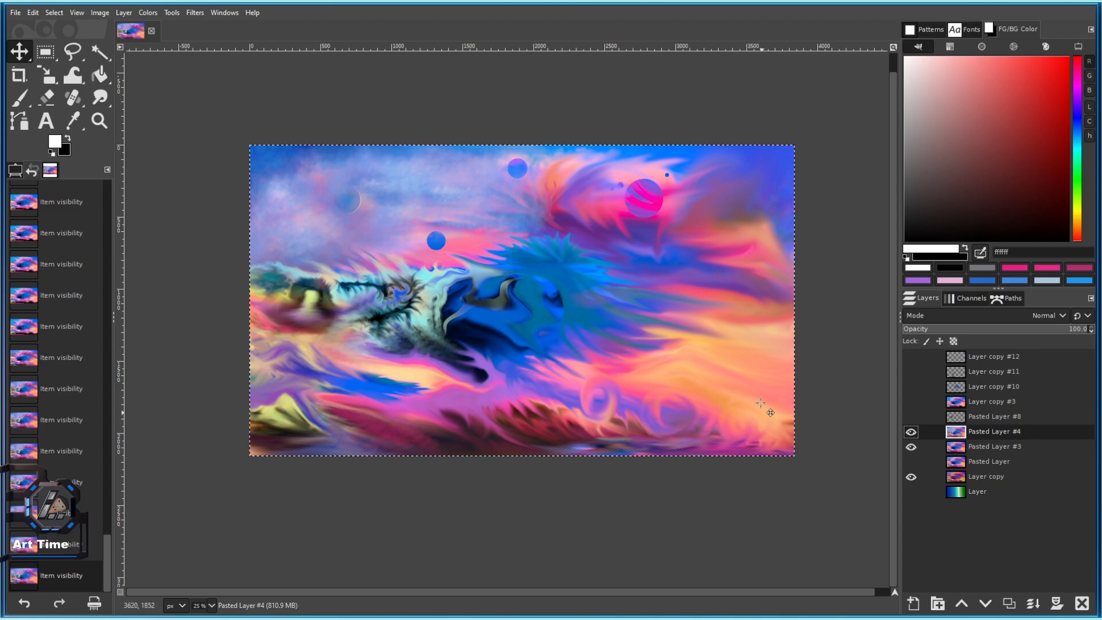
scroll(632, 419, up, 1)
drag(610, 322, 622, 397)
scroll(655, 387, down, 1)
click(911, 432)
click(911, 432)
click(911, 447)
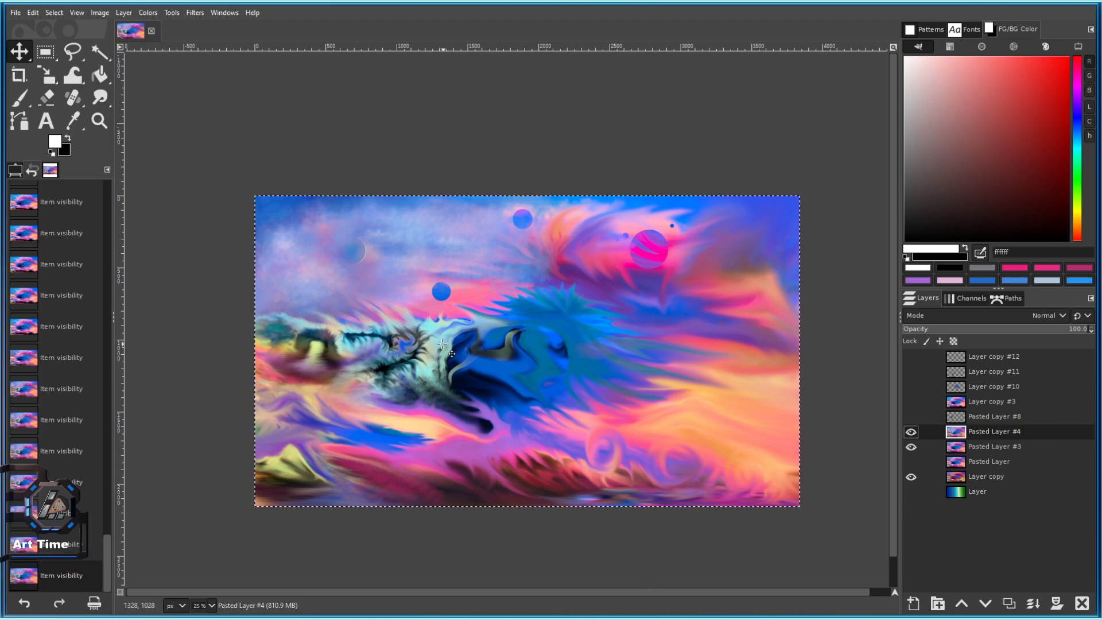
Flick Pasted Layer #4's visibility repeatedly to check it against the layer below.
scroll(456, 361, down, 2)
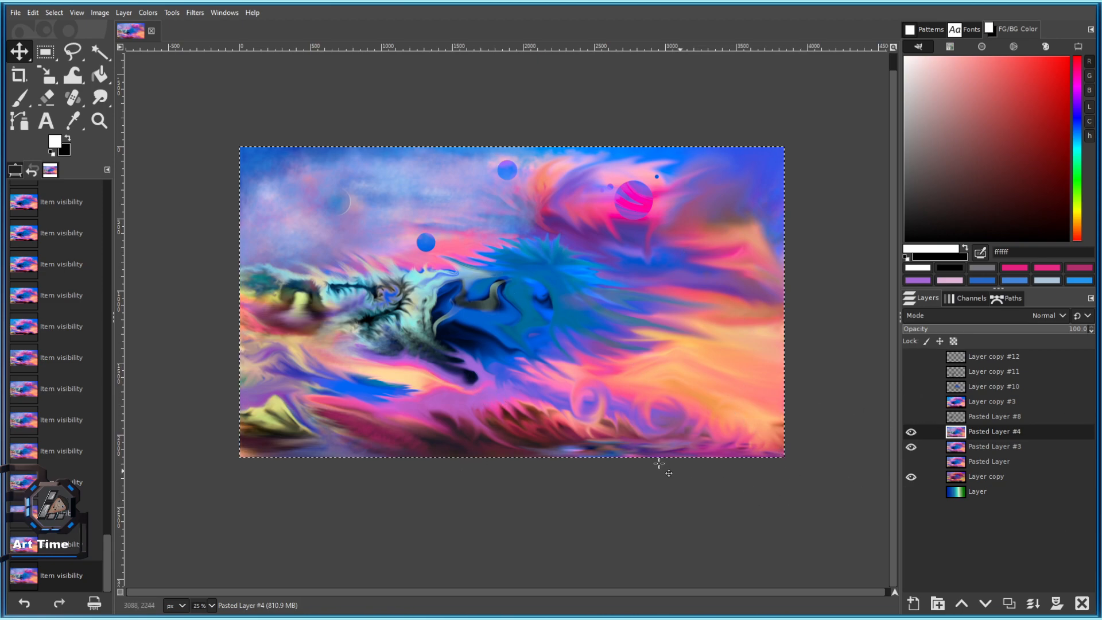
scroll(660, 462, up, 1)
scroll(611, 442, down, 1)
click(911, 432)
click(911, 433)
click(911, 433)
click(911, 433)
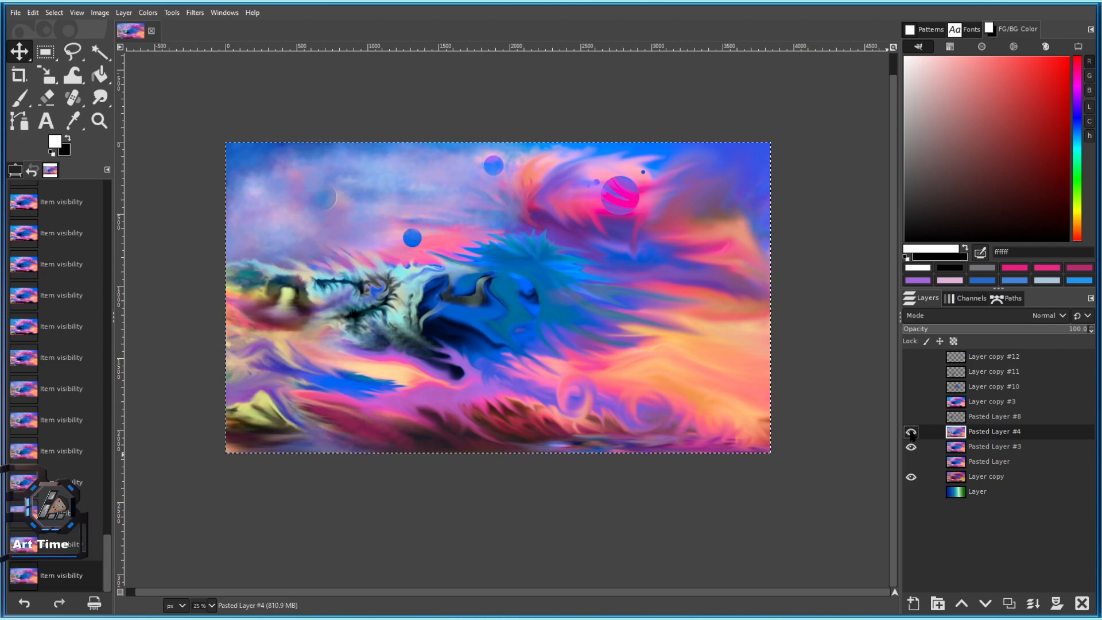
key(Down)
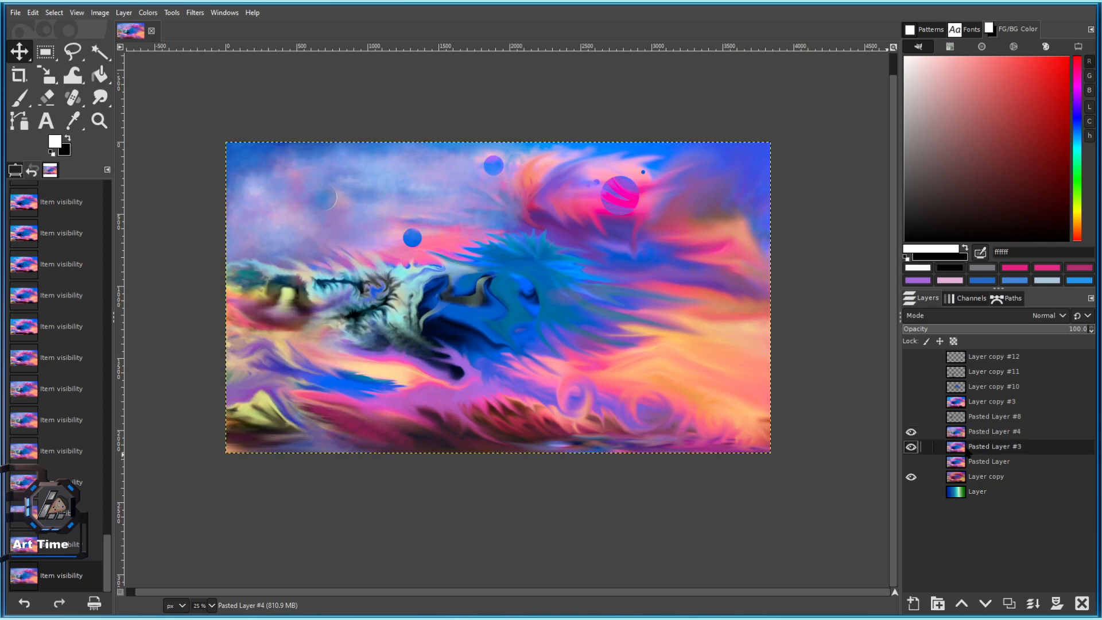
click(912, 434)
click(912, 433)
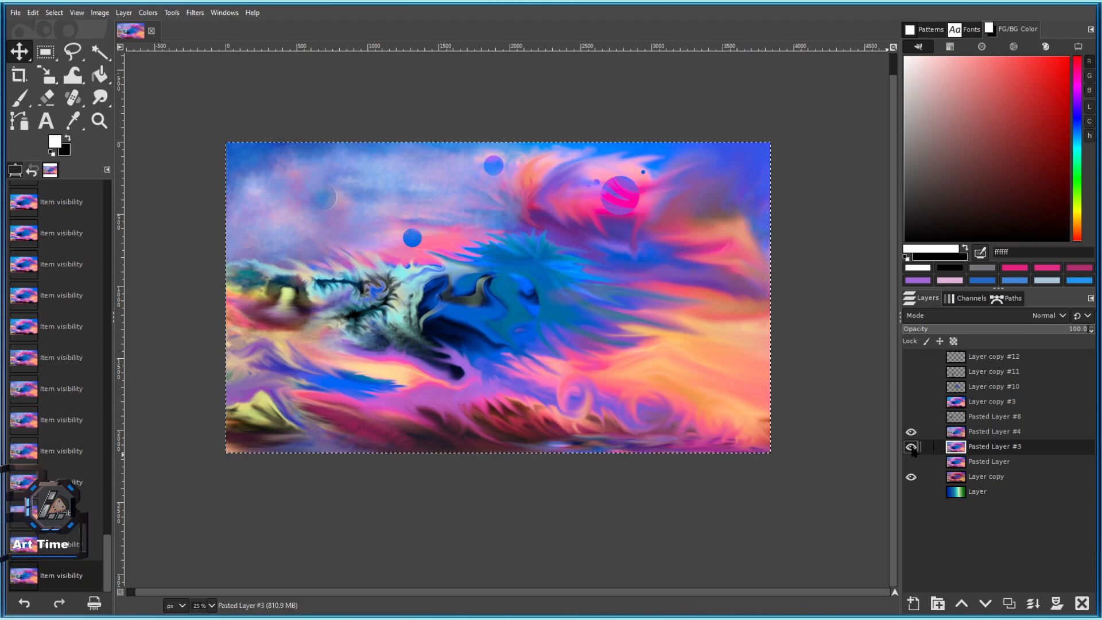
Duplicate Pasted Layer #4 as Pasted Layer #5 and save 101 c.xcf.
click(980, 433)
click(1009, 601)
scroll(576, 241, up, 1)
key(ctrl+s)
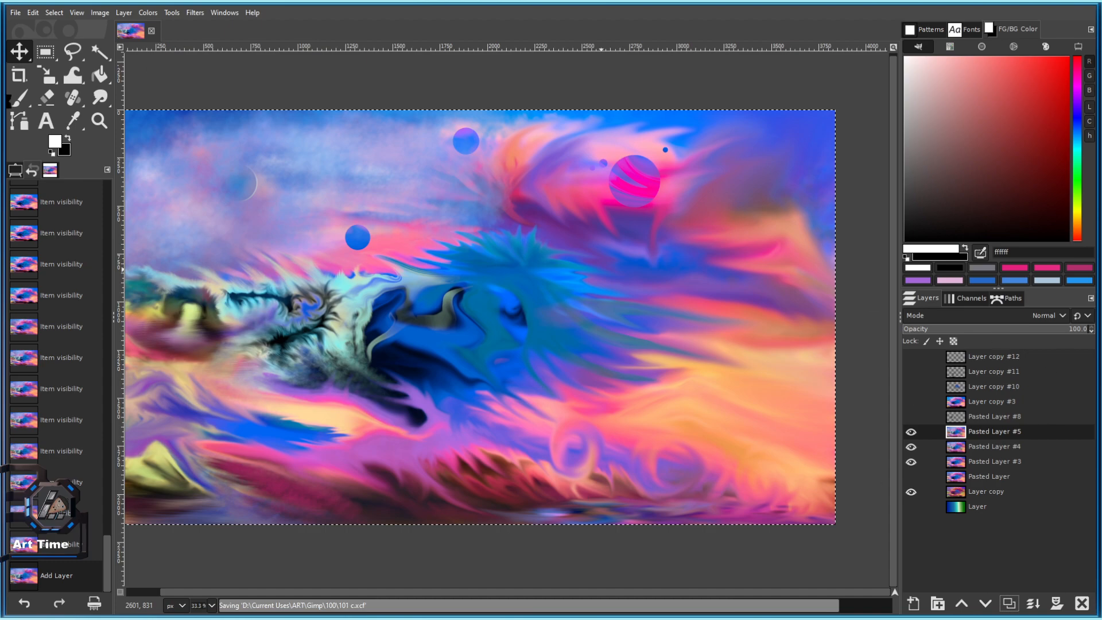
Set up the Paintbrush with the Smoke brush at size 758 and opacity 57.6, discarding a trial white stroke.
click(21, 105)
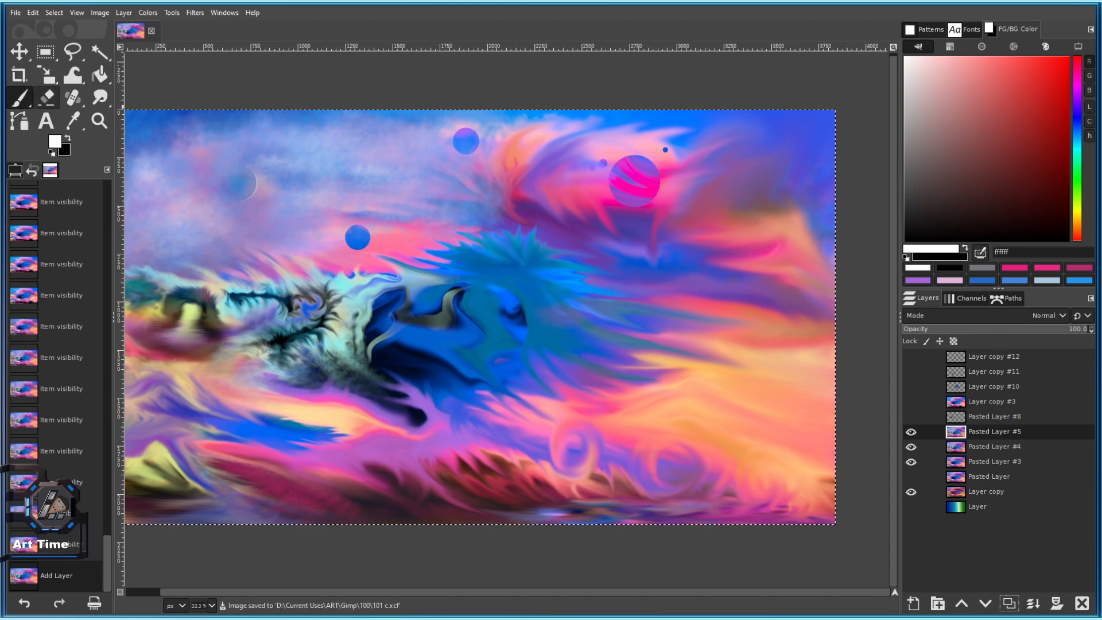
click(17, 171)
click(18, 229)
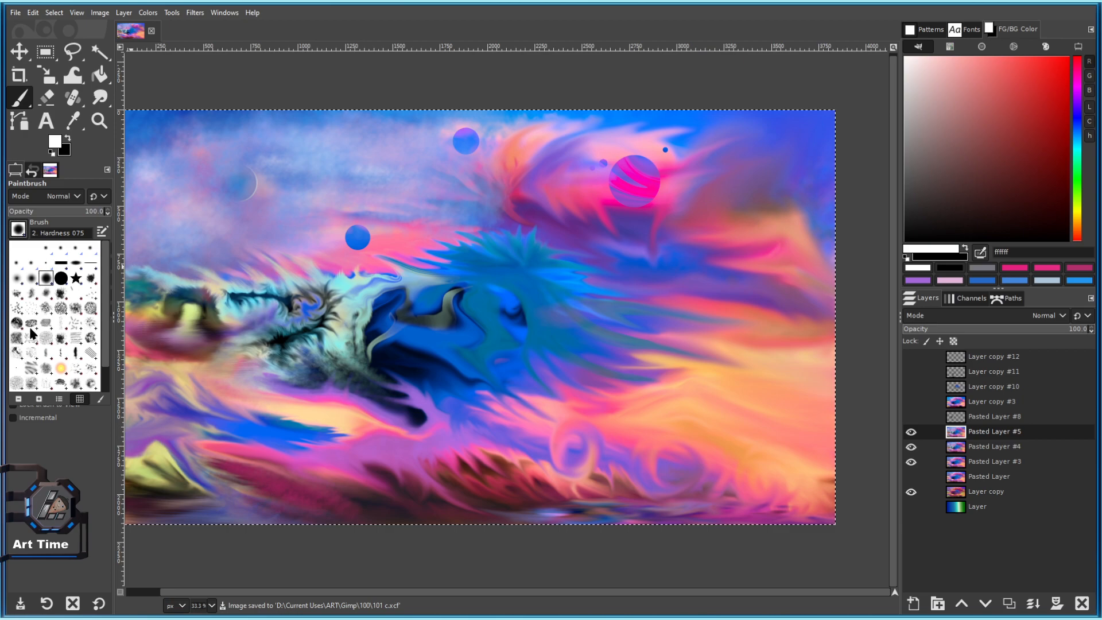
click(46, 367)
drag(36, 248, 64, 212)
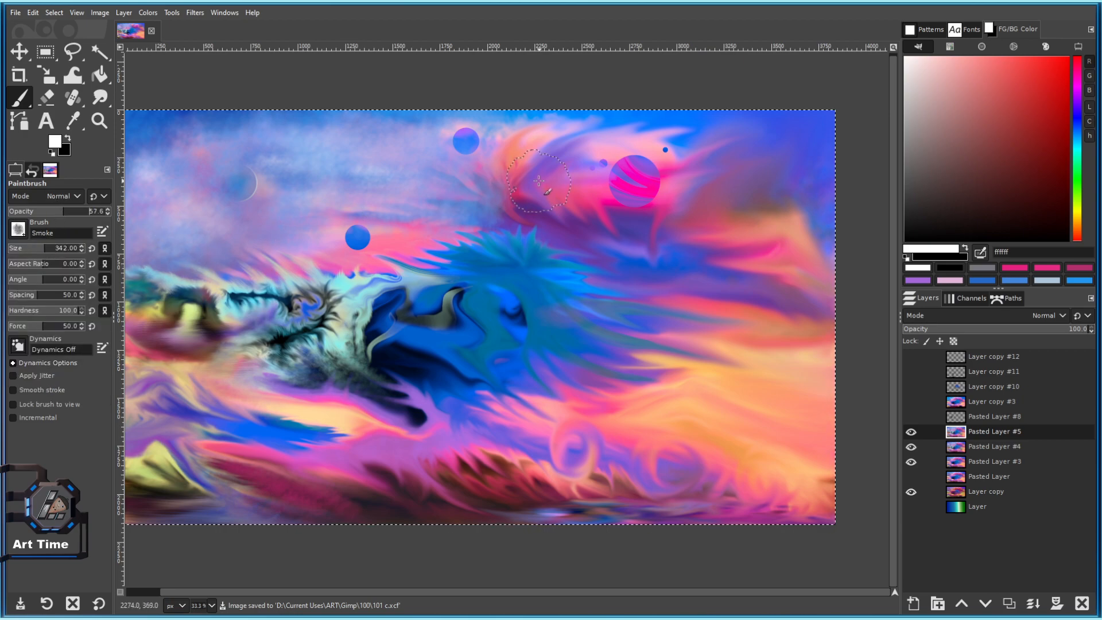
drag(539, 181, 527, 193)
drag(45, 248, 67, 248)
mouse_move(718, 172)
mouse_down()
mouse_move(784, 171)
mouse_move(711, 194)
mouse_up()
key(ctrl+z)
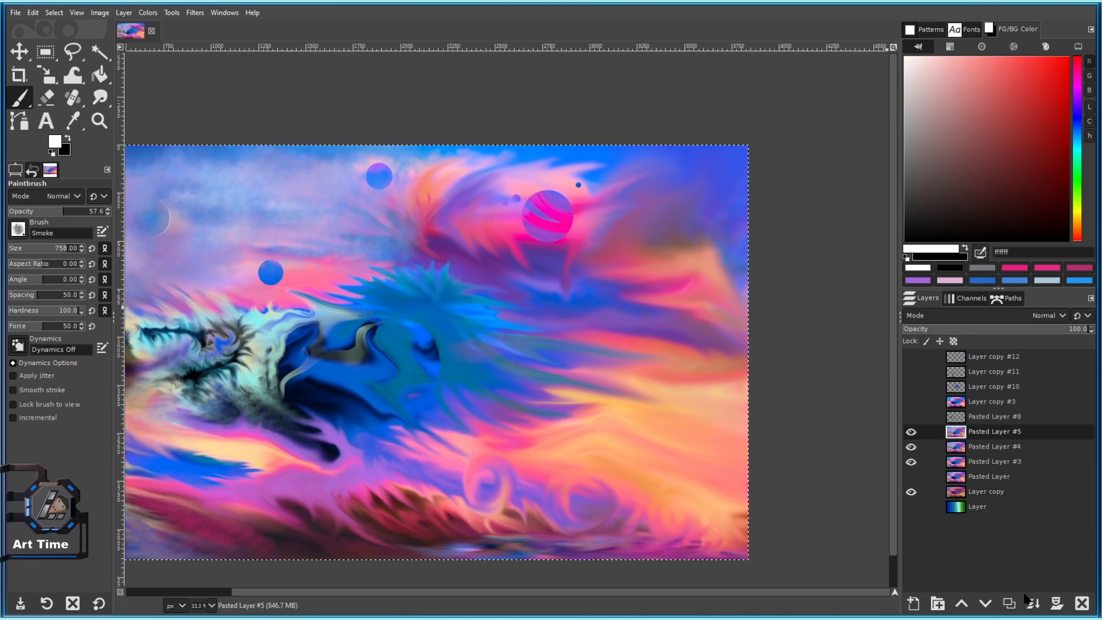
Add a new layer above Pasted Layer #5 and pick a light sky-blue foreground colour.
click(1009, 603)
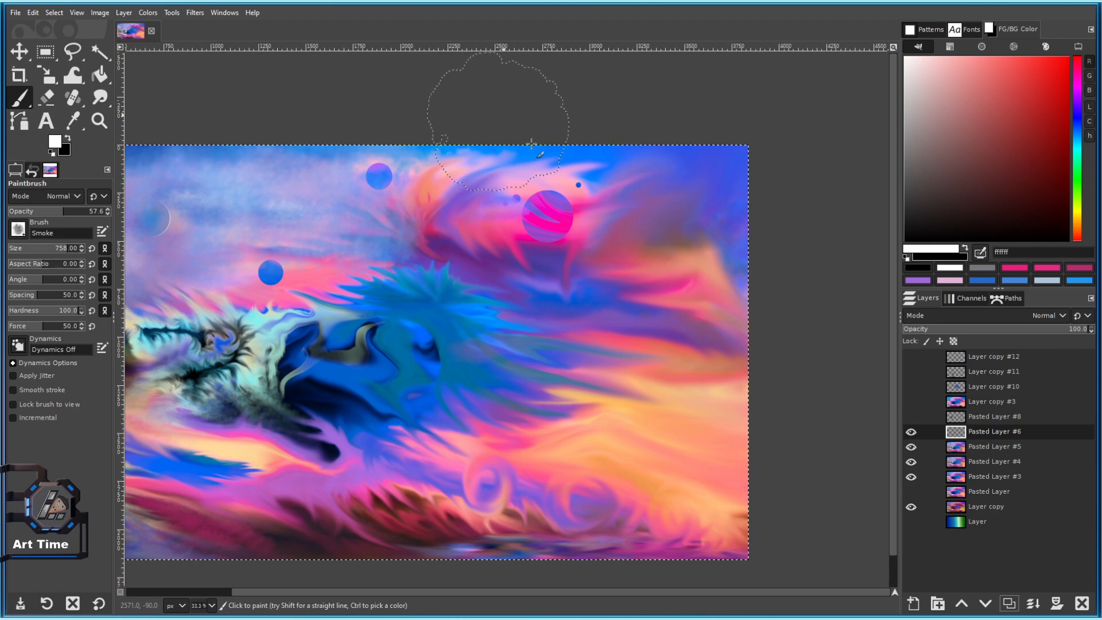
drag(993, 126, 1078, 121)
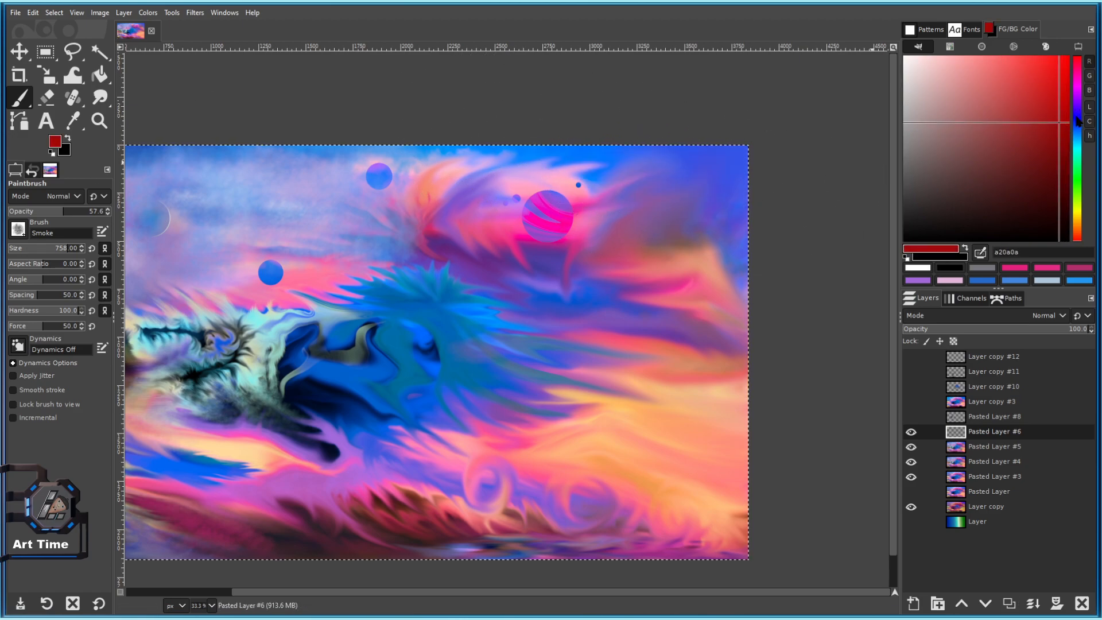
click(1078, 119)
click(1044, 84)
mouse_move(1044, 75)
mouse_down()
mouse_move(1030, 60)
mouse_move(993, 70)
mouse_up()
click(1077, 133)
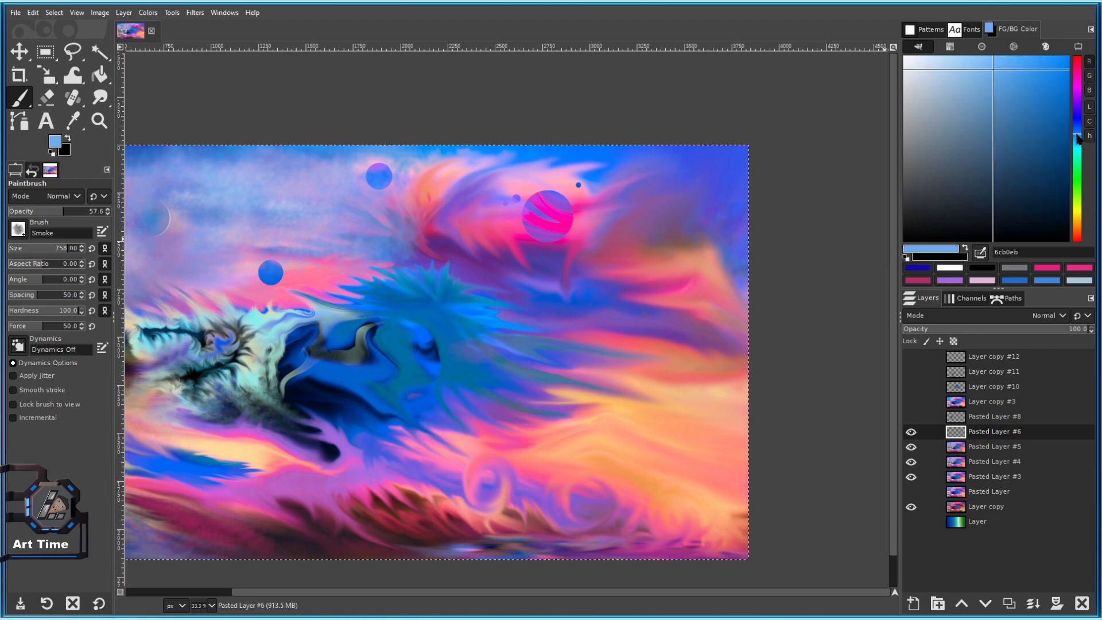
Paint light-blue smoke over the upper-right corner with slightly lower brush hardness.
drag(678, 182, 636, 184)
scroll(714, 192, down, 2)
key(ctrl+z)
key(ctrl+z)
scroll(698, 174, up, 2)
key(ctrl+z)
drag(54, 313, 67, 315)
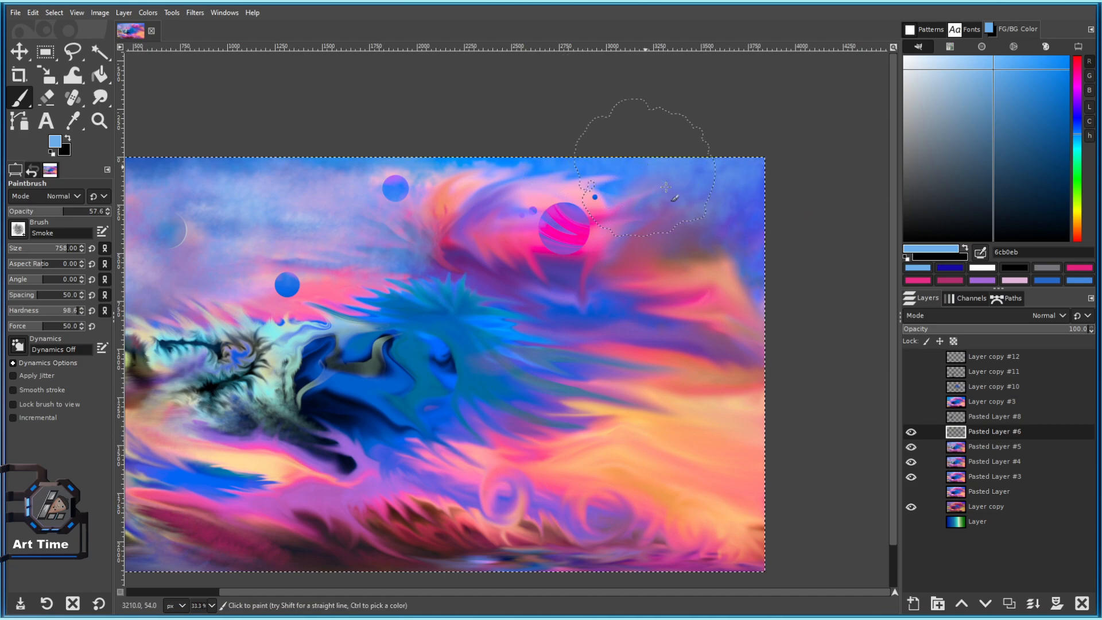
scroll(730, 318, down, 4)
scroll(731, 317, up, 3)
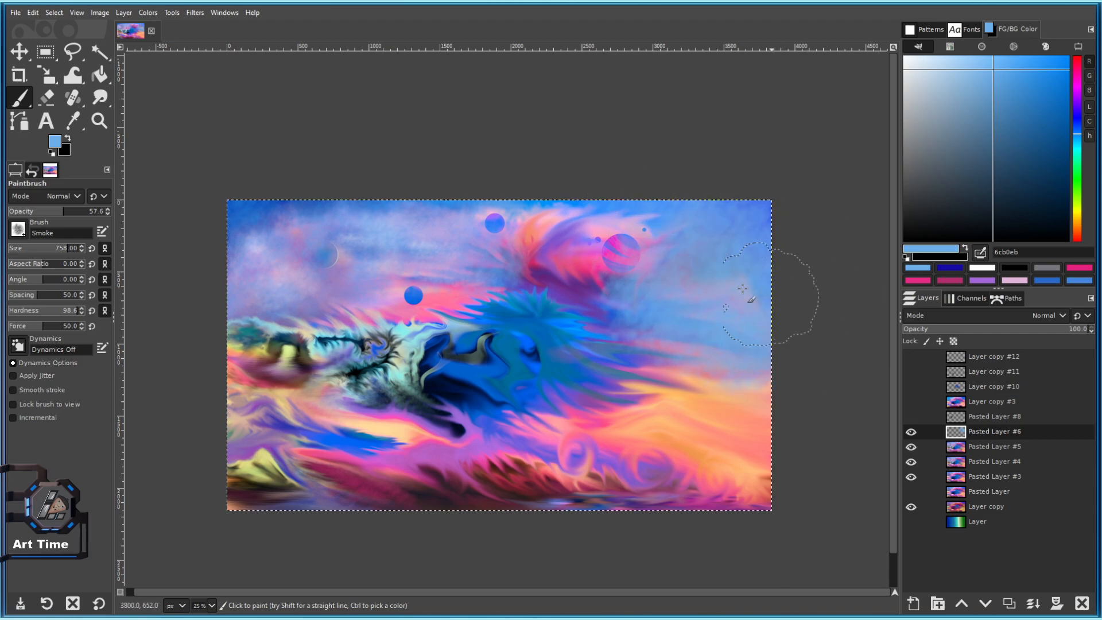
scroll(674, 362, down, 4)
scroll(673, 361, up, 4)
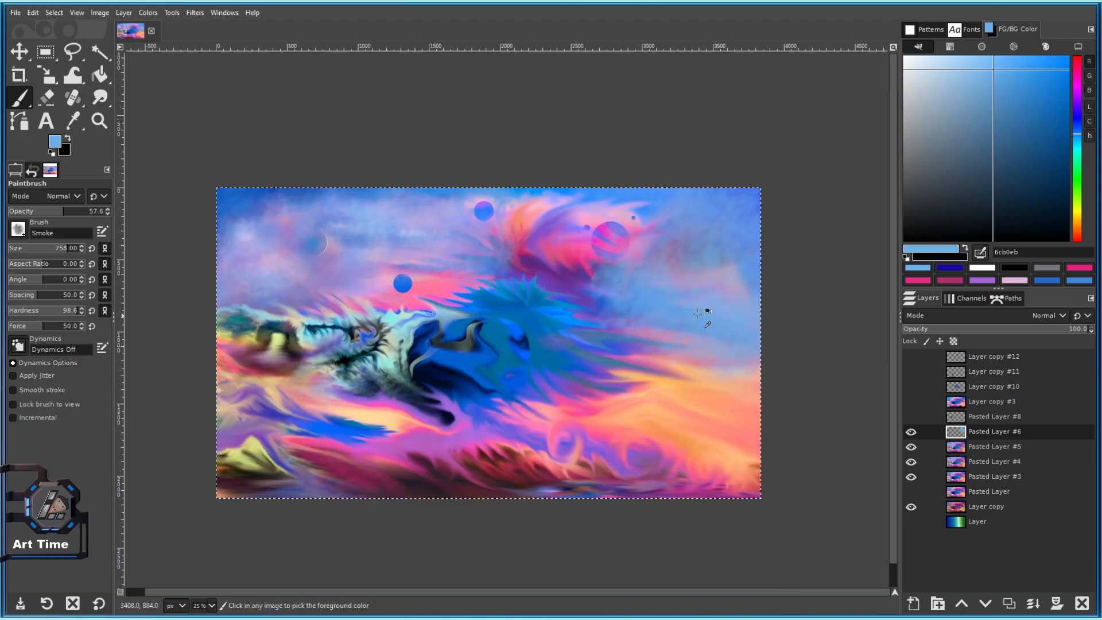
key(ctrl+z)
key(ctrl+z)
key(ctrl+z)
key(ctrl+z)
key(ctrl+z)
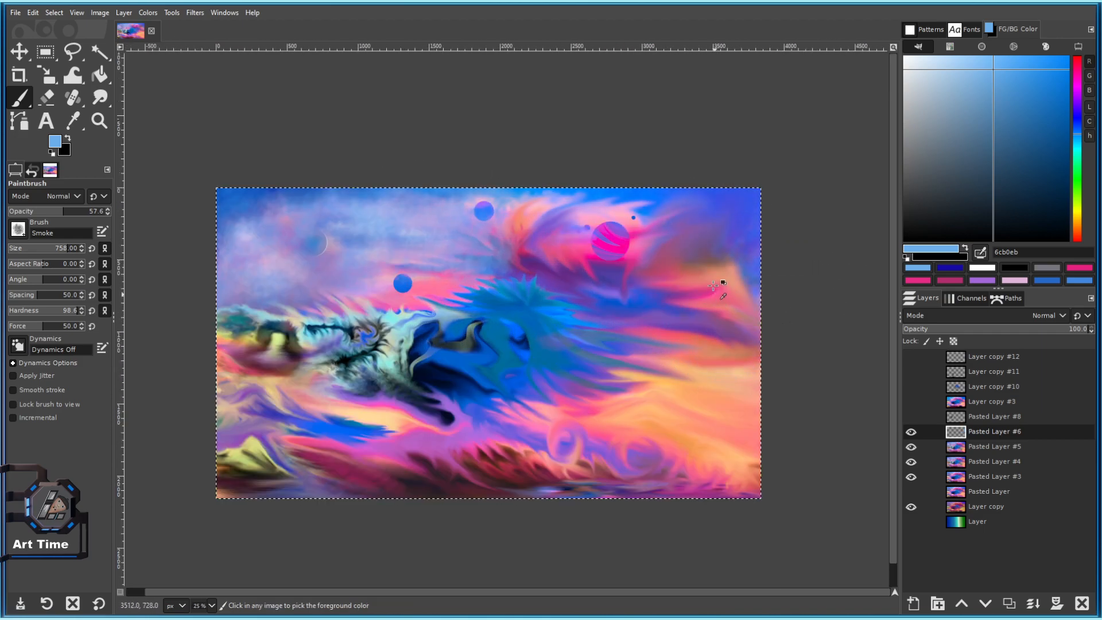
key(ctrl+y)
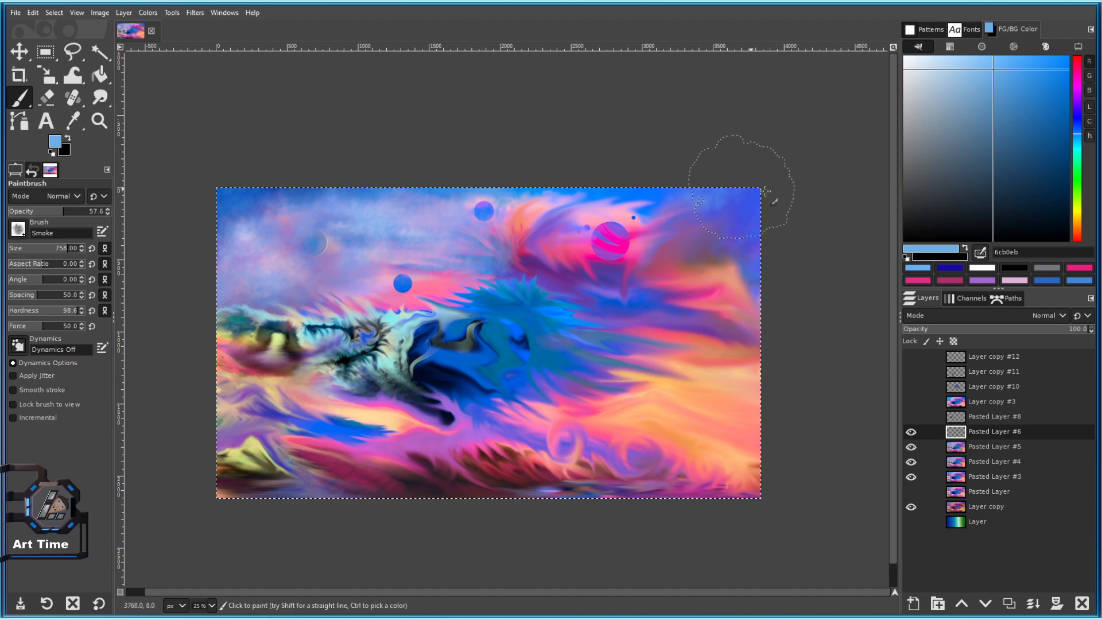
drag(728, 180, 775, 207)
Sample a pale blue from the painting and brush pale haze across the sky.
scroll(654, 189, up, 1)
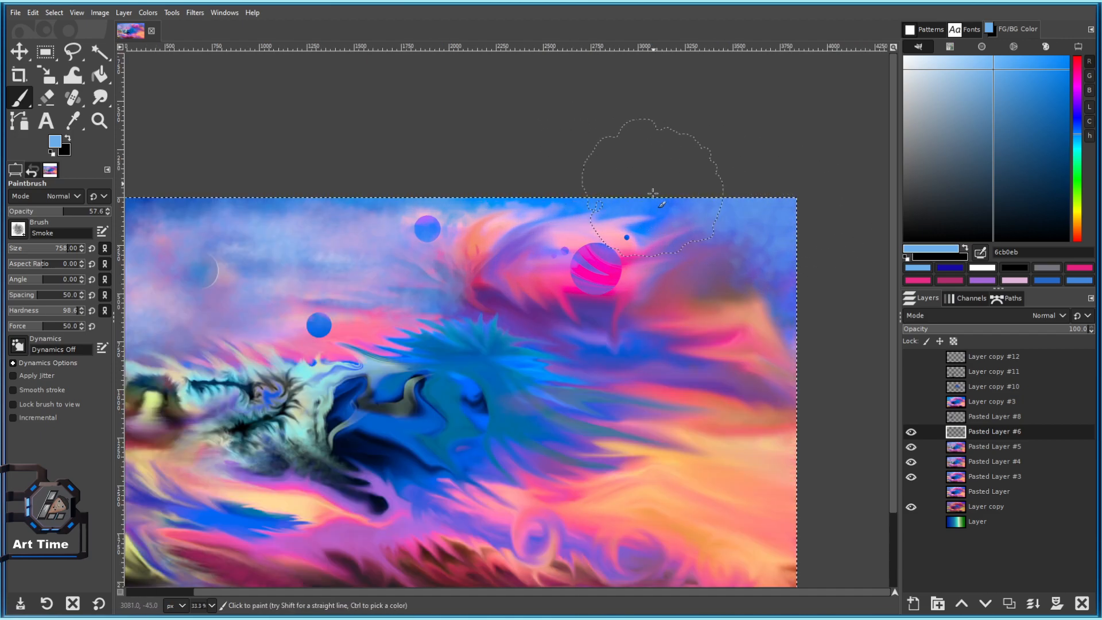
ctrl+click(670, 212)
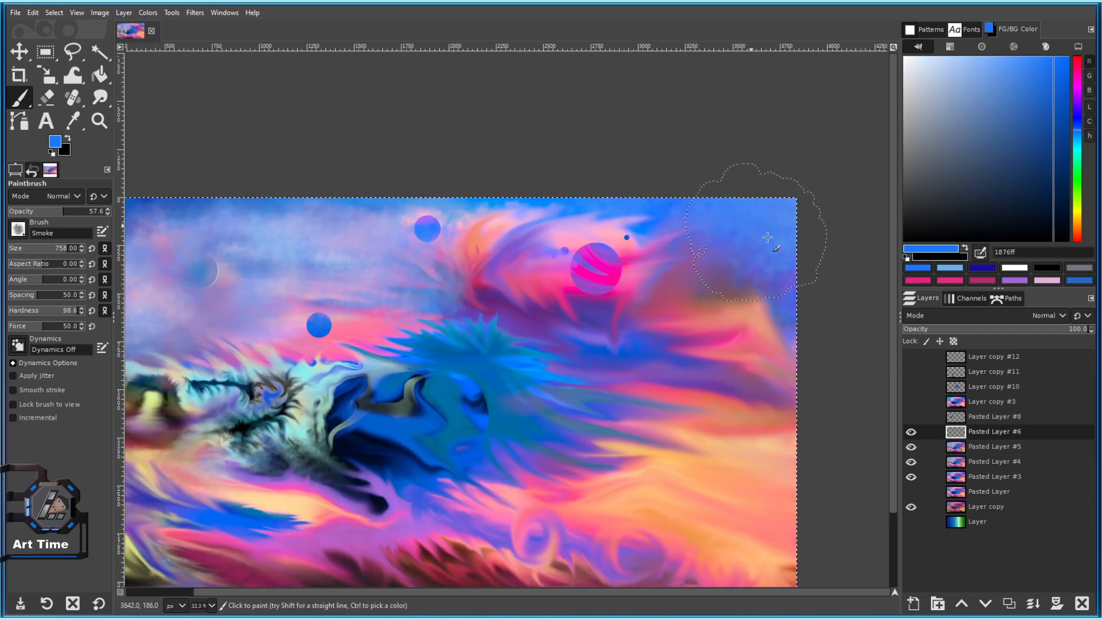
scroll(782, 328, down, 2)
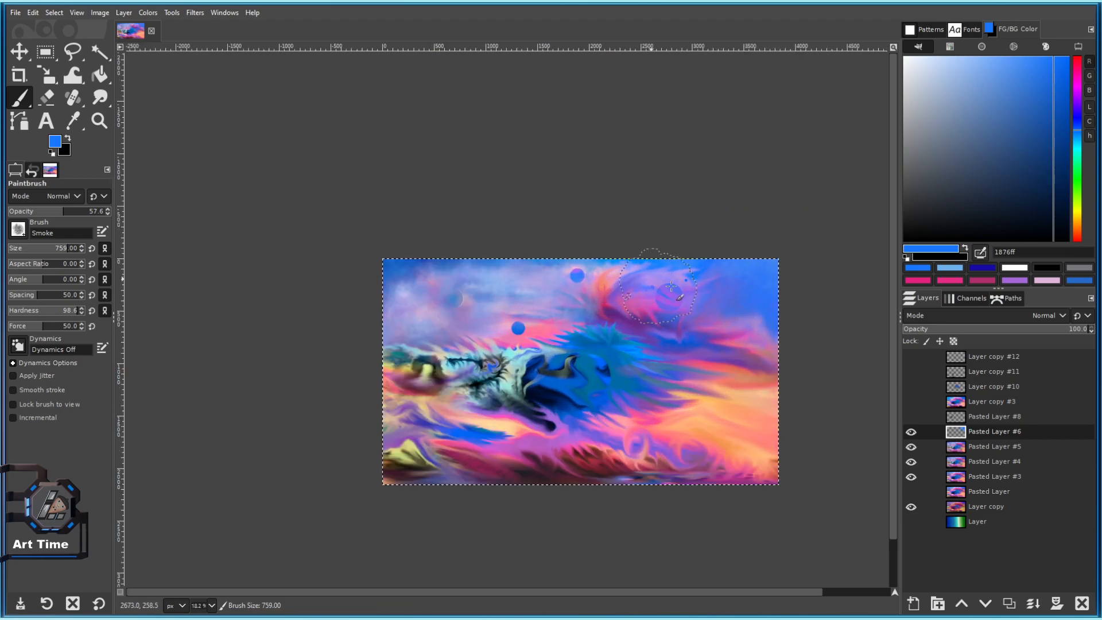
scroll(658, 290, down, 1)
scroll(643, 275, up, 3)
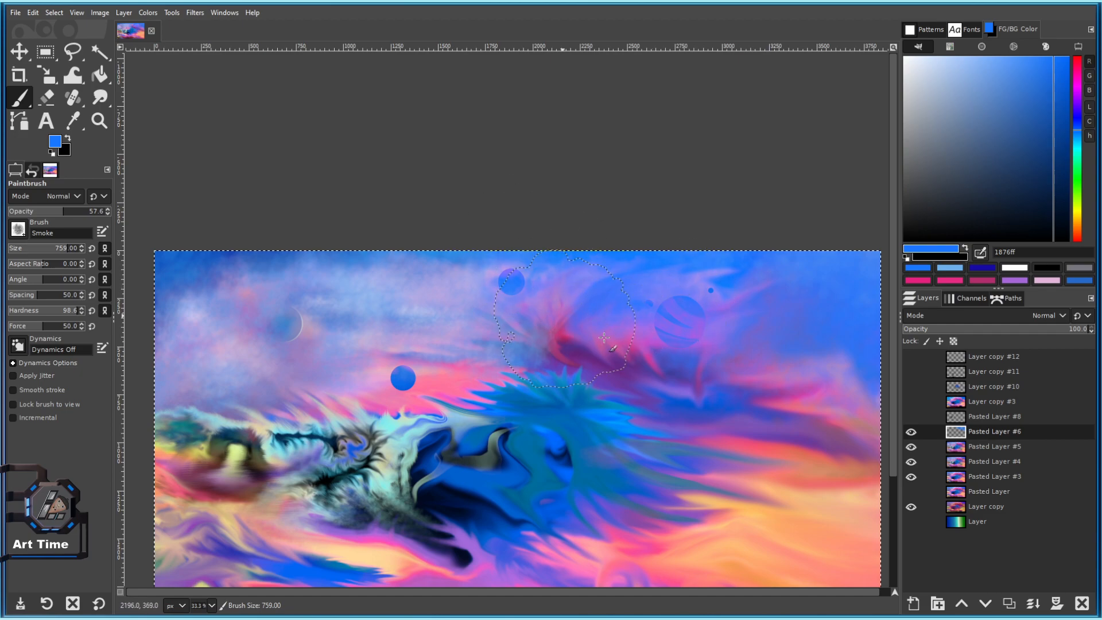
scroll(584, 332, down, 3)
scroll(638, 241, up, 4)
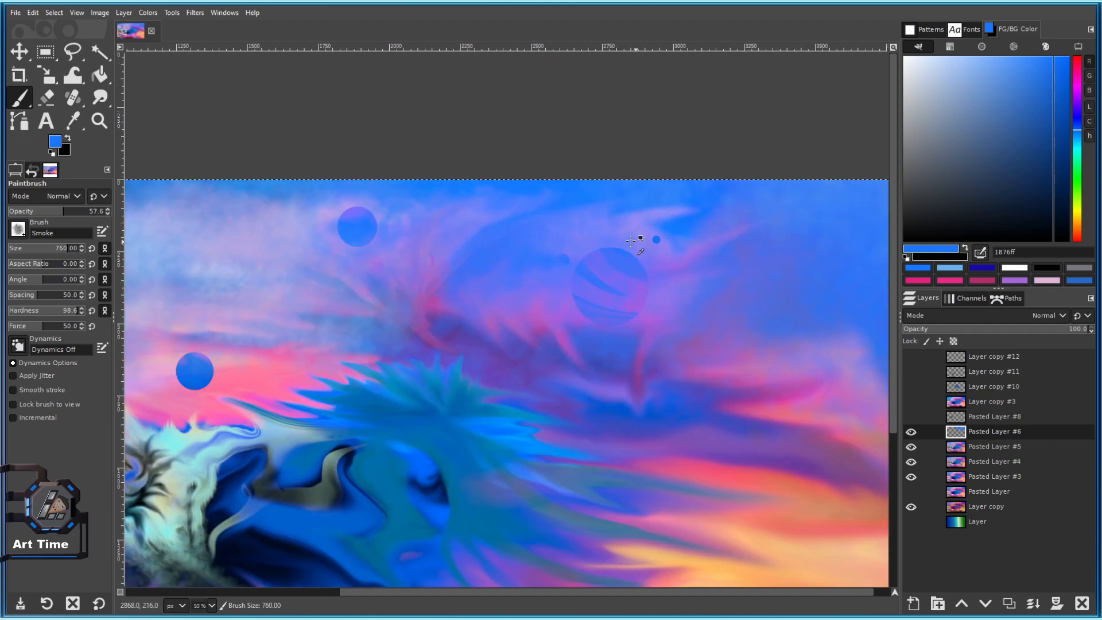
scroll(611, 285, down, 3)
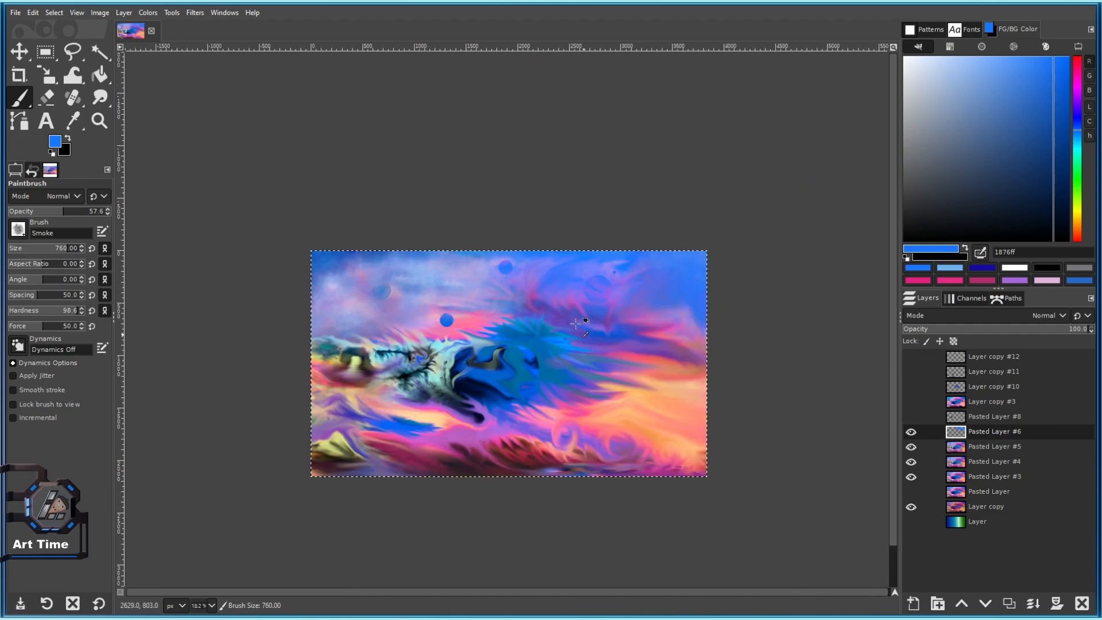
ctrl+click(439, 293)
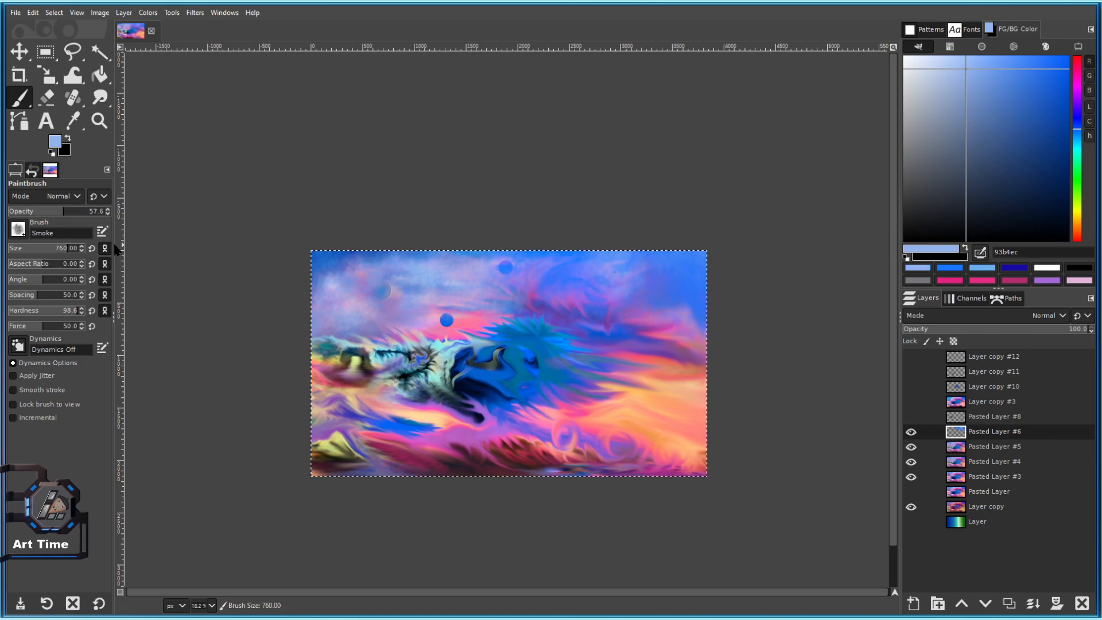
key(z)
click(20, 98)
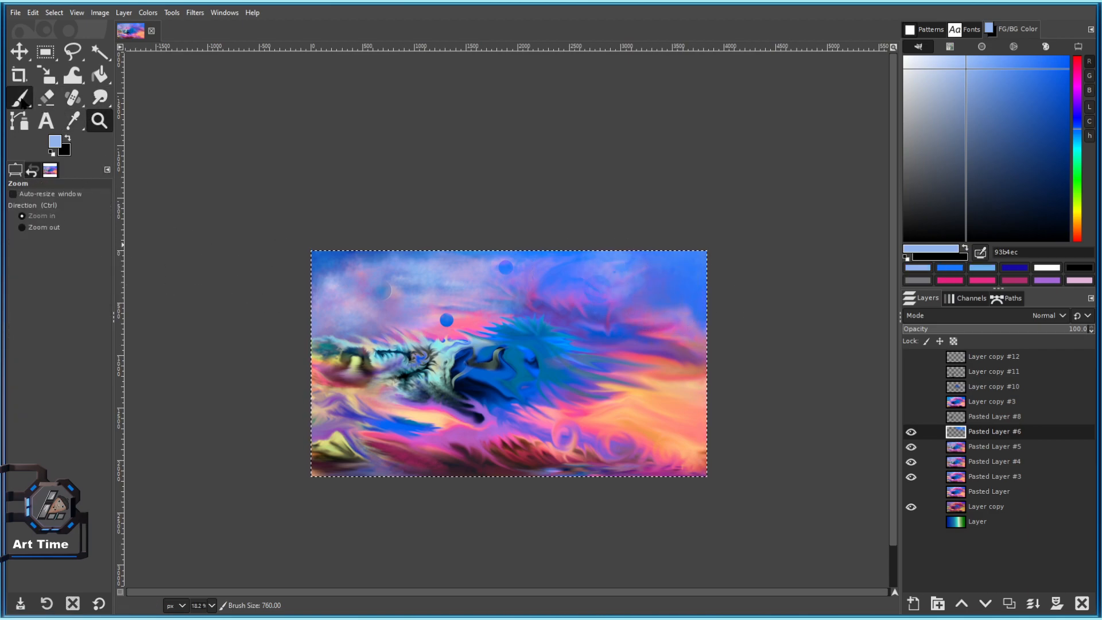
scroll(551, 287, up, 2)
mouse_move(457, 271)
mouse_down()
mouse_move(441, 243)
mouse_move(401, 253)
mouse_up()
mouse_move(474, 316)
mouse_down()
mouse_move(443, 251)
mouse_move(570, 250)
mouse_up()
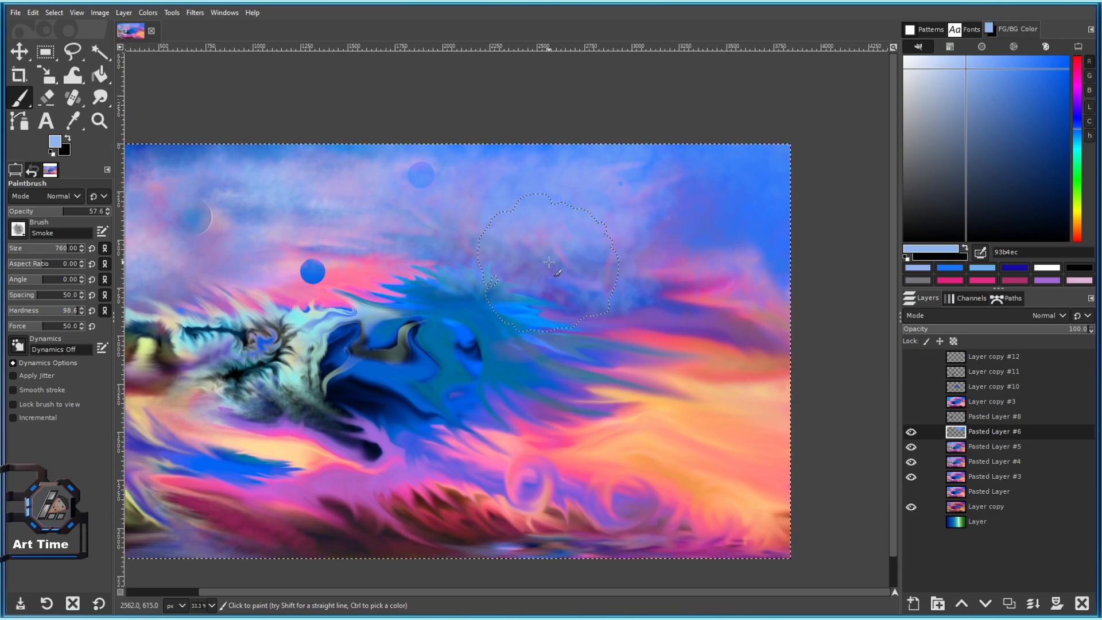
scroll(746, 287, down, 1)
Darken the top-right sky with deep indigo-blue smoke using a slightly smaller brush.
key(bracketleft)
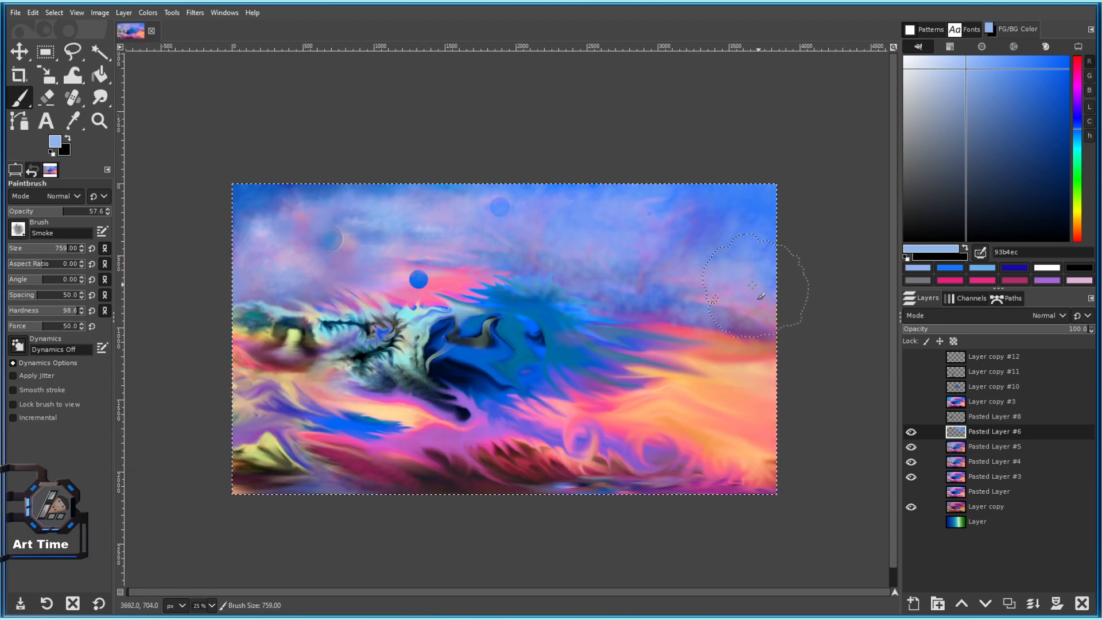
scroll(757, 285, down, 3)
scroll(723, 281, up, 3)
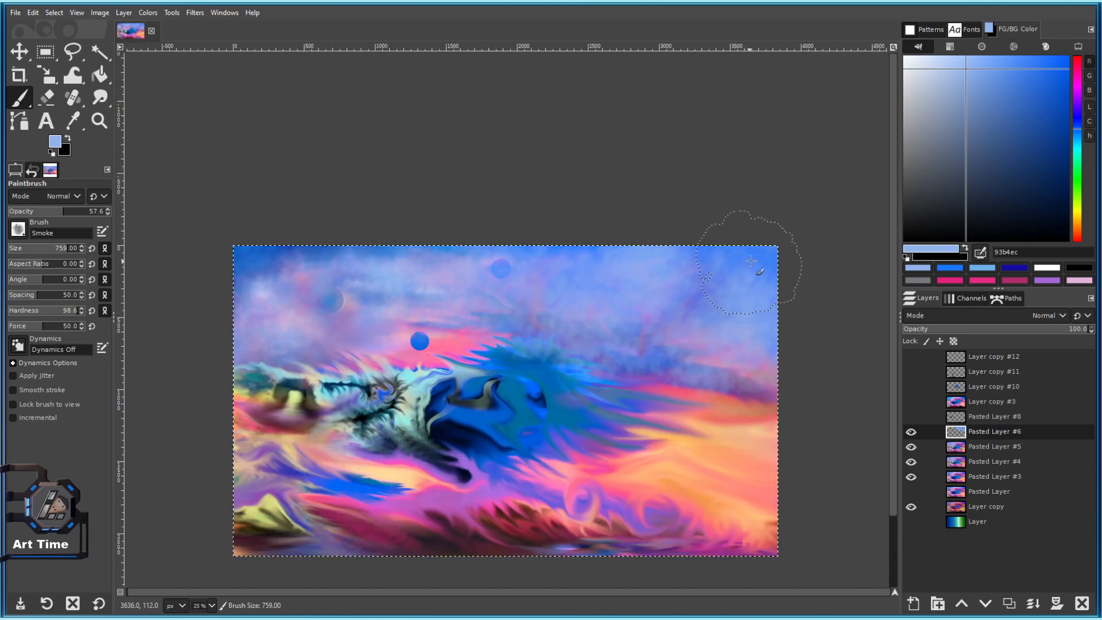
click(1048, 124)
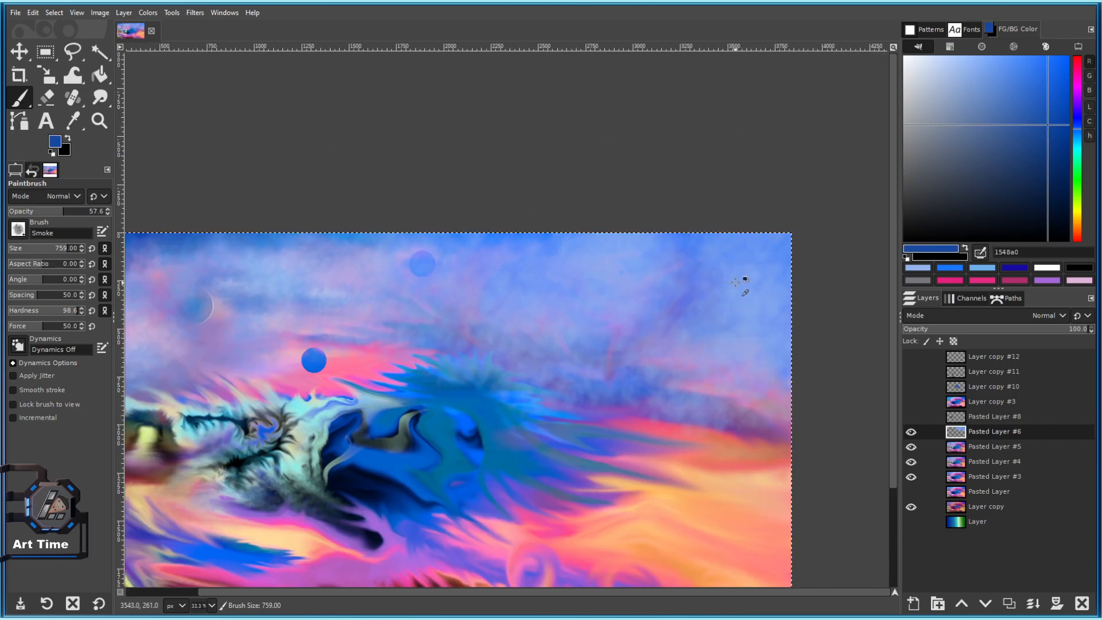
scroll(743, 283, up, 1)
click(1078, 120)
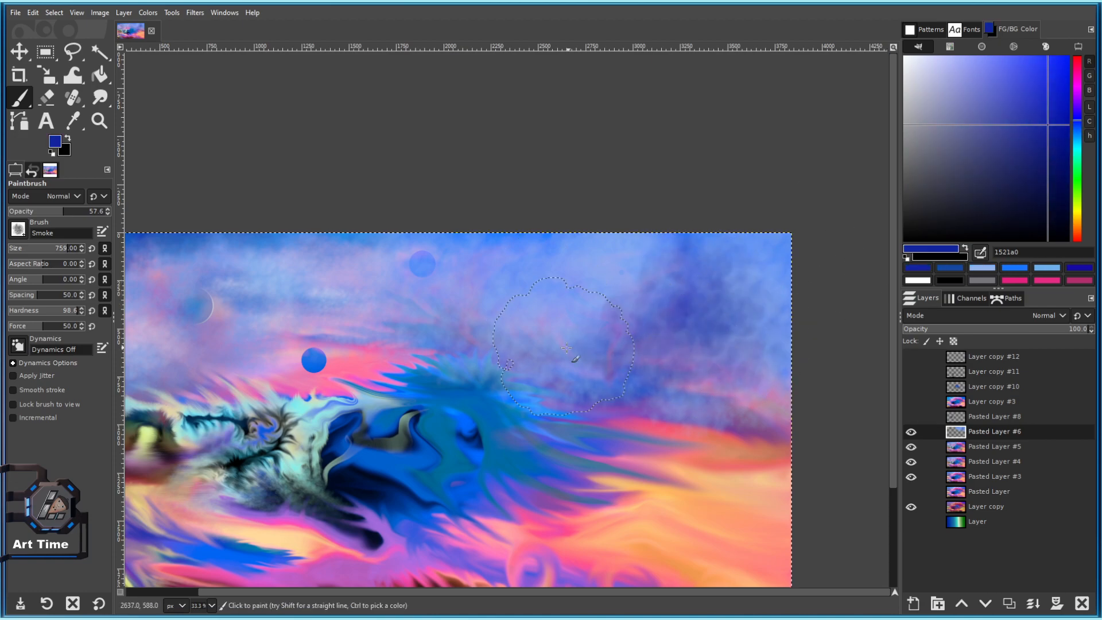
scroll(564, 346, down, 1)
scroll(580, 364, up, 1)
scroll(556, 352, down, 2)
scroll(525, 242, up, 1)
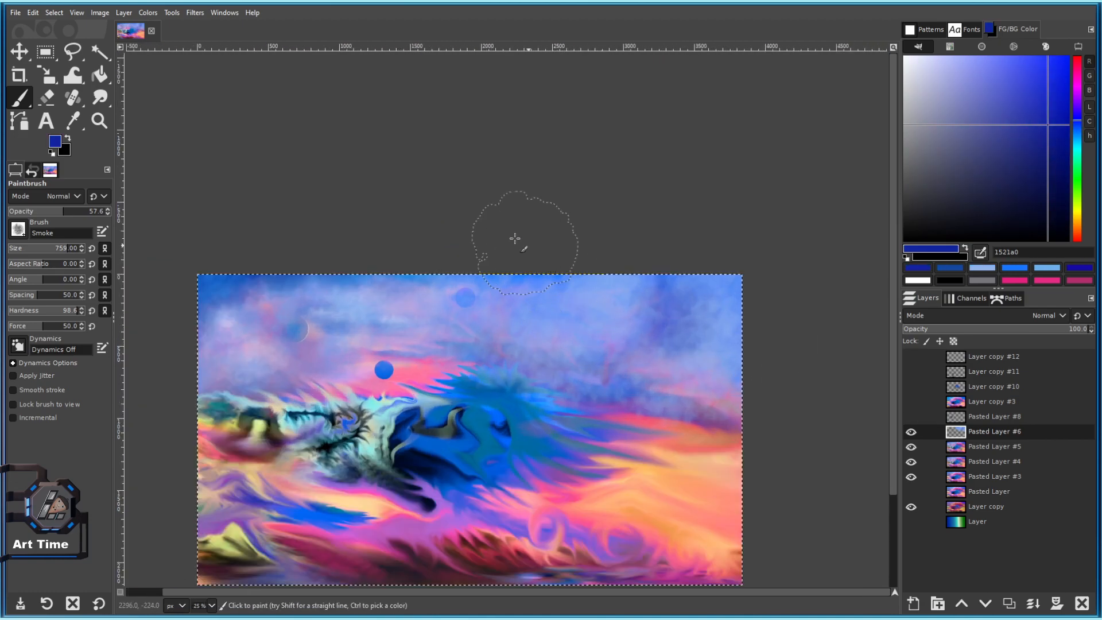
mouse_move(738, 265)
mouse_down()
mouse_move(785, 311)
mouse_move(801, 366)
mouse_move(614, 205)
mouse_move(736, 281)
mouse_move(764, 358)
mouse_up()
scroll(781, 376, down, 3)
scroll(783, 380, up, 2)
scroll(638, 345, up, 1)
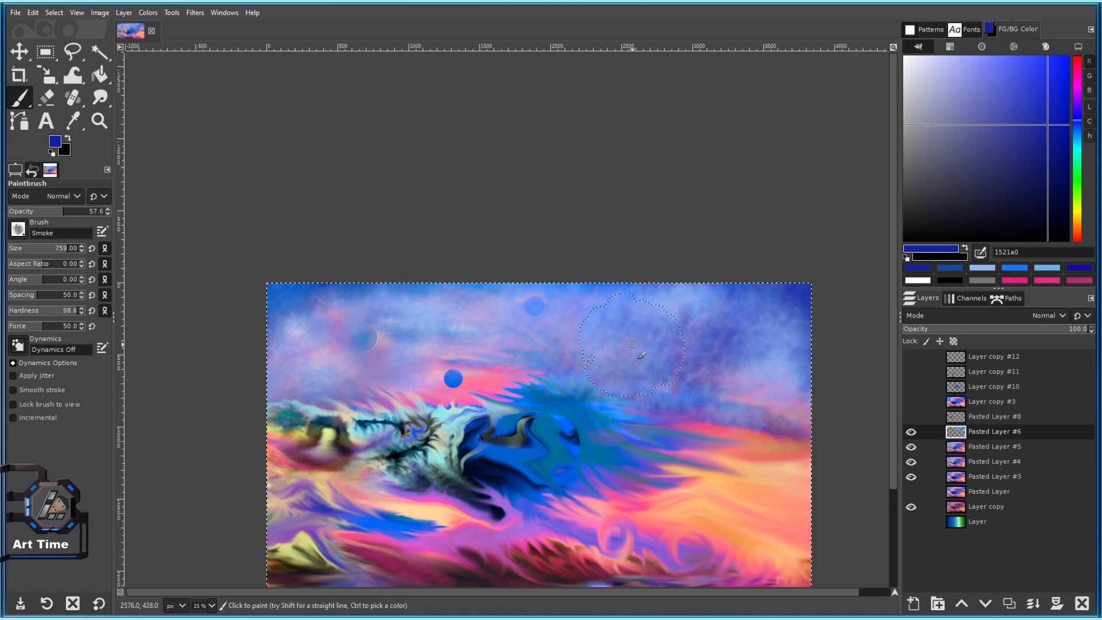
scroll(634, 379, down, 2)
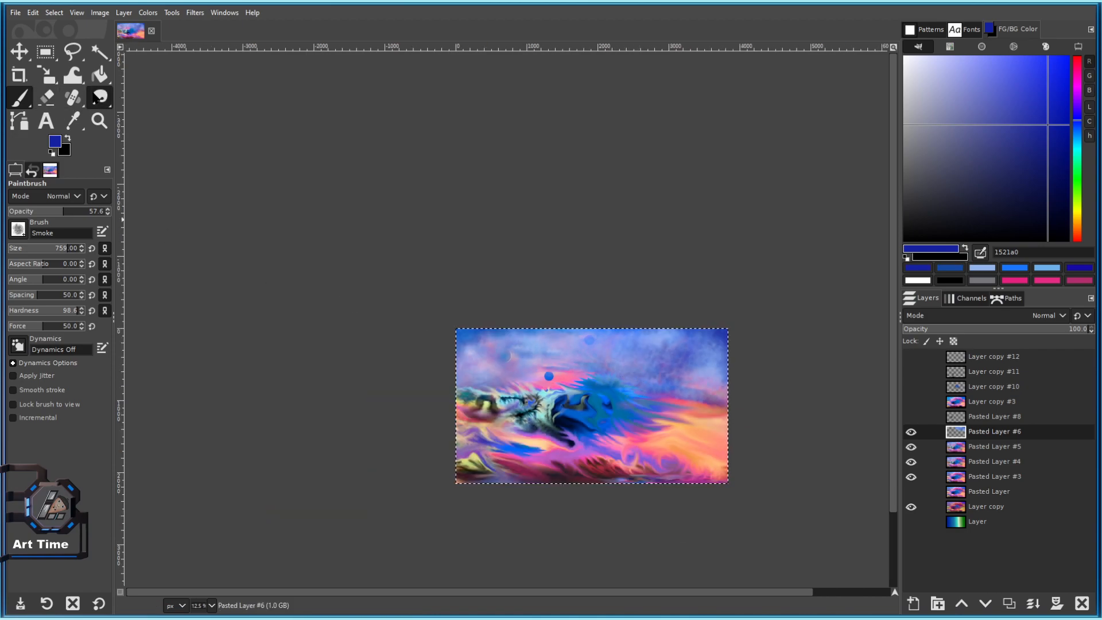
key(s)
scroll(574, 285, up, 2)
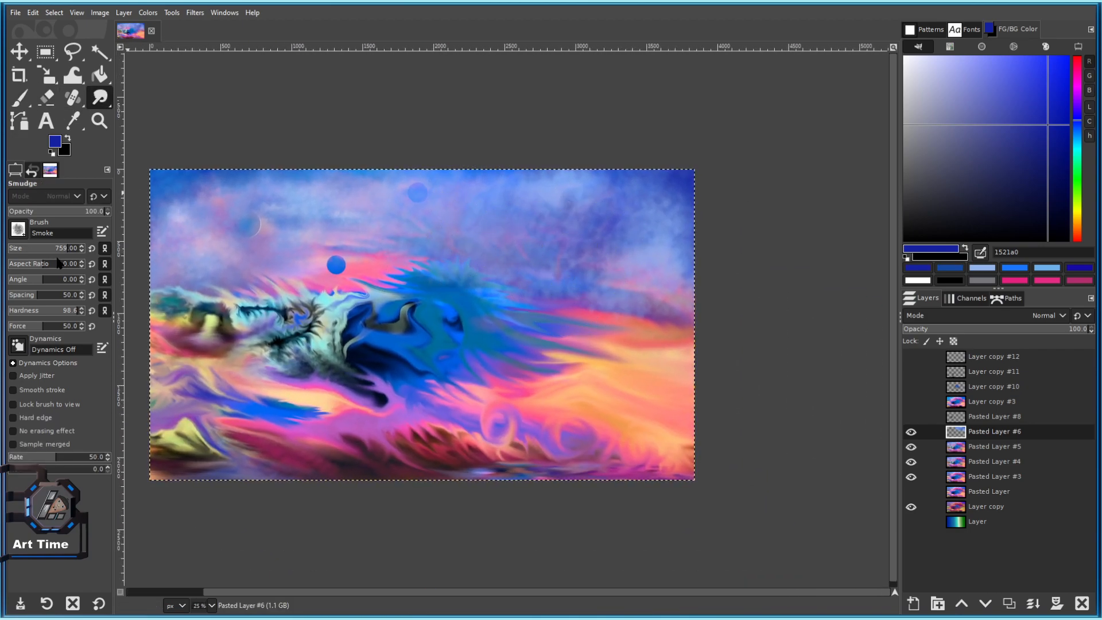
Give the Smudge tool the 2. Hardness 075 brush, size about 326 and opacity 52.9.
click(18, 229)
click(43, 278)
click(24, 248)
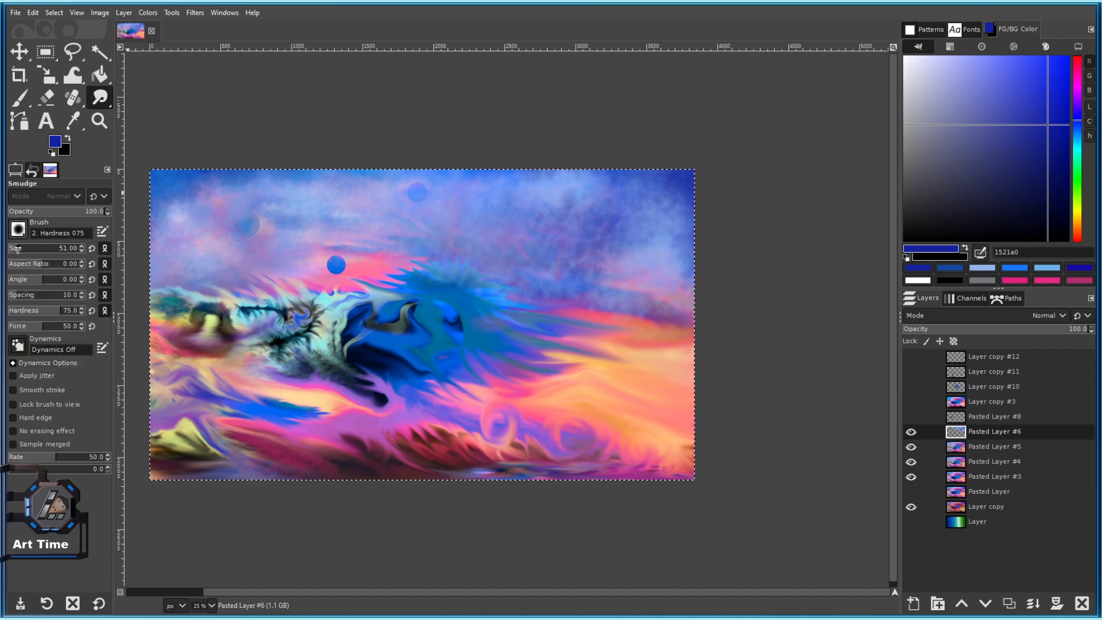
scroll(520, 239, up, 2)
click(43, 249)
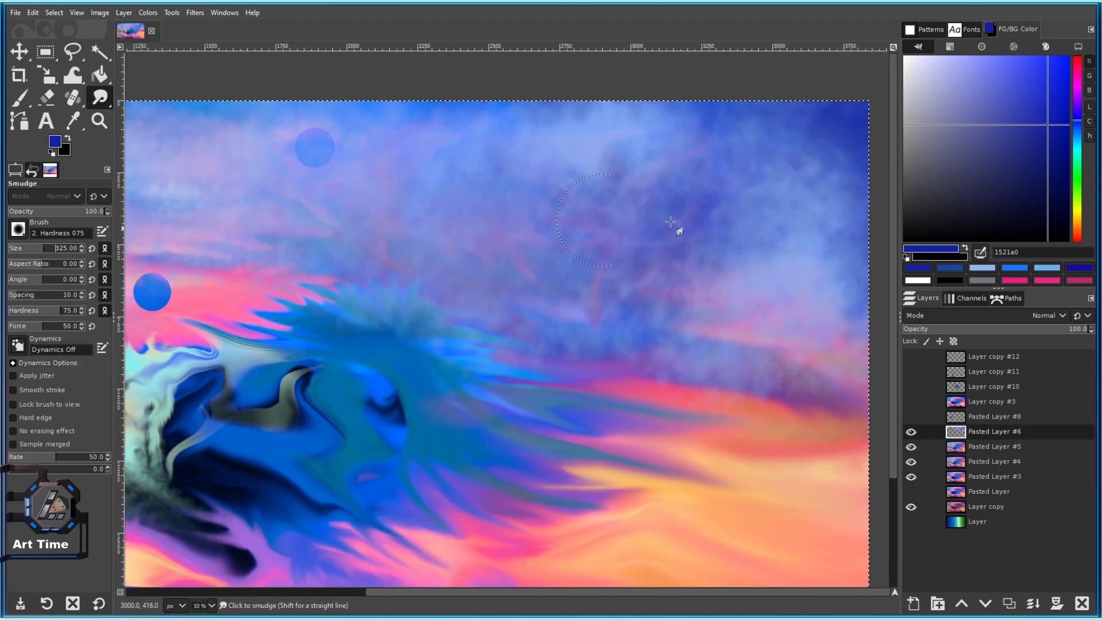
mouse_move(665, 214)
mouse_down()
mouse_move(638, 275)
mouse_move(574, 238)
mouse_move(593, 327)
mouse_move(529, 388)
mouse_move(735, 439)
mouse_up()
scroll(536, 342, down, 1)
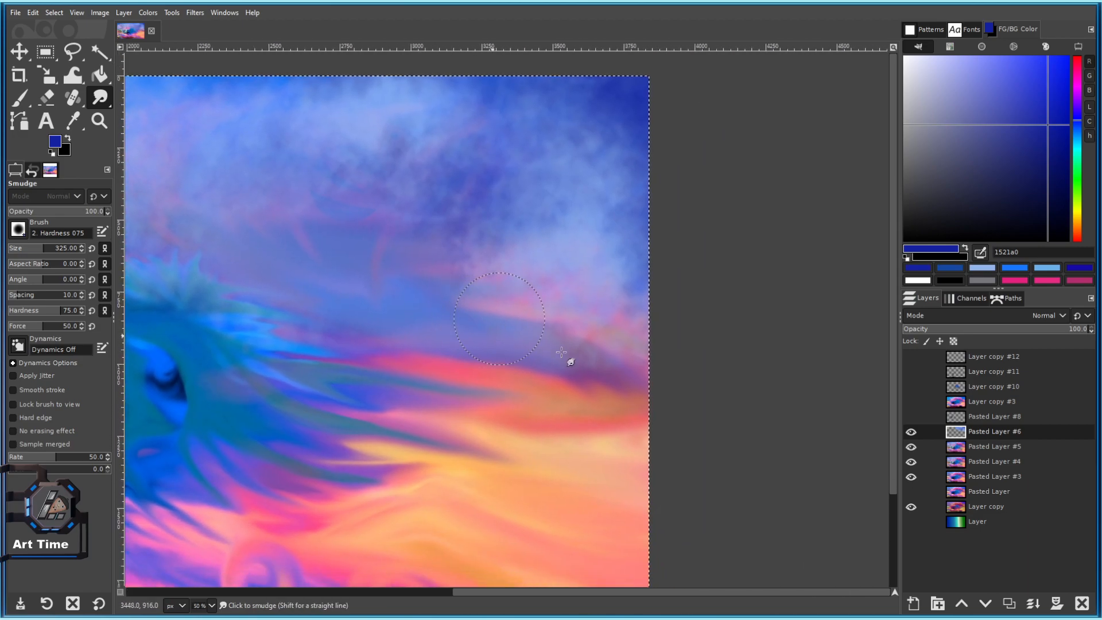
scroll(549, 349, down, 2)
scroll(550, 349, up, 2)
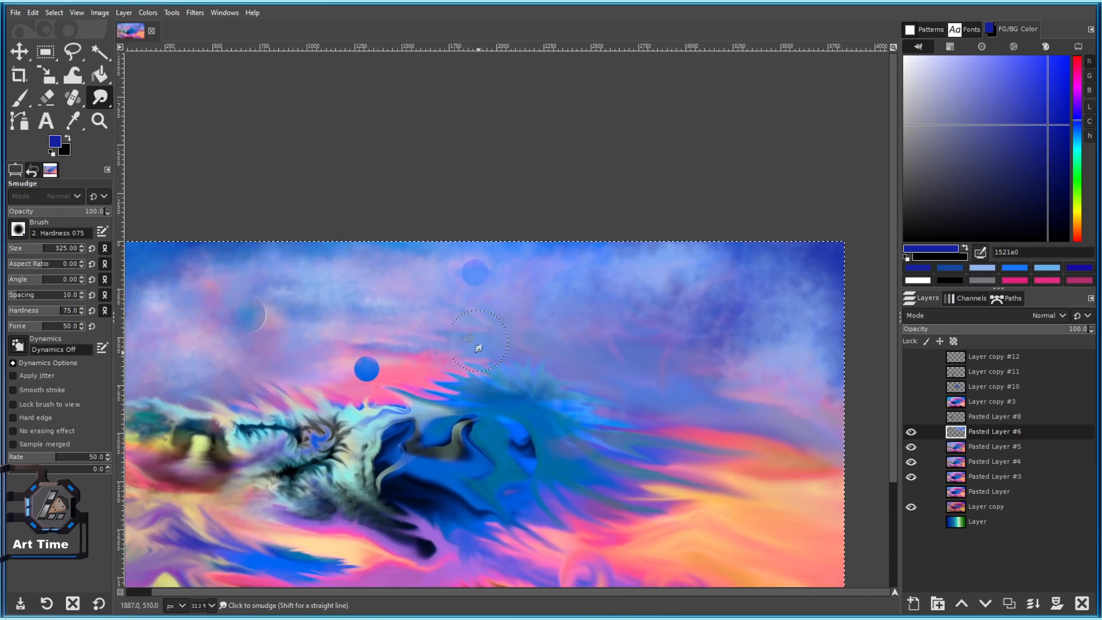
scroll(447, 355, down, 2)
scroll(525, 367, up, 1)
key(])
drag(619, 322, 536, 266)
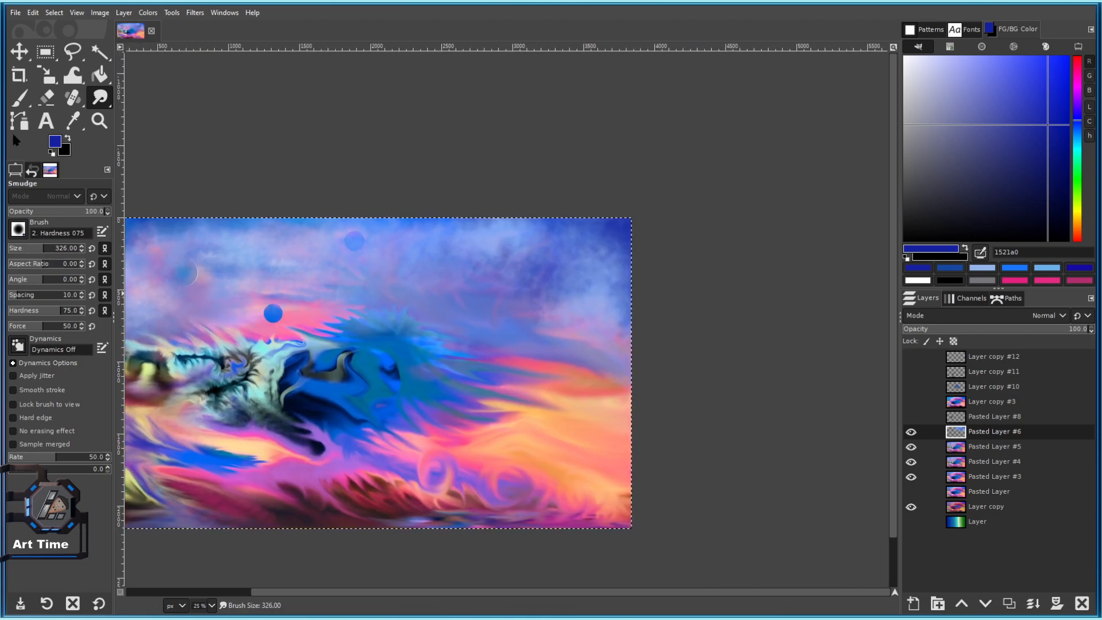
drag(67, 213, 58, 213)
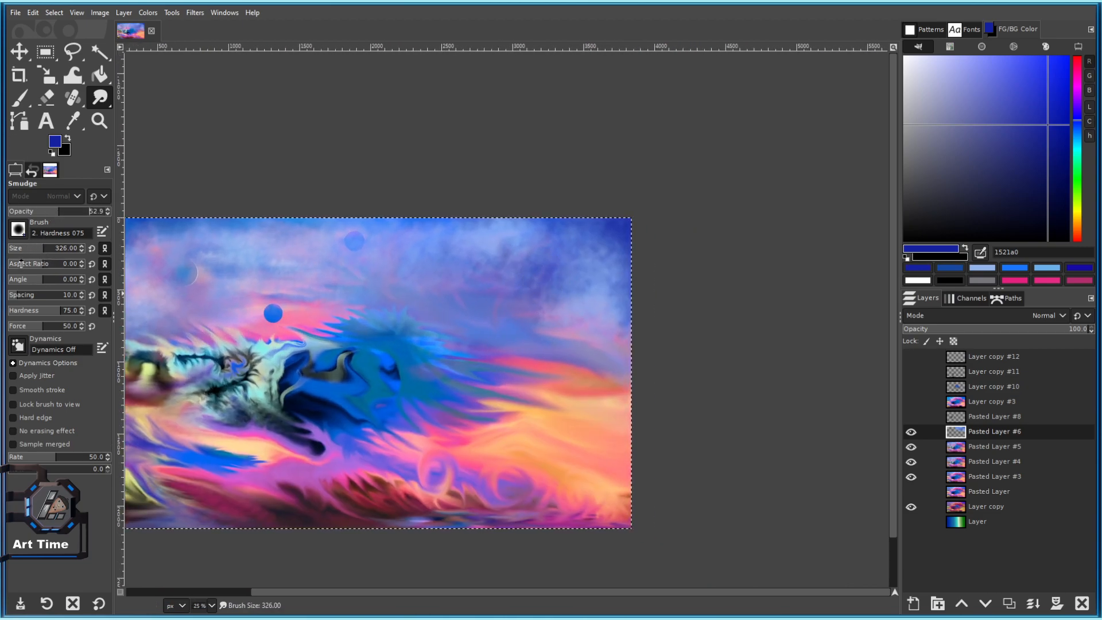
scroll(585, 229, up, 2)
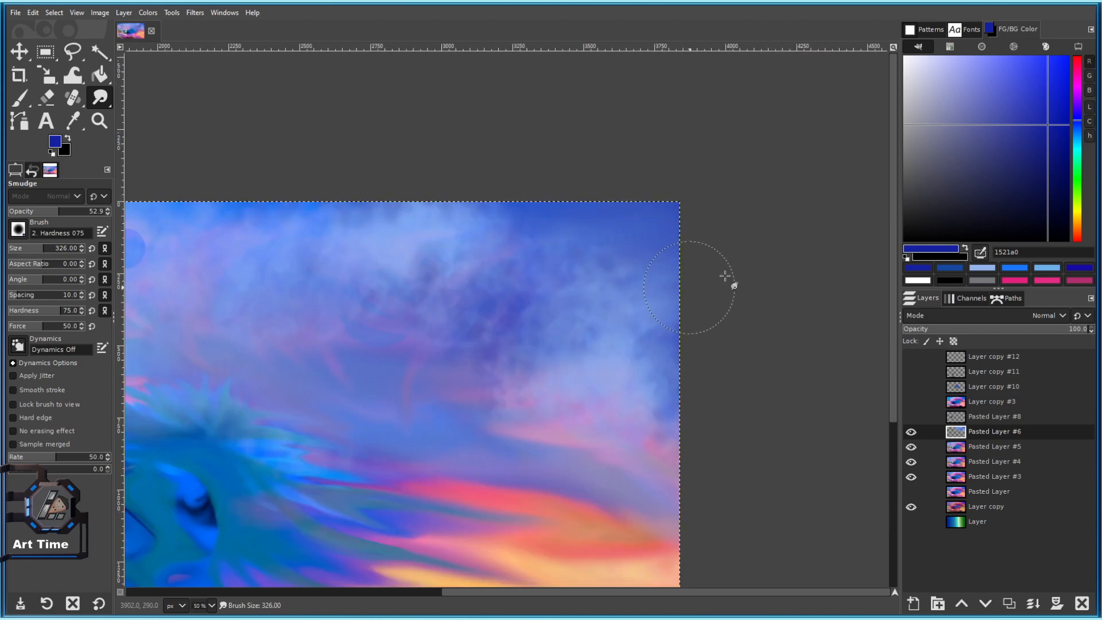
scroll(717, 341, down, 4)
scroll(715, 303, up, 2)
scroll(711, 315, up, 2)
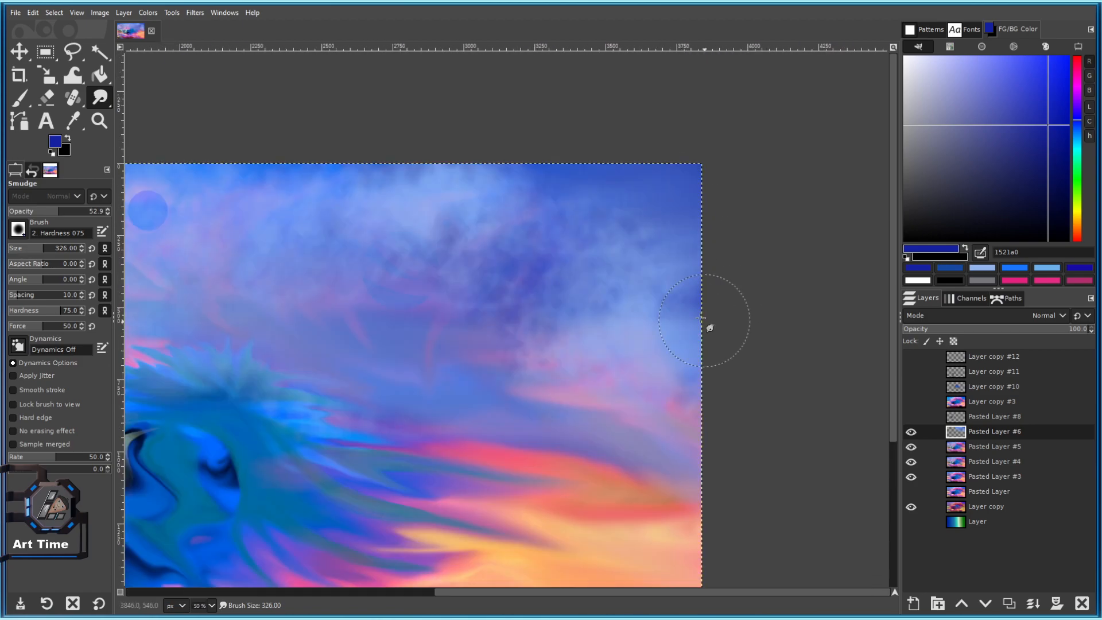
scroll(654, 305, down, 2)
scroll(582, 256, up, 2)
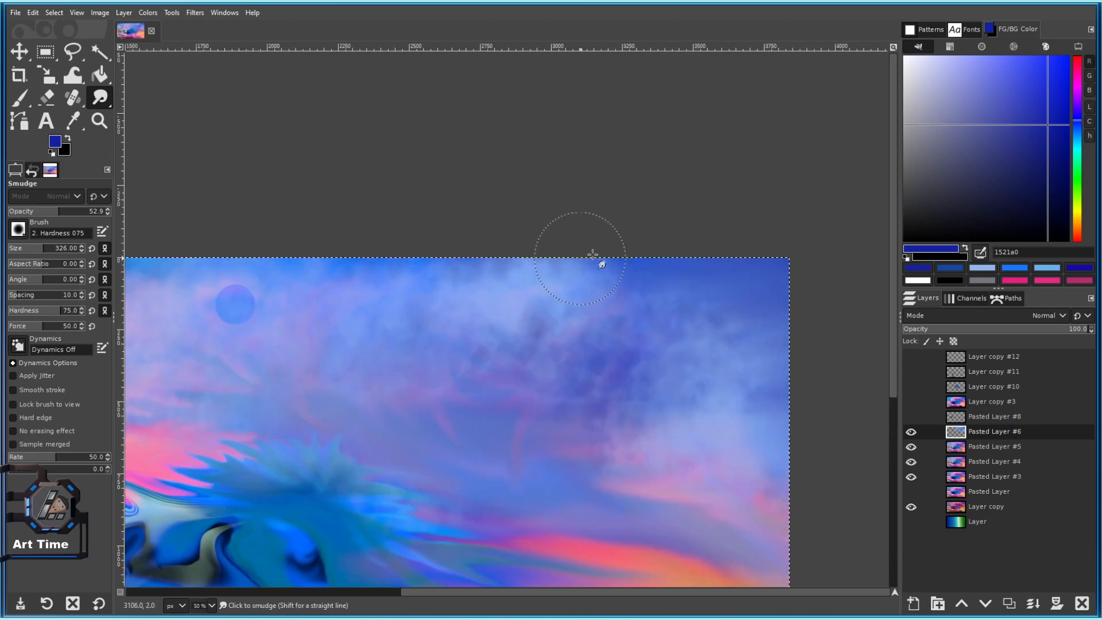
Drag leftward smudge streaks through the upper dark-blue clouds, replacing one undone streak with a new stroke.
drag(537, 241, 675, 209)
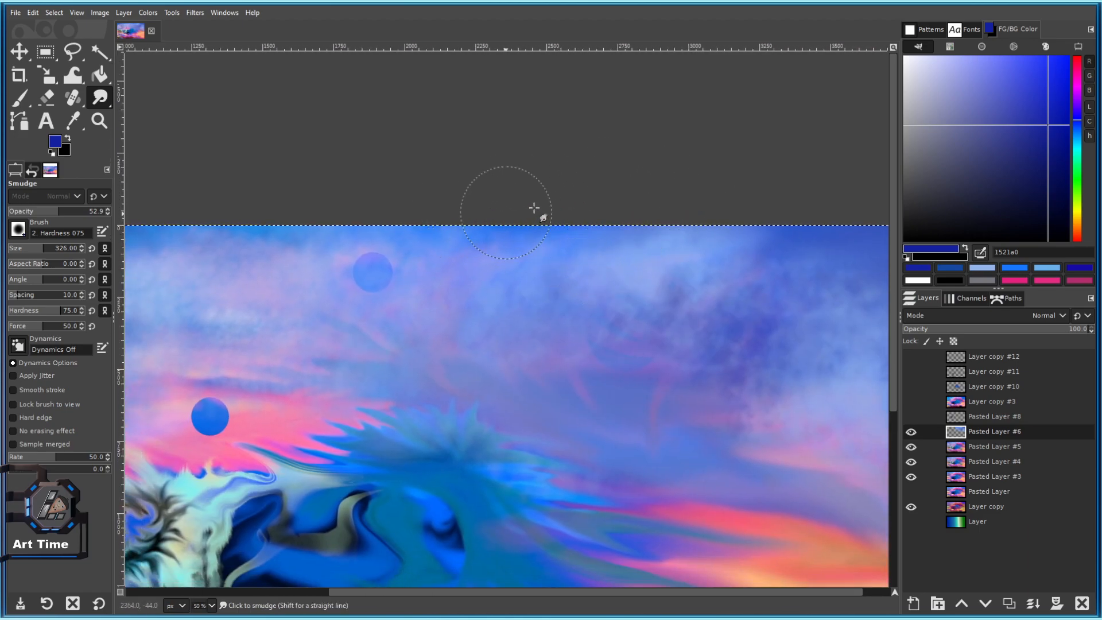
scroll(662, 317, down, 3)
scroll(566, 256, up, 3)
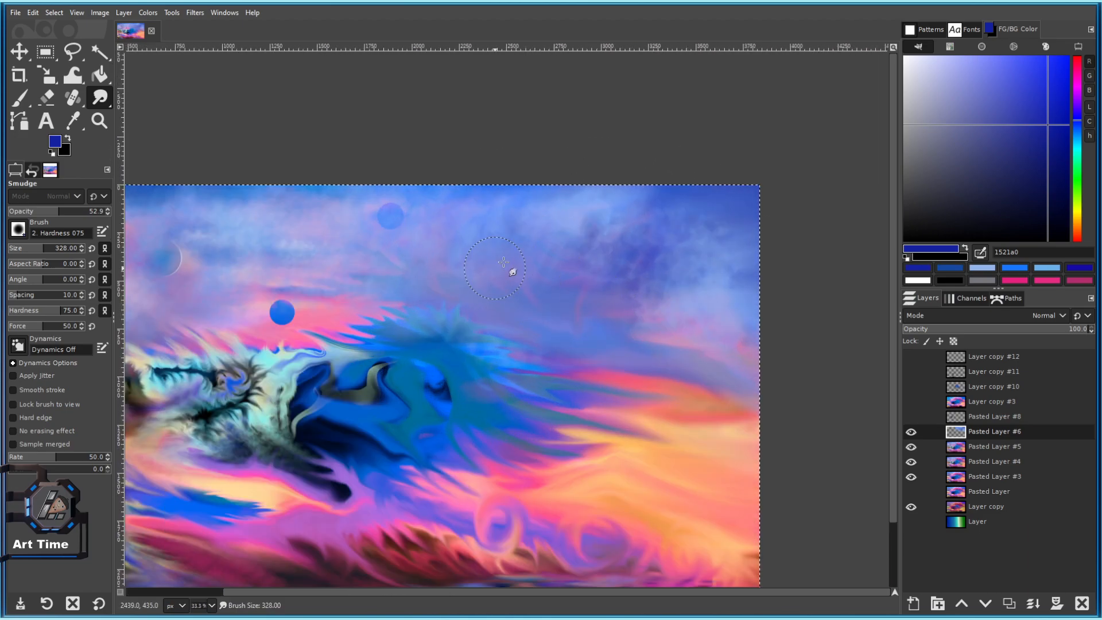
scroll(494, 280, down, 1)
scroll(541, 241, up, 2)
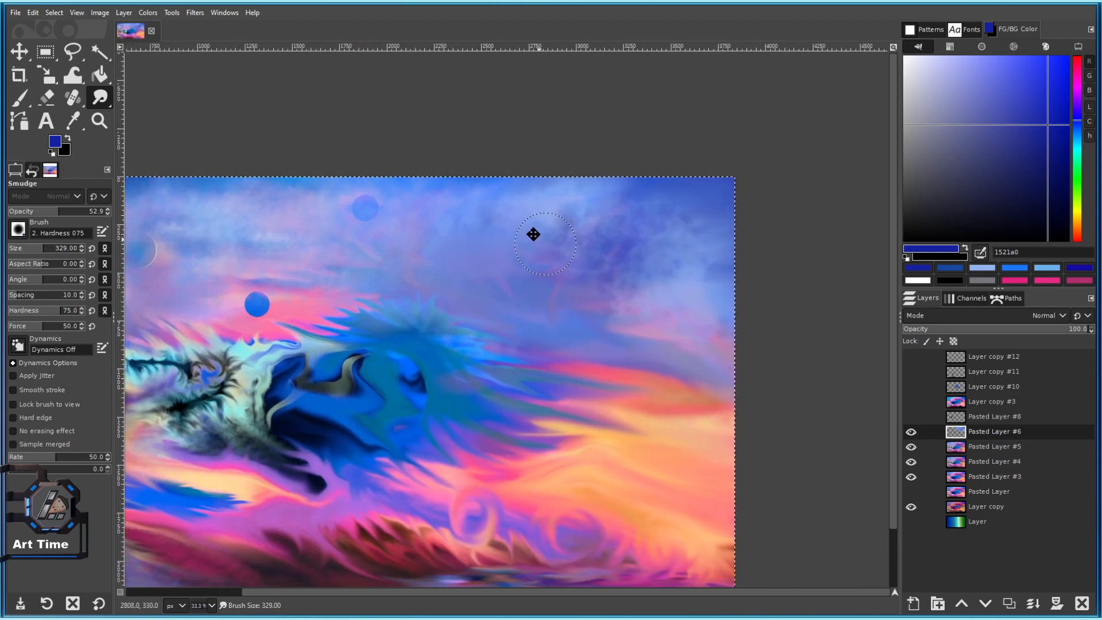
scroll(670, 287, down, 1)
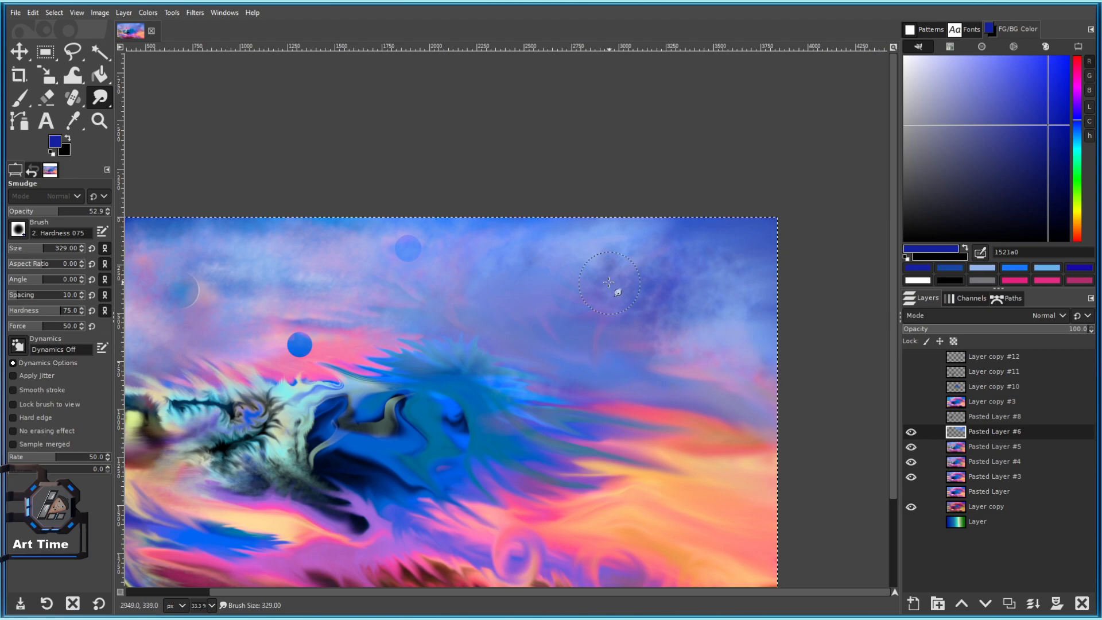
scroll(675, 269, up, 1)
drag(640, 226, 536, 170)
scroll(650, 321, down, 1)
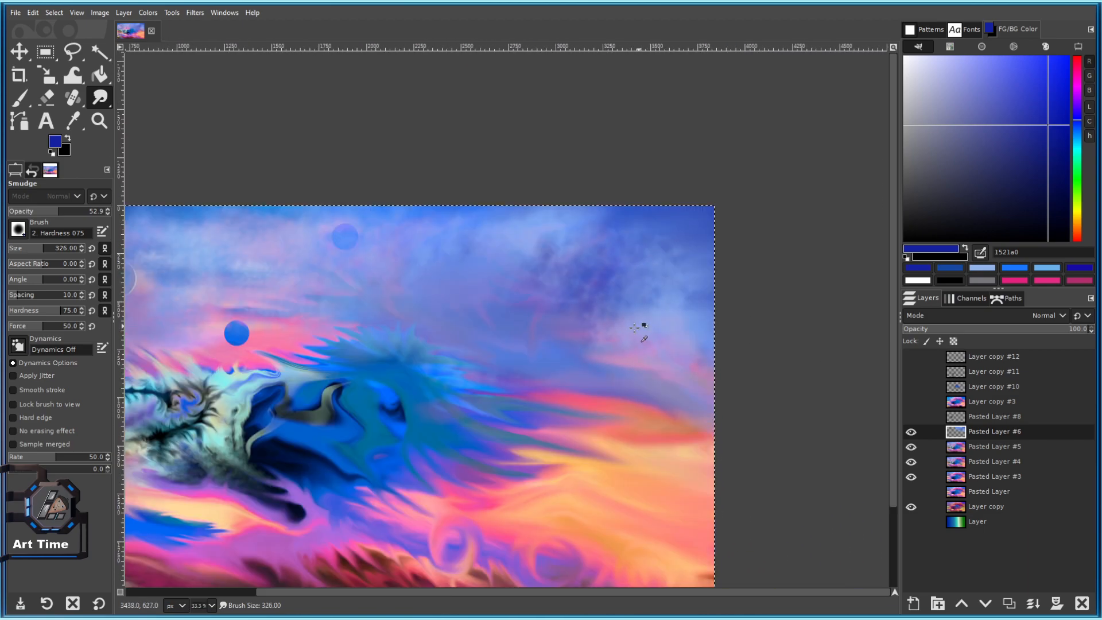
scroll(577, 322, up, 1)
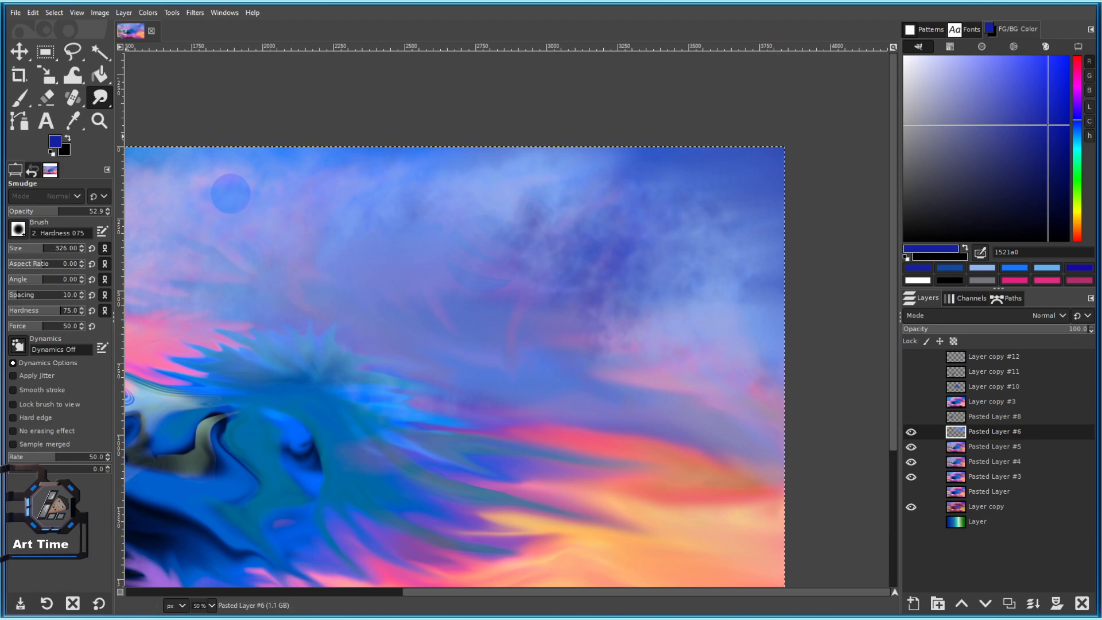
mouse_move(762, 152)
mouse_down()
mouse_move(588, 155)
mouse_move(513, 175)
mouse_up()
drag(623, 198, 479, 213)
key(ctrl+z)
mouse_move(588, 225)
mouse_down()
mouse_move(567, 197)
mouse_move(446, 300)
mouse_up()
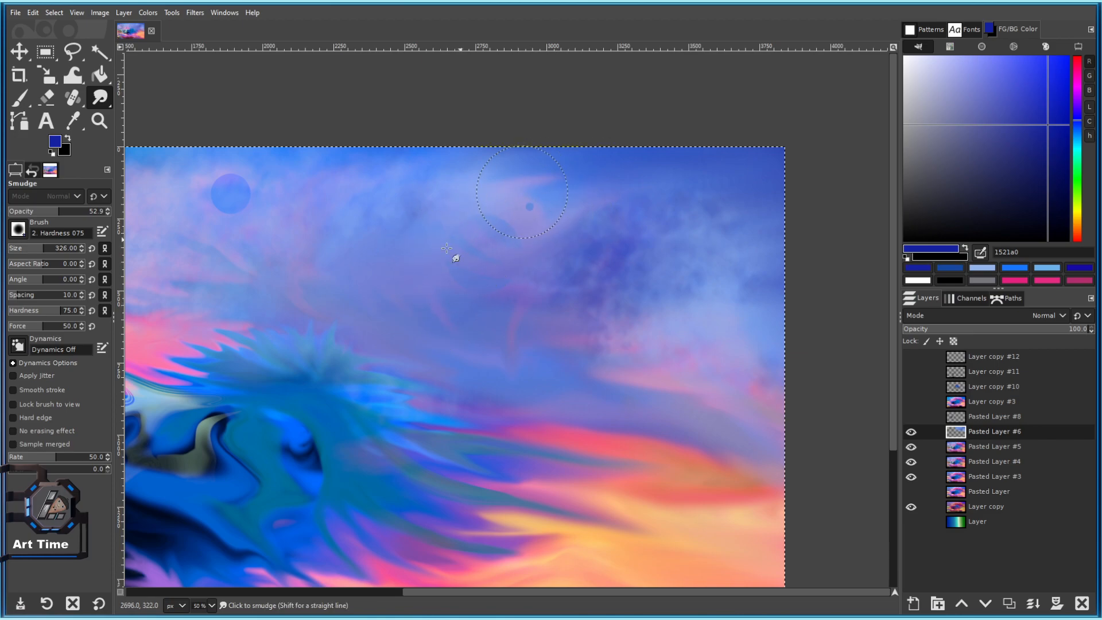
scroll(534, 251, down, 3)
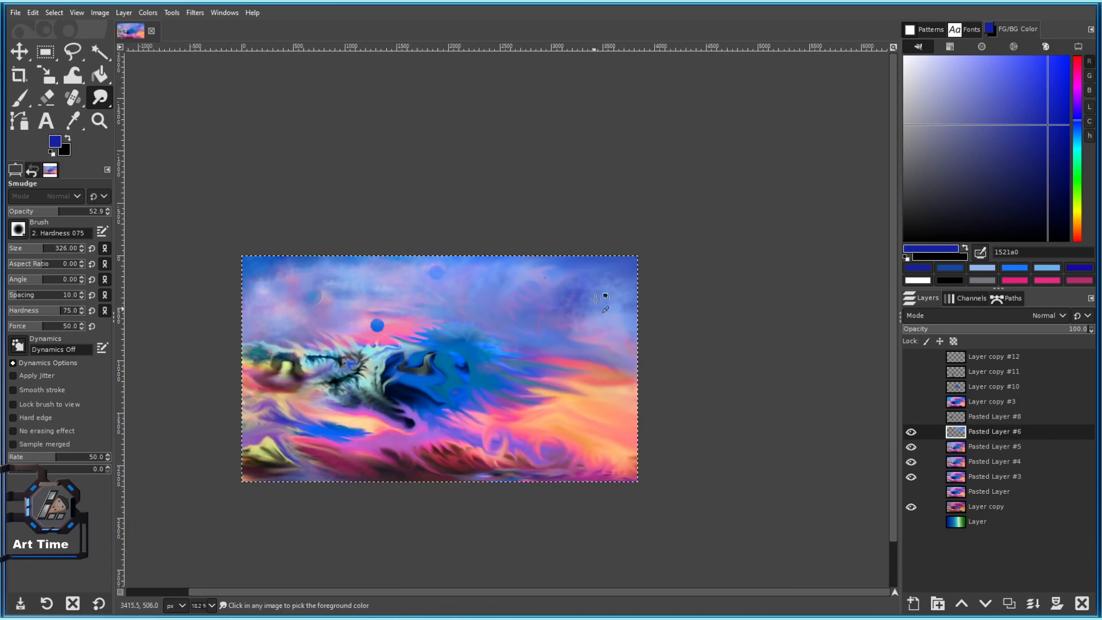
scroll(601, 313, up, 2)
drag(490, 367, 573, 326)
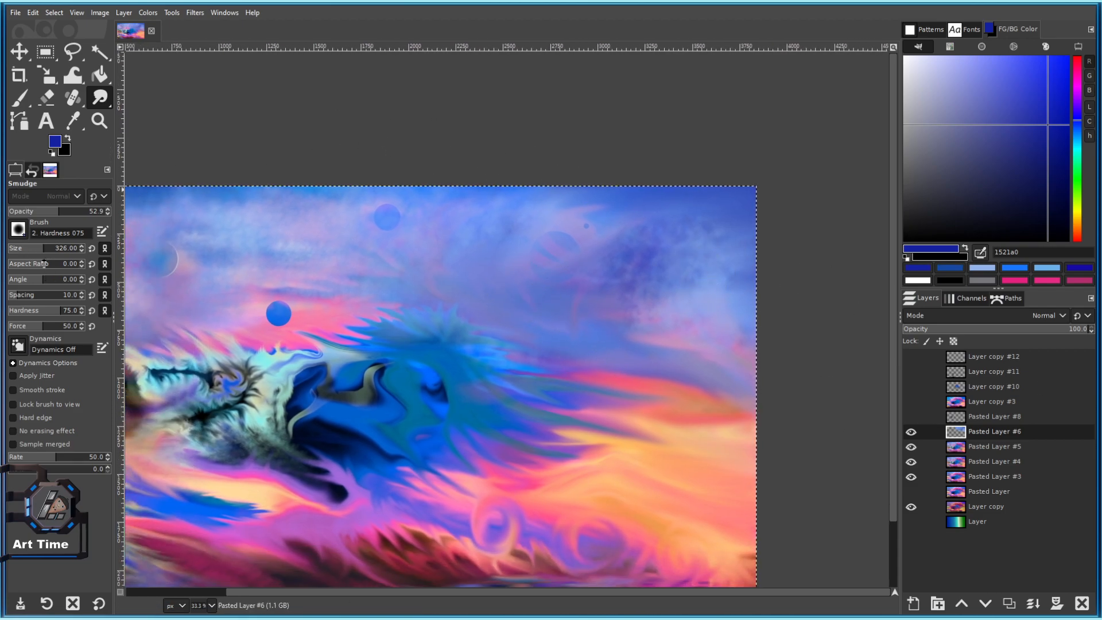
Try erasing part of the striped planet with a size-608 brush, then undo it.
drag(43, 253, 55, 253)
scroll(514, 243, up, 2)
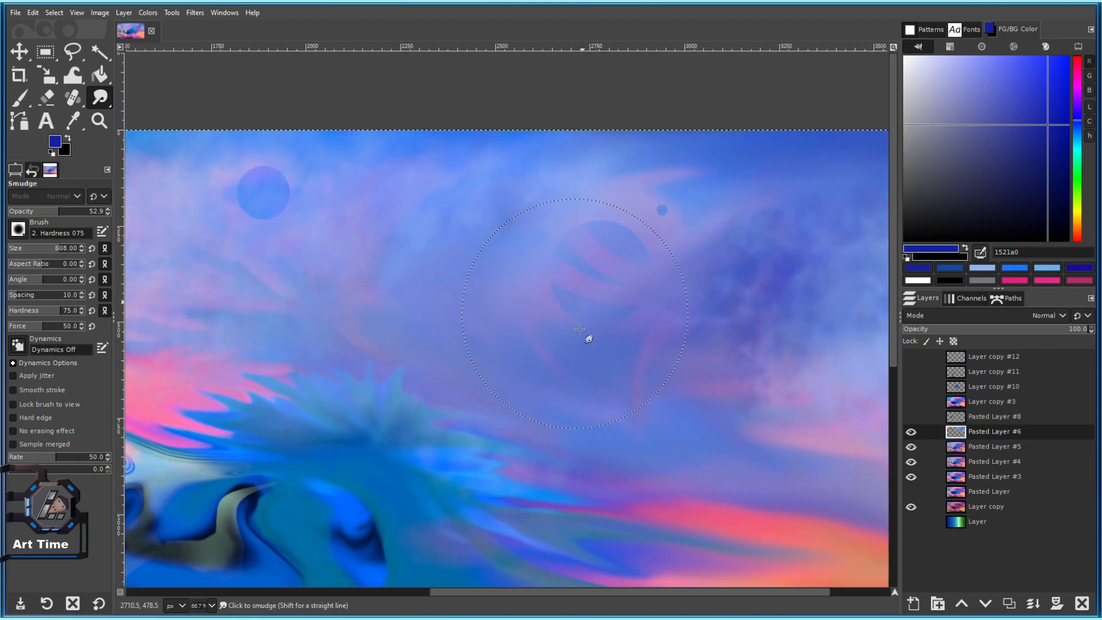
click(46, 97)
click(595, 334)
key(ctrl+z)
Return to Smudge with brush size 188 and opacity 83.5.
scroll(615, 310, down, 3)
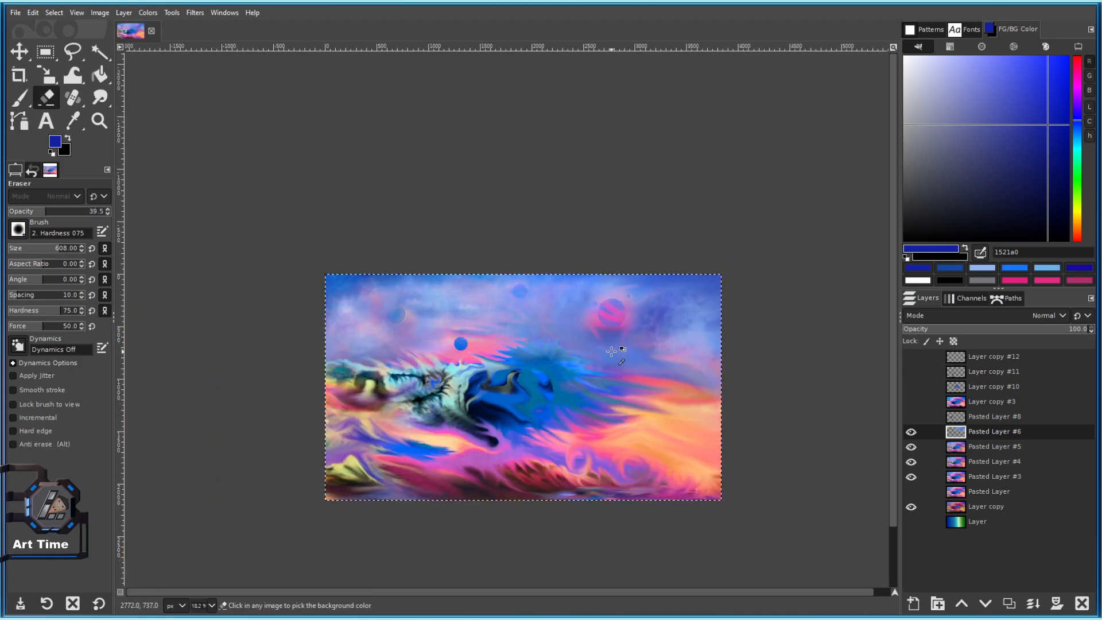
scroll(672, 350, up, 1)
click(100, 98)
drag(56, 251, 34, 251)
scroll(655, 281, up, 2)
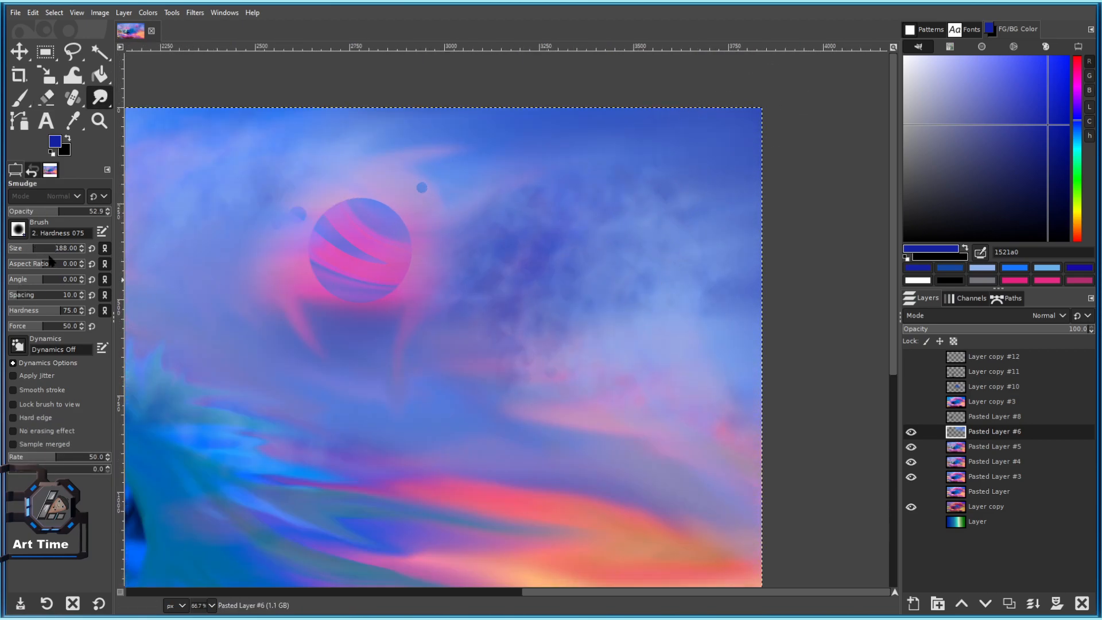
click(86, 211)
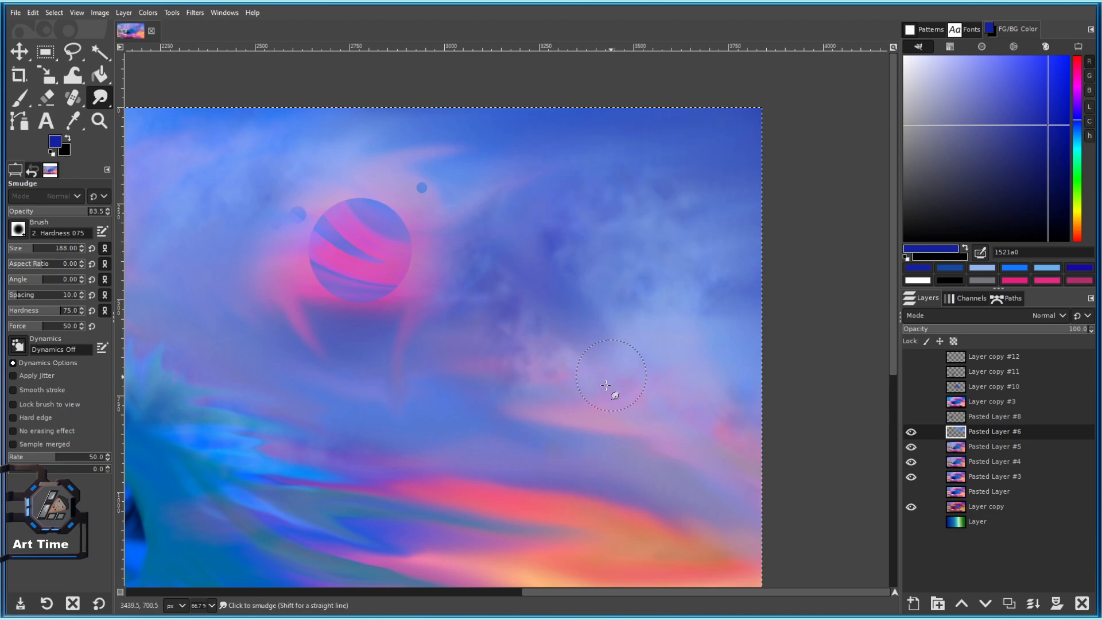
Smudge the clouds around the striped planet with a slightly smaller brush.
drag(554, 436, 566, 270)
scroll(562, 299, down, 3)
scroll(567, 261, up, 2)
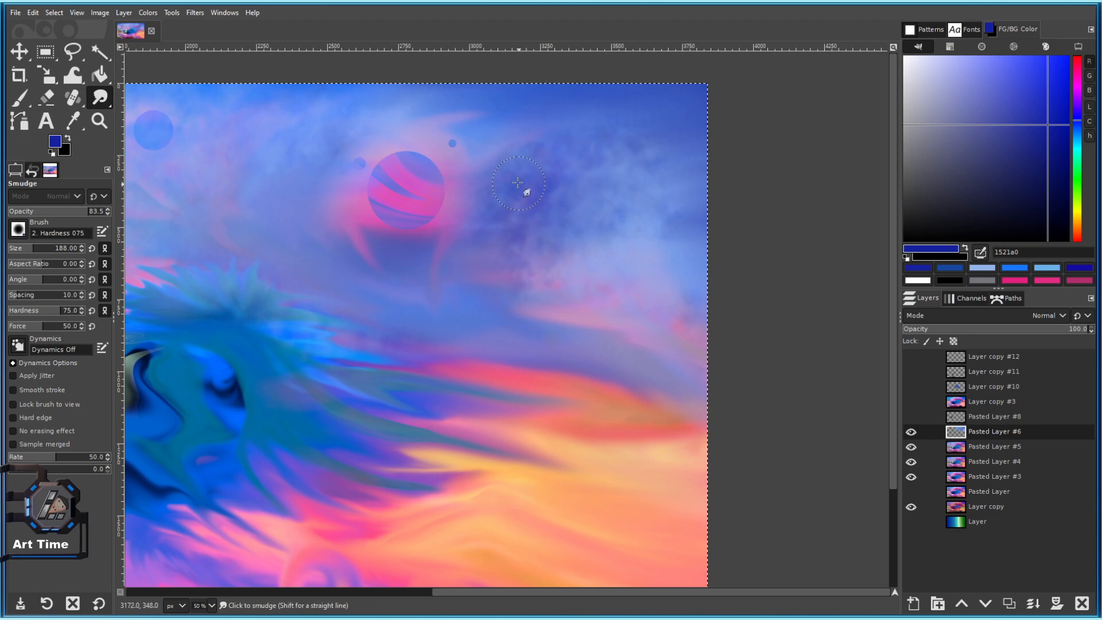
scroll(546, 482, down, 3)
scroll(546, 297, up, 3)
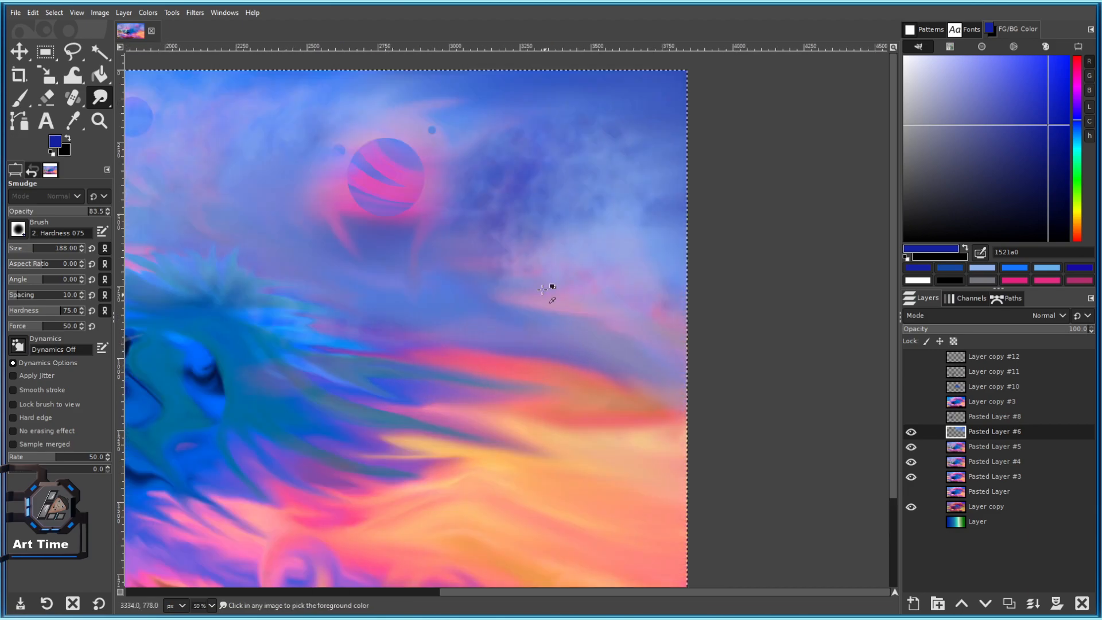
key(bracketleft)
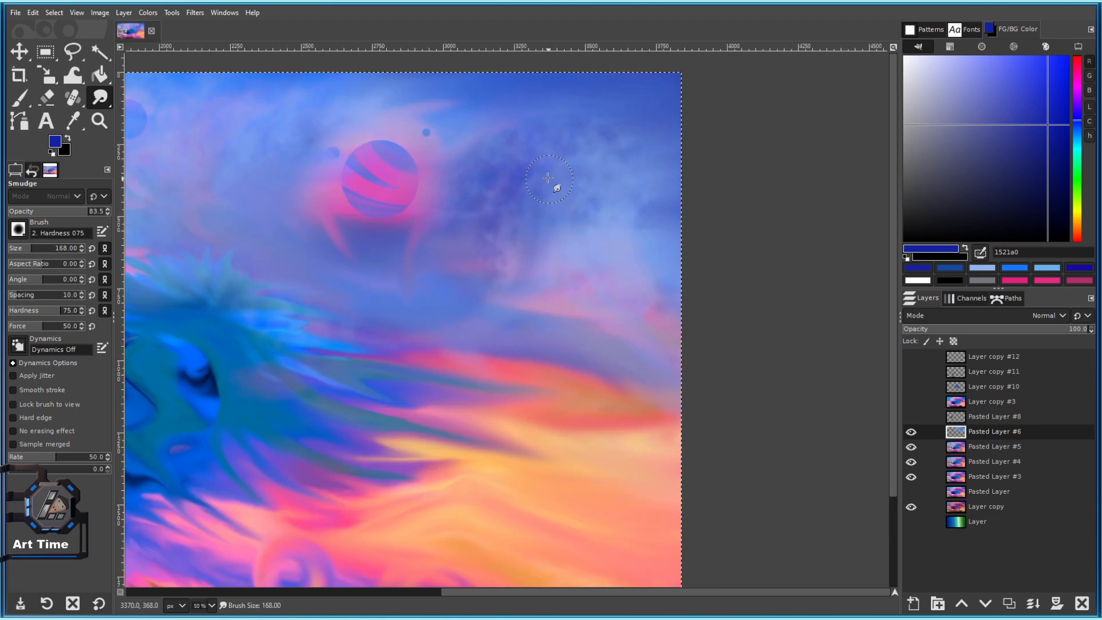
scroll(628, 379, down, 3)
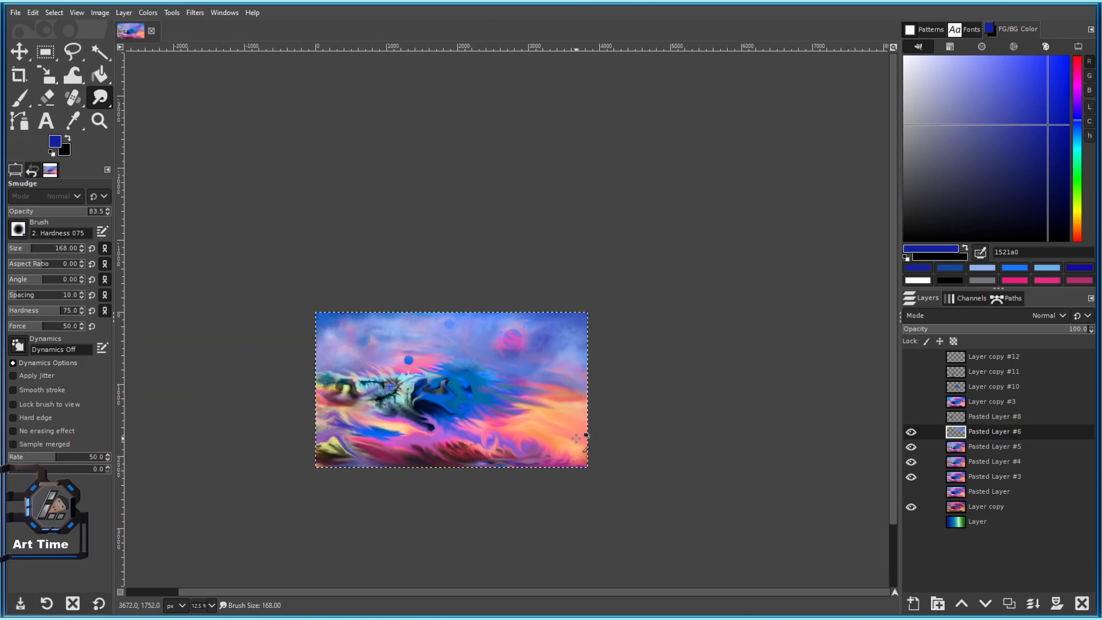
scroll(584, 438, up, 4)
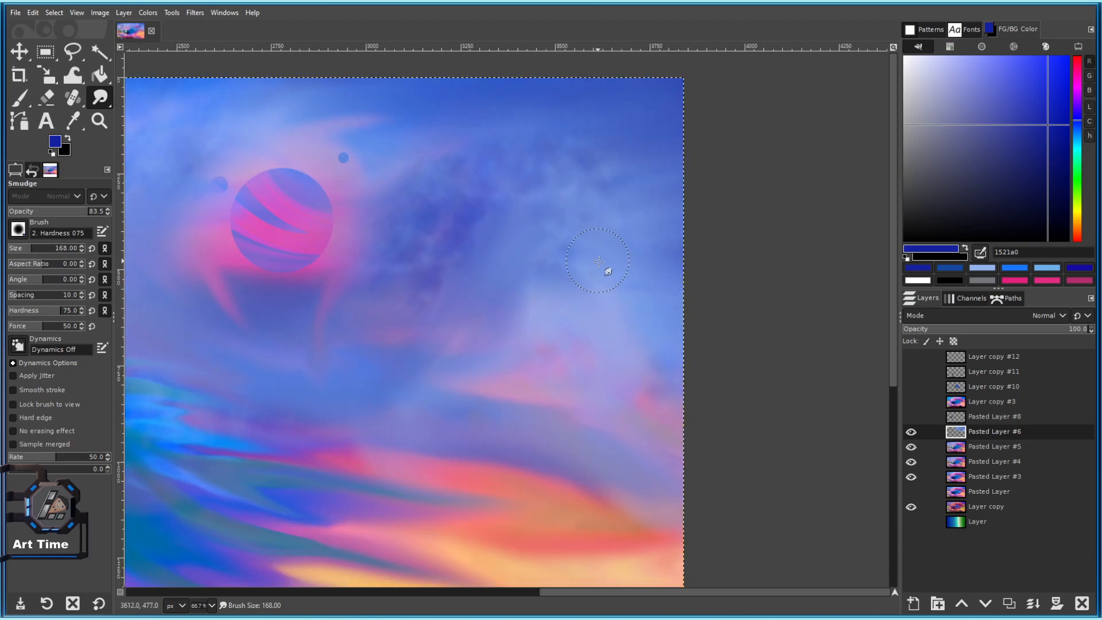
scroll(678, 316, left, 3)
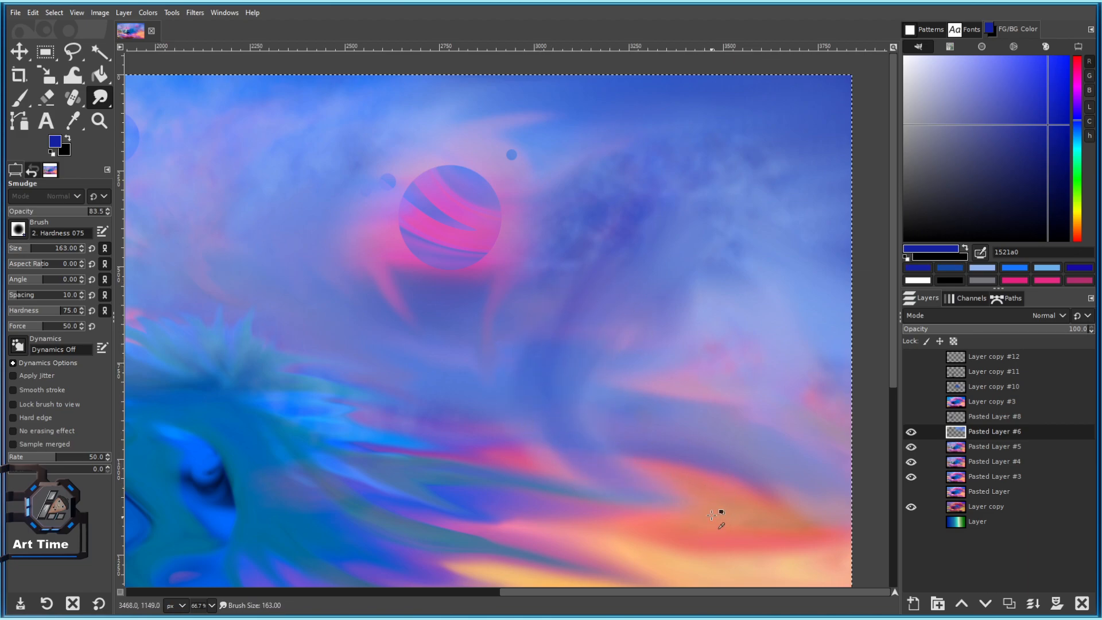
Blend the lower sky clouds, shrinking the smudge brush to 142.
drag(654, 474, 482, 332)
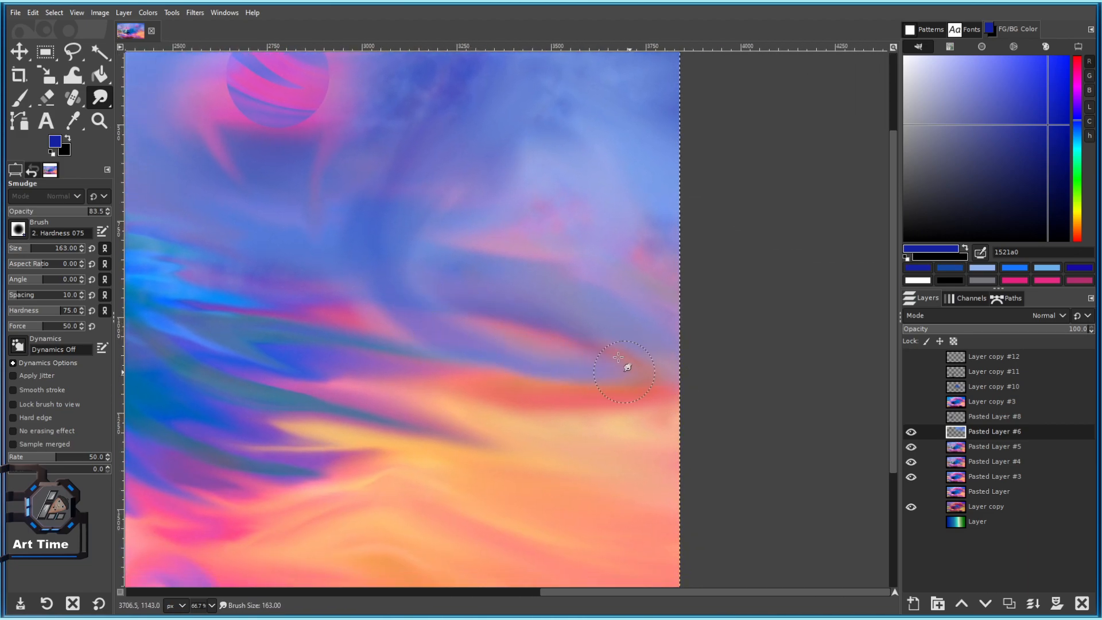
scroll(640, 374, down, 4)
scroll(574, 367, up, 3)
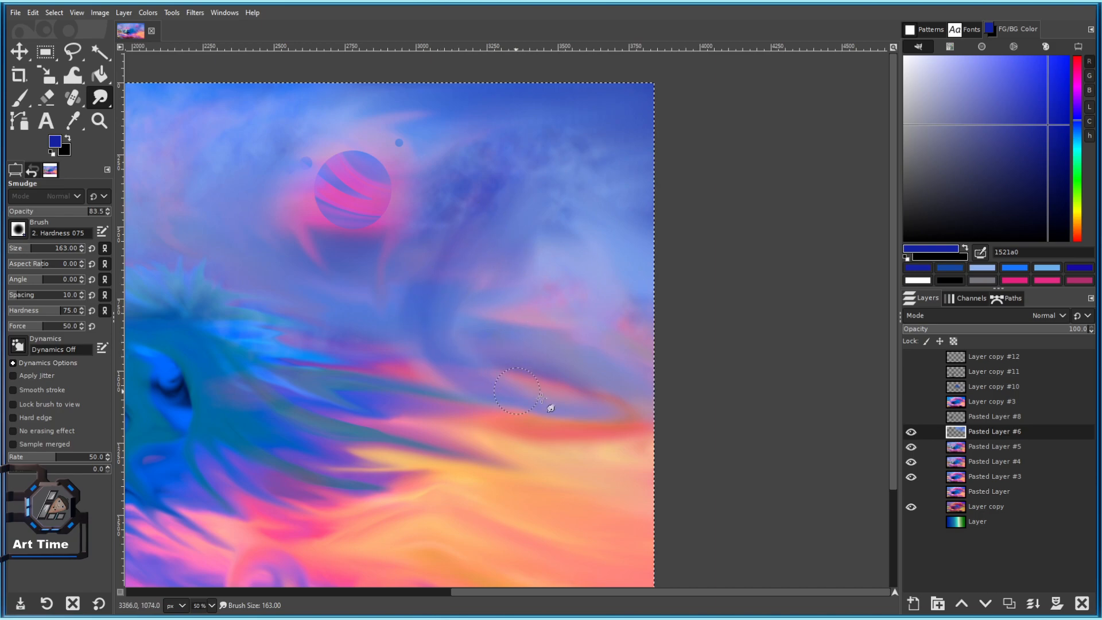
scroll(322, 372, down, 3)
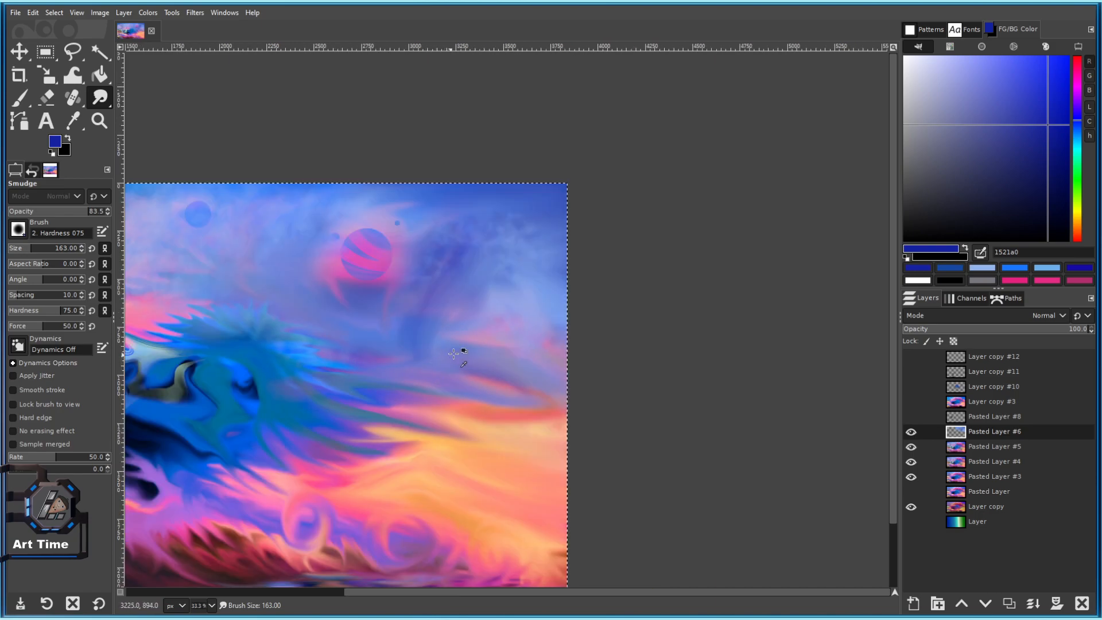
scroll(442, 376, up, 3)
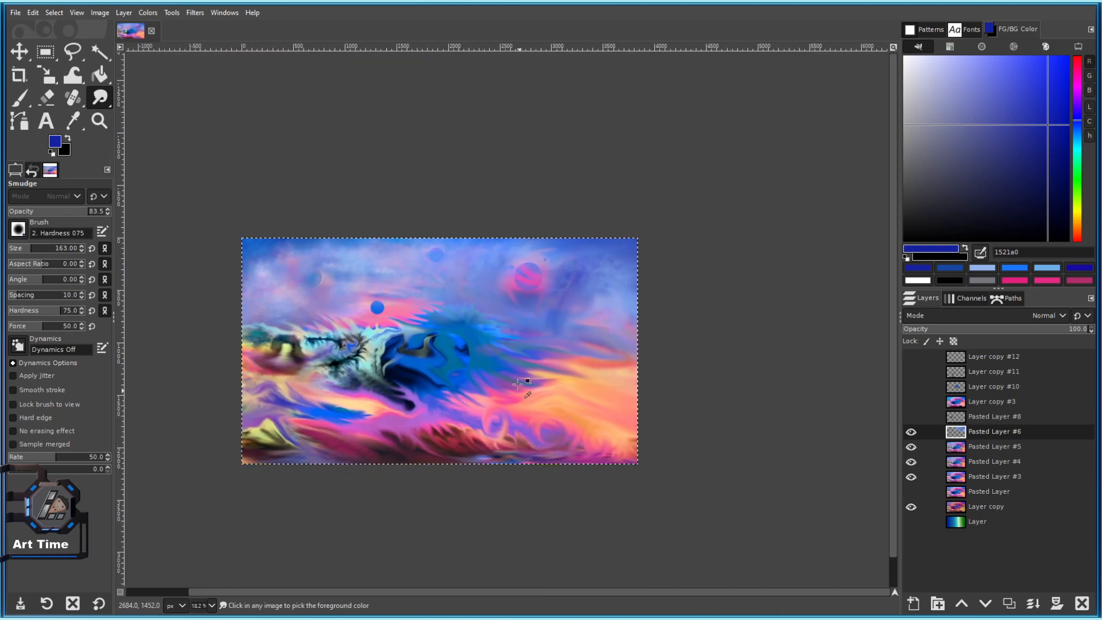
scroll(678, 456, down, 2)
scroll(614, 364, up, 4)
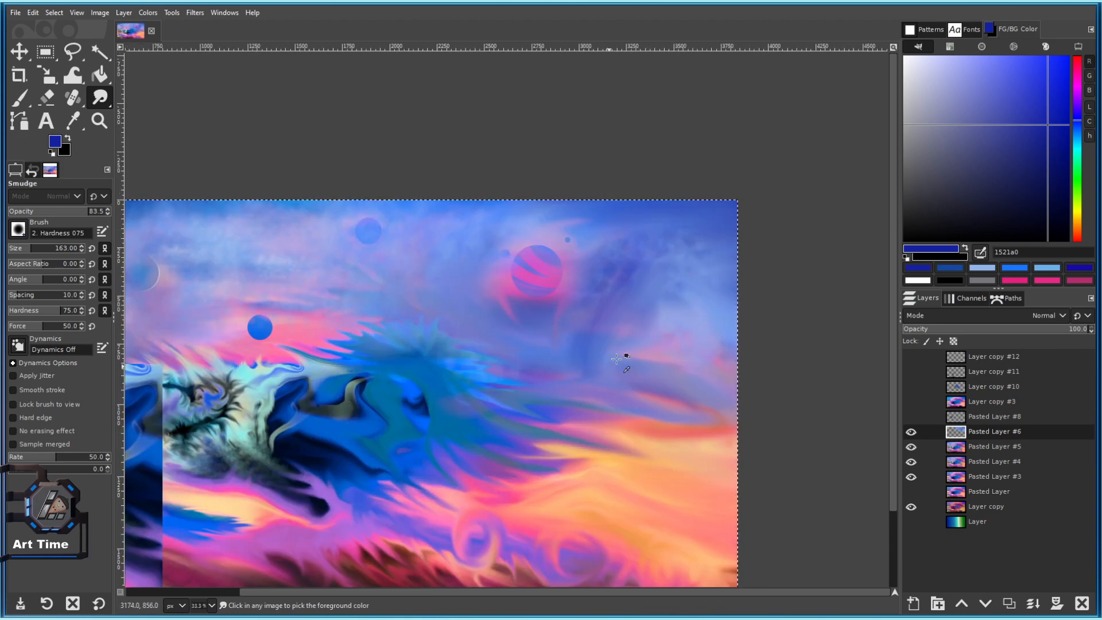
key(bracketleft)
key(bracketleft)
key(bracketleft)
key(bracketleft)
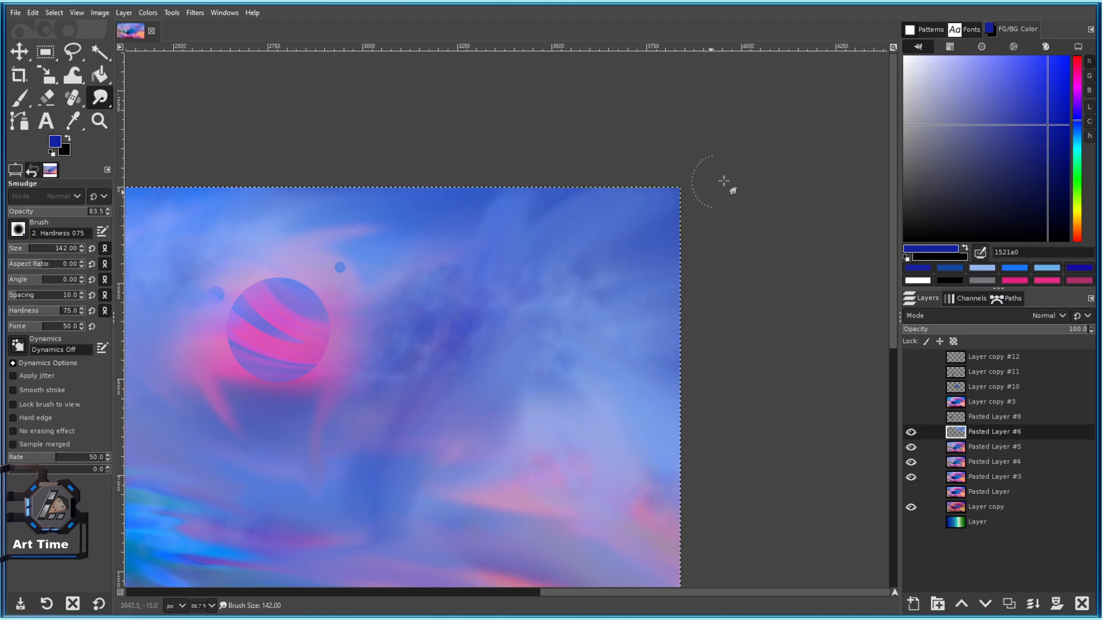
scroll(712, 189, down, 4)
scroll(683, 276, up, 4)
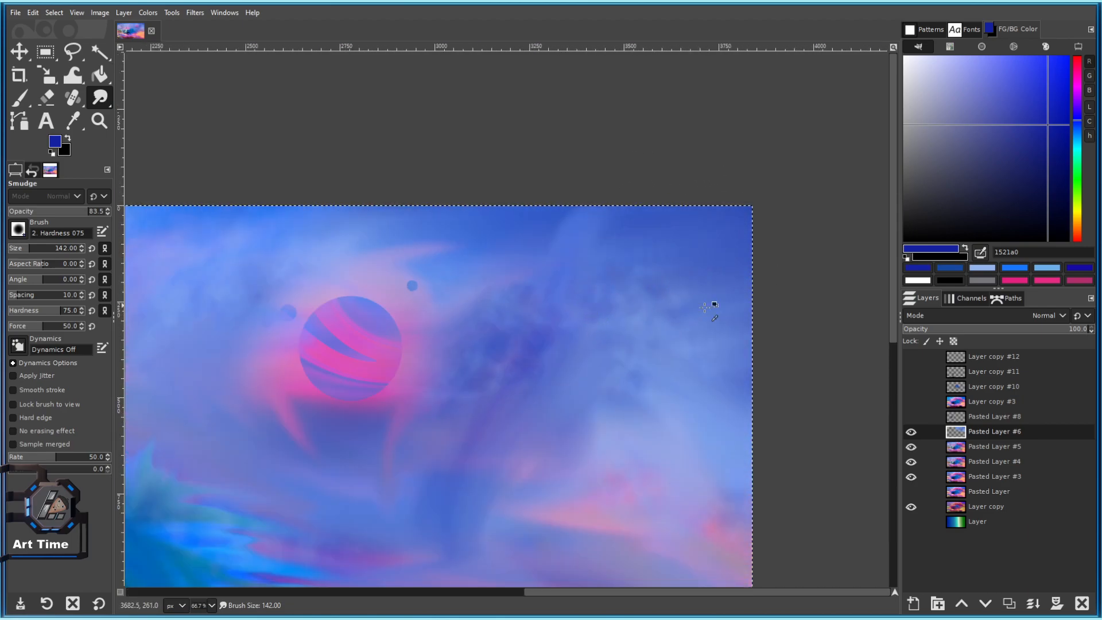
Duplicate Pasted Layer #6 and toggle the copy's visibility to compare.
click(1009, 603)
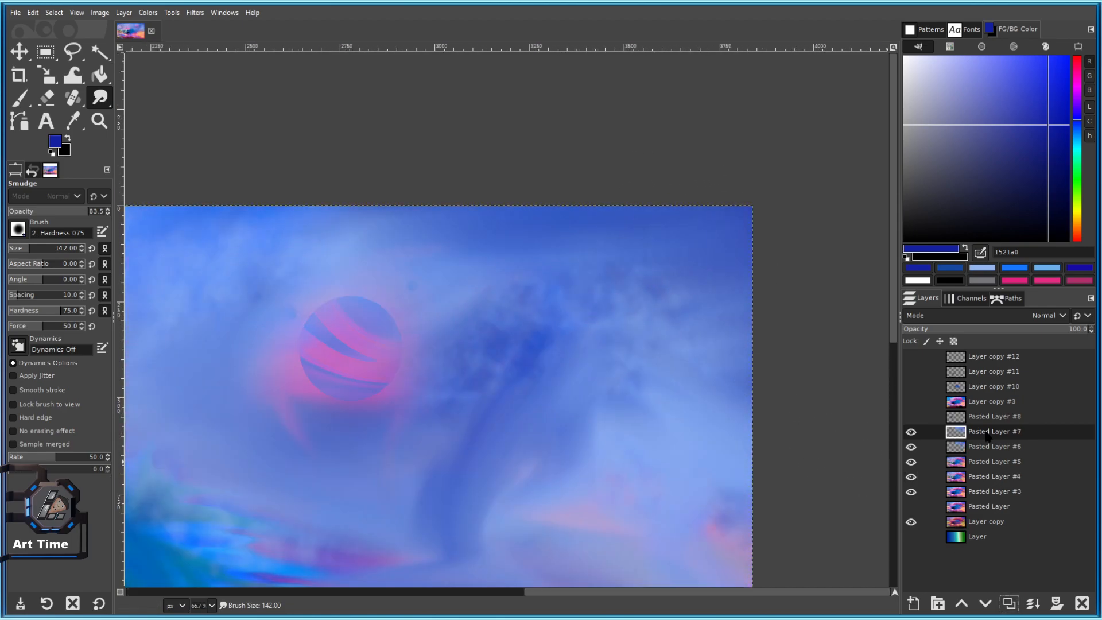
scroll(627, 417, down, 5)
scroll(627, 417, up, 3)
scroll(626, 417, down, 3)
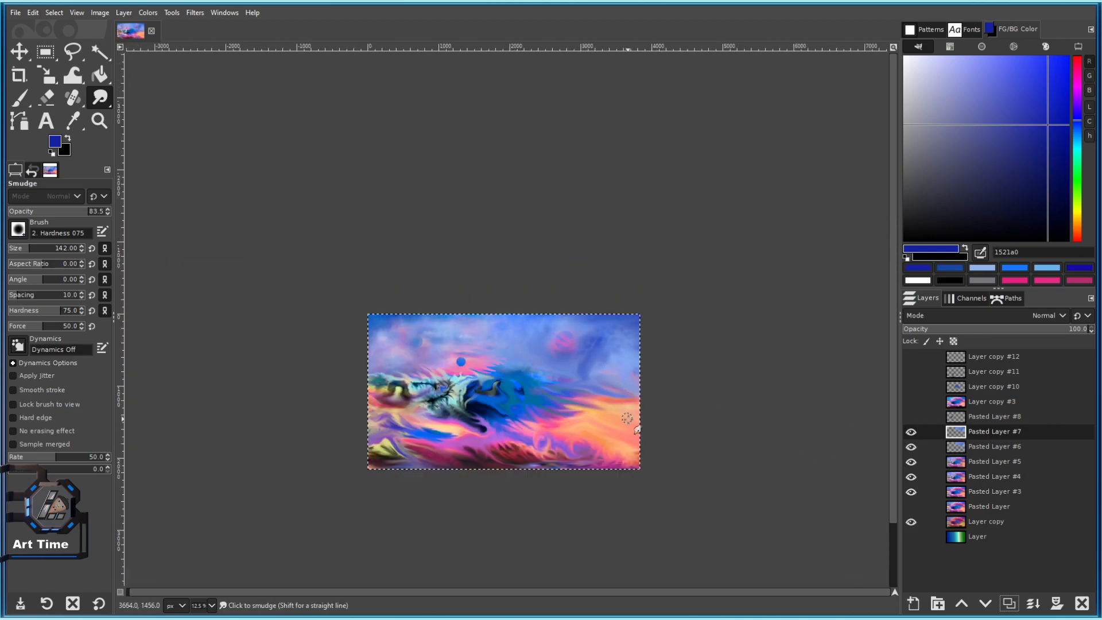
scroll(627, 417, up, 2)
click(911, 431)
click(911, 432)
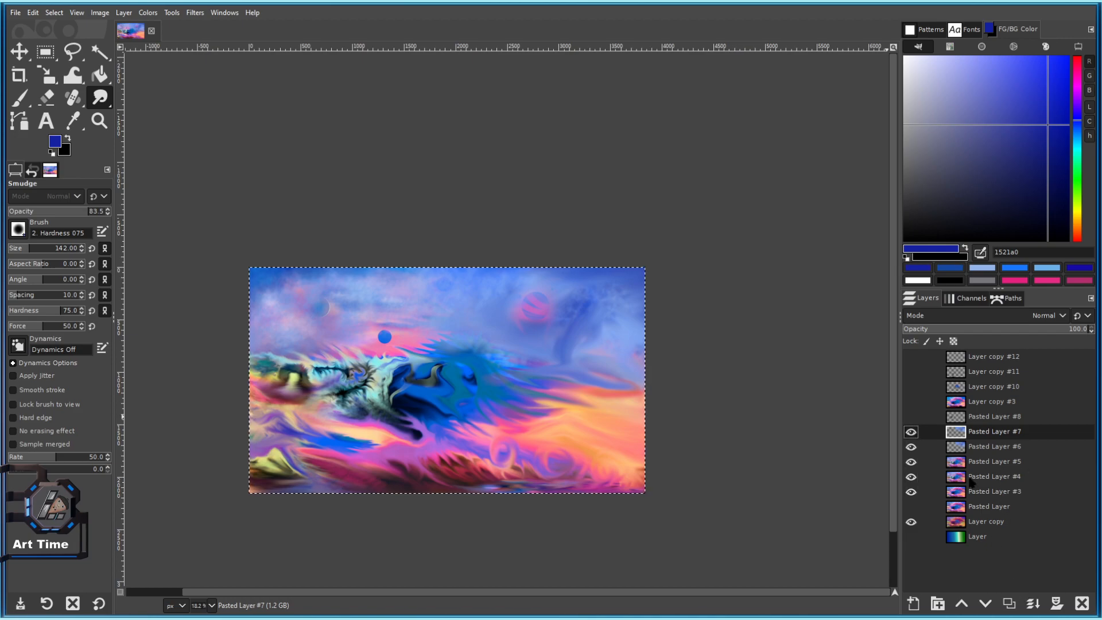
Select Pasted Layer #6, duplicate it again, and hide the original.
right_click(966, 430)
click(779, 402)
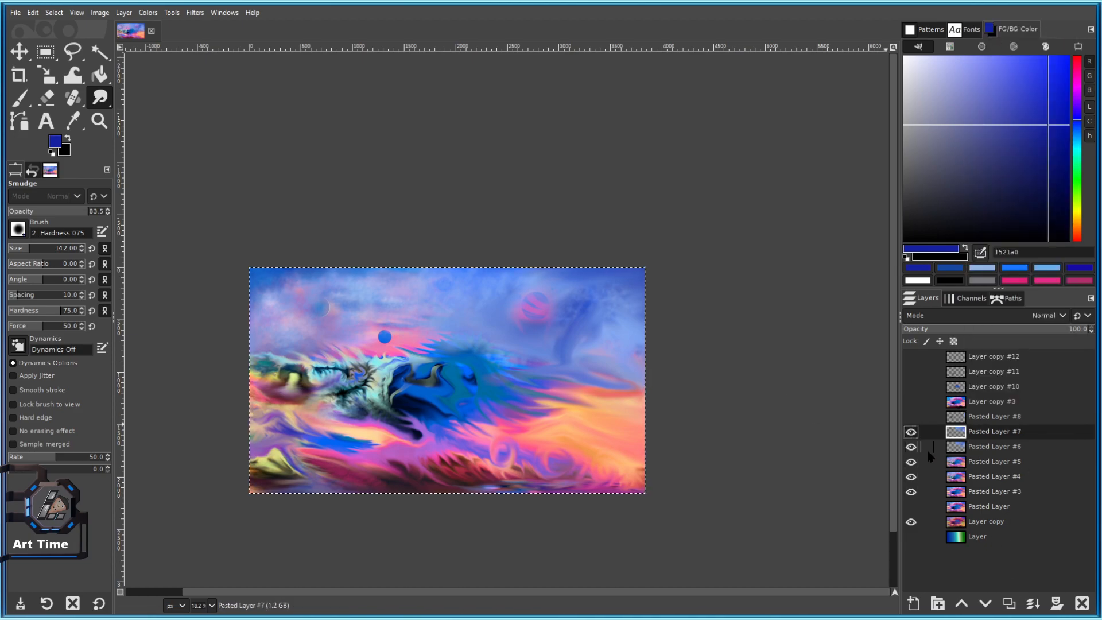
click(956, 448)
click(1010, 603)
click(911, 462)
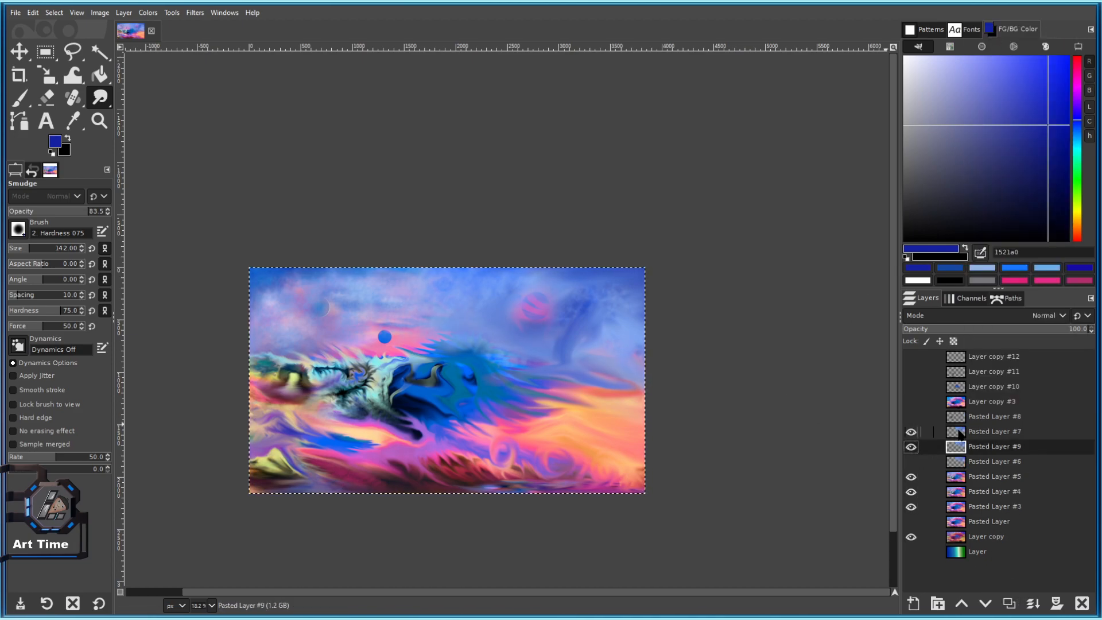
Merge Pasted Layer #7 down into the copy, producing Pasted Layer #9.
right_click(966, 431)
click(976, 177)
scroll(589, 280, up, 2)
scroll(585, 298, up, 4)
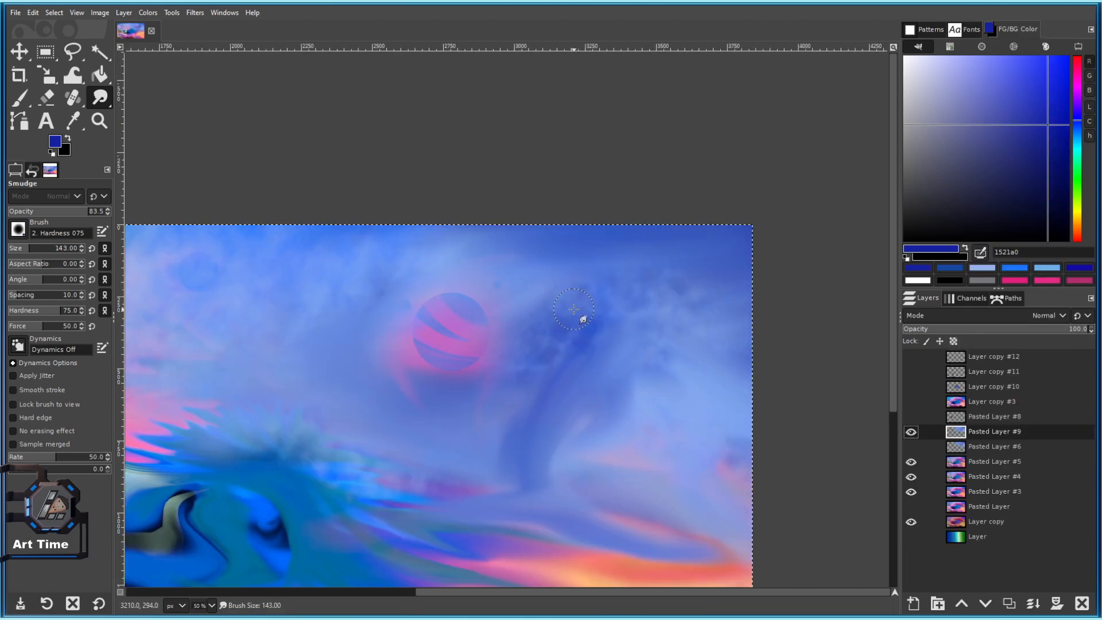
Switch the Smudge brush to '2. Hardness 050' and enlarge it slightly.
click(17, 230)
click(48, 287)
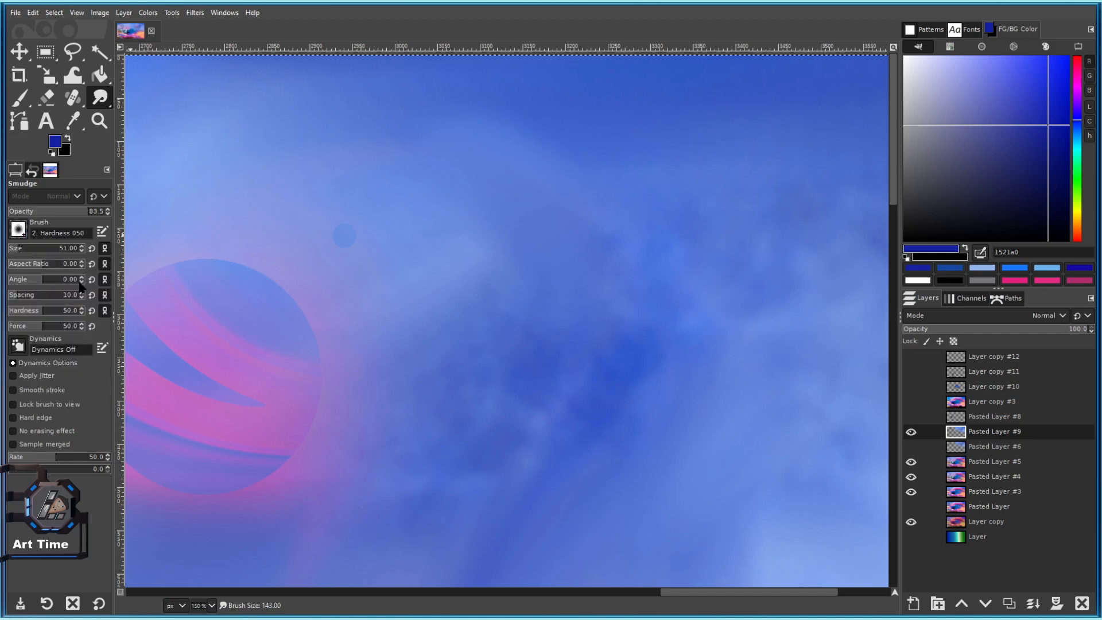
drag(548, 270, 537, 278)
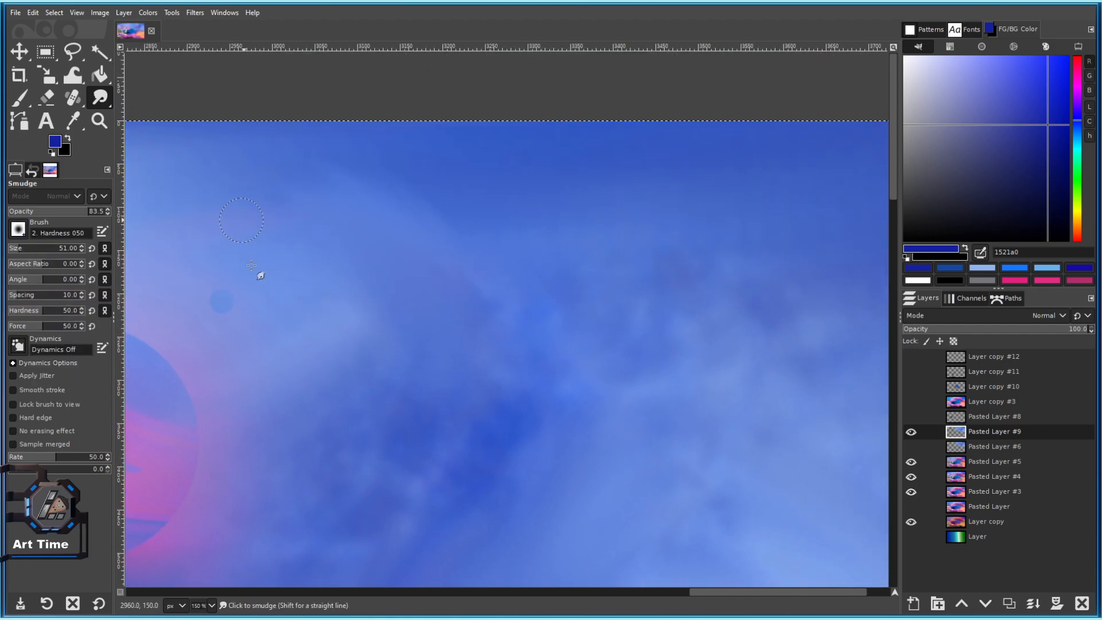
drag(236, 243, 366, 206)
key(bracketright)
key(bracketright)
key(bracketright)
key(bracketright)
key(bracketright)
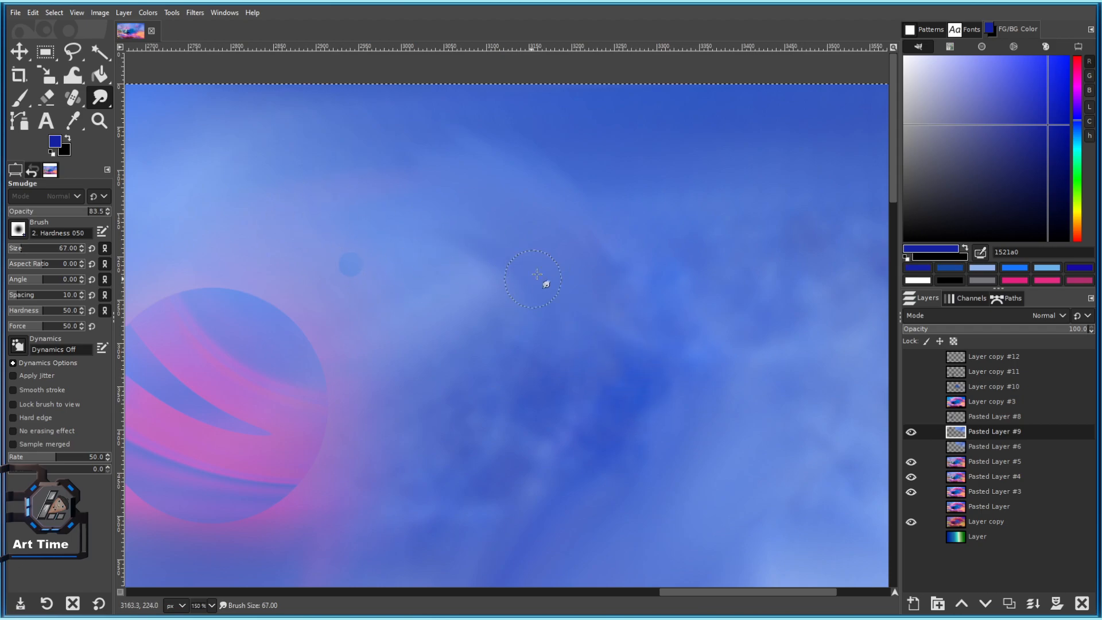
Soften the blue haze over the striped planet and the sky's right edge.
drag(601, 274, 491, 331)
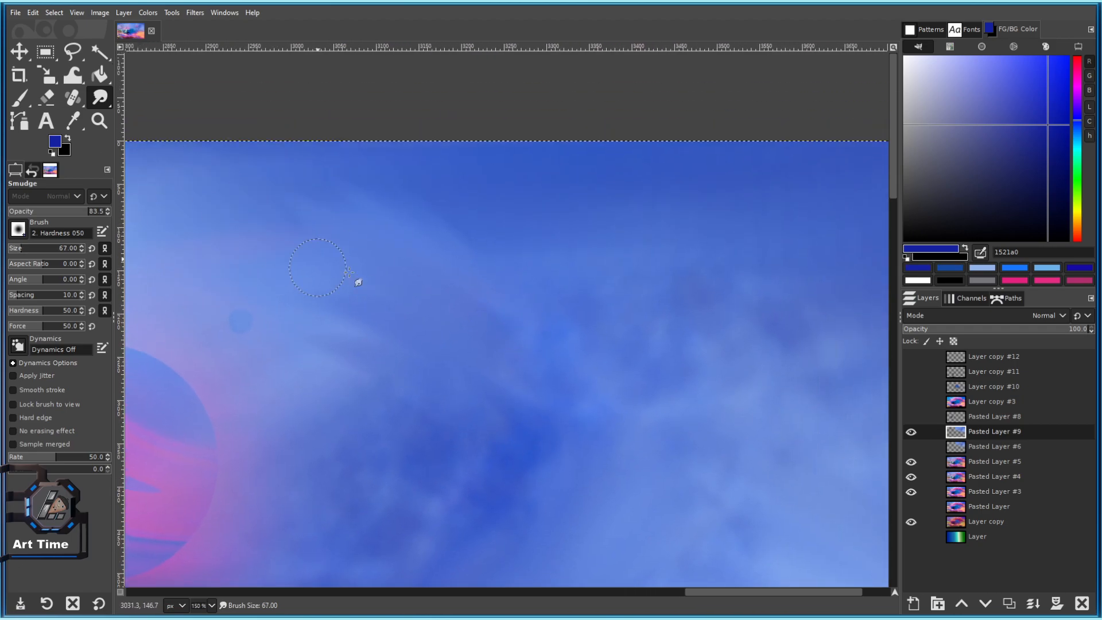
drag(625, 340, 460, 278)
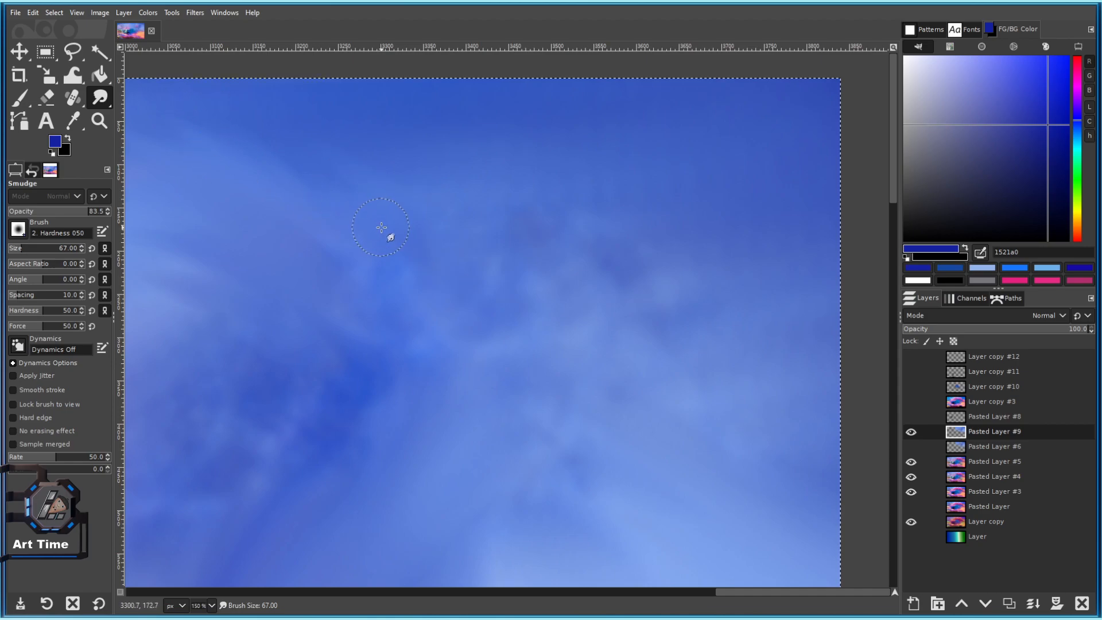
scroll(397, 233, up, 1)
scroll(398, 233, down, 3)
scroll(368, 230, up, 3)
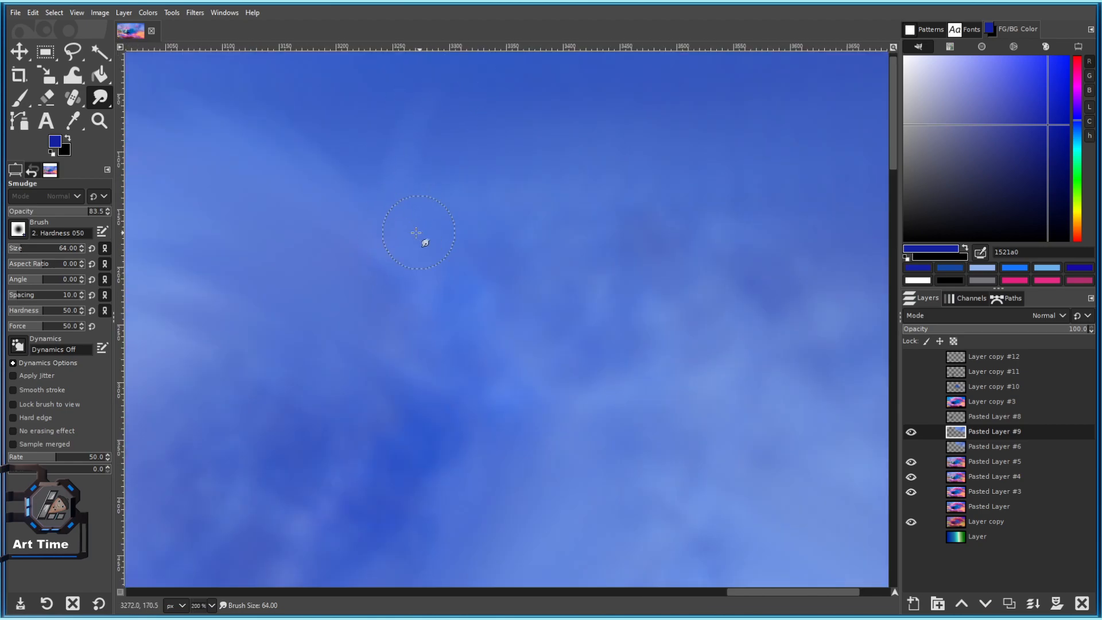
scroll(464, 134, down, 5)
scroll(390, 246, up, 5)
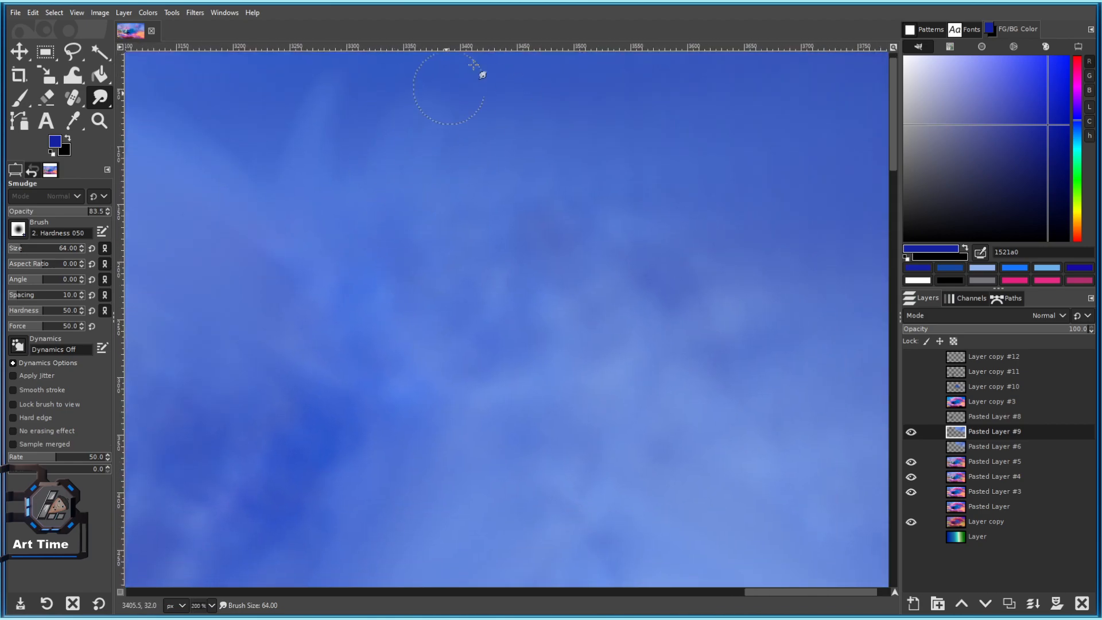
scroll(518, 69, down, 5)
scroll(492, 312, up, 5)
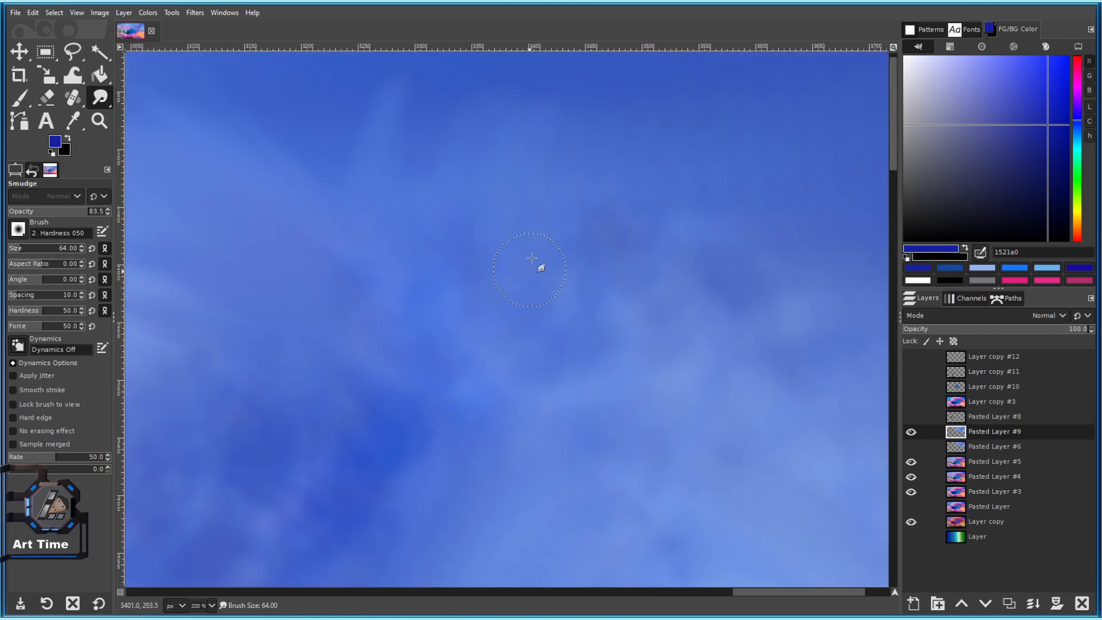
scroll(580, 273, down, 5)
scroll(499, 224, up, 5)
scroll(448, 61, down, 1)
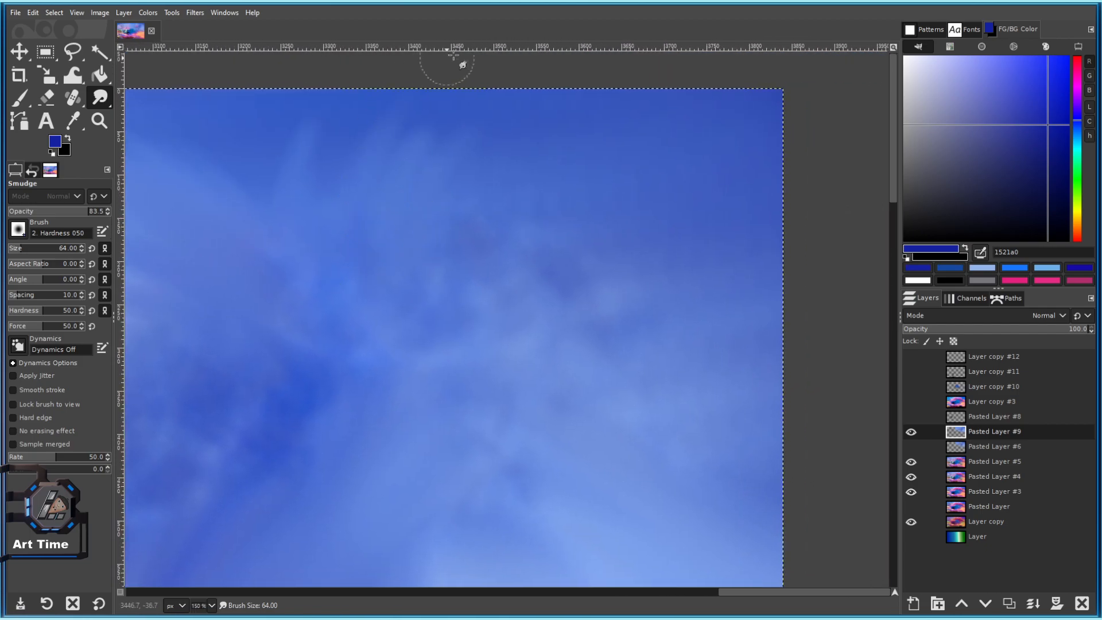
scroll(642, 143, down, 5)
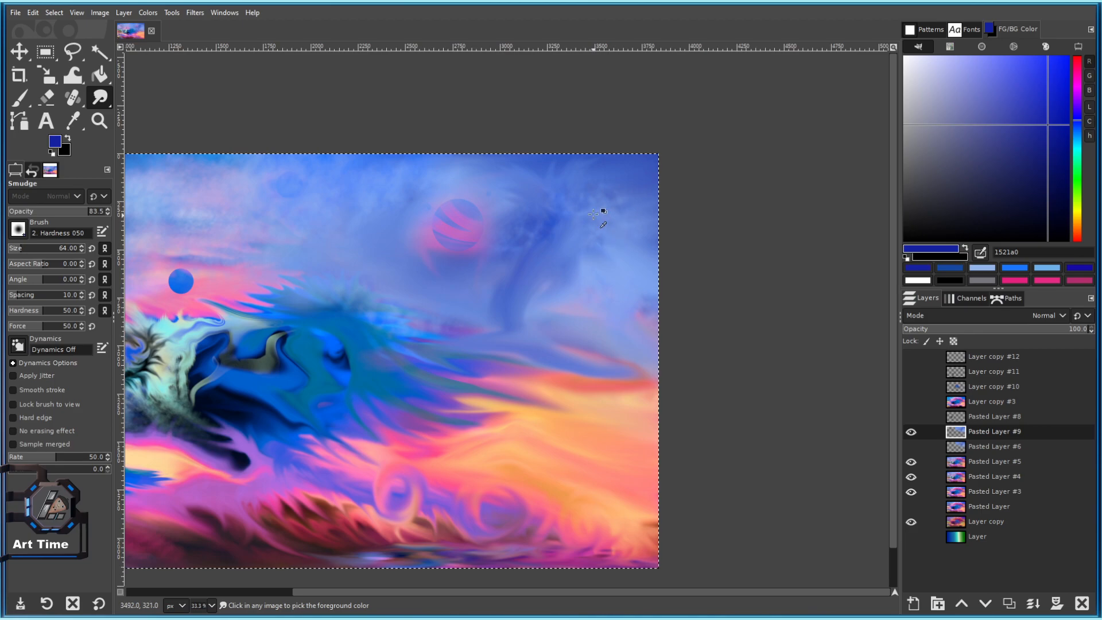
scroll(601, 215, up, 5)
Blend the upper blue clouds further, growing the brush to size 64.
key(bracketright)
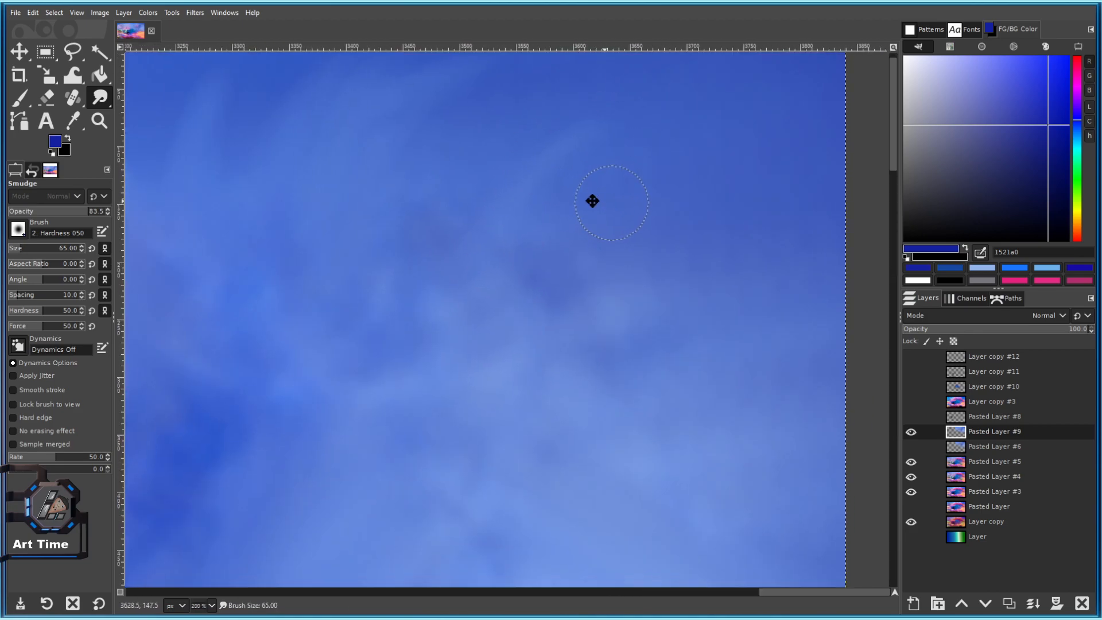
scroll(474, 142, right, 3)
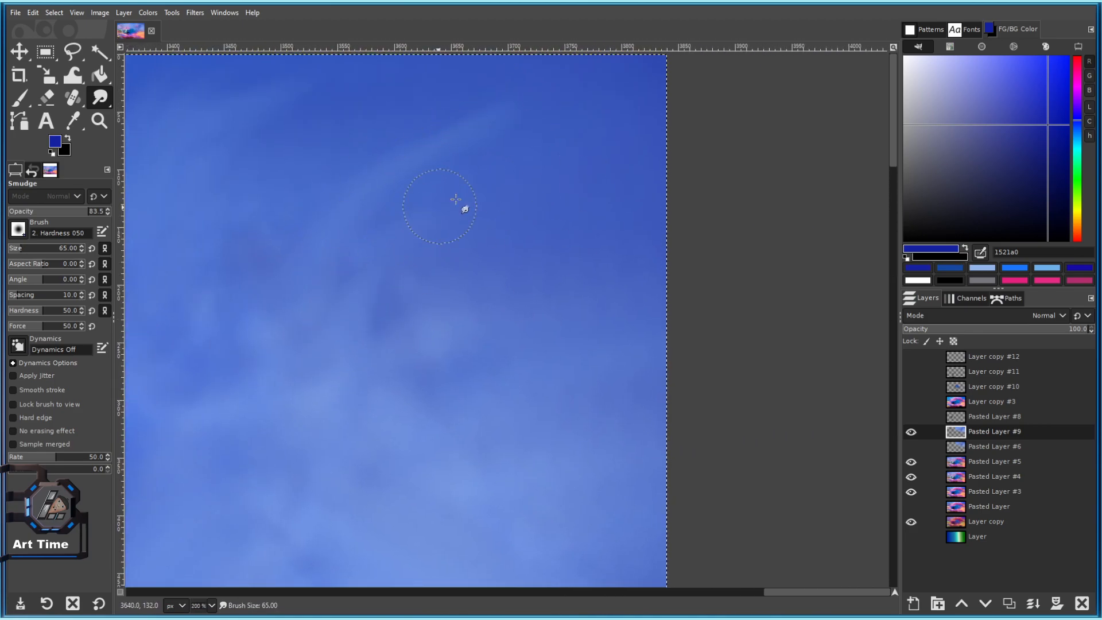
scroll(504, 319, down, 5)
scroll(498, 216, up, 5)
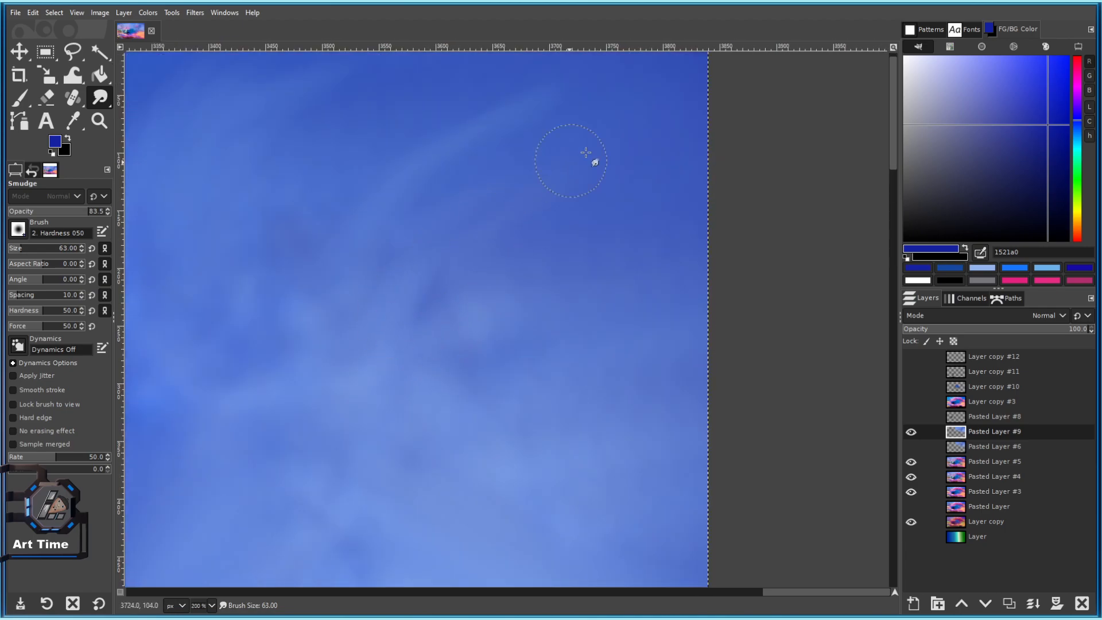
scroll(522, 288, down, 4)
scroll(482, 294, up, 4)
scroll(373, 284, down, 1)
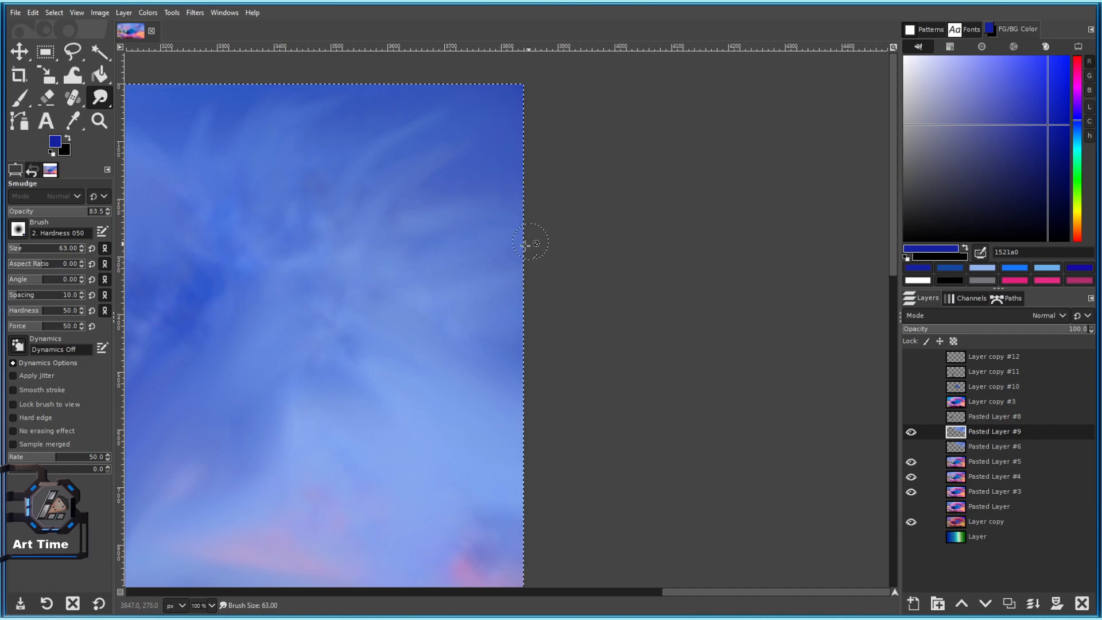
scroll(448, 222, down, 2)
scroll(448, 216, up, 4)
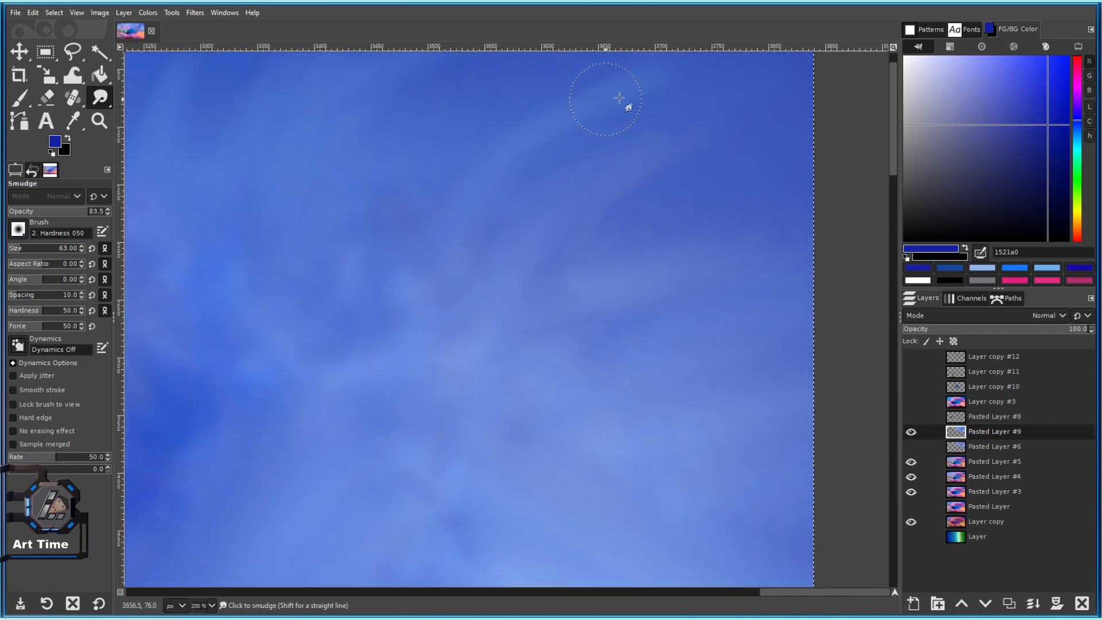
scroll(545, 215, down, 3)
scroll(593, 231, up, 3)
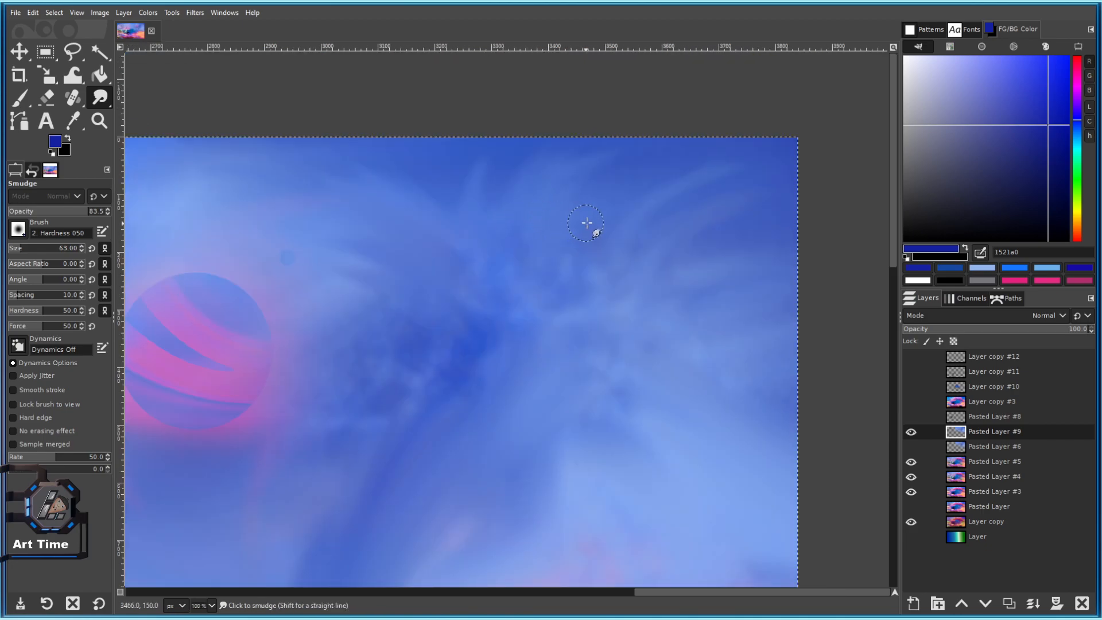
key(bracketright)
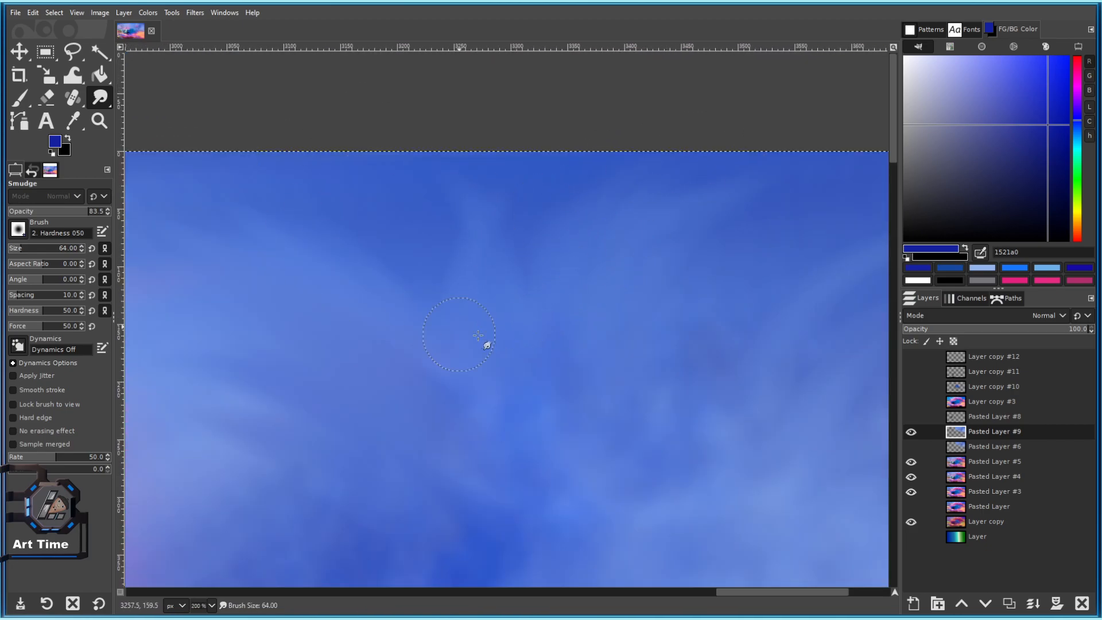
scroll(516, 356, down, 5)
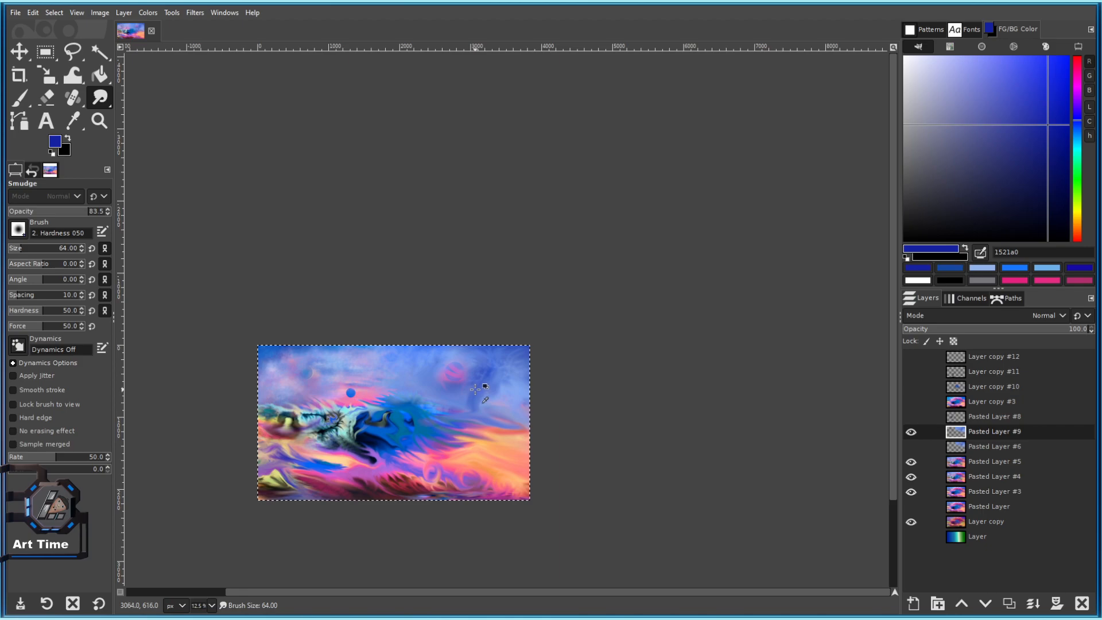
Enlarge the smudge brush to 109 and keep softening the sky.
scroll(508, 309, up, 2)
scroll(508, 309, up, 1)
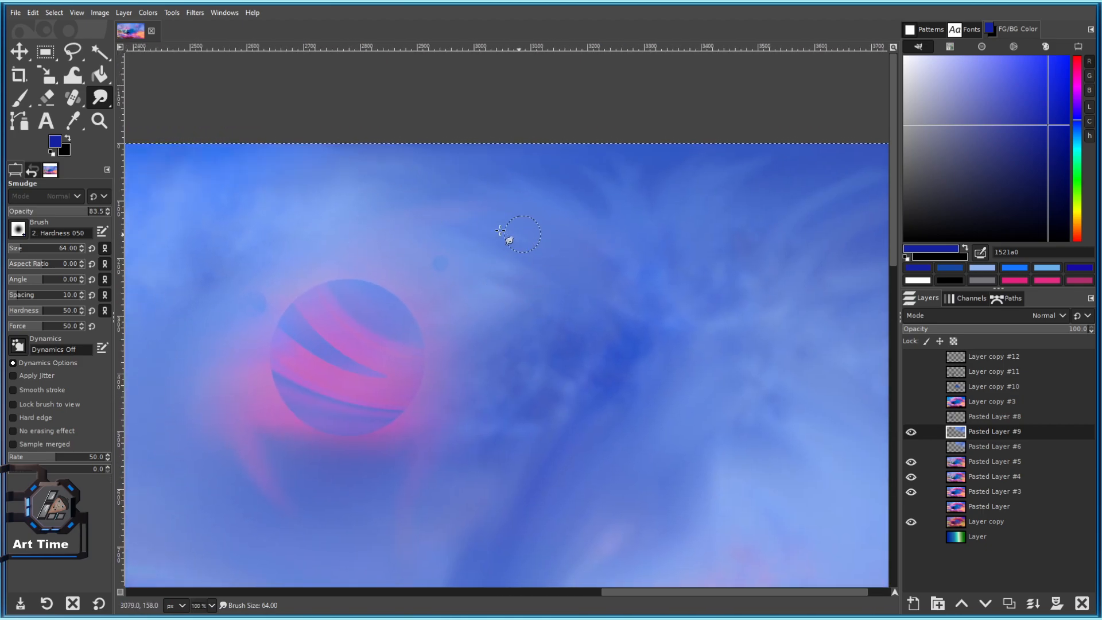
scroll(499, 236, down, 3)
scroll(573, 307, up, 2)
click(26, 250)
scroll(586, 265, up, 1)
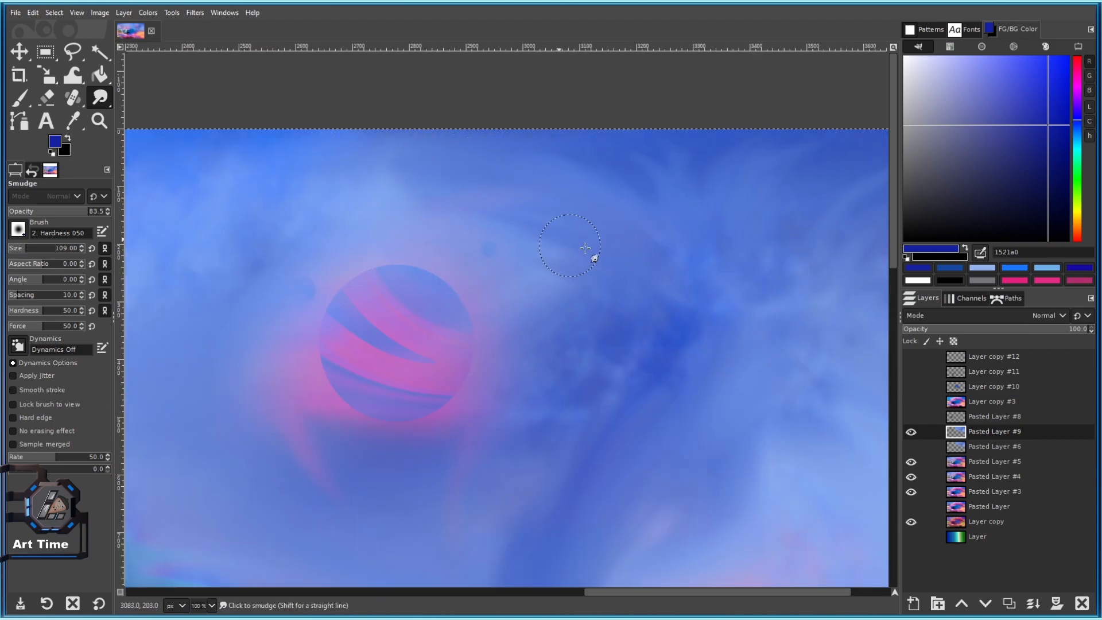
scroll(322, 252, down, 1)
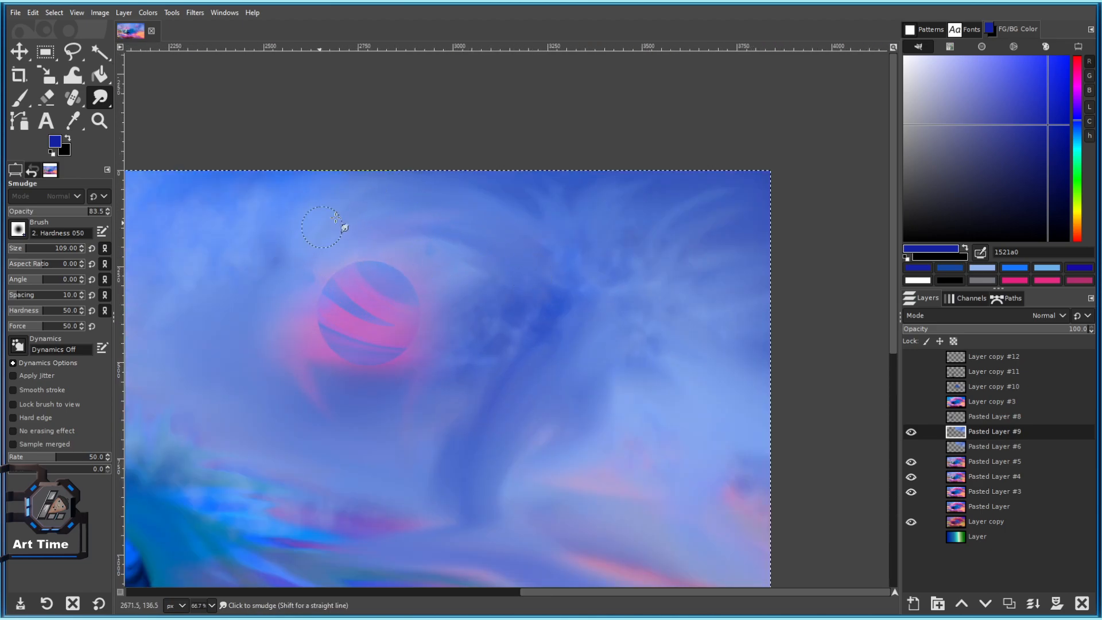
Smudge the upper sky clouds smoother.
drag(394, 211, 518, 247)
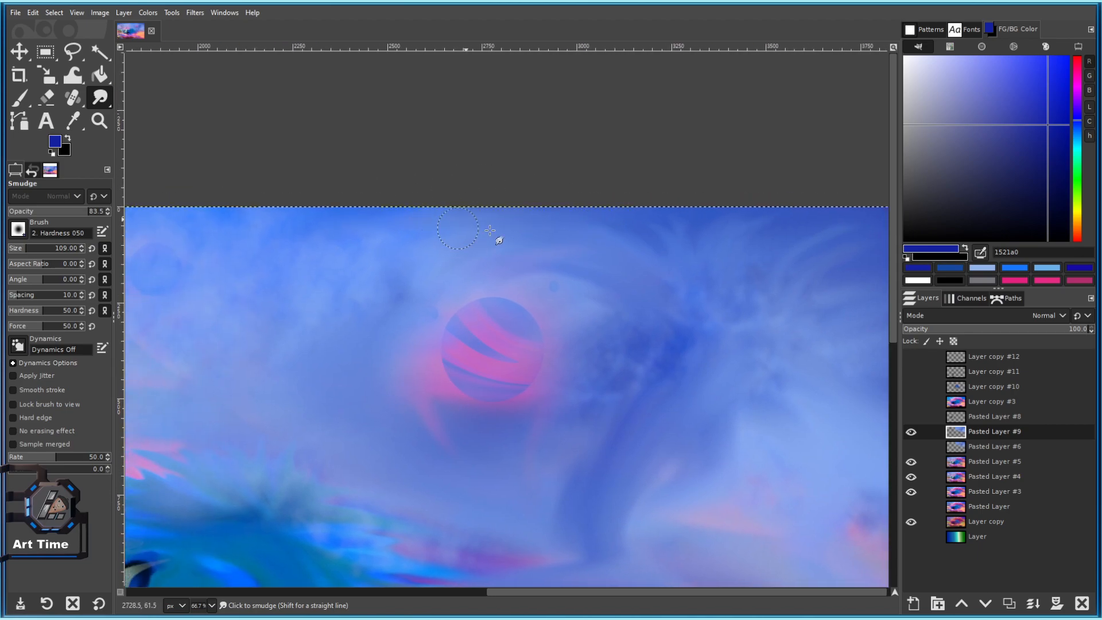
scroll(472, 290, down, 3)
scroll(503, 288, up, 4)
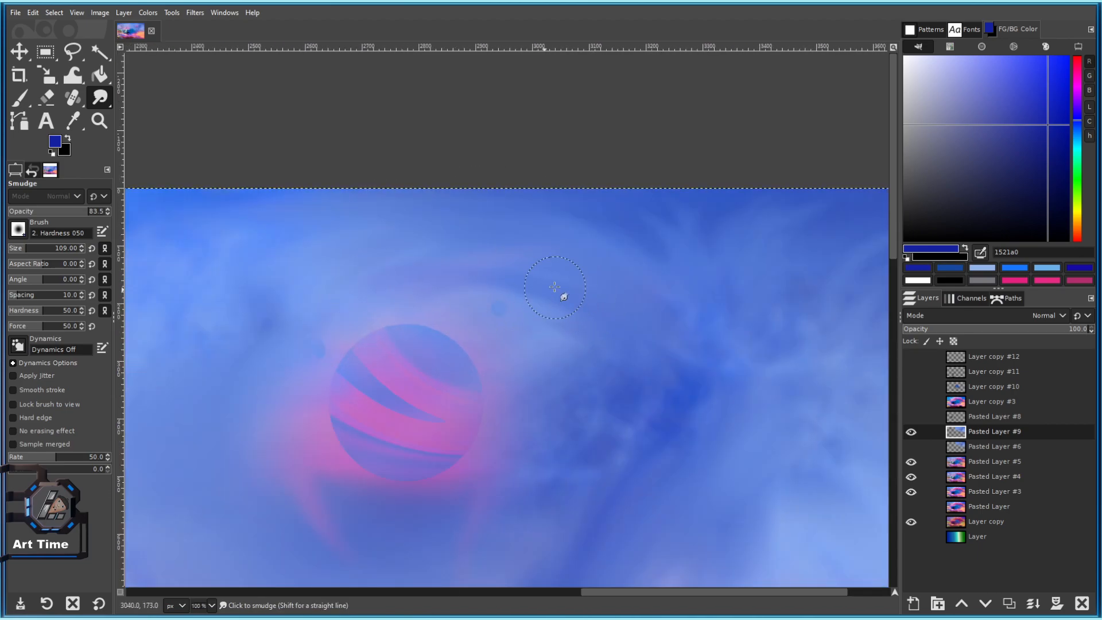
scroll(438, 323, down, 1)
scroll(438, 322, up, 1)
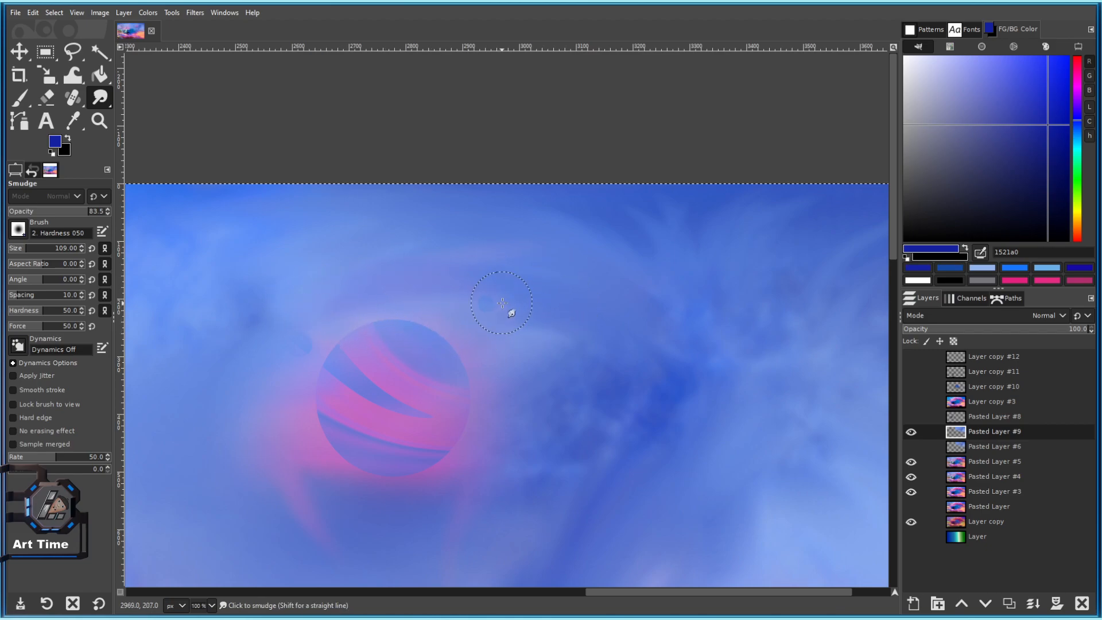
scroll(560, 344, up, 1)
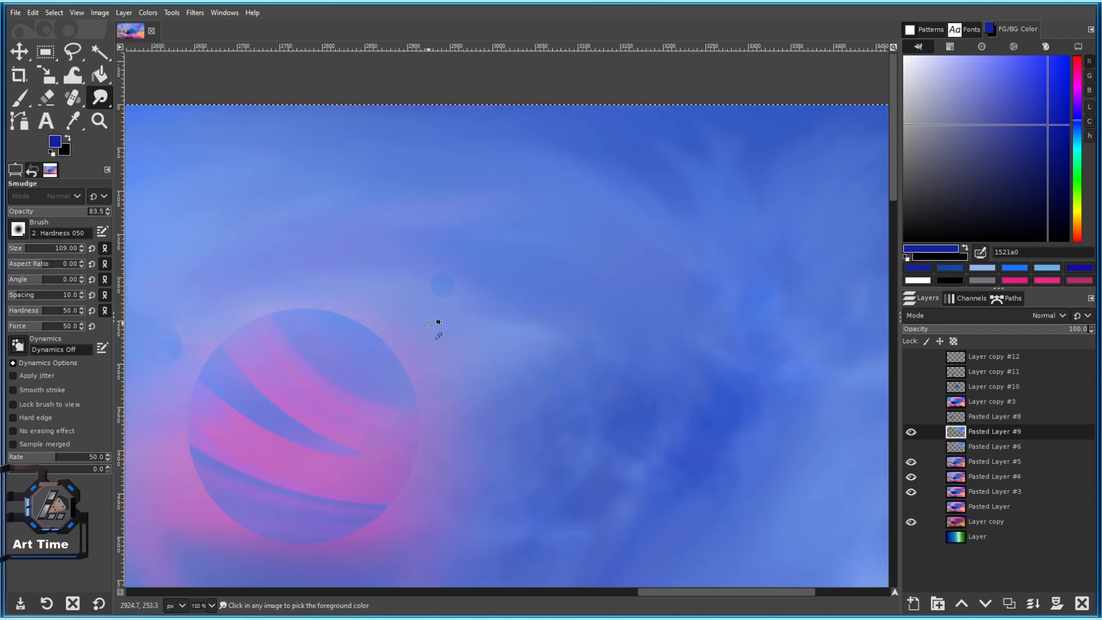
scroll(429, 323, down, 4)
scroll(411, 315, up, 4)
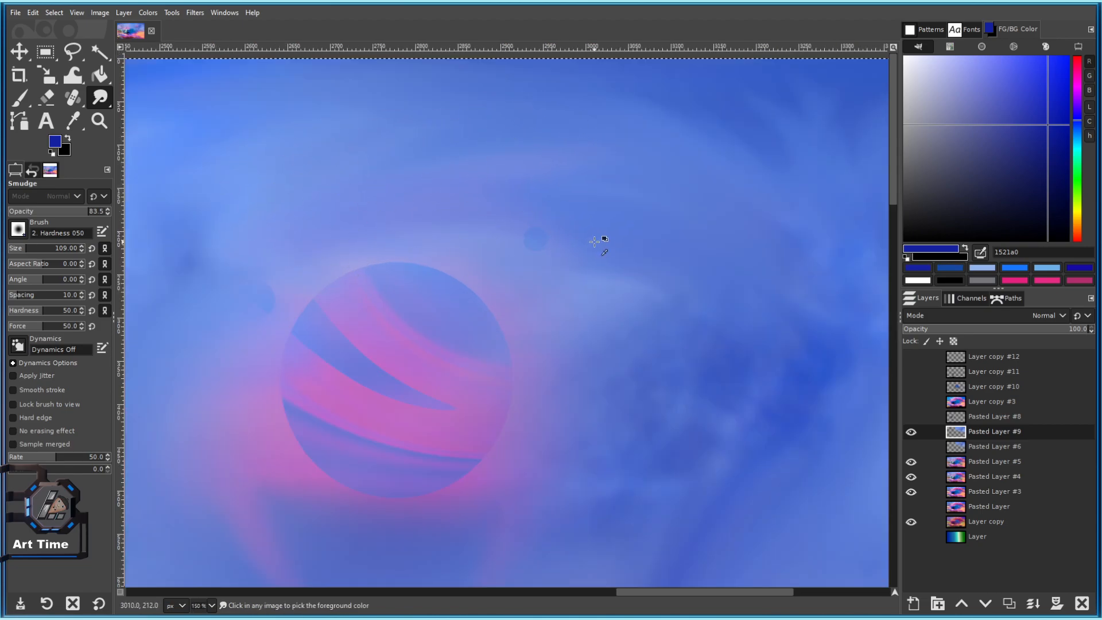
scroll(594, 241, down, 1)
scroll(591, 241, up, 1)
Blend the sky toward the striped planet and save the painting as 101 c.xcf.
drag(588, 241, 449, 202)
scroll(474, 258, down, 3)
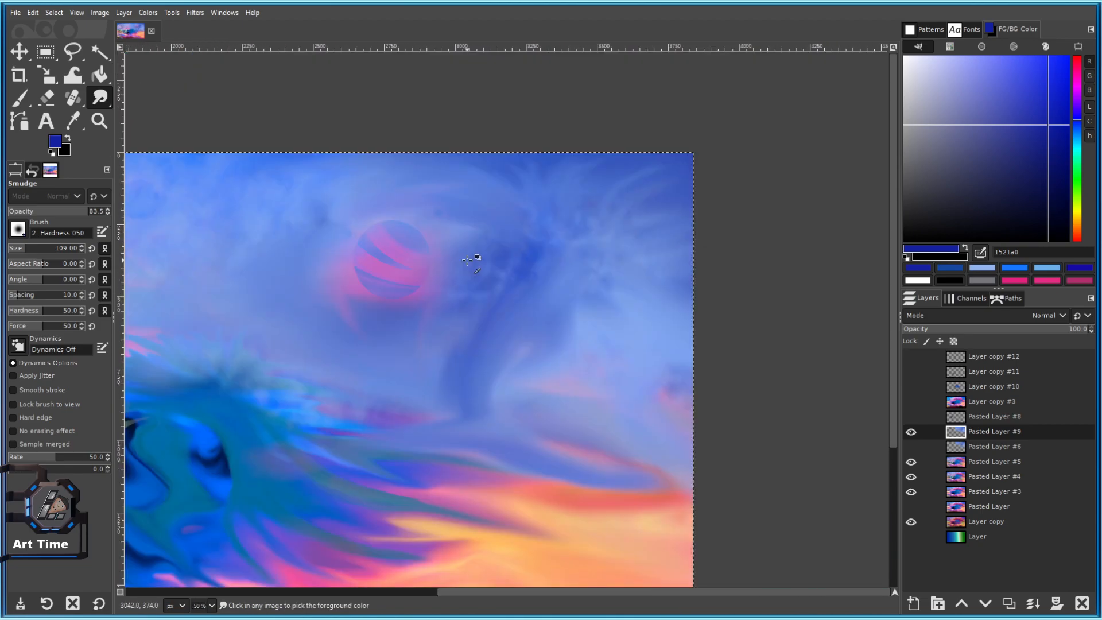
scroll(546, 274, up, 3)
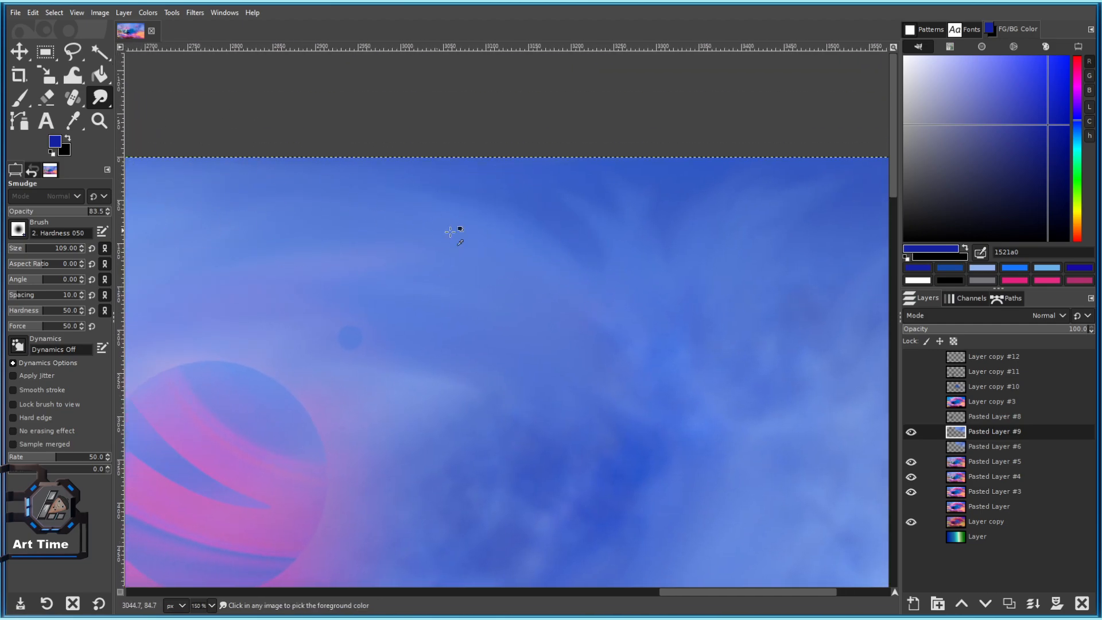
scroll(533, 259, down, 2)
scroll(585, 258, up, 4)
scroll(494, 228, down, 3)
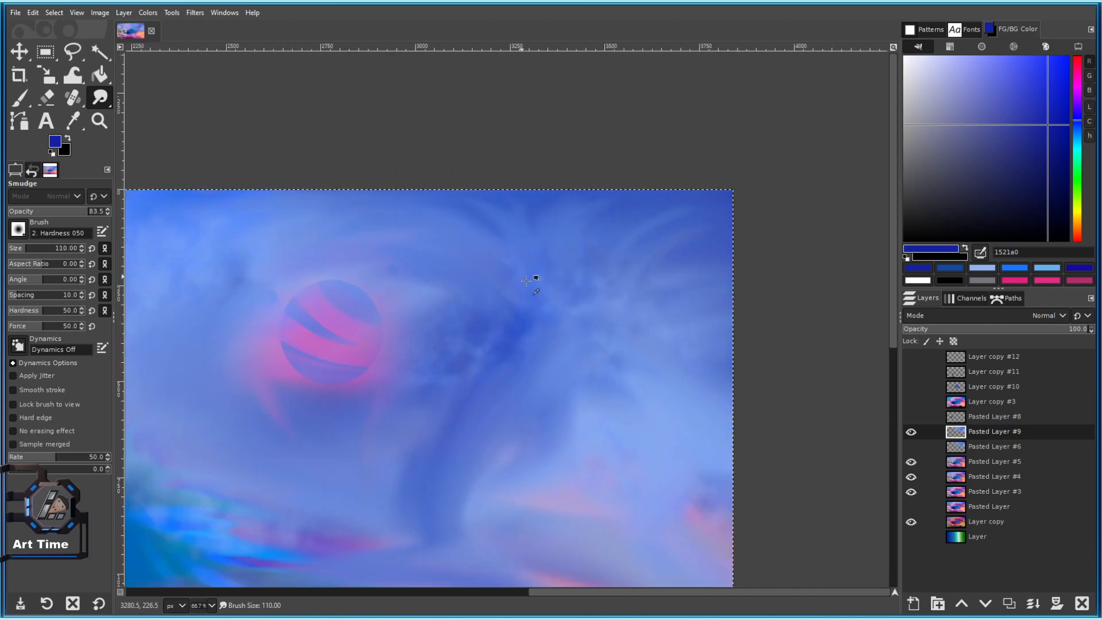
drag(610, 405, 437, 289)
scroll(511, 413, down, 3)
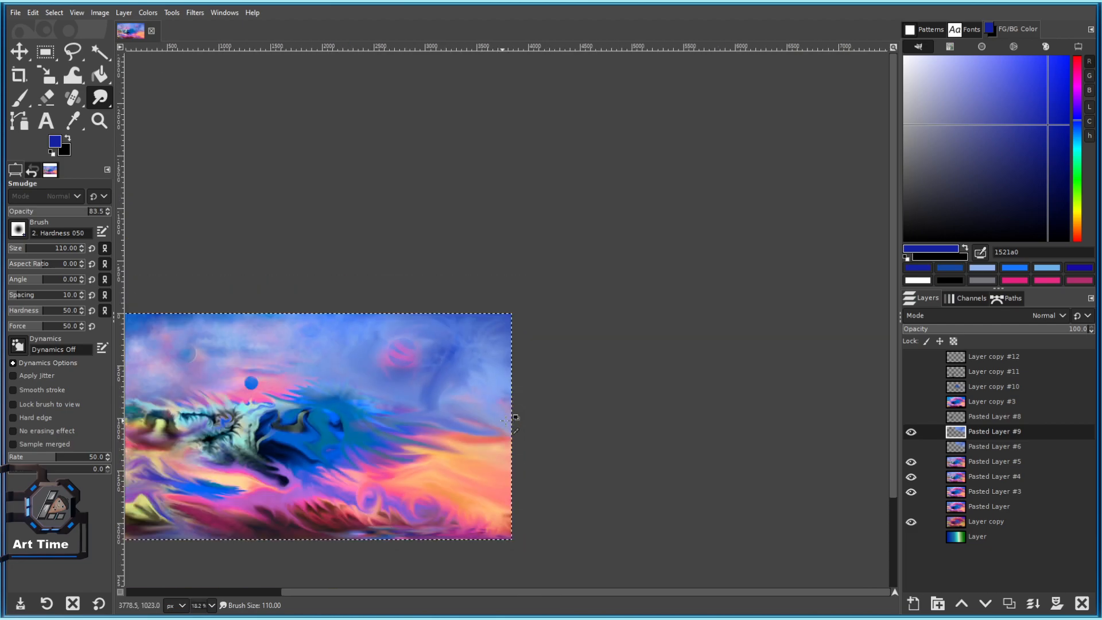
scroll(517, 328, up, 1)
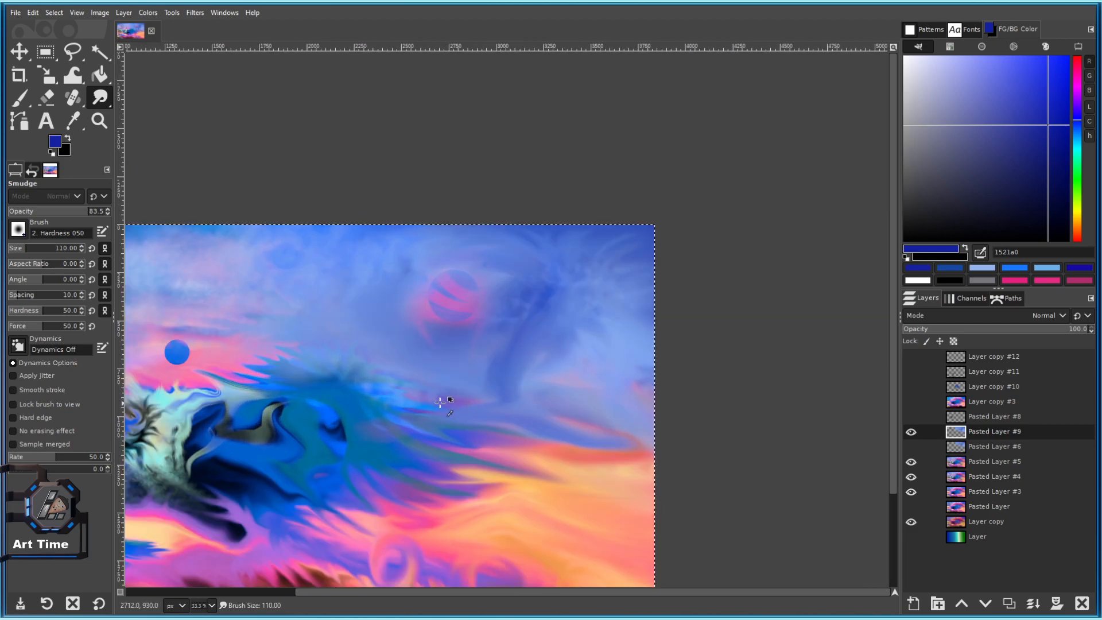
key(ctrl+s)
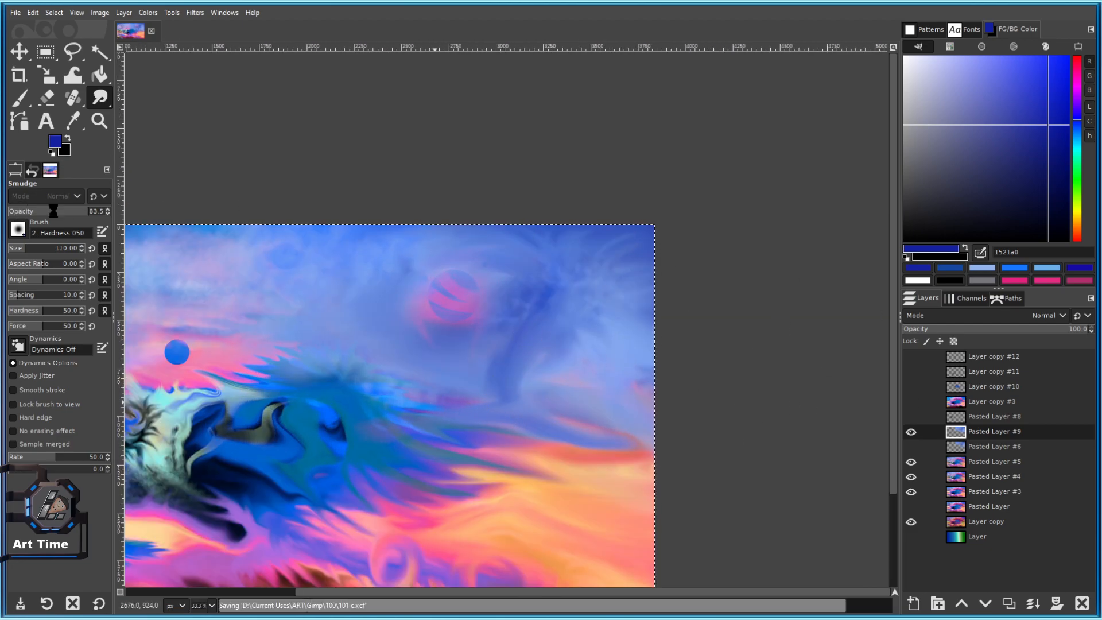
Choose the Smoke brush, sample light and dark sky blues, and dab blue smoke with the Paintbrush.
click(18, 229)
click(76, 339)
scroll(379, 308, up, 4)
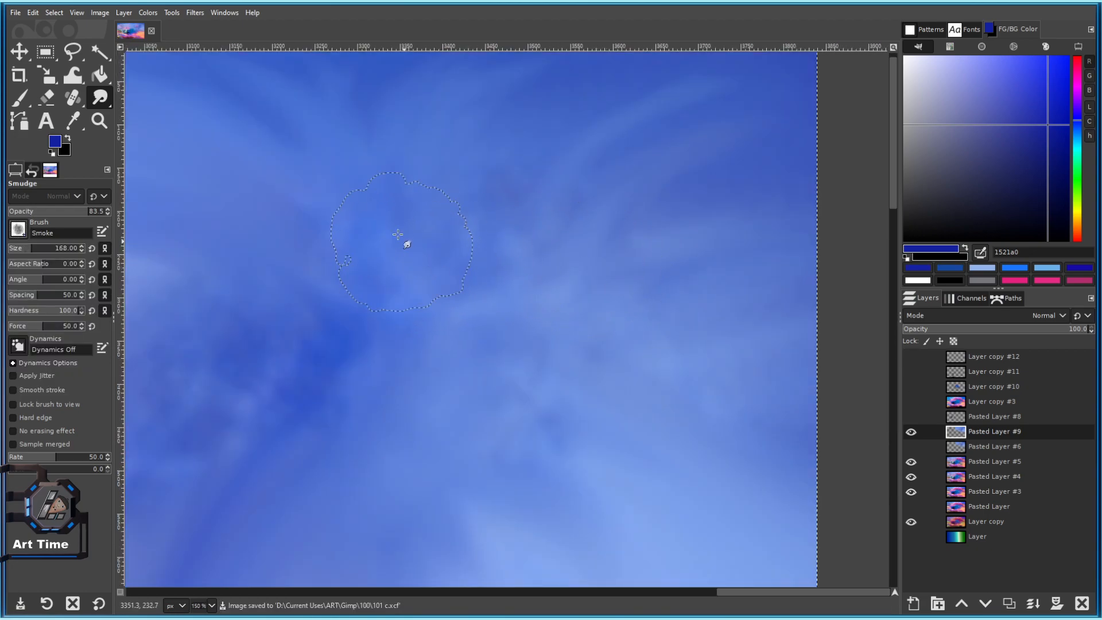
ctrl+click(421, 184)
ctrl+click(357, 364)
key(p)
mouse_move(513, 247)
mouse_down()
mouse_move(480, 205)
mouse_move(588, 155)
mouse_up()
Enlarge the Smoke brush slightly and dab darker blue smoke into the mid sky.
key(shift+bracketright)
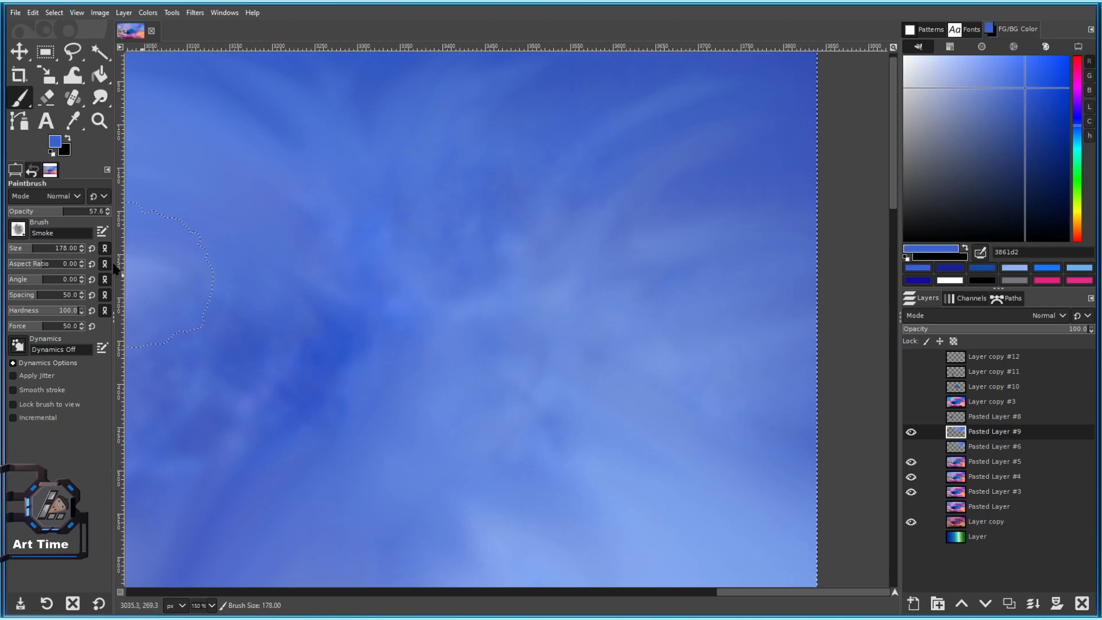
drag(37, 257, 38, 256)
drag(508, 253, 522, 358)
scroll(523, 359, down, 5)
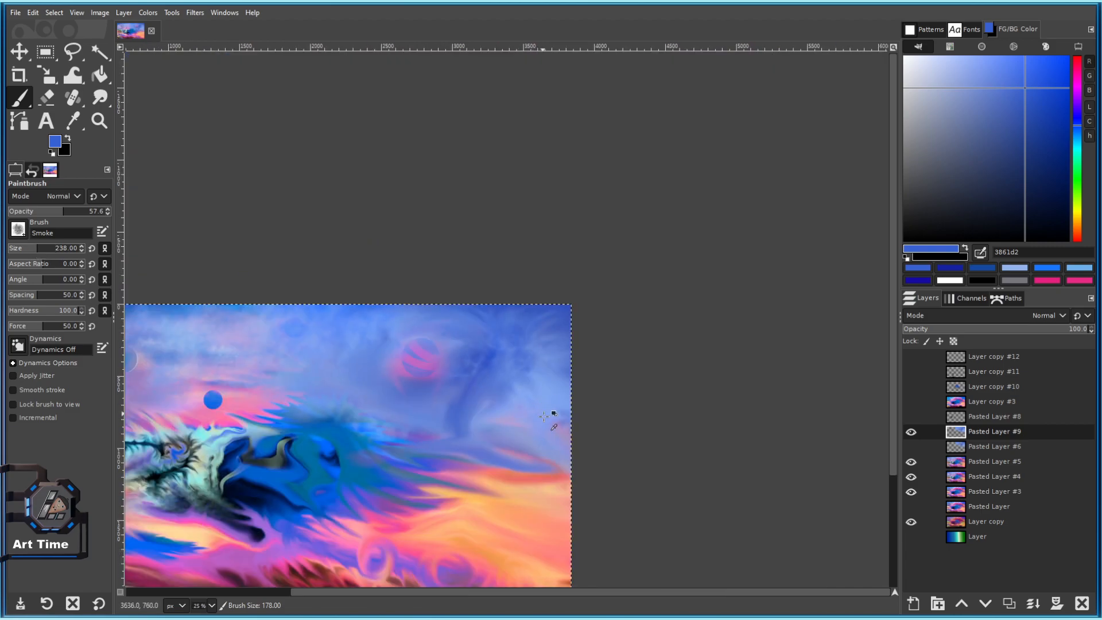
scroll(542, 393, up, 2)
scroll(497, 366, up, 2)
Sample a lighter blue and brush light-blue smoke over the upper-middle sky, lowering hardness slightly.
ctrl+click(495, 368)
mouse_move(481, 198)
mouse_down()
mouse_move(451, 217)
mouse_move(413, 190)
mouse_move(491, 166)
mouse_up()
scroll(560, 310, down, 4)
scroll(568, 293, up, 6)
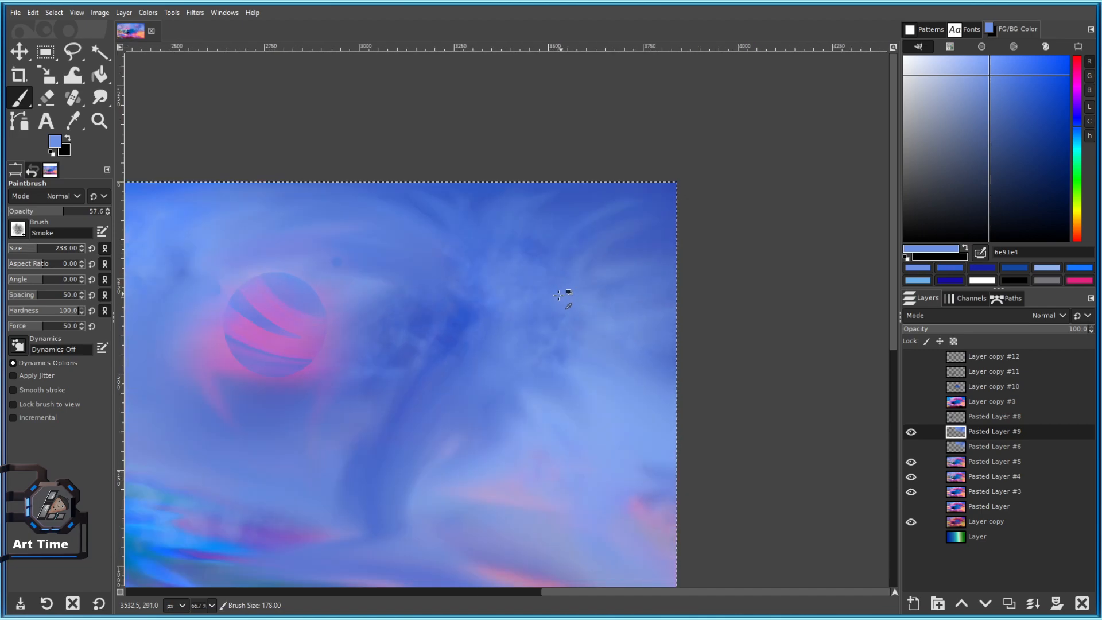
click(61, 309)
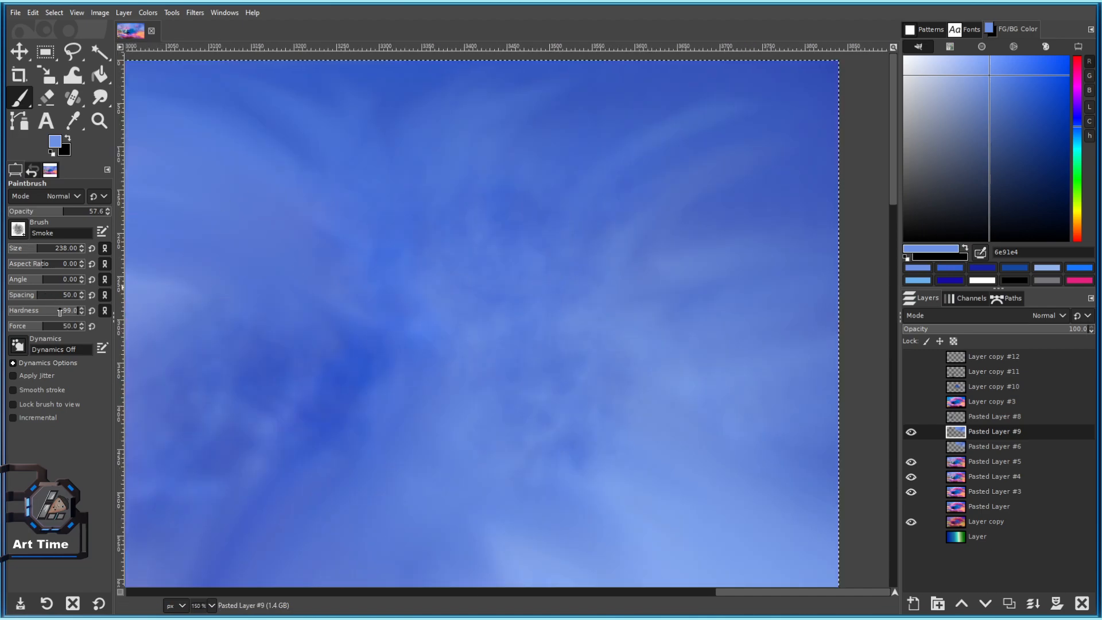
scroll(540, 377, down, 2)
scroll(540, 377, up, 1)
scroll(574, 390, down, 4)
scroll(605, 396, up, 2)
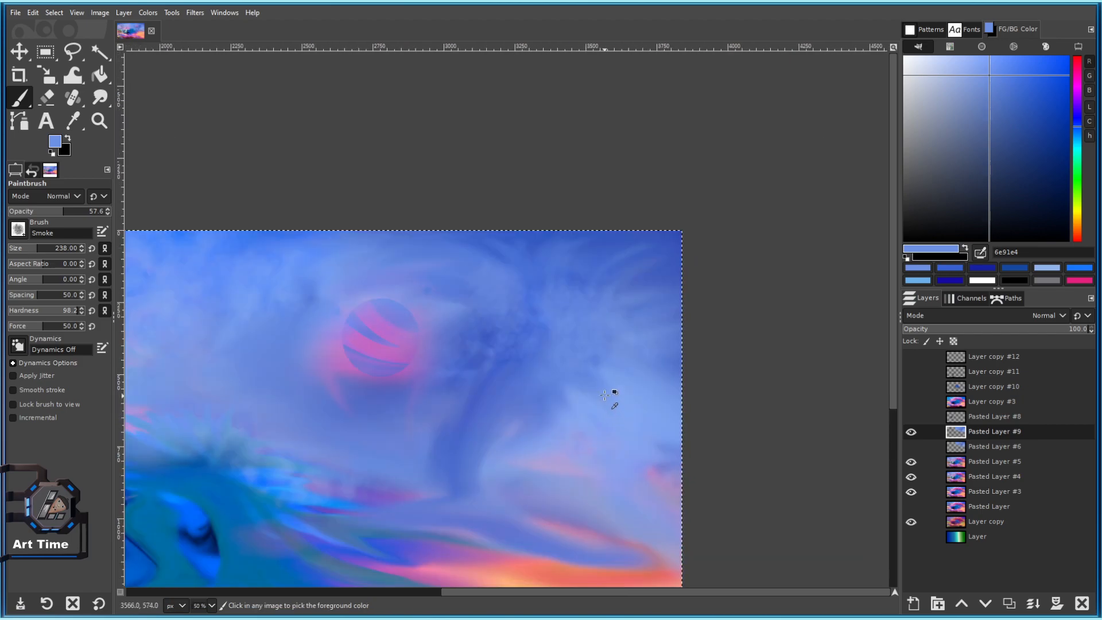
scroll(605, 396, up, 2)
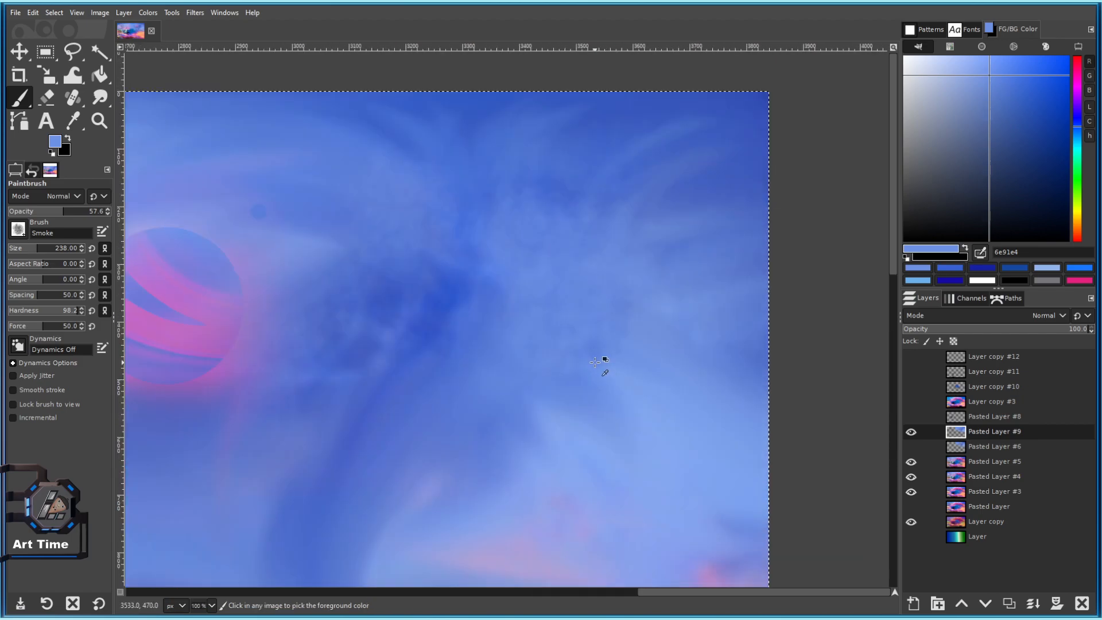
Sample blues from the sky and dab faint light-blue smoke strokes across it.
ctrl+click(447, 290)
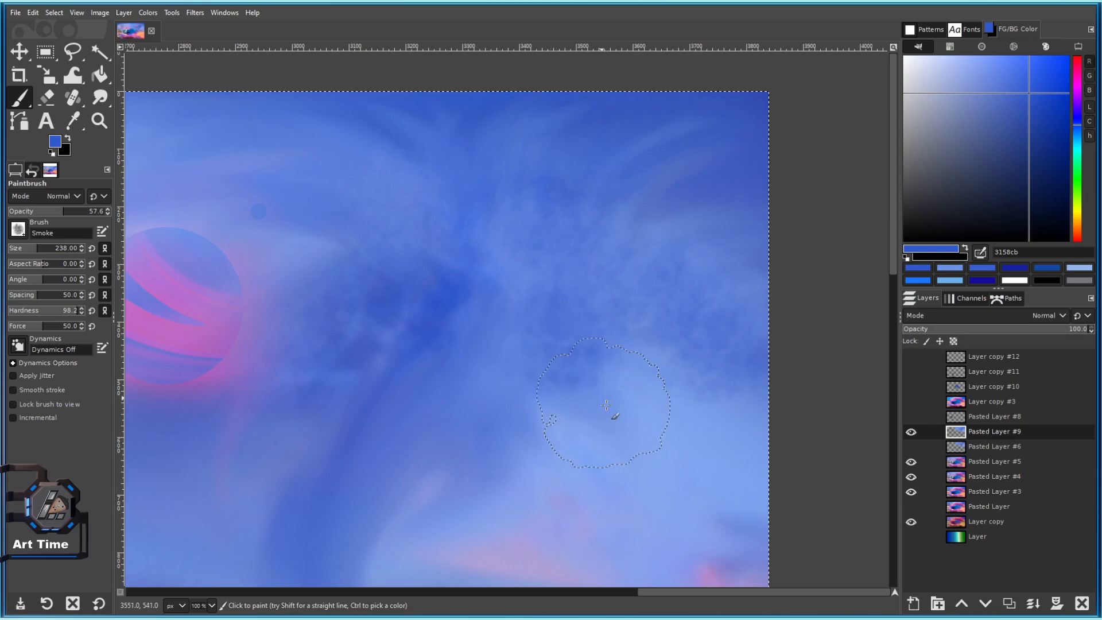
scroll(689, 494, down, 3)
drag(670, 512, 586, 340)
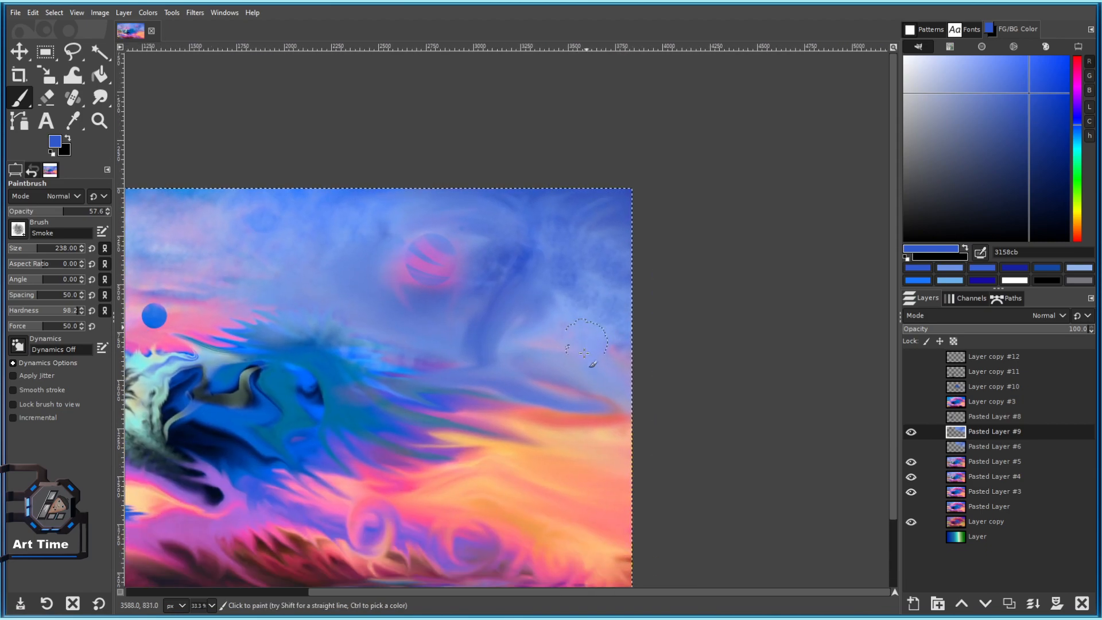
scroll(586, 340, up, 2)
scroll(611, 406, down, 3)
scroll(573, 308, up, 2)
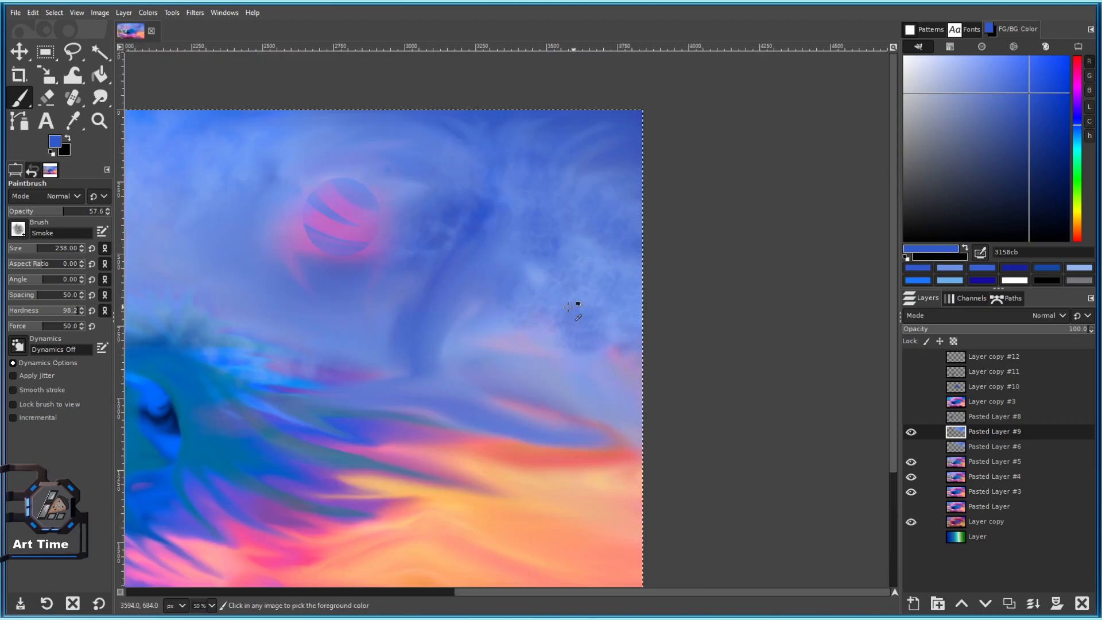
ctrl+click(524, 325)
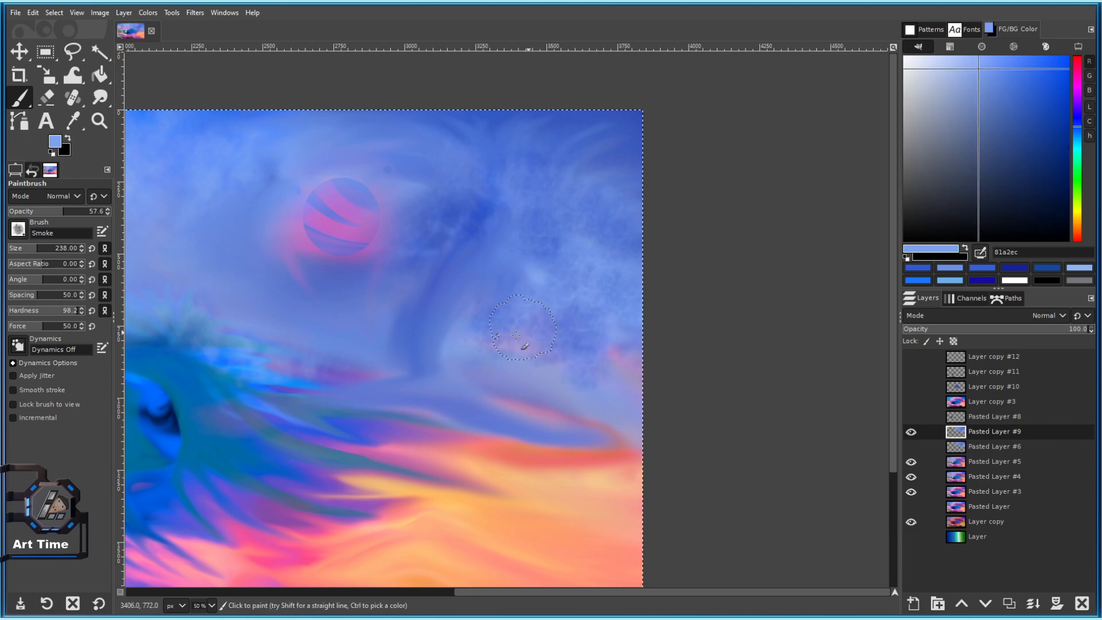
click(490, 315)
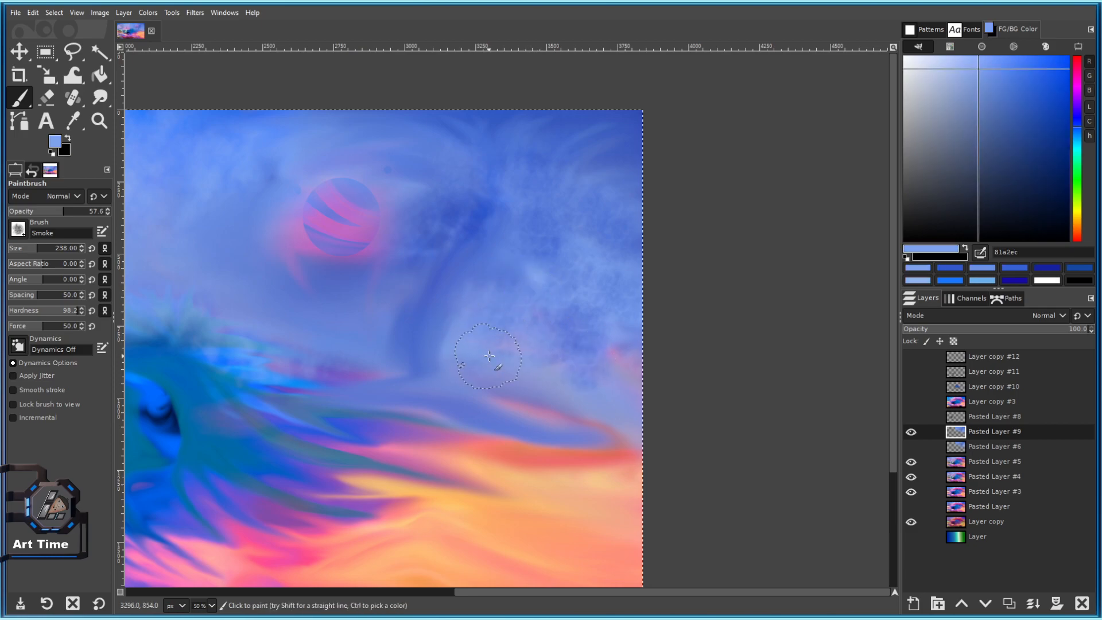
scroll(531, 250, up, 2)
drag(531, 250, 749, 275)
mouse_move(454, 393)
mouse_down()
mouse_move(493, 399)
mouse_move(420, 431)
mouse_move(518, 397)
mouse_move(381, 313)
mouse_up()
mouse_move(371, 359)
mouse_down()
mouse_move(437, 352)
mouse_move(560, 382)
mouse_move(473, 339)
mouse_up()
Undo the stray smoke dabs and repaint light smoke in the sky.
scroll(540, 371, down, 1)
scroll(428, 389, up, 1)
key(ctrl+z)
key(ctrl+z)
key(bracketright)
mouse_move(400, 338)
mouse_down()
mouse_move(374, 345)
mouse_move(314, 315)
mouse_move(363, 309)
mouse_up()
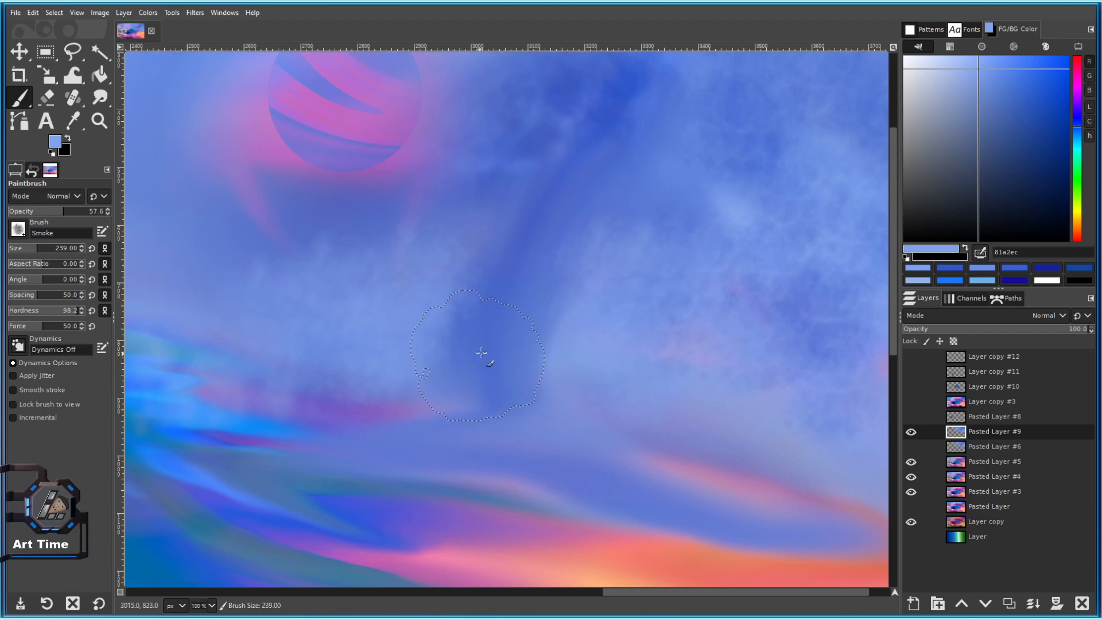
drag(721, 371, 506, 314)
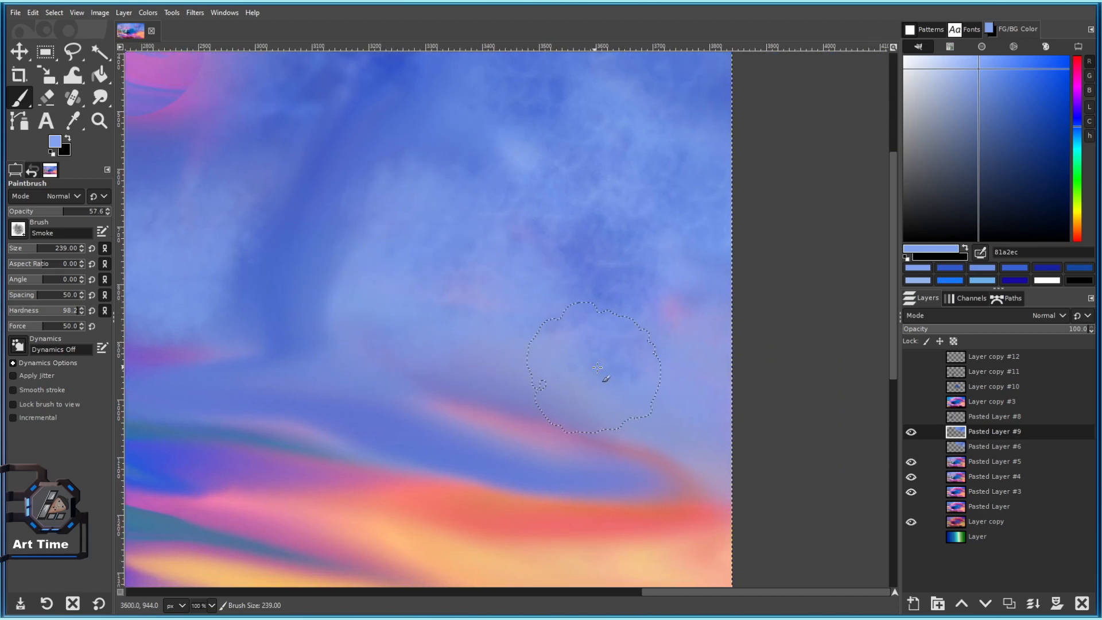
ctrl+scroll(669, 407, down, 2)
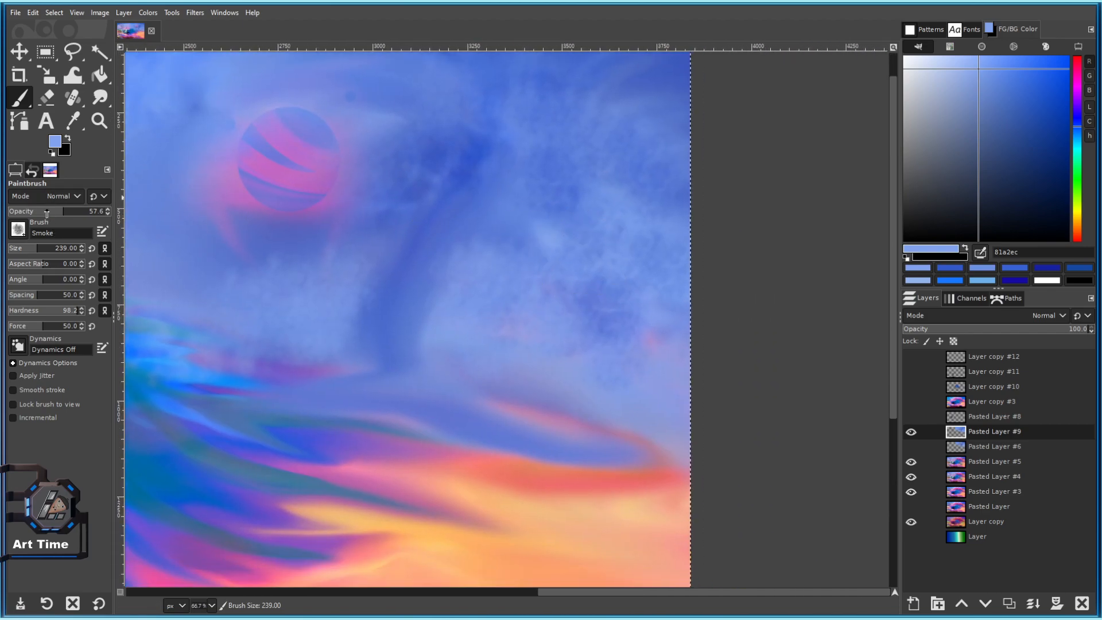
Switch to smudging with lower strength and enlarge the smudge brush to 292.
click(100, 98)
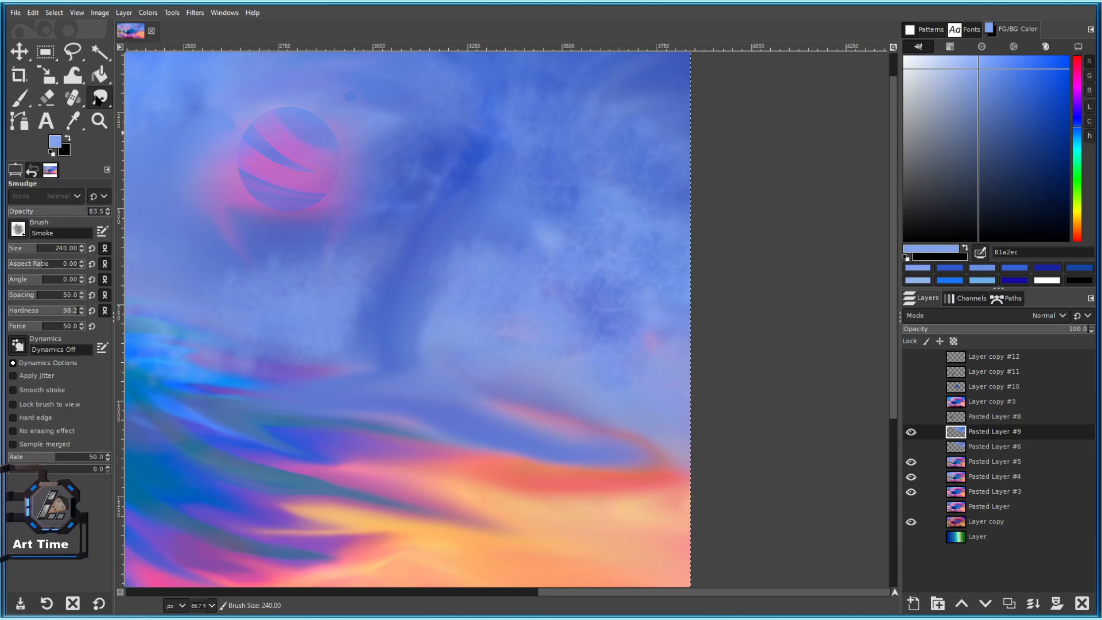
ctrl+scroll(534, 293, up, 2)
drag(721, 390, 518, 290)
key(bracketleft)
key(bracketleft)
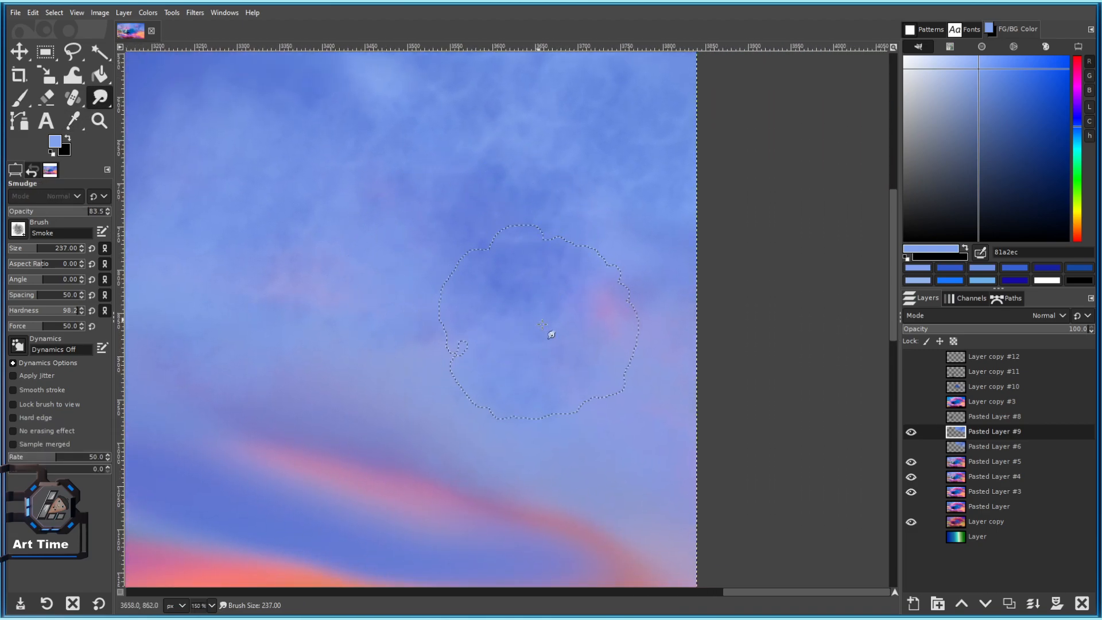
click(77, 211)
ctrl+click(296, 92)
drag(314, 97, 489, 174)
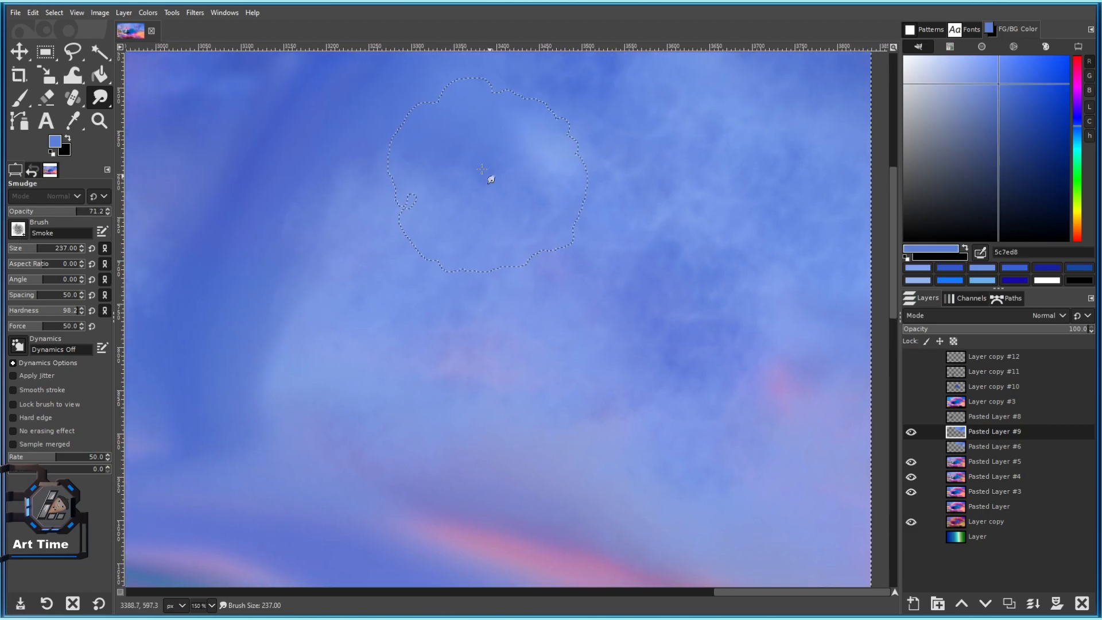
drag(609, 281, 490, 149)
drag(526, 190, 556, 282)
scroll(556, 282, down, 2)
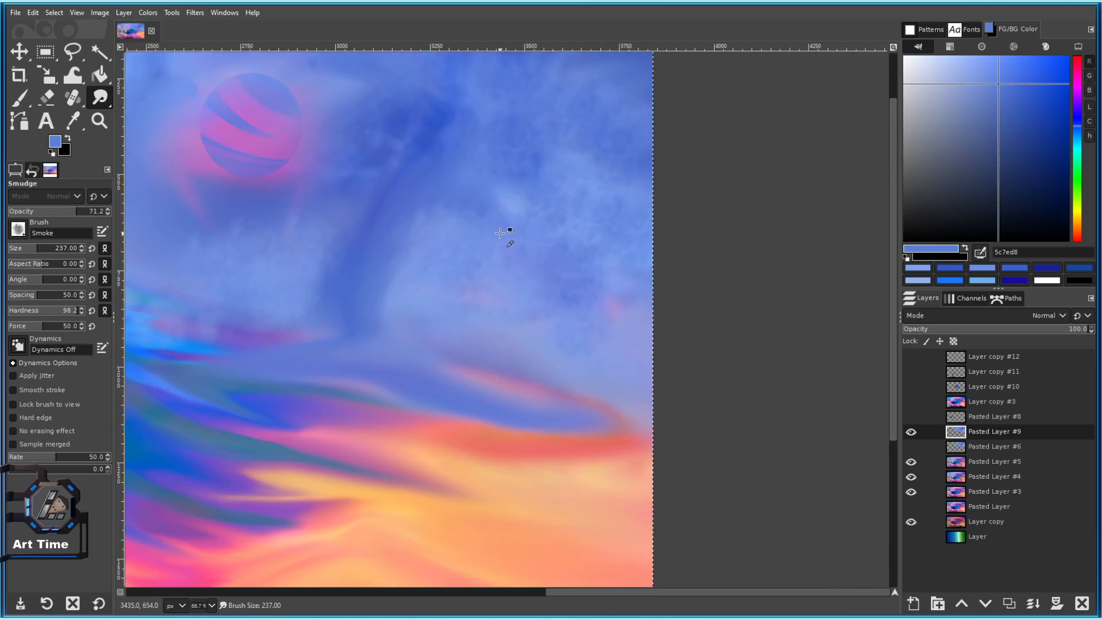
scroll(507, 231, up, 1)
drag(31, 249, 35, 249)
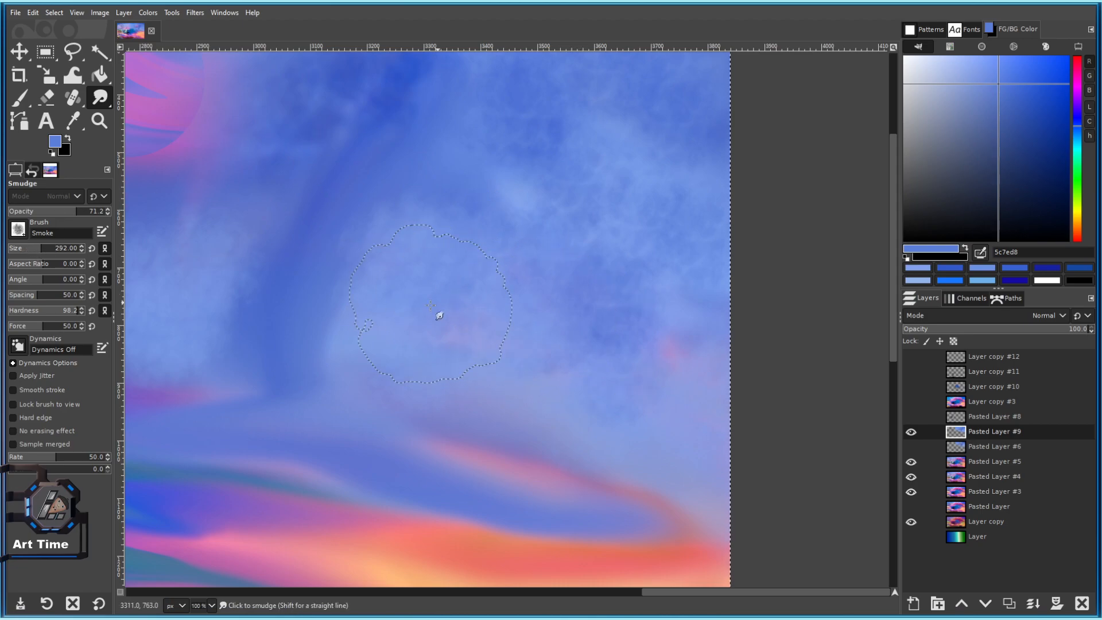
Return to the Paintbrush, compare against Pasted Layer #6, and undo the upper-right smoke strokes.
click(19, 98)
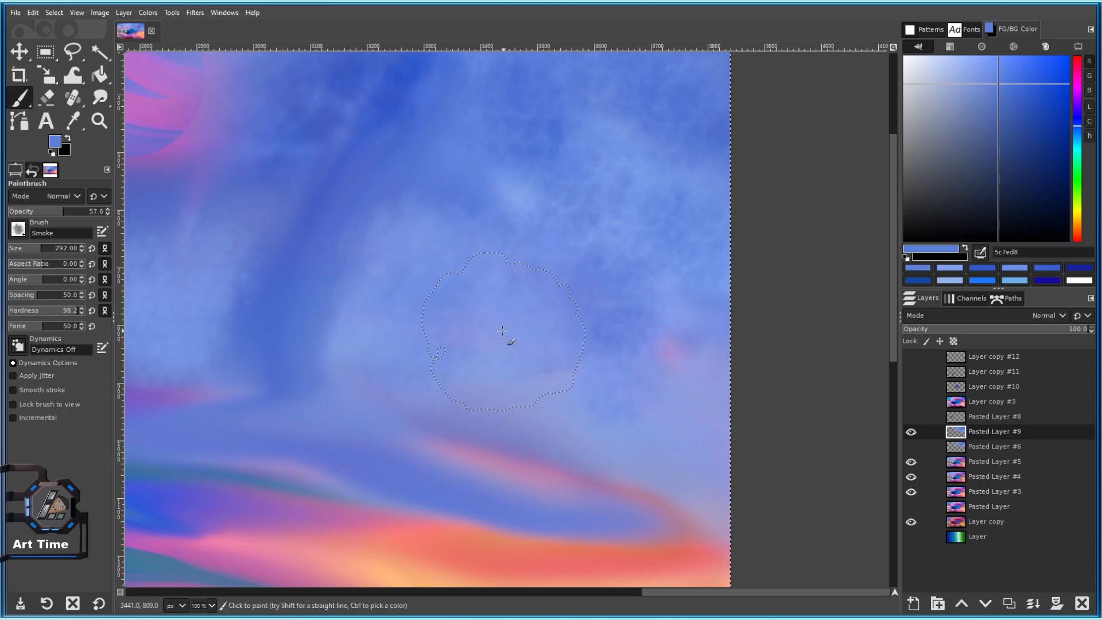
scroll(705, 329, down, 3)
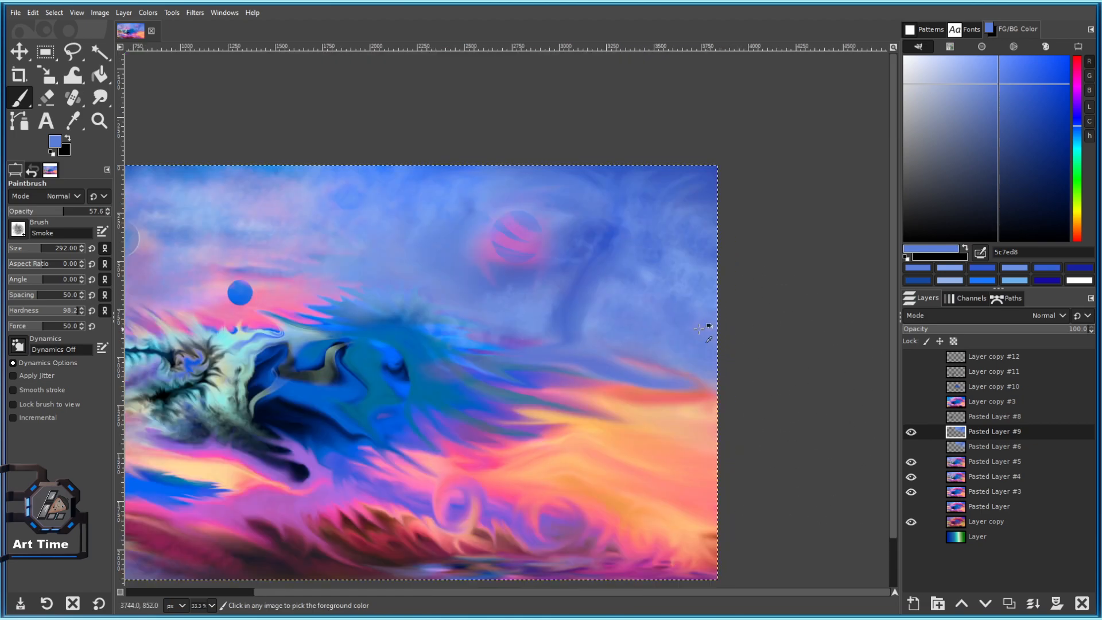
scroll(705, 329, up, 2)
scroll(728, 322, down, 3)
scroll(746, 323, up, 2)
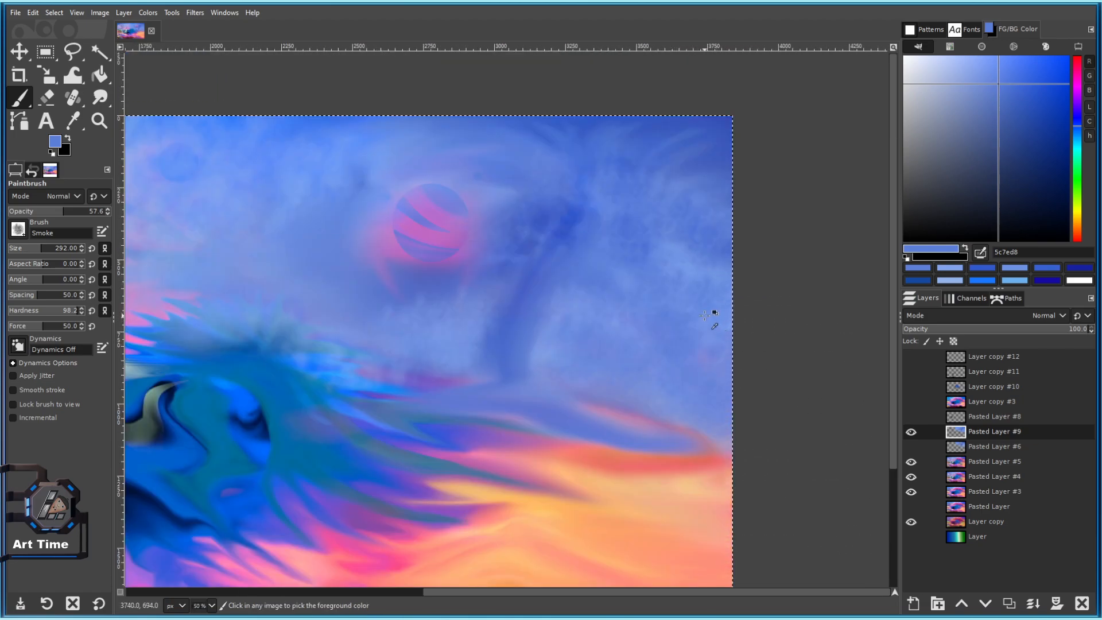
scroll(741, 339, down, 3)
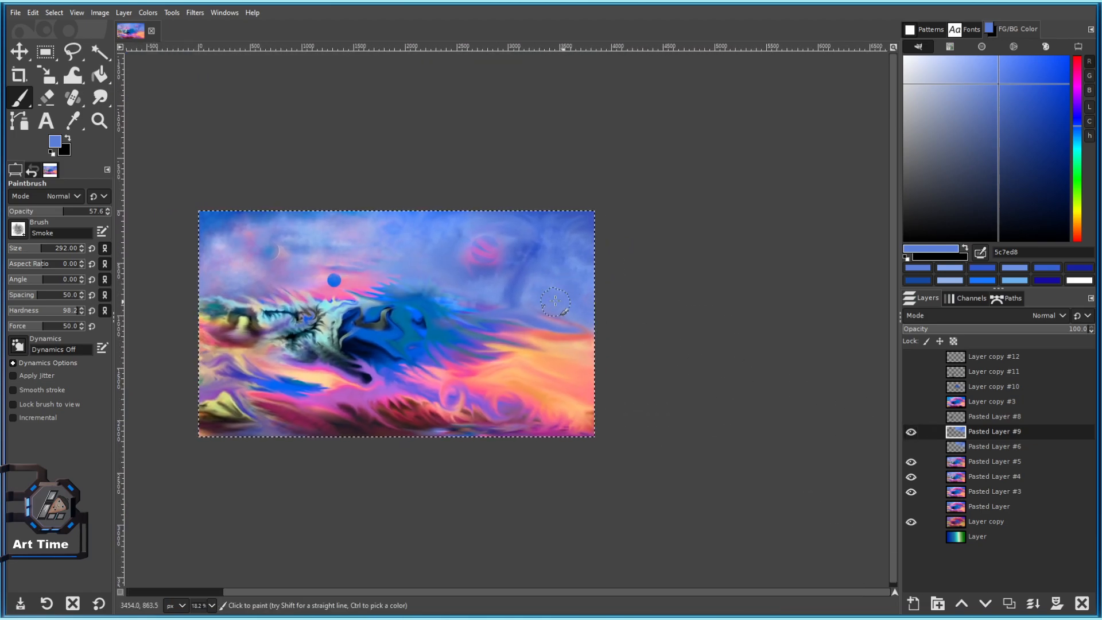
scroll(573, 295, up, 3)
click(912, 447)
click(912, 447)
scroll(610, 269, down, 2)
scroll(597, 331, up, 1)
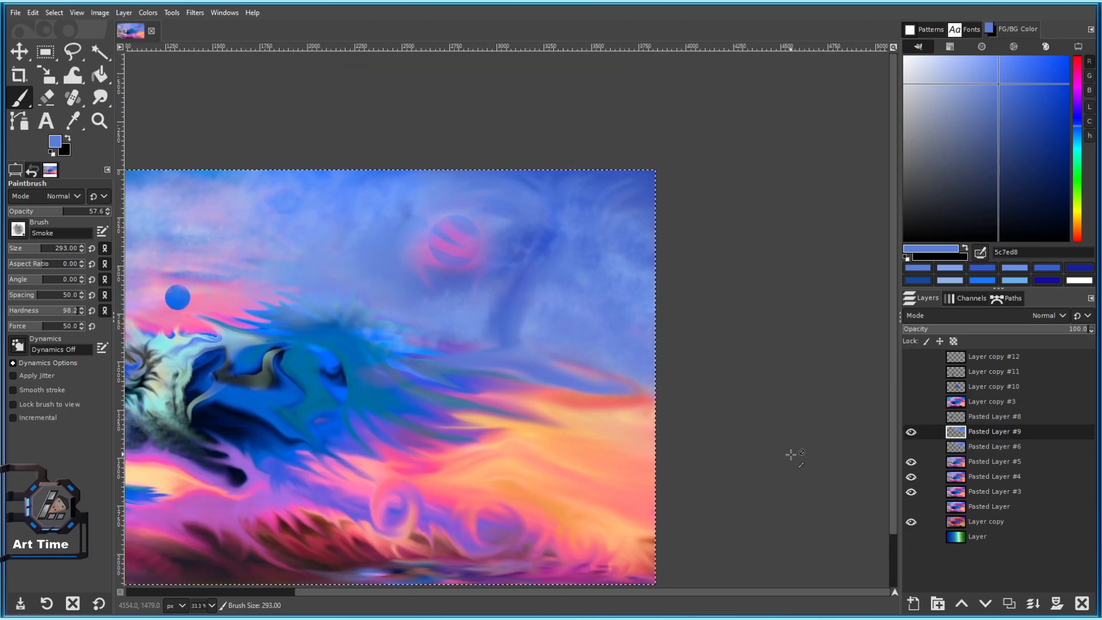
key(ctrl+z)
key(ctrl+z)
key(ctrl+z)
key(ctrl+z)
key(ctrl+z)
key(ctrl+z)
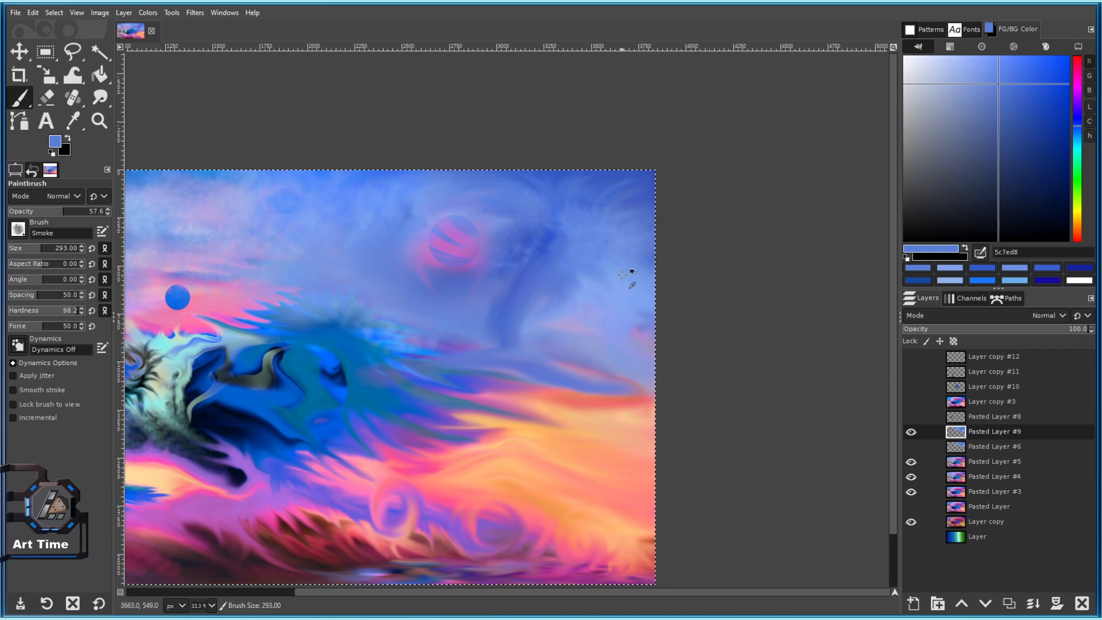
Dab soft blue smoke over the light sky patch and set brush aspect ratio to 5.
scroll(614, 278, up, 2)
drag(614, 278, 701, 357)
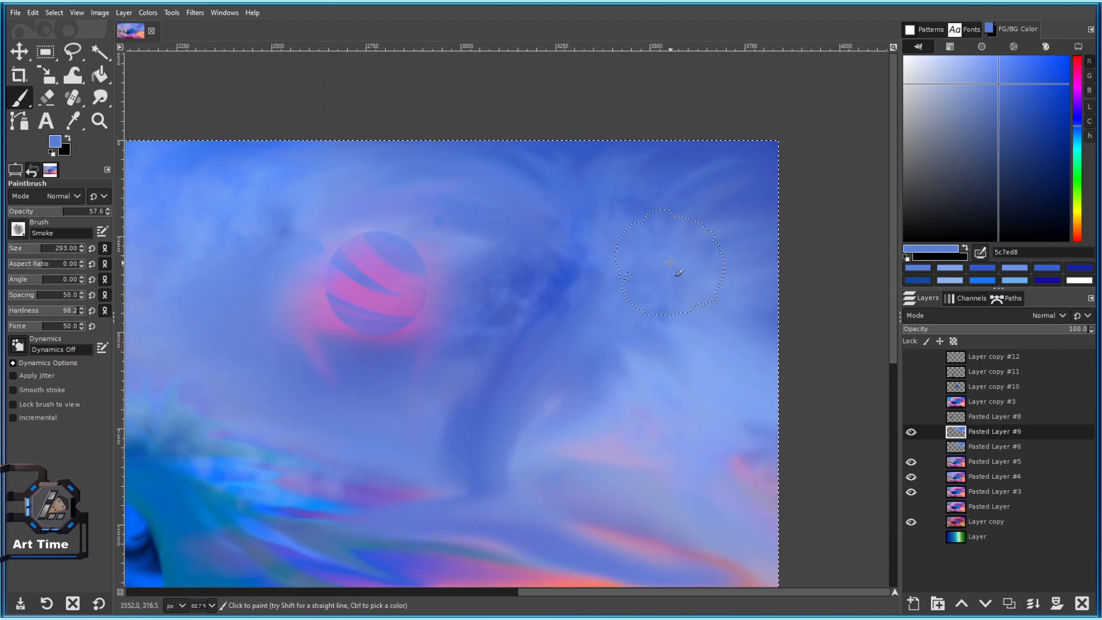
scroll(625, 263, up, 1)
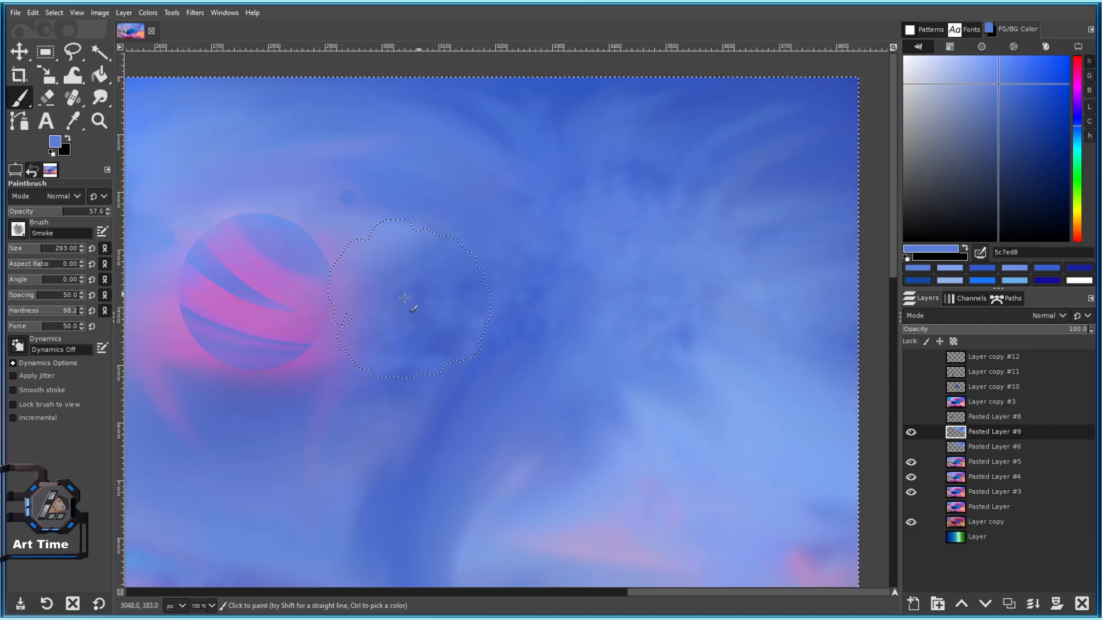
scroll(481, 408, down, 4)
scroll(480, 318, up, 2)
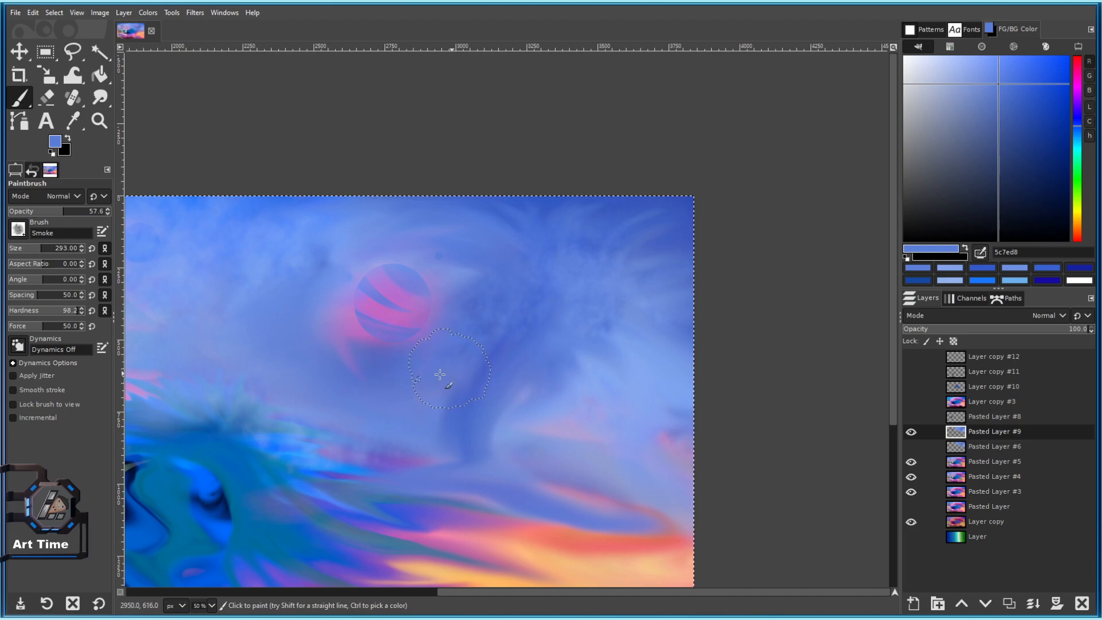
mouse_move(442, 378)
mouse_down()
mouse_move(639, 422)
mouse_move(552, 425)
mouse_up()
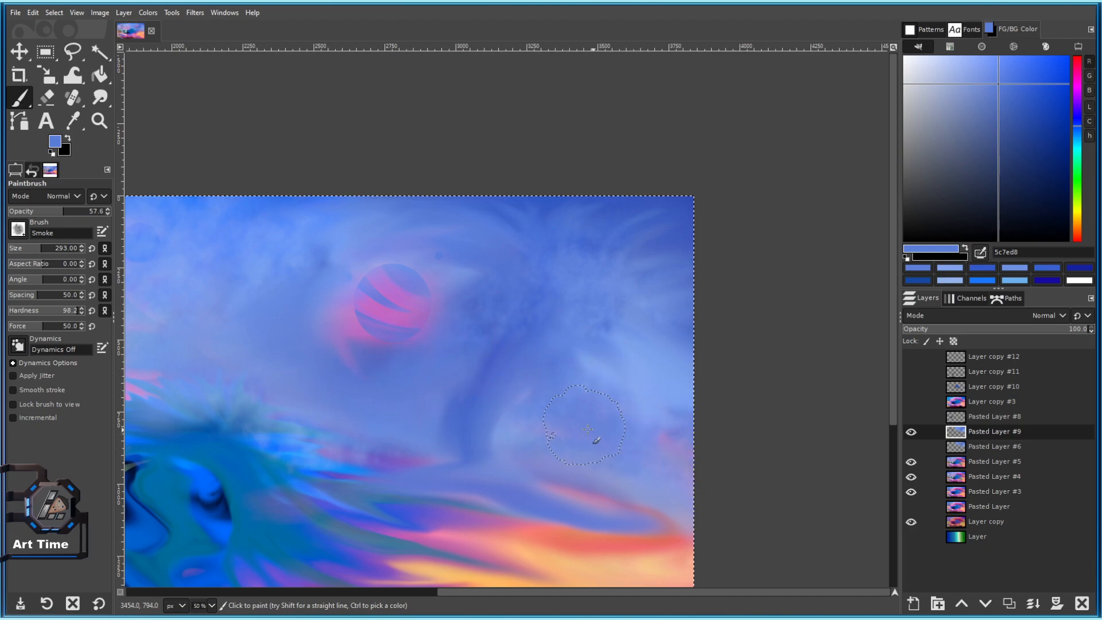
scroll(61, 315, down, 16)
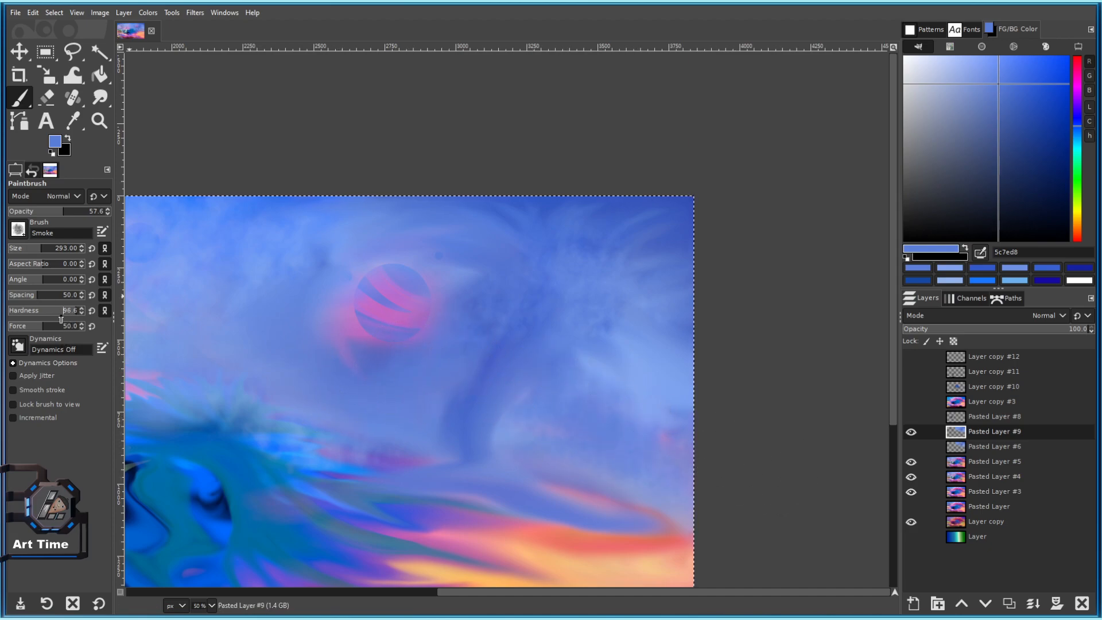
click(52, 266)
Set the brush size to 360 and brush blue smoke over the light patch and right-edge orange.
click(45, 248)
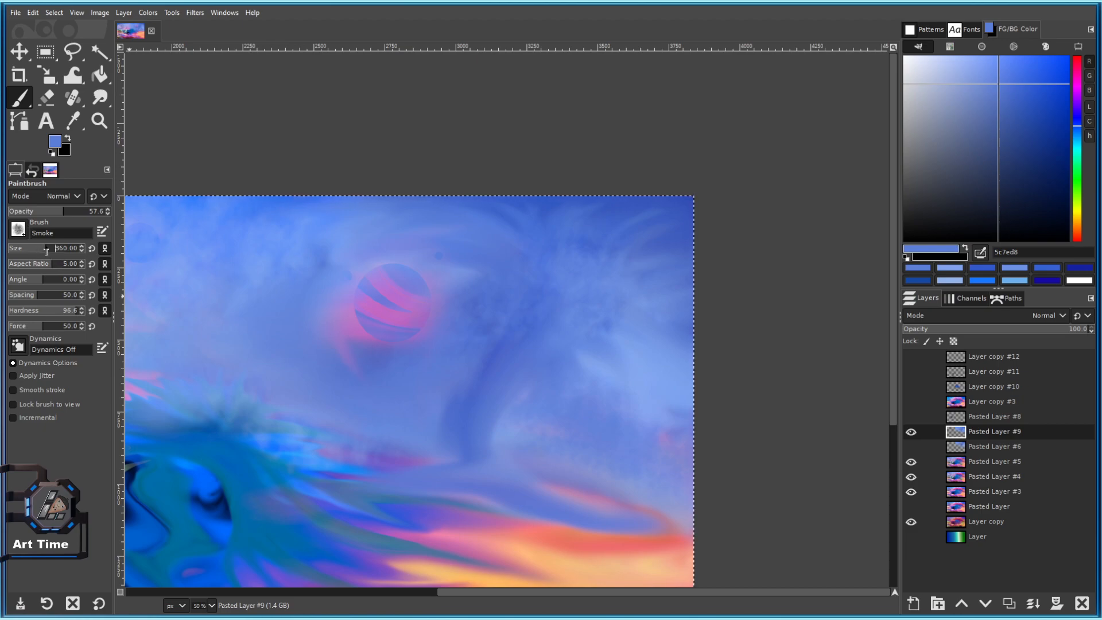
scroll(680, 370, up, 1)
click(600, 385)
drag(627, 428, 580, 325)
key(bracketright)
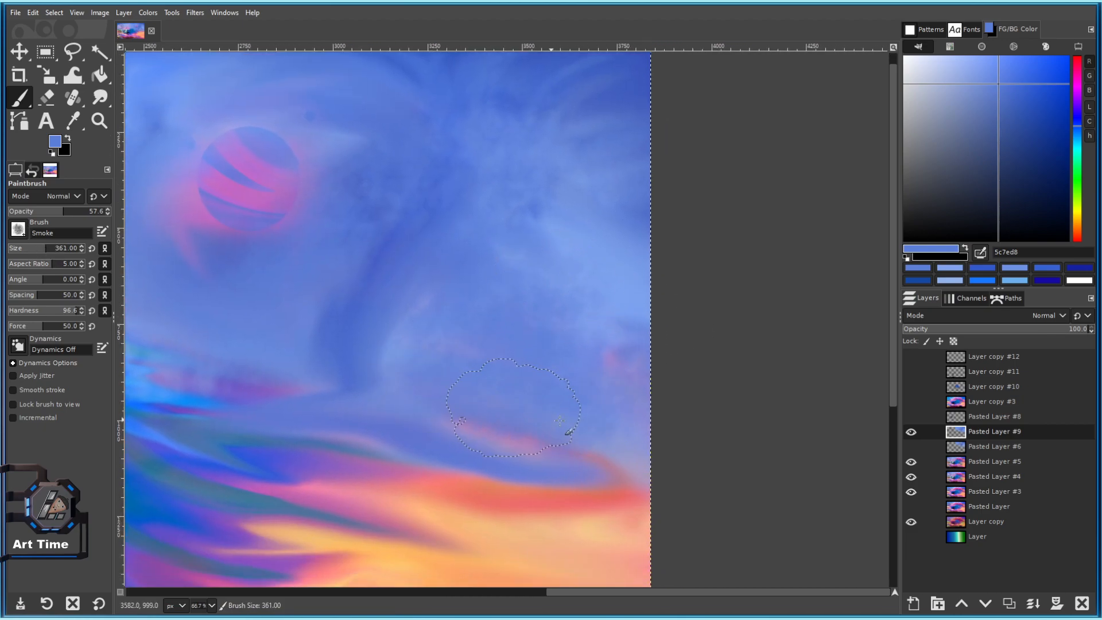
scroll(657, 377, down, 1)
scroll(603, 457, up, 1)
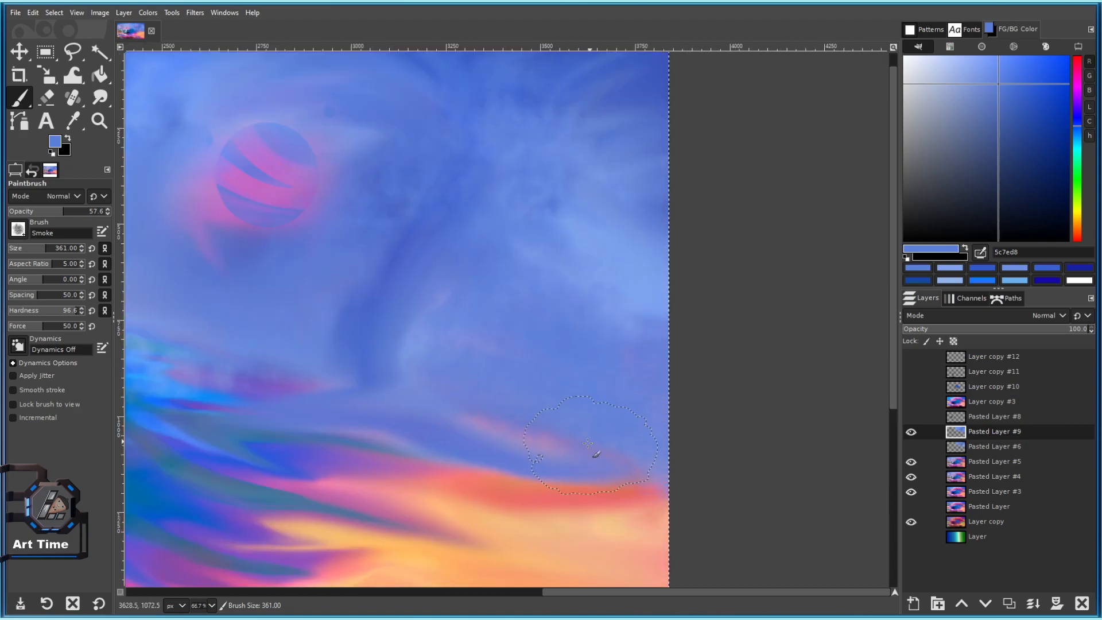
drag(609, 448, 563, 325)
mouse_move(605, 405)
mouse_down()
mouse_move(573, 379)
mouse_move(635, 385)
mouse_up()
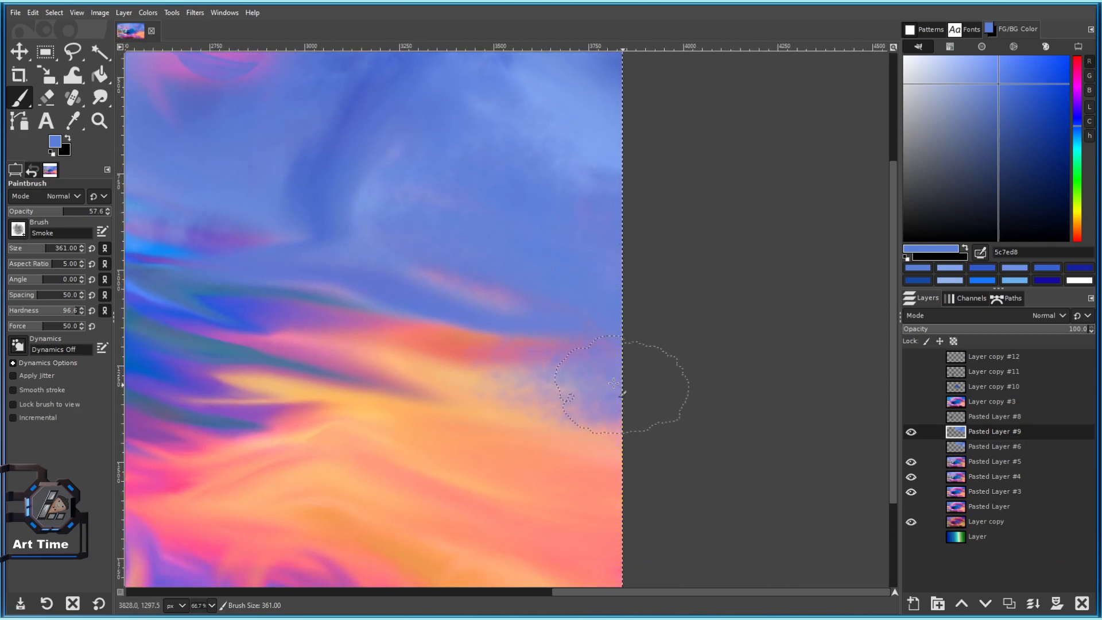
Raise opacity to 100, pick blue 556dd5, and streak smoke across the orange band.
drag(43, 211, 109, 211)
mouse_move(367, 390)
mouse_down()
mouse_move(635, 381)
mouse_move(456, 394)
mouse_move(437, 372)
mouse_up()
ctrl+click(256, 318)
drag(273, 371, 624, 396)
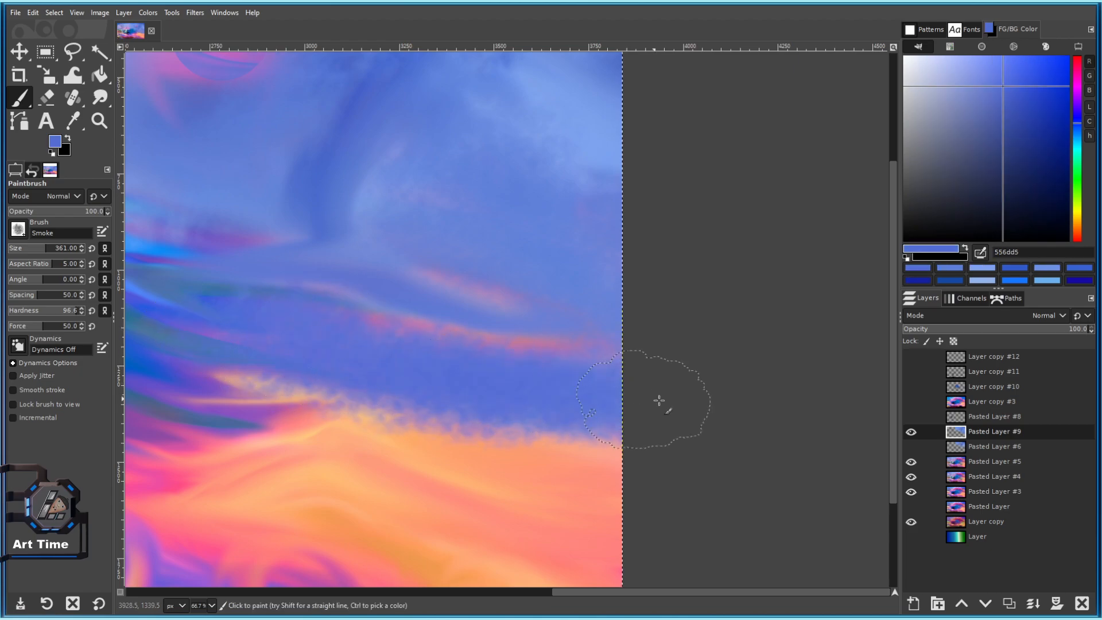
scroll(568, 401, down, 4)
scroll(591, 435, up, 4)
scroll(591, 434, down, 5)
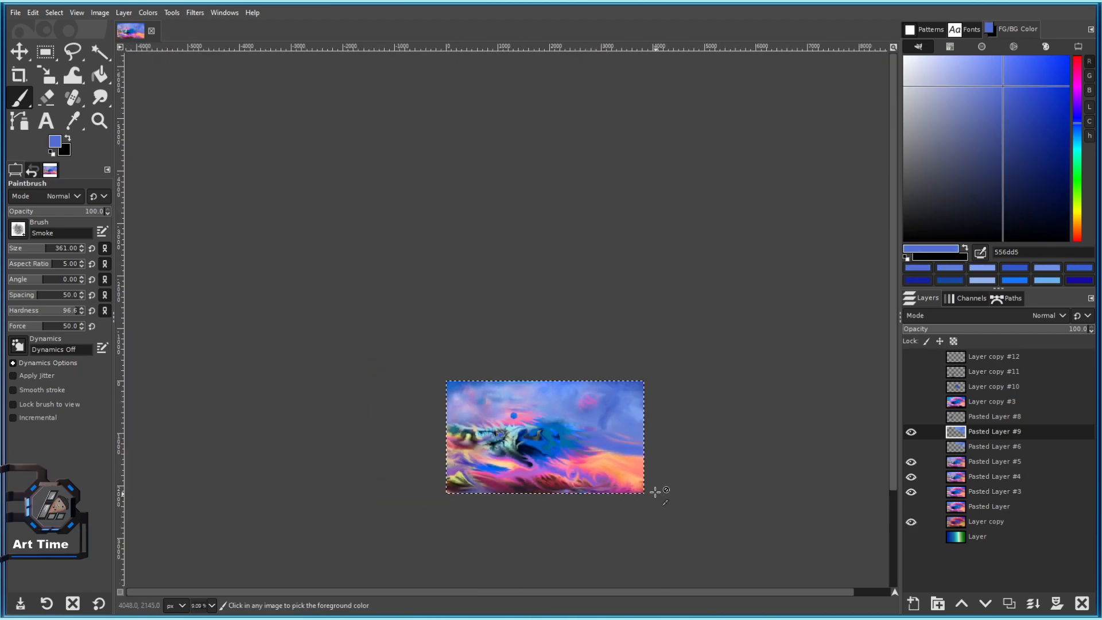
scroll(660, 497, up, 4)
mouse_move(471, 415)
mouse_down()
mouse_move(655, 459)
mouse_move(635, 473)
mouse_move(756, 497)
mouse_up()
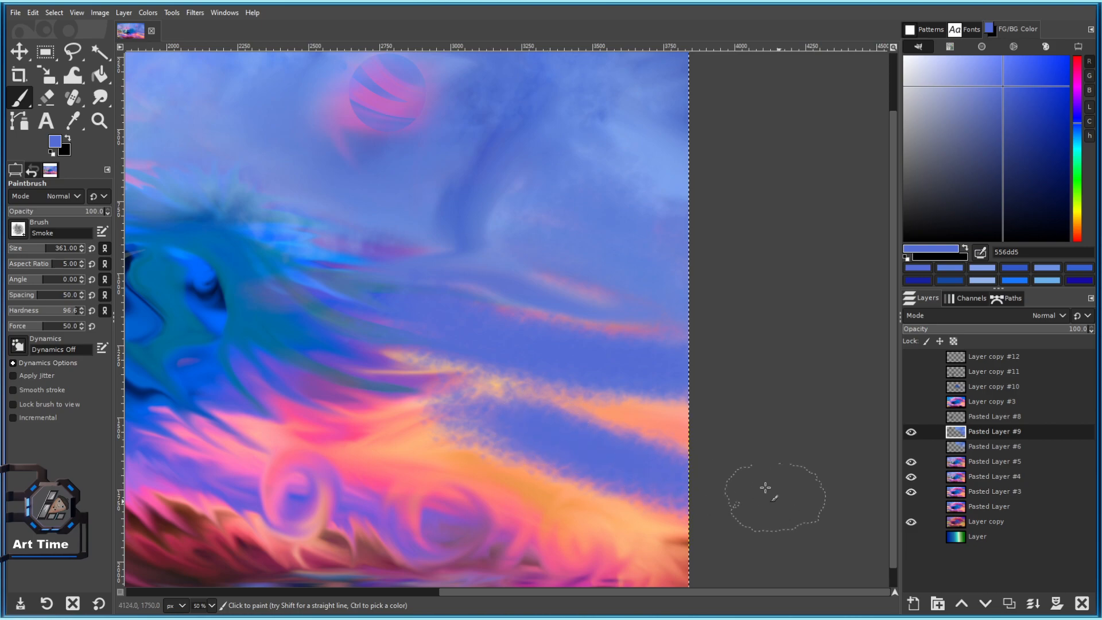
Pan around the painting to review the blue smoke, then open the brush shape list.
scroll(629, 453, down, 3)
scroll(631, 459, down, 2)
scroll(569, 410, up, 2)
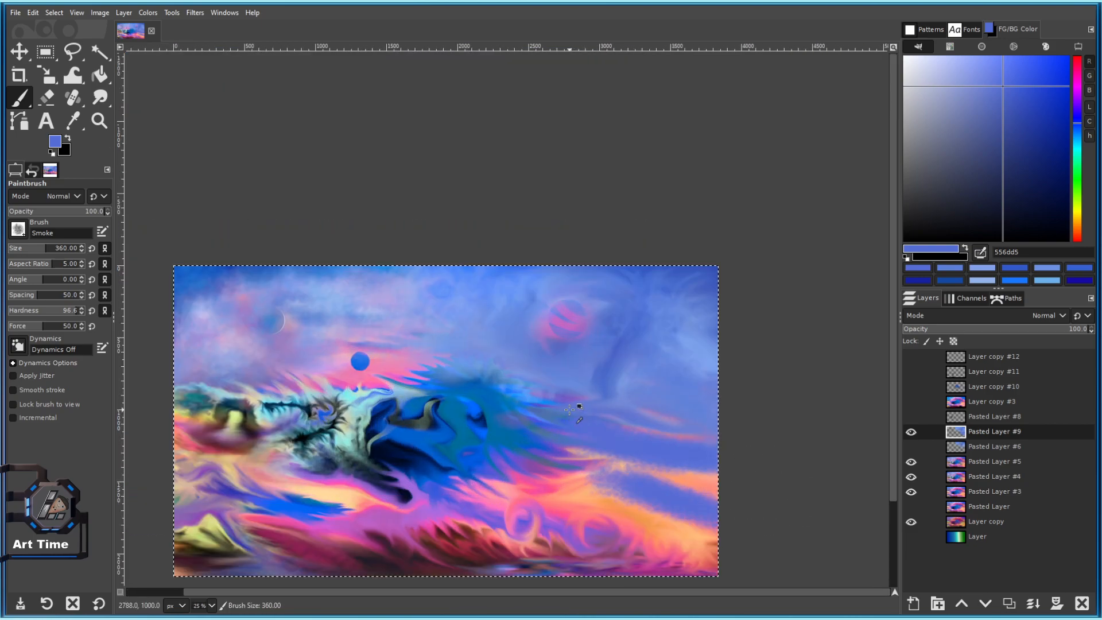
scroll(431, 441, up, 2)
scroll(414, 259, up, 1)
scroll(526, 316, up, 2)
drag(558, 347, 435, 362)
scroll(419, 354, down, 2)
drag(628, 309, 423, 217)
drag(324, 201, 642, 312)
scroll(620, 285, down, 2)
scroll(643, 328, up, 2)
scroll(637, 335, down, 2)
drag(657, 360, 545, 281)
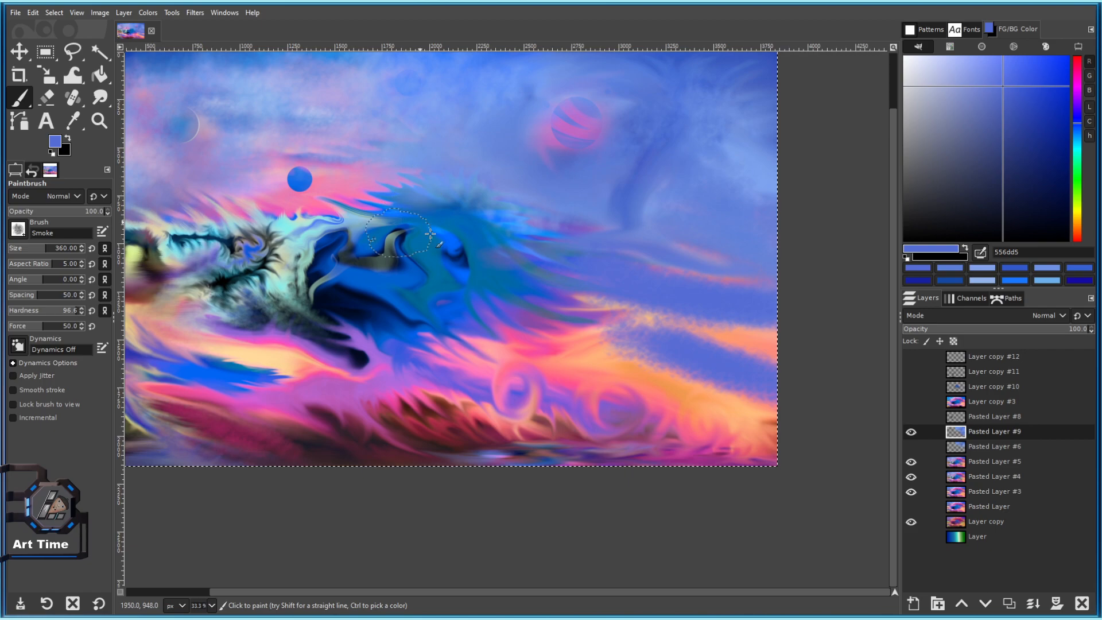
scroll(344, 170, up, 3)
scroll(668, 361, down, 2)
drag(668, 368, 31, 112)
scroll(163, 155, up, 1)
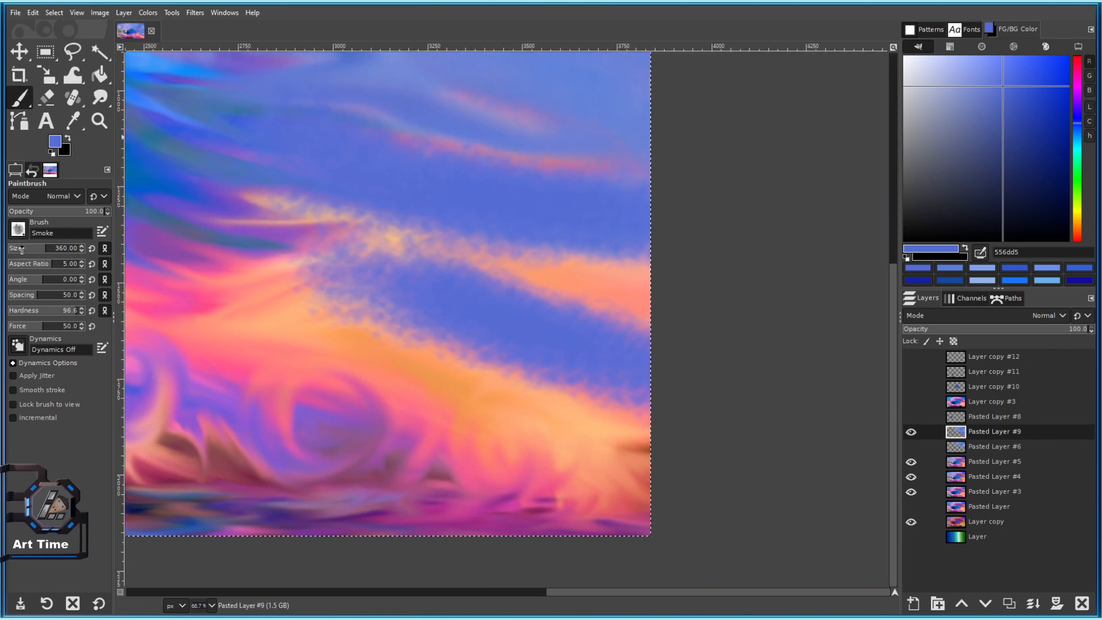
click(18, 229)
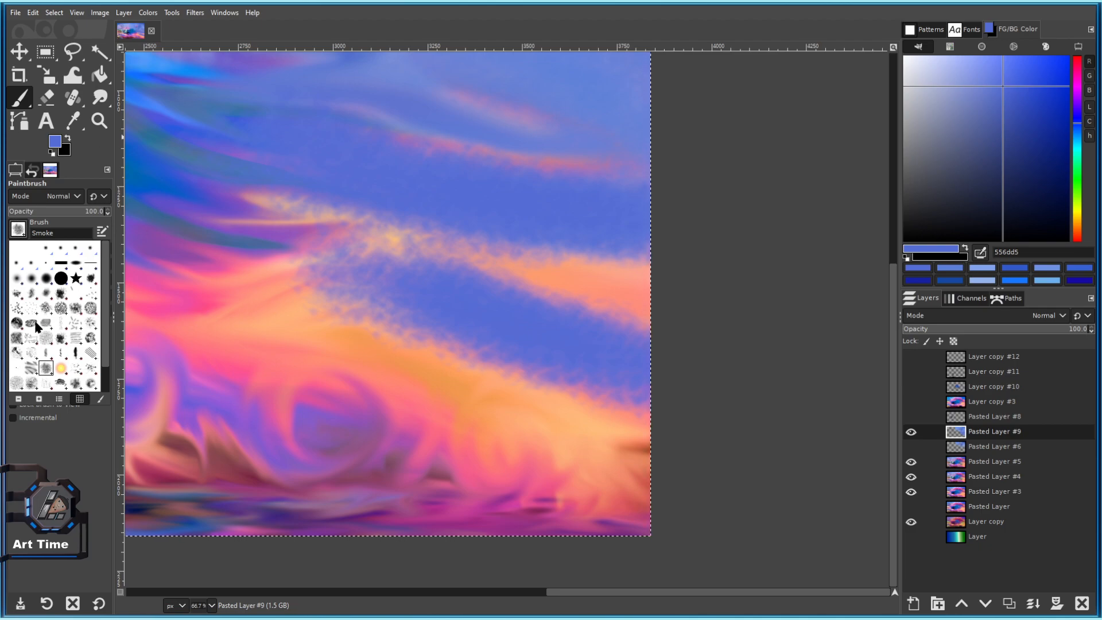
Switch to Pencil 03, undo the stray blue stroke, duplicate the layer and make white the paint colour.
click(75, 355)
key(ctrl+z)
scroll(512, 412, left, 3)
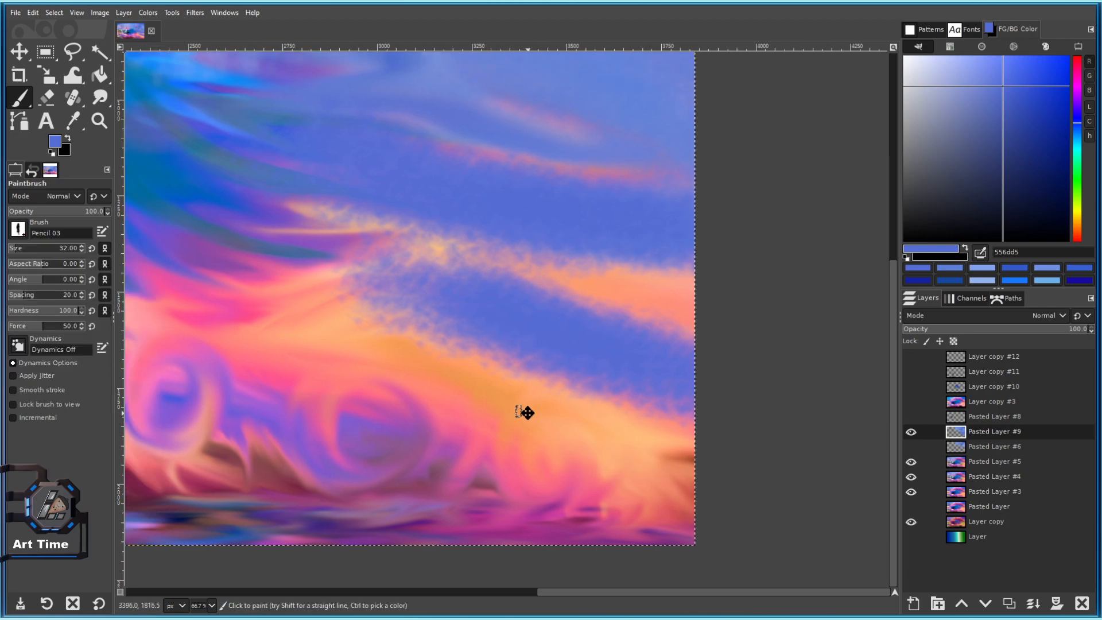
click(1009, 604)
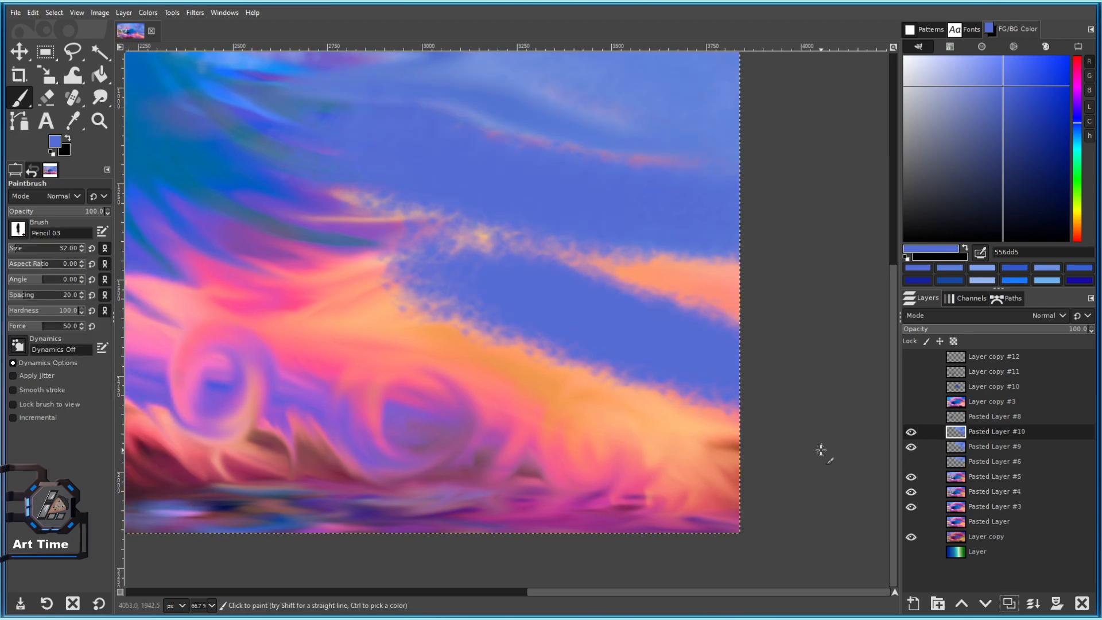
scroll(504, 379, down, 1)
scroll(504, 379, down, 2)
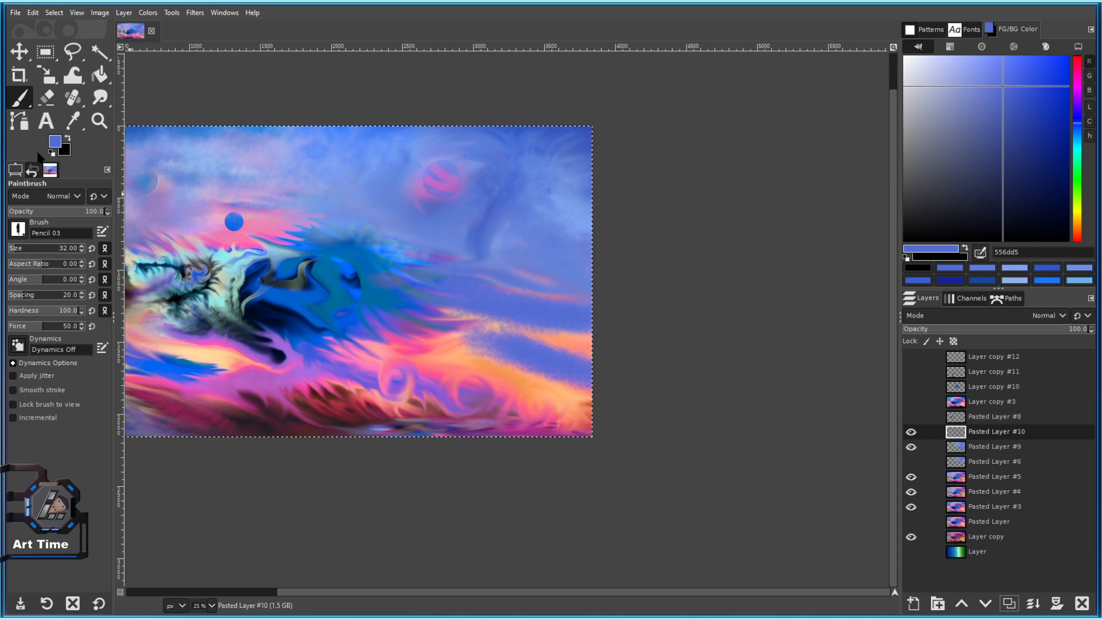
key(d)
key(x)
Try white strokes rising from the bottom edge with Pencil 03, undoing the first attempts.
drag(509, 431, 500, 324)
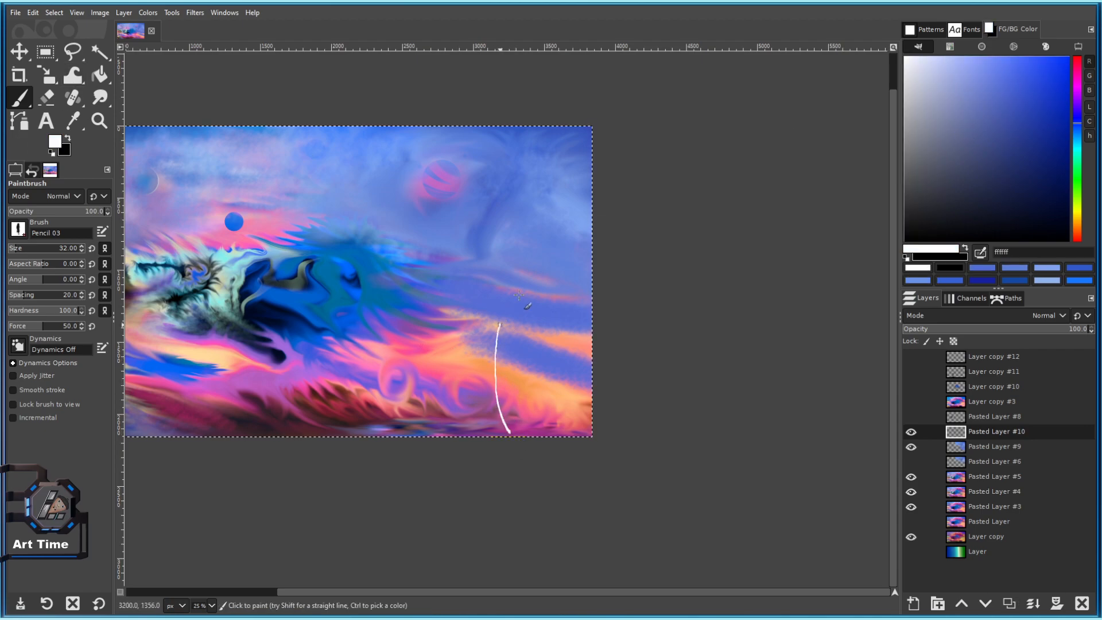
scroll(515, 301, up, 1)
key(ctrl+z)
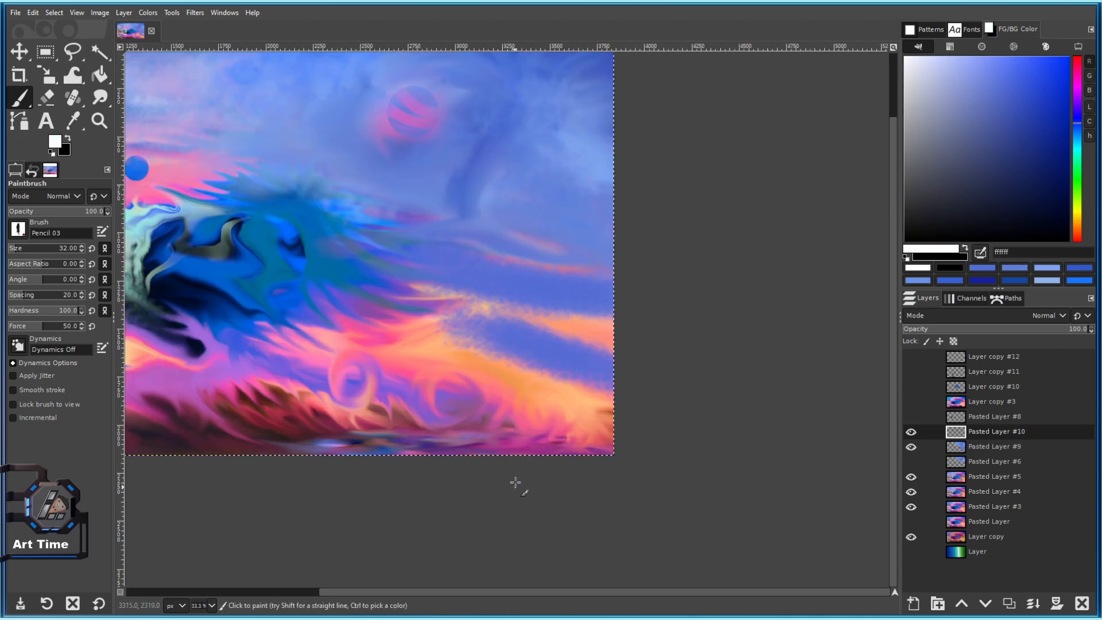
click(18, 230)
click(474, 443)
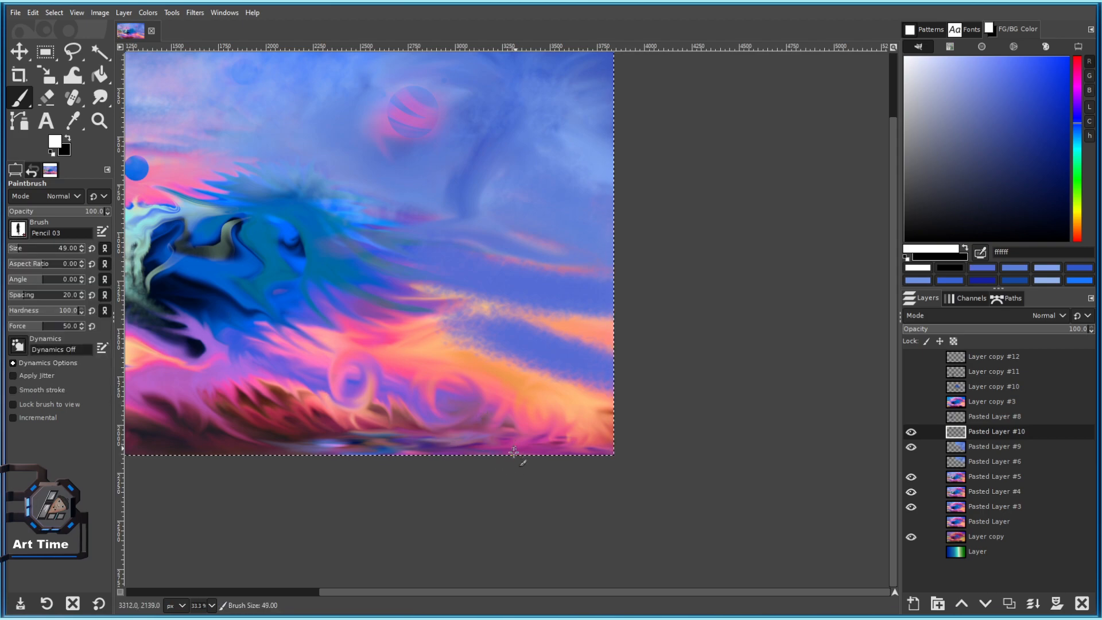
key(ctrl+z)
drag(474, 453, 494, 422)
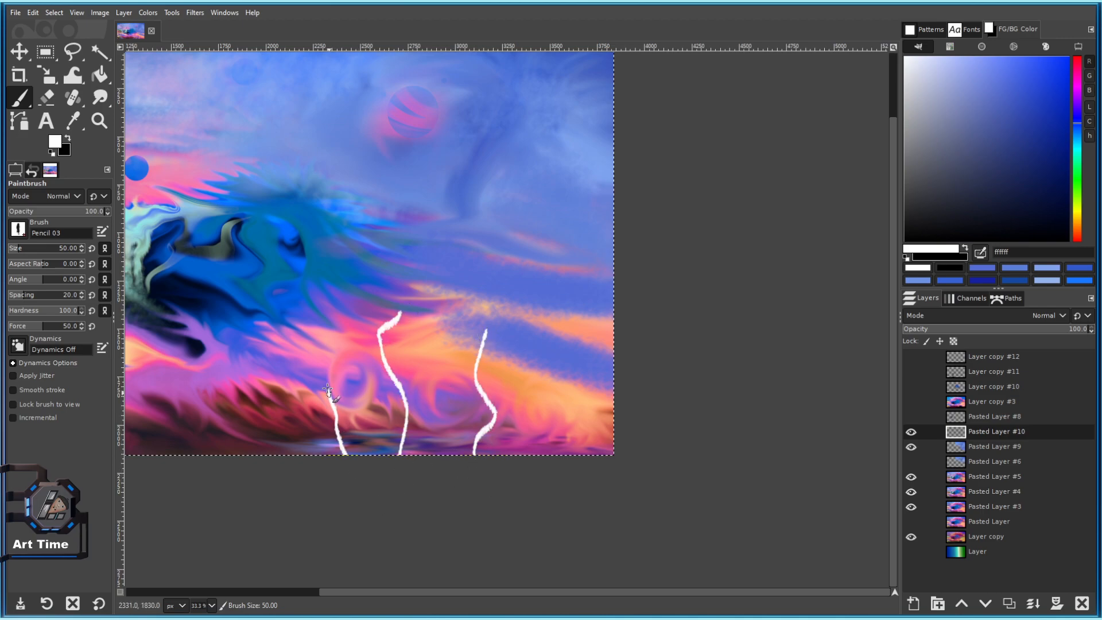
Dab small white marks beside the strokes, then undo the dabs and earlier white strokes.
scroll(559, 389, up, 5)
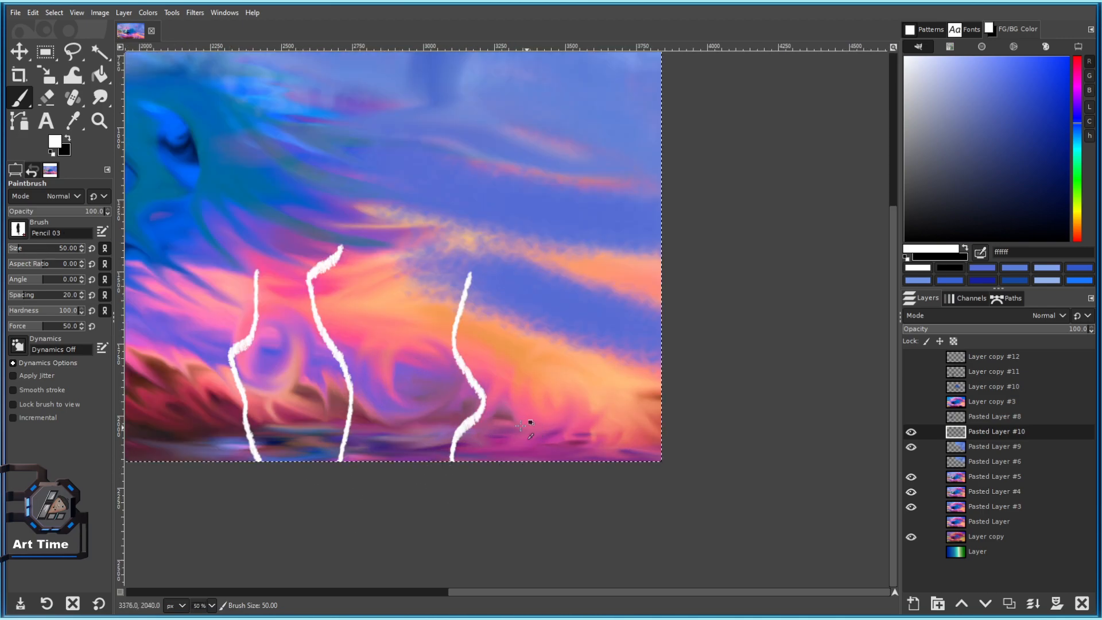
click(611, 330)
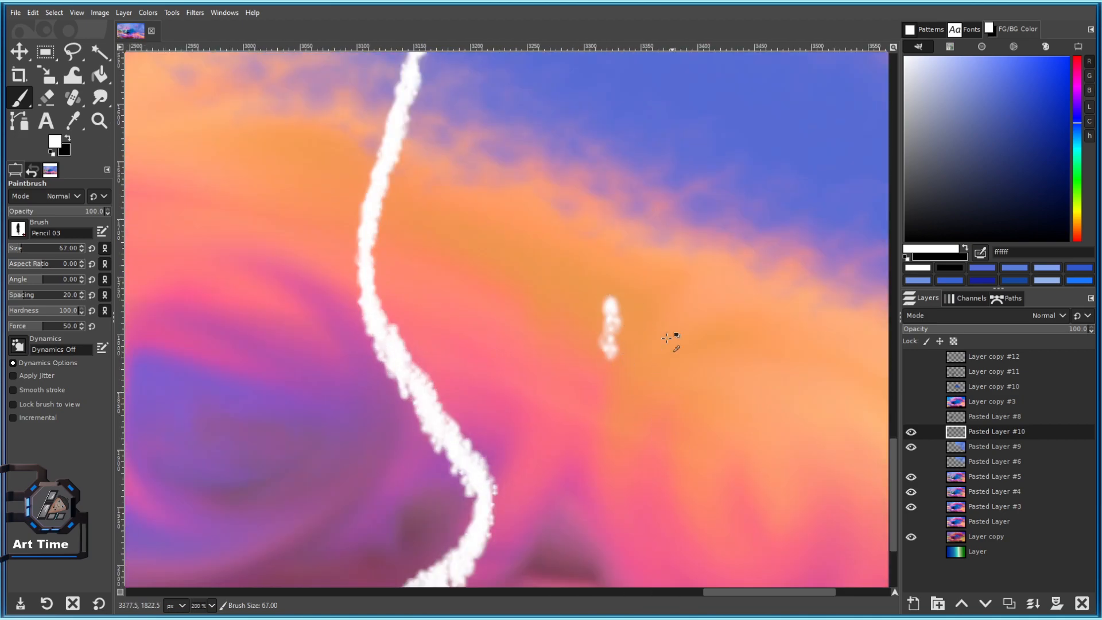
scroll(656, 326, up, 4)
click(467, 368)
click(468, 368)
click(467, 368)
scroll(475, 391, down, 4)
scroll(515, 458, down, 4)
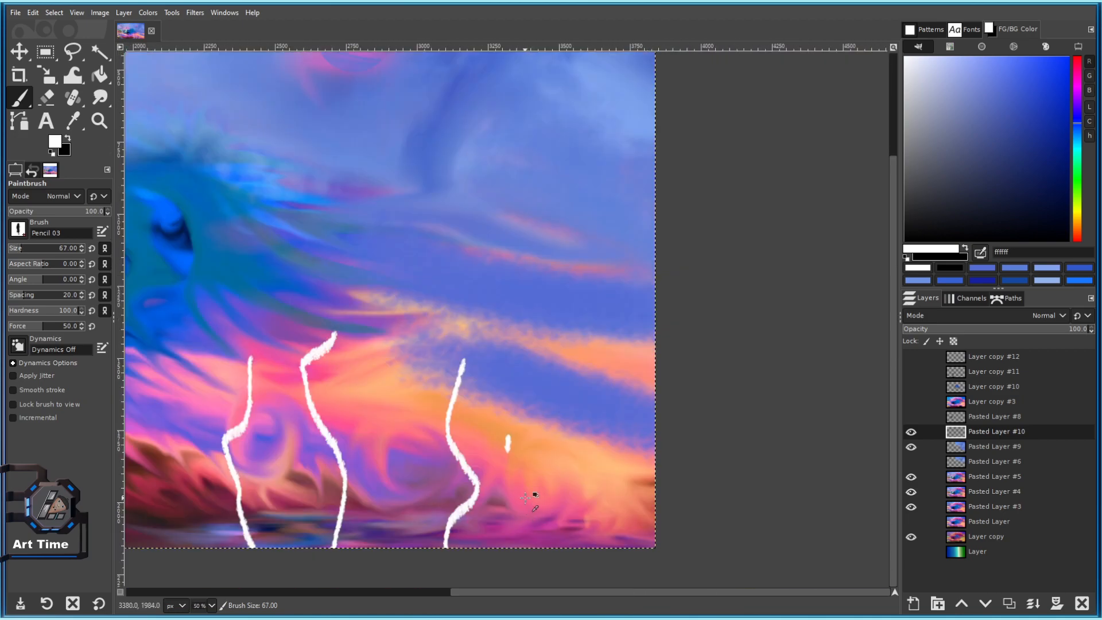
key(ctrl+z)
scroll(471, 488, down, 4)
scroll(444, 504, up, 4)
key(ctrl+z)
key(ctrl+z)
key(ctrl+z)
key(ctrl+z)
At brush size 149, paint white vertical strokes rising from the bottom edge of the sky.
drag(457, 330, 601, 413)
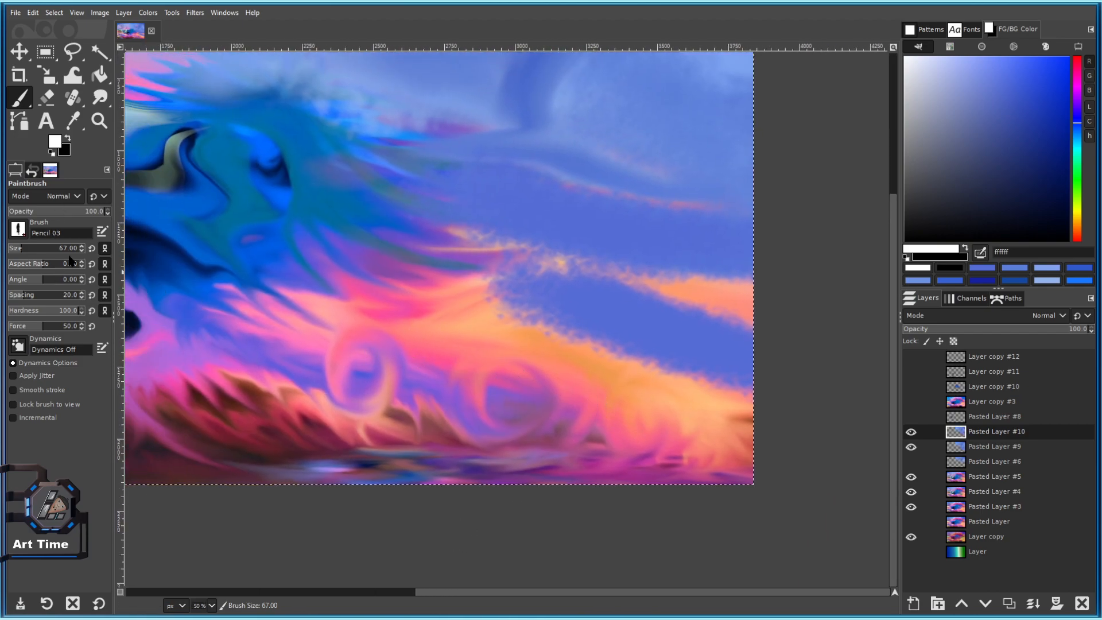
click(30, 249)
mouse_move(615, 503)
mouse_down()
mouse_move(588, 344)
mouse_move(621, 409)
mouse_up()
key(ctrl+z)
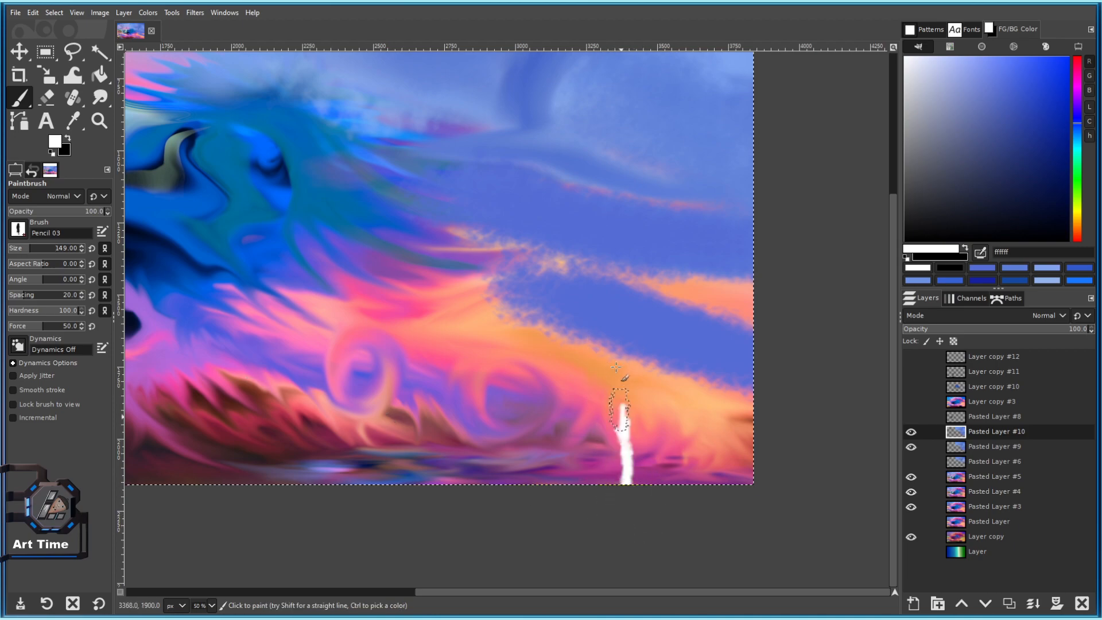
drag(552, 509, 541, 410)
drag(476, 505, 477, 381)
drag(442, 503, 427, 394)
scroll(443, 502, down, 3)
scroll(434, 497, up, 2)
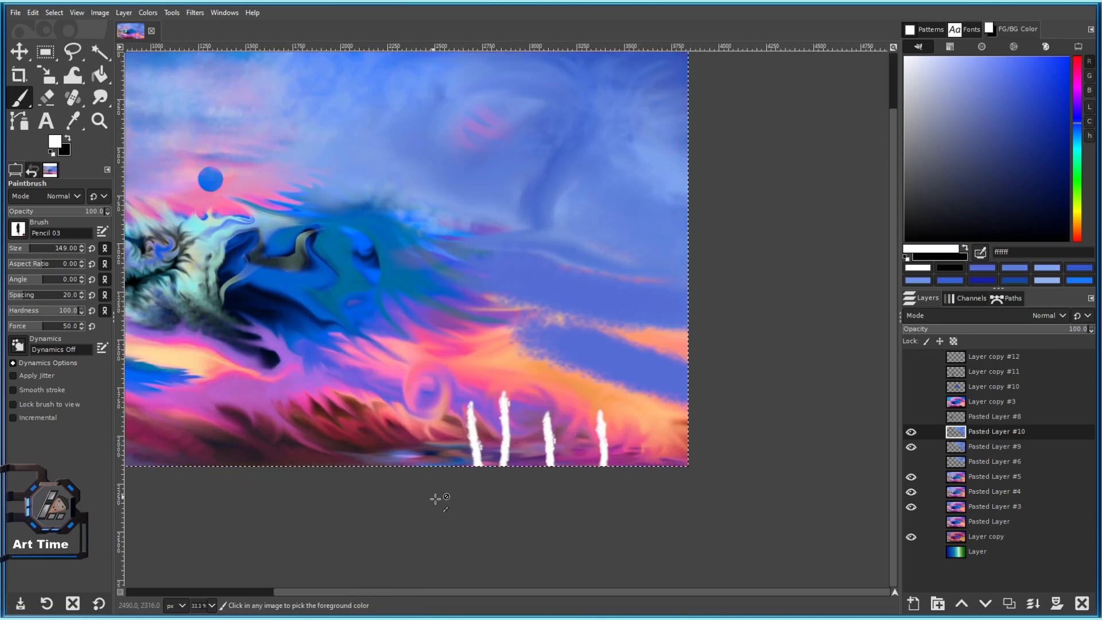
mouse_move(653, 379)
mouse_down()
mouse_move(623, 300)
mouse_move(577, 217)
mouse_up()
key(ctrl+z)
Try the 2. Hardness 050, Chalk 03 and 2. Hardness 075 brushes, undoing a test white loop.
click(18, 229)
double_click(32, 279)
click(18, 229)
double_click(16, 323)
click(18, 229)
double_click(47, 279)
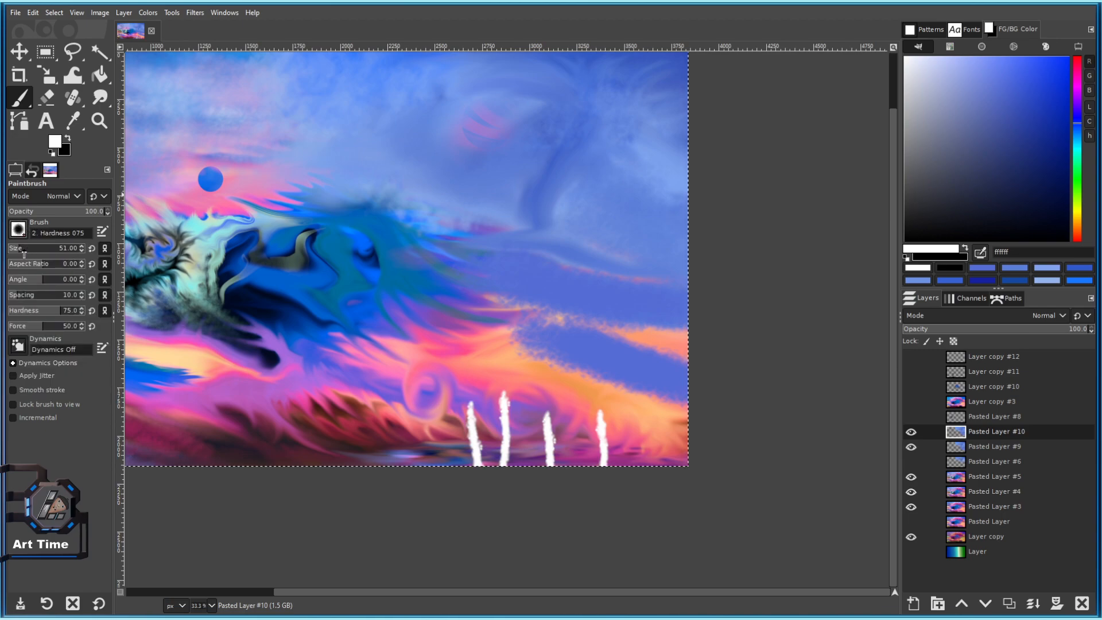
drag(573, 93, 540, 133)
drag(565, 173, 575, 278)
key(ctrl+z)
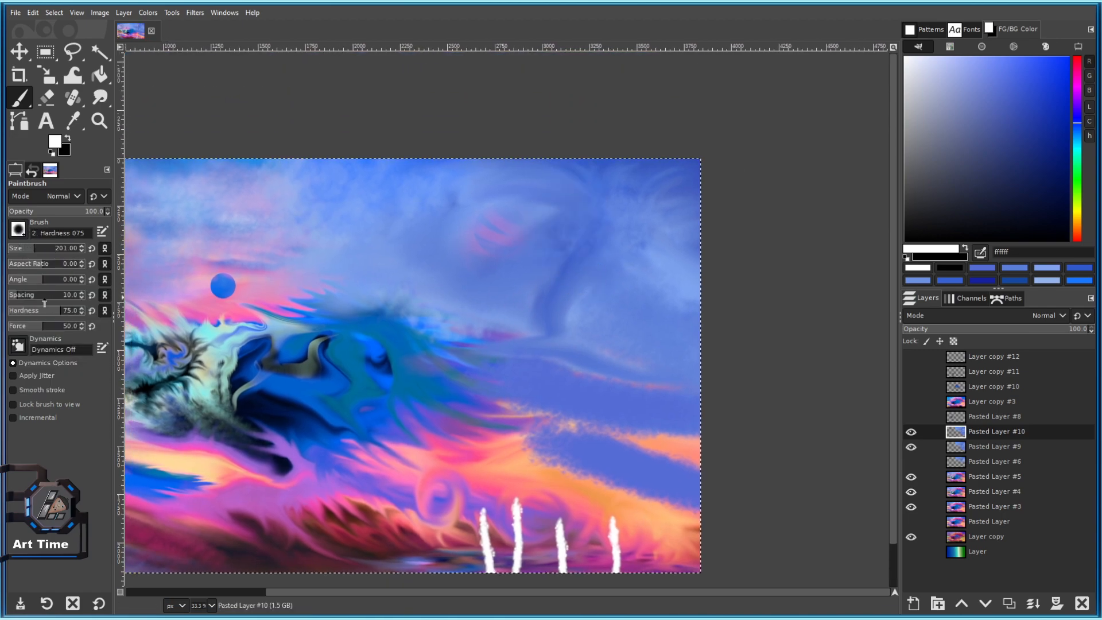
With the Smoke brush at size 245, paint a white smoke cloud in the upper right sky.
click(18, 229)
double_click(54, 369)
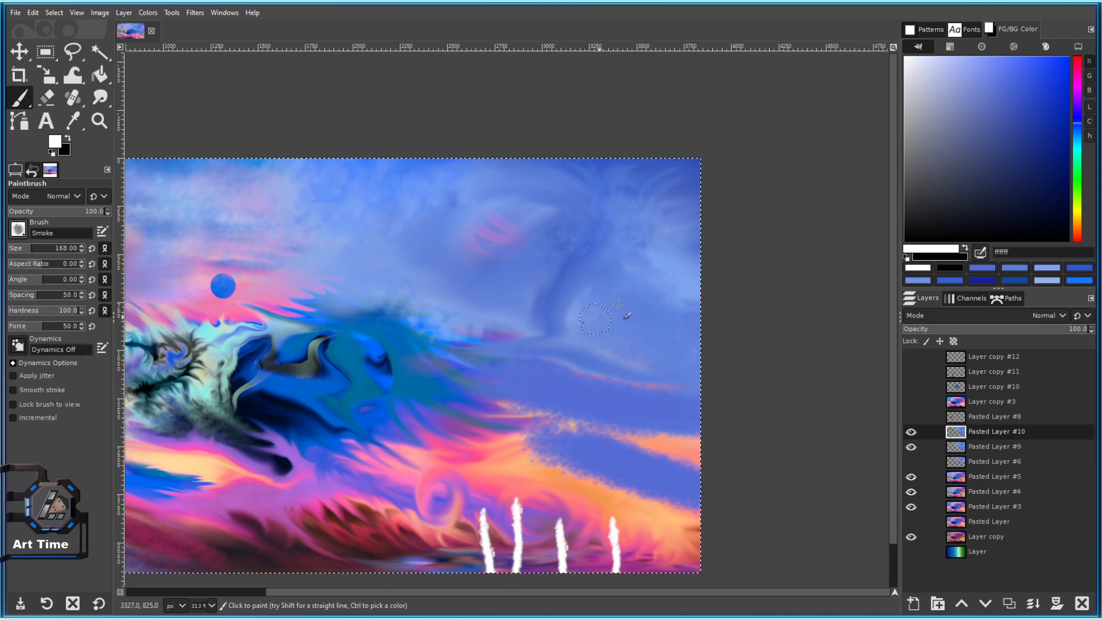
click(611, 278)
click(37, 247)
mouse_move(557, 277)
mouse_down()
mouse_move(588, 278)
mouse_move(593, 292)
mouse_move(579, 266)
mouse_move(556, 310)
mouse_move(588, 303)
mouse_move(580, 271)
mouse_move(589, 275)
mouse_move(578, 309)
mouse_move(566, 309)
mouse_move(569, 267)
mouse_move(578, 288)
mouse_up()
key(x)
key(x)
mouse_move(578, 289)
mouse_down()
mouse_move(565, 311)
mouse_move(574, 266)
mouse_up()
key(x)
mouse_move(574, 266)
mouse_down()
mouse_move(583, 293)
mouse_move(565, 298)
mouse_move(569, 283)
mouse_move(583, 297)
mouse_move(583, 265)
mouse_move(558, 303)
mouse_move(573, 267)
mouse_up()
key(x)
key(x)
key(x)
key(x)
key(x)
drag(563, 313, 595, 287)
Enlarge the Smoke brush, extend the smoke column toward the bottom, then reselect 2. Hardness 075.
scroll(612, 345, up, 2)
key(bracketright)
key(bracketright)
key(bracketright)
key(bracketright)
key(bracketright)
key(bracketright)
key(bracketright)
key(bracketright)
key(bracketright)
key(bracketright)
key(bracketright)
mouse_move(467, 271)
mouse_down()
mouse_move(492, 212)
mouse_move(486, 203)
mouse_up()
scroll(602, 328, down, 3)
scroll(587, 306, up, 1)
mouse_move(567, 333)
mouse_down()
mouse_move(599, 331)
mouse_move(660, 399)
mouse_move(623, 444)
mouse_move(622, 465)
mouse_up()
scroll(623, 522, down, 5)
scroll(633, 505, up, 4)
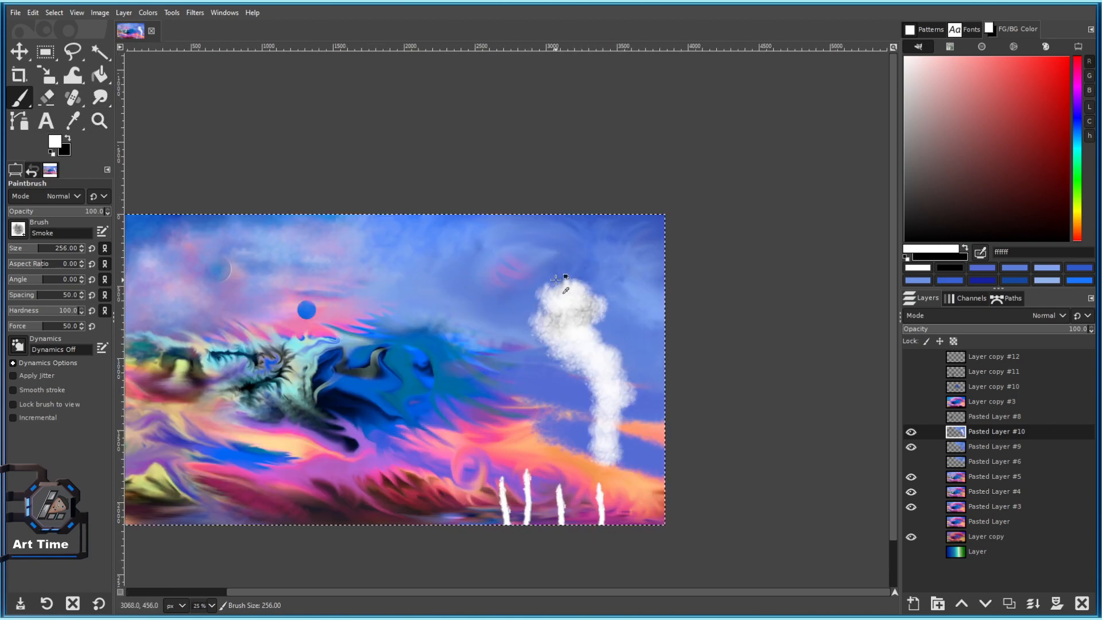
scroll(540, 495, up, 4)
scroll(610, 303, down, 3)
scroll(628, 278, up, 1)
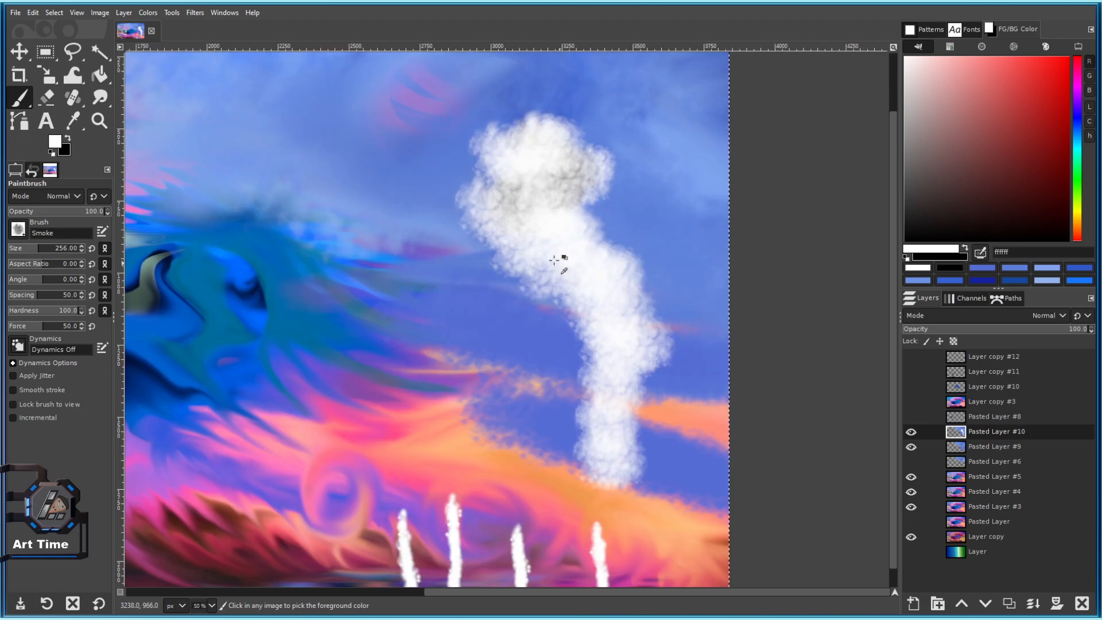
click(17, 229)
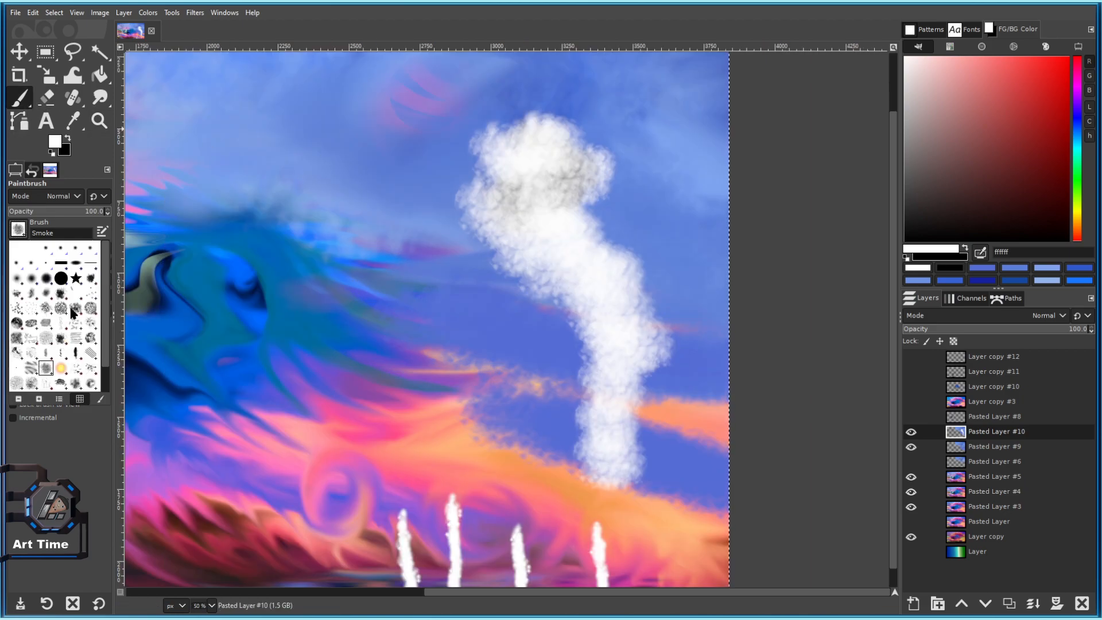
click(47, 278)
Switch to the Smudge tool and test smears down the white cloud column, undoing them.
click(99, 98)
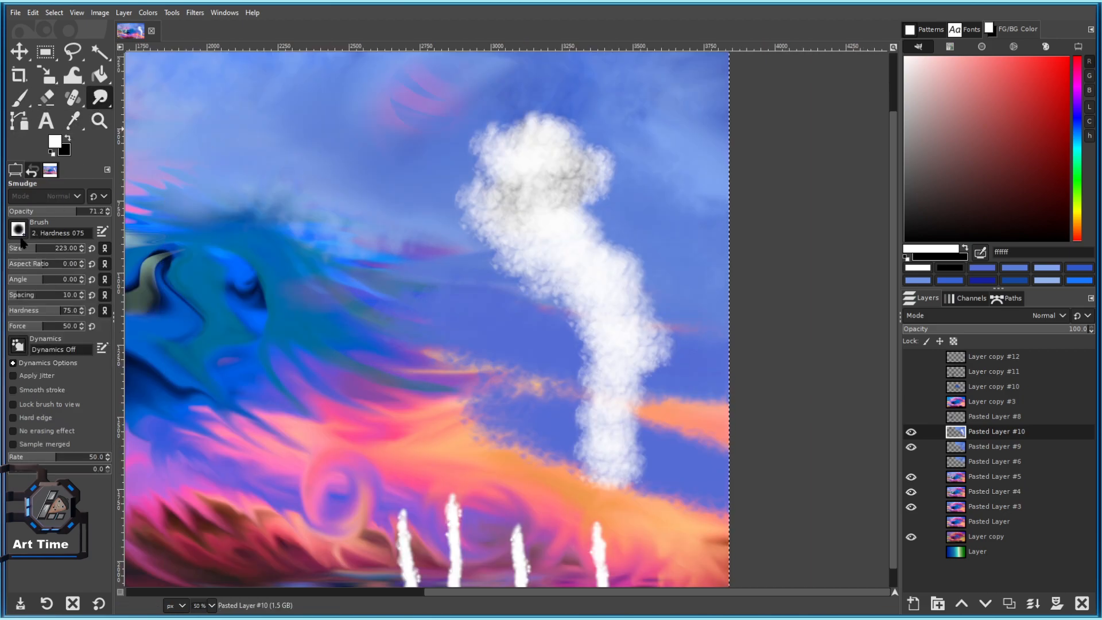
mouse_move(448, 171)
mouse_down()
mouse_move(562, 201)
mouse_move(619, 265)
mouse_move(555, 270)
mouse_up()
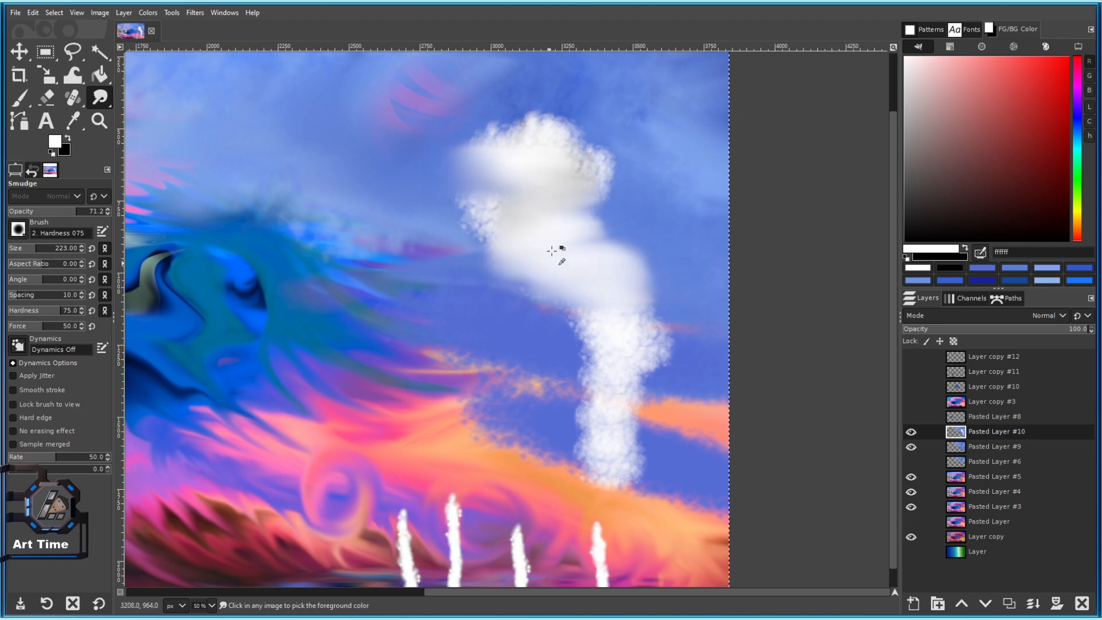
key(ctrl+z)
mouse_move(470, 156)
mouse_down()
mouse_move(601, 260)
mouse_move(484, 230)
mouse_move(488, 246)
mouse_move(633, 325)
mouse_move(543, 480)
mouse_move(655, 550)
mouse_up()
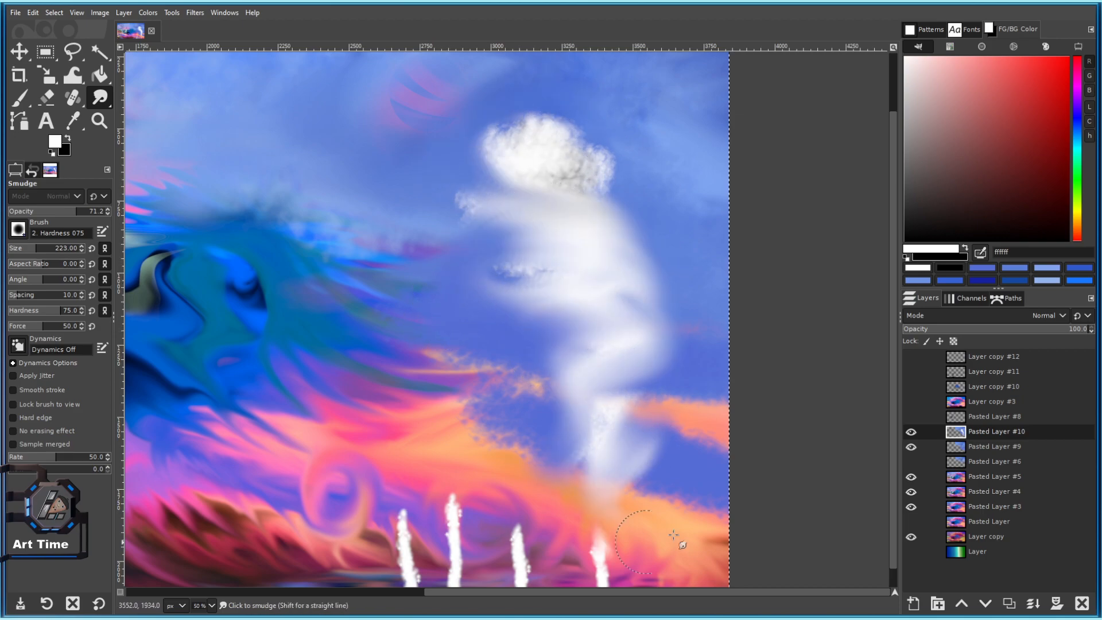
scroll(666, 458, down, 3)
scroll(667, 438, up, 3)
key(ctrl+z)
Smear the cloud column's middle into a soft arc toward the lower left and right.
drag(588, 233, 445, 304)
drag(580, 335, 422, 322)
mouse_move(524, 283)
mouse_down()
mouse_move(441, 396)
mouse_move(481, 385)
mouse_move(472, 422)
mouse_up()
scroll(529, 449, down, 5)
scroll(536, 438, up, 3)
mouse_move(512, 388)
mouse_down()
mouse_move(482, 320)
mouse_move(432, 250)
mouse_up()
mouse_move(450, 240)
mouse_down()
mouse_move(521, 338)
mouse_move(443, 236)
mouse_move(543, 274)
mouse_up()
mouse_move(427, 204)
mouse_down()
mouse_move(502, 233)
mouse_move(499, 222)
mouse_up()
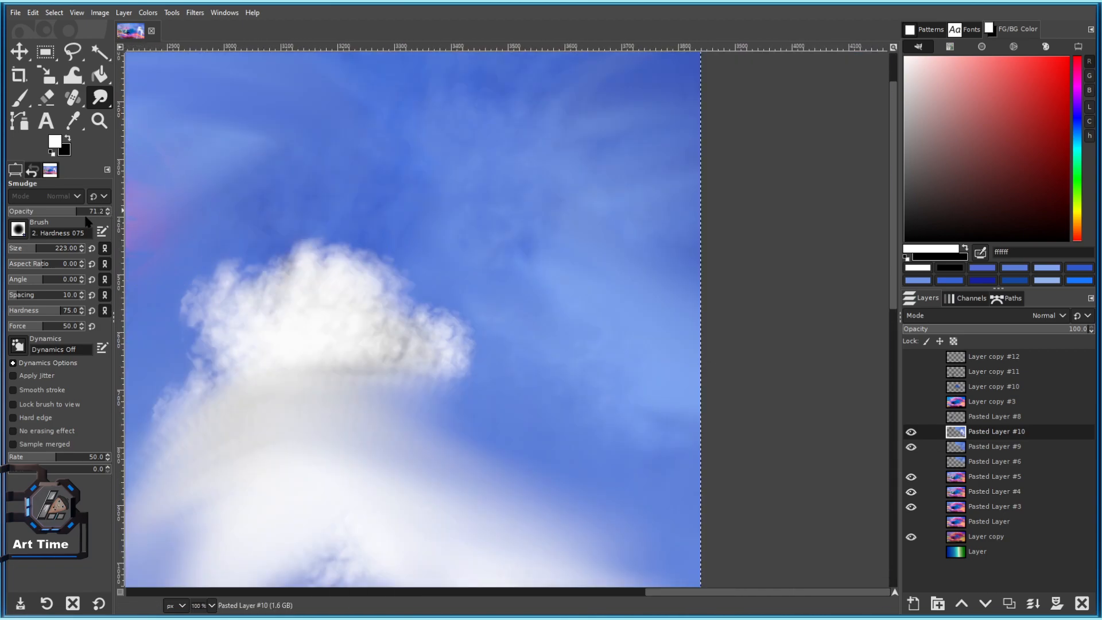
At Smudge opacity 42.9, soften the cloud's top, right side and left arm into the sky.
drag(75, 213, 67, 230)
mouse_move(258, 321)
mouse_down()
mouse_move(430, 247)
mouse_move(511, 418)
mouse_up()
drag(415, 395, 603, 475)
drag(372, 265, 594, 384)
scroll(585, 418, down, 4)
scroll(527, 419, up, 4)
mouse_move(473, 362)
mouse_down()
mouse_move(307, 398)
mouse_move(369, 472)
mouse_move(407, 395)
mouse_move(453, 186)
mouse_up()
mouse_move(538, 302)
mouse_down()
mouse_move(498, 386)
mouse_move(511, 419)
mouse_up()
drag(533, 370, 538, 425)
scroll(610, 506, down, 1)
scroll(610, 505, down, 3)
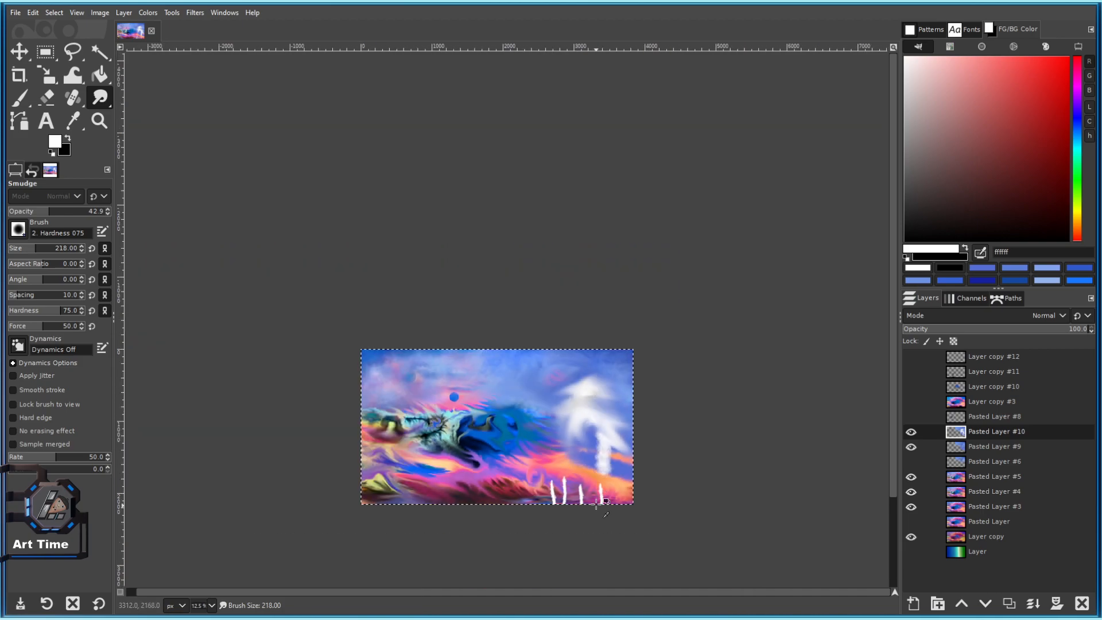
scroll(561, 401, up, 2)
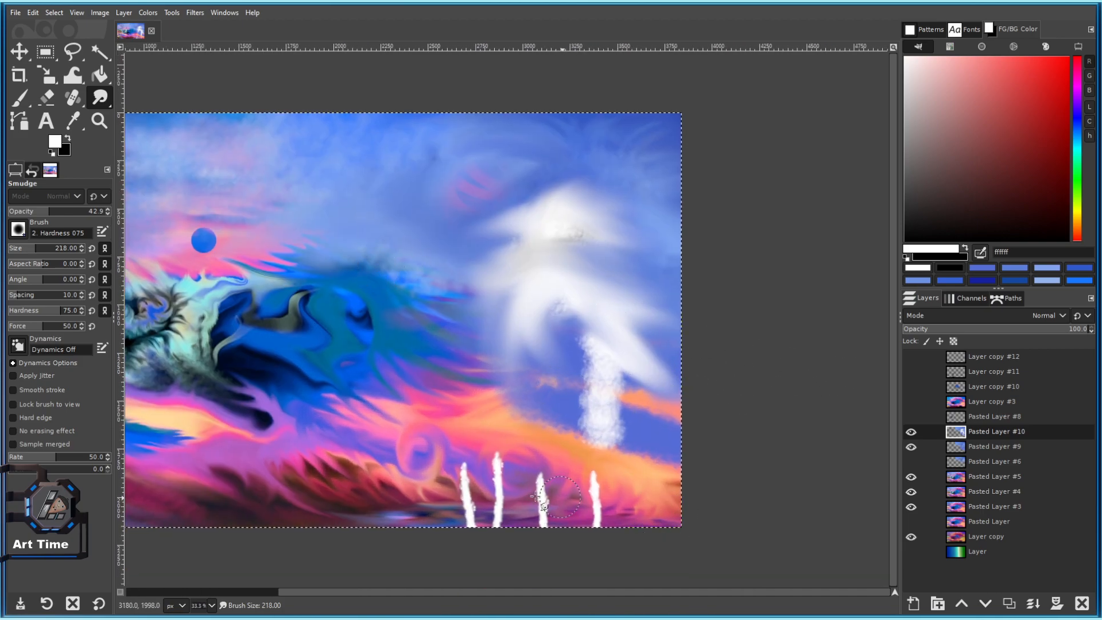
Erase the white cloud column with the Eraser to reveal the striped planet.
click(47, 98)
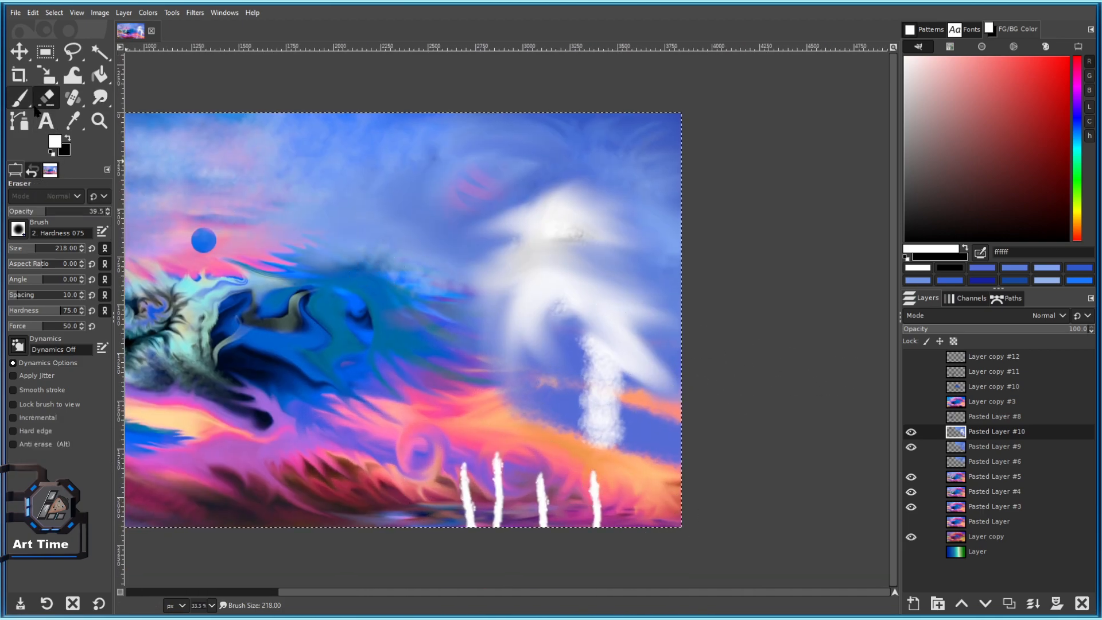
mouse_move(510, 252)
mouse_down()
mouse_move(546, 319)
mouse_move(597, 367)
mouse_up()
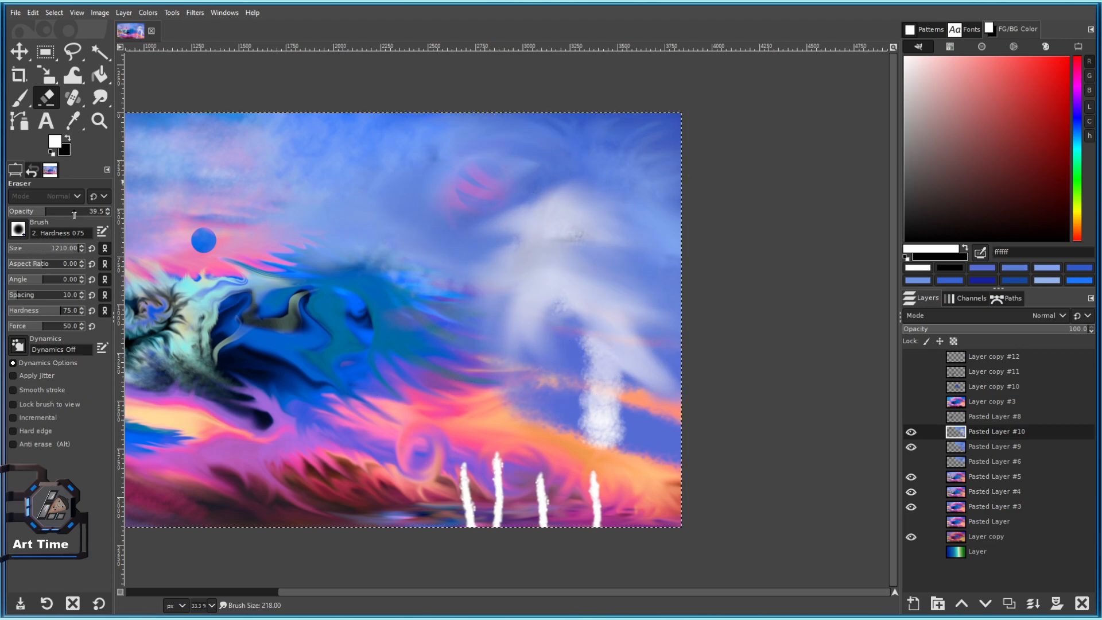
mouse_move(534, 241)
mouse_down()
mouse_move(571, 290)
mouse_move(511, 352)
mouse_move(615, 442)
mouse_up()
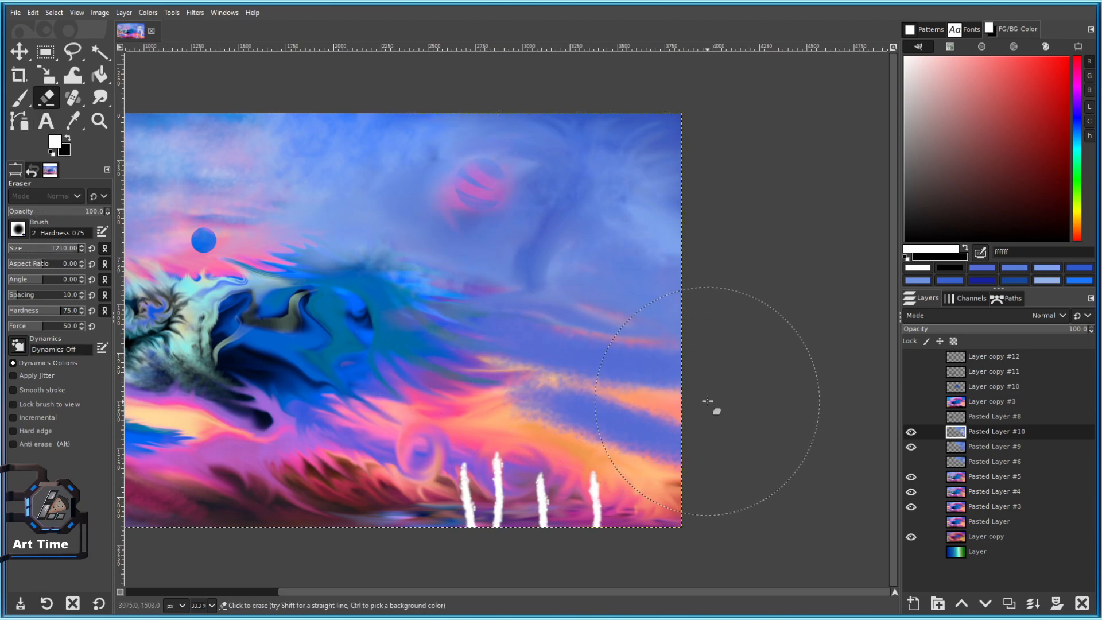
Toggle Pasted Layer #10 and #9 visibility to compare, making Pasted Layer #9 the active layer.
click(912, 433)
click(911, 433)
click(912, 434)
click(913, 434)
click(972, 449)
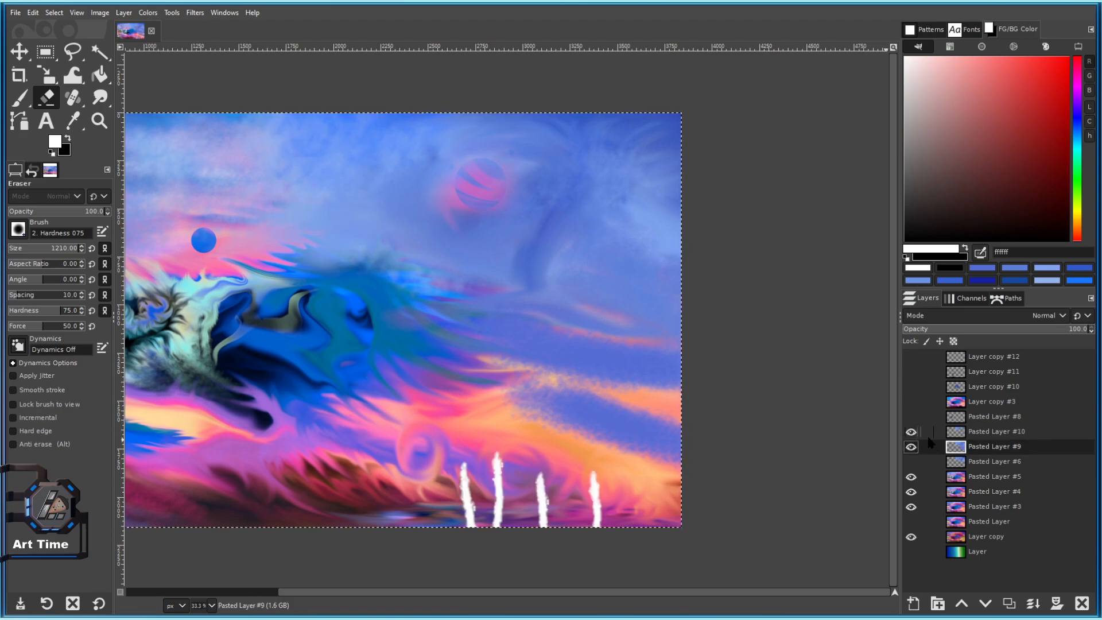
click(911, 447)
click(911, 433)
click(911, 433)
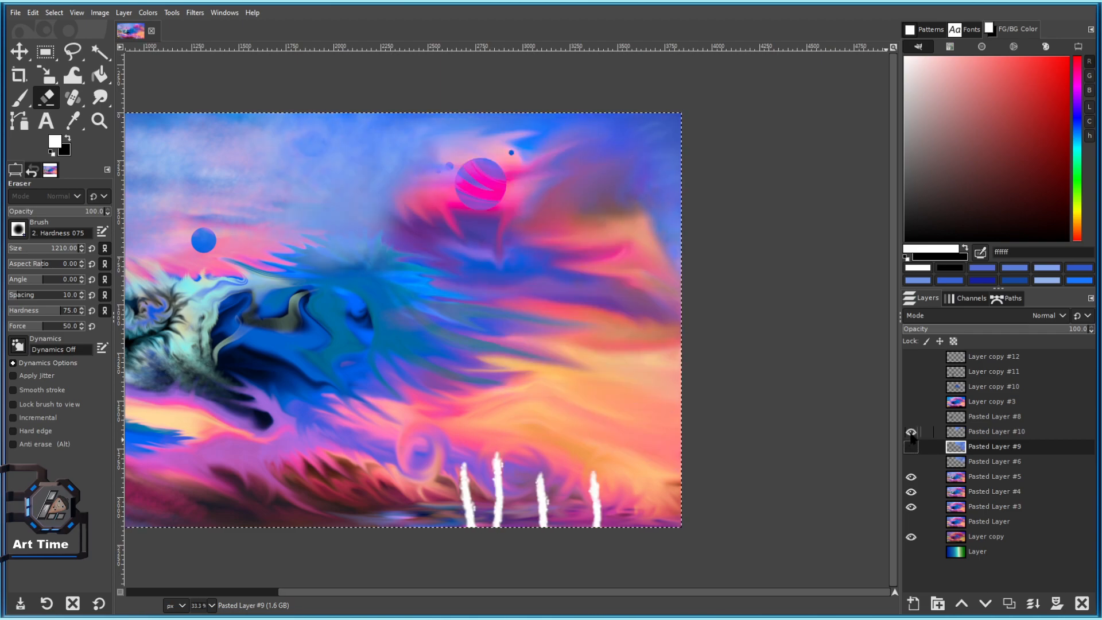
click(912, 447)
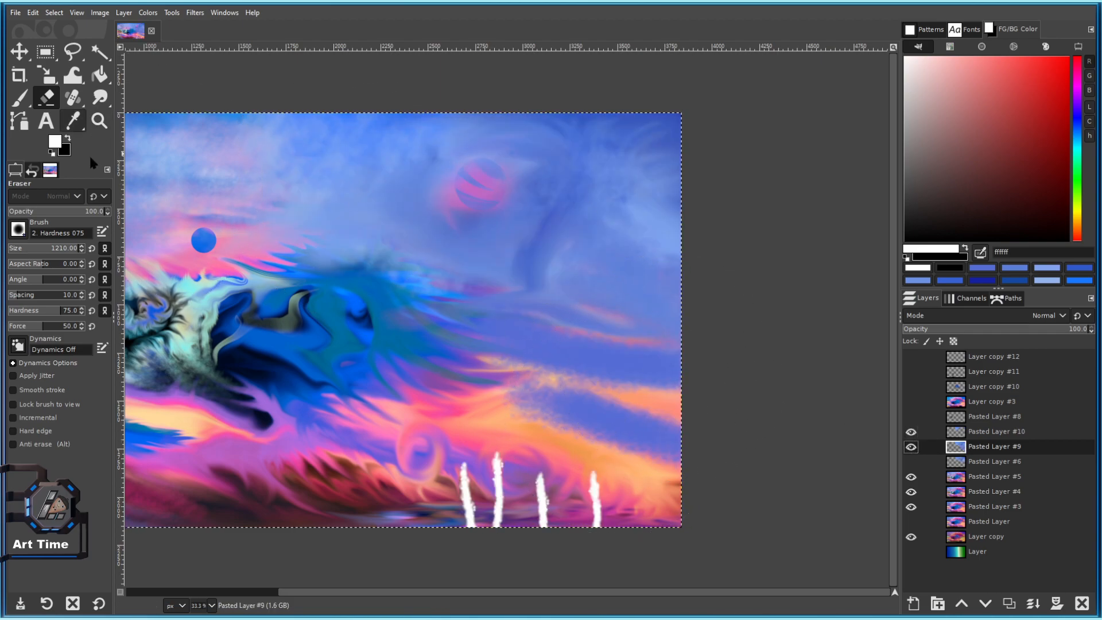
With Smudge at aspect ratio 7.00 and opacity 100, pull blue sky horizontally over the orange streaks.
click(100, 97)
scroll(599, 430, up, 2)
drag(41, 268, 55, 268)
drag(647, 418, 402, 399)
drag(615, 438, 459, 419)
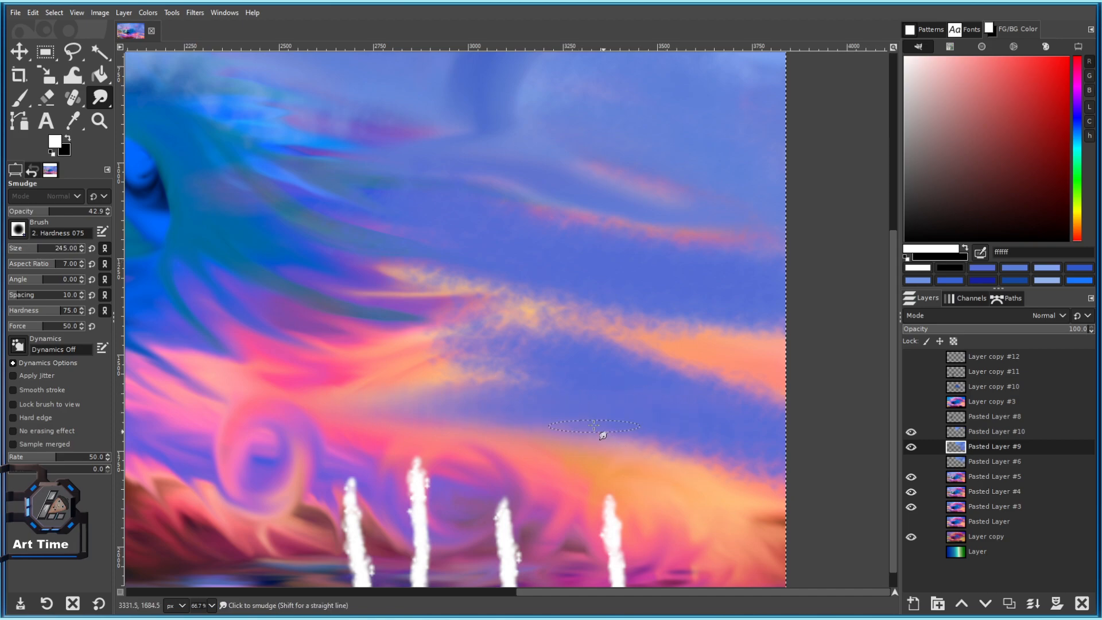
drag(49, 217, 109, 217)
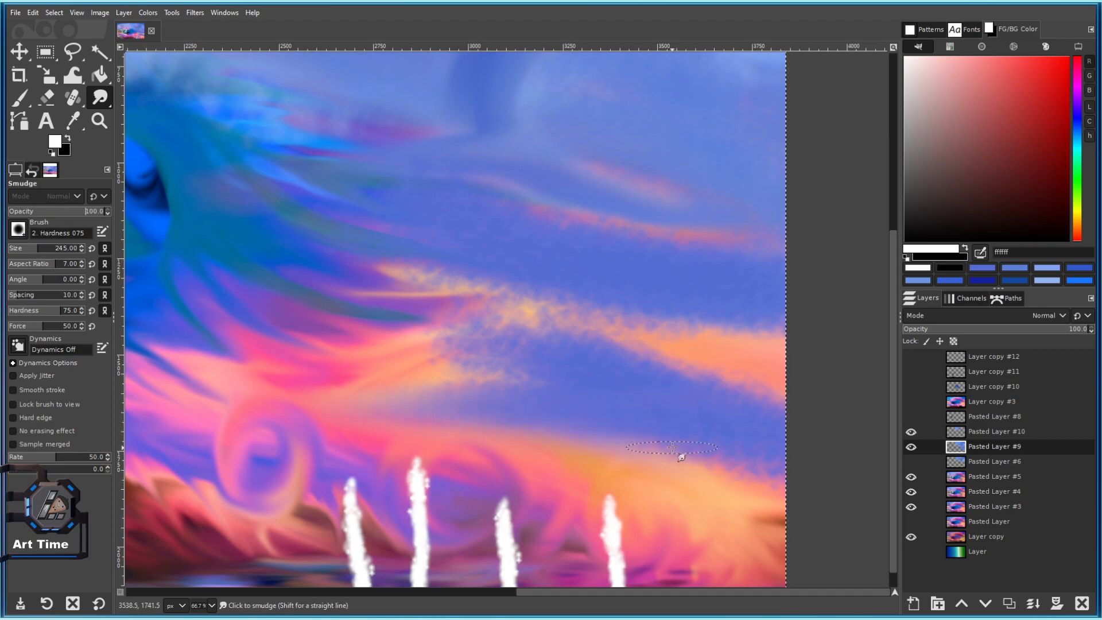
drag(439, 404, 384, 372)
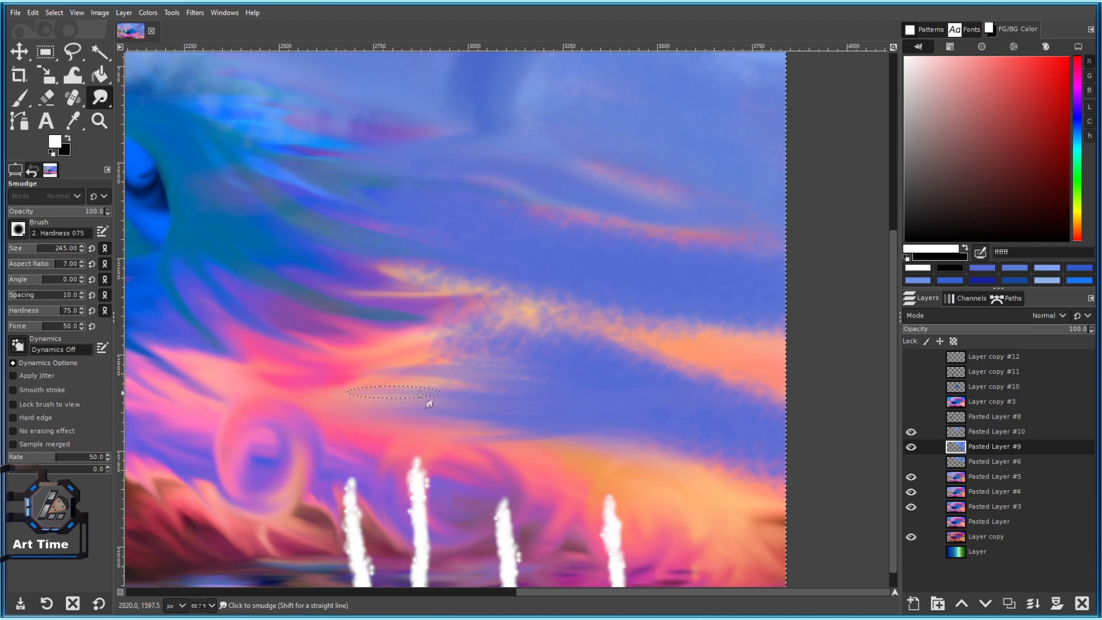
scroll(536, 419, down, 4)
scroll(679, 488, up, 3)
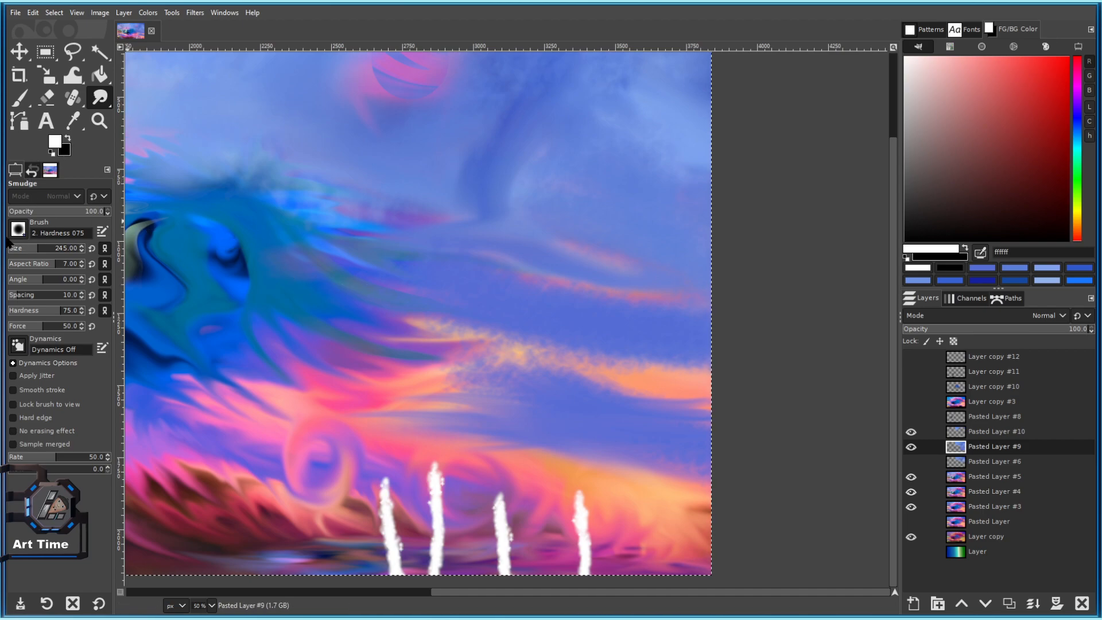
Open and close the brush choices, then shift the paint hue toward purple.
click(17, 229)
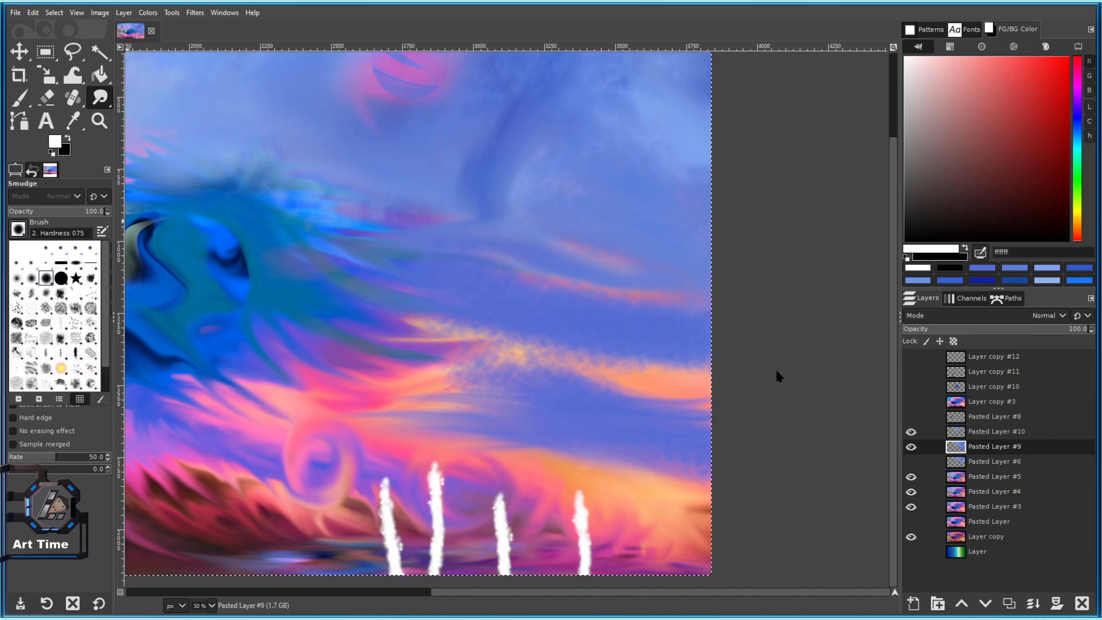
click(1051, 151)
click(1078, 111)
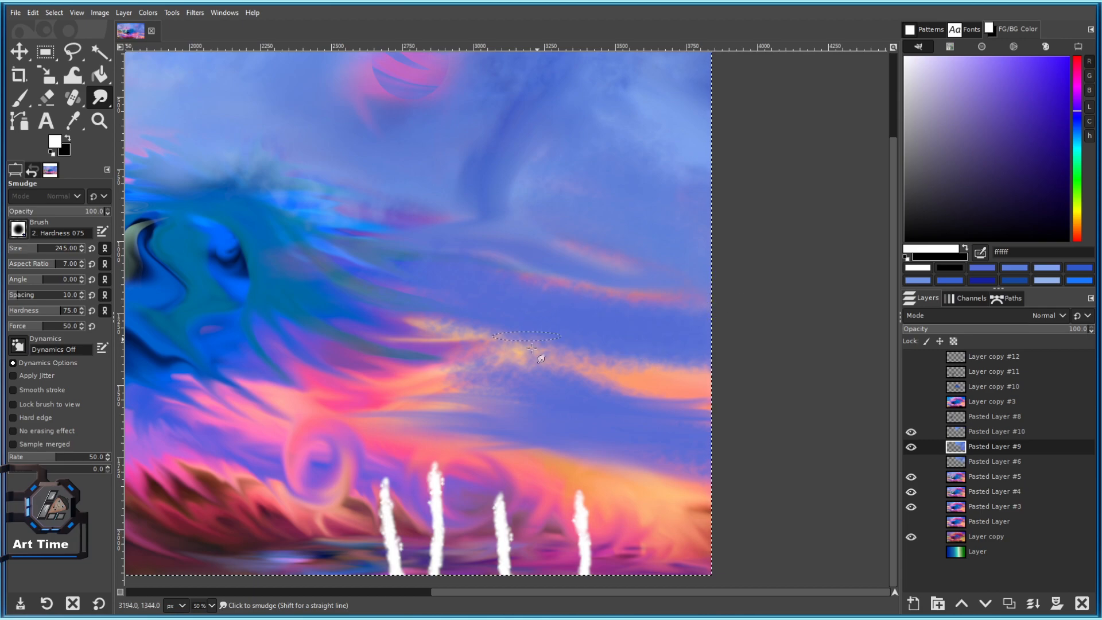
With the Paintbrush, paint long white cloud streaks across the right-middle sky.
key(p)
mouse_move(703, 439)
mouse_down()
mouse_move(517, 412)
mouse_move(679, 444)
mouse_up()
key(ctrl+z)
mouse_move(505, 396)
mouse_down()
mouse_move(654, 437)
mouse_move(755, 445)
mouse_up()
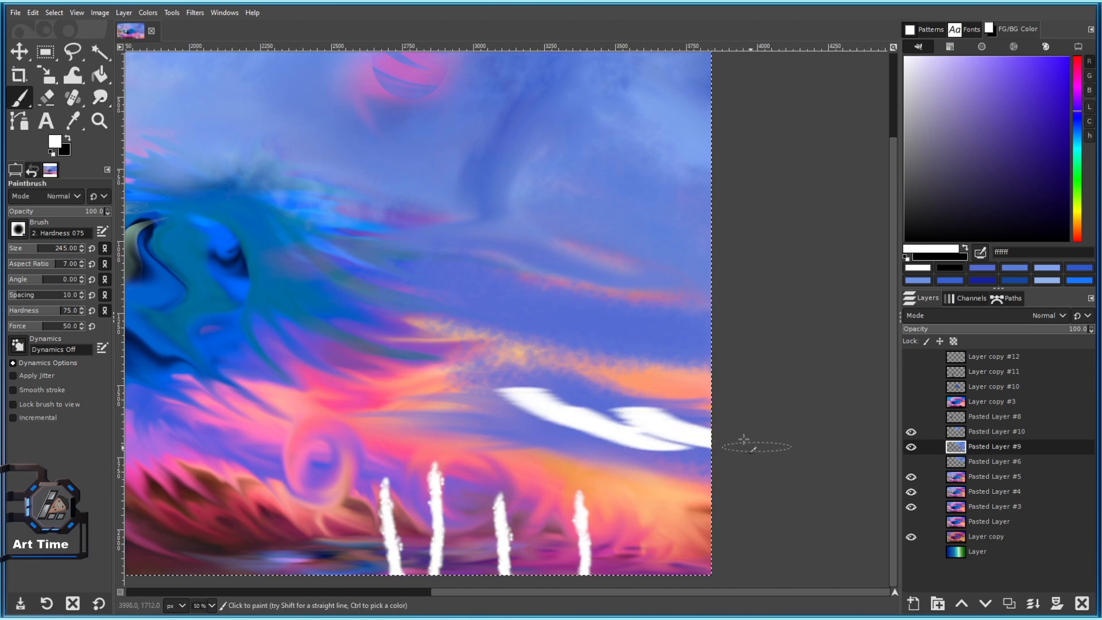
scroll(790, 532, down, 5)
scroll(773, 505, up, 5)
key(bracketright)
drag(512, 401, 772, 431)
drag(773, 432, 509, 311)
mouse_move(511, 311)
mouse_down()
mouse_move(571, 345)
mouse_move(689, 349)
mouse_up()
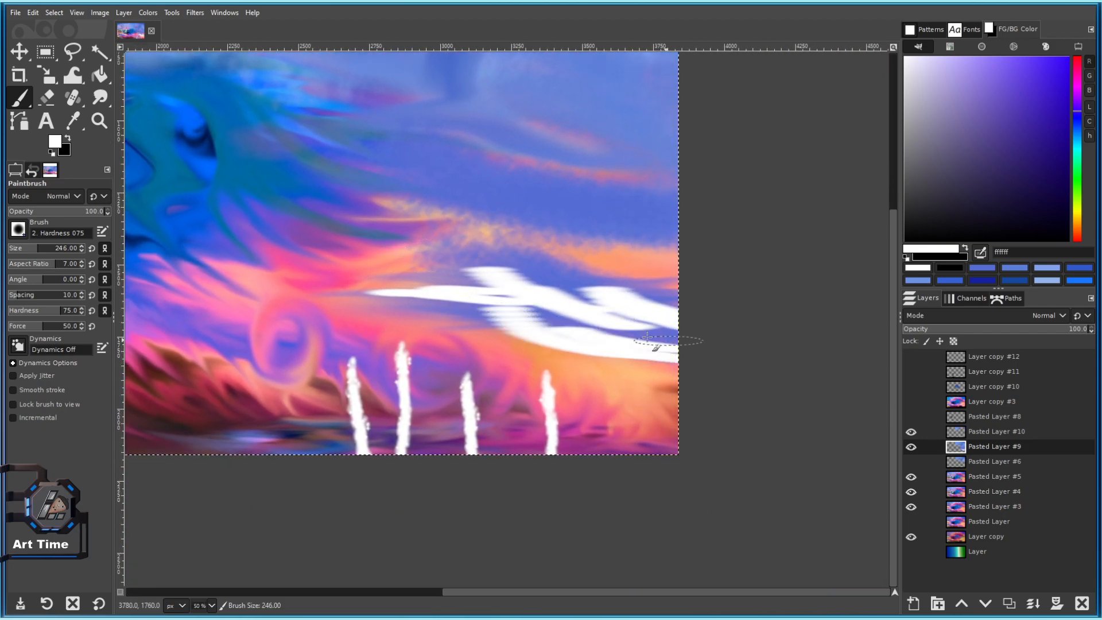
scroll(648, 368, down, 4)
scroll(637, 441, up, 4)
Paint dark blue then magenta strokes over the white cloud band and sample a pink colour.
click(1077, 117)
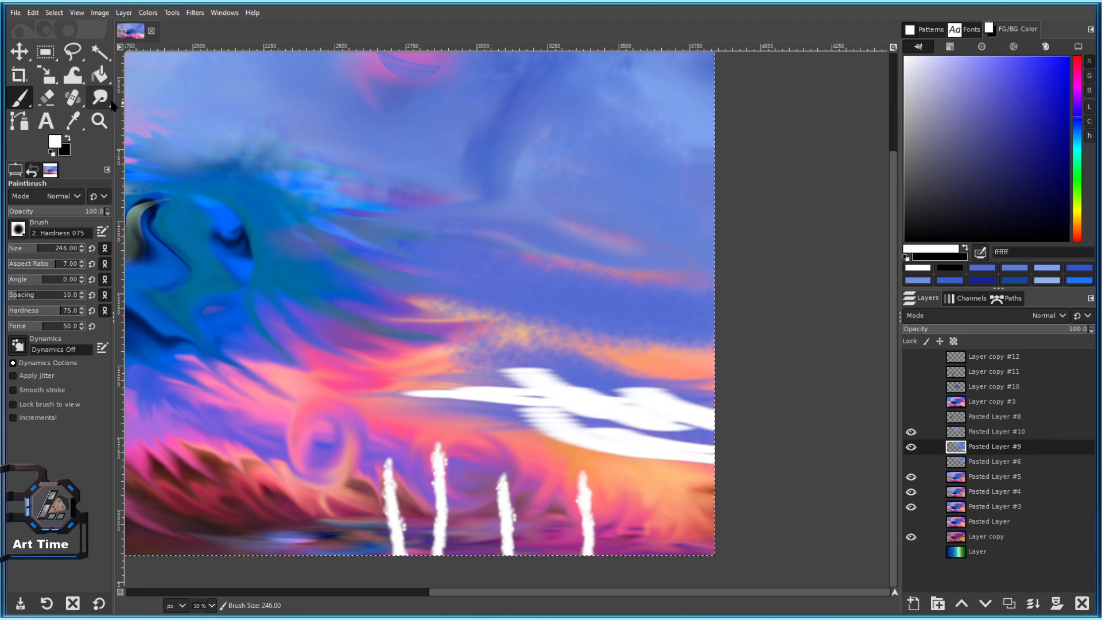
click(1039, 129)
mouse_move(480, 382)
mouse_down()
mouse_move(603, 407)
mouse_move(505, 408)
mouse_move(663, 415)
mouse_up()
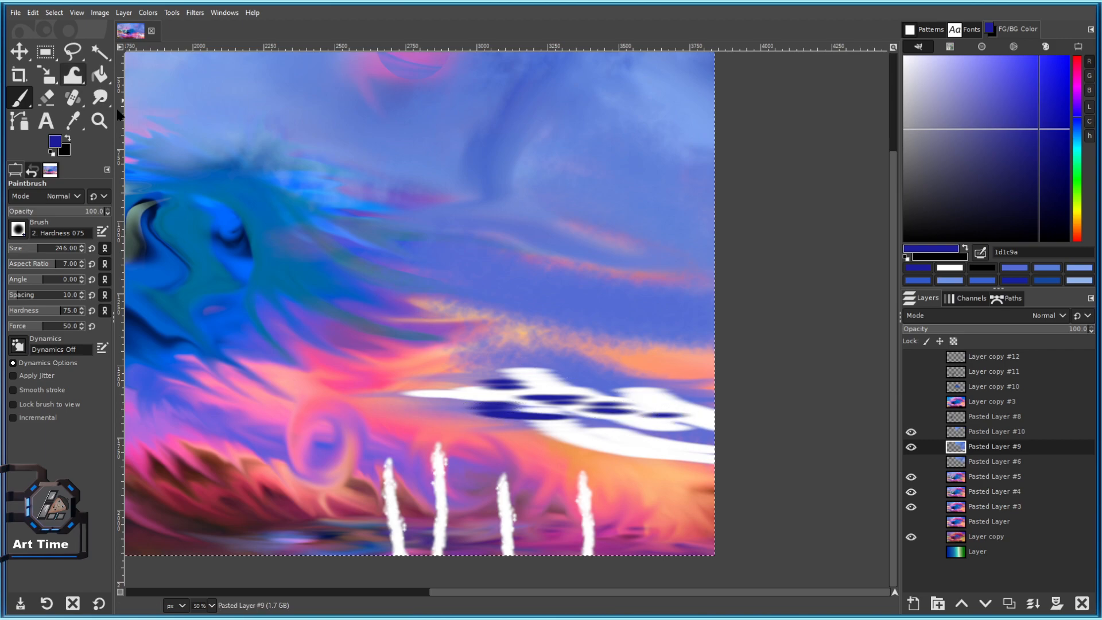
click(1077, 83)
mouse_move(479, 380)
mouse_down()
mouse_move(517, 378)
mouse_move(526, 416)
mouse_move(608, 443)
mouse_up()
scroll(510, 331, down, 1)
ctrl+click(510, 332)
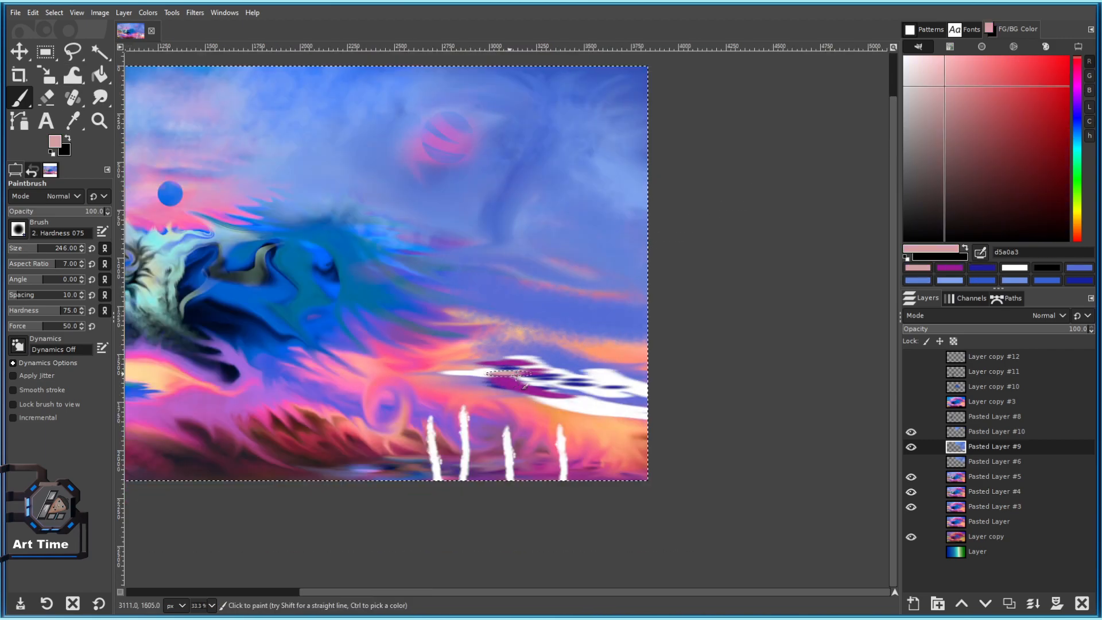
Sample a light blue from the sky and paint it over the cloud band's white and purple streaks.
ctrl+click(384, 111)
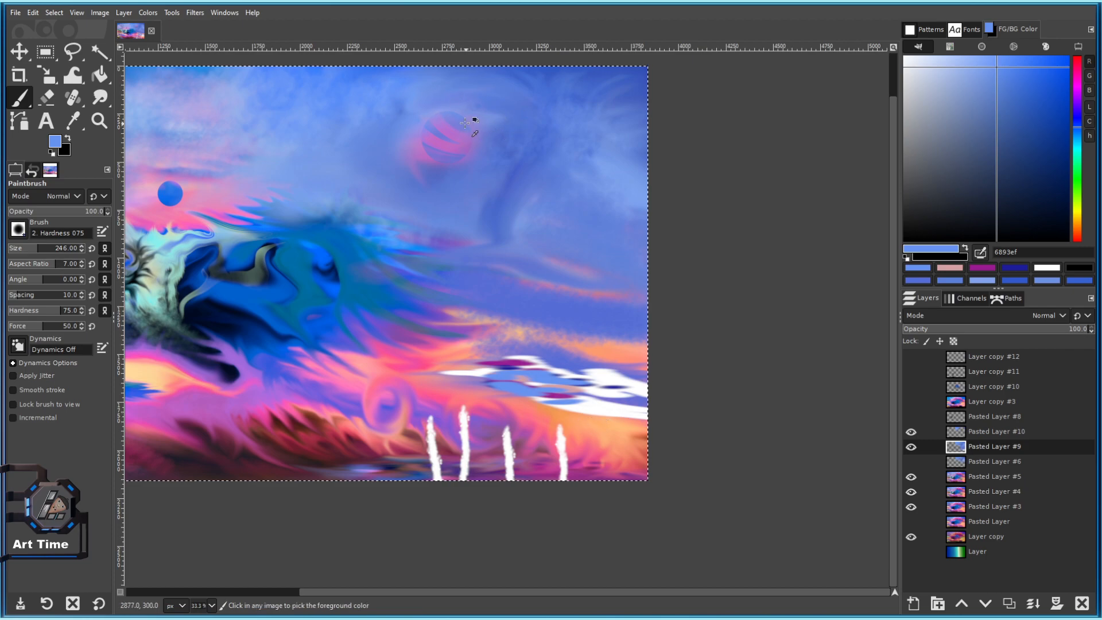
drag(460, 123, 502, 223)
ctrl+click(411, 179)
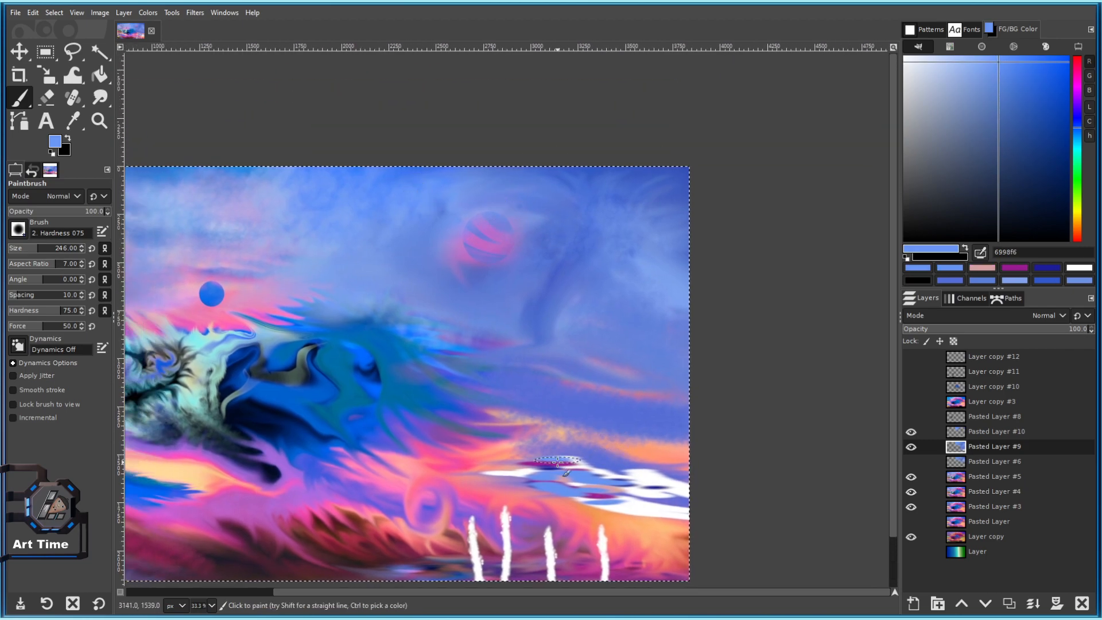
scroll(651, 507, up, 2)
mouse_move(573, 468)
mouse_down()
mouse_move(553, 406)
mouse_move(547, 308)
mouse_up()
key(bracketright)
key(bracketright)
key(bracketright)
key(bracketright)
mouse_move(369, 315)
mouse_down()
mouse_move(444, 297)
mouse_move(624, 352)
mouse_move(635, 313)
mouse_move(746, 310)
mouse_up()
mouse_move(528, 267)
mouse_down()
mouse_move(740, 296)
mouse_move(591, 295)
mouse_up()
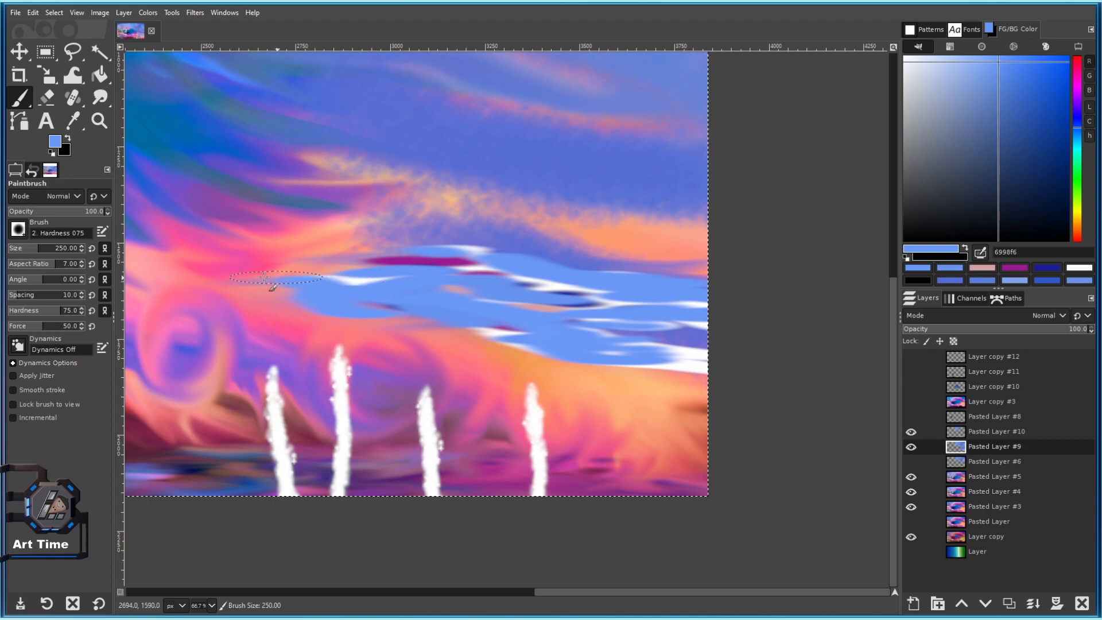
Add more light-blue strokes along the band's lower-left edge, above it, and across its right part.
drag(288, 295, 307, 304)
drag(376, 305, 463, 335)
drag(418, 279, 424, 280)
drag(536, 282, 649, 288)
mouse_move(572, 275)
mouse_down()
mouse_move(372, 250)
mouse_move(643, 329)
mouse_move(804, 331)
mouse_up()
key(])
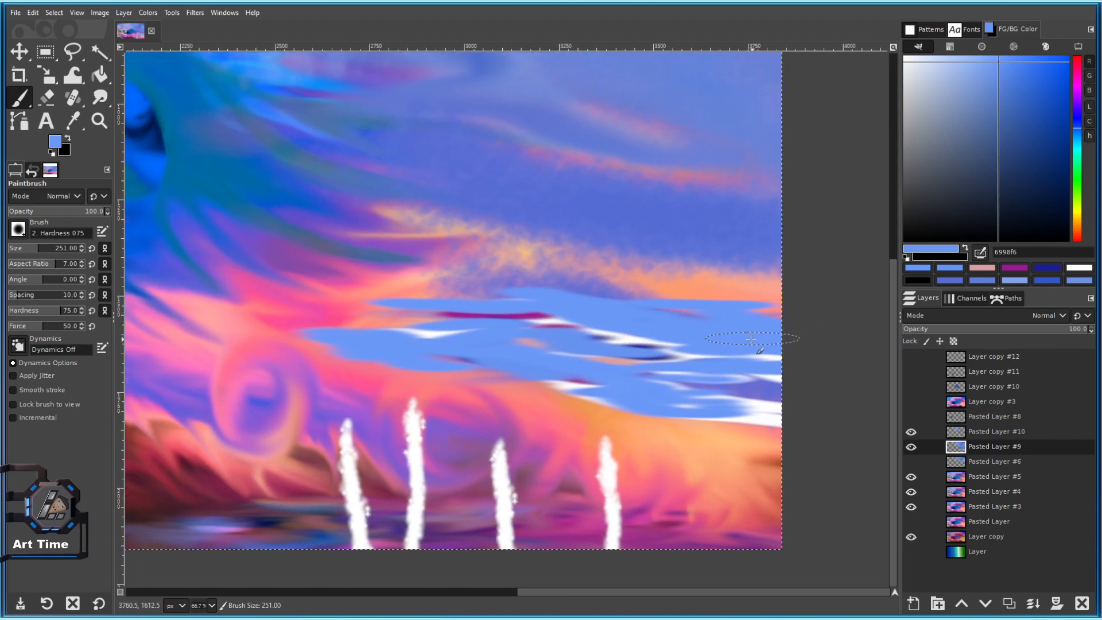
key([)
Smudge the remaining white streaks into the blue band.
scroll(744, 345, down, 1)
drag(689, 350, 578, 321)
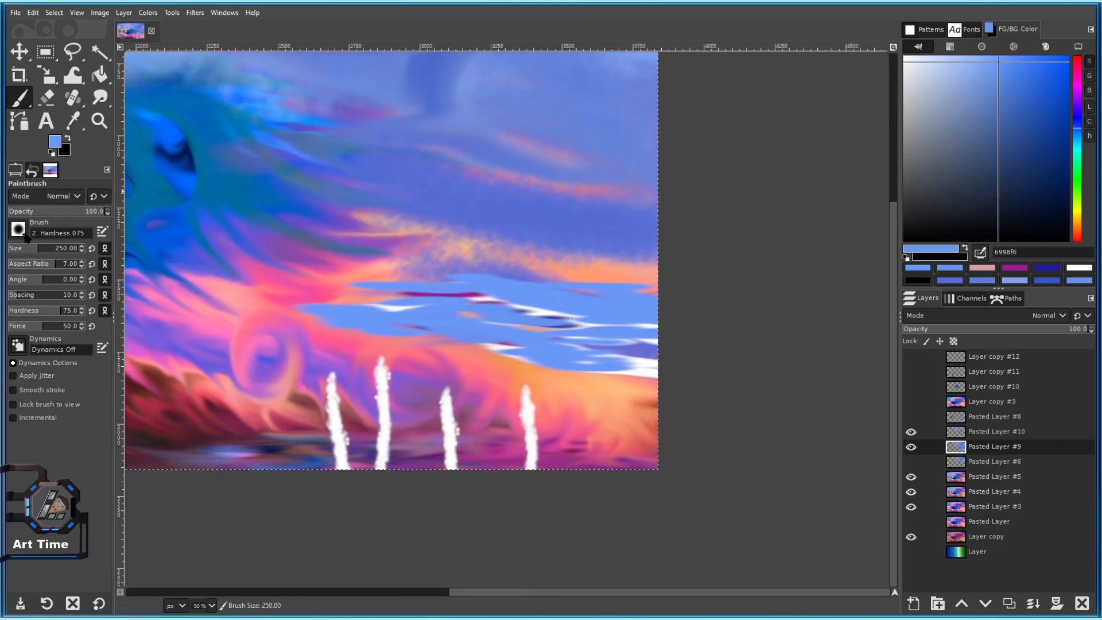
click(99, 97)
drag(489, 311, 572, 312)
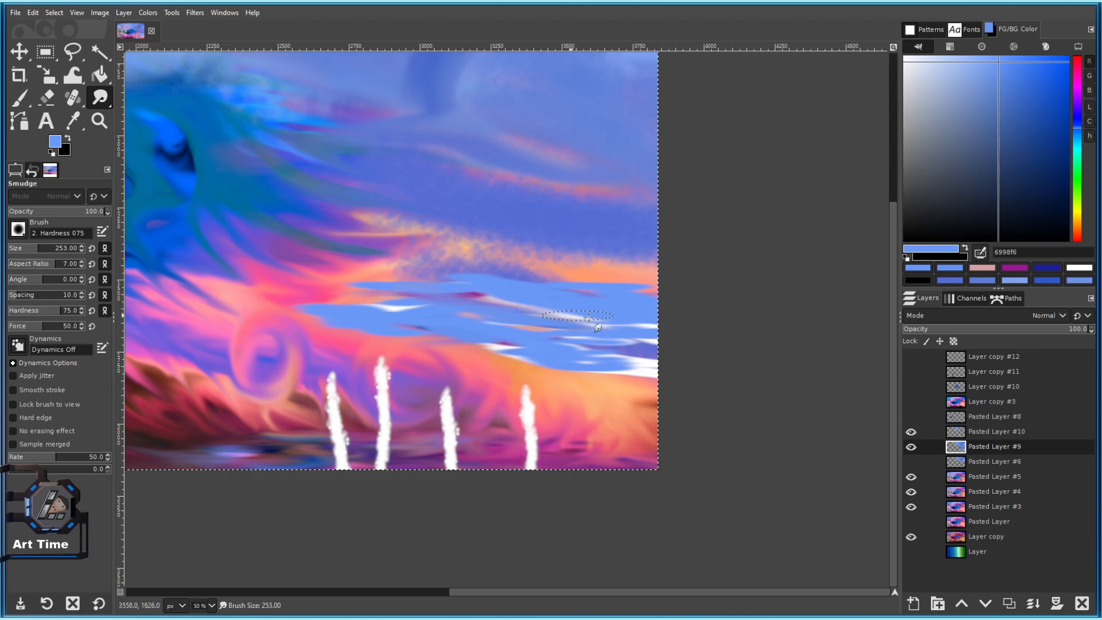
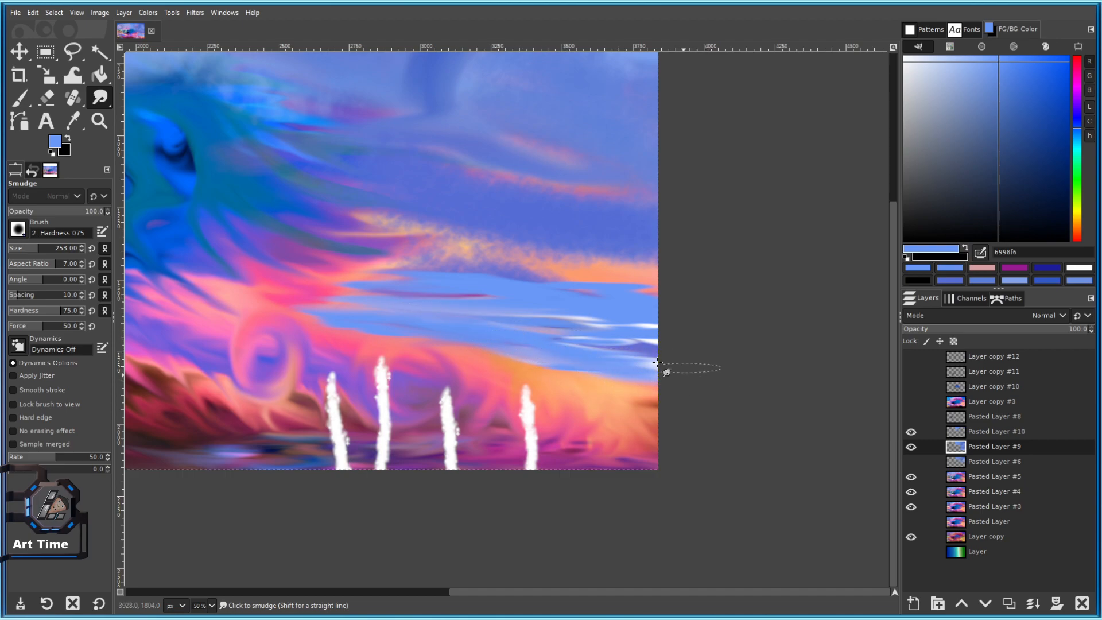
Smudge the blue band's upper edge and the orange-blue boundary into long horizontal streaks.
scroll(583, 290, up, 2)
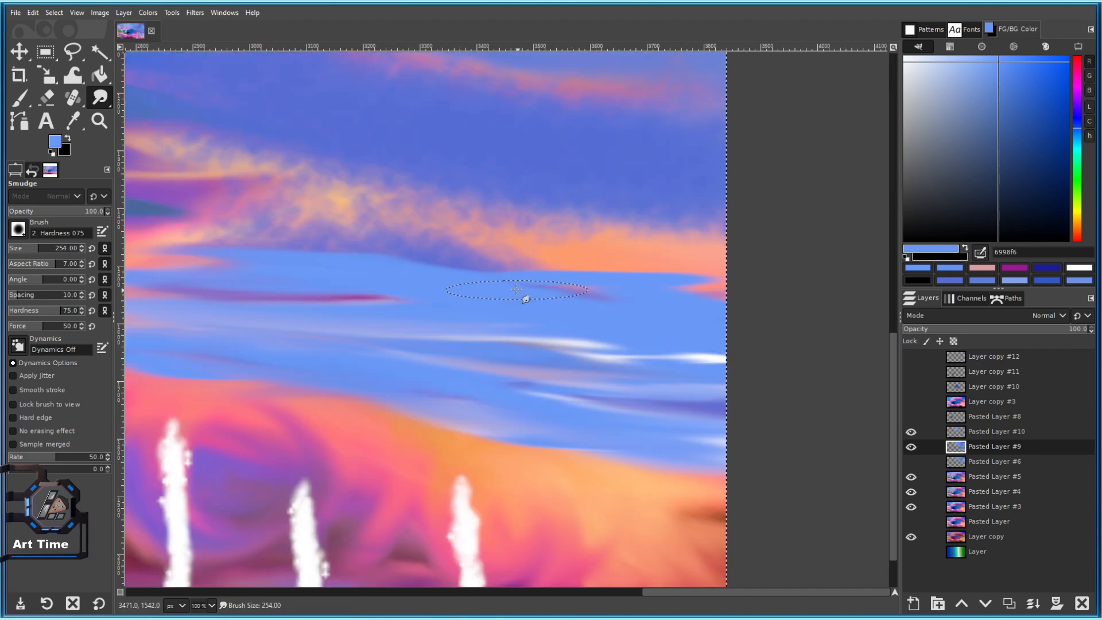
mouse_move(551, 287)
mouse_down()
mouse_move(361, 257)
mouse_move(339, 264)
mouse_up()
drag(431, 271, 684, 287)
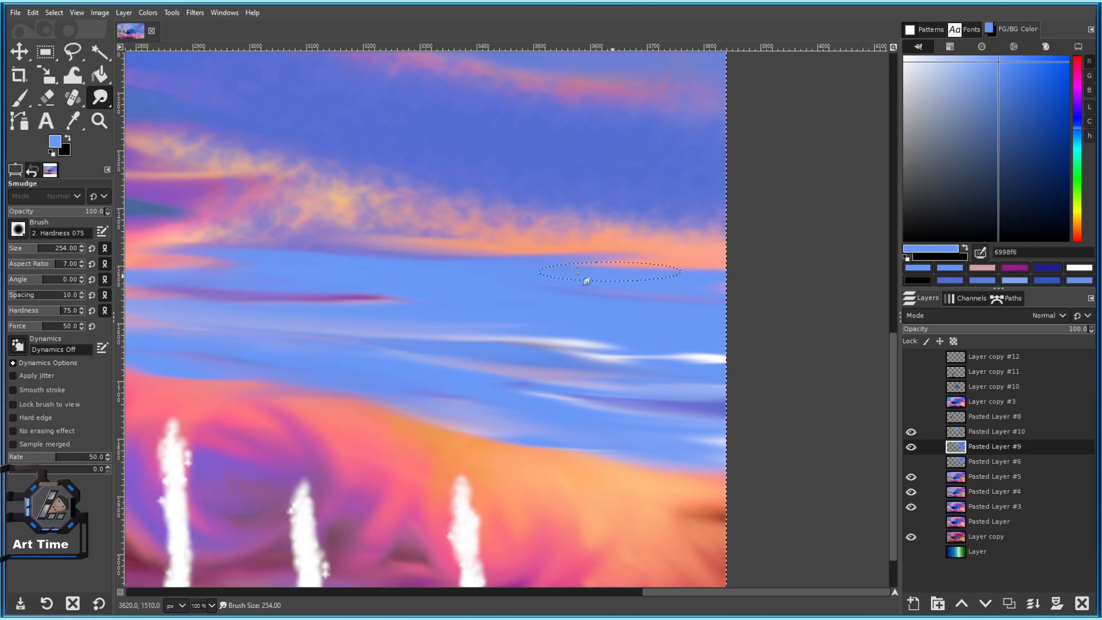
scroll(647, 394, down, 1)
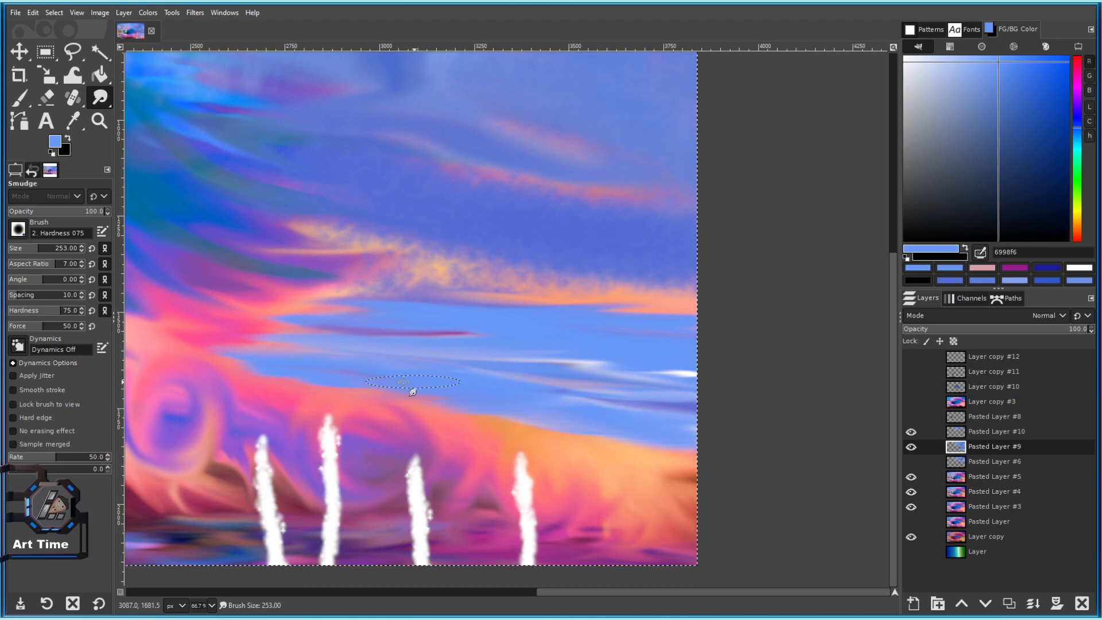
scroll(316, 371, left, 3)
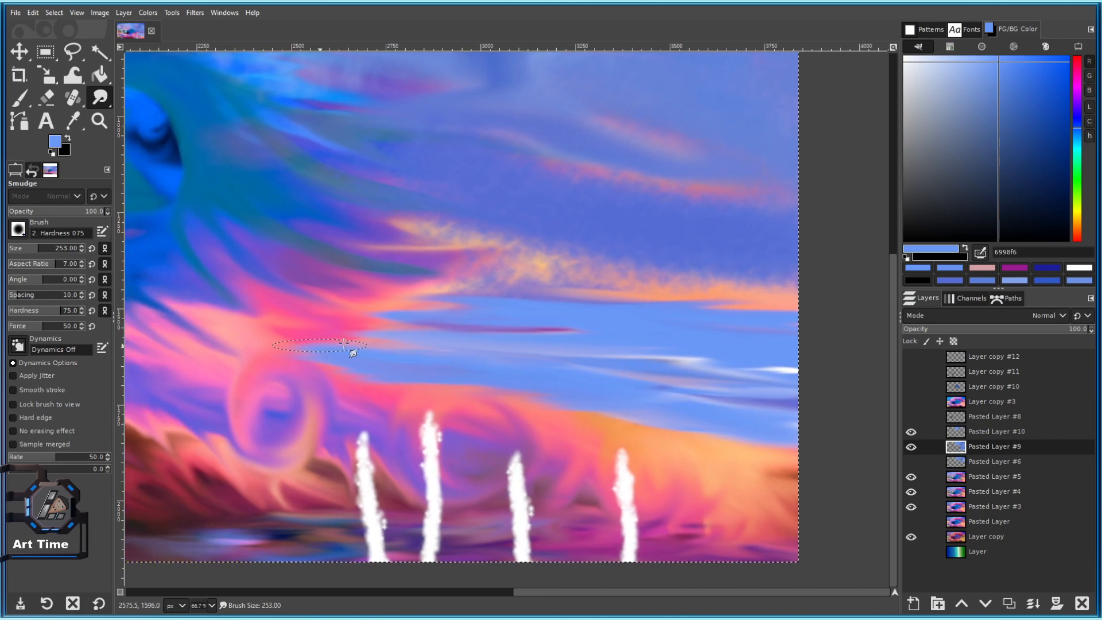
scroll(539, 336, right, 5)
scroll(495, 323, down, 1)
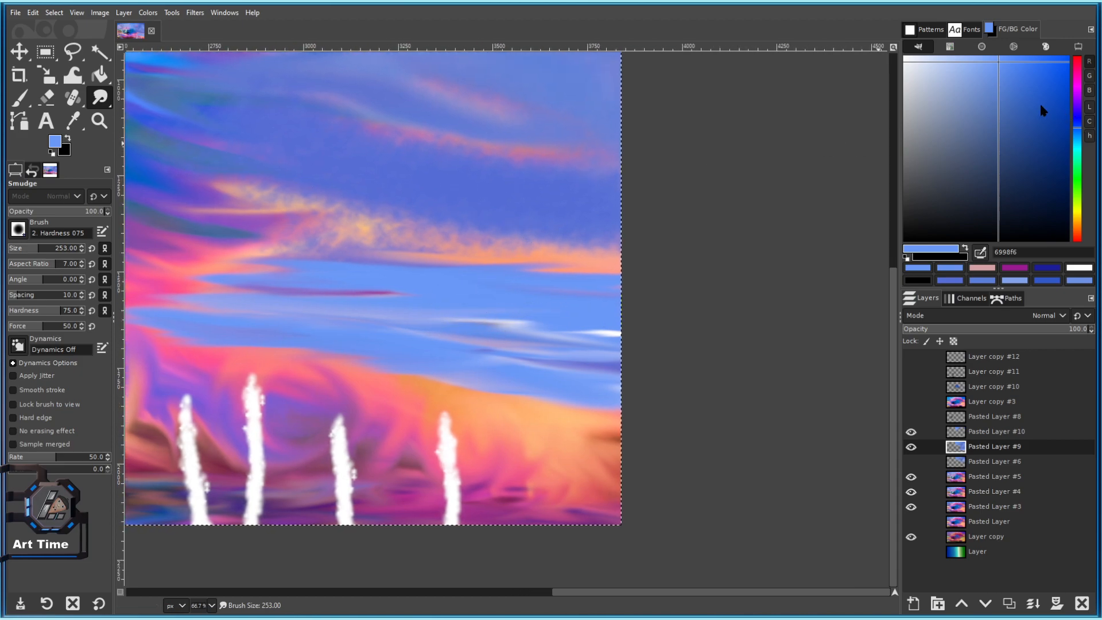
key(p)
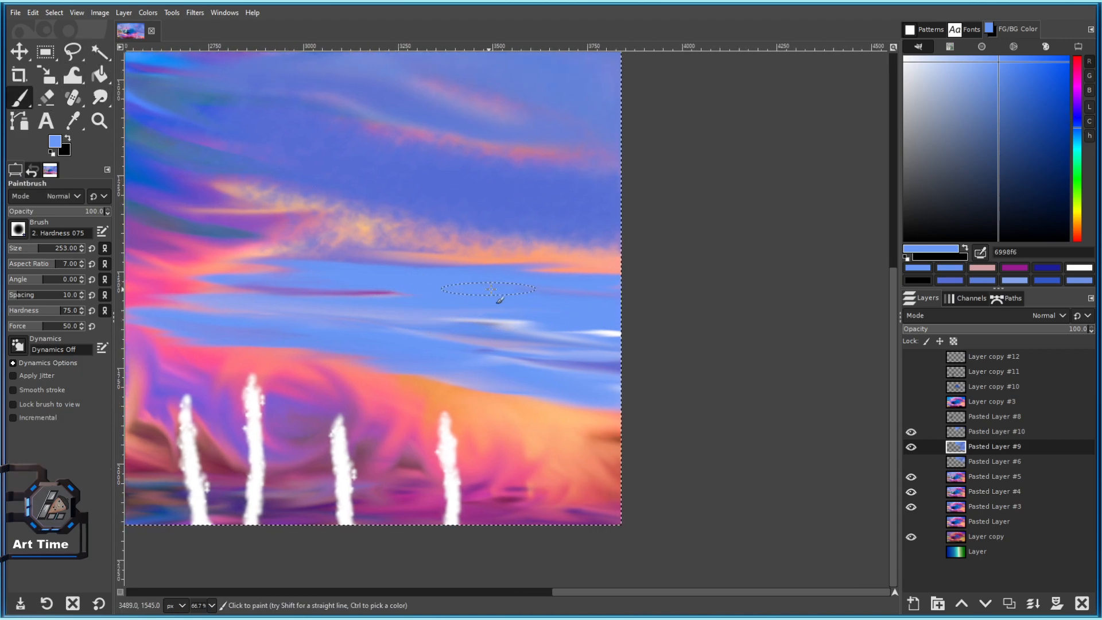
Paint light-blue (9ebefd) streaks across the blue band with a slightly smaller brush.
click(965, 57)
drag(474, 287, 508, 292)
key(bracketleft)
key(bracketleft)
key(bracketleft)
key(bracketleft)
mouse_move(309, 281)
mouse_down()
mouse_move(326, 266)
mouse_move(459, 265)
mouse_move(696, 291)
mouse_up()
drag(432, 321, 703, 336)
drag(304, 326, 397, 313)
drag(278, 302, 333, 305)
drag(418, 322, 497, 333)
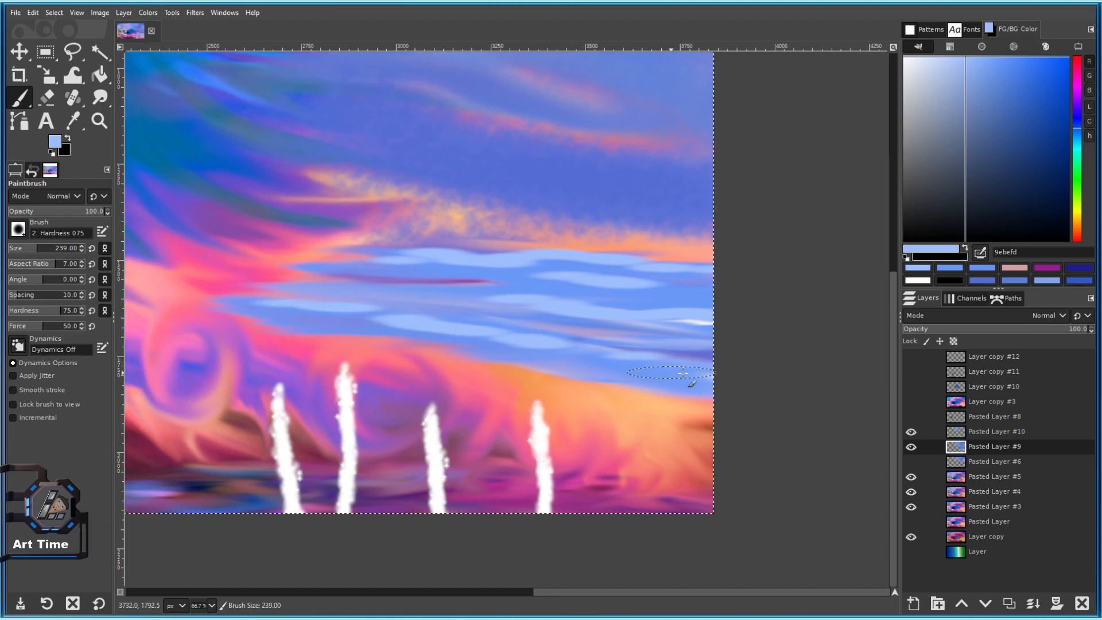
scroll(654, 344, down, 2)
scroll(654, 344, up, 2)
Dab five deep-blue (1359e6) marks onto the blue band.
click(1056, 72)
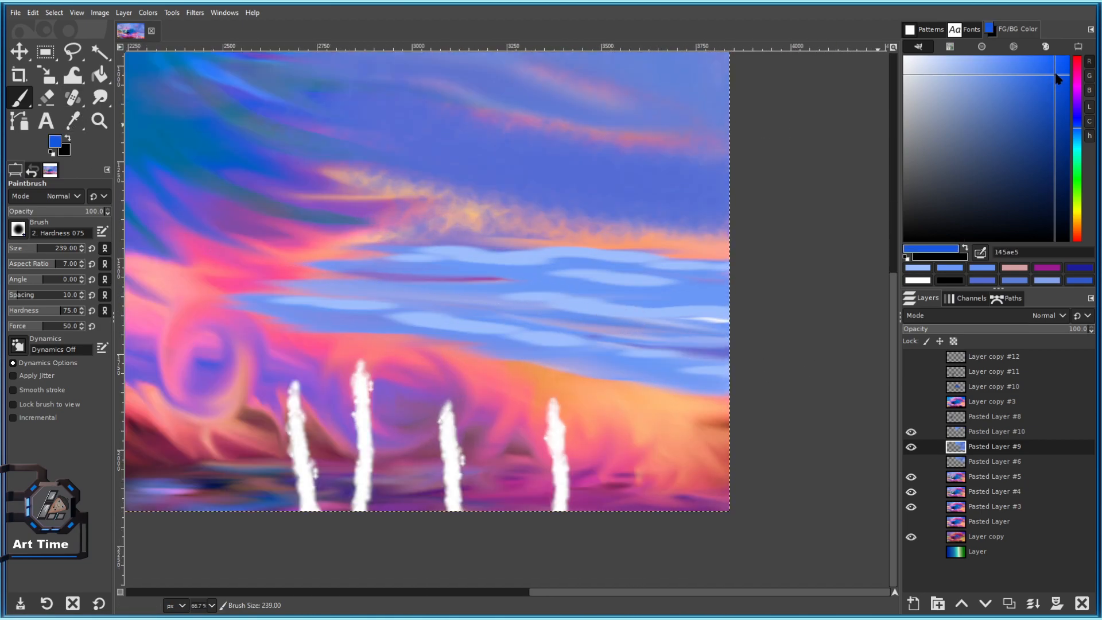
click(477, 293)
click(567, 289)
click(678, 304)
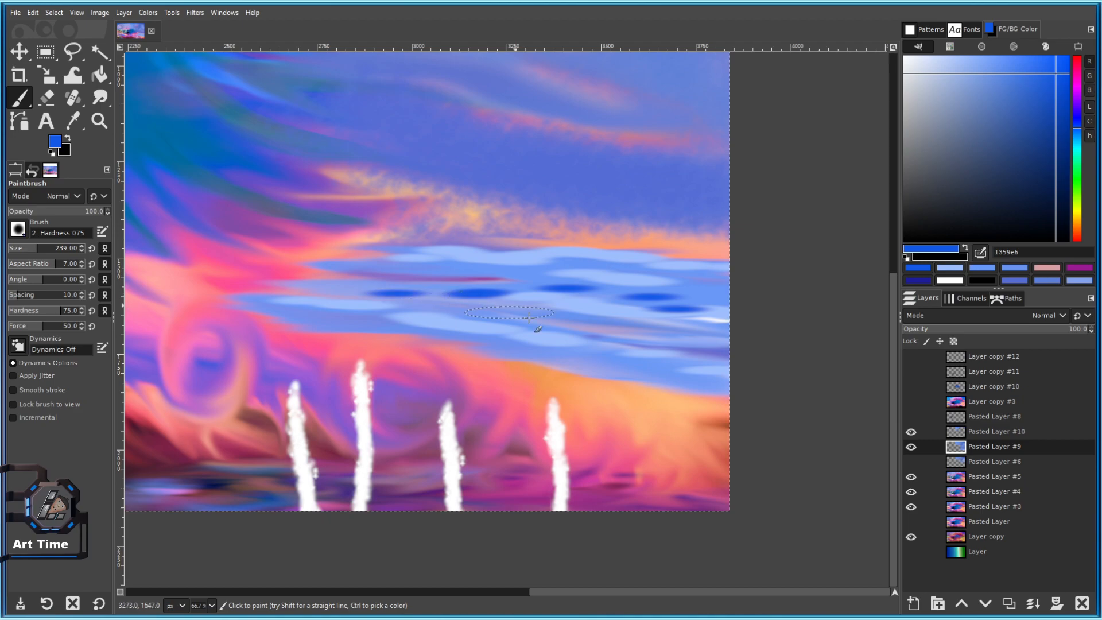
click(559, 321)
click(495, 271)
Smudge the deep-blue dabs into the sky.
key(s)
mouse_move(488, 293)
mouse_down()
mouse_move(463, 301)
mouse_move(715, 349)
mouse_move(613, 328)
mouse_move(705, 317)
mouse_move(648, 307)
mouse_move(640, 294)
mouse_move(562, 299)
mouse_move(590, 321)
mouse_up()
mouse_move(454, 285)
mouse_down()
mouse_move(550, 341)
mouse_move(540, 322)
mouse_move(573, 328)
mouse_move(582, 303)
mouse_move(549, 263)
mouse_move(607, 269)
mouse_move(486, 263)
mouse_up()
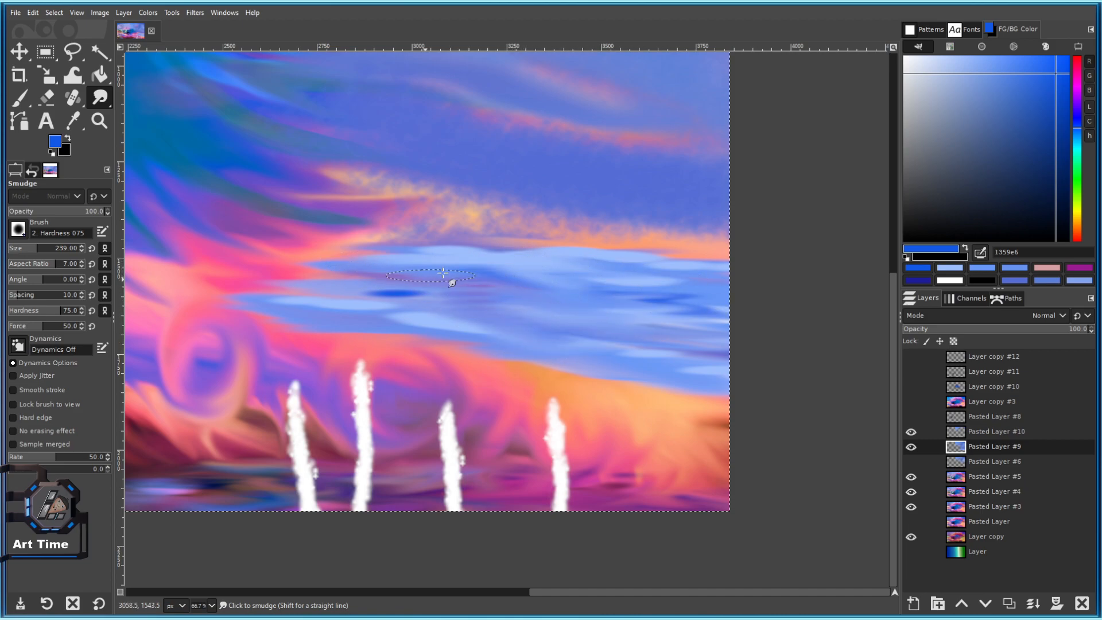
Smear the sky colours further right and drag the orange cloud band across the sky.
drag(386, 318, 421, 326)
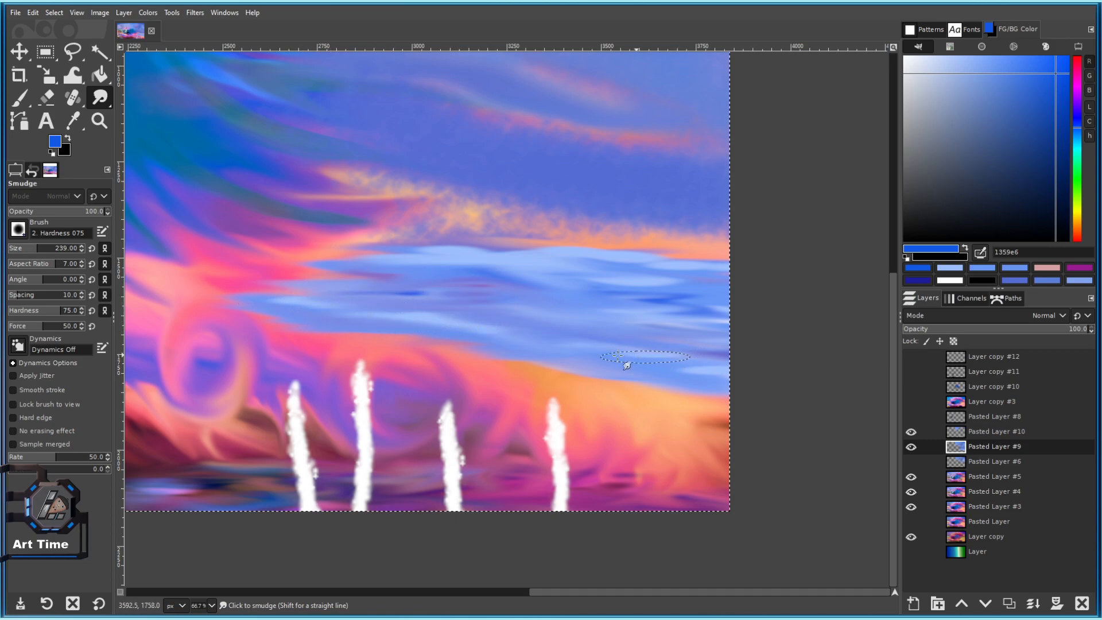
ctrl+scroll(739, 441, down, 5)
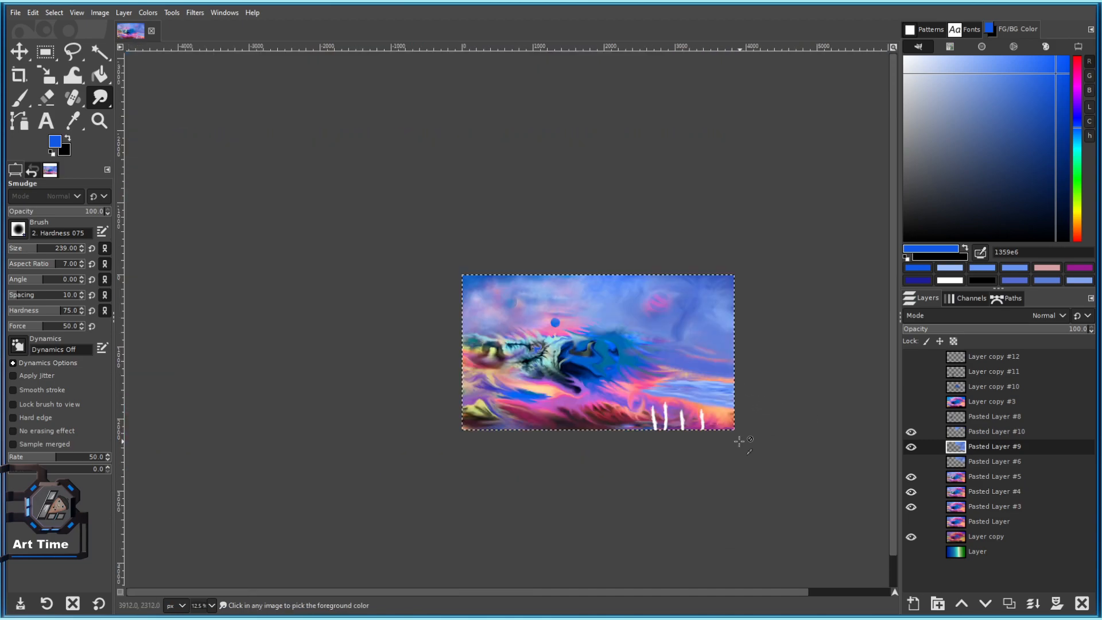
ctrl+scroll(719, 424, up, 6)
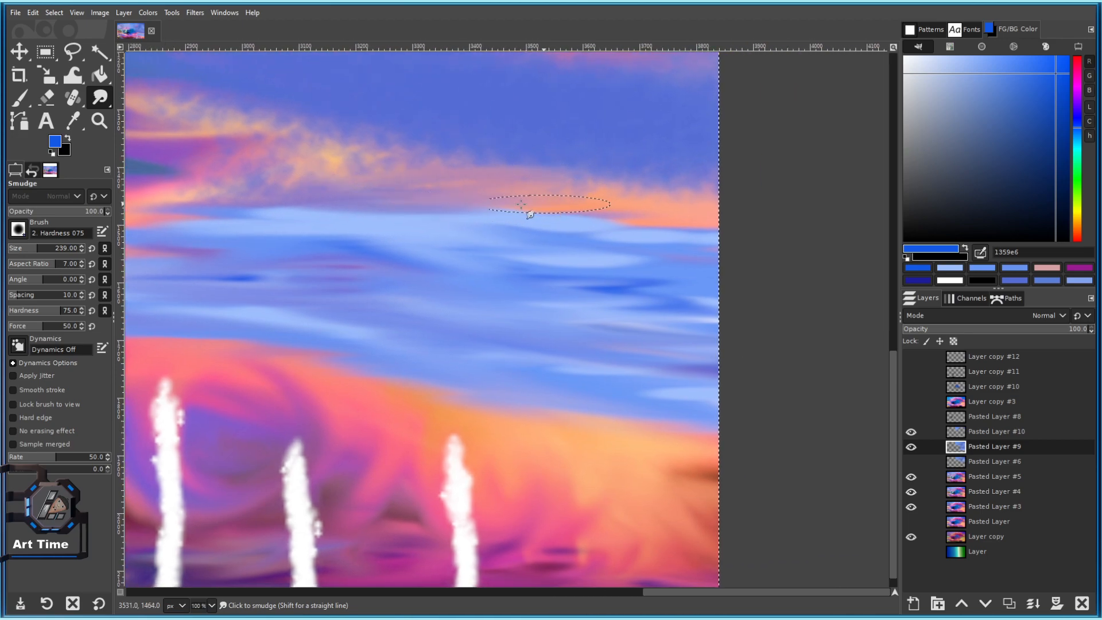
mouse_move(521, 204)
mouse_down()
mouse_move(552, 227)
mouse_move(533, 199)
mouse_move(624, 202)
mouse_move(702, 230)
mouse_up()
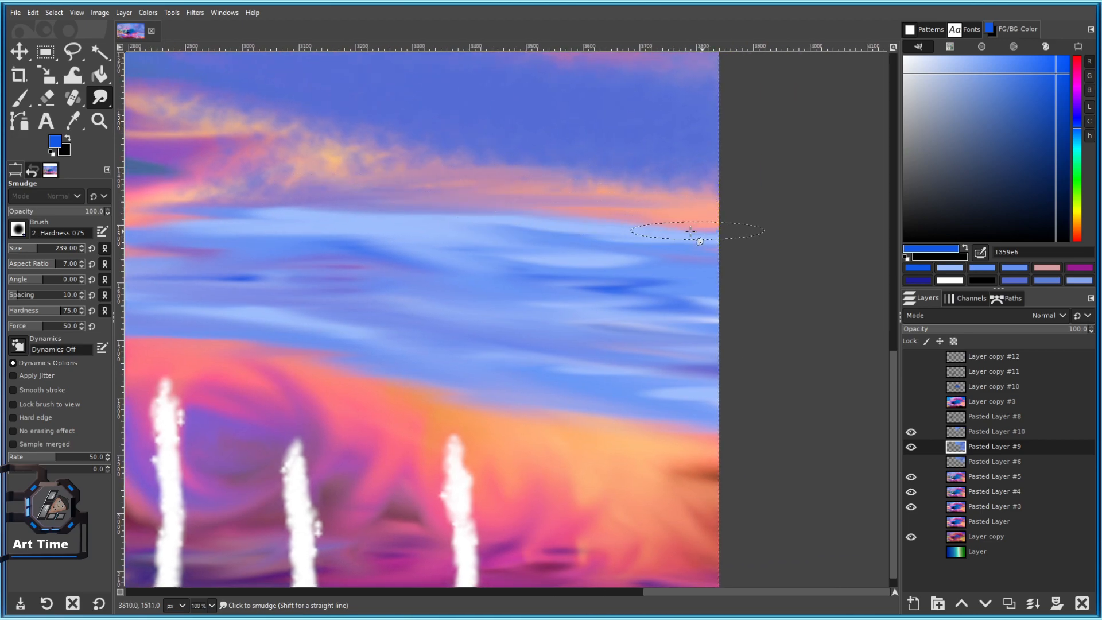
Enlarge the Smudge brush to 351 and soften the blue streaks and orange-blue cloud band.
click(45, 246)
mouse_move(352, 270)
mouse_down()
mouse_move(538, 266)
mouse_move(624, 295)
mouse_move(683, 297)
mouse_move(594, 272)
mouse_move(604, 249)
mouse_up()
scroll(514, 247, left, 5)
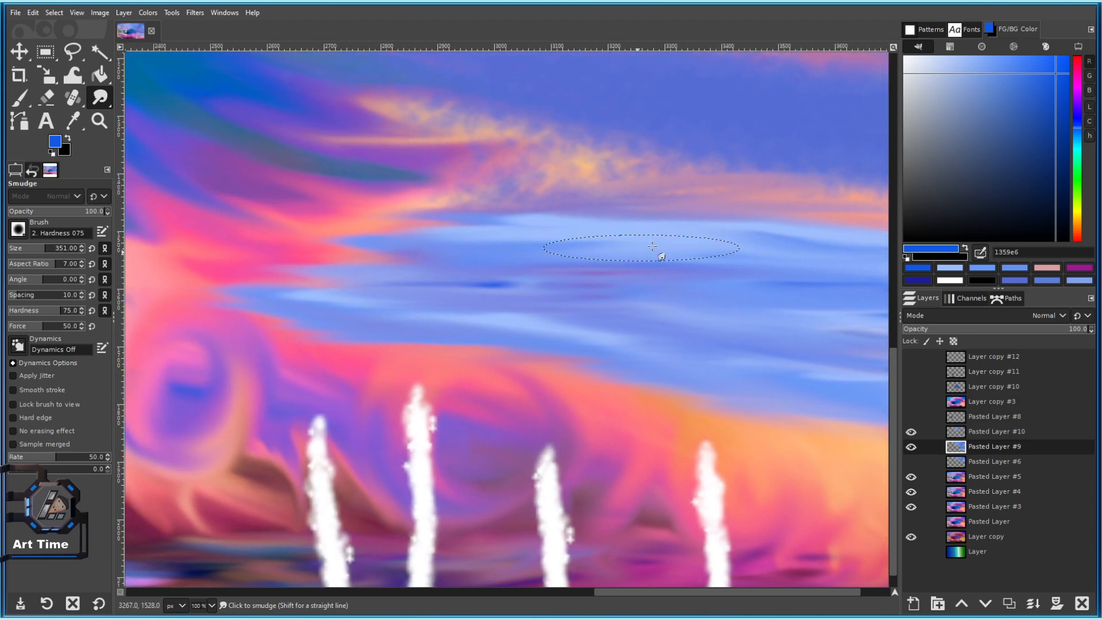
drag(352, 265, 657, 320)
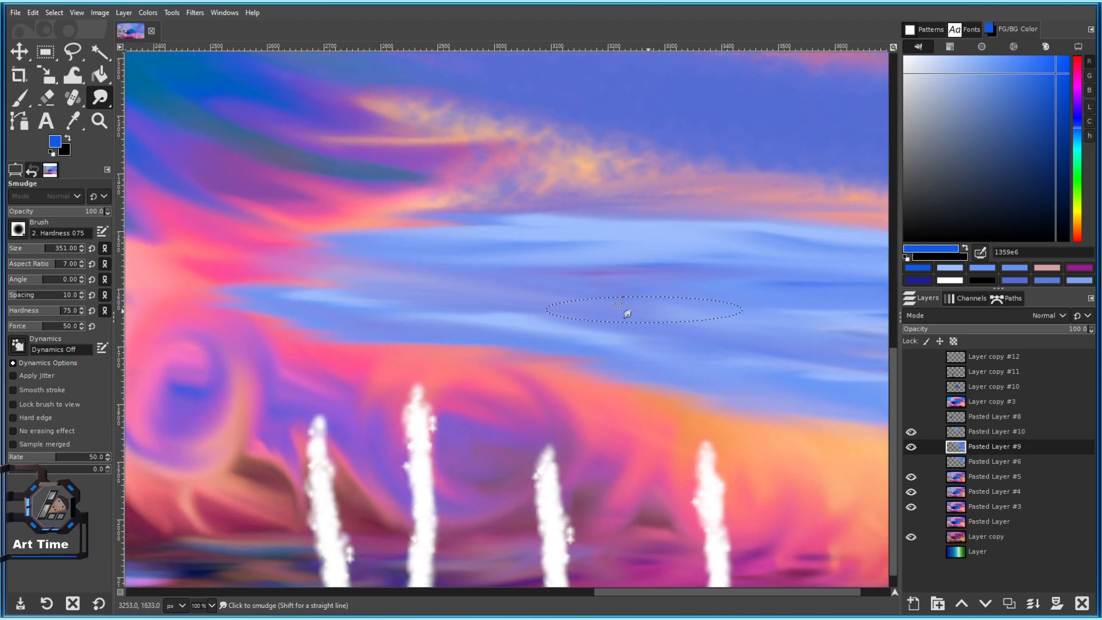
drag(688, 285, 424, 257)
drag(349, 246, 421, 224)
scroll(421, 223, left, 2)
mouse_move(345, 238)
mouse_down()
mouse_move(676, 227)
mouse_move(694, 246)
mouse_up()
mouse_move(517, 206)
mouse_down()
mouse_move(641, 218)
mouse_move(562, 208)
mouse_move(291, 231)
mouse_move(403, 197)
mouse_move(334, 239)
mouse_move(665, 217)
mouse_up()
Smudge the light-blue streaks back and forth along the pink edge toward the image edge.
scroll(712, 326, down, 3)
scroll(703, 365, up, 3)
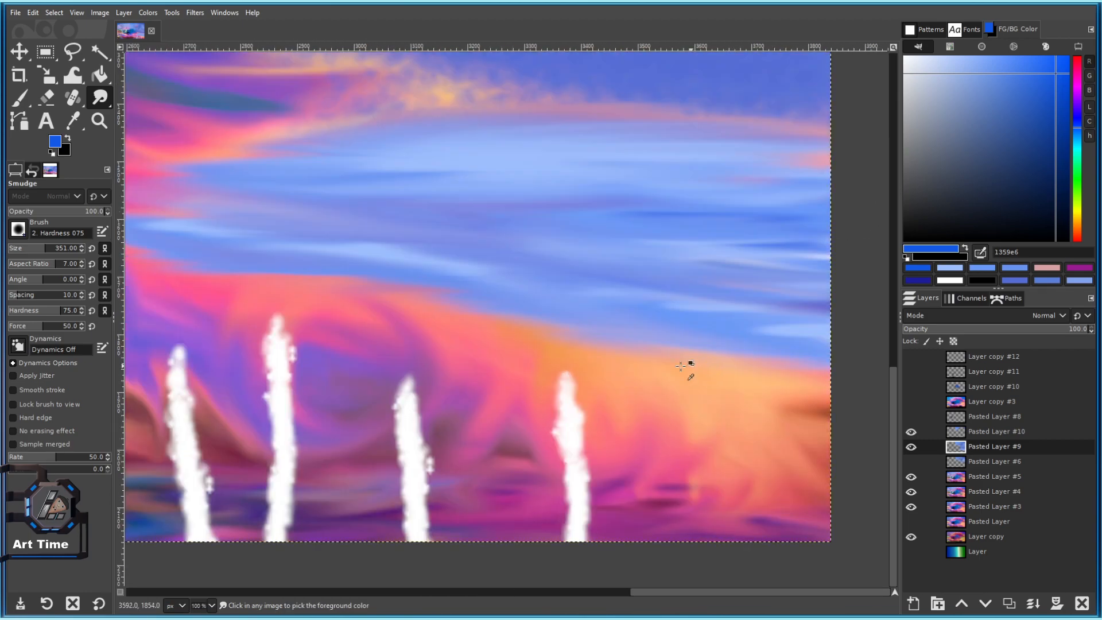
scroll(783, 325, down, 2)
scroll(615, 288, up, 1)
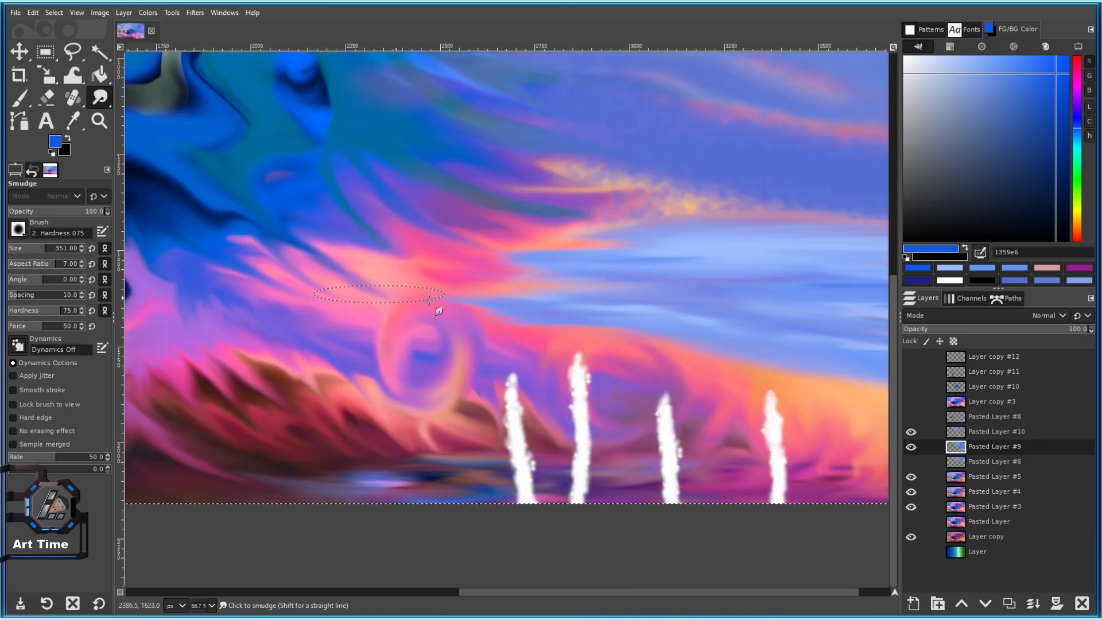
scroll(614, 303, up, 1)
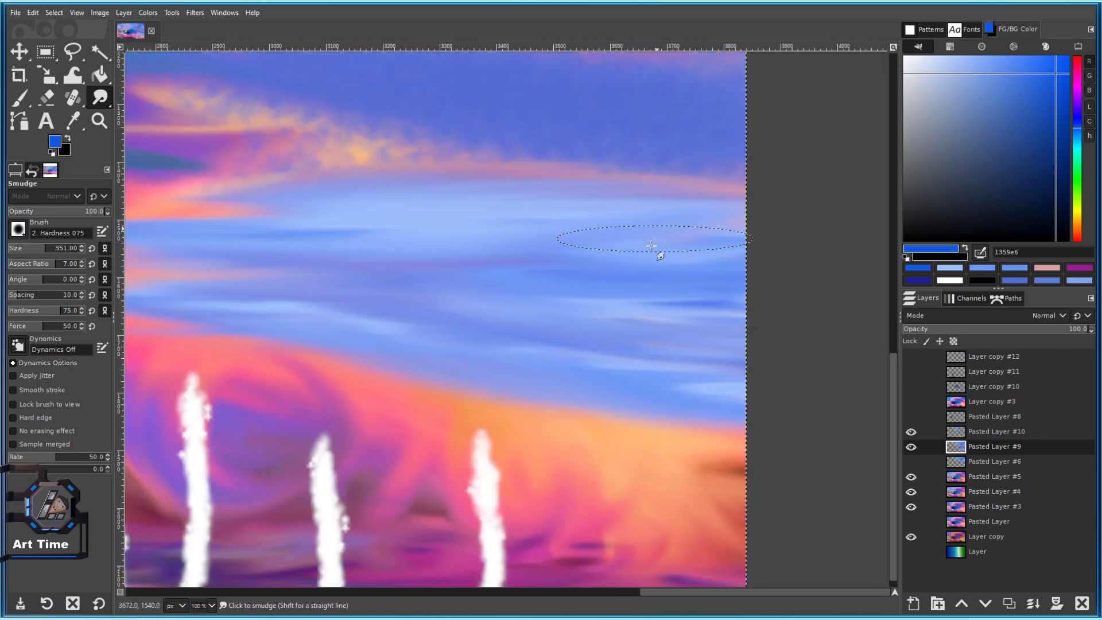
drag(383, 221, 628, 251)
mouse_move(628, 251)
mouse_down()
mouse_move(496, 260)
mouse_move(586, 241)
mouse_move(434, 288)
mouse_move(650, 315)
mouse_move(467, 323)
mouse_up()
mouse_move(403, 239)
mouse_down()
mouse_move(601, 223)
mouse_move(663, 249)
mouse_up()
scroll(671, 284, down, 2)
scroll(670, 300, up, 2)
drag(327, 319, 485, 298)
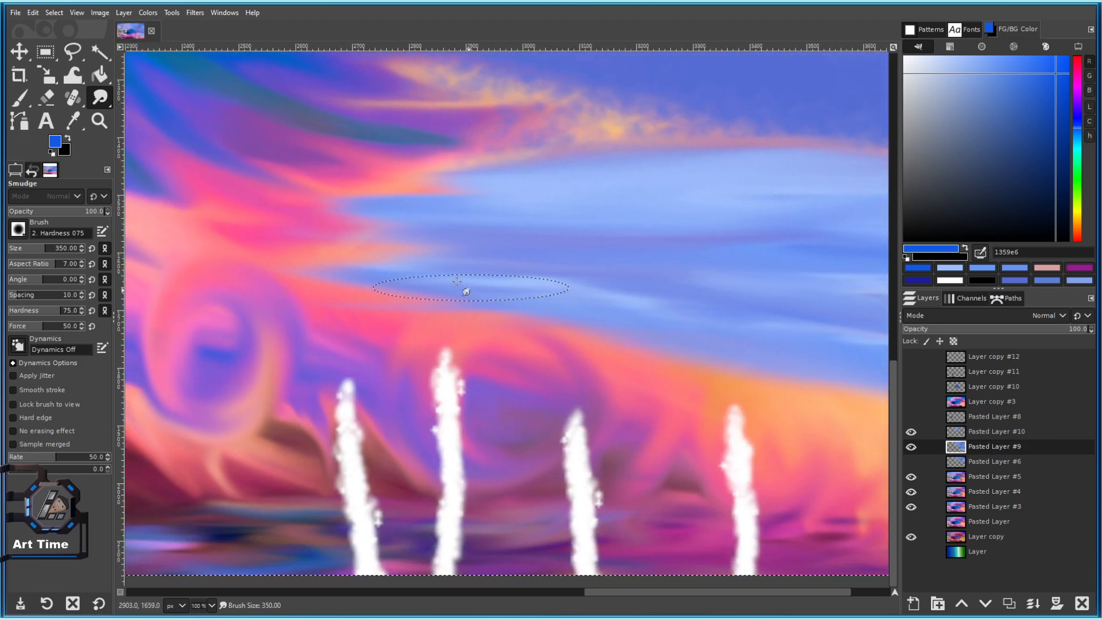
mouse_move(585, 283)
mouse_down()
mouse_move(329, 244)
mouse_move(483, 285)
mouse_move(628, 301)
mouse_move(694, 333)
mouse_up()
drag(716, 290, 421, 278)
drag(421, 278, 587, 280)
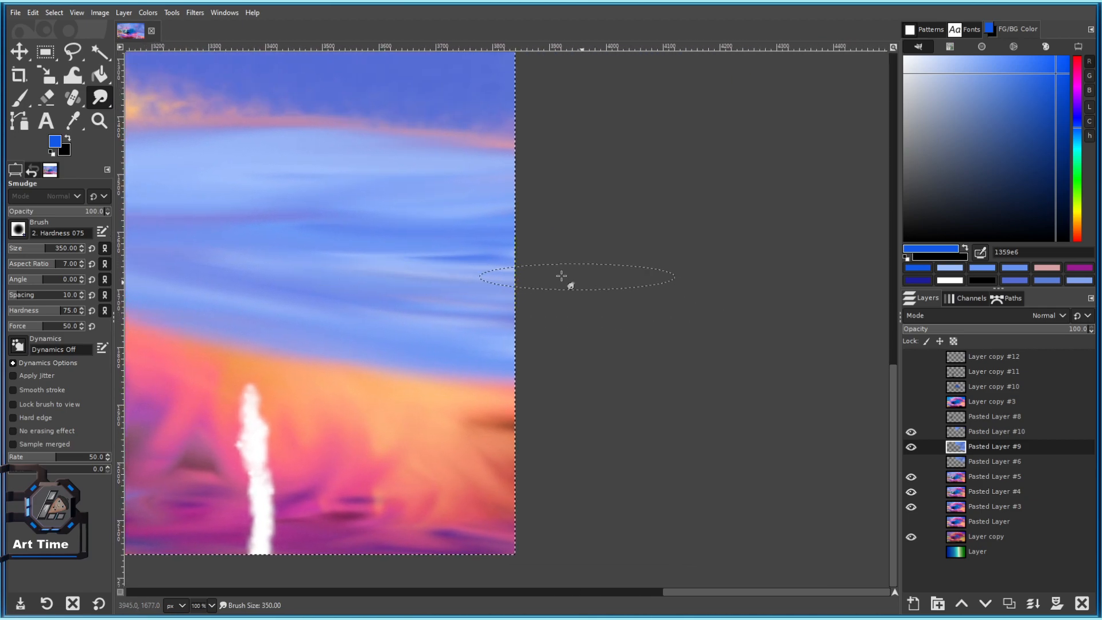
drag(388, 254, 666, 303)
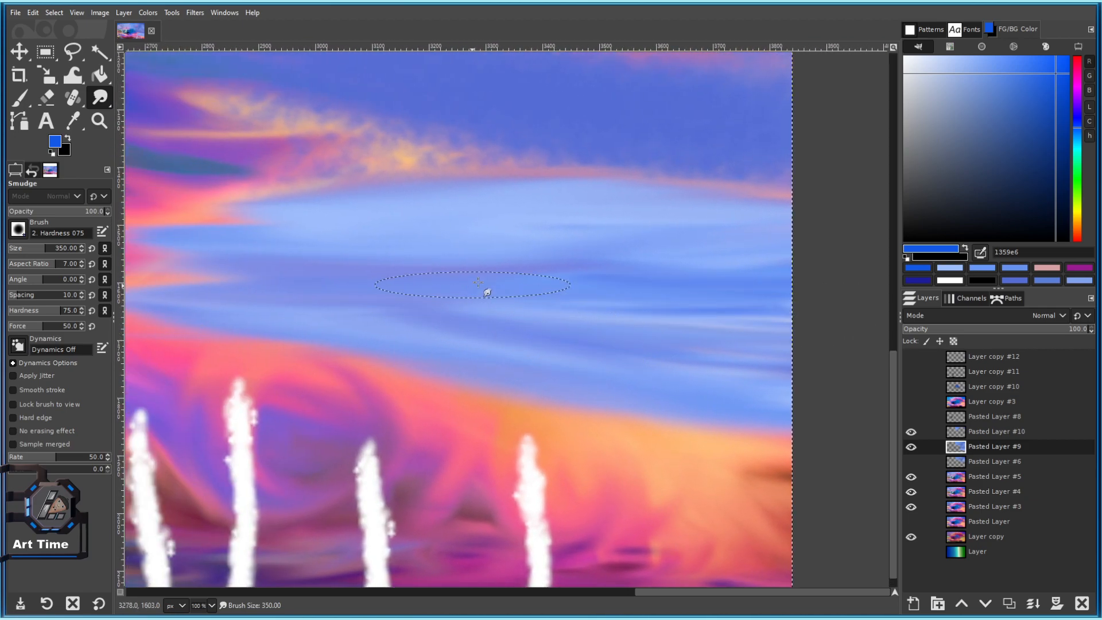
Pick the darker blue 0e4ac3 as the painting colour.
drag(431, 228, 588, 342)
drag(1039, 103, 1058, 99)
drag(481, 295, 298, 257)
Lower the Paintbrush opacity to about half and paint a translucent dark-blue ripple.
key(p)
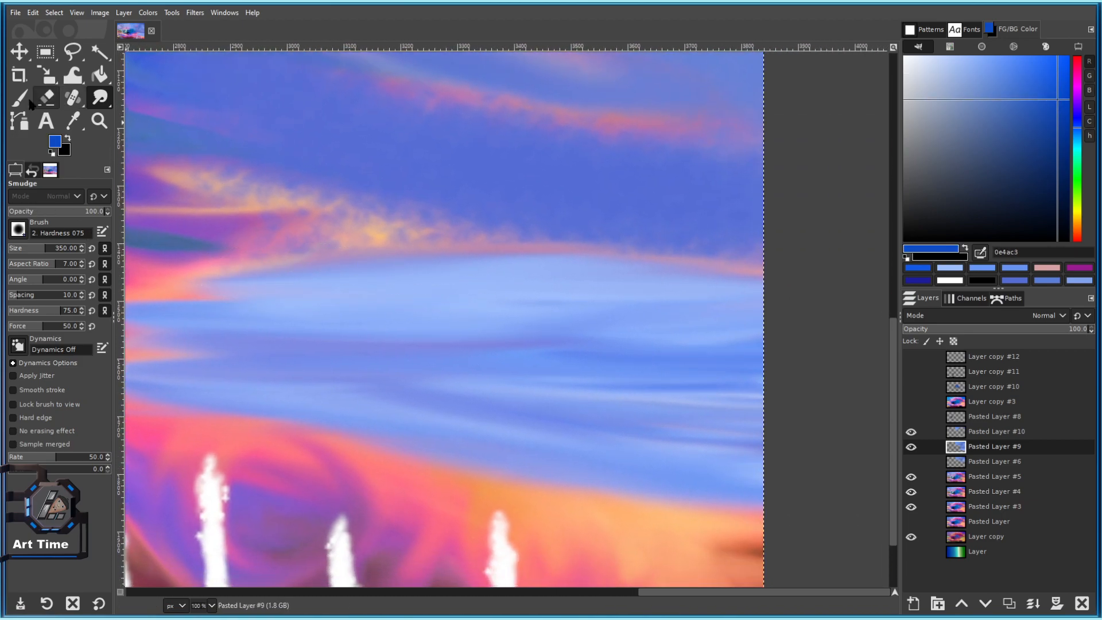
click(309, 284)
key(ctrl+z)
click(57, 212)
drag(572, 277, 533, 278)
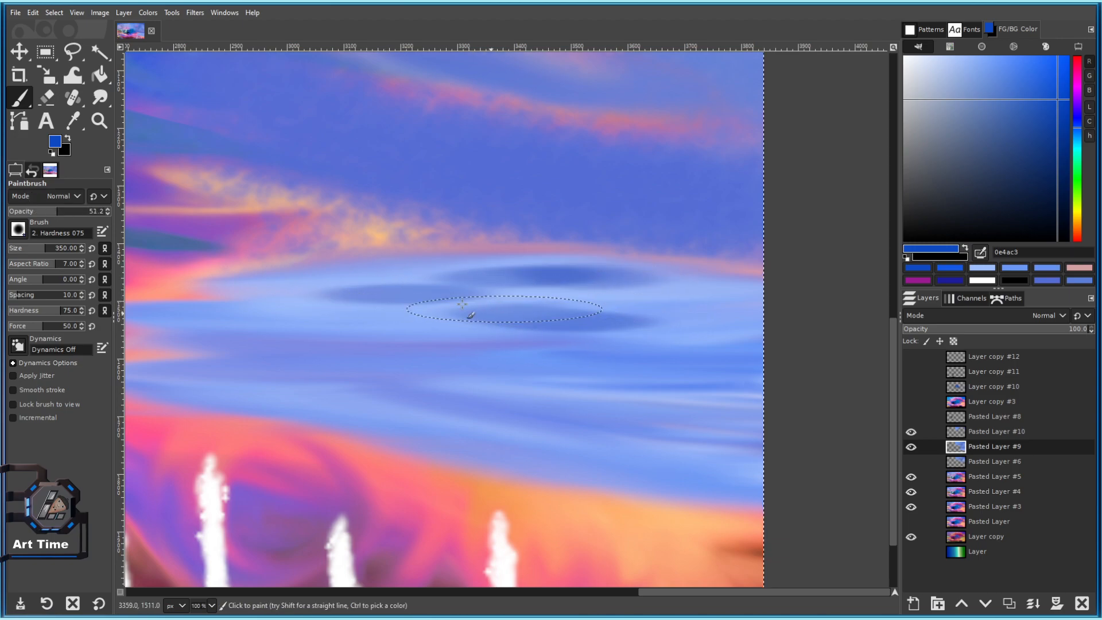
Dab and stroke many translucent dark-blue ripples across the blue band.
scroll(373, 316, left, 5)
click(654, 333)
click(405, 253)
mouse_move(613, 358)
mouse_down()
mouse_move(483, 294)
mouse_move(509, 313)
mouse_move(602, 308)
mouse_up()
click(575, 252)
click(693, 240)
click(698, 241)
click(692, 278)
click(363, 300)
click(397, 300)
click(558, 324)
mouse_move(752, 329)
mouse_down()
mouse_move(501, 291)
mouse_move(571, 328)
mouse_up()
click(511, 294)
click(567, 310)
click(654, 332)
click(486, 270)
click(463, 293)
drag(261, 241, 417, 255)
click(417, 255)
click(495, 228)
click(629, 221)
click(774, 233)
click(614, 234)
mouse_move(881, 253)
mouse_down()
mouse_move(609, 233)
mouse_move(737, 200)
mouse_up()
click(623, 209)
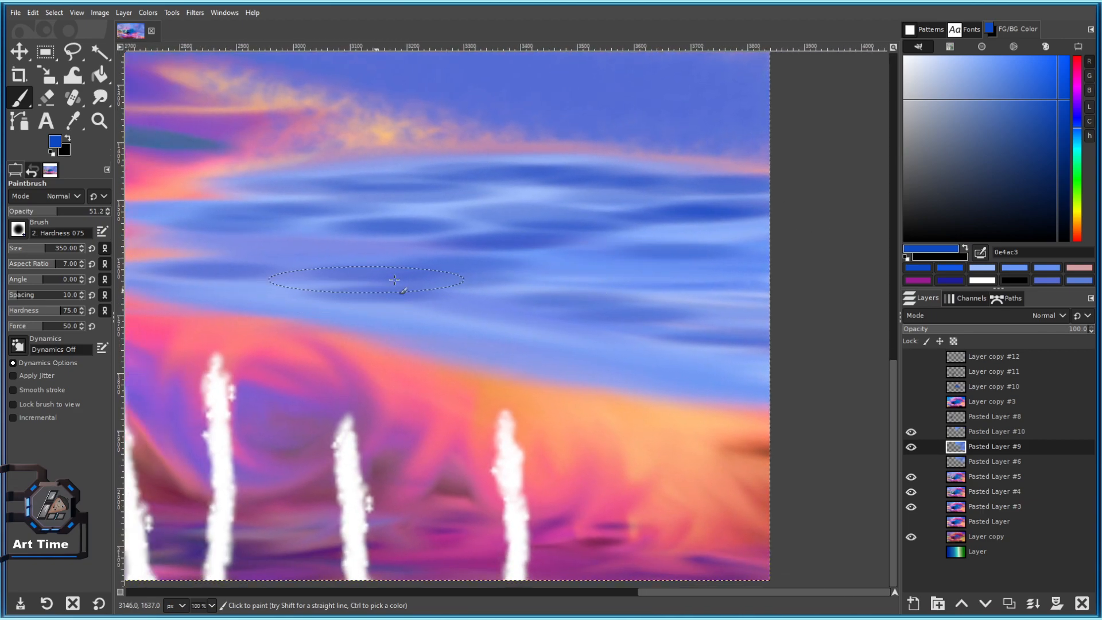
Smudge the dark-blue ripples into the blue band's streaks.
drag(413, 229, 606, 255)
click(100, 98)
drag(454, 331, 355, 294)
drag(257, 264, 316, 270)
mouse_move(485, 279)
mouse_down()
mouse_move(421, 270)
mouse_move(646, 349)
mouse_up()
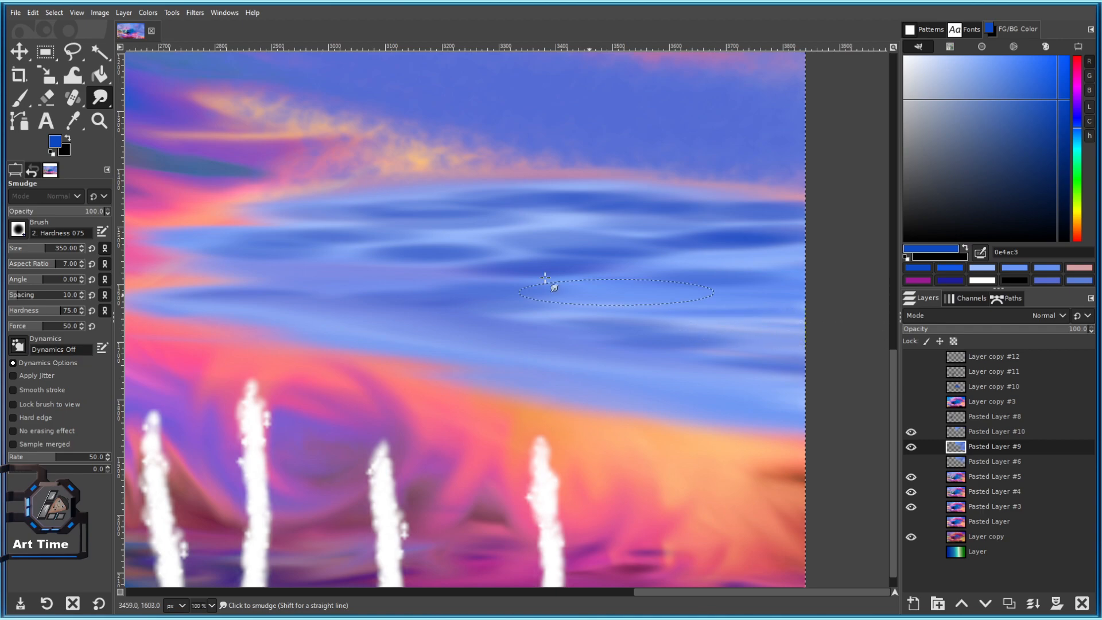
drag(572, 311, 613, 337)
drag(667, 247, 535, 251)
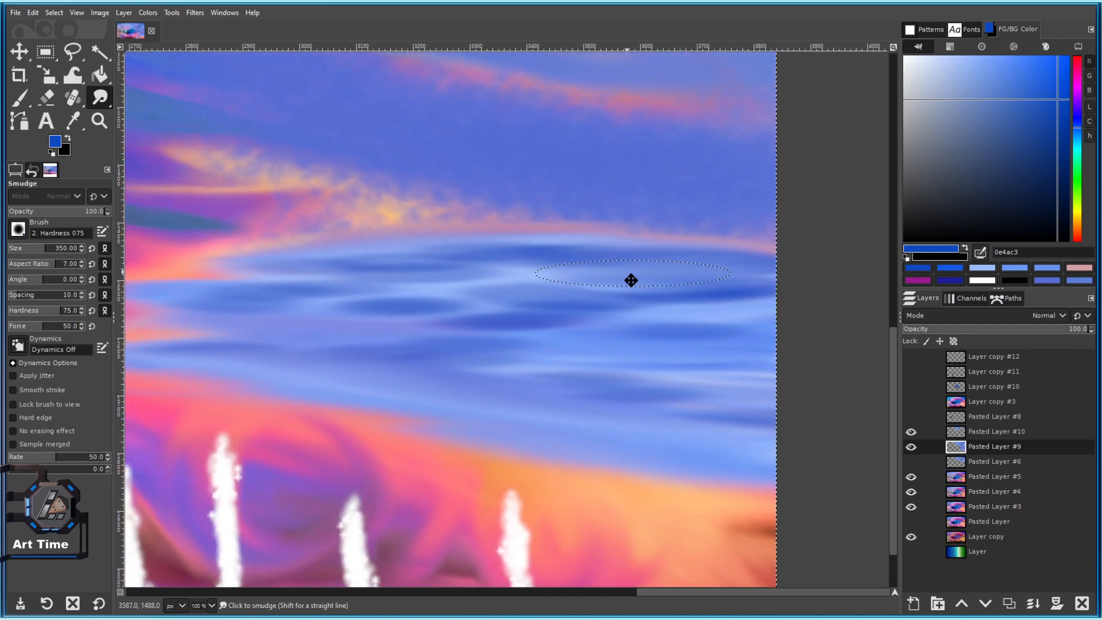
drag(718, 271, 689, 309)
drag(640, 283, 668, 273)
drag(379, 291, 527, 281)
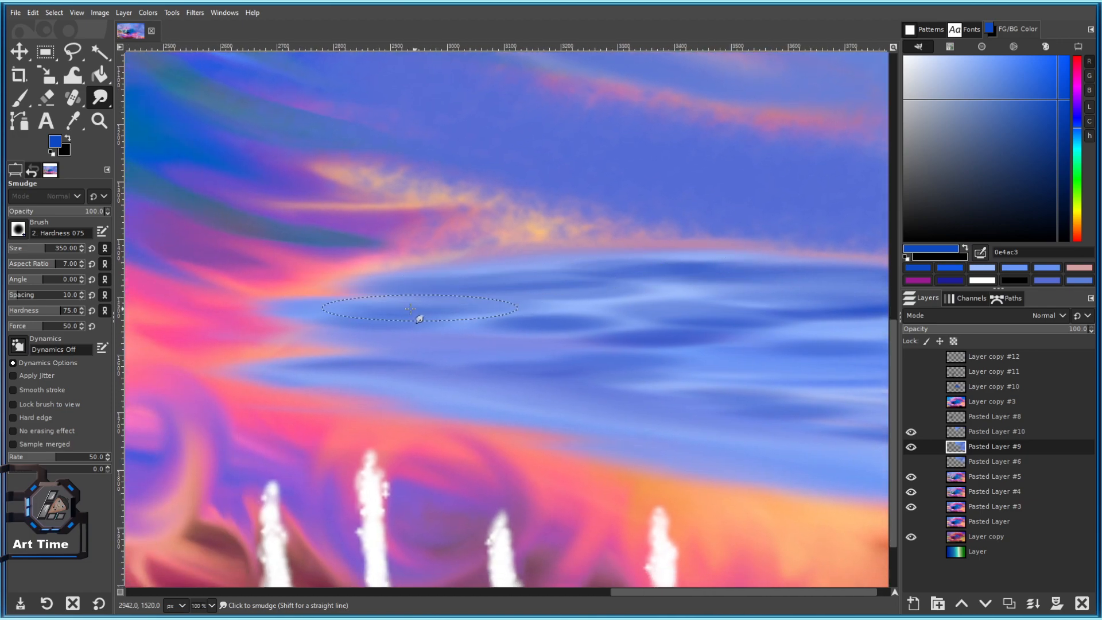
drag(713, 402, 534, 347)
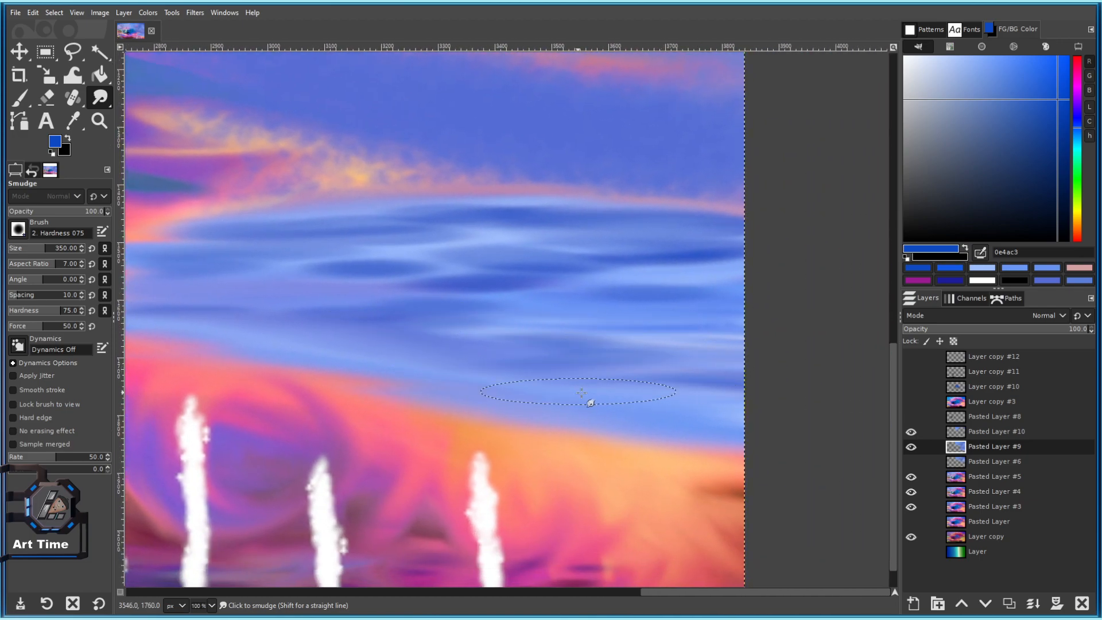
scroll(570, 357, down, 2)
scroll(535, 337, up, 2)
mouse_move(550, 305)
mouse_down()
mouse_move(398, 285)
mouse_move(412, 284)
mouse_up()
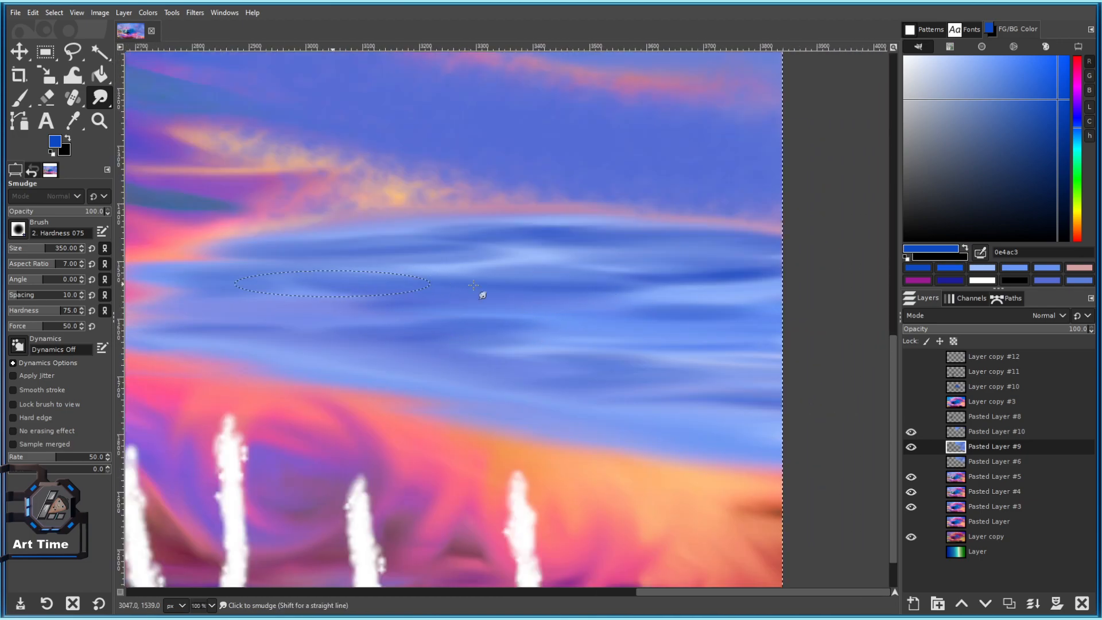
mouse_move(493, 346)
mouse_down()
mouse_move(589, 337)
mouse_move(581, 298)
mouse_move(729, 275)
mouse_move(754, 259)
mouse_up()
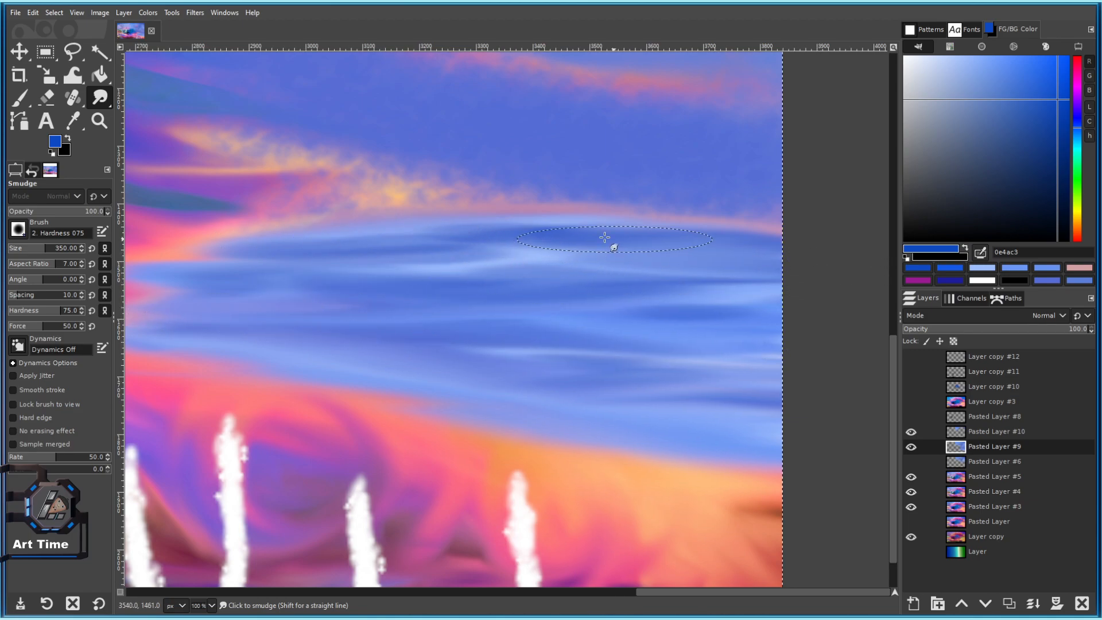
scroll(603, 235, up, 1)
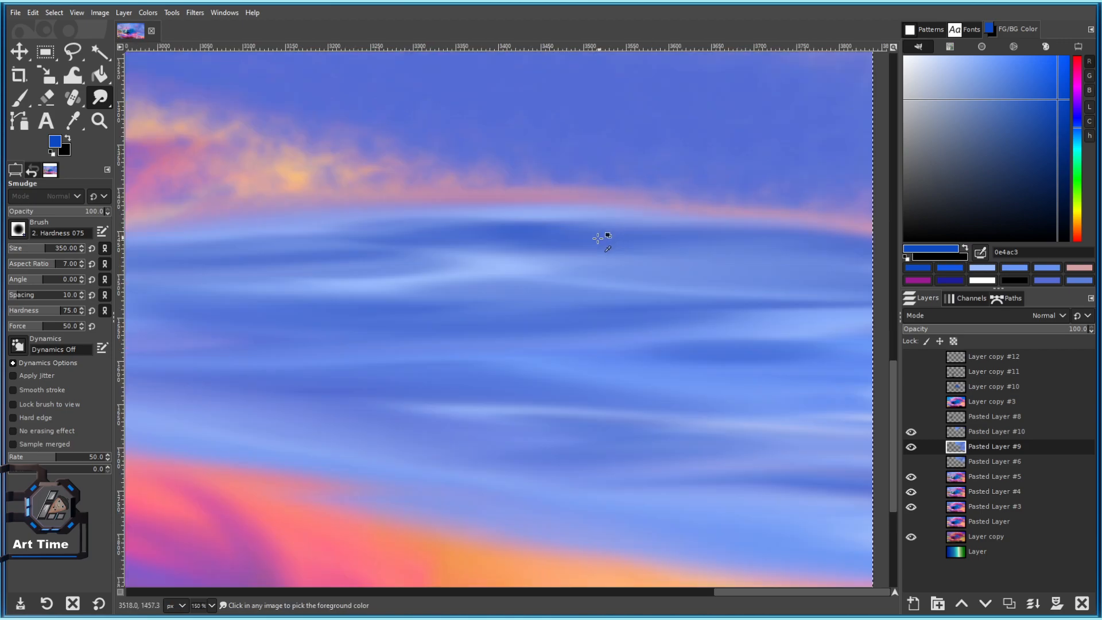
ctrl+scroll(600, 236, down, 1)
scroll(627, 263, up, 2)
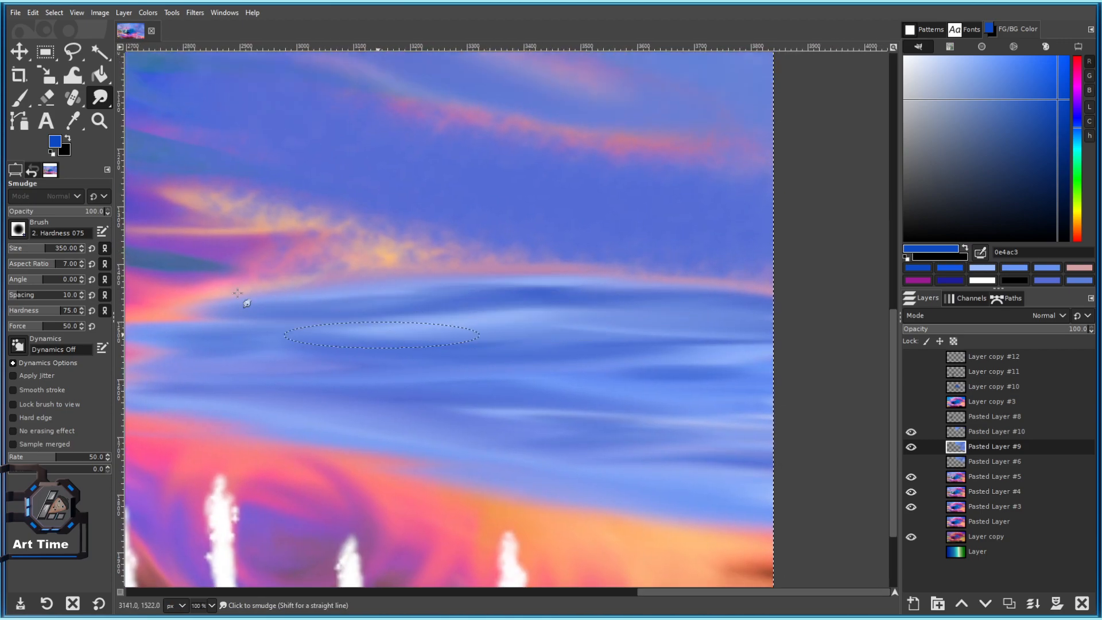
Reduce the Smudge brush to 143 and blend the dark and light streaks to the right edge.
click(29, 248)
ctrl+scroll(584, 299, up, 1)
mouse_move(463, 319)
mouse_down()
mouse_move(533, 331)
mouse_move(685, 398)
mouse_move(523, 309)
mouse_up()
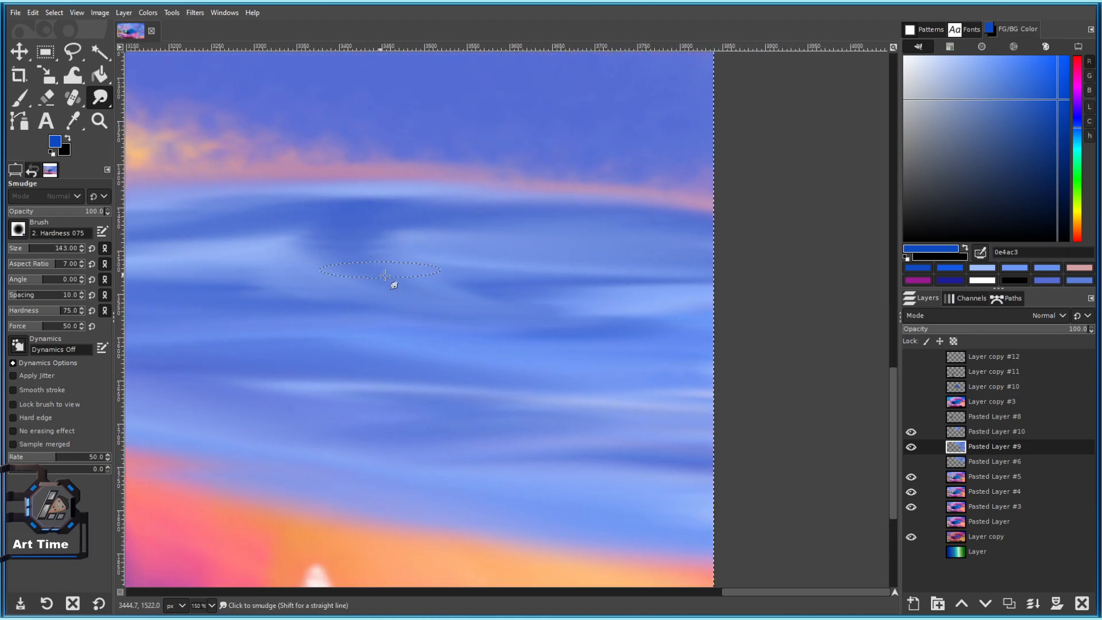
mouse_move(361, 262)
mouse_down()
mouse_move(566, 301)
mouse_move(505, 229)
mouse_move(652, 312)
mouse_move(657, 241)
mouse_move(500, 237)
mouse_move(502, 337)
mouse_move(692, 415)
mouse_up()
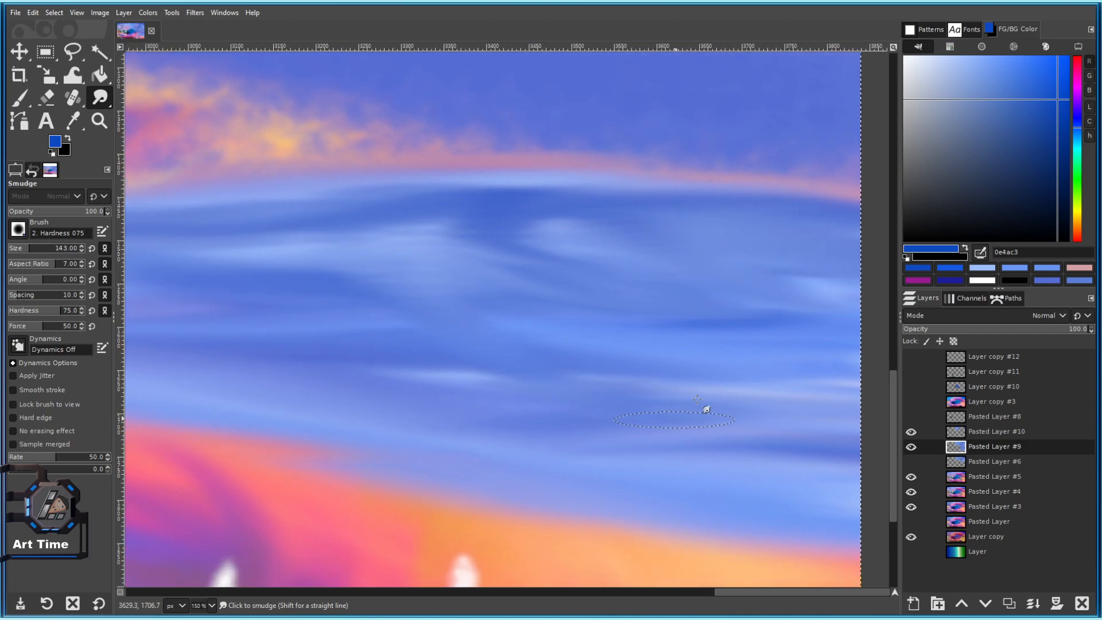
scroll(669, 360, down, 2)
scroll(512, 266, up, 2)
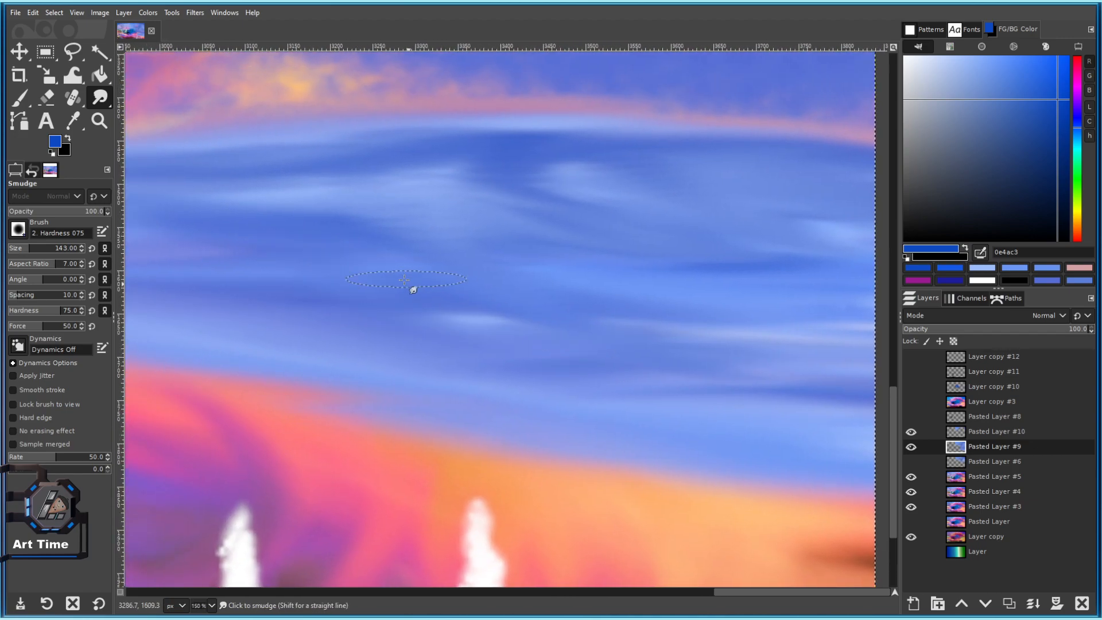
scroll(643, 378, down, 3)
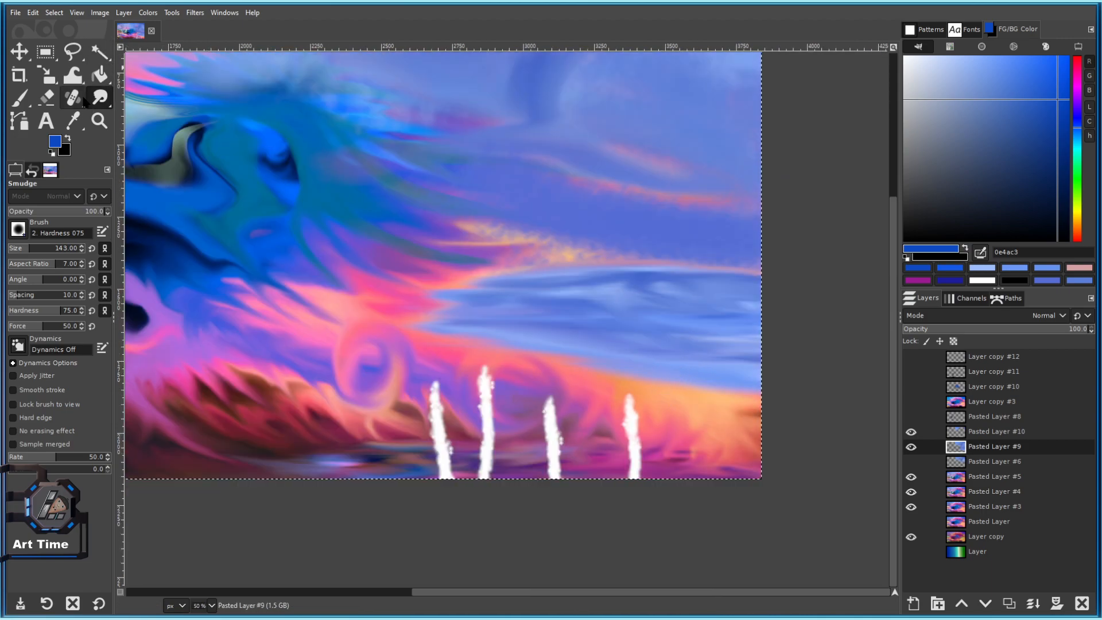
Switch to the Dodge/Burn tool from the Blur/Sharpen tool group.
mouse_move(100, 99)
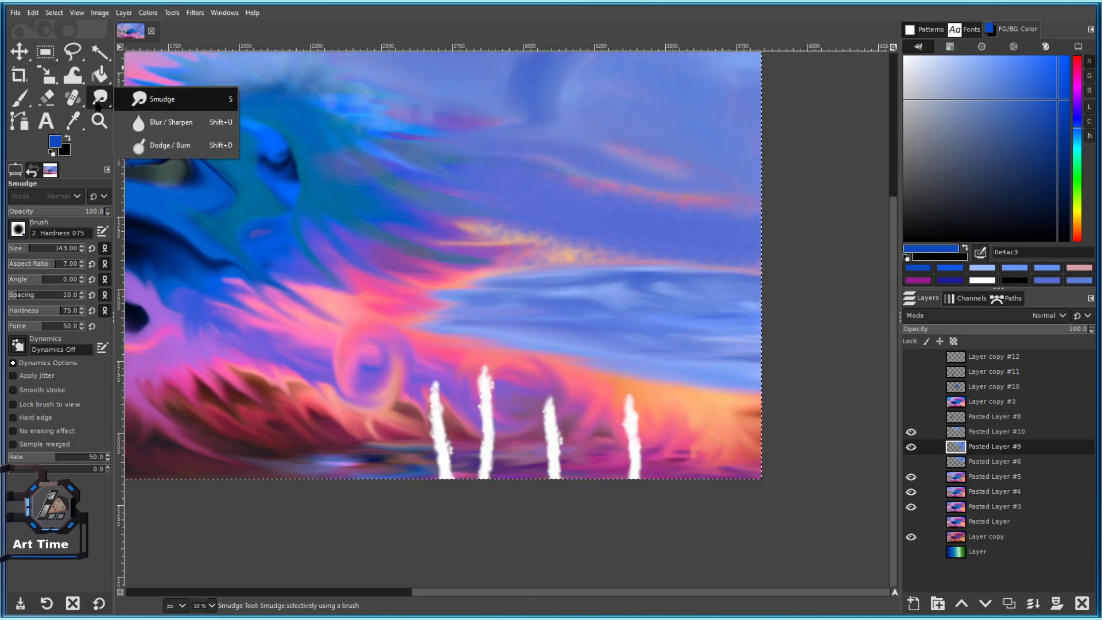
click(166, 123)
scroll(524, 262, up, 3)
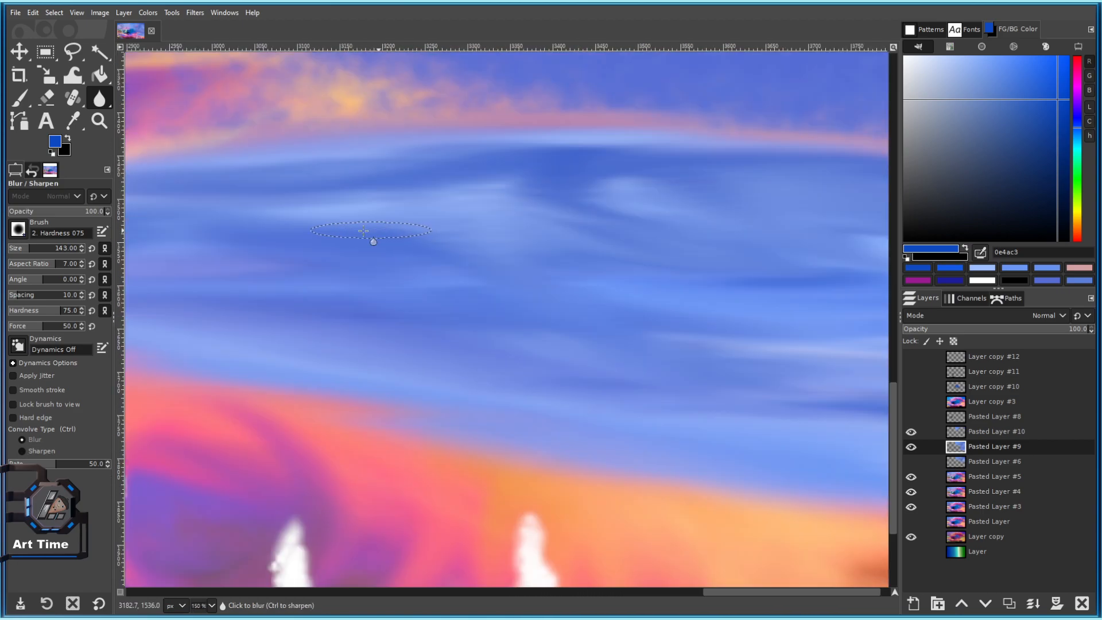
click(1039, 136)
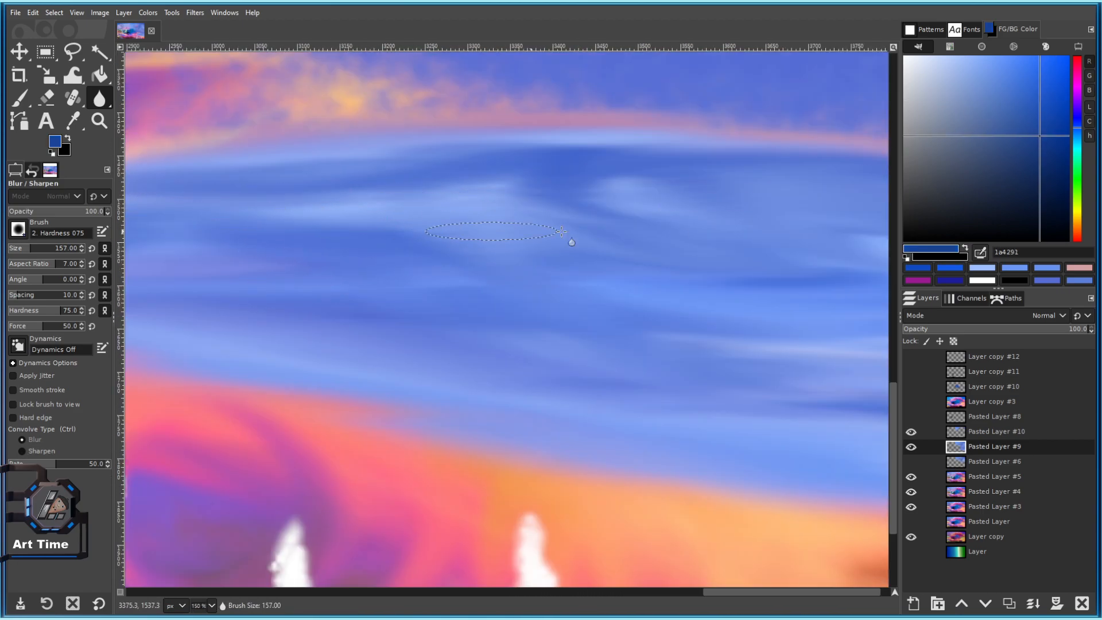
drag(665, 238, 471, 308)
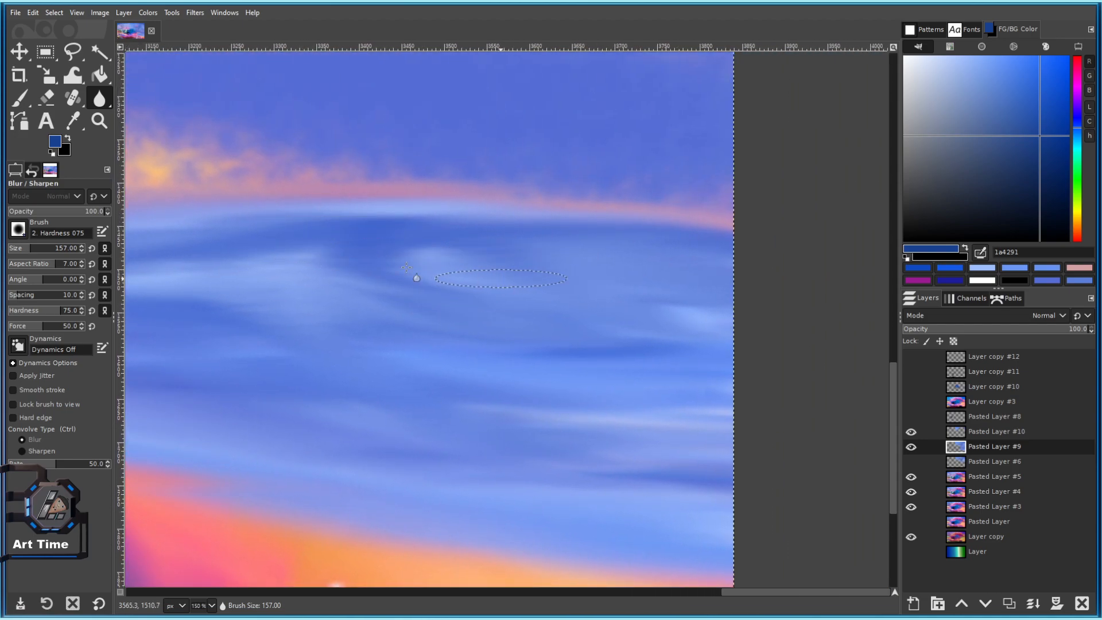
drag(450, 272, 527, 259)
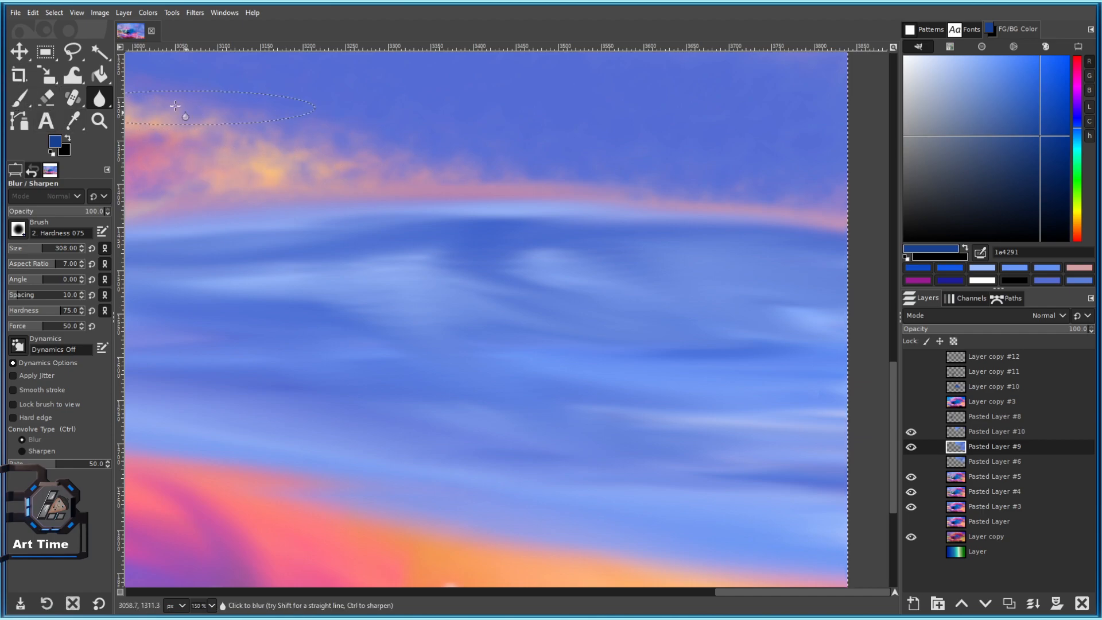
click(94, 102)
click(151, 148)
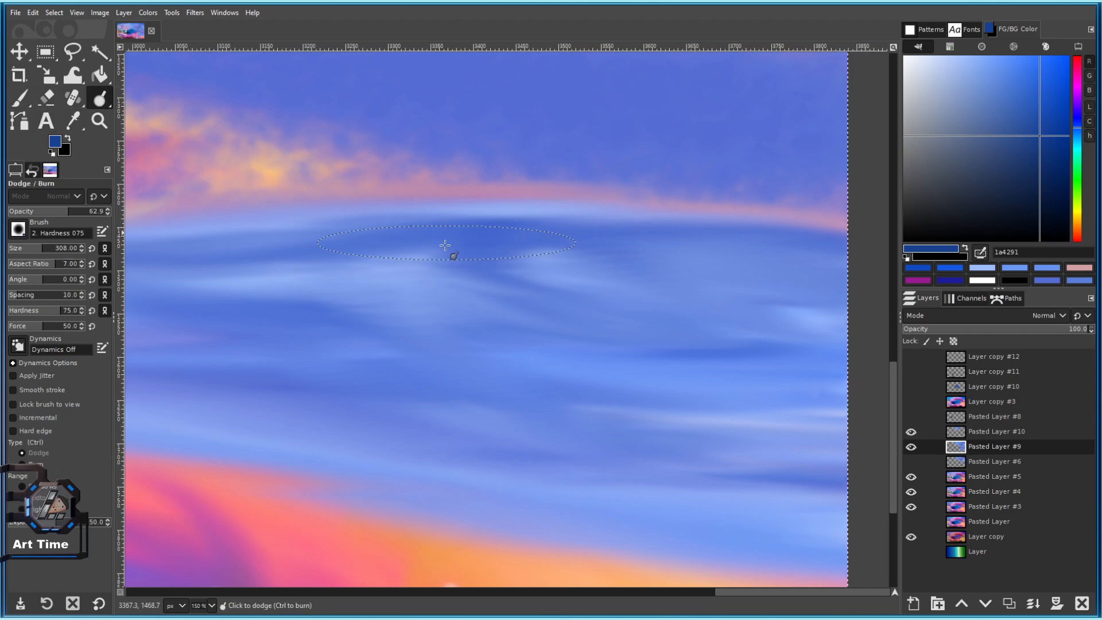
Dodge the pale streaks across the lower and left parts of the blue cloud band.
drag(1004, 162, 1064, 128)
click(525, 280)
scroll(631, 348, down, 1)
mouse_move(575, 290)
mouse_down()
mouse_move(613, 352)
mouse_move(595, 369)
mouse_move(364, 347)
mouse_move(396, 368)
mouse_up()
drag(536, 360, 364, 300)
drag(322, 320, 498, 346)
drag(524, 275, 654, 282)
drag(1035, 119, 1040, 191)
drag(248, 320, 476, 358)
drag(1002, 133, 1057, 68)
drag(275, 333, 390, 370)
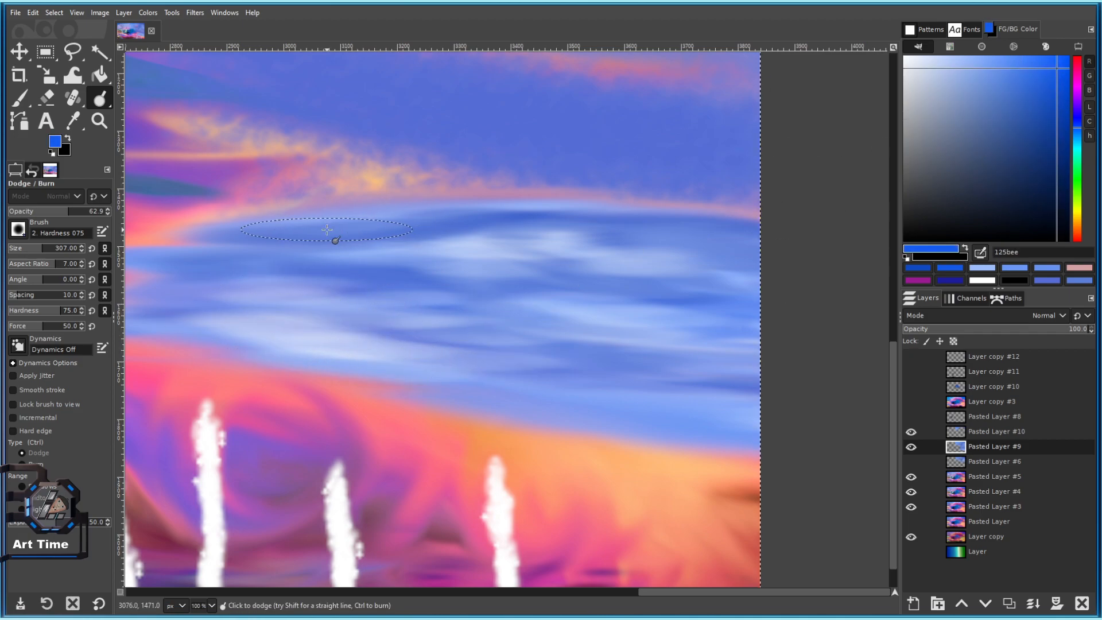
Dodge the remaining cloud streaks, the dark middle band and the right-hand streak.
drag(296, 267, 409, 276)
mouse_move(258, 285)
mouse_down()
mouse_move(438, 303)
mouse_move(327, 321)
mouse_move(310, 313)
mouse_up()
drag(645, 305, 379, 299)
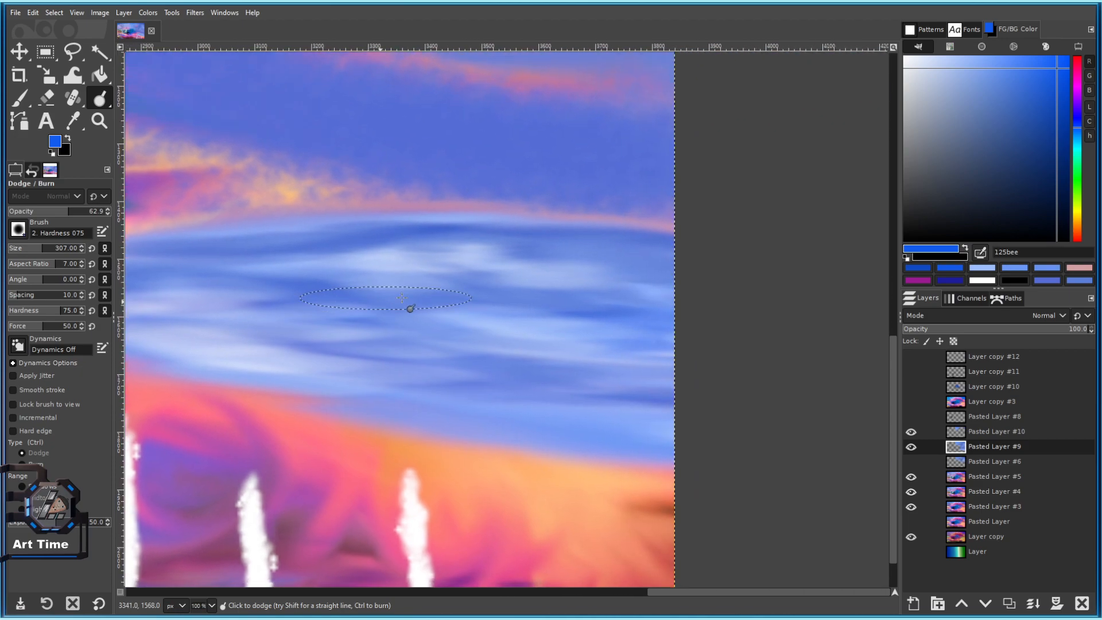
scroll(492, 386, down, 5)
scroll(500, 342, up, 8)
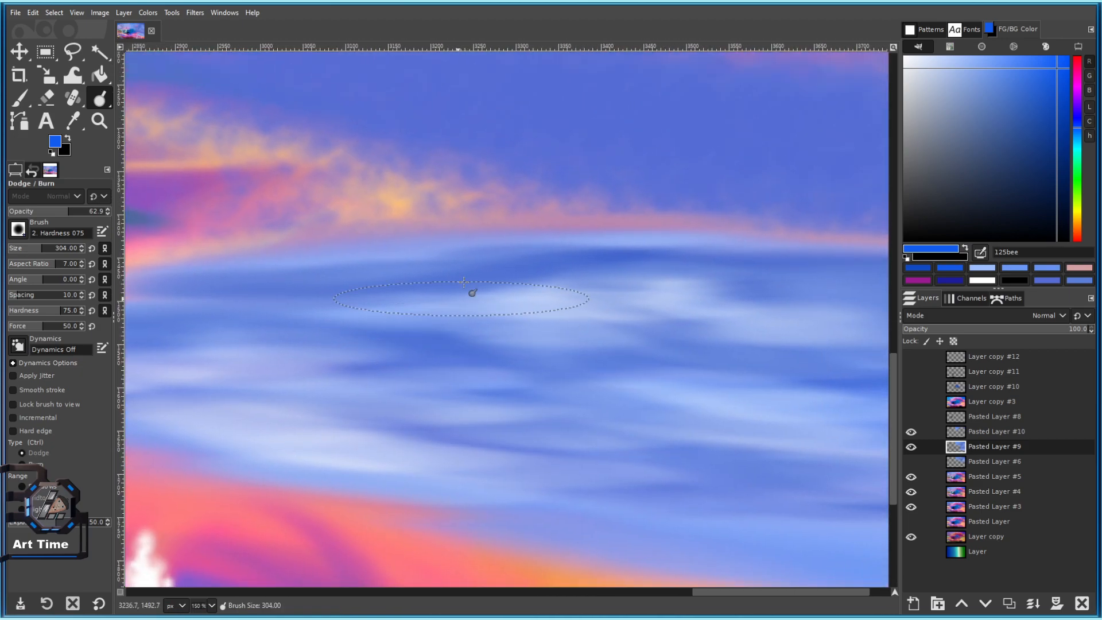
drag(451, 276, 463, 282)
drag(558, 299, 396, 298)
drag(603, 283, 619, 286)
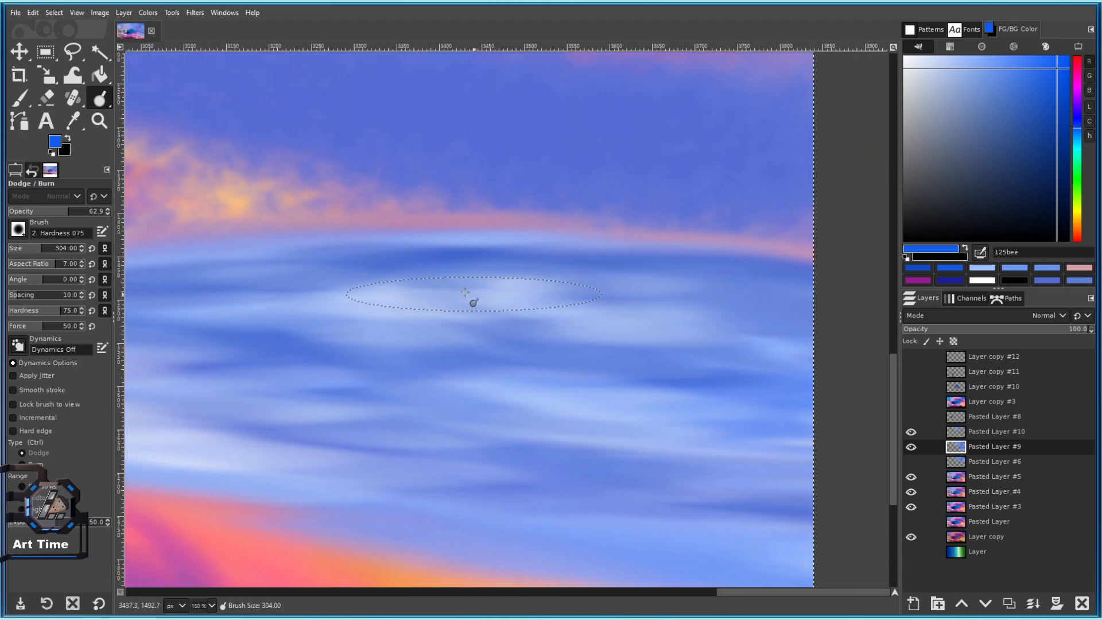
drag(422, 269, 444, 268)
mouse_move(625, 408)
mouse_down()
mouse_move(668, 396)
mouse_move(568, 309)
mouse_up()
drag(558, 272, 622, 271)
drag(390, 354, 850, 443)
drag(512, 338, 411, 347)
mouse_move(320, 336)
mouse_down()
mouse_move(262, 342)
mouse_move(274, 345)
mouse_up()
Shrink the brush slightly and set the foreground colour to deep navy 07235b.
key(bracketleft)
key(bracketleft)
key(bracketleft)
key(bracketleft)
scroll(447, 326, down, 1)
drag(543, 319, 428, 271)
drag(1062, 103, 1057, 175)
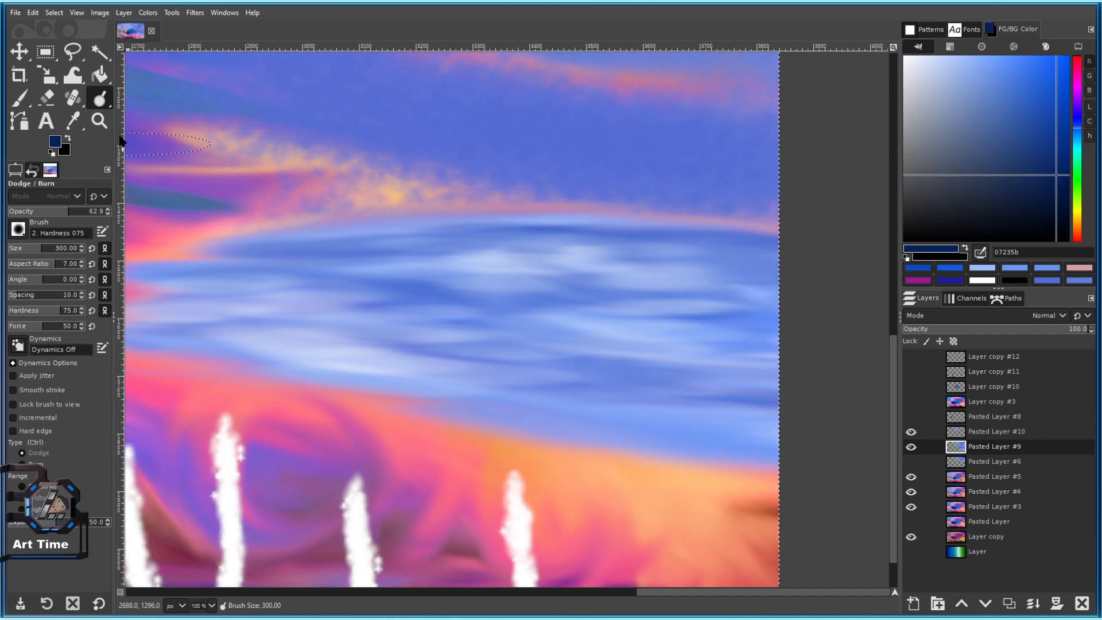
Paint navy dabs across the cloud band with the Paintbrush at full opacity.
click(21, 99)
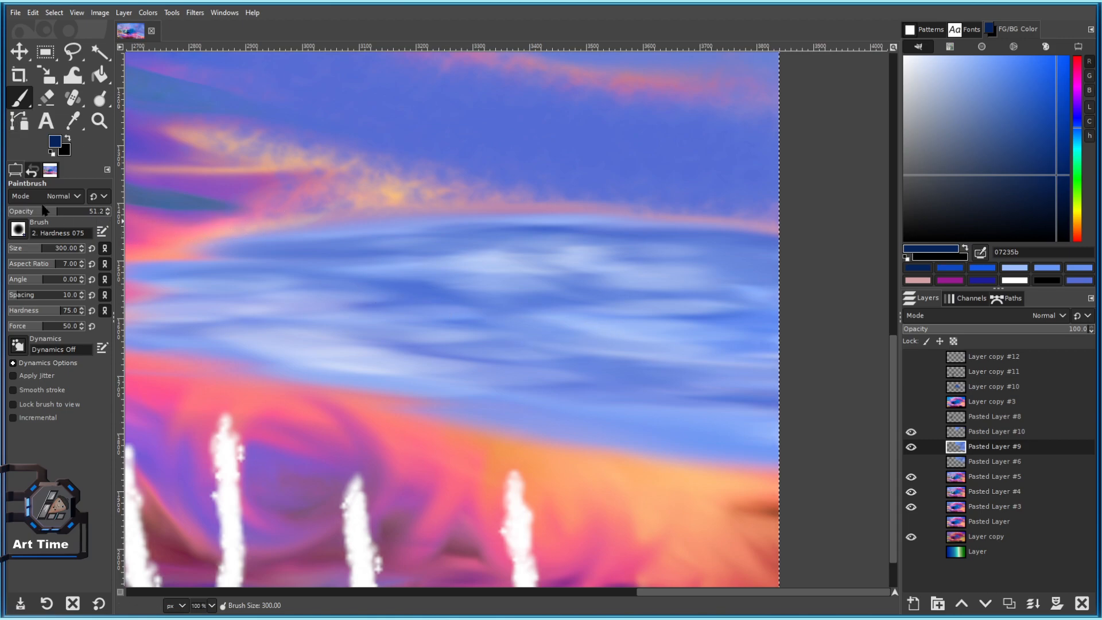
drag(63, 213, 109, 212)
click(385, 300)
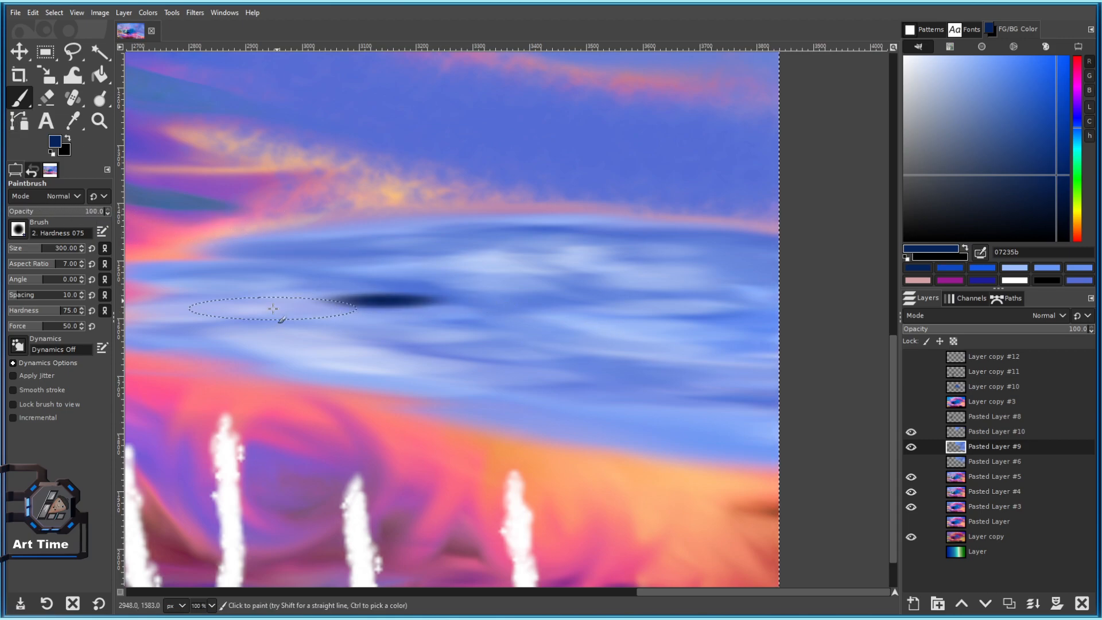
click(270, 308)
click(373, 331)
click(568, 262)
drag(606, 263, 636, 258)
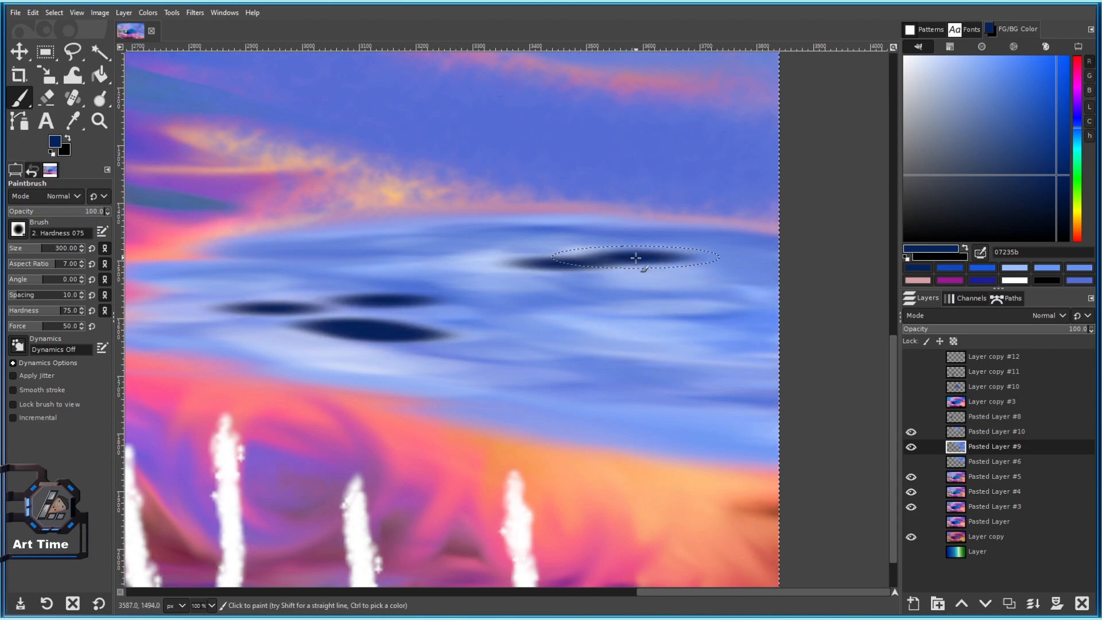
click(616, 296)
click(691, 329)
click(589, 385)
click(523, 349)
click(417, 258)
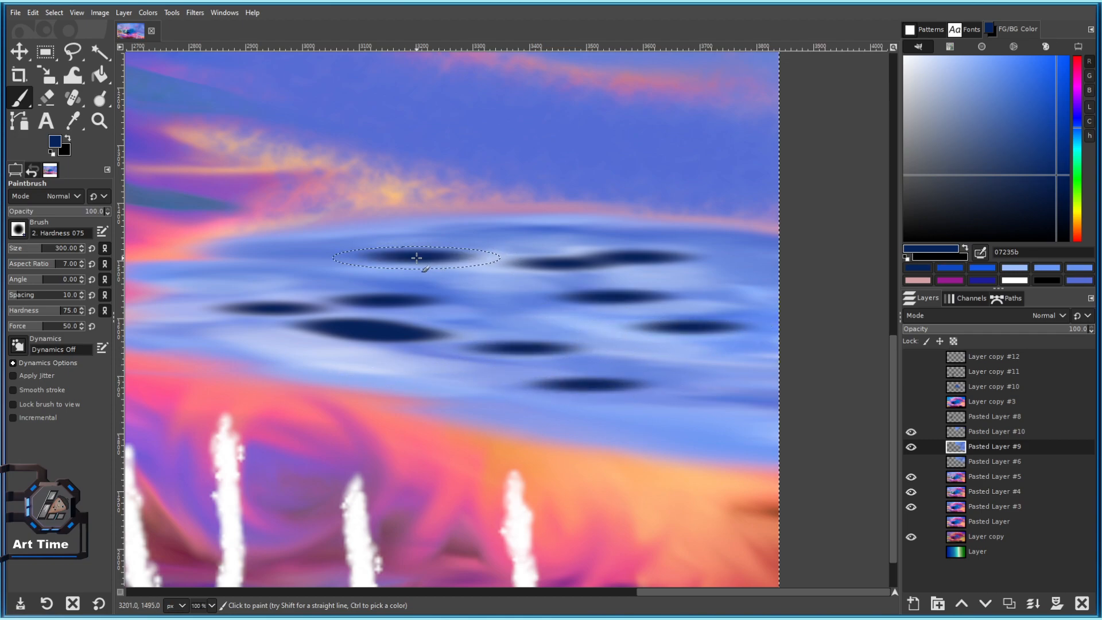
click(310, 266)
click(235, 278)
Add more navy dabs along the band while panning across it.
mouse_move(285, 292)
mouse_down()
mouse_move(421, 298)
mouse_move(466, 286)
mouse_up()
click(353, 308)
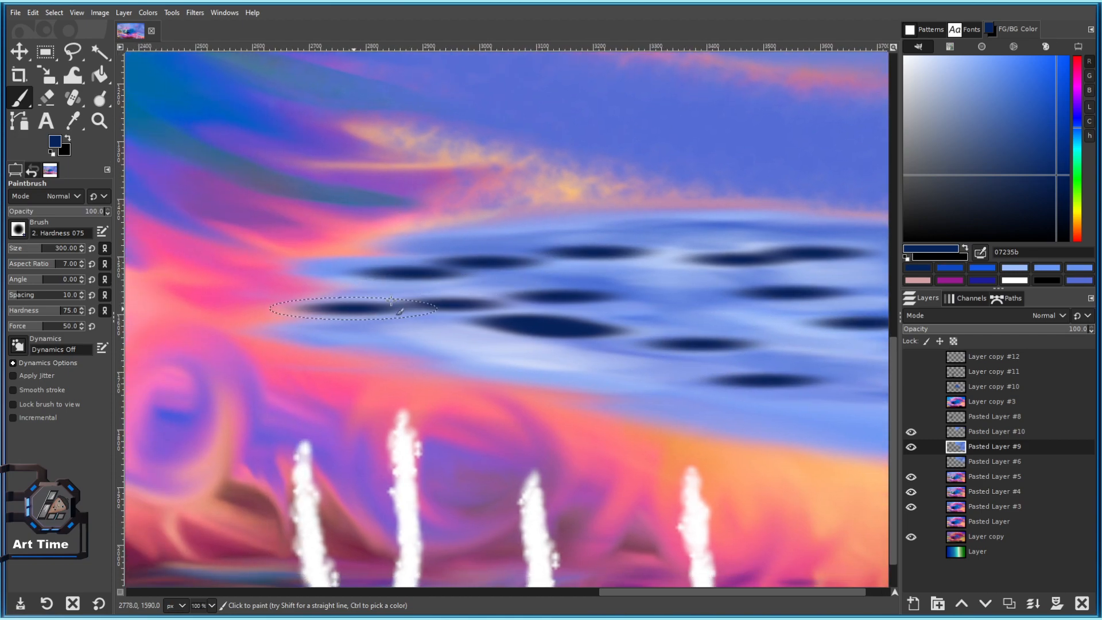
drag(546, 241, 505, 273)
click(564, 258)
mouse_move(698, 301)
mouse_down()
mouse_move(610, 296)
mouse_move(576, 313)
mouse_move(433, 299)
mouse_up()
click(515, 312)
click(604, 274)
click(584, 391)
drag(481, 351, 551, 351)
click(505, 327)
drag(320, 337, 457, 351)
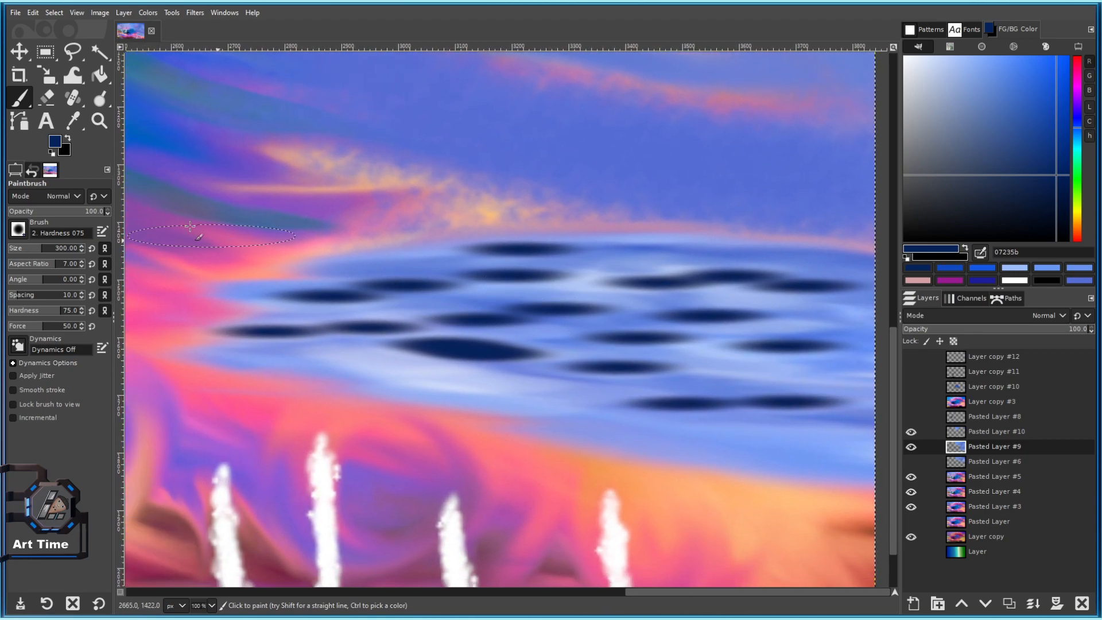
With a lighter navy at brush size 138, paint a dark blue streak and dabs.
ctrl+click(174, 149)
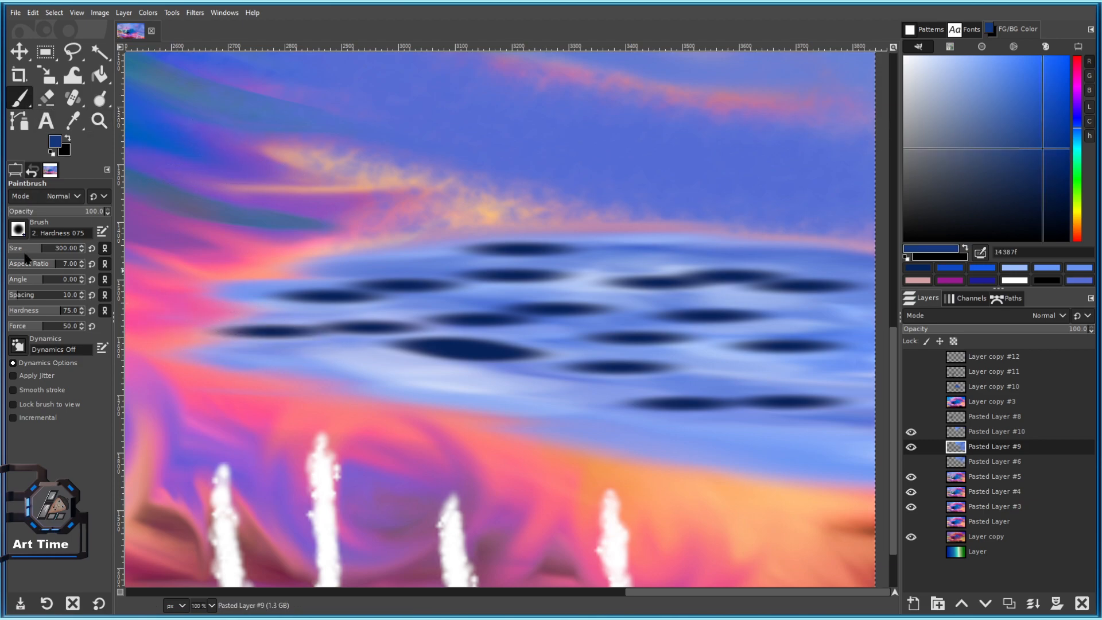
drag(32, 251, 29, 251)
drag(362, 293, 292, 224)
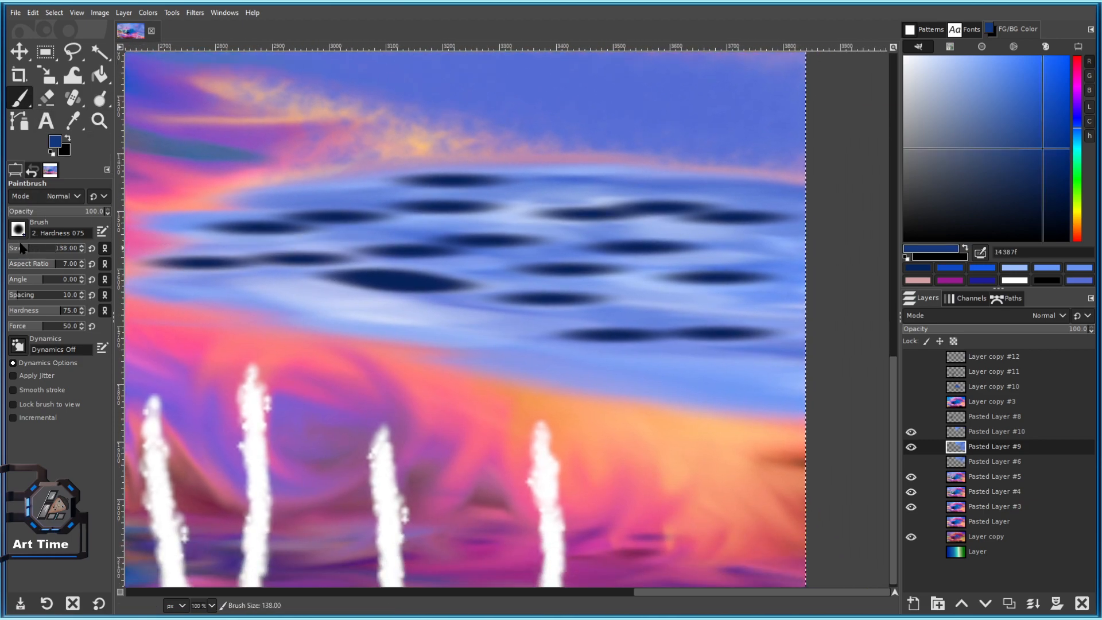
drag(457, 300, 557, 308)
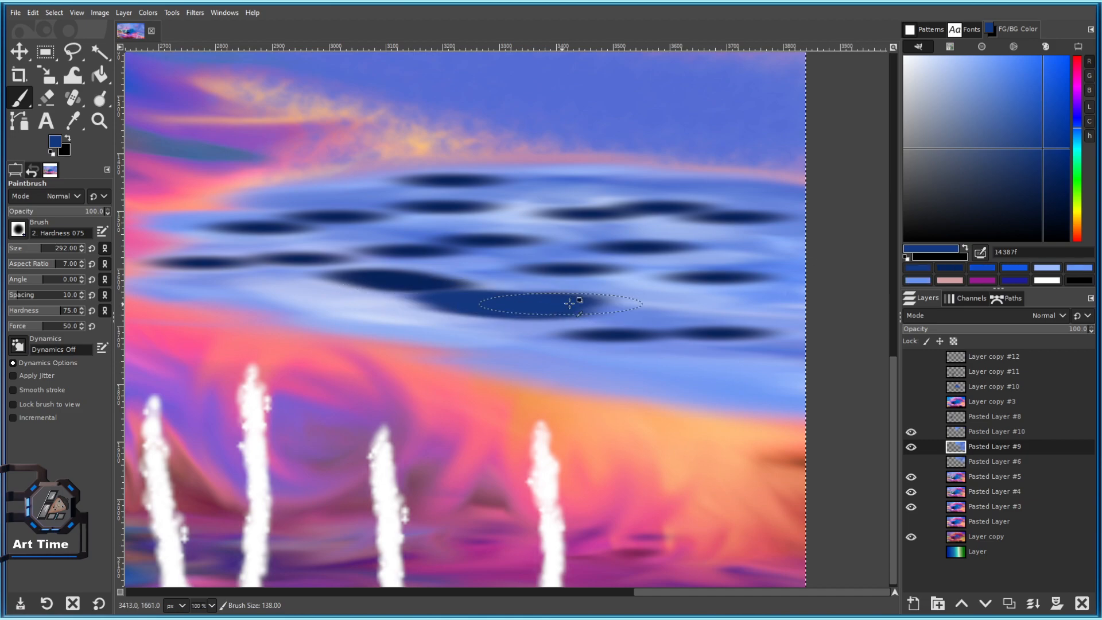
click(498, 221)
click(541, 253)
click(505, 251)
click(350, 218)
click(432, 236)
click(577, 225)
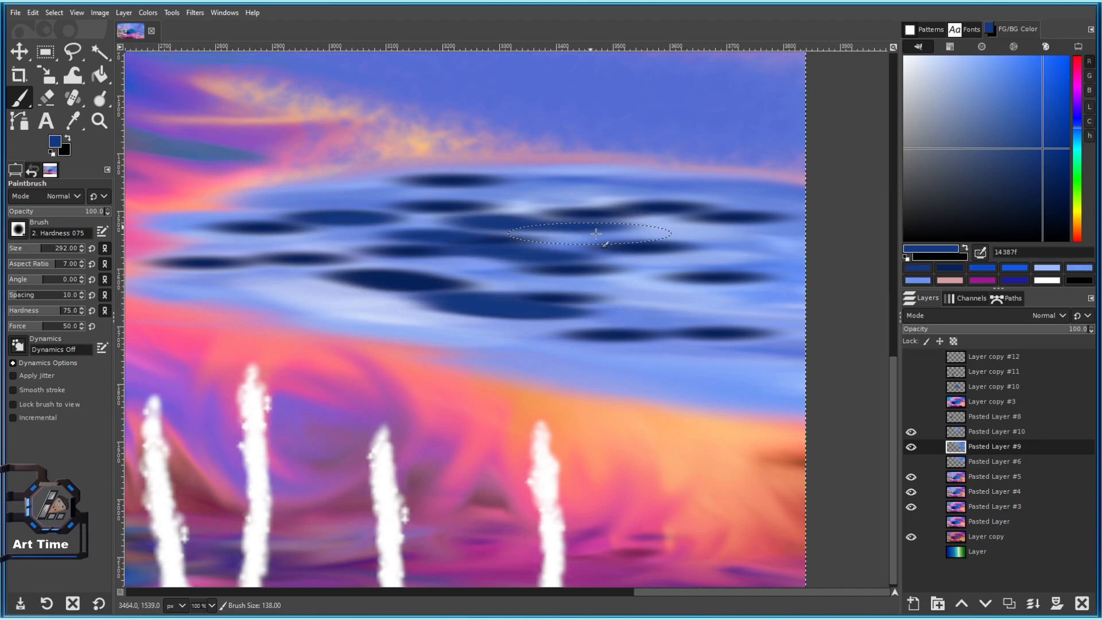
click(527, 183)
click(577, 201)
click(672, 232)
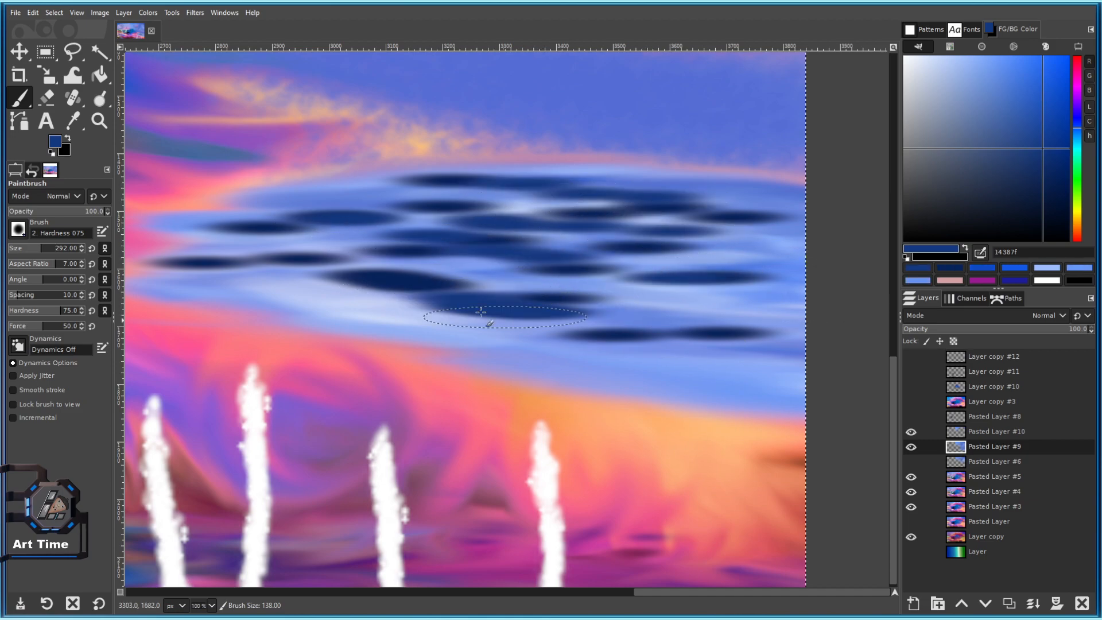
drag(673, 231, 730, 216)
Set medium blue 2a4f9a and paint a horizontal stroke across the dark ripples.
click(100, 99)
click(20, 100)
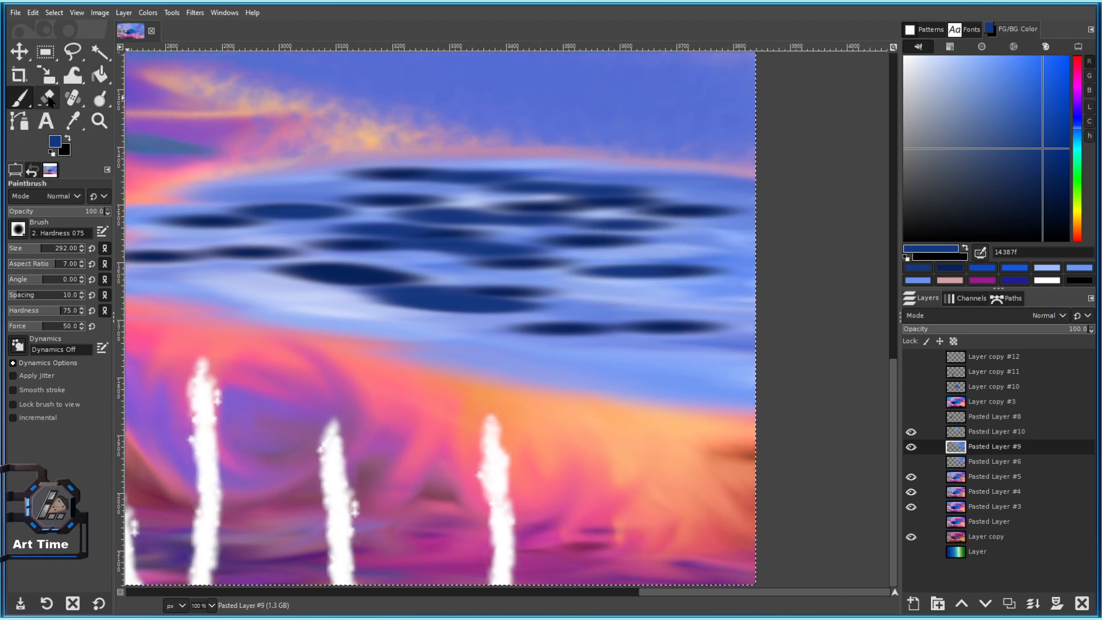
drag(417, 251, 402, 300)
scroll(404, 299, down, 2)
scroll(423, 290, up, 3)
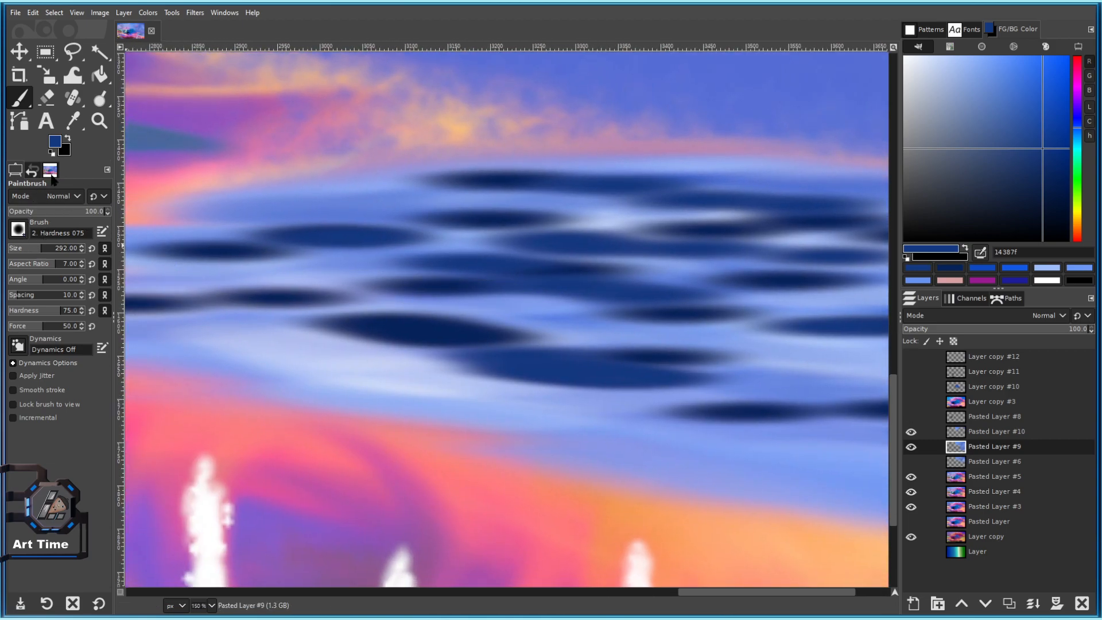
mouse_move(1021, 143)
mouse_down()
mouse_move(1027, 102)
mouse_move(1026, 134)
mouse_up()
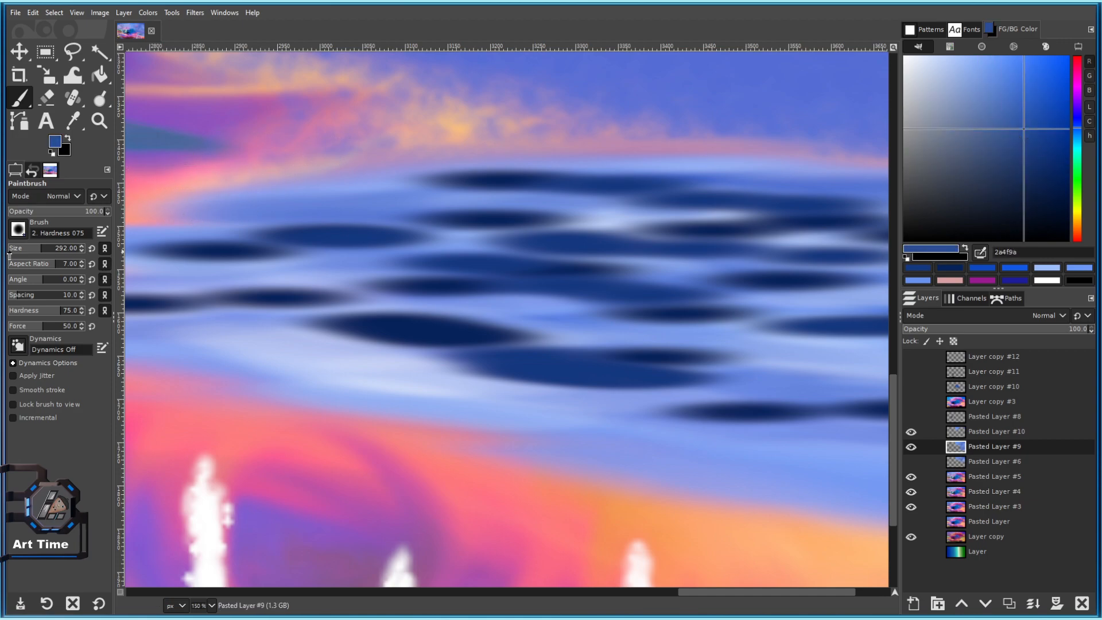
drag(443, 271, 554, 256)
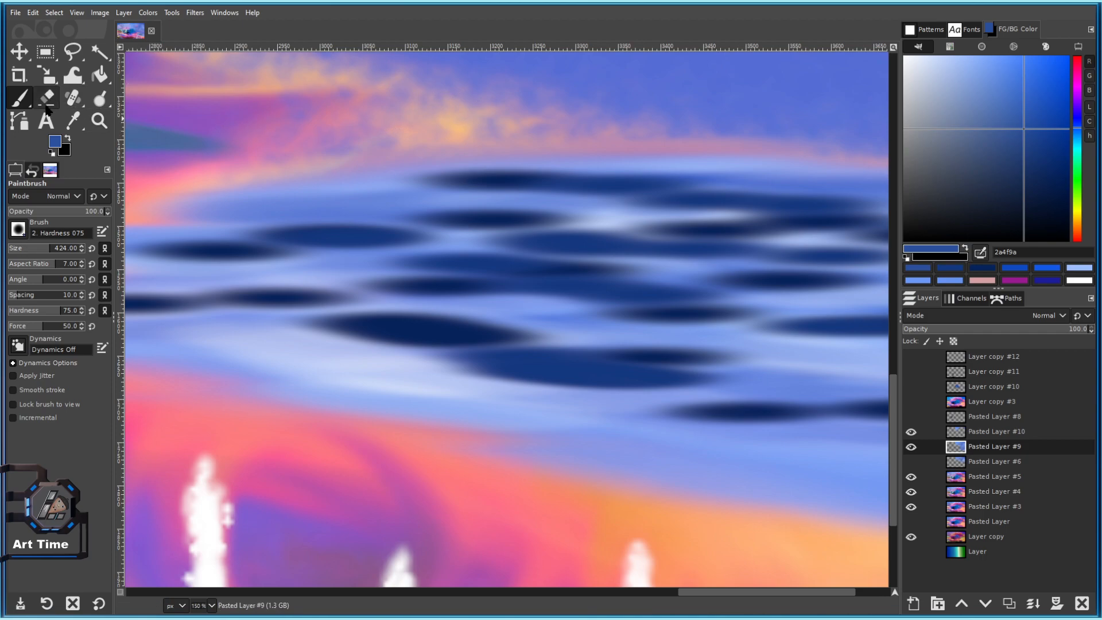
ctrl+scroll(560, 291, down, 2)
ctrl+scroll(559, 291, up, 2)
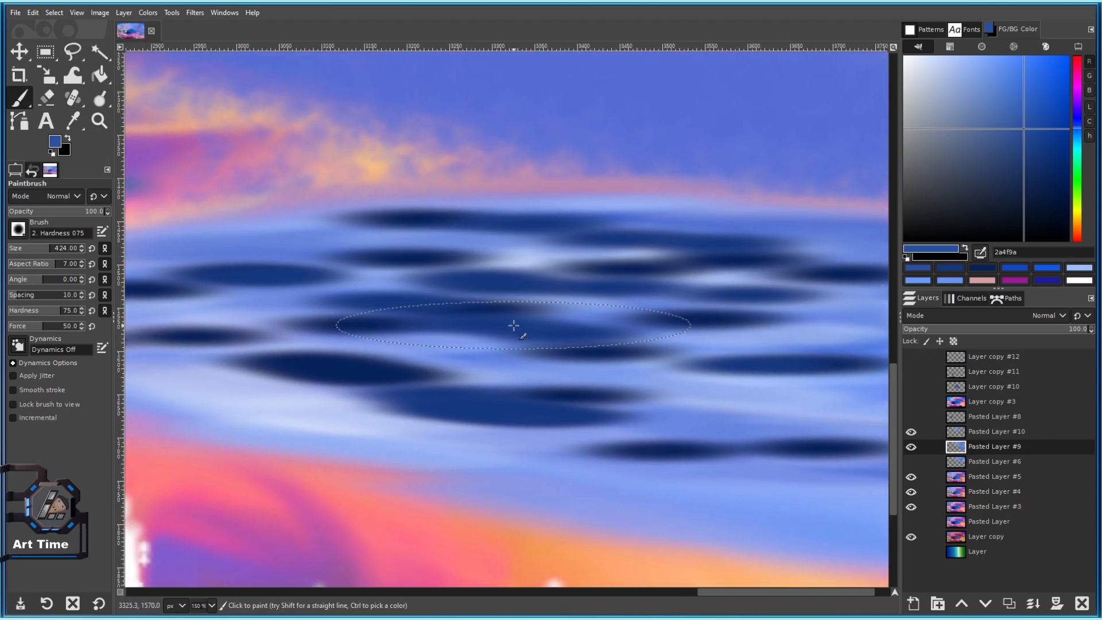
ctrl+scroll(485, 298, down, 3)
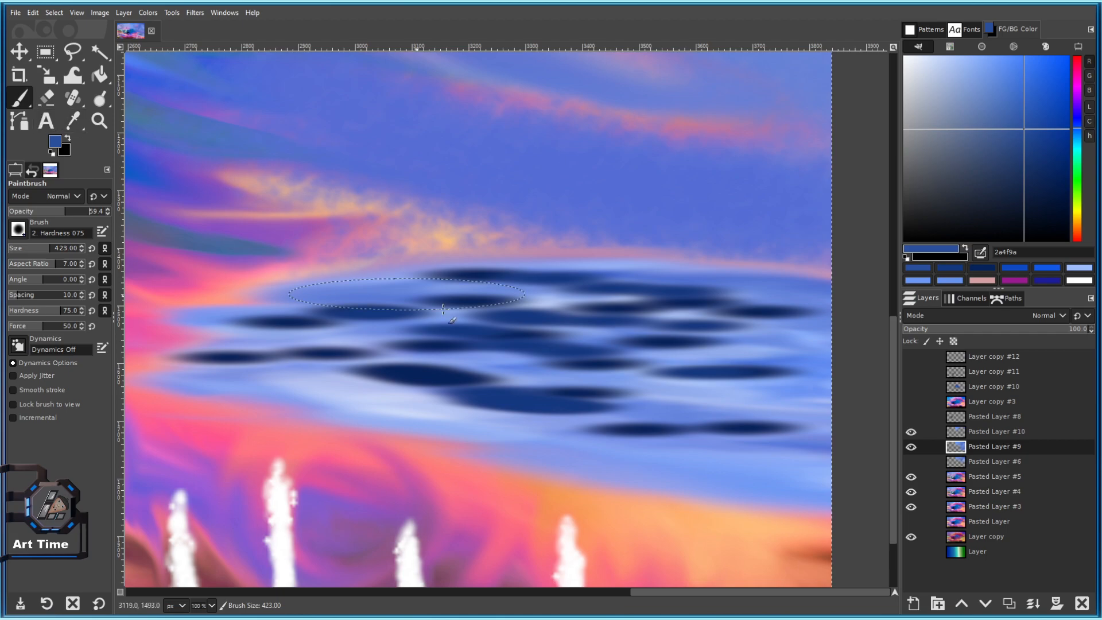
Select the Smudge tool and make its brush slightly smaller.
click(25, 97)
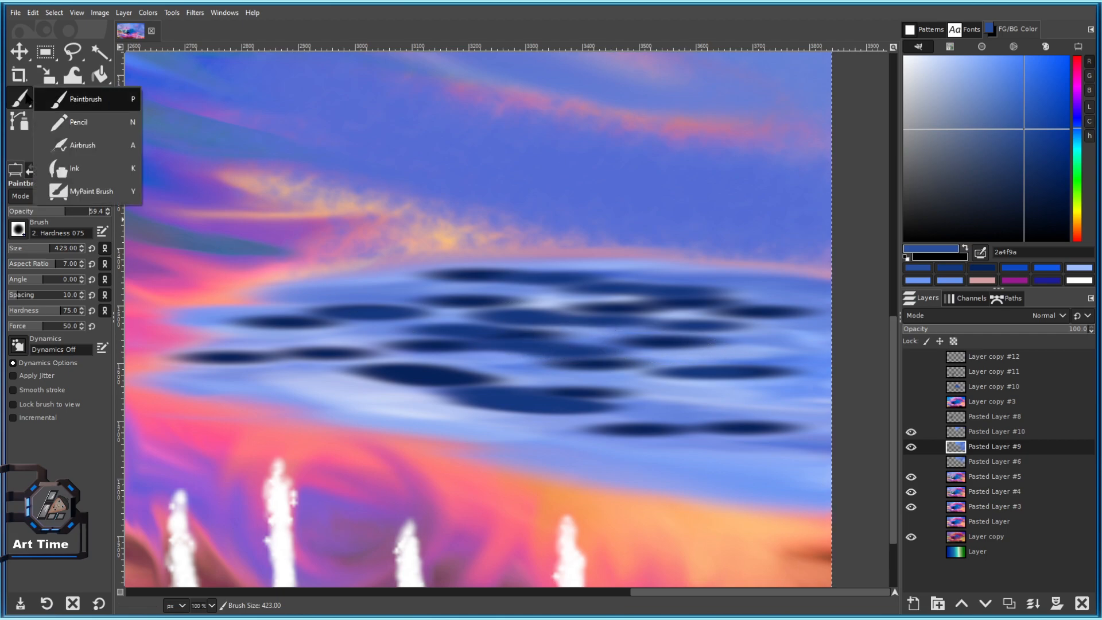
click(100, 97)
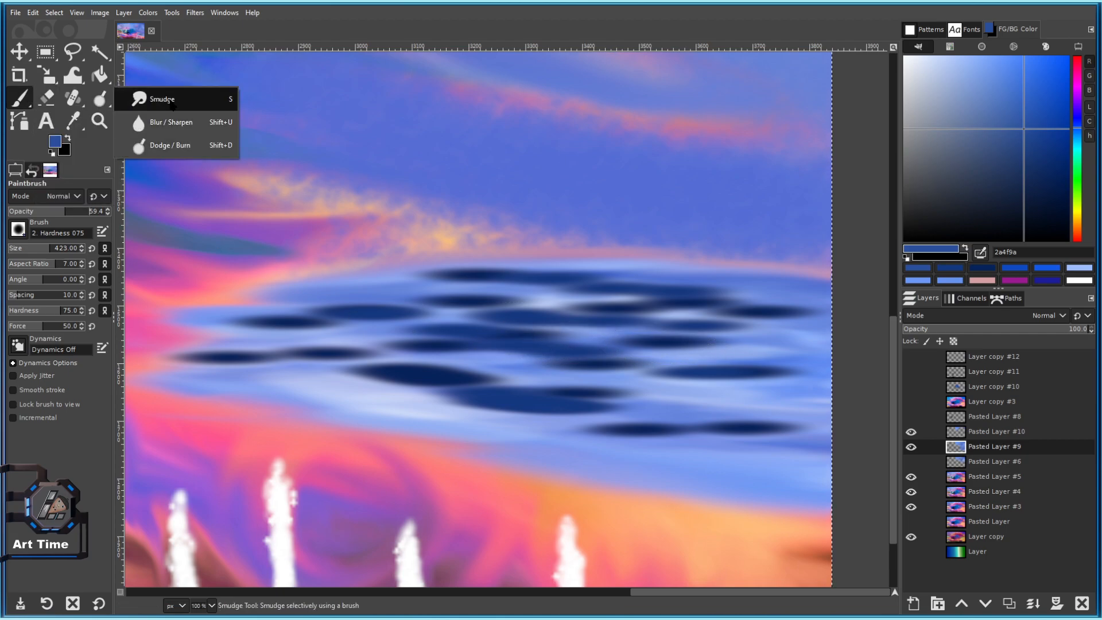
click(155, 99)
scroll(522, 350, right, 5)
scroll(522, 351, down, 1)
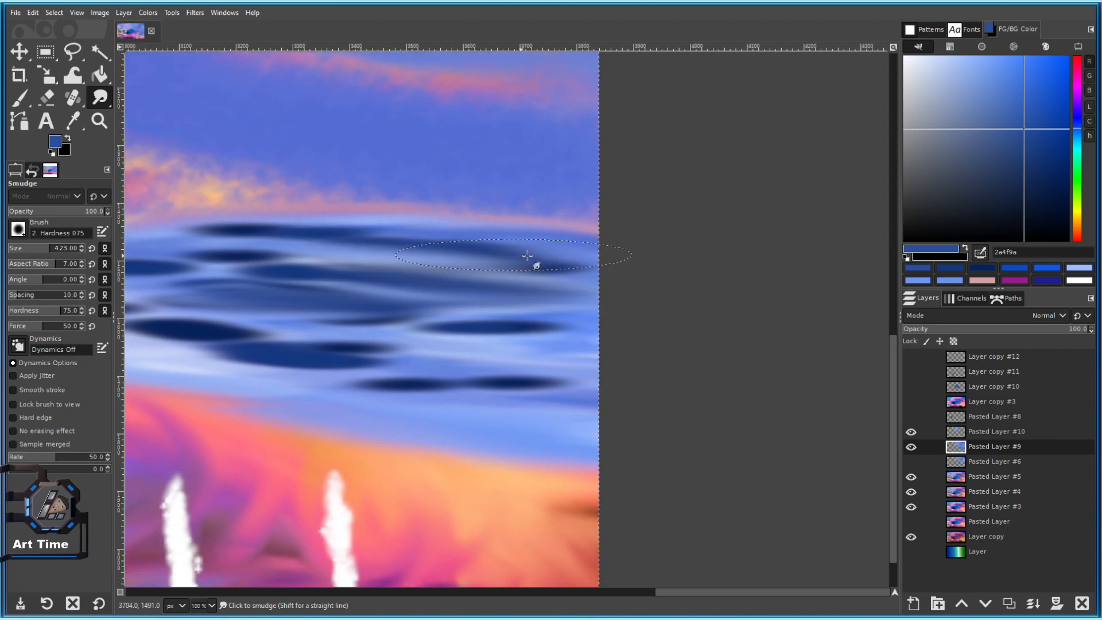
key(bracketleft)
key(bracketleft)
key(bracketleft)
key(bracketleft)
key(bracketleft)
key(bracketleft)
key(bracketleft)
key(bracketleft)
key(bracketleft)
key(bracketleft)
key(bracketleft)
key(bracketleft)
key(bracketleft)
key(bracketleft)
key(bracketleft)
Smear the dark ripples horizontally across the centre and right of the band.
drag(513, 358, 502, 362)
mouse_move(284, 346)
mouse_down()
mouse_move(344, 359)
mouse_move(400, 397)
mouse_move(568, 402)
mouse_up()
drag(459, 378, 551, 364)
mouse_move(459, 323)
mouse_down()
mouse_move(574, 330)
mouse_move(482, 350)
mouse_move(700, 350)
mouse_up()
mouse_move(517, 340)
mouse_down()
mouse_move(381, 345)
mouse_move(369, 322)
mouse_move(313, 321)
mouse_up()
mouse_move(427, 352)
mouse_down()
mouse_move(584, 344)
mouse_move(581, 381)
mouse_move(380, 297)
mouse_move(425, 302)
mouse_up()
mouse_move(506, 261)
mouse_down()
mouse_move(606, 252)
mouse_move(614, 268)
mouse_up()
drag(599, 274, 361, 274)
mouse_move(367, 233)
mouse_down()
mouse_move(553, 224)
mouse_move(530, 222)
mouse_move(682, 259)
mouse_move(613, 281)
mouse_up()
With a smaller brush, pull the lower ripples leftward and streak the band's edges rightward.
key(bracketleft)
key(bracketleft)
key(bracketleft)
key(bracketleft)
key(bracketleft)
scroll(537, 378, down, 5)
scroll(528, 374, up, 5)
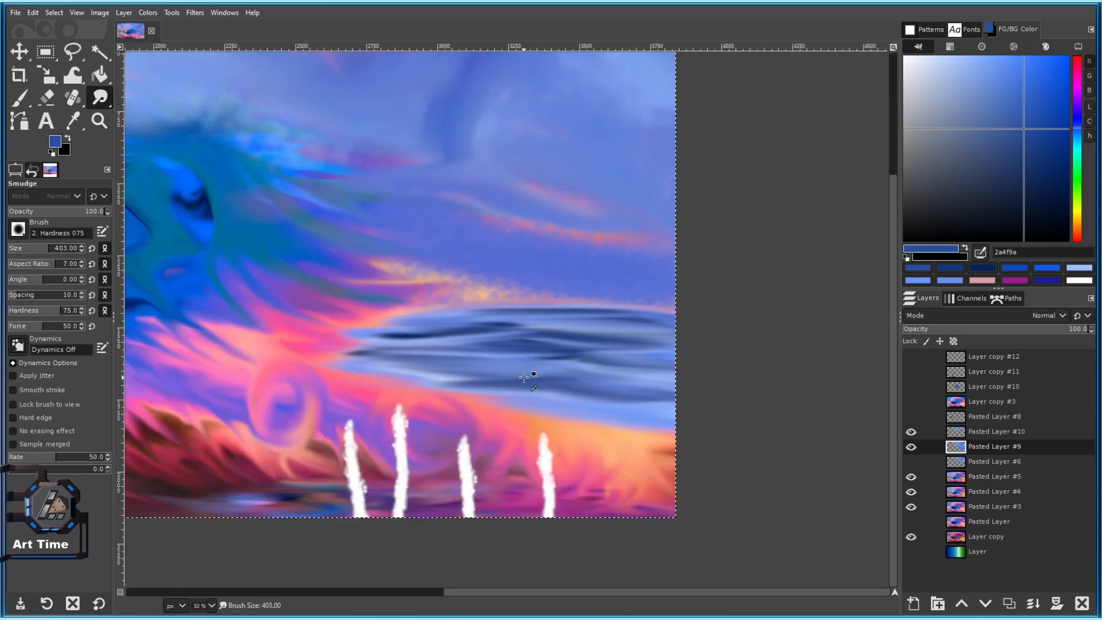
drag(304, 304, 224, 306)
drag(543, 346, 320, 347)
mouse_move(462, 364)
mouse_down()
mouse_move(314, 365)
mouse_move(217, 349)
mouse_up()
scroll(598, 381, right, 4)
scroll(597, 381, down, 3)
mouse_move(411, 271)
mouse_down()
mouse_move(481, 302)
mouse_move(589, 292)
mouse_move(645, 297)
mouse_up()
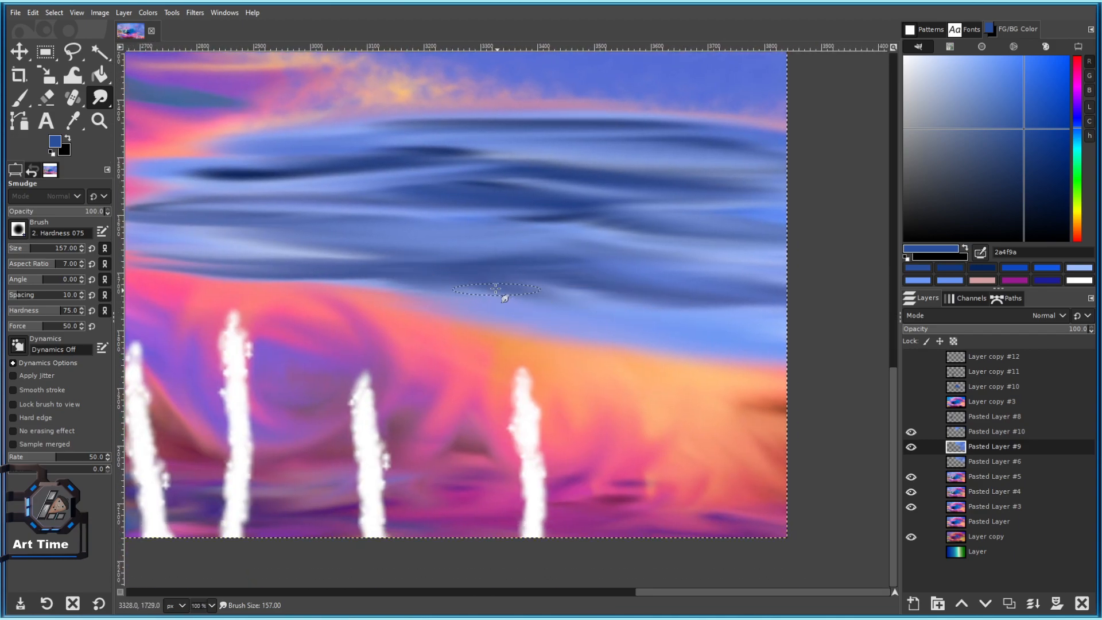
mouse_move(584, 281)
mouse_down()
mouse_move(727, 298)
mouse_move(722, 315)
mouse_move(612, 314)
mouse_move(589, 331)
mouse_move(701, 337)
mouse_up()
mouse_move(608, 248)
mouse_down()
mouse_move(560, 288)
mouse_move(500, 305)
mouse_up()
mouse_move(448, 275)
mouse_down()
mouse_move(494, 264)
mouse_move(409, 266)
mouse_move(352, 234)
mouse_move(375, 246)
mouse_move(328, 237)
mouse_move(346, 263)
mouse_move(457, 235)
mouse_move(545, 232)
mouse_move(575, 213)
mouse_up()
Soften the remaining dark blue ripples in the middle band.
scroll(571, 223, down, 3)
scroll(428, 192, up, 3)
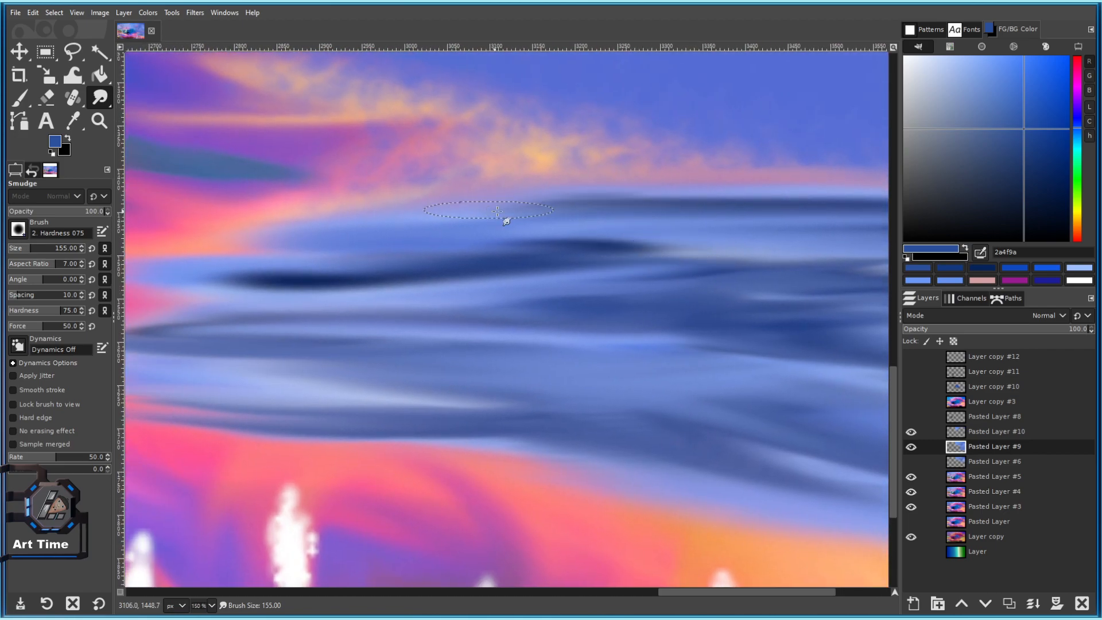
mouse_move(556, 264)
mouse_down()
mouse_move(438, 274)
mouse_move(564, 277)
mouse_move(466, 226)
mouse_move(385, 305)
mouse_up()
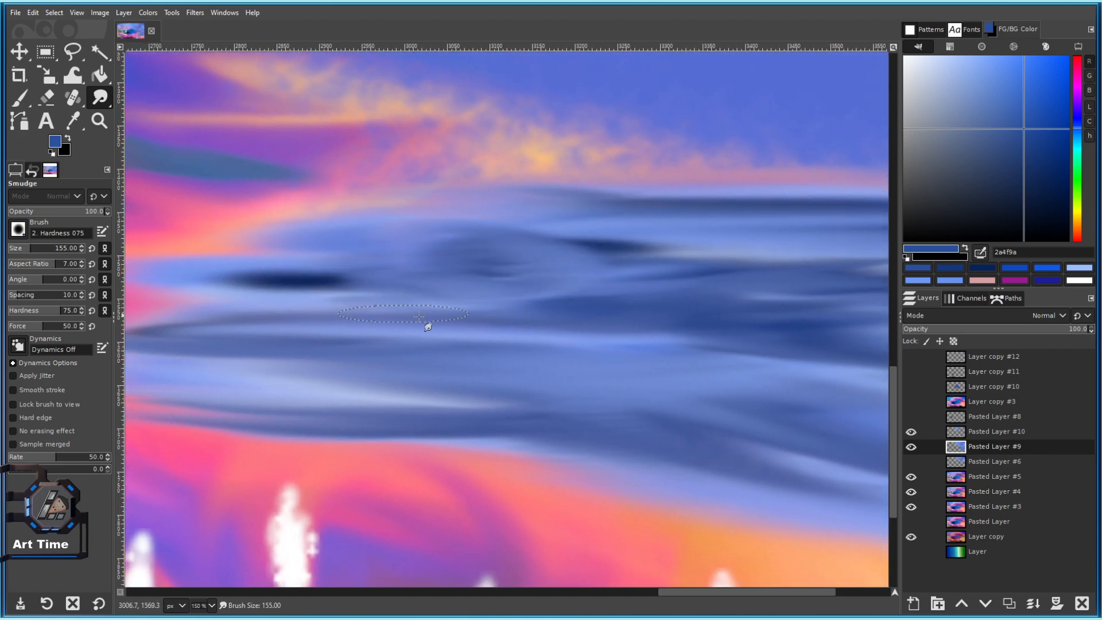
scroll(576, 338, down, 4)
scroll(585, 334, up, 1)
scroll(585, 335, up, 1)
mouse_move(562, 287)
mouse_down()
mouse_move(537, 340)
mouse_move(610, 306)
mouse_move(588, 344)
mouse_move(585, 322)
mouse_move(511, 324)
mouse_move(659, 319)
mouse_move(653, 305)
mouse_move(687, 324)
mouse_move(770, 324)
mouse_up()
Enlarge the smudge brush to 309 and pull blue across the pink band and horizon streak.
click(42, 252)
scroll(746, 356, down, 2)
scroll(660, 265, up, 2)
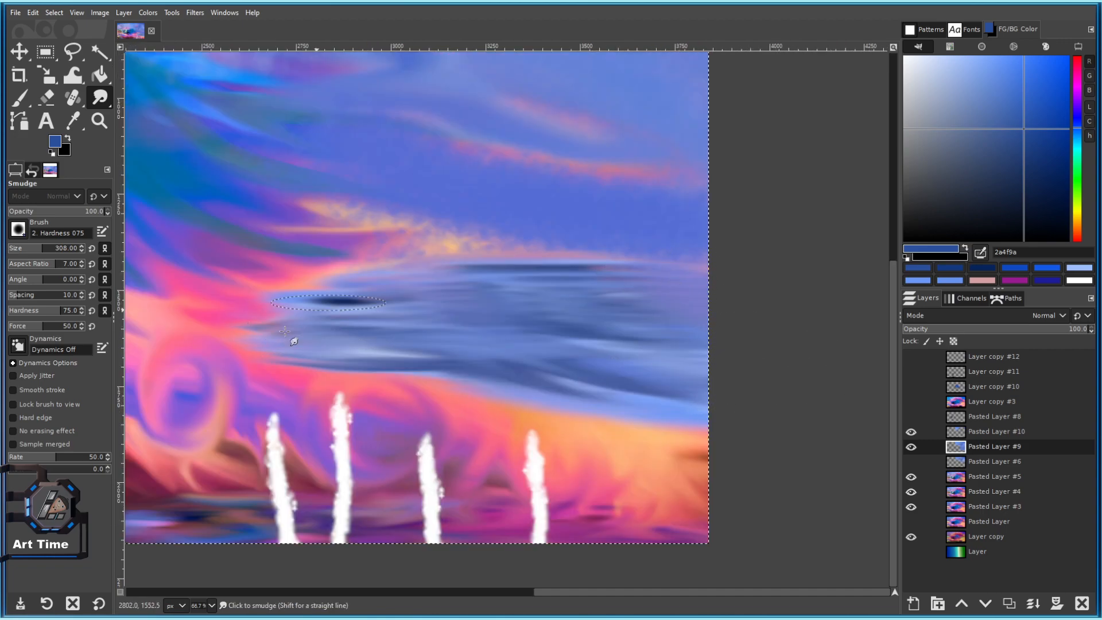
mouse_move(268, 359)
mouse_down()
mouse_move(406, 370)
mouse_move(551, 399)
mouse_up()
scroll(551, 399, down, 2)
scroll(560, 298, up, 2)
drag(559, 298, 672, 352)
key(bracketright)
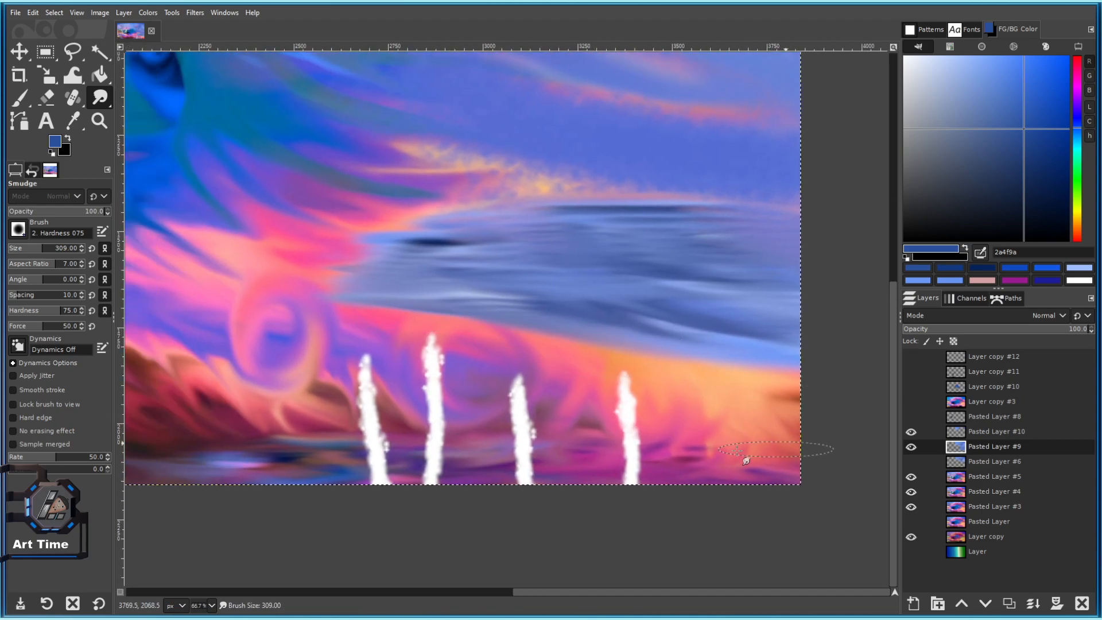
scroll(660, 352, down, 4)
scroll(654, 285, up, 5)
mouse_move(503, 251)
mouse_down()
mouse_move(500, 222)
mouse_move(641, 213)
mouse_move(626, 219)
mouse_move(674, 234)
mouse_up()
Smudge the dark horizon streak across the band and down into the blue.
drag(653, 231, 341, 184)
mouse_move(422, 197)
mouse_down()
mouse_move(595, 189)
mouse_move(595, 207)
mouse_move(644, 208)
mouse_up()
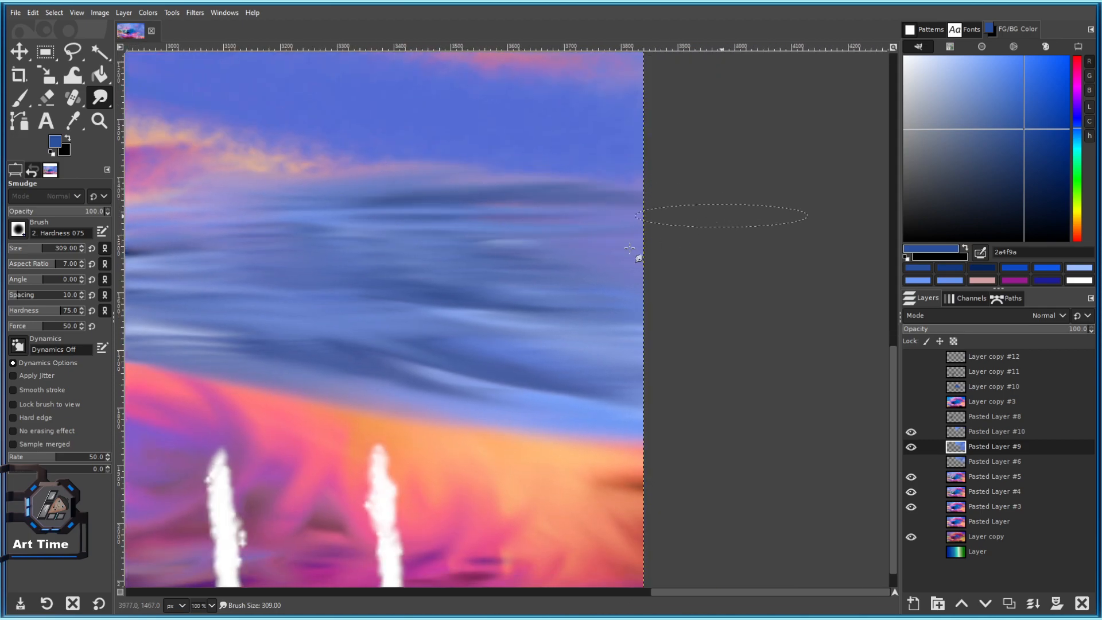
scroll(646, 287, down, 1)
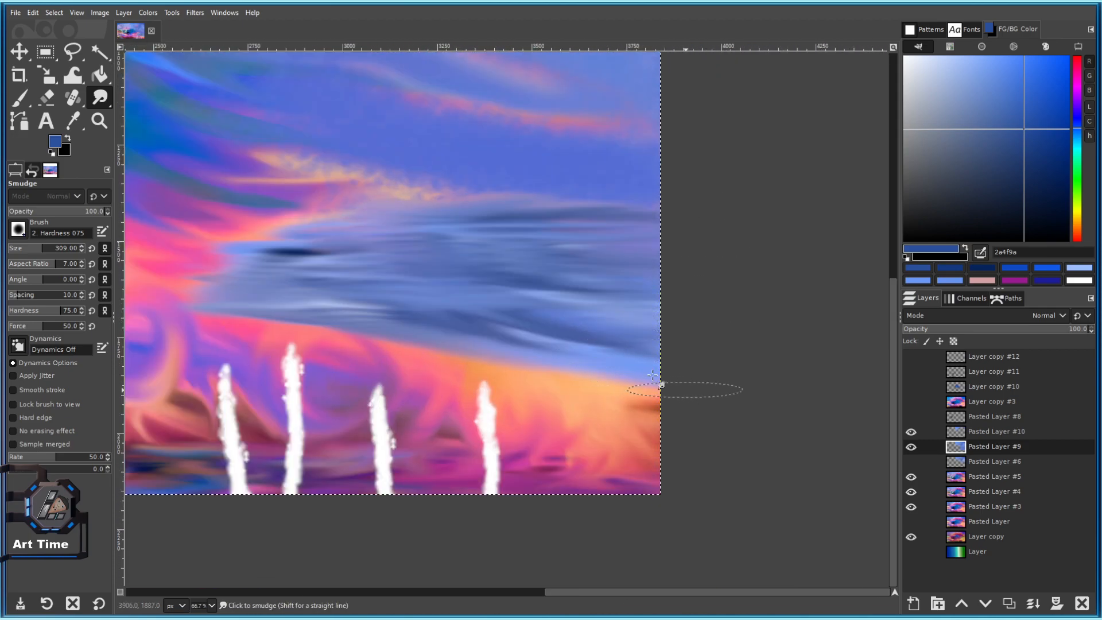
scroll(617, 396, down, 5)
scroll(585, 389, up, 5)
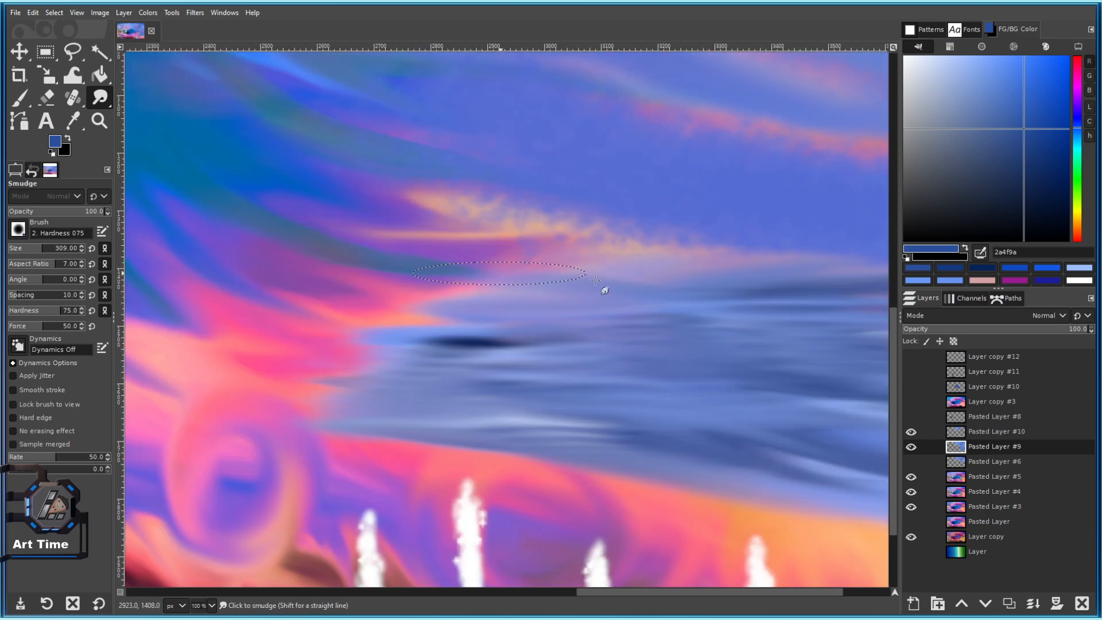
mouse_move(514, 327)
mouse_down()
mouse_move(373, 324)
mouse_move(468, 352)
mouse_move(397, 382)
mouse_move(360, 367)
mouse_move(382, 335)
mouse_move(409, 350)
mouse_move(437, 349)
mouse_up()
Smear blue over the band's pink lower edge and blend the blue streaks together.
scroll(464, 418, down, 4)
scroll(502, 423, up, 5)
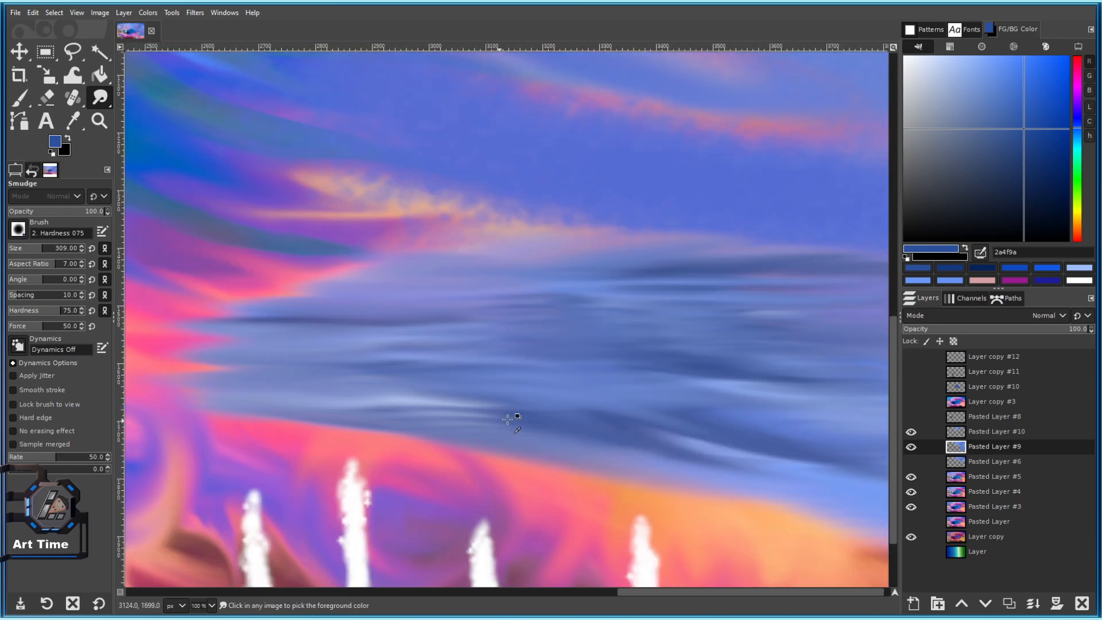
mouse_move(451, 434)
mouse_down()
mouse_move(356, 442)
mouse_move(584, 379)
mouse_up()
drag(580, 375, 404, 387)
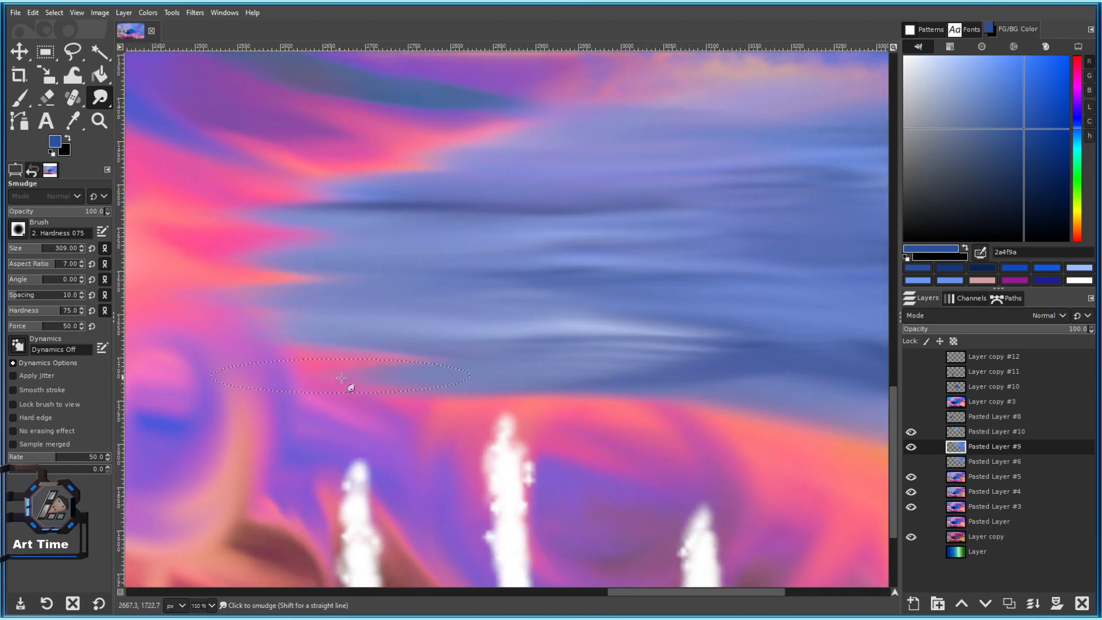
drag(601, 333, 374, 253)
mouse_move(402, 274)
mouse_down()
mouse_move(477, 297)
mouse_move(542, 236)
mouse_move(687, 234)
mouse_up()
scroll(337, 266, down, 1)
scroll(401, 315, down, 4)
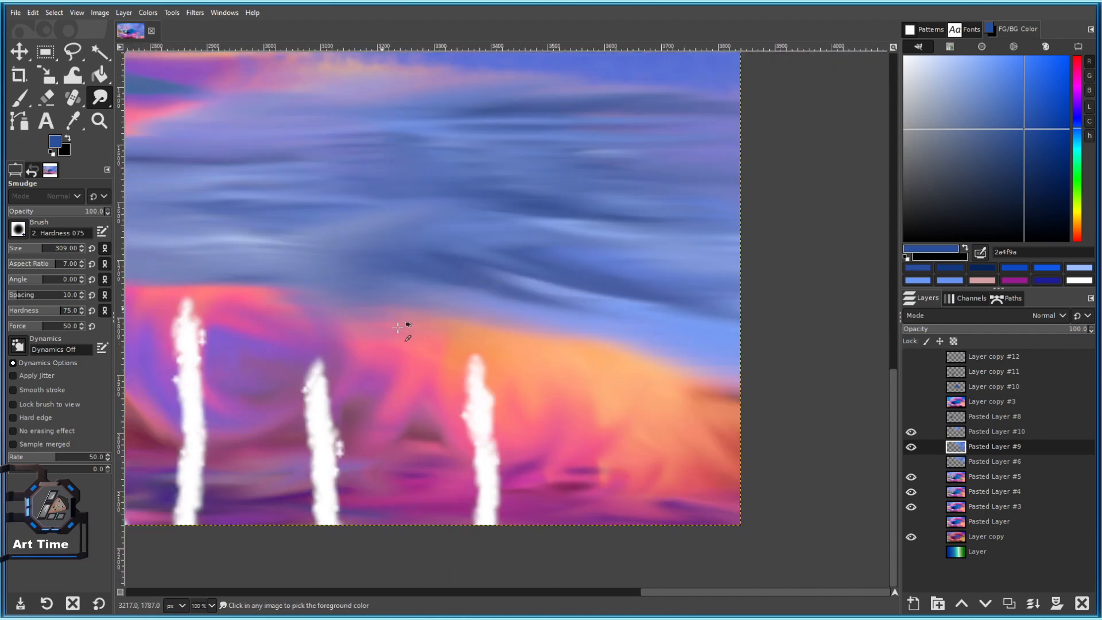
scroll(398, 354, up, 3)
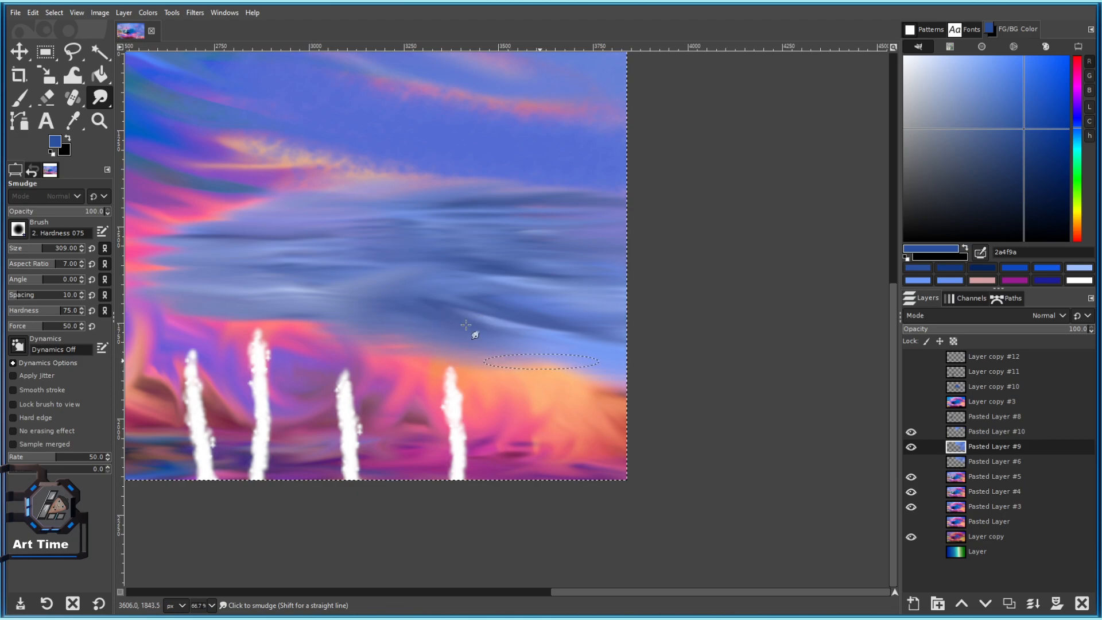
Blend along the boundary between the blue band and the orange below.
mouse_move(463, 332)
mouse_down()
mouse_move(510, 360)
mouse_move(501, 358)
mouse_move(523, 350)
mouse_move(630, 434)
mouse_up()
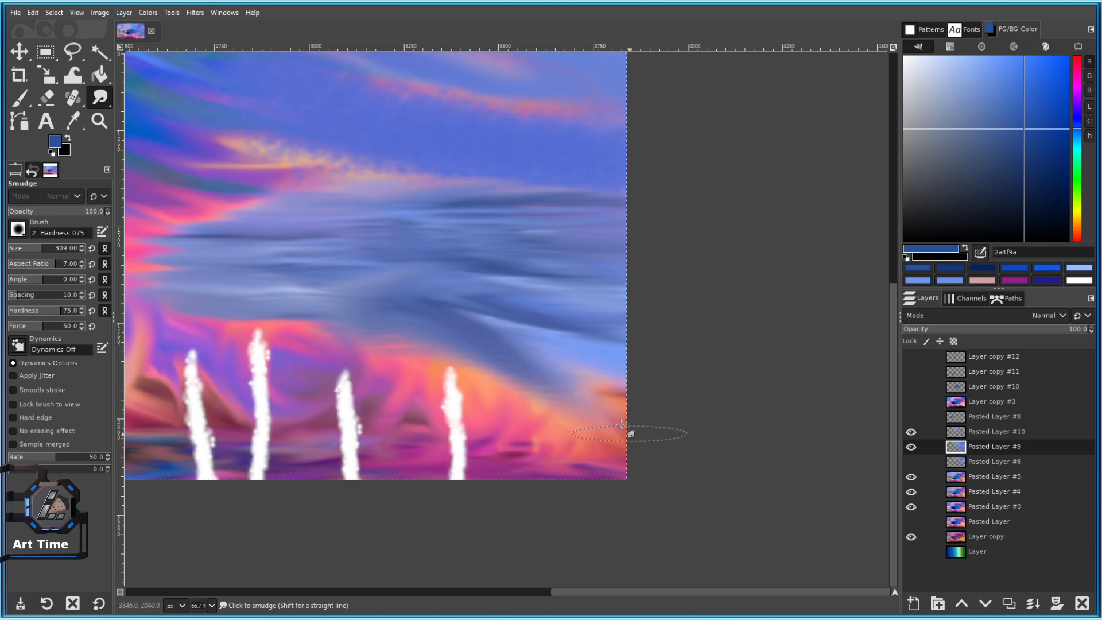
drag(532, 371, 599, 385)
scroll(569, 385, left, 4)
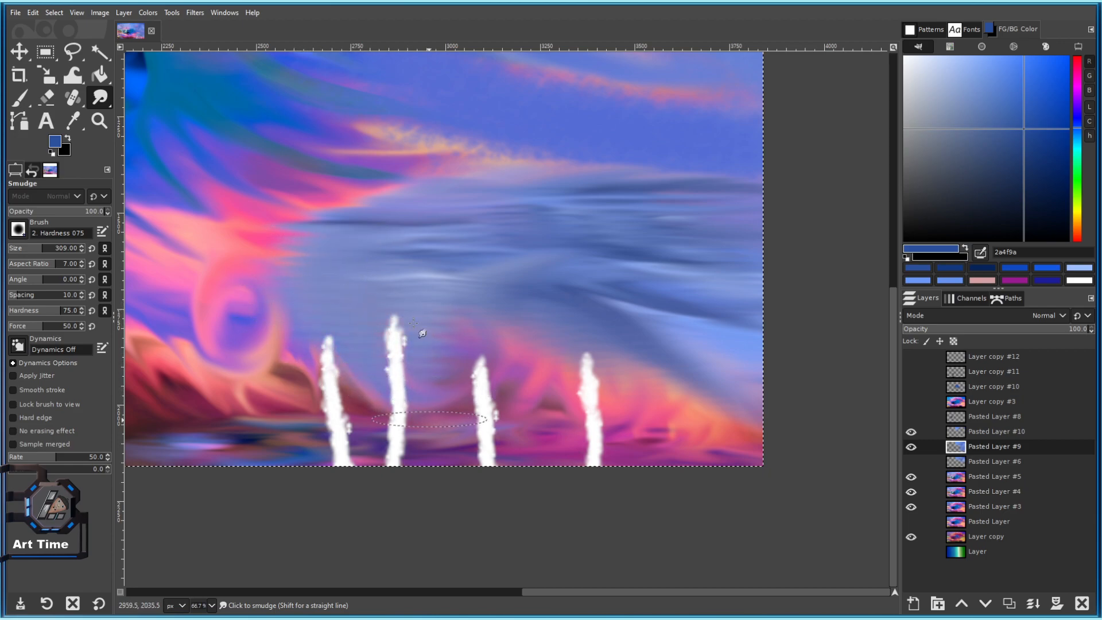
drag(415, 301, 501, 313)
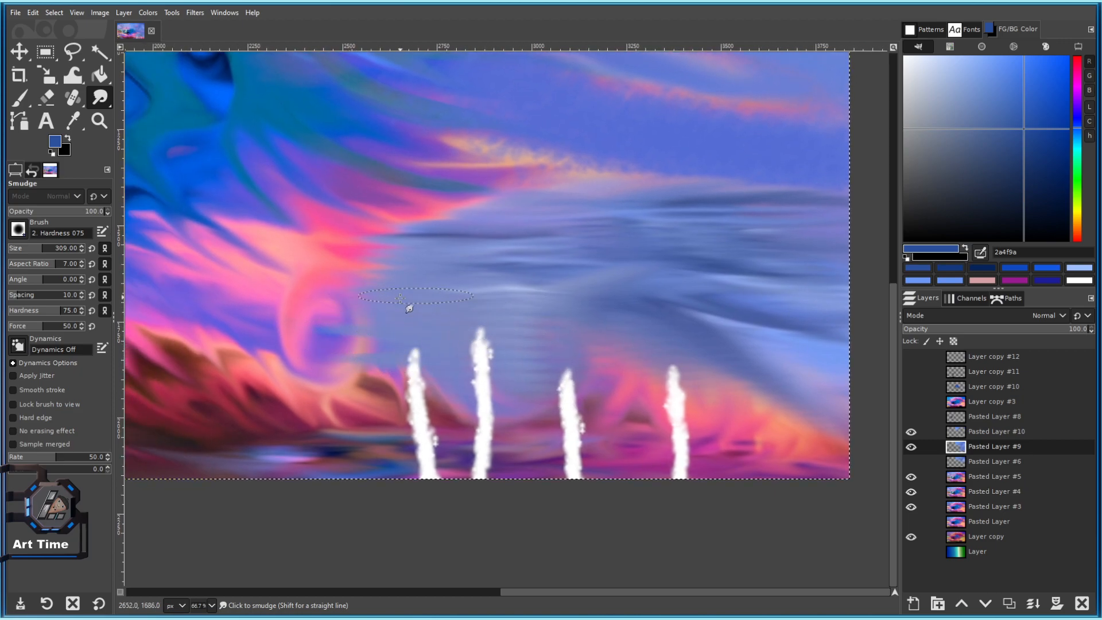
drag(400, 297, 543, 339)
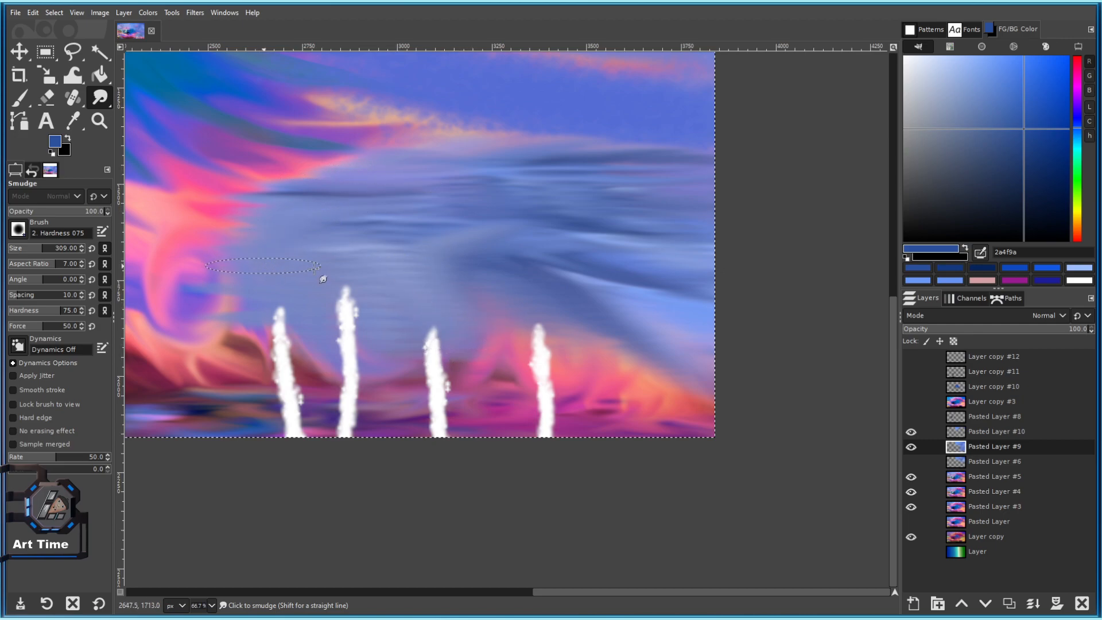
scroll(294, 266, down, 2)
scroll(376, 274, up, 1)
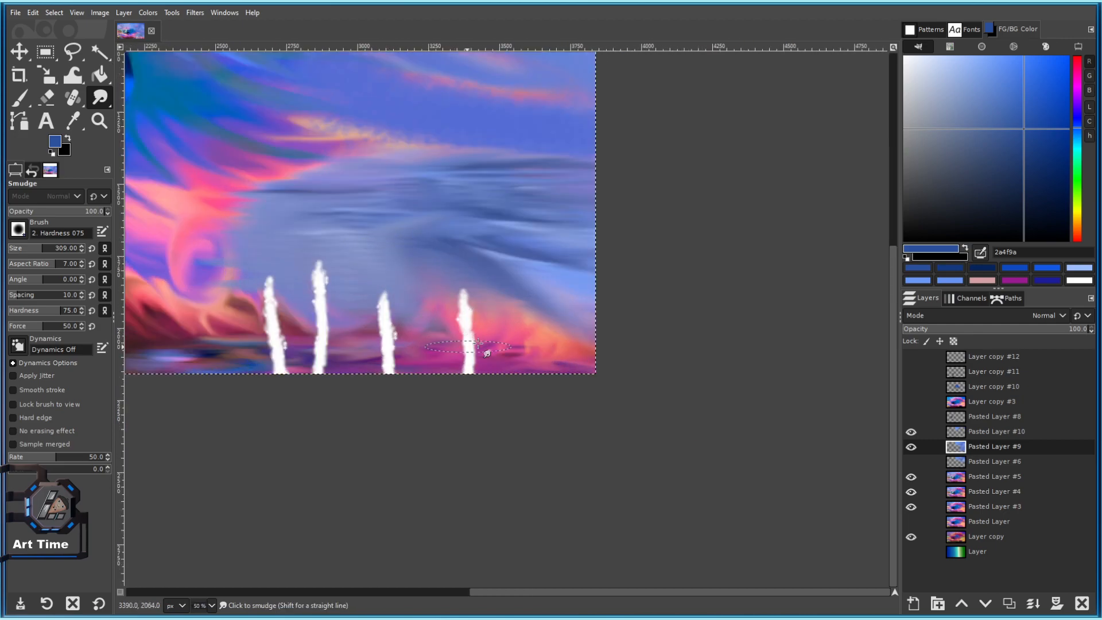
scroll(402, 326, up, 1)
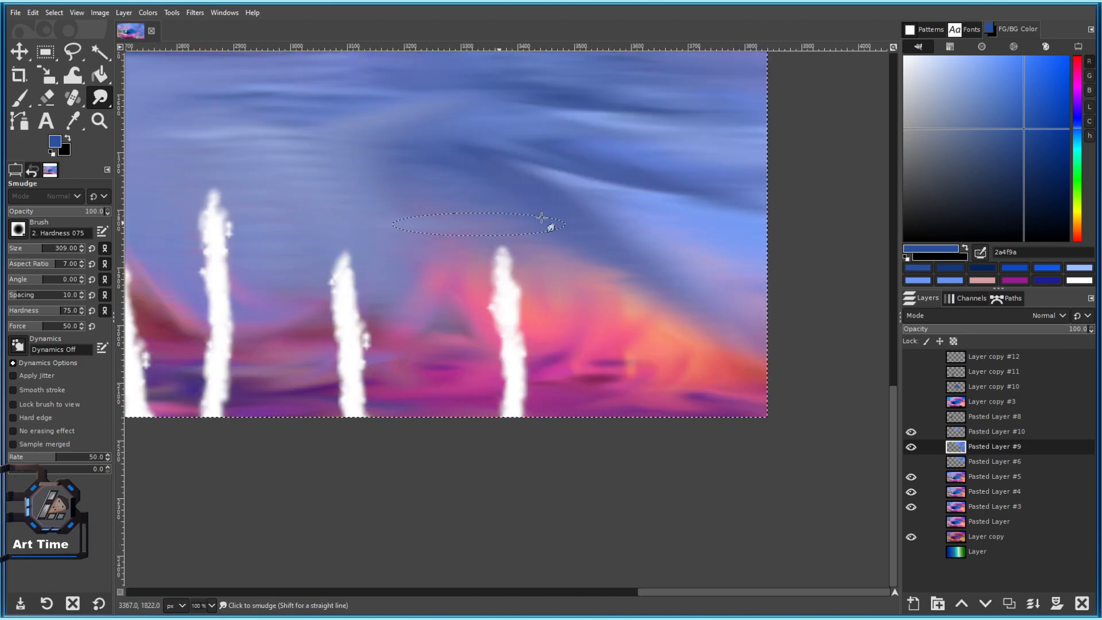
scroll(542, 244, up, 1)
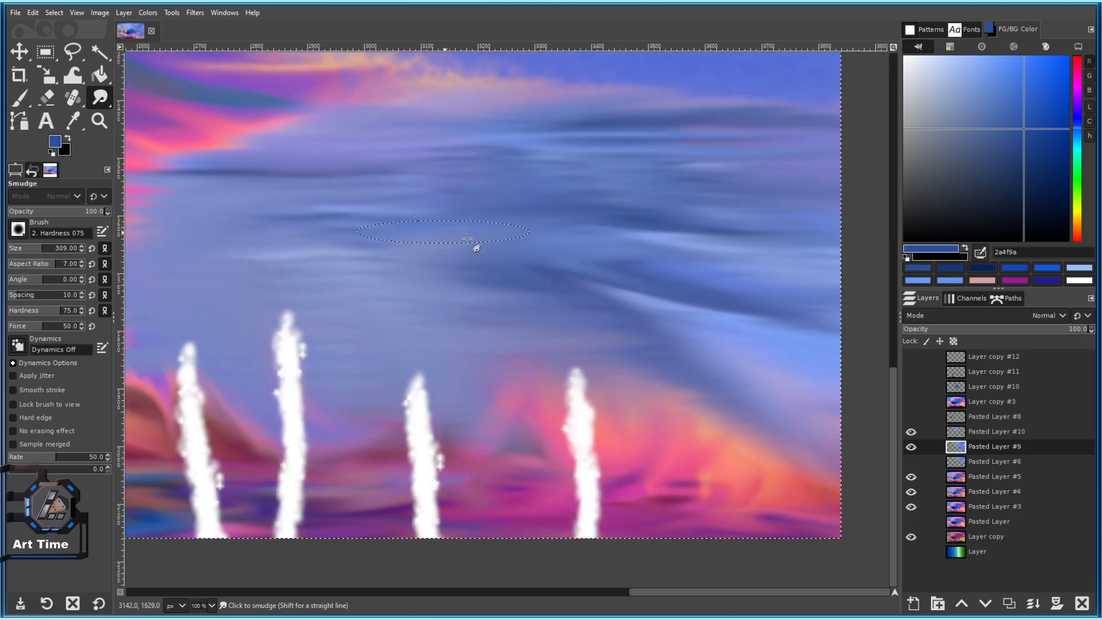
scroll(497, 238, up, 3)
Shrink the smudge brush to size 210 and smudge to lighten the dark band.
key(bracketleft)
key(bracketleft)
key(bracketleft)
key(bracketleft)
key(bracketleft)
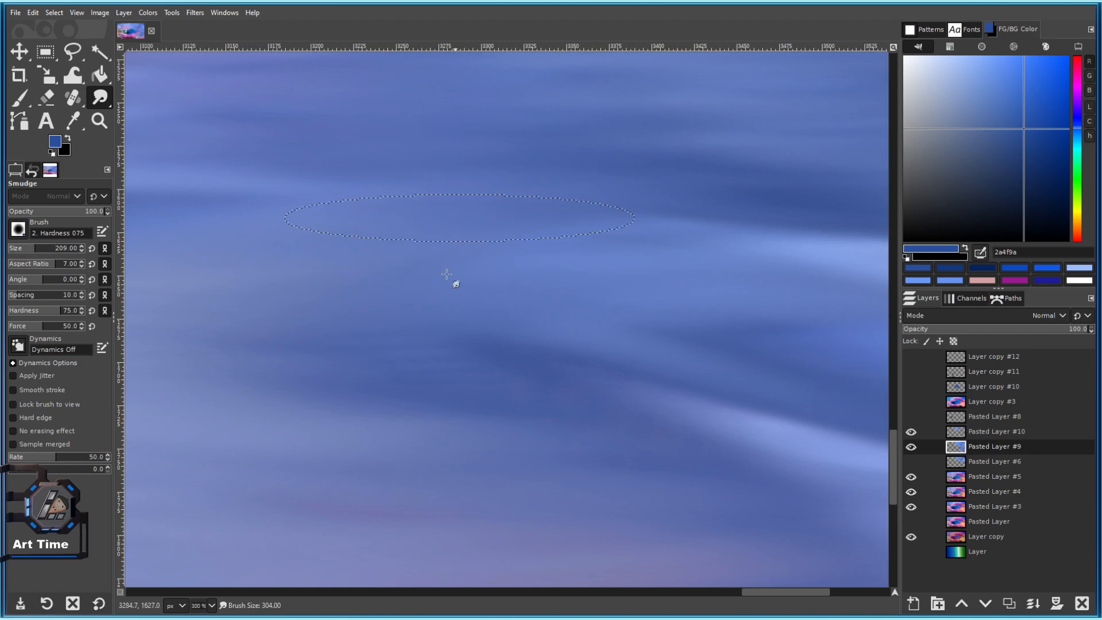
drag(455, 236, 425, 386)
scroll(465, 379, down, 4)
scroll(516, 356, up, 2)
scroll(677, 281, down, 3)
scroll(666, 301, up, 1)
Save 101 c.xcf and toggle Pasted Layer #9's visibility on and off to compare.
key(ctrl+s)
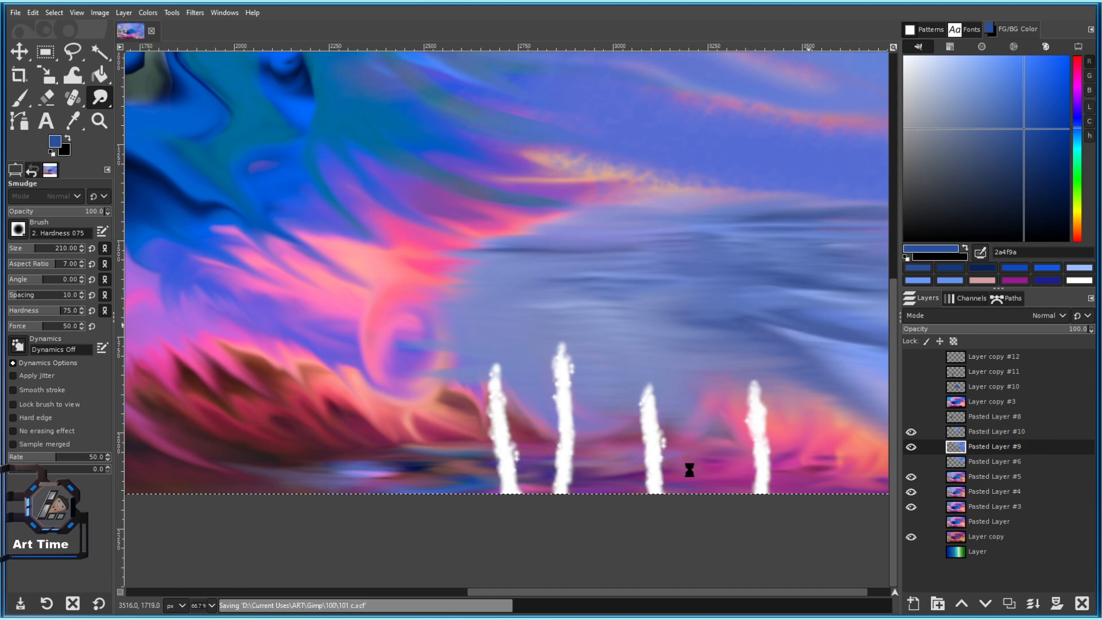
click(910, 450)
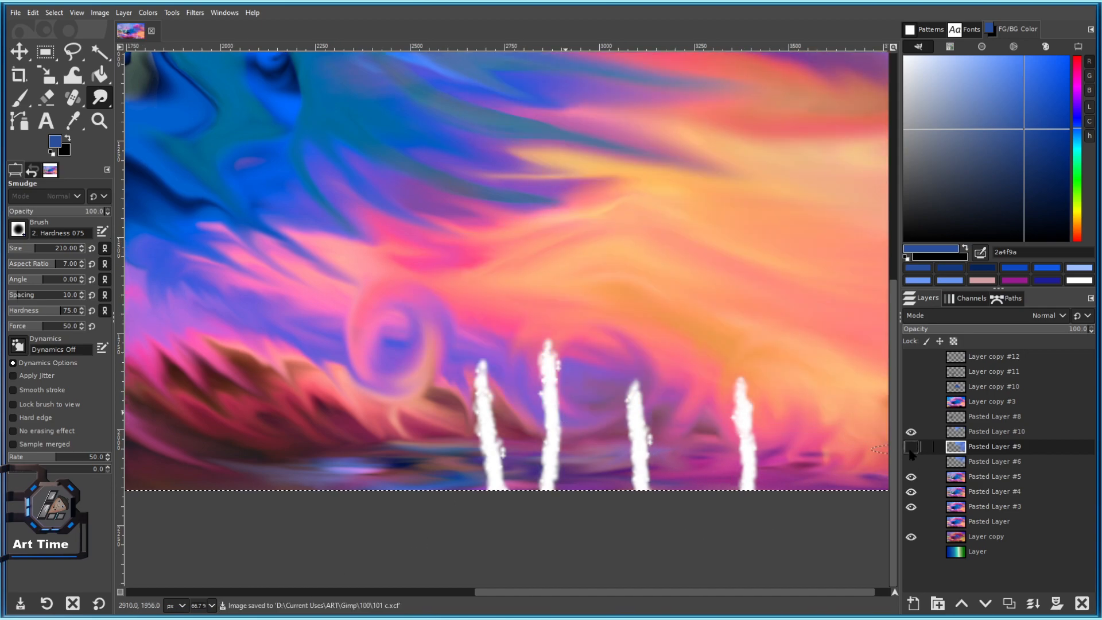
click(911, 448)
click(912, 447)
click(911, 447)
drag(635, 353, 562, 369)
Switch to the Paintbrush, add new layer Pasted Layer #11, and pick a darker blue.
key(p)
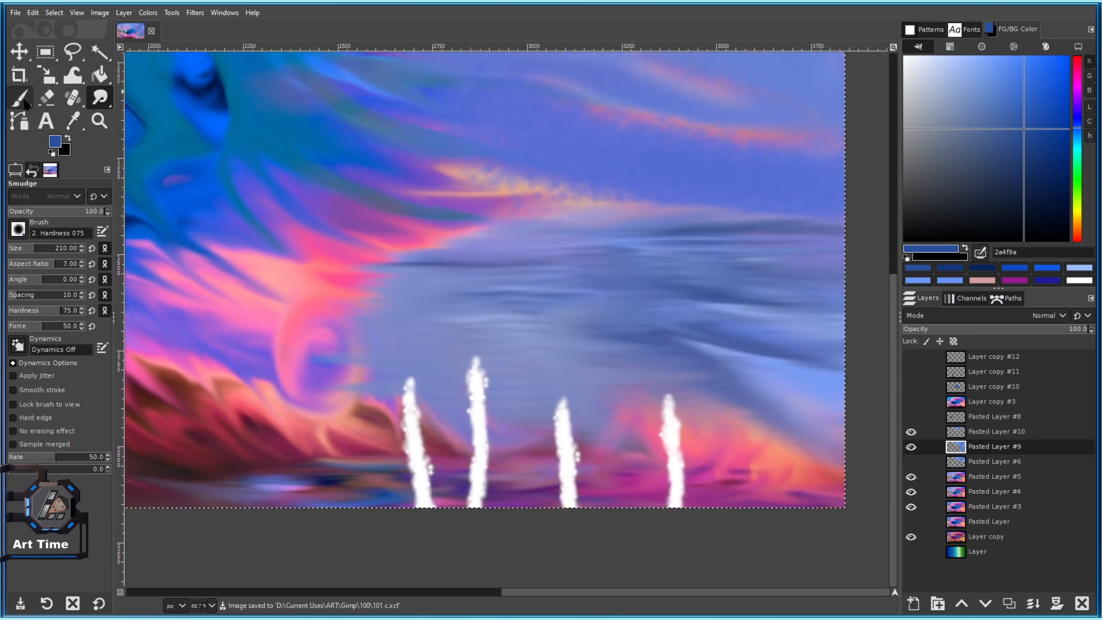
click(1009, 603)
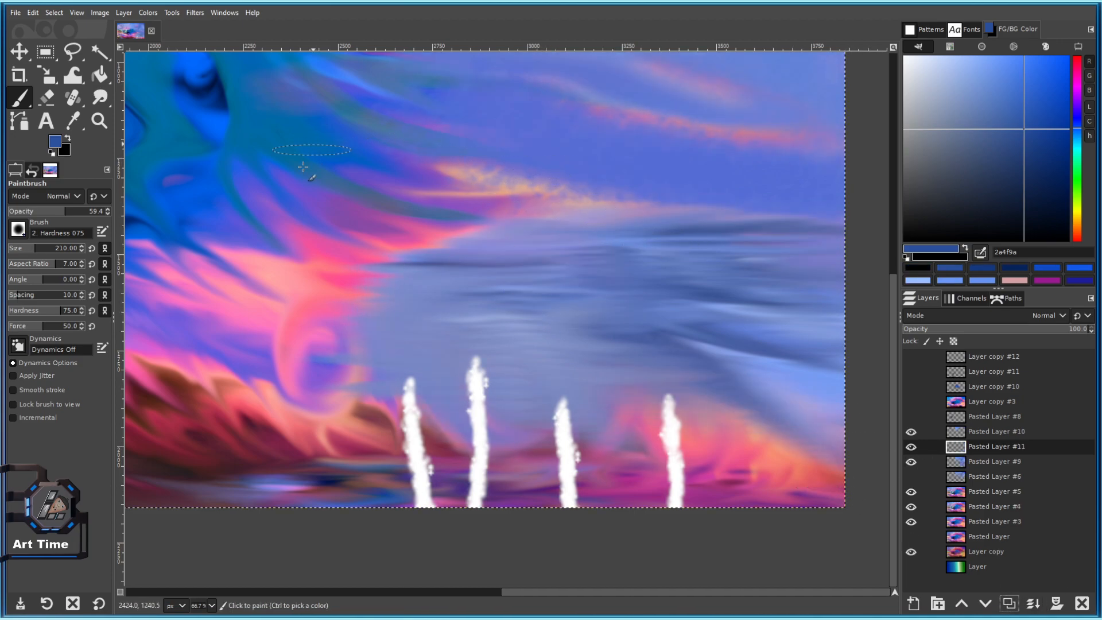
drag(1056, 103, 1069, 175)
Reset tool options to default black, set a fine brush size, and frame the pink sky edge.
click(98, 603)
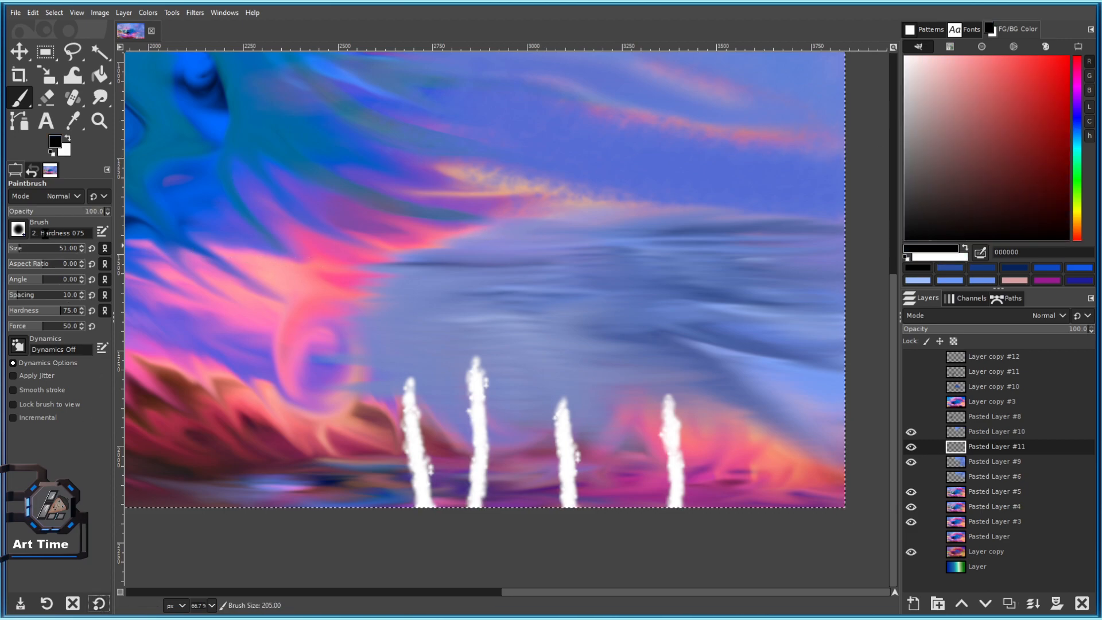
click(17, 249)
key(bracketleft)
key(bracketleft)
key(bracketleft)
key(bracketleft)
key(bracketleft)
scroll(508, 232, up, 3)
mouse_move(509, 232)
mouse_down()
mouse_move(471, 256)
mouse_move(500, 273)
mouse_up()
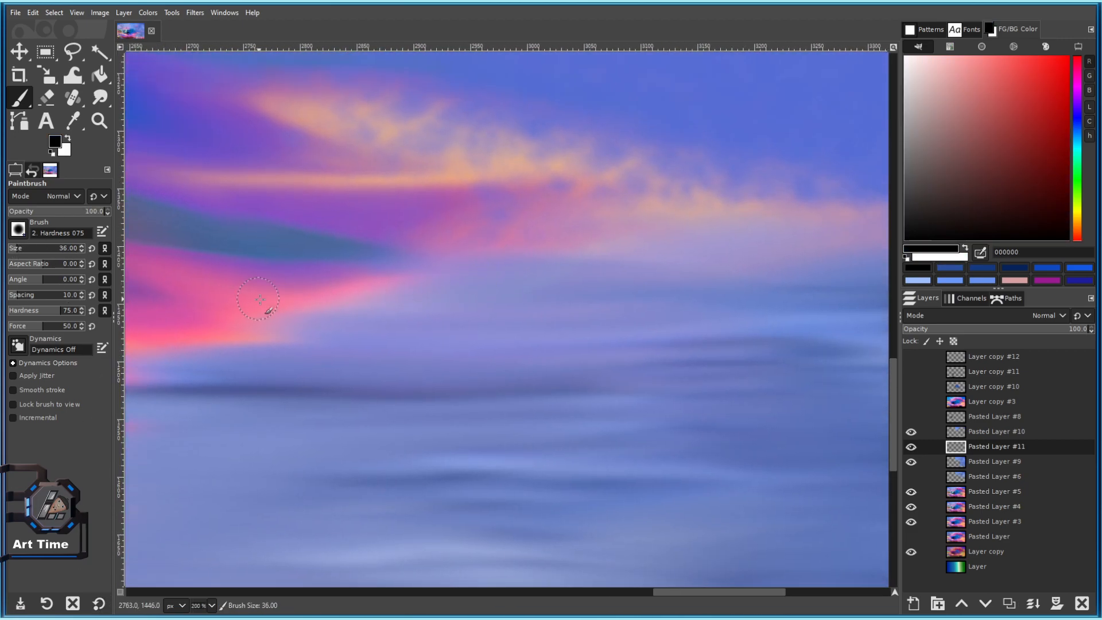
drag(265, 312, 490, 282)
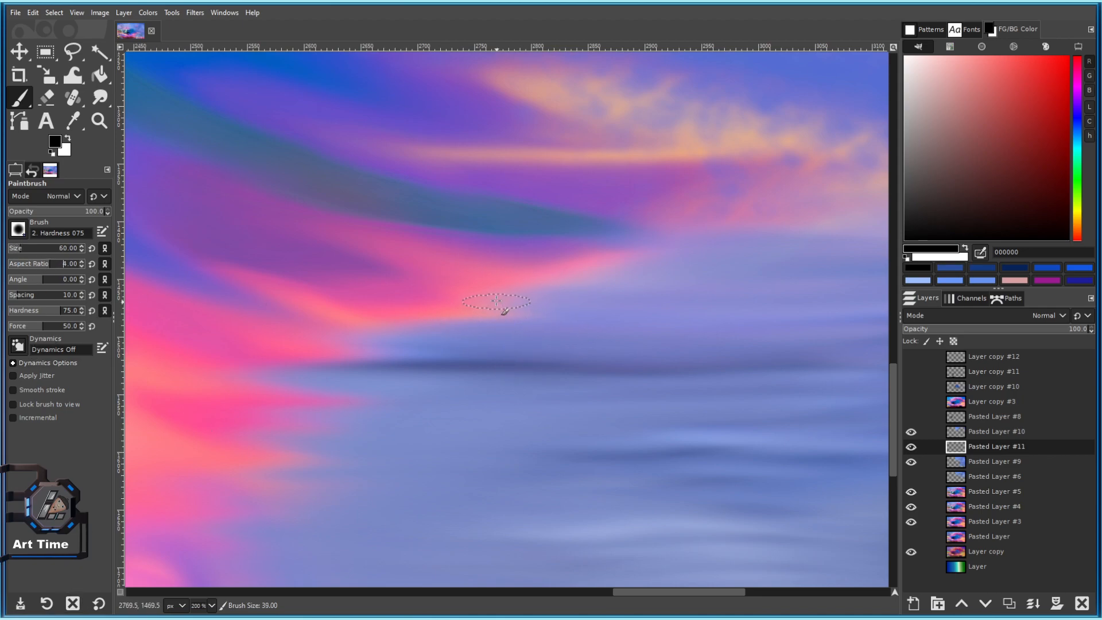
Try two trial outline strokes and undo both of them.
drag(572, 274, 492, 304)
key(ctrl+z)
drag(599, 260, 525, 288)
key(ctrl+z)
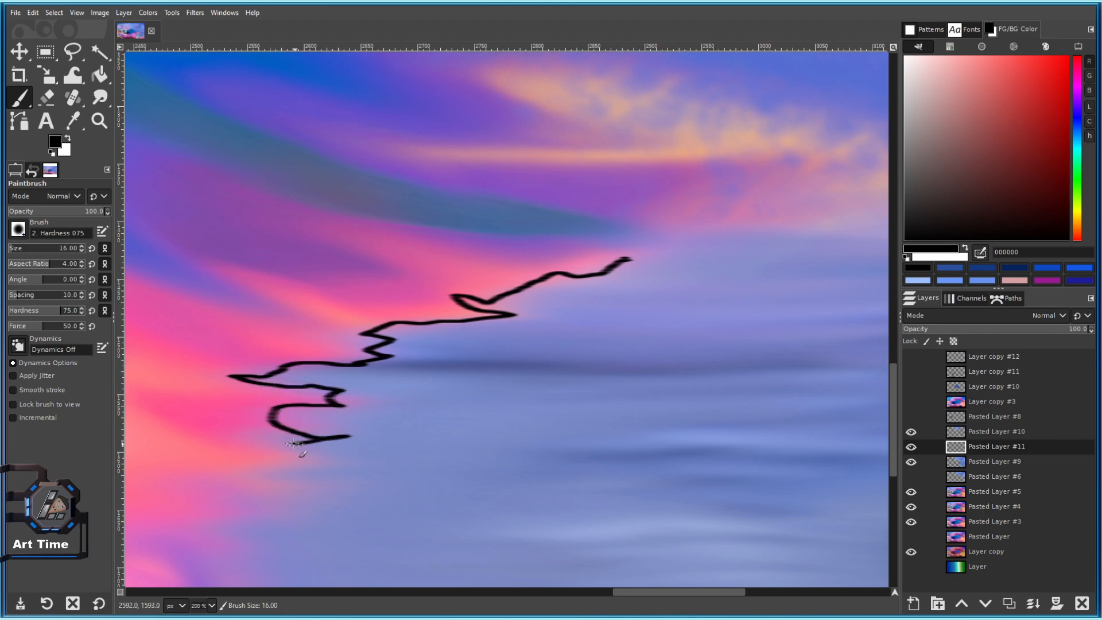
drag(361, 468, 563, 247)
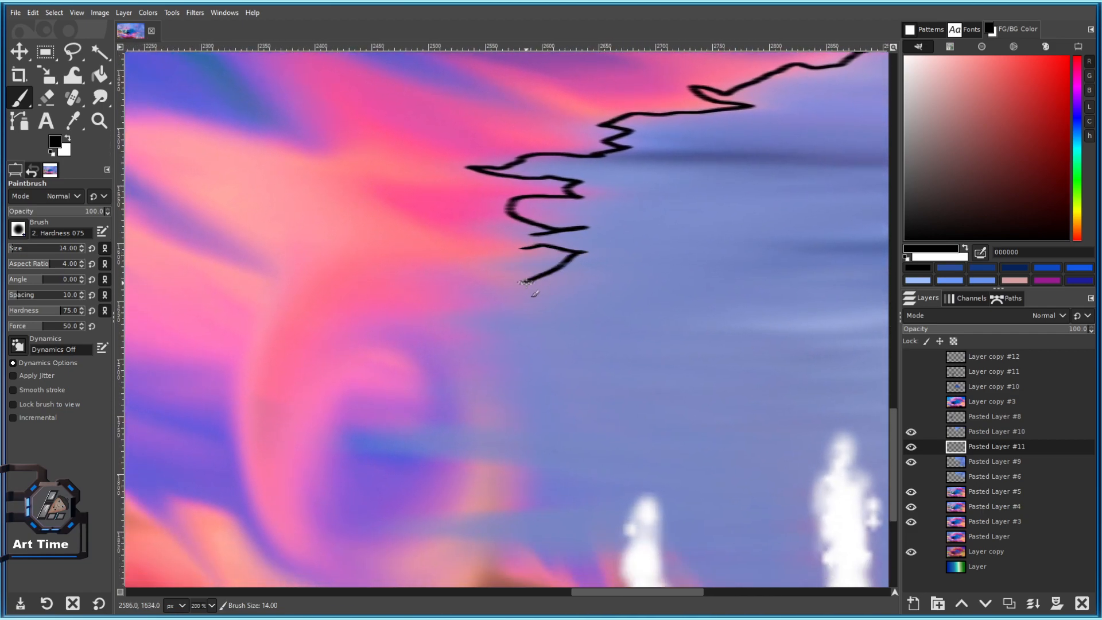
Trace the jagged outline downward, right along the bottom, and back up to the right.
mouse_move(487, 420)
mouse_down()
mouse_move(453, 463)
mouse_move(603, 482)
mouse_up()
mouse_move(407, 533)
mouse_down()
mouse_move(582, 547)
mouse_move(606, 547)
mouse_up()
scroll(606, 547, down, 2)
scroll(584, 299, up, 3)
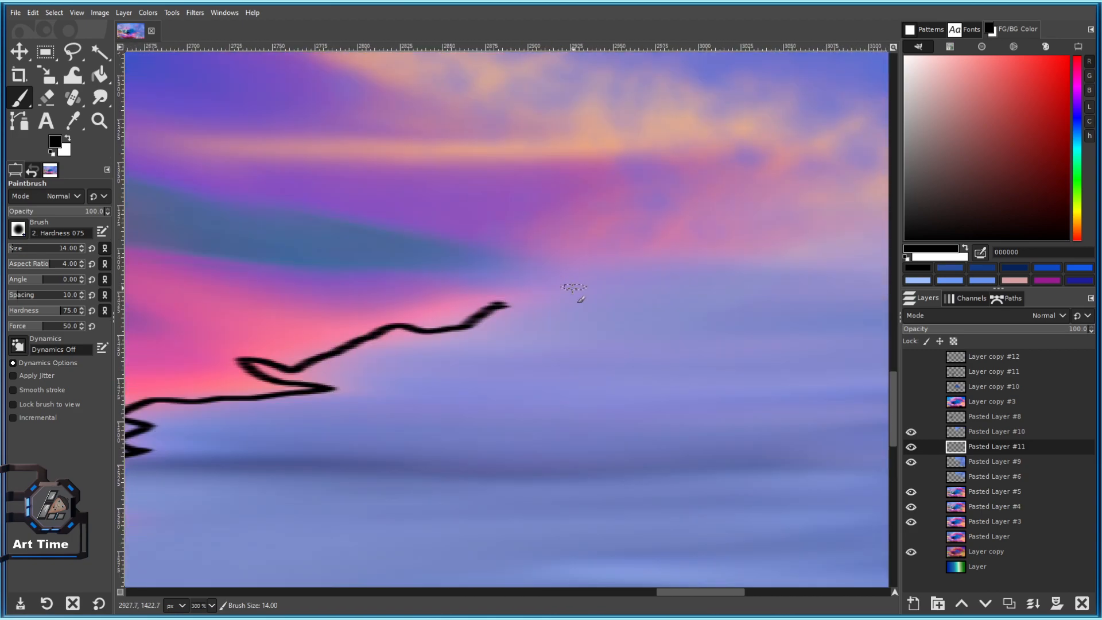
mouse_move(503, 303)
mouse_down()
mouse_move(538, 256)
mouse_move(712, 261)
mouse_move(405, 228)
mouse_move(543, 221)
mouse_up()
With a slightly larger brush, extend the outline along the crest and add a zigzag dip at its right end.
key(bracketright)
drag(458, 215, 593, 216)
scroll(593, 216, down, 4)
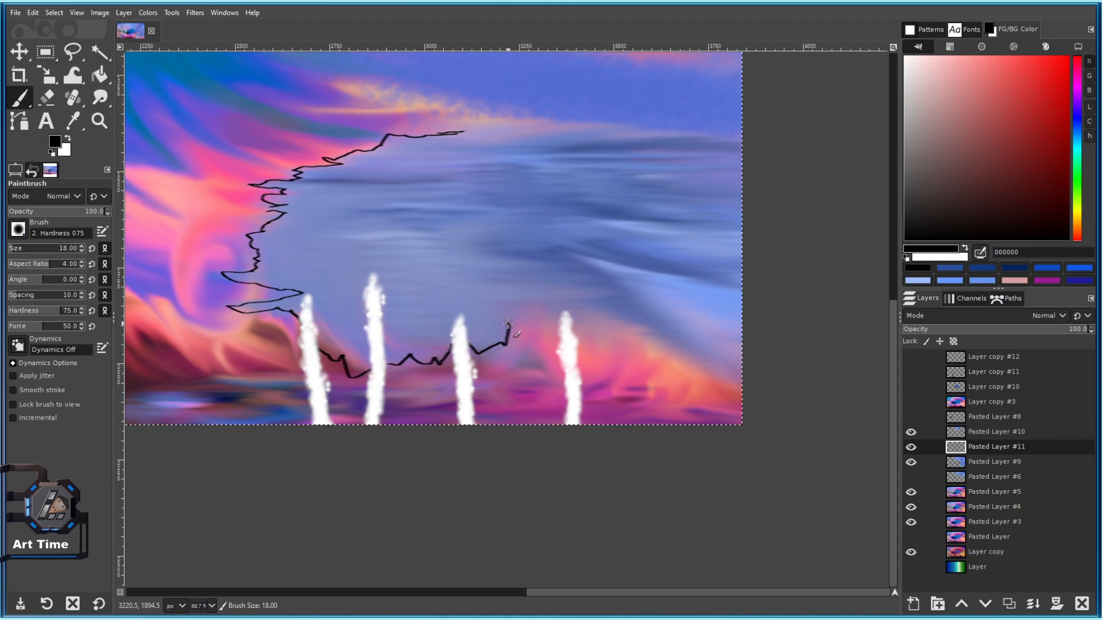
drag(563, 307, 600, 304)
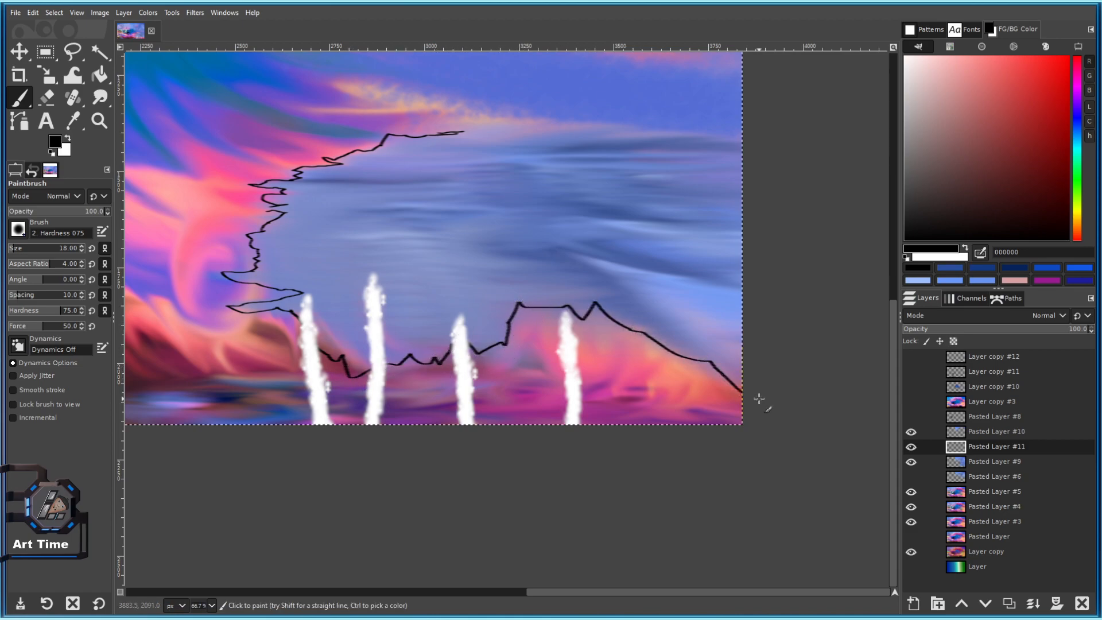
drag(597, 258, 546, 340)
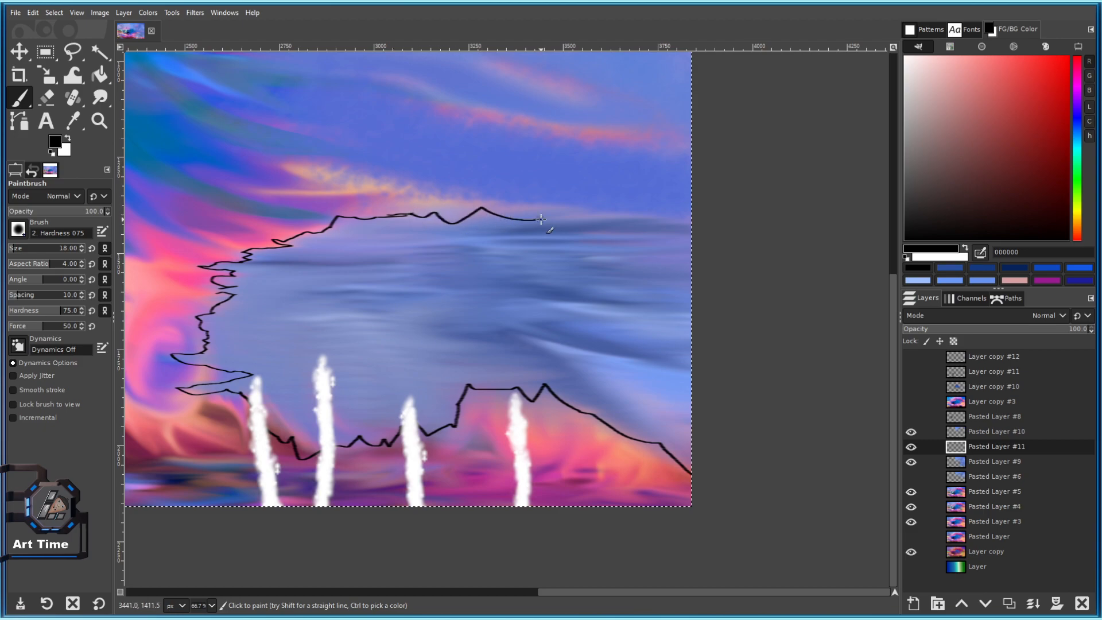
scroll(694, 281, down, 4)
scroll(660, 293, up, 3)
drag(620, 280, 532, 186)
key(bracketright)
drag(422, 223, 557, 298)
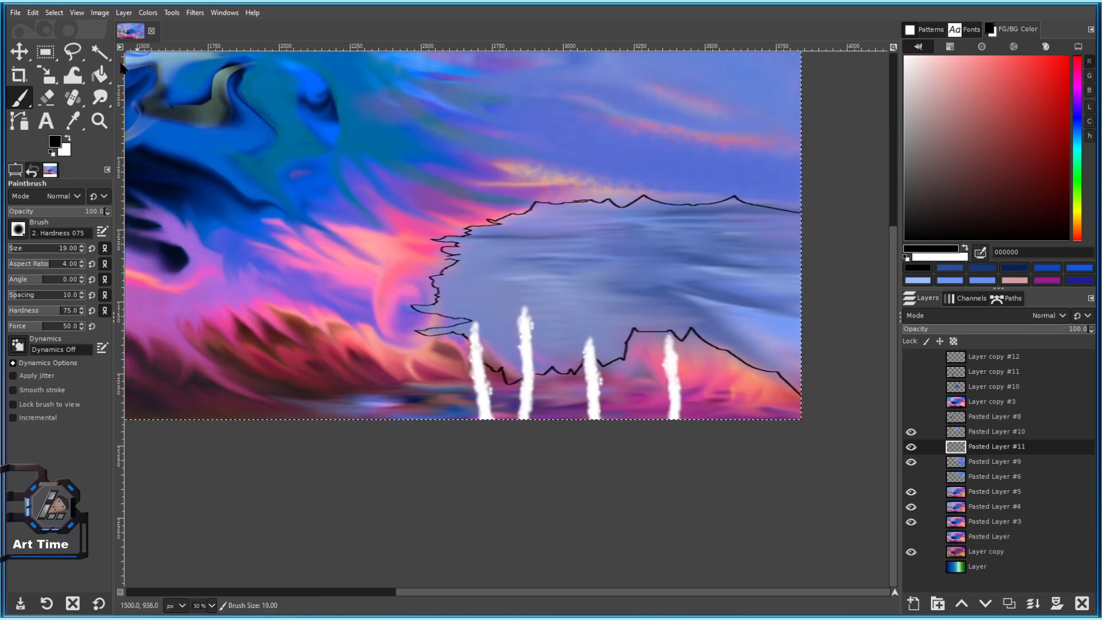
Apply a Gaussian Blur of size 6.00 to the black outline on Pasted Layer #11.
click(195, 13)
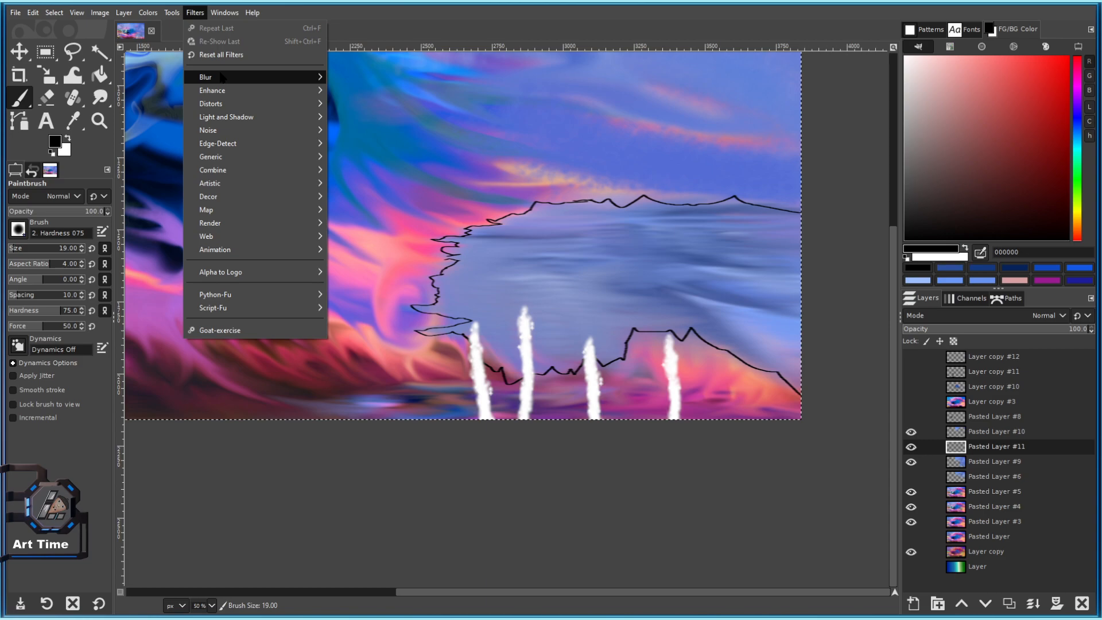
mouse_move(241, 77)
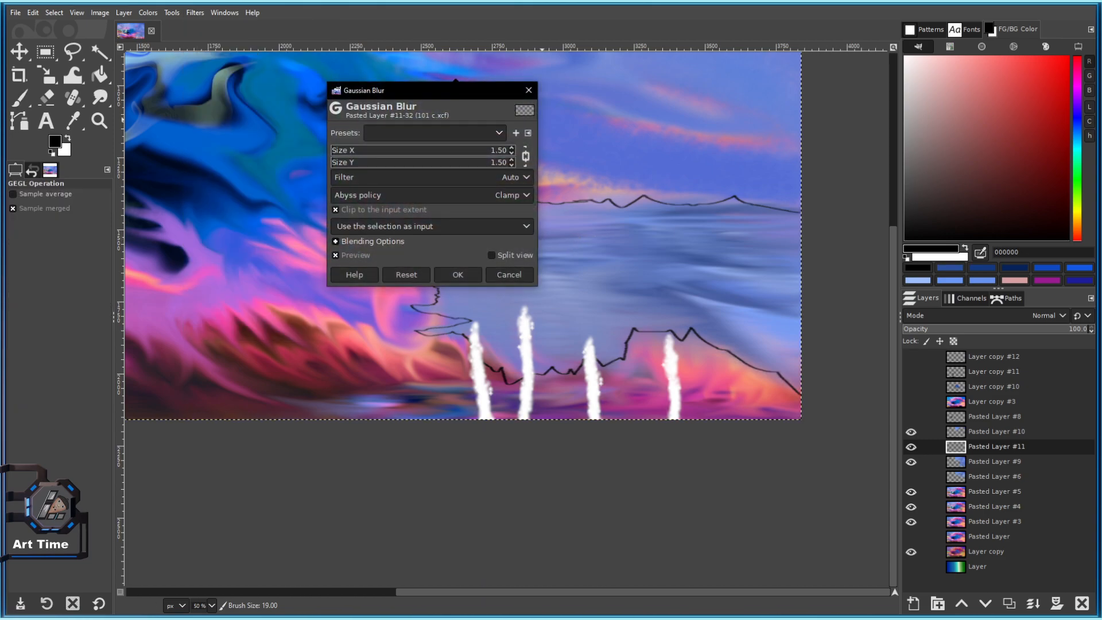
click(347, 150)
drag(347, 150, 352, 149)
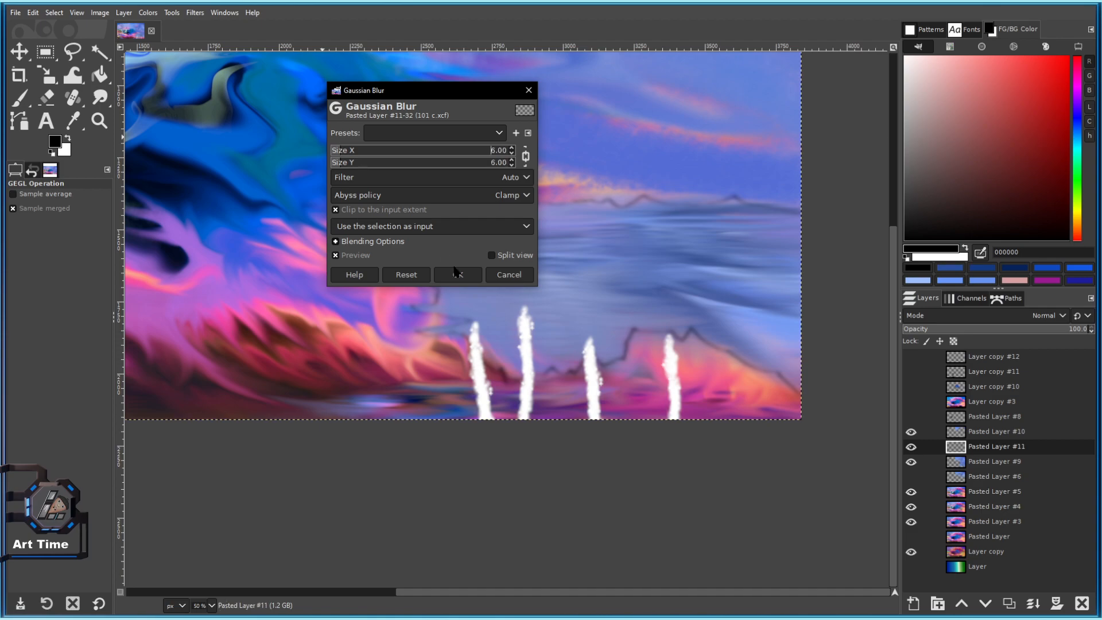
click(456, 274)
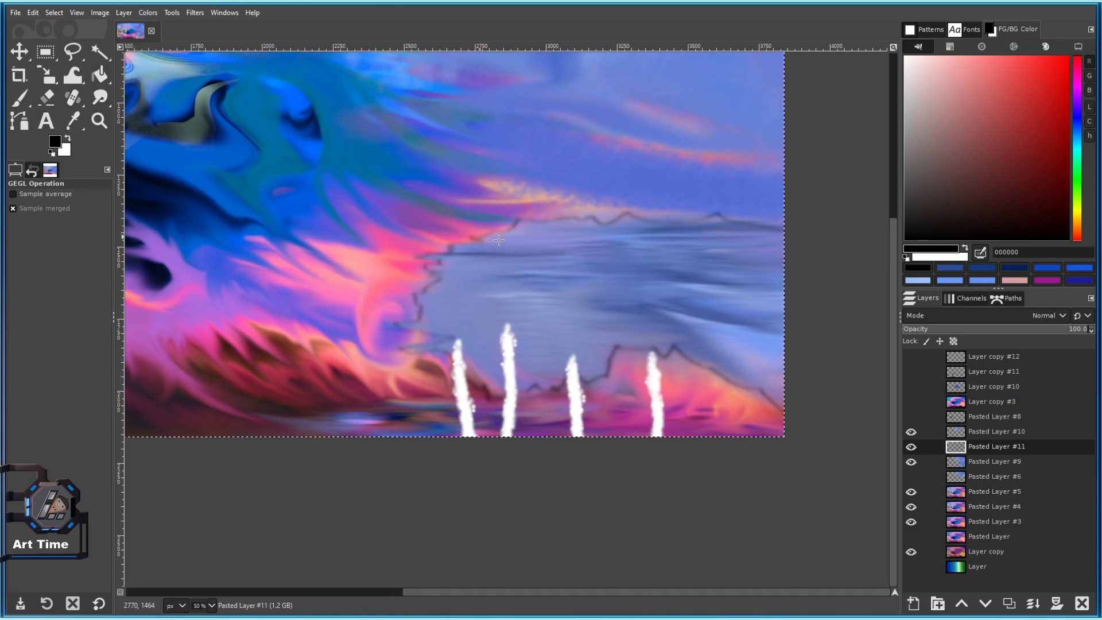
scroll(509, 257, down, 4)
scroll(508, 272, up, 4)
Switch to Smudge with a much larger brush and smudge the outline near the white pillars.
click(100, 97)
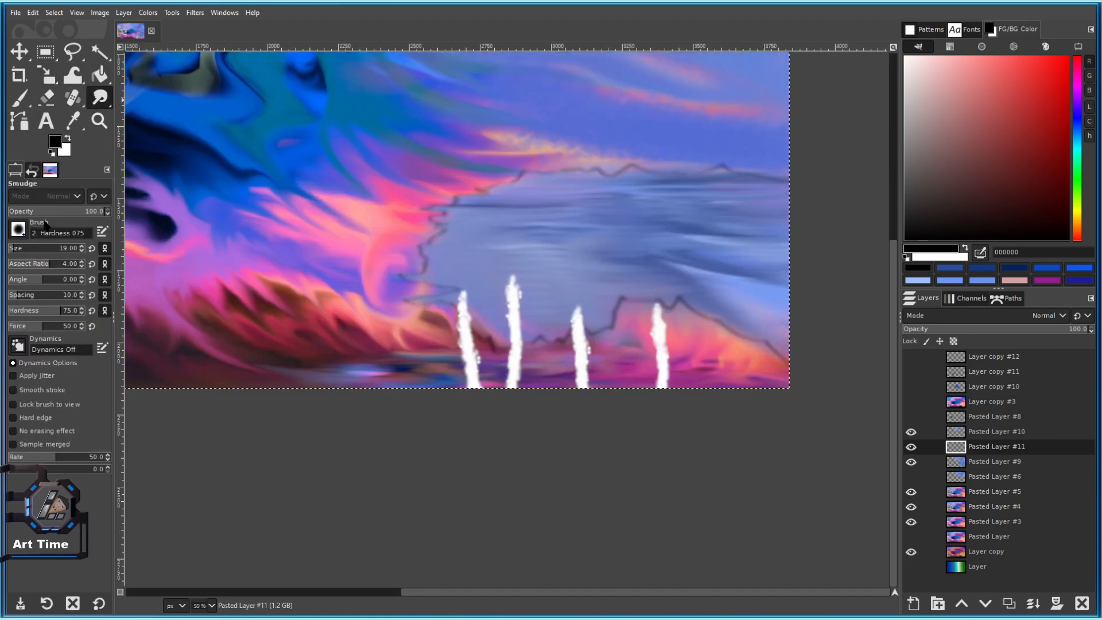
scroll(399, 308, up, 3)
click(21, 248)
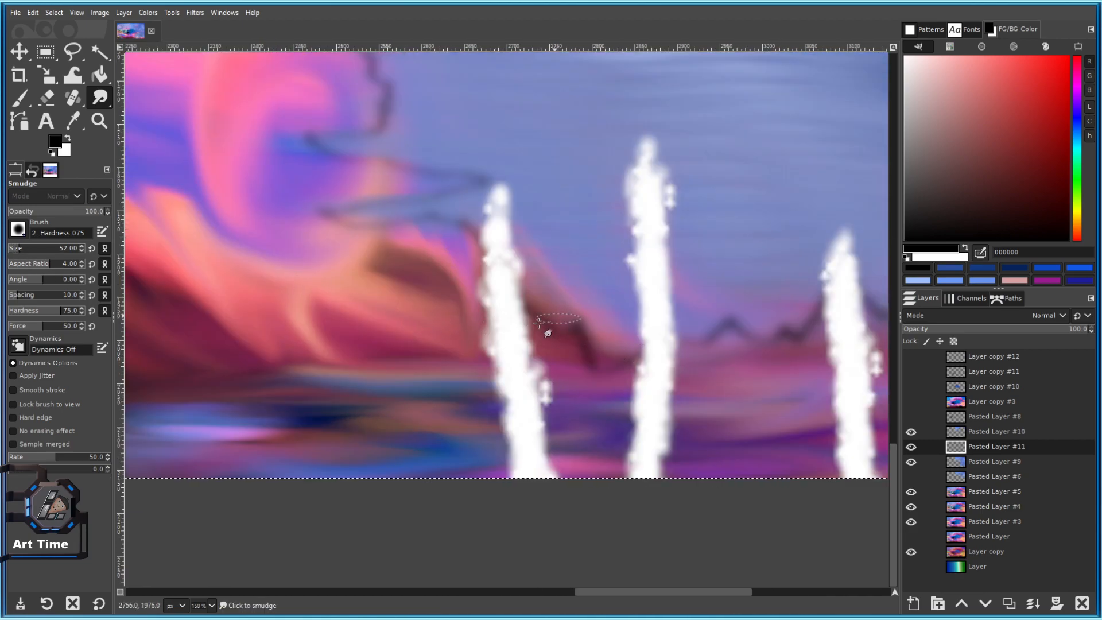
click(23, 251)
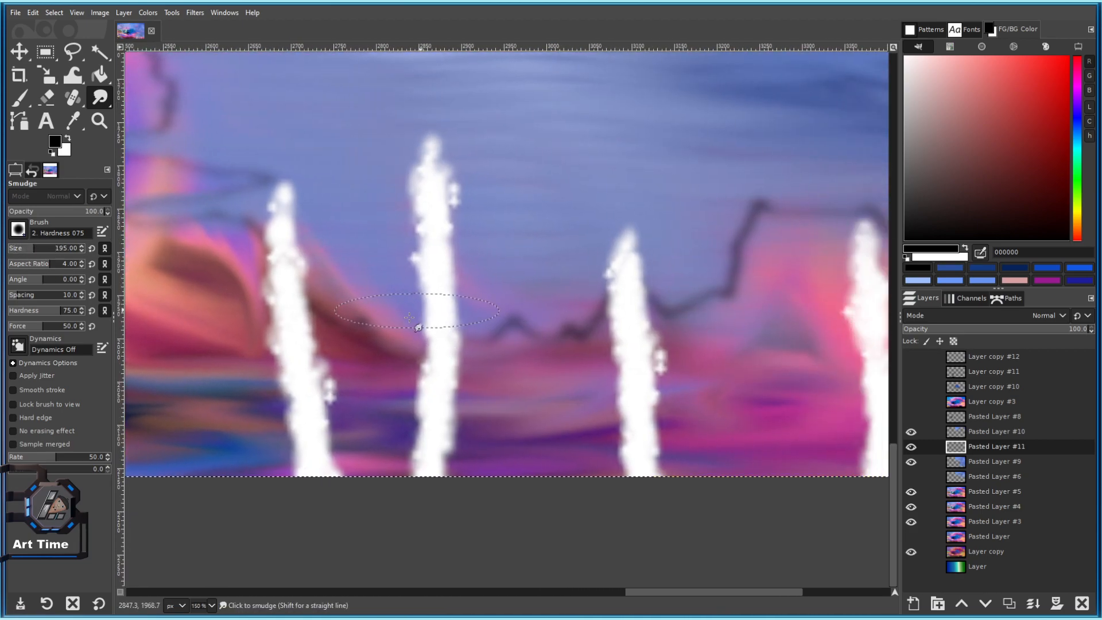
scroll(578, 344, right, 4)
mouse_move(578, 314)
mouse_down()
mouse_move(643, 315)
mouse_move(476, 348)
mouse_move(530, 303)
mouse_move(519, 294)
mouse_move(383, 311)
mouse_up()
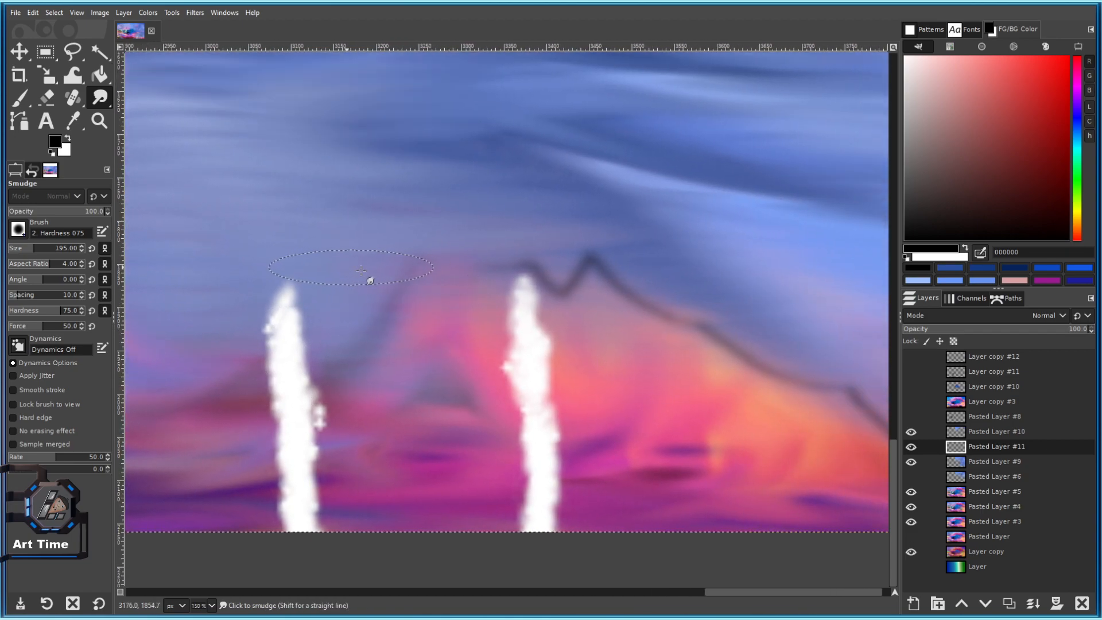
Blend the dark ridge line into the sky with a slightly larger brush.
mouse_move(490, 272)
mouse_down()
mouse_move(552, 283)
mouse_move(602, 310)
mouse_move(632, 298)
mouse_up()
mouse_move(591, 256)
mouse_down()
mouse_move(382, 191)
mouse_move(547, 273)
mouse_move(642, 341)
mouse_up()
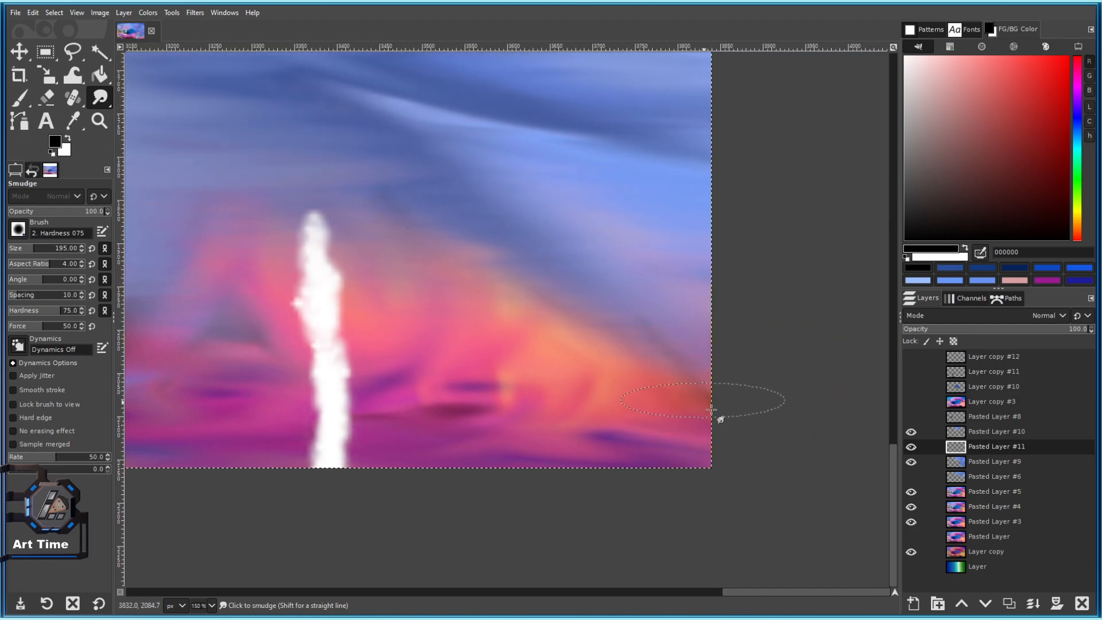
scroll(694, 384, down, 4)
scroll(470, 359, up, 3)
key(bracketright)
key(bracketright)
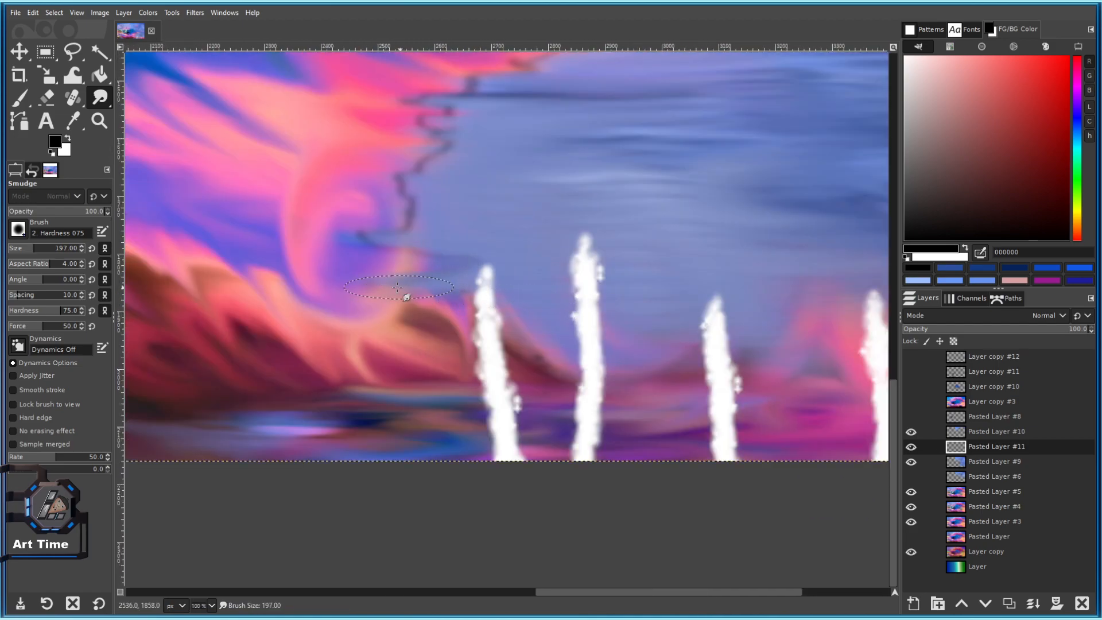
drag(363, 192, 391, 254)
scroll(461, 329, up, 2)
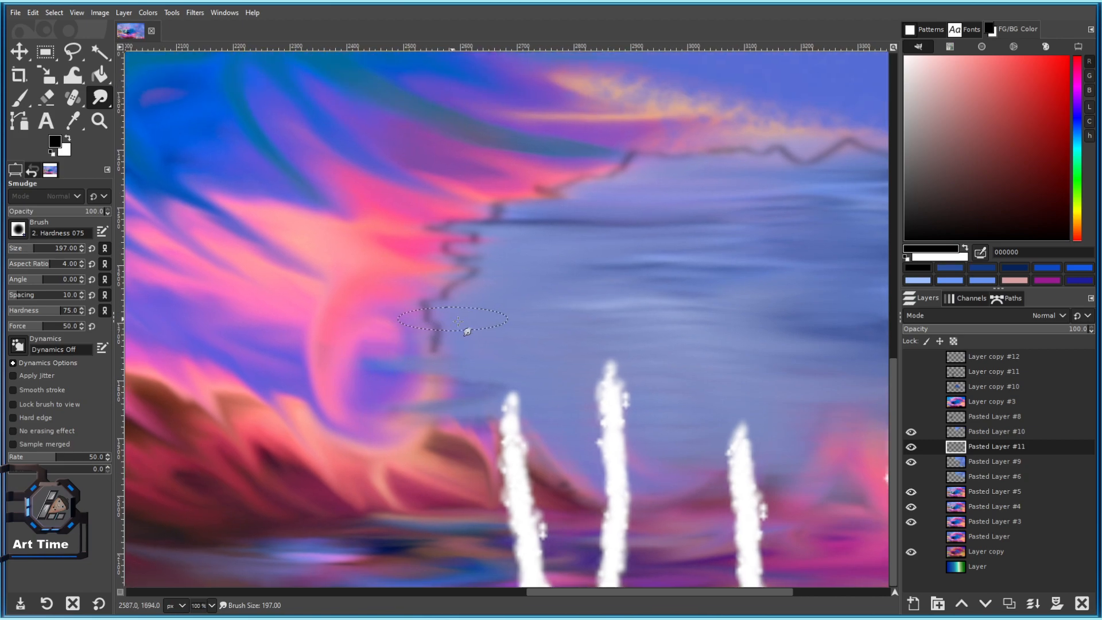
scroll(328, 394, up, 3)
scroll(345, 384, down, 4)
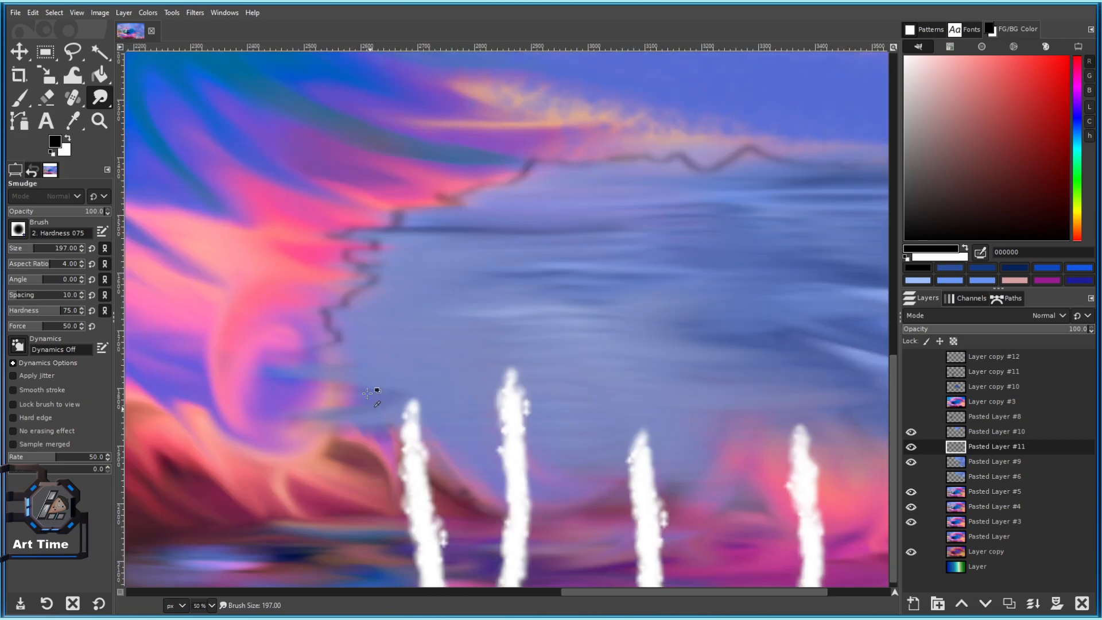
scroll(253, 420, up, 2)
scroll(305, 390, down, 1)
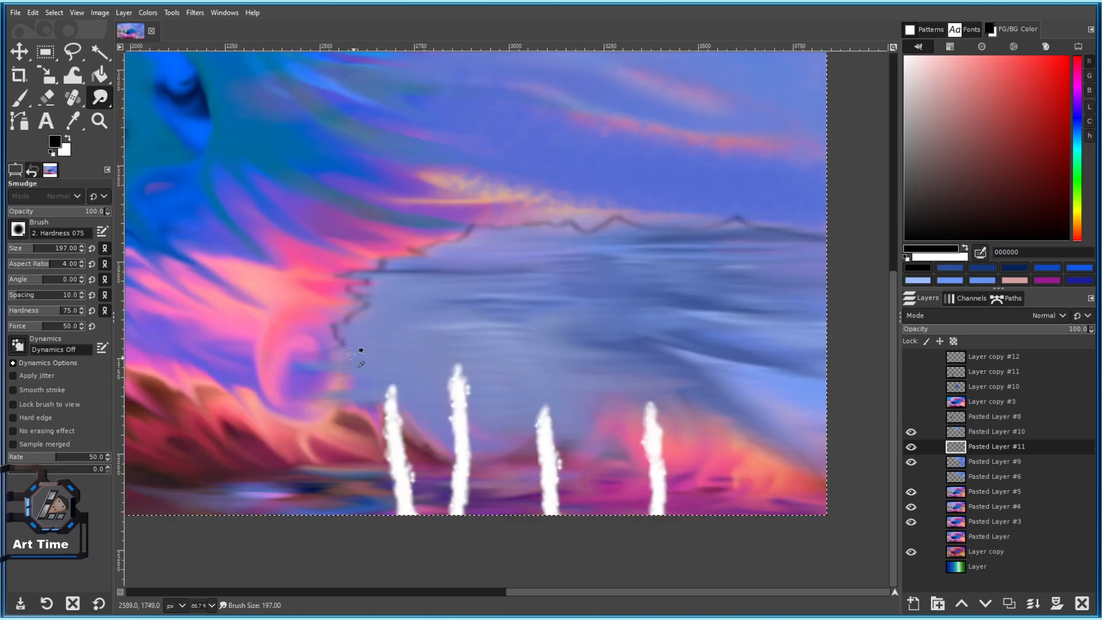
scroll(295, 394, up, 2)
Soften the dark outline into the clouds on the left.
drag(233, 340, 317, 377)
mouse_move(373, 346)
mouse_down()
mouse_move(413, 396)
mouse_move(357, 384)
mouse_move(330, 324)
mouse_up()
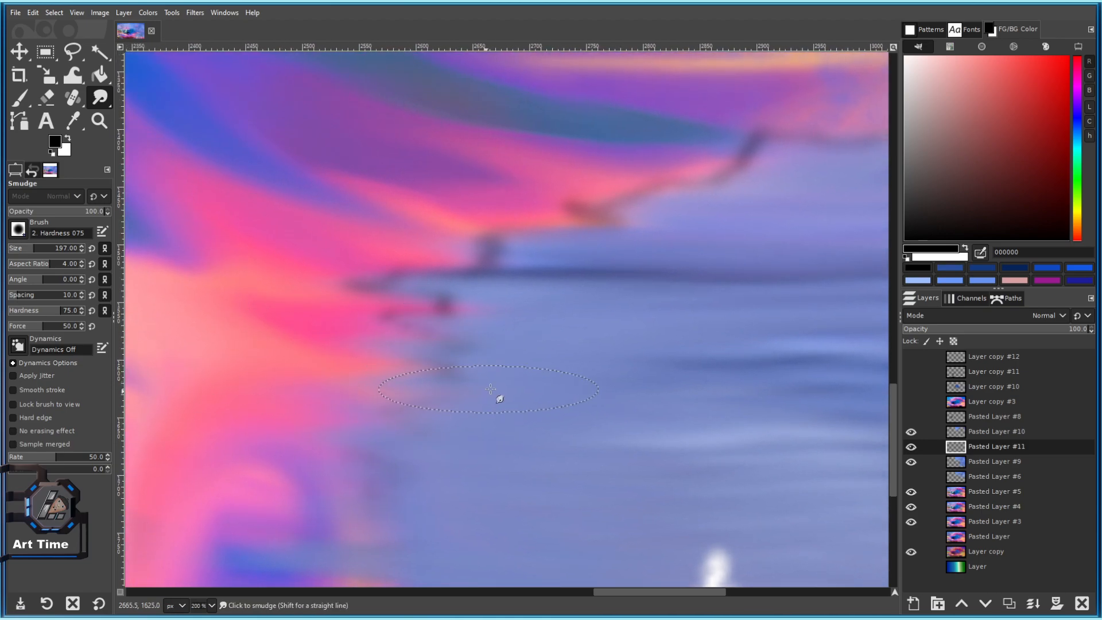
scroll(490, 389, down, 3)
scroll(468, 254, up, 2)
scroll(485, 320, down, 2)
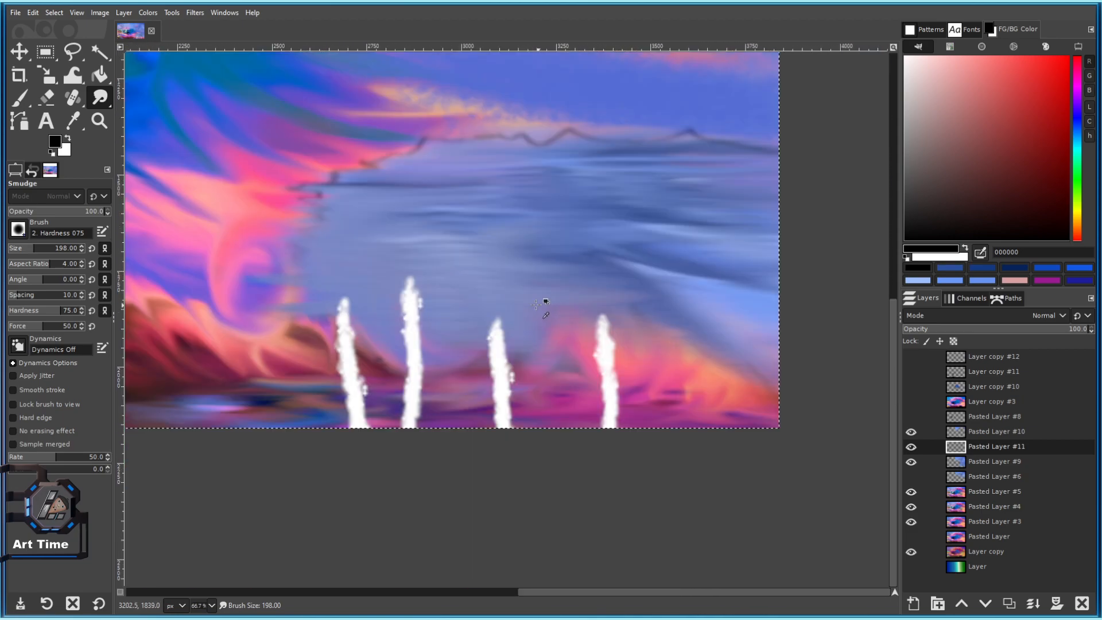
scroll(540, 305, up, 1)
Pick a blue hue, set the smudge brush to 343, and frame the right part of the horizon.
click(1076, 118)
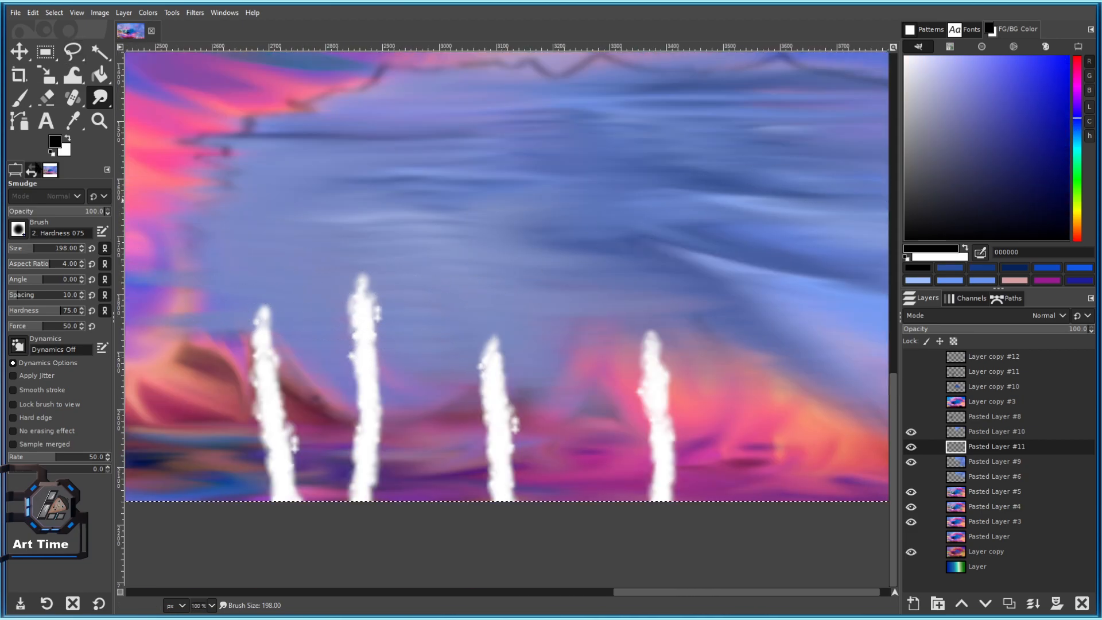
click(44, 248)
mouse_move(754, 392)
mouse_down()
mouse_move(546, 263)
mouse_move(602, 376)
mouse_up()
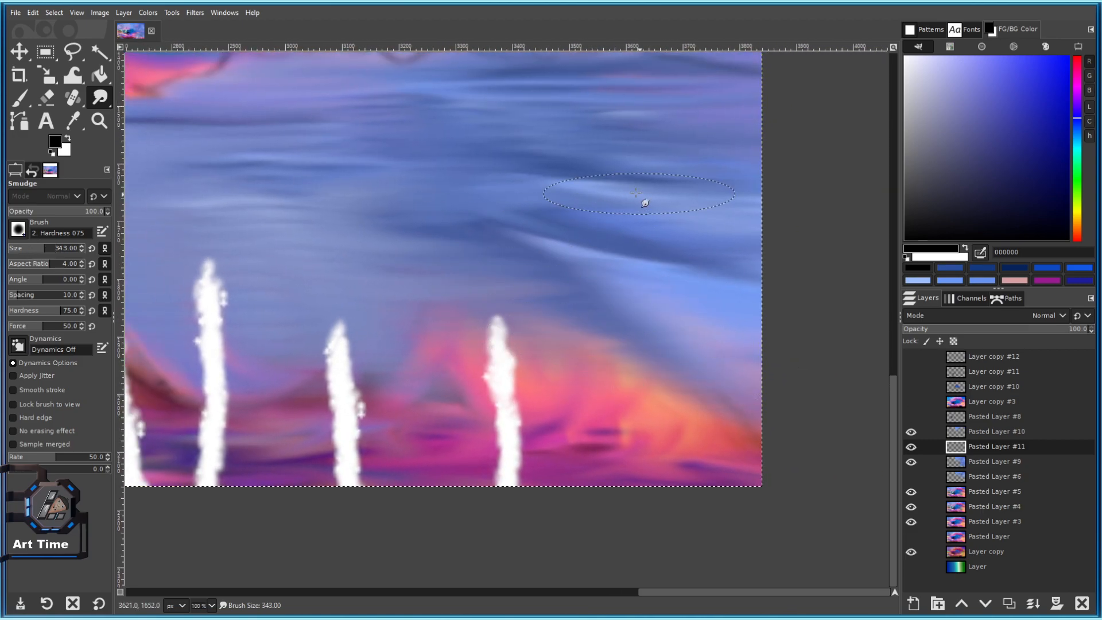
scroll(640, 194, down, 2)
scroll(631, 195, up, 1)
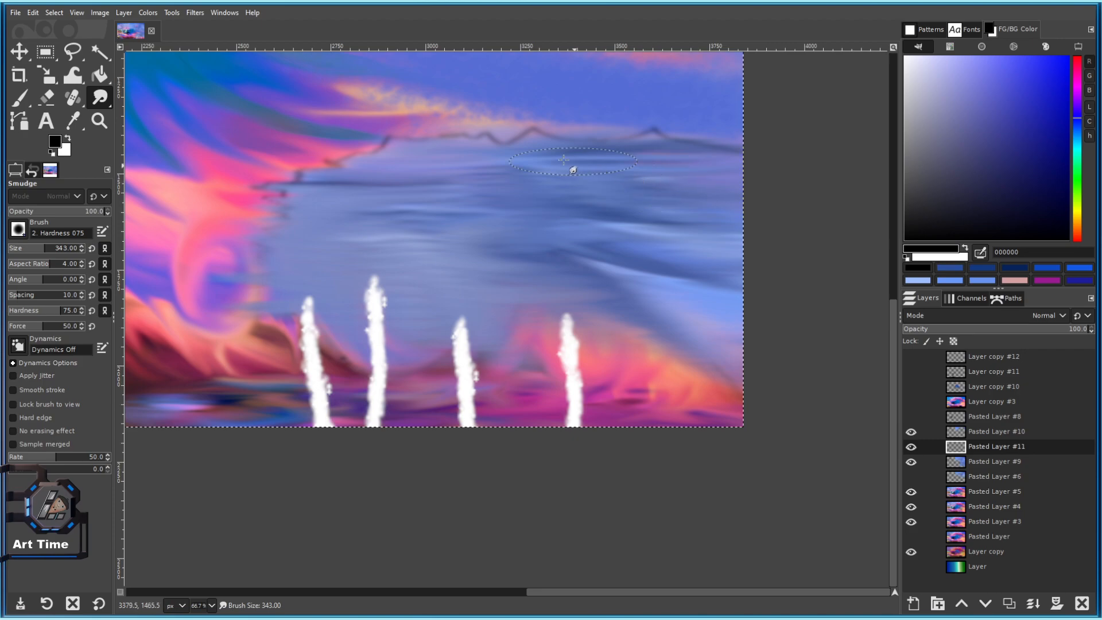
drag(493, 140, 551, 229)
drag(258, 239, 325, 225)
scroll(752, 172, up, 2)
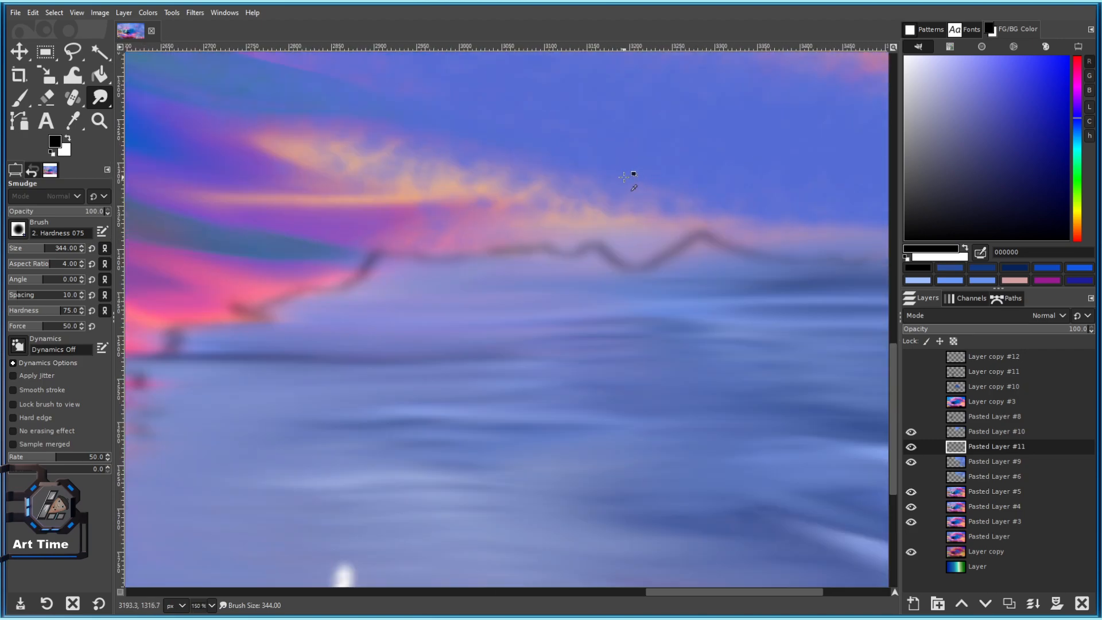
Try smearing the dark horizon mark, undo it, and make Pasted Layer #9 the working layer.
drag(270, 252, 276, 257)
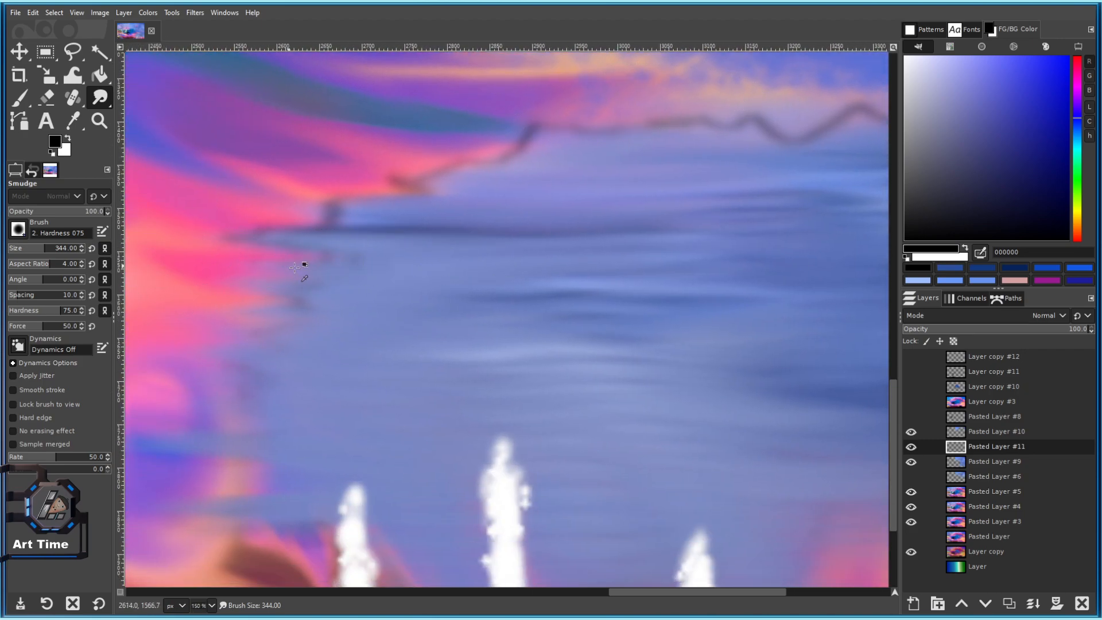
key(ctrl+z)
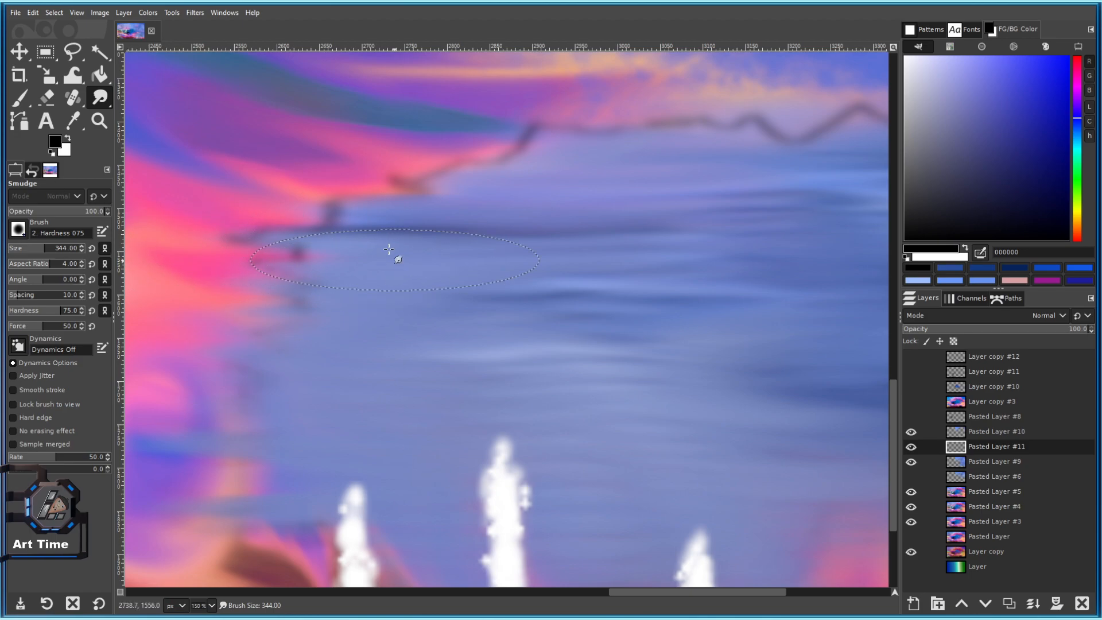
scroll(402, 310, up, 2)
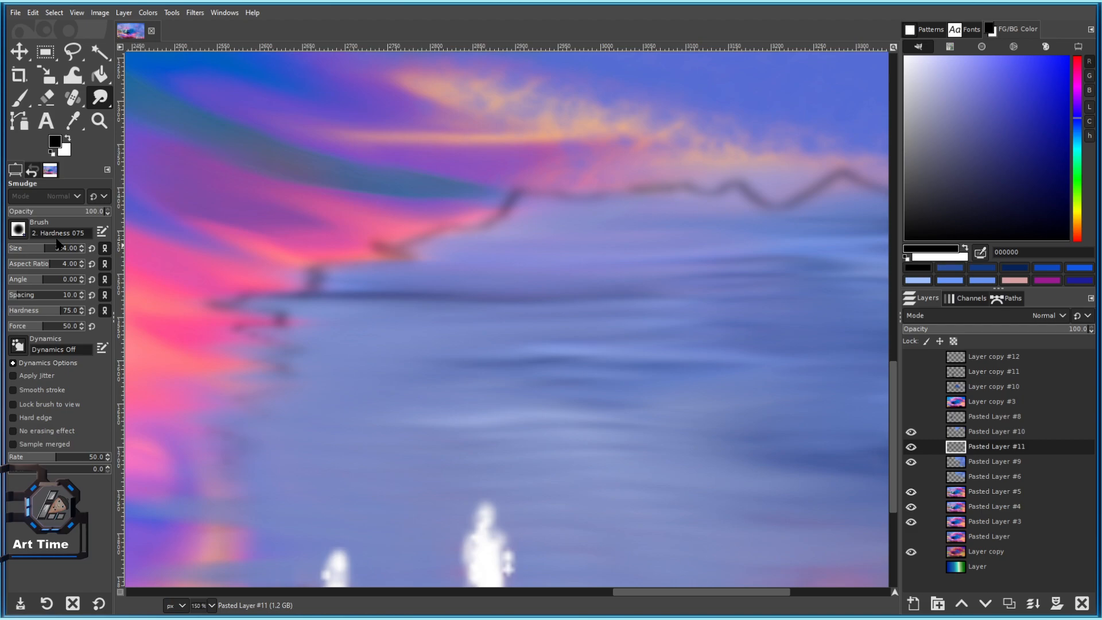
scroll(554, 242, right, 6)
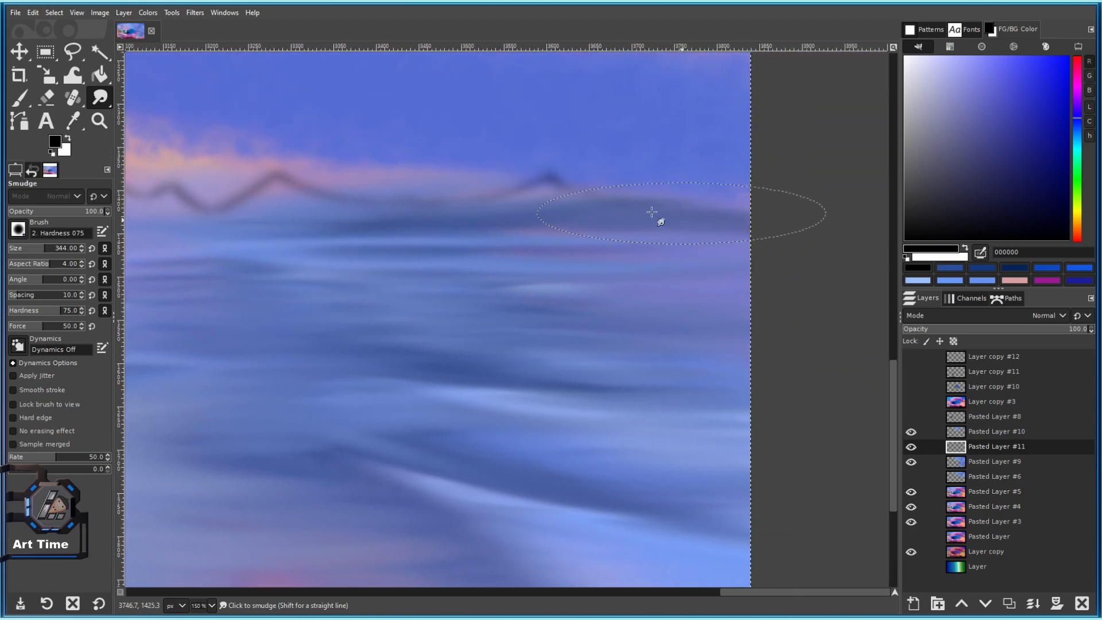
scroll(679, 320, up, 1)
mouse_move(575, 577)
mouse_down()
mouse_move(563, 388)
mouse_move(586, 223)
mouse_up()
drag(522, 236, 654, 289)
scroll(607, 263, left, 8)
scroll(583, 308, up, 2)
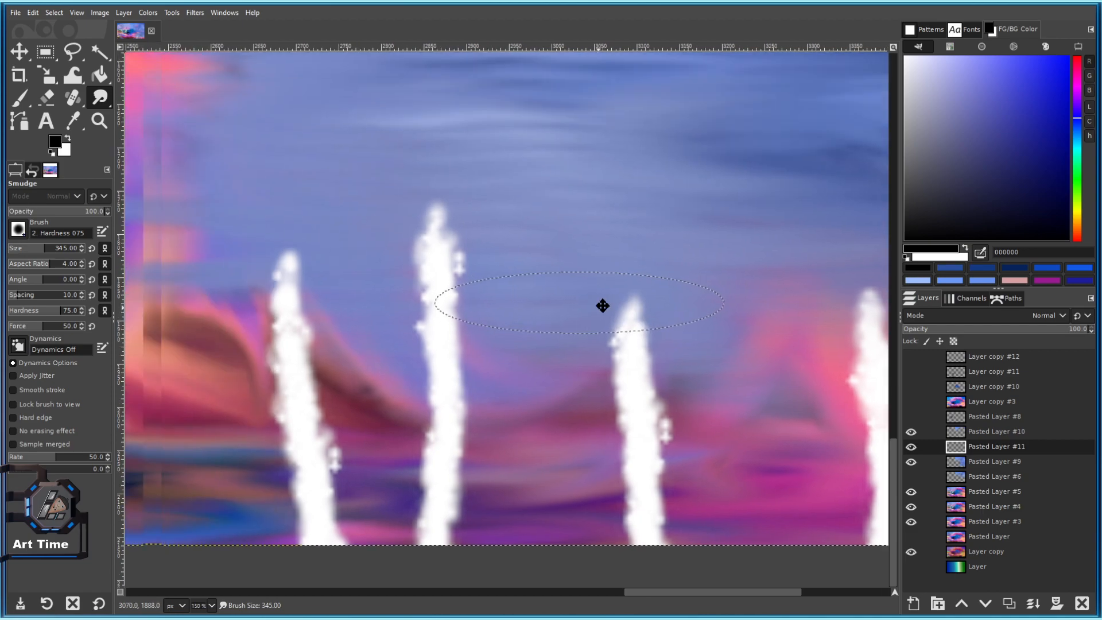
scroll(613, 351, right, 3)
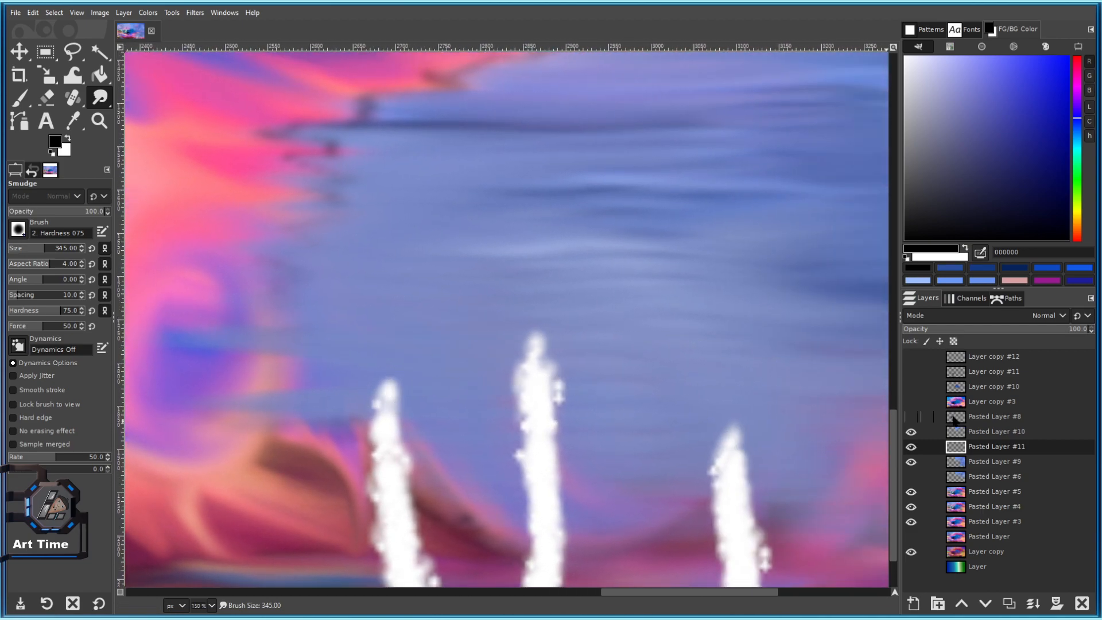
key(Page_Down)
Shrink the smudge brush to about 260.
scroll(402, 344, down, 5)
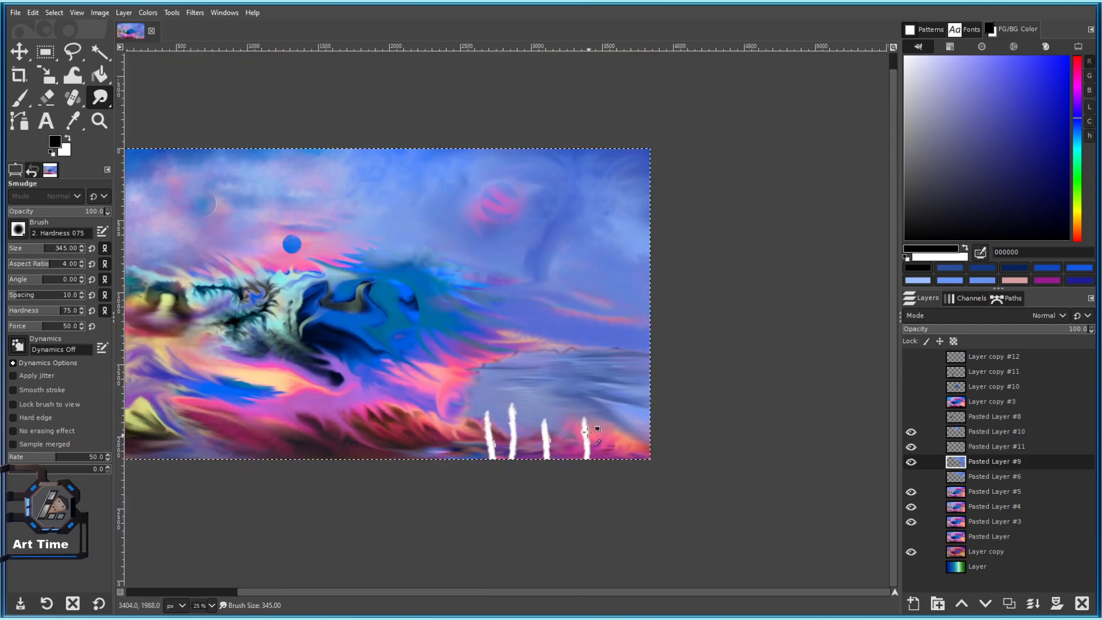
scroll(467, 307, up, 5)
scroll(419, 387, down, 5)
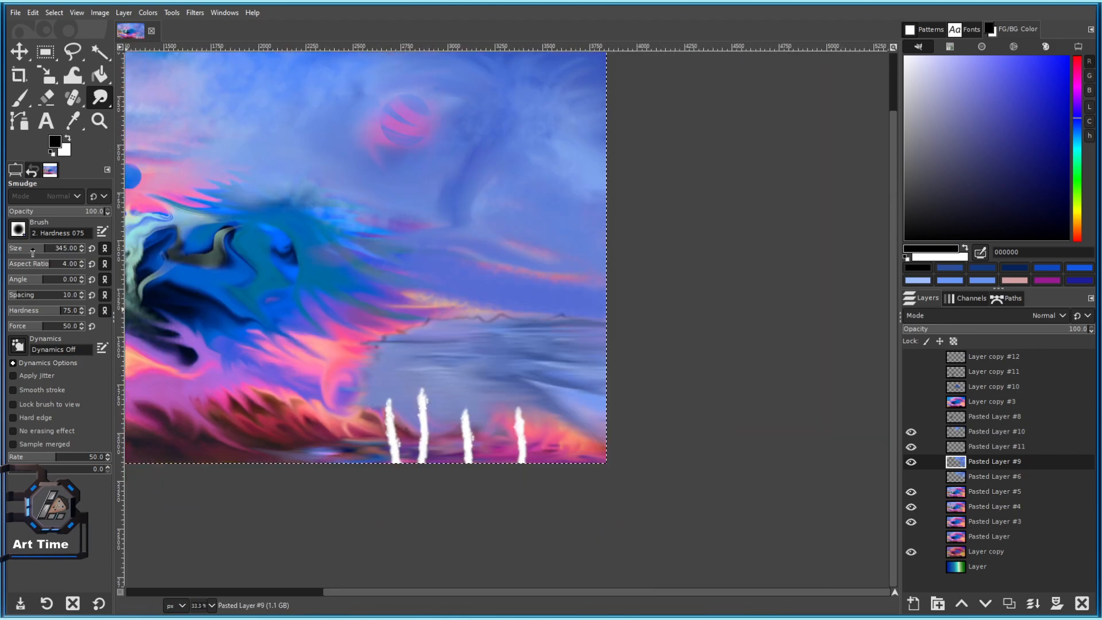
scroll(410, 428, up, 3)
mouse_move(410, 428)
mouse_down()
mouse_move(374, 325)
mouse_move(352, 307)
mouse_up()
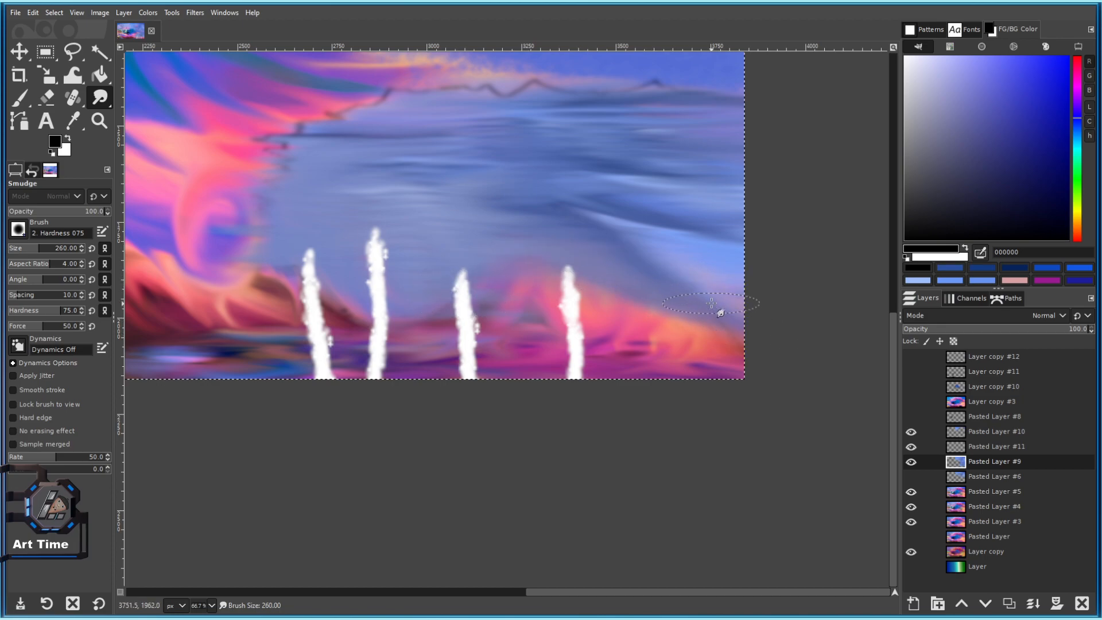
Pan the view toward the lower right across the painting.
scroll(711, 304, up, 2)
drag(556, 209, 573, 223)
drag(419, 153, 689, 283)
scroll(609, 269, down, 3)
scroll(609, 275, up, 2)
scroll(539, 212, down, 1)
scroll(420, 173, up, 1)
drag(421, 173, 500, 216)
scroll(883, 430, down, 5)
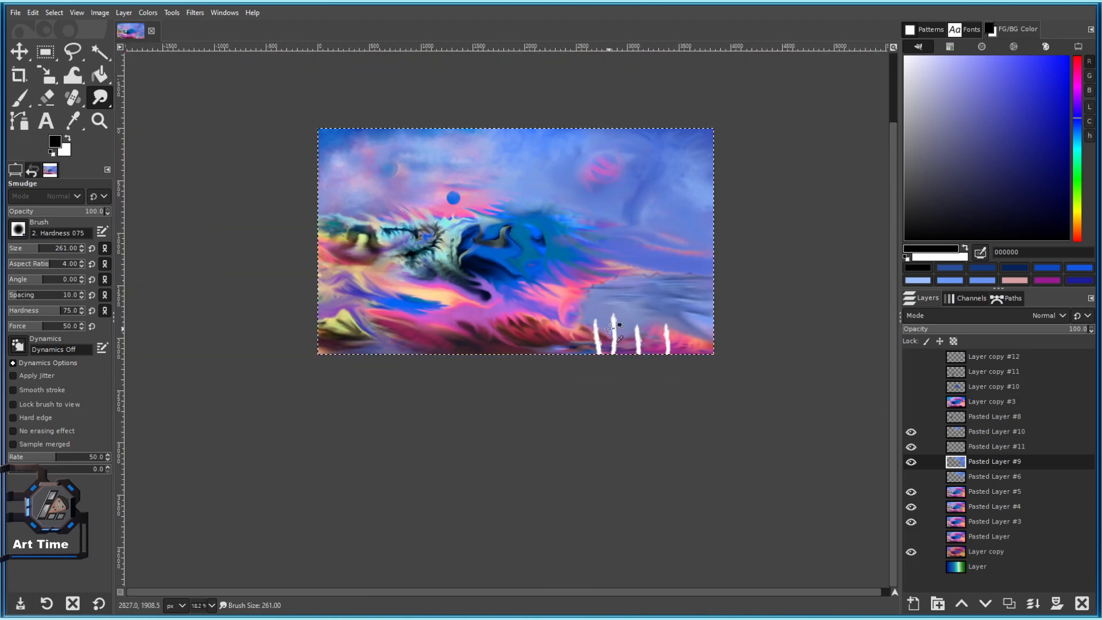
scroll(659, 243, up, 4)
drag(770, 222, 450, 191)
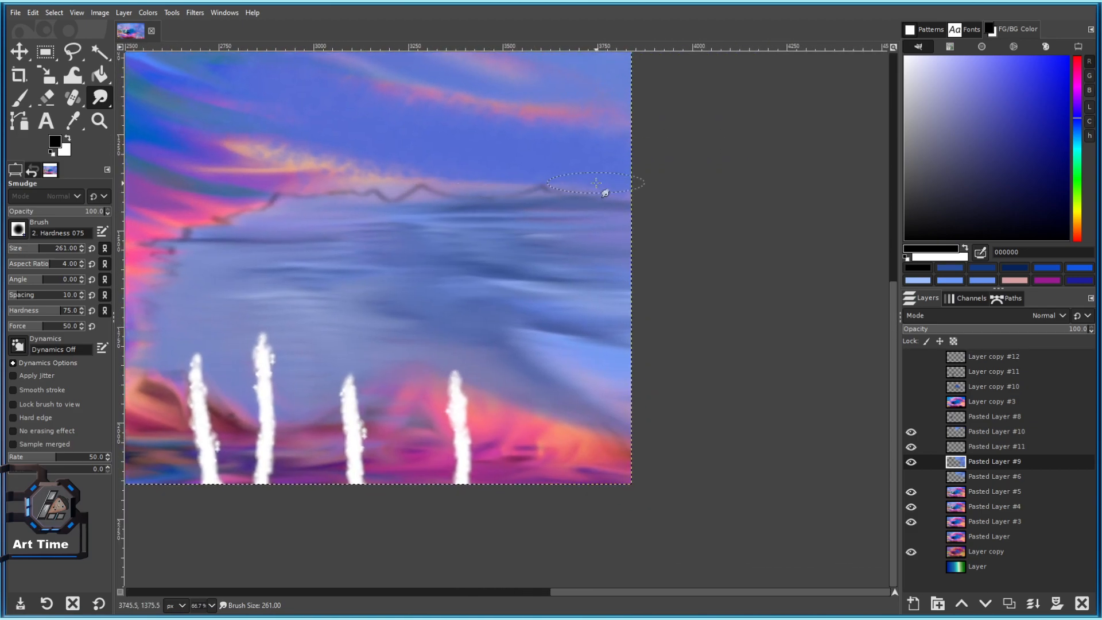
scroll(516, 201, down, 3)
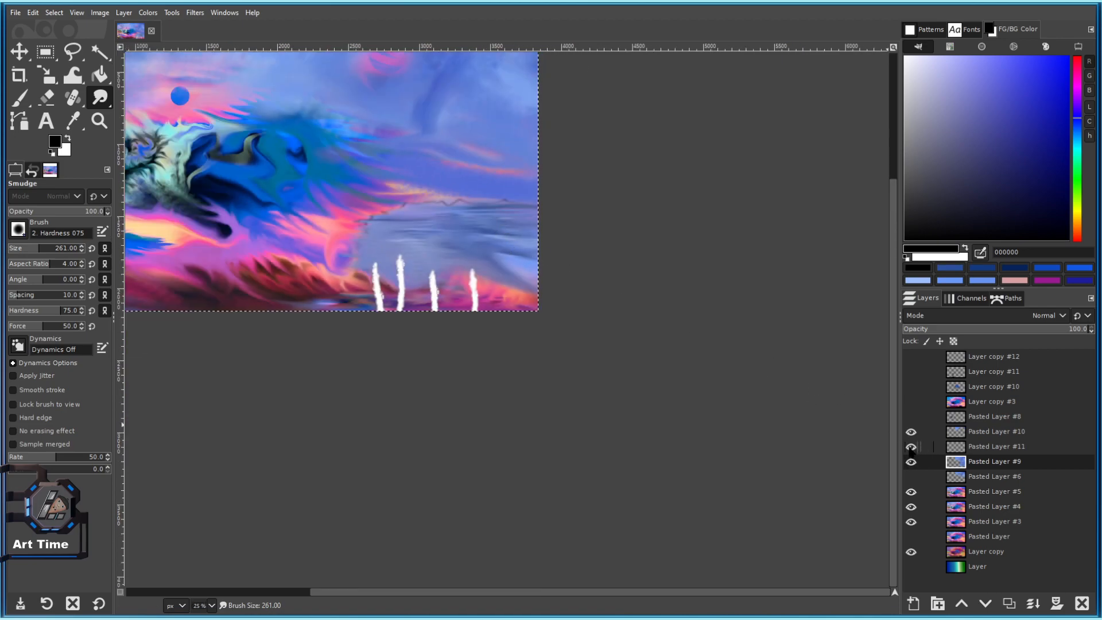
scroll(462, 204, up, 3)
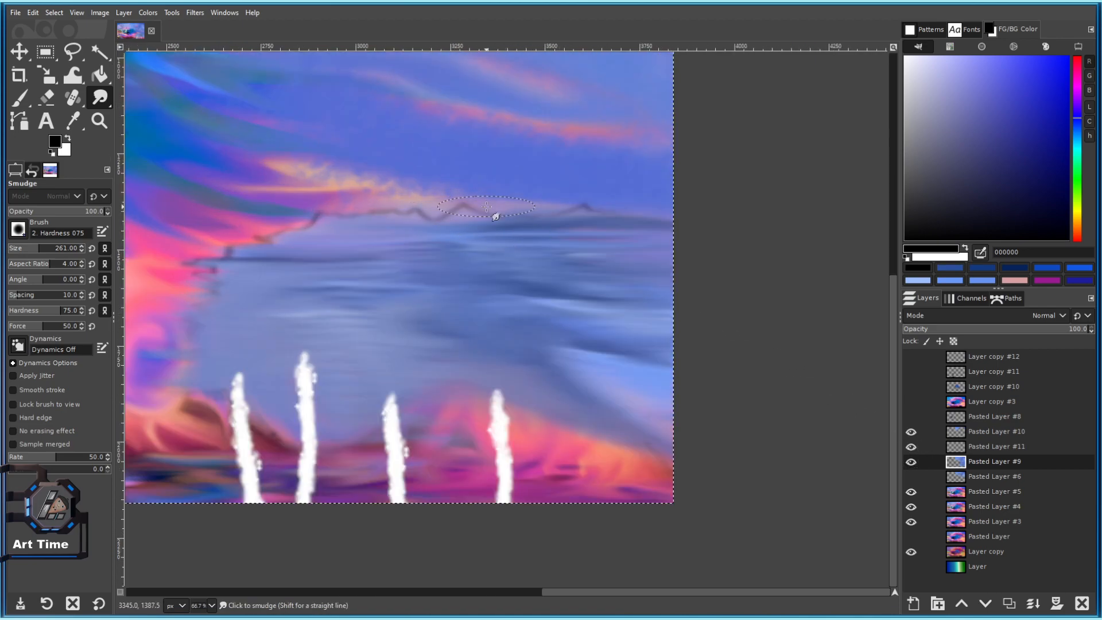
On Pasted Layer #11, set smudge opacity to 20, try blurring the zigzag line, then undo it and zoom out.
key(Up)
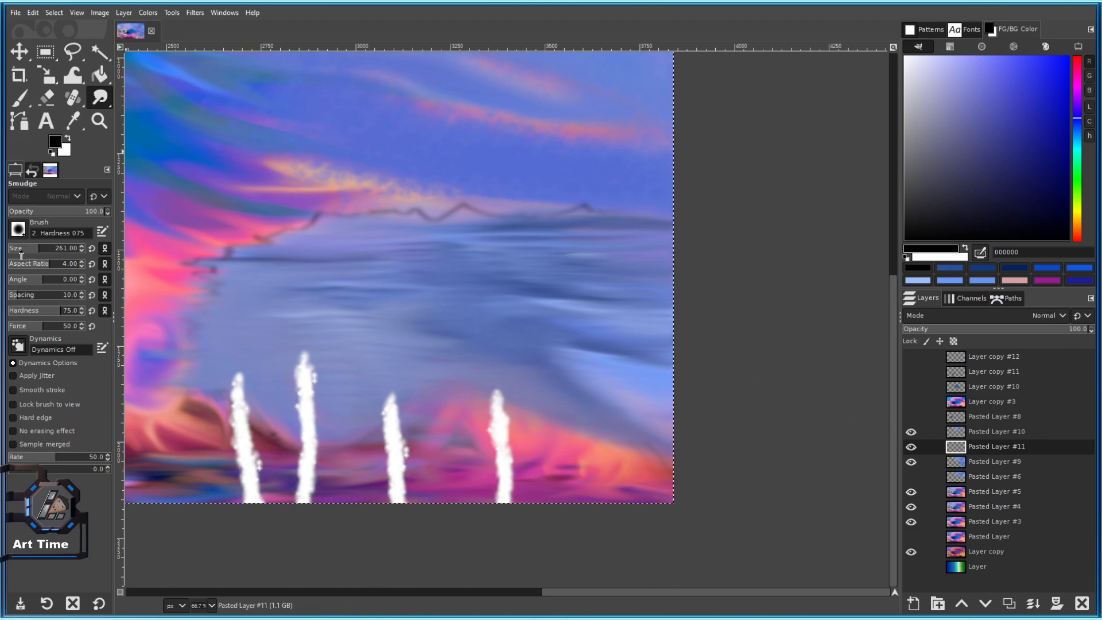
click(69, 210)
ctrl+scroll(438, 226, up, 2)
mouse_move(287, 198)
mouse_down()
mouse_move(394, 223)
mouse_move(735, 190)
mouse_up()
click(40, 211)
key(ctrl+z)
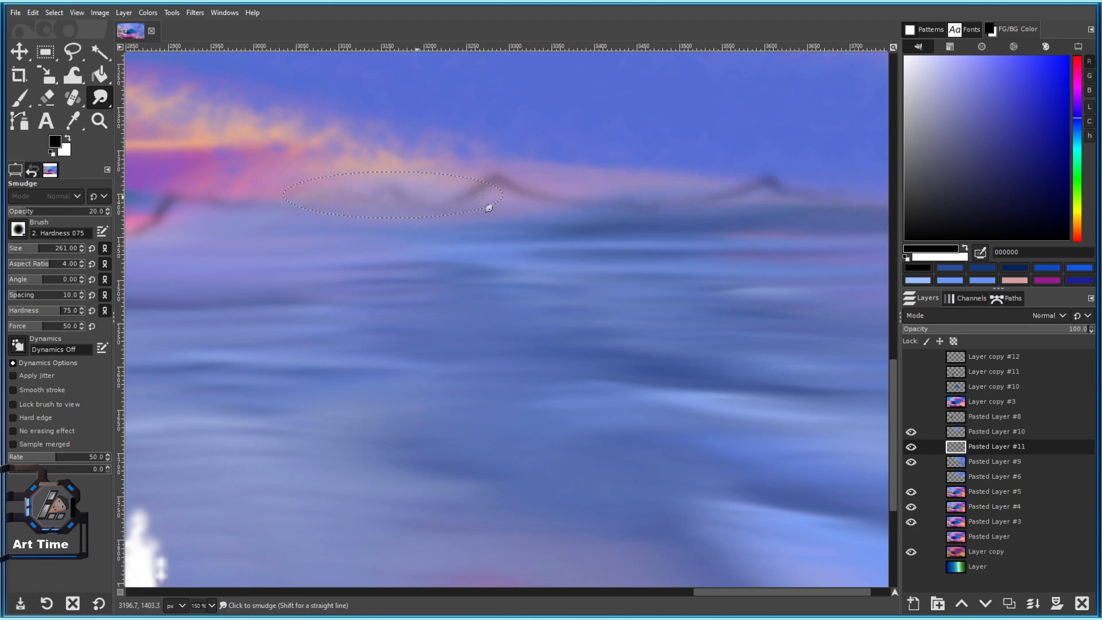
scroll(752, 190, down, 3)
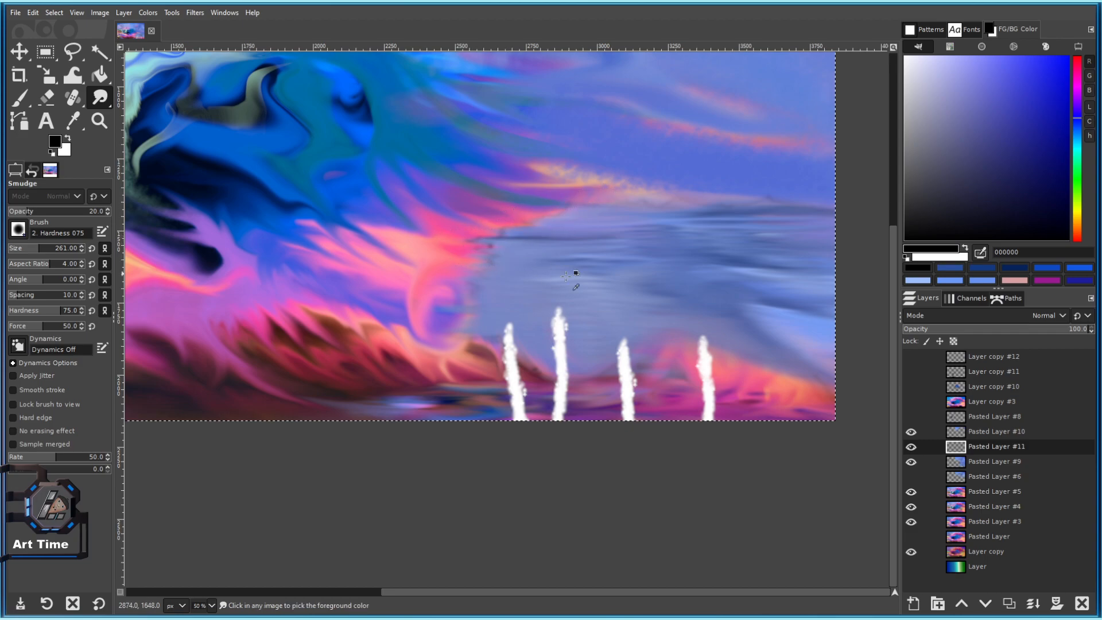
scroll(555, 272, down, 1)
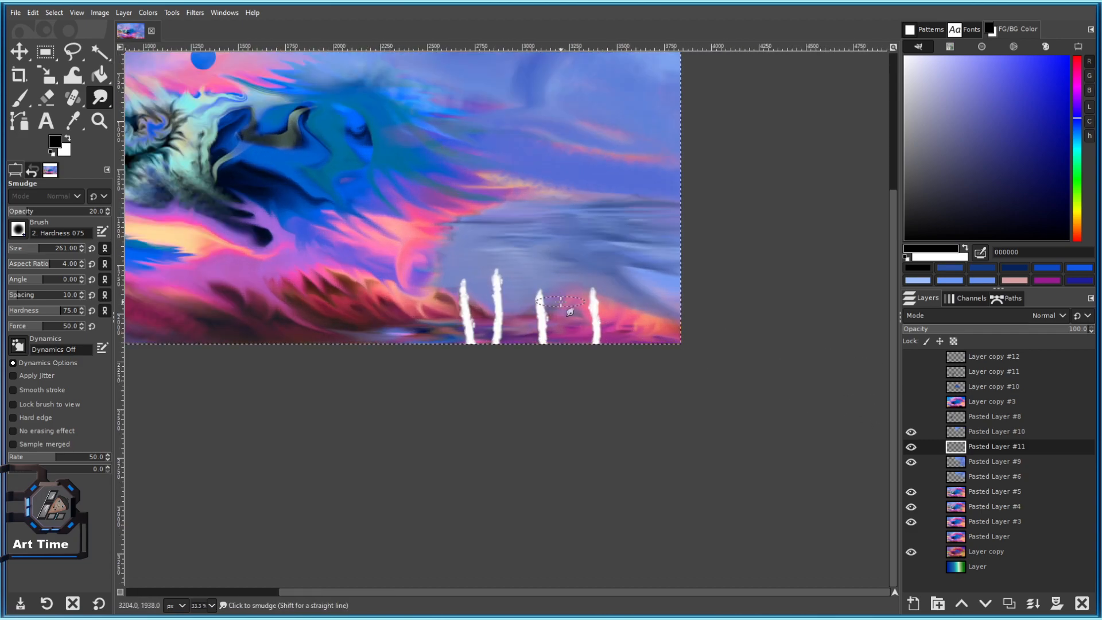
scroll(465, 299, down, 1)
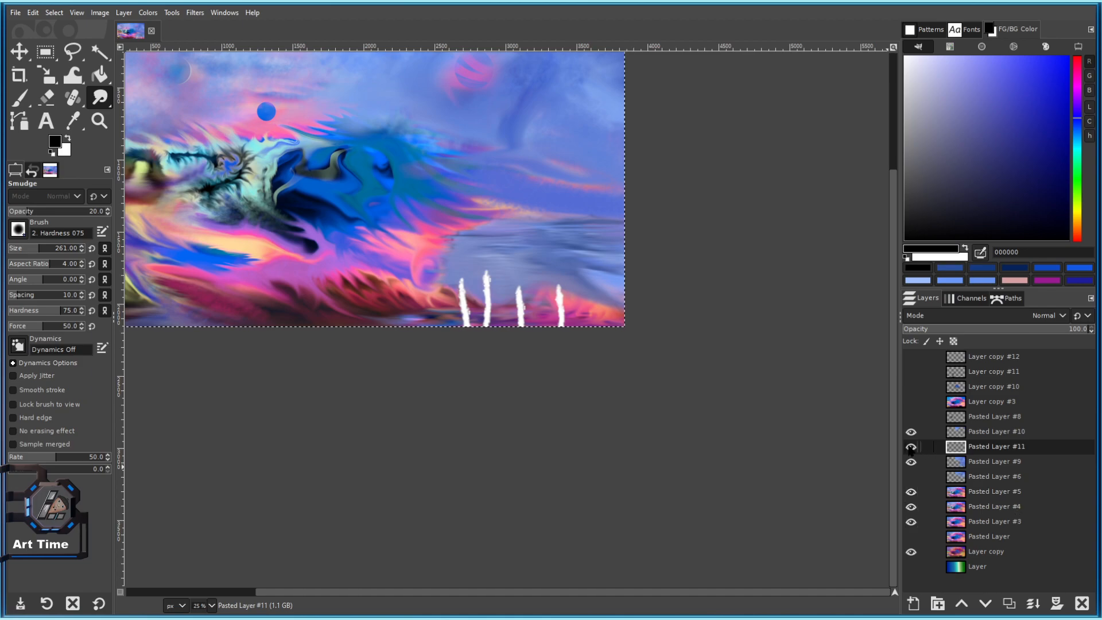
scroll(647, 318, down, 1)
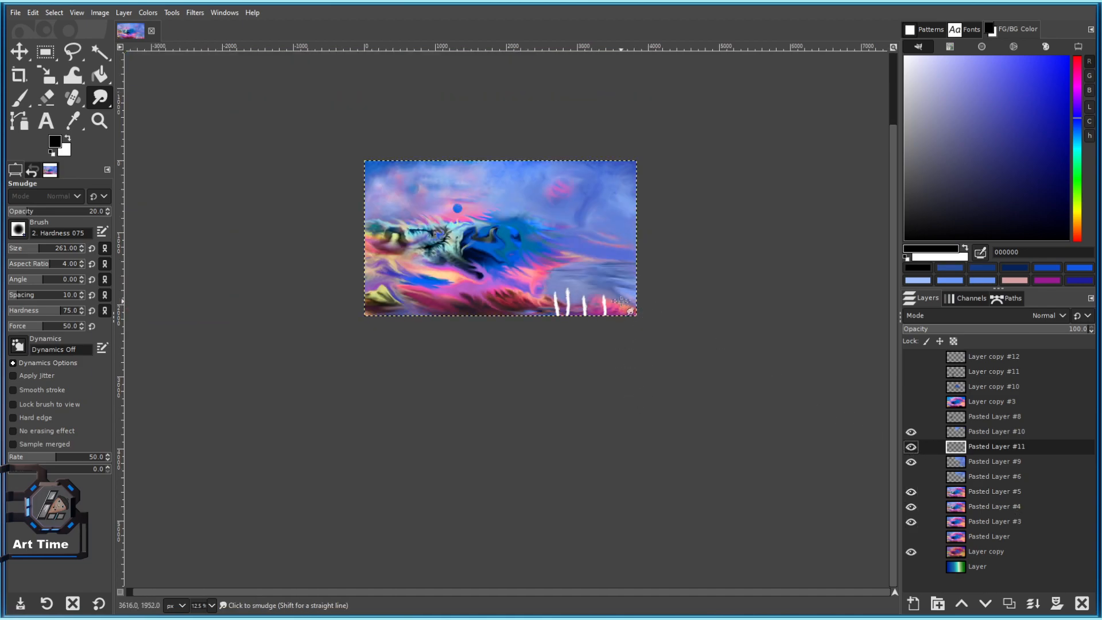
scroll(645, 253, up, 3)
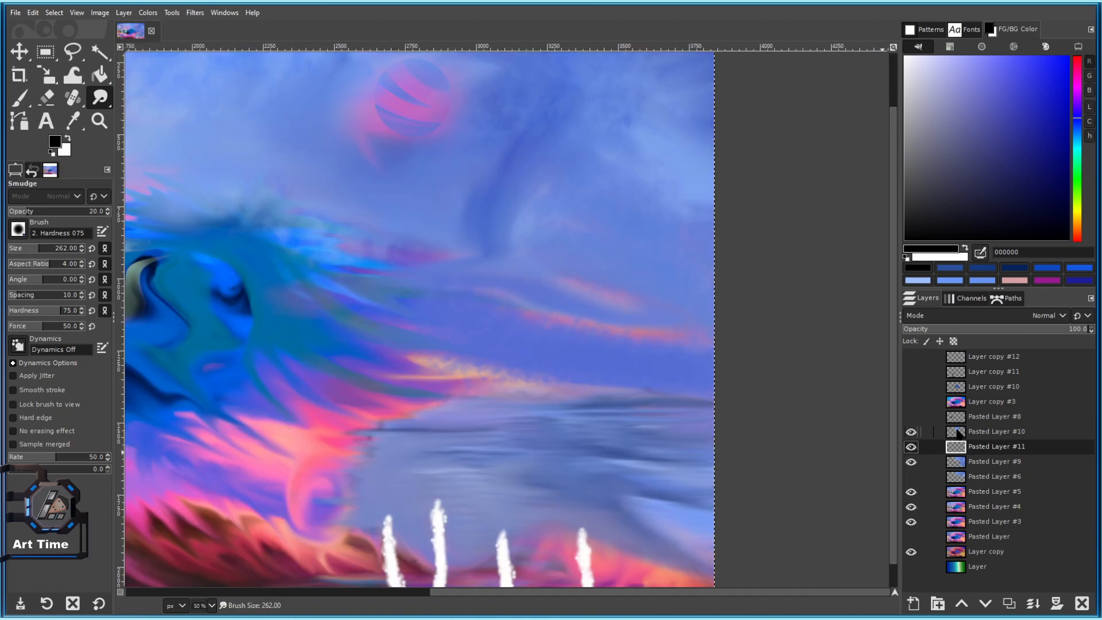
Make Pasted Layer #9 the working layer and toggle its visibility to compare.
click(962, 436)
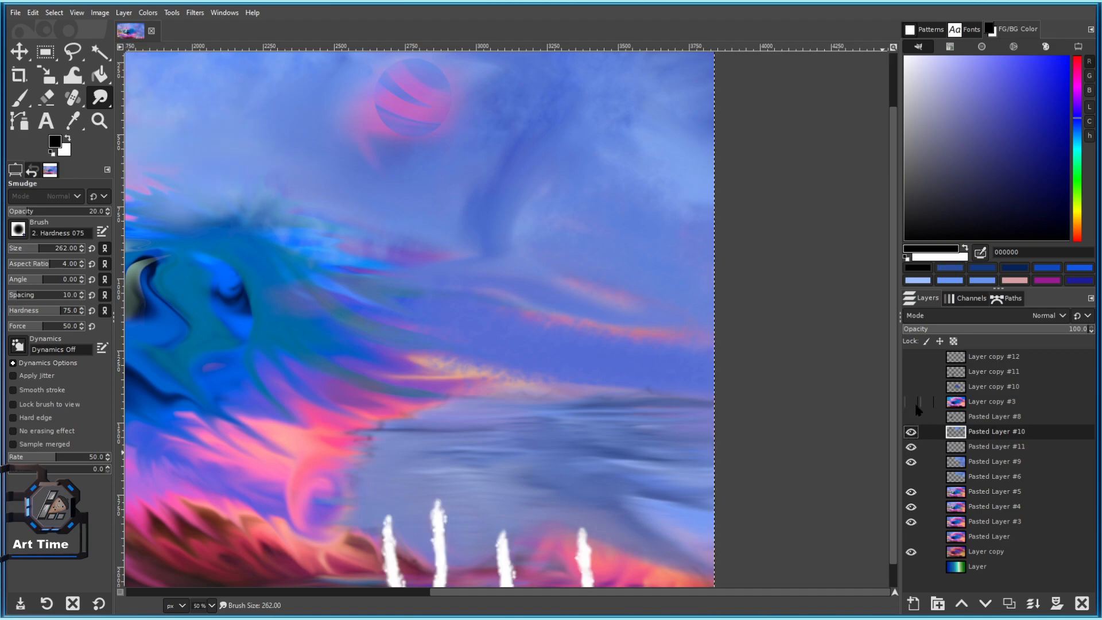
scroll(659, 381, down, 1)
click(916, 465)
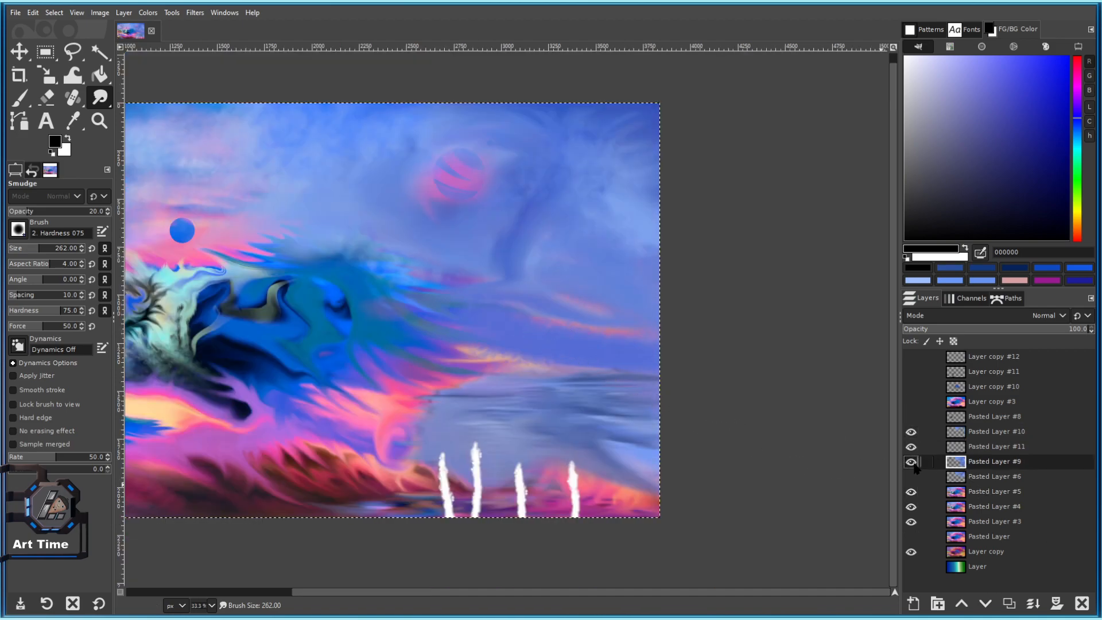
scroll(615, 356, up, 2)
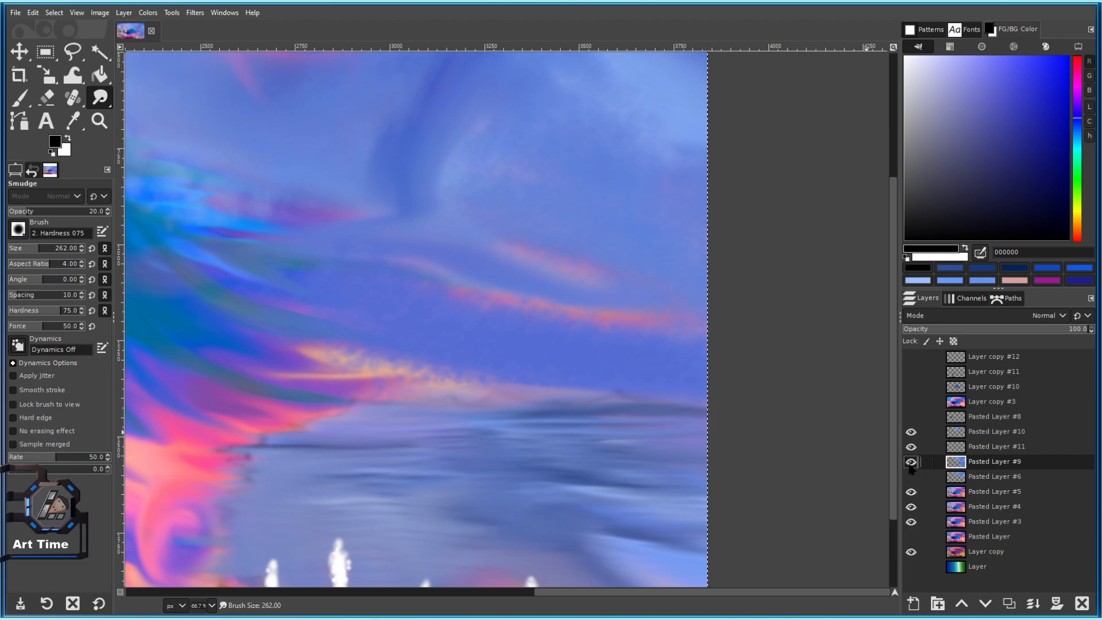
scroll(585, 368, down, 2)
scroll(700, 410, down, 2)
click(912, 462)
click(912, 463)
scroll(636, 372, up, 2)
Switch to the Eraser at size 856 and erase across the sky to reveal an orange streak.
click(46, 98)
click(45, 247)
mouse_move(535, 377)
mouse_down()
mouse_move(554, 398)
mouse_move(586, 396)
mouse_up()
key(ctrl+z)
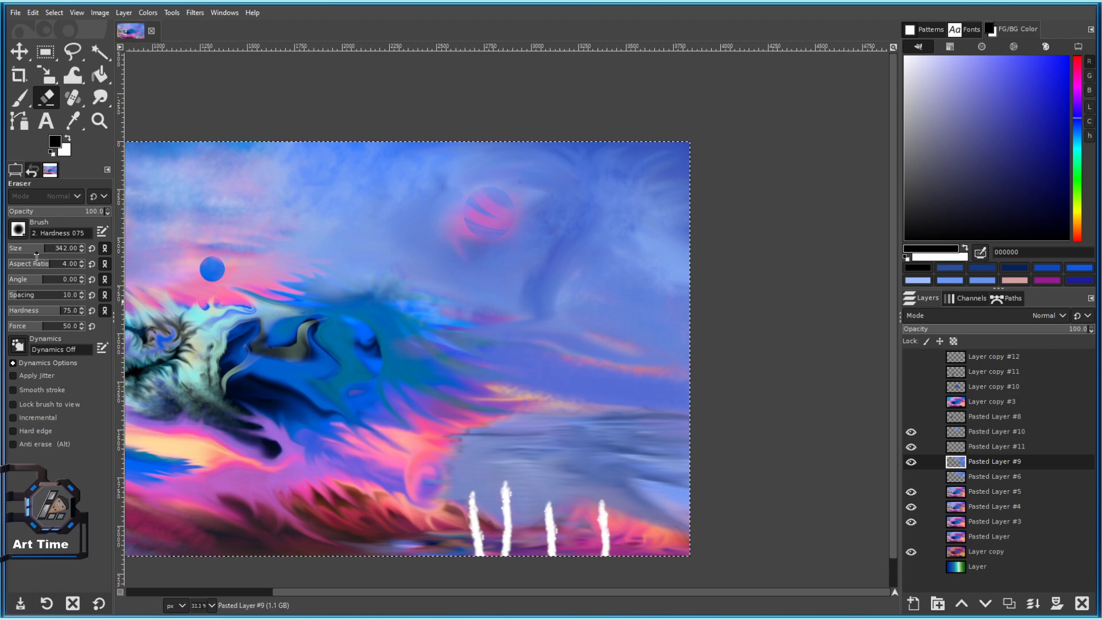
click(56, 248)
mouse_move(448, 342)
mouse_down()
mouse_move(571, 382)
mouse_move(644, 389)
mouse_move(448, 398)
mouse_move(619, 396)
mouse_up()
Lower eraser opacity to about 67 and erase broad bands across the orange and pink streaks.
scroll(684, 410, down, 3)
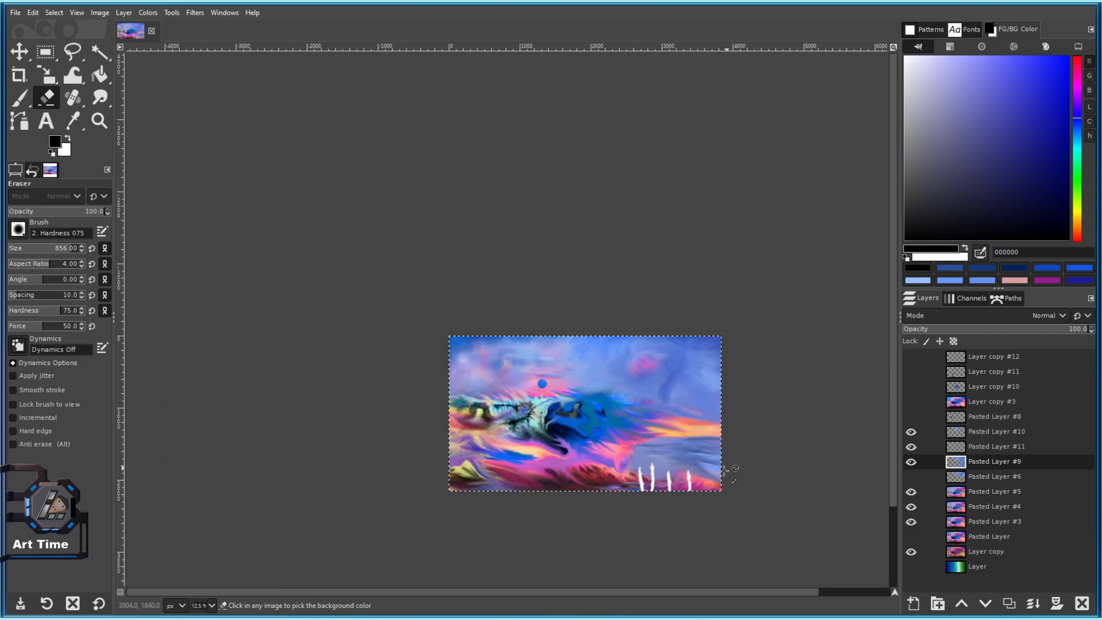
scroll(717, 482, up, 3)
scroll(610, 352, up, 2)
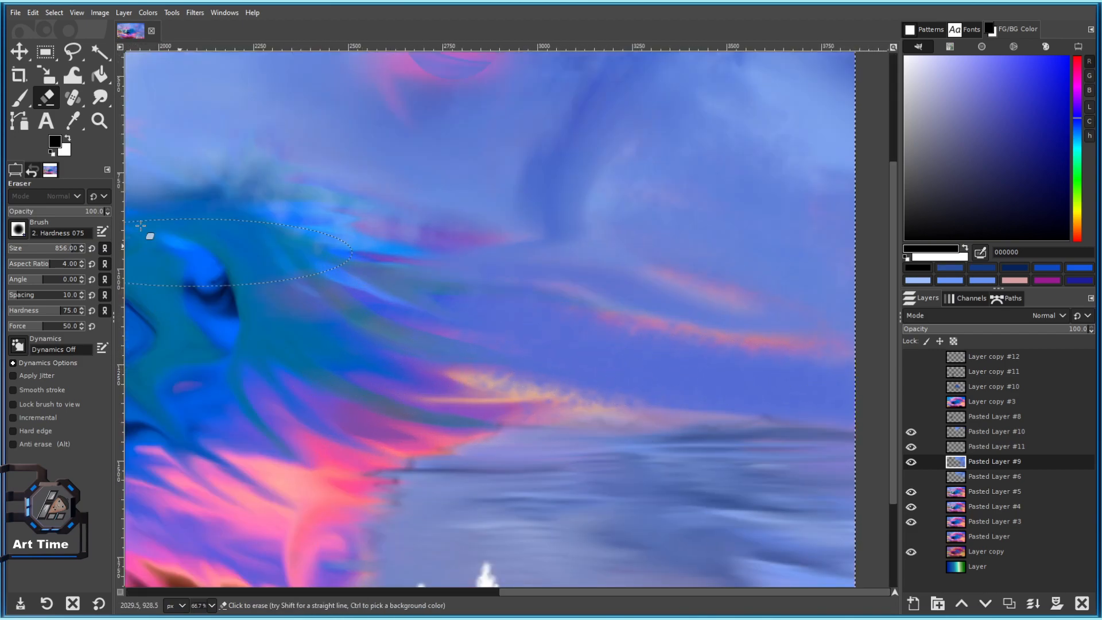
click(72, 212)
mouse_move(630, 362)
mouse_down()
mouse_move(635, 376)
mouse_move(694, 391)
mouse_up()
drag(629, 364, 396, 327)
mouse_move(648, 338)
mouse_down()
mouse_move(394, 300)
mouse_move(360, 308)
mouse_move(327, 364)
mouse_move(548, 366)
mouse_move(532, 347)
mouse_move(251, 268)
mouse_up()
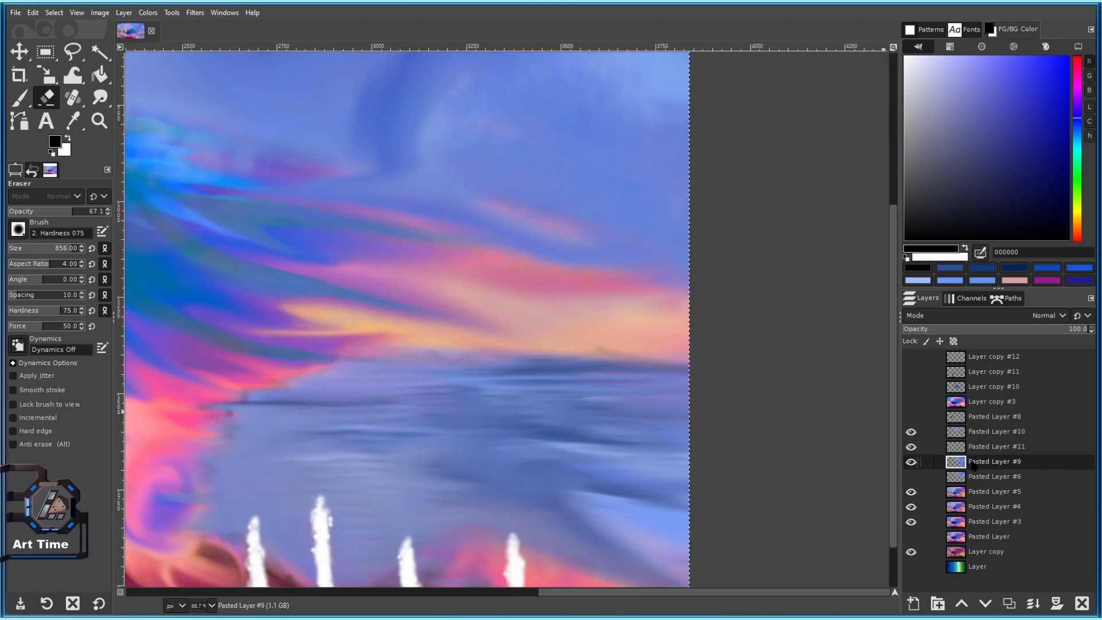
Reset the eraser options and load the Smoke brush at size 168, opacity 100.
click(98, 602)
click(18, 229)
click(46, 368)
click(605, 362)
Undo the last erase, set dark blue and periwinkle colours, and switch to the paintbrush.
key(ctrl+z)
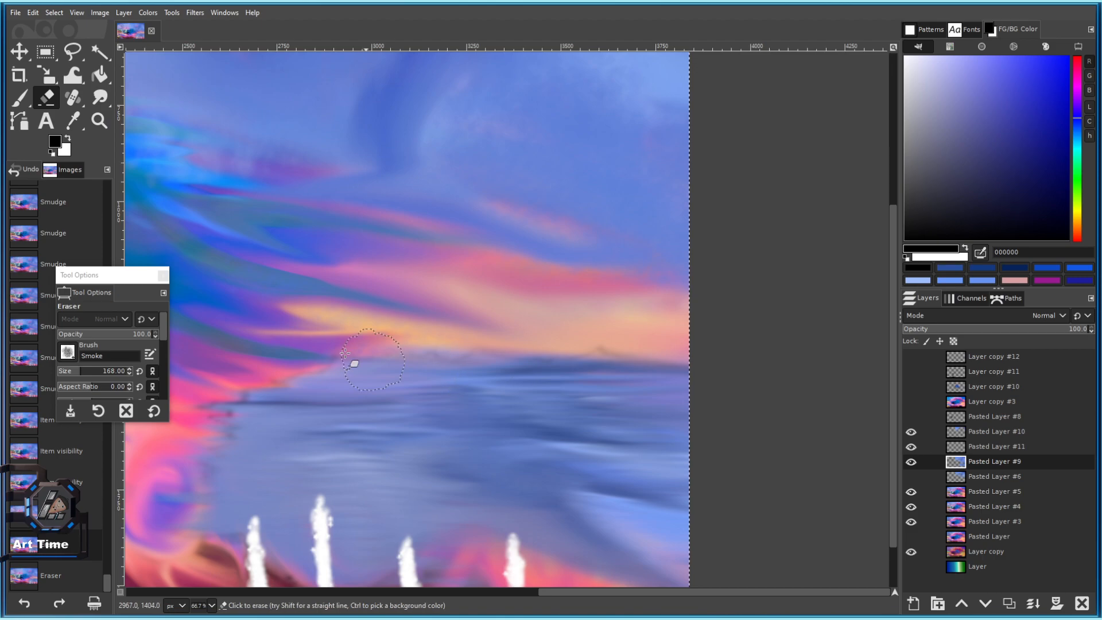
drag(1018, 153, 1019, 140)
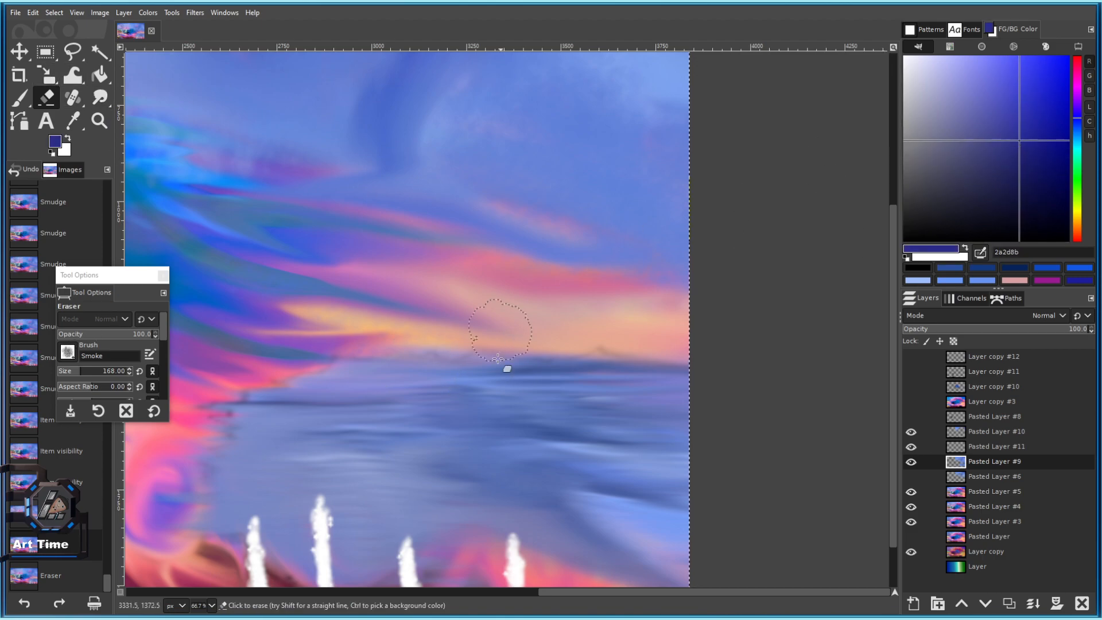
ctrl+click(640, 362)
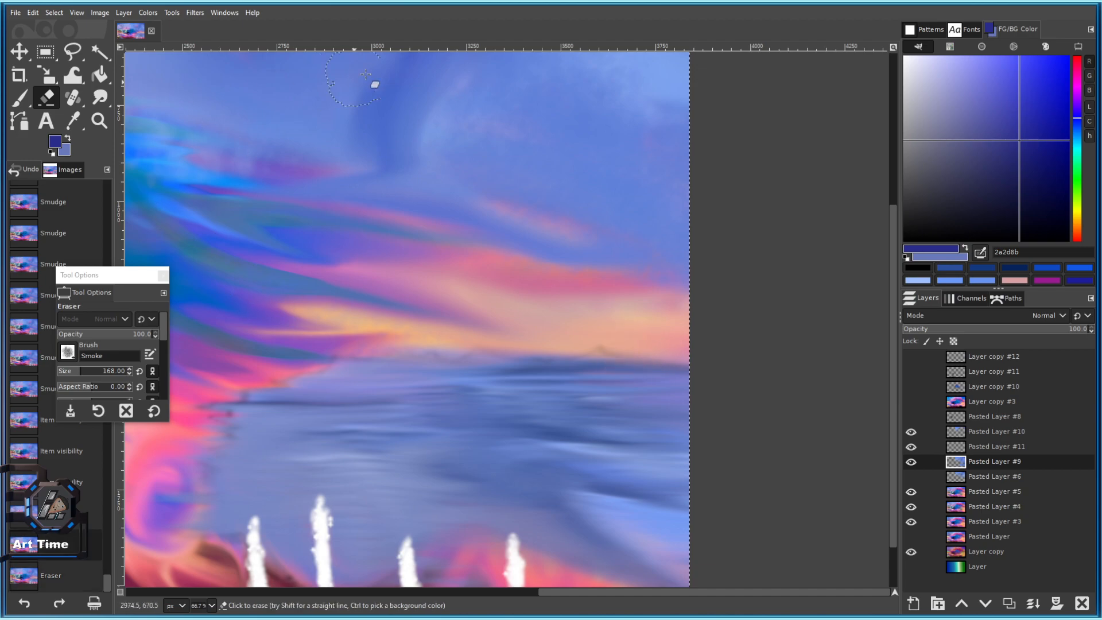
click(20, 99)
scroll(633, 348, up, 3)
click(604, 346)
key(ctrl+z)
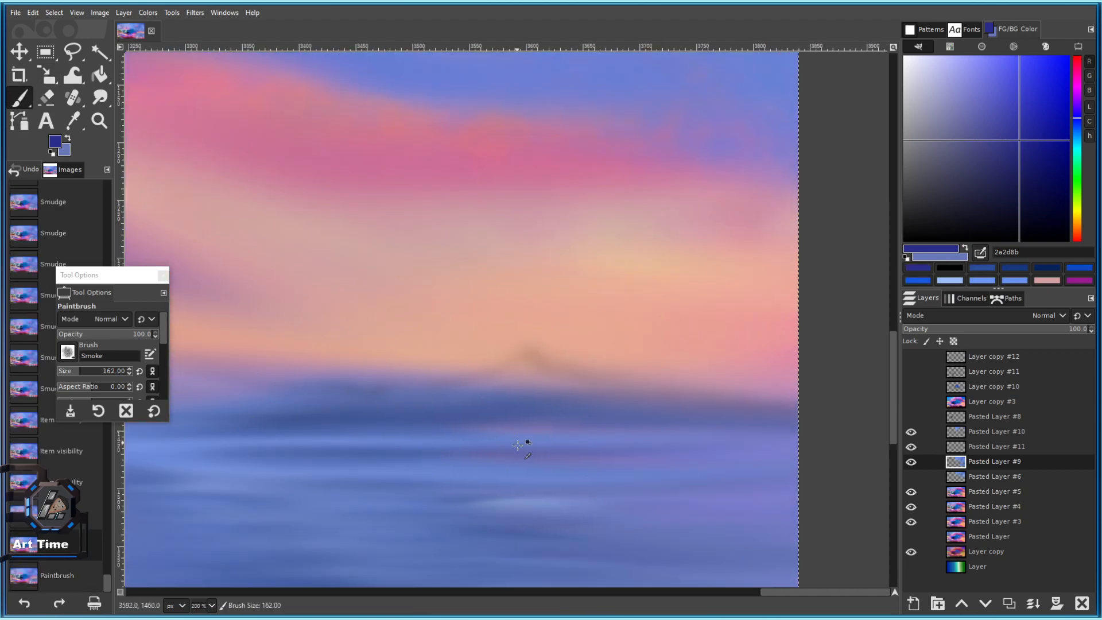
Sample periwinkle 687ec5 from the horizon and test smoke dabs along it, then undo them.
ctrl+click(516, 440)
click(601, 395)
click(719, 393)
click(482, 363)
click(391, 362)
mouse_move(390, 359)
mouse_down()
mouse_move(607, 358)
mouse_move(637, 335)
mouse_up()
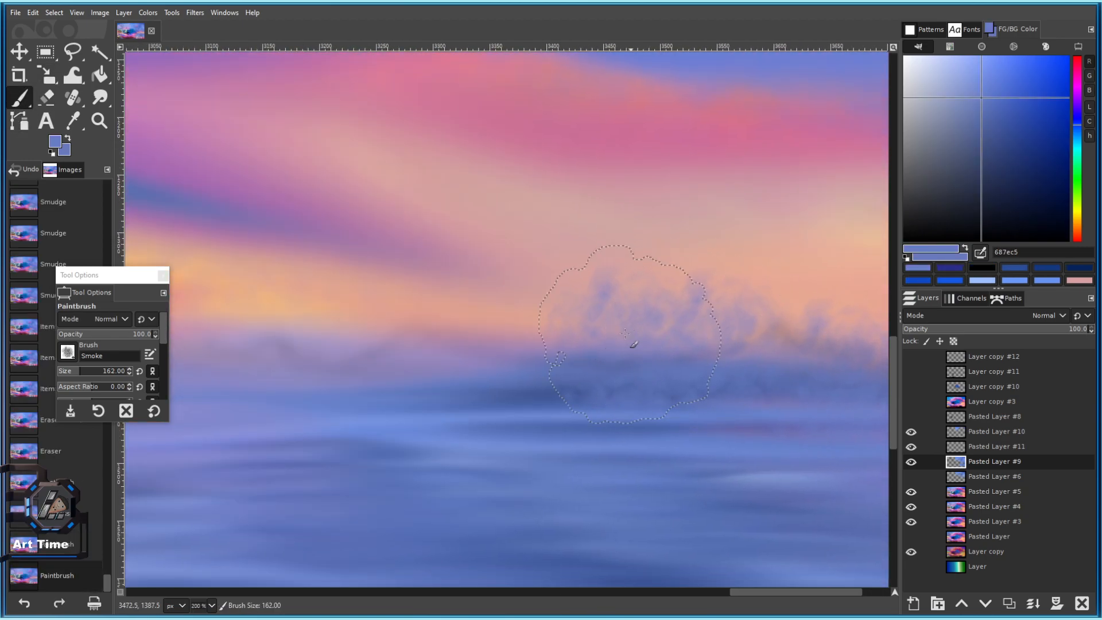
key(ctrl+z)
key(ctrl+z)
Lower brush opacity to 38.9 and dab faint smoke along the left and centre horizon.
click(93, 334)
click(632, 339)
click(549, 337)
click(419, 343)
click(272, 353)
click(395, 336)
scroll(611, 349, down, 3)
Add more faint smoke dabs near the right and centre horizon.
click(654, 344)
click(722, 344)
click(747, 362)
scroll(747, 362, down, 3)
scroll(725, 372, up, 2)
click(713, 368)
click(574, 355)
click(556, 356)
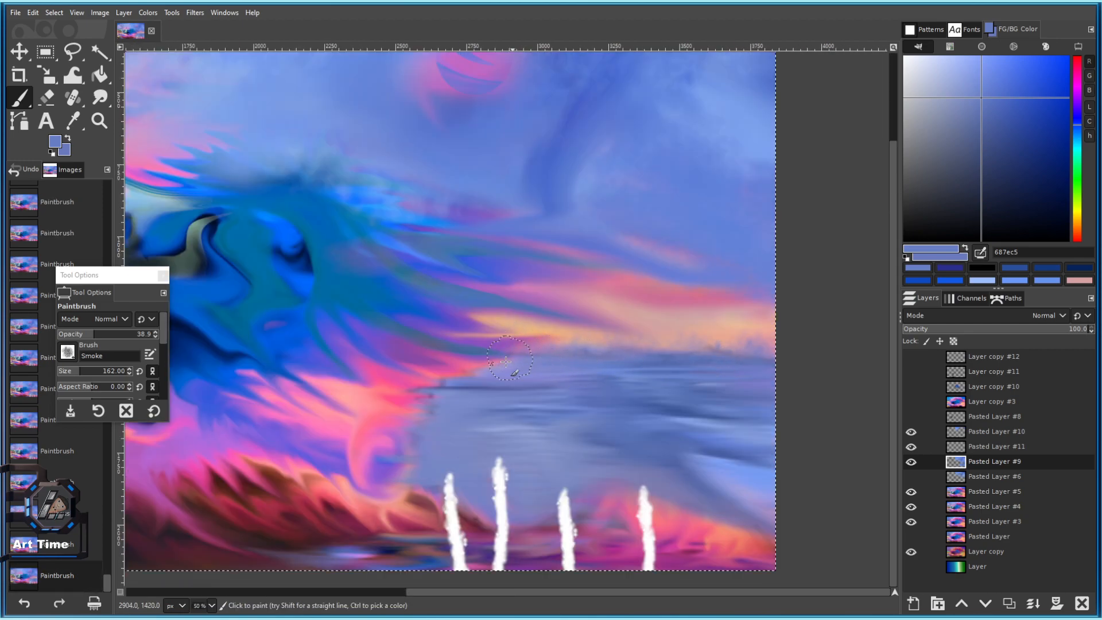
Toggle Pasted Layer #9 to compare, then erase an arc above the streaks.
scroll(481, 366, up, 1)
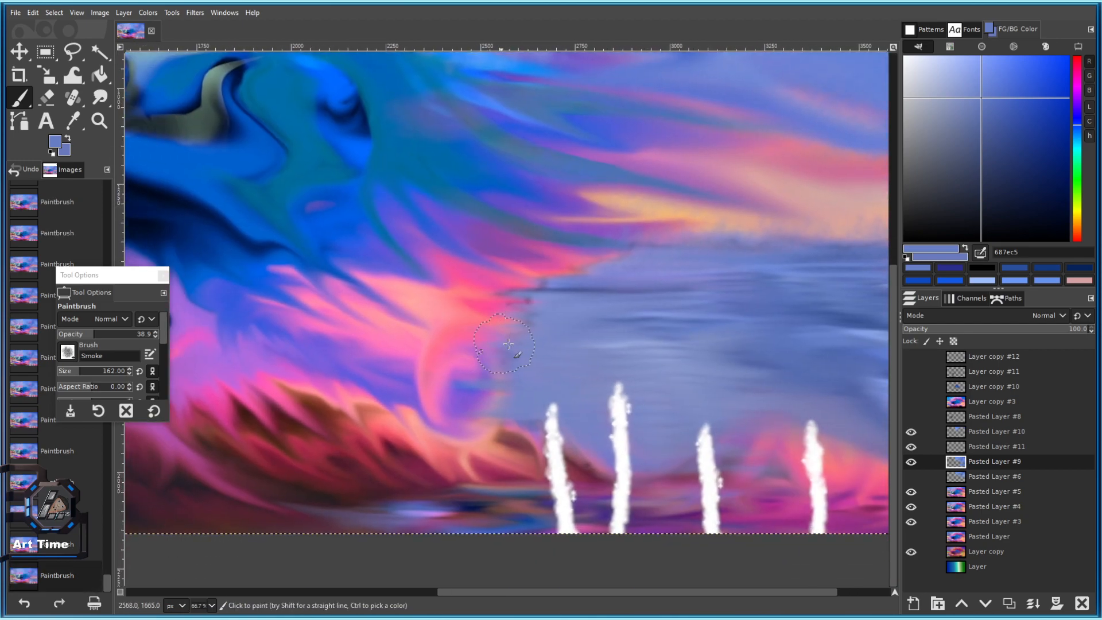
scroll(520, 313, down, 3)
scroll(556, 297, up, 3)
scroll(532, 376, right, 2)
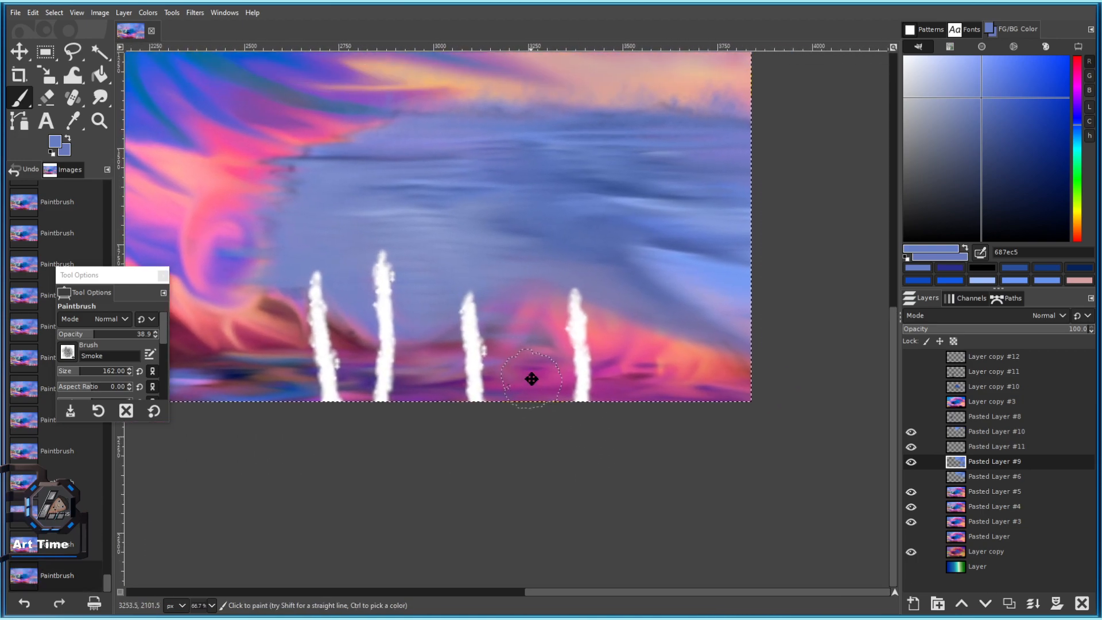
click(911, 462)
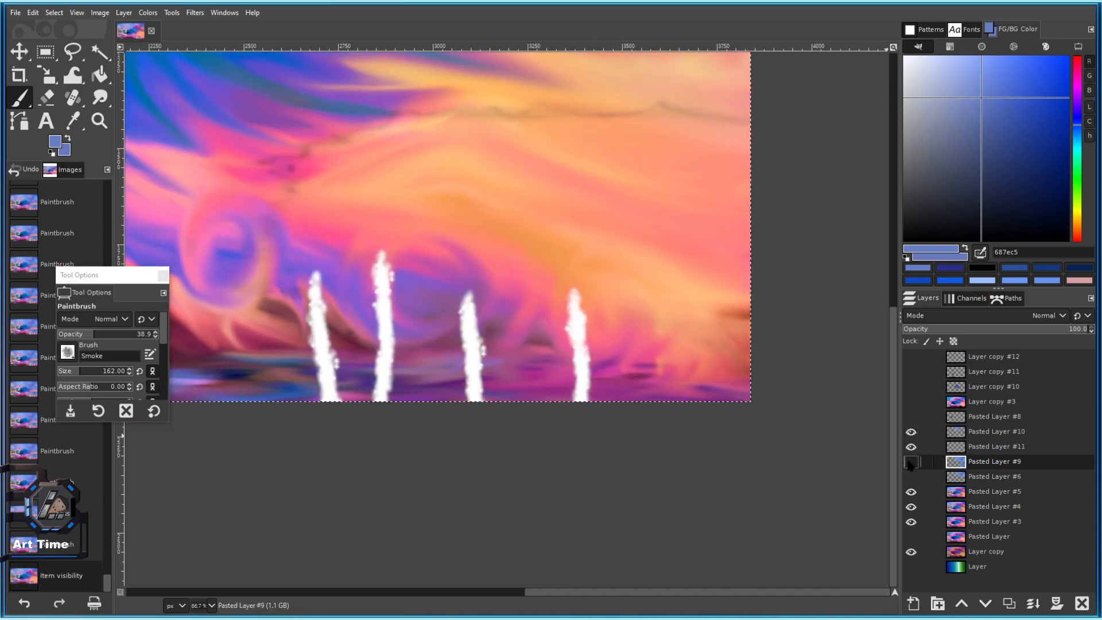
click(911, 462)
key(shift+e)
mouse_move(462, 393)
mouse_down()
mouse_move(425, 335)
mouse_move(472, 266)
mouse_move(364, 260)
mouse_move(448, 288)
mouse_up()
scroll(495, 372, down, 3)
Switch the eraser to 2. Hardness 075 at size 296 and erase an arc revealing orange.
scroll(481, 356, up, 4)
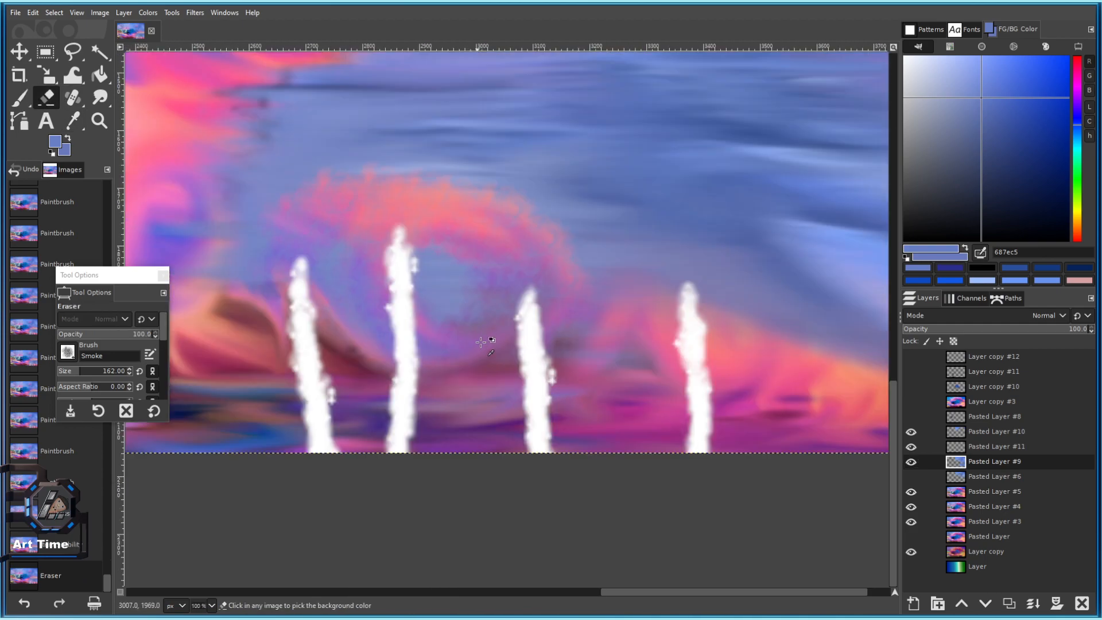
key(ctrl+z)
key(bracketleft)
key(bracketleft)
key(bracketleft)
key(bracketleft)
key(bracketleft)
key(bracketleft)
key(bracketleft)
click(67, 348)
click(101, 406)
key(bracketright)
key(bracketright)
key(bracketright)
key(bracketright)
key(bracketright)
key(bracketright)
key(bracketright)
key(bracketright)
key(bracketright)
key(bracketright)
key(bracketright)
mouse_move(456, 351)
mouse_down()
mouse_move(459, 186)
mouse_move(292, 259)
mouse_up()
key(ctrl+z)
drag(71, 375, 90, 375)
mouse_move(475, 380)
mouse_down()
mouse_move(313, 253)
mouse_move(401, 255)
mouse_up()
scroll(545, 352, down, 4)
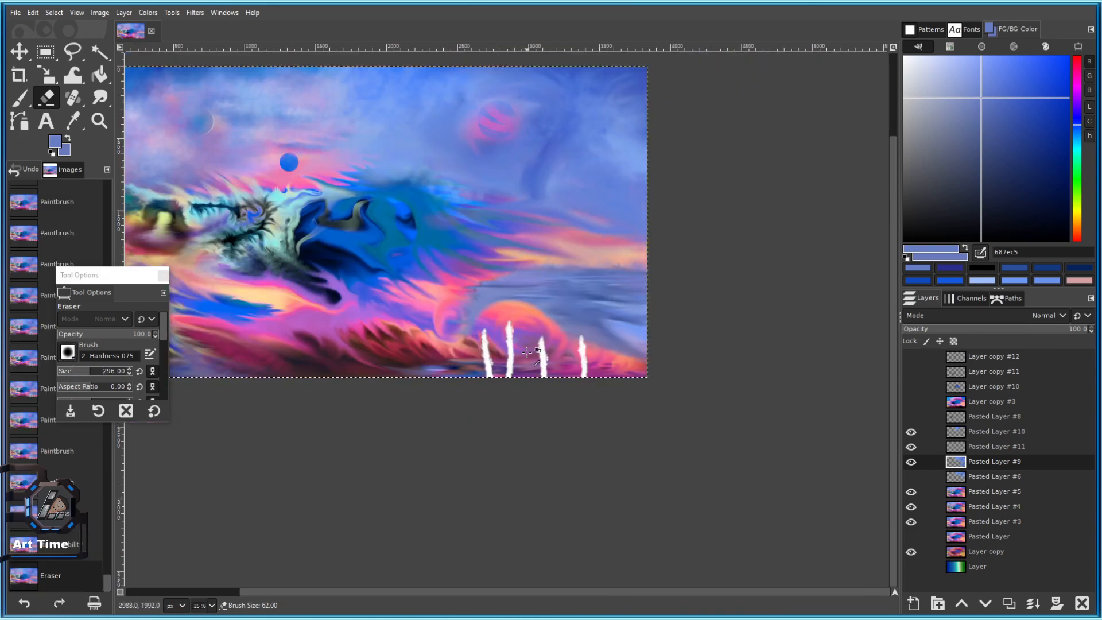
Switch to 2. Hardness 100 at size 309 and test round holes revealing pink and orange discs.
click(68, 352)
click(67, 373)
drag(68, 373, 91, 372)
scroll(487, 296, up, 2)
click(554, 376)
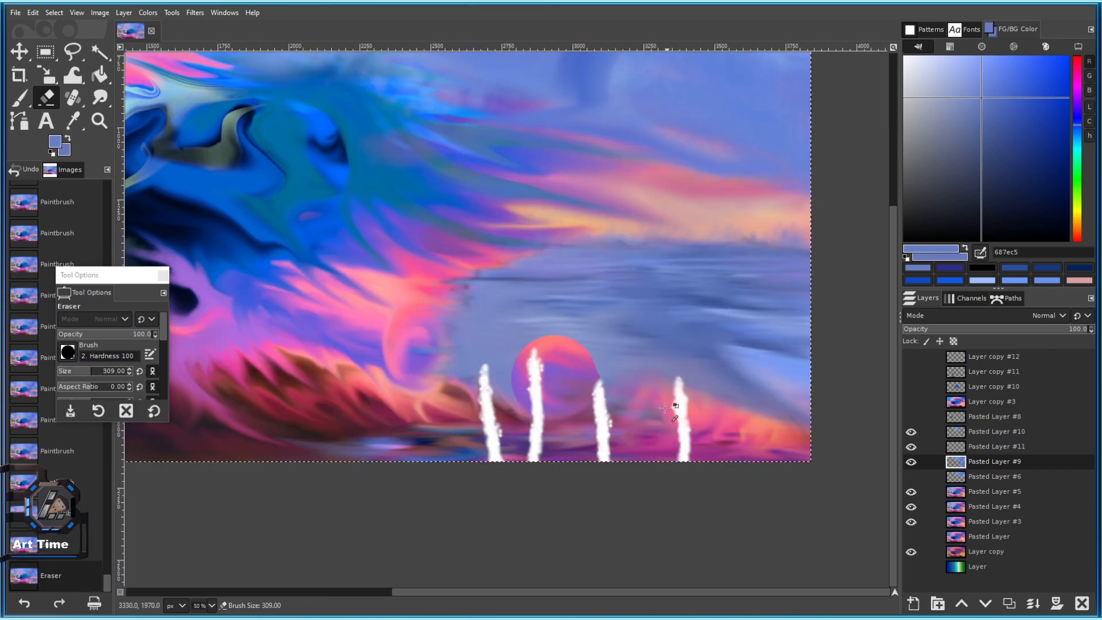
key(ctrl+z)
click(550, 392)
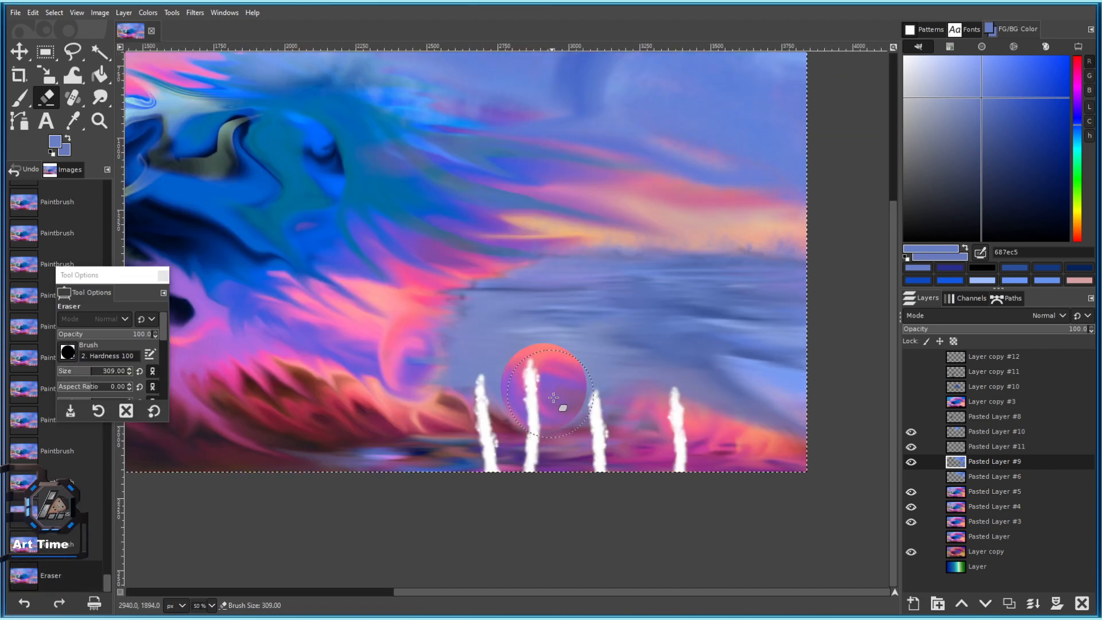
click(670, 383)
mouse_move(763, 399)
mouse_down()
mouse_move(742, 431)
mouse_move(725, 357)
mouse_up()
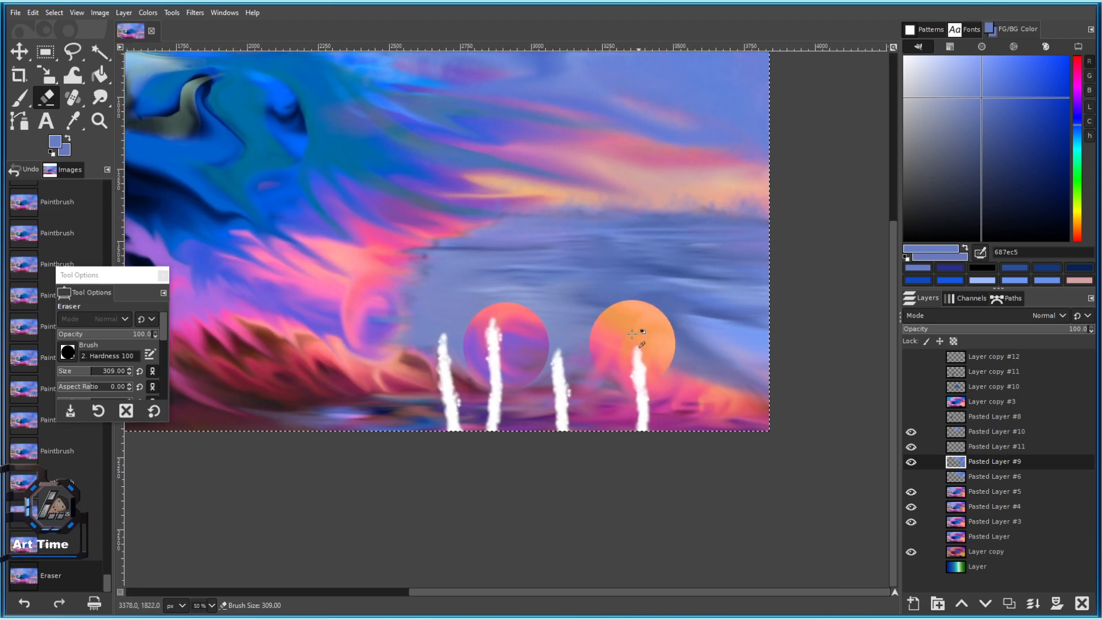
key(ctrl+z)
key(ctrl+z)
Erase a purple disc between the white streaks and extend it upward.
click(495, 334)
scroll(498, 350, down, 5)
scroll(512, 351, up, 6)
key(ctrl+z)
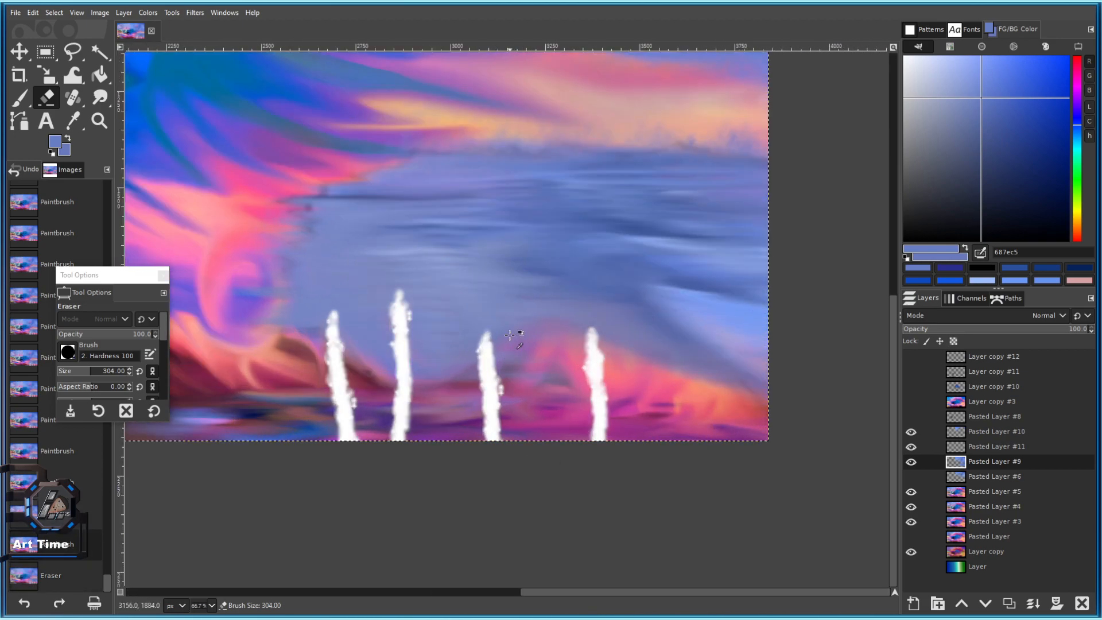
click(420, 372)
key(ctrl+z)
click(428, 382)
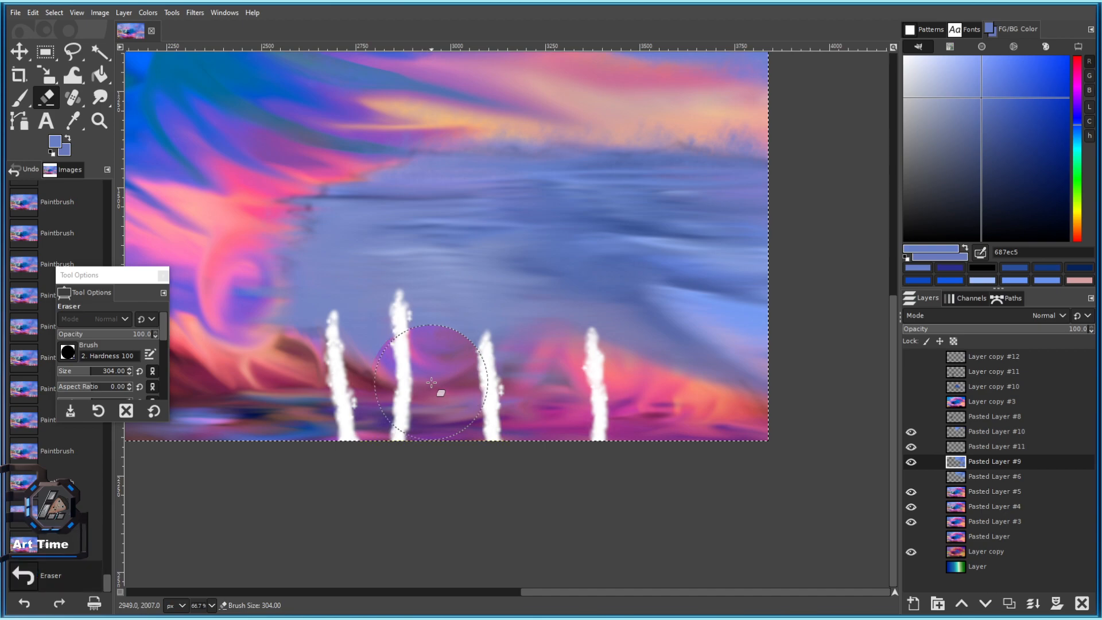
click(427, 368)
click(424, 355)
scroll(424, 355, down, 5)
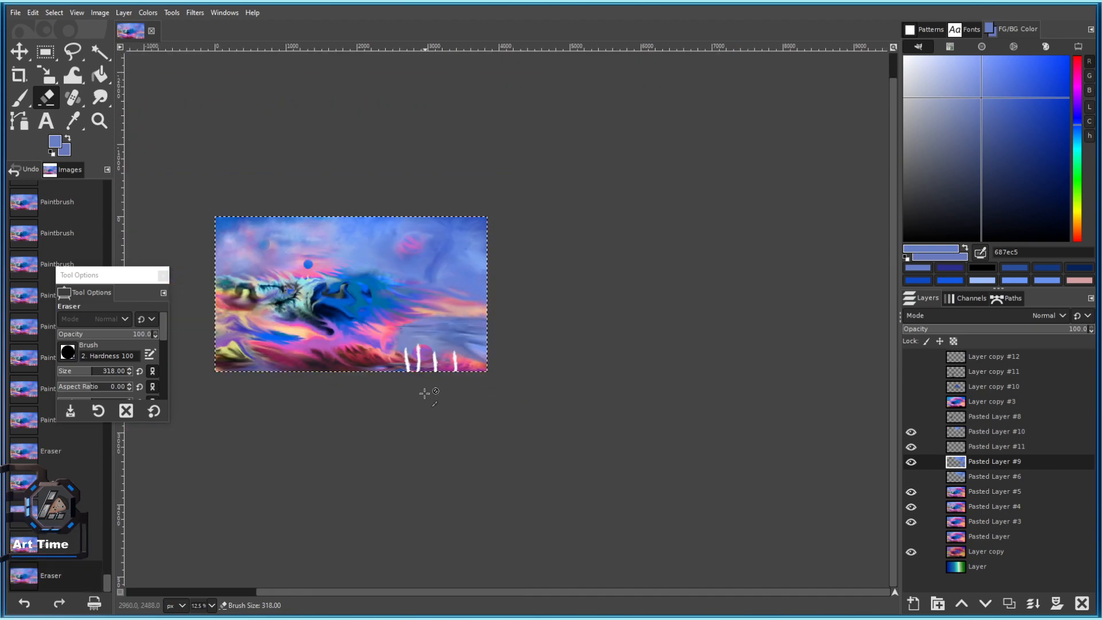
scroll(426, 352, up, 6)
scroll(631, 402, down, 4)
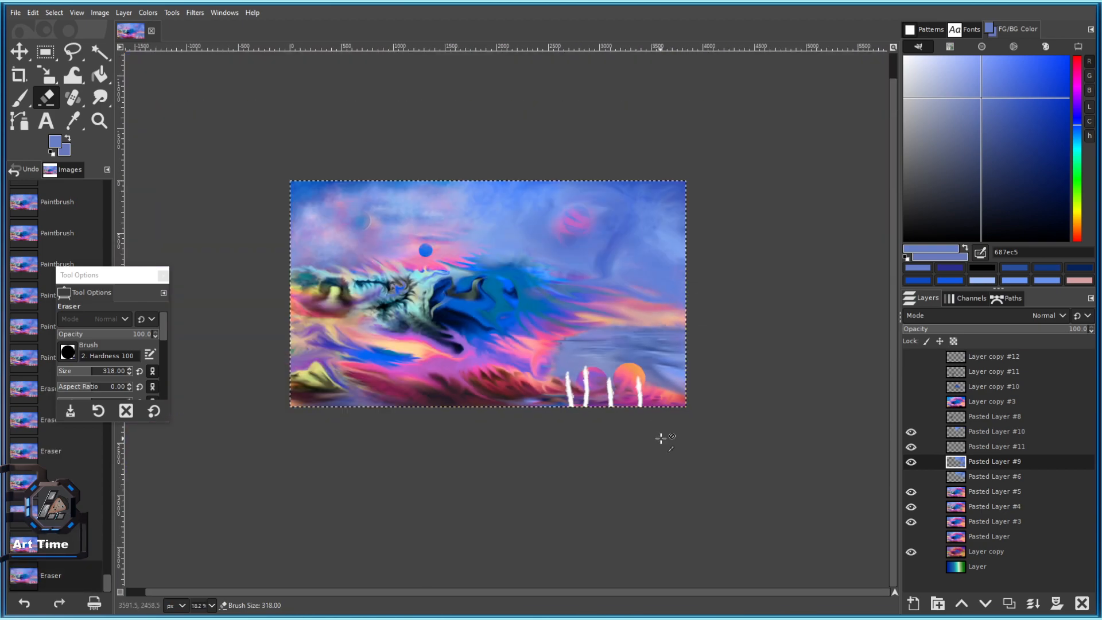
scroll(659, 413, up, 3)
Try a third circle and an orange stroke, undo them, and erase a fresh disc between the streaks.
click(688, 375)
scroll(701, 436, down, 4)
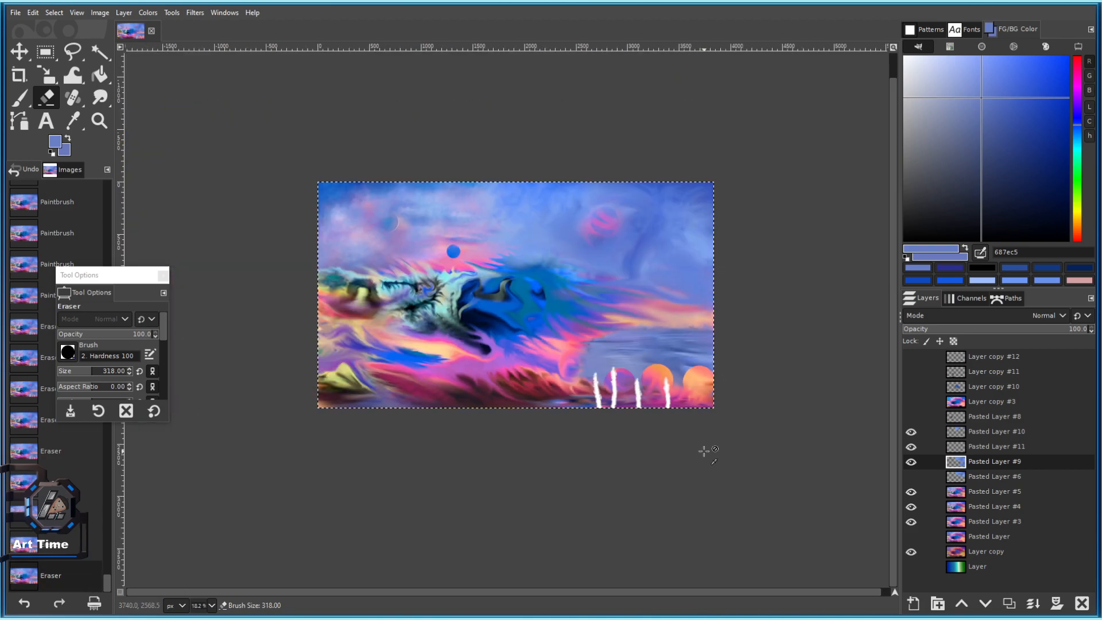
scroll(678, 374, up, 4)
key(ctrl+z)
key(ctrl+z)
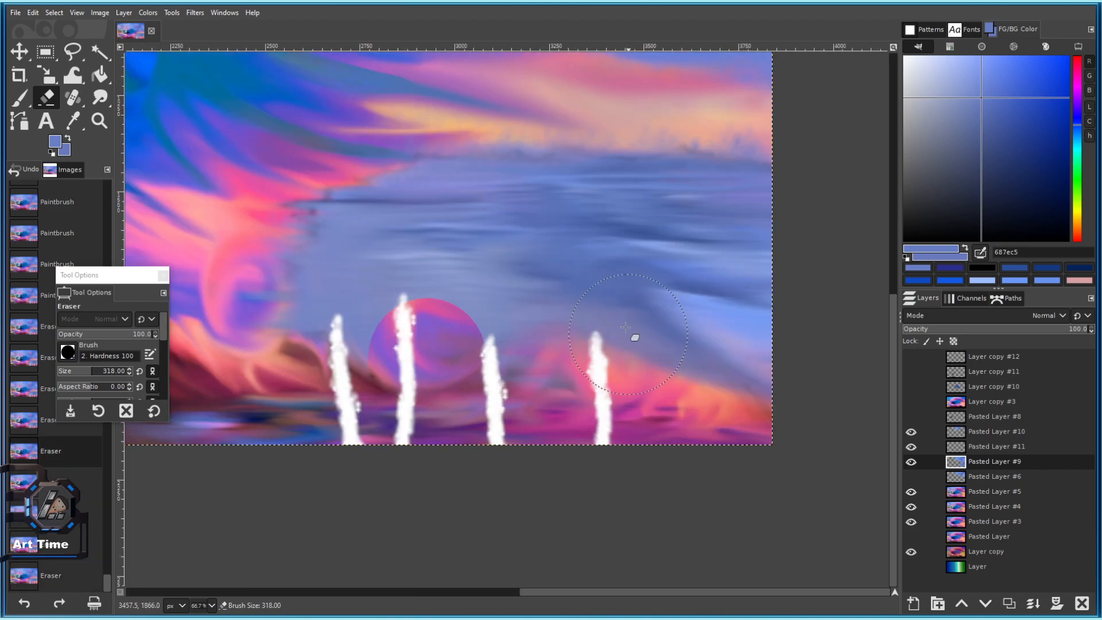
mouse_move(499, 398)
mouse_down()
mouse_move(502, 372)
mouse_move(536, 348)
mouse_move(700, 378)
mouse_move(753, 321)
mouse_move(770, 298)
mouse_up()
scroll(746, 401, down, 1)
scroll(746, 378, up, 1)
key(ctrl+z)
key(ctrl+z)
key(ctrl+z)
key(ctrl+z)
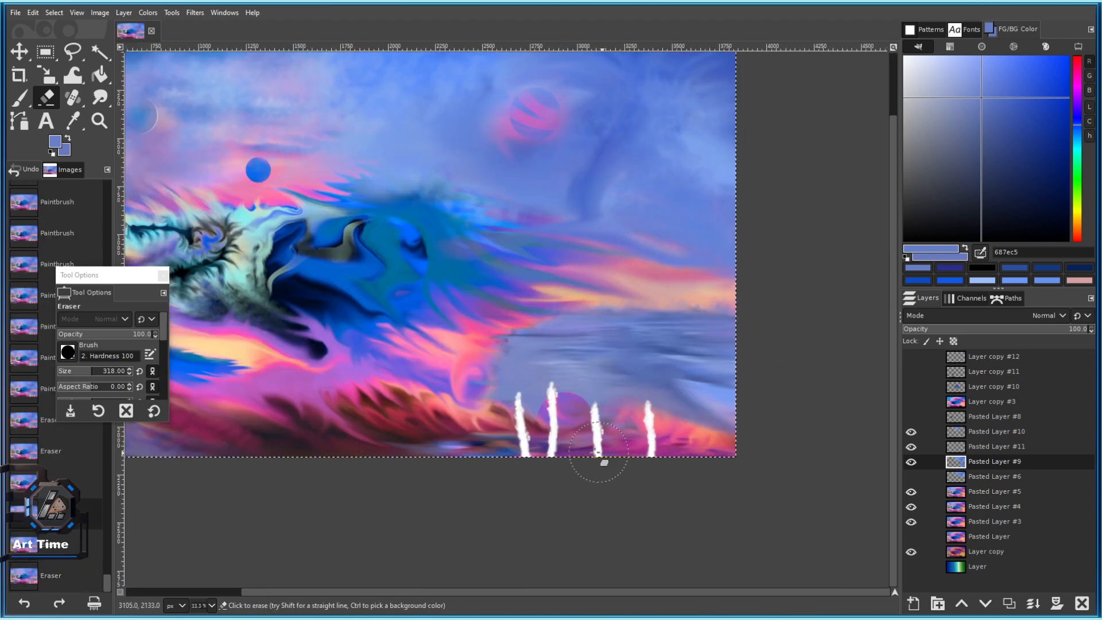
key(ctrl+z)
key(ctrl+z)
key(ctrl+z)
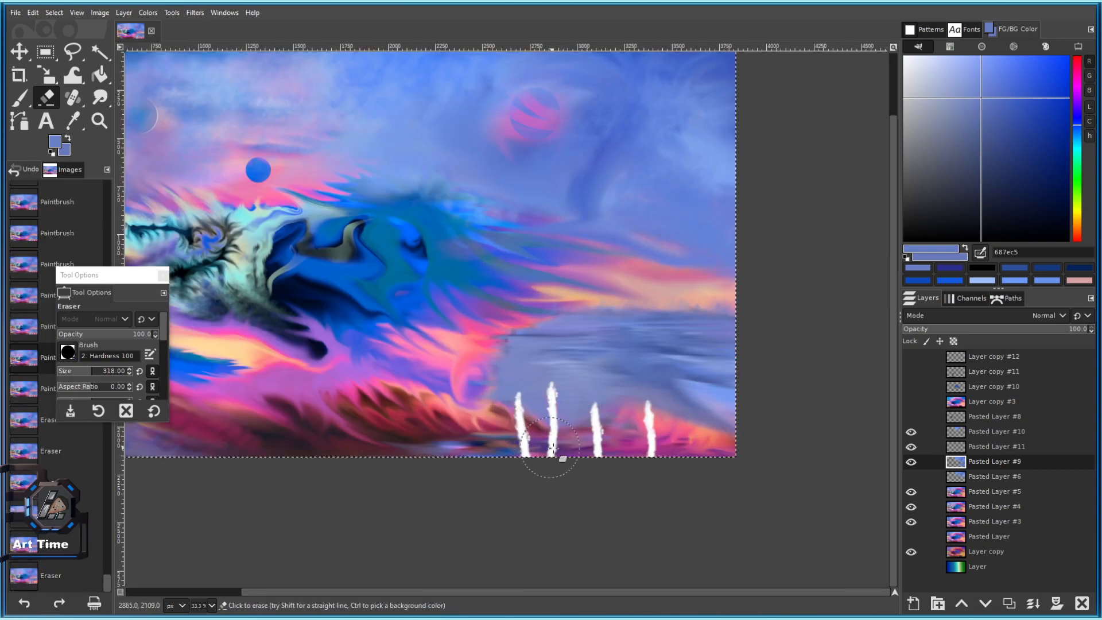
click(565, 428)
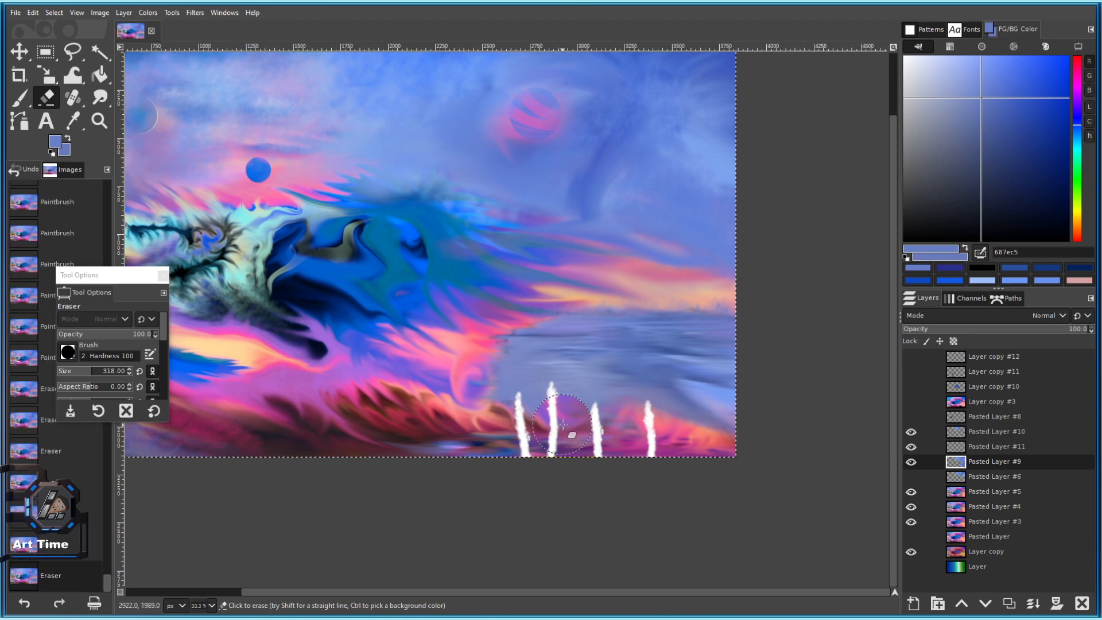
Load the paintbrush with the Oils 02 brush and deep purple 830ebf, undoing the test dabs.
key(p)
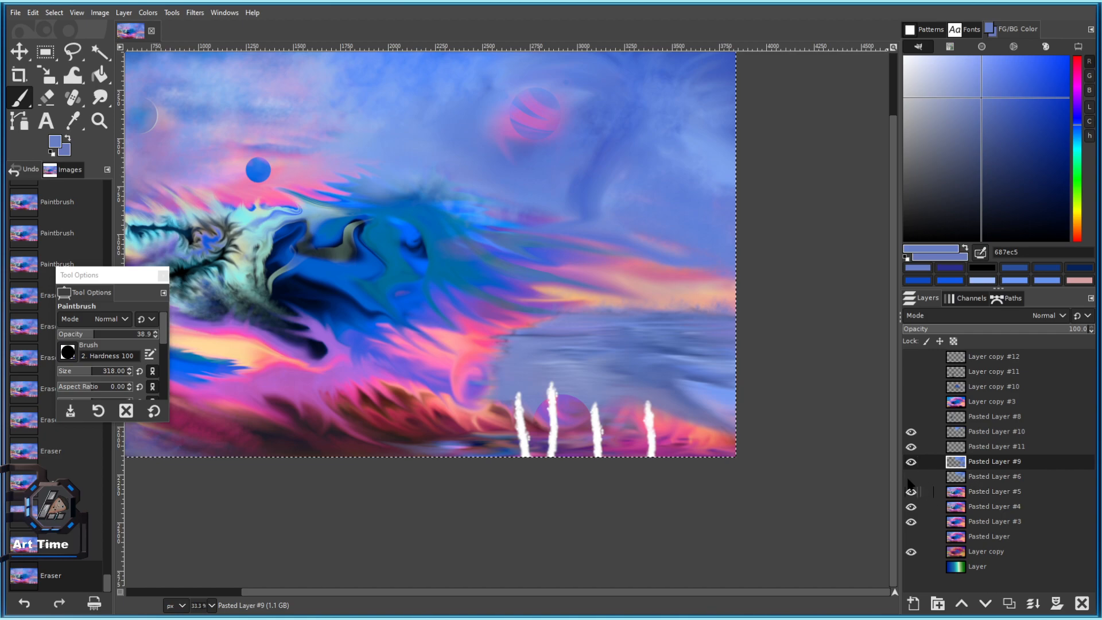
scroll(569, 406, up, 2)
ctrl+click(544, 420)
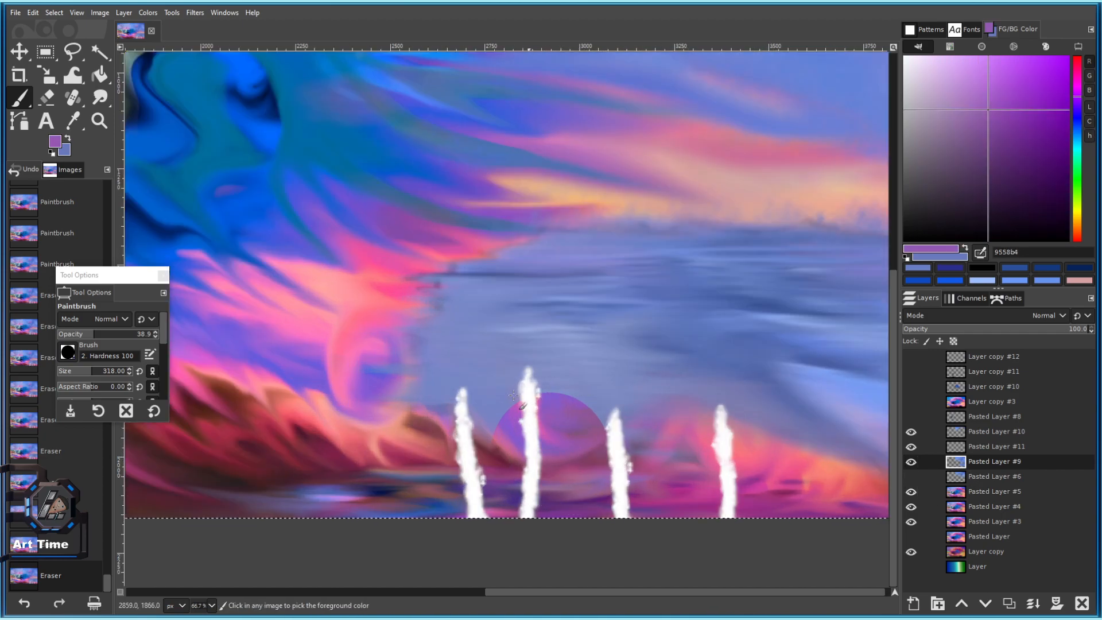
click(67, 356)
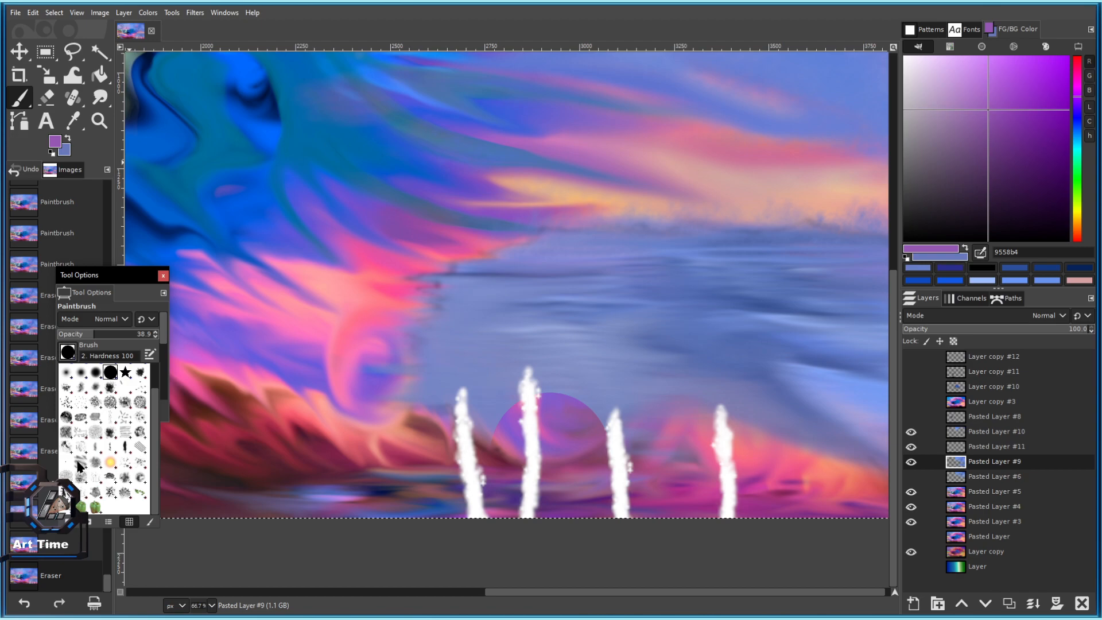
click(76, 455)
click(420, 414)
key(ctrl+z)
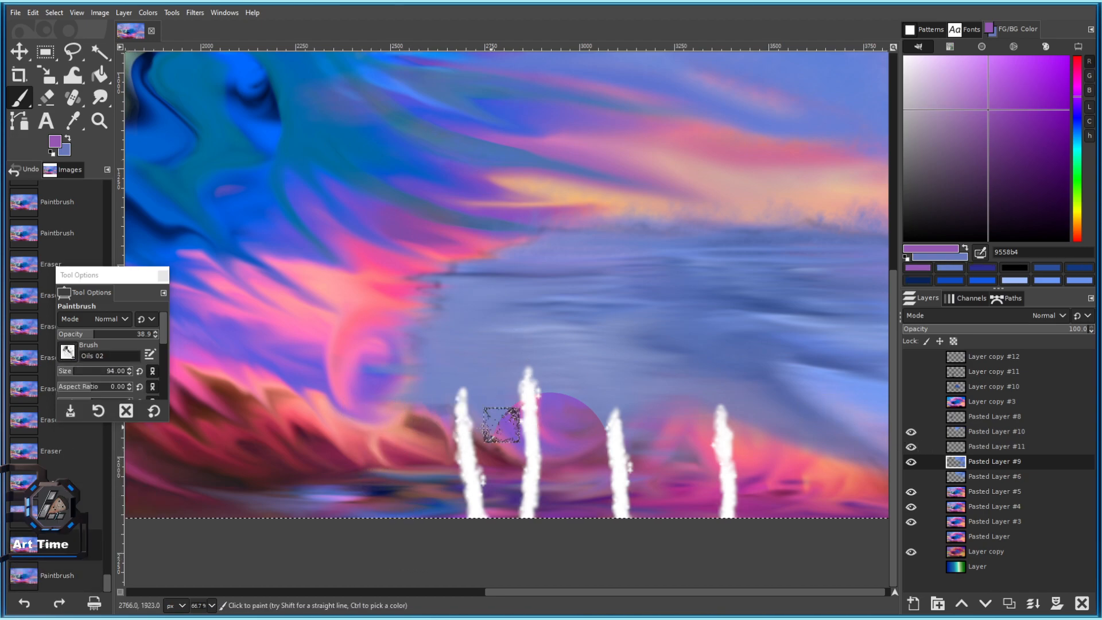
click(1057, 102)
click(418, 301)
key(ctrl+z)
Hide Pasted Layer #10's white streaks and add a new layer above Pasted Layer #11.
click(962, 435)
click(912, 433)
click(911, 432)
click(912, 433)
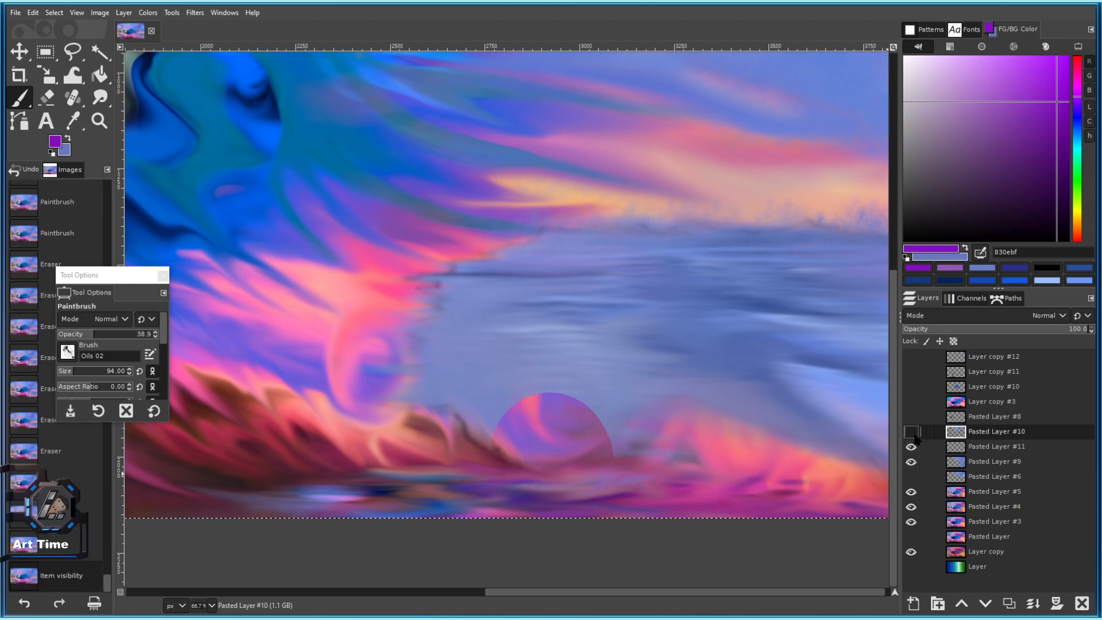
click(962, 449)
click(1002, 600)
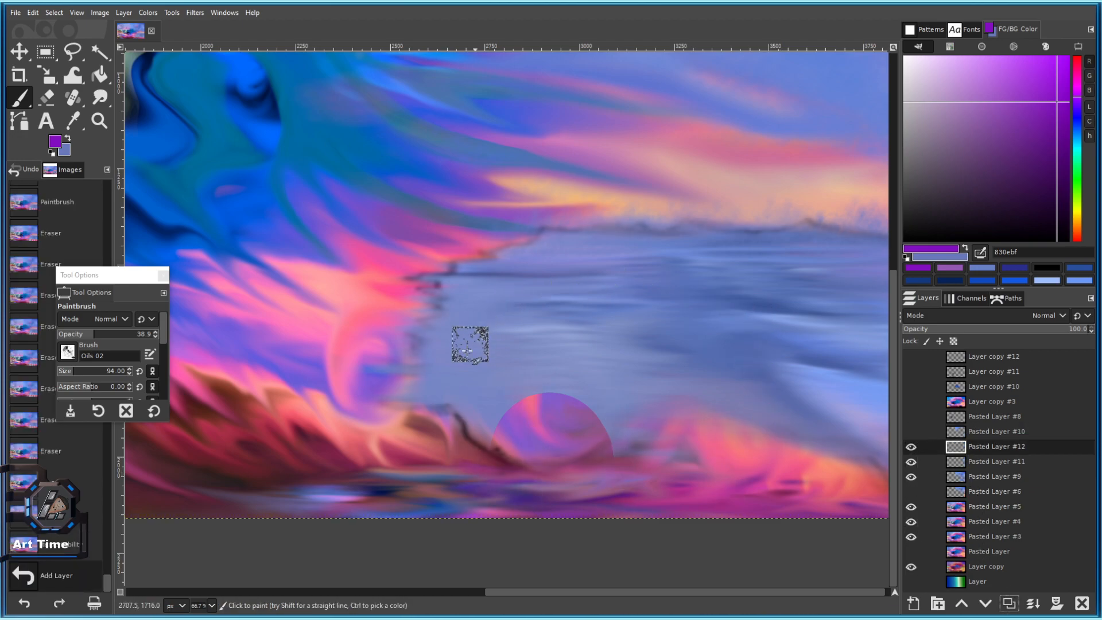
Try the Acrylic 02, Texture 02 and Galaxy, Big brushes, undoing the test dabs.
click(445, 373)
key(ctrl+z)
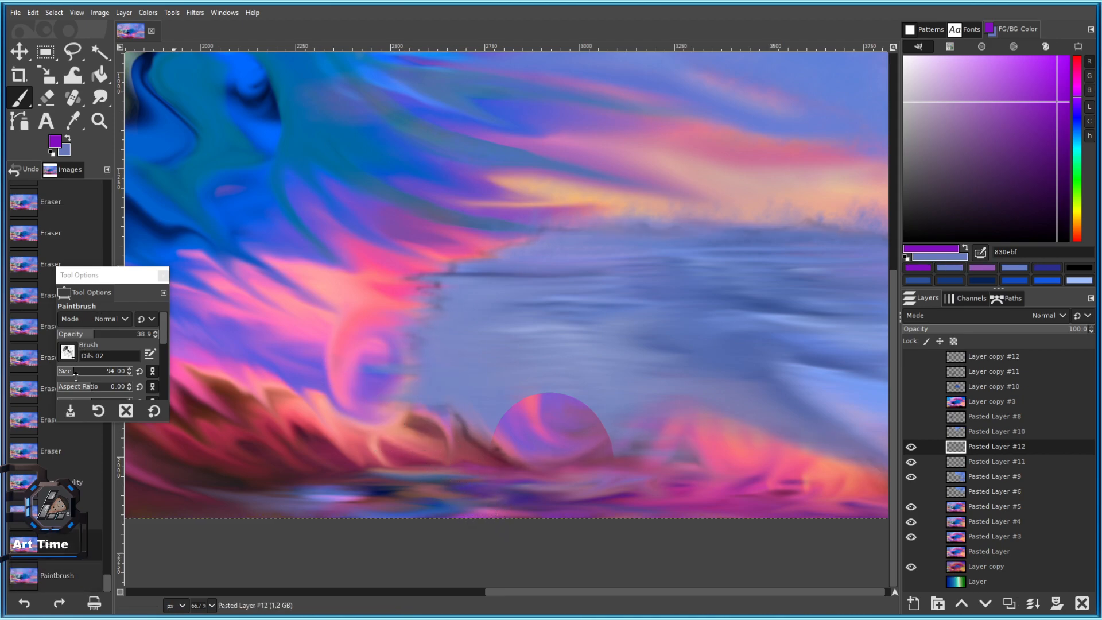
click(68, 352)
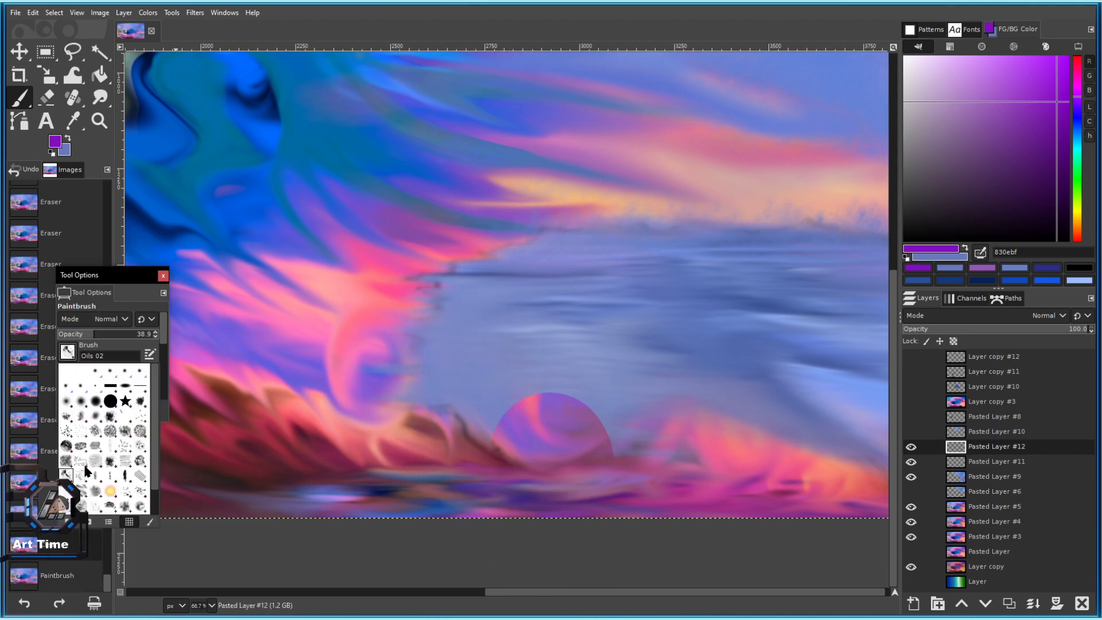
click(76, 443)
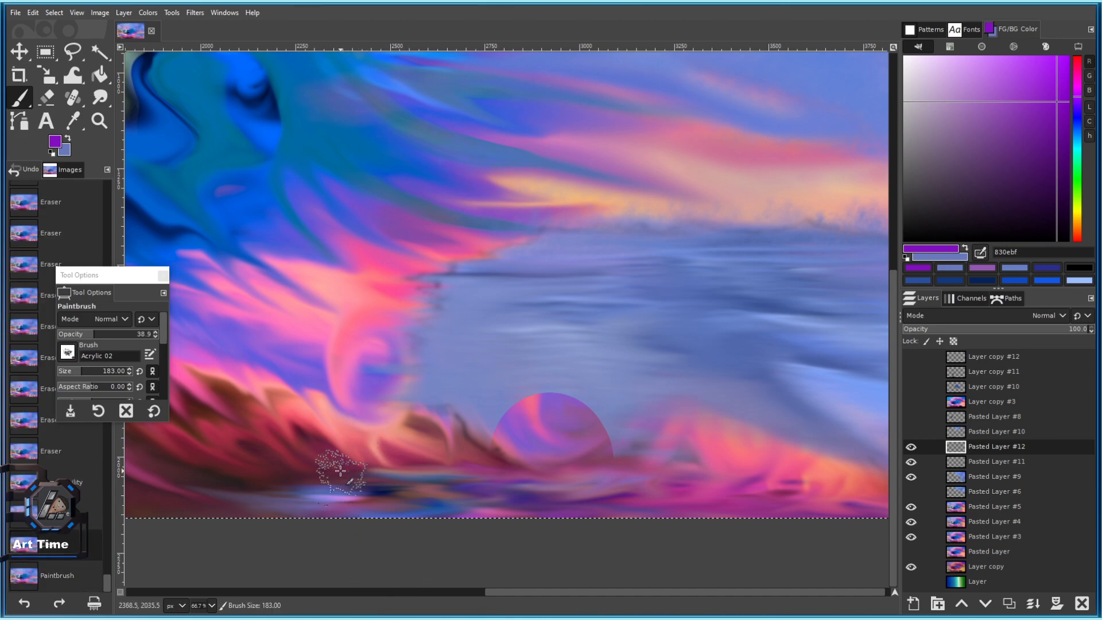
scroll(332, 456, up, 4)
click(68, 352)
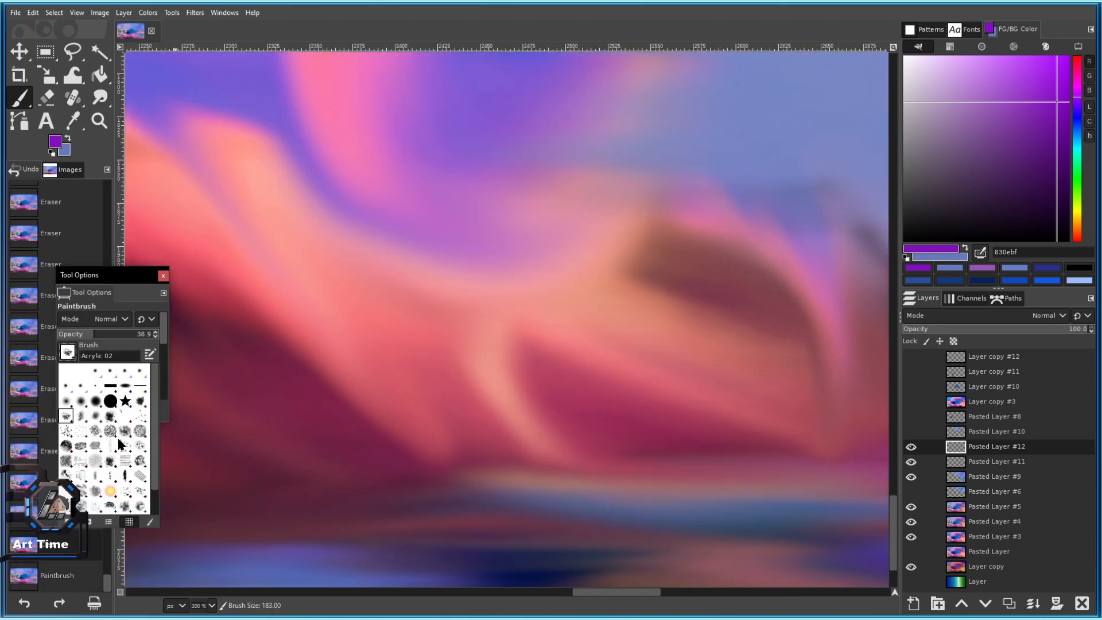
scroll(125, 445, down, 1)
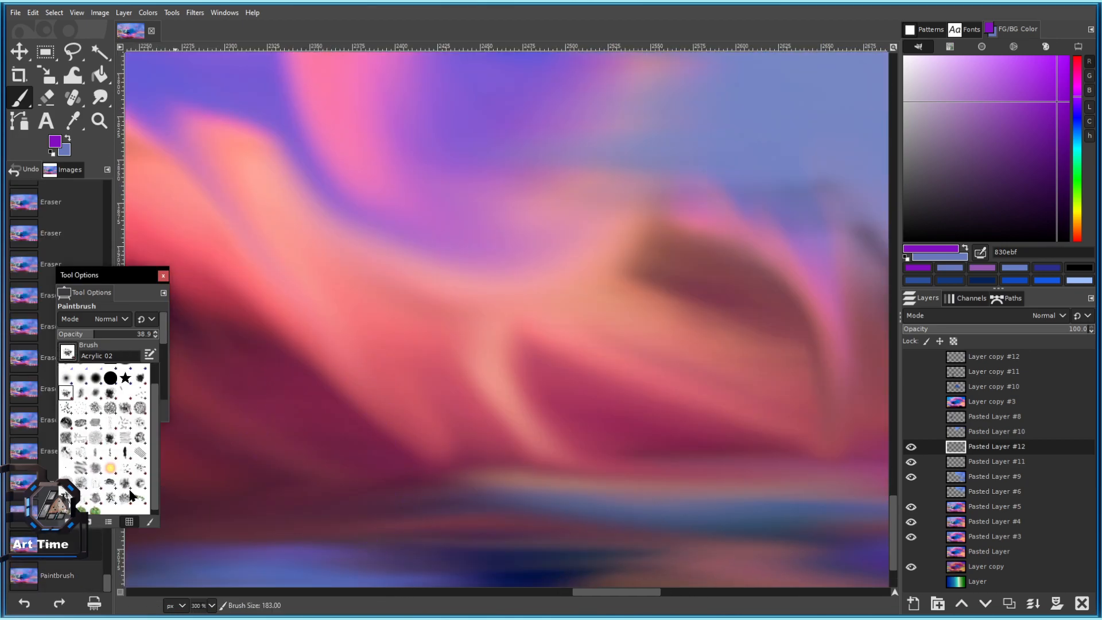
click(142, 483)
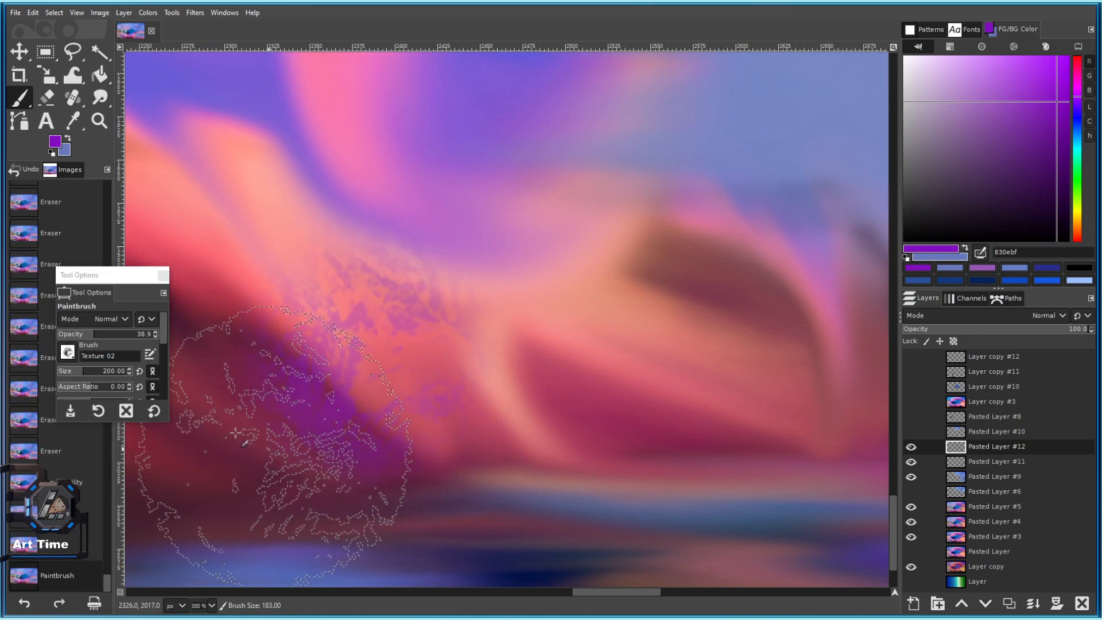
click(69, 357)
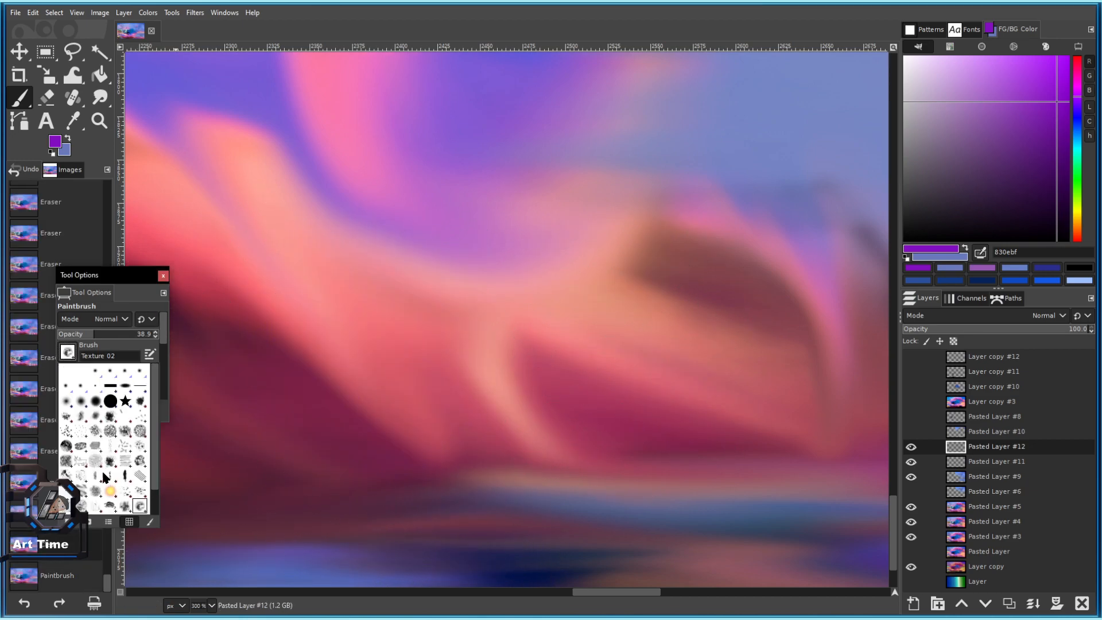
scroll(92, 477, down, 2)
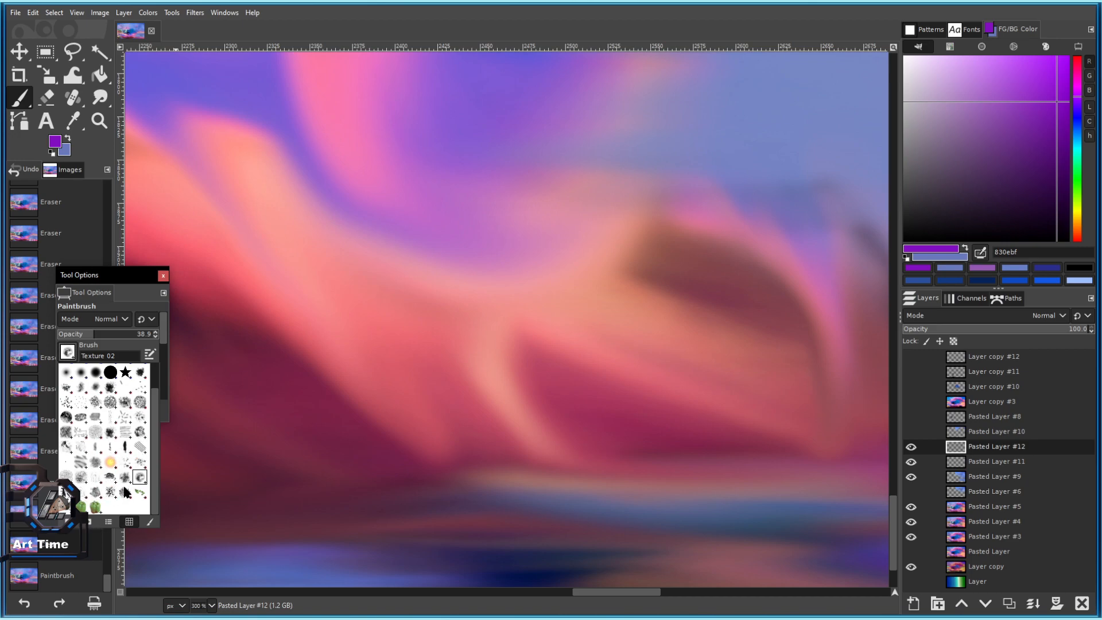
scroll(98, 454, up, 2)
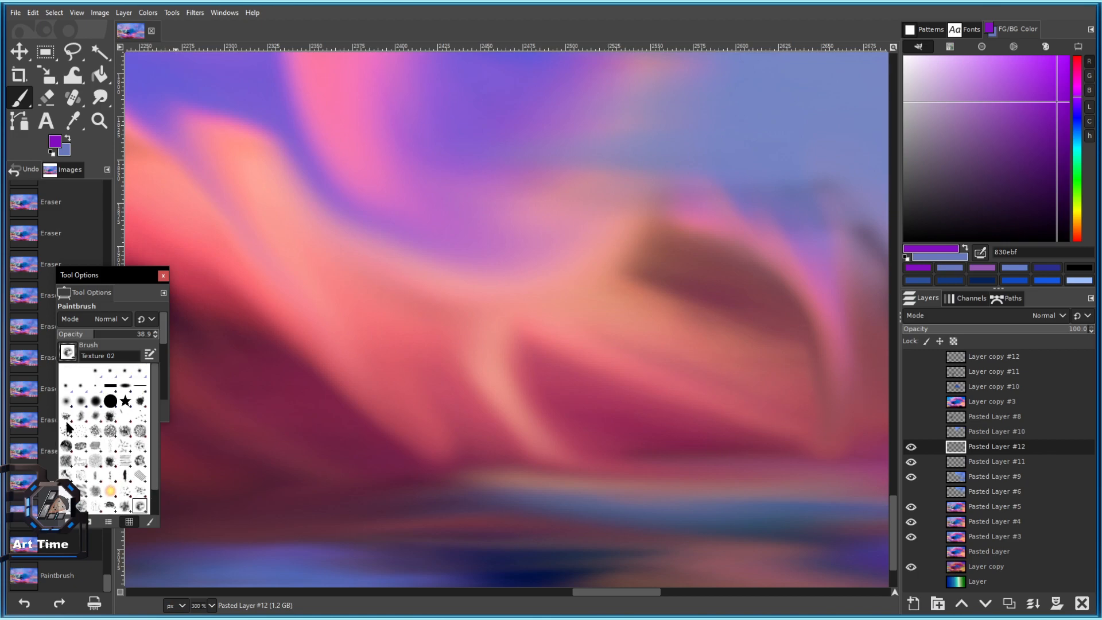
scroll(131, 433, down, 2)
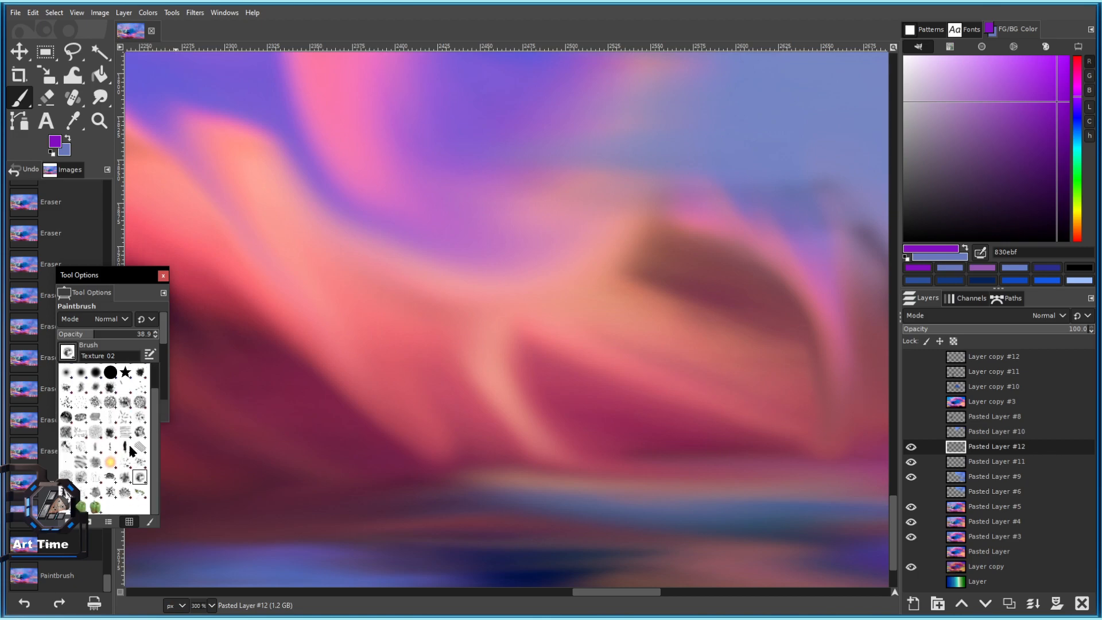
click(65, 437)
click(325, 422)
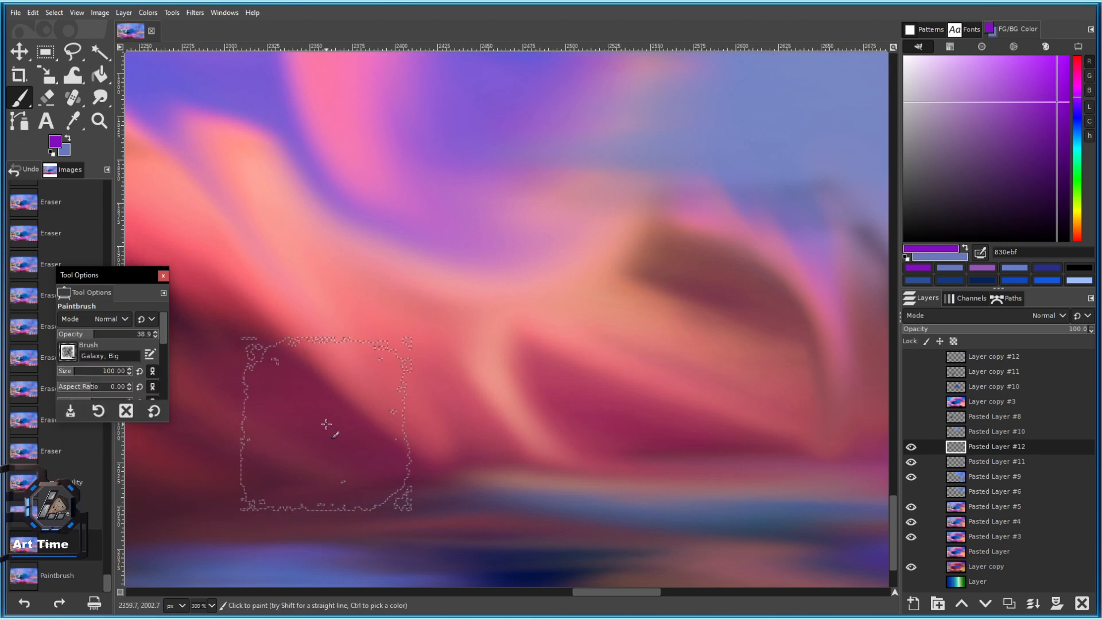
key(ctrl+z)
Settle on the Texture 02 brush with white paint, undo the test stamps, and shrink it slightly.
click(67, 352)
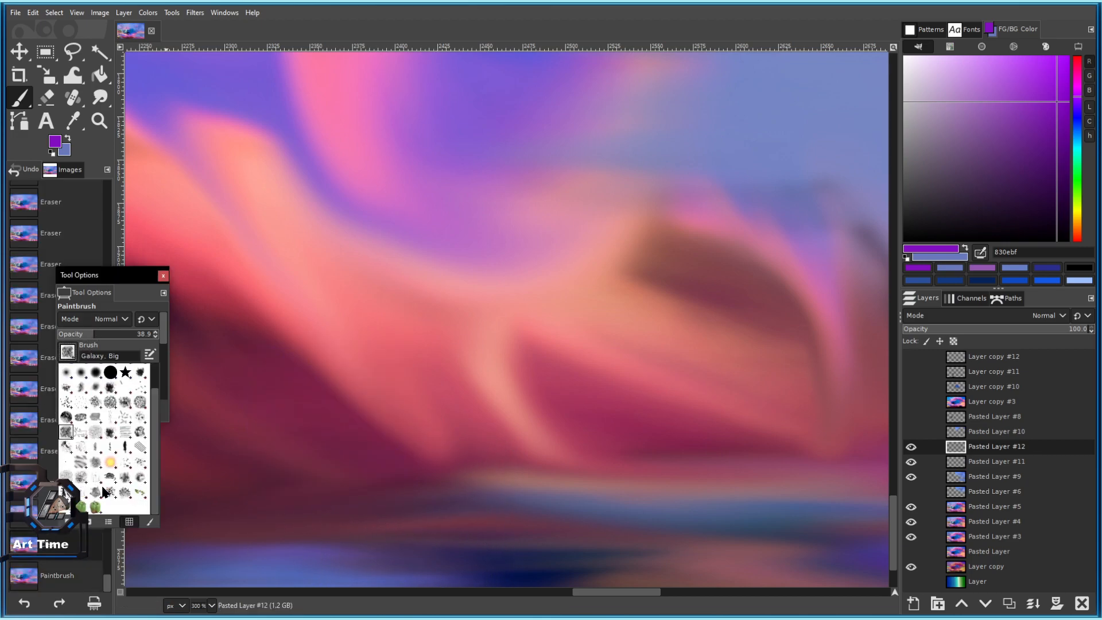
click(95, 505)
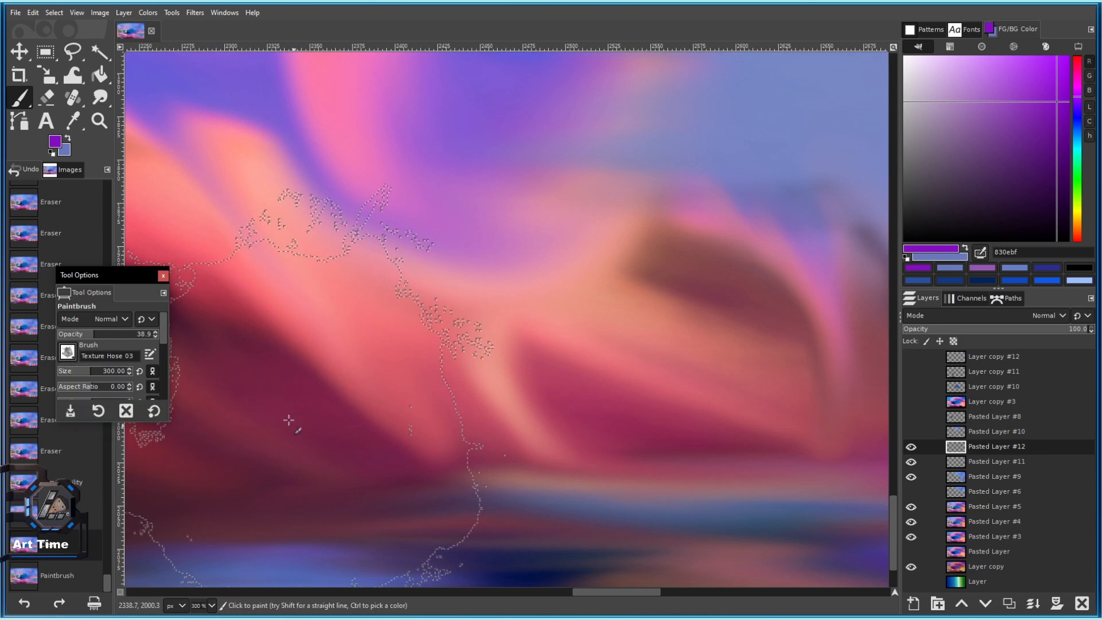
click(67, 356)
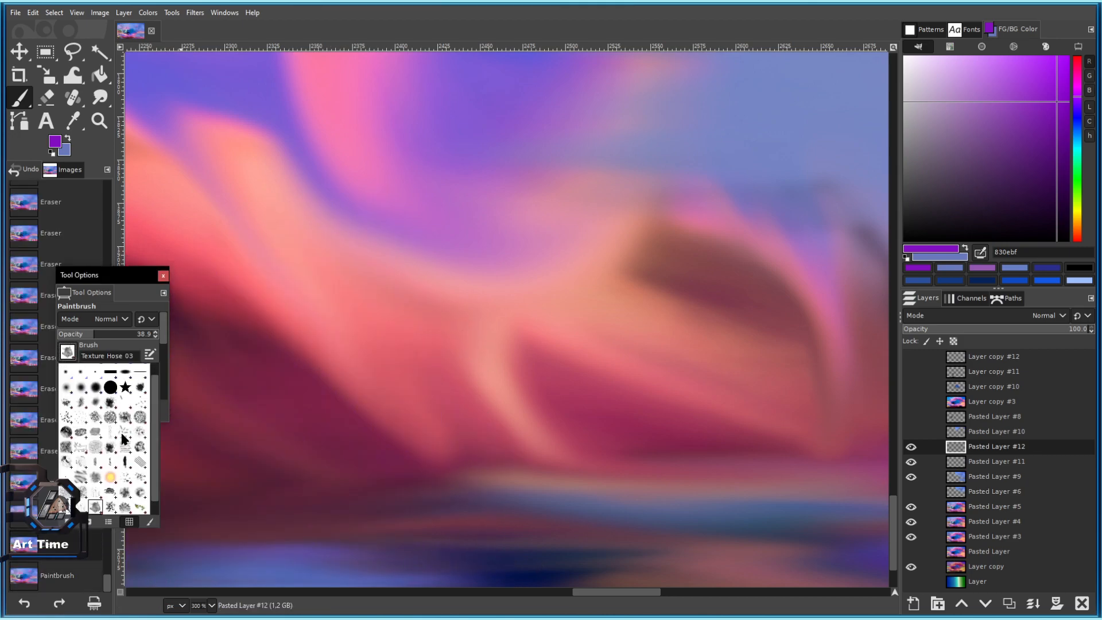
scroll(101, 434, up, 1)
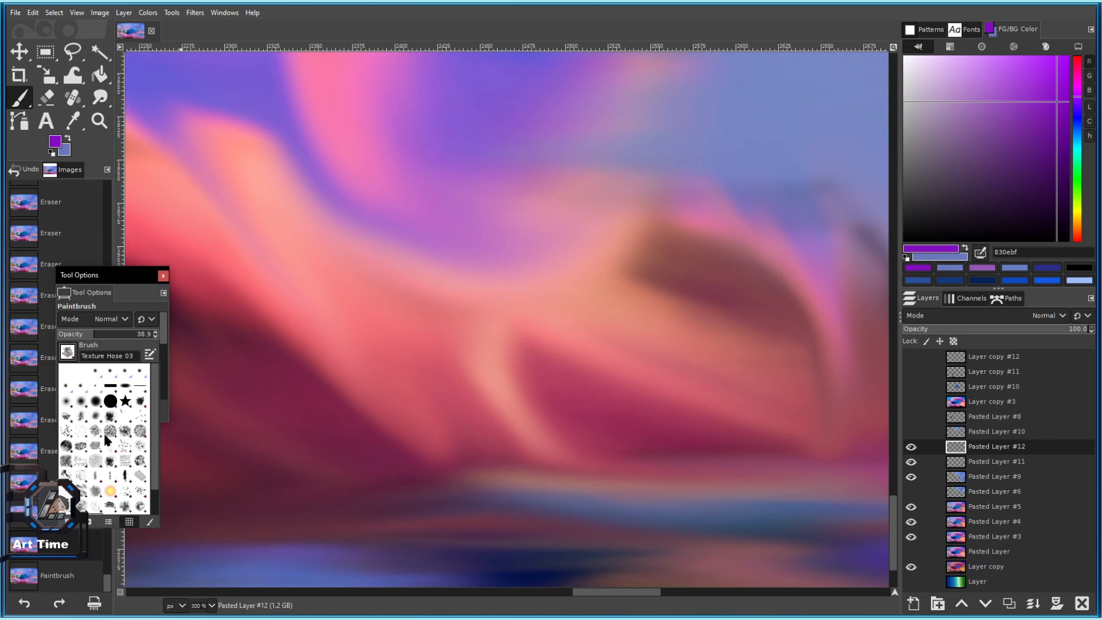
scroll(103, 439, down, 5)
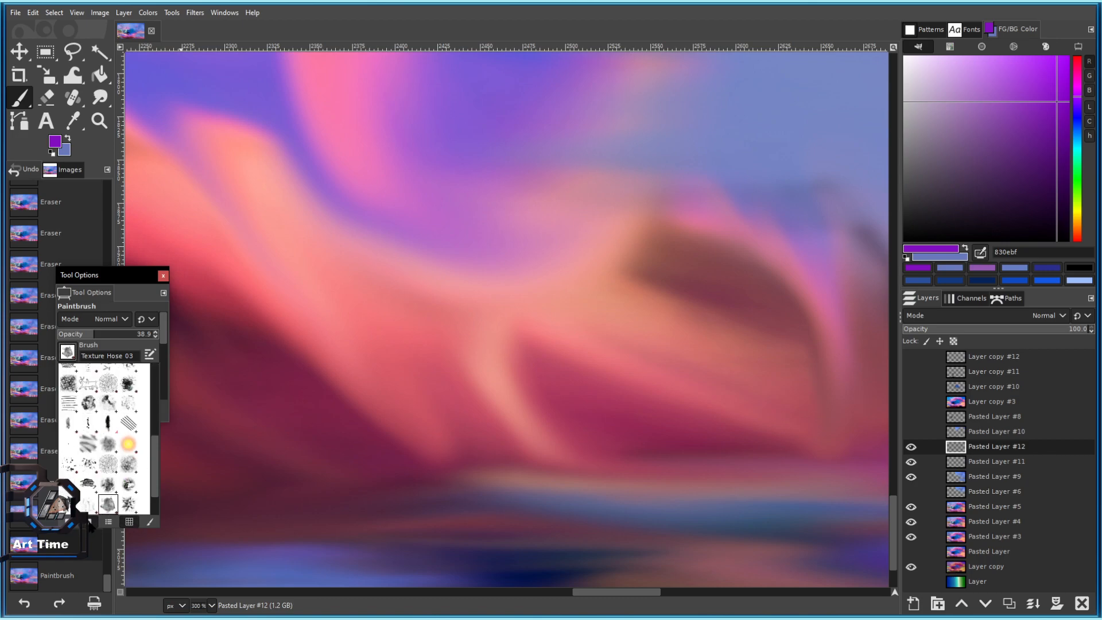
click(89, 522)
click(116, 485)
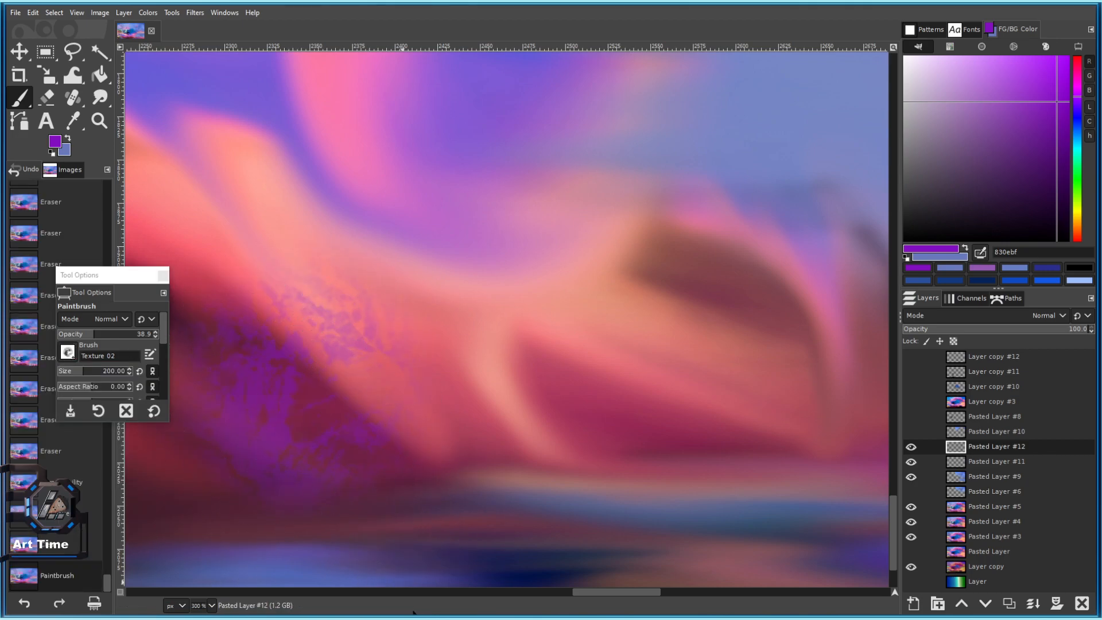
drag(914, 60, 902, 50)
click(355, 278)
click(294, 395)
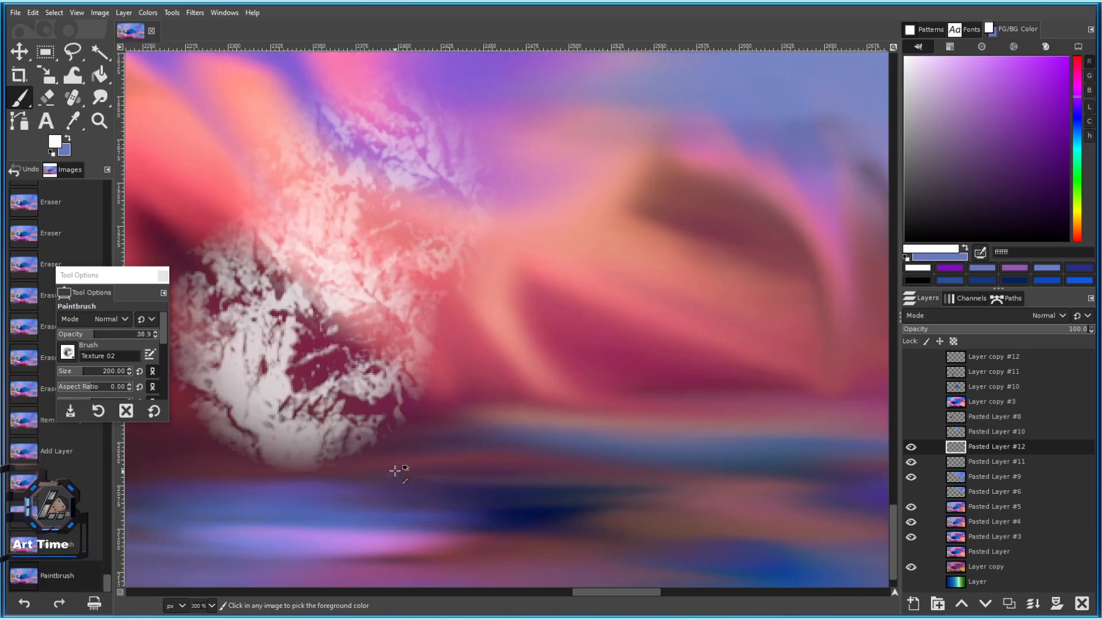
key(ctrl+z)
key(ctrl+z)
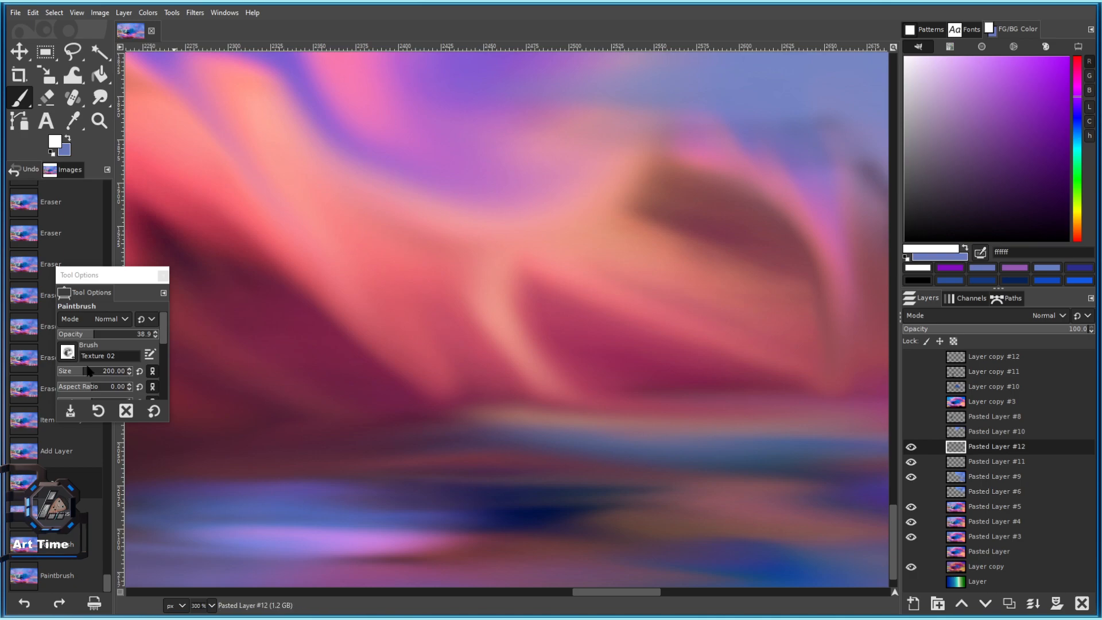
key(bracketleft)
key(bracketleft)
key(bracketleft)
key(bracketleft)
key(bracketleft)
key(bracketleft)
key(bracketleft)
key(bracketleft)
key(bracketleft)
key(bracketleft)
key(bracketleft)
key(bracketleft)
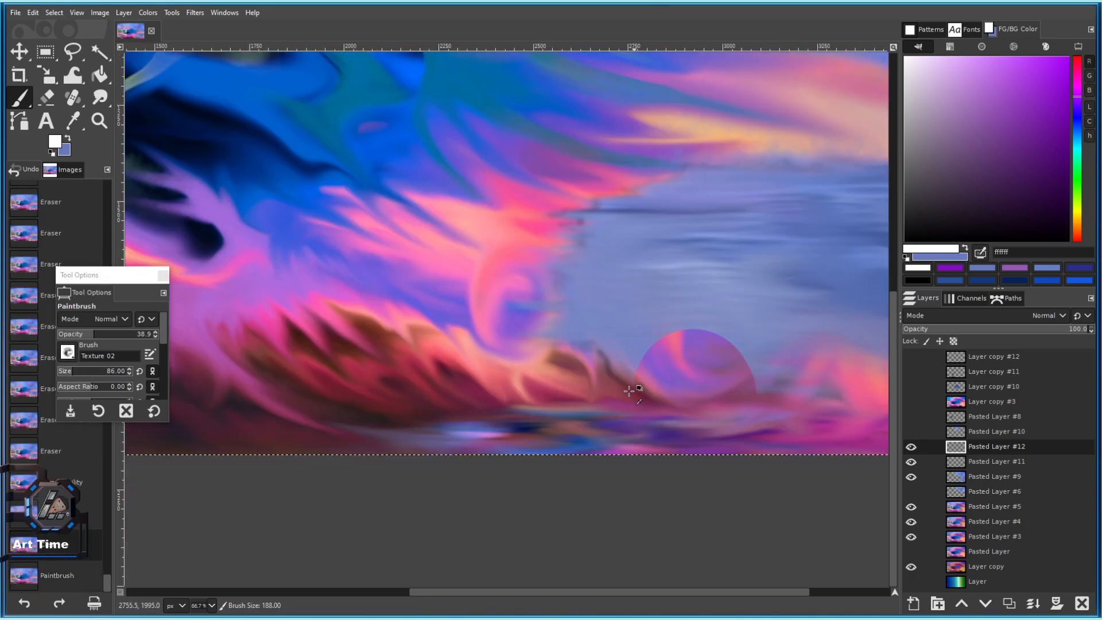
Paint white textured foam down toward and beside the planet.
scroll(627, 388, up, 2)
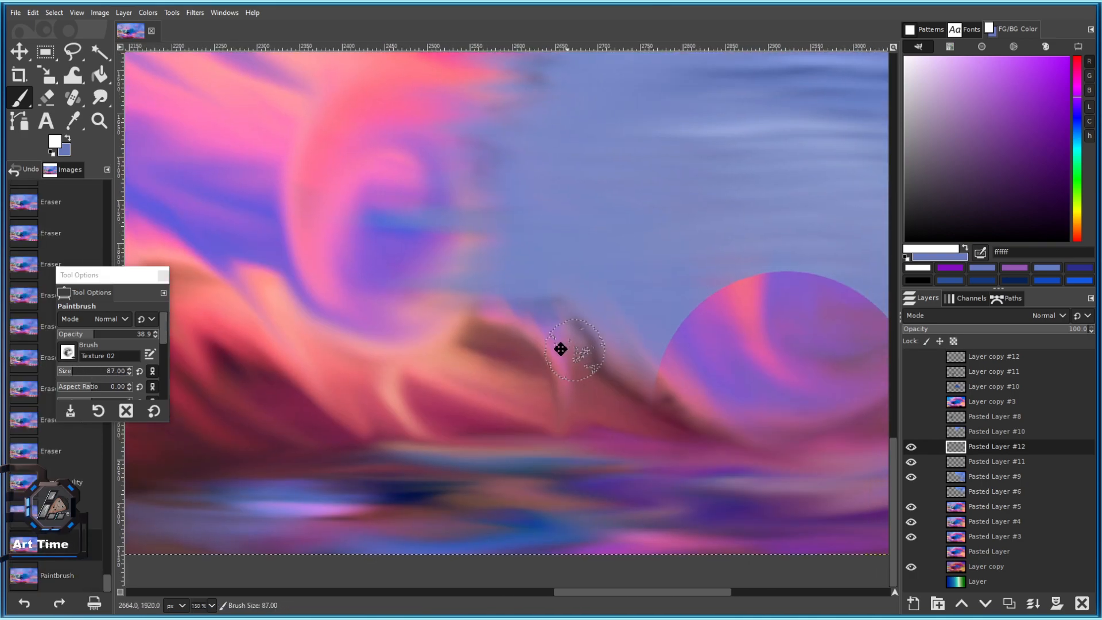
mouse_move(356, 296)
mouse_down()
mouse_move(415, 287)
mouse_move(451, 306)
mouse_move(480, 359)
mouse_move(518, 378)
mouse_move(537, 405)
mouse_up()
scroll(537, 404, down, 5)
scroll(559, 412, up, 4)
click(477, 390)
mouse_move(465, 373)
mouse_down()
mouse_move(517, 304)
mouse_move(472, 355)
mouse_move(484, 323)
mouse_up()
key(])
drag(451, 376, 411, 367)
scroll(387, 373, down, 5)
scroll(409, 380, up, 6)
Enlarge the brush and fill foam along the crest's left arm and right side.
drag(276, 315, 436, 346)
key(])
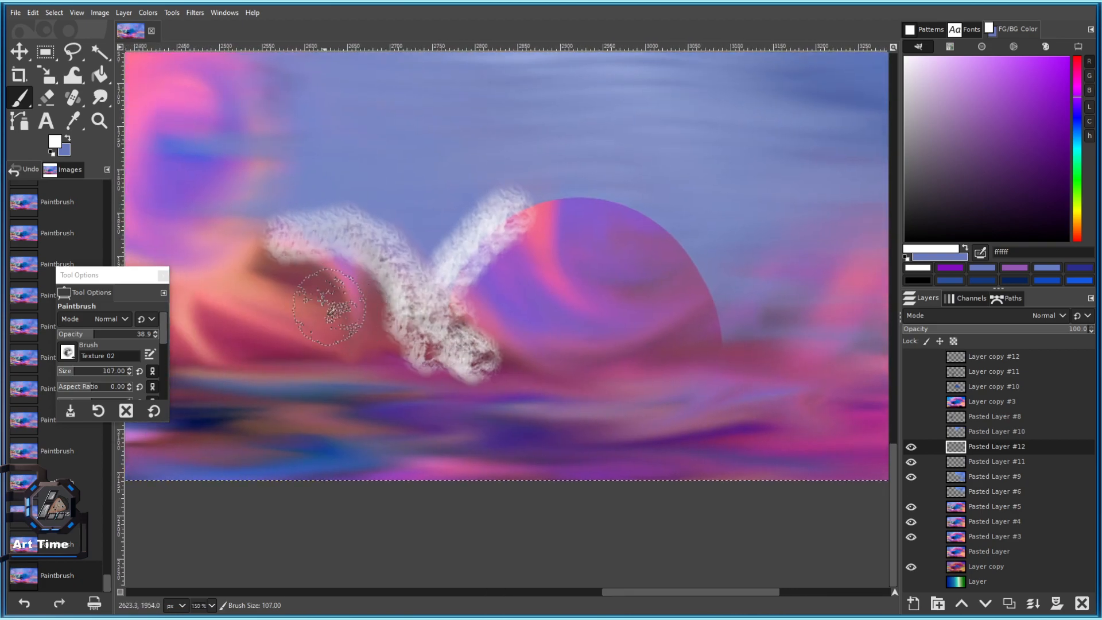
mouse_move(348, 305)
mouse_down()
mouse_move(358, 352)
mouse_move(321, 260)
mouse_move(298, 345)
mouse_move(272, 264)
mouse_move(259, 286)
mouse_move(268, 334)
mouse_up()
scroll(339, 377, down, 5)
scroll(310, 376, up, 5)
key(])
mouse_move(388, 322)
mouse_down()
mouse_move(420, 340)
mouse_move(390, 281)
mouse_move(402, 268)
mouse_move(346, 297)
mouse_move(379, 357)
mouse_move(307, 324)
mouse_move(299, 338)
mouse_move(277, 278)
mouse_move(307, 281)
mouse_up()
key(])
mouse_move(626, 338)
mouse_down()
mouse_move(424, 337)
mouse_move(475, 295)
mouse_move(478, 324)
mouse_up()
mouse_move(468, 229)
mouse_down()
mouse_move(517, 186)
mouse_move(564, 190)
mouse_move(457, 200)
mouse_move(425, 235)
mouse_up()
Enlarge the brush to about 181 and extend the foam crest right and over its left part.
scroll(496, 284, down, 5)
scroll(496, 284, up, 3)
mouse_move(472, 289)
mouse_down()
mouse_move(495, 311)
mouse_move(502, 339)
mouse_up()
scroll(503, 340, down, 4)
scroll(493, 368, up, 5)
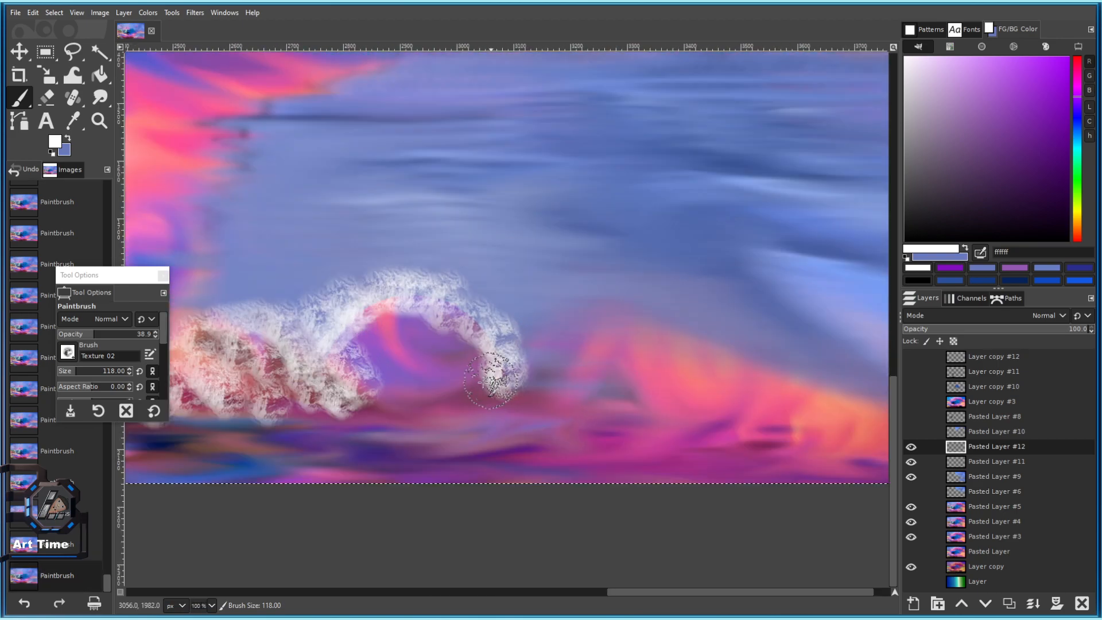
click(81, 370)
mouse_move(565, 390)
mouse_down()
mouse_move(517, 377)
mouse_move(576, 362)
mouse_move(587, 334)
mouse_move(624, 342)
mouse_move(636, 359)
mouse_move(624, 386)
mouse_move(602, 373)
mouse_move(656, 335)
mouse_move(689, 378)
mouse_move(646, 383)
mouse_move(732, 368)
mouse_move(705, 327)
mouse_move(773, 401)
mouse_move(846, 395)
mouse_move(856, 436)
mouse_up()
ctrl+scroll(783, 432, down, 4)
ctrl+scroll(654, 371, up, 3)
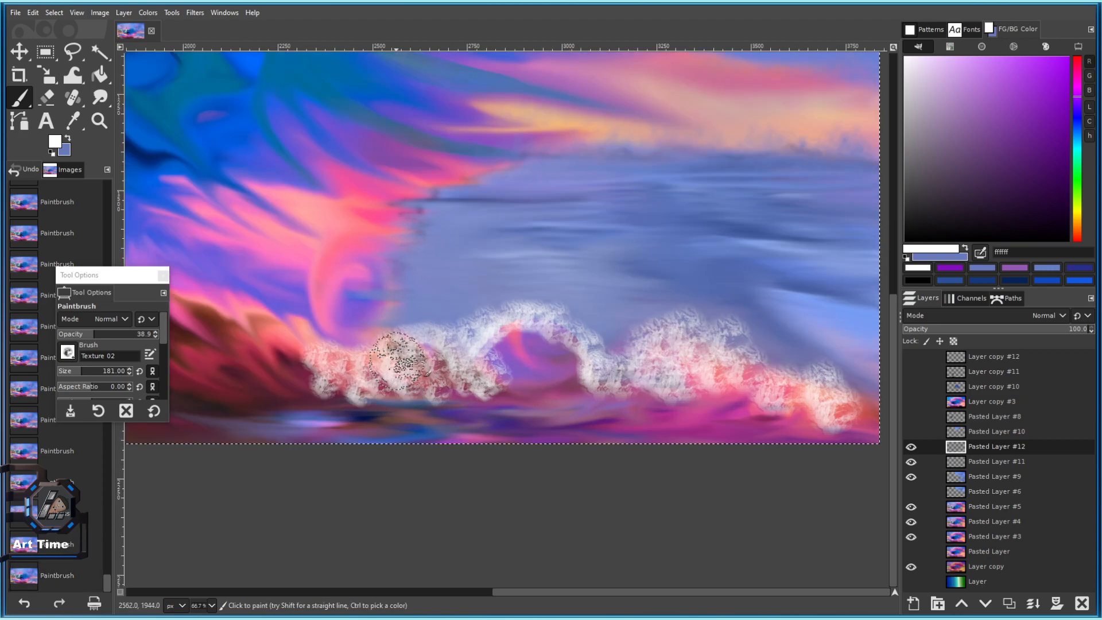
drag(395, 339, 348, 346)
Switch to black and shade the left foam with dark texture.
ctrl+scroll(472, 416, up, 1)
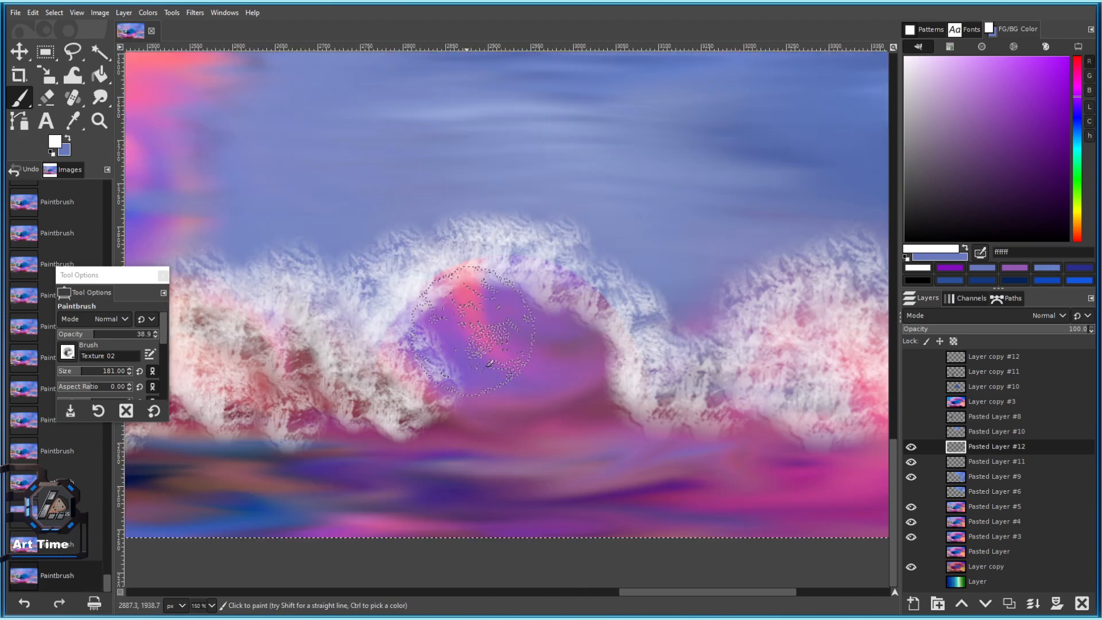
ctrl+scroll(564, 323, up, 1)
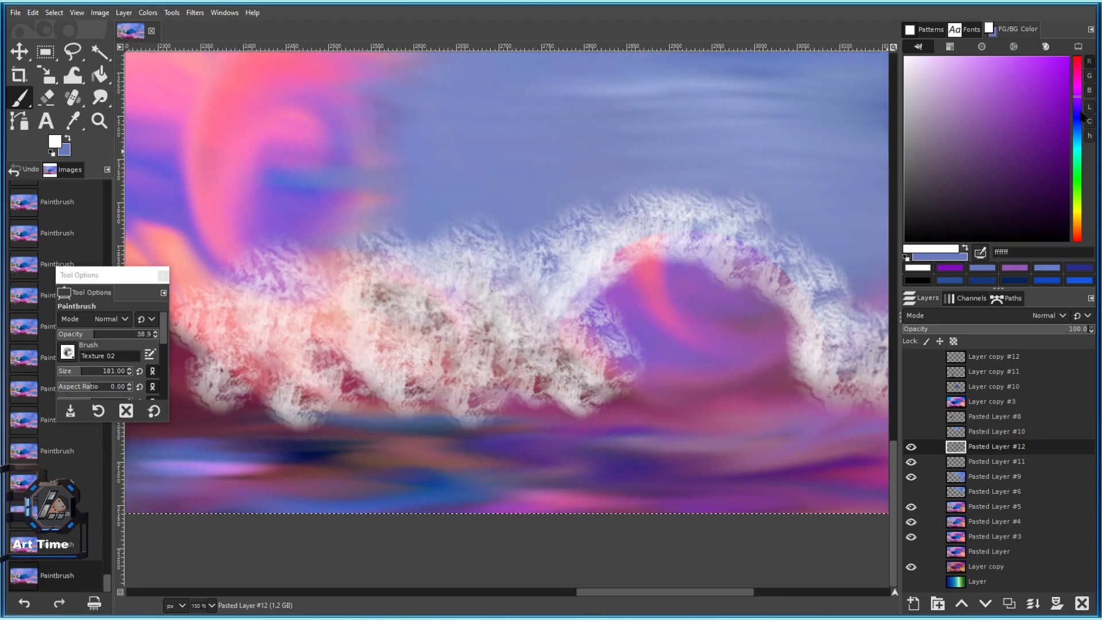
drag(979, 143, 978, 241)
drag(396, 324, 384, 317)
mouse_move(368, 355)
mouse_down()
mouse_move(346, 363)
mouse_move(400, 370)
mouse_move(254, 327)
mouse_move(235, 379)
mouse_up()
drag(314, 305, 429, 302)
Raise paint opacity to about 61 and dab dark texture over the left and central foam.
drag(95, 336, 115, 337)
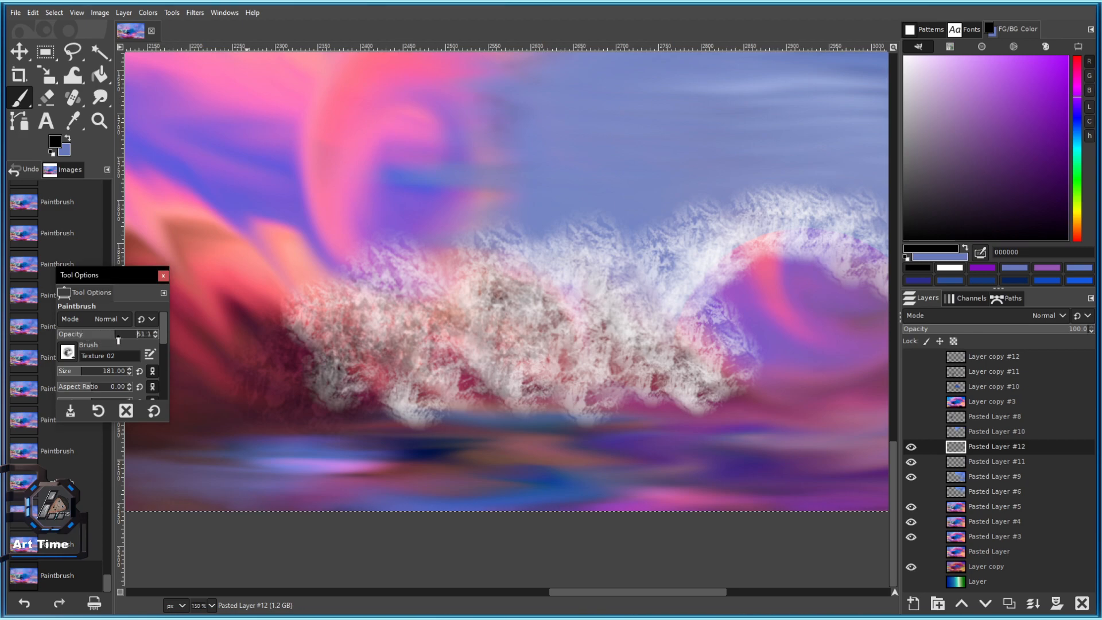
click(412, 390)
click(360, 383)
click(385, 299)
drag(472, 332, 470, 374)
mouse_move(522, 306)
mouse_down()
mouse_move(534, 387)
mouse_move(564, 272)
mouse_up()
scroll(615, 350, down, 3)
scroll(662, 361, up, 3)
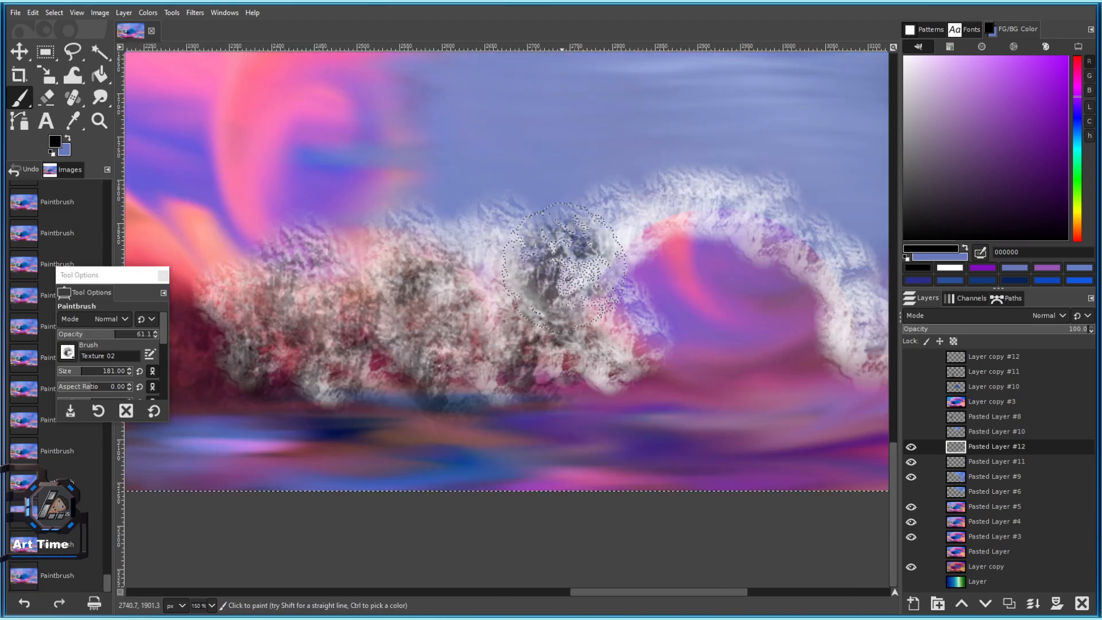
drag(483, 295, 466, 237)
click(369, 275)
click(248, 285)
click(598, 351)
click(567, 247)
scroll(635, 366, down, 5)
scroll(665, 360, up, 5)
Darken the top and right side of the foam arch with textured dabs and a stroke.
click(486, 346)
click(490, 282)
click(509, 255)
click(565, 245)
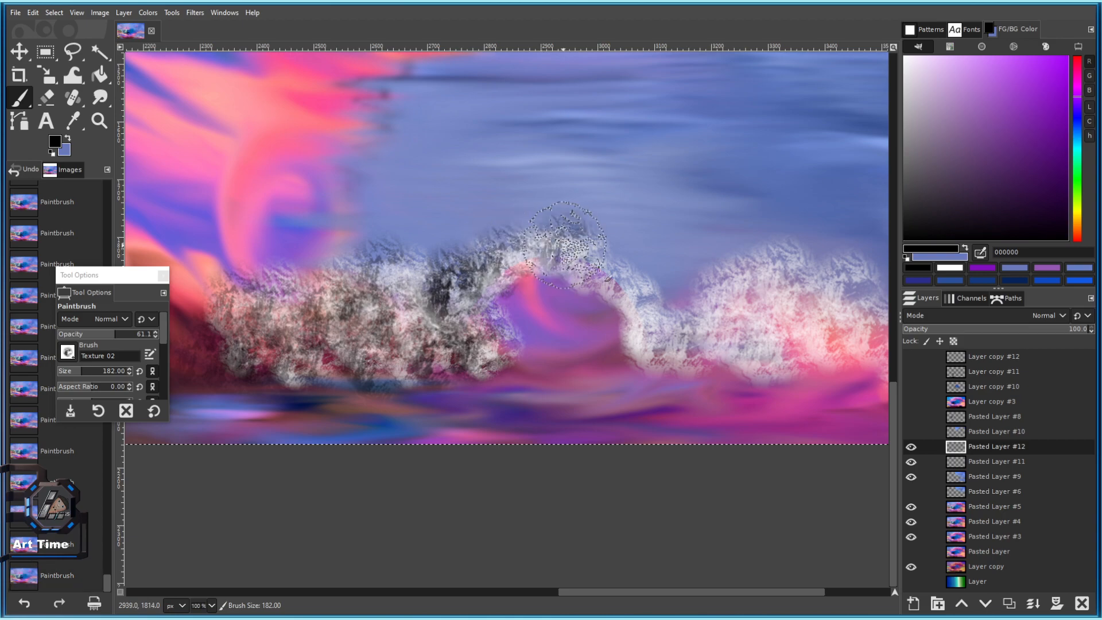
click(600, 267)
click(627, 294)
click(669, 334)
click(674, 352)
click(641, 323)
click(673, 304)
click(690, 346)
click(756, 350)
click(722, 364)
drag(764, 341, 568, 350)
Darken the pale mid-right foam mound and extend the dark texture rightward across the foam.
click(584, 318)
click(542, 324)
click(526, 323)
click(568, 298)
click(594, 303)
click(598, 320)
click(601, 295)
click(648, 298)
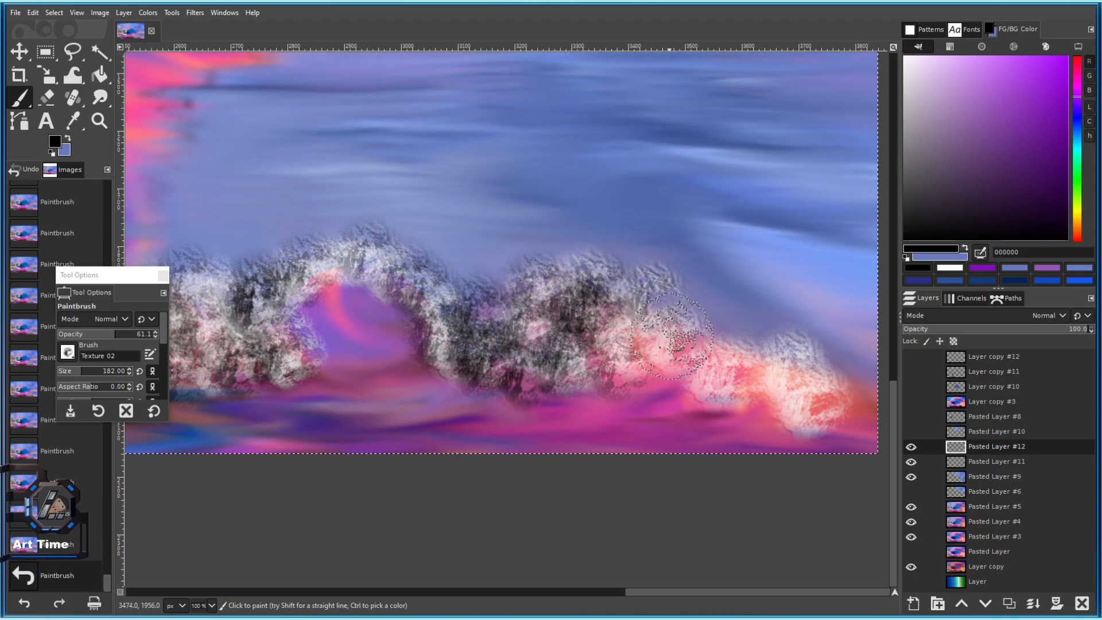
click(668, 336)
click(697, 344)
click(712, 356)
click(728, 362)
click(761, 358)
click(800, 371)
drag(807, 373, 666, 329)
click(674, 334)
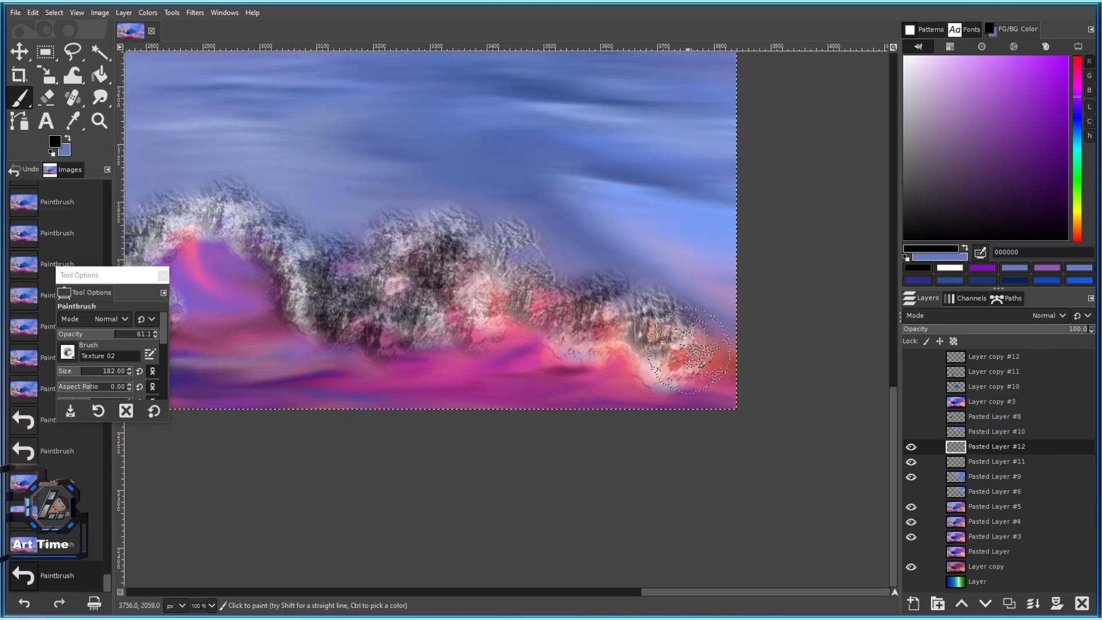
ctrl+scroll(597, 376, down, 5)
ctrl+scroll(505, 327, up, 5)
Dab deep purple texture into the centre of the foam.
drag(1062, 182, 1047, 132)
click(488, 269)
click(544, 266)
click(552, 284)
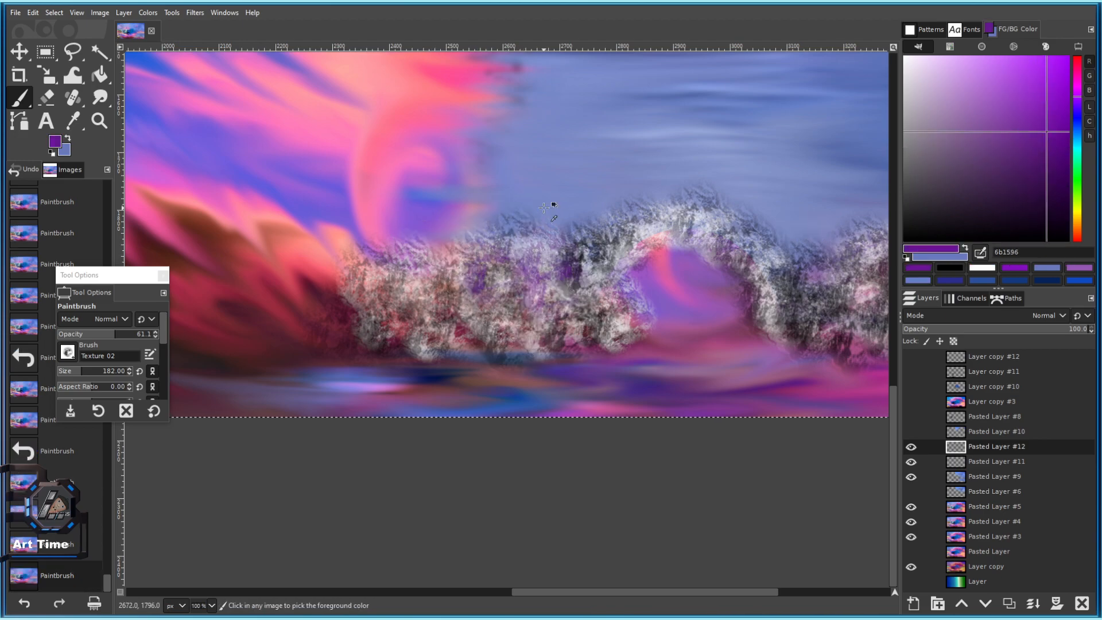
Sample the blue-grey sky colour and dab it over the foam crest.
ctrl+click(560, 209)
click(518, 250)
click(538, 248)
click(534, 250)
click(548, 212)
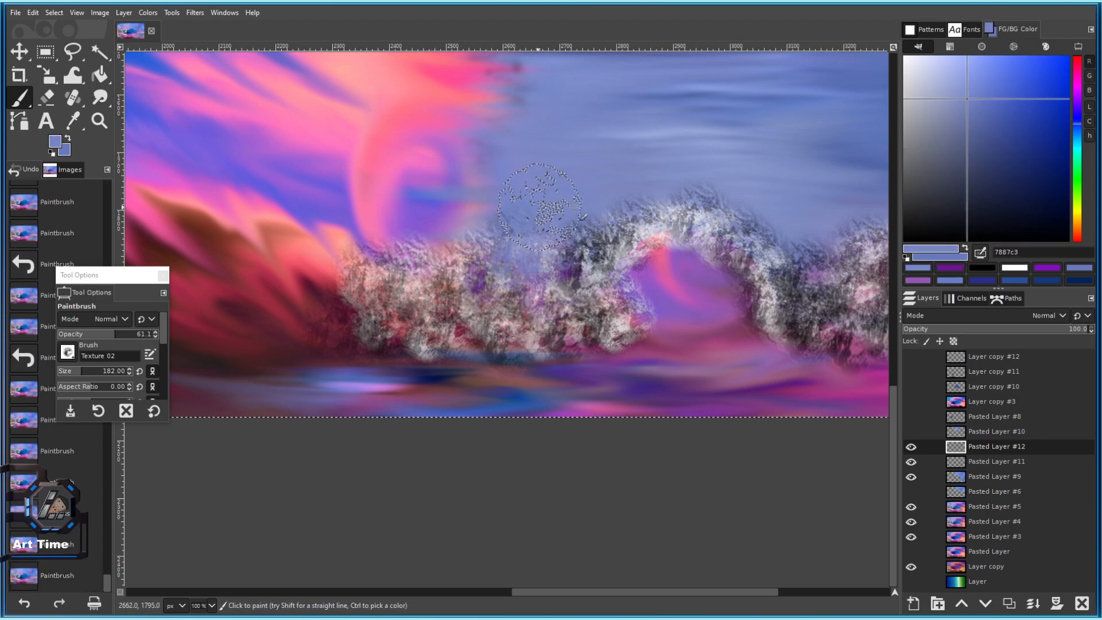
click(610, 203)
Dab textured blue across the upper foam and stroke dark blue 1a35a0 along its lower-left edge.
scroll(718, 183, right, 5)
scroll(718, 184, down, 1)
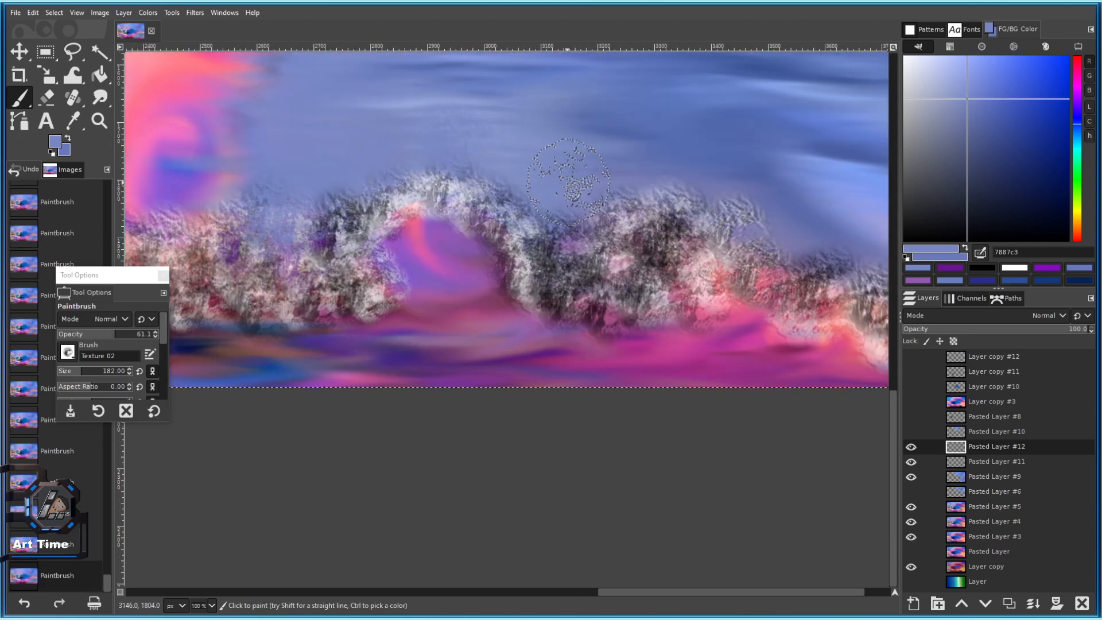
click(562, 238)
click(665, 214)
click(684, 212)
click(748, 201)
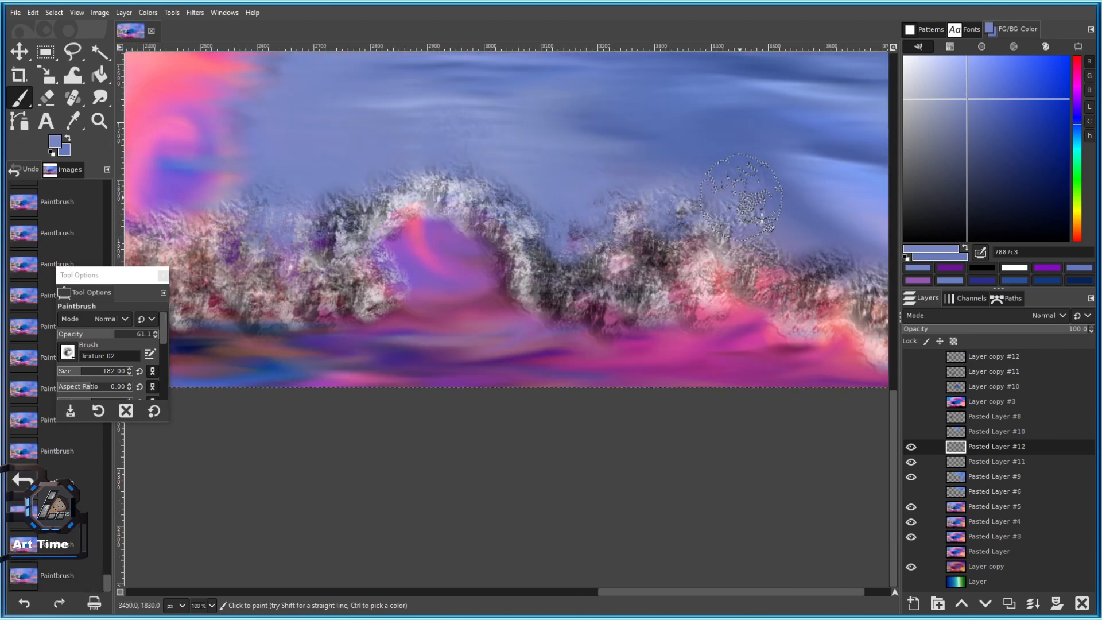
click(787, 249)
scroll(786, 250, down, 4)
scroll(769, 233, up, 3)
scroll(738, 228, right, 3)
scroll(689, 247, down, 1)
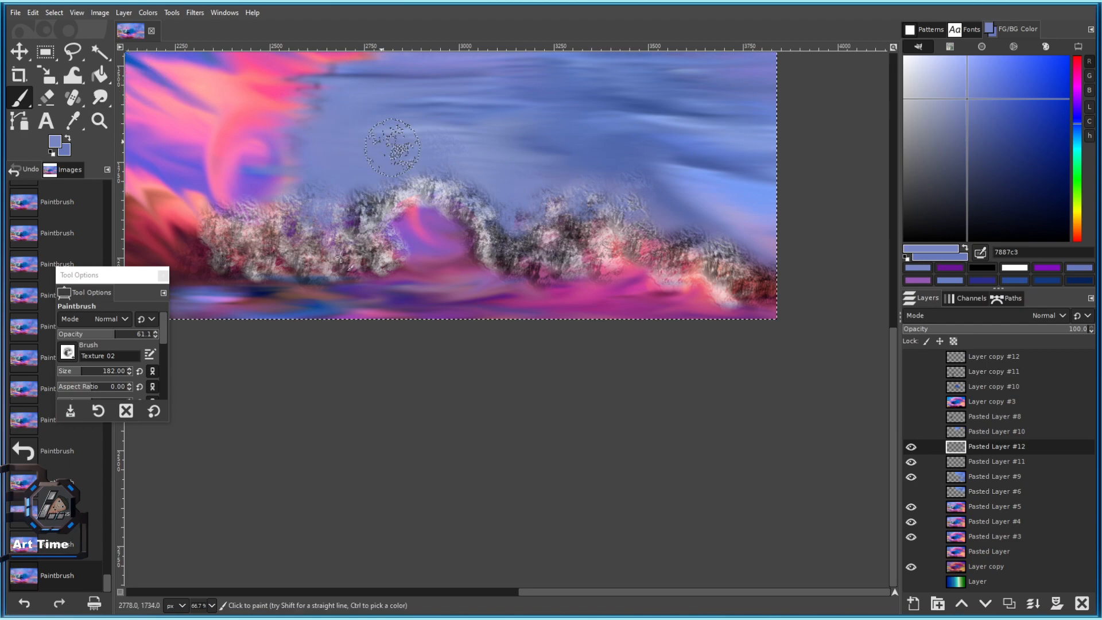
scroll(335, 228, left, 3)
mouse_move(366, 286)
mouse_down()
mouse_move(433, 279)
mouse_move(321, 280)
mouse_up()
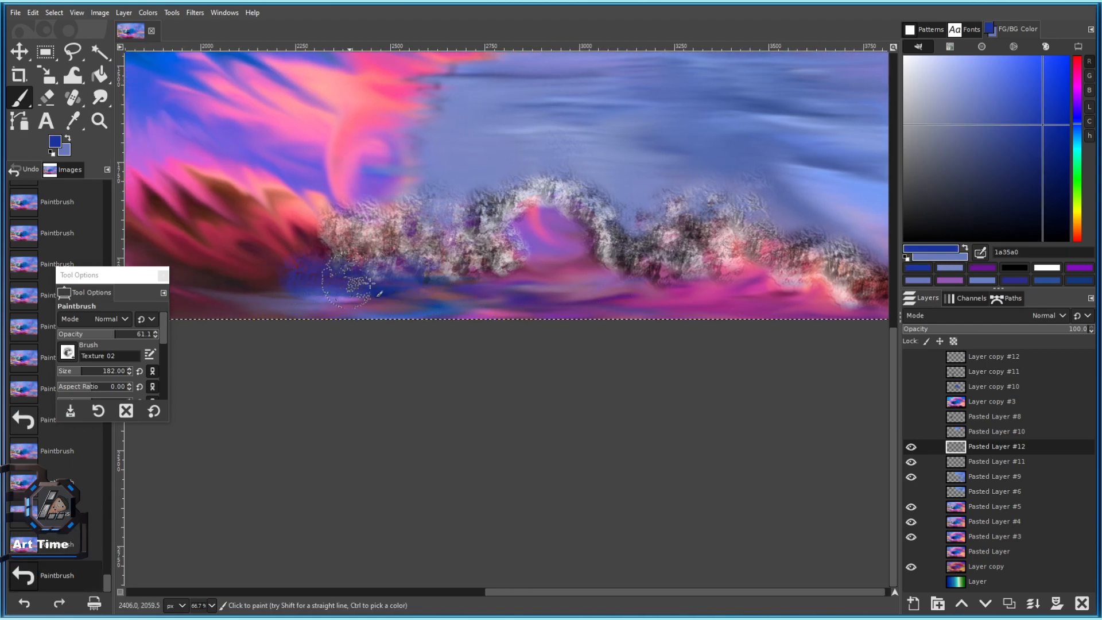
Try the Grunge 01, then Acrylic 01 brush, testing dark grey dabs on the foam and undoing them.
click(67, 352)
double_click(70, 441)
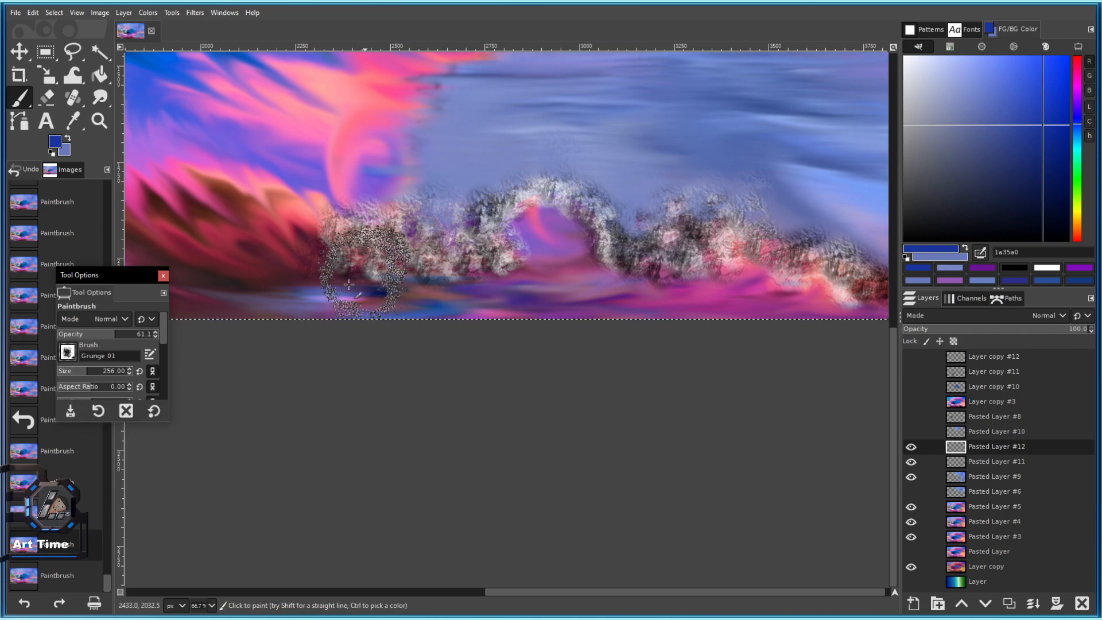
click(67, 352)
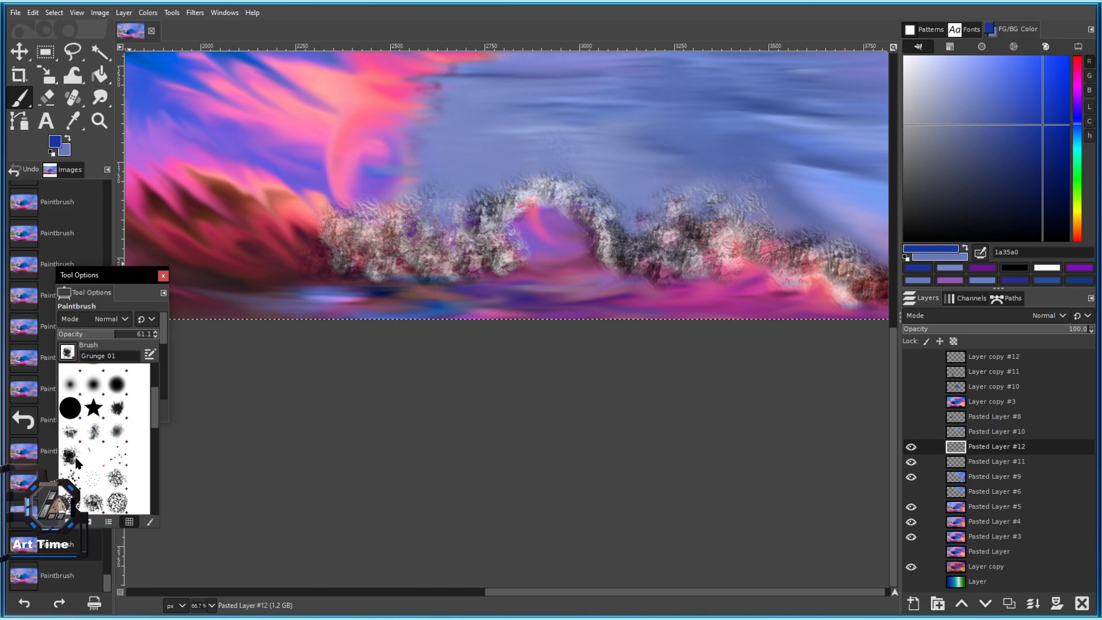
double_click(119, 431)
key(2)
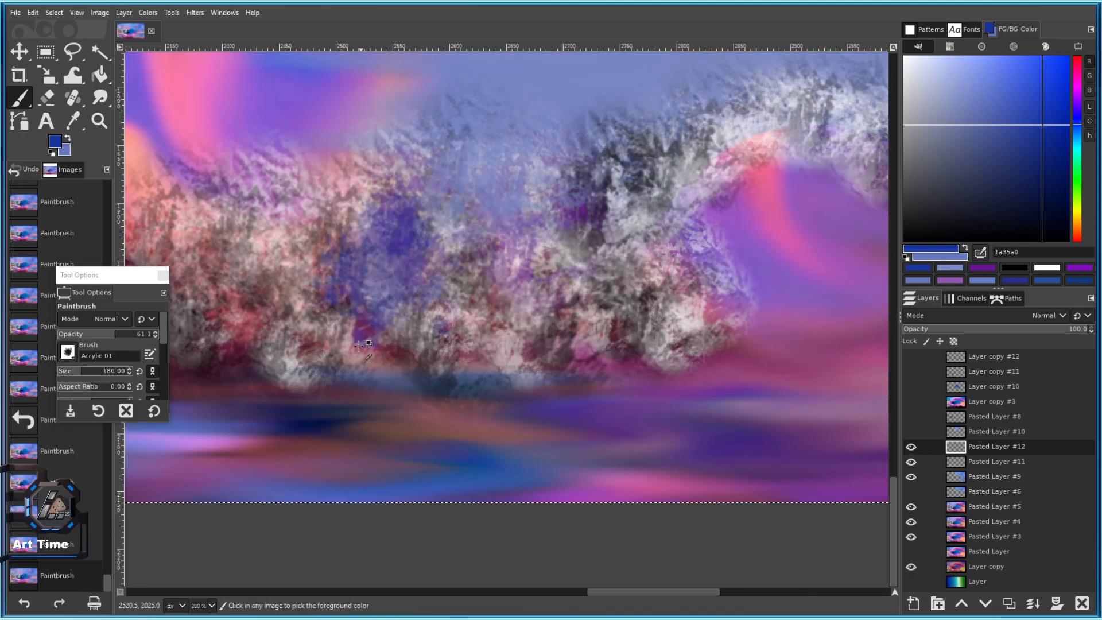
mouse_move(946, 85)
mouse_down()
mouse_move(919, 192)
mouse_move(919, 165)
mouse_up()
click(426, 322)
click(554, 247)
click(482, 210)
click(469, 183)
key(ctrl+z)
key(ctrl+z)
key(ctrl+z)
key(ctrl+z)
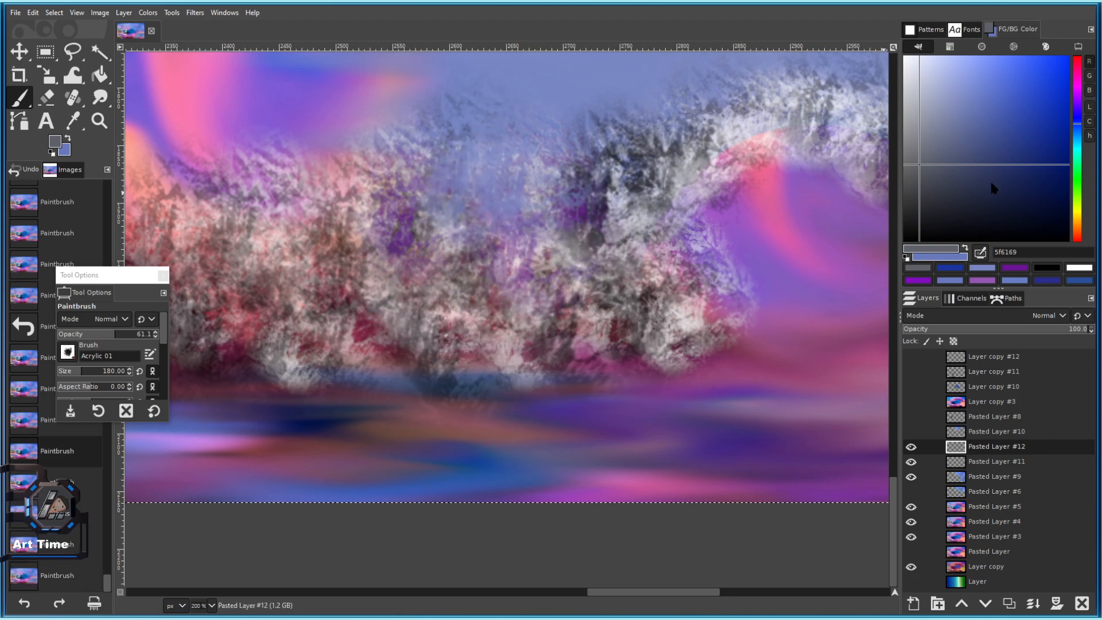
Test pale bluish-grey Acrylic 01 dabs, enlarging the brush to about 502, undoing each test.
drag(935, 90, 930, 74)
click(610, 196)
click(593, 277)
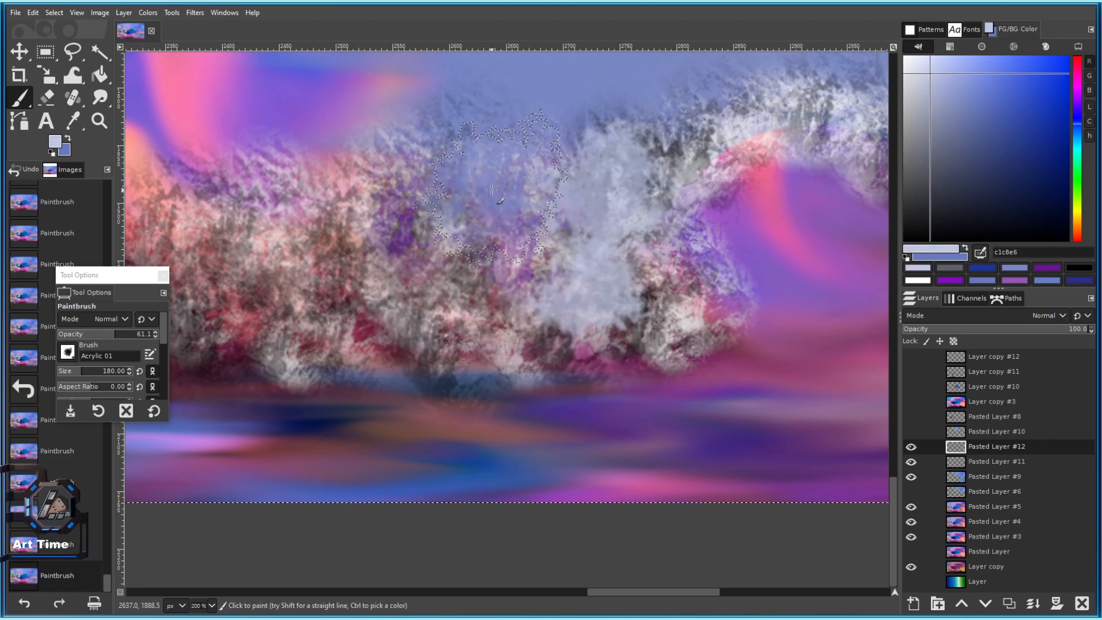
click(502, 194)
scroll(520, 242, down, 2)
key(ctrl+z)
key(ctrl+z)
key(ctrl+z)
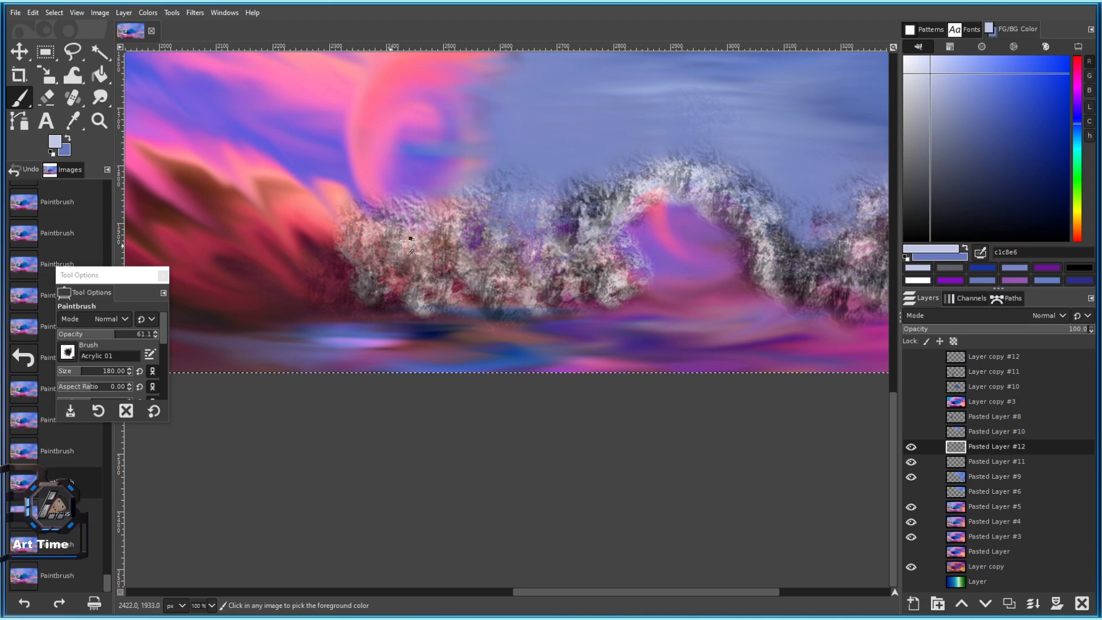
scroll(385, 244, up, 2)
click(336, 274)
click(313, 198)
key(ctrl+z)
key(ctrl+z)
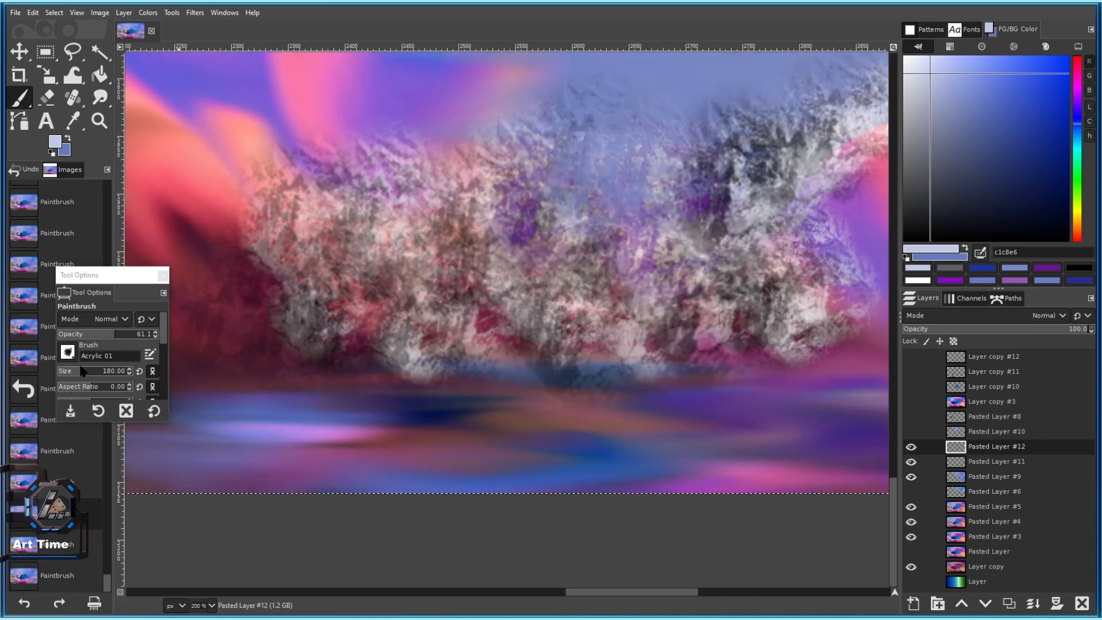
drag(93, 373, 101, 372)
click(287, 303)
key(ctrl+z)
Try the Vegetation 02 brush with a test stamp, then undo it.
click(68, 352)
scroll(122, 458, down, 5)
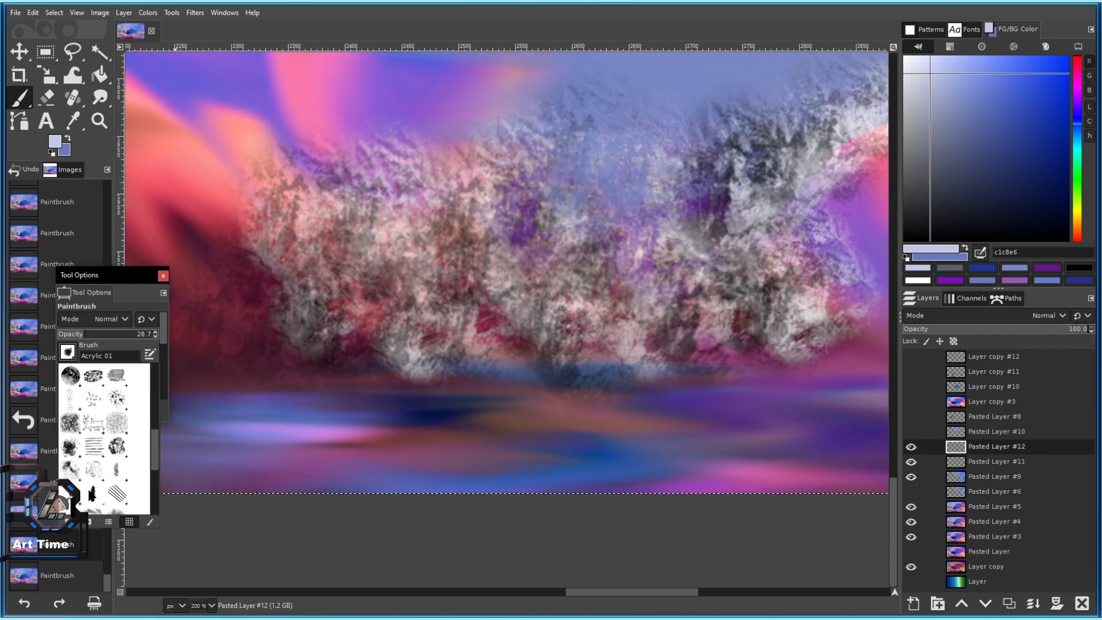
scroll(109, 468, down, 3)
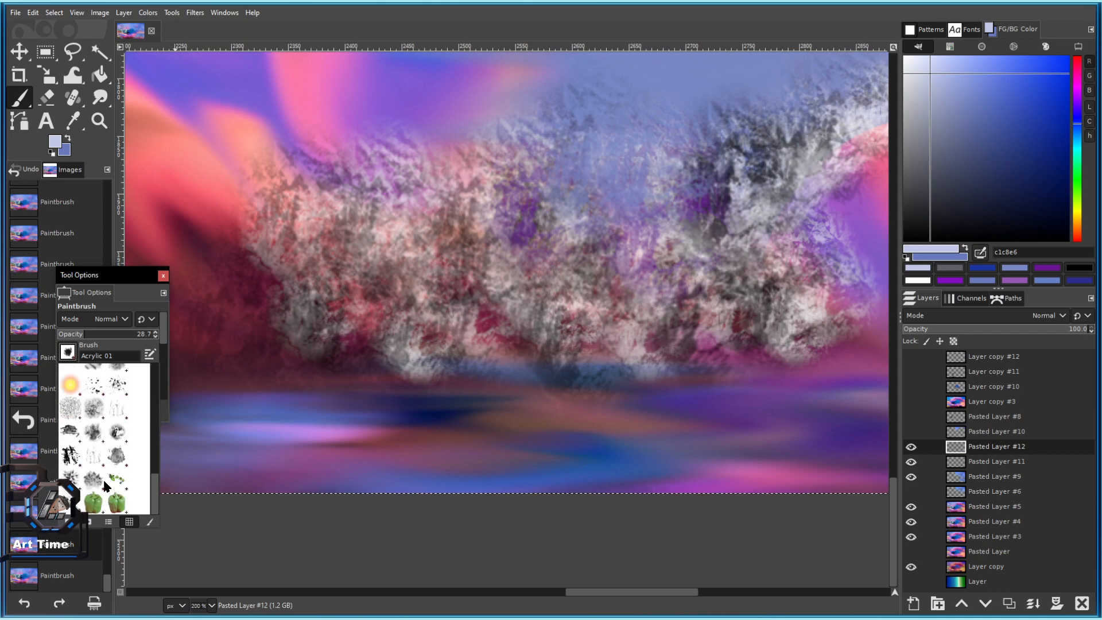
click(91, 482)
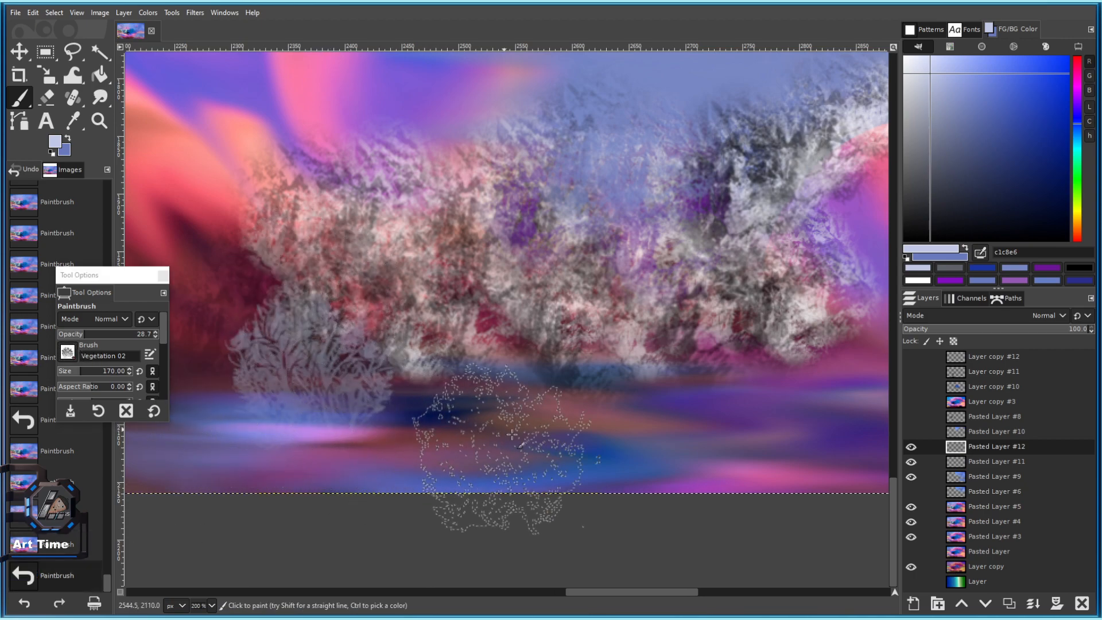
ctrl+scroll(450, 460, down, 1)
click(298, 291)
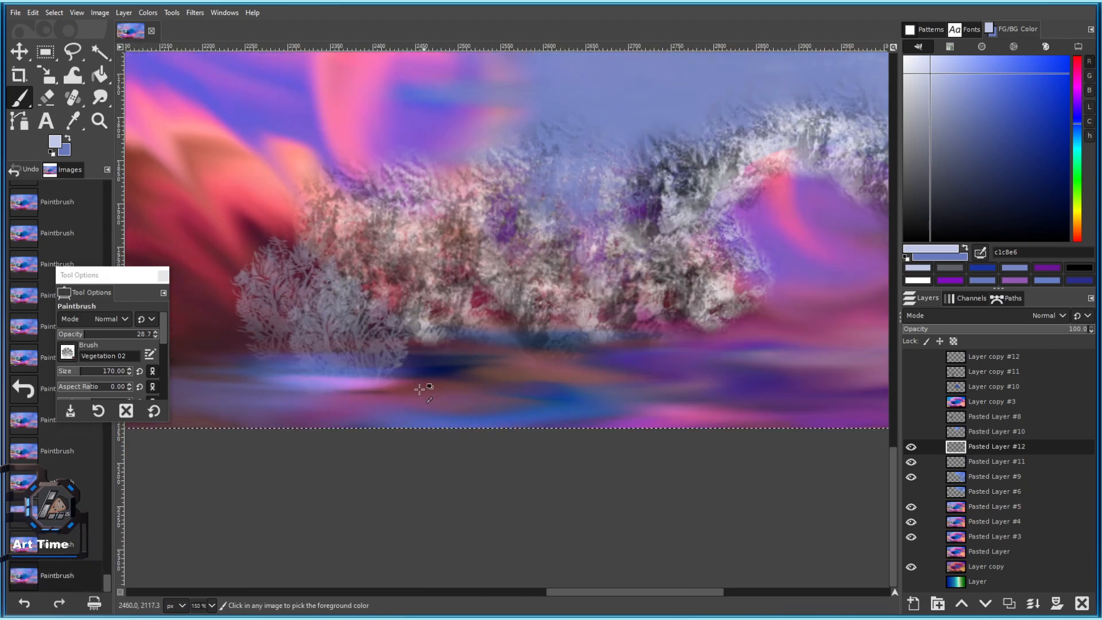
key(ctrl+z)
key(ctrl+z)
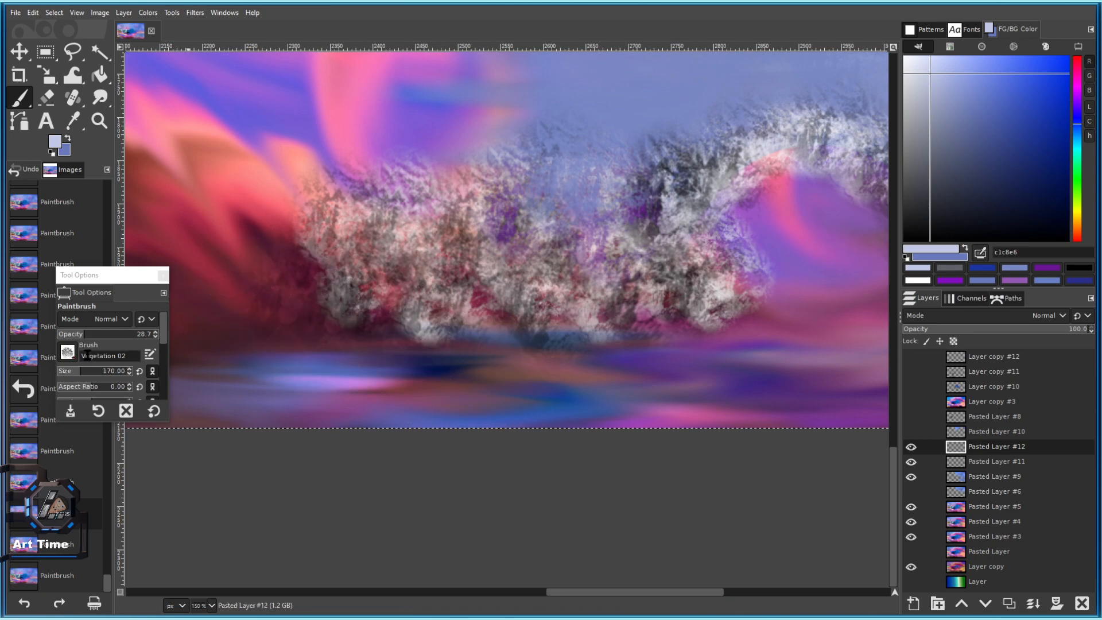
Choose the soft 2. Hardness 050 brush in the brush chooser.
click(67, 351)
scroll(116, 394, up, 4)
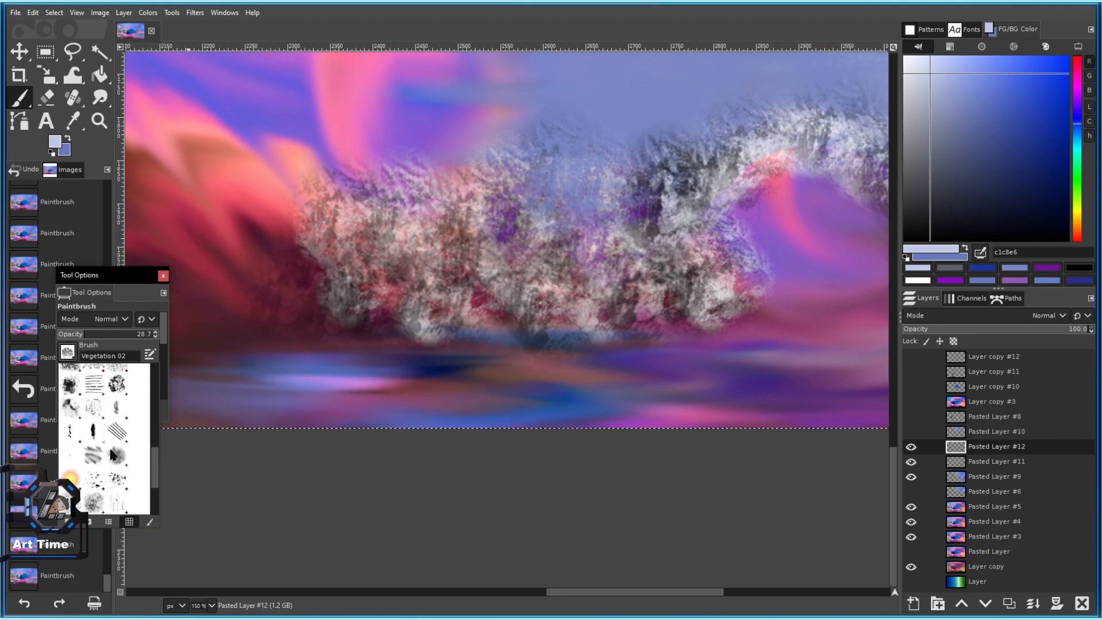
scroll(109, 426, up, 3)
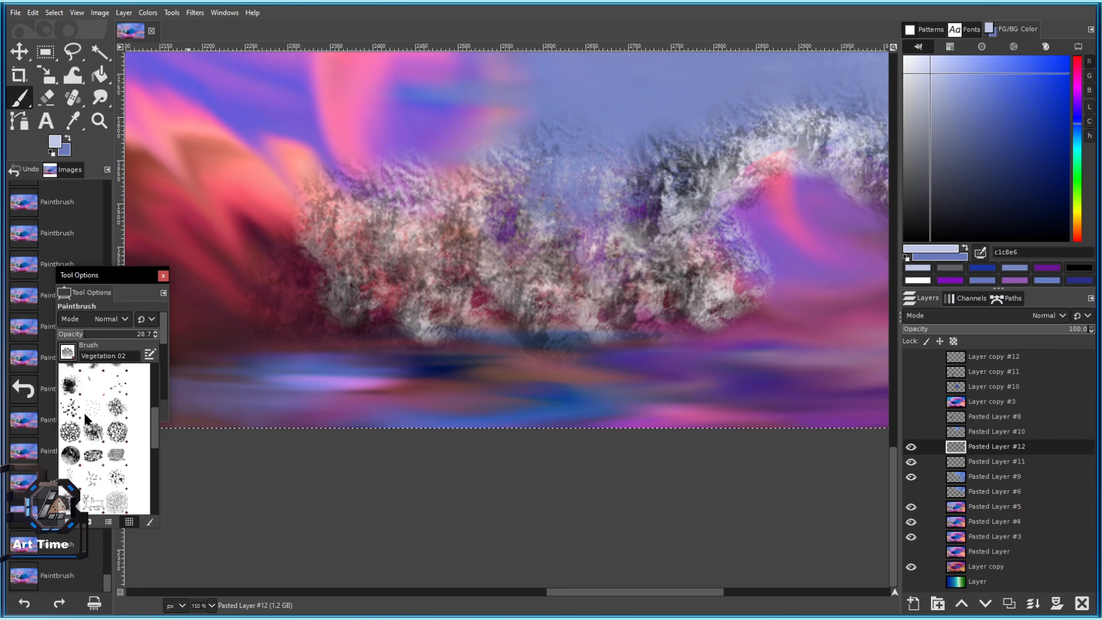
scroll(110, 415, up, 5)
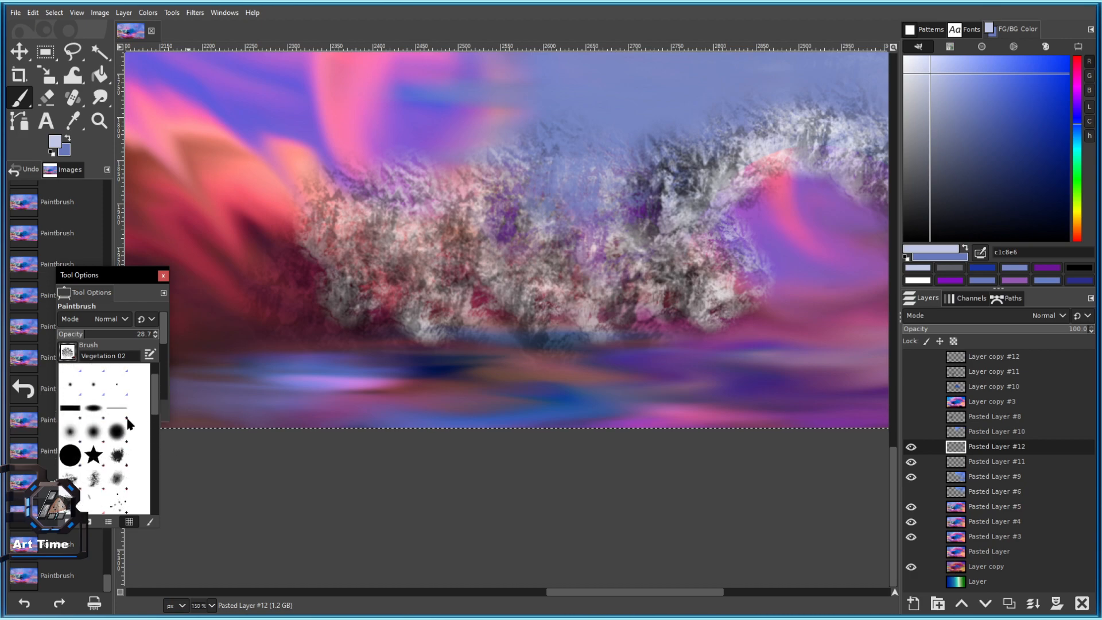
click(97, 440)
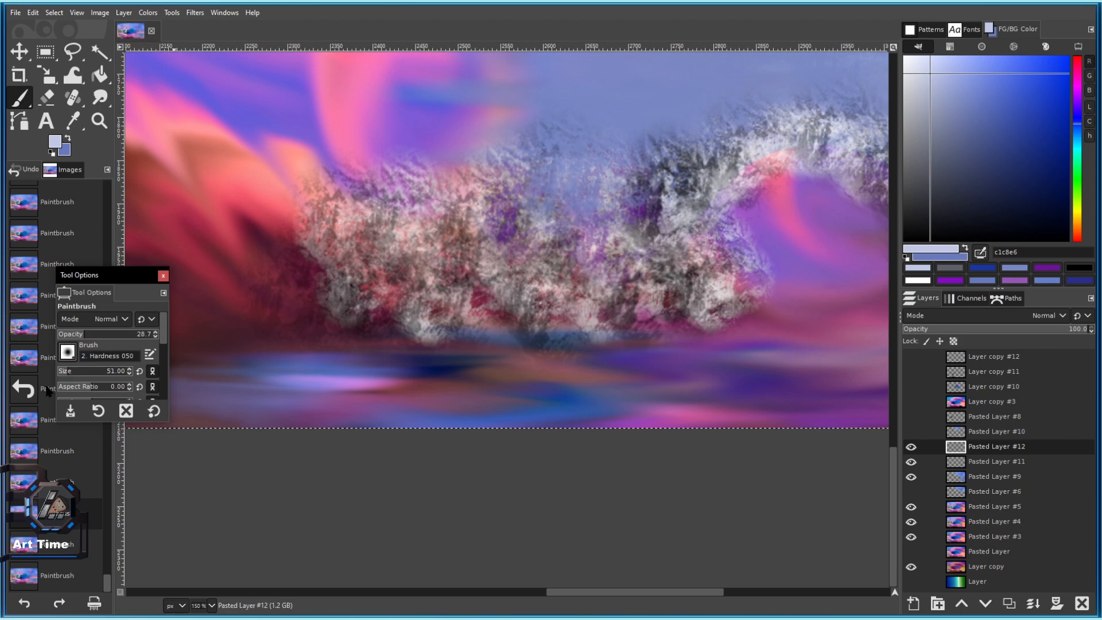
Test soft light lavender dabs and strokes on the canvas, shrinking the brush and undoing each test.
click(93, 374)
click(321, 281)
key(ctrl+z)
click(287, 299)
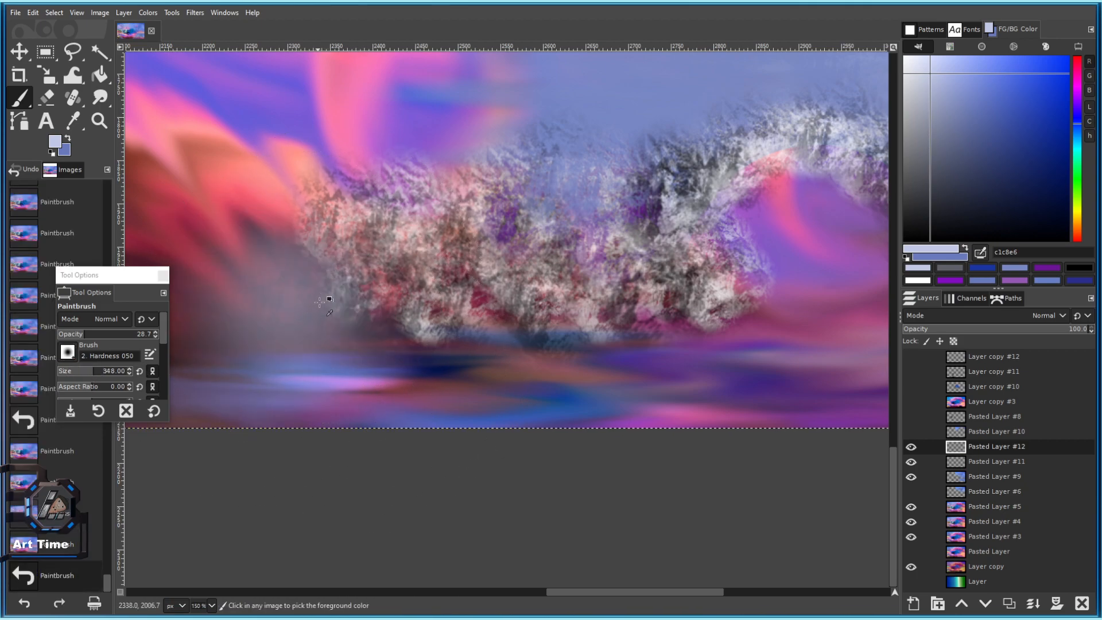
scroll(344, 302, down, 1)
mouse_move(265, 310)
mouse_down()
mouse_move(530, 299)
mouse_move(311, 288)
mouse_up()
scroll(409, 271, up, 1)
key(bracketleft)
key(bracketleft)
key(bracketleft)
key(ctrl+z)
key(ctrl+z)
key(ctrl+z)
key(ctrl+z)
scroll(563, 276, down, 1)
scroll(577, 294, up, 1)
key(bracketleft)
key(bracketleft)
key(bracketleft)
click(581, 304)
key(ctrl+z)
mouse_move(642, 318)
mouse_down()
mouse_move(482, 300)
mouse_move(641, 325)
mouse_move(755, 323)
mouse_up()
click(538, 304)
key(ctrl+z)
click(629, 309)
key(ctrl+z)
Browse through the brush list in the brush chooser.
click(67, 351)
scroll(97, 450, down, 4)
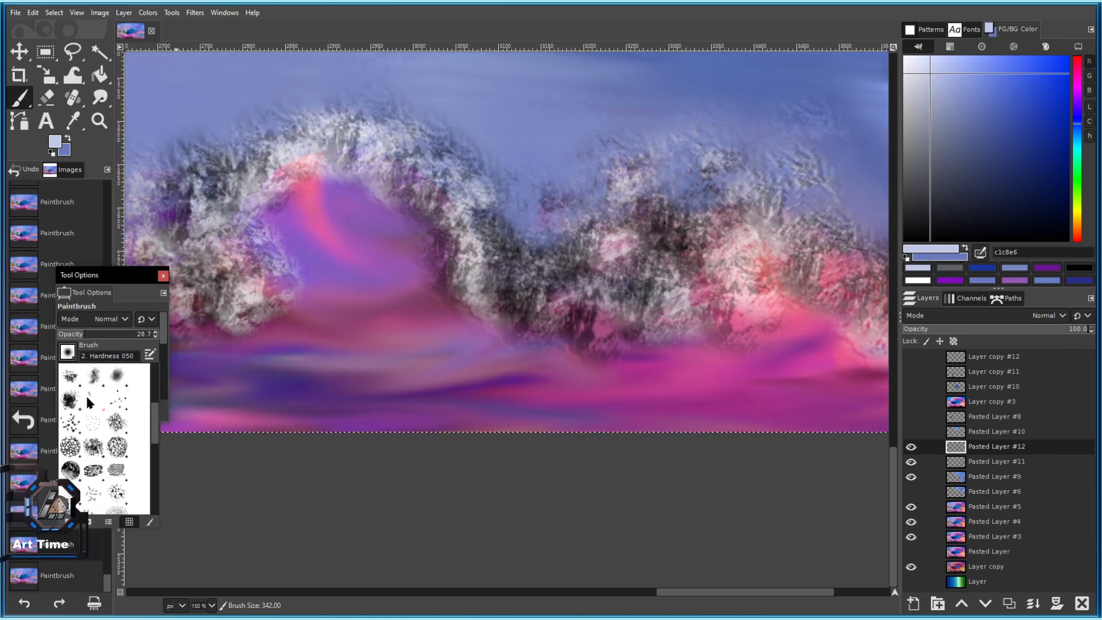
scroll(81, 392, down, 3)
scroll(98, 431, down, 3)
scroll(100, 490, down, 2)
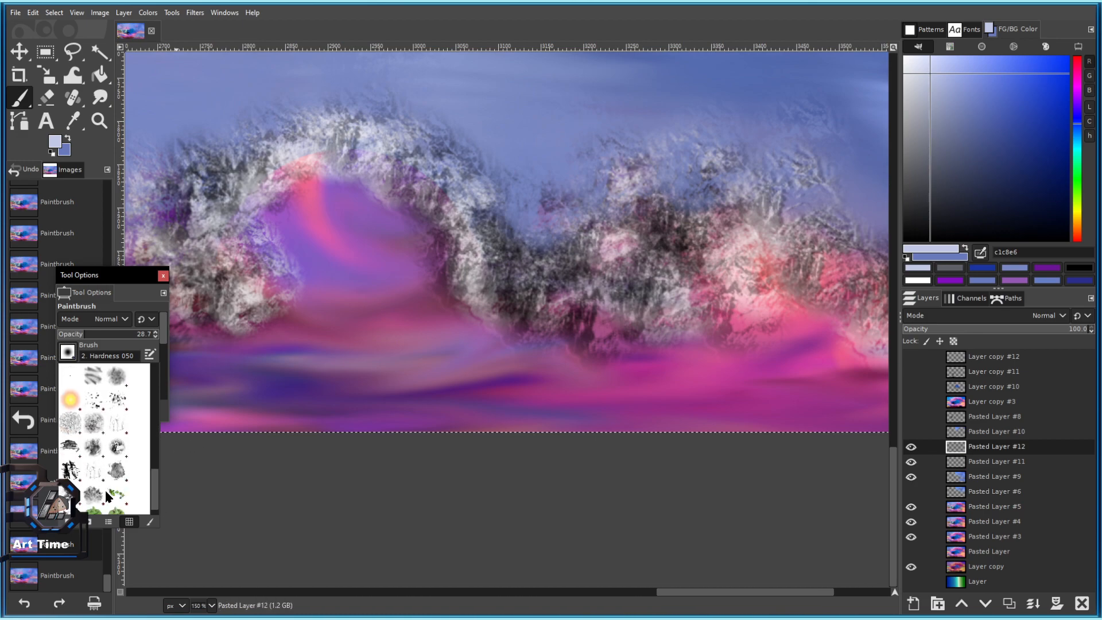
scroll(113, 487, up, 5)
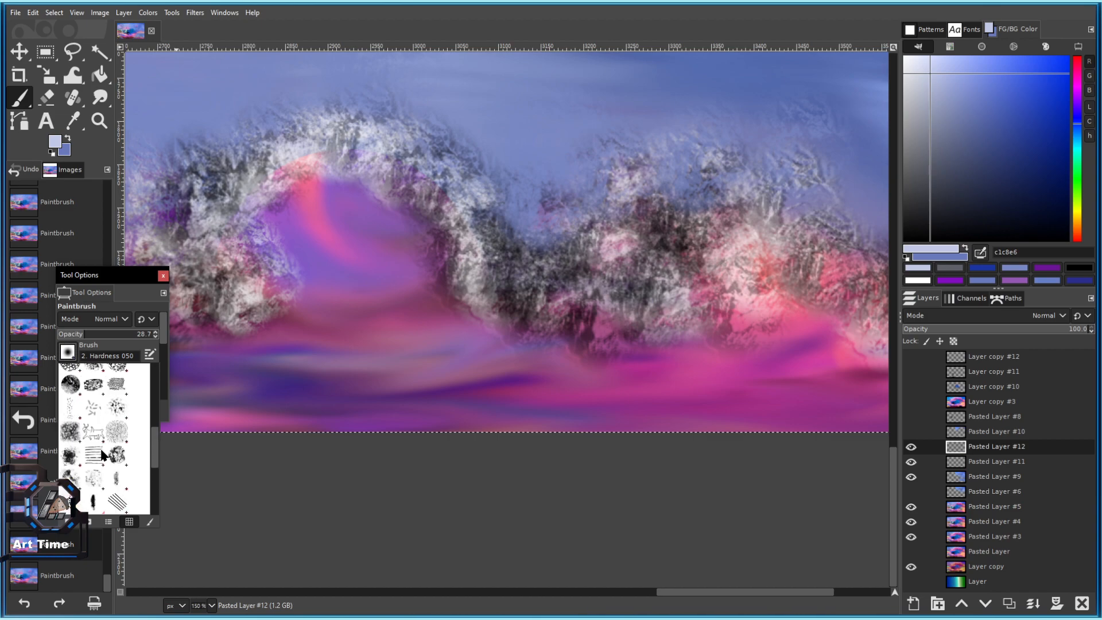
scroll(108, 488, up, 4)
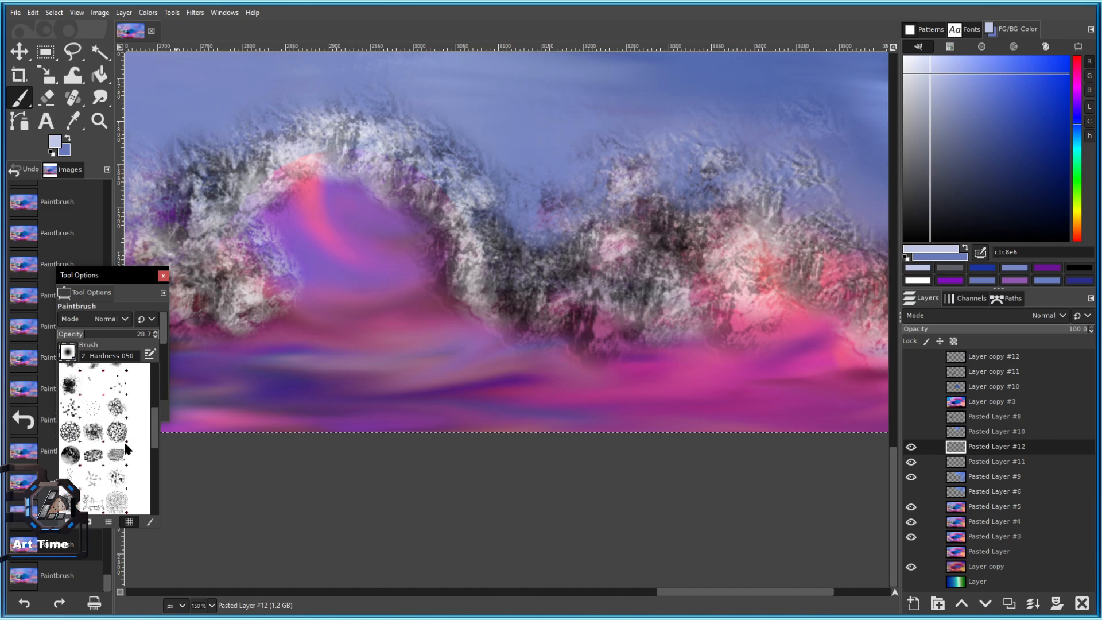
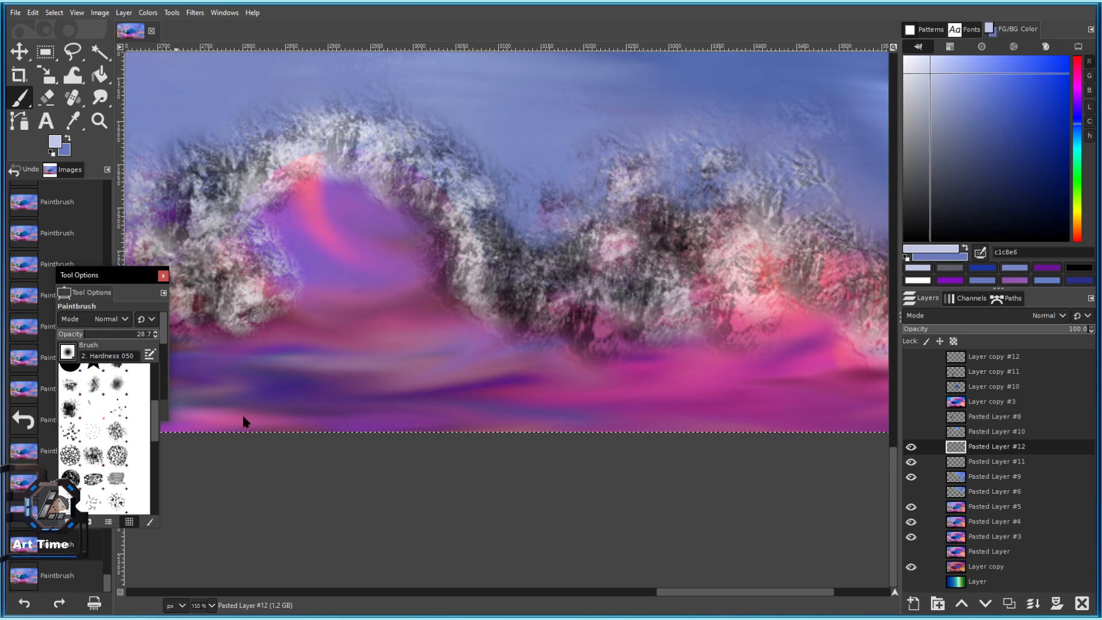
Test the Acrylic 05 #2 brush with light dabs and strokes on the left rocks, undoing one.
scroll(105, 435, up, 1)
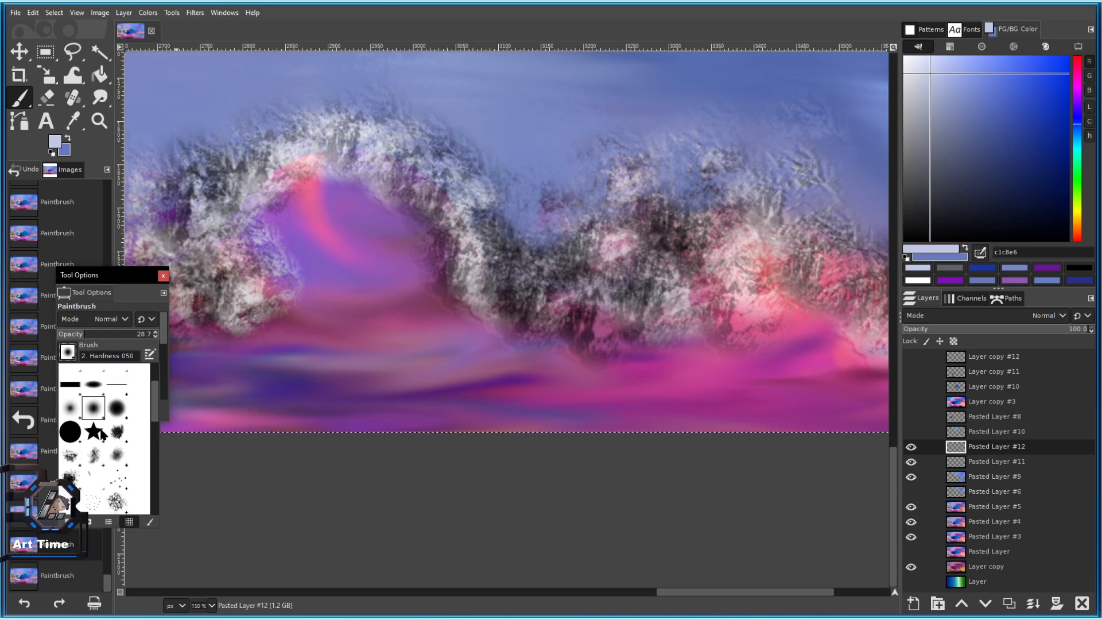
scroll(105, 454, up, 3)
scroll(102, 458, down, 5)
click(68, 454)
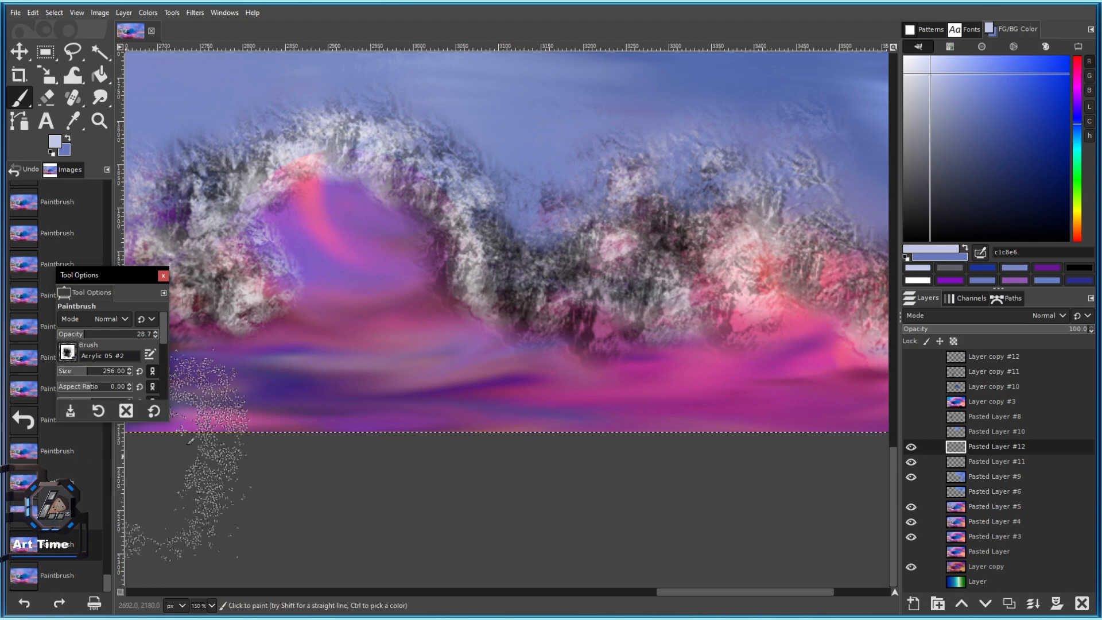
click(236, 256)
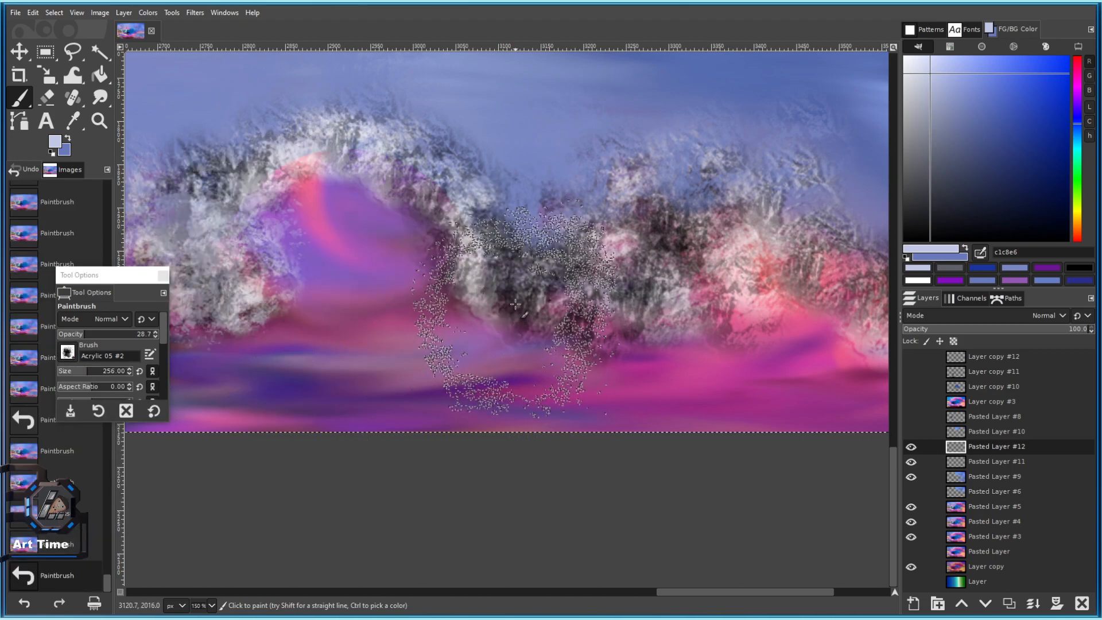
drag(511, 345, 675, 368)
click(352, 278)
key(ctrl+z)
key(ctrl+z)
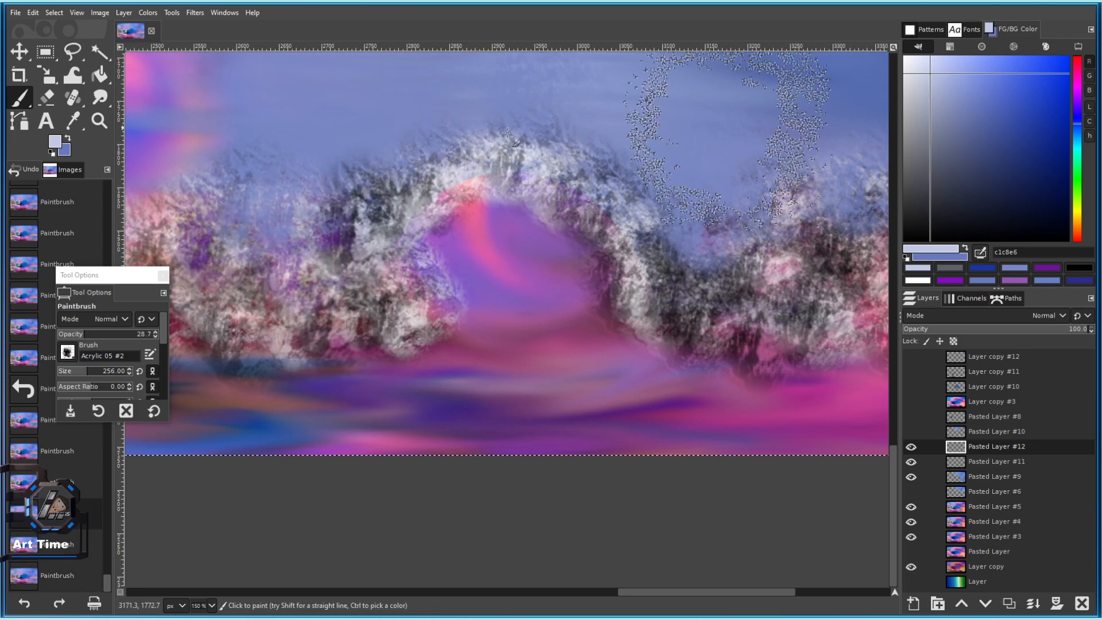
drag(318, 225, 408, 241)
click(356, 305)
drag(316, 321, 488, 296)
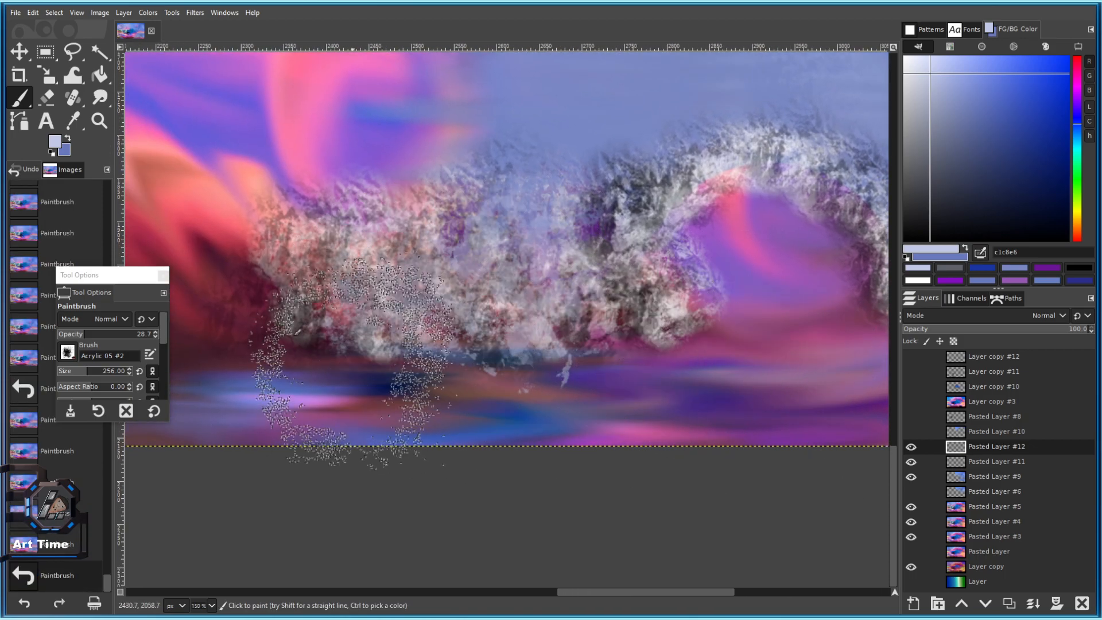
Try the Oils 01 brush, then switch to Oils 02 and dab it on the left rocks.
click(68, 352)
scroll(114, 402, down, 5)
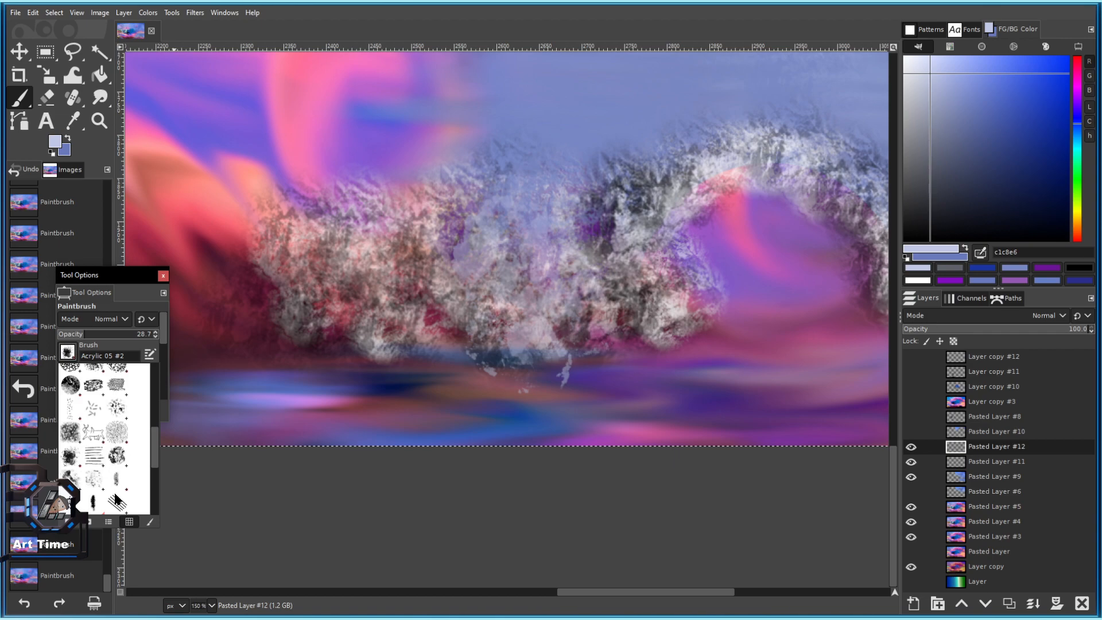
click(115, 457)
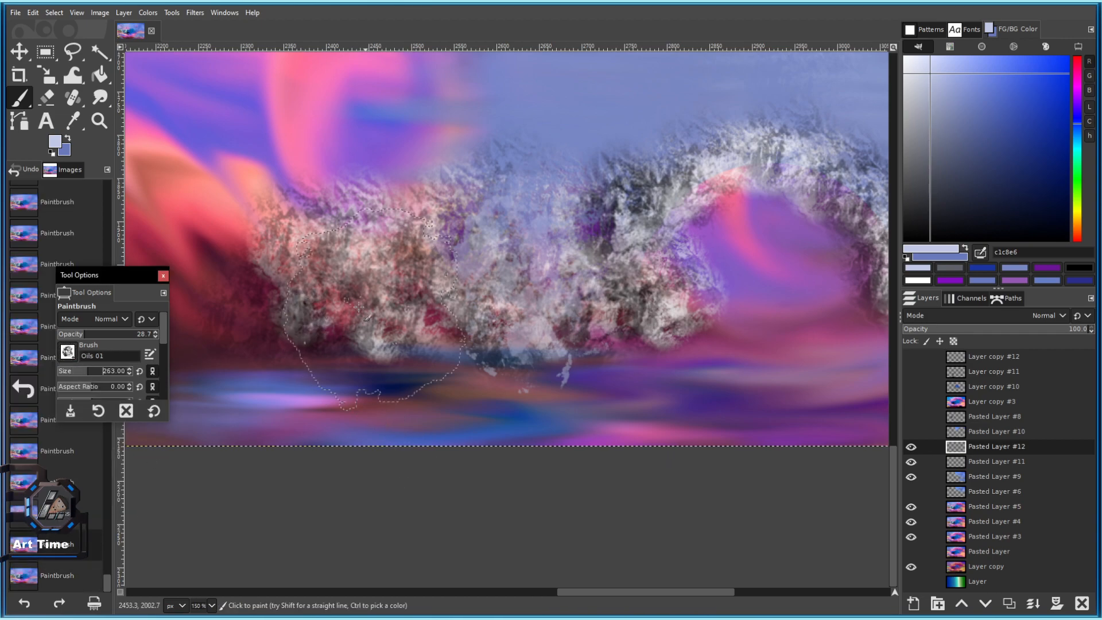
click(68, 352)
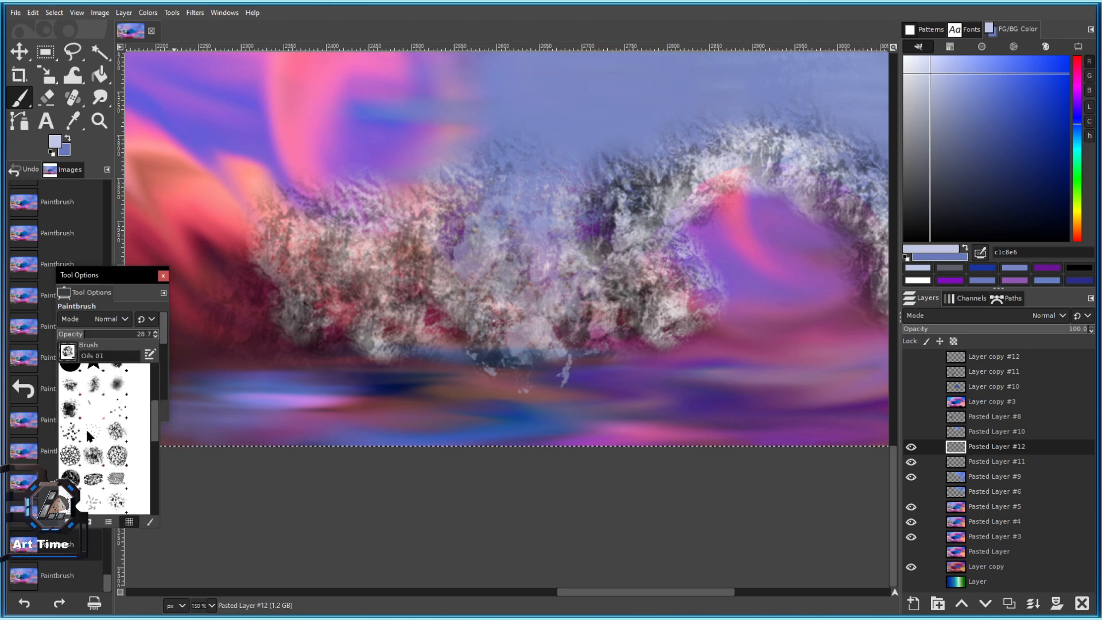
scroll(72, 414, up, 3)
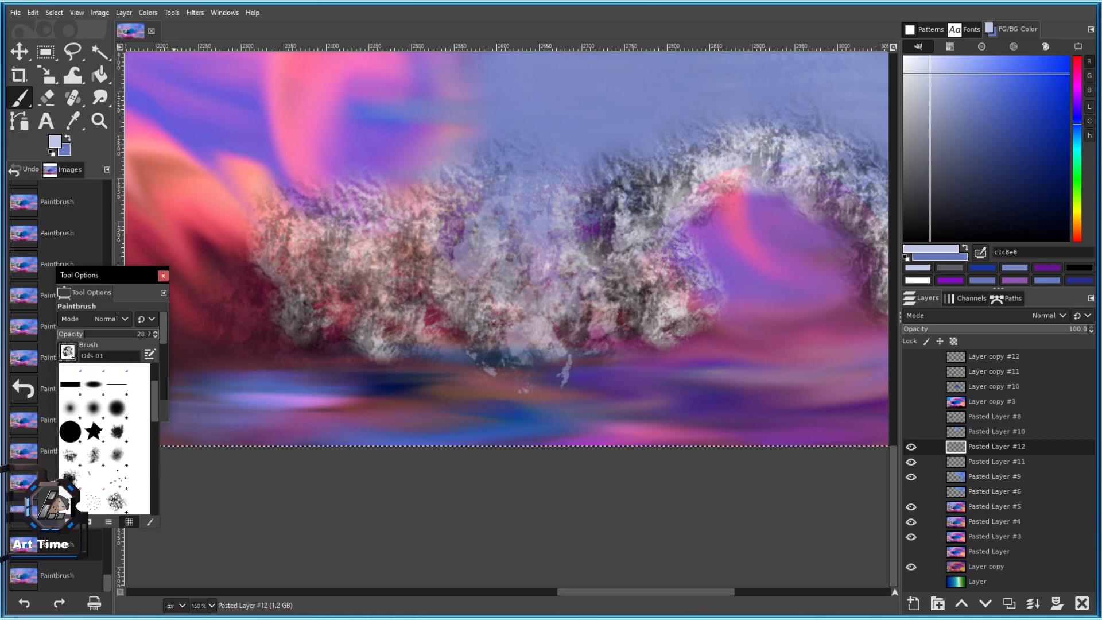
scroll(106, 458, up, 3)
scroll(109, 465, down, 5)
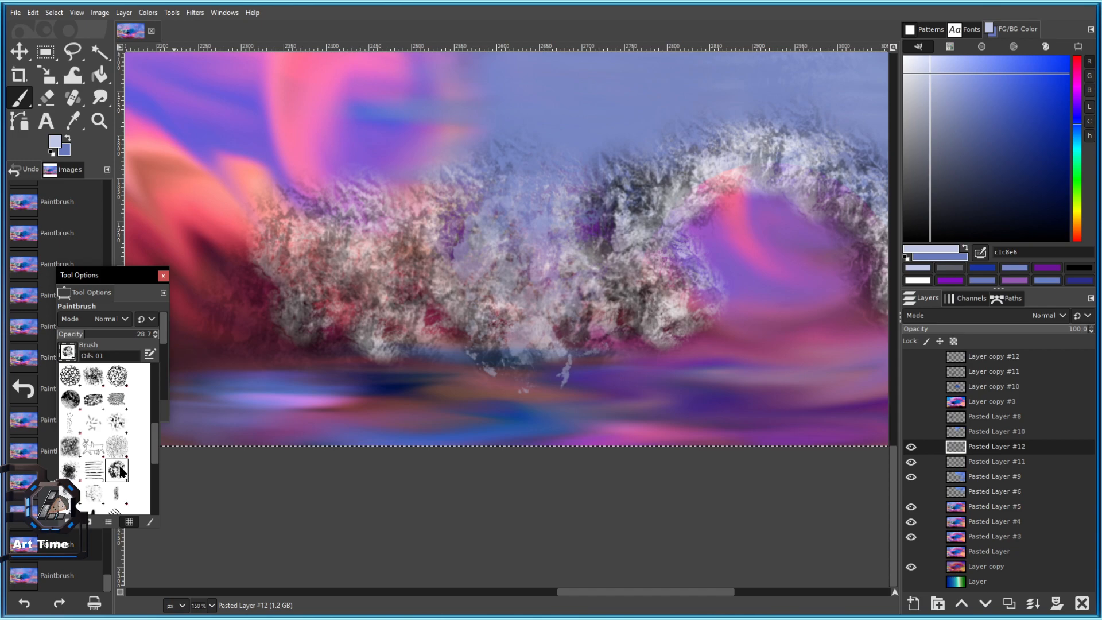
scroll(94, 508, down, 3)
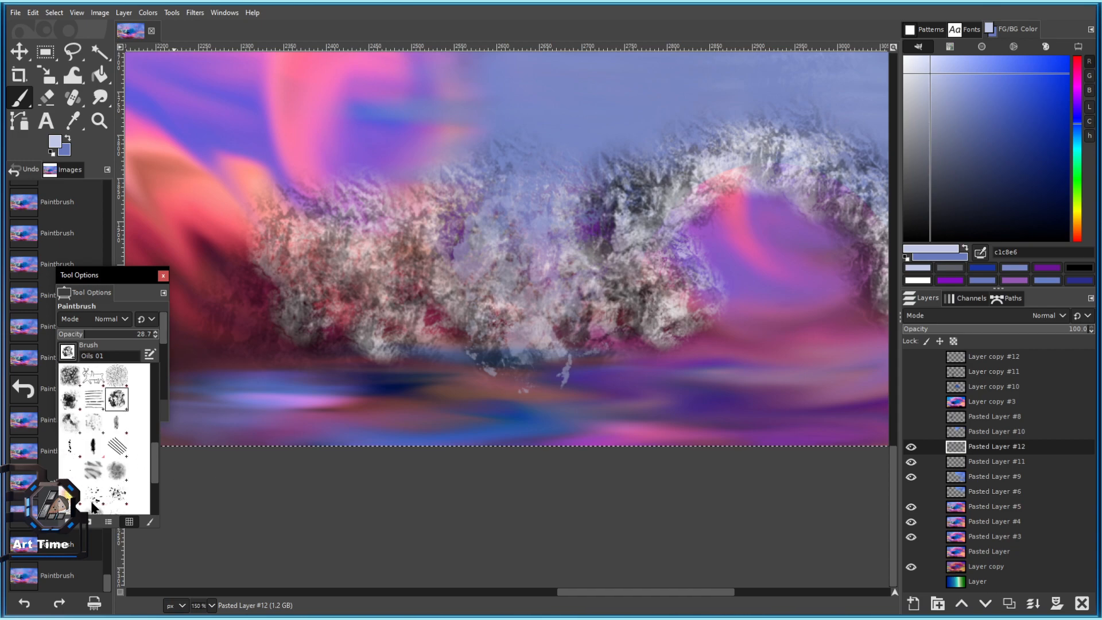
click(76, 427)
click(317, 325)
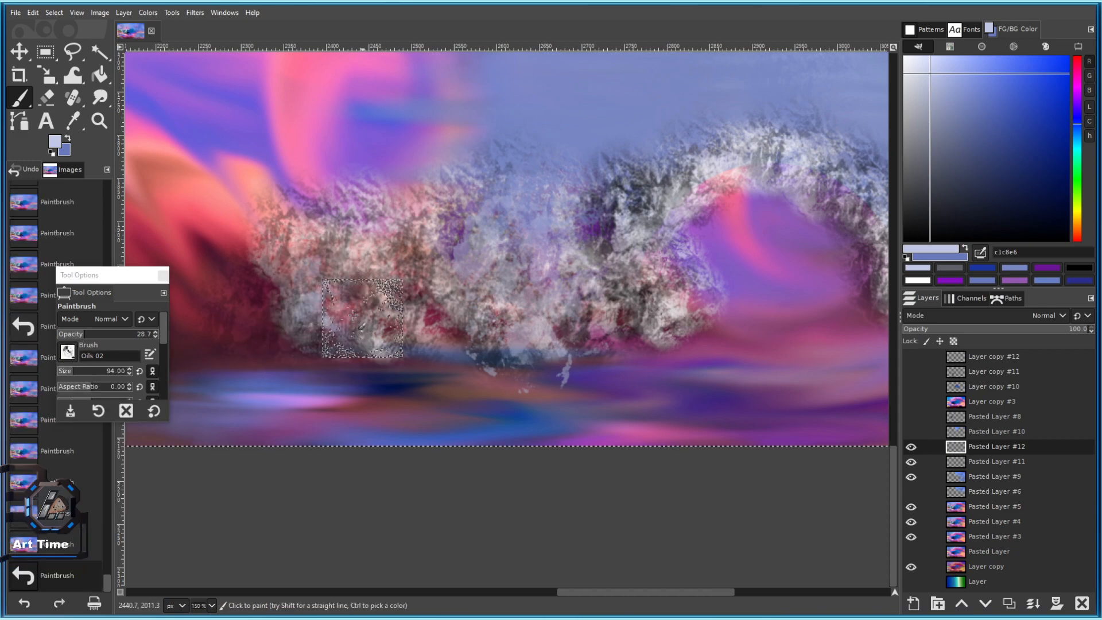
Browse the brush list and test the Grunge 01 brush on the lower left.
click(71, 354)
scroll(100, 436, down, 3)
scroll(112, 482, down, 3)
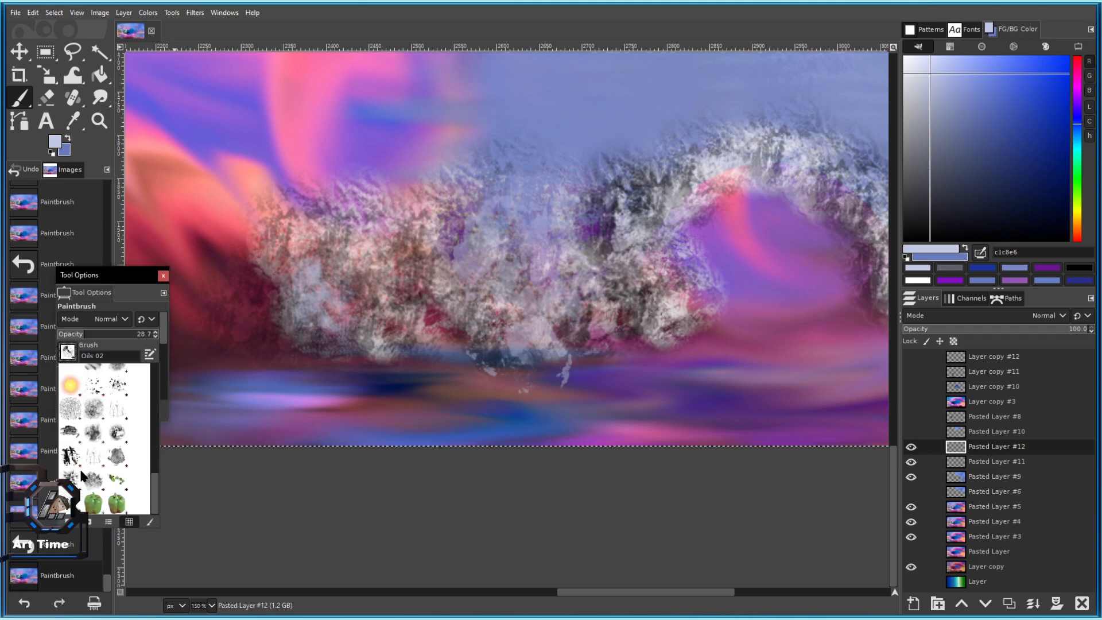
scroll(99, 456, up, 6)
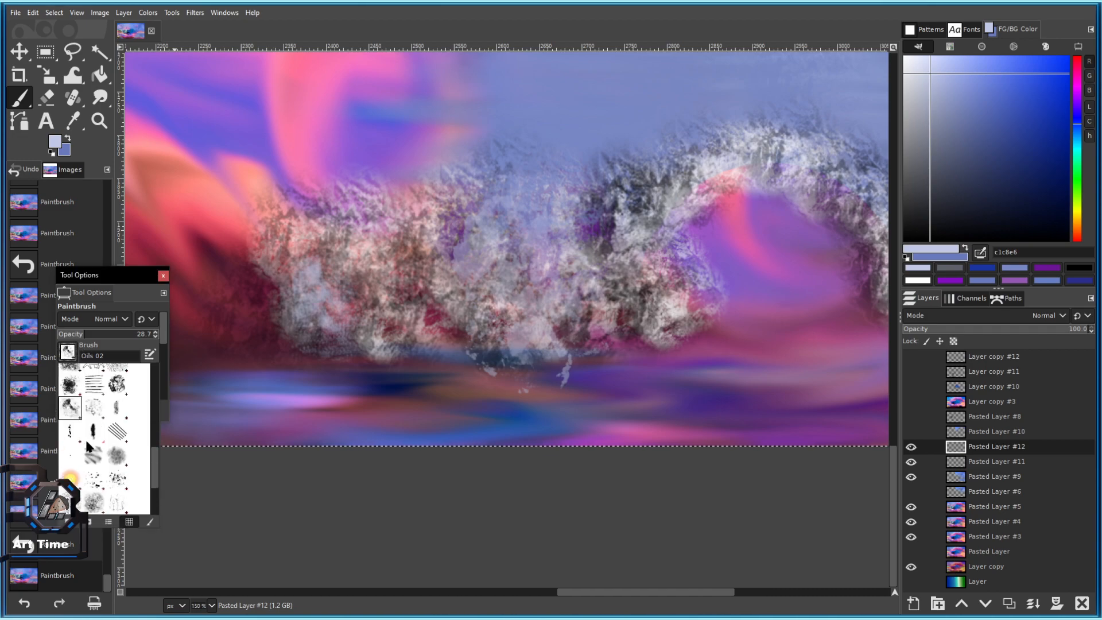
scroll(83, 469, up, 2)
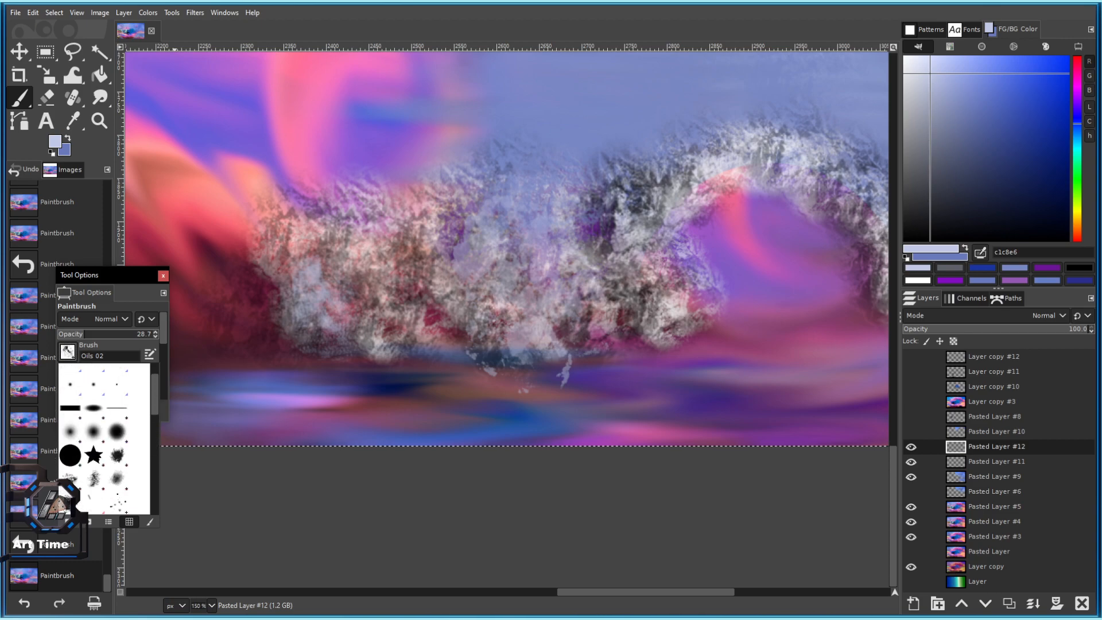
scroll(128, 494, up, 2)
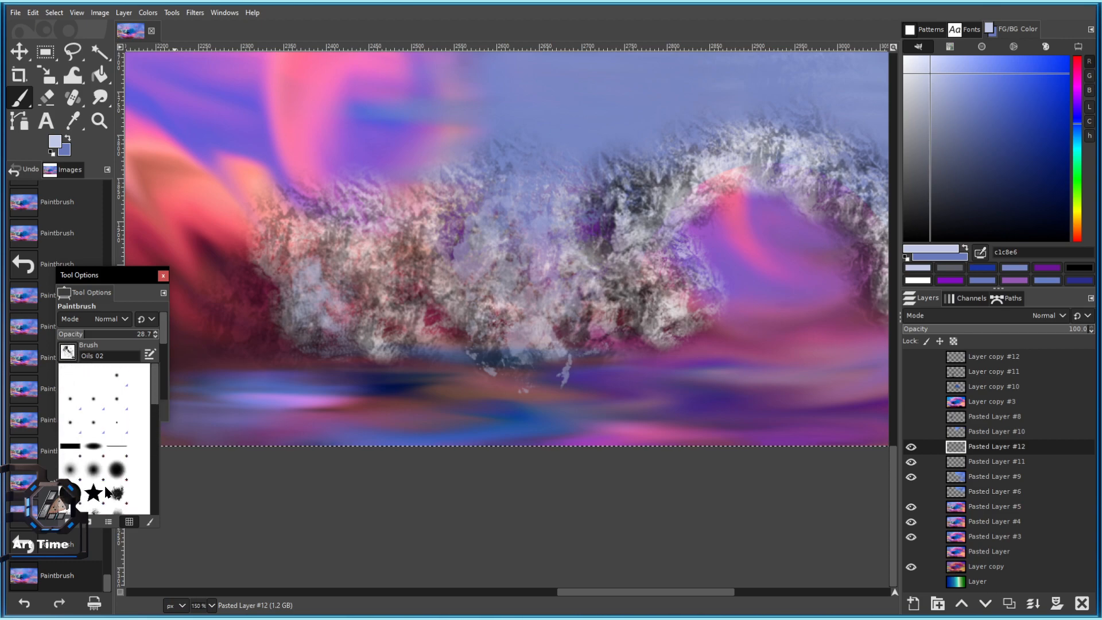
scroll(148, 426, down, 5)
scroll(113, 426, up, 1)
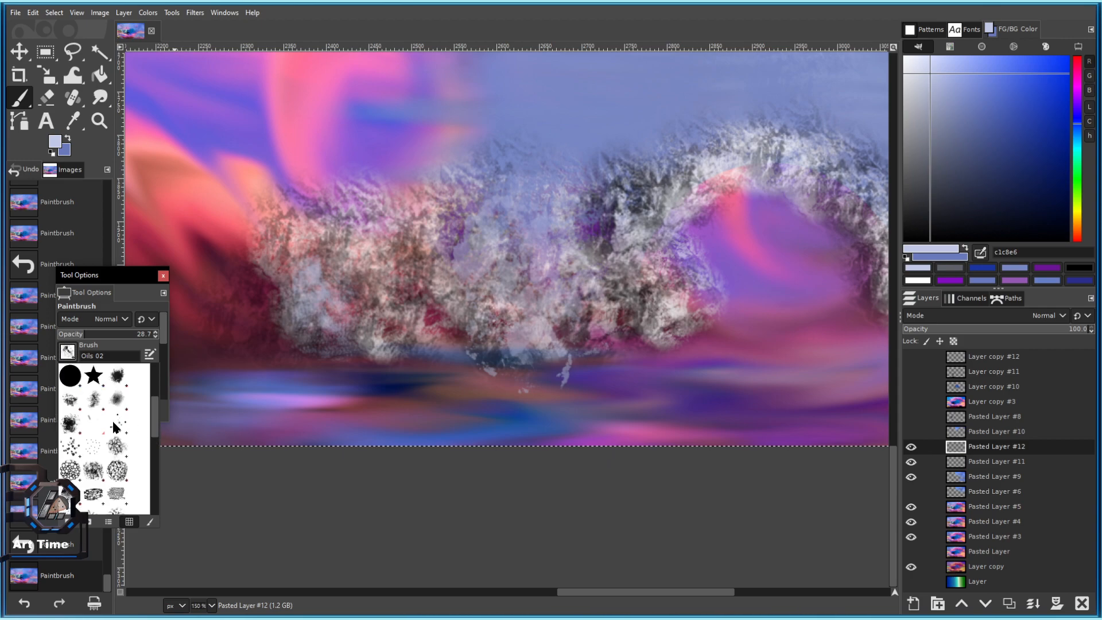
scroll(153, 425, up, 2)
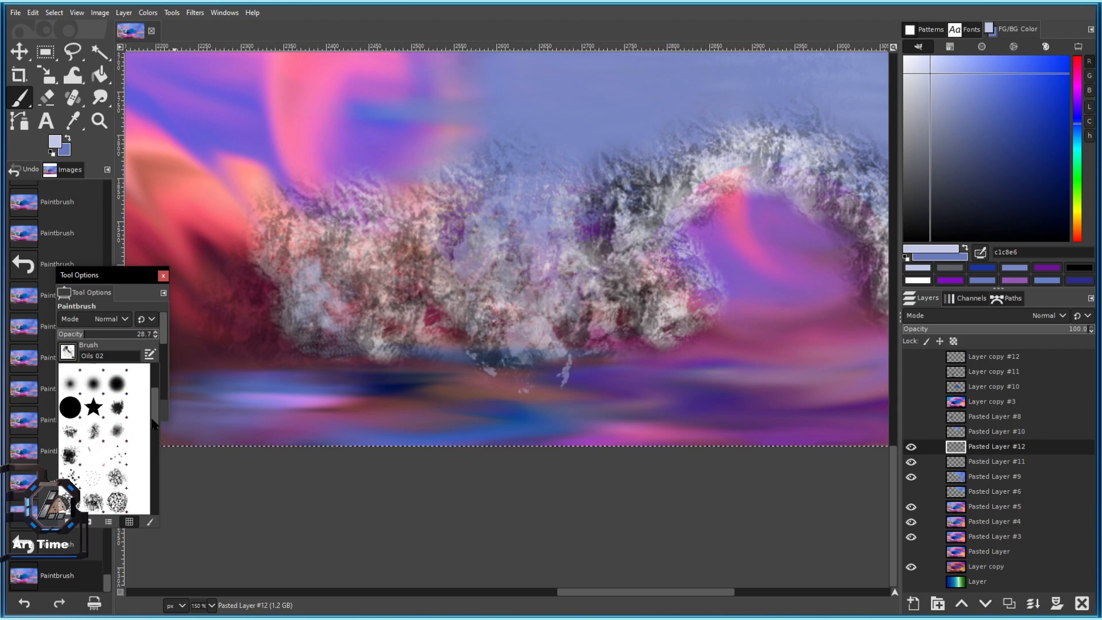
scroll(153, 419, down, 2)
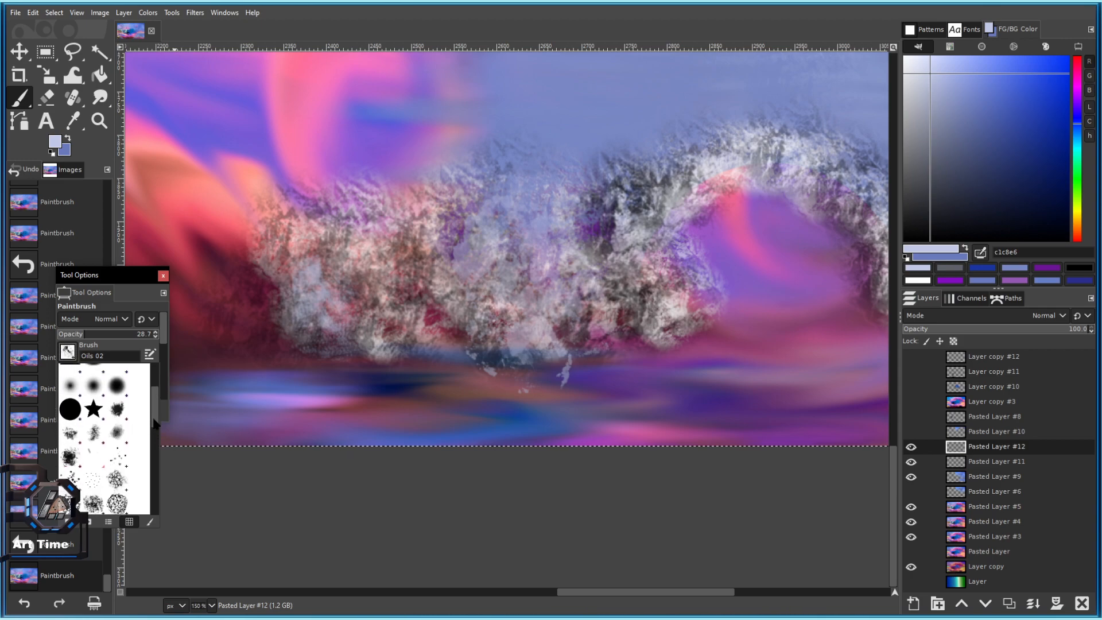
drag(156, 424, 150, 356)
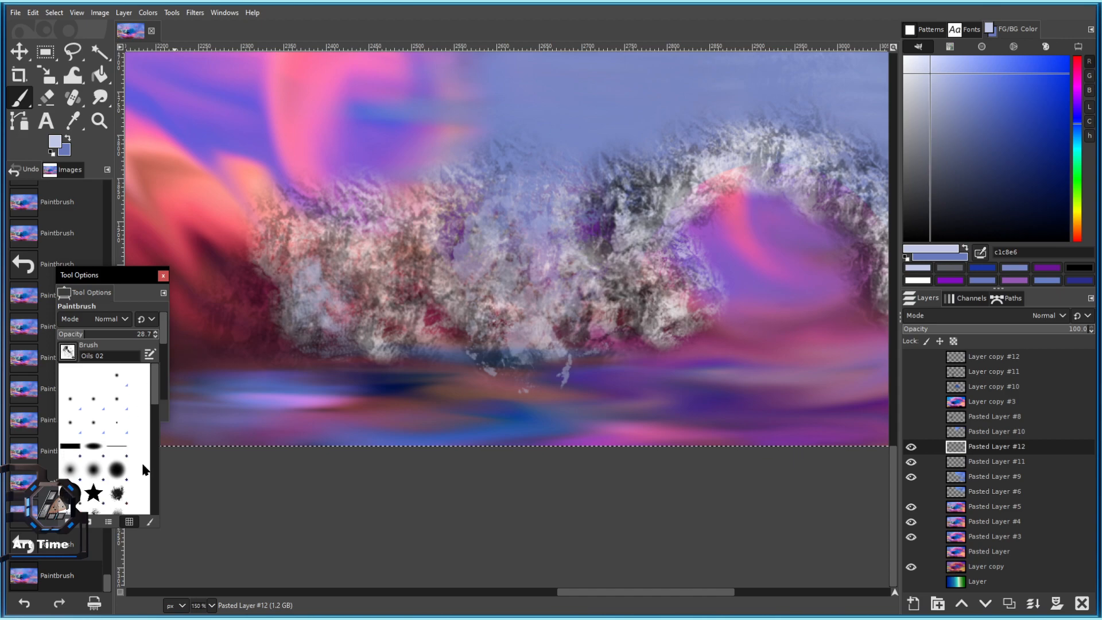
mouse_move(155, 394)
mouse_down()
mouse_move(150, 437)
mouse_move(136, 447)
mouse_up()
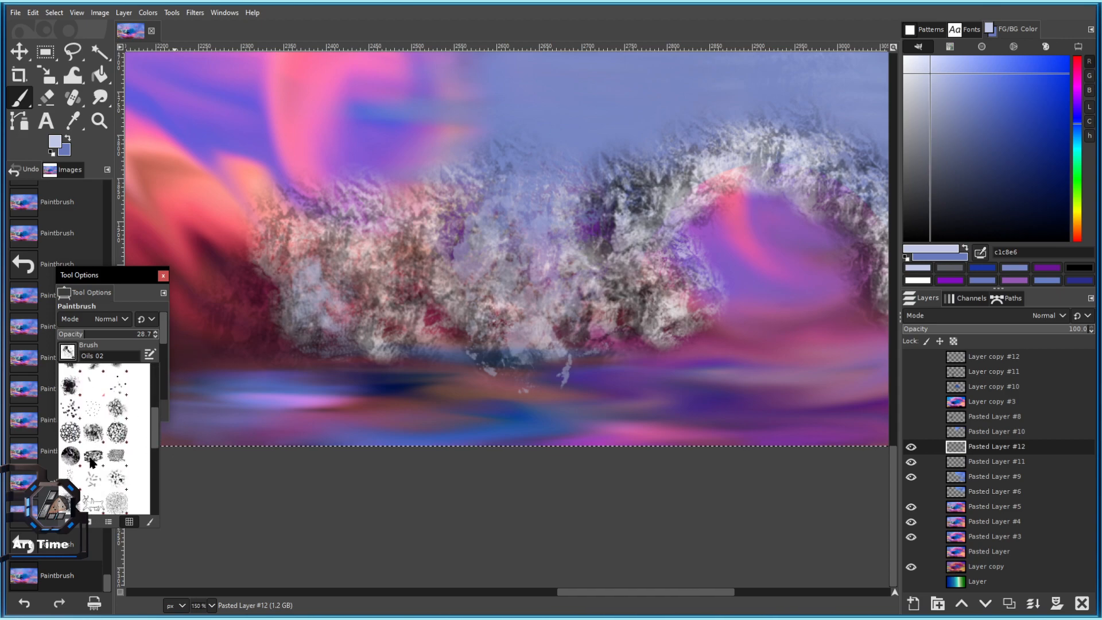
scroll(92, 461, down, 3)
click(72, 458)
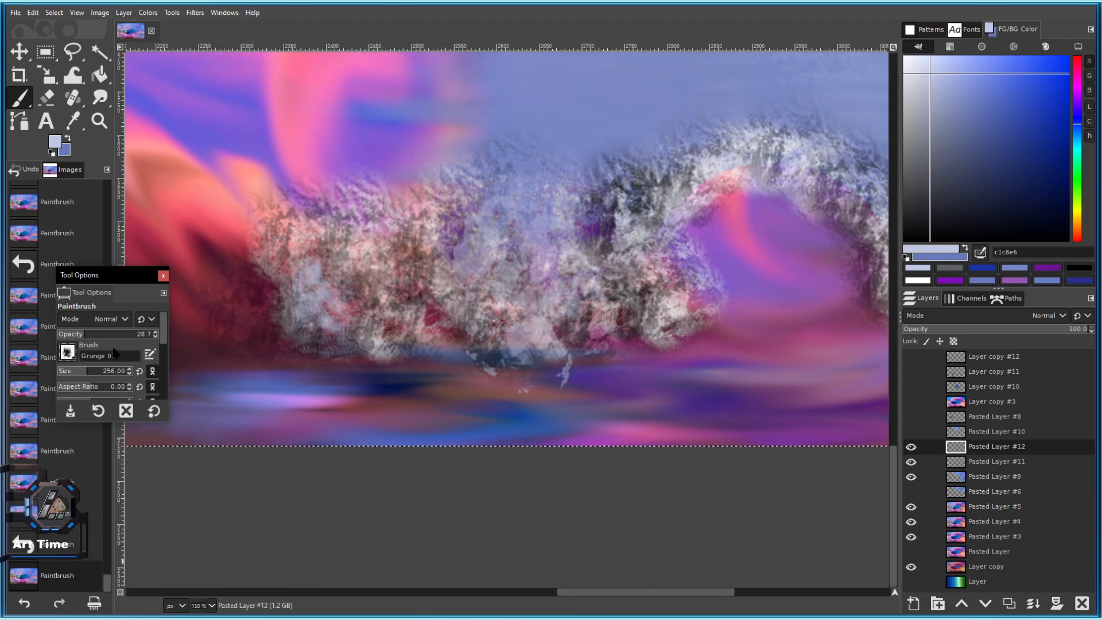
click(330, 302)
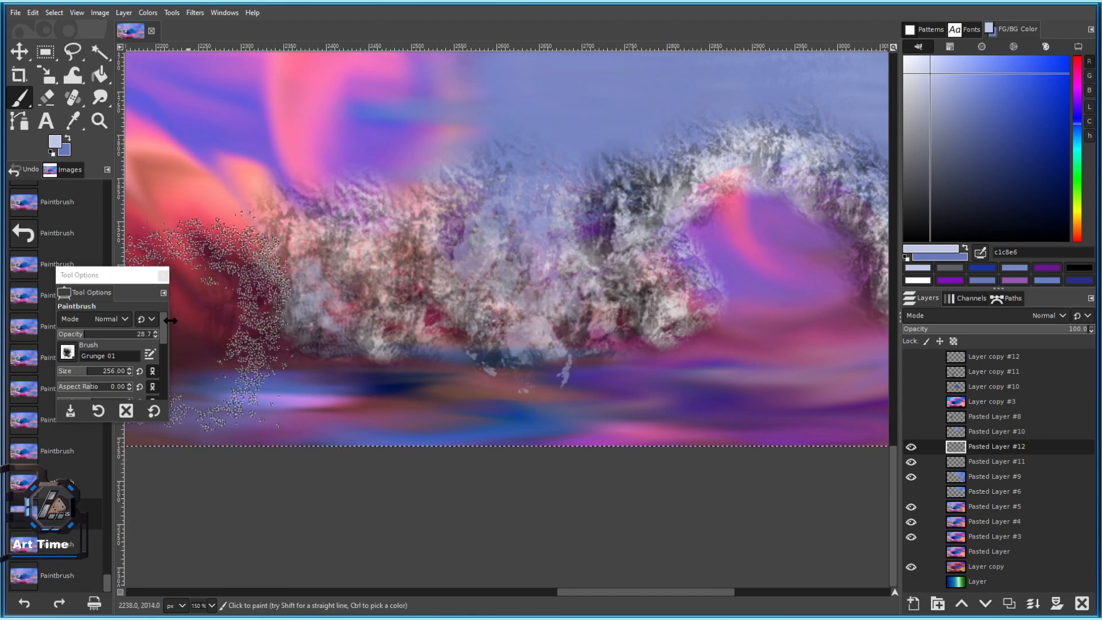
Test the Charcoal 03 brush with a vertical trail on the lower left.
click(67, 352)
scroll(112, 488, down, 2)
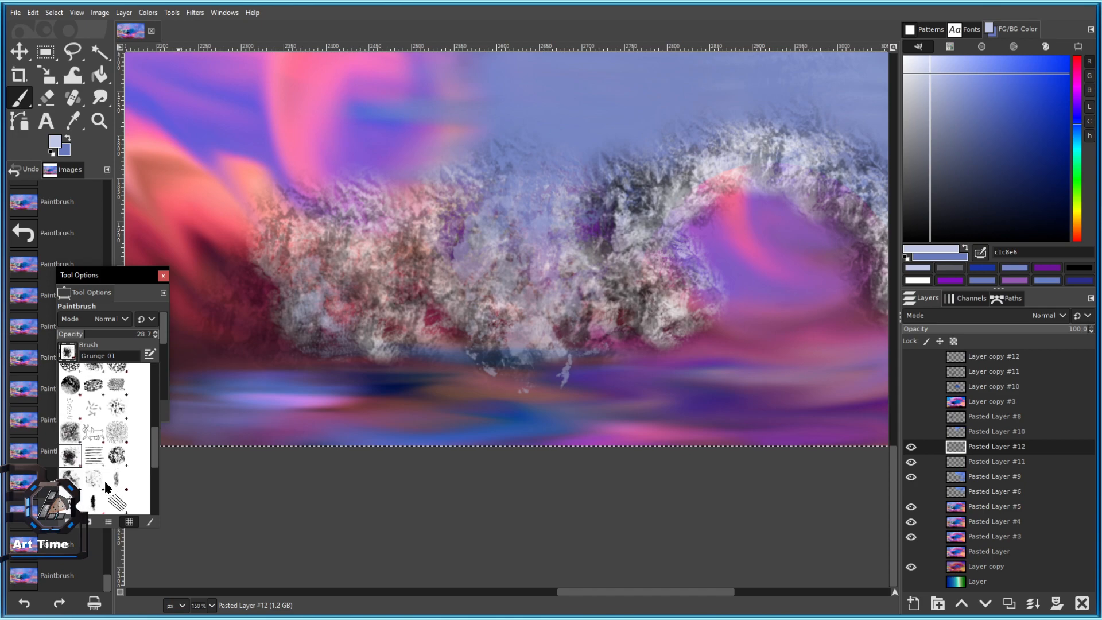
click(72, 473)
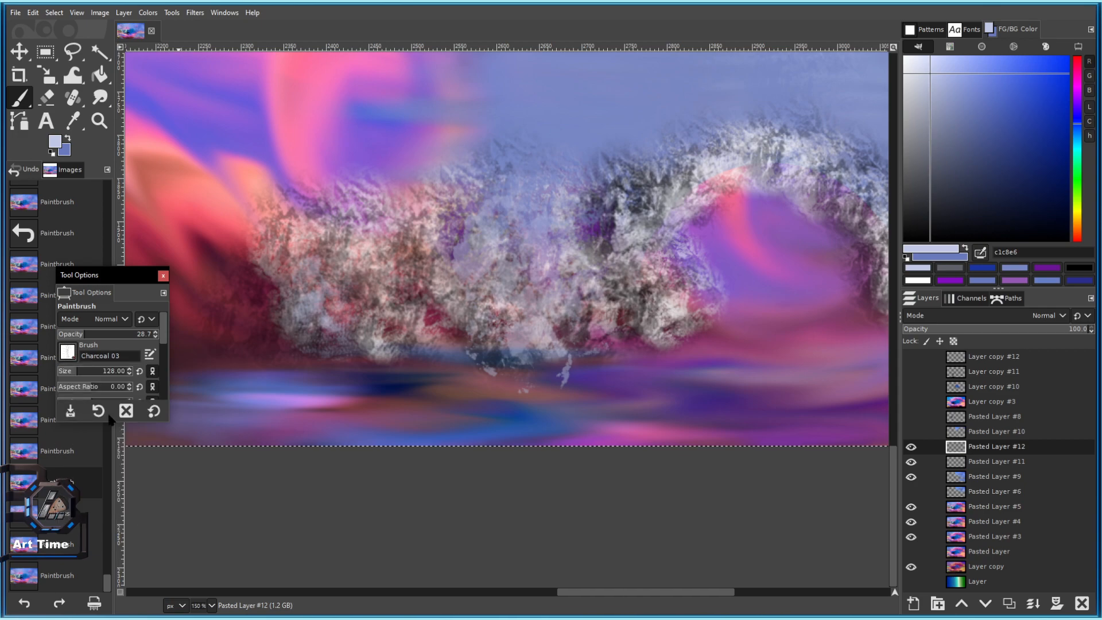
drag(313, 360, 326, 431)
Select the Texture 02 brush and paint a light test stroke on the rocks.
click(68, 352)
scroll(74, 421, up, 2)
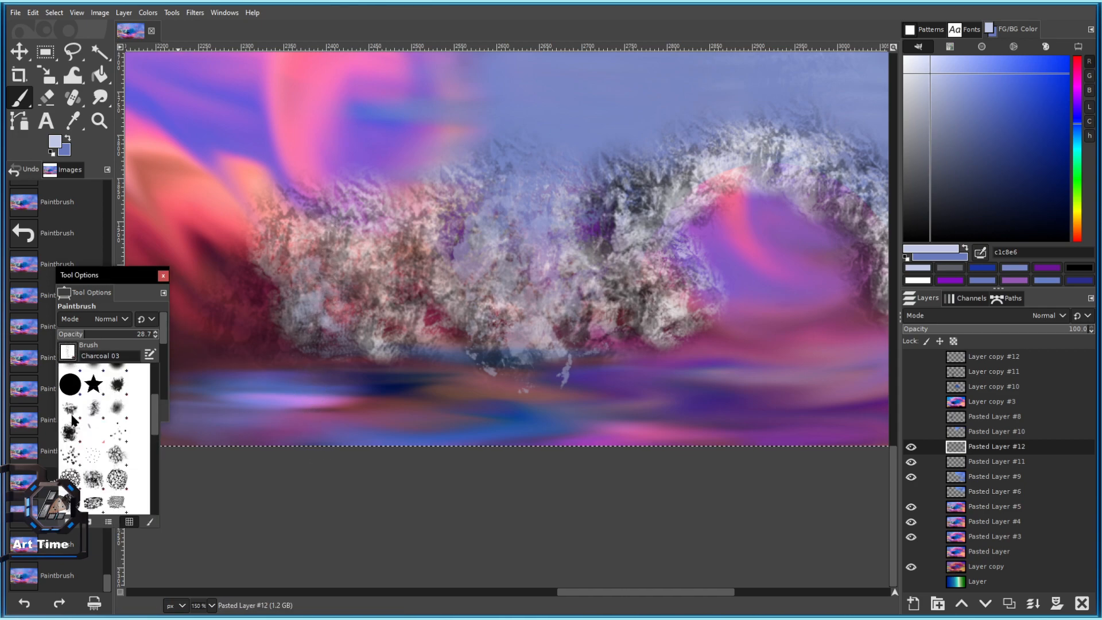
scroll(69, 439, down, 4)
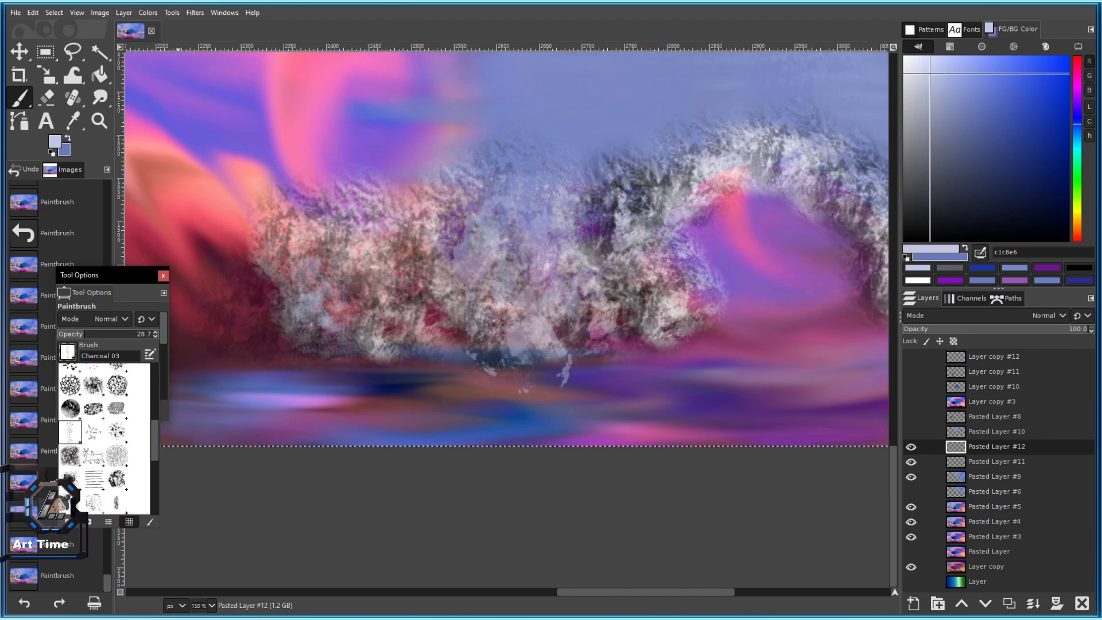
scroll(78, 485, down, 1)
scroll(120, 456, down, 4)
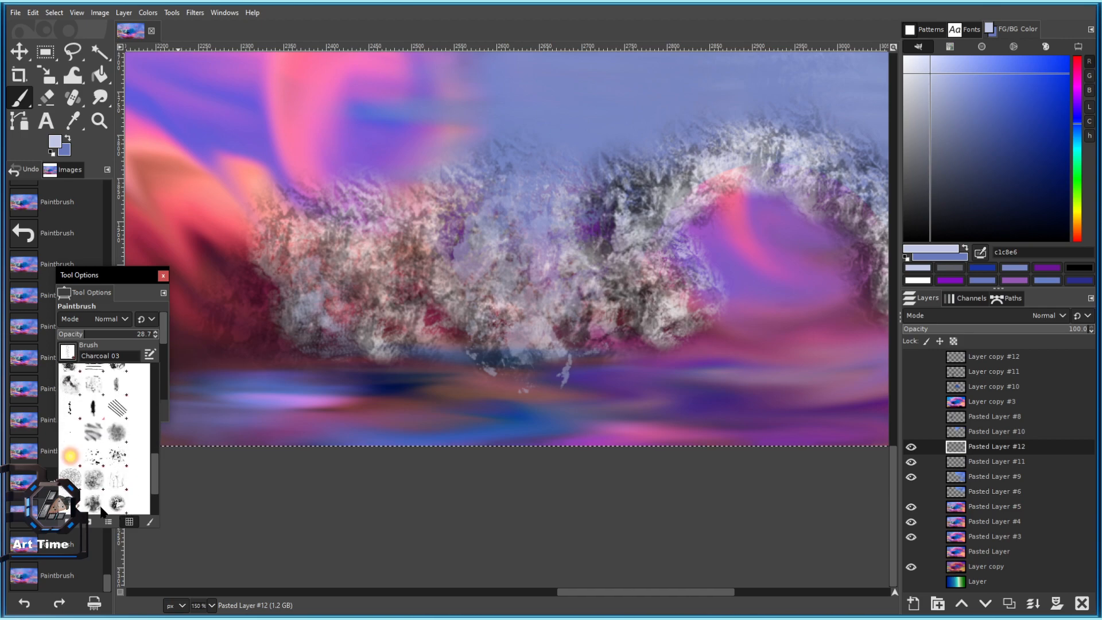
scroll(129, 498, down, 1)
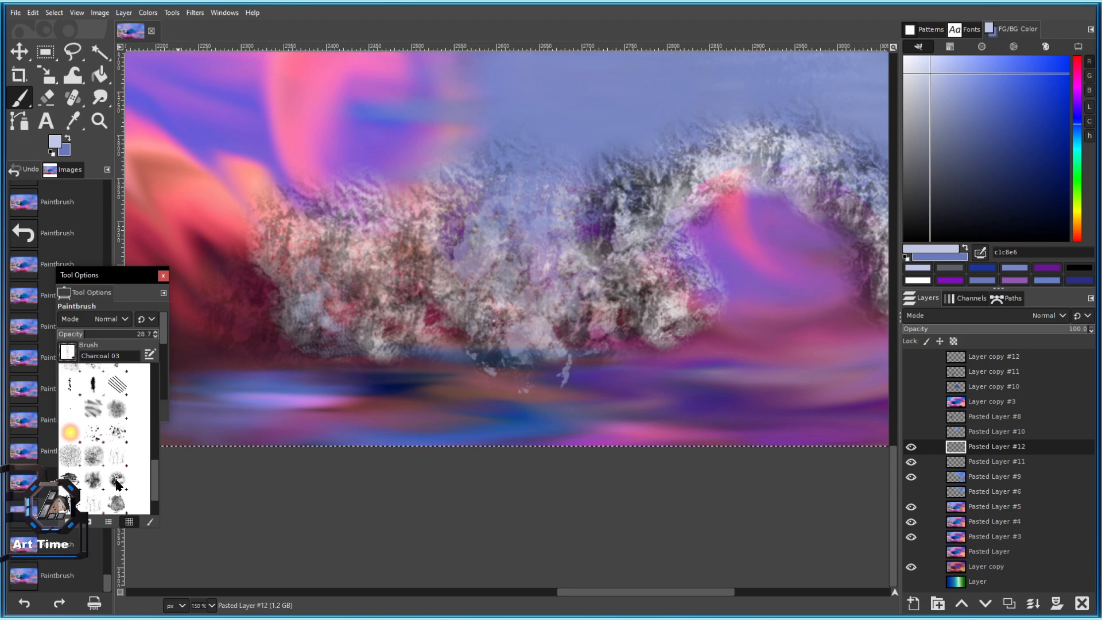
click(117, 484)
drag(238, 328, 264, 367)
Undo the test stroke, then add light Texture 02 dabs and a stroke across the left rocks.
key(ctrl+z)
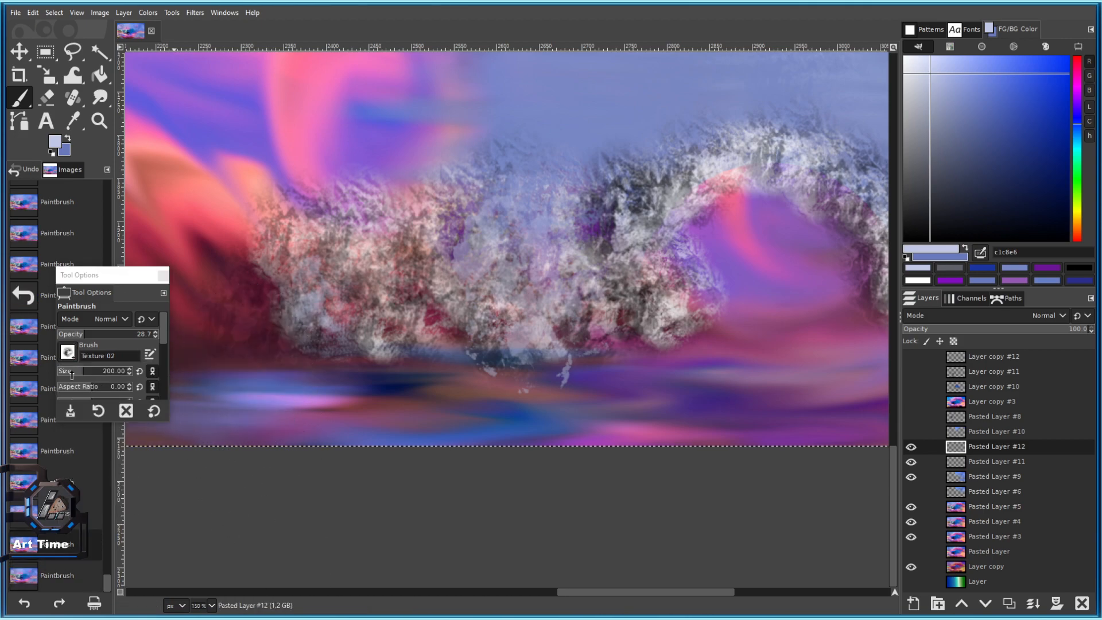
click(307, 298)
click(268, 334)
click(239, 332)
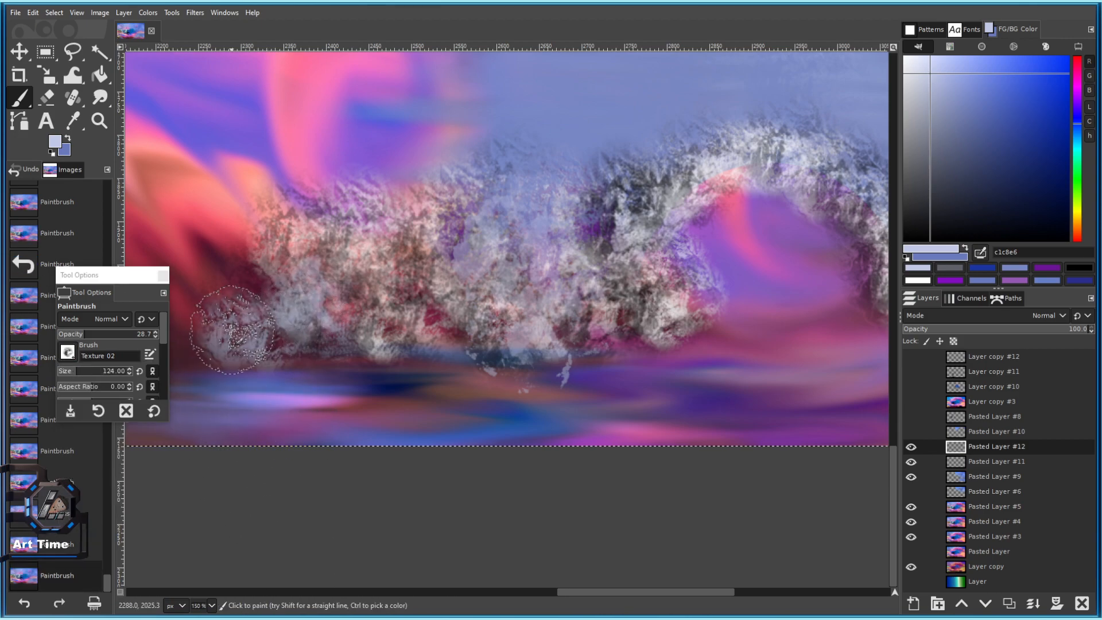
drag(273, 336, 309, 322)
scroll(402, 390, down, 4)
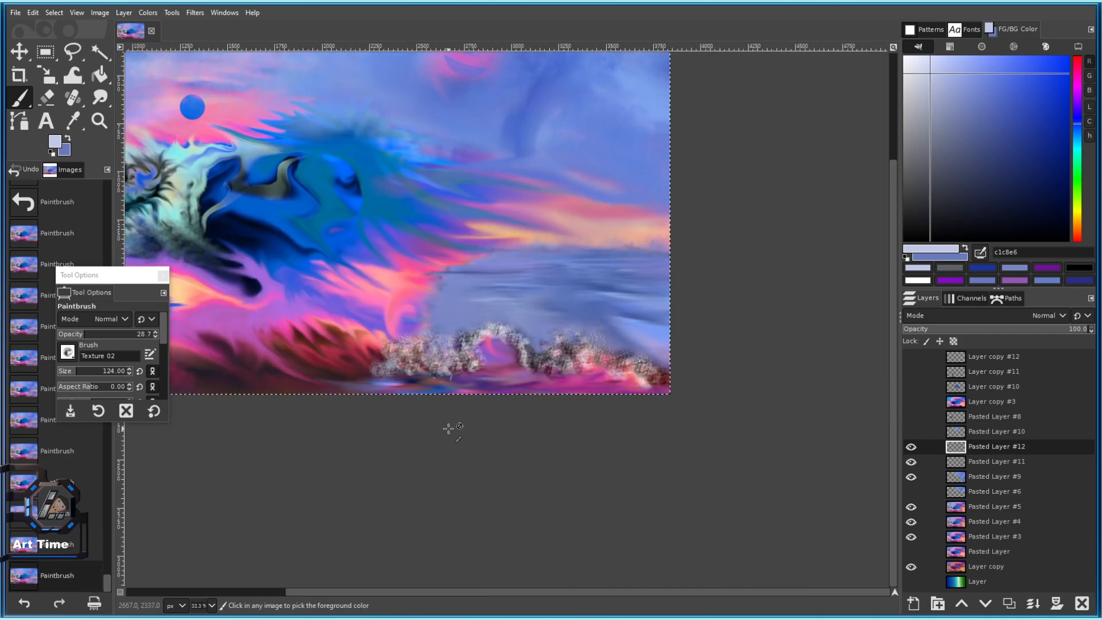
scroll(443, 394, up, 2)
drag(517, 372, 457, 378)
click(350, 337)
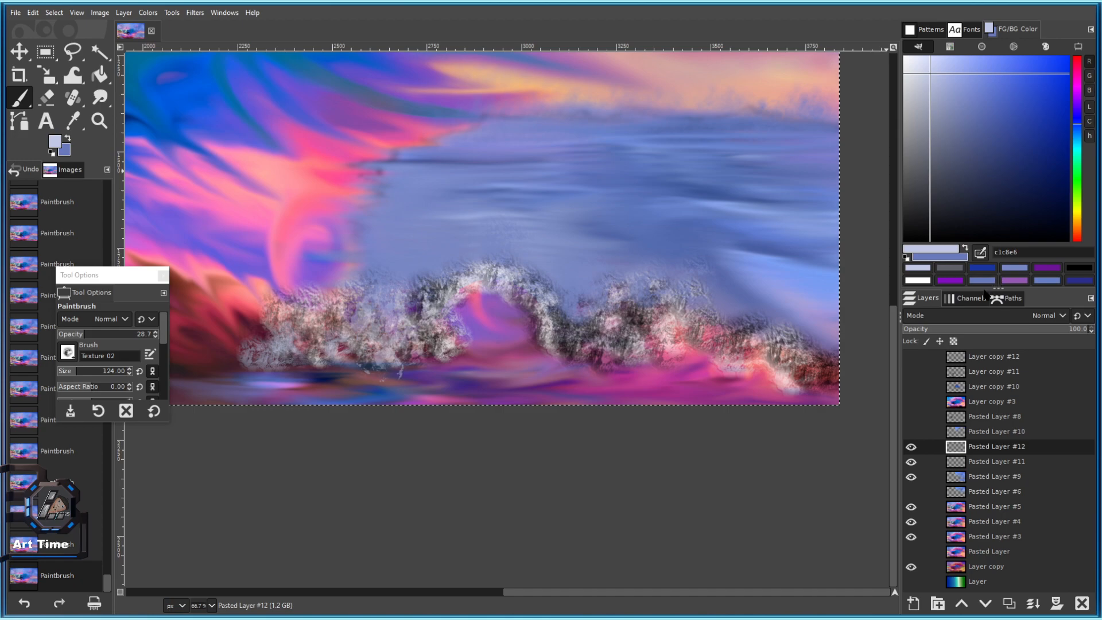
Sample a purple from the painting and dab it onto the left rocks.
ctrl+click(439, 368)
click(351, 344)
click(349, 344)
click(343, 346)
click(337, 348)
click(301, 342)
click(297, 348)
Sample a red and dab it on the rocks, enlarging the brush for bigger dabs.
click(296, 310)
ctrl+click(260, 311)
click(279, 325)
click(279, 331)
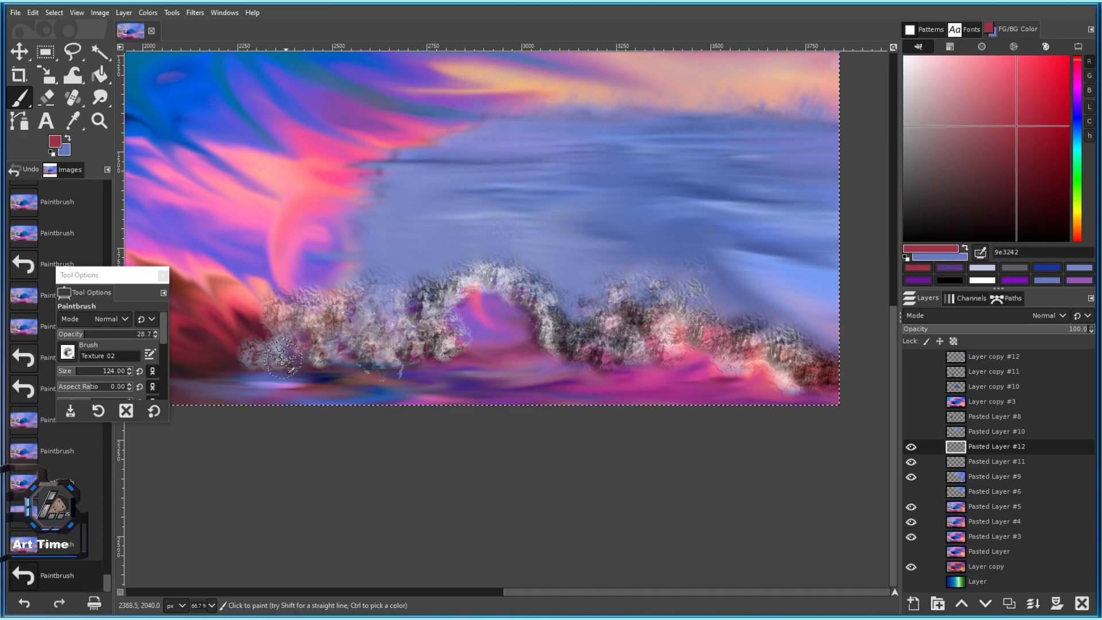
scroll(359, 335, up, 2)
drag(82, 374, 114, 337)
click(297, 315)
click(275, 313)
Raise the opacity to 60.5 and continue red textured dabs across the left rocks.
click(350, 330)
click(410, 334)
click(449, 347)
click(477, 337)
click(471, 287)
click(348, 309)
drag(375, 298, 529, 295)
click(376, 351)
click(348, 359)
ctrl+click(266, 308)
Sample a dark maroon from the rocks and dab it across them.
click(370, 349)
click(304, 357)
click(339, 361)
click(354, 332)
click(452, 348)
With a slightly smaller brush, extend the dark maroon dabs along the rocks up beside the arch.
key(bracketleft)
key(bracketleft)
key(bracketleft)
key(bracketleft)
key(bracketleft)
key(bracketleft)
key(bracketleft)
key(bracketleft)
key(bracketleft)
key(bracketleft)
key(bracketleft)
key(bracketleft)
click(543, 315)
click(511, 276)
click(509, 300)
click(615, 351)
click(593, 341)
click(546, 360)
click(656, 322)
drag(709, 338, 503, 352)
click(500, 351)
click(503, 226)
Undo the dark dab beside the arch, shrink the brush, and dab dark maroon texture across the rocks.
key(ctrl+z)
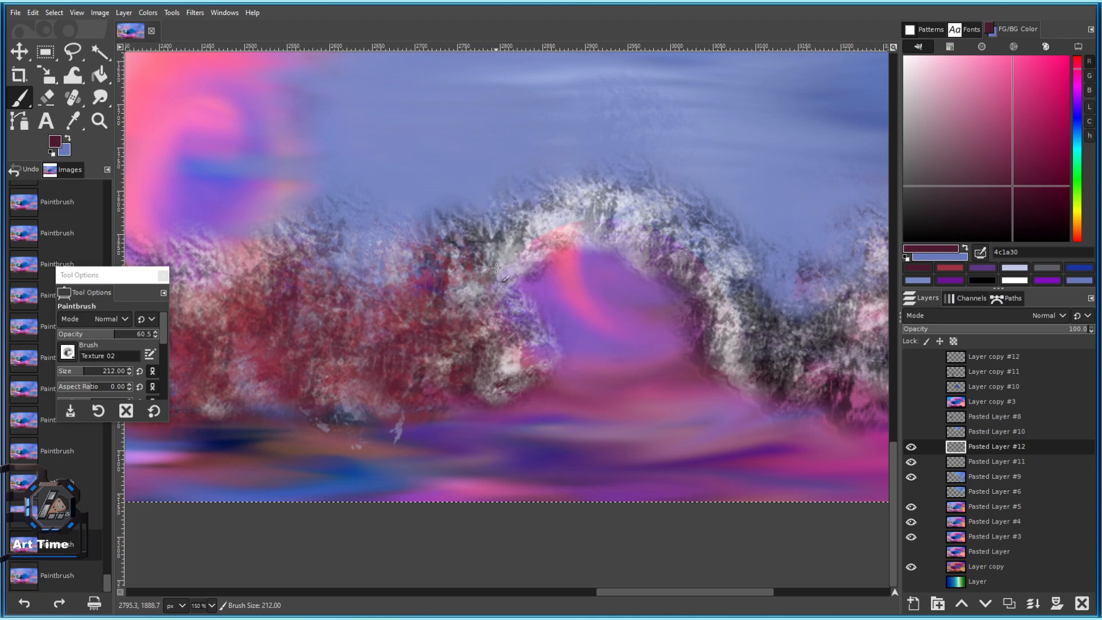
key(bracketleft)
key(bracketleft)
key(bracketleft)
key(bracketleft)
key(bracketleft)
key(bracketleft)
click(496, 314)
click(492, 320)
drag(664, 366, 497, 310)
click(644, 303)
click(659, 305)
drag(769, 315, 507, 289)
click(512, 287)
click(570, 248)
click(699, 293)
click(702, 293)
click(630, 267)
click(632, 262)
click(796, 289)
click(800, 293)
click(810, 303)
Dab dark maroon texture over the right-hand rocks.
drag(873, 313, 663, 283)
click(674, 284)
click(675, 284)
click(753, 300)
click(768, 300)
scroll(718, 282, down, 3)
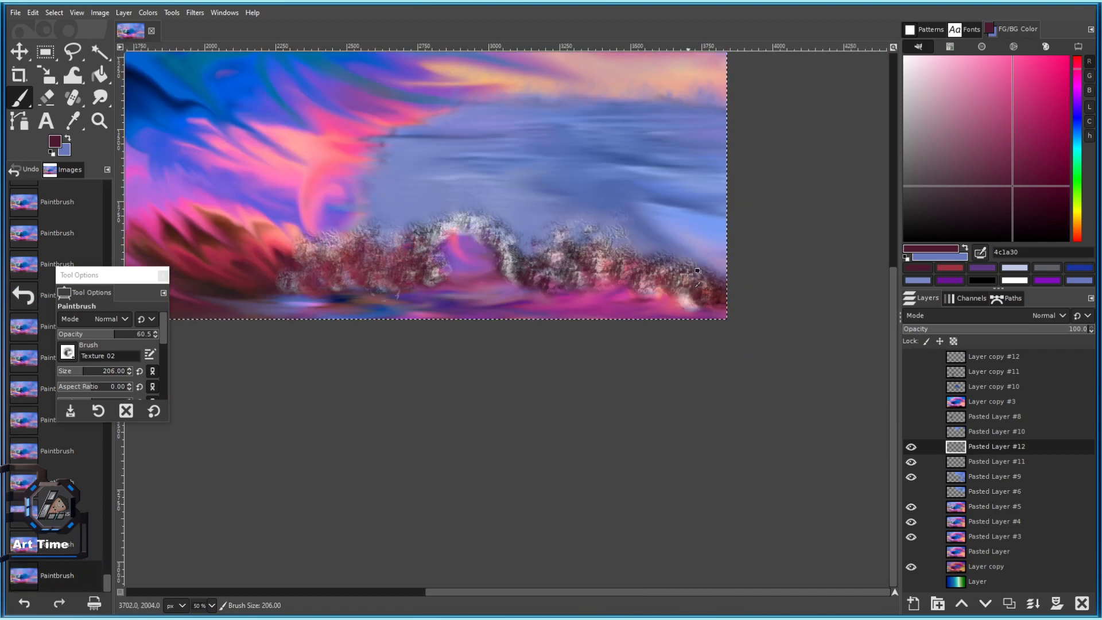
scroll(686, 270, up, 2)
click(667, 298)
scroll(681, 298, down, 3)
scroll(686, 298, up, 3)
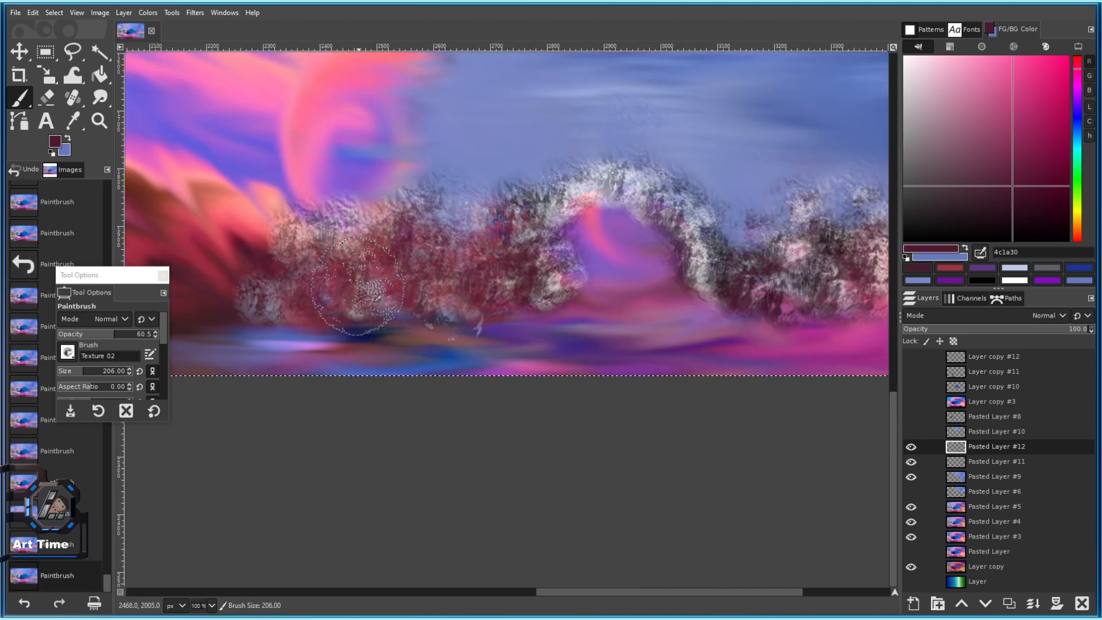
Dab dark maroon texture up-left of the rocks with a slightly smaller brush.
click(431, 249)
click(422, 241)
click(418, 231)
key(bracketleft)
key(bracketleft)
key(bracketleft)
key(bracketleft)
key(bracketleft)
key(bracketleft)
key(bracketleft)
key(bracketleft)
click(417, 220)
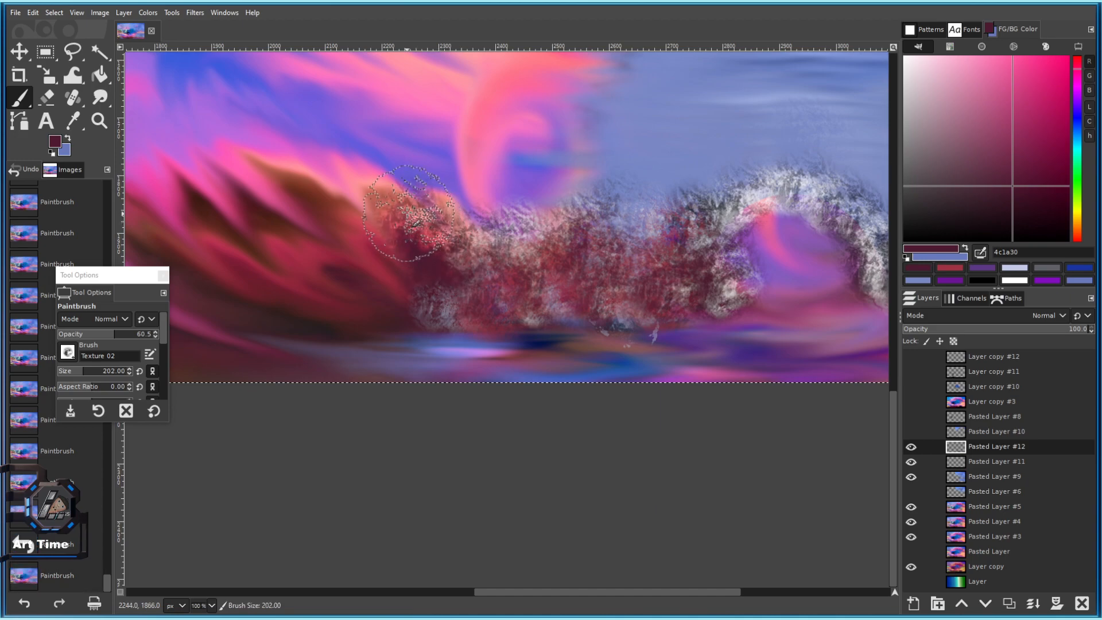
click(409, 215)
click(404, 228)
scroll(378, 248, up, 2)
Dab dark texture along the upper-left slope.
click(316, 244)
click(287, 203)
click(255, 177)
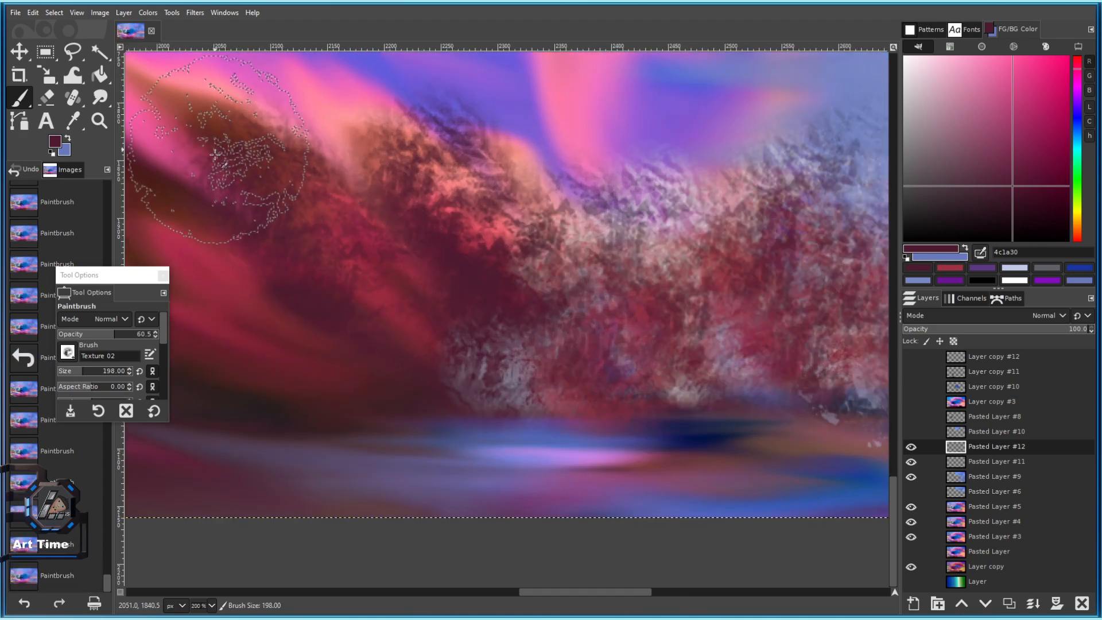
click(226, 159)
drag(328, 287, 448, 305)
Shrink the brush and dab dark texture down-left of the rocks.
key(bracketleft)
key(bracketleft)
key(bracketleft)
key(bracketleft)
key(bracketleft)
key(bracketleft)
key(bracketleft)
key(bracketleft)
key(bracketleft)
key(bracketleft)
key(bracketleft)
key(bracketleft)
key(bracketleft)
key(bracketleft)
key(bracketleft)
click(474, 339)
click(418, 327)
click(363, 290)
click(290, 258)
click(236, 236)
scroll(340, 301, down, 4)
scroll(423, 317, up, 1)
Sample a mauve from the rocks and dab mauve texture with a smaller brush.
ctrl+click(459, 320)
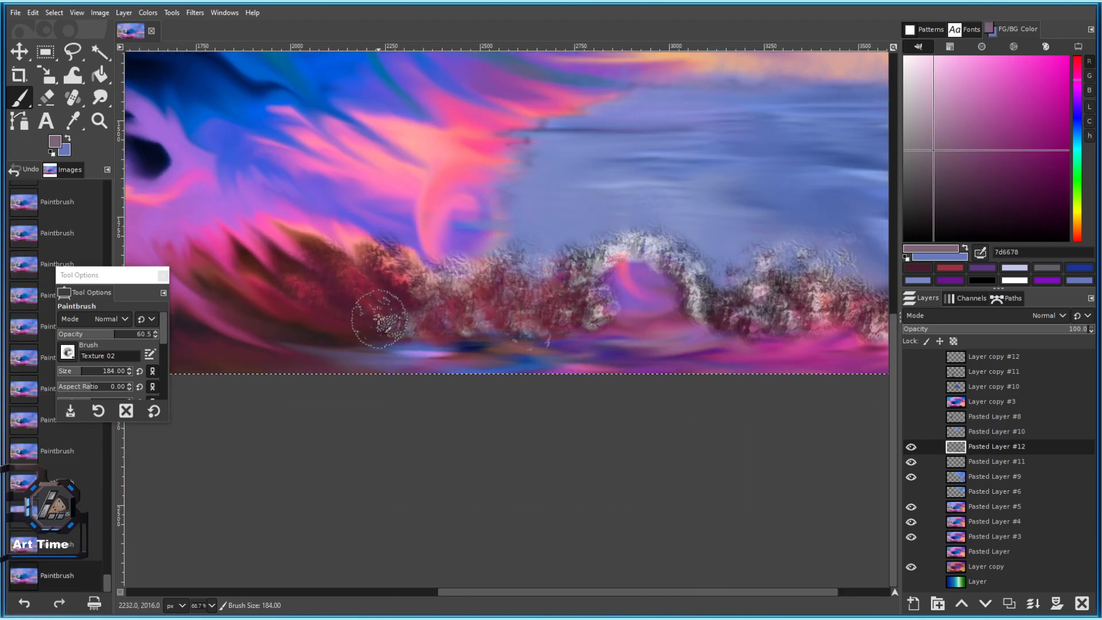
scroll(381, 319, up, 3)
key(bracketleft)
key(bracketleft)
key(bracketleft)
key(bracketleft)
key(bracketleft)
key(bracketleft)
key(bracketleft)
key(bracketleft)
key(bracketleft)
key(bracketleft)
key(bracketleft)
click(327, 307)
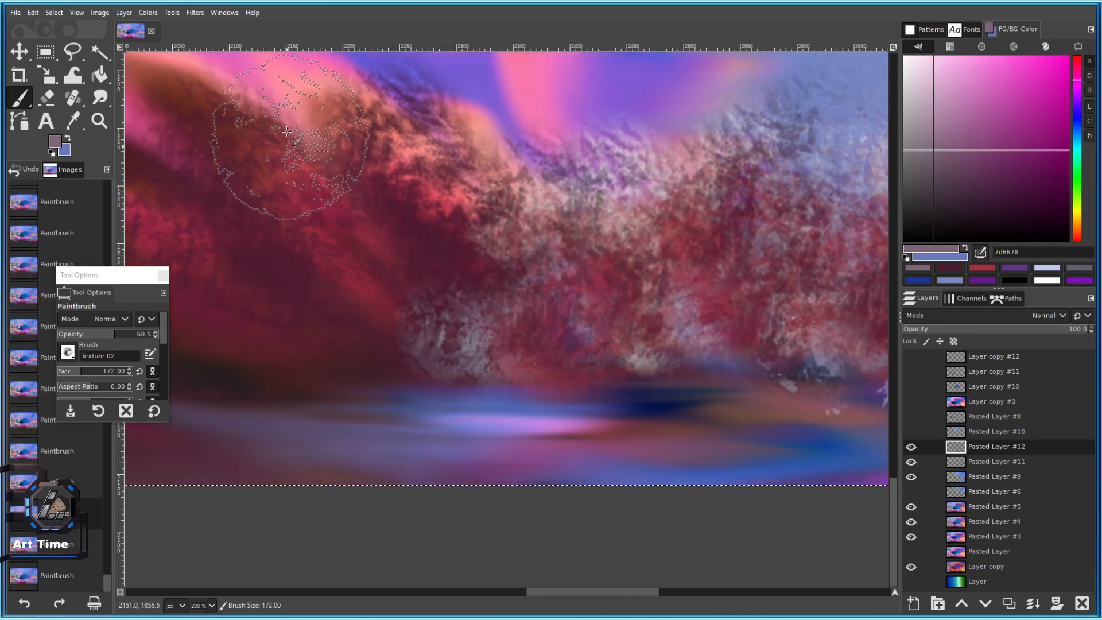
Sample a deep red and cover the mauve patch and lower-left dark area with red texture.
ctrl+click(253, 172)
click(312, 284)
click(273, 304)
drag(277, 280, 337, 305)
click(264, 265)
click(244, 253)
mouse_move(247, 229)
mouse_down()
mouse_move(310, 270)
mouse_move(451, 284)
mouse_up()
click(299, 388)
click(248, 267)
click(357, 421)
scroll(492, 460, down, 5)
scroll(469, 423, up, 6)
Set the brush size to 86 and paint textured strokes along the dark spikes.
ctrl+scroll(476, 338, down, 3)
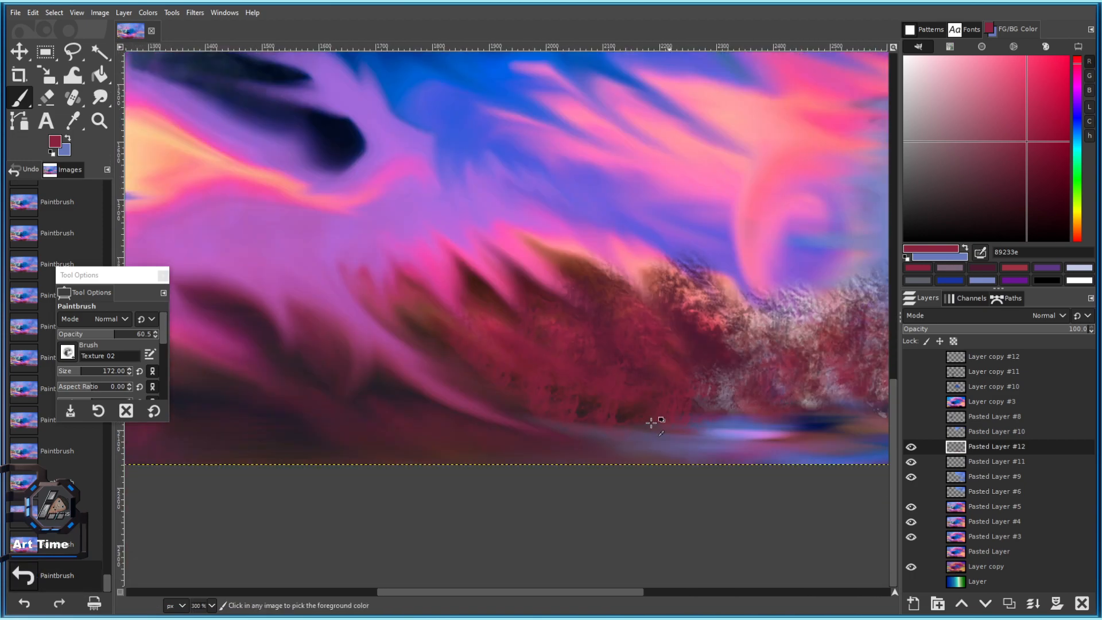
click(415, 305)
click(73, 370)
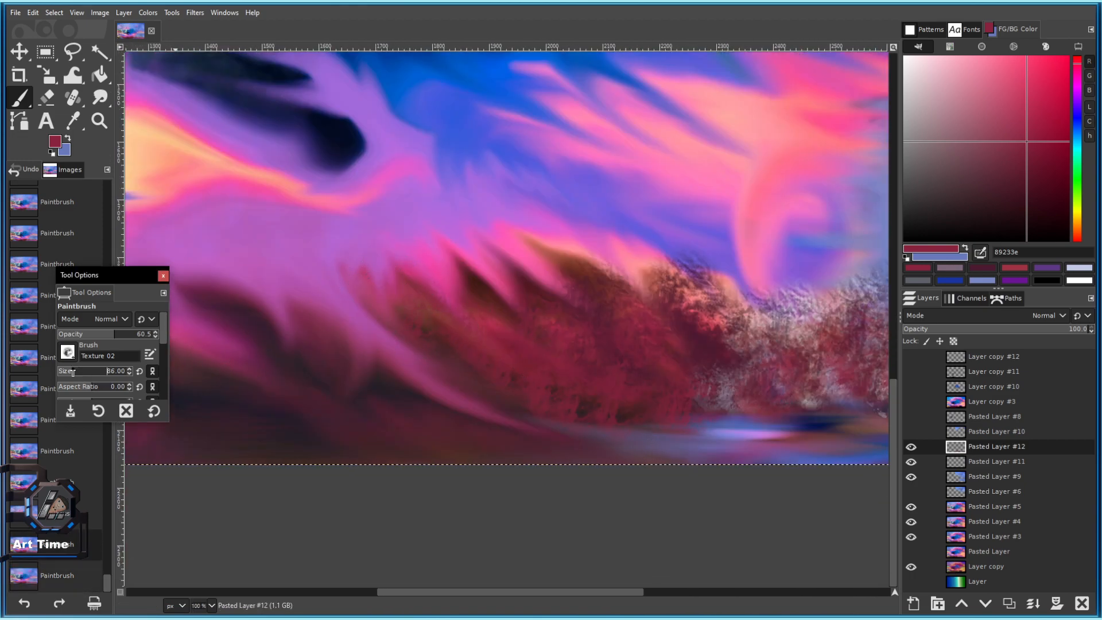
scroll(504, 302, up, 3)
click(448, 280)
drag(433, 264, 392, 190)
drag(617, 276, 488, 161)
mouse_move(747, 235)
mouse_down()
mouse_move(619, 280)
mouse_move(436, 152)
mouse_move(378, 151)
mouse_move(426, 177)
mouse_up()
Paint textured strokes along the upper-left ridge.
ctrl+scroll(467, 234, down, 3)
scroll(362, 168, up, 2)
mouse_move(664, 222)
mouse_down()
mouse_move(518, 214)
mouse_move(467, 174)
mouse_move(460, 190)
mouse_up()
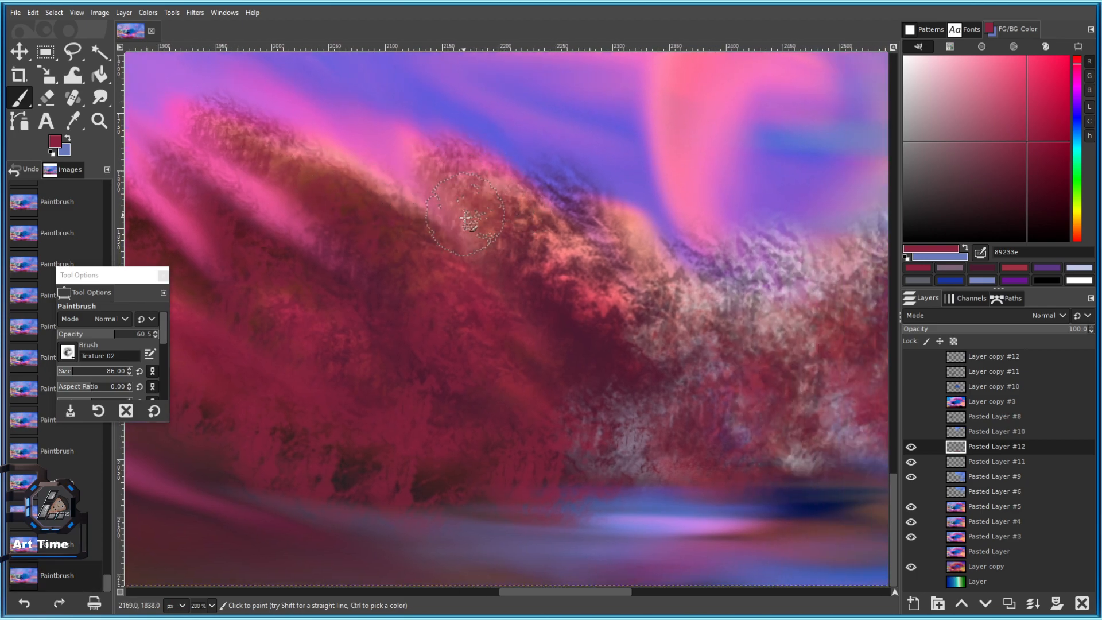
scroll(615, 321, down, 1)
drag(637, 285, 669, 305)
drag(704, 351, 544, 253)
Sample a greyish mauve and, at opacity 21, lay diagonal greyish strokes down the red foliage.
ctrl+click(458, 304)
mouse_move(384, 269)
mouse_down()
mouse_move(340, 247)
mouse_move(340, 208)
mouse_move(330, 228)
mouse_up()
click(77, 335)
key(bracketright)
key(bracketright)
key(bracketright)
key(bracketright)
key(bracketright)
key(bracketright)
key(bracketright)
key(bracketright)
key(bracketright)
mouse_move(245, 122)
mouse_down()
mouse_move(220, 109)
mouse_move(277, 141)
mouse_move(291, 133)
mouse_move(241, 107)
mouse_move(401, 287)
mouse_up()
drag(406, 294, 388, 291)
mouse_move(474, 232)
mouse_down()
mouse_move(431, 272)
mouse_move(734, 256)
mouse_up()
mouse_move(454, 309)
mouse_down()
mouse_move(433, 288)
mouse_move(340, 262)
mouse_move(462, 353)
mouse_up()
mouse_move(263, 237)
mouse_down()
mouse_move(395, 346)
mouse_move(485, 382)
mouse_up()
Sample a blue-grey from the sky and dab it across the left foliage.
key(shift+ctrl+j)
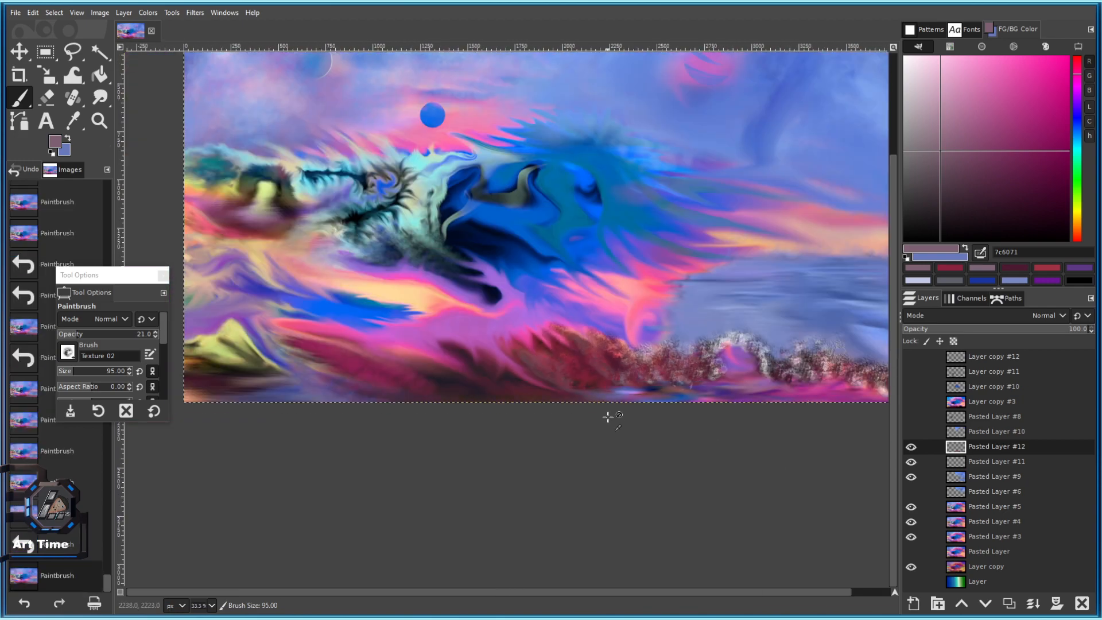
scroll(666, 397, up, 4)
drag(659, 382, 545, 503)
ctrl+click(677, 239)
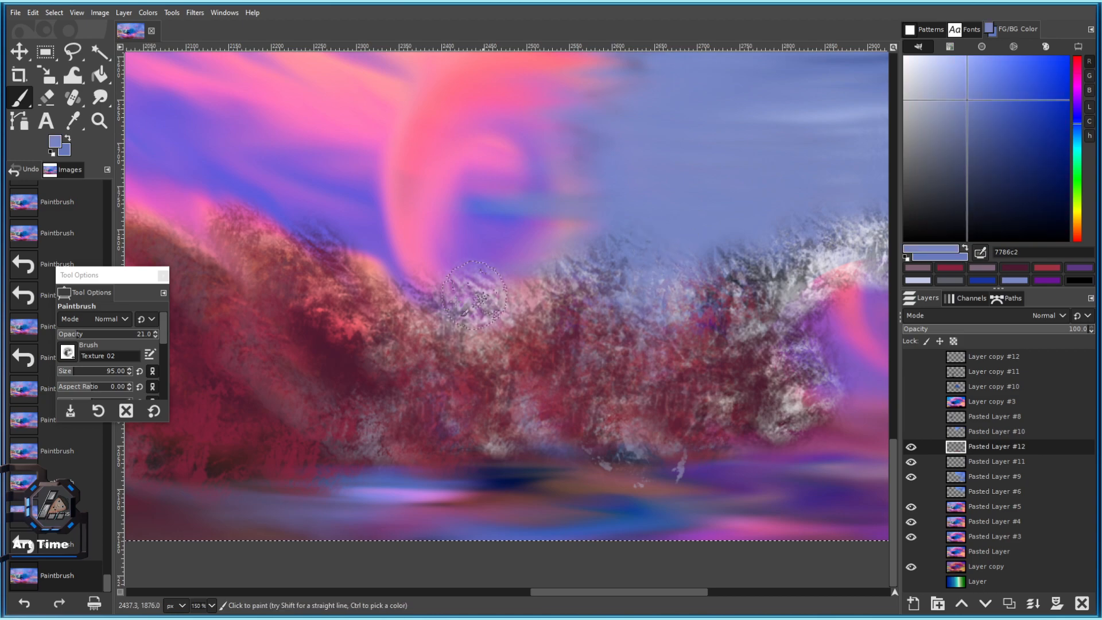
click(357, 298)
click(323, 273)
click(338, 265)
click(329, 251)
click(396, 354)
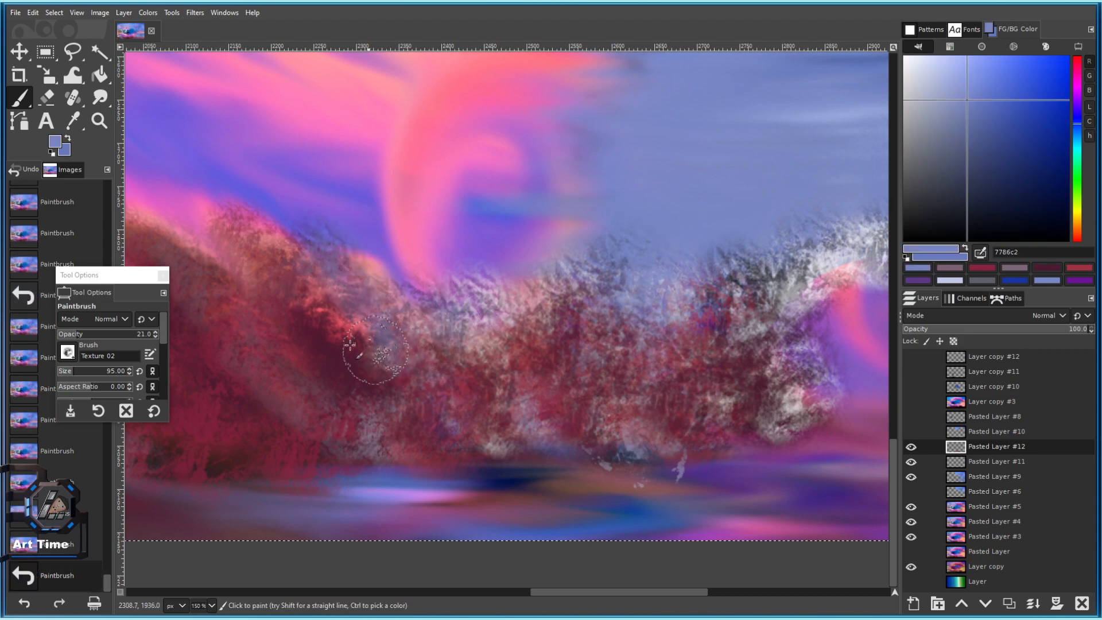
click(319, 340)
mouse_move(258, 249)
mouse_down()
mouse_move(362, 359)
mouse_move(501, 300)
mouse_up()
Undo the unwanted blue-grey strokes and streak blue-grey texture down across the foliage.
click(367, 364)
key(ctrl+z)
key(ctrl+z)
key(ctrl+z)
key(ctrl+z)
click(347, 356)
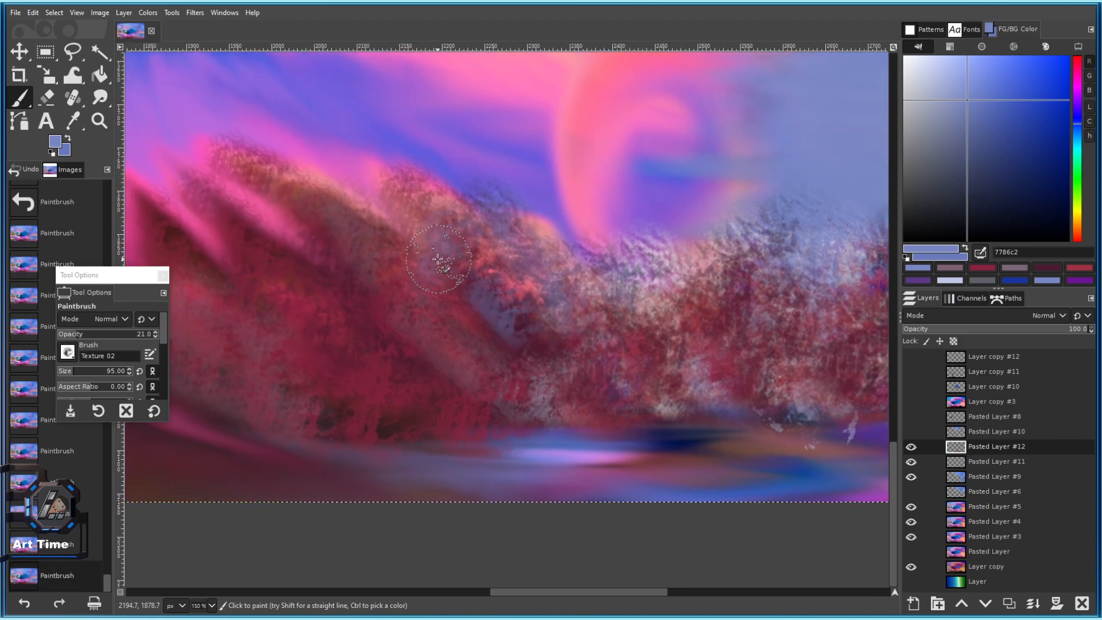
drag(373, 256, 460, 339)
drag(388, 315, 497, 335)
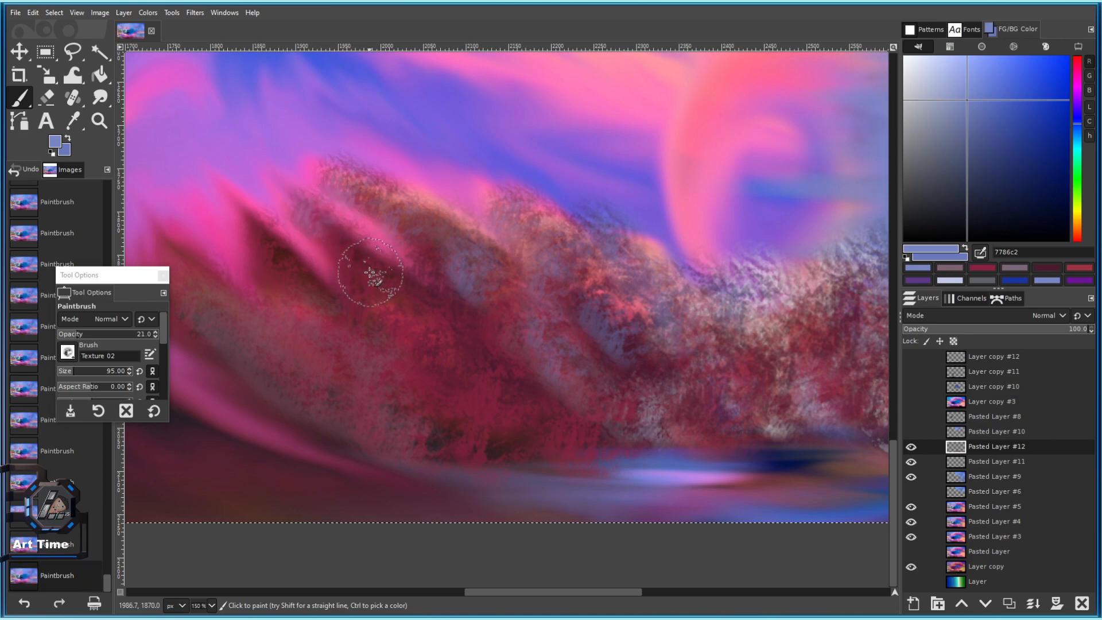
drag(370, 272, 407, 296)
drag(441, 346, 443, 352)
drag(494, 379, 498, 384)
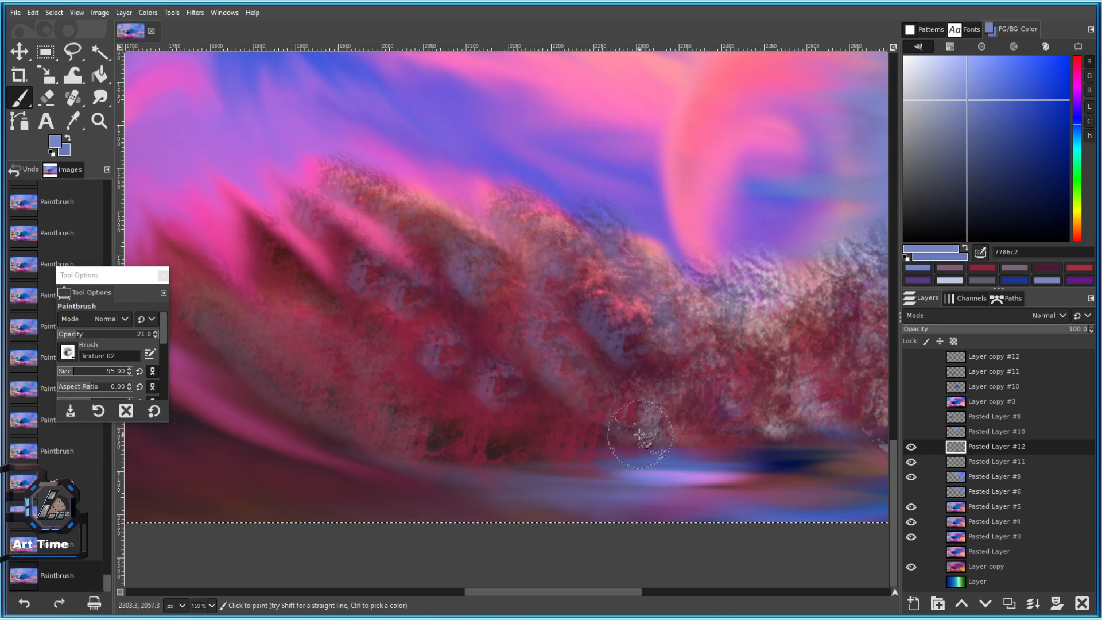
Try a very dark maroon stroke near the lower right, then undo it.
drag(639, 436, 630, 427)
ctrl+click(500, 433)
mouse_move(499, 425)
mouse_down()
mouse_move(513, 397)
mouse_move(506, 360)
mouse_up()
key(ctrl+z)
Switch to the Smudge tool at strength 42.5 and smudge the rocks to blend them.
click(99, 76)
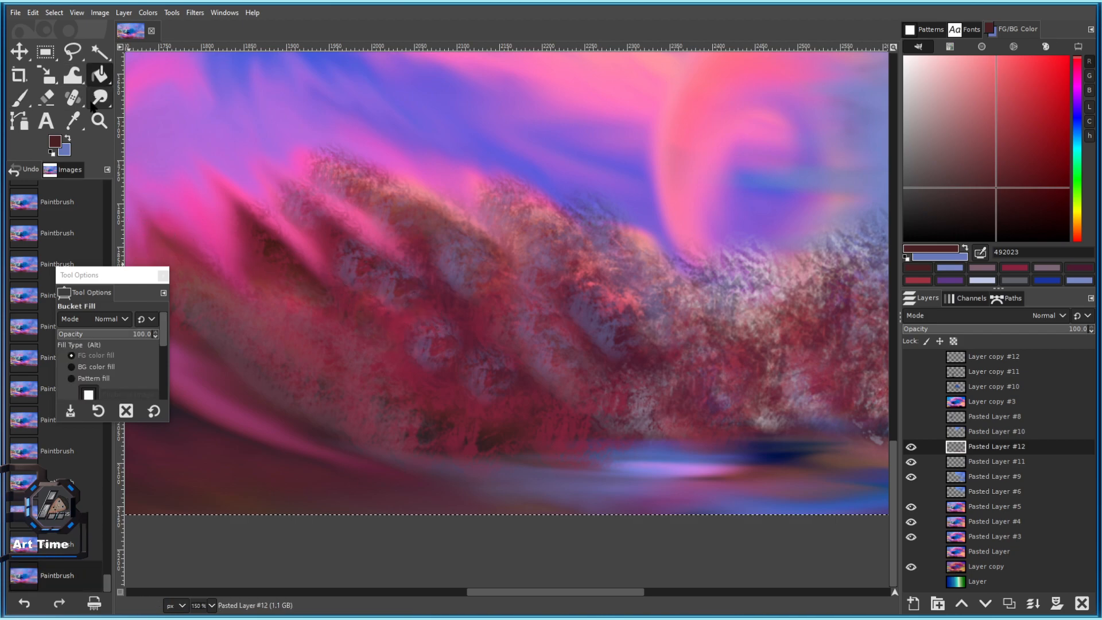
click(100, 97)
scroll(405, 316, up, 1)
mouse_move(394, 310)
mouse_down()
mouse_move(395, 277)
mouse_move(347, 272)
mouse_up()
drag(76, 336, 97, 336)
drag(514, 396, 442, 339)
drag(402, 270, 312, 233)
drag(505, 419, 401, 330)
drag(480, 393, 403, 348)
scroll(494, 409, up, 2)
drag(503, 450, 439, 396)
drag(605, 507, 517, 448)
Raise smudge strength to 91 with a smaller brush and smear rock edges into the pink sky.
scroll(512, 443, down, 4)
scroll(512, 444, up, 4)
scroll(566, 480, down, 4)
key(bracketleft)
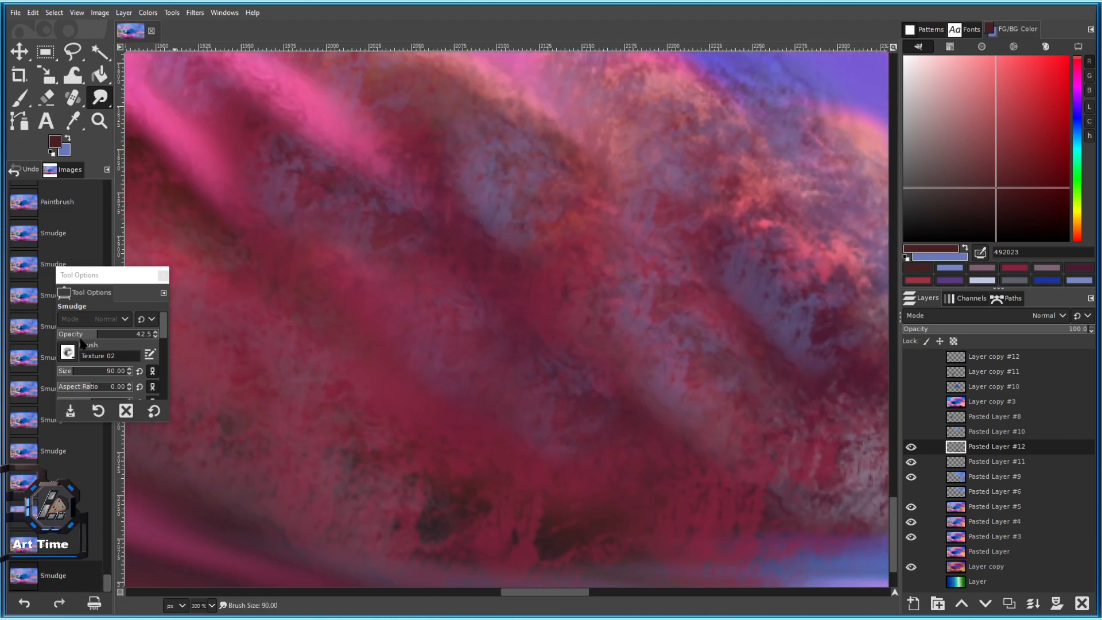
click(146, 334)
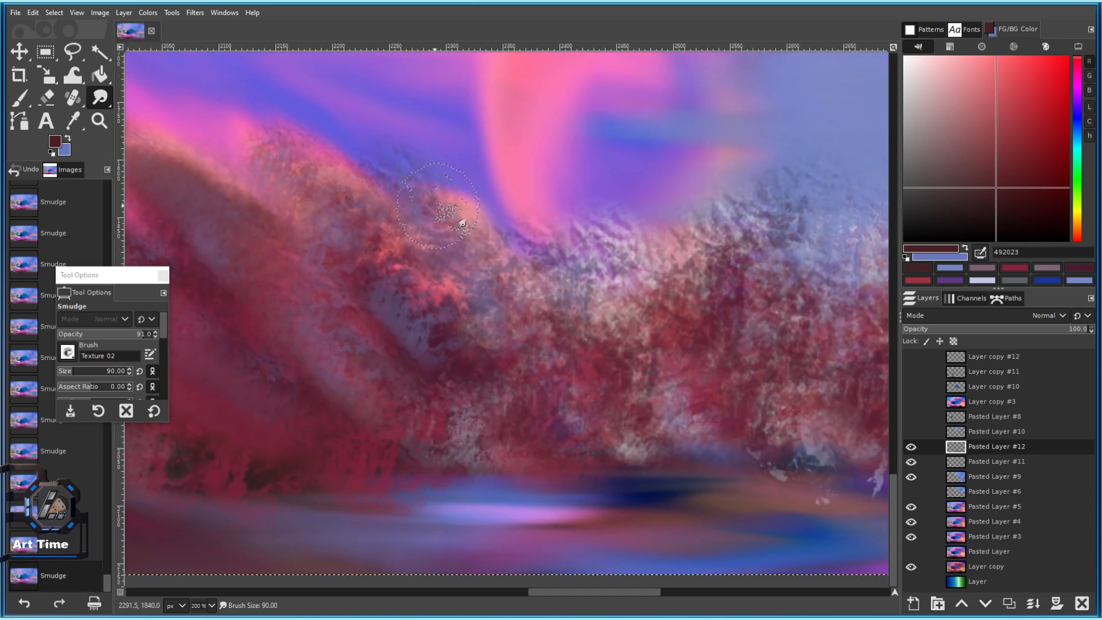
mouse_move(460, 216)
mouse_down()
mouse_move(504, 253)
mouse_move(450, 195)
mouse_move(480, 221)
mouse_up()
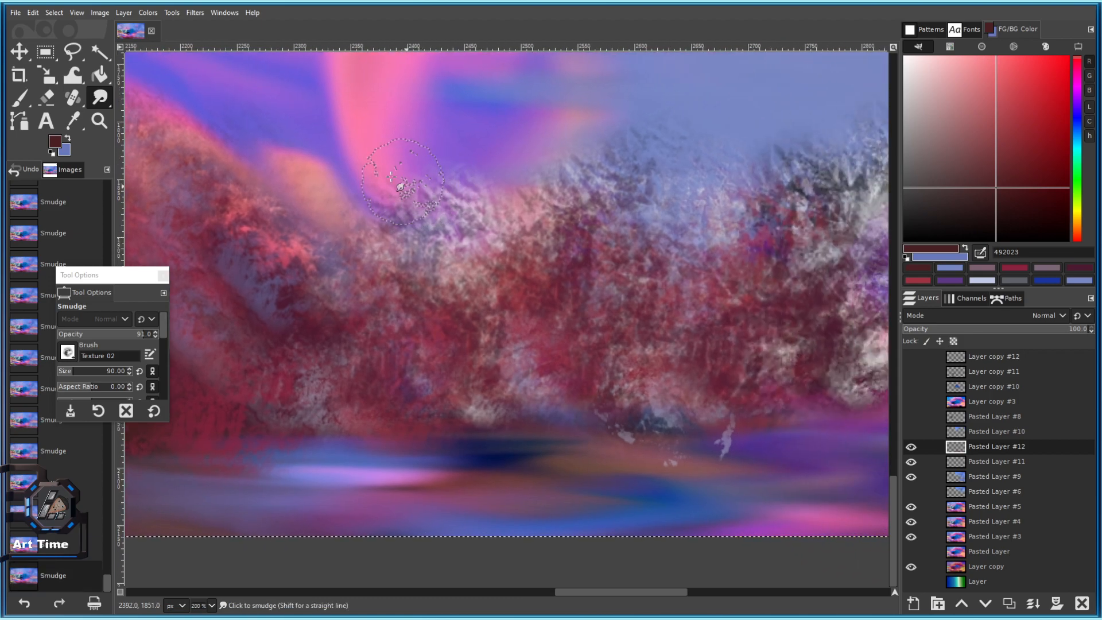
drag(391, 178, 434, 171)
drag(503, 211, 439, 201)
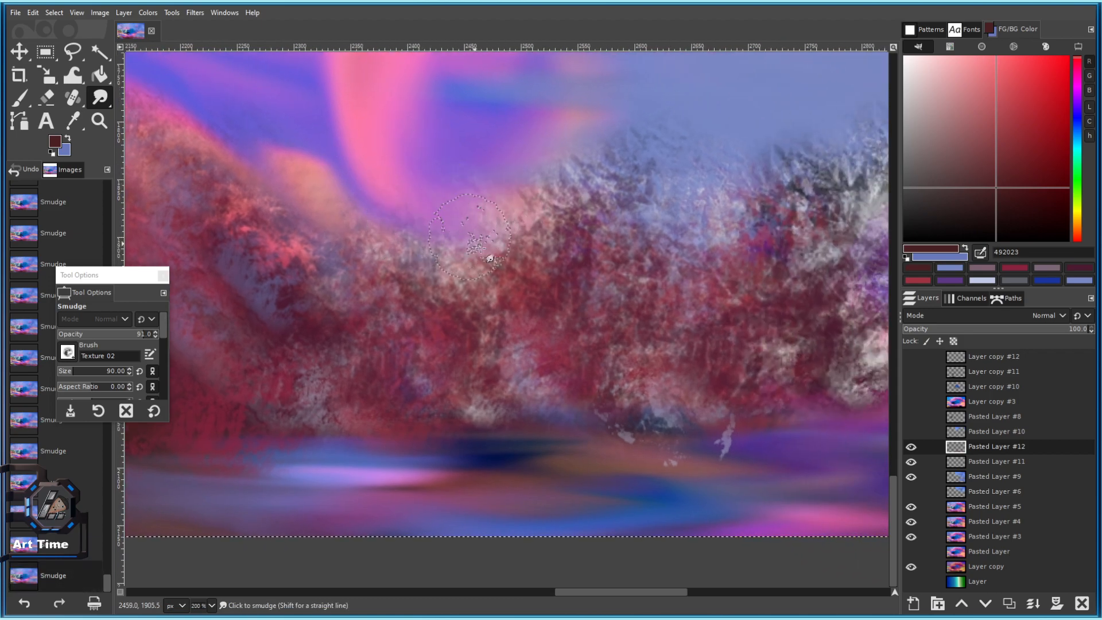
mouse_move(506, 252)
mouse_down()
mouse_move(568, 230)
mouse_move(508, 258)
mouse_up()
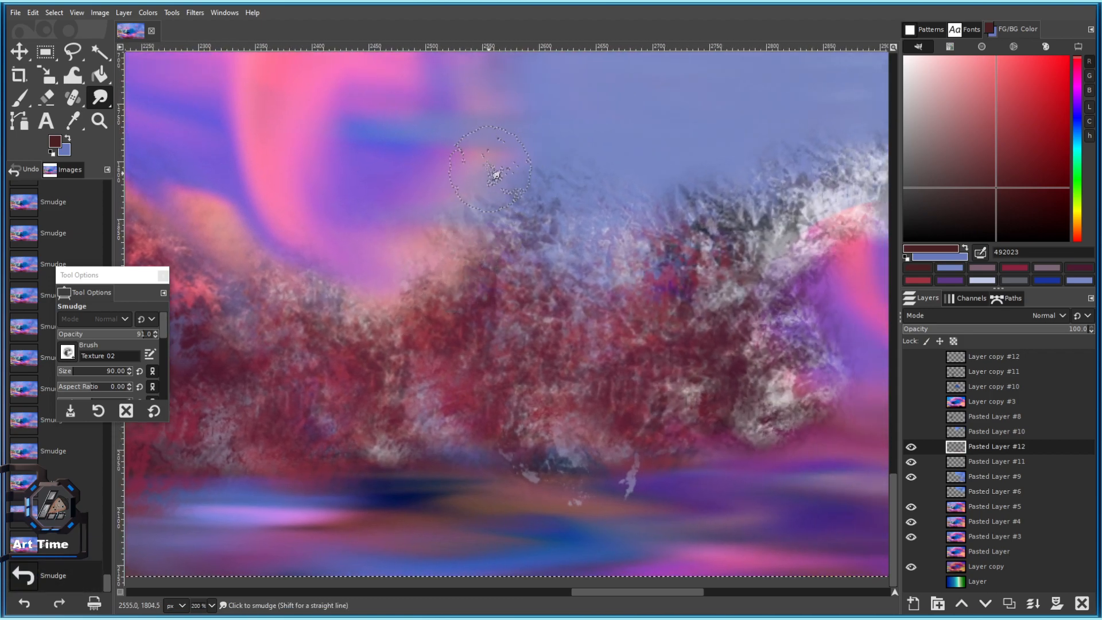
drag(413, 310, 469, 269)
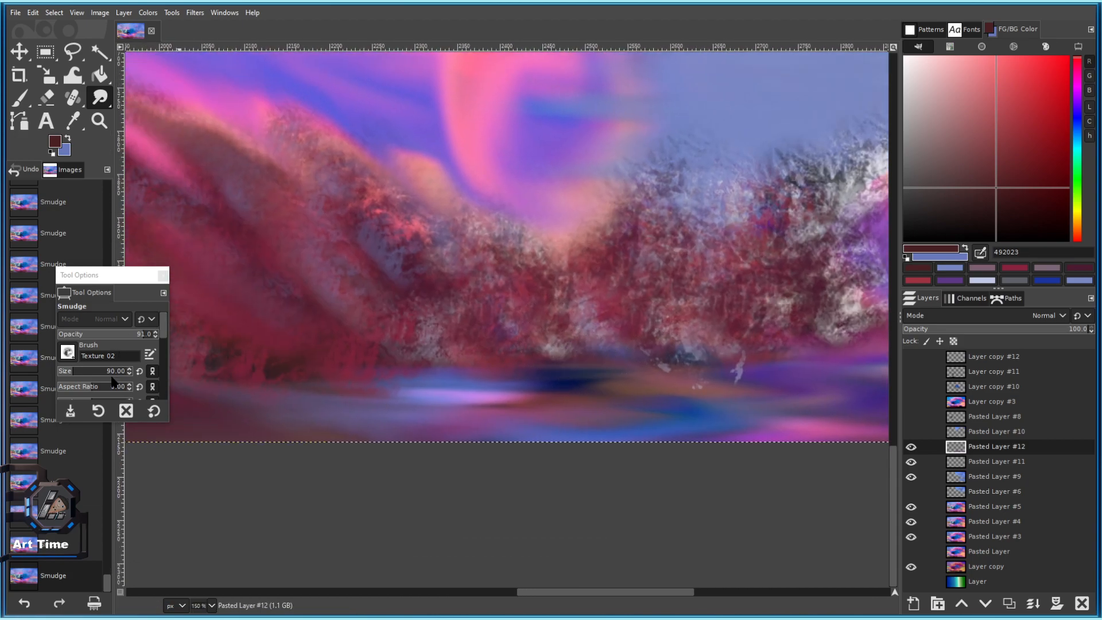
Set the smudge brush size to 149 and expand the Tool Options panel.
click(81, 374)
drag(453, 386, 469, 385)
key(ctrl+z)
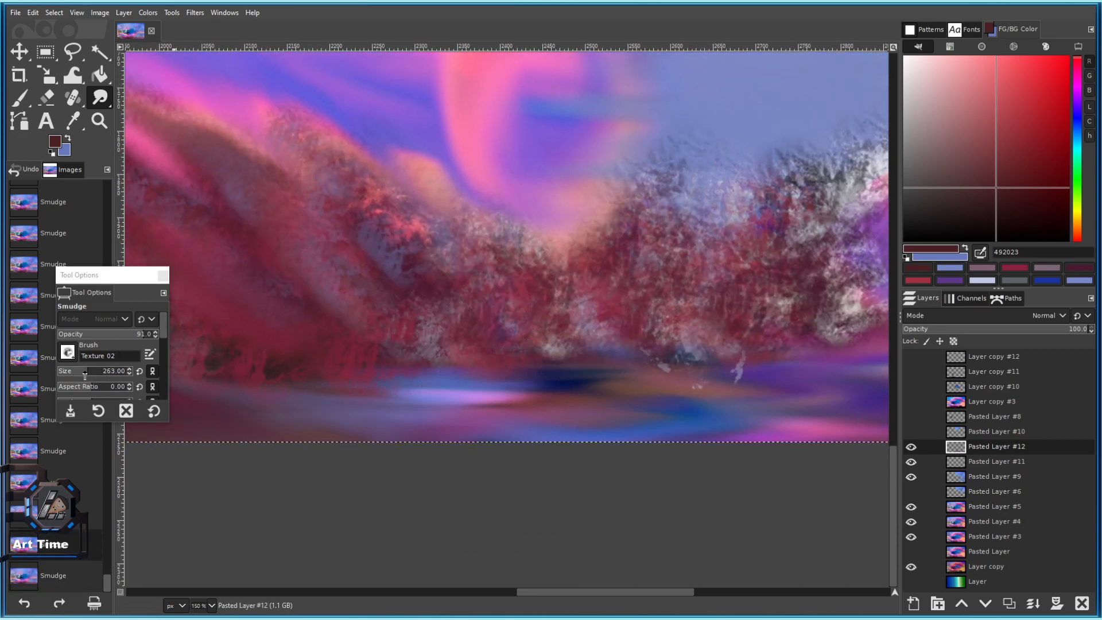
click(79, 373)
drag(144, 426, 145, 519)
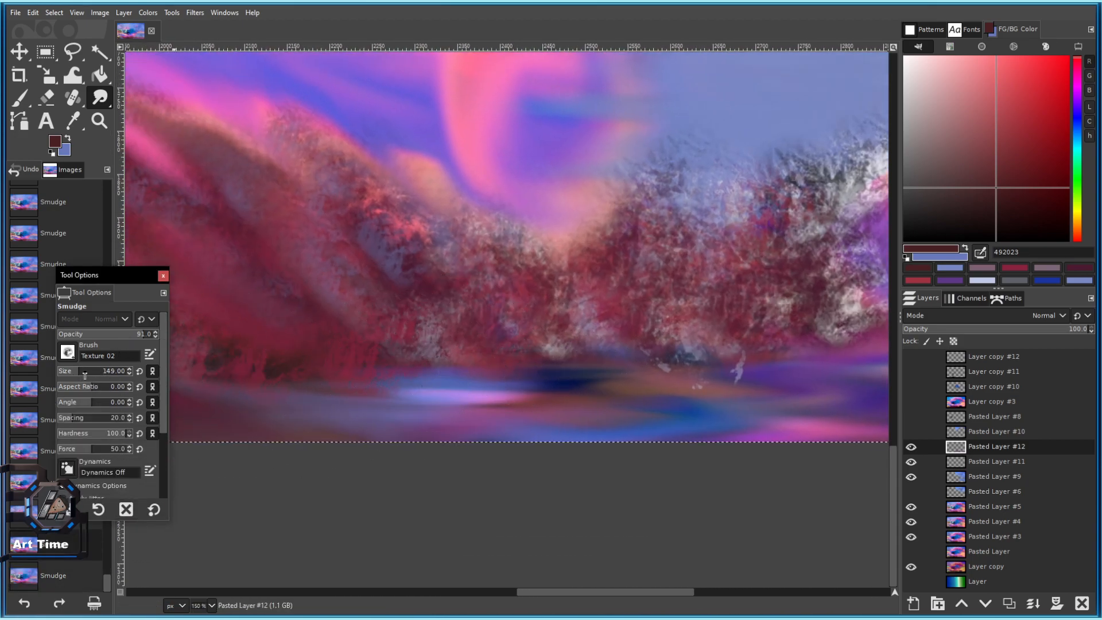
Set the Smudge brush to size 217 with aspect ratio 7.00.
click(84, 372)
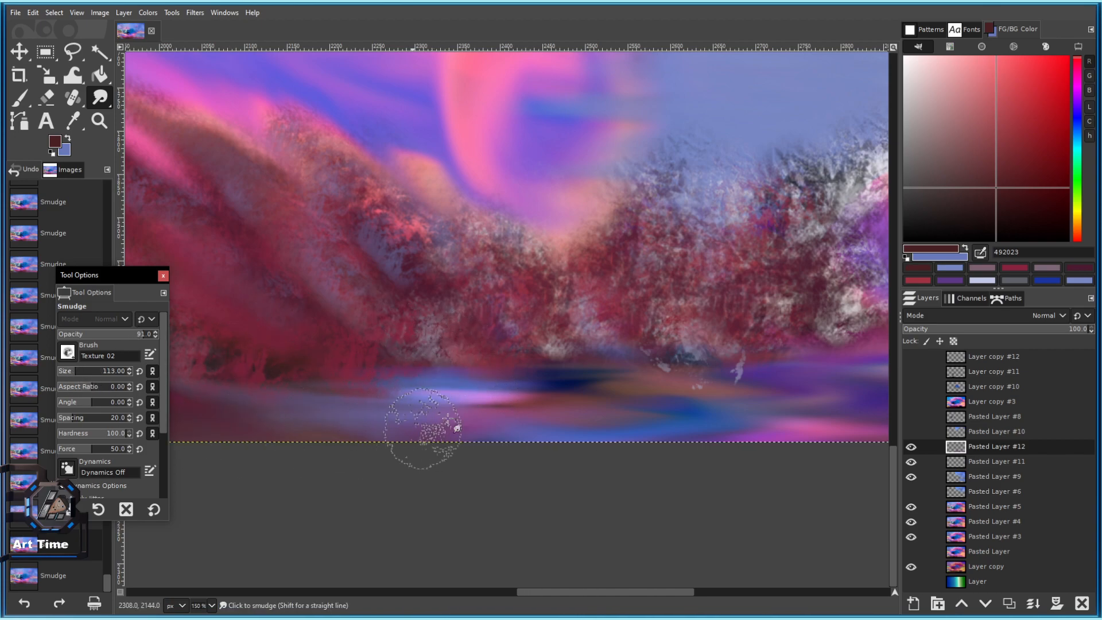
drag(466, 352, 441, 389)
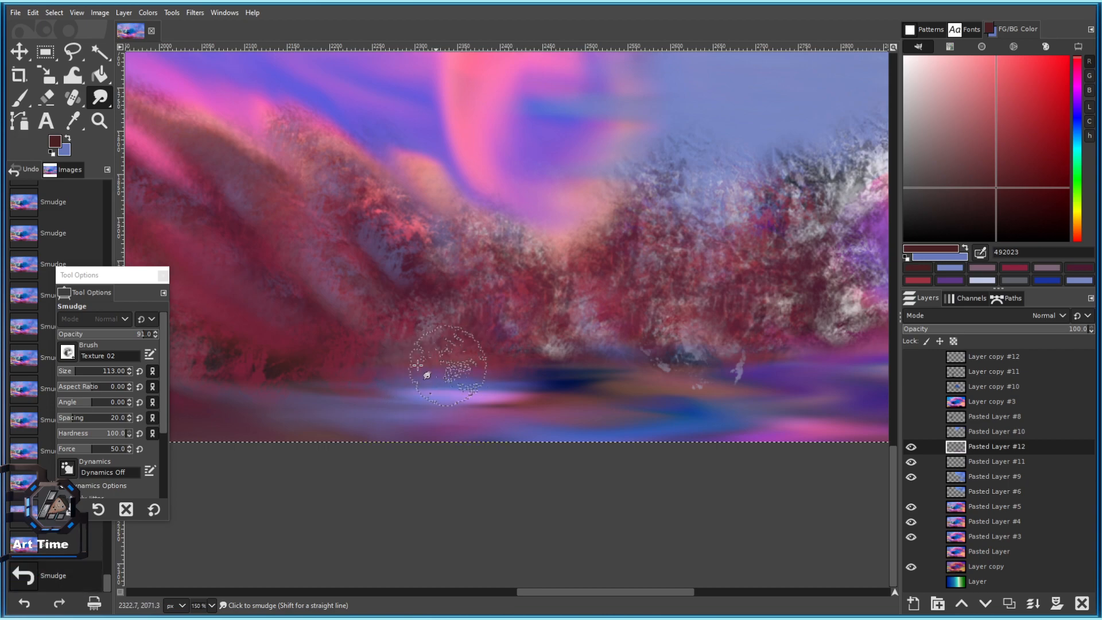
drag(96, 395, 106, 388)
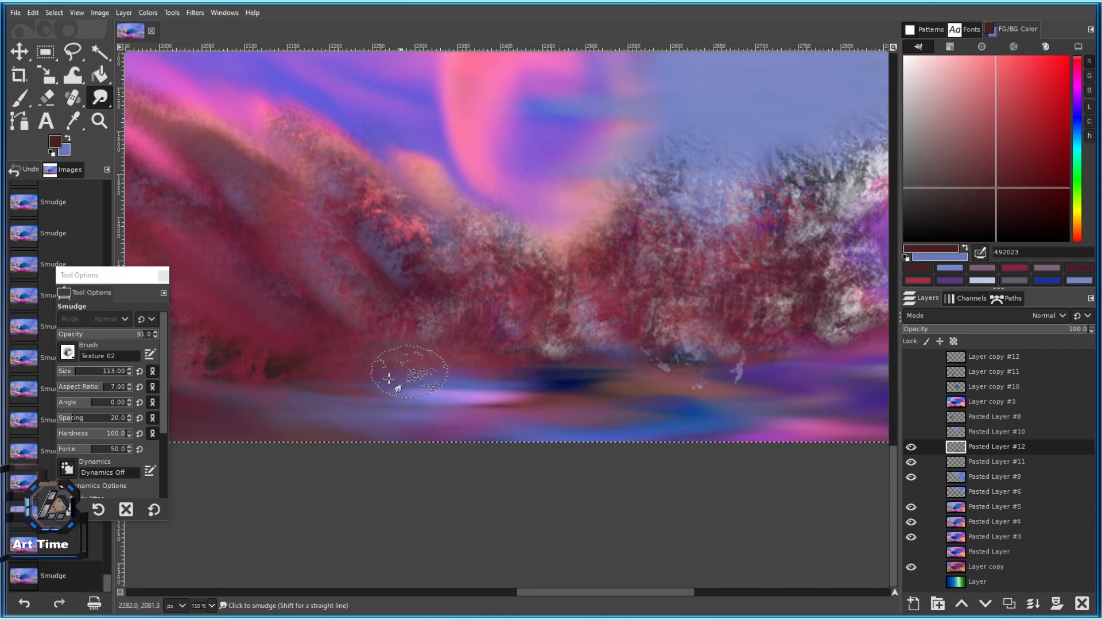
scroll(293, 388, left, 3)
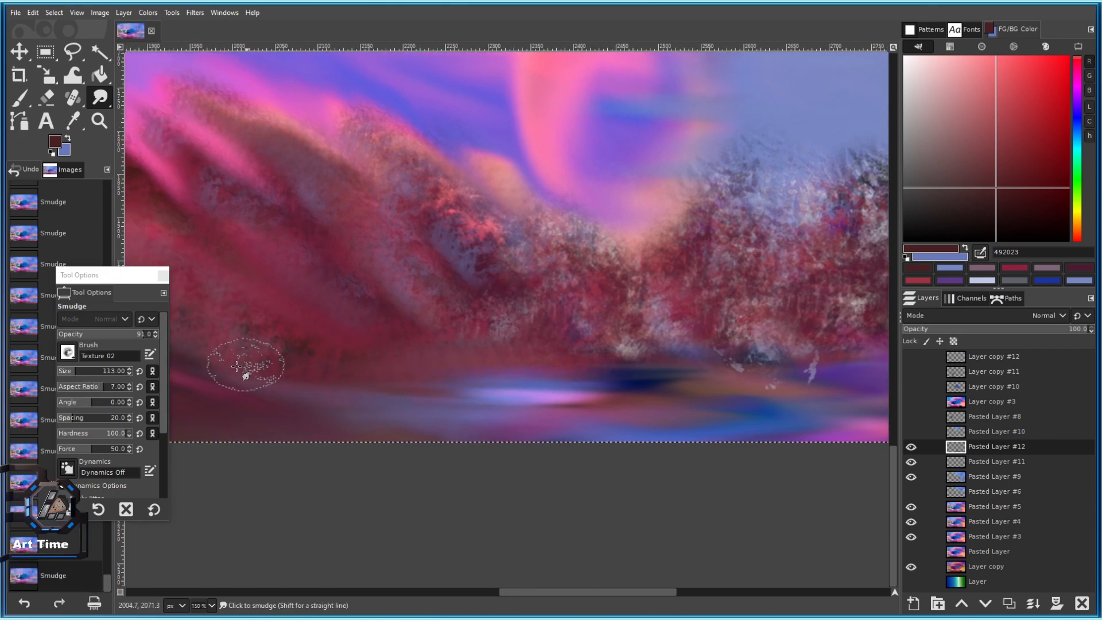
Smear the shoreline into flat horizontal streaks, pushing the pale highlight to the right.
drag(237, 366, 444, 366)
mouse_move(547, 369)
mouse_down()
mouse_move(395, 358)
mouse_move(561, 392)
mouse_move(319, 354)
mouse_up()
drag(501, 350, 575, 348)
drag(407, 350, 315, 356)
drag(461, 341, 617, 355)
drag(421, 319, 579, 338)
mouse_move(403, 305)
mouse_down()
mouse_move(446, 339)
mouse_move(488, 348)
mouse_up()
drag(494, 344, 535, 357)
mouse_move(615, 338)
mouse_down()
mouse_move(359, 308)
mouse_move(544, 374)
mouse_up()
Streak the pink and blue band along the lower edge of the canvas sideways.
drag(450, 423, 488, 416)
mouse_move(396, 426)
mouse_down()
mouse_move(488, 403)
mouse_move(442, 424)
mouse_up()
drag(425, 416, 482, 411)
drag(488, 406, 531, 403)
drag(425, 403, 482, 404)
drag(376, 391, 468, 374)
drag(240, 352, 448, 360)
scroll(425, 321, down, 3)
scroll(532, 341, up, 2)
drag(532, 341, 524, 319)
Enlarge the brush slightly and drag long sideways smears across the red wave's lower edge.
key(bracketright)
key(bracketright)
scroll(523, 319, up, 2)
key(bracketright)
mouse_move(299, 354)
mouse_down()
mouse_move(435, 357)
mouse_move(633, 335)
mouse_up()
key(bracketleft)
key(bracketleft)
key(bracketleft)
drag(401, 370, 295, 287)
drag(347, 309, 639, 317)
drag(551, 339, 350, 281)
drag(482, 287, 383, 273)
drag(488, 269, 614, 342)
drag(422, 267, 378, 233)
Grow the brush further and pull long right-to-left streaks along the shoreline.
scroll(455, 259, down, 2)
drag(600, 332, 531, 305)
scroll(602, 301, up, 2)
drag(747, 287, 499, 348)
key(bracketright)
key(bracketright)
drag(658, 348, 308, 320)
drag(515, 330, 491, 317)
drag(638, 337, 335, 288)
key(bracketright)
key(bracketright)
key(bracketright)
mouse_move(832, 292)
mouse_down()
mouse_move(513, 300)
mouse_move(638, 310)
mouse_move(360, 250)
mouse_move(429, 250)
mouse_up()
Smudge the light shoreline colours rightward toward the image edge.
mouse_move(574, 267)
mouse_down()
mouse_move(657, 283)
mouse_move(738, 275)
mouse_move(792, 290)
mouse_up()
mouse_move(792, 290)
mouse_down()
mouse_move(645, 253)
mouse_move(544, 245)
mouse_move(670, 277)
mouse_up()
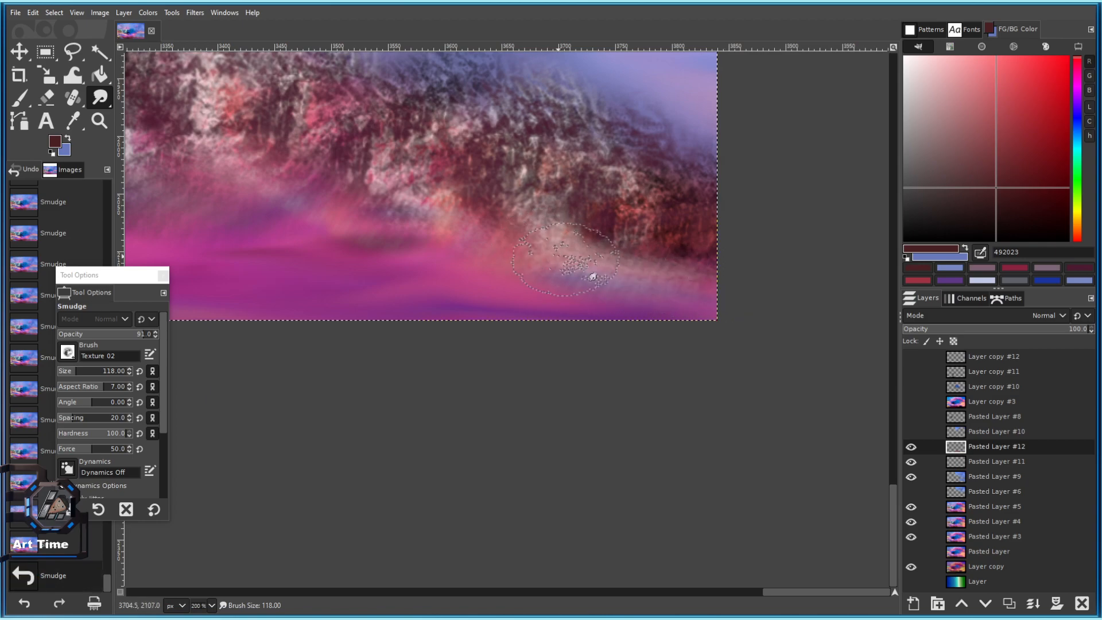
drag(561, 257, 682, 281)
mouse_move(588, 274)
mouse_down()
mouse_move(604, 252)
mouse_move(715, 282)
mouse_up()
drag(516, 223, 680, 272)
drag(471, 288, 441, 284)
mouse_move(482, 244)
mouse_down()
mouse_move(588, 273)
mouse_move(669, 270)
mouse_up()
Drag the dark rock colours down into the pink and soften the ridge's textured edge.
mouse_move(419, 291)
mouse_down()
mouse_move(451, 301)
mouse_move(406, 312)
mouse_move(468, 305)
mouse_up()
mouse_move(395, 251)
mouse_down()
mouse_move(406, 288)
mouse_move(522, 329)
mouse_up()
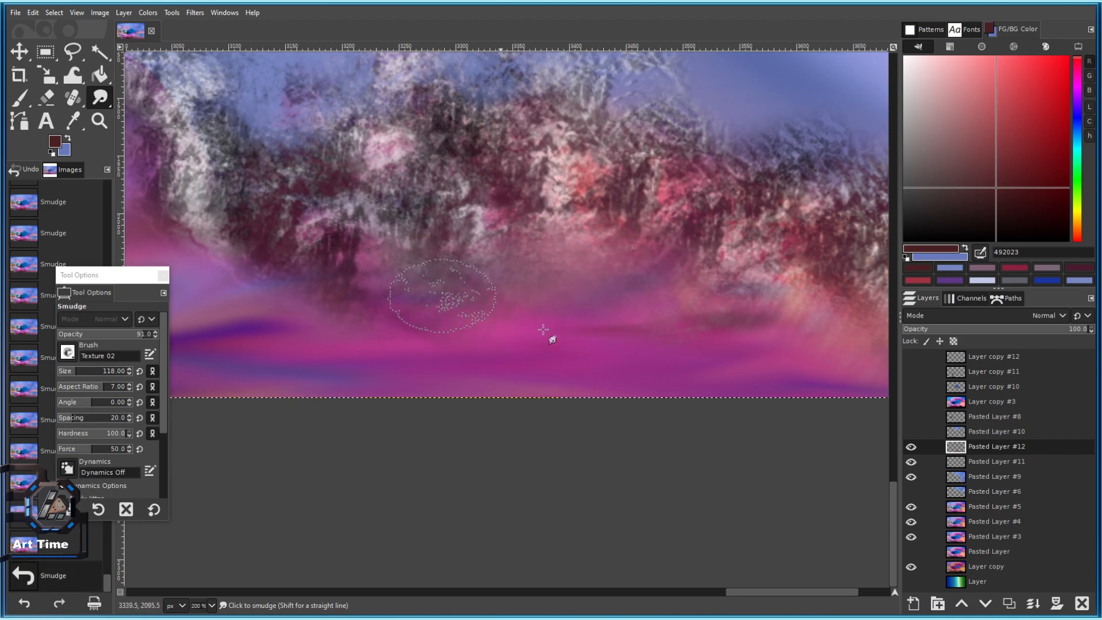
scroll(574, 328, down, 4)
scroll(508, 324, up, 3)
drag(445, 294, 425, 278)
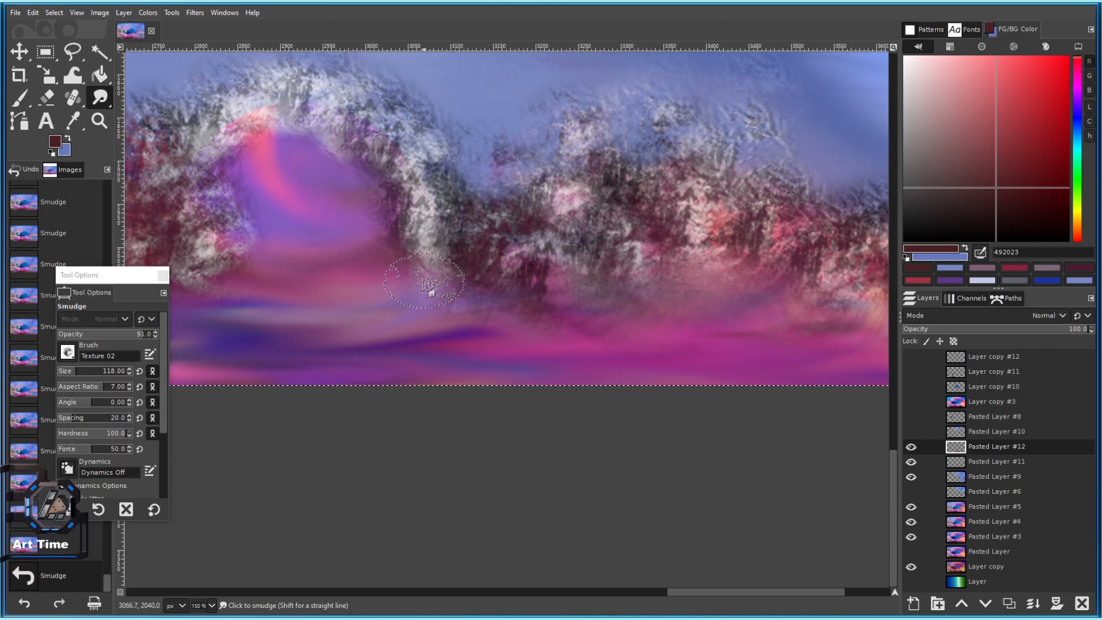
scroll(453, 278, up, 3)
drag(570, 198, 479, 248)
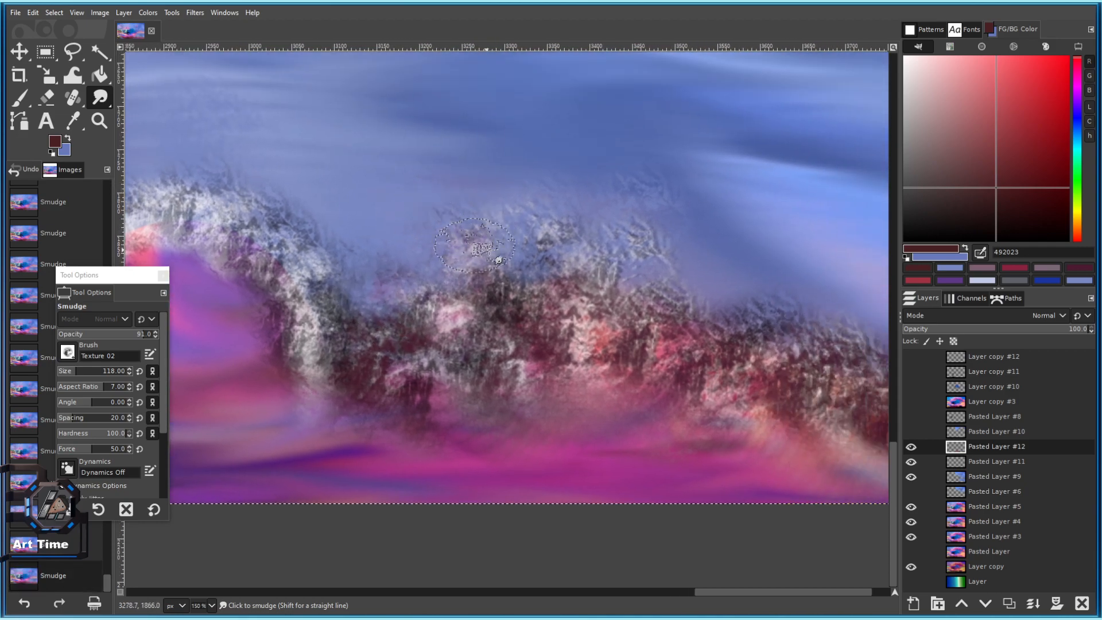
drag(560, 318, 452, 291)
drag(450, 155, 556, 253)
mouse_move(577, 195)
mouse_down()
mouse_move(715, 305)
mouse_move(519, 187)
mouse_up()
mouse_move(466, 273)
mouse_down()
mouse_move(347, 283)
mouse_move(297, 274)
mouse_move(325, 270)
mouse_move(282, 256)
mouse_move(451, 282)
mouse_up()
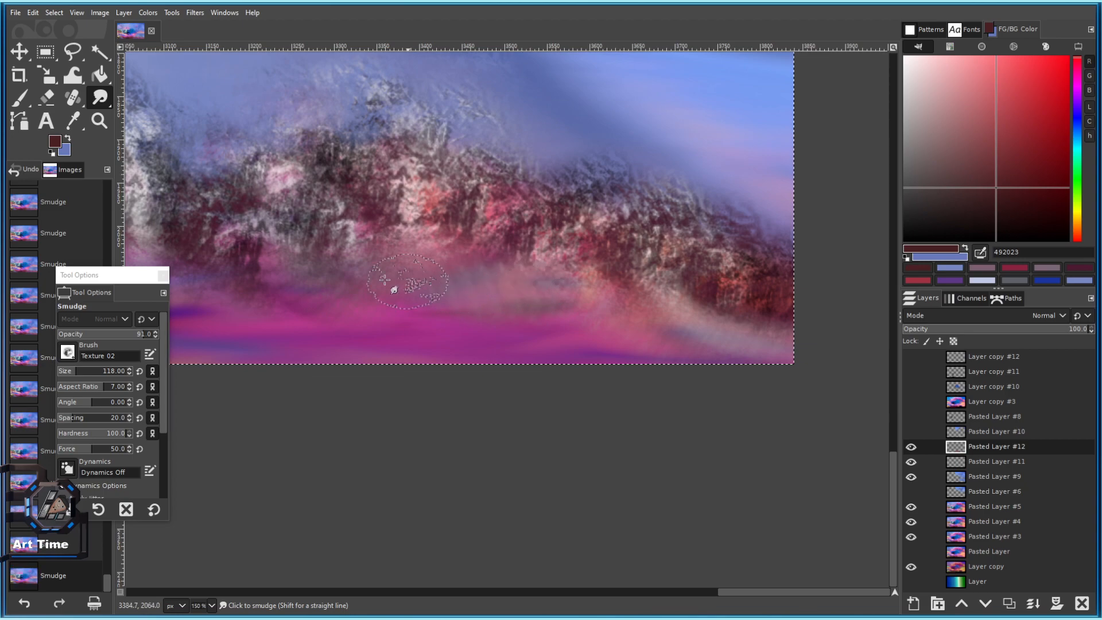
Blend the pink slope below the rocks, adjusting the brush size slightly.
scroll(463, 286, up, 2)
mouse_move(530, 278)
mouse_down()
mouse_move(537, 295)
mouse_move(524, 269)
mouse_move(284, 194)
mouse_move(425, 198)
mouse_move(517, 215)
mouse_up()
key(bracketright)
drag(633, 230, 467, 201)
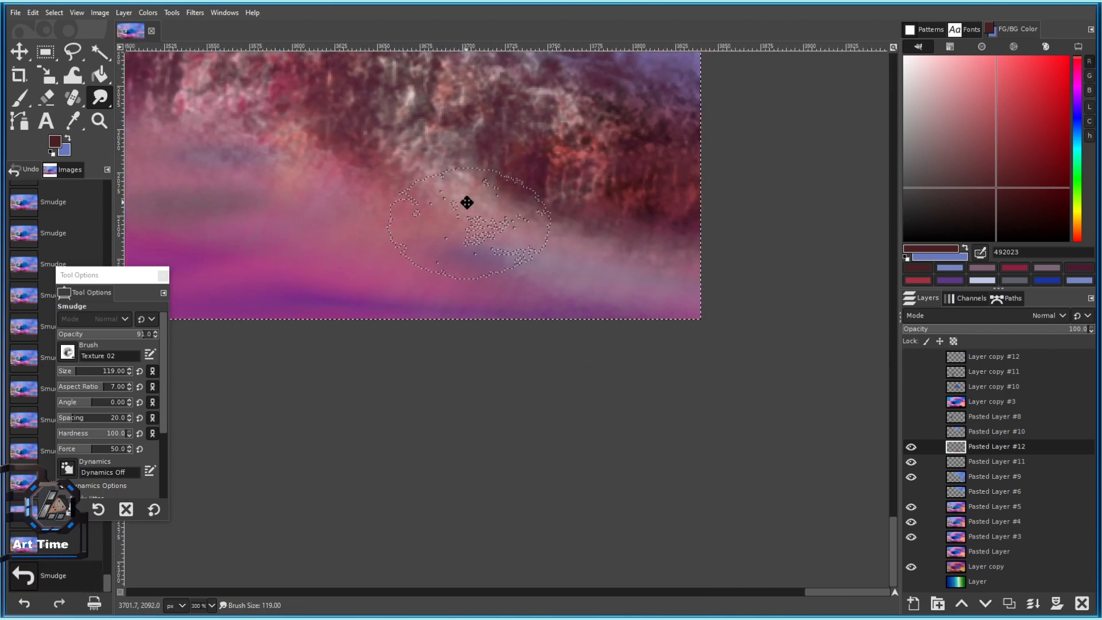
mouse_move(533, 293)
mouse_down()
mouse_move(641, 330)
mouse_move(685, 315)
mouse_up()
scroll(665, 314, down, 2)
scroll(683, 321, up, 2)
key(bracketleft)
key(bracketleft)
key(bracketleft)
drag(547, 335, 678, 295)
mouse_move(725, 312)
mouse_down()
mouse_move(676, 296)
mouse_move(448, 315)
mouse_up()
Melt the rock base into the pink band from the right border leftward.
scroll(653, 333, down, 1)
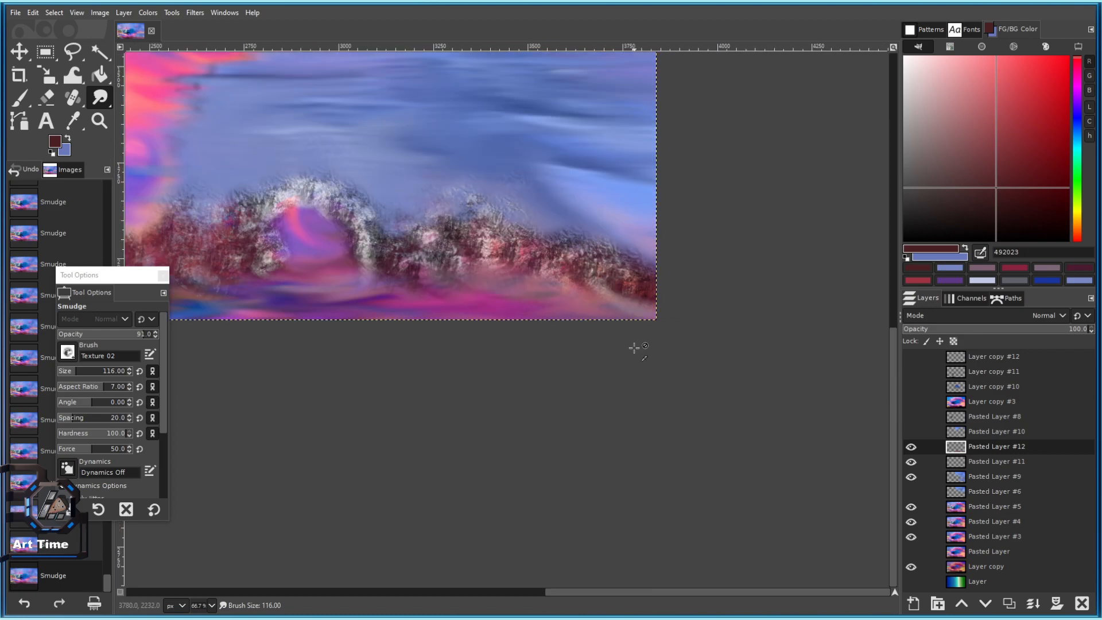
drag(640, 257, 691, 259)
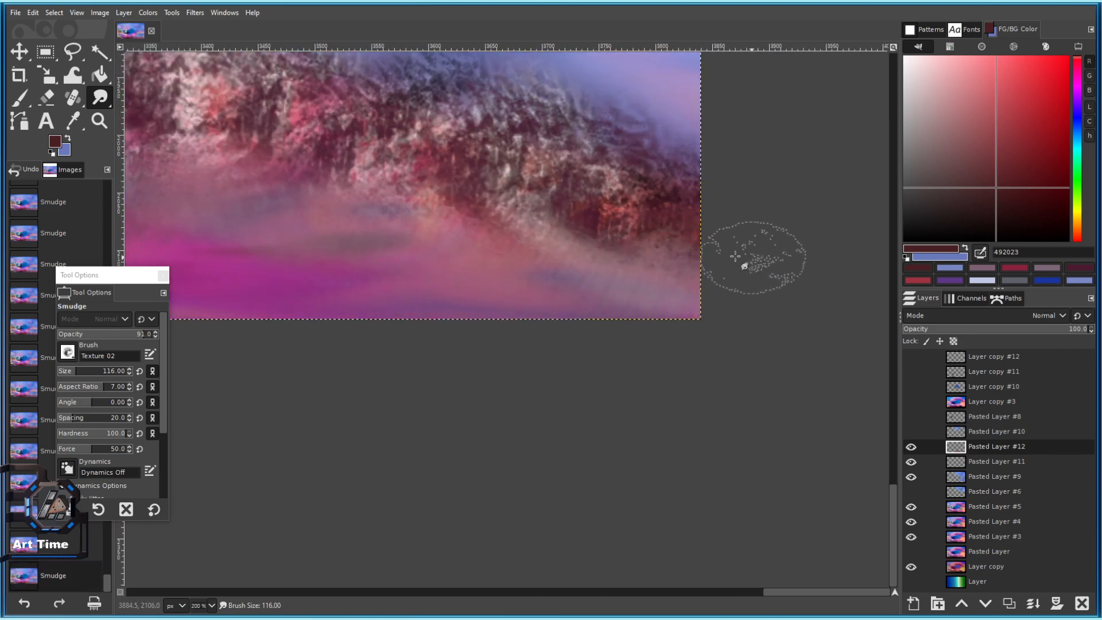
scroll(587, 266, up, 2)
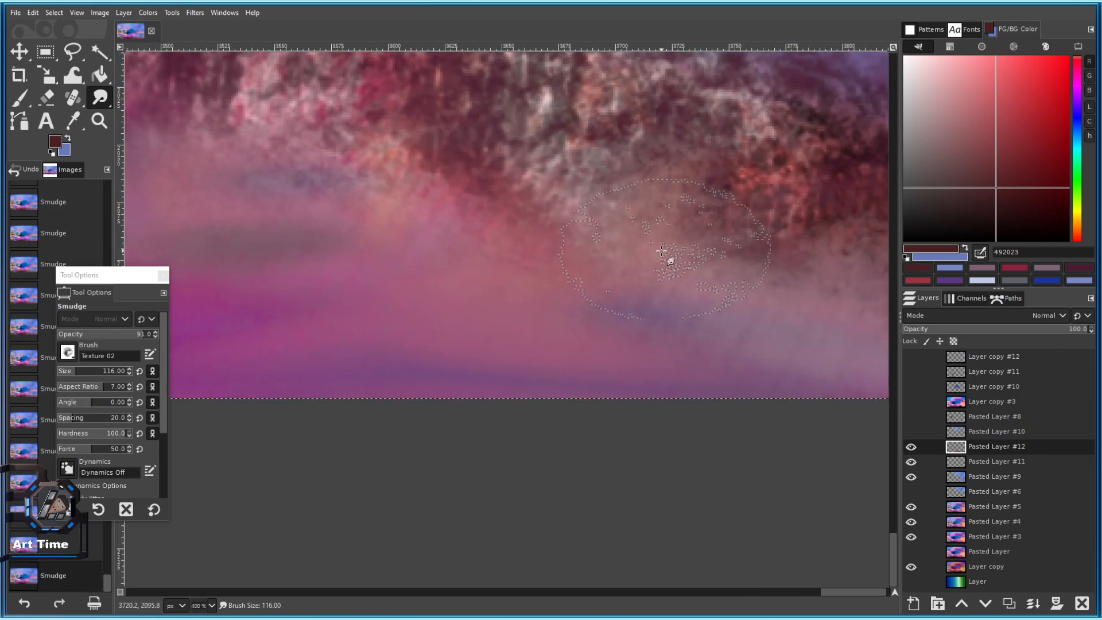
scroll(610, 260, down, 3)
scroll(573, 276, up, 1)
drag(576, 297, 579, 310)
mouse_move(578, 311)
mouse_down()
mouse_move(600, 325)
mouse_move(673, 322)
mouse_up()
drag(613, 307, 596, 291)
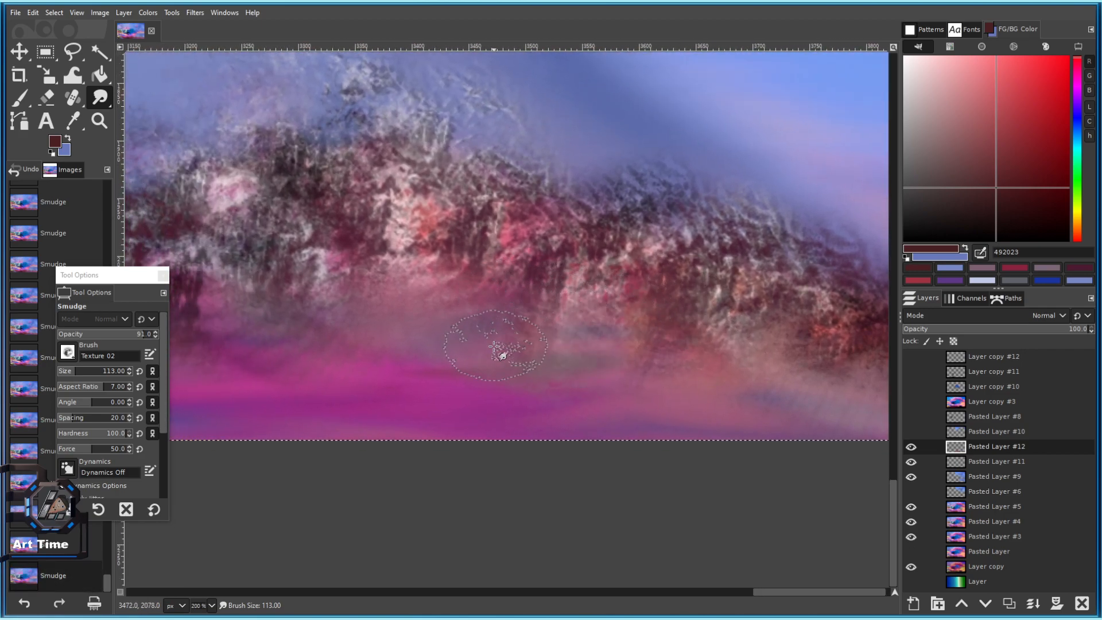
drag(493, 345, 582, 336)
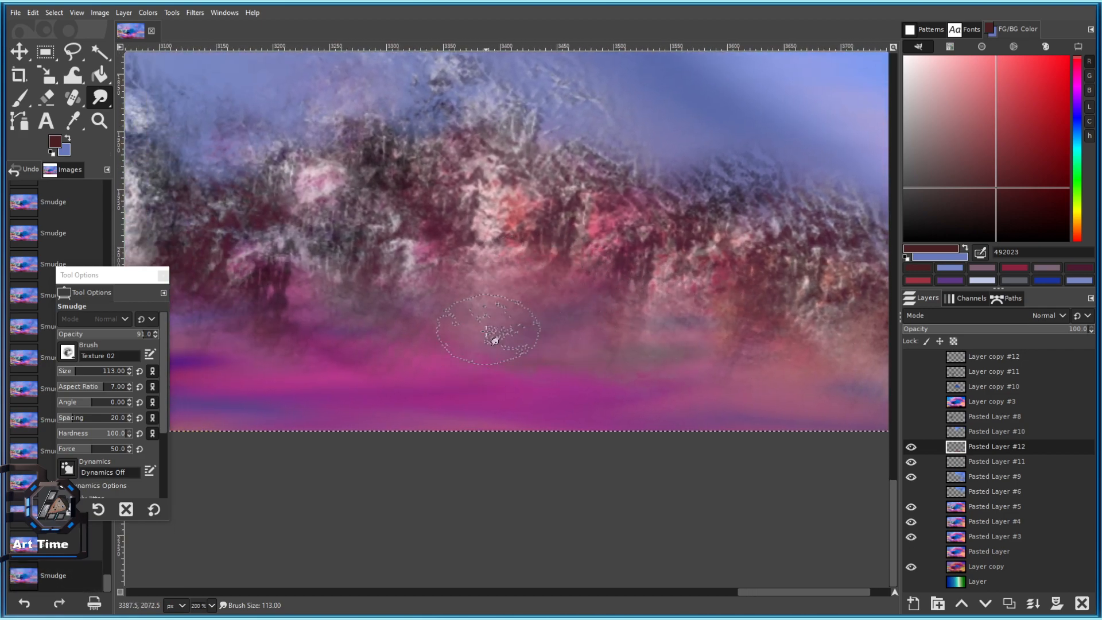
scroll(481, 308, down, 2)
scroll(482, 307, up, 2)
drag(500, 280, 590, 211)
mouse_move(586, 224)
mouse_down()
mouse_move(578, 253)
mouse_move(554, 273)
mouse_up()
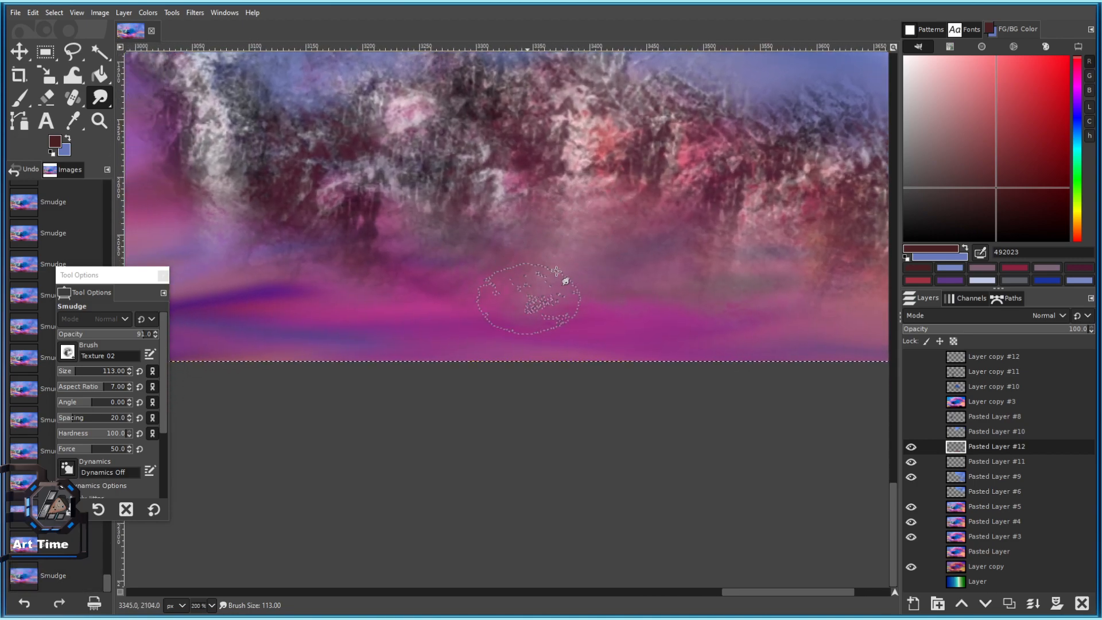
scroll(495, 305, down, 2)
scroll(581, 285, up, 2)
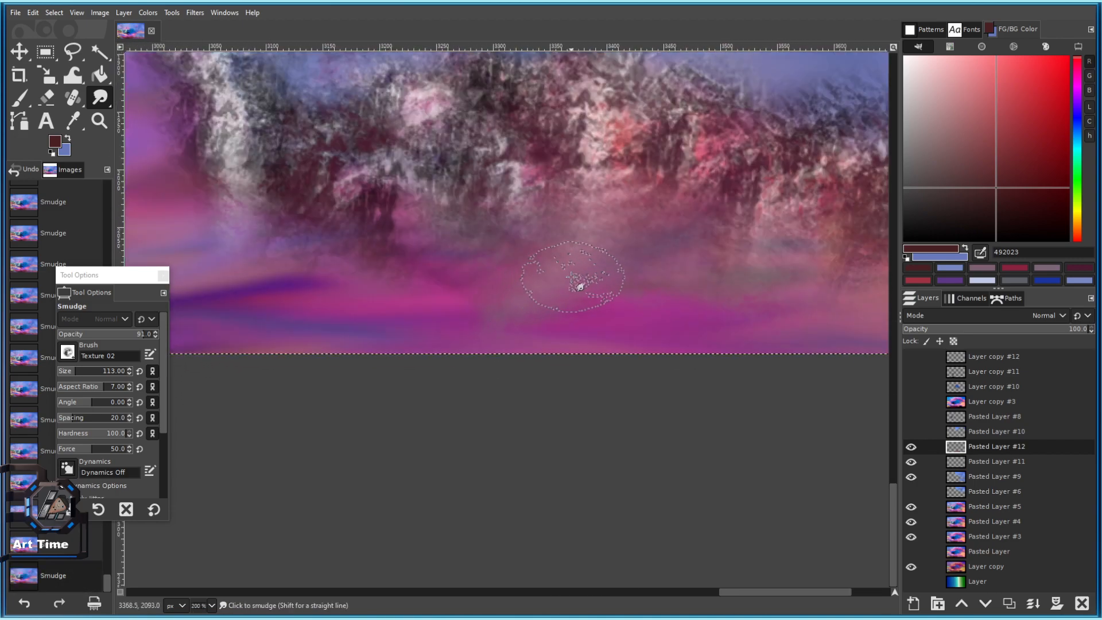
drag(575, 277, 513, 331)
Smear the mountain texture along the ridge near the right edge.
scroll(535, 341, down, 3)
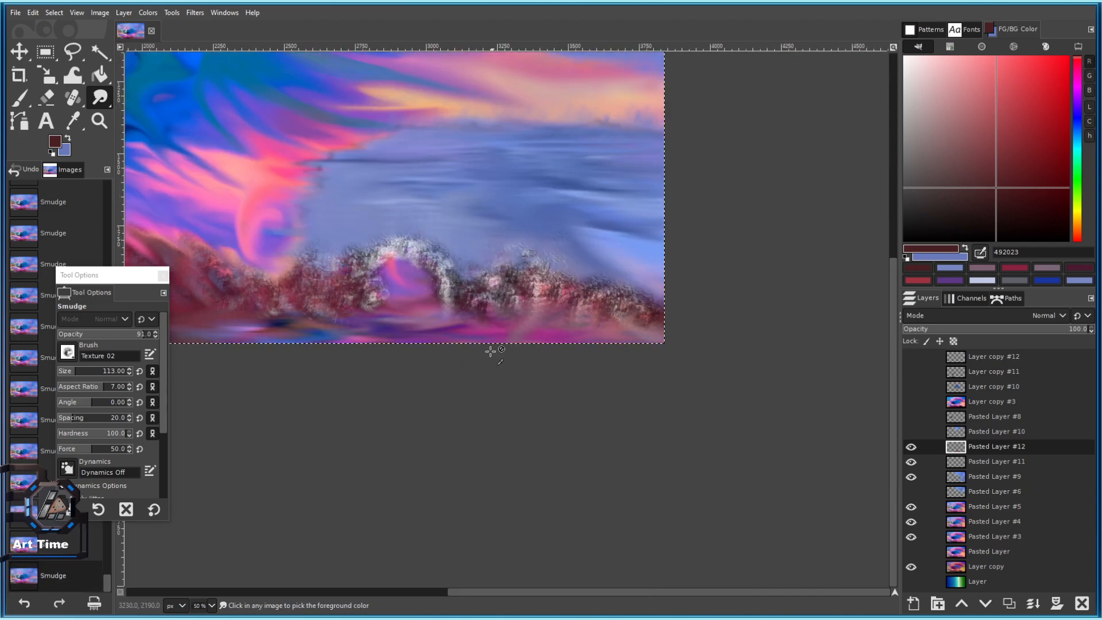
scroll(477, 316, up, 2)
scroll(532, 235, up, 3)
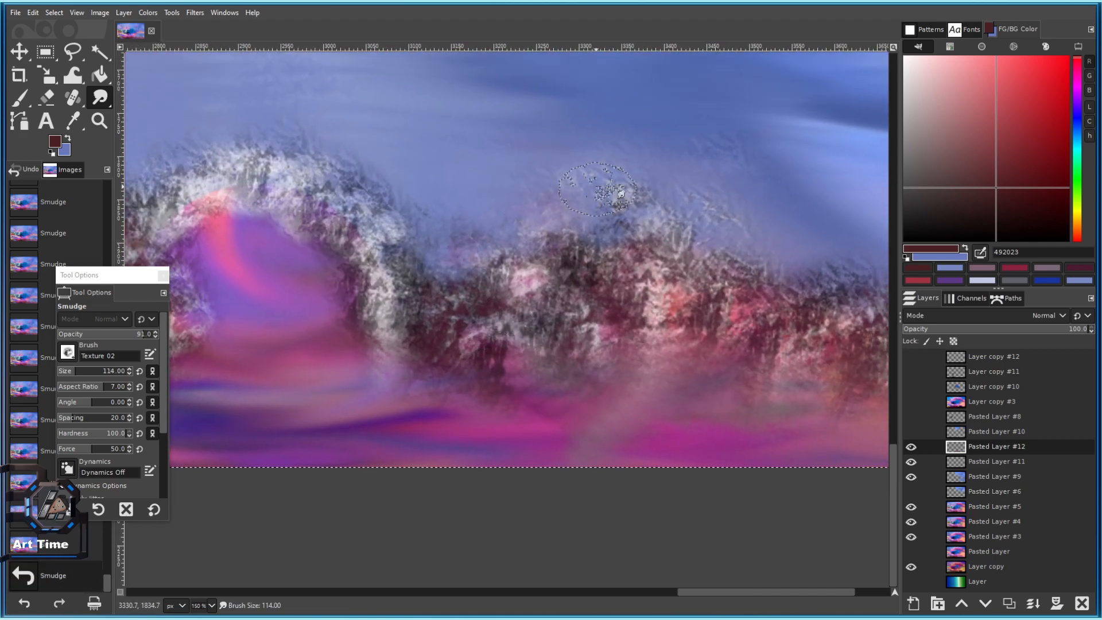
scroll(595, 190, down, 3)
scroll(609, 172, up, 3)
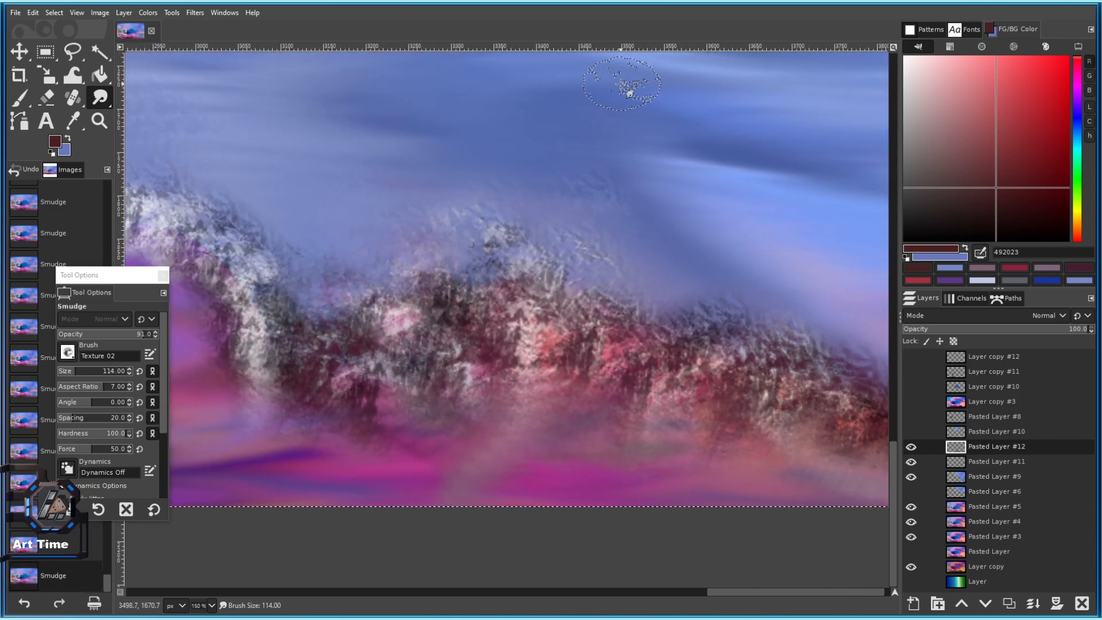
scroll(687, 213, down, 1)
scroll(677, 214, up, 2)
drag(619, 213, 623, 195)
drag(660, 261, 436, 153)
mouse_move(600, 172)
mouse_down()
mouse_move(513, 187)
mouse_move(534, 228)
mouse_move(480, 266)
mouse_up()
mouse_move(567, 294)
mouse_down()
mouse_move(542, 217)
mouse_move(686, 276)
mouse_up()
drag(691, 267, 705, 280)
drag(709, 269, 721, 283)
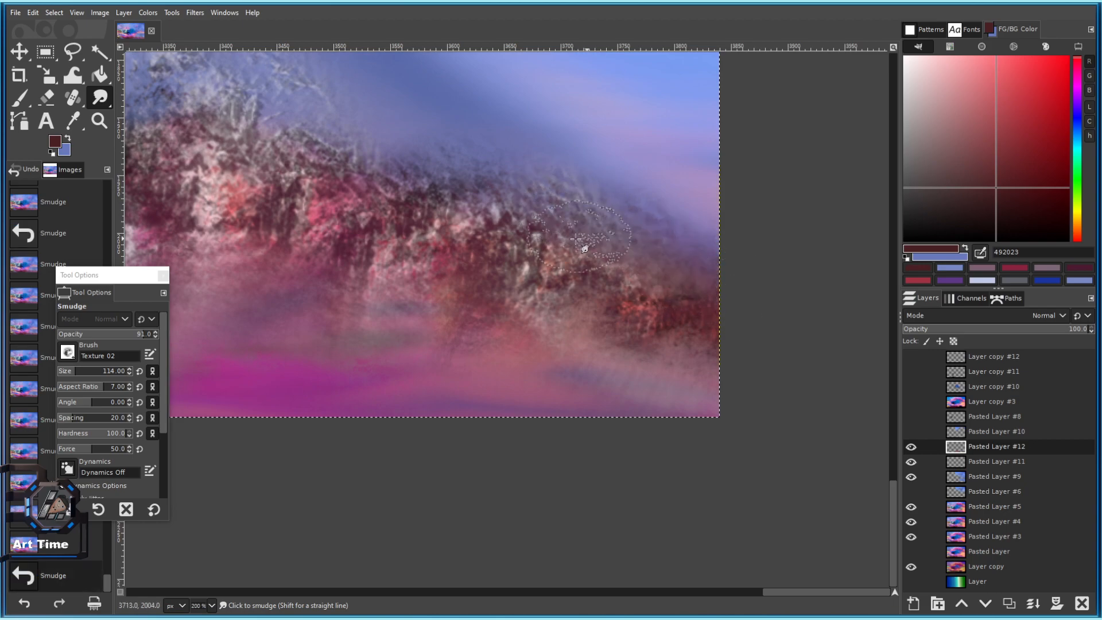
Blend the mountain base and push the purple base colours sideways.
scroll(669, 284, down, 4)
scroll(590, 289, up, 3)
drag(603, 287, 381, 228)
drag(439, 192, 468, 217)
drag(560, 281, 597, 298)
mouse_move(419, 239)
mouse_down()
mouse_move(568, 239)
mouse_move(602, 256)
mouse_up()
mouse_move(517, 258)
mouse_down()
mouse_move(610, 256)
mouse_move(431, 266)
mouse_move(656, 262)
mouse_up()
mouse_move(577, 242)
mouse_down()
mouse_move(367, 253)
mouse_move(546, 283)
mouse_up()
drag(397, 244, 475, 255)
mouse_move(374, 261)
mouse_down()
mouse_move(333, 251)
mouse_move(629, 302)
mouse_up()
drag(537, 290, 440, 317)
drag(497, 257, 656, 255)
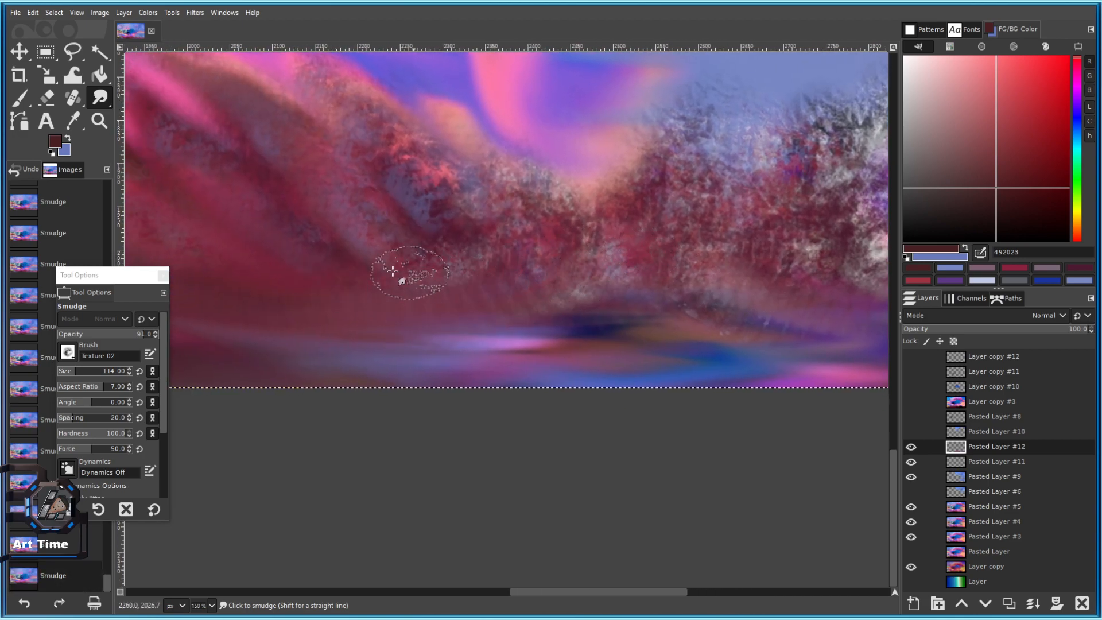
Smear the red ridge edge up toward the pink sky to soften its top.
drag(471, 217, 488, 224)
drag(508, 180, 537, 209)
drag(411, 129, 423, 140)
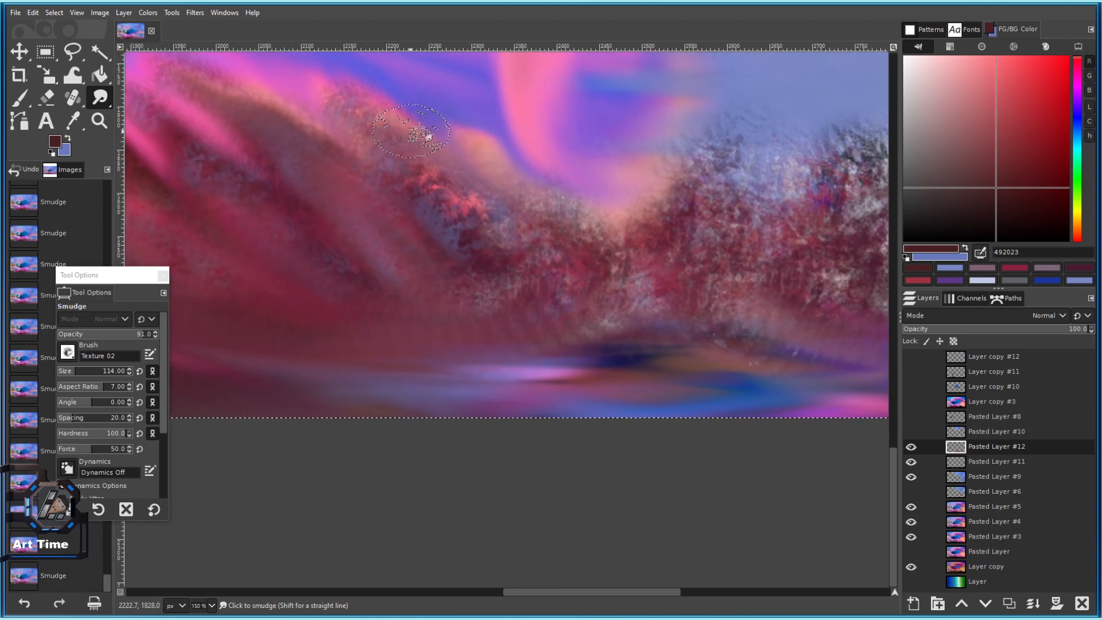
scroll(544, 234, down, 3)
scroll(612, 230, up, 4)
mouse_move(496, 143)
mouse_down()
mouse_move(504, 190)
mouse_move(471, 127)
mouse_up()
mouse_move(411, 213)
mouse_down()
mouse_move(317, 128)
mouse_move(272, 124)
mouse_up()
mouse_move(475, 195)
mouse_down()
mouse_move(417, 212)
mouse_move(446, 192)
mouse_up()
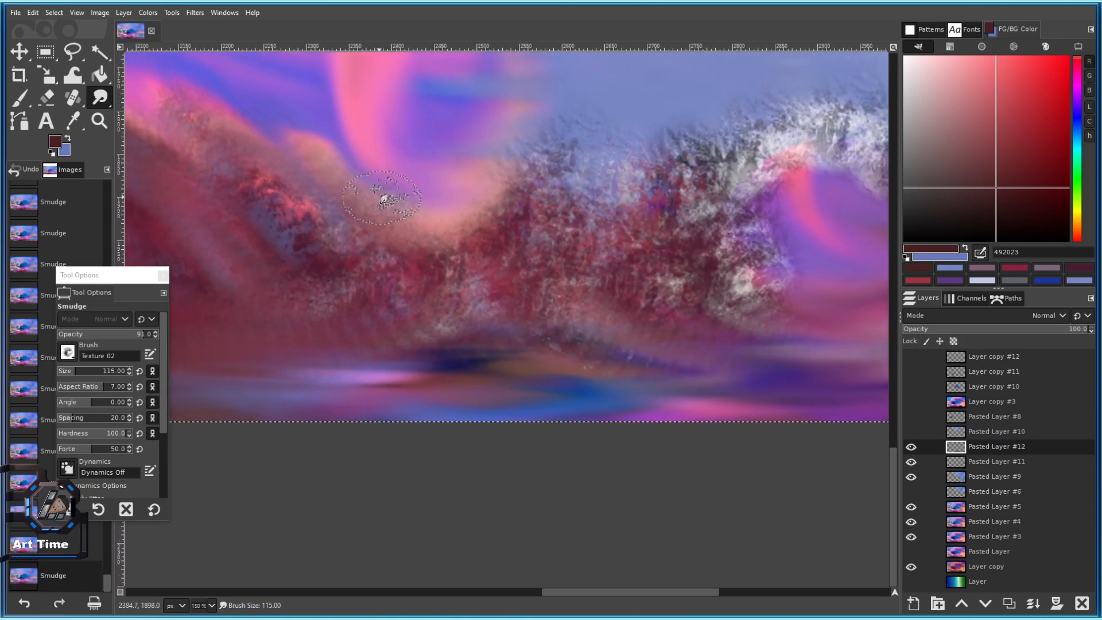
scroll(345, 204, down, 3)
scroll(591, 320, up, 2)
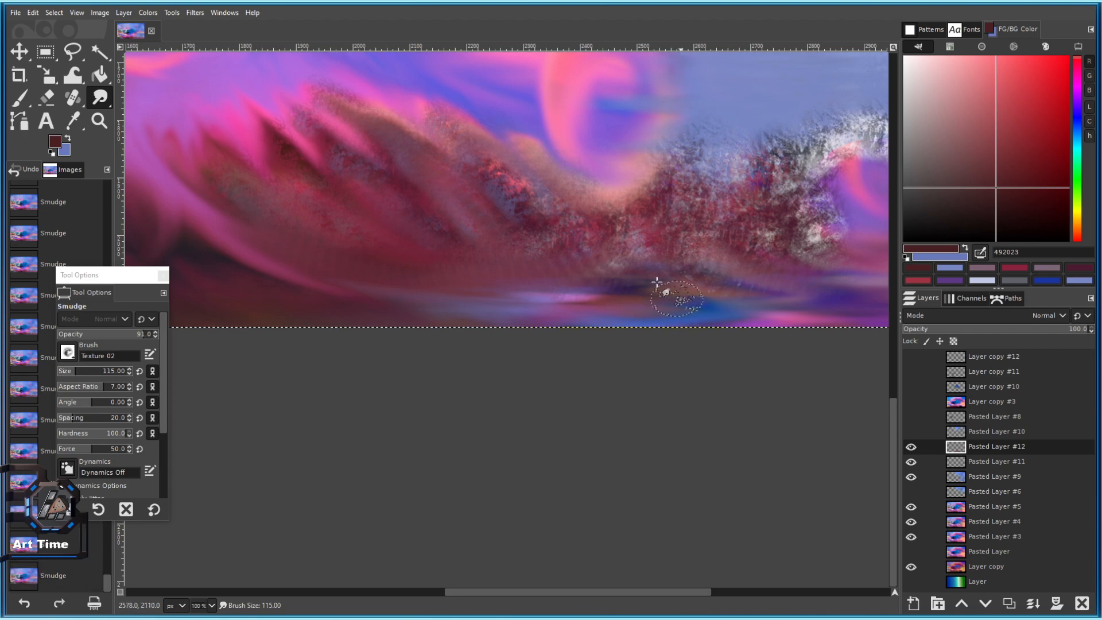
Enlarge the smudge brush to about 189 and blend the lower ridge.
drag(72, 367, 80, 368)
mouse_move(453, 319)
mouse_down()
mouse_move(551, 307)
mouse_move(319, 320)
mouse_up()
drag(414, 333, 451, 330)
drag(384, 296, 481, 304)
scroll(488, 330, down, 3)
scroll(511, 314, up, 3)
drag(724, 187, 696, 222)
Switch to the Eraser at size 190 and thin the ridge tops against the sky.
key(bracketright)
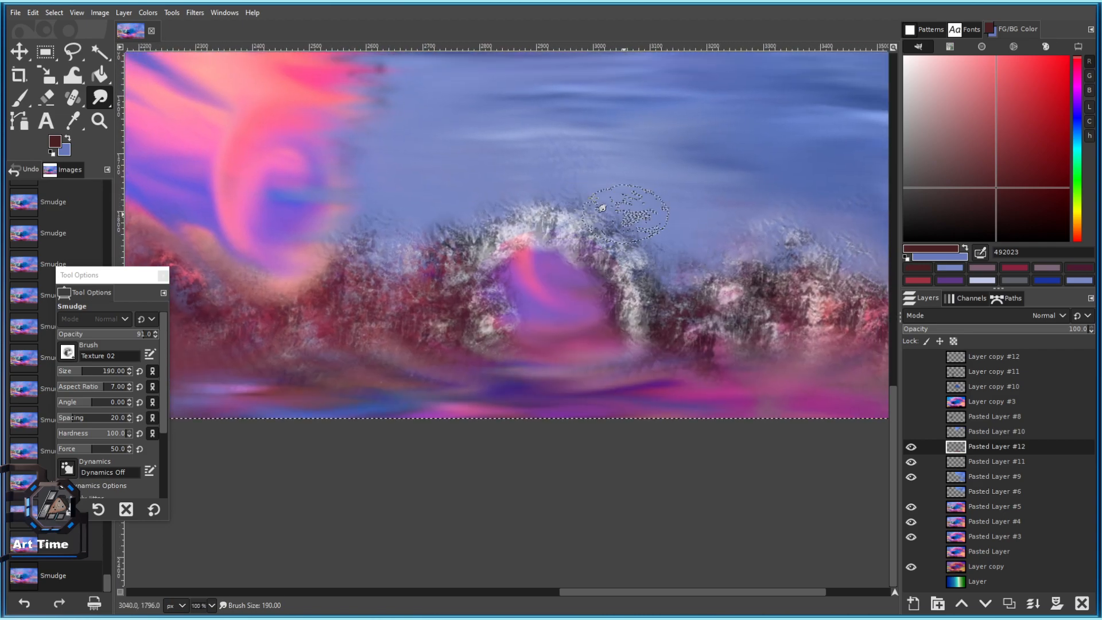
key(shift+e)
mouse_move(630, 148)
mouse_down()
mouse_move(587, 146)
mouse_move(623, 162)
mouse_up()
drag(643, 167, 566, 167)
mouse_move(462, 192)
mouse_down()
mouse_move(431, 181)
mouse_move(449, 199)
mouse_up()
mouse_move(448, 204)
mouse_down()
mouse_move(420, 182)
mouse_move(451, 204)
mouse_up()
drag(451, 203, 431, 200)
Switch the Eraser to the 2. Hardness 075 brush and change its aspect ratio.
click(68, 352)
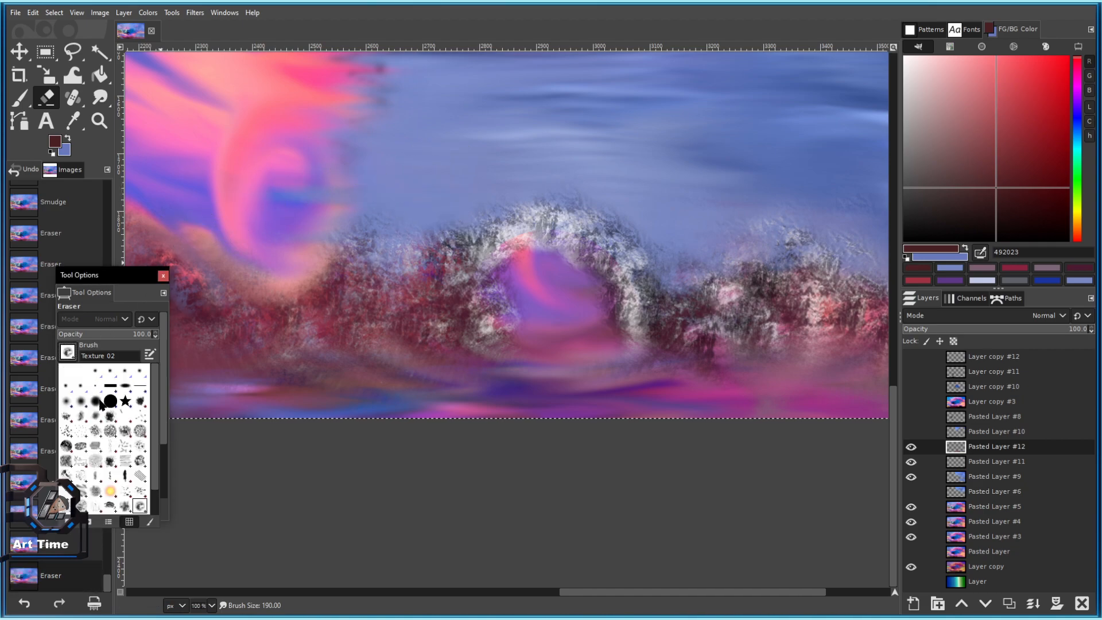
click(100, 404)
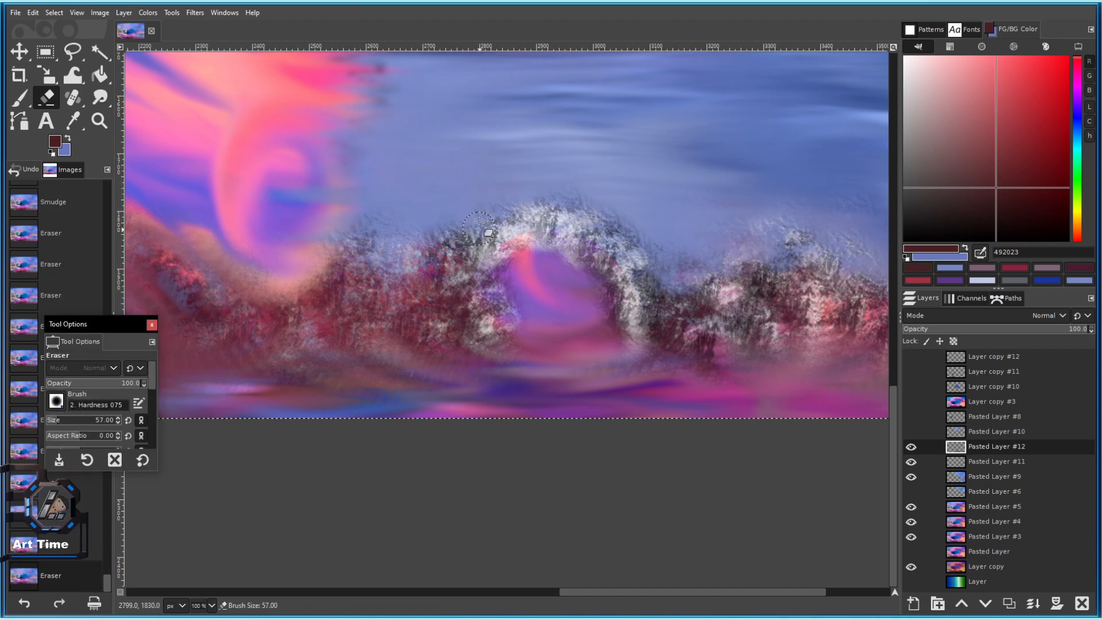
drag(553, 140, 478, 196)
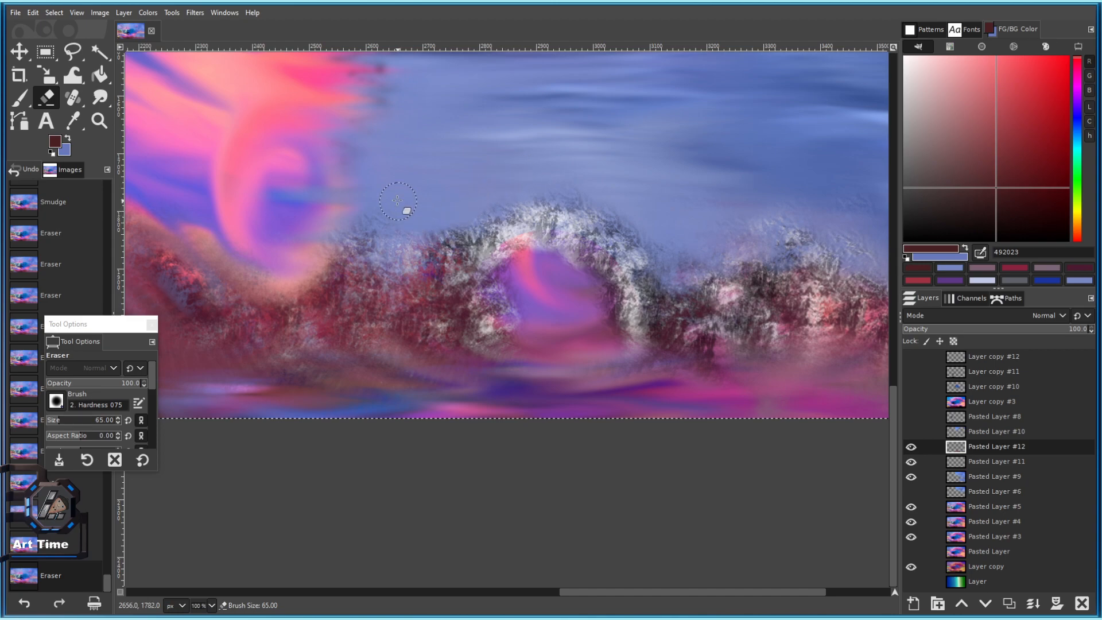
scroll(387, 206, up, 3)
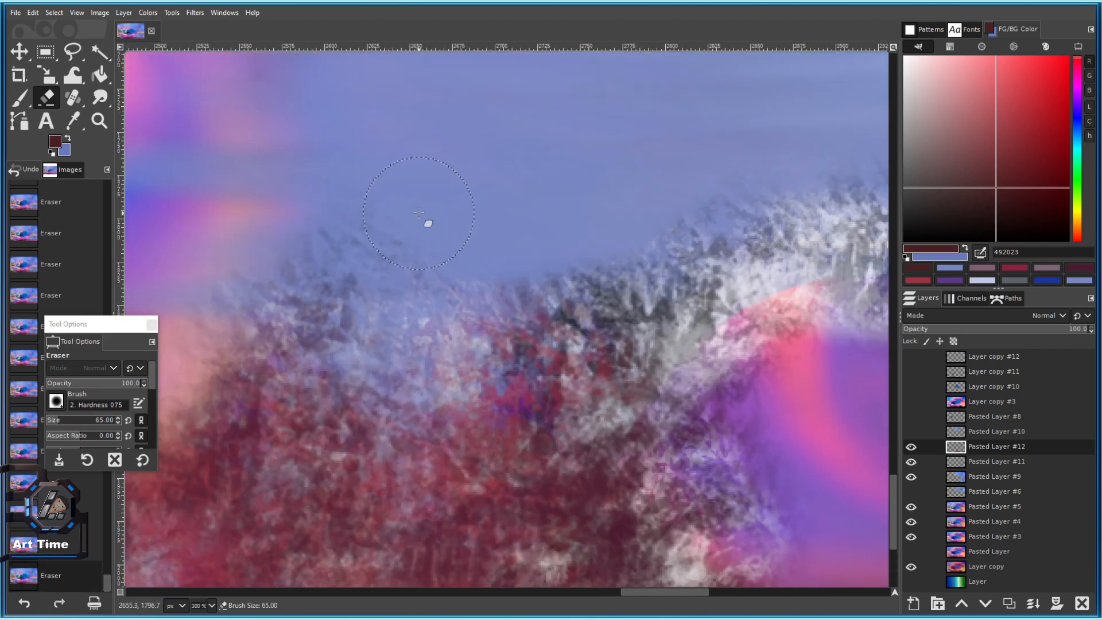
click(80, 431)
Erase the textured patch back to flat blue sky.
drag(516, 287, 460, 264)
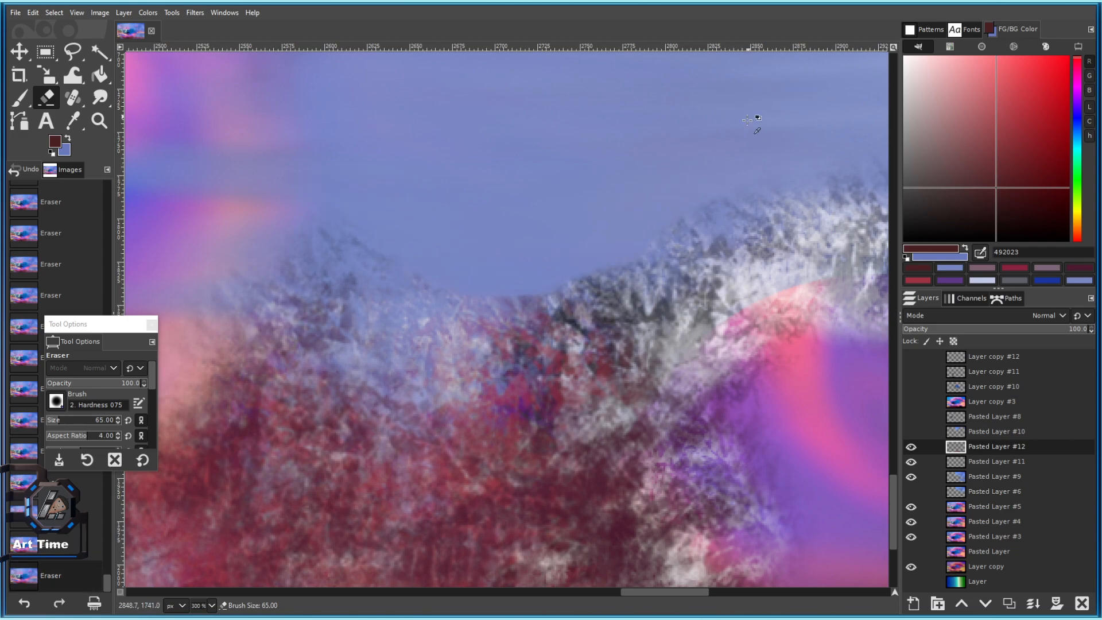
scroll(752, 109, down, 2)
scroll(632, 162, up, 2)
drag(260, 154, 432, 111)
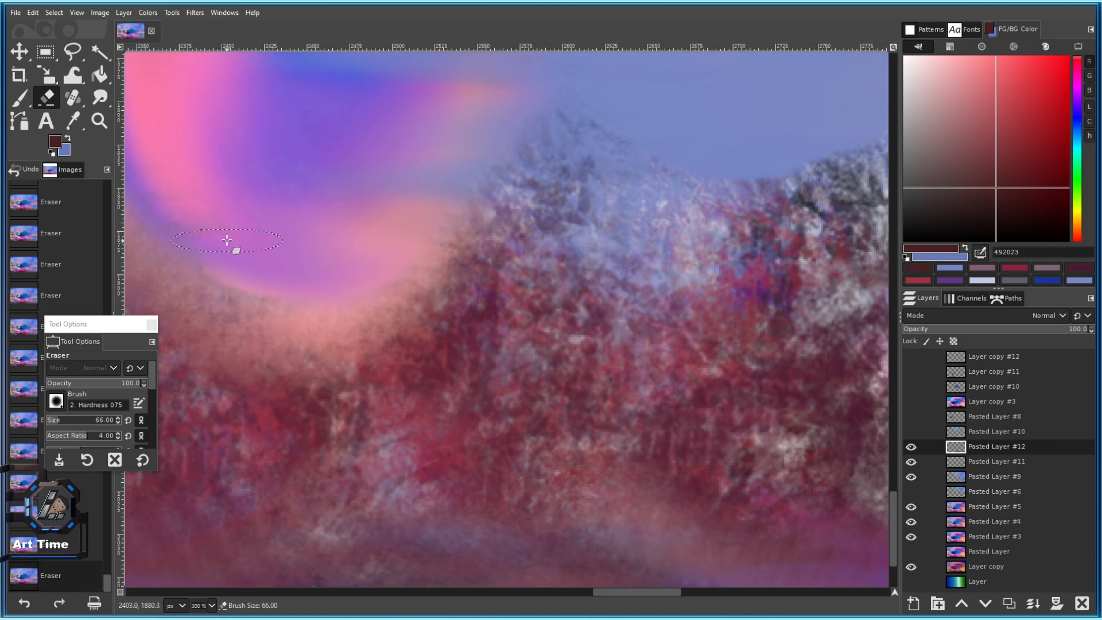
drag(229, 243, 331, 244)
Reset the Eraser options and dab away rock texture along the ridge.
click(142, 460)
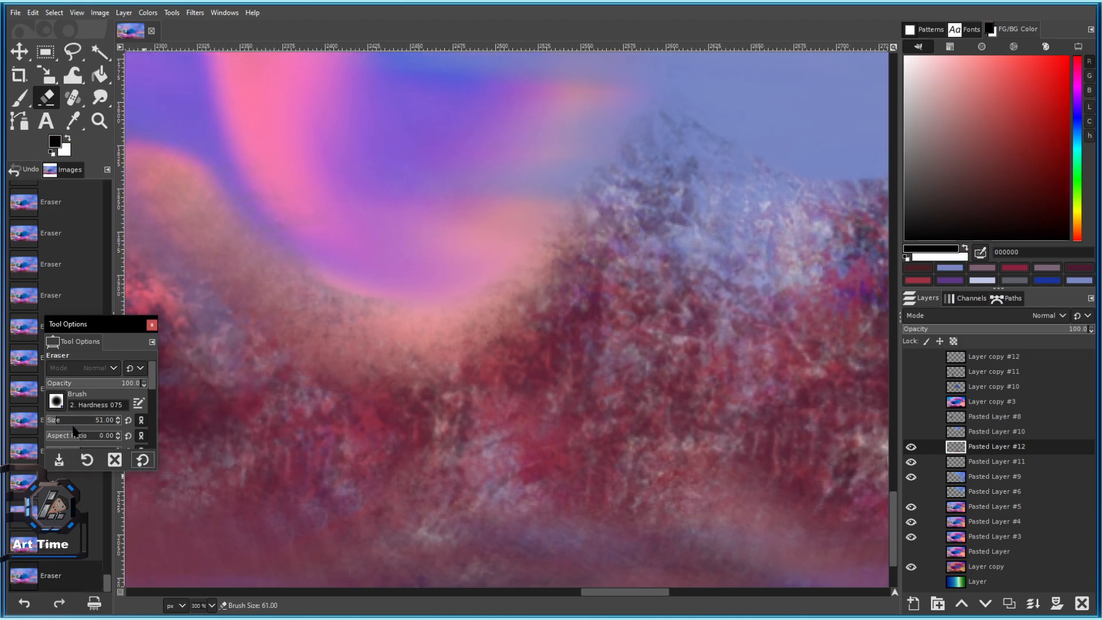
click(426, 210)
click(405, 221)
click(373, 203)
click(344, 186)
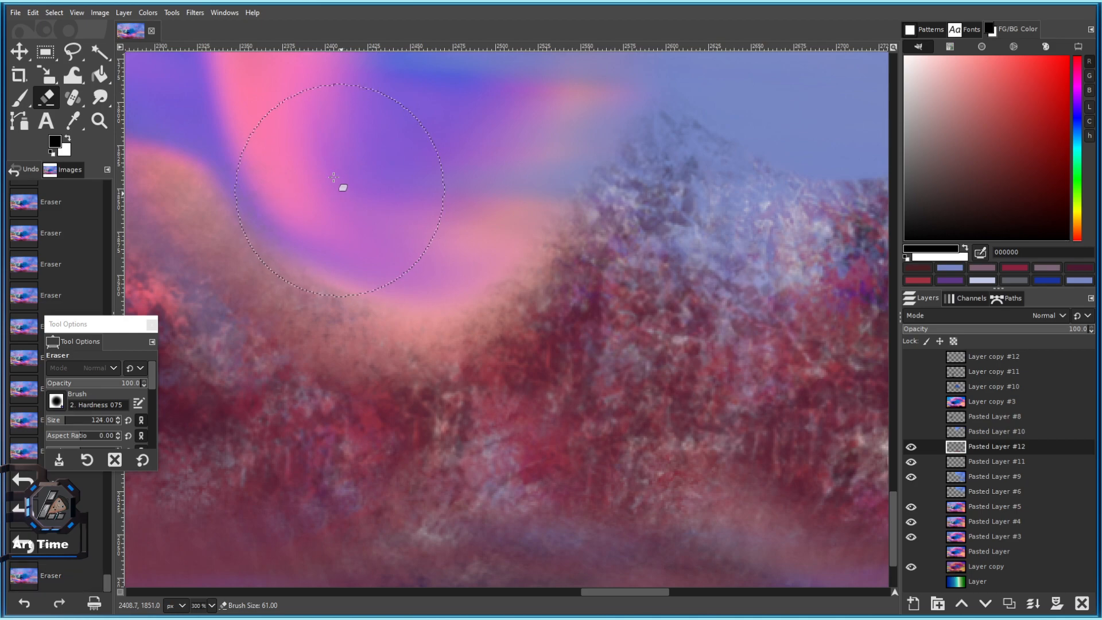
click(332, 169)
click(329, 152)
drag(328, 135, 488, 157)
click(381, 138)
Erase leftover rock texture and colours at the upper left of the painting.
scroll(416, 193, down, 3)
scroll(656, 144, up, 2)
drag(605, 137, 468, 110)
click(287, 99)
click(273, 98)
click(254, 98)
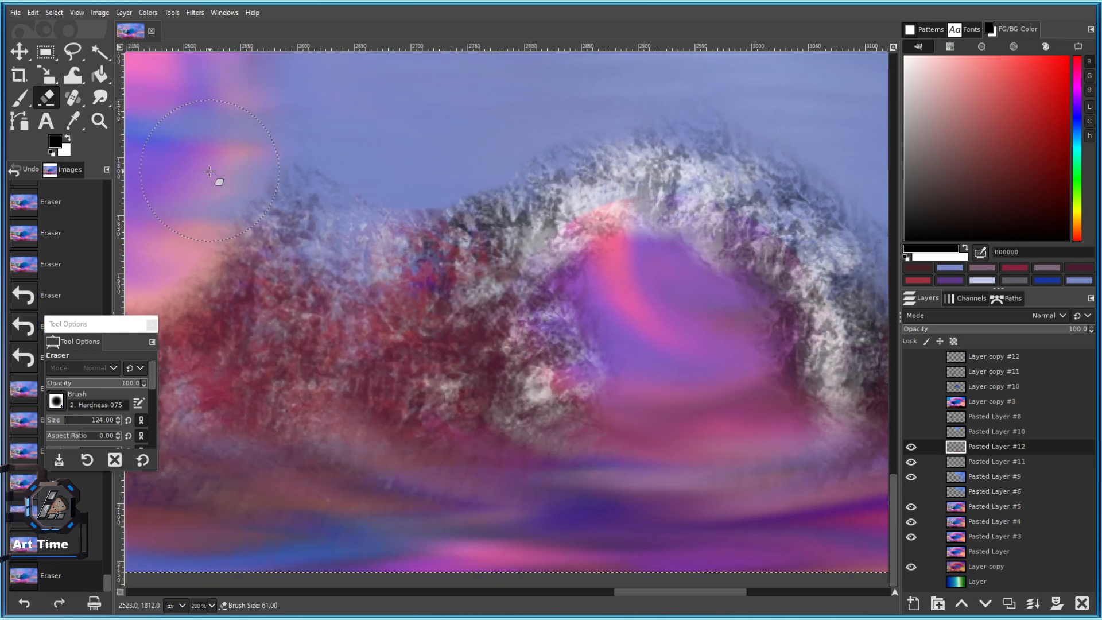
click(203, 160)
scroll(352, 233, down, 4)
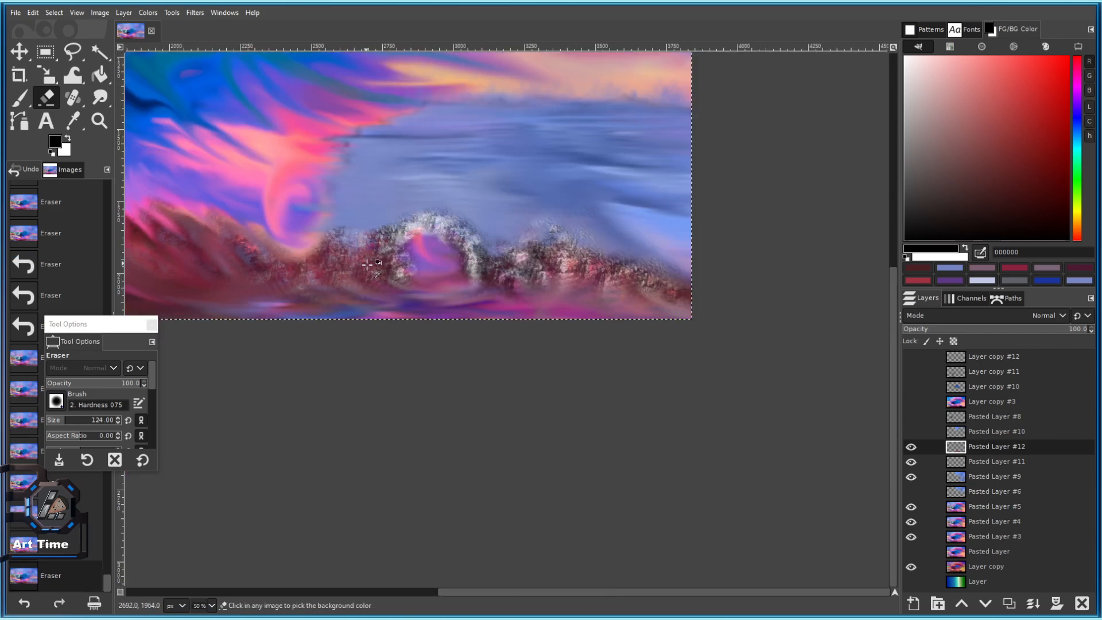
scroll(359, 301, up, 2)
Soften the rough mountain-top texture along the ridge's upper edge into the sky.
drag(340, 301, 486, 316)
scroll(500, 321, down, 3)
scroll(601, 376, down, 3)
scroll(600, 389, up, 8)
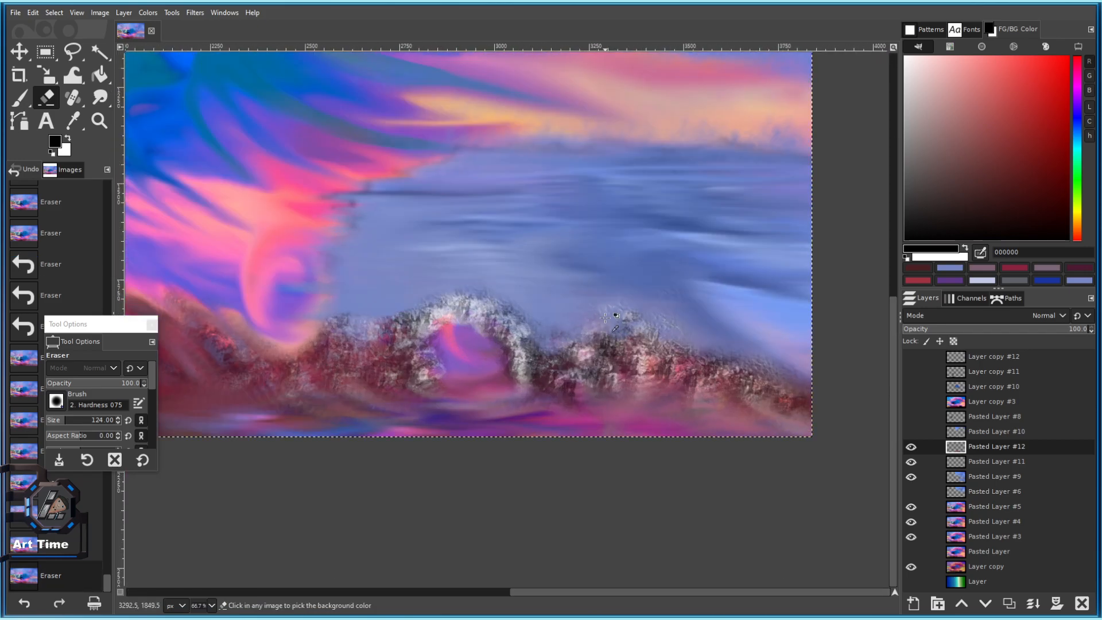
click(560, 79)
drag(543, 94, 427, 105)
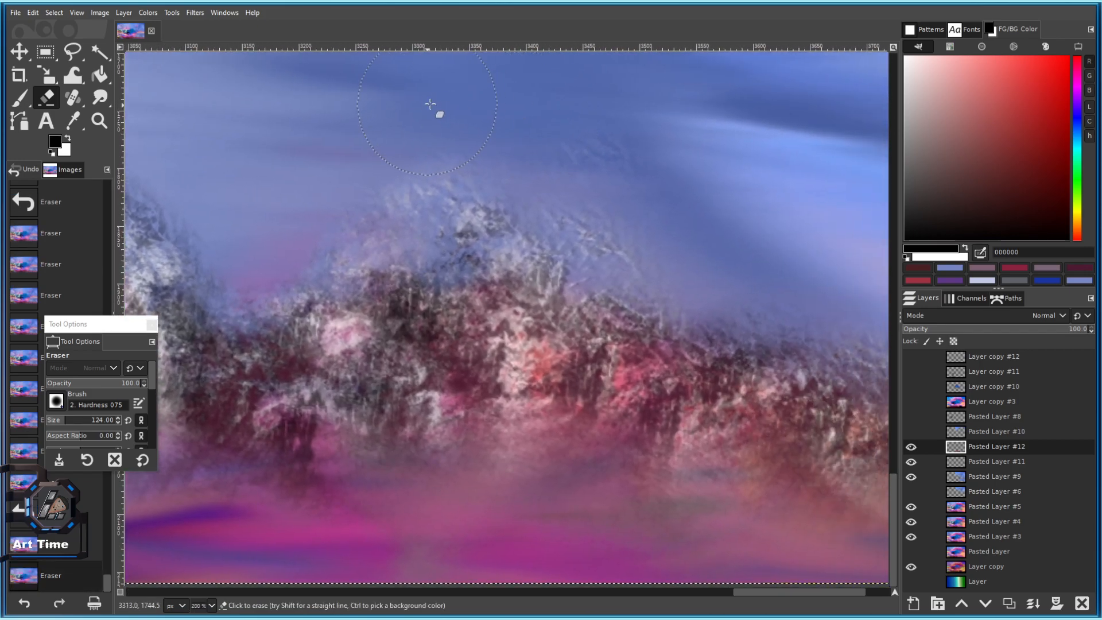
click(669, 239)
click(627, 226)
mouse_move(669, 197)
mouse_down()
mouse_move(458, 155)
mouse_move(612, 206)
mouse_up()
drag(370, 172, 330, 182)
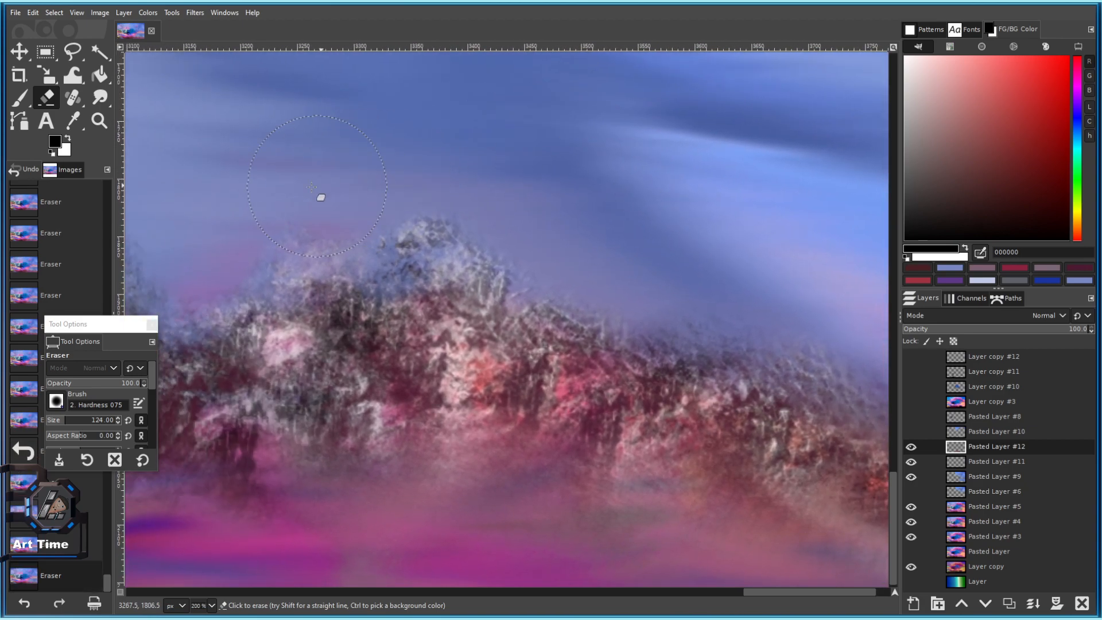
Save the painting as 101 c.xcf.
scroll(205, 216, down, 2)
scroll(421, 180, up, 1)
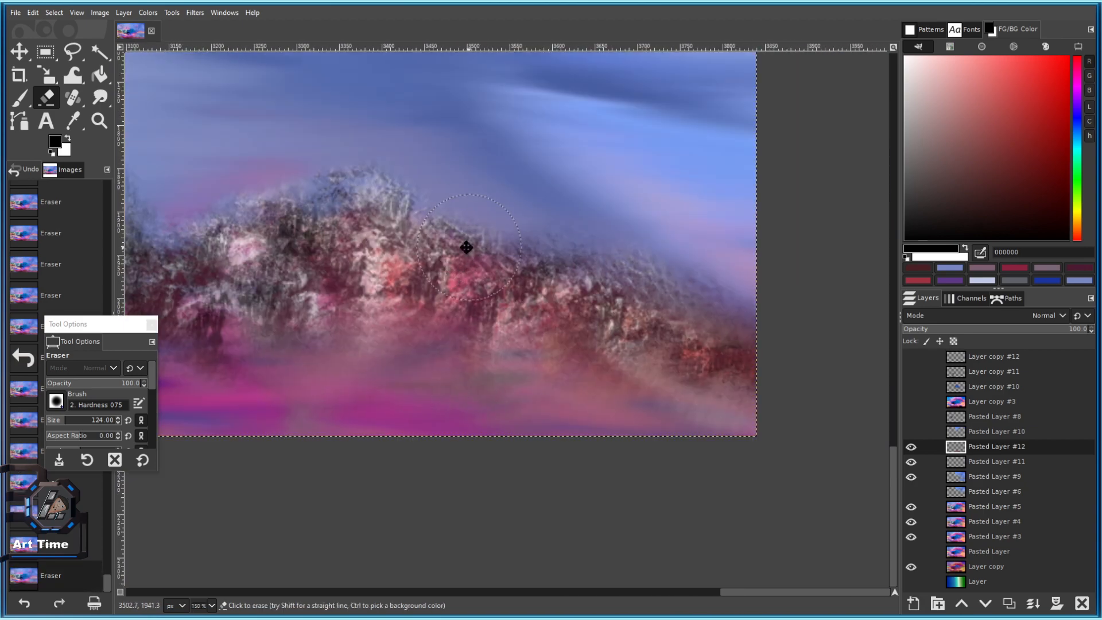
scroll(728, 373, down, 5)
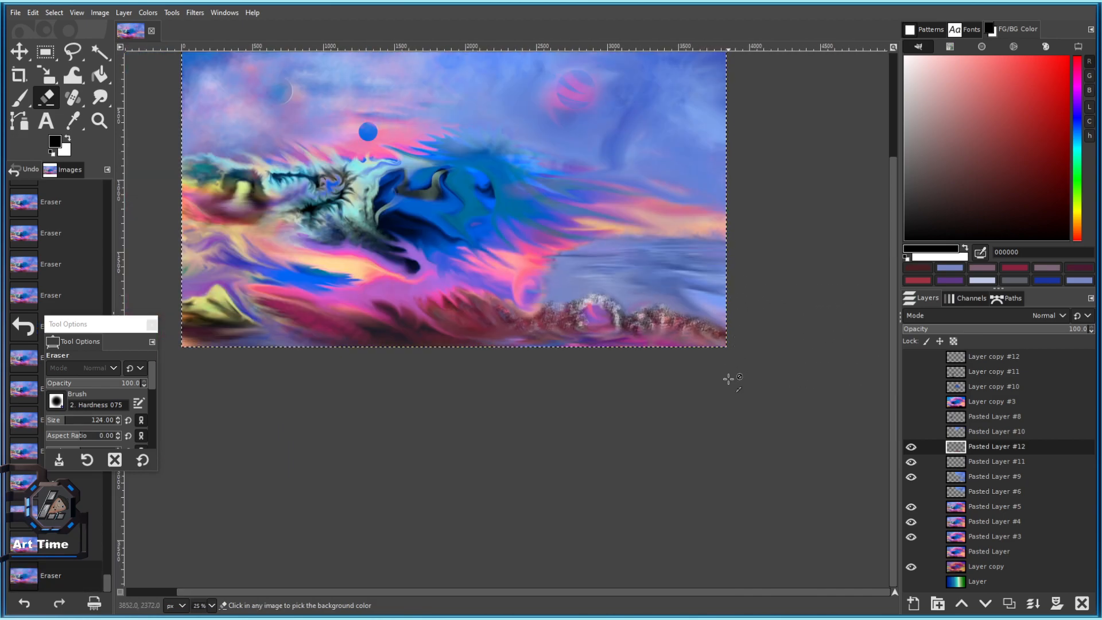
scroll(503, 307, up, 4)
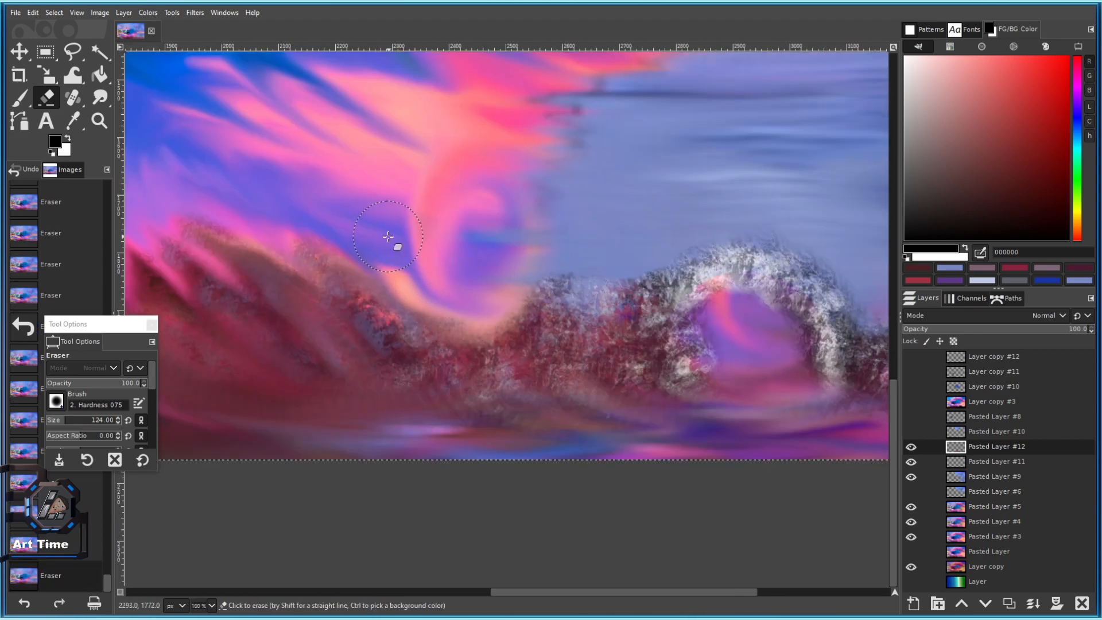
scroll(524, 403, down, 4)
key(ctrl+s)
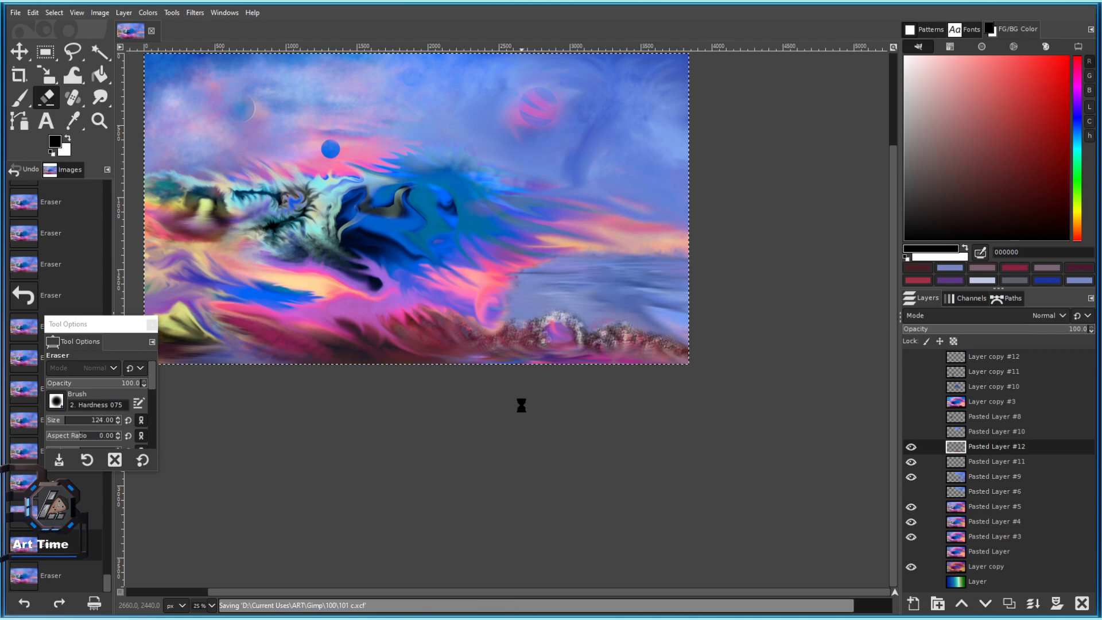
Enlarge the Eraser brush to size 375.
scroll(657, 401, up, 3)
drag(70, 418, 76, 419)
scroll(532, 285, up, 1)
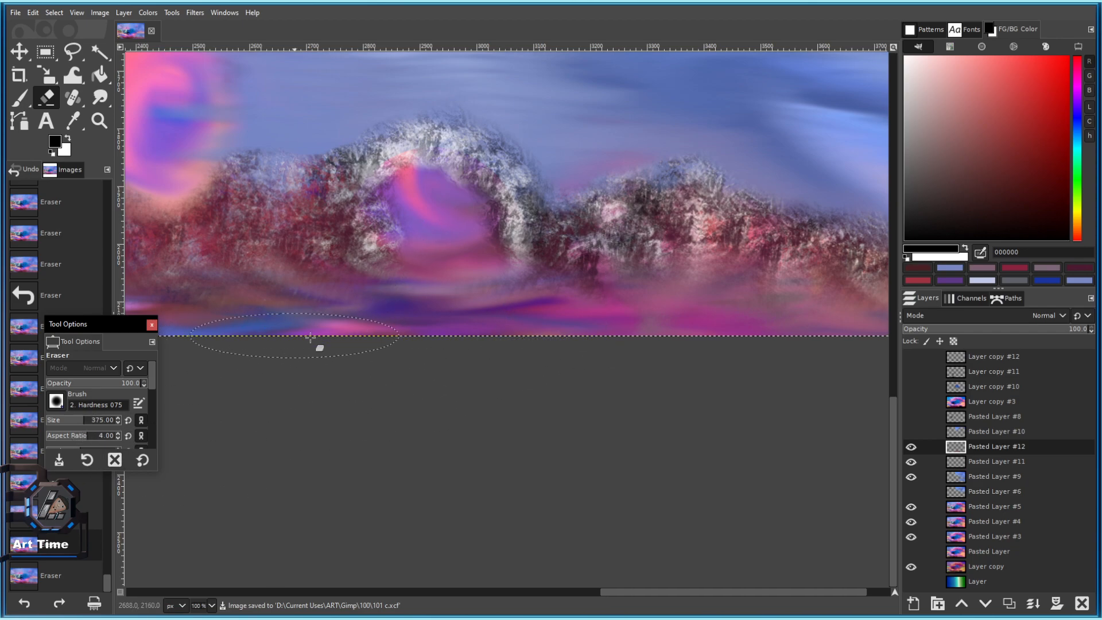
Fade the rocks' bottom edge and lower the Eraser opacity to about 47%.
click(576, 323)
drag(581, 330, 472, 344)
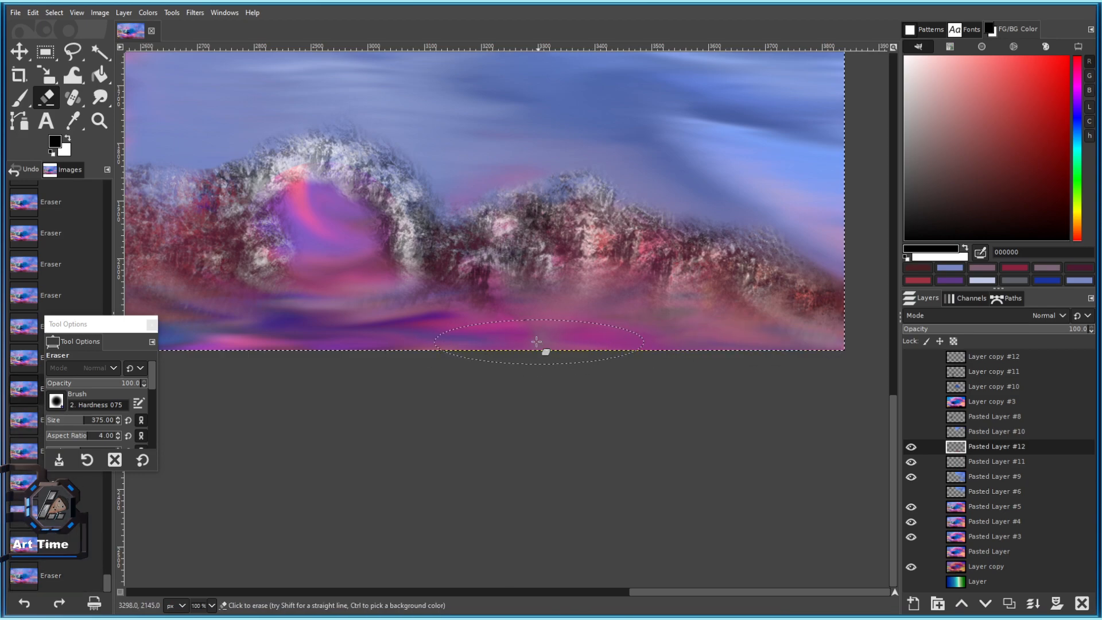
click(90, 382)
mouse_move(410, 316)
mouse_down()
mouse_move(495, 326)
mouse_move(413, 330)
mouse_up()
Undo unwanted strokes and softly erase the rocks' lower edge into the purple base.
key(ctrl+z)
key(ctrl+z)
key(ctrl+z)
scroll(398, 328, left, 6)
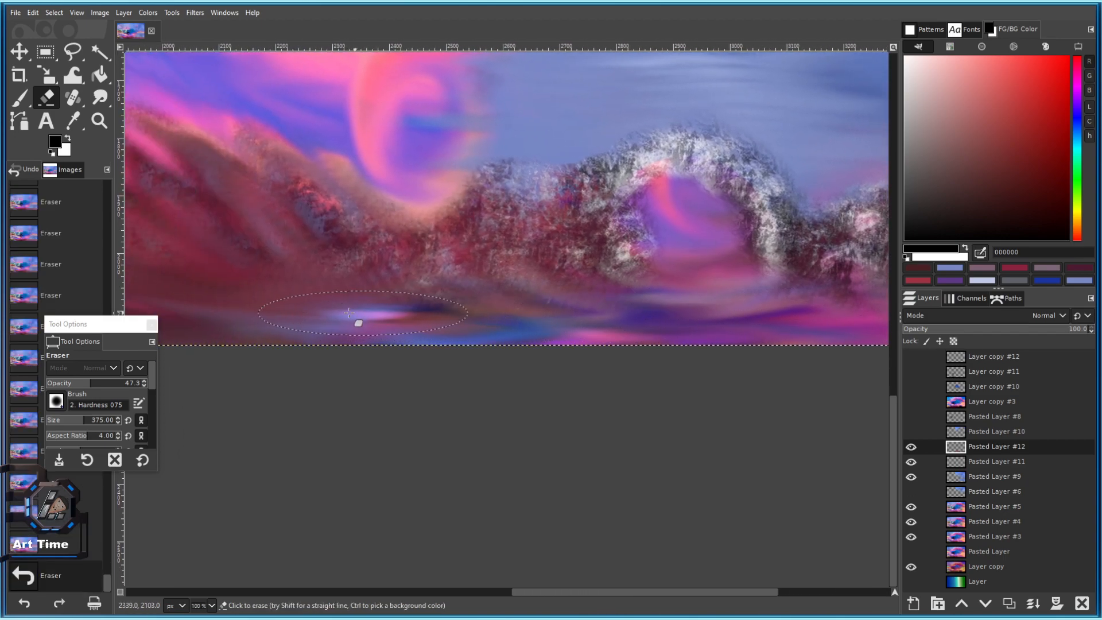
scroll(438, 315, left, 3)
scroll(368, 305, down, 2)
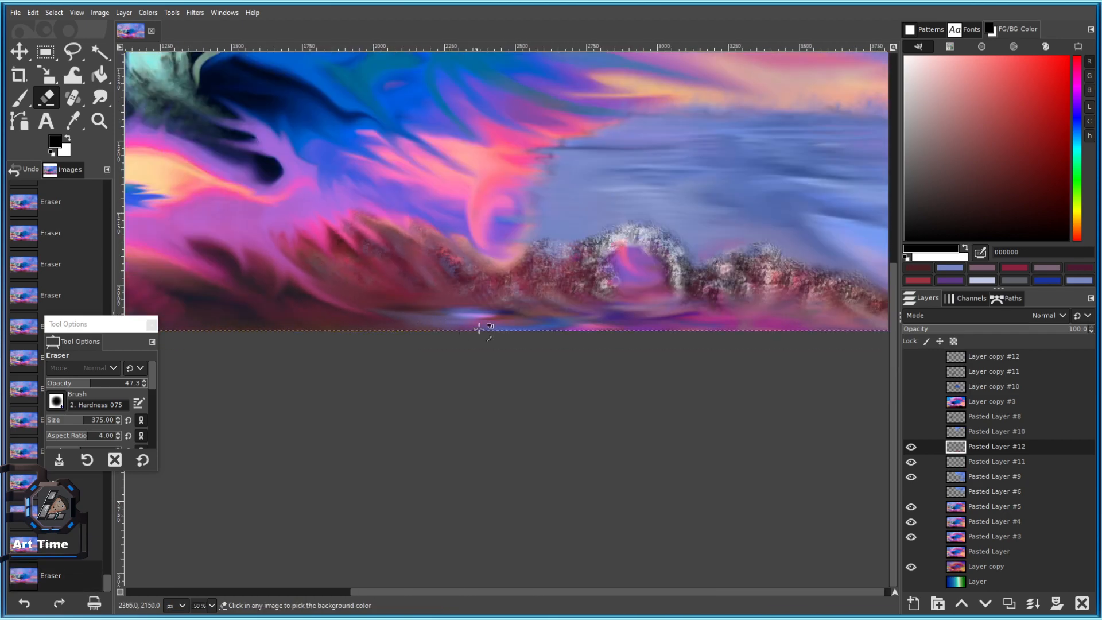
scroll(442, 323, up, 2)
scroll(443, 322, down, 2)
scroll(447, 360, up, 3)
drag(372, 344, 493, 351)
drag(598, 359, 208, 305)
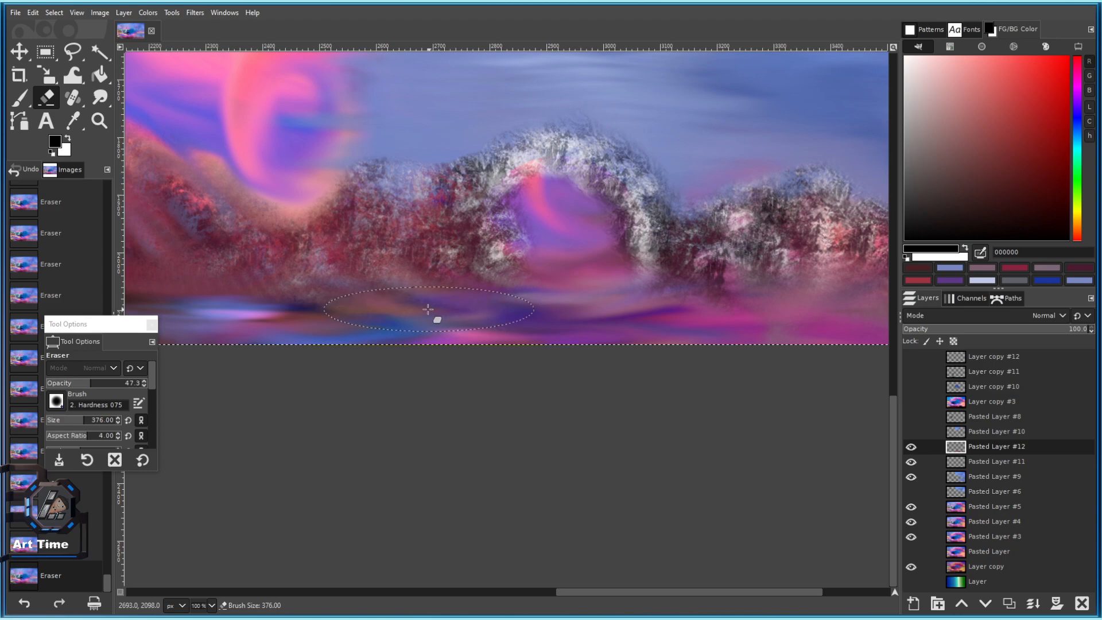
Reset the Eraser options and clear texture inside the arch opening.
click(144, 461)
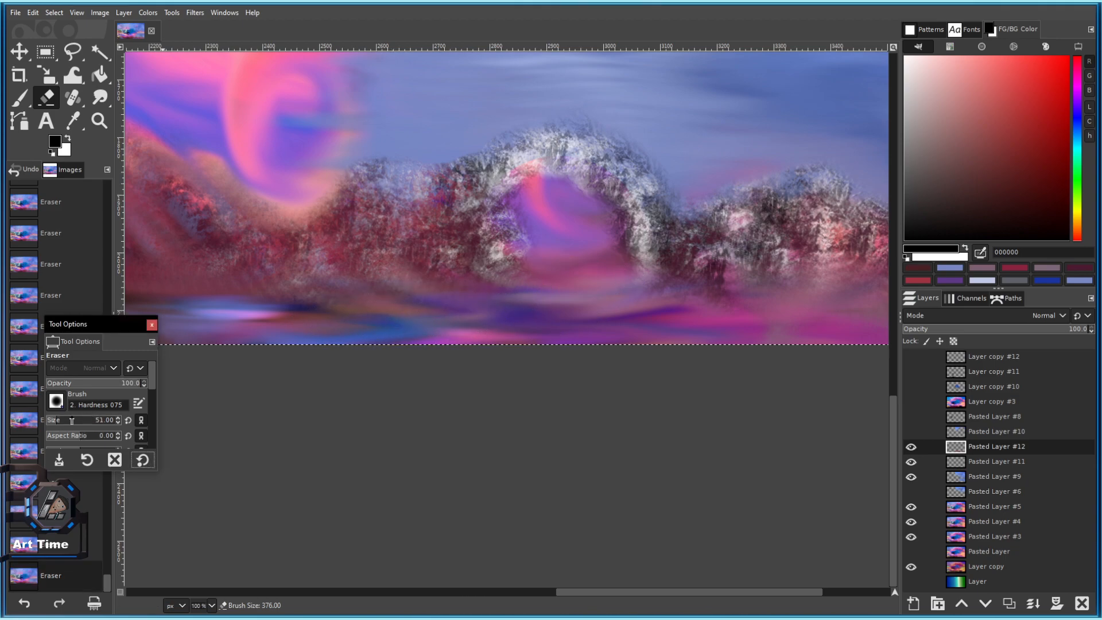
scroll(562, 290, up, 1)
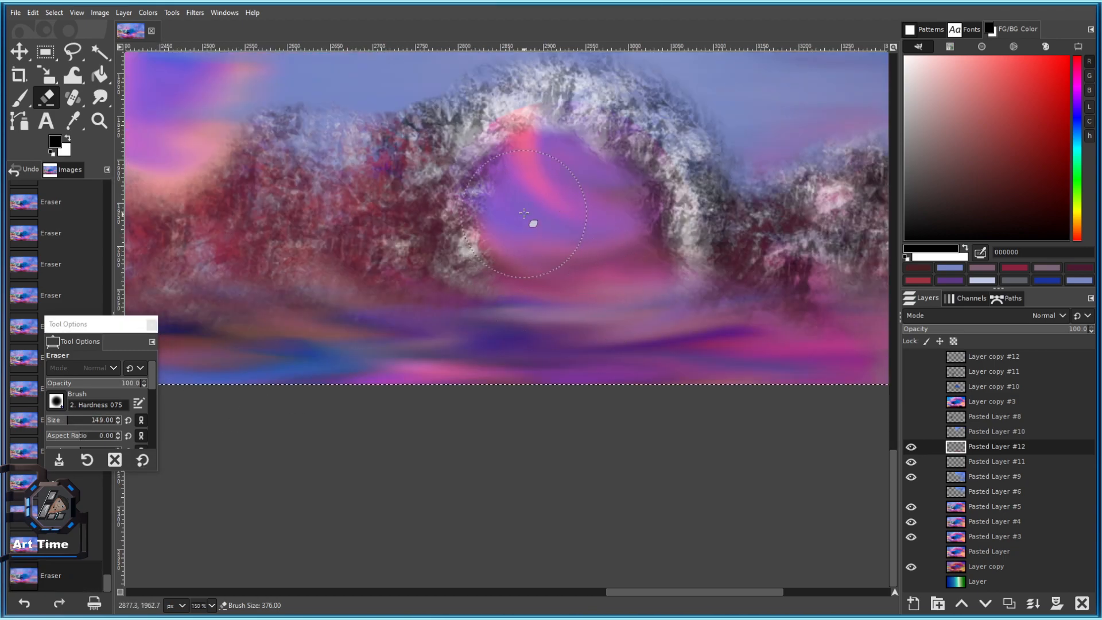
scroll(581, 242, down, 2)
scroll(560, 251, up, 2)
click(559, 255)
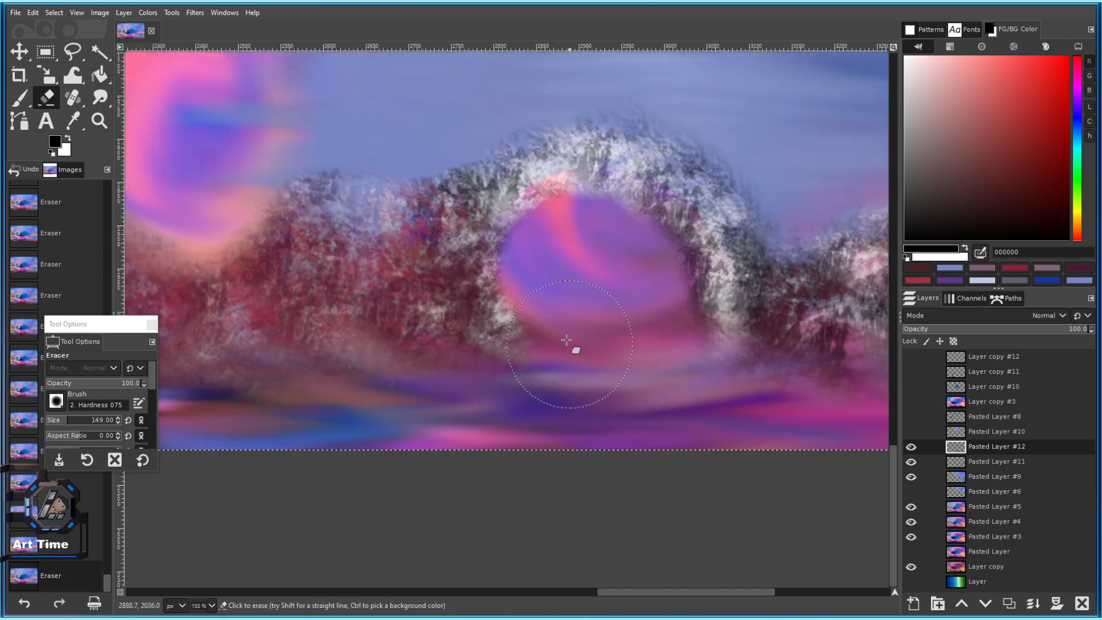
scroll(576, 256, down, 5)
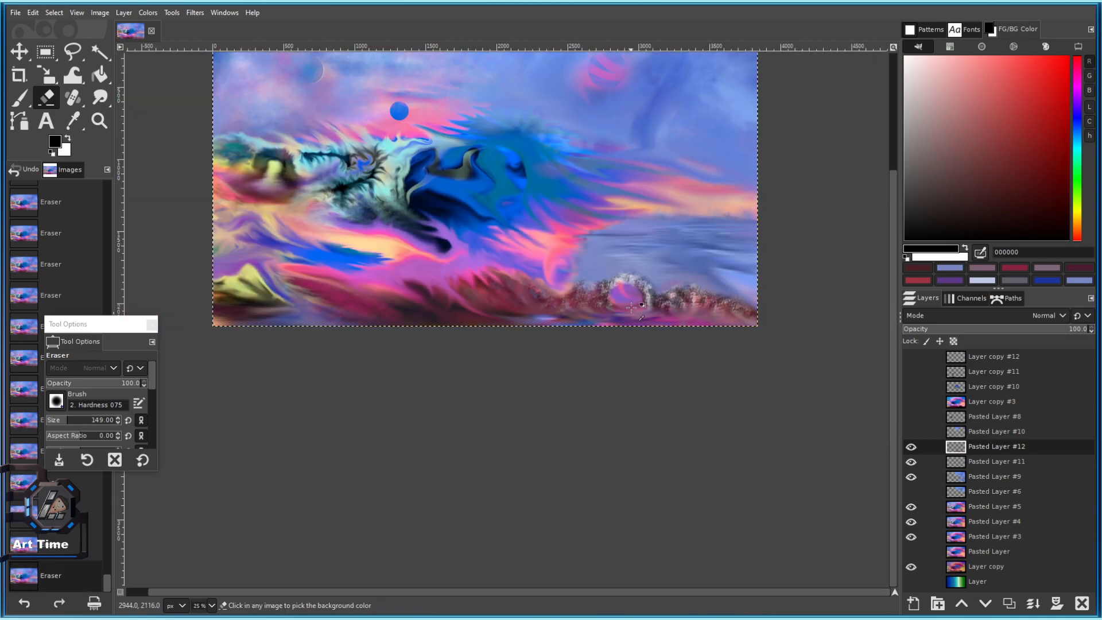
scroll(630, 289, up, 5)
mouse_move(604, 426)
mouse_down()
mouse_move(547, 329)
mouse_move(550, 341)
mouse_move(529, 347)
mouse_move(584, 340)
mouse_move(620, 414)
mouse_up()
scroll(617, 428, down, 5)
scroll(586, 344, up, 5)
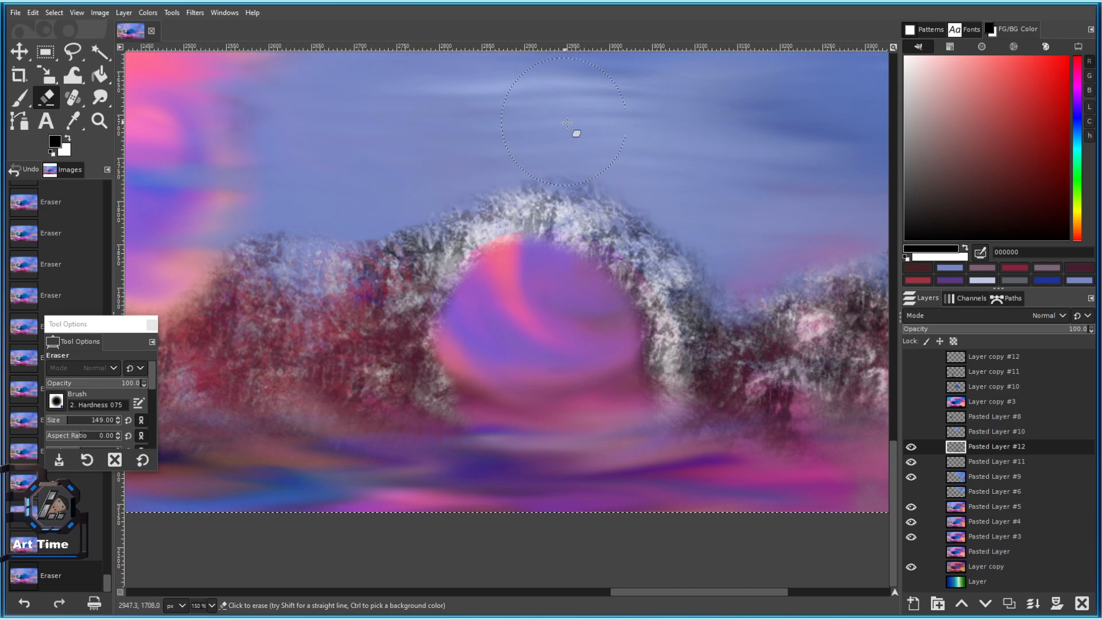
Shrink the Eraser brush, undo the recent strokes, and save 101 c.xcf.
key(bracketleft)
key(bracketleft)
key(bracketleft)
key(bracketleft)
key(bracketleft)
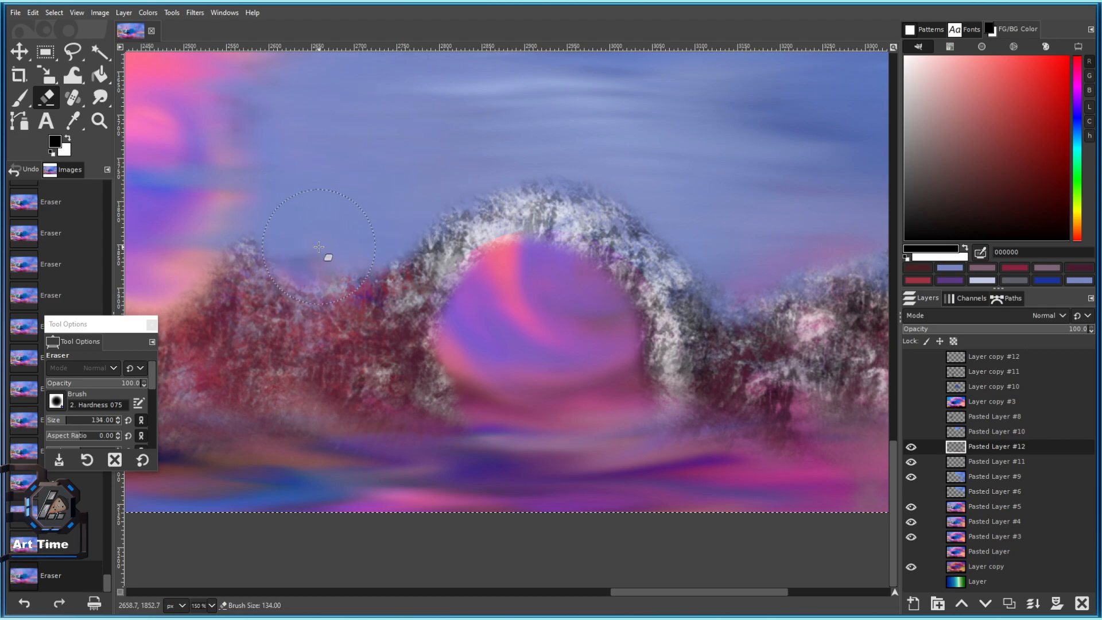
scroll(382, 315, down, 6)
scroll(382, 315, up, 5)
key(bracketleft)
key(bracketleft)
key(bracketleft)
key(bracketleft)
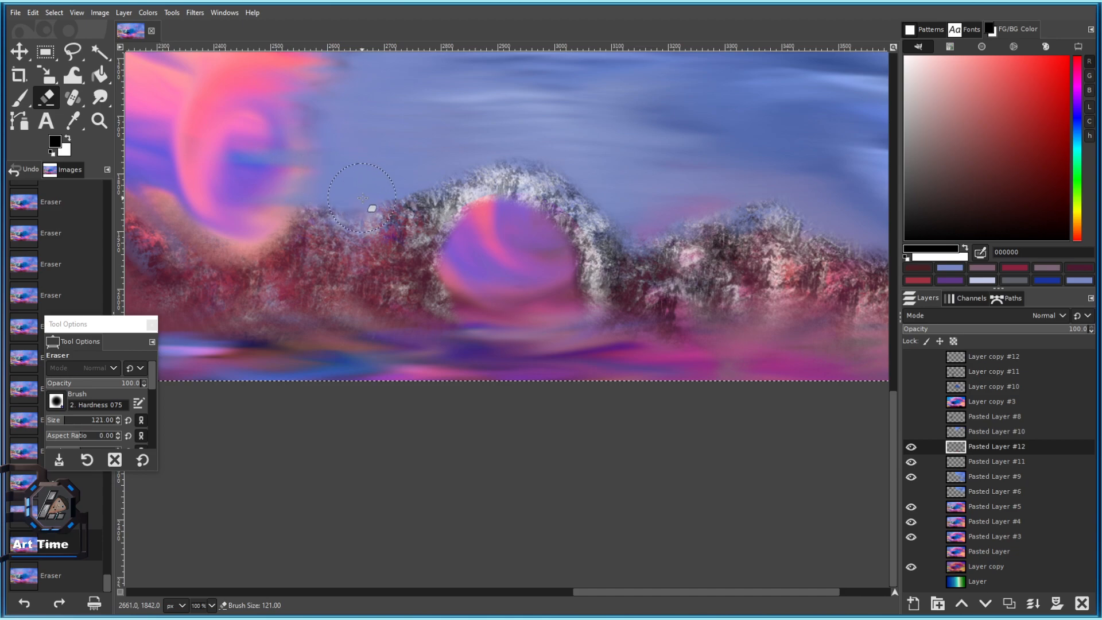
key(bracketleft)
key(bracketleft)
key(bracketleft)
key(bracketleft)
key(bracketleft)
scroll(365, 194, up, 2)
key(ctrl+z)
key(ctrl+z)
key(ctrl+z)
key(ctrl+z)
key(ctrl+z)
key(ctrl+z)
key(ctrl+z)
key(ctrl+z)
scroll(400, 234, down, 4)
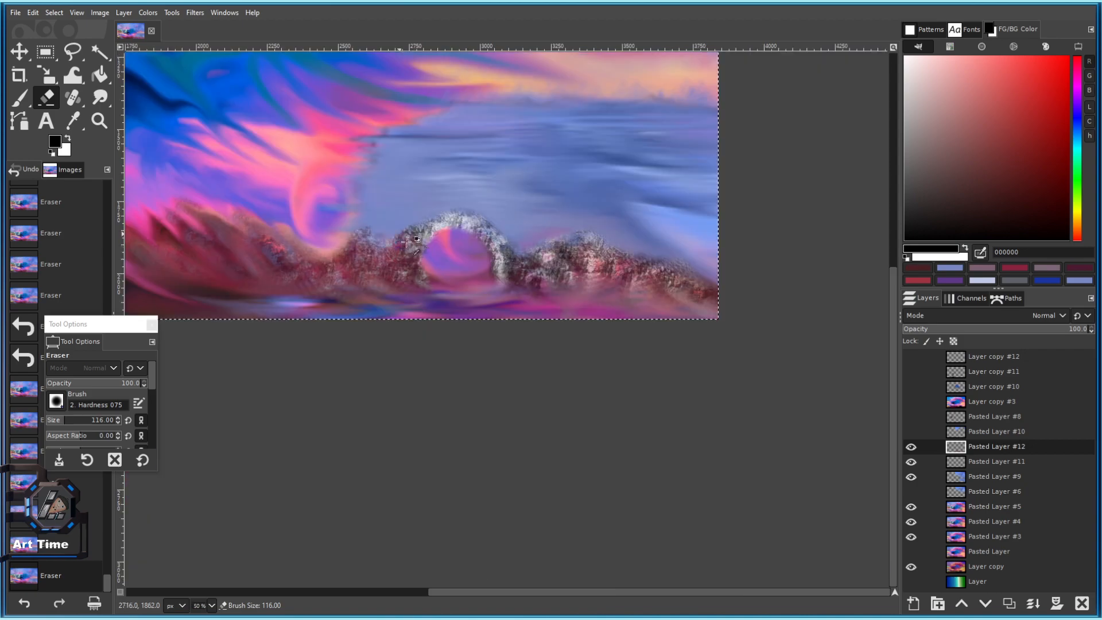
key(ctrl+s)
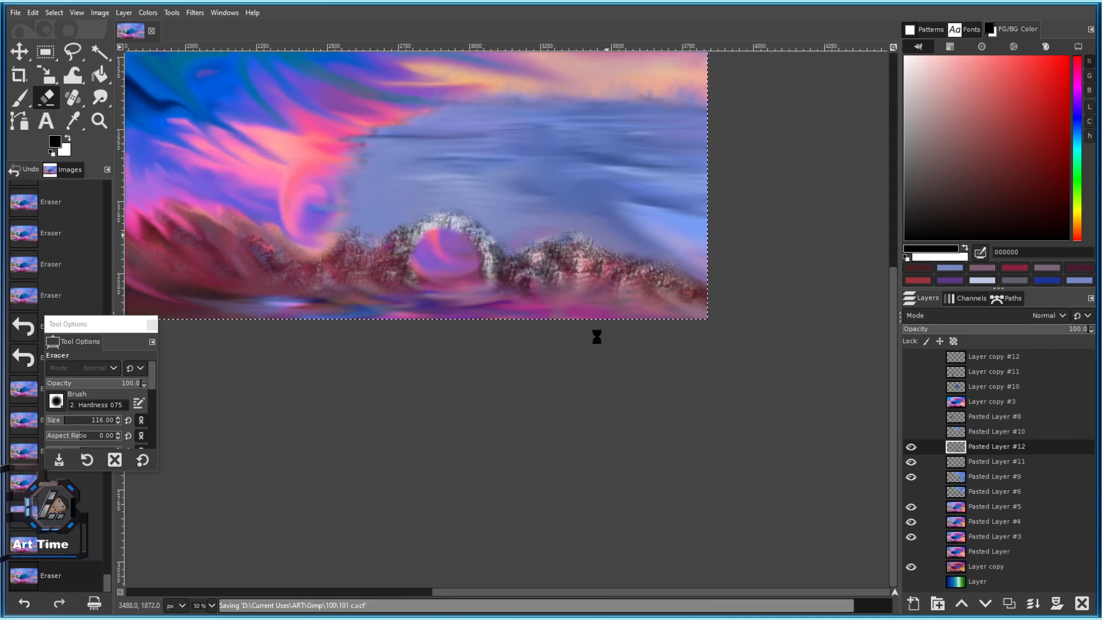
Clean stray texture along the ridge outline with a smaller brush, then save again.
mouse_move(319, 347)
mouse_down()
mouse_move(479, 393)
mouse_move(576, 315)
mouse_up()
scroll(479, 393, up, 2)
mouse_move(514, 347)
mouse_down()
mouse_move(302, 364)
mouse_move(195, 388)
mouse_up()
scroll(507, 318, up, 1)
mouse_move(638, 221)
mouse_down()
mouse_move(432, 312)
mouse_move(361, 323)
mouse_move(338, 342)
mouse_move(340, 357)
mouse_up()
scroll(384, 324, up, 2)
key(bracketleft)
key(bracketleft)
key(bracketleft)
key(bracketleft)
key(bracketleft)
key(bracketleft)
key(bracketleft)
key(bracketleft)
key(bracketleft)
key(bracketleft)
key(bracketleft)
key(bracketleft)
key(bracketleft)
key(bracketleft)
key(bracketleft)
key(bracketleft)
key(bracketleft)
key(bracketleft)
key(bracketleft)
key(bracketleft)
mouse_move(340, 357)
mouse_down()
mouse_move(347, 367)
mouse_move(373, 356)
mouse_up()
scroll(431, 347, down, 2)
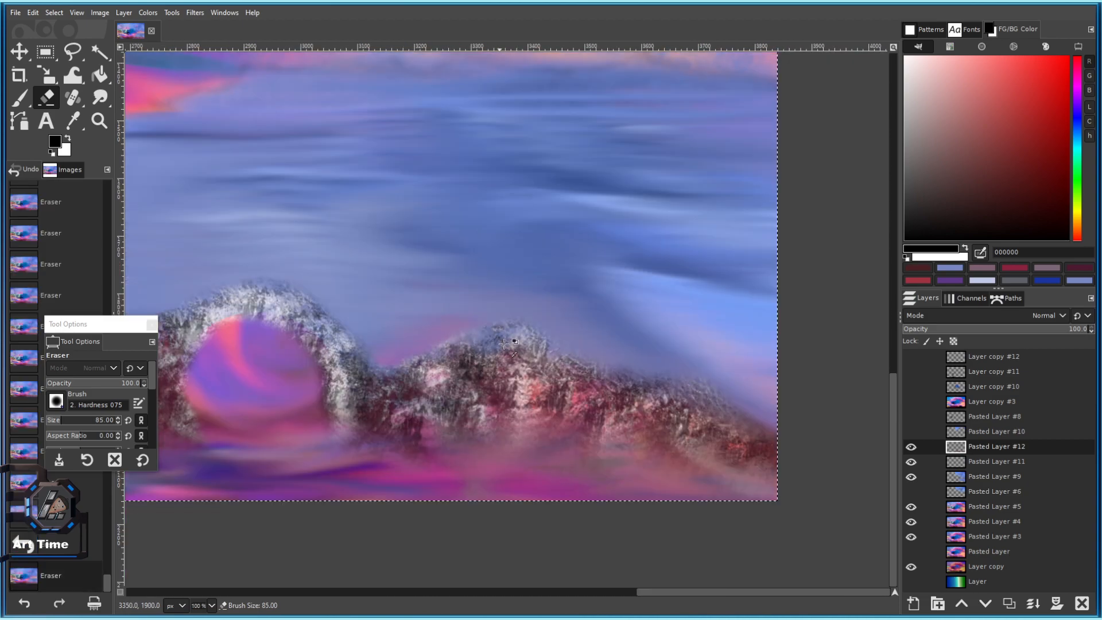
scroll(519, 367, up, 4)
scroll(713, 186, down, 5)
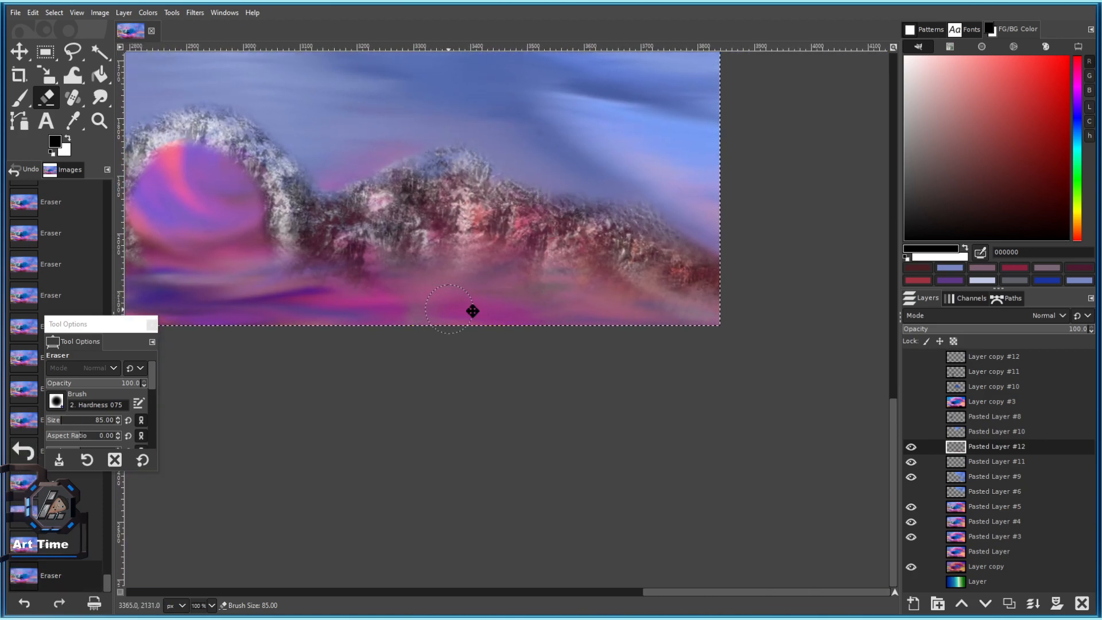
drag(472, 311, 702, 304)
key(ctrl+s)
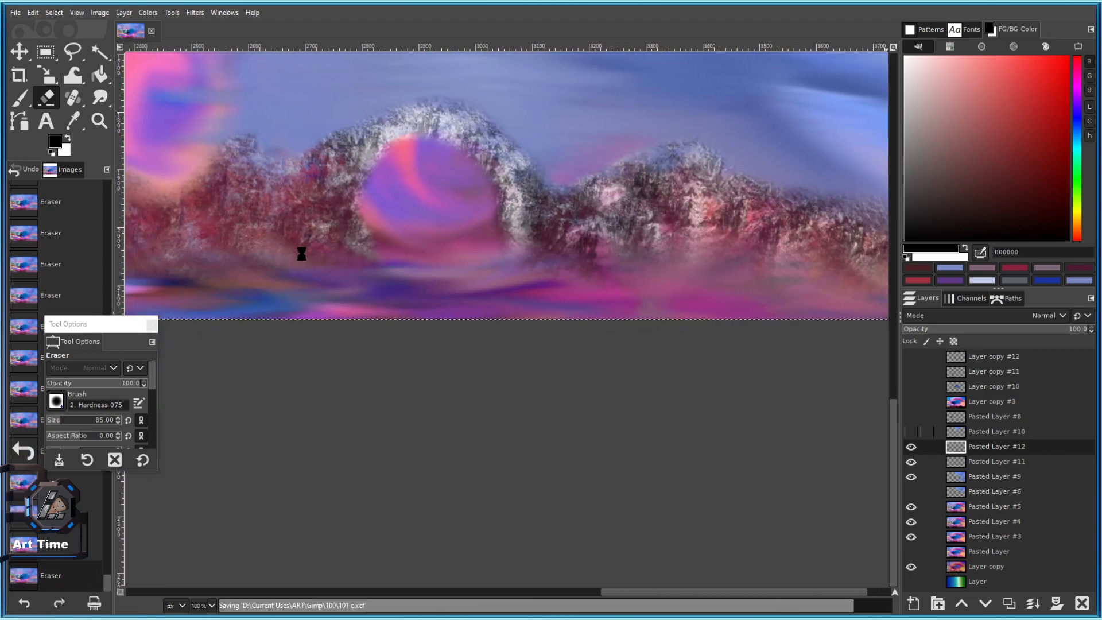
Hide and re-show the rock layer to compare the result.
click(911, 448)
click(911, 447)
drag(581, 319, 607, 364)
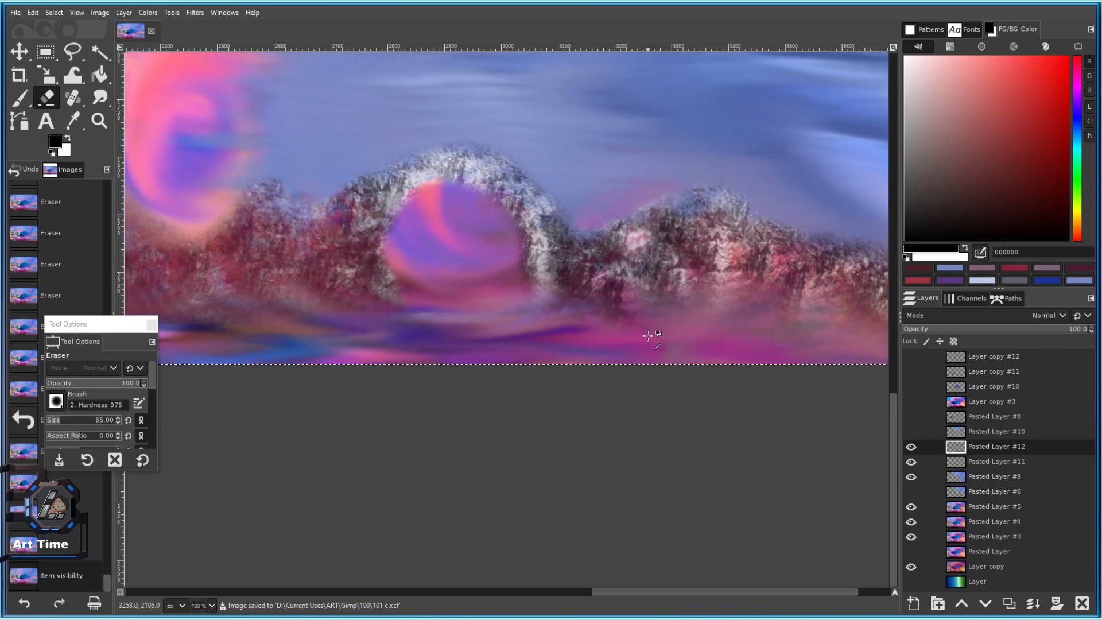
scroll(648, 333, down, 2)
scroll(463, 149, up, 1)
Warm the rocks to an orange tone with Color Temperature.
click(148, 12)
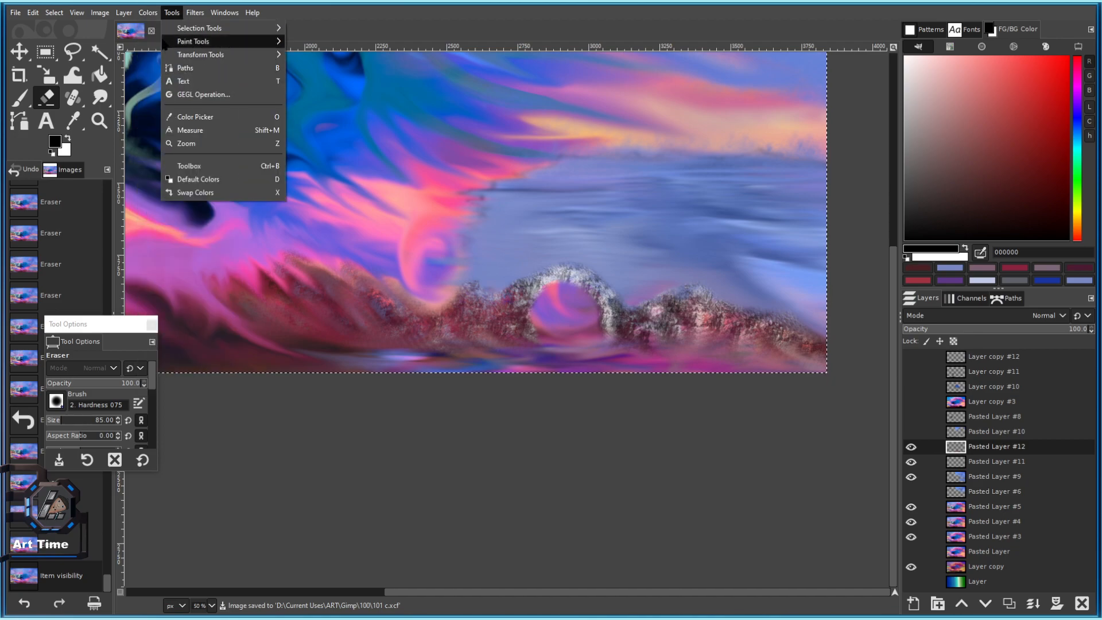
click(184, 39)
drag(415, 152, 375, 144)
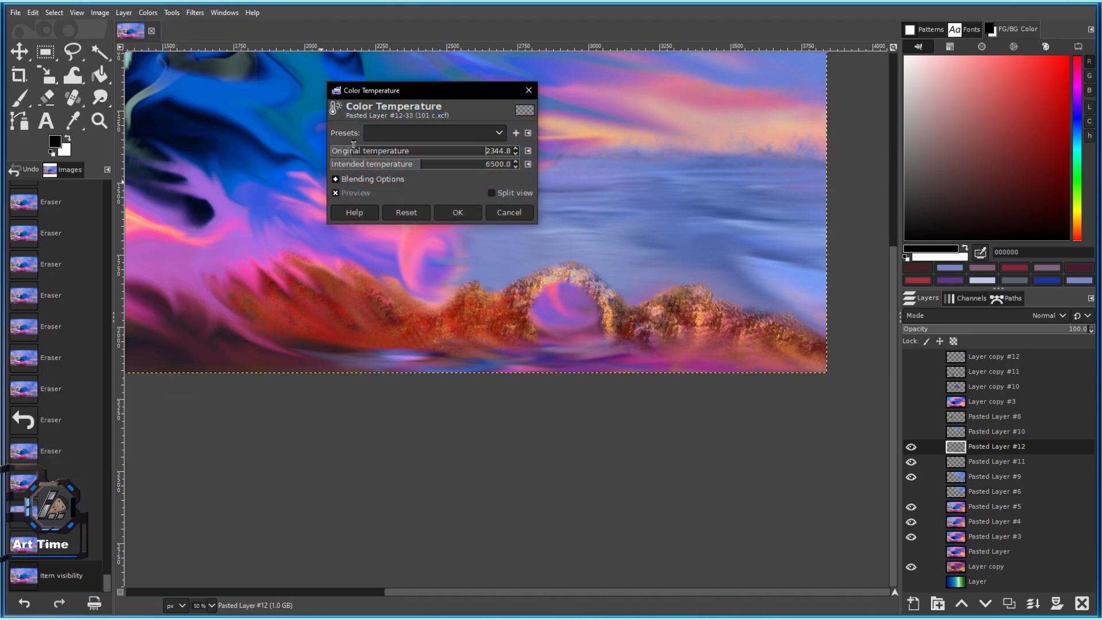
click(454, 211)
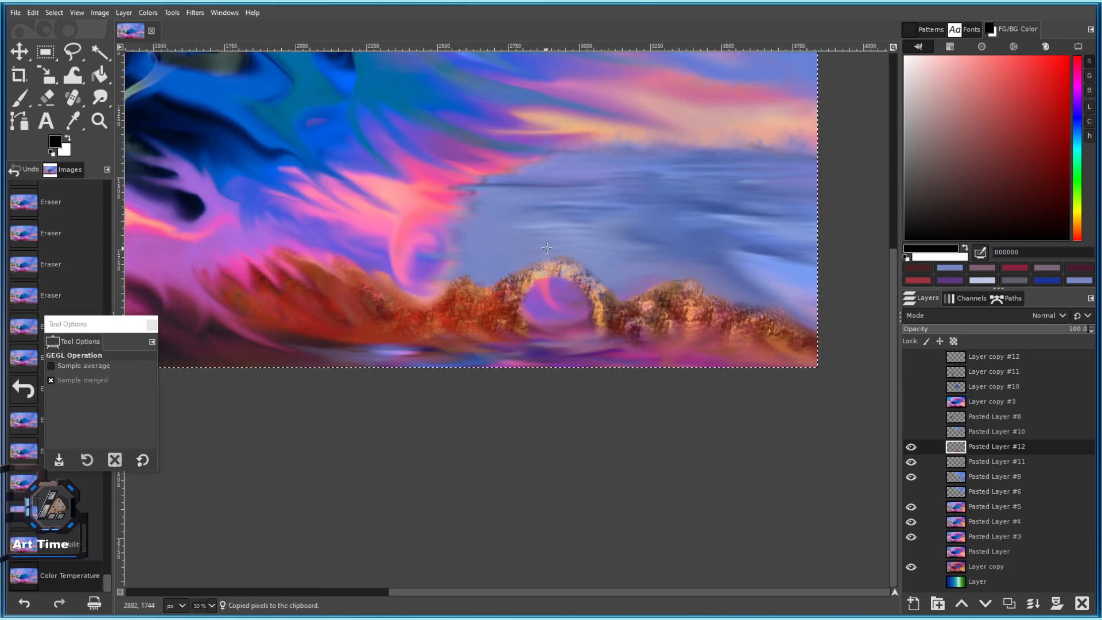
Duplicate the rock layer, hide it and Pasted Layer #12, and save.
click(1009, 604)
click(911, 447)
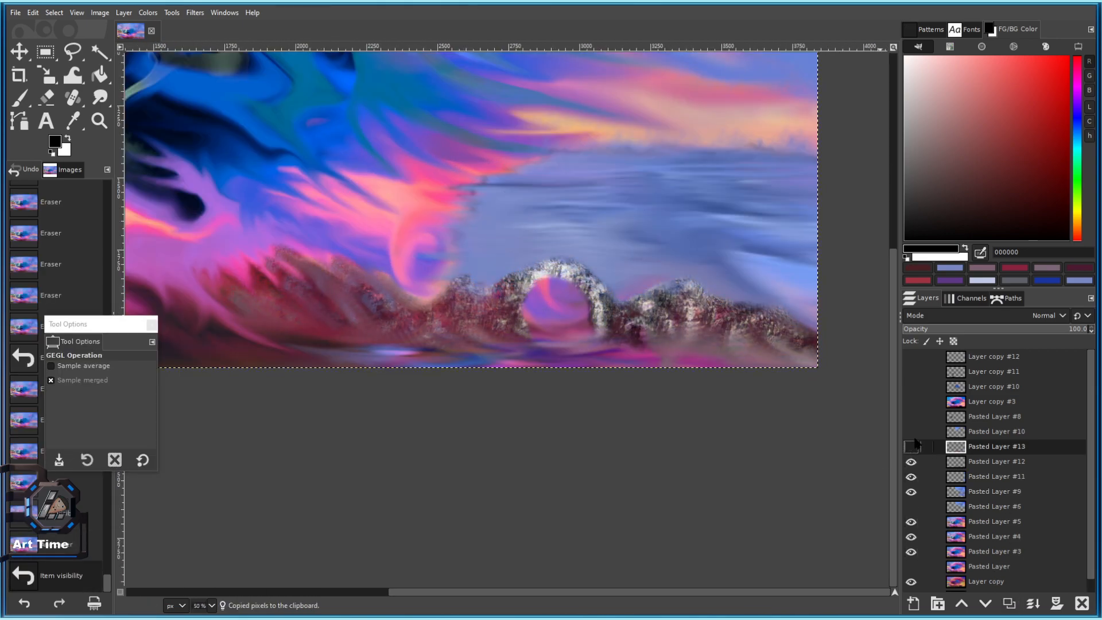
key(ctrl+s)
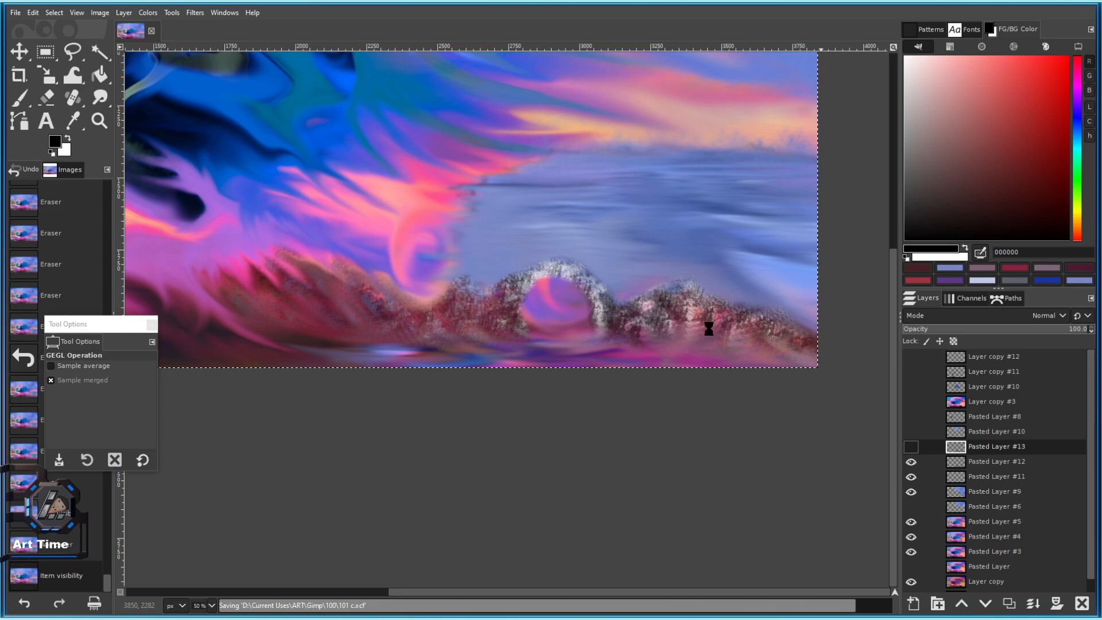
click(911, 461)
Paste the warmed rocks as a new layer.
click(33, 13)
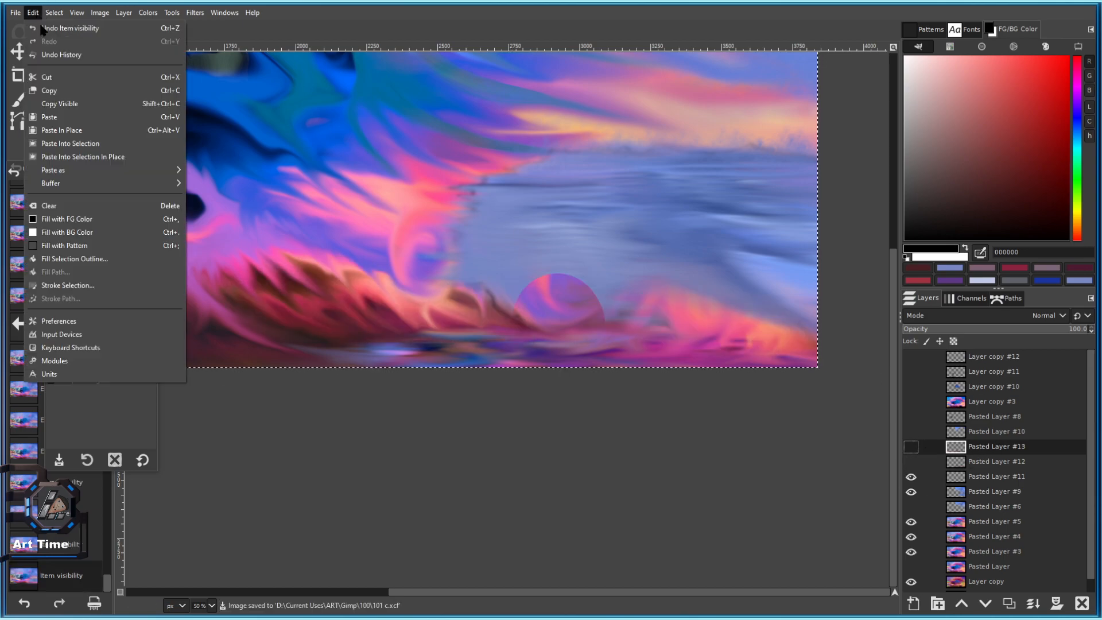
mouse_move(86, 165)
click(224, 193)
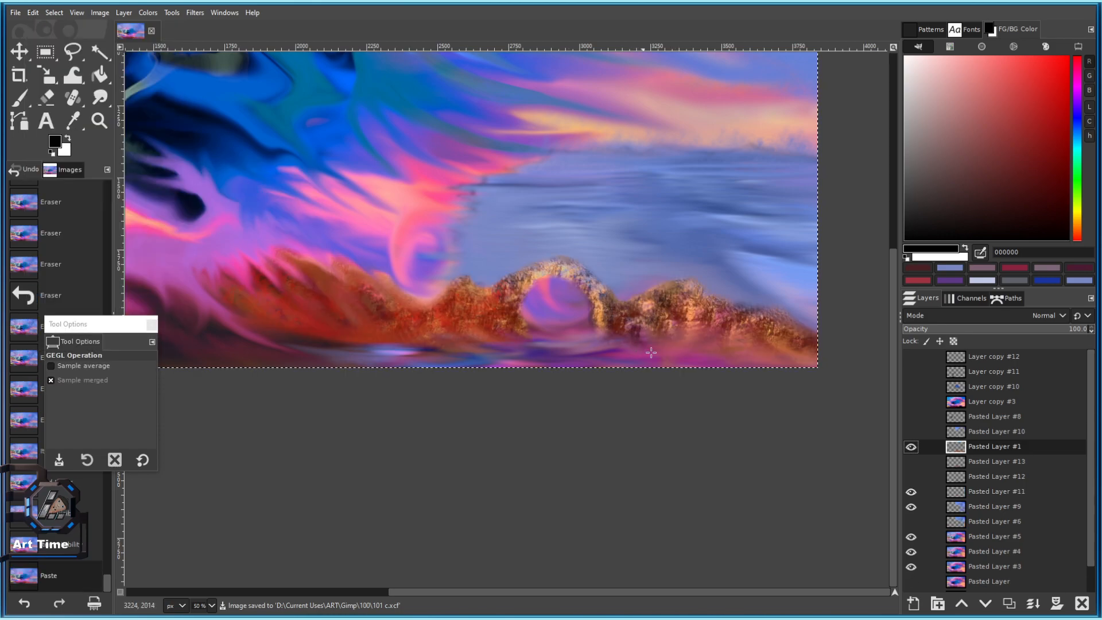
click(182, 11)
Apply Hue-Chroma with hue -25.12 and chroma -18.02 to the rocks.
mouse_move(147, 13)
click(172, 64)
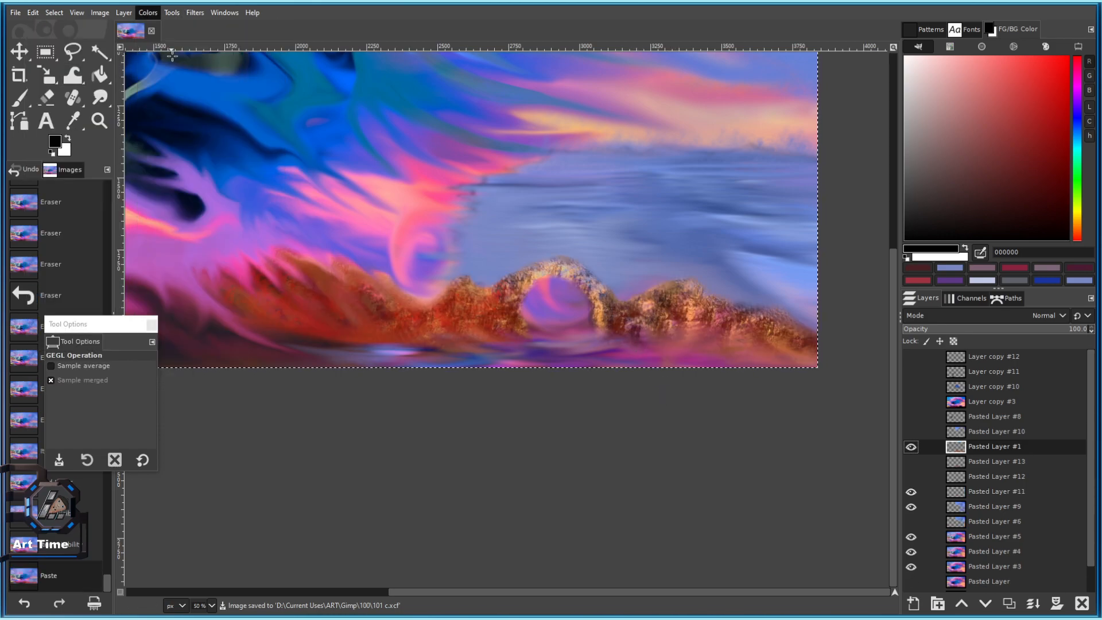
drag(416, 151, 405, 150)
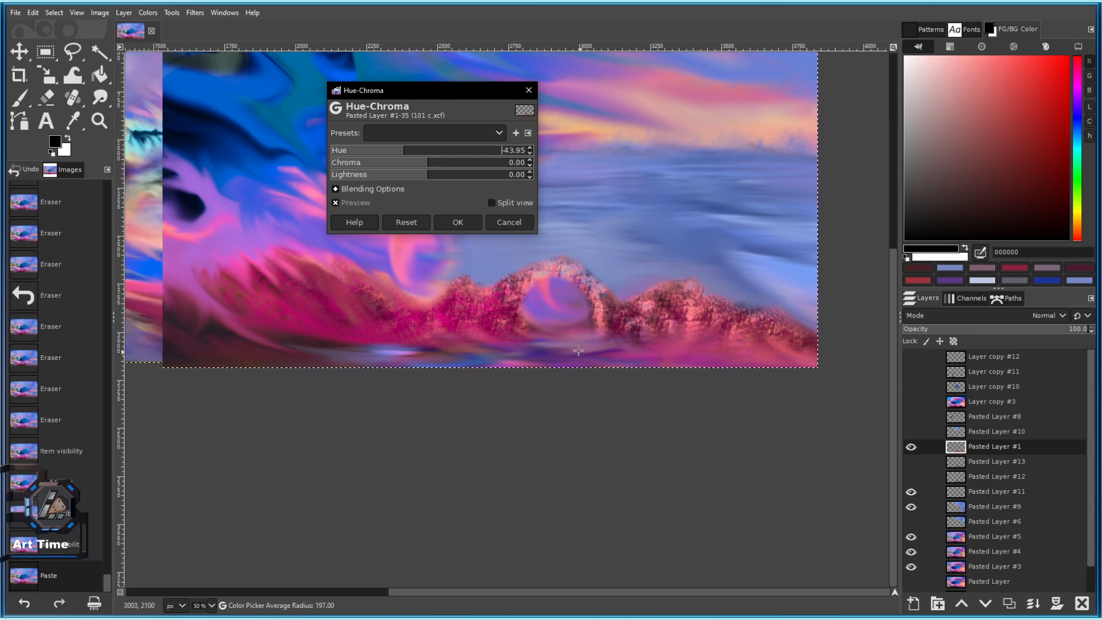
scroll(580, 351, down, 3)
scroll(578, 290, up, 3)
drag(412, 151, 409, 165)
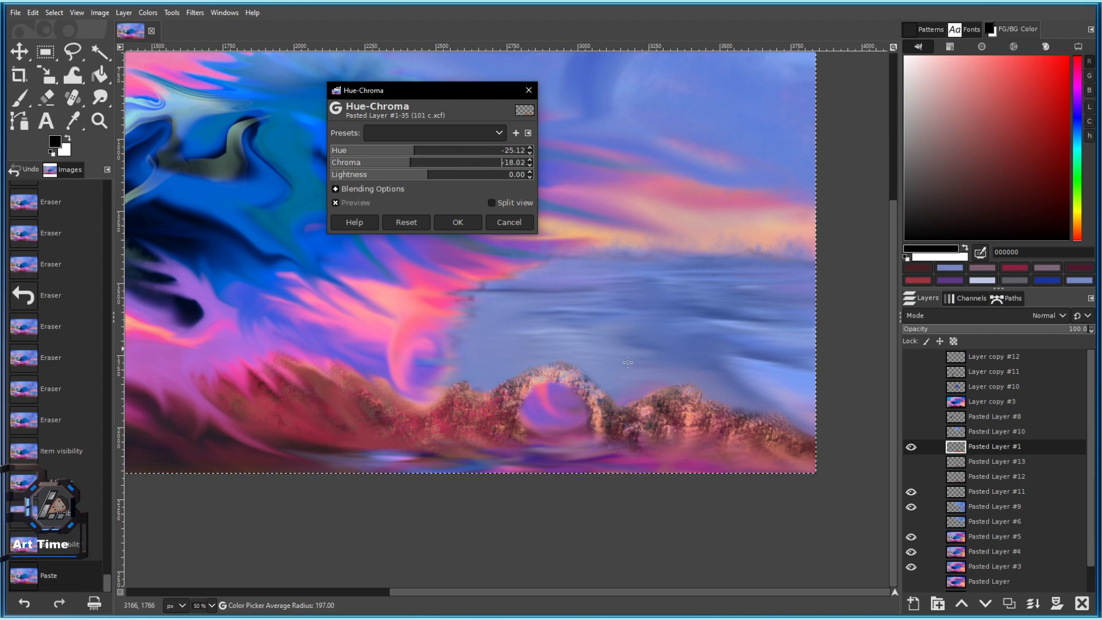
scroll(625, 360, down, 2)
click(457, 222)
Paste the rocks as a new layer in place.
scroll(480, 233, up, 2)
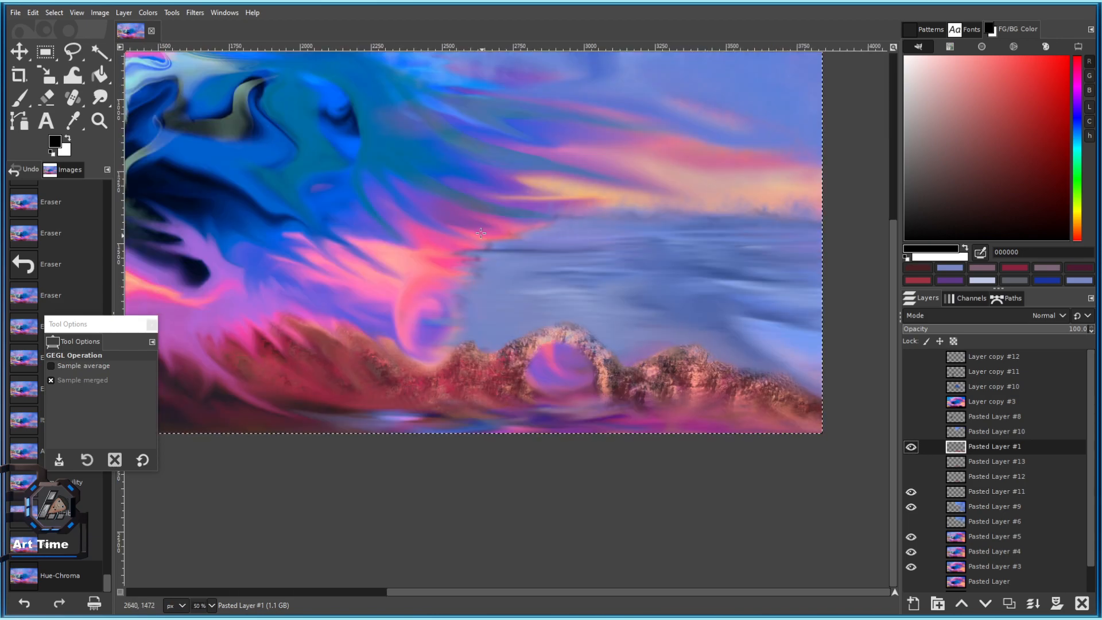
drag(480, 232, 379, 192)
click(33, 13)
mouse_move(102, 171)
click(225, 182)
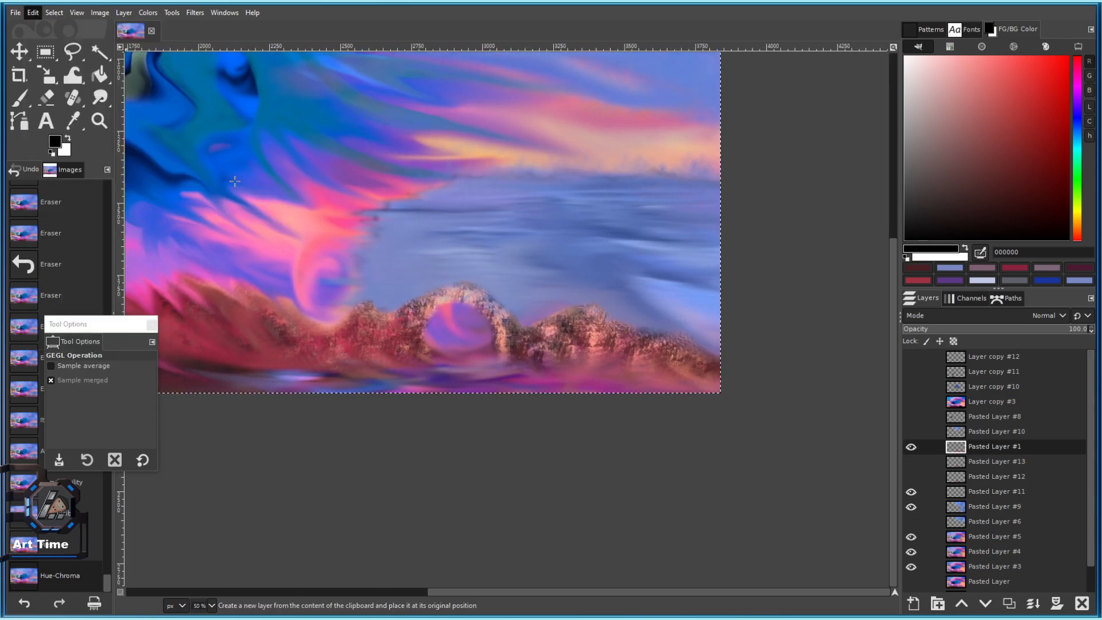
Enlarge the eraser to 357 and erase parts of the reddish rock overlay.
click(82, 420)
mouse_move(315, 342)
mouse_down()
mouse_move(400, 326)
mouse_move(429, 287)
mouse_move(426, 354)
mouse_up()
mouse_move(426, 353)
mouse_down()
mouse_move(417, 371)
mouse_move(347, 368)
mouse_up()
drag(291, 325, 267, 298)
mouse_move(252, 269)
mouse_down()
mouse_move(237, 227)
mouse_move(305, 258)
mouse_up()
drag(373, 287, 446, 289)
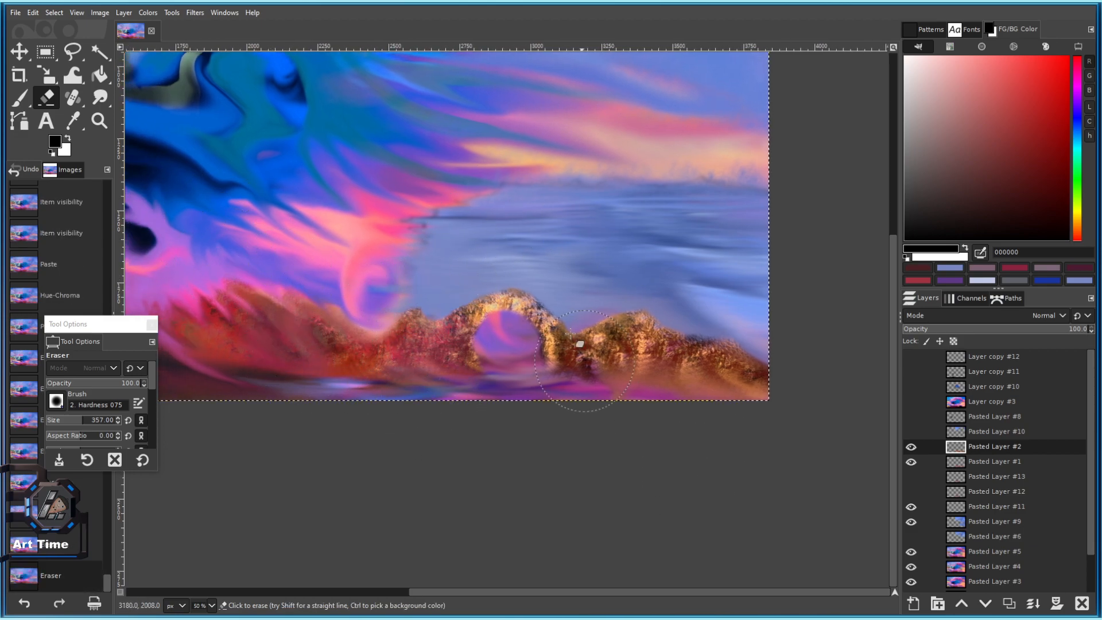
Set eraser opacity to 44.9, soften the rocks' lower edge, and save the image.
click(88, 382)
click(563, 422)
mouse_move(574, 420)
mouse_down()
mouse_move(635, 407)
mouse_move(662, 387)
mouse_up()
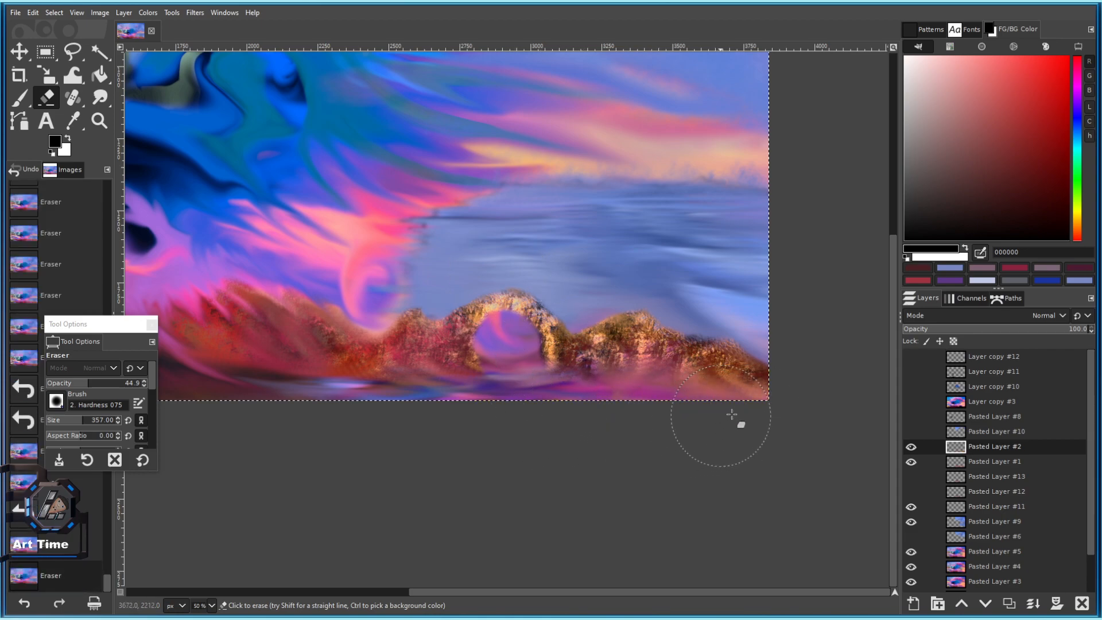
scroll(447, 325, down, 1)
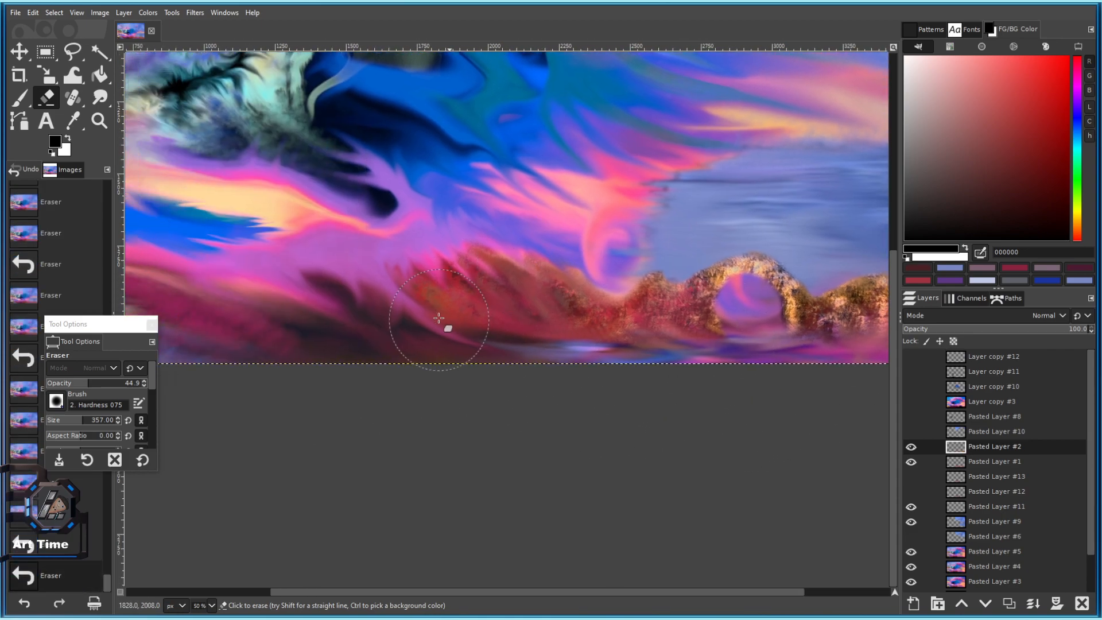
scroll(546, 339, down, 3)
scroll(580, 298, up, 3)
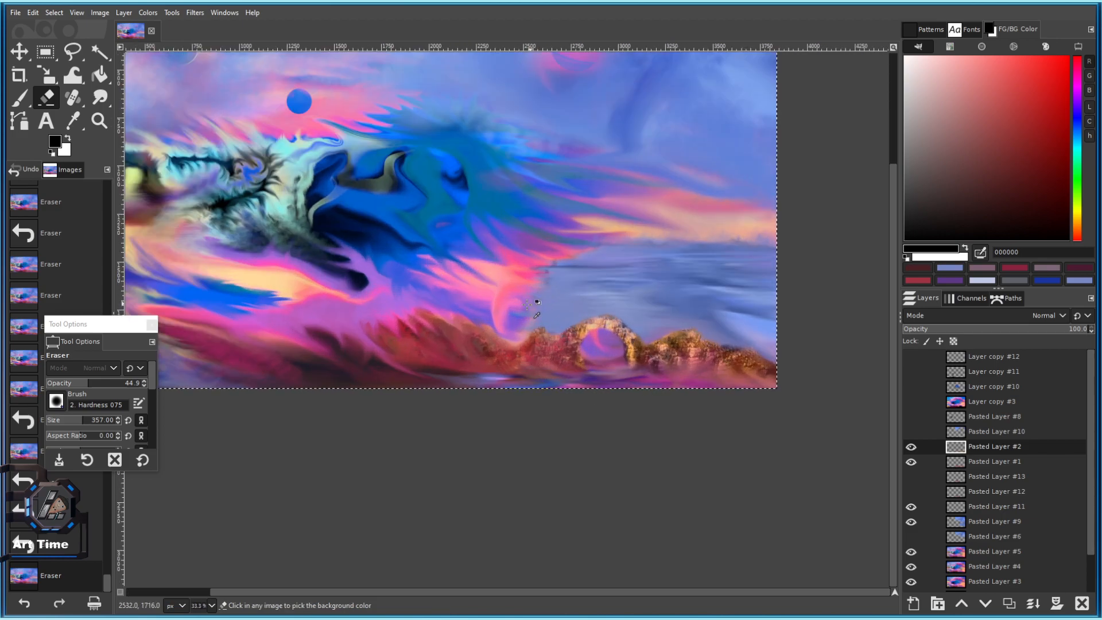
scroll(459, 378, up, 2)
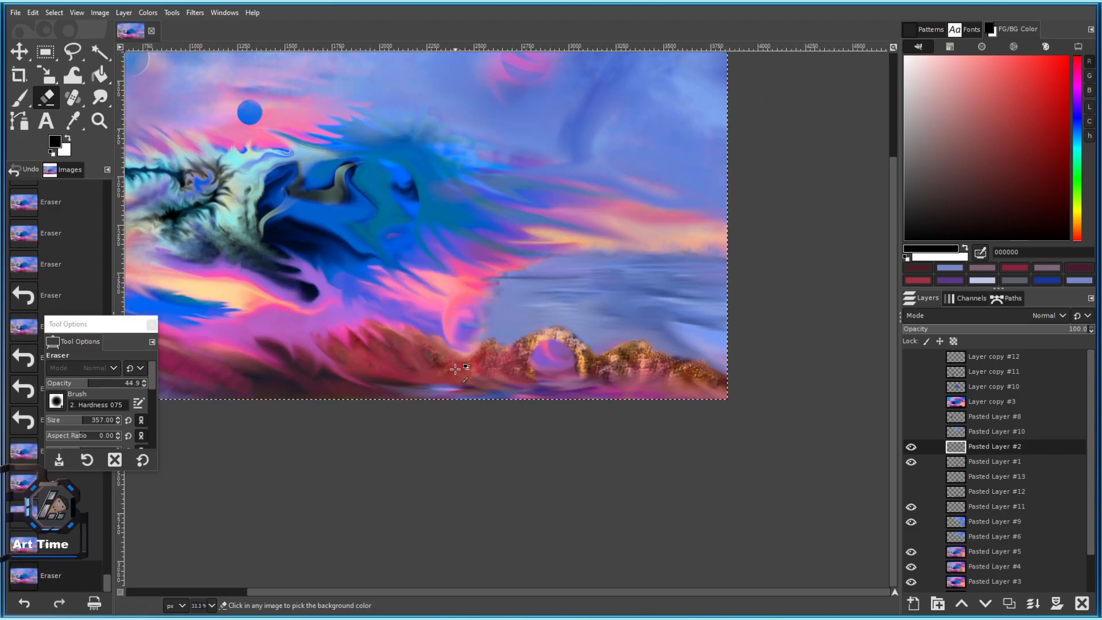
key(ctrl+s)
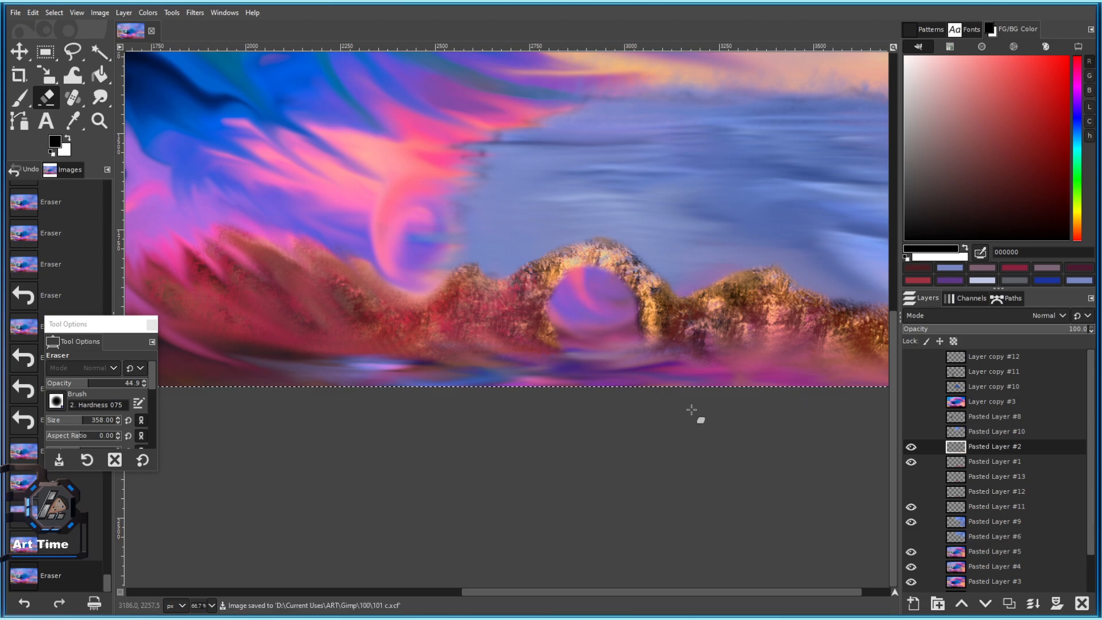
Enlarge the eraser to 451 and erase patches left of the arch, undoing one stroke.
drag(764, 451, 696, 516)
scroll(661, 338, up, 1)
drag(504, 337, 638, 331)
drag(83, 426, 88, 424)
click(406, 197)
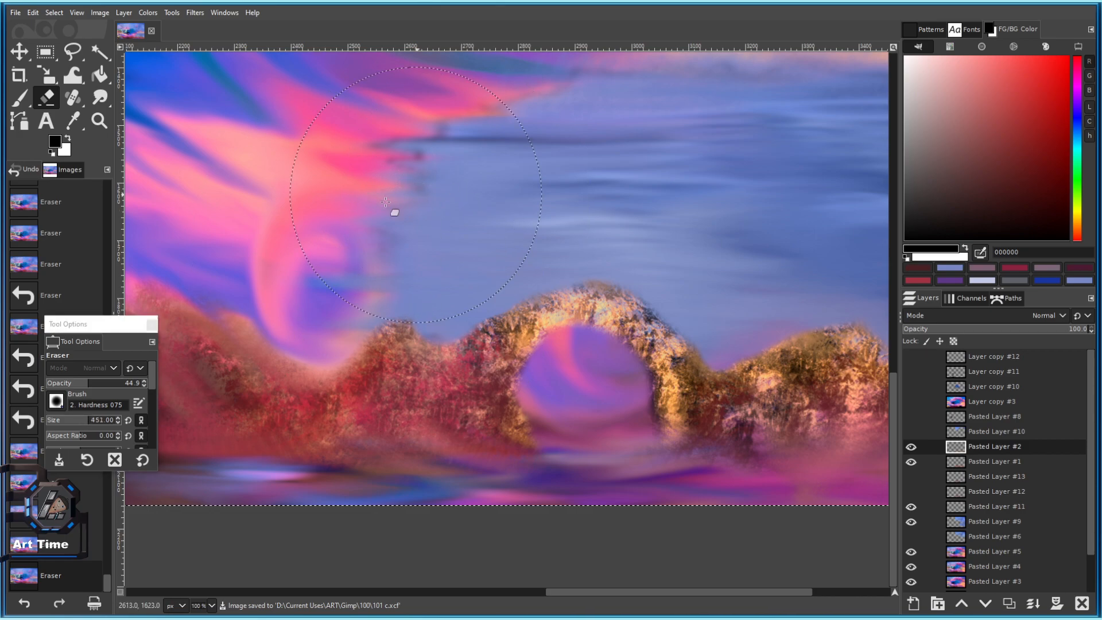
click(369, 199)
key(ctrl+z)
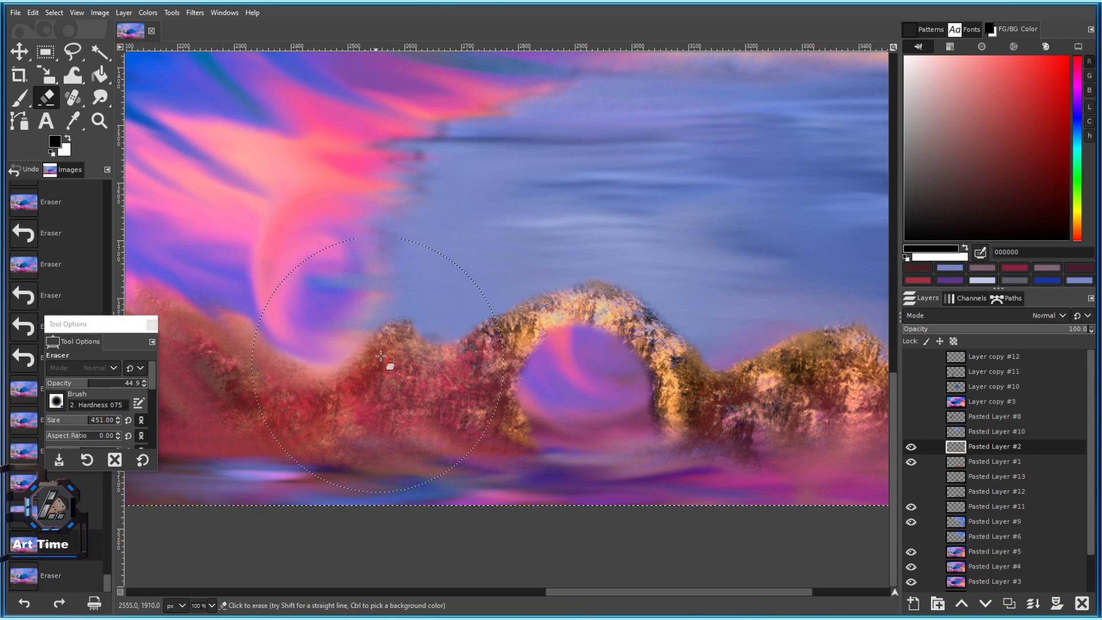
Erase more of the reddish overlay on the arch.
scroll(515, 274, up, 3)
scroll(542, 306, down, 2)
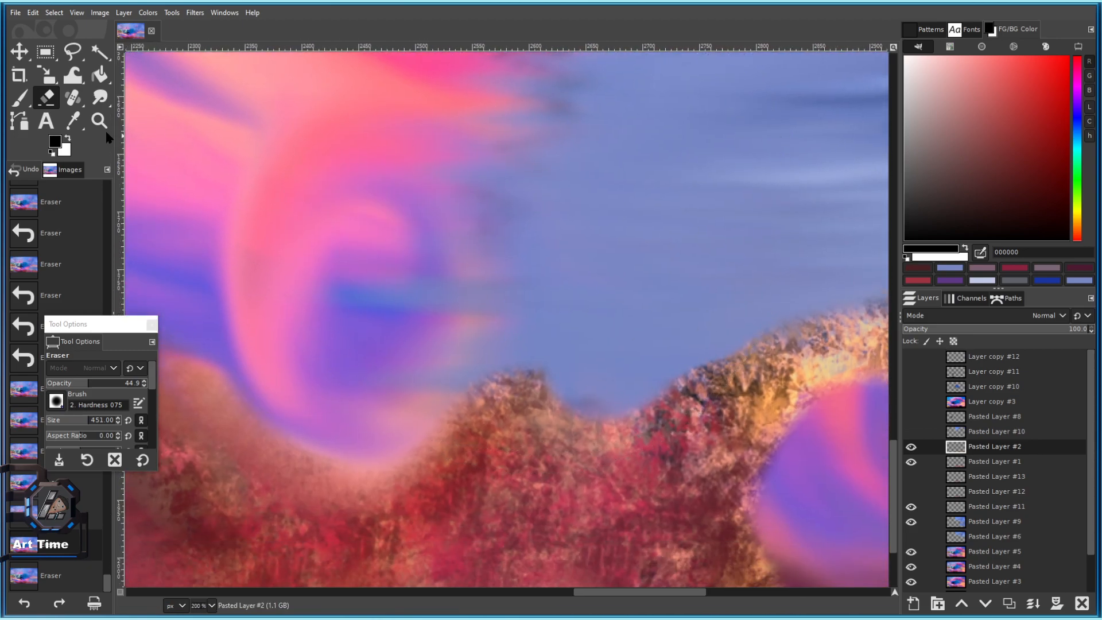
click(491, 211)
click(476, 212)
drag(763, 329, 633, 270)
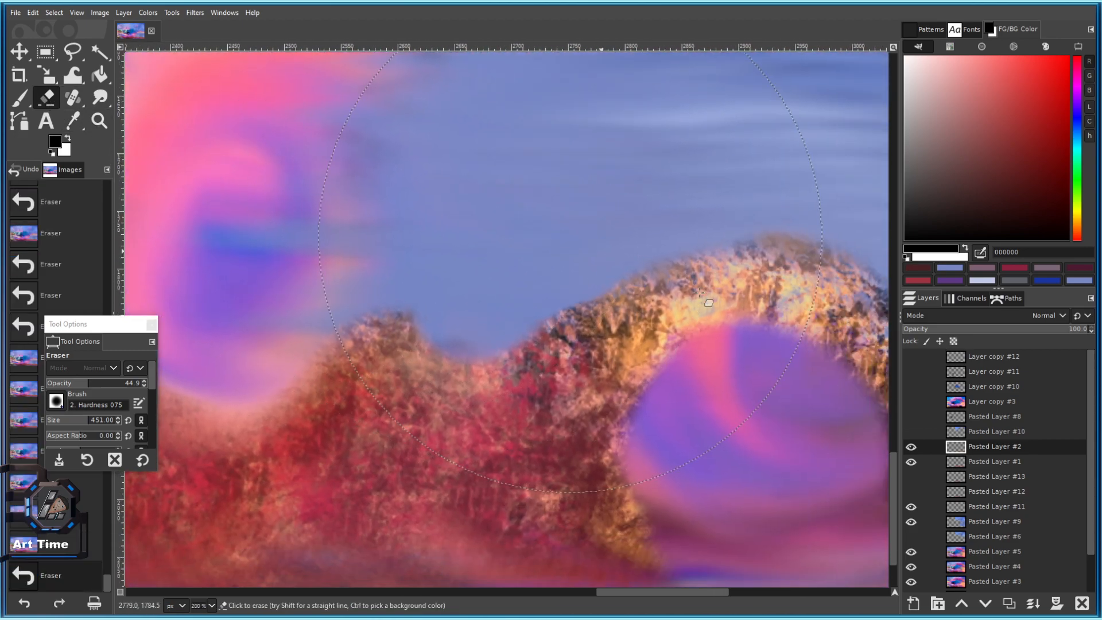
On Pasted Layer #9, thin patches near the pink swirl and above the rocks.
click(976, 522)
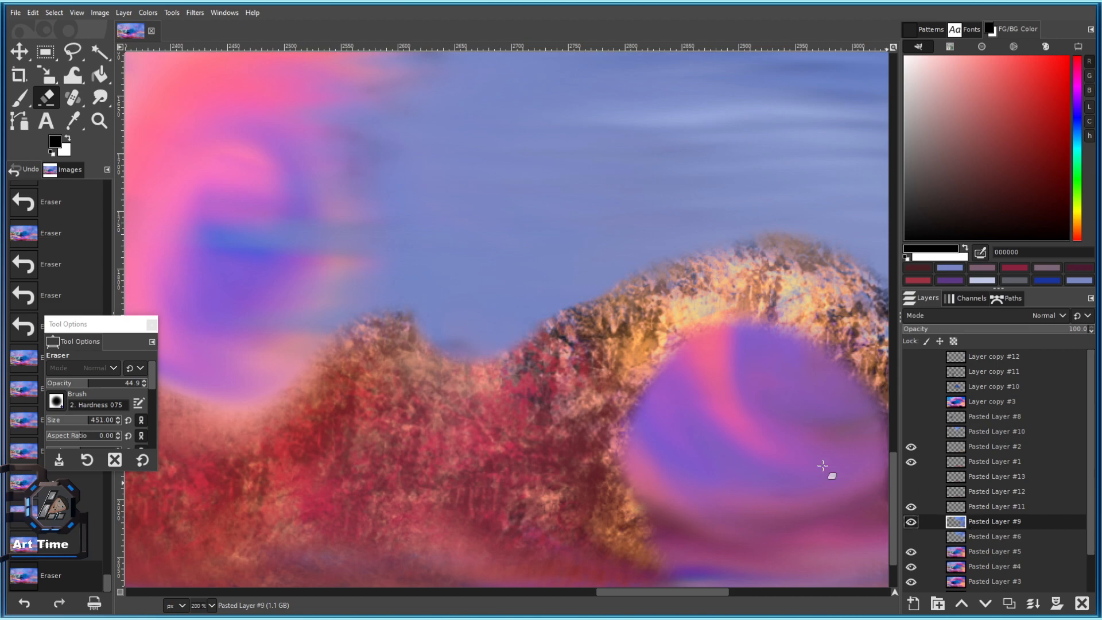
click(232, 168)
click(325, 182)
scroll(322, 201, down, 4)
scroll(329, 216, up, 2)
click(359, 196)
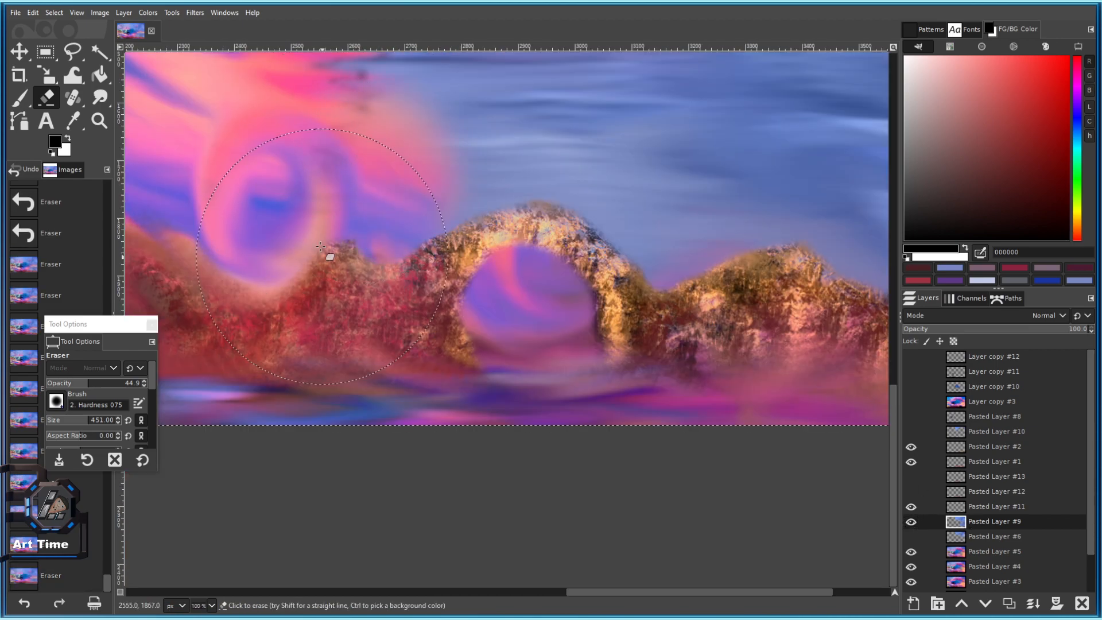
click(321, 252)
click(313, 254)
Erase sky patches beside the swirl, then undo them to restore the blue.
drag(313, 112, 347, 195)
click(344, 189)
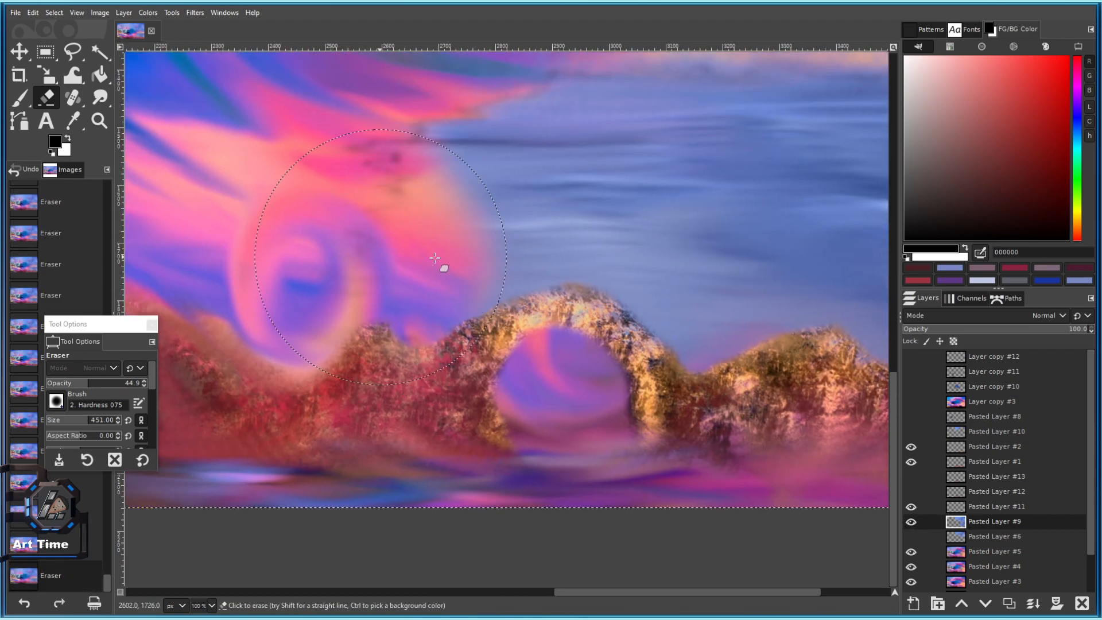
click(447, 232)
key(ctrl+z)
key(ctrl+z)
key(ctrl+z)
key(ctrl+z)
key(ctrl+z)
key(ctrl+z)
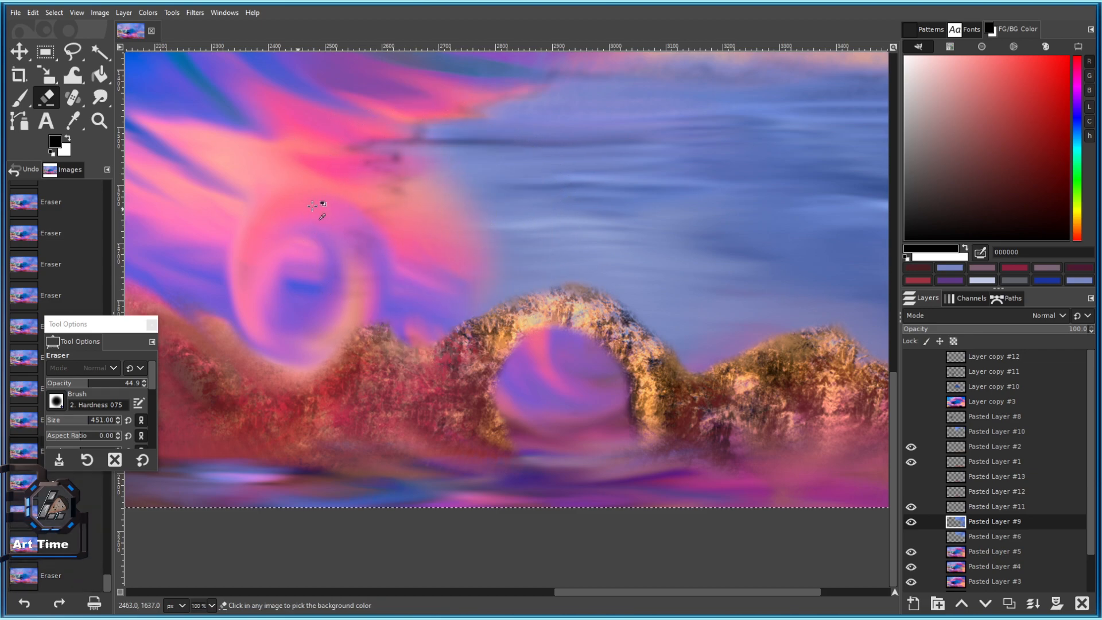
key(ctrl+z)
key(ctrl+z)
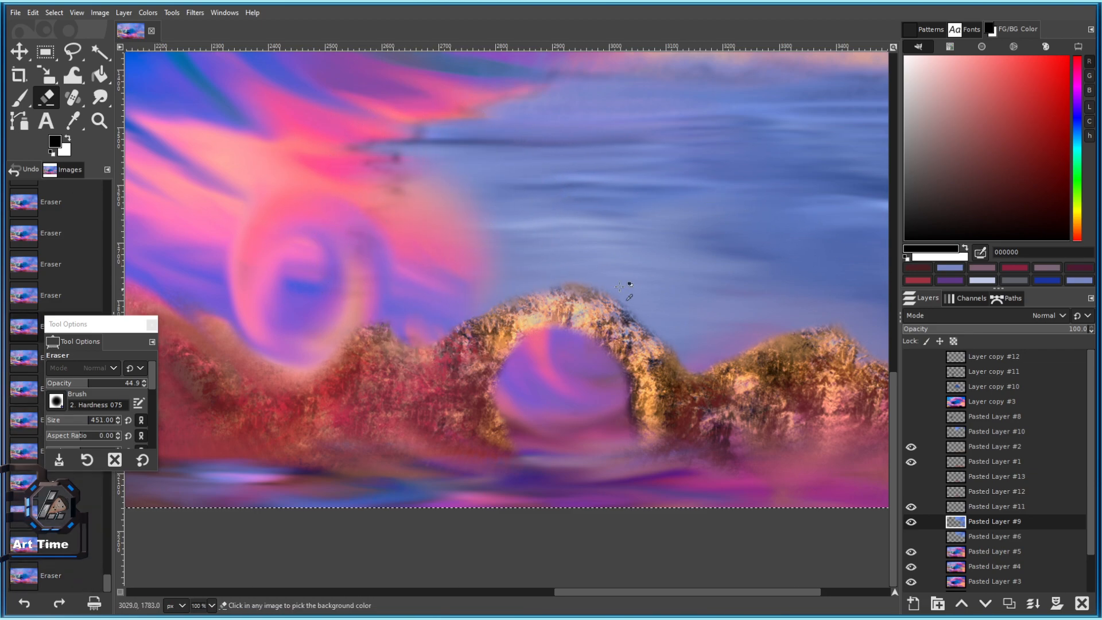
key(ctrl+z)
key(ctrl+z)
Shrink the eraser to 149 and try a small patch, then undo it.
scroll(976, 448, down, 2)
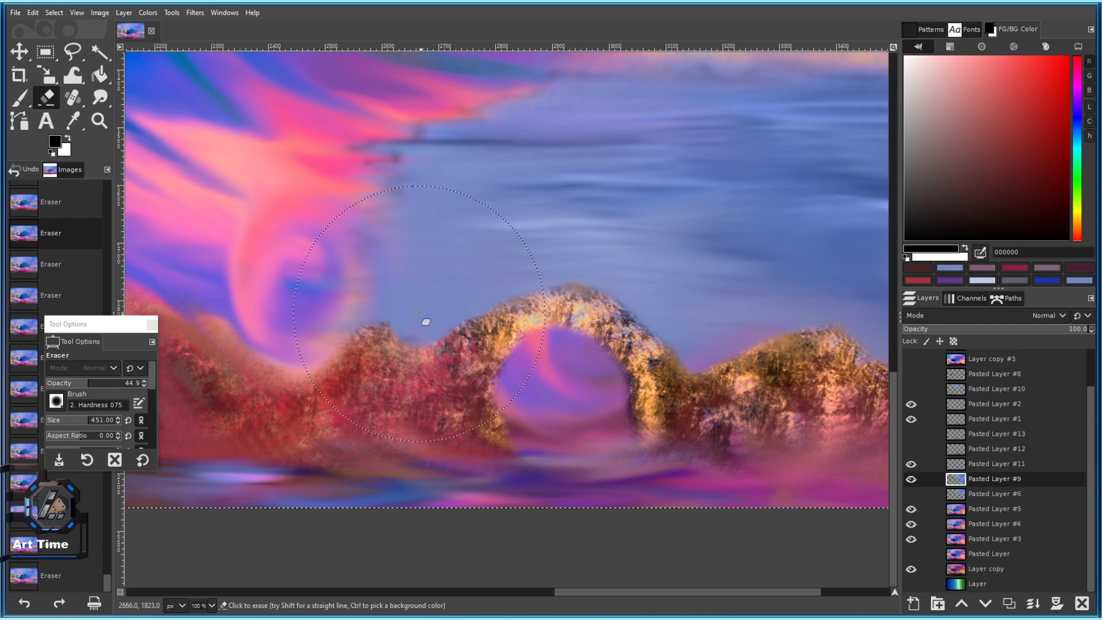
click(67, 420)
drag(388, 310, 404, 335)
key(ctrl+z)
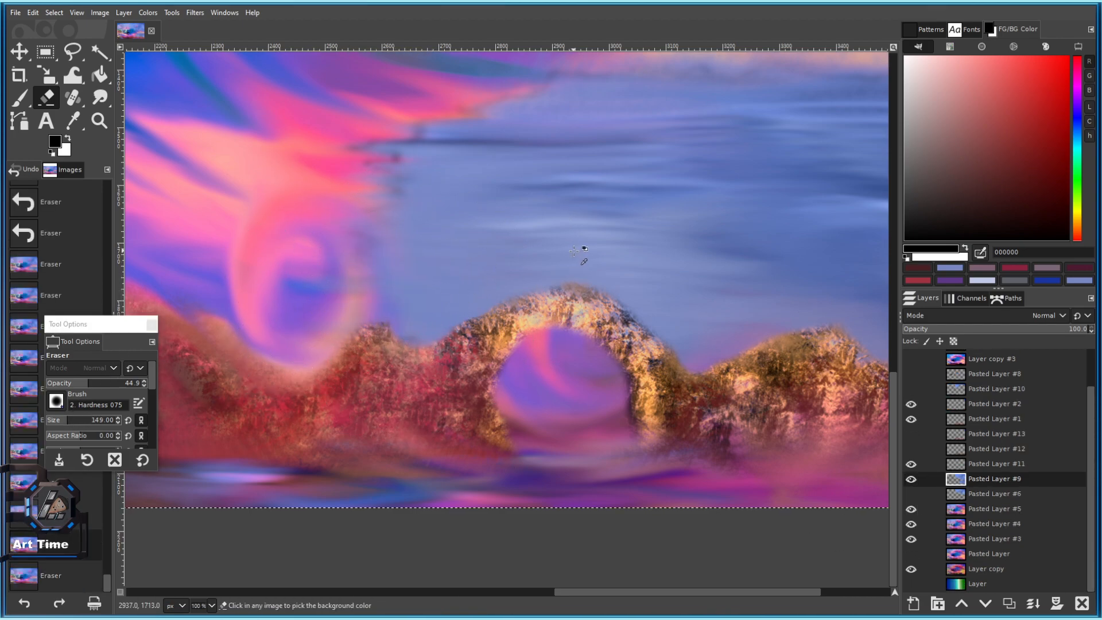
Pan around the painting to inspect the erased areas.
scroll(583, 247, down, 3)
scroll(584, 246, right, 2)
scroll(474, 389, down, 3)
scroll(474, 389, right, 5)
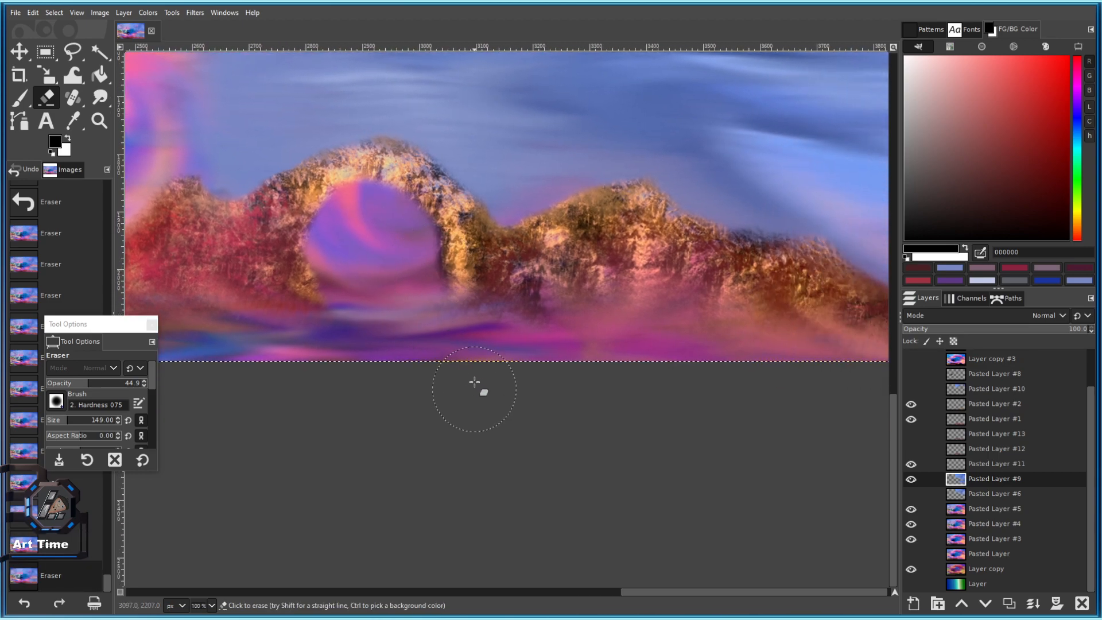
scroll(752, 372, down, 4)
scroll(751, 358, up, 3)
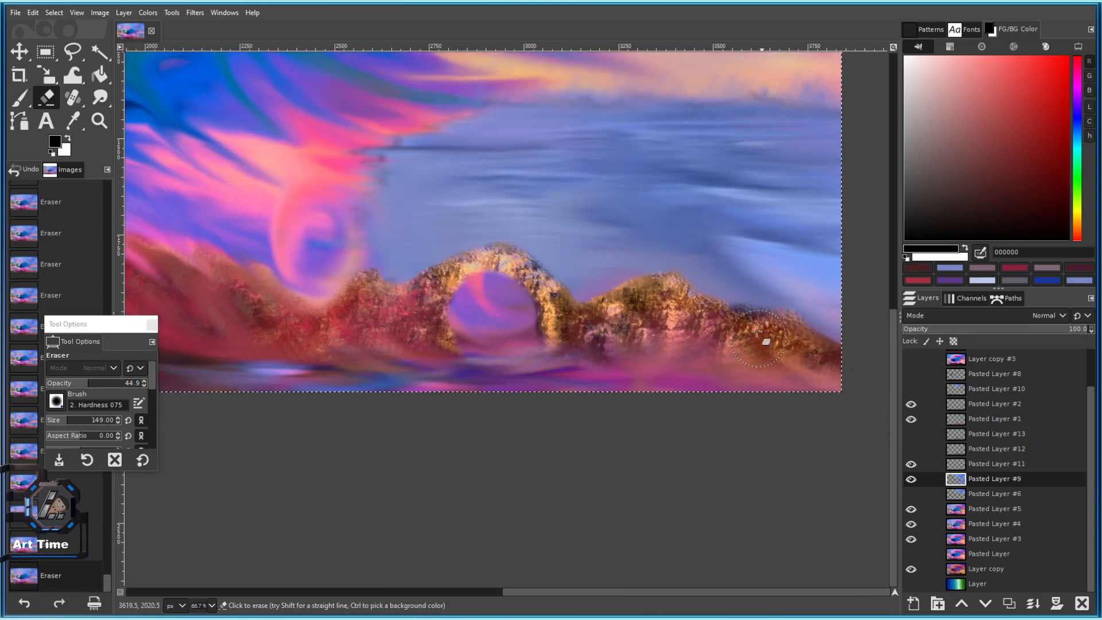
drag(761, 341, 777, 415)
drag(432, 241, 420, 186)
mouse_move(355, 240)
mouse_down()
mouse_move(413, 165)
mouse_move(619, 253)
mouse_up()
Enlarge the eraser to 151 and save 101 c.xcf.
key(bracketright)
mouse_move(409, 315)
mouse_down()
mouse_move(418, 256)
mouse_move(476, 219)
mouse_up()
key(bracketright)
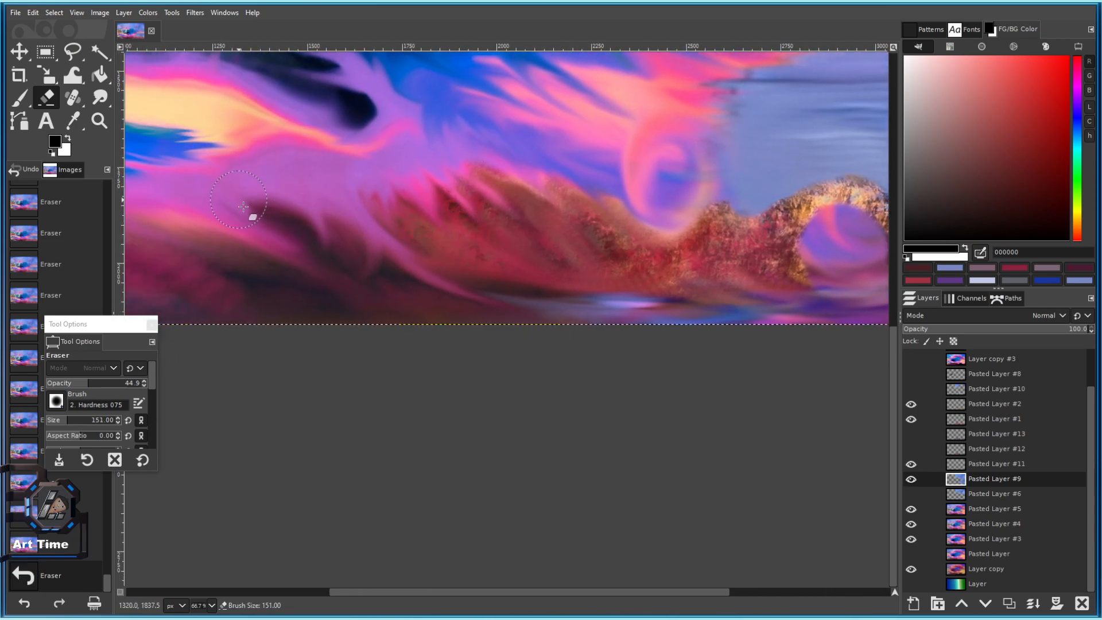
scroll(396, 294, down, 5)
scroll(426, 285, up, 2)
scroll(428, 281, up, 2)
key(ctrl+s)
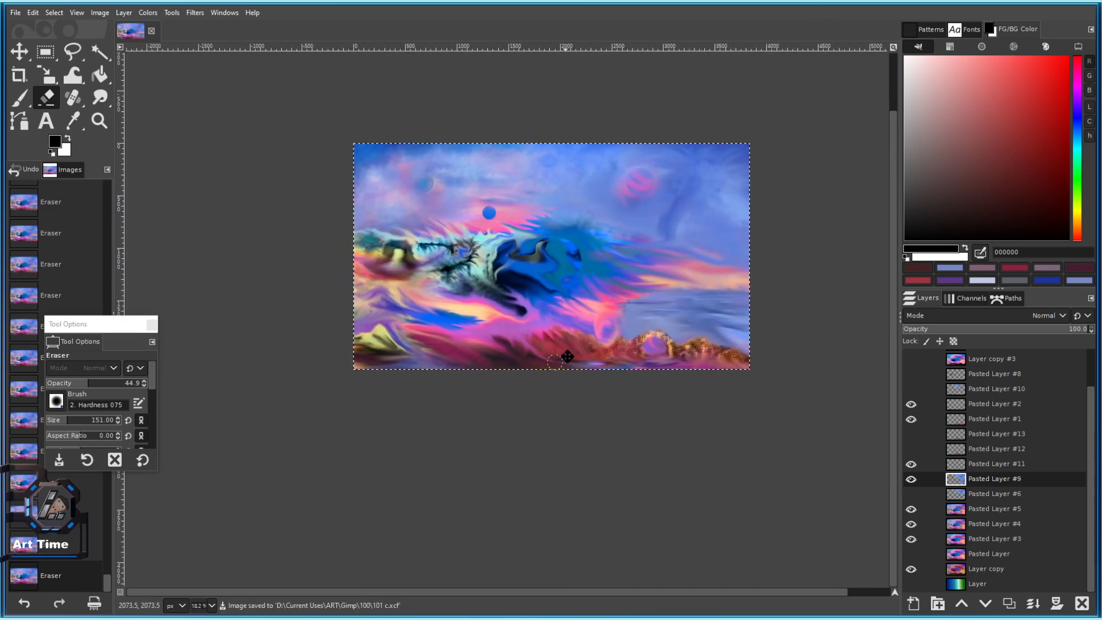
Select Pasted Layer #5 and smudge the edge of the yellow peak.
scroll(439, 331, up, 3)
drag(485, 395, 392, 347)
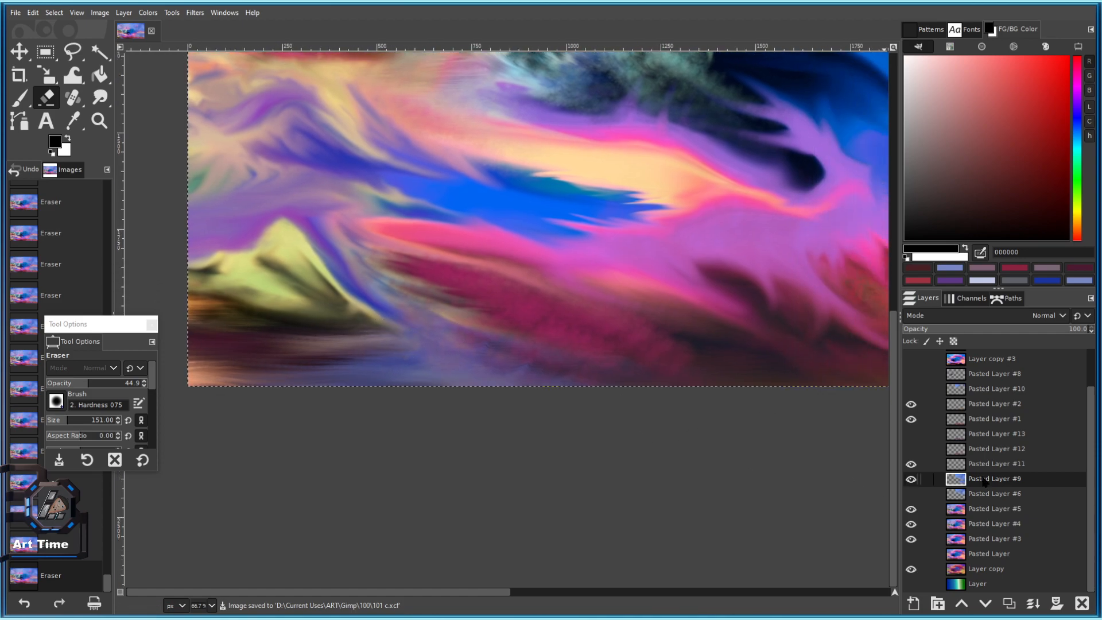
click(911, 509)
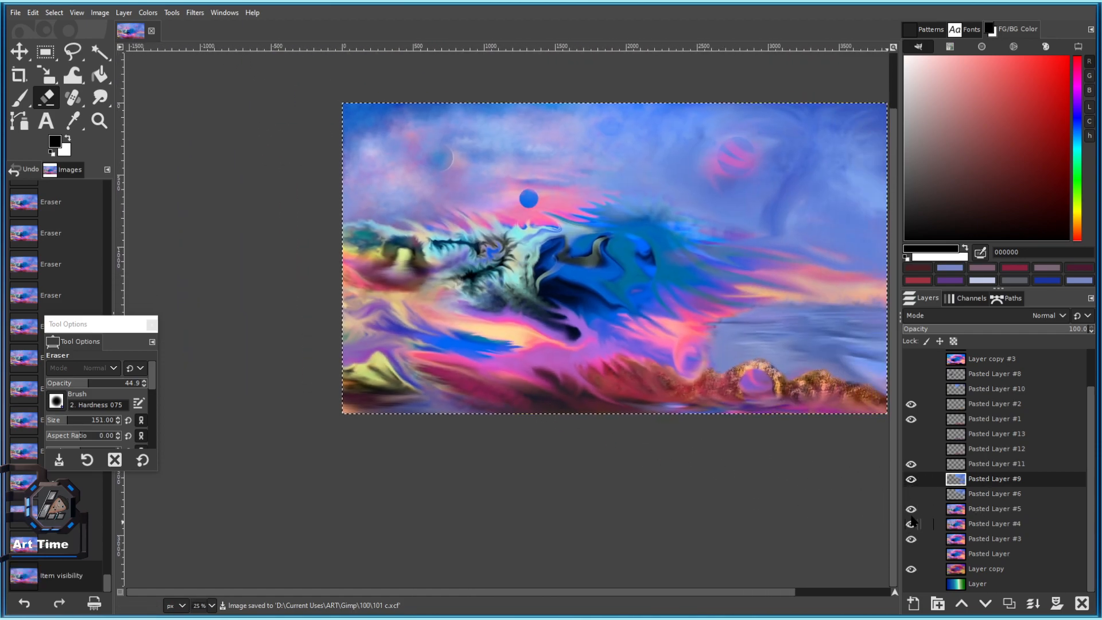
click(912, 510)
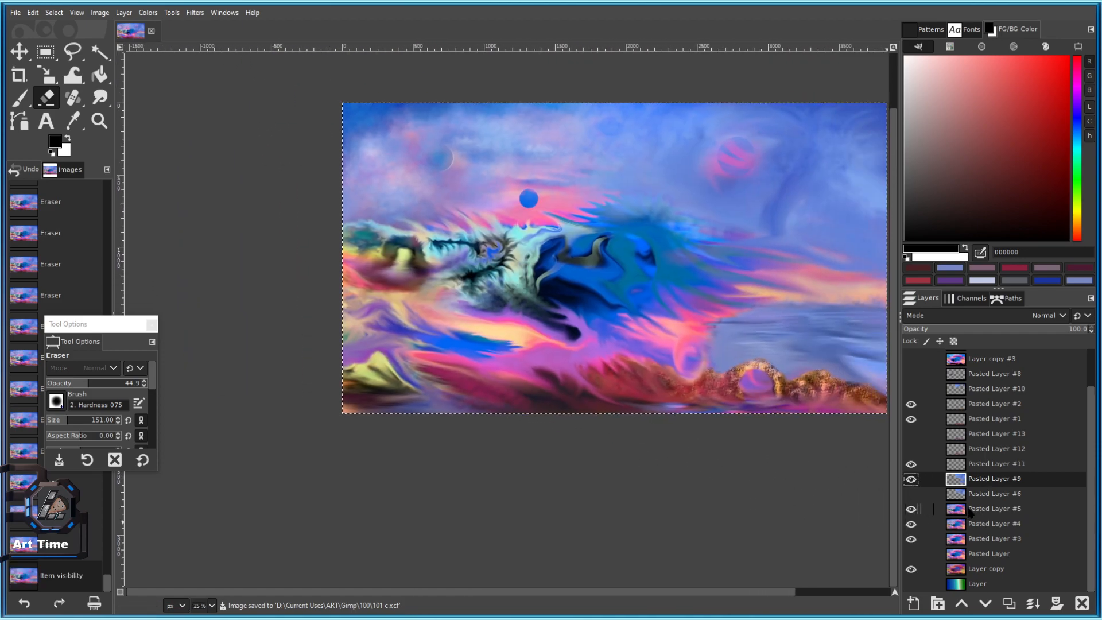
click(970, 510)
scroll(409, 389, up, 2)
click(100, 98)
scroll(380, 315, up, 2)
drag(402, 427, 229, 279)
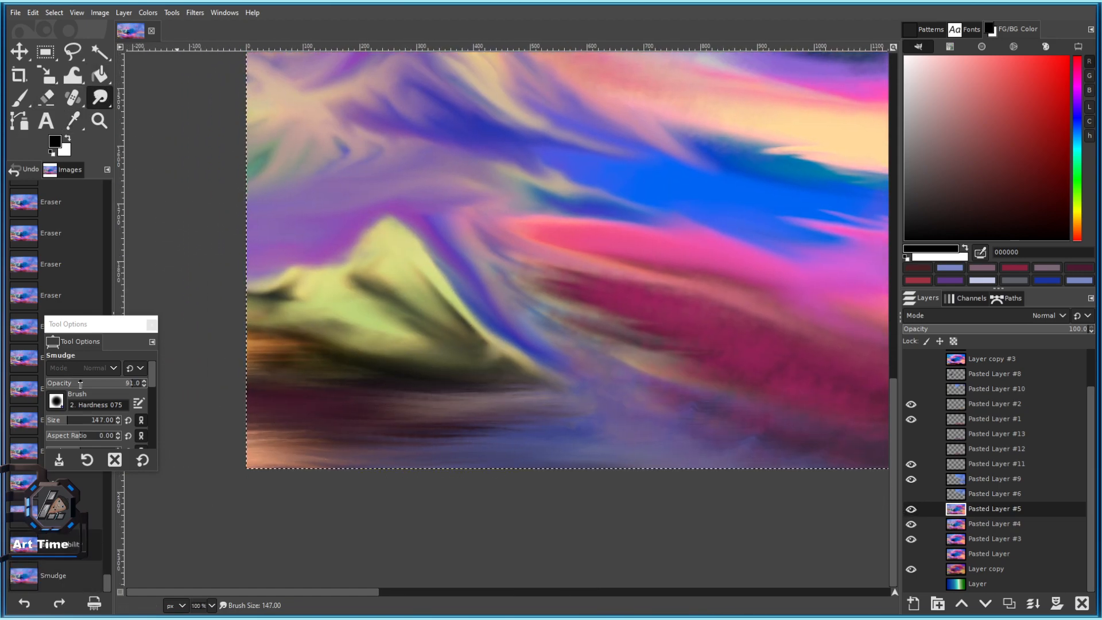
Set smudge strength to 35.9, darken the pale band, and undo a blue-edge stroke.
mouse_move(80, 385)
mouse_down()
mouse_move(101, 383)
mouse_move(66, 383)
mouse_up()
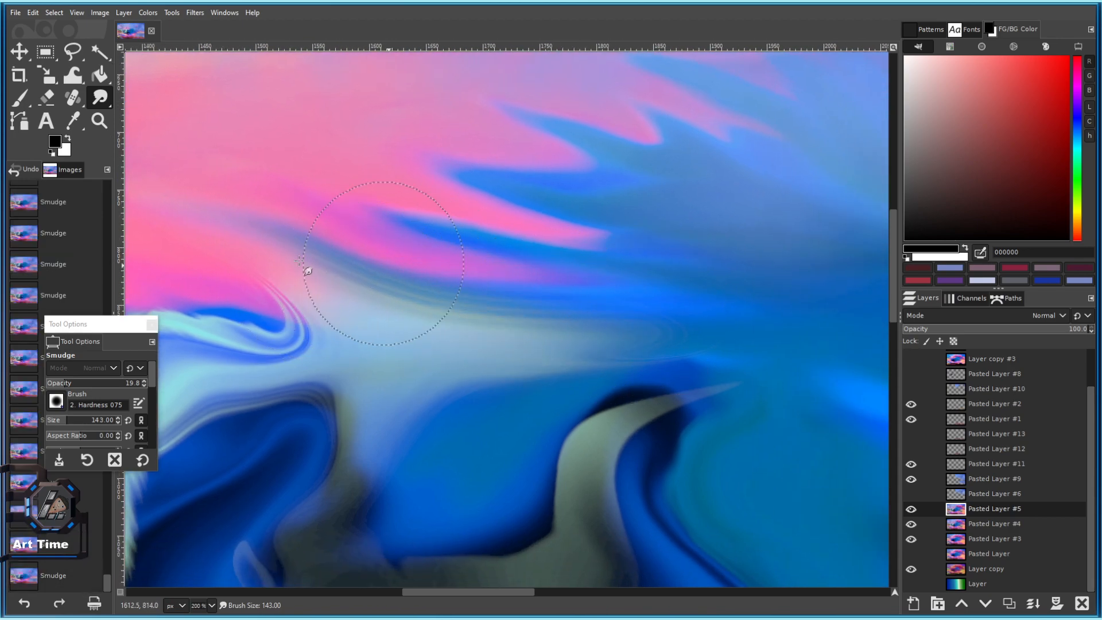
click(72, 389)
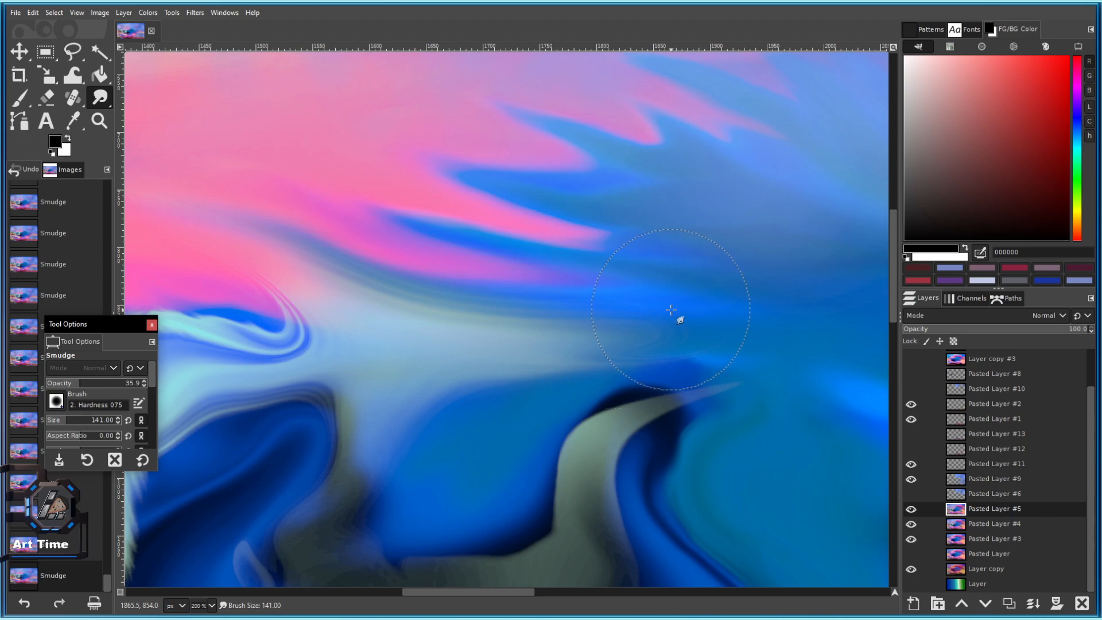
key(bracketleft)
key(bracketleft)
key(bracketleft)
key(bracketleft)
key(bracketleft)
drag(671, 310, 416, 287)
scroll(558, 250, down, 3)
scroll(614, 258, up, 3)
mouse_move(480, 268)
mouse_down()
mouse_move(502, 182)
mouse_move(471, 198)
mouse_up()
scroll(476, 236, down, 3)
key(ctrl+z)
Lower smudge strength to 23.4 and test a swirl-edge stroke, then undo it.
scroll(471, 224, down, 3)
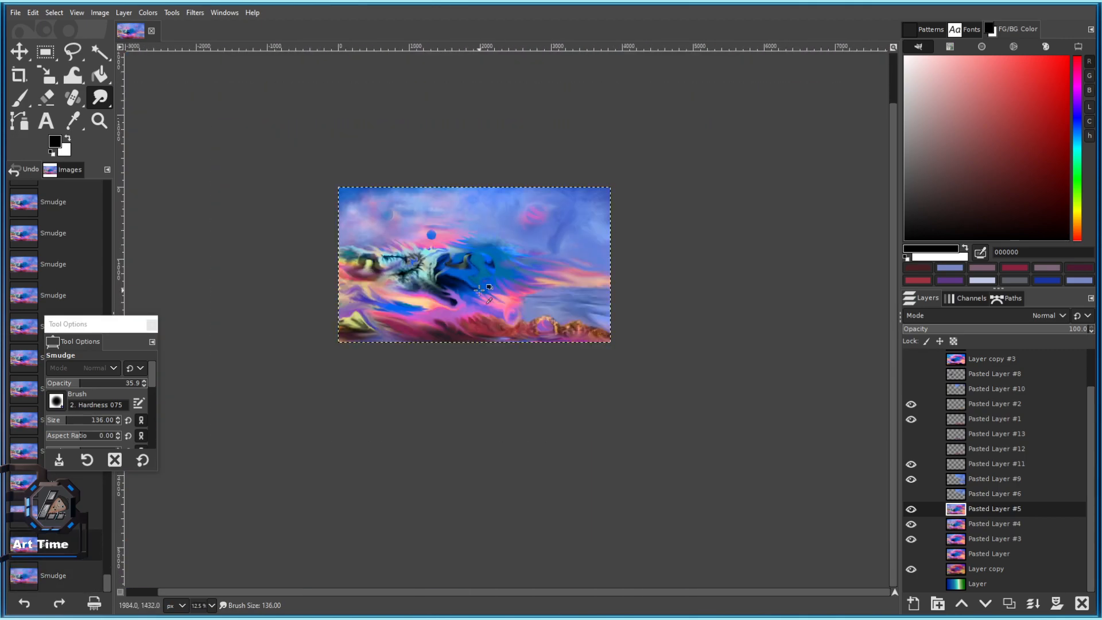
scroll(543, 258, up, 6)
key(bracketleft)
key(bracketleft)
key(bracketleft)
key(bracketleft)
key(bracketleft)
key(bracketleft)
key(bracketleft)
key(bracketleft)
key(bracketleft)
key(bracketleft)
click(69, 383)
drag(69, 383, 68, 384)
scroll(535, 195, up, 2)
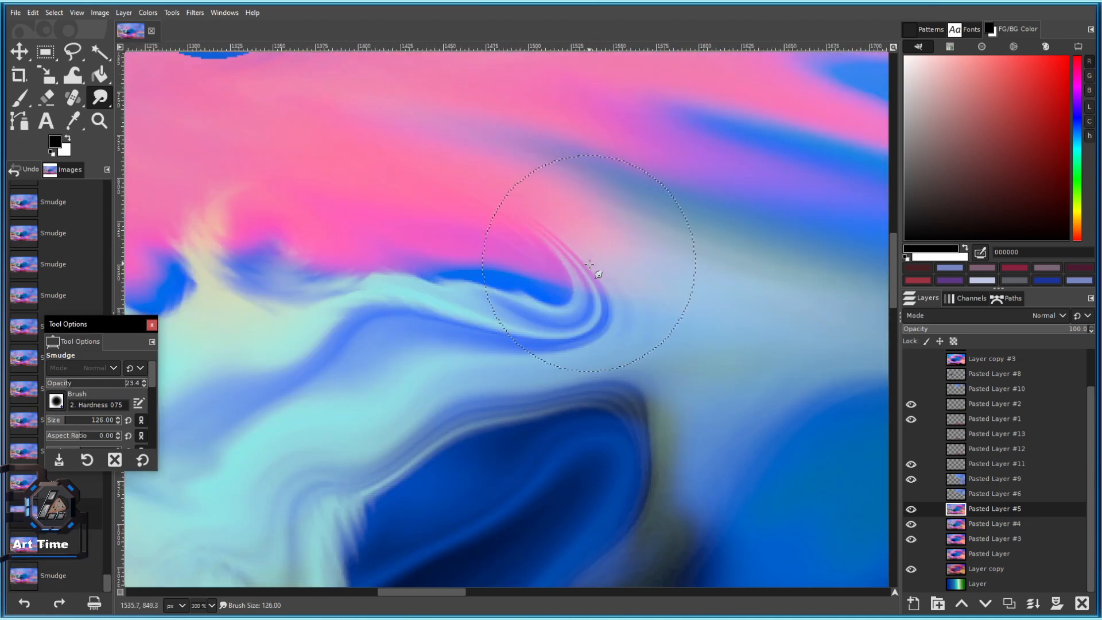
drag(590, 264, 560, 232)
key(ctrl+z)
At brush size 73, smear the blue swirl's tail and blend the cyan-blue edges.
click(61, 420)
mouse_move(625, 271)
mouse_down()
mouse_move(579, 257)
mouse_move(560, 282)
mouse_up()
key(bracketleft)
key(bracketleft)
key(bracketleft)
mouse_move(562, 229)
mouse_down()
mouse_move(595, 269)
mouse_move(546, 328)
mouse_move(456, 335)
mouse_up()
drag(357, 325, 473, 320)
drag(402, 287, 577, 295)
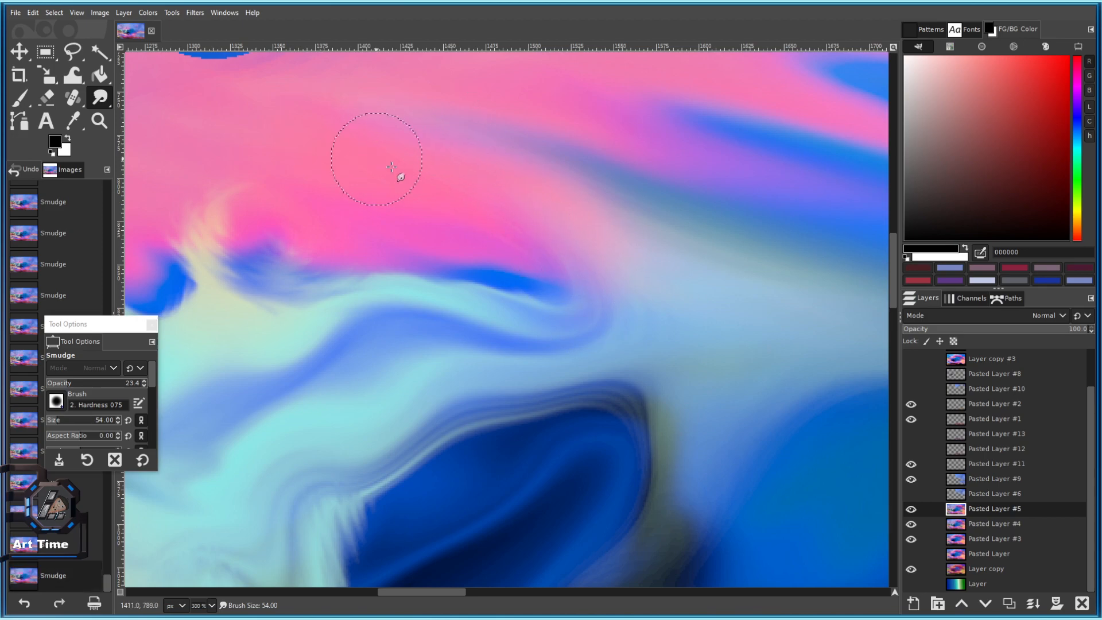
scroll(528, 244, down, 3)
scroll(550, 229, up, 3)
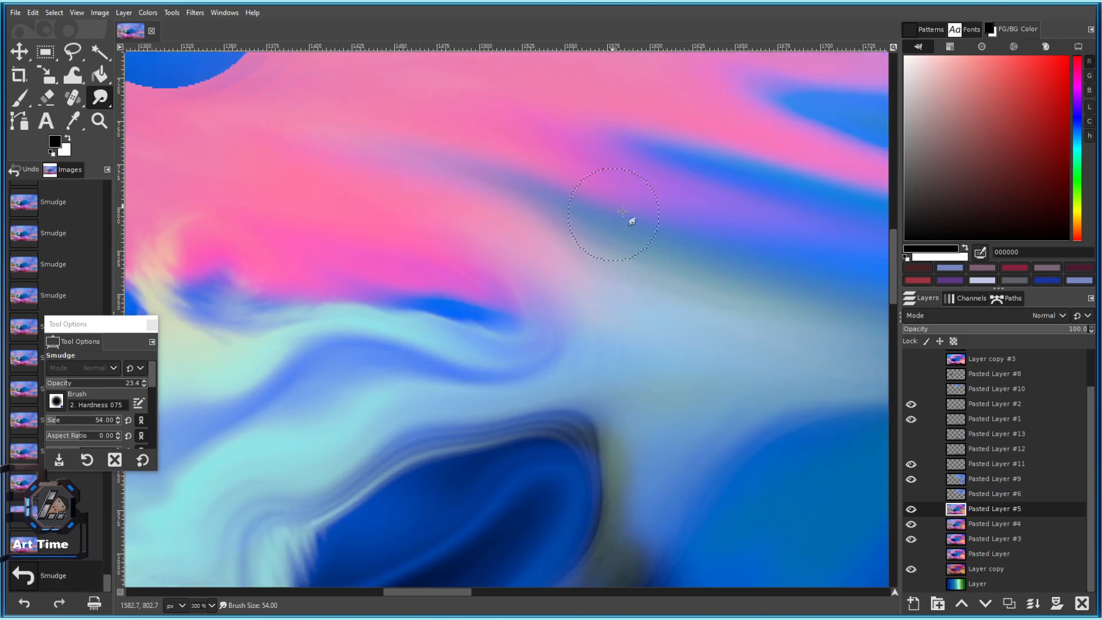
Smudge the pink band into the blue sky and the swirl's blue tip.
drag(592, 250, 386, 259)
drag(462, 249, 413, 238)
mouse_move(404, 236)
mouse_down()
mouse_move(601, 270)
mouse_move(328, 237)
mouse_up()
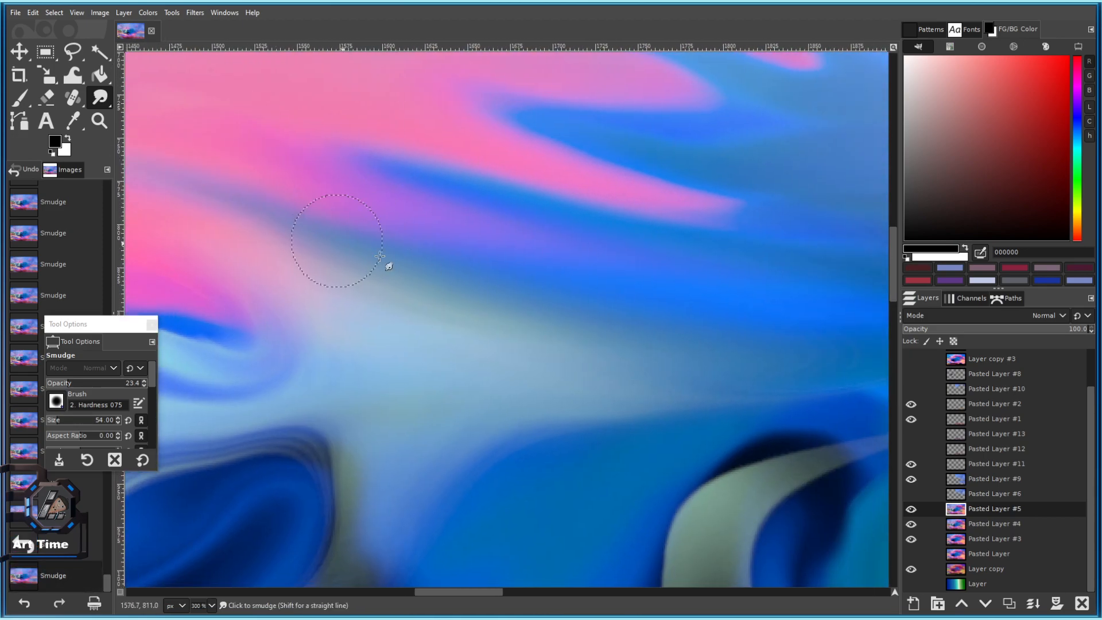
drag(474, 182, 377, 216)
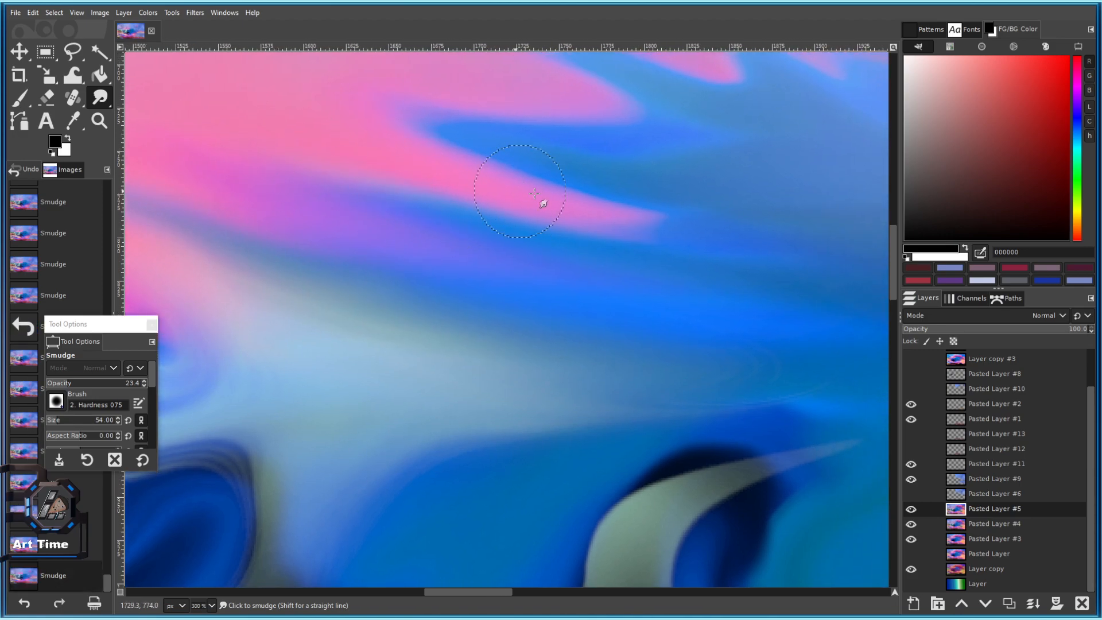
drag(547, 165, 558, 203)
mouse_move(453, 187)
mouse_down()
mouse_move(500, 203)
mouse_move(545, 190)
mouse_up()
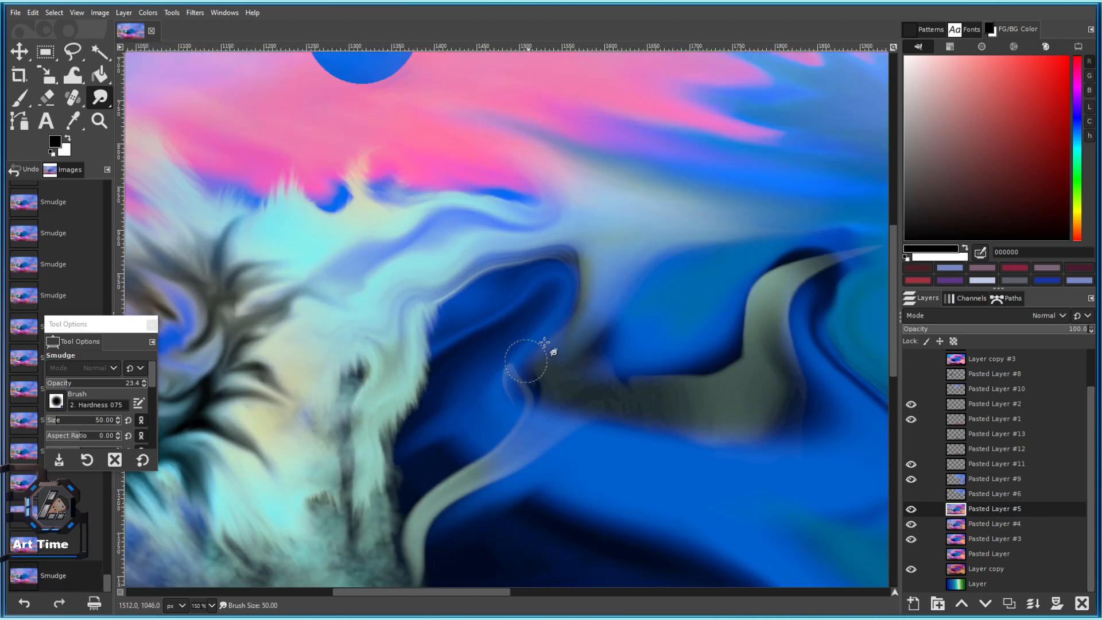
Soften the small loop and stretch and darken the pale ribbon's lower tail.
drag(545, 343, 527, 372)
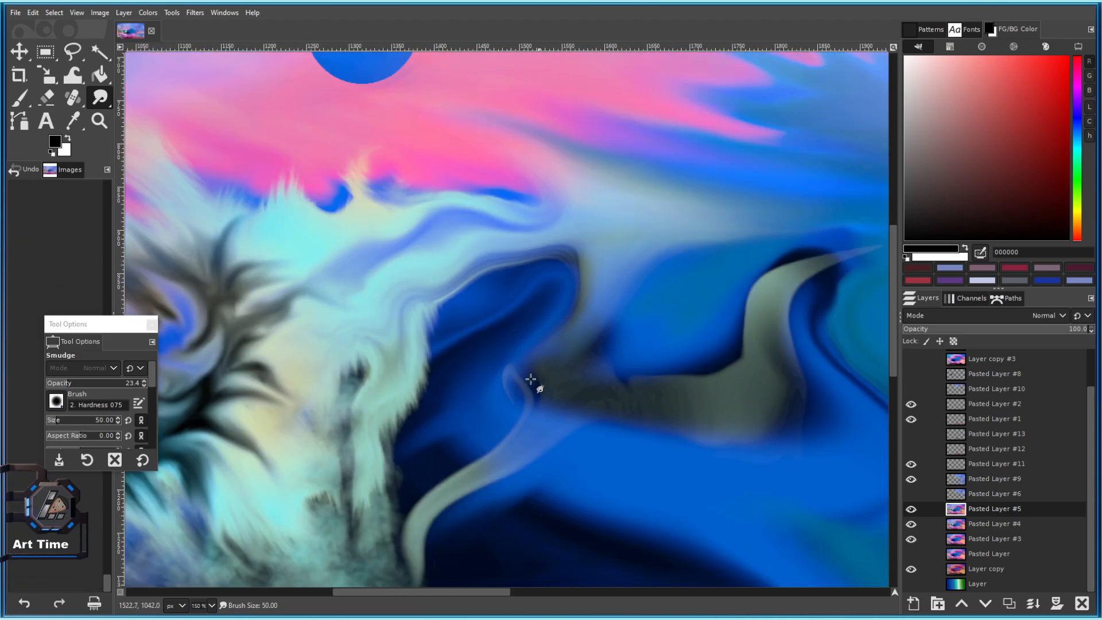
drag(523, 413, 517, 298)
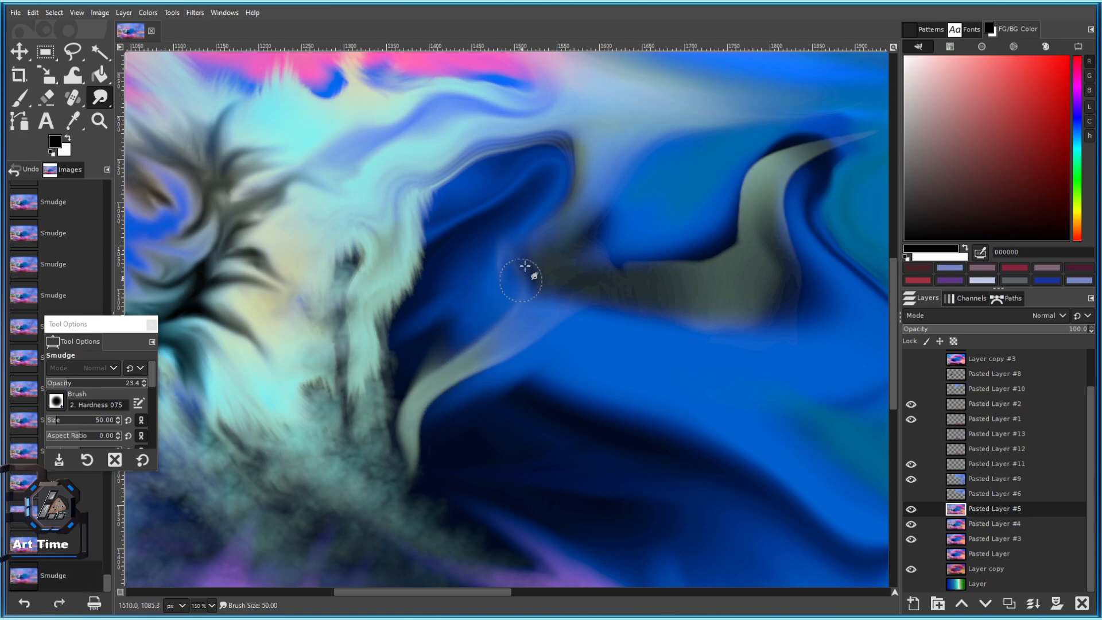
mouse_move(428, 431)
mouse_down()
mouse_move(460, 276)
mouse_move(403, 307)
mouse_move(414, 366)
mouse_up()
mouse_move(364, 325)
mouse_down()
mouse_move(385, 329)
mouse_move(375, 379)
mouse_move(404, 385)
mouse_up()
scroll(413, 382, down, 5)
scroll(420, 366, up, 6)
Widen the ribbon's left bend and smear its upper nub and edge upward.
mouse_move(354, 351)
mouse_down()
mouse_move(369, 258)
mouse_move(345, 322)
mouse_up()
mouse_move(338, 355)
mouse_down()
mouse_move(348, 330)
mouse_move(305, 409)
mouse_move(305, 458)
mouse_move(344, 333)
mouse_up()
drag(357, 379, 348, 276)
mouse_move(391, 346)
mouse_down()
mouse_move(371, 168)
mouse_move(361, 237)
mouse_up()
key(bracketleft)
Smudge the grey-green ribbon's left edge and top bend into the blue wave.
scroll(484, 352, down, 4)
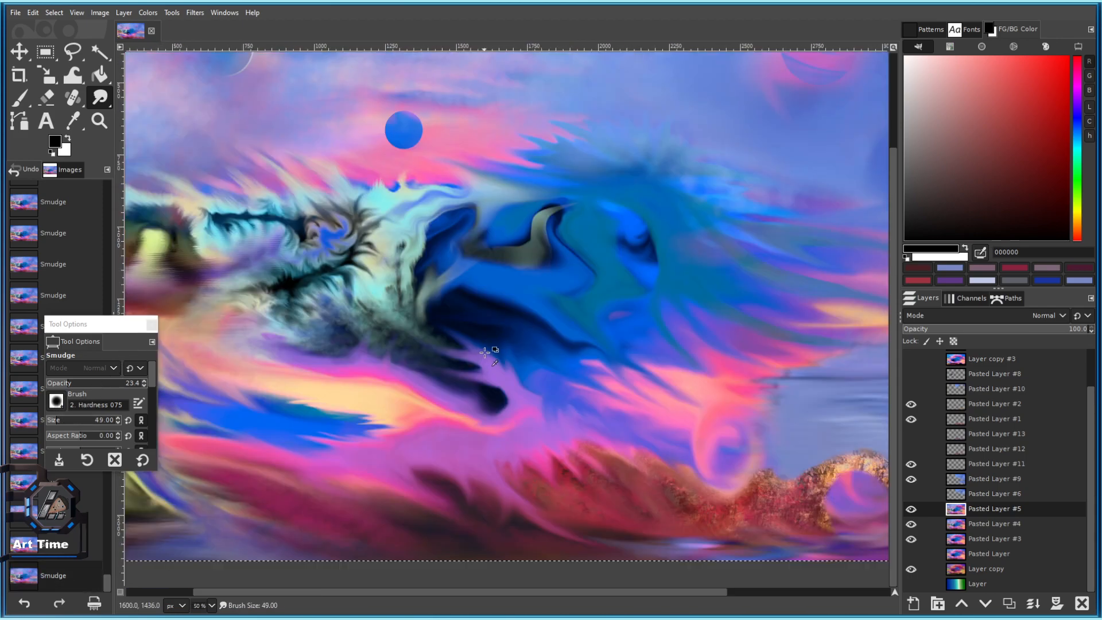
scroll(526, 234, up, 5)
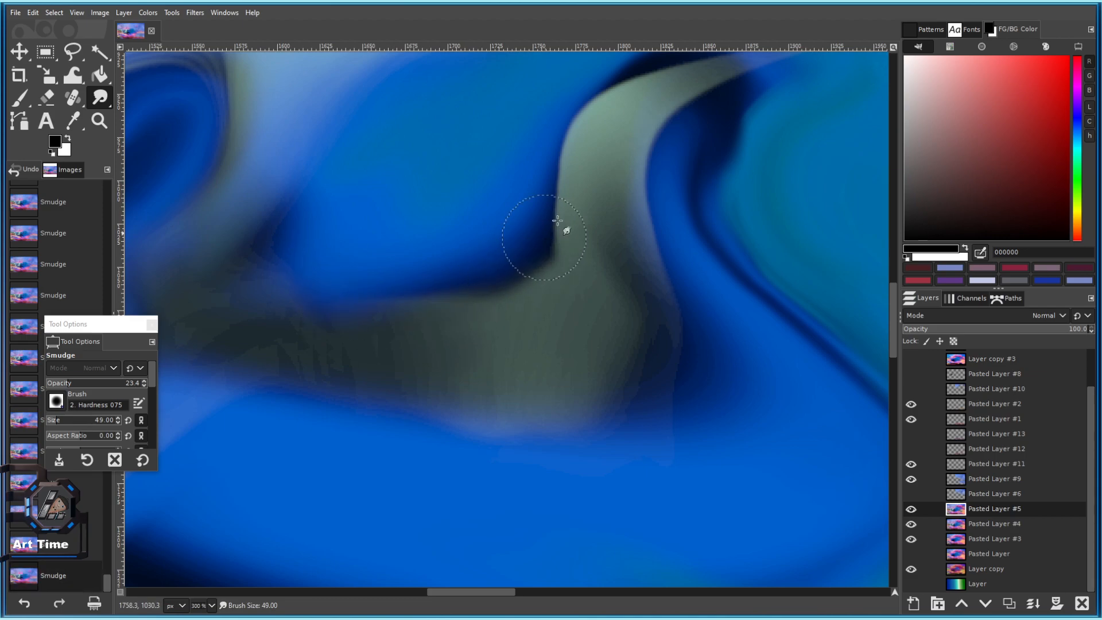
mouse_move(489, 278)
mouse_down()
mouse_move(257, 302)
mouse_move(202, 239)
mouse_up()
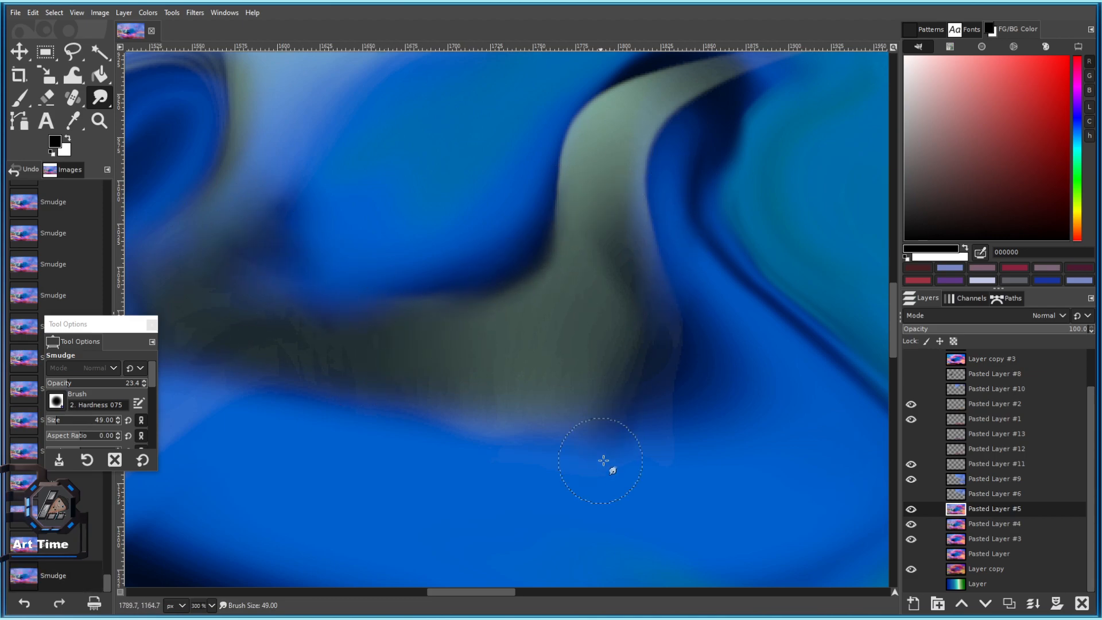
drag(683, 419, 689, 344)
drag(692, 281, 530, 486)
mouse_move(482, 327)
mouse_down()
mouse_move(546, 298)
mouse_move(492, 313)
mouse_move(553, 316)
mouse_move(551, 283)
mouse_move(588, 296)
mouse_up()
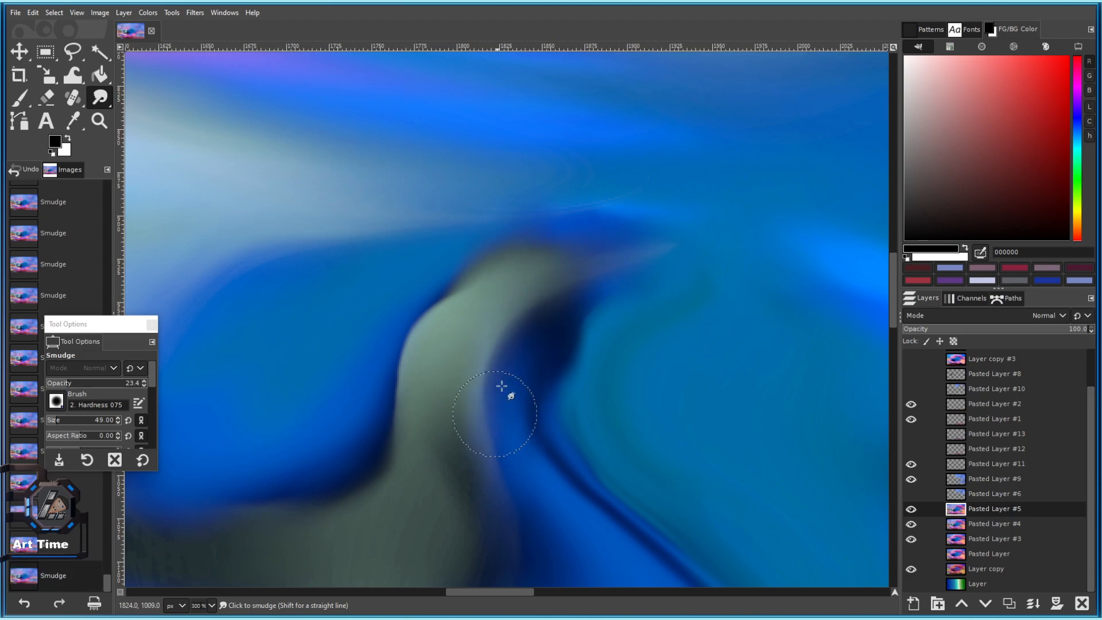
mouse_move(496, 413)
mouse_down()
mouse_move(373, 392)
mouse_move(376, 466)
mouse_up()
scroll(640, 374, down, 7)
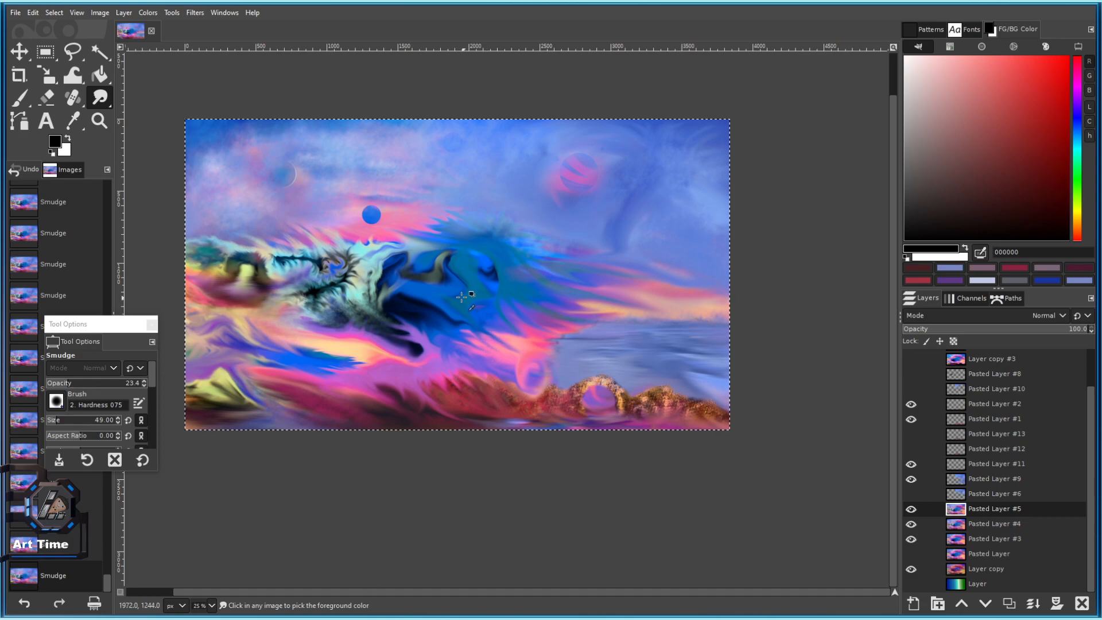
scroll(414, 282, up, 4)
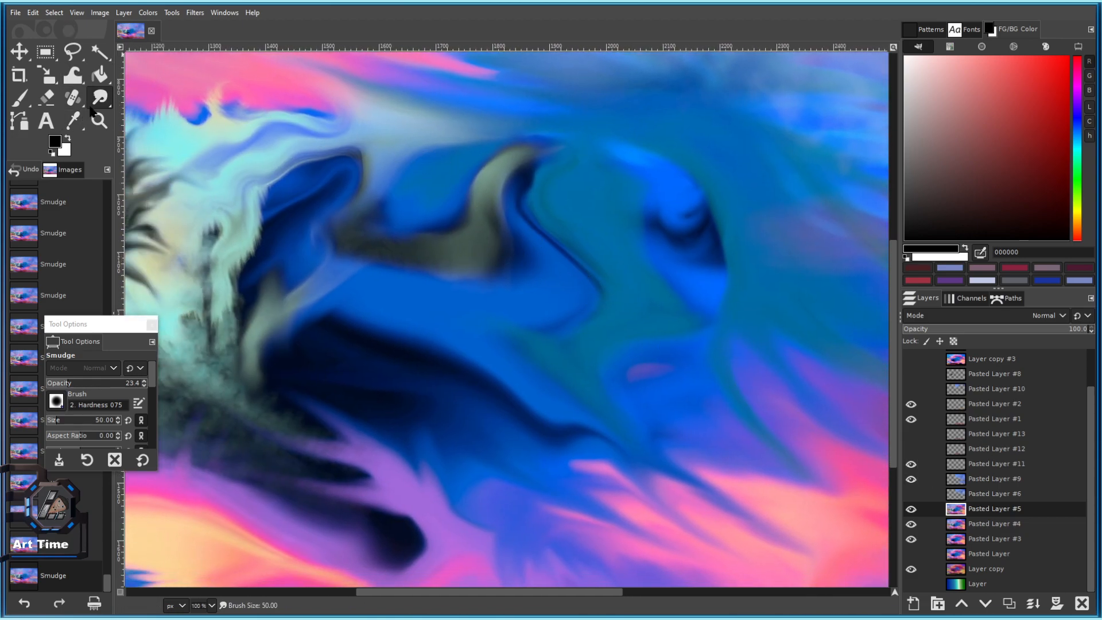
scroll(557, 226, down, 3)
scroll(512, 265, up, 6)
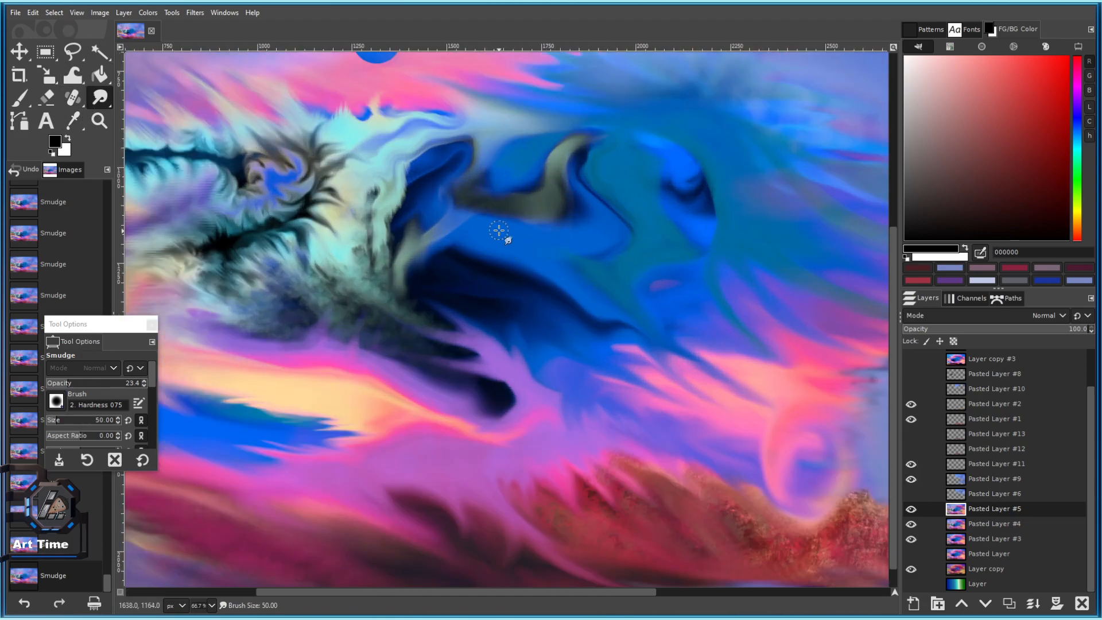
scroll(469, 183, down, 5)
scroll(419, 303, up, 2)
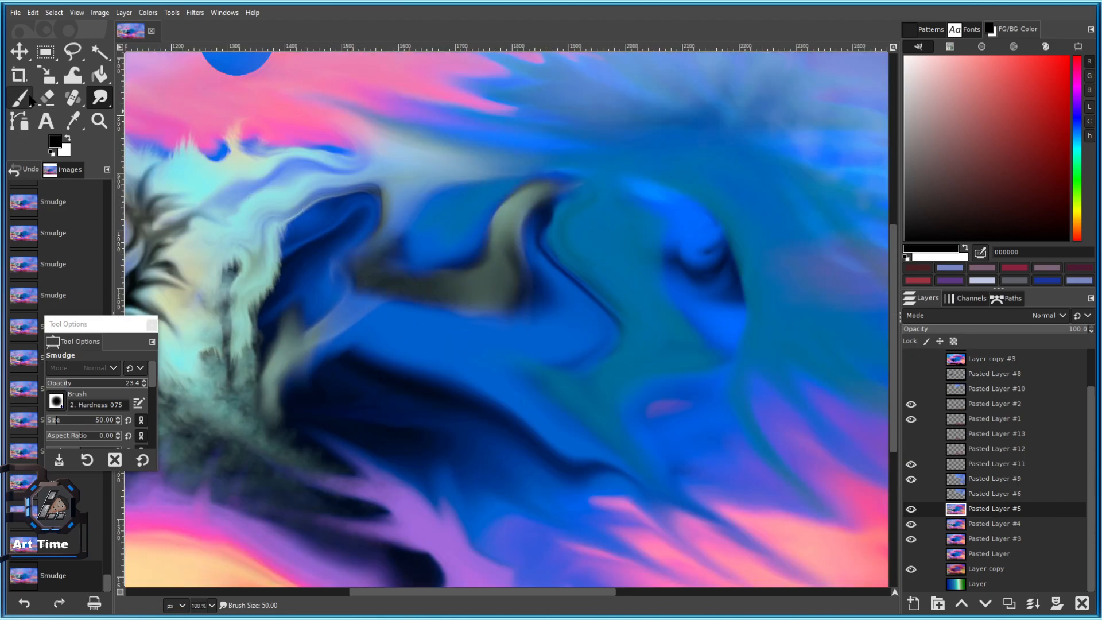
On a new full-opacity layer, paint two dark navy strokes across the wave.
ctrl+click(431, 382)
click(386, 276)
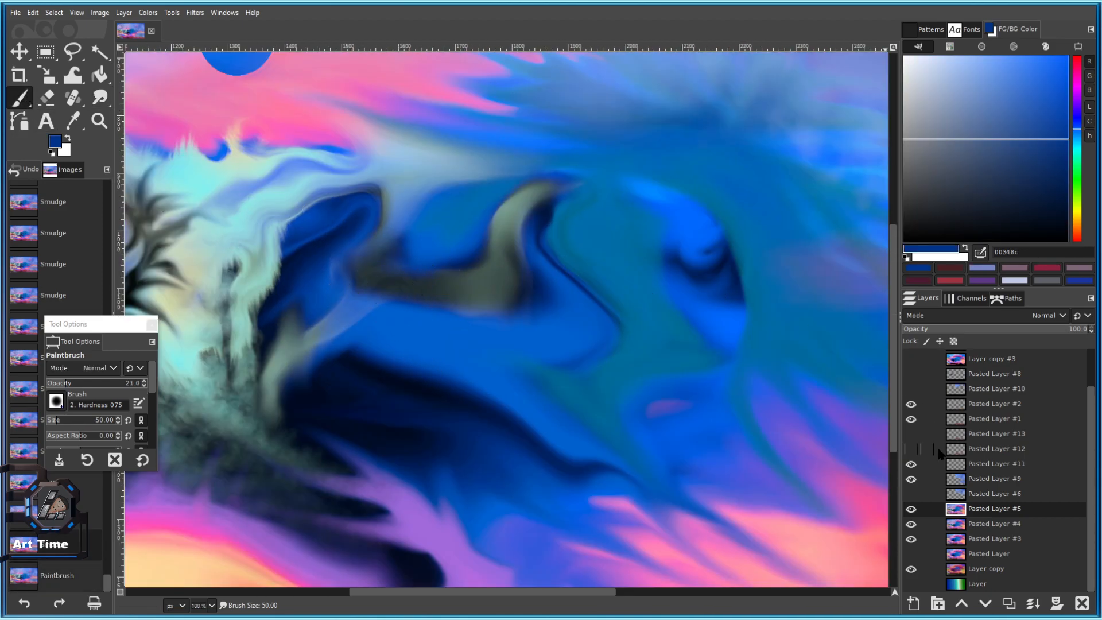
click(1009, 603)
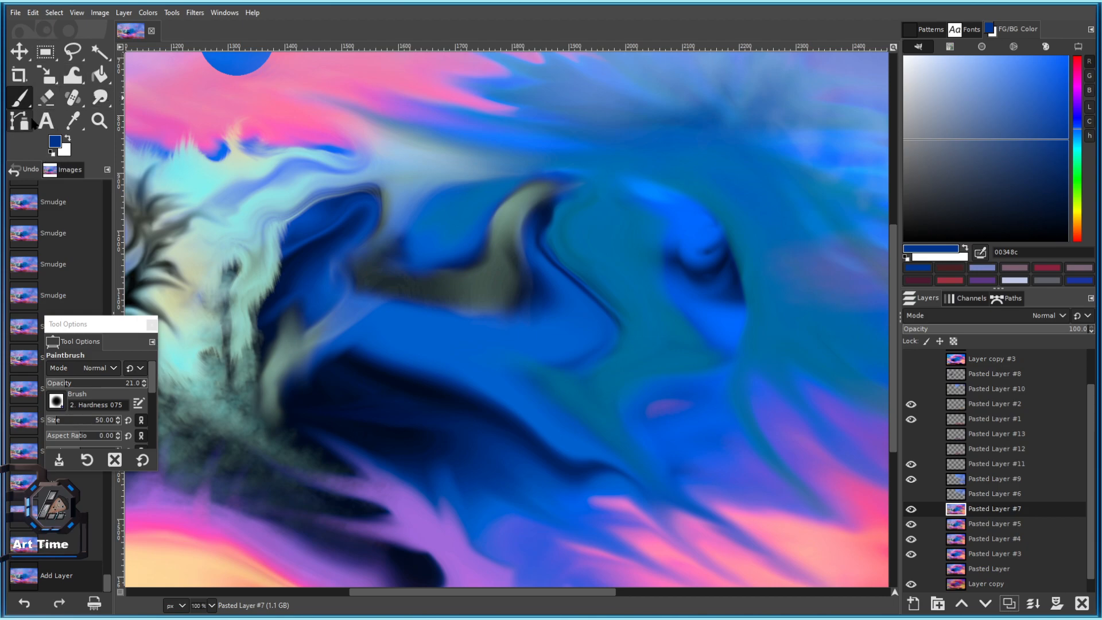
ctrl+click(449, 339)
click(86, 384)
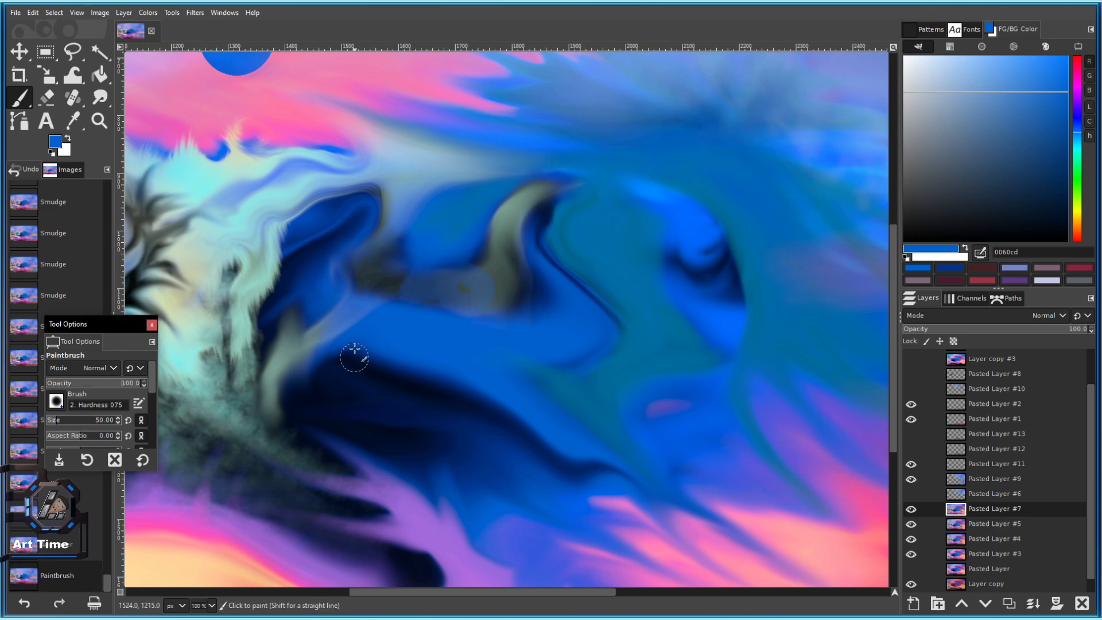
ctrl+click(361, 379)
drag(368, 267, 430, 282)
drag(395, 332, 462, 320)
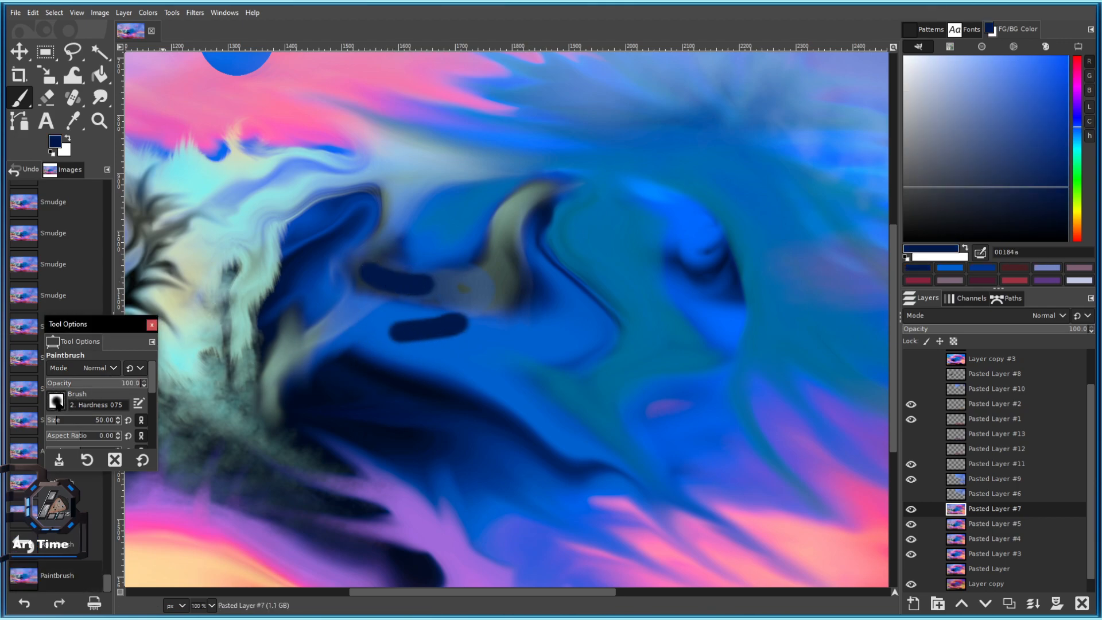
Switch to the Acrylic 01 brush at size 403, with brush settings in a separate window.
click(57, 400)
scroll(123, 481, down, 4)
click(108, 447)
mouse_move(81, 341)
mouse_down()
mouse_move(510, 266)
mouse_move(428, 298)
mouse_up()
drag(429, 224, 100, 227)
drag(98, 378, 97, 518)
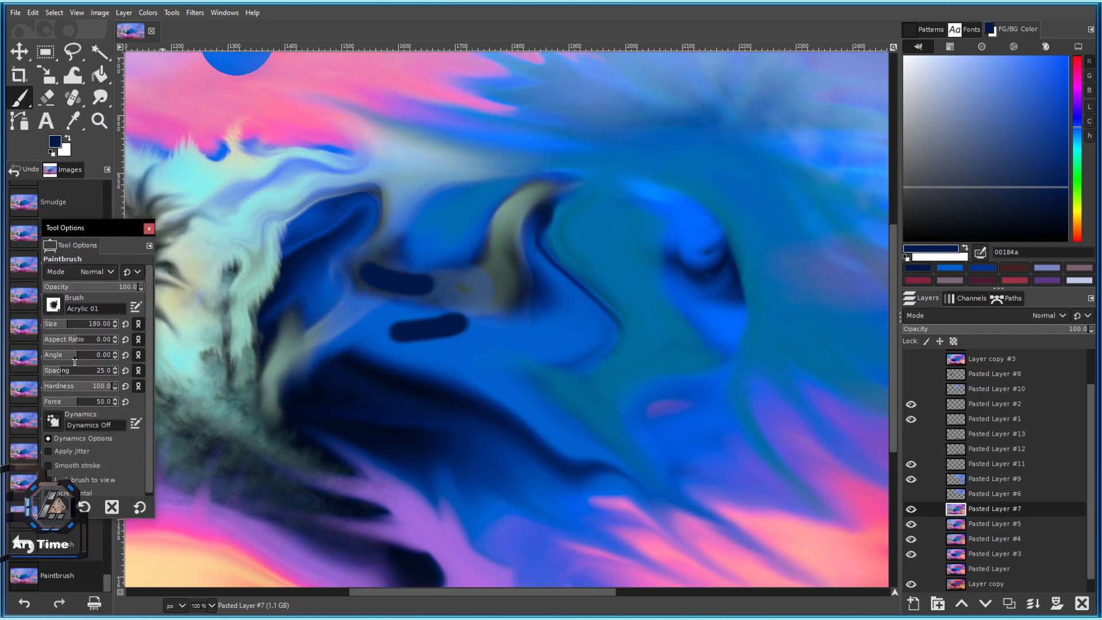
click(83, 325)
Paint large navy acrylic dabs across the centre of the wave.
click(532, 292)
click(453, 301)
click(498, 307)
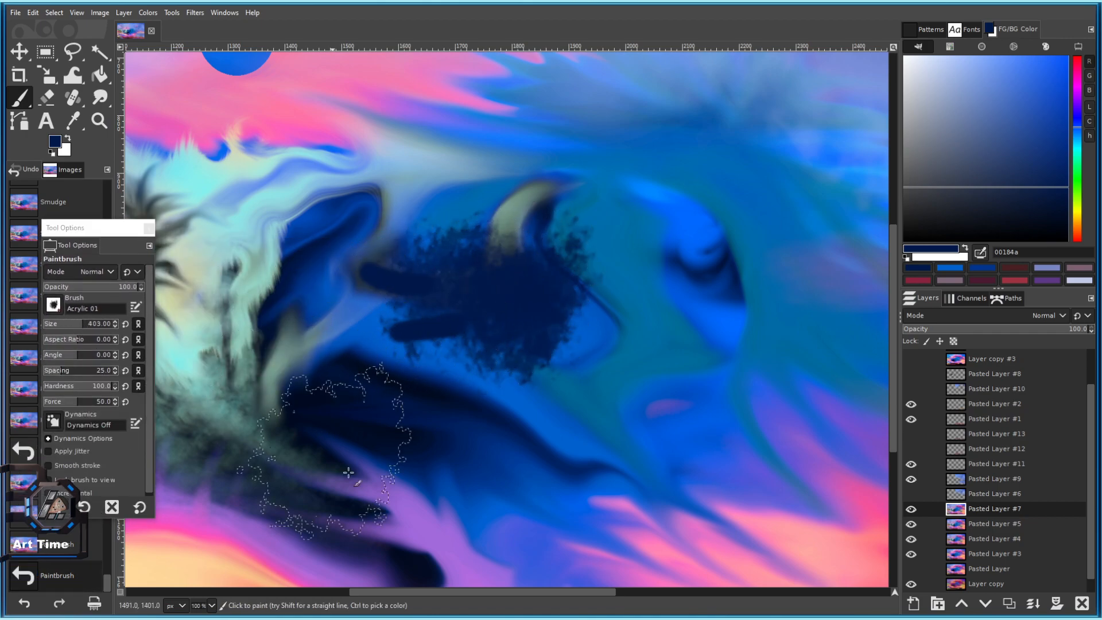
drag(92, 221, 97, 196)
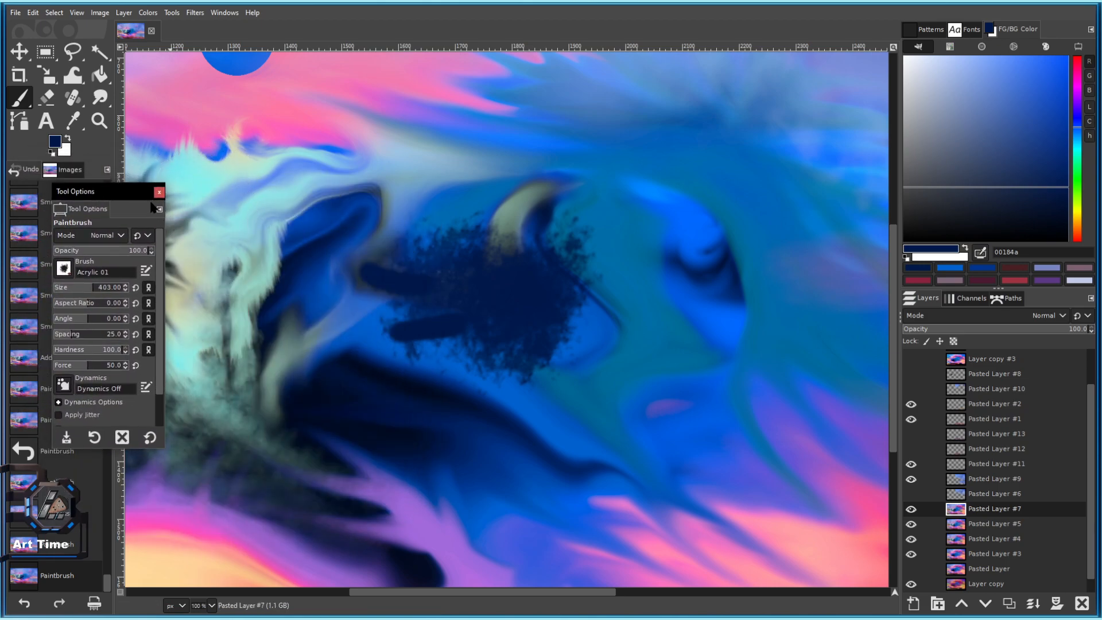
drag(133, 192, 87, 321)
click(523, 278)
click(615, 306)
Add darker navy dabs to the wave, then undo the recent dark dabs.
ctrl+click(405, 385)
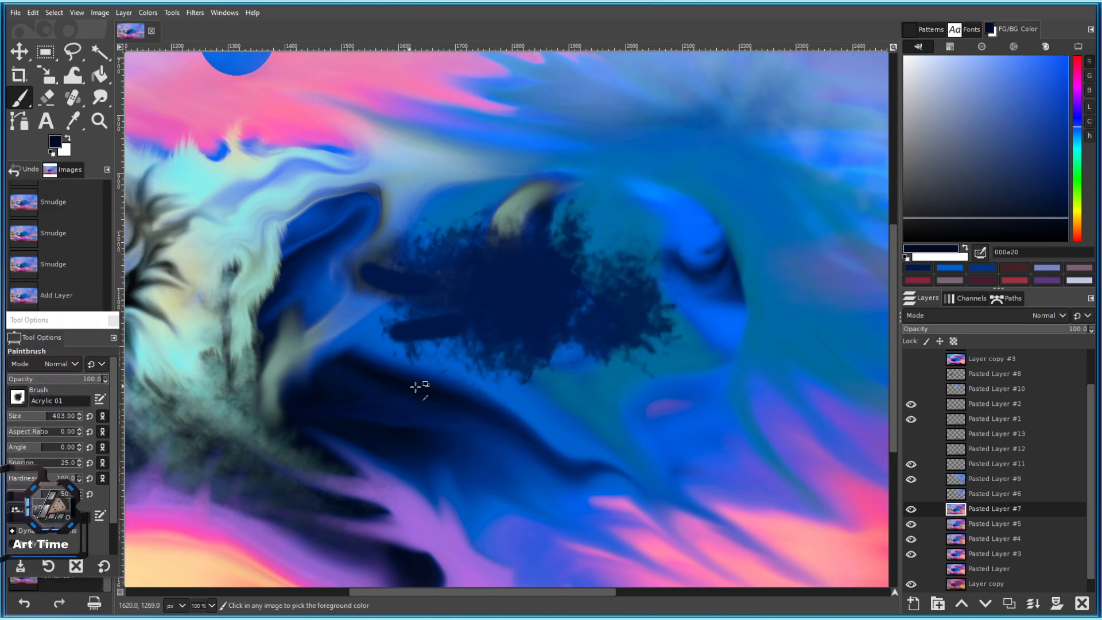
click(485, 304)
click(527, 335)
click(366, 310)
scroll(442, 355, down, 5)
scroll(443, 355, up, 5)
click(522, 298)
scroll(558, 246, down, 5)
scroll(558, 245, up, 4)
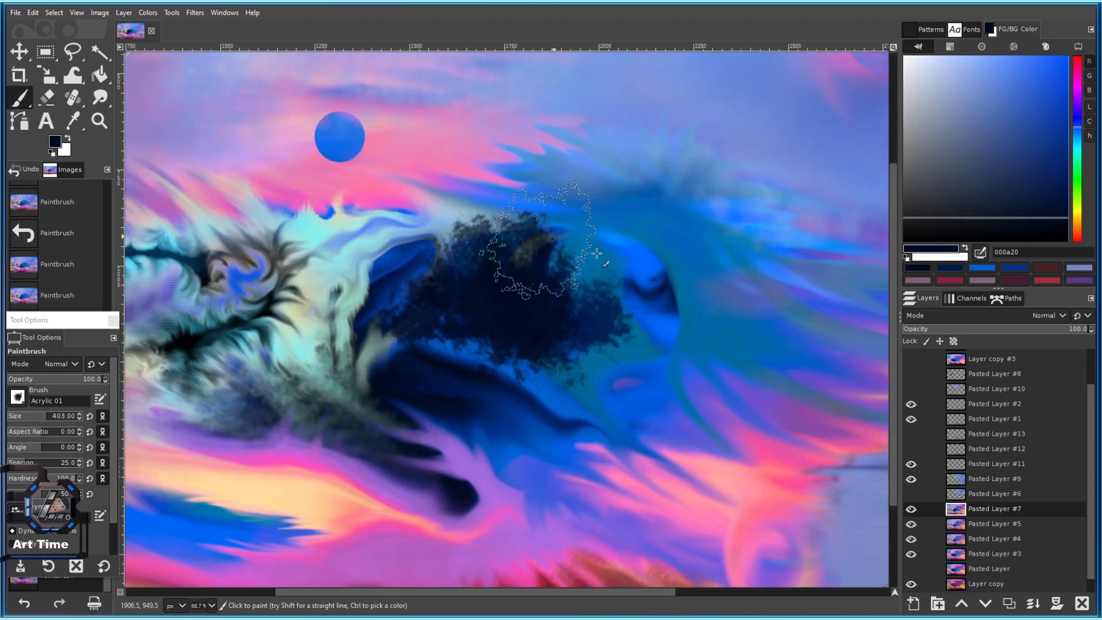
key(ctrl+z)
key(ctrl+z)
key(ctrl+z)
key(ctrl+z)
key(ctrl+z)
key(ctrl+z)
key(ctrl+z)
key(ctrl+z)
key(ctrl+z)
At brush size 188, paint a dark stroke and dab grey-green over the dark patch.
click(32, 414)
mouse_move(554, 304)
mouse_down()
mouse_move(556, 353)
mouse_move(525, 330)
mouse_move(437, 330)
mouse_move(460, 307)
mouse_up()
scroll(374, 332, up, 2)
ctrl+click(375, 332)
mouse_move(506, 395)
mouse_down()
mouse_move(487, 332)
mouse_move(522, 320)
mouse_move(532, 374)
mouse_move(482, 259)
mouse_up()
click(546, 275)
click(527, 332)
click(487, 257)
Paint deep dark blue over the grey-green patch and leftward across the arc.
ctrl+click(605, 379)
drag(654, 318, 469, 293)
click(467, 286)
scroll(497, 317, down, 2)
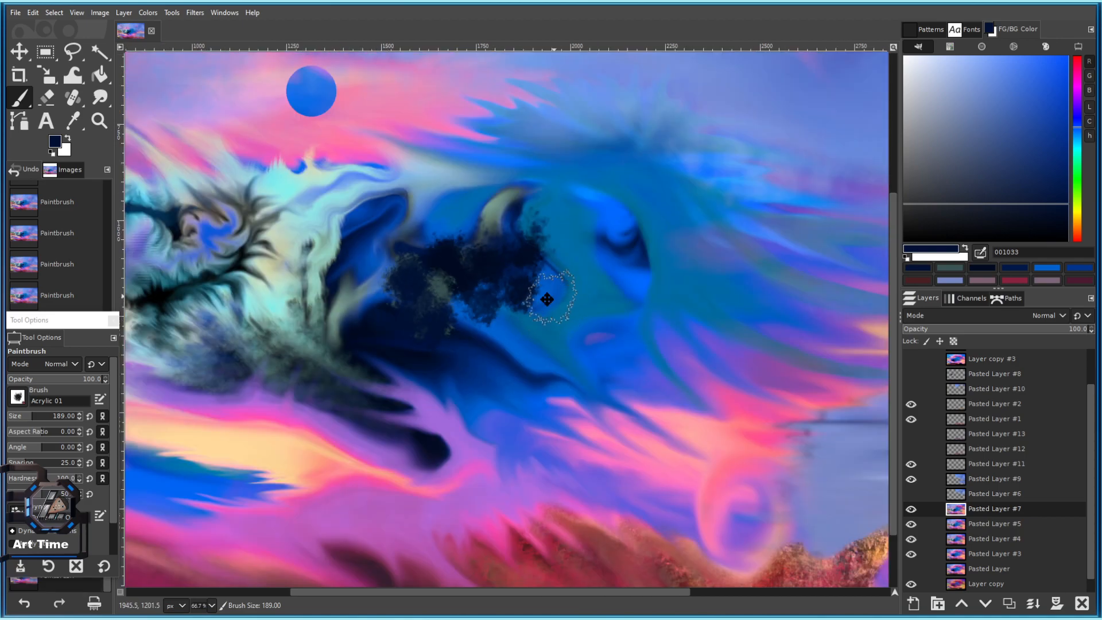
drag(558, 296, 480, 313)
ctrl+click(480, 285)
click(439, 236)
drag(438, 236, 404, 249)
scroll(396, 265, down, 2)
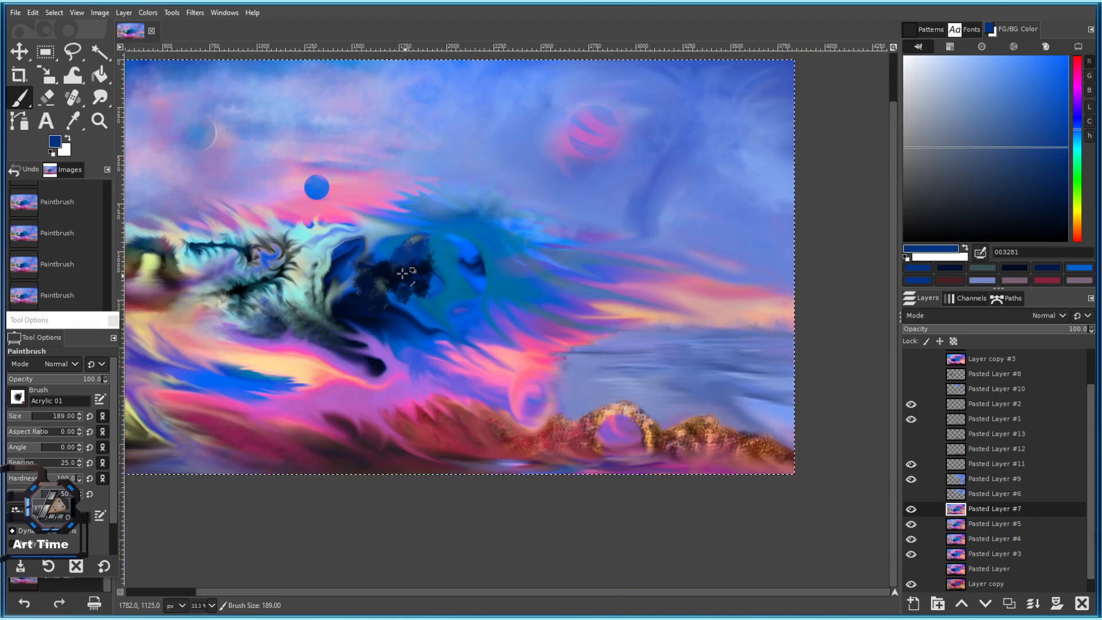
scroll(383, 255, up, 3)
Work light blue-grey, deep blue and medium blue strokes into the dark patch.
ctrl+click(347, 202)
drag(356, 203, 395, 258)
ctrl+click(504, 224)
mouse_move(405, 212)
mouse_down()
mouse_move(363, 233)
mouse_move(343, 280)
mouse_move(348, 265)
mouse_move(442, 229)
mouse_up()
scroll(468, 383, down, 2)
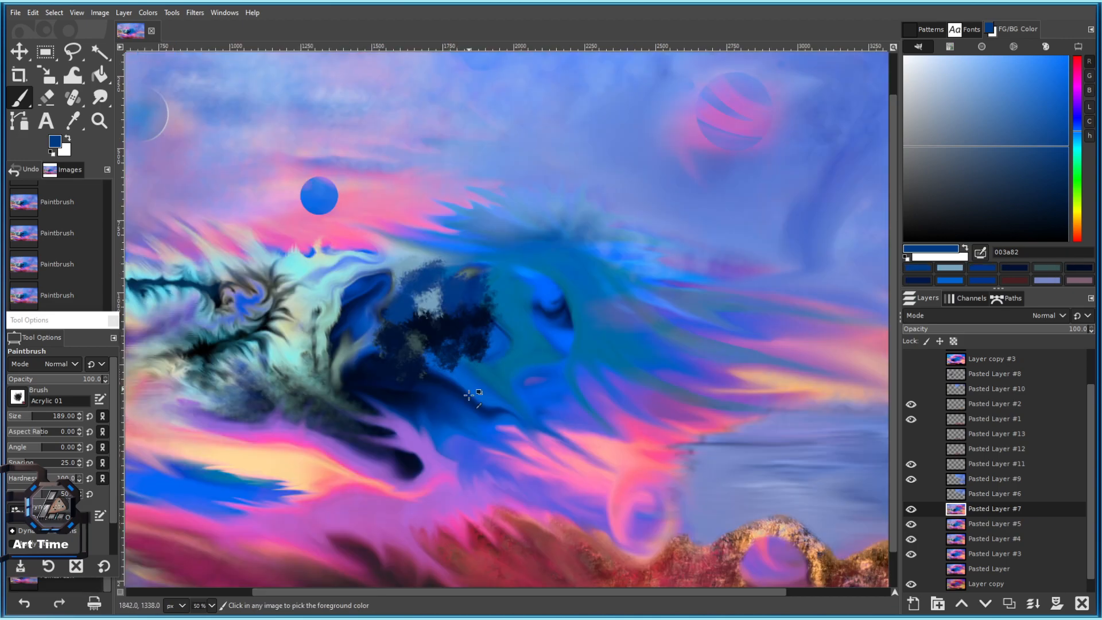
scroll(434, 363, up, 2)
ctrl+click(279, 367)
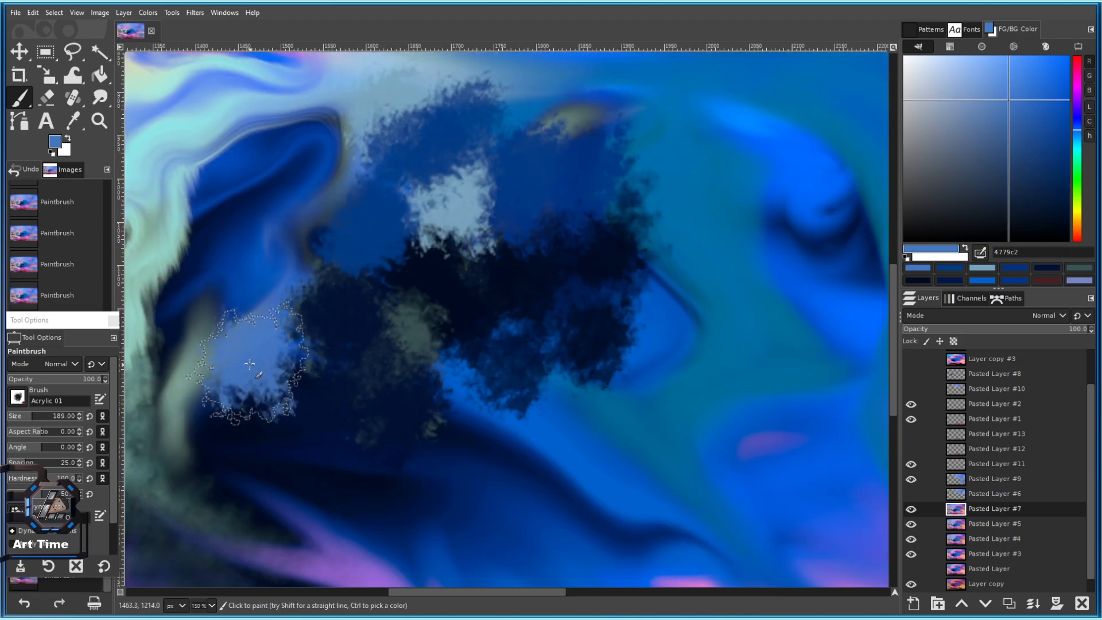
scroll(281, 373, down, 2)
scroll(327, 396, up, 1)
drag(328, 396, 456, 361)
Stroke dark purple-navy over the patch and enlarge the brush slightly.
ctrl+click(459, 405)
mouse_move(398, 310)
mouse_down()
mouse_move(436, 320)
mouse_move(413, 266)
mouse_move(396, 297)
mouse_move(473, 276)
mouse_up()
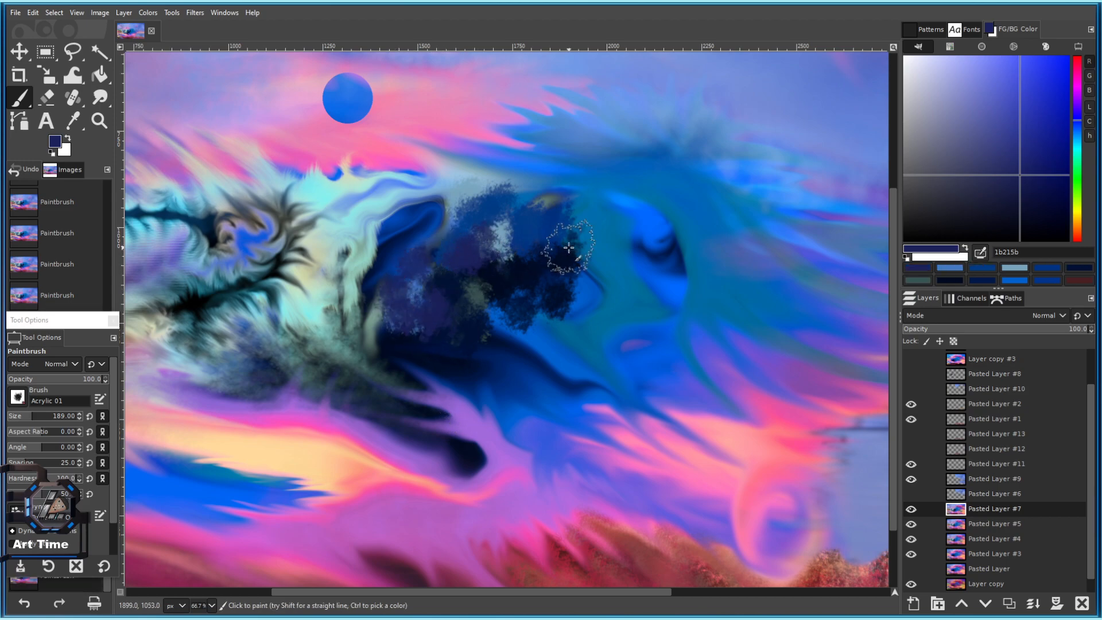
scroll(568, 247, down, 3)
scroll(541, 287, up, 4)
mouse_move(562, 326)
mouse_down()
mouse_move(505, 360)
mouse_move(525, 394)
mouse_up()
scroll(479, 384, down, 1)
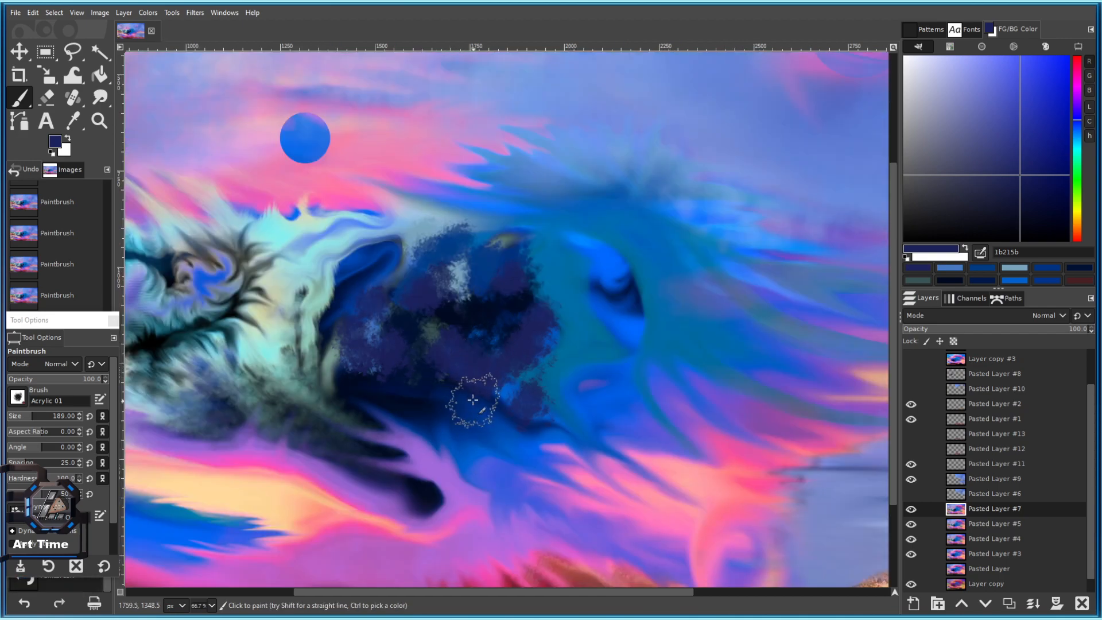
scroll(473, 401, up, 2)
key(bracketright)
key(bracketright)
key(bracketright)
key(bracketright)
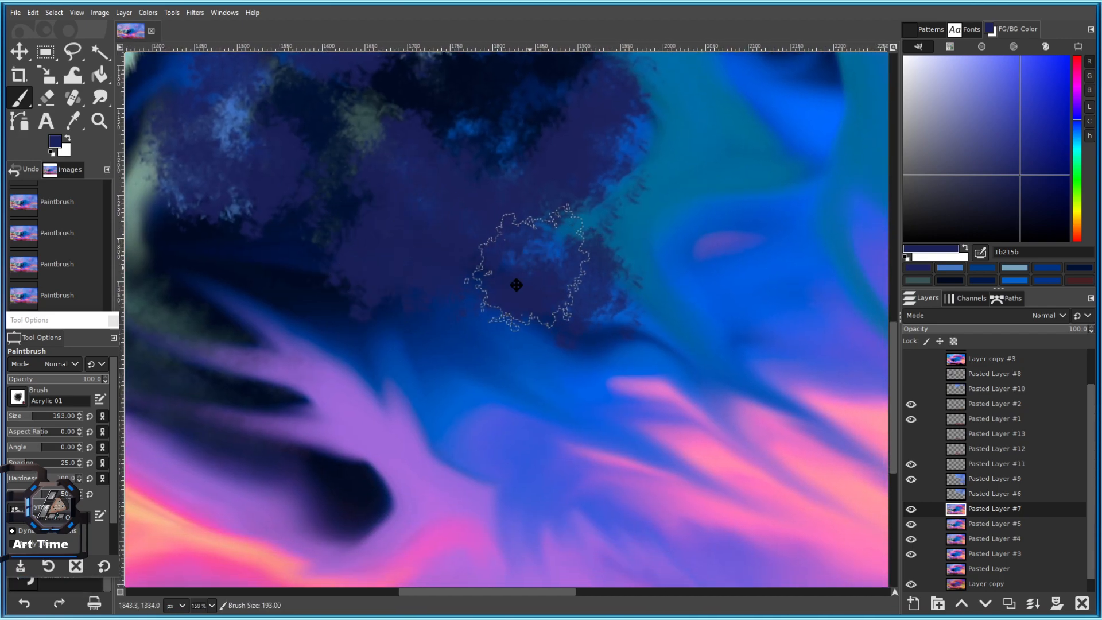
scroll(528, 270, up, 5)
scroll(528, 270, right, 1)
ctrl+click(702, 254)
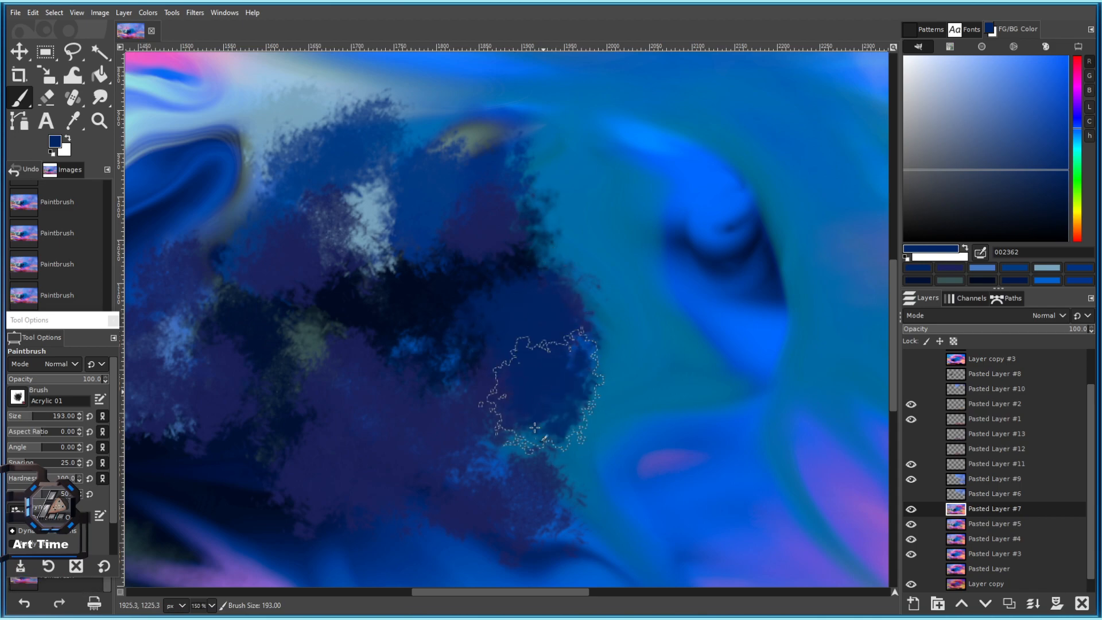
Pick the painting's pink and dab it onto the dark blob.
scroll(436, 413, down, 3)
scroll(529, 425, down, 2)
scroll(529, 425, right, 1)
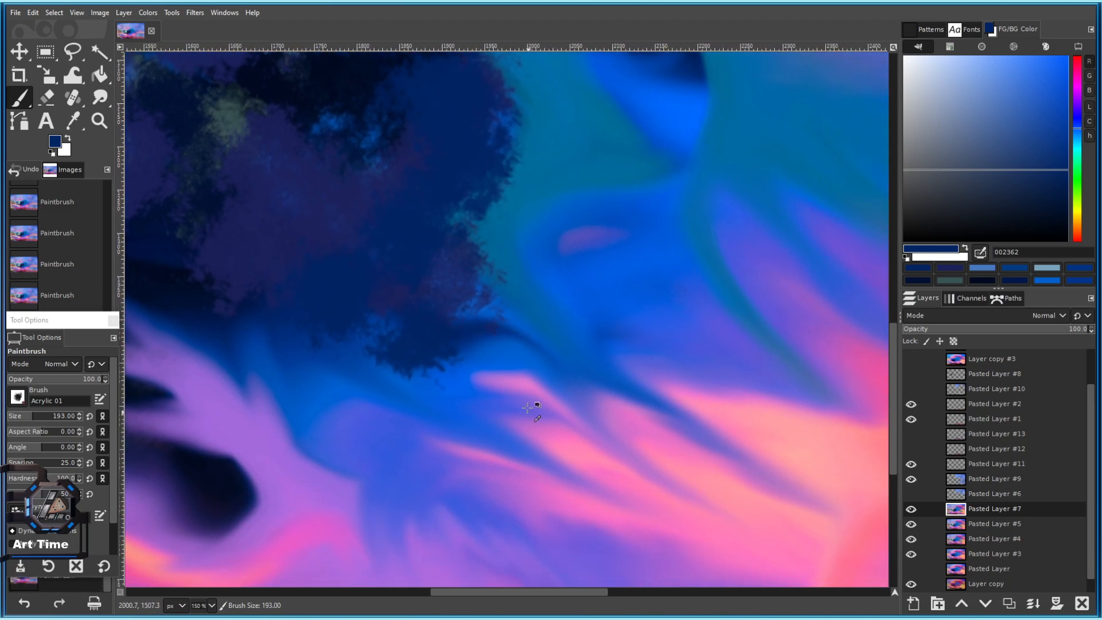
ctrl+click(530, 417)
drag(468, 325, 627, 448)
click(430, 258)
scroll(524, 306, down, 3)
scroll(503, 275, up, 2)
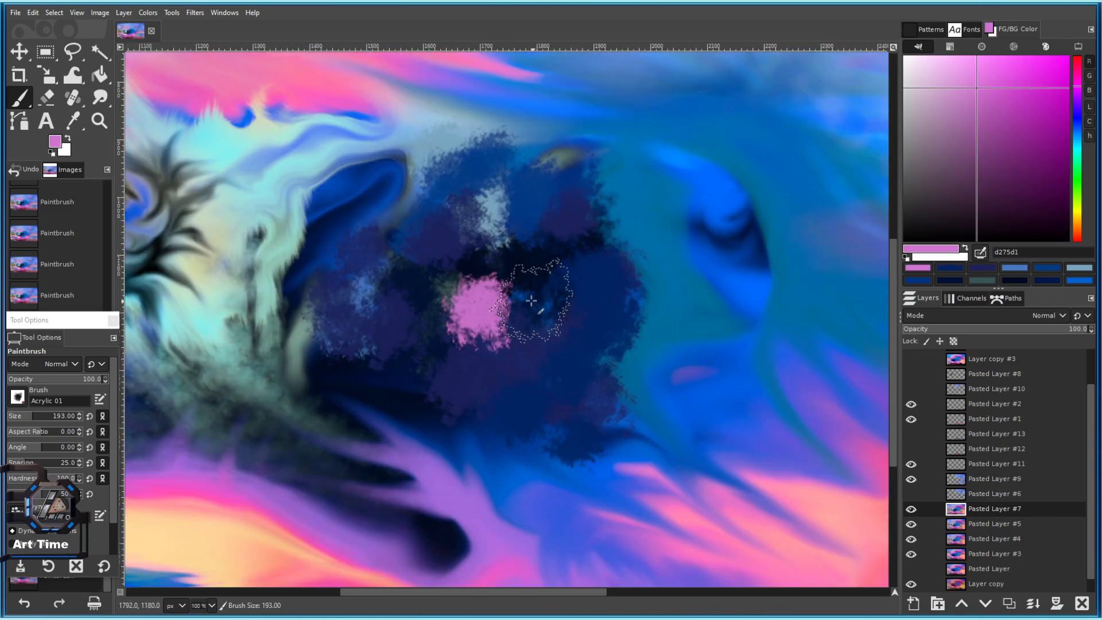
click(533, 302)
Add more pink dabs higher up, reaching above the blob.
scroll(529, 251, down, 4)
scroll(529, 246, up, 4)
click(432, 237)
click(467, 194)
click(508, 190)
click(529, 214)
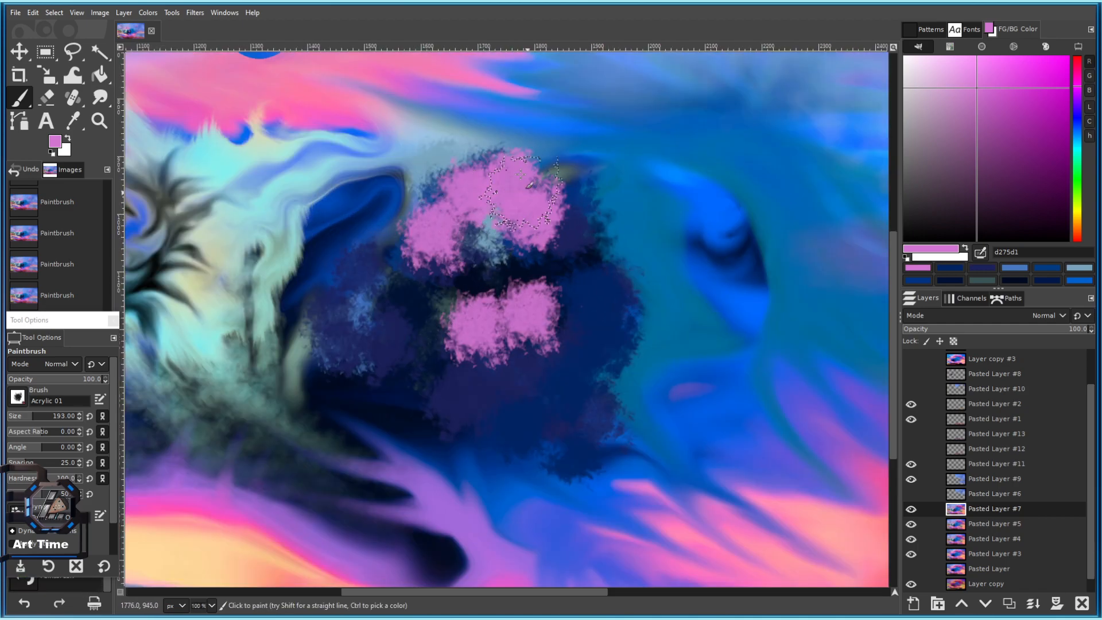
click(514, 141)
Pick the dark navy and dab it over the pink patches.
scroll(516, 149, down, 4)
scroll(517, 150, up, 4)
ctrl+click(574, 253)
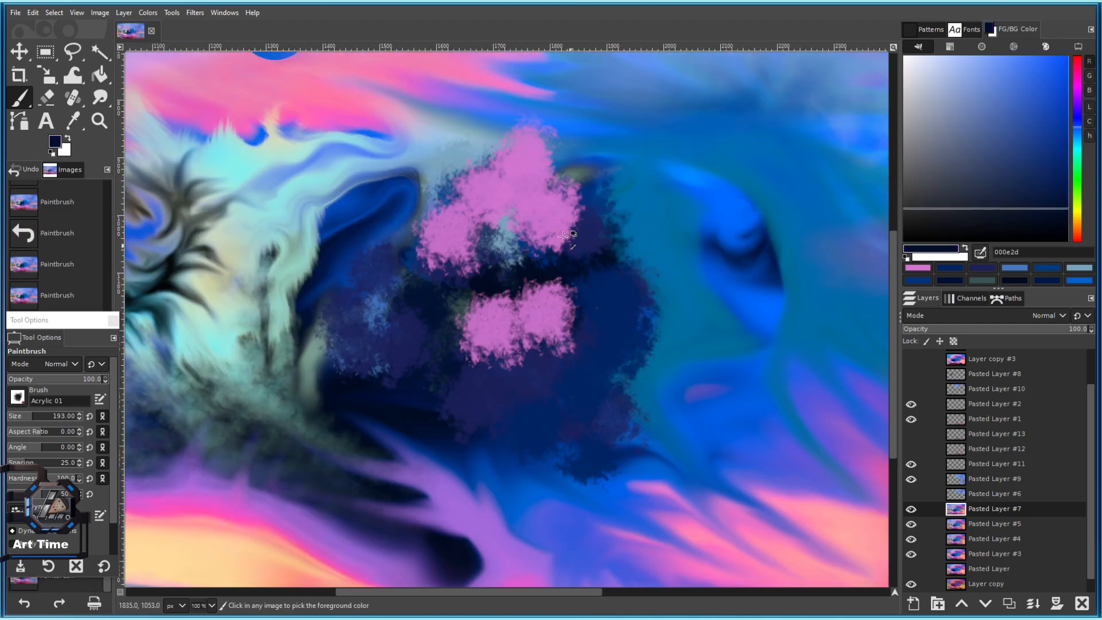
click(468, 168)
click(527, 208)
click(535, 194)
click(494, 160)
click(501, 163)
With a slightly larger brush, spread navy dabs left of and over the pink blob.
key(bracketright)
key(bracketright)
key(bracketright)
key(bracketright)
key(bracketright)
key(bracketright)
key(bracketright)
key(bracketright)
key(bracketright)
key(bracketright)
key(bracketright)
key(bracketright)
click(442, 234)
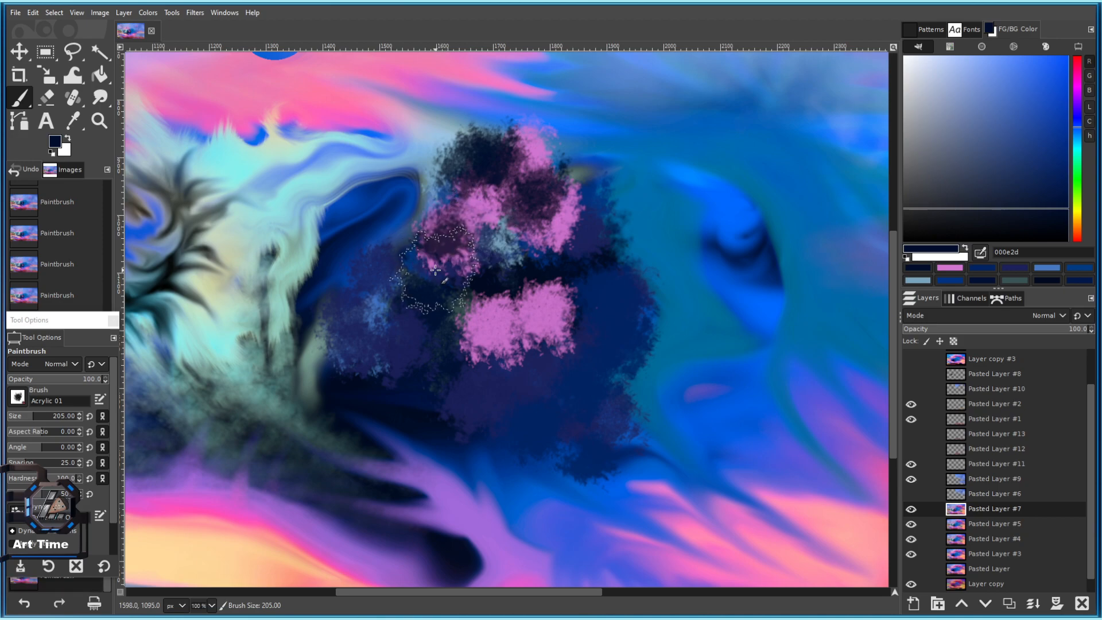
click(435, 269)
click(512, 192)
click(481, 194)
click(437, 206)
click(392, 245)
click(423, 153)
click(380, 178)
click(460, 131)
click(462, 131)
Pick a muted purple and dab purple-pink down the dark blob.
ctrl+click(478, 218)
click(463, 162)
click(481, 141)
click(518, 138)
click(450, 202)
click(501, 267)
click(451, 298)
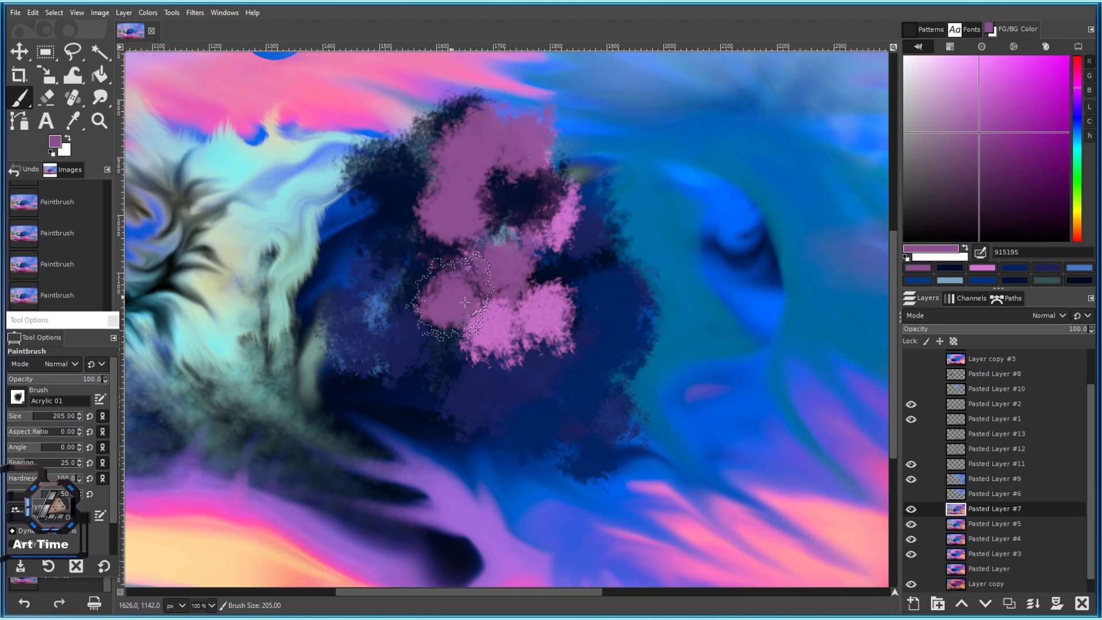
Paint purple over the remaining pink areas, then toggle Pasted Layer #7 to compare.
click(519, 307)
click(503, 220)
click(556, 267)
scroll(555, 302, down, 5)
scroll(554, 313, up, 4)
mouse_move(554, 313)
mouse_down()
mouse_move(540, 336)
mouse_move(494, 339)
mouse_up()
click(911, 509)
click(911, 509)
Dab bright blue on the blob, then cover most of it at brush size 461.
ctrl+click(668, 252)
click(520, 227)
click(439, 246)
click(51, 415)
click(449, 295)
click(466, 199)
drag(499, 300, 484, 335)
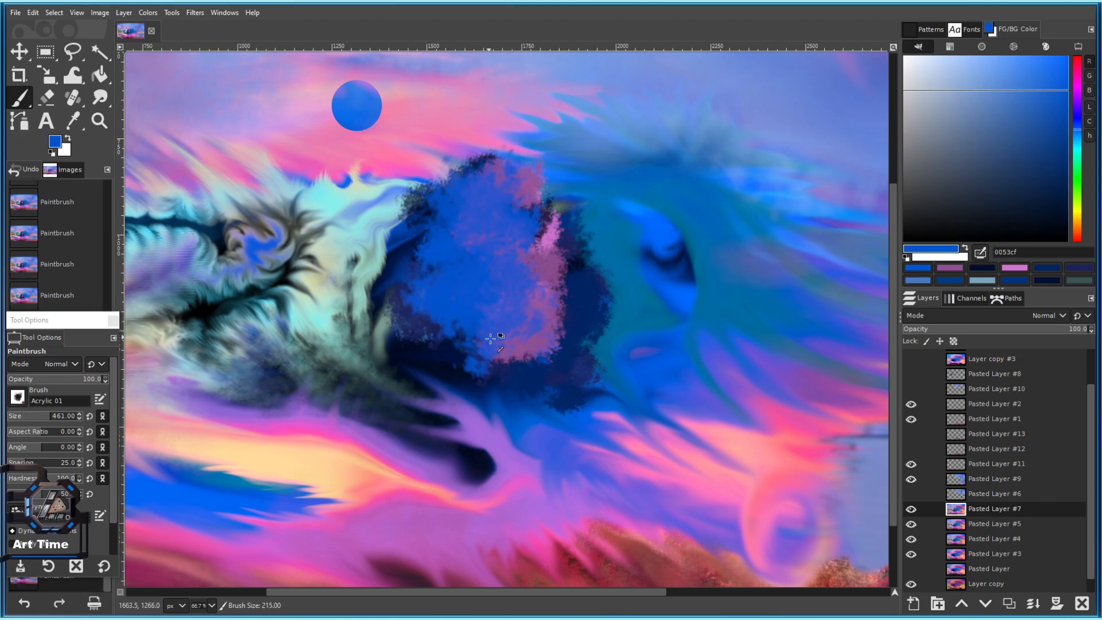
Cover the blob's top and lower areas with a slightly different blue.
scroll(487, 336, down, 4)
scroll(535, 330, up, 3)
ctrl+click(565, 421)
click(442, 258)
click(463, 368)
drag(449, 380, 401, 374)
scroll(469, 400, down, 4)
Clear everything on Pasted Layer #7.
scroll(492, 426, up, 2)
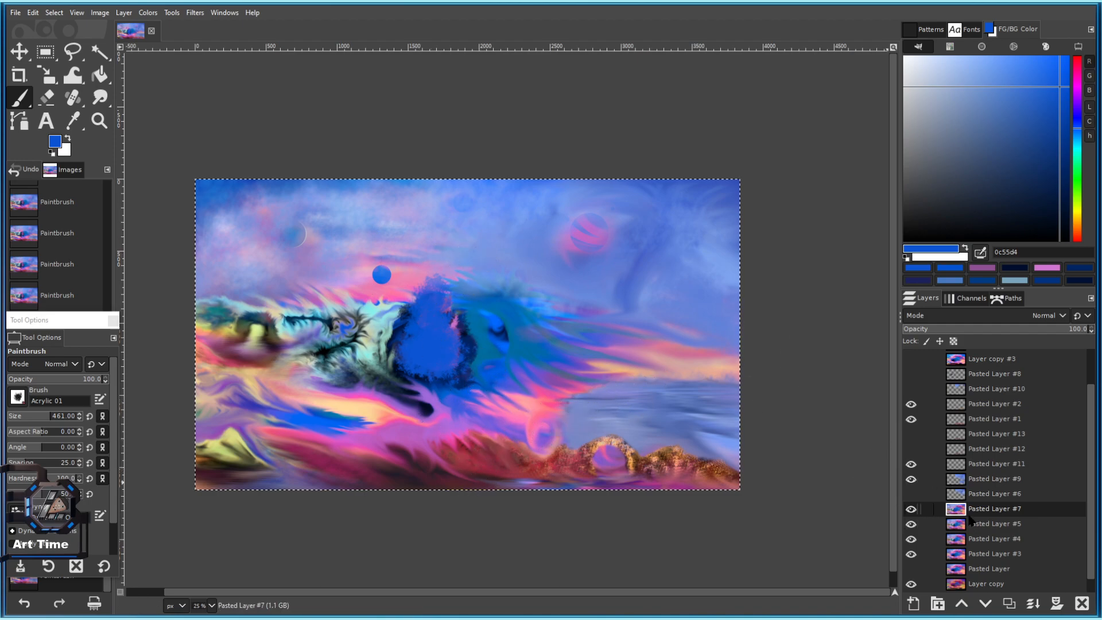
key(Delete)
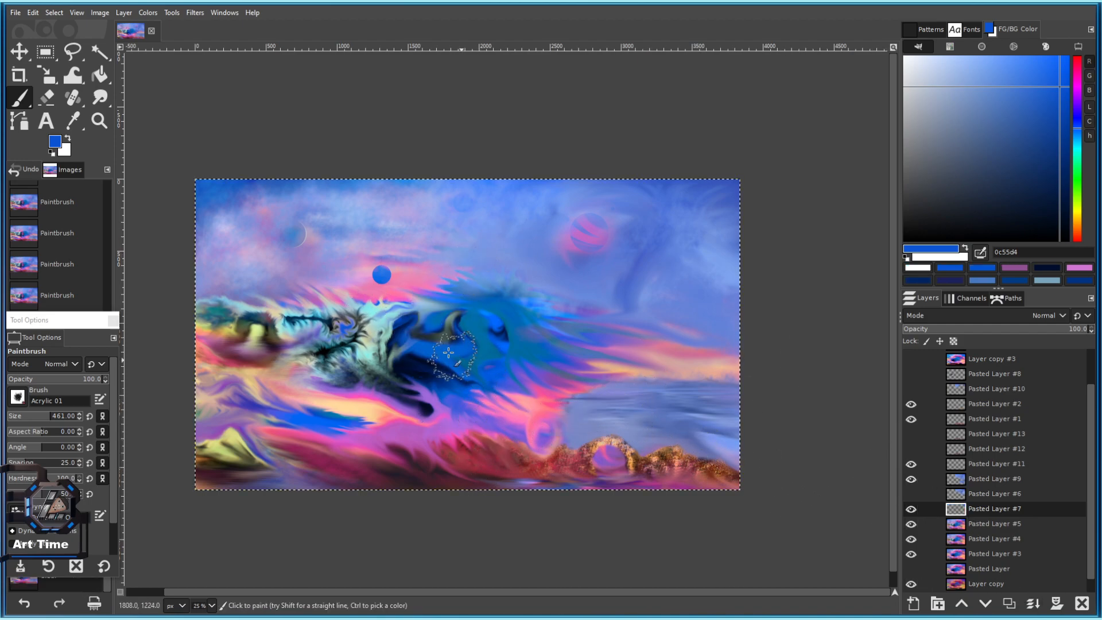
scroll(430, 317, up, 2)
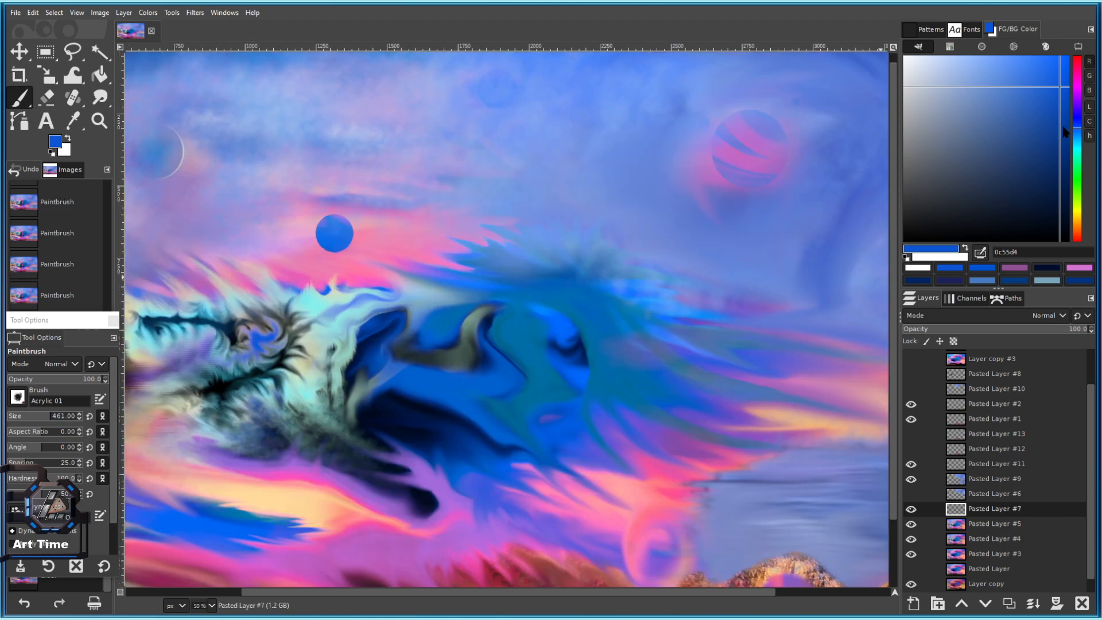
Paint a tall white Acrylic 01 plume, size 181, over the blue wave.
drag(1020, 194, 759, 14)
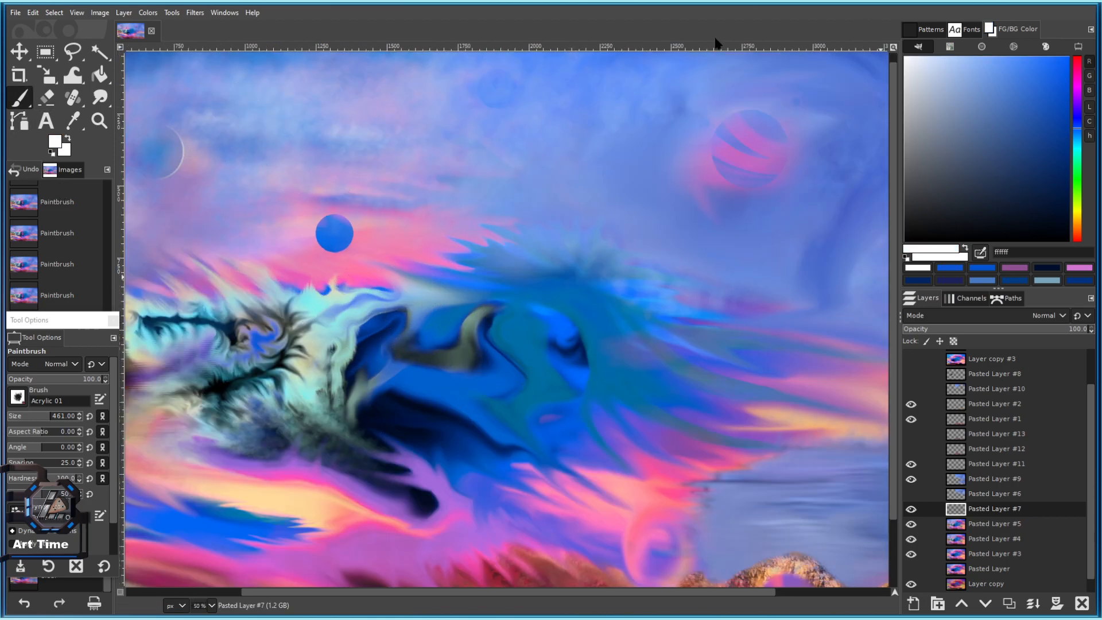
drag(436, 272, 439, 368)
scroll(453, 409, down, 4)
scroll(445, 368, up, 5)
Set the brush to size 181 and extend the white shape up and down the wave.
key(bracketleft)
key(bracketleft)
key(bracketleft)
key(bracketleft)
key(bracketleft)
drag(50, 416, 31, 417)
mouse_move(450, 267)
mouse_down()
mouse_move(442, 189)
mouse_move(422, 319)
mouse_up()
scroll(422, 318, down, 5)
scroll(436, 108, up, 6)
mouse_move(436, 108)
mouse_down()
mouse_move(443, 173)
mouse_move(406, 246)
mouse_move(381, 453)
mouse_up()
mouse_move(454, 267)
mouse_down()
mouse_move(455, 172)
mouse_move(500, 367)
mouse_move(482, 505)
mouse_up()
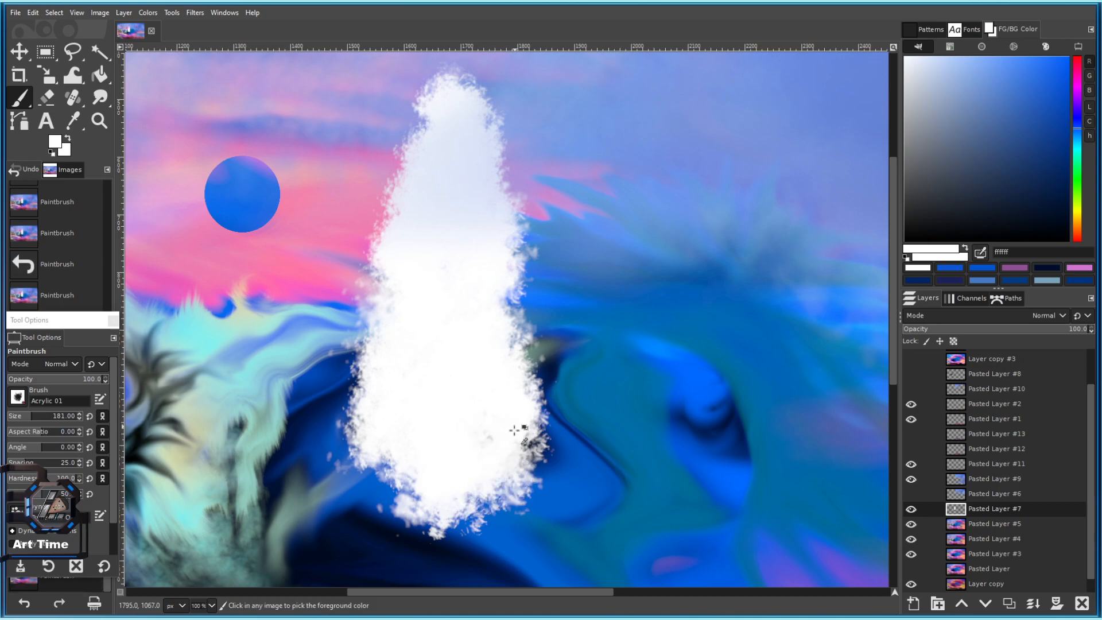
Lower opacity to 44.3 and glaze the white shape with a faint pink from the sky.
click(49, 379)
key(bracketright)
key(bracketright)
key(bracketright)
key(bracketright)
key(bracketright)
key(bracketright)
ctrl+click(382, 184)
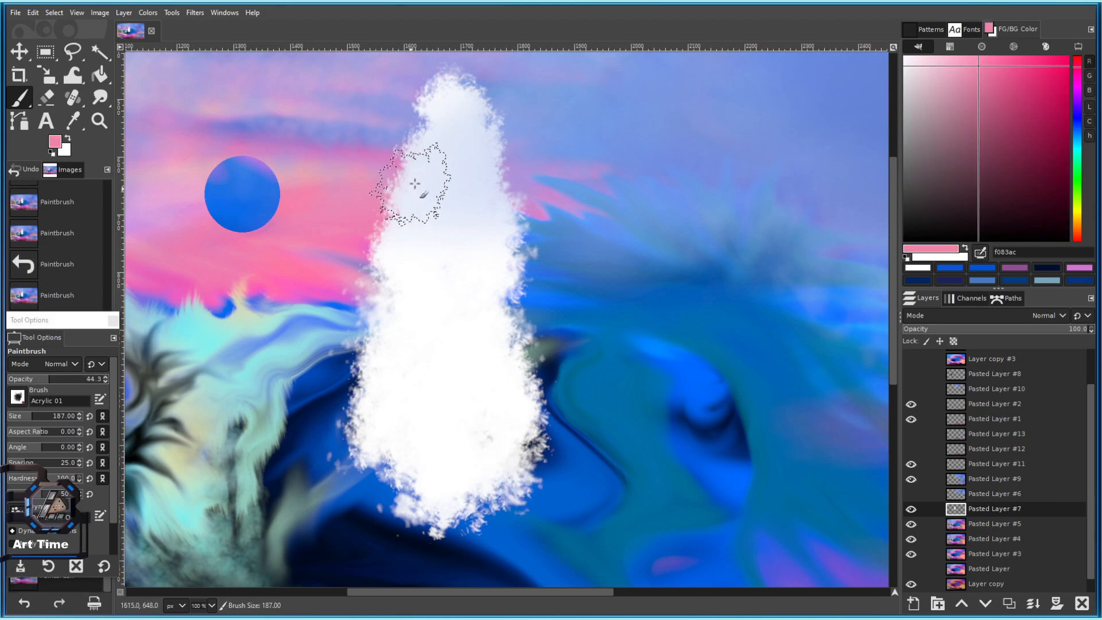
drag(425, 178, 433, 181)
mouse_move(421, 234)
mouse_down()
mouse_move(413, 273)
mouse_move(423, 270)
mouse_up()
drag(465, 190, 472, 180)
Dab large pink patches down the shape and sweep pink from top to bottom.
click(45, 416)
click(416, 307)
click(420, 441)
click(452, 286)
click(446, 163)
key(ctrl+z)
key(bracketleft)
key(bracketleft)
key(bracketleft)
key(bracketleft)
key(bracketleft)
key(bracketleft)
key(bracketleft)
key(bracketleft)
key(bracketleft)
key(bracketleft)
key(bracketleft)
mouse_move(445, 205)
mouse_down()
mouse_move(448, 148)
mouse_move(465, 132)
mouse_move(431, 345)
mouse_move(445, 417)
mouse_up()
scroll(445, 418, down, 4)
scroll(485, 404, up, 3)
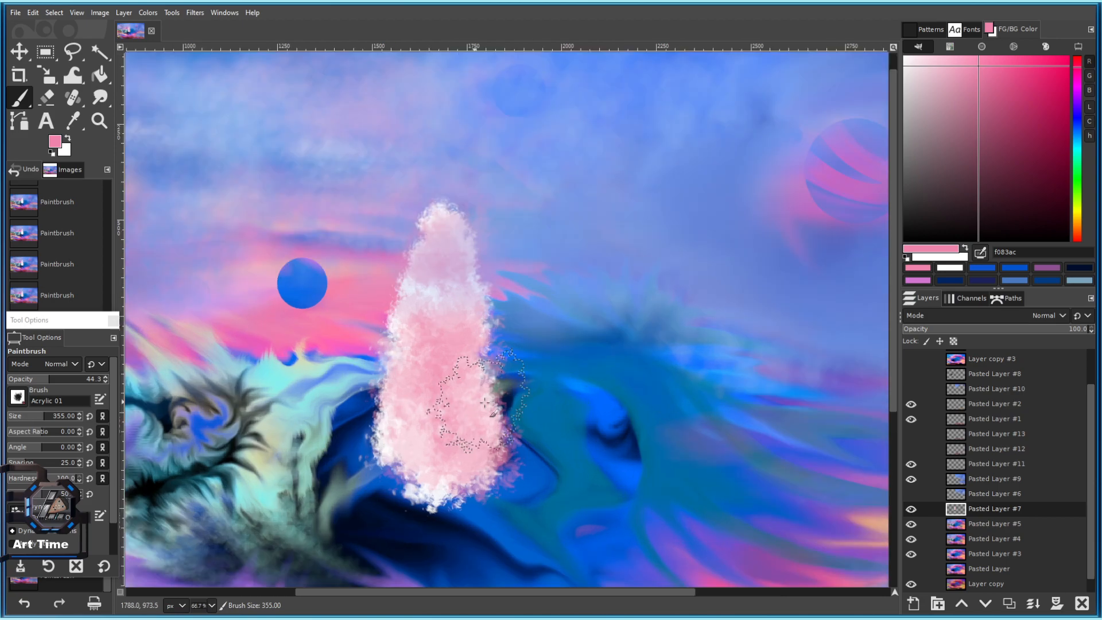
Dab a lavender-blue sampled from the sky down the pink spire.
ctrl+click(843, 156)
click(430, 323)
click(445, 395)
click(449, 253)
click(446, 390)
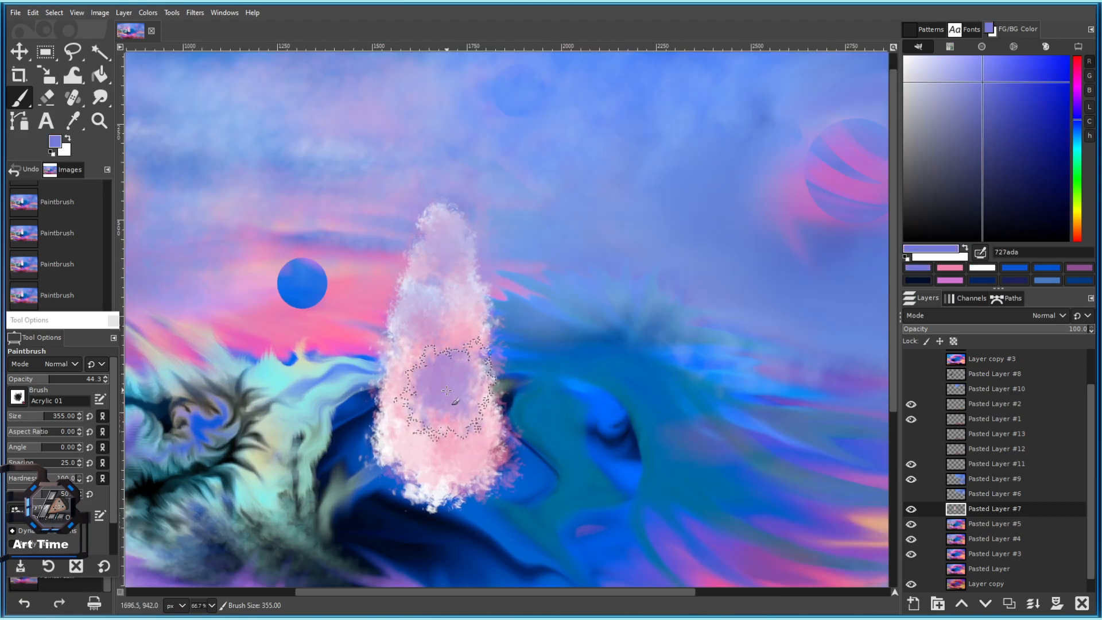
scroll(447, 390, down, 4)
scroll(488, 458, up, 4)
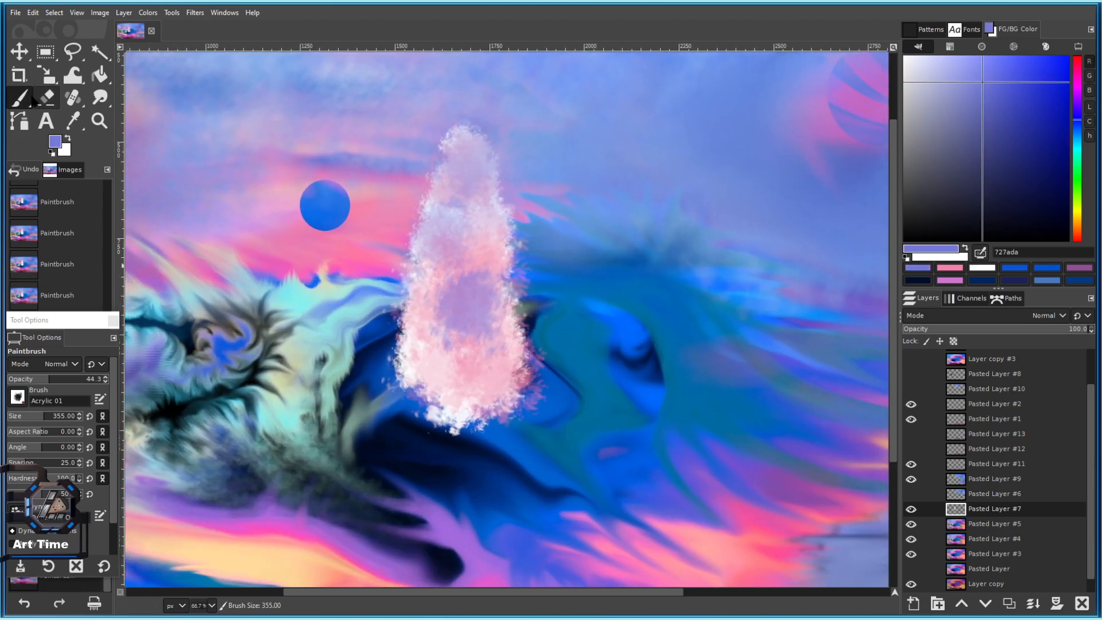
Shrink the brush to about 81 and darken the spire's base with blue-purple and navy.
key(bracketleft)
key(bracketleft)
key(bracketleft)
key(bracketleft)
key(bracketleft)
key(bracketleft)
key(bracketleft)
key(bracketleft)
key(bracketleft)
key(bracketleft)
key(bracketleft)
key(bracketleft)
click(24, 419)
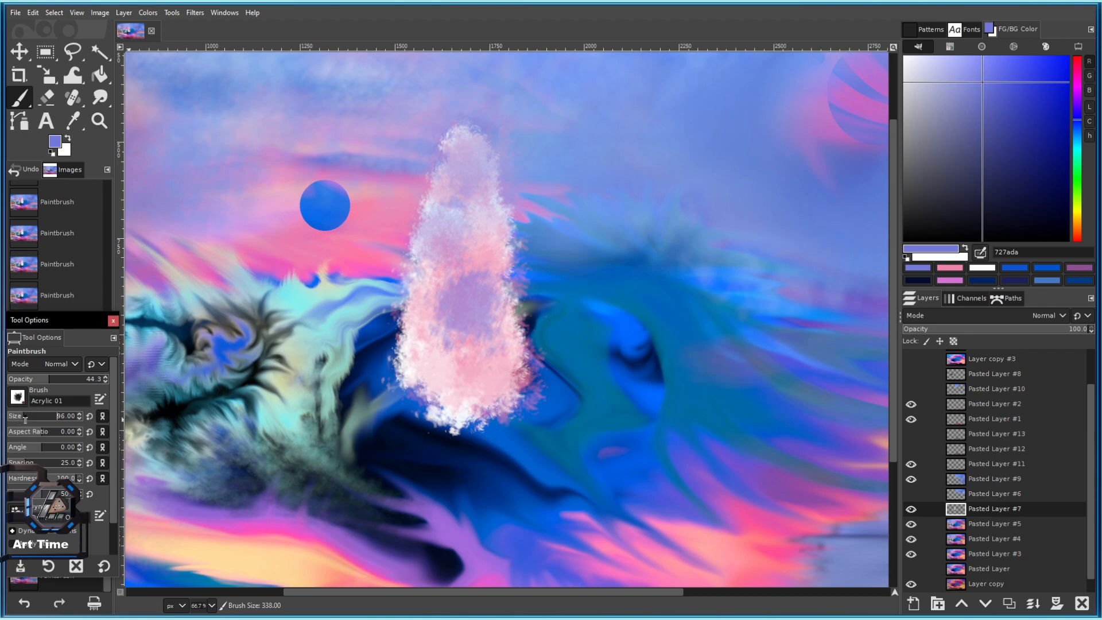
drag(460, 406, 462, 431)
scroll(463, 432, down, 3)
scroll(463, 432, up, 3)
drag(1005, 144, 1032, 164)
click(464, 435)
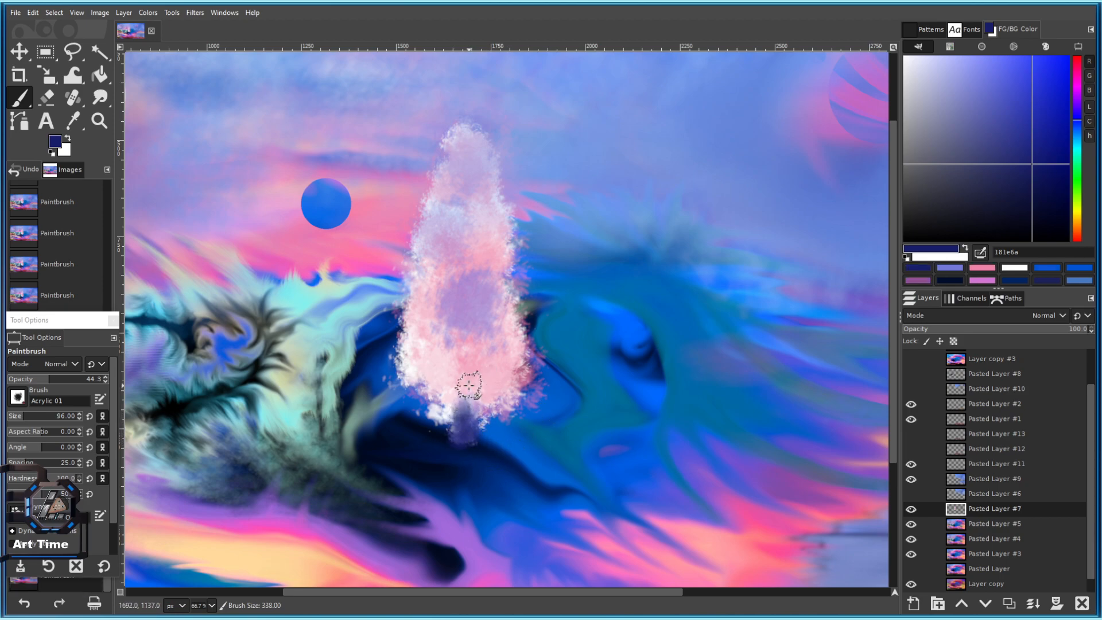
Dab pale and deeper pinks sampled from the spire near its base.
ctrl+click(439, 378)
key(bracketright)
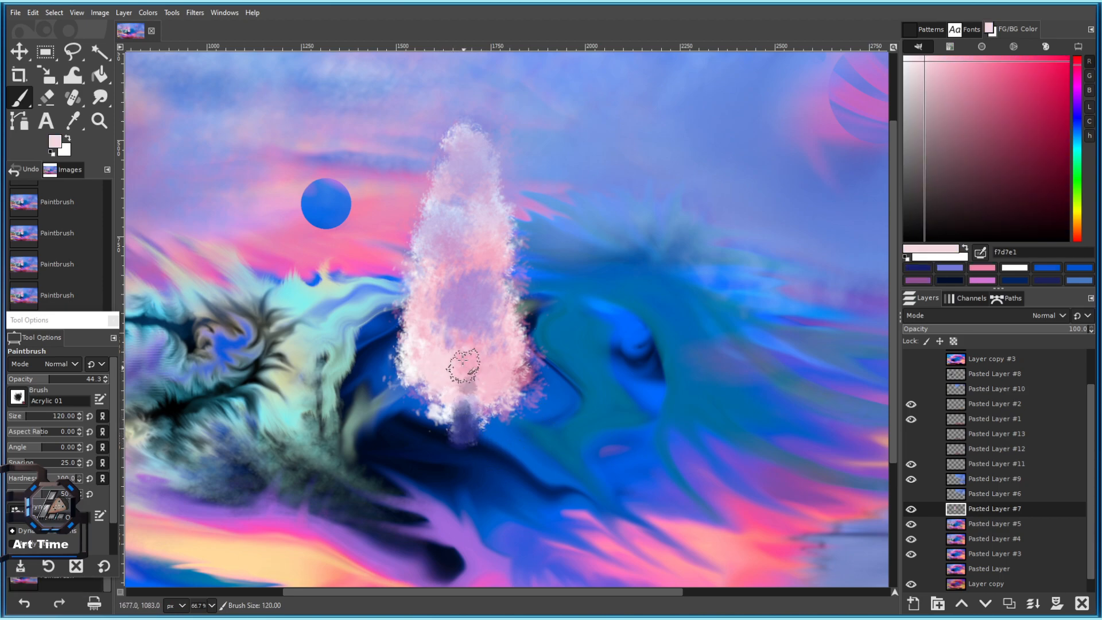
drag(452, 396, 461, 401)
key(bracketright)
key(bracketright)
ctrl+click(474, 362)
click(464, 377)
Dab soft purple from the spire over its middle and lower left, leaving lavender b792d1 at size 170.
ctrl+click(468, 313)
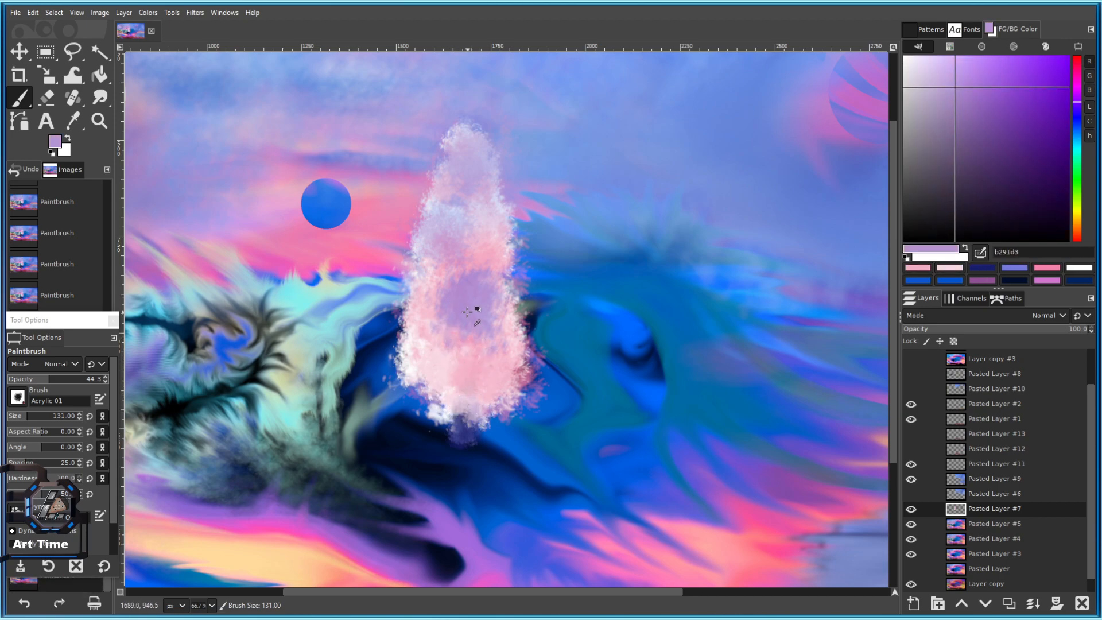
click(449, 353)
key(bracketright)
key(bracketright)
key(bracketright)
key(bracketright)
key(bracketright)
key(bracketright)
key(bracketright)
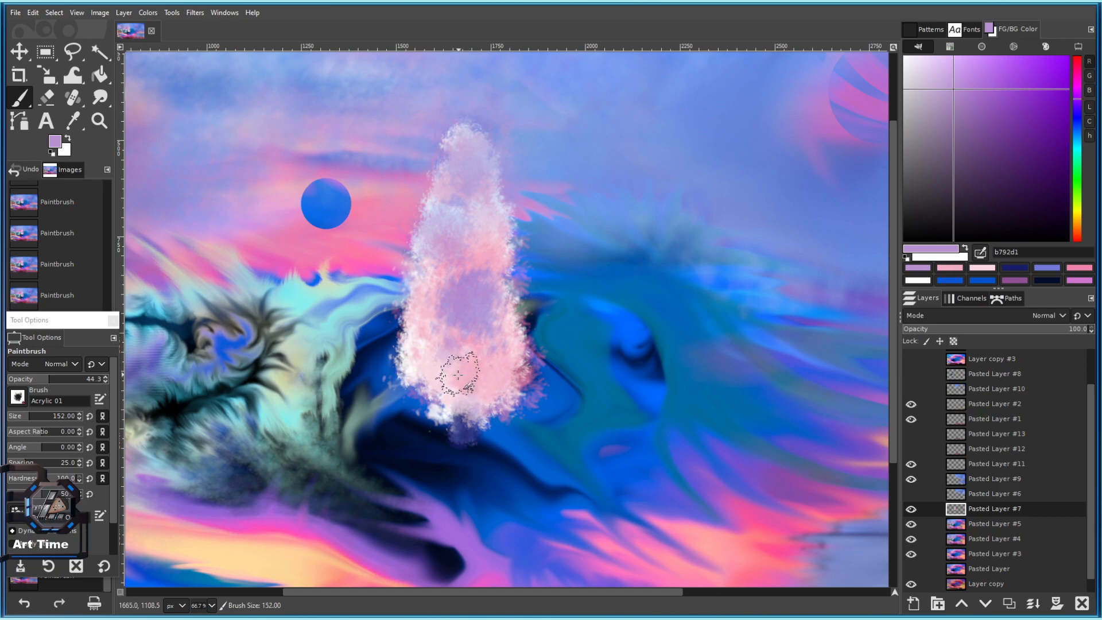
click(459, 207)
click(441, 320)
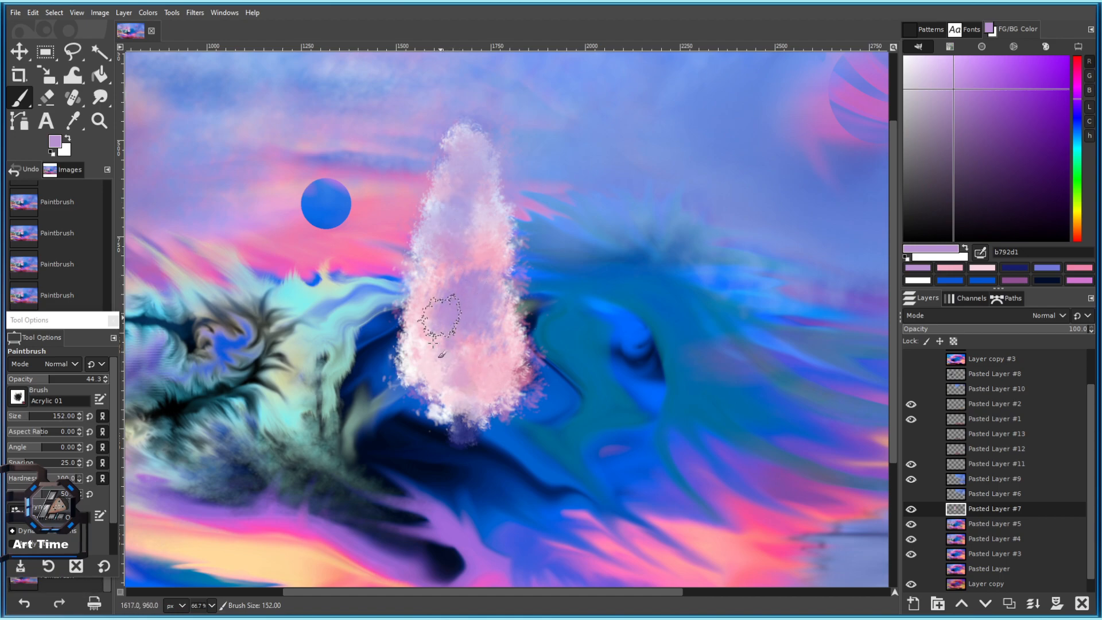
click(435, 362)
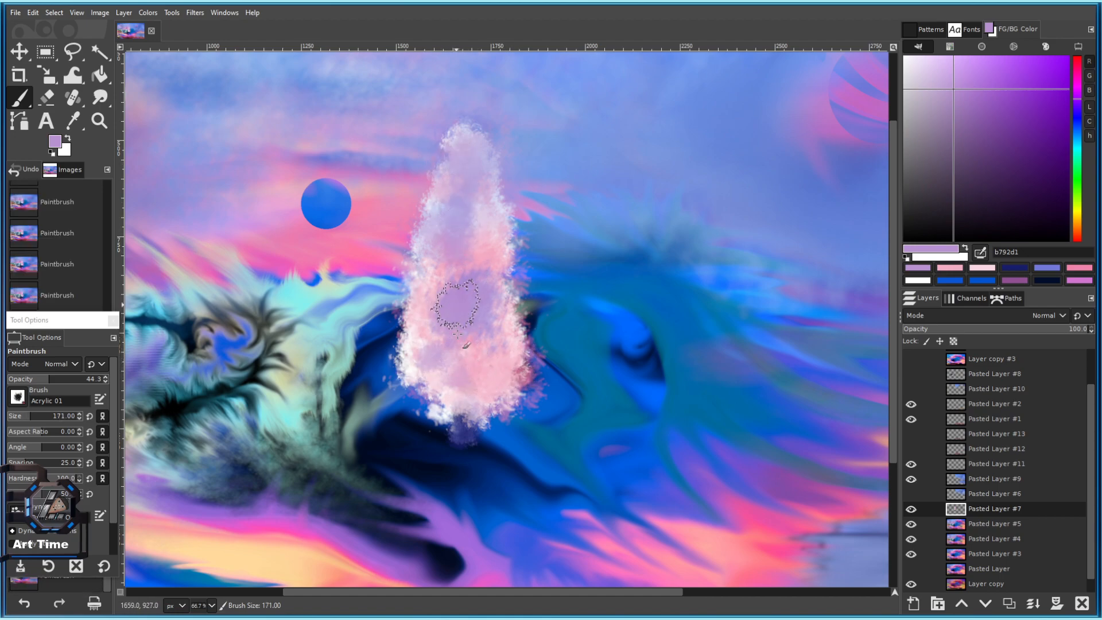
click(480, 220)
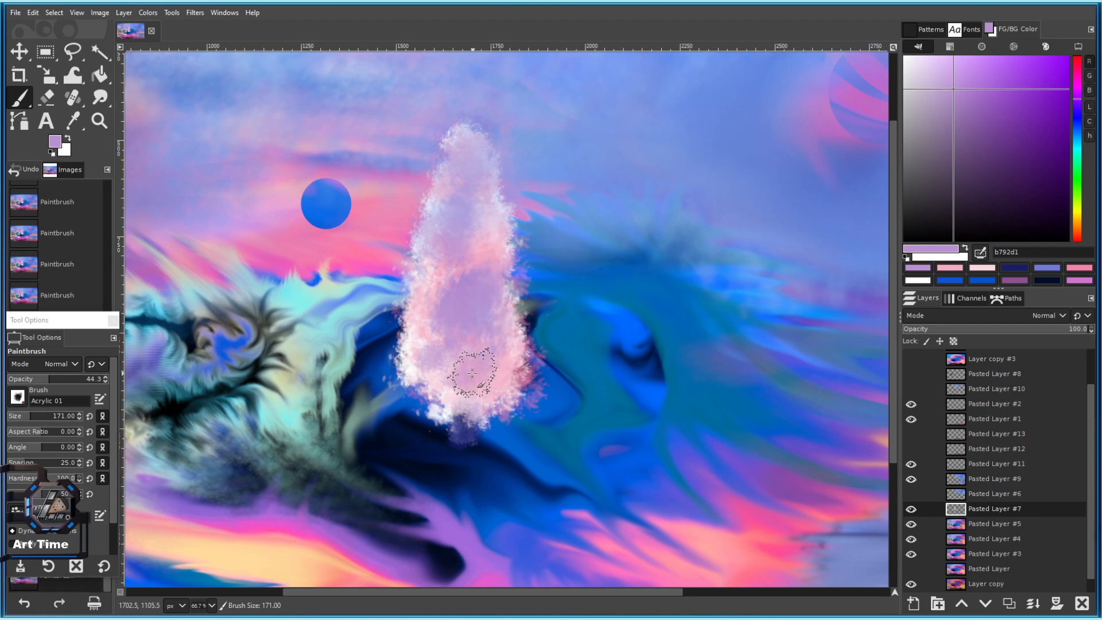
scroll(444, 315, up, 1)
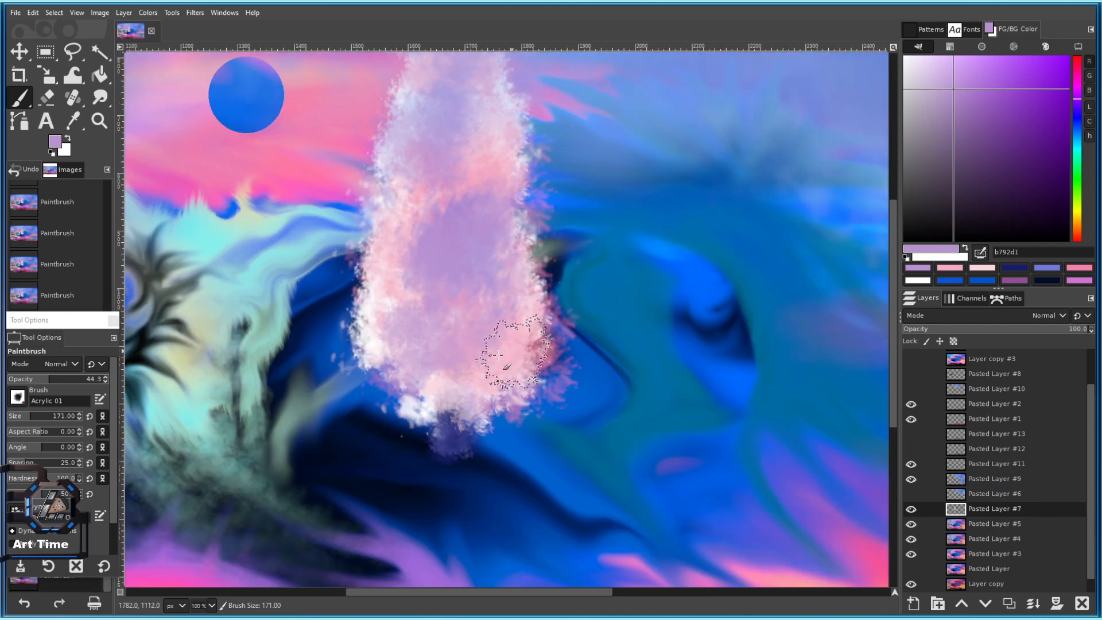
scroll(475, 315, up, 3)
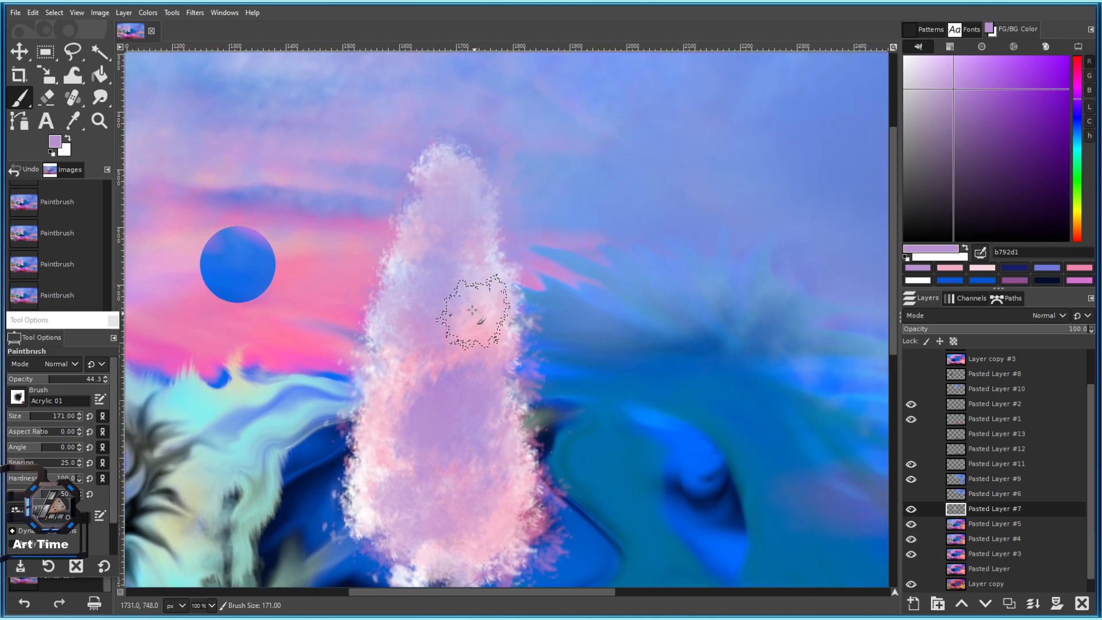
scroll(459, 274, down, 4)
scroll(381, 266, up, 3)
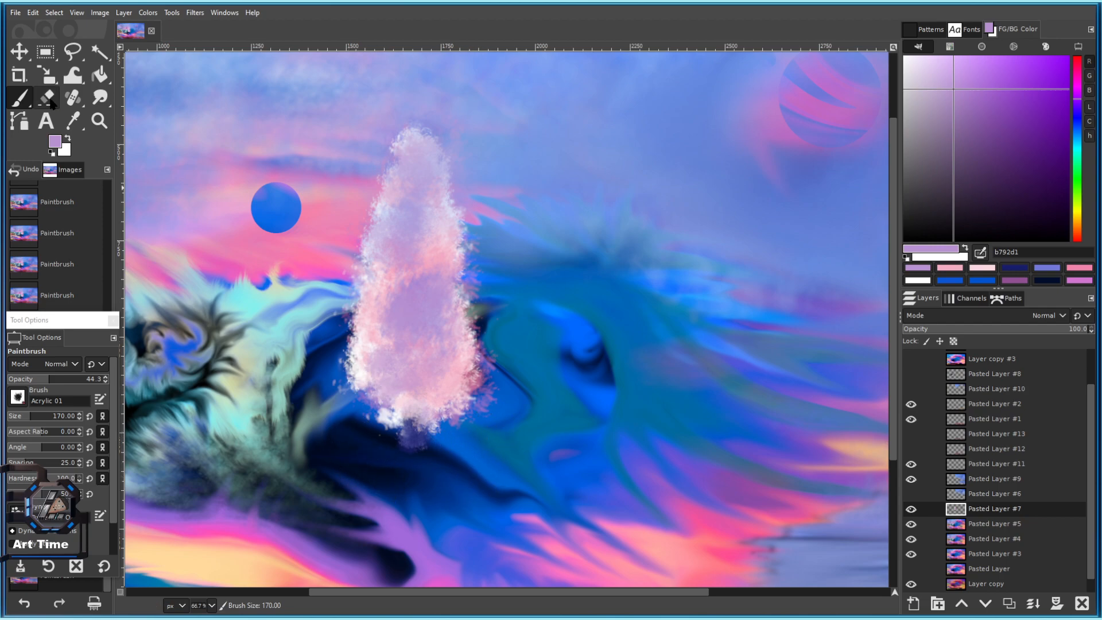
Switch to Smudge with a slightly larger brush at aspect ratio 6.
click(106, 100)
scroll(399, 390, up, 2)
drag(399, 390, 382, 427)
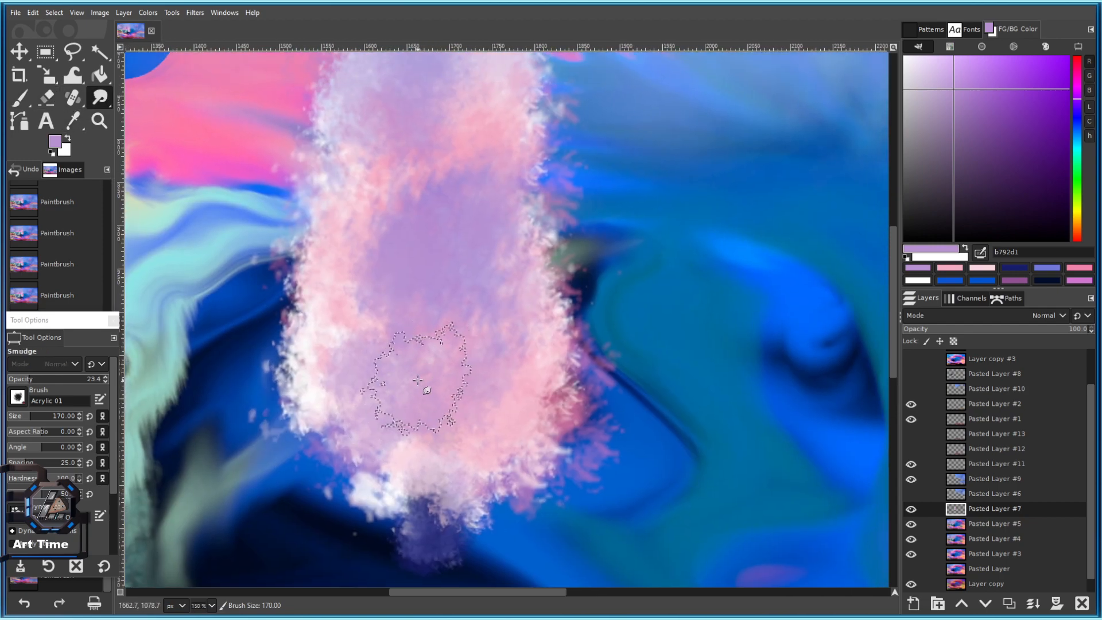
scroll(436, 471, down, 2)
scroll(435, 471, up, 3)
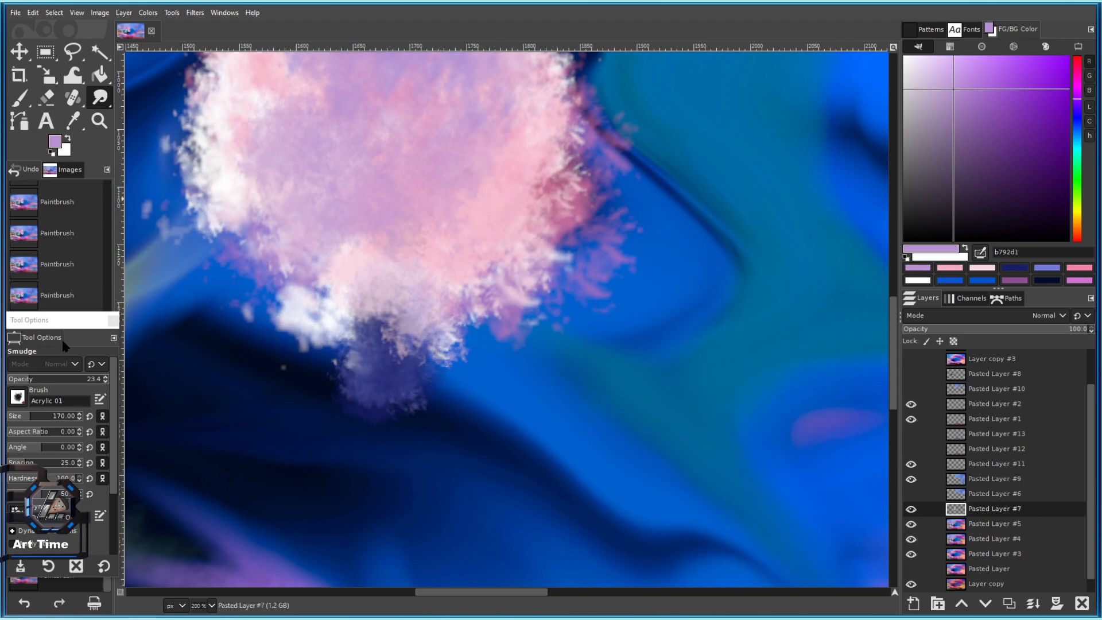
click(41, 434)
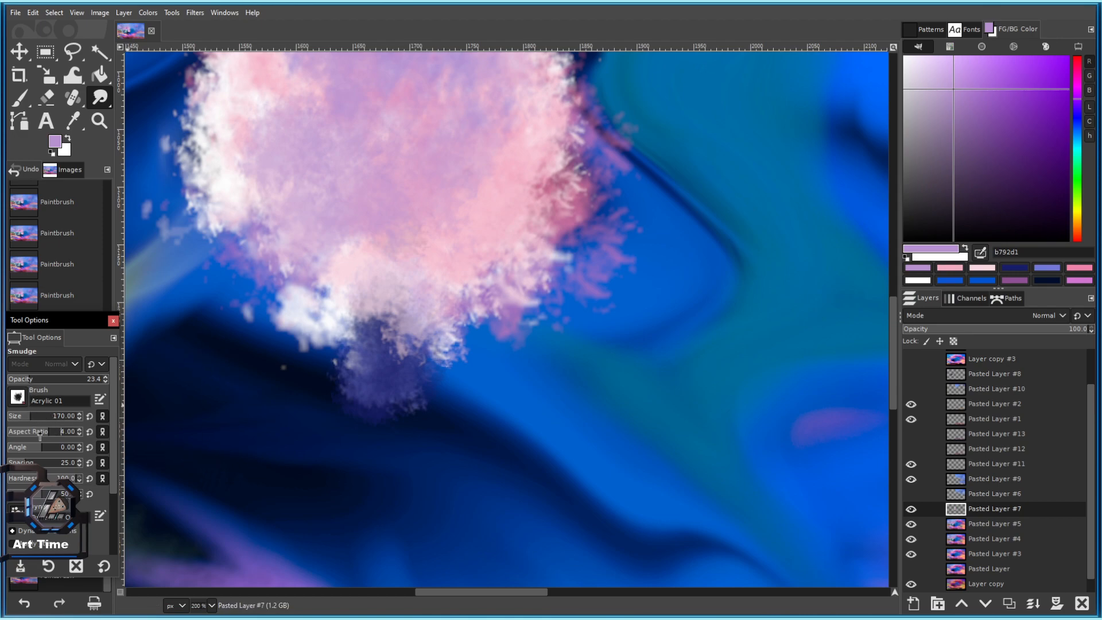
drag(38, 421, 38, 420)
click(52, 434)
Smudge the spire's dark base into the wave at 58.1 opacity.
drag(377, 423, 406, 408)
click(987, 512)
key(bracketleft)
key(bracketleft)
scroll(451, 401, down, 2)
scroll(422, 411, up, 2)
scroll(371, 413, down, 2)
scroll(344, 405, up, 2)
mouse_move(340, 403)
mouse_down()
mouse_move(404, 407)
mouse_move(369, 416)
mouse_up()
key(bracketright)
drag(367, 349, 414, 391)
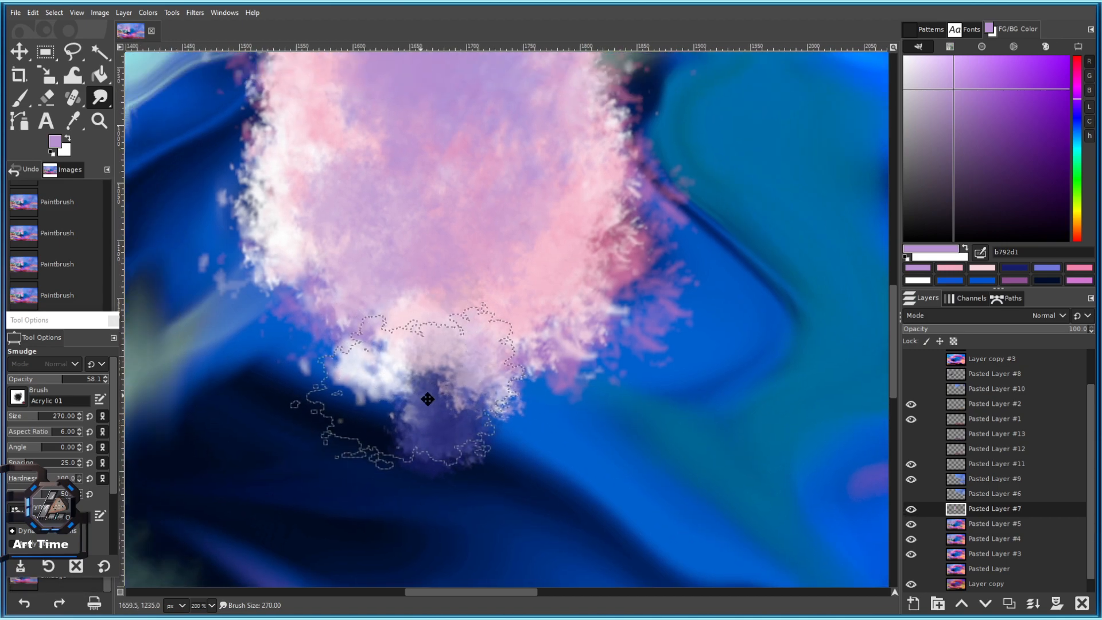
scroll(437, 402, down, 2)
scroll(471, 414, up, 2)
scroll(574, 431, down, 2)
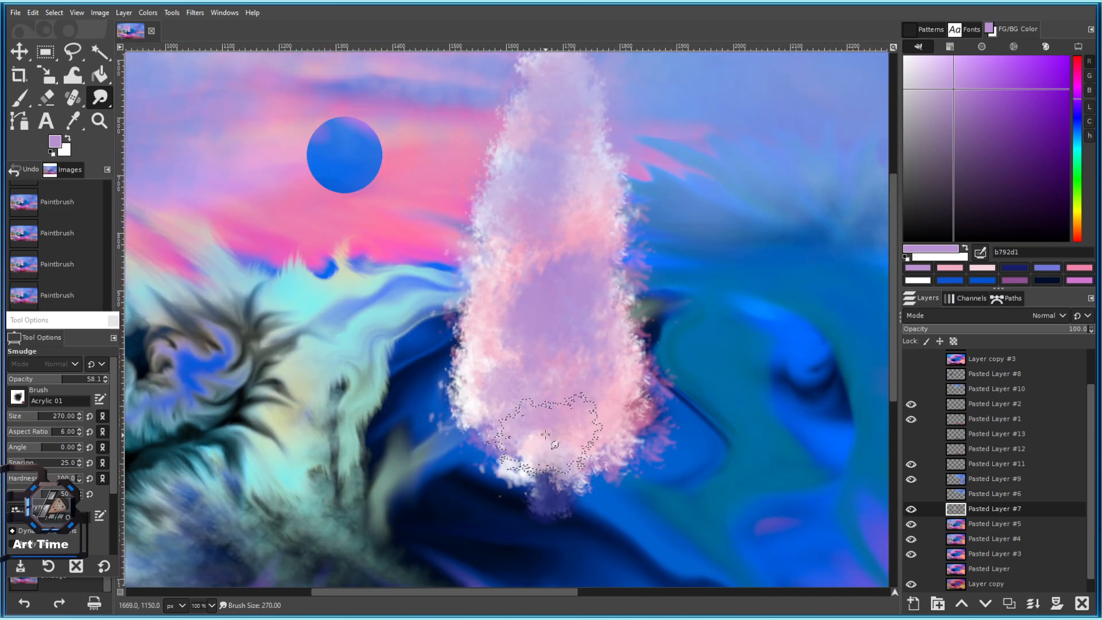
Sample the round moon's blue 0e6ae7 as the foreground colour.
drag(565, 361, 479, 437)
key(bracketleft)
key(bracketleft)
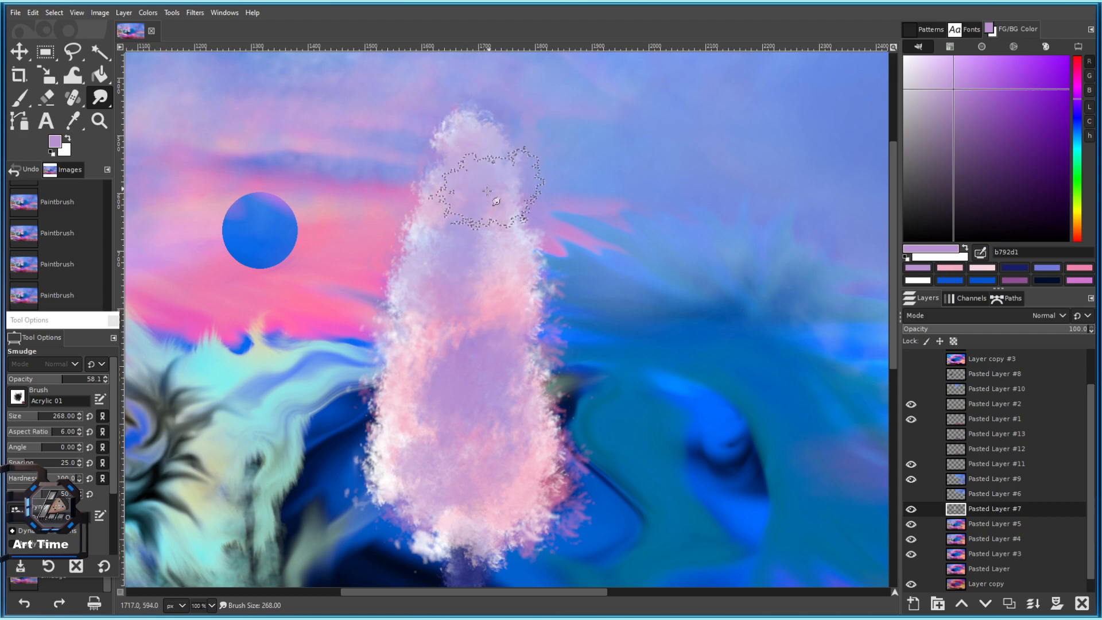
ctrl+click(258, 242)
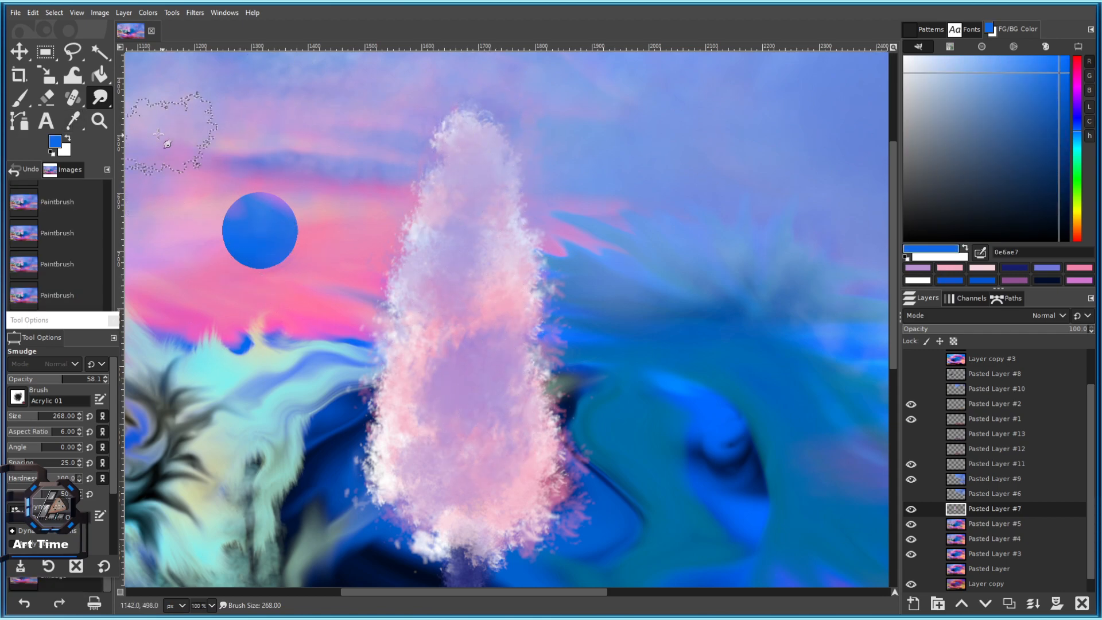
Dab the moon's blue-purple over the spire and across its lower half.
ctrl+click(254, 233)
click(468, 268)
click(498, 353)
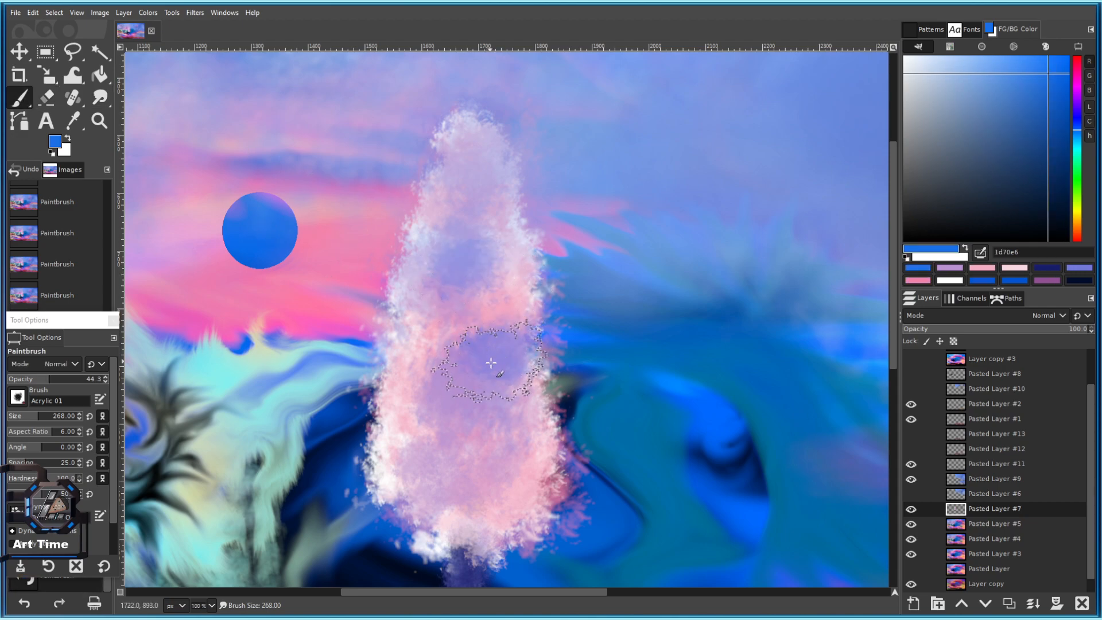
click(481, 310)
click(507, 422)
click(463, 461)
click(421, 454)
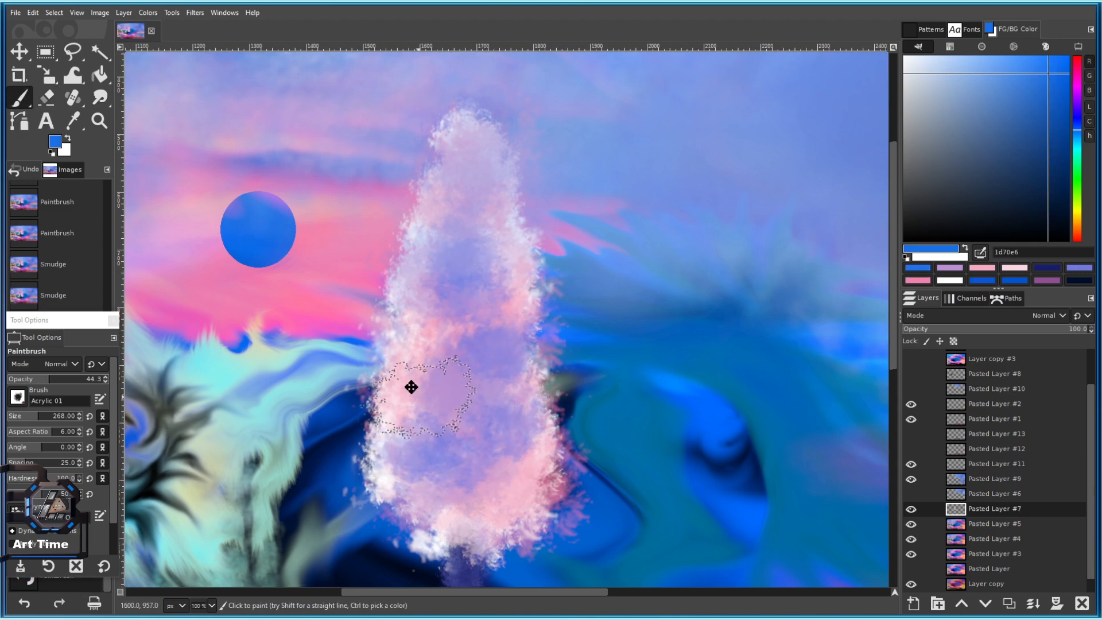
drag(428, 458, 380, 373)
click(463, 417)
click(388, 417)
With a smaller brush, tint the spire's white top and upper-left side blue-purple.
drag(352, 410, 377, 497)
key(bracketleft)
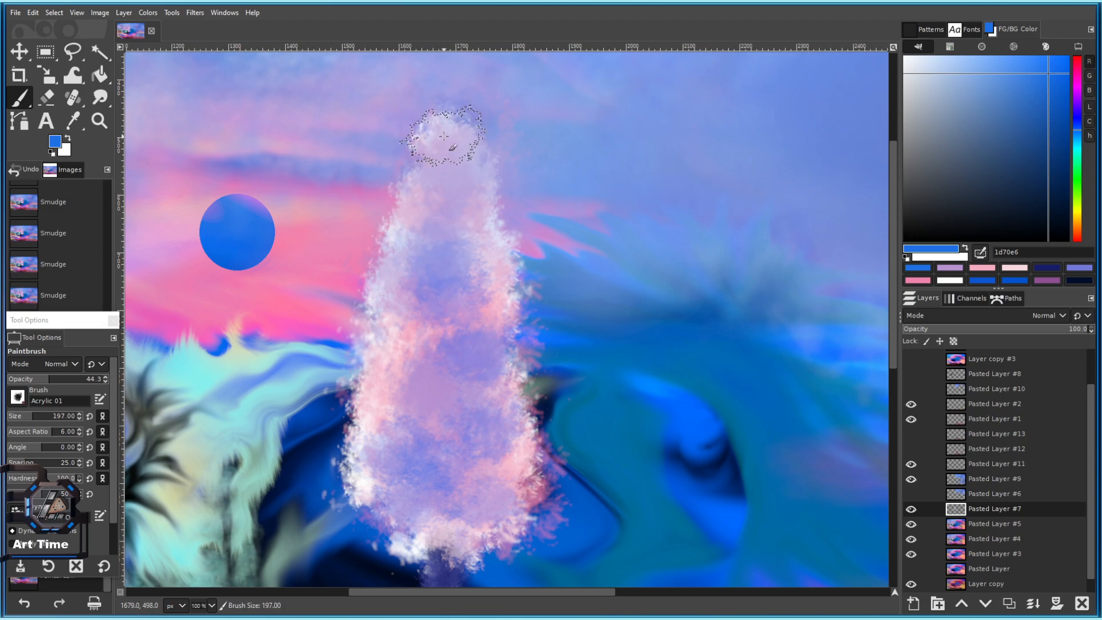
click(444, 136)
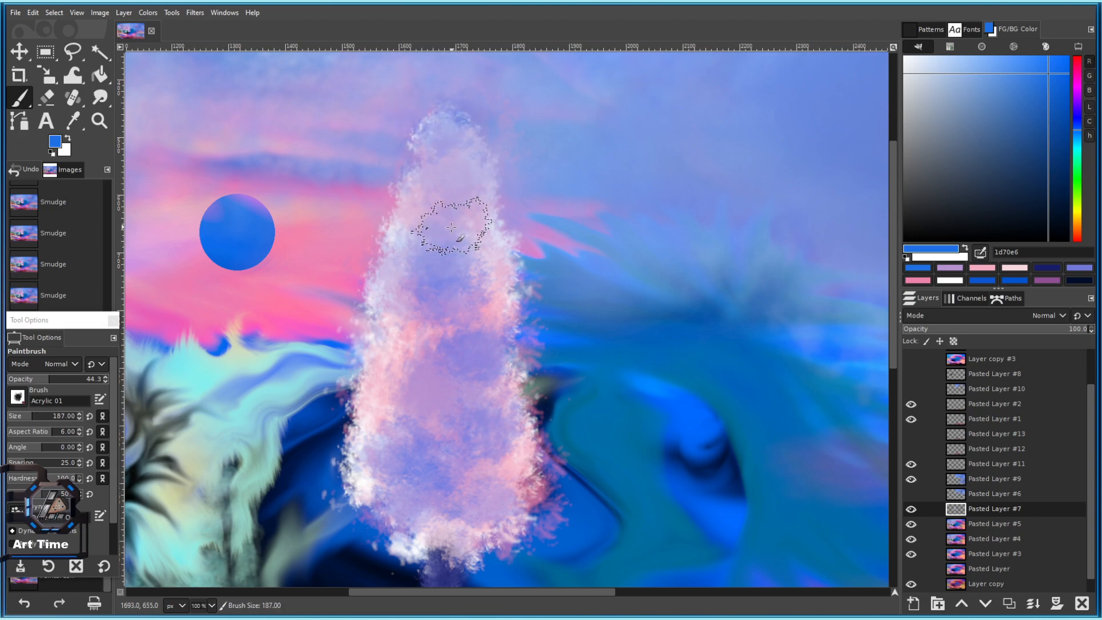
click(423, 188)
click(416, 233)
click(403, 262)
click(396, 293)
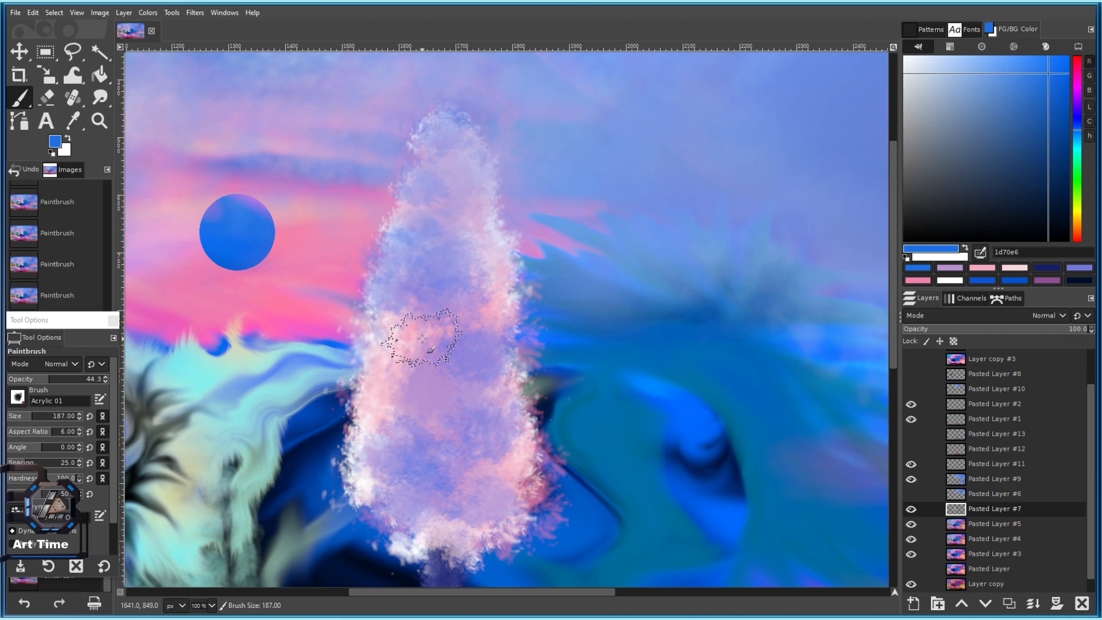
scroll(447, 398, down, 3)
scroll(461, 414, up, 4)
Tint the spire's lower edges blue-purple.
drag(503, 461, 478, 376)
click(479, 374)
click(429, 421)
click(302, 422)
click(277, 384)
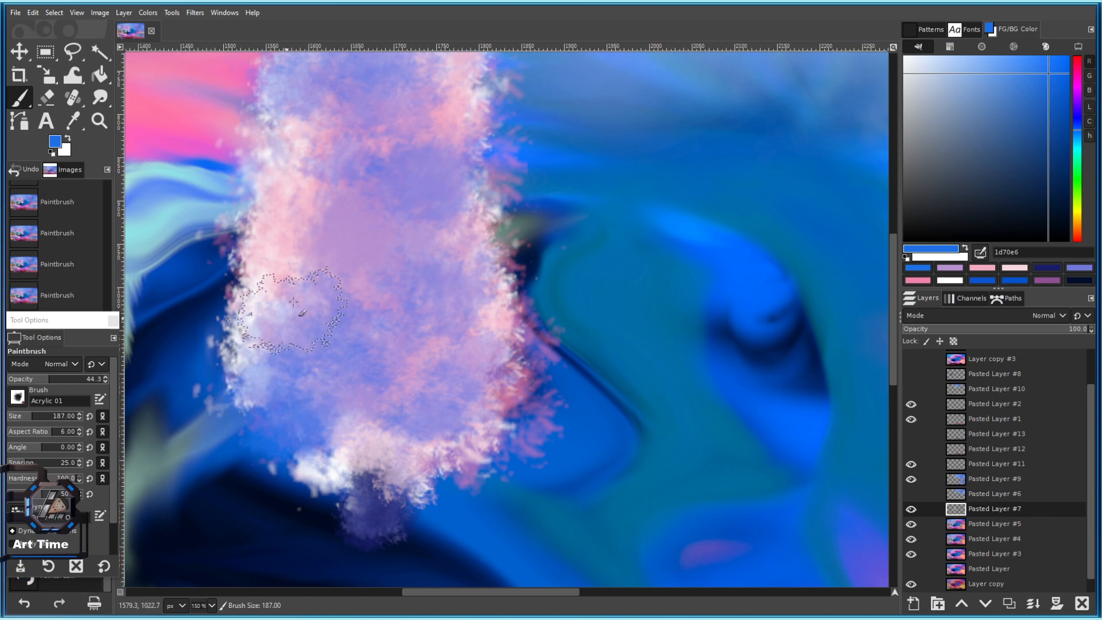
scroll(289, 315, down, 4)
scroll(372, 273, up, 3)
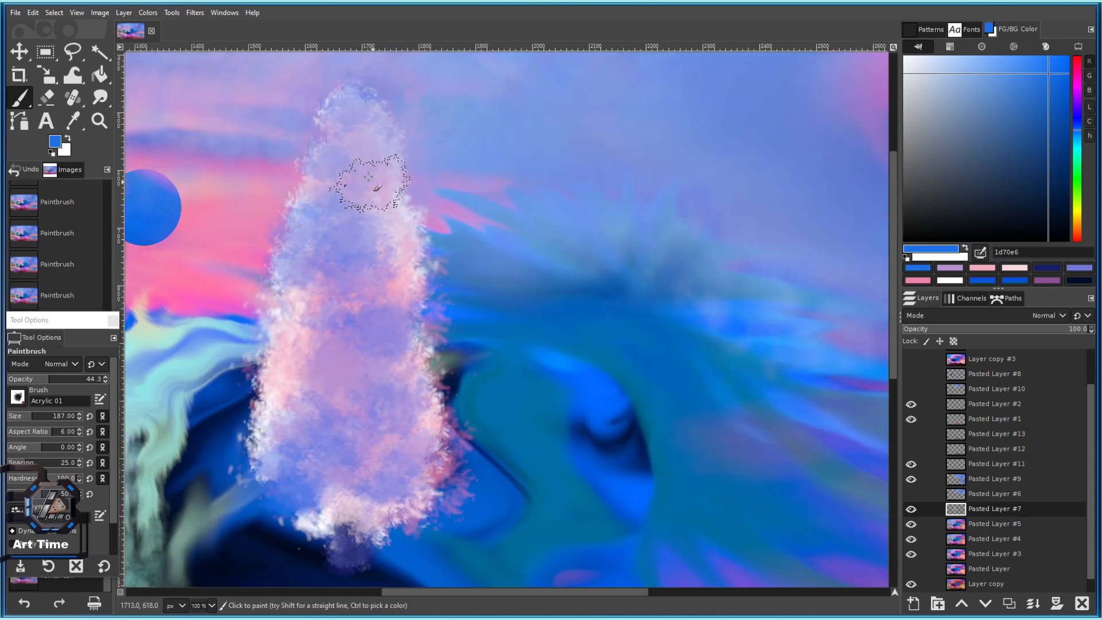
Switch to a deeper blue 1d1fe6 and dab it over the upper spire.
click(1078, 118)
click(366, 229)
click(335, 209)
drag(381, 293, 405, 214)
key(])
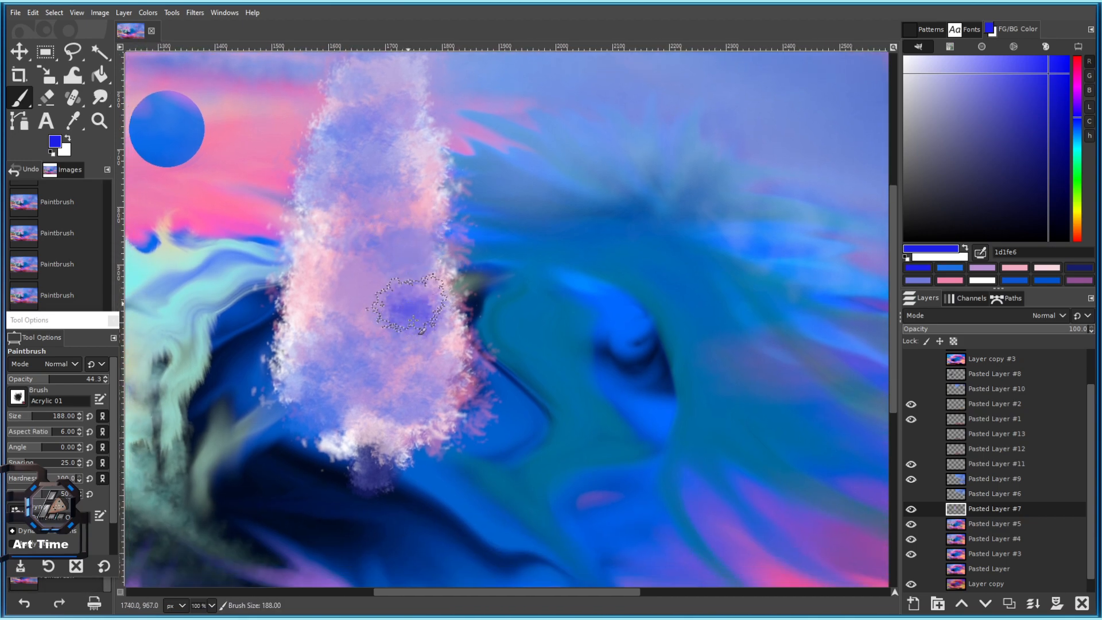
scroll(385, 385, down, 4)
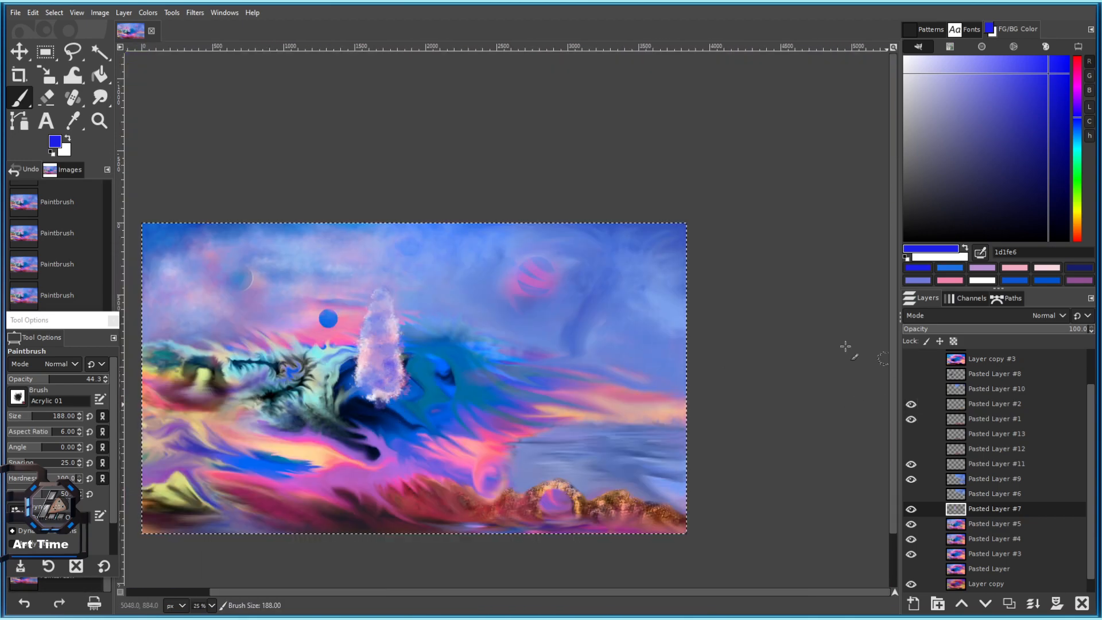
Blend the spire's lower part softly with Smudge at size 193.
click(100, 97)
scroll(392, 371, up, 4)
mouse_move(367, 396)
mouse_down()
mouse_move(344, 395)
mouse_move(407, 341)
mouse_up()
mouse_move(401, 395)
mouse_down()
mouse_move(376, 457)
mouse_move(303, 411)
mouse_move(339, 427)
mouse_up()
Smudge the spire's left, right and upper-right edges into the surrounding sky.
drag(420, 275, 468, 332)
mouse_move(469, 256)
mouse_down()
mouse_move(496, 329)
mouse_move(492, 393)
mouse_up()
mouse_move(486, 213)
mouse_down()
mouse_move(441, 130)
mouse_move(474, 121)
mouse_up()
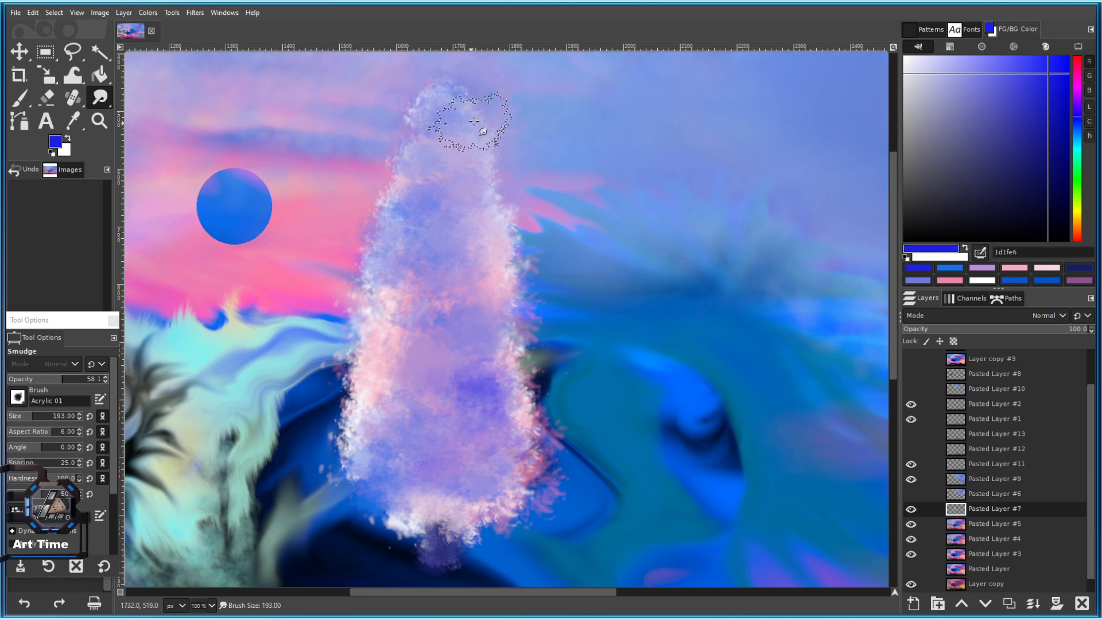
drag(402, 356, 421, 233)
mouse_move(404, 402)
mouse_down()
mouse_move(377, 369)
mouse_move(420, 372)
mouse_move(397, 377)
mouse_move(451, 362)
mouse_move(367, 358)
mouse_up()
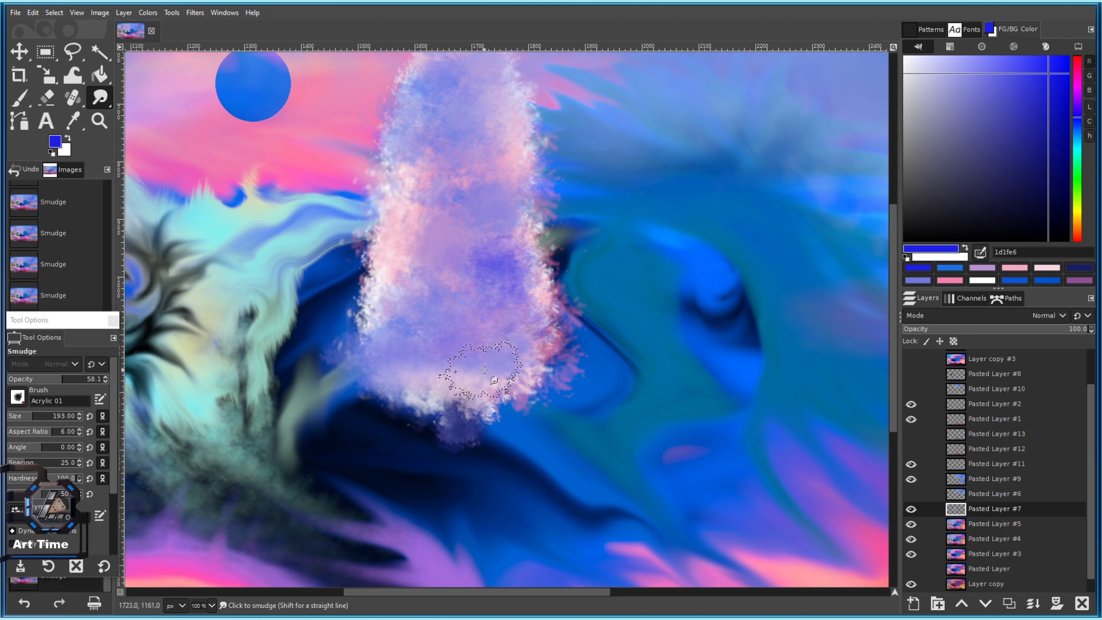
drag(481, 367, 471, 440)
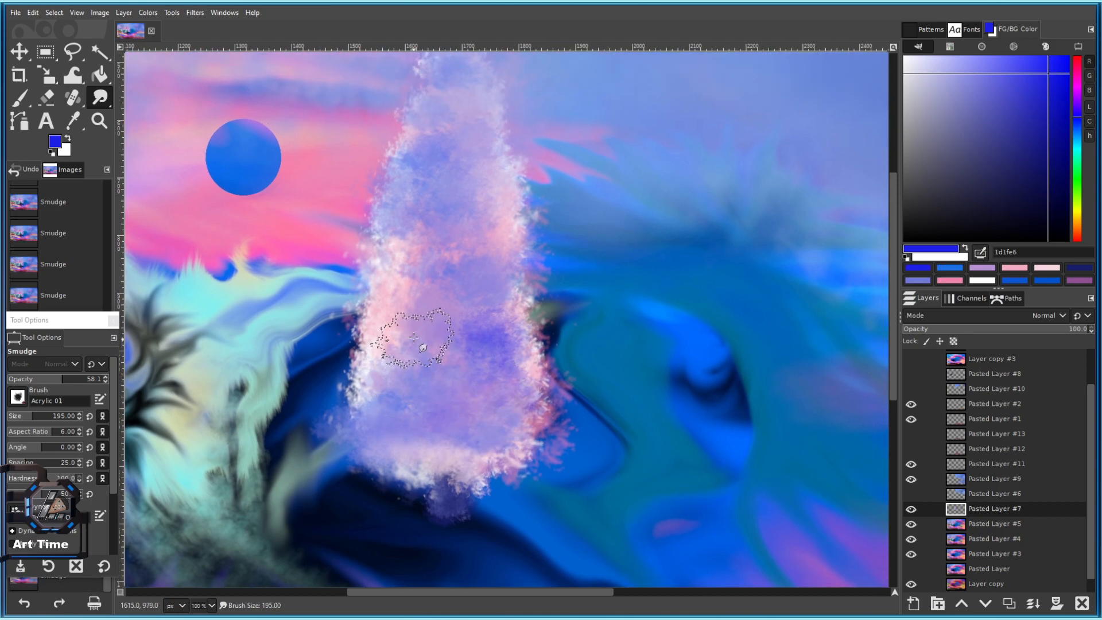
mouse_move(378, 340)
mouse_down()
mouse_move(468, 315)
mouse_move(459, 336)
mouse_up()
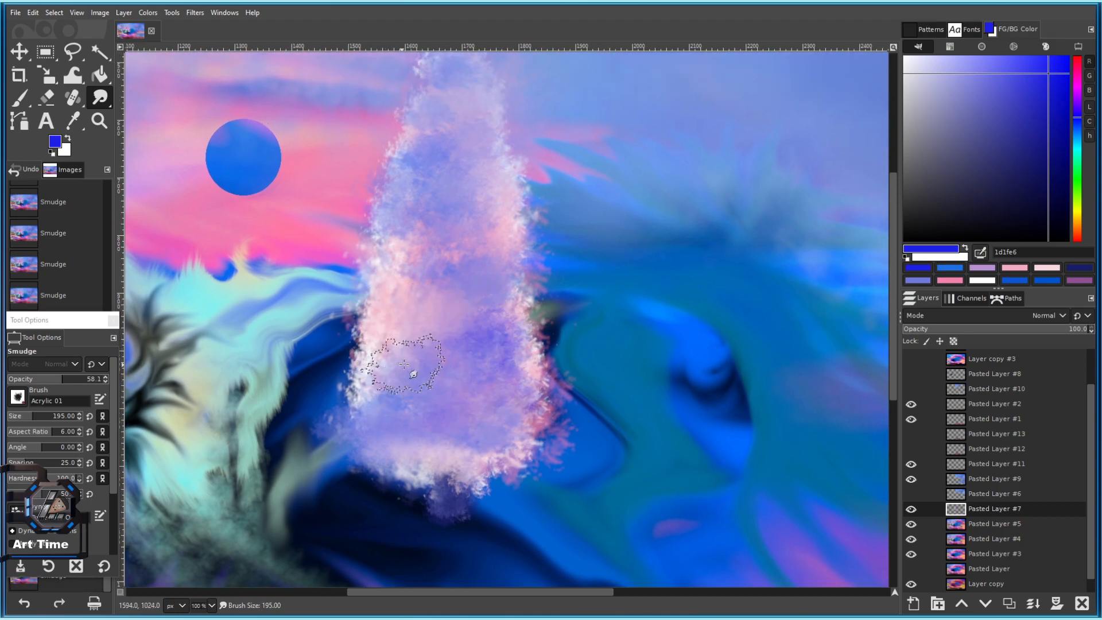
drag(465, 290, 462, 396)
Smudge just below the spire's base into the wave, ending at brush size 161.
scroll(489, 317, down, 4)
scroll(489, 364, up, 3)
drag(485, 357, 426, 367)
mouse_move(401, 457)
mouse_down()
mouse_move(441, 370)
mouse_move(397, 394)
mouse_up()
click(35, 418)
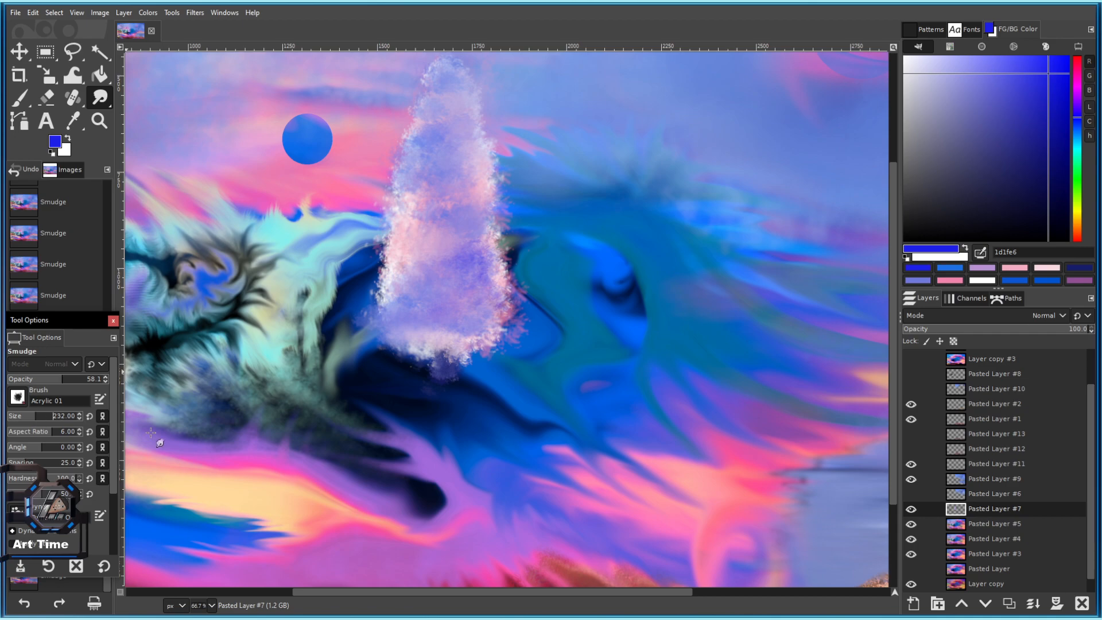
scroll(419, 431, up, 2)
drag(468, 338, 443, 330)
click(30, 418)
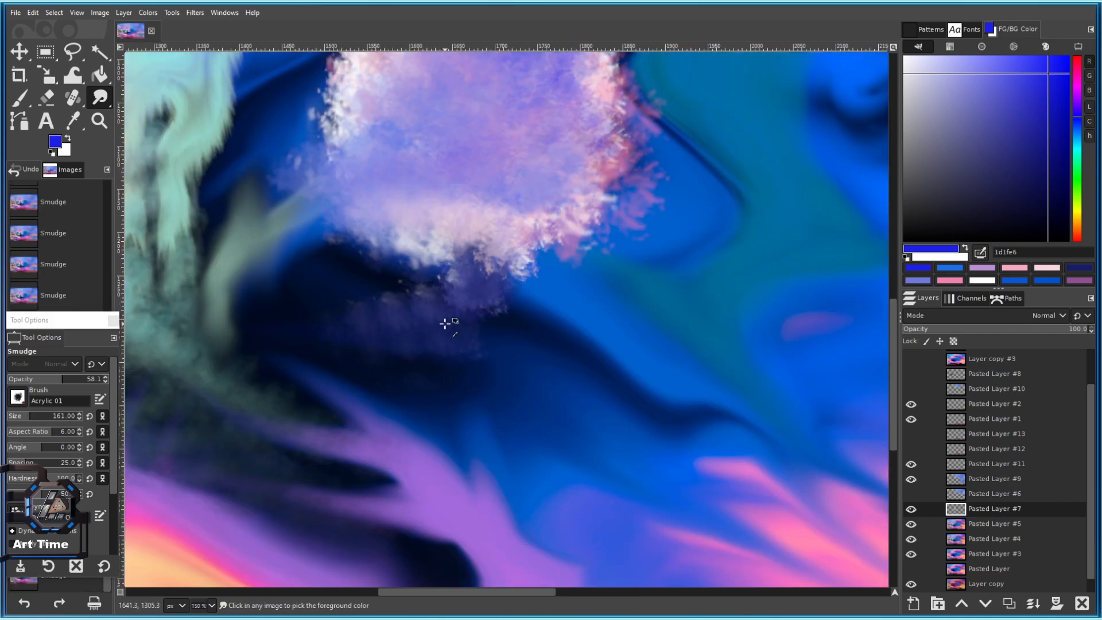
Switch to the Paintbrush and test blue and crown-sampled lavender strokes below the spire, undoing both.
click(20, 104)
mouse_move(493, 319)
mouse_down()
mouse_move(442, 318)
mouse_move(483, 314)
mouse_up()
key(ctrl+z)
key(ctrl+z)
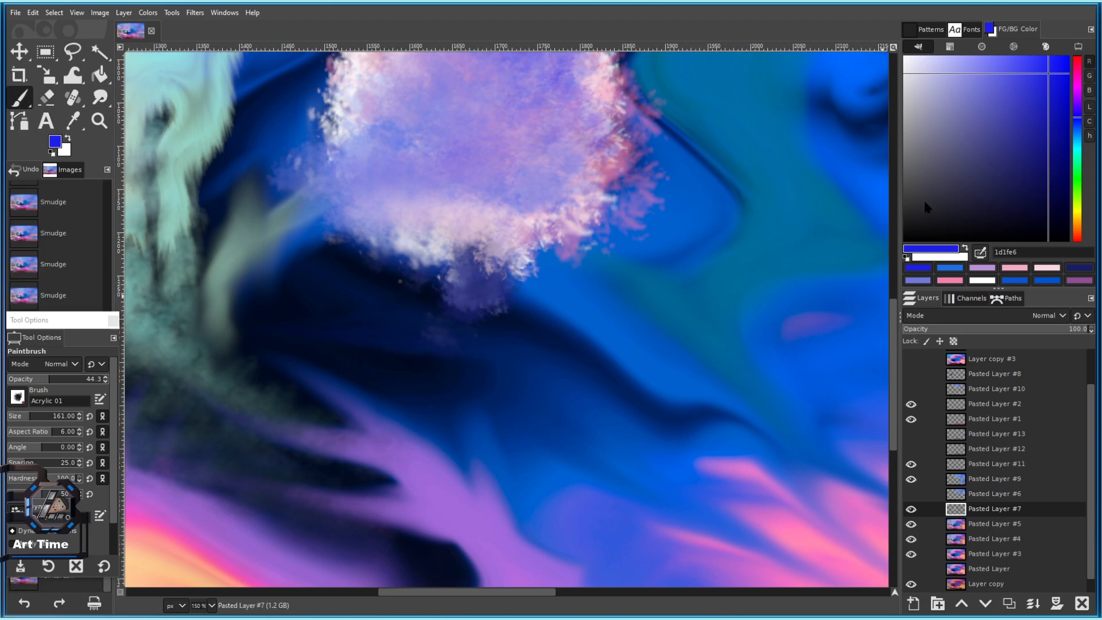
ctrl+click(492, 140)
click(468, 318)
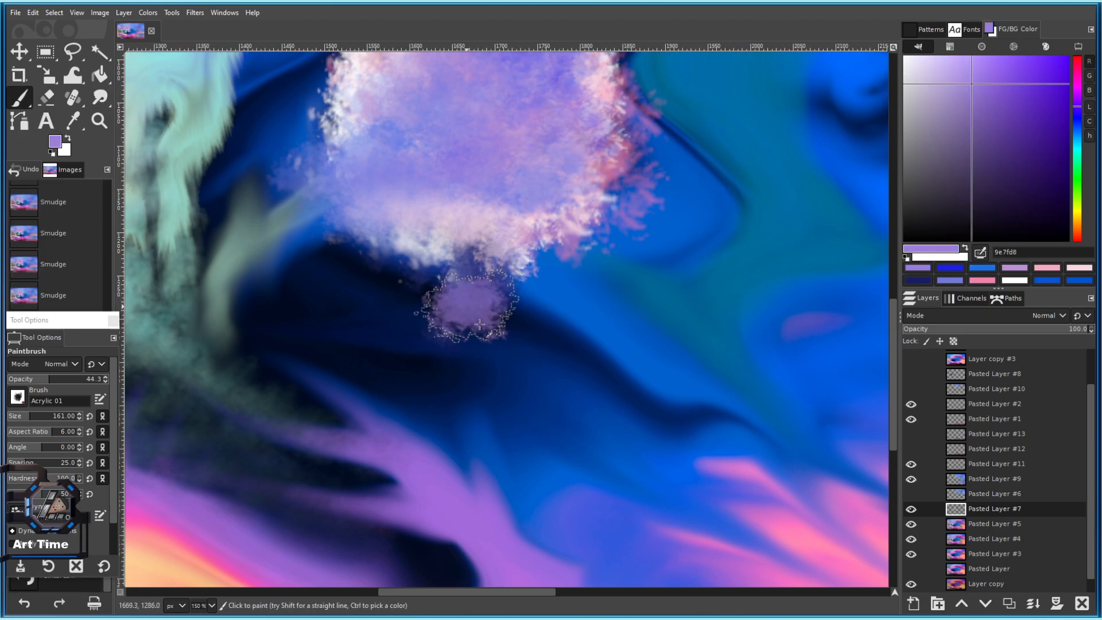
key(ctrl+z)
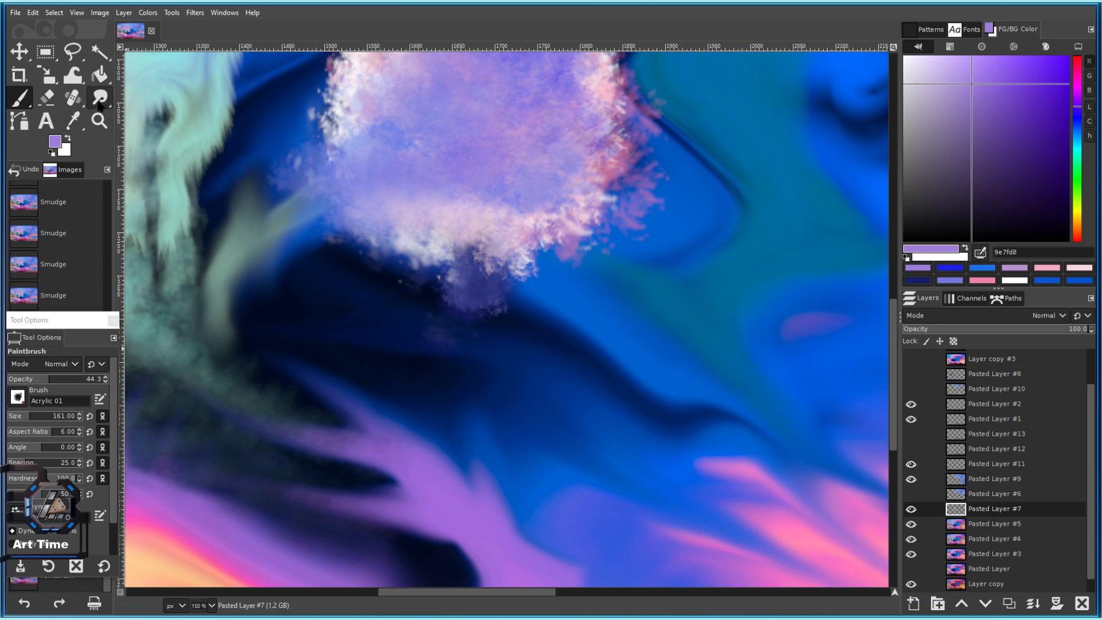
Add a new layer above Pasted Layer #7, then go back to painting on Pasted Layer #7.
click(1009, 604)
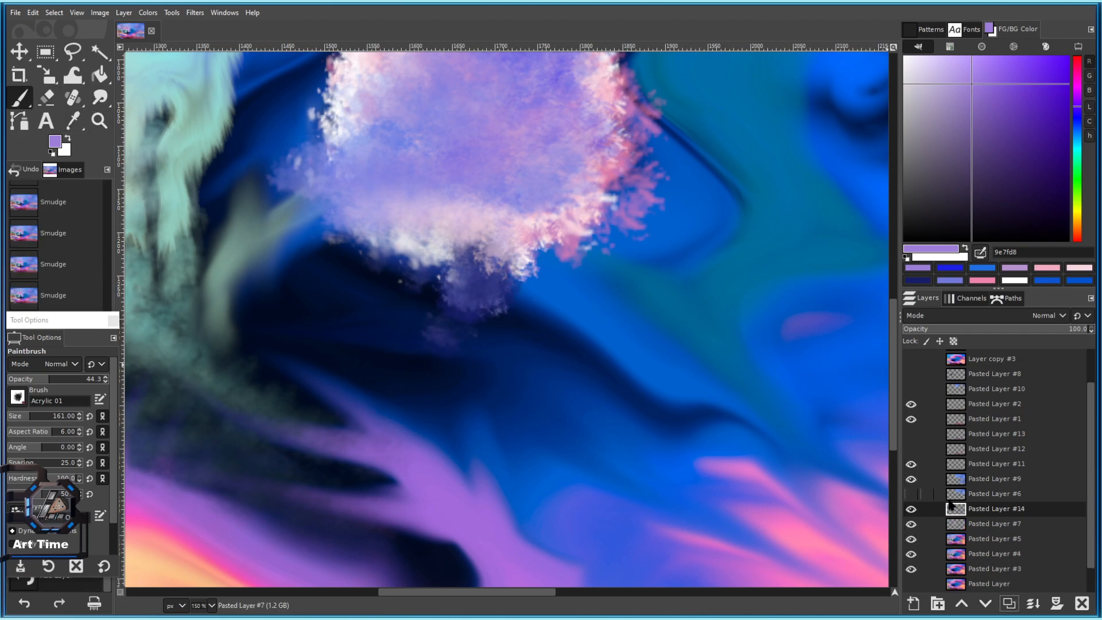
click(984, 528)
scroll(451, 226, down, 4)
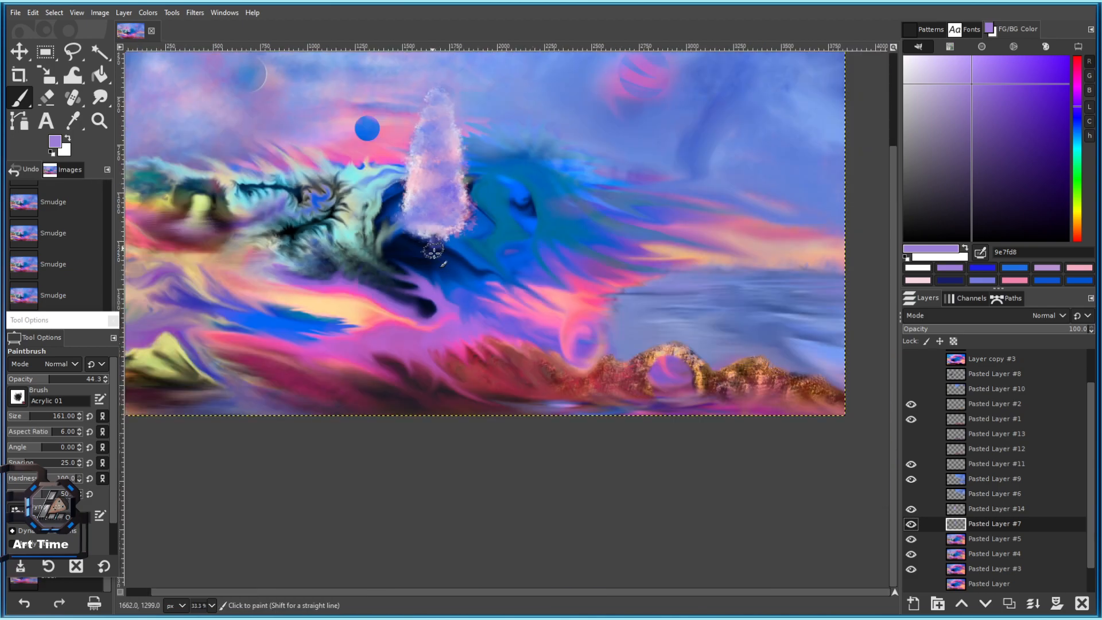
scroll(452, 226, up, 1)
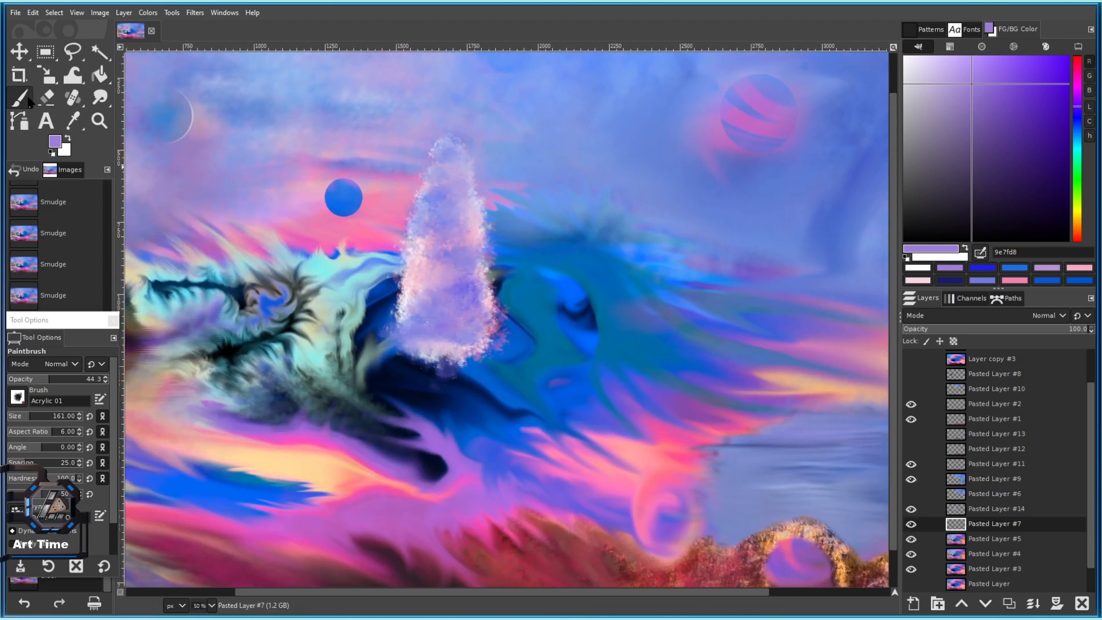
Paint purple dabs just beneath the spire.
drag(30, 418, 40, 417)
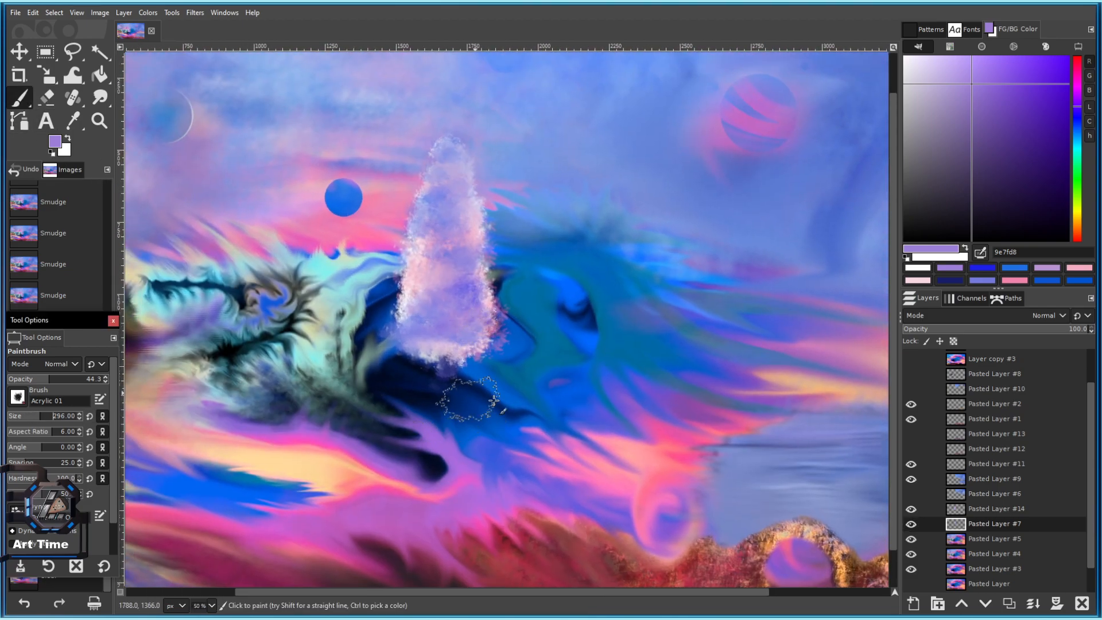
scroll(474, 394, up, 1)
click(431, 376)
click(427, 374)
Extend the purple patch beneath the spire to the right and left.
click(428, 375)
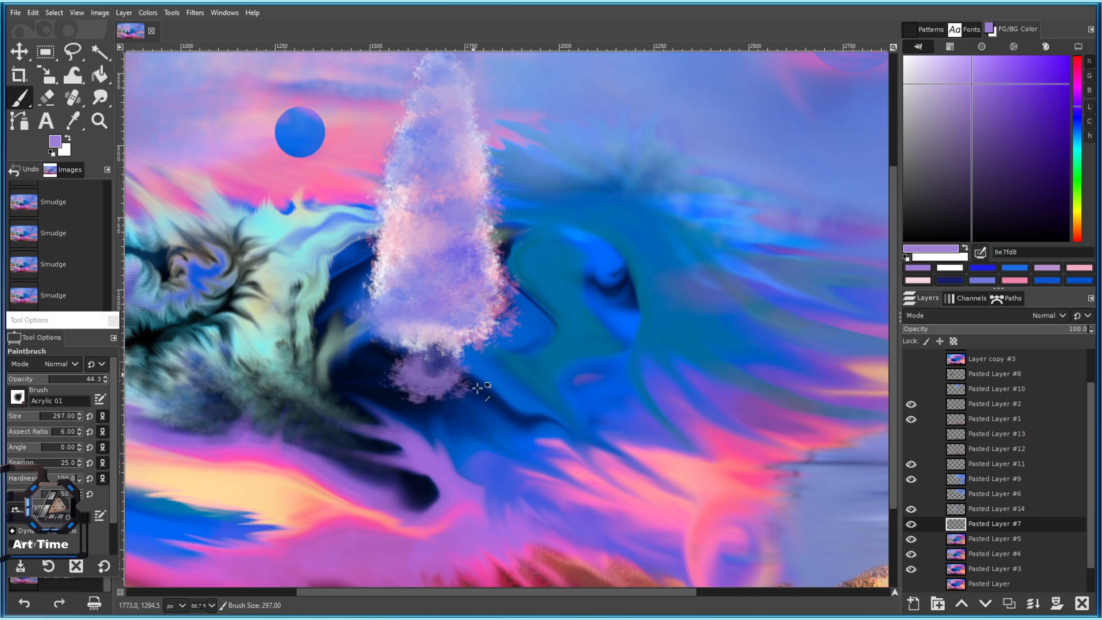
scroll(421, 368, up, 1)
click(461, 383)
click(475, 375)
scroll(482, 402, down, 3)
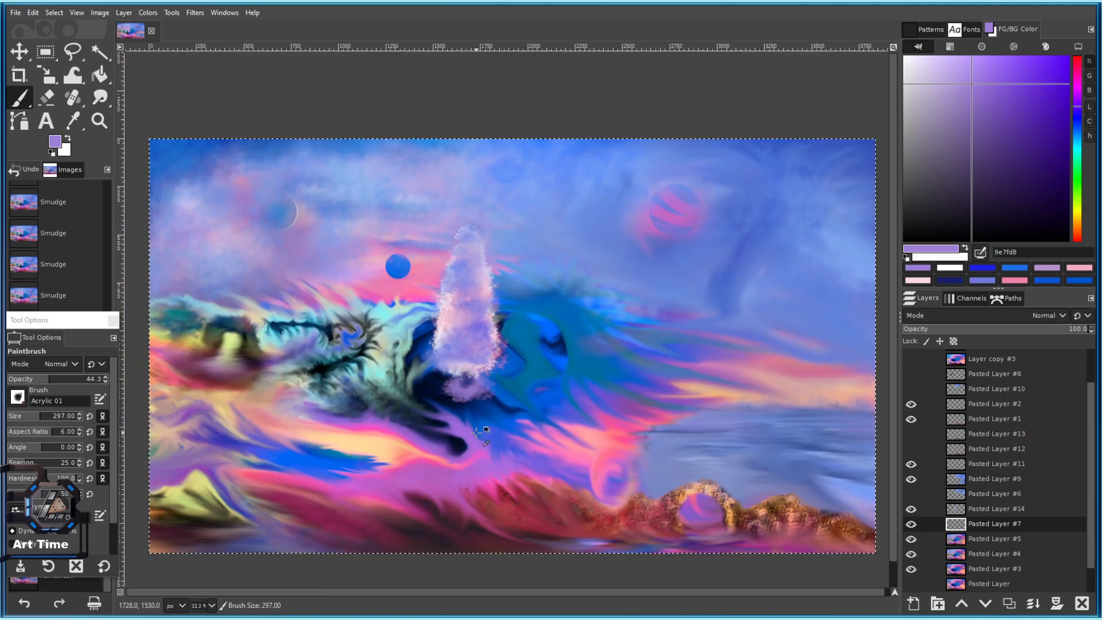
scroll(462, 388, up, 4)
click(434, 424)
click(379, 426)
scroll(553, 439, up, 1)
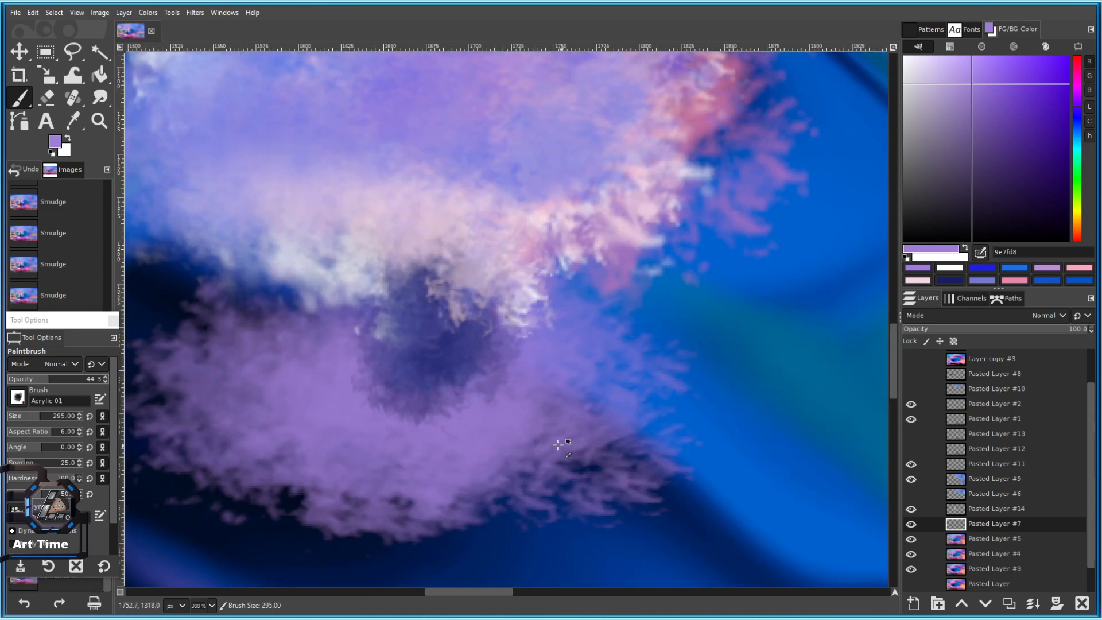
scroll(546, 442, down, 2)
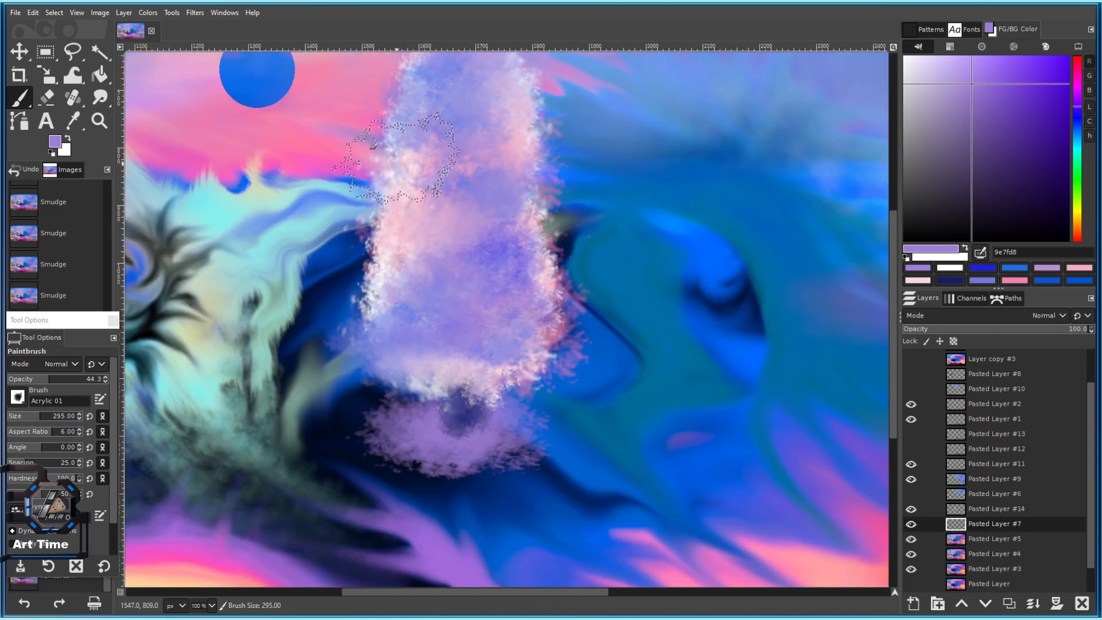
Switch to dark purple 1b0445 and darken the centre of the purple patch.
click(1059, 191)
click(462, 448)
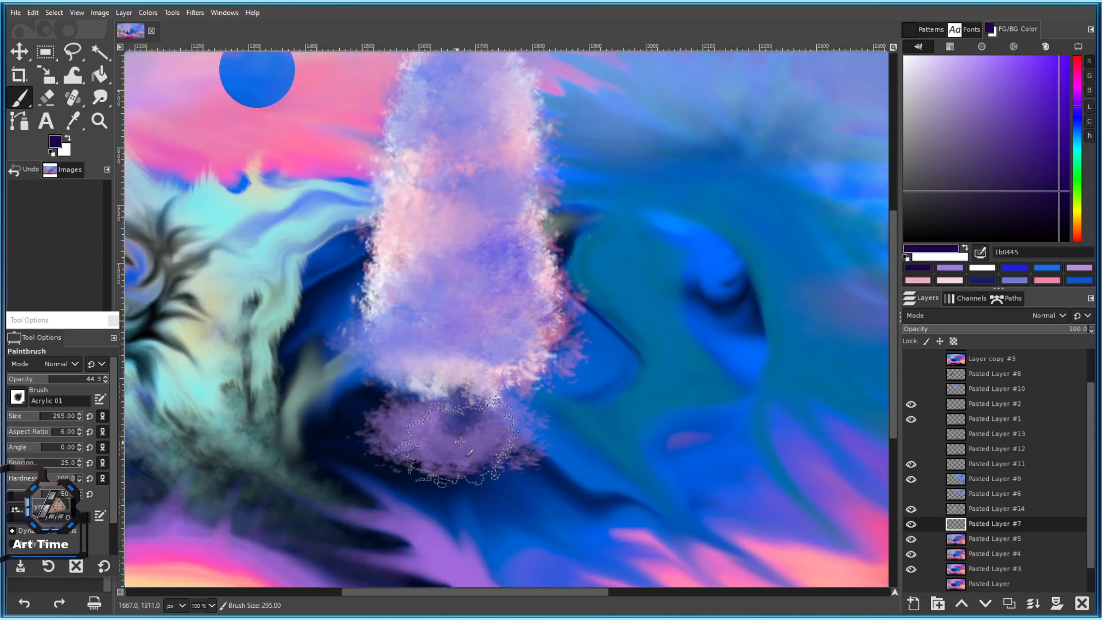
click(427, 442)
scroll(516, 440, up, 3)
click(495, 395)
click(396, 428)
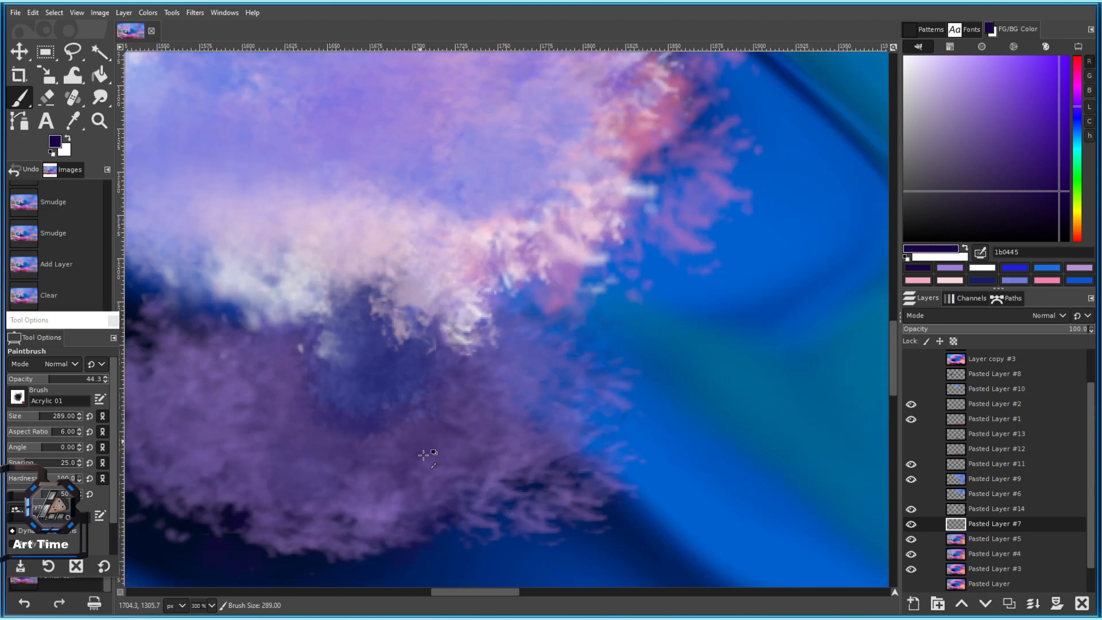
scroll(424, 462, down, 6)
scroll(443, 472, up, 4)
Brush dark purple across the whole base patch, including its left side.
click(371, 498)
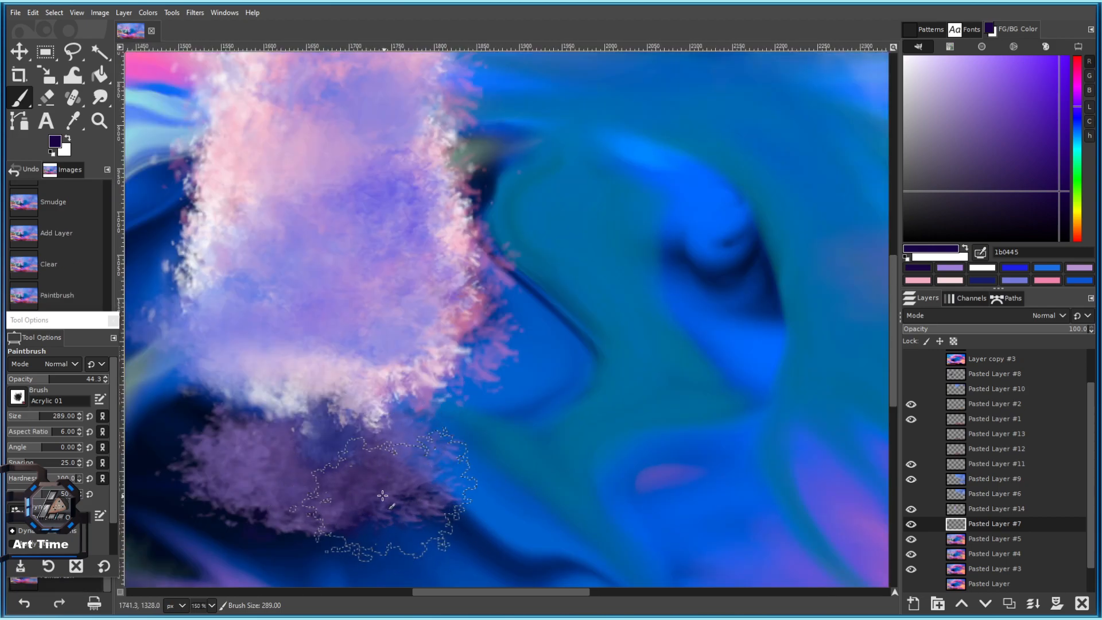
click(390, 492)
drag(390, 488, 516, 409)
click(405, 385)
click(349, 402)
click(338, 416)
click(307, 435)
scroll(369, 443, down, 4)
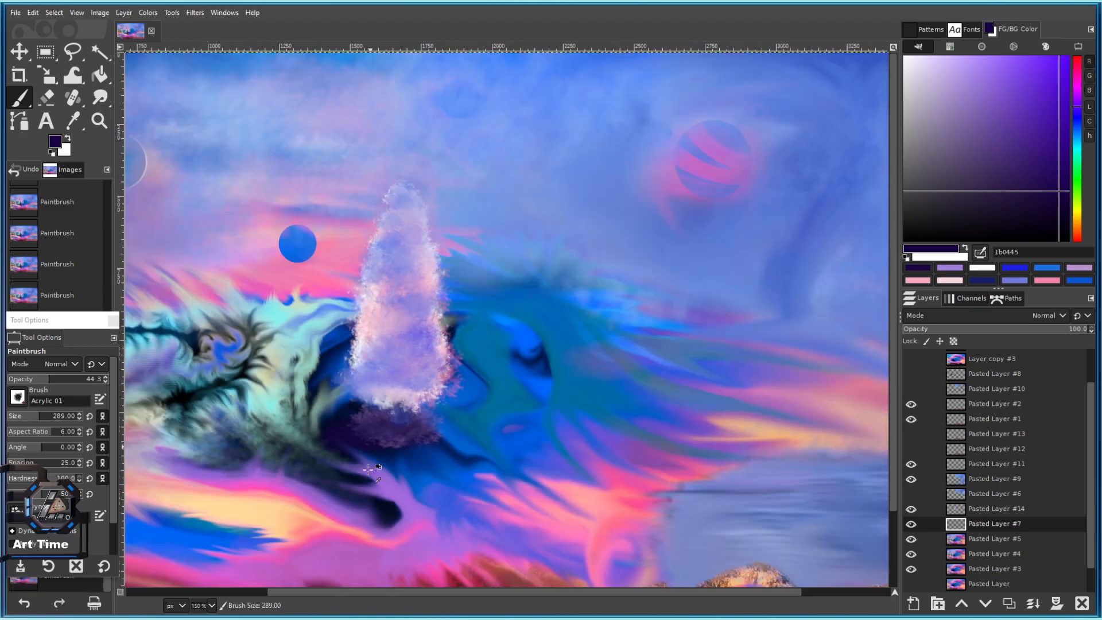
scroll(356, 458, up, 3)
drag(443, 313, 374, 456)
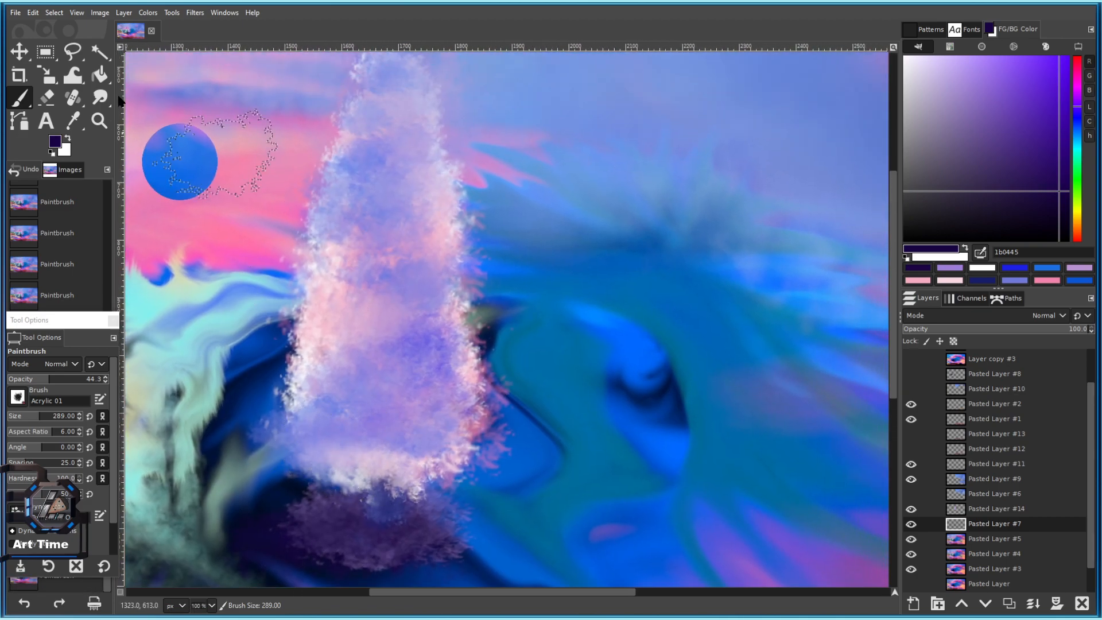
Switch to the Eraser and make Pasted Layer #14 the active layer.
click(47, 102)
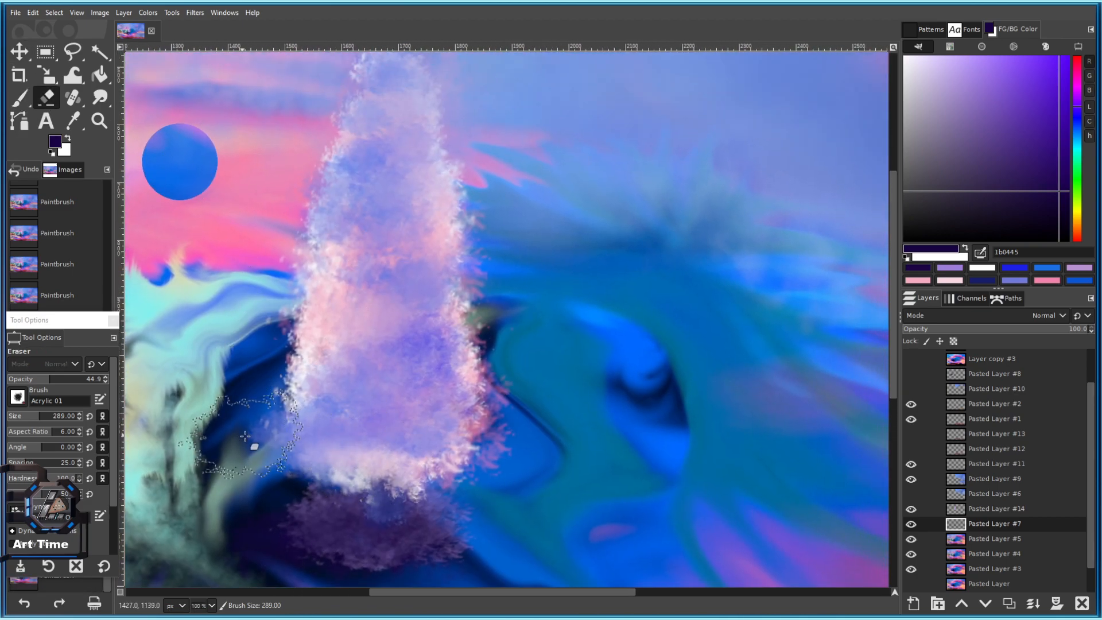
click(17, 397)
click(269, 310)
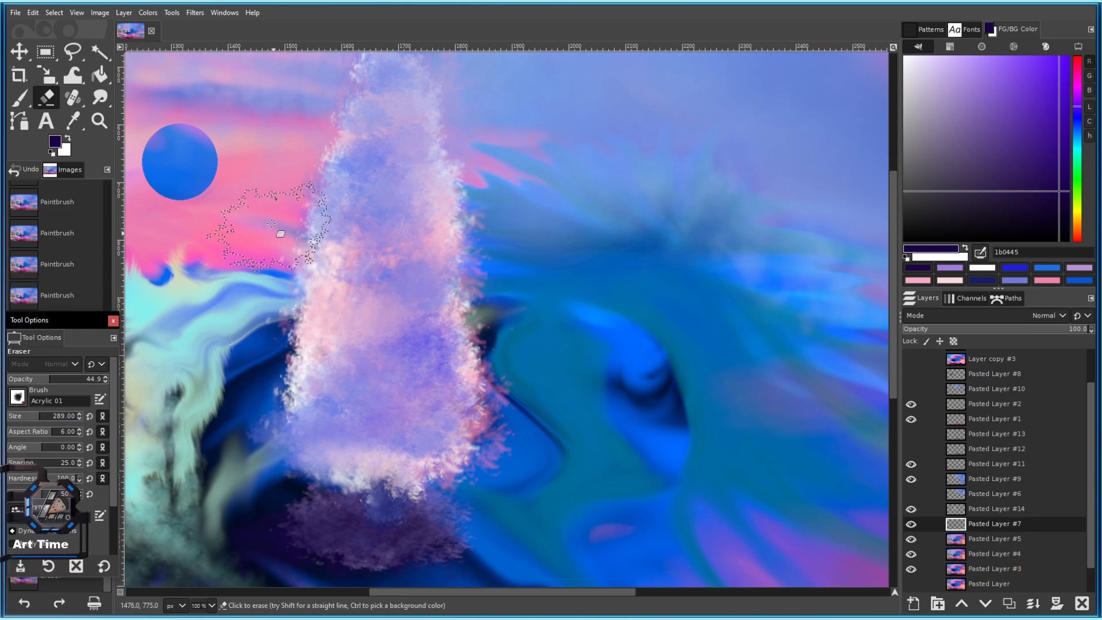
click(262, 259)
key(ctrl+z)
click(996, 509)
Fade the pink-white fringe along the spire's right edge.
mouse_move(487, 167)
mouse_down()
mouse_move(502, 228)
mouse_move(489, 276)
mouse_up()
mouse_move(476, 190)
mouse_down()
mouse_move(484, 298)
mouse_move(536, 369)
mouse_up()
drag(512, 287, 463, 96)
mouse_move(488, 161)
mouse_down()
mouse_move(510, 253)
mouse_move(504, 299)
mouse_up()
Fade the fringe along the spire's left edge, undoing the last stroke.
drag(340, 155, 300, 345)
mouse_move(327, 243)
mouse_down()
mouse_move(299, 334)
mouse_move(291, 373)
mouse_up()
drag(284, 338, 288, 242)
drag(300, 287, 295, 324)
drag(314, 226, 303, 262)
mouse_move(330, 184)
mouse_down()
mouse_move(316, 278)
mouse_move(270, 324)
mouse_up()
key(ctrl+z)
key(ctrl+z)
Raise the eraser opacity to 77.2 and erase dabs at the spire's top and left fringe.
drag(48, 381, 80, 381)
drag(279, 376, 329, 120)
key(ctrl+z)
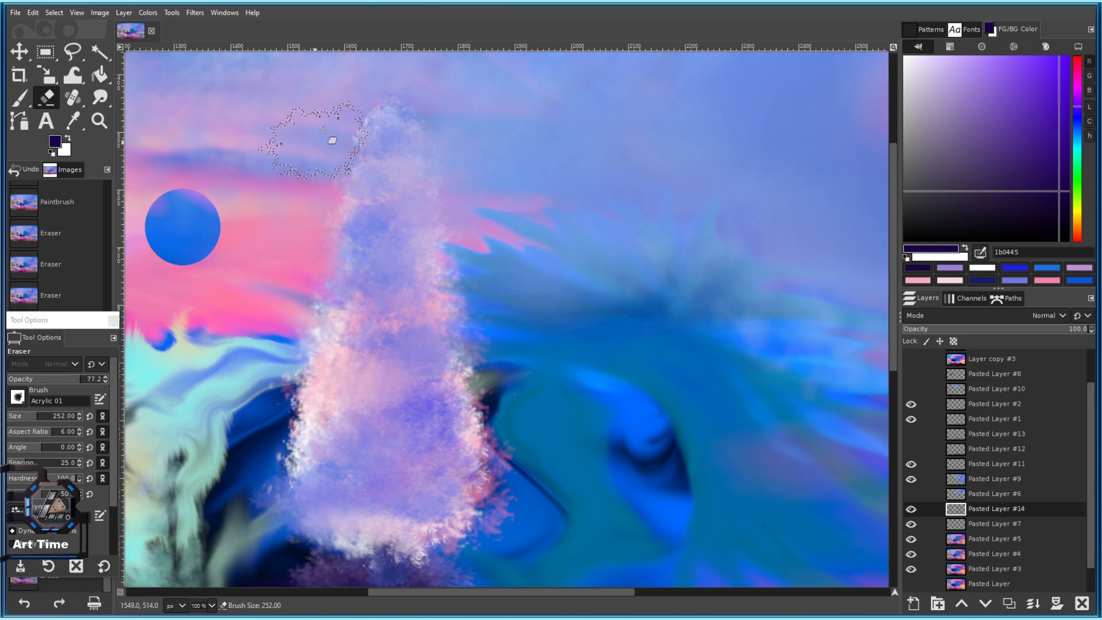
click(339, 98)
shift+click(292, 269)
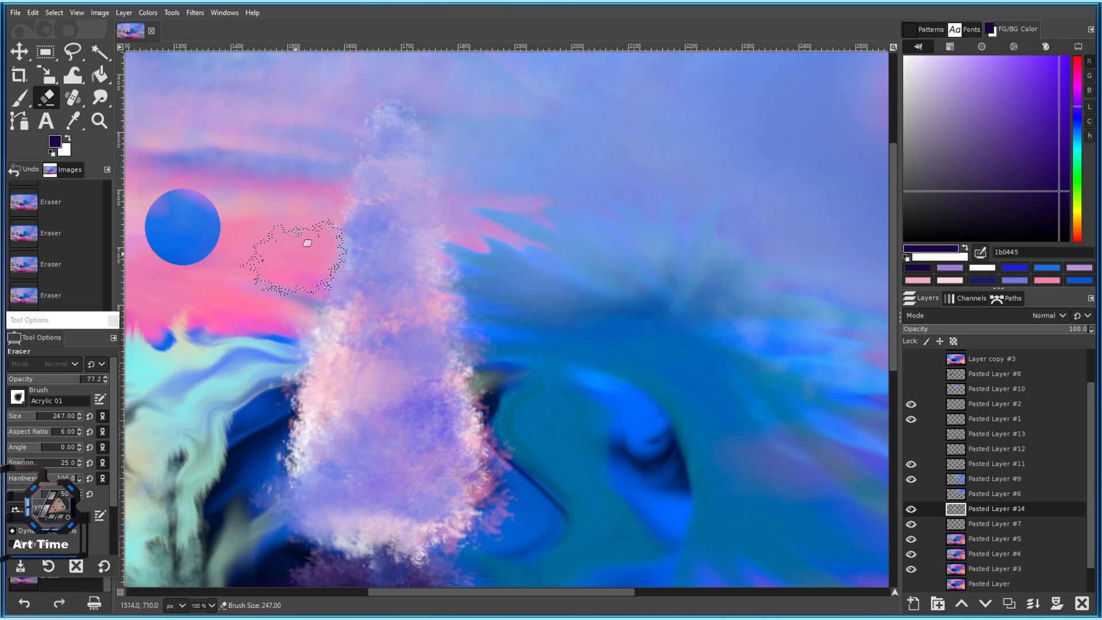
With a slightly smaller eraser, trim the spire's lower right fringe, undoing one stroke.
drag(432, 333, 375, 242)
drag(431, 201, 433, 276)
key([)
mouse_move(441, 356)
mouse_down()
mouse_move(452, 427)
mouse_move(450, 269)
mouse_up()
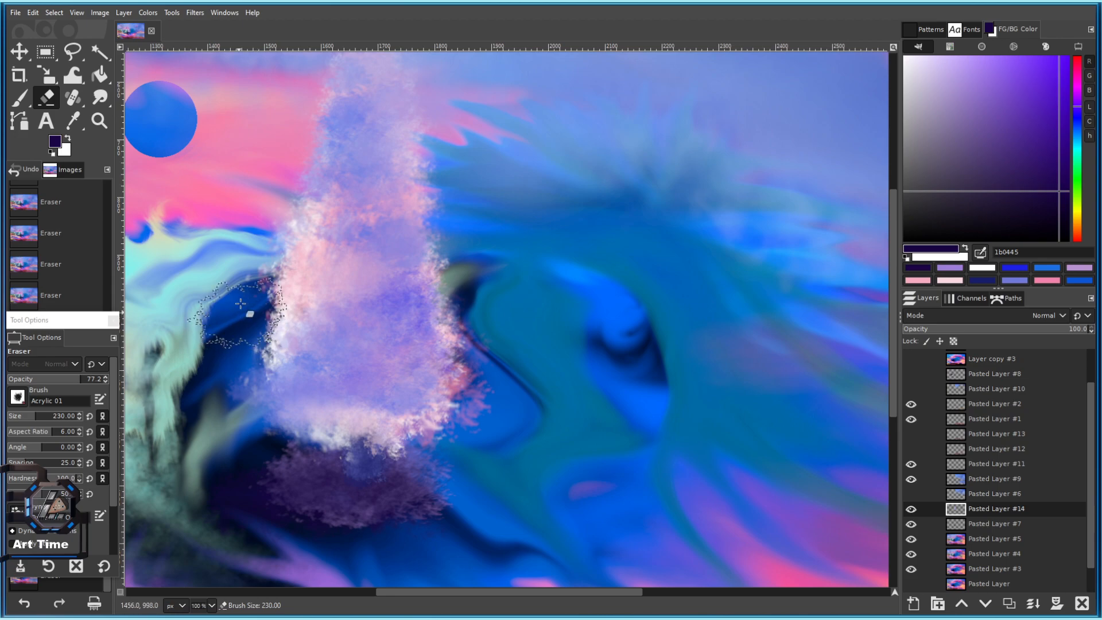
drag(245, 172, 258, 251)
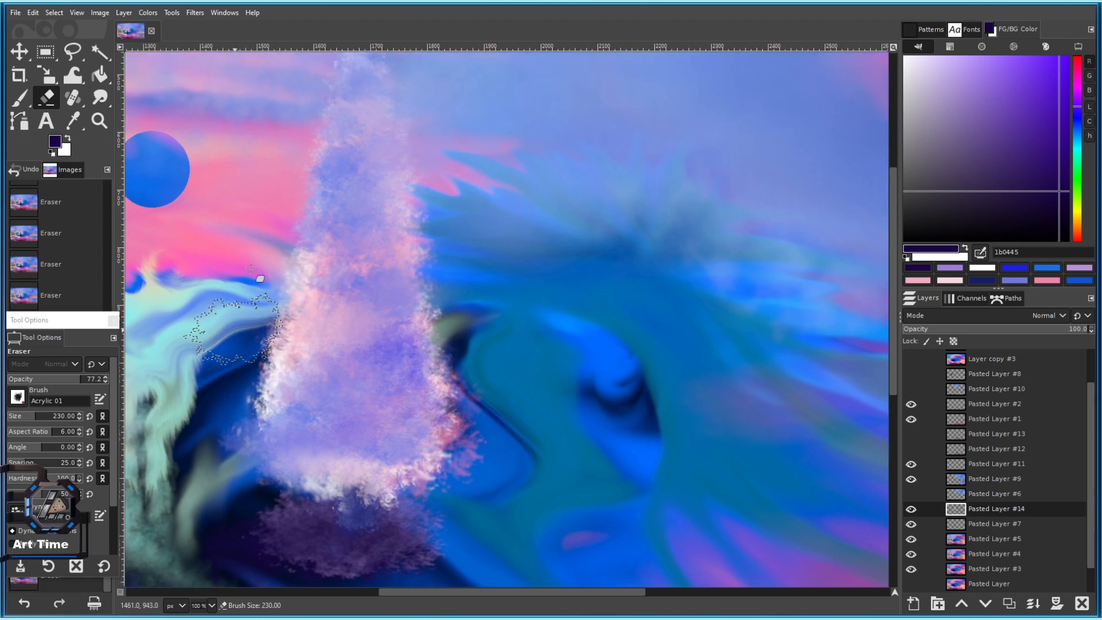
scroll(252, 275, up, 2)
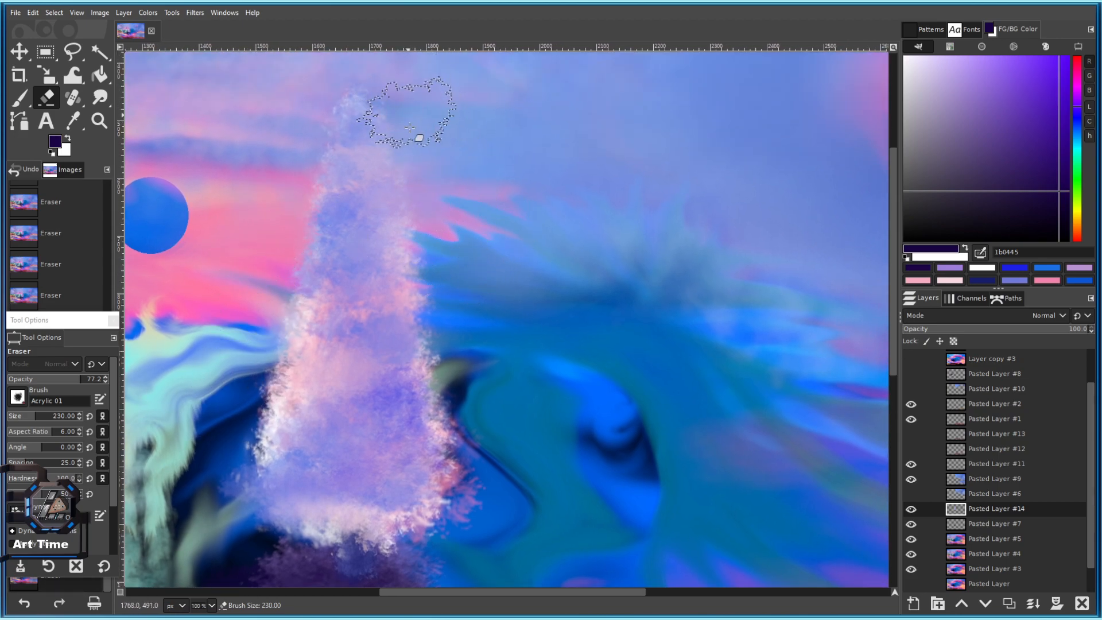
scroll(547, 343, down, 3)
scroll(527, 392, up, 3)
mouse_move(514, 424)
mouse_down()
mouse_move(506, 343)
mouse_move(450, 347)
mouse_move(489, 339)
mouse_up()
key(bracketleft)
key(bracketleft)
key(bracketleft)
key(bracketleft)
key(bracketleft)
key(bracketleft)
key(bracketleft)
key(bracketleft)
key(bracketleft)
key(bracketleft)
key(bracketleft)
key(bracketleft)
key(ctrl+z)
key(ctrl+z)
Shrink the eraser further and erase the spire's lower-right edge.
key(bracketleft)
key(bracketleft)
key(bracketleft)
key(bracketleft)
key(bracketleft)
key(bracketleft)
key(bracketleft)
key(bracketleft)
key(bracketleft)
key(bracketleft)
key(bracketleft)
key(bracketleft)
key(bracketleft)
key(bracketleft)
key(bracketleft)
key(bracketleft)
key(bracketleft)
key(bracketleft)
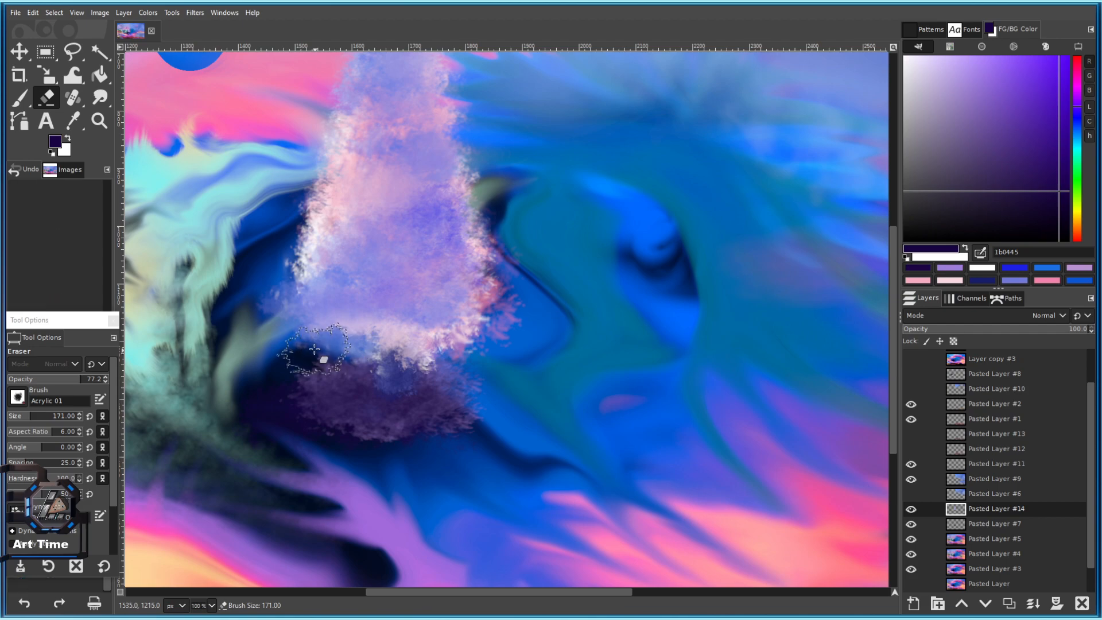
scroll(343, 321, down, 3)
scroll(348, 295, up, 1)
scroll(348, 294, up, 1)
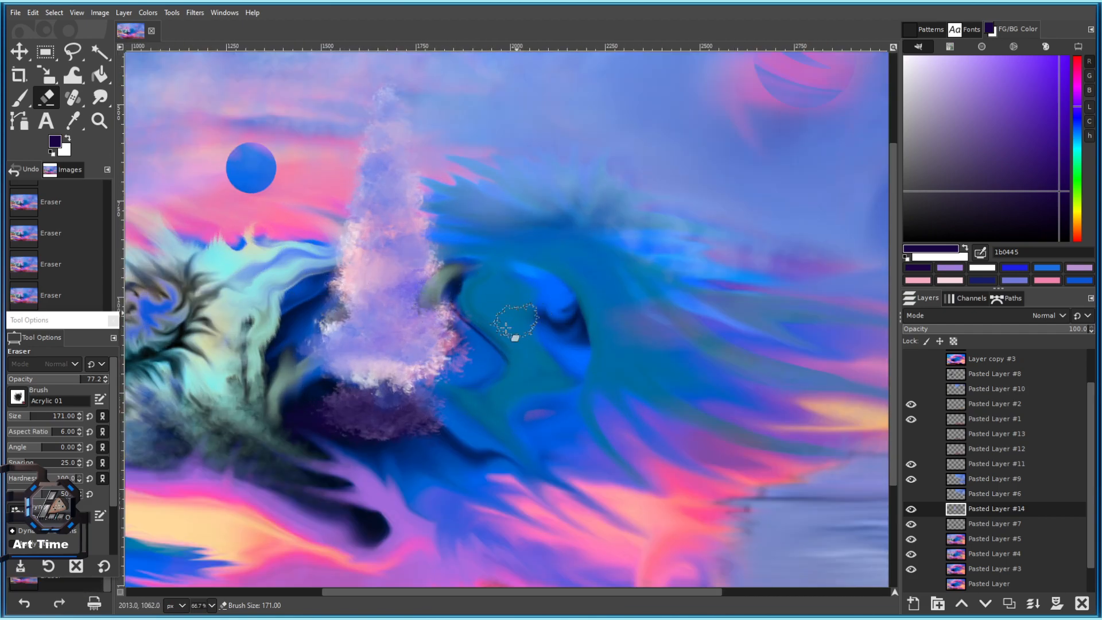
drag(462, 340, 449, 351)
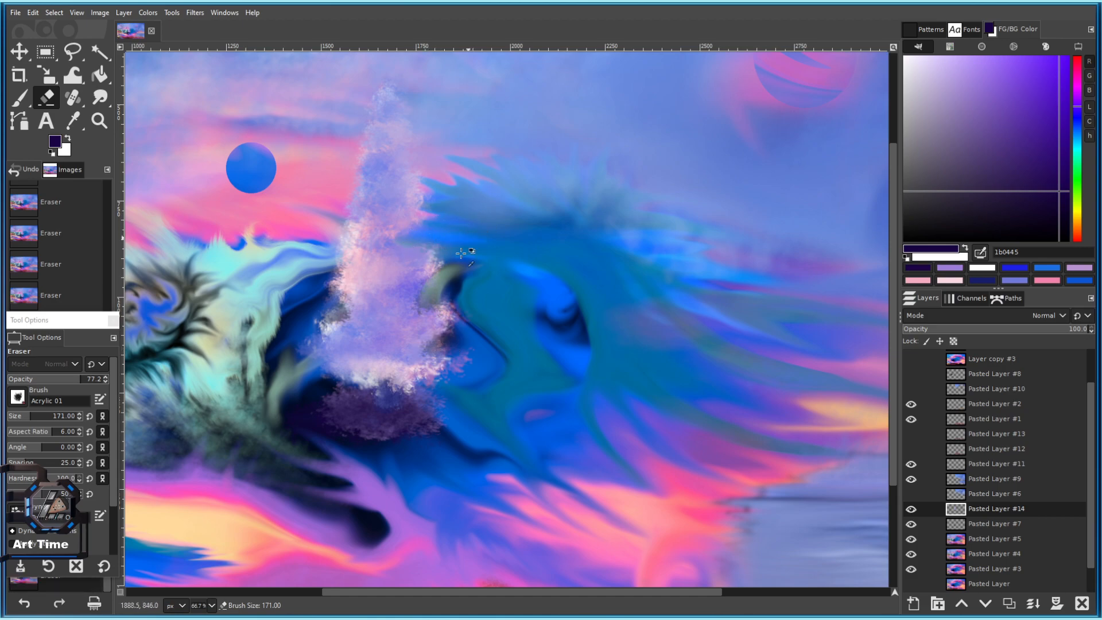
Erase along the spire's right edge, then undo the most recent strokes.
drag(415, 216, 441, 261)
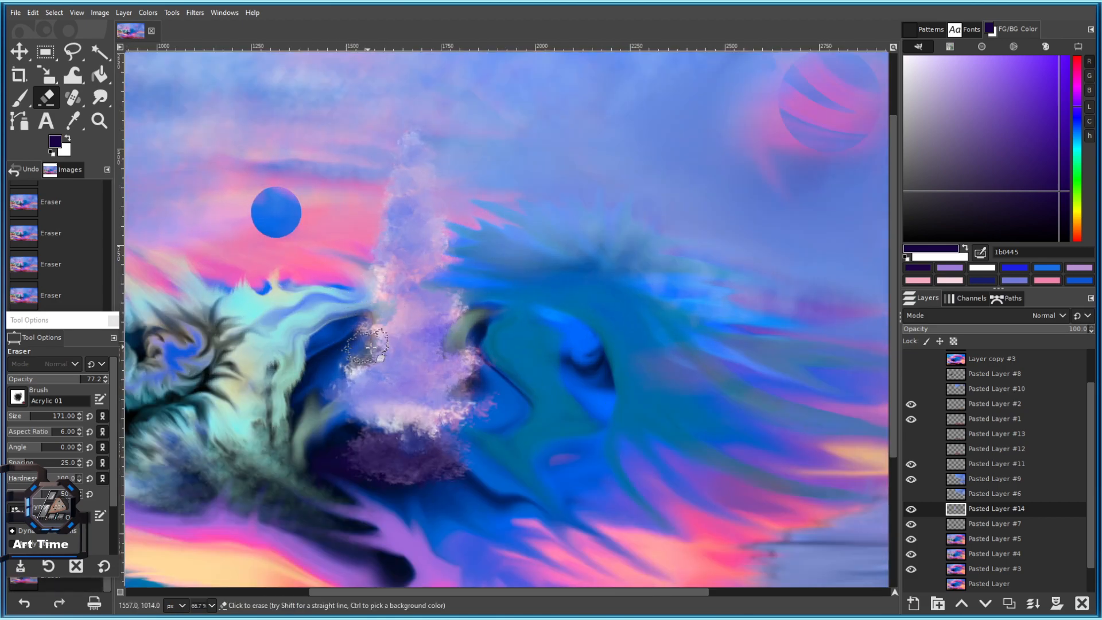
scroll(396, 305, down, 4)
scroll(407, 289, up, 3)
drag(398, 247, 373, 250)
scroll(406, 350, down, 5)
scroll(416, 349, up, 5)
drag(448, 322, 599, 291)
scroll(606, 290, up, 1)
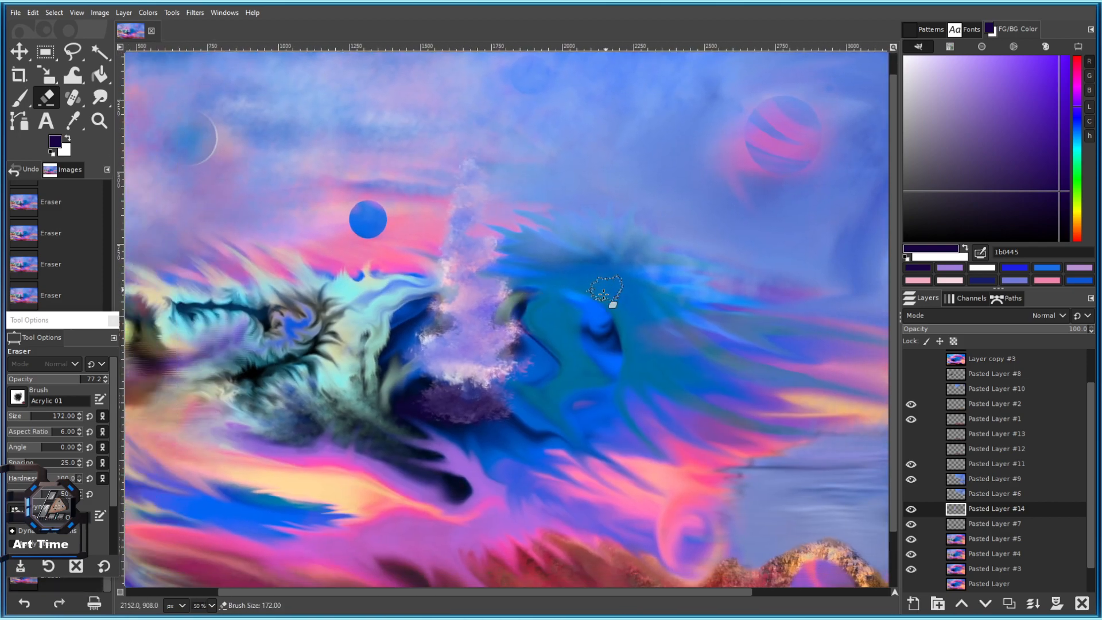
scroll(480, 311, up, 3)
scroll(494, 229, up, 2)
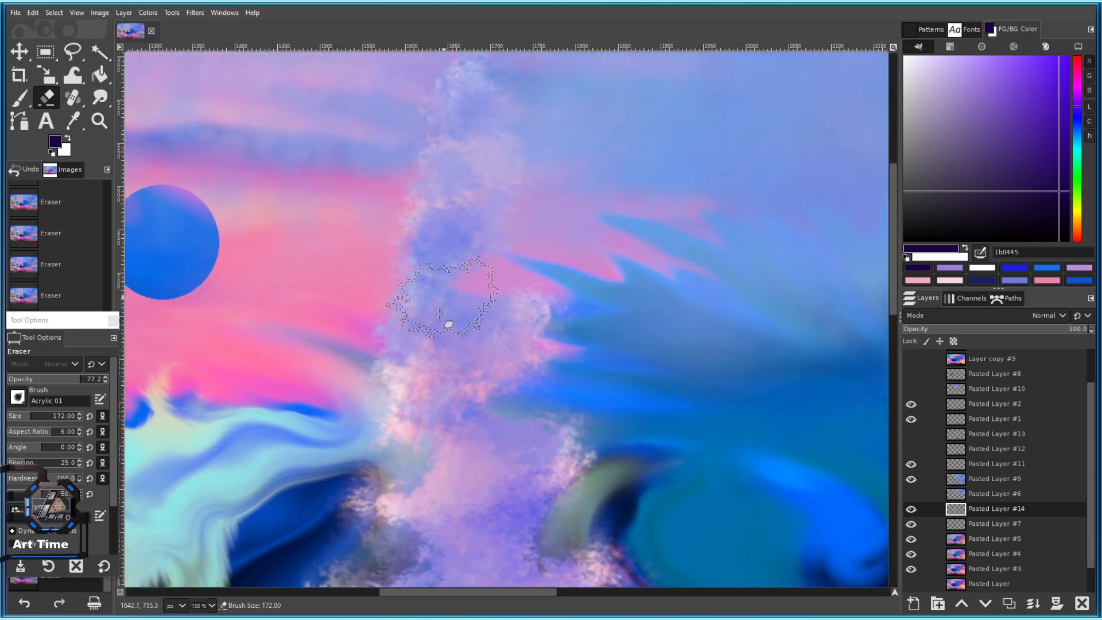
key(ctrl+z)
key(ctrl+z)
key(ctrl+z)
key(ctrl+z)
key(ctrl+z)
key(ctrl+z)
key(ctrl+z)
key(ctrl+z)
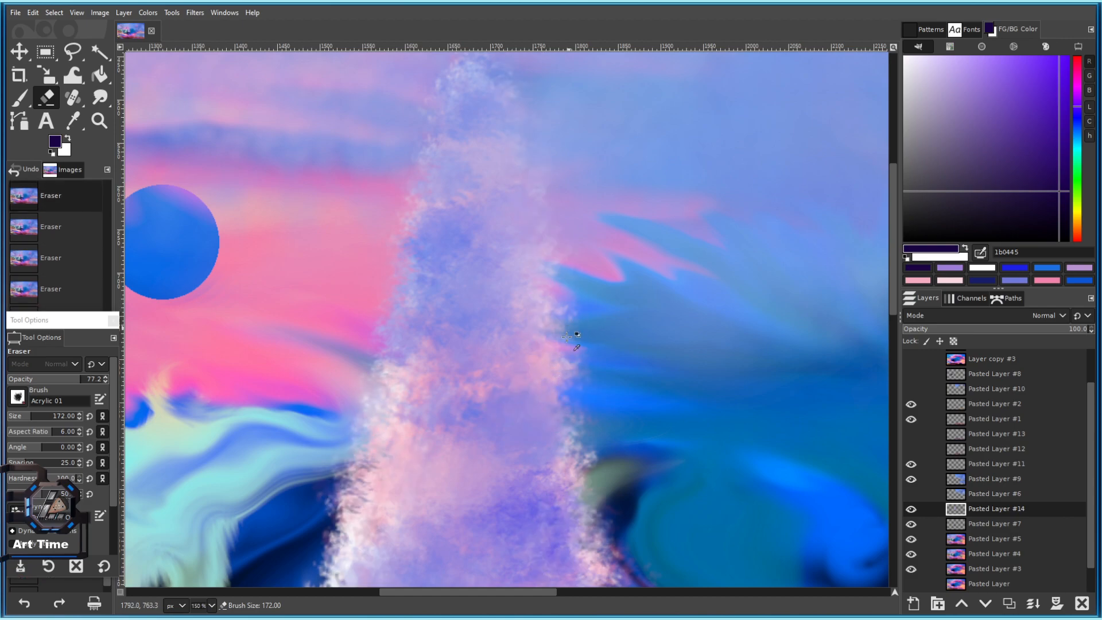
scroll(567, 335, down, 4)
scroll(577, 330, up, 3)
scroll(579, 327, down, 4)
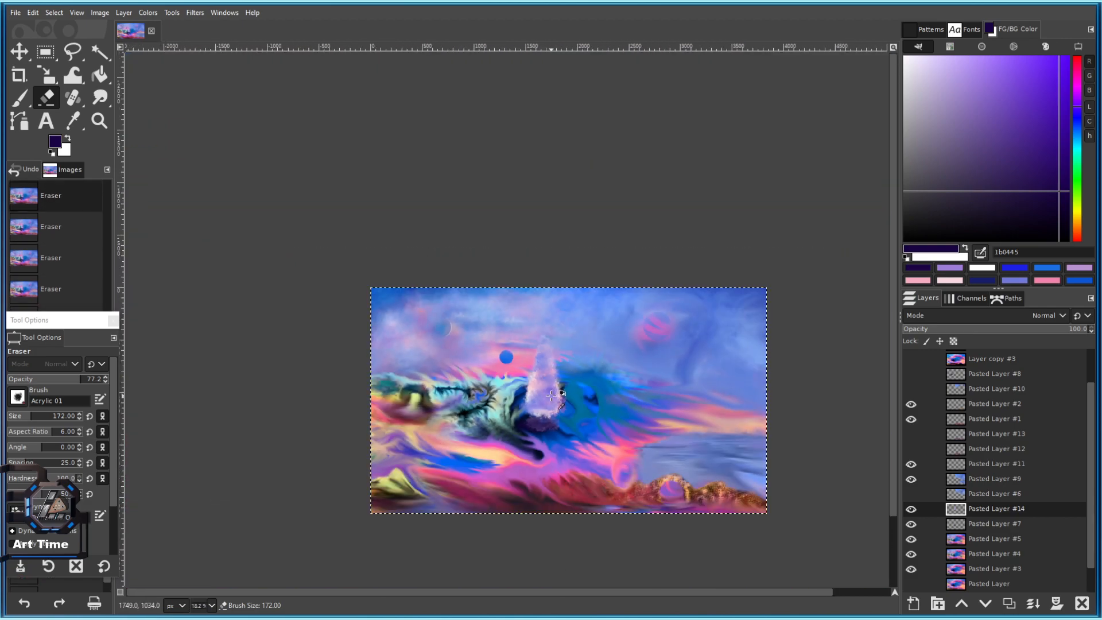
Soften the spire's left edge and erase the pink fringe along its right edge.
scroll(538, 346, up, 3)
scroll(357, 396, up, 1)
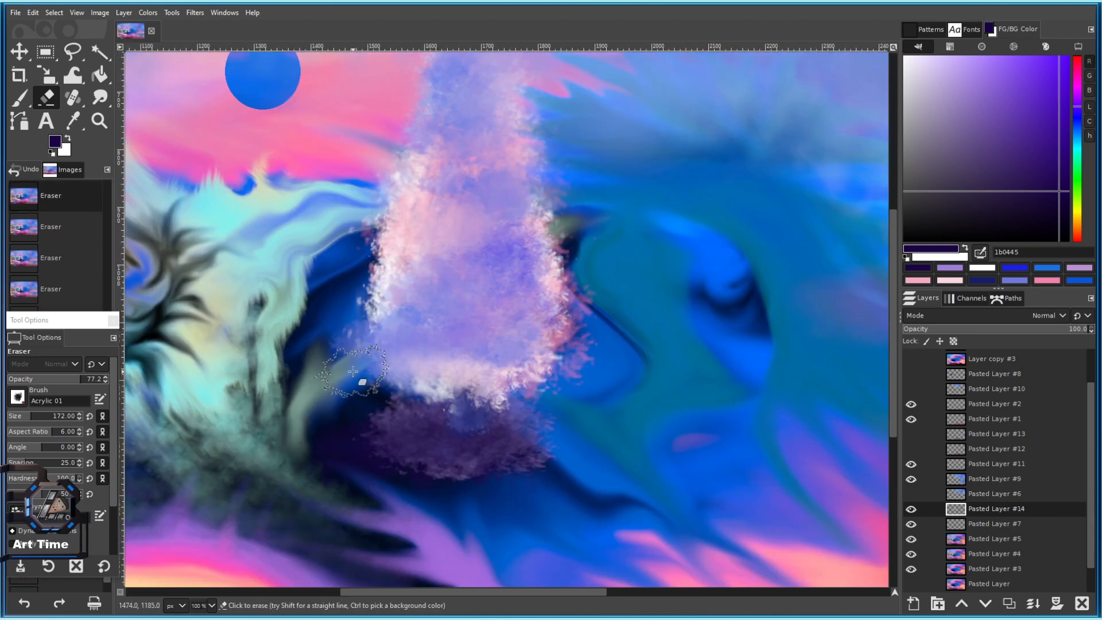
drag(333, 272, 347, 366)
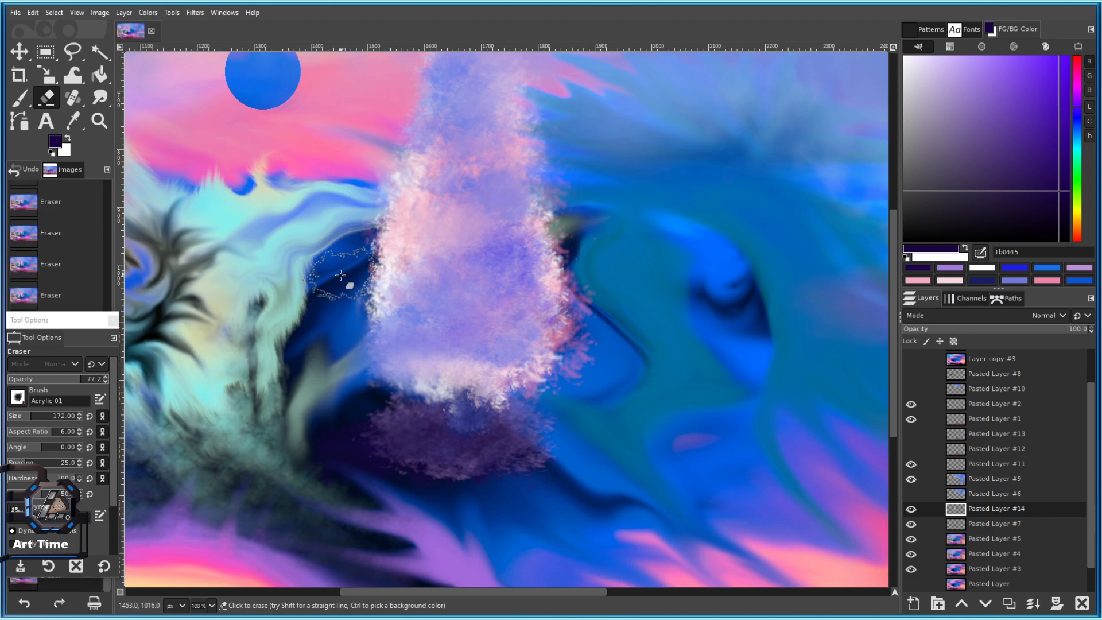
click(574, 168)
drag(574, 170, 592, 265)
mouse_move(554, 126)
mouse_down()
mouse_move(570, 268)
mouse_move(508, 110)
mouse_up()
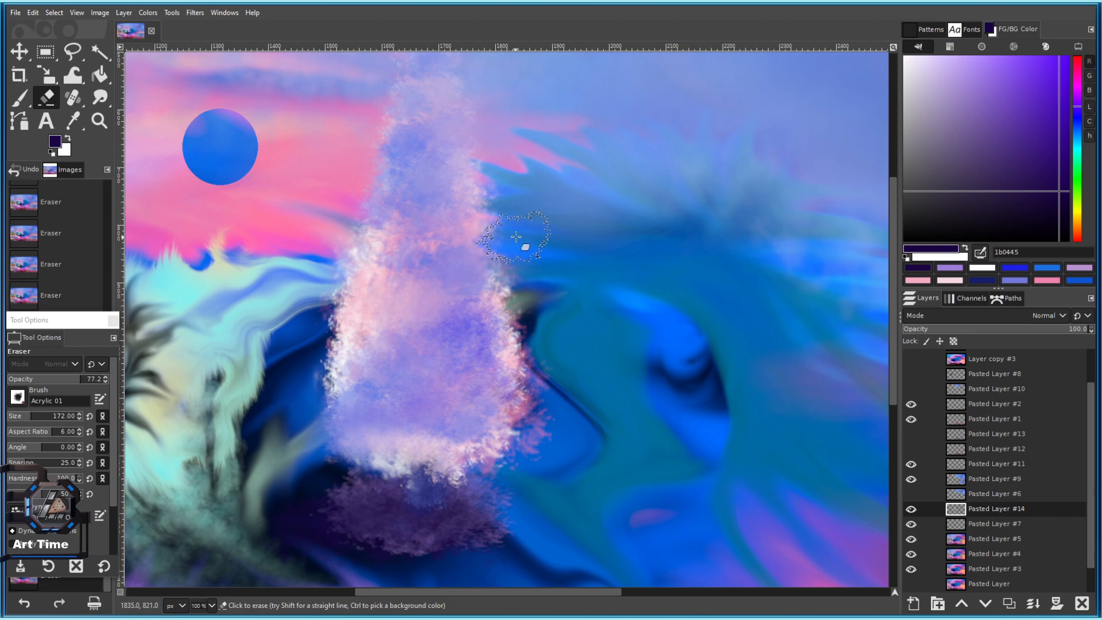
drag(524, 296, 549, 386)
drag(555, 438, 562, 395)
With a slightly smaller eraser, trim the left edge and erase haze beside the spire's top.
drag(337, 434, 376, 373)
key(bracketleft)
key(bracketleft)
key(bracketleft)
key(bracketleft)
key(bracketleft)
key(bracketleft)
mouse_move(341, 330)
mouse_down()
mouse_move(366, 212)
mouse_move(347, 282)
mouse_up()
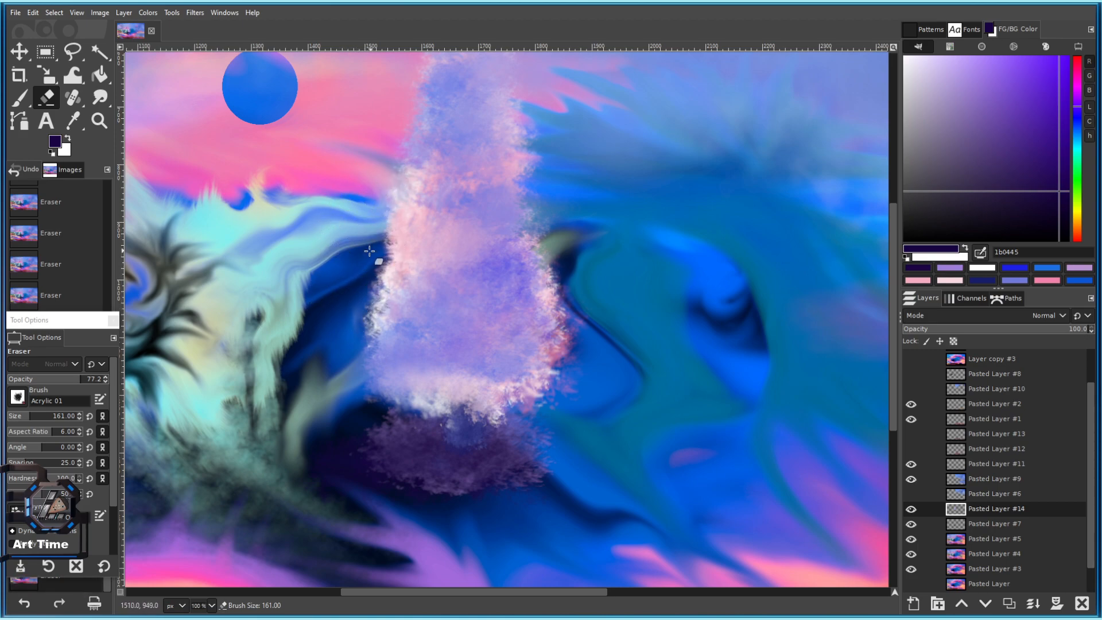
scroll(379, 241, up, 3)
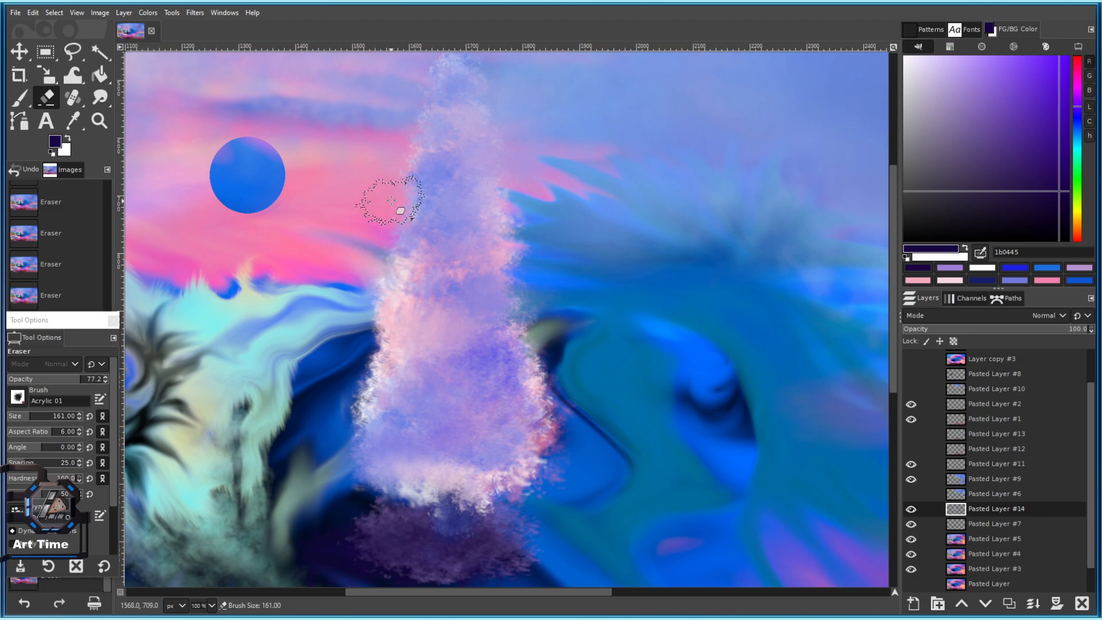
scroll(391, 200, up, 1)
drag(388, 172, 528, 175)
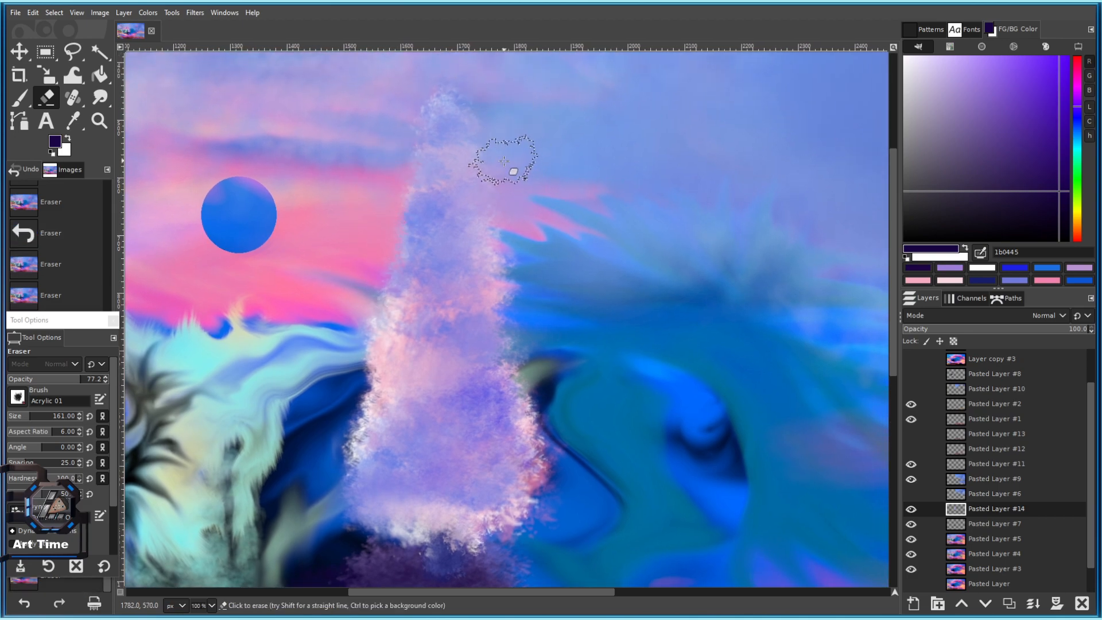
scroll(502, 183, down, 1)
Trim the spire's right edge and foliage with a slightly larger eraser, undoing the last strokes.
click(513, 252)
click(514, 255)
click(522, 278)
click(523, 322)
click(524, 333)
drag(541, 386, 513, 281)
key(bracketright)
click(507, 294)
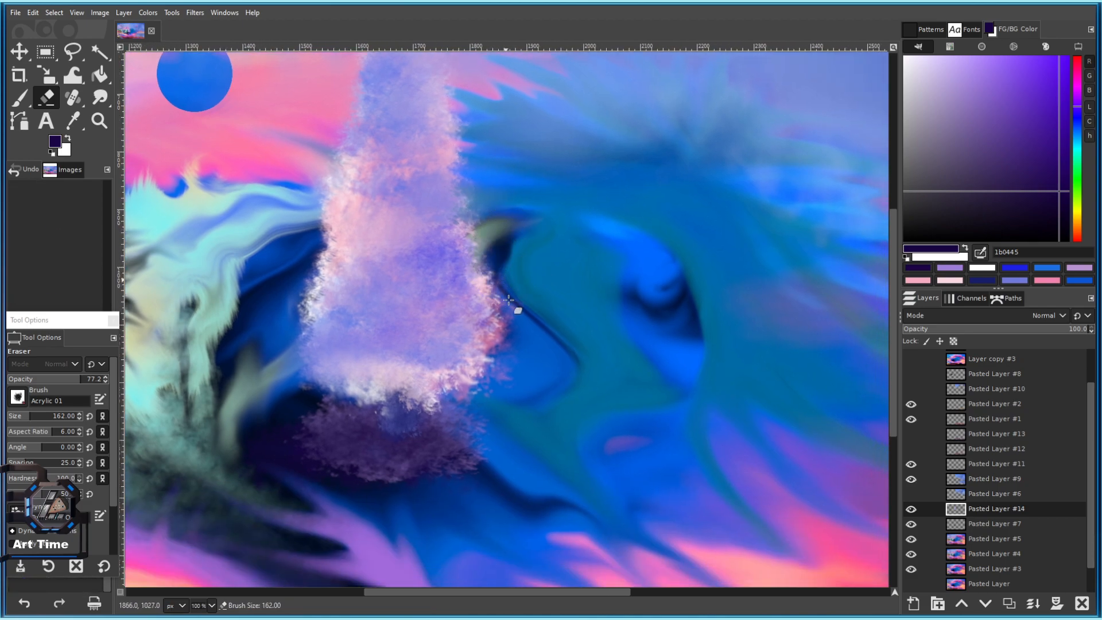
click(505, 321)
click(502, 264)
key(ctrl+z)
key(ctrl+z)
key(ctrl+z)
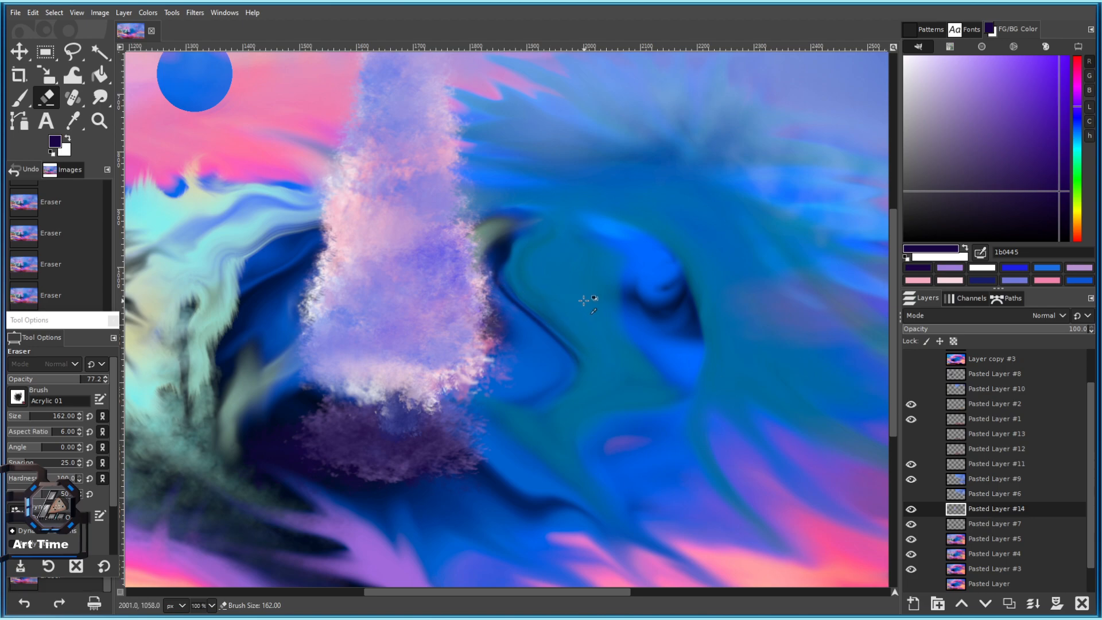
drag(488, 403, 533, 562)
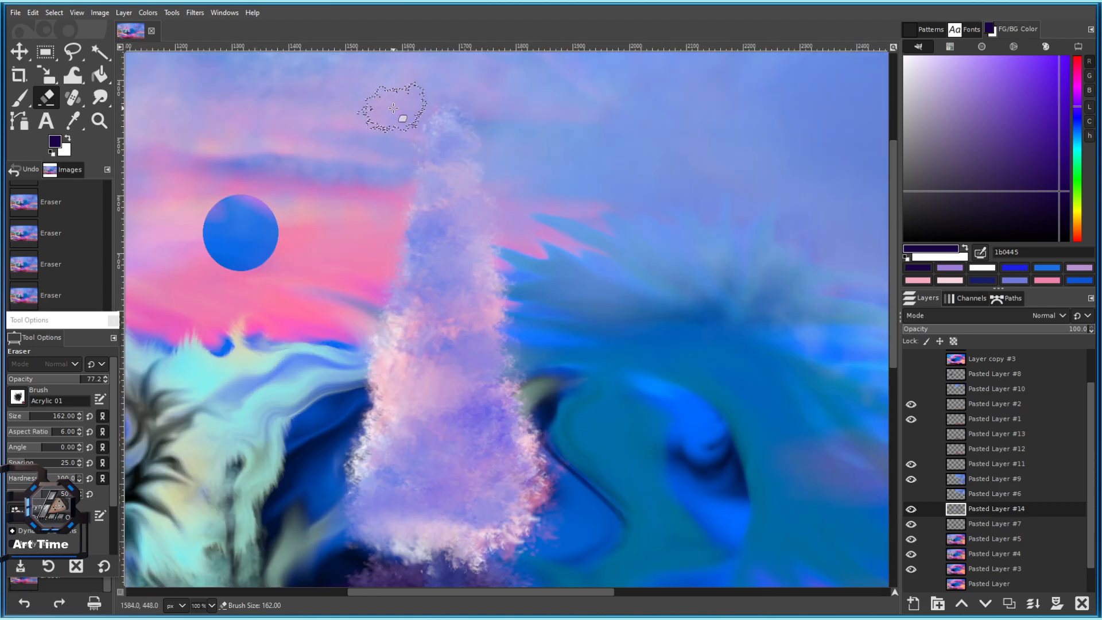
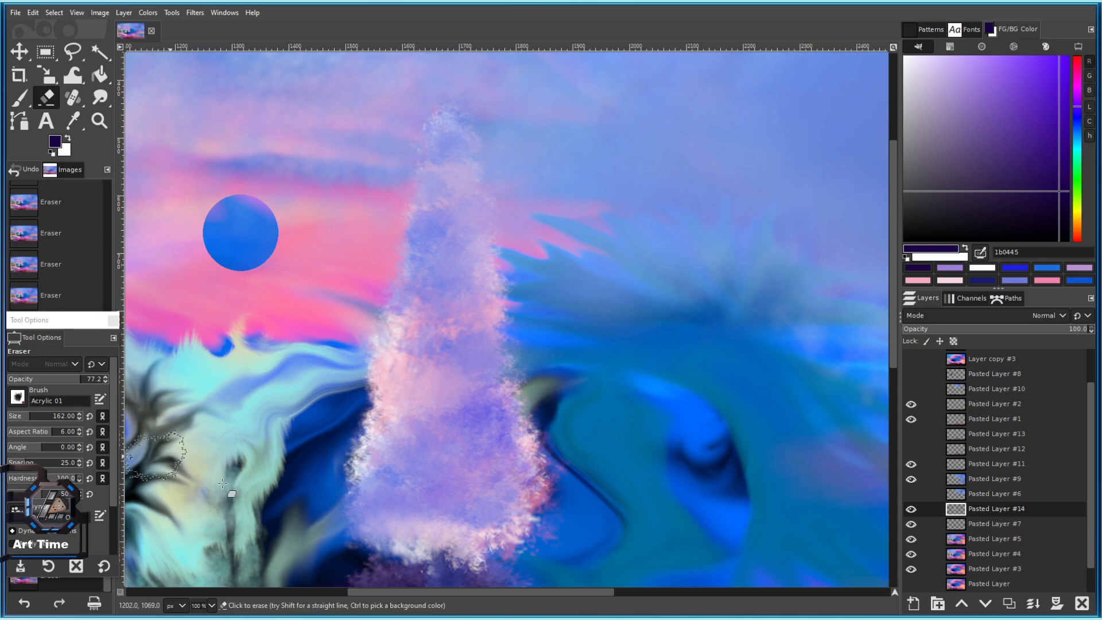
Reduce the eraser size to 124 and zoom in on the tree's base.
drag(498, 130, 497, 167)
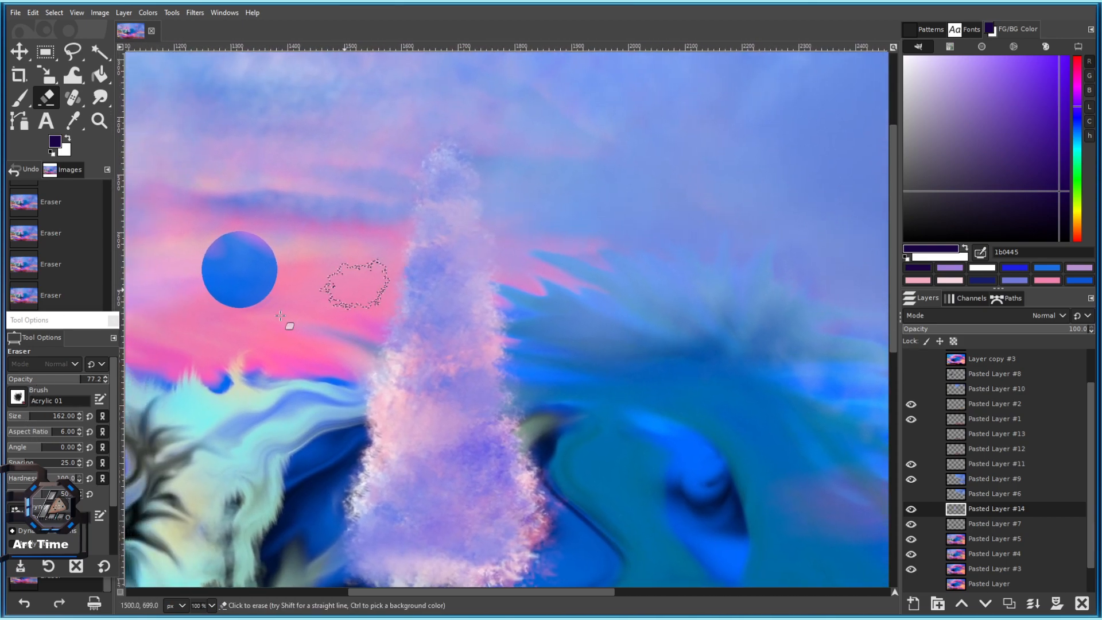
click(28, 416)
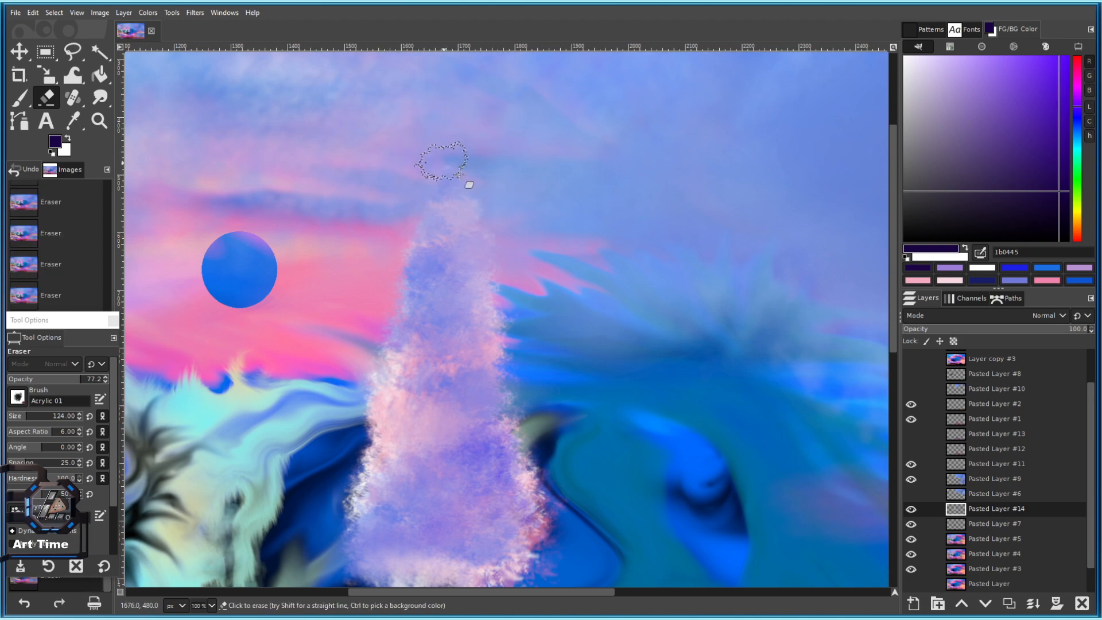
scroll(455, 175, down, 3)
scroll(495, 238, up, 3)
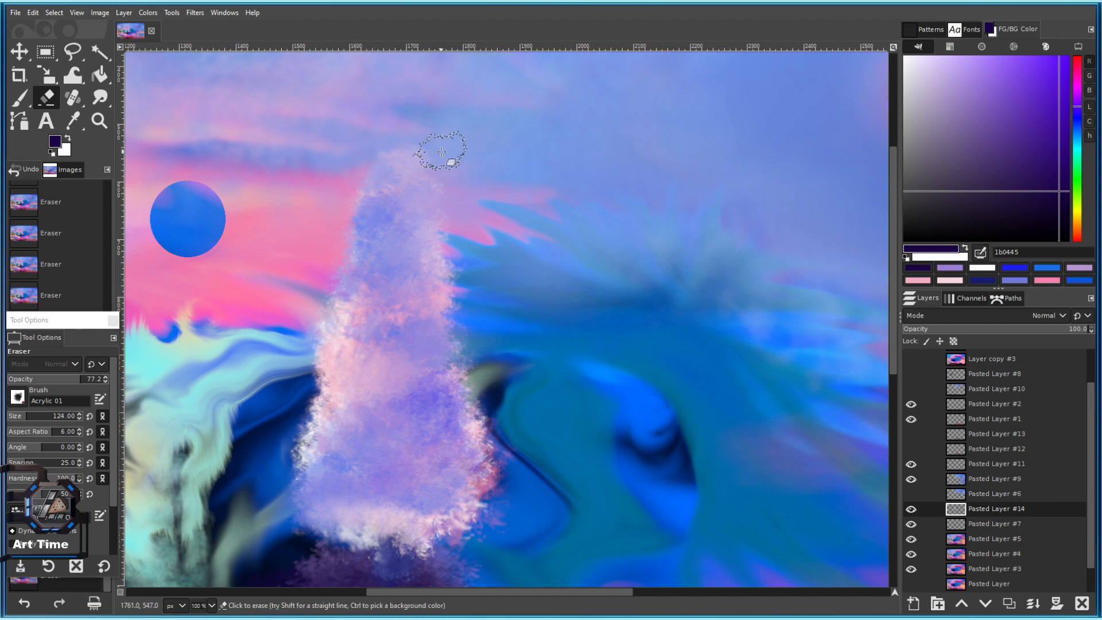
scroll(536, 310, down, 4)
scroll(517, 330, up, 2)
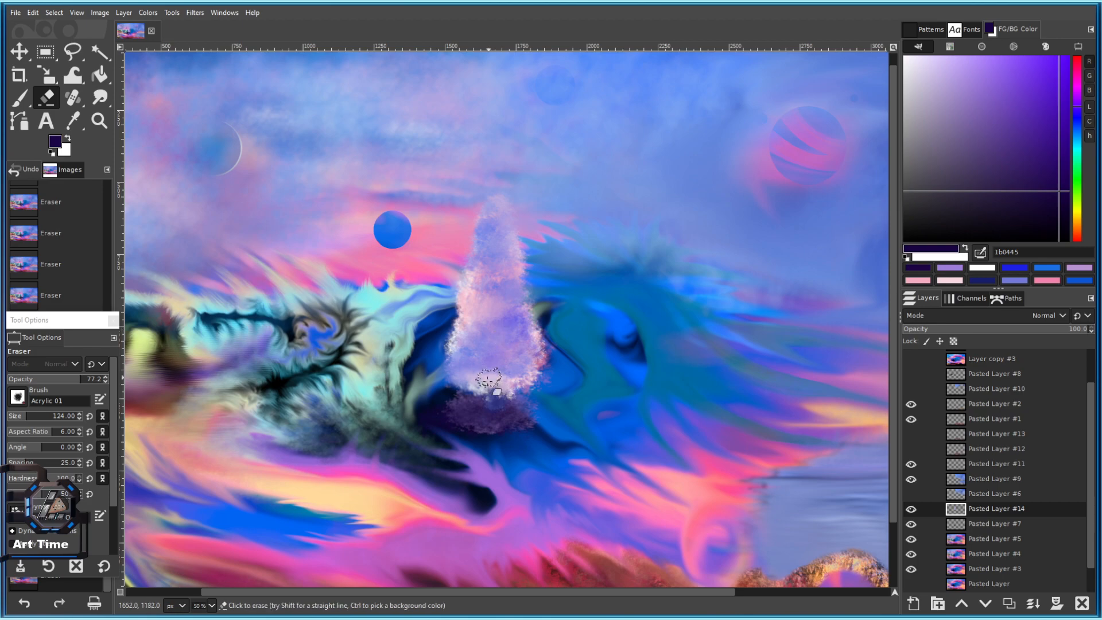
drag(528, 410, 457, 363)
key(bracketright)
key(bracketright)
scroll(468, 357, up, 4)
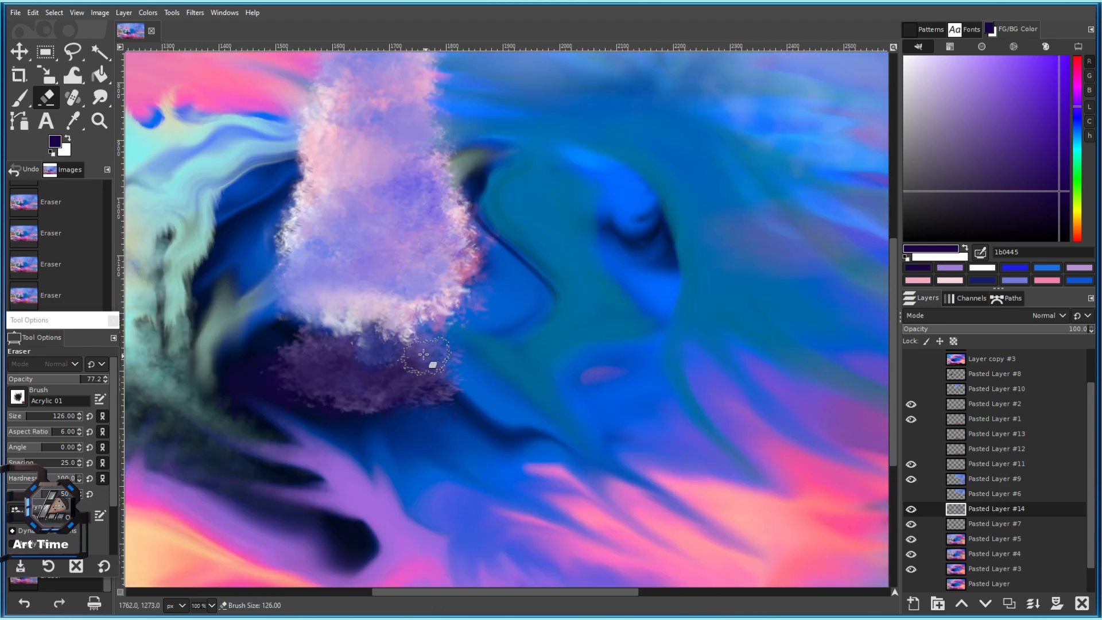
key(bracketleft)
key(bracketleft)
key(bracketleft)
key(bracketleft)
key(bracketleft)
key(bracketleft)
key(bracketleft)
key(bracketleft)
key(bracketleft)
key(bracketleft)
Erase the lower-left and lower-right edges of the tree's base down to a narrow trunk.
key(bracketleft)
key(bracketleft)
key(bracketleft)
key(bracketleft)
key(bracketleft)
key(bracketleft)
key(bracketleft)
key(bracketleft)
key(bracketleft)
key(bracketleft)
key(bracketleft)
key(bracketleft)
key(bracketleft)
key(bracketleft)
key(bracketleft)
key(bracketleft)
key(bracketleft)
key(bracketleft)
key(bracketleft)
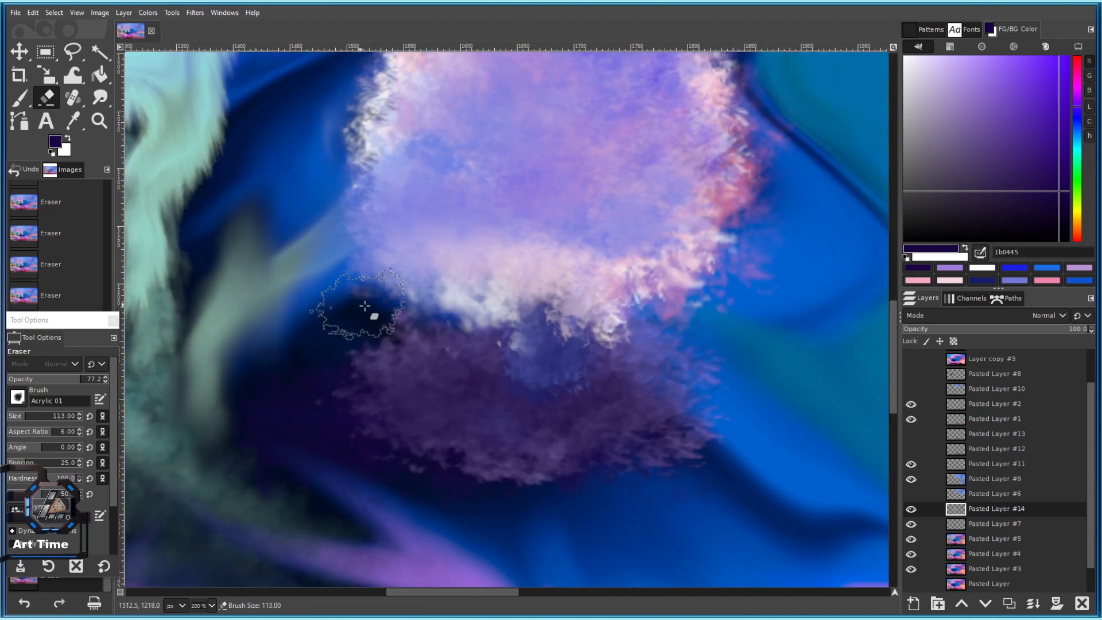
mouse_move(353, 292)
mouse_down()
mouse_move(500, 289)
mouse_move(476, 321)
mouse_move(484, 309)
mouse_move(357, 287)
mouse_move(411, 277)
mouse_move(450, 288)
mouse_move(313, 279)
mouse_up()
mouse_move(503, 290)
mouse_down()
mouse_move(458, 279)
mouse_move(487, 269)
mouse_move(484, 294)
mouse_move(511, 280)
mouse_move(496, 266)
mouse_move(546, 285)
mouse_move(535, 287)
mouse_move(559, 256)
mouse_move(462, 251)
mouse_move(332, 269)
mouse_move(368, 283)
mouse_move(388, 318)
mouse_move(321, 285)
mouse_move(359, 322)
mouse_up()
key(bracketleft)
key(bracketleft)
key(bracketleft)
key(bracketleft)
key(bracketleft)
scroll(372, 302, down, 4)
scroll(379, 305, up, 4)
With the Smudge tool, pull dark purple up into the light trunk.
key(s)
drag(432, 345, 415, 321)
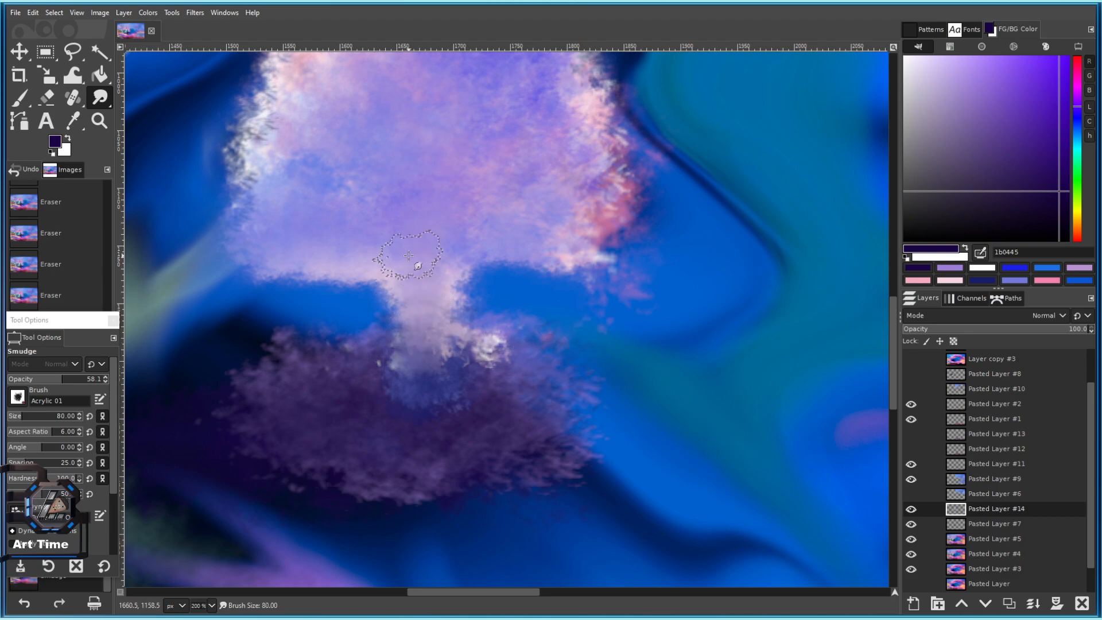
scroll(428, 294, up, 1)
mouse_move(436, 423)
mouse_down()
mouse_move(423, 360)
mouse_move(430, 282)
mouse_up()
mouse_move(433, 369)
mouse_down()
mouse_move(453, 154)
mouse_move(358, 127)
mouse_move(287, 359)
mouse_move(421, 293)
mouse_move(445, 224)
mouse_move(433, 380)
mouse_up()
Pick a mid purple, then the pale pink, at size 130 and smudge the lower trunk and body.
click(1016, 89)
key(bracketleft)
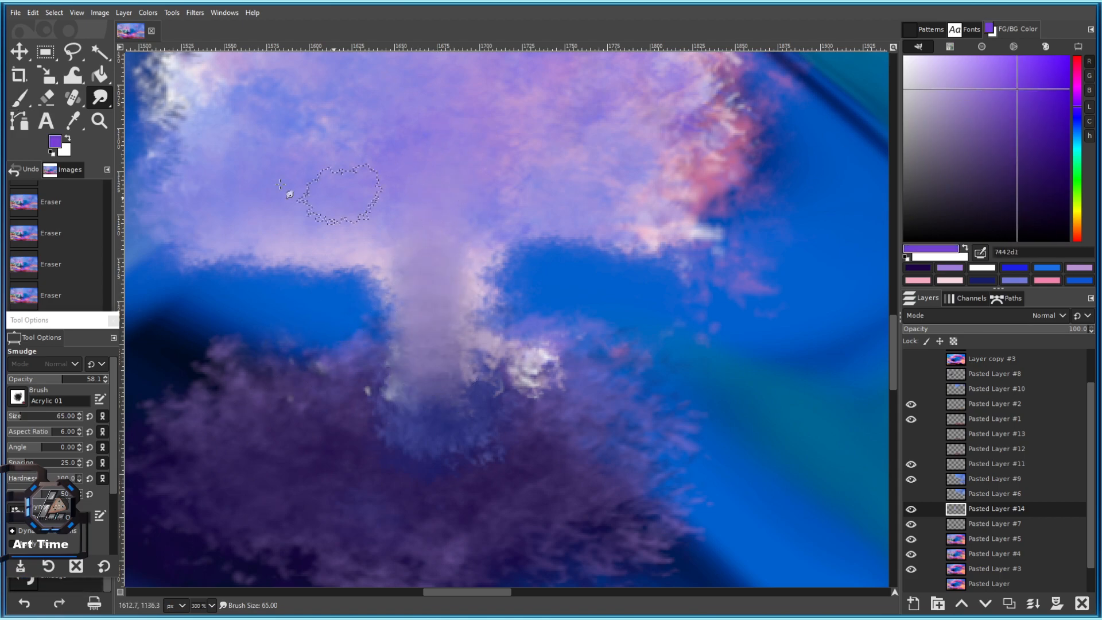
click(27, 415)
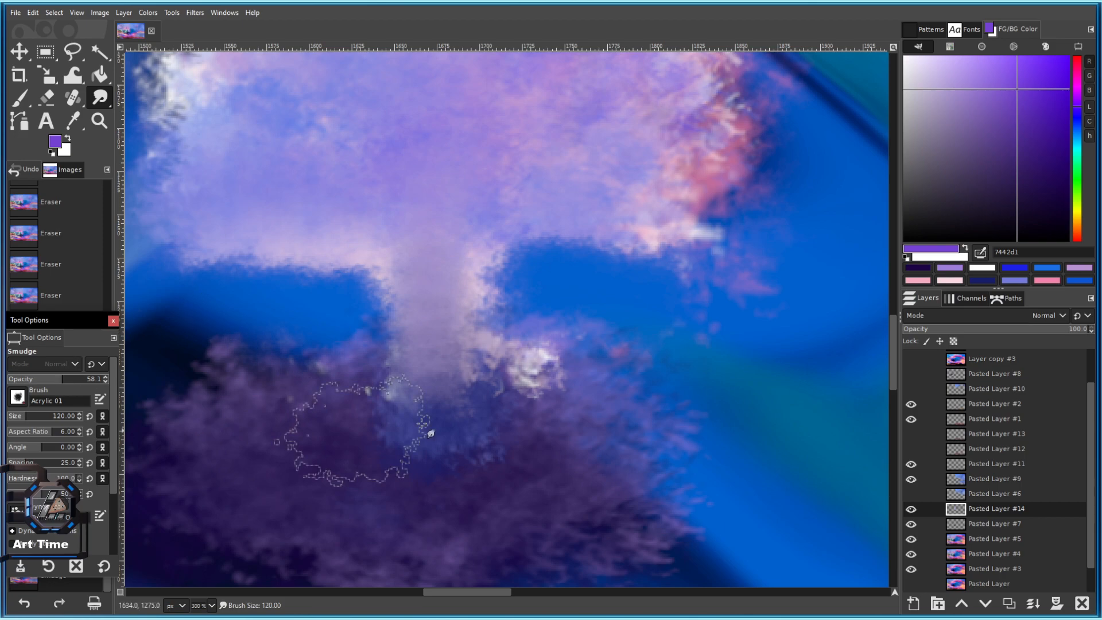
ctrl+scroll(559, 251, down, 3)
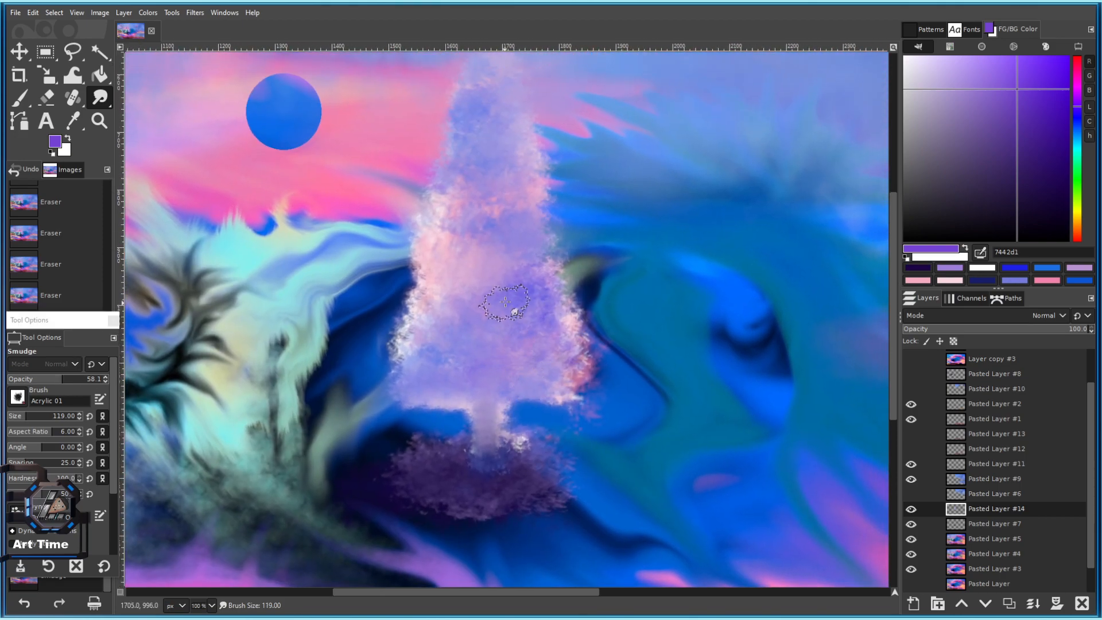
ctrl+click(439, 261)
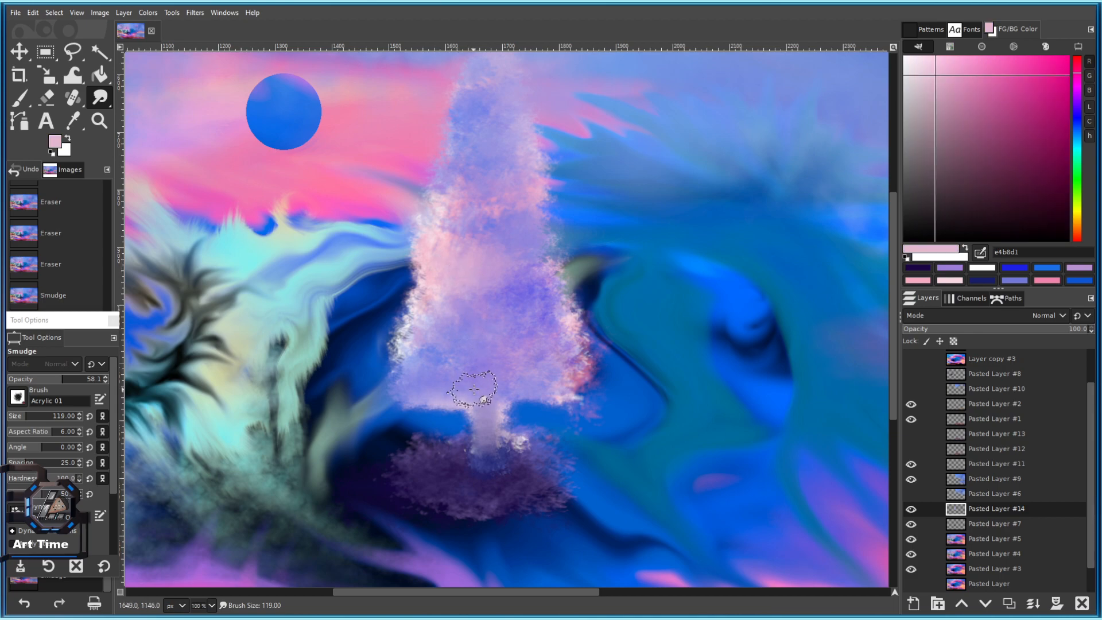
drag(507, 367, 515, 351)
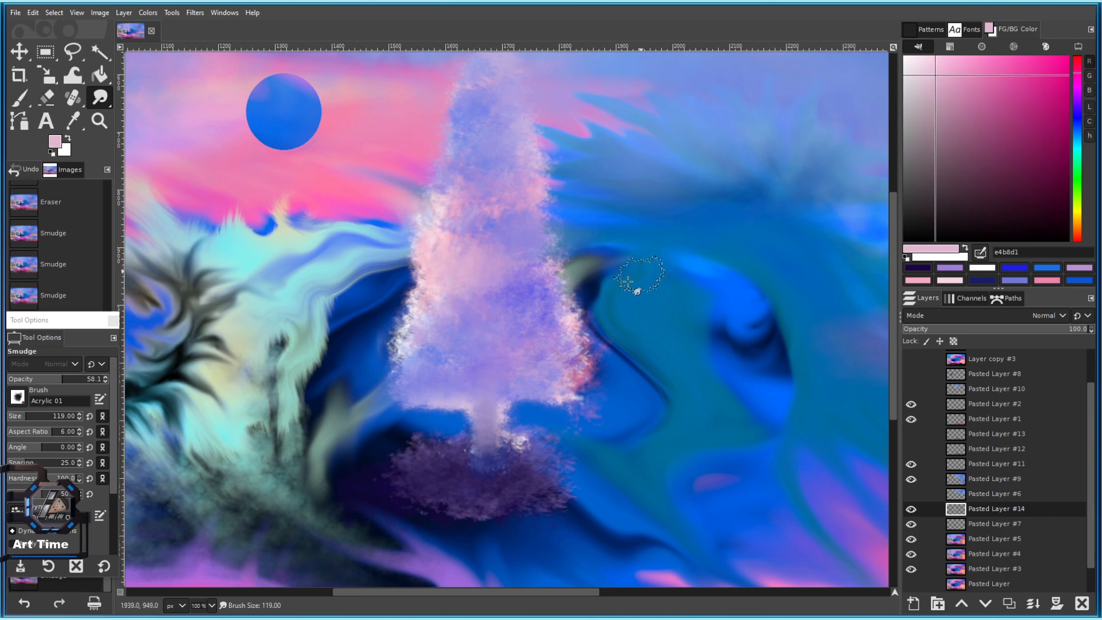
ctrl+scroll(554, 319, up, 2)
drag(454, 198, 492, 247)
scroll(500, 276, up, 3)
ctrl+scroll(478, 221, down, 1)
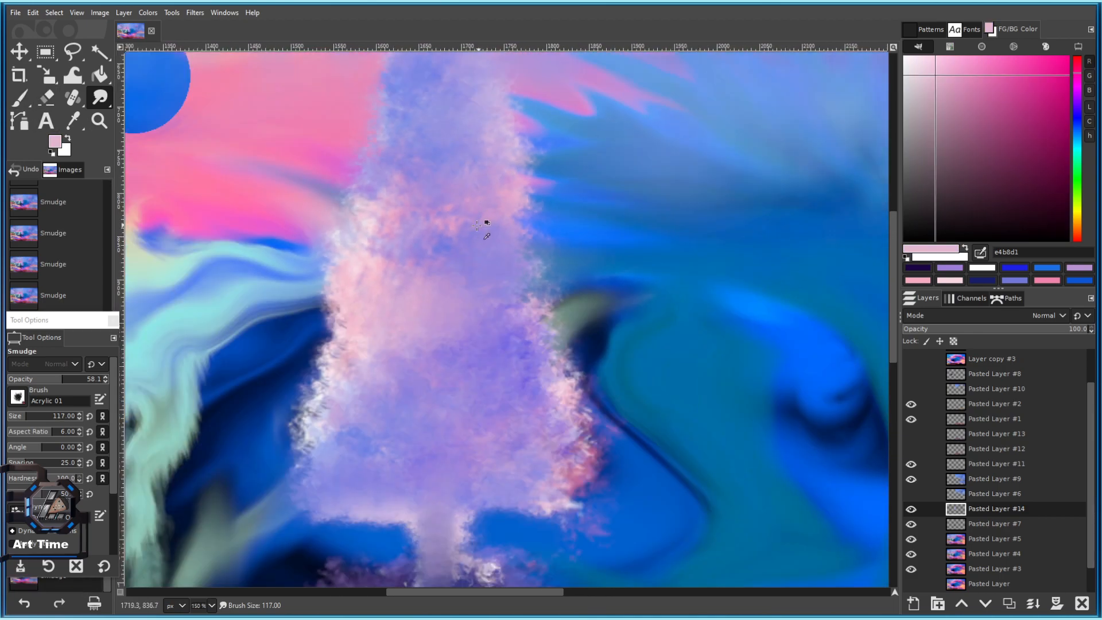
With the Eraser, lightly erase the tree's left edge, base and lower-right edge.
click(47, 97)
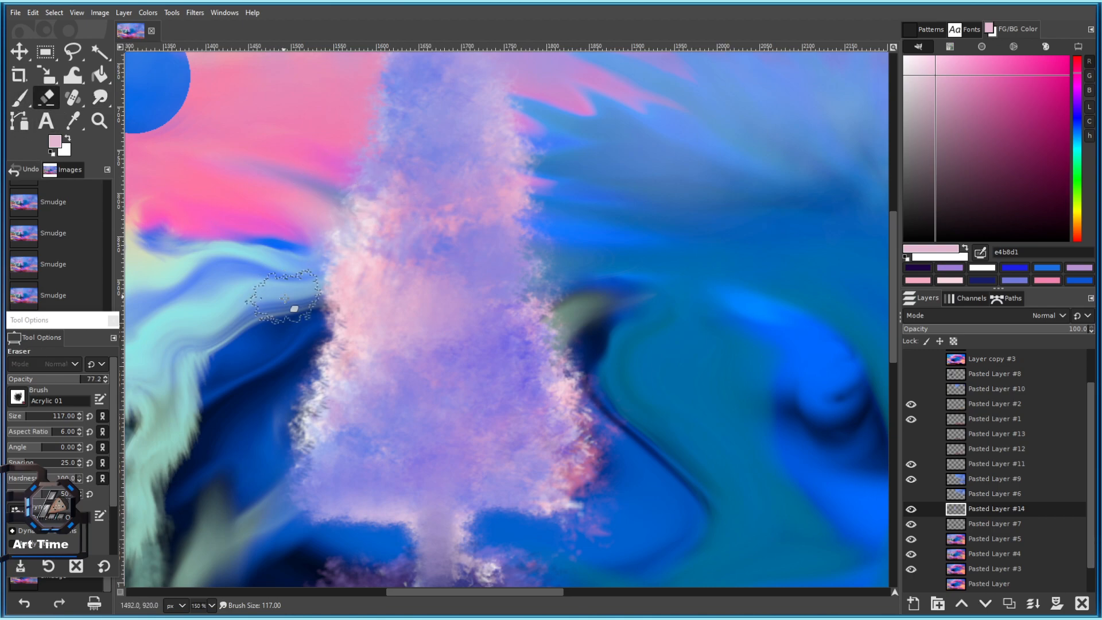
drag(320, 213, 323, 285)
mouse_move(345, 178)
mouse_down()
mouse_move(345, 229)
mouse_move(310, 313)
mouse_up()
key(bracketleft)
key(bracketleft)
mouse_move(317, 236)
mouse_down()
mouse_move(314, 252)
mouse_move(312, 135)
mouse_up()
key(bracketleft)
key(bracketleft)
mouse_move(373, 423)
mouse_down()
mouse_move(308, 438)
mouse_move(394, 428)
mouse_move(380, 422)
mouse_up()
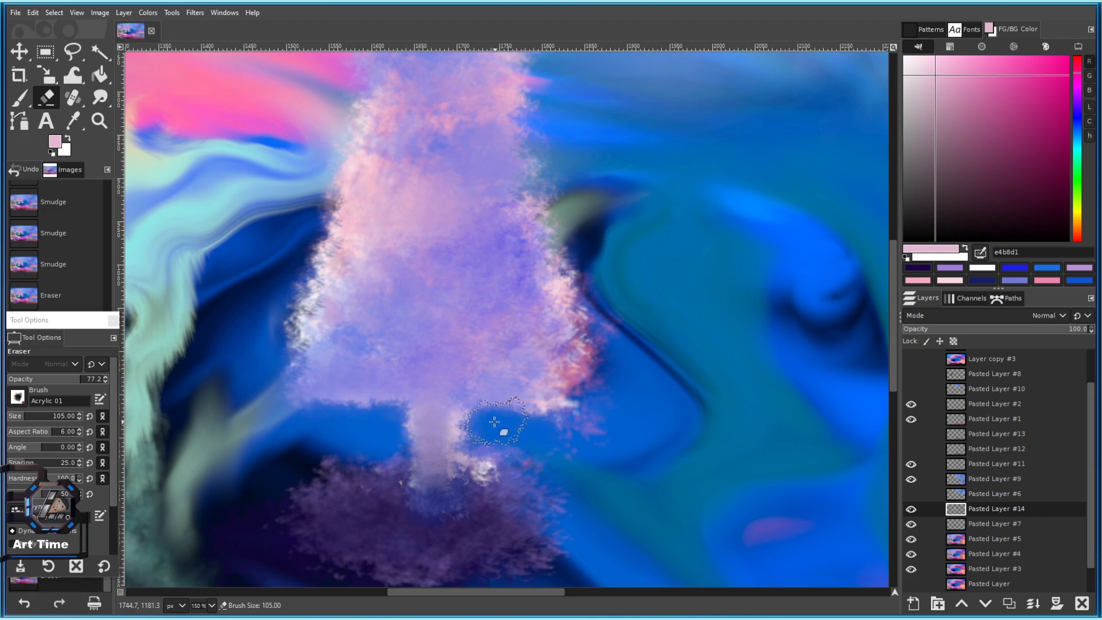
mouse_move(486, 414)
mouse_down()
mouse_move(540, 409)
mouse_move(591, 426)
mouse_move(568, 386)
mouse_up()
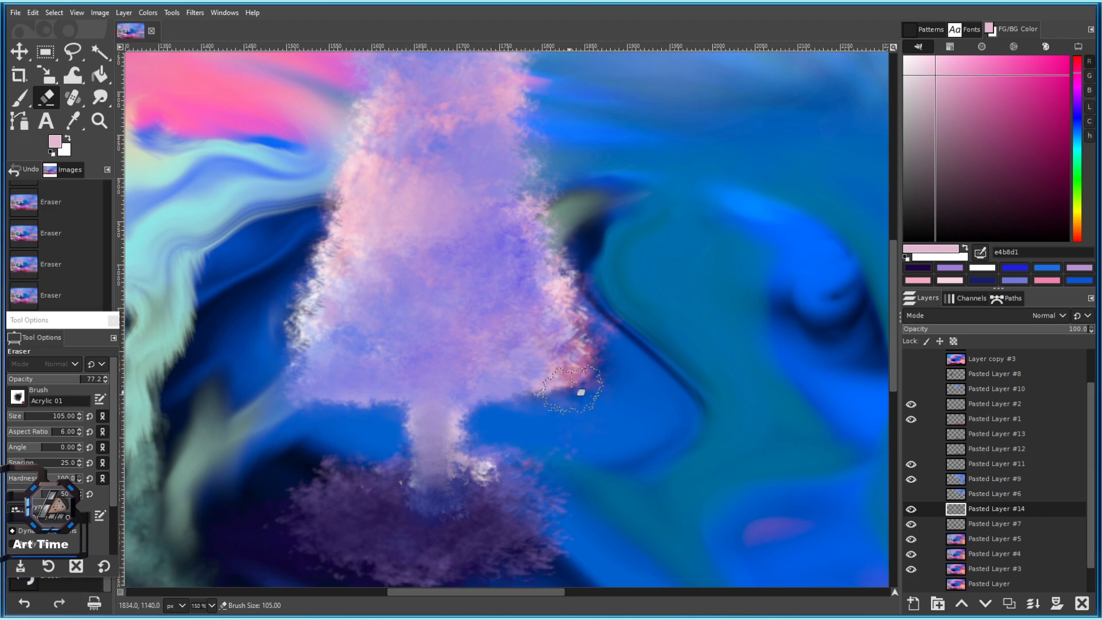
drag(499, 437, 510, 413)
key(bracketleft)
key(bracketleft)
key(bracketleft)
key(bracketleft)
Enlarge the eraser to 168 and erase the pale tree's tip and upper-left edge.
scroll(571, 386, up, 1)
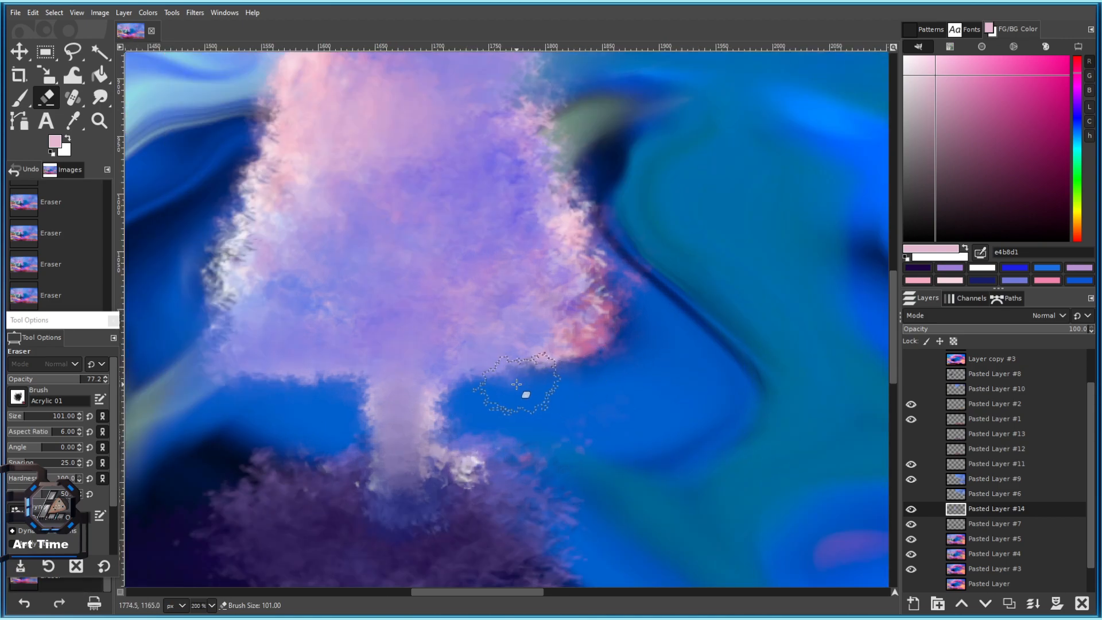
scroll(500, 394, left, 2)
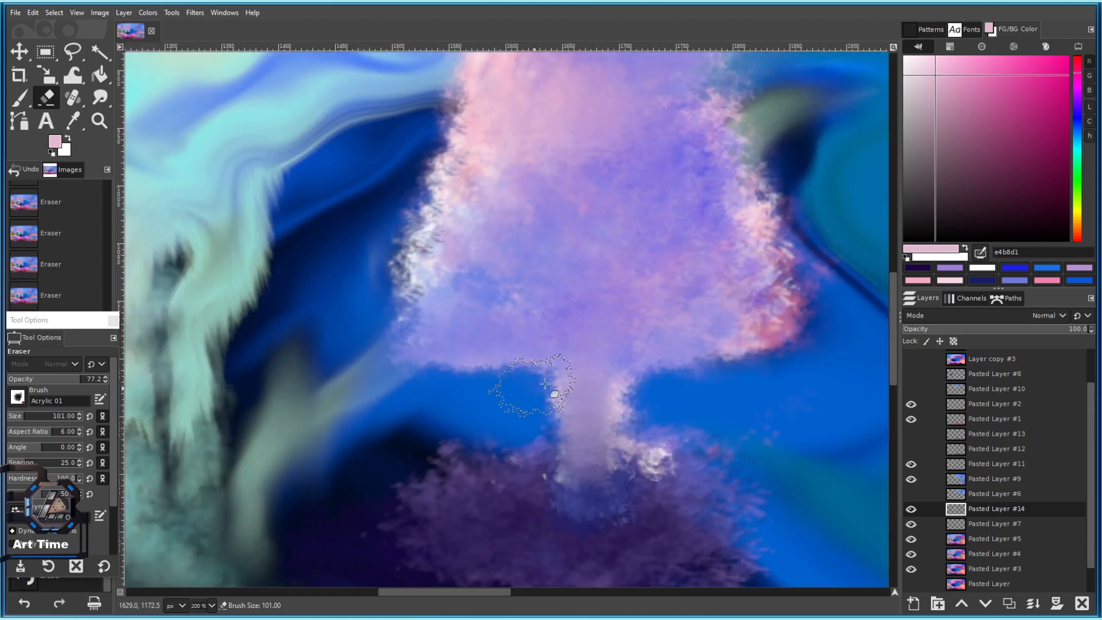
scroll(506, 376, right, 3)
scroll(574, 321, up, 3)
scroll(516, 281, down, 2)
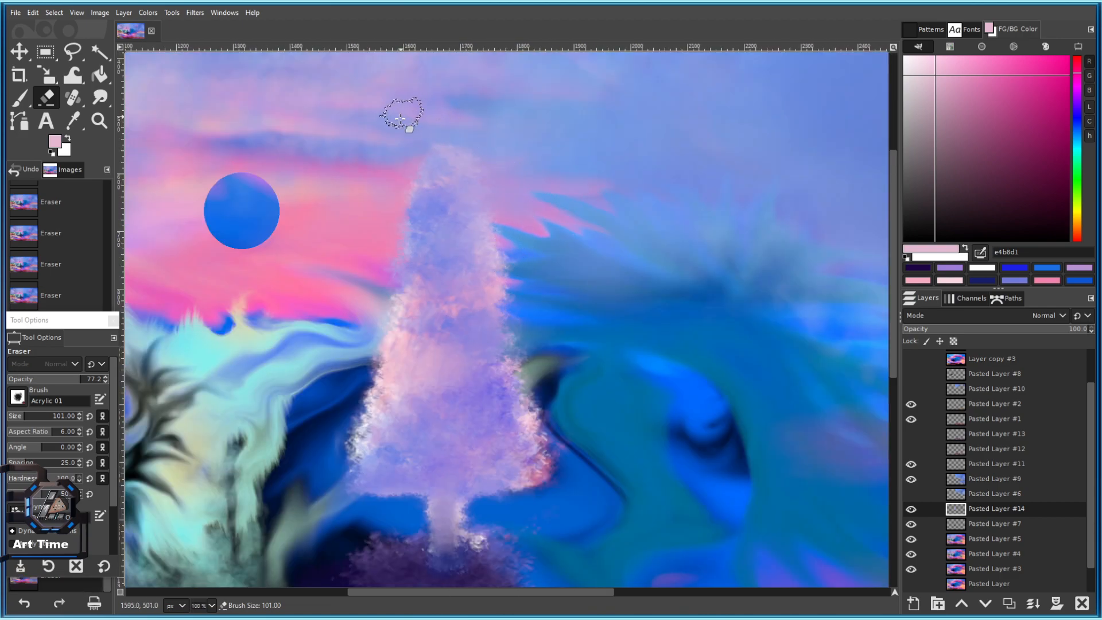
click(22, 413)
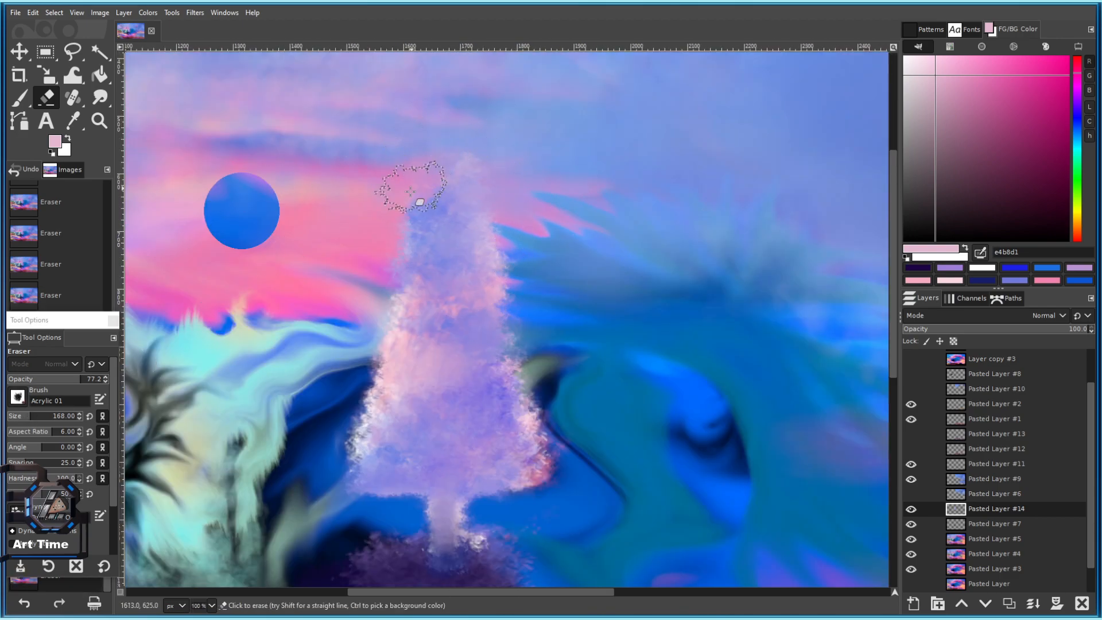
mouse_move(471, 164)
mouse_down()
mouse_move(460, 171)
mouse_move(530, 290)
mouse_up()
drag(386, 170, 393, 214)
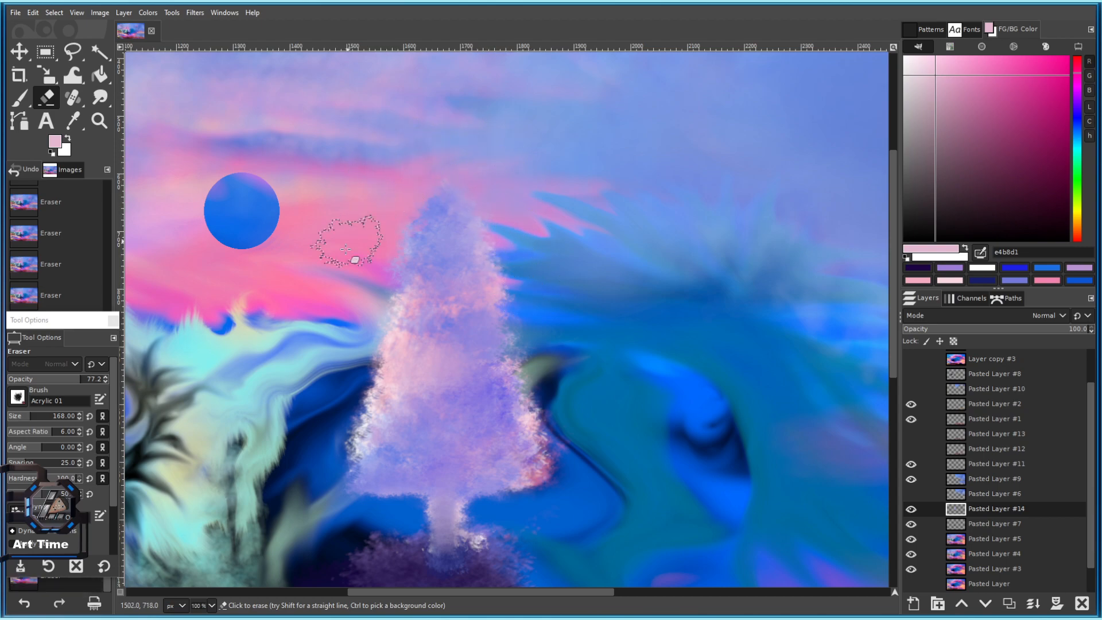
With a slightly smaller eraser, soften the tree's lower-left and glowing lower-right edges.
scroll(376, 234, down, 3)
key(bracketleft)
key(bracketleft)
key(bracketleft)
key(bracketleft)
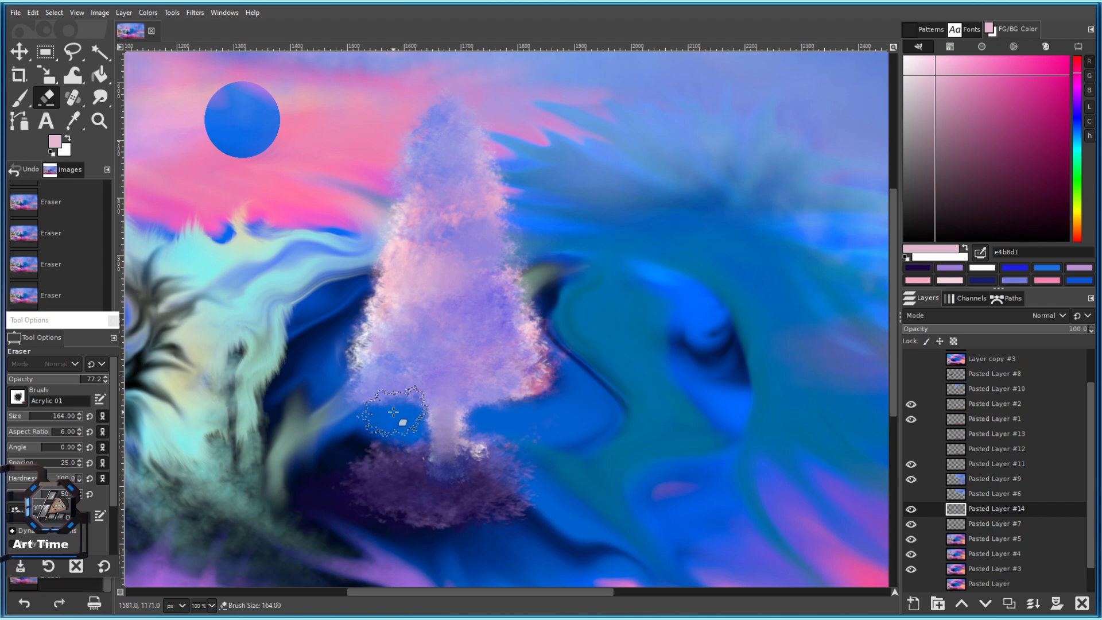
drag(368, 411, 378, 412)
drag(376, 403, 374, 409)
drag(488, 397, 531, 359)
drag(600, 360, 551, 380)
mouse_move(549, 386)
mouse_down()
mouse_move(540, 375)
mouse_move(542, 387)
mouse_move(554, 344)
mouse_up()
drag(343, 364, 337, 335)
drag(341, 344, 344, 356)
scroll(345, 355, down, 4)
scroll(345, 340, up, 3)
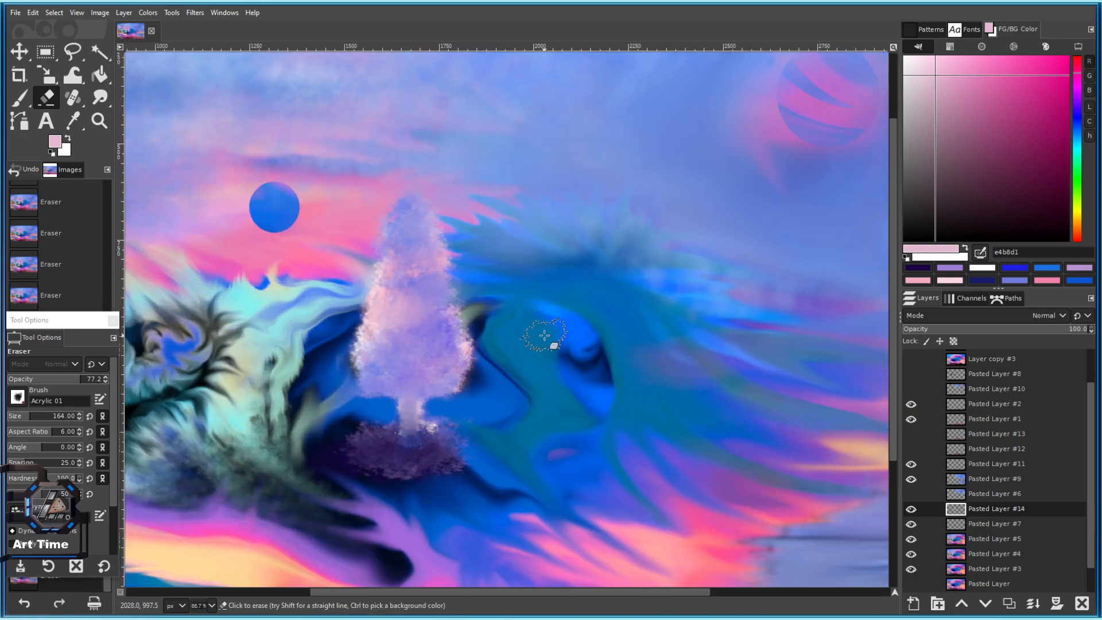
scroll(545, 336, up, 2)
drag(226, 418, 410, 413)
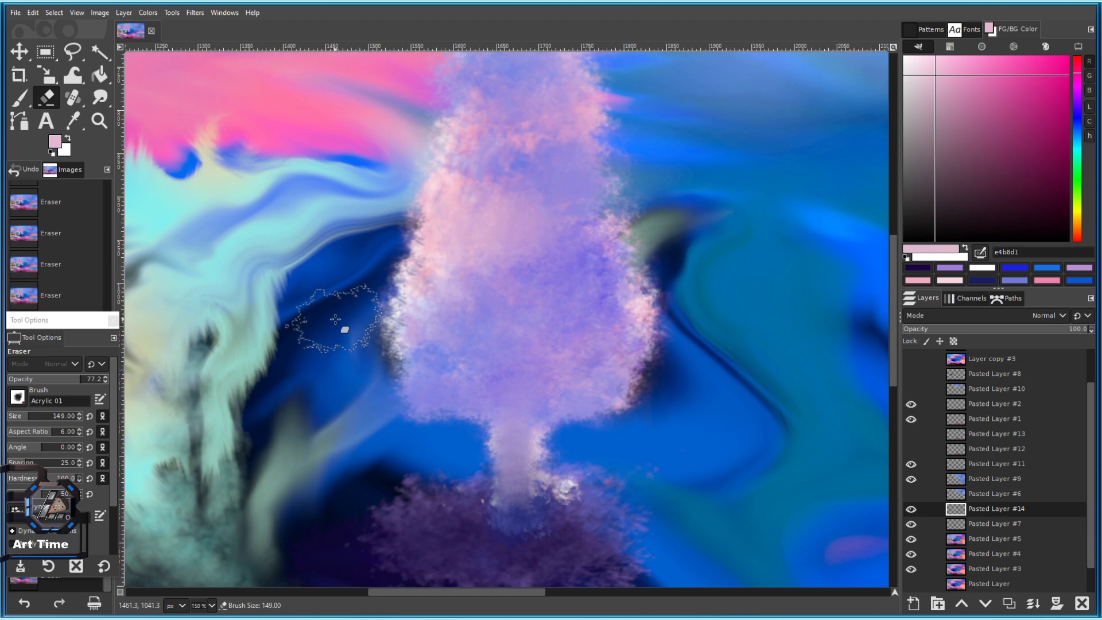
Shrink the eraser further and erase a bit of the tree's right edge.
key(bracketleft)
key(bracketleft)
key(bracketleft)
key(bracketleft)
key(bracketleft)
key(bracketleft)
key(bracketleft)
key(bracketleft)
key(bracketleft)
key(bracketleft)
key(bracketleft)
key(bracketleft)
key(bracketleft)
key(bracketleft)
key(bracketleft)
key(bracketleft)
key(bracketleft)
key(bracketleft)
key(bracketleft)
key(bracketleft)
key(bracketleft)
key(bracketleft)
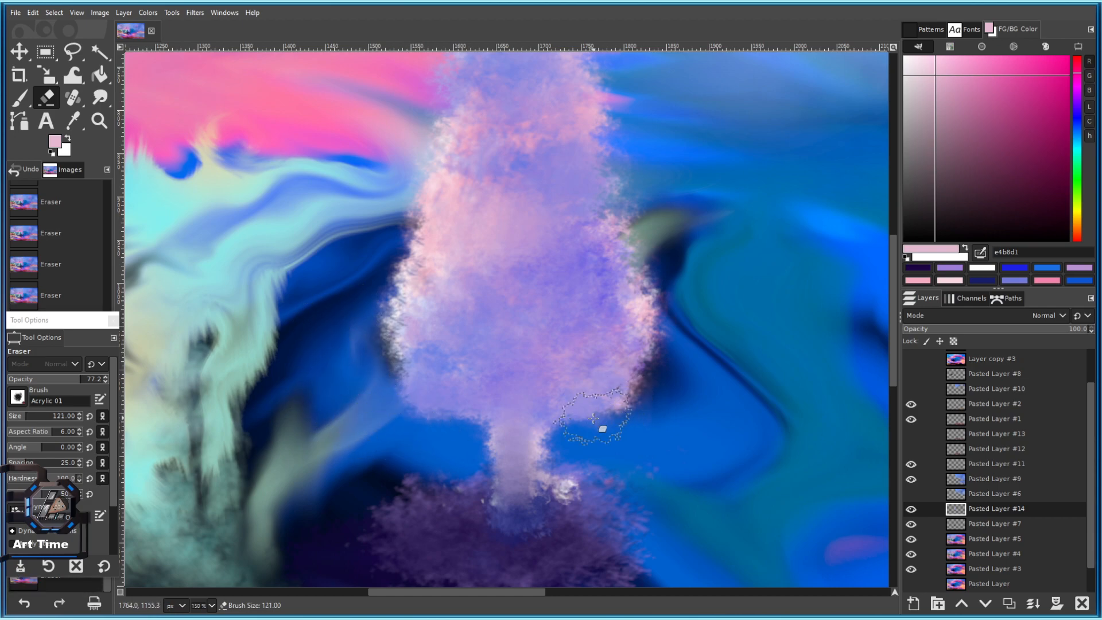
scroll(603, 437, down, 4)
scroll(602, 438, up, 3)
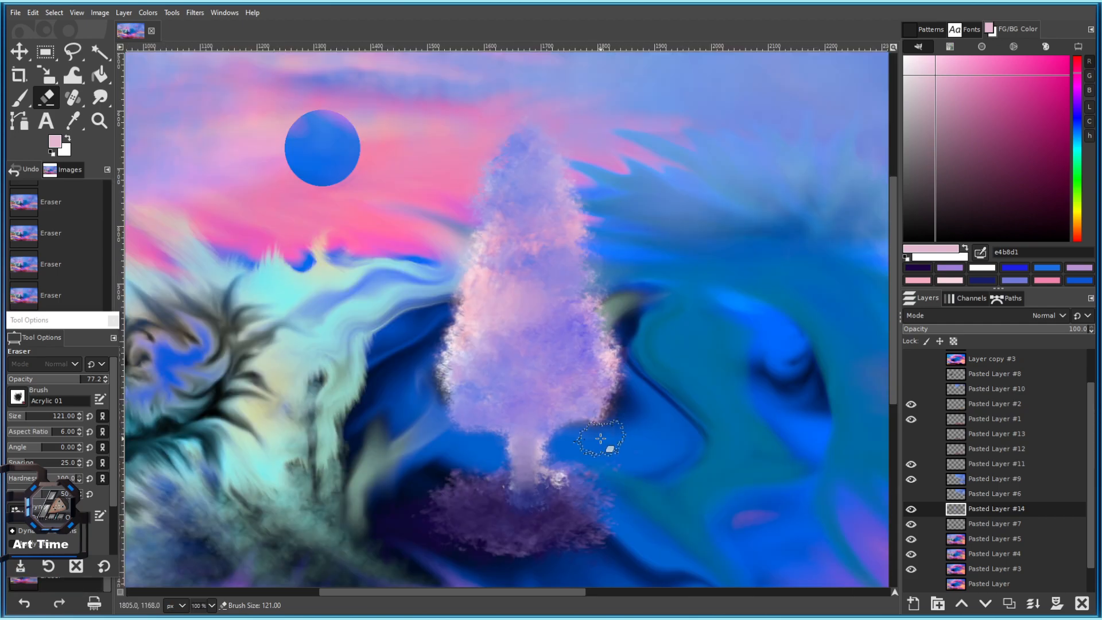
drag(541, 174, 524, 206)
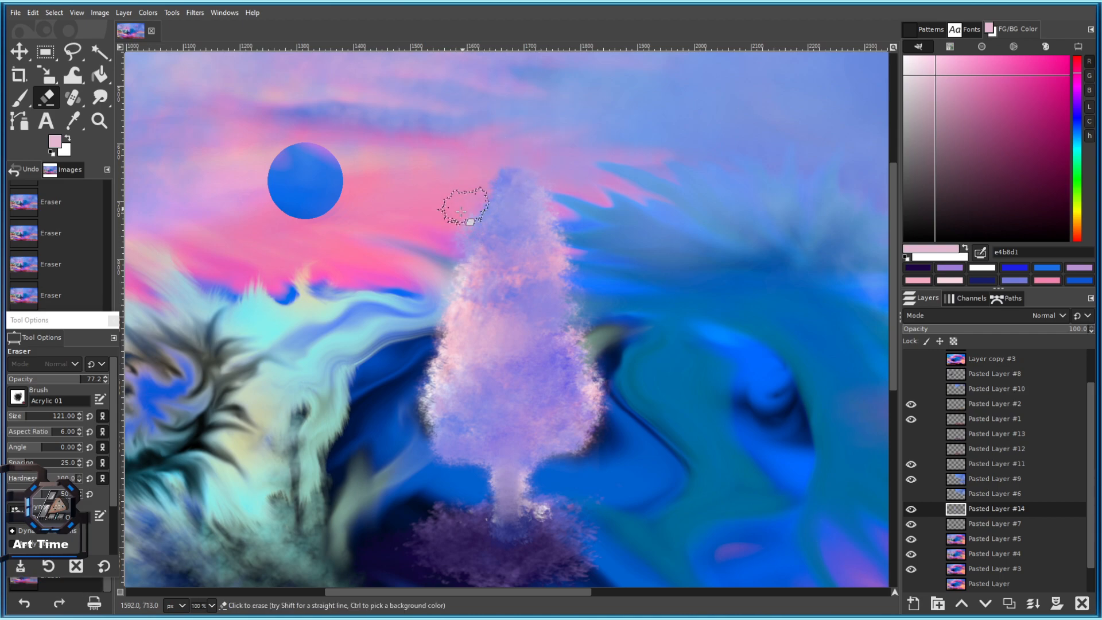
key(ctrl)
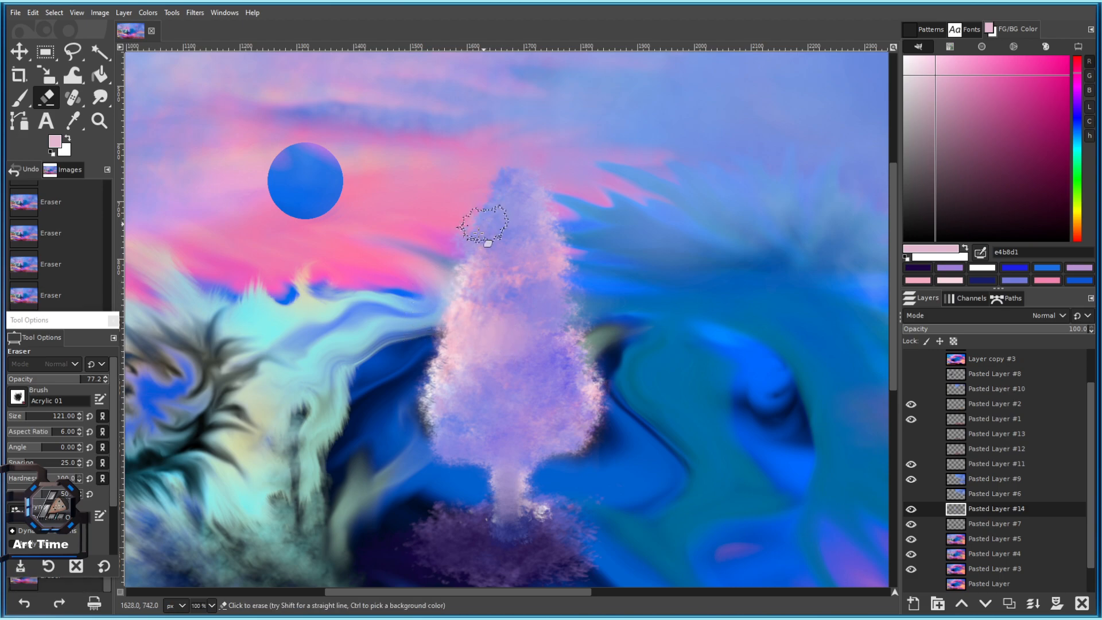
drag(593, 226, 503, 215)
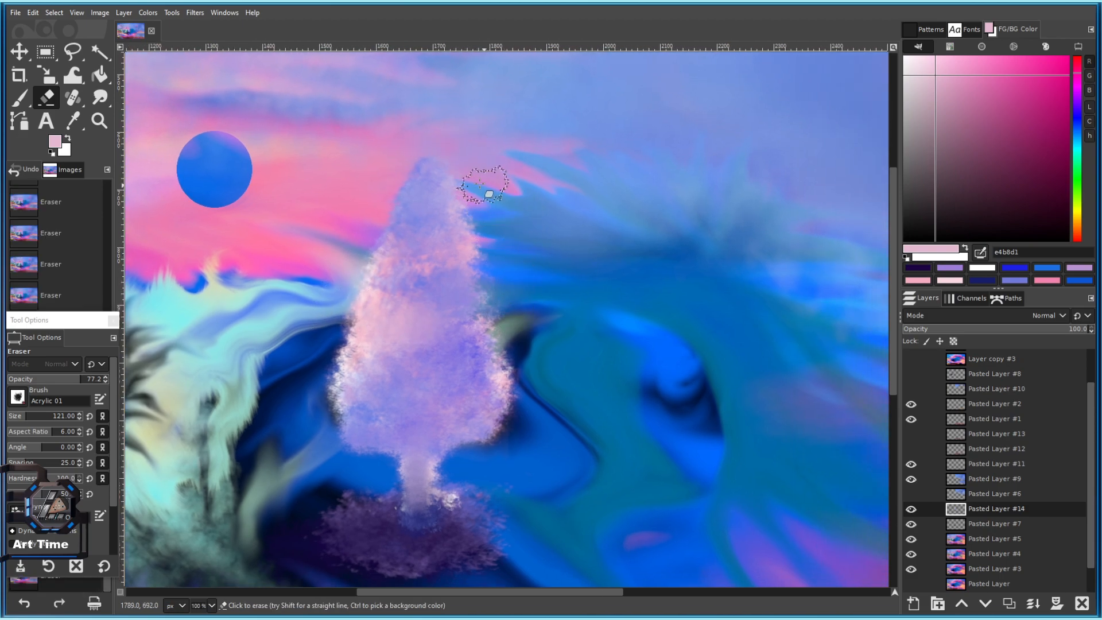
drag(310, 342, 334, 256)
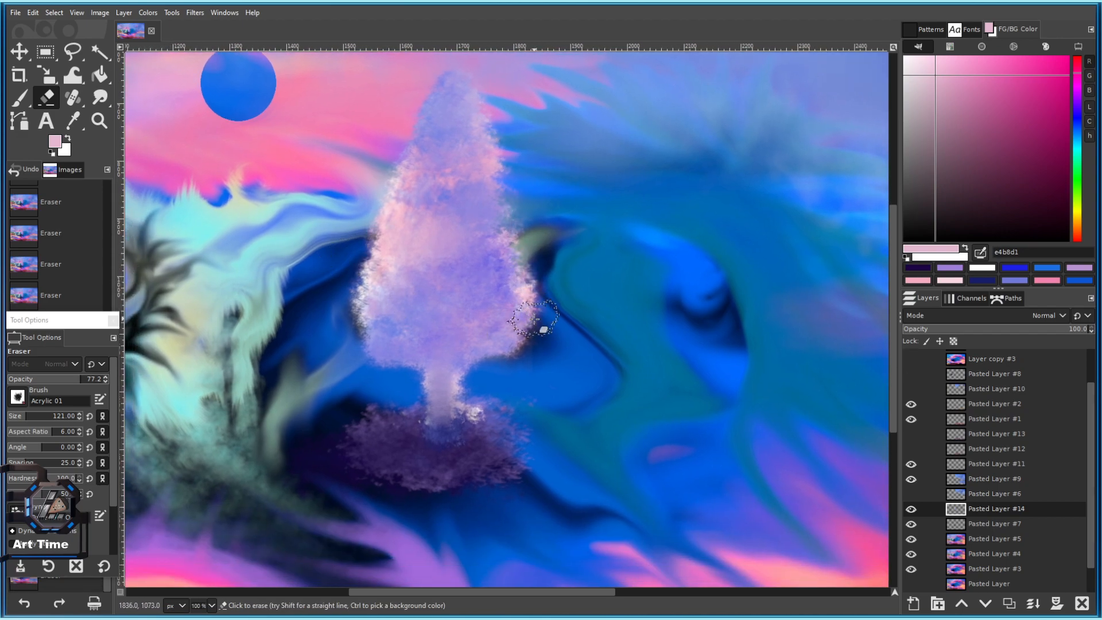
drag(551, 258, 534, 246)
Pan and zoom around the tree and blue wave, fine-tuning the eraser size.
scroll(529, 201, down, 8)
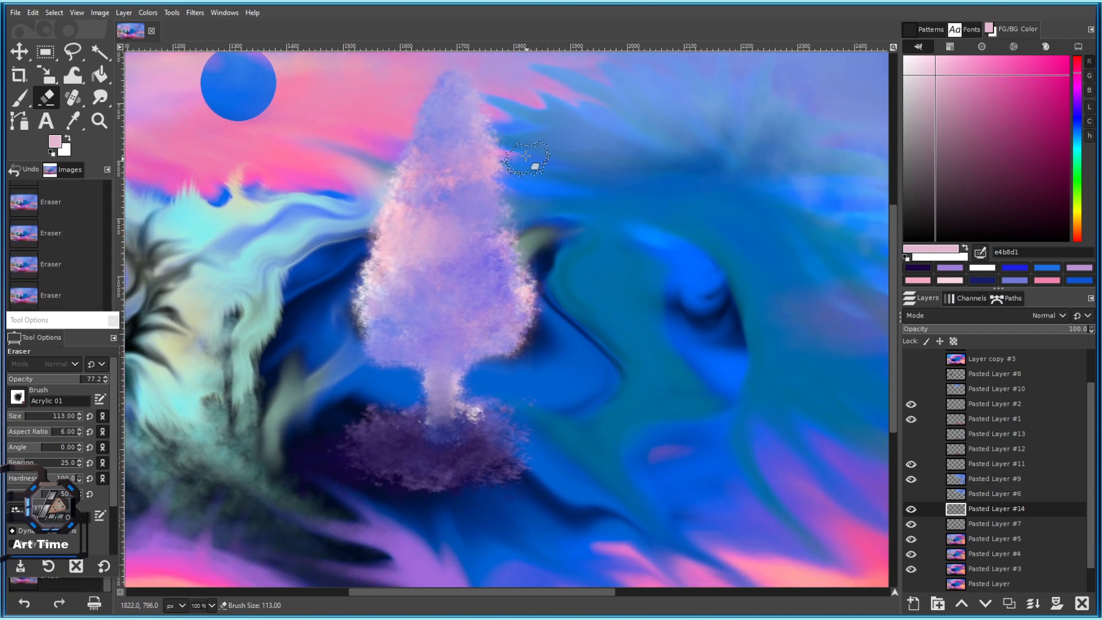
scroll(567, 356, down, 1)
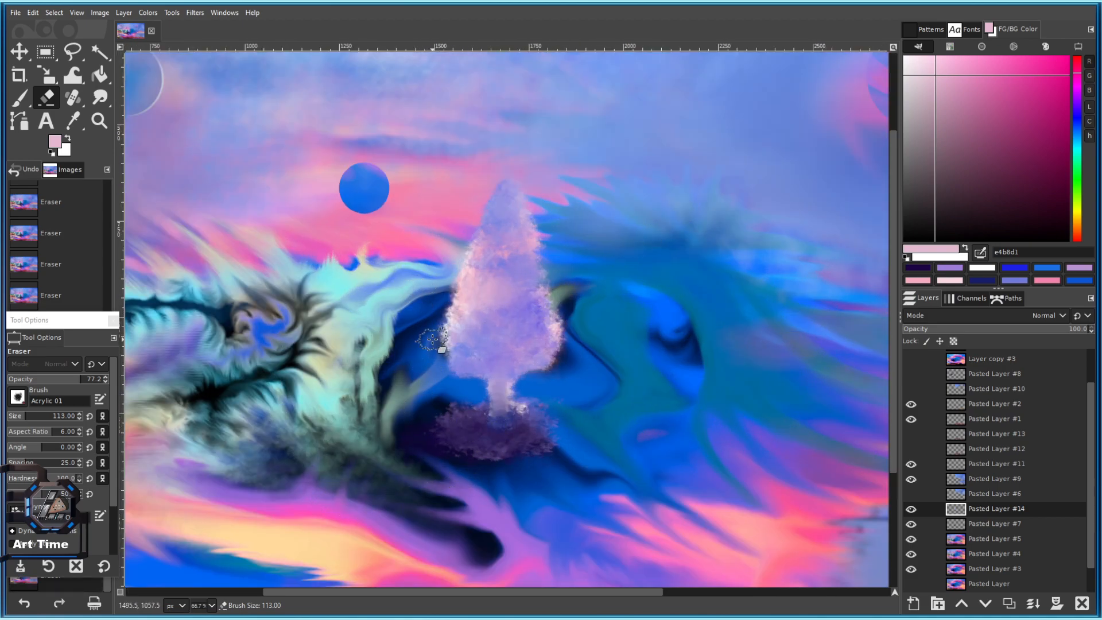
scroll(433, 339, up, 2)
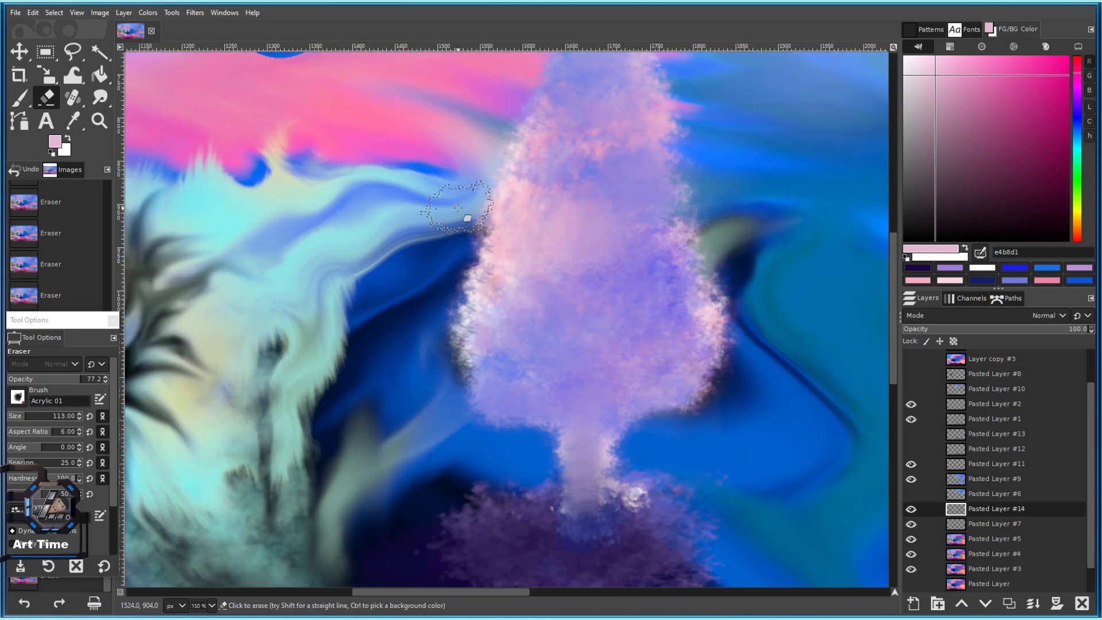
mouse_move(552, 271)
mouse_down()
mouse_move(388, 258)
mouse_move(351, 319)
mouse_up()
drag(495, 196, 513, 268)
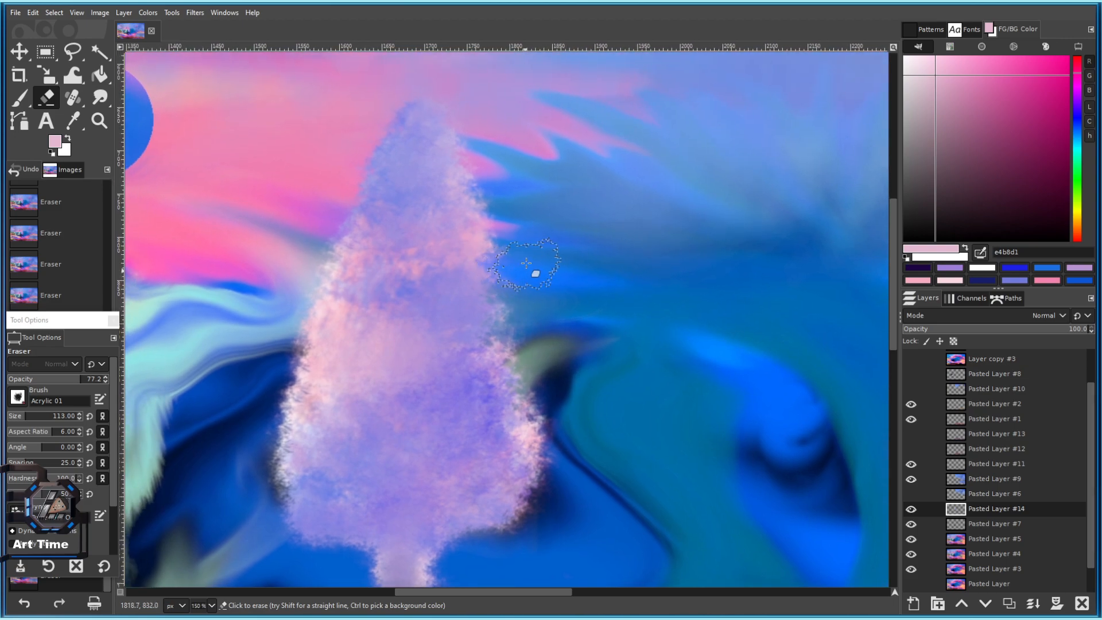
drag(508, 430, 578, 353)
key(bracketleft)
drag(645, 373, 584, 394)
key(bracketleft)
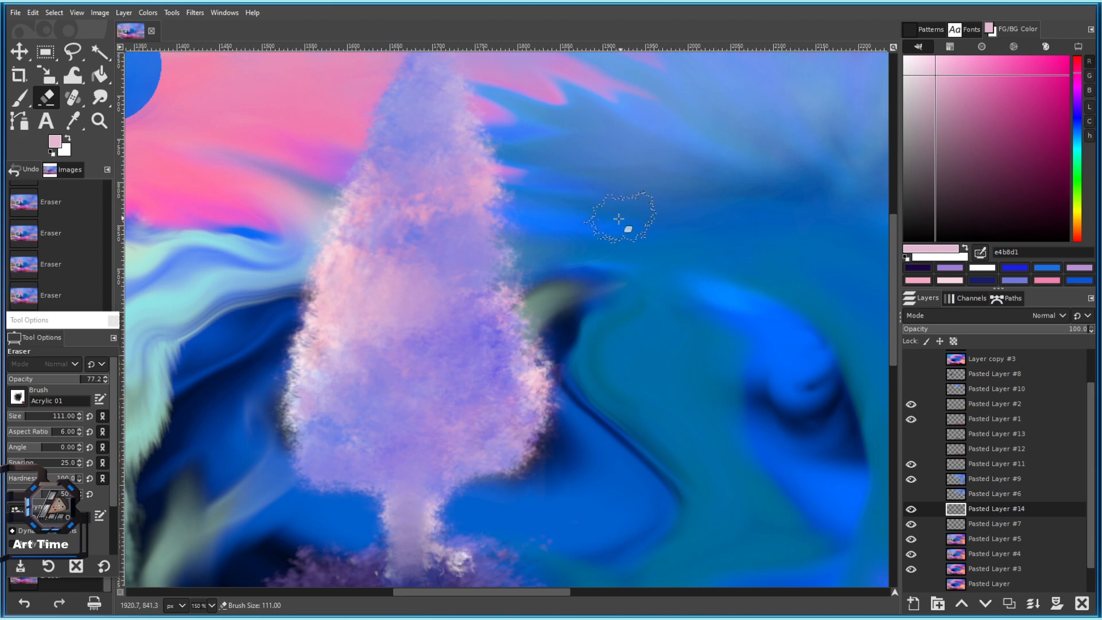
drag(567, 316, 600, 327)
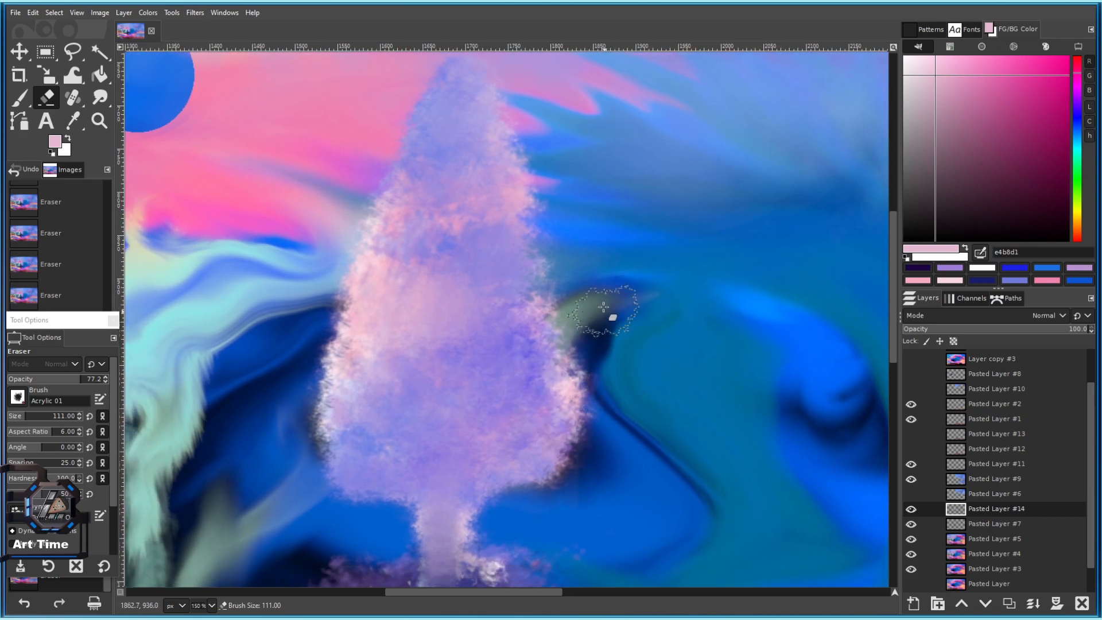
scroll(606, 339, down, 3)
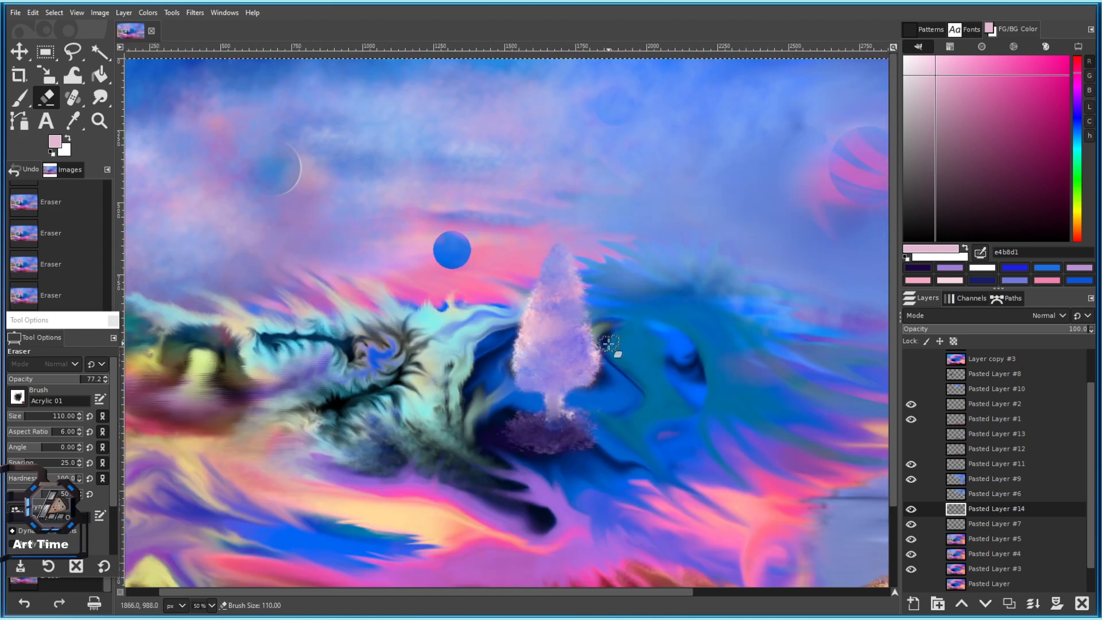
scroll(601, 363, up, 2)
drag(606, 329, 580, 307)
drag(508, 447, 474, 341)
key(bracketright)
scroll(474, 359, down, 2)
mouse_move(602, 349)
mouse_down()
mouse_move(563, 288)
mouse_move(600, 337)
mouse_up()
scroll(543, 322, up, 2)
scroll(543, 322, down, 3)
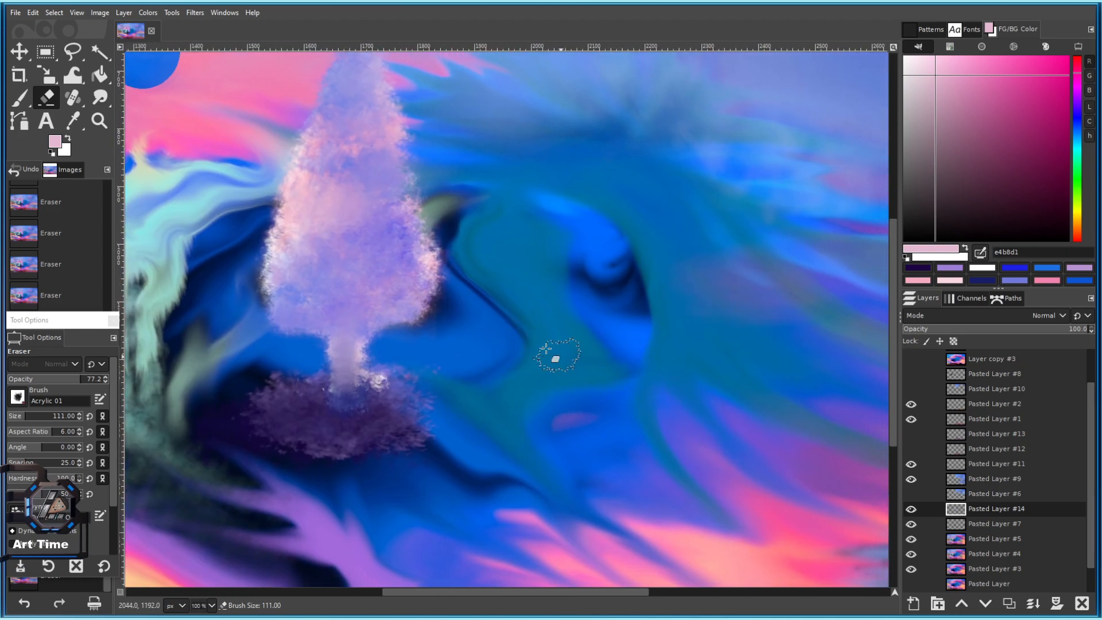
scroll(409, 303, up, 2)
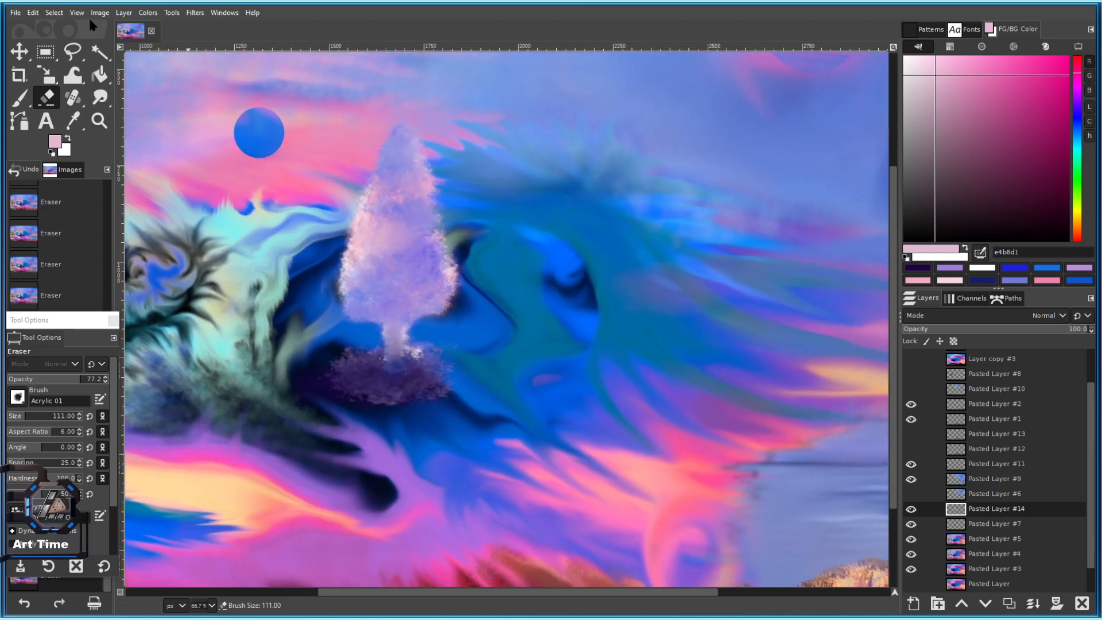
scroll(418, 340, up, 1)
mouse_move(413, 355)
mouse_down()
mouse_move(524, 350)
mouse_move(442, 352)
mouse_move(432, 342)
mouse_move(561, 358)
mouse_up()
key(bracketright)
With the Smudge tool, blend the dark base under the tree and the trunk into it.
click(100, 98)
scroll(402, 398, up, 3)
drag(376, 386, 490, 367)
drag(424, 396, 565, 376)
mouse_move(368, 338)
mouse_down()
mouse_move(447, 353)
mouse_move(542, 466)
mouse_move(543, 432)
mouse_move(591, 375)
mouse_move(570, 339)
mouse_move(558, 362)
mouse_move(522, 331)
mouse_move(492, 333)
mouse_move(532, 394)
mouse_move(500, 374)
mouse_up()
scroll(554, 362, down, 1)
ctrl+scroll(530, 366, down, 3)
ctrl+scroll(528, 369, up, 7)
ctrl+scroll(459, 395, down, 3)
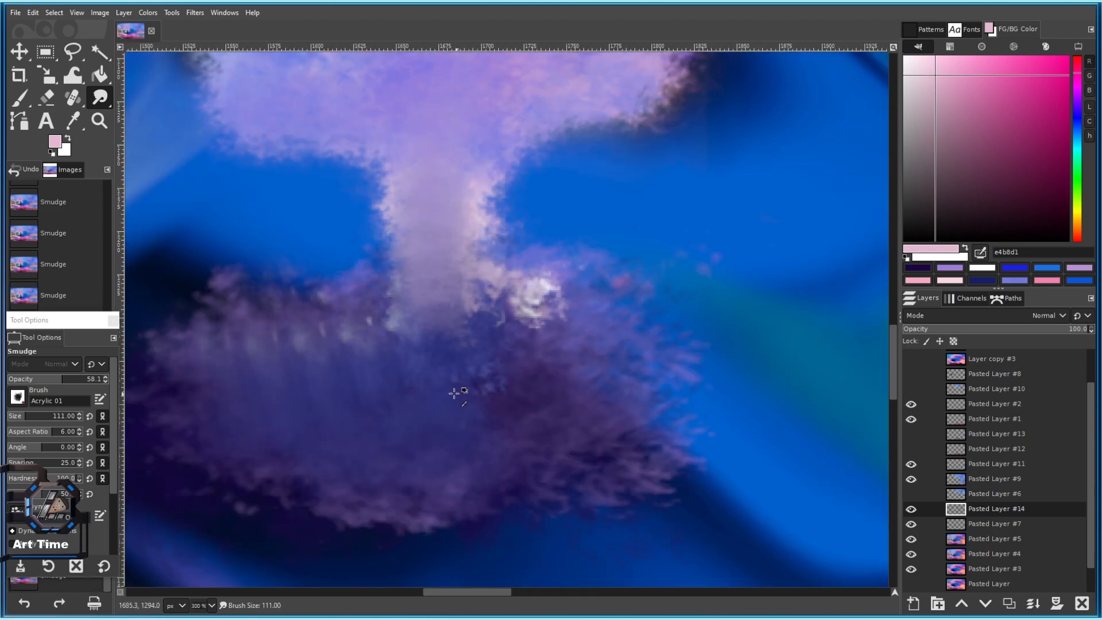
drag(382, 372, 520, 373)
Soften the purple foliage at the tree base, spreading its left side and blending light streaks.
key([)
mouse_move(433, 358)
mouse_down()
mouse_move(500, 370)
mouse_move(433, 320)
mouse_up()
mouse_move(367, 310)
mouse_down()
mouse_move(315, 288)
mouse_move(350, 348)
mouse_move(418, 389)
mouse_up()
mouse_move(450, 330)
mouse_down()
mouse_move(443, 347)
mouse_move(510, 342)
mouse_move(460, 420)
mouse_move(446, 384)
mouse_move(358, 316)
mouse_move(412, 322)
mouse_move(395, 303)
mouse_move(268, 295)
mouse_up()
key(])
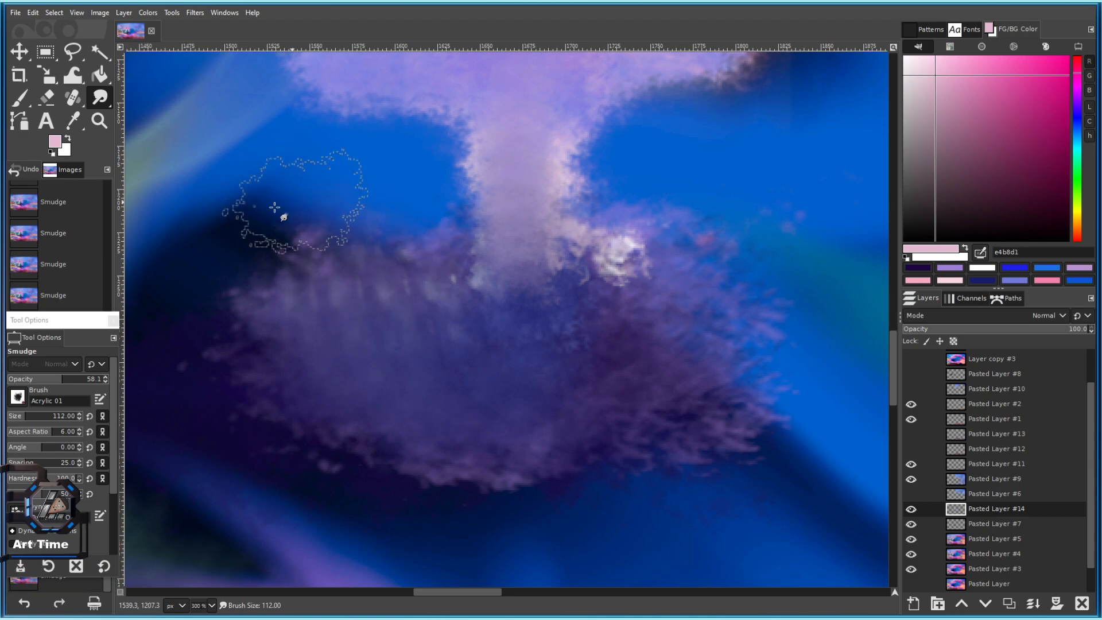
drag(396, 283, 385, 321)
drag(378, 285, 368, 267)
mouse_move(423, 300)
mouse_down()
mouse_move(450, 249)
mouse_move(382, 283)
mouse_move(377, 320)
mouse_move(339, 336)
mouse_move(274, 286)
mouse_up()
scroll(490, 401, down, 3)
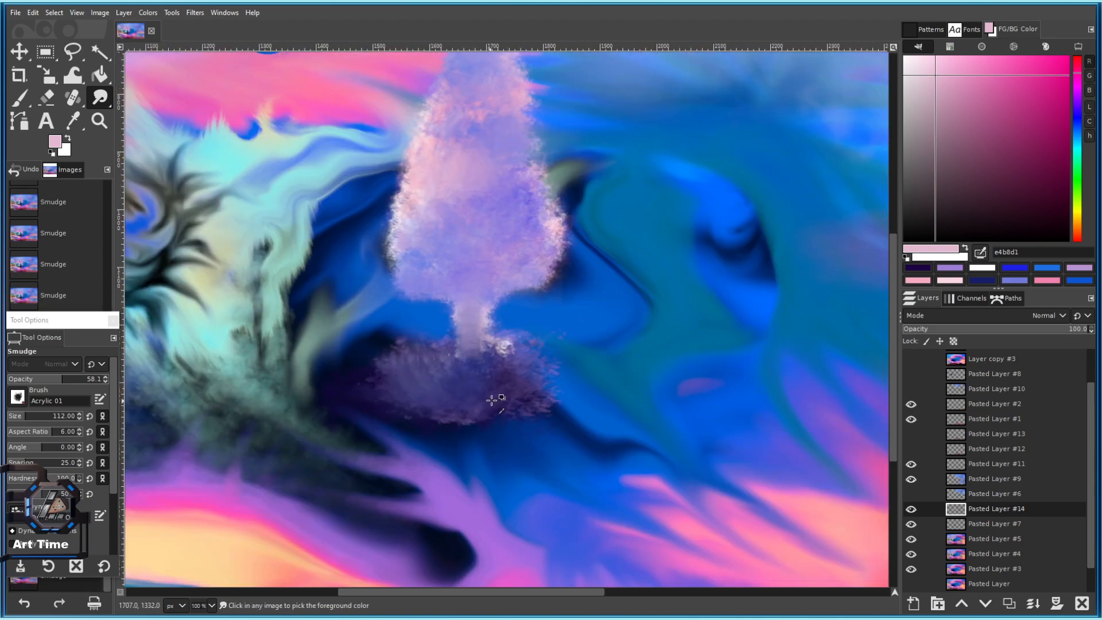
scroll(531, 377, down, 4)
drag(590, 371, 561, 338)
Shift the tree layer's hue to about -52 with Hue-Chroma, turning it cyan.
scroll(561, 339, up, 2)
click(911, 510)
click(912, 510)
click(911, 510)
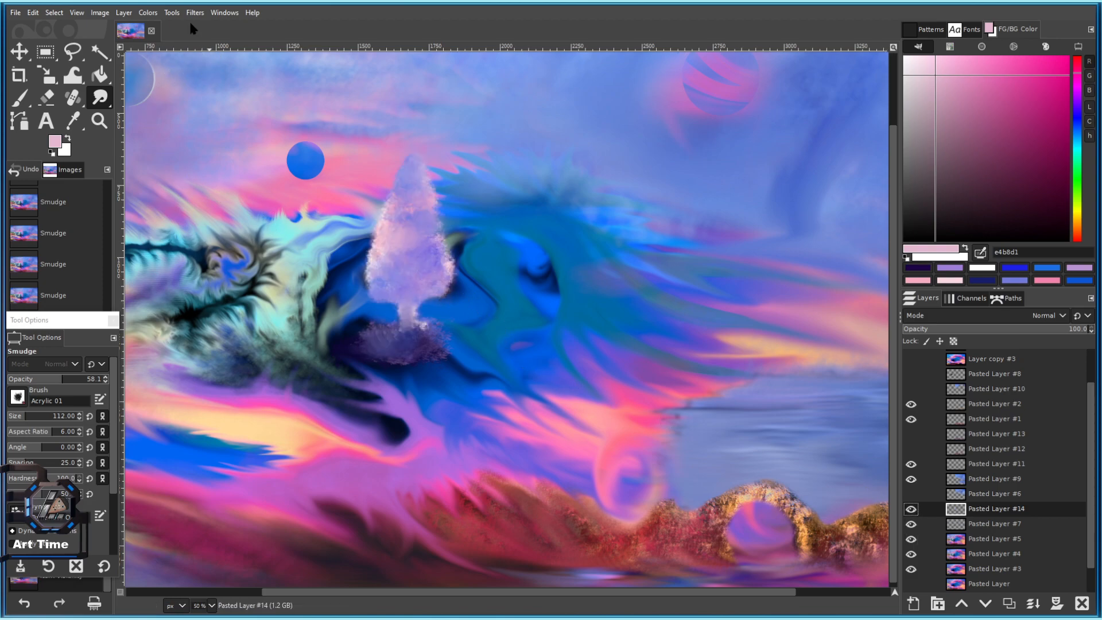
click(148, 12)
click(178, 47)
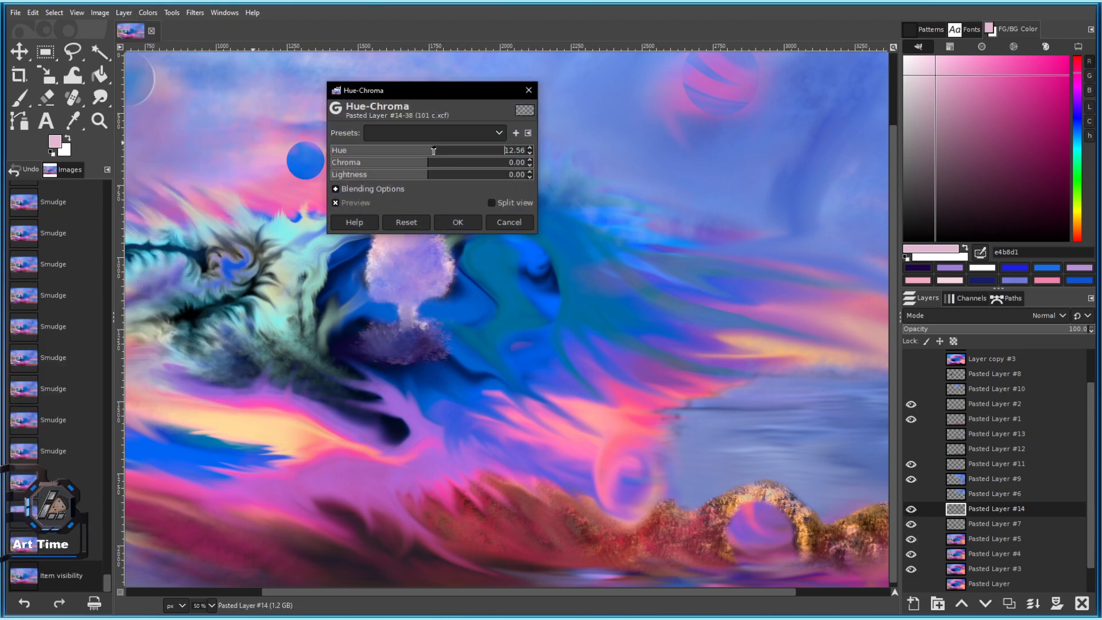
drag(434, 151, 388, 149)
click(459, 223)
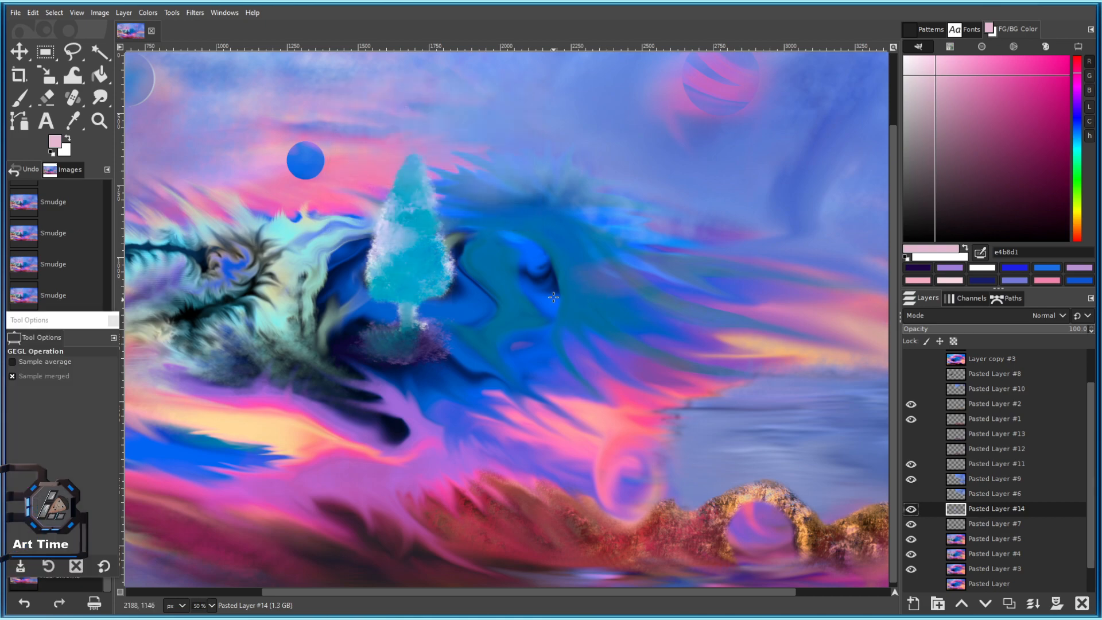
Paste the clipboard as a new layer in place above the tree.
click(33, 13)
mouse_move(80, 167)
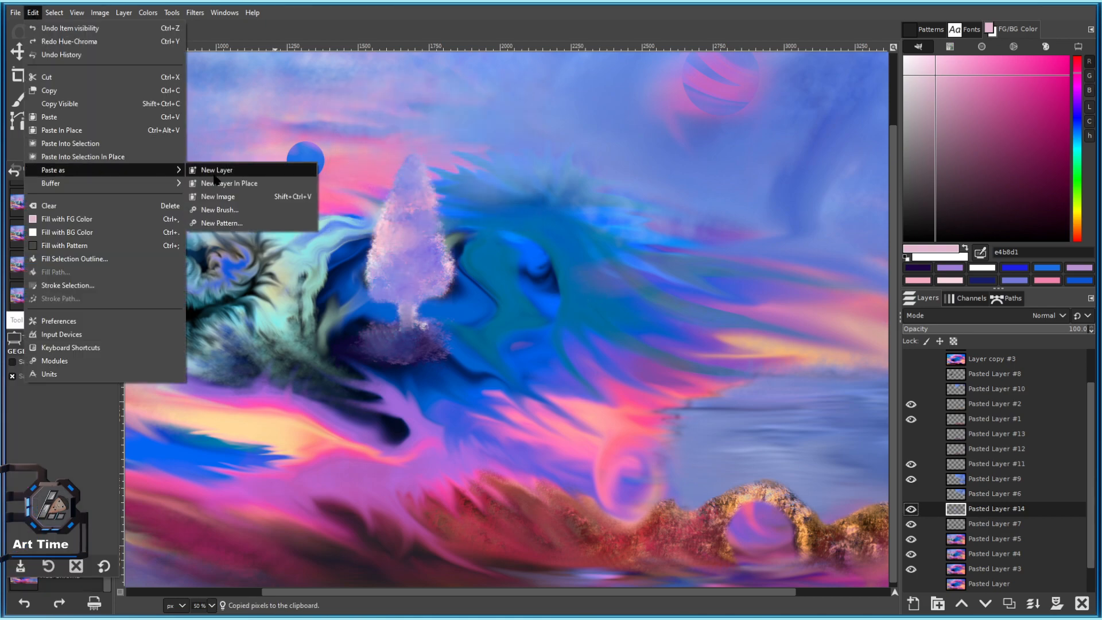
click(227, 181)
click(47, 98)
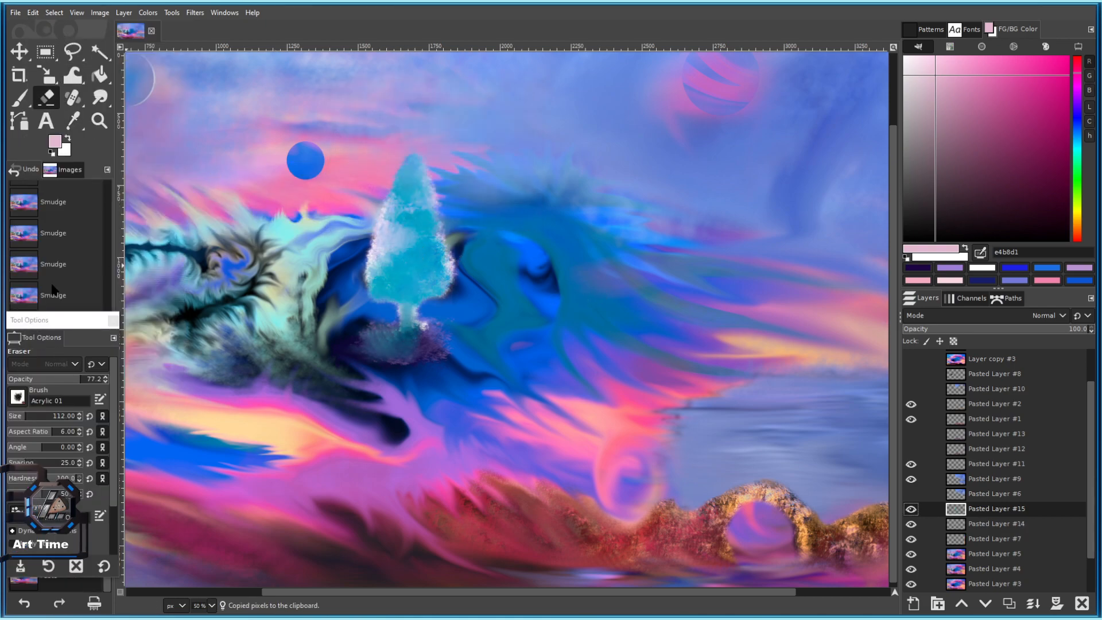
Set the eraser to size 472 and opacity 32.9, then fade the cyan from the tree.
drag(28, 416, 51, 415)
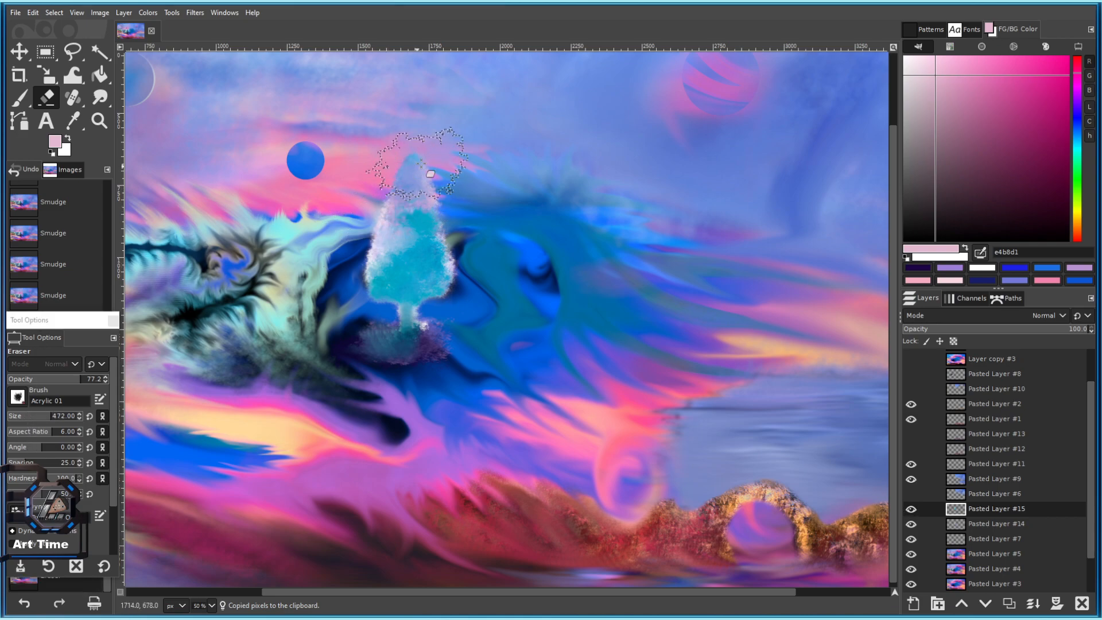
click(37, 379)
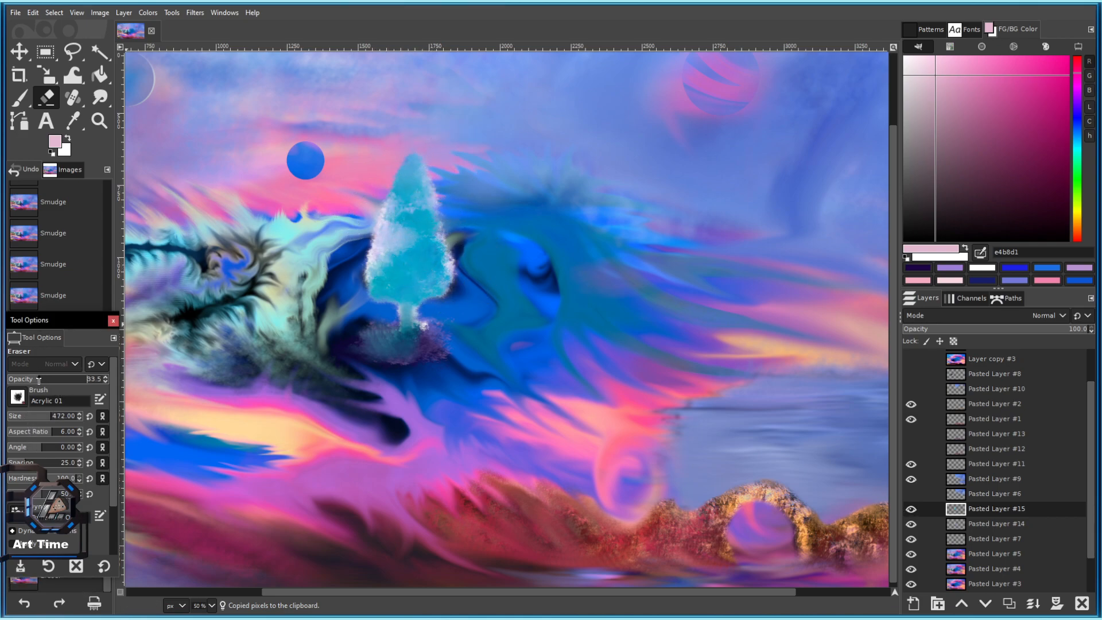
mouse_move(413, 175)
mouse_down()
mouse_move(383, 232)
mouse_move(379, 279)
mouse_move(402, 250)
mouse_move(414, 262)
mouse_move(430, 249)
mouse_move(419, 201)
mouse_move(410, 228)
mouse_move(417, 208)
mouse_move(397, 181)
mouse_move(427, 158)
mouse_up()
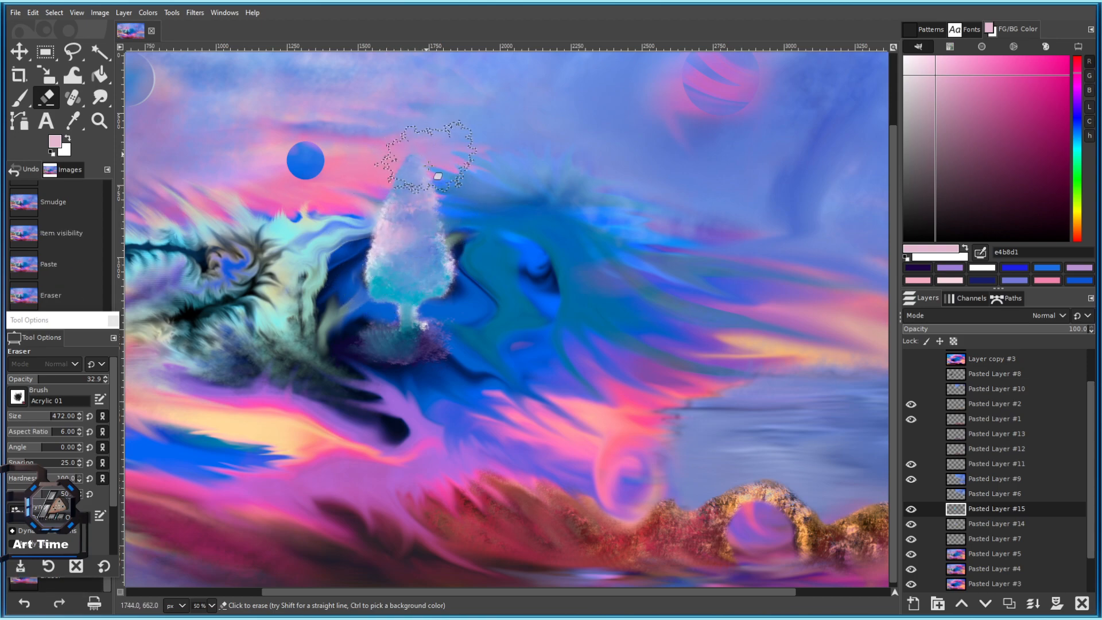
mouse_move(414, 232)
mouse_down()
mouse_move(422, 263)
mouse_move(451, 289)
mouse_move(400, 335)
mouse_move(372, 300)
mouse_up()
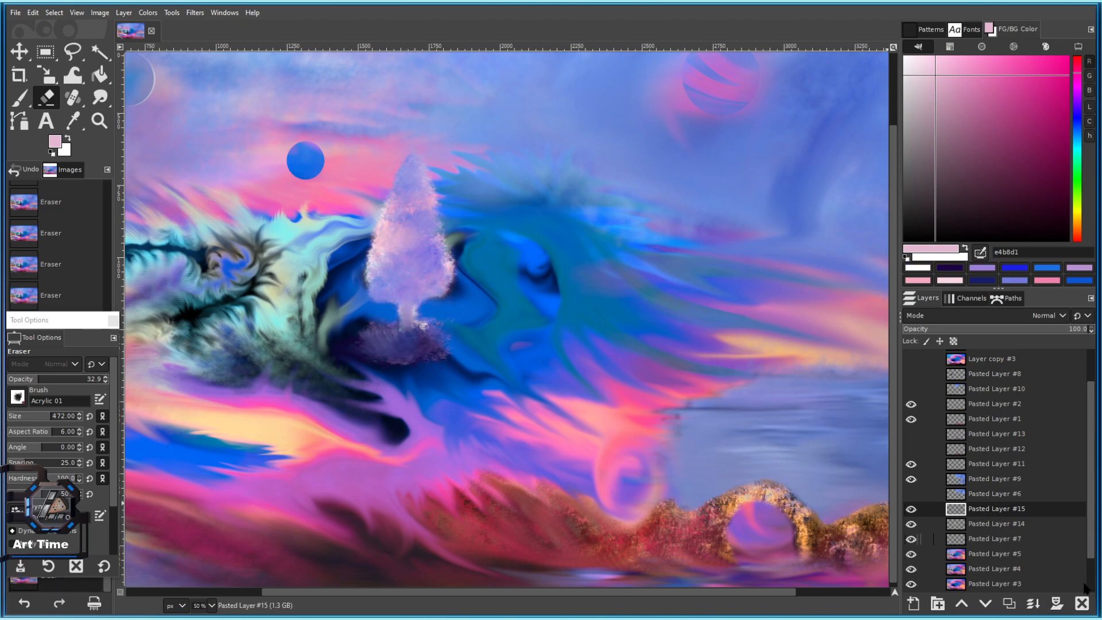
Hide and delete Pasted Layer #15, viewing the tree at full size.
click(912, 509)
click(1082, 604)
key(1)
Try a pink hue shift with Hue-Chroma, then revert it.
click(156, 13)
click(173, 53)
drag(404, 150, 423, 159)
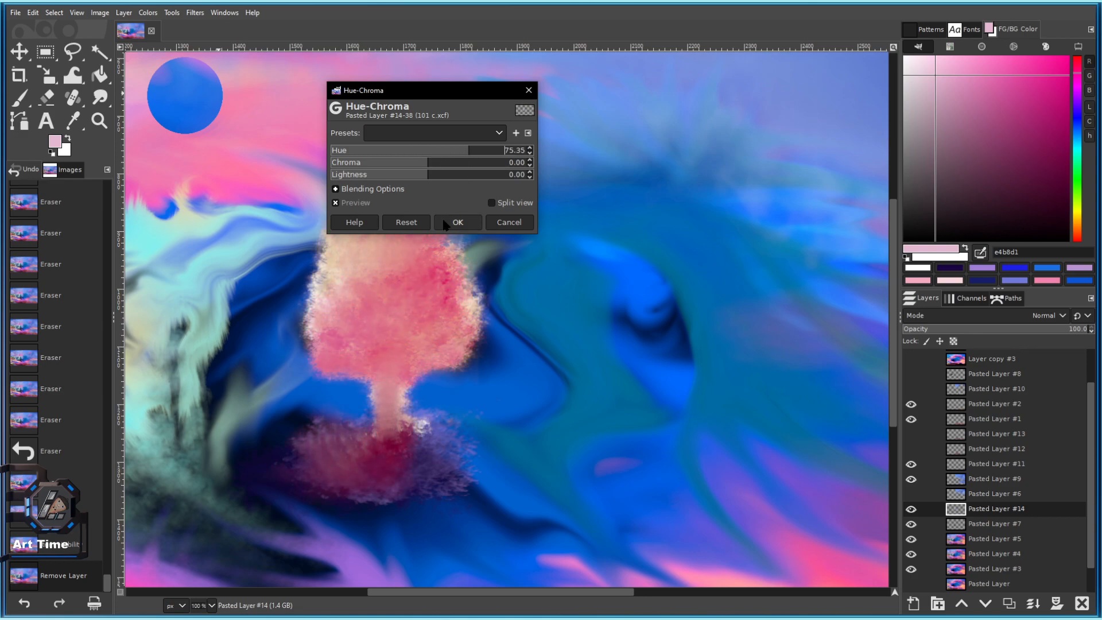
click(446, 225)
scroll(491, 247, down, 3)
scroll(491, 257, up, 1)
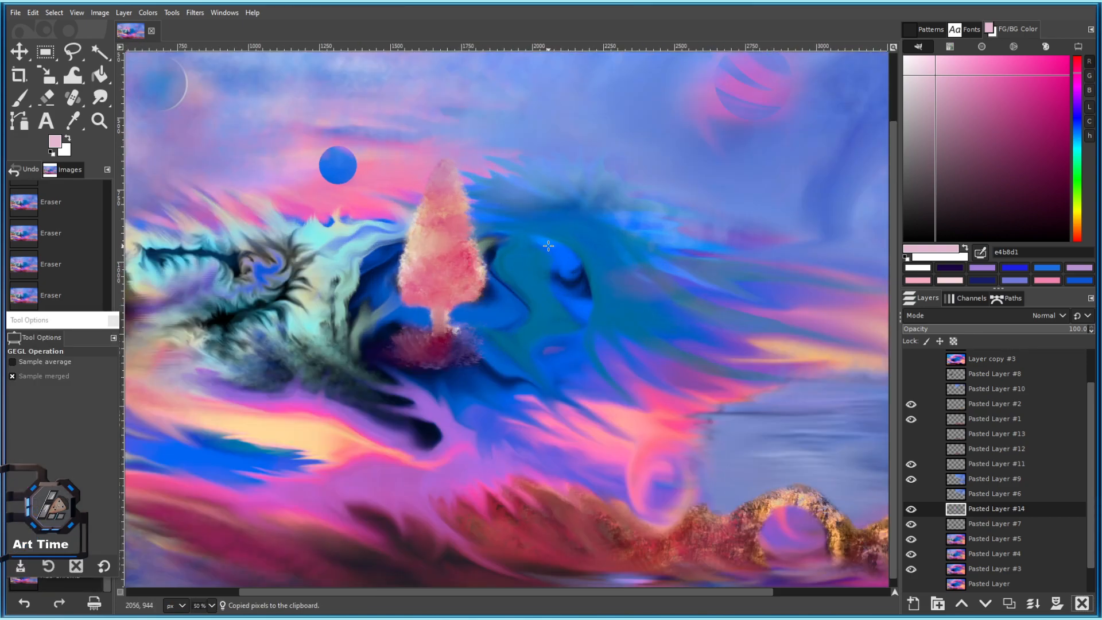
key(ctrl+y)
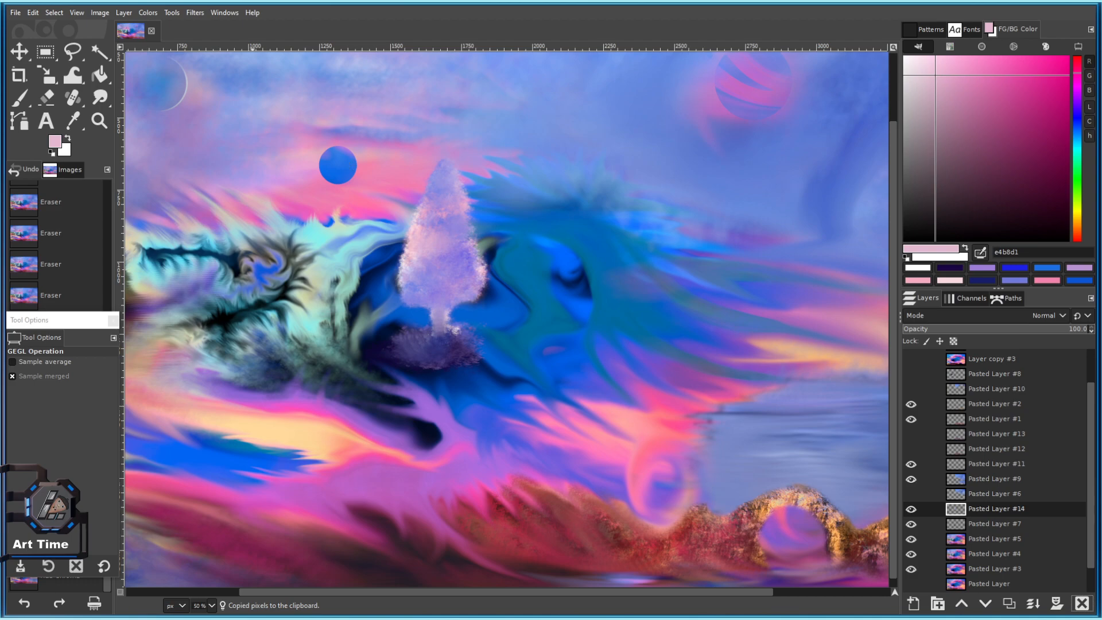
Paste the pink tree as a new layer in place.
click(22, 14)
mouse_move(81, 170)
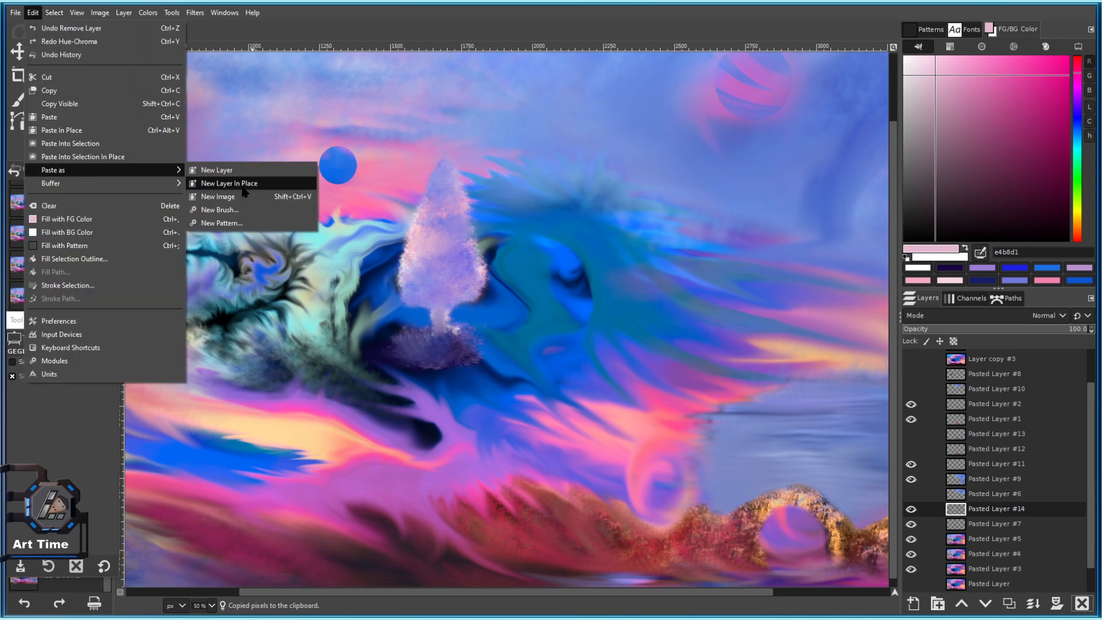
click(243, 185)
Partly erase the pink tree's tip and right side, keeping two strokes, and save.
click(48, 96)
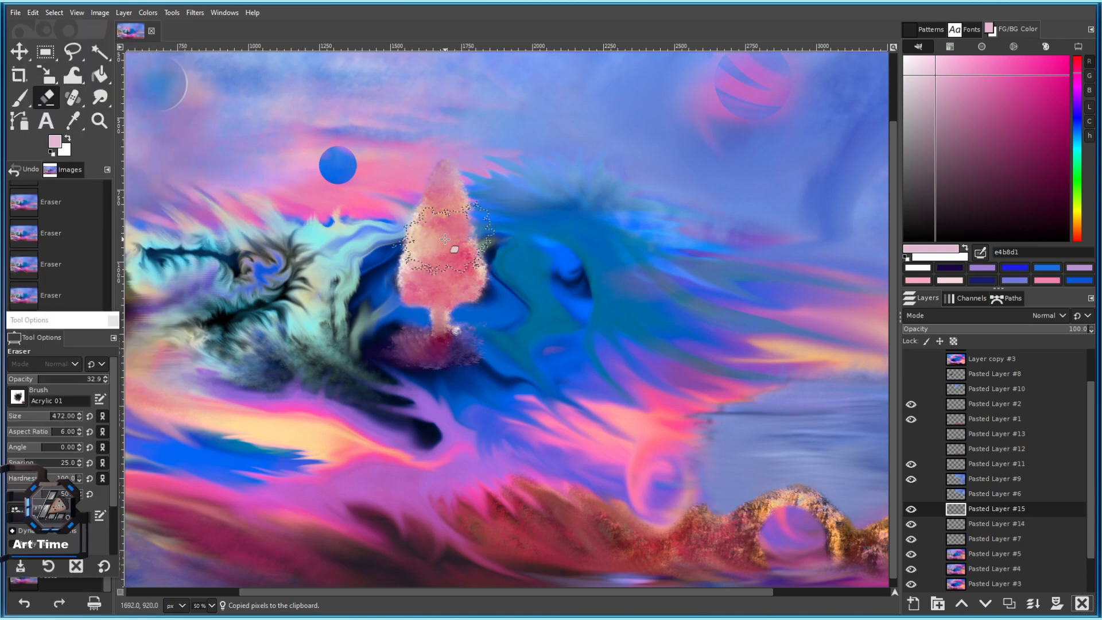
drag(423, 167, 495, 160)
drag(493, 252, 486, 206)
scroll(488, 205, down, 2)
scroll(484, 203, up, 3)
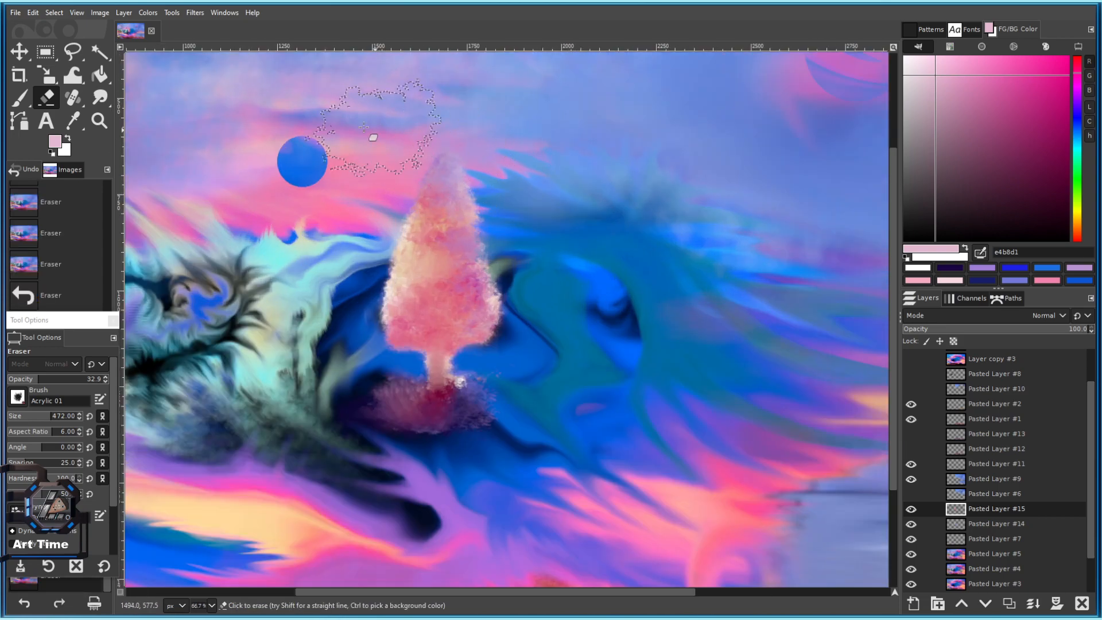
key(ctrl+z)
key(ctrl+z)
key(ctrl+z)
key(ctrl+z)
key(ctrl+z)
key(ctrl+z)
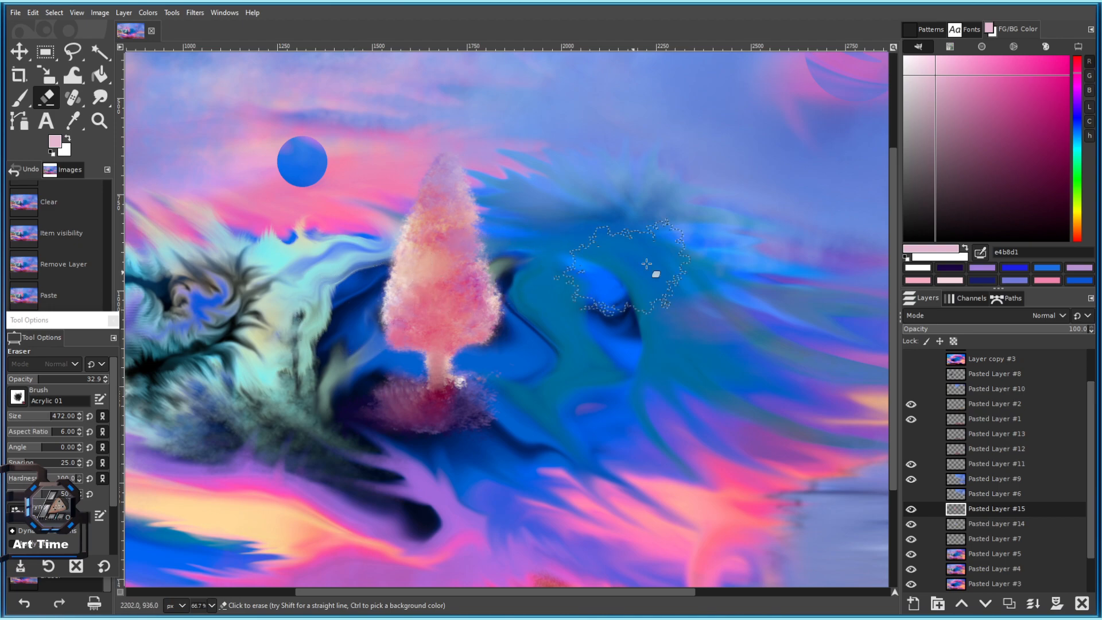
key(ctrl+y)
key(ctrl+y)
scroll(401, 298, down, 3)
scroll(554, 287, up, 1)
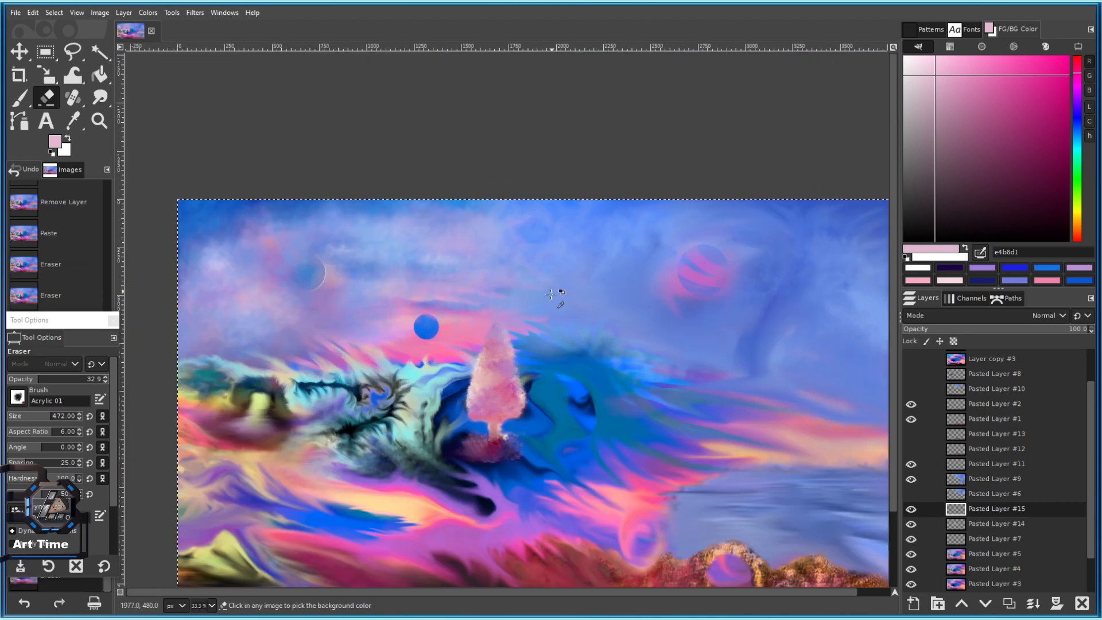
click(501, 312)
scroll(503, 312, down, 2)
scroll(516, 307, up, 2)
key(ctrl+s)
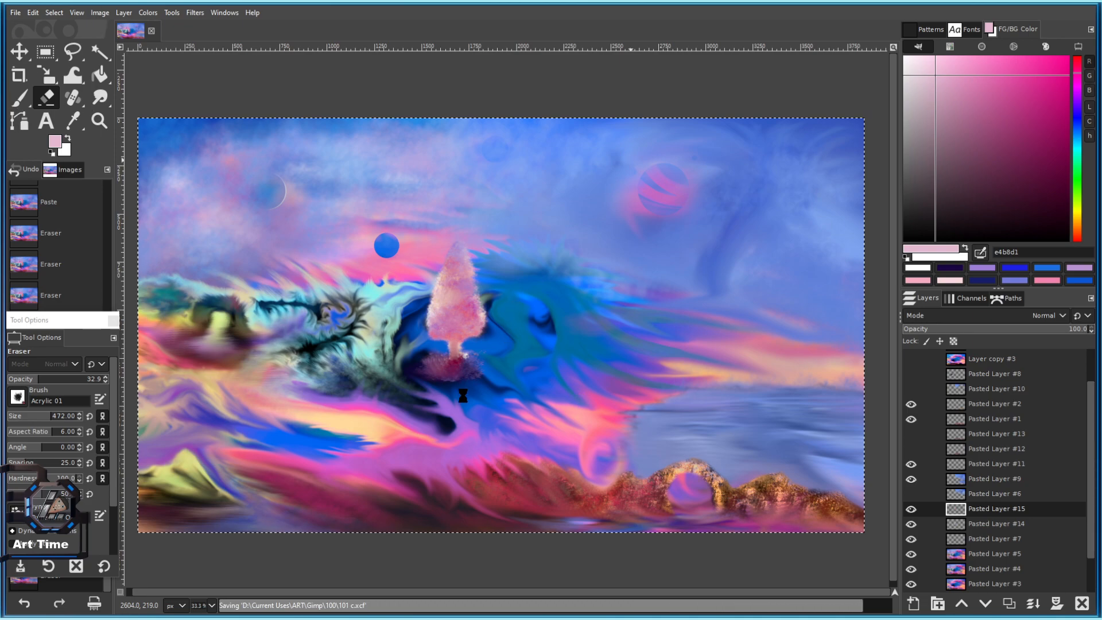
Lightly erase the dark mound's edges with a 288 eraser, undoing unwanted strokes.
scroll(419, 412, up, 2)
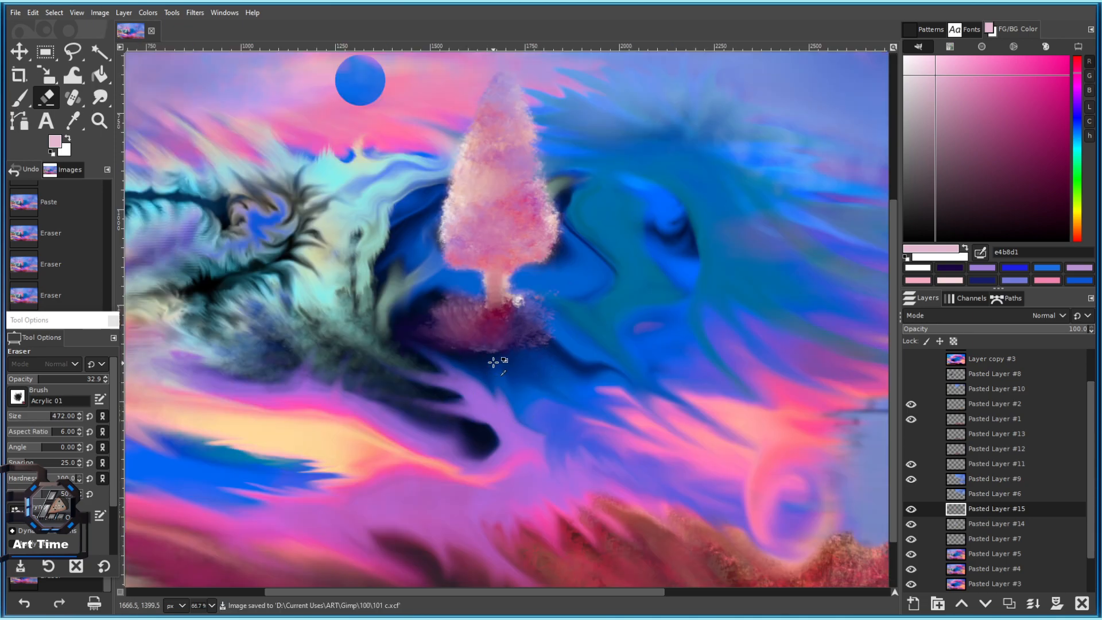
scroll(497, 362, up, 1)
drag(516, 353, 441, 386)
click(442, 387)
click(492, 392)
key(ctrl+z)
key(ctrl+z)
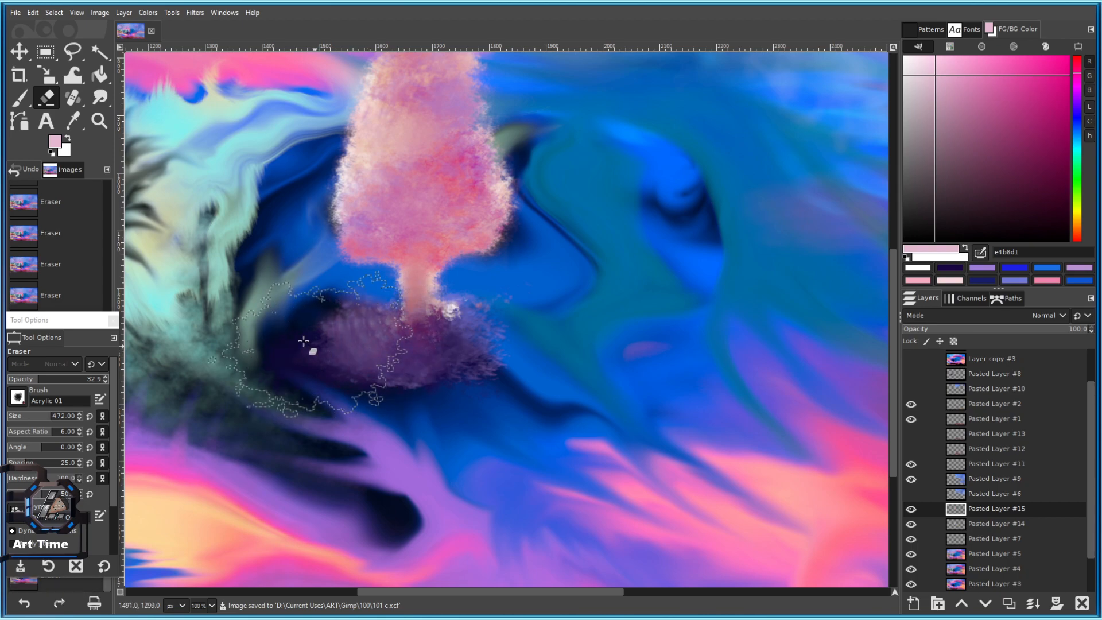
click(38, 414)
mouse_move(448, 320)
mouse_down()
mouse_move(439, 357)
mouse_move(352, 340)
mouse_up()
key(ctrl+z)
On Pasted Layer #15, smudge the mound's lower-right edge outward with a 357 brush.
click(20, 99)
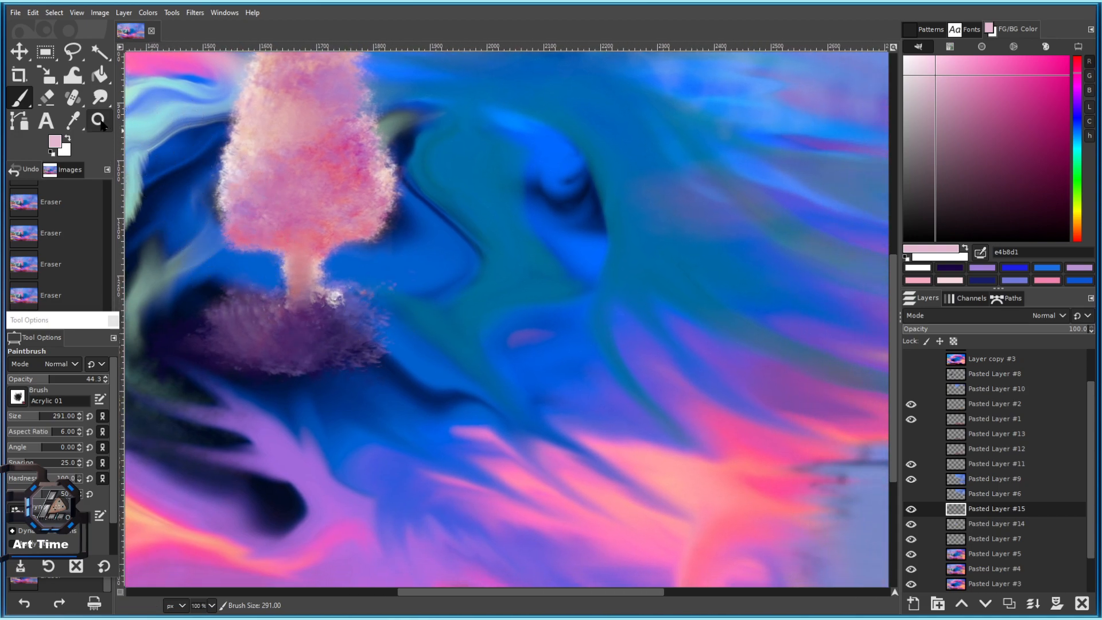
click(82, 78)
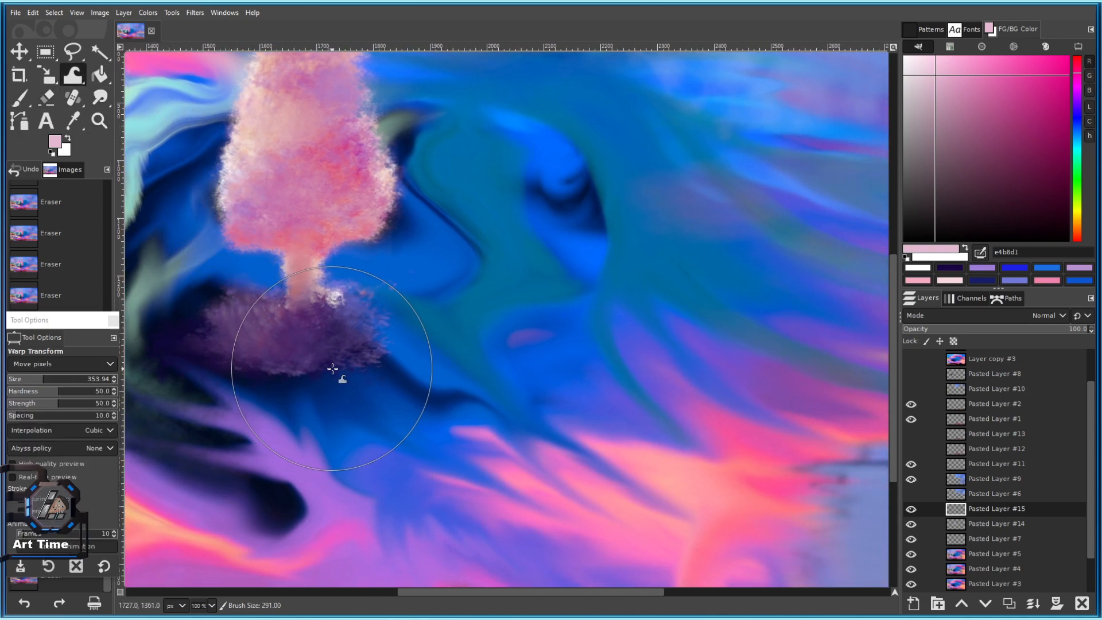
click(983, 527)
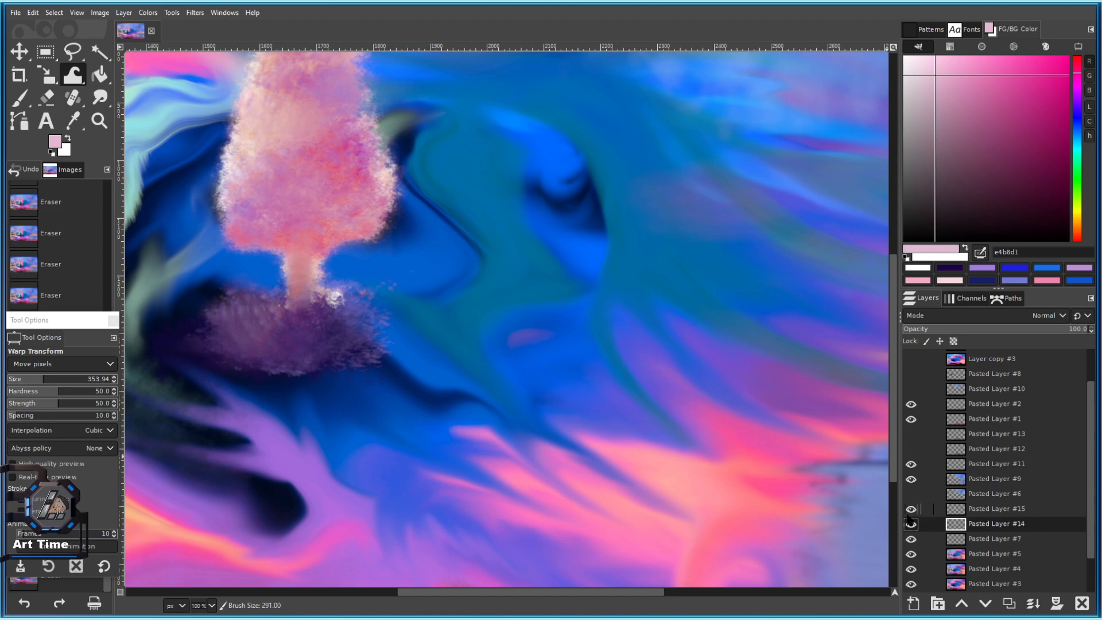
click(911, 510)
click(911, 511)
click(965, 509)
click(99, 97)
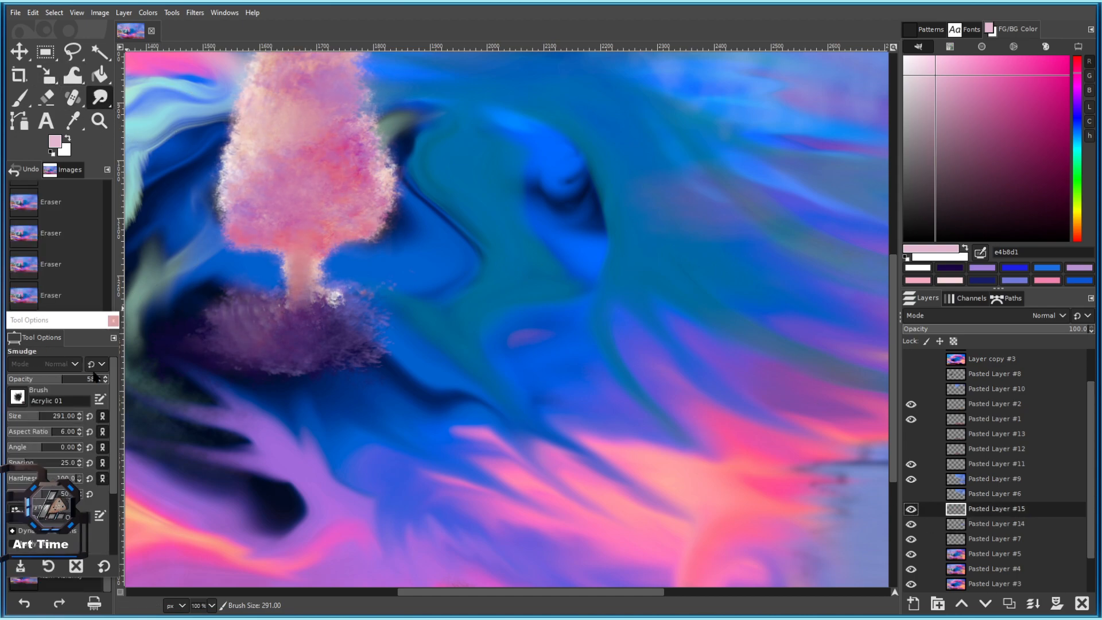
click(45, 418)
drag(319, 413, 308, 374)
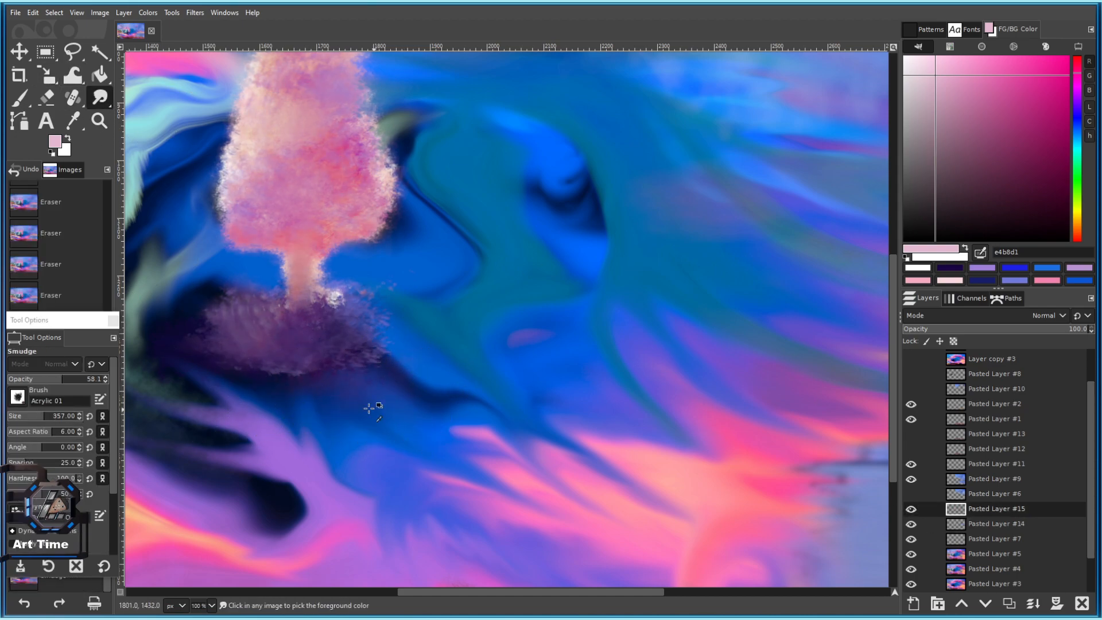
Pick deep magenta a82971 and try magenta strokes on the mound, undoing them.
drag(1001, 155, 1028, 118)
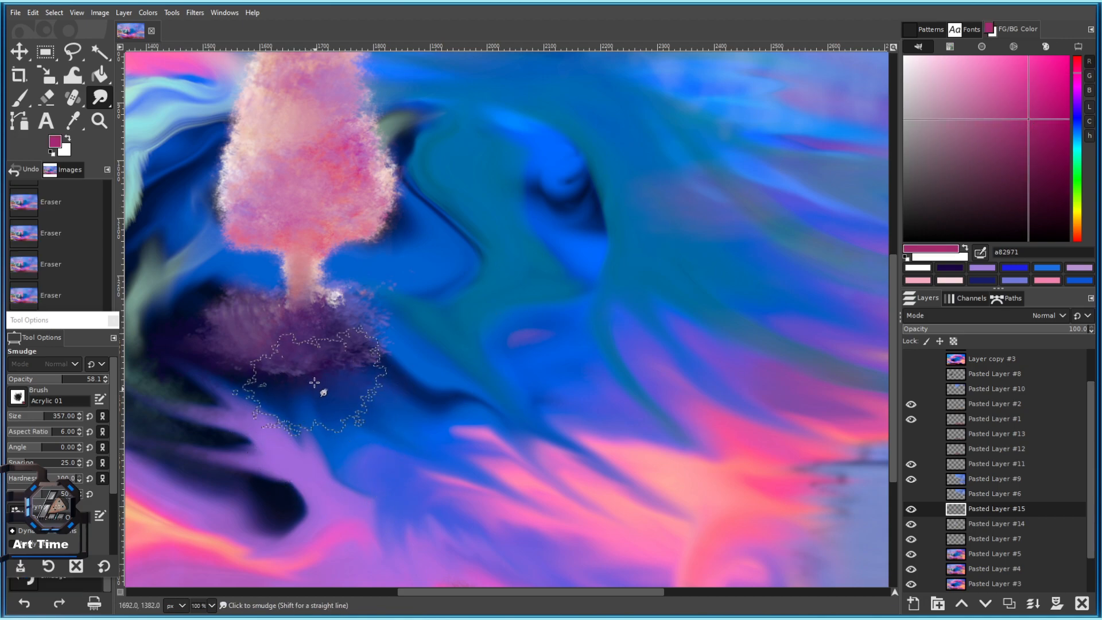
click(26, 107)
mouse_move(303, 357)
mouse_down()
mouse_move(366, 401)
mouse_move(284, 391)
mouse_move(354, 414)
mouse_move(373, 454)
mouse_move(376, 408)
mouse_move(313, 390)
mouse_up()
key(ctrl+z)
scroll(387, 474, down, 5)
key(ctrl+z)
scroll(370, 477, up, 4)
key(shift+bracketleft)
key(ctrl+z)
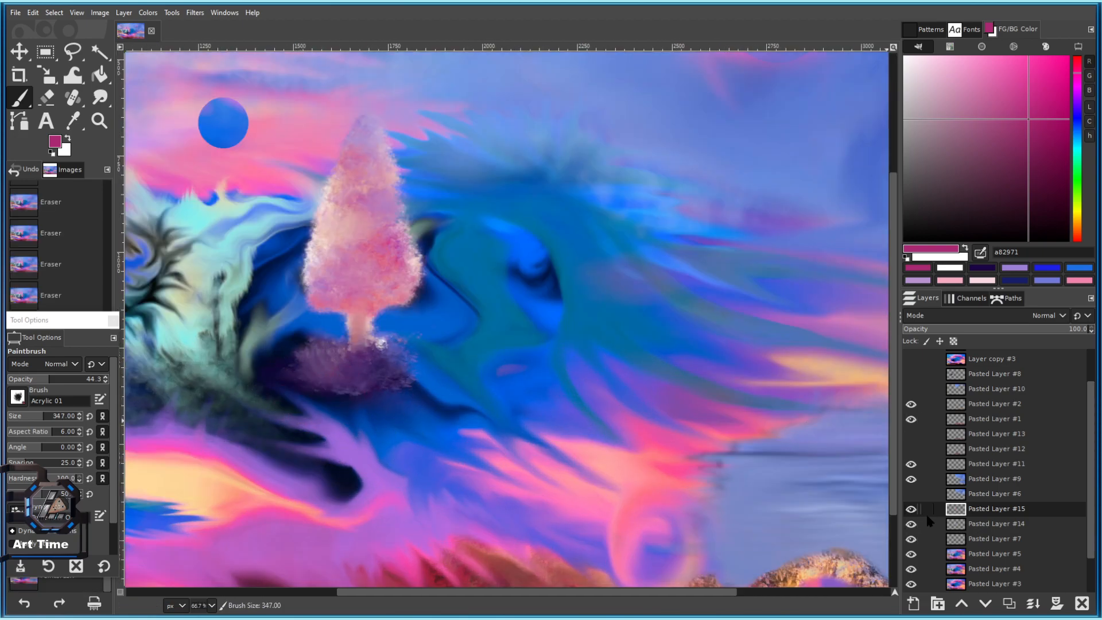
Make Pasted Layer #7 the active layer and set the brush size to 349.
click(911, 508)
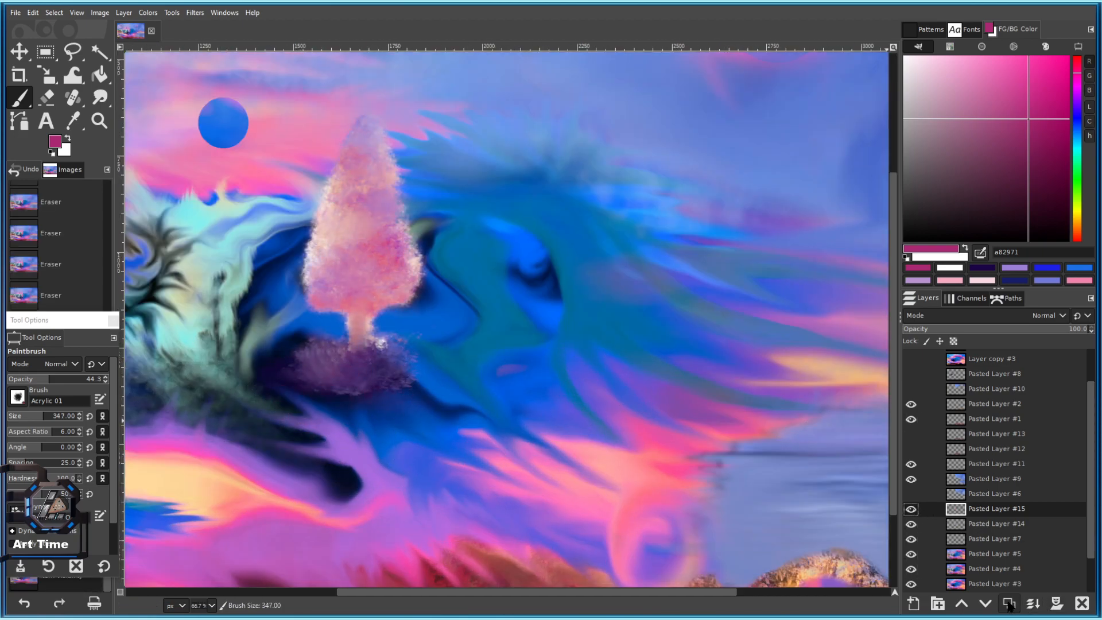
click(910, 539)
click(909, 539)
click(954, 541)
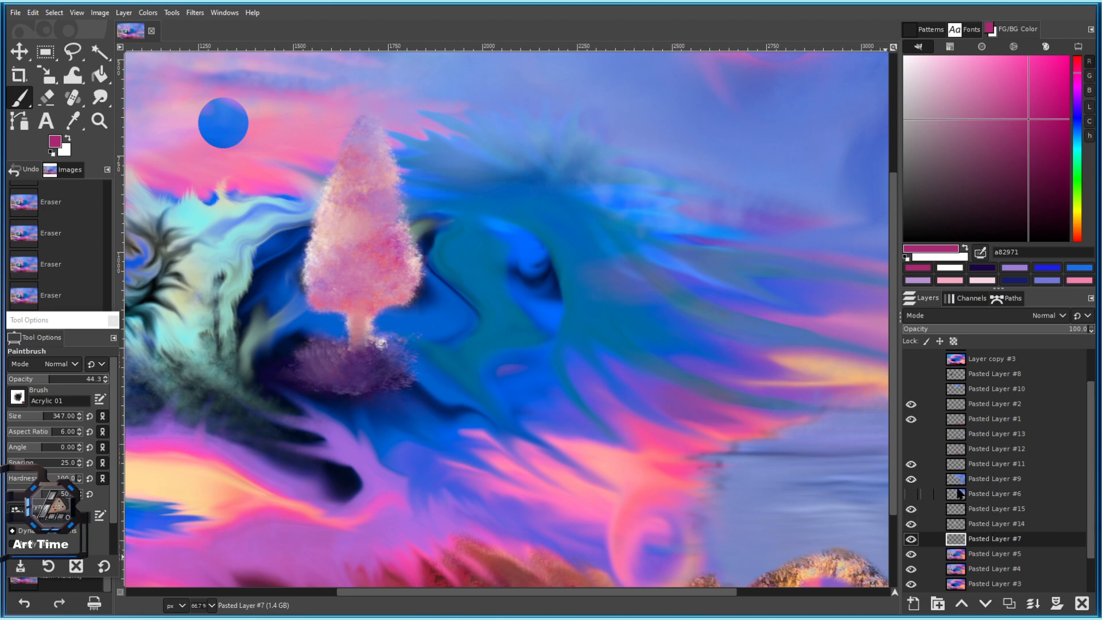
key(bracketright)
key(bracketright)
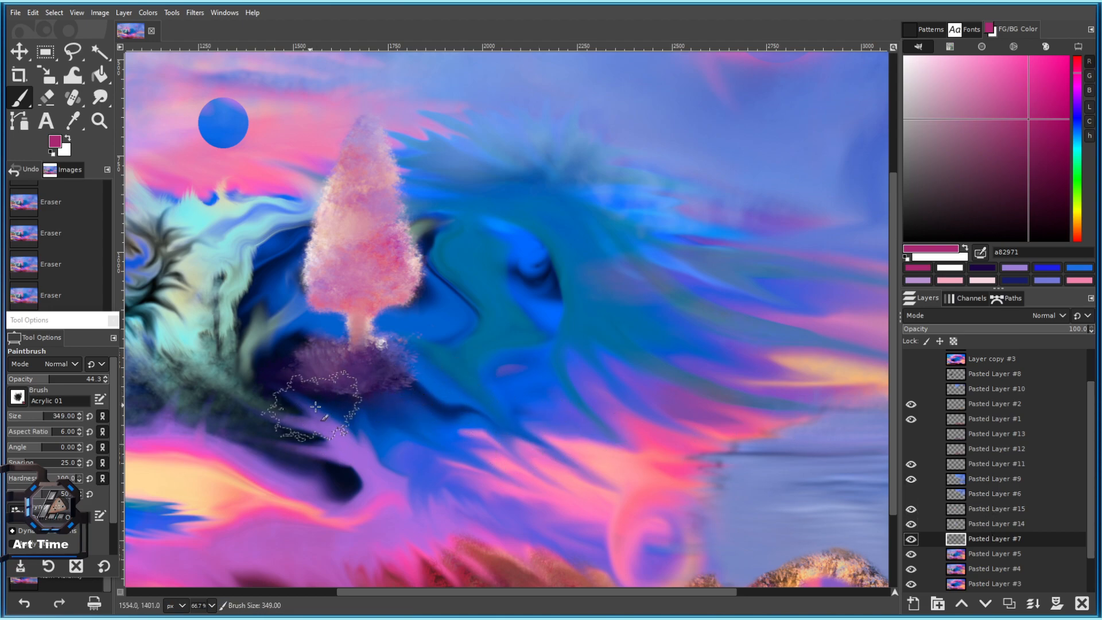
Try magenta dabs on the mound's centre, left side and lower area, undoing them.
click(913, 540)
click(913, 540)
scroll(461, 420, up, 3)
click(253, 349)
drag(290, 364, 574, 386)
key(ctrl+z)
click(397, 362)
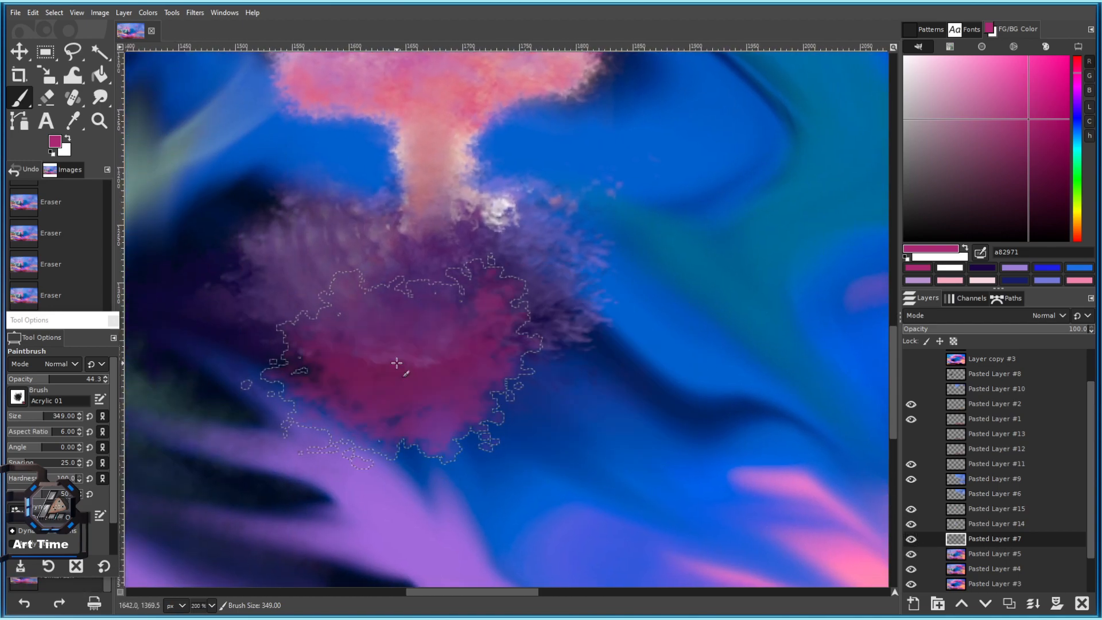
key(ctrl+z)
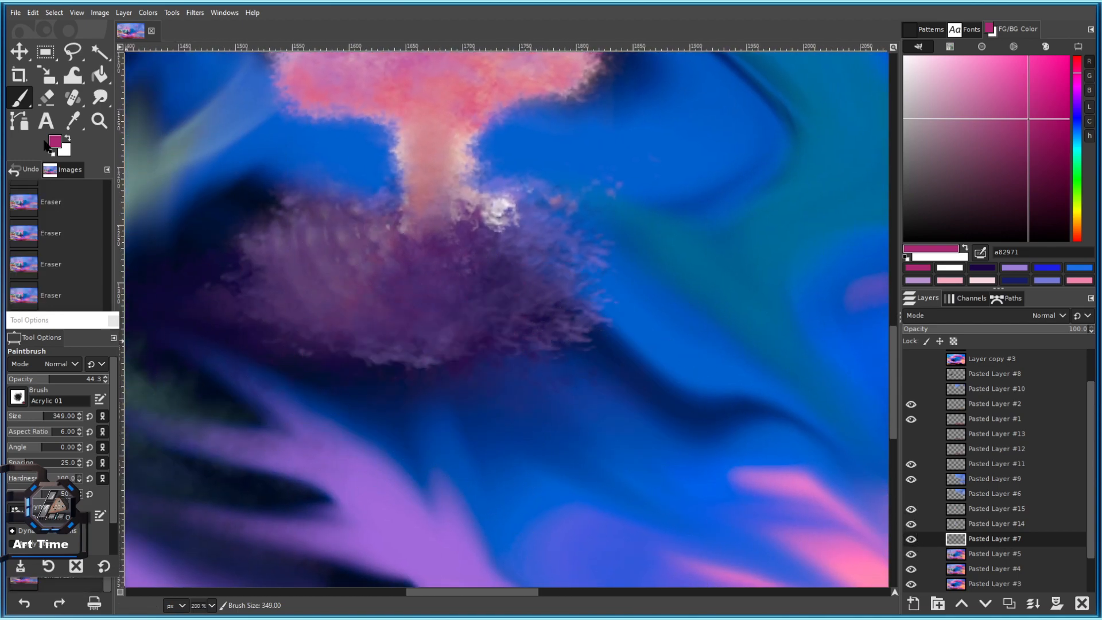
click(389, 332)
click(230, 314)
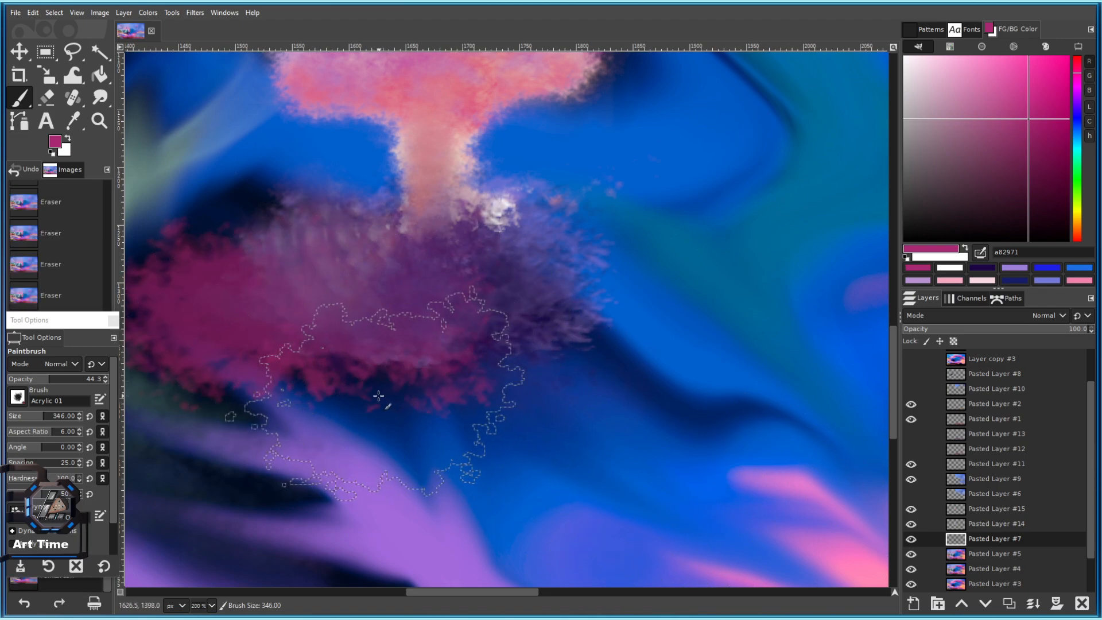
click(382, 397)
key(bracketleft)
key(bracketleft)
key(bracketleft)
scroll(536, 450, down, 2)
key(ctrl+z)
key(ctrl+z)
key(ctrl+z)
Brush magenta over the mound and down to the right with a 348 brush.
key(bracketright)
key(bracketright)
drag(609, 415, 524, 385)
click(342, 364)
mouse_move(341, 364)
mouse_down()
mouse_move(456, 428)
mouse_move(451, 368)
mouse_move(516, 447)
mouse_move(484, 459)
mouse_move(523, 452)
mouse_up()
scroll(523, 452, down, 3)
scroll(511, 440, up, 2)
key(bracketright)
key(bracketright)
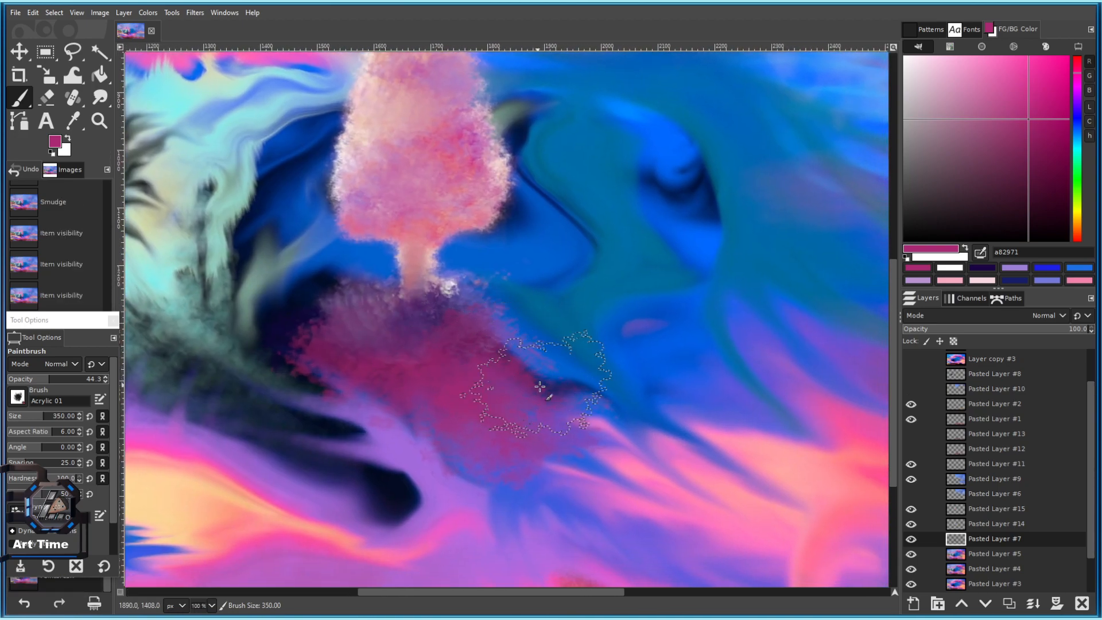
scroll(510, 438, up, 1)
Erase the magenta paint's lower-left and right edges and the haze near the dark streak.
key(shift+e)
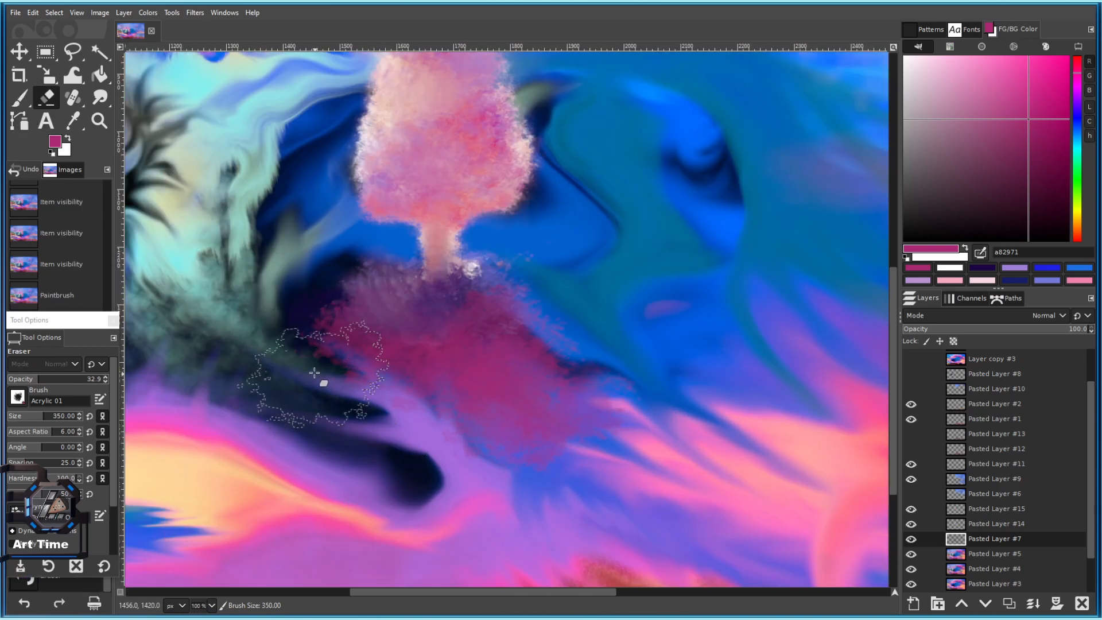
mouse_move(322, 364)
mouse_down()
mouse_move(435, 482)
mouse_move(376, 419)
mouse_move(278, 356)
mouse_up()
click(625, 372)
click(618, 352)
click(633, 397)
click(603, 386)
drag(565, 376, 504, 264)
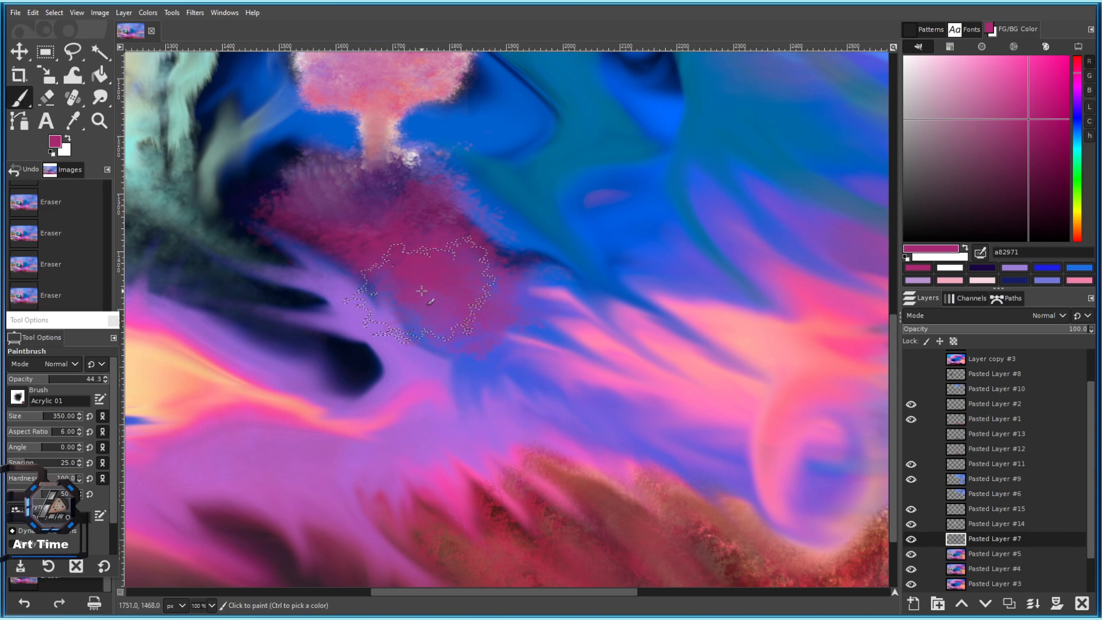
key(z)
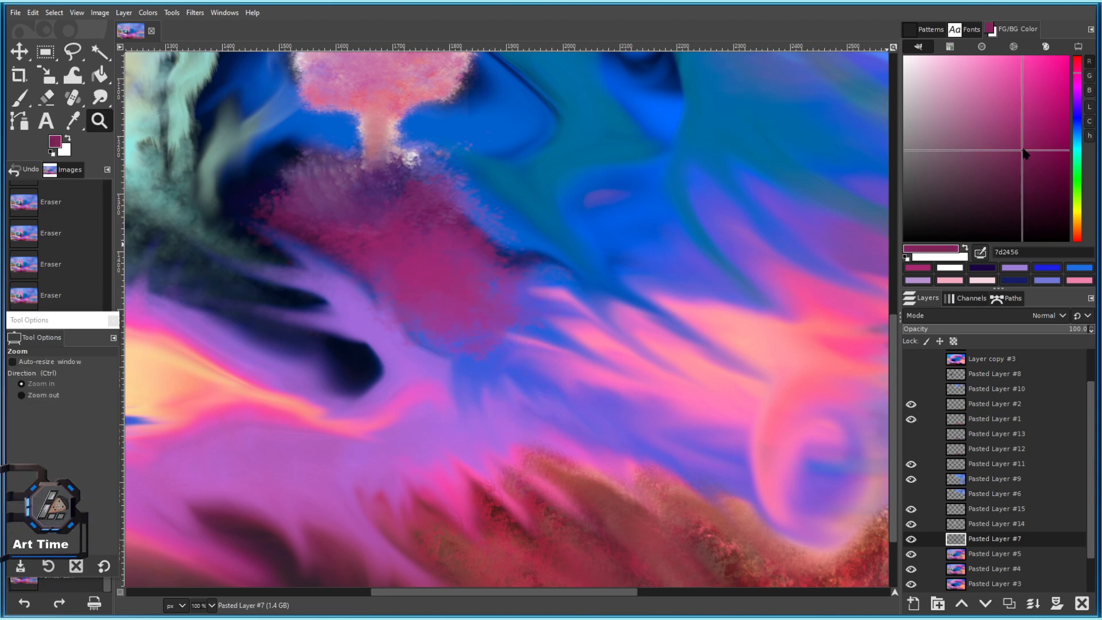
click(430, 276)
Dab pink on the mound with a 181 brush and save as 101 c.xcf.
click(20, 98)
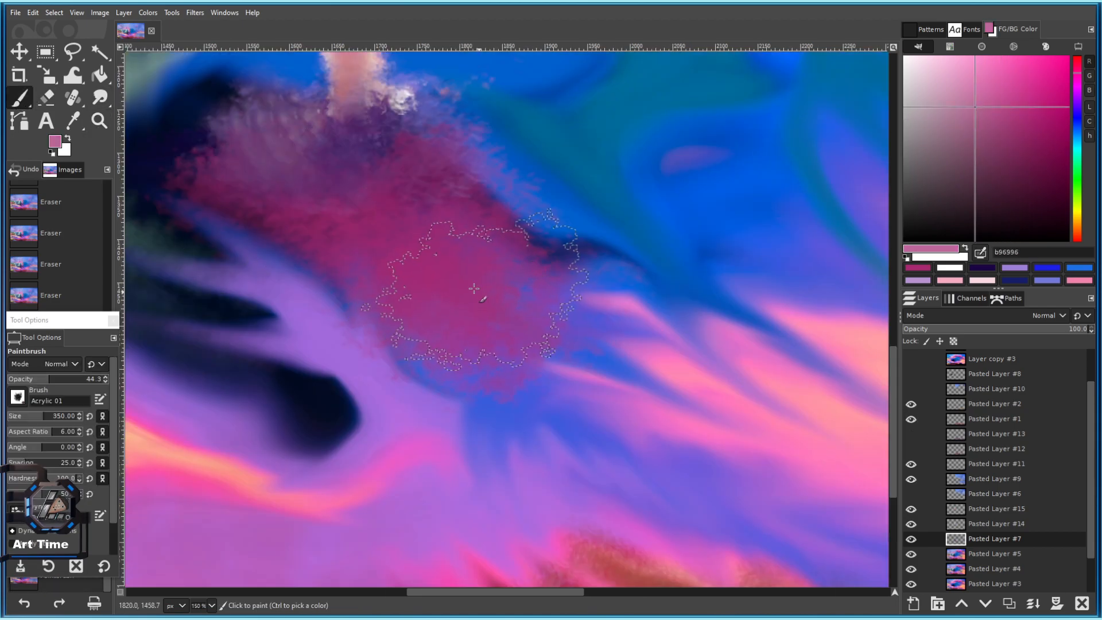
scroll(468, 342, down, 4)
scroll(468, 341, up, 3)
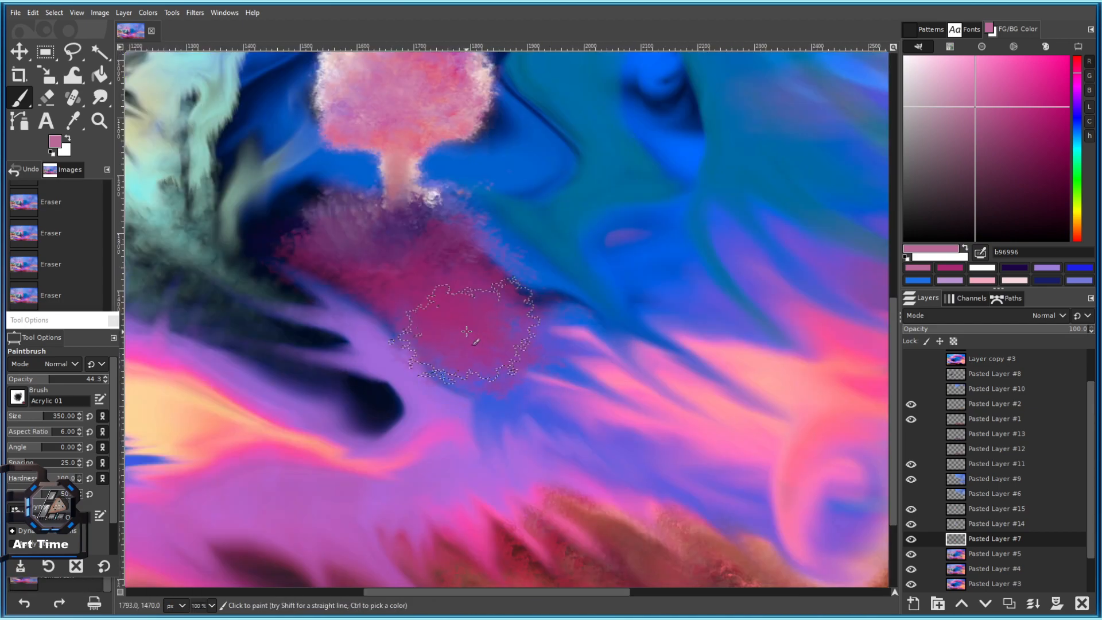
click(32, 389)
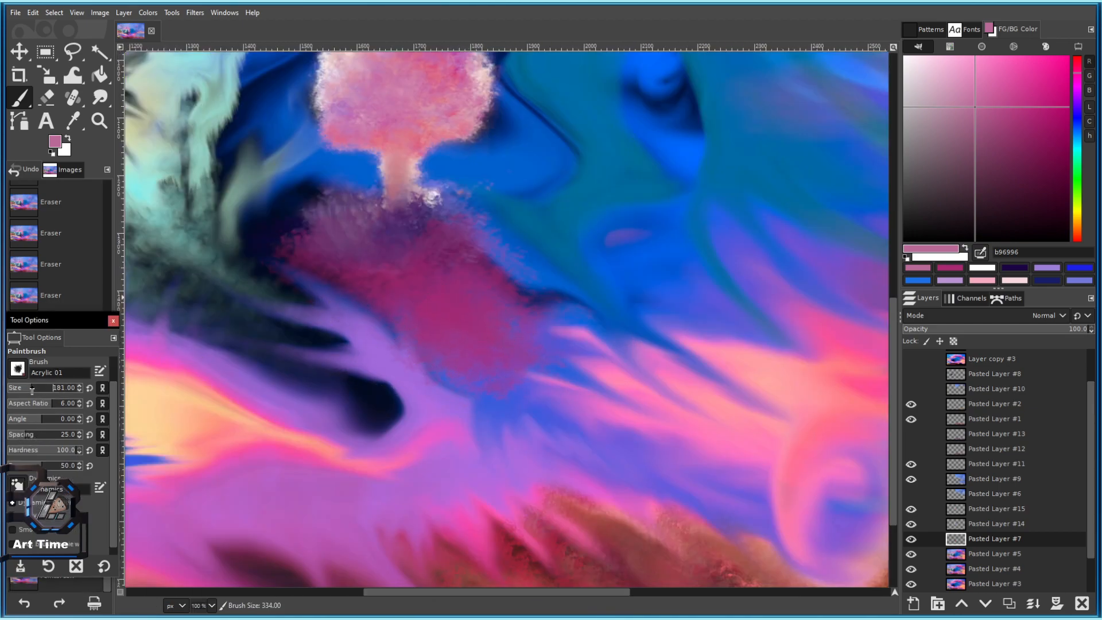
click(440, 235)
drag(445, 237, 497, 319)
scroll(498, 330, down, 3)
key(ctrl+z)
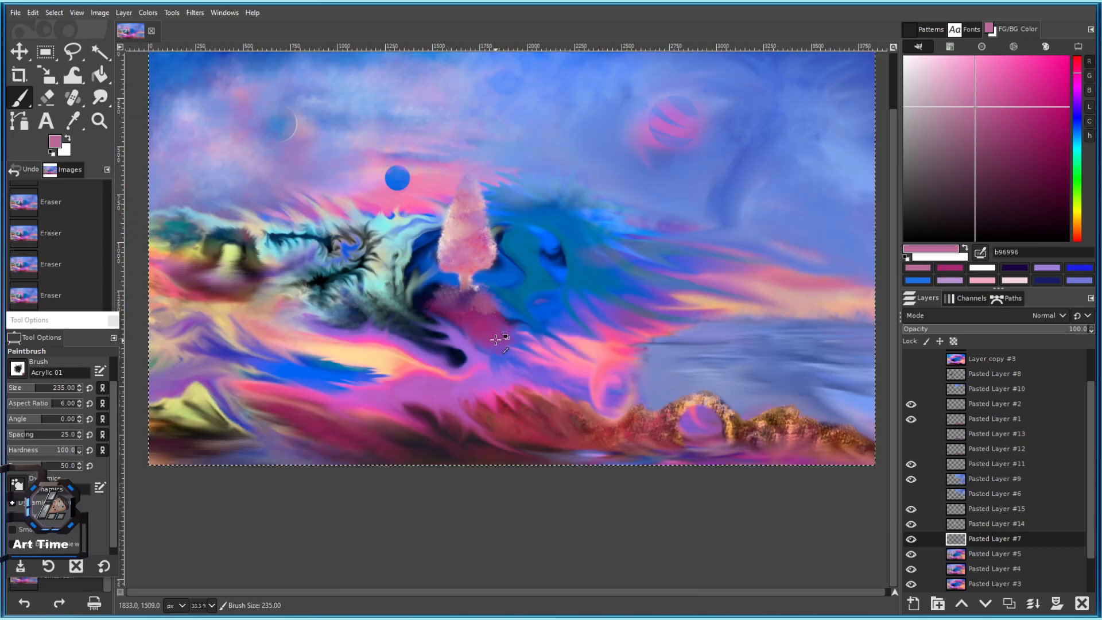
scroll(493, 319, up, 3)
key(ctrl+s)
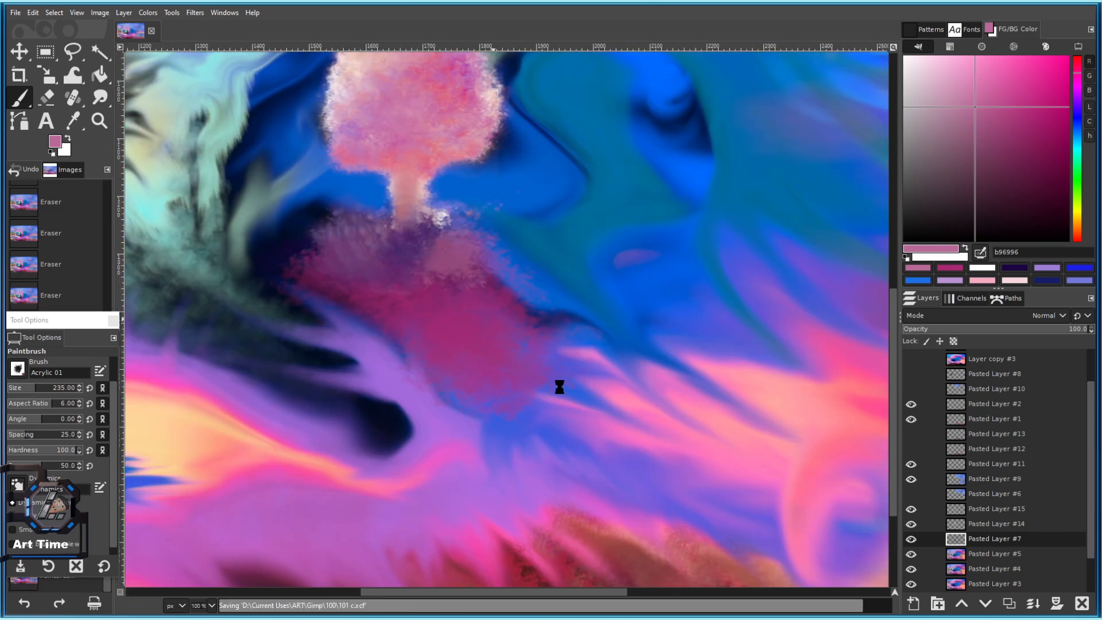
Add pink dabs down the foliage and further left, plus dark purple strokes below.
mouse_move(481, 280)
mouse_down()
mouse_move(527, 335)
mouse_move(468, 331)
mouse_move(483, 389)
mouse_move(503, 411)
mouse_move(536, 387)
mouse_move(478, 345)
mouse_up()
drag(414, 381, 434, 395)
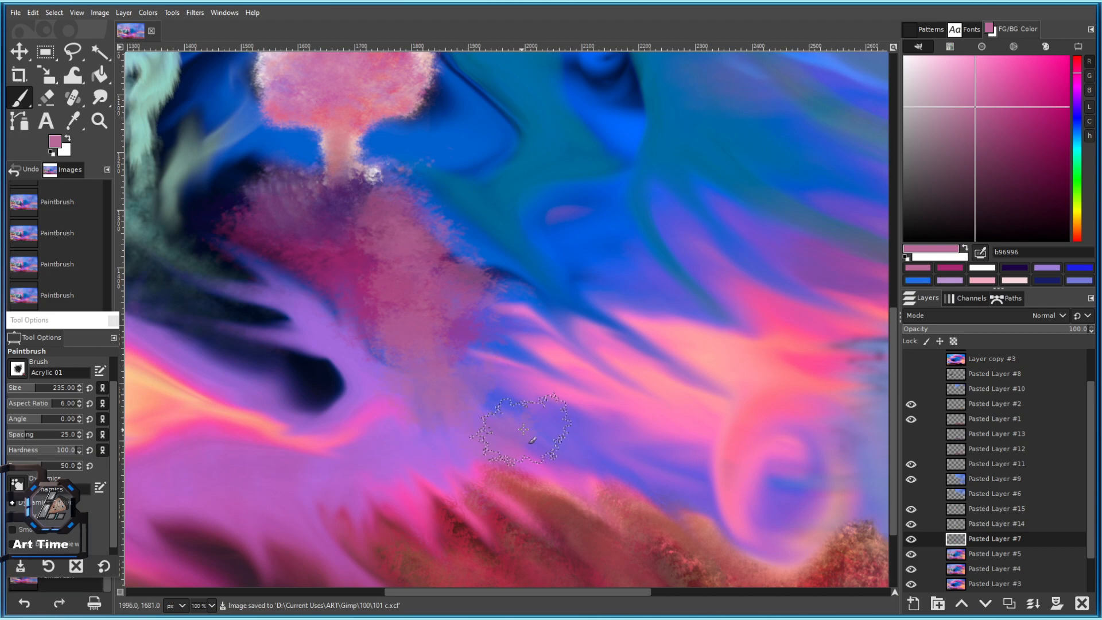
ctrl+scroll(413, 368, down, 2)
ctrl+scroll(384, 327, up, 1)
ctrl+scroll(384, 328, up, 3)
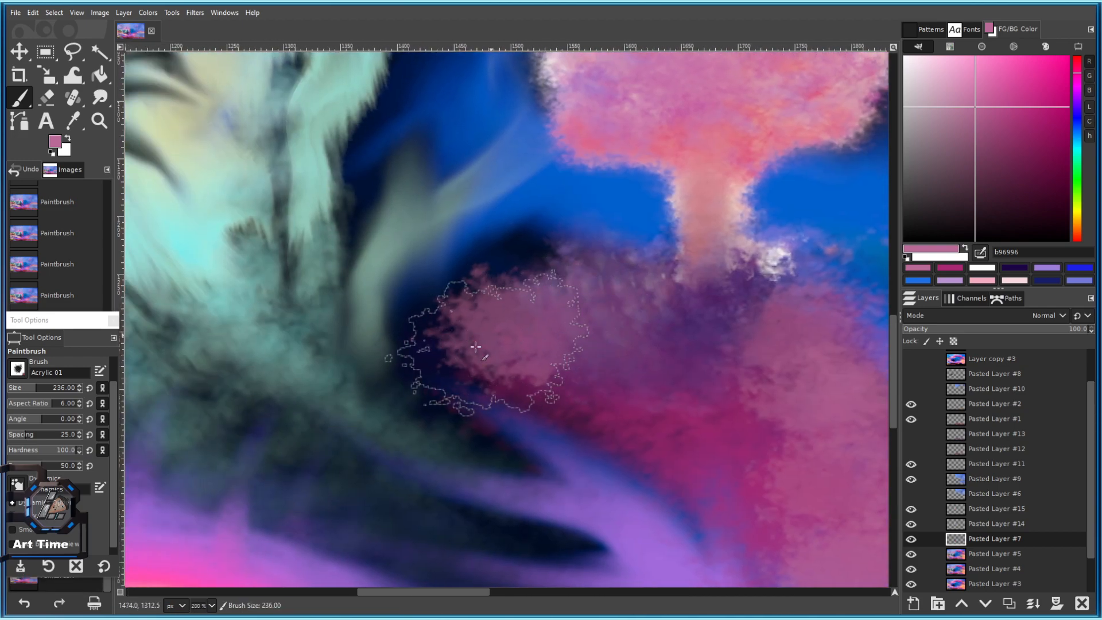
key(bracketright)
key(ctrl+z)
key(ctrl+z)
key(ctrl+z)
mouse_move(502, 343)
mouse_down()
mouse_move(430, 281)
mouse_move(397, 287)
mouse_up()
drag(338, 244, 313, 236)
drag(306, 273, 268, 256)
Paint dark purple 4b294c and magenta c029c4 strokes below the foliage, with the brush around 236.
ctrl+click(434, 329)
mouse_move(371, 342)
mouse_down()
mouse_move(431, 390)
mouse_move(406, 356)
mouse_up()
drag(1009, 152, 1035, 98)
drag(296, 319, 420, 361)
ctrl+scroll(460, 390, down, 5)
key(bracketleft)
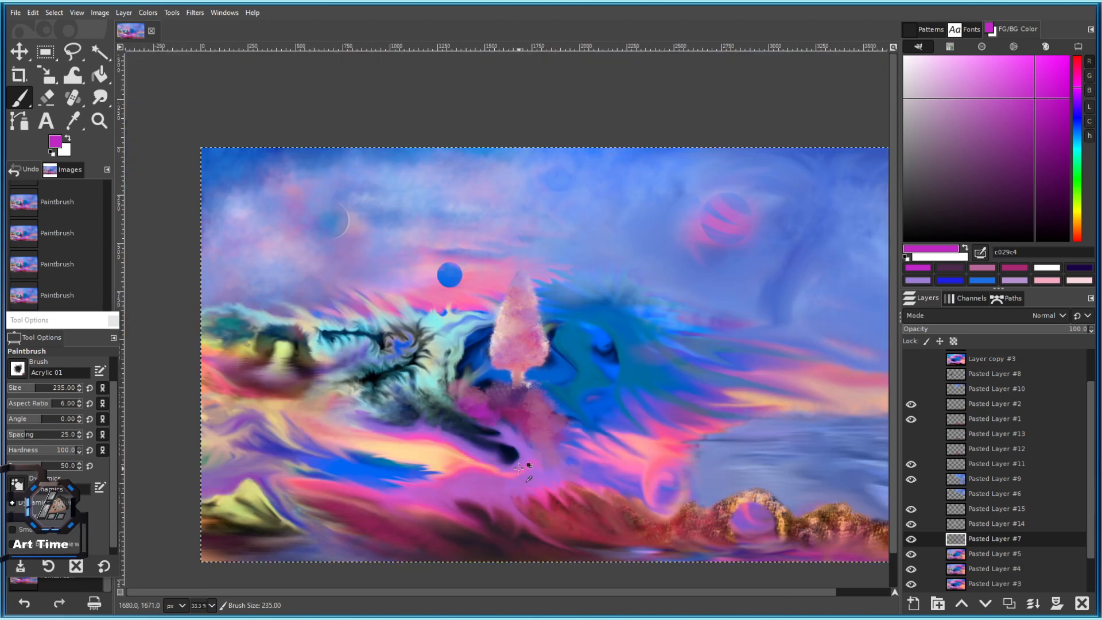
ctrl+scroll(550, 435, up, 2)
key(bracketright)
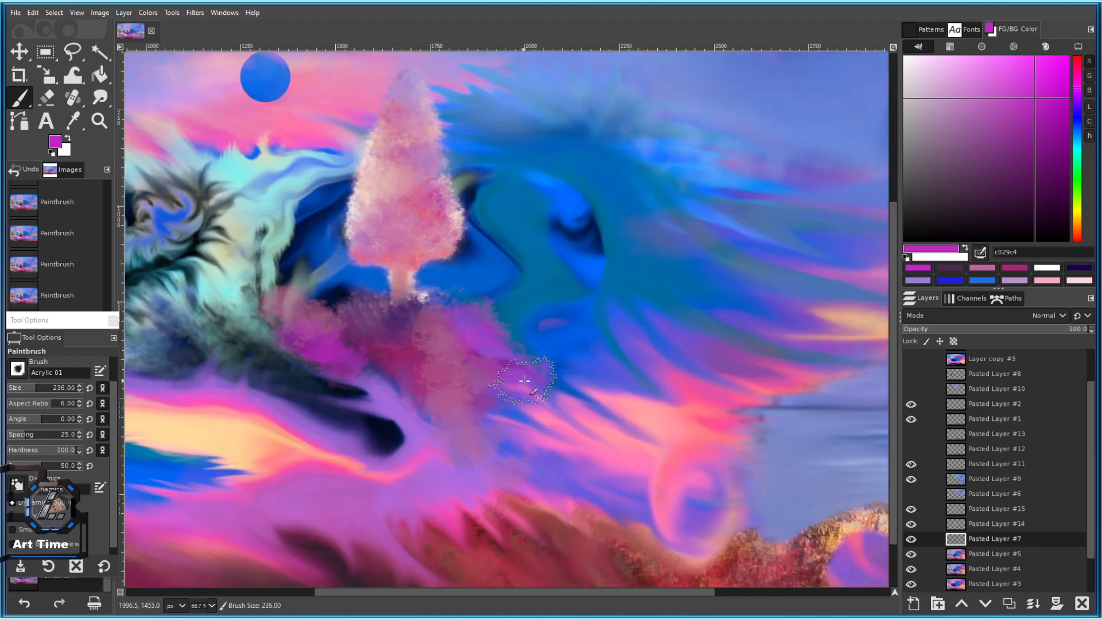
Add more magenta strokes over the foliage, teal area, peach area, lower left and dark band.
drag(478, 289, 488, 290)
drag(343, 305, 328, 301)
ctrl+scroll(494, 380, down, 1)
ctrl+scroll(512, 351, up, 3)
key(bracketleft)
key(bracketleft)
mouse_move(469, 247)
mouse_down()
mouse_move(591, 295)
mouse_move(614, 271)
mouse_move(643, 421)
mouse_move(492, 314)
mouse_up()
drag(550, 340, 603, 390)
drag(405, 402, 530, 473)
ctrl+scroll(530, 473, down, 4)
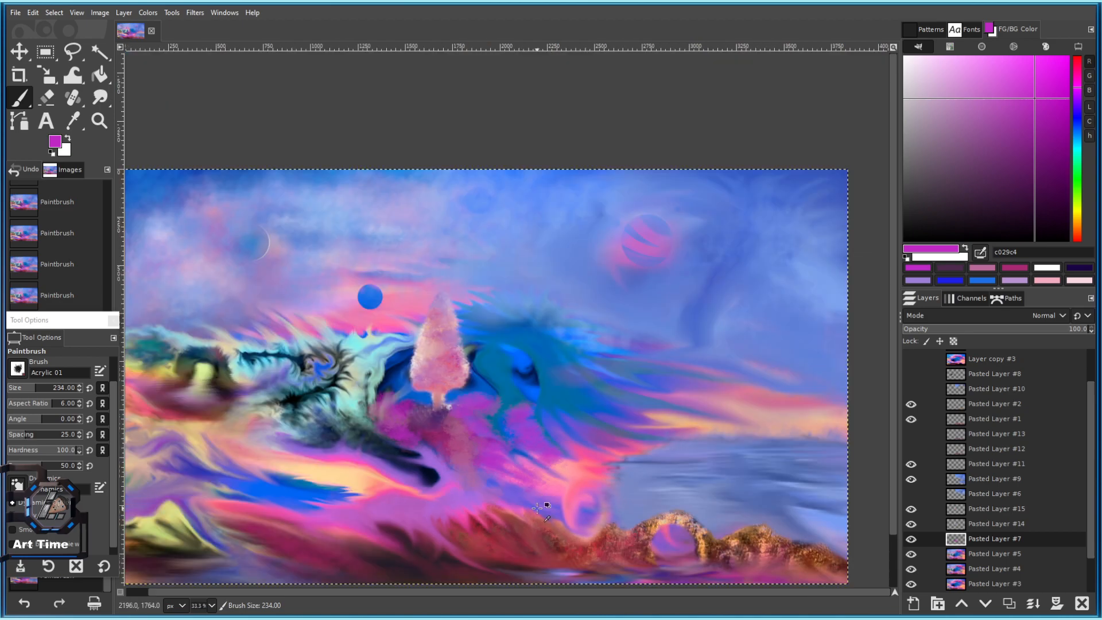
ctrl+scroll(488, 437, up, 3)
mouse_move(316, 377)
mouse_down()
mouse_move(483, 387)
mouse_move(323, 304)
mouse_move(291, 249)
mouse_up()
Pick mauve a9518e, then teal 006a99 from the painting, and dab teal onto the foliage at size 236.
ctrl+click(551, 369)
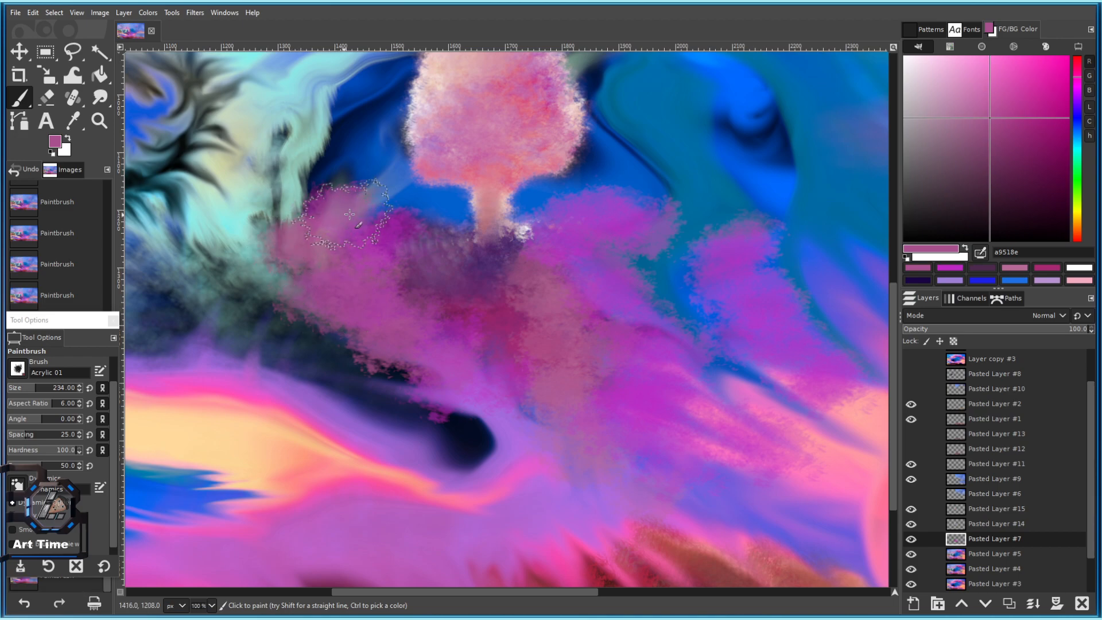
ctrl+scroll(434, 344, down, 3)
ctrl+scroll(442, 324, down, 3)
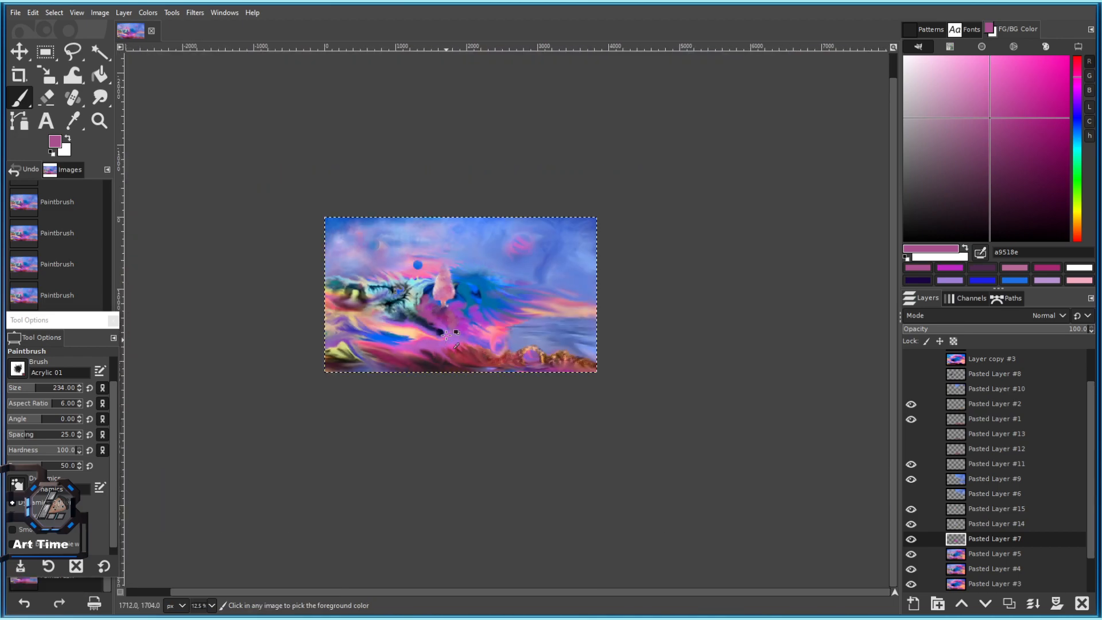
ctrl+scroll(446, 326, up, 3)
ctrl+click(505, 257)
key(bracketright)
key(bracketright)
ctrl+scroll(418, 284, up, 2)
drag(418, 278, 421, 267)
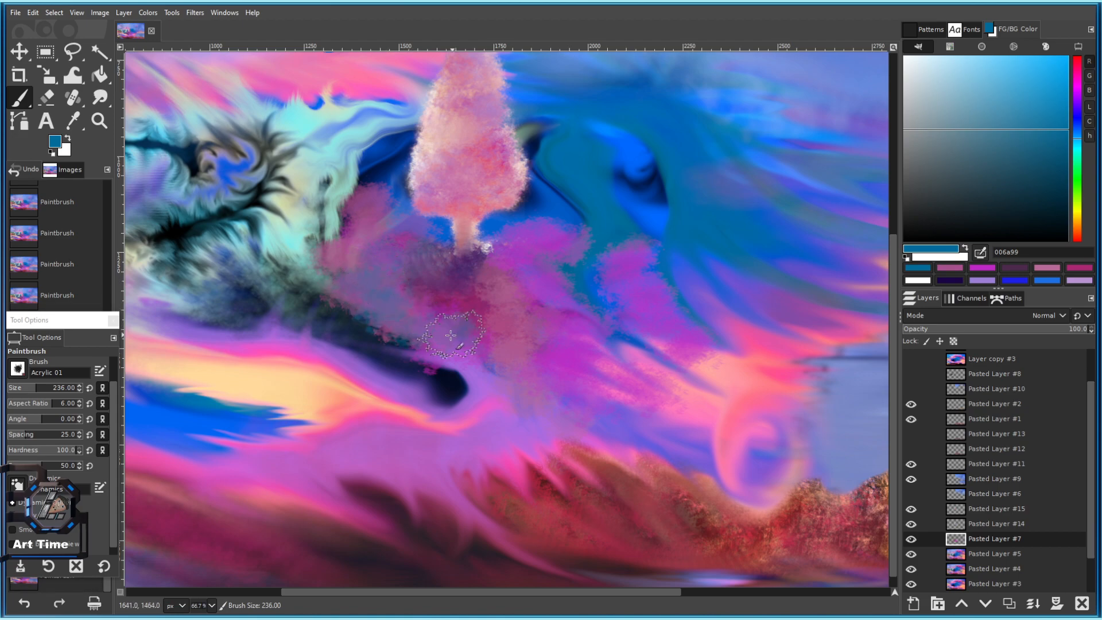
ctrl+scroll(470, 343, down, 3)
ctrl+scroll(482, 310, up, 5)
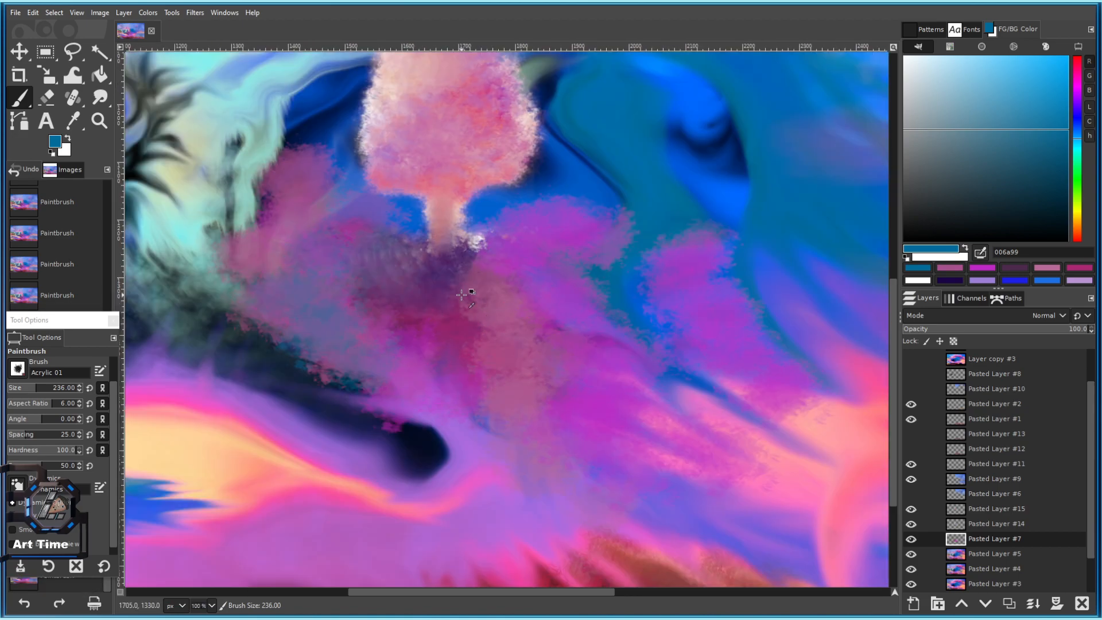
Undo the stray strokes, then add small dabs below the tree and on the dark left area.
key(ctrl+z)
key(ctrl+z)
drag(585, 219, 391, 179)
click(419, 251)
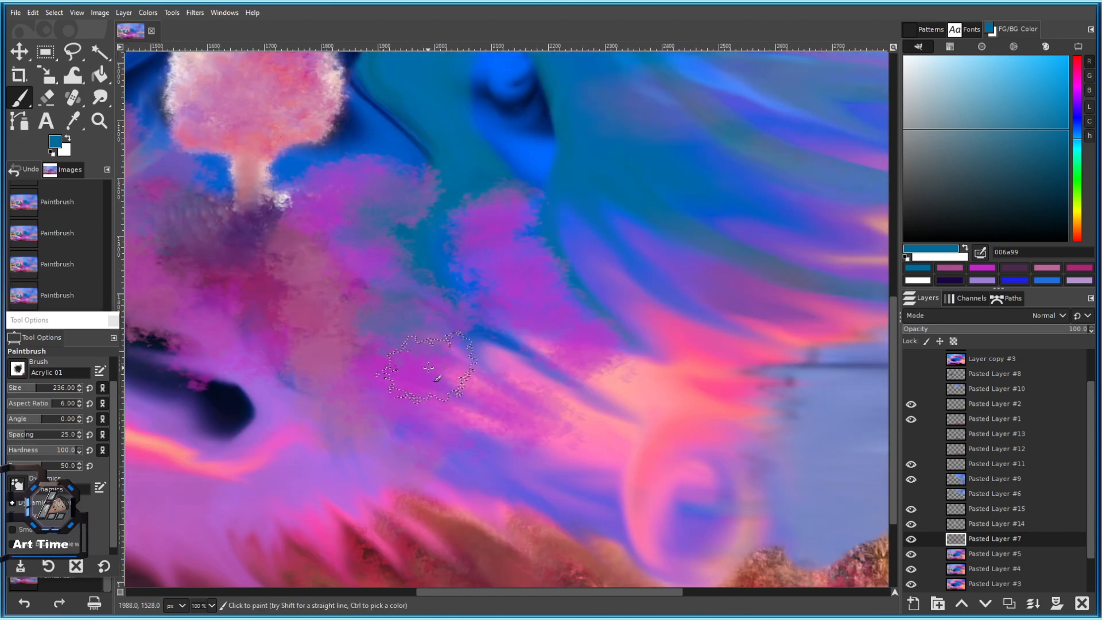
scroll(484, 383, down, 1)
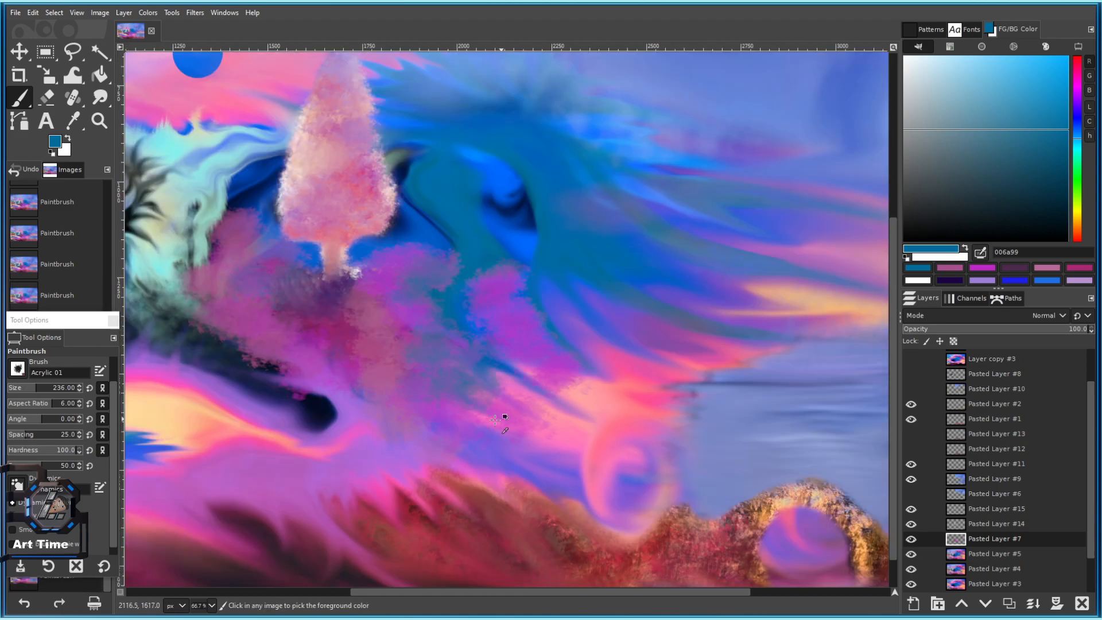
scroll(499, 394, up, 2)
drag(524, 374, 616, 382)
scroll(616, 382, down, 2)
scroll(488, 311, up, 2)
drag(246, 212, 286, 230)
drag(282, 281, 271, 288)
scroll(366, 327, down, 5)
scroll(372, 293, up, 4)
scroll(371, 351, down, 4)
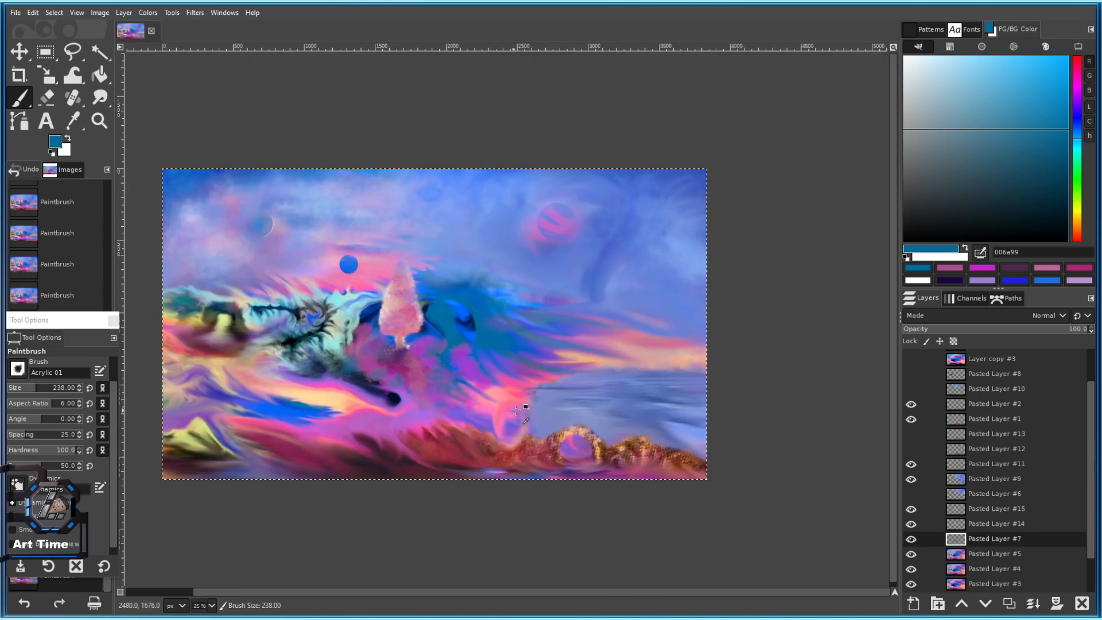
scroll(508, 370, up, 3)
Pick bluish lavender 7788c6 from the painting and dab it below the tree, undoing one greyish-blue dab.
ctrl+click(618, 463)
mouse_move(281, 327)
mouse_down()
mouse_move(406, 344)
mouse_move(448, 384)
mouse_up()
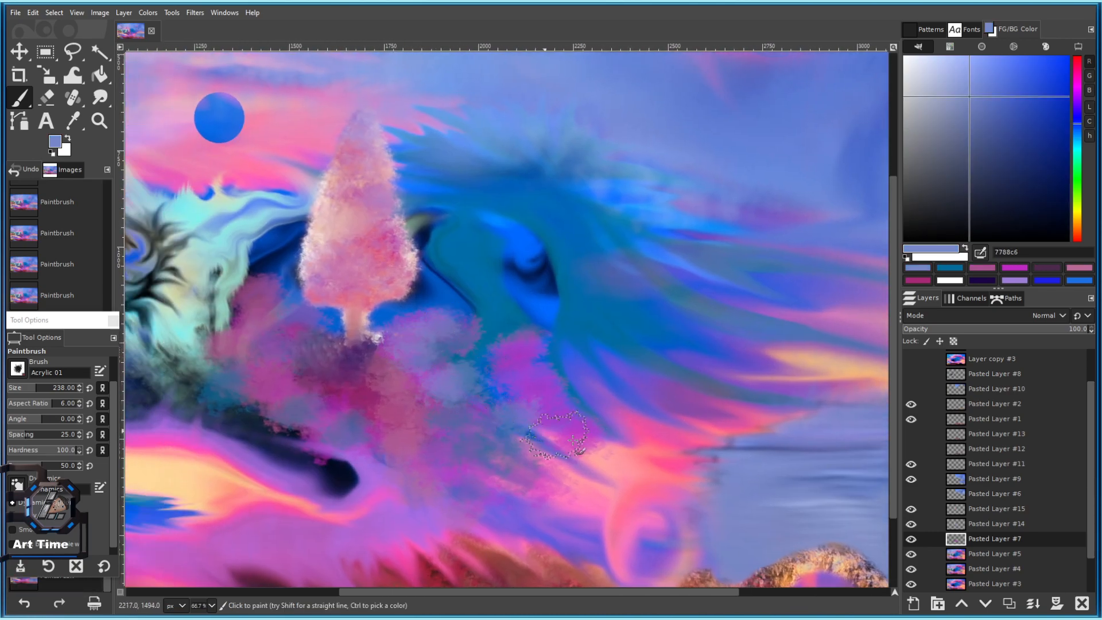
scroll(592, 455, down, 3)
scroll(555, 450, up, 3)
key(ctrl+z)
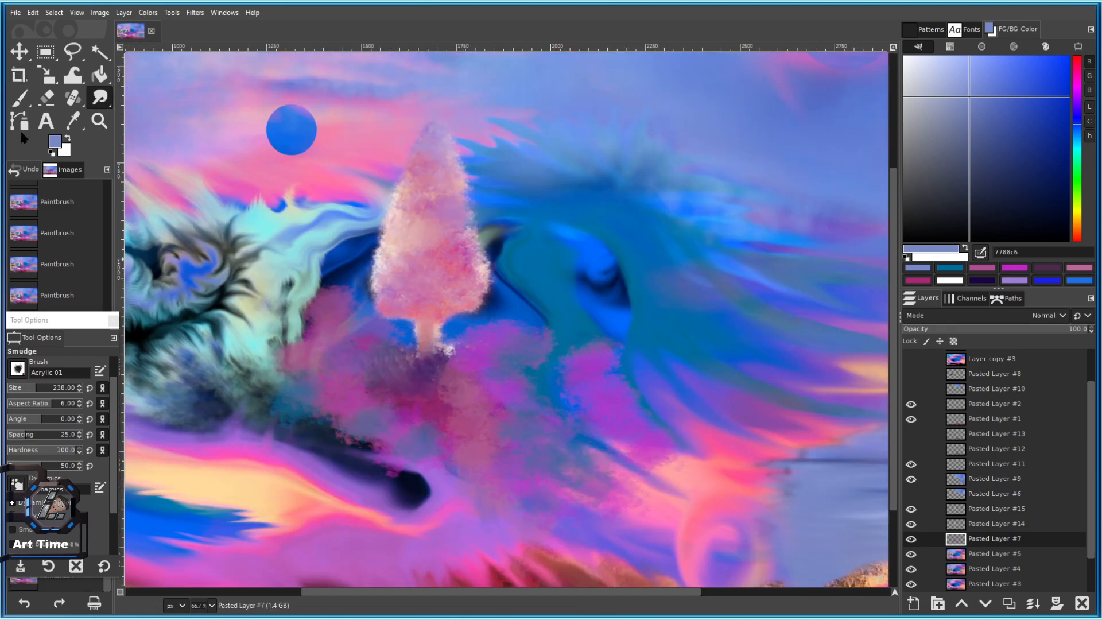
Smudge the dark streak and blob below the tree, undoing the last smudge.
mouse_move(284, 426)
mouse_down()
mouse_move(371, 430)
mouse_move(389, 449)
mouse_up()
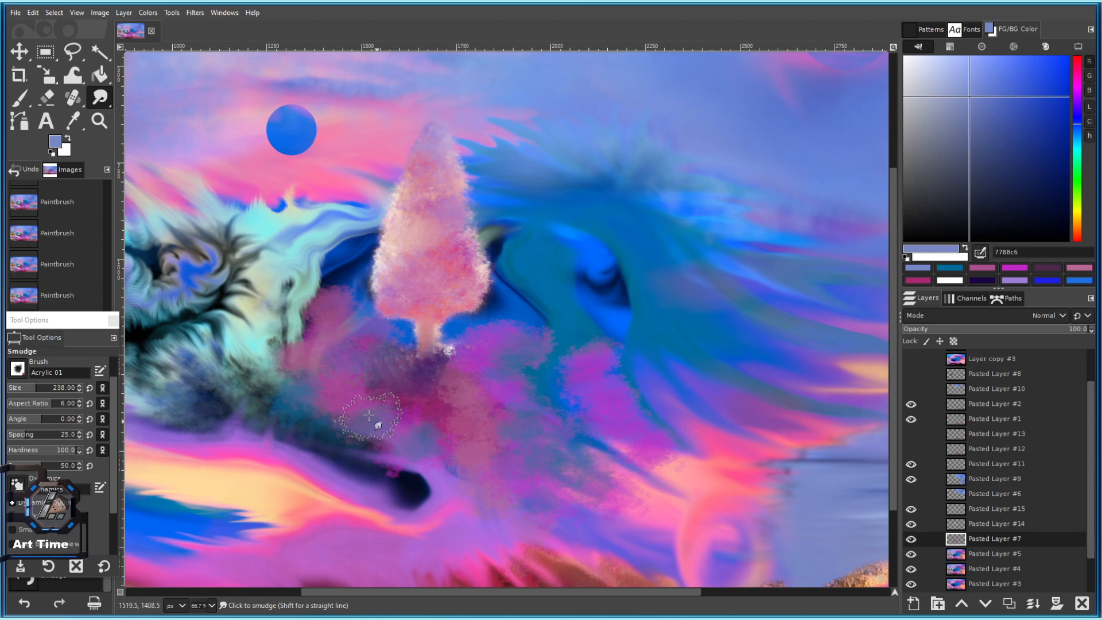
mouse_move(298, 430)
mouse_down()
mouse_move(275, 428)
mouse_move(277, 415)
mouse_move(249, 393)
mouse_up()
mouse_move(308, 424)
mouse_down()
mouse_move(311, 342)
mouse_move(289, 377)
mouse_move(365, 404)
mouse_move(347, 400)
mouse_move(372, 417)
mouse_move(393, 426)
mouse_up()
scroll(396, 426, down, 4)
scroll(383, 407, up, 6)
scroll(390, 389, down, 5)
scroll(402, 386, up, 4)
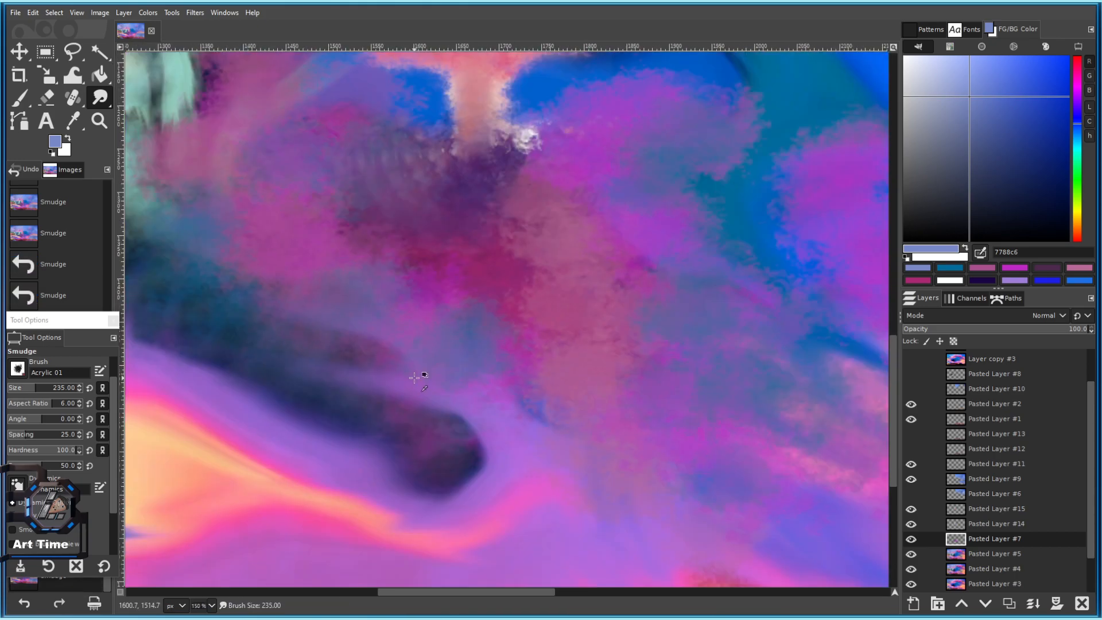
key(ctrl+z)
scroll(429, 414, down, 4)
scroll(414, 400, up, 3)
mouse_move(416, 396)
mouse_down()
mouse_move(417, 331)
mouse_move(375, 346)
mouse_move(307, 296)
mouse_move(267, 312)
mouse_move(502, 244)
mouse_move(438, 262)
mouse_move(513, 273)
mouse_move(415, 217)
mouse_move(349, 257)
mouse_move(383, 255)
mouse_move(331, 216)
mouse_move(371, 205)
mouse_move(380, 208)
mouse_move(341, 248)
mouse_move(321, 238)
mouse_up()
Soften the dark area and blob edge with smudges and blend the magenta and teal paint.
drag(436, 228, 368, 211)
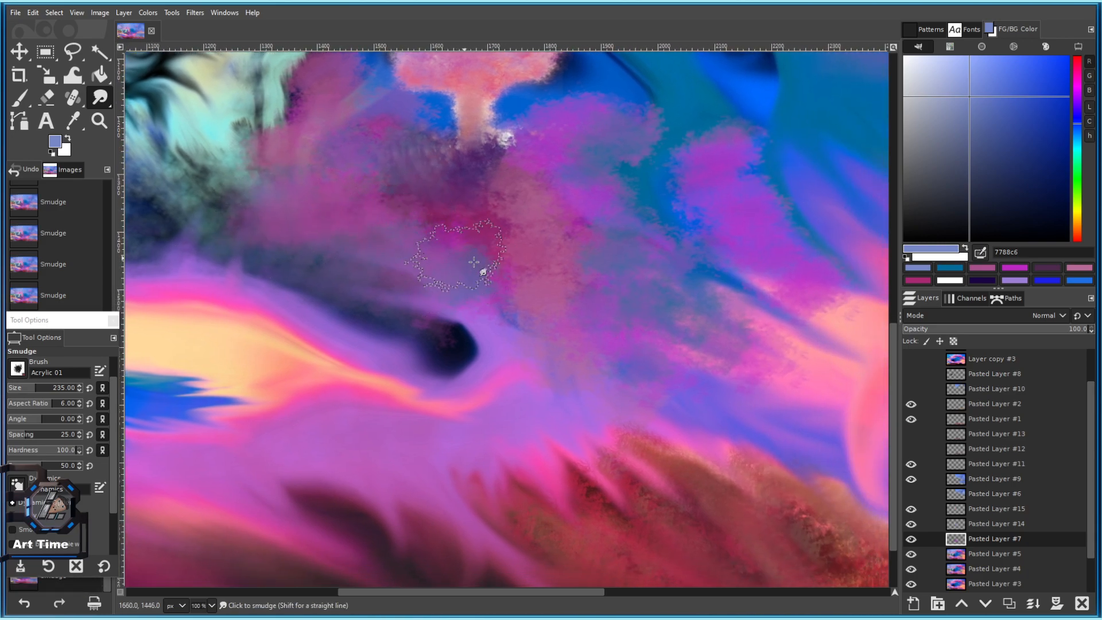
drag(511, 313, 381, 308)
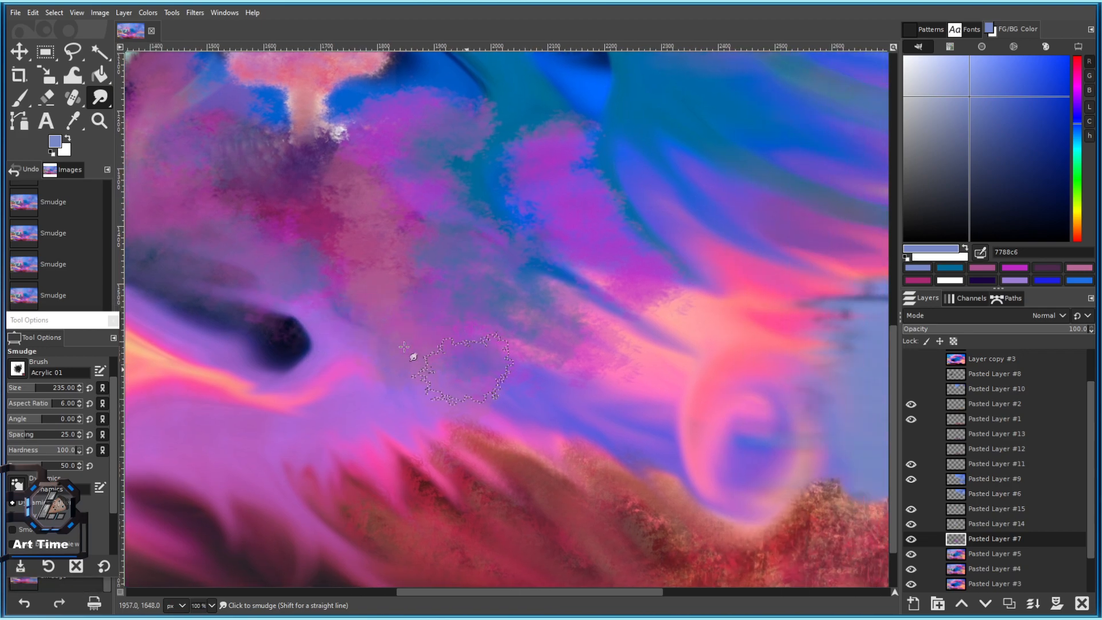
drag(348, 328, 278, 350)
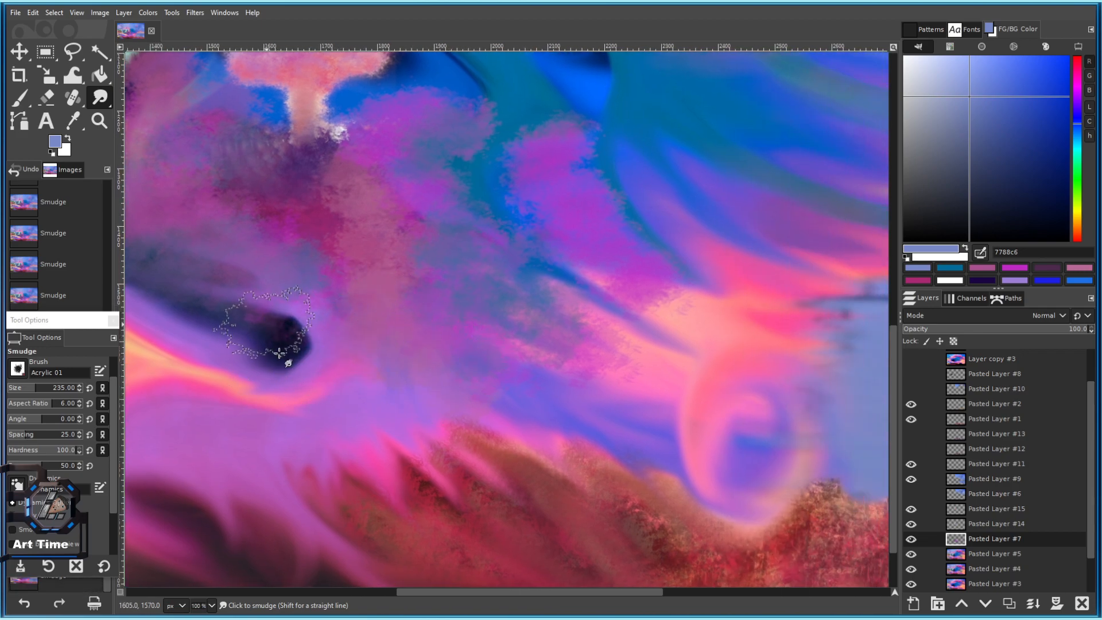
scroll(427, 327, up, 3)
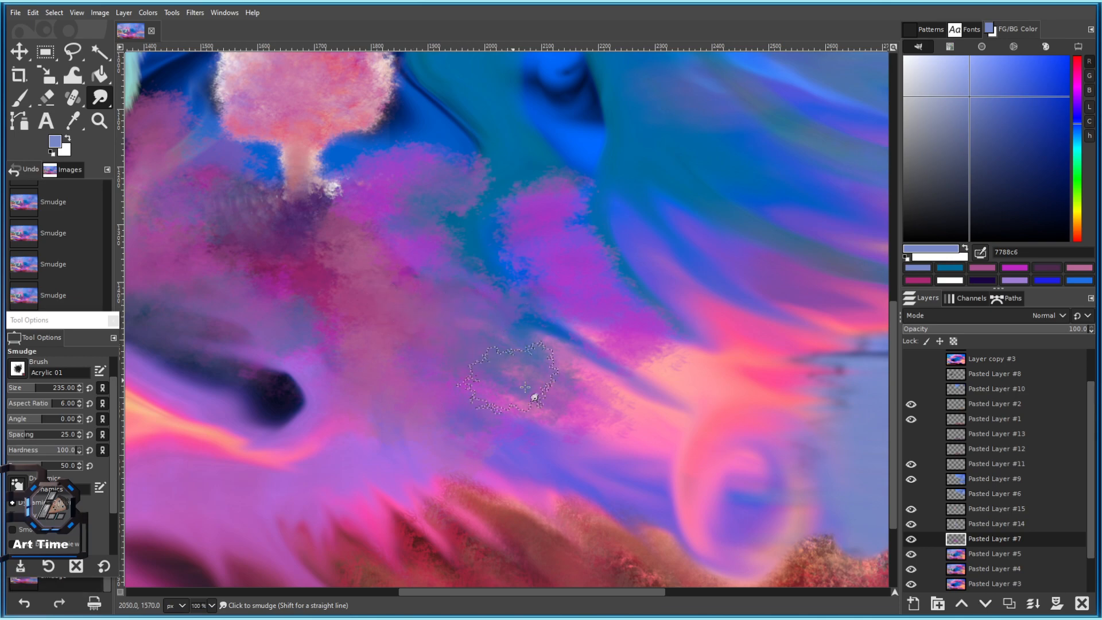
scroll(484, 345, up, 1)
scroll(436, 292, up, 1)
scroll(379, 270, right, 2)
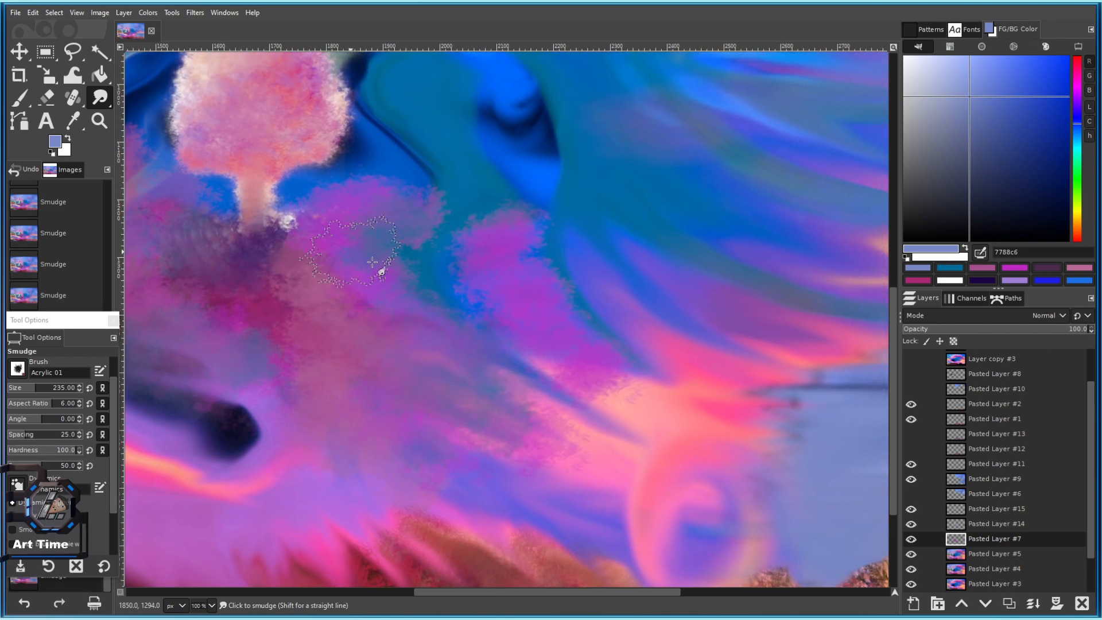
drag(382, 280, 503, 300)
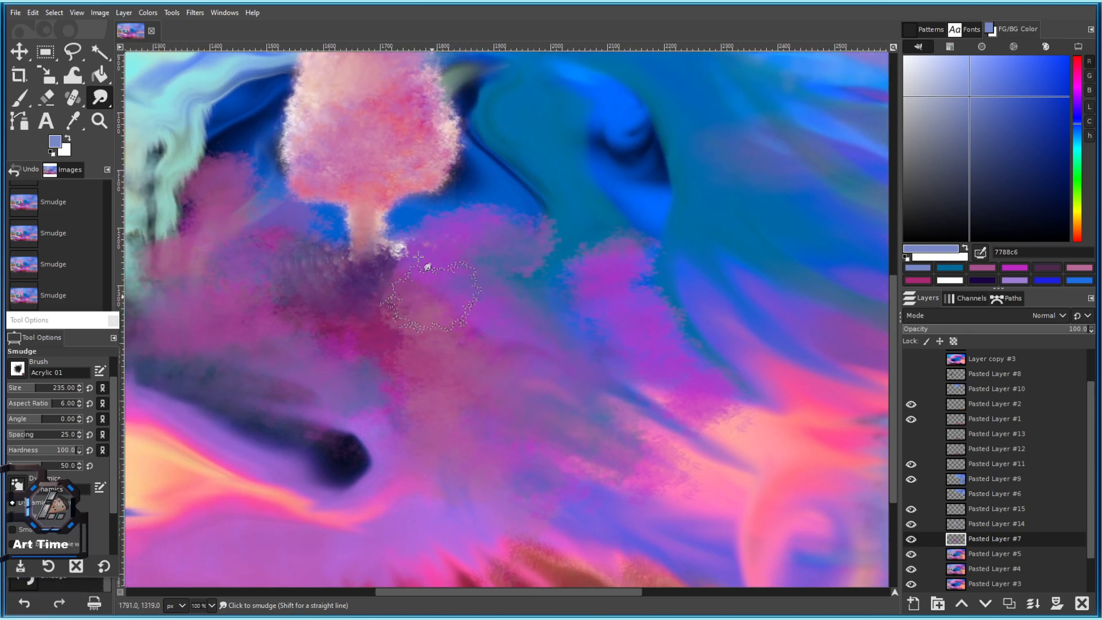
drag(461, 246, 384, 250)
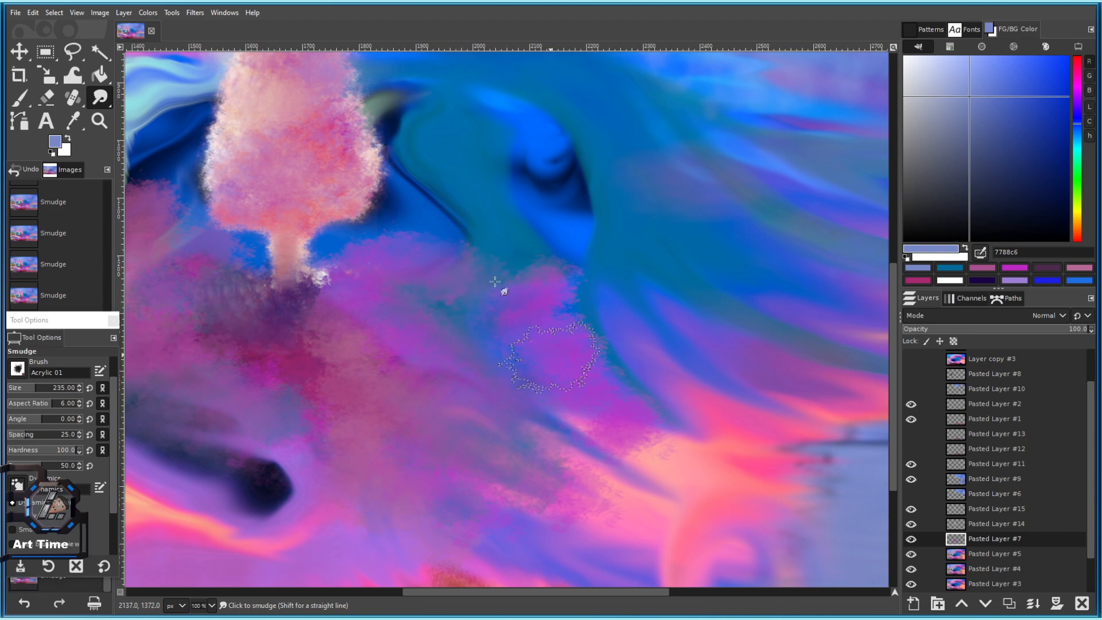
drag(507, 293, 513, 303)
scroll(482, 375, down, 2)
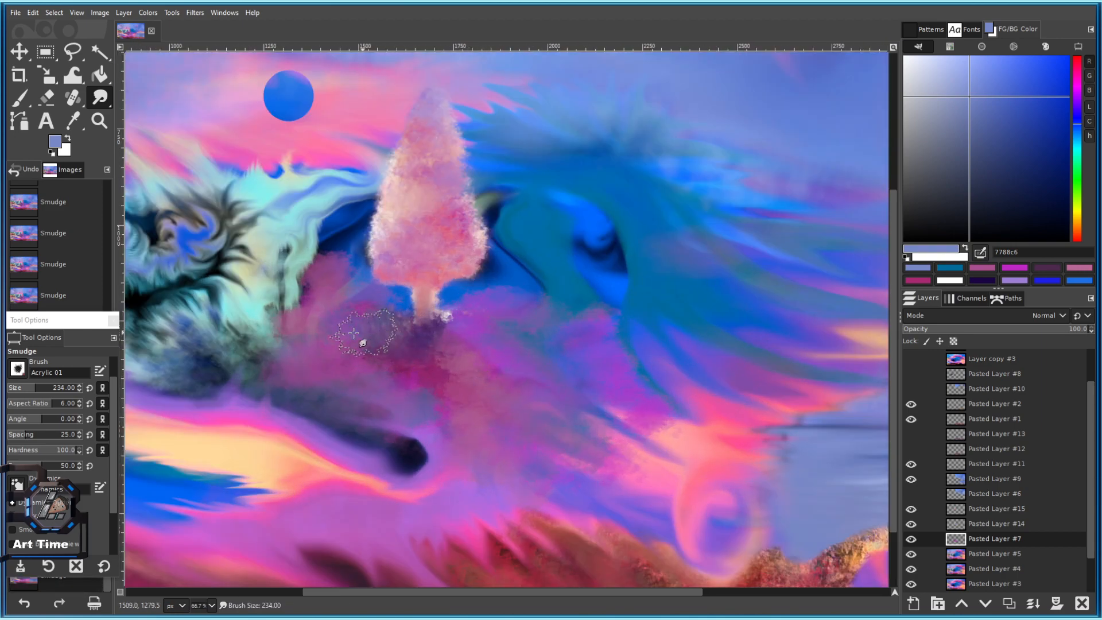
scroll(337, 306, up, 2)
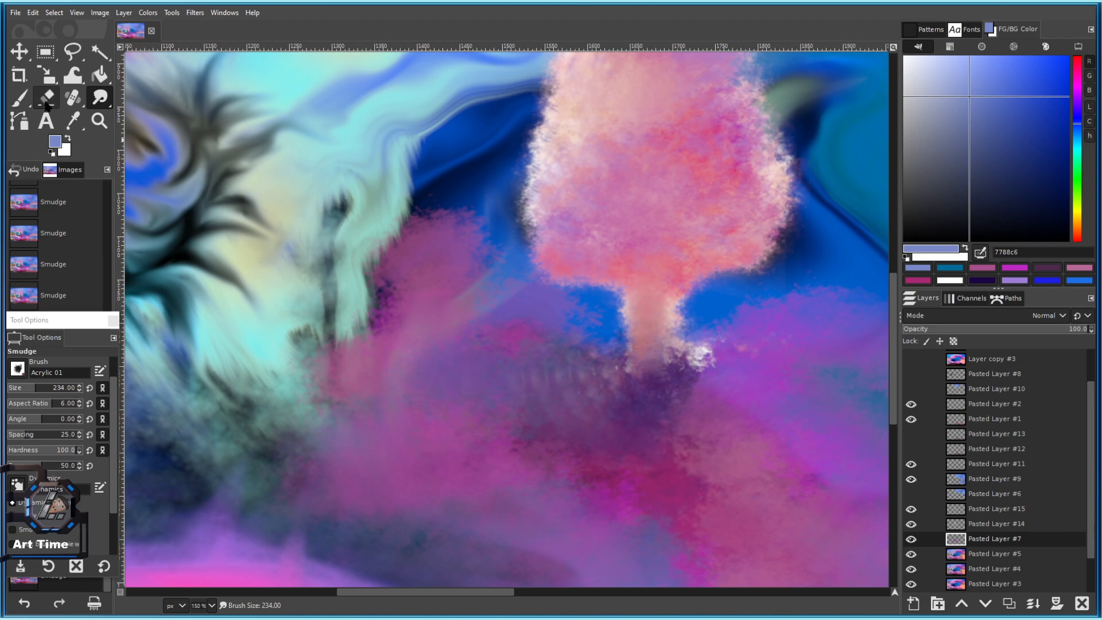
Erase the pink and dark paint left of the trunk, comparing by toggling Pasted Layer #7.
mouse_move(461, 178)
mouse_down()
mouse_move(427, 267)
mouse_move(344, 249)
mouse_move(412, 240)
mouse_move(465, 263)
mouse_up()
scroll(464, 263, down, 3)
scroll(466, 316, up, 2)
mouse_move(466, 305)
mouse_down()
mouse_move(490, 274)
mouse_move(518, 277)
mouse_move(453, 258)
mouse_move(514, 265)
mouse_move(423, 235)
mouse_move(541, 266)
mouse_move(417, 256)
mouse_move(464, 243)
mouse_move(430, 236)
mouse_move(438, 232)
mouse_move(454, 251)
mouse_up()
scroll(464, 243, right, 5)
drag(379, 308, 478, 280)
key(bracketright)
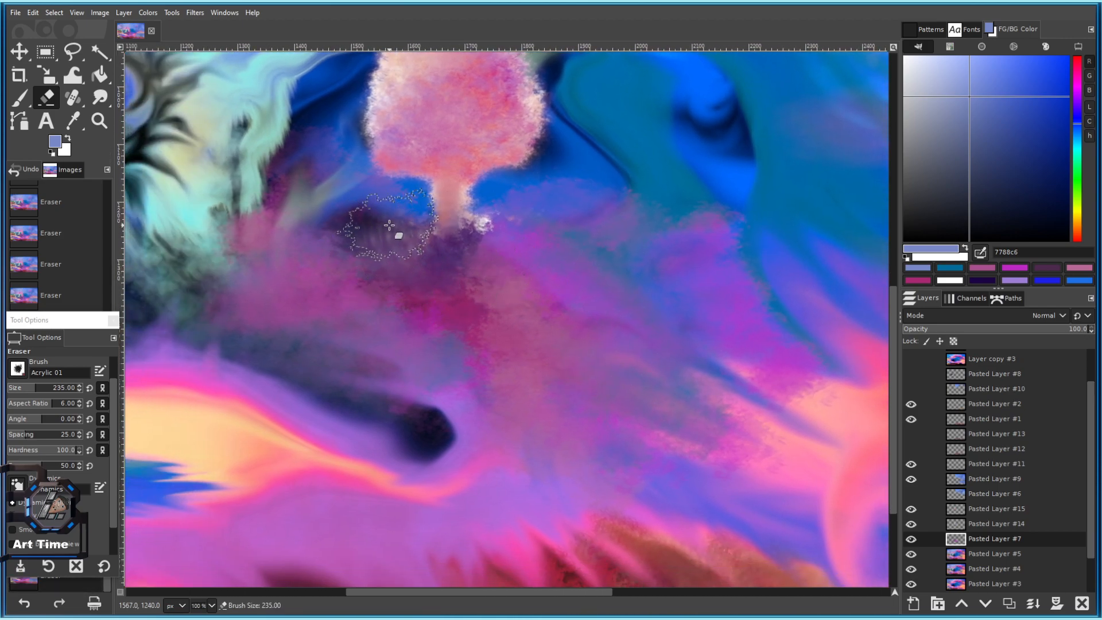
click(911, 539)
click(912, 539)
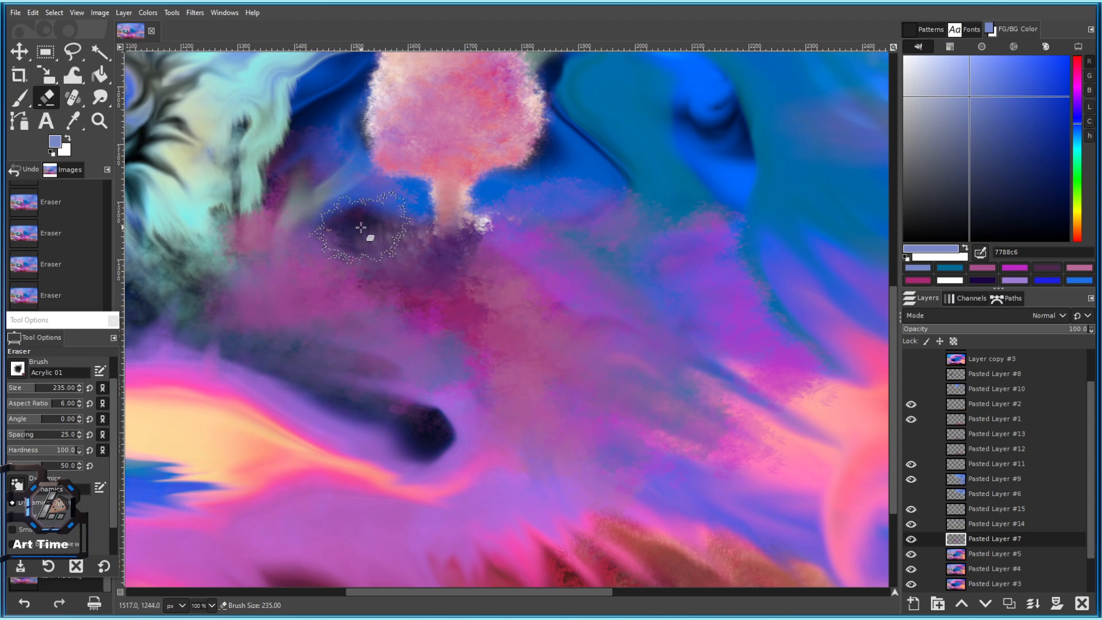
drag(1015, 124, 1009, 104)
drag(493, 214, 500, 226)
Set the foreground to pale periwinkle 8fa2e6 and paint it over the area left of the trunk.
mouse_move(422, 248)
mouse_down()
mouse_move(368, 240)
mouse_move(399, 261)
mouse_up()
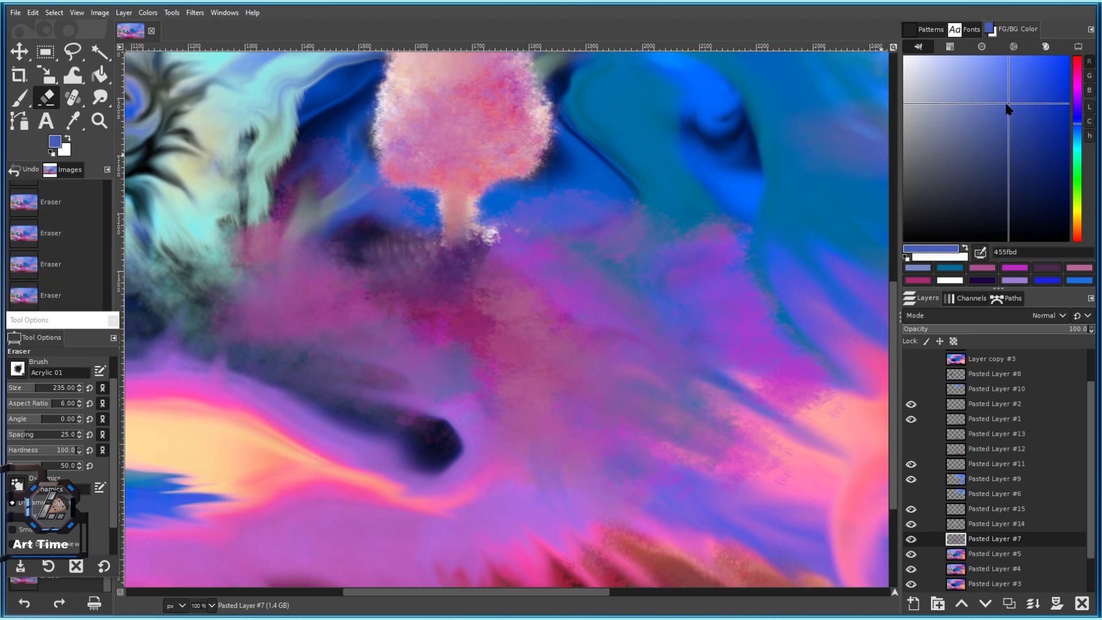
drag(1012, 111, 967, 59)
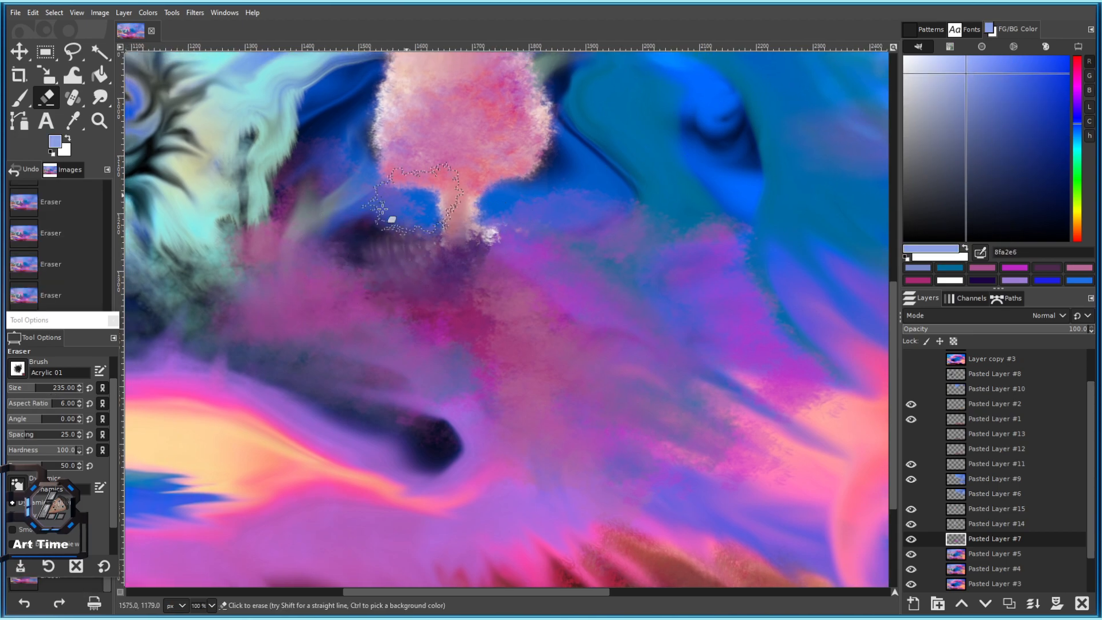
click(19, 103)
mouse_move(388, 246)
mouse_down()
mouse_move(380, 253)
mouse_move(397, 255)
mouse_move(353, 236)
mouse_move(396, 270)
mouse_move(322, 275)
mouse_move(270, 241)
mouse_move(345, 296)
mouse_up()
key(ctrl+z)
Dab pale blue #8fa2e6 lower left of the trunk, undoing a stray dab to its right.
click(320, 303)
click(251, 301)
scroll(385, 297, down, 5)
scroll(399, 291, up, 5)
click(493, 269)
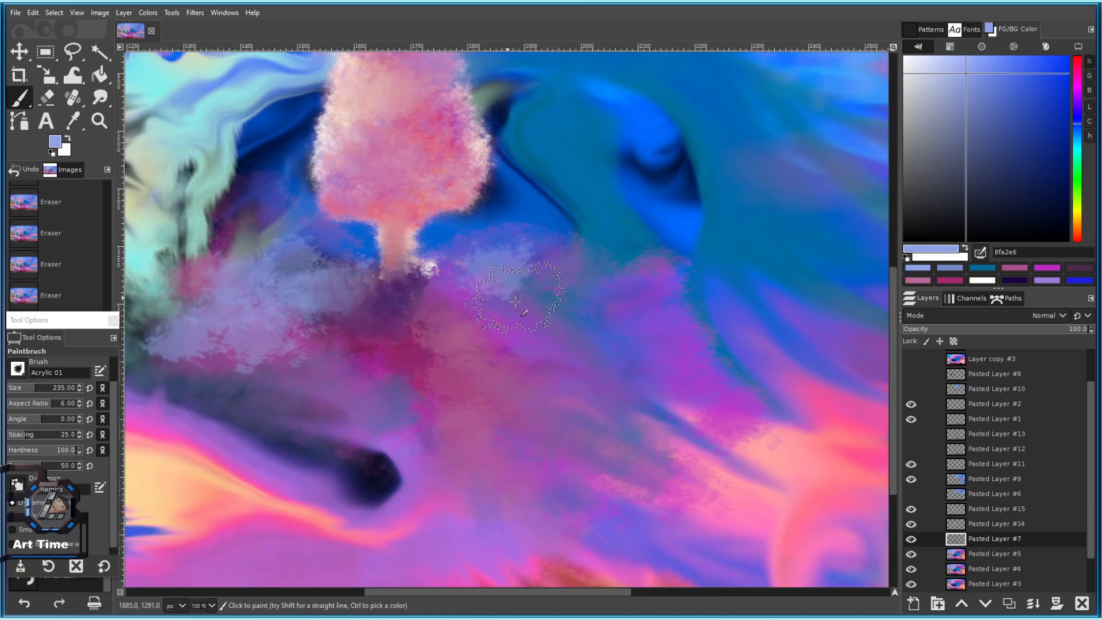
drag(493, 268, 341, 224)
key(ctrl+z)
Add more pale blue dabs further below the tree with a slightly larger brush.
click(330, 253)
click(380, 299)
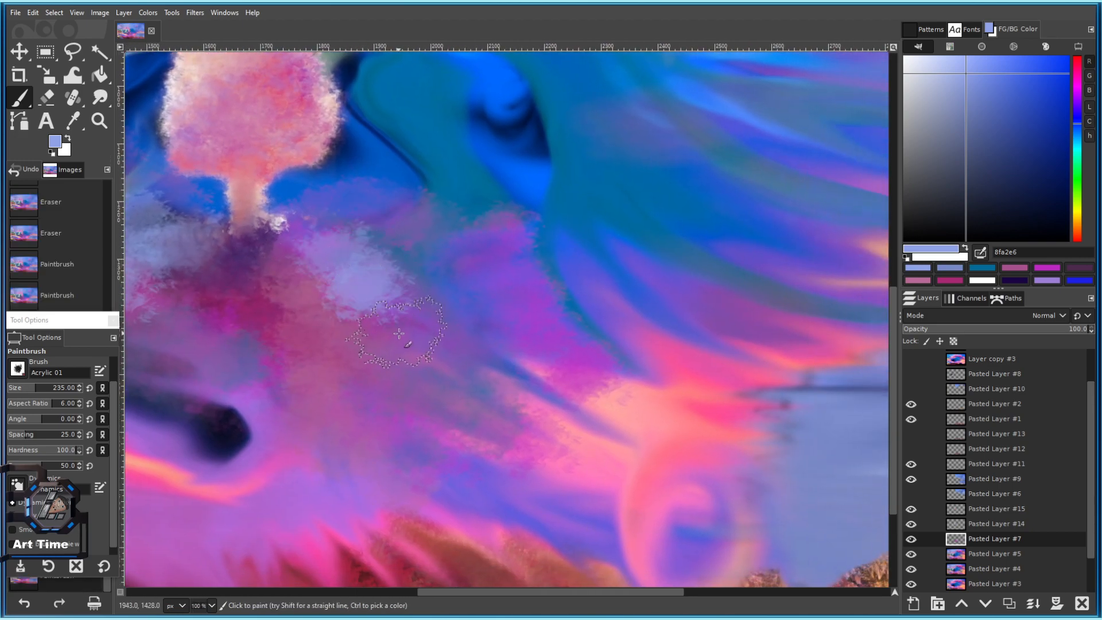
scroll(399, 333, down, 4)
scroll(320, 315, up, 2)
drag(383, 332, 729, 333)
scroll(729, 333, up, 2)
key(bracketright)
click(564, 355)
click(470, 340)
Dab pale blue around the dark spot in the foliage.
scroll(378, 332, down, 3)
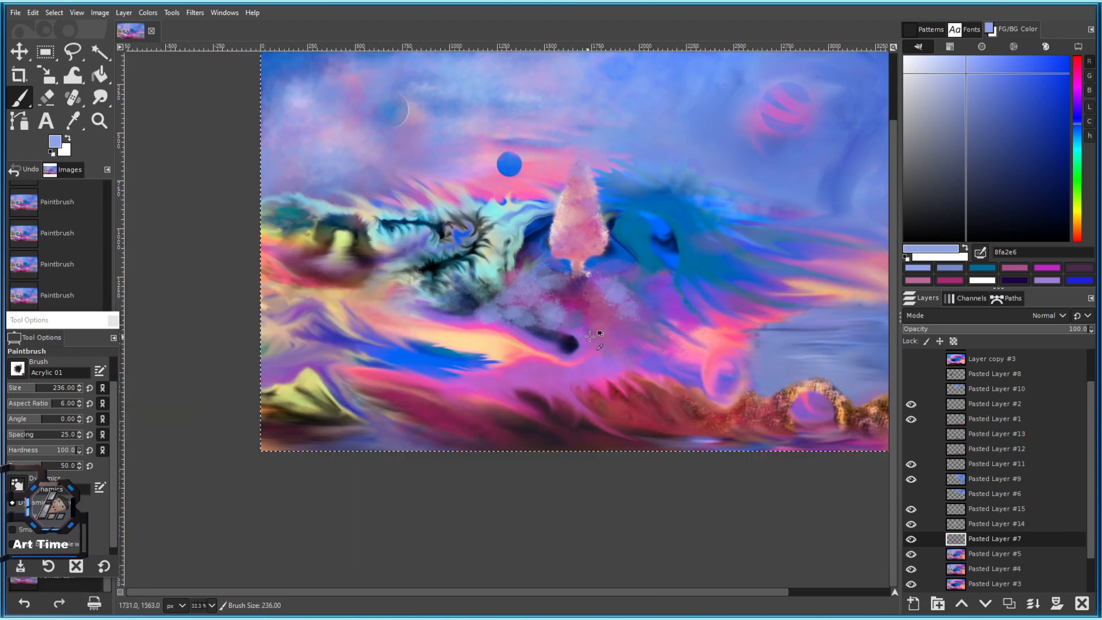
scroll(595, 328, up, 2)
drag(490, 293, 387, 300)
click(414, 352)
click(406, 364)
click(394, 366)
Dab pale blue to the left and lower left of the dark spot.
scroll(368, 355, up, 2)
click(360, 352)
click(262, 302)
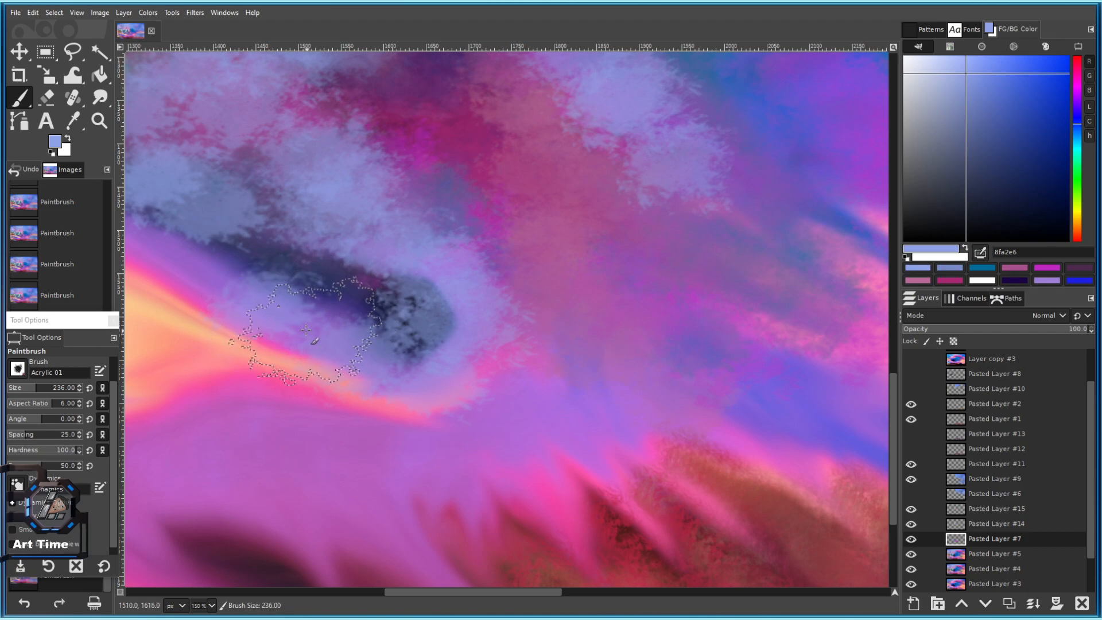
click(308, 332)
drag(308, 331, 486, 363)
click(414, 294)
click(283, 257)
scroll(376, 304, down, 4)
scroll(403, 280, up, 2)
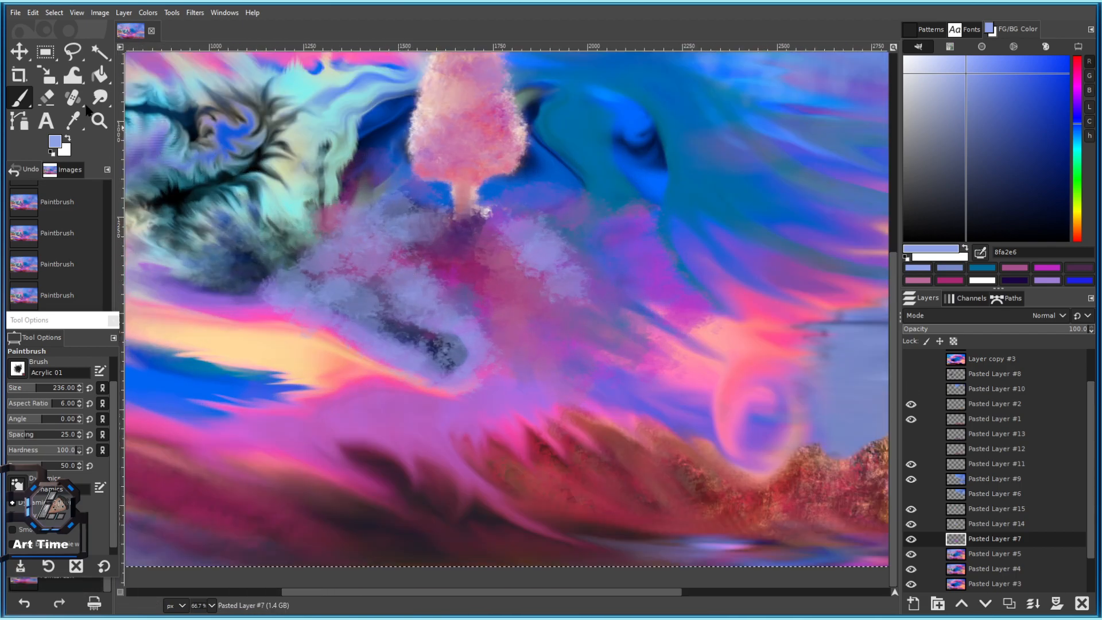
Pick deep blue #2d4ec4 and scatter dabs across the lavender foliage.
click(1031, 98)
click(340, 350)
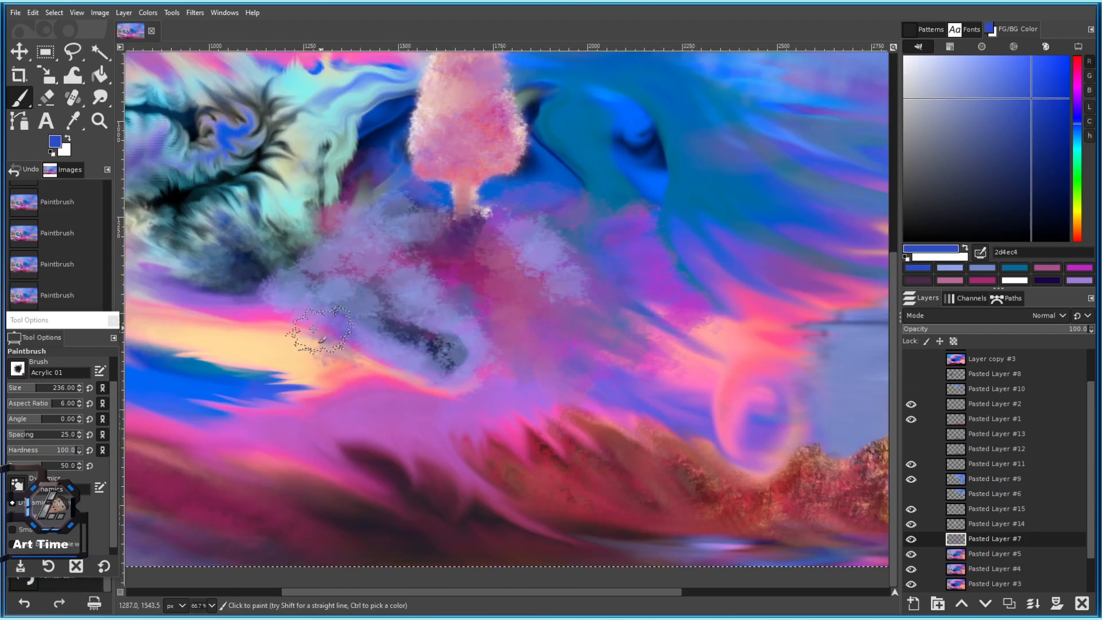
key(ctrl+z)
click(291, 308)
click(323, 320)
click(334, 321)
click(297, 296)
click(307, 284)
click(335, 271)
click(382, 278)
scroll(405, 291, up, 1)
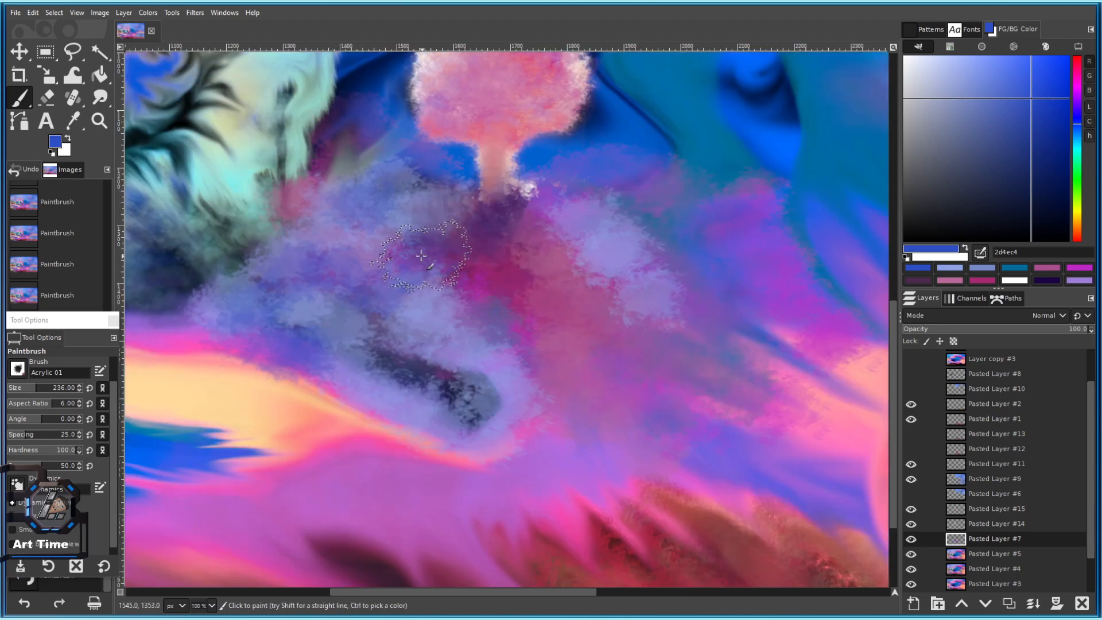
Pick purple #94268e and darken the central lavender foliage with a slightly larger brush.
ctrl+click(372, 291)
click(333, 313)
click(410, 336)
drag(402, 344, 421, 257)
key(bracketright)
click(363, 279)
click(406, 317)
Darken the left foliage and pink sky edge with purple, plus more foliage dabs.
click(271, 246)
click(235, 244)
click(209, 251)
click(159, 244)
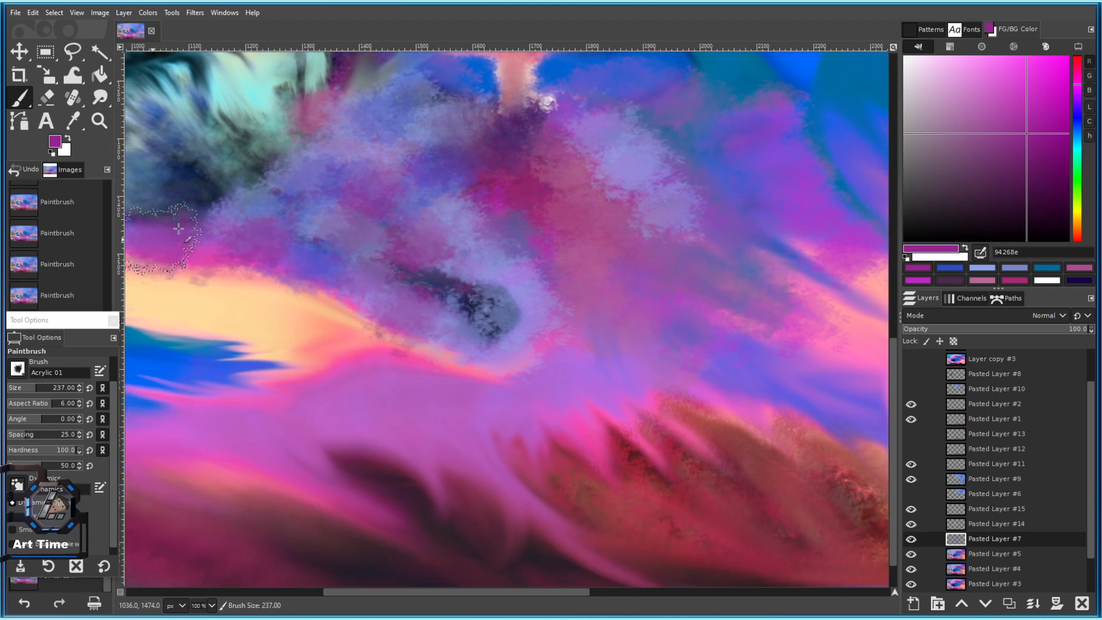
click(468, 267)
click(364, 205)
click(450, 221)
click(486, 246)
Cover the remaining lavender foliage with another purple dab.
key(bracketleft)
key(bracketleft)
key(bracketleft)
key(bracketleft)
scroll(542, 310, down, 3)
scroll(541, 271, up, 1)
drag(573, 268, 435, 226)
key(bracketright)
click(461, 202)
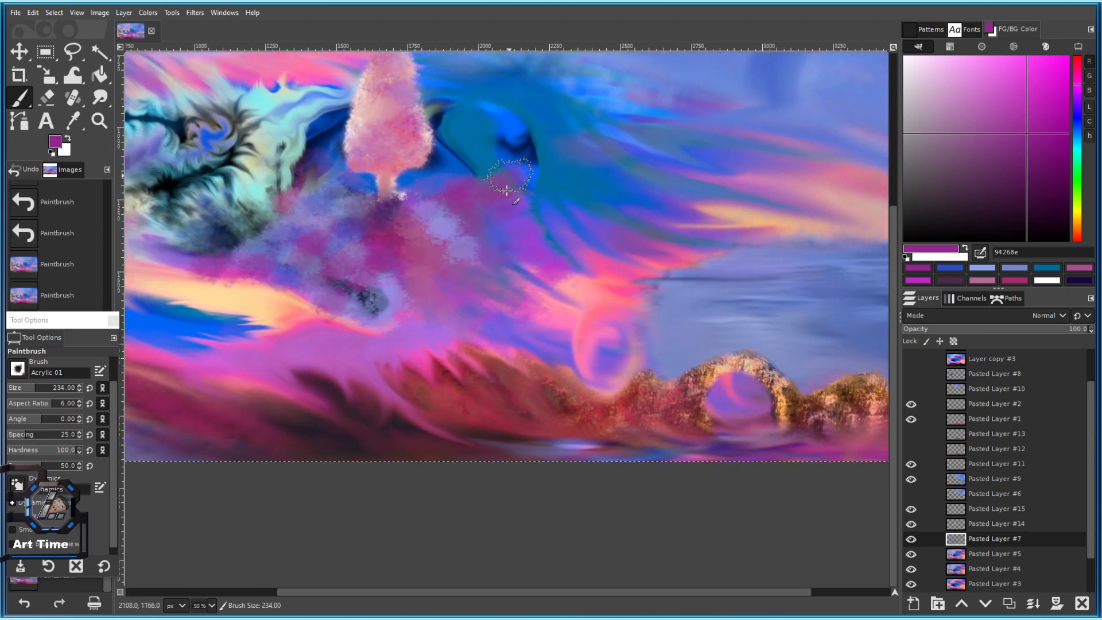
Pick soft pink #ff98a1 and paint dabs across the foliage.
ctrl+click(536, 262)
scroll(459, 213, up, 2)
drag(502, 211, 481, 230)
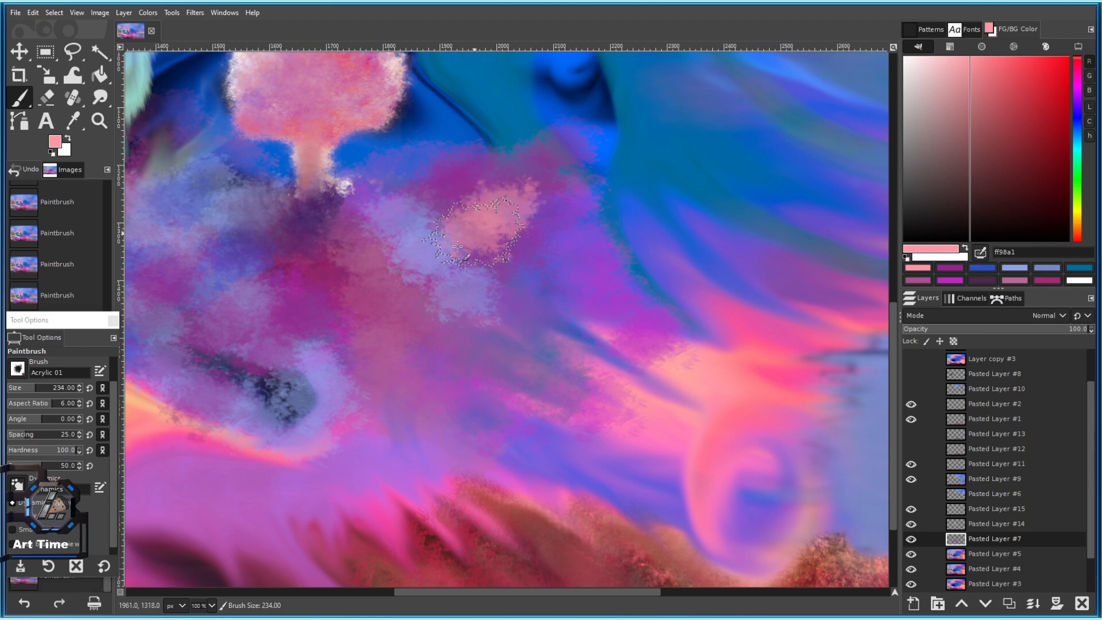
mouse_move(455, 317)
mouse_down()
mouse_move(482, 236)
mouse_move(454, 247)
mouse_up()
click(495, 195)
click(569, 177)
drag(471, 288, 612, 258)
click(358, 211)
click(288, 271)
Reduce the brush size to 136 and paint a smaller, brighter pink dab.
drag(35, 390, 53, 405)
click(288, 268)
drag(95, 310, 95, 205)
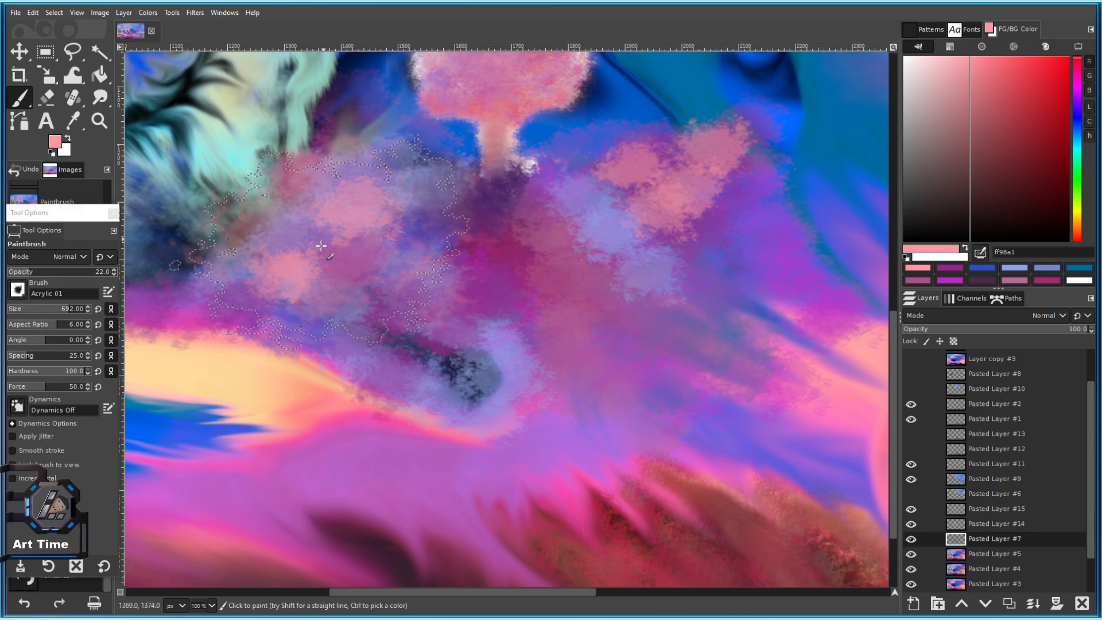
Shrink the Acrylic 01 brush to about 163 and paint pink beside the tree.
scroll(389, 389, down, 3)
scroll(371, 313, up, 1)
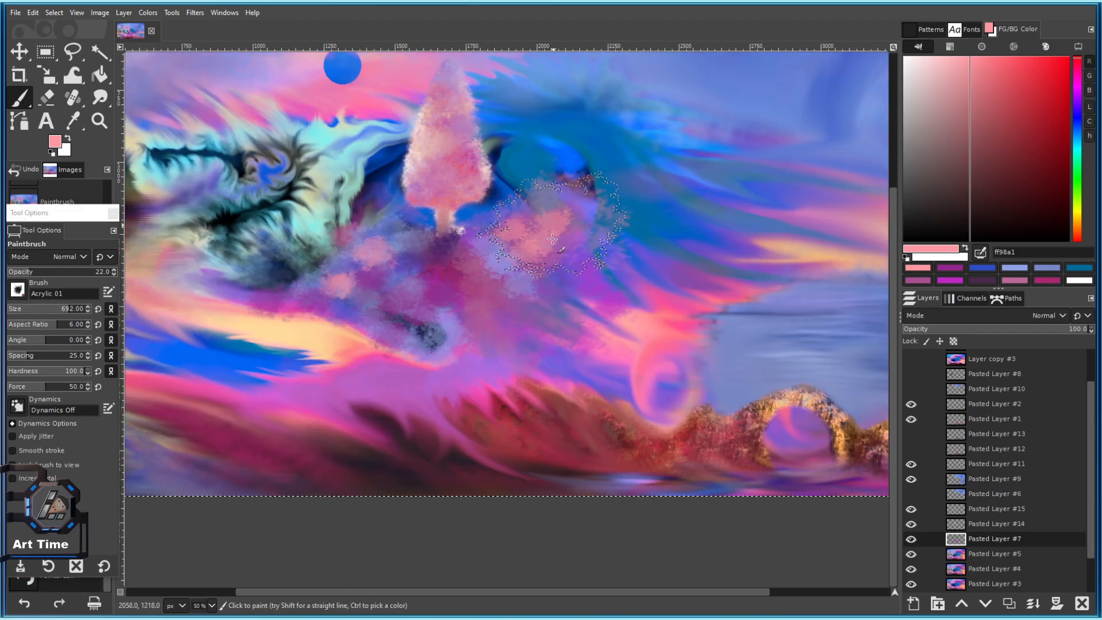
drag(45, 311, 32, 311)
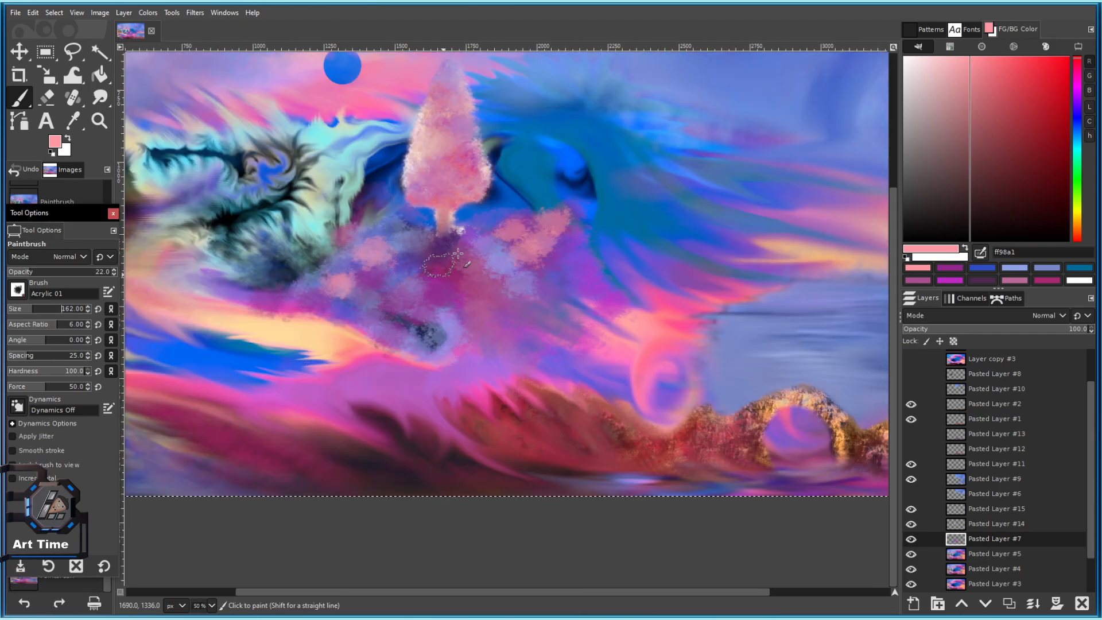
scroll(577, 231, up, 2)
mouse_move(391, 214)
mouse_down()
mouse_move(488, 210)
mouse_move(482, 264)
mouse_move(470, 230)
mouse_move(527, 254)
mouse_move(501, 287)
mouse_move(422, 327)
mouse_up()
Sample magenta from the canvas and darken the cloud edges with it.
ctrl+click(265, 328)
mouse_move(484, 362)
mouse_down()
mouse_move(442, 376)
mouse_move(470, 272)
mouse_move(353, 261)
mouse_up()
mouse_move(287, 301)
mouse_down()
mouse_move(492, 255)
mouse_move(530, 264)
mouse_move(341, 301)
mouse_up()
Sample slate blue from the dark blob and paint slate-blue strokes across the clouds.
ctrl+click(776, 273)
ctrl+click(445, 276)
mouse_move(514, 220)
mouse_down()
mouse_move(500, 222)
mouse_move(679, 197)
mouse_up()
drag(583, 144, 587, 122)
drag(587, 122, 532, 157)
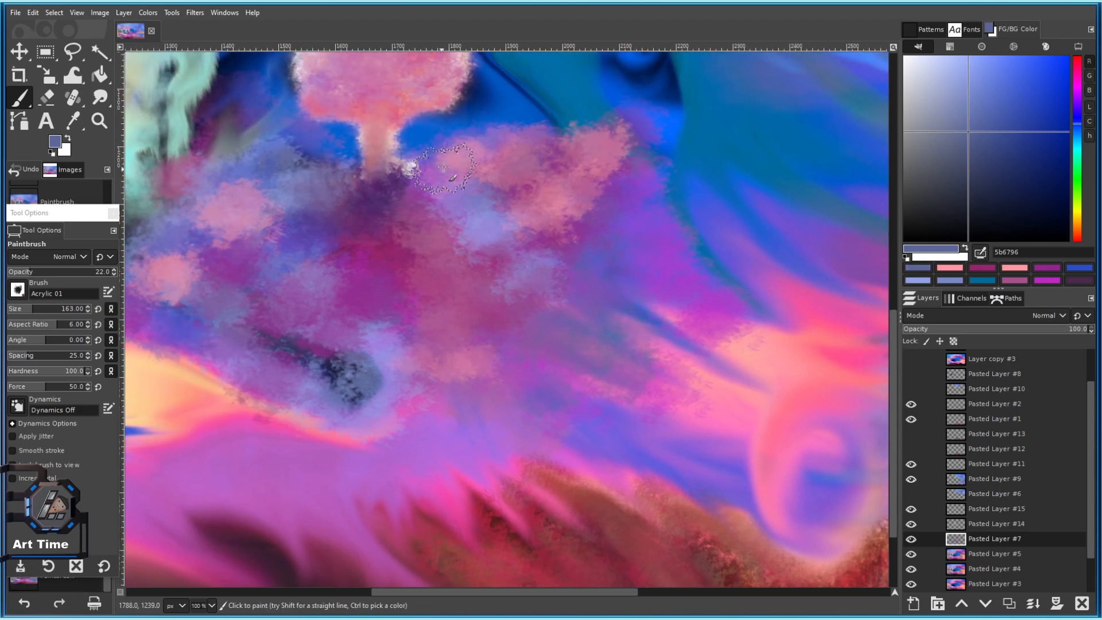
drag(258, 204, 451, 202)
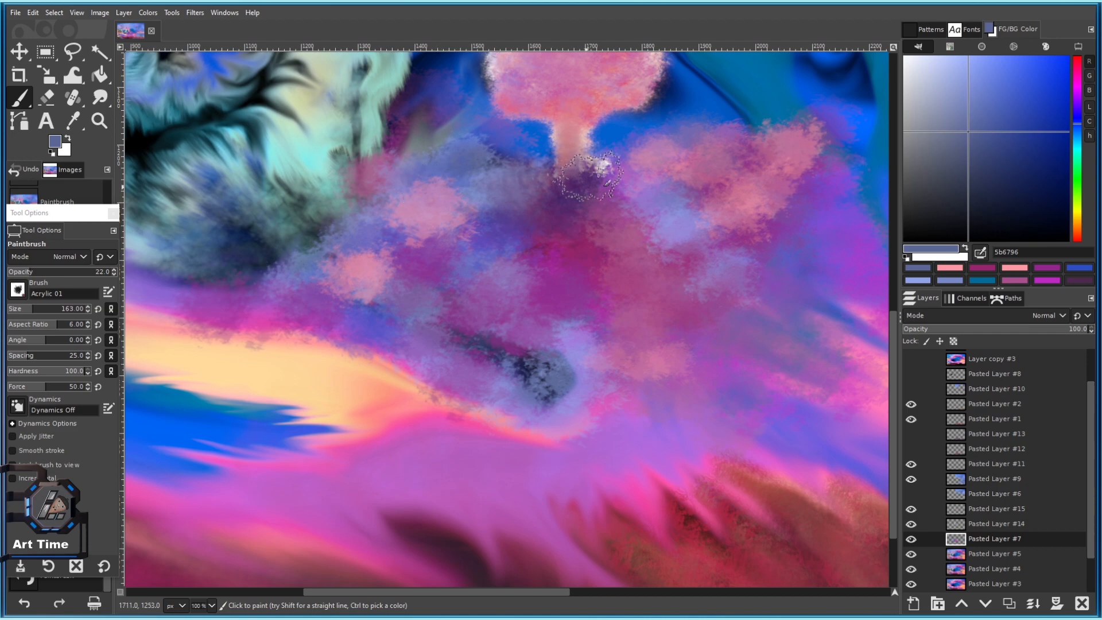
Sample pink from the cloud stem and paint pink at about 50 opacity along the cloud's upper edge.
ctrl+click(571, 128)
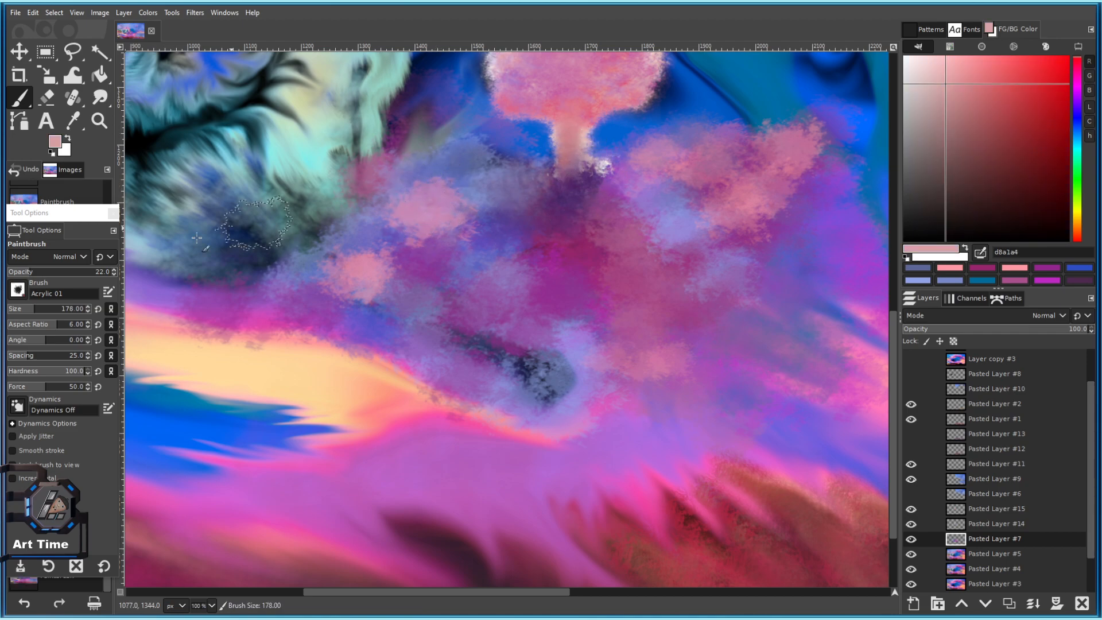
click(59, 272)
mouse_move(424, 184)
mouse_down()
mouse_move(460, 173)
mouse_move(446, 156)
mouse_move(401, 160)
mouse_move(376, 203)
mouse_move(363, 187)
mouse_move(462, 151)
mouse_move(501, 181)
mouse_up()
drag(568, 181, 289, 233)
drag(367, 182, 451, 175)
key(ctrl+z)
mouse_move(405, 208)
mouse_down()
mouse_move(392, 202)
mouse_move(372, 232)
mouse_move(435, 197)
mouse_up()
Sample dark magenta and cover the bluish lower cloud area with it.
ctrl+click(281, 320)
drag(518, 211, 535, 197)
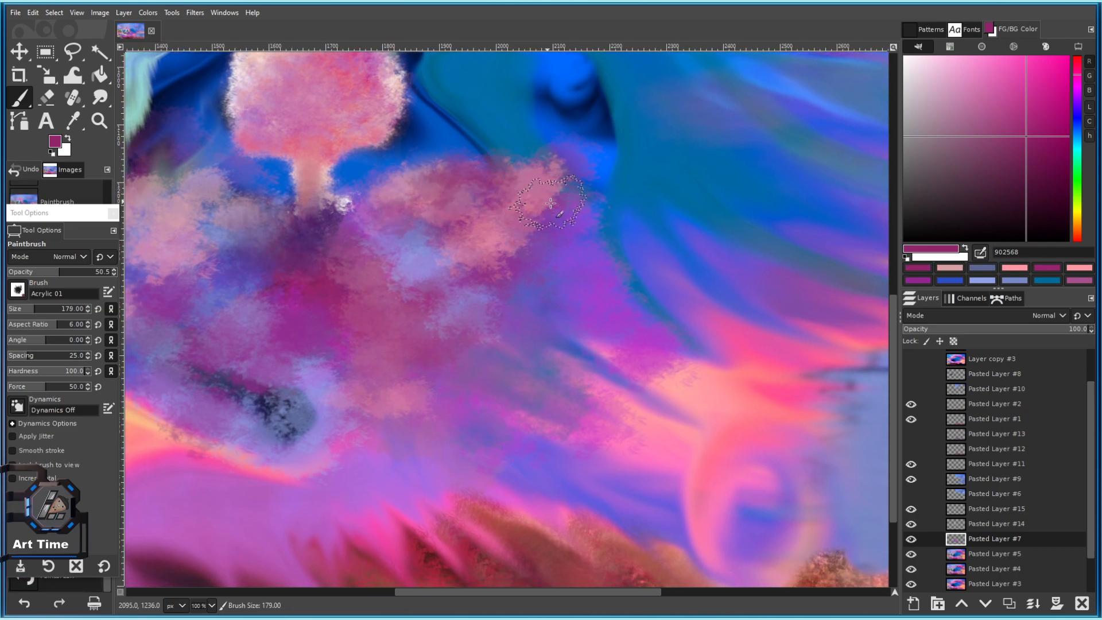
drag(581, 338, 613, 379)
scroll(583, 370, down, 2)
scroll(576, 370, up, 3)
drag(548, 370, 500, 290)
mouse_move(388, 264)
mouse_down()
mouse_move(454, 318)
mouse_move(476, 340)
mouse_up()
mouse_move(350, 305)
mouse_down()
mouse_move(418, 332)
mouse_move(407, 314)
mouse_move(426, 281)
mouse_up()
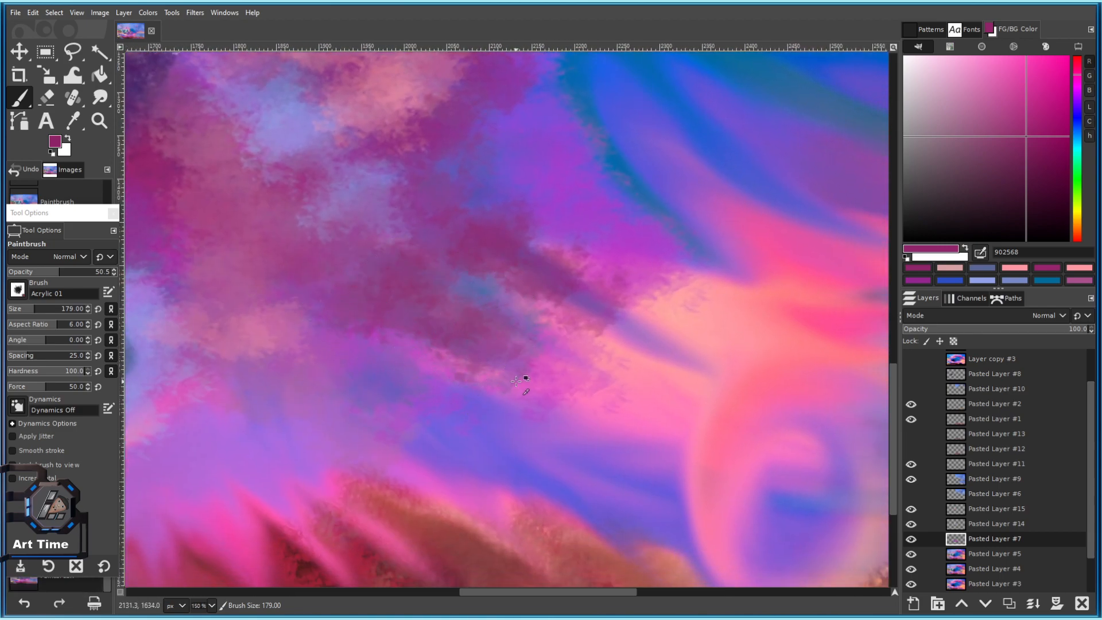
Scatter many dark magenta dabs across the clouds.
click(516, 382)
click(370, 342)
click(430, 363)
click(266, 326)
click(373, 388)
click(402, 431)
click(331, 432)
click(315, 388)
mouse_move(308, 382)
mouse_down()
mouse_move(406, 369)
mouse_move(564, 325)
mouse_up()
click(398, 363)
click(536, 370)
click(476, 321)
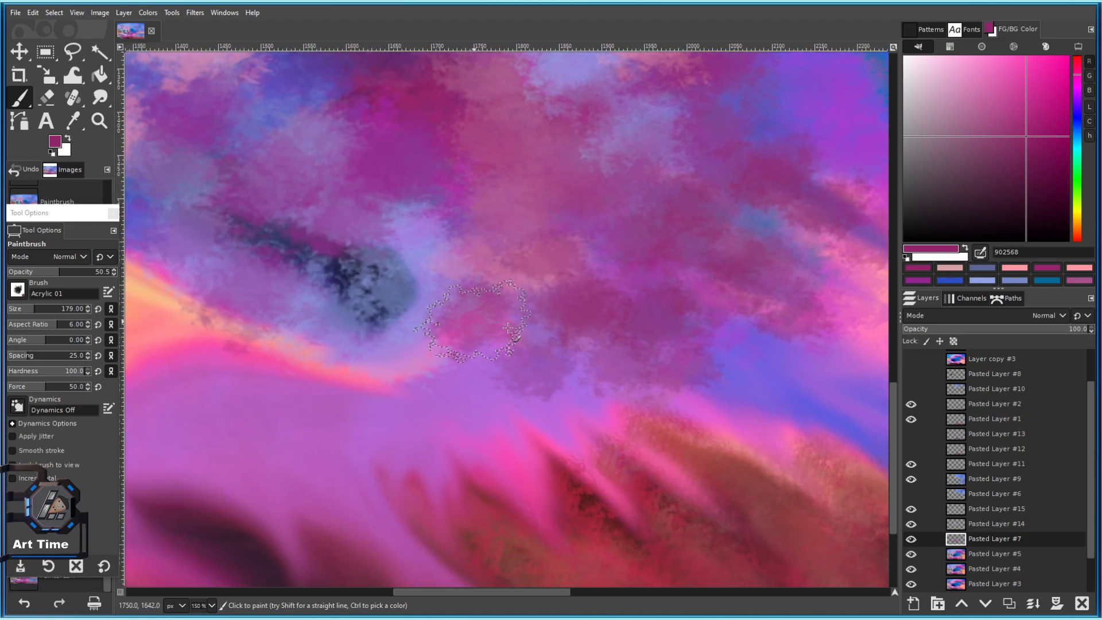
click(509, 327)
click(448, 374)
scroll(535, 409, down, 4)
scroll(534, 406, up, 2)
drag(633, 275, 463, 290)
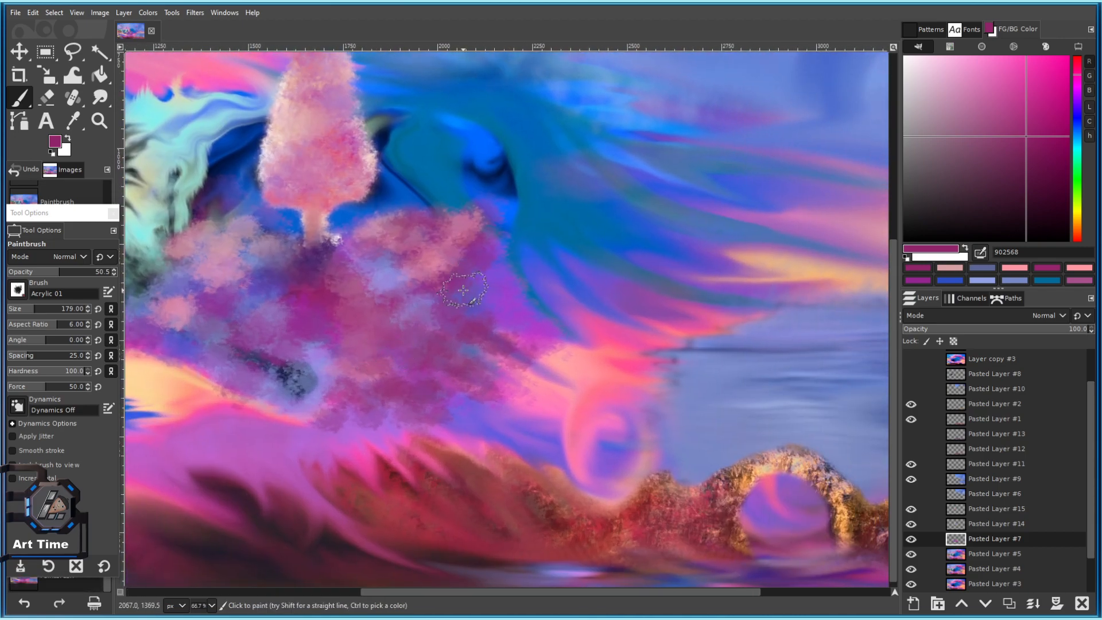
Sample a blue, enlarge the brush slightly, and dab blue onto the cloud beside the tree.
ctrl+click(513, 254)
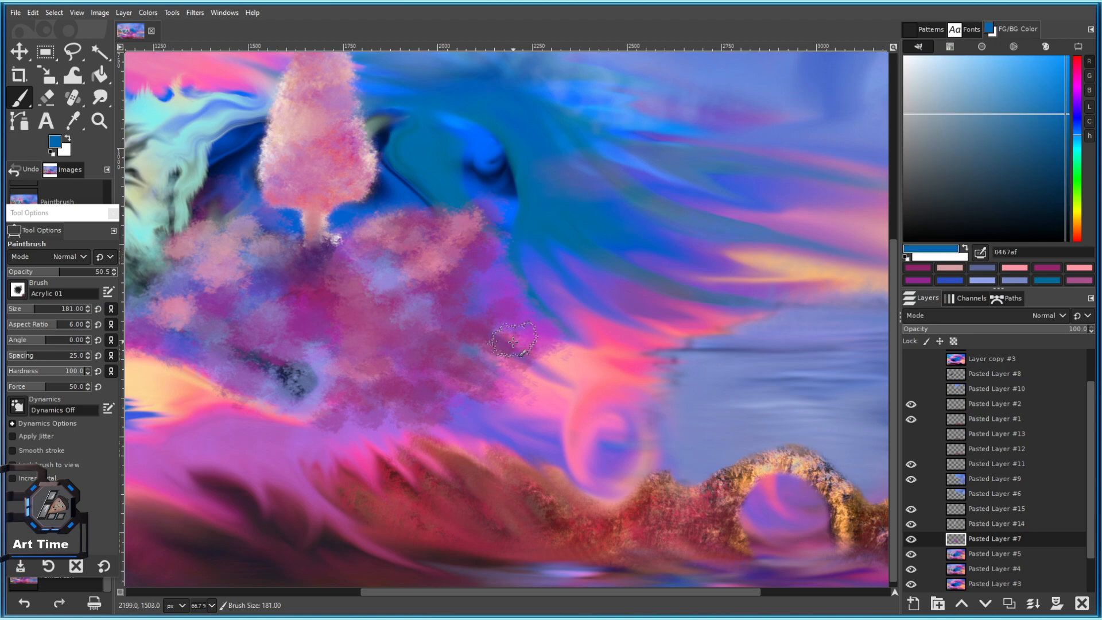
key(bracketright)
key(bracketright)
click(482, 294)
scroll(495, 301, up, 3)
Sample purple from the sky and dab it across the clouds, undoing the last dabs.
ctrl+click(485, 227)
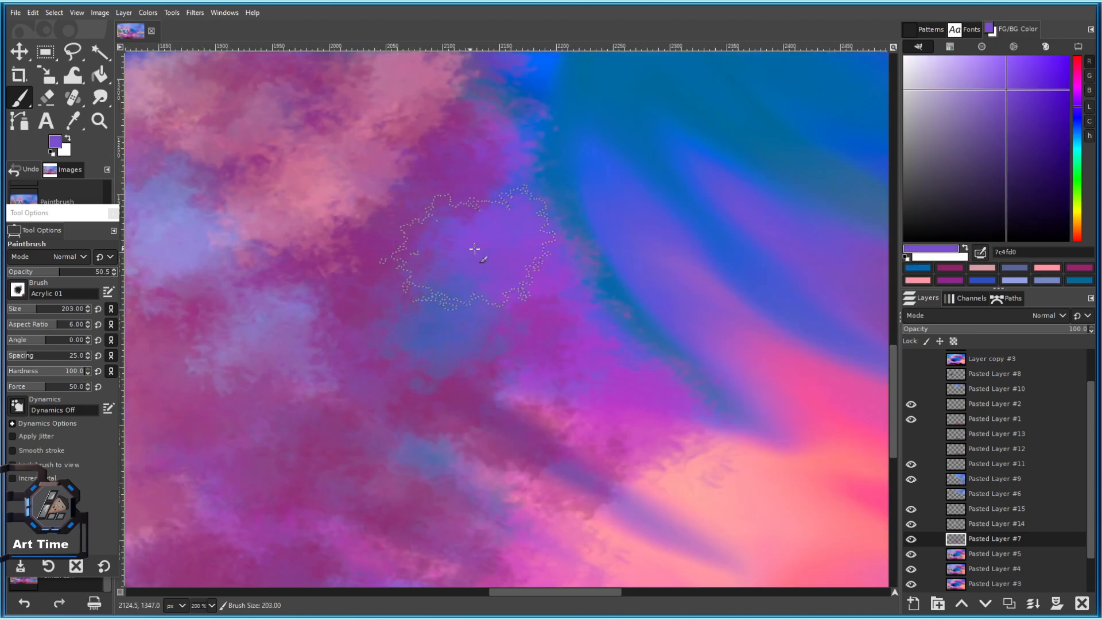
click(546, 431)
drag(577, 339, 461, 184)
click(542, 322)
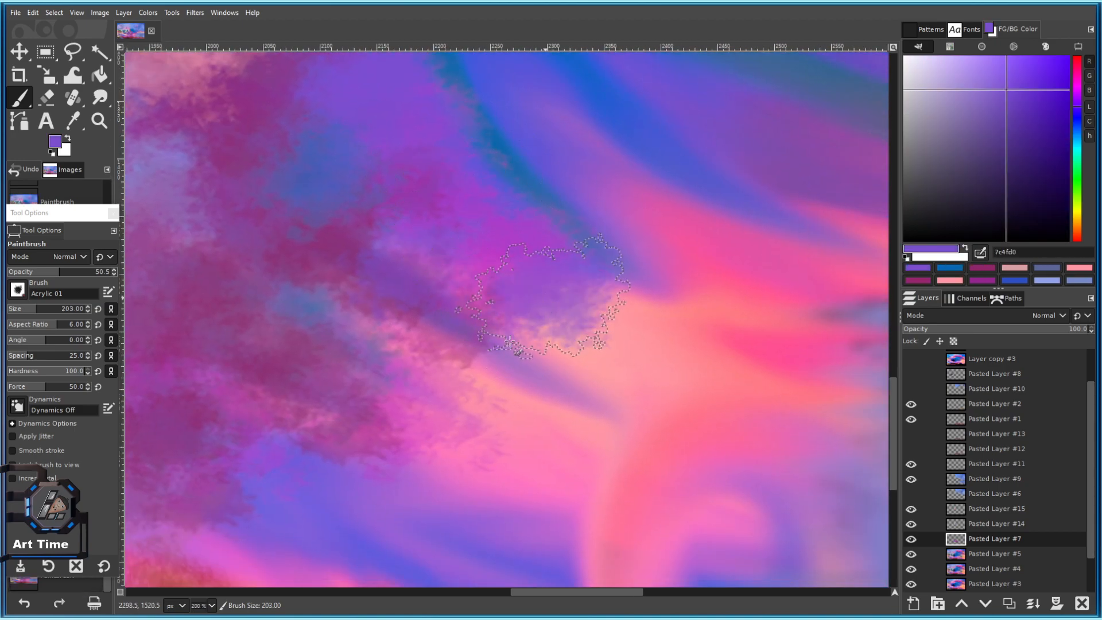
click(456, 393)
drag(287, 453, 420, 455)
click(416, 458)
click(480, 486)
mouse_move(466, 87)
mouse_down()
mouse_move(487, 253)
mouse_move(659, 385)
mouse_up()
click(428, 169)
click(482, 183)
key(ctrl+z)
key(ctrl+z)
Soften the dark blob with purple strokes and dabs around it.
drag(541, 201, 488, 227)
click(490, 227)
scroll(406, 222, down, 3)
key(ctrl+z)
drag(285, 390, 408, 291)
scroll(408, 291, up, 3)
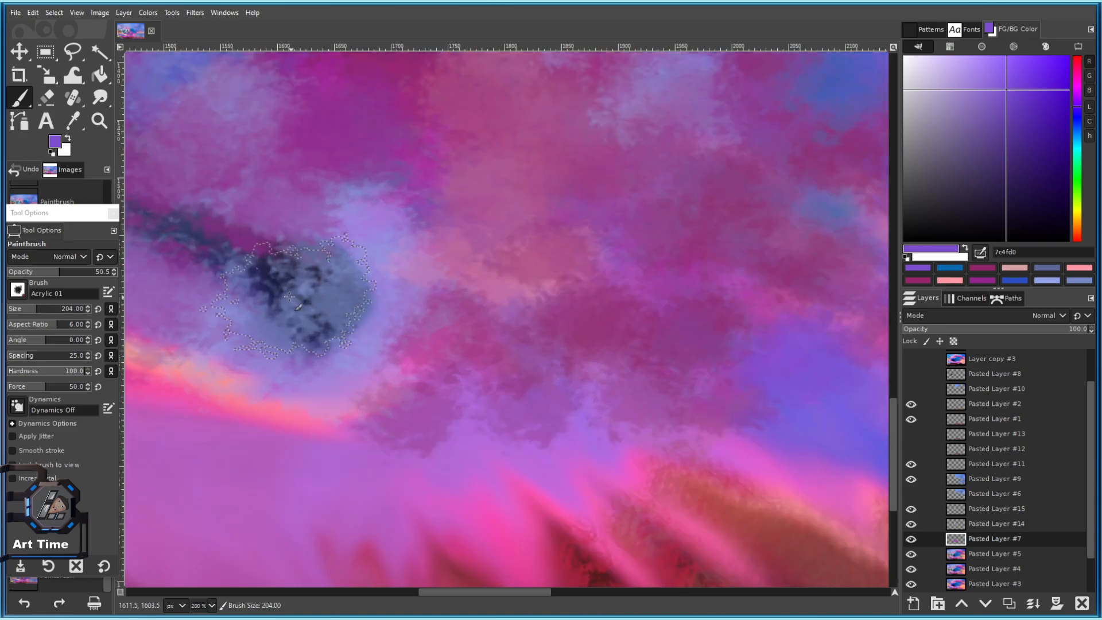
drag(259, 272, 598, 263)
click(597, 263)
click(474, 206)
scroll(474, 207, down, 6)
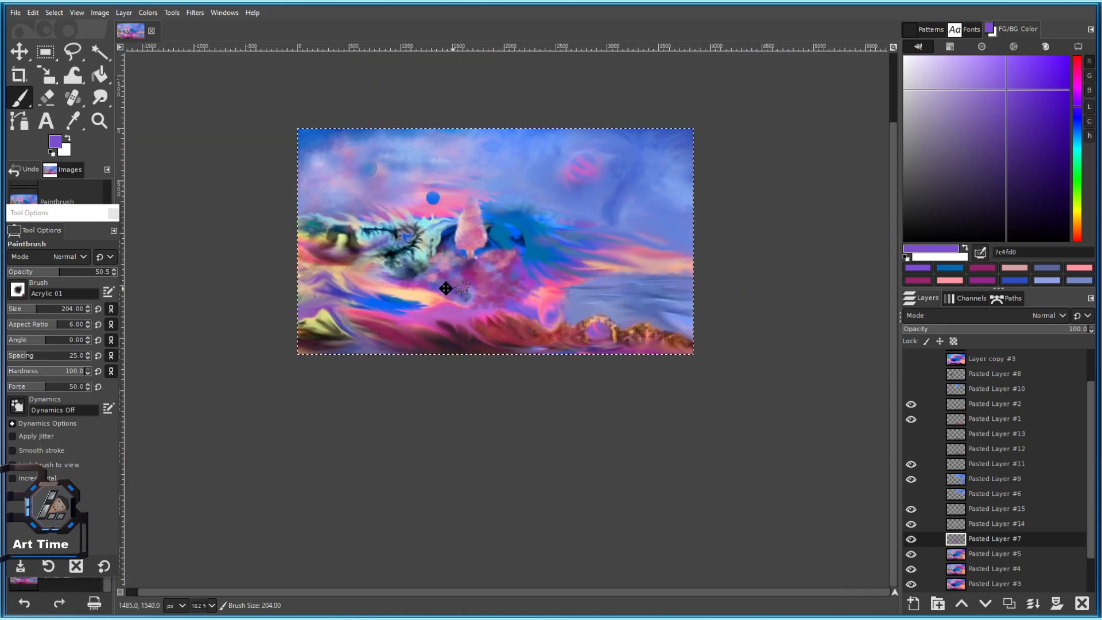
scroll(450, 287, up, 1)
scroll(586, 260, down, 3)
scroll(541, 248, up, 4)
drag(477, 273, 410, 194)
Switch to the Eraser and enlarge it to about 261.
click(47, 97)
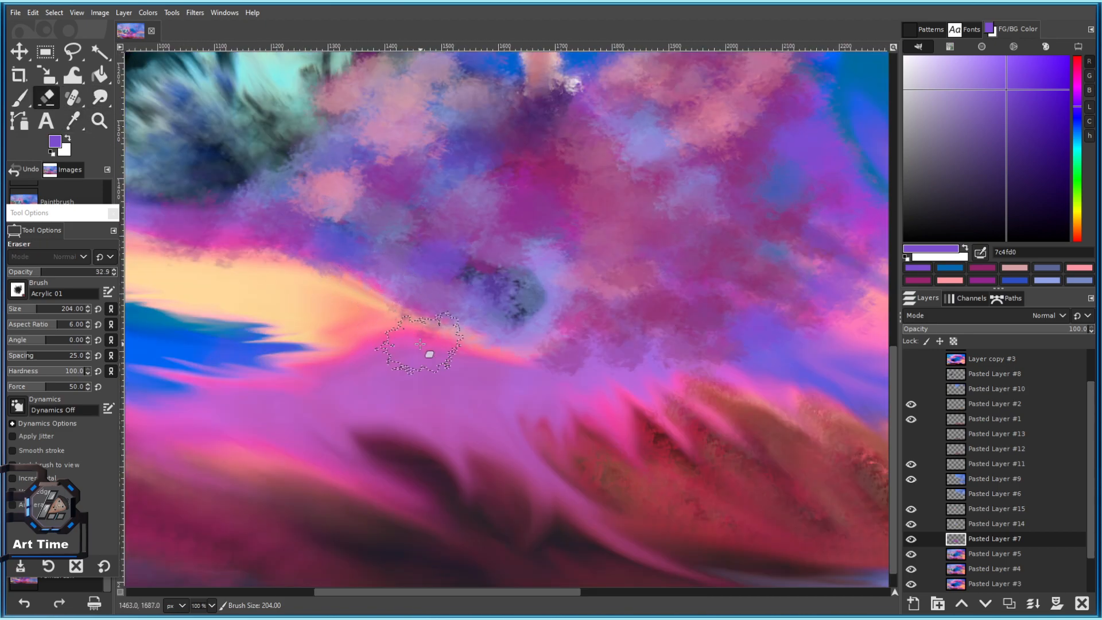
scroll(322, 276, up, 2)
drag(25, 306, 42, 310)
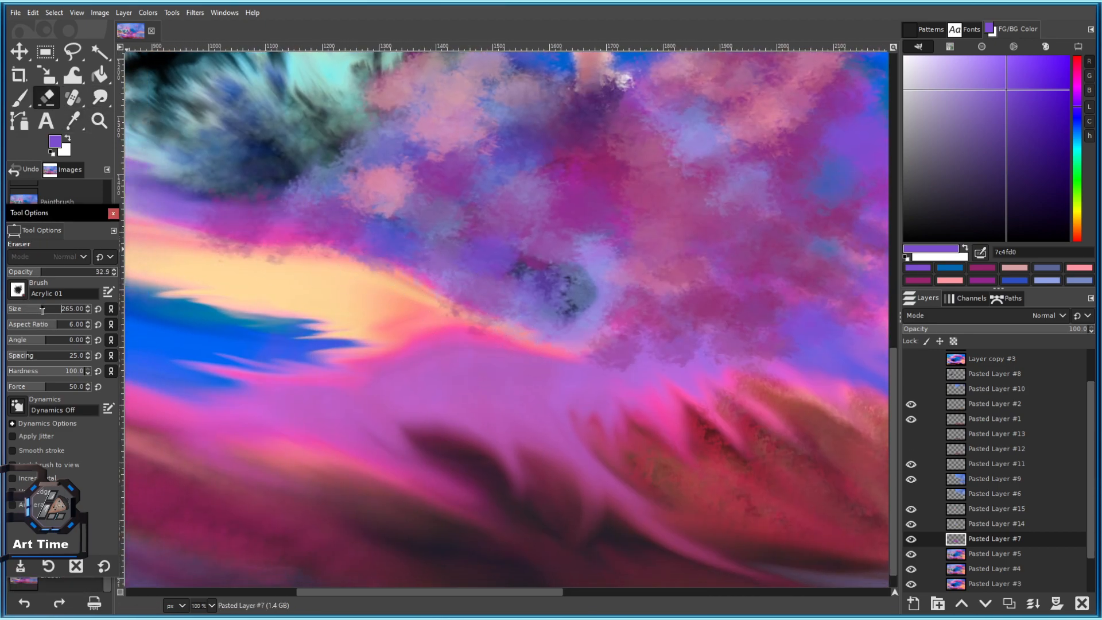
scroll(492, 330, down, 4)
Erase the purple fringe along the yellow band, raising eraser opacity to about 67.
click(396, 265)
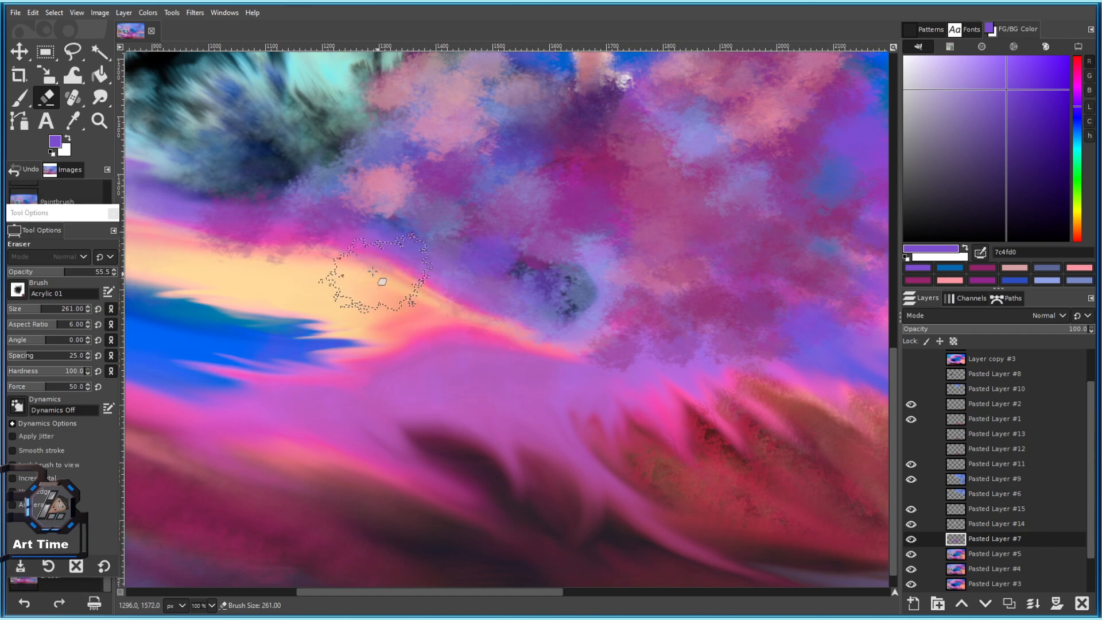
scroll(511, 297, down, 5)
drag(500, 299, 369, 263)
mouse_move(267, 252)
mouse_down()
mouse_move(381, 266)
mouse_move(273, 262)
mouse_up()
scroll(400, 266, down, 3)
scroll(400, 248, up, 3)
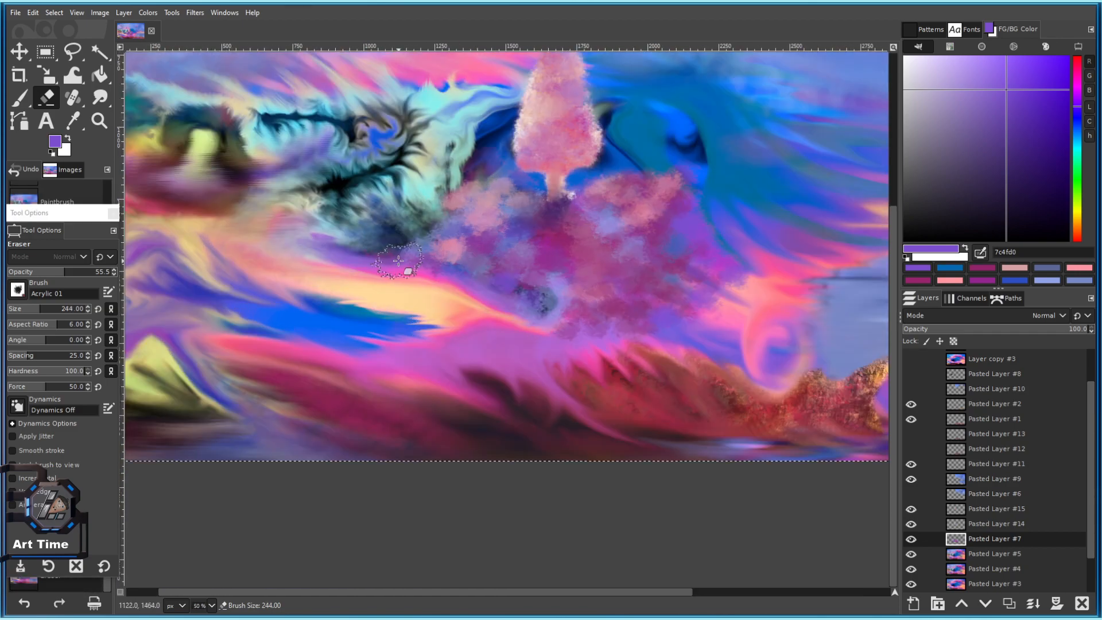
click(77, 273)
scroll(356, 299, down, 4)
drag(370, 297, 440, 291)
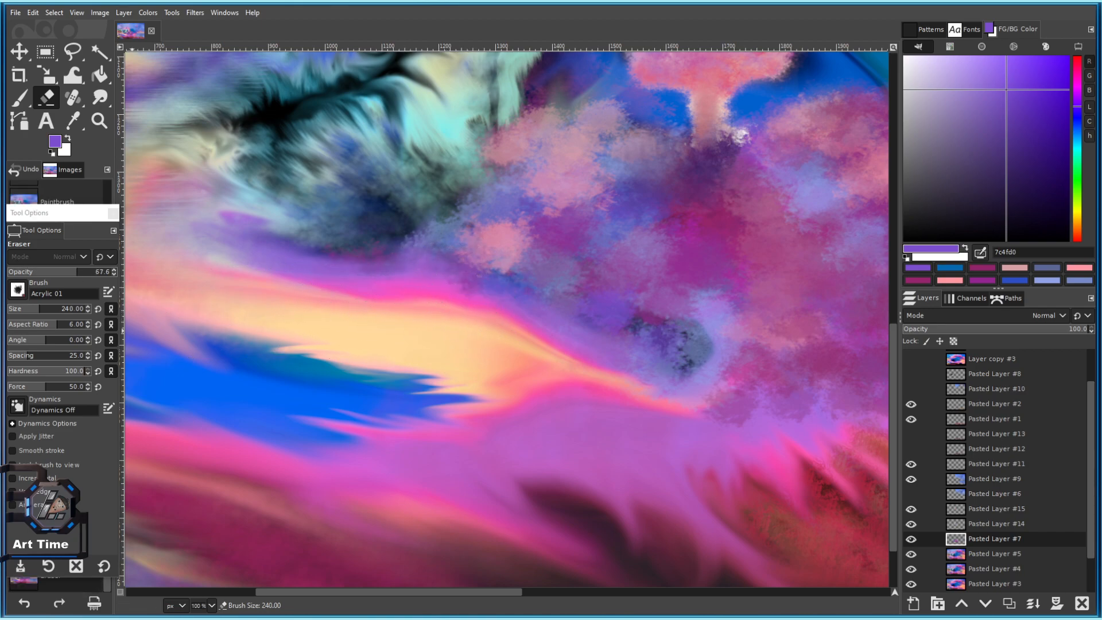
Select the Smudge tool with the '2. Hardness 075' brush after trying Acrylic 04.
click(100, 98)
click(24, 290)
click(58, 351)
drag(494, 326, 362, 323)
click(18, 291)
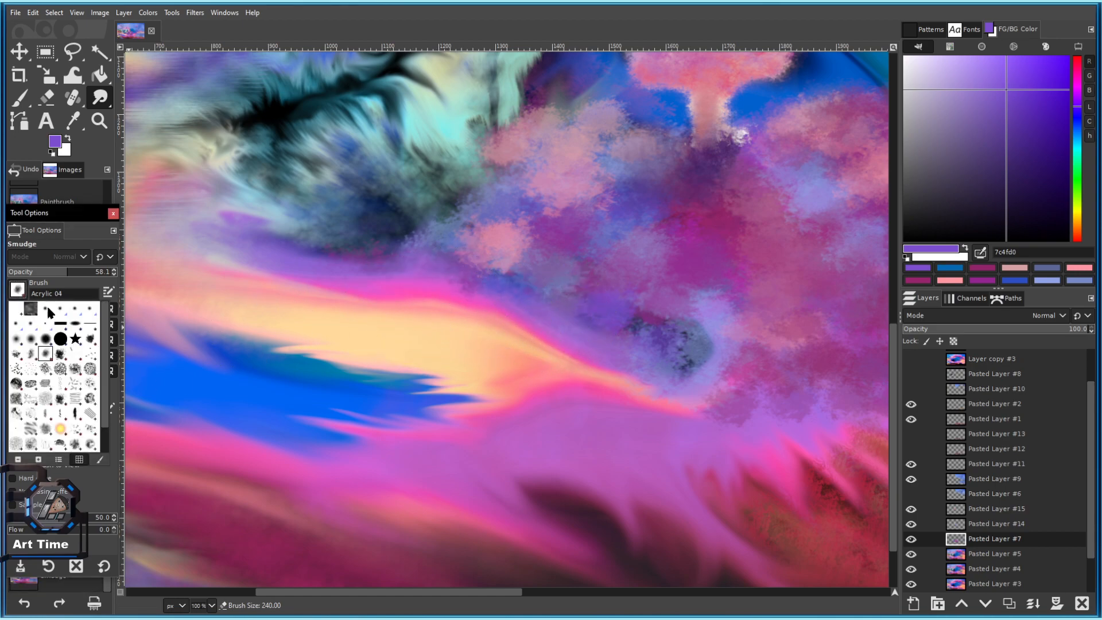
click(45, 350)
Smudge the pink and purple cloud edge into the pink wave, enlarging the brush to 63.
mouse_move(579, 333)
mouse_down()
mouse_move(534, 313)
mouse_move(596, 361)
mouse_up()
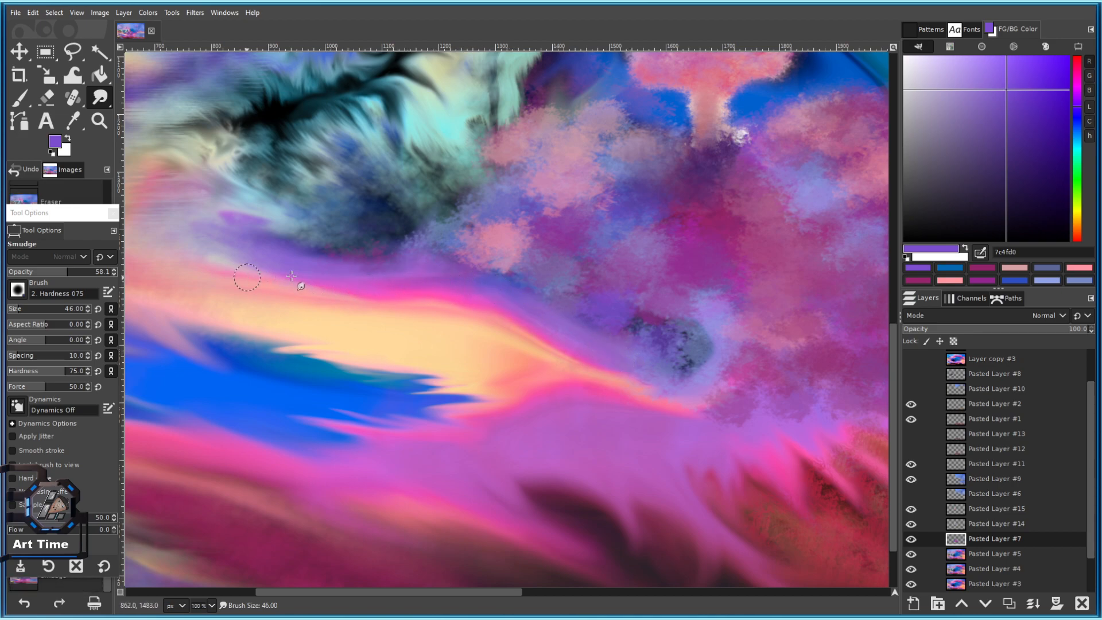
drag(557, 329, 391, 294)
key(bracketright)
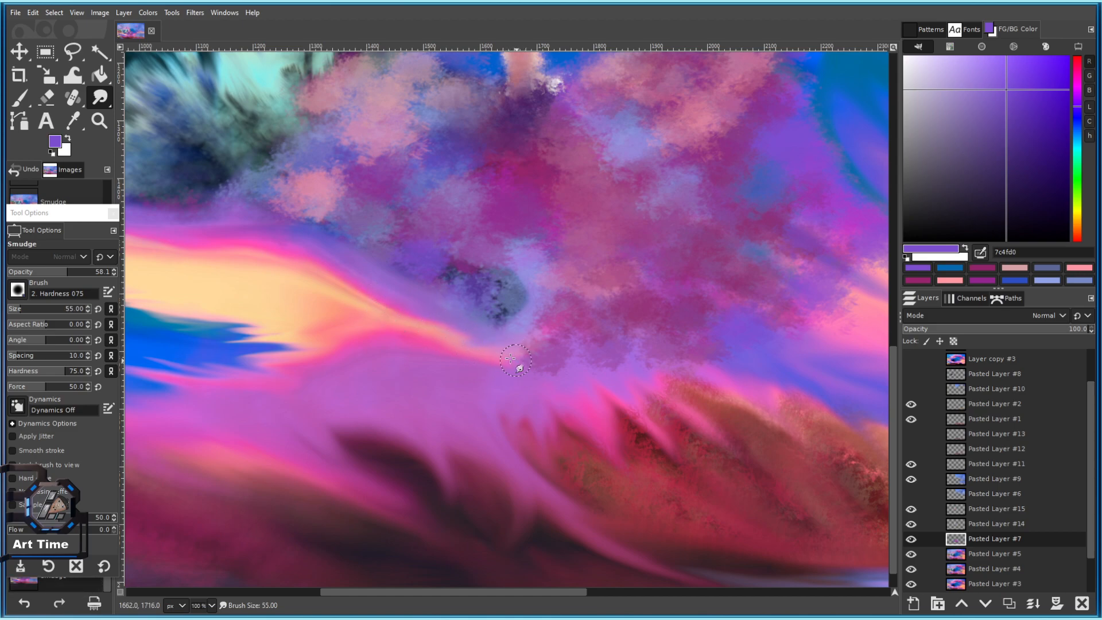
drag(557, 378, 366, 294)
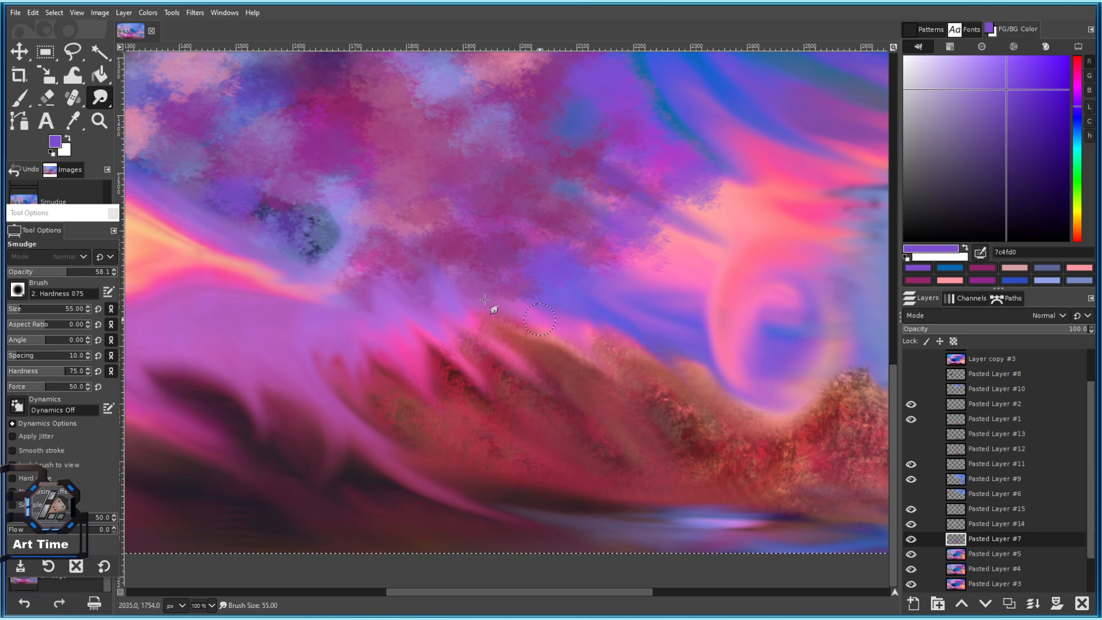
drag(539, 319, 428, 319)
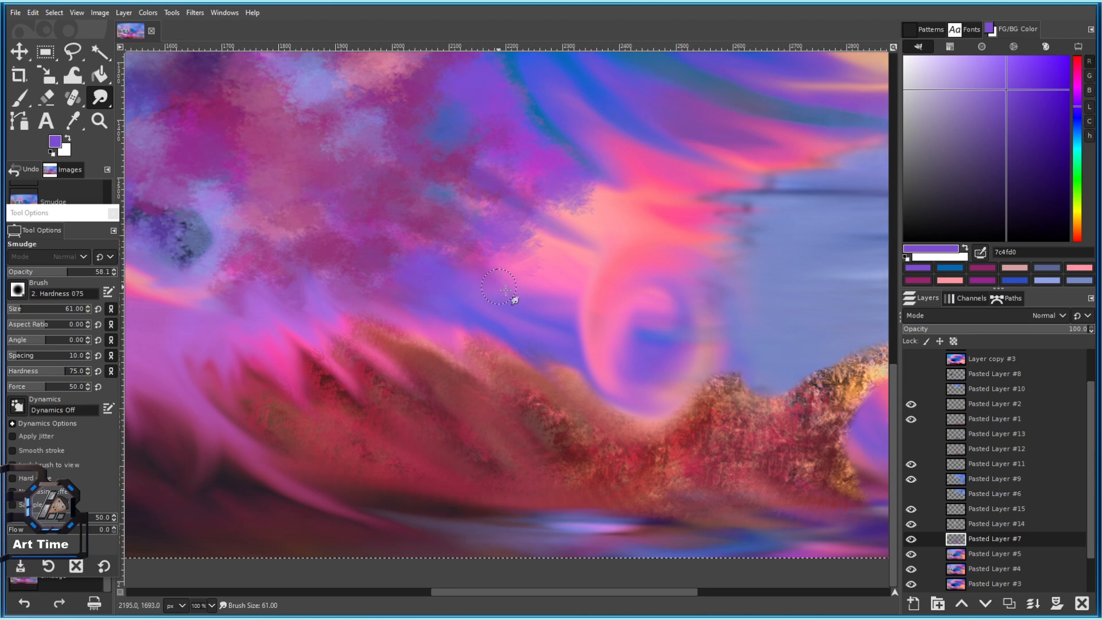
scroll(416, 284, down, 5)
scroll(414, 287, up, 5)
mouse_move(410, 363)
mouse_down()
mouse_move(419, 357)
mouse_move(406, 354)
mouse_move(441, 341)
mouse_up()
key(])
key(])
scroll(416, 318, left, 3)
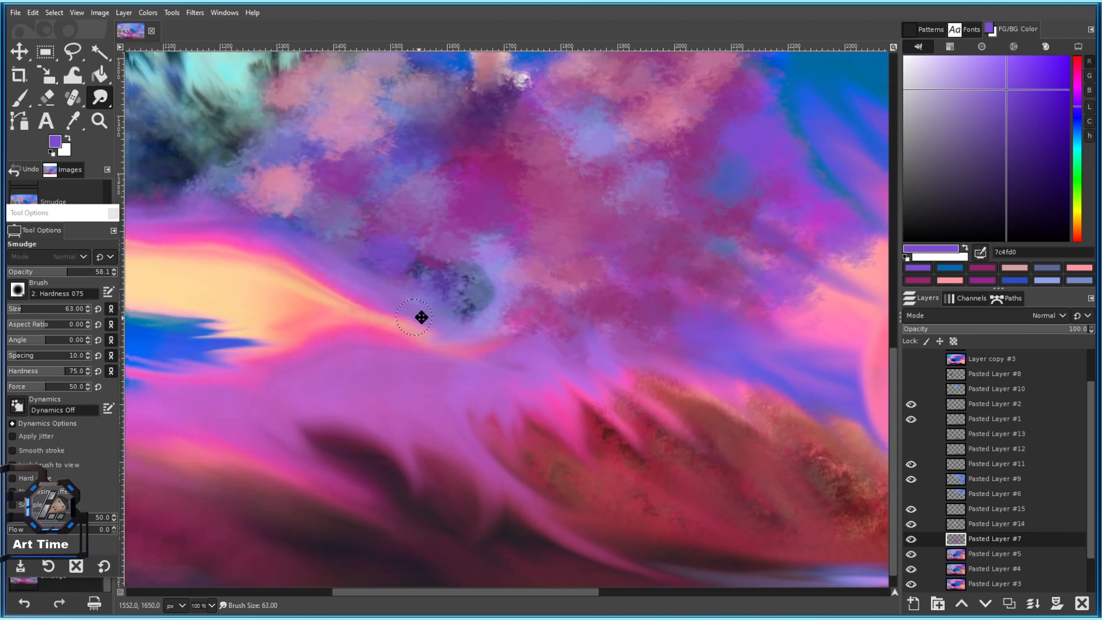
scroll(389, 264, left, 3)
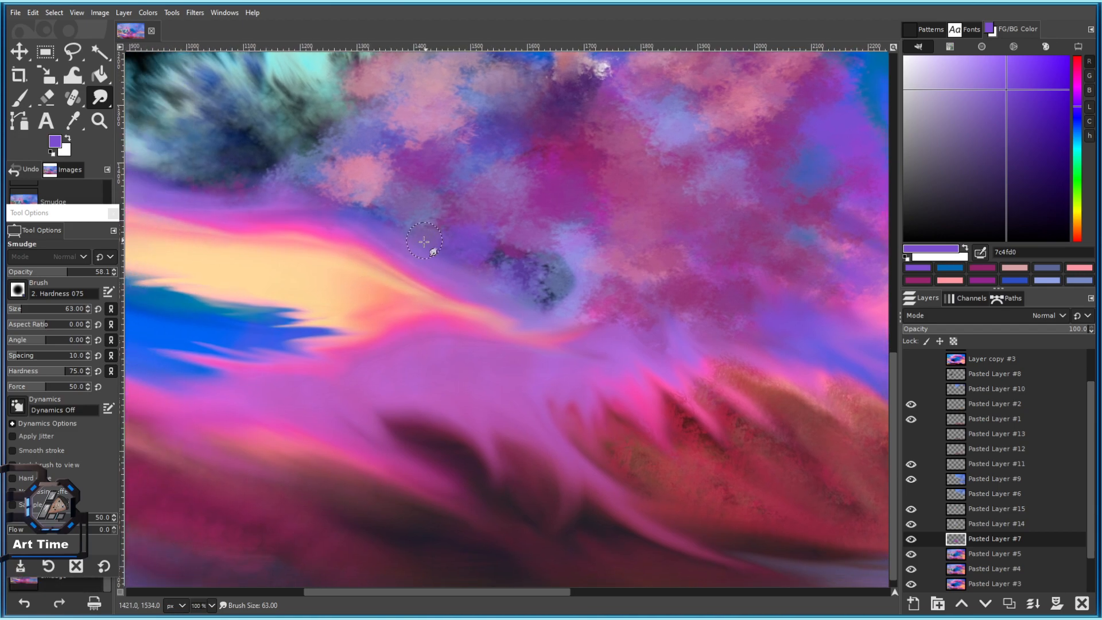
scroll(393, 245, left, 3)
scroll(392, 245, up, 1)
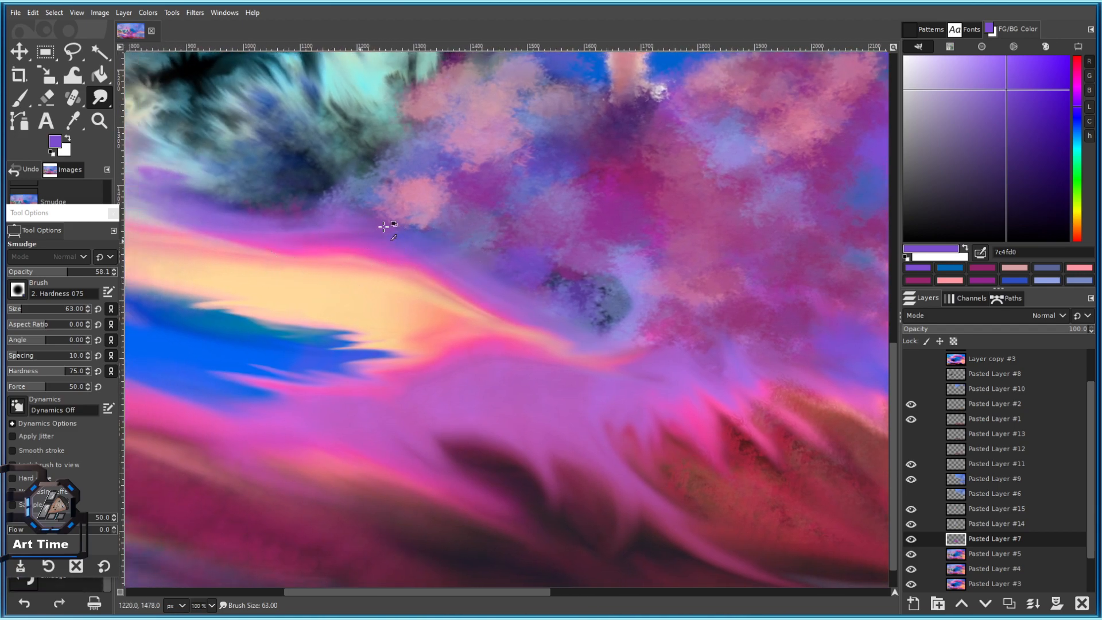
scroll(361, 232, down, 2)
Blend purple and pink beside the tree and pull lighter purple and red upward.
drag(492, 198, 404, 261)
key(ctrl+s)
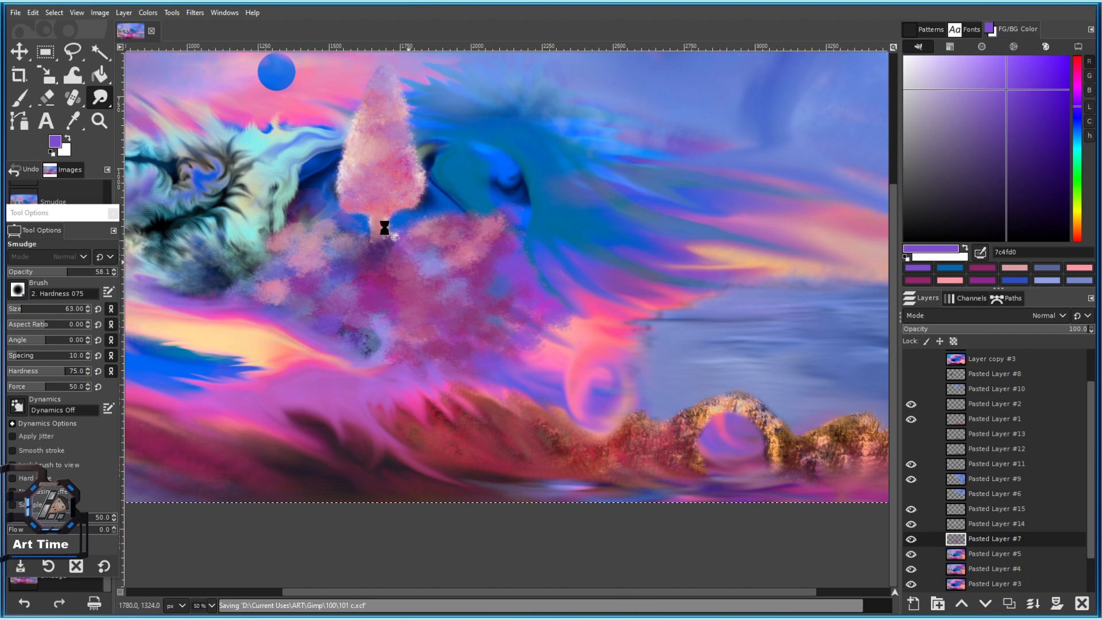
scroll(390, 241, up, 5)
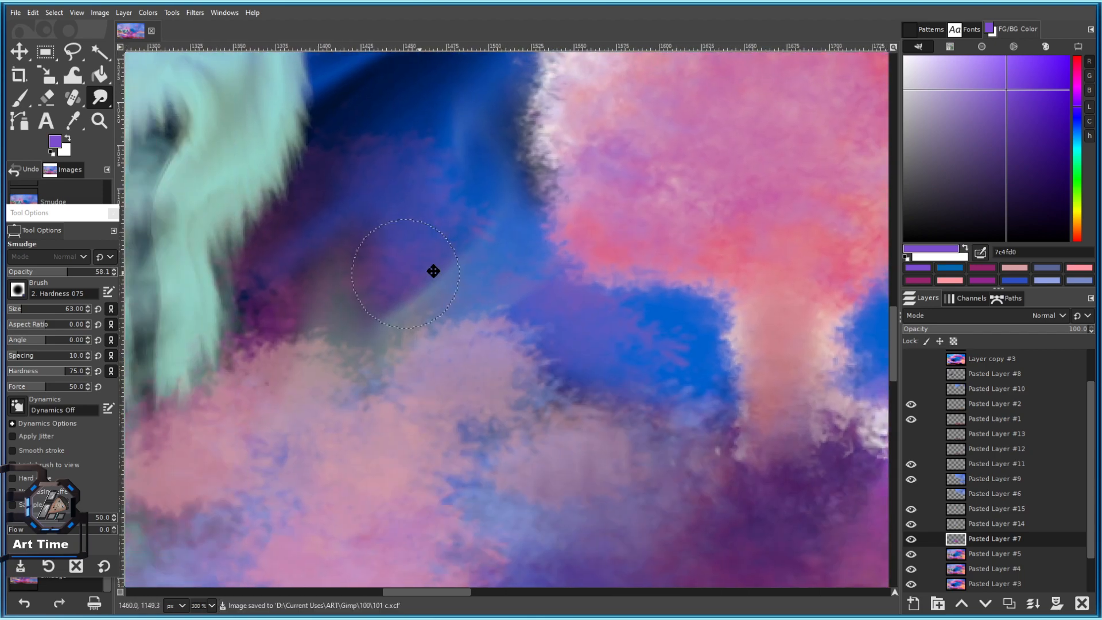
mouse_move(377, 250)
mouse_down()
mouse_move(345, 226)
mouse_move(347, 307)
mouse_move(304, 293)
mouse_up()
drag(481, 291, 451, 221)
mouse_move(389, 160)
mouse_down()
mouse_move(431, 125)
mouse_move(382, 222)
mouse_up()
Blend purple into the blue, soften the dark blue edge, merge the grey tones, and save.
drag(384, 267, 415, 196)
drag(392, 319, 428, 183)
drag(496, 404, 594, 458)
drag(411, 320, 398, 196)
mouse_move(359, 215)
mouse_down()
mouse_move(335, 268)
mouse_move(342, 337)
mouse_up()
scroll(357, 380, down, 4)
key(ctrl+s)
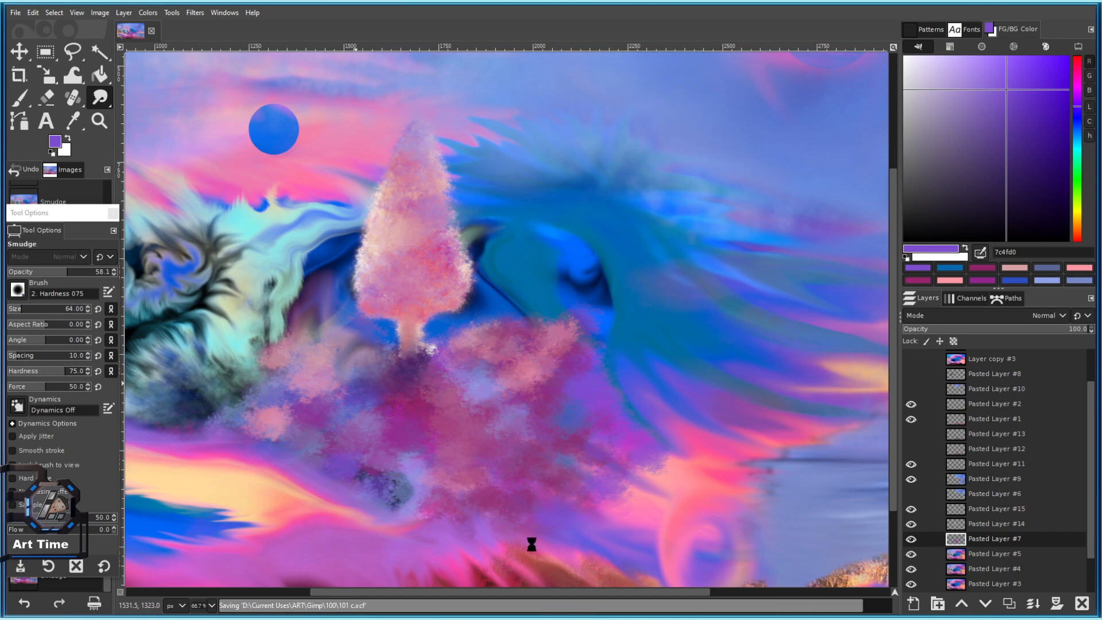
Smudge near the bush top and pull the blue line's colour into the pink clouds.
scroll(400, 503, up, 2)
drag(490, 291, 298, 374)
drag(537, 305, 447, 364)
key(ctrl+z)
drag(472, 156, 453, 219)
drag(503, 185, 492, 228)
key(bracketleft)
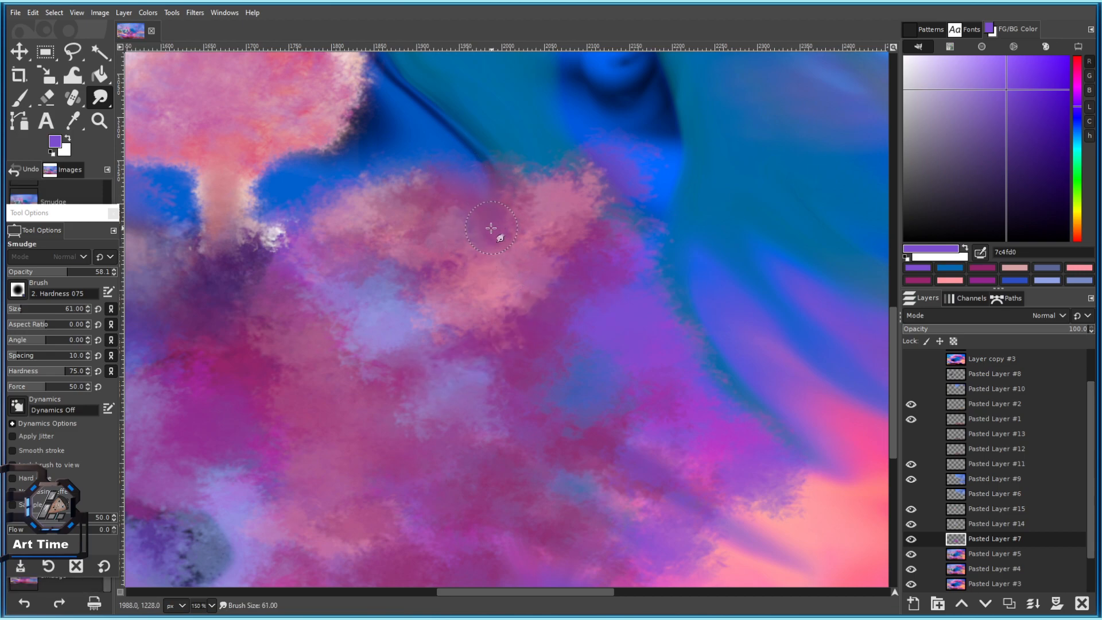
mouse_move(457, 154)
mouse_down()
mouse_move(463, 214)
mouse_move(444, 249)
mouse_up()
mouse_move(399, 278)
mouse_down()
mouse_move(509, 345)
mouse_move(475, 347)
mouse_move(541, 343)
mouse_move(439, 274)
mouse_up()
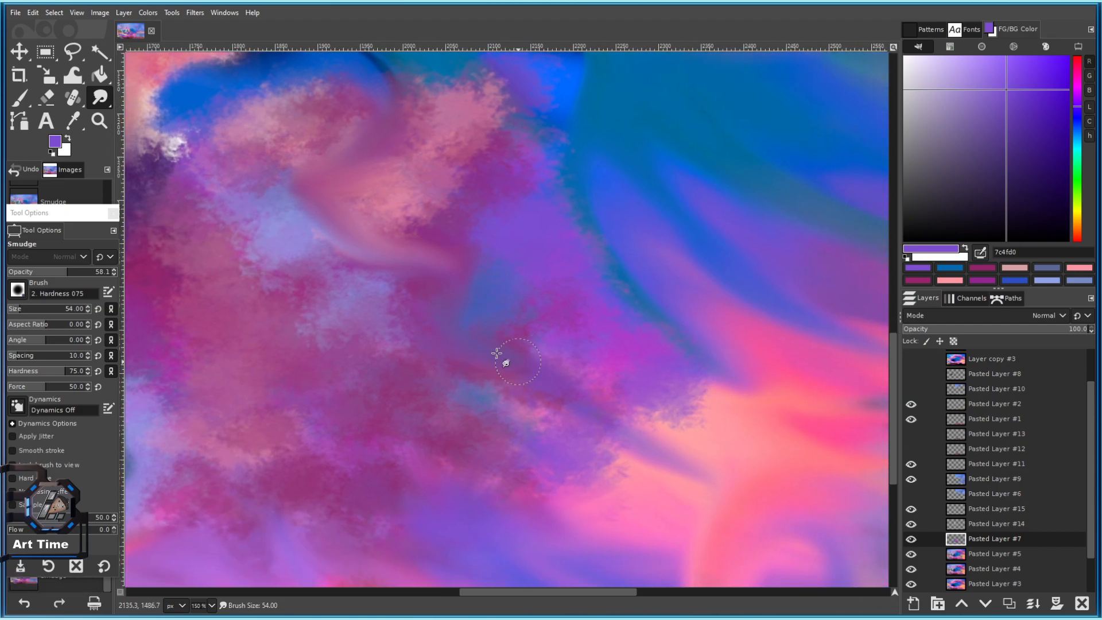
scroll(504, 357, down, 4)
scroll(542, 362, up, 4)
key(ctrl+z)
With a size-61 smudge brush, smooth the pink cloud's right, left and upper edges into blue.
drag(450, 357, 537, 436)
scroll(540, 376, down, 5)
scroll(550, 410, up, 5)
mouse_move(434, 236)
mouse_down()
mouse_move(480, 332)
mouse_move(534, 373)
mouse_move(467, 415)
mouse_move(495, 448)
mouse_up()
key(bracketright)
key(bracketright)
key(bracketright)
key(bracketright)
key(bracketright)
key(bracketright)
key(bracketright)
drag(449, 411, 506, 455)
drag(264, 314, 358, 322)
mouse_move(414, 273)
mouse_down()
mouse_move(365, 258)
mouse_move(290, 287)
mouse_move(367, 266)
mouse_up()
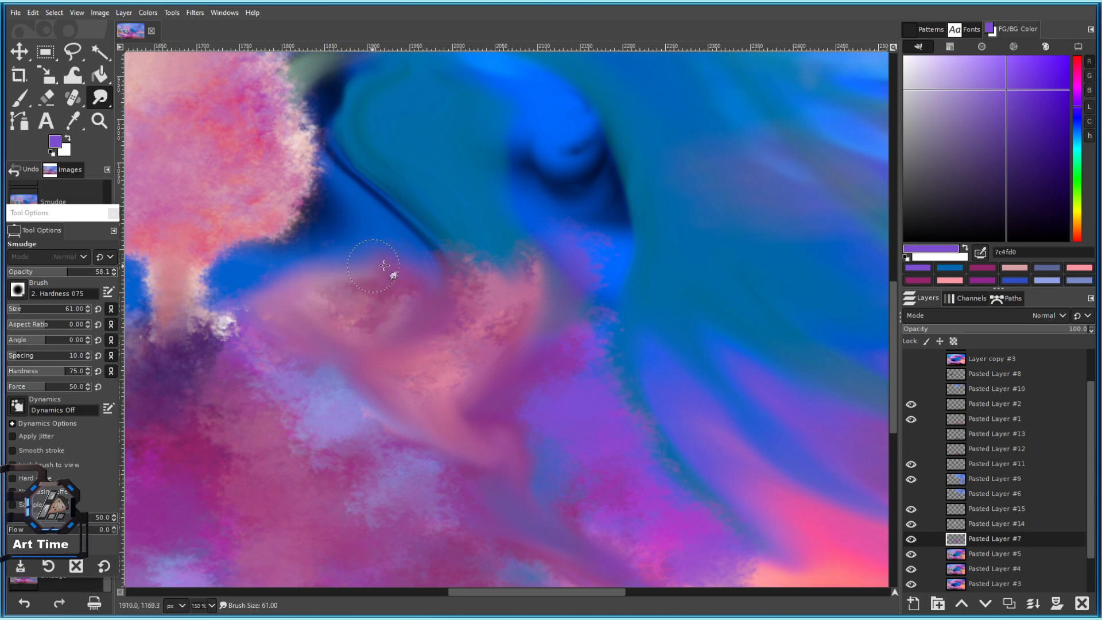
scroll(465, 270, down, 4)
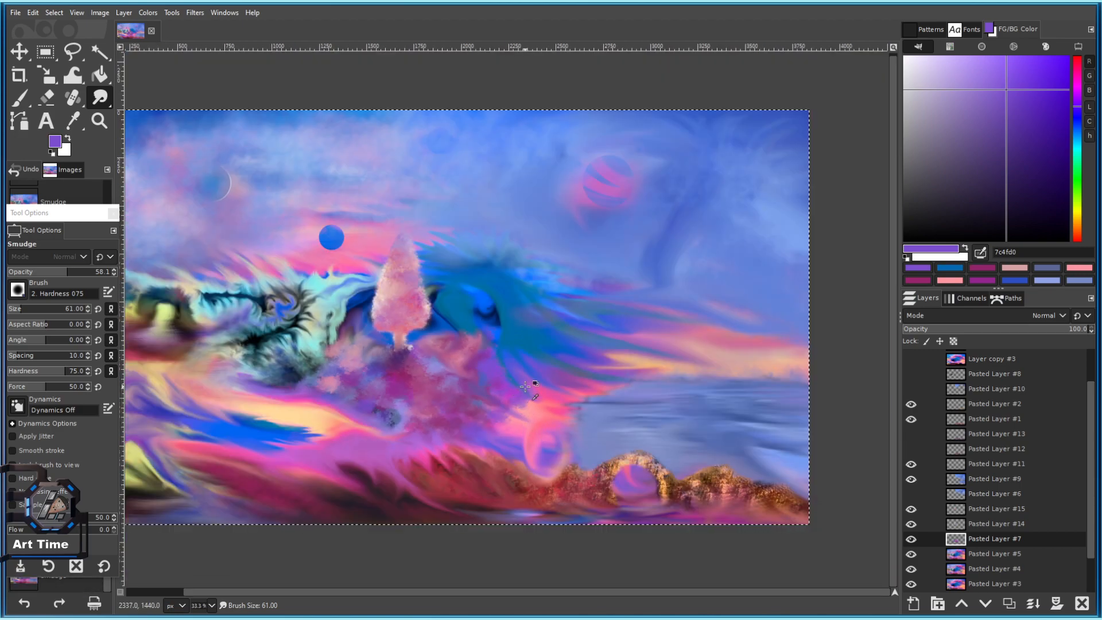
scroll(526, 387, up, 3)
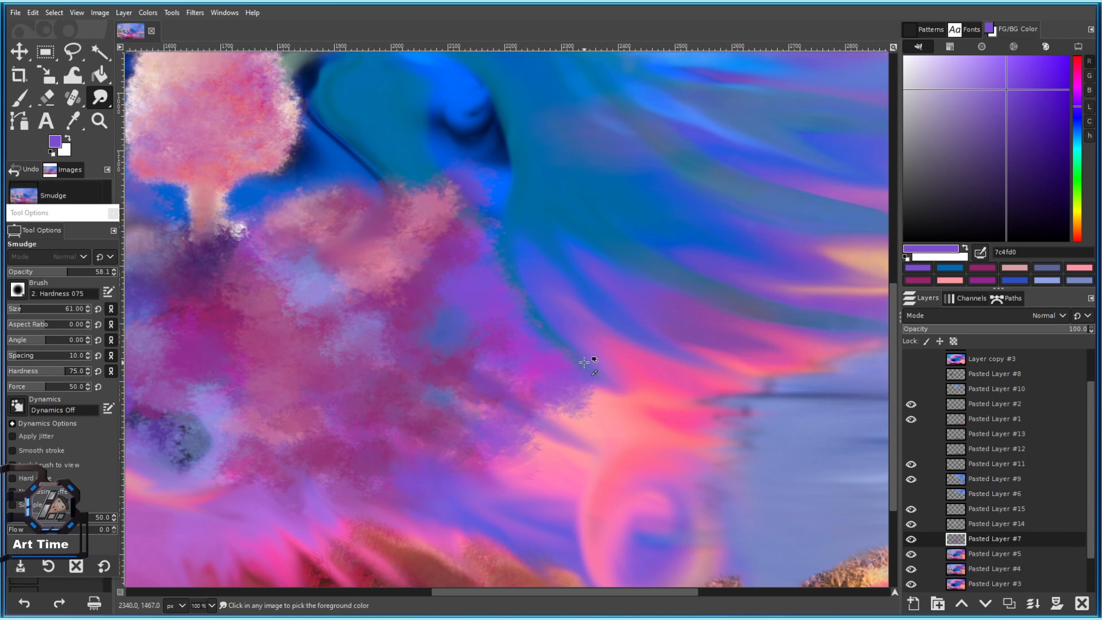
scroll(508, 331, down, 2)
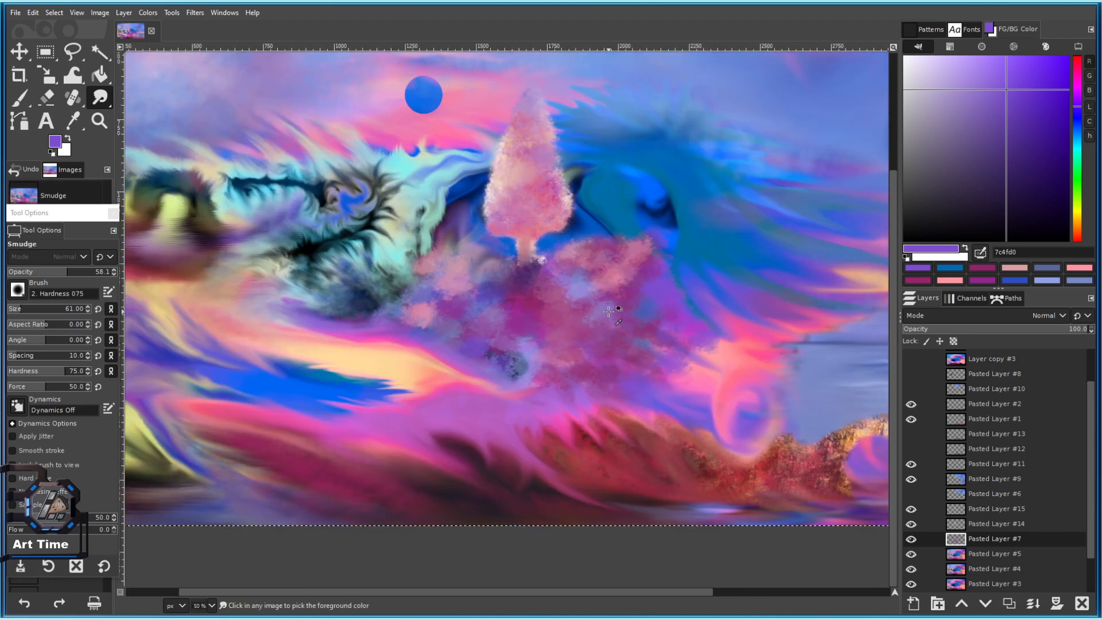
drag(101, 99, 165, 150)
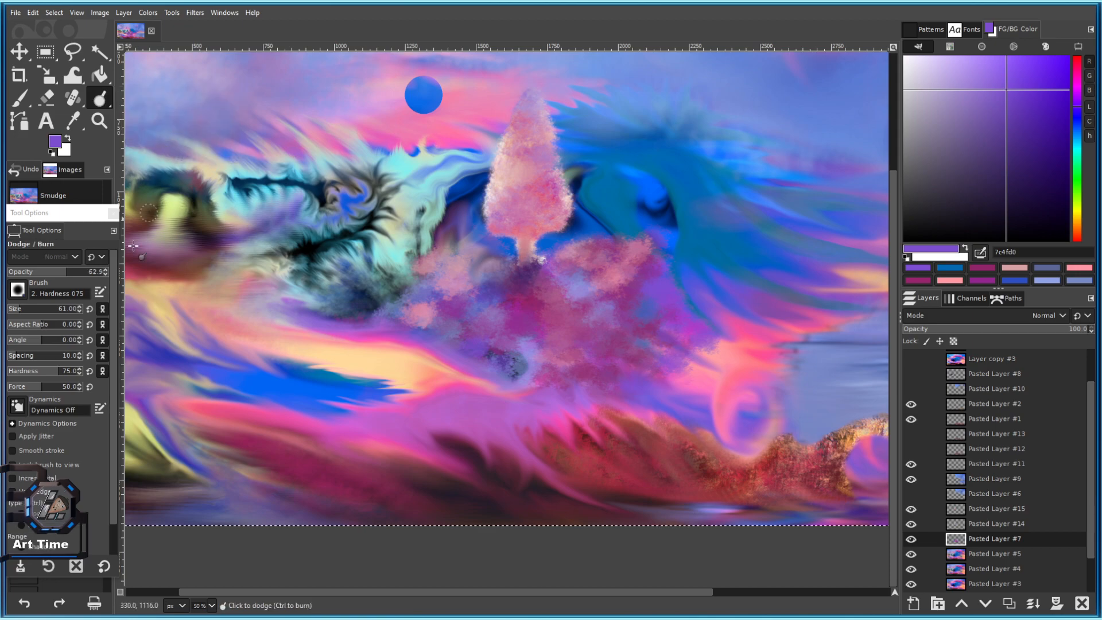
Test burns on the pink foliage, then reset Dodge/Burn defaults and set brush size 188.
scroll(508, 334, up, 2)
drag(562, 331, 418, 322)
drag(556, 197, 561, 207)
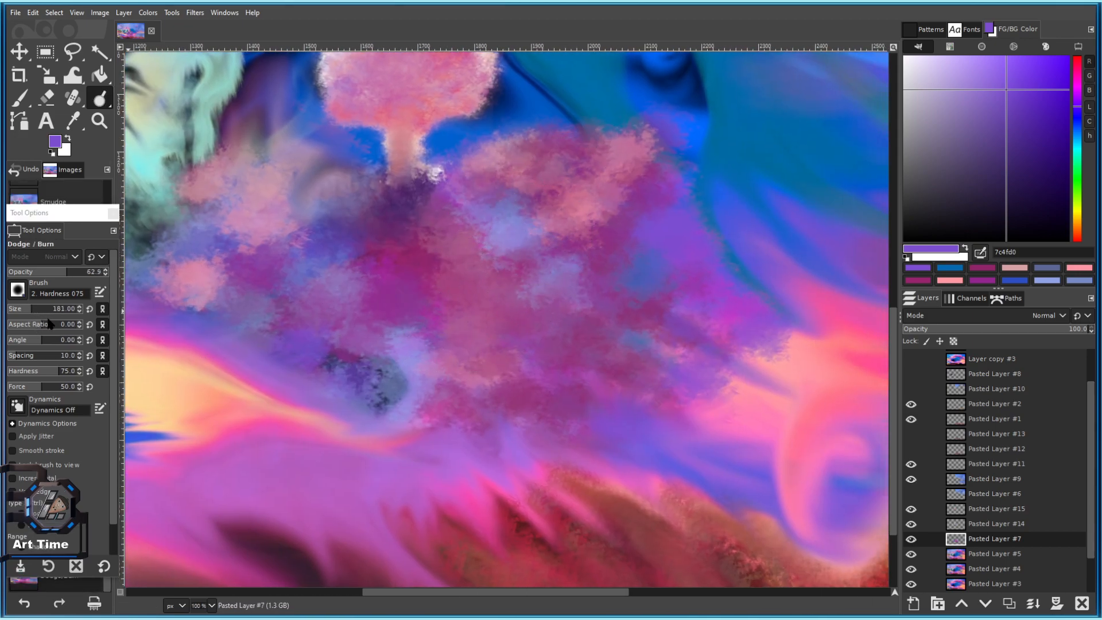
drag(50, 324, 60, 324)
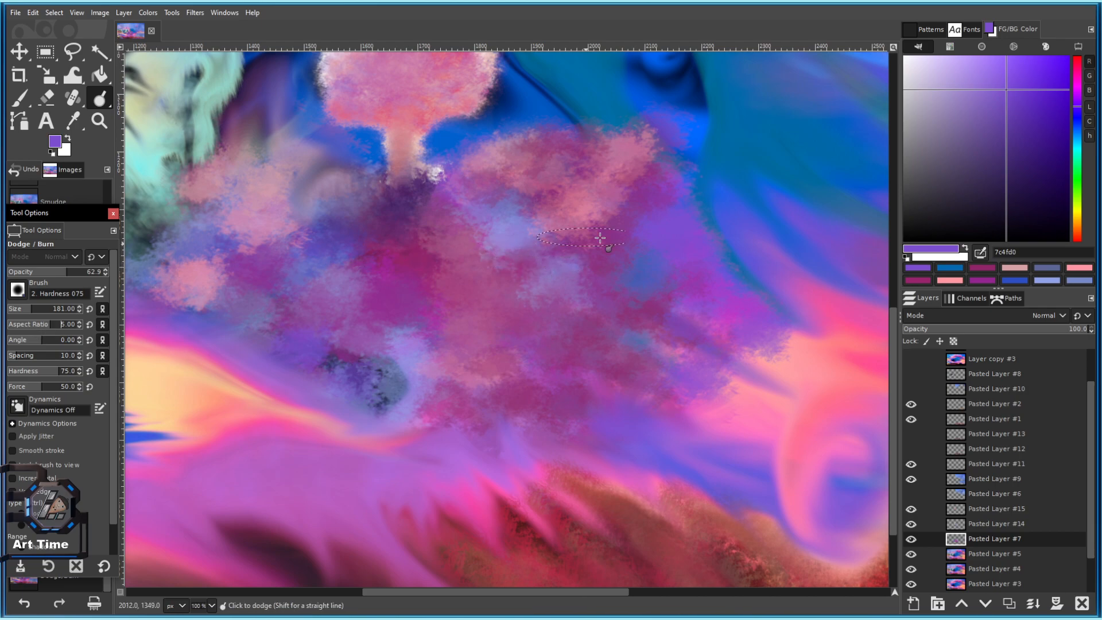
ctrl+scroll(587, 236, up, 1)
click(102, 566)
drag(25, 310, 33, 310)
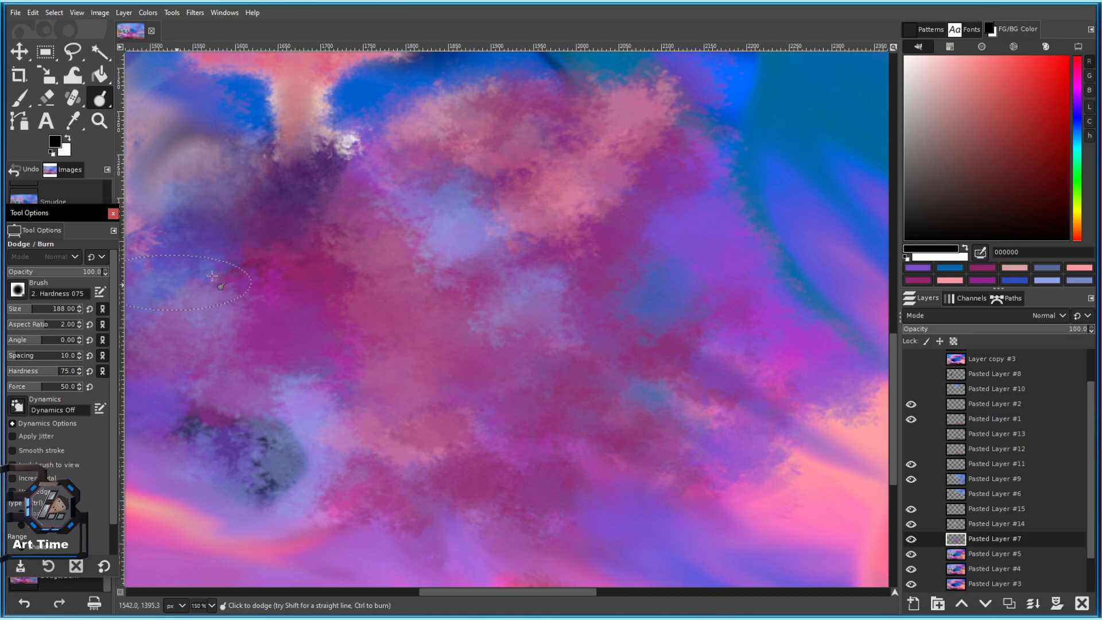
Burn darker shadow patches across the pink clouds, including the lower cloud area.
ctrl+drag(537, 146, 581, 158)
mouse_move(493, 242)
ctrl+mouse_down()
mouse_move(574, 269)
mouse_move(520, 234)
ctrl+mouse_up()
mouse_move(437, 167)
ctrl+mouse_down()
mouse_move(496, 180)
mouse_move(527, 199)
mouse_move(593, 275)
mouse_move(557, 253)
ctrl+mouse_up()
mouse_move(396, 264)
ctrl+mouse_down()
mouse_move(376, 263)
mouse_move(425, 296)
ctrl+mouse_up()
Switch to the Smoke brush at aspect ratio 7 and dodge lighter highlights into the pink cloud.
click(17, 290)
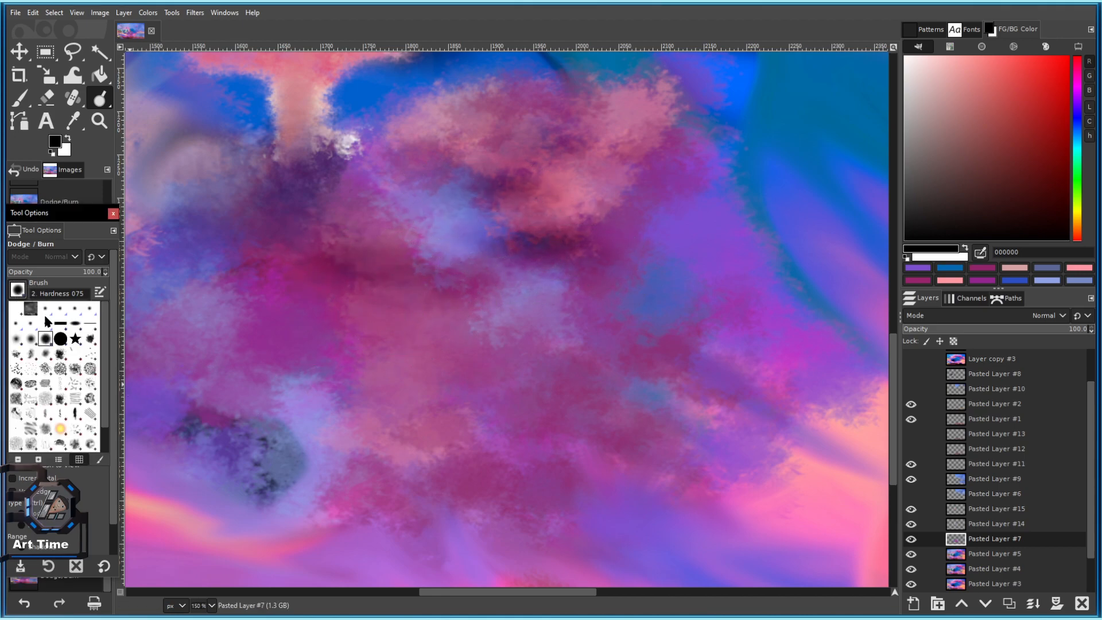
click(47, 443)
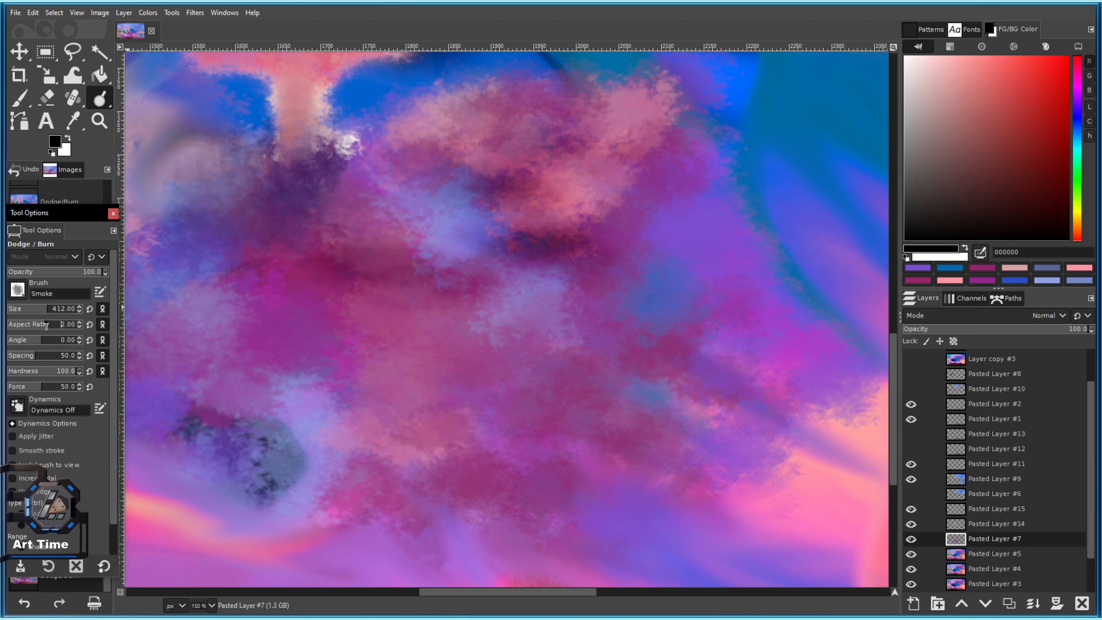
drag(50, 326, 54, 326)
click(438, 240)
key(ctrl+z)
drag(636, 150, 568, 244)
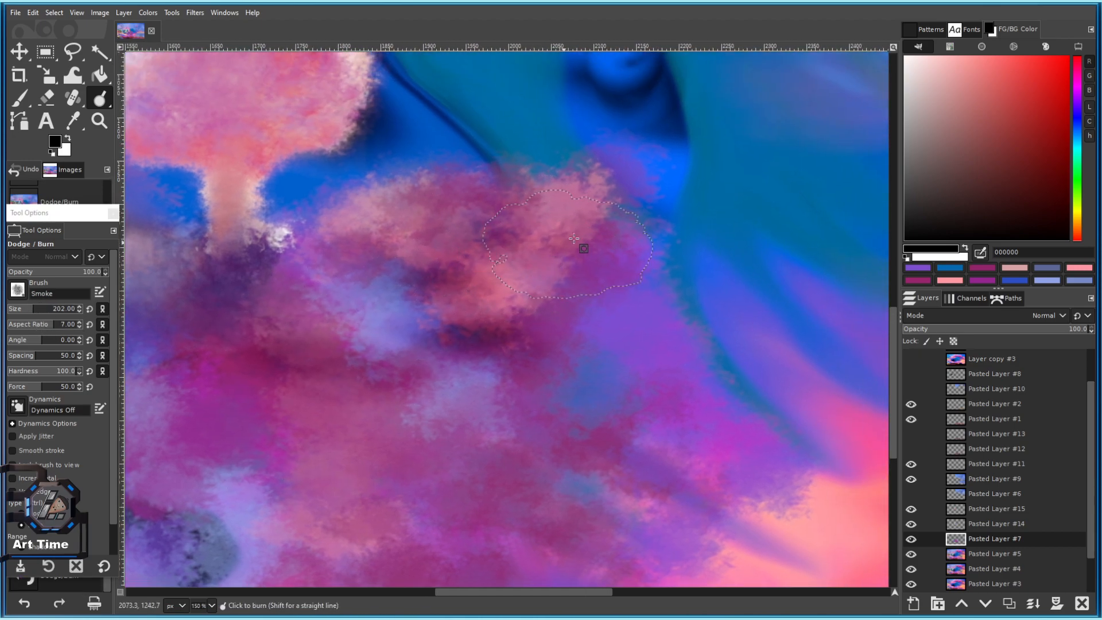
ctrl+click(615, 287)
drag(643, 258, 620, 272)
click(499, 199)
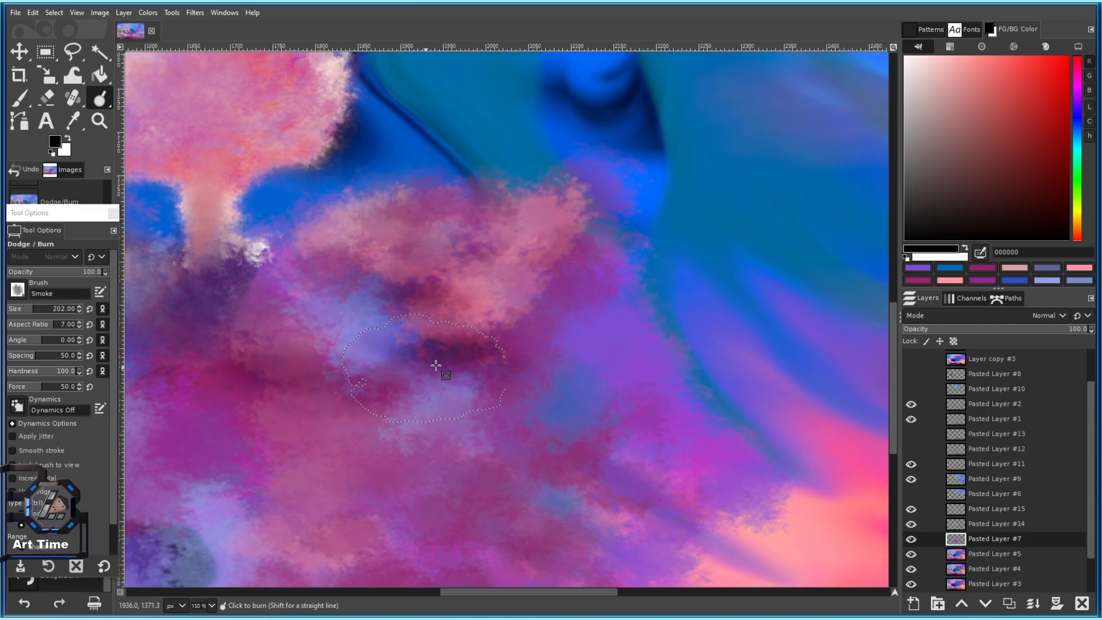
Pan across the cloud's upper edge, the blue swirl and the upper sky, nudging brush size.
scroll(434, 342, up, 1)
scroll(483, 409, down, 3)
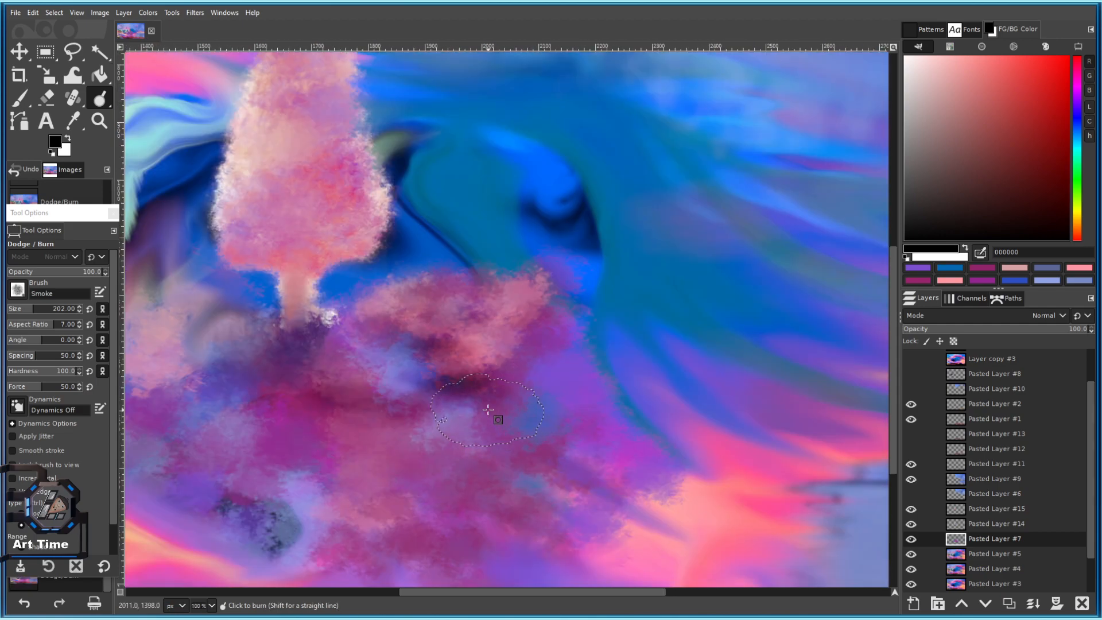
scroll(538, 410, up, 1)
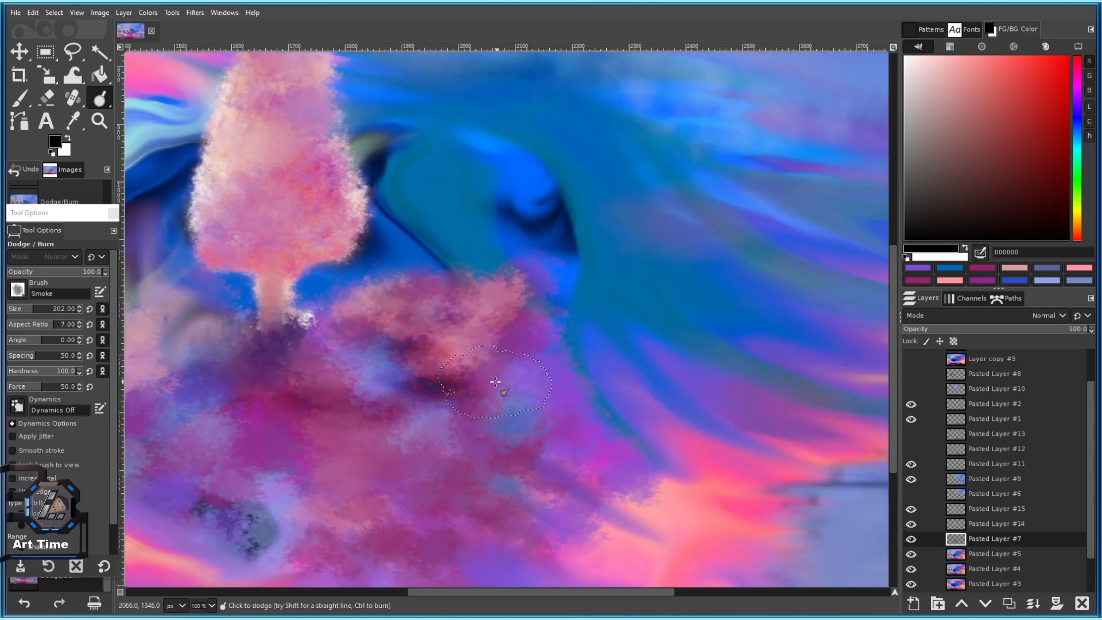
scroll(449, 365, down, 1)
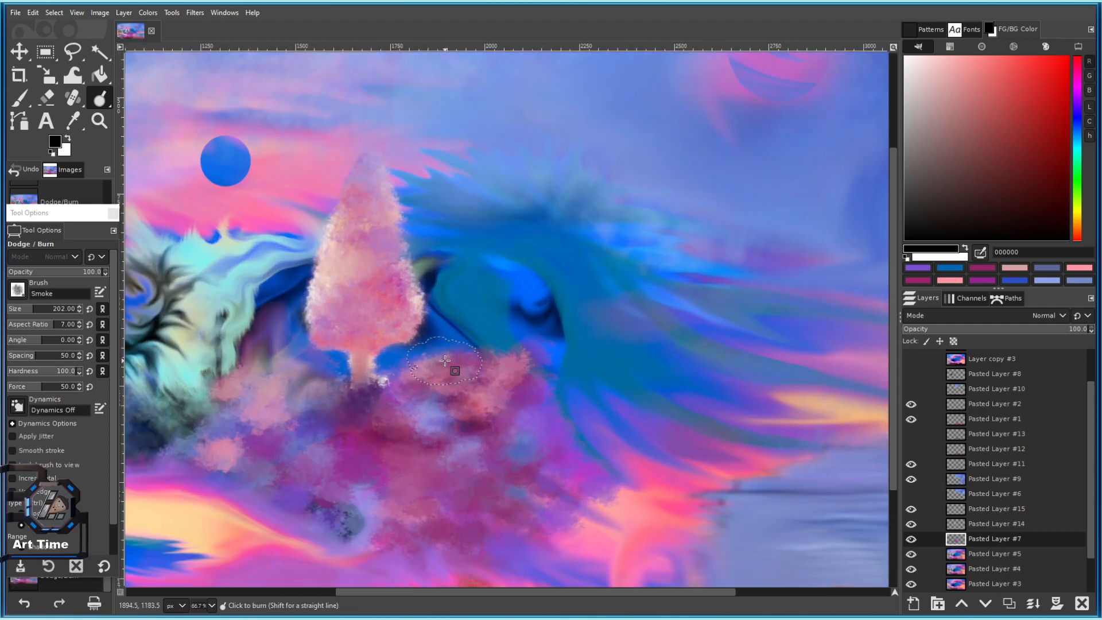
scroll(484, 365, up, 1)
scroll(520, 247, up, 1)
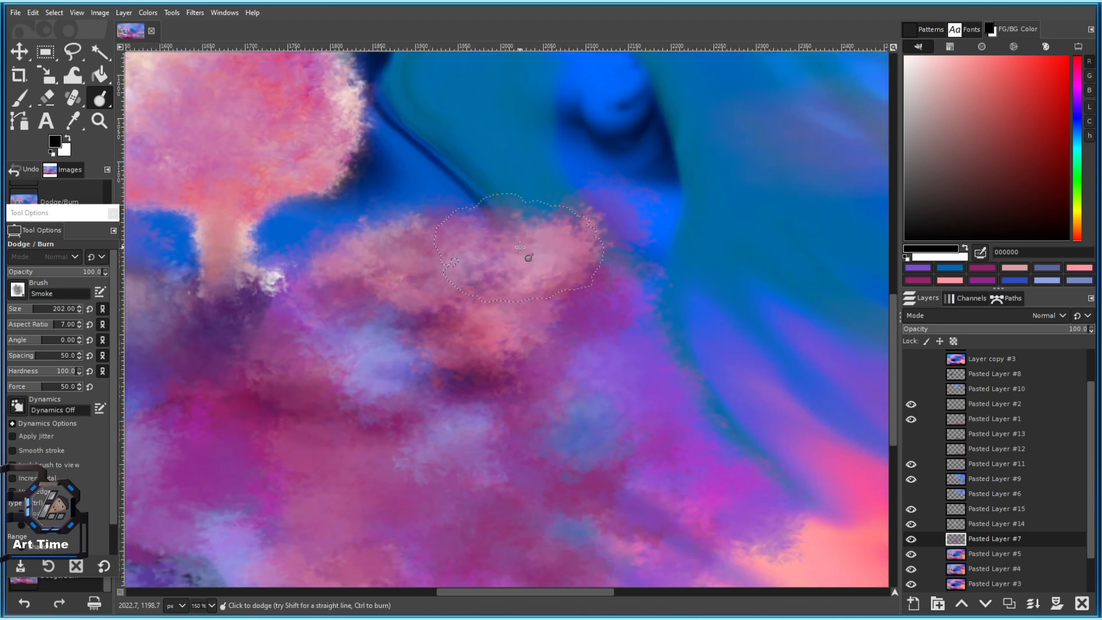
drag(520, 247, 617, 159)
key(bracketleft)
key(bracketleft)
key(bracketleft)
key(bracketleft)
drag(405, 330, 442, 293)
mouse_move(584, 335)
mouse_down()
mouse_move(561, 313)
mouse_move(357, 239)
mouse_up()
scroll(532, 270, down, 8)
scroll(528, 244, up, 8)
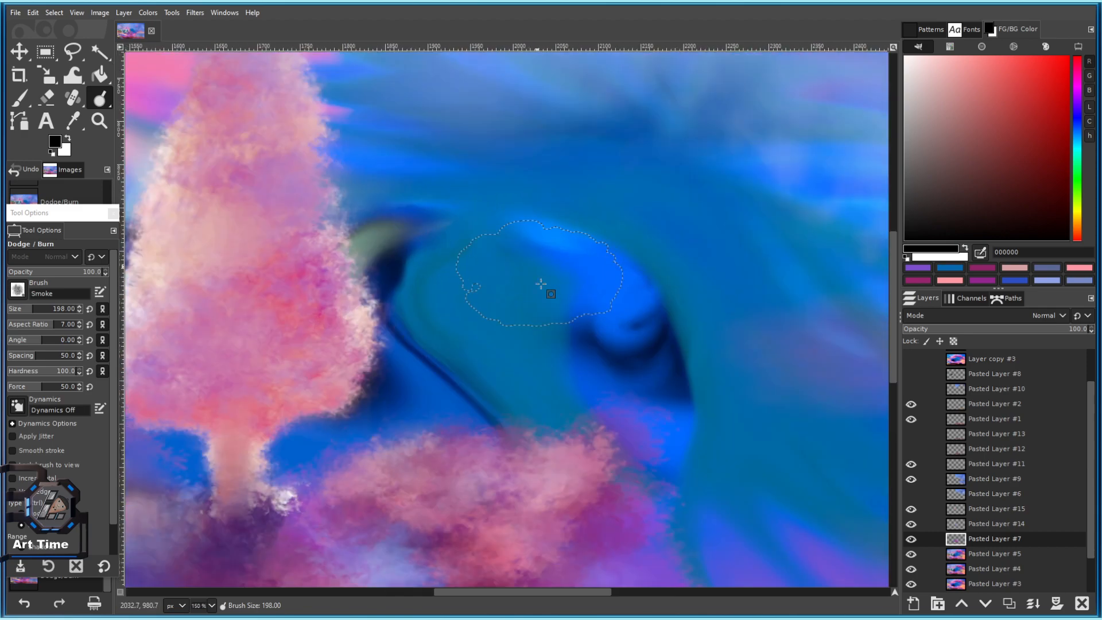
scroll(537, 373, down, 3)
drag(506, 393, 493, 292)
key(bracketright)
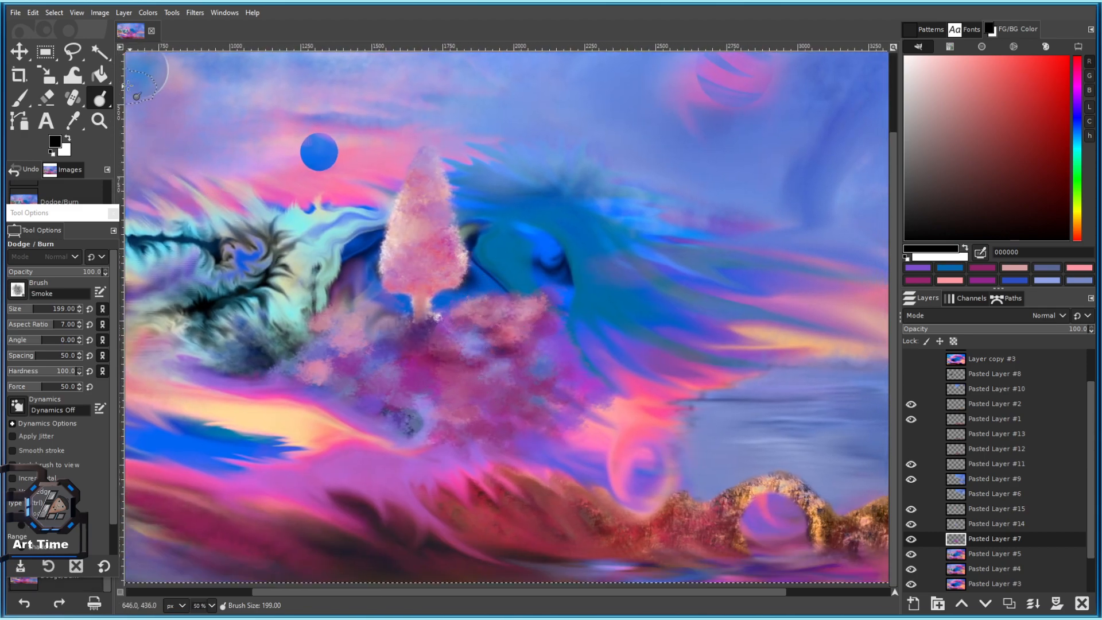
Pull blue into the pink cloud with Warp Transform, then take Smudge with the 2. Hardness 075 brush.
click(73, 74)
scroll(501, 404, up, 2)
mouse_move(500, 404)
mouse_down()
mouse_move(610, 423)
mouse_move(635, 455)
mouse_move(635, 253)
mouse_move(638, 402)
mouse_up()
drag(98, 95, 137, 99)
click(45, 339)
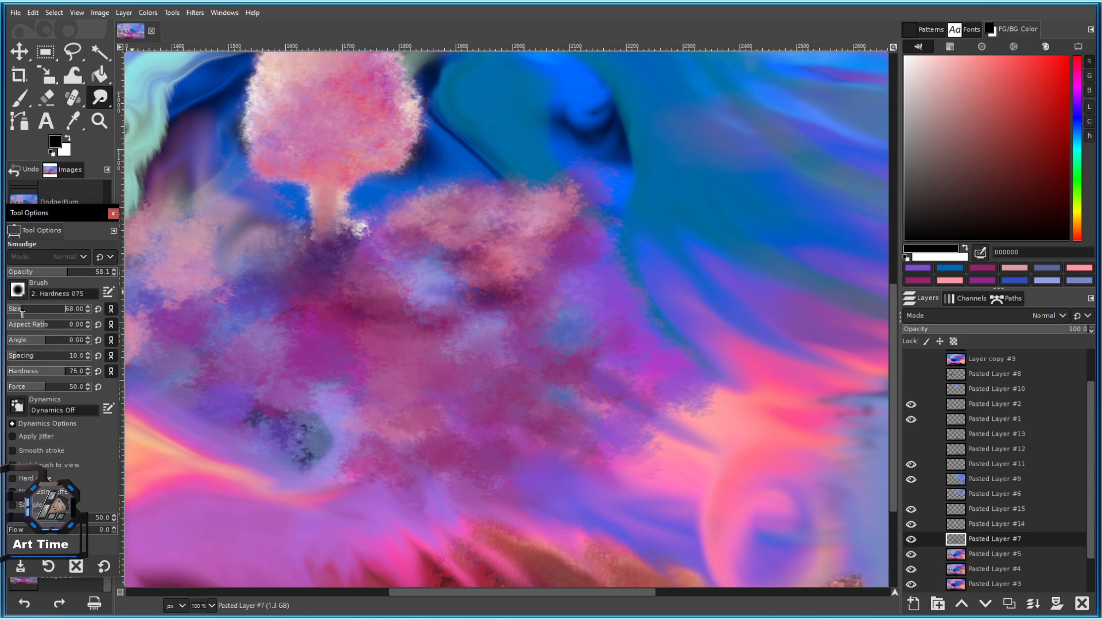
Blend the purple area into the foliage edge.
scroll(318, 435, down, 3)
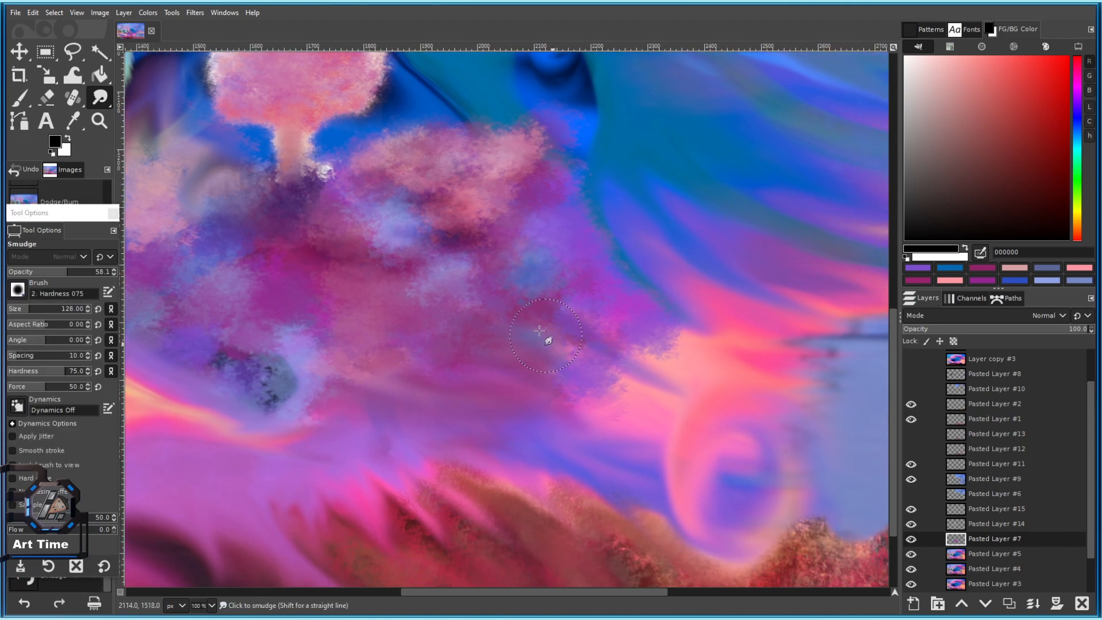
drag(537, 262, 551, 277)
mouse_move(532, 210)
mouse_down()
mouse_move(517, 177)
mouse_move(570, 254)
mouse_up()
scroll(582, 364, down, 4)
scroll(583, 364, down, 4)
scroll(632, 258, up, 7)
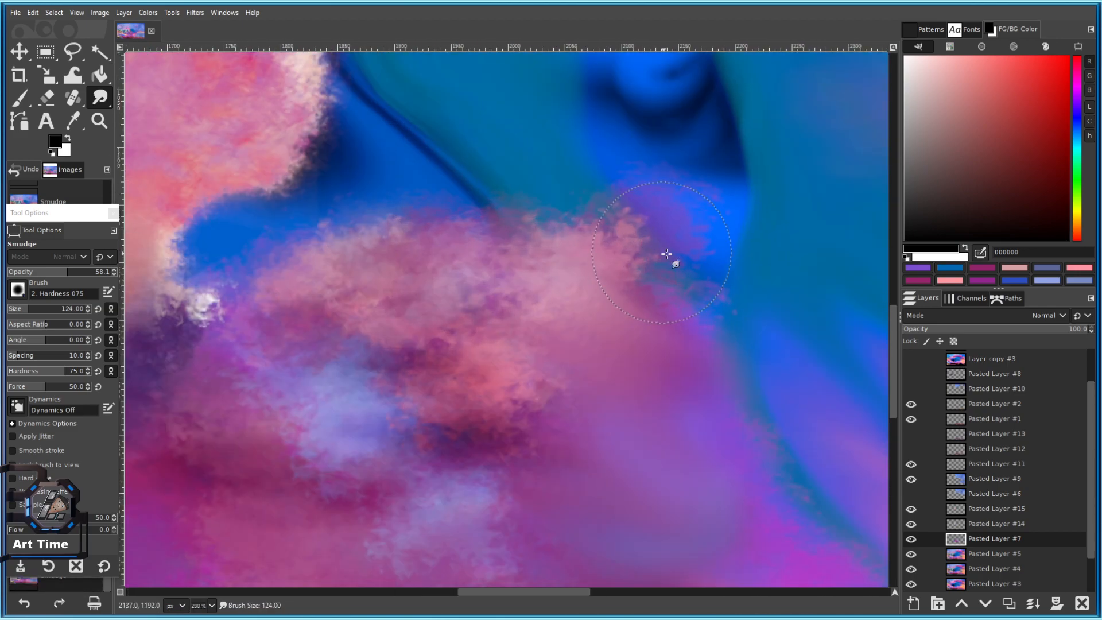
Soften the pink cloud's upper edge into the teal with several smudge strokes.
mouse_move(607, 183)
mouse_down()
mouse_move(526, 167)
mouse_move(517, 202)
mouse_move(514, 175)
mouse_up()
scroll(650, 248, down, 4)
scroll(653, 251, up, 4)
mouse_move(652, 251)
mouse_down()
mouse_move(517, 230)
mouse_move(517, 215)
mouse_move(632, 247)
mouse_move(629, 229)
mouse_move(573, 254)
mouse_move(670, 311)
mouse_up()
scroll(729, 292, down, 2)
scroll(699, 315, up, 1)
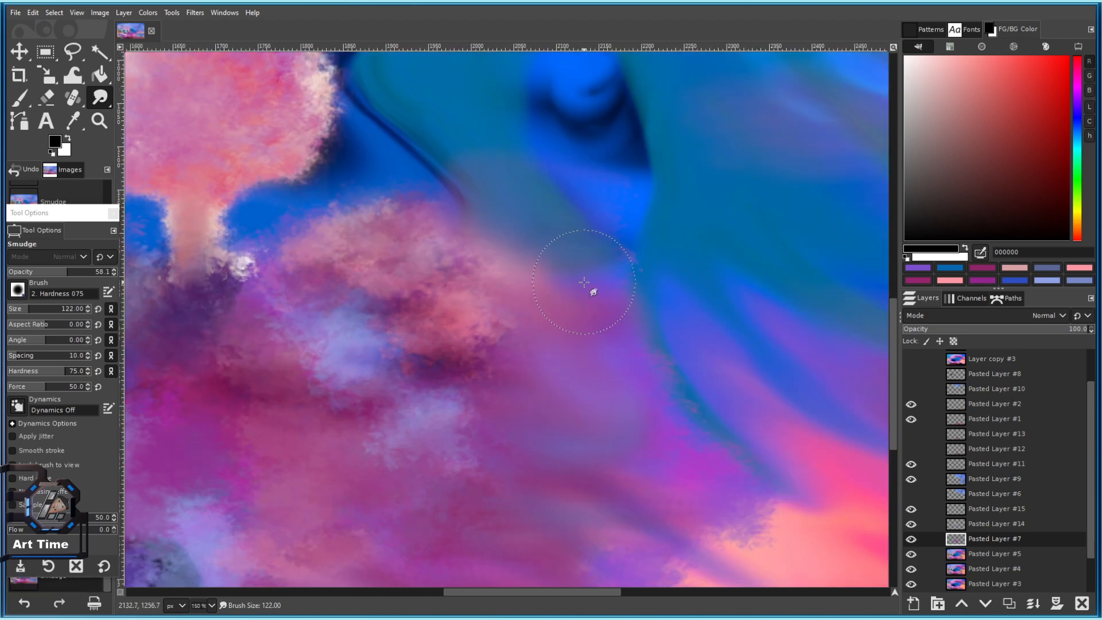
drag(507, 276, 542, 280)
scroll(540, 280, down, 2)
scroll(507, 257, up, 2)
mouse_move(530, 240)
mouse_down()
mouse_move(515, 282)
mouse_move(567, 291)
mouse_move(532, 301)
mouse_up()
scroll(519, 297, down, 4)
scroll(508, 294, up, 3)
scroll(524, 369, down, 3)
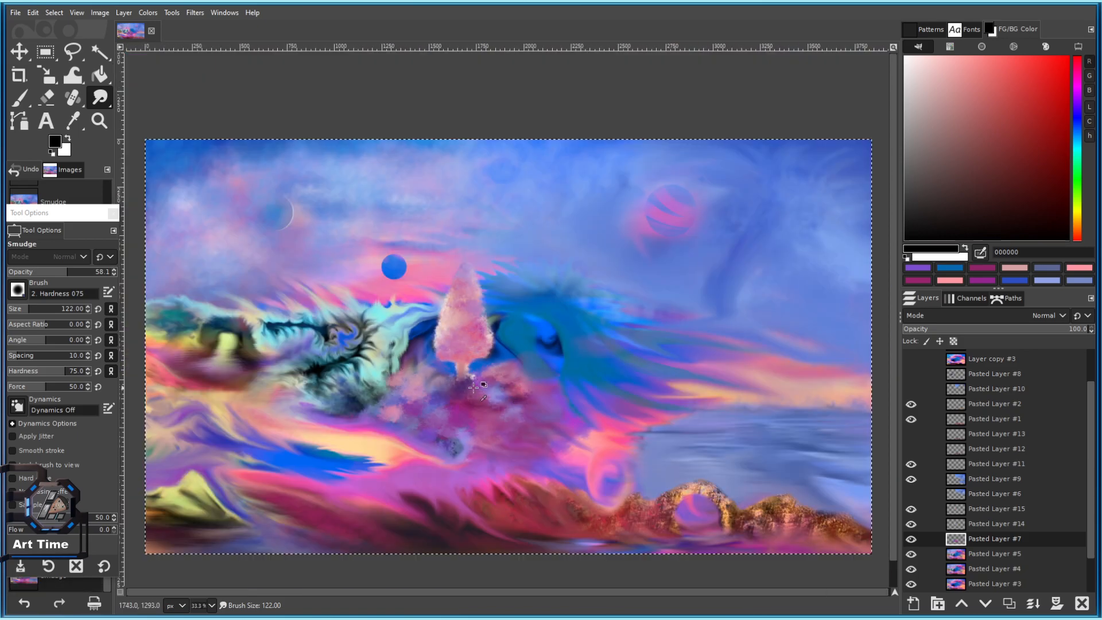
scroll(423, 321, up, 2)
scroll(425, 338, up, 2)
Smudge the dark blob's and pink cloud's lower edges, smearing purple left and softening yellow-pink.
drag(320, 458, 339, 377)
drag(283, 429, 462, 419)
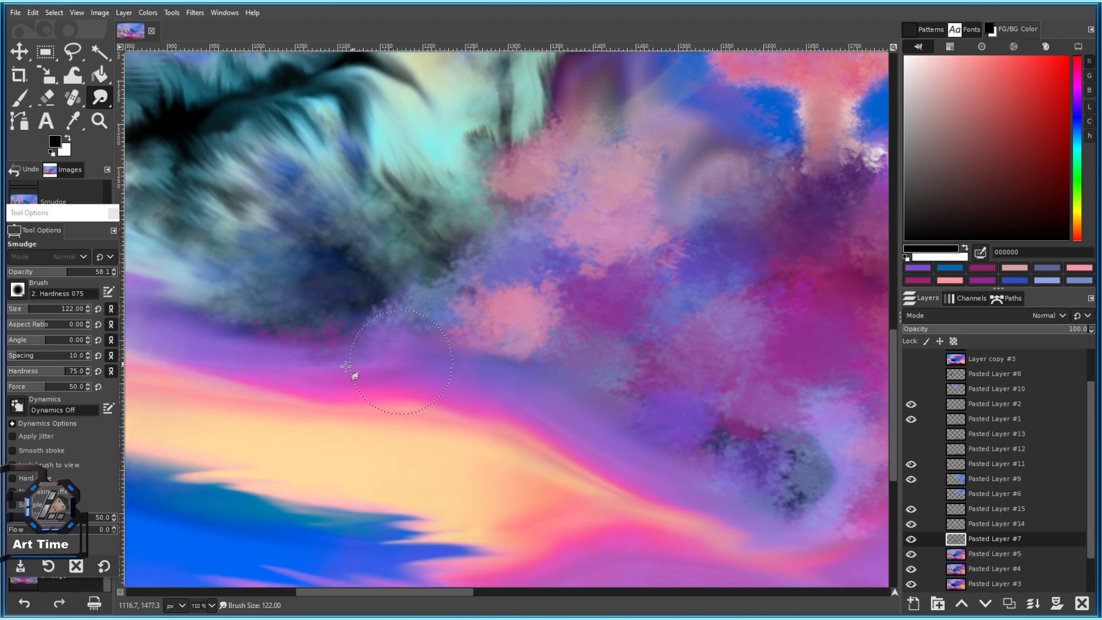
drag(643, 466, 427, 387)
mouse_move(597, 428)
mouse_down()
mouse_move(557, 419)
mouse_move(638, 430)
mouse_up()
drag(363, 326, 470, 356)
mouse_move(410, 313)
mouse_down()
mouse_move(284, 332)
mouse_move(345, 315)
mouse_move(221, 319)
mouse_up()
drag(434, 313, 167, 279)
drag(338, 385, 275, 379)
With a slightly smaller brush, smudge the purple and teal near the dark blob, then save 101 c.xcf.
scroll(306, 387, down, 1)
key([)
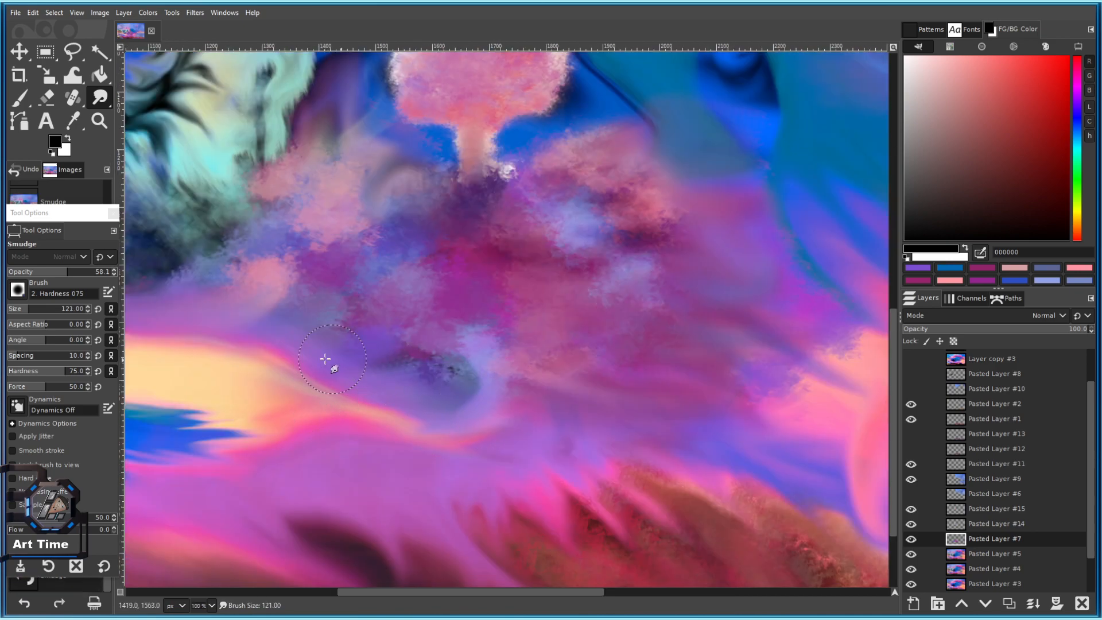
drag(429, 390, 449, 414)
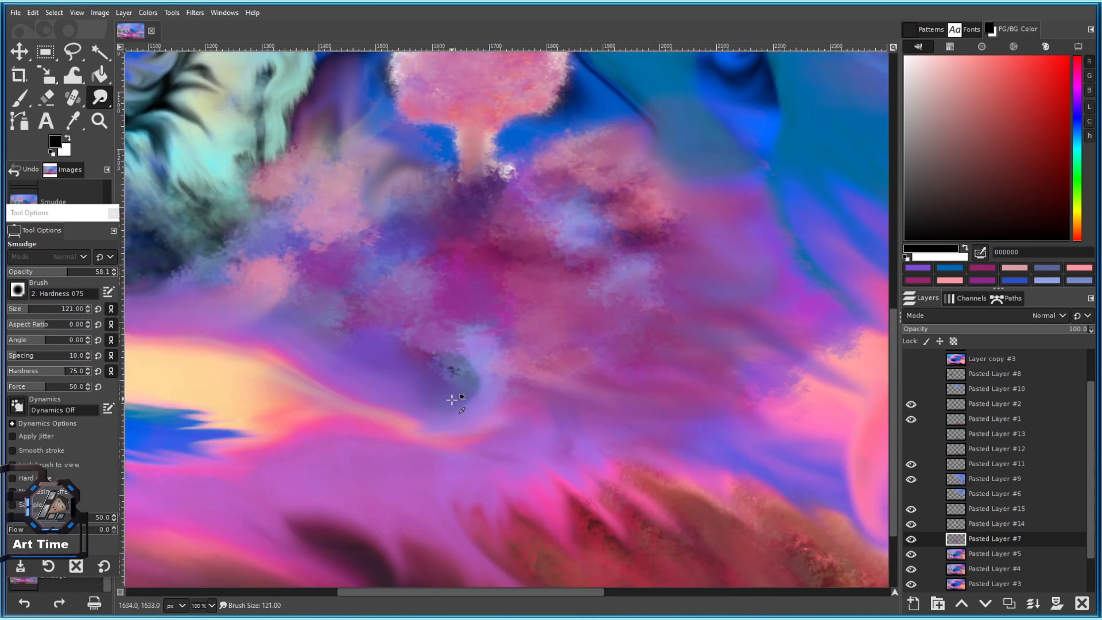
scroll(451, 398, down, 4)
scroll(505, 352, up, 5)
mouse_move(494, 347)
mouse_down()
mouse_move(229, 349)
mouse_move(454, 368)
mouse_up()
scroll(549, 358, down, 5)
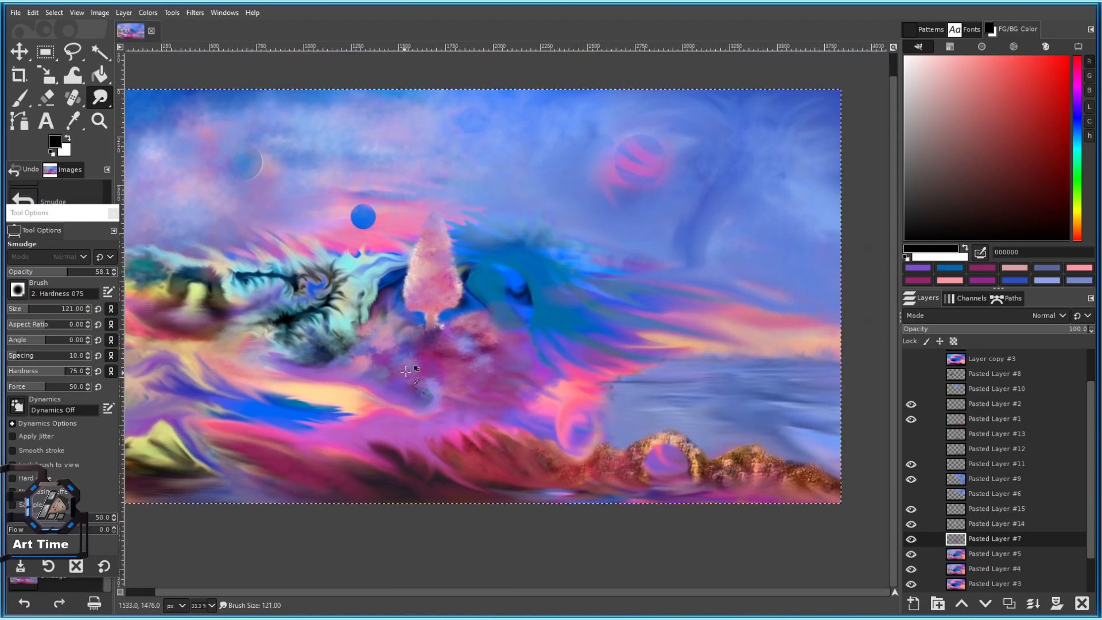
key(ctrl+s)
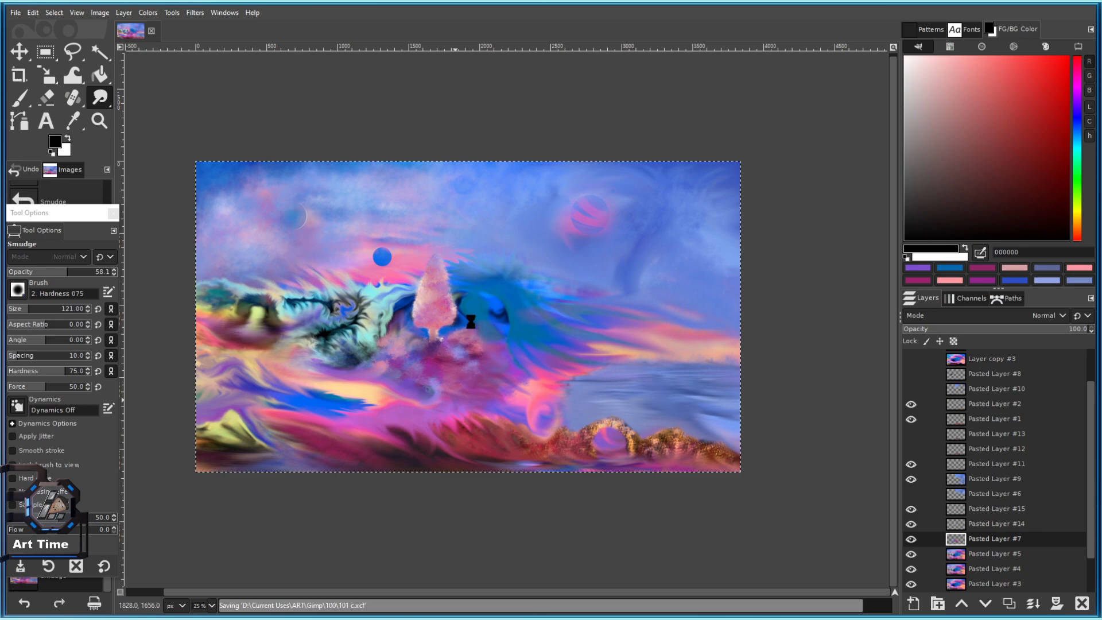
scroll(414, 321, up, 5)
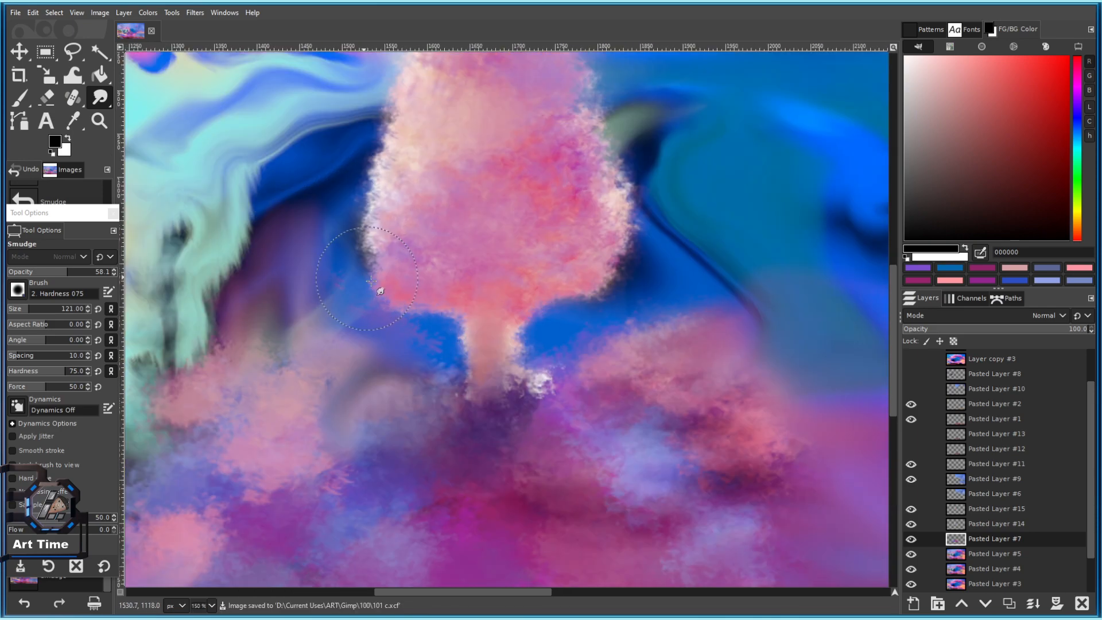
Toggle Pasted Layer #7's visibility to compare, select Pasted Layer #5, and set smudge size 244.
click(911, 539)
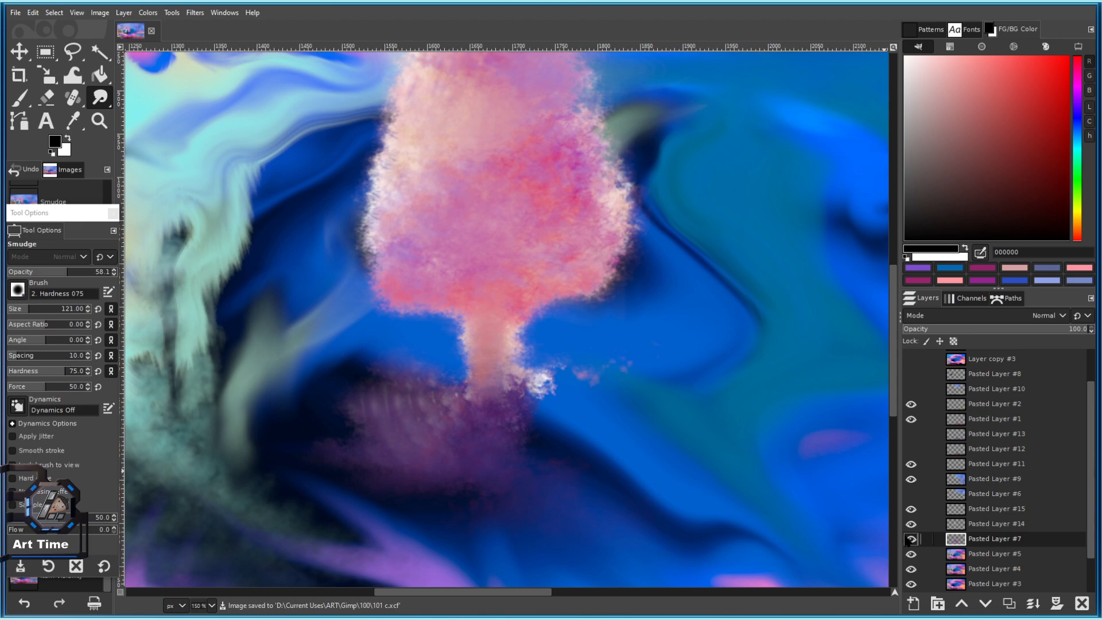
click(911, 538)
click(968, 554)
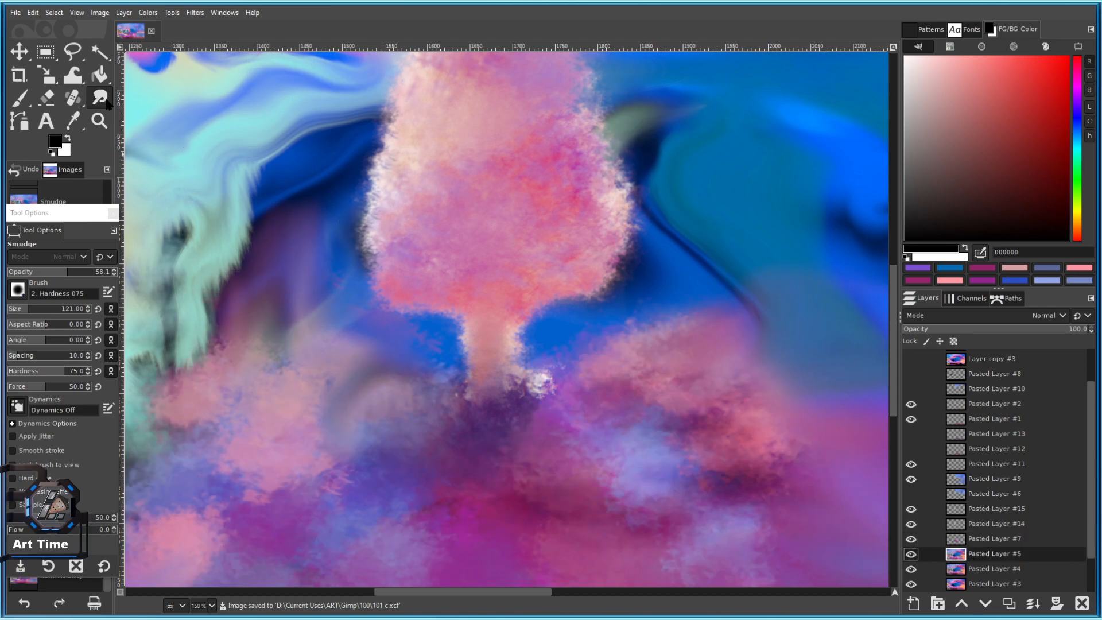
drag(32, 310, 41, 312)
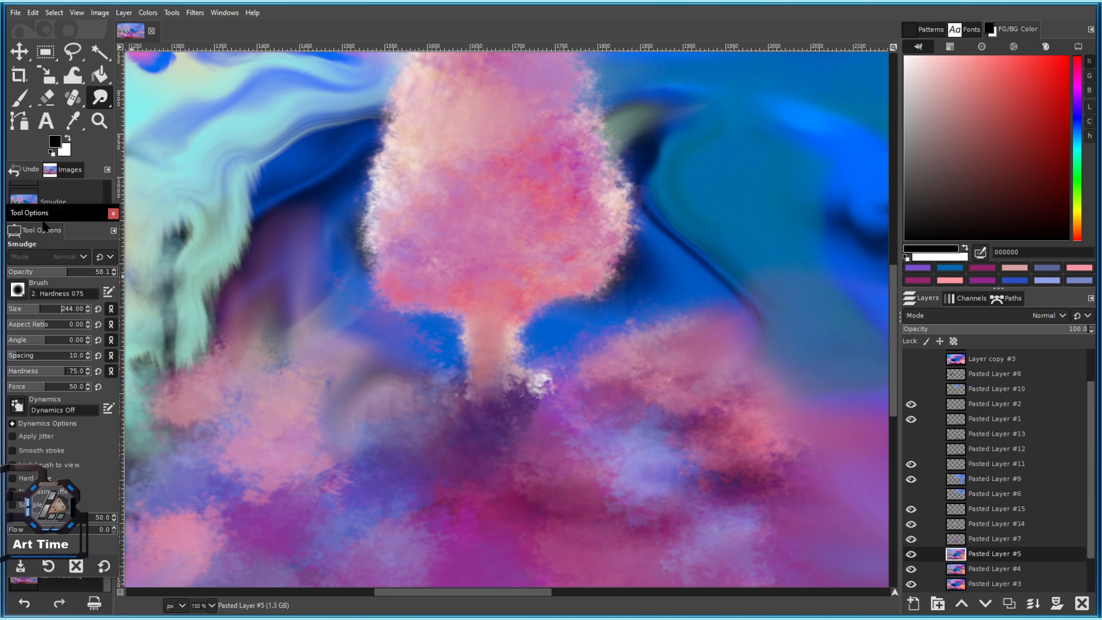
On Pasted Layer #5, paint black with the Paintbrush on both sides of and beneath the tree trunk.
click(21, 100)
scroll(437, 280, down, 2)
scroll(449, 282, up, 2)
click(319, 314)
key(ctrl+z)
click(355, 304)
drag(441, 309, 489, 300)
mouse_move(522, 187)
mouse_down()
mouse_move(283, 248)
mouse_move(265, 269)
mouse_up()
scroll(432, 280, down, 4)
scroll(469, 292, up, 3)
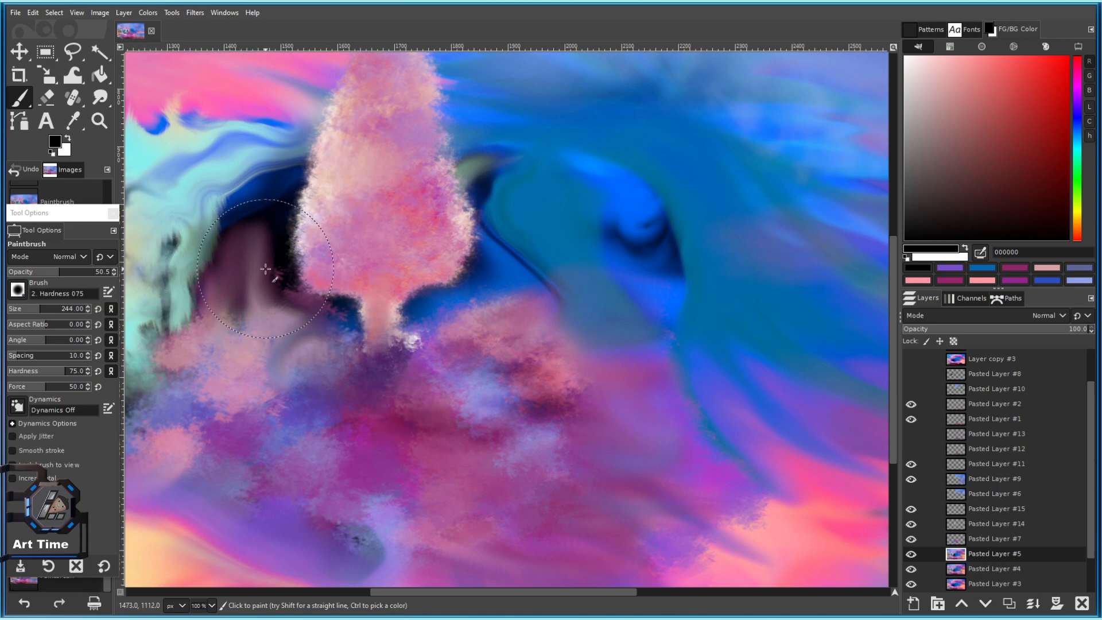
mouse_move(466, 247)
mouse_down()
mouse_move(473, 271)
mouse_move(402, 292)
mouse_up()
drag(457, 265, 481, 281)
scroll(482, 286, down, 4)
scroll(463, 276, up, 3)
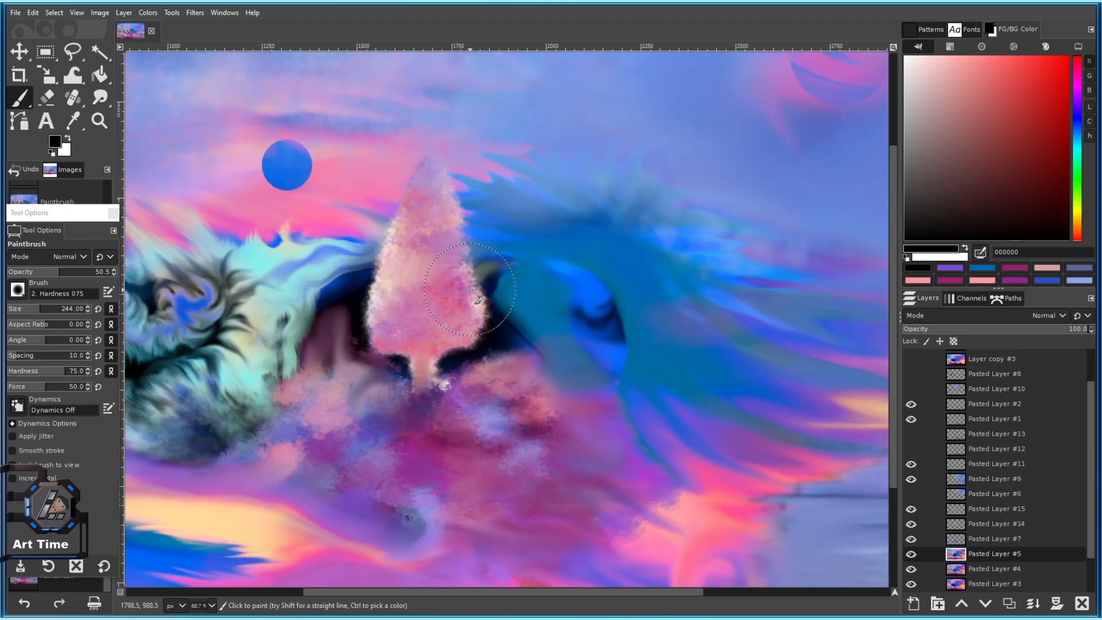
scroll(322, 328, down, 5)
scroll(378, 354, up, 3)
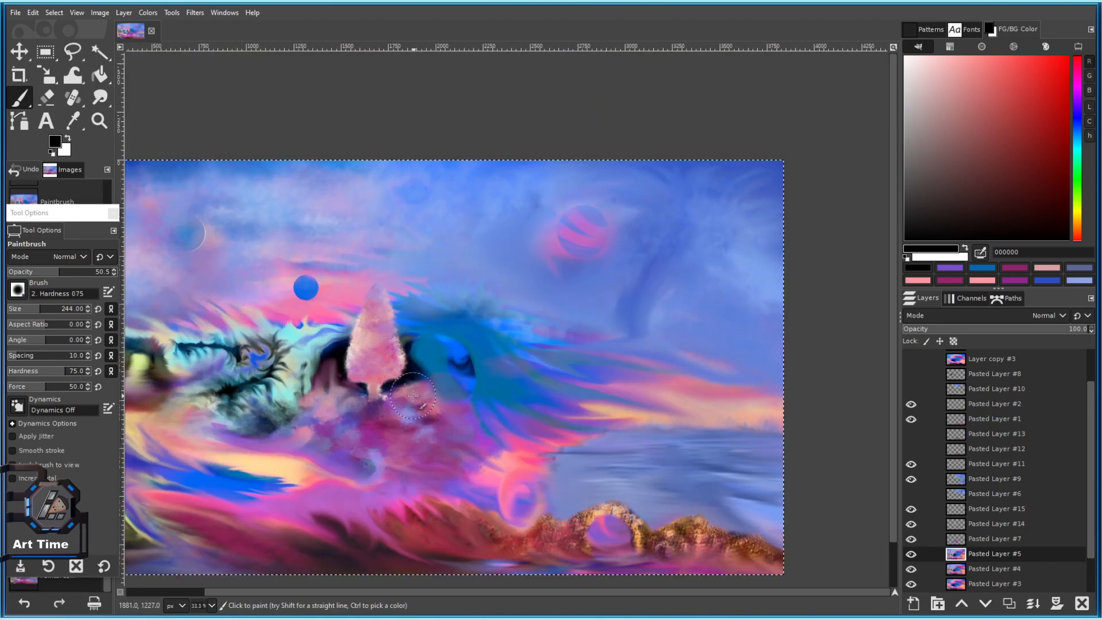
key(bracketleft)
key(bracketleft)
key(bracketleft)
key(bracketleft)
key(bracketleft)
key(bracketleft)
scroll(343, 379, up, 4)
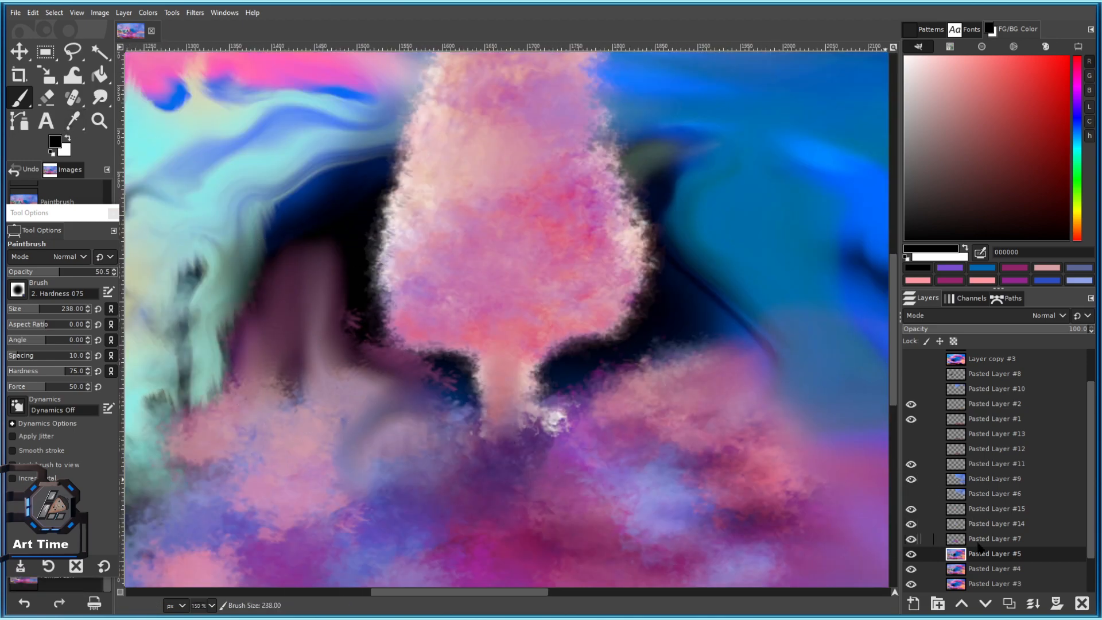
On Pasted Layer #7, erase the purple area left of the trunk, enlarging the eraser to 240.
click(979, 539)
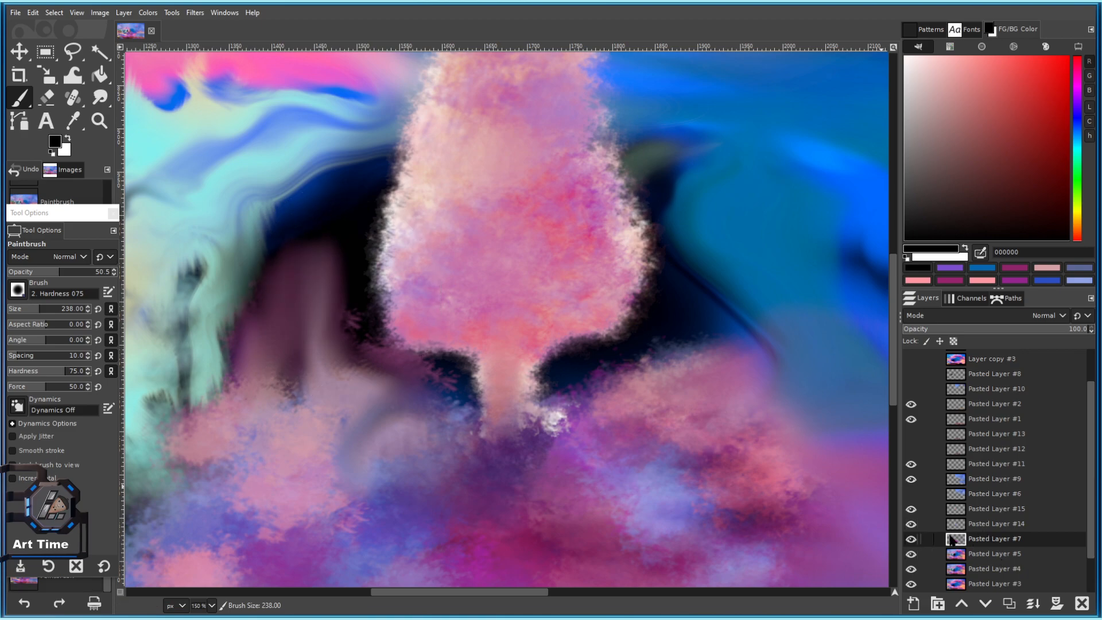
key(shift+e)
mouse_move(344, 298)
mouse_down()
mouse_move(357, 305)
mouse_move(307, 333)
mouse_up()
scroll(428, 347, down, 4)
scroll(435, 365, up, 3)
mouse_move(358, 382)
mouse_down()
mouse_move(293, 382)
mouse_move(305, 374)
mouse_move(356, 401)
mouse_move(379, 378)
mouse_up()
scroll(379, 384, down, 4)
scroll(382, 385, up, 1)
key(bracketright)
scroll(364, 400, up, 1)
scroll(364, 400, down, 1)
scroll(402, 356, up, 3)
scroll(463, 320, down, 4)
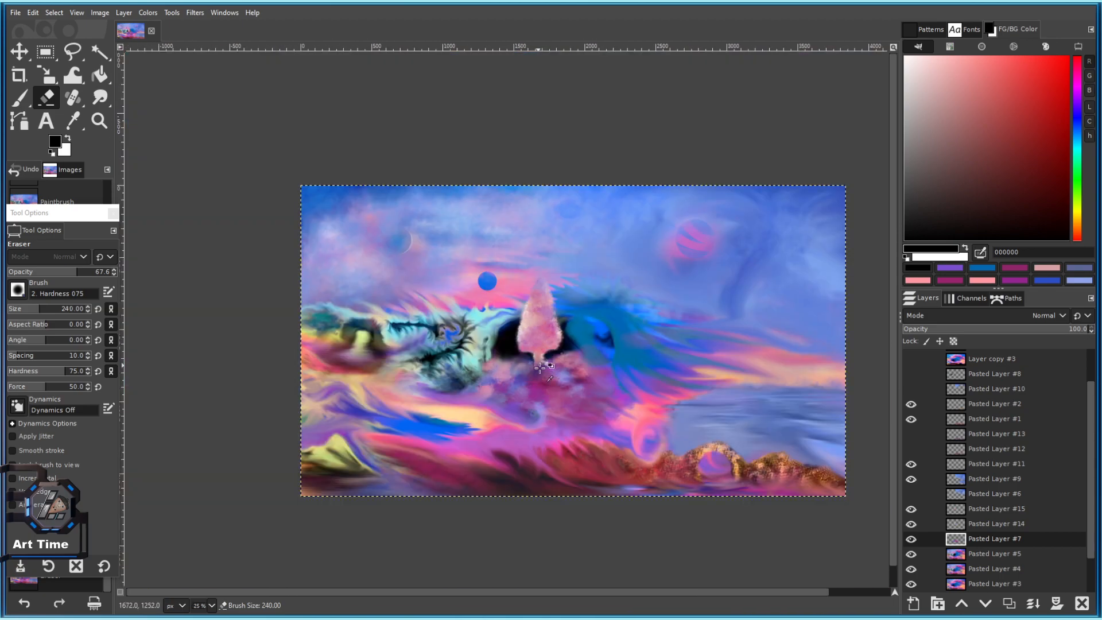
scroll(505, 322, down, 2)
key(bracketright)
Save the painting as 101 c.xcf and pan around to review it.
key(ctrl+s)
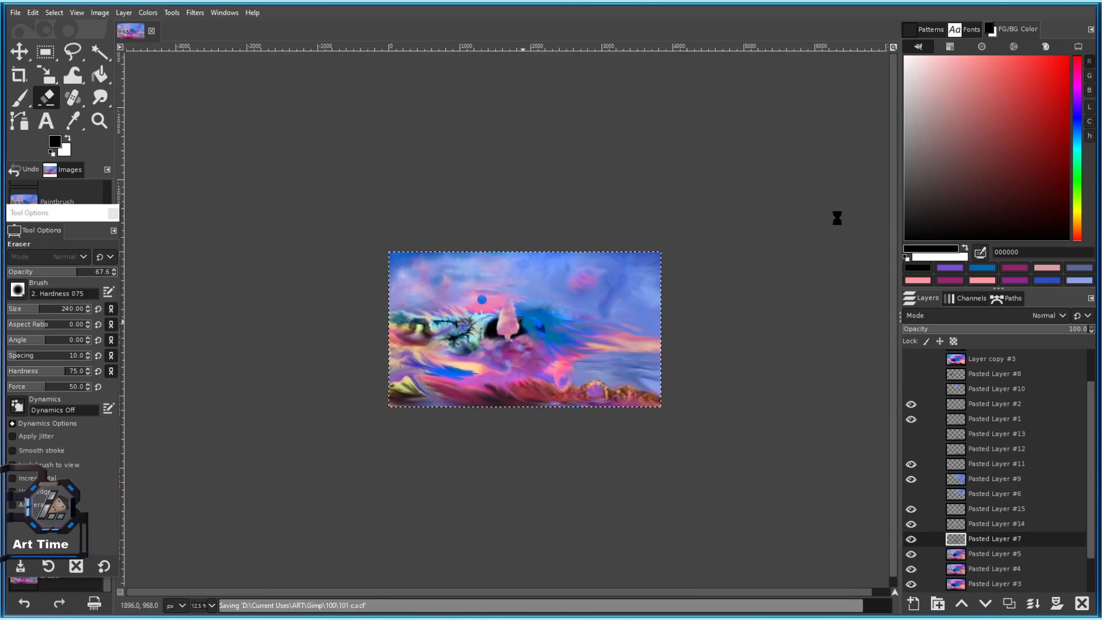
scroll(567, 391, up, 4)
drag(425, 230, 533, 378)
scroll(499, 273, up, 2)
scroll(532, 366, down, 4)
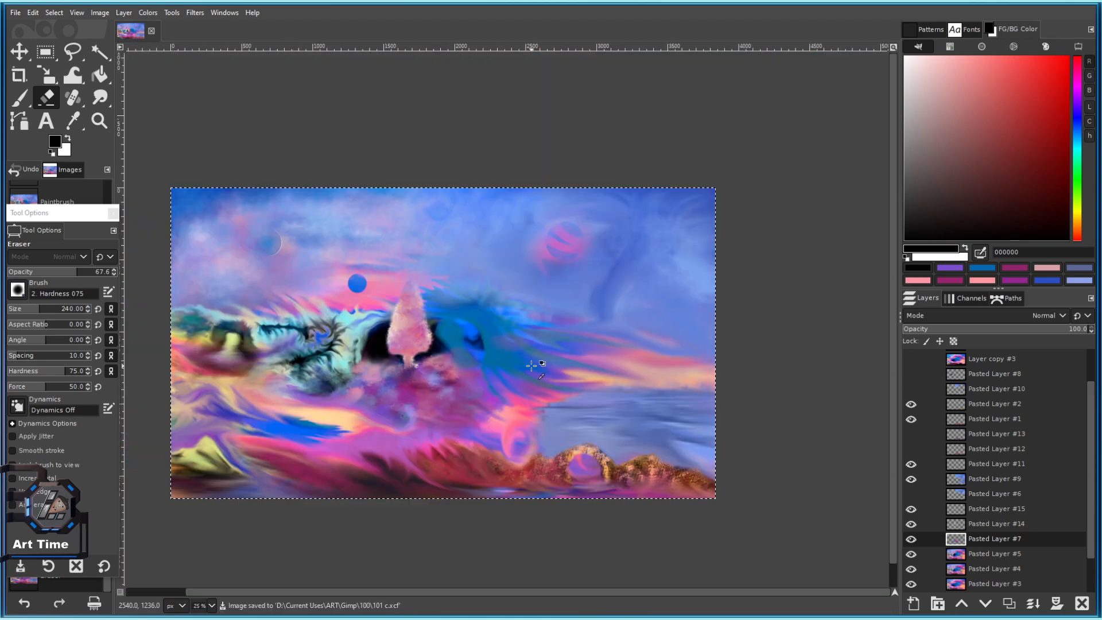
scroll(626, 292, up, 2)
drag(718, 224, 601, 249)
drag(415, 198, 800, 226)
mouse_move(717, 241)
mouse_down()
mouse_move(558, 149)
mouse_move(599, 285)
mouse_move(679, 149)
mouse_up()
drag(443, 245, 548, 143)
scroll(539, 264, up, 4)
drag(473, 266, 568, 315)
scroll(520, 357, down, 2)
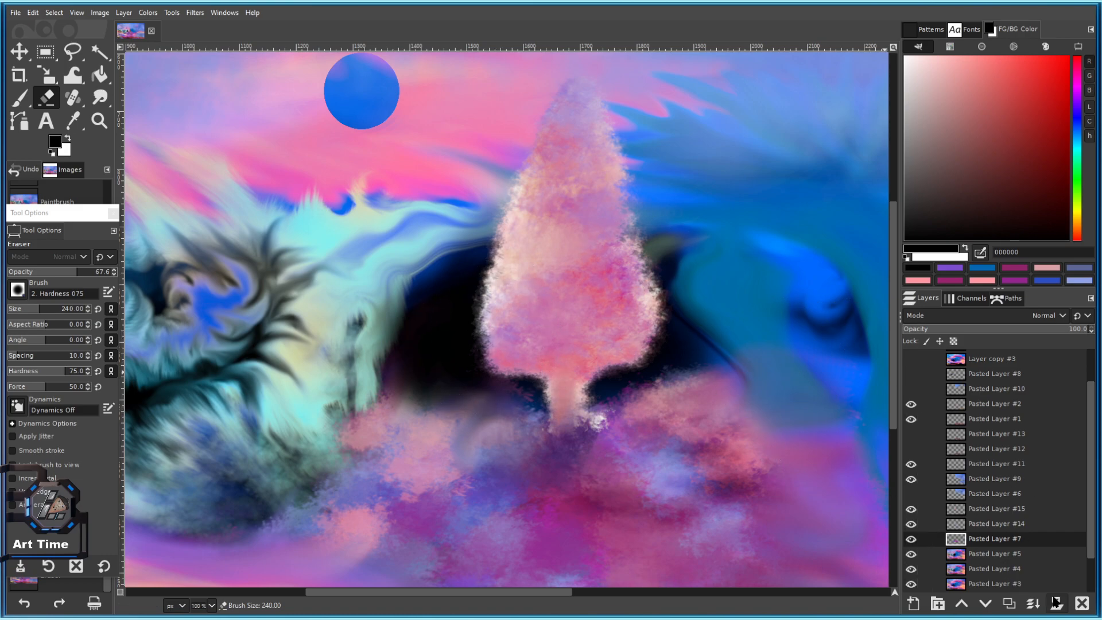
Add Pasted Layer #16, raise Pasted Layer #7, and set up the Sparks brush in colour fffec3.
click(1008, 604)
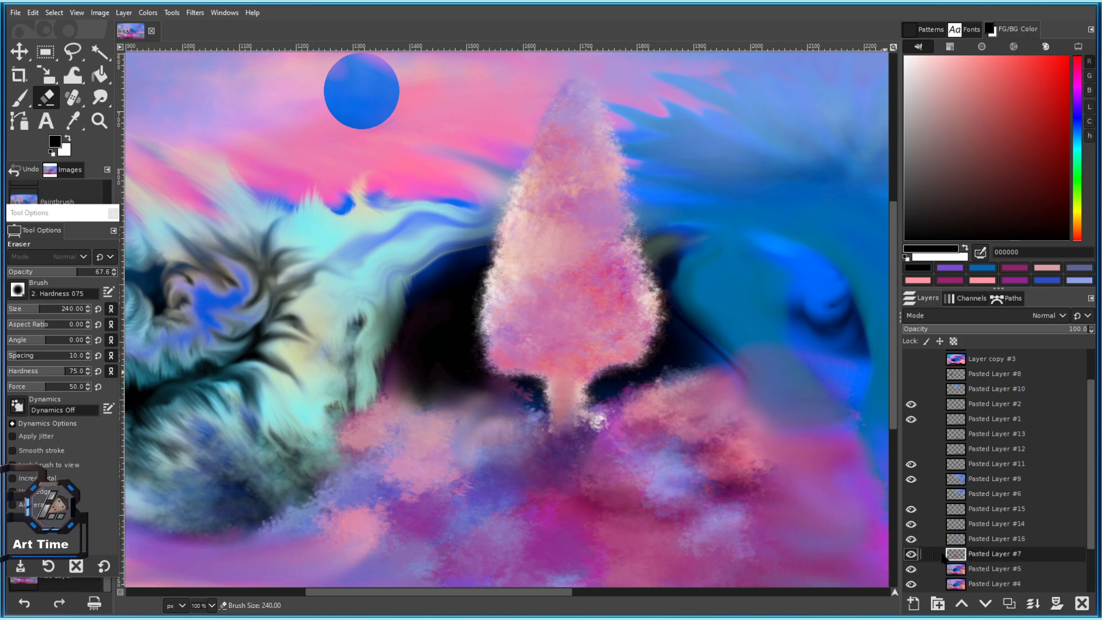
drag(958, 557, 955, 464)
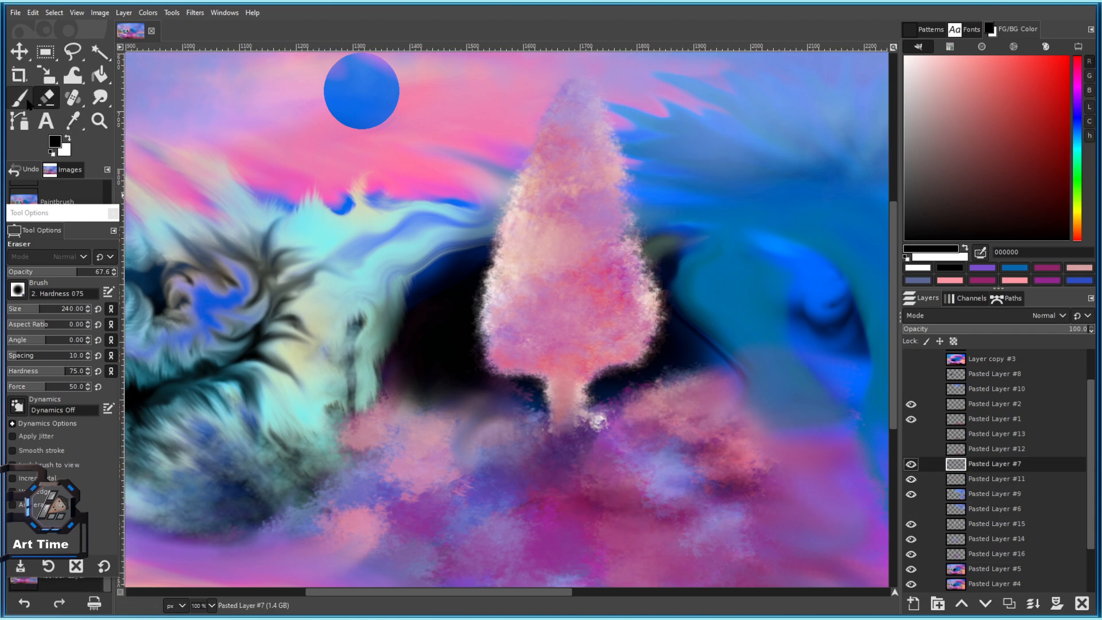
click(18, 293)
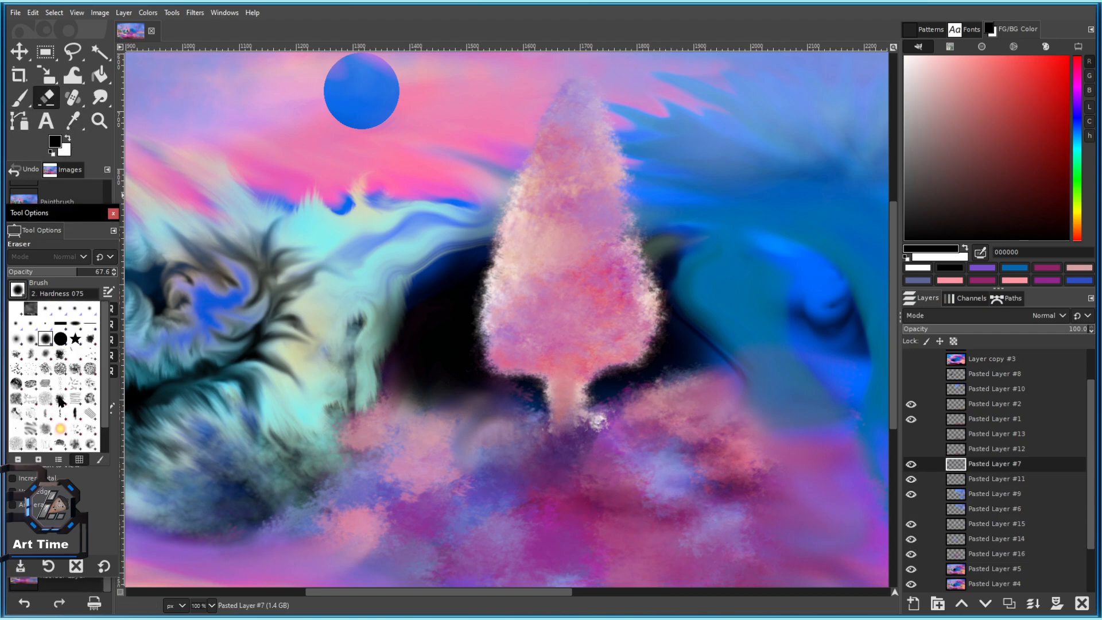
click(61, 430)
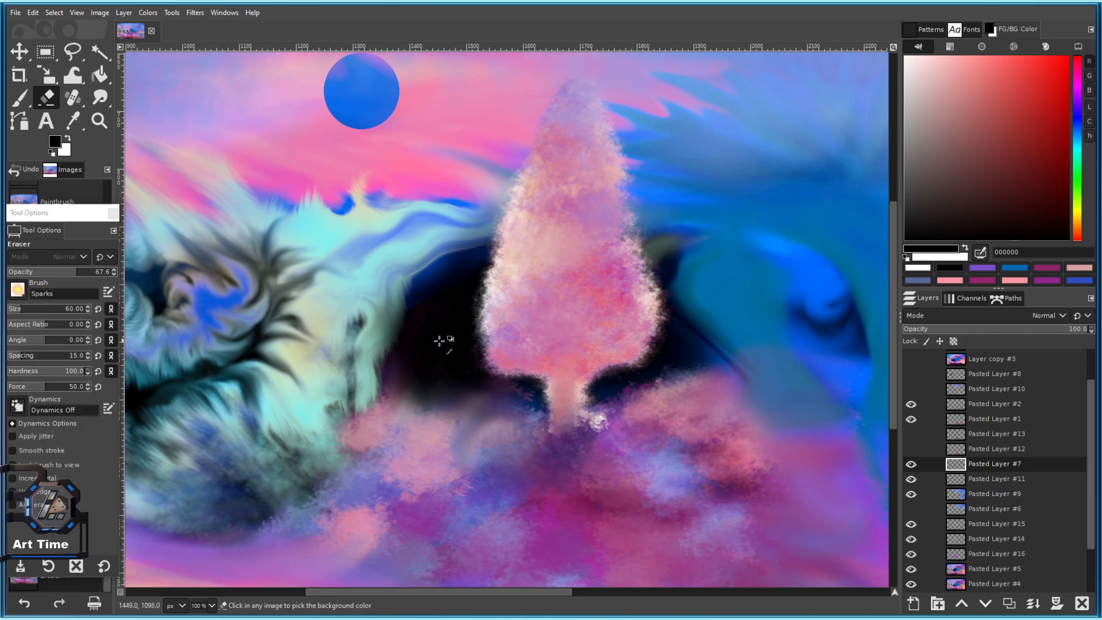
click(1043, 121)
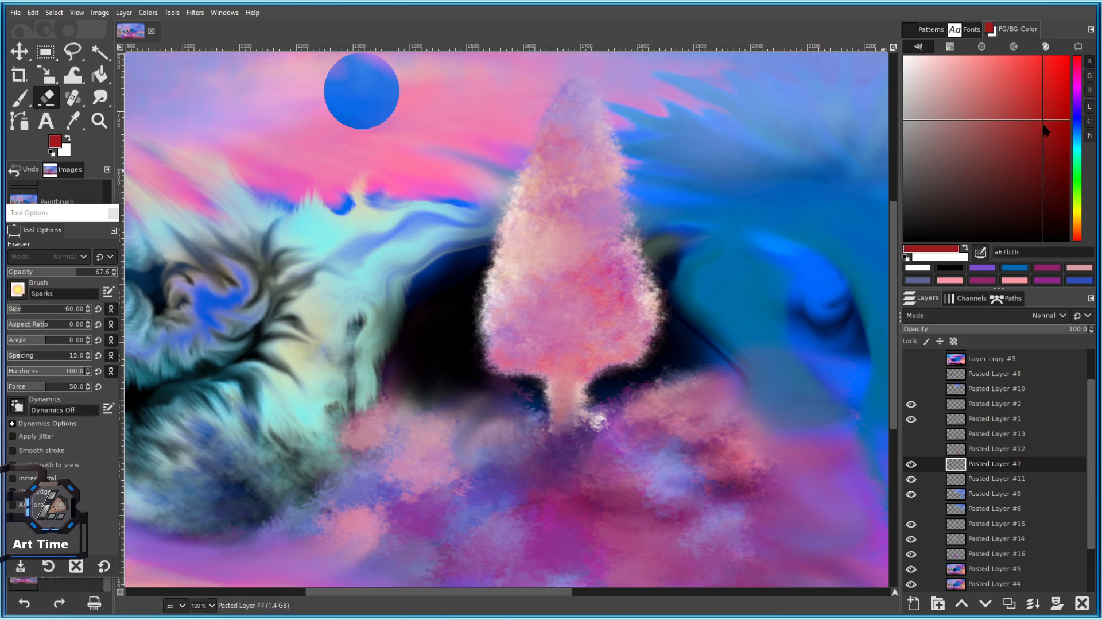
click(1079, 211)
drag(1000, 151, 943, 56)
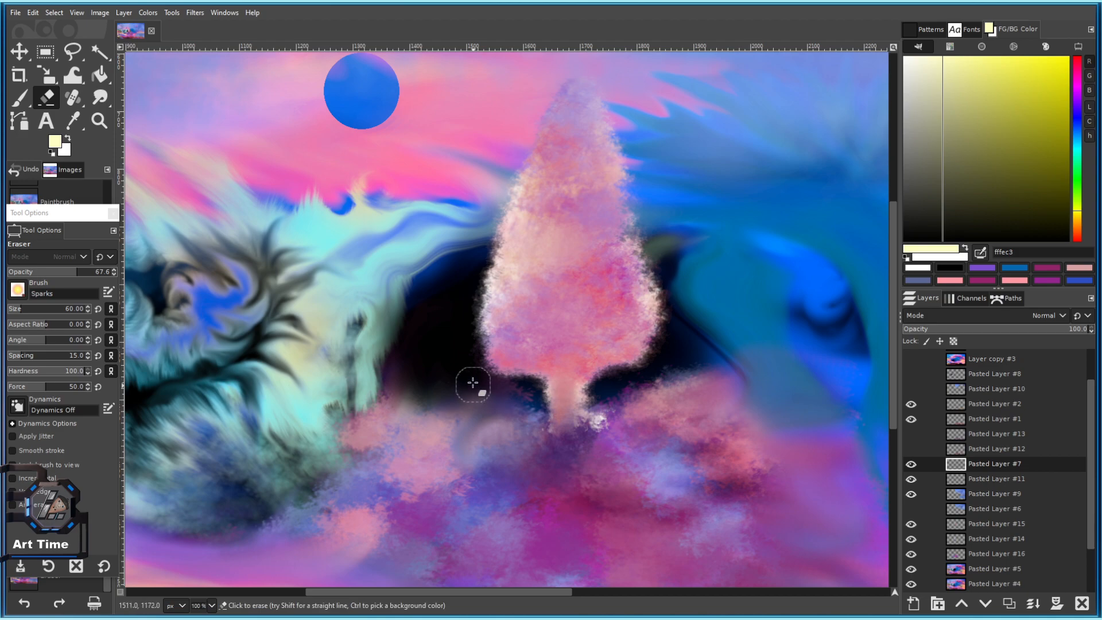
Dab a few trial sparks beside the tree, undoing the unwanted ones.
click(463, 317)
click(19, 98)
click(452, 306)
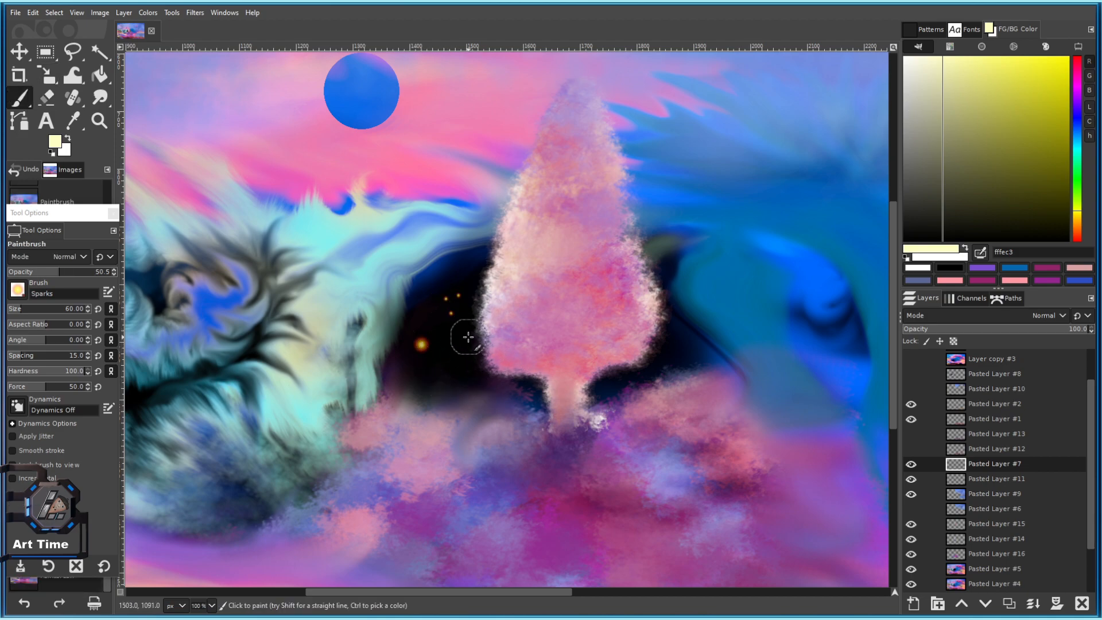
key(ctrl+z)
click(511, 338)
click(458, 355)
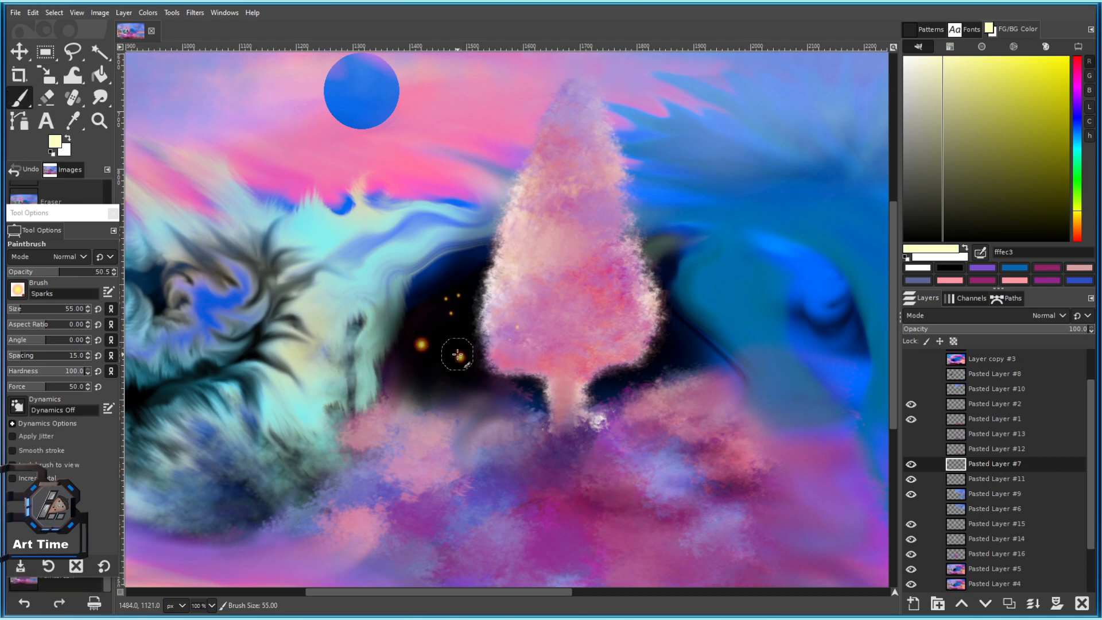
key(ctrl+z)
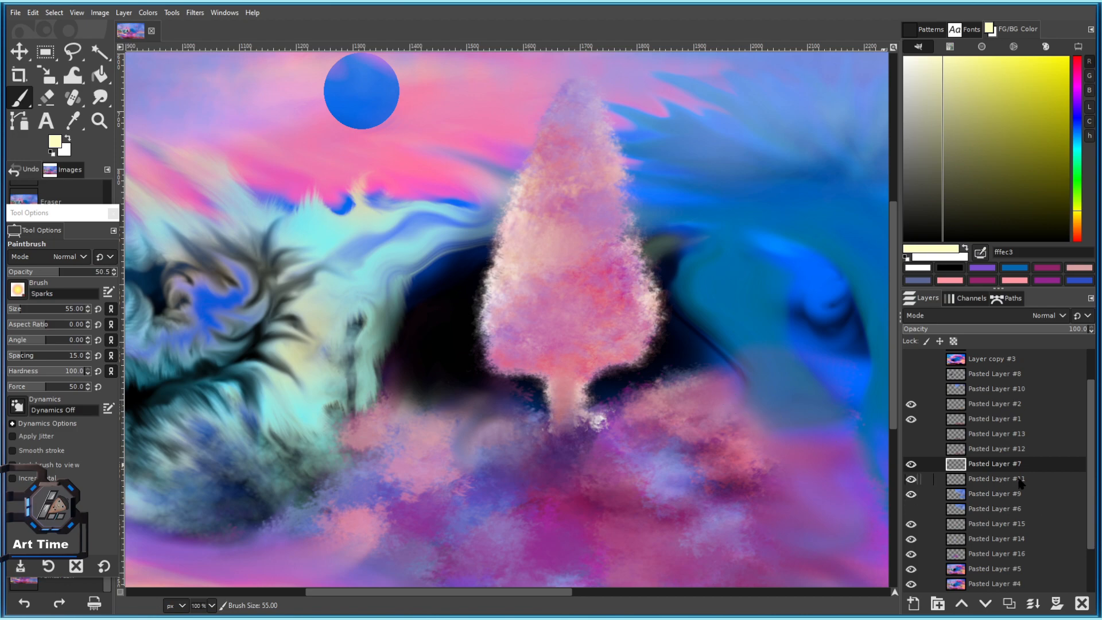
Move Pasted Layer #7 back above Pasted Layer #5.
scroll(1021, 484, down, 2)
drag(969, 408, 963, 451)
drag(951, 504, 952, 503)
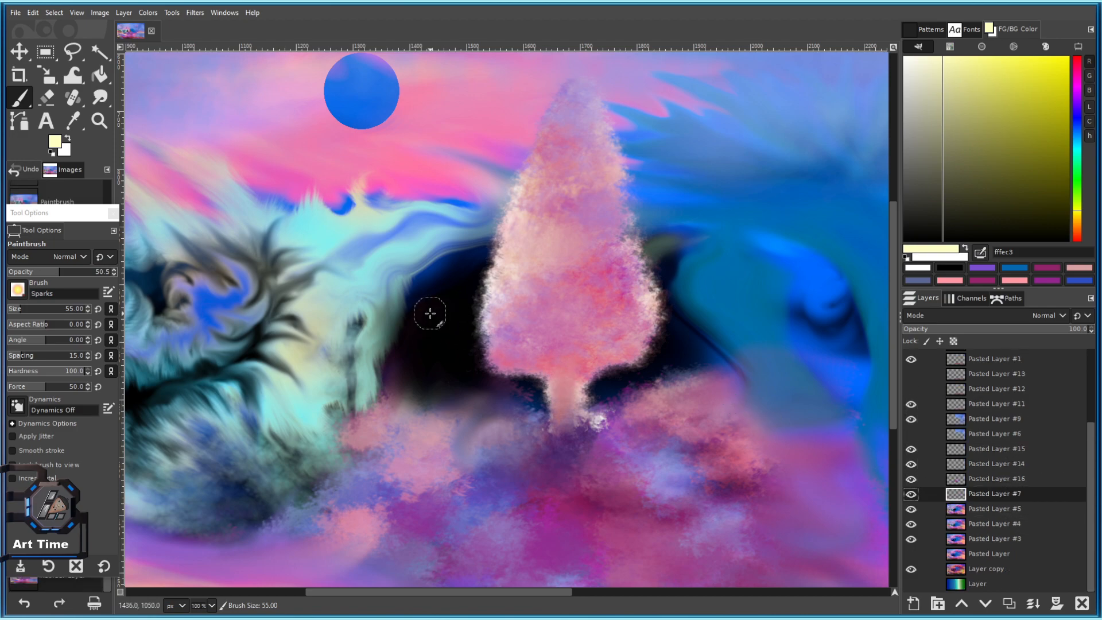
Scatter sparks through the dark hollow right of and below the tree.
drag(470, 327, 455, 352)
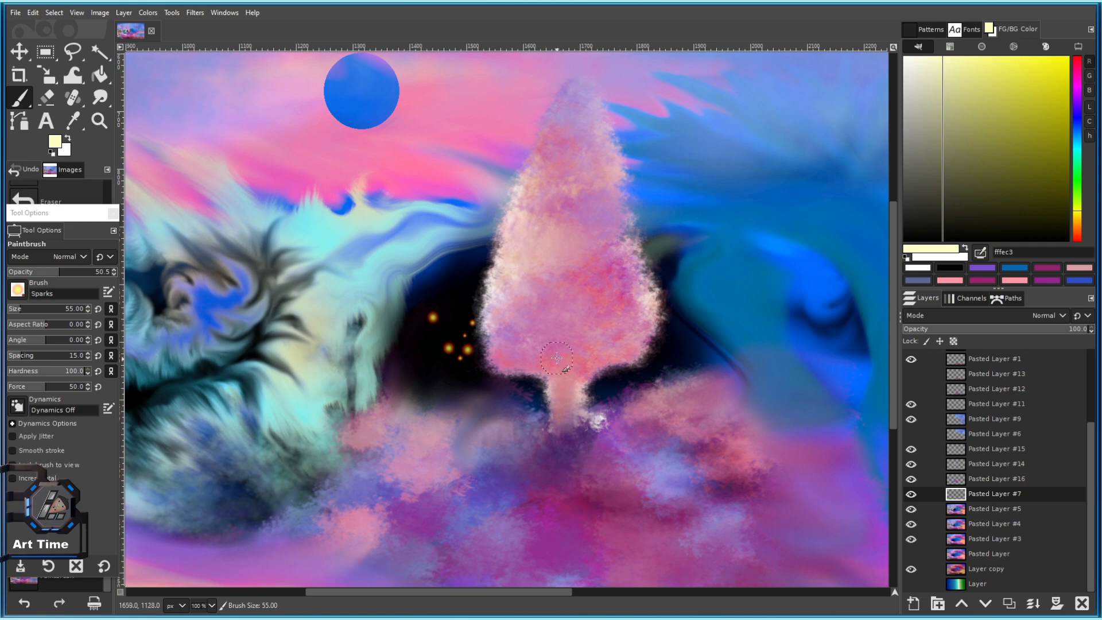
click(466, 308)
click(662, 352)
click(663, 334)
click(658, 293)
click(640, 369)
click(609, 373)
click(607, 381)
click(529, 392)
click(438, 369)
scroll(482, 368, down, 8)
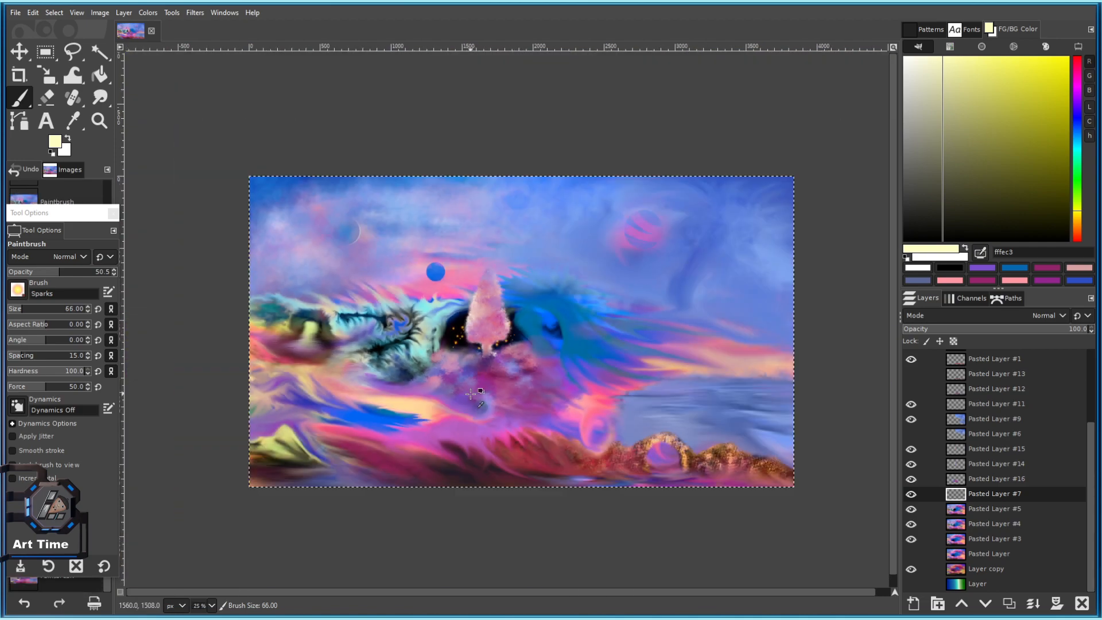
scroll(484, 378, up, 10)
scroll(453, 266, up, 12)
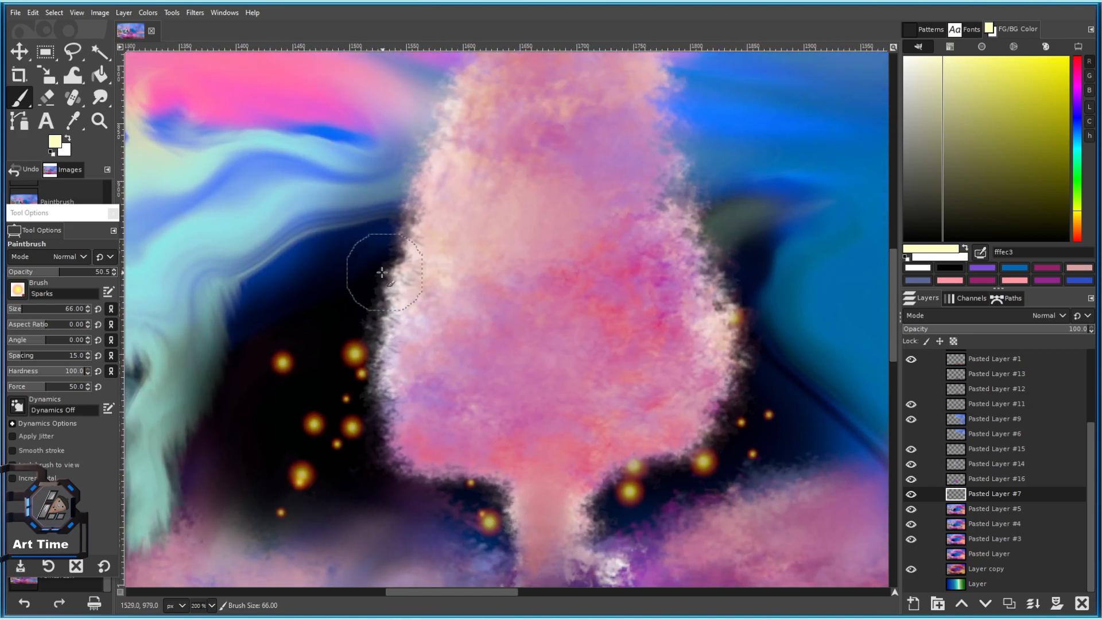
Add more sparks to the left of and below the tree trunk.
click(309, 334)
click(303, 416)
click(250, 431)
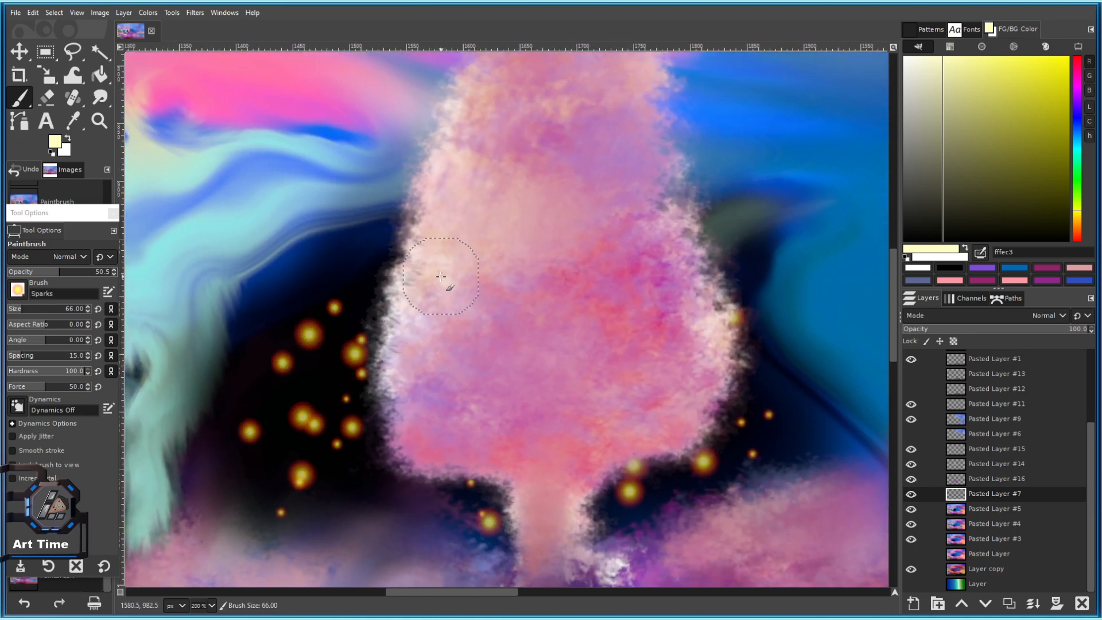
scroll(418, 427, down, 3)
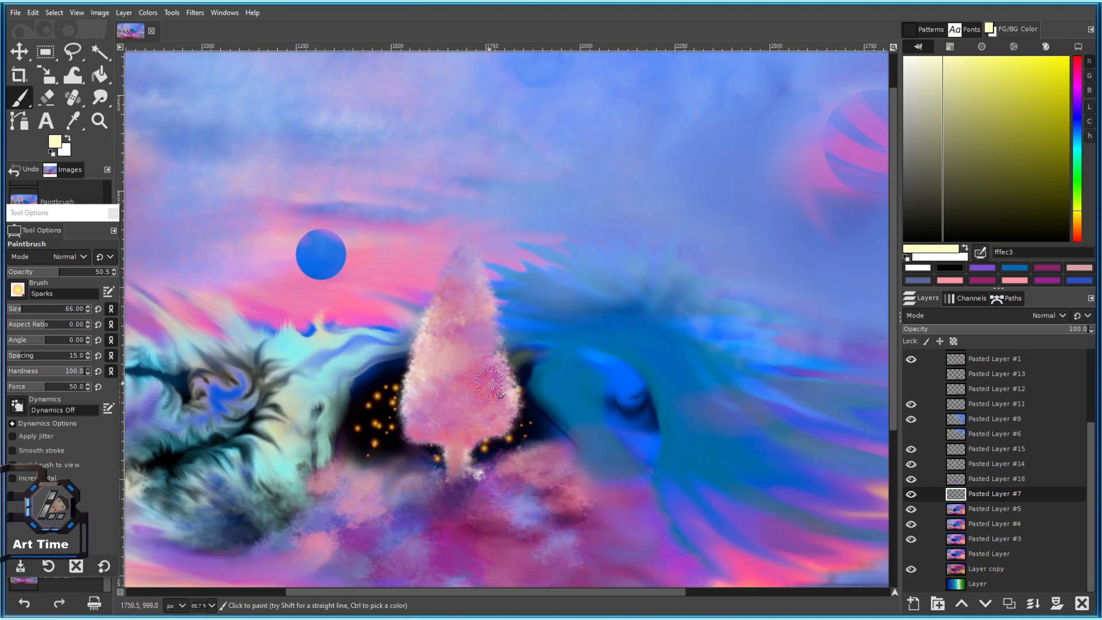
scroll(420, 453, up, 3)
click(423, 438)
click(336, 454)
click(362, 448)
click(406, 461)
click(277, 469)
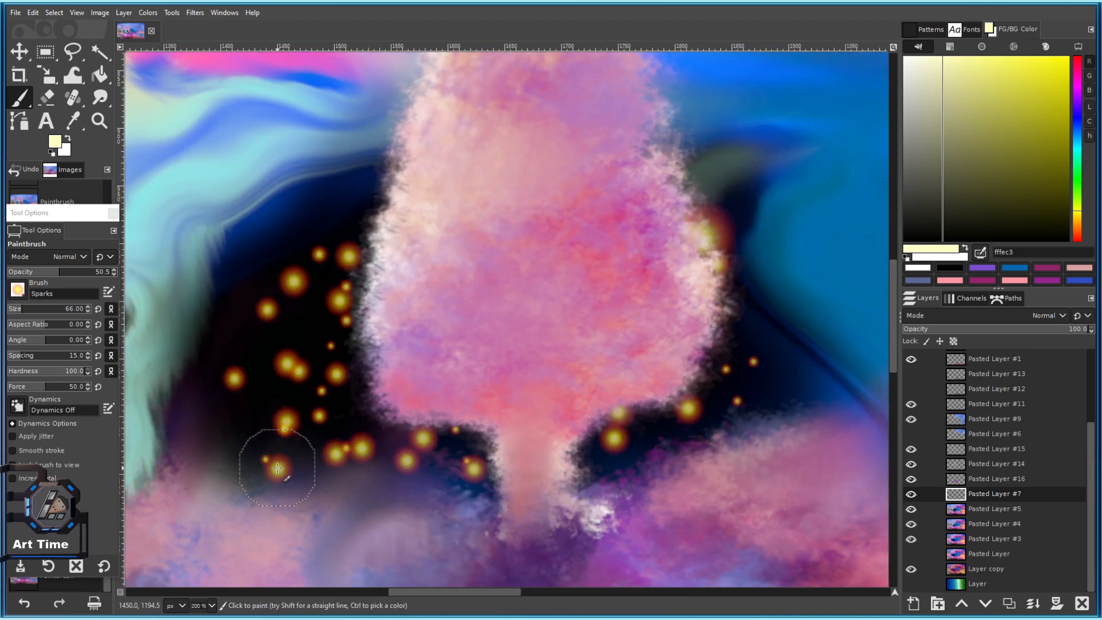
scroll(332, 412, down, 5)
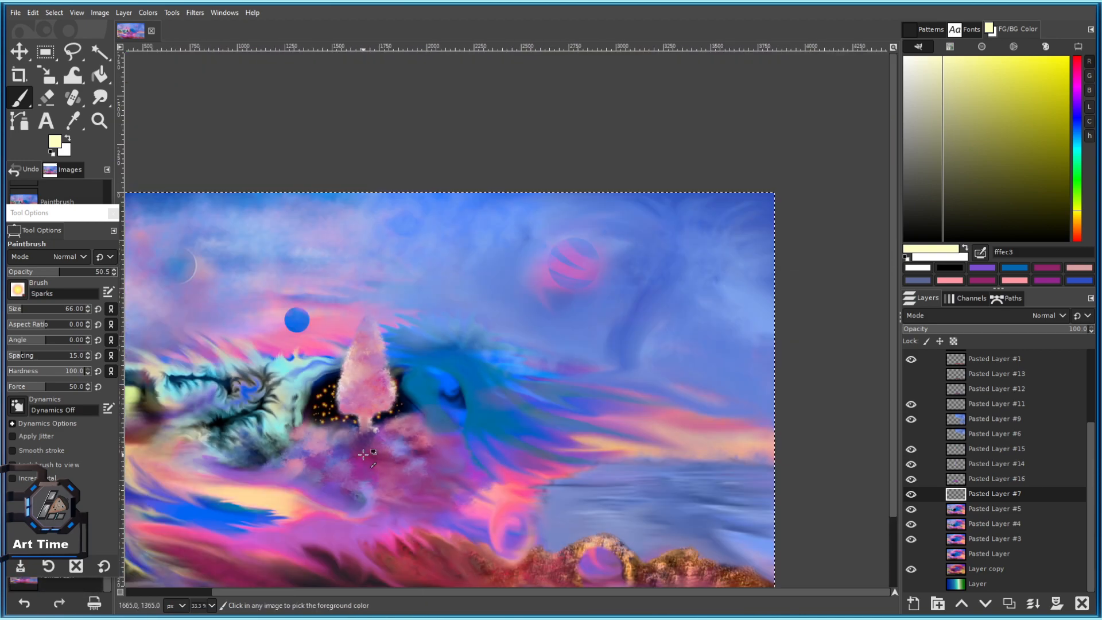
scroll(363, 414, up, 1)
drag(442, 336, 514, 272)
scroll(515, 277, down, 3)
scroll(528, 300, up, 3)
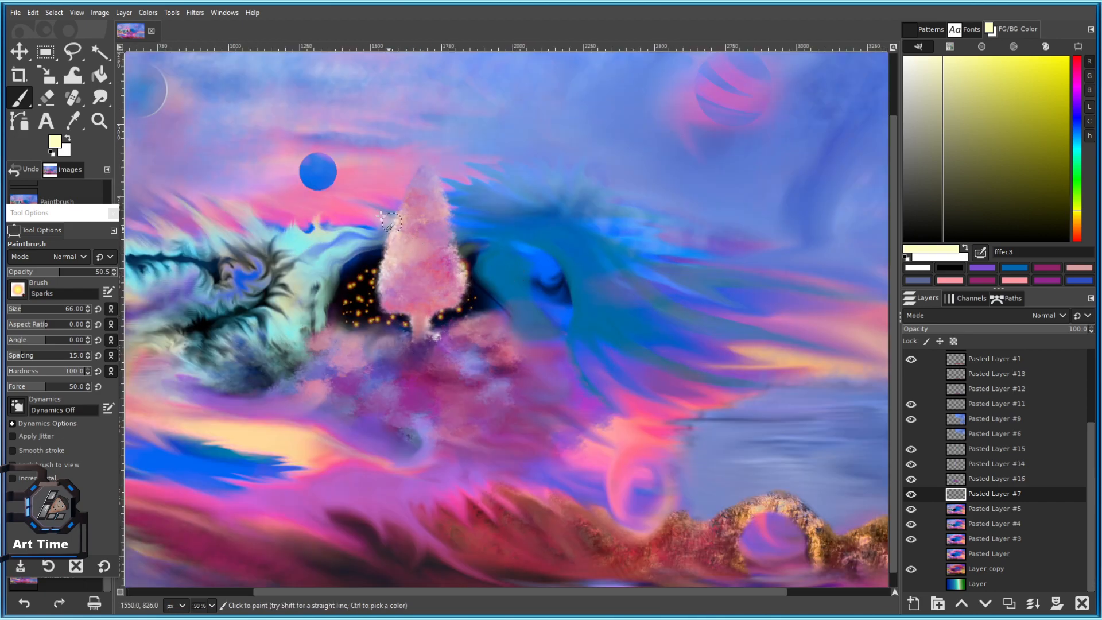
click(148, 13)
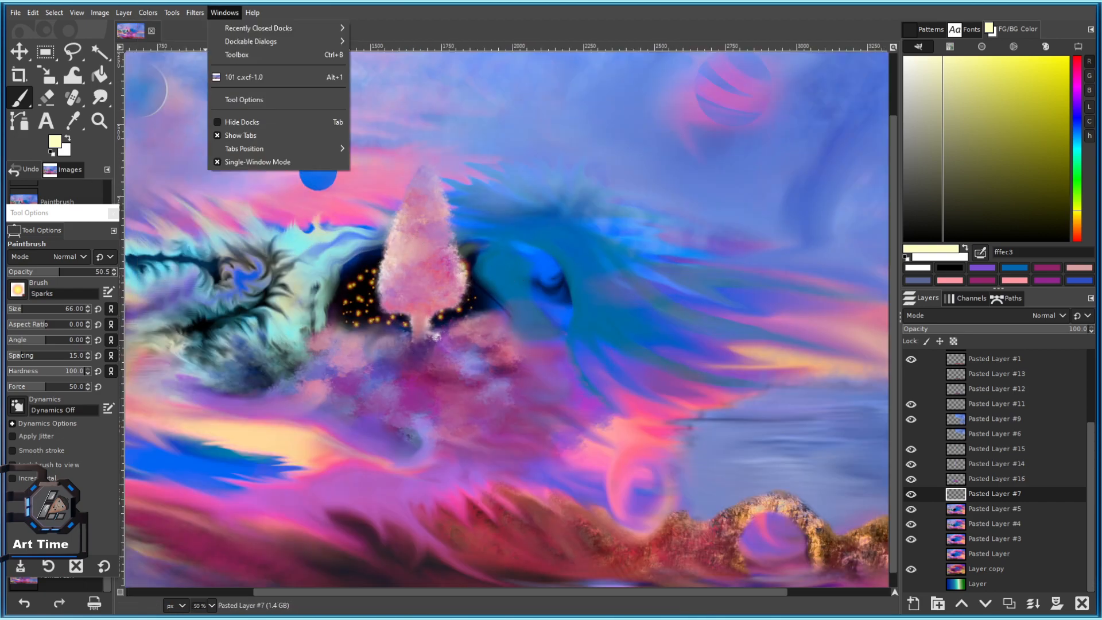
Apply the Hue-Chroma hue shift of -109.88 to Pasted Layer #7.
click(174, 55)
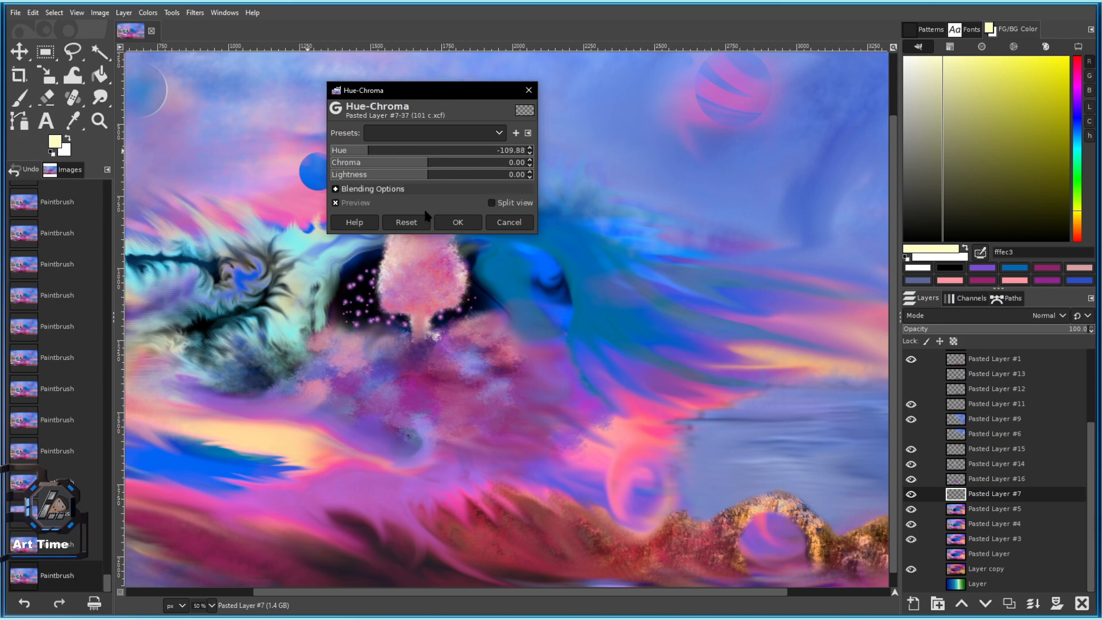
click(457, 222)
scroll(343, 298, up, 1)
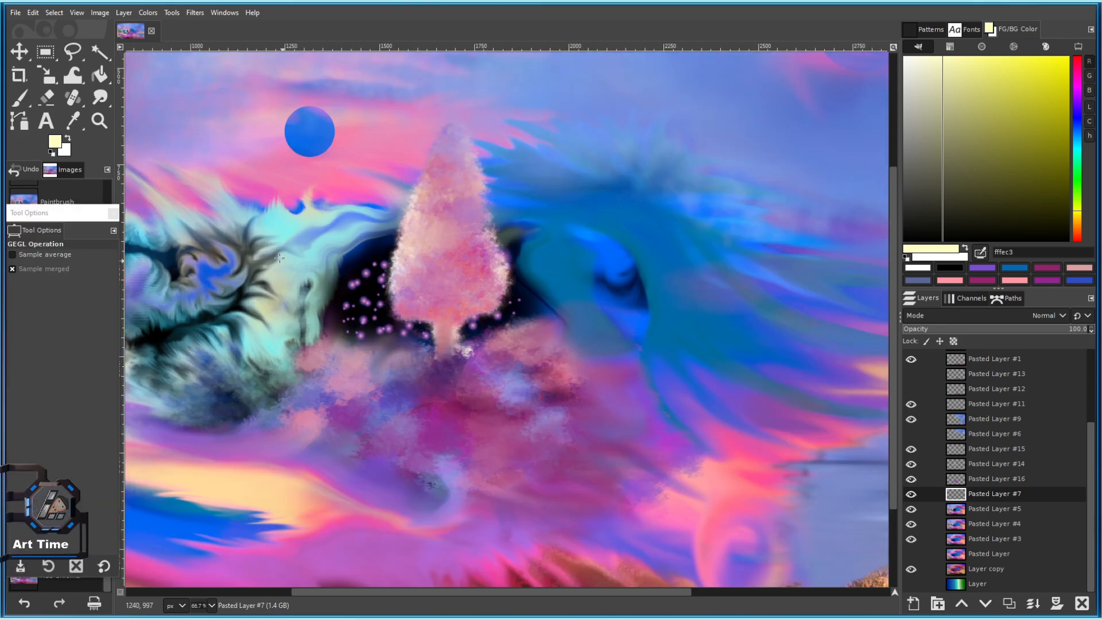
Smudge the sparks around the tree with a size-179 Smudge brush, then fit the whole image in view.
click(101, 99)
scroll(367, 356, up, 3)
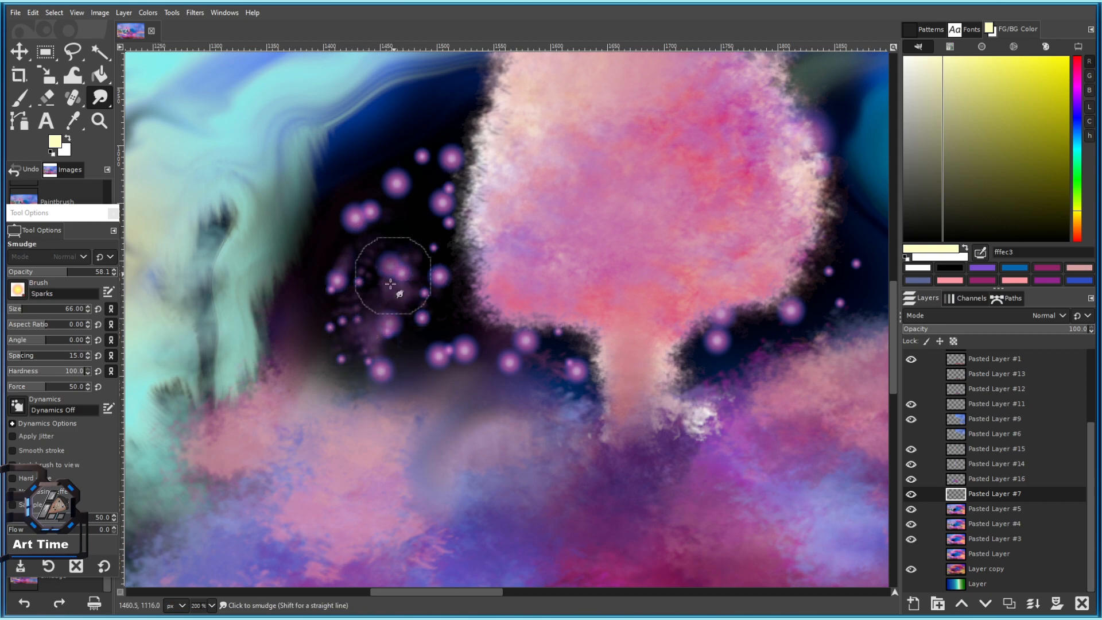
scroll(400, 255, down, 2)
drag(27, 310, 38, 310)
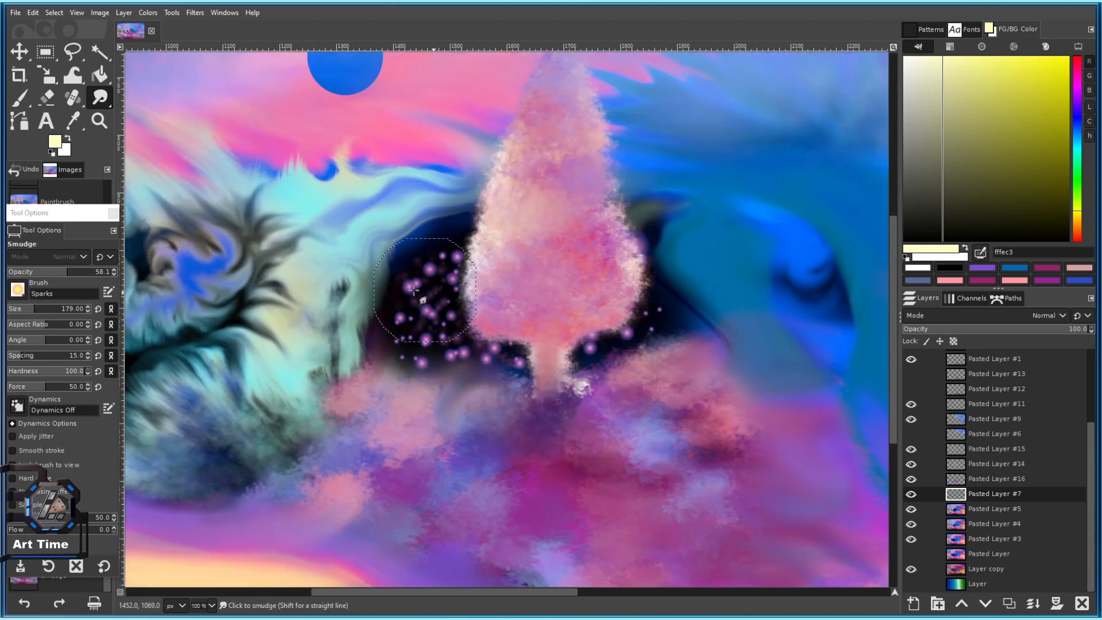
scroll(570, 374, down, 3)
scroll(569, 374, up, 3)
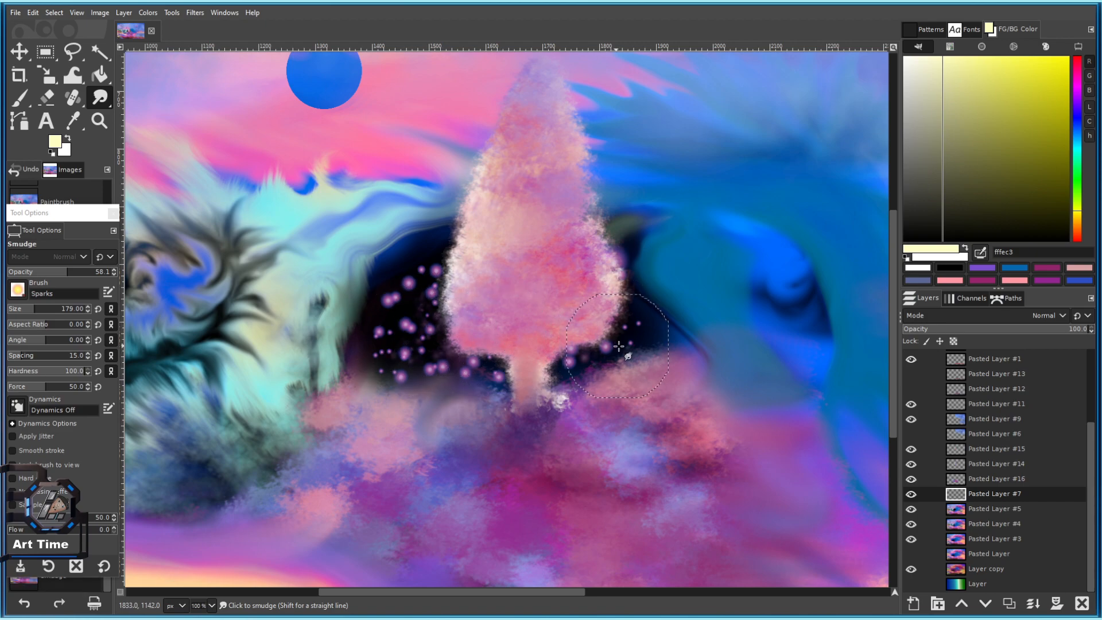
drag(855, 474, 763, 449)
key(shift+ctrl+j)
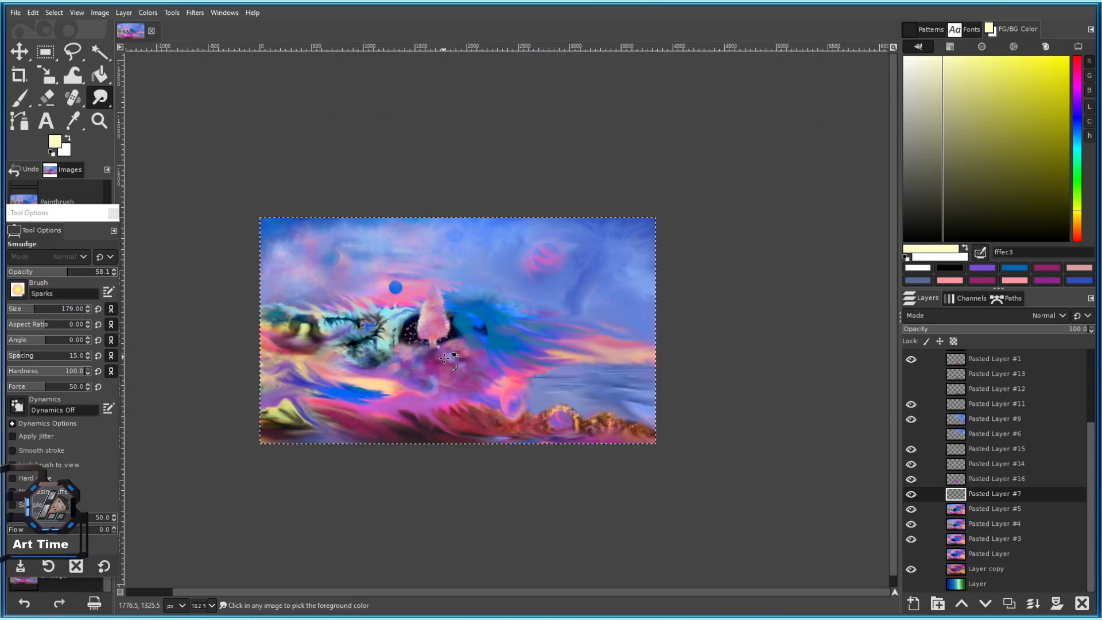
Render a blue Supernova glow centred in the dark hollow behind the pink tree.
click(195, 12)
mouse_move(275, 130)
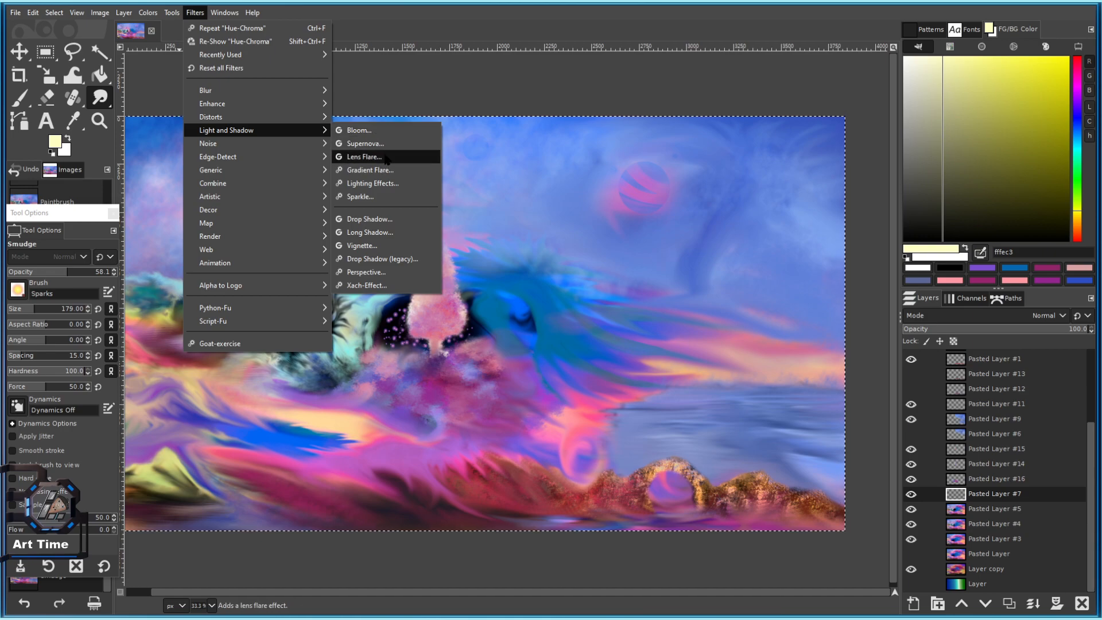
click(347, 144)
drag(457, 95, 88, 149)
mouse_move(428, 317)
mouse_down()
mouse_move(485, 317)
mouse_move(446, 317)
mouse_up()
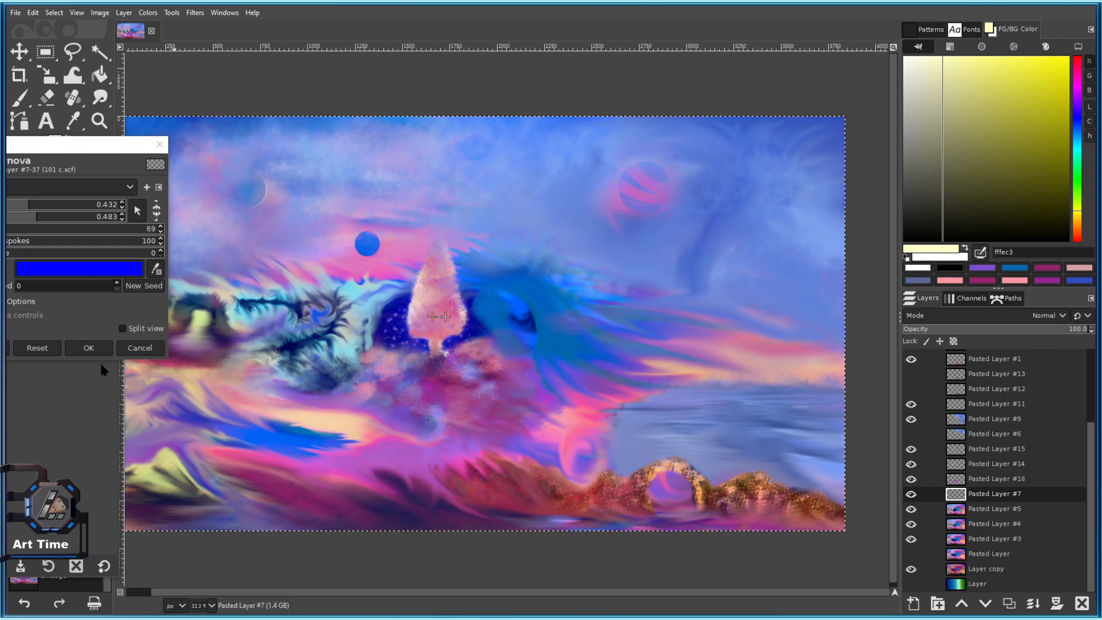
click(89, 348)
Copy the visible painting to the clipboard.
scroll(377, 349, down, 3)
scroll(505, 349, up, 3)
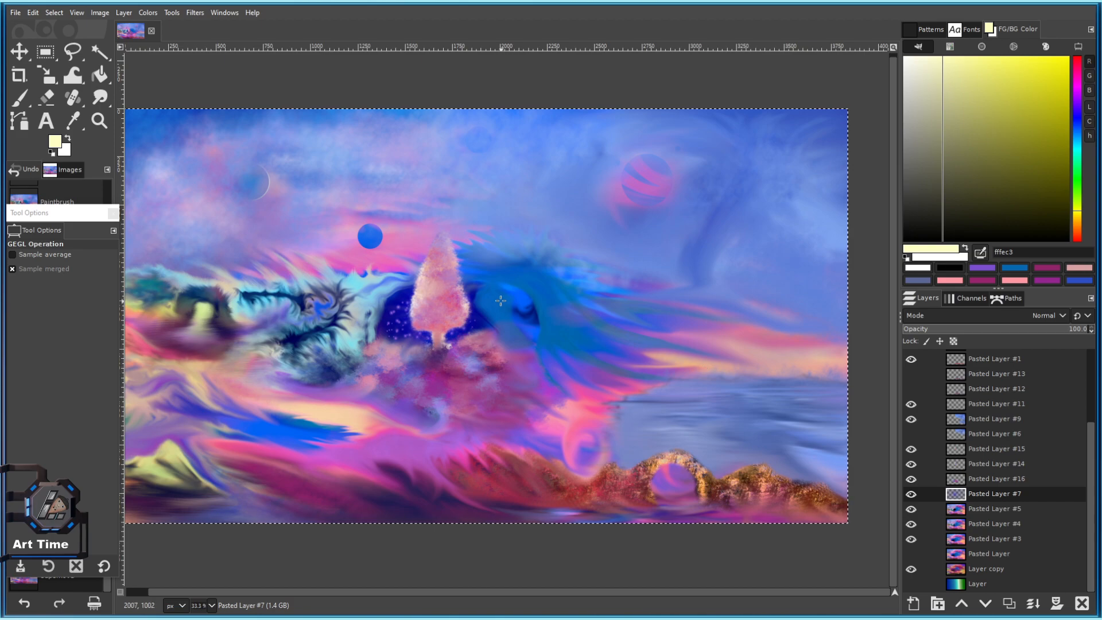
key(ctrl+c)
Paste the copied painting as new layer Pasted Layer #17.
click(33, 12)
mouse_move(90, 170)
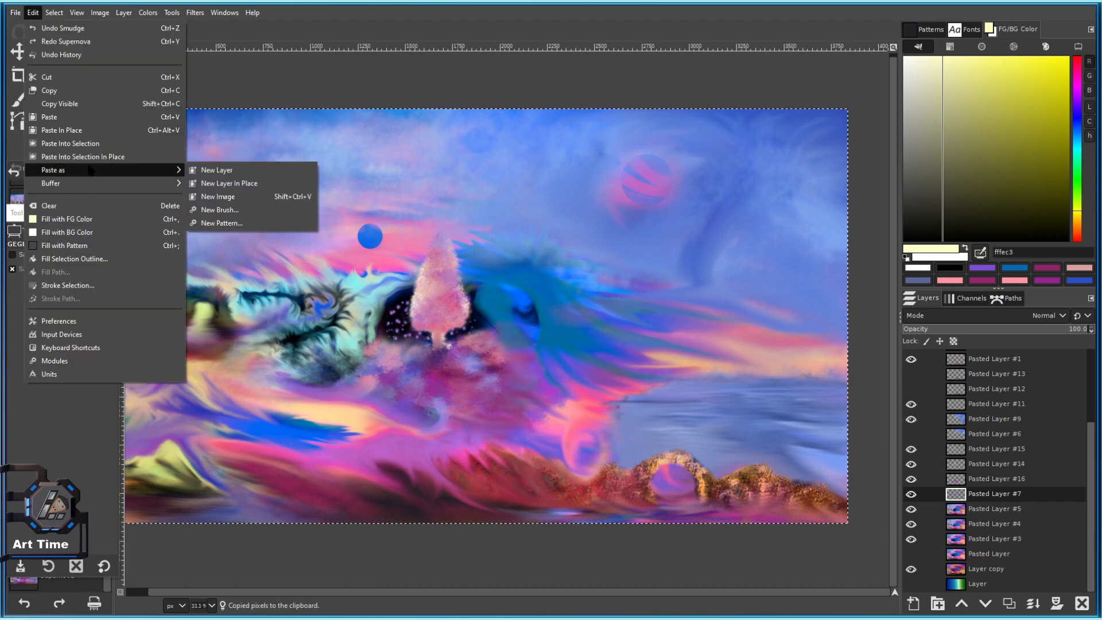
click(216, 170)
Erase the left-middle of Pasted Layer #17 with the large 2. Hardness 075 eraser.
key(shift+e)
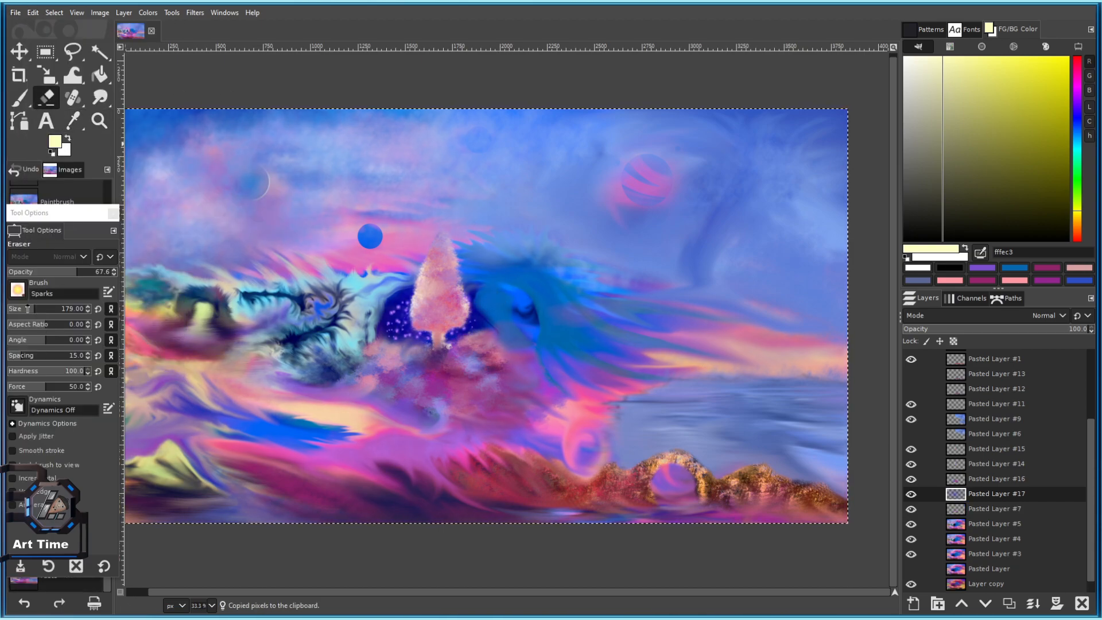
scroll(433, 386, down, 2)
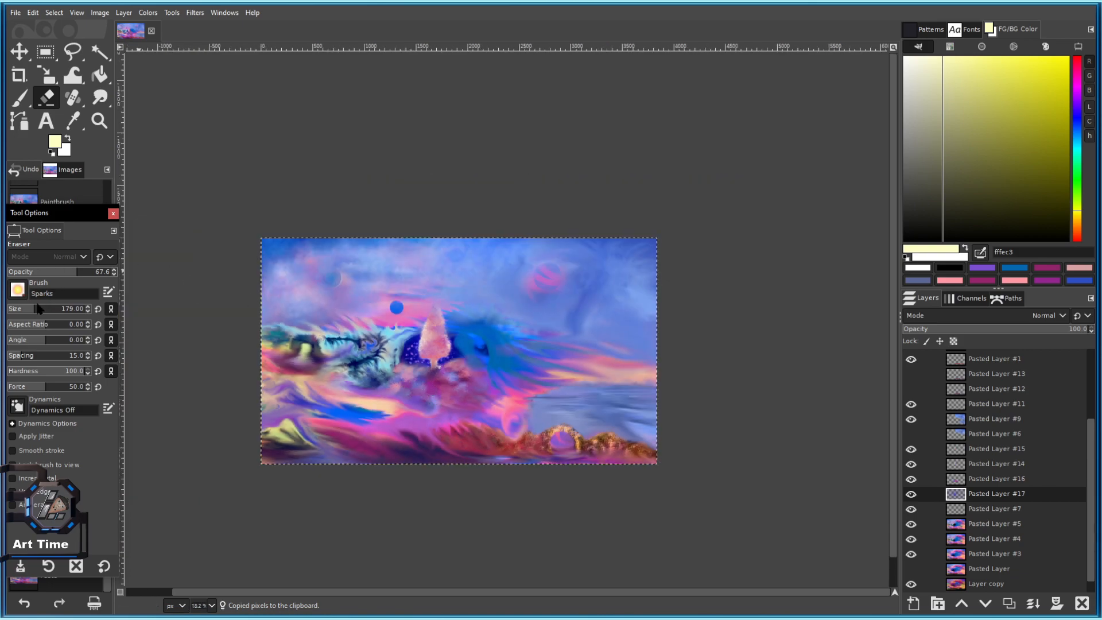
click(17, 290)
click(77, 358)
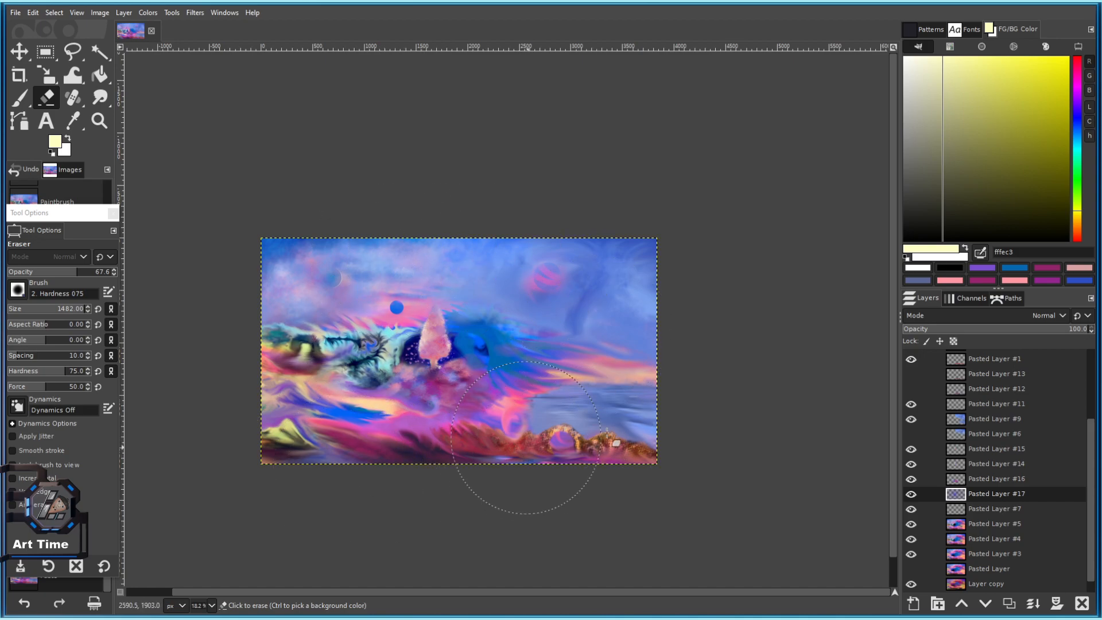
scroll(437, 374, up, 2)
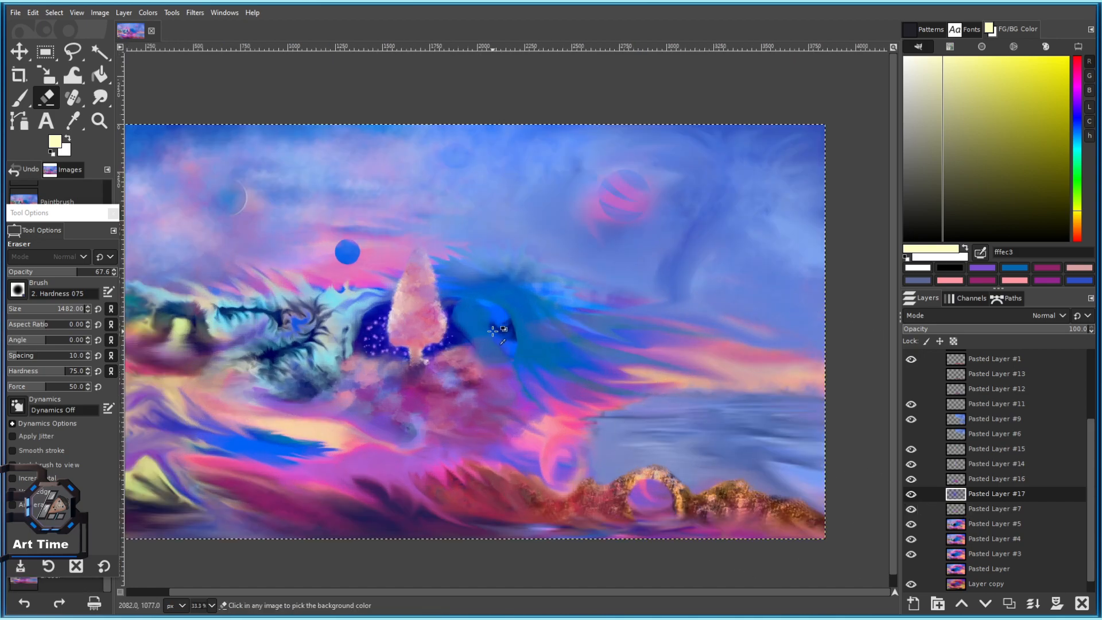
scroll(493, 331, down, 1)
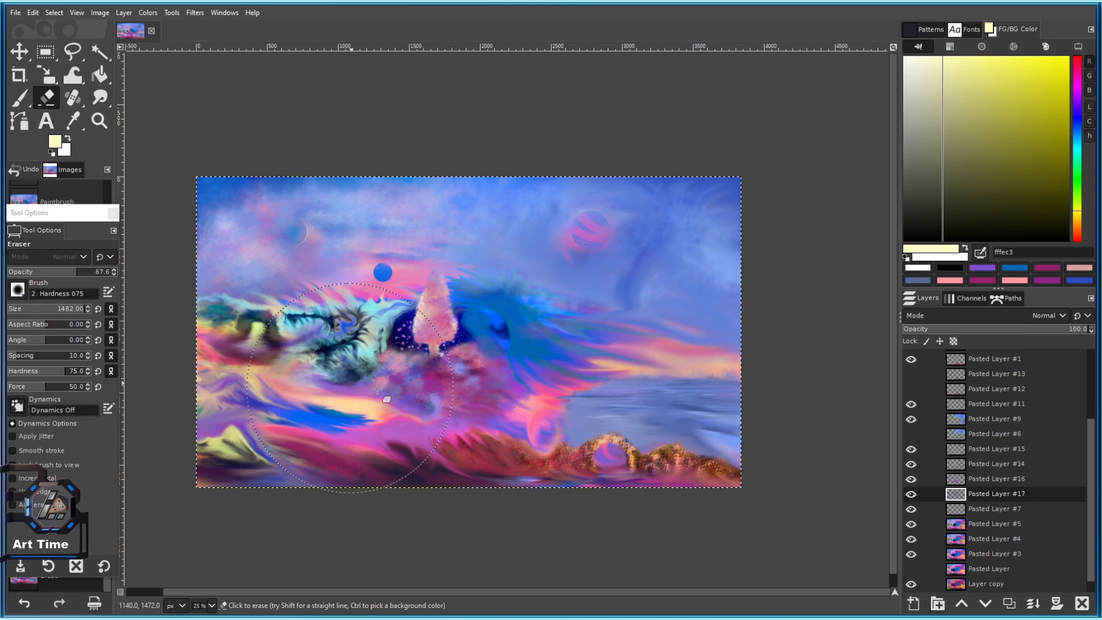
mouse_move(417, 436)
mouse_down()
mouse_move(353, 463)
mouse_move(310, 406)
mouse_up()
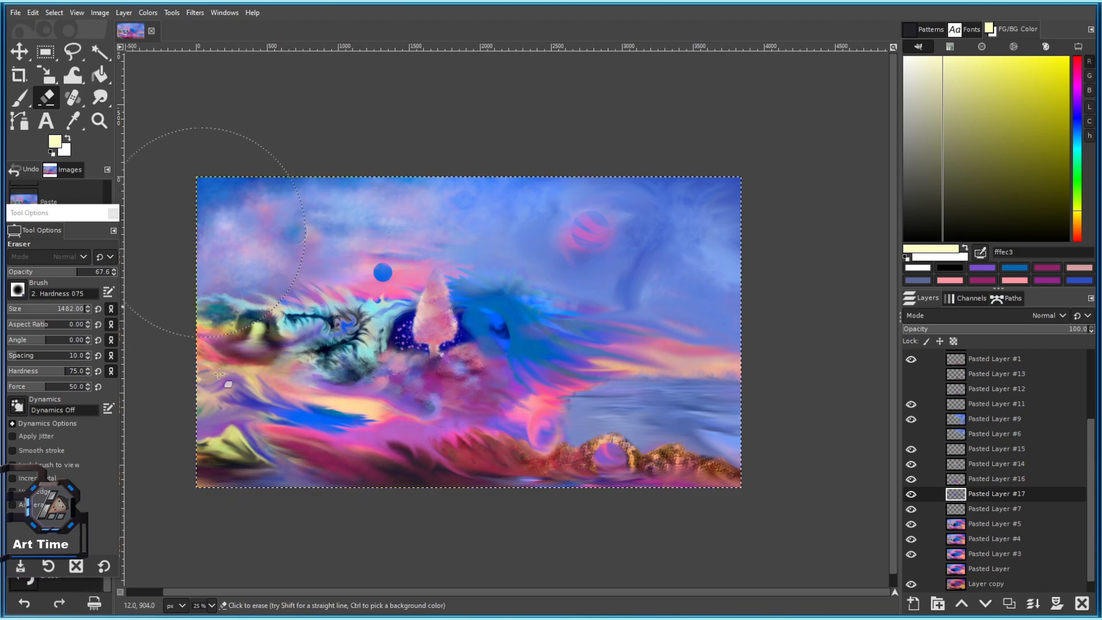
click(911, 494)
click(911, 494)
drag(559, 381, 649, 381)
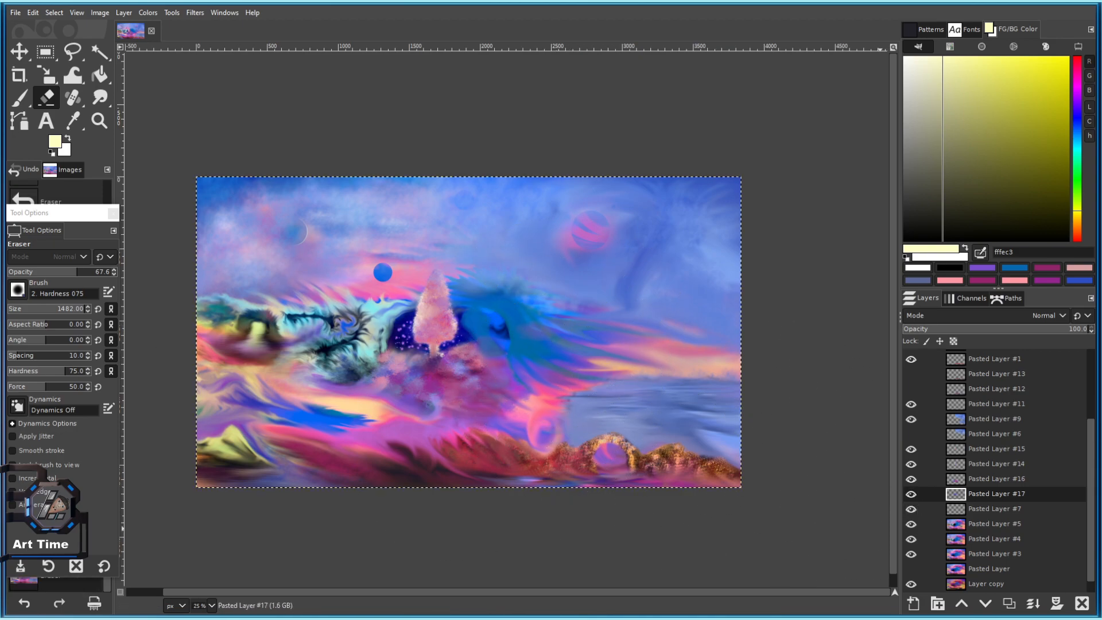
drag(500, 273, 278, 372)
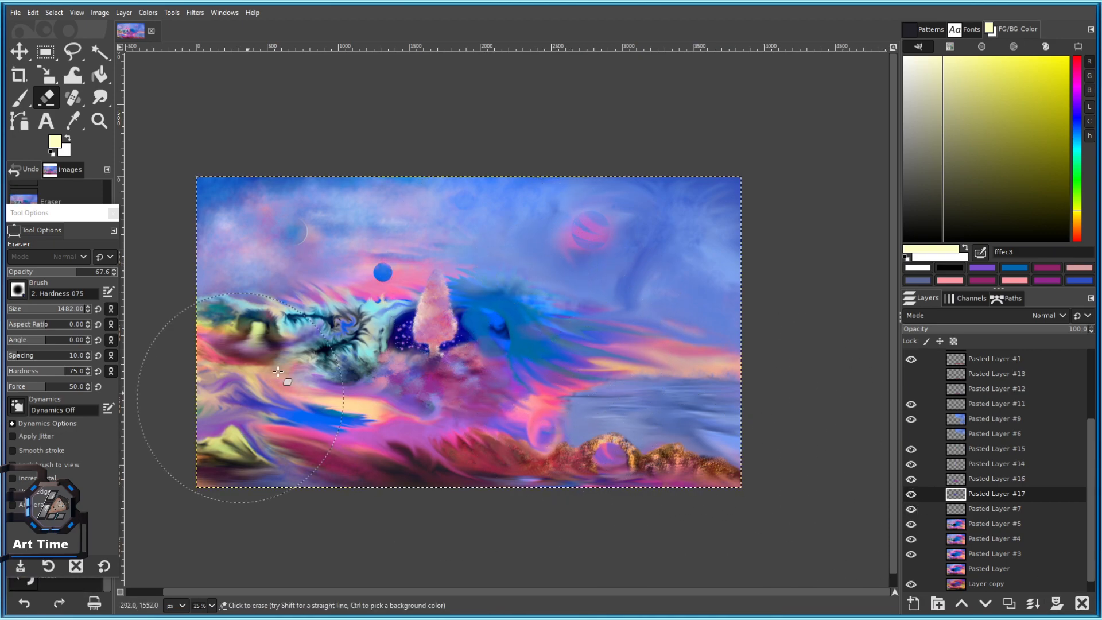
Set up the Smudge tool with the 2. Hardness 025 brush and a pale lavender colour.
click(100, 97)
click(17, 290)
double_click(18, 339)
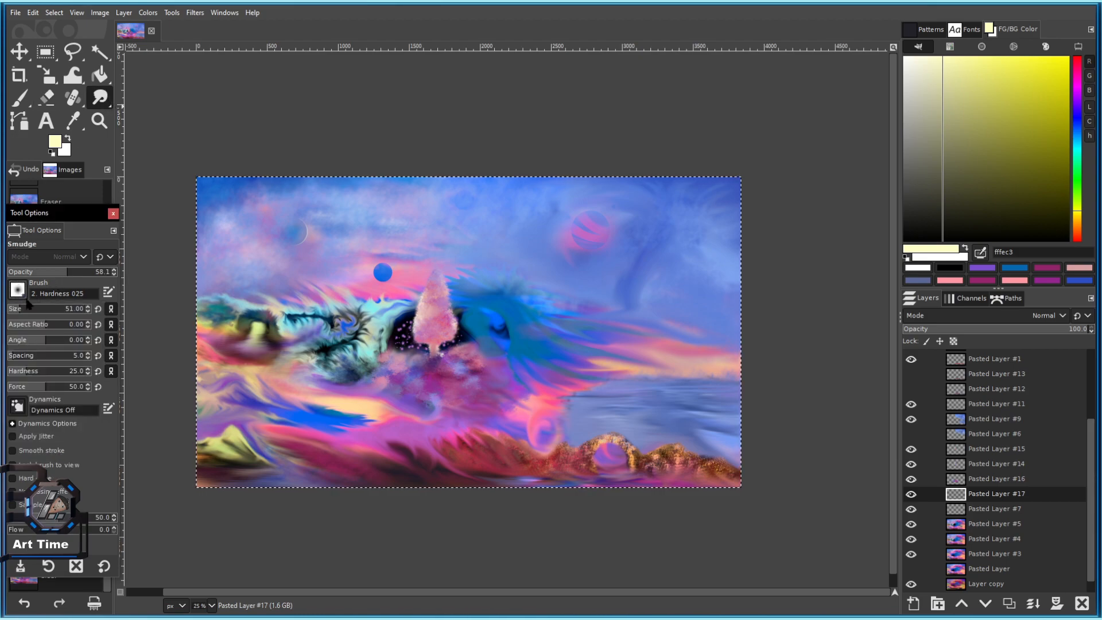
click(1078, 112)
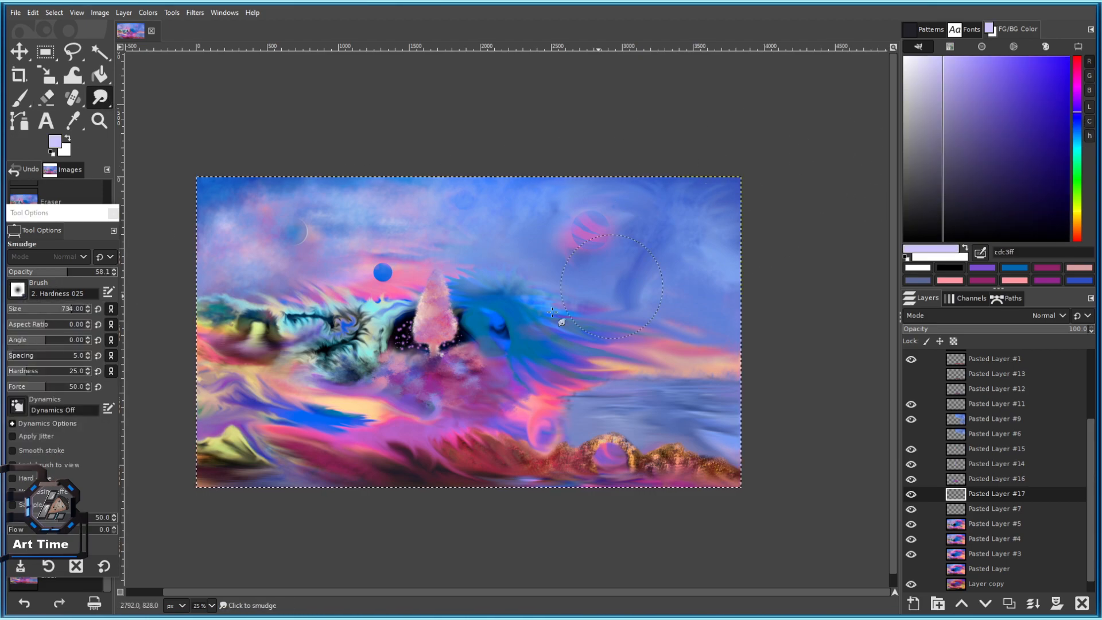
Adjust the lavender colour, smudge beside the tree, and undo a trial lavender dab.
click(1078, 117)
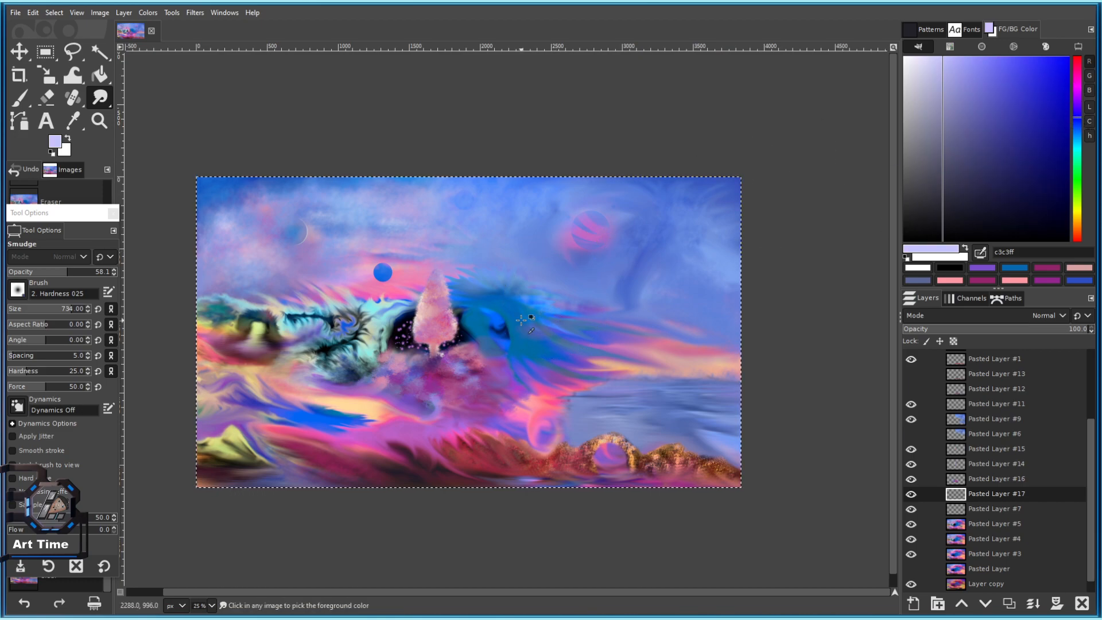
scroll(522, 319, up, 2)
drag(424, 323, 408, 318)
click(19, 98)
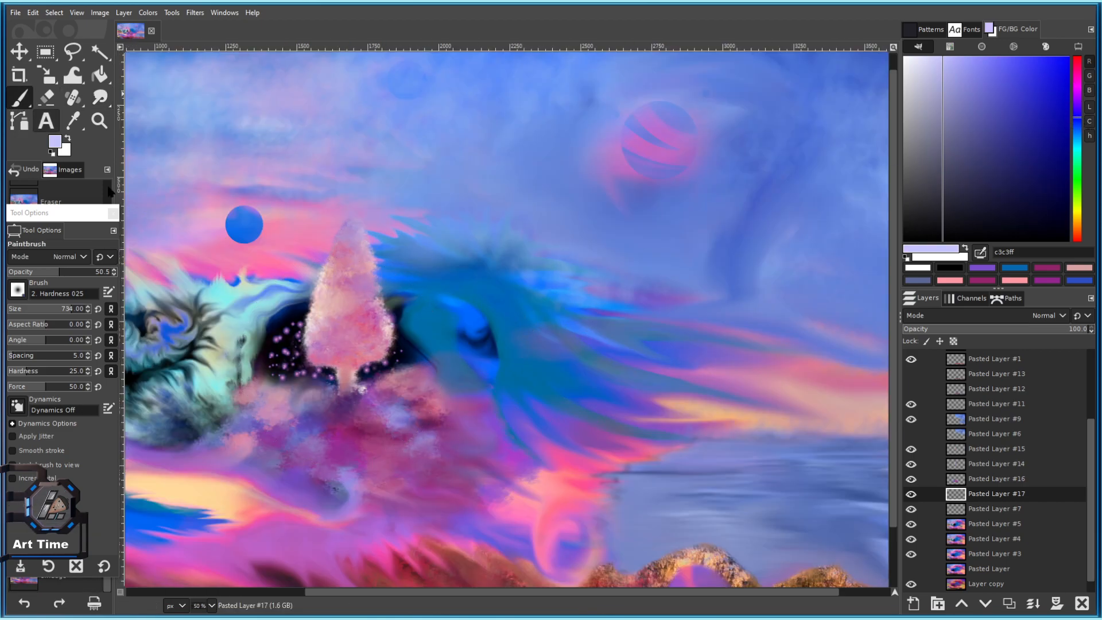
click(337, 350)
key(ctrl+z)
scroll(336, 351, down, 4)
scroll(324, 362, up, 3)
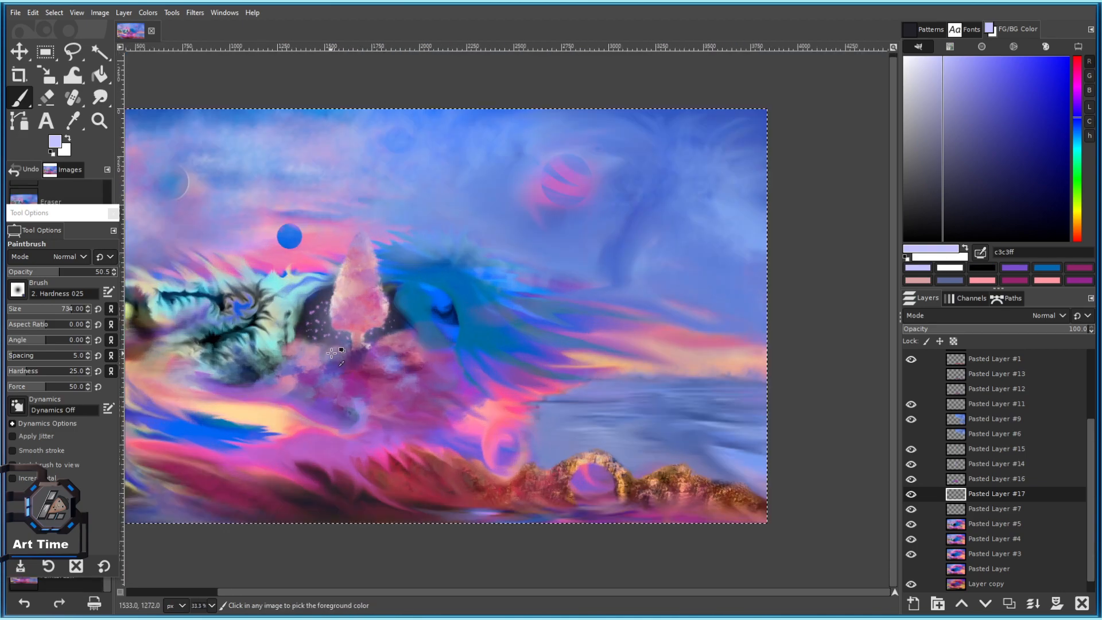
Pick purple c069c8 from the planet and dab soft strokes around the tree base.
ctrl+click(576, 184)
click(350, 326)
key(ctrl+z)
click(352, 322)
scroll(352, 322, down, 3)
scroll(352, 322, up, 3)
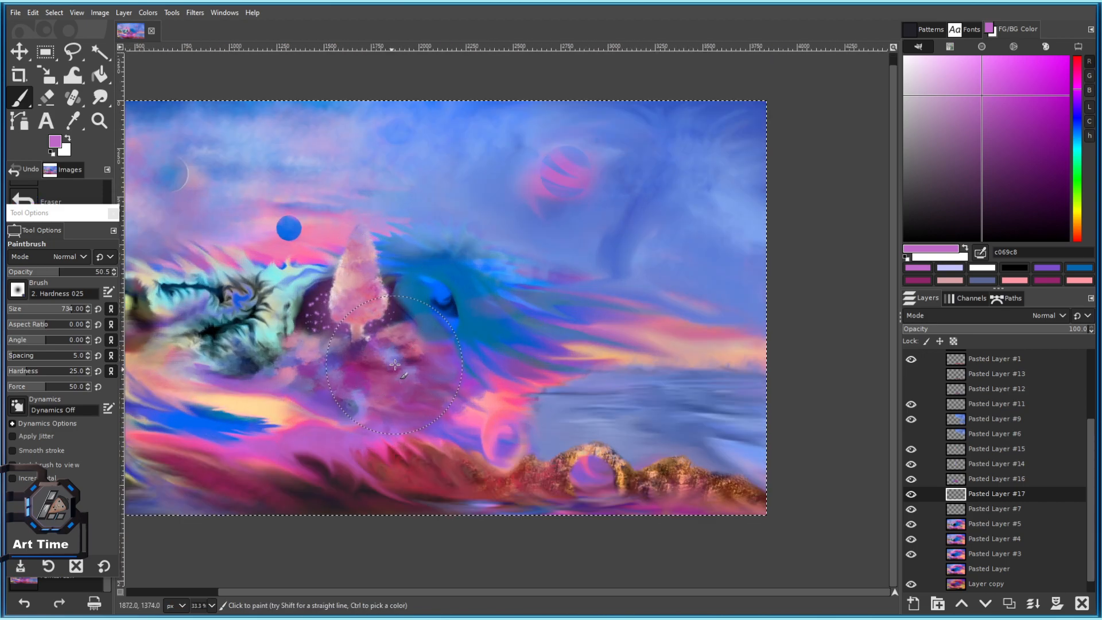
mouse_move(414, 356)
mouse_down()
mouse_move(545, 274)
mouse_move(496, 369)
mouse_up()
scroll(548, 274, down, 1)
key(bracketleft)
Save the painting as 101 c.xcf.
key(ctrl+s)
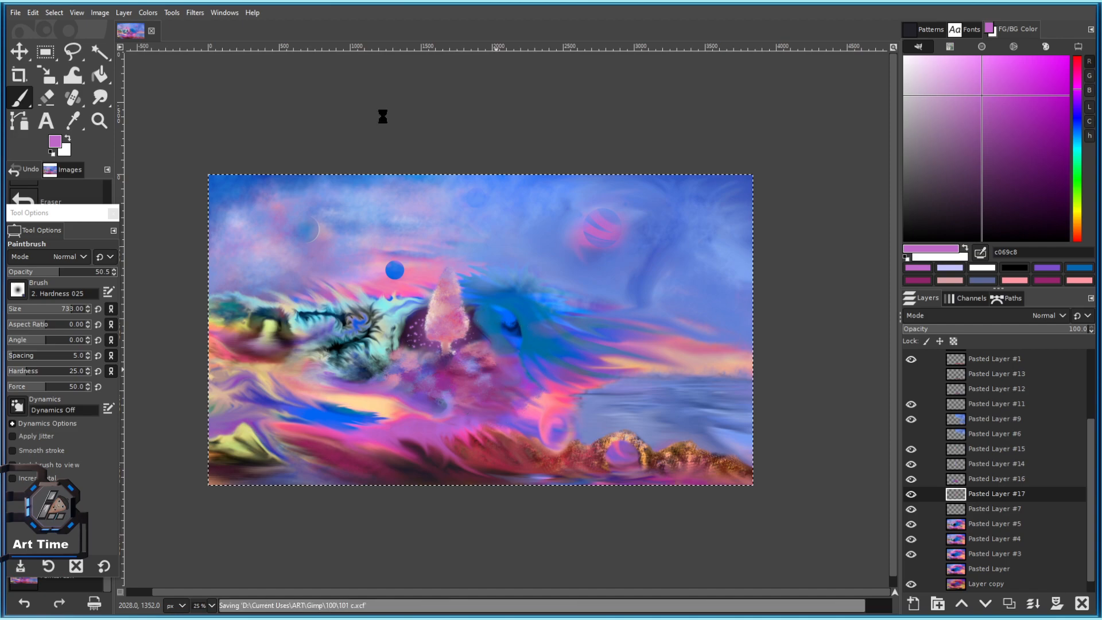
scroll(556, 232, up, 2)
scroll(524, 308, down, 2)
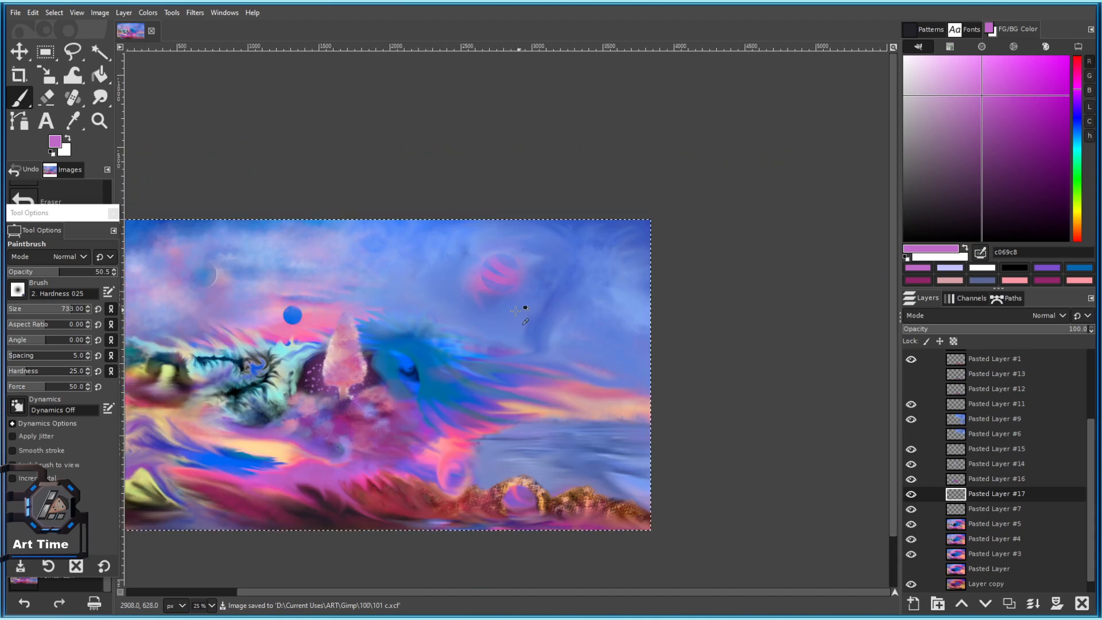
scroll(414, 350, up, 1)
scroll(414, 350, up, 1)
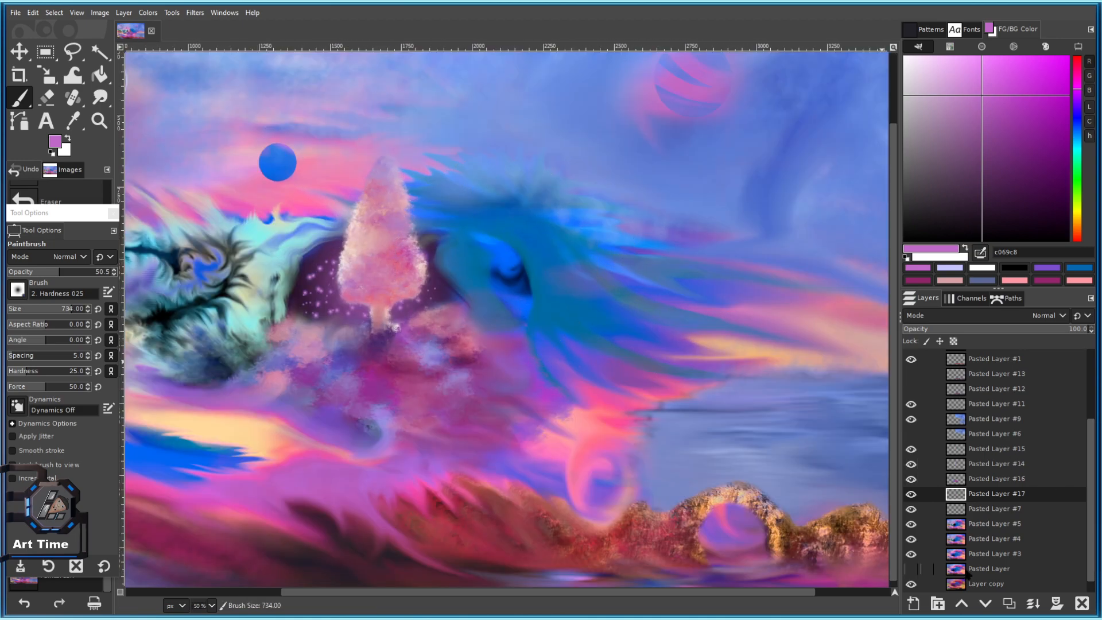
Select Pasted Layer #5 and set the Smudge tool to full strength.
click(979, 530)
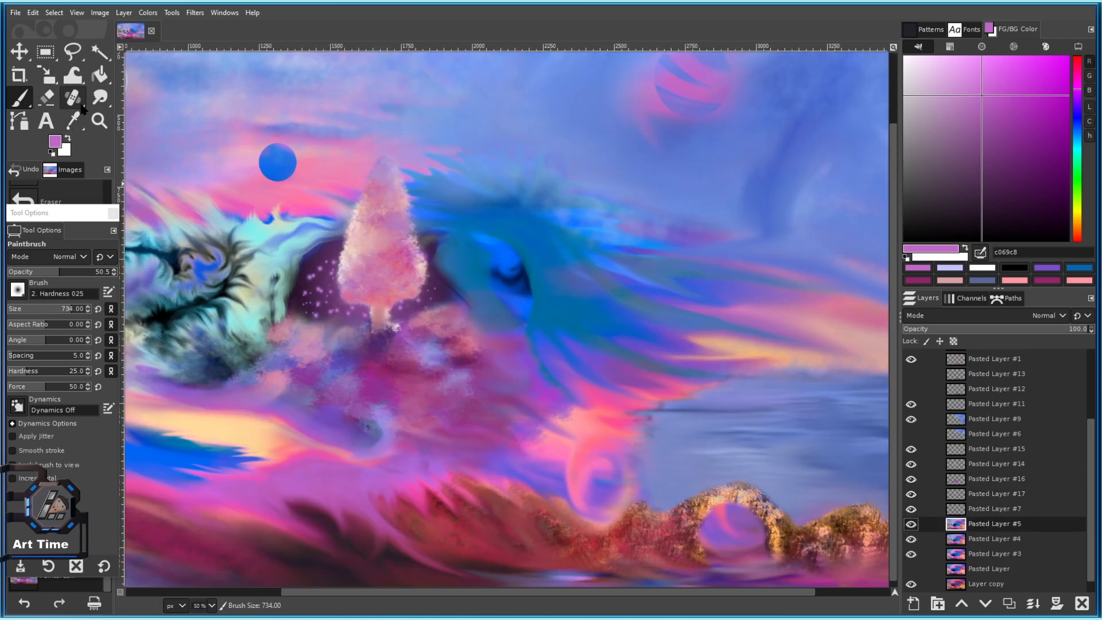
click(100, 98)
scroll(371, 324, up, 1)
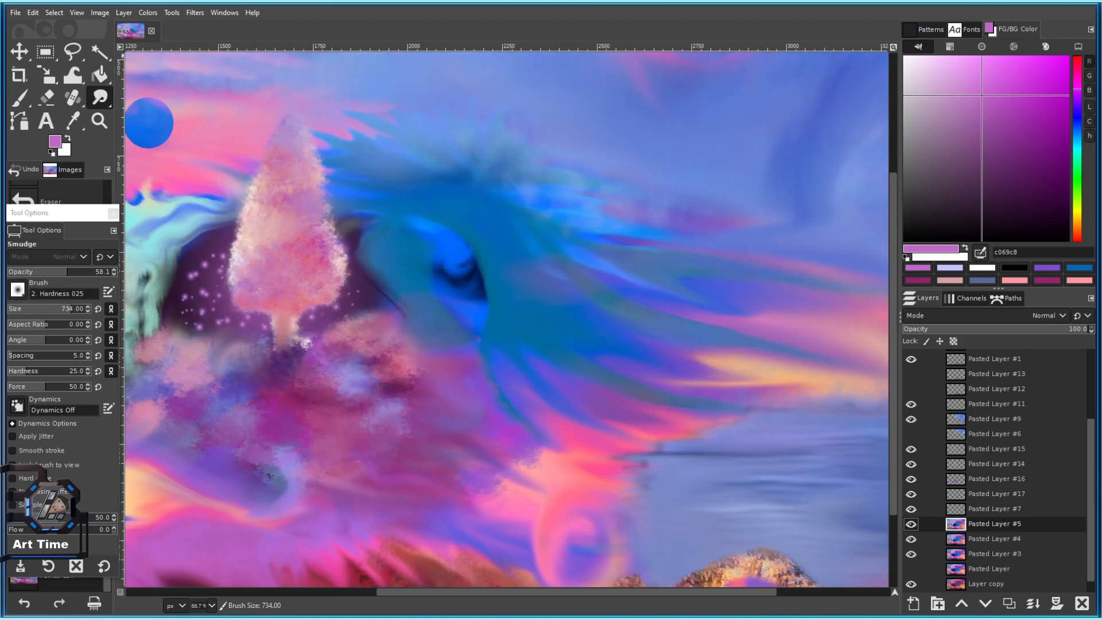
drag(62, 275, 126, 277)
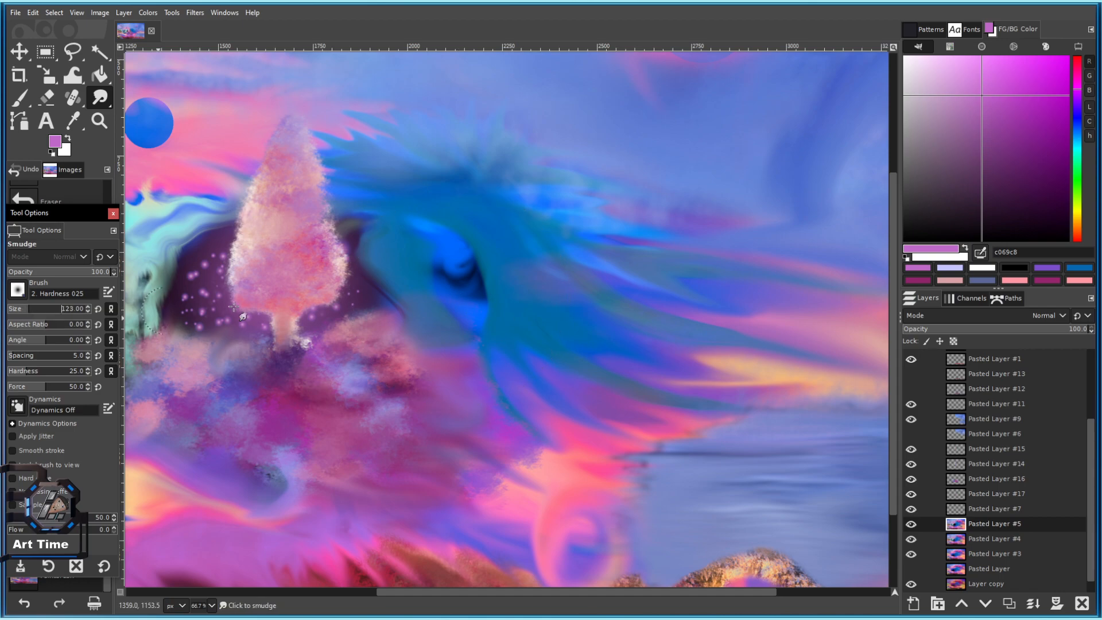
key(])
scroll(488, 299, up, 1)
Smudge the blue eye shape, blending its dark and blue areas together.
mouse_move(494, 276)
mouse_down()
mouse_move(570, 346)
mouse_move(501, 268)
mouse_move(566, 352)
mouse_move(503, 272)
mouse_move(581, 310)
mouse_move(549, 286)
mouse_up()
drag(571, 359, 563, 300)
scroll(563, 339, down, 4)
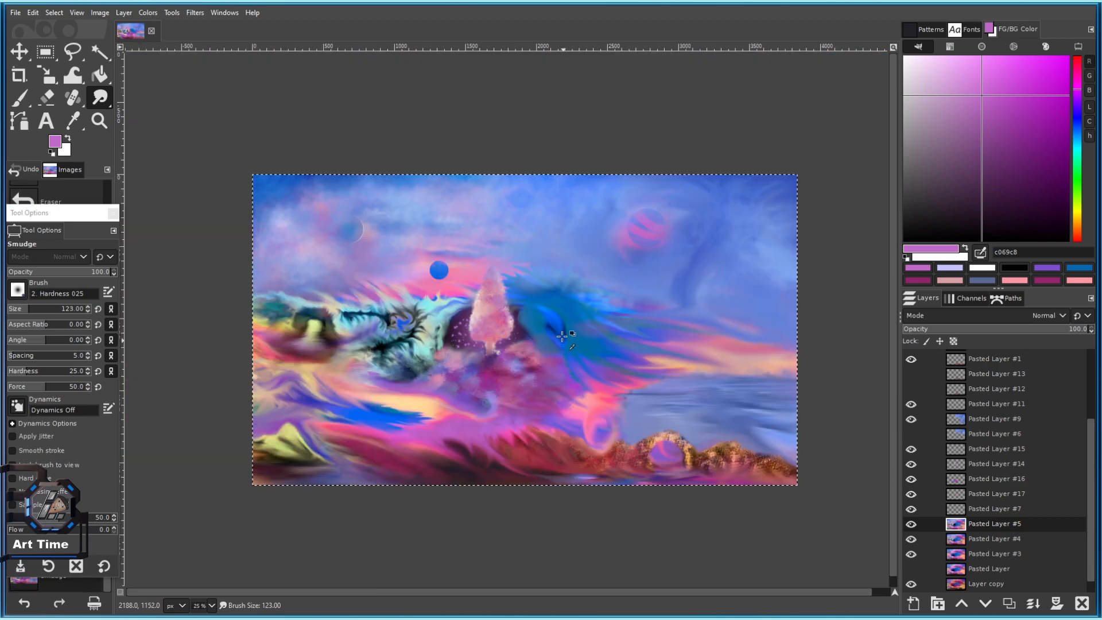
scroll(563, 339, up, 4)
drag(416, 219, 394, 223)
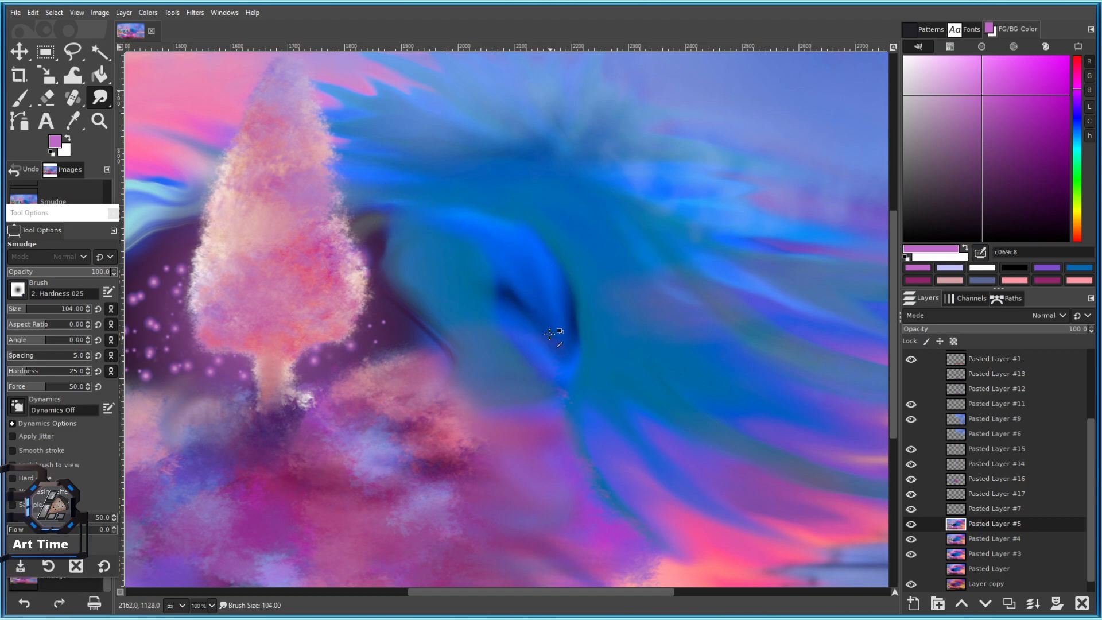
scroll(550, 338, up, 2)
mouse_move(575, 339)
mouse_down()
mouse_move(585, 344)
mouse_move(548, 374)
mouse_move(514, 350)
mouse_move(511, 333)
mouse_up()
scroll(511, 333, down, 3)
scroll(520, 300, up, 3)
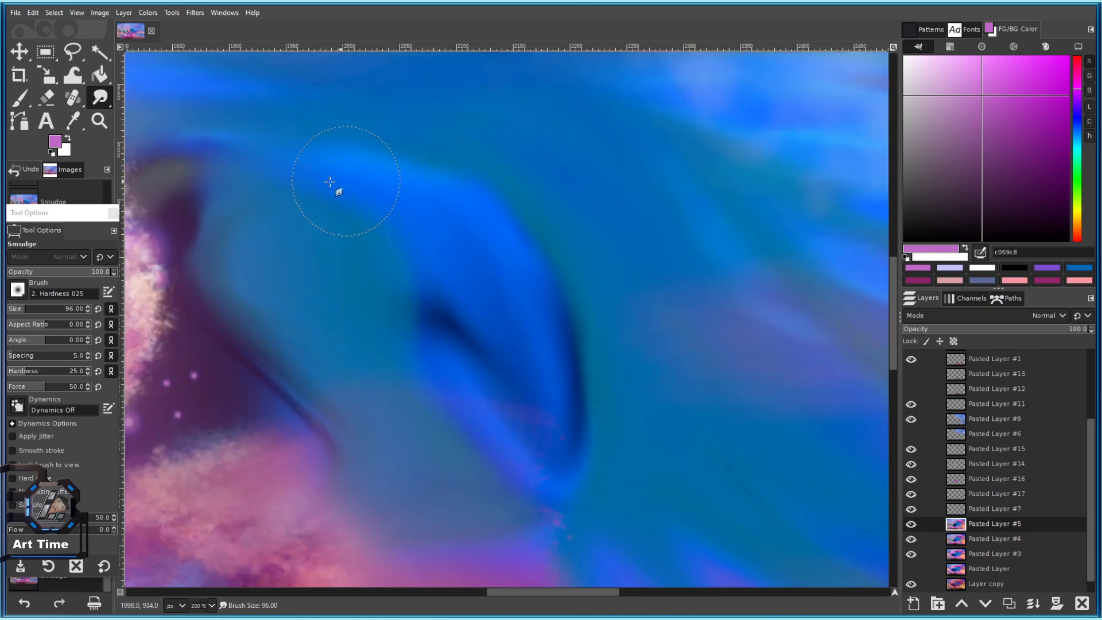
scroll(401, 261, down, 4)
scroll(494, 304, up, 3)
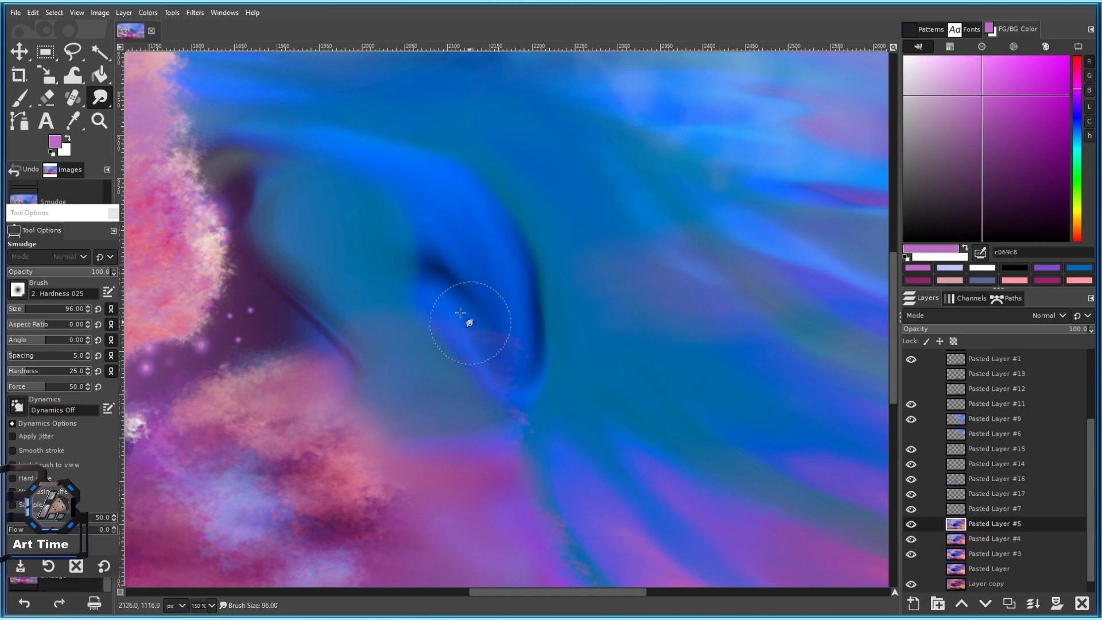
scroll(453, 334, down, 4)
scroll(453, 334, up, 3)
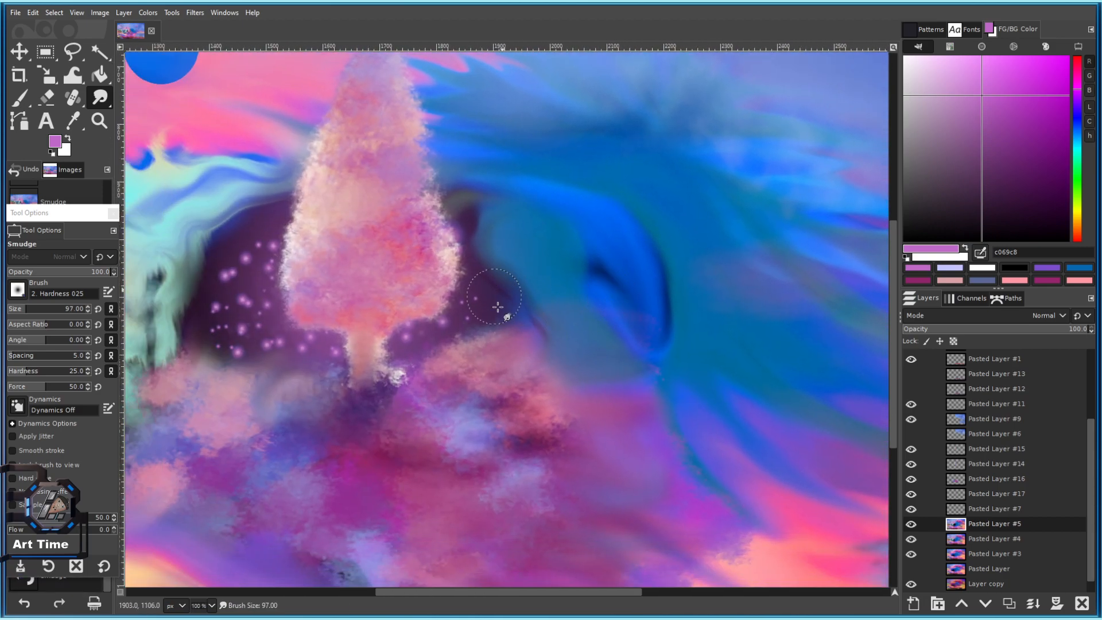
scroll(495, 301, up, 2)
Smudge the blue wave's dark edge near the hollow into soft blue-lavender streaks.
mouse_move(468, 271)
mouse_down()
mouse_move(530, 326)
mouse_move(549, 379)
mouse_up()
drag(646, 362, 578, 378)
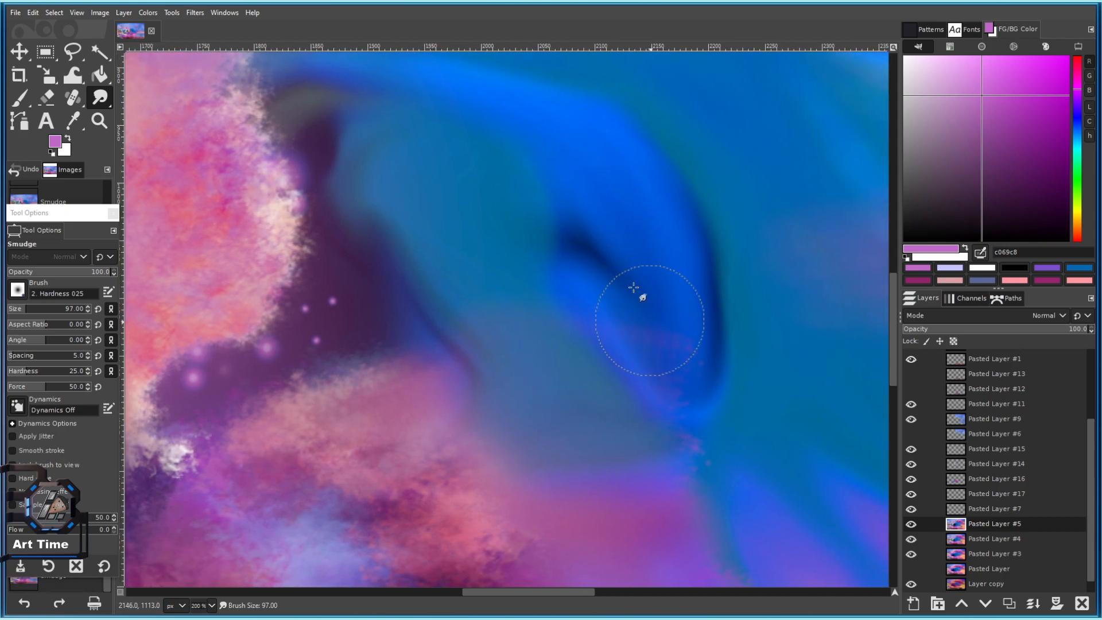
drag(639, 249, 639, 312)
mouse_move(537, 154)
mouse_down()
mouse_move(312, 144)
mouse_move(329, 179)
mouse_up()
drag(668, 262, 324, 166)
drag(541, 241, 576, 321)
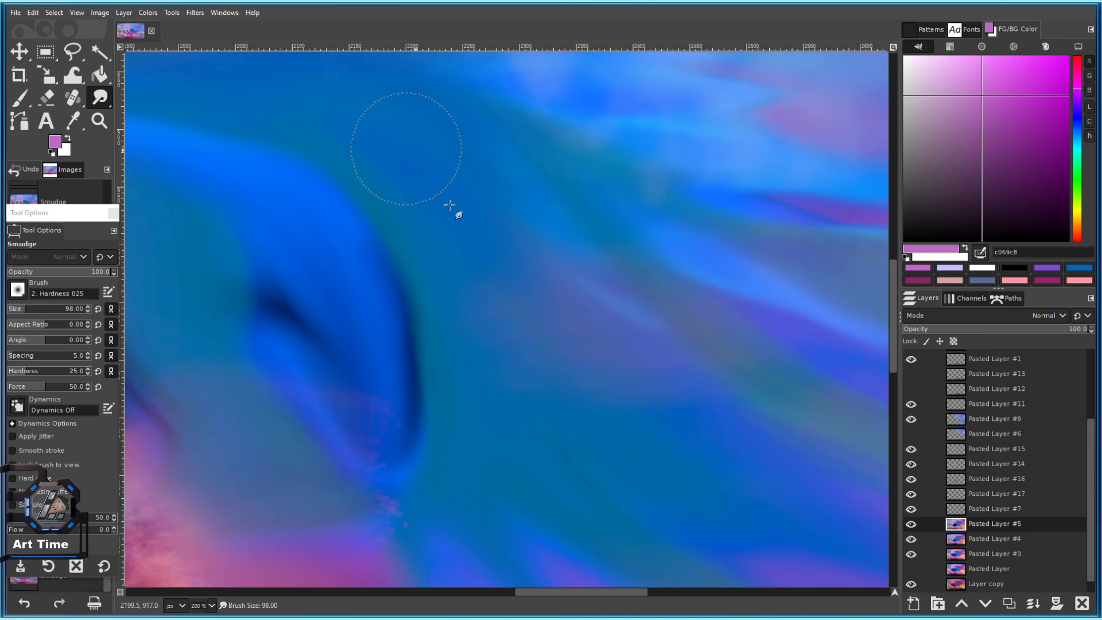
drag(543, 237, 638, 329)
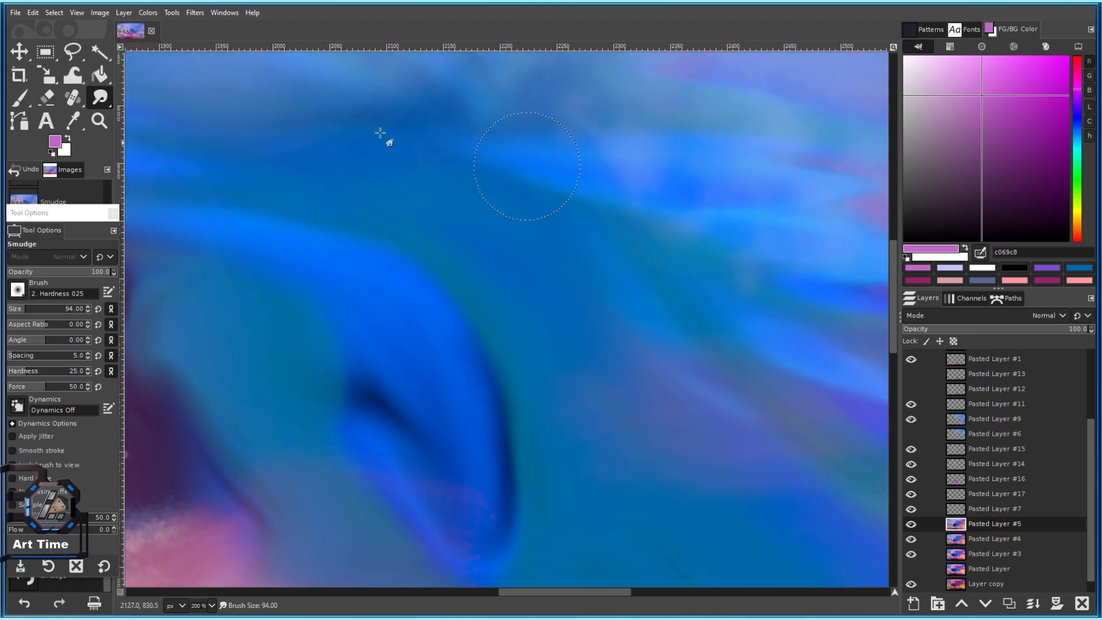
drag(623, 208, 449, 138)
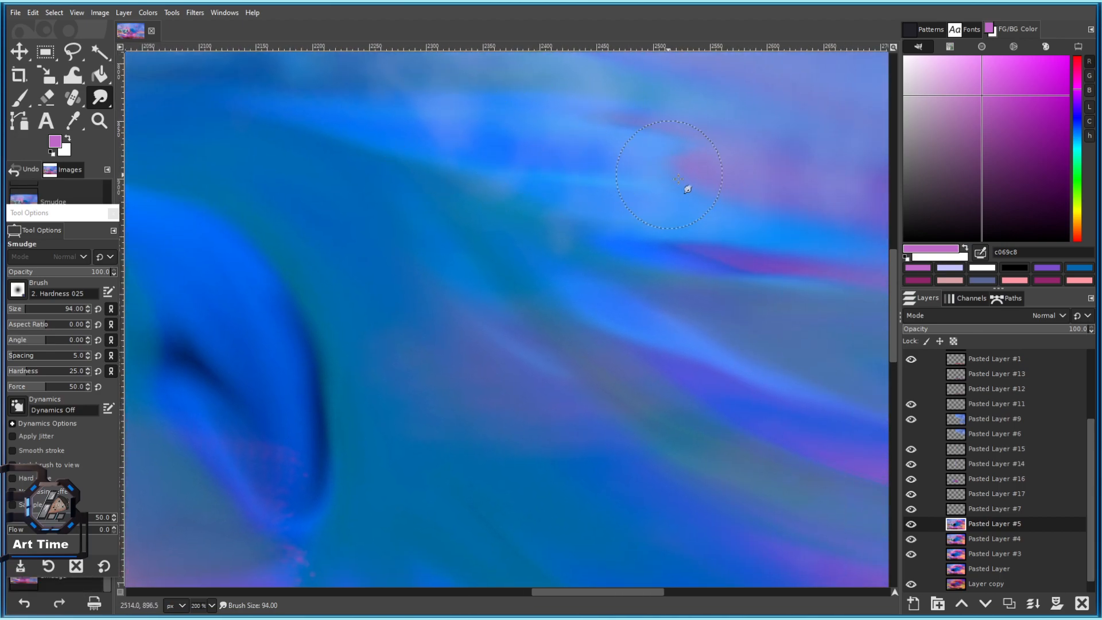
drag(652, 202, 424, 197)
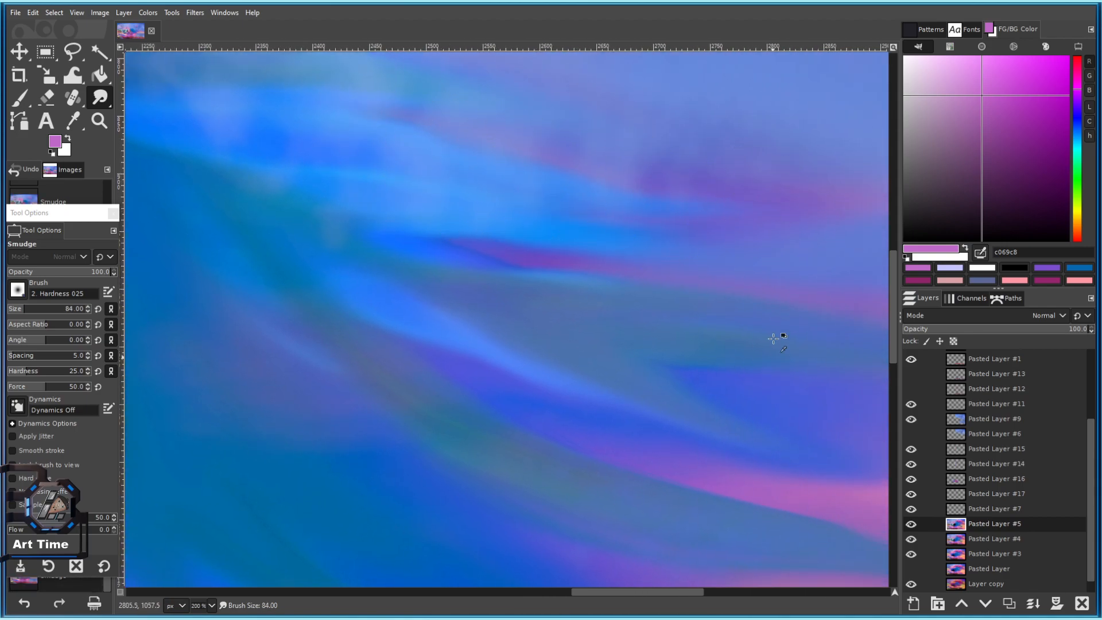
scroll(673, 299, down, 7)
scroll(658, 303, up, 4)
scroll(613, 261, down, 4)
Push the blue-teal wave into the purple edge, redoing one undone stroke.
scroll(574, 253, up, 4)
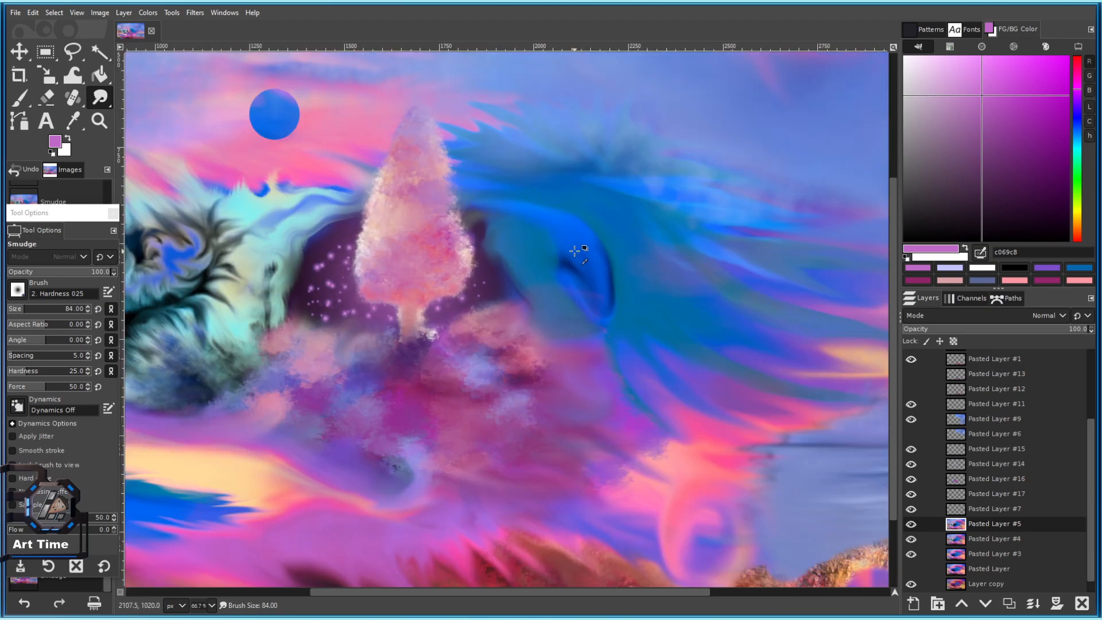
scroll(580, 261, up, 3)
drag(554, 152, 608, 191)
drag(470, 115, 612, 191)
mouse_move(519, 192)
mouse_down()
mouse_move(468, 195)
mouse_move(456, 255)
mouse_up()
key(ctrl+z)
key(ctrl+z)
mouse_move(516, 221)
mouse_down()
mouse_move(487, 263)
mouse_move(548, 215)
mouse_up()
drag(511, 293, 495, 323)
drag(580, 365, 543, 371)
drag(620, 333, 514, 182)
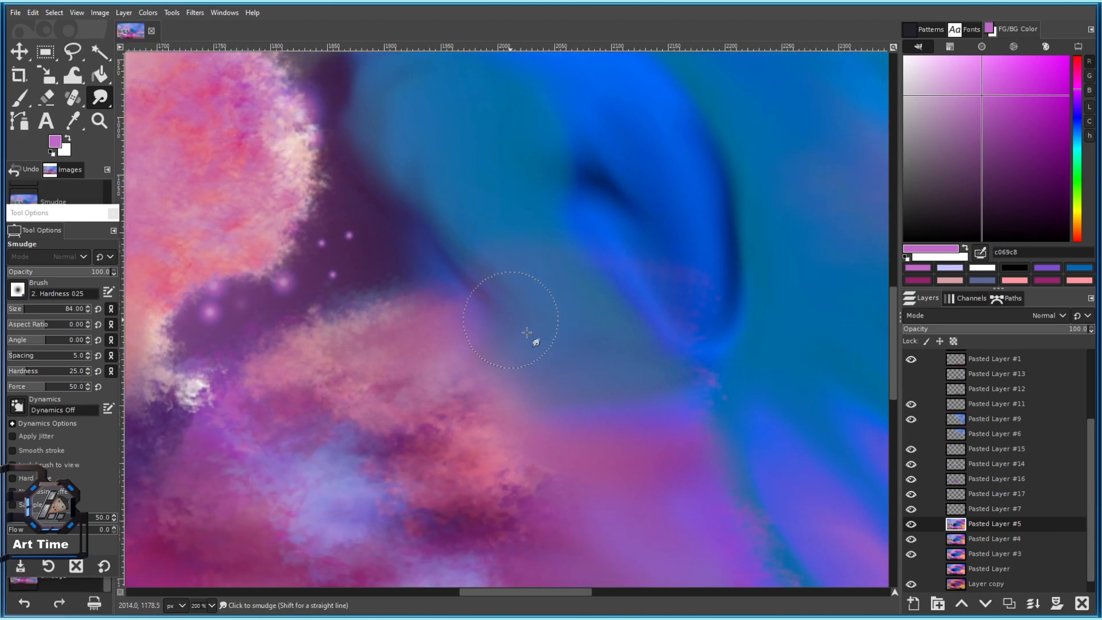
drag(644, 331, 616, 381)
drag(477, 94, 546, 236)
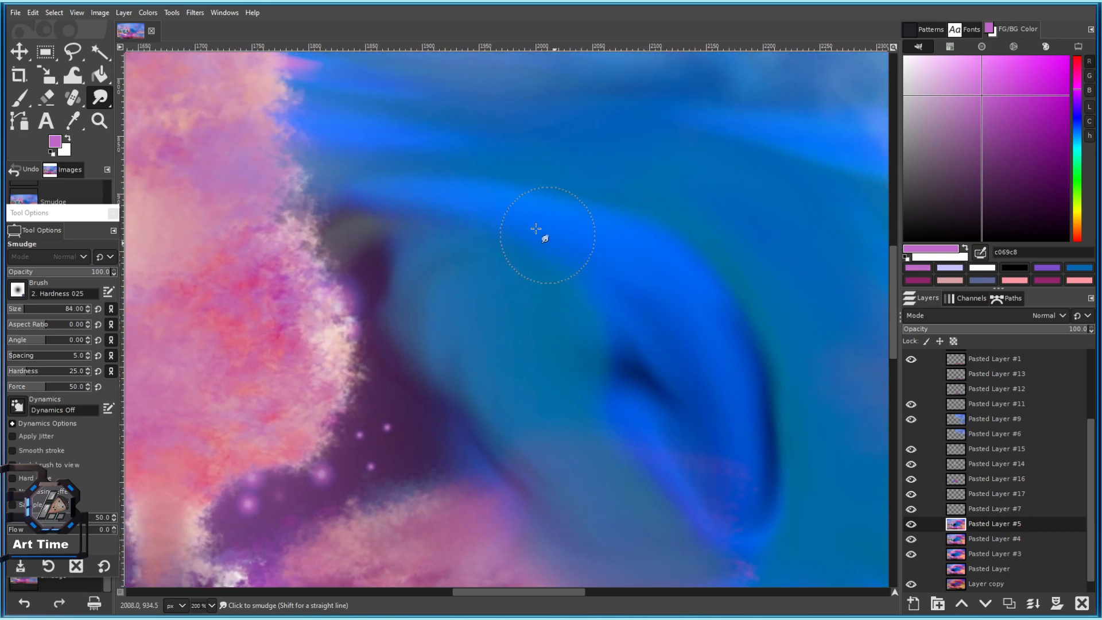
Save the smudged painting to 101 c.xcf.
scroll(544, 244, down, 3)
scroll(504, 317, up, 3)
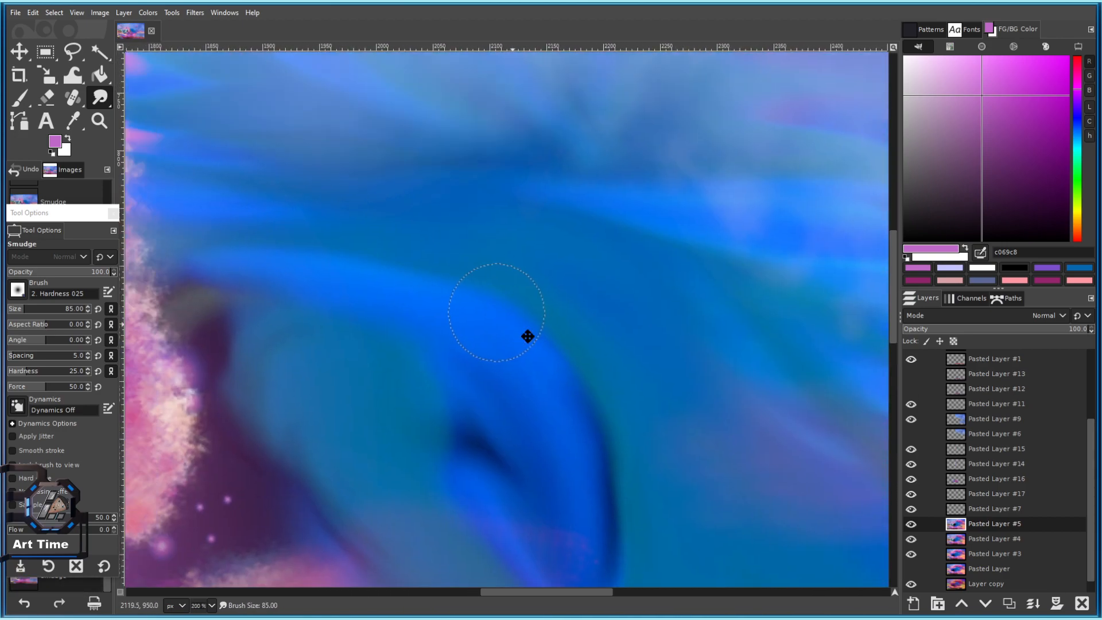
scroll(598, 339, down, 3)
scroll(477, 219, up, 2)
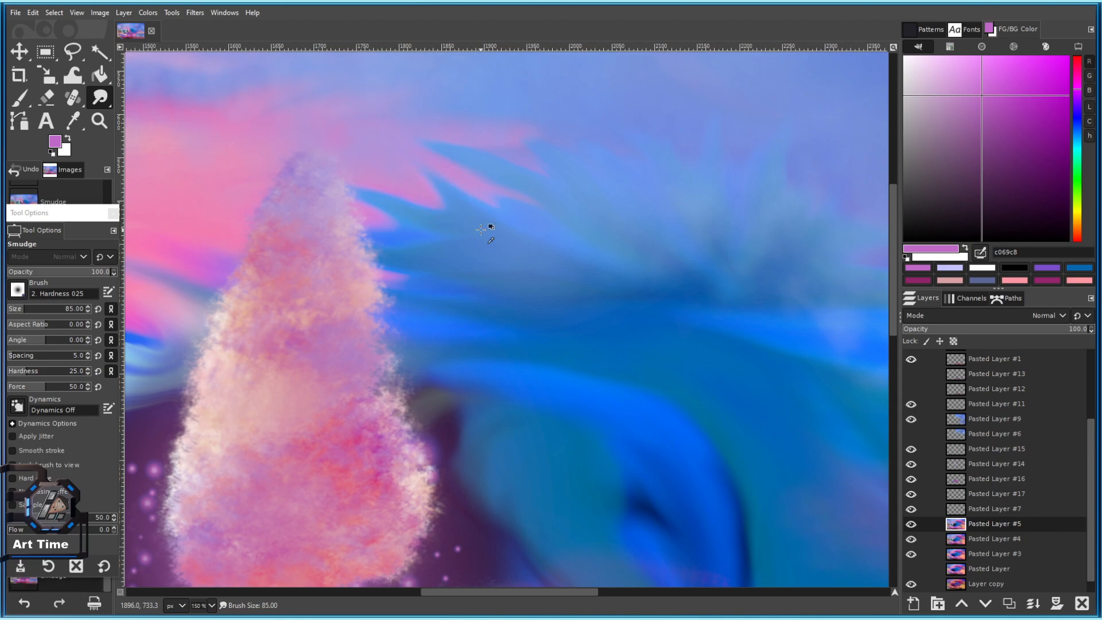
scroll(583, 283, down, 2)
scroll(556, 263, up, 1)
key(ctrl+s)
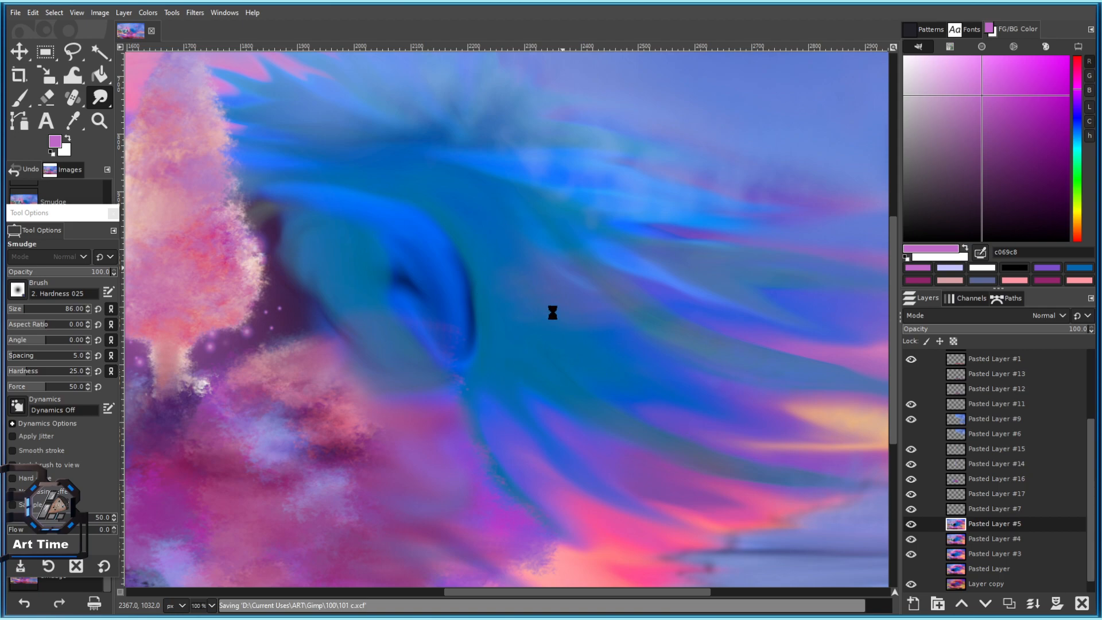
Look over other parts of the wave and save the progress again.
drag(565, 290, 642, 349)
scroll(627, 295, down, 1)
scroll(625, 294, up, 2)
drag(619, 277, 537, 307)
scroll(554, 249, down, 3)
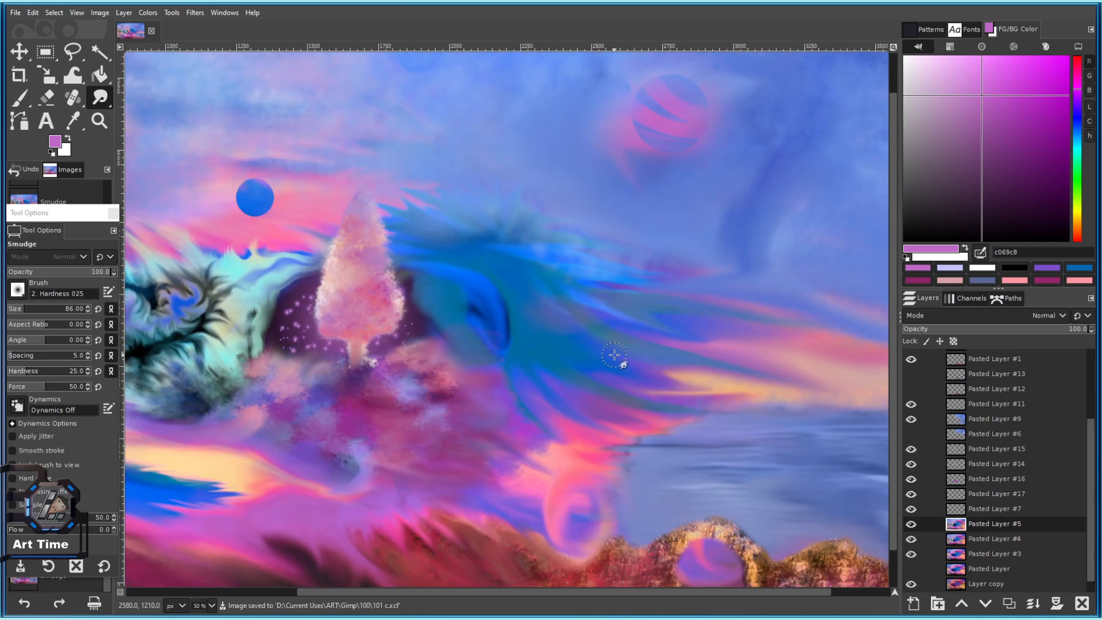
key(ctrl+s)
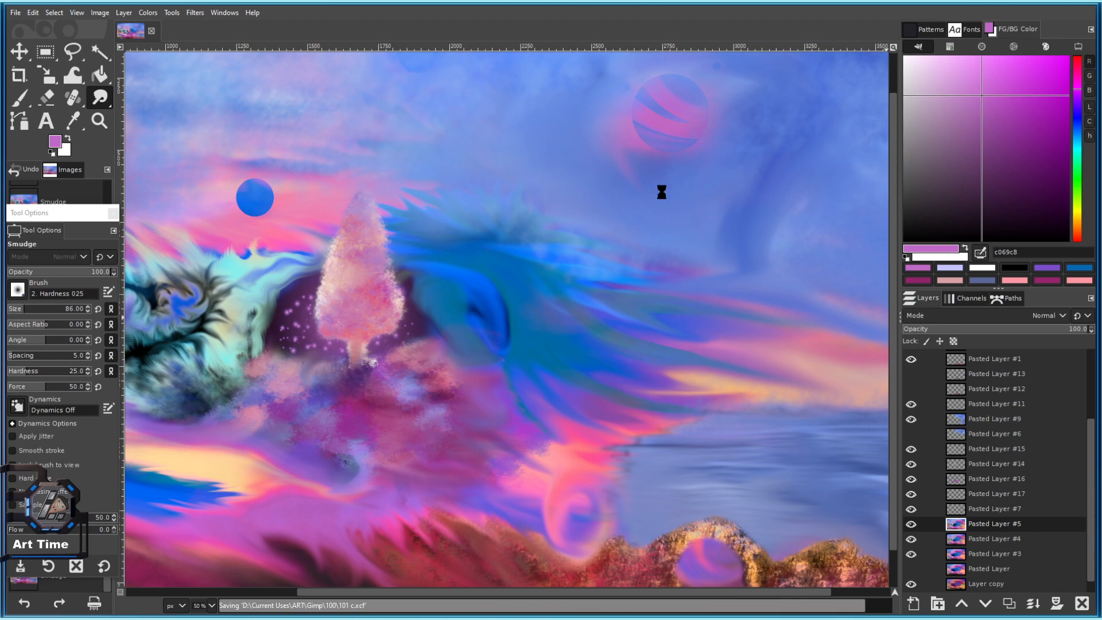
scroll(752, 391, down, 1)
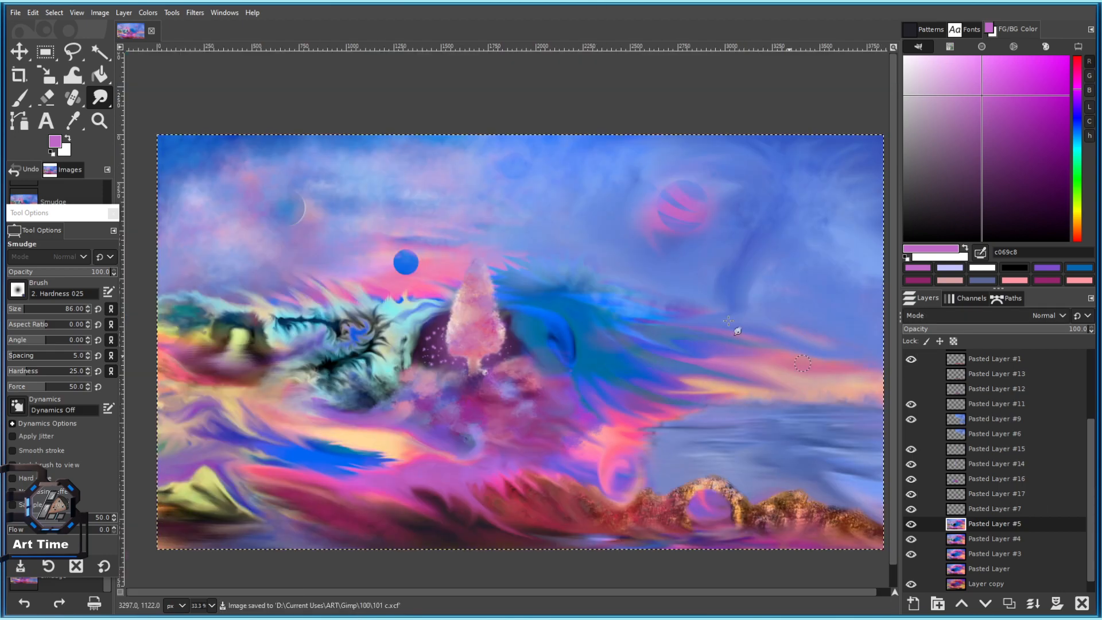
scroll(682, 309, up, 1)
scroll(517, 291, down, 2)
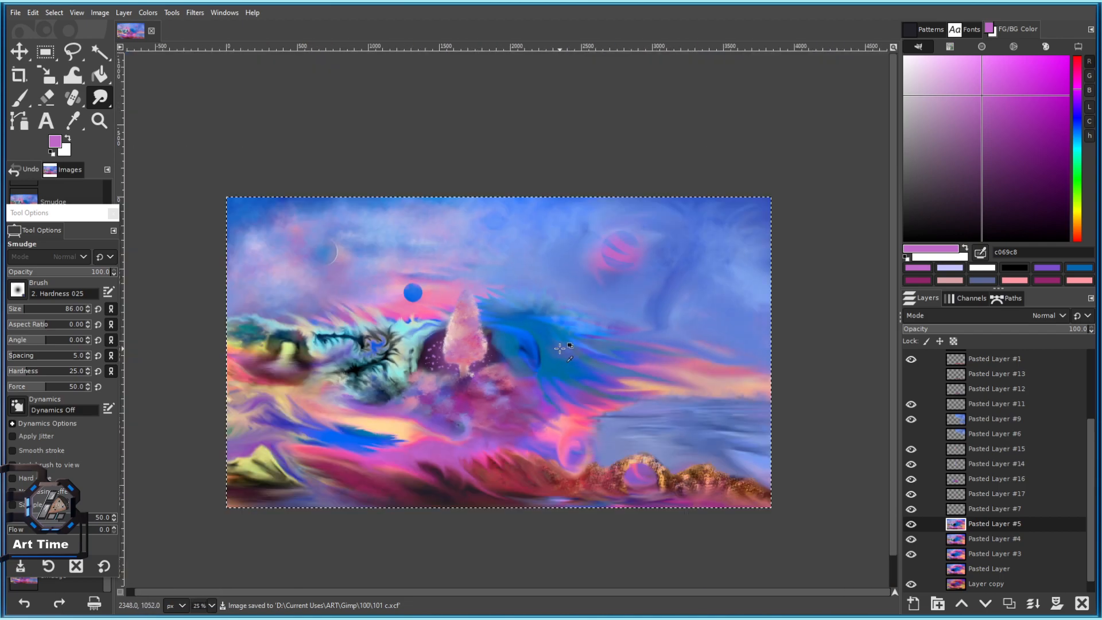
scroll(561, 347, up, 2)
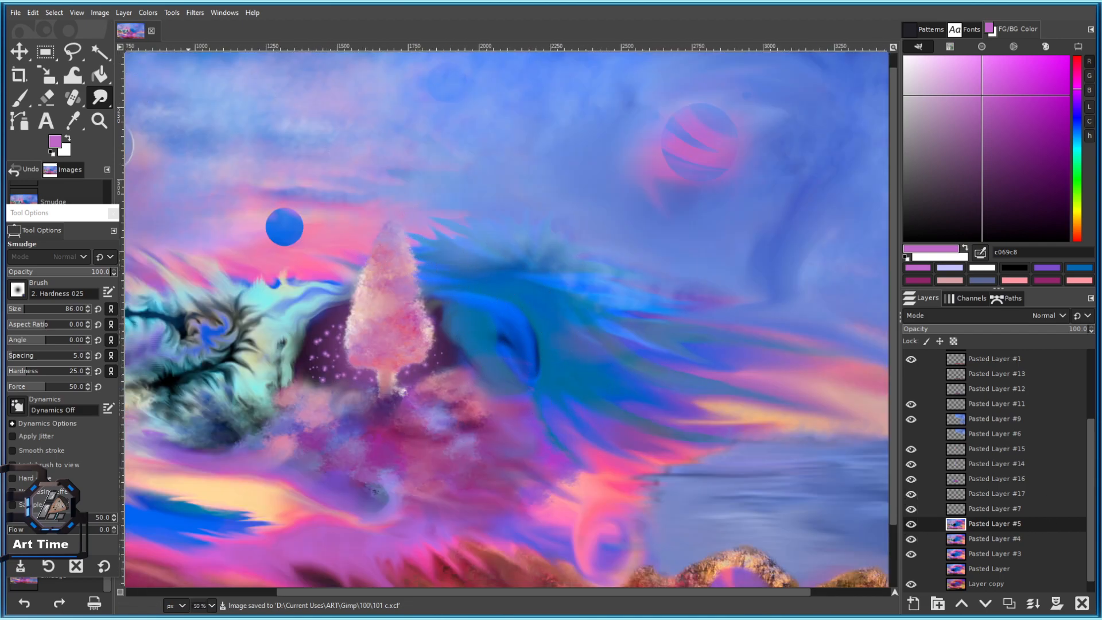
key(ctrl+s)
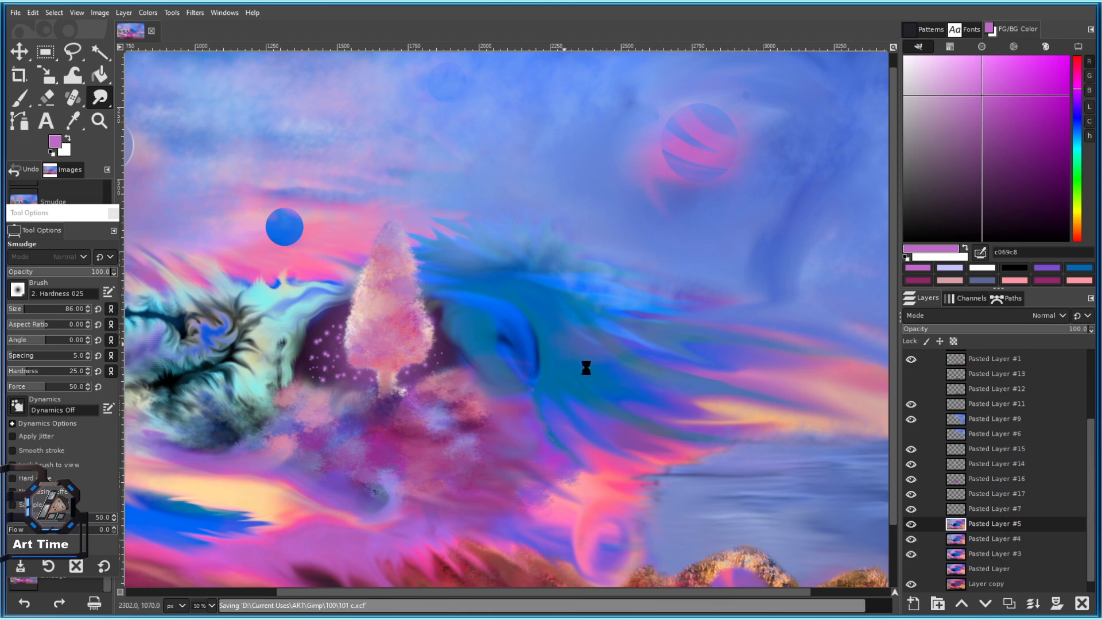
Duplicate Pasted Layer #5 and preview Hue-Chroma hue shifts, settling near -5.23.
click(1008, 604)
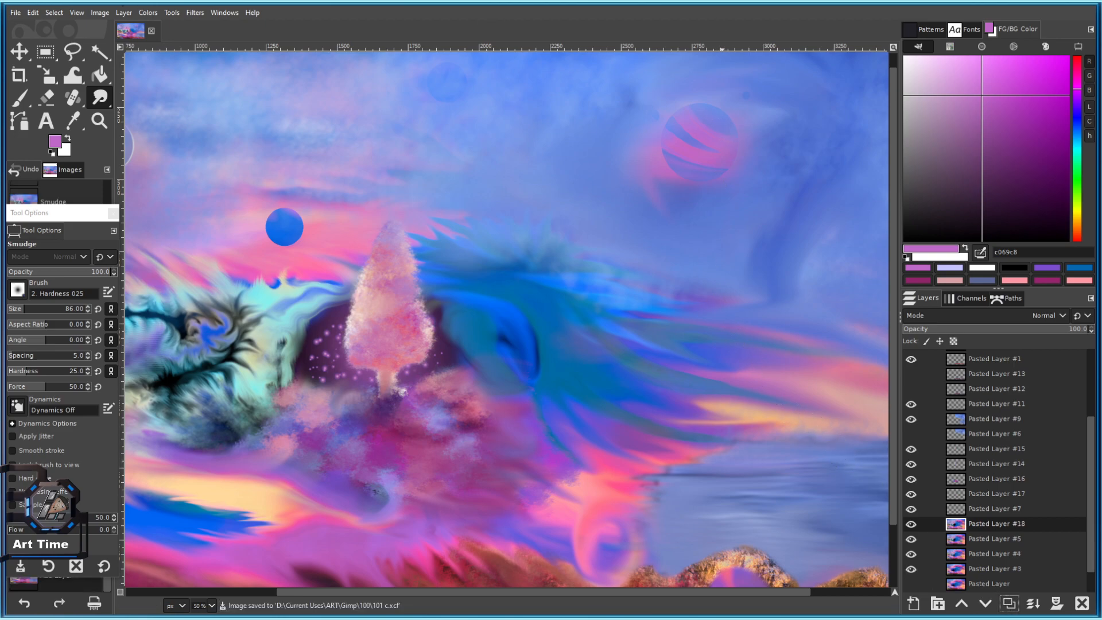
click(144, 13)
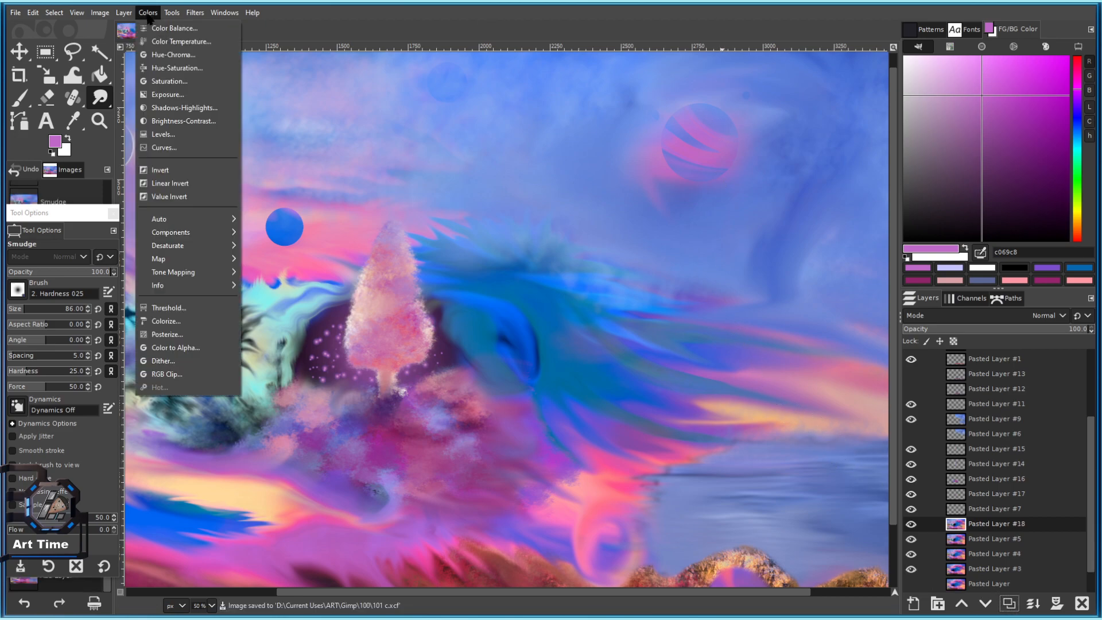
click(181, 68)
drag(62, 155, 212, 154)
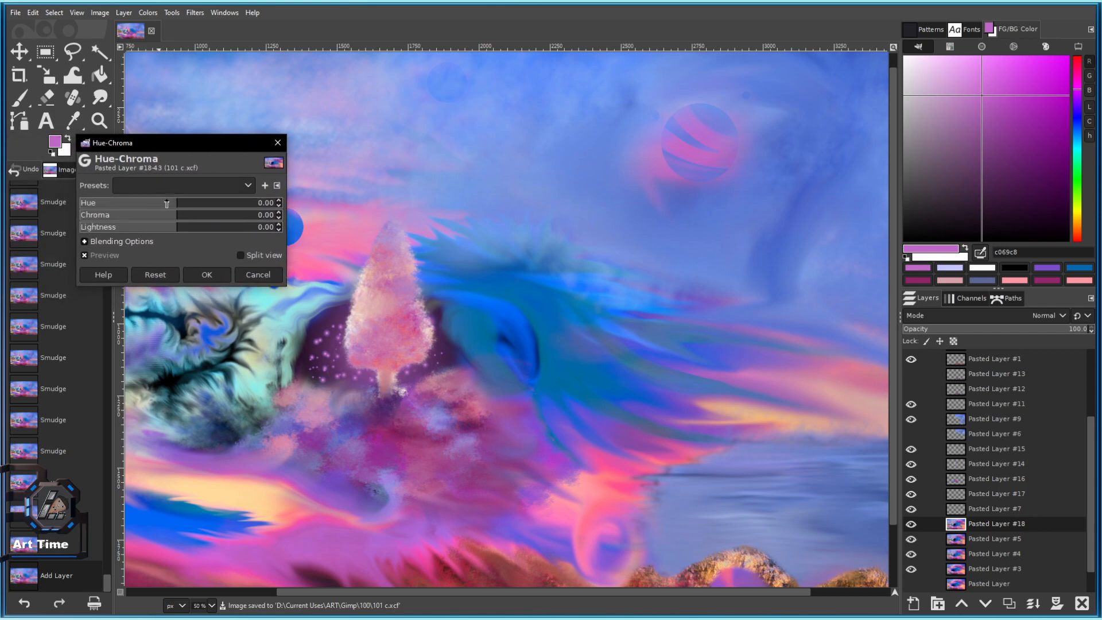
drag(168, 208, 152, 208)
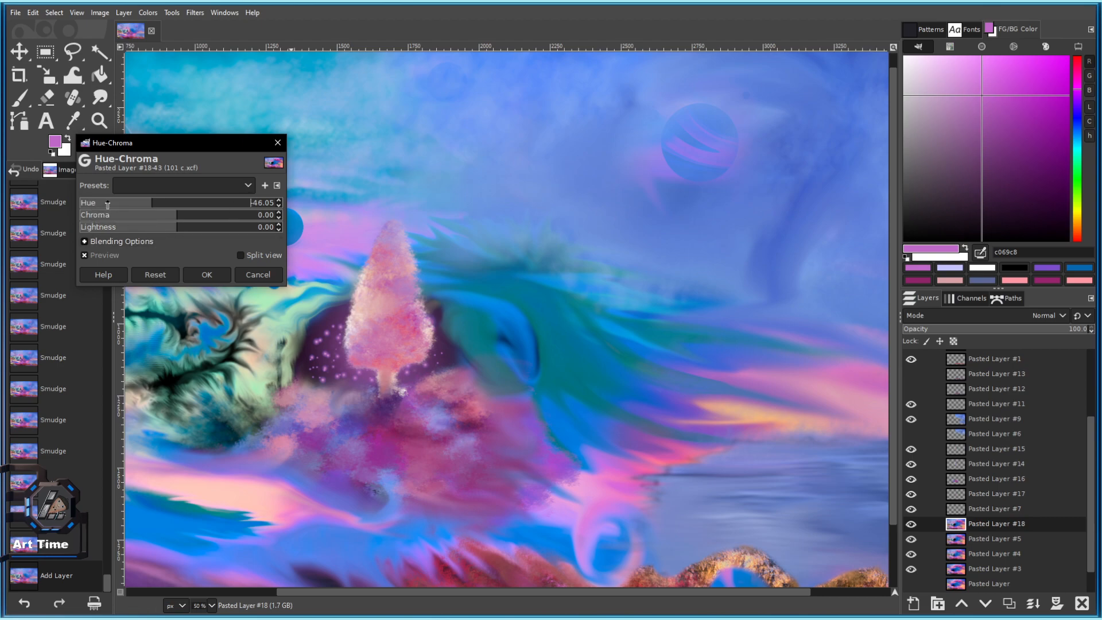
drag(173, 206, 237, 208)
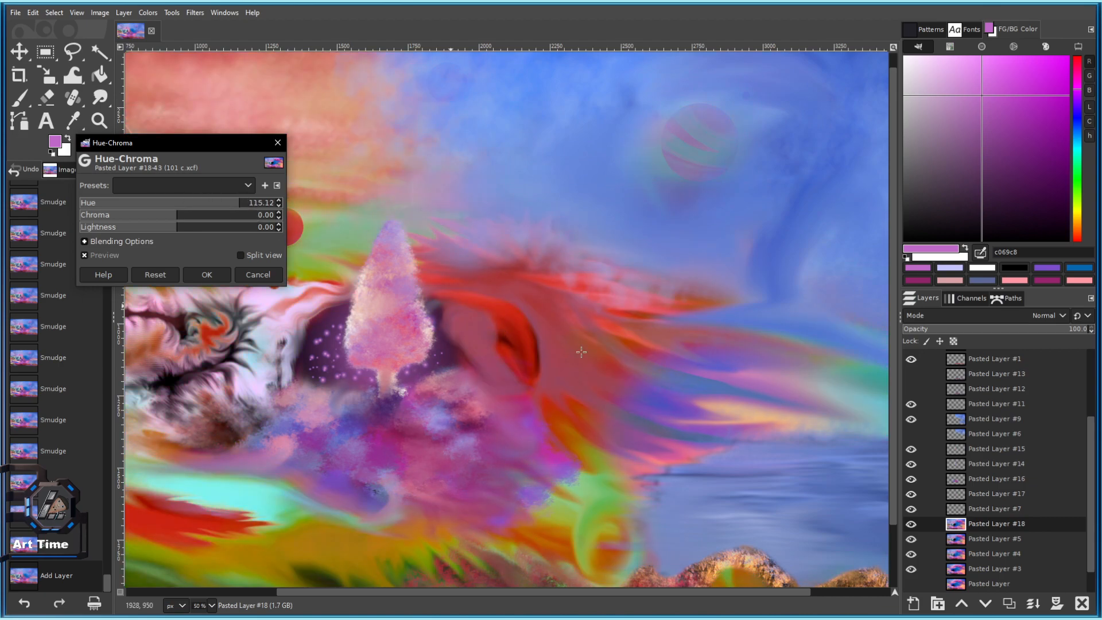
scroll(422, 333, down, 1)
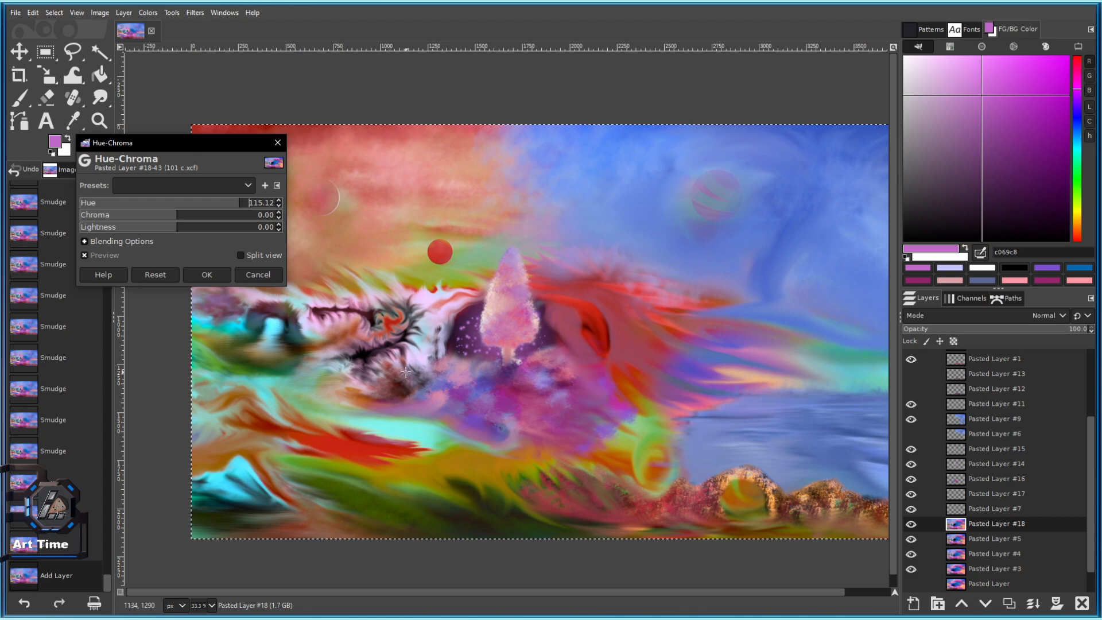
drag(207, 205, 148, 206)
Cancel Hue-Chroma and apply Exposure with black level 0.020, moving the dialog aside.
click(271, 277)
click(172, 13)
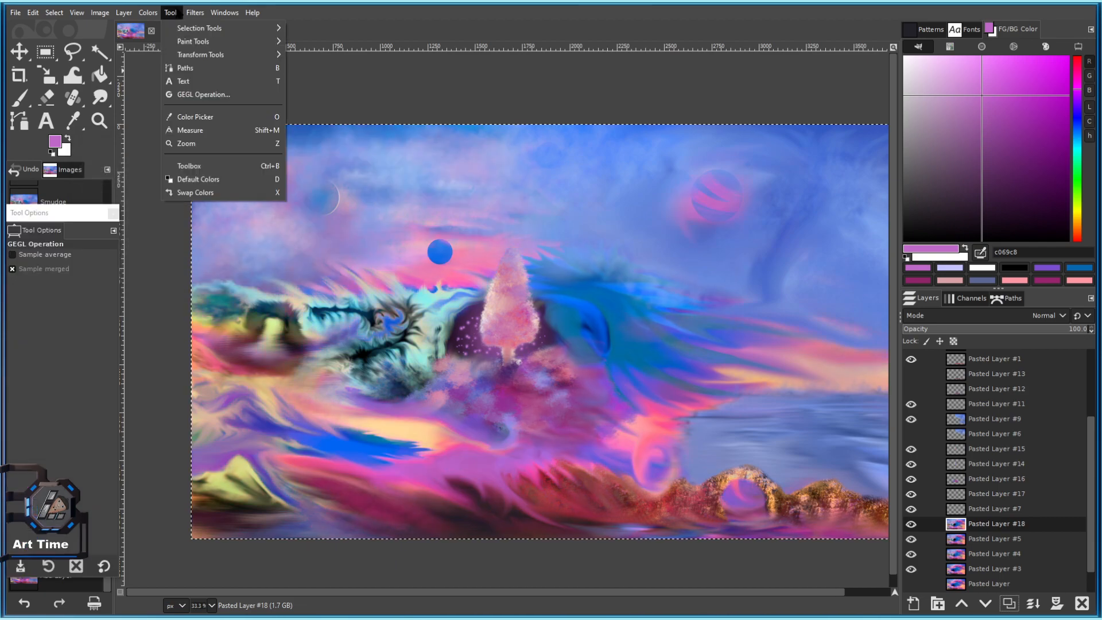
mouse_move(148, 12)
click(166, 95)
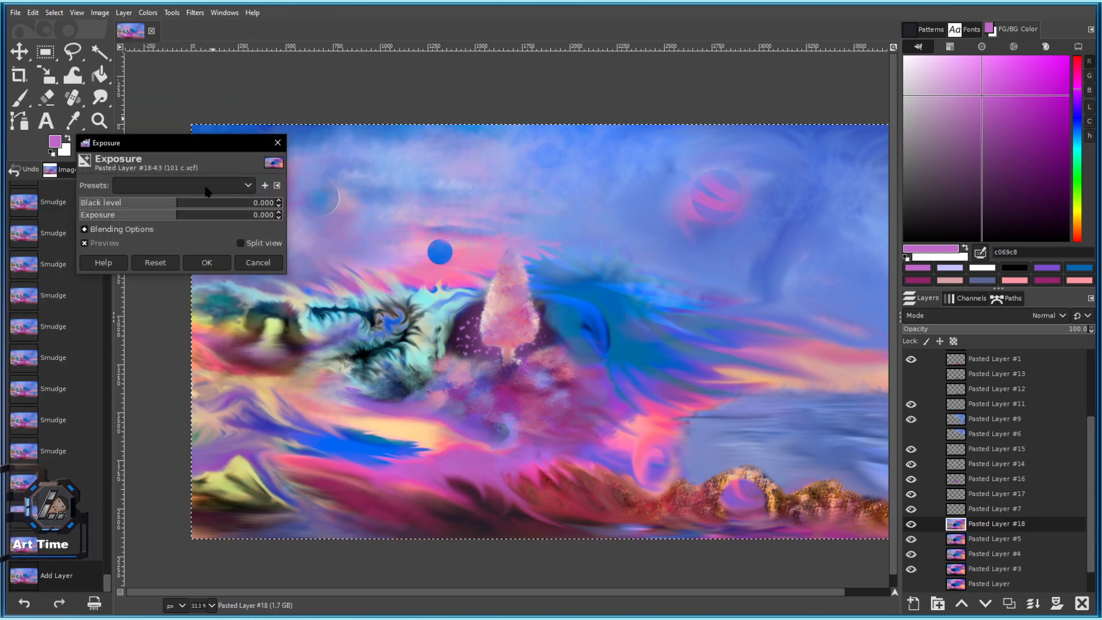
drag(181, 206, 200, 211)
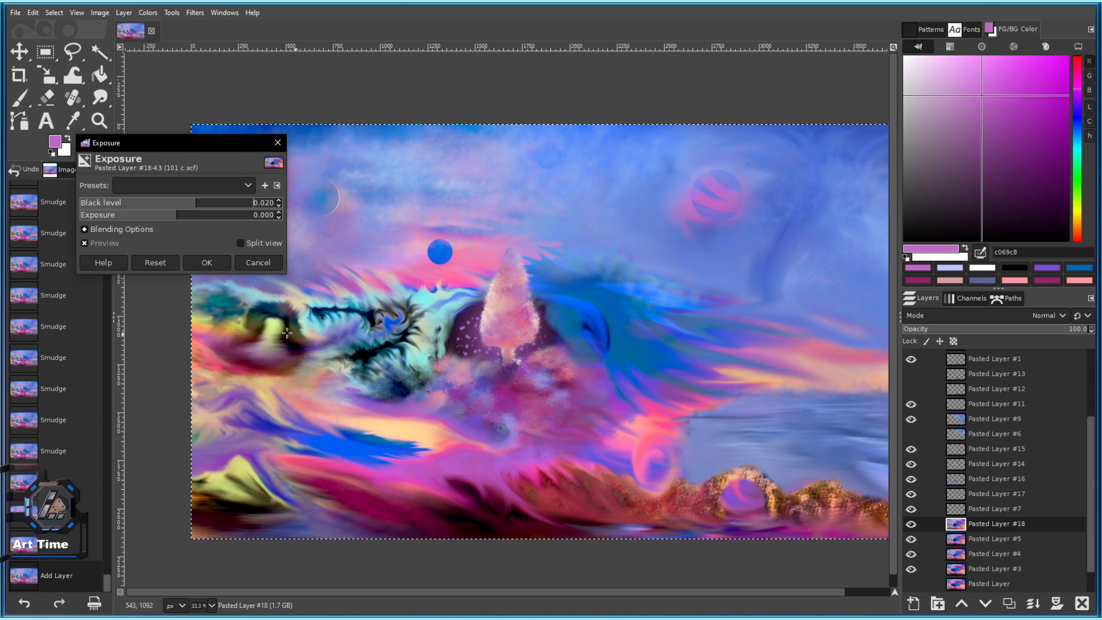
drag(230, 143, 143, 63)
drag(78, 82, 200, 80)
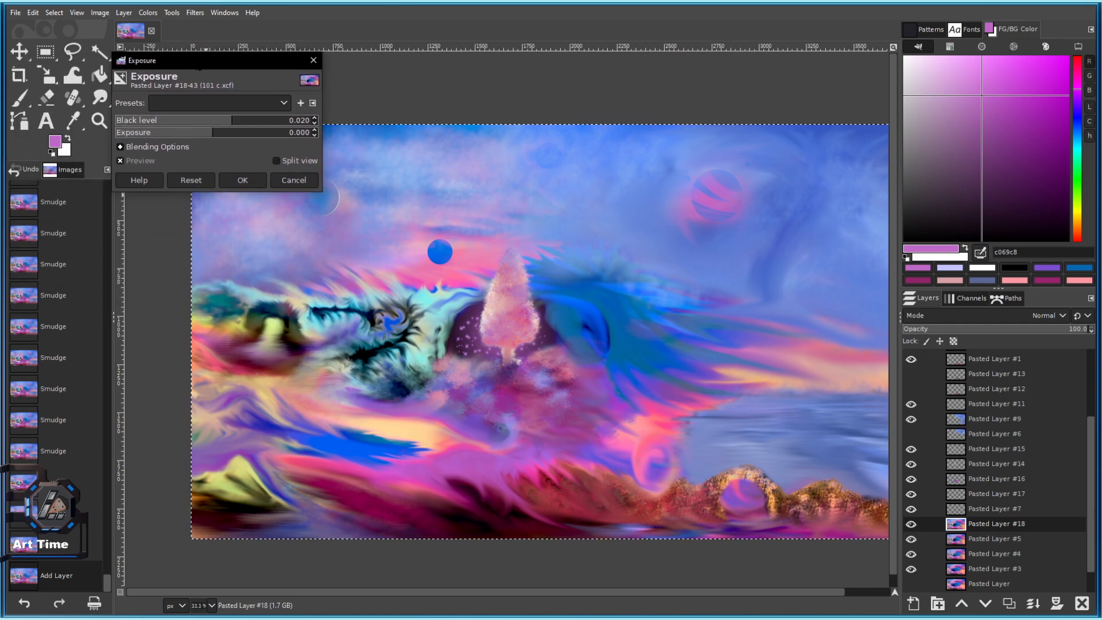
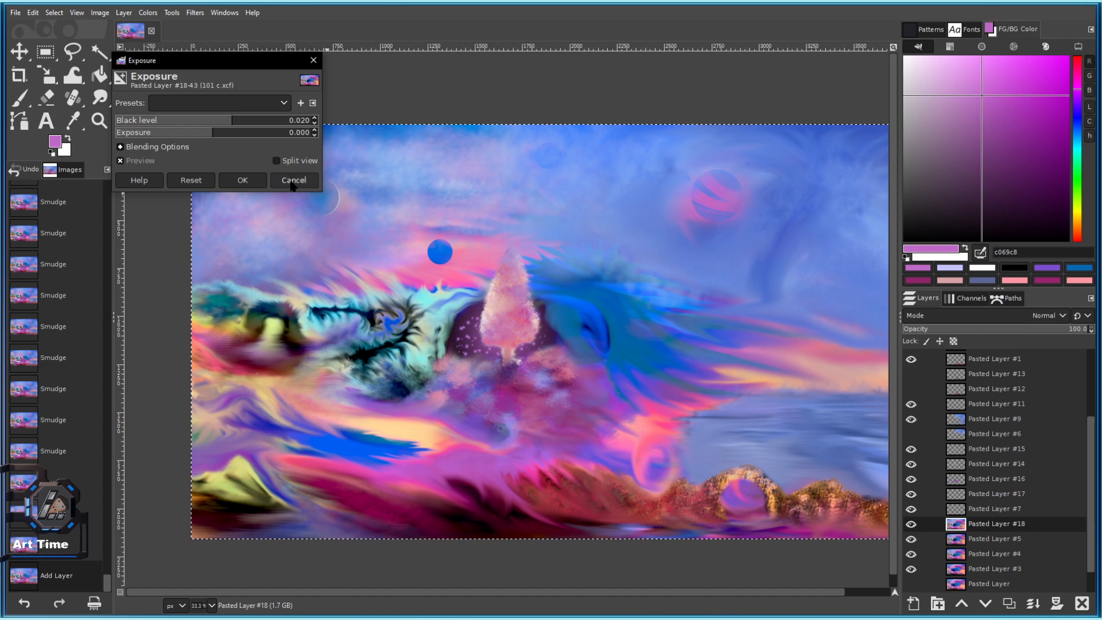
Discard the Exposure adjustment, then preview and cancel Hue-Chroma as well.
click(291, 184)
drag(609, 344, 546, 316)
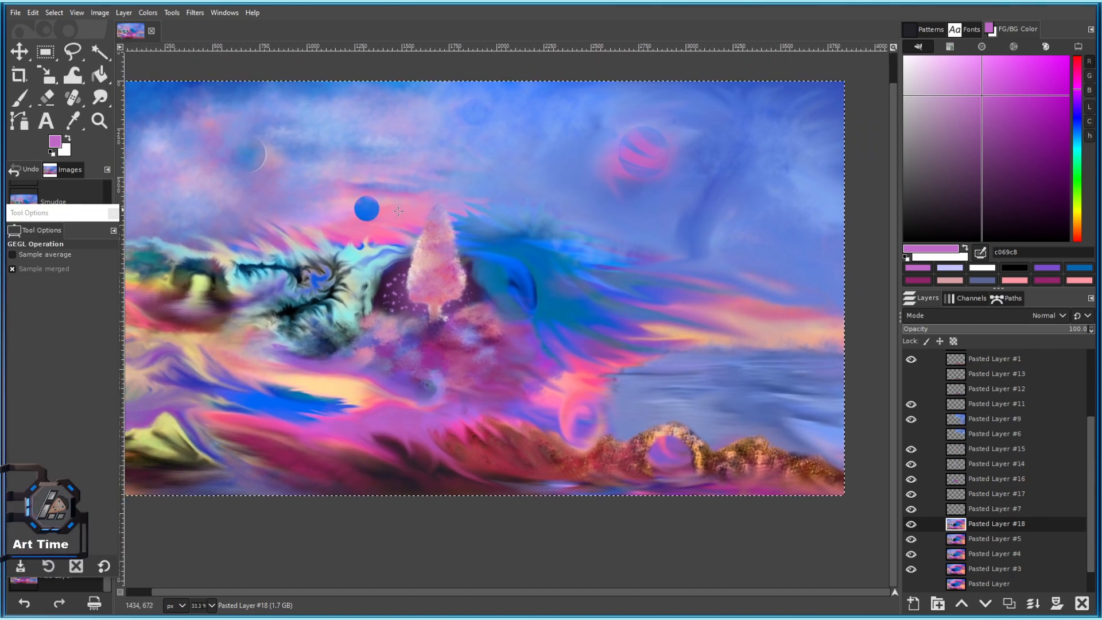
drag(383, 208, 457, 213)
click(148, 12)
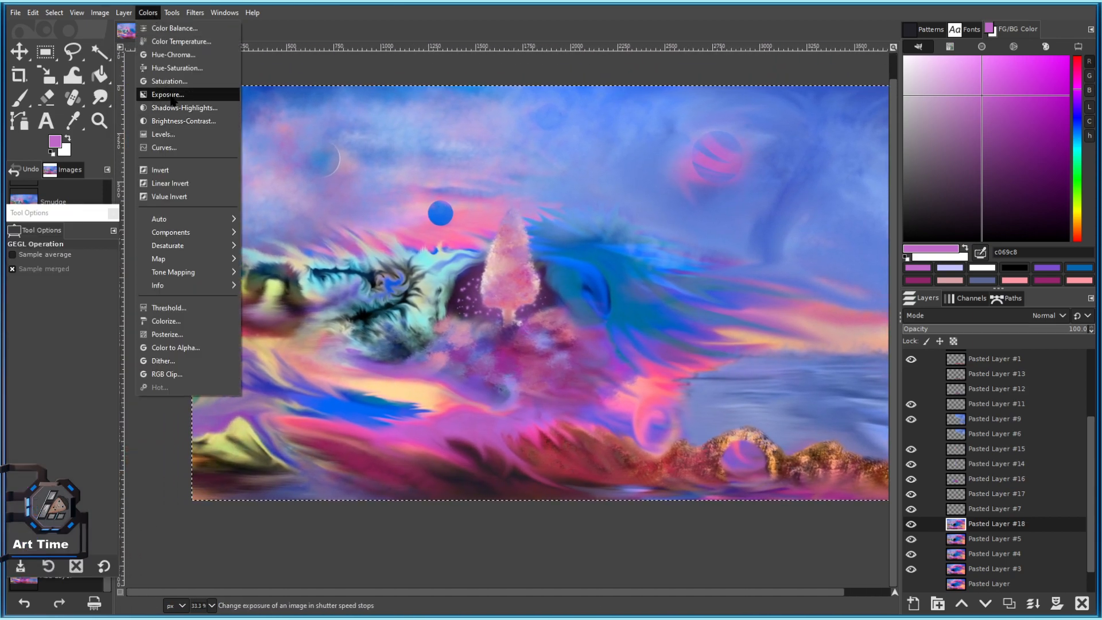
click(172, 55)
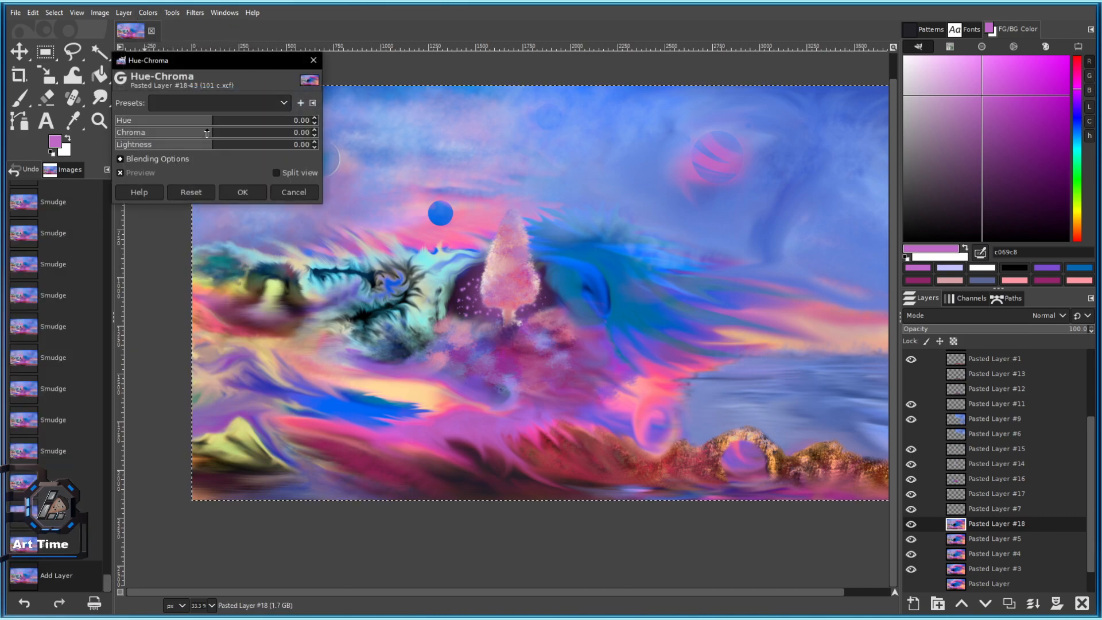
click(293, 192)
Apply Brightness-Contrast with Contrast 30 to Pasted Layer #18.
click(150, 13)
click(172, 131)
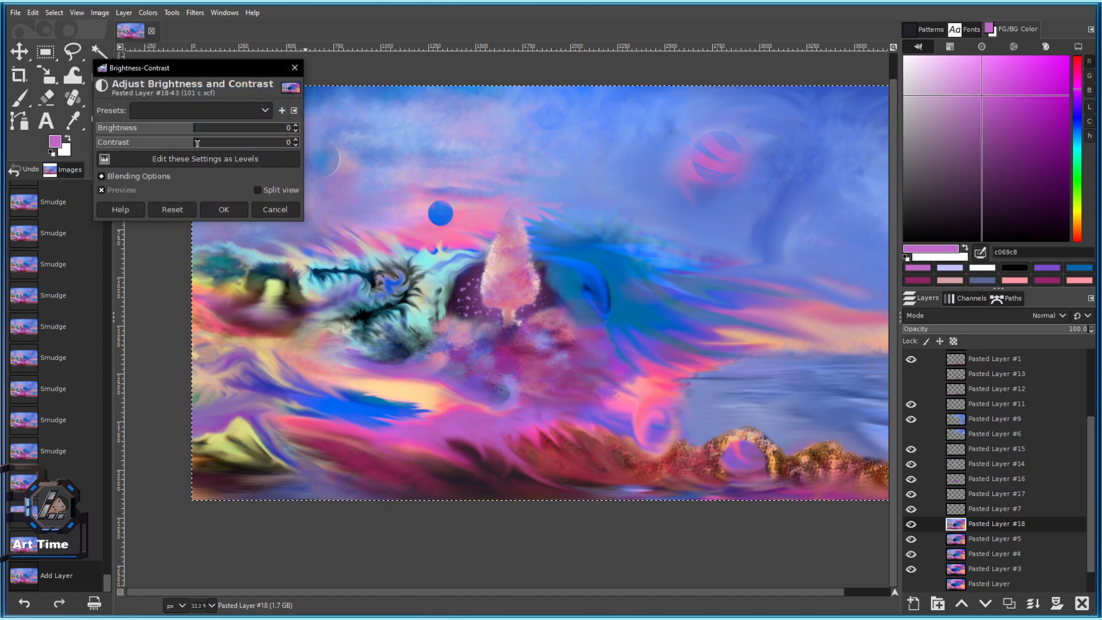
drag(198, 142, 217, 145)
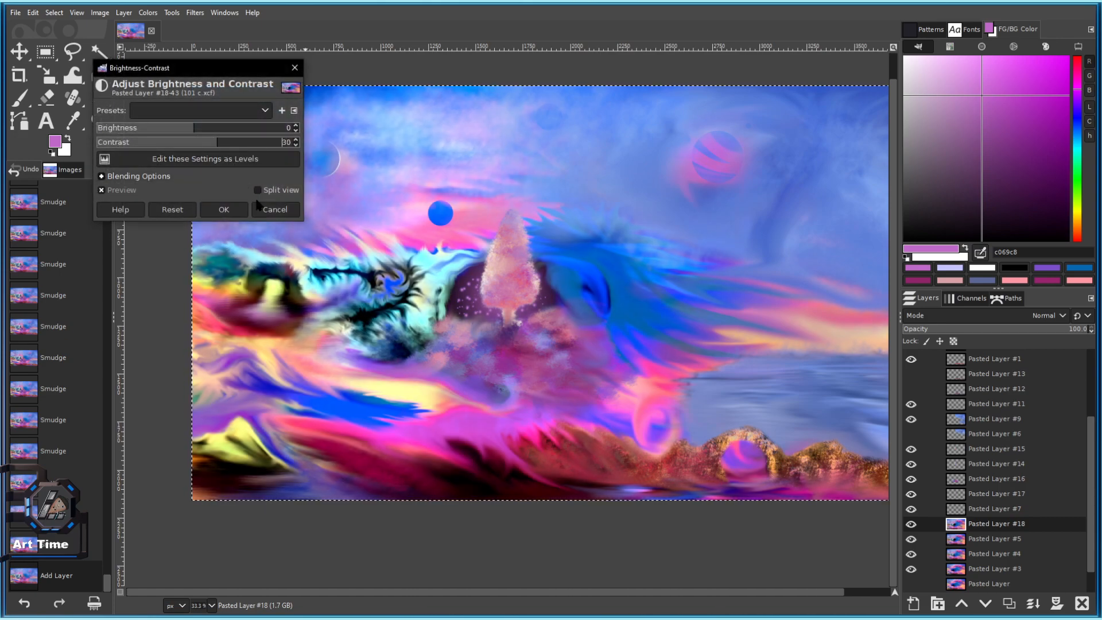
click(224, 209)
Apply Hue-Saturation to cyan (lightness 49.4, saturation 29.3), zoom out and copy the pixels.
drag(477, 184, 467, 192)
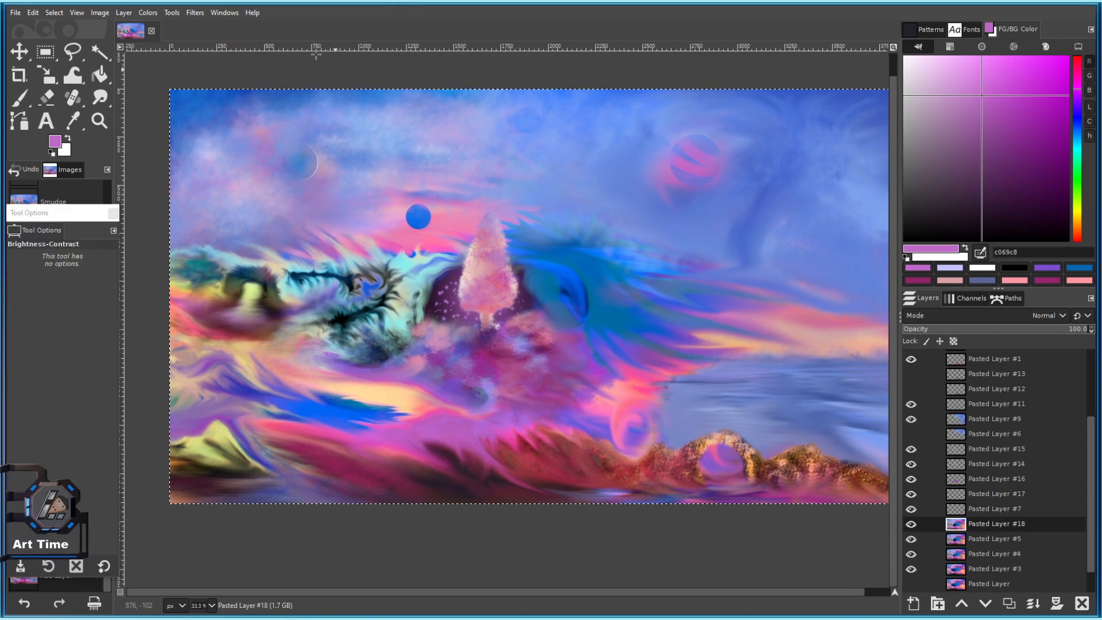
click(153, 16)
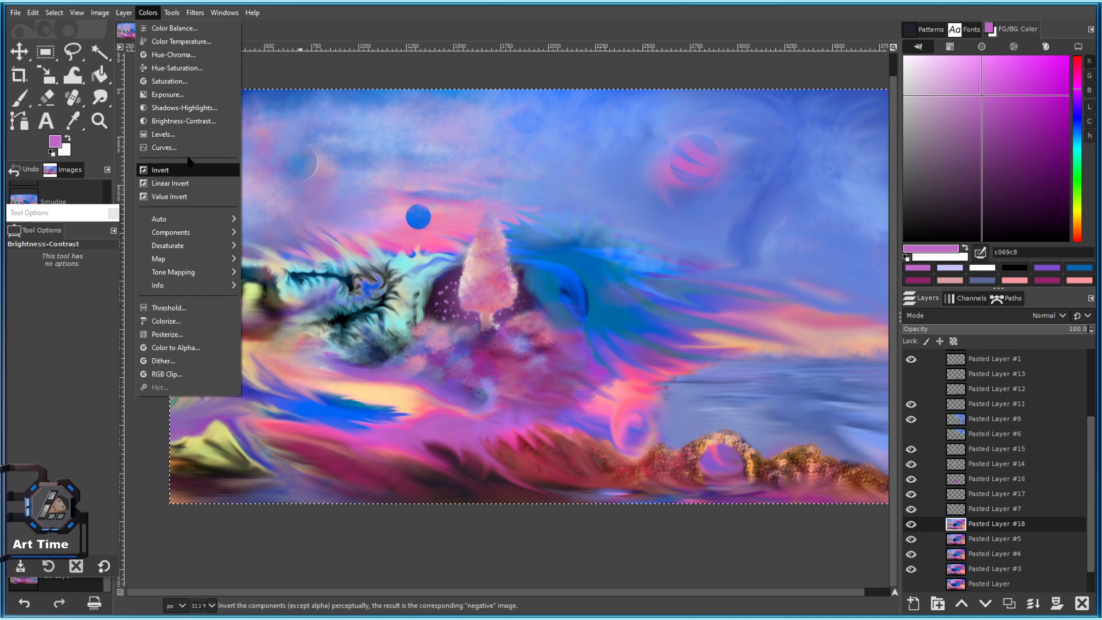
click(176, 68)
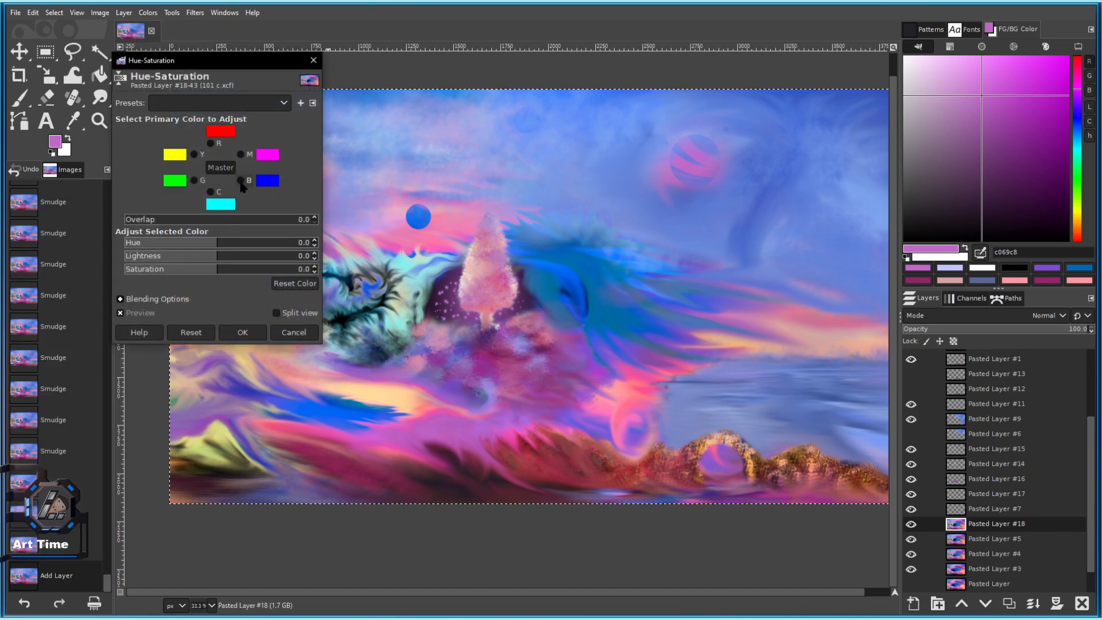
click(239, 274)
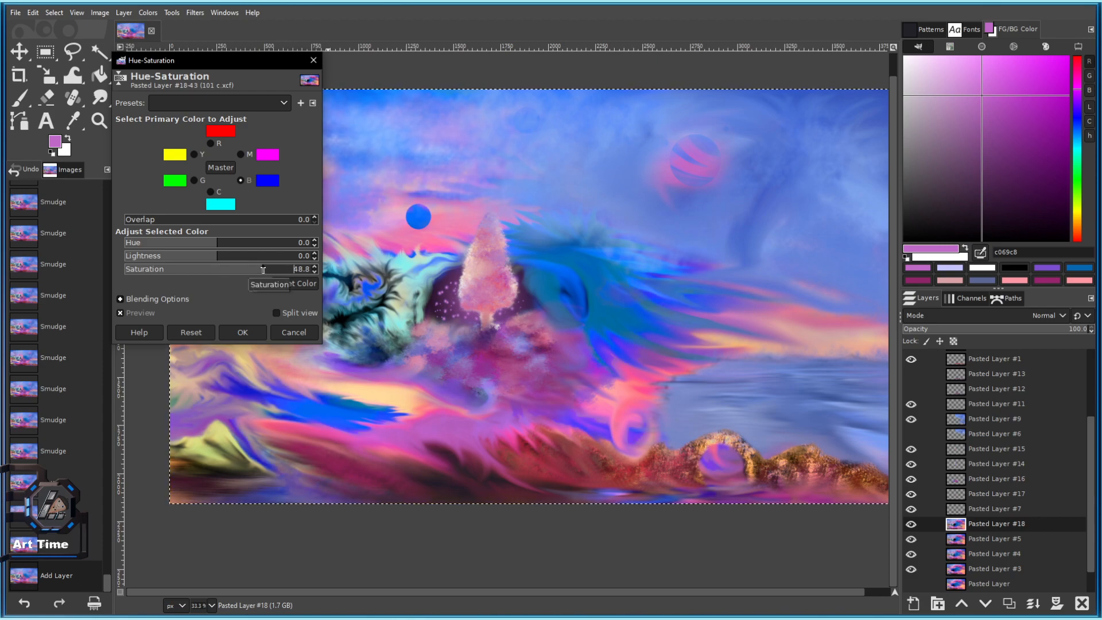
click(194, 333)
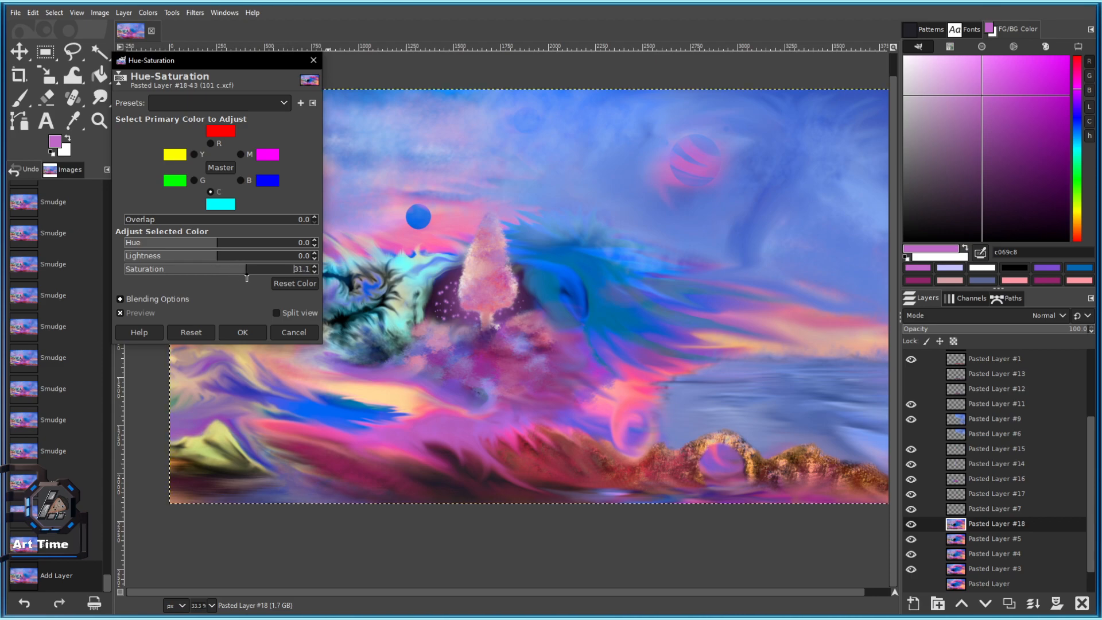
drag(247, 278, 263, 261)
click(234, 261)
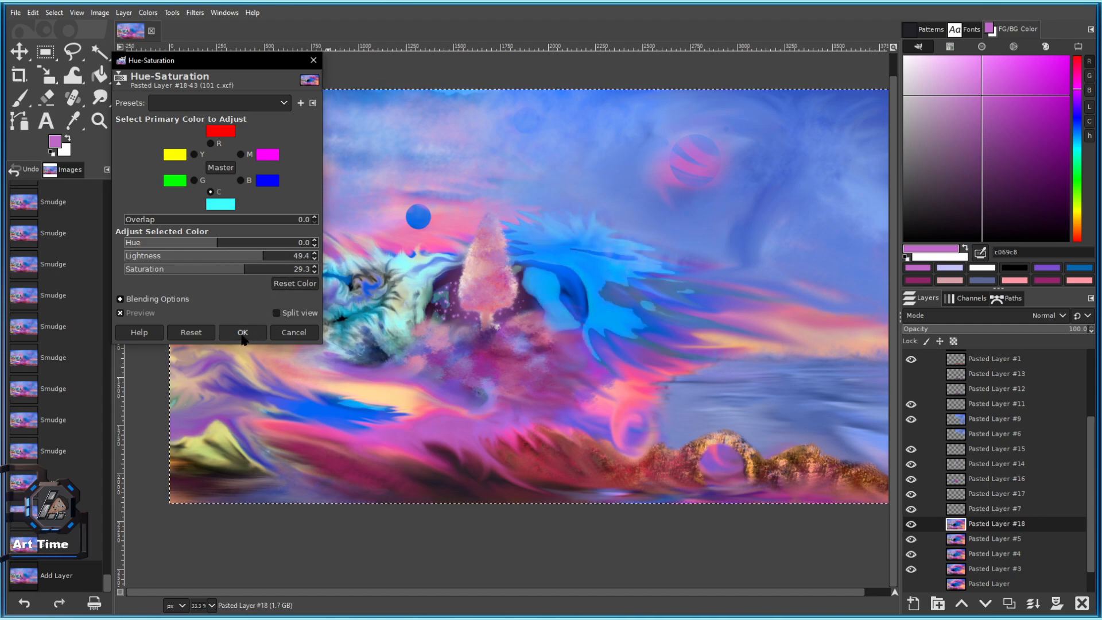
click(243, 333)
key(minus)
key(ctrl+c)
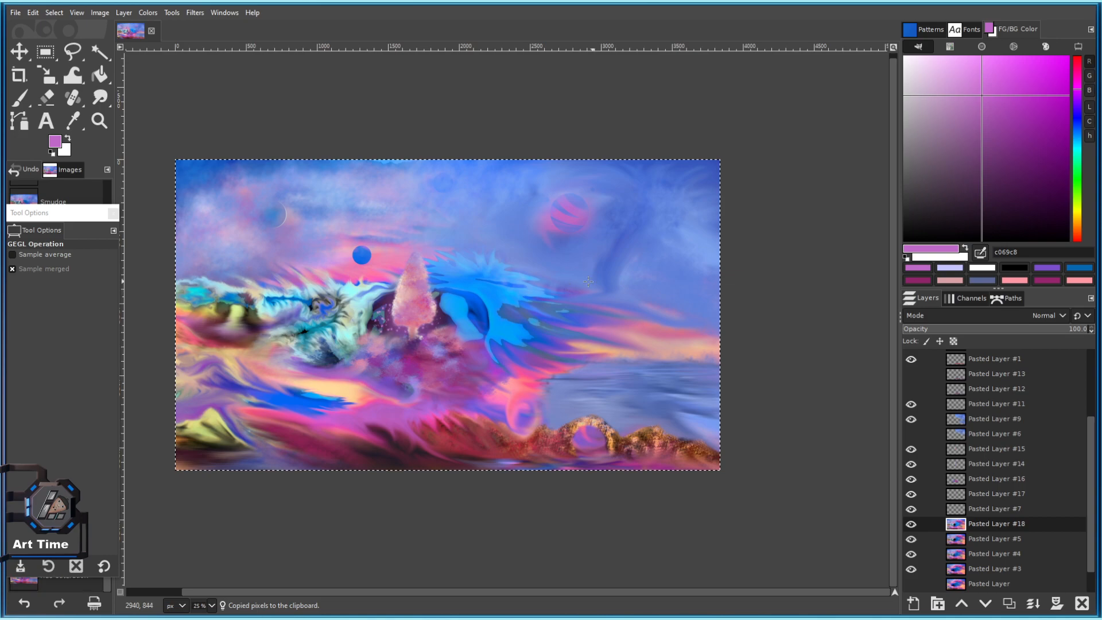
Paste as a new layer in place, move Pasted Layer #19 below #18, and select #18.
click(54, 12)
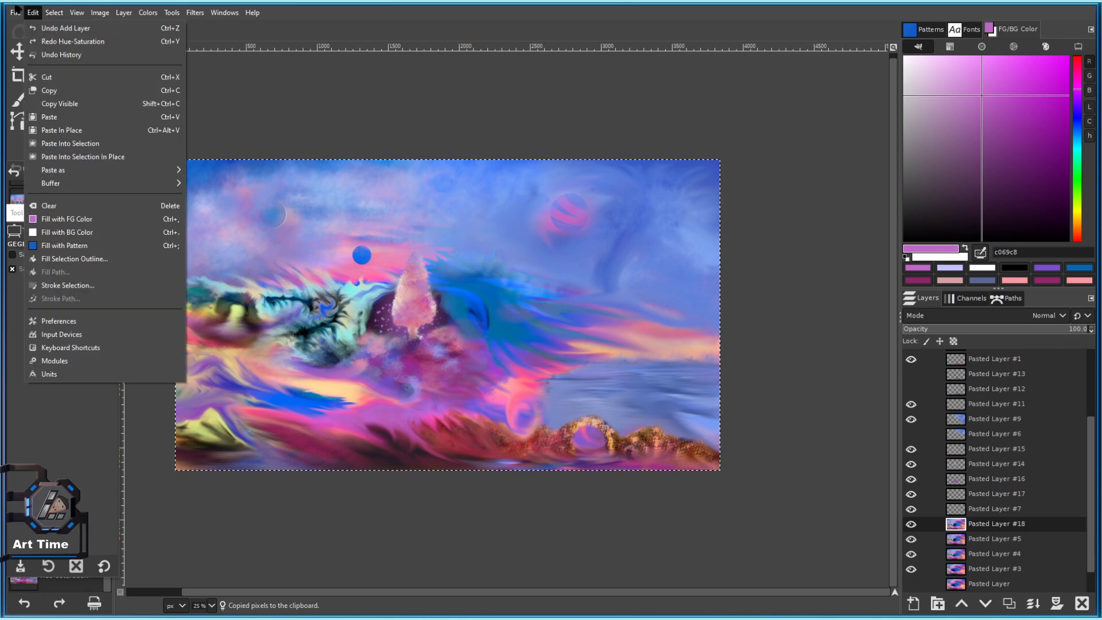
mouse_move(86, 170)
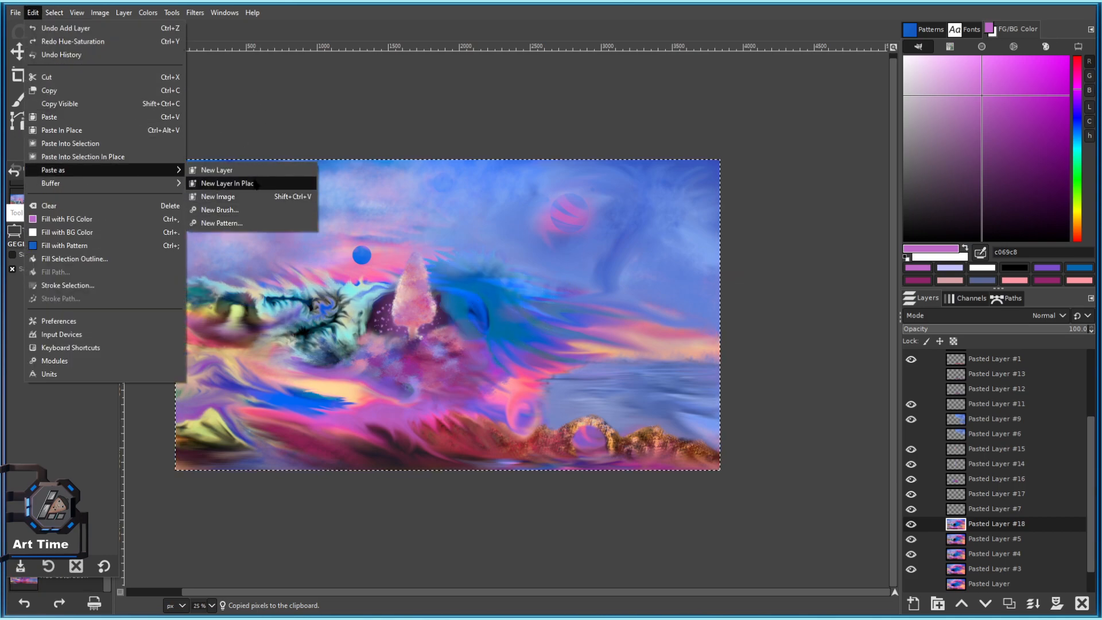
click(218, 182)
drag(990, 523, 937, 531)
click(941, 523)
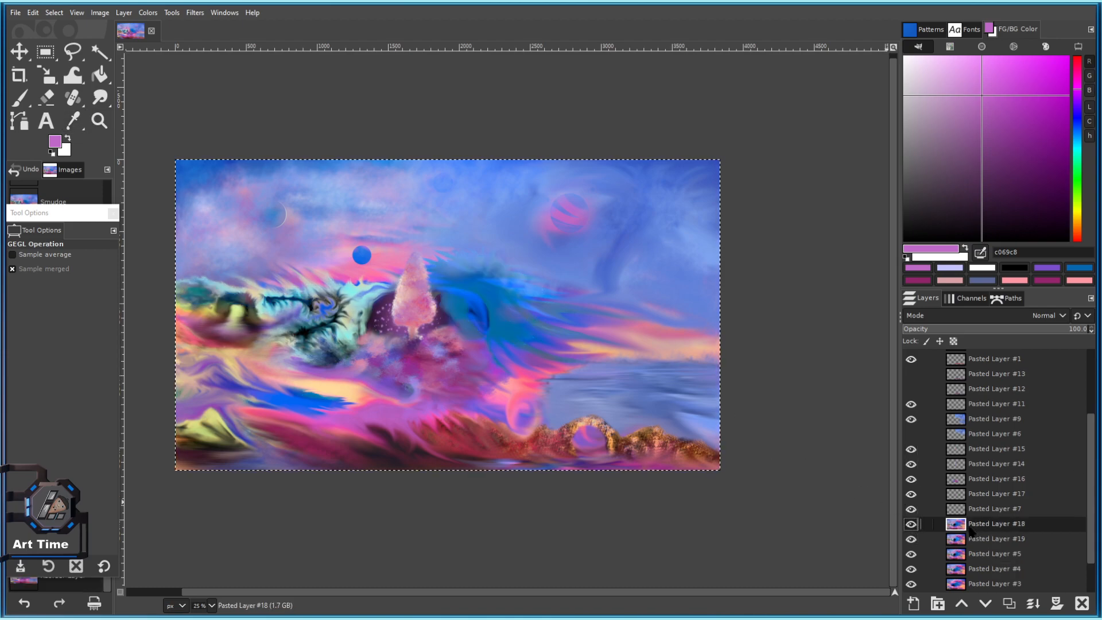
Erase a soft patch over the dark area with a size-789 eraser.
click(47, 100)
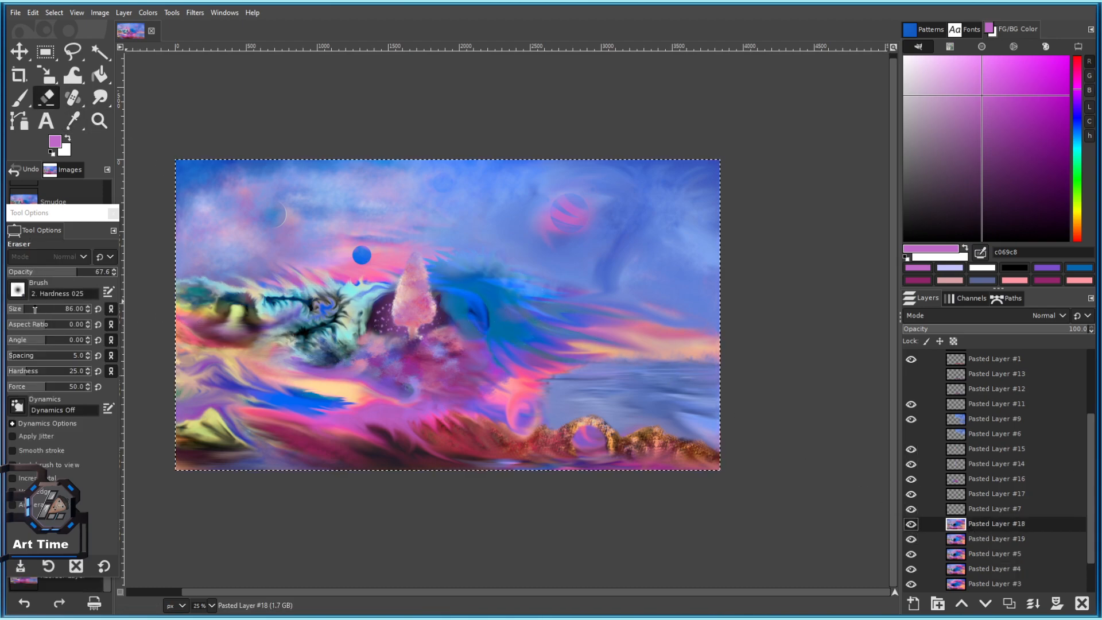
scroll(529, 322, up, 3)
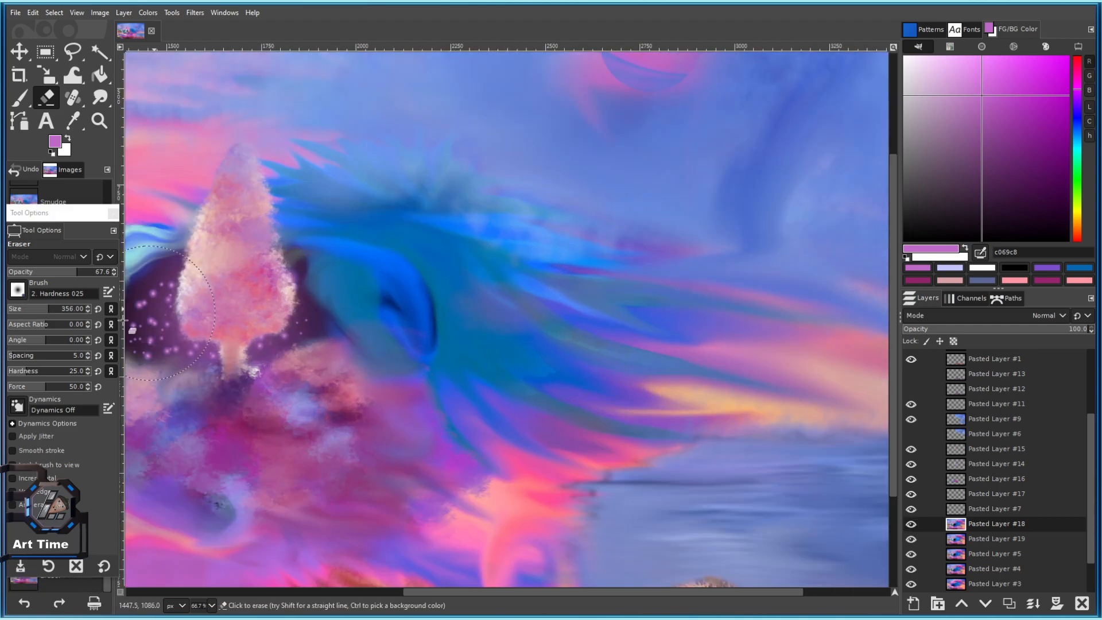
click(74, 311)
click(412, 246)
scroll(466, 307, down, 4)
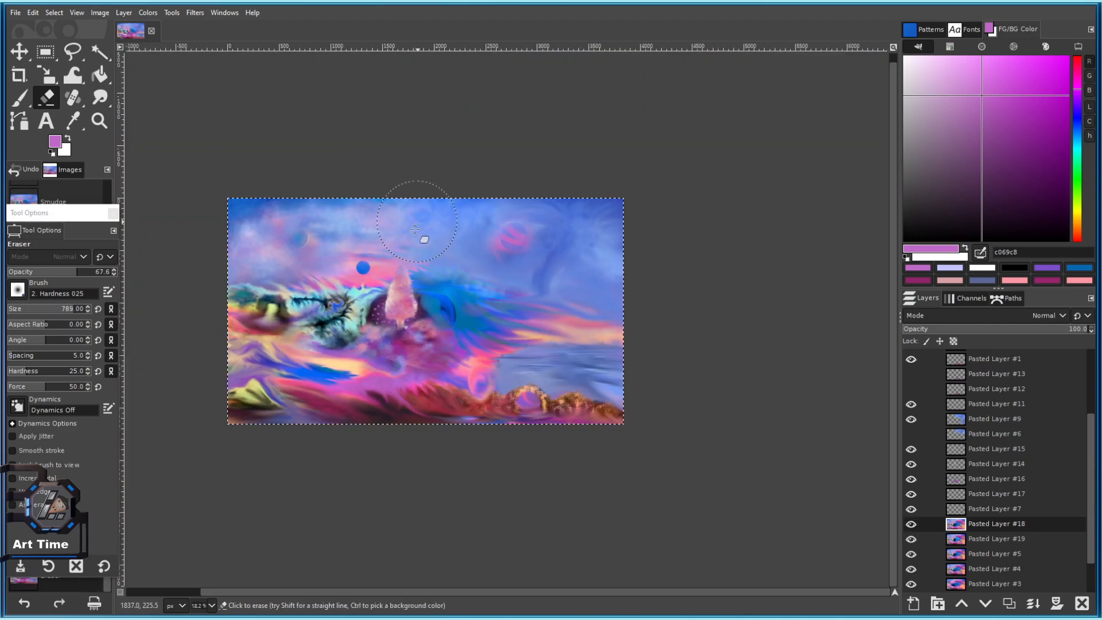
scroll(438, 269, up, 4)
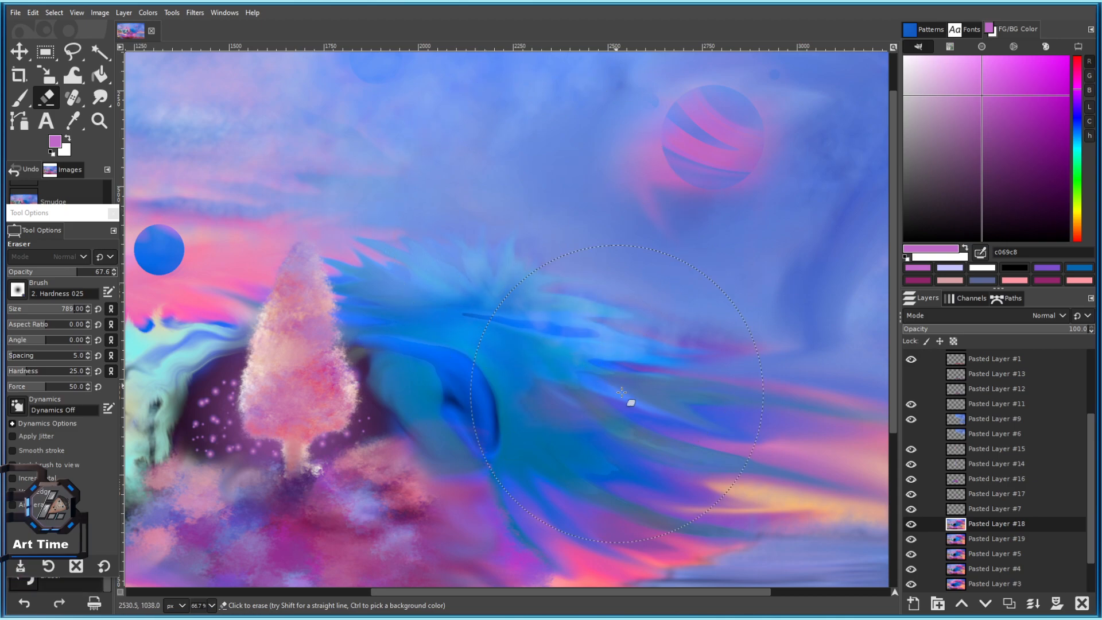
scroll(656, 397, down, 2)
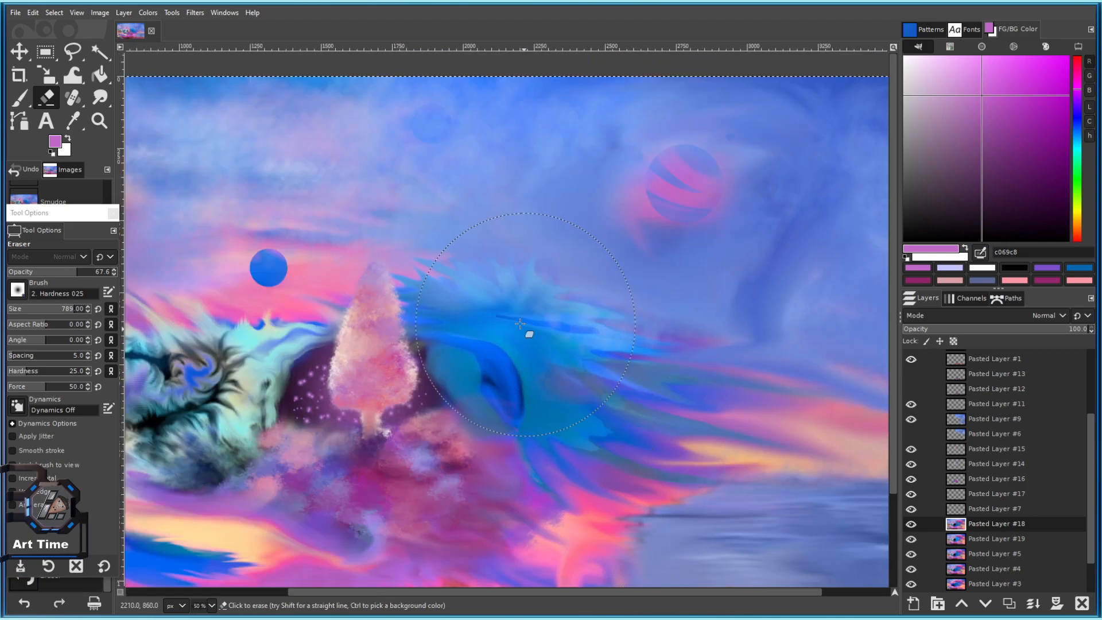
scroll(637, 432, up, 4)
scroll(578, 405, down, 2)
scroll(480, 328, up, 2)
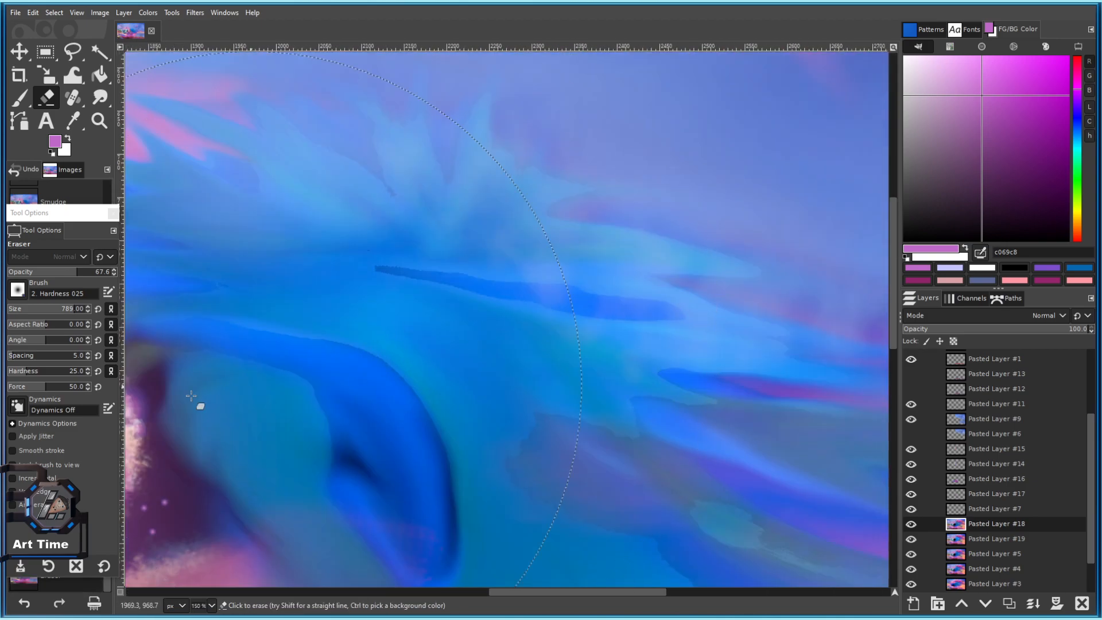
With a 174 eraser, erase strokes across the wave's centre, left streaks and eye area.
click(33, 309)
drag(426, 346, 470, 361)
scroll(483, 370, down, 3)
scroll(448, 359, up, 3)
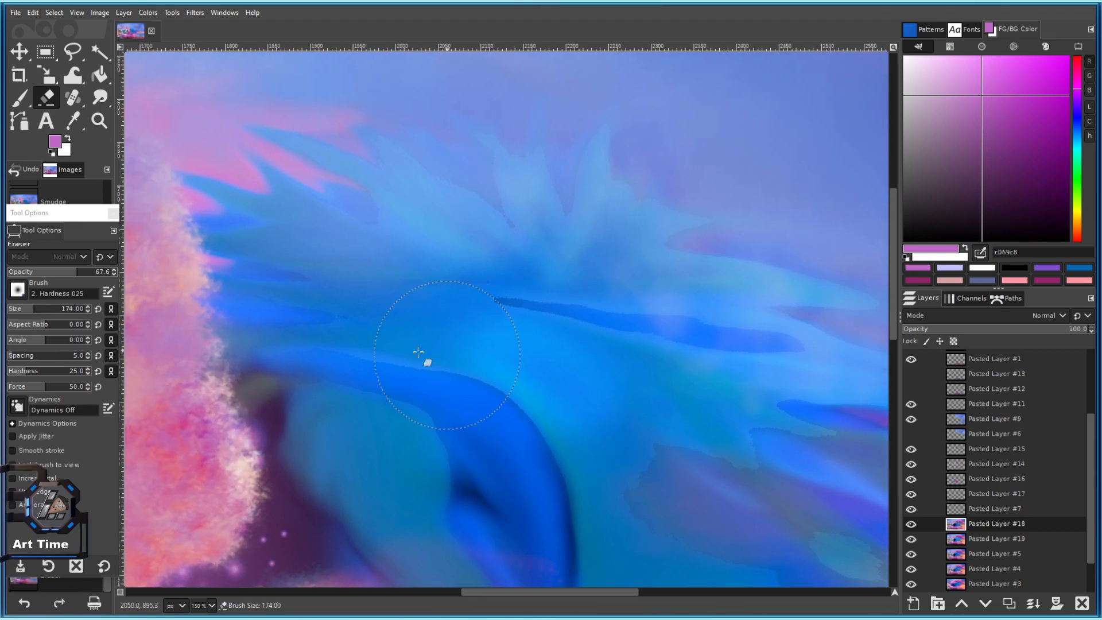
drag(332, 313, 281, 253)
scroll(379, 261, down, 4)
scroll(433, 264, up, 2)
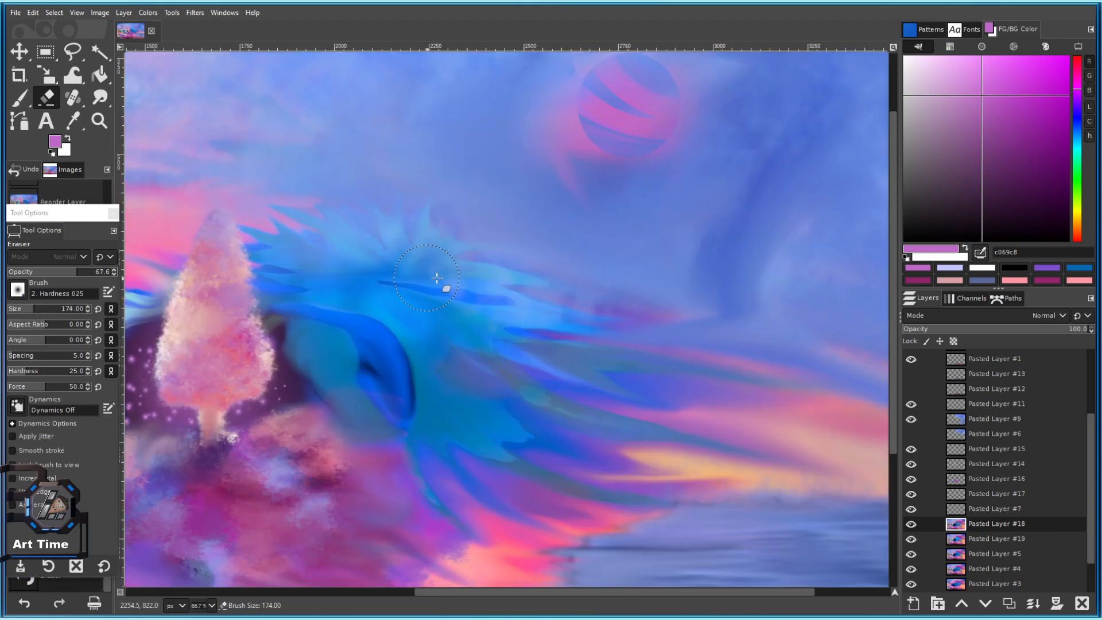
scroll(490, 254, down, 1)
mouse_move(386, 281)
mouse_down()
mouse_move(389, 310)
mouse_move(465, 411)
mouse_up()
drag(325, 281, 336, 339)
scroll(336, 339, down, 5)
scroll(387, 374, up, 5)
drag(386, 374, 413, 468)
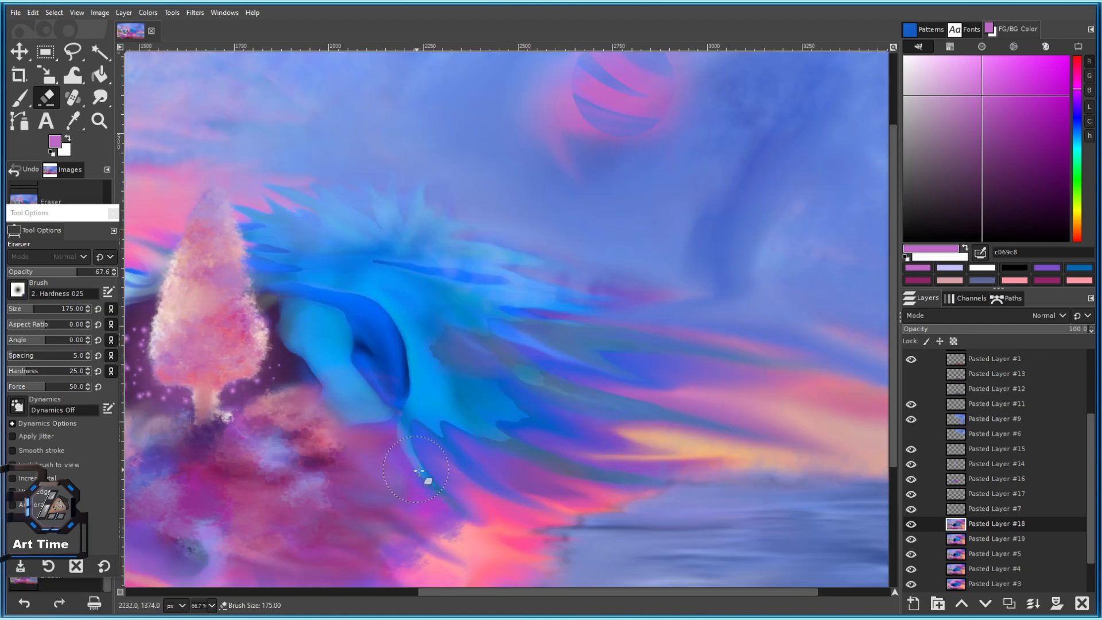
scroll(413, 468, down, 4)
scroll(341, 394, up, 7)
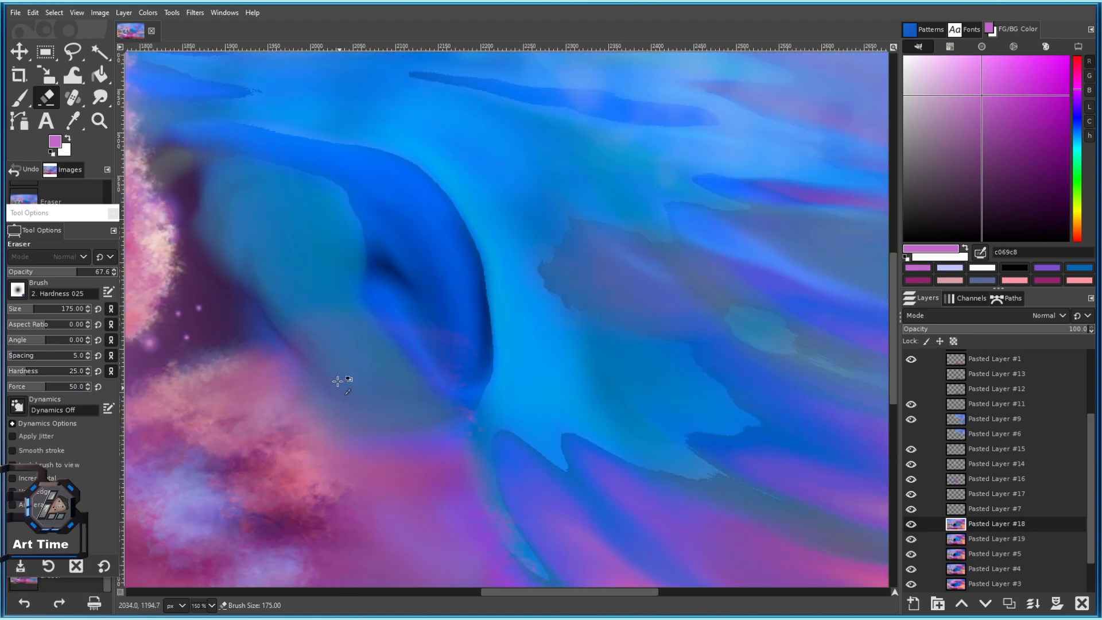
Erase a few dabs down the wave's eye area with a slightly smaller eraser.
key(bracketleft)
key(bracketleft)
key(bracketleft)
key(bracketleft)
key(bracketleft)
key(bracketleft)
click(262, 226)
click(333, 318)
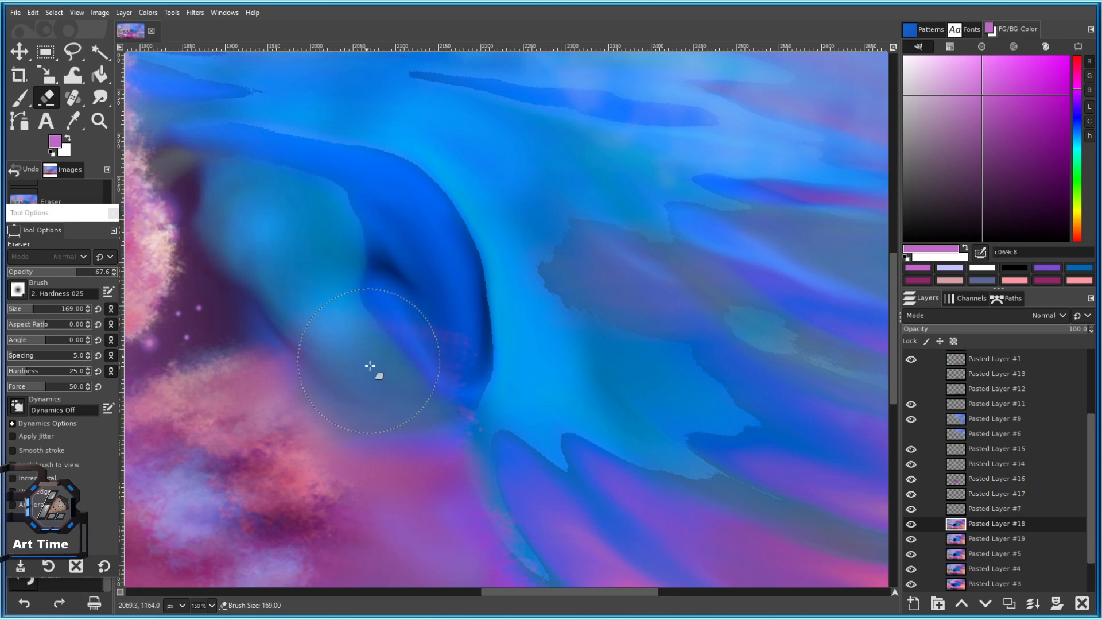
click(372, 383)
scroll(409, 431, down, 4)
scroll(357, 398, up, 5)
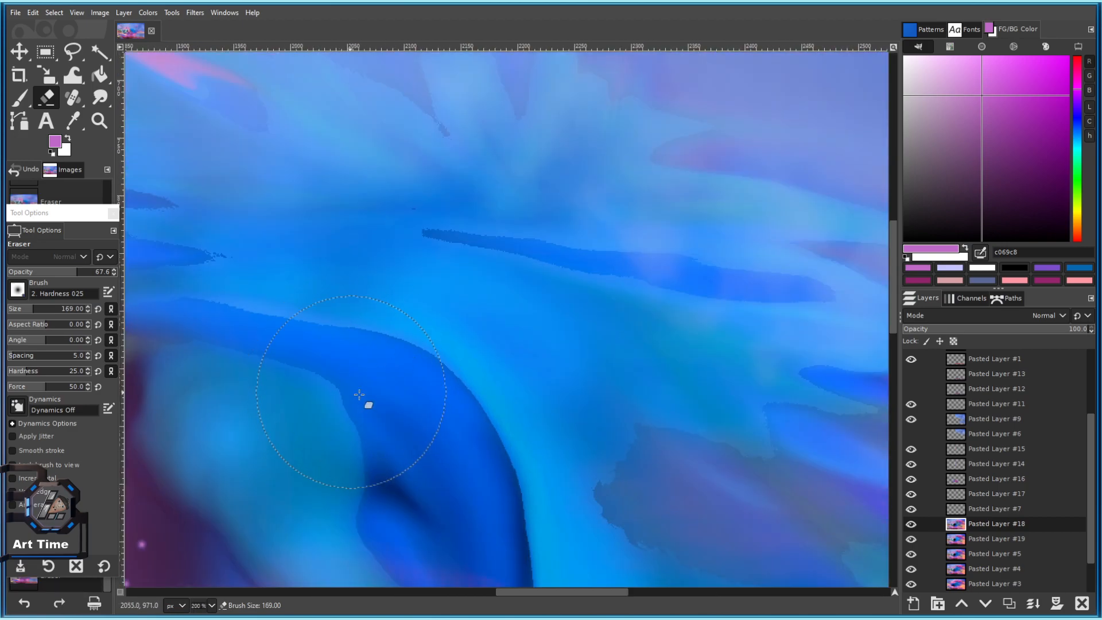
scroll(349, 250, down, 3)
key(bracketright)
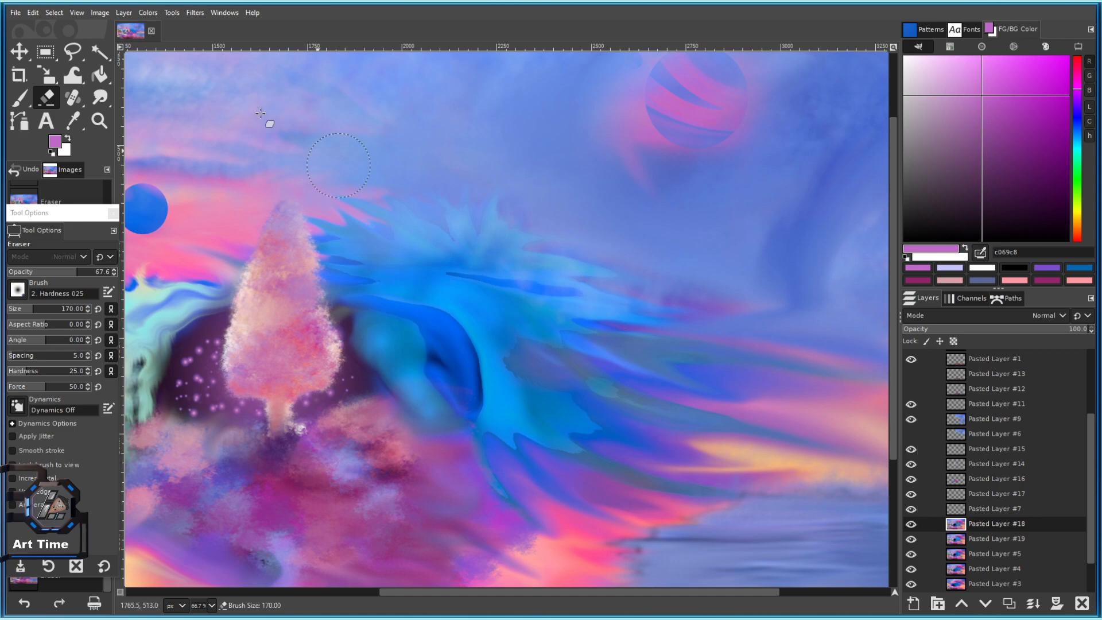
Merge Pasted Layer #18 down into #19 and set up Blur with the Hardness 075 brush.
right_click(981, 530)
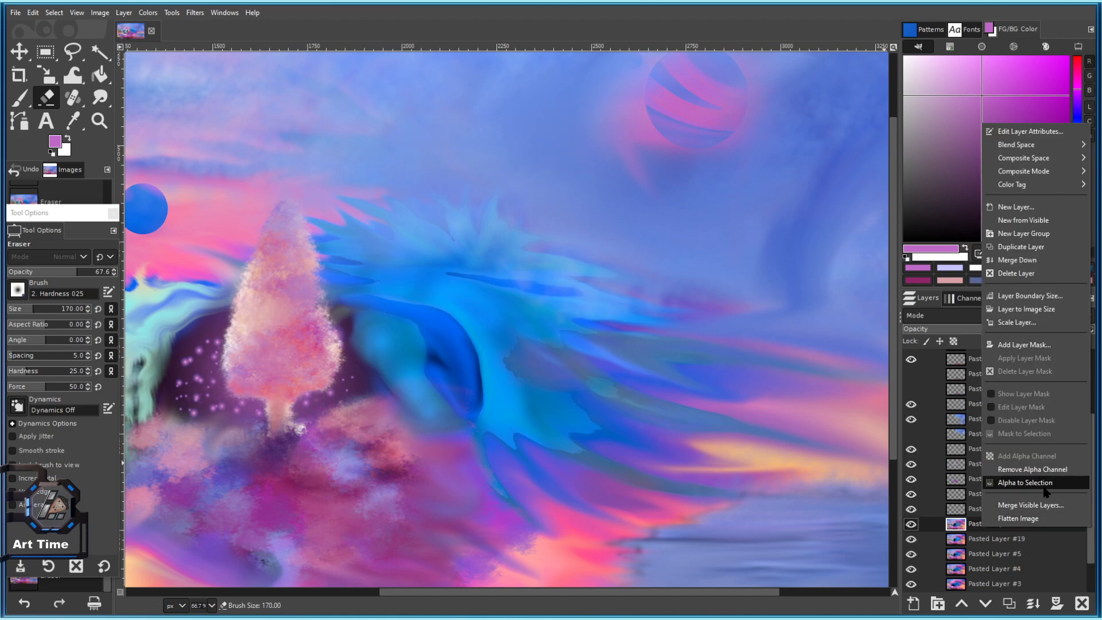
click(1017, 260)
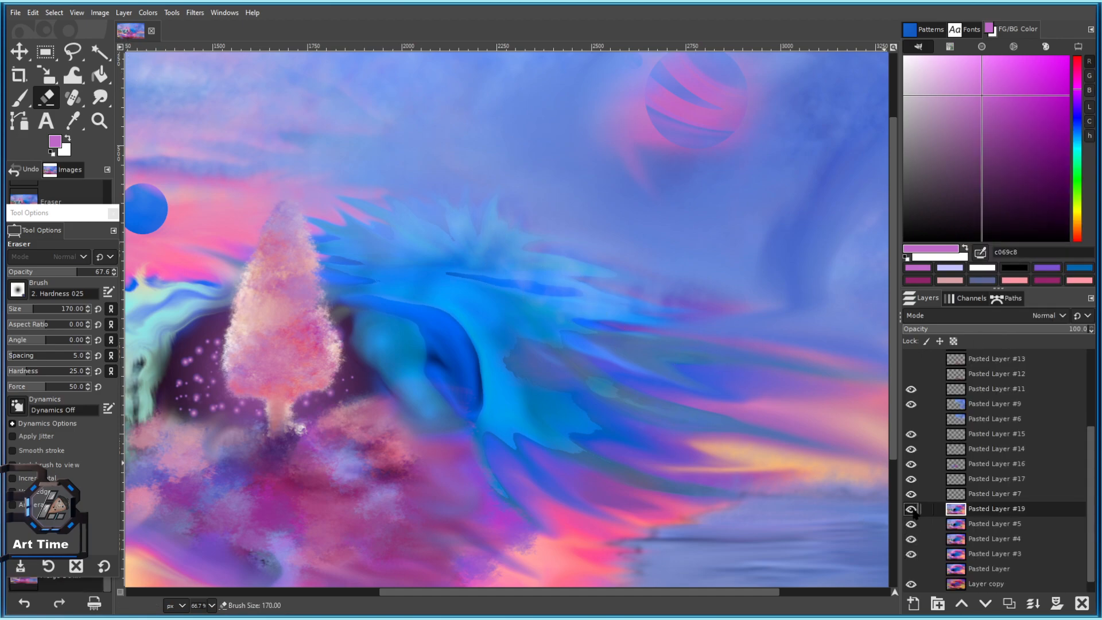
click(101, 98)
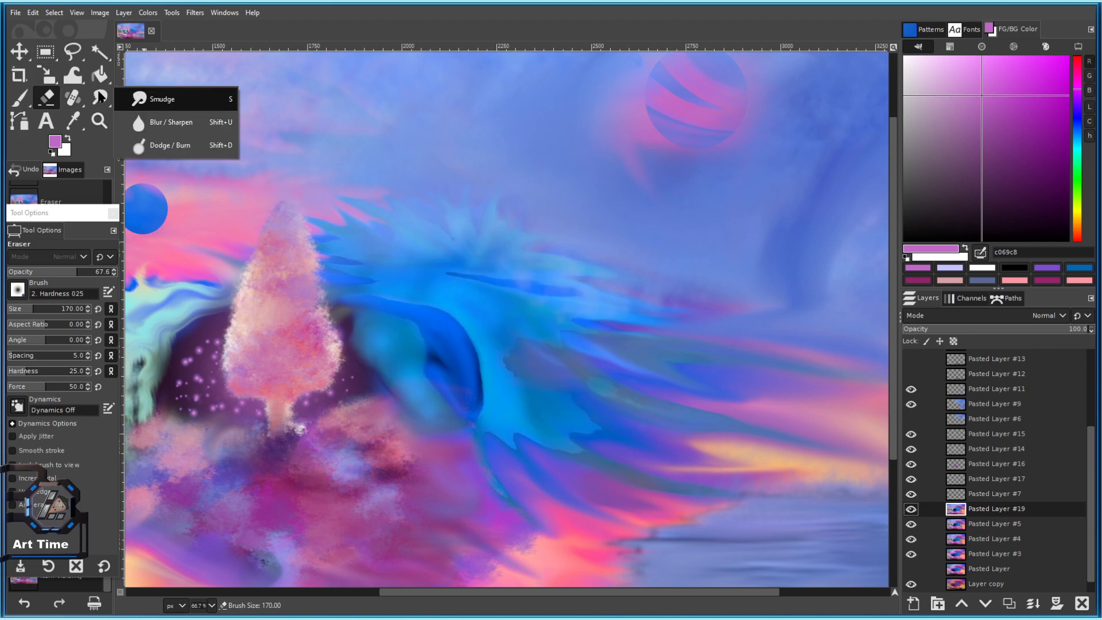
click(180, 123)
scroll(431, 316, up, 2)
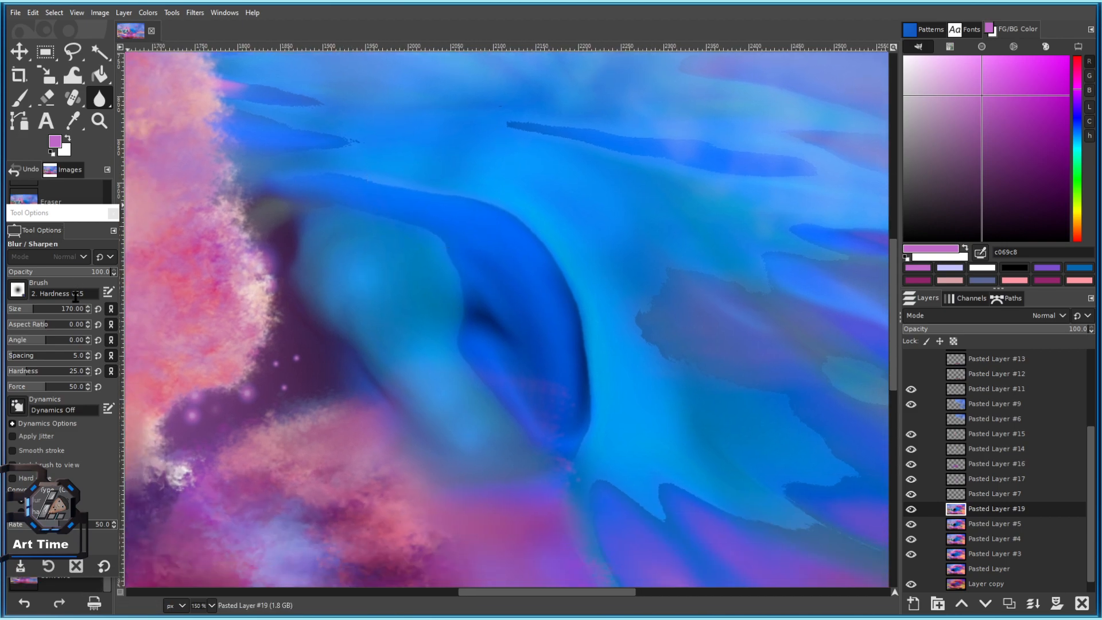
click(18, 290)
click(50, 340)
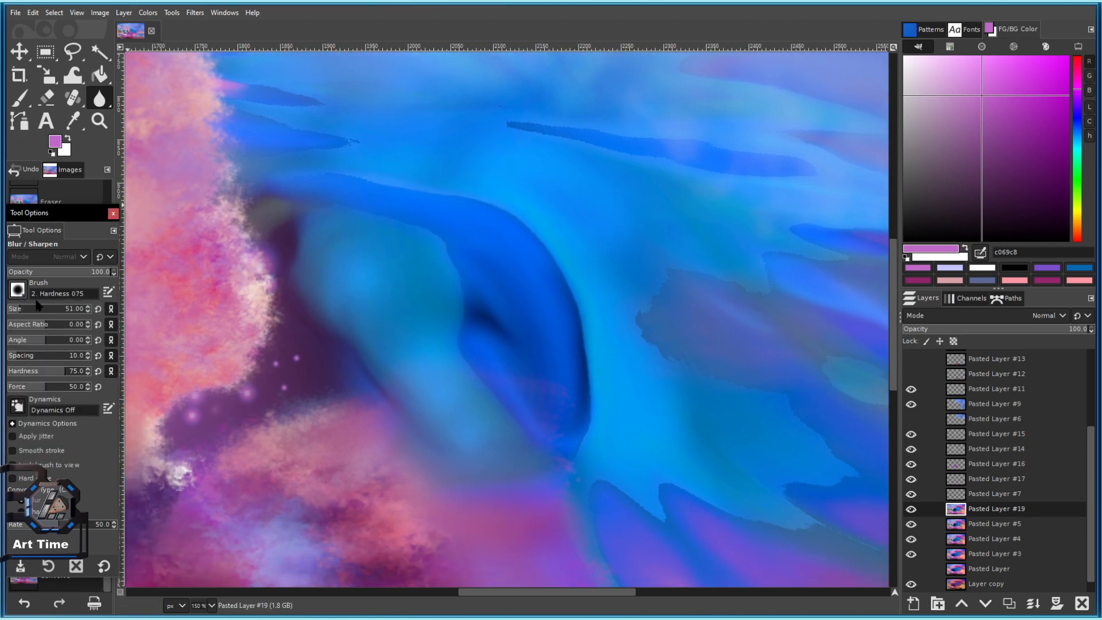
Blur the blue wave's edges and the streaks to its right.
mouse_move(475, 367)
mouse_down()
mouse_move(563, 448)
mouse_move(571, 331)
mouse_move(578, 395)
mouse_up()
drag(632, 361, 508, 229)
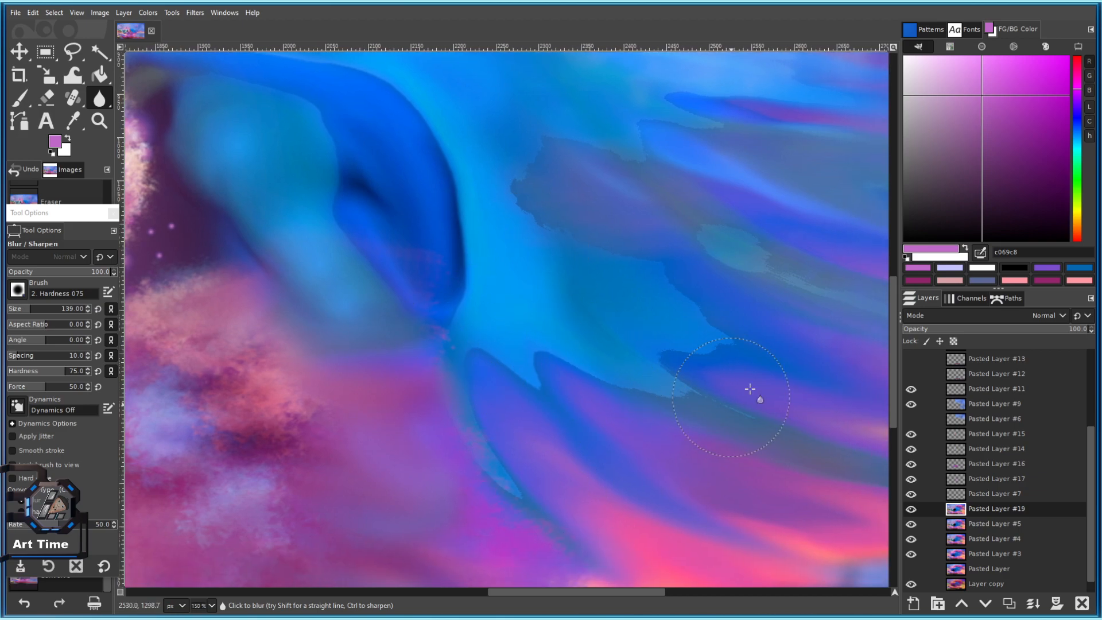
drag(642, 299, 546, 339)
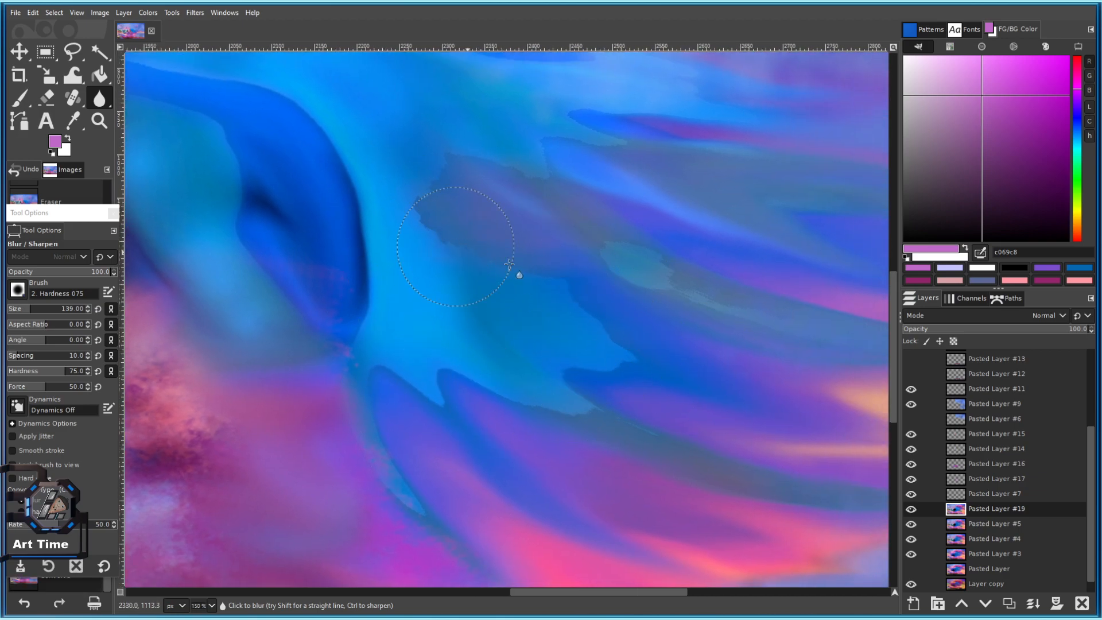
drag(711, 269, 718, 389)
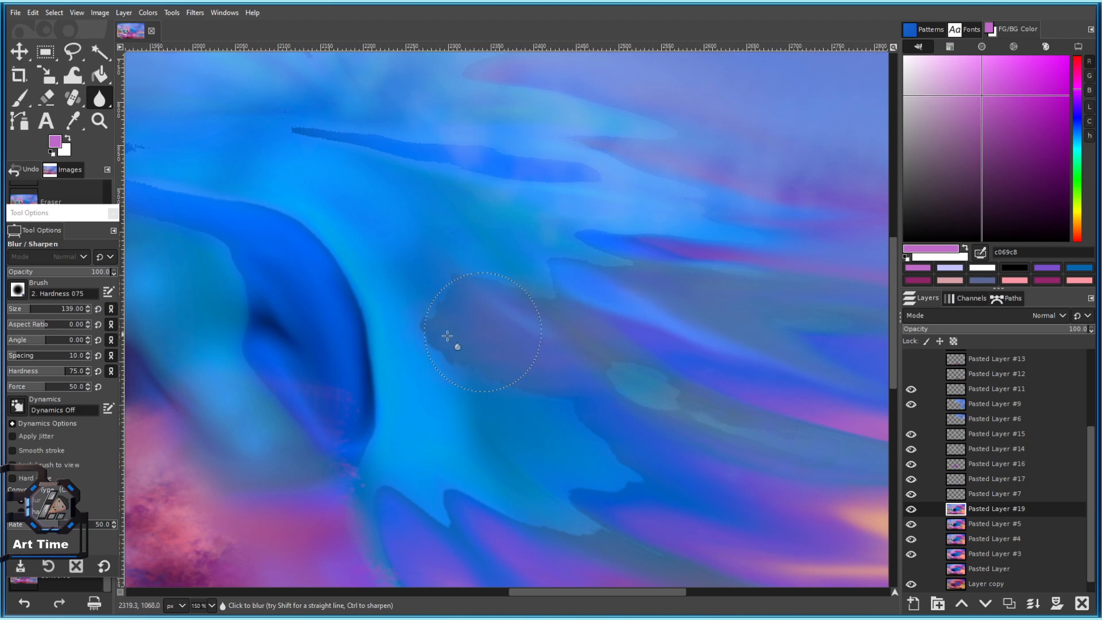
drag(635, 322, 357, 246)
mouse_move(492, 333)
mouse_down()
mouse_move(620, 367)
mouse_move(771, 466)
mouse_up()
key(bracketright)
mouse_move(568, 306)
mouse_down()
mouse_move(482, 304)
mouse_move(561, 313)
mouse_up()
Switch to the Smudge tool with brush size 85.
click(106, 99)
click(155, 99)
drag(654, 336, 441, 195)
click(21, 310)
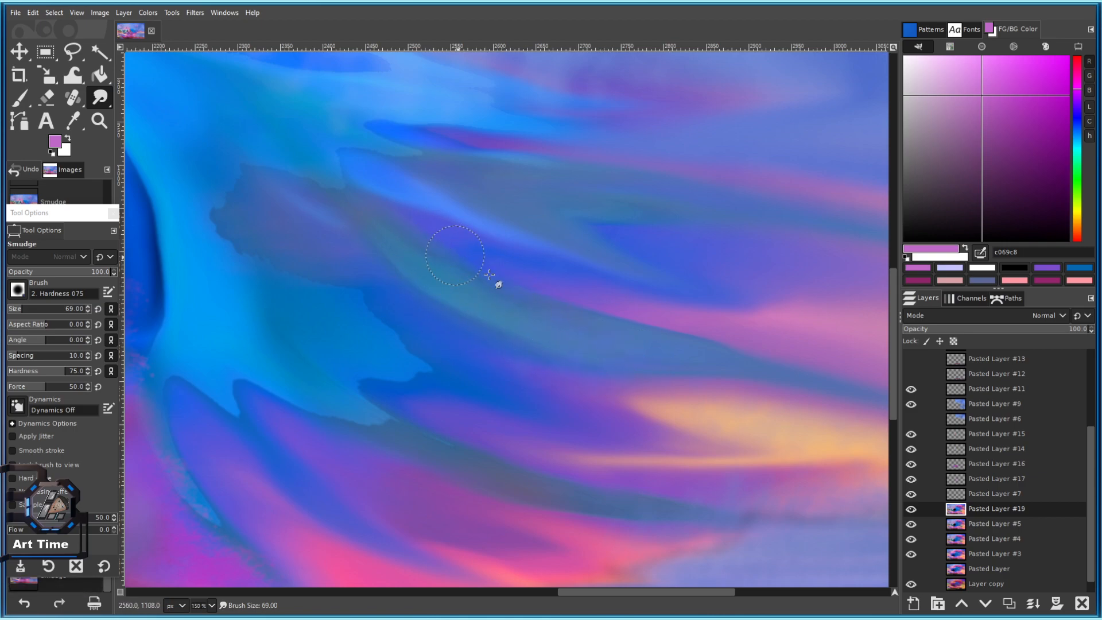
Smudge the light-blue streak edges beside the wave with a slightly smaller brush.
key([)
key([)
key([)
key([)
key([)
drag(270, 245, 407, 252)
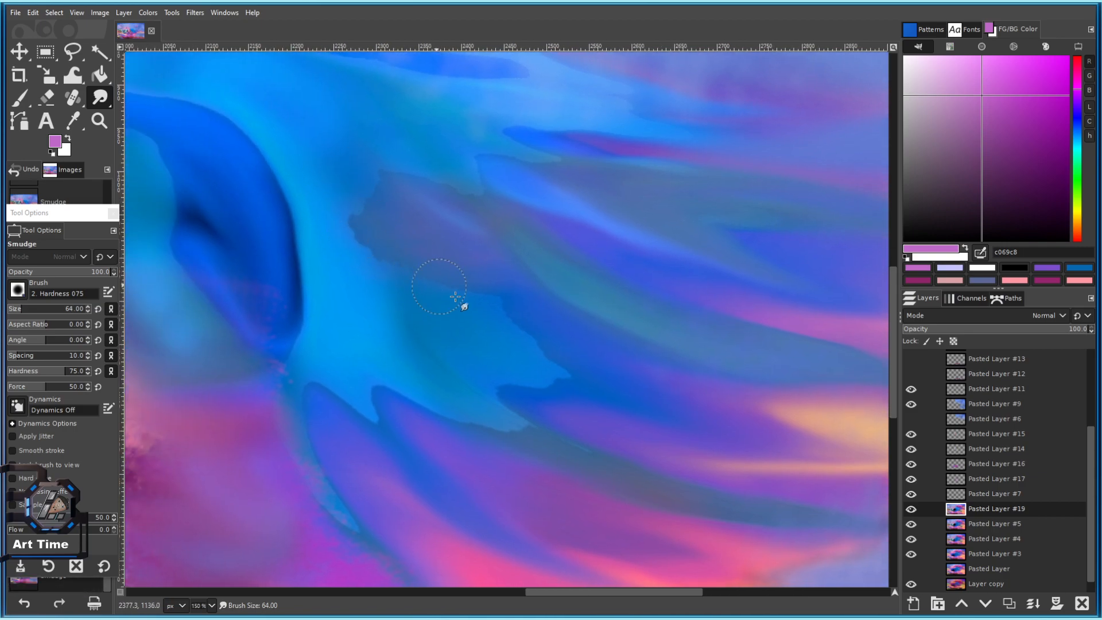
drag(544, 372, 667, 421)
drag(509, 352, 381, 239)
drag(326, 303, 532, 377)
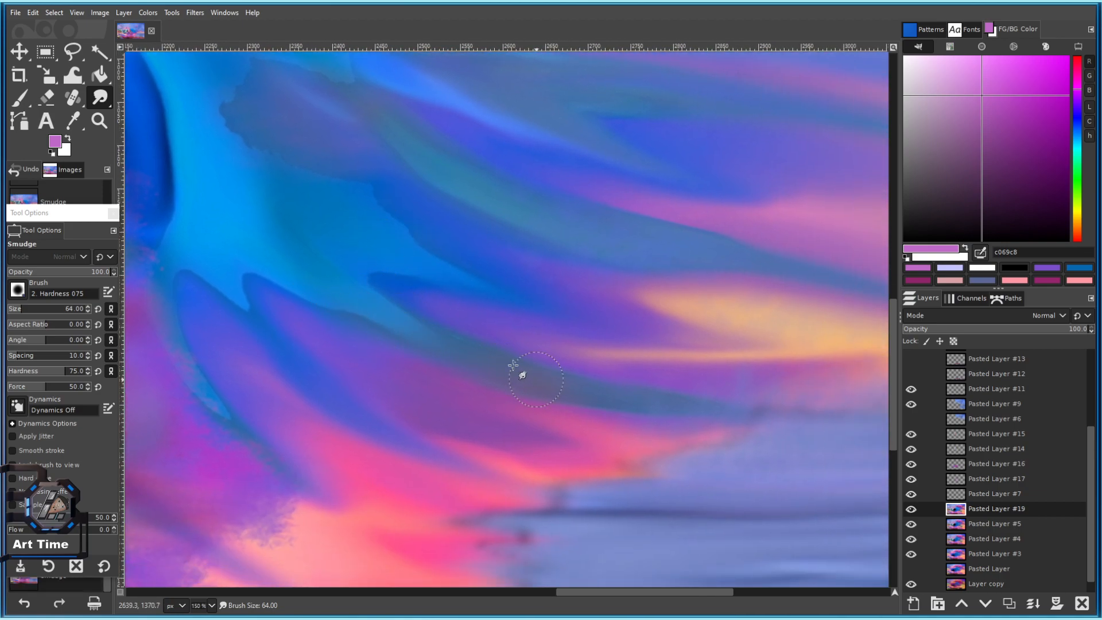
mouse_move(271, 285)
mouse_down()
mouse_move(243, 311)
mouse_move(330, 367)
mouse_up()
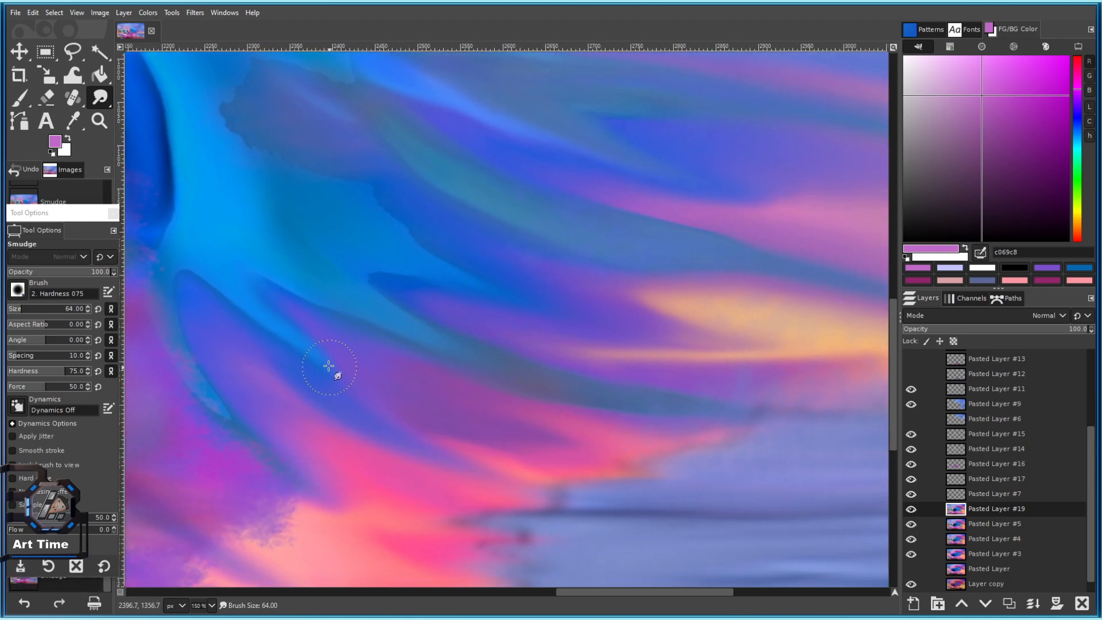
mouse_move(186, 313)
mouse_down()
mouse_move(327, 285)
mouse_move(322, 319)
mouse_move(390, 383)
mouse_up()
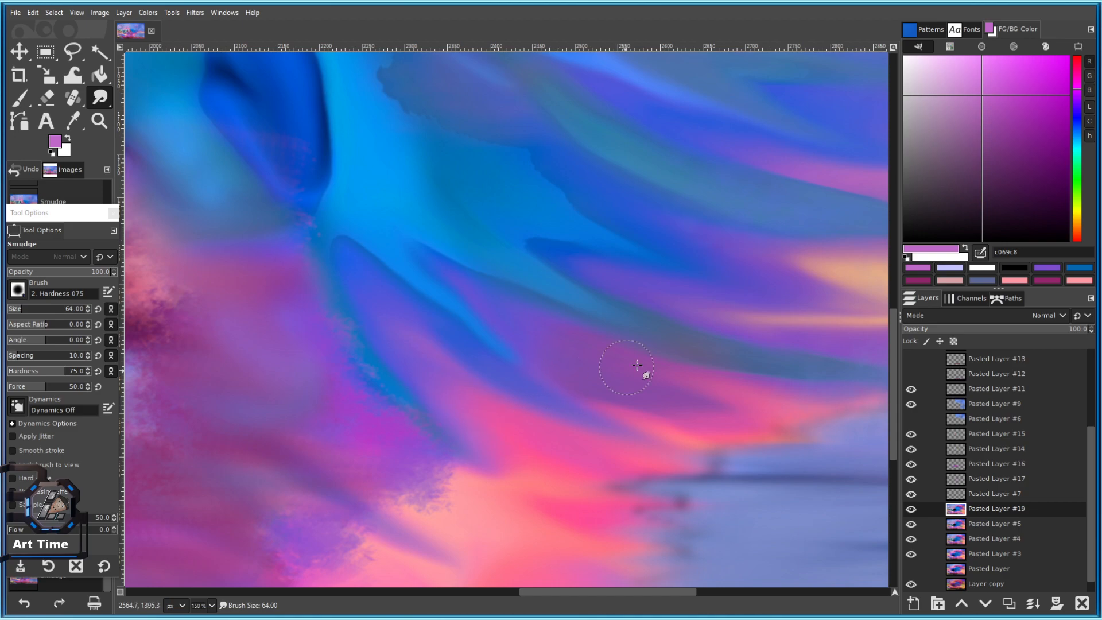
drag(618, 365, 485, 375)
Smudge the dark-blue streak edges, then save the painting as 101 c.xcf.
drag(442, 229, 455, 335)
key(bracketleft)
key(bracketleft)
key(bracketleft)
drag(394, 288, 441, 312)
mouse_move(294, 224)
mouse_down()
mouse_move(286, 246)
mouse_move(233, 289)
mouse_up()
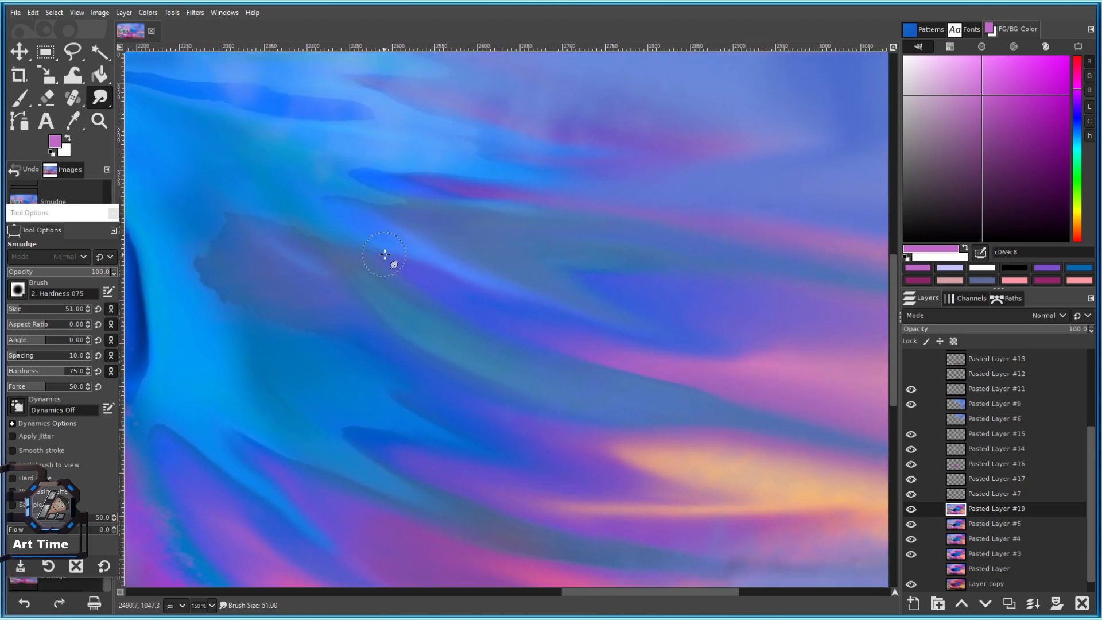
mouse_move(529, 333)
mouse_down()
mouse_move(509, 374)
mouse_move(478, 369)
mouse_up()
drag(338, 253, 425, 292)
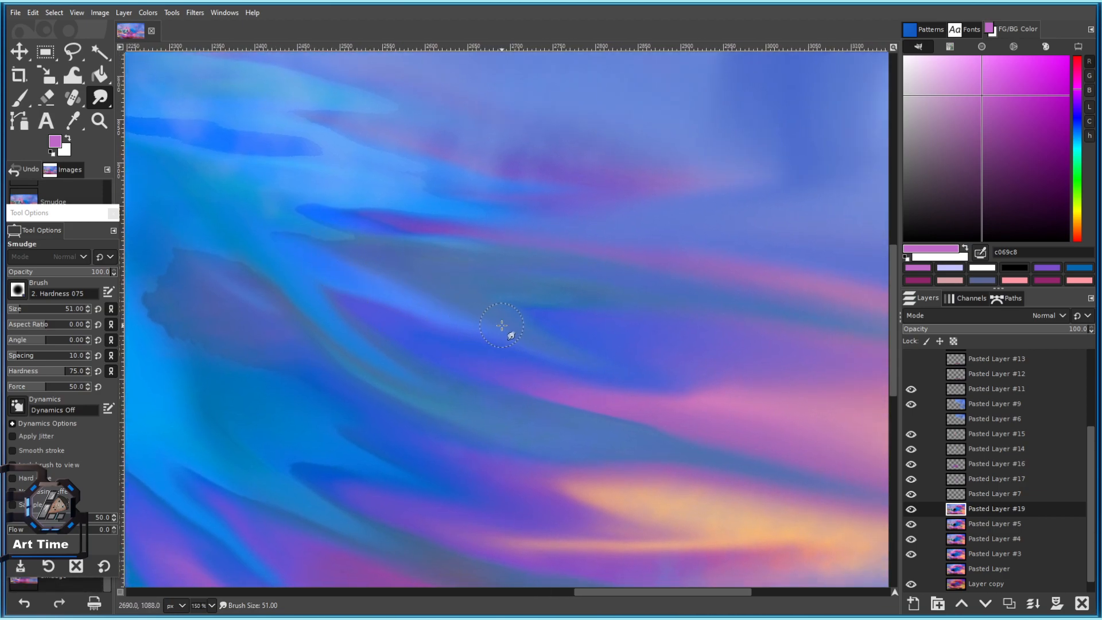
drag(288, 267, 635, 226)
key(ctrl+s)
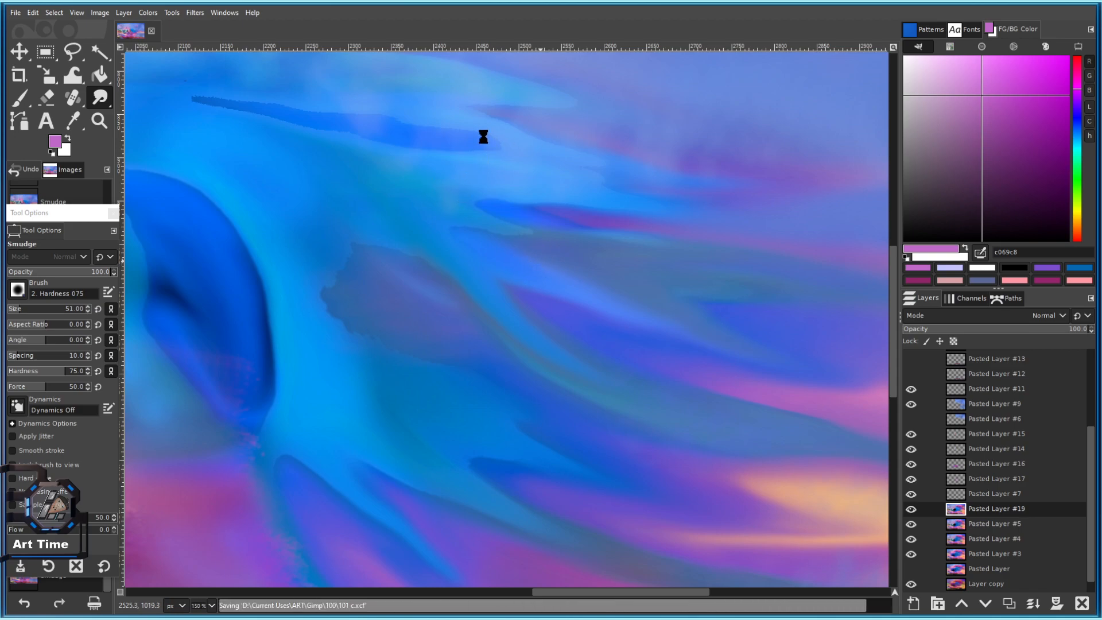
Return the view to the wave and switch back to Blur with a larger brush.
drag(581, 273, 573, 330)
drag(247, 167, 494, 229)
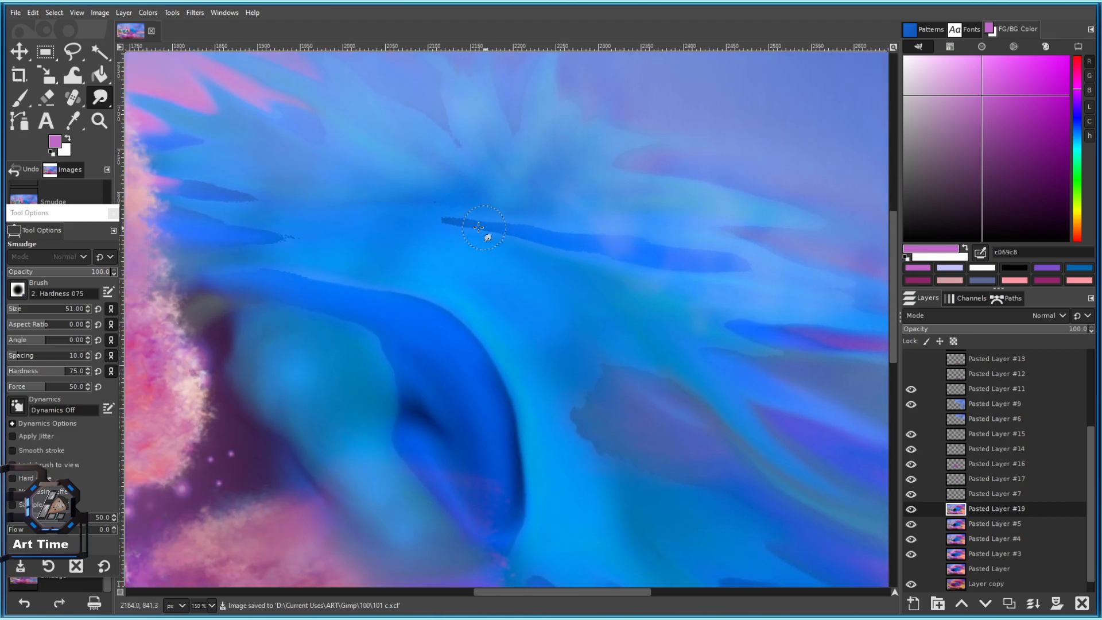
mouse_move(101, 100)
mouse_down()
mouse_move(136, 98)
mouse_move(172, 119)
mouse_up()
key(bracketright)
key(bracketright)
key(bracketright)
key(bracketright)
key(bracketright)
key(bracketright)
key(bracketright)
key(bracketright)
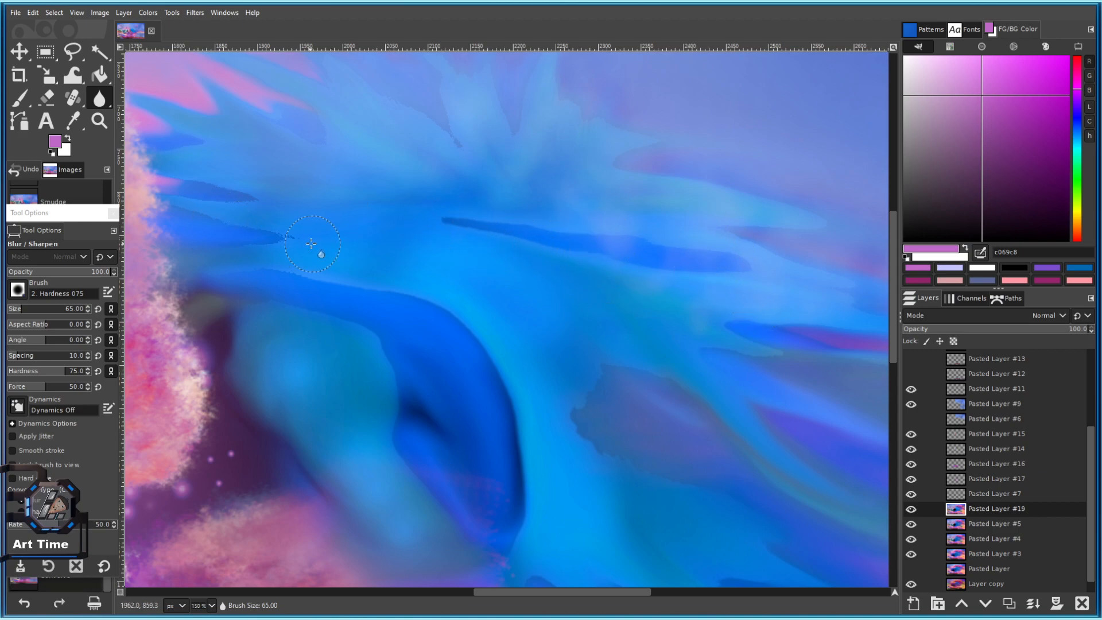
Blur the wave's upper edge with a slightly larger brush.
key(bracketright)
drag(310, 244, 437, 239)
mouse_move(339, 271)
mouse_down()
mouse_move(408, 276)
mouse_move(361, 254)
mouse_move(392, 228)
mouse_up()
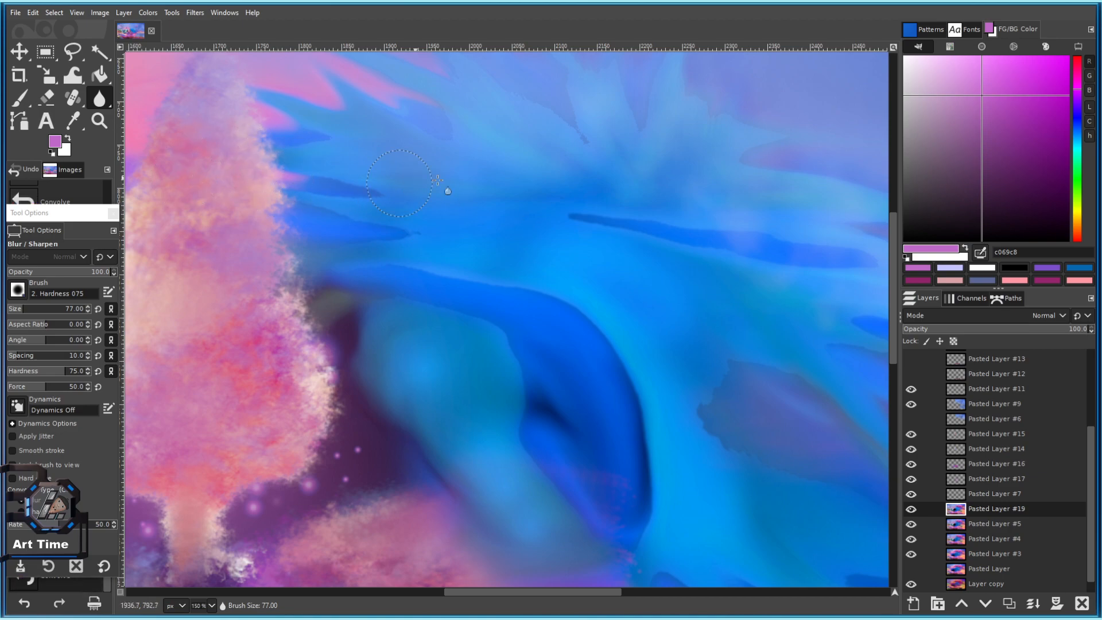
scroll(505, 224, up, 4)
scroll(343, 238, right, 3)
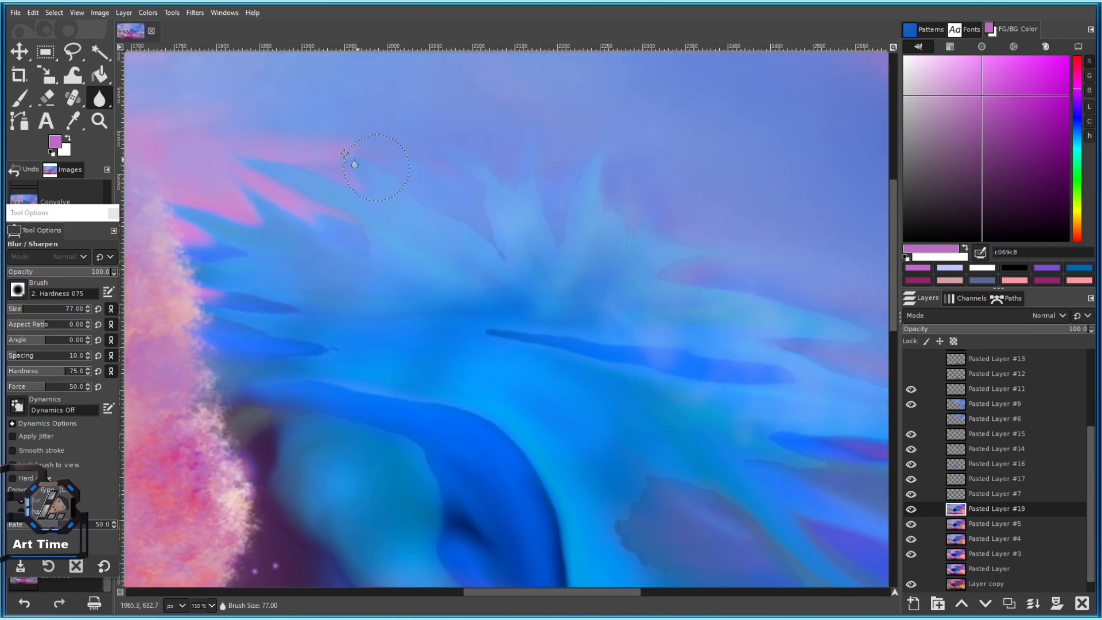
scroll(390, 169, down, 4)
scroll(397, 166, right, 6)
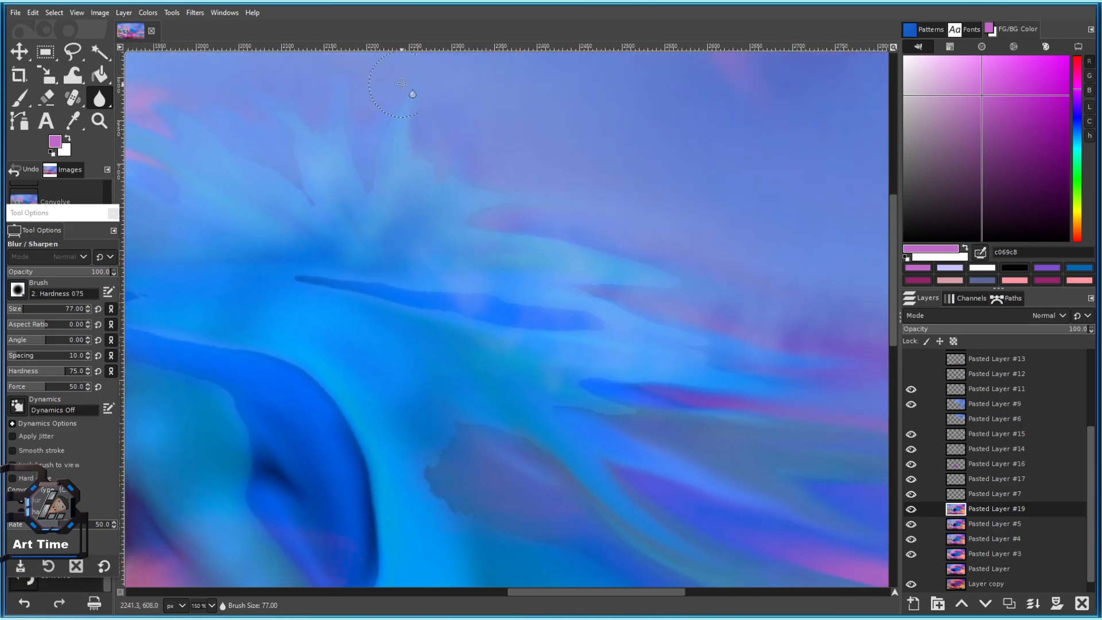
scroll(298, 163, down, 3)
scroll(298, 164, right, 4)
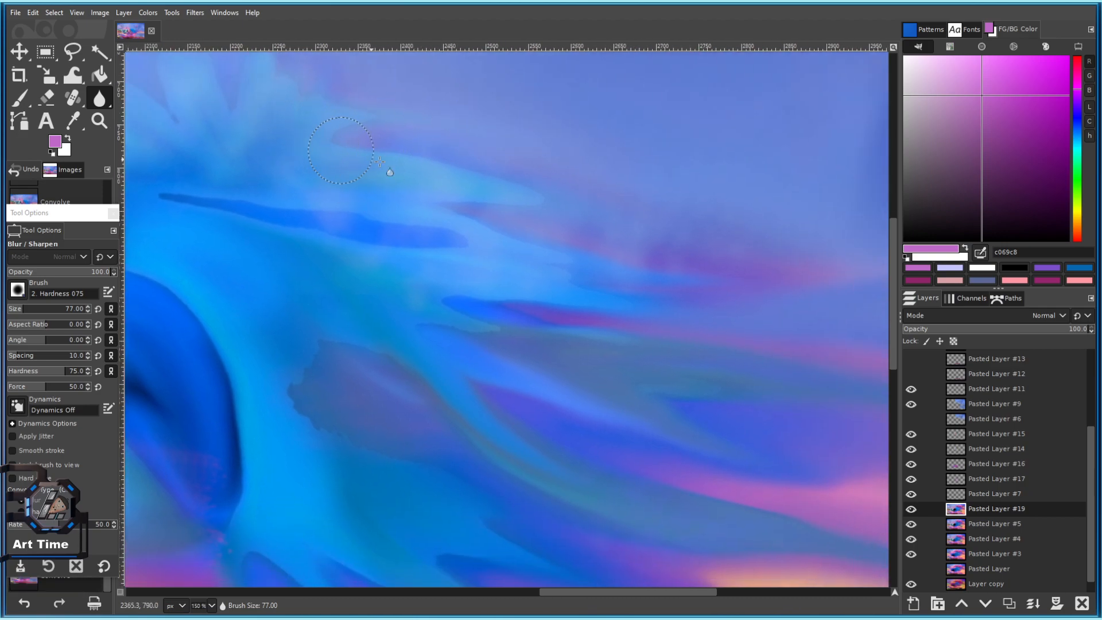
Blur the streaks in the upper sky above the wave.
mouse_move(526, 216)
mouse_down()
mouse_move(487, 157)
mouse_move(379, 86)
mouse_up()
drag(343, 145, 452, 217)
key(bracketright)
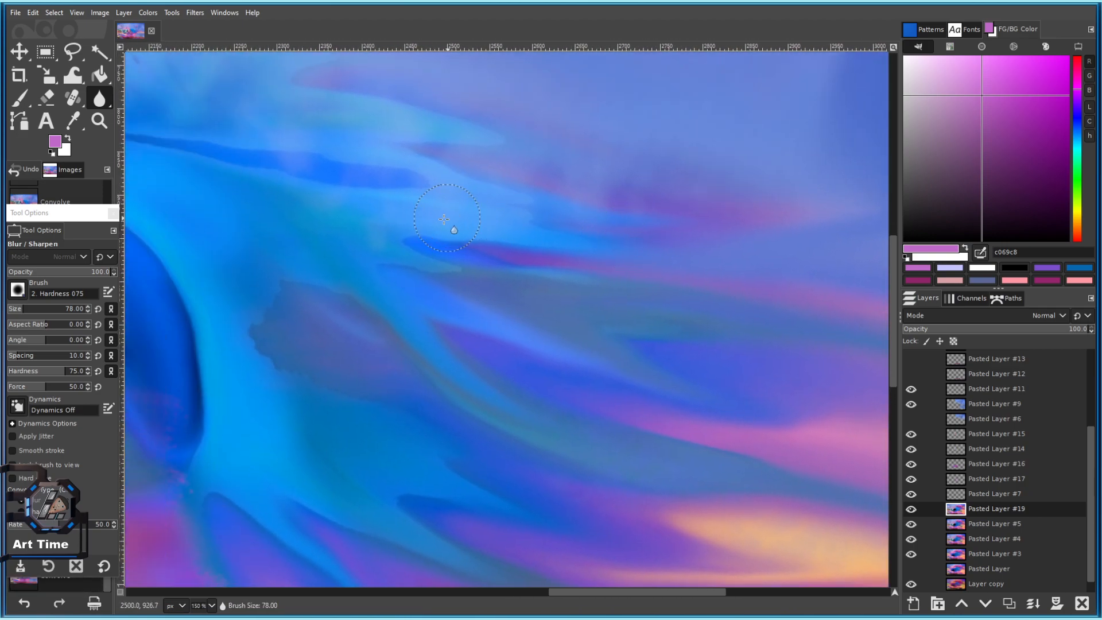
drag(532, 266, 430, 224)
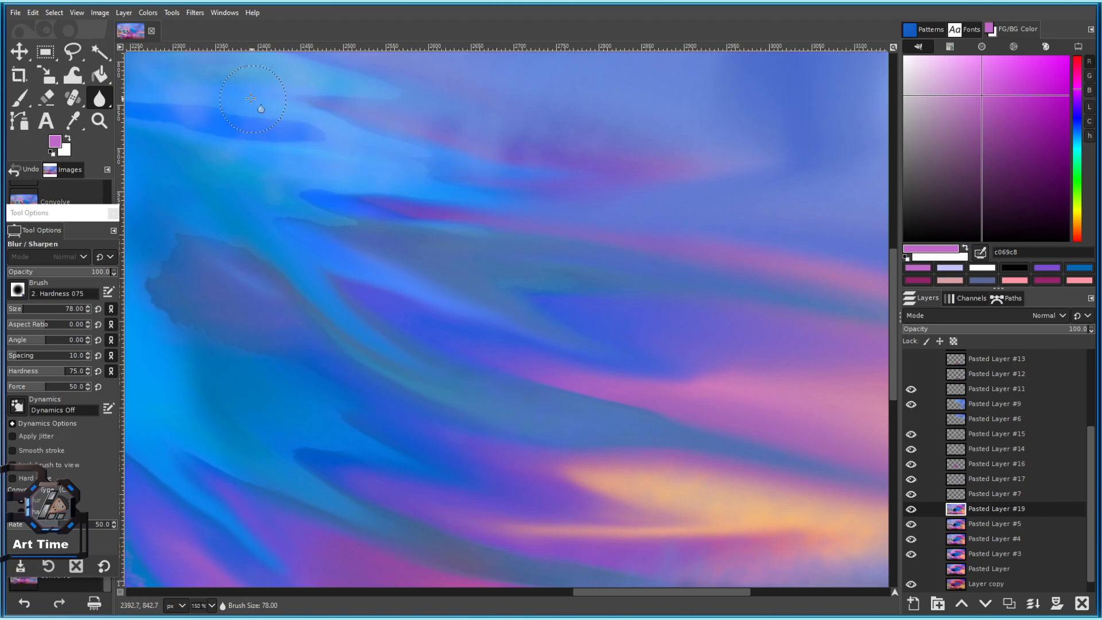
drag(261, 101, 459, 195)
mouse_move(460, 196)
mouse_down()
mouse_move(484, 185)
mouse_move(720, 264)
mouse_up()
scroll(561, 277, down, 1)
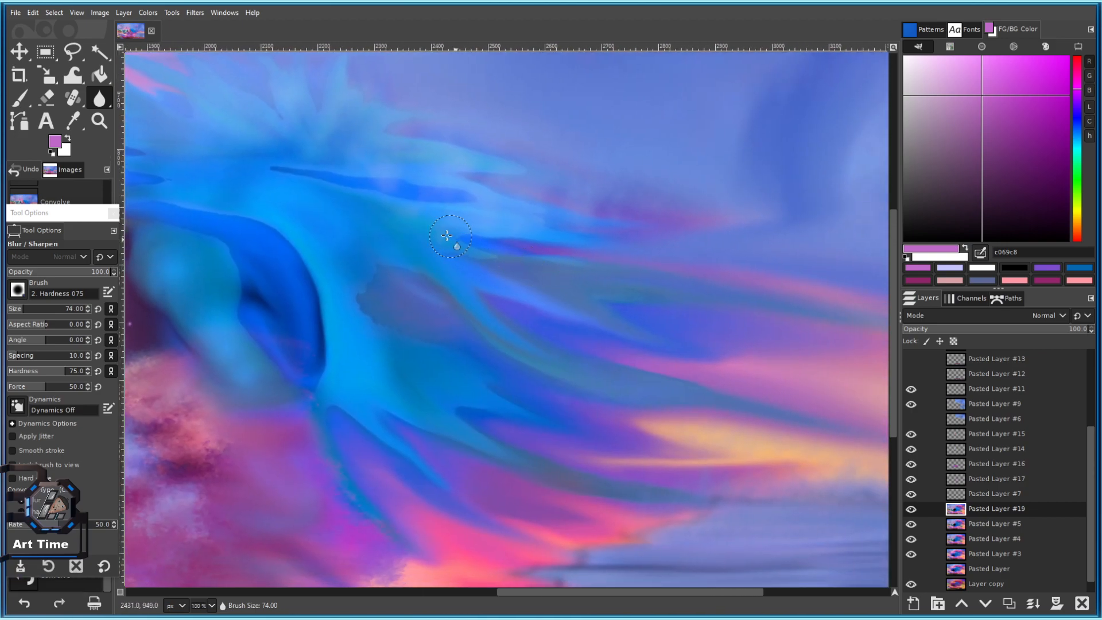
Blur the streaks near the crest and the spiky top of the wave.
drag(622, 390, 593, 347)
key(bracketright)
key(bracketright)
key(bracketright)
scroll(558, 315, up, 3)
drag(253, 322, 465, 365)
scroll(365, 402, down, 2)
drag(294, 417, 375, 432)
Inspect the wave's right side and the gold arch, then switch back to smudging.
drag(430, 301, 488, 385)
drag(396, 259, 603, 334)
scroll(594, 381, down, 4)
scroll(635, 352, up, 6)
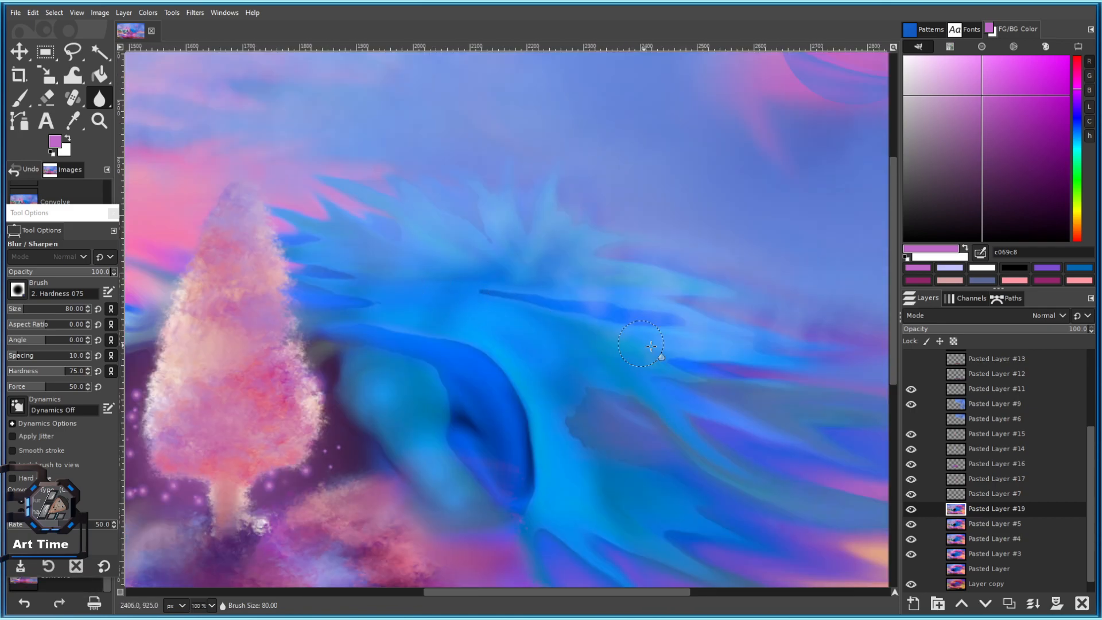
scroll(443, 316, down, 3)
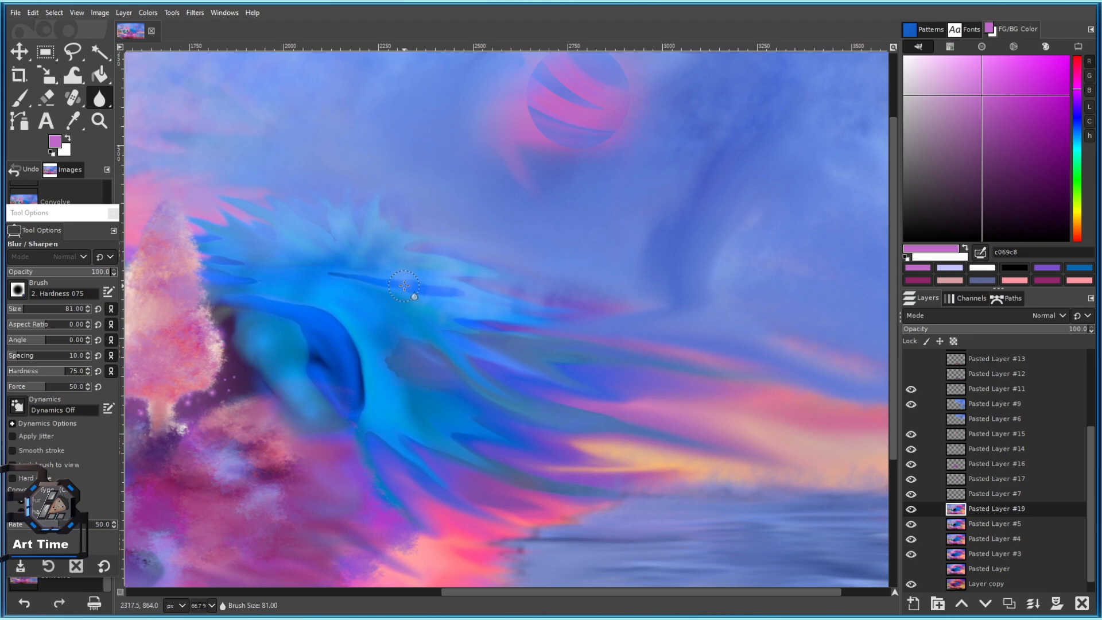
drag(404, 286, 481, 148)
mouse_move(100, 98)
mouse_down()
mouse_move(172, 121)
mouse_move(173, 144)
mouse_up()
scroll(430, 242, up, 3)
At brush size 35, soften the purple patch's edges and the pale green and blue streaks.
click(19, 310)
drag(366, 269, 426, 342)
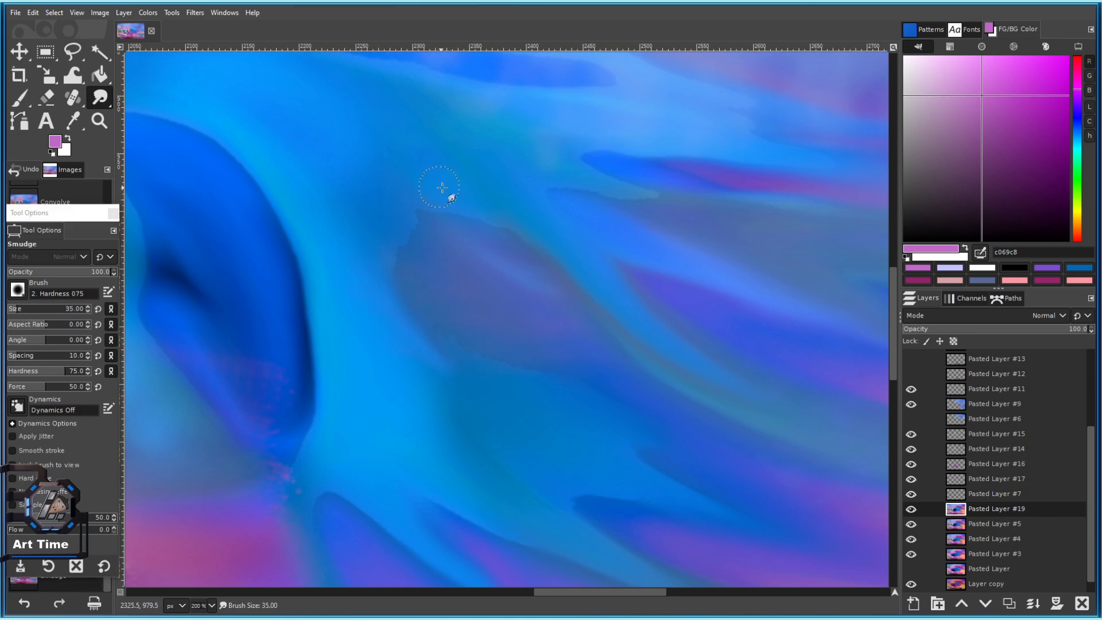
mouse_move(559, 392)
mouse_down()
mouse_move(597, 391)
mouse_move(721, 454)
mouse_up()
mouse_move(635, 395)
mouse_down()
mouse_move(560, 440)
mouse_move(514, 429)
mouse_up()
mouse_move(442, 317)
mouse_down()
mouse_move(531, 396)
mouse_move(488, 424)
mouse_up()
drag(368, 236, 535, 275)
mouse_move(420, 210)
mouse_down()
mouse_move(528, 285)
mouse_move(605, 227)
mouse_move(690, 223)
mouse_move(598, 265)
mouse_up()
Shrink the smudge brush to 20 and thin the dark streak by smudging its edges.
key([)
mouse_move(446, 198)
mouse_down()
mouse_move(573, 236)
mouse_move(523, 205)
mouse_up()
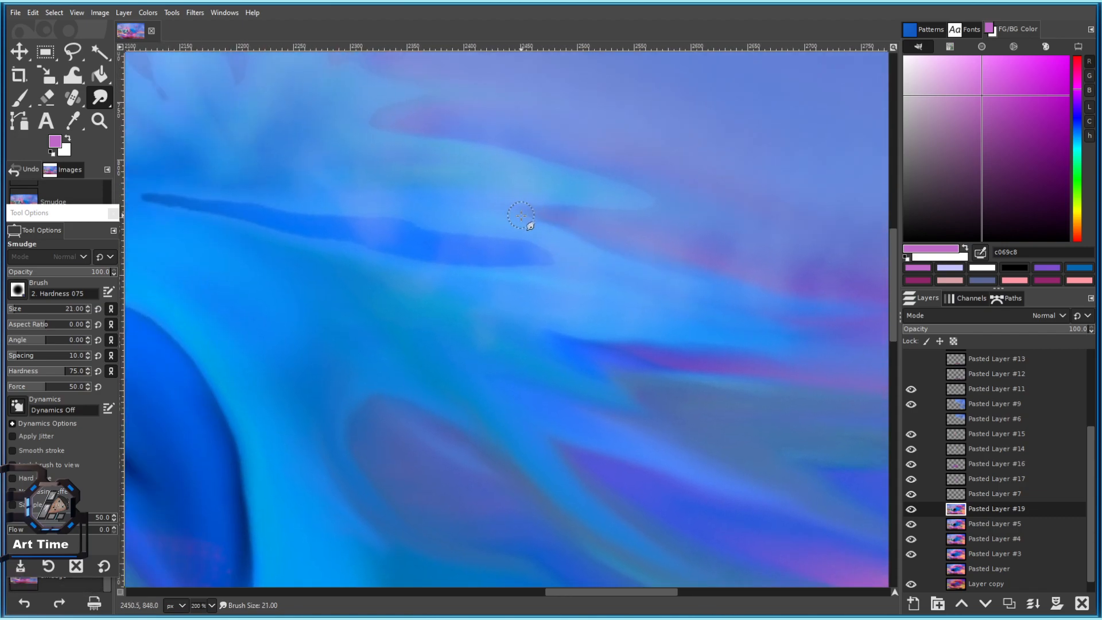
key([)
key([)
mouse_move(531, 244)
mouse_down()
mouse_move(662, 298)
mouse_move(560, 281)
mouse_up()
drag(482, 267, 521, 272)
mouse_move(380, 255)
mouse_down()
mouse_move(280, 251)
mouse_move(317, 271)
mouse_up()
drag(597, 335, 694, 334)
With a larger brush, soften the blue stripe's left tip and blend the dark spike.
key(])
mouse_move(480, 293)
mouse_down()
mouse_move(630, 320)
mouse_move(395, 276)
mouse_up()
drag(373, 381, 491, 341)
key(])
key(])
key(])
key(])
key(])
key(])
mouse_move(386, 314)
mouse_down()
mouse_move(276, 323)
mouse_move(395, 281)
mouse_move(295, 284)
mouse_up()
mouse_move(213, 230)
mouse_down()
mouse_move(383, 260)
mouse_move(452, 310)
mouse_up()
drag(357, 251, 431, 270)
Smudge light blue down-right along the stripe and blend the light cyan area.
drag(521, 307, 379, 200)
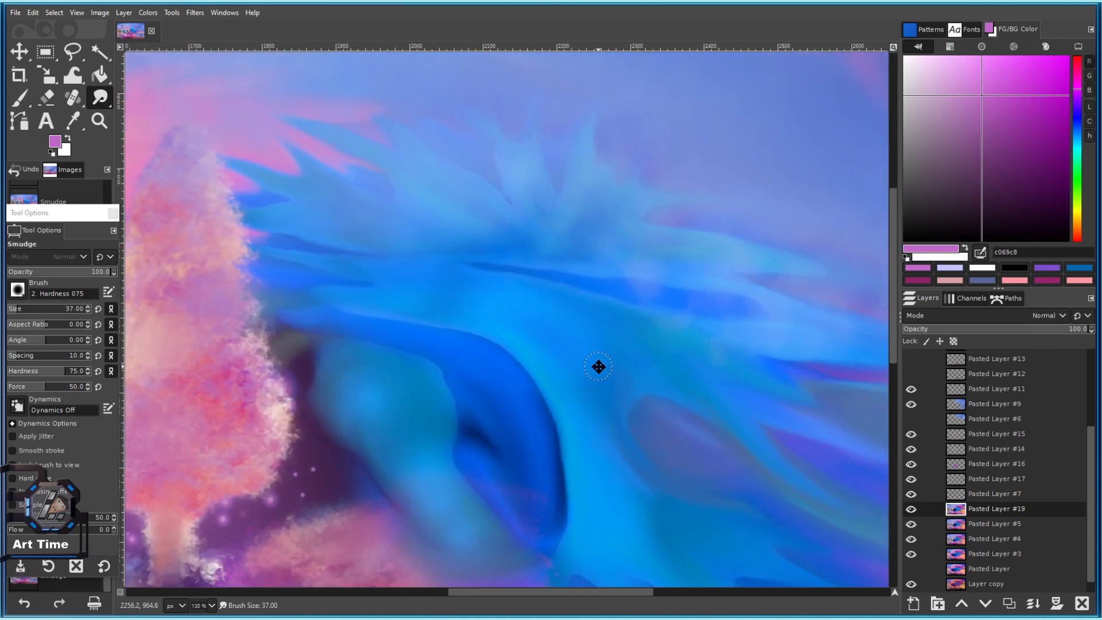
drag(598, 369, 284, 114)
drag(389, 324, 513, 393)
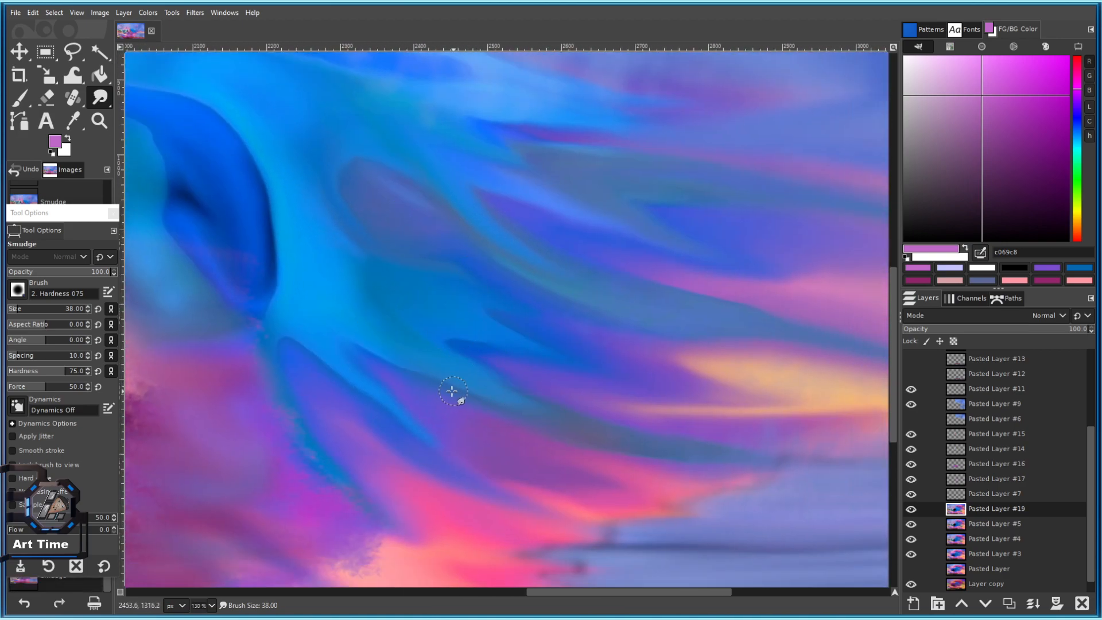
mouse_move(385, 338)
mouse_down()
mouse_move(330, 277)
mouse_move(337, 351)
mouse_move(310, 281)
mouse_move(373, 414)
mouse_up()
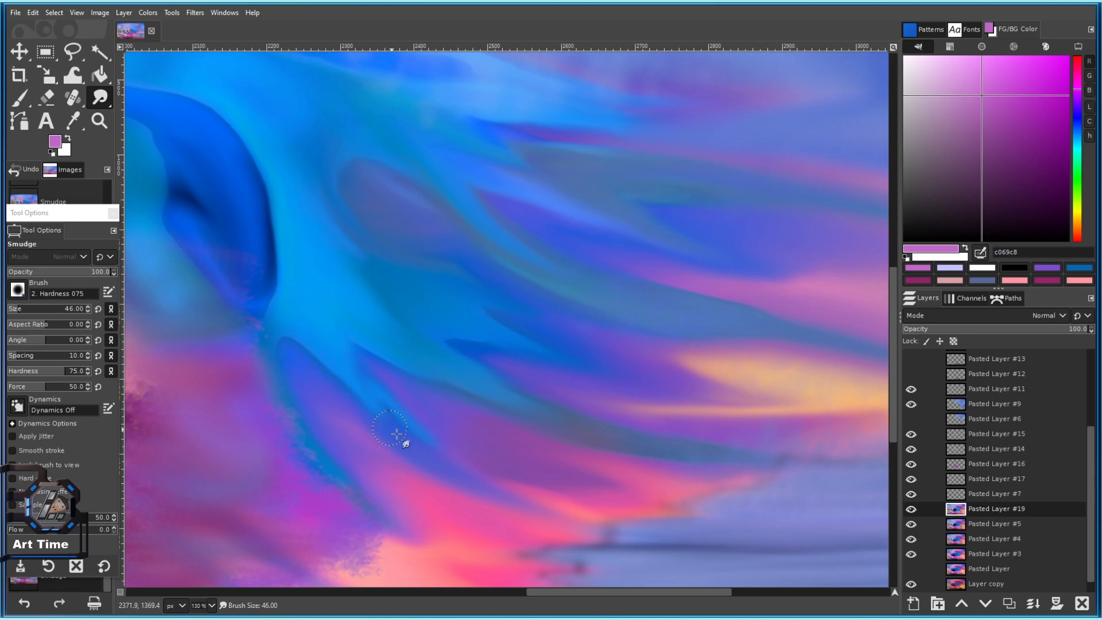
Save the painting as 101 c.xcf.
scroll(501, 505, down, 5)
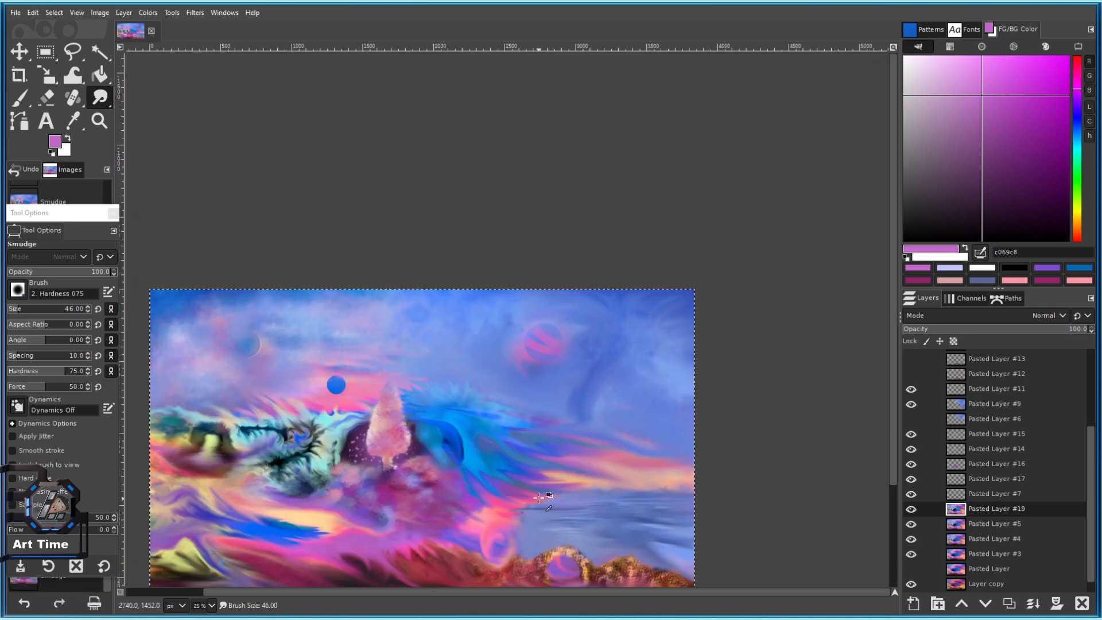
key(ctrl+s)
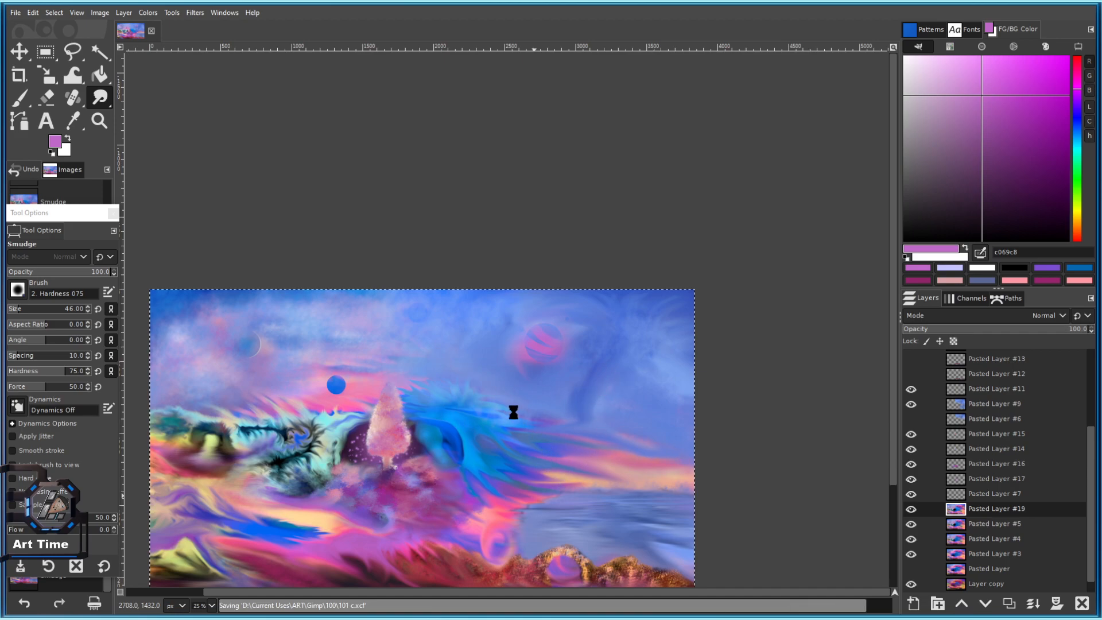
scroll(540, 476, up, 8)
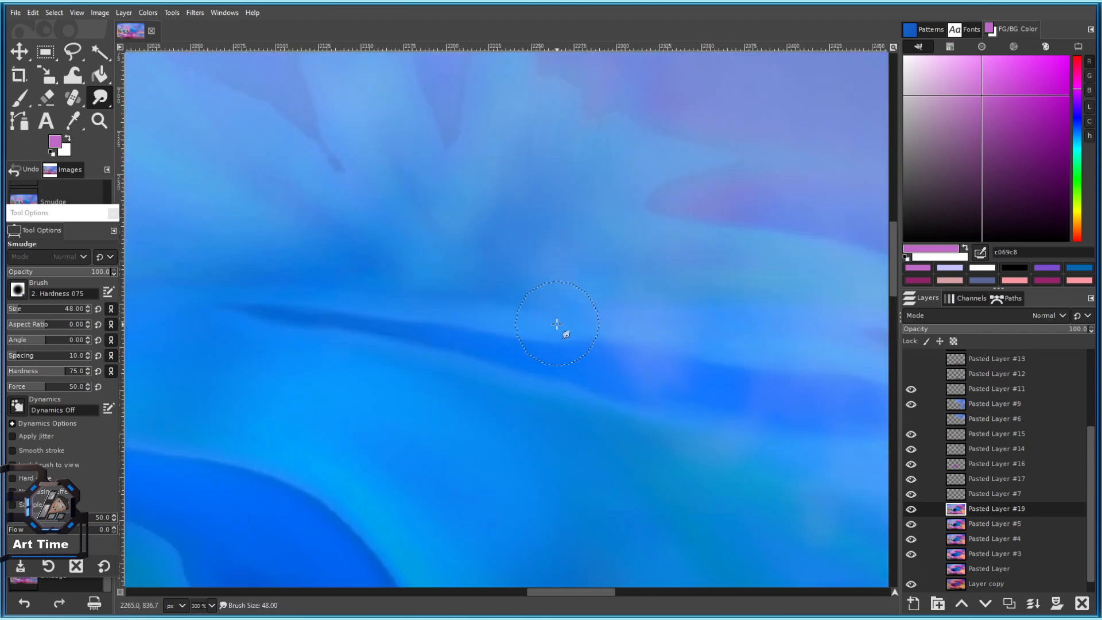
With a smaller smudge brush, push the blue petal edges up-left into the sky.
key(bracketright)
key(bracketright)
key(bracketright)
drag(561, 363, 638, 498)
key(bracketleft)
key(bracketleft)
key(bracketleft)
key(bracketleft)
key(bracketleft)
key(bracketleft)
drag(440, 234, 379, 168)
drag(403, 288, 555, 289)
drag(336, 233, 321, 192)
drag(364, 188, 606, 239)
key(bracketleft)
key(bracketleft)
key(bracketleft)
key(bracketleft)
key(bracketleft)
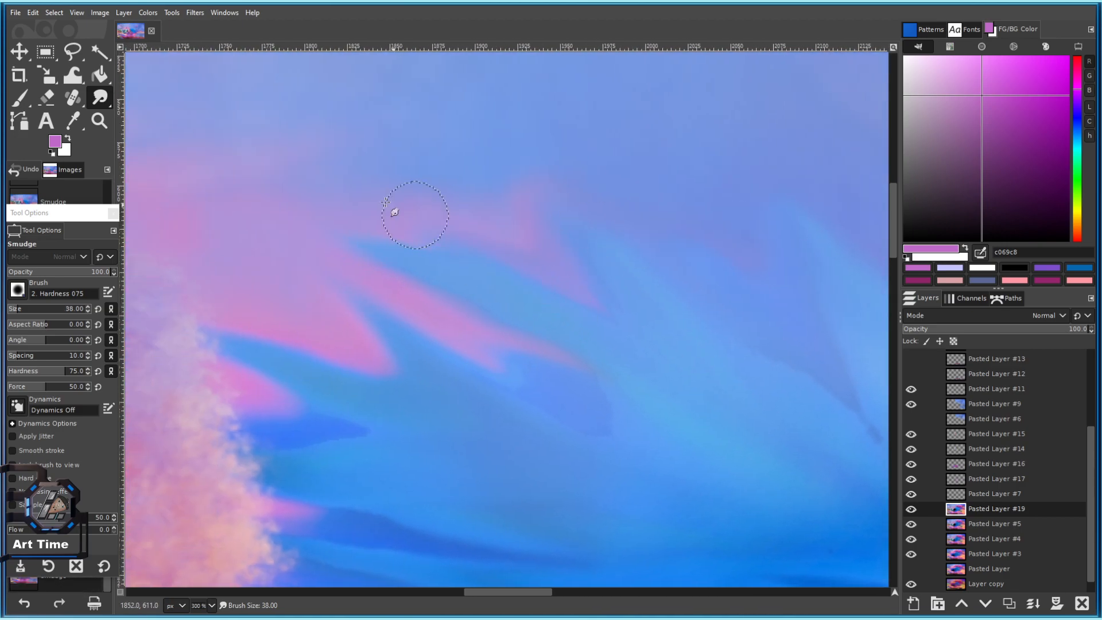
scroll(534, 269, down, 3)
scroll(408, 305, up, 2)
Blend the blue petal edge into the pink and lighten the dark-blue petal tip.
mouse_move(578, 276)
mouse_down()
mouse_move(409, 304)
mouse_move(609, 362)
mouse_up()
scroll(610, 363, up, 3)
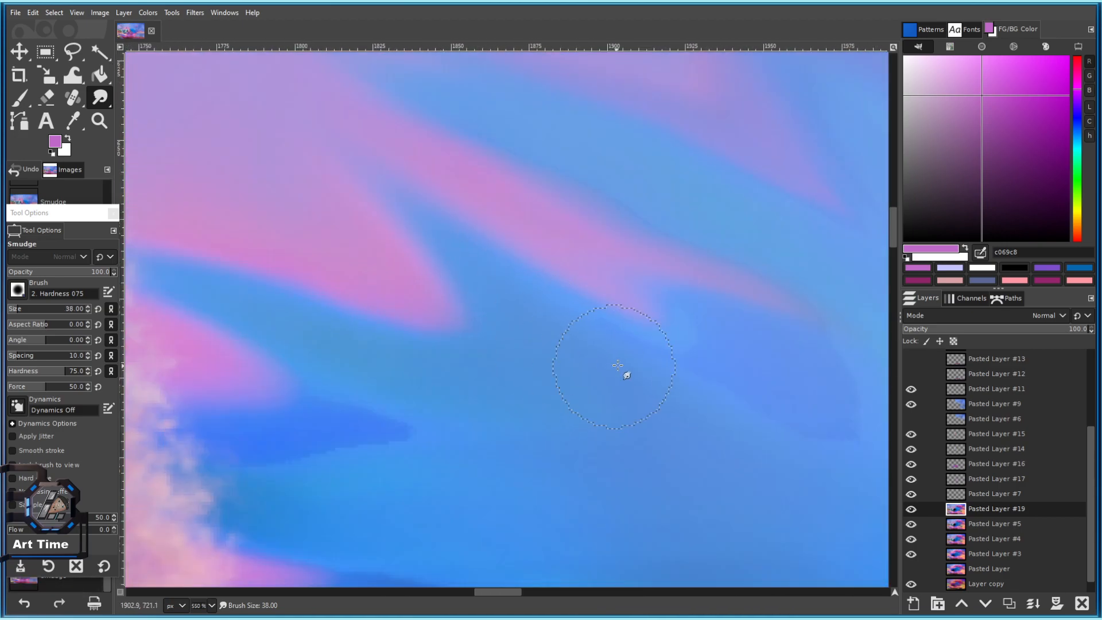
drag(494, 296, 428, 255)
drag(432, 441, 361, 401)
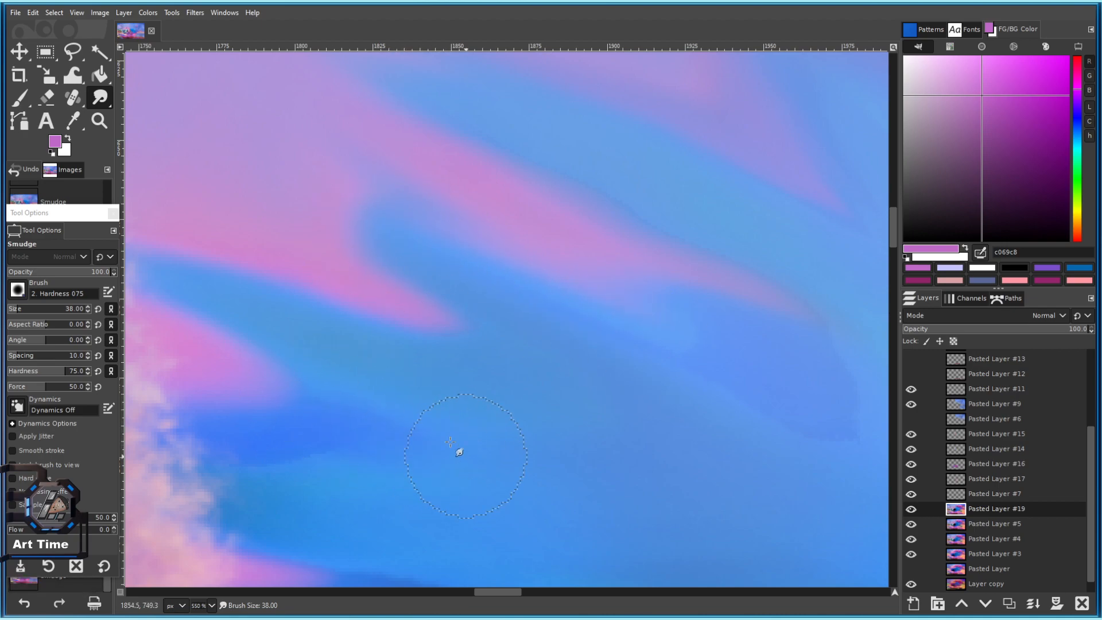
drag(463, 450, 539, 363)
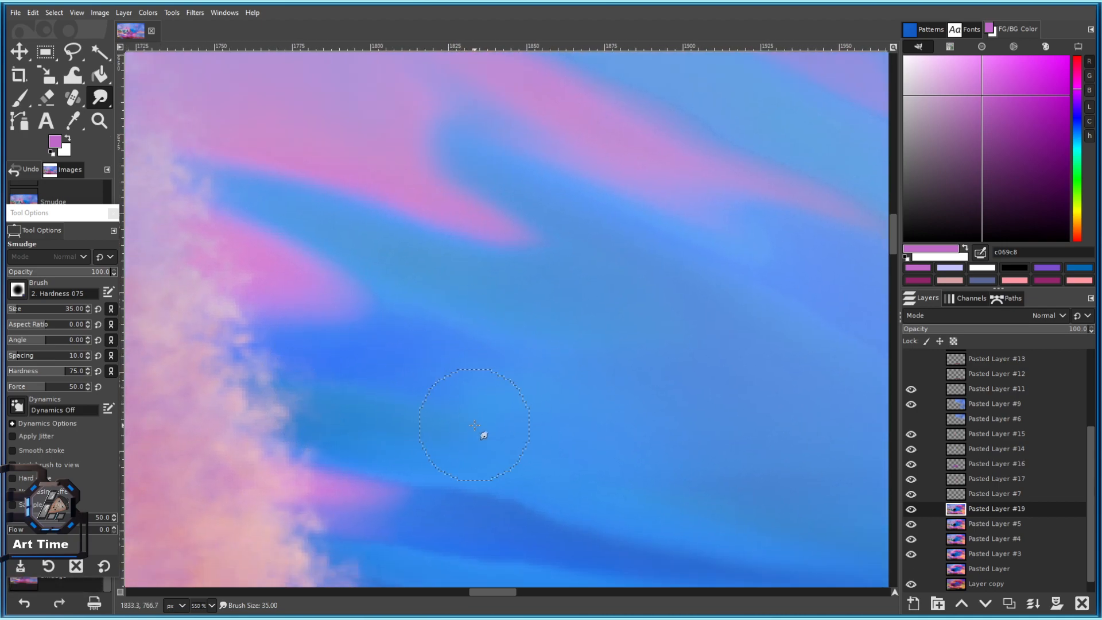
Move to the dark wedge tip and soften and extend it into the sky.
drag(377, 344, 419, 353)
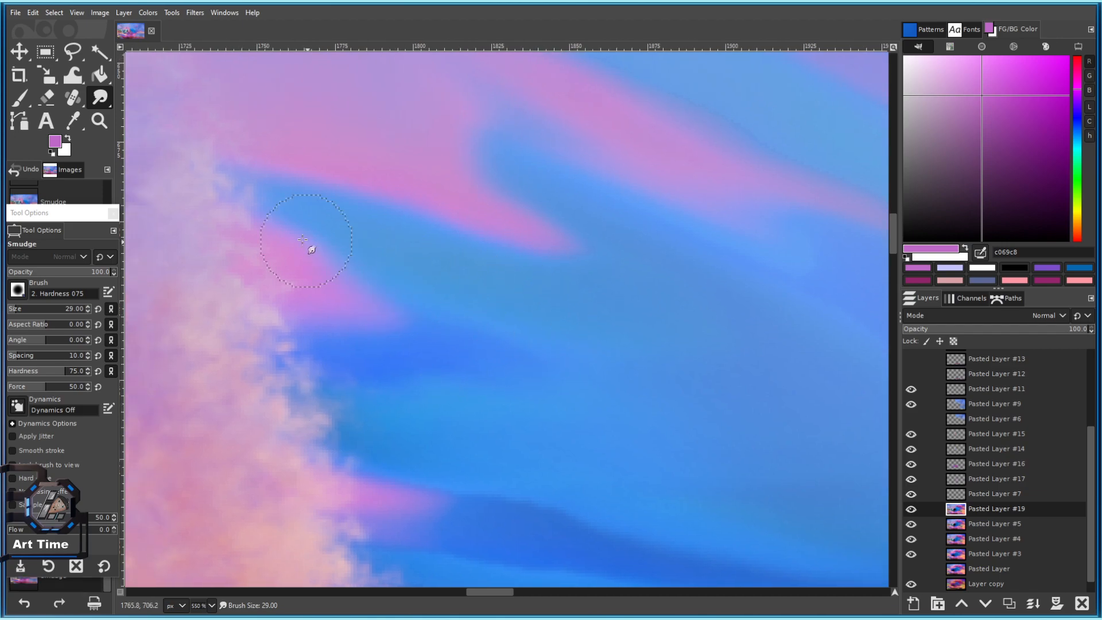
drag(609, 264, 364, 269)
drag(736, 366, 494, 316)
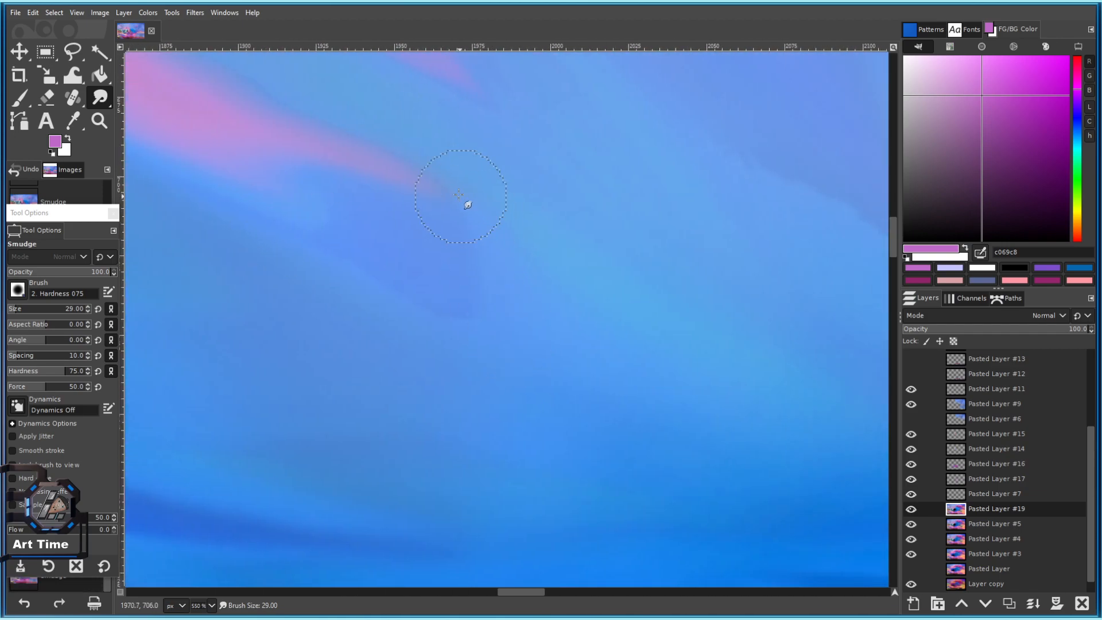
drag(583, 315, 658, 330)
drag(352, 209, 588, 284)
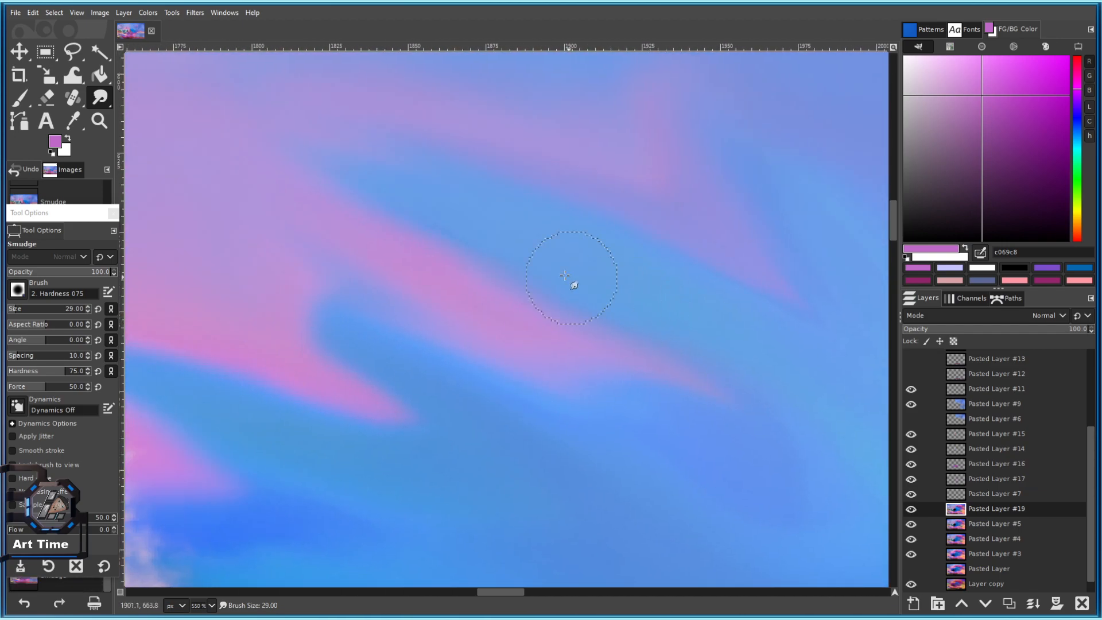
drag(493, 218, 153, 118)
drag(540, 246, 377, 255)
scroll(385, 251, down, 3)
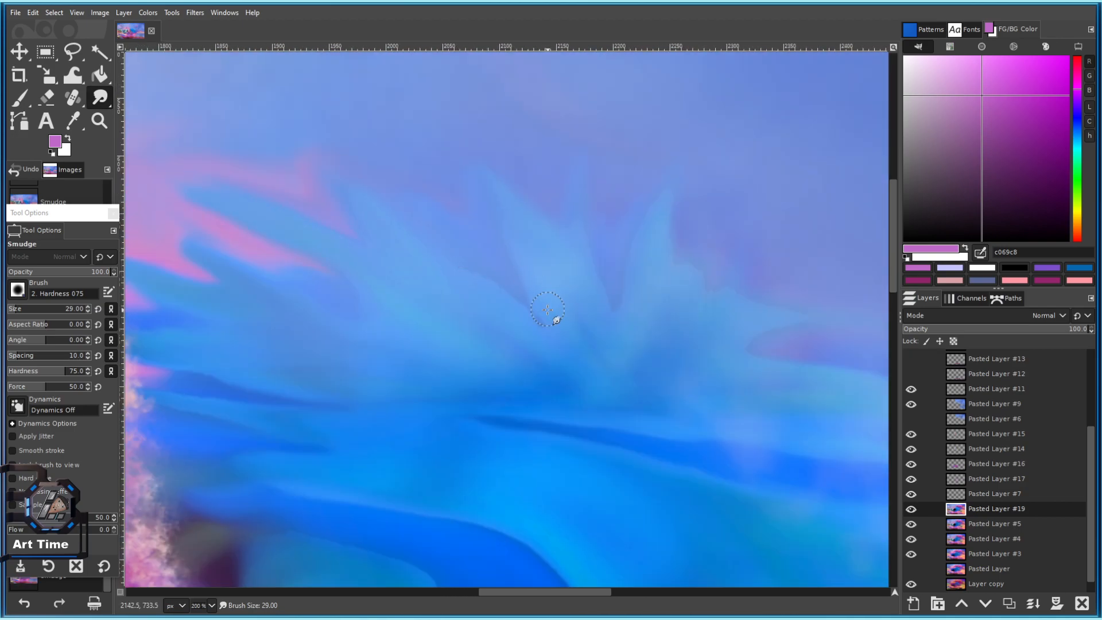
scroll(549, 309, up, 3)
key(bracketright)
drag(453, 253, 535, 319)
drag(465, 278, 539, 340)
drag(650, 252, 448, 265)
With a slightly smaller brush, extend the wedge tip further and pull the purple peak downward.
key(bracketleft)
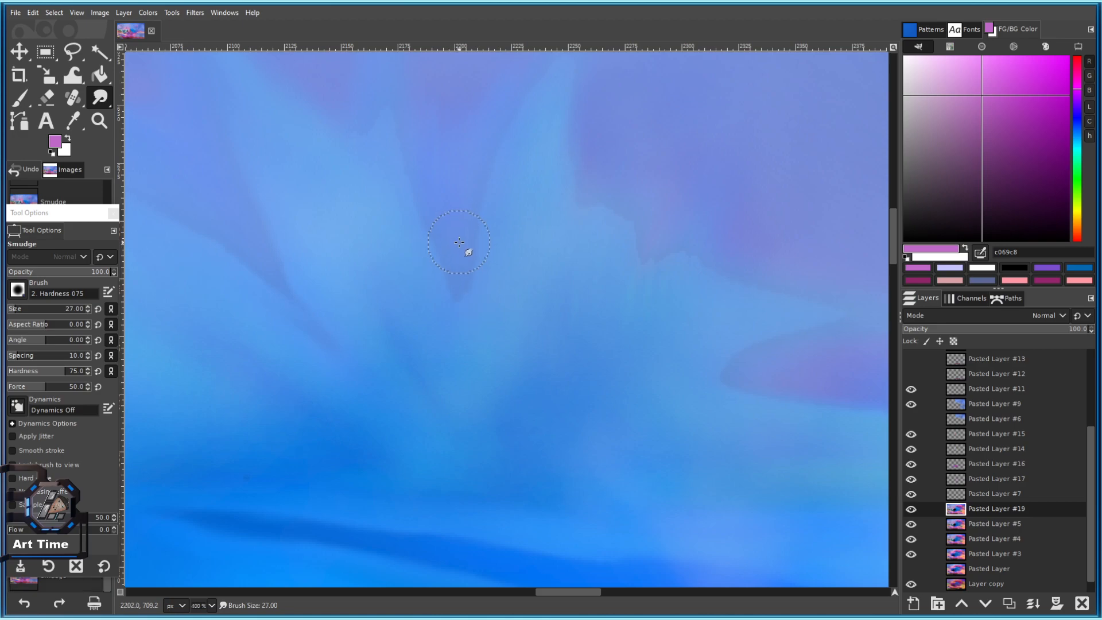
drag(452, 340, 457, 346)
drag(470, 297, 247, 292)
drag(434, 219, 421, 284)
Enlarge the brush slightly and soften the cyan streak tips.
key(bracketright)
scroll(659, 189, down, 3)
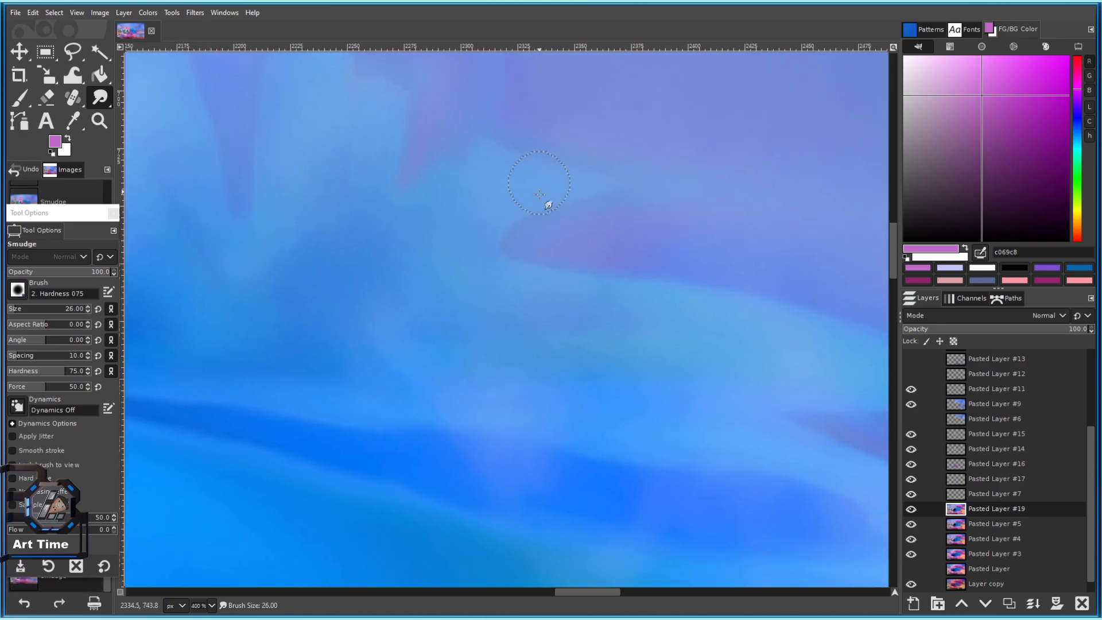
scroll(594, 189, down, 4)
scroll(488, 198, up, 1)
drag(581, 207, 478, 190)
key(bracketright)
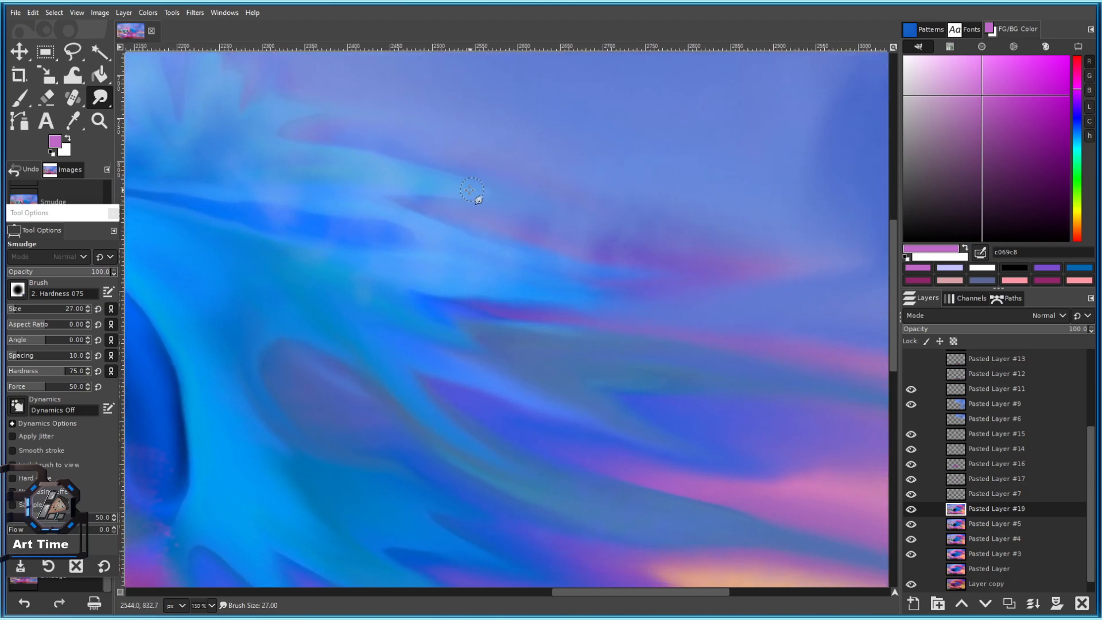
drag(542, 200, 550, 206)
drag(274, 94, 353, 127)
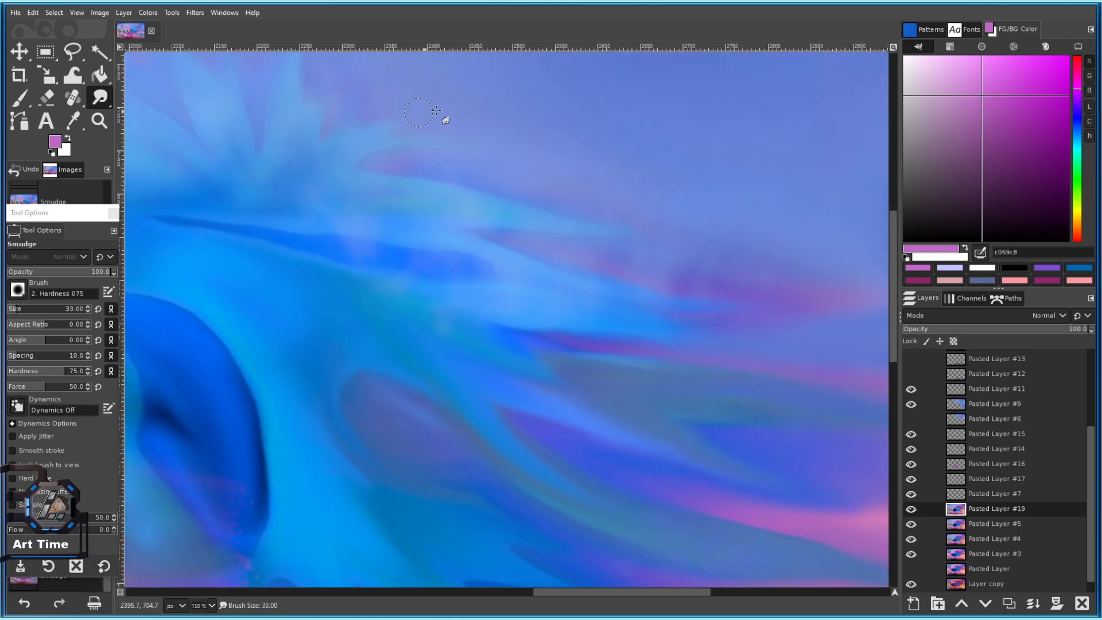
Enlarge the smudge brush to 47 and smudge another stroke across the sky.
scroll(438, 137, down, 3)
scroll(278, 189, up, 4)
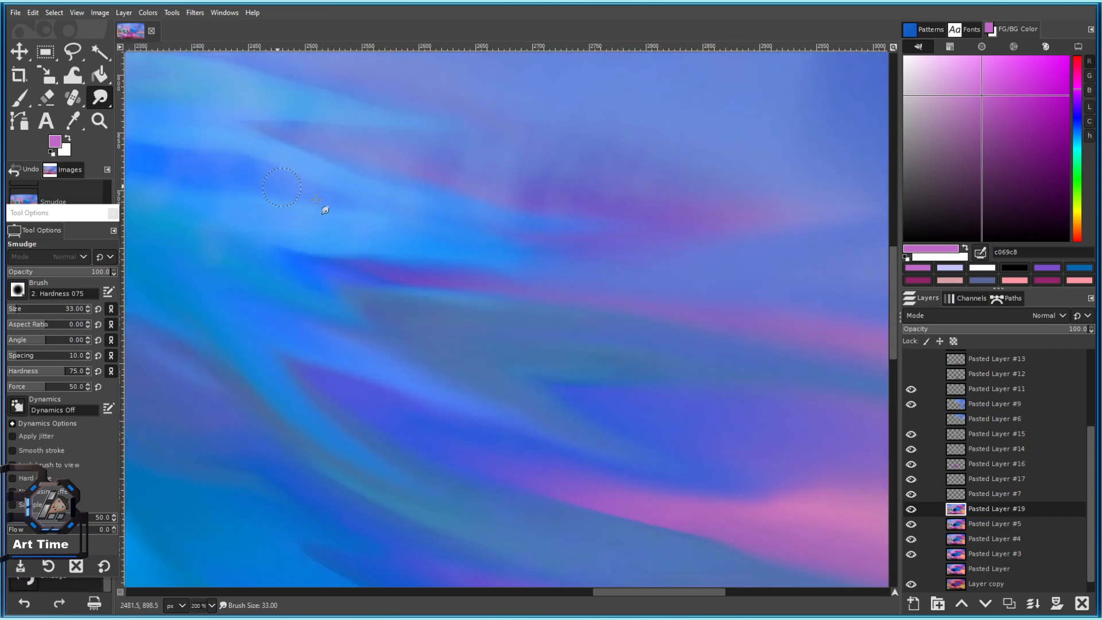
scroll(356, 221, down, 2)
scroll(433, 204, up, 3)
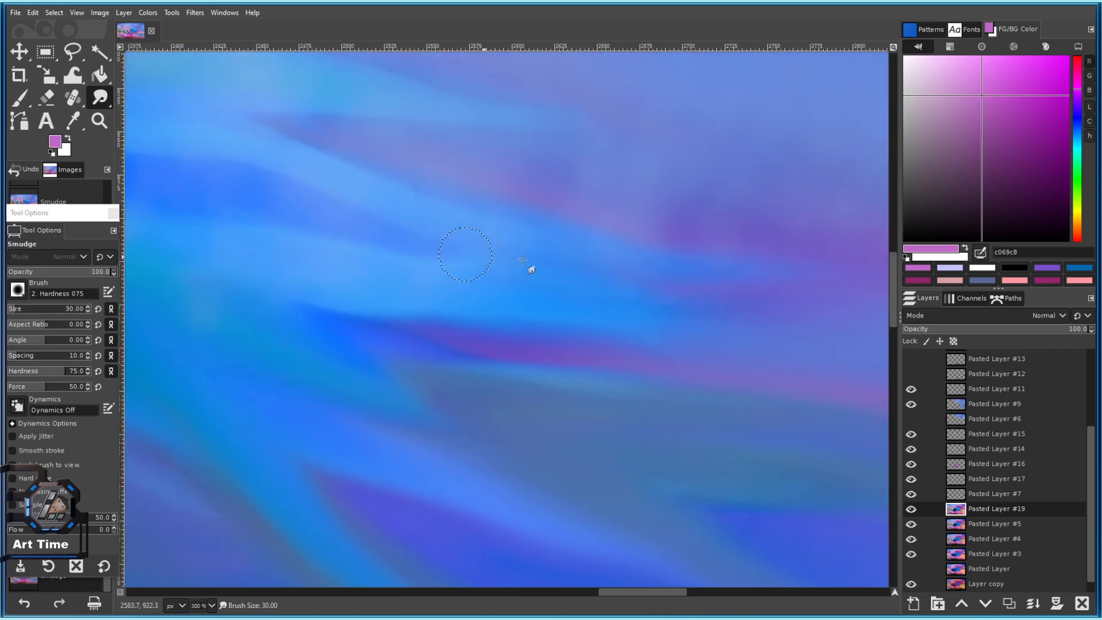
scroll(586, 264, down, 3)
scroll(554, 278, up, 1)
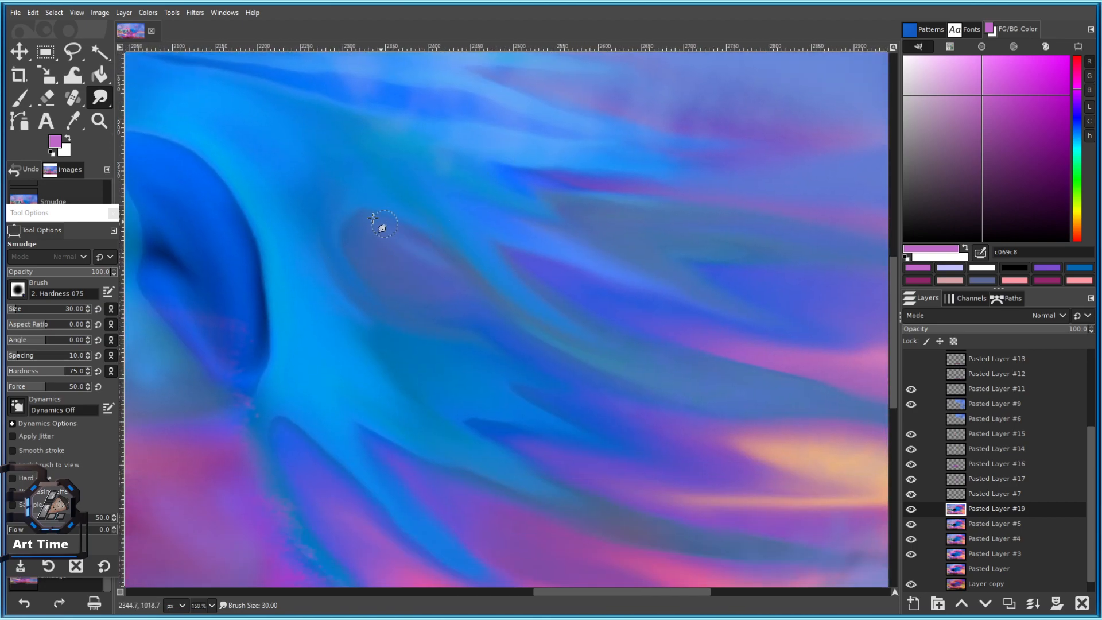
key(bracketright)
key(bracketright)
key(bracketright)
key(bracketright)
key(bracketright)
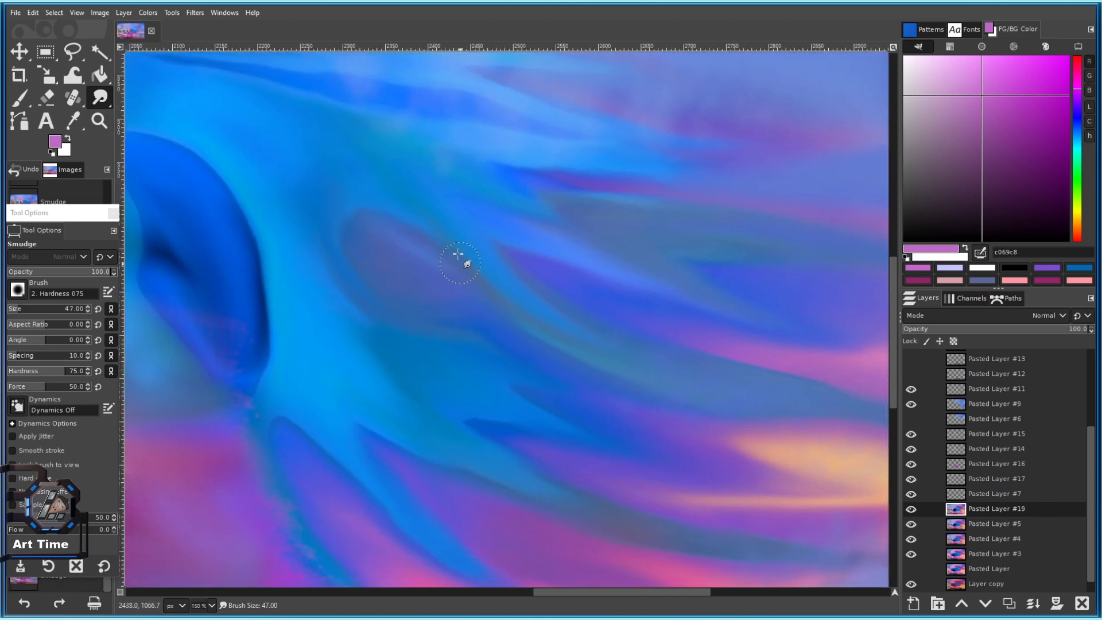
drag(619, 302, 444, 154)
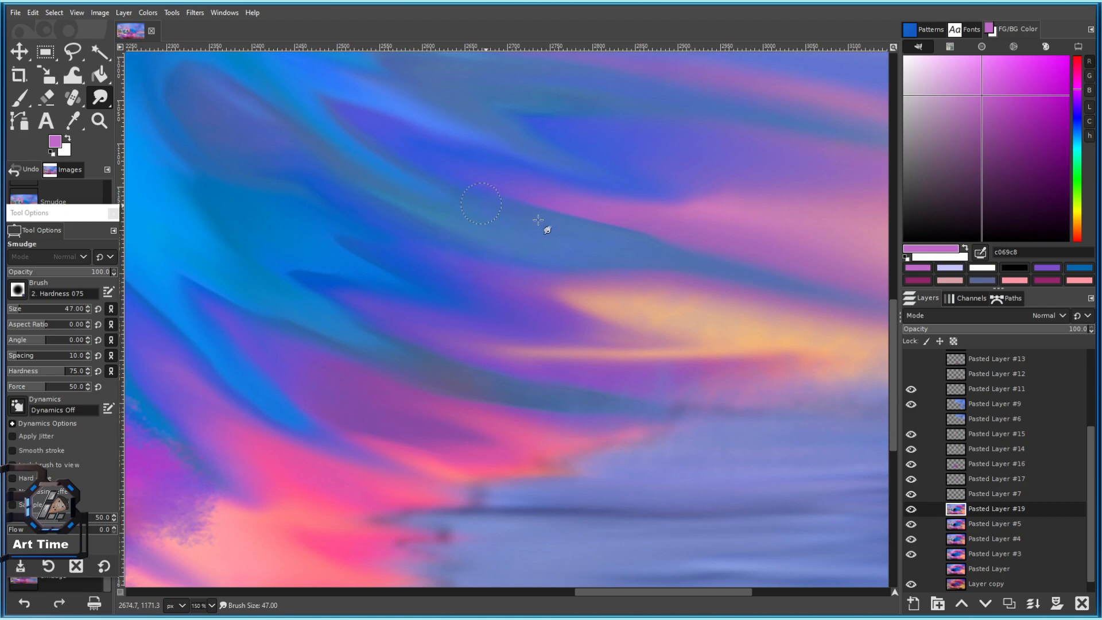
scroll(594, 295, down, 3)
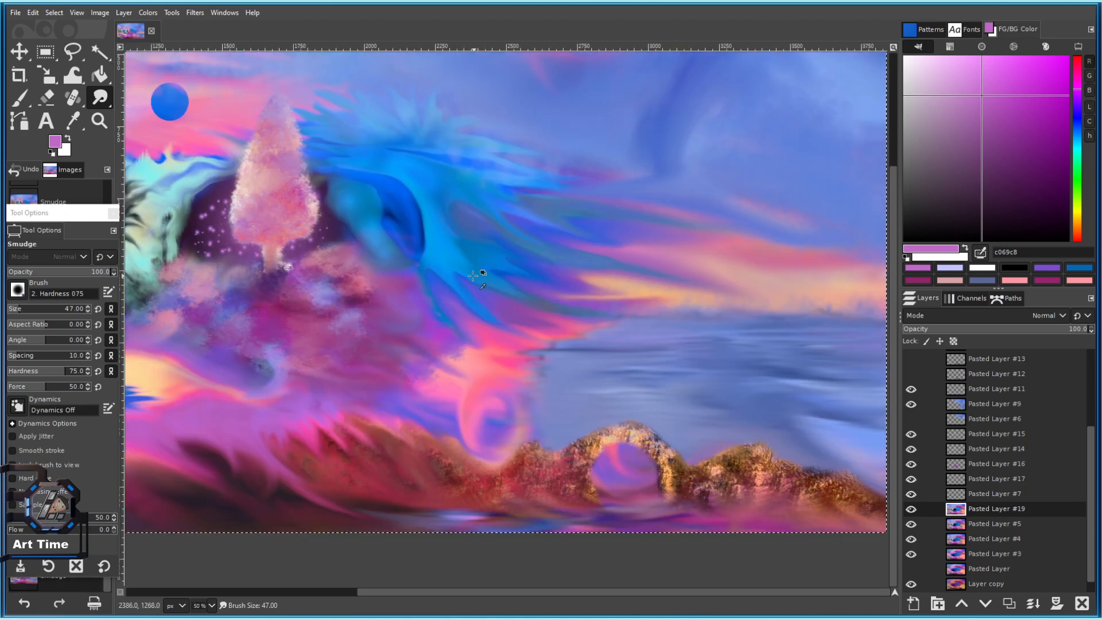
Undo the last eye smudge, then smudge the eye's upper edge left and teal into dark blue.
scroll(472, 262, up, 2)
mouse_move(420, 209)
mouse_down()
mouse_move(460, 279)
mouse_move(392, 178)
mouse_up()
key(ctrl+z)
key(bracketright)
key(bracketright)
key(bracketright)
key(bracketright)
key(bracketright)
key(bracketright)
drag(310, 144, 260, 141)
mouse_move(343, 187)
mouse_down()
mouse_move(369, 213)
mouse_move(354, 201)
mouse_move(369, 250)
mouse_up()
Extend the teal eye corner leftward and blend blue and purple along the wave's lower edge.
scroll(320, 212, up, 2)
mouse_move(294, 162)
mouse_down()
mouse_move(312, 184)
mouse_move(379, 204)
mouse_move(233, 156)
mouse_up()
mouse_move(481, 253)
mouse_down()
mouse_move(507, 344)
mouse_move(392, 198)
mouse_up()
mouse_move(422, 232)
mouse_down()
mouse_move(516, 340)
mouse_move(554, 348)
mouse_move(531, 207)
mouse_up()
drag(507, 243, 563, 319)
drag(543, 283, 477, 155)
Bring the blue and teal streaks into view and pick the muted blue 496498.
key(bracketleft)
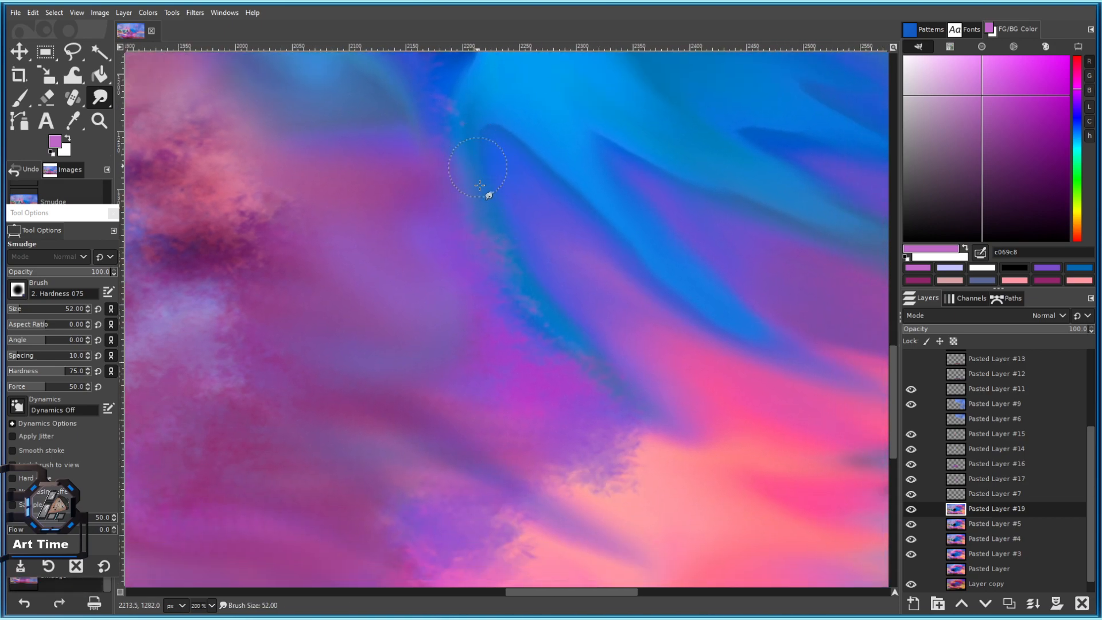
scroll(591, 300, down, 2)
drag(595, 298, 497, 310)
key(bracketright)
mouse_move(596, 335)
mouse_down()
mouse_move(369, 275)
mouse_move(446, 316)
mouse_up()
drag(538, 272, 459, 296)
mouse_move(271, 225)
mouse_down()
mouse_move(343, 268)
mouse_move(478, 312)
mouse_up()
ctrl+click(400, 282)
Extend the light-blue streak, push pink and purple into it, and smudge the cloud edge at size 56.
scroll(521, 344, down, 4)
scroll(451, 313, up, 3)
mouse_move(398, 316)
mouse_down()
mouse_move(515, 290)
mouse_move(499, 319)
mouse_up()
scroll(479, 282, up, 2)
key(bracketright)
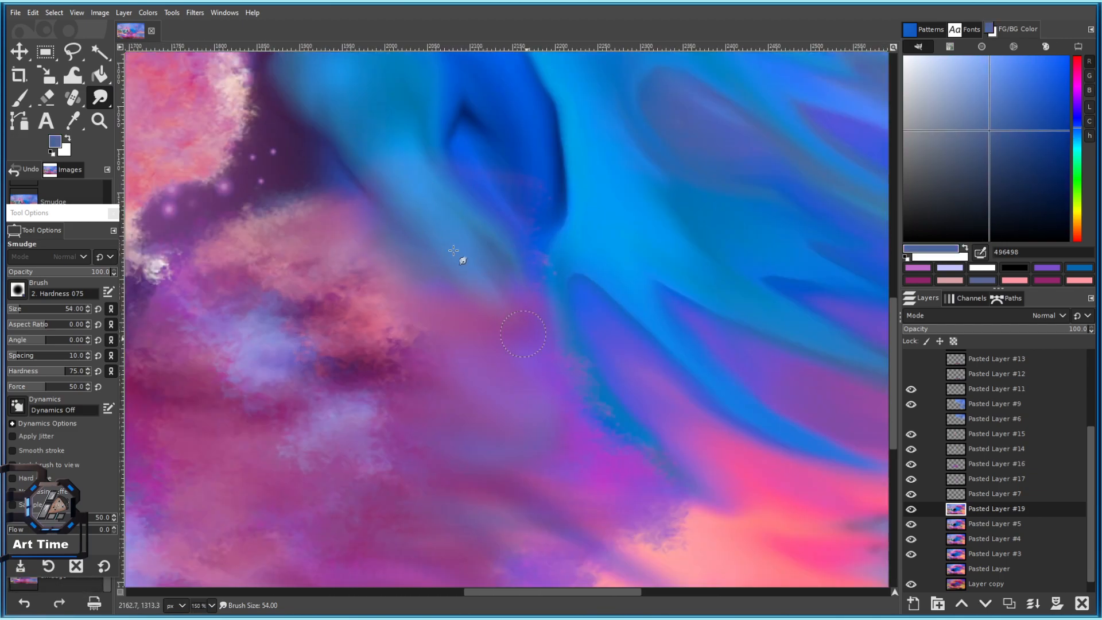
drag(486, 254, 512, 287)
drag(489, 338, 498, 295)
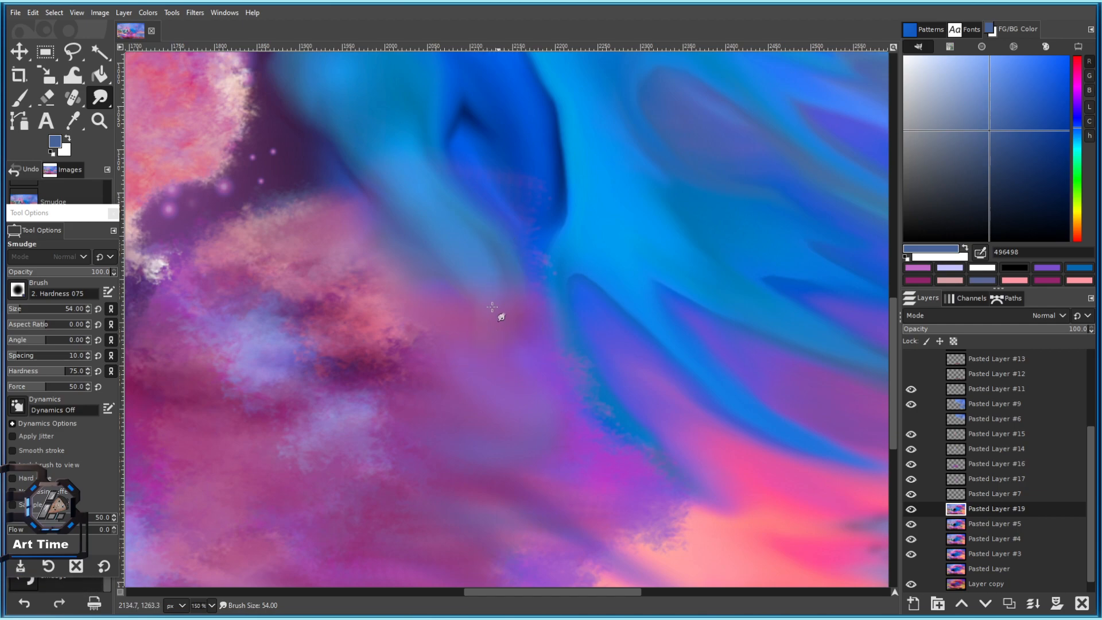
mouse_move(401, 342)
mouse_down()
mouse_move(470, 307)
mouse_move(473, 290)
mouse_up()
scroll(493, 328, down, 1)
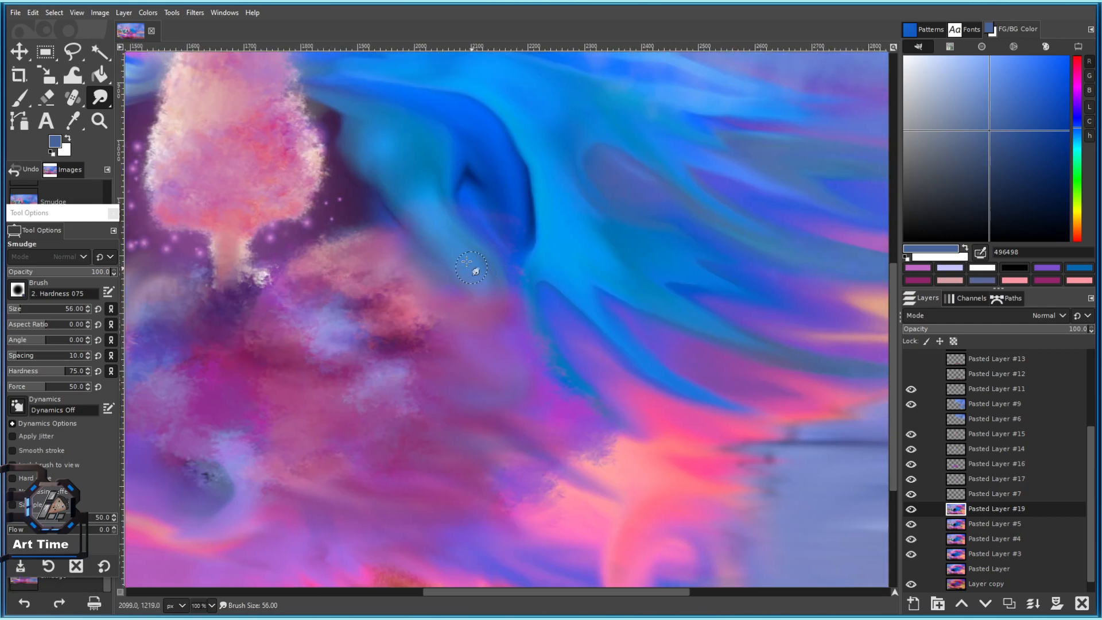
drag(470, 267, 481, 308)
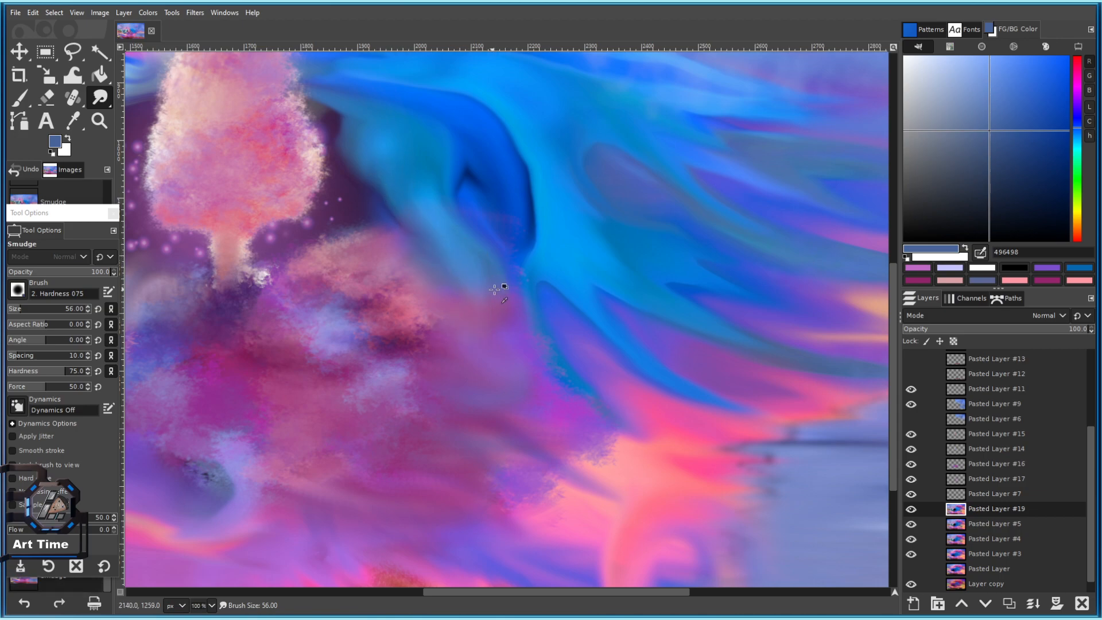
scroll(495, 290, up, 2)
key(bracketright)
Enlarge the smudge brush slightly and smudge the sky edge along the horizon.
scroll(482, 321, down, 2)
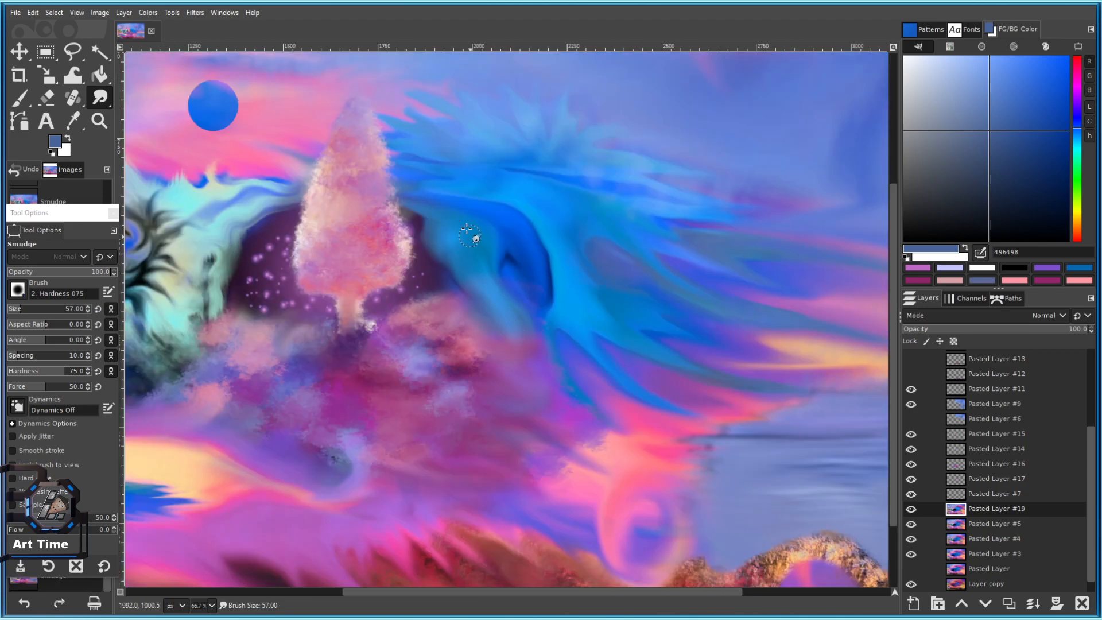
scroll(482, 320, up, 3)
key(bracketright)
key(bracketright)
drag(515, 257, 410, 124)
drag(556, 347, 359, 150)
scroll(458, 280, down, 1)
drag(445, 212, 441, 309)
scroll(448, 307, down, 2)
drag(485, 276, 450, 295)
key(bracketright)
key(bracketright)
drag(681, 432, 397, 258)
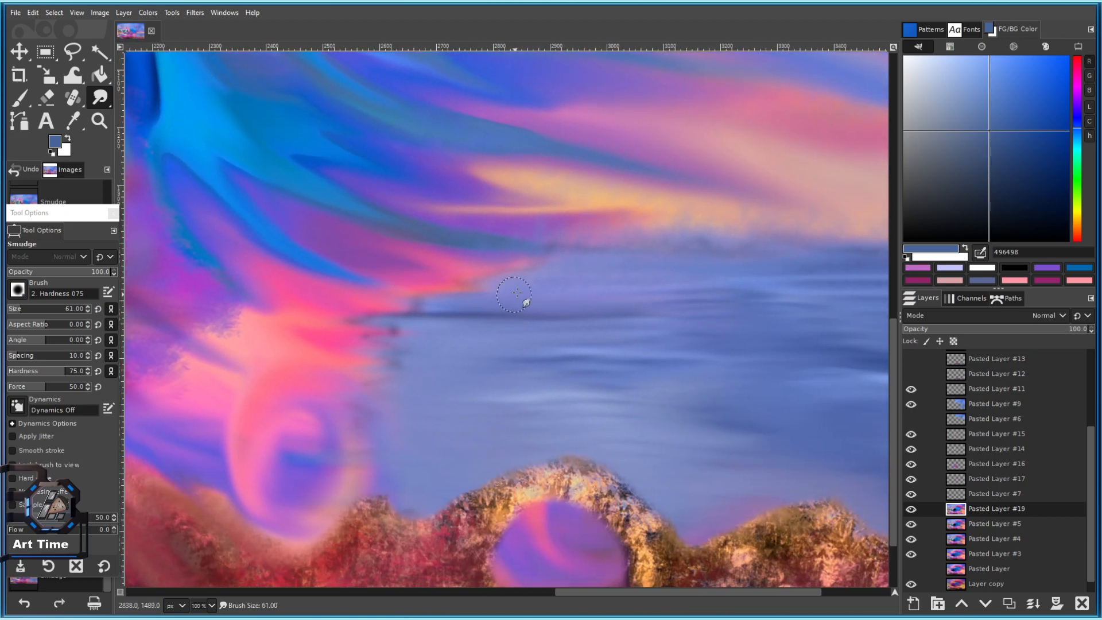
drag(689, 223, 478, 285)
drag(333, 295, 292, 301)
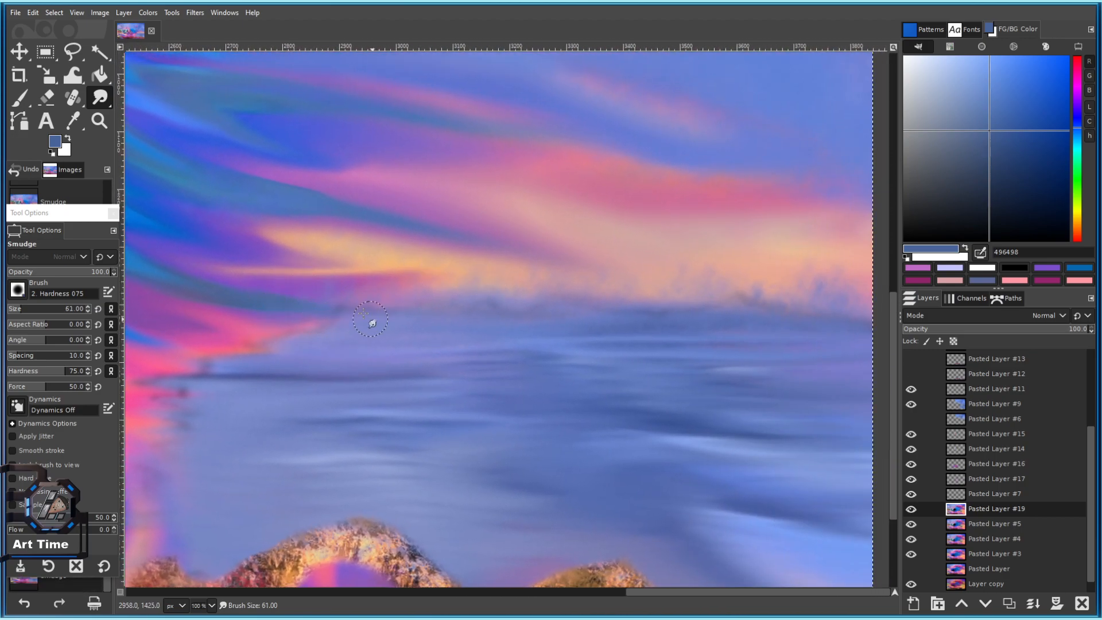
Enlarge the smudge brush a bit more and save the painting.
scroll(484, 302, down, 4)
scroll(503, 274, up, 4)
drag(400, 215, 554, 332)
mouse_move(394, 282)
mouse_down()
mouse_move(420, 293)
mouse_move(529, 287)
mouse_up()
key(bracketright)
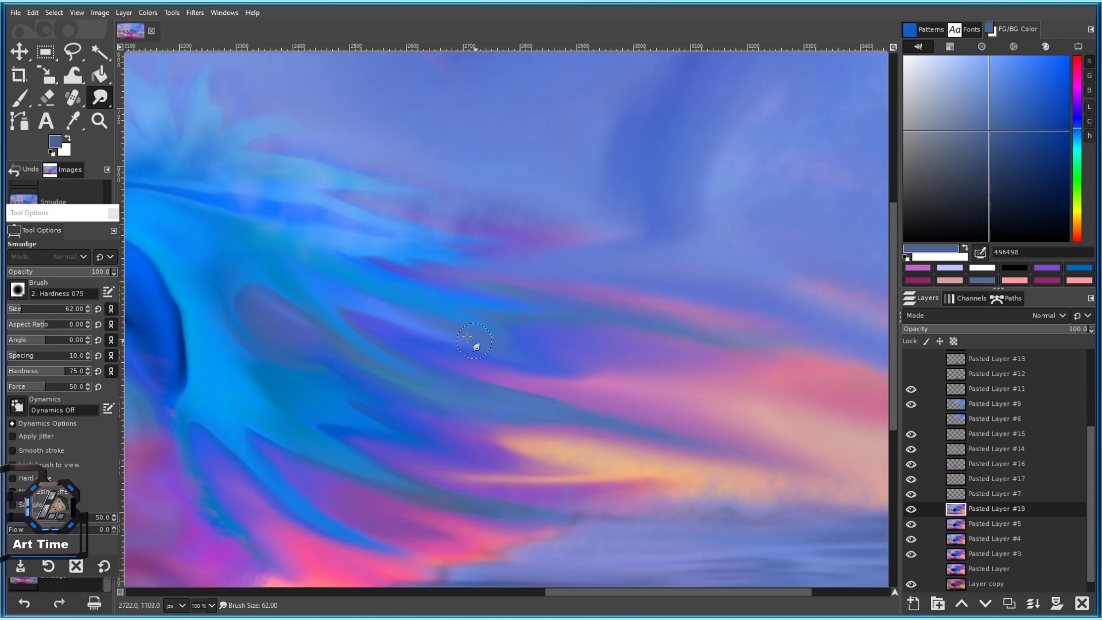
scroll(512, 394, down, 4)
key(ctrl+s)
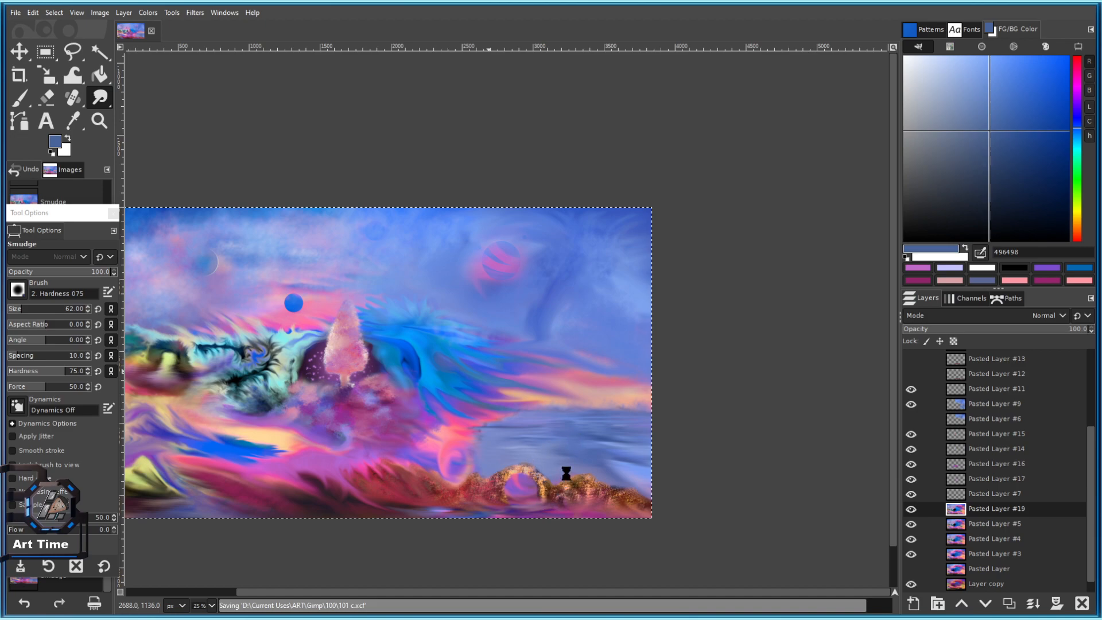
Set the smudge brush size to 150 over the pink sky.
scroll(545, 466, up, 4)
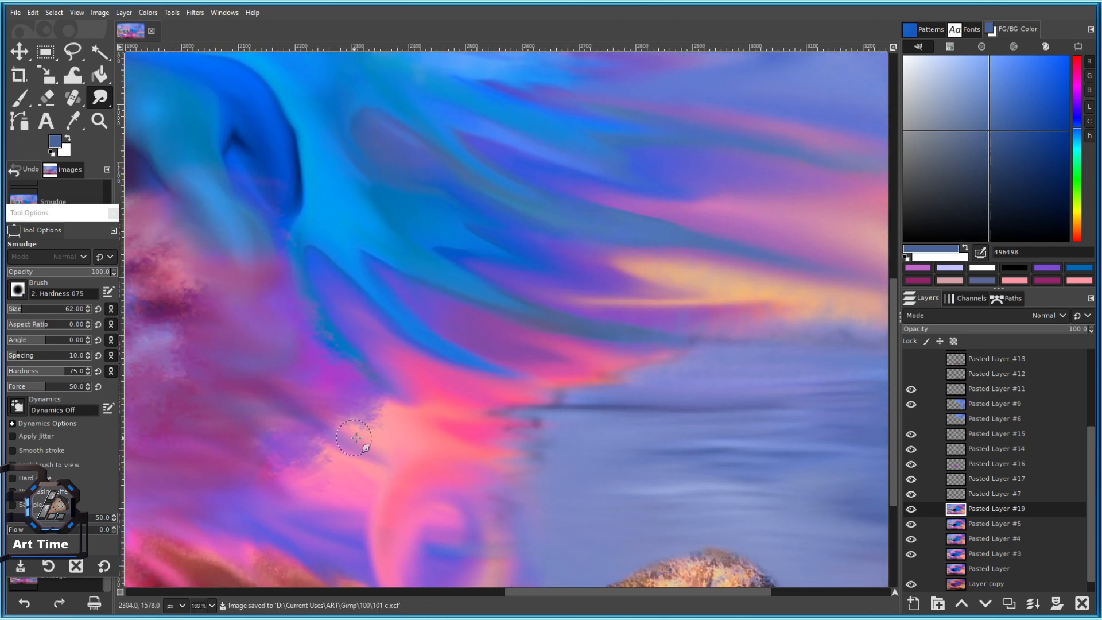
key(])
drag(335, 406, 508, 288)
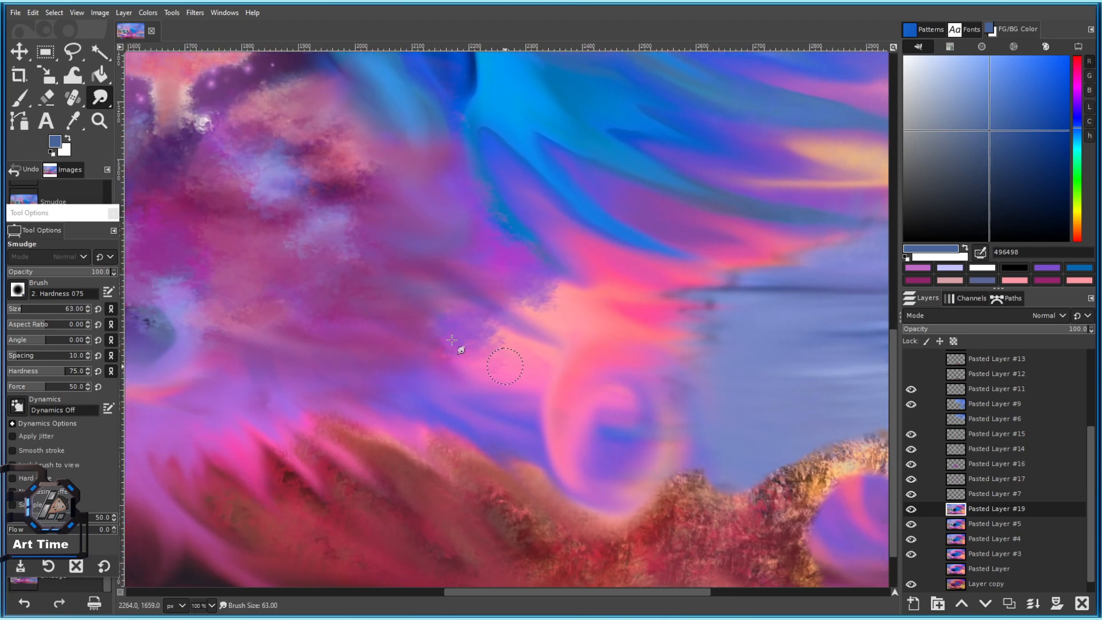
scroll(476, 362, up, 2)
scroll(428, 302, down, 2)
scroll(379, 307, up, 2)
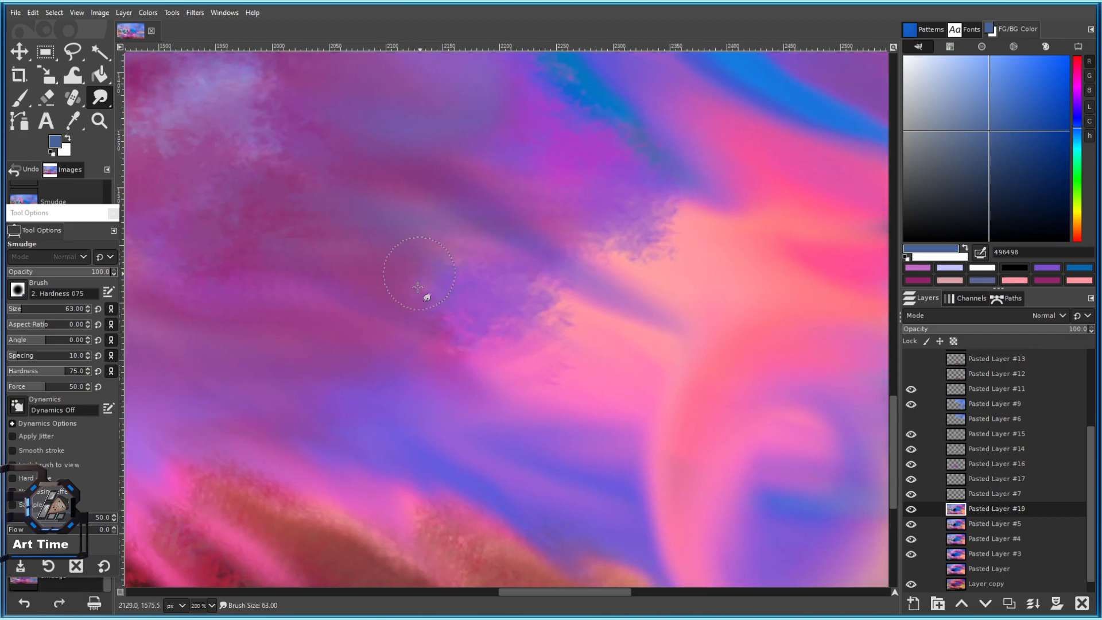
click(25, 310)
Pick blue 3866be as the paint colour.
drag(485, 315, 409, 309)
scroll(410, 309, down, 2)
scroll(422, 315, up, 2)
drag(313, 274, 514, 246)
click(1020, 102)
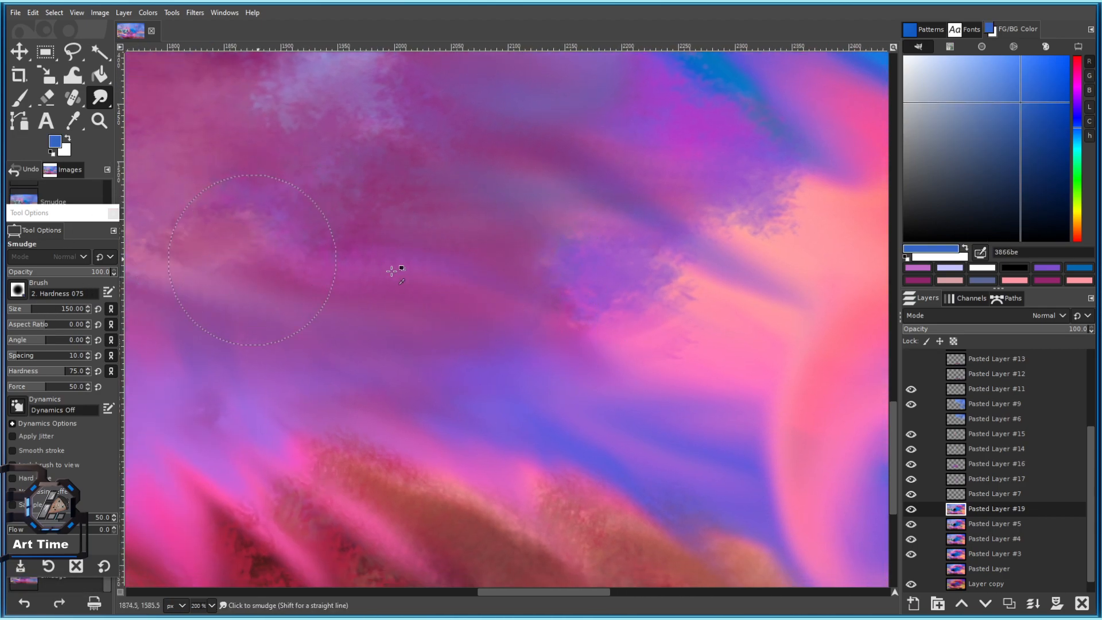
Frame the tree and blue moon, enlarge the brush slightly, and save again.
scroll(435, 308, down, 2)
drag(453, 230, 544, 298)
mouse_move(423, 73)
mouse_down()
mouse_move(404, 233)
mouse_move(477, 271)
mouse_move(383, 198)
mouse_up()
key(bracketright)
key(bracketright)
scroll(383, 197, down, 4)
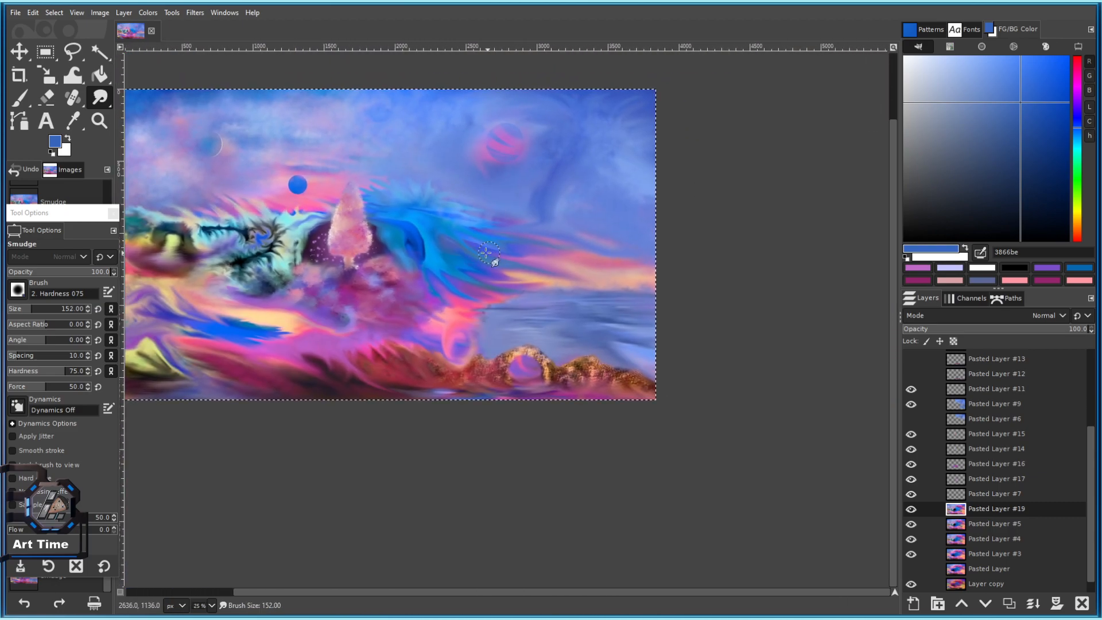
key(ctrl+s)
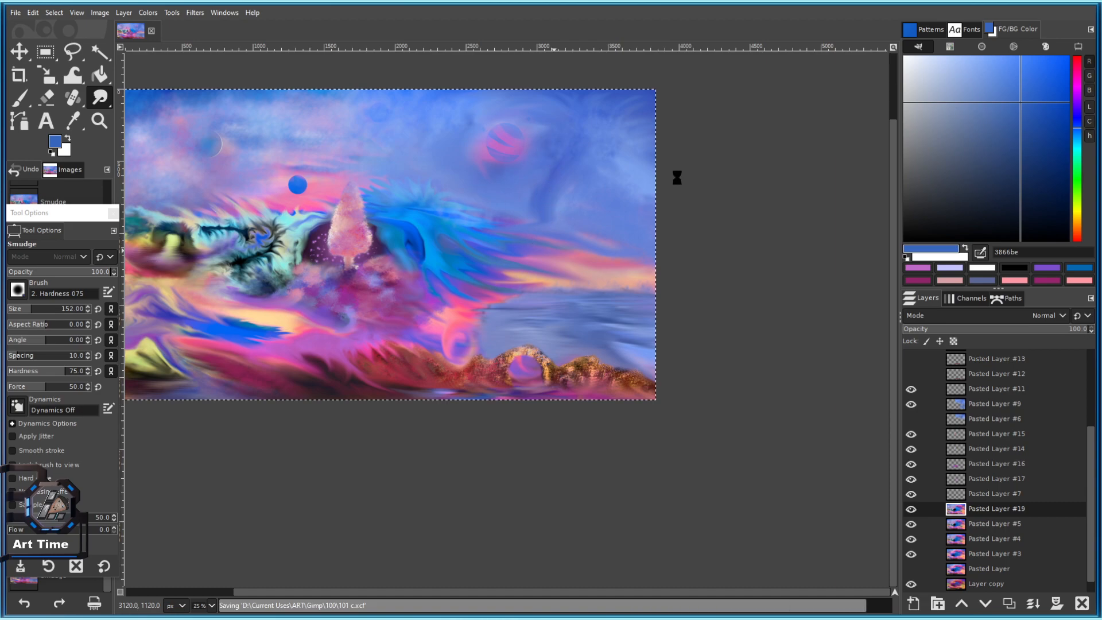
Enlarge the smudge brush in several increments and frame the striped planet.
drag(405, 206, 499, 274)
key(bracketright)
scroll(487, 302, up, 1)
mouse_move(648, 186)
mouse_down()
mouse_move(531, 246)
mouse_move(561, 234)
mouse_move(563, 198)
mouse_up()
scroll(531, 245, up, 1)
key(bracketright)
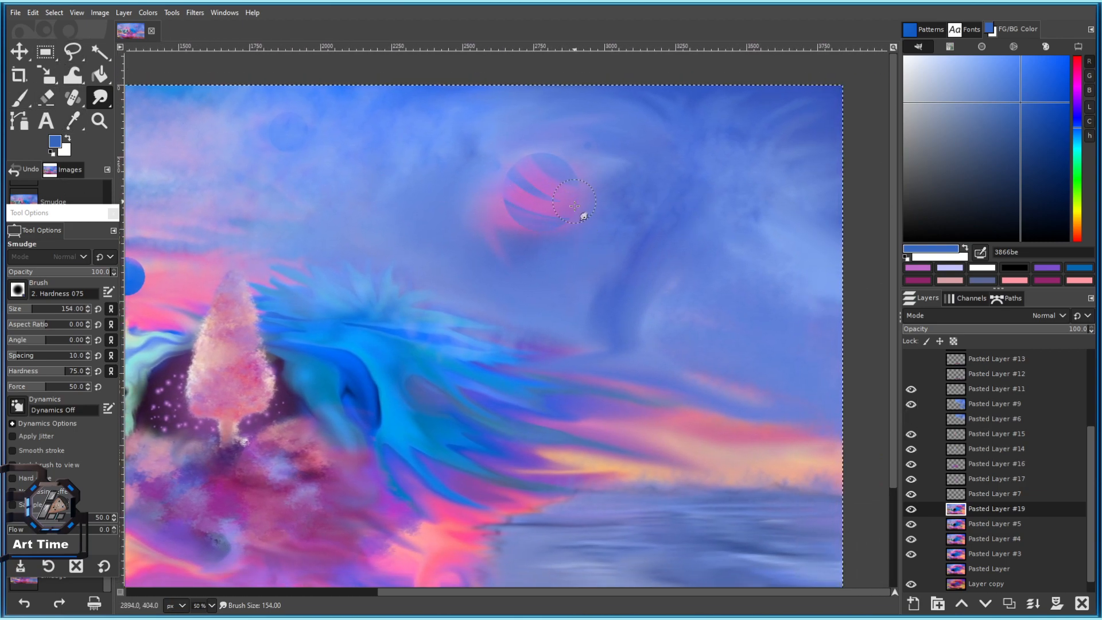
drag(546, 275, 555, 361)
key(bracketright)
key(bracketright)
scroll(656, 308, up, 3)
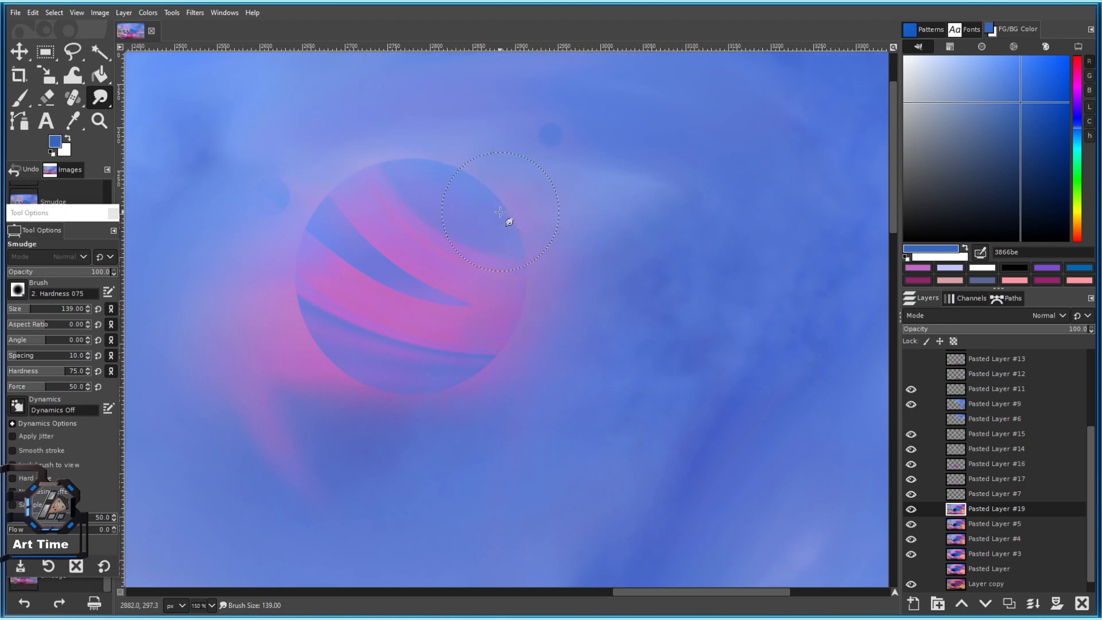
drag(448, 254, 467, 214)
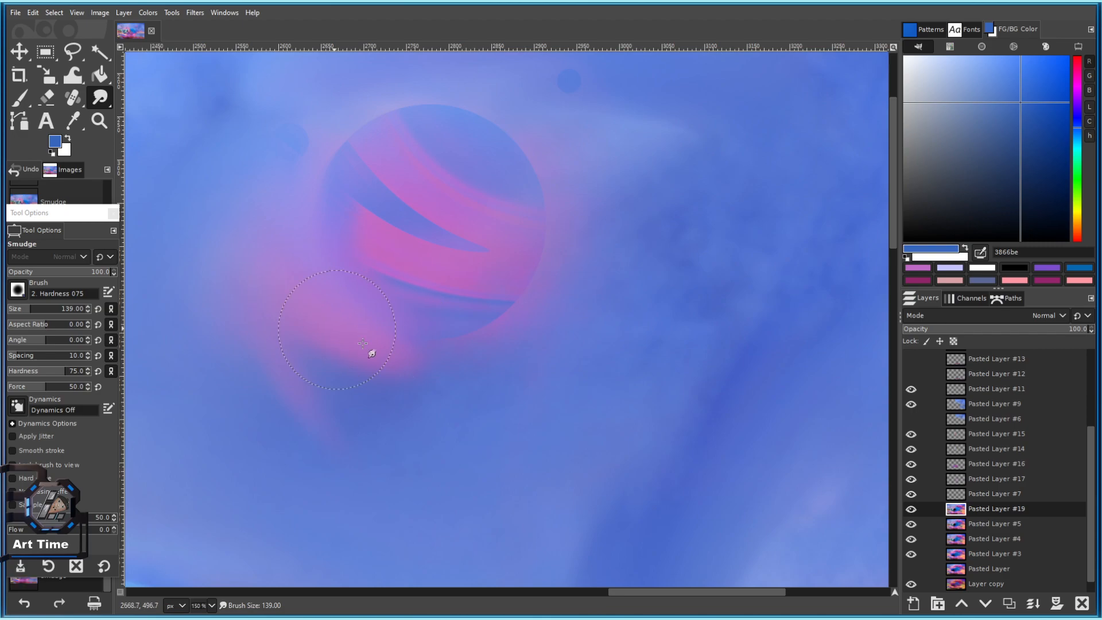
scroll(520, 400, down, 2)
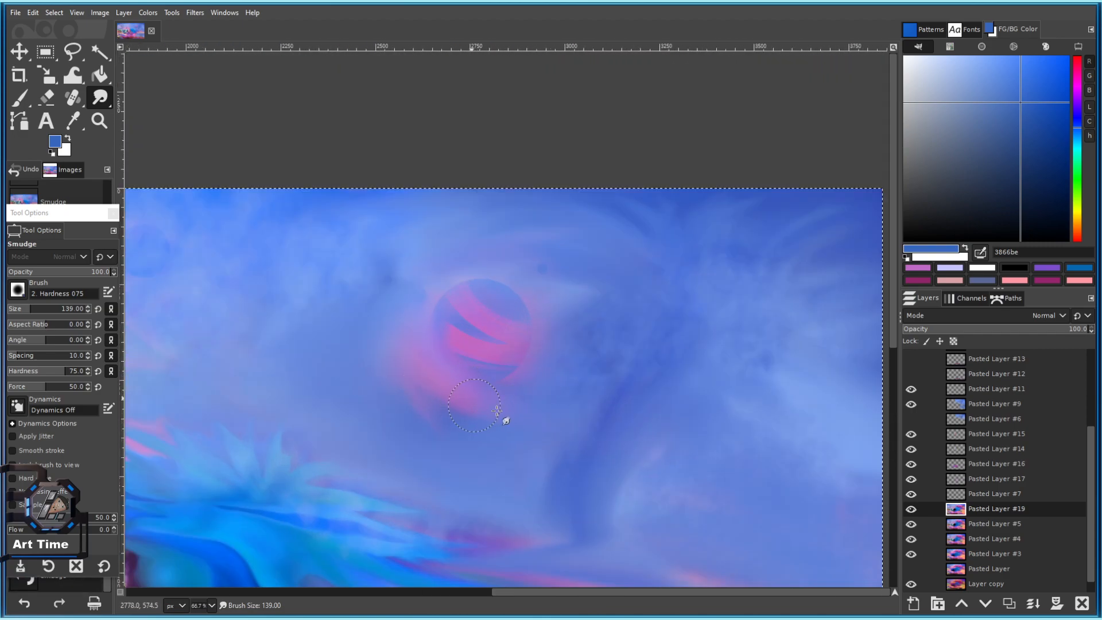
scroll(551, 427, down, 2)
scroll(548, 424, up, 4)
drag(367, 383, 569, 422)
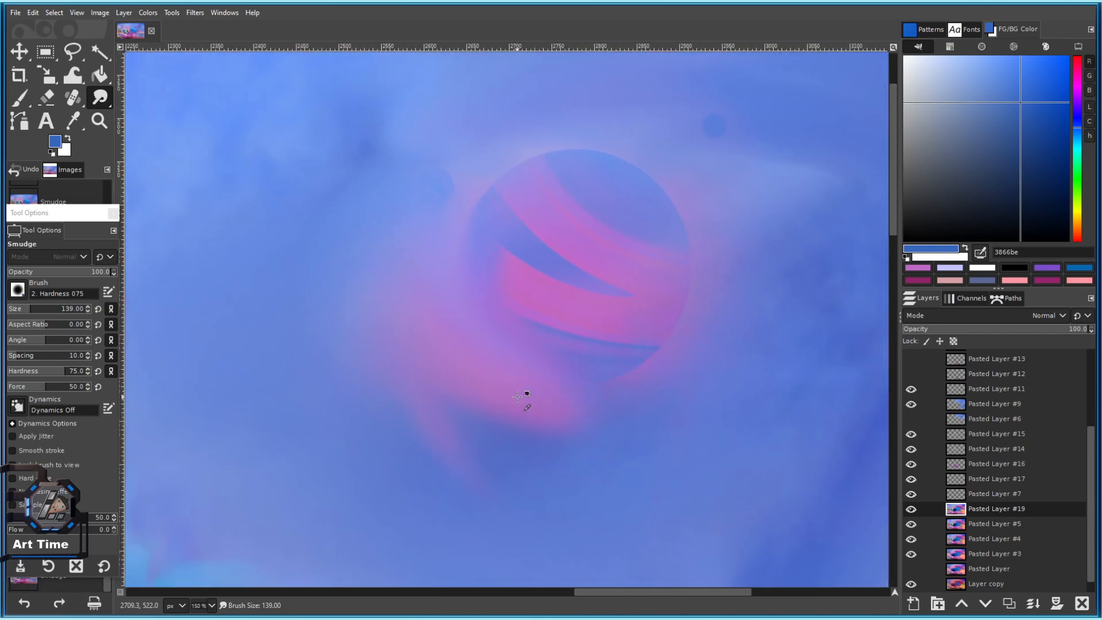
Smear the pink glow below and left of the planet into the blue sky.
drag(516, 396, 500, 365)
drag(396, 253, 543, 389)
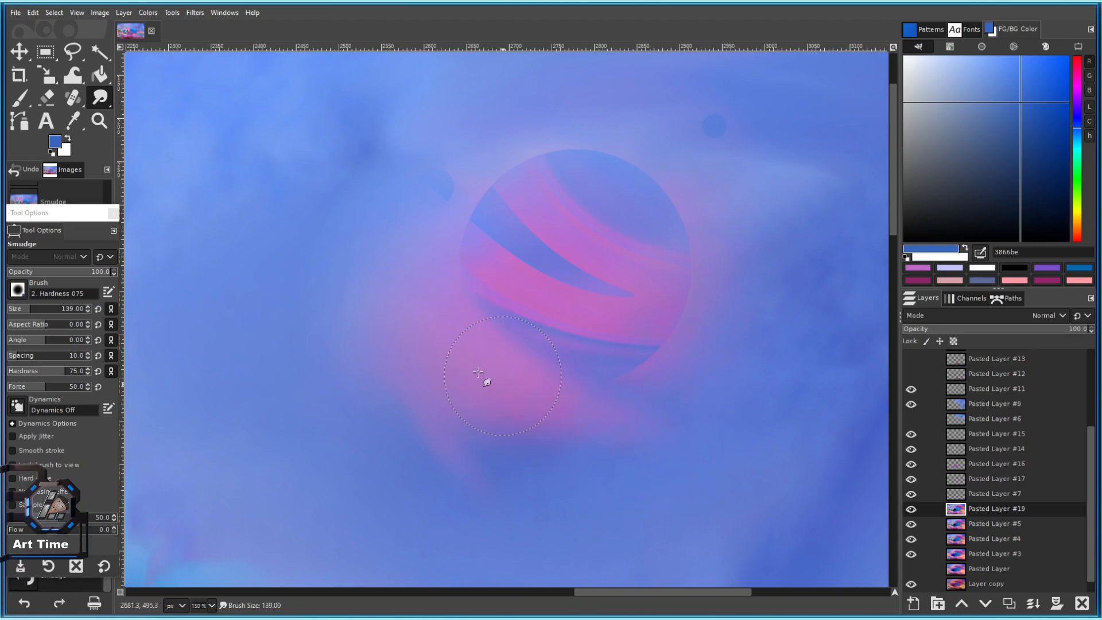
ctrl+scroll(485, 373, down, 4)
ctrl+scroll(671, 450, up, 2)
ctrl+scroll(613, 402, up, 1)
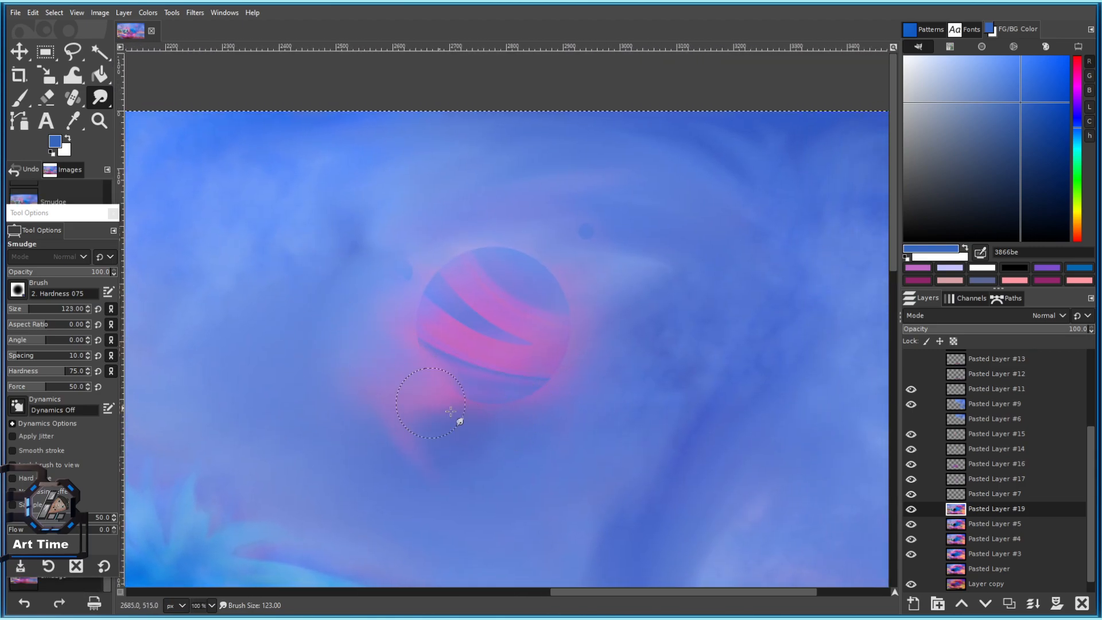
drag(438, 407, 553, 448)
ctrl+scroll(664, 504, down, 4)
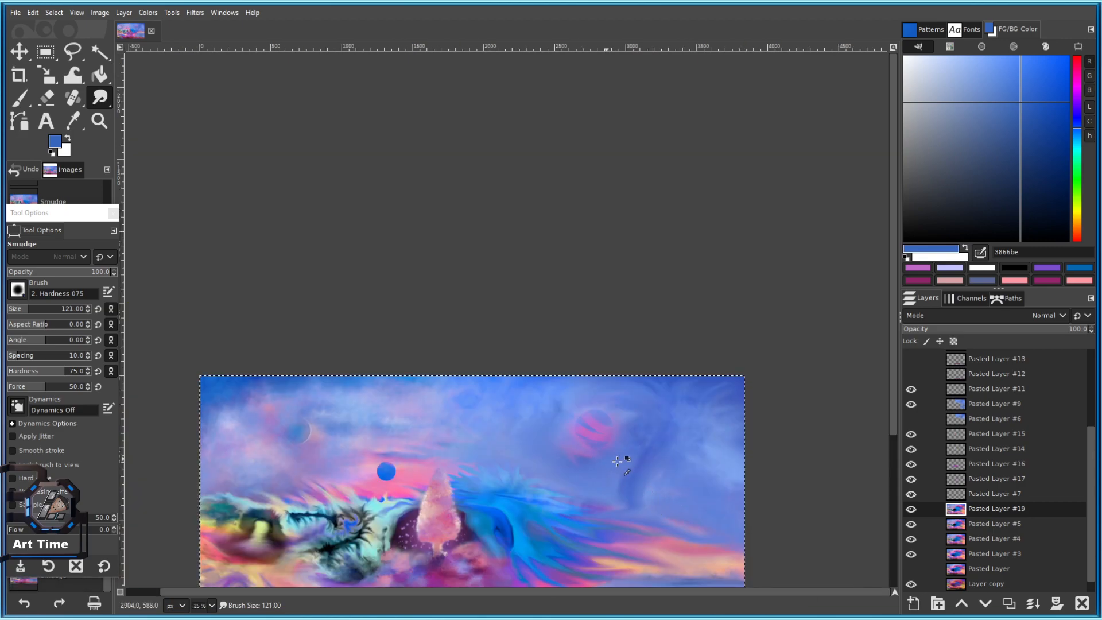
ctrl+scroll(617, 446, up, 3)
Duplicate Pasted Layer #19 as Pasted Layer #20 and save as 101 c.xcf.
mouse_move(580, 440)
mouse_down()
mouse_move(468, 364)
mouse_move(523, 371)
mouse_up()
scroll(537, 361, up, 1)
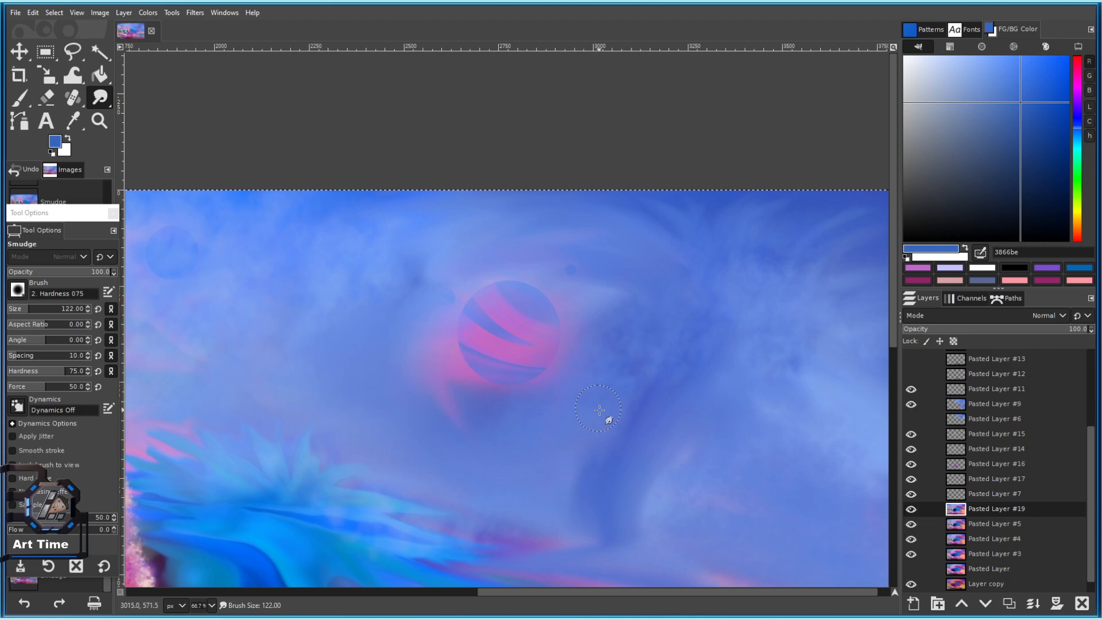
click(1009, 603)
key(ctrl+s)
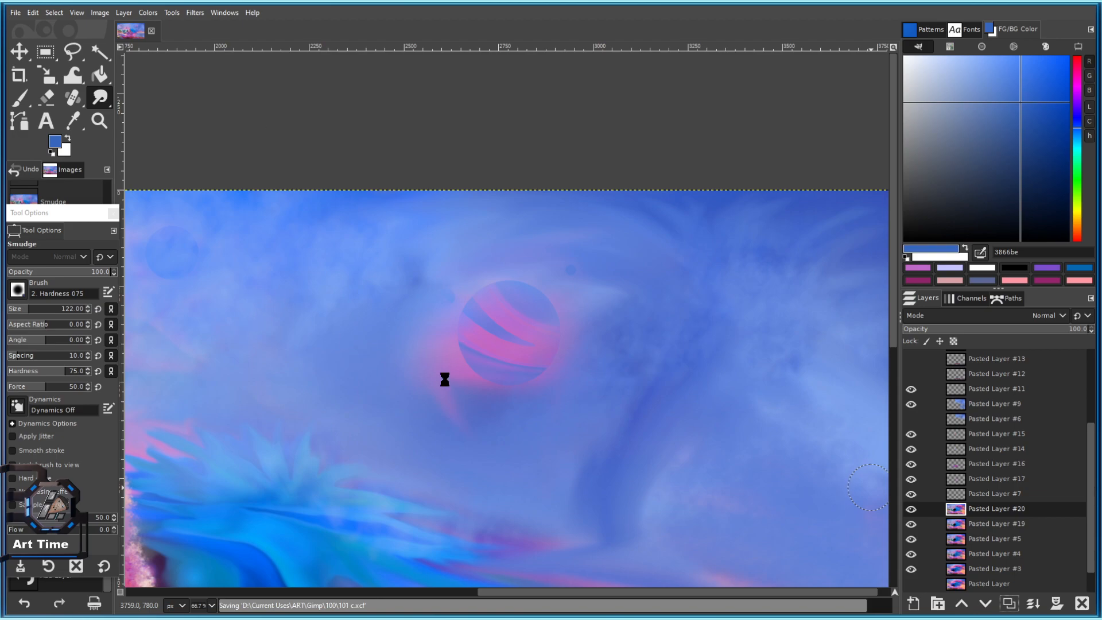
Blur the planet's lower-left edge and lower stripe, and soften the pink glow beside it.
scroll(487, 314, up, 1)
scroll(445, 343, up, 2)
key(bracketleft)
key(bracketleft)
key(bracketleft)
key(bracketleft)
key(bracketleft)
key(bracketleft)
key(bracketleft)
drag(372, 325, 547, 473)
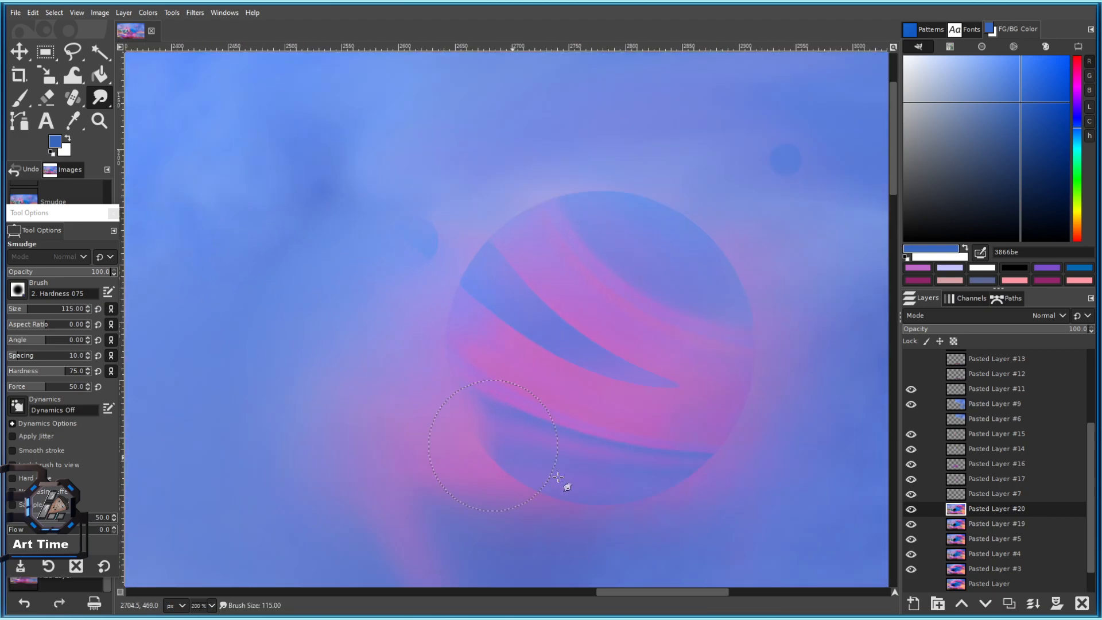
drag(343, 332, 732, 472)
scroll(736, 469, down, 1)
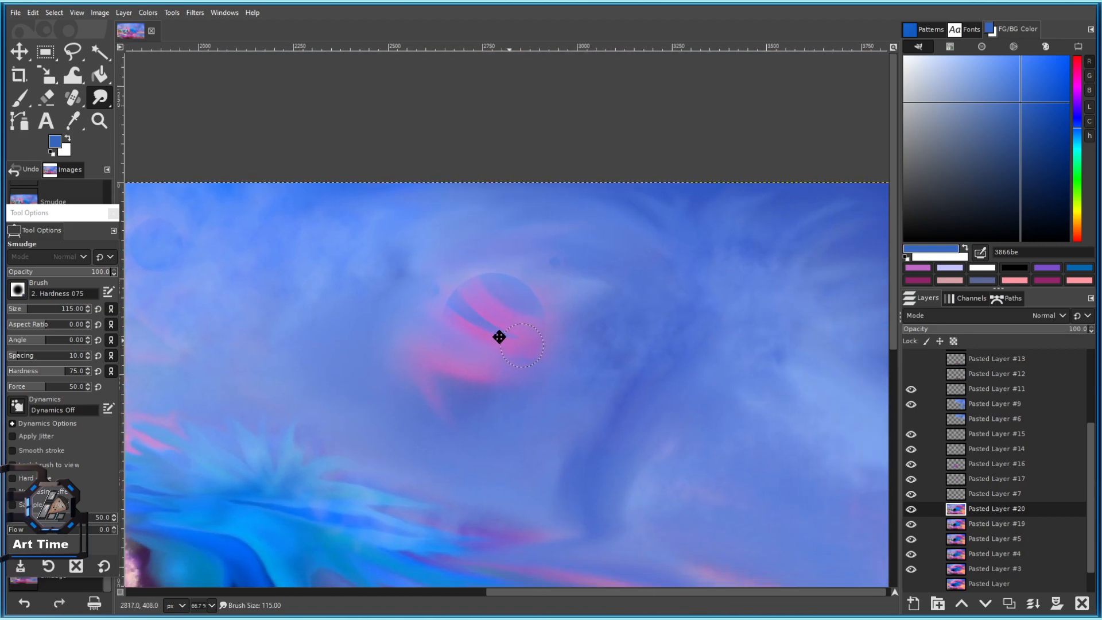
key(bracketright)
drag(393, 453, 567, 375)
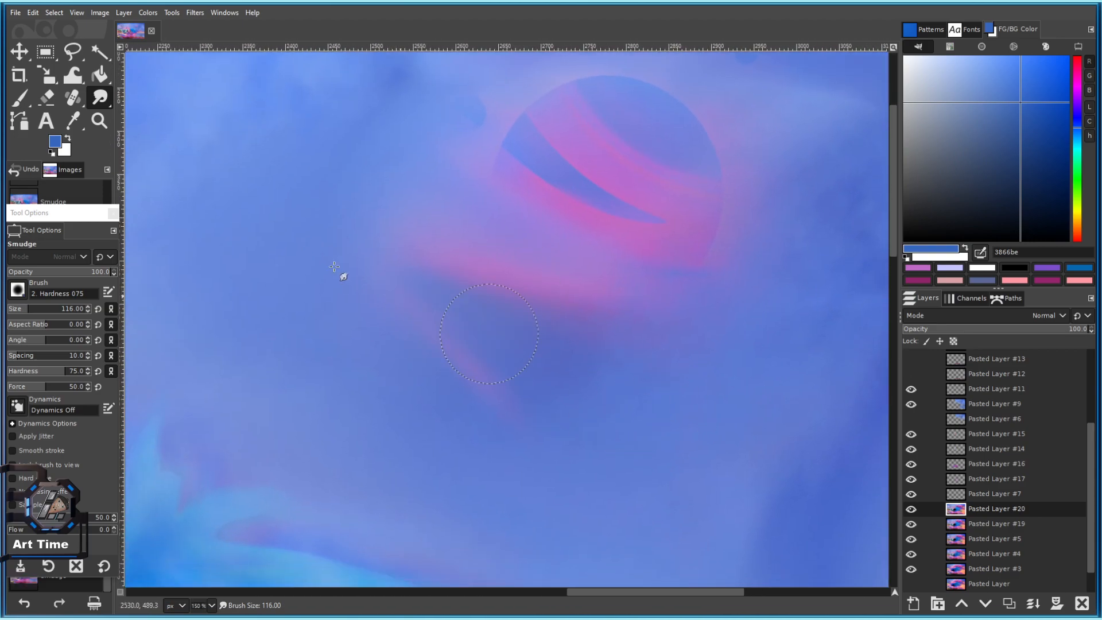
drag(576, 306, 575, 281)
scroll(574, 278, down, 4)
scroll(614, 326, up, 1)
Set the smudge brush to size 117 and smudge across the striped planet.
drag(549, 340, 537, 427)
scroll(628, 329, up, 3)
key(bracketright)
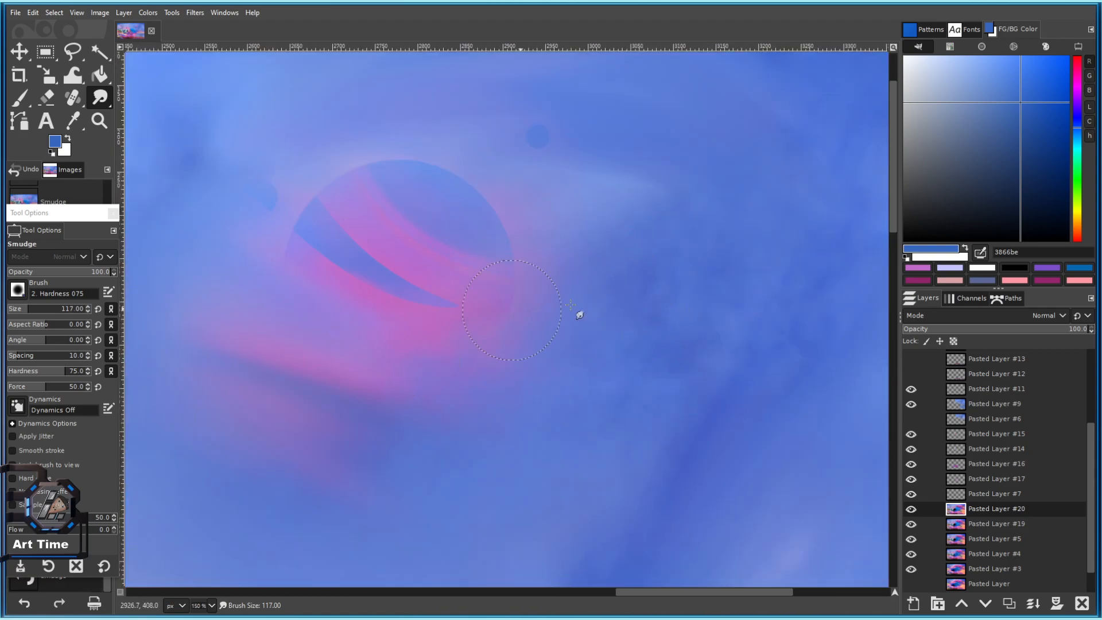
drag(316, 310, 476, 319)
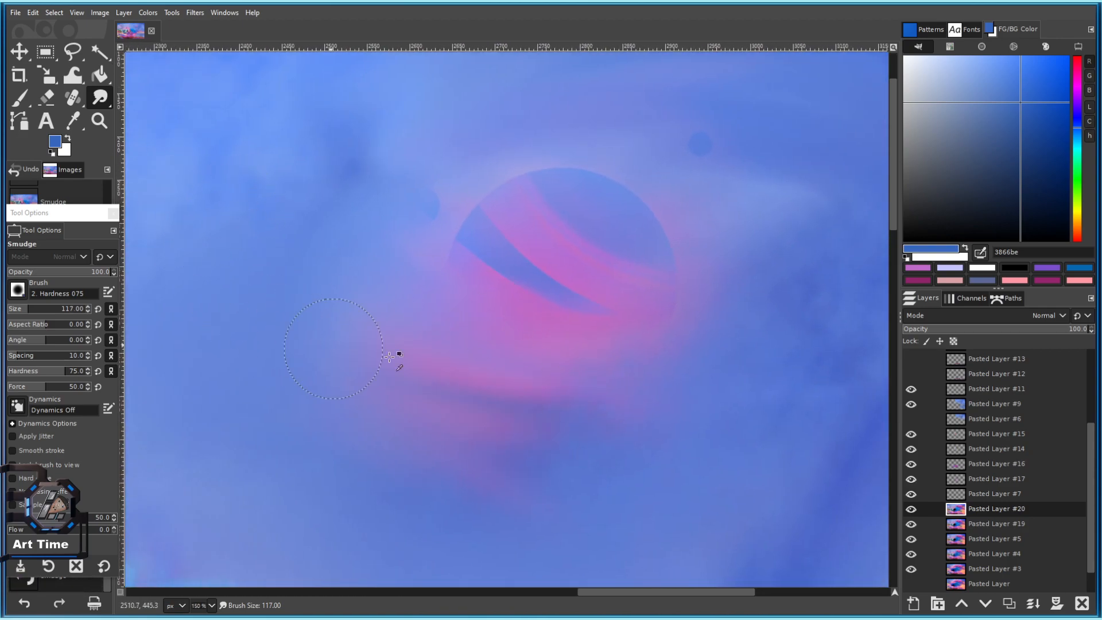
scroll(580, 419, down, 4)
scroll(573, 352, up, 2)
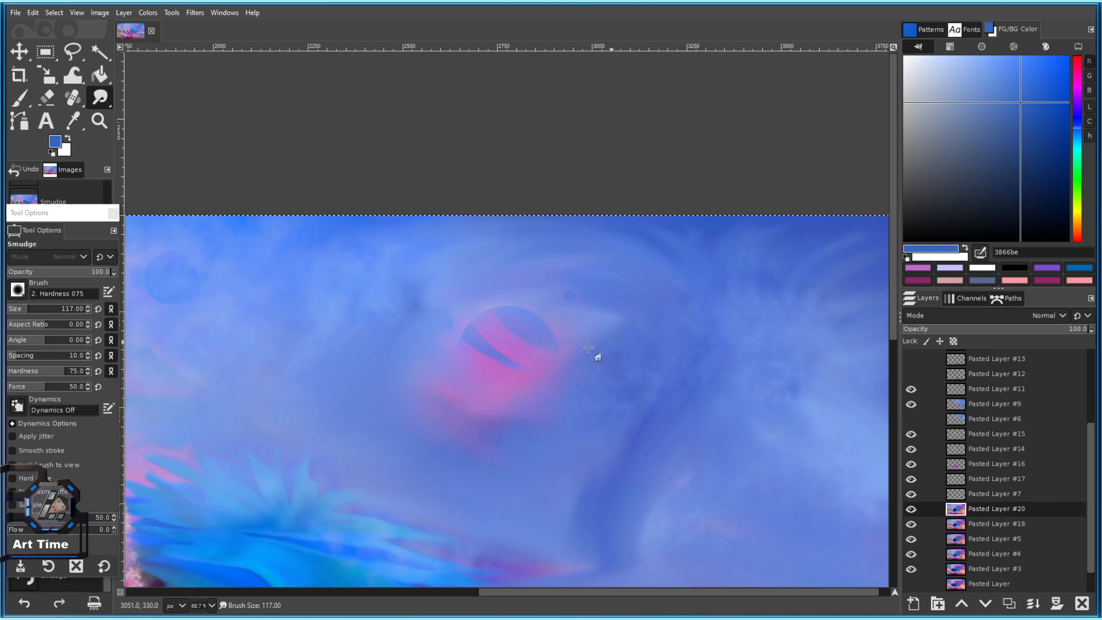
drag(608, 342, 333, 361)
scroll(522, 391, down, 6)
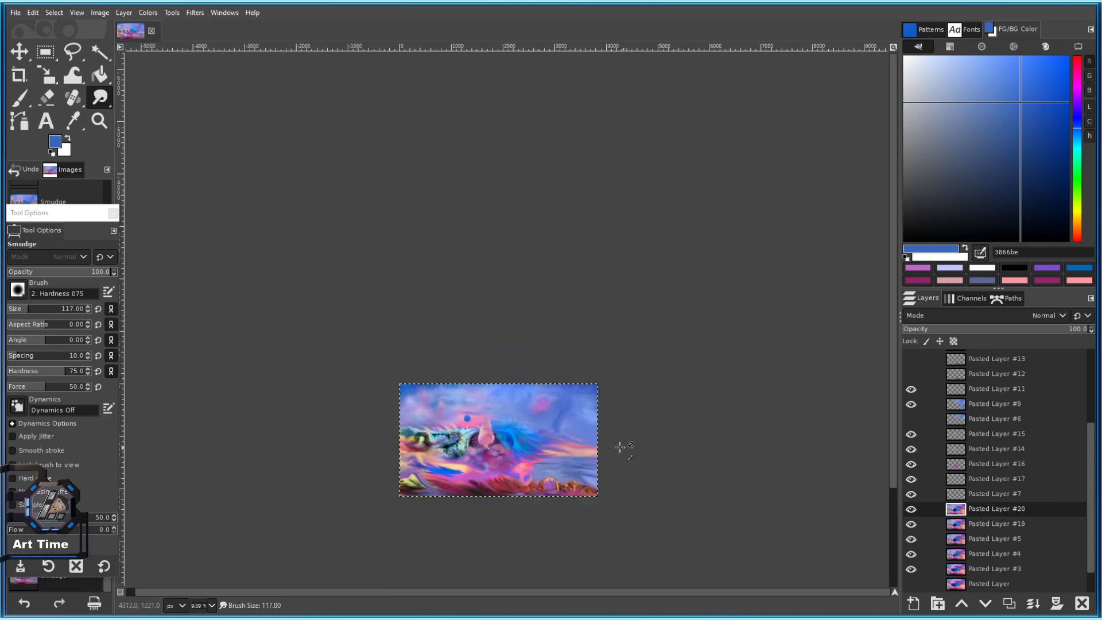
scroll(564, 414, up, 5)
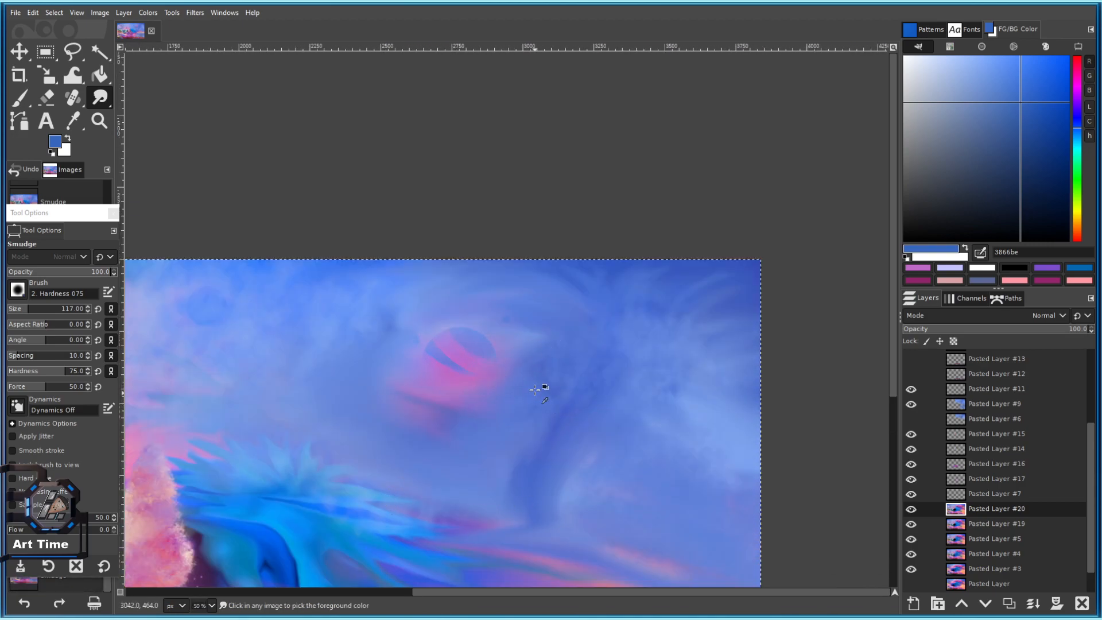
scroll(491, 442, up, 2)
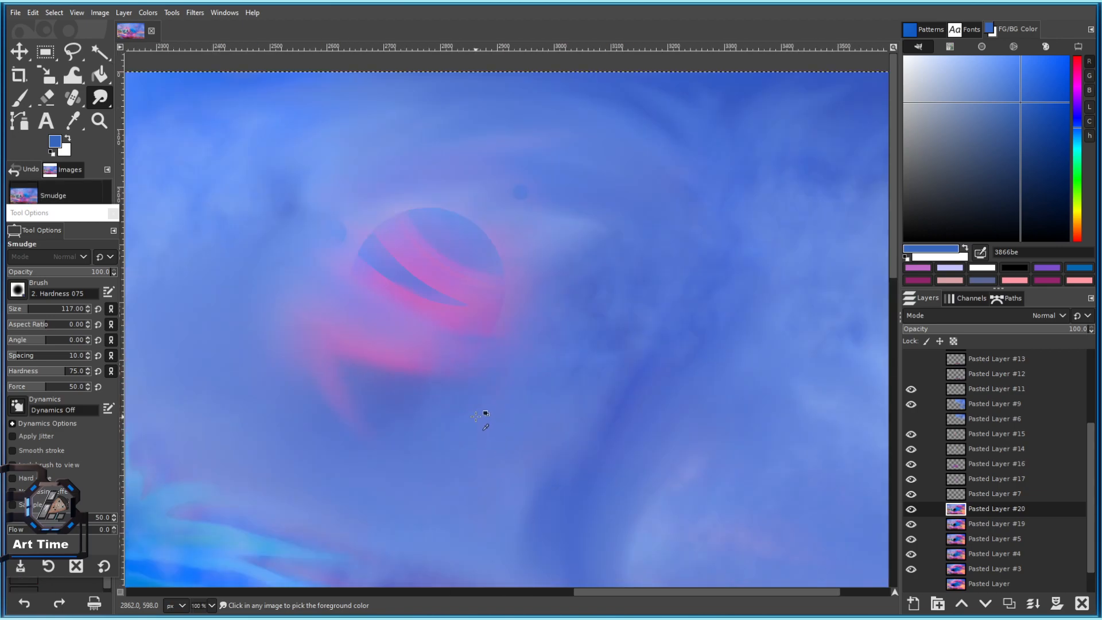
Undo the latest planet strokes, then smudge the sky up-left of the planet.
key(ctrl+z)
key(ctrl+z)
key(ctrl+z)
scroll(454, 373, down, 1)
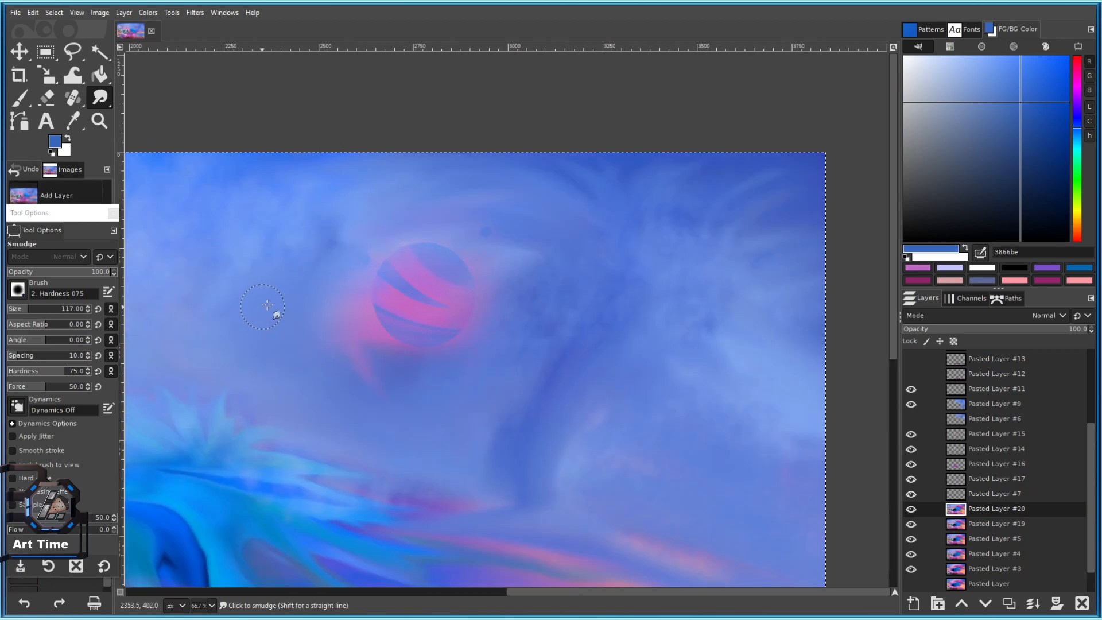
mouse_move(264, 307)
mouse_down()
mouse_move(284, 279)
mouse_move(245, 273)
mouse_up()
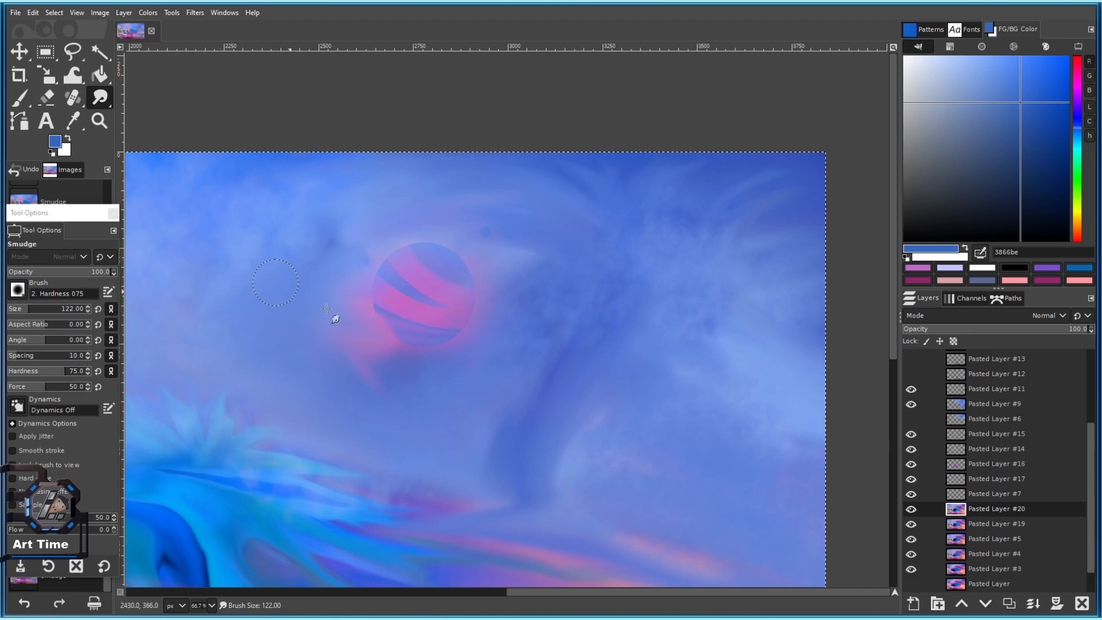
scroll(301, 296, up, 3)
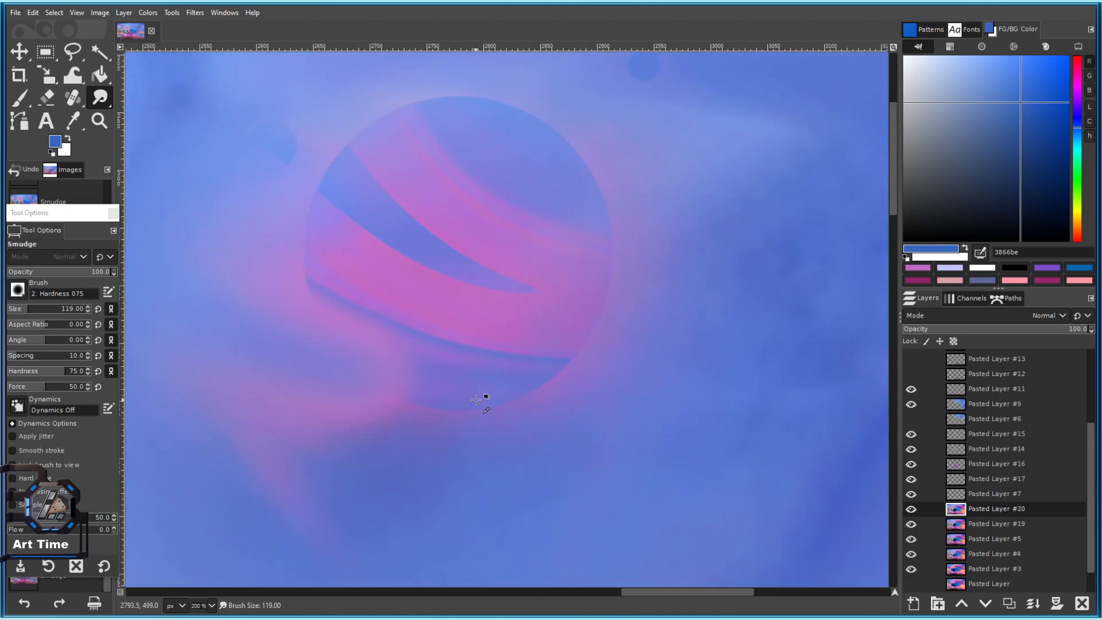
scroll(468, 397, down, 3)
scroll(598, 340, up, 2)
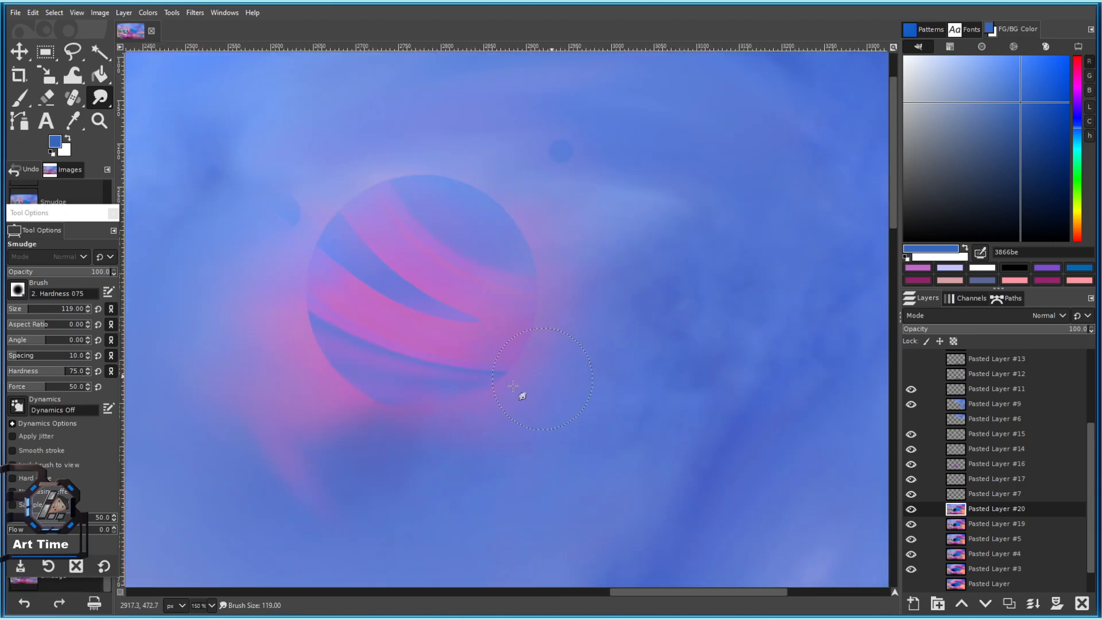
scroll(438, 379, down, 2)
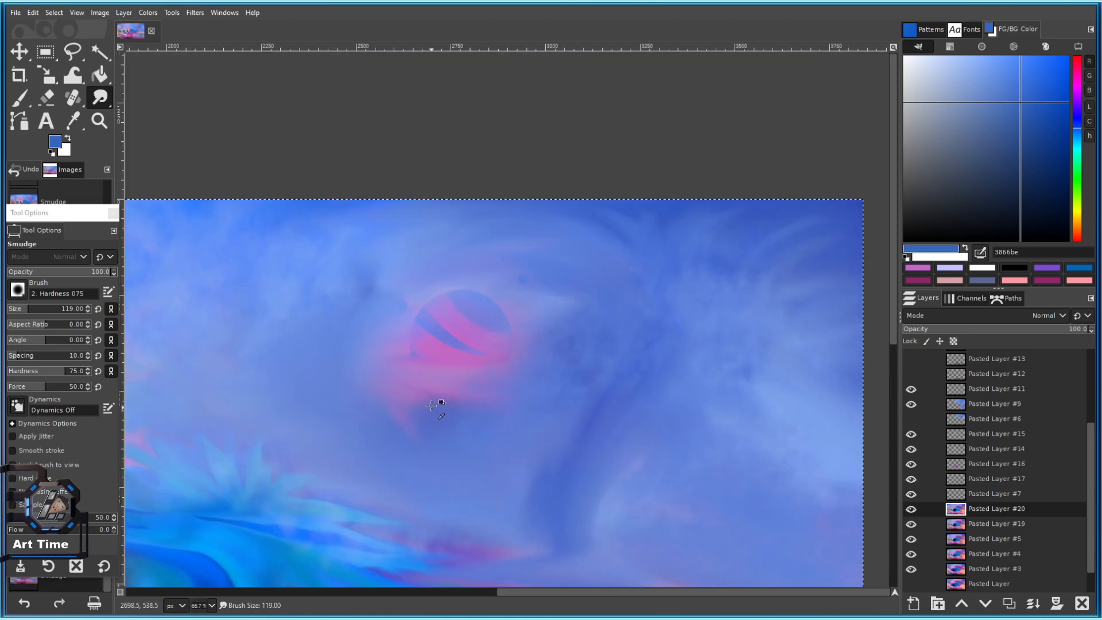
scroll(481, 337, down, 3)
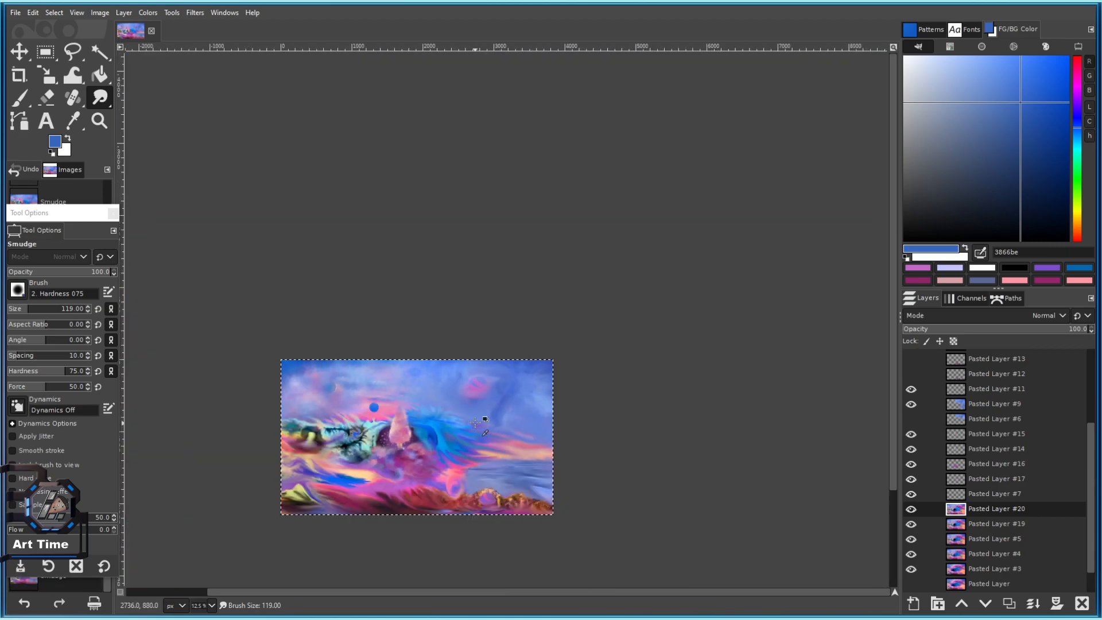
scroll(548, 298, up, 3)
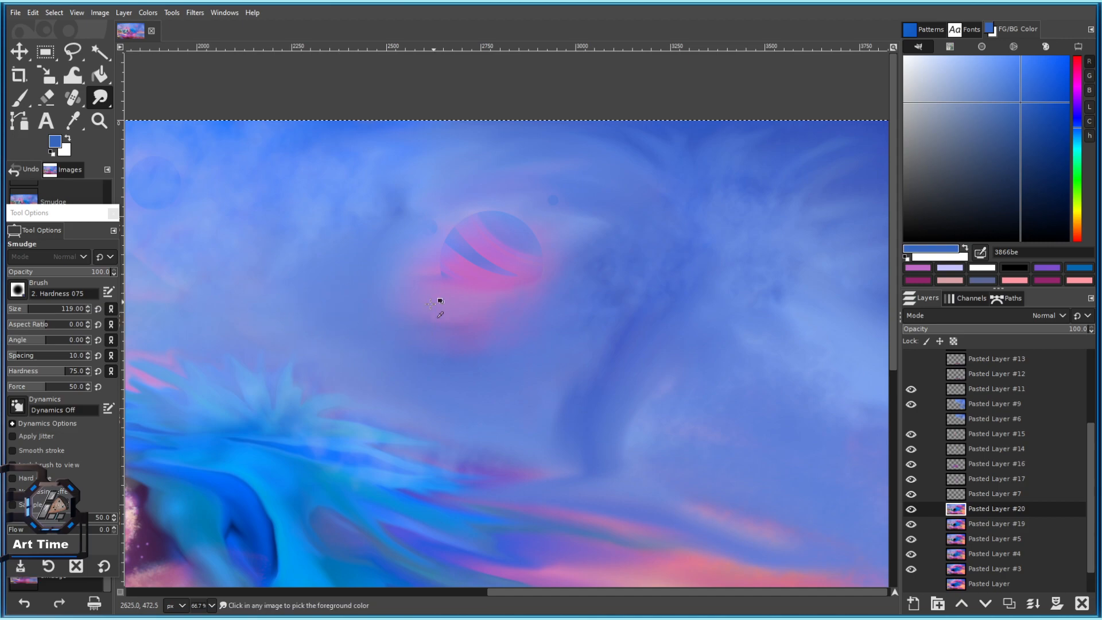
scroll(438, 343, down, 8)
scroll(438, 312, up, 10)
mouse_move(527, 123)
mouse_down()
mouse_move(432, 257)
mouse_move(535, 201)
mouse_up()
key(bracketright)
scroll(421, 303, down, 5)
Erase part of the planet's pink glow with a size-121 eraser on Pasted Layer #20.
key(bracketright)
click(46, 98)
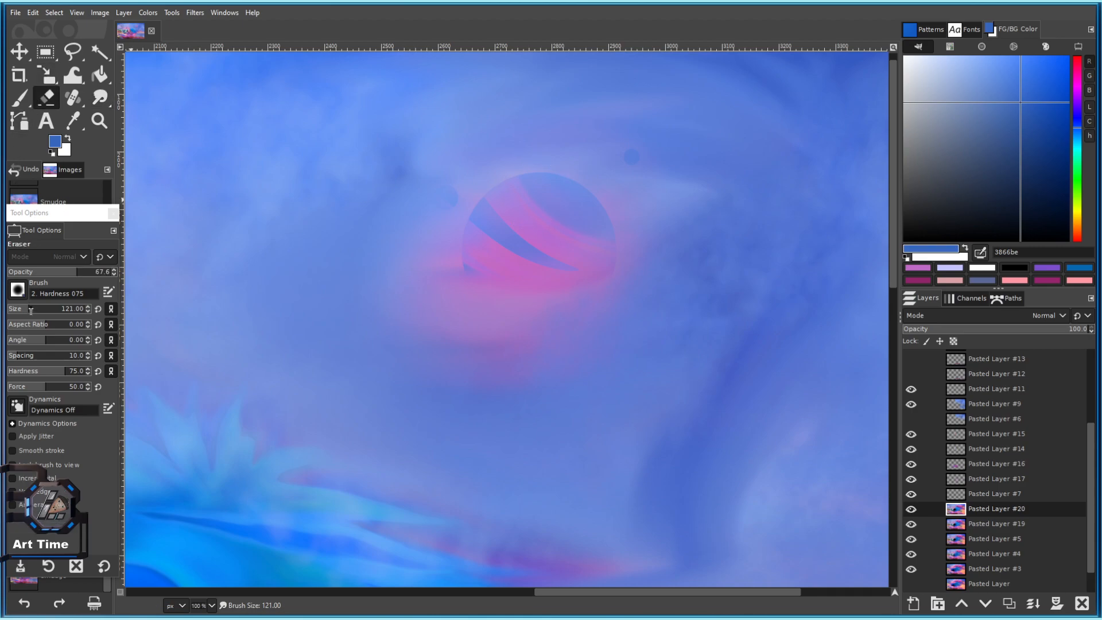
drag(450, 190, 445, 197)
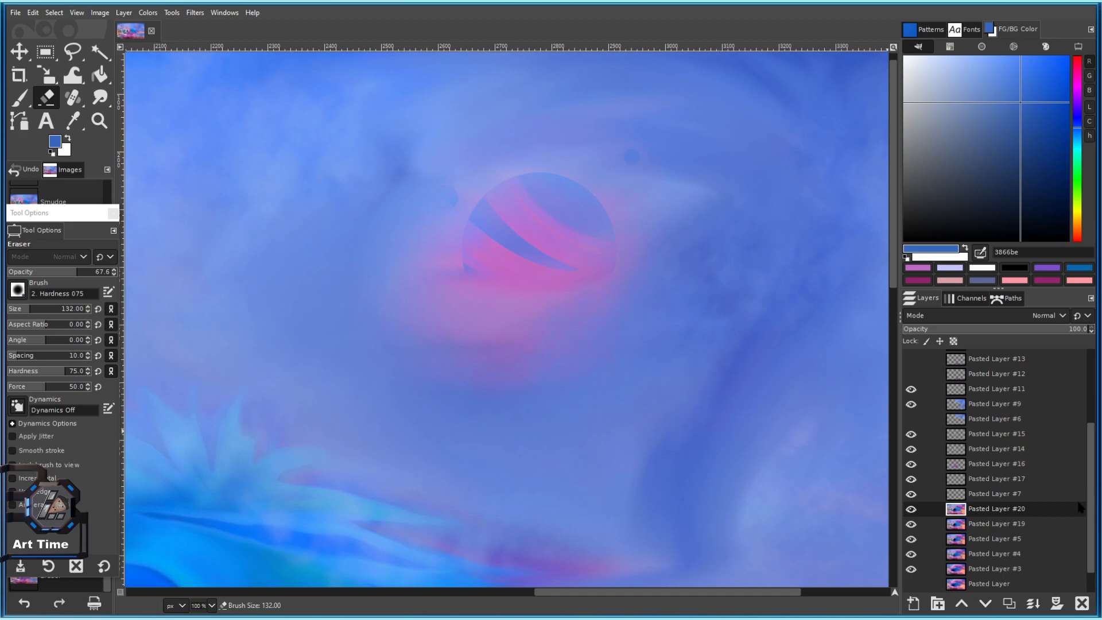
click(980, 470)
click(955, 507)
Switch the eraser to the Hardness 100 brush at size 268.
click(35, 313)
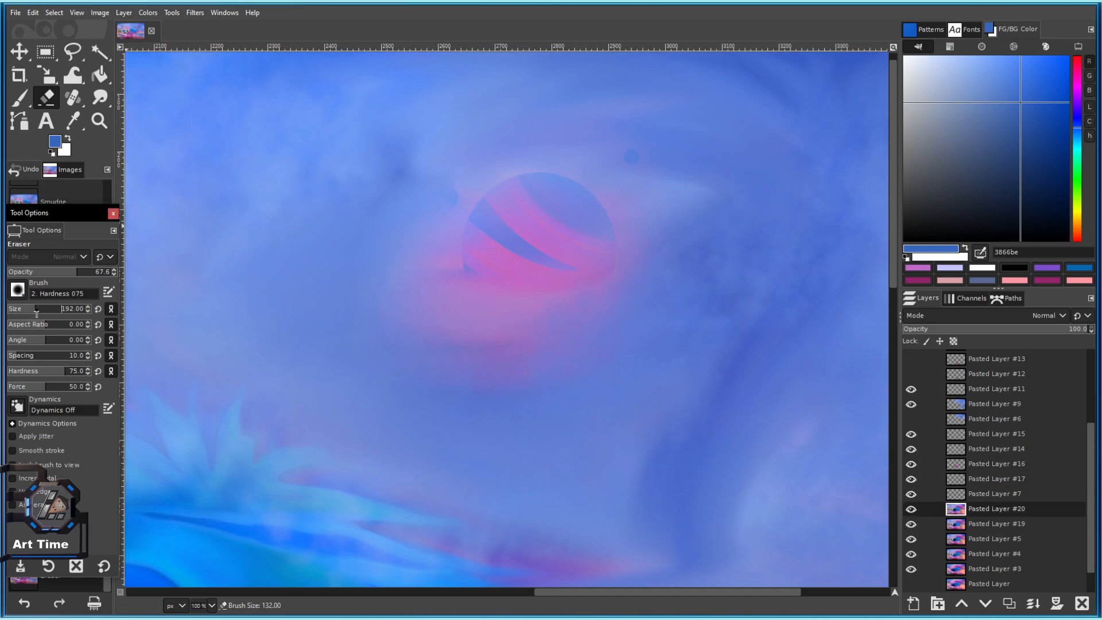
click(17, 284)
click(56, 352)
click(46, 309)
key(bracketright)
key(bracketleft)
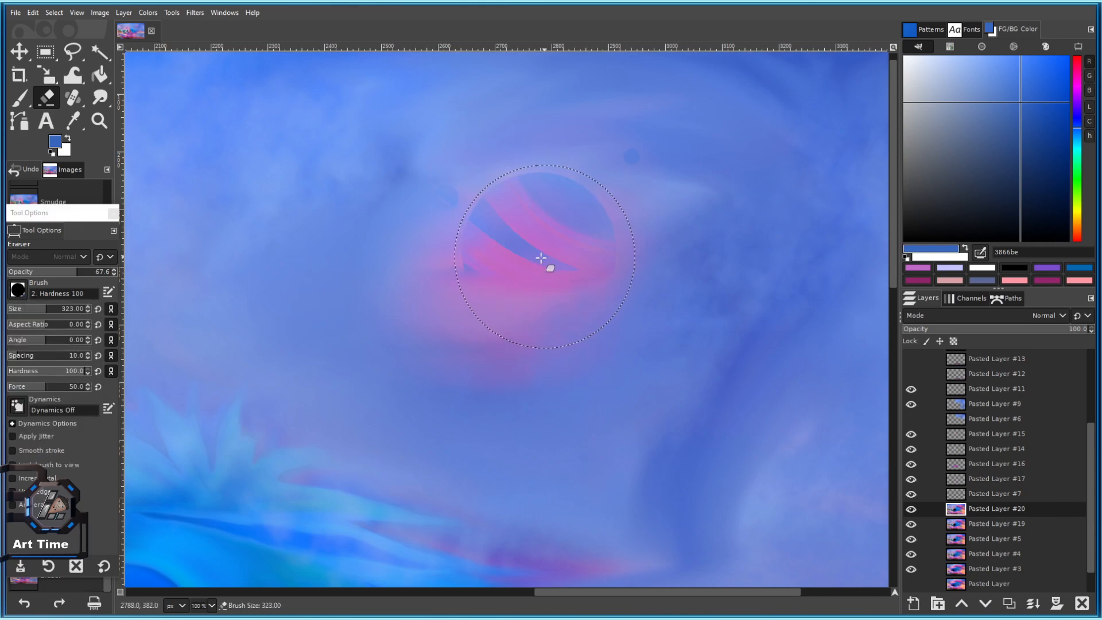
key(bracketleft)
scroll(541, 248, down, 5)
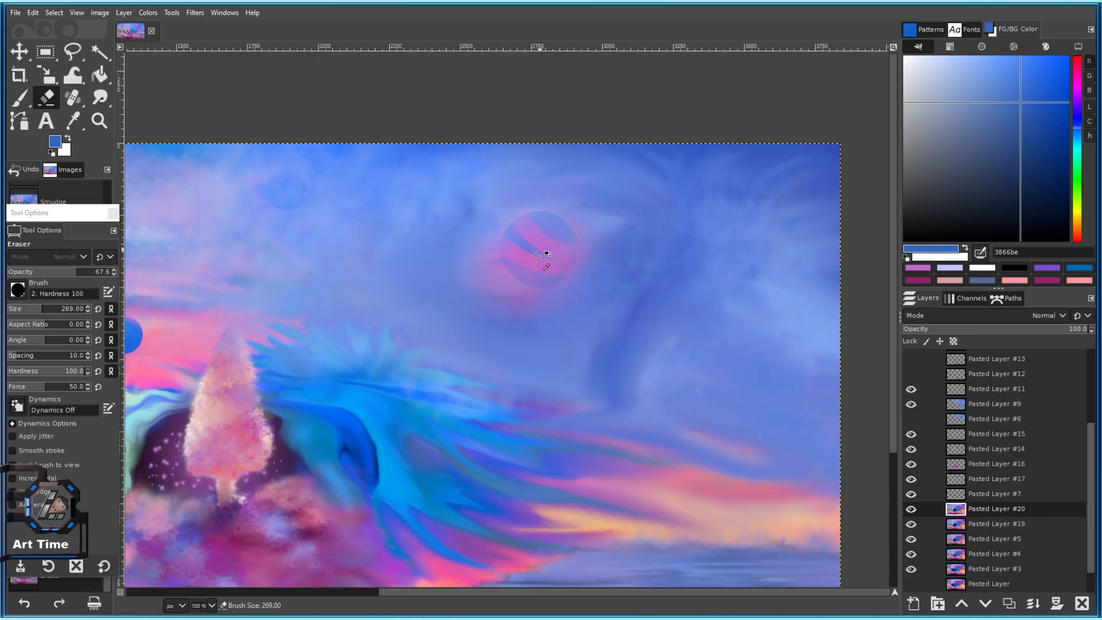
scroll(551, 253, up, 5)
key(bracketleft)
key(bracketleft)
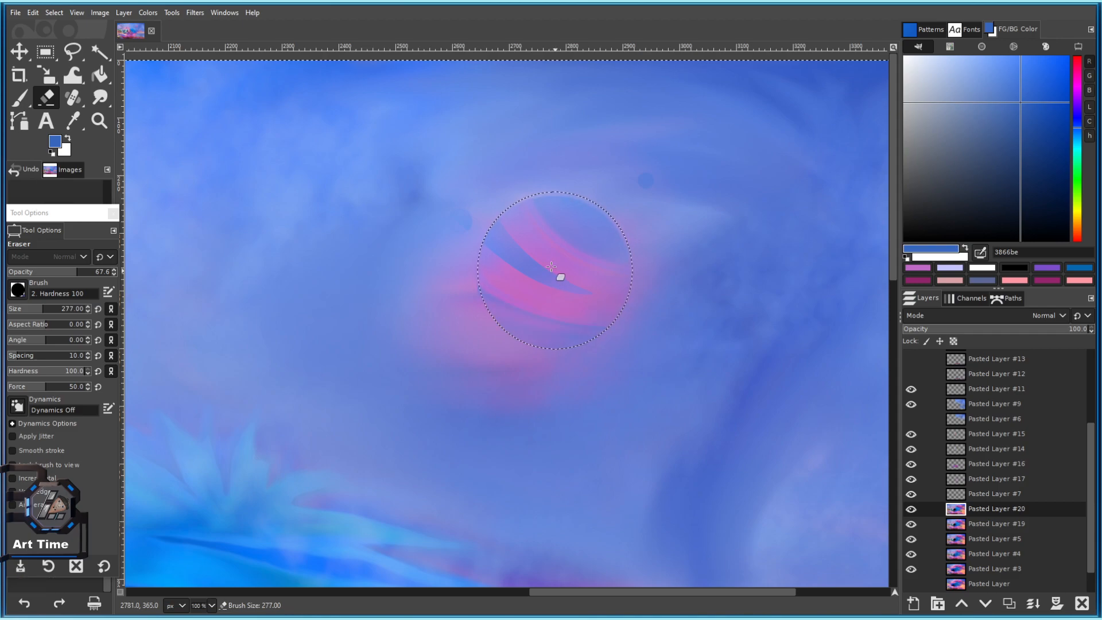
Switch to the softer Hardness 075 brush at size about 372 and zoom out.
click(18, 289)
click(42, 338)
drag(33, 309, 49, 310)
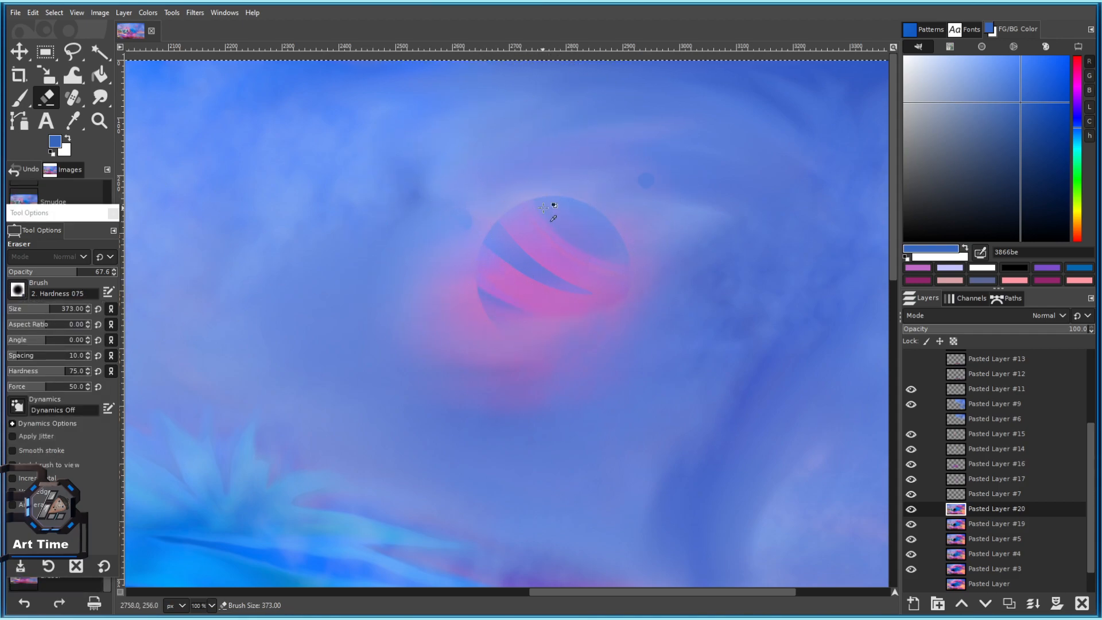
key(minus)
scroll(512, 221, down, 3)
scroll(512, 238, up, 2)
scroll(579, 305, up, 2)
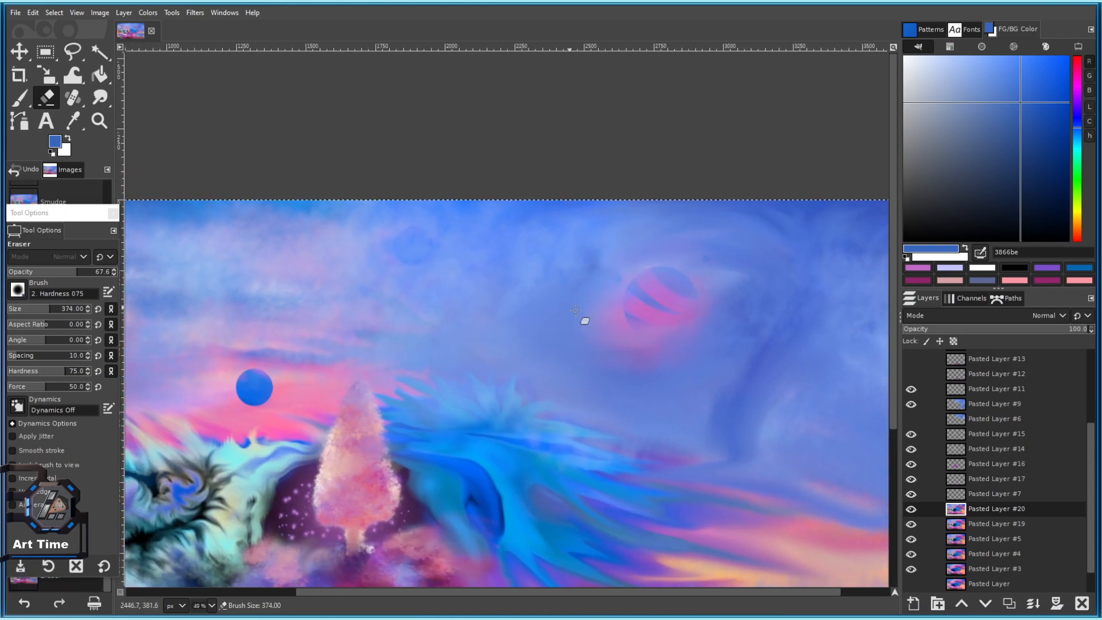
scroll(473, 196, down, 5)
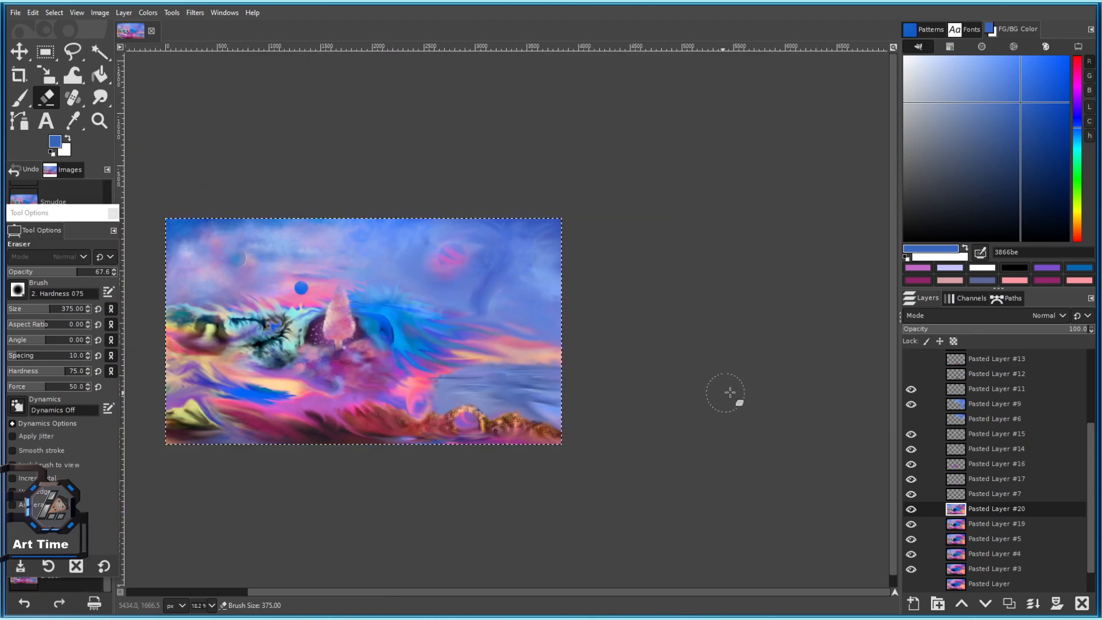
Choose the Paintbrush with the Smoke brush tip (size 849, opacity 50.5).
click(19, 100)
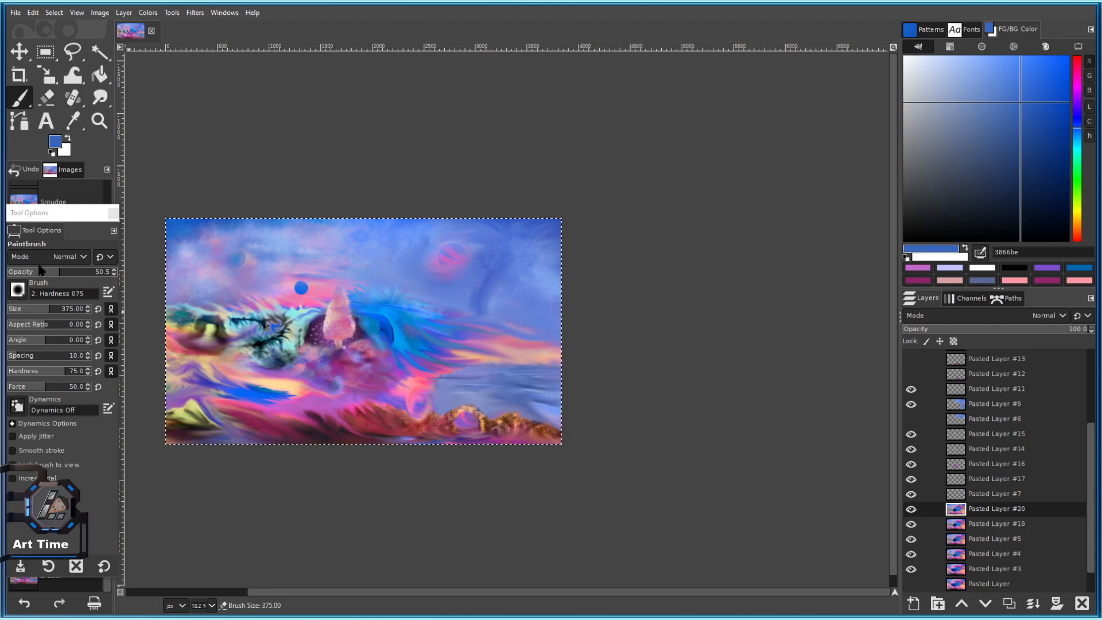
click(18, 292)
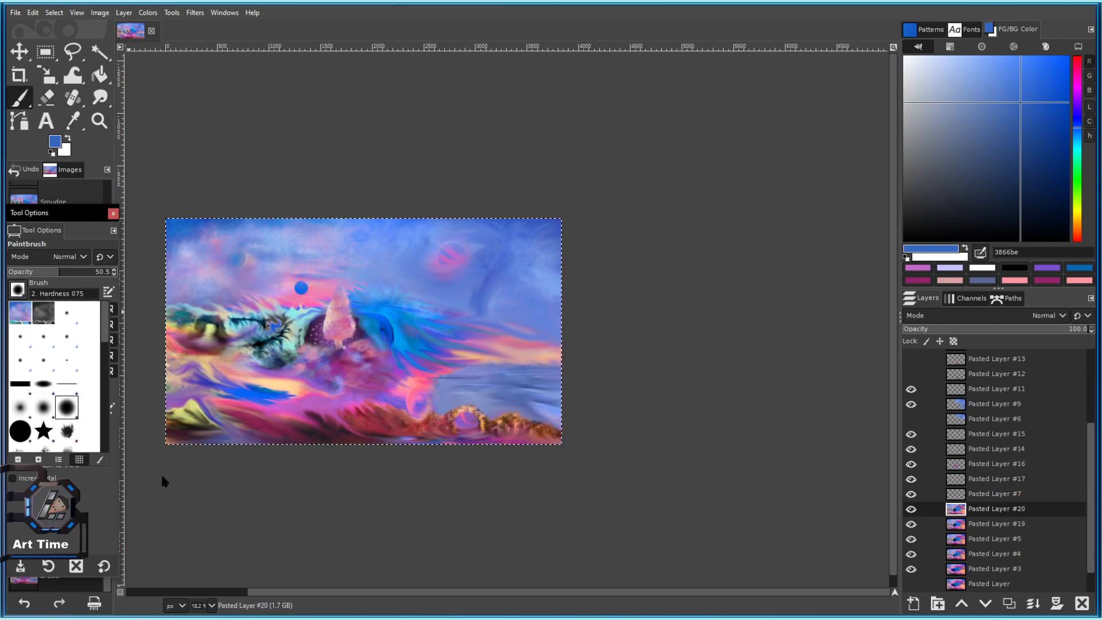
scroll(69, 414, down, 6)
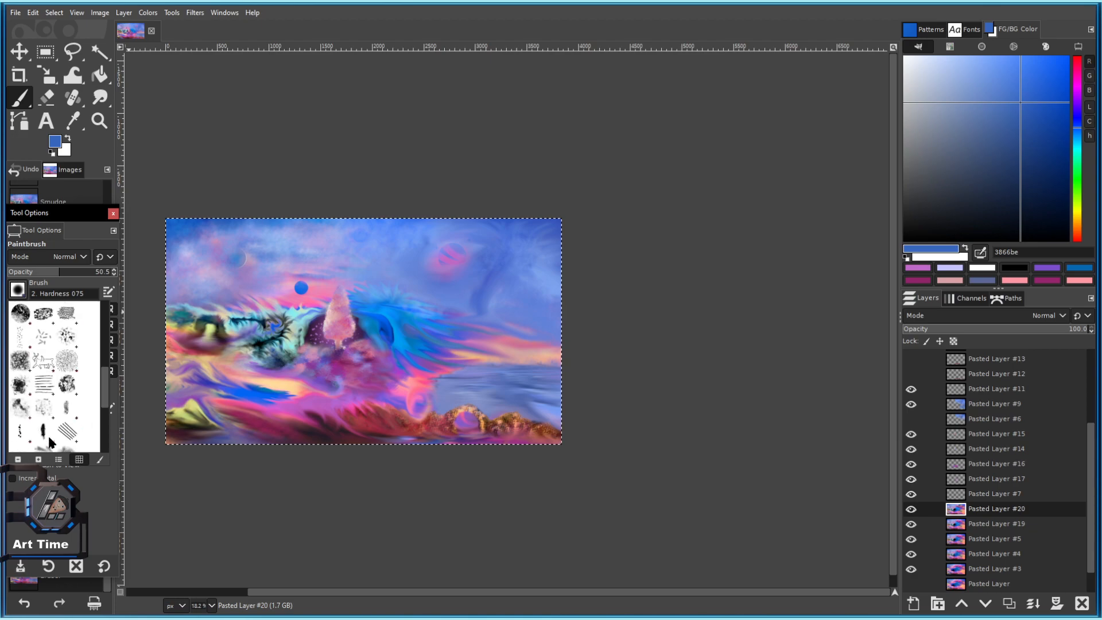
scroll(54, 410, down, 2)
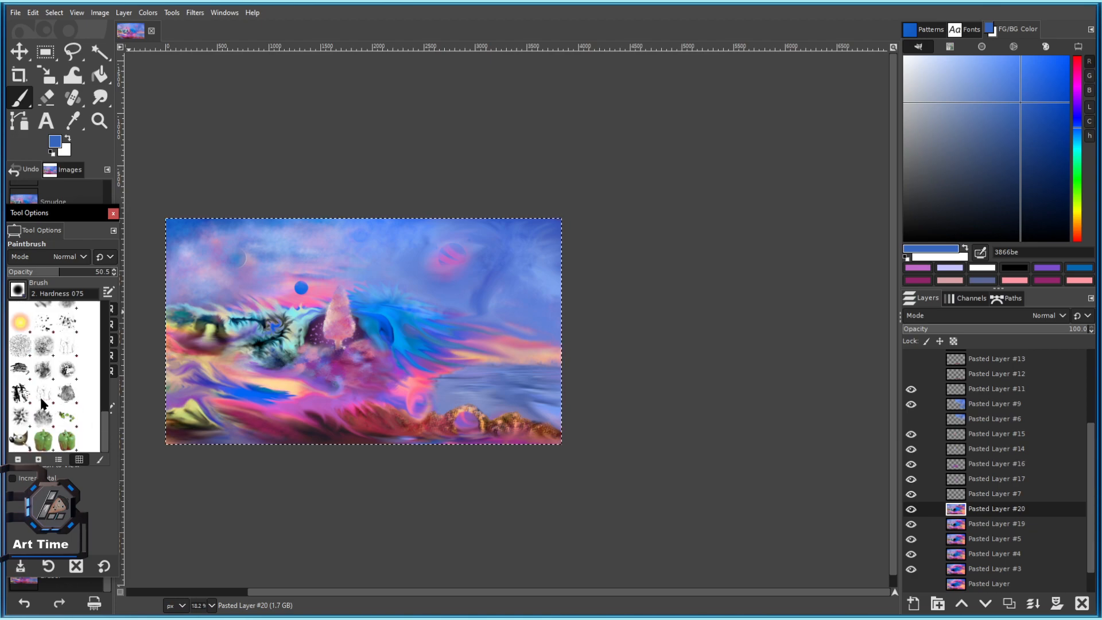
scroll(50, 393, up, 3)
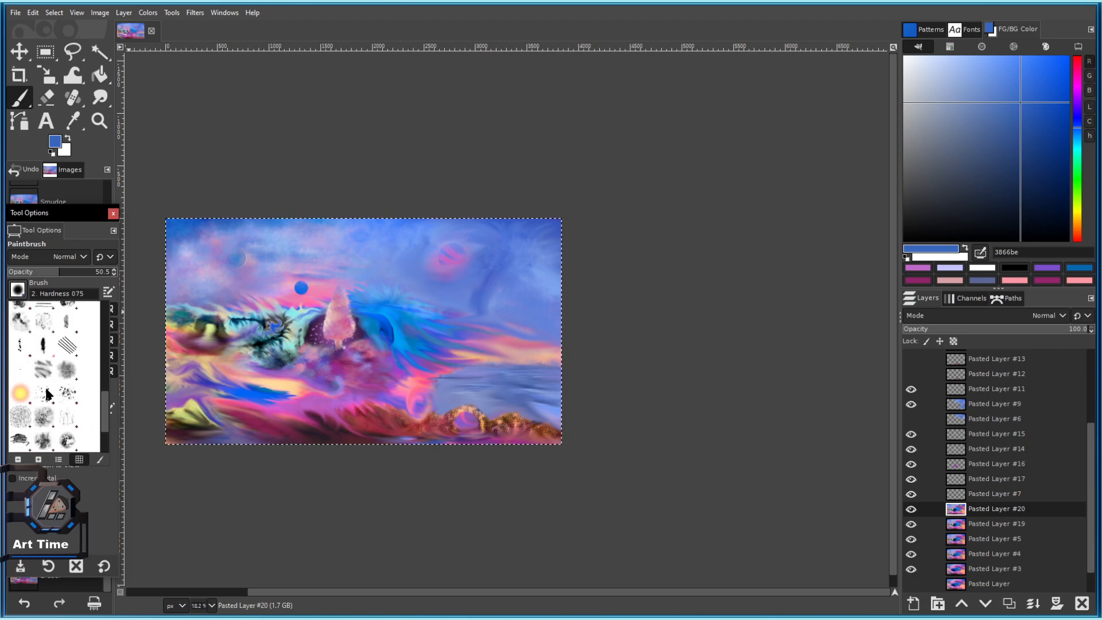
click(438, 341)
click(18, 290)
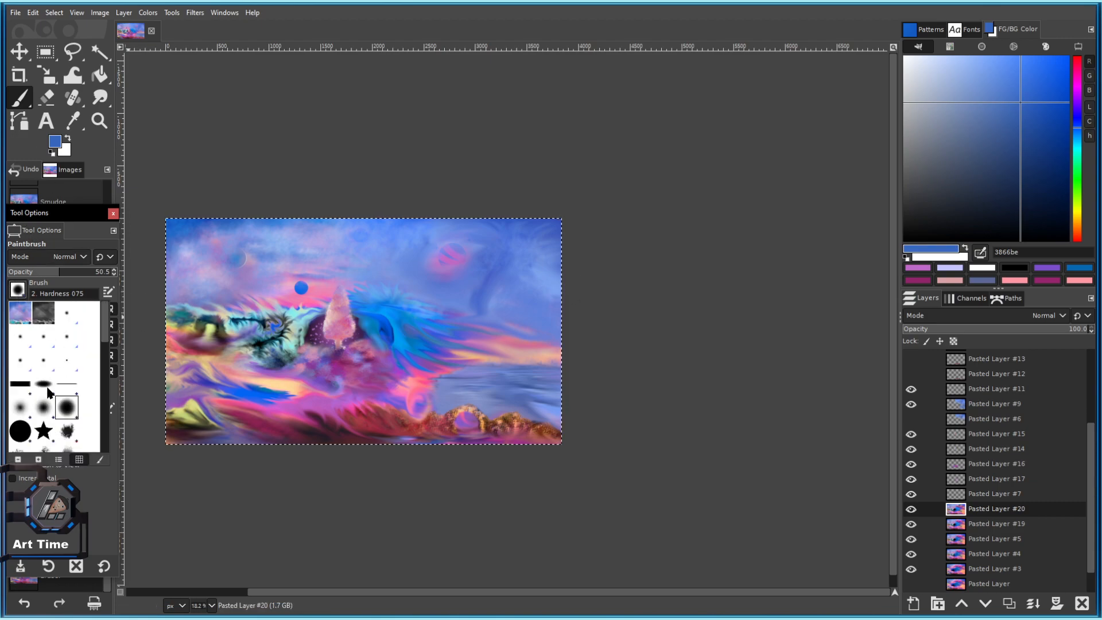
scroll(50, 392, down, 5)
scroll(50, 397, down, 3)
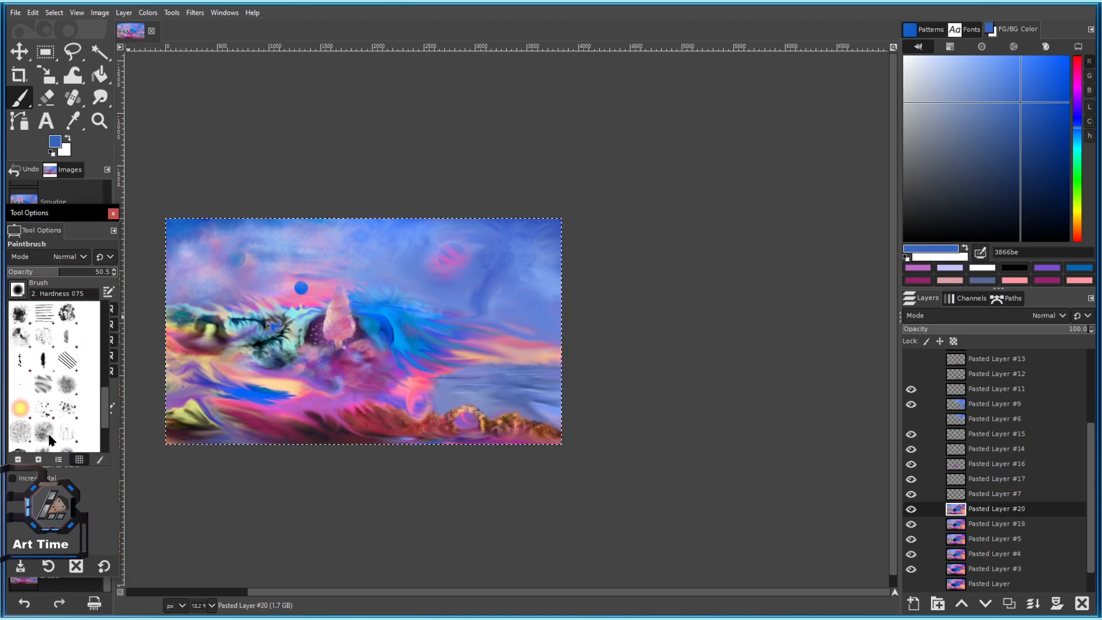
click(67, 383)
scroll(491, 250, up, 2)
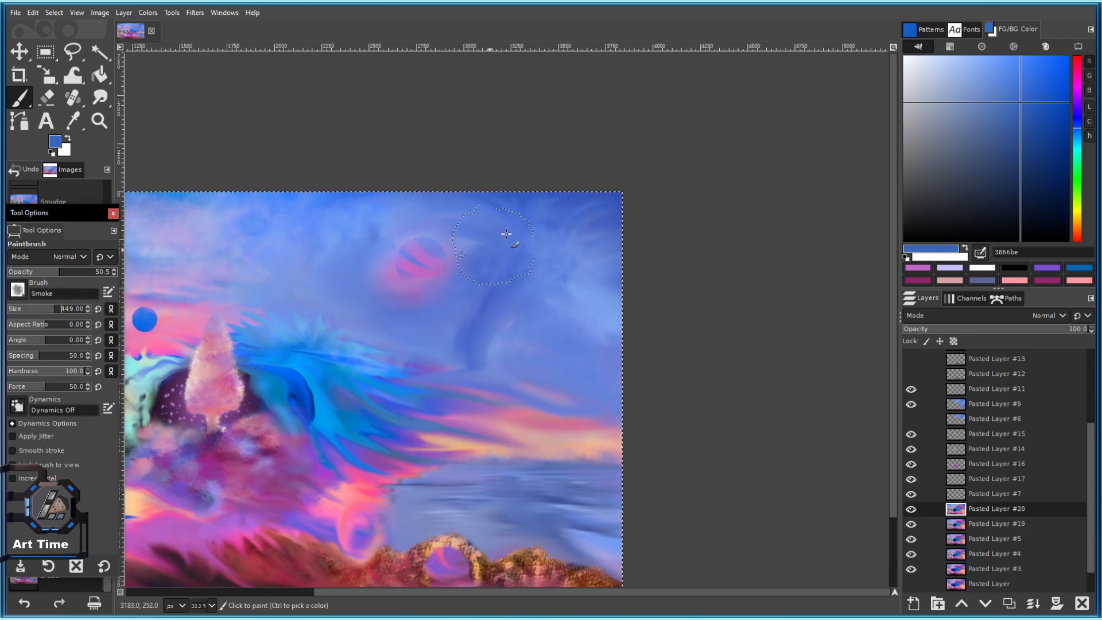
Add a new layer above Pasted Layer #9 and paint a pale lavender smoky cloud in the upper sky.
click(987, 407)
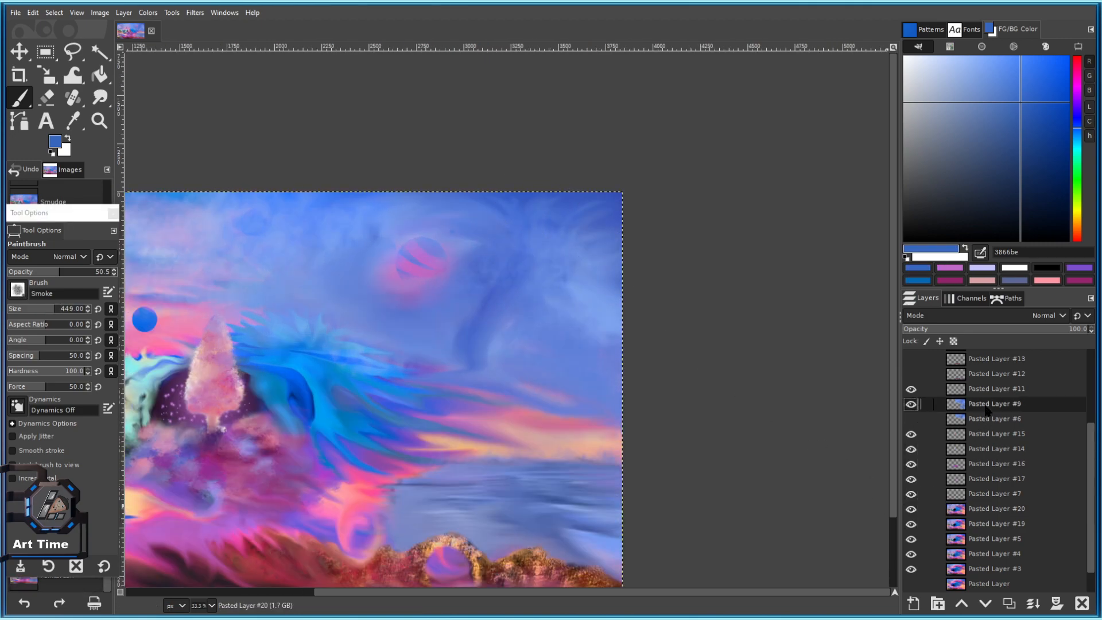
click(1009, 603)
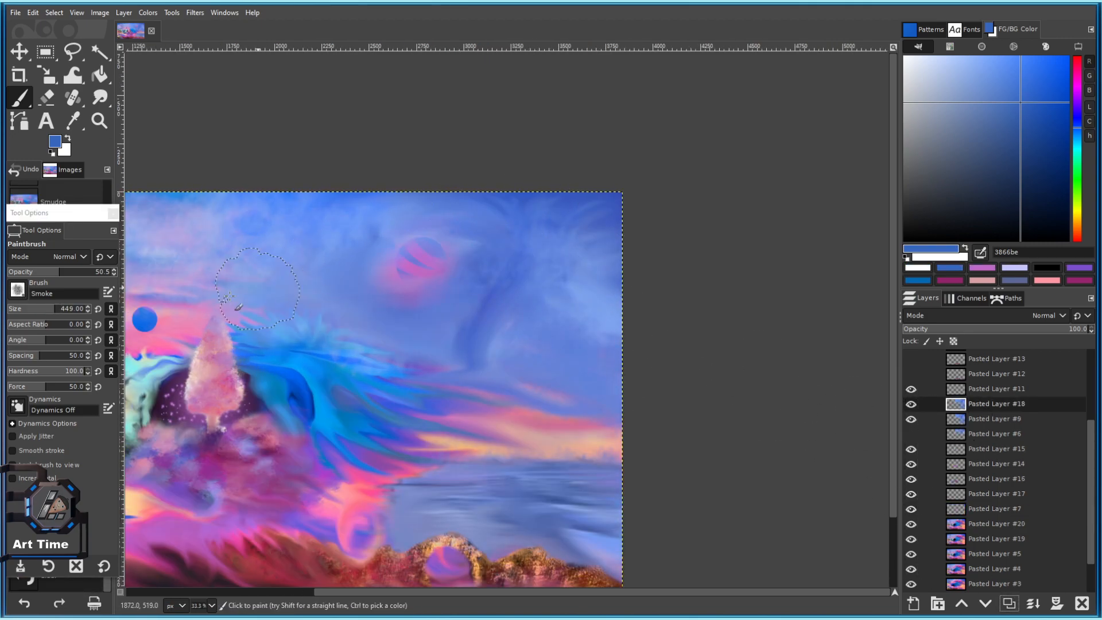
drag(968, 113, 930, 66)
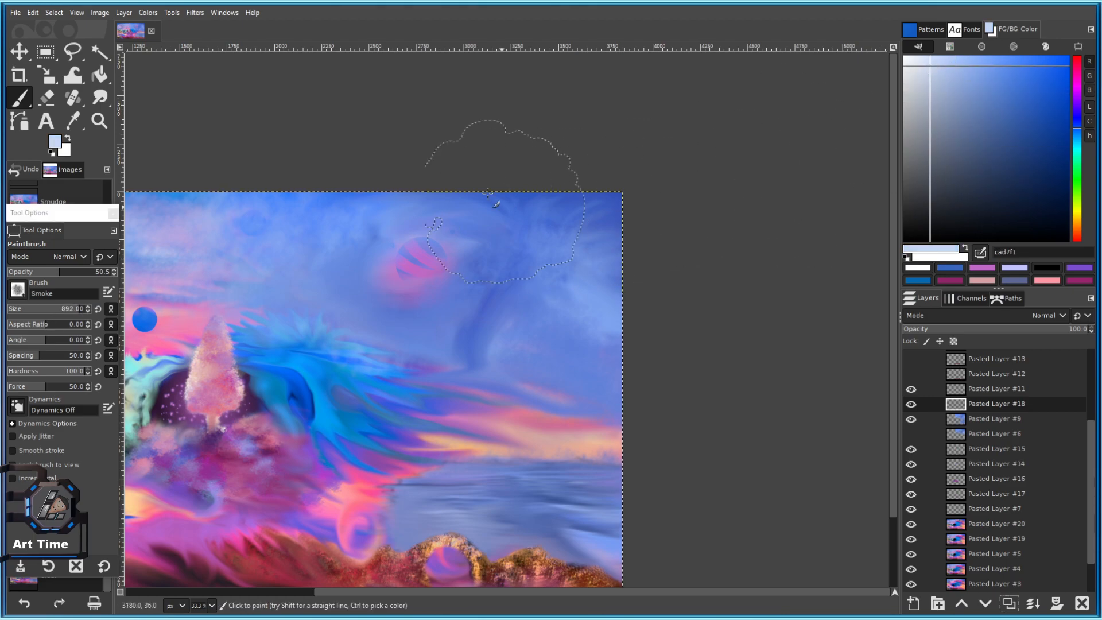
drag(519, 210, 643, 209)
Undo the lavender haze strokes and the trial light dabs on the right sky.
key(ctrl+z)
scroll(598, 226, down, 4)
scroll(562, 184, up, 2)
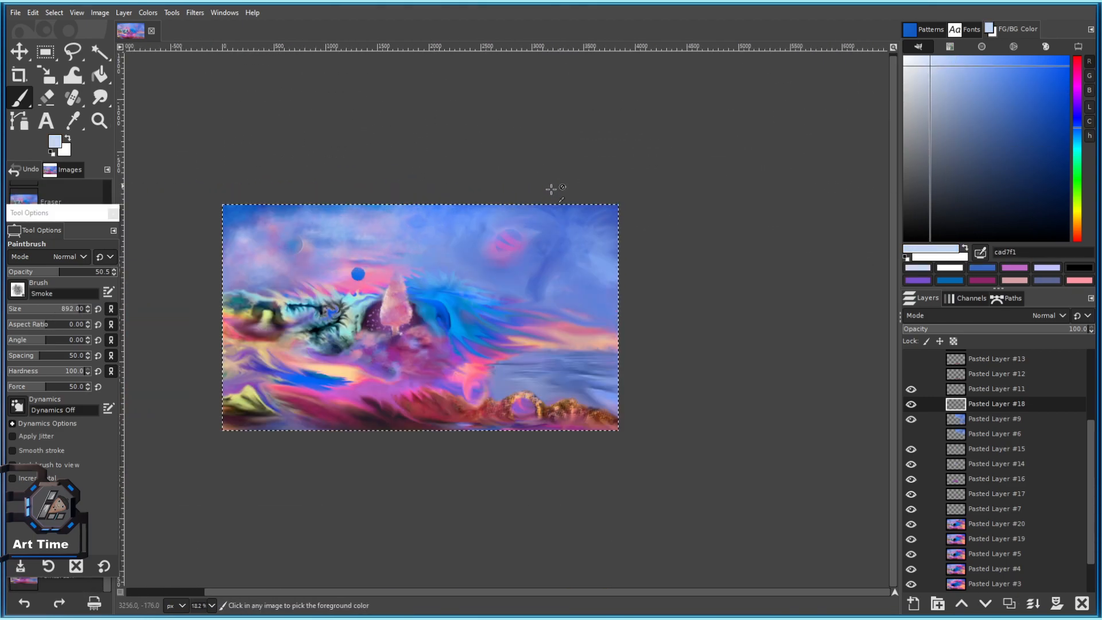
key(ctrl+z)
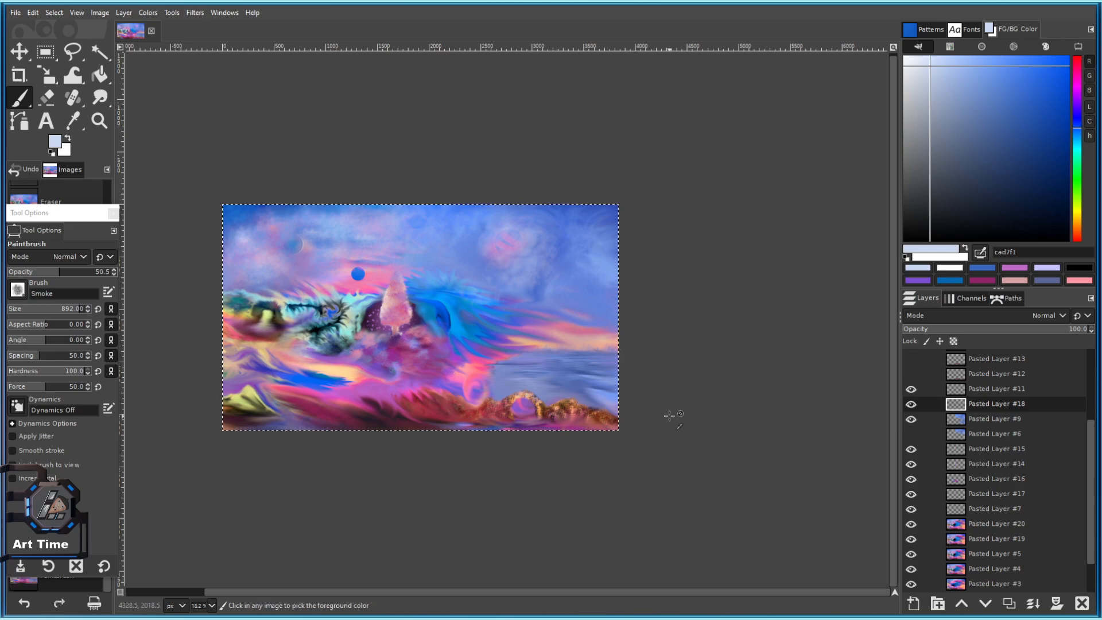
key(ctrl+z)
click(609, 338)
key(ctrl+z)
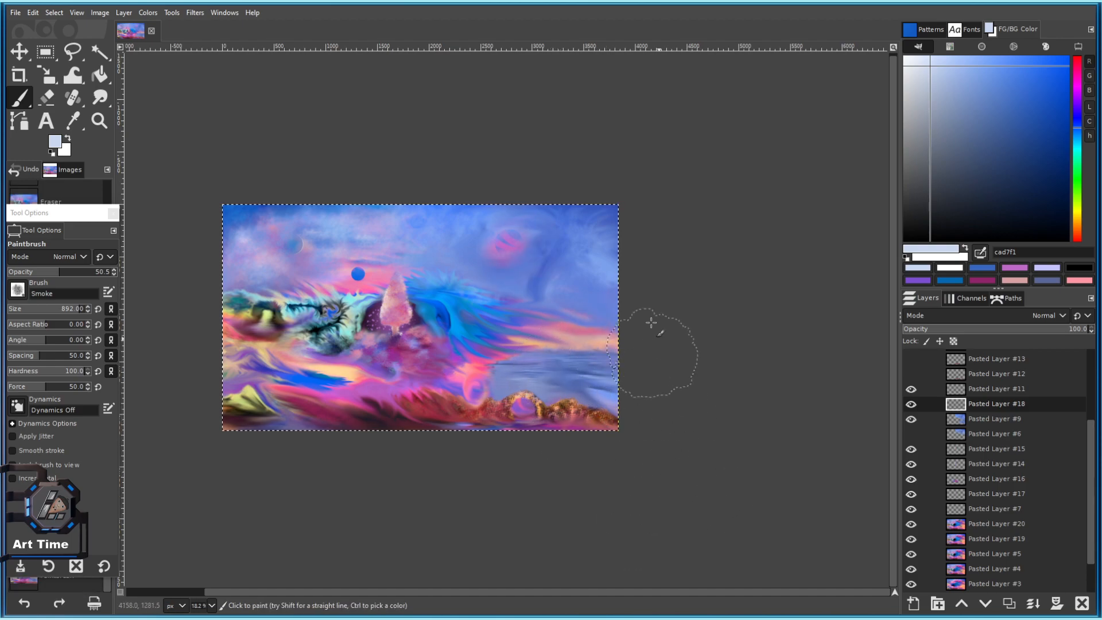
click(606, 281)
key(ctrl+z)
Paint saturated blue 235ccc smoke over the sky, then clear the layer.
drag(1047, 105, 1040, 93)
drag(429, 270, 536, 281)
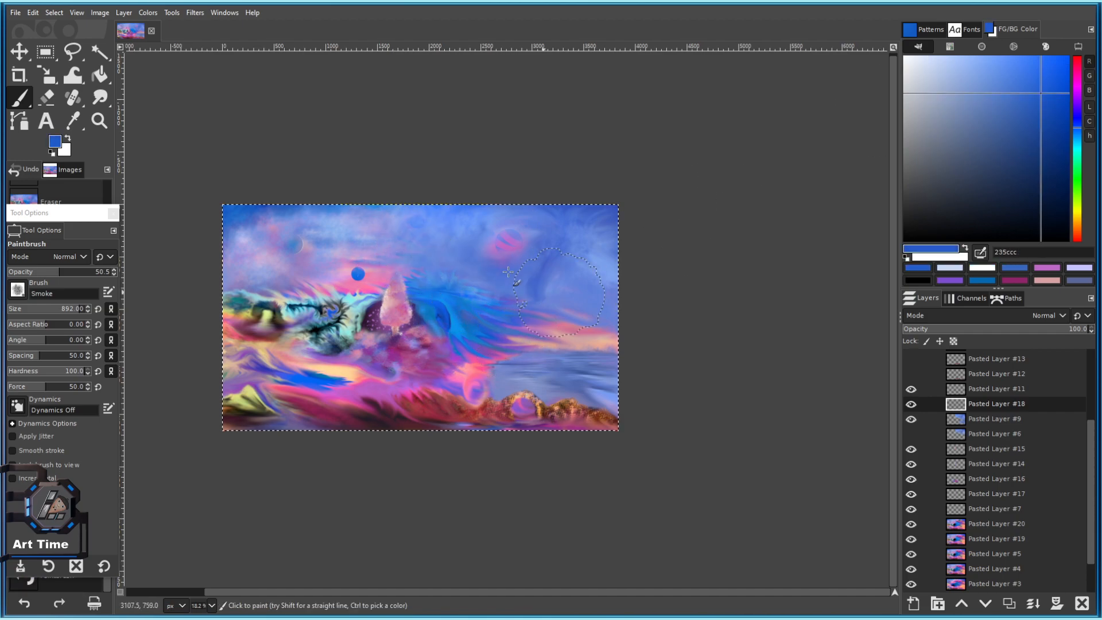
key(Delete)
Switch to pale blue 88b1ff and brush light smoke over the sky and left castle.
drag(985, 67, 980, 53)
mouse_move(550, 225)
mouse_down()
mouse_move(432, 225)
mouse_move(856, 246)
mouse_up()
key(ctrl+z)
drag(362, 230, 501, 183)
mouse_move(389, 263)
mouse_down()
mouse_move(249, 237)
mouse_move(278, 214)
mouse_up()
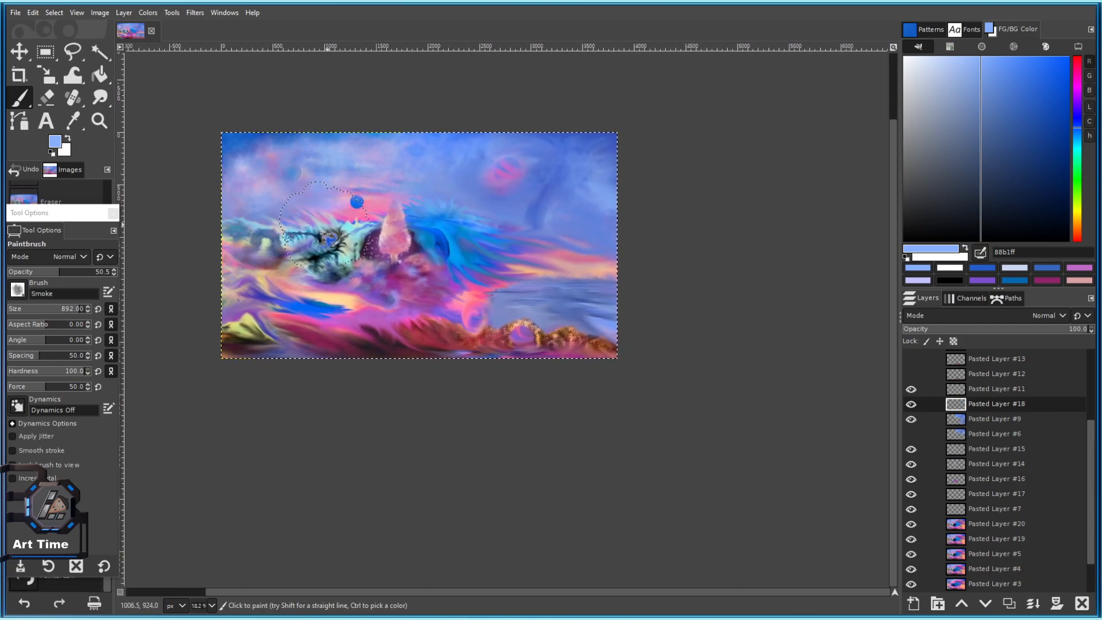
key(ctrl+z)
drag(131, 278, 294, 240)
mouse_move(385, 221)
mouse_down()
mouse_move(435, 208)
mouse_move(334, 285)
mouse_up()
Add pale blue smoke along the left edge and bottom-left corner, then undo it.
scroll(431, 256, up, 1)
drag(290, 322, 221, 239)
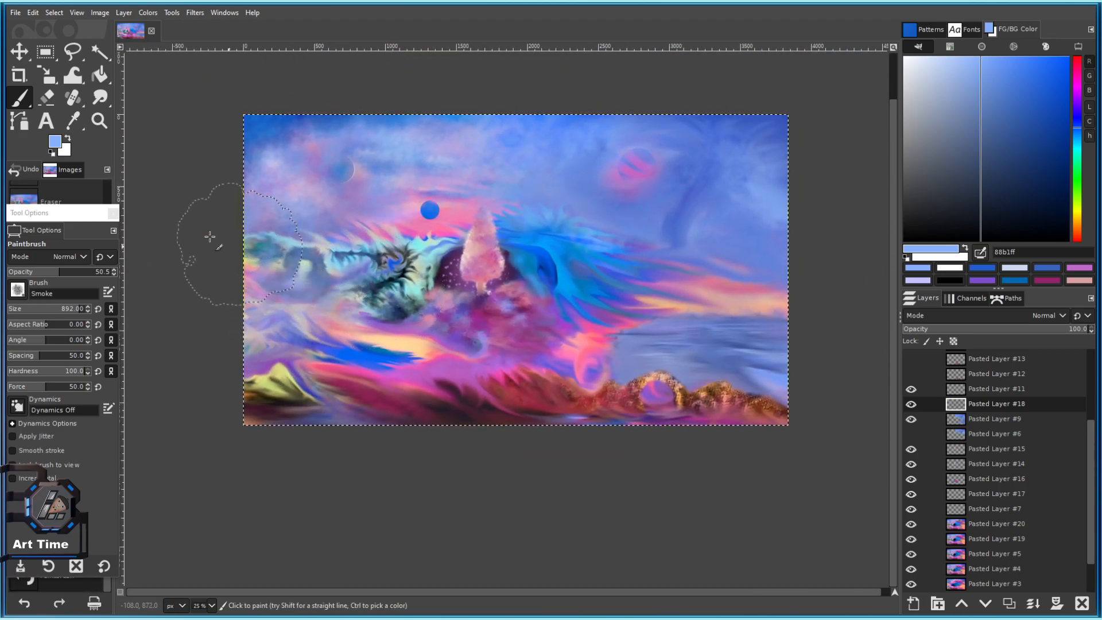
mouse_move(246, 410)
mouse_down()
mouse_move(434, 455)
mouse_move(345, 402)
mouse_up()
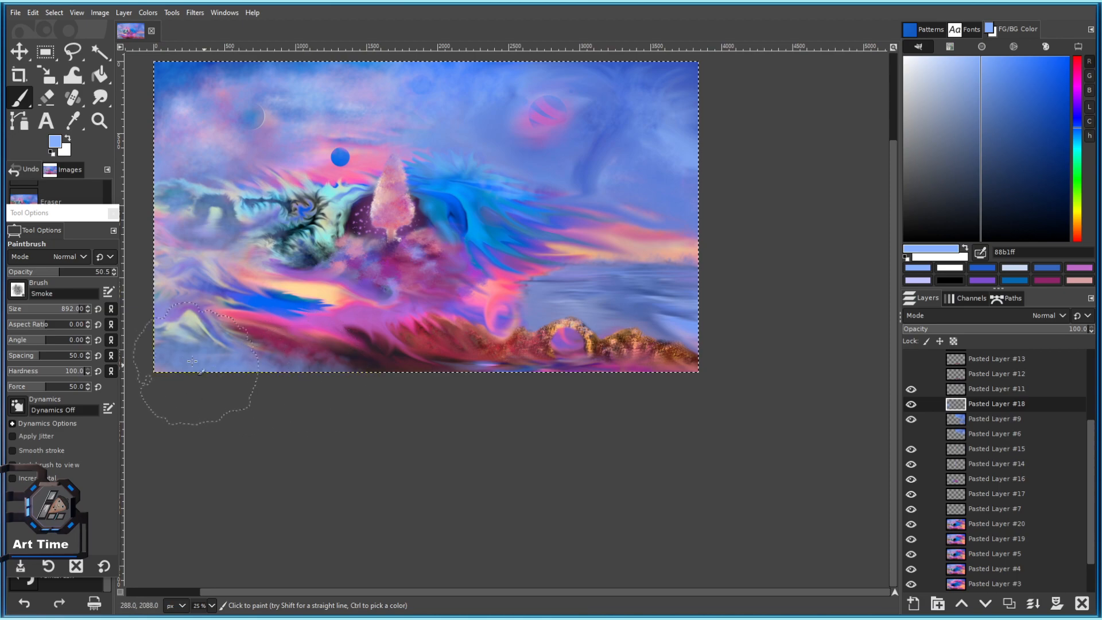
scroll(395, 422, down, 2)
key(ctrl+z)
key(ctrl+z)
Enlarge the brush and repaint pale blue smoke over the left side and cliffs.
key(])
key(])
key(])
scroll(281, 418, up, 1)
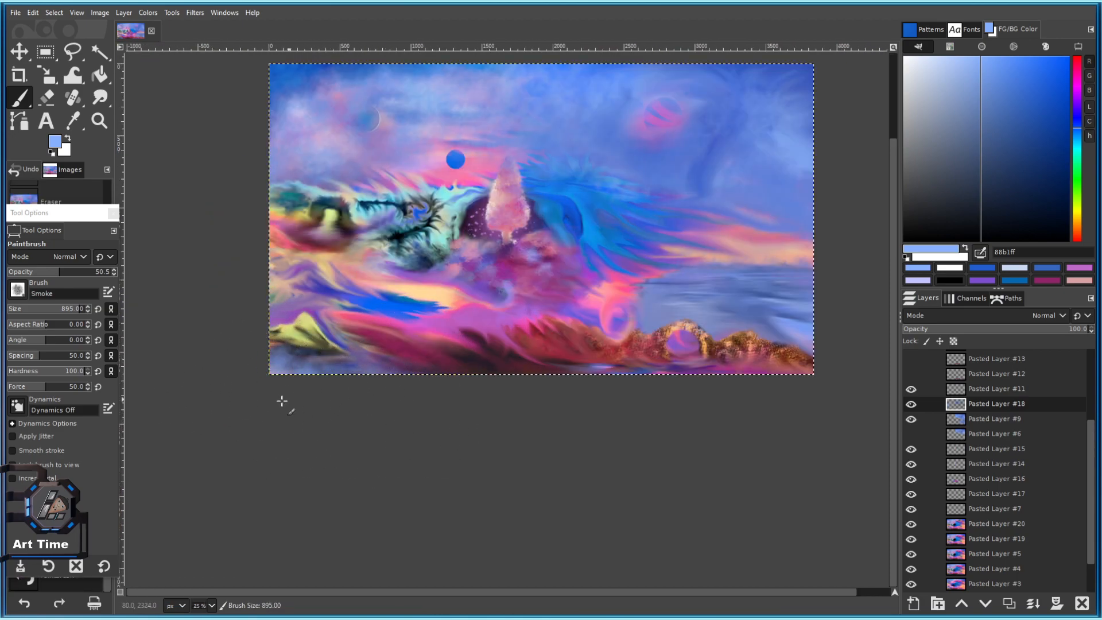
scroll(457, 428, down, 3)
scroll(450, 426, up, 3)
drag(484, 401, 383, 402)
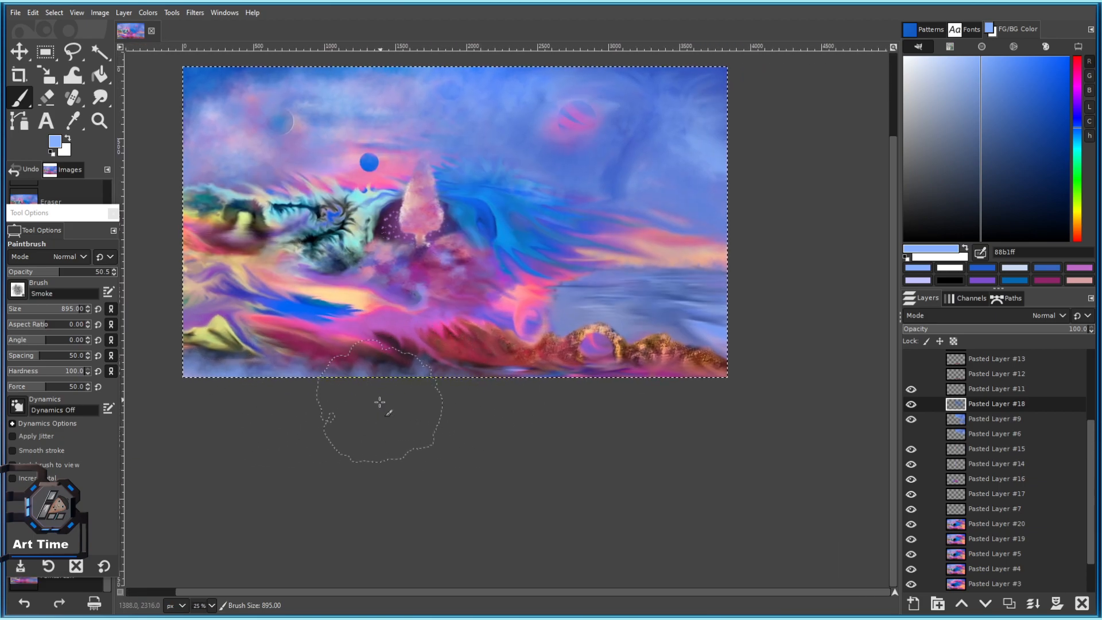
drag(568, 372, 485, 334)
key(ctrl+z)
drag(351, 380, 486, 392)
key(bracketright)
mouse_move(250, 291)
mouse_down()
mouse_move(393, 290)
mouse_move(287, 262)
mouse_move(302, 341)
mouse_move(356, 286)
mouse_move(304, 261)
mouse_move(330, 320)
mouse_up()
key(ctrl+z)
mouse_move(339, 273)
mouse_down()
mouse_move(215, 204)
mouse_move(303, 264)
mouse_up()
Clear the blue smoke from Pasted Layer #18, enlarge the brush, and choose pink ff88b7.
scroll(412, 325, down, 3)
scroll(425, 335, up, 3)
mouse_move(310, 323)
mouse_down()
mouse_move(391, 308)
mouse_move(264, 298)
mouse_up()
key(bracketright)
mouse_move(199, 320)
mouse_down()
mouse_move(192, 303)
mouse_move(220, 333)
mouse_up()
scroll(311, 306, down, 4)
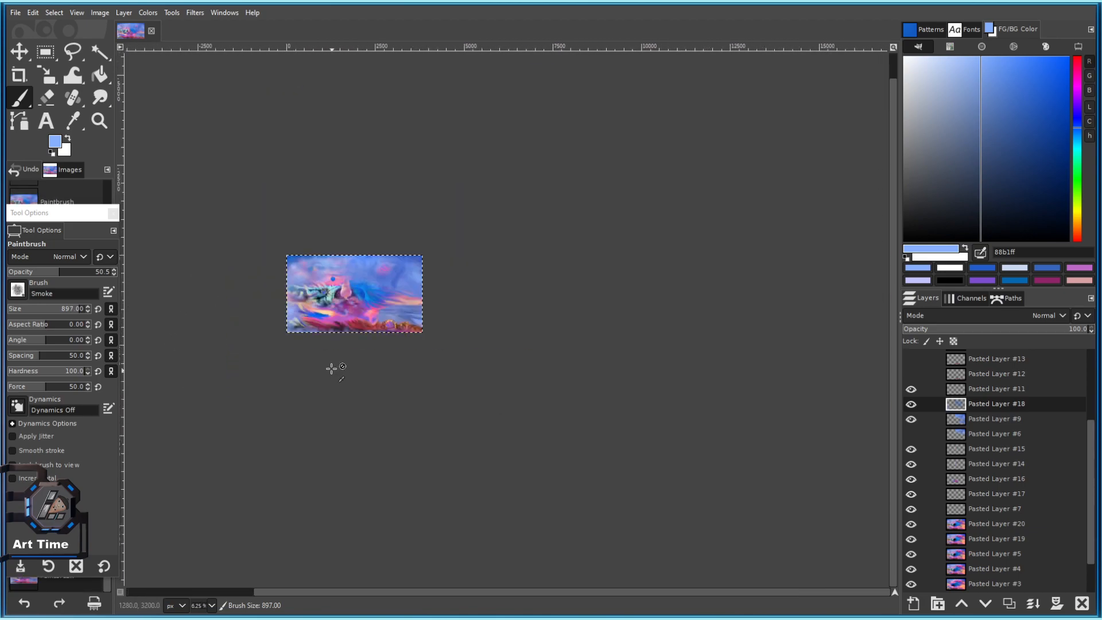
scroll(334, 277, up, 2)
key(Delete)
key(bracketright)
drag(230, 259, 375, 234)
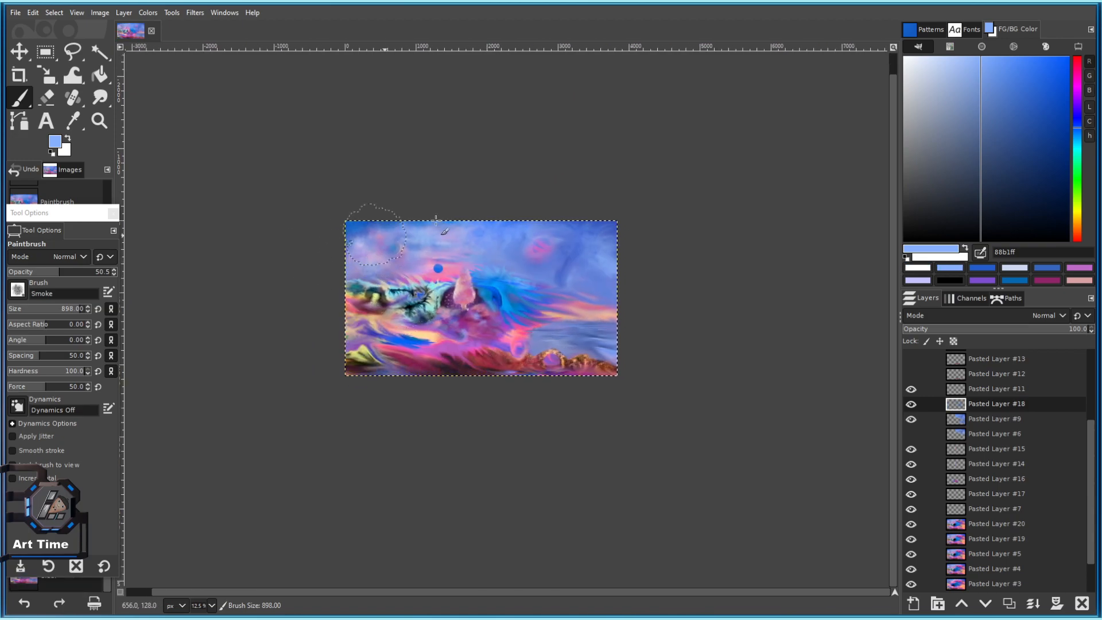
click(1078, 67)
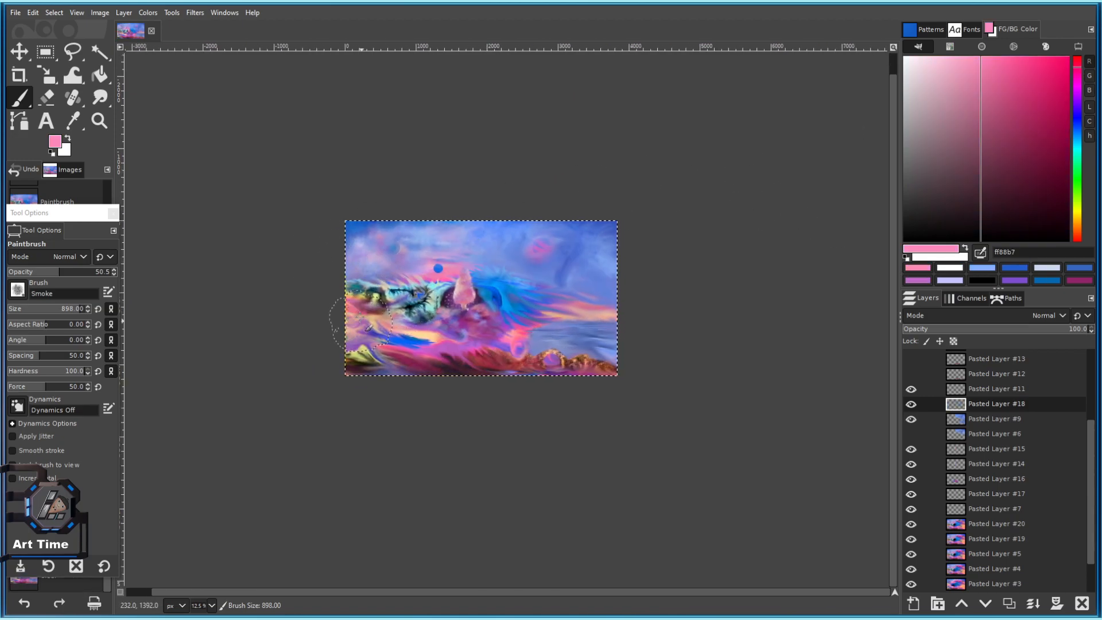
Try pink smoke dabs on the upper-right sky and undo each one.
scroll(389, 282, up, 4)
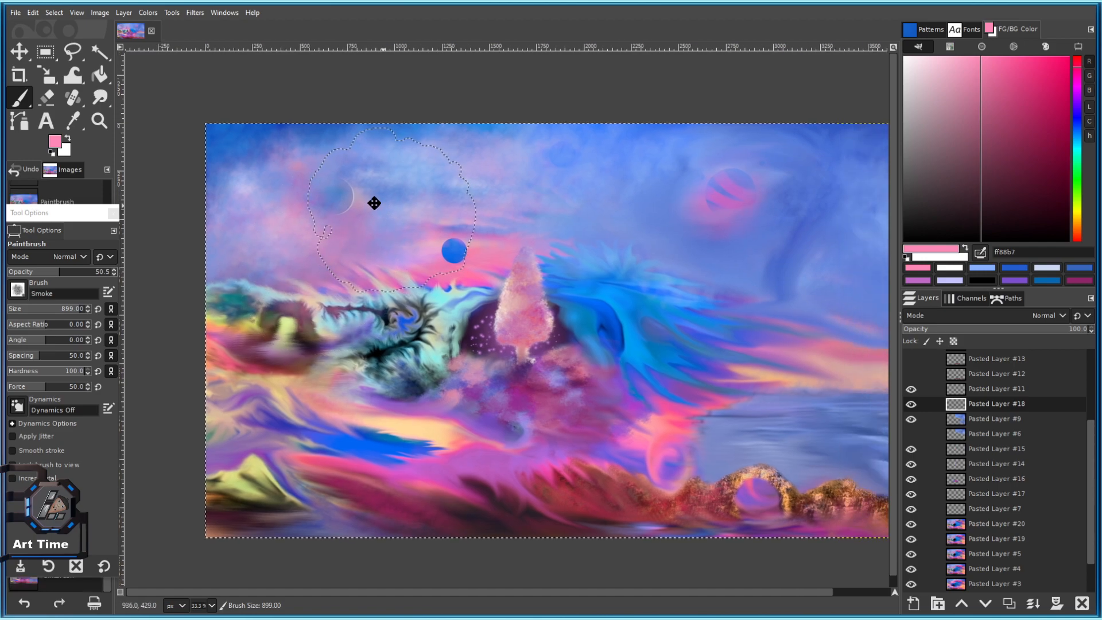
drag(374, 204, 346, 191)
click(615, 137)
key(ctrl+z)
drag(771, 181, 500, 152)
click(552, 148)
key(ctrl+z)
scroll(46, 373, down, 5)
scroll(46, 373, down, 10)
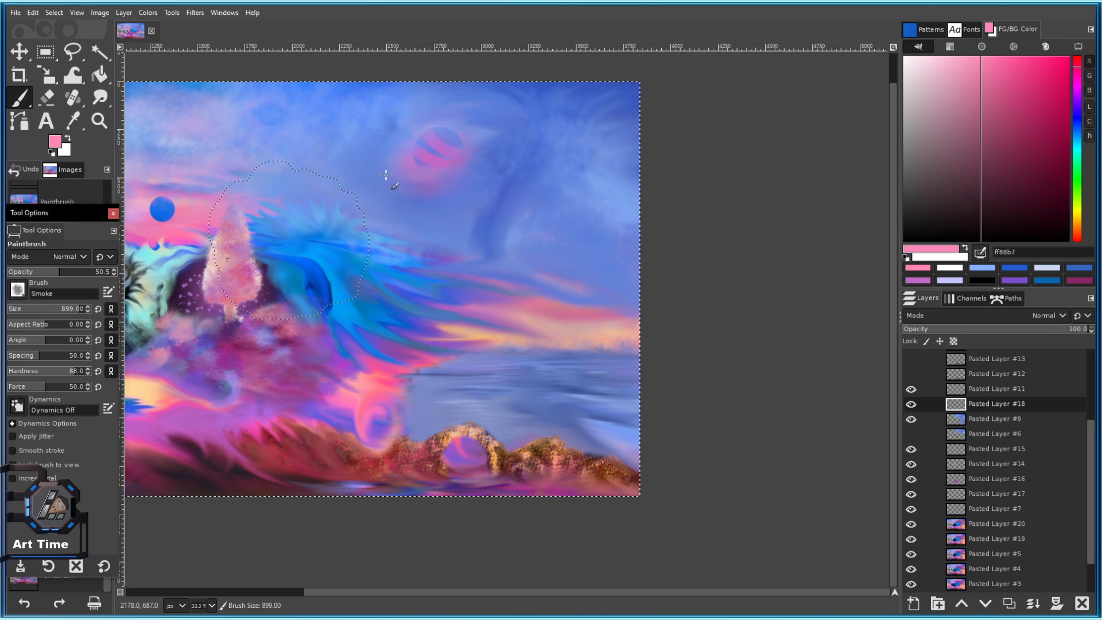
click(545, 136)
key(ctrl+z)
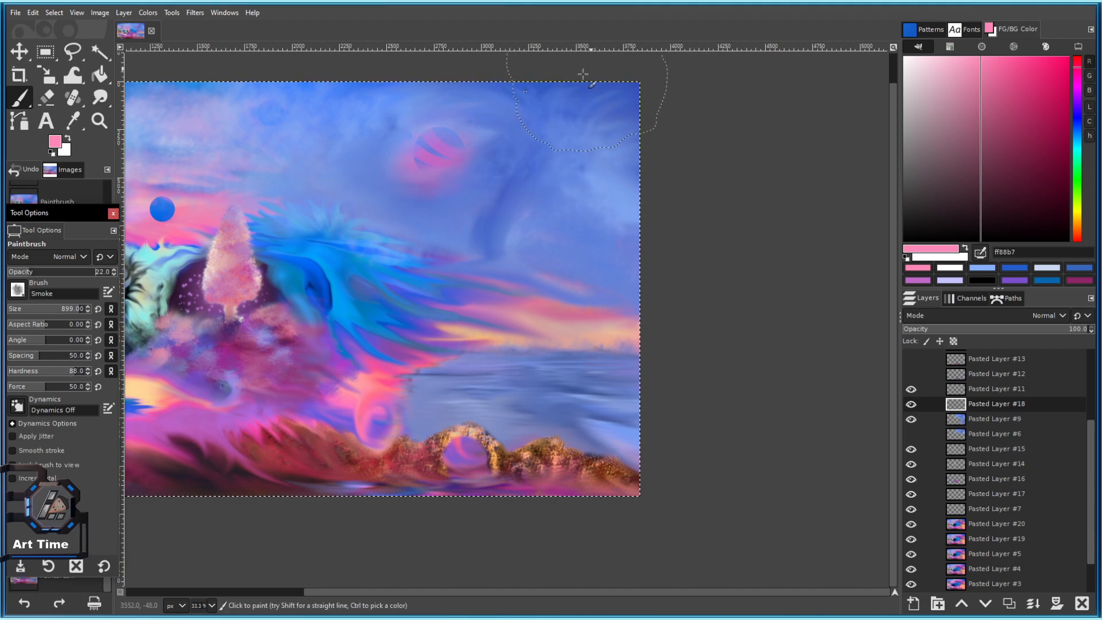
Brighten the wave with a faint bluish smoke stroke and save as 101 c.xcf.
scroll(632, 213, down, 3)
scroll(603, 165, up, 2)
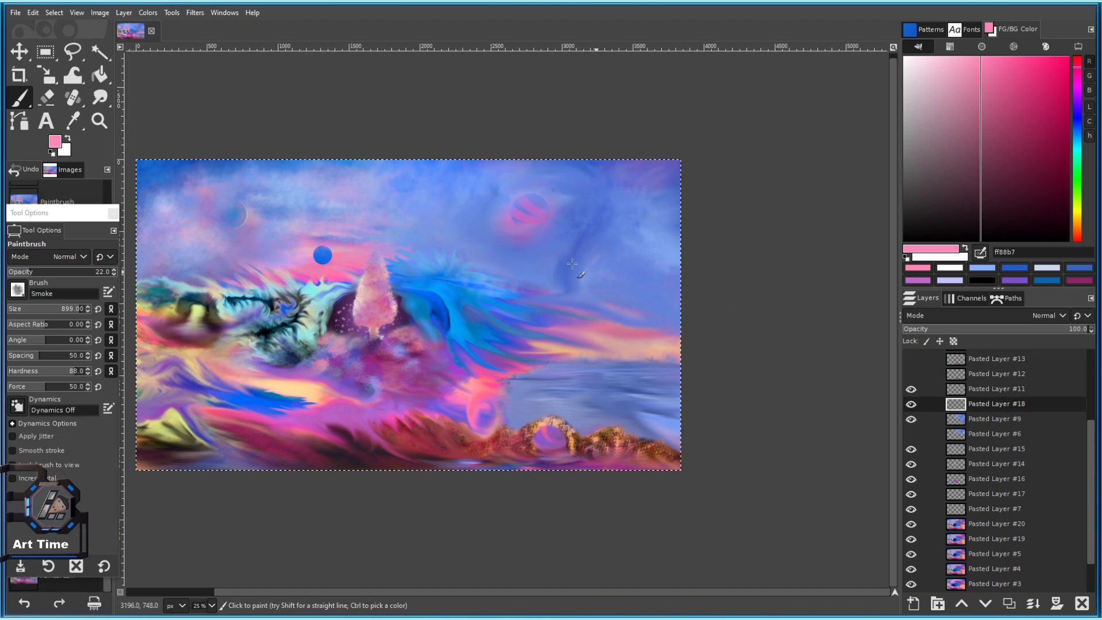
scroll(574, 276, down, 3)
scroll(529, 374, up, 1)
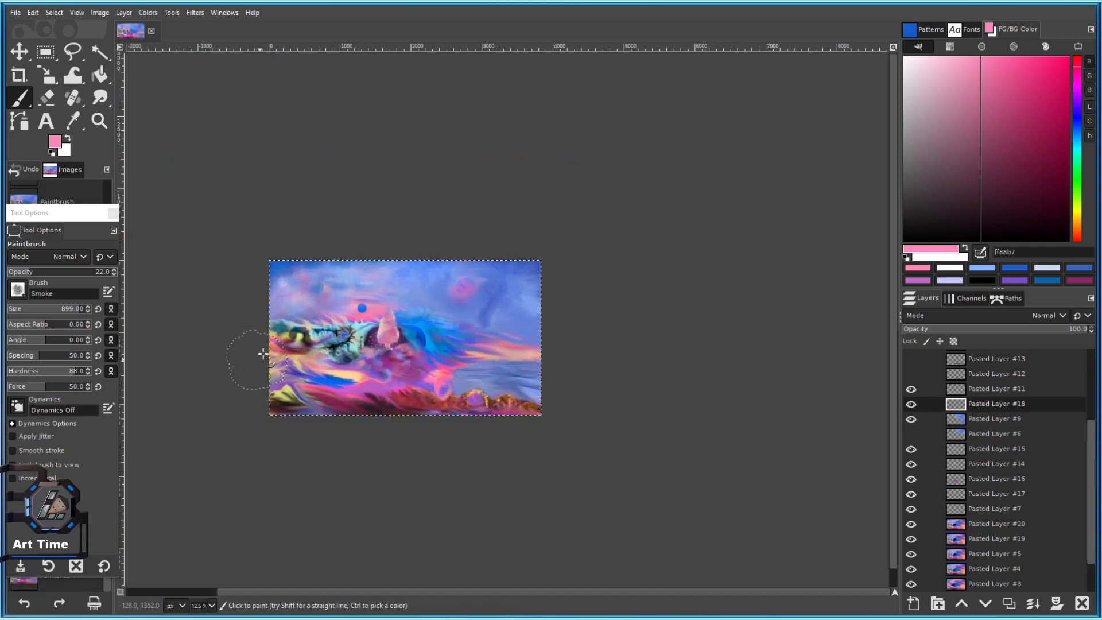
scroll(257, 360, up, 1)
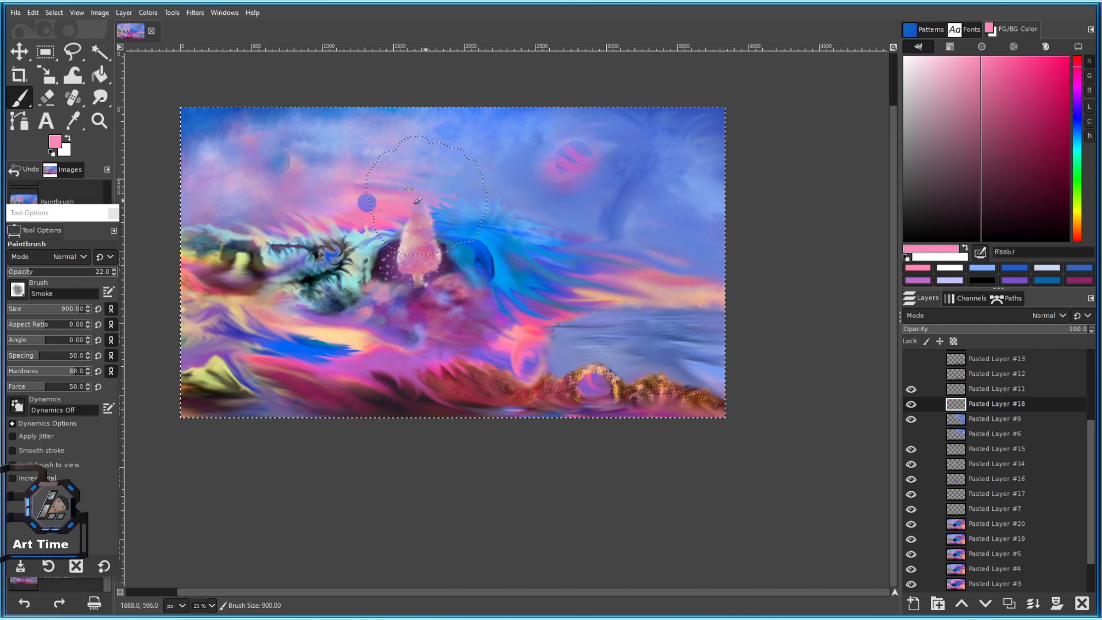
mouse_move(392, 201)
mouse_down()
mouse_move(457, 239)
mouse_move(540, 232)
mouse_up()
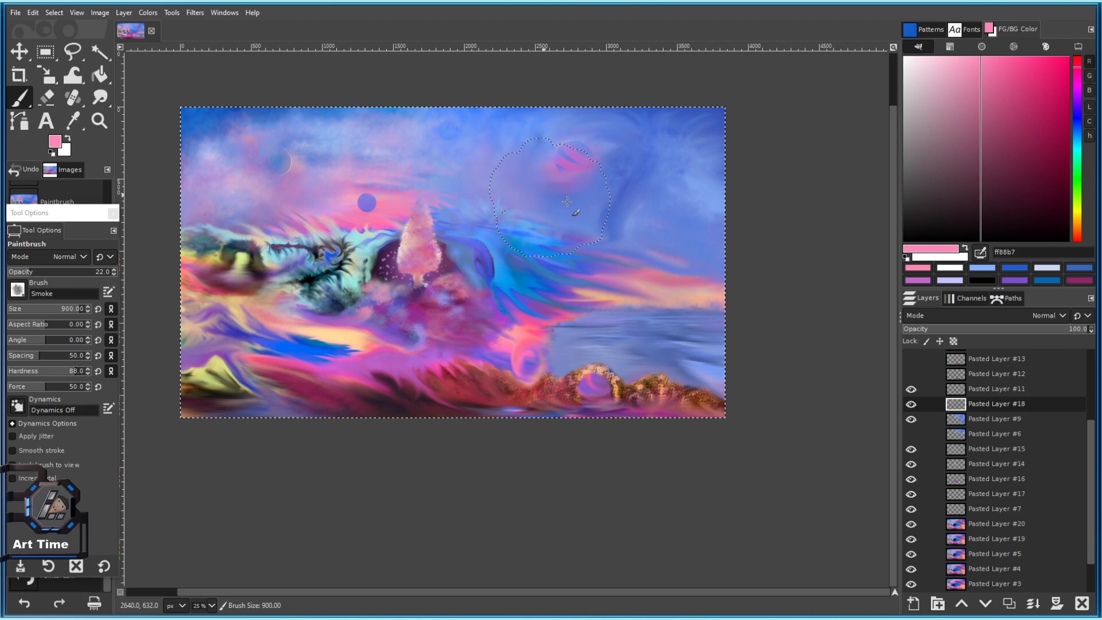
scroll(639, 296, up, 2)
key(ctrl+s)
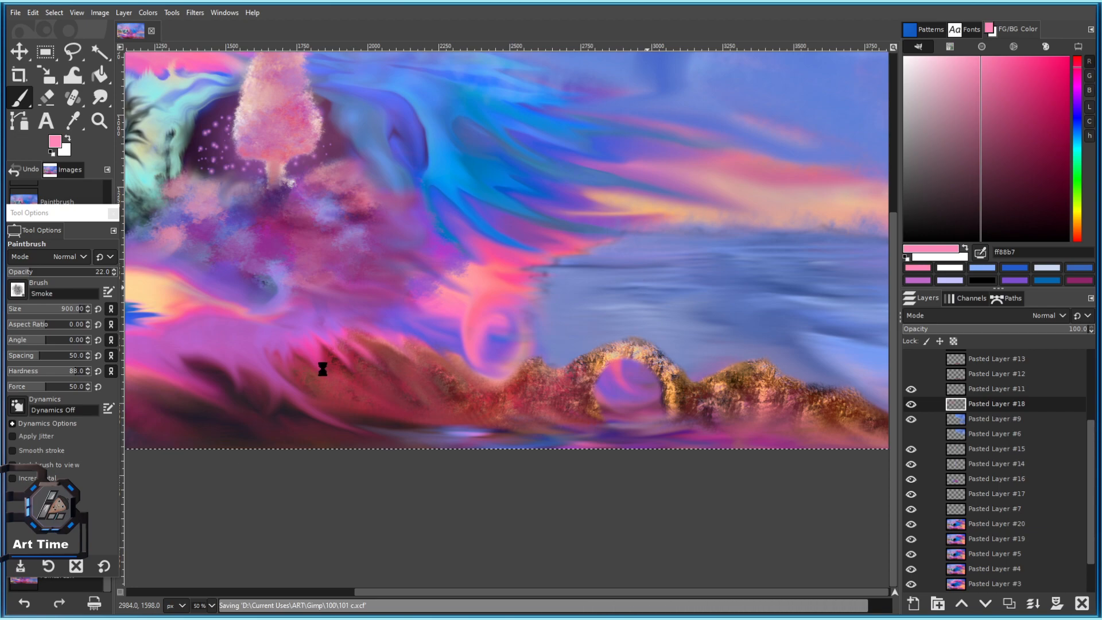
scroll(427, 397, up, 1)
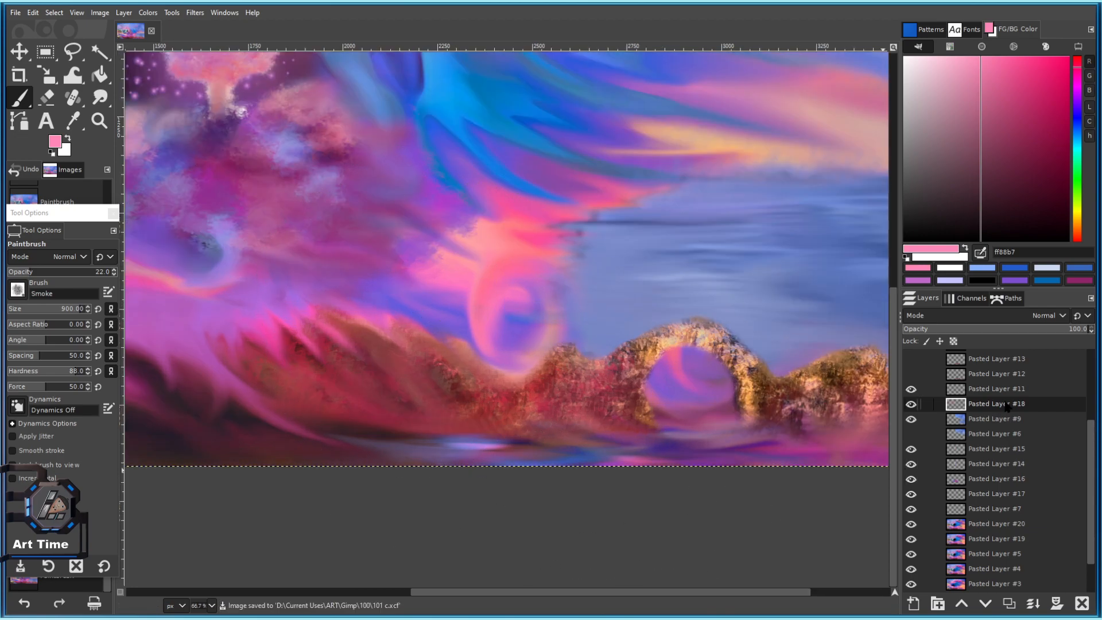
Duplicate Pasted Layer #20 and clear the copy, leaving an empty Pasted Layer #21.
click(988, 524)
click(1008, 603)
key(Delete)
drag(500, 386, 602, 311)
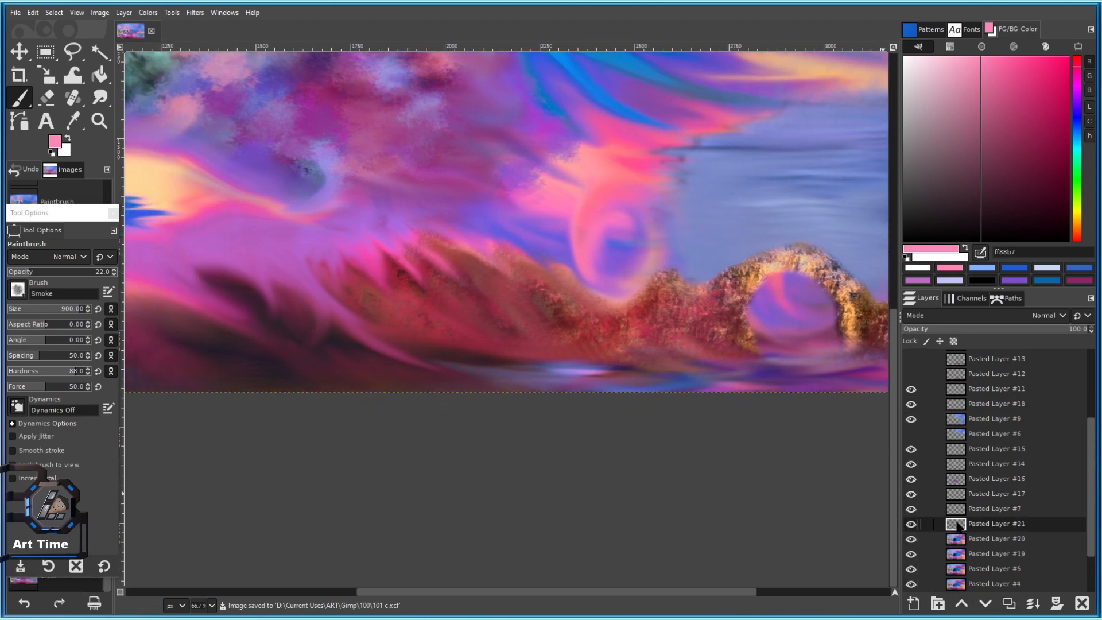
Switch to the Pencil 03 brush and try faint test and reed strokes, undoing some.
click(18, 290)
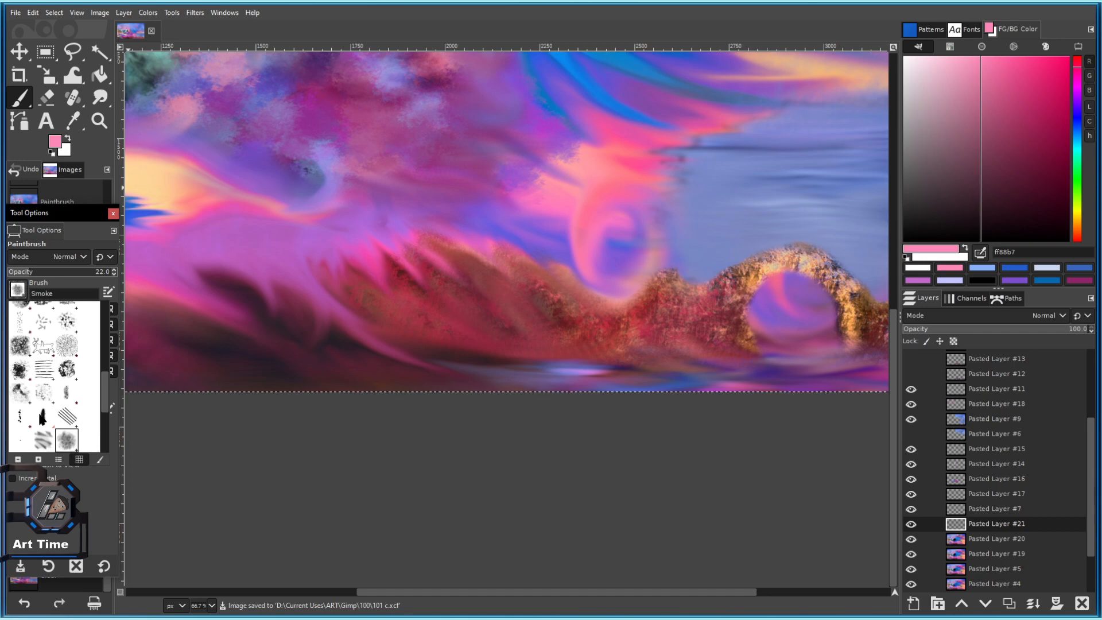
click(44, 419)
scroll(322, 283, up, 3)
drag(321, 214, 315, 259)
key(ctrl+z)
drag(486, 246, 484, 292)
key(ctrl+z)
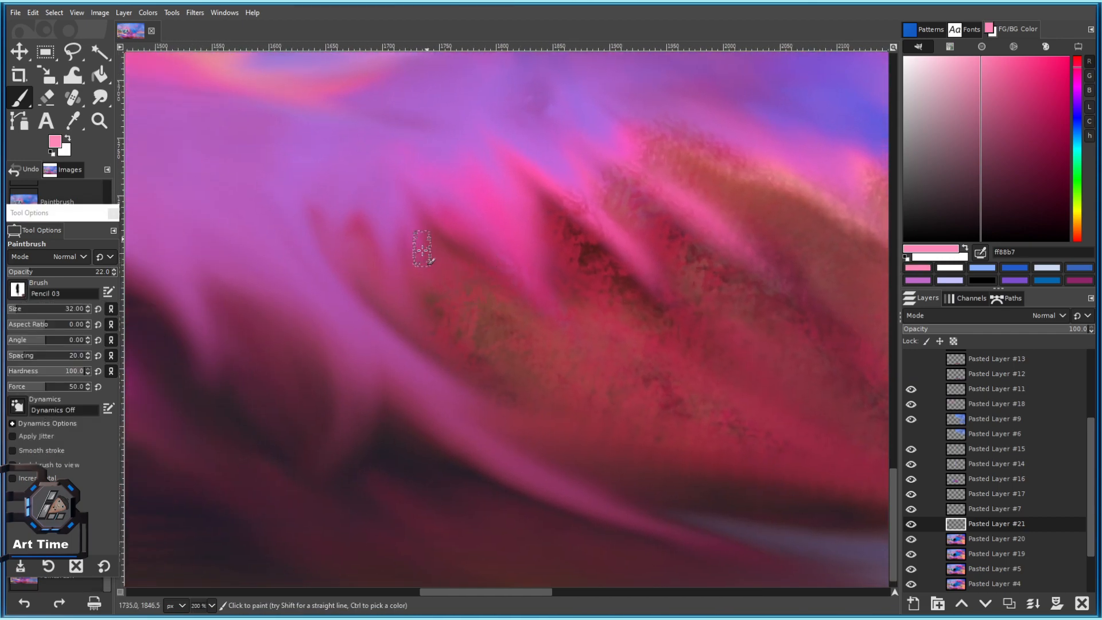
drag(329, 290, 338, 185)
key(ctrl+z)
drag(378, 270, 386, 158)
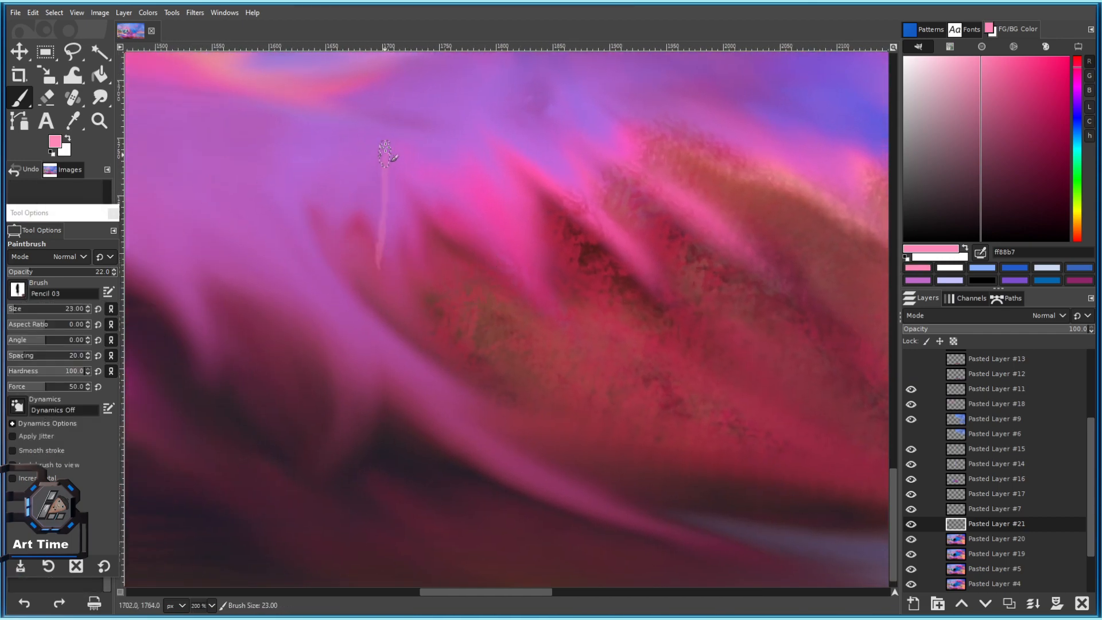
Paint faint pink reed strokes and dabs on the grass.
scroll(406, 261, down, 3)
scroll(427, 264, up, 2)
drag(436, 269, 437, 272)
click(442, 284)
drag(454, 294, 458, 298)
click(472, 305)
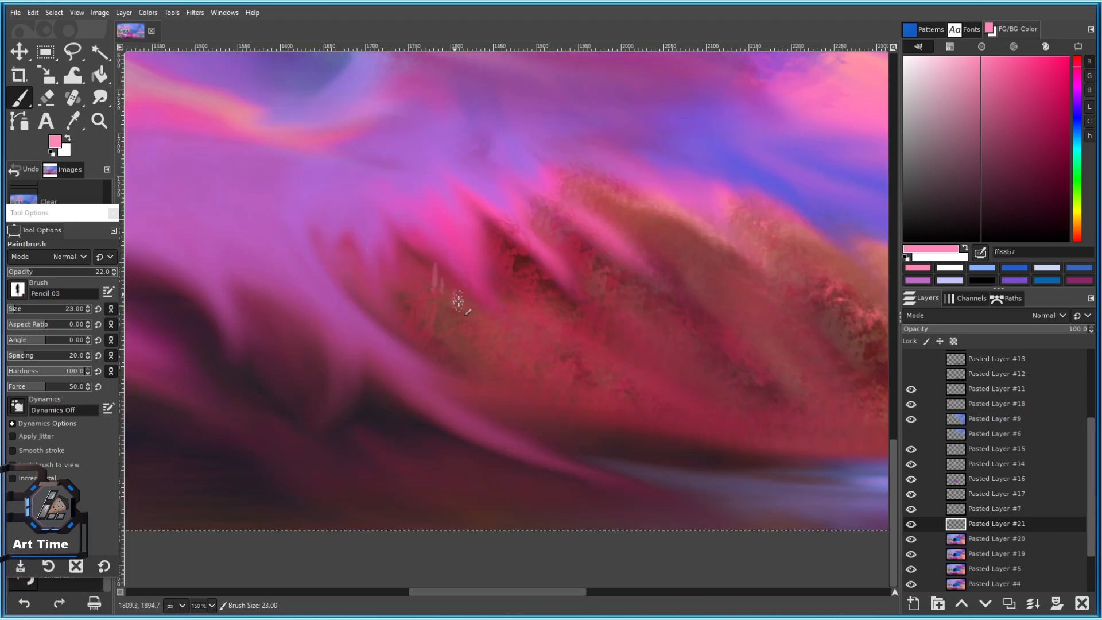
click(431, 296)
scroll(506, 323, up, 2)
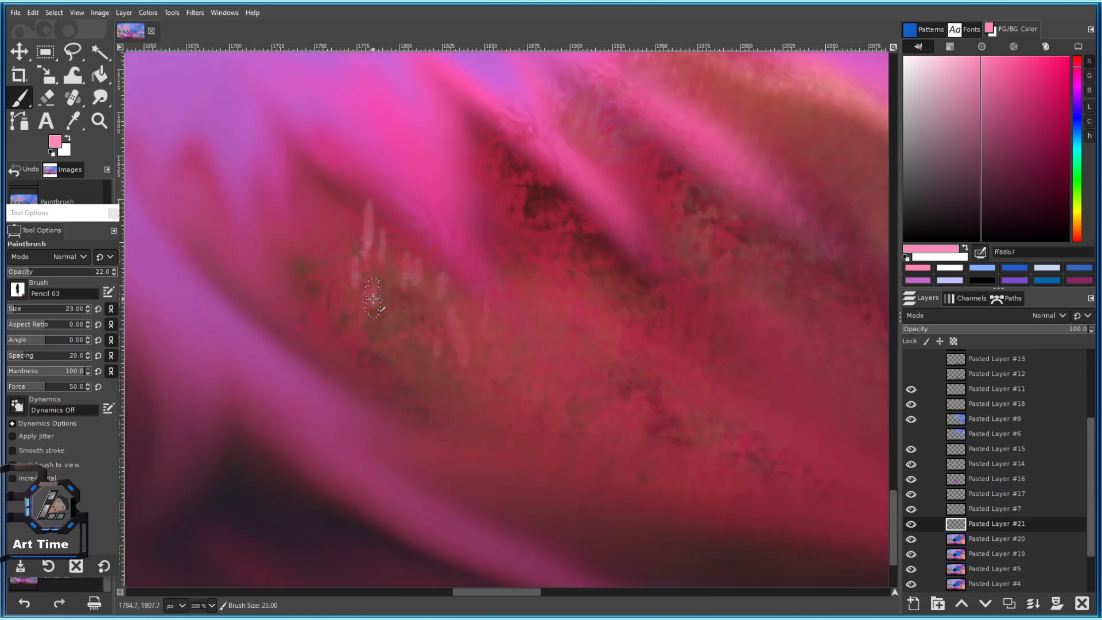
drag(373, 362, 368, 313)
drag(411, 402, 403, 355)
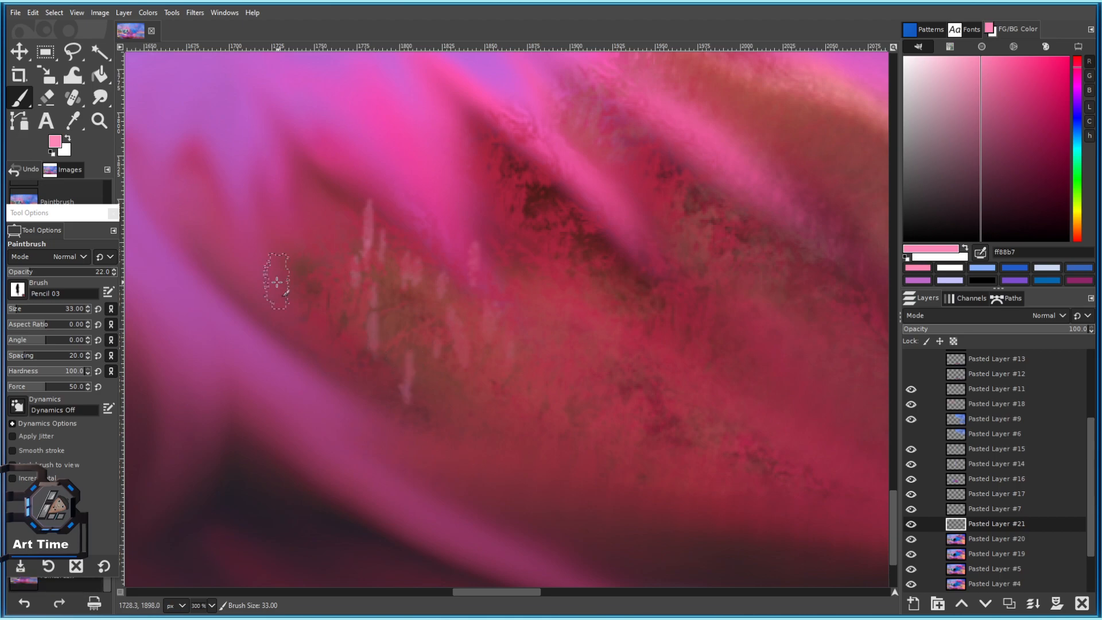
Scatter a cluster of faint pink reed dabs across the grass.
click(321, 223)
click(287, 138)
click(353, 236)
click(337, 213)
click(310, 152)
click(311, 258)
click(285, 267)
click(290, 293)
click(342, 256)
click(341, 309)
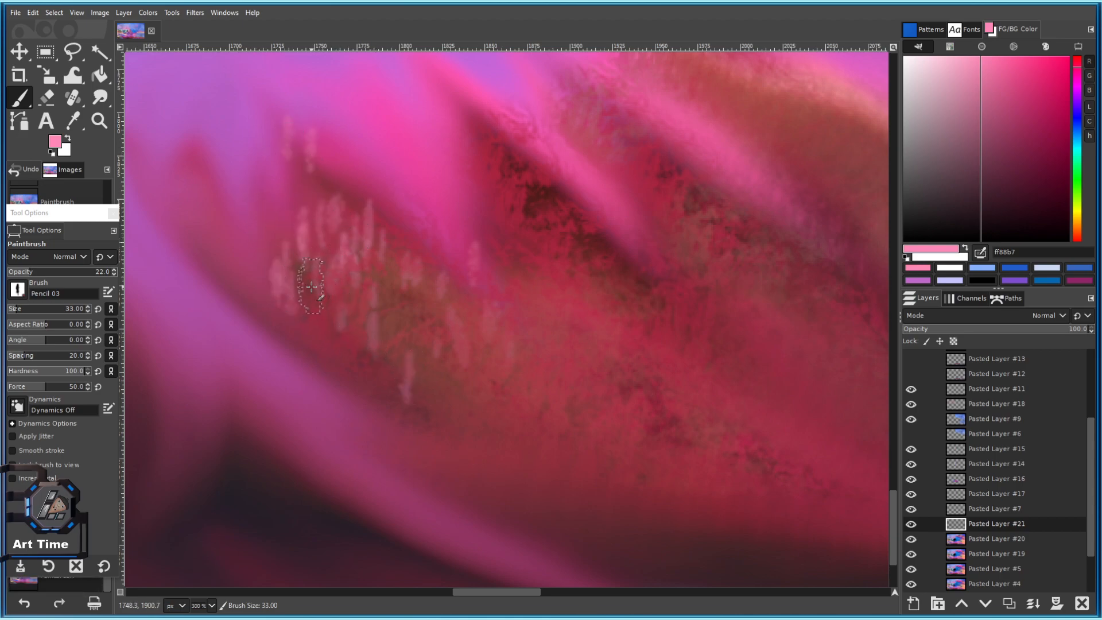
drag(419, 300, 346, 312)
click(315, 293)
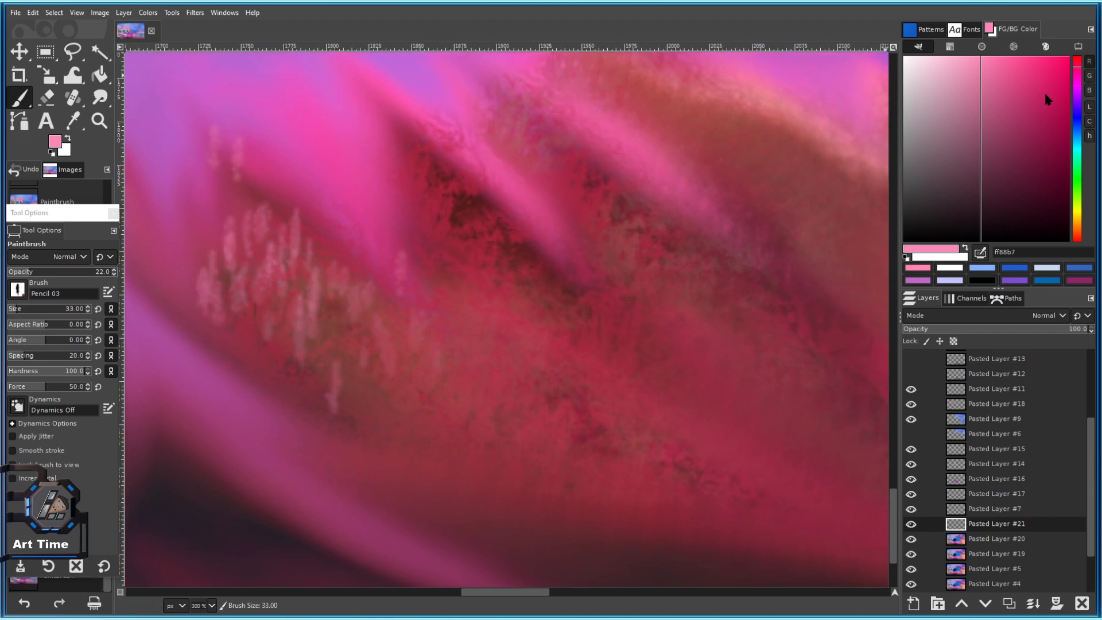
Try deeper pink c92263, then sample a lighter pink and dab it near the water.
drag(1047, 86, 1042, 94)
click(356, 344)
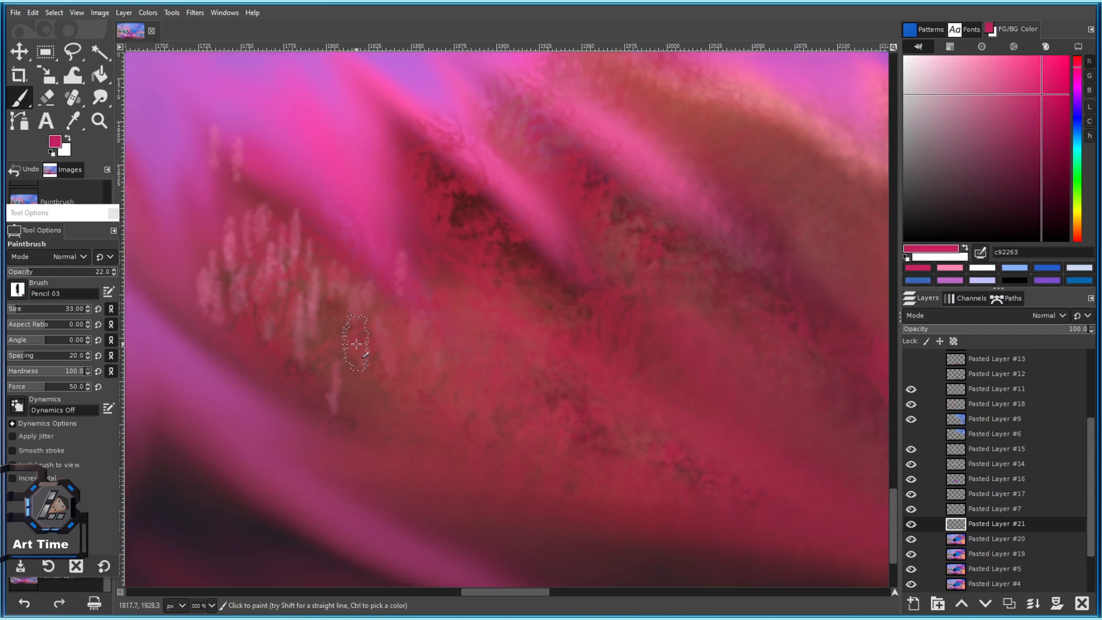
ctrl+click(351, 179)
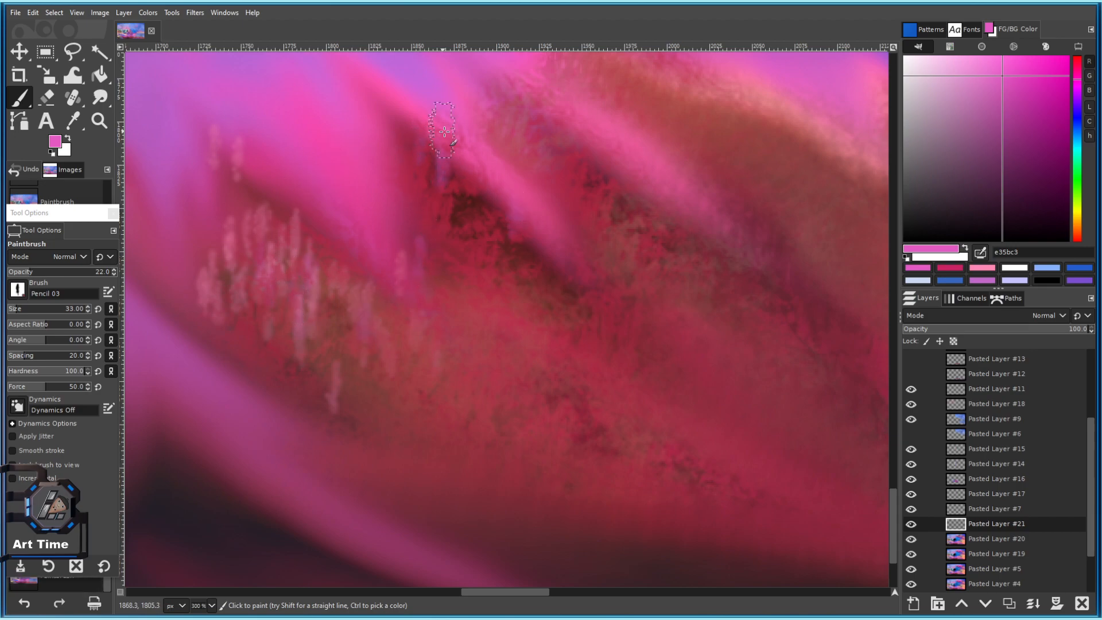
scroll(553, 260, down, 6)
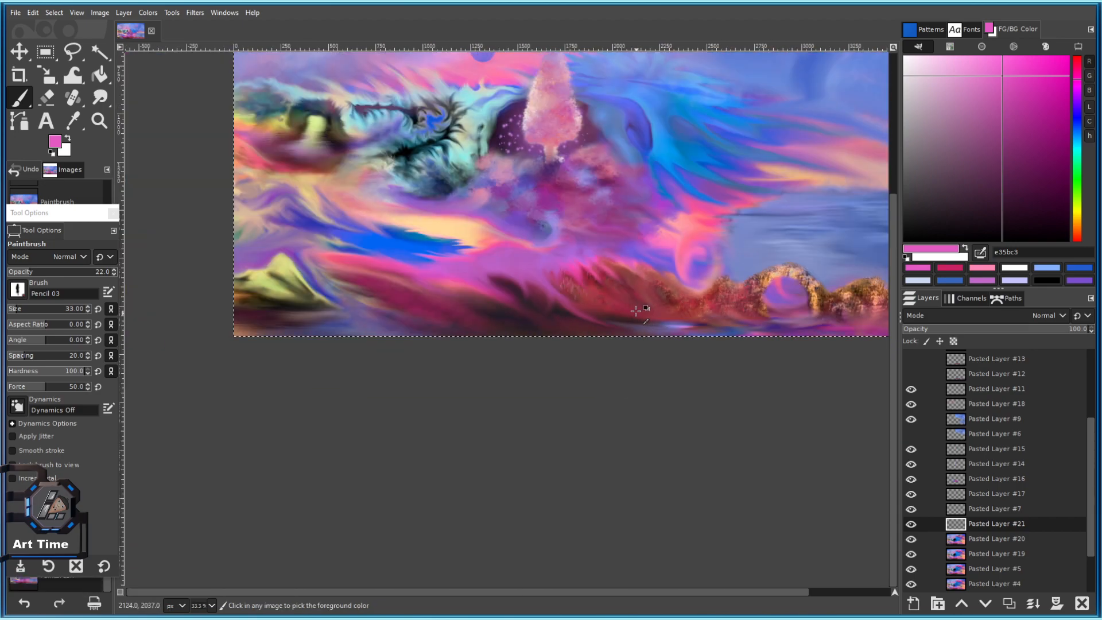
scroll(637, 316, up, 4)
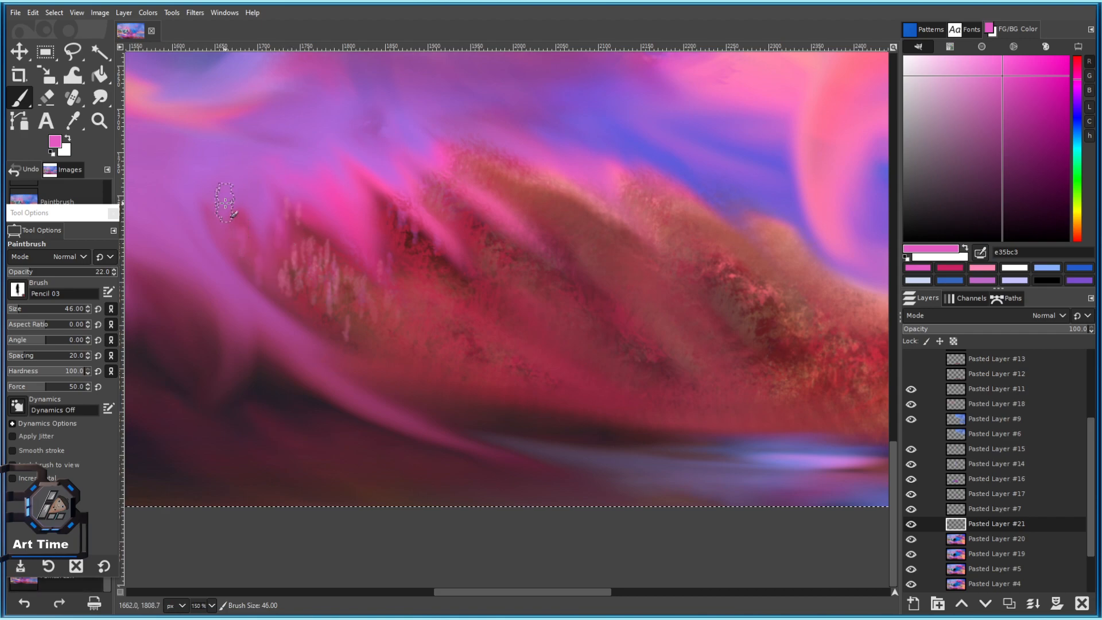
scroll(225, 202, right, 5)
scroll(225, 202, down, 2)
click(318, 346)
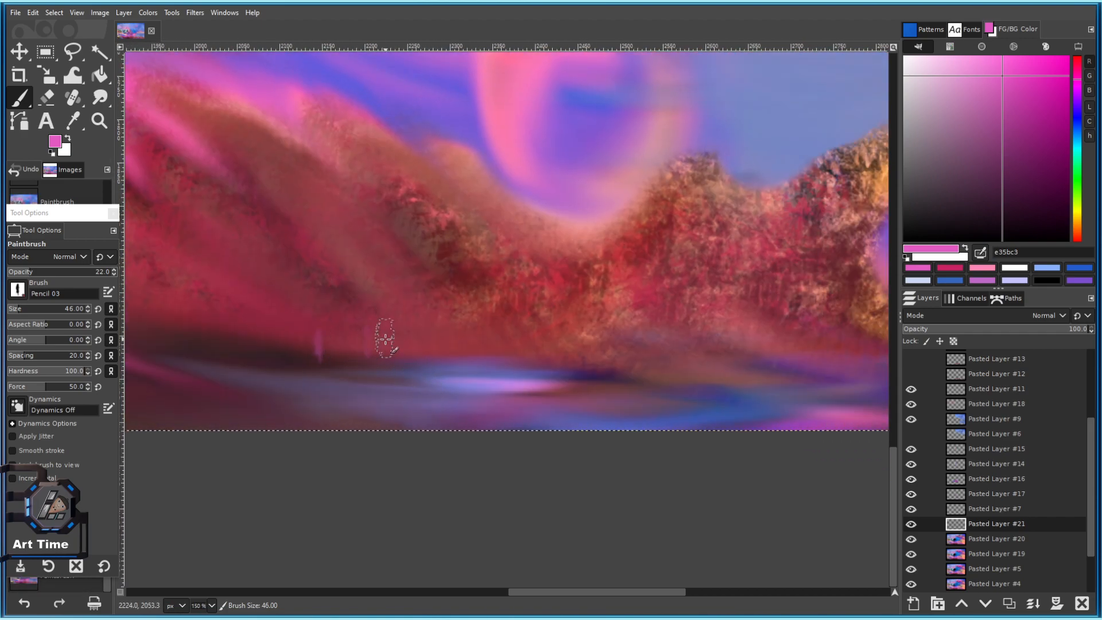
Choose pale pink and dab five small trees along the left shoreline.
click(923, 60)
scroll(337, 356, up, 2)
click(331, 318)
click(301, 327)
click(390, 324)
click(432, 311)
click(463, 318)
Add six more pale pink tree dabs further right along the shore.
click(577, 319)
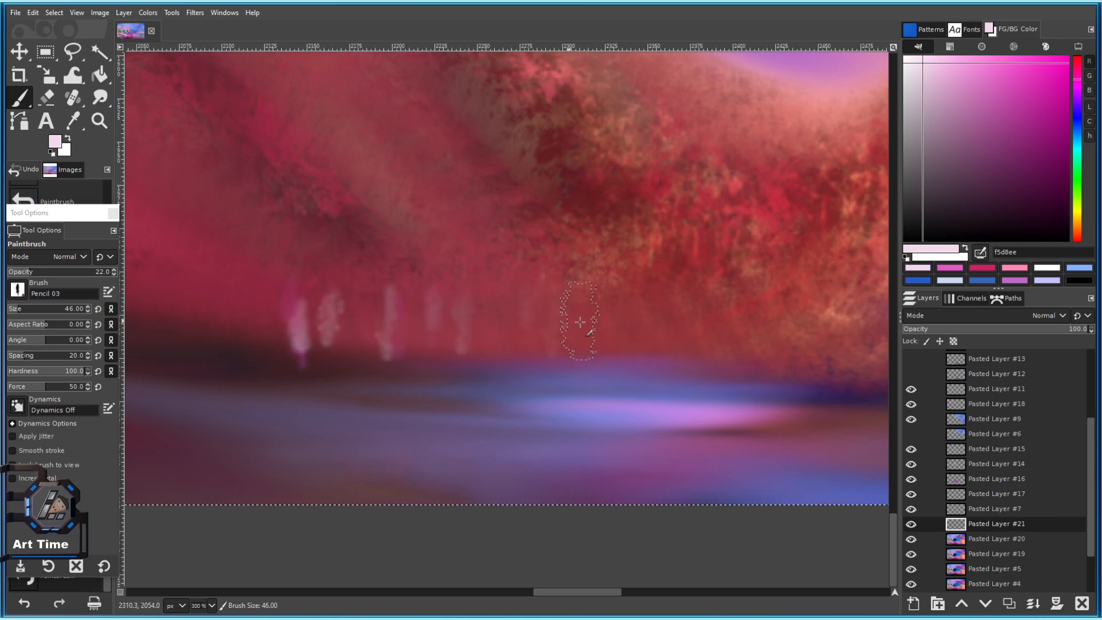
click(668, 337)
click(597, 332)
click(624, 326)
click(659, 326)
click(712, 336)
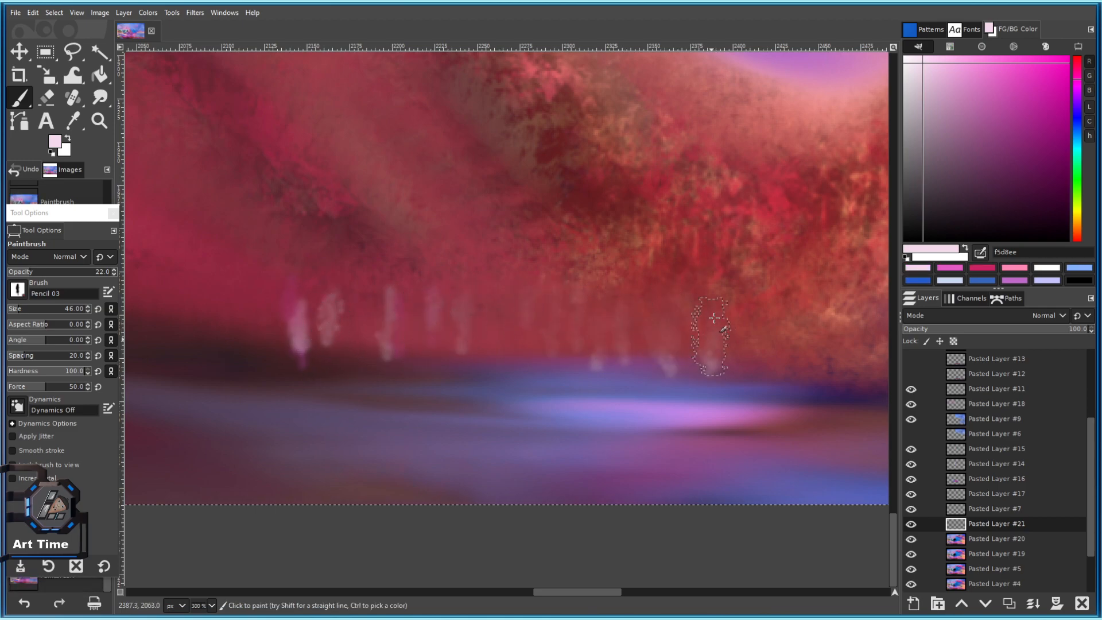
scroll(445, 341, down, 4)
scroll(381, 338, up, 2)
Enlarge the brush, make the paint more opaque, and paint four pale trees.
key(shift+bracketright)
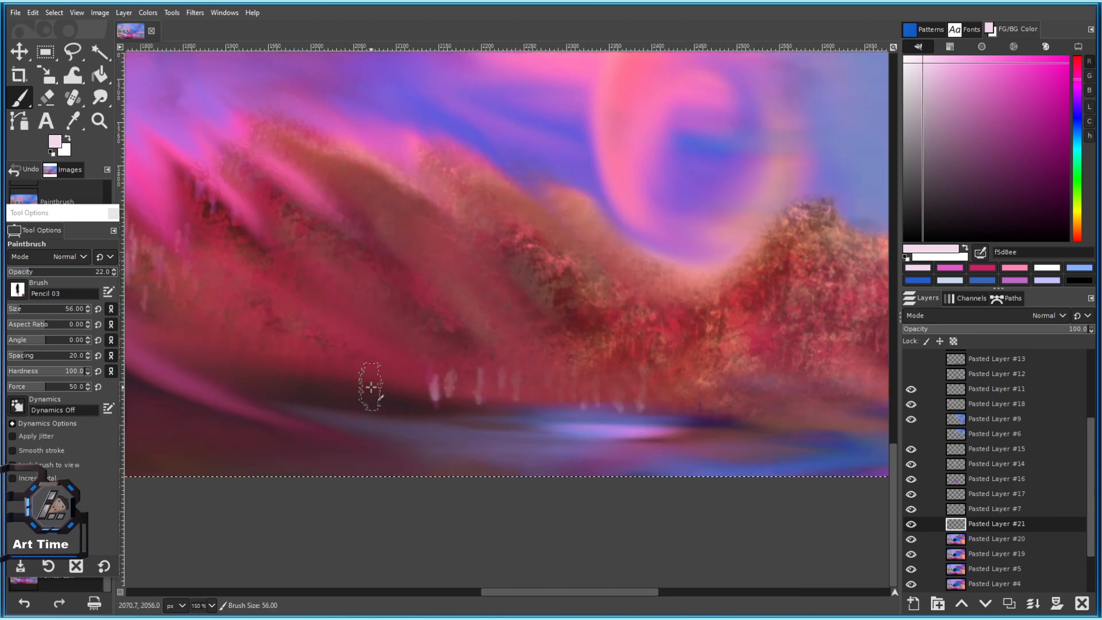
click(44, 271)
scroll(320, 369, up, 2)
click(315, 356)
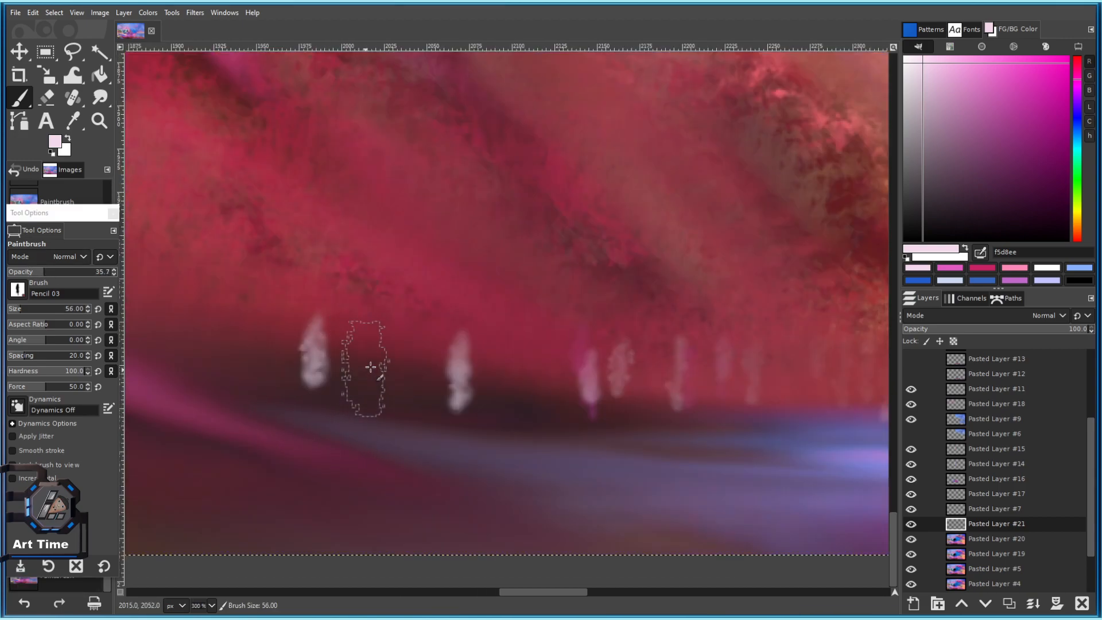
click(393, 353)
click(252, 352)
click(168, 350)
Shrink the brush and add four more pale trees lower along the shore.
scroll(236, 379, down, 1)
key(bracketleft)
key(bracketleft)
key(bracketleft)
key(bracketleft)
key(bracketleft)
key(bracketleft)
click(223, 393)
click(251, 419)
click(278, 431)
click(299, 436)
Enlarge the brush slightly, try a pale dab above the trees, undo it, and reopen the brush list.
scroll(517, 517, down, 4)
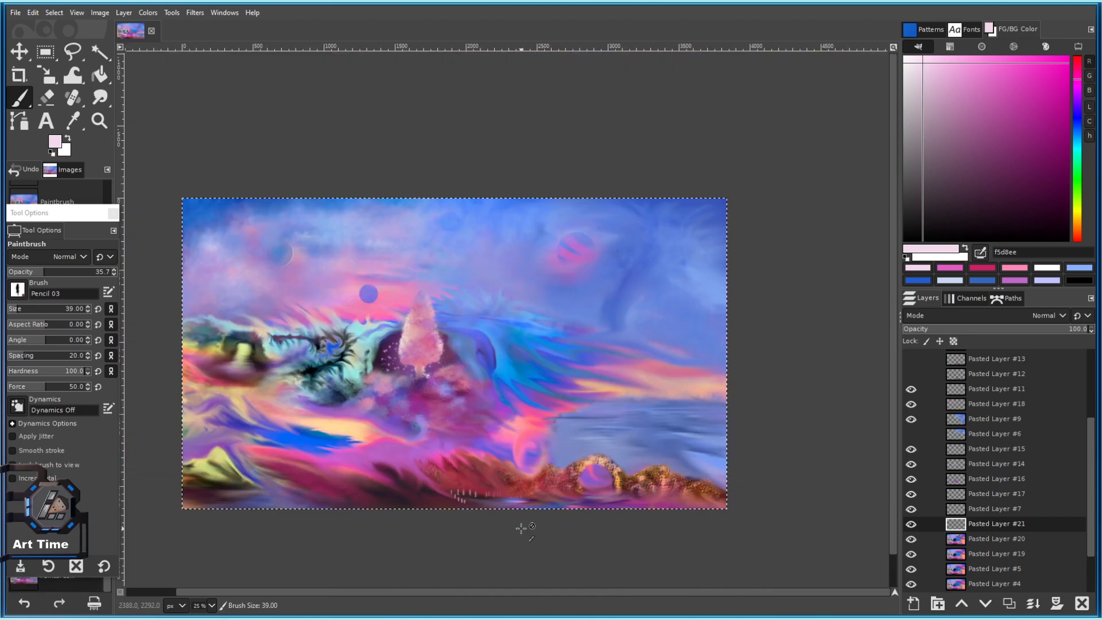
scroll(343, 422, up, 4)
key(bracketright)
key(bracketright)
key(bracketright)
key(bracketright)
key(bracketright)
key(bracketright)
key(bracketright)
key(bracketright)
key(bracketright)
scroll(397, 439, down, 4)
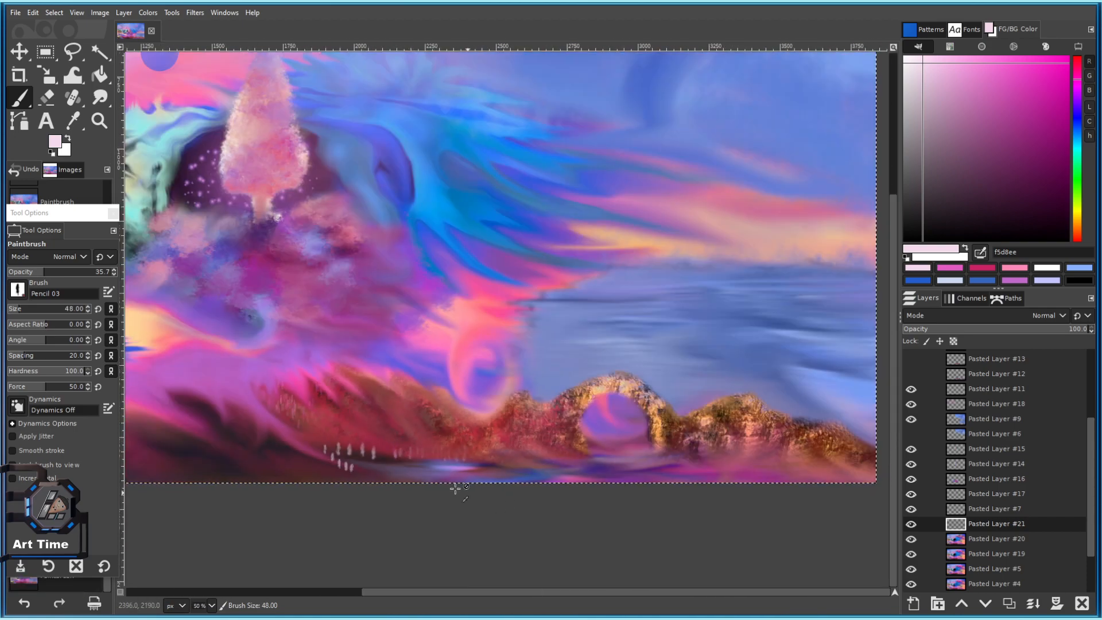
scroll(474, 494, down, 2)
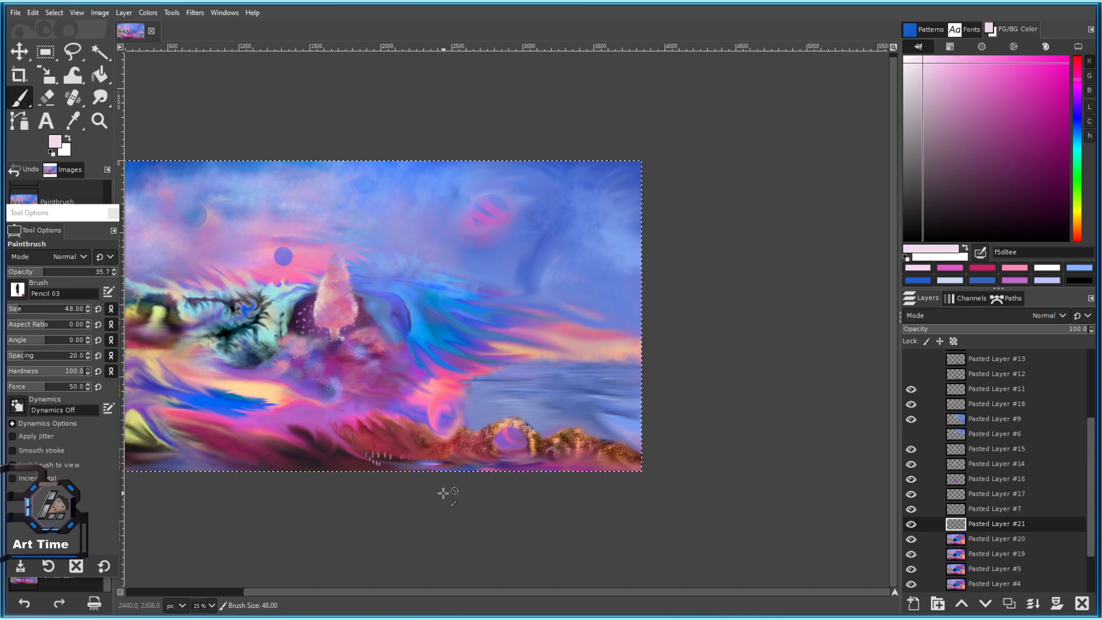
scroll(443, 492, up, 3)
scroll(403, 456, down, 4)
scroll(359, 457, up, 1)
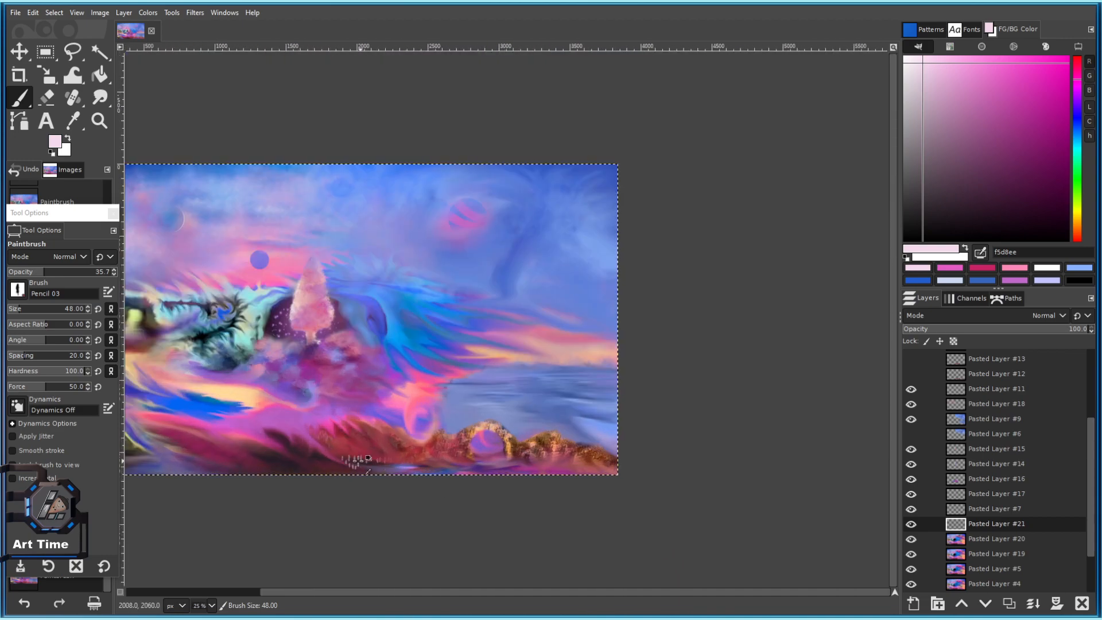
scroll(460, 297, up, 1)
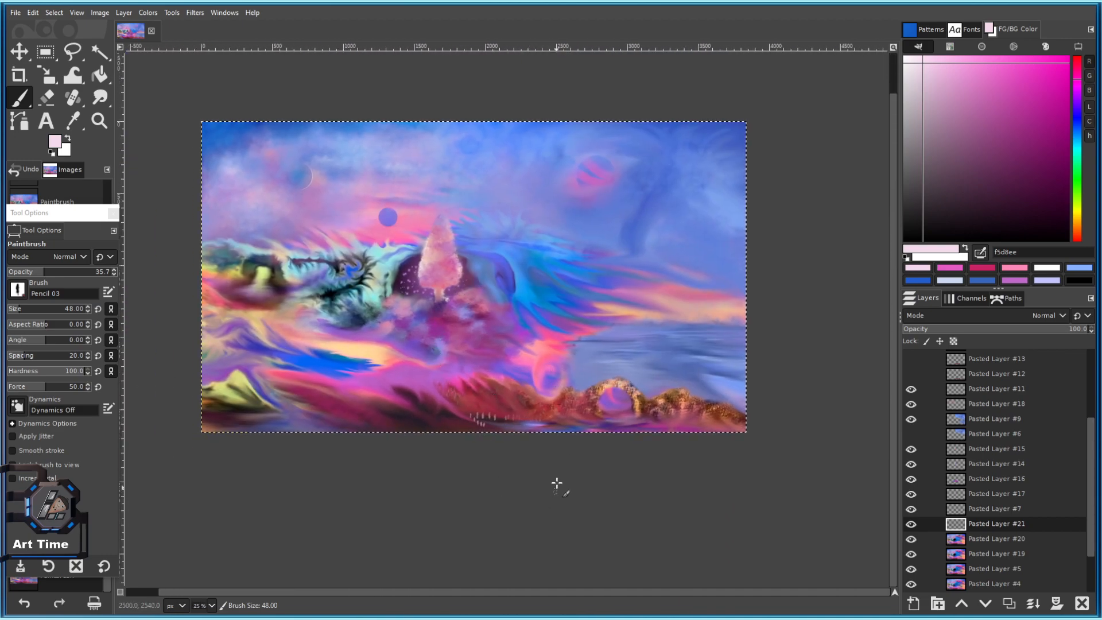
scroll(556, 494, up, 2)
scroll(440, 424, up, 3)
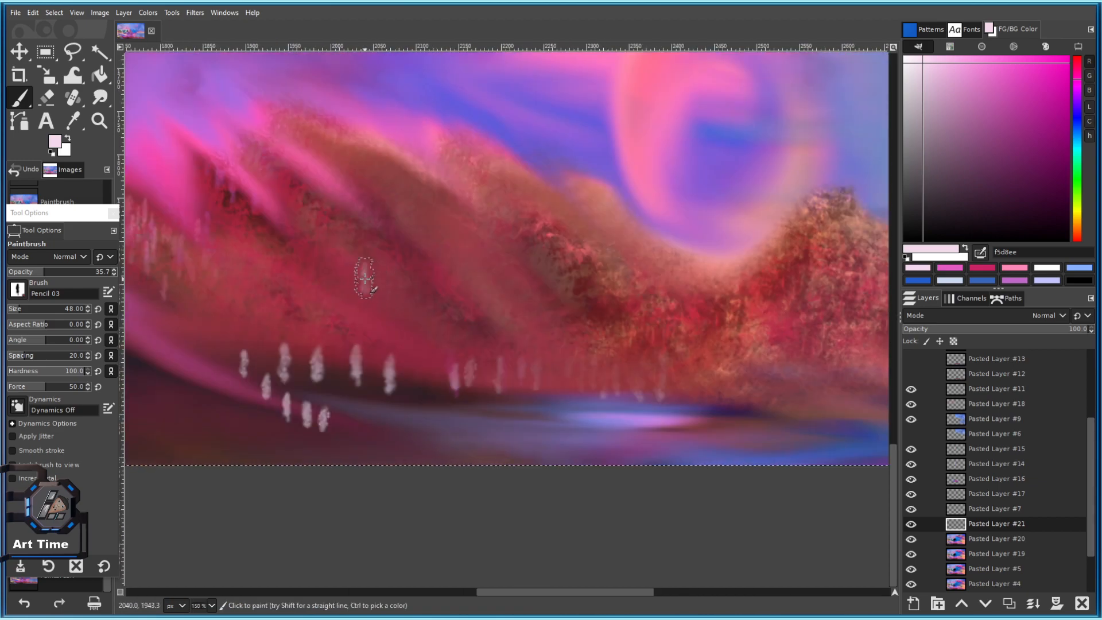
click(365, 279)
key(ctrl+z)
key(ctrl+z)
click(19, 292)
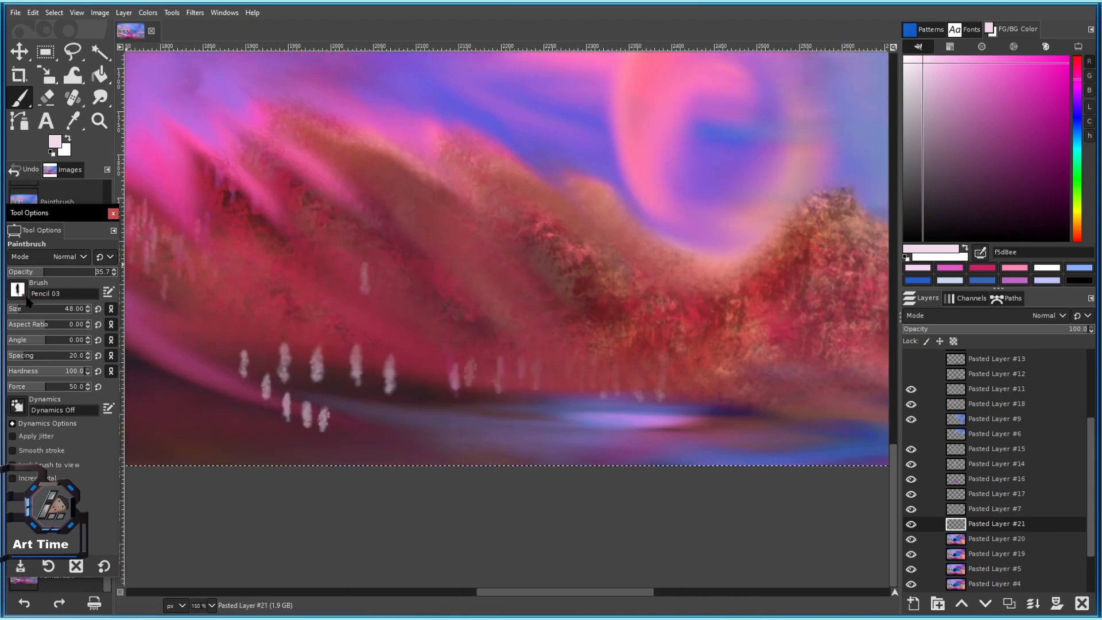
click(19, 290)
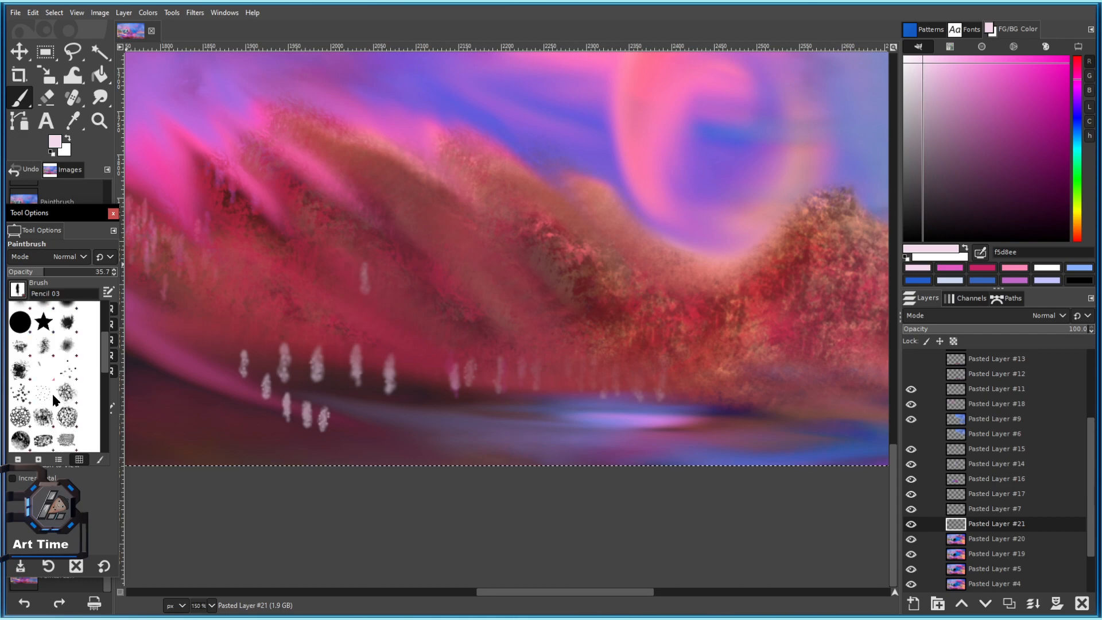
Switch to the Bristles 01 brush and reduce its size after an undone test stroke.
click(21, 395)
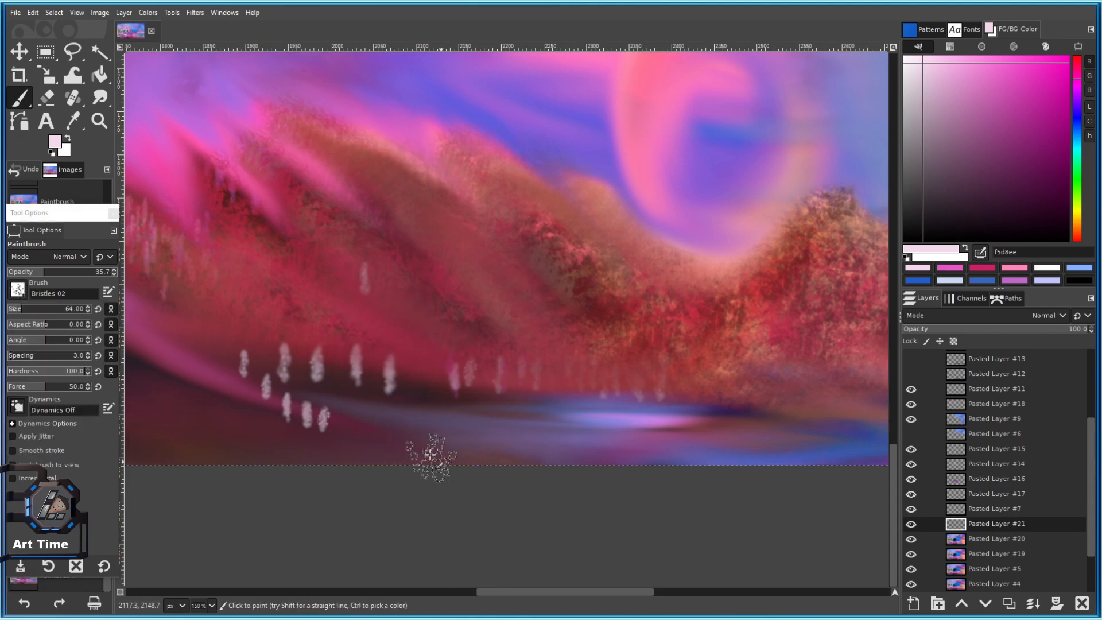
scroll(66, 392, up, 2)
scroll(66, 392, up, 3)
scroll(77, 400, down, 3)
click(77, 401)
drag(470, 443, 472, 505)
key(ctrl+z)
key([)
key(bracketleft)
key(bracketleft)
key(bracketleft)
key(bracketleft)
key(bracketleft)
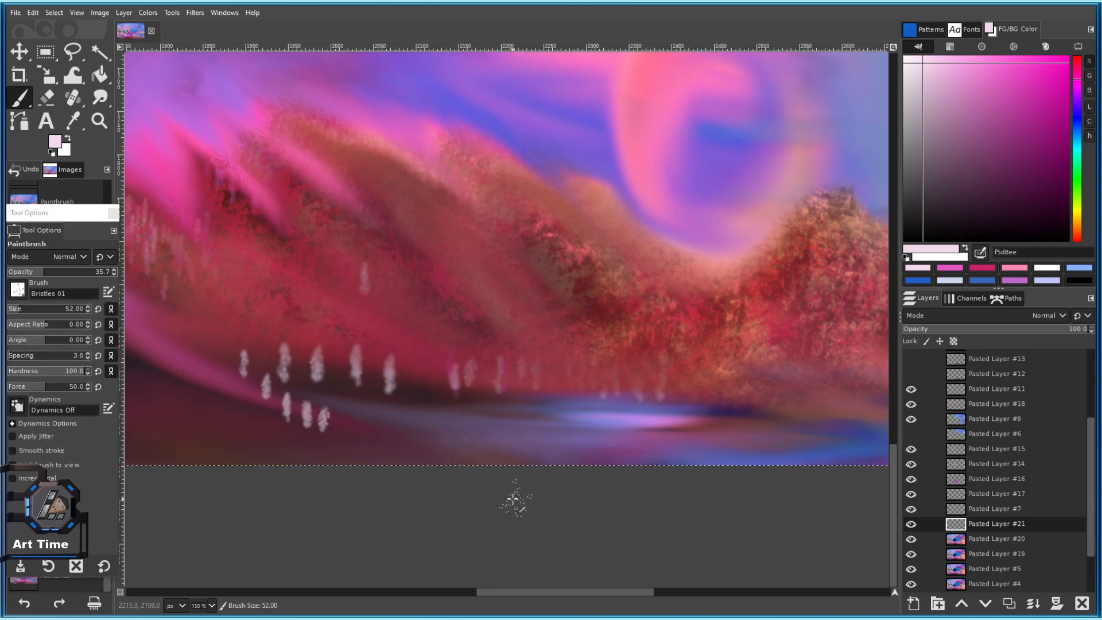
drag(617, 460, 523, 453)
Clear the pale tree dabs and paint pale pink reed strokes along the shore.
key(Delete)
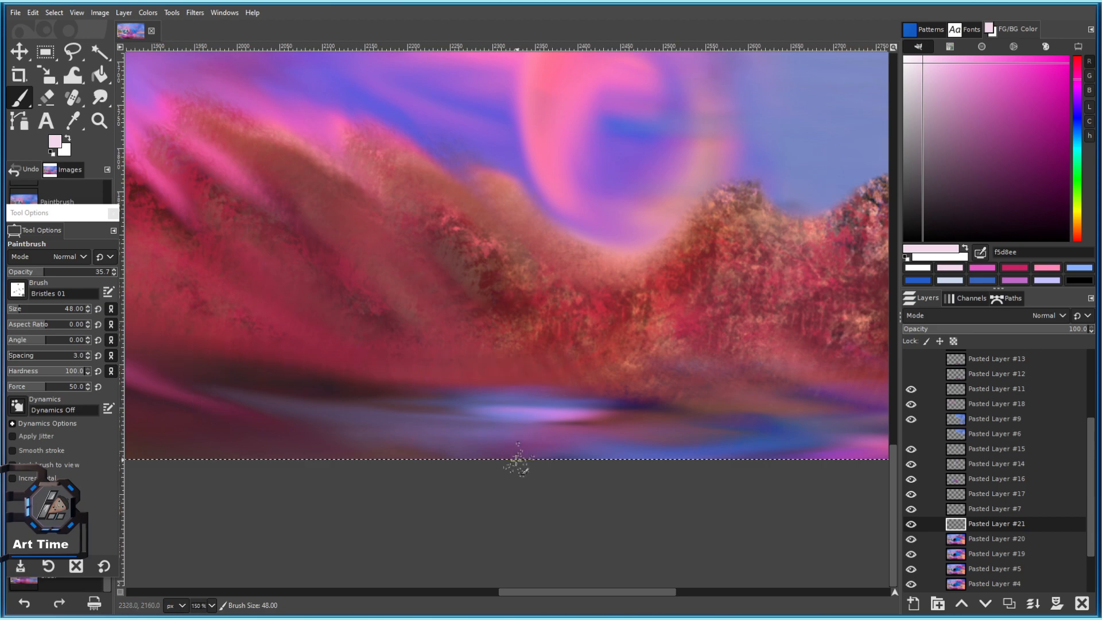
drag(281, 472, 314, 472)
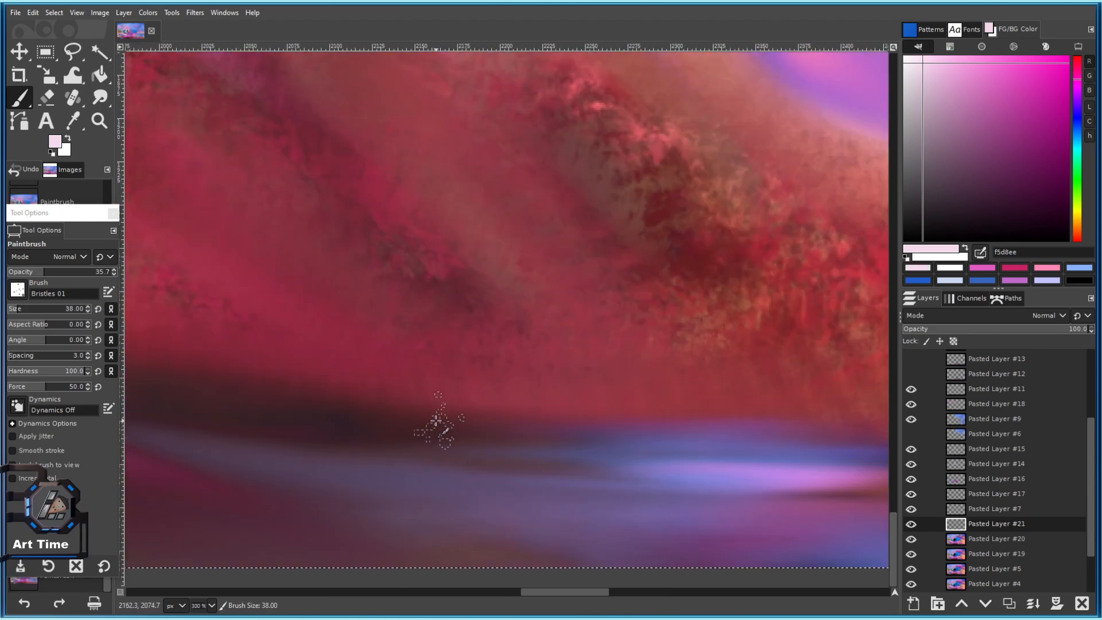
drag(433, 406, 566, 393)
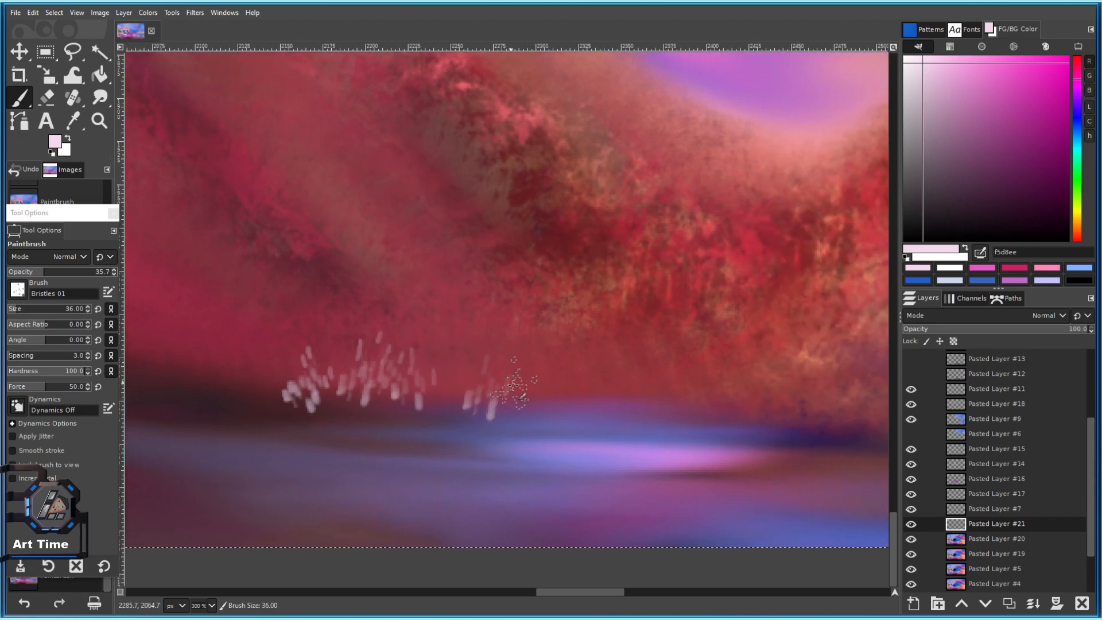
drag(514, 386, 554, 382)
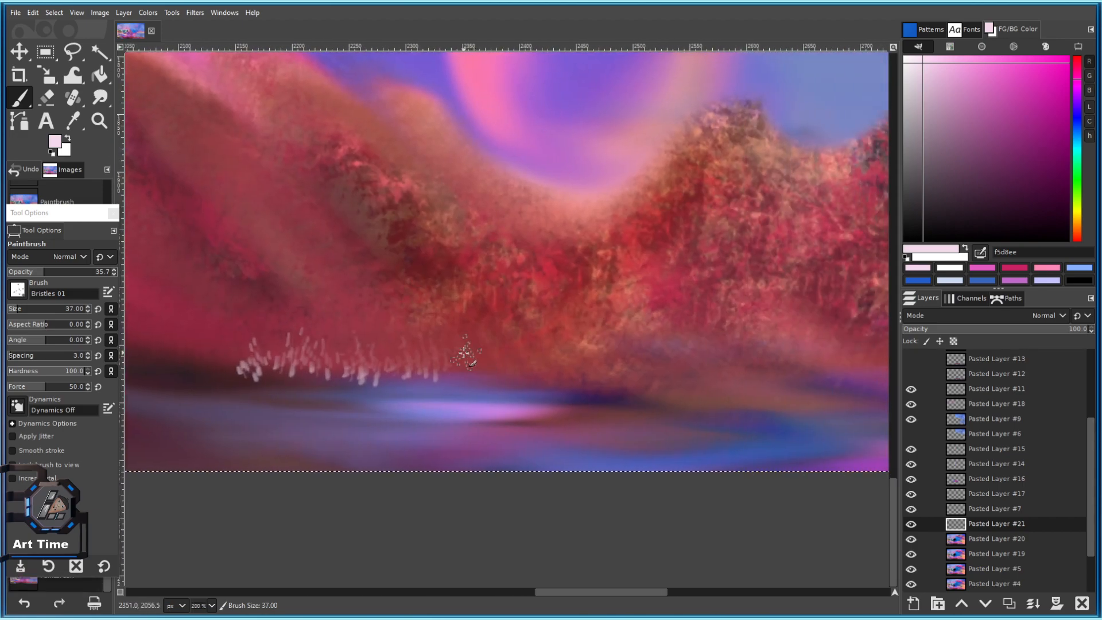
mouse_move(456, 362)
mouse_down()
mouse_move(476, 377)
mouse_move(480, 348)
mouse_move(491, 372)
mouse_move(523, 356)
mouse_up()
Switch to the Bristles 03 brush and paint pale reed streaks along the shore.
click(18, 290)
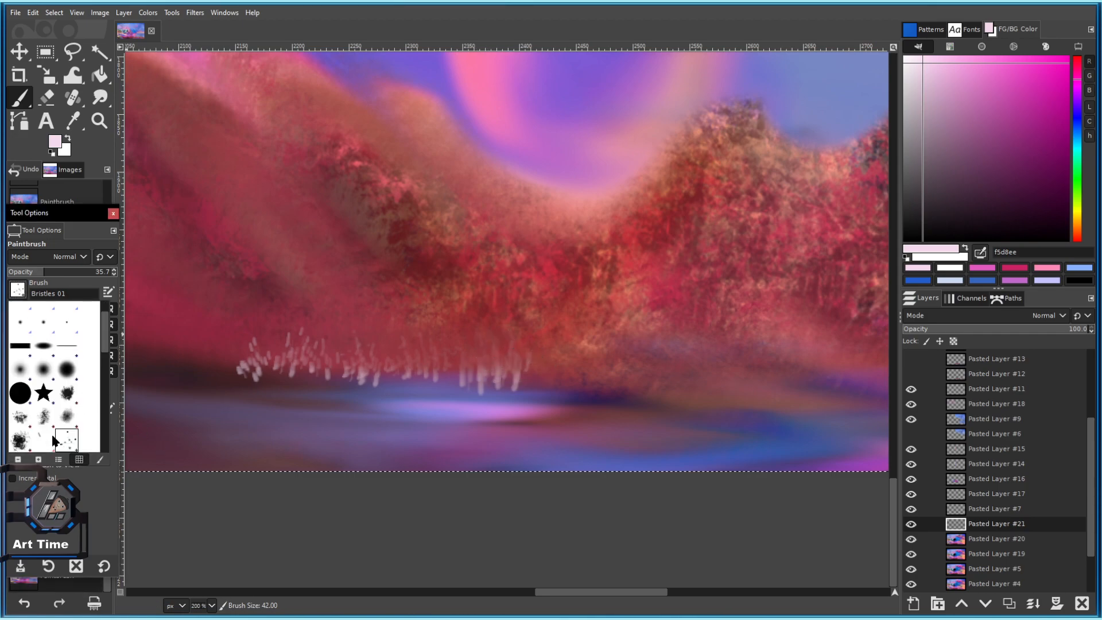
scroll(60, 442, down, 2)
click(31, 419)
click(17, 290)
click(47, 429)
scroll(482, 393, up, 2)
drag(422, 333, 421, 346)
mouse_move(545, 342)
mouse_down()
mouse_move(548, 361)
mouse_move(570, 350)
mouse_up()
Enlarge the brush slightly and extend the reed streaks rightward and at the left end.
drag(588, 308, 542, 249)
key(bracketright)
mouse_move(551, 295)
mouse_down()
mouse_move(550, 316)
mouse_move(478, 318)
mouse_move(535, 305)
mouse_move(524, 310)
mouse_up()
mouse_move(533, 270)
mouse_down()
mouse_move(571, 304)
mouse_move(602, 263)
mouse_move(639, 306)
mouse_move(664, 284)
mouse_move(680, 316)
mouse_up()
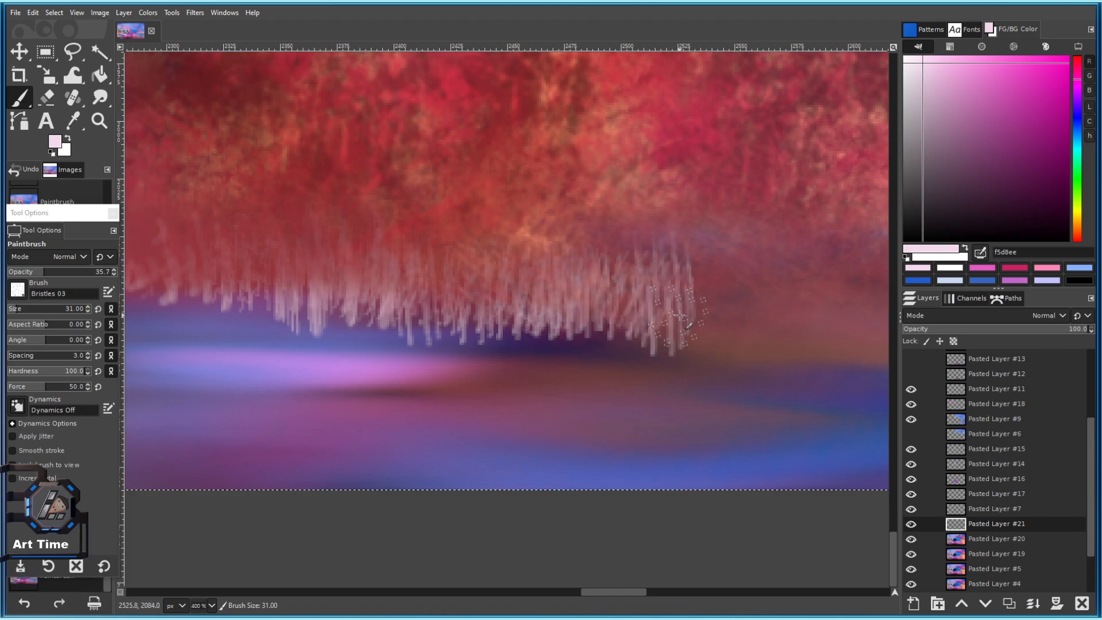
scroll(590, 333, down, 4)
scroll(631, 356, down, 3)
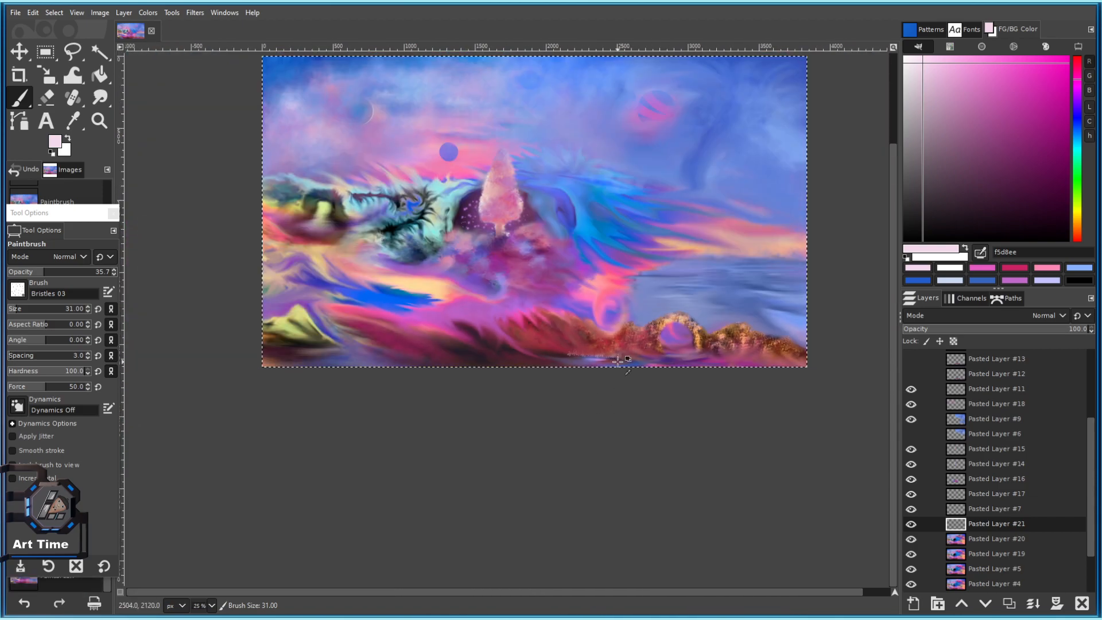
scroll(238, 318, up, 5)
mouse_move(331, 309)
mouse_down()
mouse_move(332, 283)
mouse_move(321, 286)
mouse_move(331, 313)
mouse_move(359, 302)
mouse_move(355, 280)
mouse_up()
Switch the paint to green, enlarge the brush, and paint green reeds along the left grass edge.
click(1025, 129)
drag(1028, 128, 1048, 116)
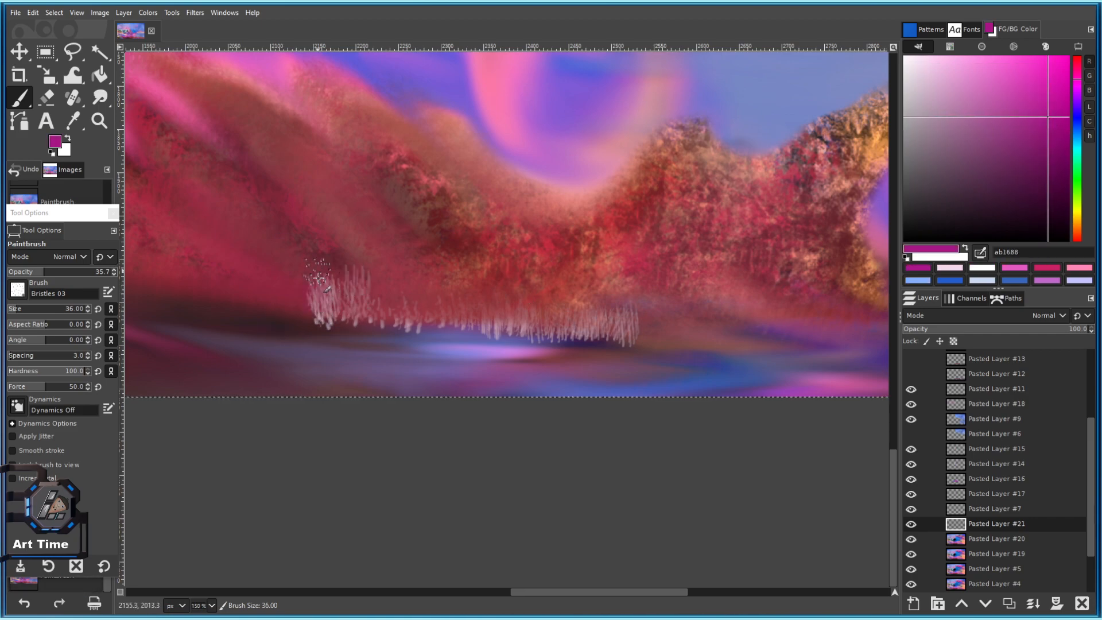
click(1077, 191)
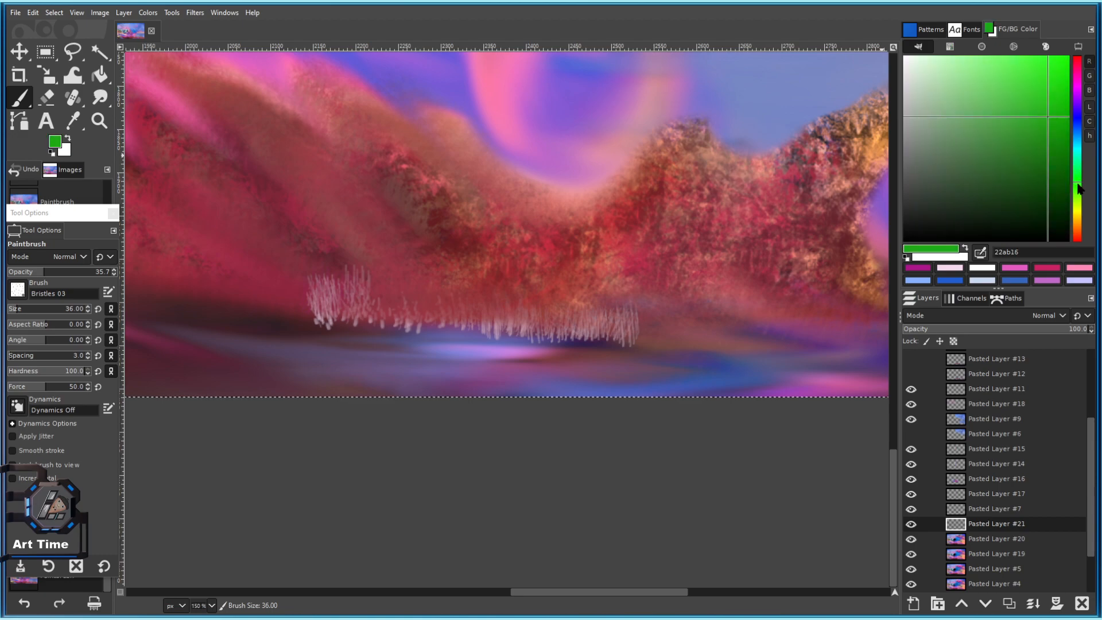
key(bracketright)
key(bracketright)
key(bracketright)
mouse_move(354, 311)
mouse_down()
mouse_move(332, 318)
mouse_move(310, 300)
mouse_up()
drag(302, 312, 290, 301)
drag(284, 310, 274, 301)
scroll(376, 313, up, 2)
mouse_move(374, 312)
mouse_down()
mouse_move(371, 301)
mouse_move(407, 300)
mouse_up()
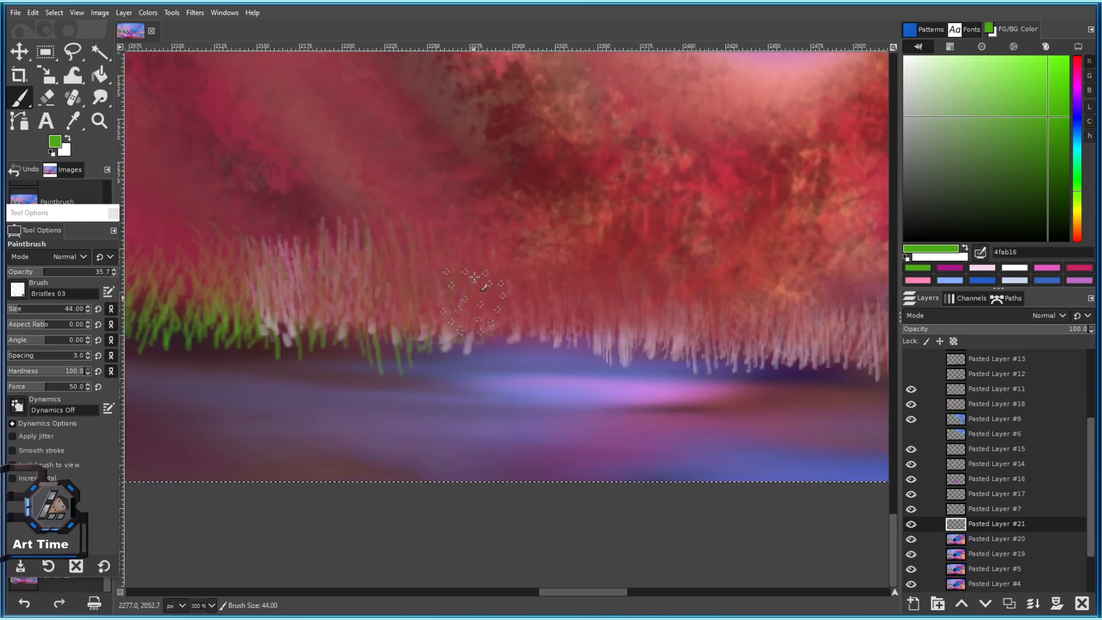
Raise the paint opacity and pick a brighter green 59a729 for the grass.
drag(698, 332, 560, 274)
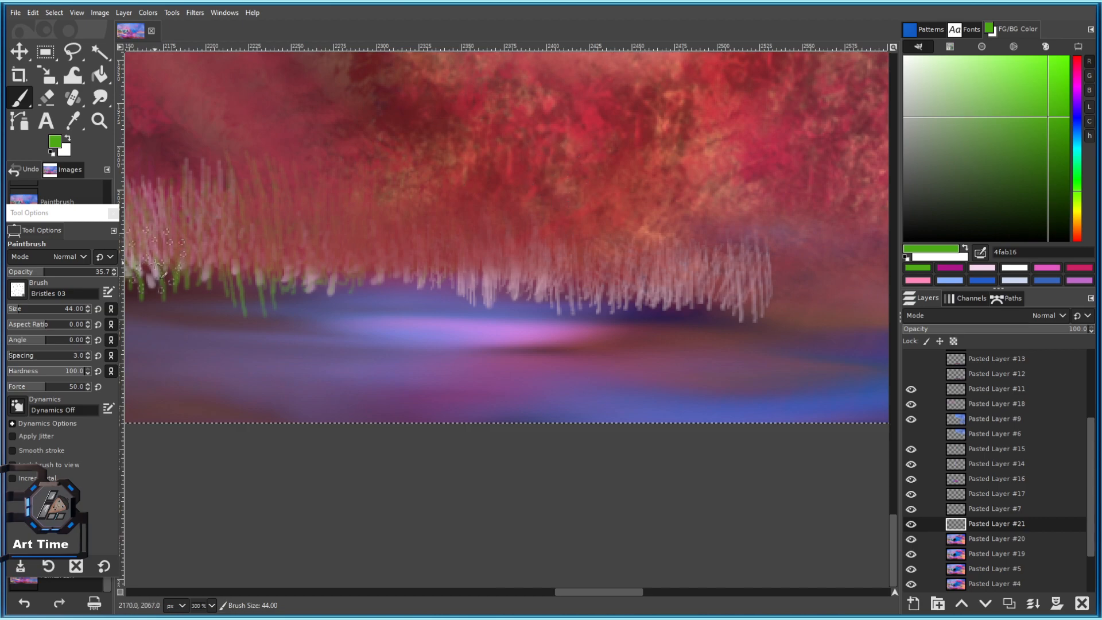
drag(70, 276, 81, 274)
click(1017, 182)
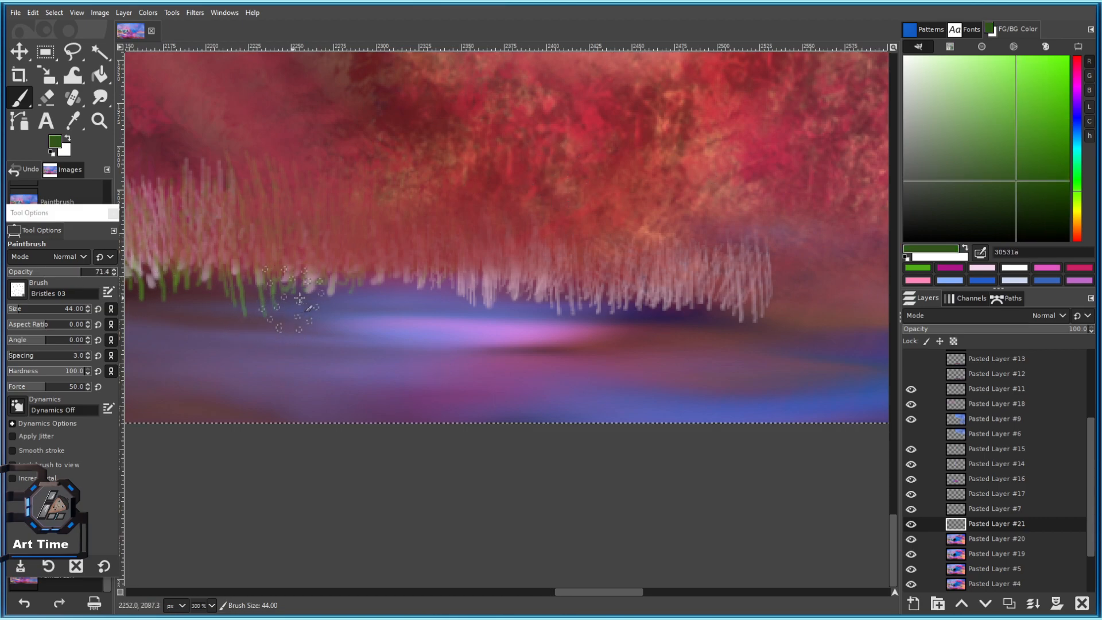
click(1029, 119)
Move Pasted Layer #21 above Pasted Layer #11, then paint a green grass blade and undo it.
drag(977, 525, 965, 390)
scroll(666, 263, down, 4)
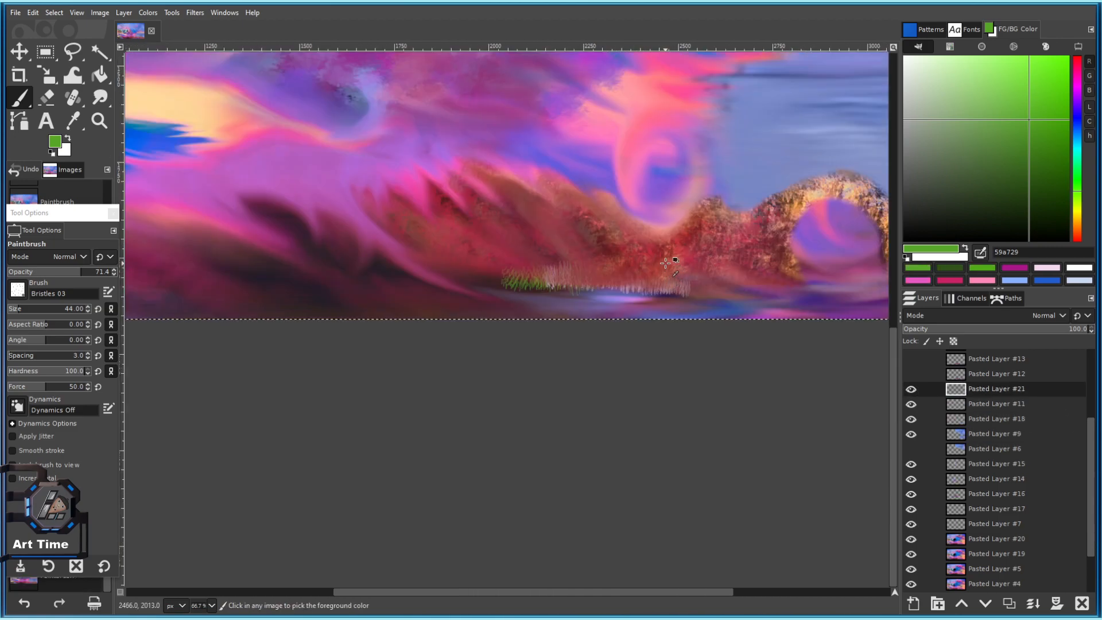
scroll(665, 263, up, 3)
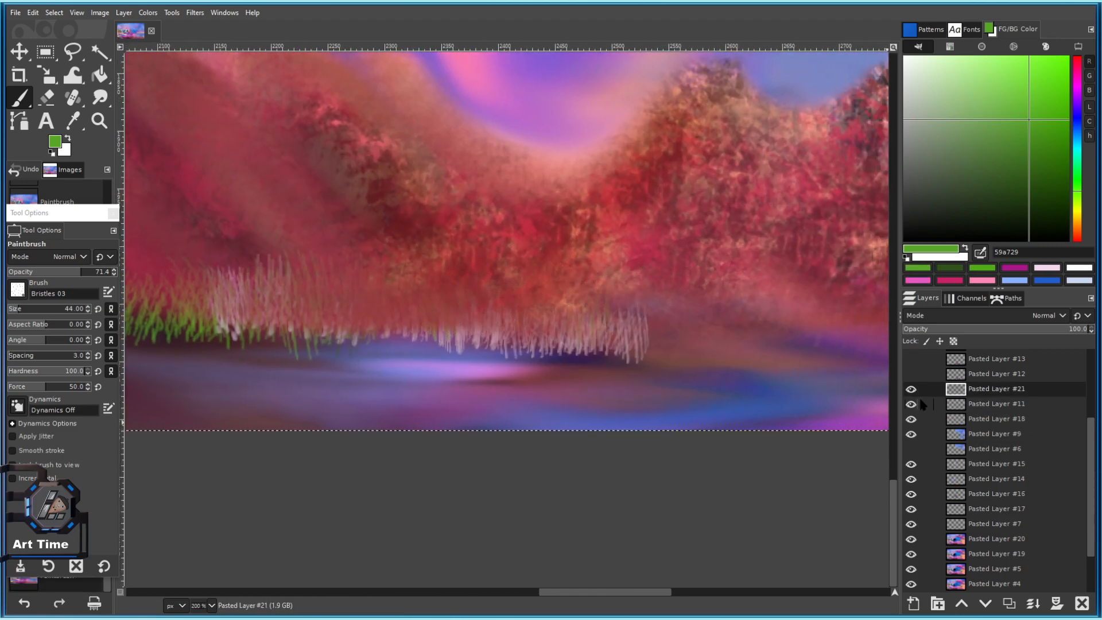
scroll(921, 404, up, 3)
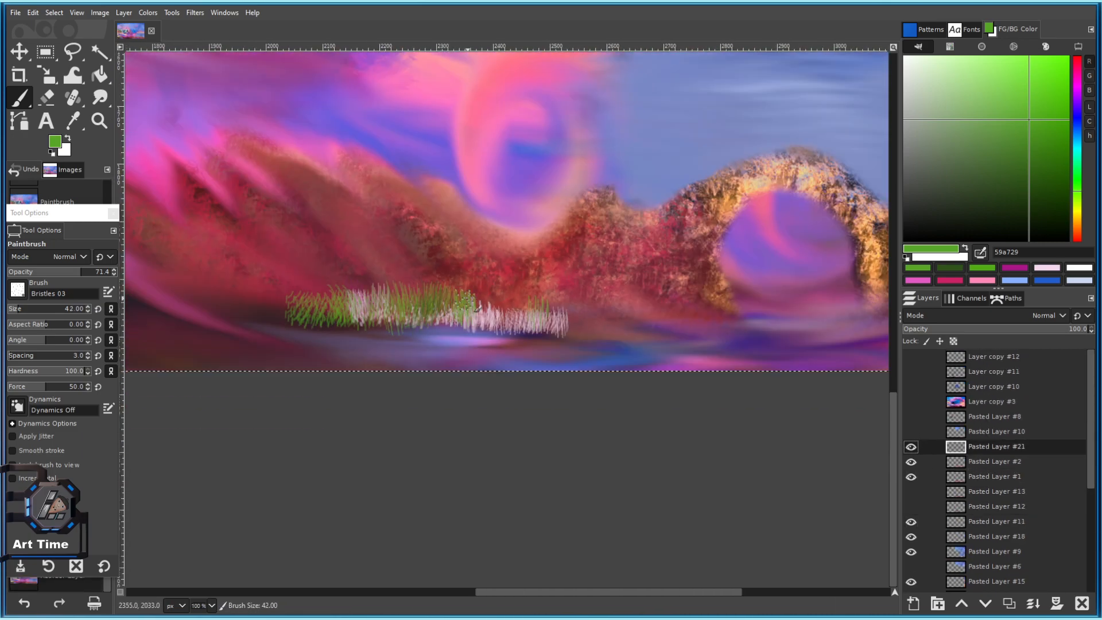
scroll(468, 318, up, 1)
mouse_move(576, 363)
mouse_down()
mouse_move(573, 331)
mouse_move(547, 294)
mouse_up()
key(ctrl+z)
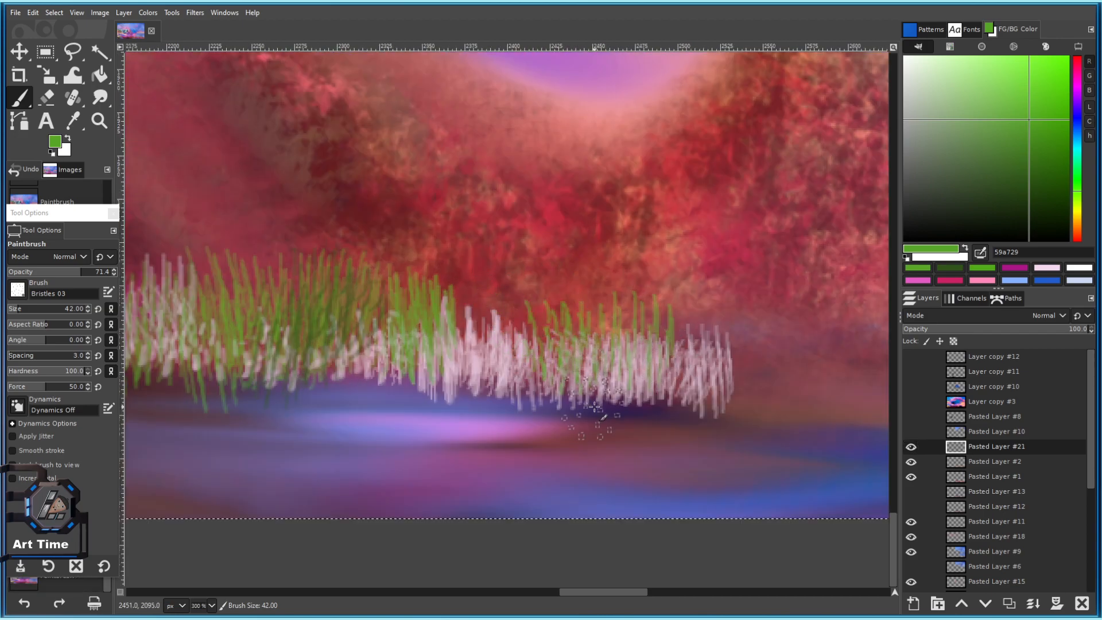
Sample brick red 993b34 from the hillside and paint short red blades rightward across the grass.
drag(483, 343, 474, 319)
ctrl+click(635, 264)
mouse_move(513, 355)
mouse_down()
mouse_move(490, 328)
mouse_move(501, 336)
mouse_up()
drag(547, 365, 540, 345)
mouse_move(579, 369)
mouse_down()
mouse_move(574, 349)
mouse_move(603, 345)
mouse_up()
drag(626, 373, 621, 349)
drag(648, 388, 638, 348)
mouse_move(661, 376)
mouse_down()
mouse_move(653, 345)
mouse_move(676, 351)
mouse_up()
mouse_move(704, 375)
mouse_down()
mouse_move(692, 317)
mouse_move(702, 346)
mouse_up()
drag(728, 368, 723, 340)
Paint more red blades moving leftward, covering the white grass.
drag(603, 357, 596, 338)
mouse_move(543, 368)
mouse_down()
mouse_move(536, 349)
mouse_move(508, 347)
mouse_up()
mouse_move(458, 362)
mouse_down()
mouse_move(450, 328)
mouse_move(415, 304)
mouse_up()
drag(404, 336, 397, 296)
drag(360, 334, 353, 295)
mouse_move(334, 339)
mouse_down()
mouse_move(326, 304)
mouse_move(367, 283)
mouse_move(519, 250)
mouse_up()
mouse_move(445, 285)
mouse_down()
mouse_move(438, 244)
mouse_move(431, 258)
mouse_up()
mouse_move(407, 299)
mouse_down()
mouse_move(401, 261)
mouse_move(380, 256)
mouse_up()
drag(371, 307, 359, 261)
drag(352, 318, 346, 288)
With a slightly larger brush, redden the white grass and the grass's far-left end.
key(bracketright)
mouse_move(294, 322)
mouse_down()
mouse_move(471, 245)
mouse_move(454, 166)
mouse_up()
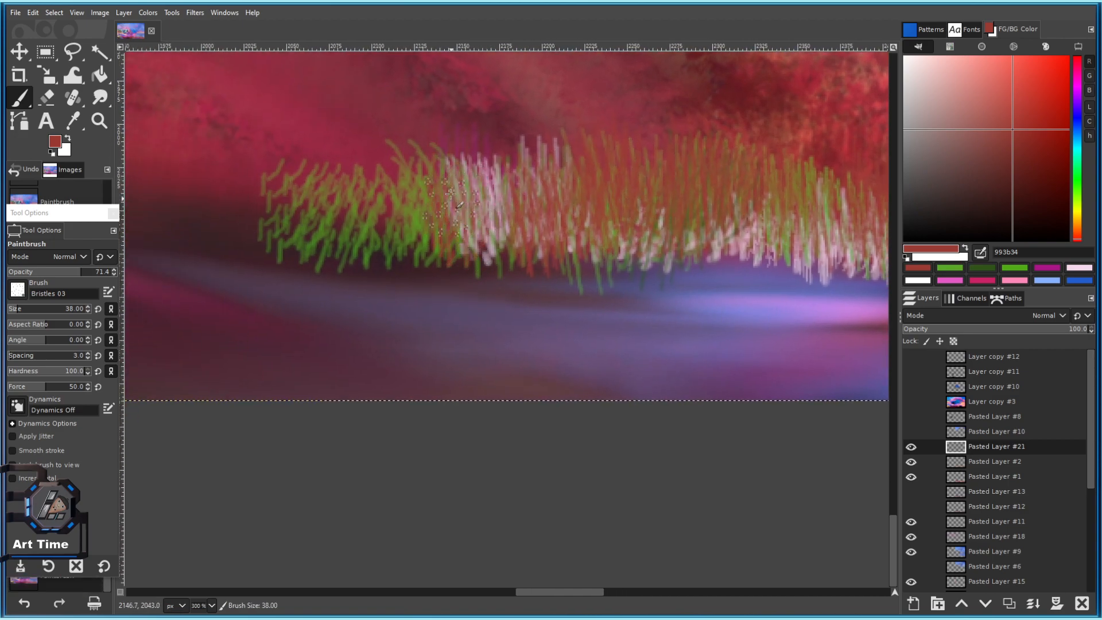
drag(430, 233, 406, 185)
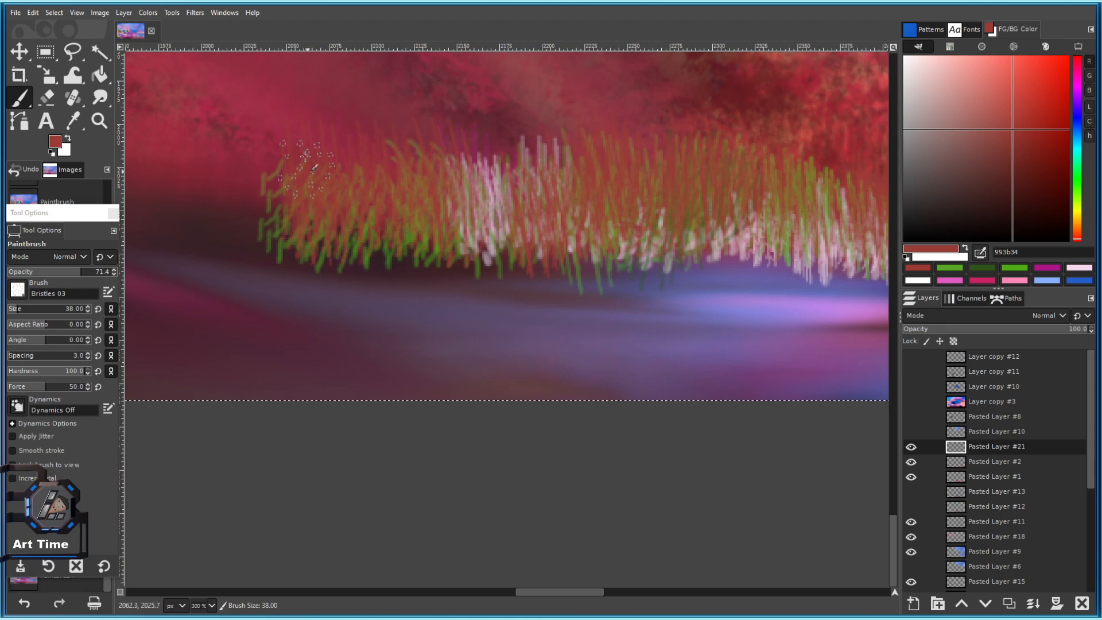
scroll(404, 264, down, 8)
scroll(364, 244, up, 5)
scroll(439, 348, up, 4)
drag(492, 370, 452, 253)
drag(468, 347, 429, 279)
drag(426, 332, 399, 291)
mouse_move(350, 348)
mouse_down()
mouse_move(322, 287)
mouse_move(299, 284)
mouse_up()
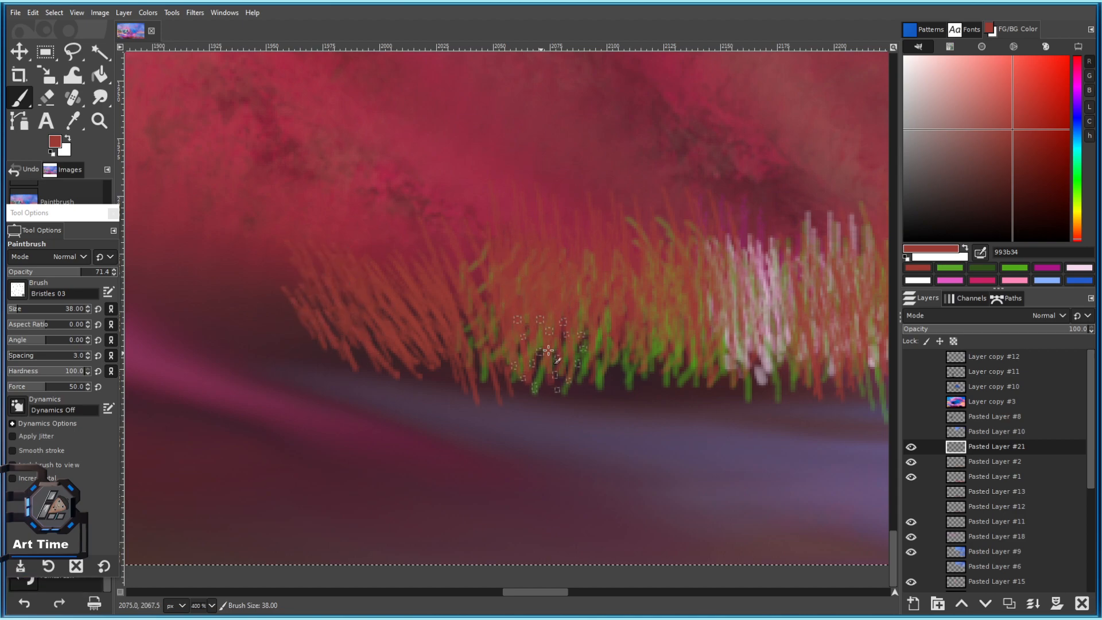
Paint red blades beyond the right end of the grass.
scroll(578, 327, down, 3)
scroll(644, 291, down, 3)
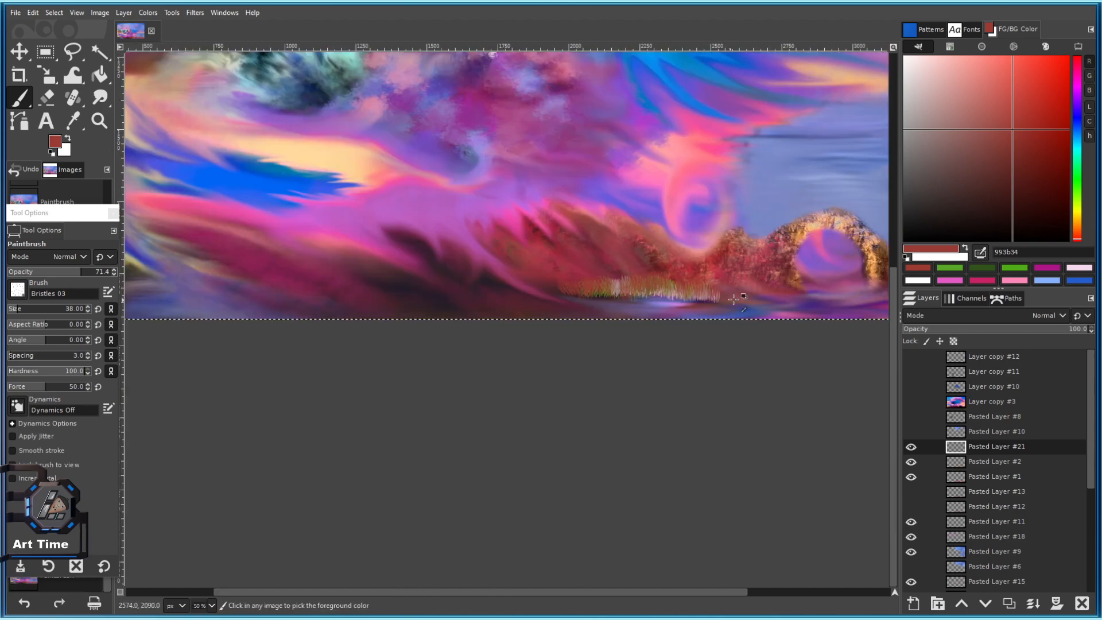
drag(661, 269, 563, 268)
scroll(621, 265, up, 5)
mouse_move(656, 429)
mouse_down()
mouse_move(457, 308)
mouse_move(472, 253)
mouse_up()
mouse_move(479, 339)
mouse_down()
mouse_move(443, 246)
mouse_move(522, 312)
mouse_move(700, 268)
mouse_up()
Resize the brush and add red strokes along the grass's lower edge.
key([)
key([)
key([)
key([)
key([)
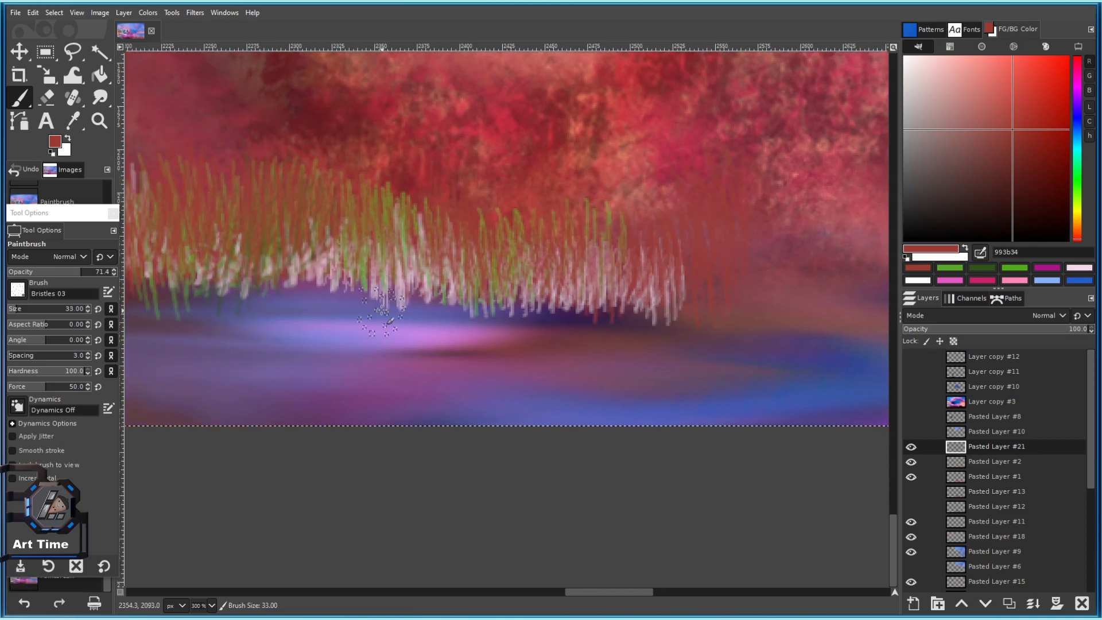
scroll(268, 283, up, 1)
mouse_move(267, 283)
mouse_down()
mouse_move(475, 277)
mouse_move(492, 289)
mouse_move(503, 261)
mouse_up()
key(])
key(])
key(])
key(])
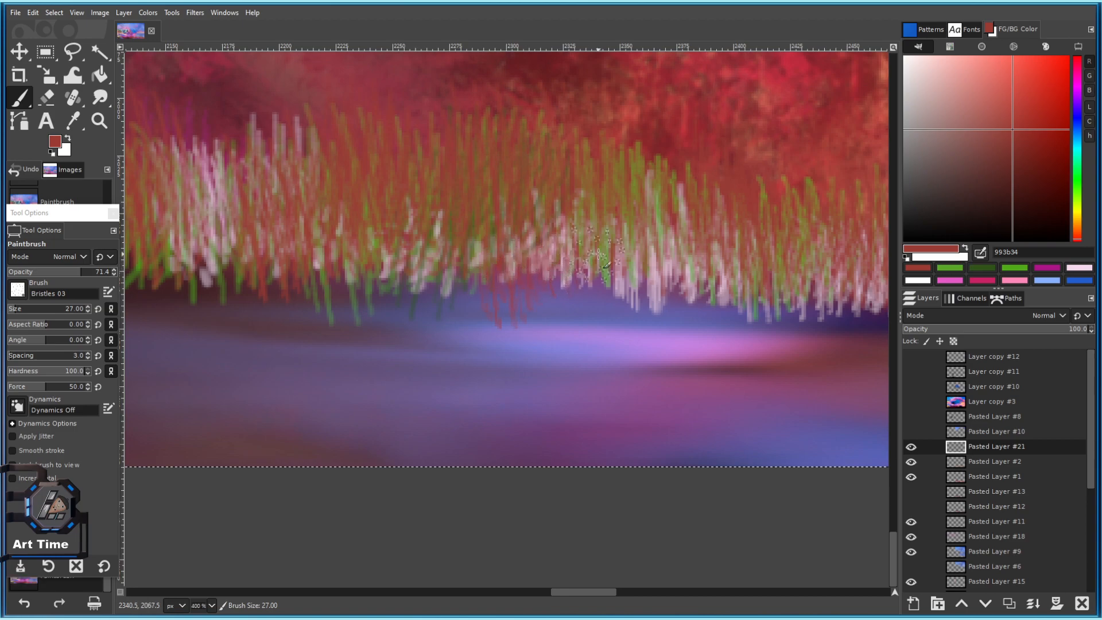
mouse_move(649, 268)
mouse_down()
mouse_move(656, 282)
mouse_move(692, 291)
mouse_move(539, 273)
mouse_move(609, 292)
mouse_up()
key(1)
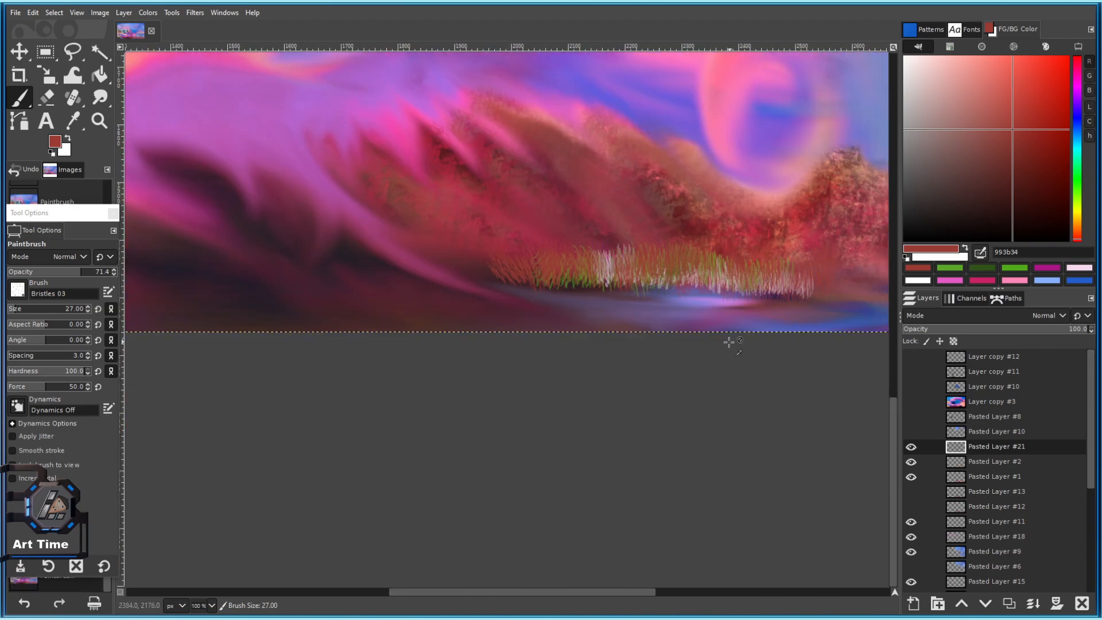
scroll(710, 291, up, 3)
drag(315, 267, 321, 274)
drag(381, 266, 538, 293)
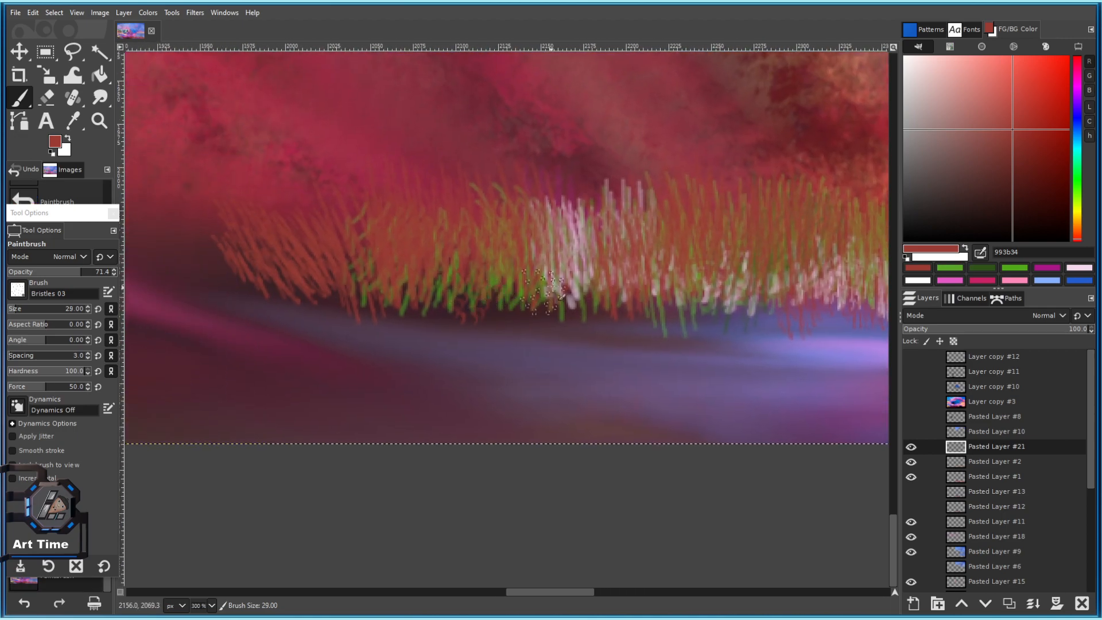
With the Smudge tool and 2. Hardness 075 brush, soften the right-side grass bases along the waterline.
click(100, 98)
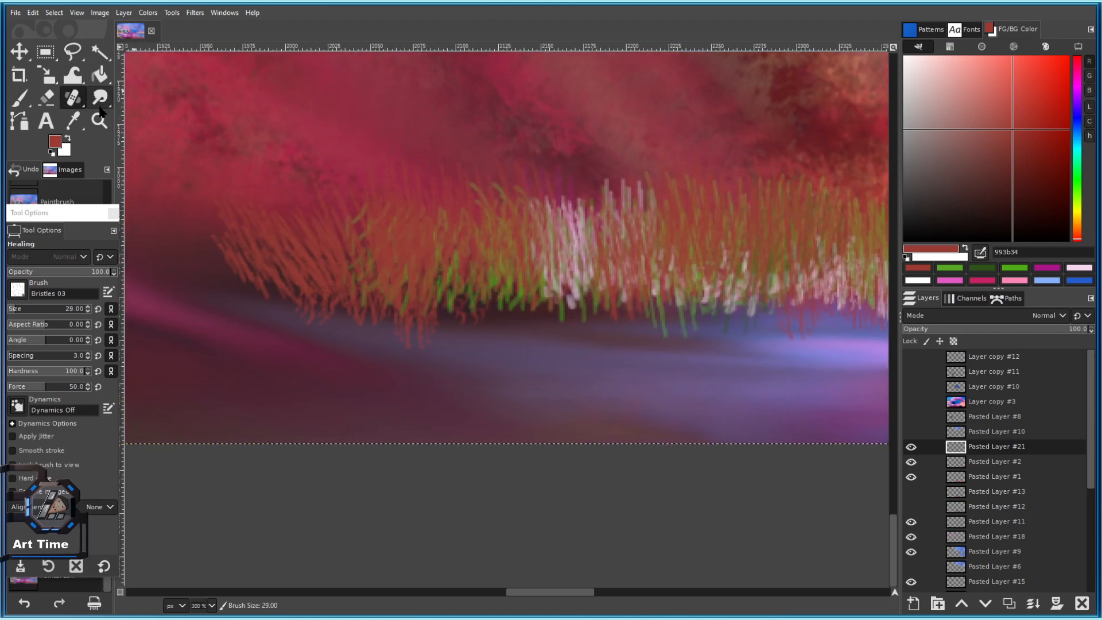
click(18, 291)
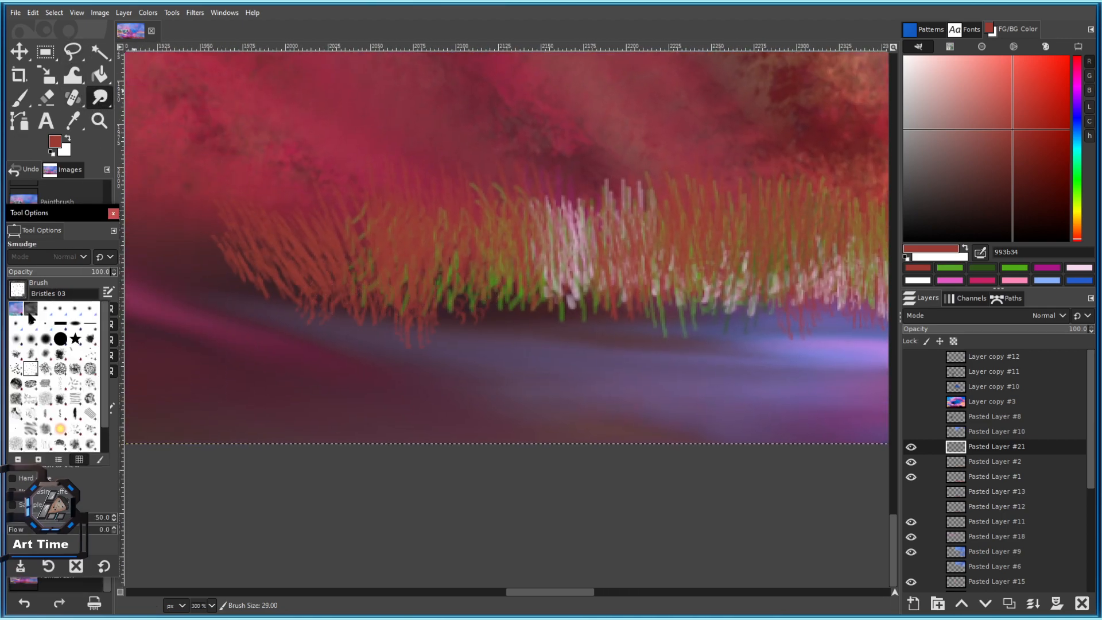
click(49, 342)
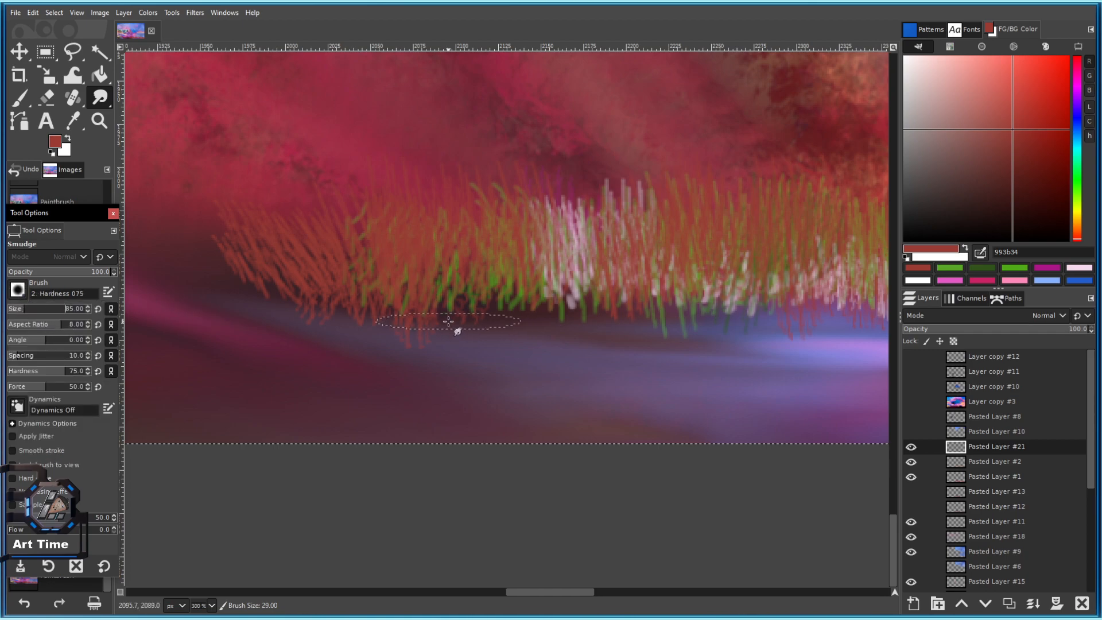
drag(449, 321, 427, 314)
drag(498, 310, 569, 323)
drag(649, 306, 478, 315)
drag(479, 314, 537, 330)
mouse_move(656, 294)
mouse_down()
mouse_move(531, 313)
mouse_move(554, 345)
mouse_up()
mouse_move(666, 340)
mouse_down()
mouse_move(548, 309)
mouse_move(647, 347)
mouse_move(721, 347)
mouse_move(716, 322)
mouse_up()
Smudge the left-side grass bases down into the water, then shrink the smudge brush slightly.
scroll(657, 360, down, 4)
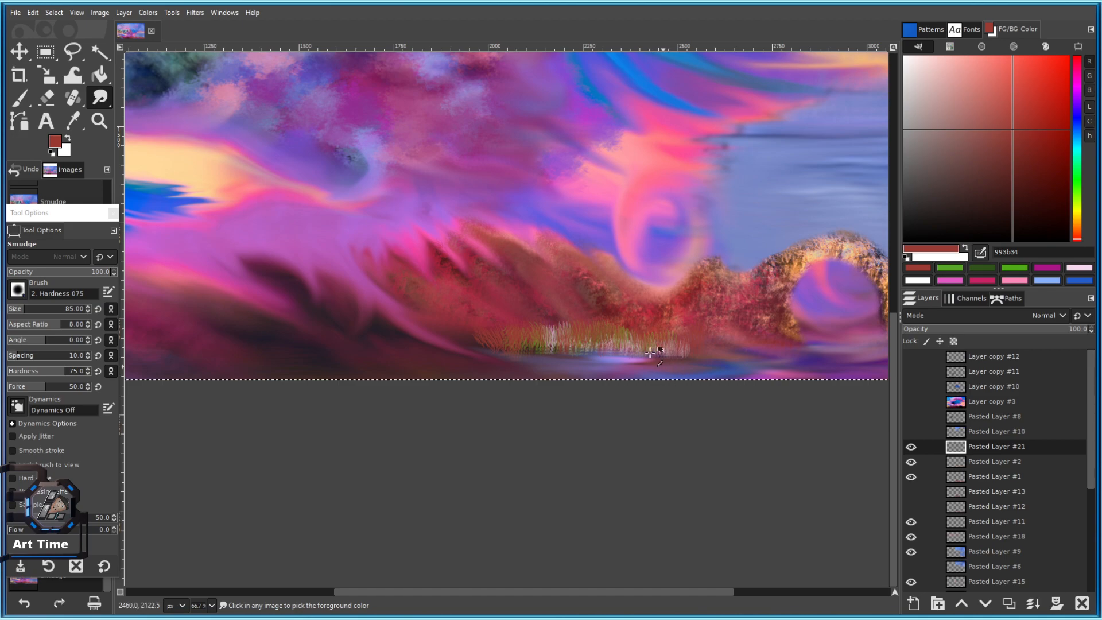
scroll(658, 360, up, 5)
drag(476, 368, 612, 295)
mouse_move(356, 326)
mouse_down()
mouse_move(362, 340)
mouse_move(487, 320)
mouse_move(368, 327)
mouse_move(332, 317)
mouse_up()
mouse_move(282, 289)
mouse_down()
mouse_move(420, 303)
mouse_move(322, 347)
mouse_move(531, 327)
mouse_up()
mouse_move(438, 310)
mouse_down()
mouse_move(418, 327)
mouse_move(327, 313)
mouse_up()
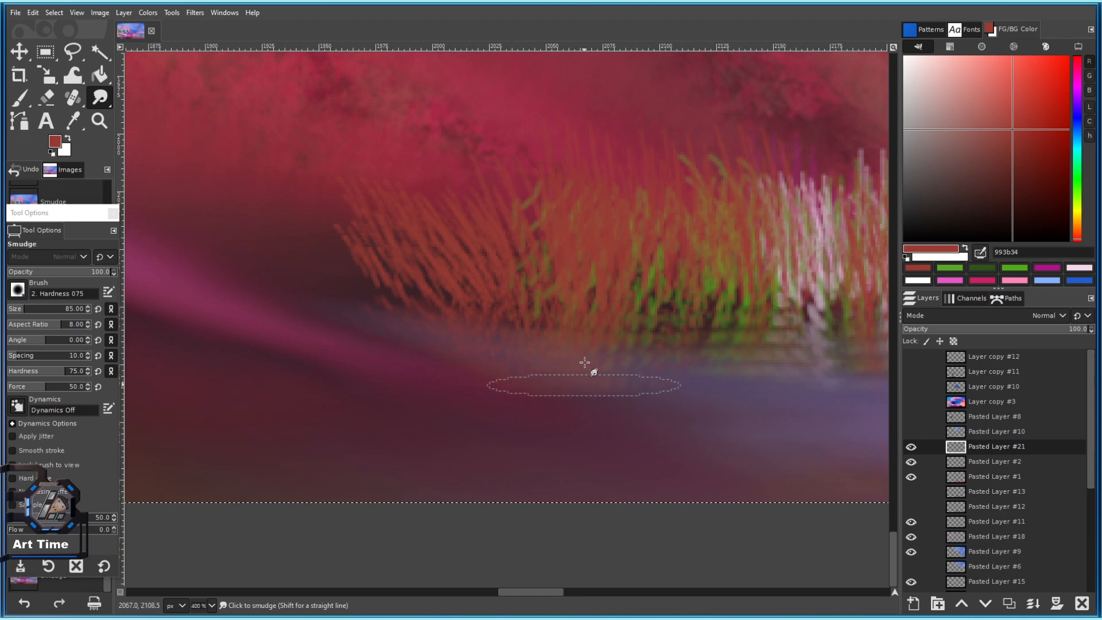
scroll(640, 396, down, 4)
scroll(825, 405, up, 3)
key(bracketleft)
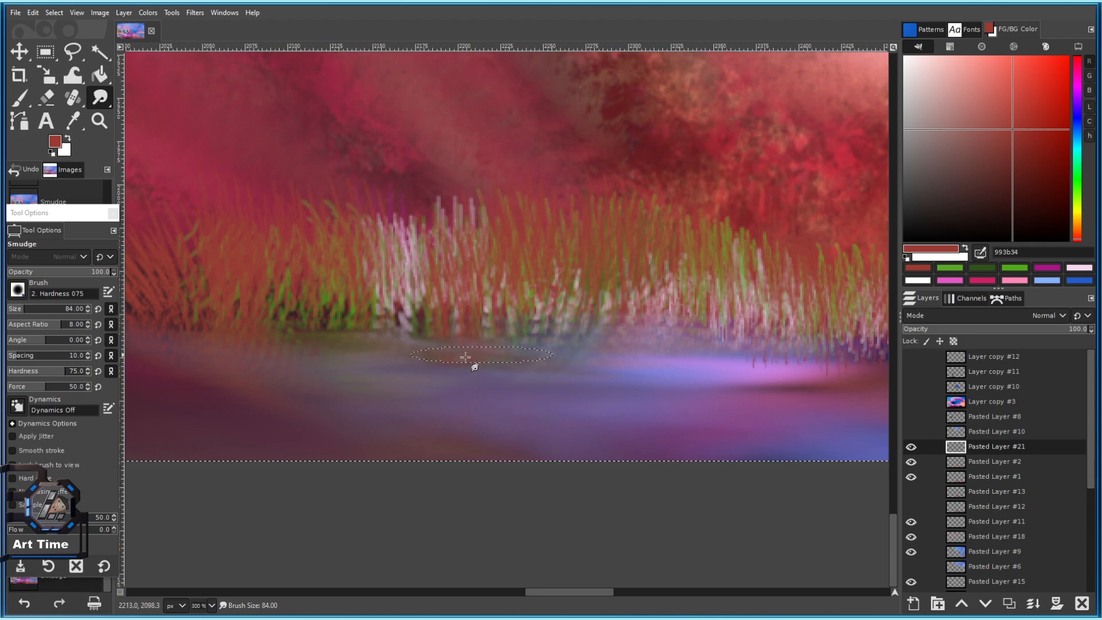
scroll(573, 409, down, 3)
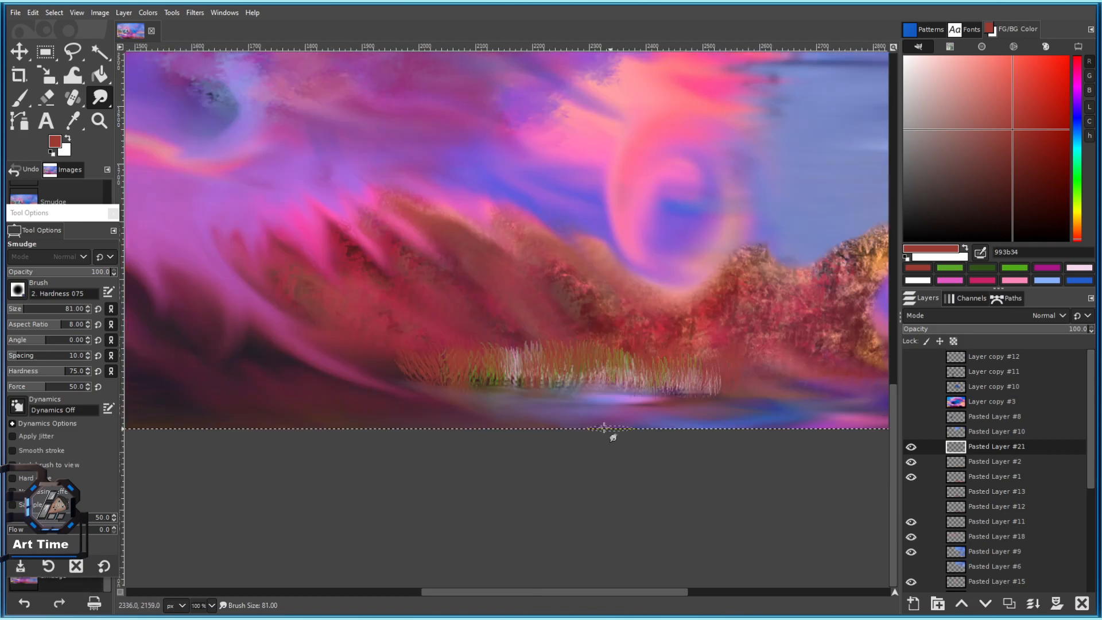
Save the painting as 101 c.xcf.
key(ctrl+s)
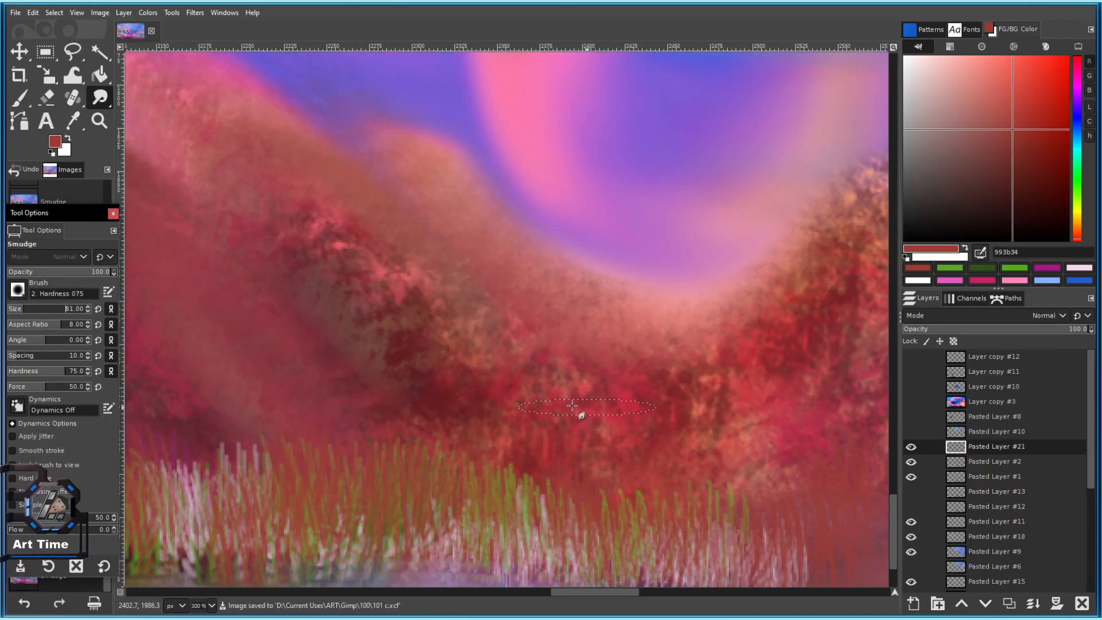
scroll(566, 438, down, 4)
scroll(480, 336, up, 6)
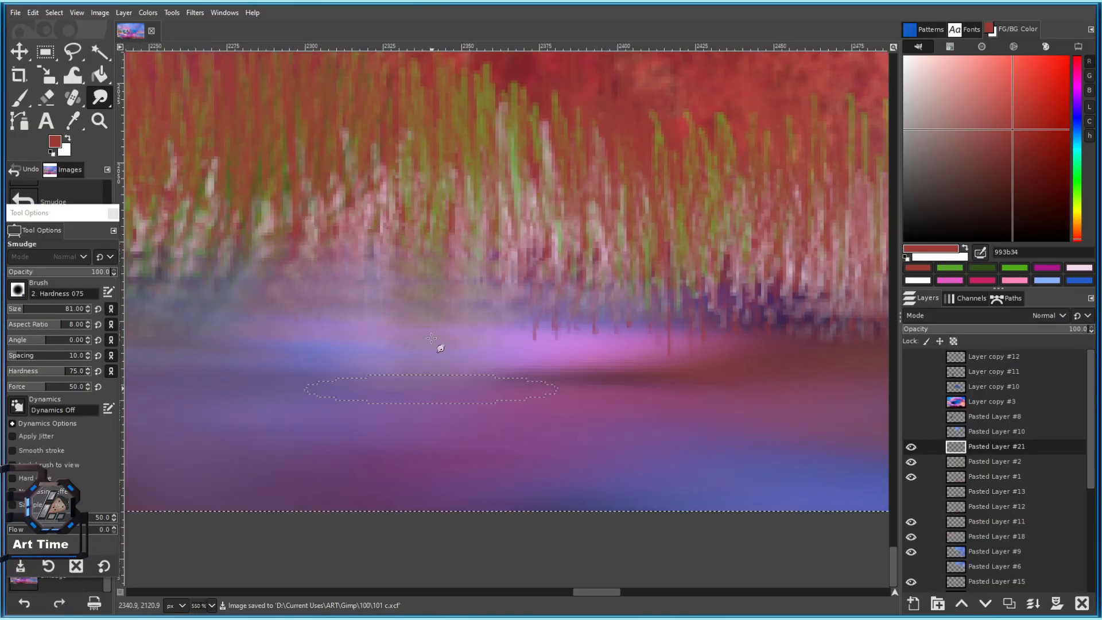
scroll(443, 352, down, 3)
key(bracketleft)
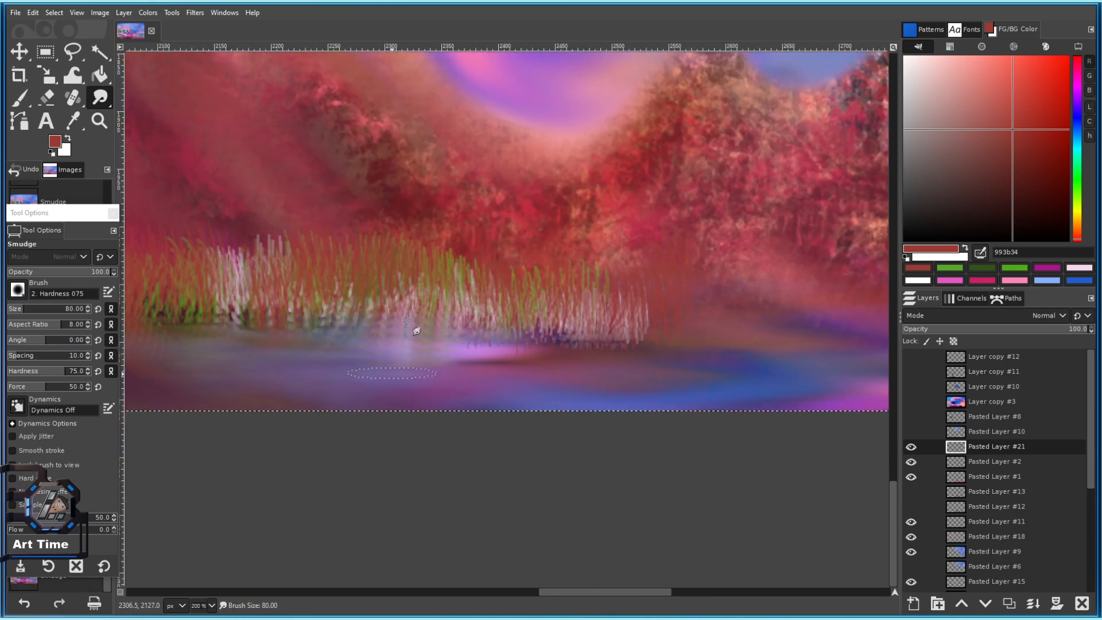
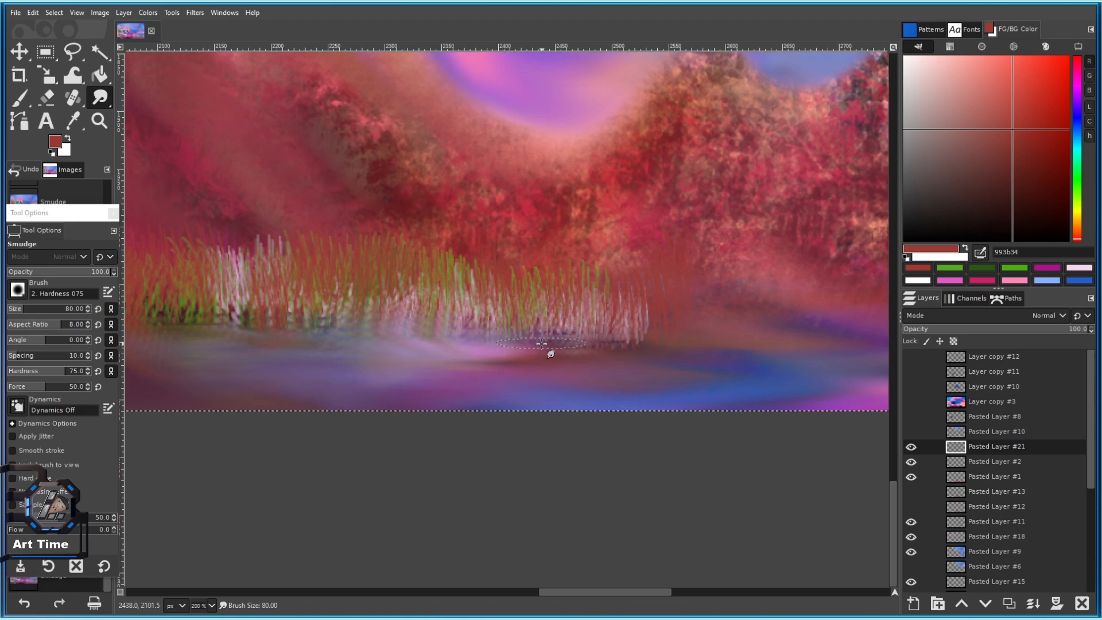
With a slightly larger smudge brush, blend the water and blur the reed bases leftward.
mouse_move(608, 341)
mouse_down()
mouse_move(678, 326)
mouse_move(679, 352)
mouse_move(648, 349)
mouse_move(665, 332)
mouse_up()
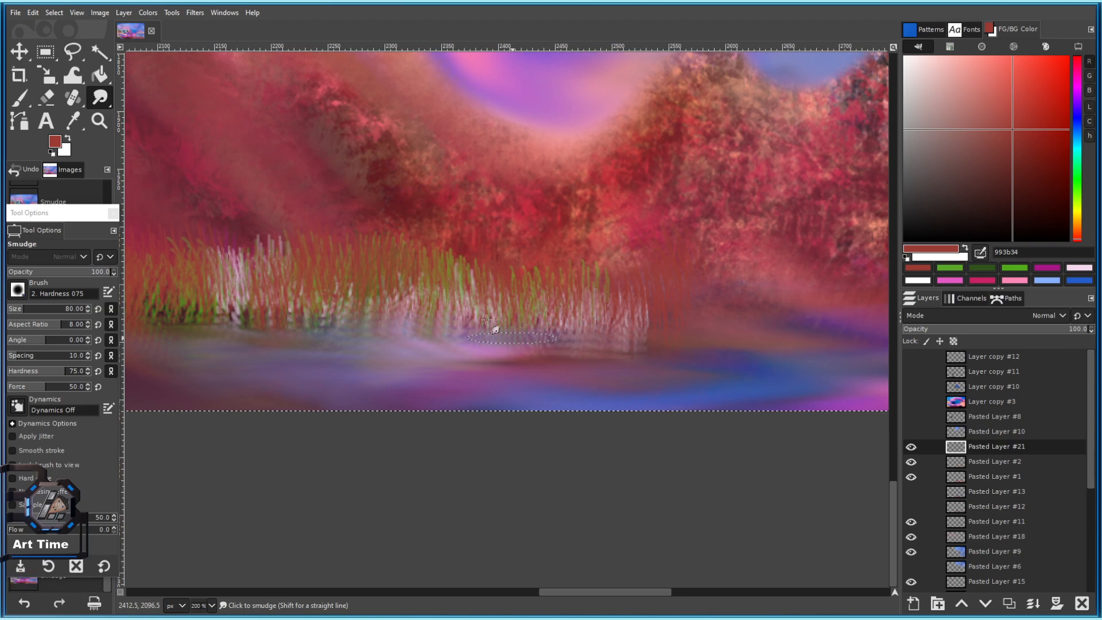
scroll(497, 363, up, 1)
key(bracketright)
mouse_move(499, 363)
mouse_down()
mouse_move(618, 357)
mouse_move(570, 327)
mouse_up()
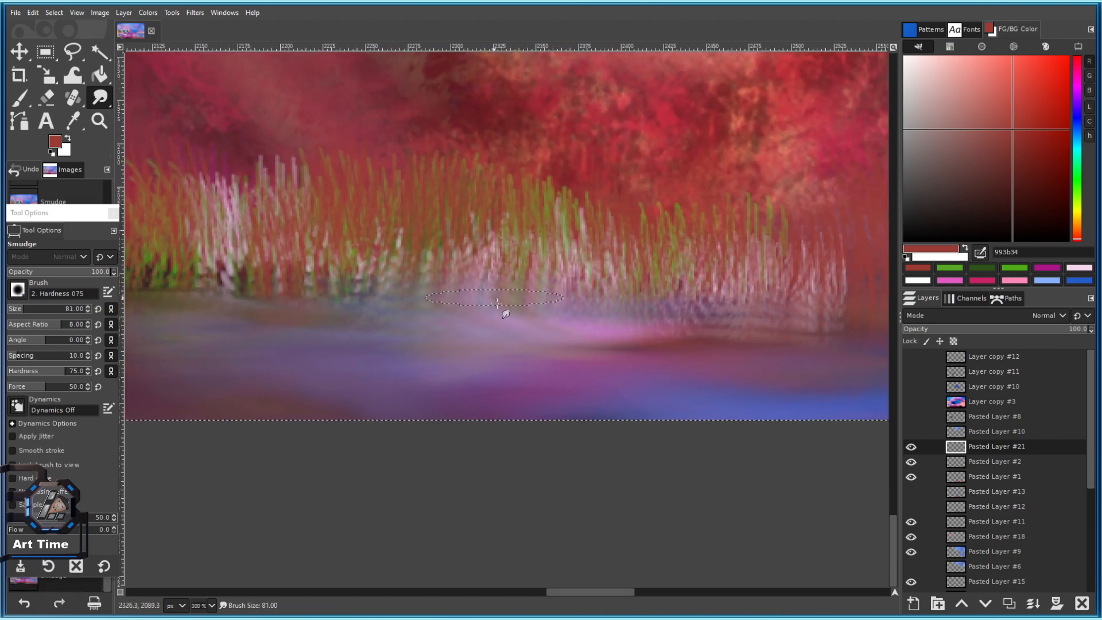
mouse_move(319, 338)
mouse_down()
mouse_move(343, 310)
mouse_move(582, 337)
mouse_up()
mouse_move(442, 275)
mouse_down()
mouse_move(359, 311)
mouse_move(328, 290)
mouse_move(308, 307)
mouse_up()
mouse_move(231, 298)
mouse_down()
mouse_move(443, 286)
mouse_move(346, 278)
mouse_up()
mouse_move(606, 333)
mouse_down()
mouse_move(314, 275)
mouse_move(404, 260)
mouse_up()
drag(604, 254, 451, 274)
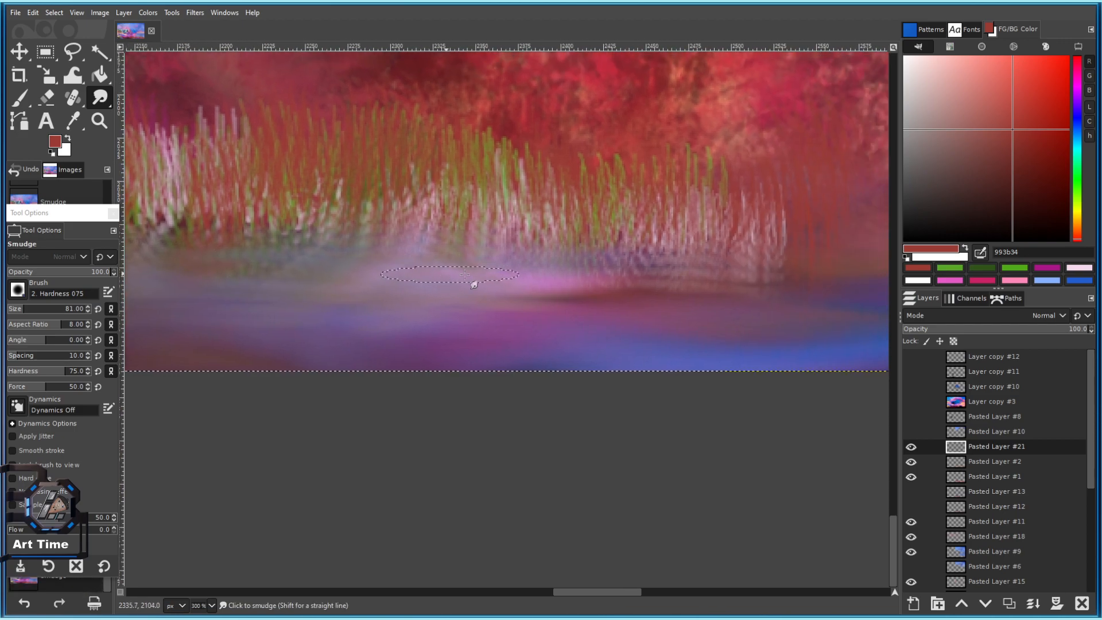
mouse_move(635, 278)
mouse_down()
mouse_move(554, 310)
mouse_move(494, 301)
mouse_up()
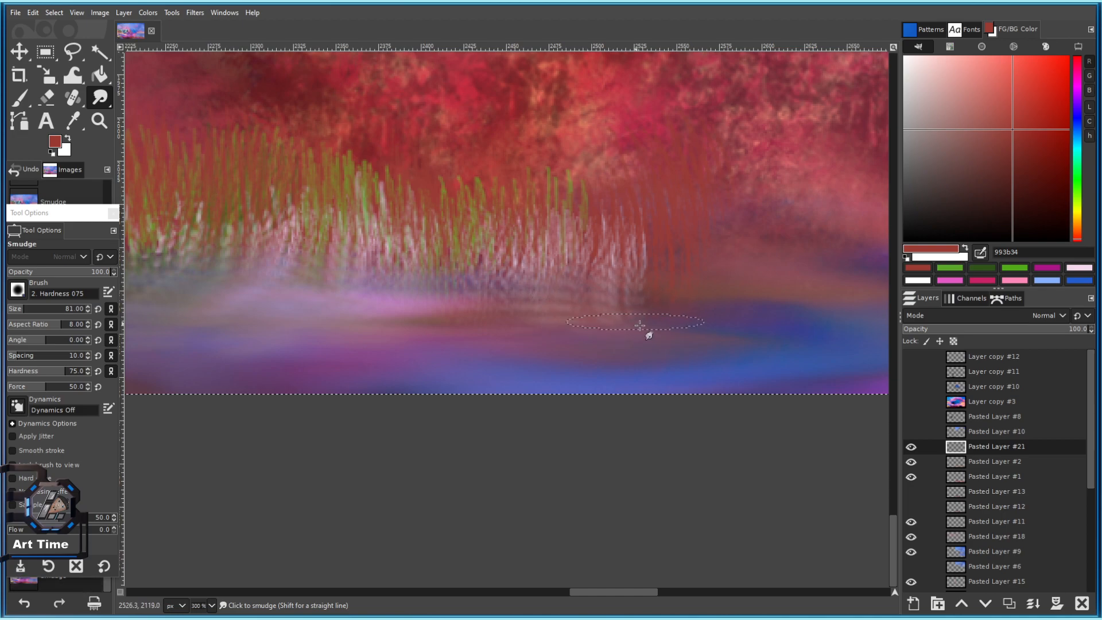
At brush size 80, smudge the water into reflections and pull the brownish bank into the blue.
key(bracketleft)
drag(686, 304, 502, 282)
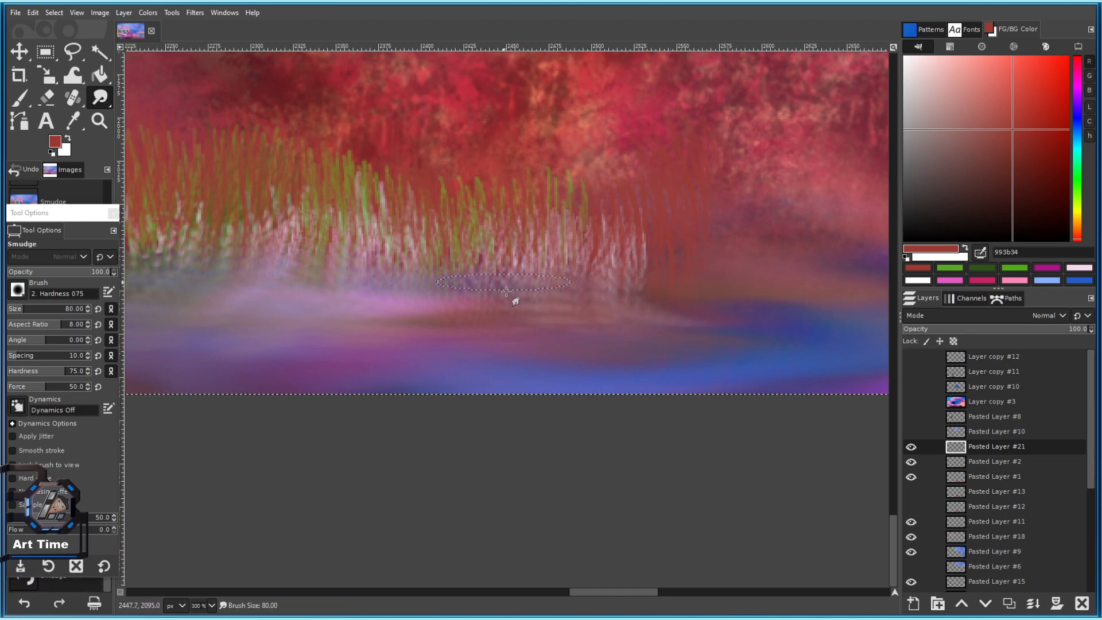
mouse_move(388, 324)
mouse_down()
mouse_move(540, 310)
mouse_move(416, 312)
mouse_move(493, 370)
mouse_move(411, 373)
mouse_up()
mouse_move(583, 327)
mouse_down()
mouse_move(348, 300)
mouse_move(469, 329)
mouse_up()
drag(345, 337, 522, 339)
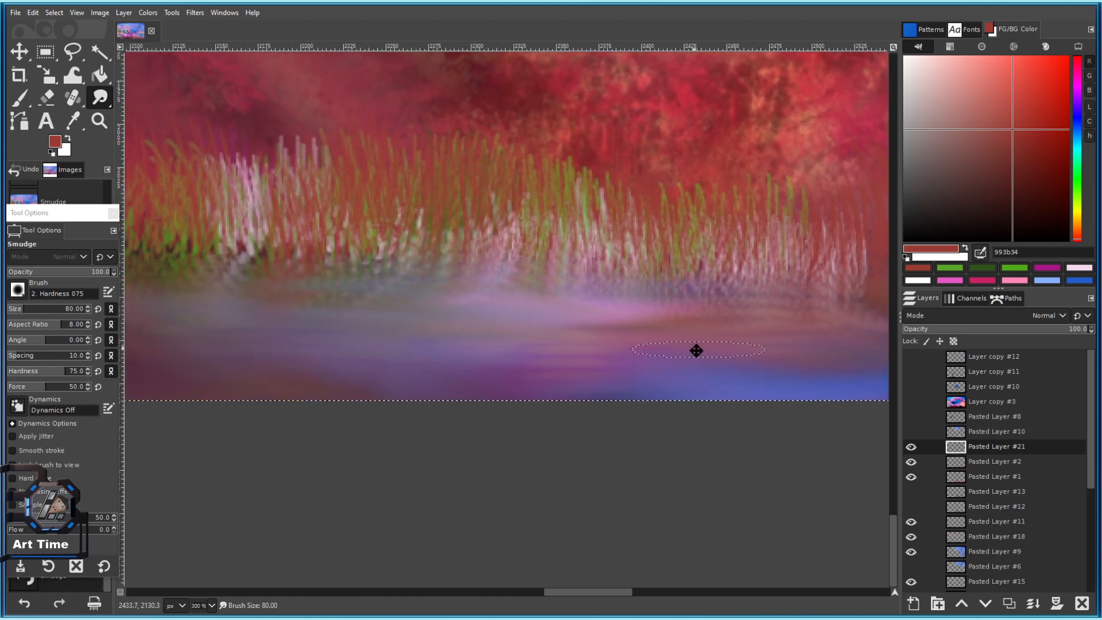
drag(806, 340, 554, 321)
drag(357, 297, 541, 306)
mouse_move(439, 279)
mouse_down()
mouse_move(663, 316)
mouse_move(666, 330)
mouse_up()
drag(568, 306, 604, 366)
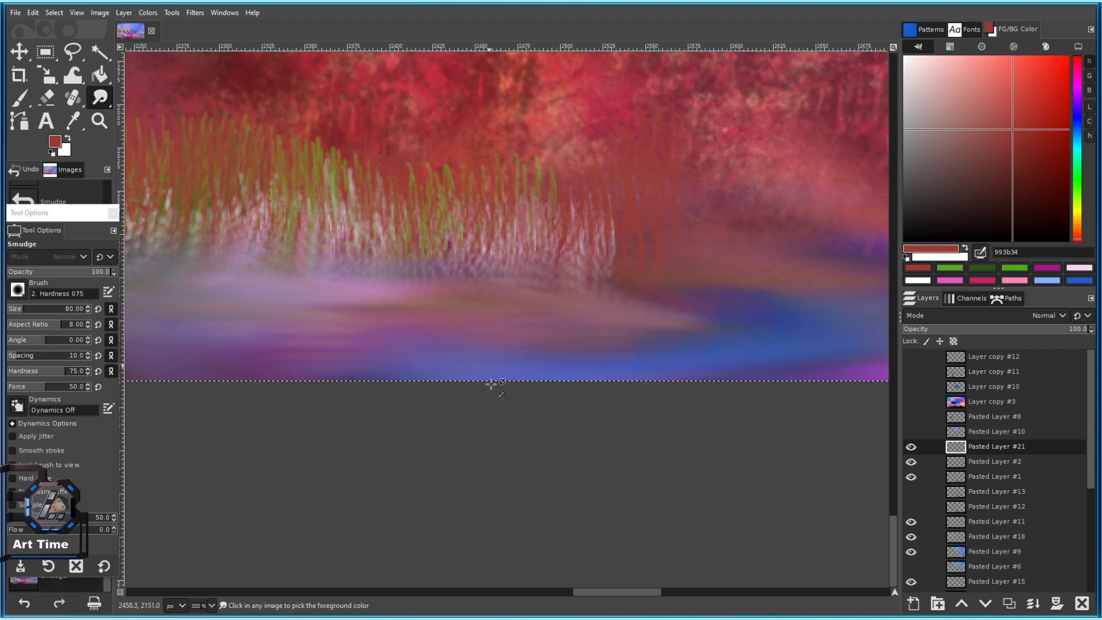
scroll(489, 367, down, 3)
scroll(379, 345, up, 1)
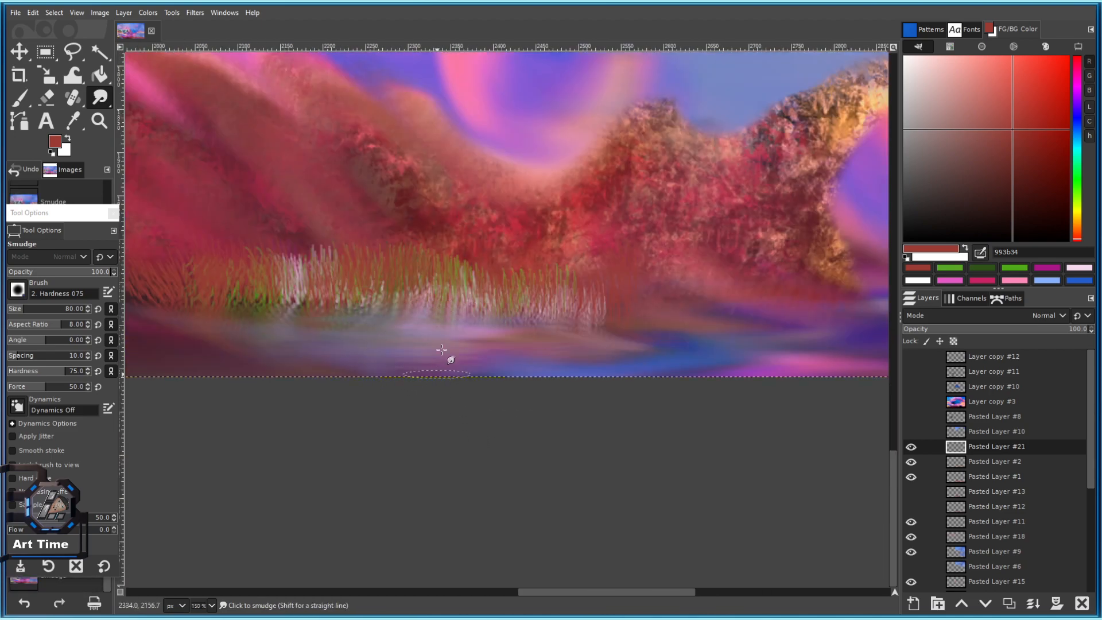
drag(261, 342, 280, 352)
With the Paintbrush, dab green and sampled bank brown onto the water.
click(1080, 175)
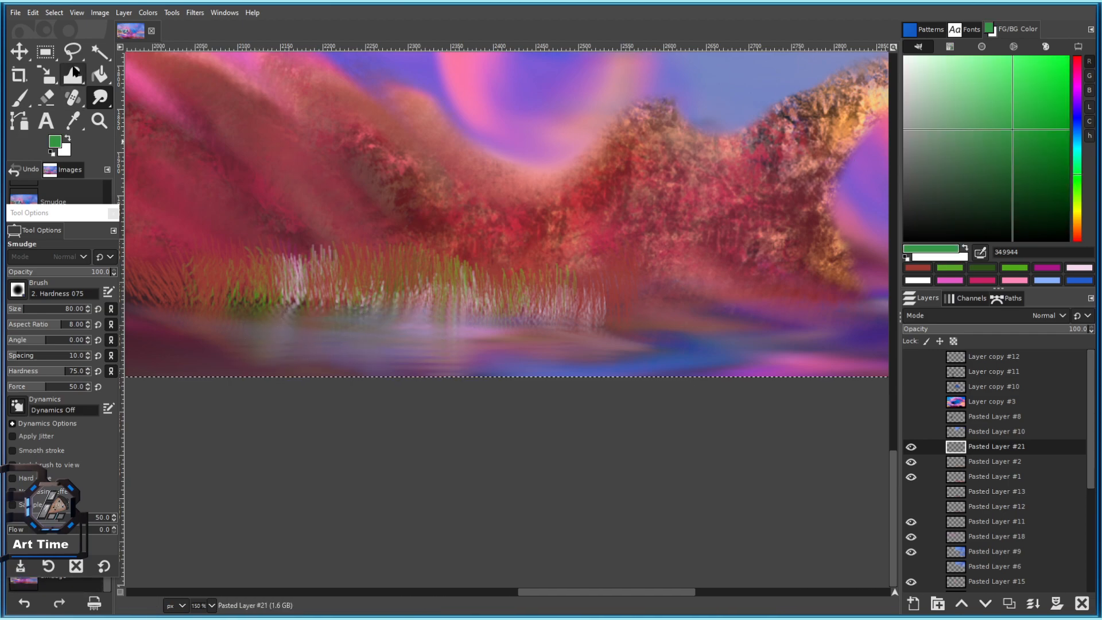
click(19, 98)
click(428, 345)
click(480, 342)
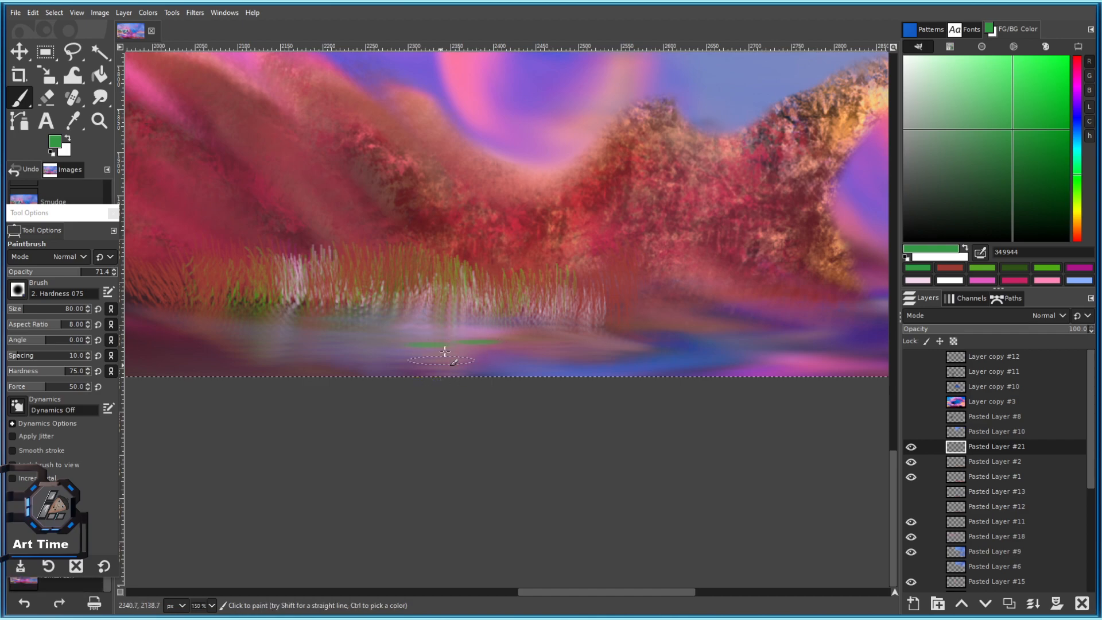
ctrl+click(427, 276)
click(343, 350)
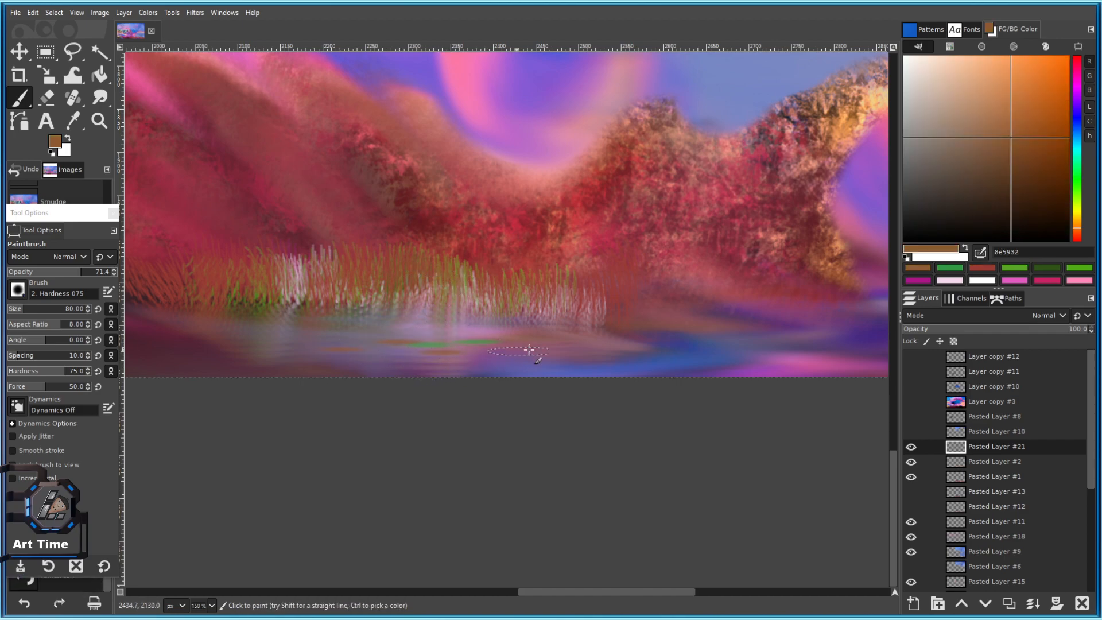
ctrl+click(524, 343)
Smudge the green and brown dabs into the water at brush size 90, pulling blue along the bottom.
click(100, 98)
key(bracketright)
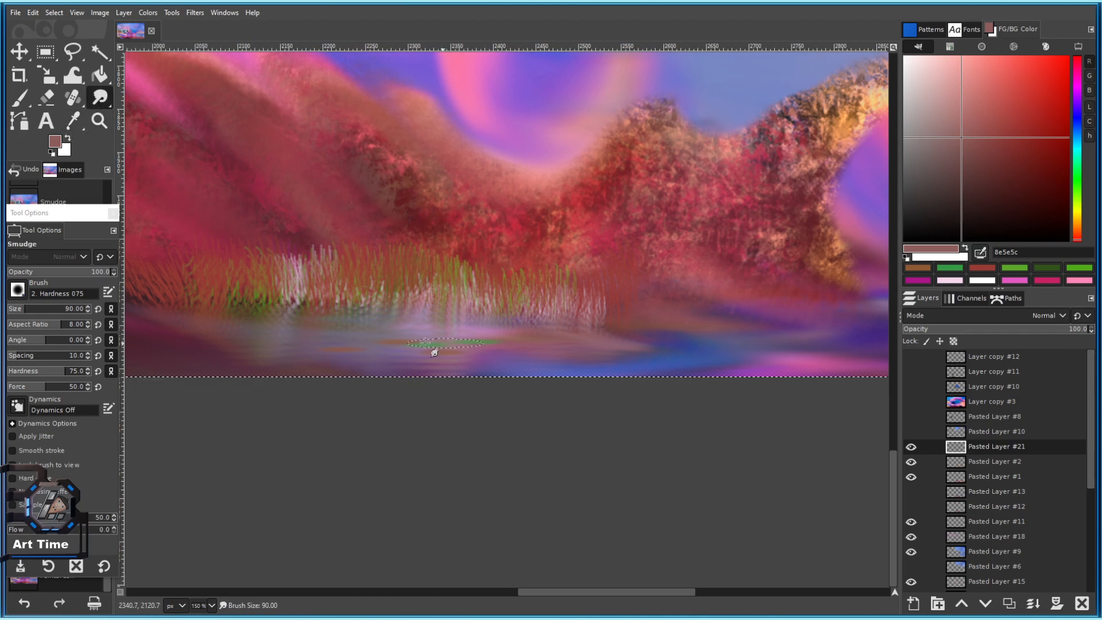
key(ctrl+z)
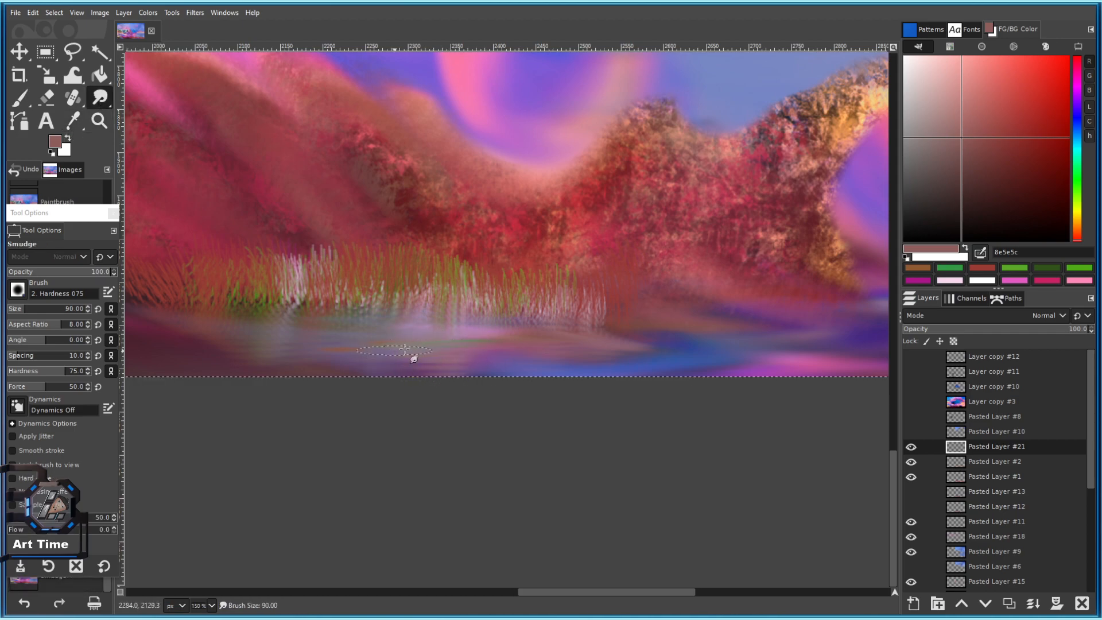
mouse_move(488, 341)
mouse_down()
mouse_move(459, 337)
mouse_move(520, 347)
mouse_move(402, 338)
mouse_move(407, 347)
mouse_move(369, 364)
mouse_move(356, 359)
mouse_move(411, 359)
mouse_up()
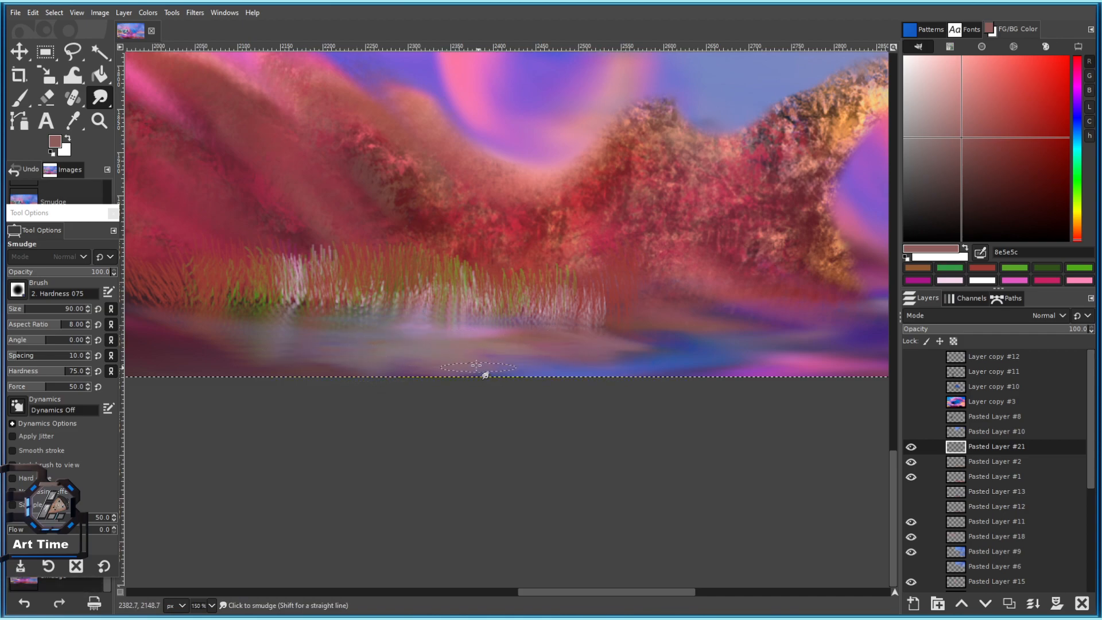
mouse_move(321, 344)
mouse_down()
mouse_move(295, 344)
mouse_move(242, 308)
mouse_move(275, 311)
mouse_up()
mouse_move(490, 314)
mouse_down()
mouse_move(517, 313)
mouse_move(498, 309)
mouse_move(615, 332)
mouse_up()
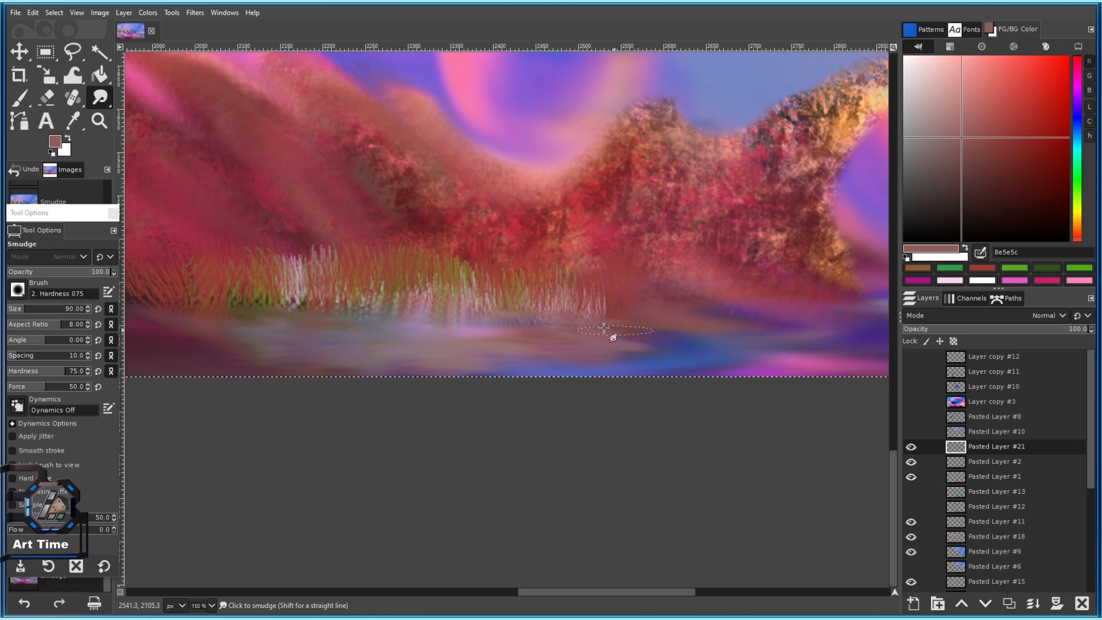
mouse_move(509, 322)
mouse_down()
mouse_move(585, 326)
mouse_move(516, 311)
mouse_move(622, 334)
mouse_move(615, 323)
mouse_move(683, 329)
mouse_move(693, 317)
mouse_move(670, 317)
mouse_move(715, 302)
mouse_move(737, 310)
mouse_move(702, 326)
mouse_move(594, 333)
mouse_move(654, 333)
mouse_move(704, 344)
mouse_move(649, 351)
mouse_move(713, 358)
mouse_up()
mouse_move(647, 360)
mouse_down()
mouse_move(461, 368)
mouse_move(447, 385)
mouse_up()
Dab faint purple and mauve onto the water at 33.5 paint opacity.
scroll(539, 195, down, 4)
scroll(538, 194, down, 2)
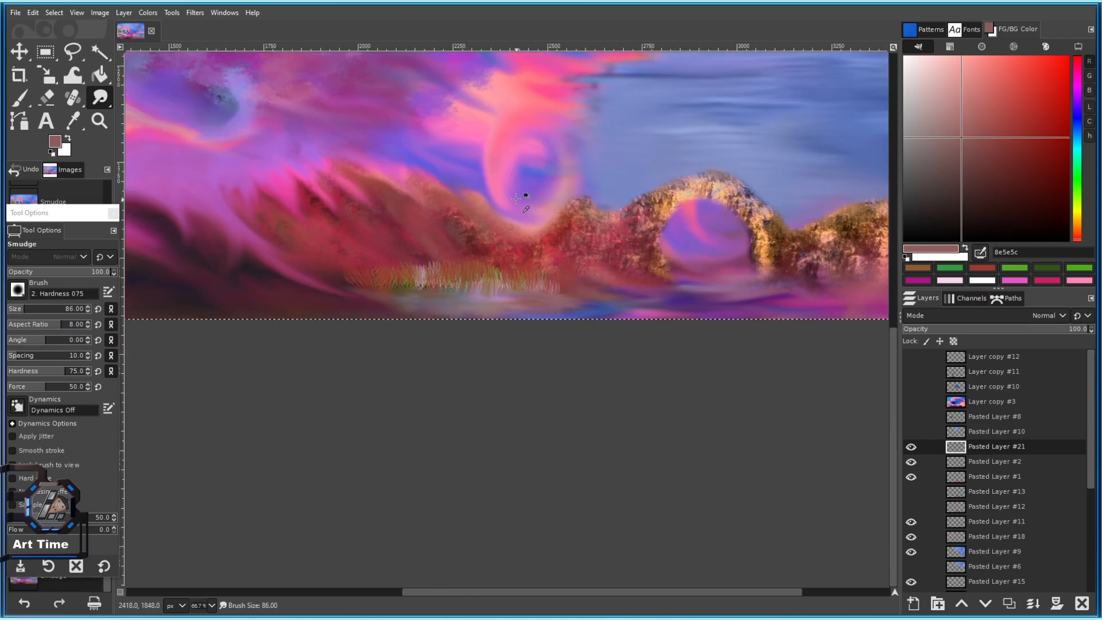
ctrl+click(533, 181)
scroll(533, 207, up, 2)
click(20, 97)
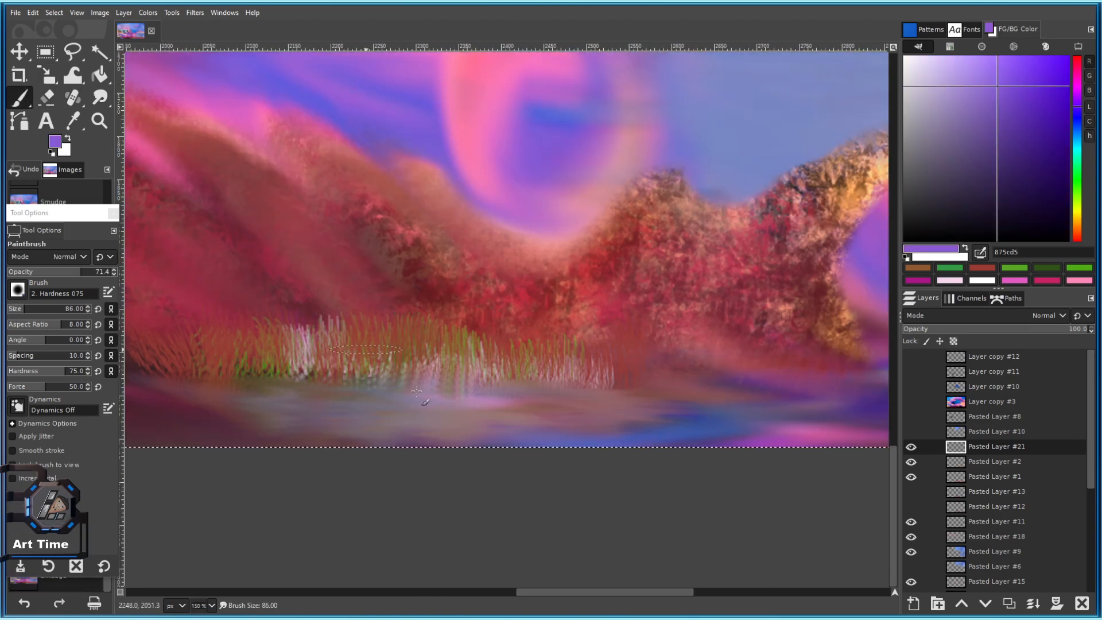
click(436, 430)
key(ctrl+z)
click(41, 272)
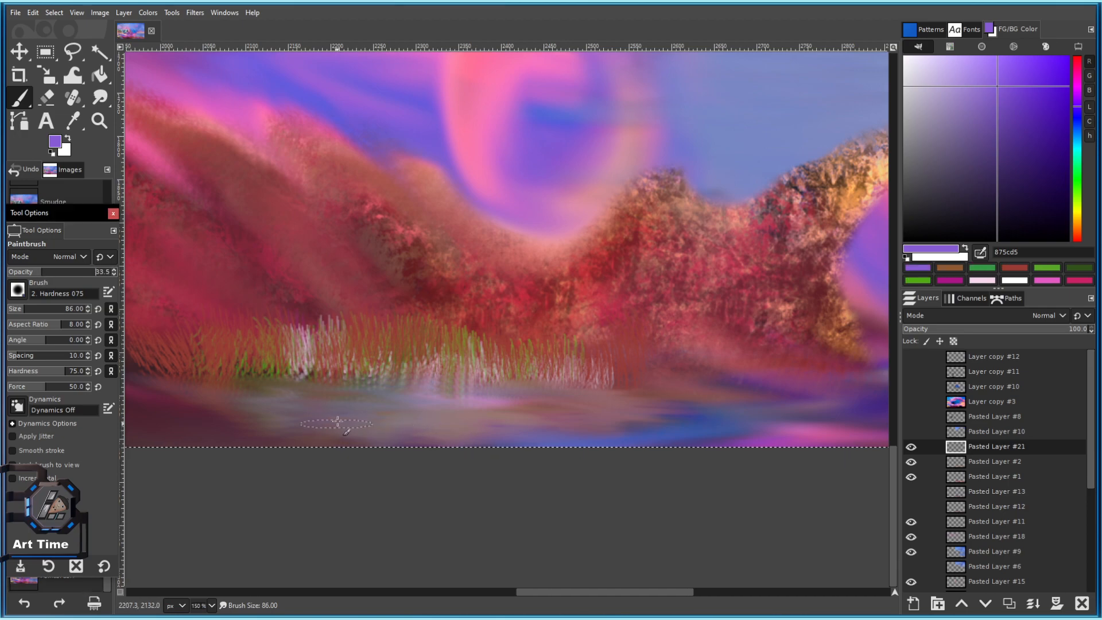
click(339, 419)
ctrl+click(475, 423)
click(431, 438)
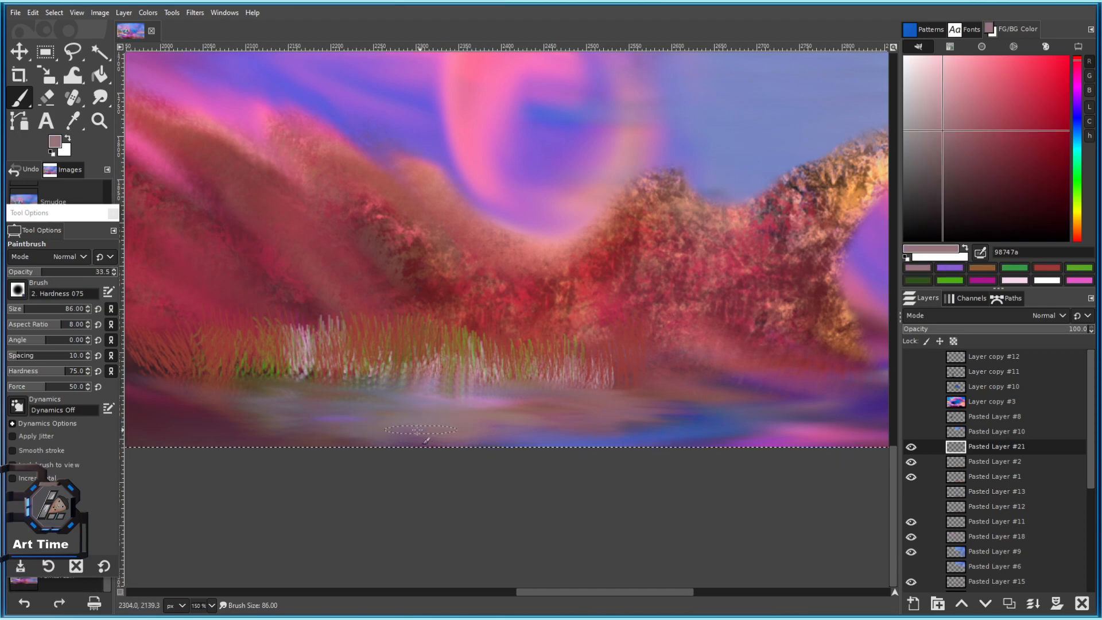
Add pink, brighter pink, greyish mauve and hot pink dabs across the water, then sample sky blue.
ctrl+click(503, 170)
click(423, 430)
click(379, 434)
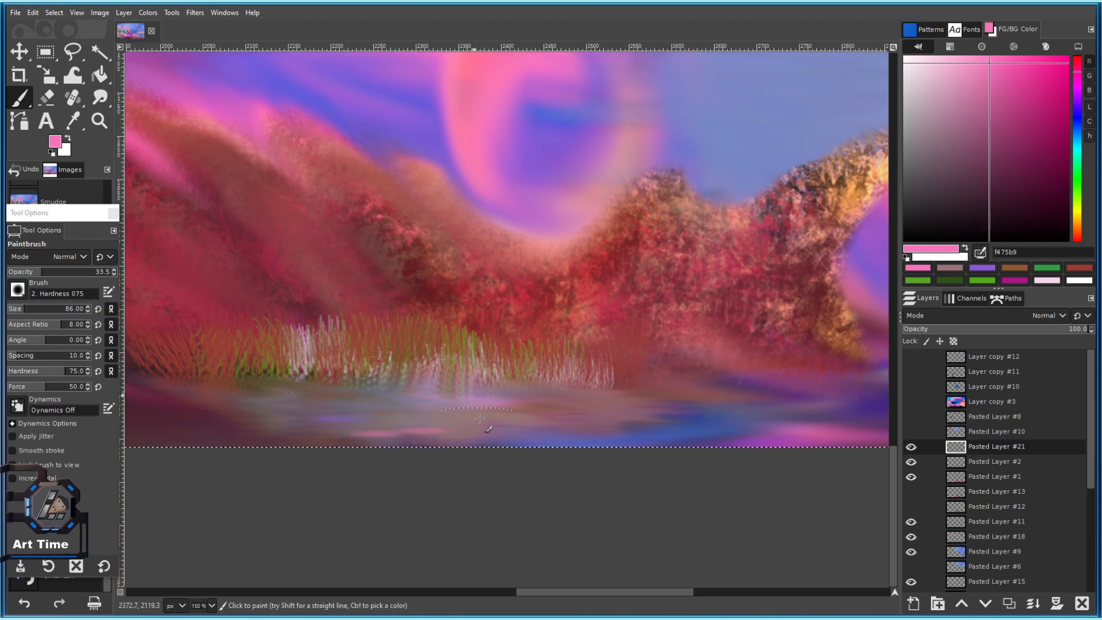
ctrl+click(495, 91)
click(384, 433)
click(342, 421)
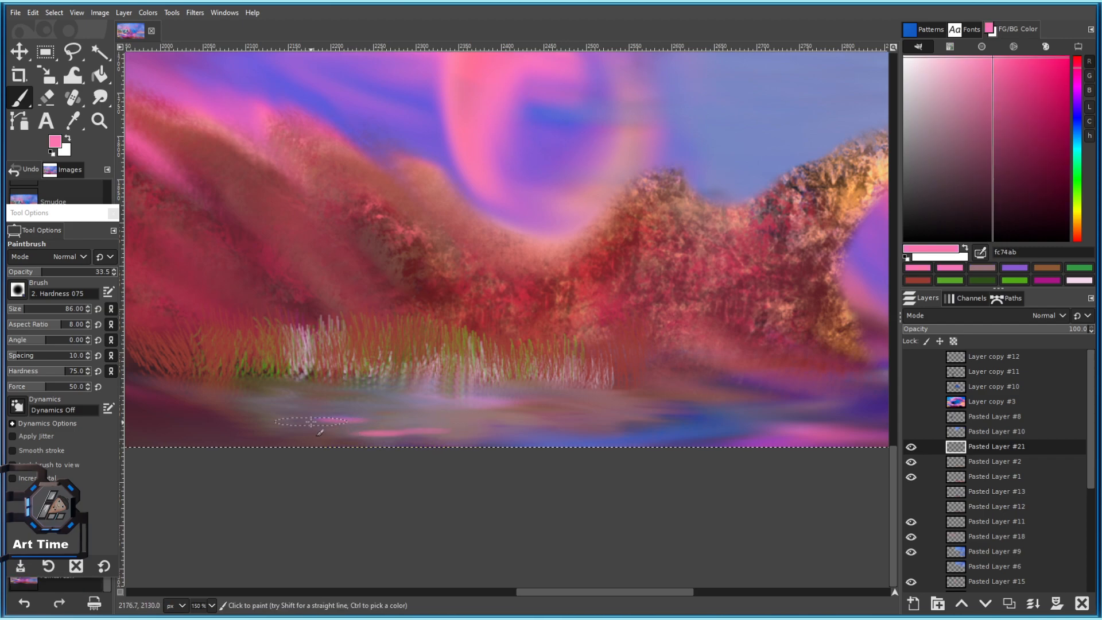
scroll(353, 451, down, 4)
scroll(354, 452, up, 3)
ctrl+click(400, 430)
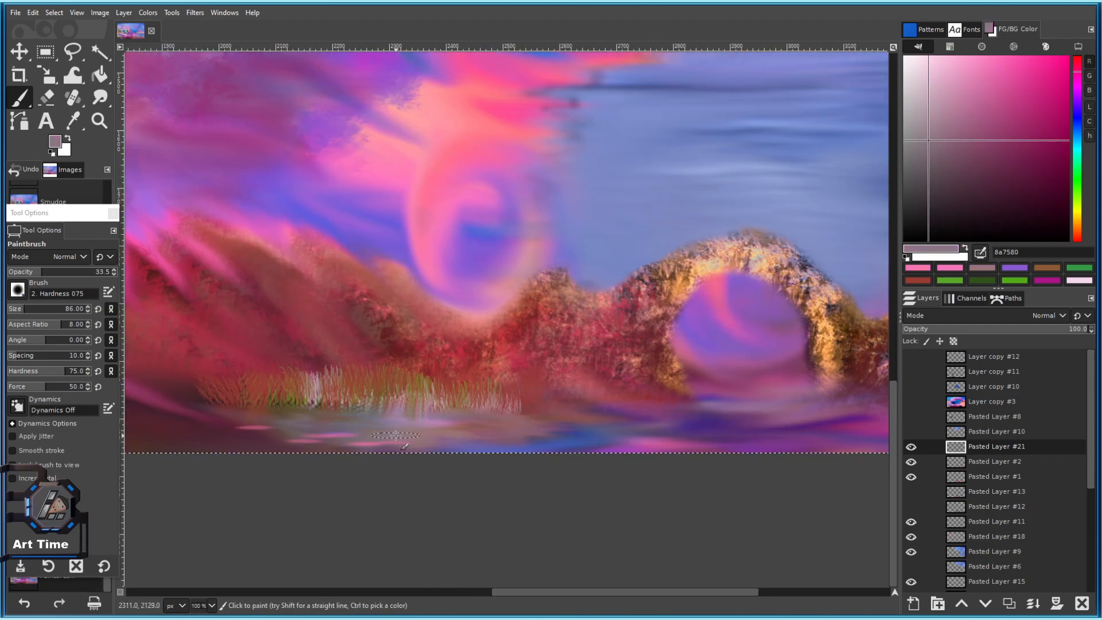
click(395, 436)
ctrl+click(431, 128)
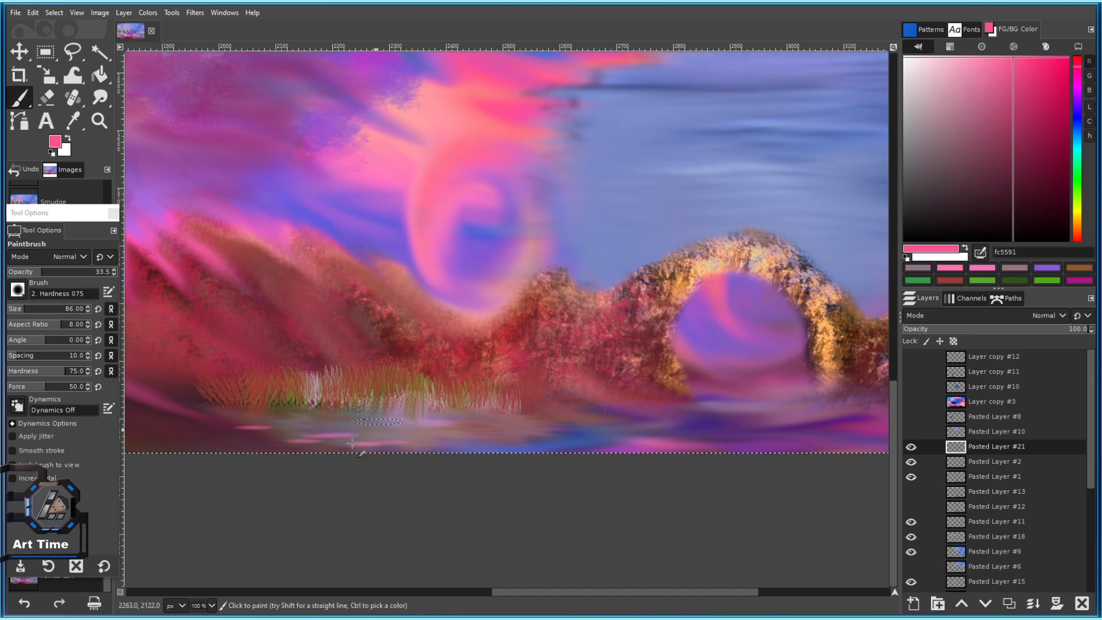
click(298, 433)
ctrl+click(628, 184)
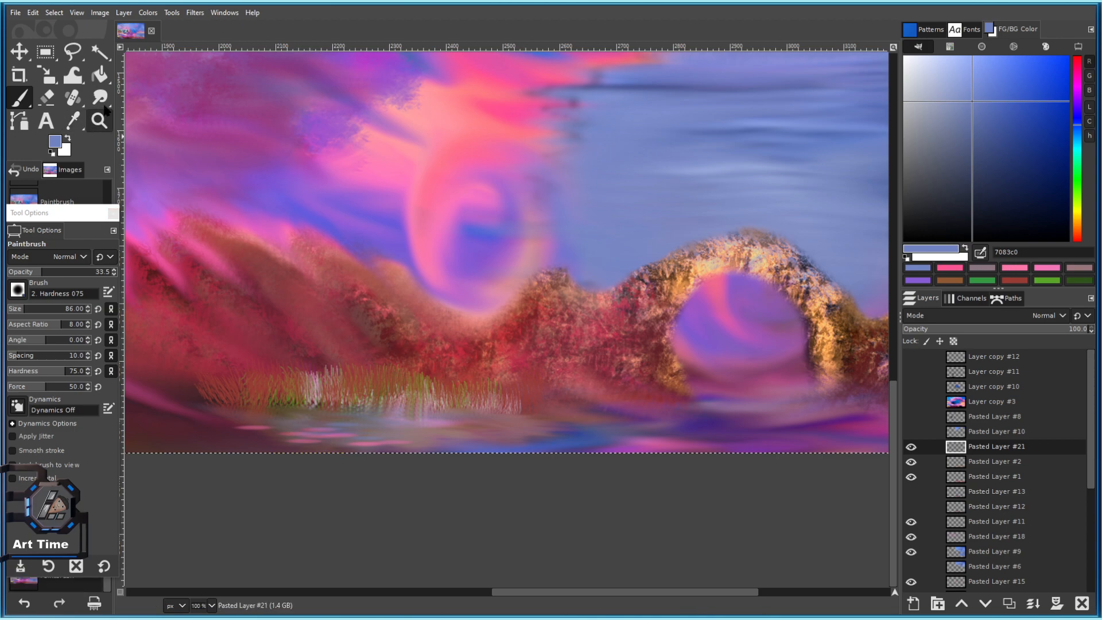
Smudge the pink and mauve streaks along the bottom edge and below the reeds.
key(s)
scroll(296, 413, up, 1)
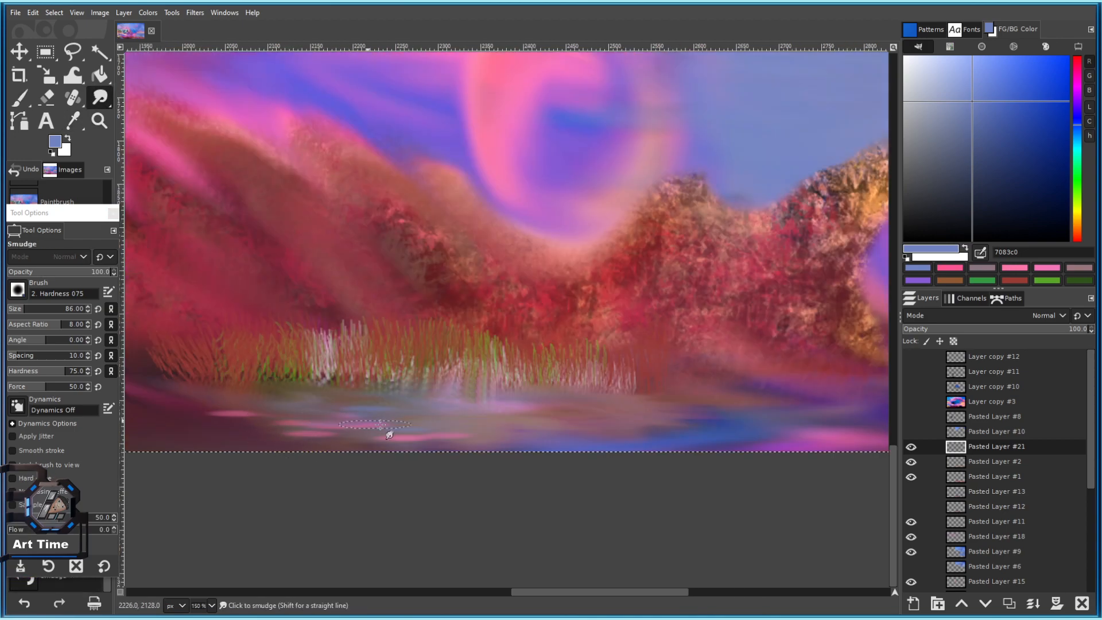
mouse_move(258, 422)
mouse_down()
mouse_move(338, 445)
mouse_move(332, 451)
mouse_move(404, 441)
mouse_up()
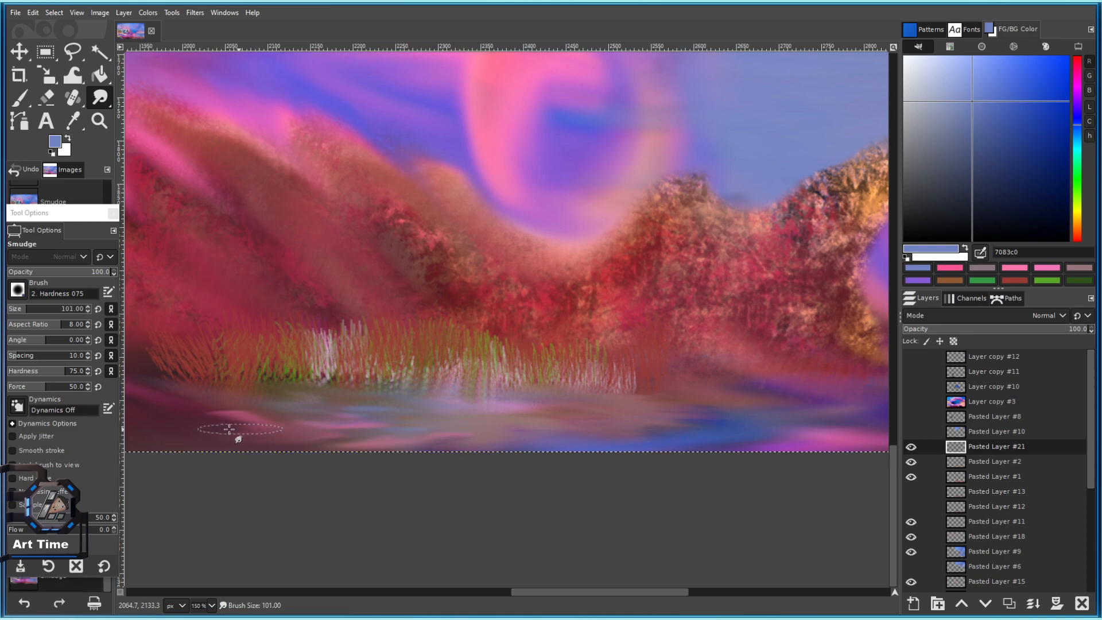
mouse_move(170, 399)
mouse_down()
mouse_move(253, 408)
mouse_move(331, 439)
mouse_move(473, 443)
mouse_up()
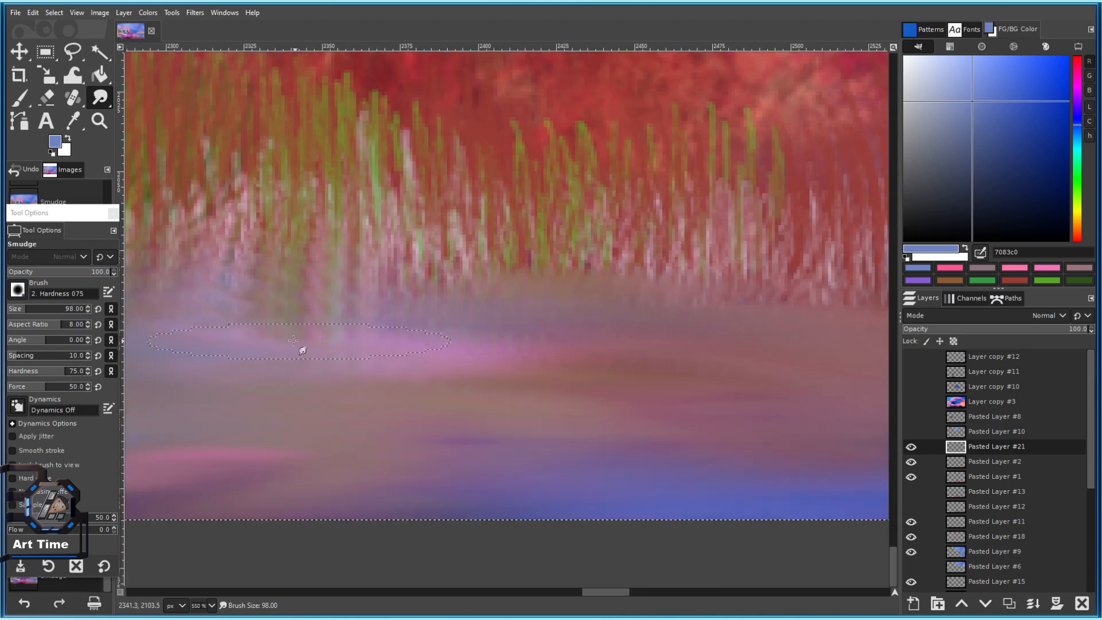
mouse_move(357, 328)
mouse_down()
mouse_move(321, 285)
mouse_move(330, 263)
mouse_move(449, 275)
mouse_move(400, 283)
mouse_move(361, 312)
mouse_move(417, 330)
mouse_move(373, 328)
mouse_move(301, 289)
mouse_move(437, 299)
mouse_move(537, 285)
mouse_up()
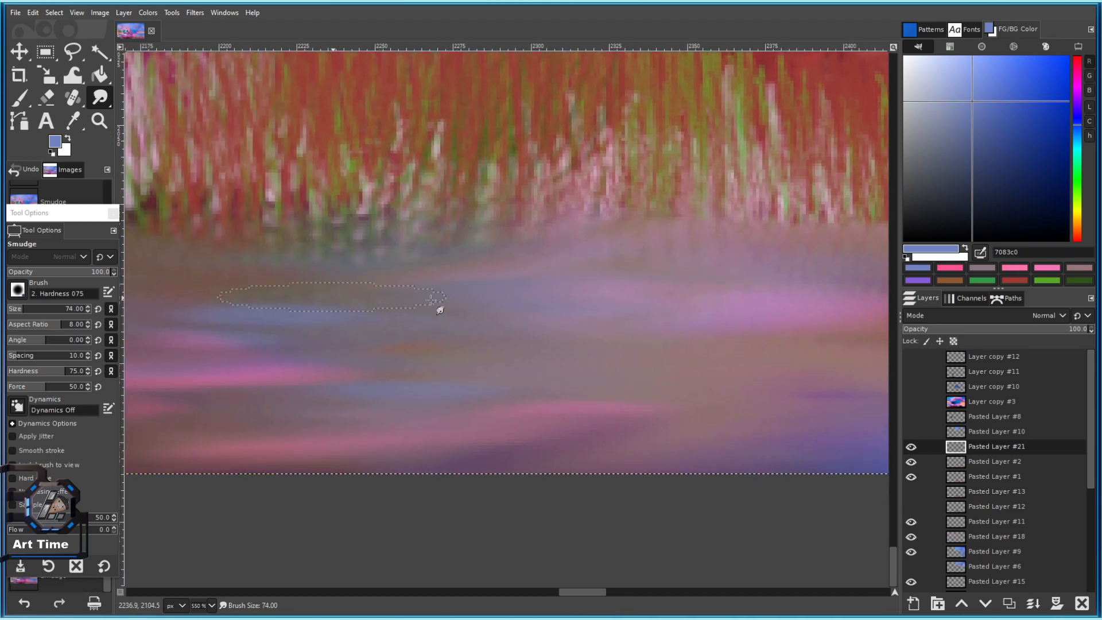
Pan and zoom to view the lower-left of the painting, the arch and reeds.
scroll(514, 378, down, 9)
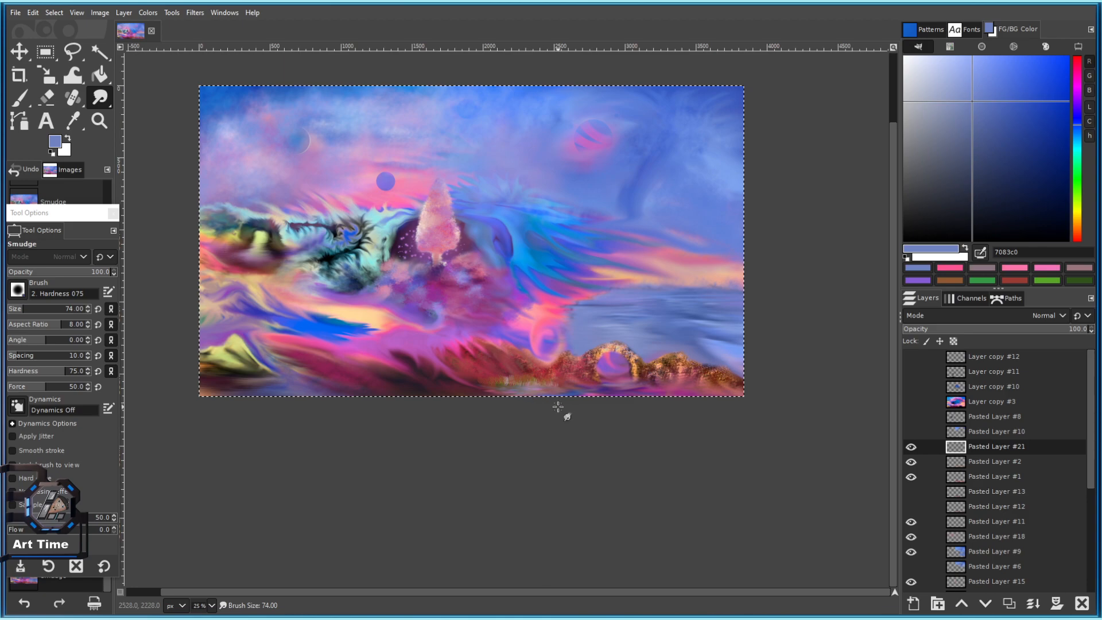
scroll(547, 402, up, 2)
drag(523, 403, 372, 435)
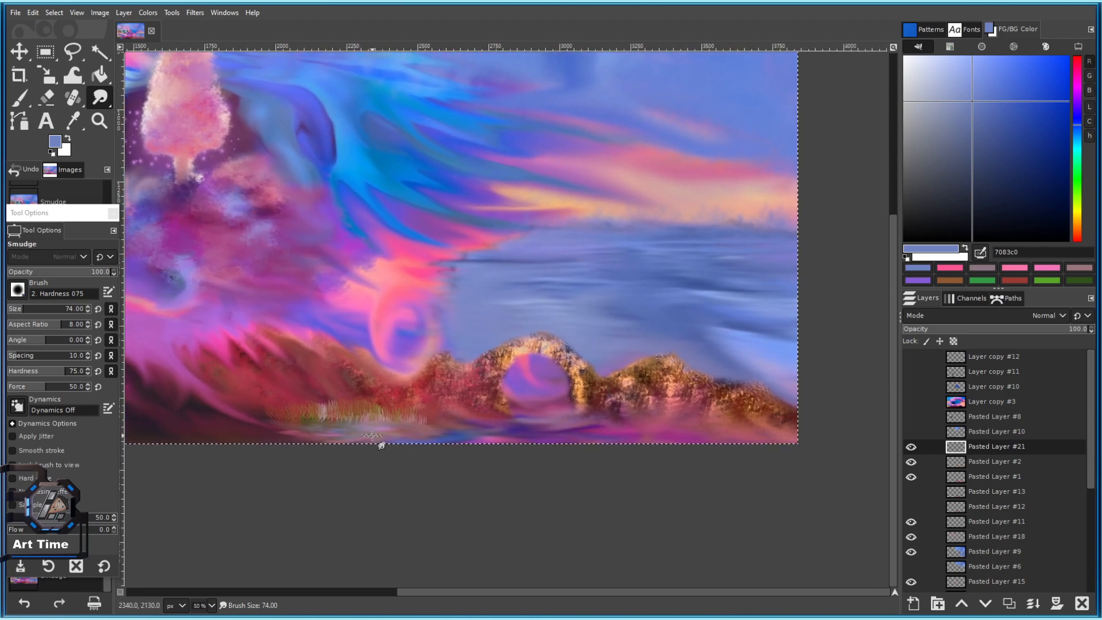
scroll(431, 460, up, 3)
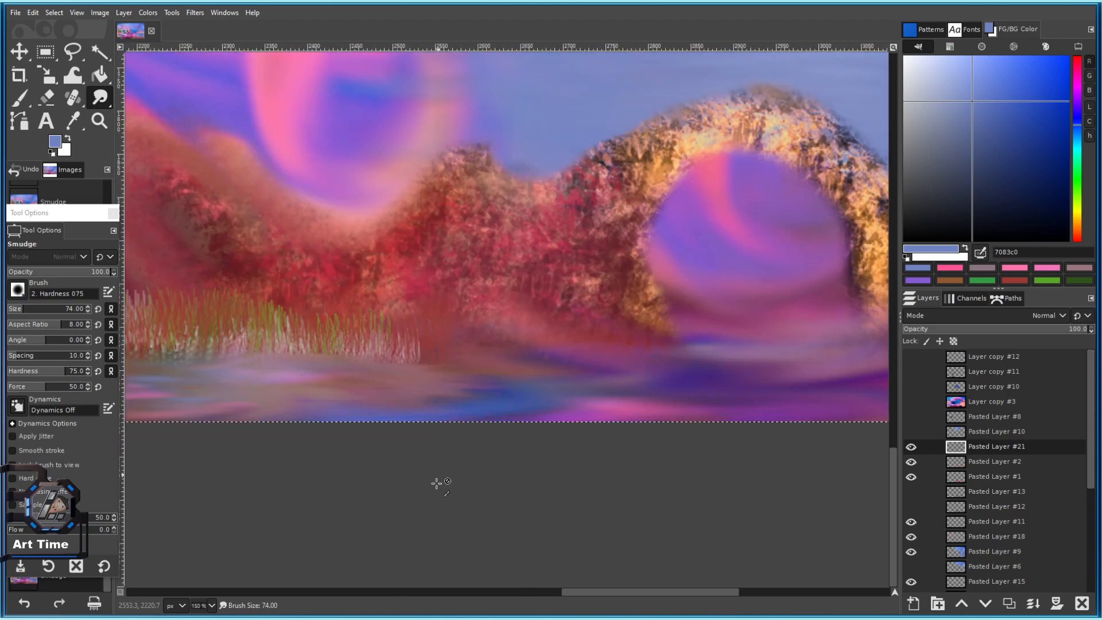
drag(432, 461, 488, 528)
scroll(489, 516, down, 3)
scroll(527, 522, down, 1)
scroll(531, 523, down, 1)
scroll(536, 522, up, 4)
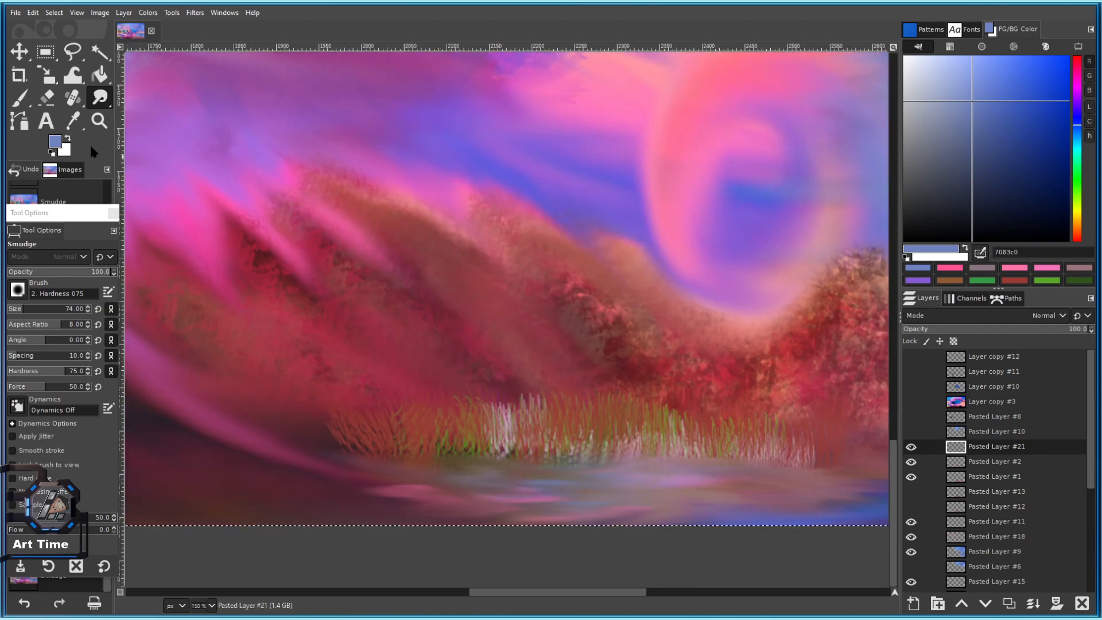
Select the Bristles 02 brush, save the painting, and duplicate the grass layer.
click(21, 296)
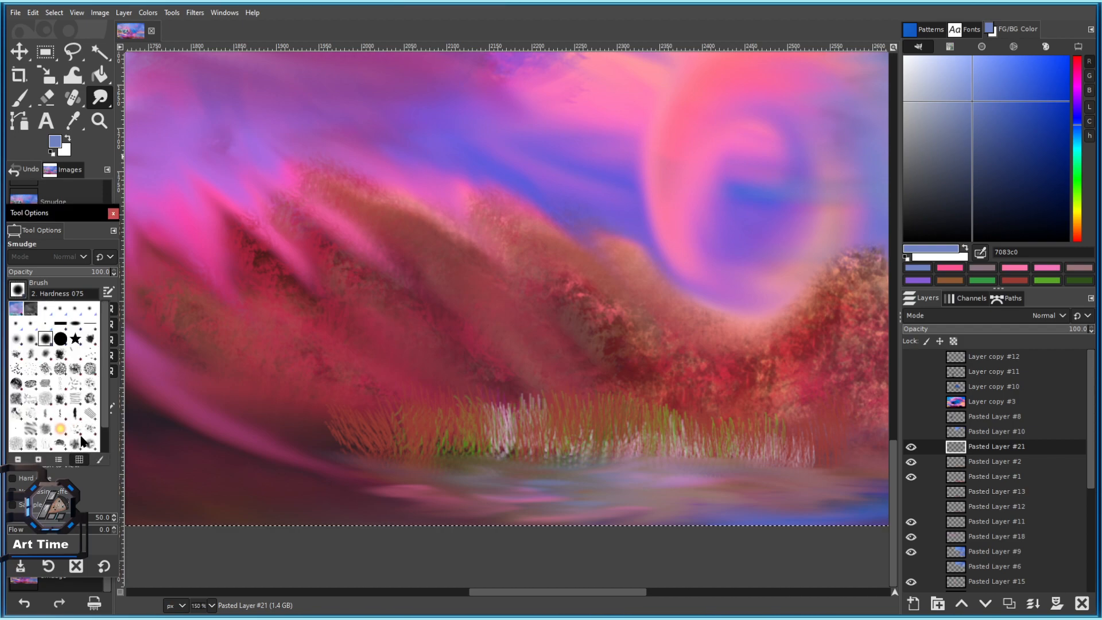
click(33, 376)
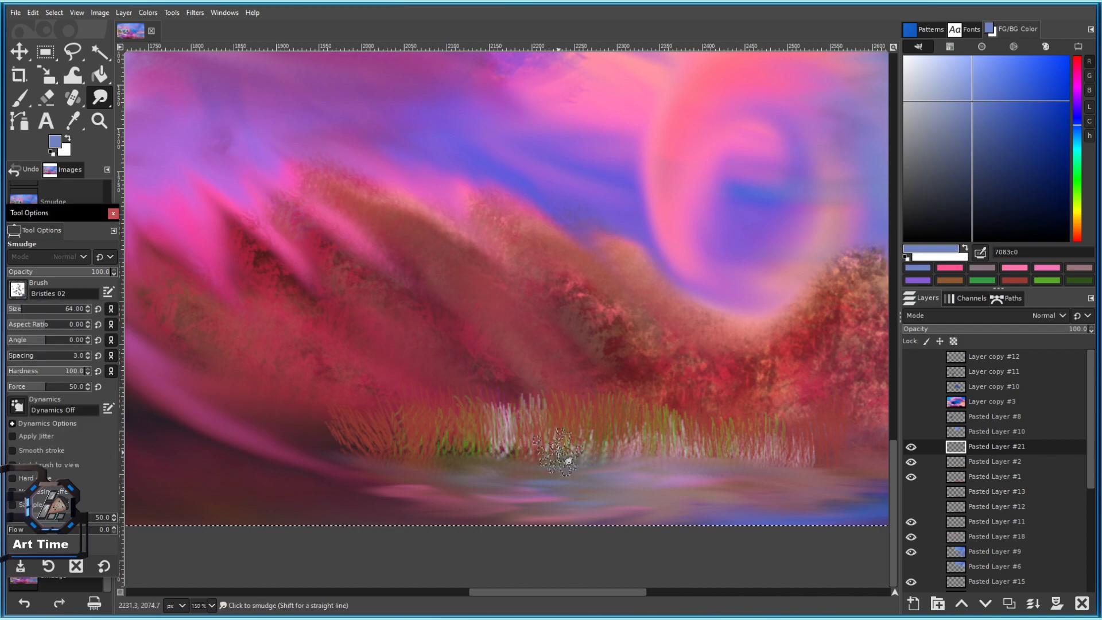
key(ctrl+s)
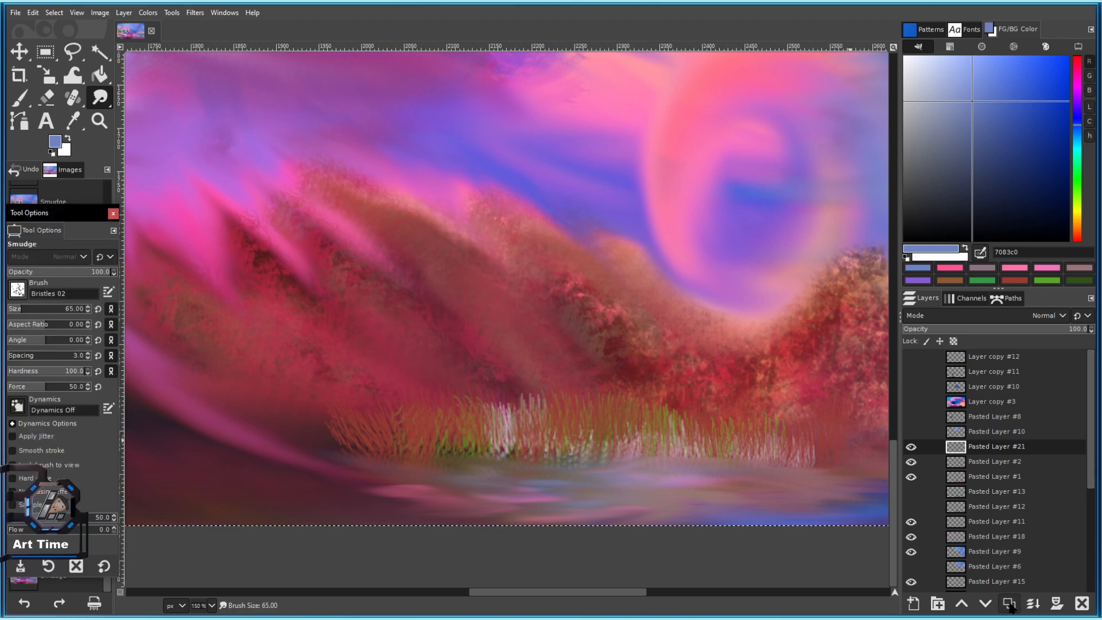
click(1009, 604)
Smudge the left and centre grass blades upward into soft streaks.
mouse_move(533, 463)
mouse_down()
mouse_move(538, 345)
mouse_move(560, 435)
mouse_move(605, 430)
mouse_move(558, 425)
mouse_move(553, 373)
mouse_up()
drag(529, 416, 504, 364)
scroll(406, 424, up, 3)
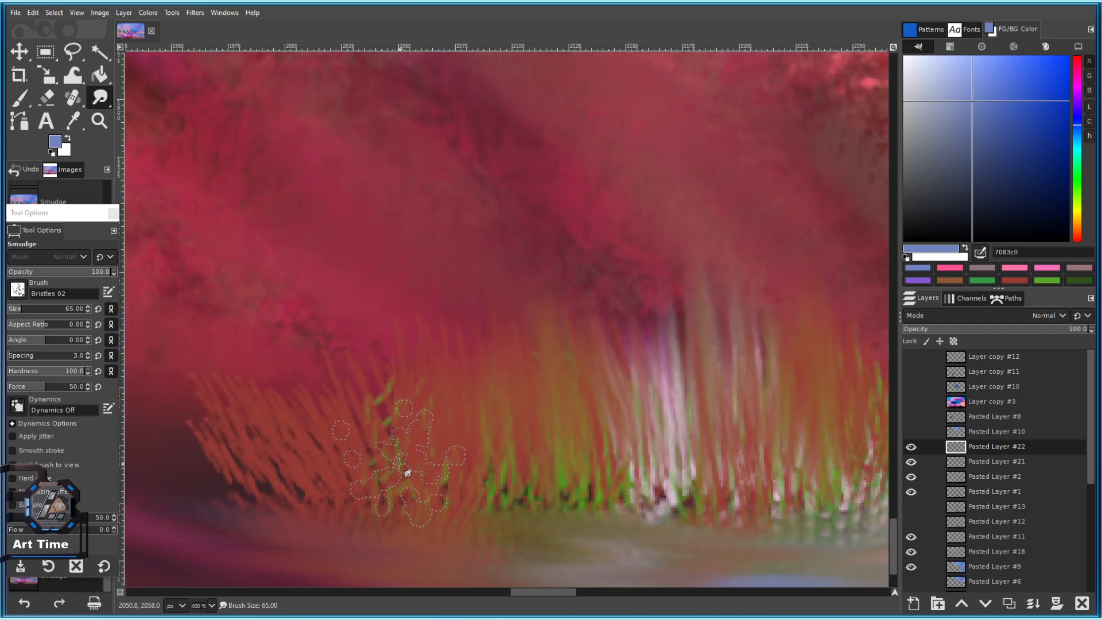
drag(262, 481, 229, 403)
drag(228, 472, 198, 418)
scroll(387, 414, down, 3)
mouse_move(514, 452)
mouse_down()
mouse_move(394, 420)
mouse_move(334, 388)
mouse_move(327, 347)
mouse_up()
scroll(394, 421, up, 2)
drag(376, 417, 402, 333)
drag(505, 396, 529, 269)
drag(565, 391, 585, 267)
drag(603, 373, 585, 248)
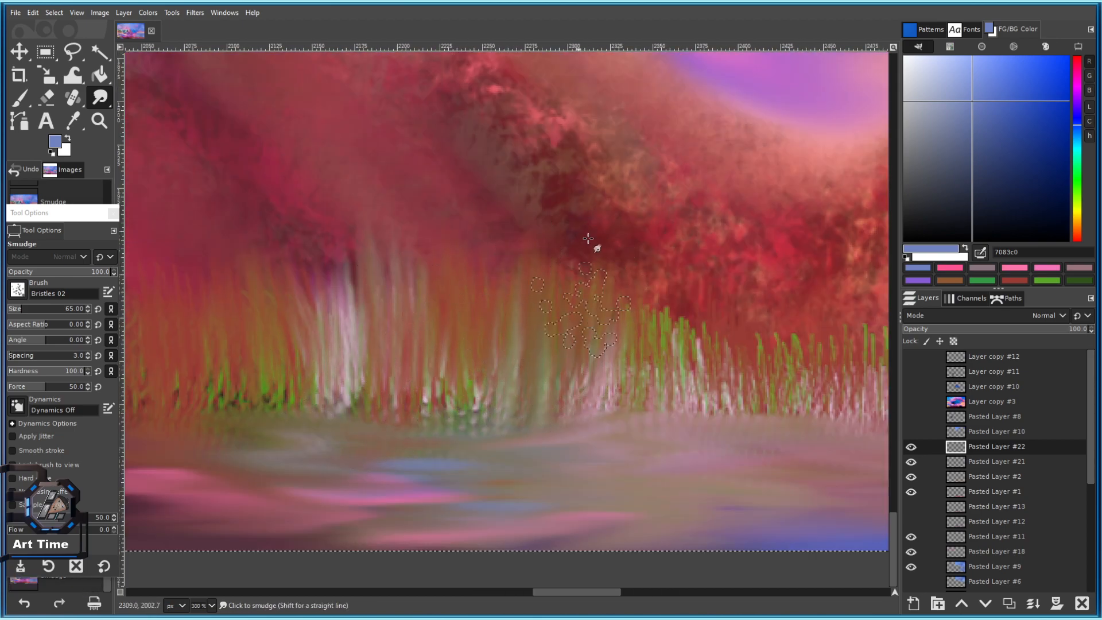
Stretch the middle and right-side grass blades upward with the smudge brush.
scroll(573, 309, down, 2)
scroll(678, 321, up, 2)
drag(545, 367, 556, 252)
drag(566, 373, 566, 267)
drag(591, 382, 596, 293)
drag(629, 385, 634, 316)
drag(669, 373, 677, 321)
mouse_move(714, 369)
mouse_down()
mouse_move(725, 344)
mouse_move(697, 299)
mouse_up()
drag(758, 361, 763, 291)
drag(798, 379, 810, 298)
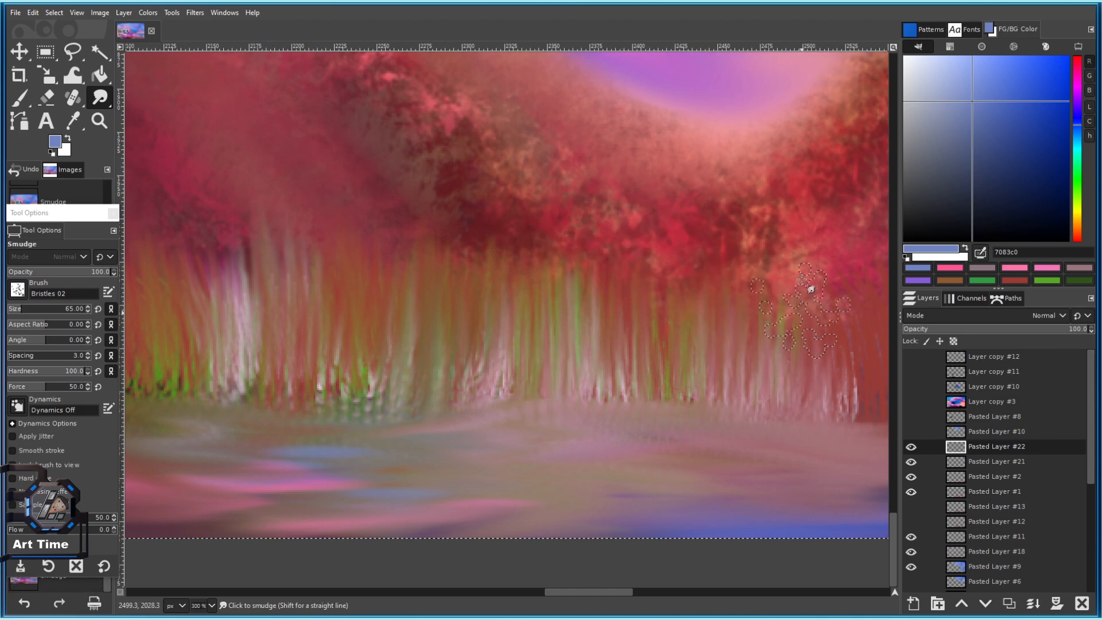
scroll(787, 406, down, 3)
scroll(786, 363, down, 4)
scroll(767, 365, up, 5)
Discard the smudge attempt by deleting the duplicate and making a fresh grass layer copy.
key(bracketright)
key(bracketright)
drag(460, 372, 431, 321)
scroll(501, 349, up, 1)
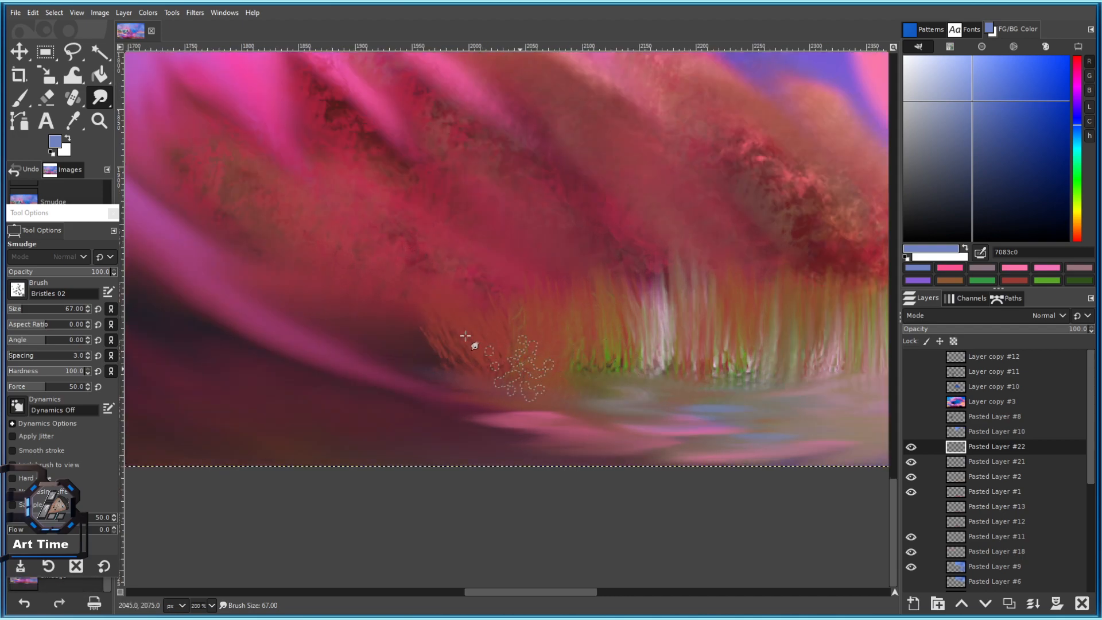
scroll(534, 367, down, 3)
scroll(511, 360, up, 1)
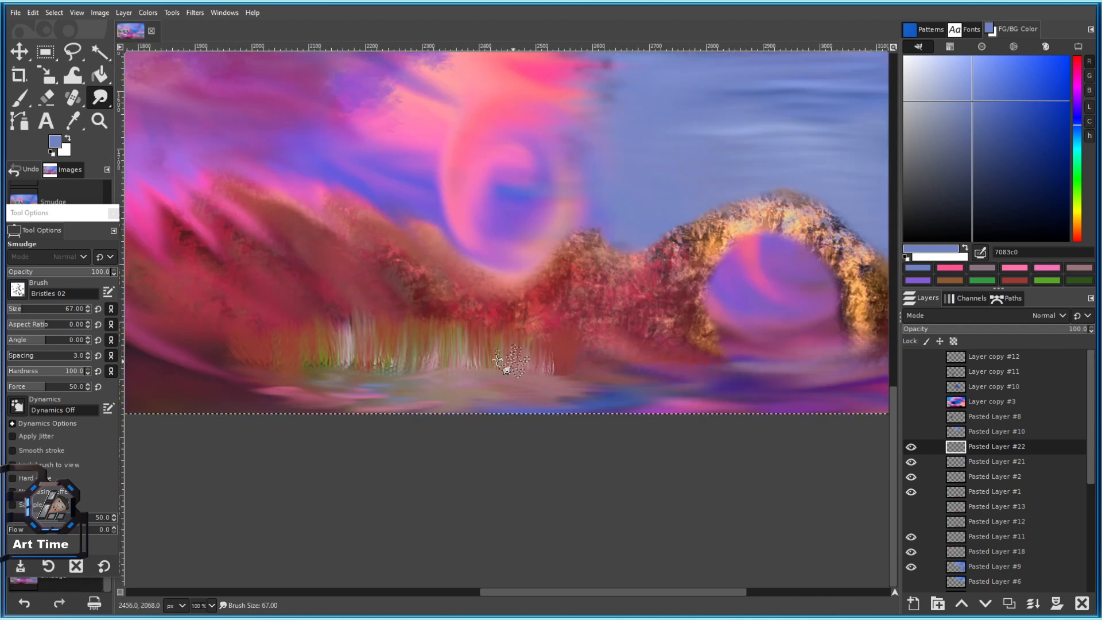
scroll(423, 344, up, 1)
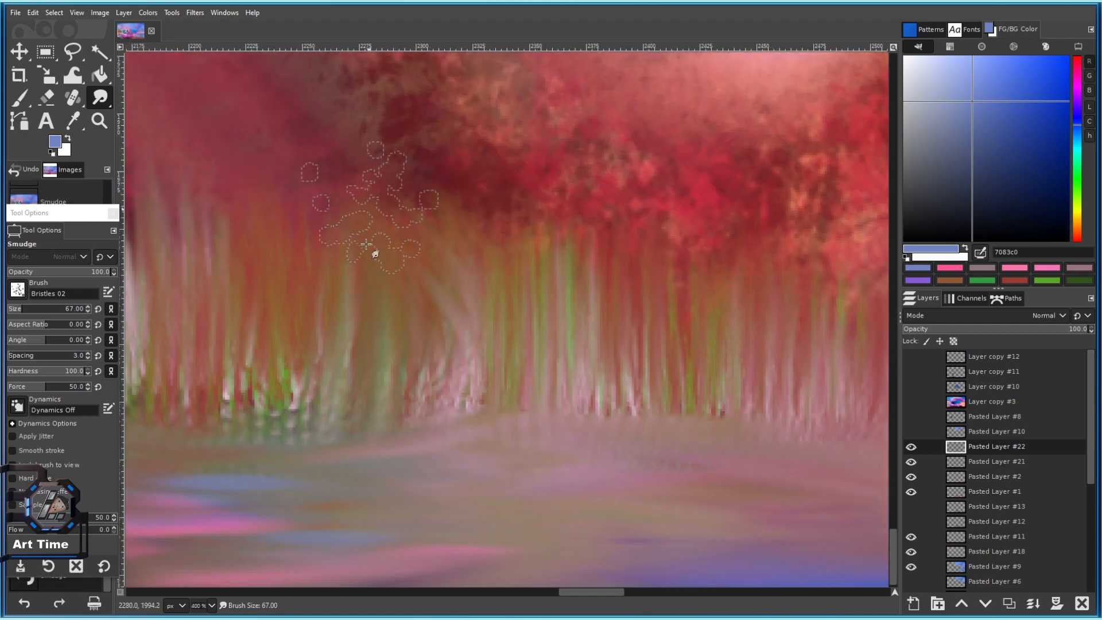
scroll(428, 358, down, 1)
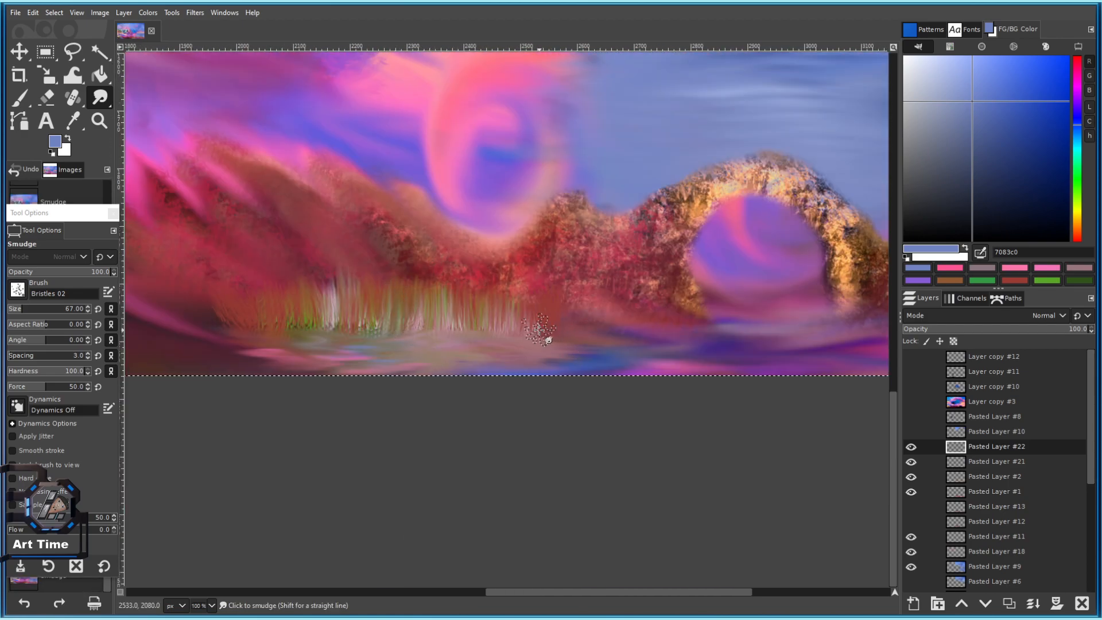
key(ctrl+z)
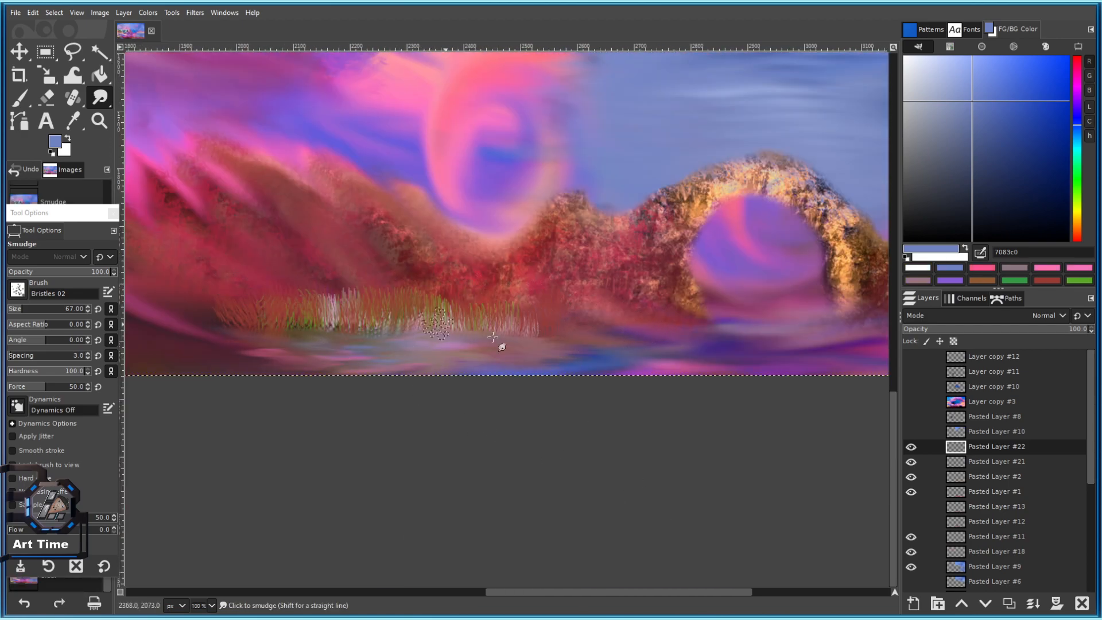
click(1081, 604)
click(1009, 603)
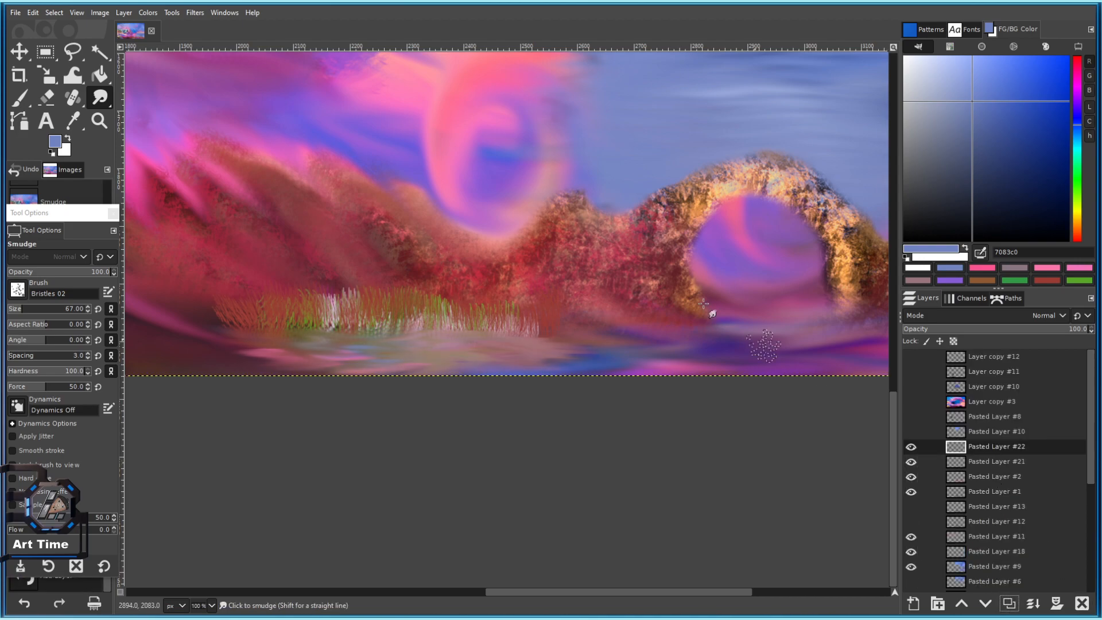
With a smaller brush, smudge the grass upward on the fresh duplicate.
scroll(371, 314, up, 1)
key(bracketleft)
key(bracketleft)
key(bracketleft)
key(bracketleft)
key(bracketleft)
key(bracketleft)
key(bracketleft)
key(bracketleft)
key(bracketleft)
key(bracketleft)
key(bracketleft)
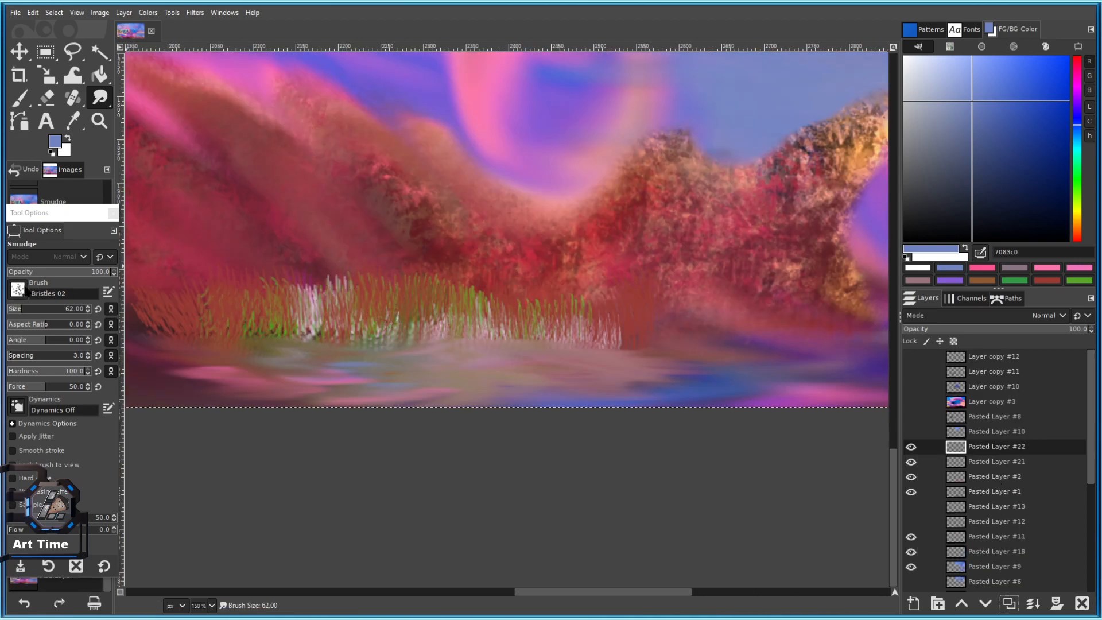
scroll(481, 311, up, 4)
key(bracketleft)
key(bracketleft)
key(bracketleft)
key(bracketleft)
key(bracketleft)
key(bracketleft)
key(bracketleft)
key(bracketleft)
key(bracketleft)
key(bracketleft)
key(bracketleft)
key(bracketleft)
key(bracketleft)
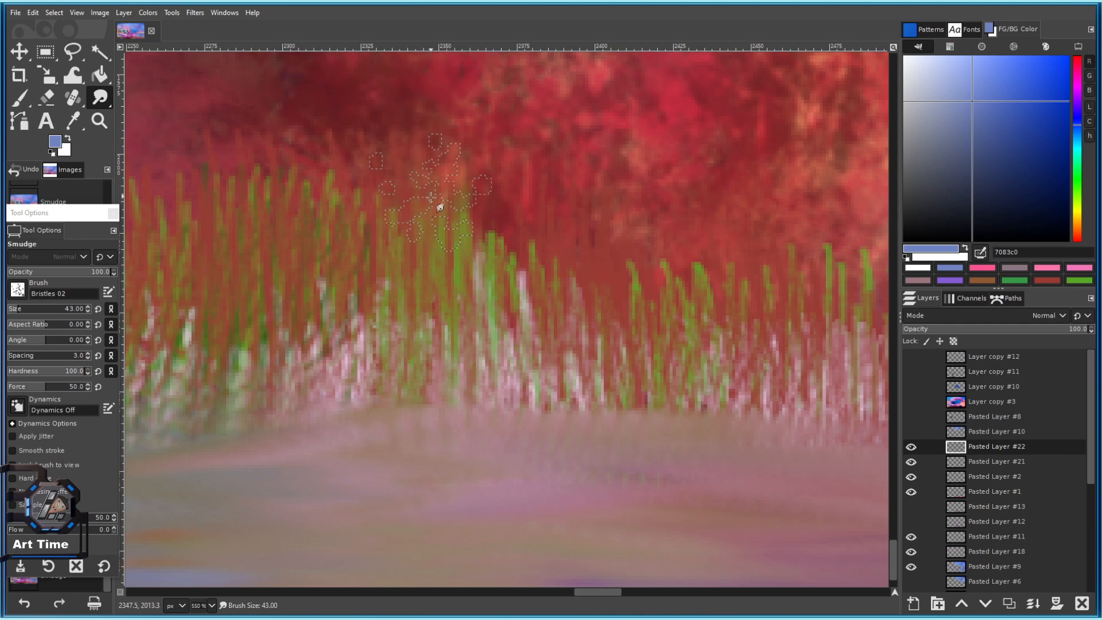
drag(597, 314, 344, 282)
mouse_move(448, 354)
mouse_down()
mouse_move(440, 147)
mouse_move(455, 123)
mouse_up()
mouse_move(602, 281)
mouse_down()
mouse_move(613, 83)
mouse_move(592, 110)
mouse_up()
scroll(551, 300, down, 4)
scroll(422, 234, up, 3)
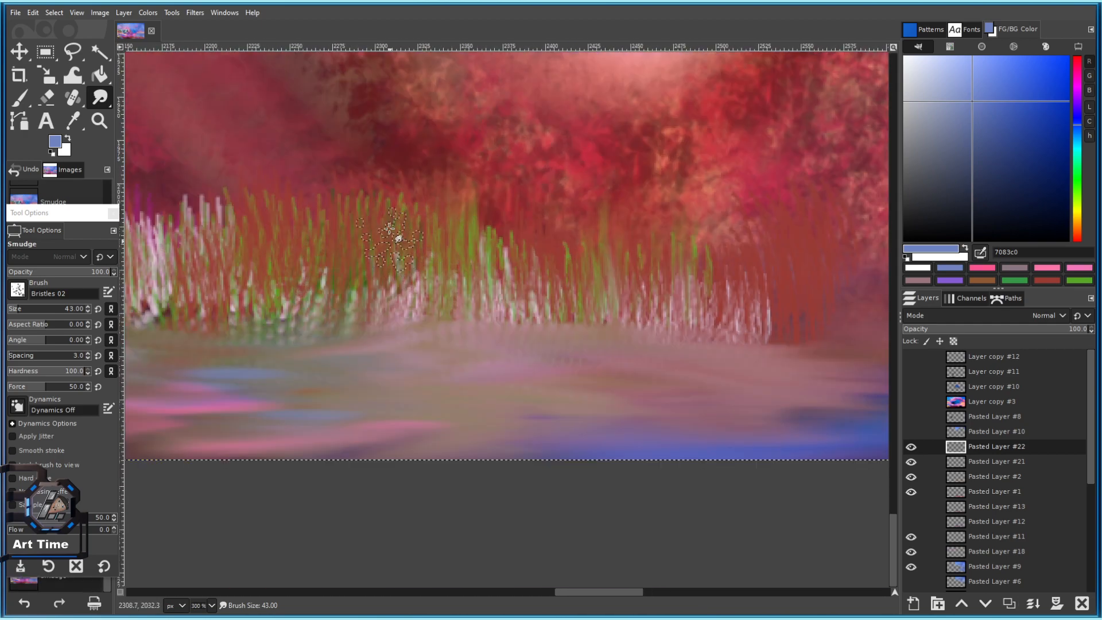
Blur the white grass into a pale column rising above the reeds.
mouse_move(380, 183)
mouse_down()
mouse_move(437, 307)
mouse_move(439, 148)
mouse_up()
drag(433, 251, 546, 174)
drag(416, 281, 402, 105)
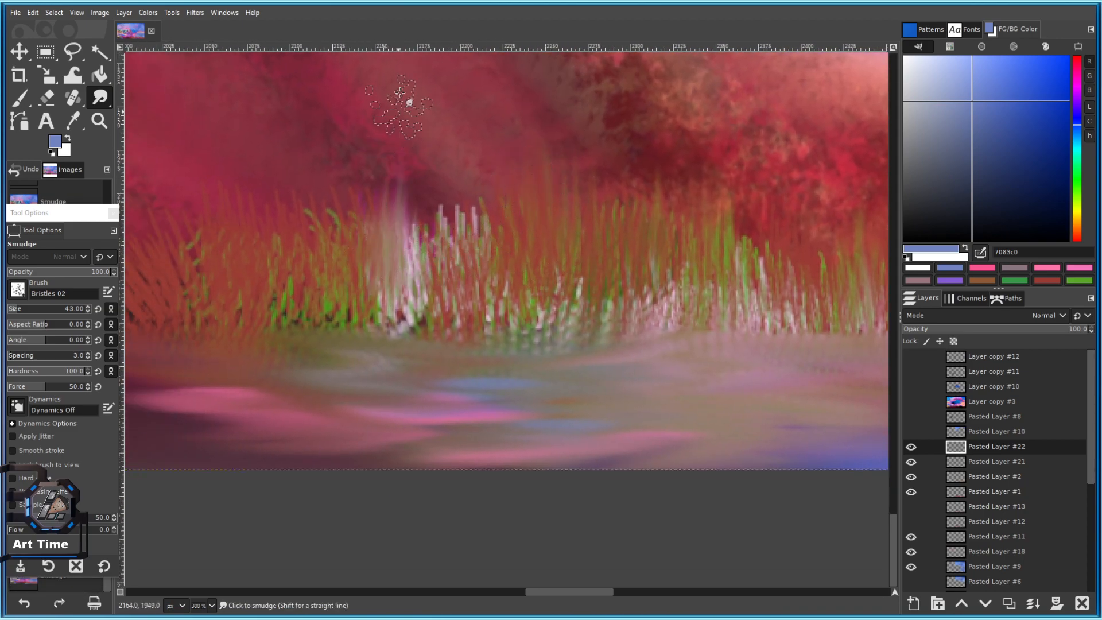
mouse_move(396, 251)
mouse_down()
mouse_move(418, 155)
mouse_move(515, 263)
mouse_move(545, 267)
mouse_up()
drag(428, 358, 430, 169)
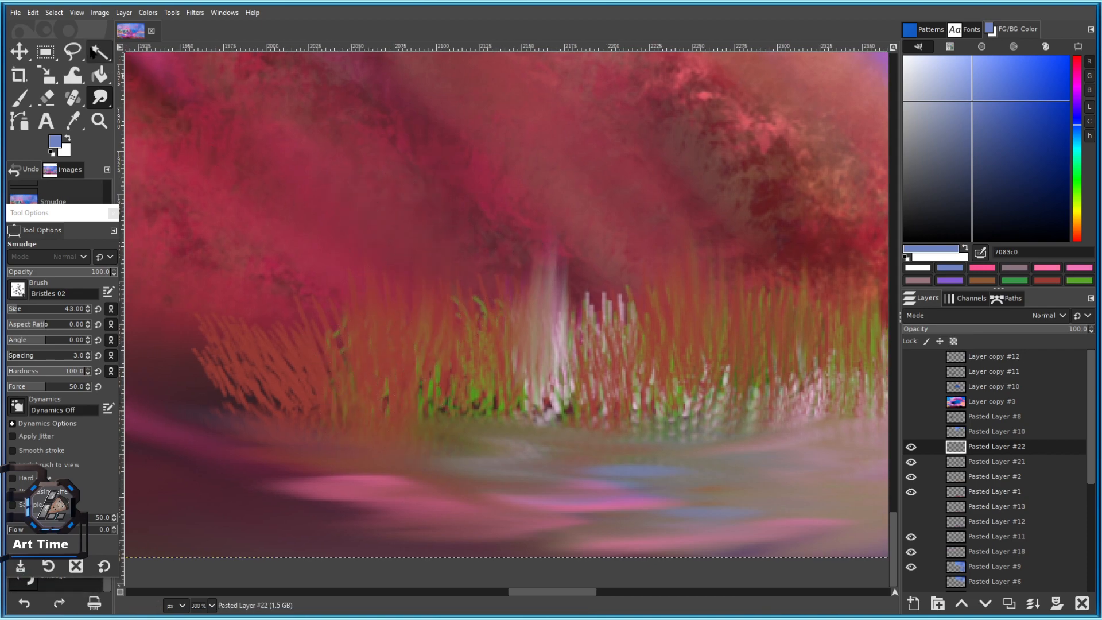
scroll(457, 306, down, 3)
scroll(512, 404, up, 6)
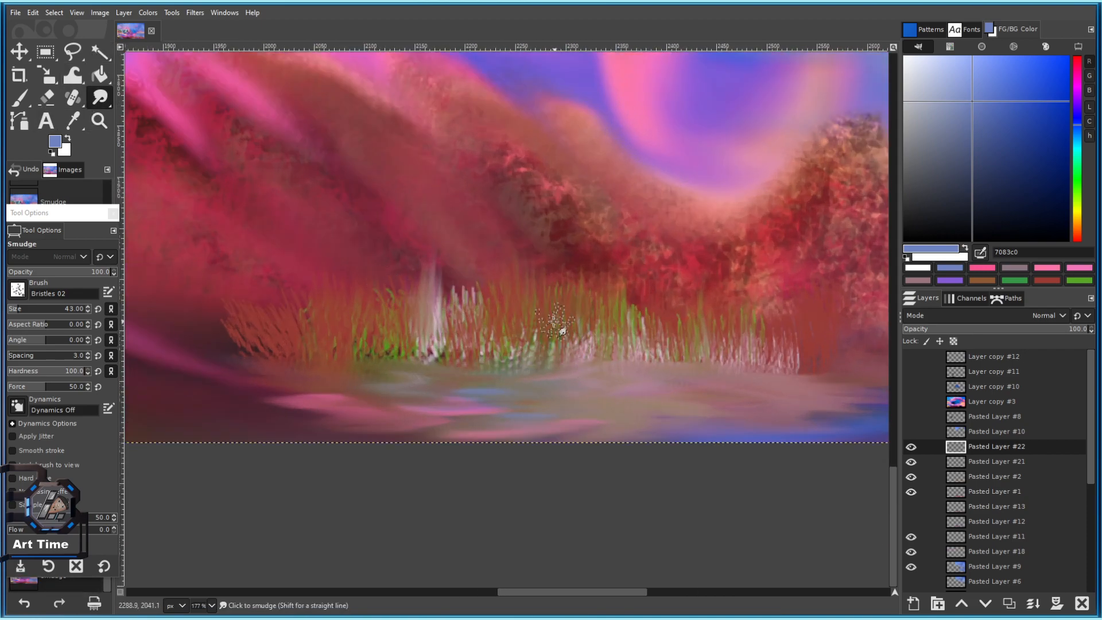
scroll(557, 322, up, 3)
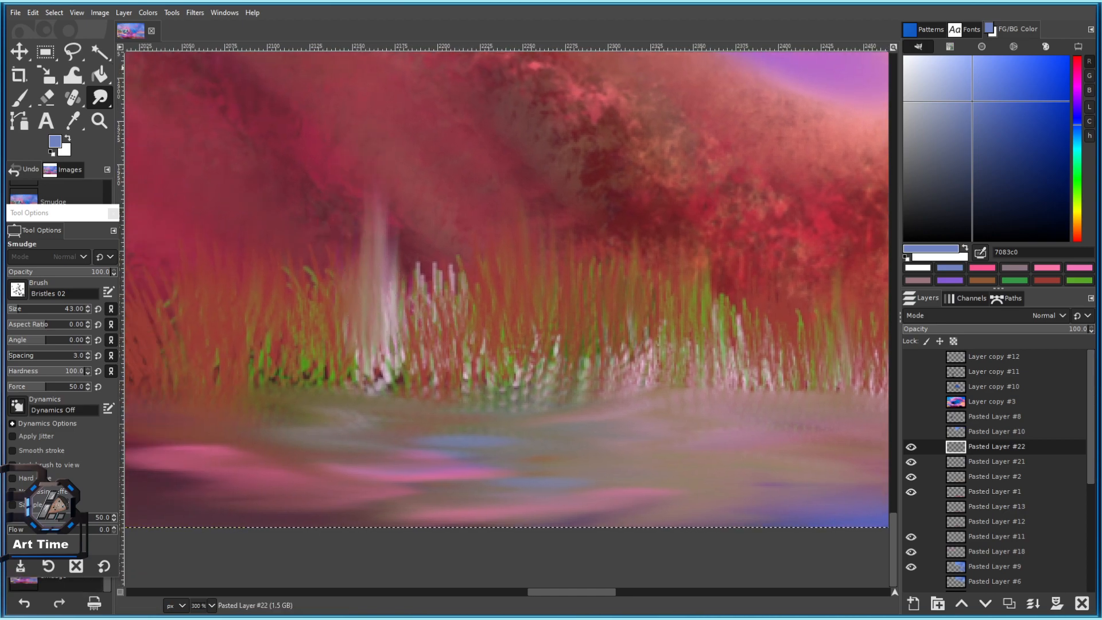
scroll(428, 396, down, 2)
Set the smudge brush aspect ratio to 5 and fine-tune its size.
key(p)
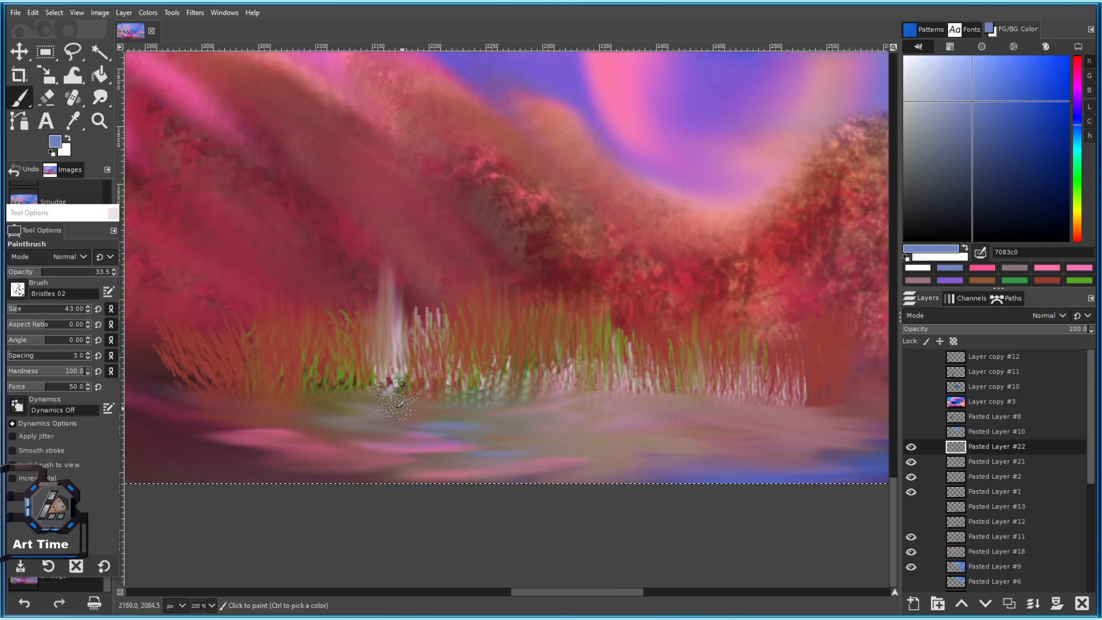
click(99, 98)
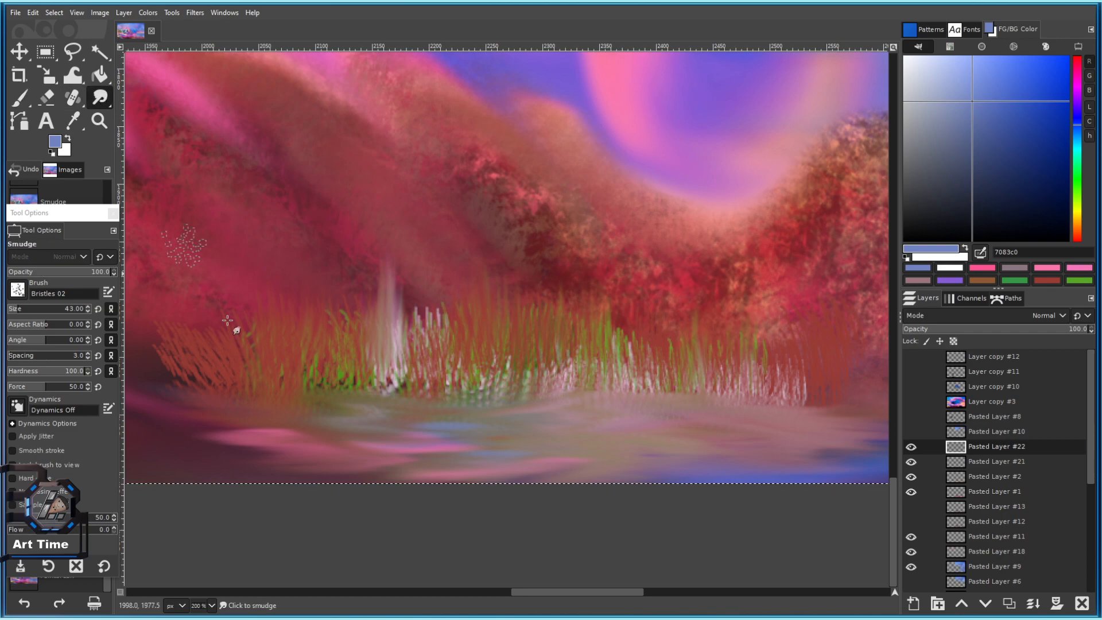
scroll(369, 393, up, 3)
key(bracketleft)
key(bracketleft)
key(bracketleft)
key(bracketleft)
click(56, 322)
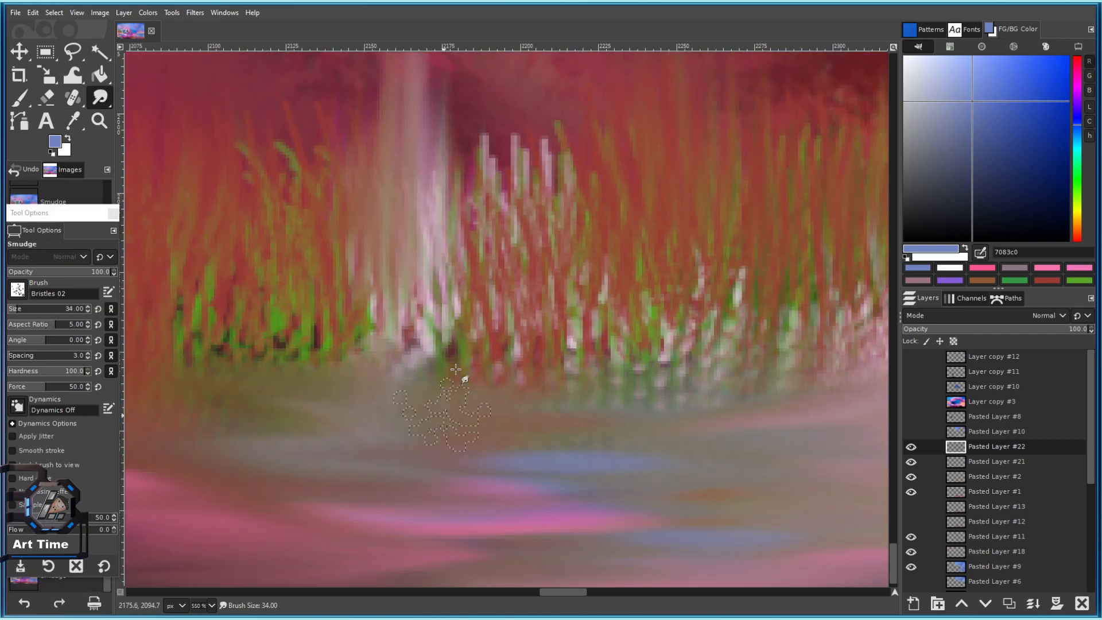
scroll(672, 412, down, 5)
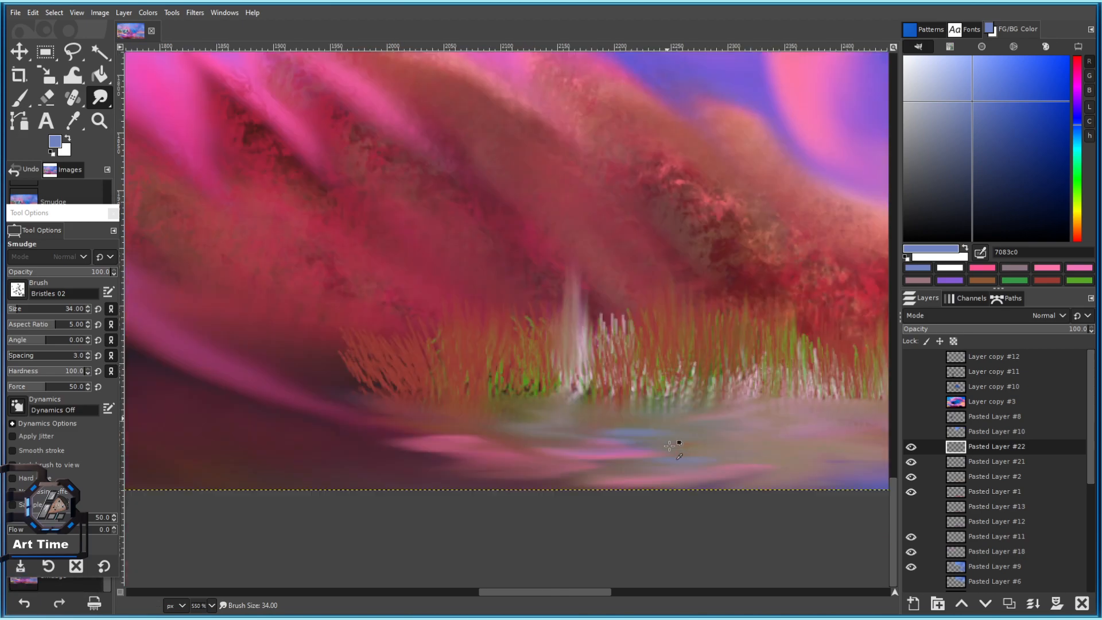
drag(718, 436, 497, 401)
scroll(497, 401, up, 4)
key(bracketright)
Smear the reed bases downward into the water along the waterline.
mouse_move(454, 326)
mouse_down()
mouse_move(441, 373)
mouse_move(505, 373)
mouse_up()
drag(561, 322, 564, 370)
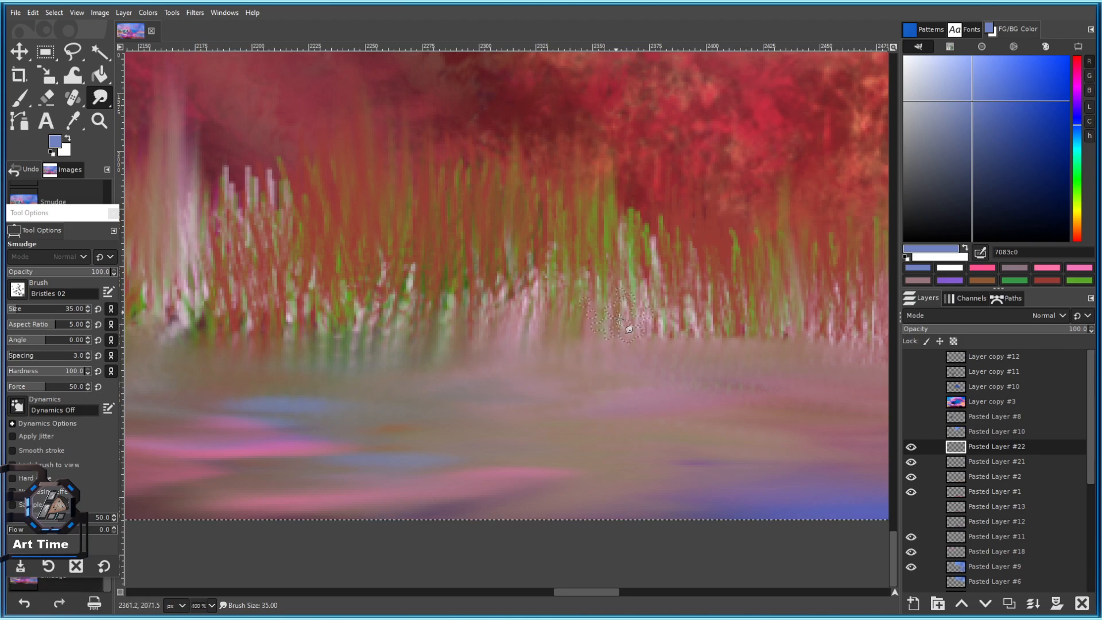
drag(625, 322, 470, 328)
mouse_move(535, 377)
mouse_down()
mouse_move(592, 326)
mouse_move(646, 393)
mouse_move(689, 383)
mouse_move(725, 352)
mouse_move(788, 401)
mouse_up()
scroll(776, 390, down, 4)
scroll(701, 388, up, 3)
scroll(589, 339, down, 6)
scroll(566, 354, up, 6)
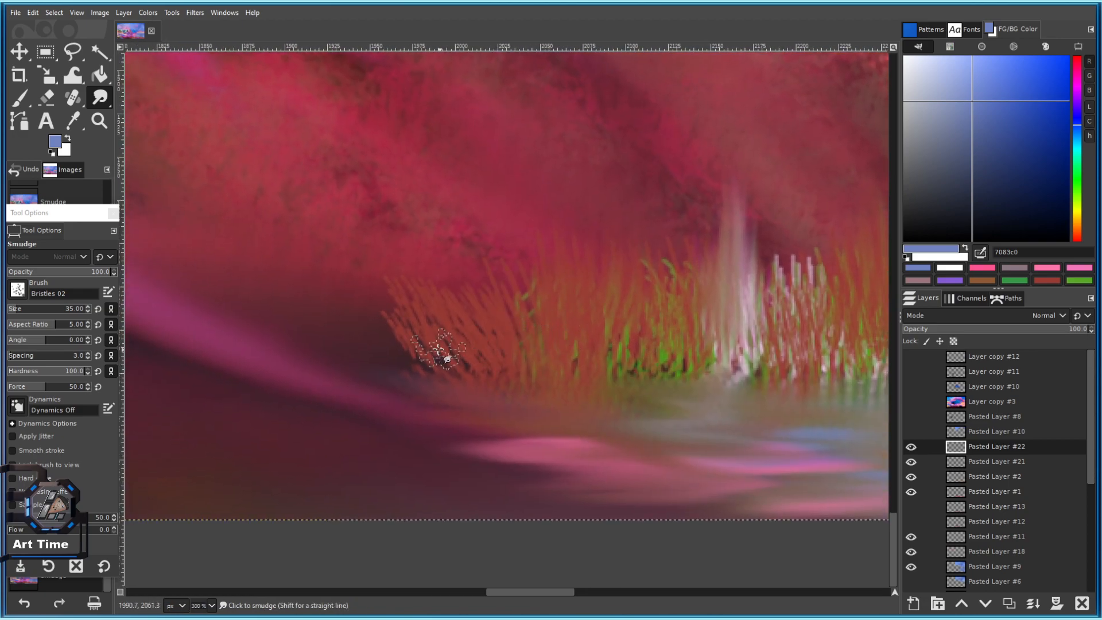
Try the 2. Hardness 050 brush with a painted grass stroke, then undo it.
click(15, 286)
click(14, 386)
click(17, 290)
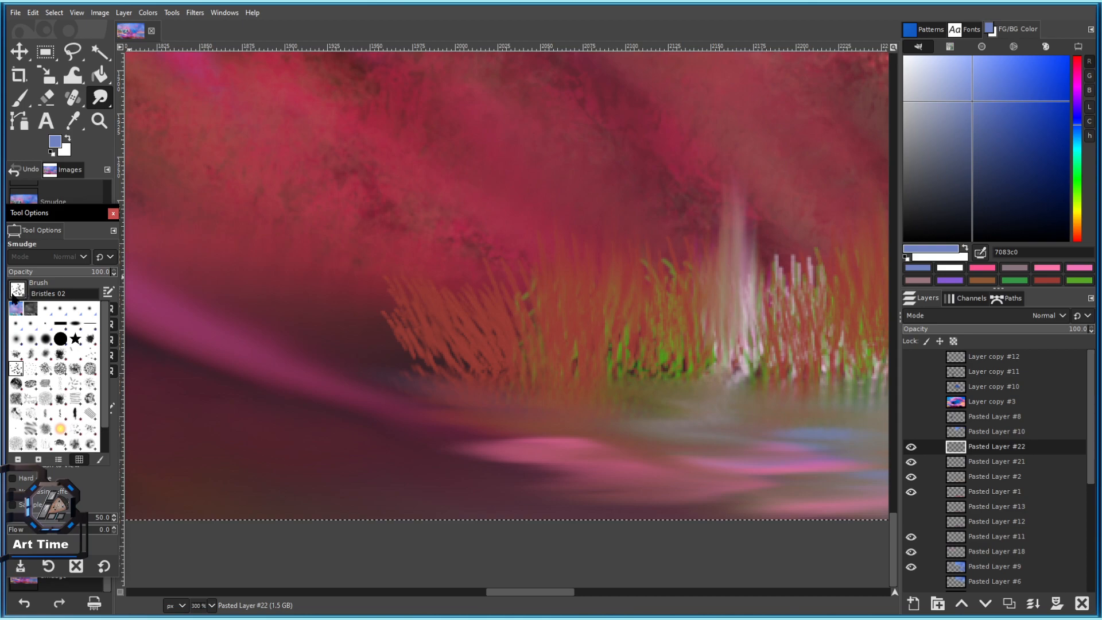
click(27, 345)
click(105, 102)
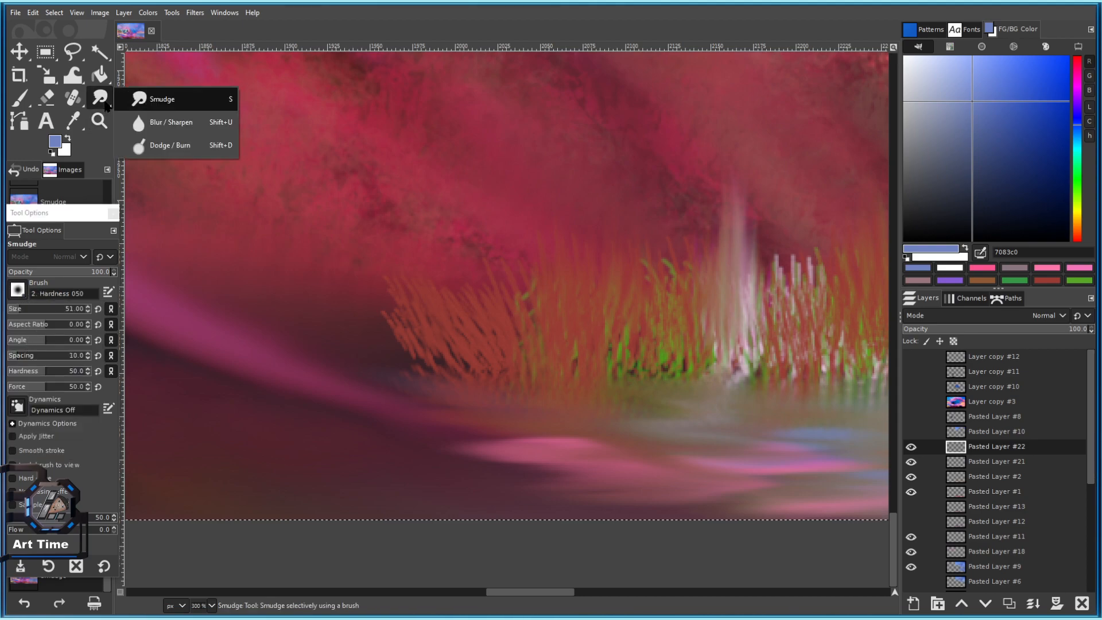
click(167, 123)
key(ctrl+z)
mouse_move(477, 372)
mouse_down()
mouse_move(362, 329)
mouse_move(334, 291)
mouse_up()
click(20, 98)
key(ctrl+z)
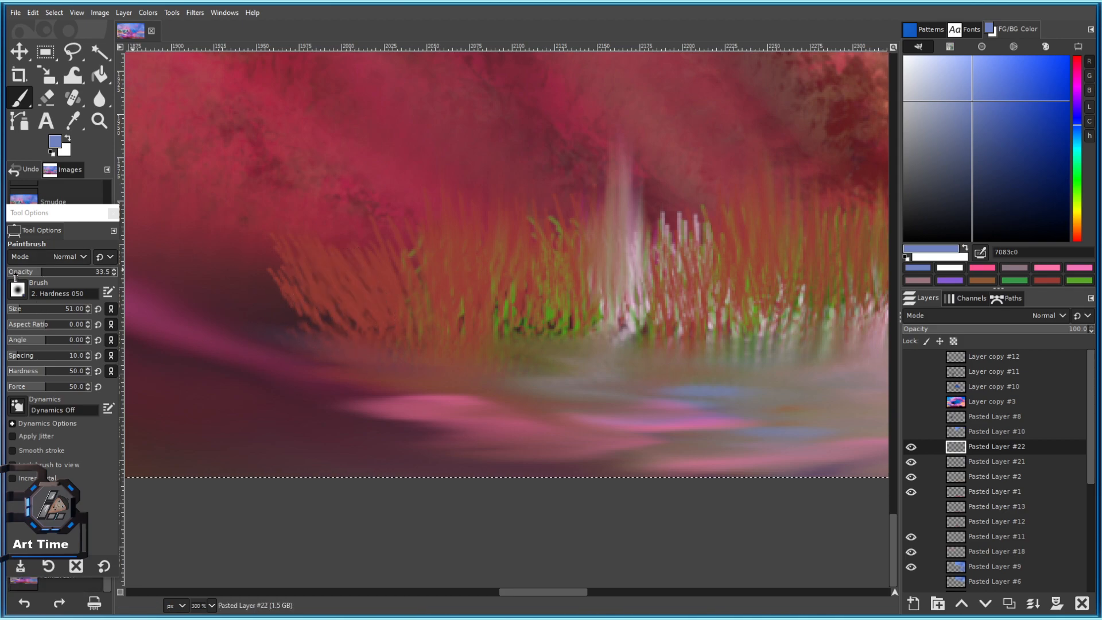
Smudge with Bristles 01, pulling the left grass blades up and to the left.
click(100, 98)
click(145, 96)
scroll(373, 342, up, 1)
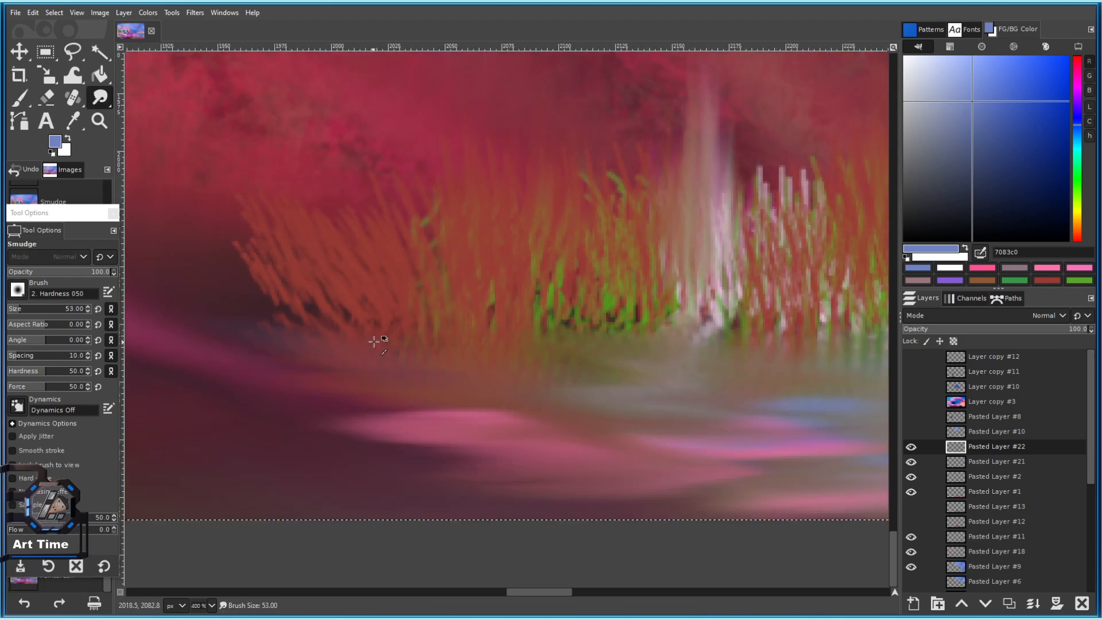
mouse_move(329, 333)
mouse_down()
mouse_move(308, 290)
mouse_move(334, 337)
mouse_move(357, 346)
mouse_move(277, 295)
mouse_move(228, 214)
mouse_move(201, 217)
mouse_up()
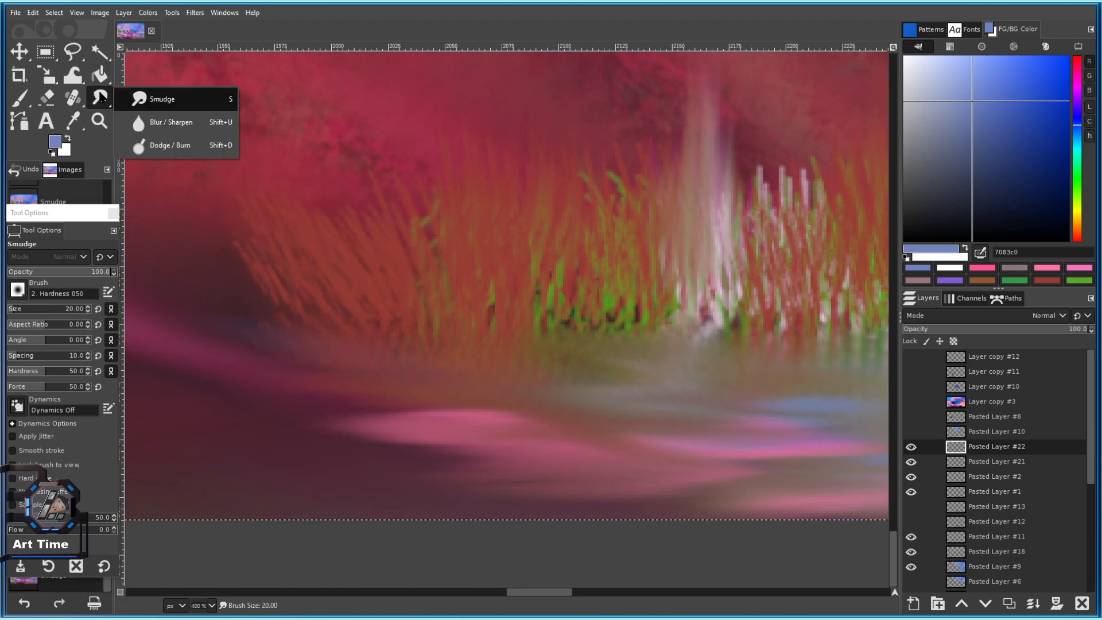
click(17, 290)
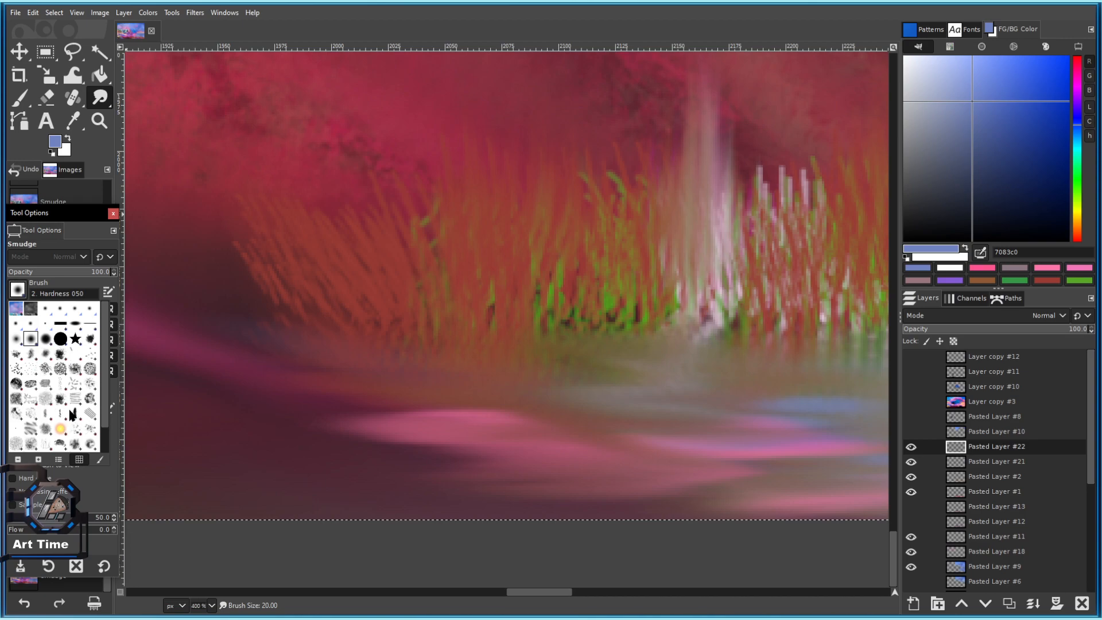
click(95, 355)
drag(368, 330, 332, 235)
drag(349, 331, 282, 178)
drag(287, 303, 245, 234)
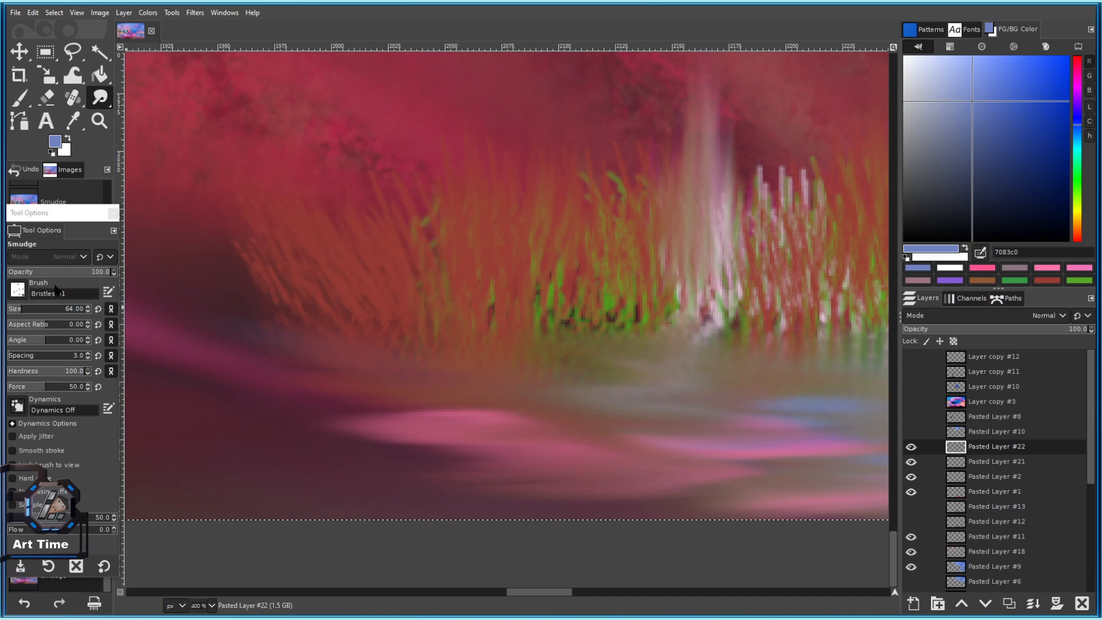
Compare the white streak layer, then smudge grass blades upward on Pasted Layer #21.
click(16, 309)
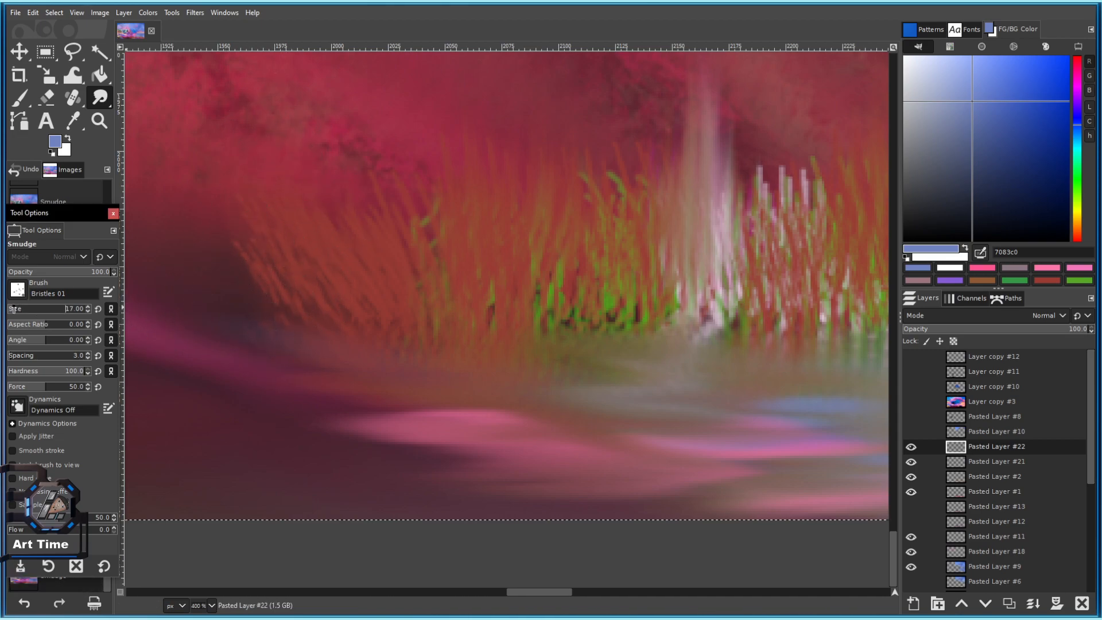
click(911, 447)
click(911, 446)
click(996, 462)
key(bracketright)
key(bracketright)
key(bracketright)
key(bracketright)
key(bracketright)
key(bracketright)
key(bracketright)
key(bracketright)
key(bracketright)
key(bracketright)
key(bracketright)
key(bracketright)
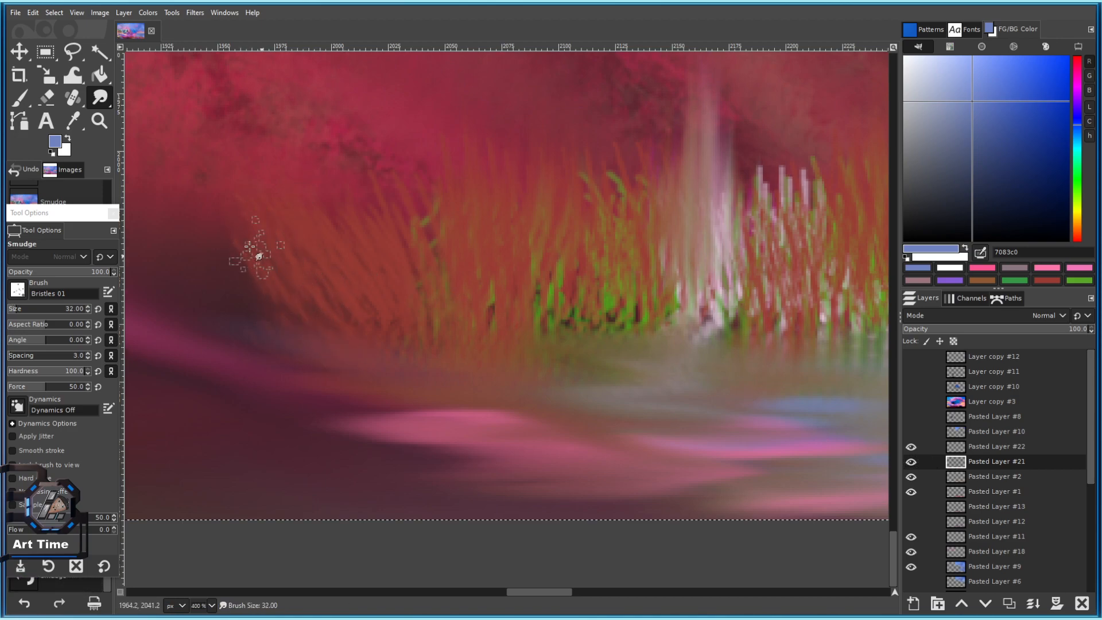
drag(351, 349, 331, 295)
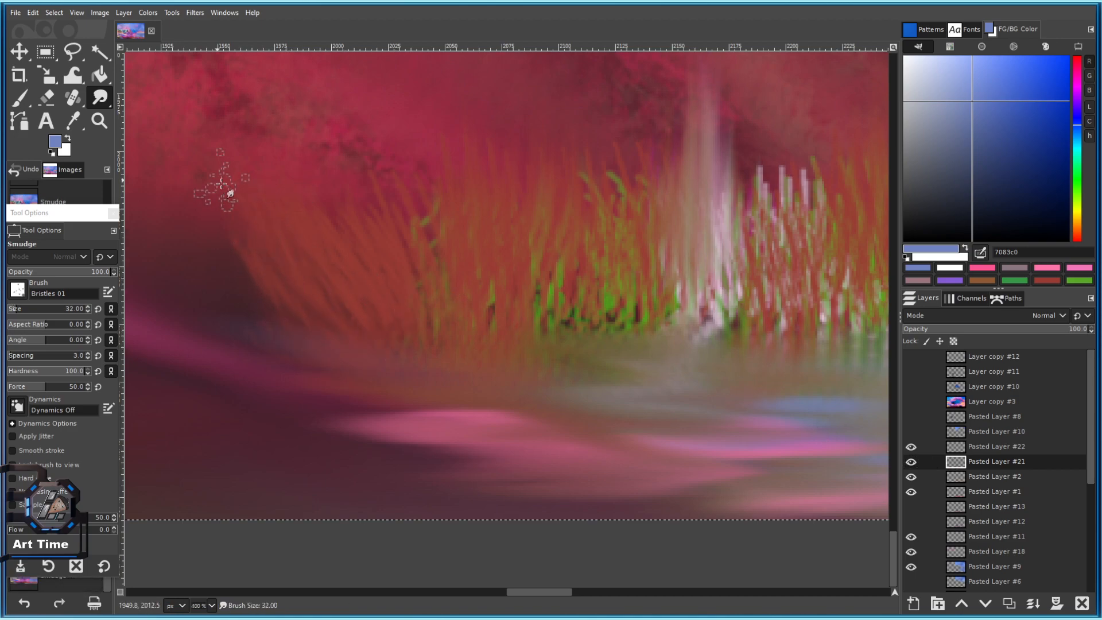
Switch to Pasted Layer #22 and pan across the right part of the grass.
key(Page_Up)
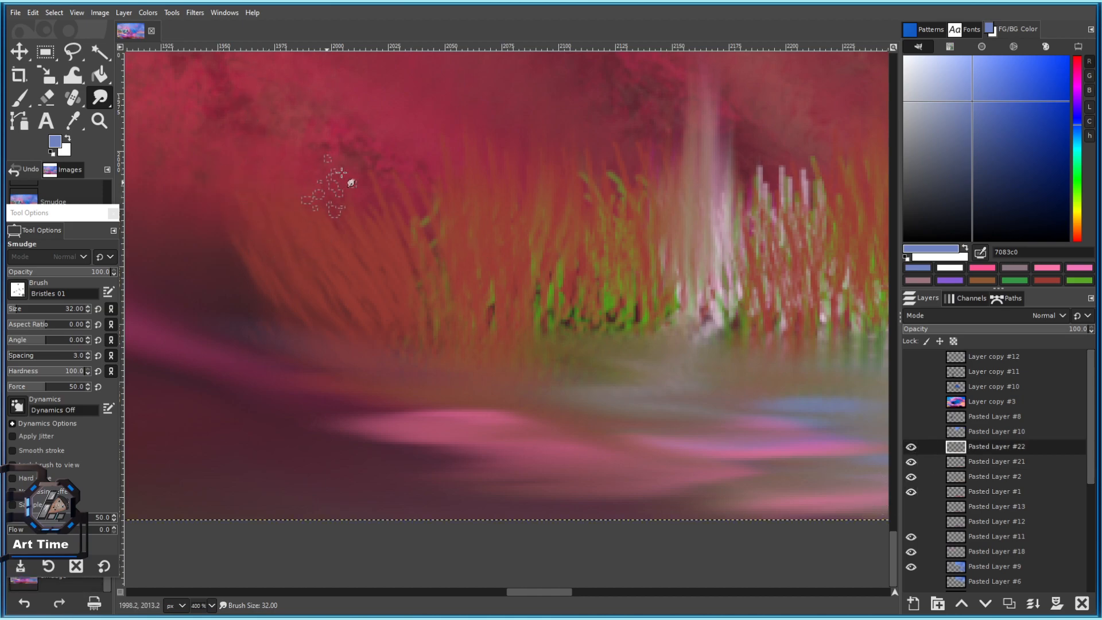
drag(464, 308, 457, 338)
drag(537, 318, 362, 363)
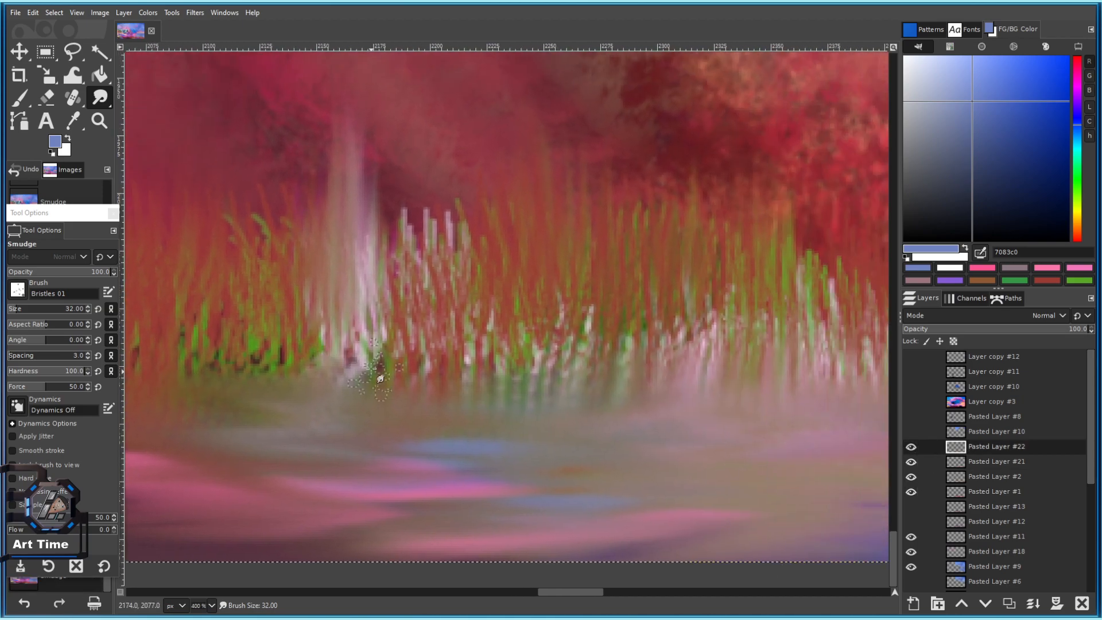
drag(502, 282, 369, 319)
scroll(504, 364, down, 2)
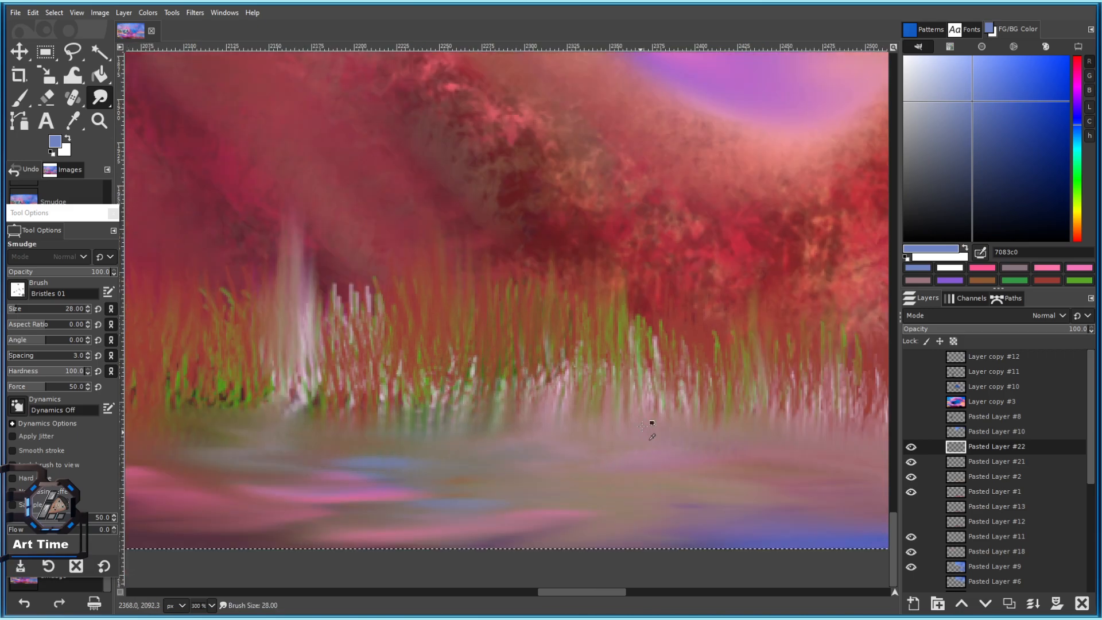
scroll(628, 431, down, 7)
drag(635, 435, 494, 419)
Switch to the Paintbrush with a slightly enlarged Bristles 02 brush on Pasted Layer #21.
scroll(493, 419, up, 3)
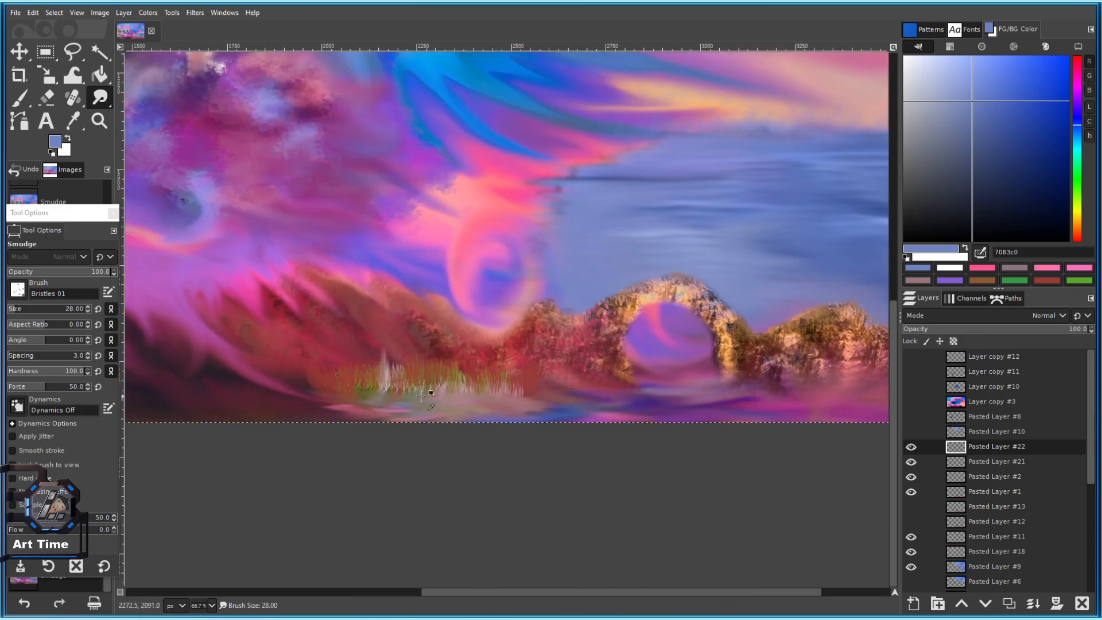
scroll(414, 447, up, 1)
click(20, 99)
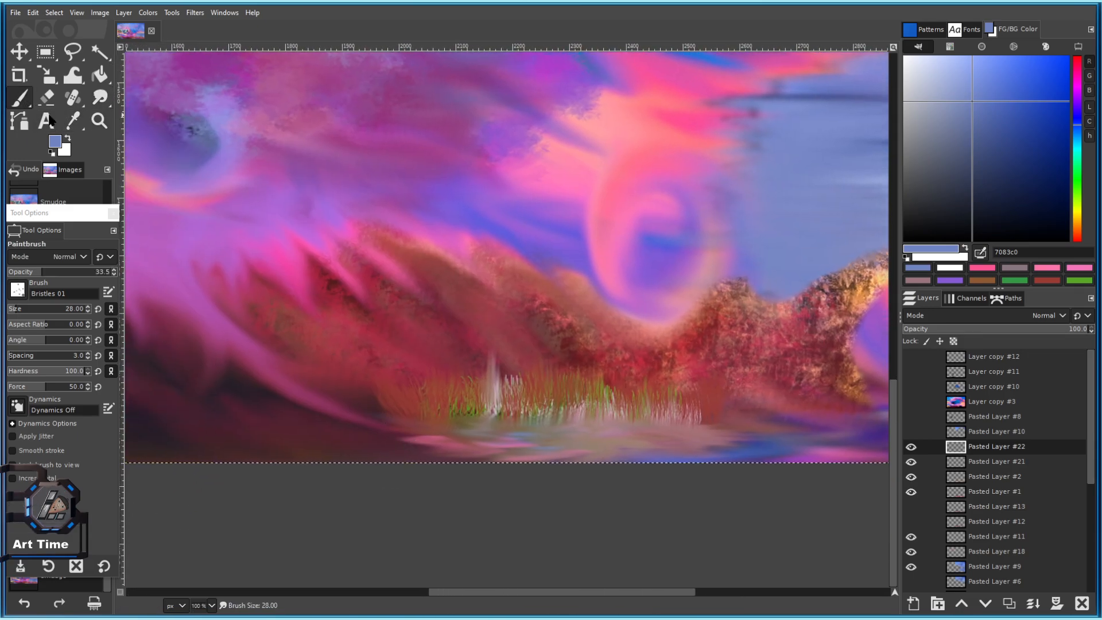
click(971, 467)
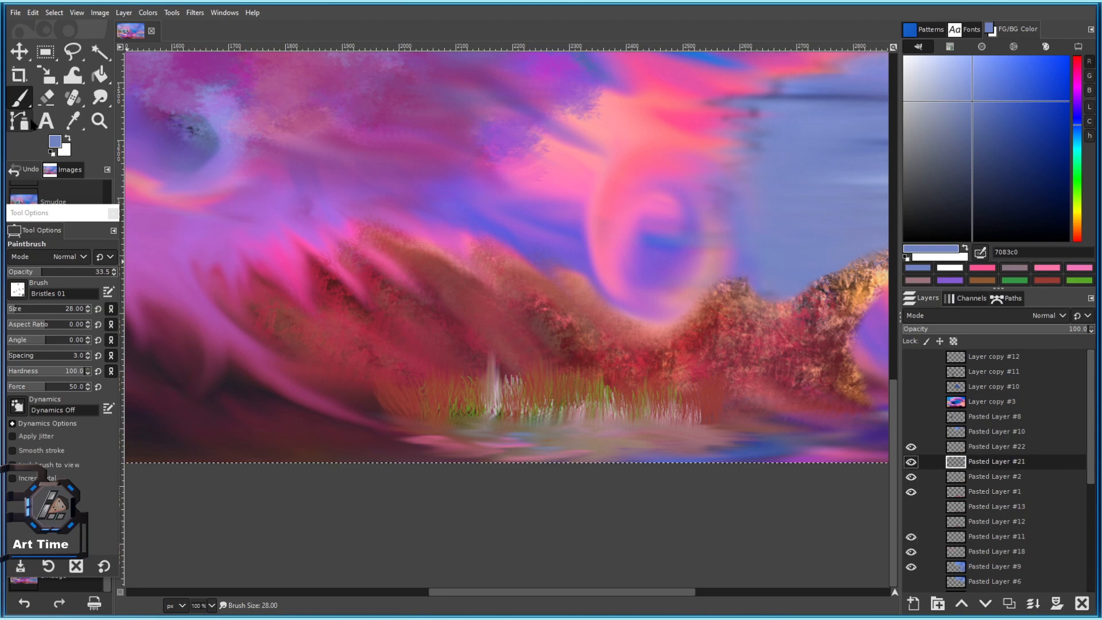
click(18, 290)
scroll(68, 402, down, 3)
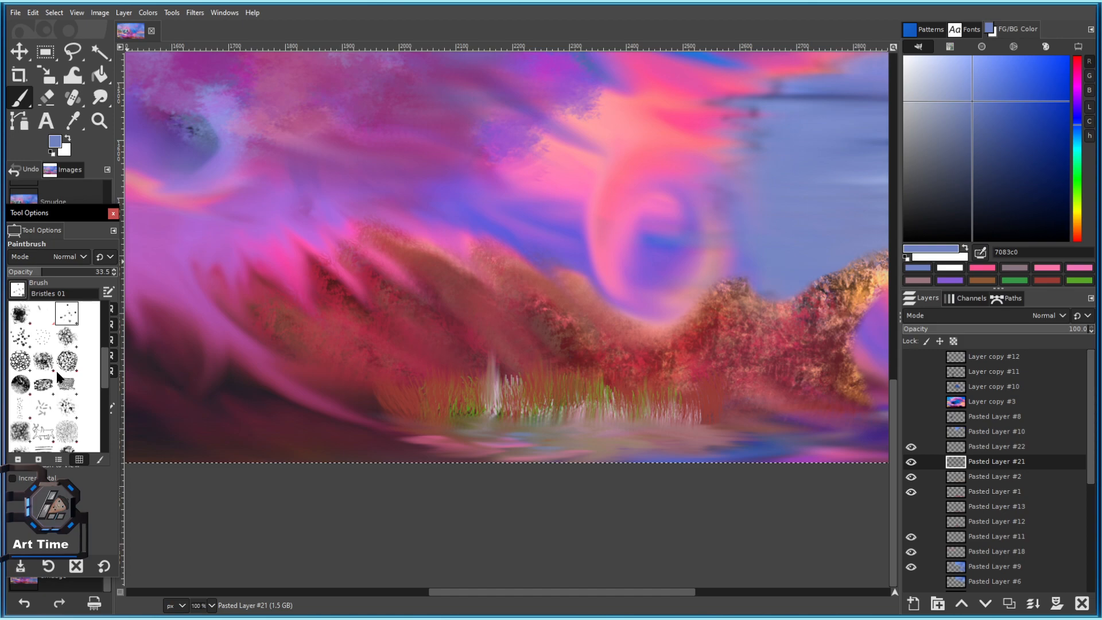
double_click(40, 343)
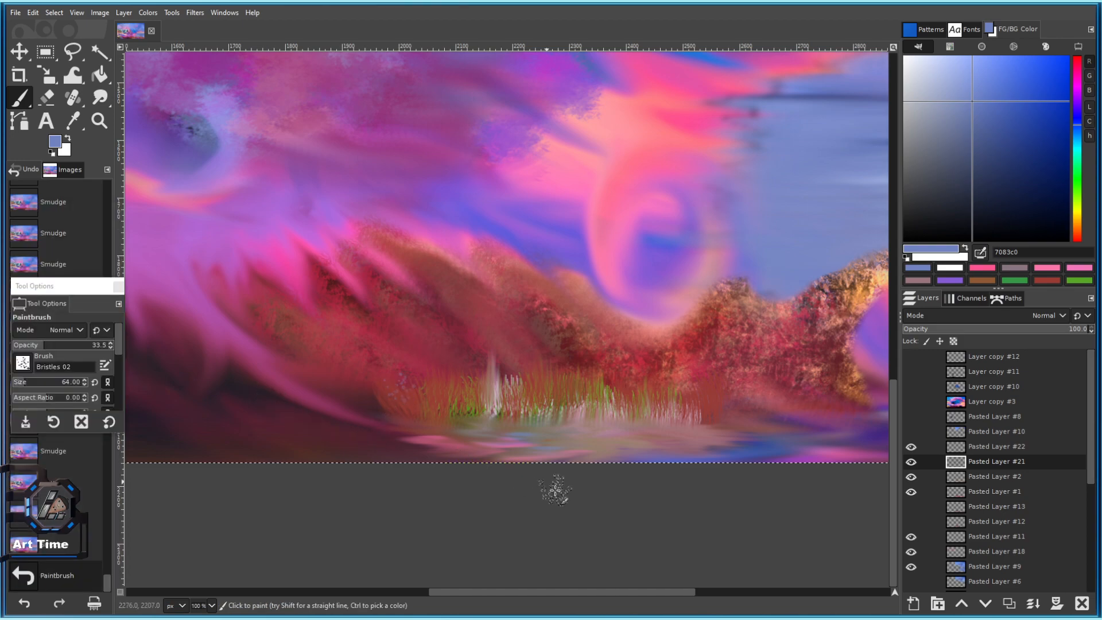
key(bracketright)
scroll(492, 442, up, 1)
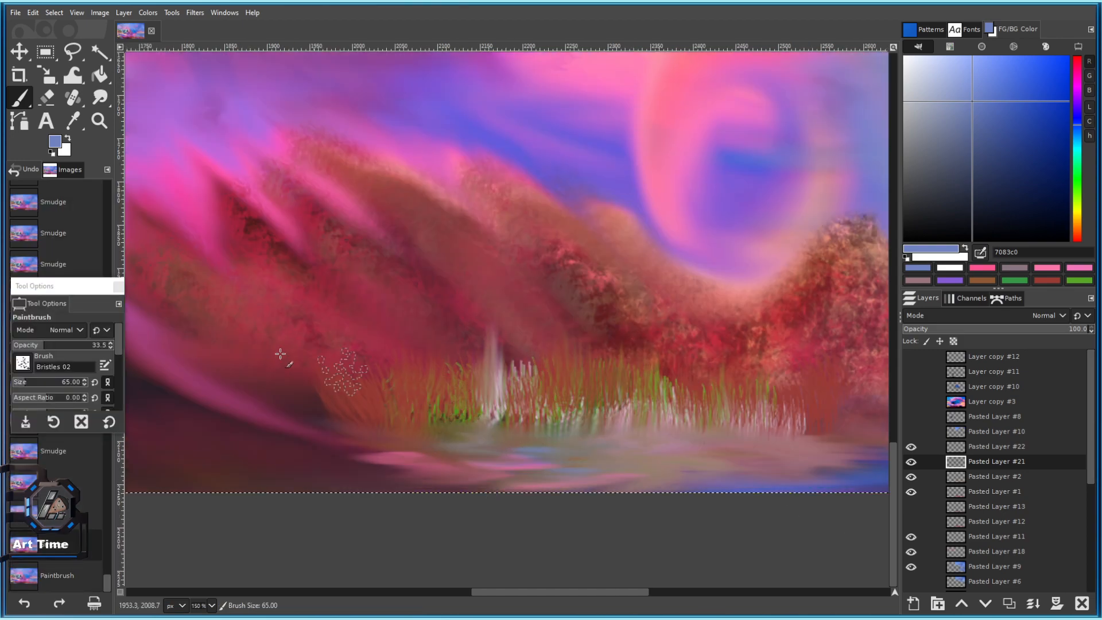
click(19, 368)
click(481, 371)
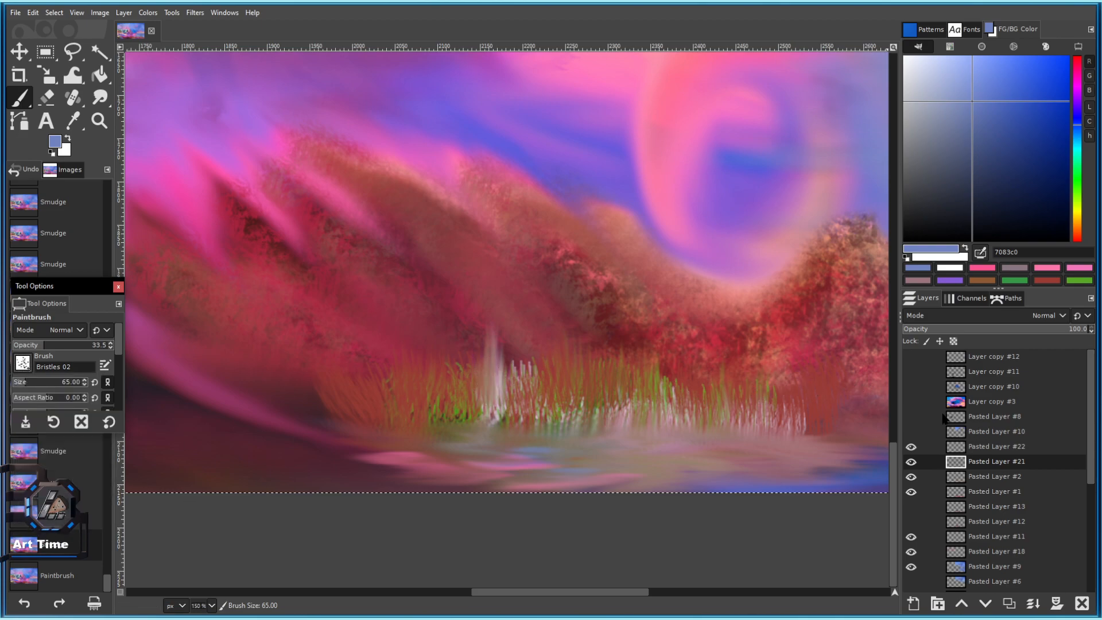
drag(649, 430, 575, 396)
key(bracketright)
key(bracketright)
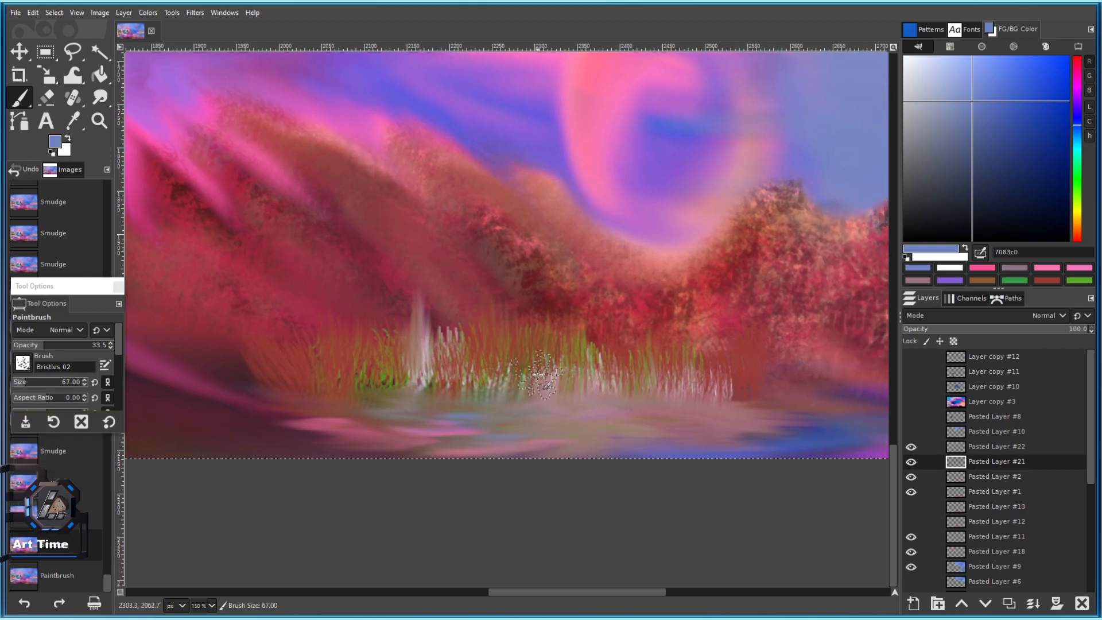
Toggle the white waterfall layer's visibility repeatedly to compare the grass with and without it.
click(912, 447)
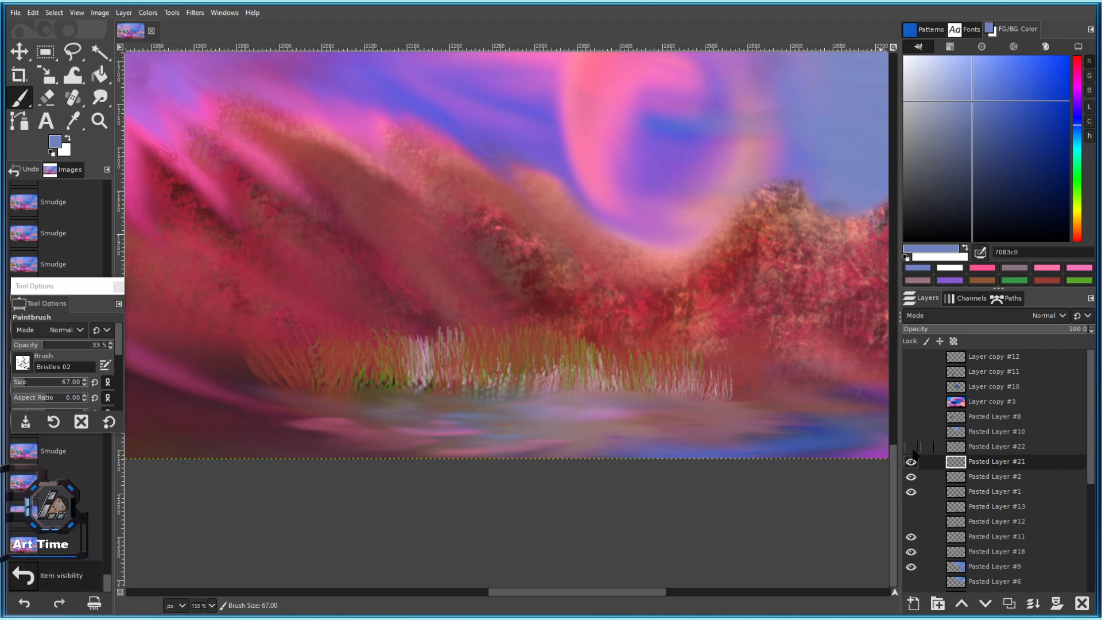
click(911, 448)
click(912, 448)
click(911, 447)
click(912, 447)
scroll(601, 379, down, 4)
scroll(601, 379, right, 3)
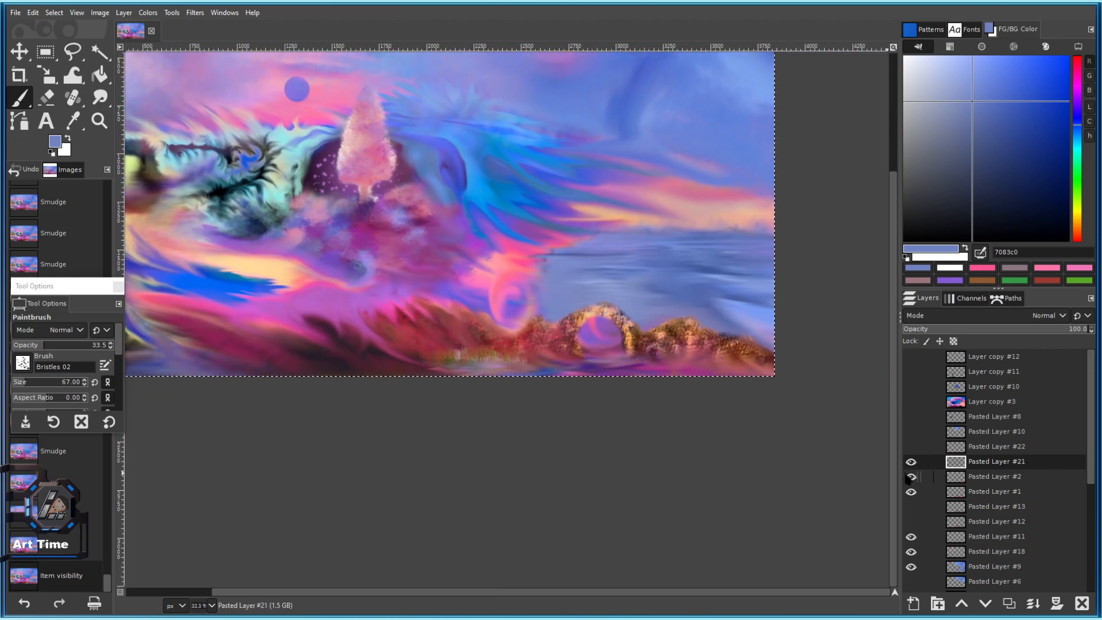
click(912, 448)
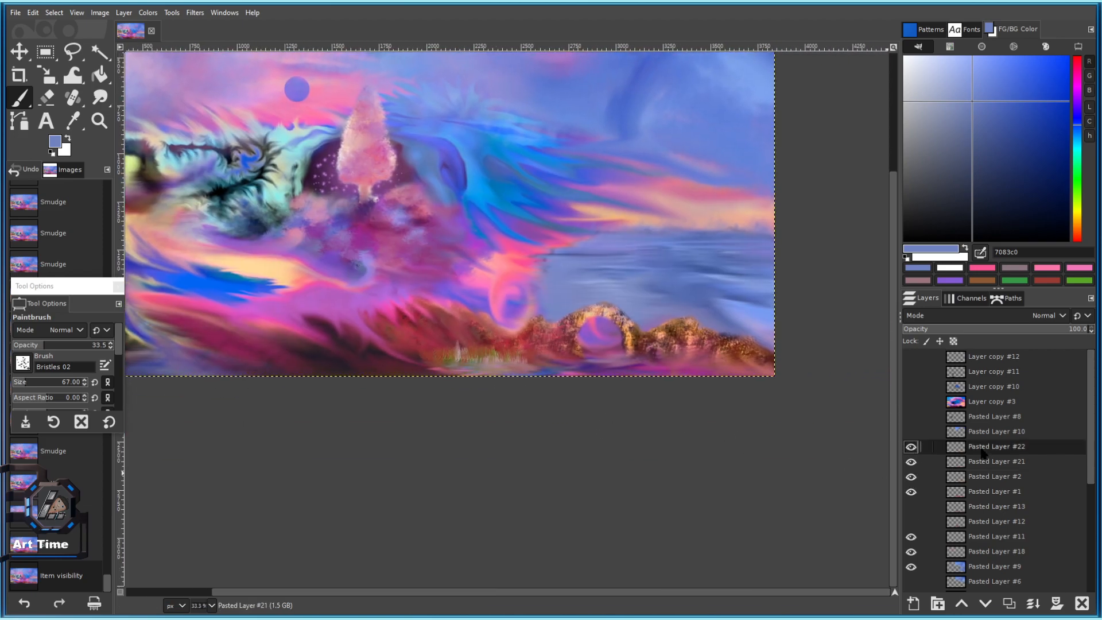
Delete Pasted Layer #22, the white waterfall layer, then open the Filters menu.
click(1082, 603)
key(shift+2)
click(912, 448)
click(912, 448)
scroll(550, 394, up, 2)
drag(446, 393, 654, 419)
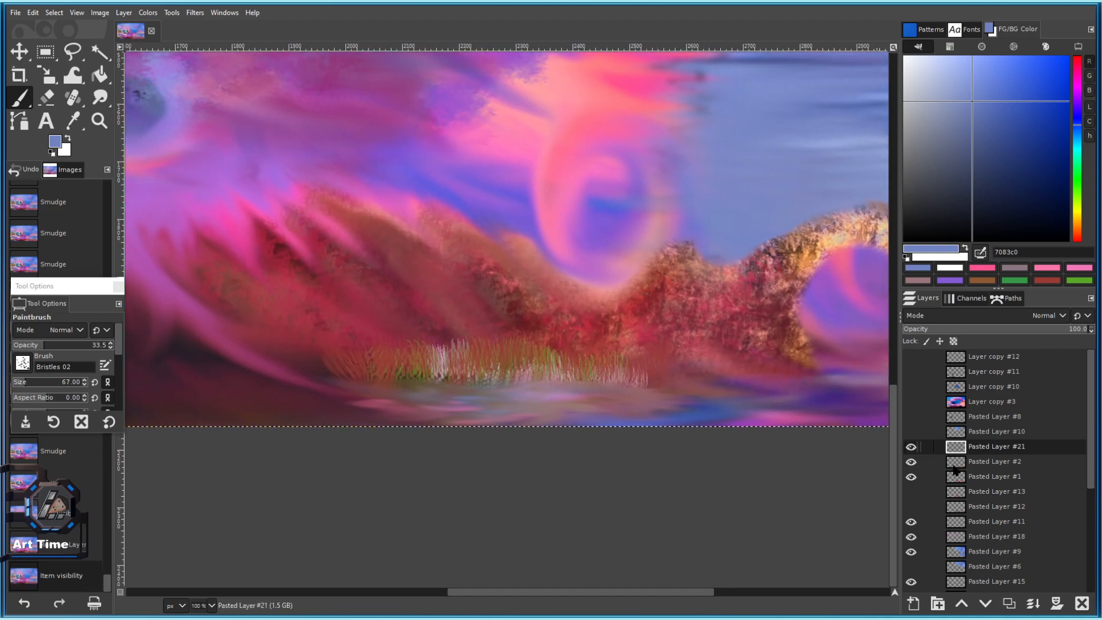
click(195, 12)
Gaussian-blur the reed grass layer, copy the blurred result, then undo the blur.
mouse_move(241, 90)
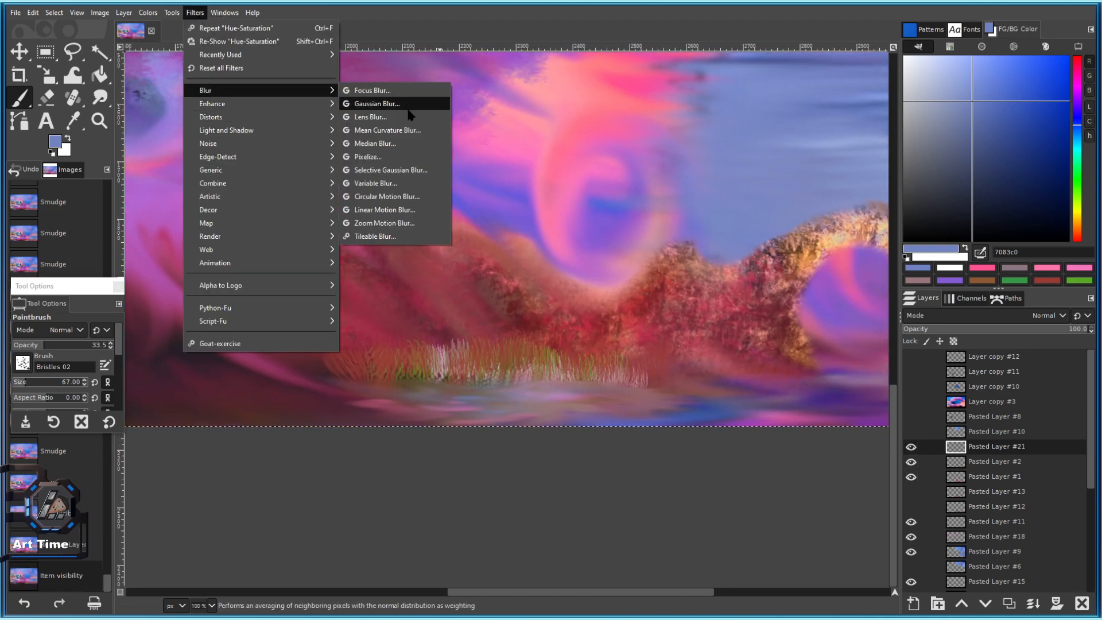
click(402, 104)
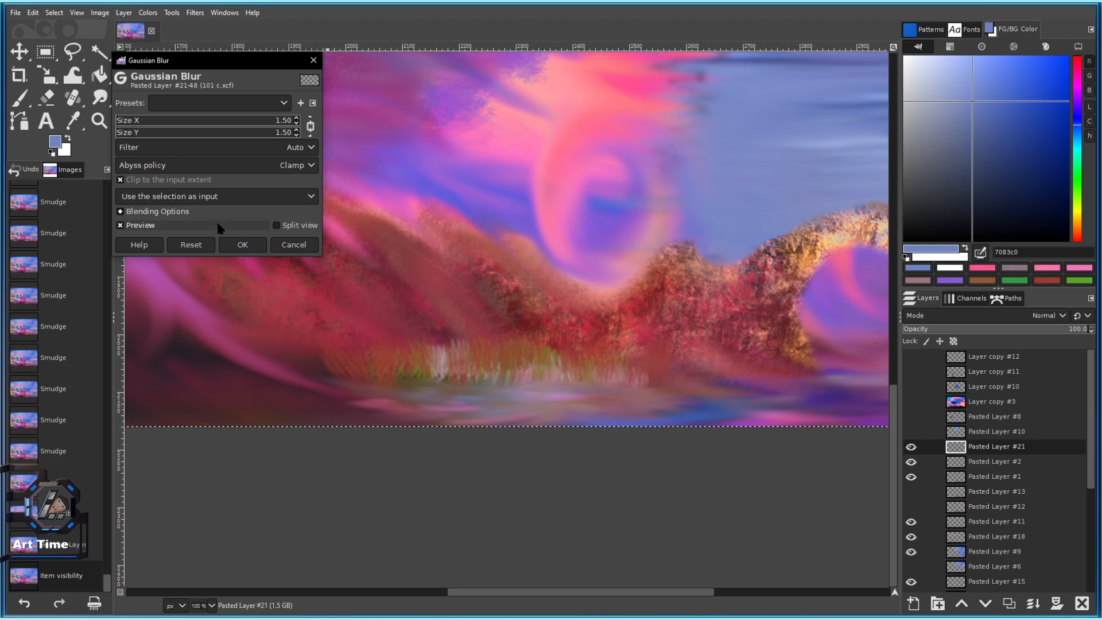
click(241, 247)
click(911, 446)
key(ctrl+c)
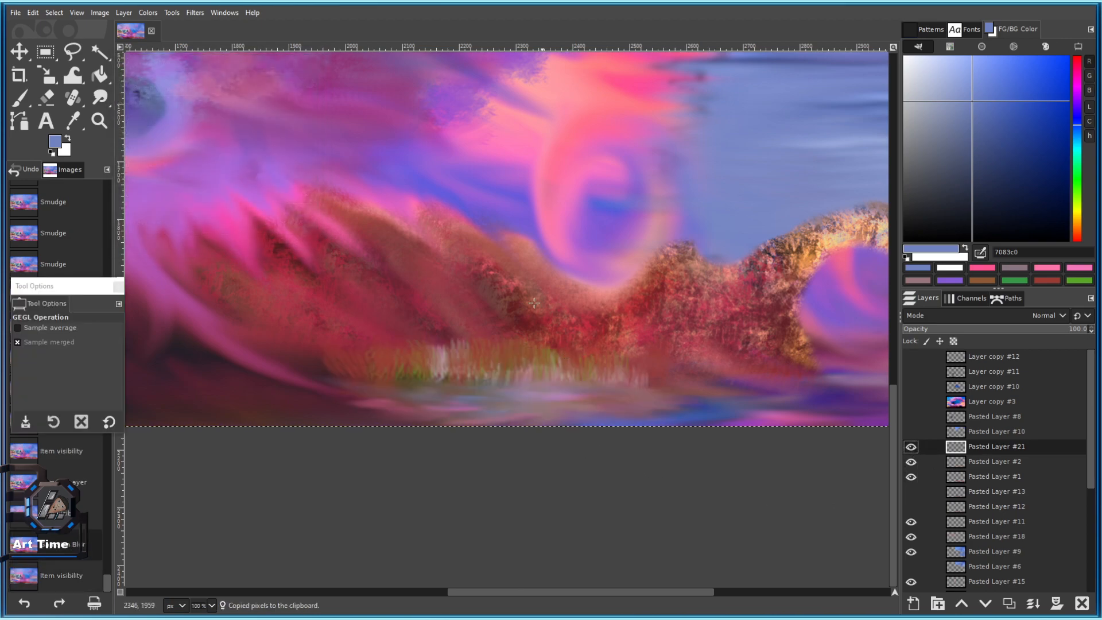
key(ctrl+z)
Paste the blurred grass as a new layer and erase its lower edge with the 2. Hardness 075 brush.
click(33, 12)
mouse_move(86, 168)
click(230, 184)
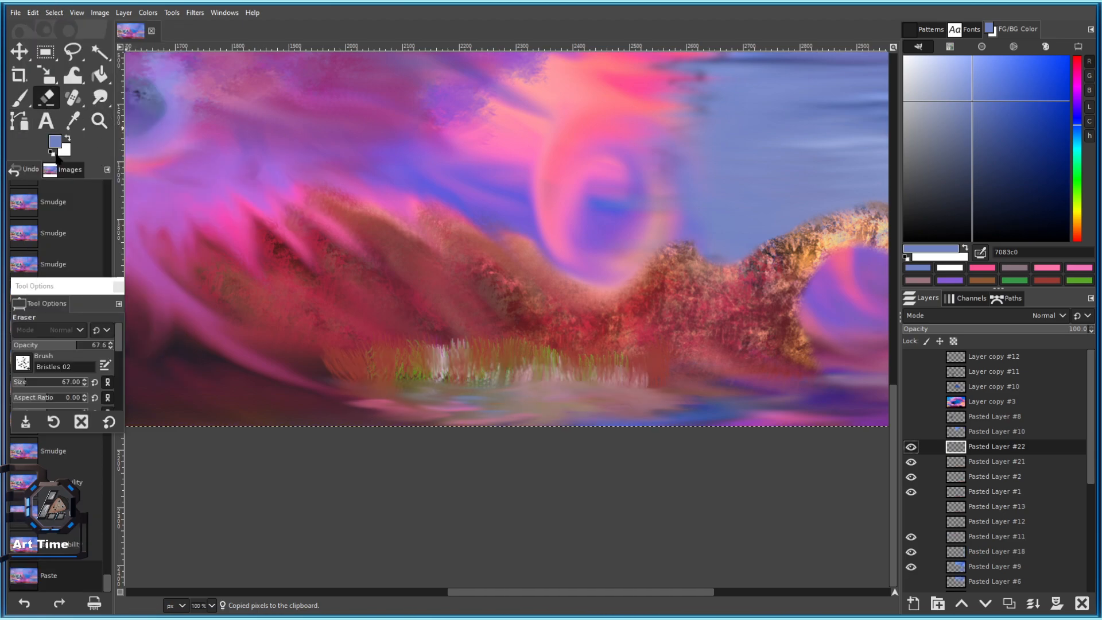
click(28, 369)
click(49, 413)
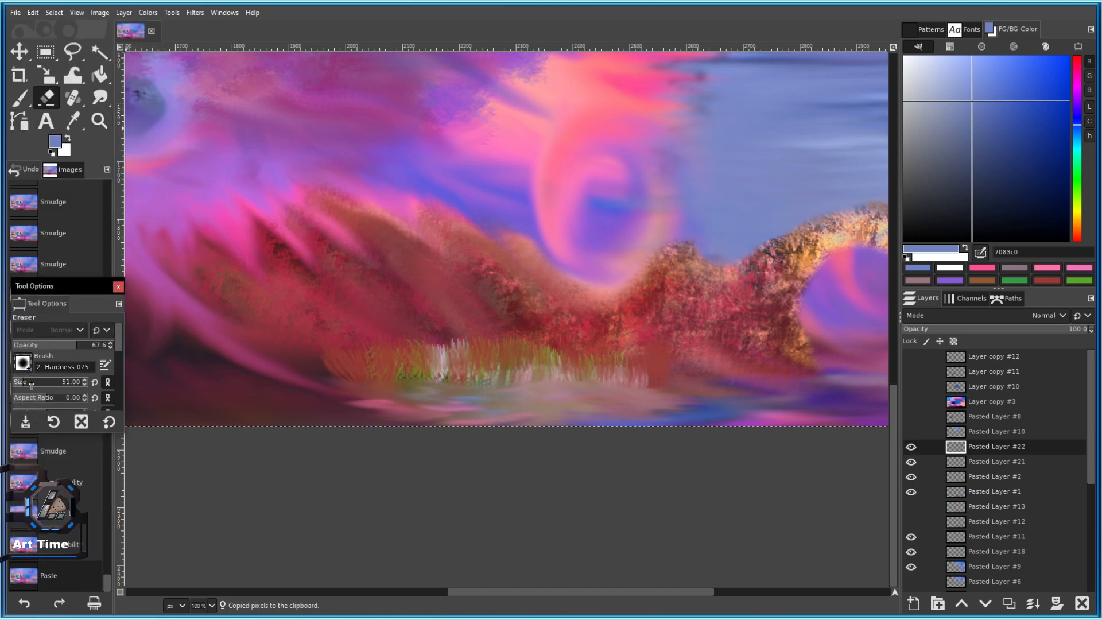
click(492, 401)
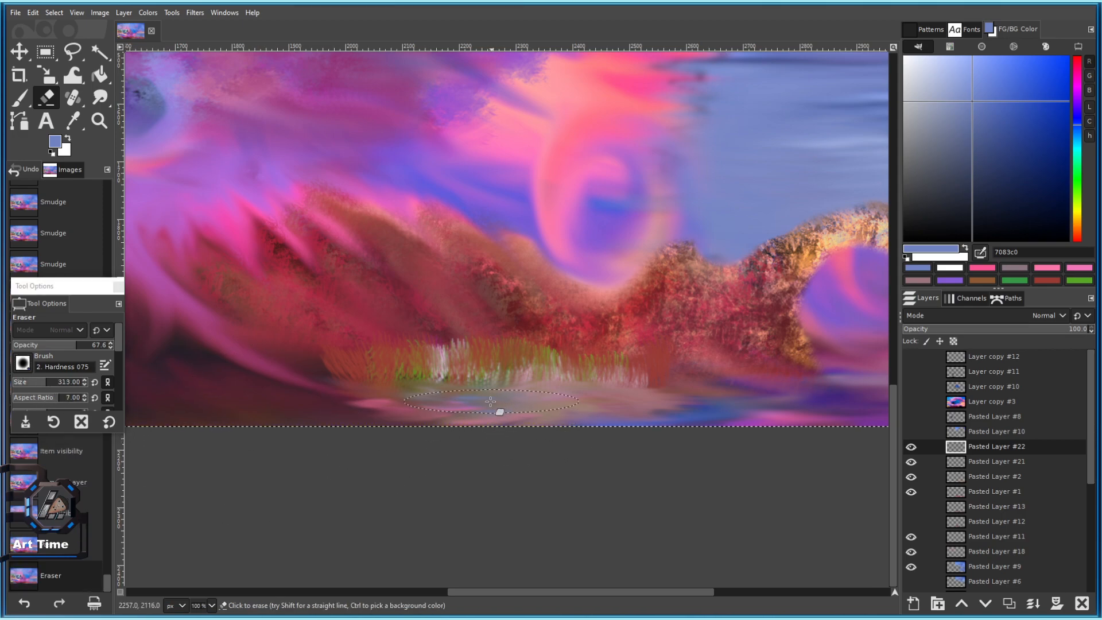
click(618, 396)
click(534, 406)
click(447, 397)
click(426, 391)
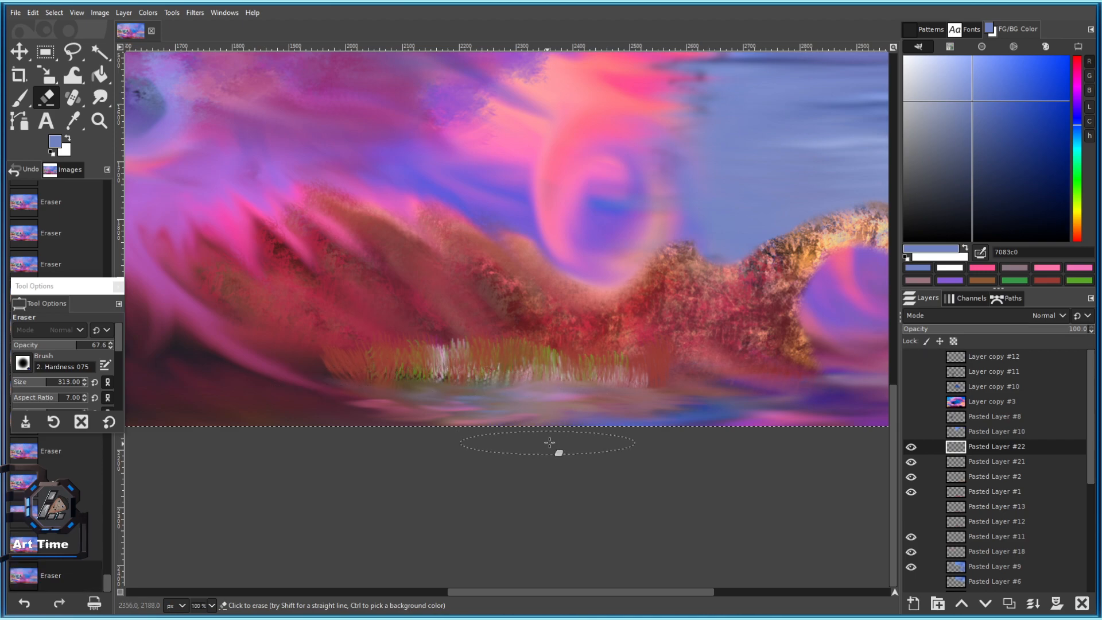
Delete the blurred grass copy layer, keeping the original sharp grass.
ctrl+scroll(532, 462, down, 4)
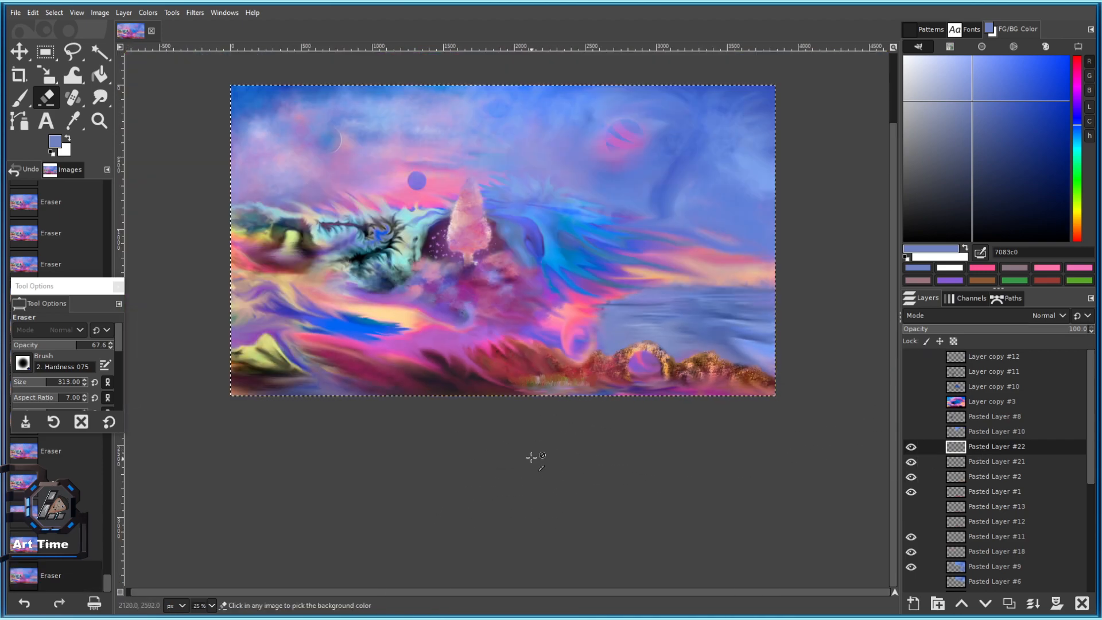
ctrl+scroll(441, 443, up, 3)
click(1083, 604)
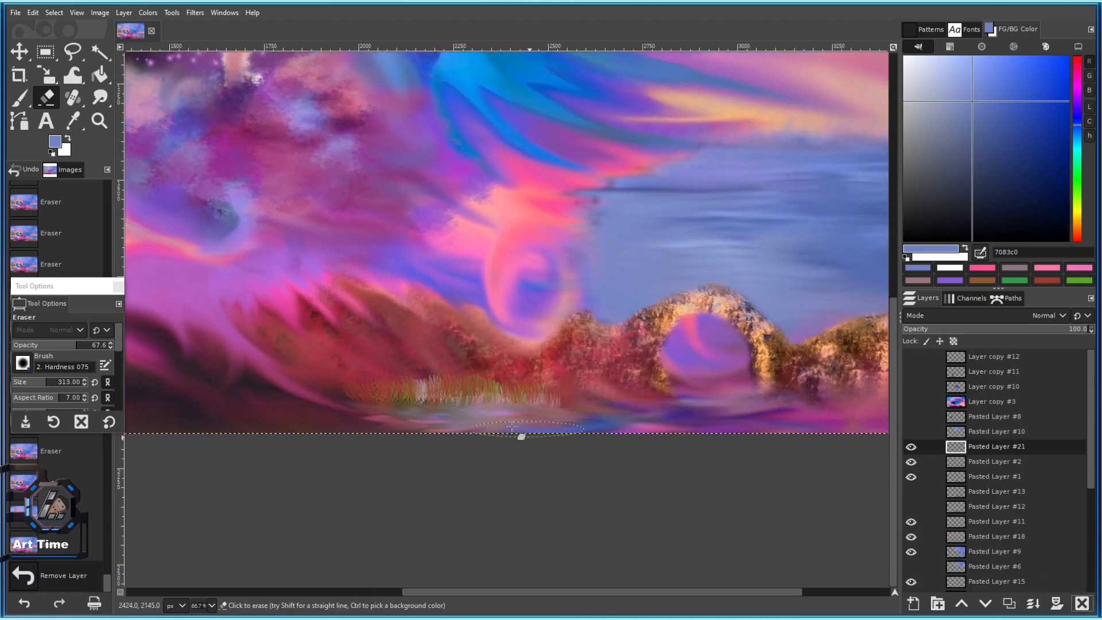
ctrl+scroll(437, 389, up, 4)
ctrl+scroll(397, 349, down, 2)
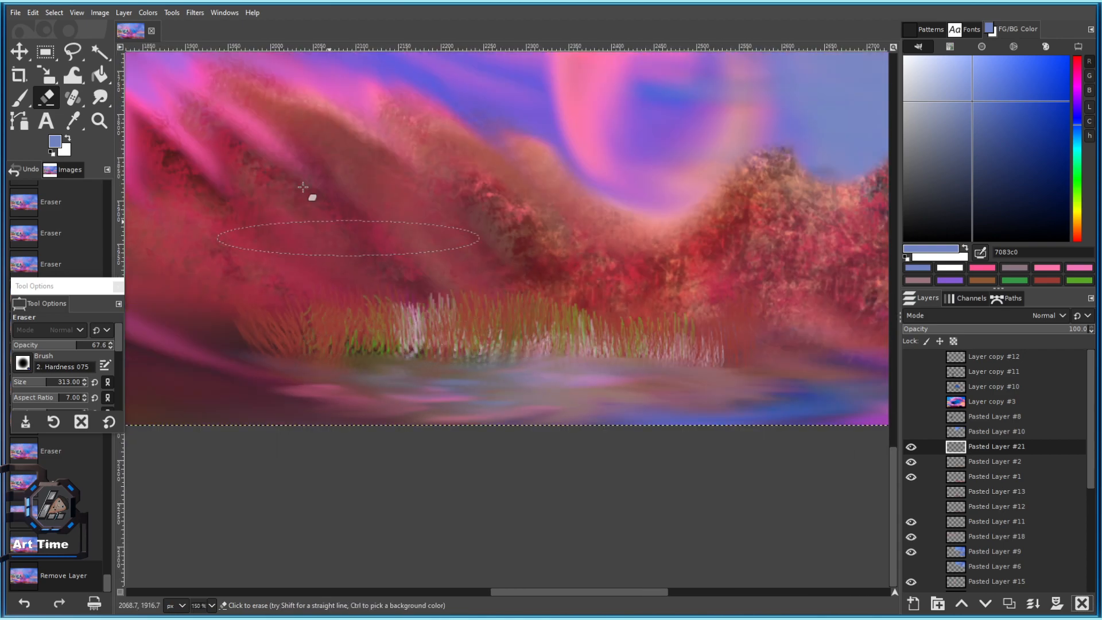
click(147, 12)
Apply Hue-Chroma with Chroma -100 and reduced lightness, copy the near-black grass, then undo it.
click(178, 53)
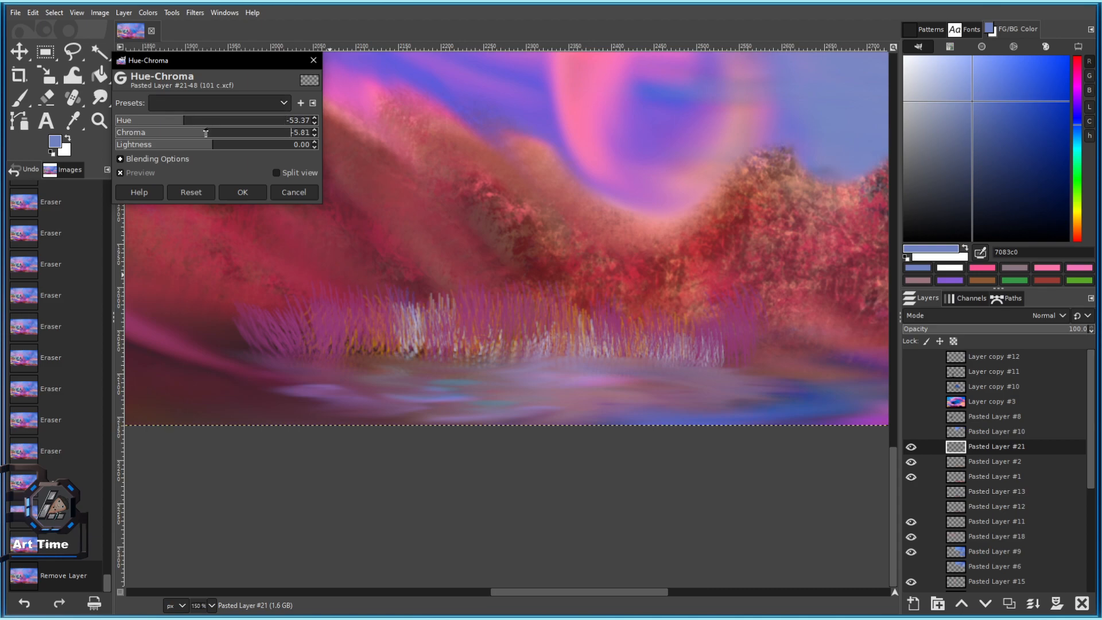
drag(210, 144, 154, 138)
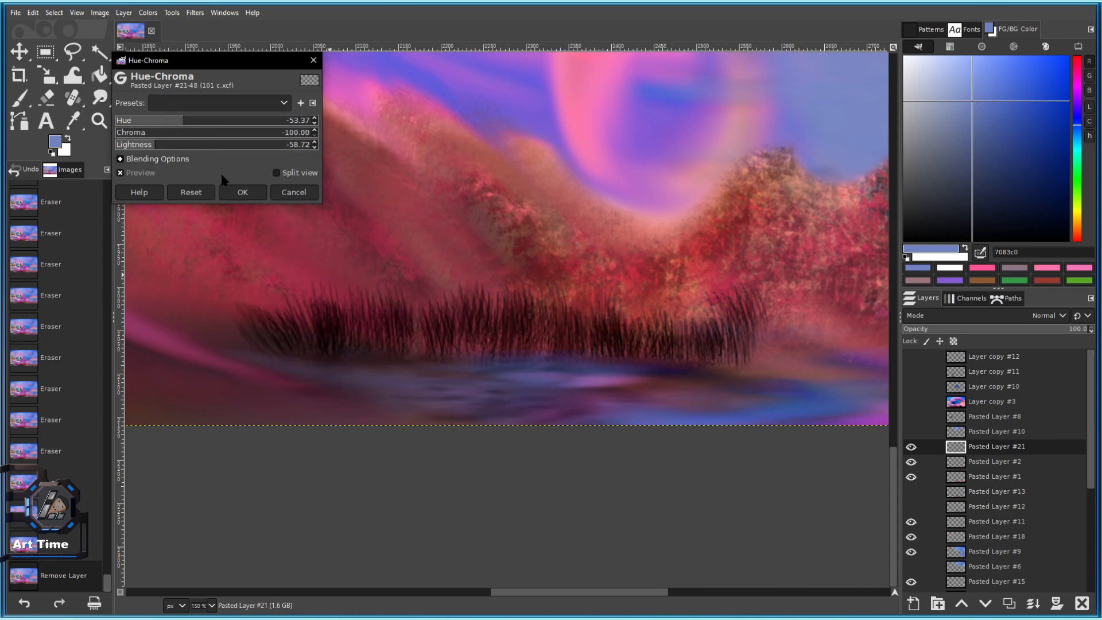
click(242, 192)
key(ctrl+c)
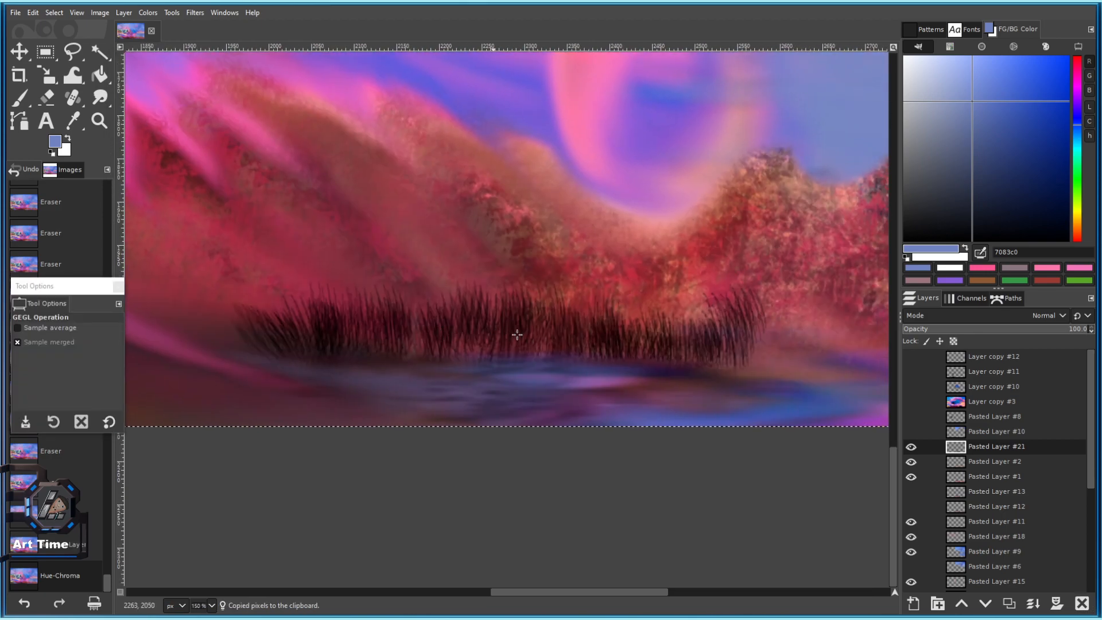
key(ctrl+z)
click(33, 12)
Paste the dark grass as a new layer in place and move it below Pasted Layer #21.
mouse_move(115, 171)
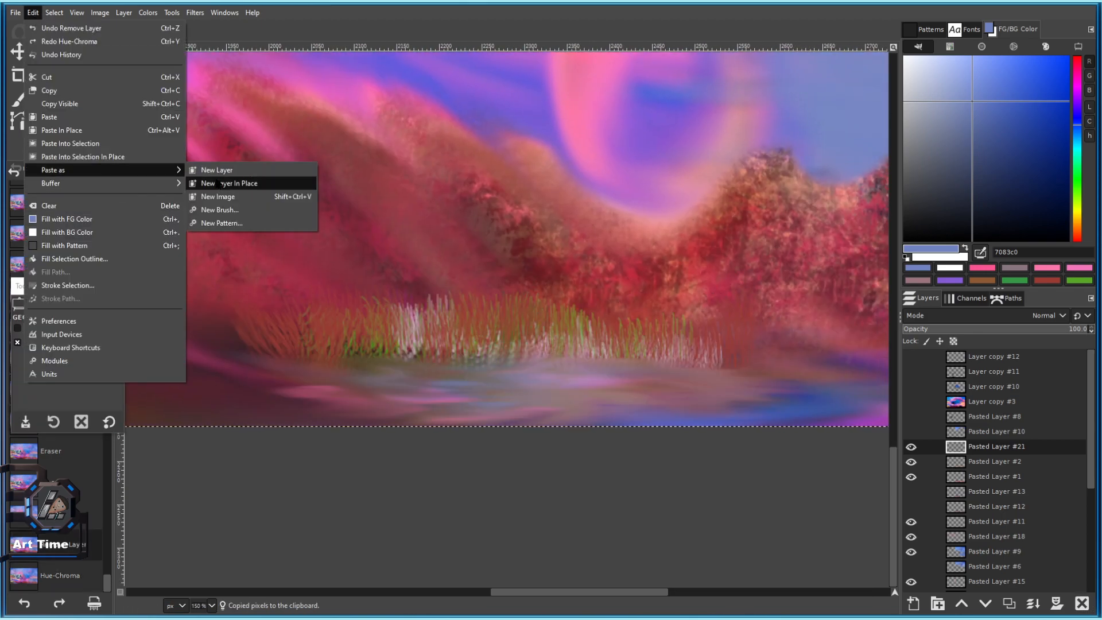
click(241, 183)
scroll(465, 362, down, 2)
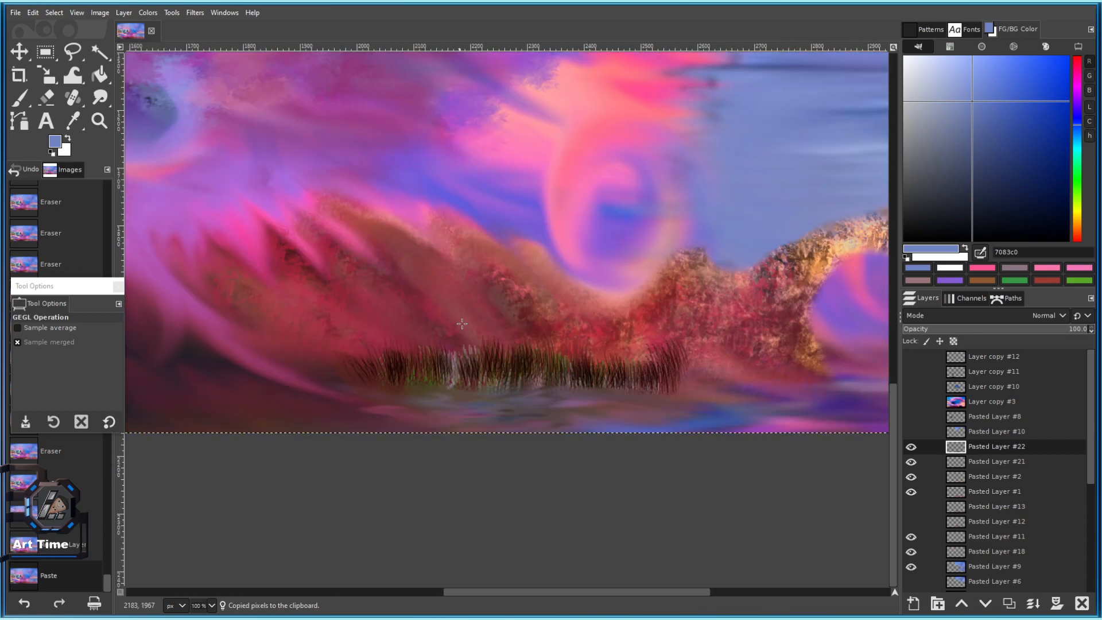
drag(965, 451, 964, 468)
Zoom in and erase a patch of grass with the soft Smoke brush.
key(2)
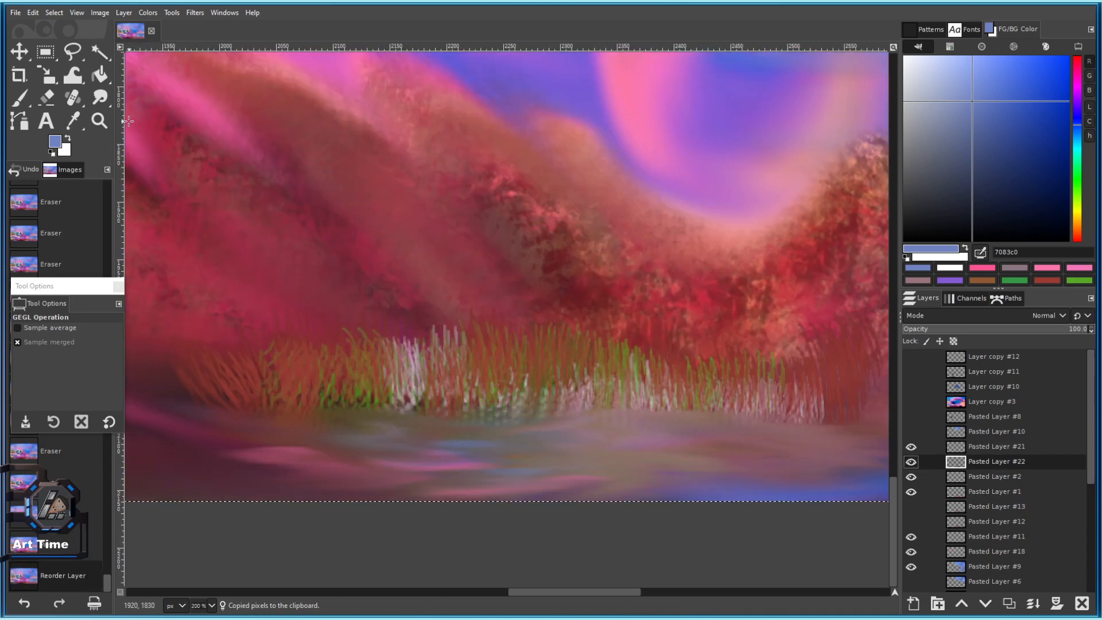
click(51, 99)
click(24, 364)
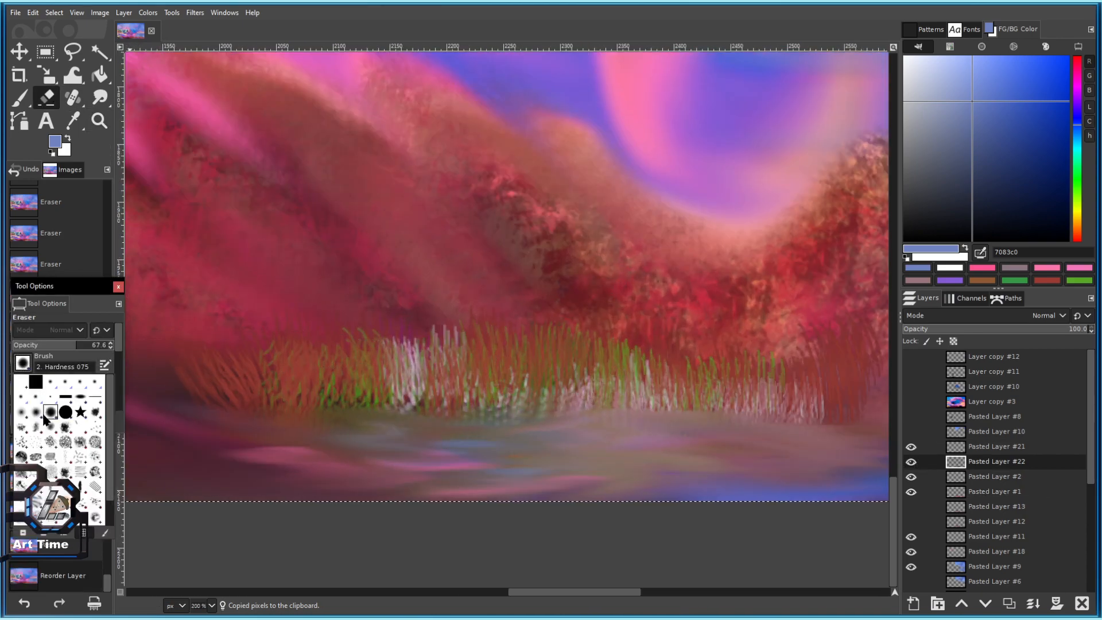
click(51, 501)
key(bracketleft)
click(441, 365)
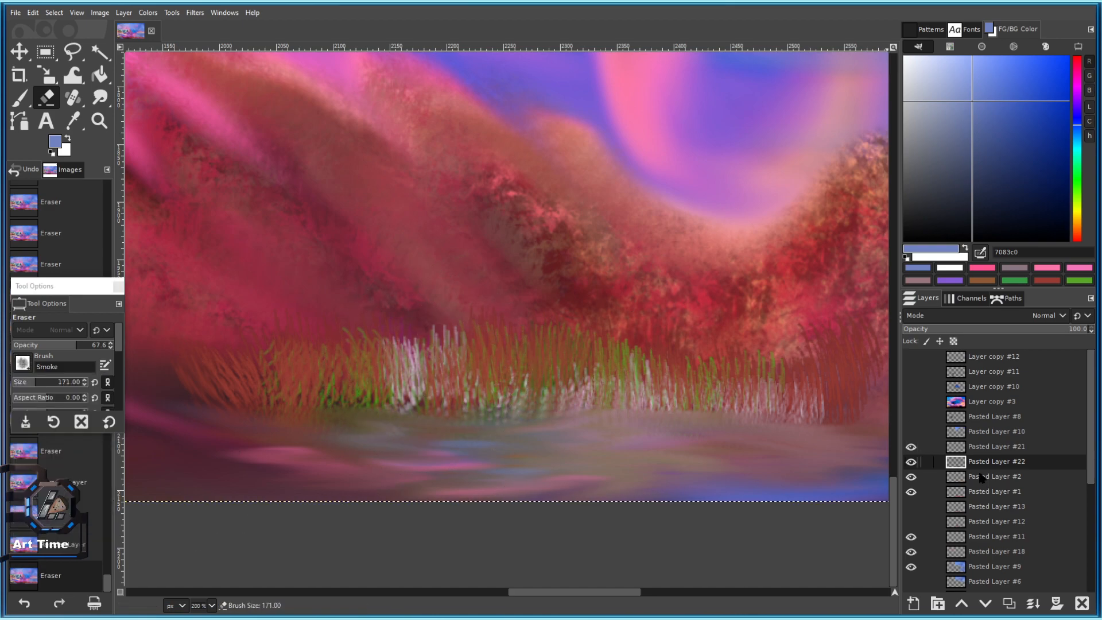
Fade the bright grass on Pasted Layer #21 with Smoke eraser strokes across its length.
click(983, 451)
click(458, 352)
click(517, 360)
click(679, 336)
mouse_move(727, 335)
mouse_down()
mouse_move(363, 271)
mouse_move(500, 294)
mouse_up()
click(534, 296)
click(482, 294)
click(433, 289)
click(430, 288)
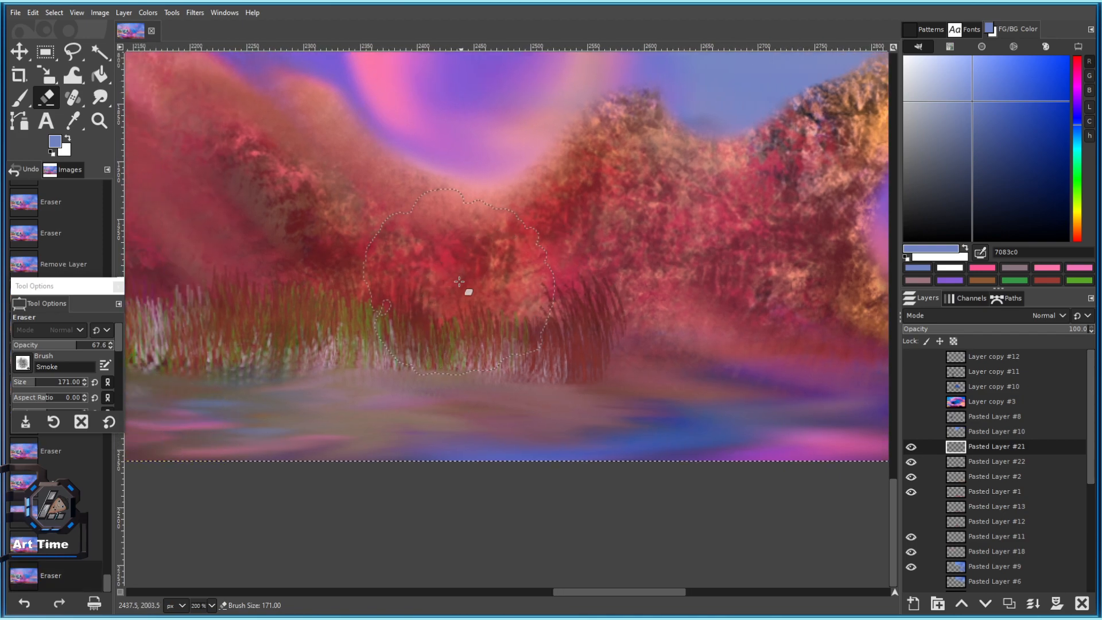
click(464, 283)
drag(430, 289, 630, 315)
click(544, 339)
click(422, 350)
click(376, 327)
click(267, 355)
click(335, 368)
drag(237, 452, 477, 430)
Shrink the eraser to 72 with a flattened shape and soften the haze along the grass base.
key(ctrl+z)
click(29, 382)
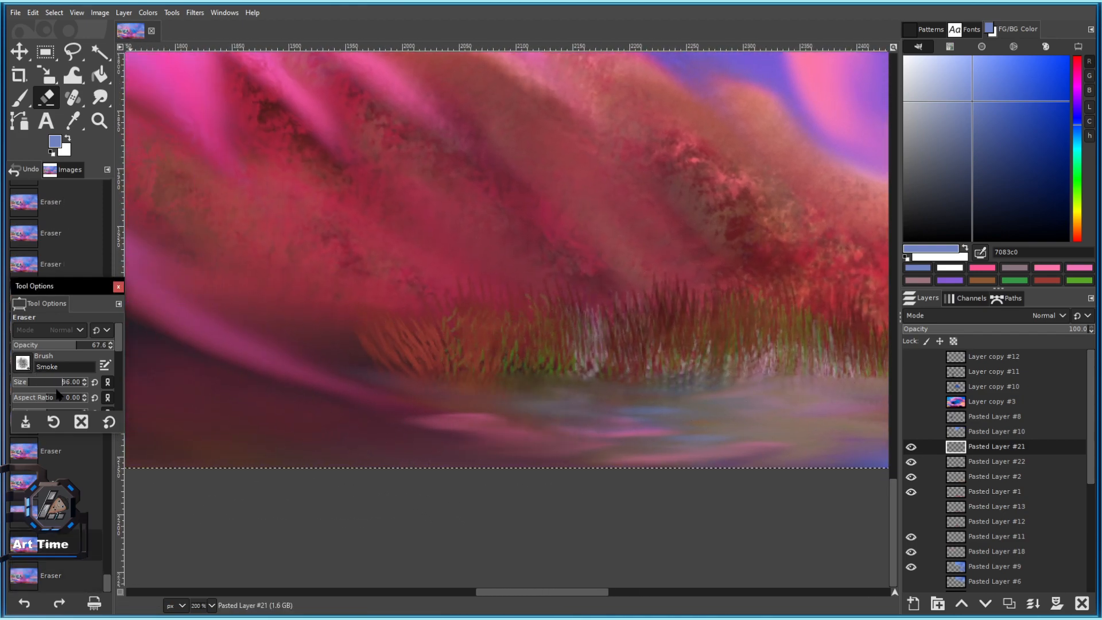
click(27, 382)
click(56, 398)
mouse_move(422, 377)
mouse_down()
mouse_move(516, 374)
mouse_move(253, 359)
mouse_move(467, 376)
mouse_move(546, 371)
mouse_up()
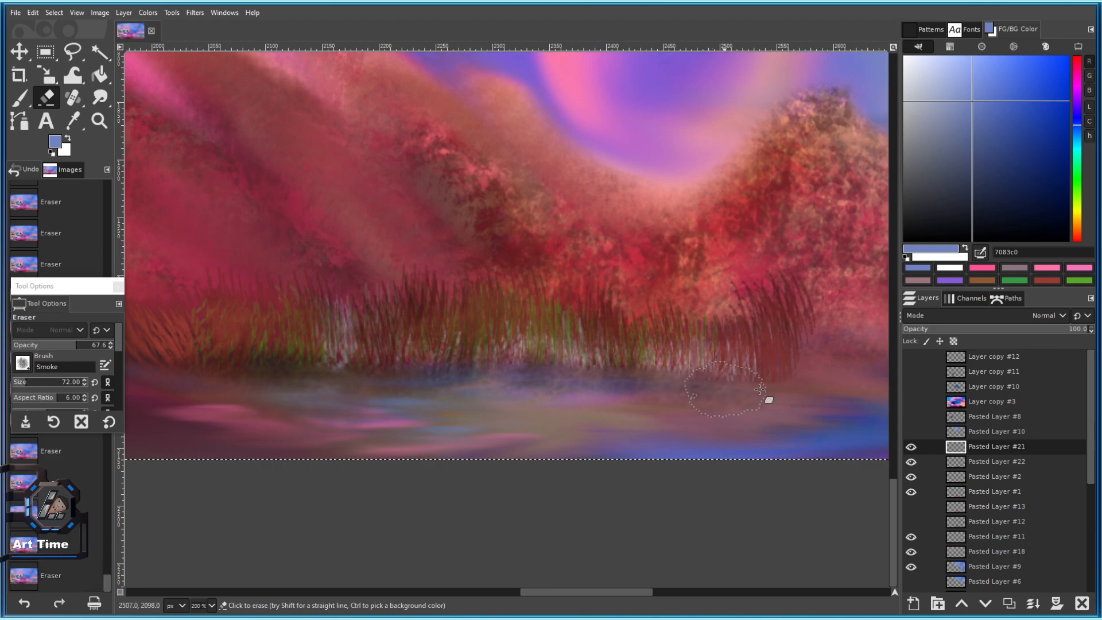
scroll(663, 429, down, 4)
scroll(663, 429, up, 2)
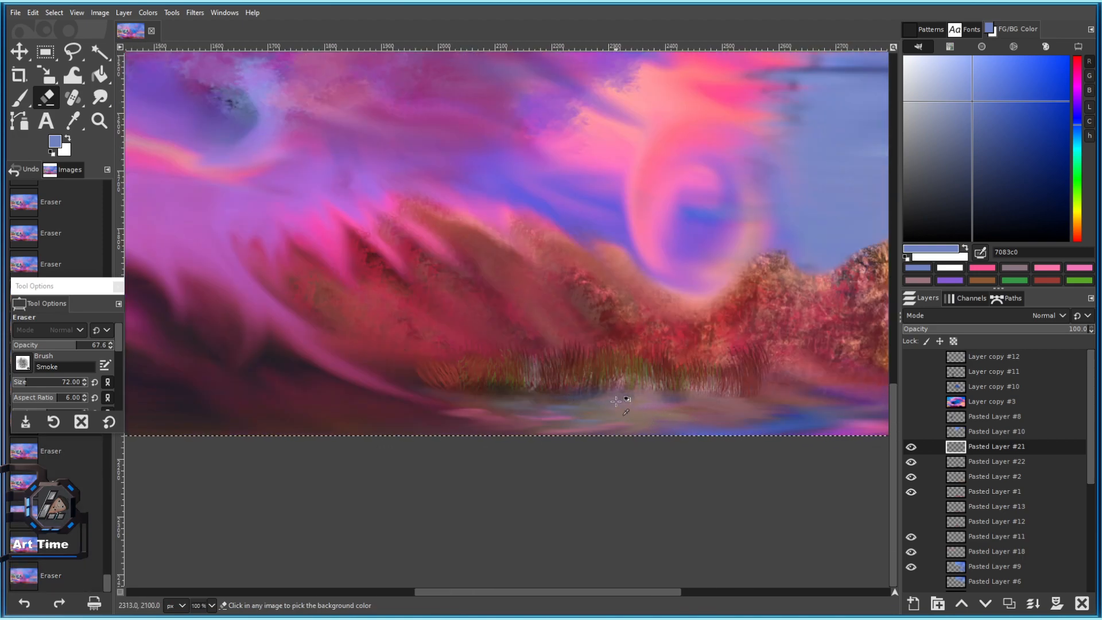
scroll(649, 397, up, 3)
scroll(765, 386, up, 1)
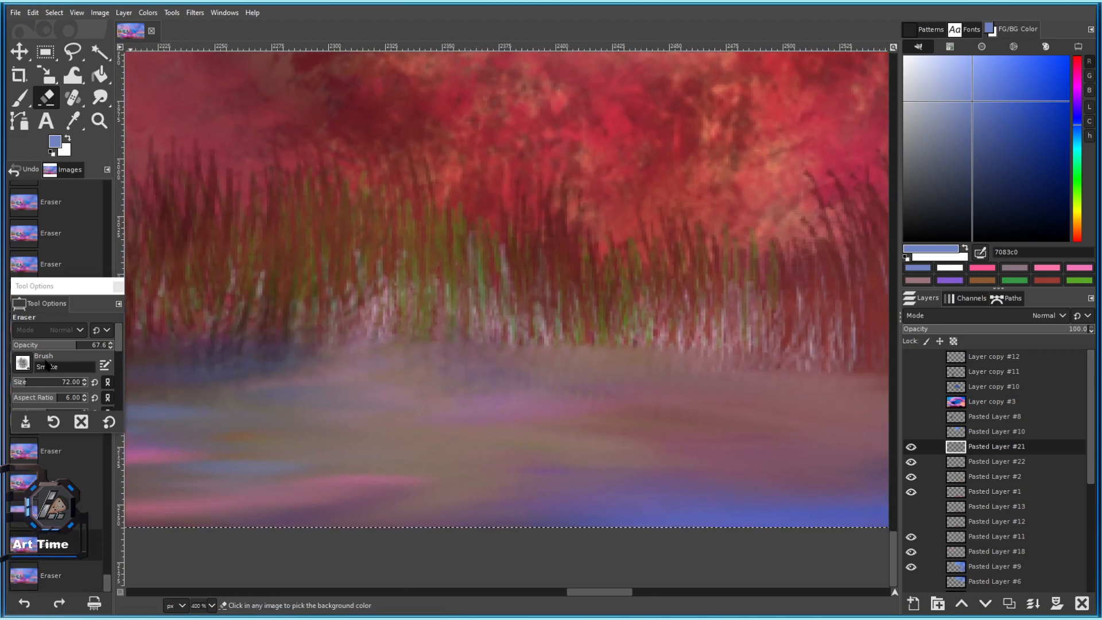
drag(68, 435, 67, 534)
scroll(56, 450, down, 1)
drag(498, 364, 631, 365)
drag(640, 367, 325, 357)
mouse_move(475, 377)
mouse_down()
mouse_move(655, 331)
mouse_move(287, 355)
mouse_up()
key(shift+ctrl+j)
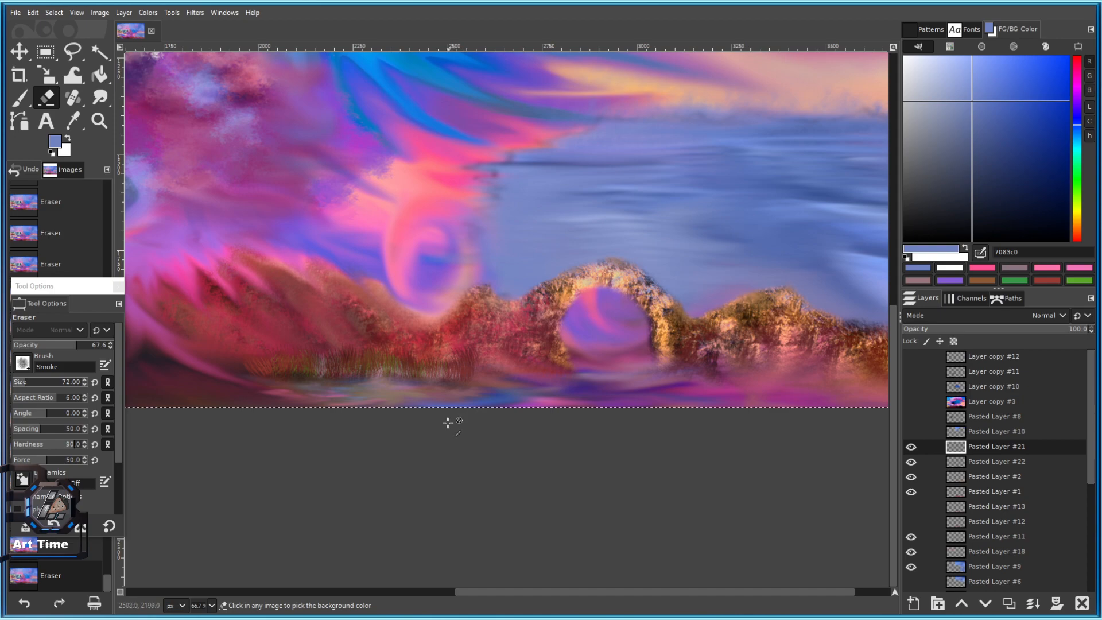
scroll(387, 388, up, 3)
Switch to the Bristles 03 brush at size 51 and set the foreground colour to white.
key(bracketright)
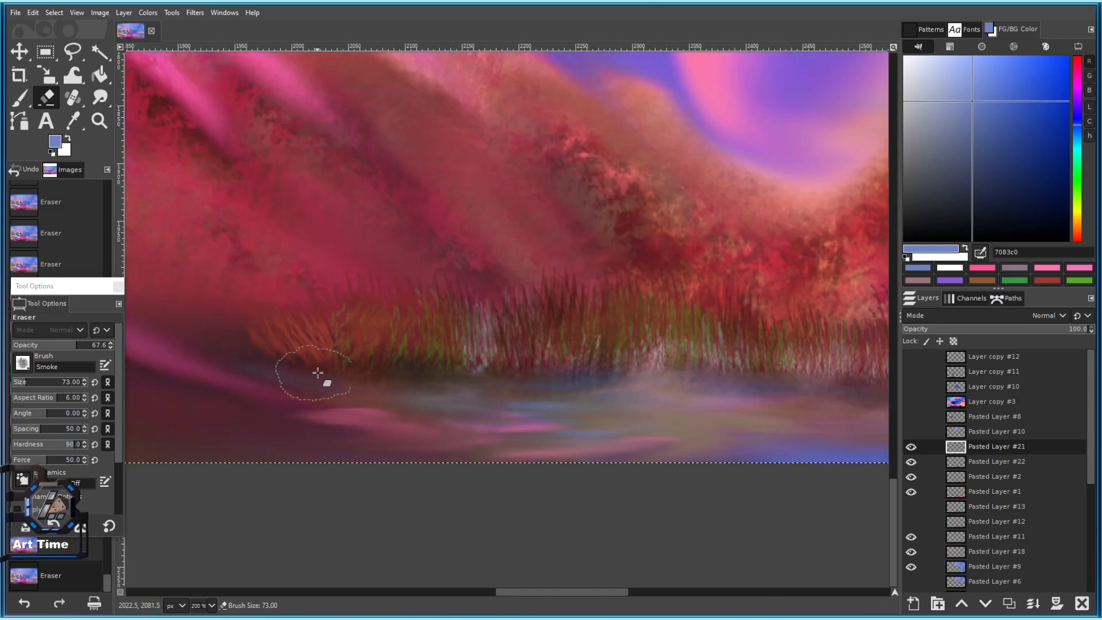
click(22, 365)
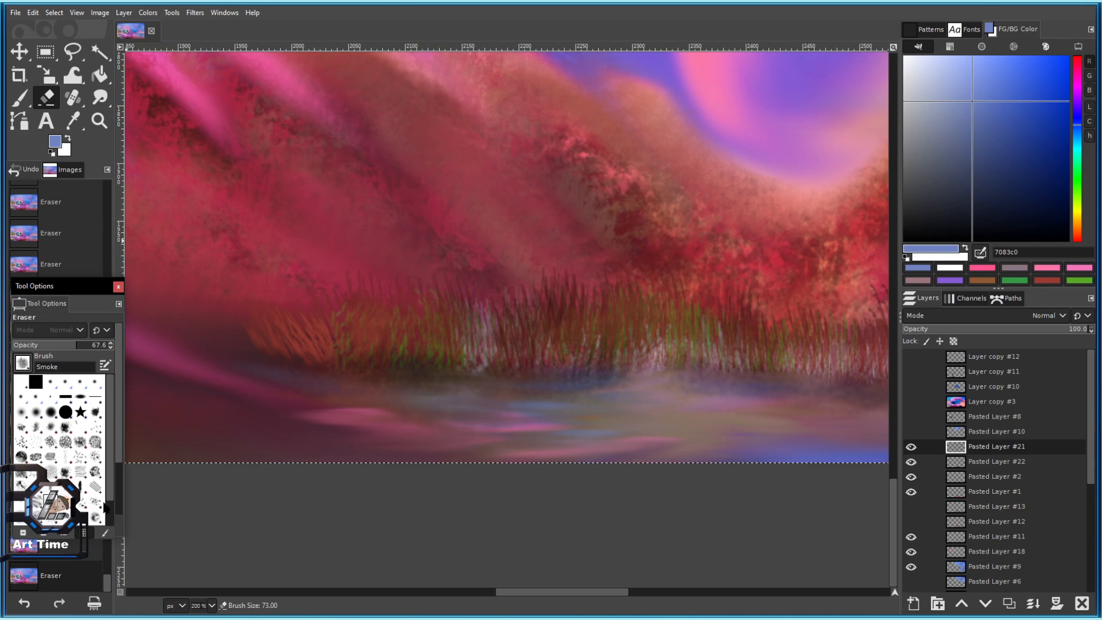
click(95, 501)
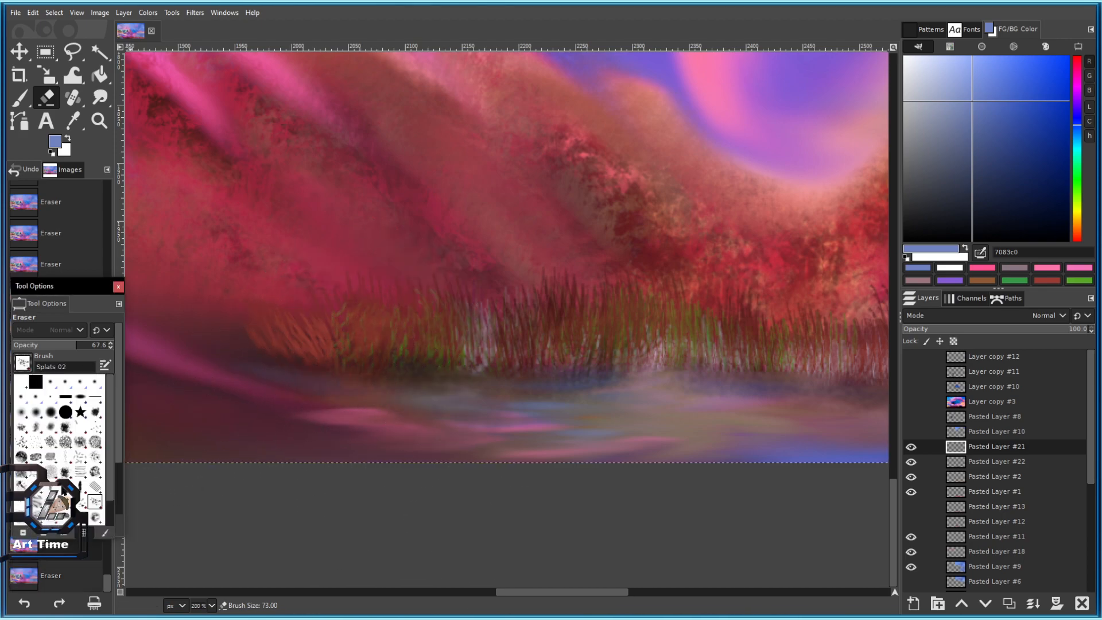
click(36, 451)
key(])
click(343, 316)
key(ctrl+z)
drag(1024, 122, 904, 56)
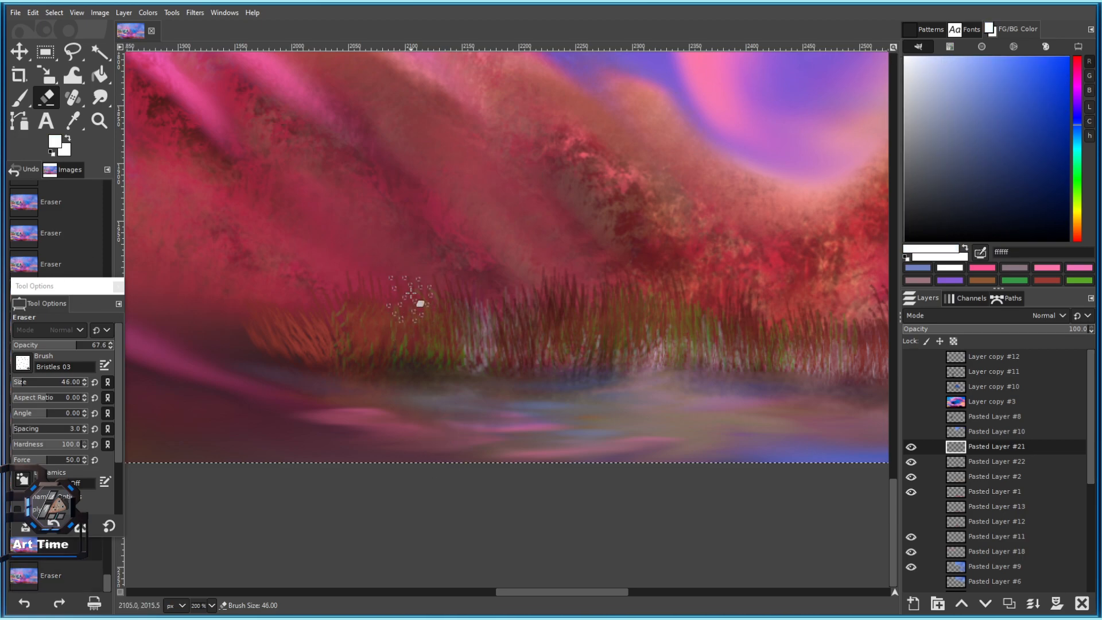
key(])
key(])
key(])
key(])
key(])
key(])
key(])
key(])
key(])
key(])
key(])
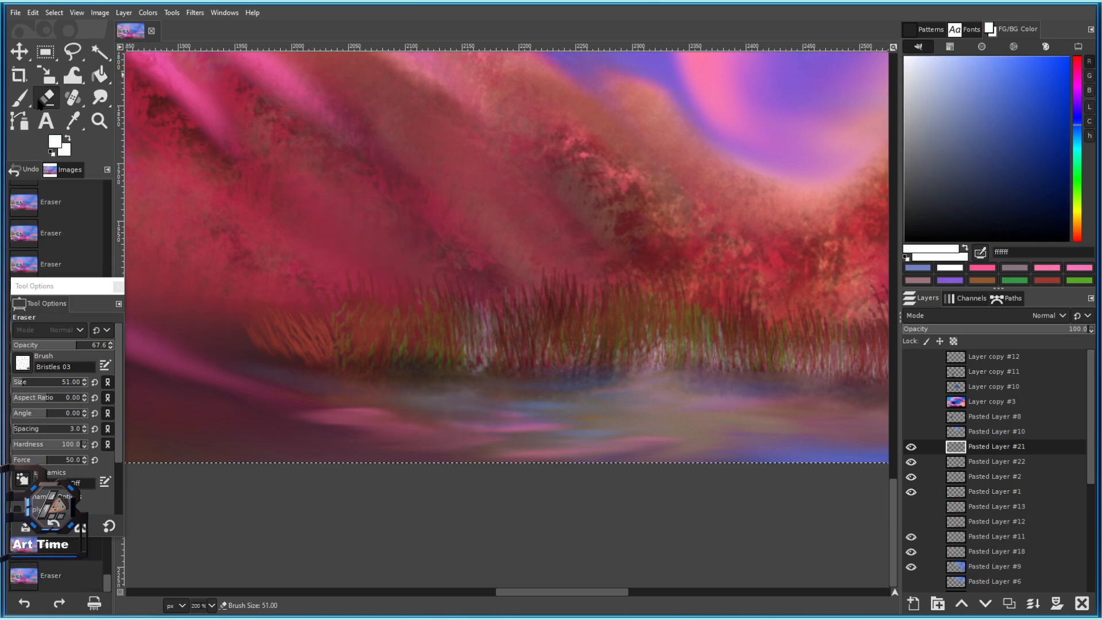
click(21, 99)
Test white dabs on the grass, undoing the first, and enlarge the brush slightly.
click(425, 292)
key(ctrl+z)
click(356, 322)
scroll(479, 347, down, 2)
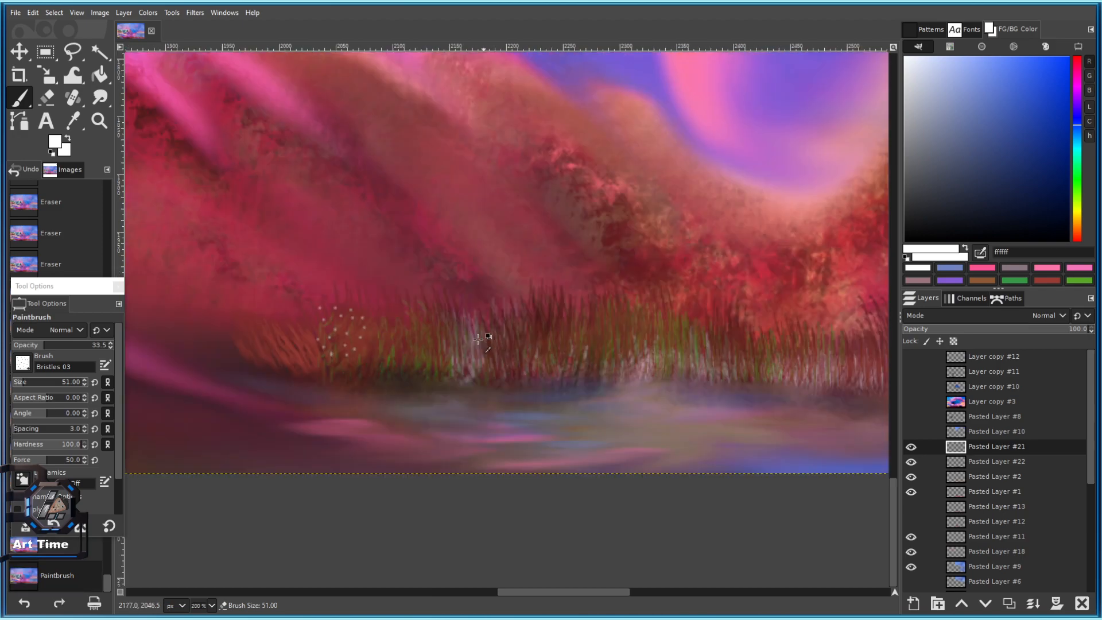
scroll(481, 344, up, 3)
key(])
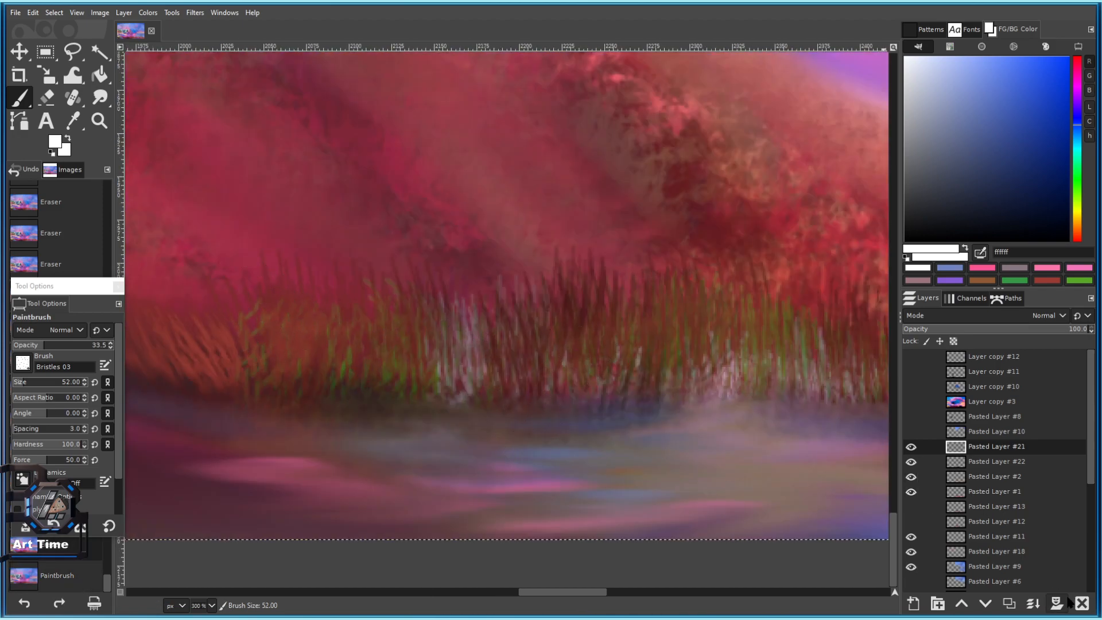
Duplicate the grass layer, clear it, and stamp white seed dots across the grass.
click(1008, 603)
key(Delete)
mouse_move(392, 307)
mouse_down()
mouse_move(408, 284)
mouse_move(286, 292)
mouse_move(282, 346)
mouse_move(266, 333)
mouse_move(212, 337)
mouse_move(175, 316)
mouse_up()
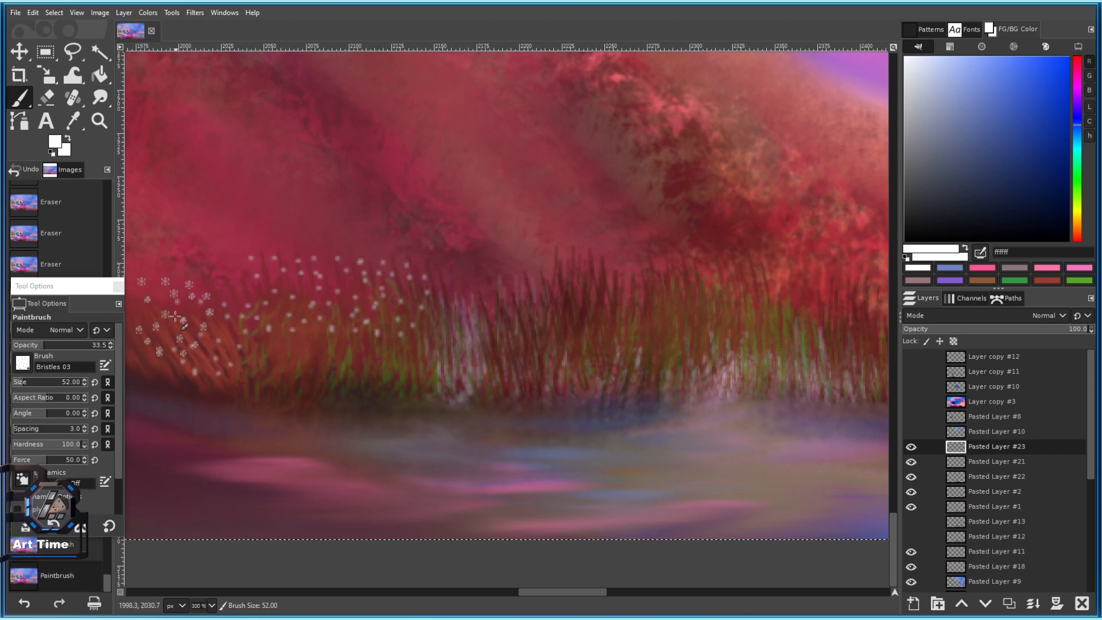
scroll(615, 276, right, 5)
click(423, 258)
click(495, 308)
click(518, 297)
click(554, 287)
click(591, 278)
Enlarge the brush twice and stamp white seed dots along the middle of the grass.
scroll(588, 335, down, 3)
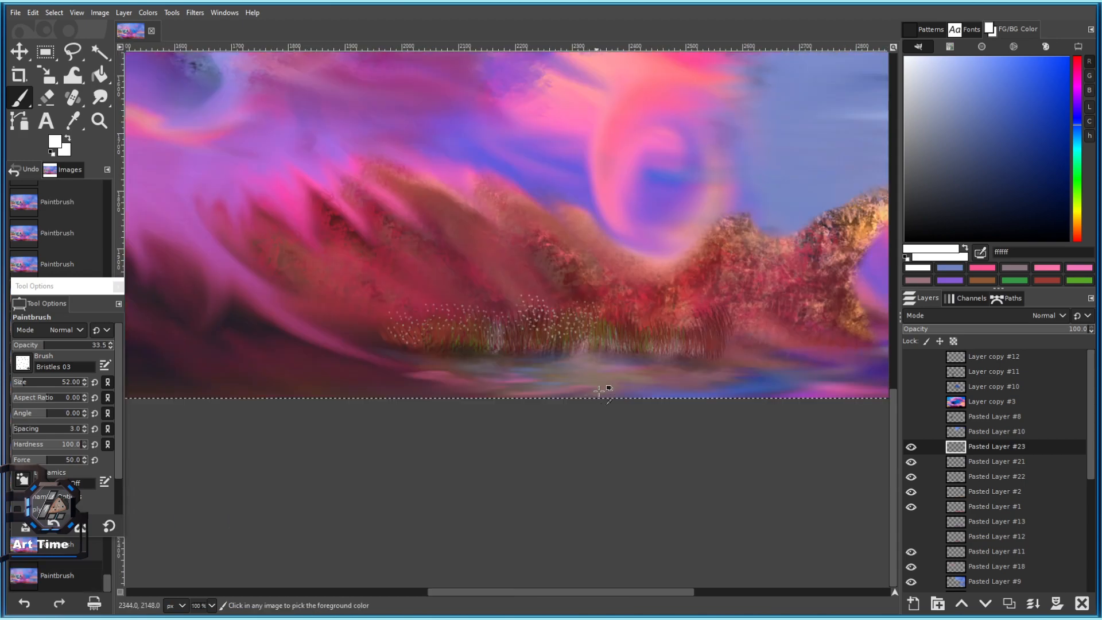
key(bracketright)
scroll(593, 393, up, 2)
scroll(499, 281, right, 3)
key(bracketright)
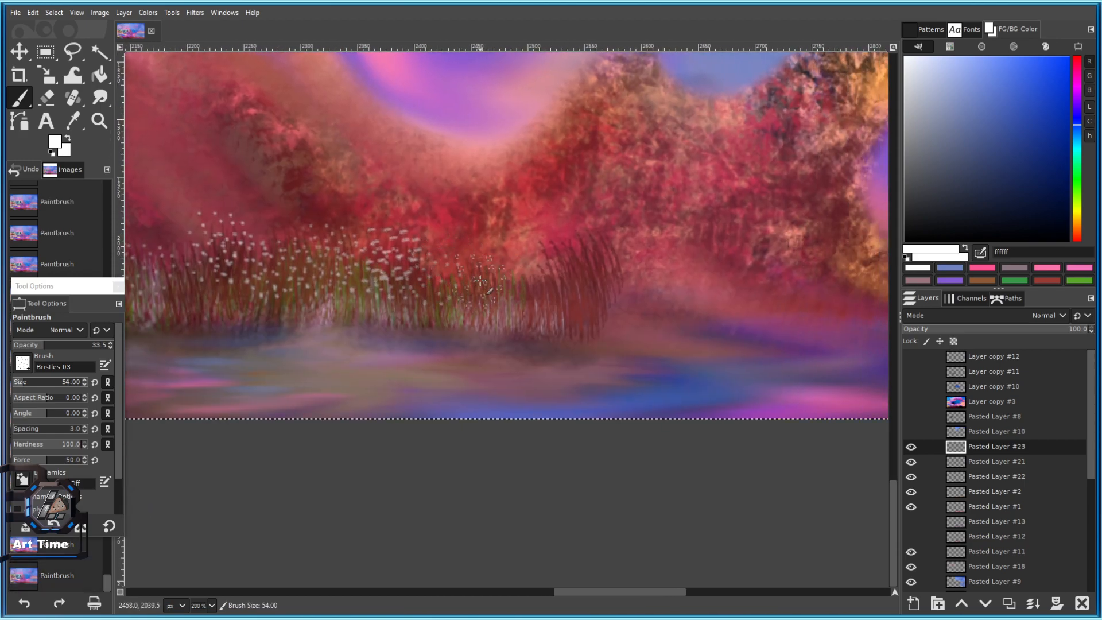
click(476, 277)
click(502, 292)
click(545, 290)
click(566, 262)
Add seed dots to the right-hand reeds, undoing one misplaced dab.
click(598, 251)
click(568, 236)
key(ctrl+z)
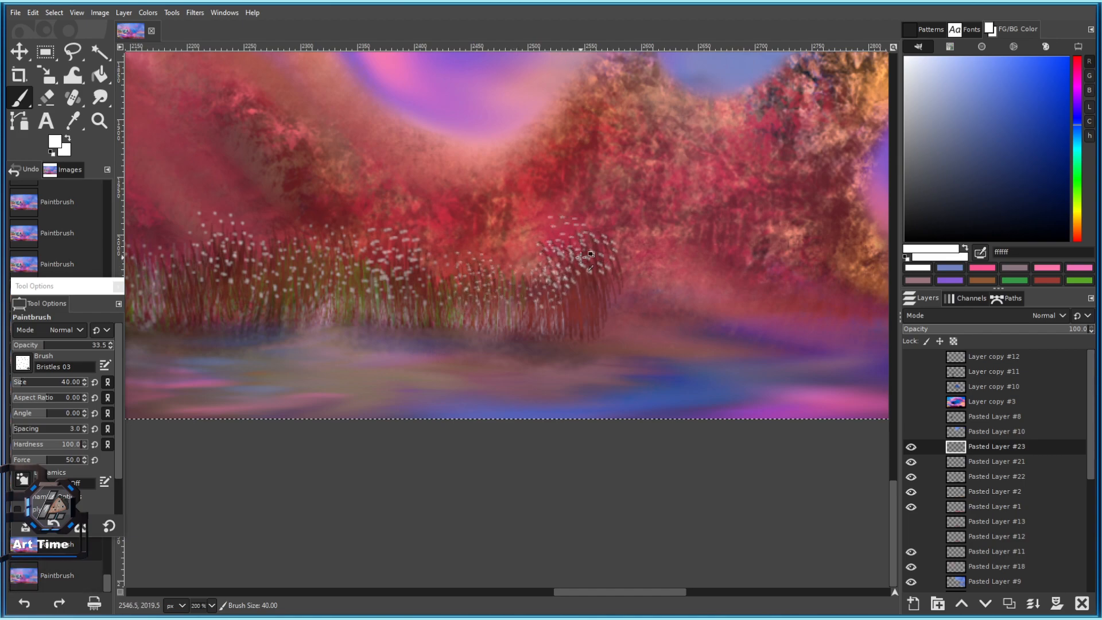
click(569, 262)
click(608, 256)
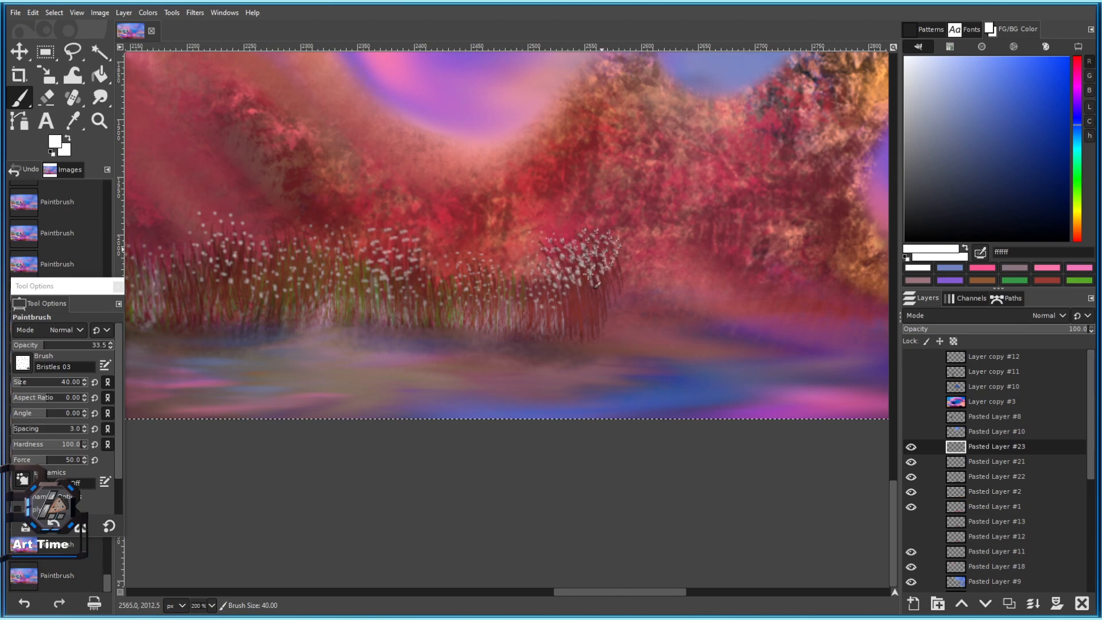
Enlarge the brush to 54, raise the opacity slightly, and stamp seed dots over the left grass.
scroll(553, 330, down, 4)
scroll(472, 306, up, 5)
click(376, 344)
drag(493, 337, 623, 293)
key(bracketright)
key(bracketright)
key(bracketright)
key(bracketright)
key(bracketright)
key(bracketright)
key(bracketright)
key(bracketright)
key(bracketright)
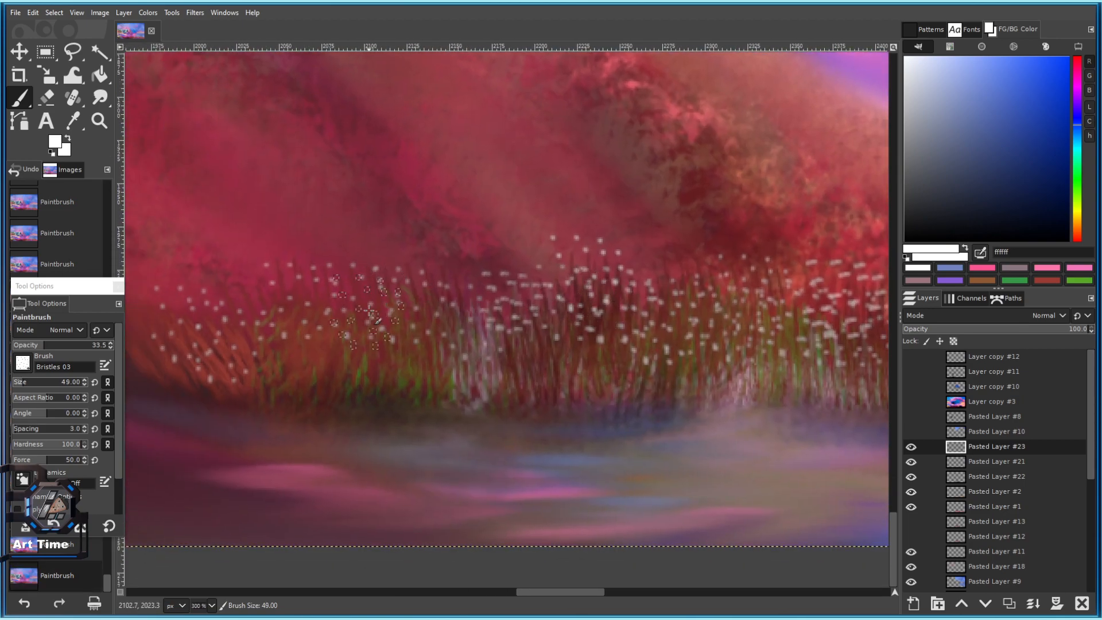
key(bracketright)
key(bracketright)
key(bracketright)
key(bracketright)
key(bracketright)
click(47, 345)
click(335, 319)
click(369, 297)
click(295, 316)
click(232, 319)
click(217, 319)
click(294, 305)
click(306, 301)
Stamp a row of white seed dots across the reeds.
scroll(395, 319, down, 3)
scroll(379, 330, up, 4)
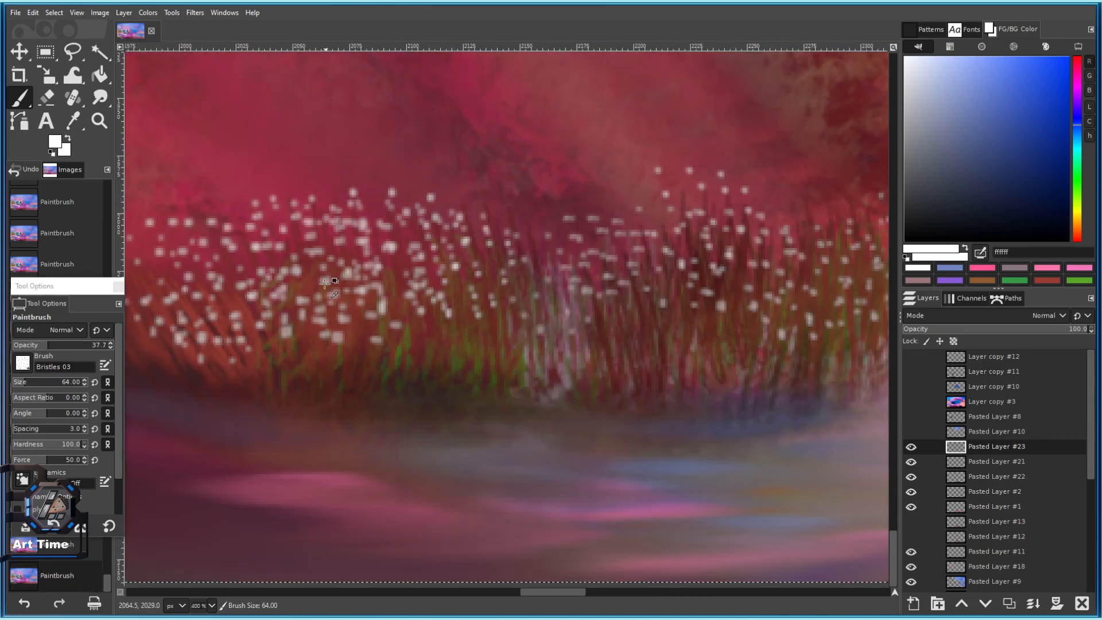
scroll(326, 279, down, 7)
scroll(434, 300, up, 7)
click(379, 279)
click(447, 272)
click(483, 277)
click(509, 282)
drag(566, 290, 293, 275)
click(296, 274)
Continue stamping seed dots along the reeds while panning across the bed.
drag(467, 283, 363, 281)
click(326, 280)
click(352, 280)
click(407, 279)
click(450, 280)
drag(459, 280, 306, 280)
click(303, 279)
click(347, 293)
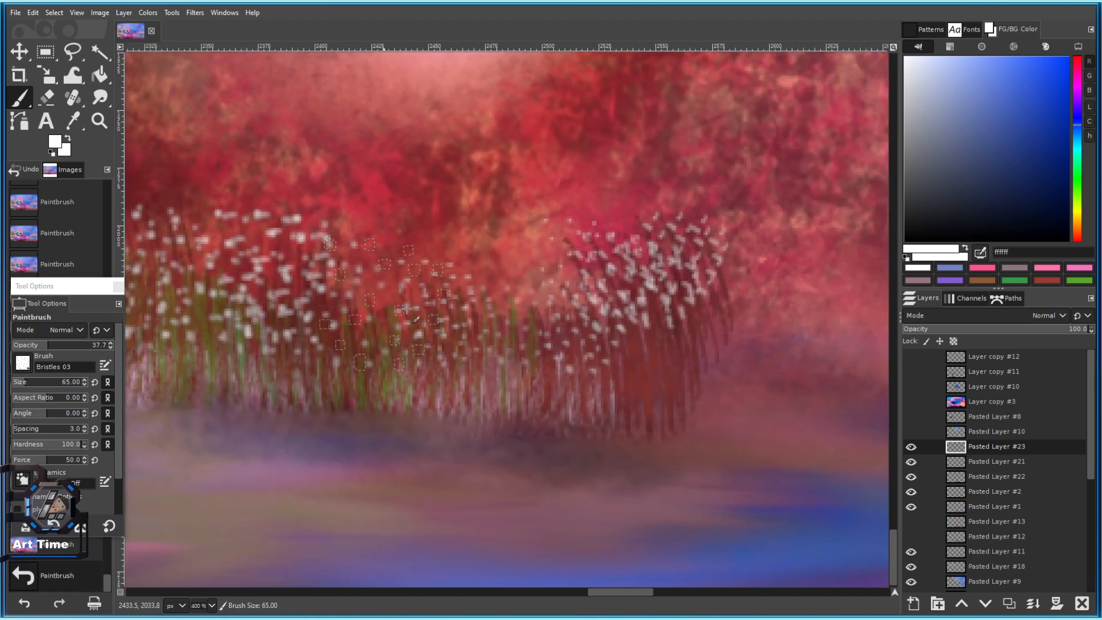
Shrink the brush slightly and add seed-dot clusters in the middle and right reeds.
click(423, 302)
key(bracketleft)
key(bracketleft)
key(bracketleft)
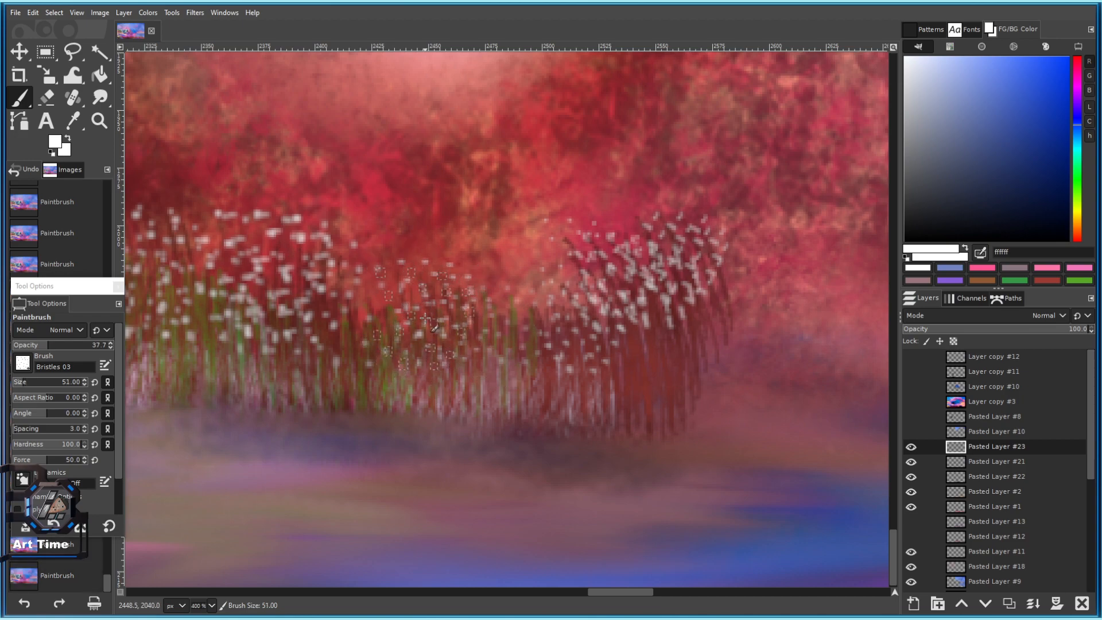
click(430, 309)
click(442, 304)
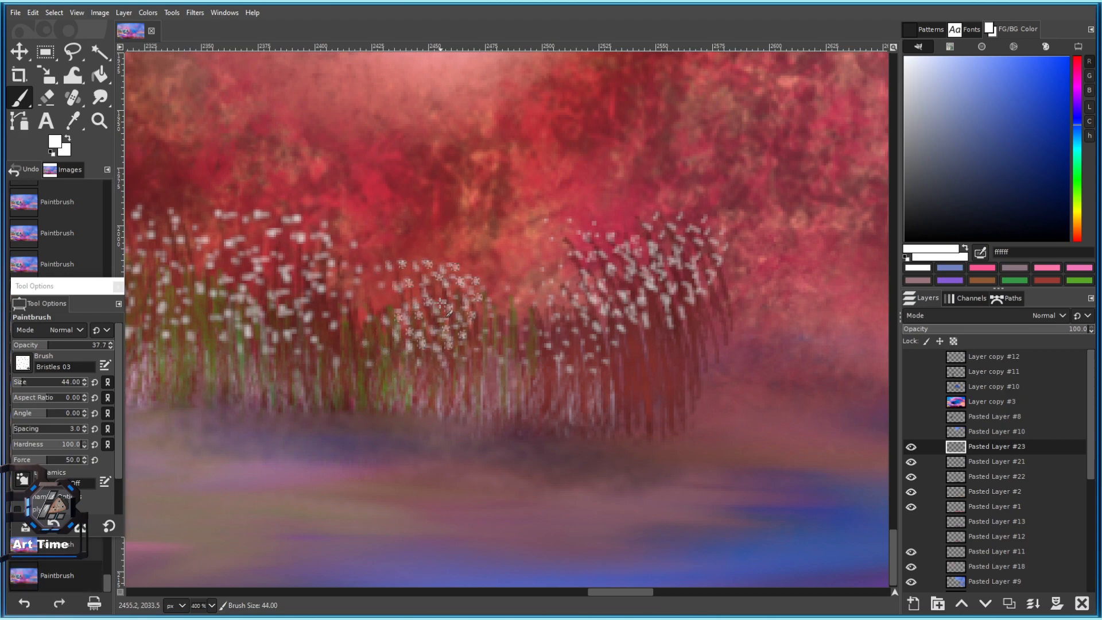
click(457, 298)
click(681, 270)
click(658, 271)
click(610, 297)
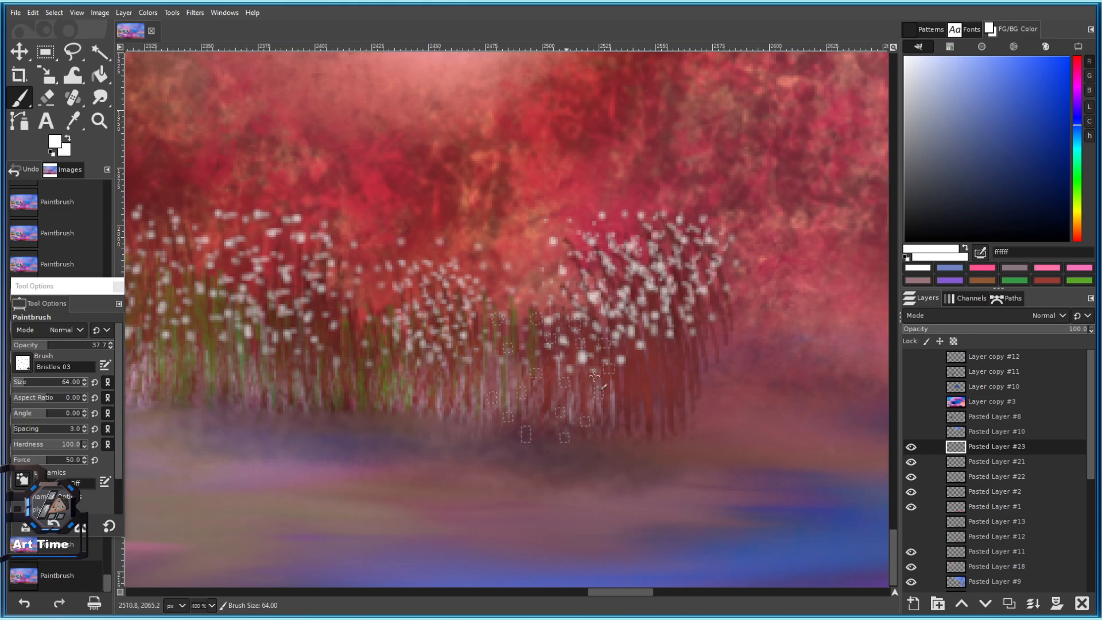
Select the hard round brush from the brush choices.
right_click(533, 297)
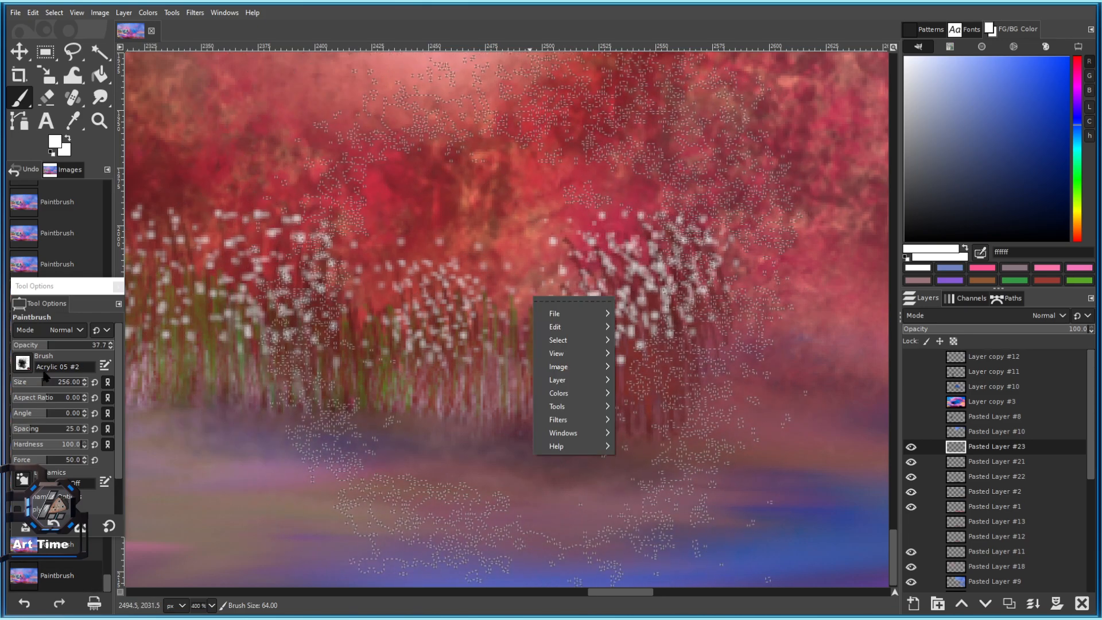
click(22, 367)
click(23, 363)
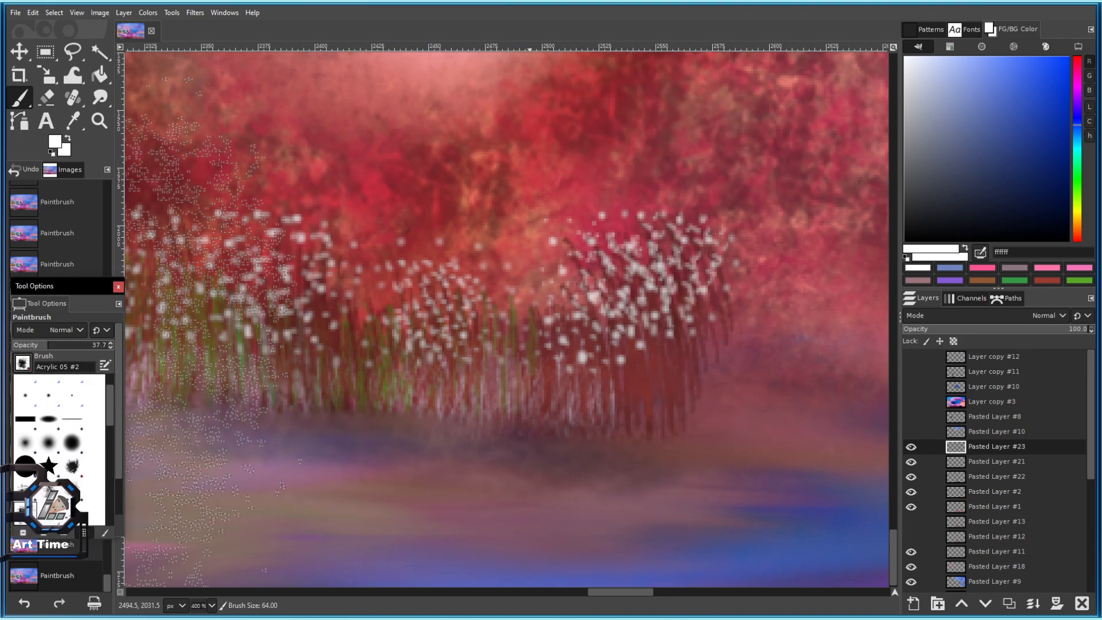
click(25, 466)
scroll(445, 367, down, 8)
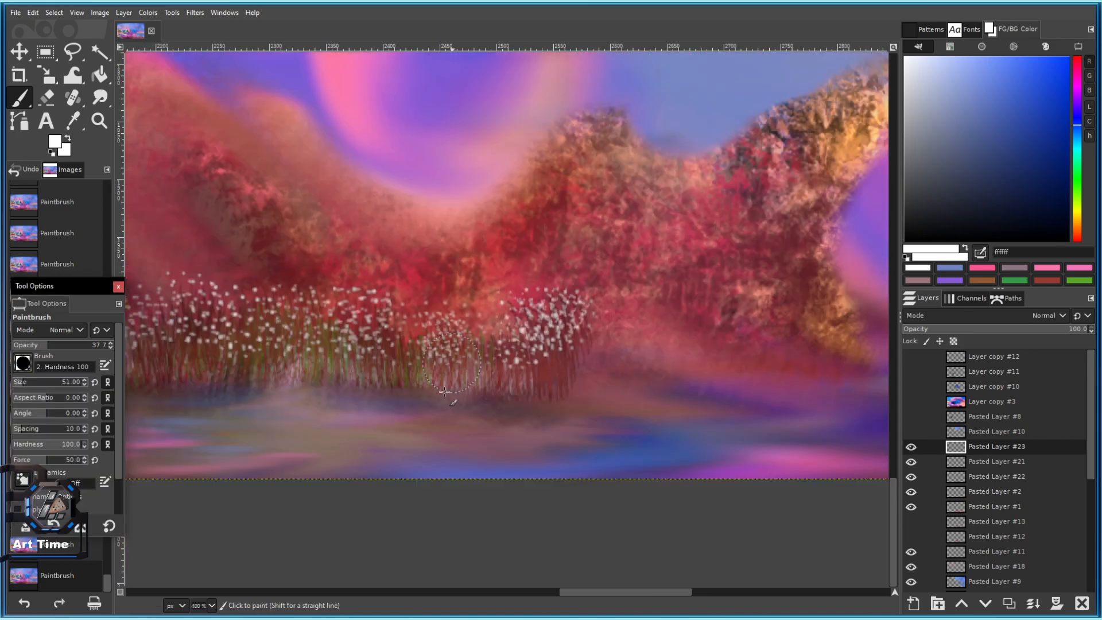
Save the painting.
scroll(444, 374, up, 1)
key(ctrl+s)
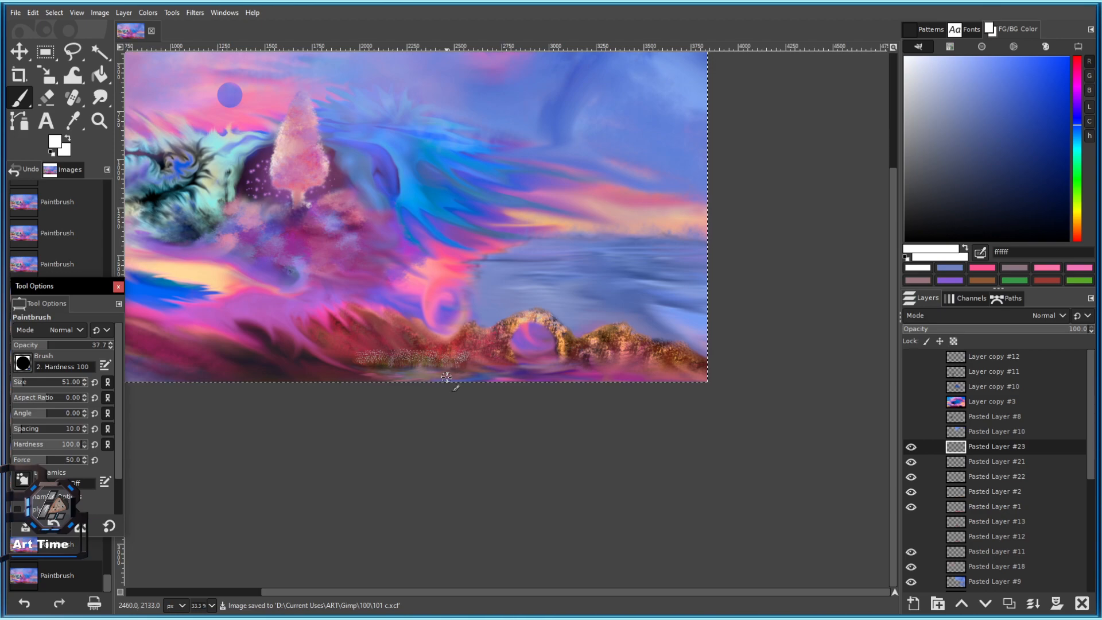
scroll(446, 378, up, 4)
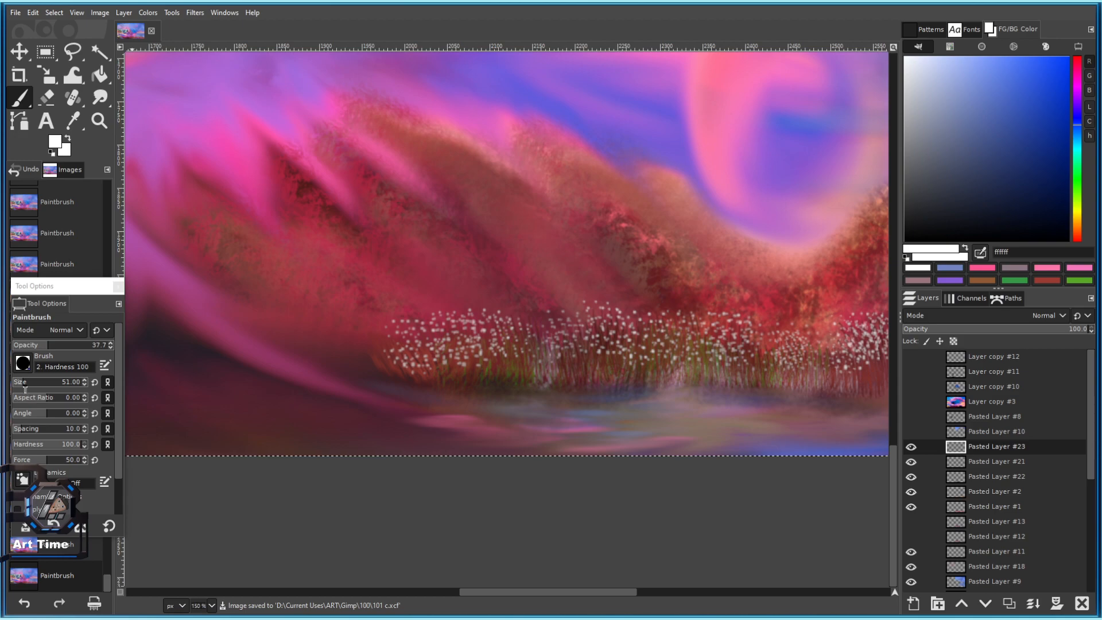
Switch to the 2. Hardness 050 brush, undo a test stroke, and enlarge it slightly.
click(23, 363)
click(60, 478)
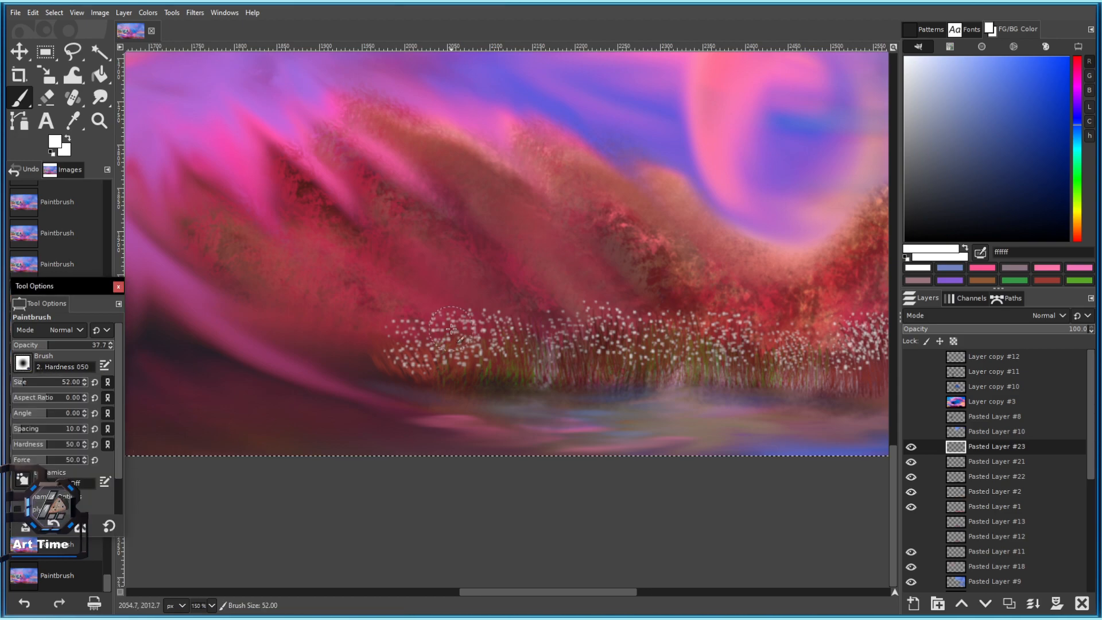
drag(399, 379, 369, 351)
key(ctrl+z)
key(])
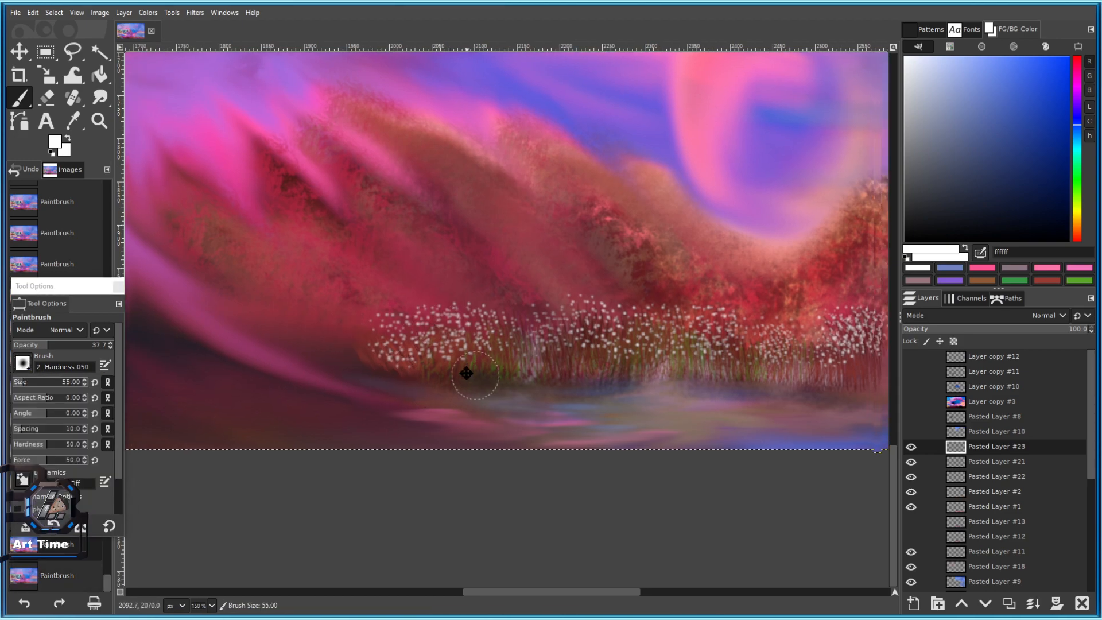
Zoom in on the reeds and try two soft white dabs, undoing both.
drag(609, 386, 449, 347)
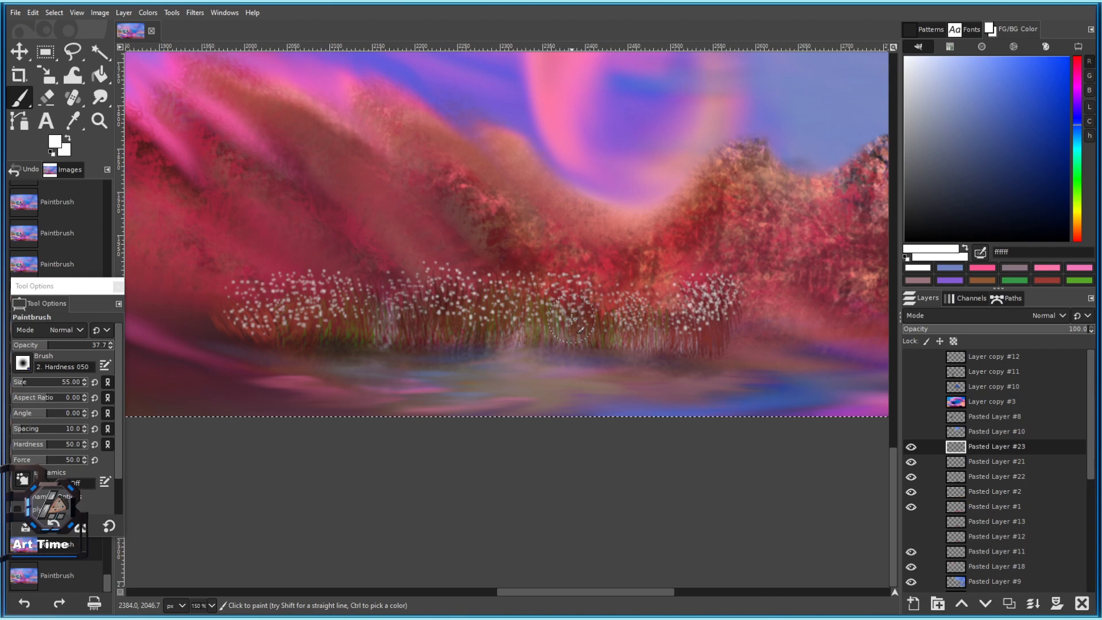
scroll(451, 272, up, 2)
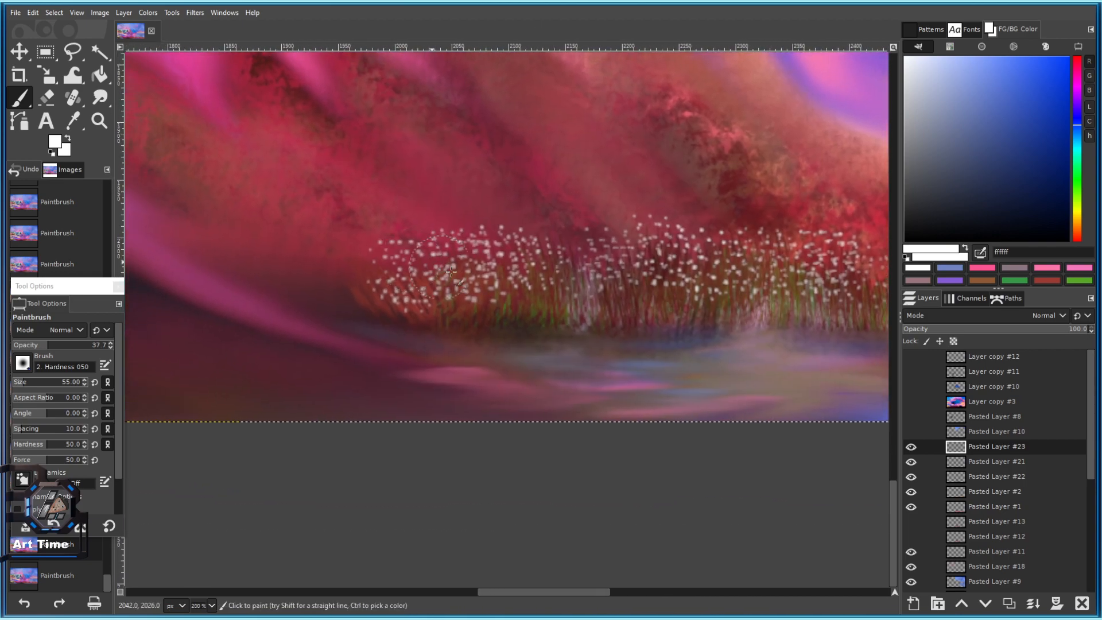
scroll(405, 262, up, 2)
click(347, 261)
key(ctrl+z)
click(391, 246)
key(ctrl+z)
Paint soft glowing white dots across the left, right and middle reeds.
click(474, 250)
scroll(357, 287, down, 3)
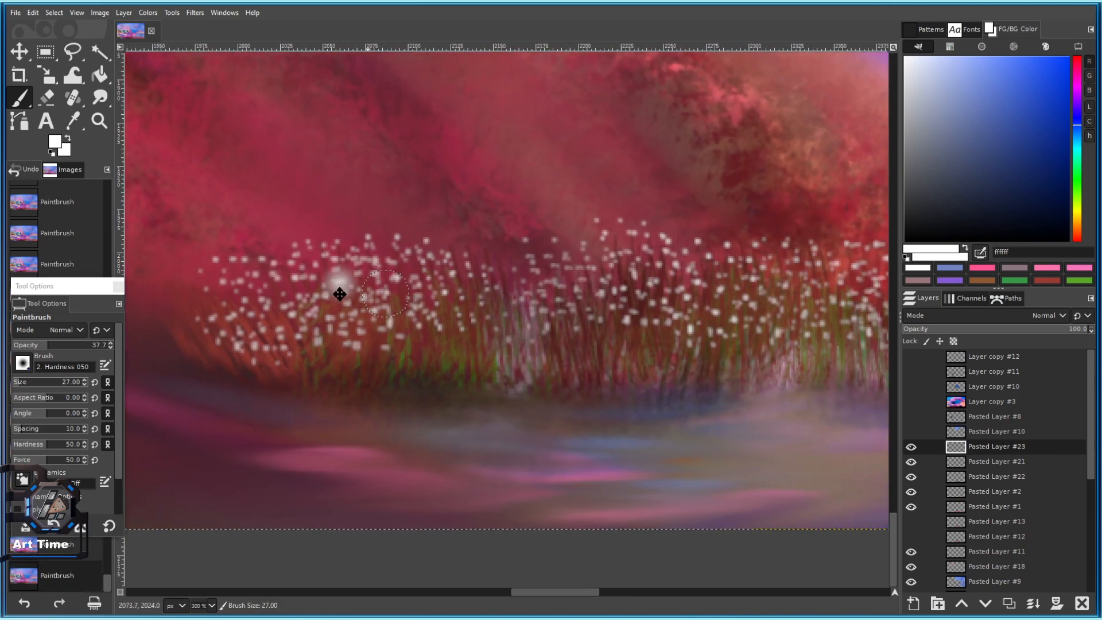
scroll(487, 323, up, 1)
scroll(487, 323, up, 1)
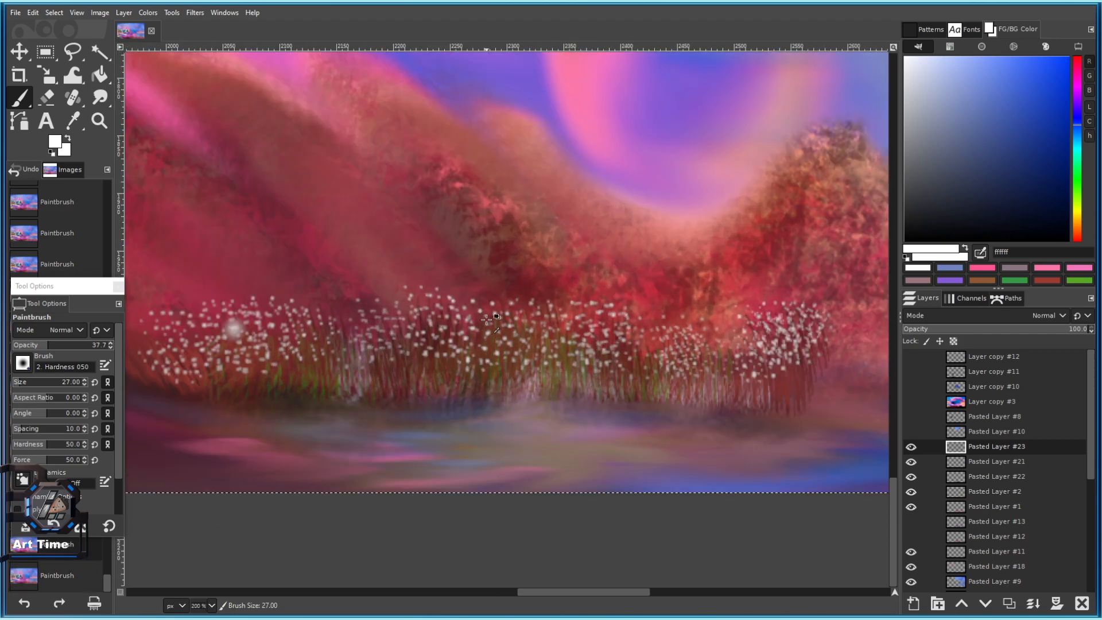
click(473, 325)
click(747, 328)
click(789, 314)
click(798, 348)
click(752, 365)
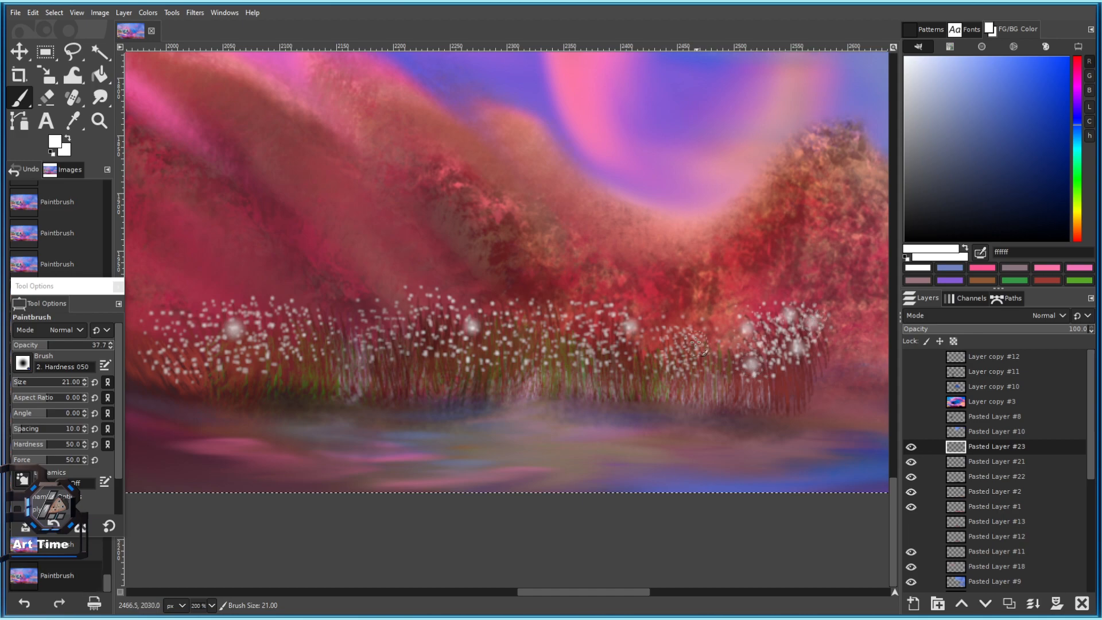
click(534, 330)
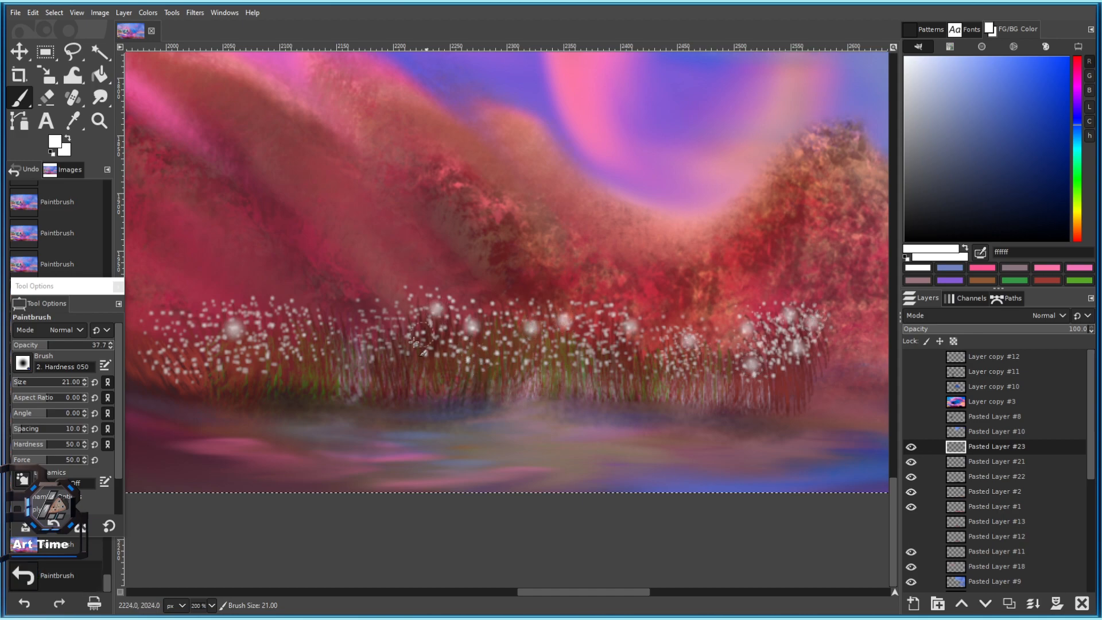
scroll(331, 352, down, 4)
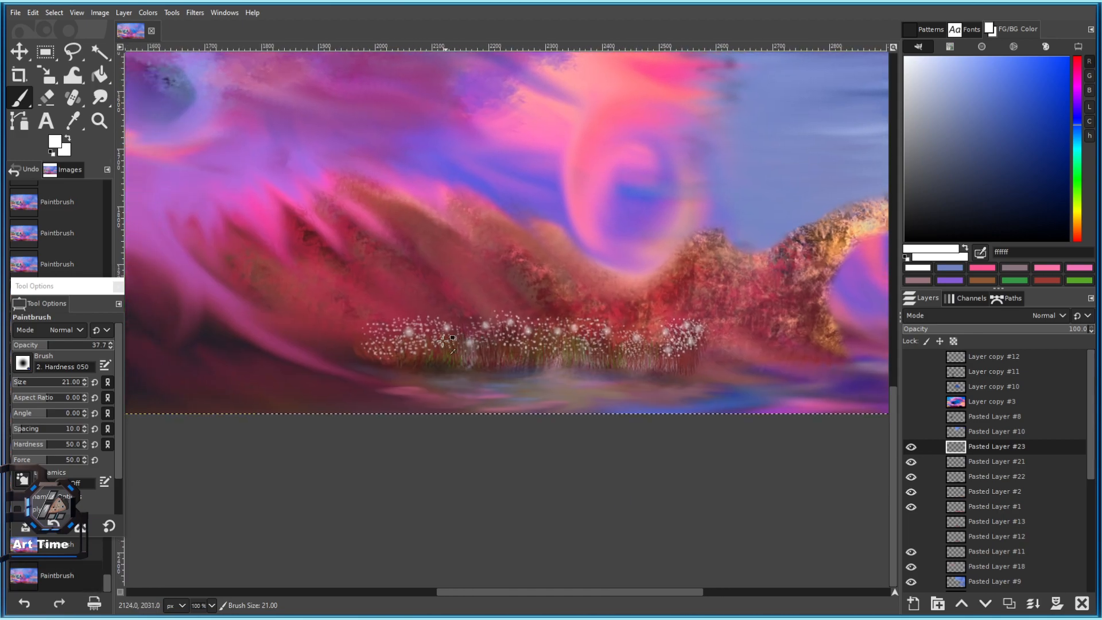
scroll(467, 374, up, 3)
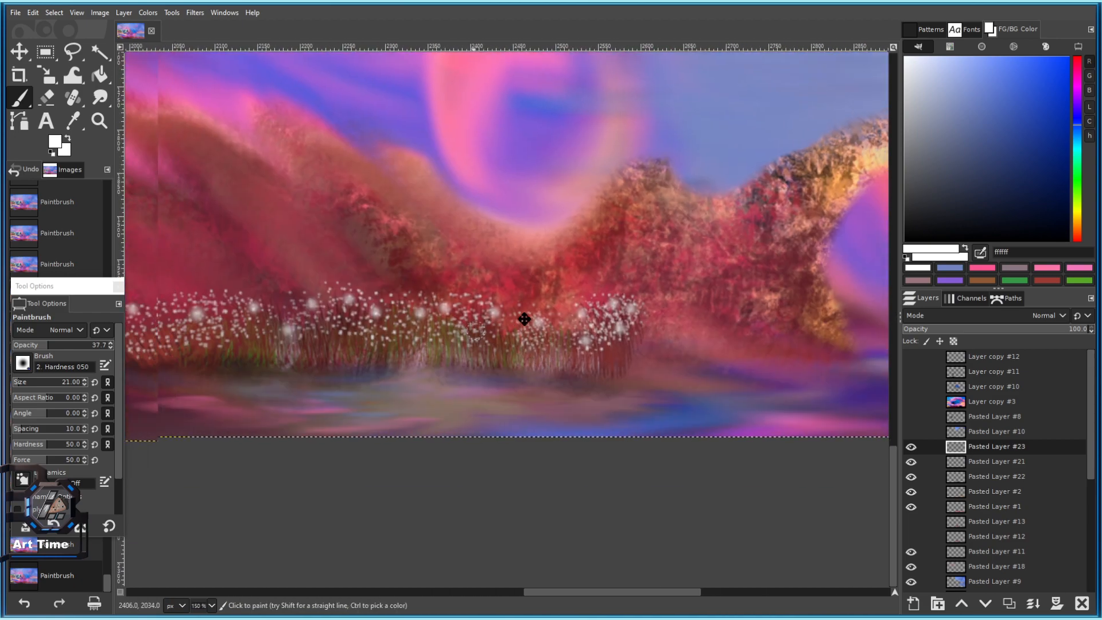
Make Pasted Layer #21 visible again and select Pasted Layer #22.
click(915, 467)
click(966, 486)
click(966, 481)
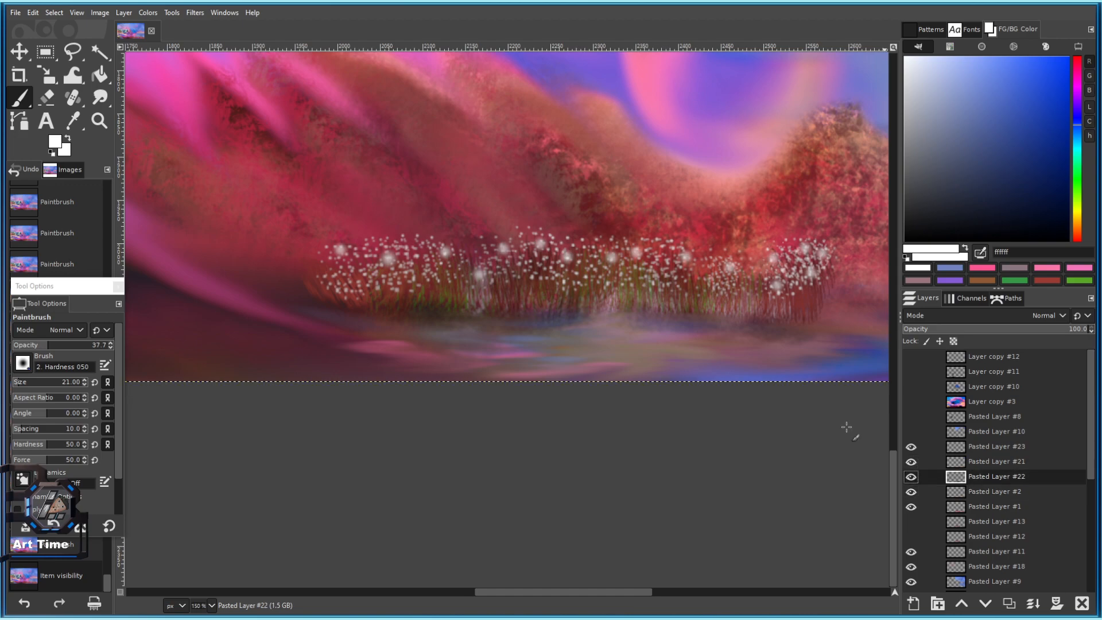
scroll(359, 336, down, 3)
scroll(389, 319, up, 1)
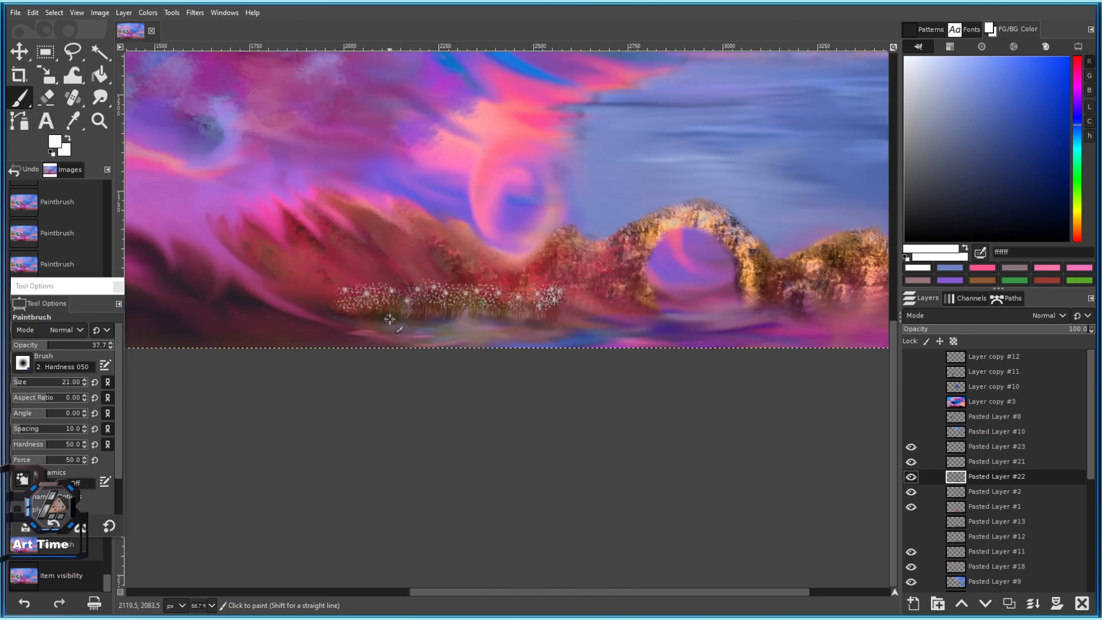
scroll(389, 319, up, 2)
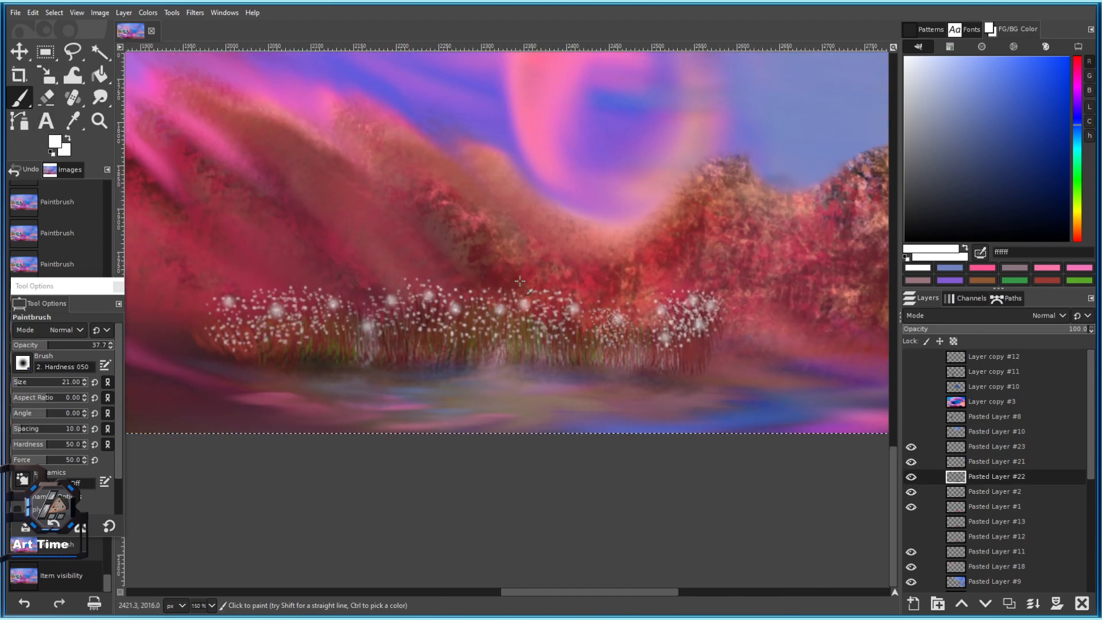
key(ctrl)
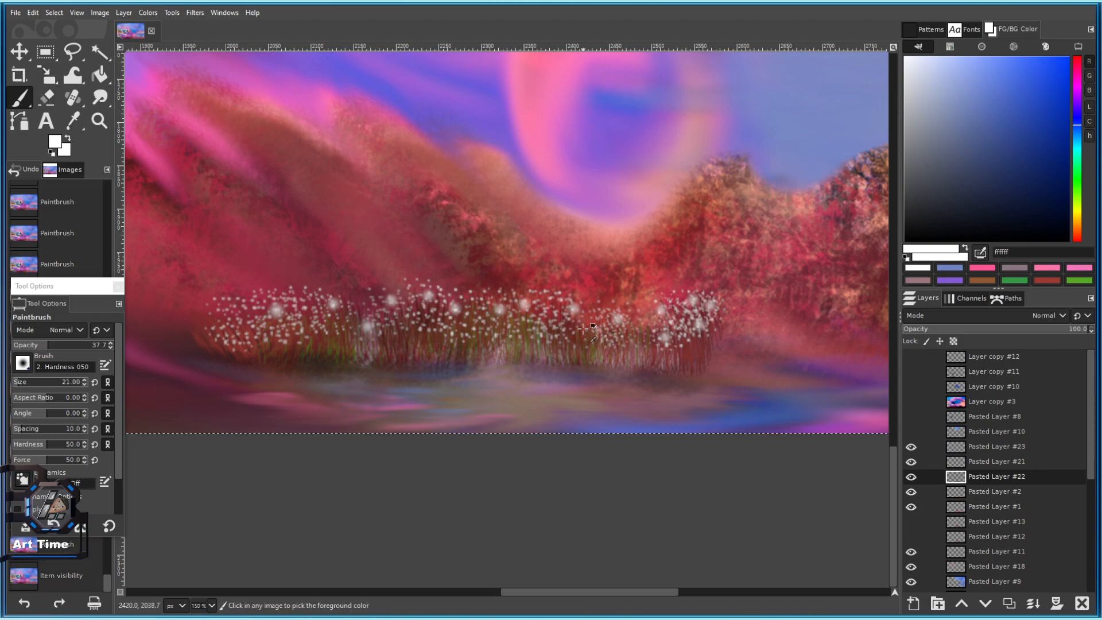
scroll(571, 325, down, 3)
Toggle Pasted Layer #22 to compare, then hide the white-dots layer Pasted Layer #23.
scroll(551, 314, up, 3)
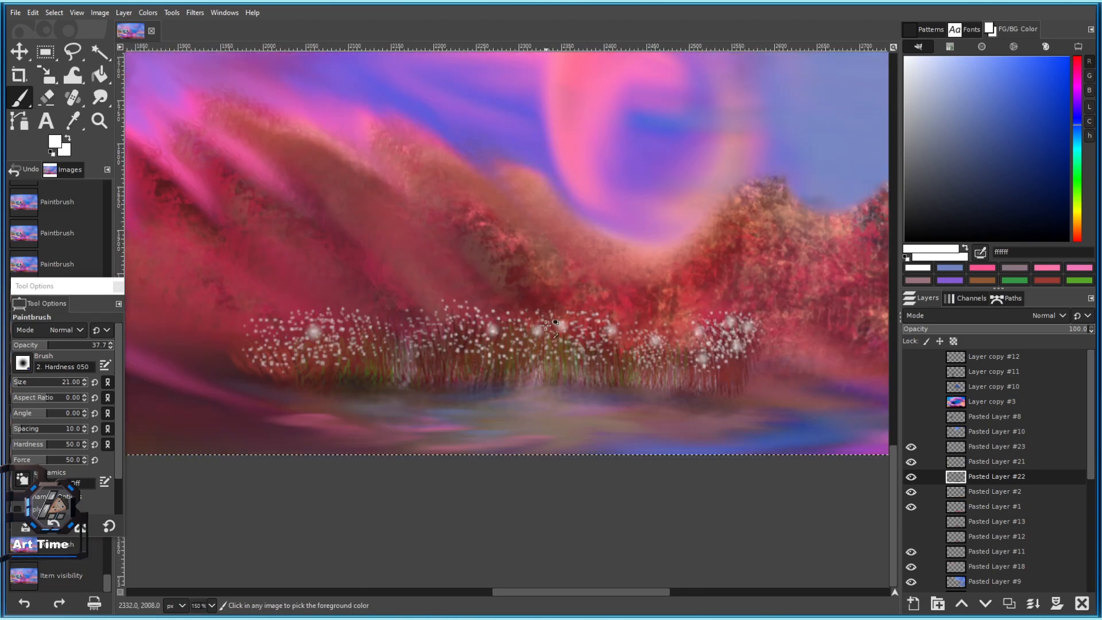
scroll(480, 369, down, 3)
scroll(514, 351, up, 1)
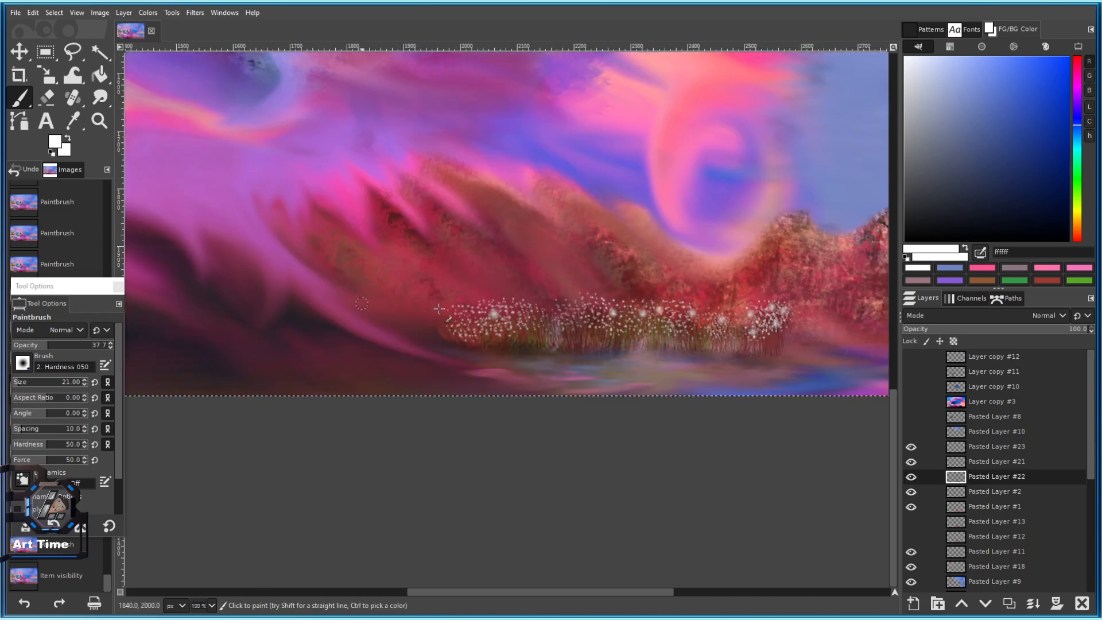
click(910, 478)
click(910, 478)
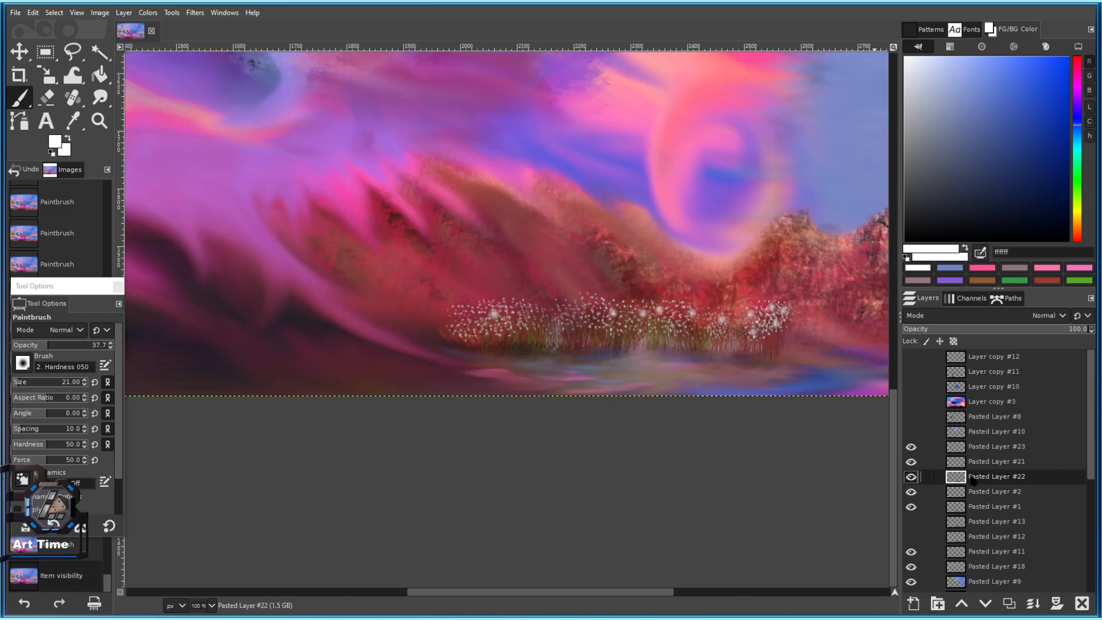
click(907, 445)
Select Pasted Layer #21 and merge it down into Pasted Layer #22.
click(957, 465)
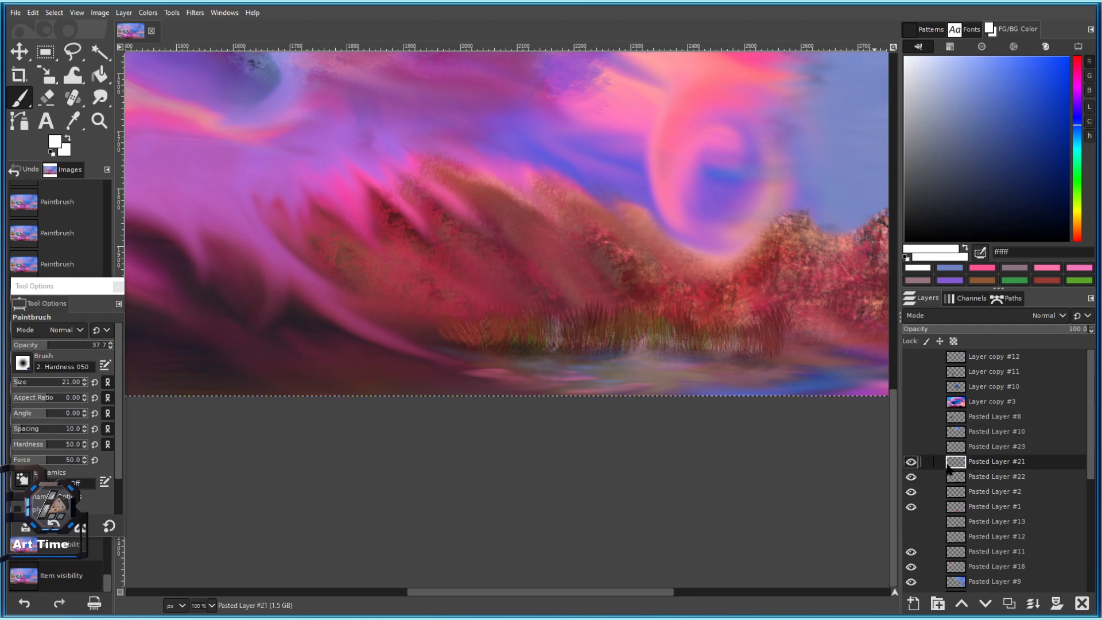
right_click(981, 463)
click(911, 463)
click(910, 464)
click(910, 463)
right_click(968, 454)
click(958, 459)
click(956, 460)
right_click(958, 460)
click(991, 193)
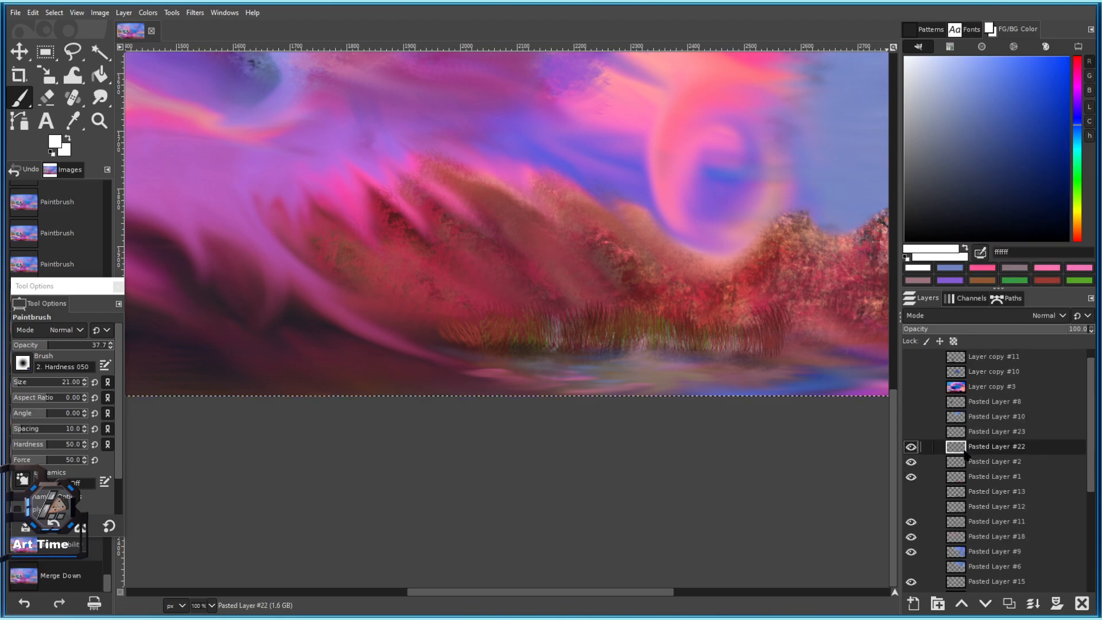
Draw a rounded-corner rectangle selection around the central glowing reeds and copy it.
click(45, 51)
drag(383, 254, 706, 371)
drag(781, 374, 782, 374)
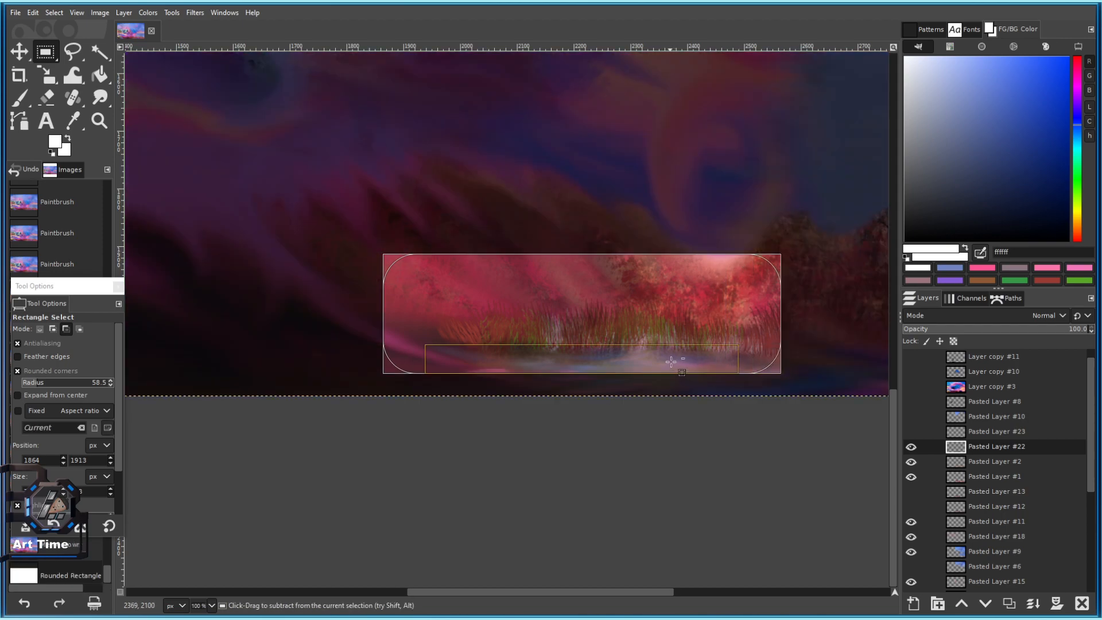
drag(414, 362, 567, 357)
drag(752, 360, 648, 364)
drag(564, 269, 602, 328)
drag(665, 372, 587, 323)
scroll(653, 345, up, 1)
drag(627, 357, 654, 380)
drag(592, 340, 565, 325)
key(ctrl+c)
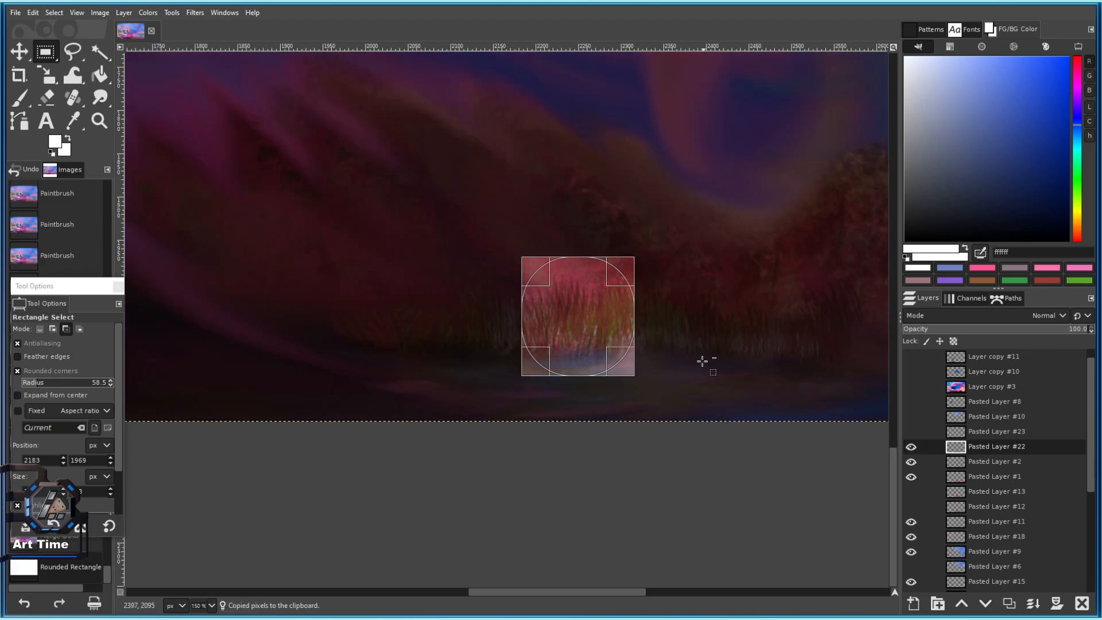
Cut and restore the reeds, then reselect a rounded square of them.
key(ctrl+x)
key(ctrl+z)
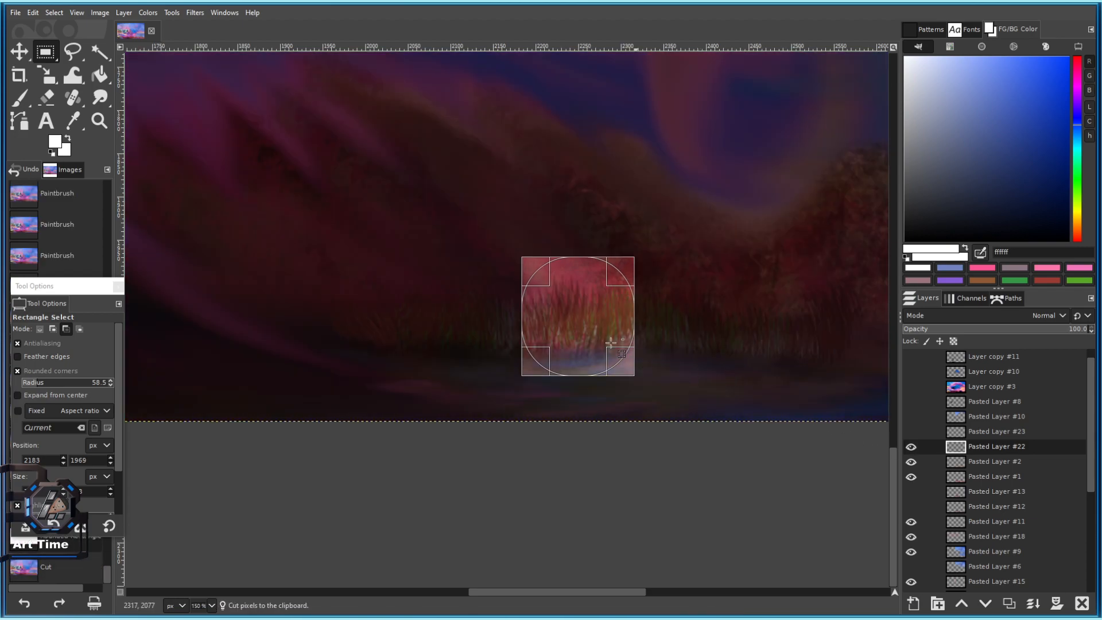
key(ctrl+z)
drag(481, 259, 593, 353)
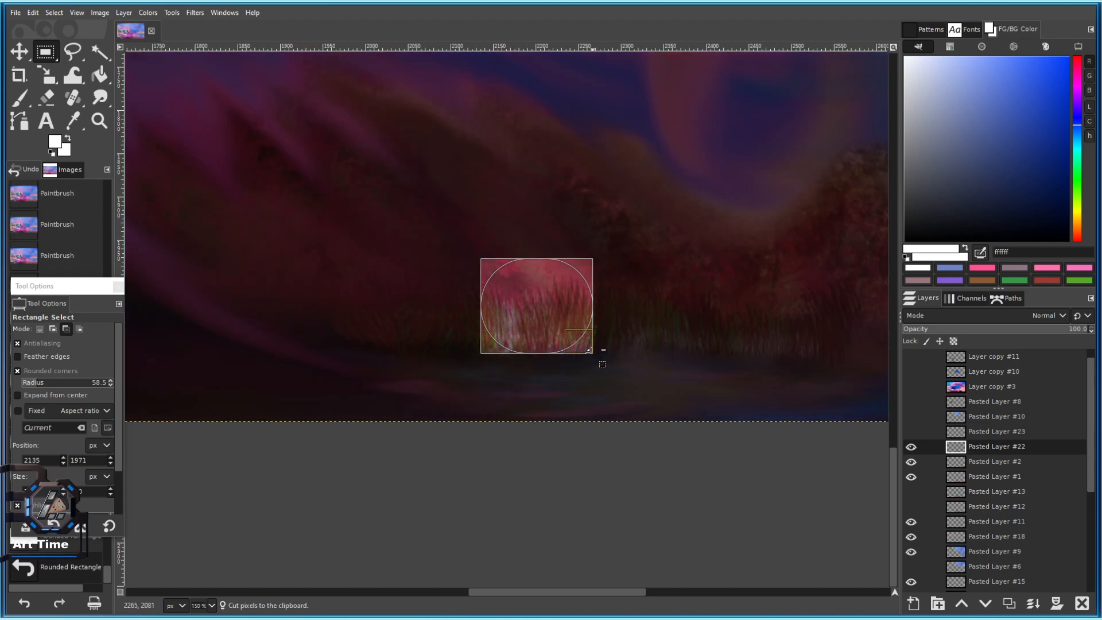
click(52, 12)
click(63, 44)
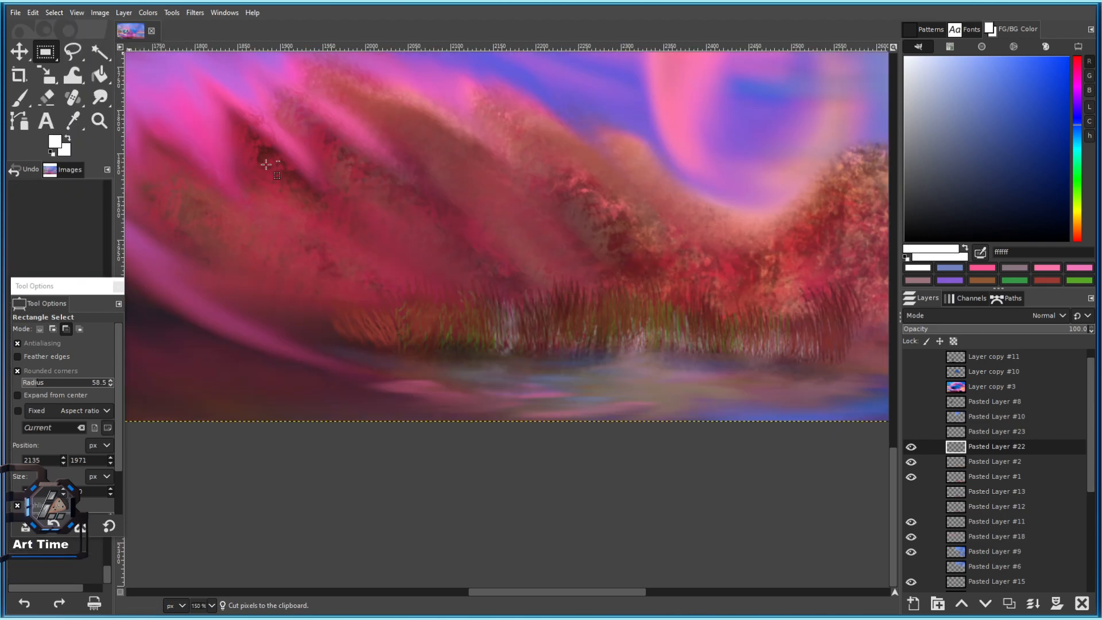
drag(486, 259, 591, 365)
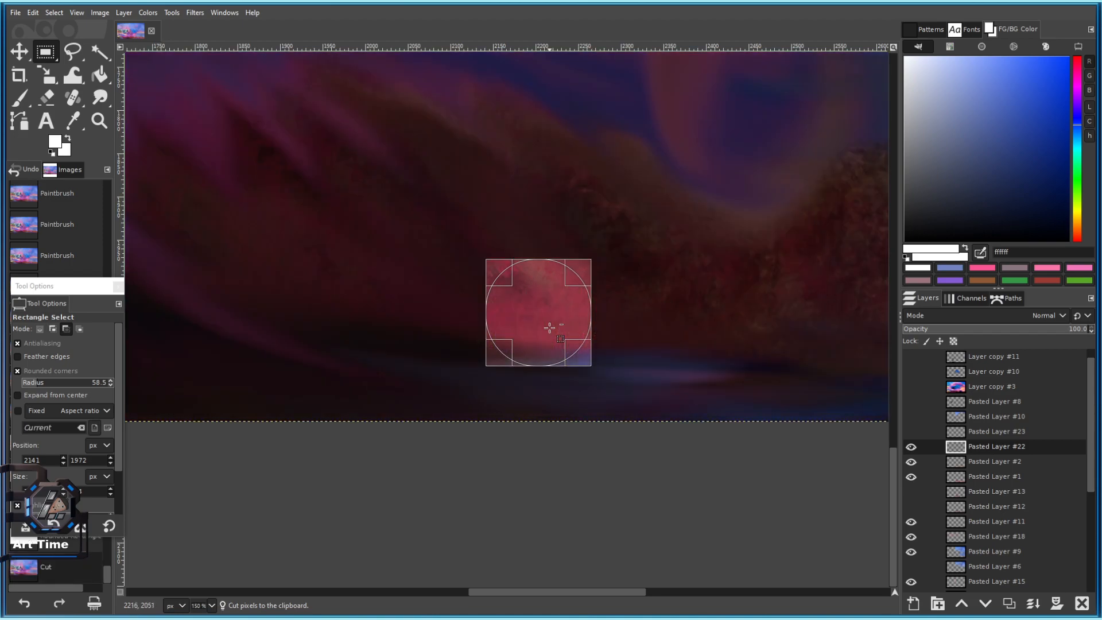
key(ctrl+z)
Cut and restore a rounded square of reeds on Pasted Layer #22, then show Pasted Layer #23's dots.
click(983, 465)
key(ctrl+shift+a)
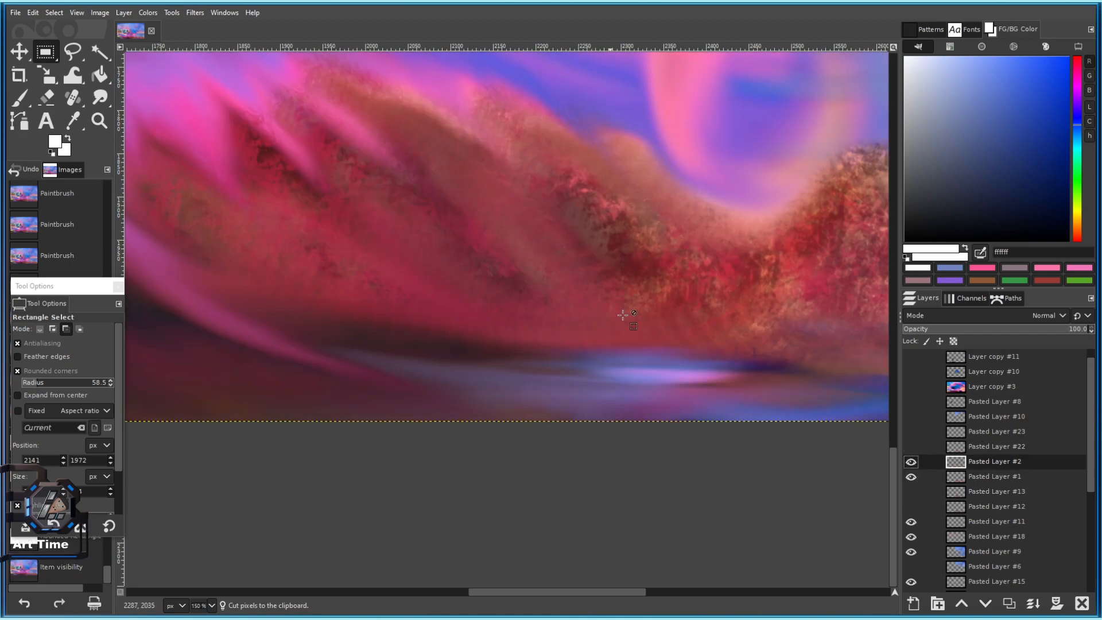
click(911, 447)
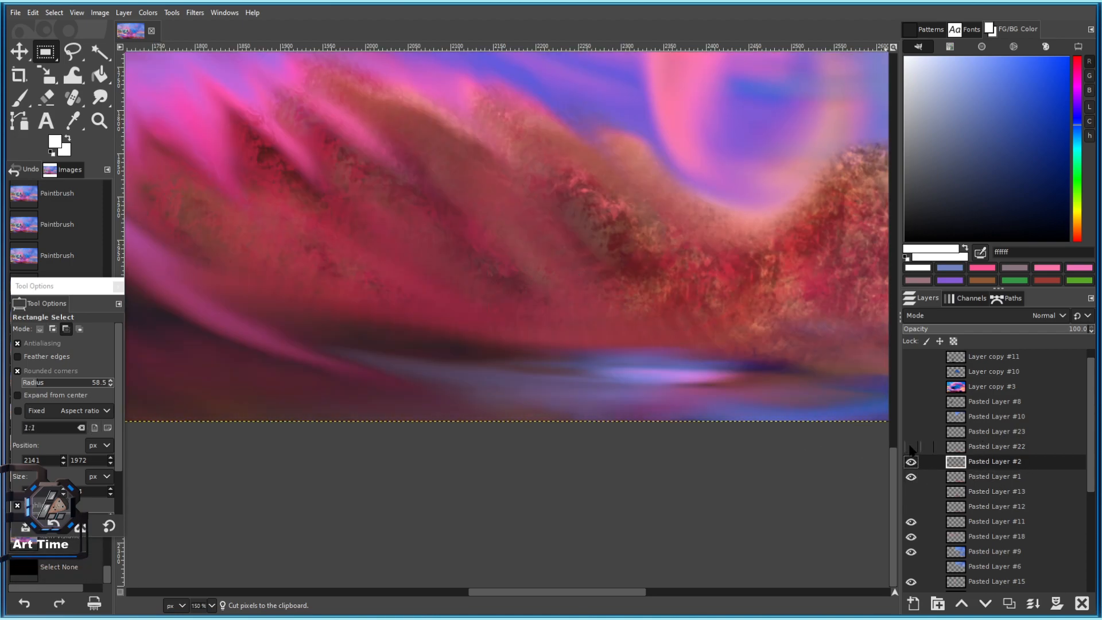
click(958, 451)
drag(477, 251, 609, 371)
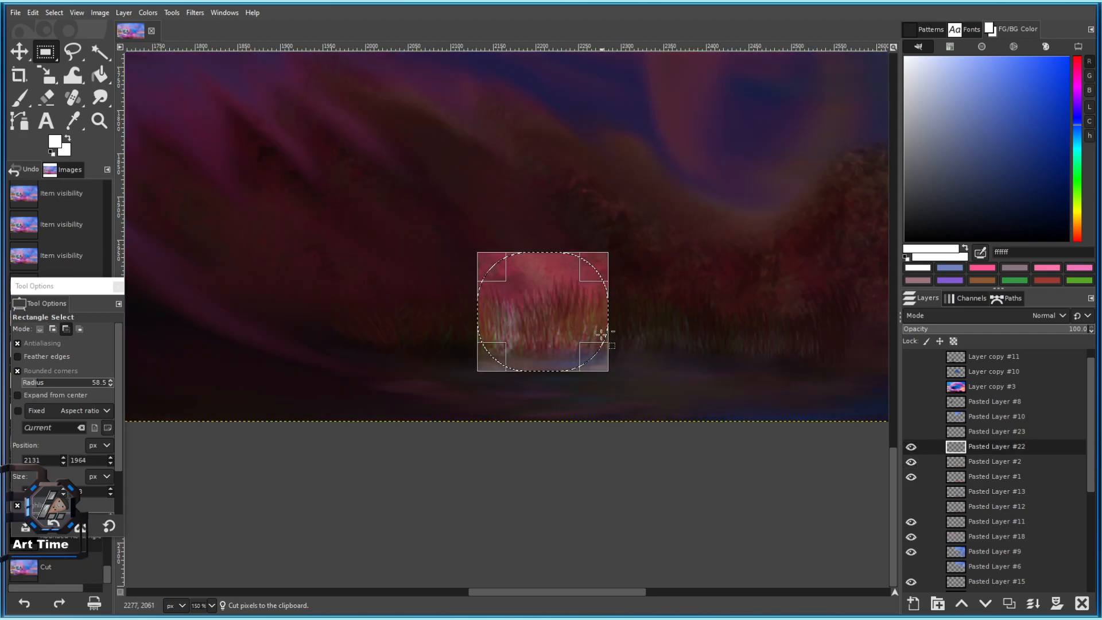
key(ctrl+x)
key(ctrl+z)
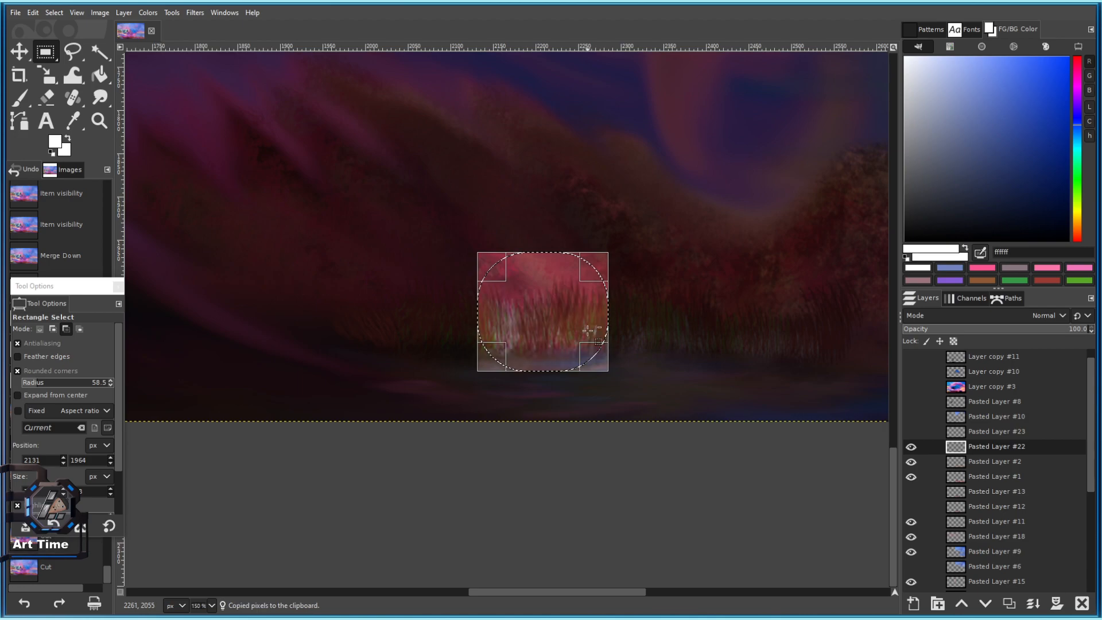
click(911, 431)
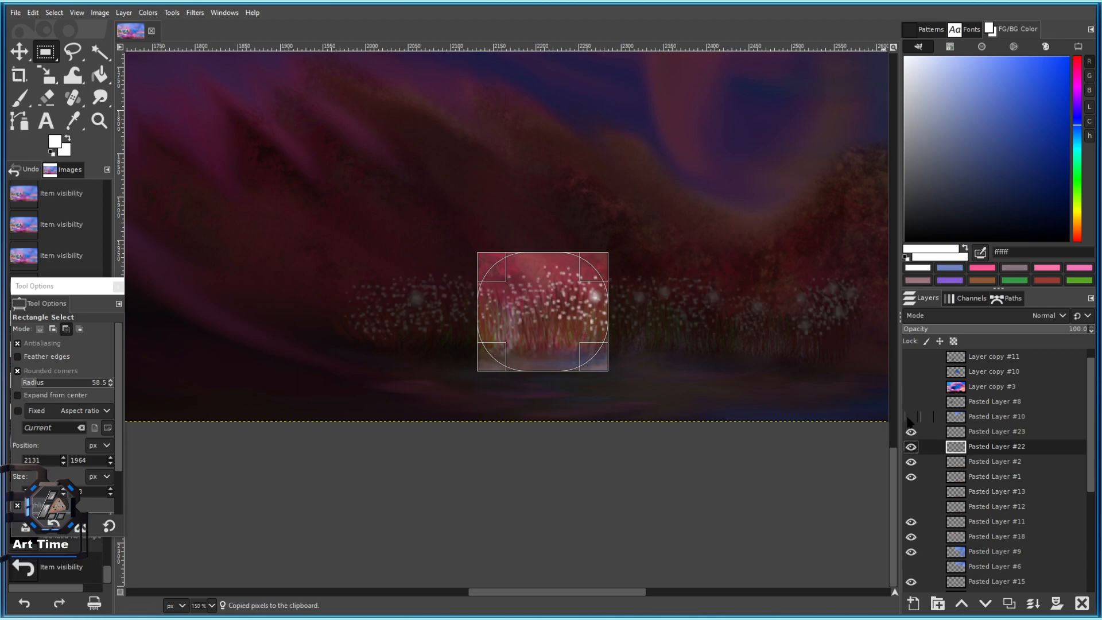
key(shift+ctrl+a)
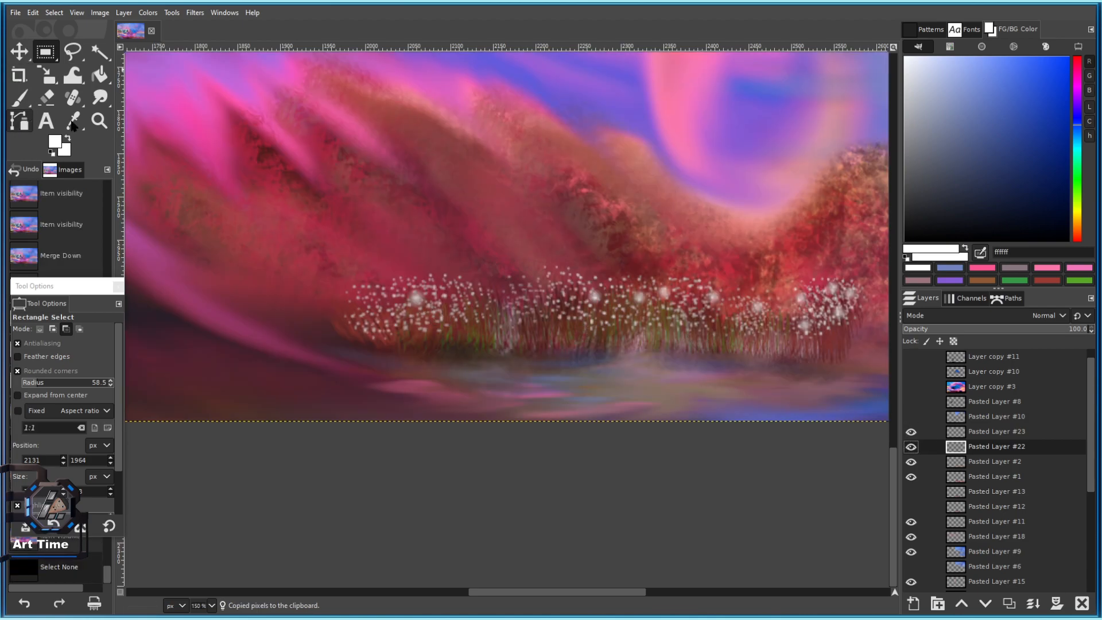
Set up the Paintbrush with the copied reeds as the Clipboard Image brush.
click(19, 98)
click(28, 366)
click(24, 391)
click(263, 362)
key(ctrl+z)
Stamp reed grass across the bottom-left of the painting.
drag(382, 330, 534, 294)
click(467, 343)
click(422, 353)
click(373, 362)
click(324, 347)
click(301, 336)
click(388, 333)
click(315, 286)
click(299, 291)
click(236, 301)
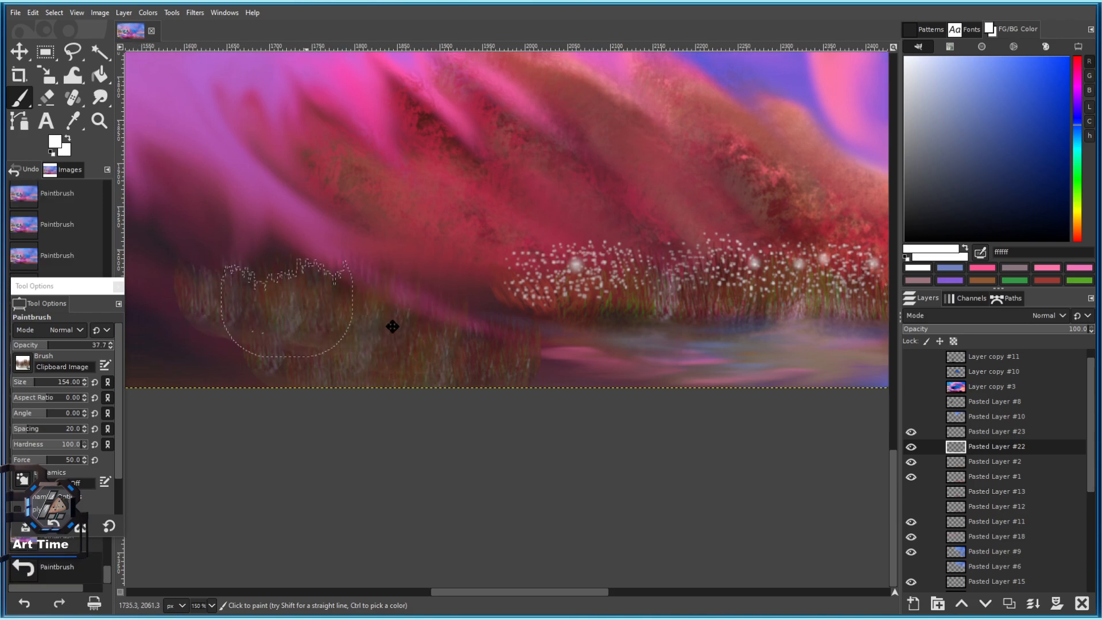
Stamp a little more grass along the bottom, then undo the recent stamps.
drag(343, 315, 539, 347)
click(467, 372)
click(400, 369)
scroll(562, 402, down, 4)
scroll(568, 425, up, 2)
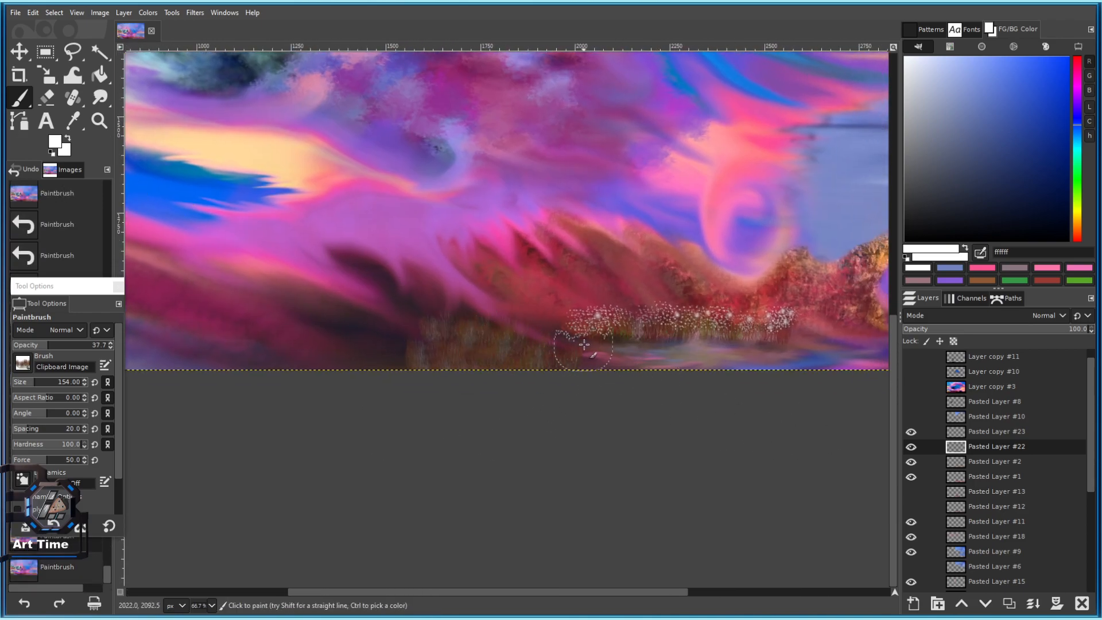
key(ctrl+z)
key(ctrl+z)
key(ctrl+z)
key(ctrl+z)
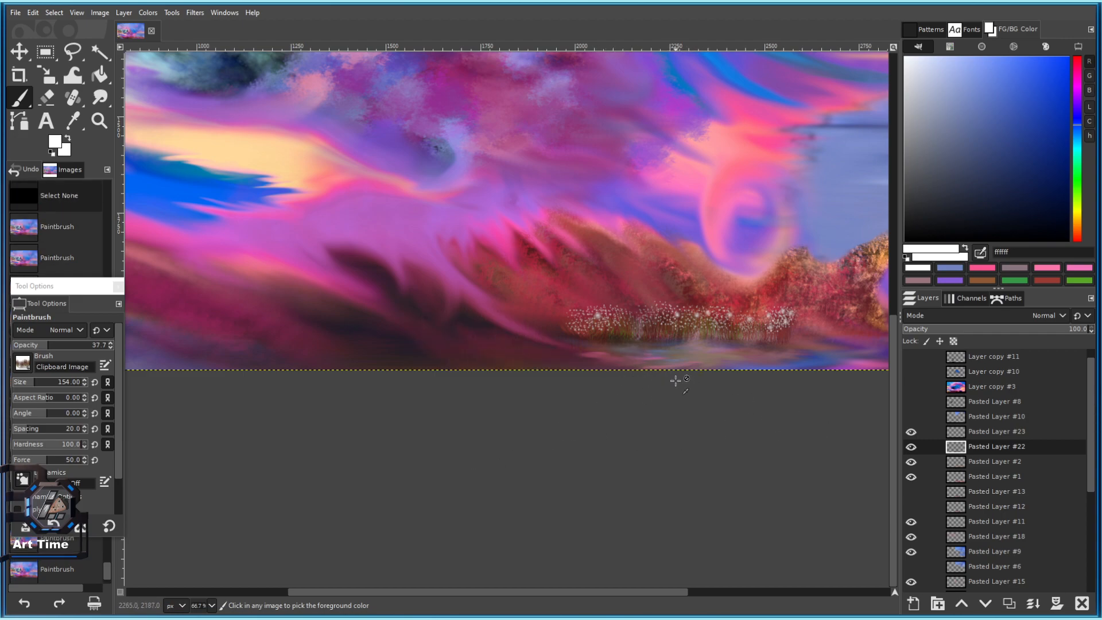
Add a new empty grass layer above Pasted Layer #23 and raise brush opacity to 100.
click(976, 435)
click(1015, 600)
key(Delete)
scroll(452, 313, up, 1)
click(562, 372)
click(578, 376)
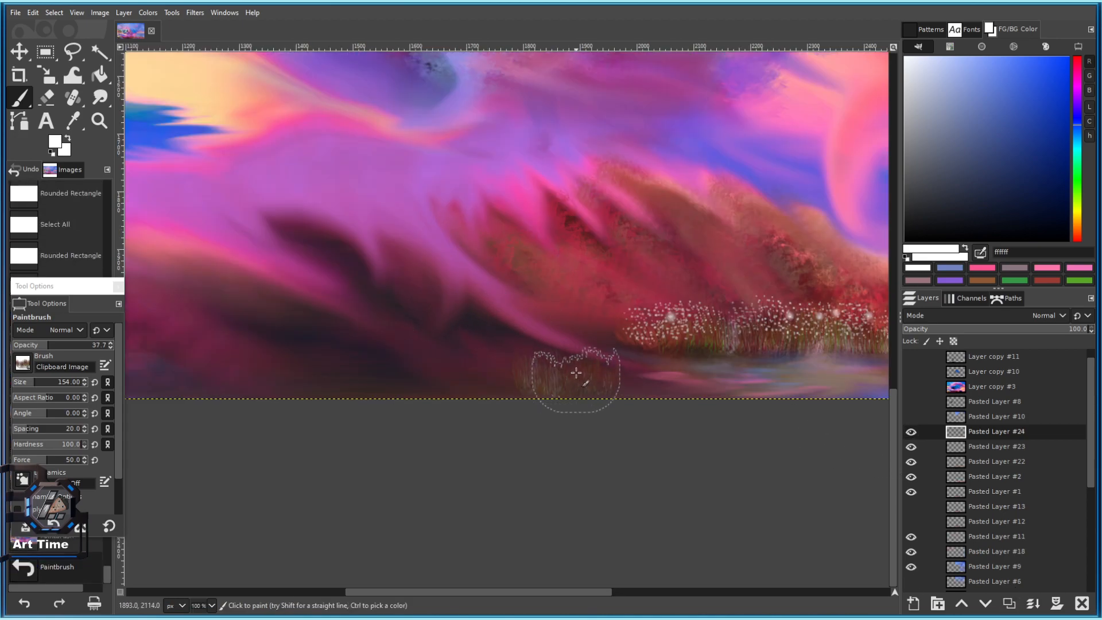
drag(46, 345, 121, 347)
Stamp reed grass along the bottom edge on the new layer.
click(567, 379)
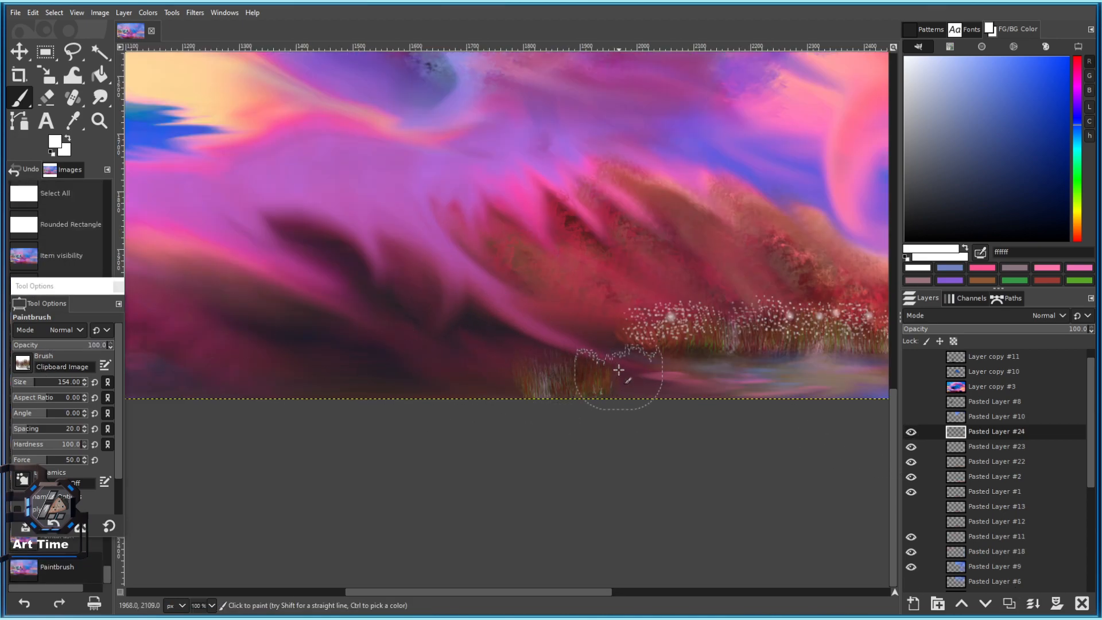
click(619, 372)
click(631, 382)
click(628, 400)
click(643, 402)
click(692, 401)
Add a row of low grass further along the bottom edge.
drag(702, 381, 433, 330)
click(488, 357)
click(515, 357)
click(573, 358)
click(609, 354)
click(585, 353)
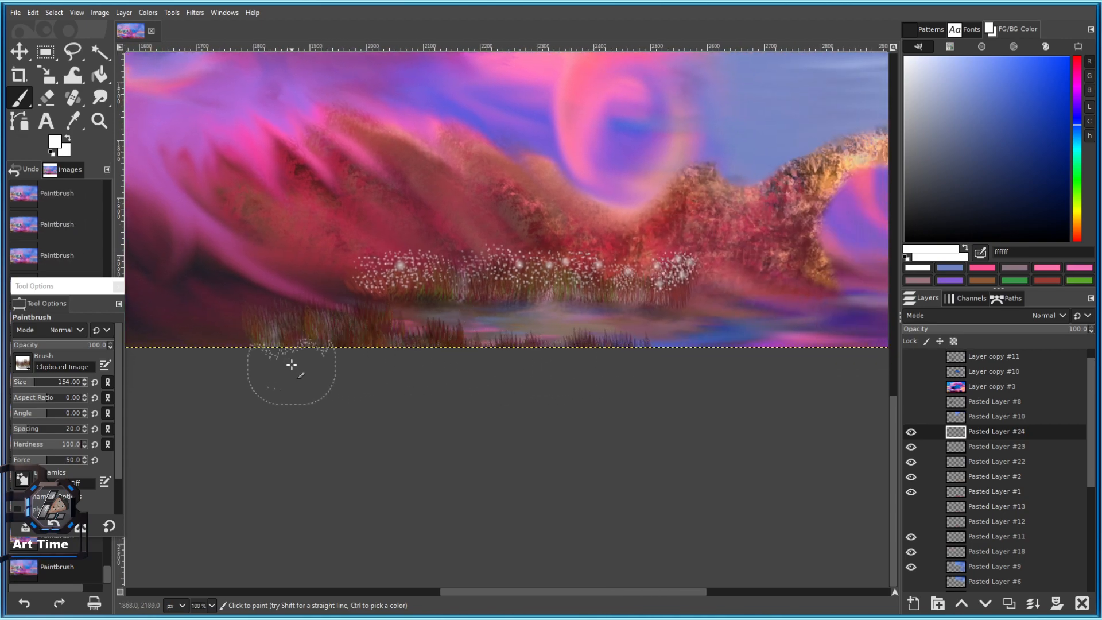
drag(615, 371, 523, 368)
Enlarge the brush, zoom in, and extend the grass further right.
key(bracketright)
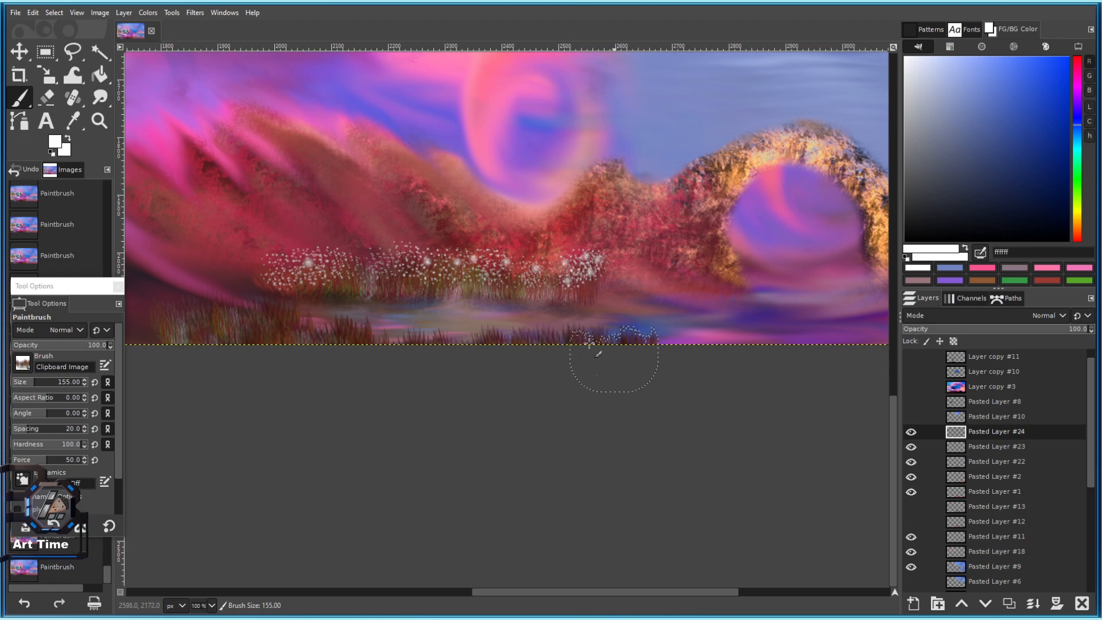
key(2)
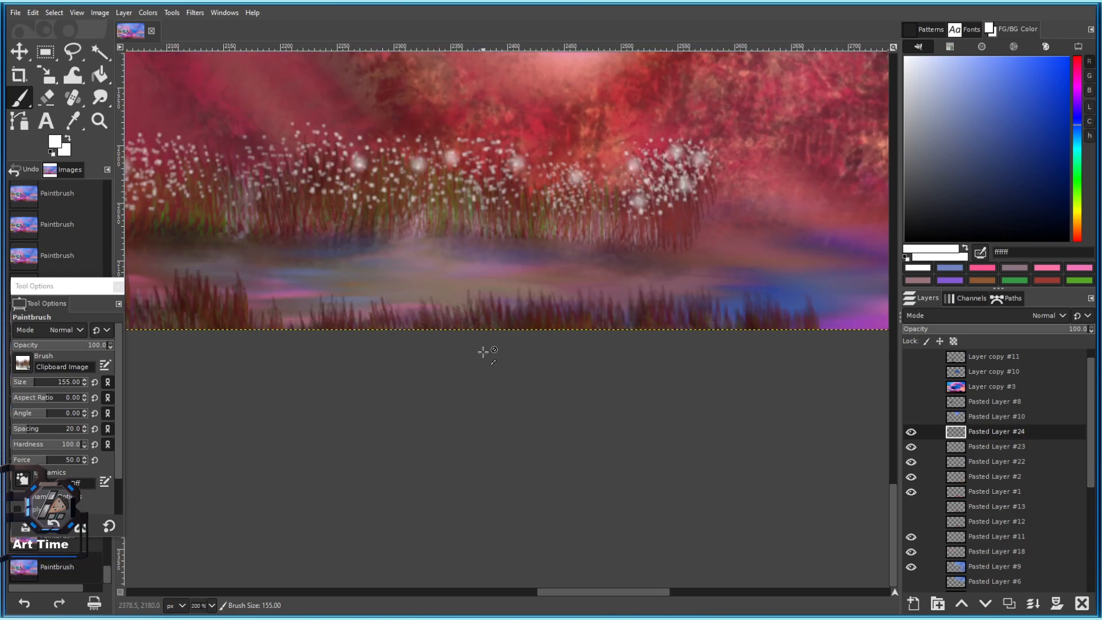
scroll(620, 365, down, 1)
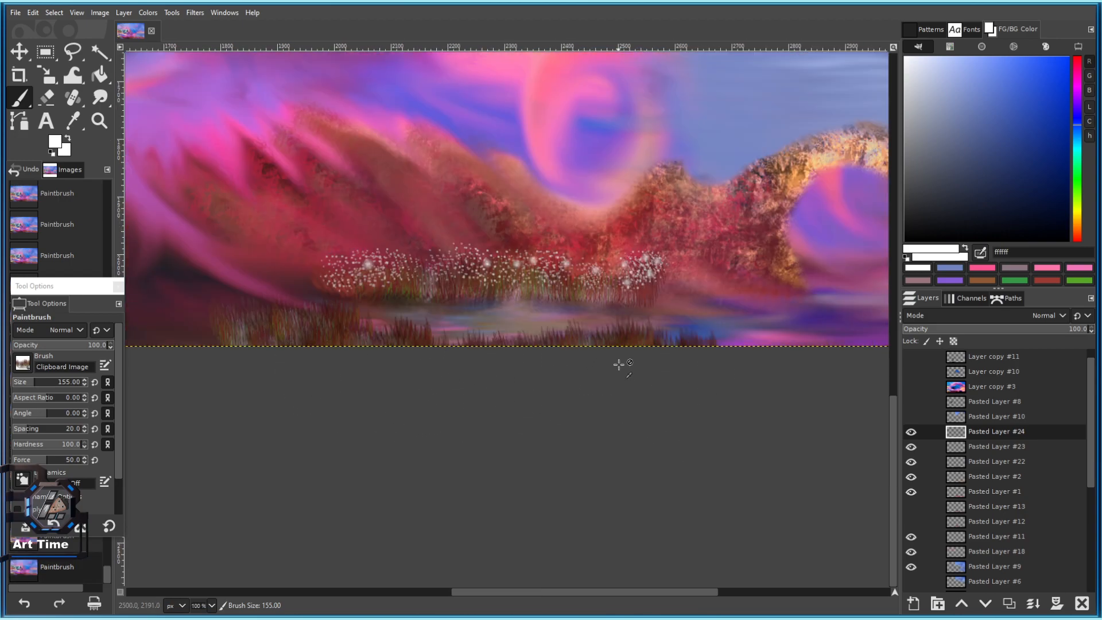
scroll(477, 401, right, 6)
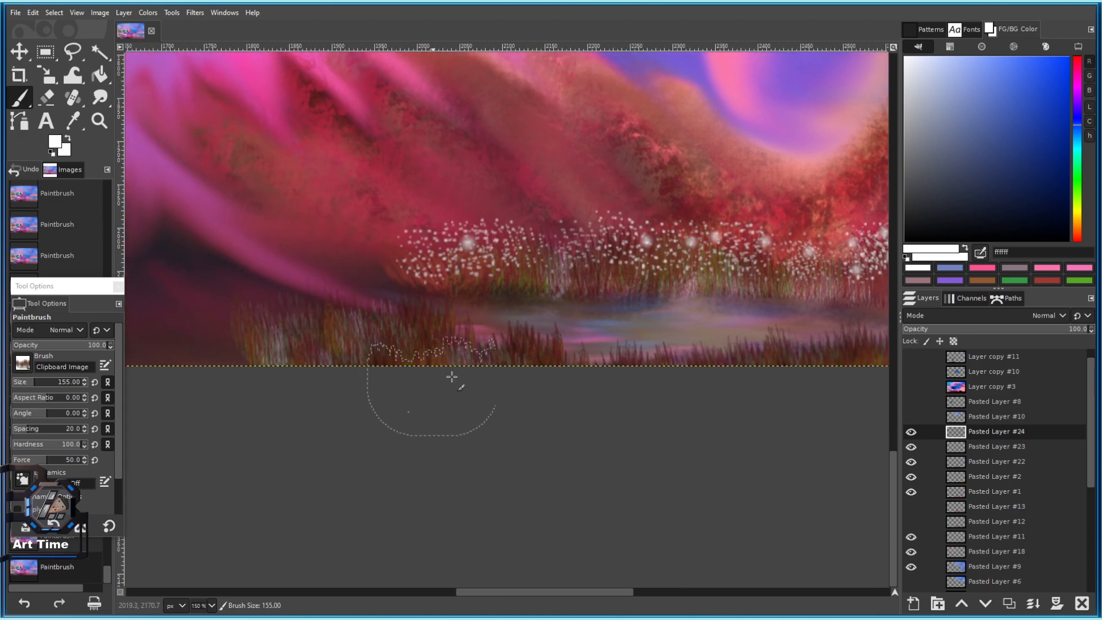
click(486, 323)
click(515, 328)
click(541, 332)
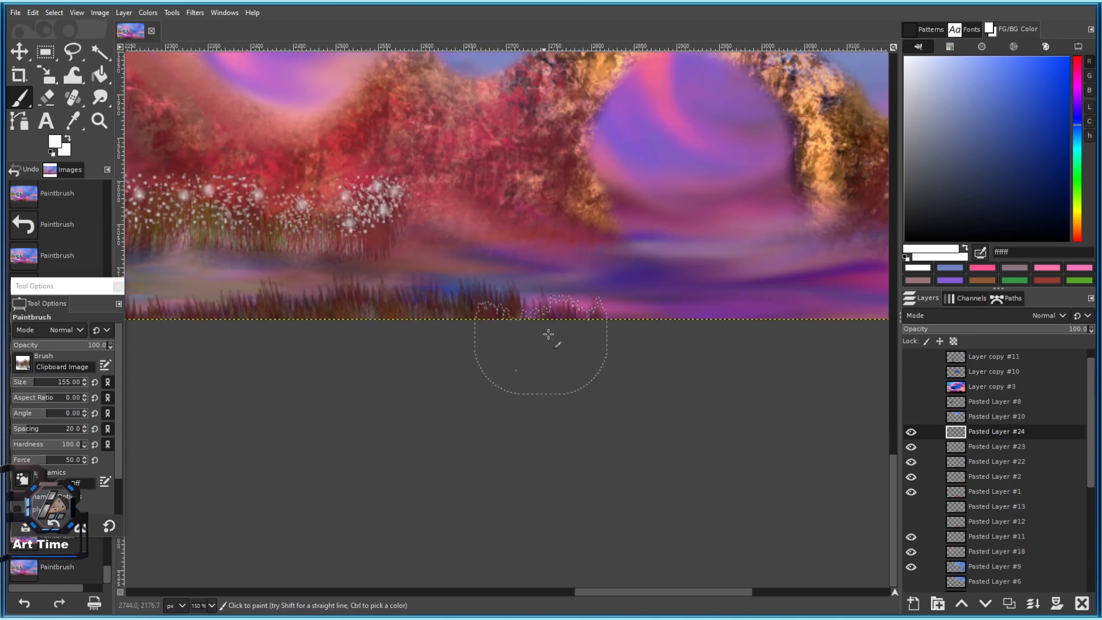
scroll(537, 349, down, 5)
scroll(461, 341, up, 4)
scroll(426, 333, left, 3)
Stamp a dense band of grass leftward along the bottom with a slightly larger brush.
key(])
click(366, 380)
click(338, 390)
click(339, 381)
click(345, 396)
click(341, 379)
click(387, 382)
click(368, 378)
click(337, 375)
click(278, 396)
click(262, 391)
click(268, 384)
Stamp more grass along the bottom edge, undoing misplaced and floating dabs.
drag(265, 388, 436, 369)
click(410, 380)
click(404, 379)
click(435, 371)
key(ctrl+z)
click(456, 349)
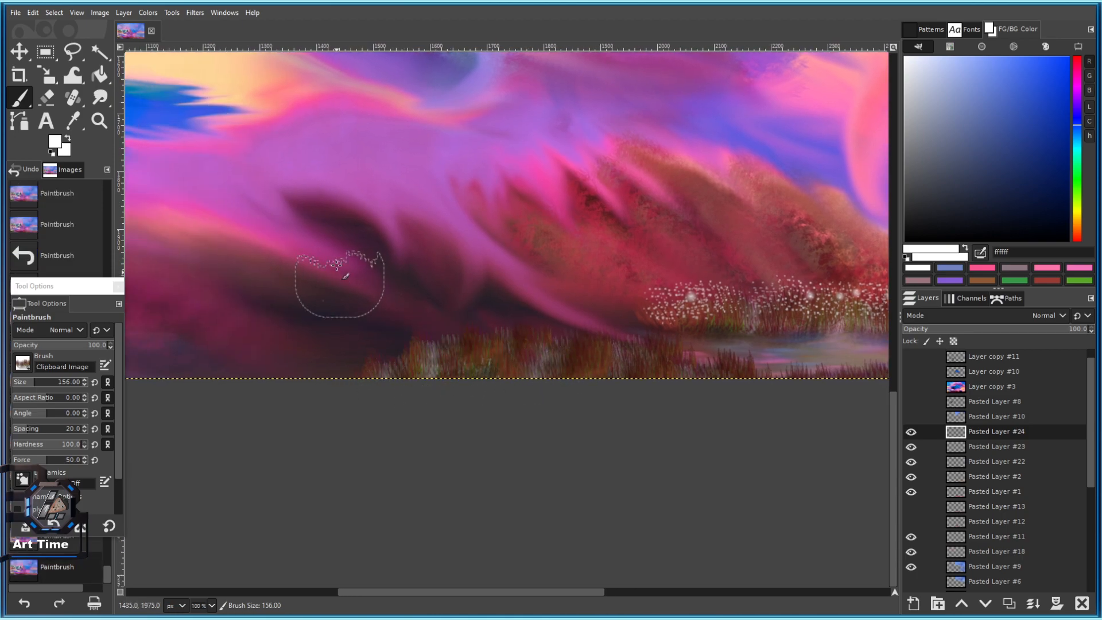
click(398, 338)
key(ctrl+z)
click(391, 292)
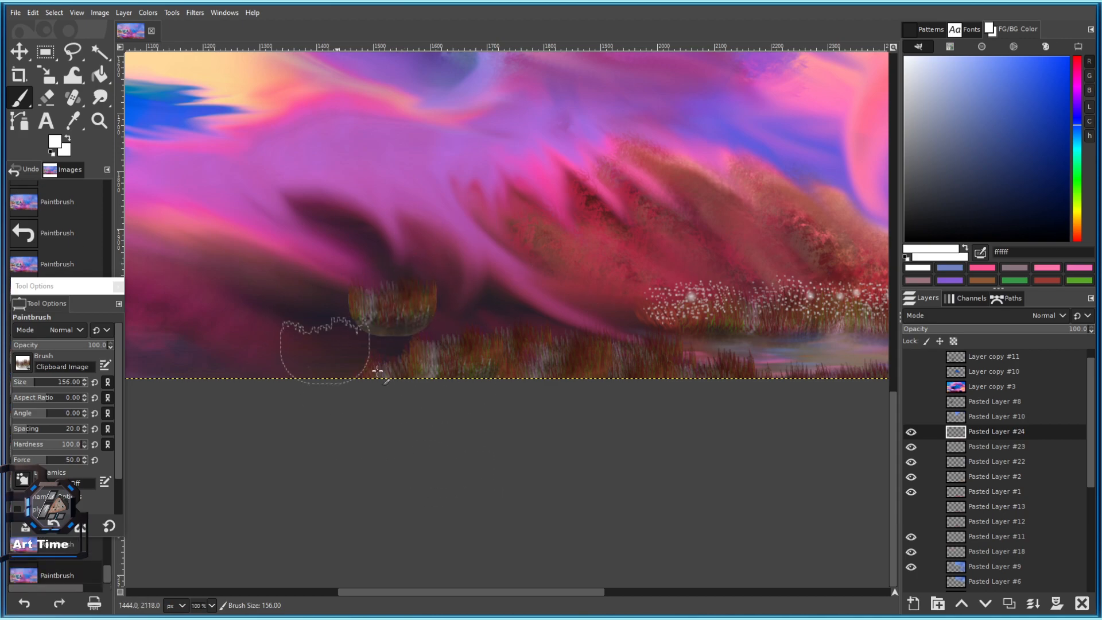
scroll(366, 314, up, 3)
key(ctrl+z)
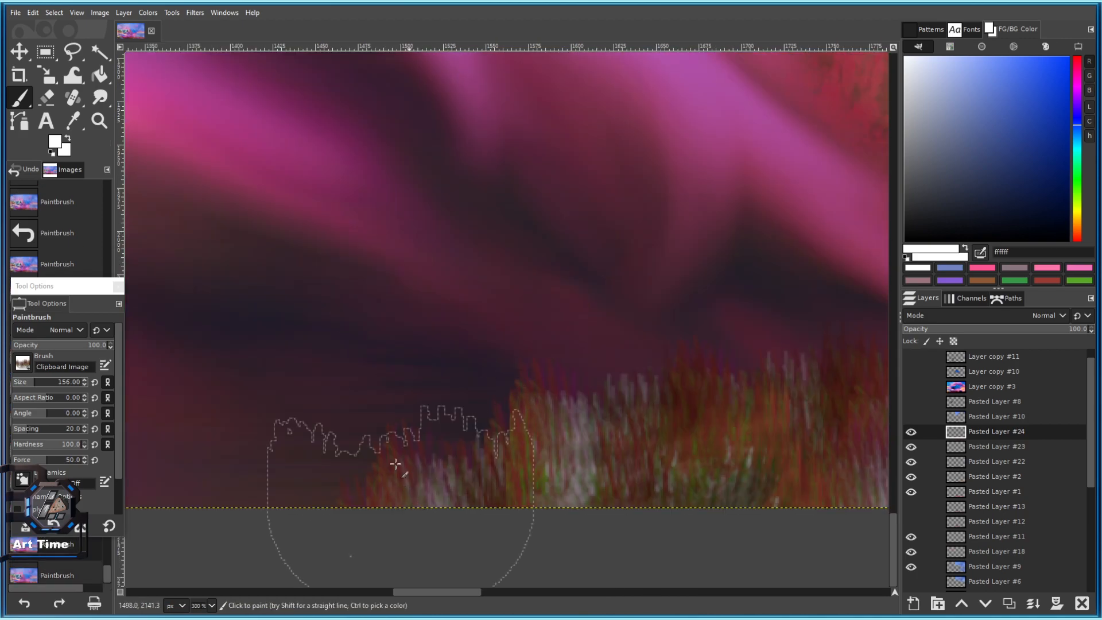
Shrink the brush slightly and fill gaps in the bottom grass, including the right side.
drag(425, 471, 487, 347)
key(bracketleft)
key(bracketleft)
key(bracketleft)
key(bracketleft)
key(bracketleft)
click(581, 389)
click(442, 409)
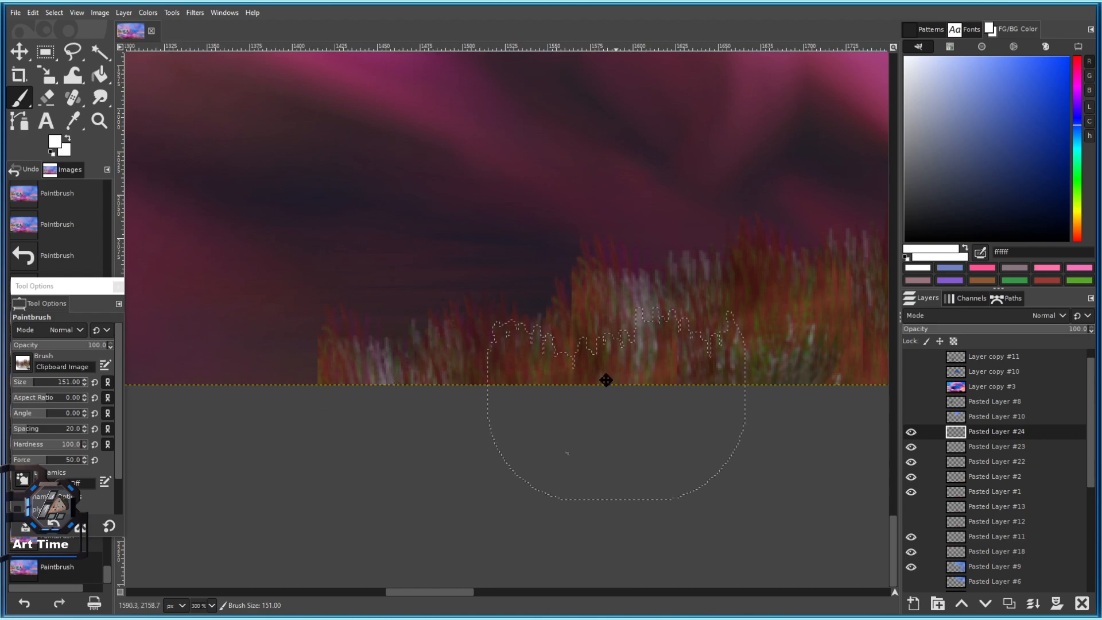
drag(614, 384, 442, 359)
click(719, 416)
Stretch the brush to aspect ratio 3.00 and size 225, stamping wider grass dabs.
click(52, 402)
click(304, 356)
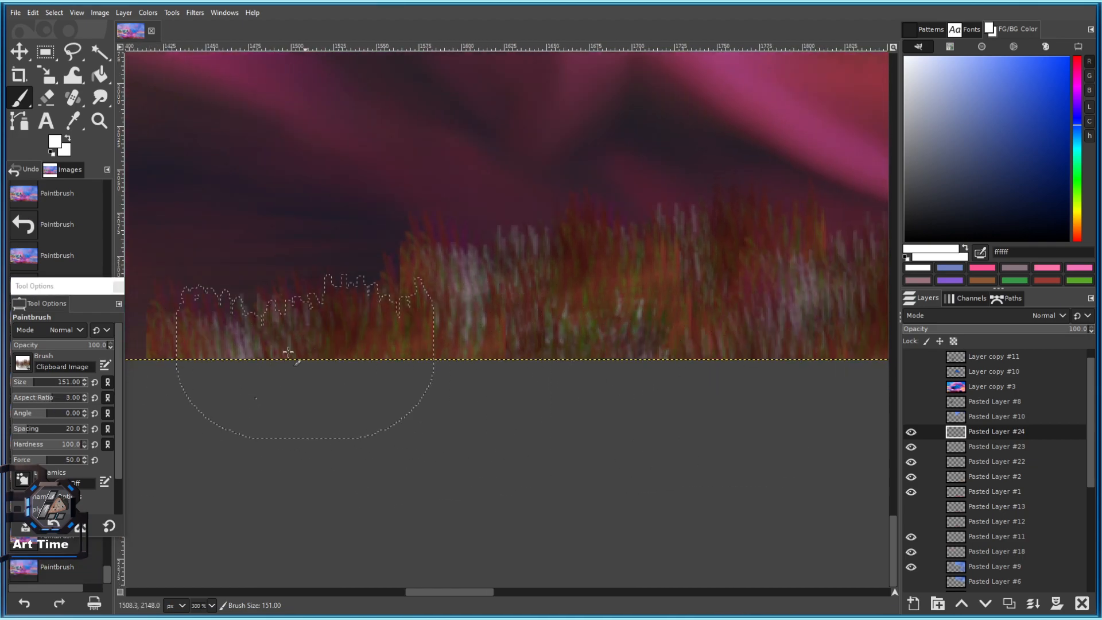
drag(305, 356, 543, 361)
click(520, 346)
click(39, 386)
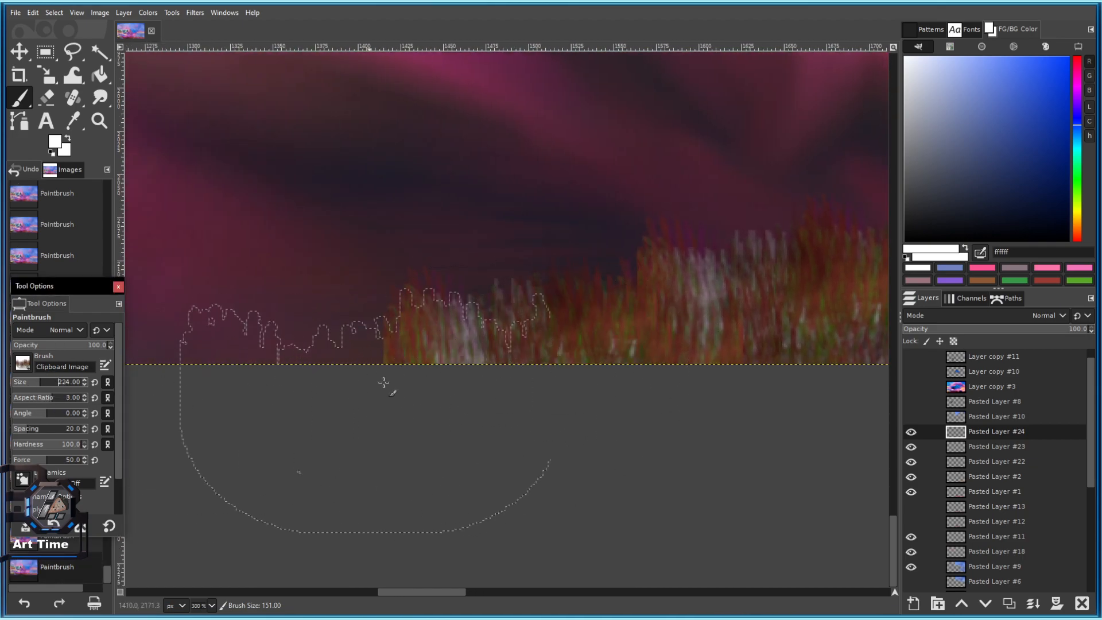
click(370, 390)
drag(305, 395, 475, 351)
scroll(526, 346, down, 4)
Stamp overlapping grass dabs to build up the left mound.
drag(623, 371, 442, 389)
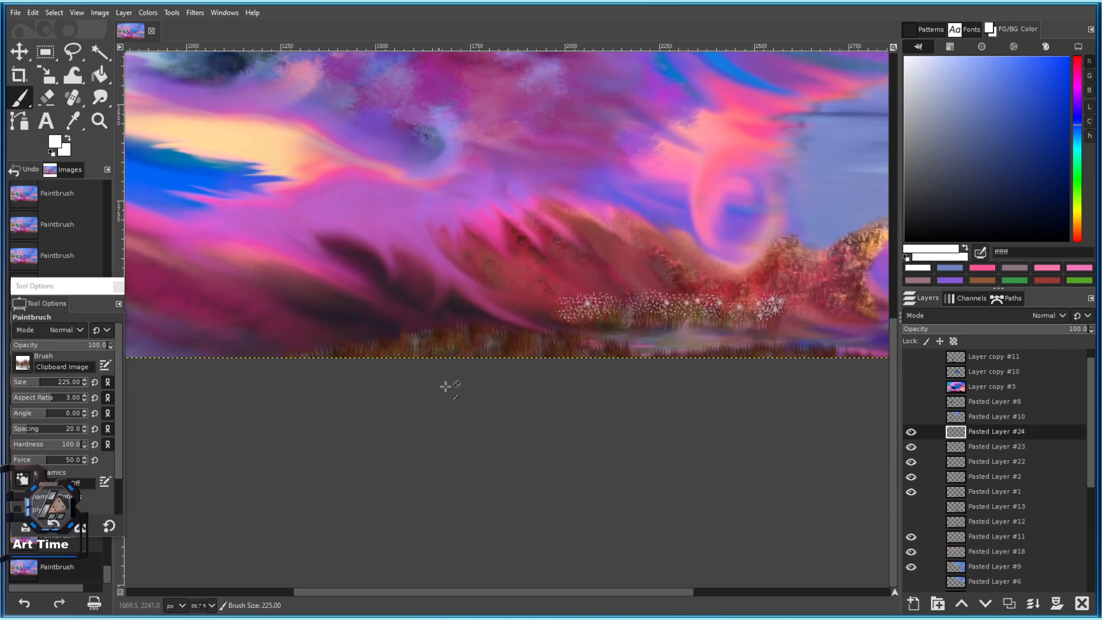
scroll(439, 331, up, 1)
click(316, 325)
click(279, 299)
click(242, 276)
click(214, 252)
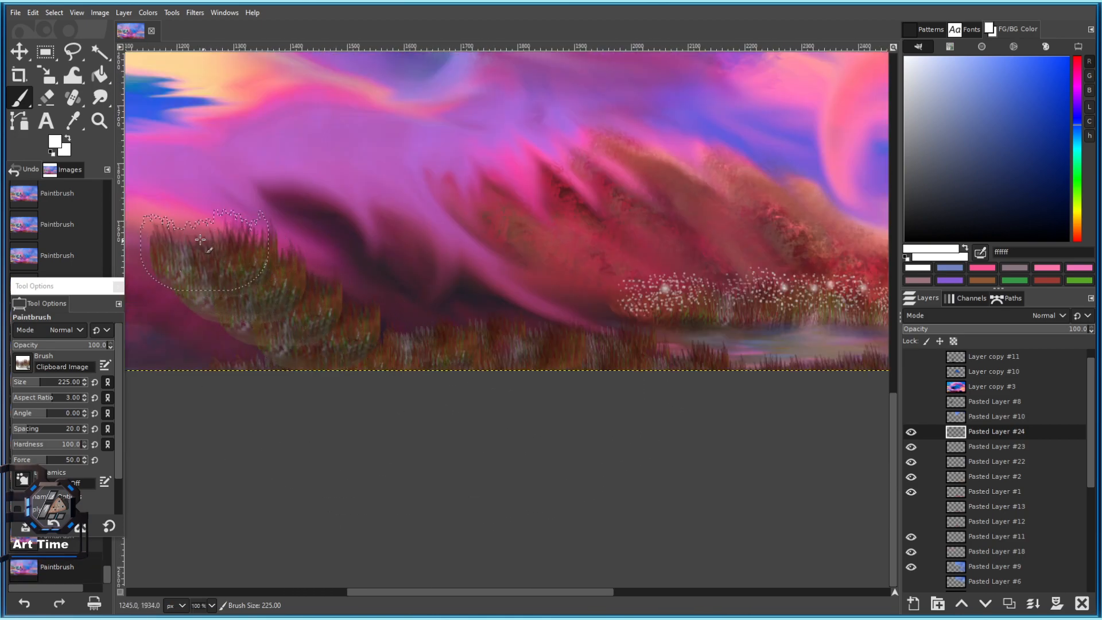
click(187, 233)
click(339, 308)
click(356, 326)
click(275, 300)
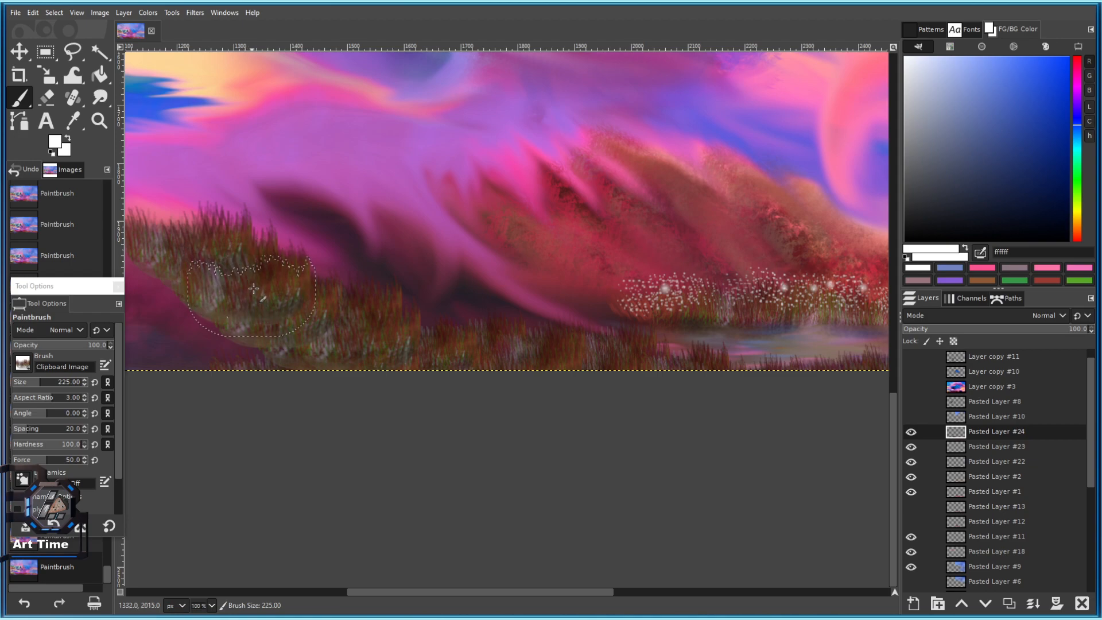
Shrink the grass brush to about 115 and paint grass down the lower-left slope.
scroll(386, 387, down, 3)
scroll(362, 332, up, 1)
key(bracketleft)
key(bracketleft)
click(31, 383)
drag(441, 234, 483, 268)
key(ctrl+z)
mouse_move(181, 277)
mouse_down()
mouse_move(244, 335)
mouse_move(291, 402)
mouse_up()
drag(293, 361, 447, 403)
drag(215, 362, 376, 430)
drag(140, 344, 253, 373)
click(220, 321)
Set the grass brush size to 113 and stamp large dabs on the slope.
click(34, 383)
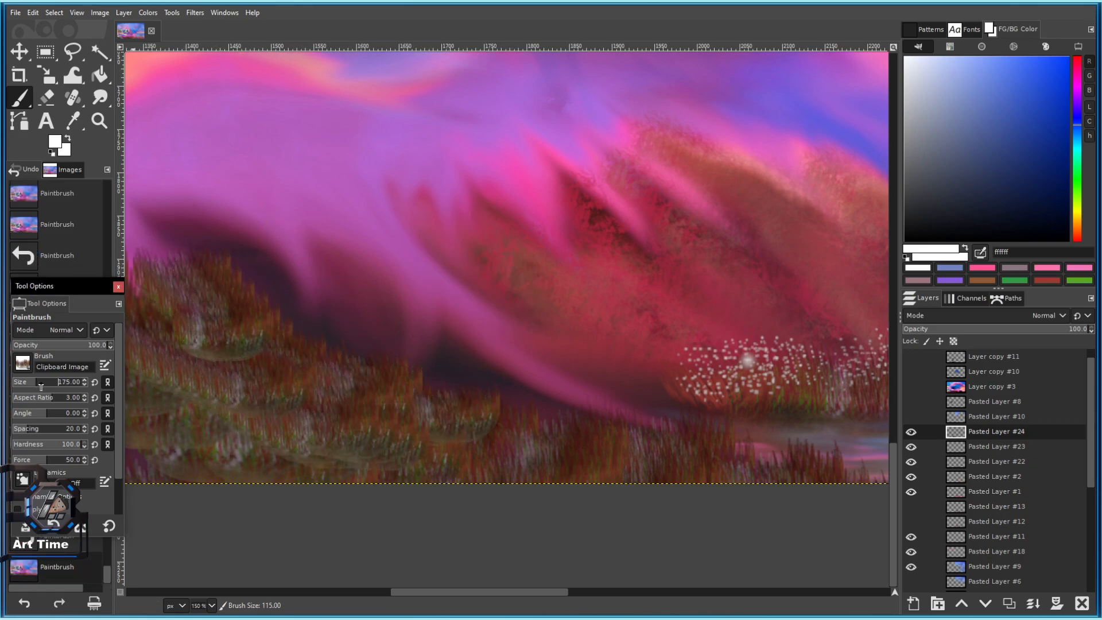
click(229, 387)
click(30, 383)
click(236, 372)
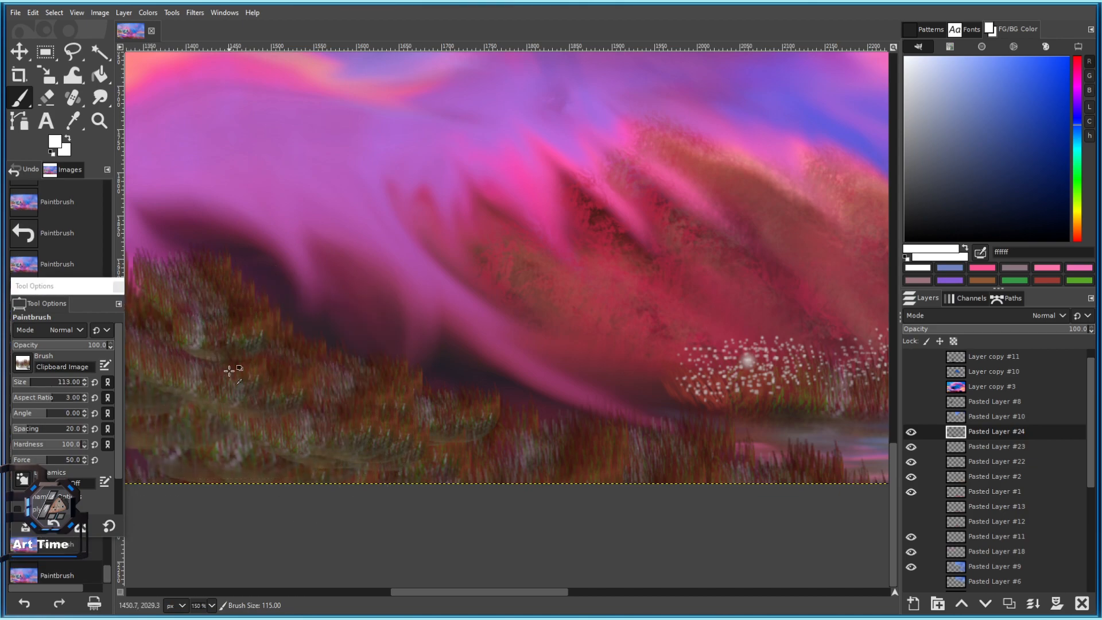
scroll(287, 369, down, 3)
scroll(256, 369, up, 3)
click(231, 331)
Stamp smaller grass dabs across the lower-left slope and down to the bottom edge.
drag(210, 313, 368, 297)
click(295, 275)
click(301, 316)
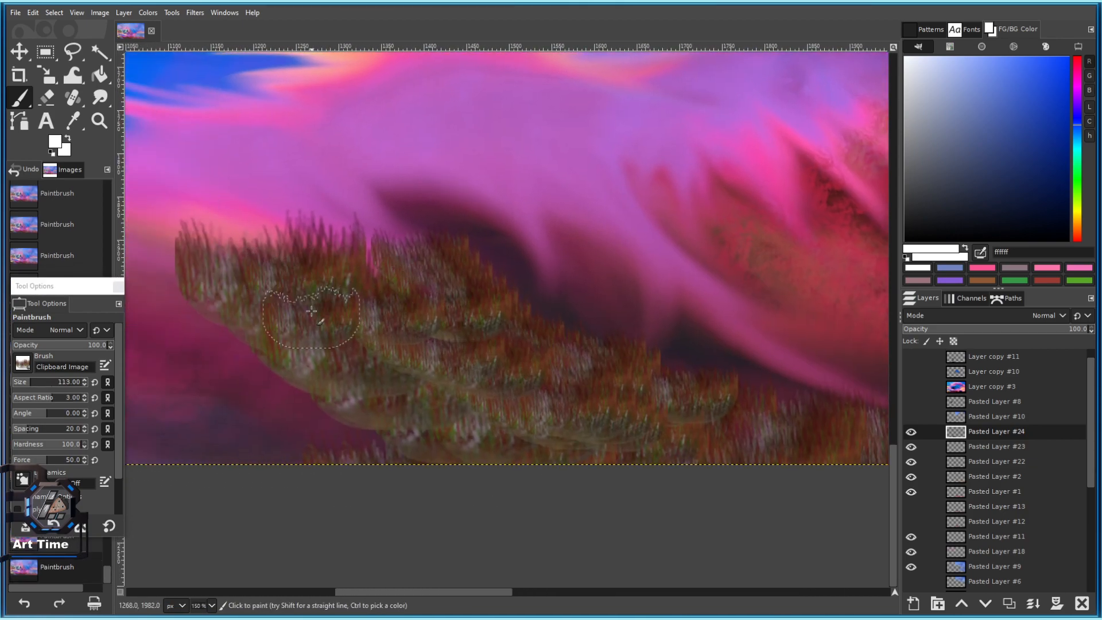
click(305, 380)
click(308, 386)
click(229, 329)
click(259, 381)
drag(320, 433, 347, 435)
Add a grass dab at upper left, then erase the grass's lower-left edge at 67.6 opacity.
scroll(599, 466, down, 3)
scroll(598, 421, up, 2)
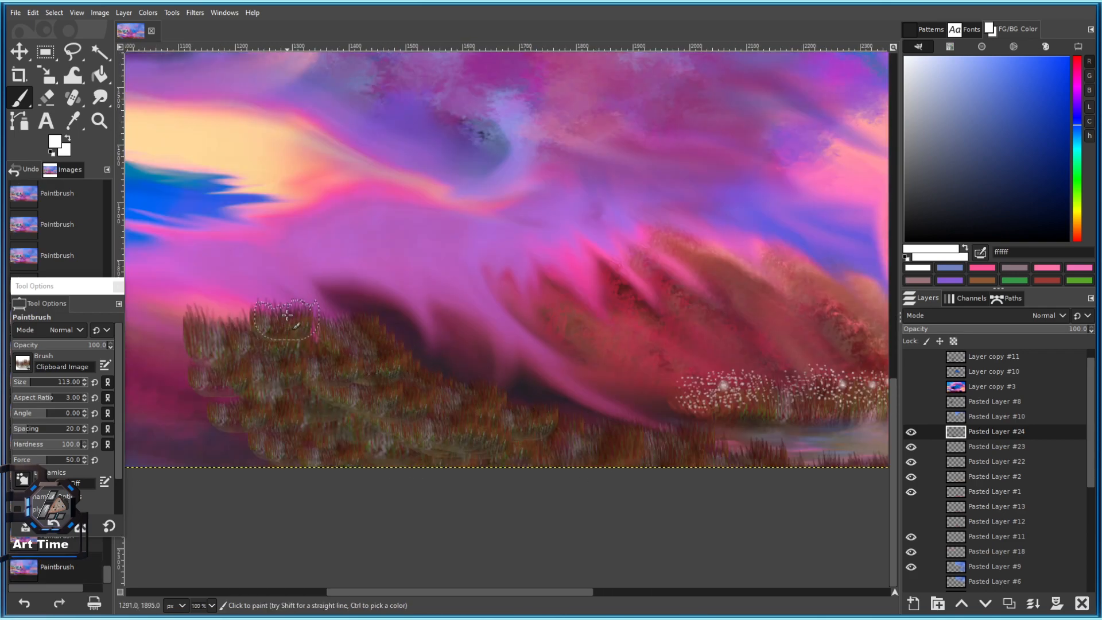
click(213, 319)
click(46, 98)
mouse_move(185, 380)
mouse_down()
mouse_move(231, 431)
mouse_move(300, 473)
mouse_move(354, 471)
mouse_move(318, 456)
mouse_move(416, 472)
mouse_up()
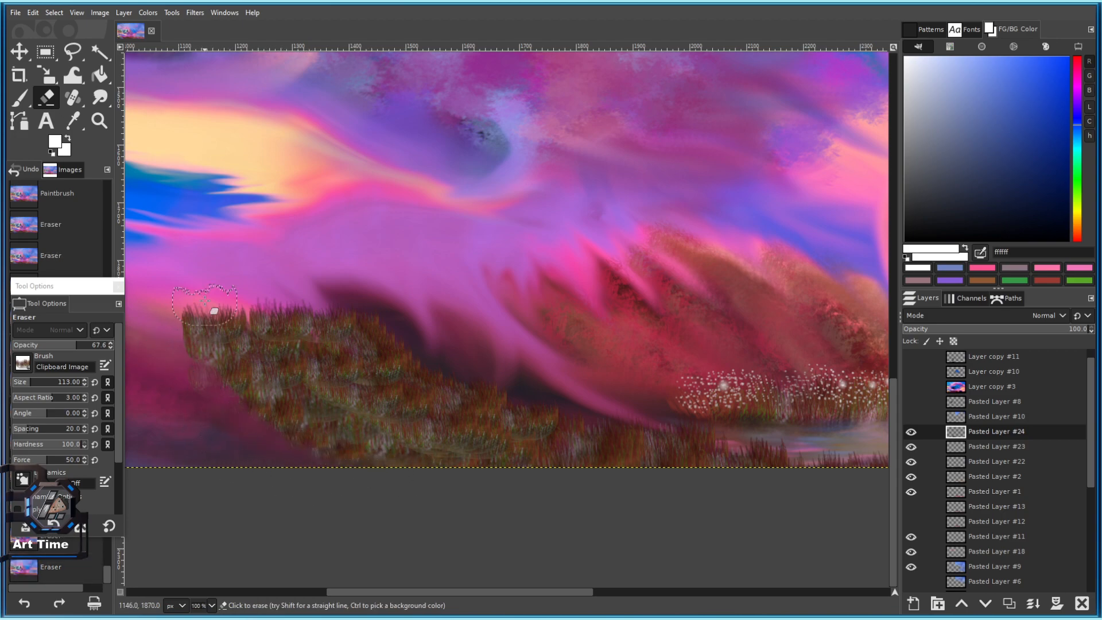
Erase the stray dab, then fade the grass's upper edge and left end with the 2. Hardness 050 brush.
click(209, 304)
click(912, 431)
click(911, 432)
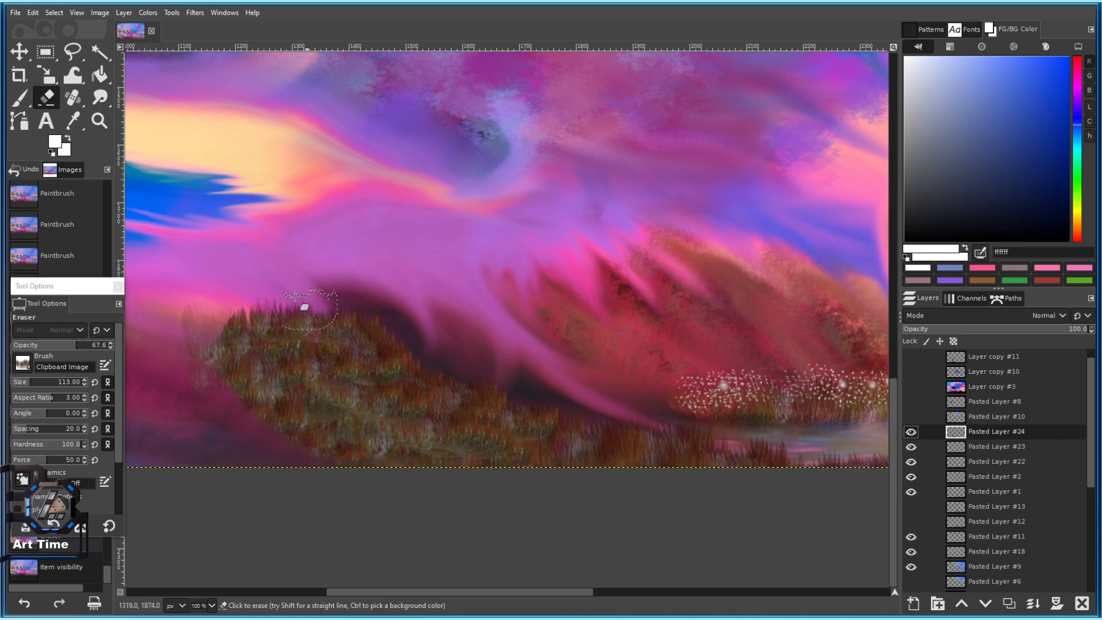
click(22, 363)
click(37, 381)
mouse_move(229, 330)
mouse_down()
mouse_move(245, 260)
mouse_move(333, 292)
mouse_move(333, 275)
mouse_move(360, 295)
mouse_up()
drag(393, 335, 502, 377)
key(ctrl+z)
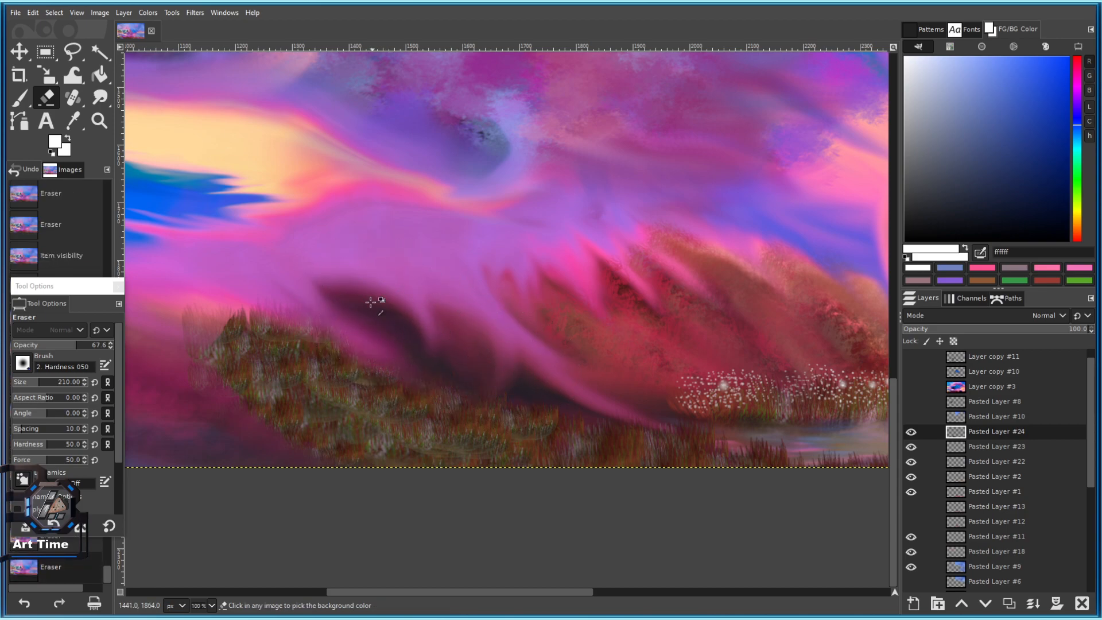
drag(308, 315, 199, 345)
drag(230, 304, 305, 314)
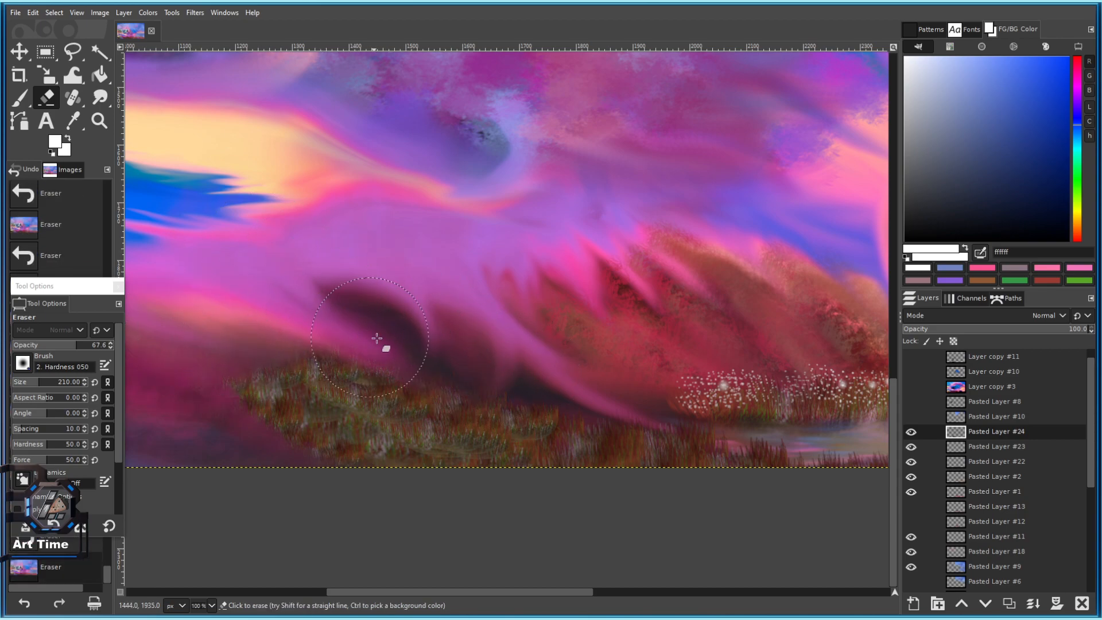
Reselect the copied reeds brush, erase a strip across the mound, then undo it.
scroll(396, 310, down, 3)
click(24, 363)
click(21, 386)
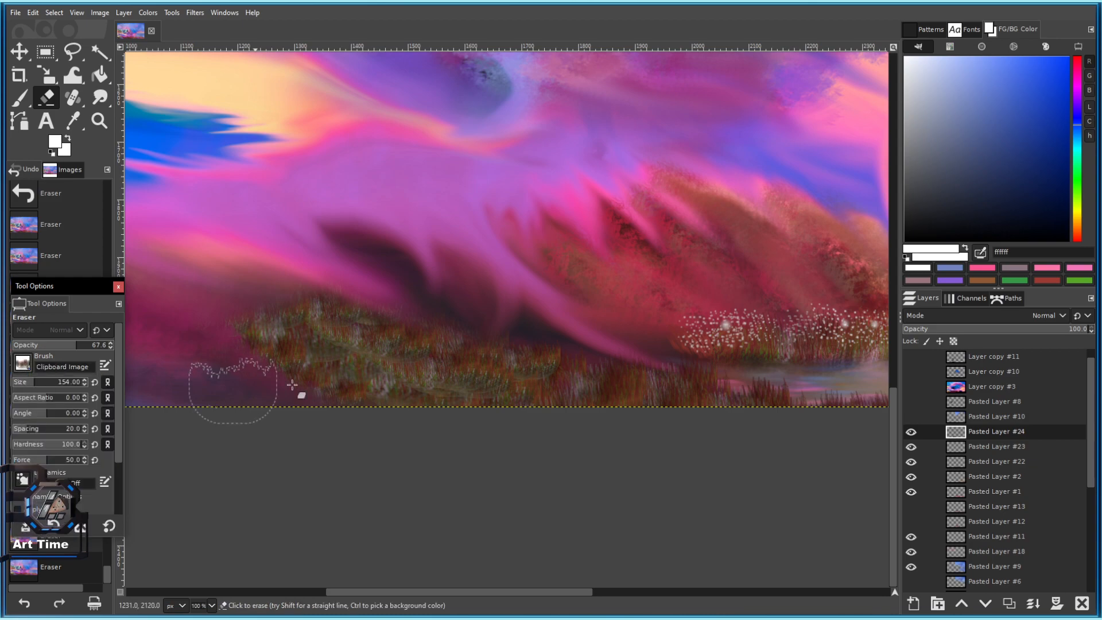
scroll(364, 344, up, 1)
click(23, 362)
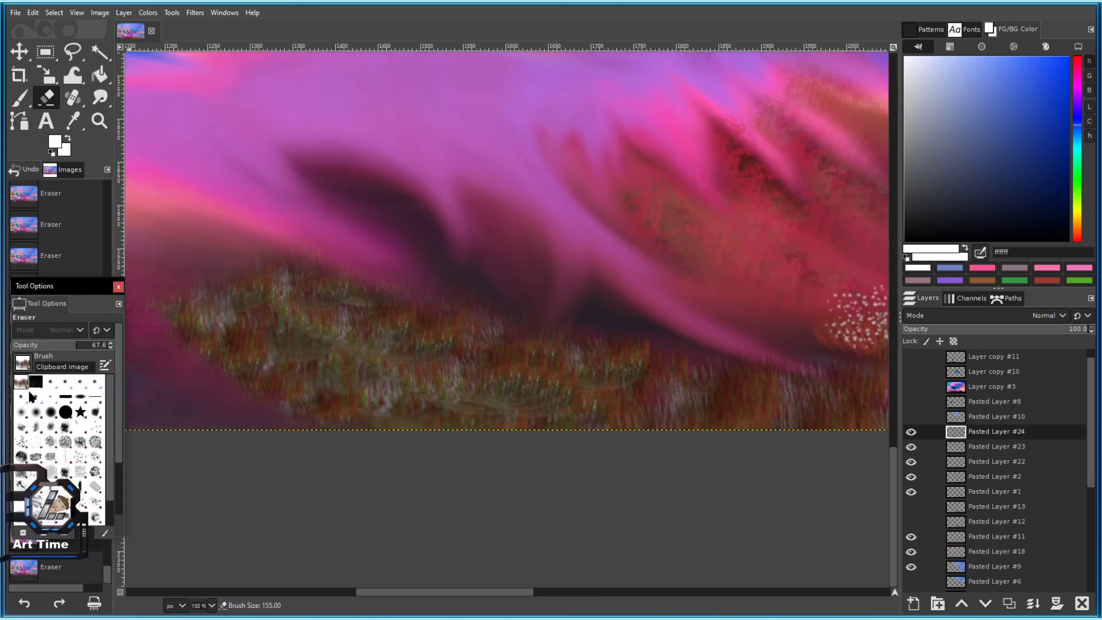
click(119, 391)
drag(280, 305, 384, 343)
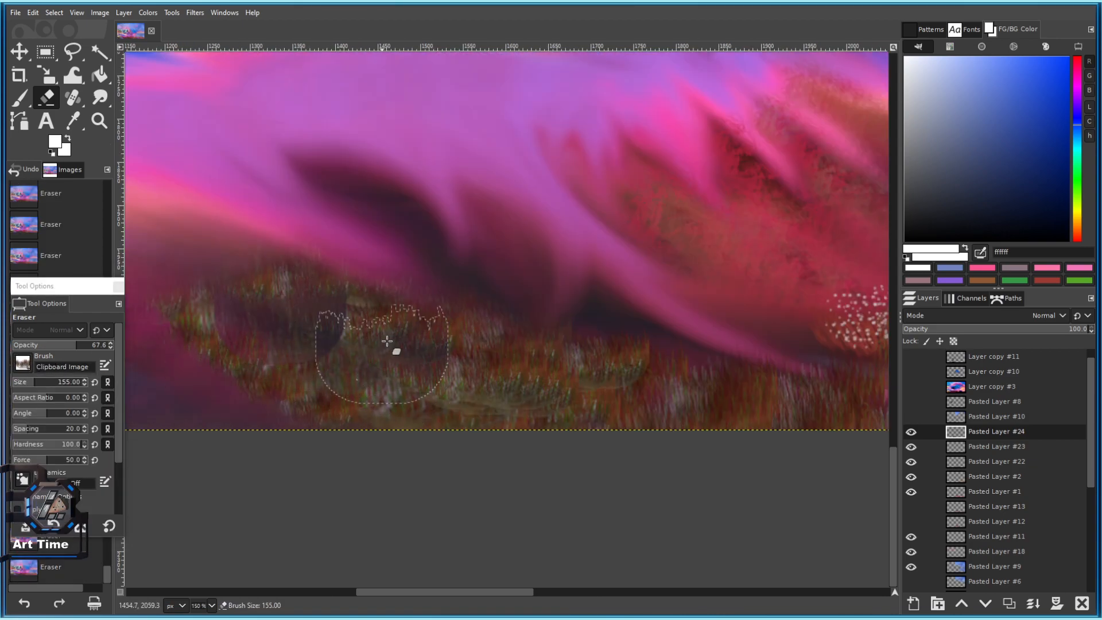
key(ctrl+z)
key(ctrl+z)
key(ctrl+z)
Paint grass patches over the lower hill and down to the canvas bottom.
click(21, 99)
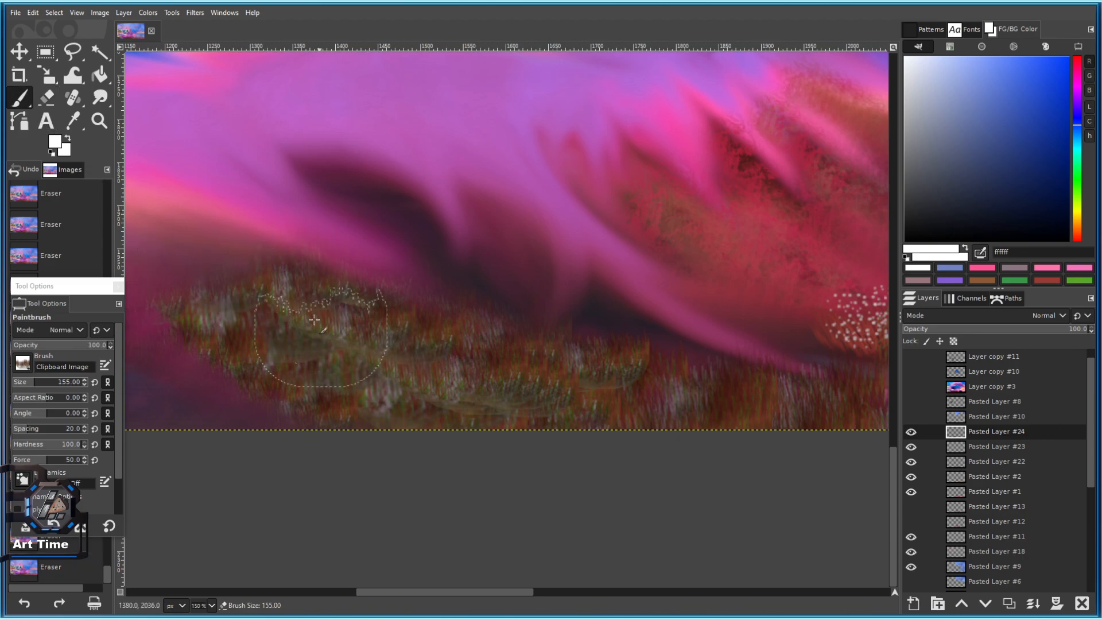
click(322, 313)
mouse_move(329, 340)
mouse_down()
mouse_move(350, 368)
mouse_move(339, 413)
mouse_up()
click(353, 383)
drag(314, 305, 311, 333)
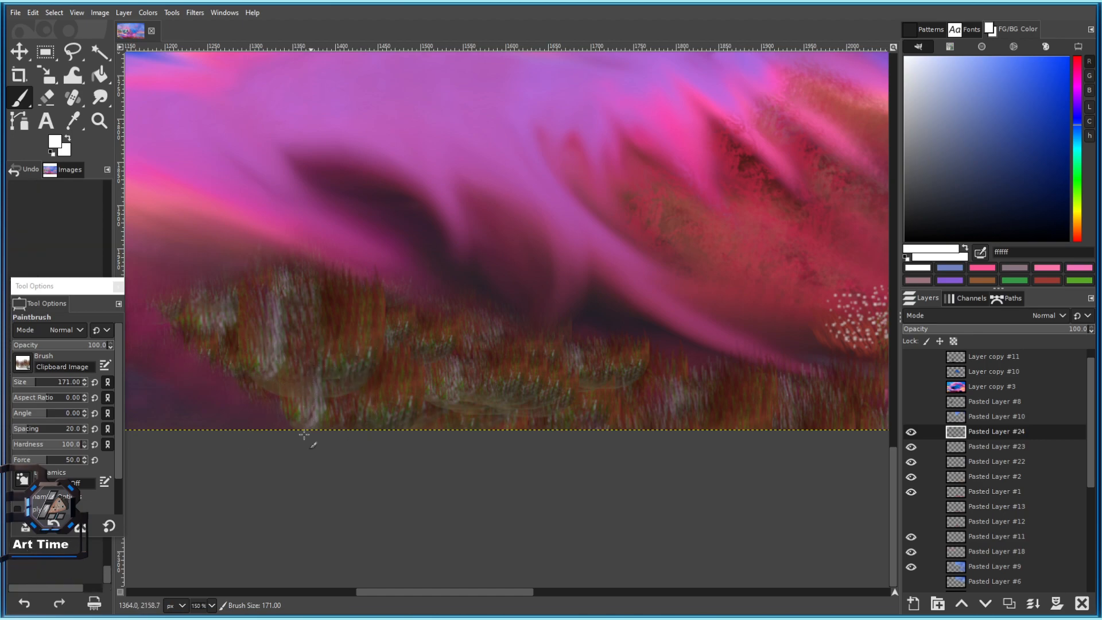
drag(304, 434, 288, 389)
mouse_move(235, 340)
mouse_down()
mouse_move(224, 431)
mouse_move(237, 423)
mouse_up()
Enlarge the grass brush to 189 and stamp overlapping grass along the bottom toward the arch.
key(bracketright)
key(bracketright)
key(bracketright)
key(bracketright)
key(bracketright)
key(bracketright)
key(bracketright)
key(bracketright)
key(bracketright)
key(bracketright)
key(bracketright)
key(bracketright)
key(bracketright)
key(bracketright)
key(bracketright)
key(bracketright)
key(bracketright)
key(bracketright)
click(290, 313)
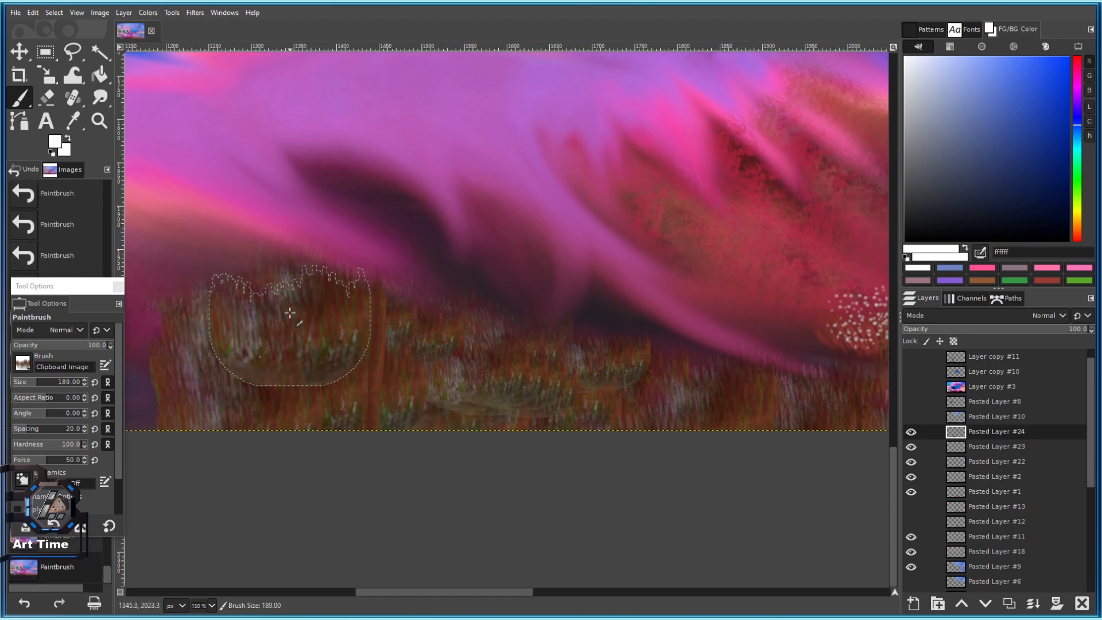
click(314, 361)
click(320, 399)
click(335, 401)
click(417, 383)
click(447, 449)
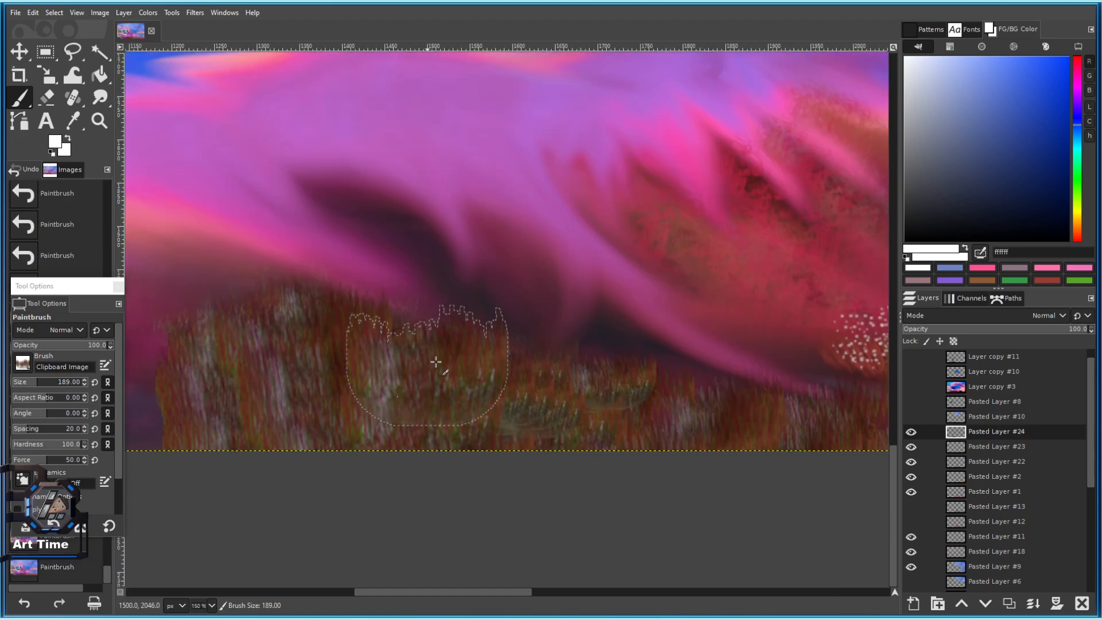
click(474, 428)
click(486, 450)
drag(547, 444, 430, 421)
click(448, 432)
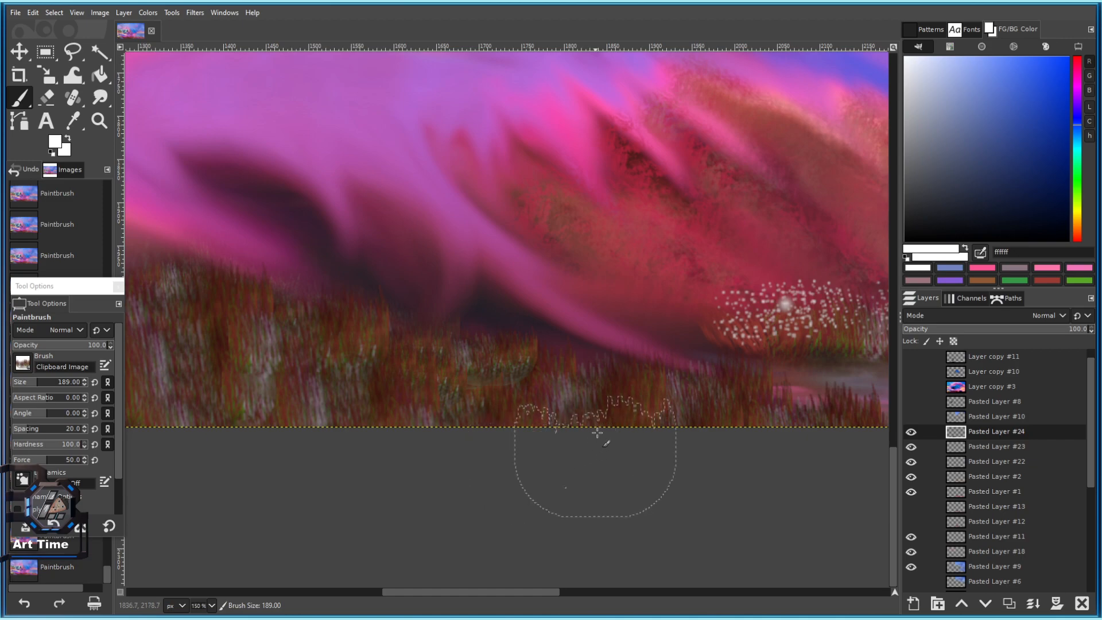
Raise the grass at the left edge and paint grass along the bottom and down the right edge.
scroll(598, 434, down, 1)
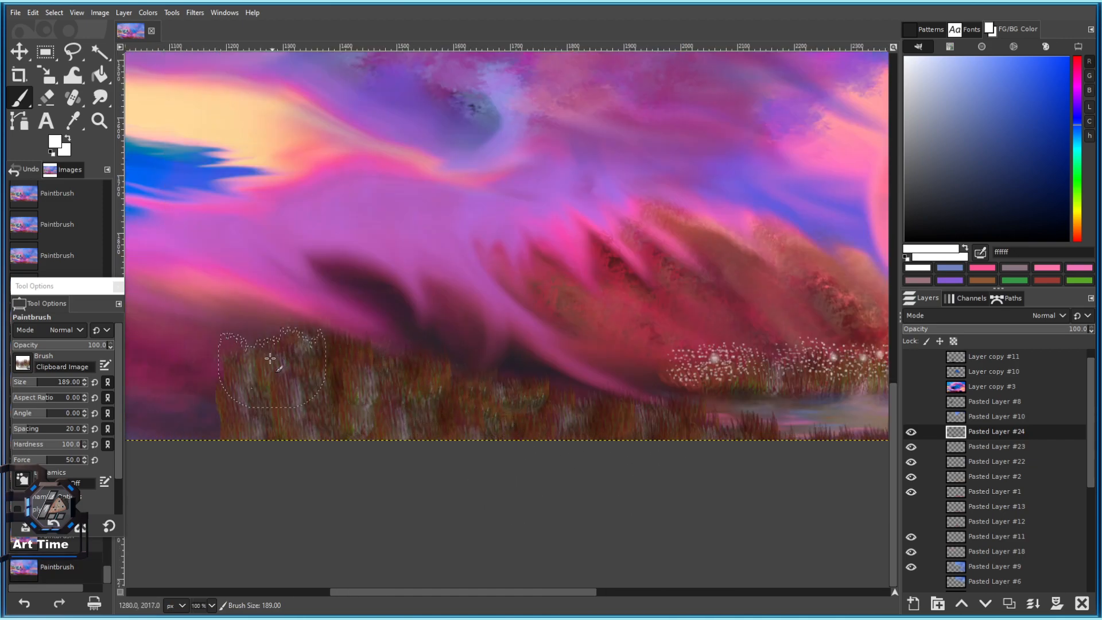
click(266, 355)
click(271, 336)
click(273, 333)
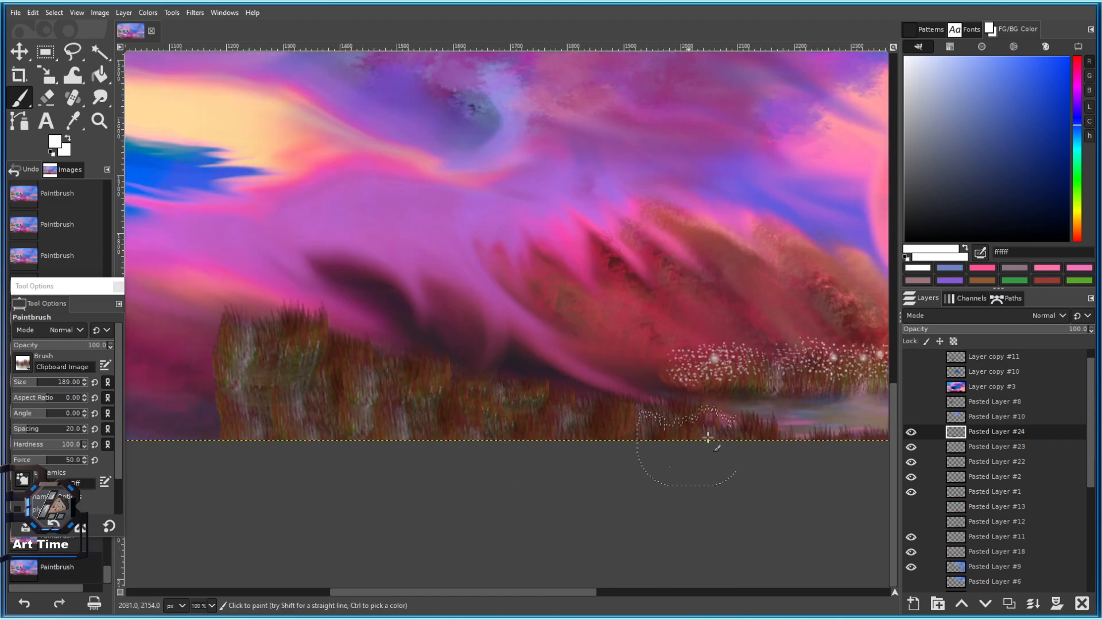
scroll(694, 437, right, 20)
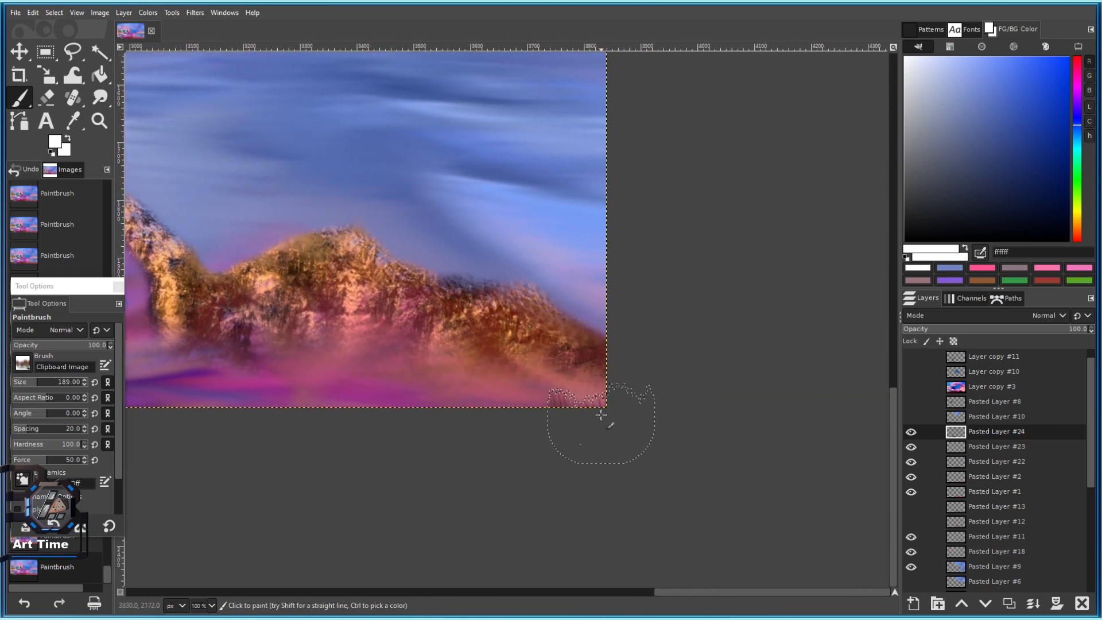
mouse_move(592, 385)
mouse_down()
mouse_move(530, 421)
mouse_move(446, 419)
mouse_move(424, 441)
mouse_up()
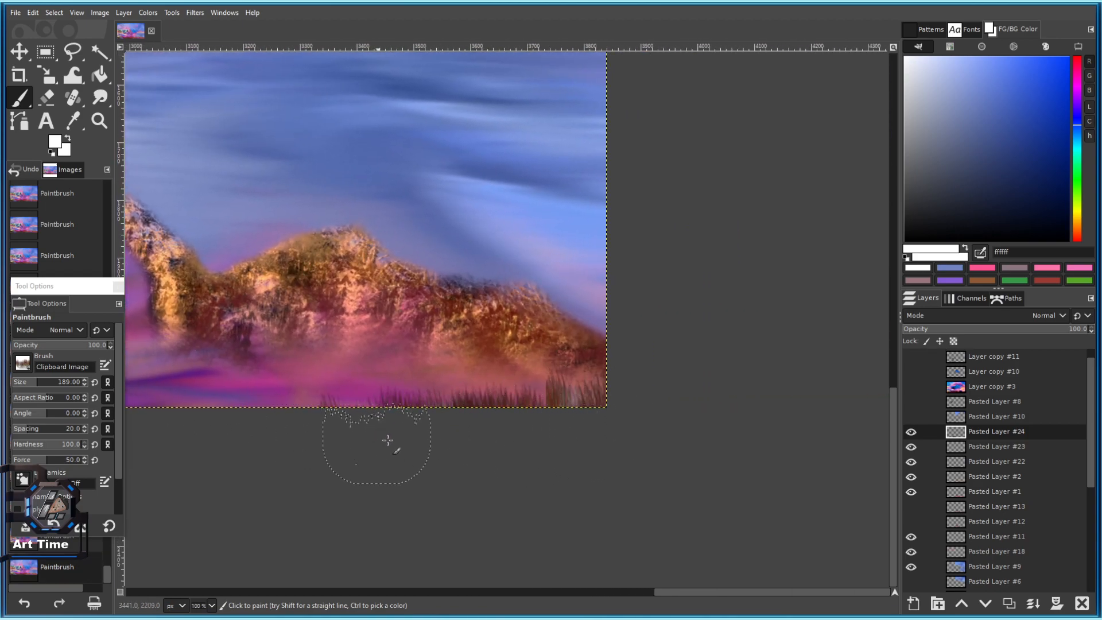
scroll(378, 436, left, 7)
scroll(501, 444, down, 4)
scroll(559, 419, up, 2)
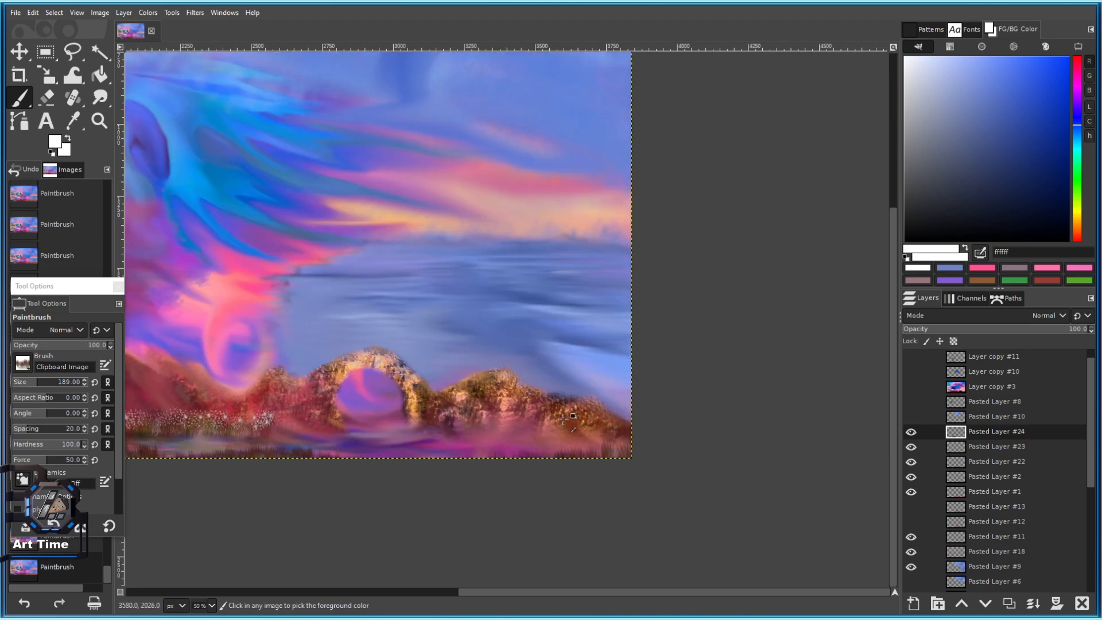
scroll(639, 433, up, 2)
mouse_move(635, 401)
mouse_down()
mouse_move(630, 367)
mouse_move(646, 457)
mouse_move(563, 442)
mouse_move(624, 490)
mouse_up()
scroll(521, 536, down, 4)
scroll(446, 527, up, 3)
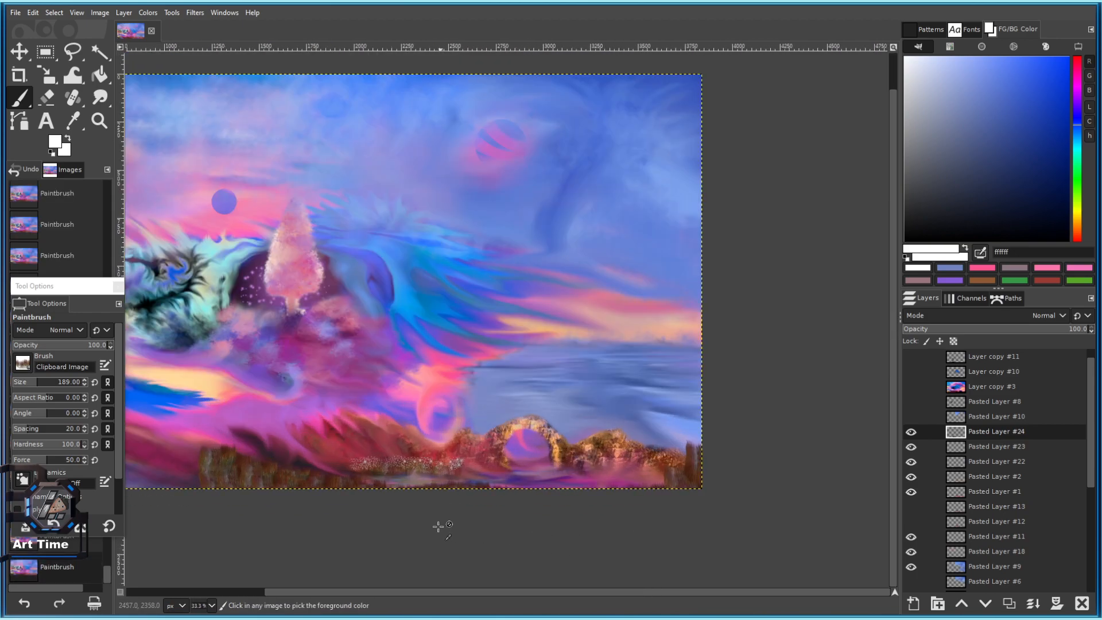
scroll(422, 435, up, 1)
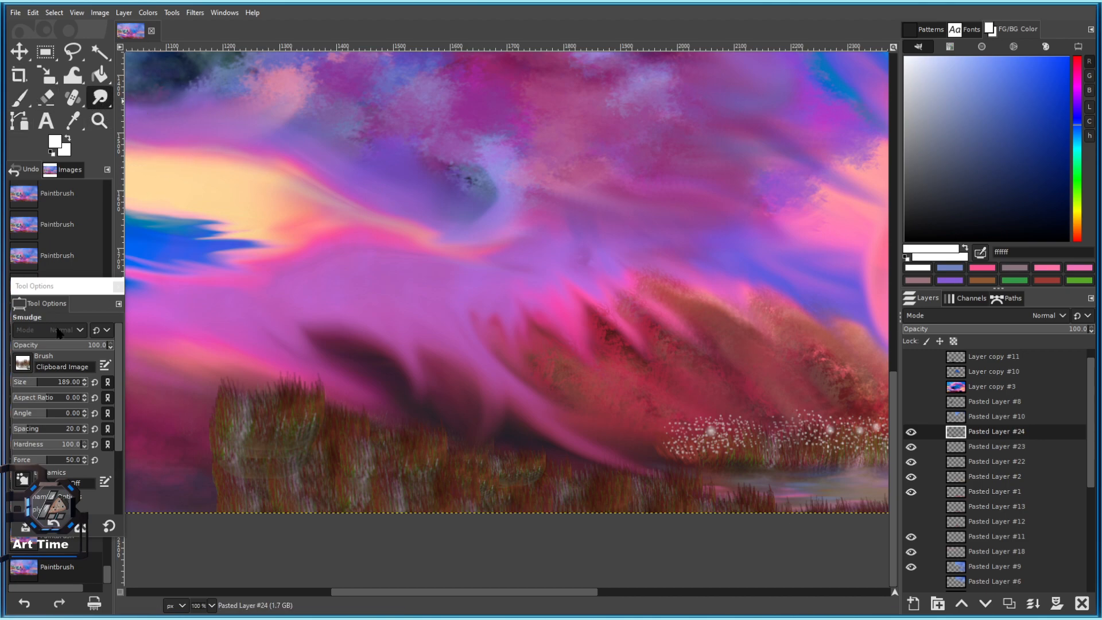
Switch the smudge brush to Bristles 01 and undo the hard dark smear on the hill.
drag(351, 384, 327, 429)
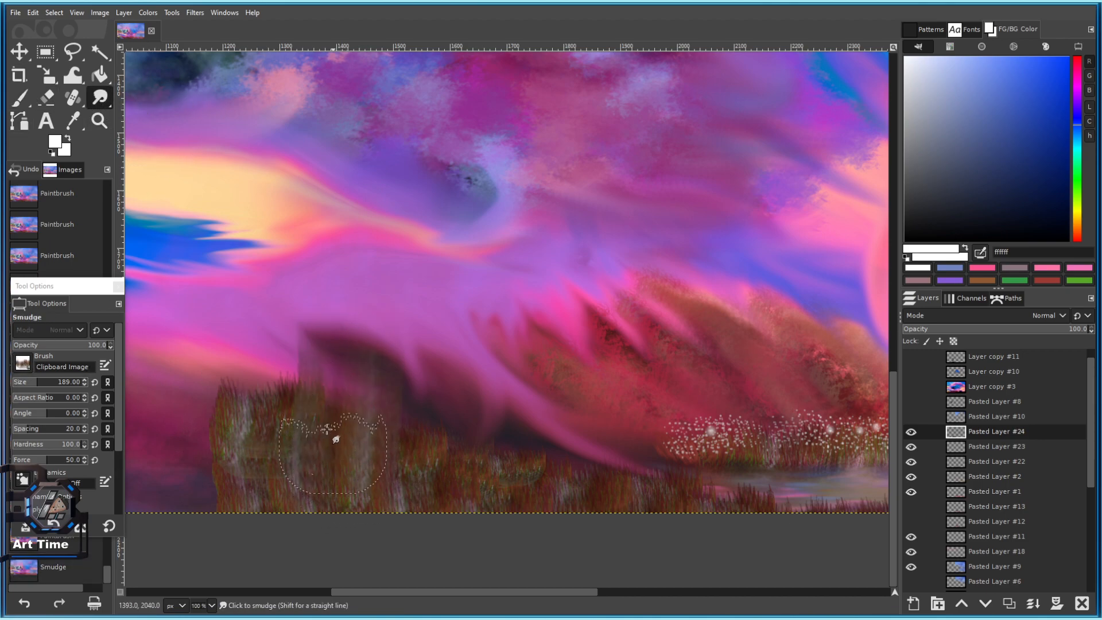
click(22, 363)
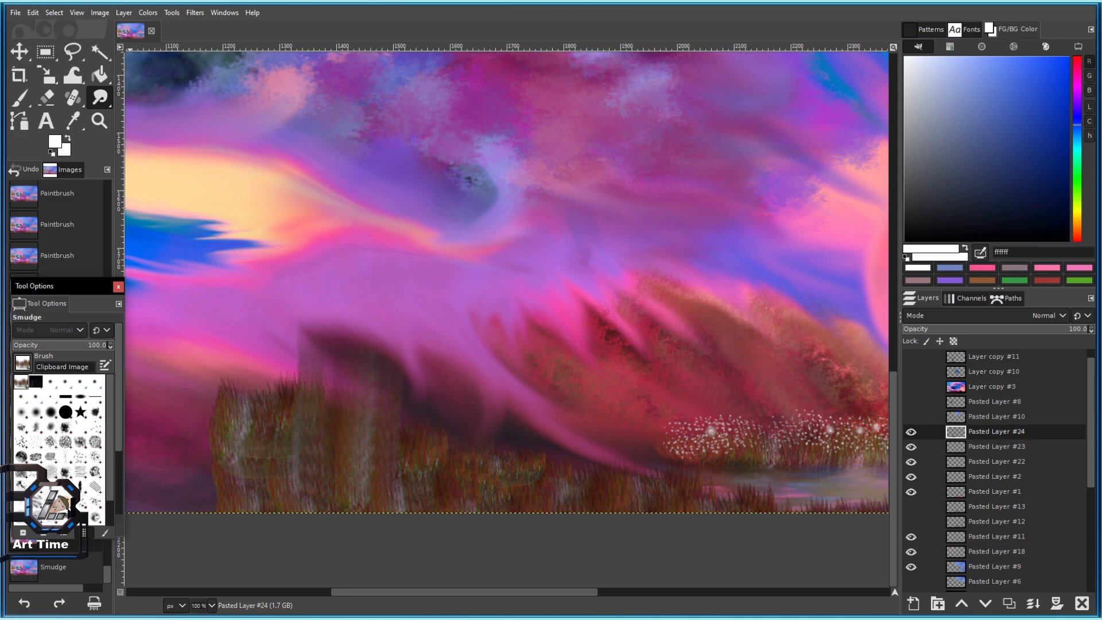
click(96, 432)
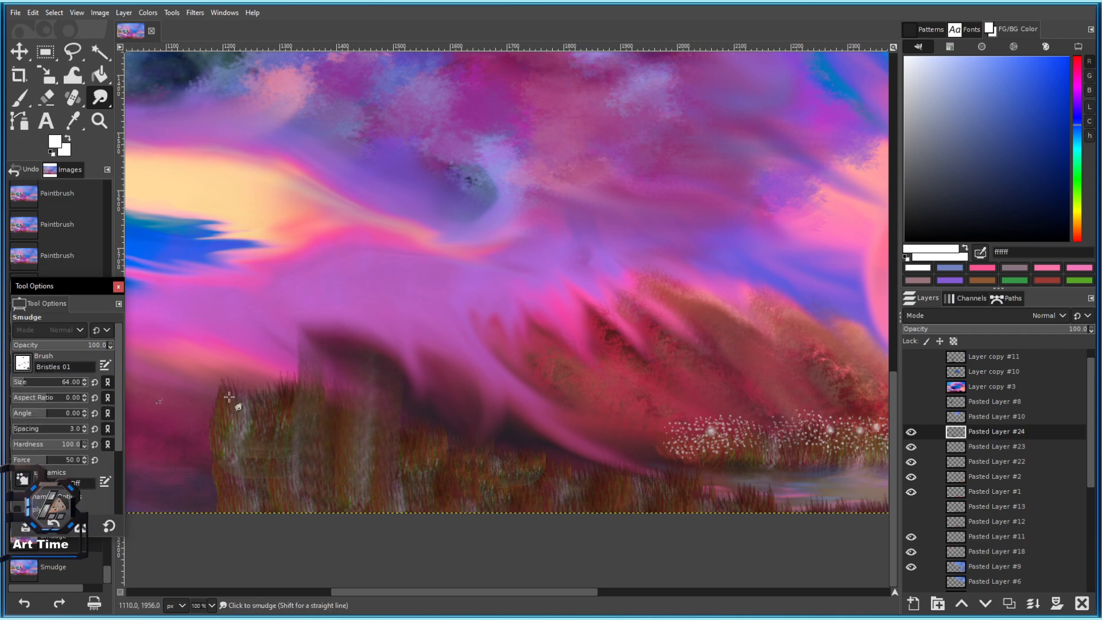
click(197, 381)
key(ctrl+z)
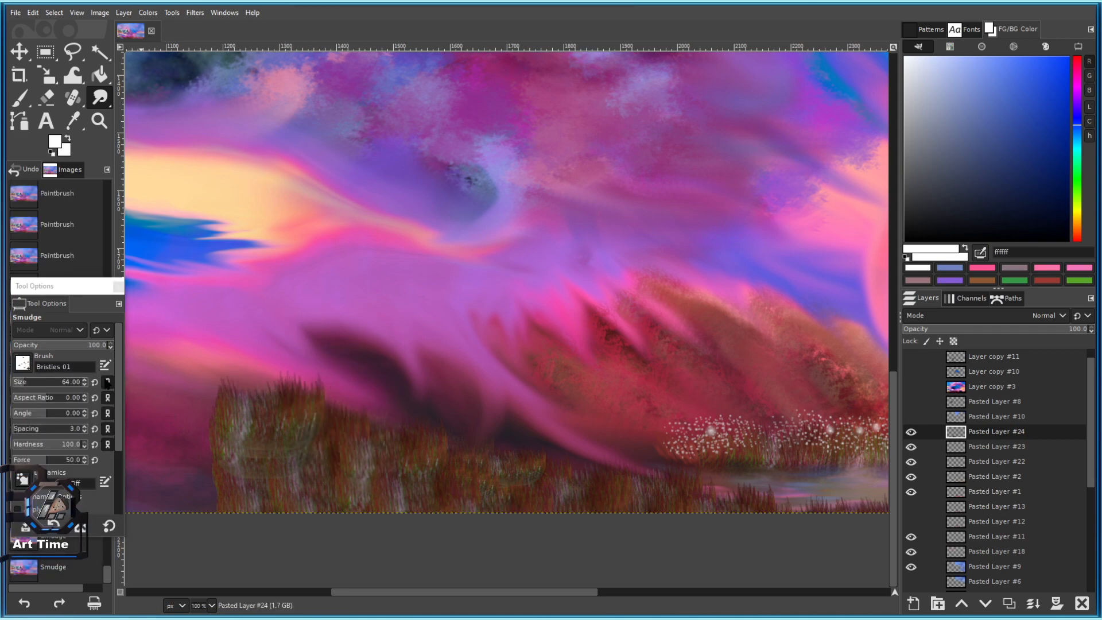
Enlarge the Bristles 01 smudge brush to about 130, testing and undoing a short stroke.
click(32, 387)
drag(296, 406, 278, 386)
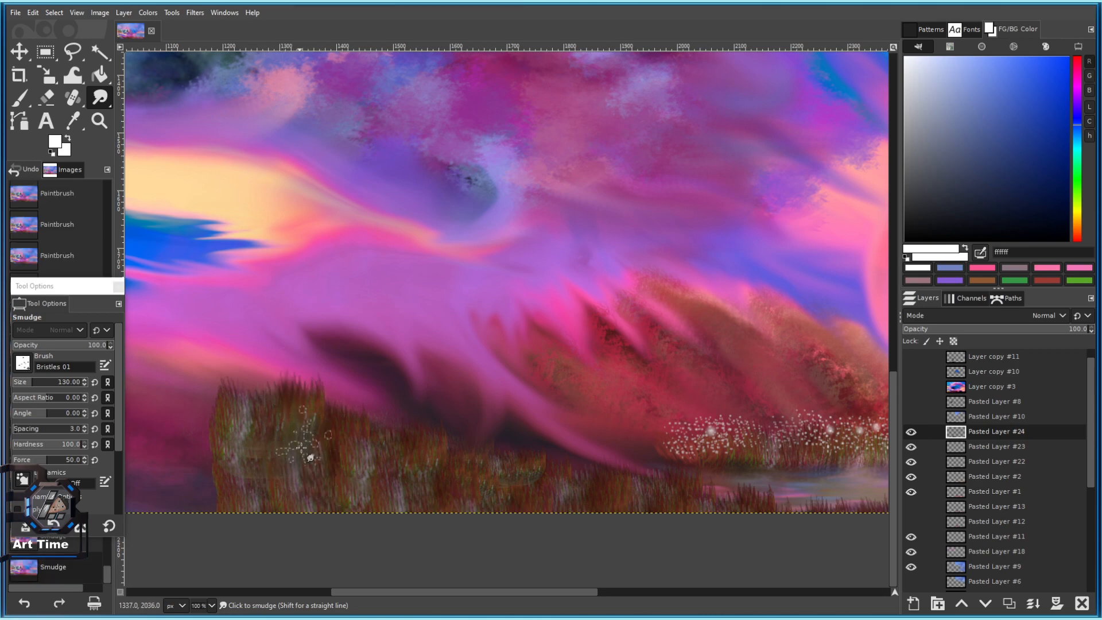
key(ctrl+z)
scroll(283, 425, up, 3)
drag(246, 313, 358, 227)
key(bracketright)
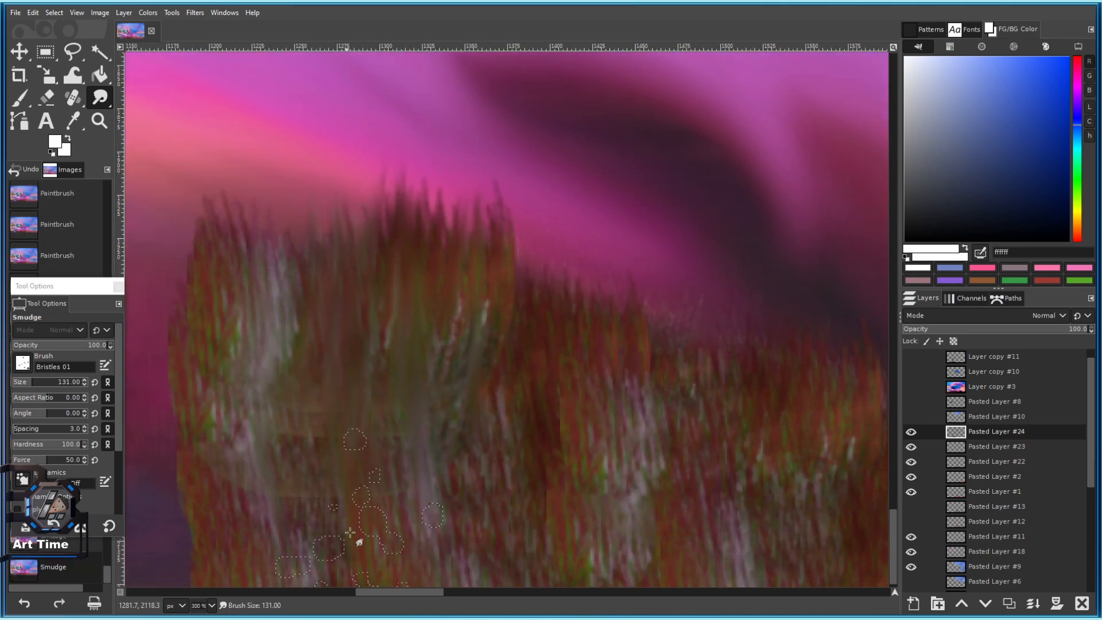
scroll(333, 238, down, 1)
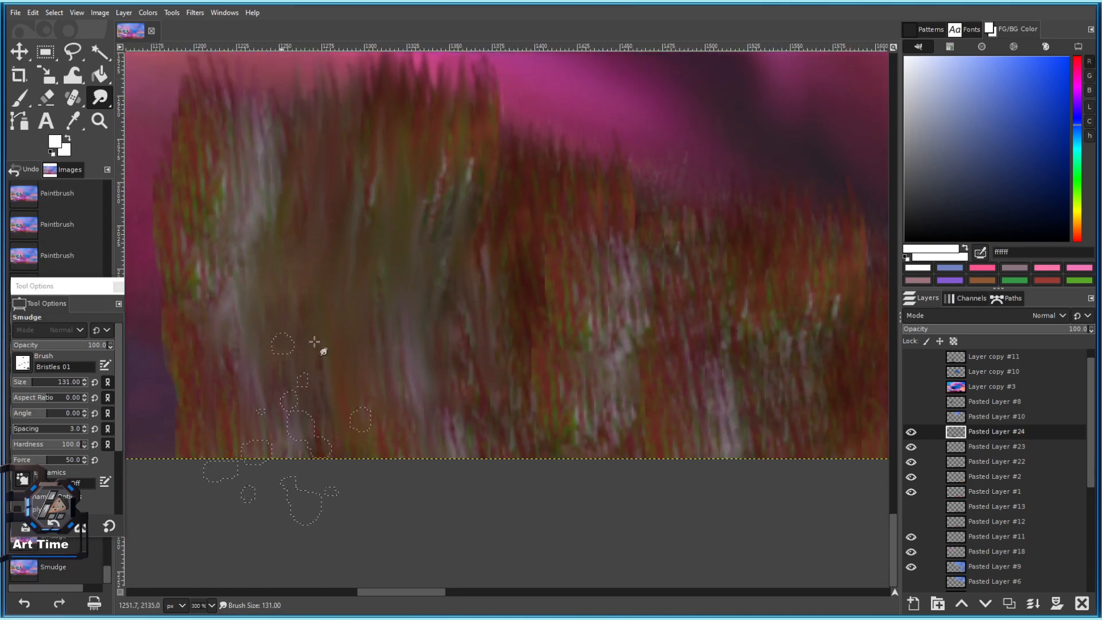
scroll(386, 272, down, 2)
scroll(385, 273, up, 3)
key(bracketright)
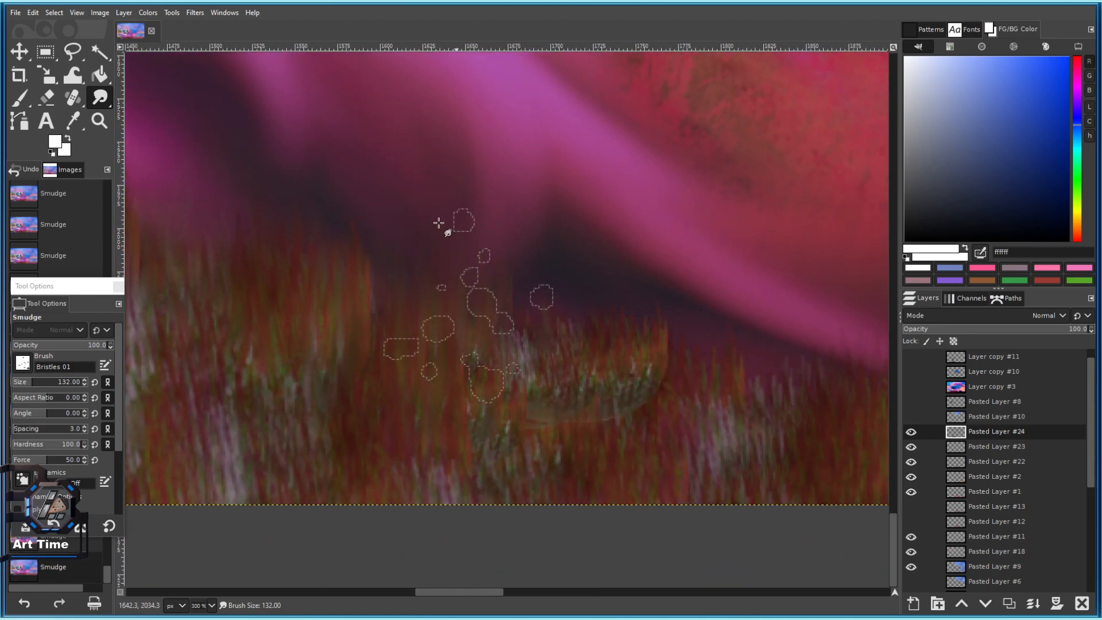
scroll(473, 349, down, 4)
Fine-tune the smudge brush size and bring the grass further left into view.
drag(531, 350, 431, 365)
scroll(431, 364, up, 2)
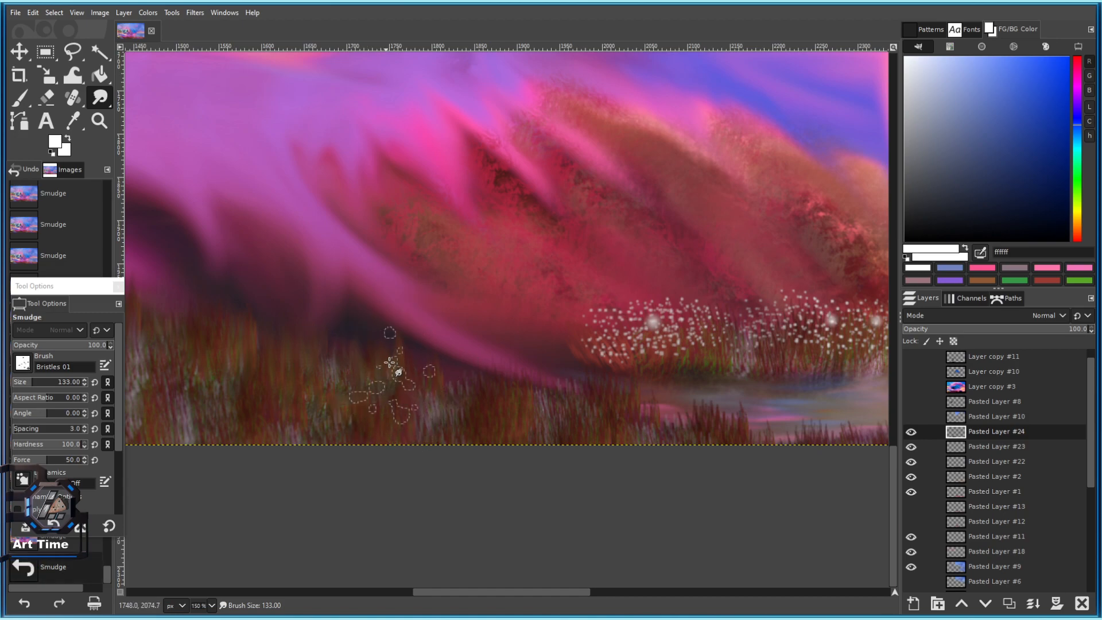
key(bracketright)
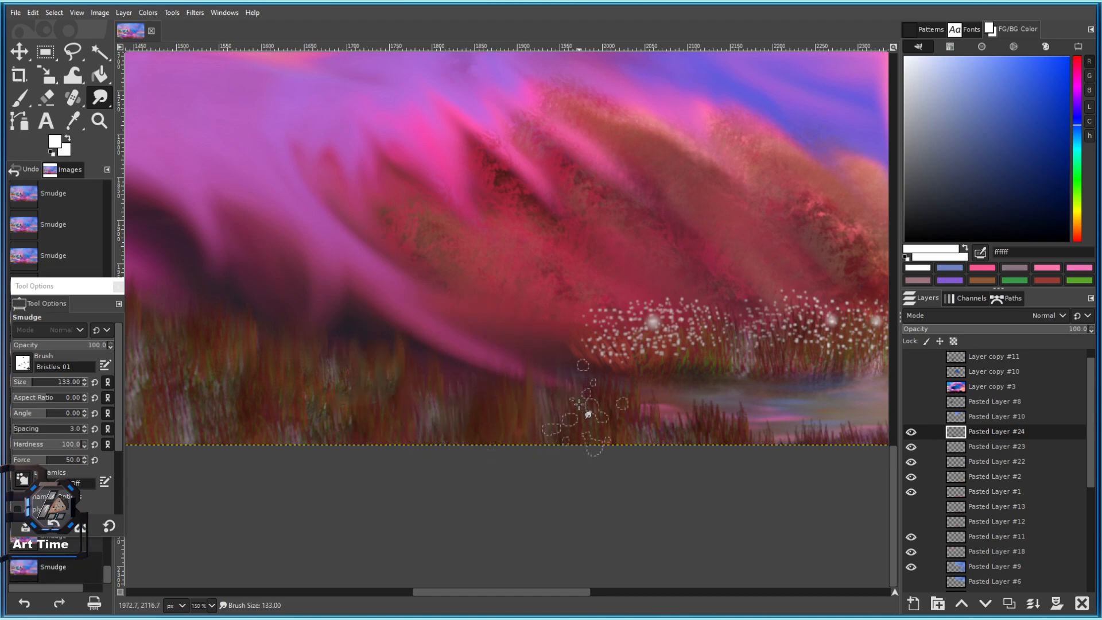
key(bracketleft)
key(bracketleft)
key(bracketleft)
key(bracketleft)
key(bracketleft)
key(bracketleft)
key(bracketleft)
key(bracketleft)
key(bracketleft)
key(bracketleft)
key(bracketleft)
key(bracketleft)
key(bracketleft)
key(bracketleft)
key(bracketleft)
key(bracketleft)
key(bracketleft)
scroll(488, 445, down, 2)
scroll(543, 444, up, 1)
scroll(560, 420, up, 3)
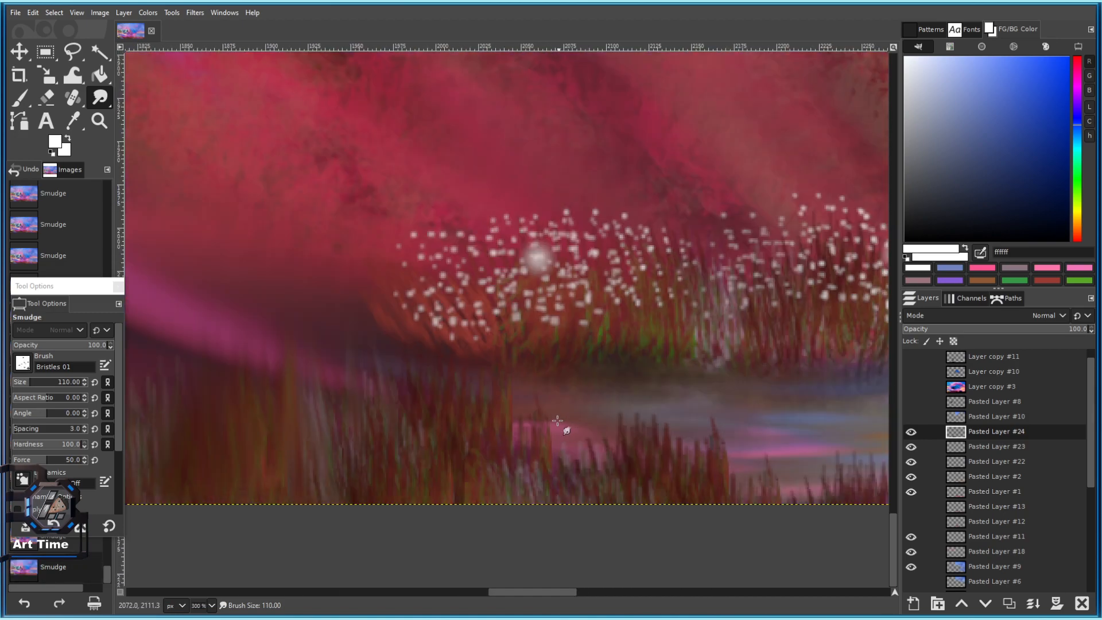
mouse_move(324, 348)
mouse_down()
mouse_move(347, 314)
mouse_move(476, 279)
mouse_up()
drag(299, 252, 515, 307)
mouse_move(325, 308)
mouse_down()
mouse_move(442, 274)
mouse_move(527, 279)
mouse_up()
drag(445, 367, 447, 302)
Smear the grass tips and the clump's left-edge blades upward.
drag(368, 278, 542, 339)
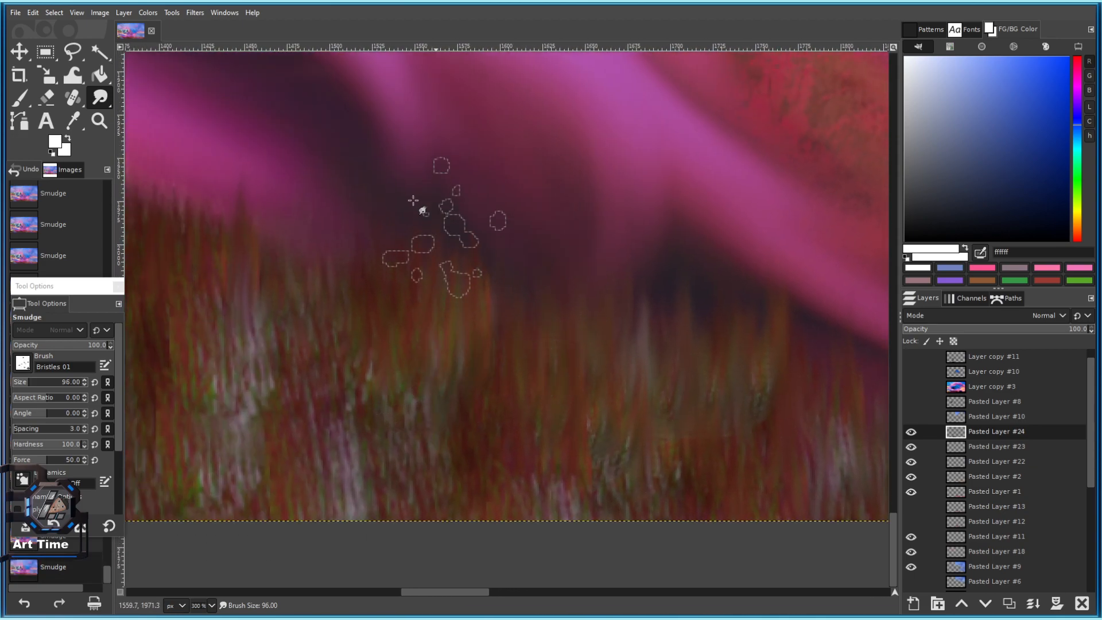
drag(330, 277, 510, 270)
drag(346, 140, 564, 265)
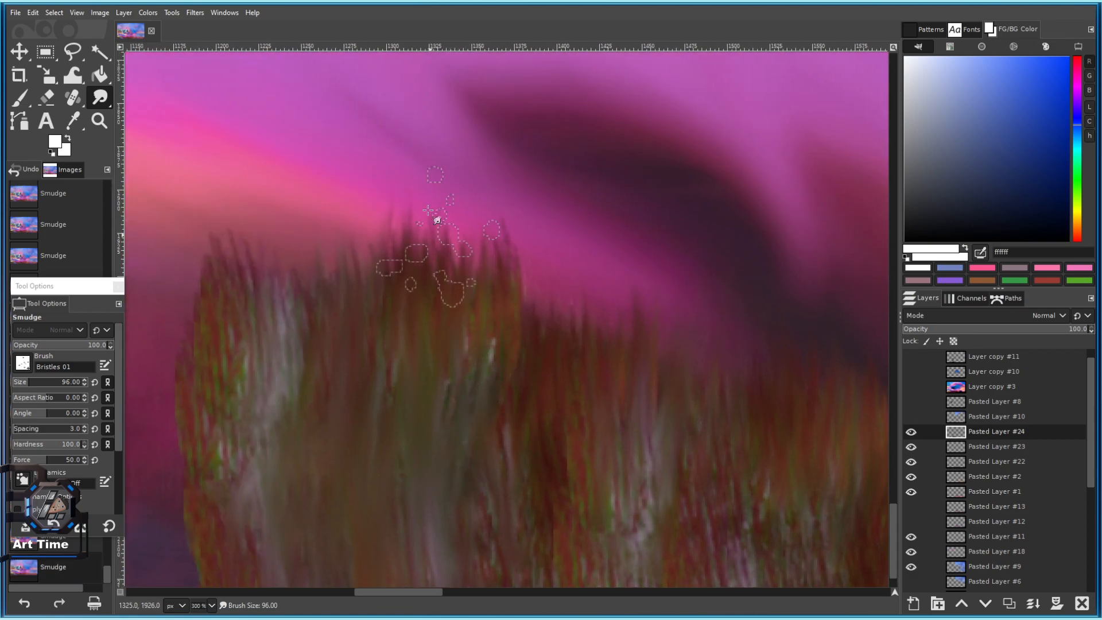
drag(204, 294, 194, 240)
mouse_move(185, 375)
mouse_down()
mouse_move(304, 237)
mouse_move(295, 213)
mouse_up()
drag(296, 270, 279, 225)
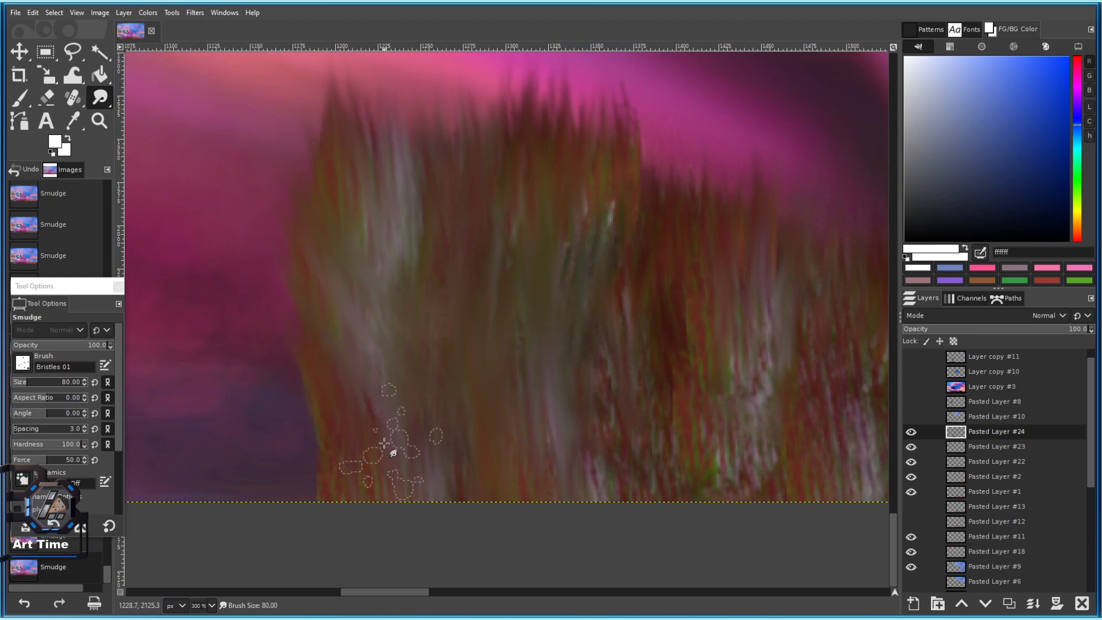
Smudge another patch of grass blades upward.
scroll(445, 338, down, 3)
scroll(449, 314, up, 4)
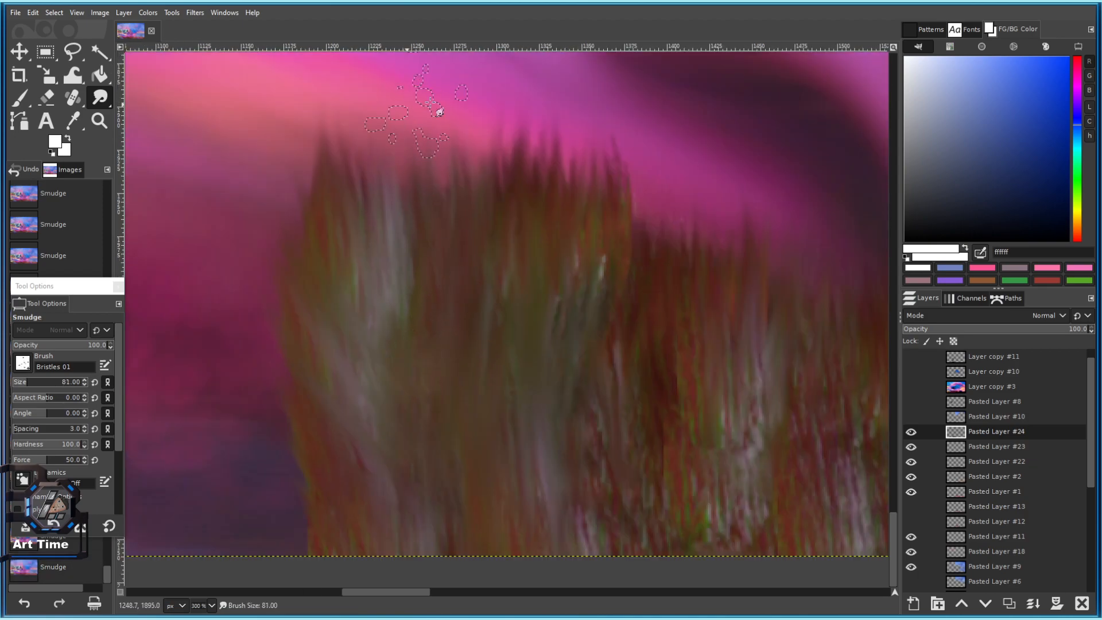
drag(592, 420, 322, 386)
scroll(377, 75, down, 4)
scroll(320, 323, up, 1)
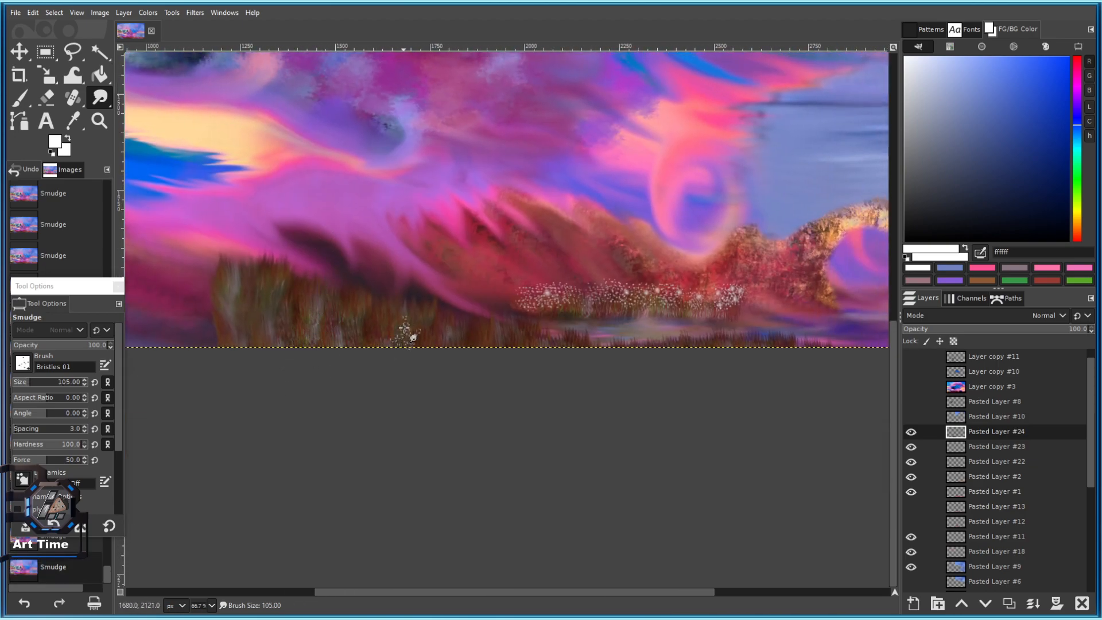
scroll(405, 333, up, 4)
mouse_move(422, 201)
mouse_down()
mouse_move(423, 305)
mouse_move(409, 187)
mouse_up()
Move along the reeds by the water and roughly halve the smudge brush size.
drag(515, 522, 420, 361)
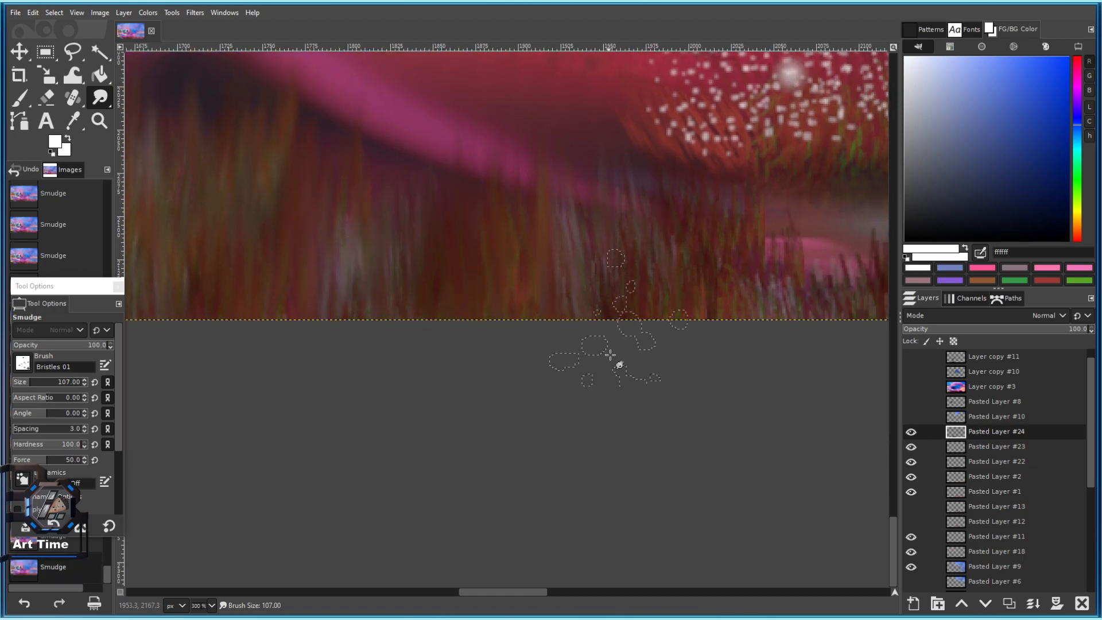
drag(717, 307, 497, 395)
drag(634, 338, 433, 345)
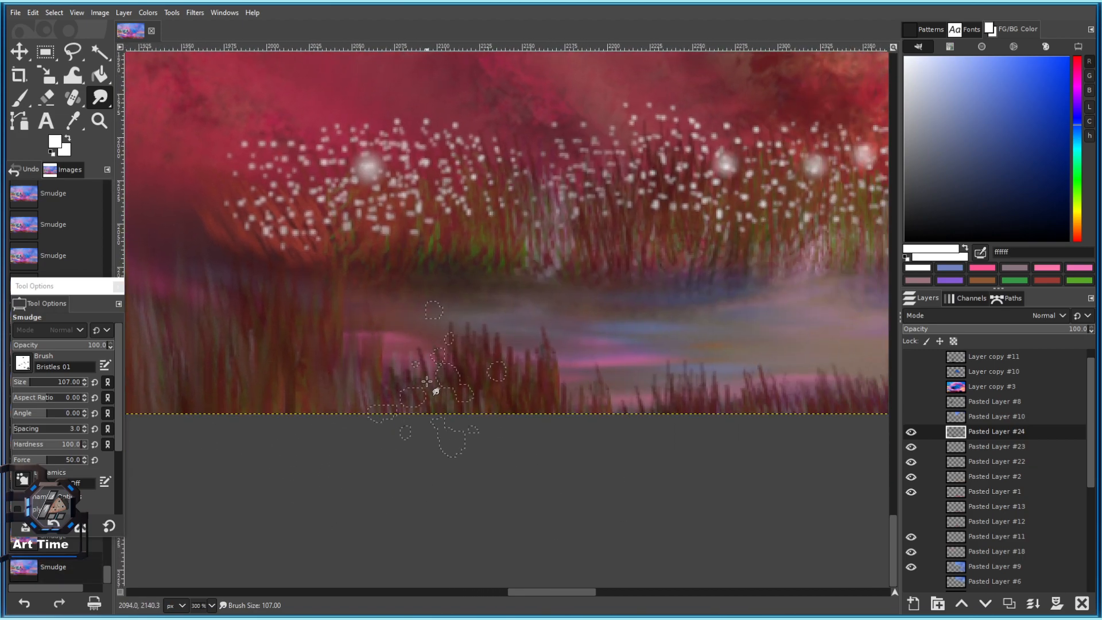
drag(563, 298, 385, 313)
scroll(589, 397, down, 3)
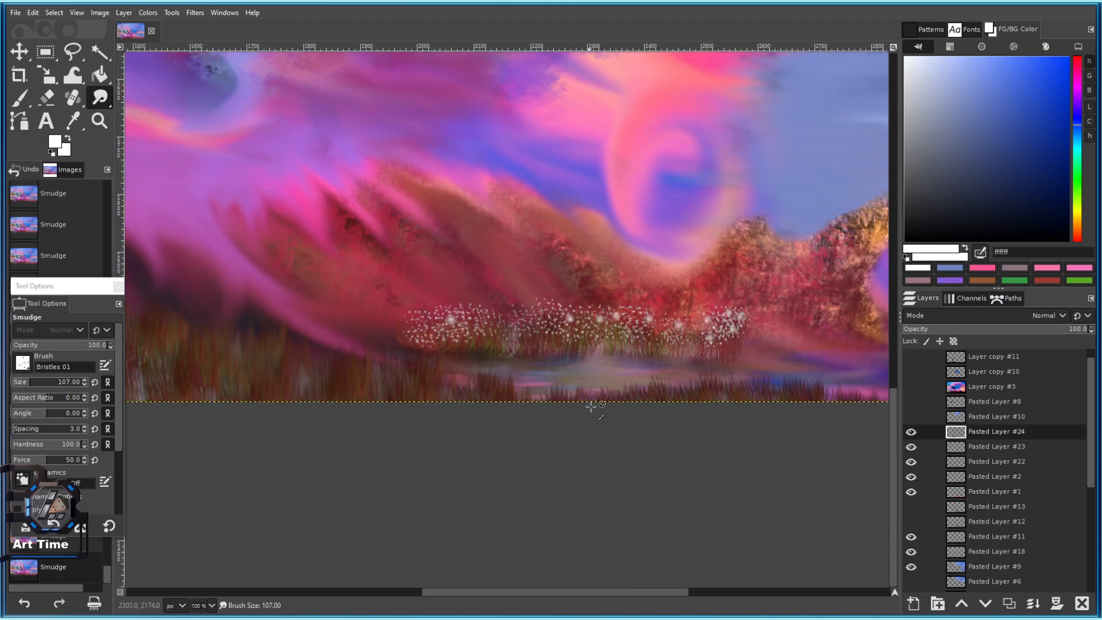
scroll(606, 382, up, 3)
click(22, 380)
drag(376, 403, 309, 385)
drag(782, 423, 586, 383)
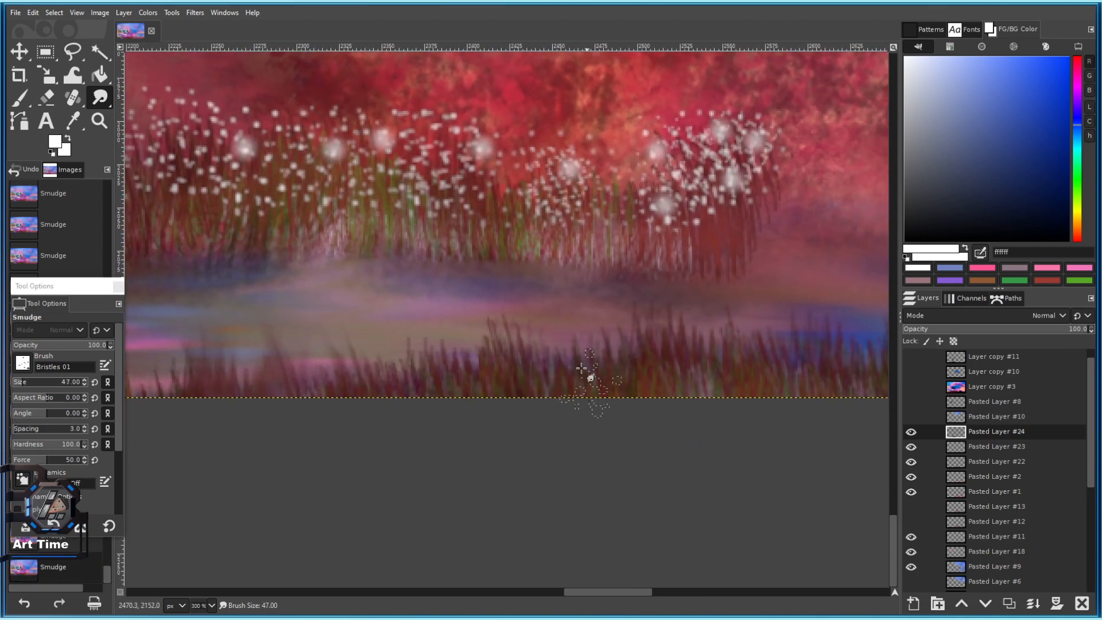
scroll(542, 345, down, 7)
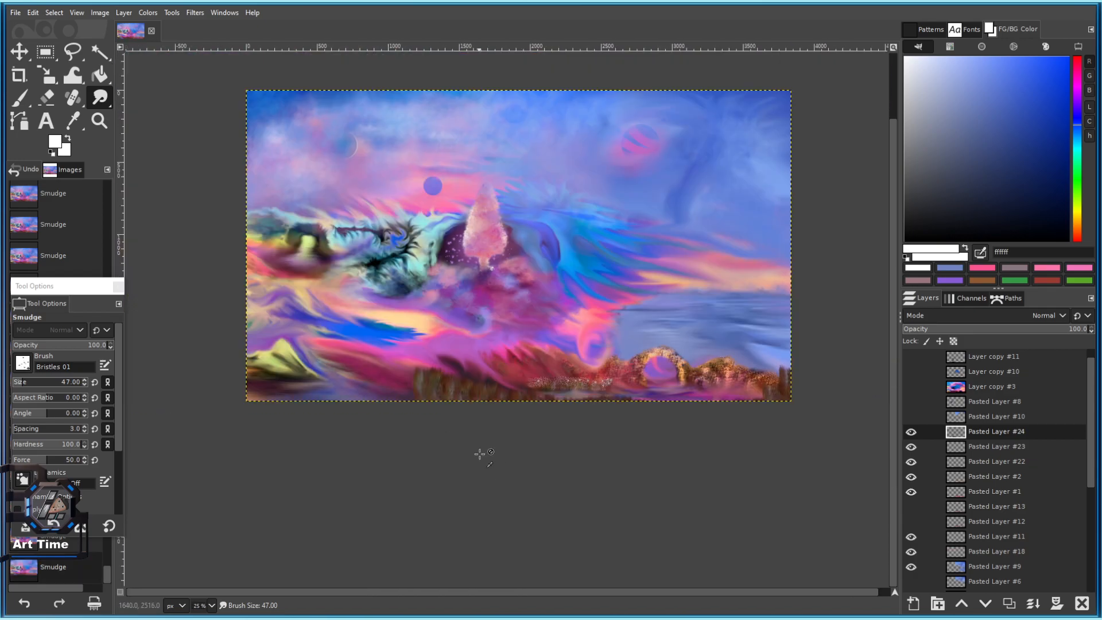
scroll(394, 364, up, 4)
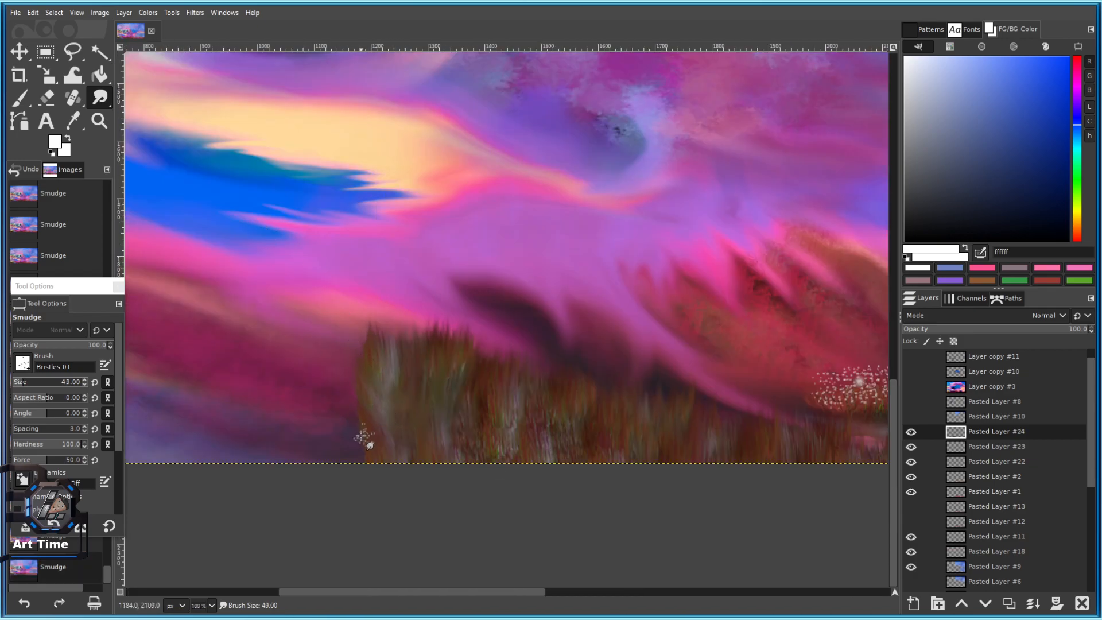
Stamp several Clipboard Image reed-grass clumps along the lower-left bottom edge of the meadow.
click(23, 364)
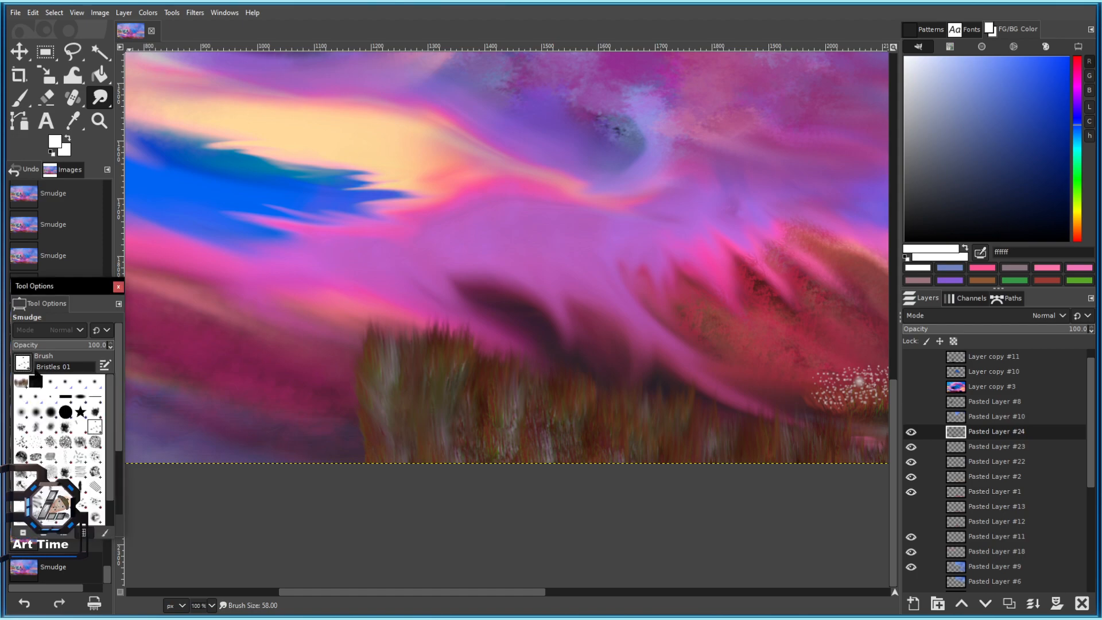
click(22, 381)
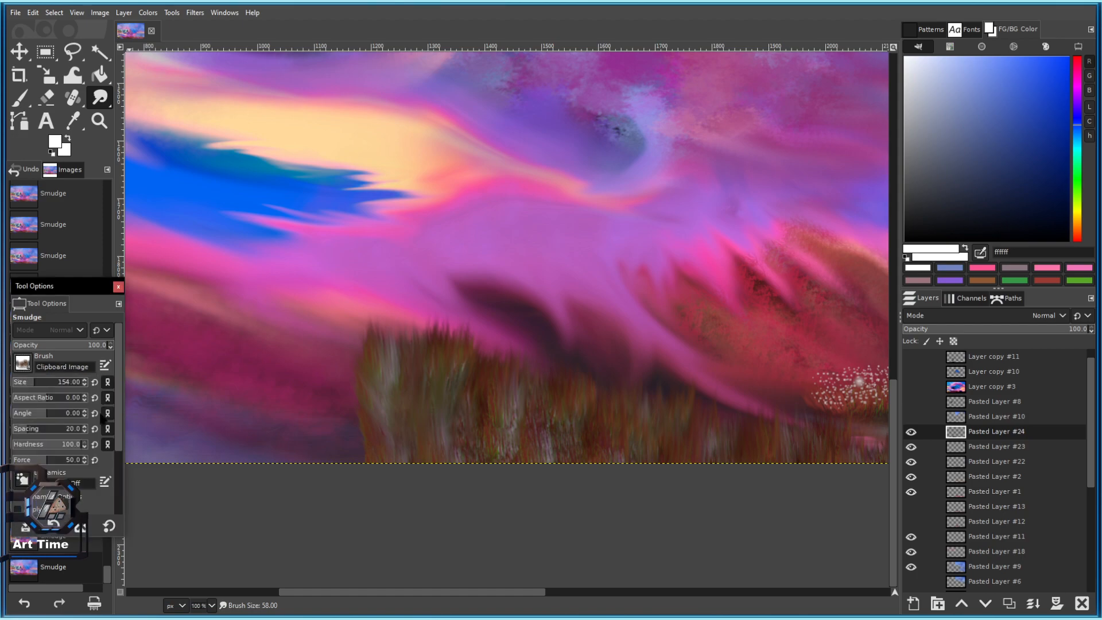
click(22, 103)
click(348, 447)
click(356, 453)
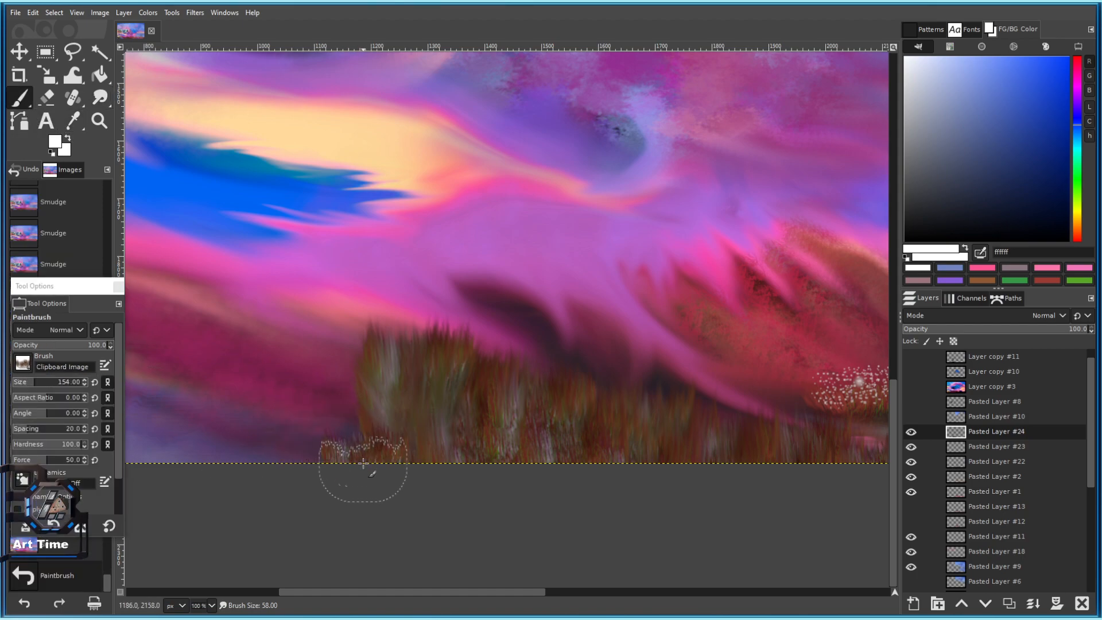
click(340, 401)
click(355, 410)
click(279, 375)
scroll(331, 445, down, 5)
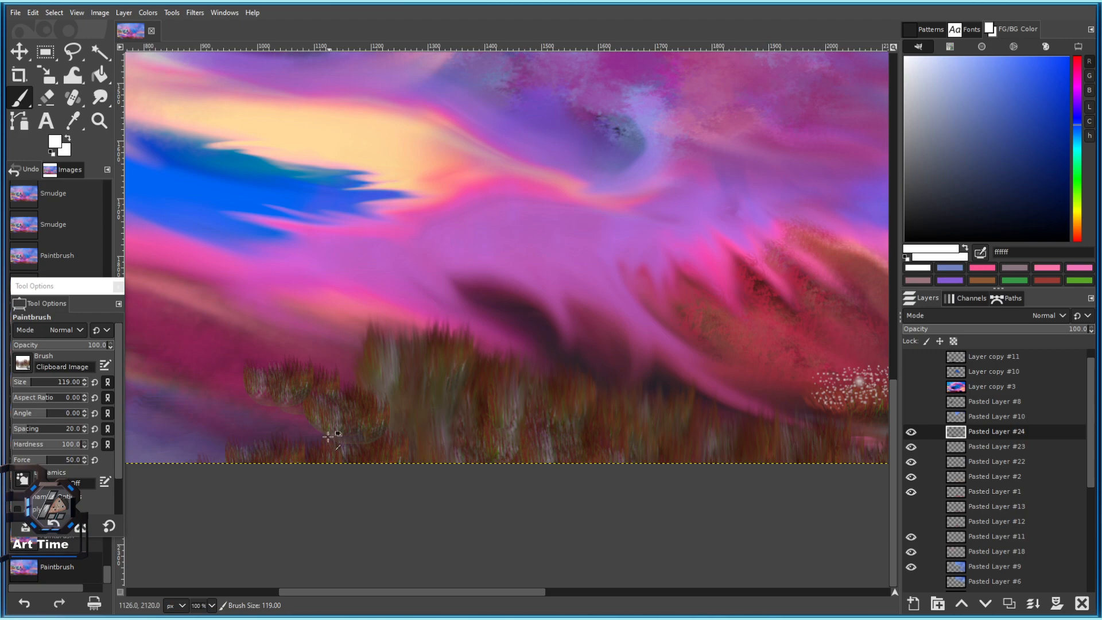
click(26, 362)
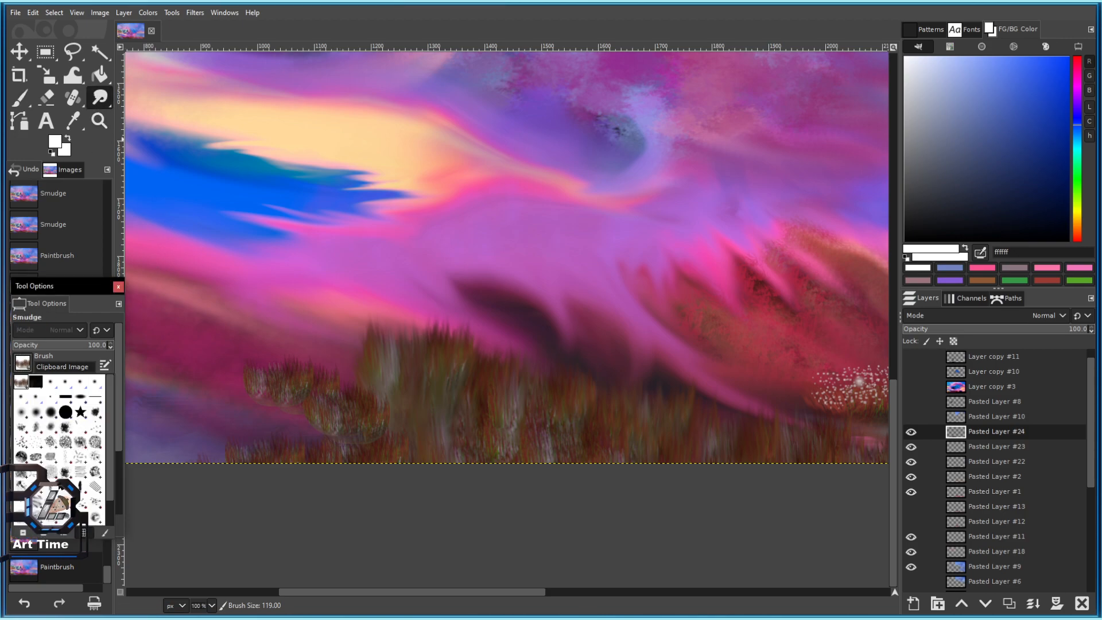
Smudge the left grass clumps into the meadow with Bristles 02, pulling the tops upward.
click(43, 431)
scroll(319, 401, up, 4)
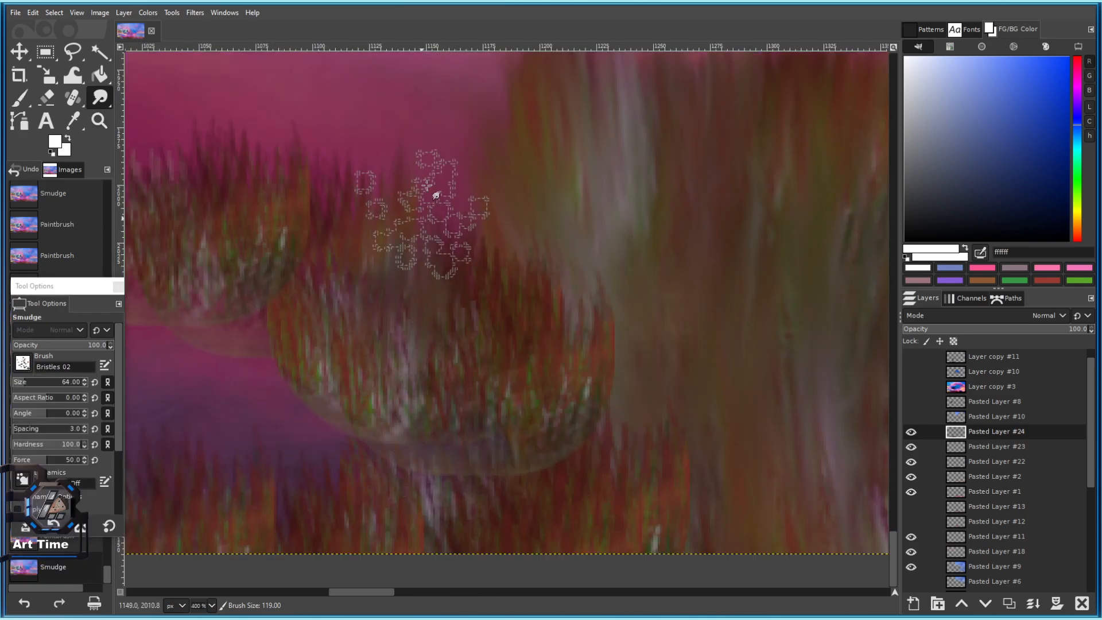
mouse_move(497, 196)
mouse_down()
mouse_move(514, 404)
mouse_move(478, 374)
mouse_move(335, 417)
mouse_move(318, 360)
mouse_move(265, 305)
mouse_move(229, 318)
mouse_move(257, 305)
mouse_move(563, 303)
mouse_up()
drag(462, 247, 418, 329)
mouse_move(408, 275)
mouse_down()
mouse_move(355, 330)
mouse_move(380, 135)
mouse_move(398, 266)
mouse_up()
drag(373, 305, 349, 186)
mouse_move(468, 267)
mouse_down()
mouse_move(492, 182)
mouse_move(519, 187)
mouse_up()
mouse_move(647, 323)
mouse_down()
mouse_move(430, 290)
mouse_move(425, 238)
mouse_up()
drag(576, 334, 552, 304)
Blend the remaining new grass with short smudge strokes at a slightly larger brush size.
key(])
mouse_move(662, 425)
mouse_down()
mouse_move(451, 325)
mouse_move(495, 252)
mouse_up()
mouse_move(351, 457)
mouse_down()
mouse_move(324, 414)
mouse_move(425, 279)
mouse_up()
drag(410, 363, 371, 274)
drag(345, 356, 313, 293)
drag(554, 319, 550, 279)
drag(507, 364, 501, 328)
key([)
key([)
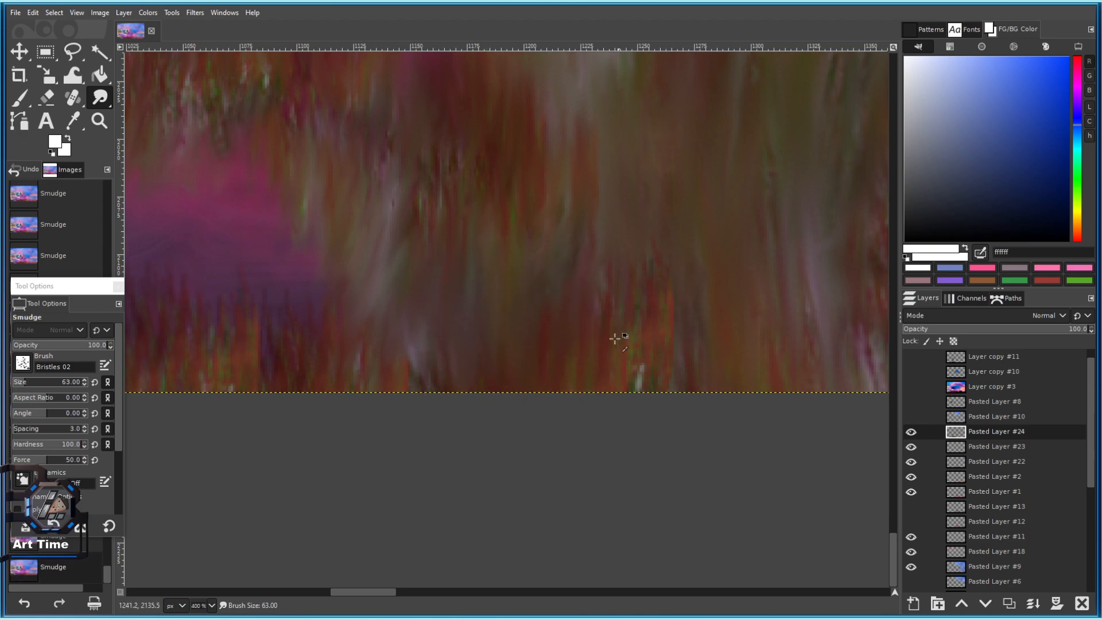
scroll(627, 328, down, 5)
drag(636, 310, 461, 410)
scroll(461, 410, up, 2)
Pan and zoom around the painting to review the meadow, nudging the brush size up.
mouse_move(533, 396)
mouse_down()
mouse_move(443, 343)
mouse_move(278, 294)
mouse_up()
key(])
scroll(437, 293, down, 4)
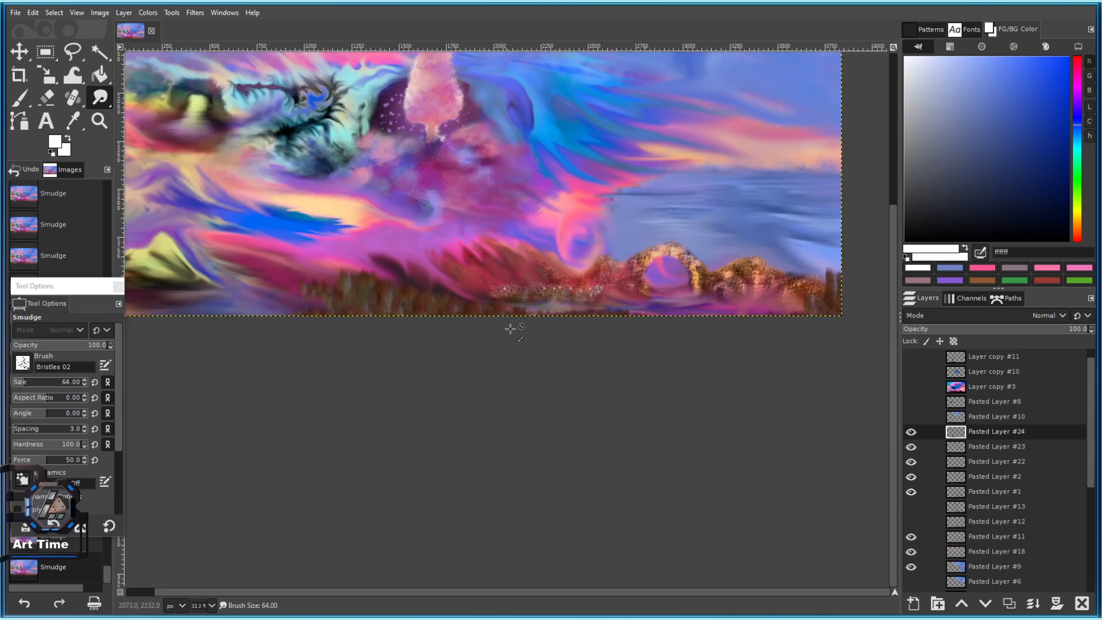
scroll(415, 251, up, 1)
scroll(480, 295, down, 2)
scroll(601, 311, up, 1)
drag(601, 311, 496, 329)
scroll(505, 332, down, 2)
scroll(436, 313, up, 2)
drag(402, 327, 502, 337)
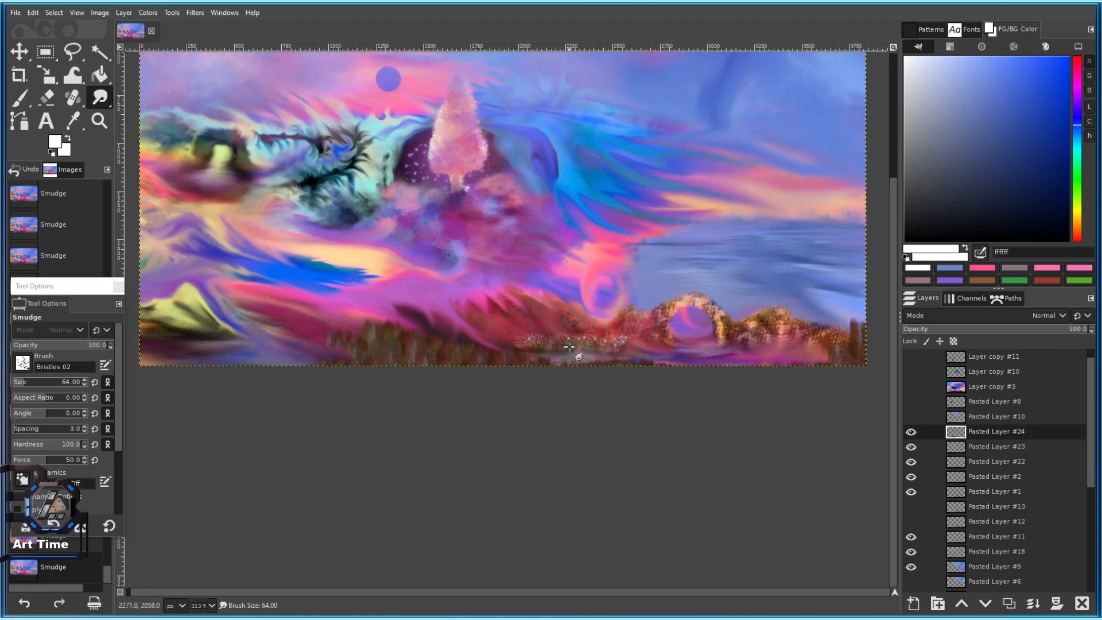
scroll(434, 286, down, 2)
scroll(454, 285, up, 1)
scroll(429, 344, up, 2)
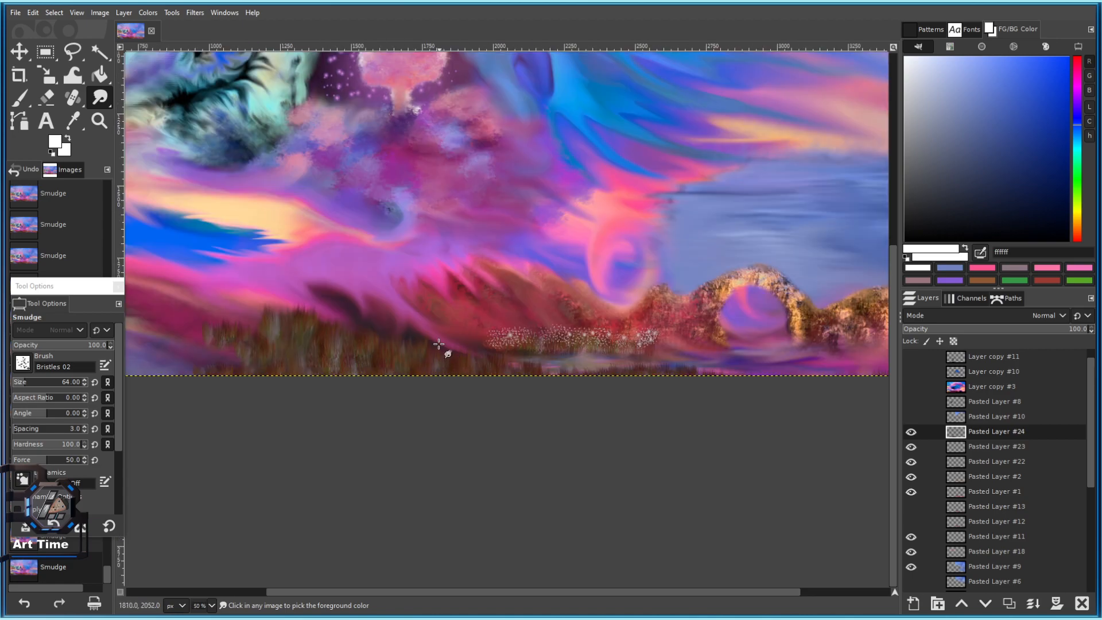
drag(420, 334, 498, 364)
scroll(499, 364, up, 2)
key(])
drag(612, 373, 429, 291)
Try out trial white strokes on the meadow and undo each of them.
drag(248, 199, 386, 299)
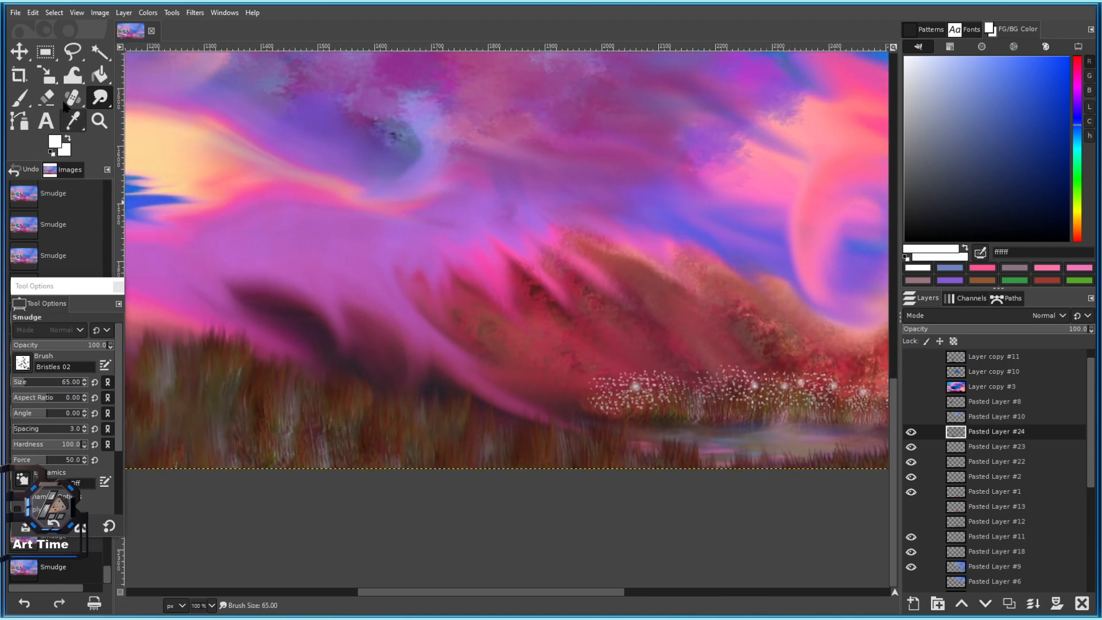
scroll(517, 377, up, 3)
drag(504, 384, 502, 331)
key(ctrl+z)
drag(497, 406, 624, 226)
key([)
key([)
key([)
key([)
key([)
key([)
key([)
key([)
key([)
key([)
key([)
key([)
key([)
key([)
key([)
key([)
key([)
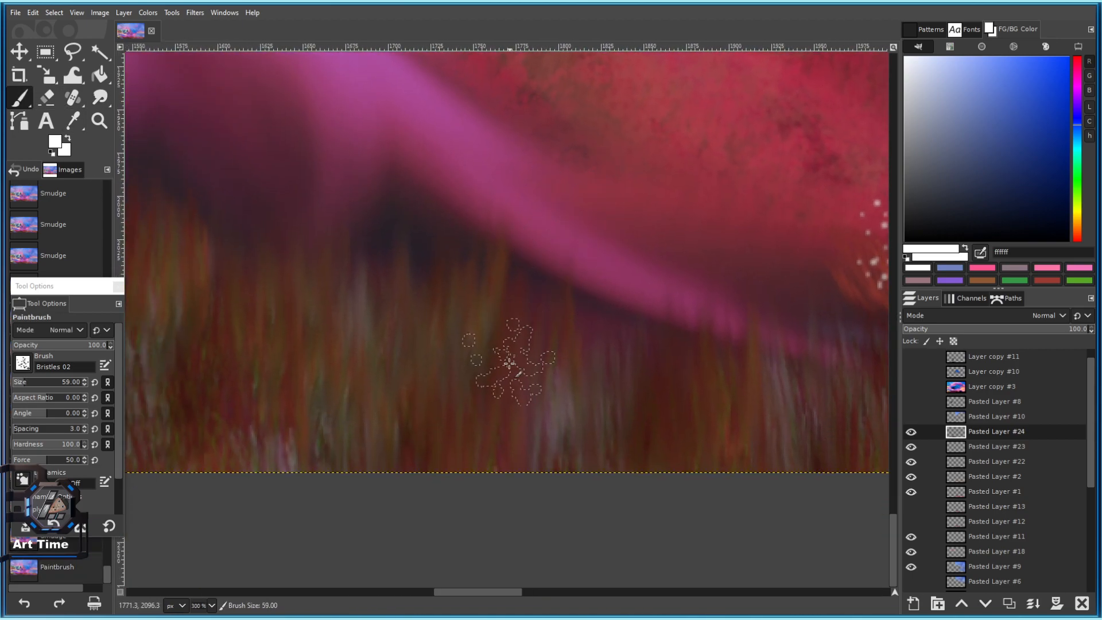
key([)
scroll(384, 295, down, 3)
drag(573, 364, 847, 413)
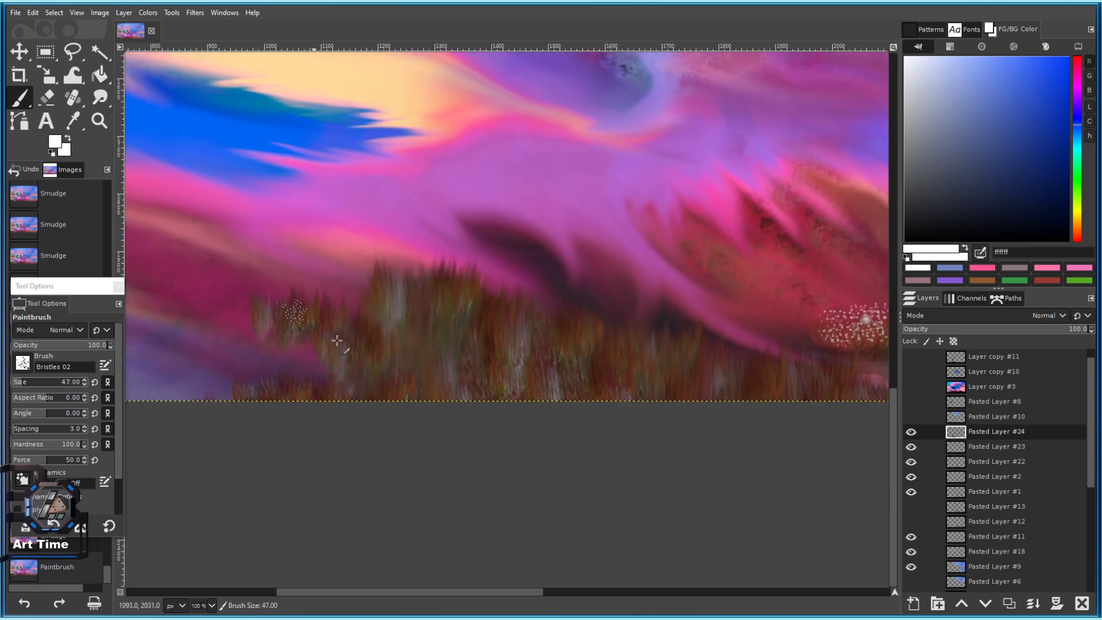
drag(345, 371, 352, 247)
key(ctrl+z)
Paint a thin white stem upward from the meadow bottom with a smaller 2. Hardness 050 brush.
click(24, 364)
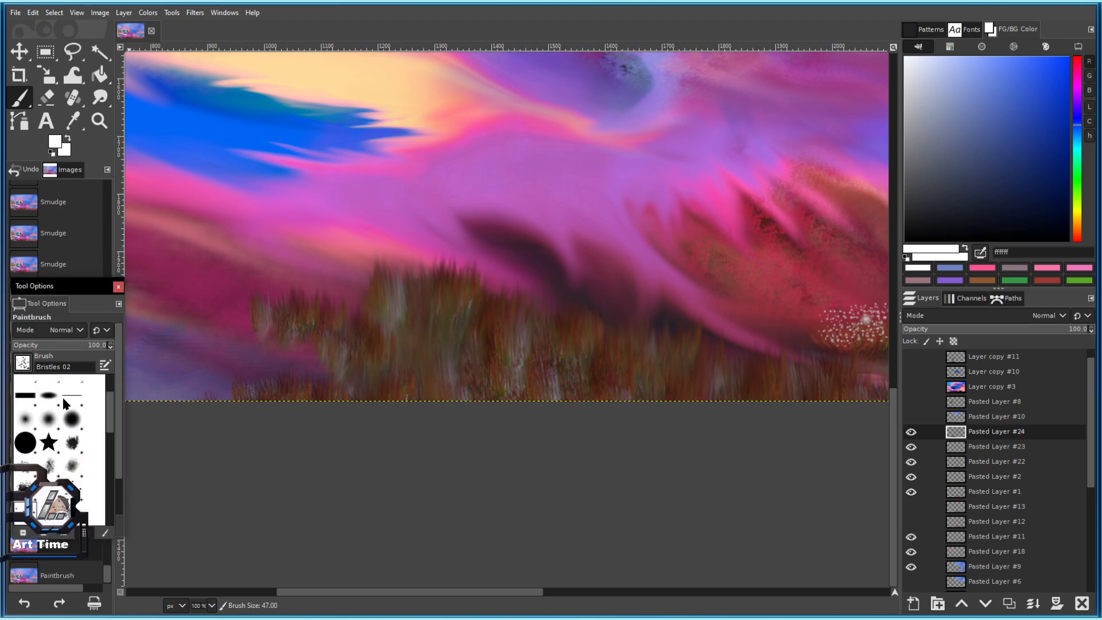
scroll(83, 491, down, 3)
scroll(47, 420, up, 2)
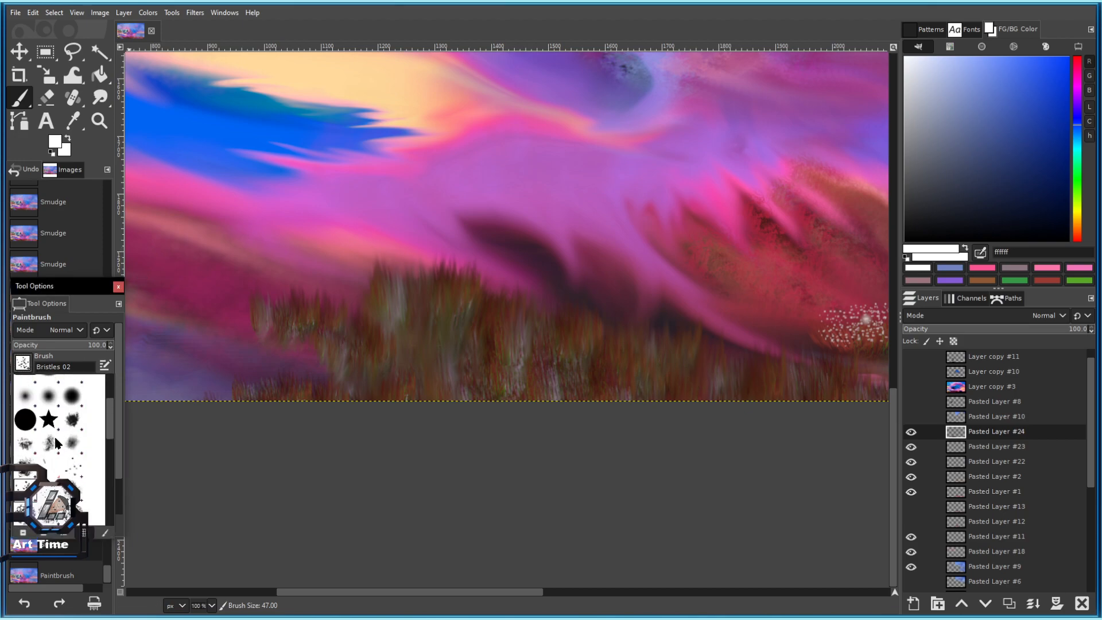
click(50, 398)
drag(450, 401, 459, 216)
key(ctrl+z)
key(bracketleft)
key(bracketleft)
key(bracketleft)
key(bracketleft)
key(bracketleft)
key(bracketleft)
key(bracketleft)
drag(730, 365, 492, 423)
drag(445, 458, 496, 306)
Enlarge the brush and try out trial white stems at the lower right, undoing them.
key(bracketright)
mouse_move(717, 468)
mouse_down()
mouse_move(596, 457)
mouse_move(567, 437)
mouse_move(475, 415)
mouse_up()
scroll(633, 447, down, 4)
scroll(612, 442, up, 2)
key(ctrl+z)
drag(803, 455, 571, 418)
key(bracketright)
scroll(659, 395, up, 1)
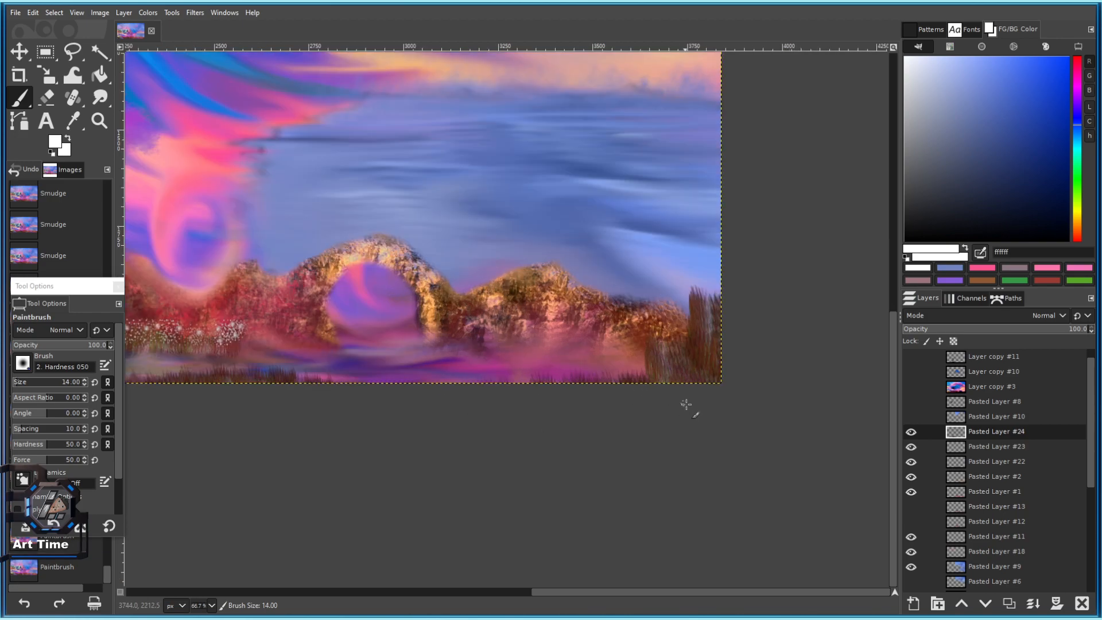
drag(683, 401, 681, 314)
drag(627, 396, 619, 316)
key(ctrl+z)
Paint a tall curving white stem rising from the arch area into the sky.
key(ctrl+z)
drag(619, 396, 611, 252)
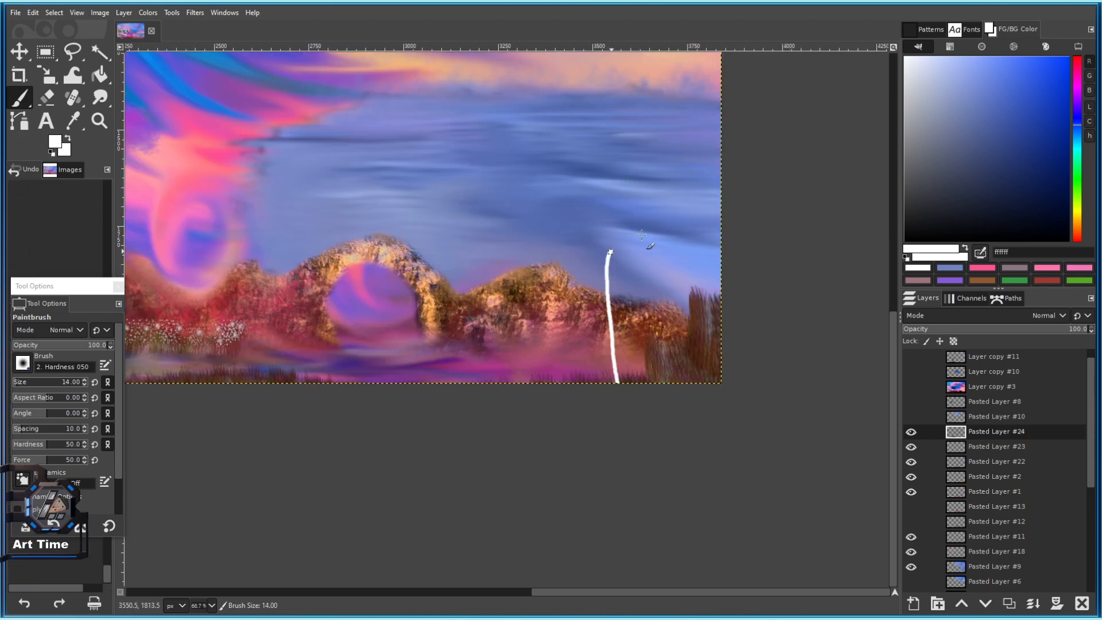
key(ctrl+z)
key(ctrl+z)
mouse_move(563, 381)
mouse_down()
mouse_move(567, 307)
mouse_move(579, 357)
mouse_up()
key(ctrl+z)
key(ctrl+z)
key(ctrl+z)
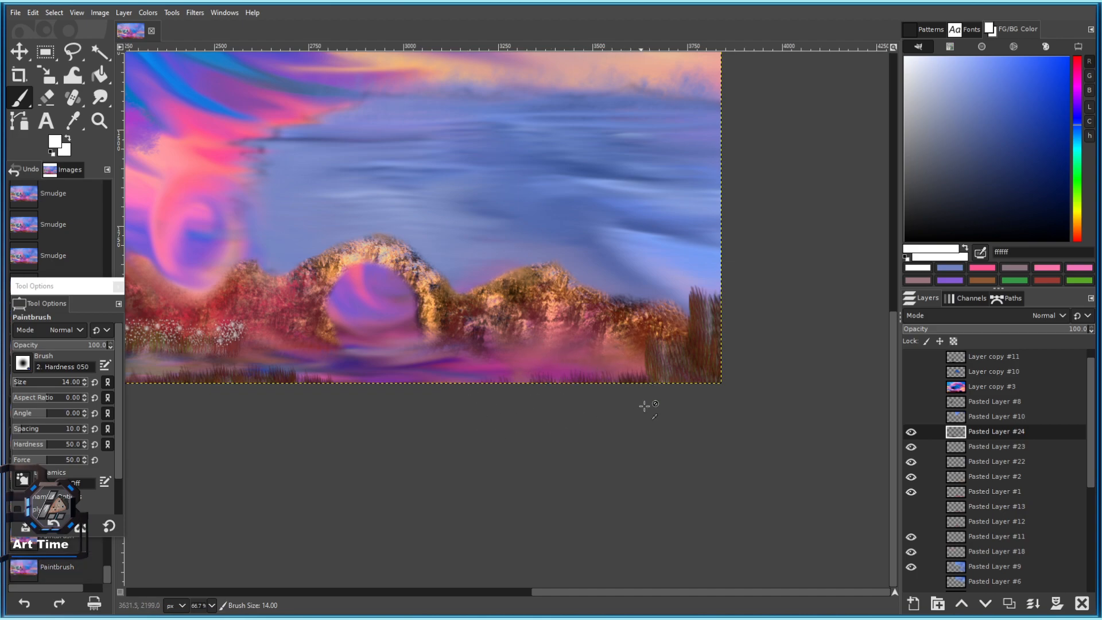
drag(643, 240, 591, 186)
key(ctrl+z)
drag(714, 396, 573, 160)
Enlarge the brush and dab white seed puffs at the top of the stem.
scroll(631, 339, down, 2)
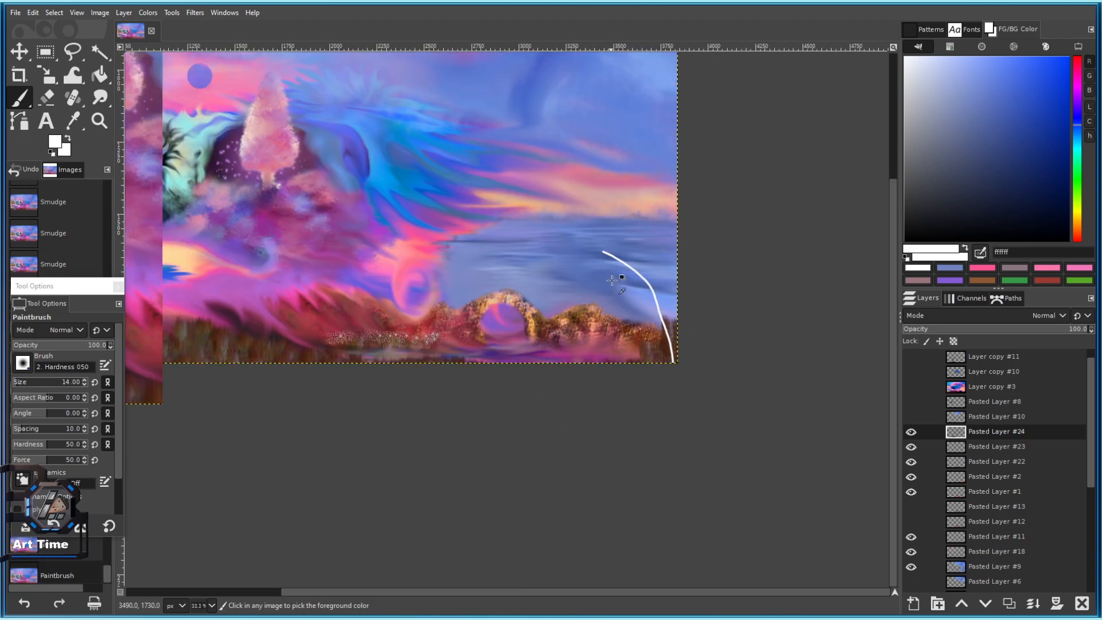
scroll(620, 278, up, 3)
key(bracketright)
key(bracketright)
key(bracketright)
key(bracketright)
key(bracketright)
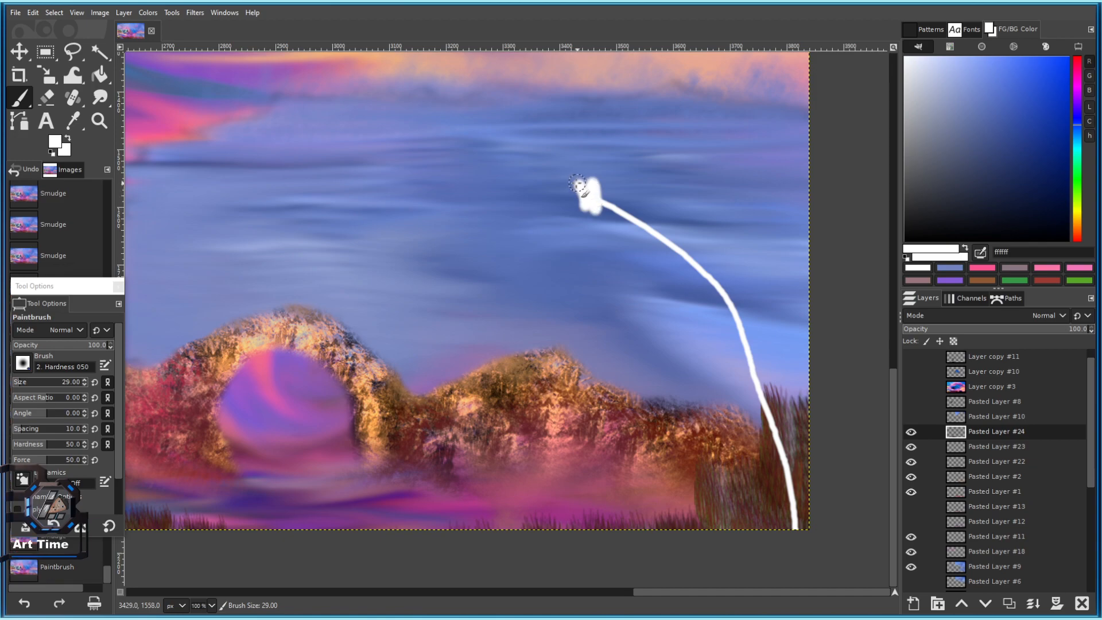
scroll(574, 190, down, 3)
scroll(570, 246, up, 2)
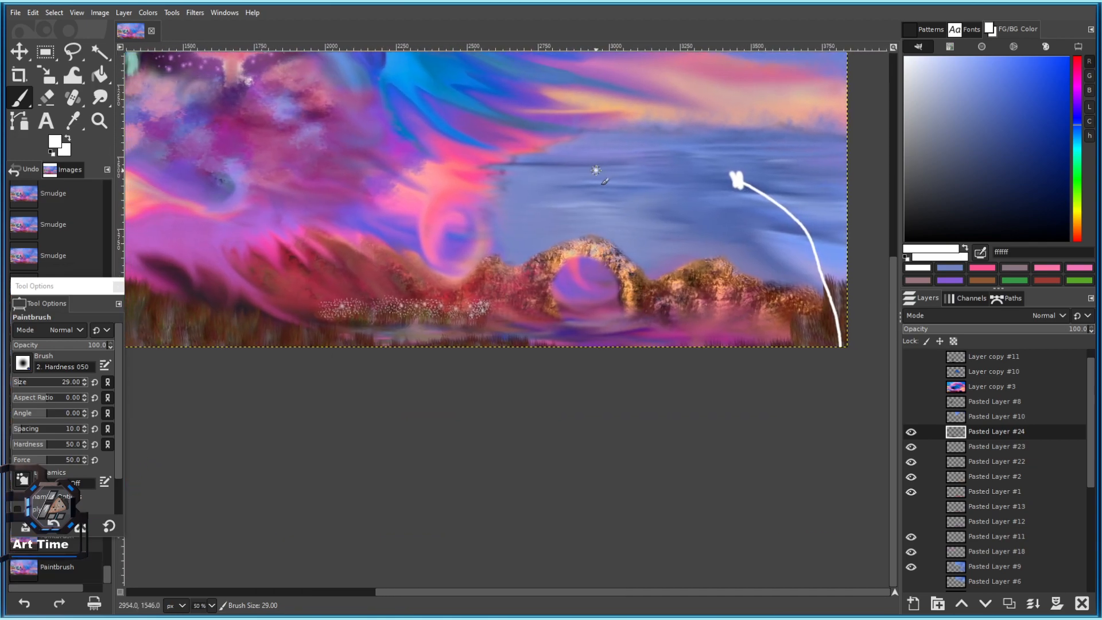
scroll(569, 168, up, 3)
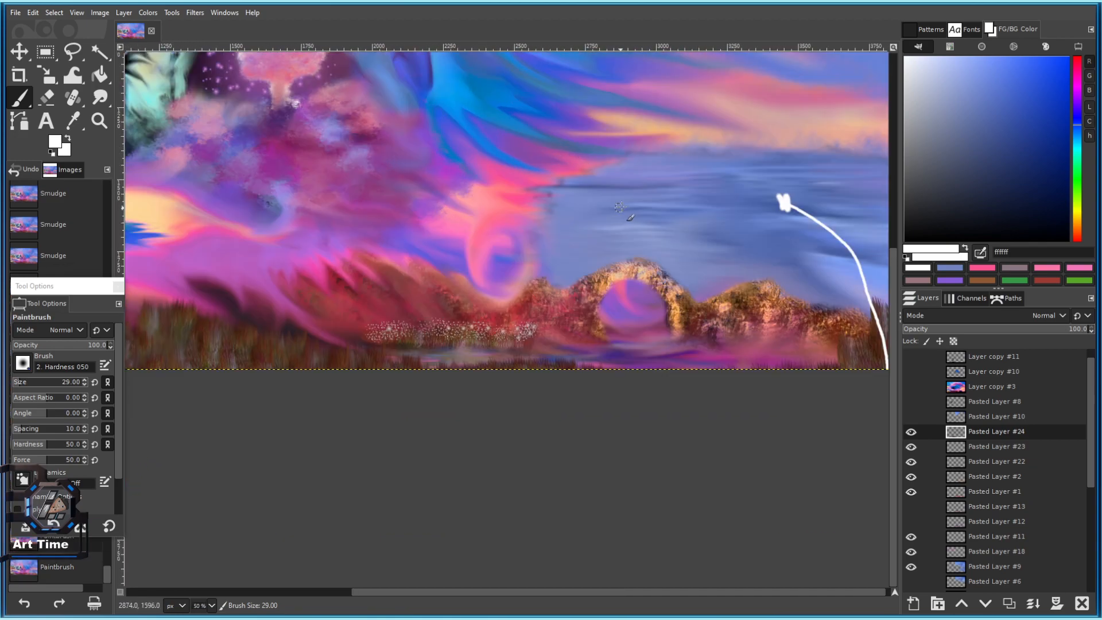
key(ctrl+z)
key(ctrl+z)
key(ctrl+z)
key(ctrl+z)
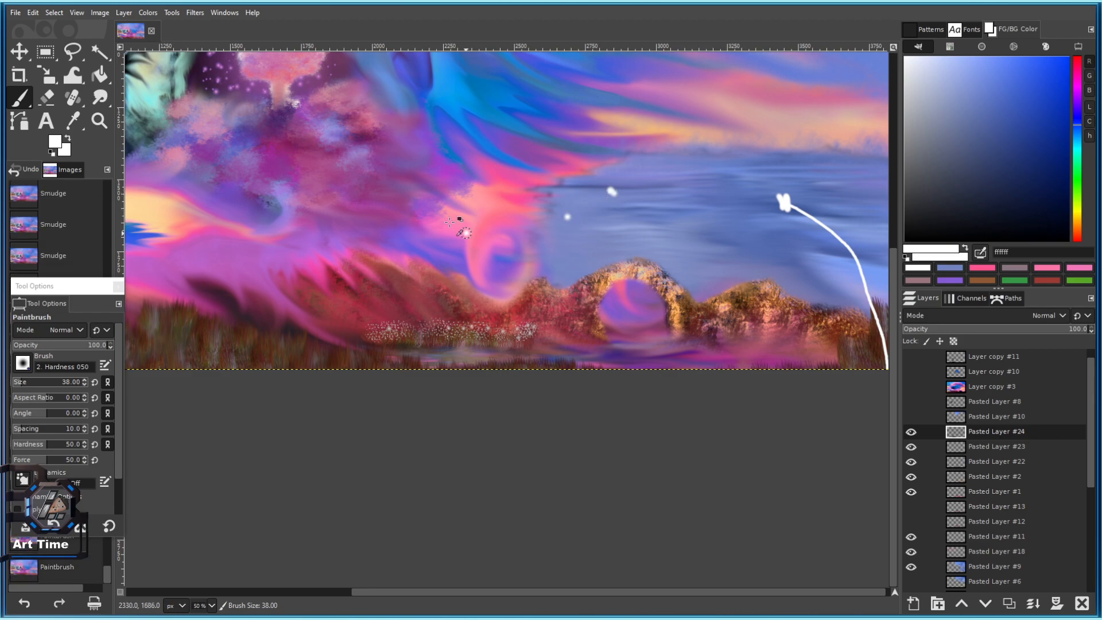
scroll(450, 347, down, 4)
scroll(421, 377, up, 2)
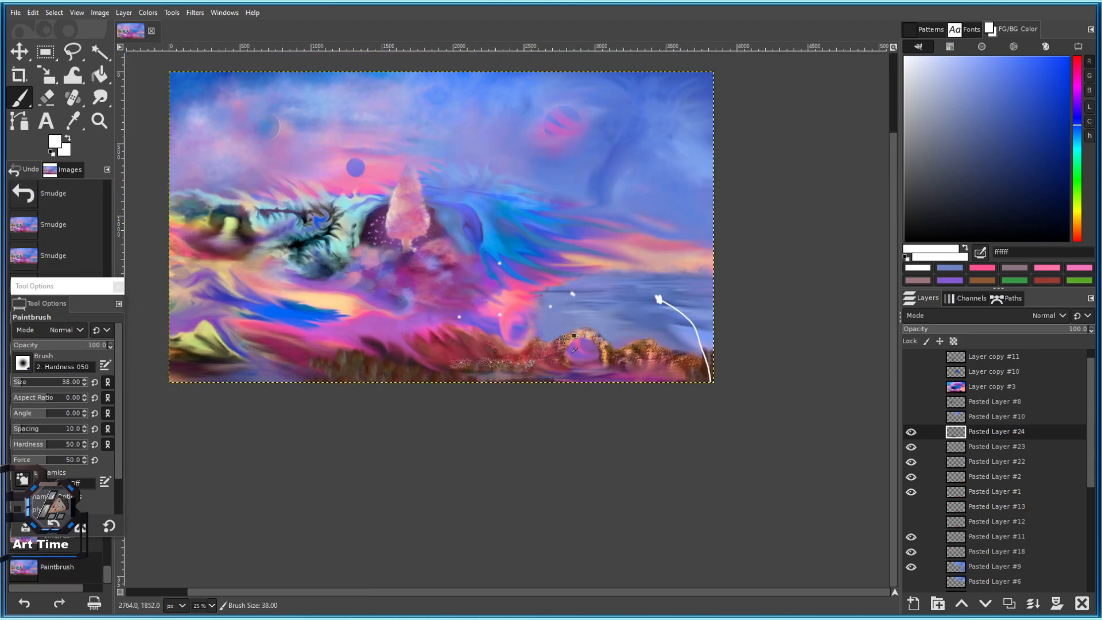
scroll(674, 310, up, 5)
click(521, 144)
click(511, 195)
key(ctrl+z)
Add floating white seed dots and larger white puffs around the seed head.
click(554, 195)
click(592, 180)
click(571, 207)
click(630, 217)
click(620, 238)
click(637, 219)
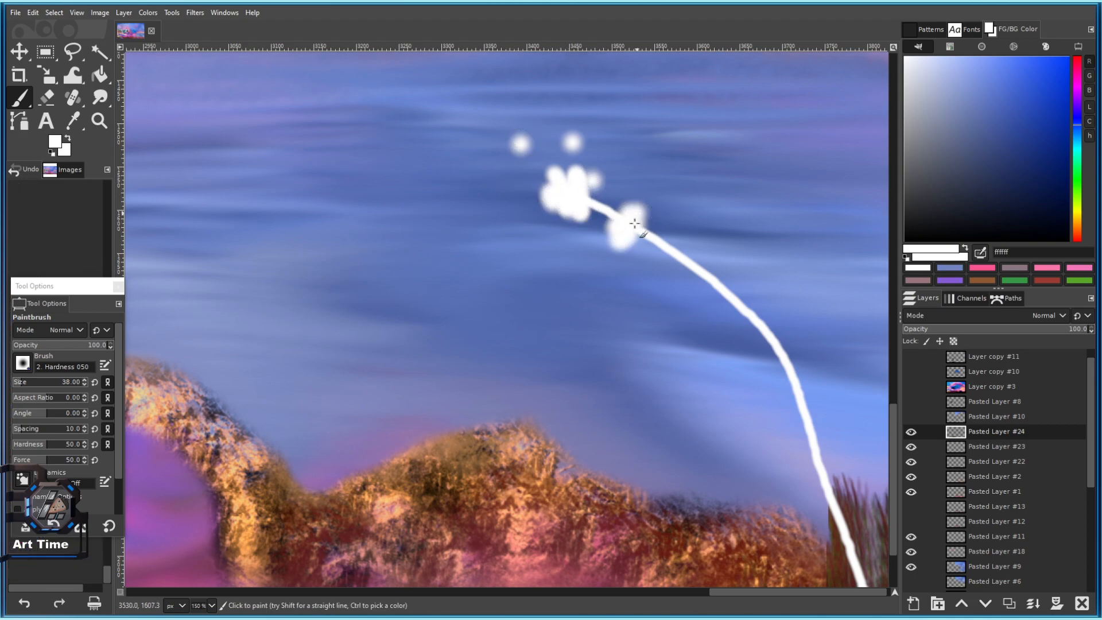
click(632, 237)
click(647, 235)
scroll(653, 258, down, 4)
scroll(643, 237, up, 3)
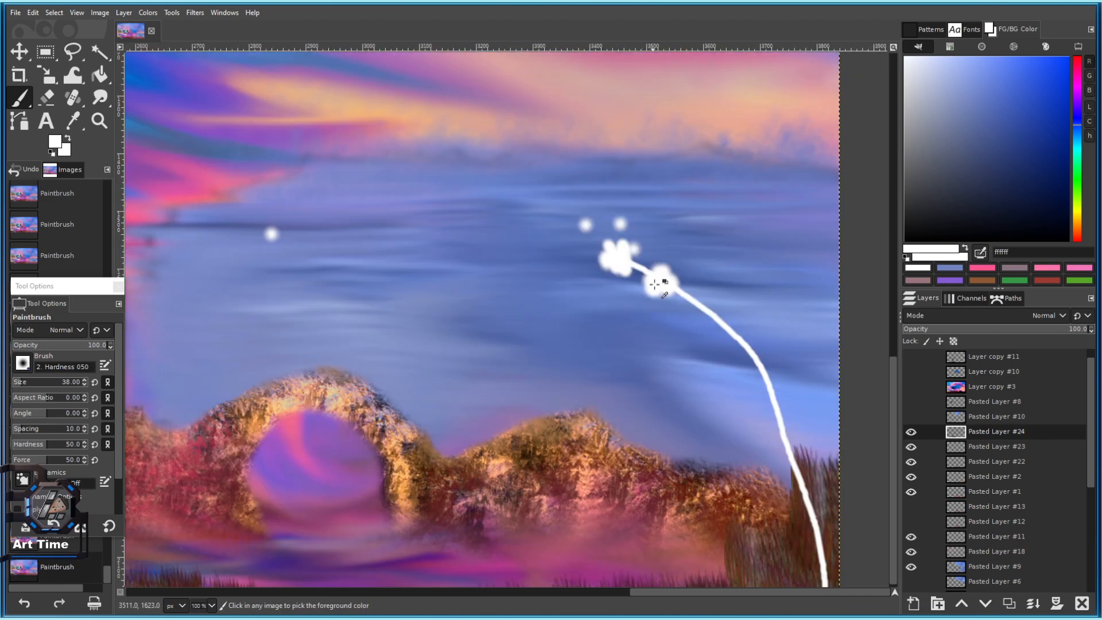
Paint two short white stems from the bottom with white seed dabs beside them.
drag(693, 341, 680, 239)
key(bracketleft)
key(bracketleft)
key(bracketleft)
key(bracketleft)
key(bracketleft)
key(bracketleft)
key(bracketleft)
key(bracketleft)
key(bracketleft)
key(bracketleft)
key(bracketleft)
drag(650, 500, 659, 352)
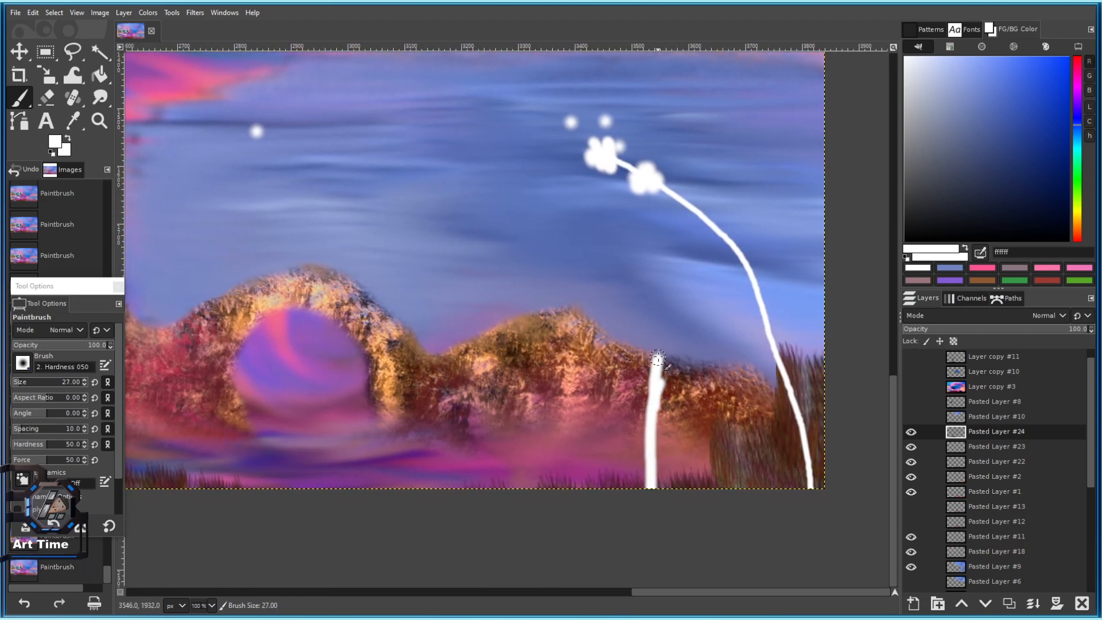
click(649, 374)
click(644, 368)
key(bracketright)
key(bracketright)
key(bracketright)
key(bracketright)
key(bracketright)
key(bracketright)
key(bracketright)
key(bracketright)
key(bracketright)
key(bracketright)
key(bracketright)
key(bracketright)
key(bracketright)
key(bracketright)
key(bracketright)
click(677, 371)
click(654, 406)
Paint three more short white stems rising from the bottom near the arch.
drag(648, 454, 632, 375)
drag(565, 421, 550, 369)
click(549, 361)
key(bracketleft)
key(bracketleft)
key(bracketleft)
key(bracketleft)
key(bracketleft)
key(bracketleft)
key(bracketleft)
key(bracketleft)
key(bracketleft)
key(bracketleft)
key(bracketleft)
key(bracketleft)
key(bracketleft)
key(bracketleft)
drag(489, 422, 486, 323)
drag(445, 437, 395, 278)
Repaint the stems: one long white stem plus several short ones from the bottom.
scroll(428, 351, down, 6)
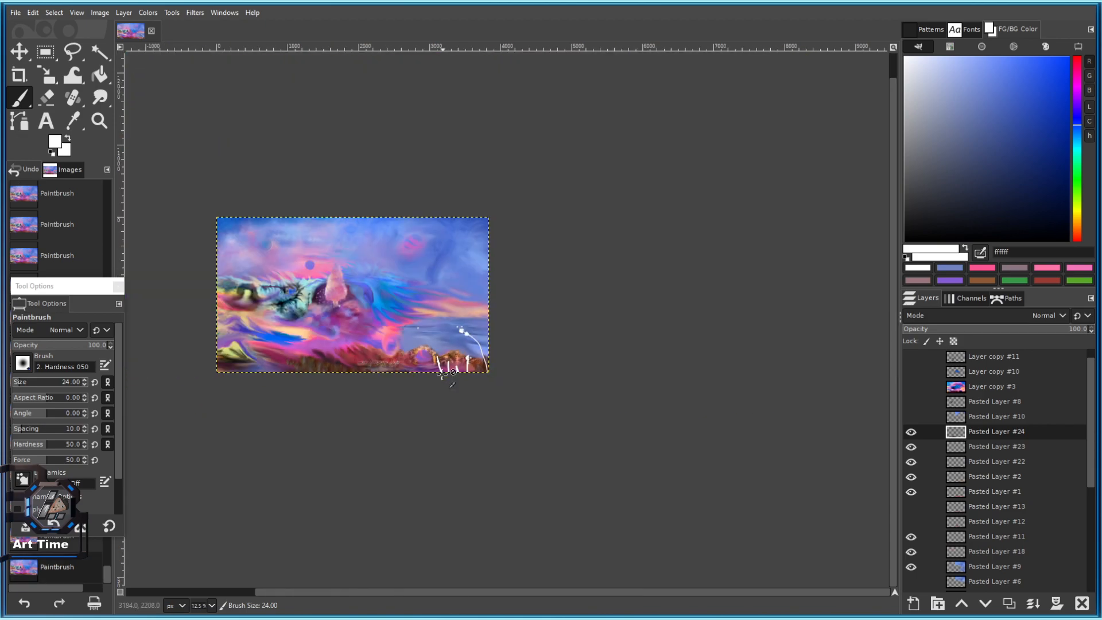
scroll(430, 359, up, 5)
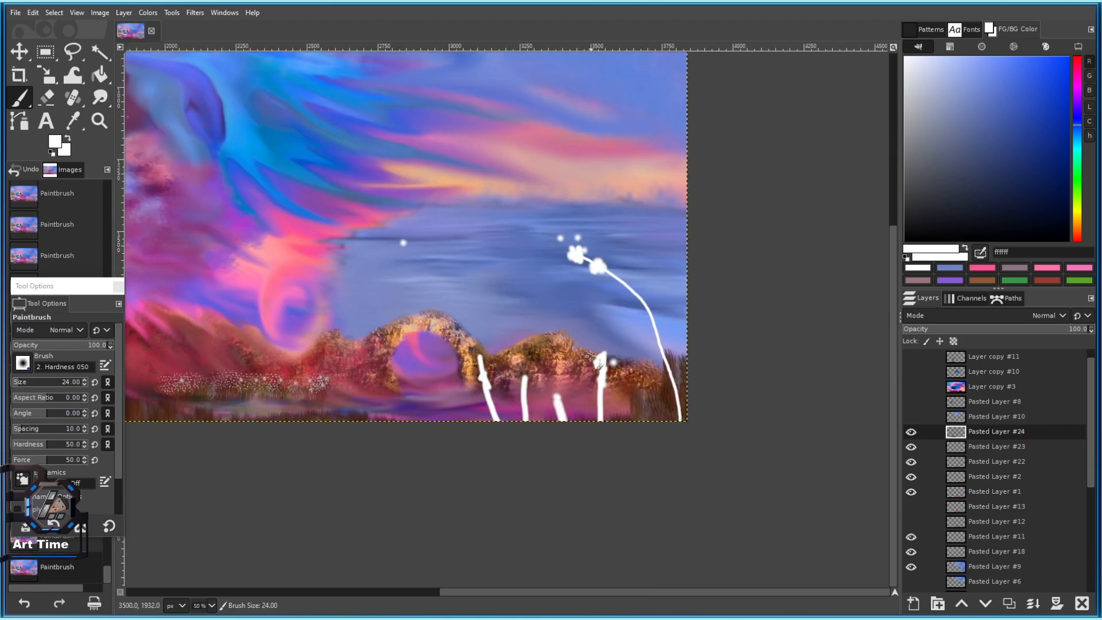
key(ctrl+z)
key(ctrl+z)
key(ctrl+z)
key(ctrl+z)
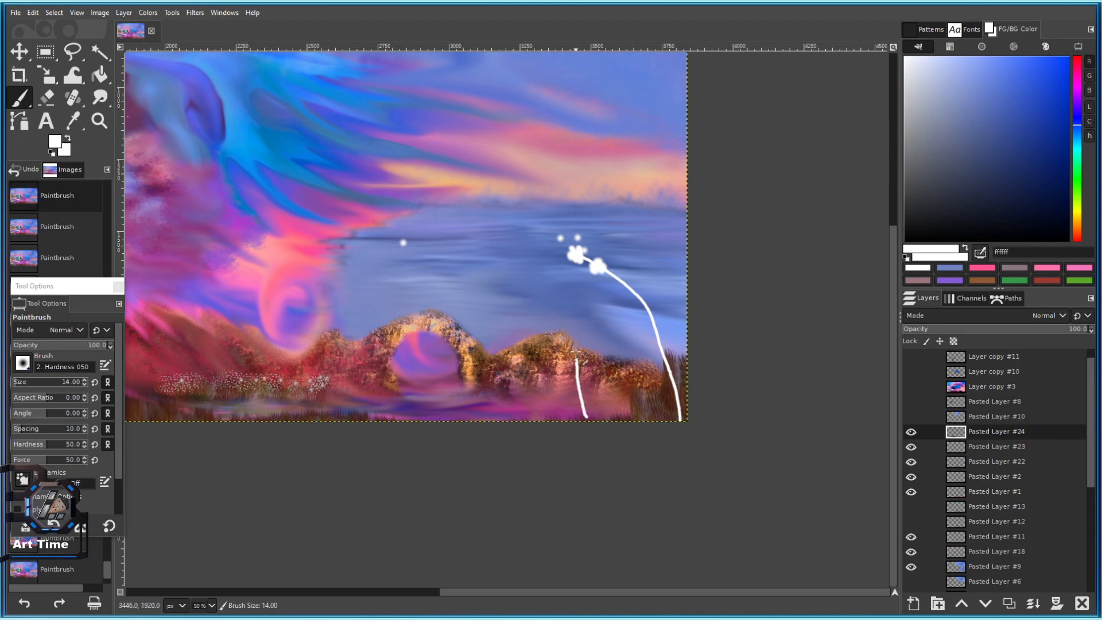
drag(577, 356, 575, 347)
key(ctrl+z)
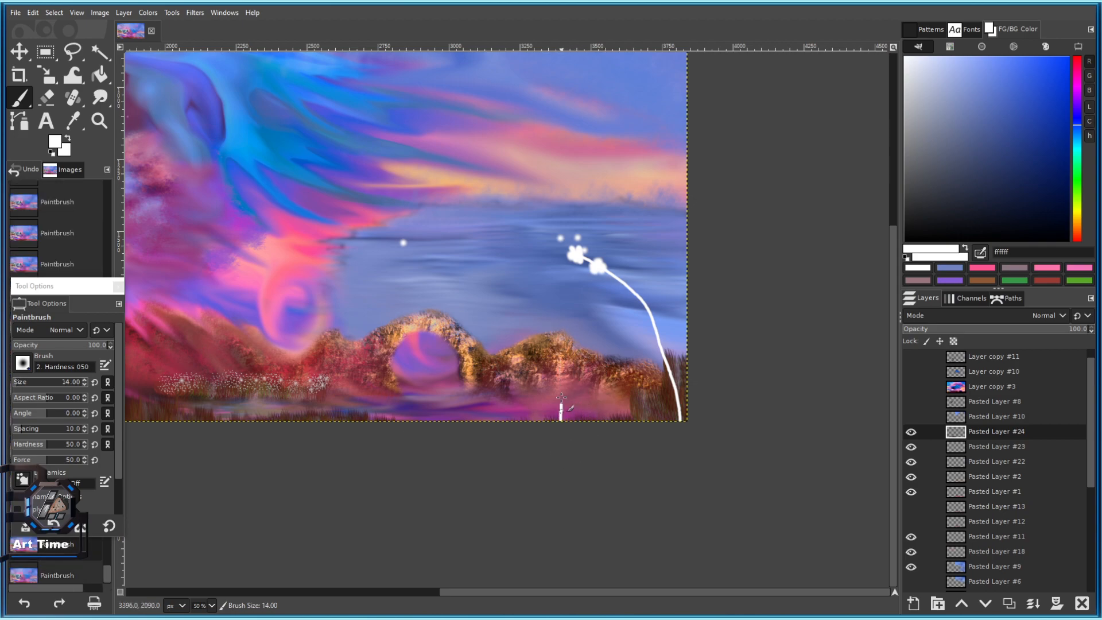
key(bracketright)
drag(553, 421, 562, 311)
mouse_move(533, 421)
mouse_down()
mouse_move(542, 379)
mouse_move(504, 374)
mouse_move(562, 394)
mouse_up()
mouse_move(584, 416)
mouse_down()
mouse_move(584, 399)
mouse_move(596, 415)
mouse_up()
drag(630, 421, 628, 411)
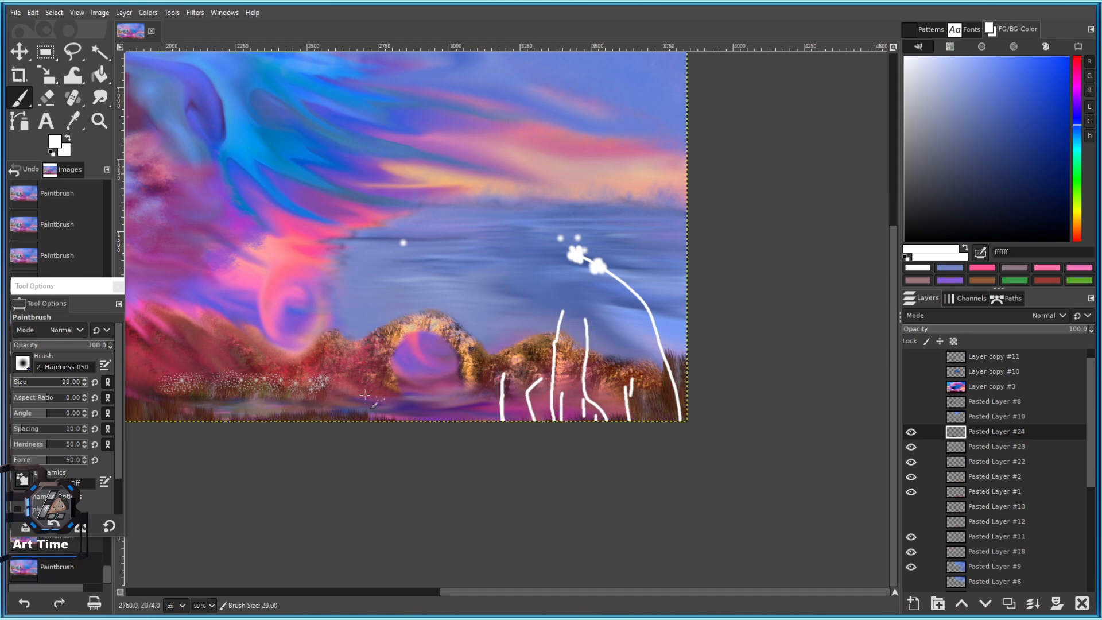
Select the Bristles 02 brush and test it with a stroke, then undo it.
click(27, 359)
click(28, 369)
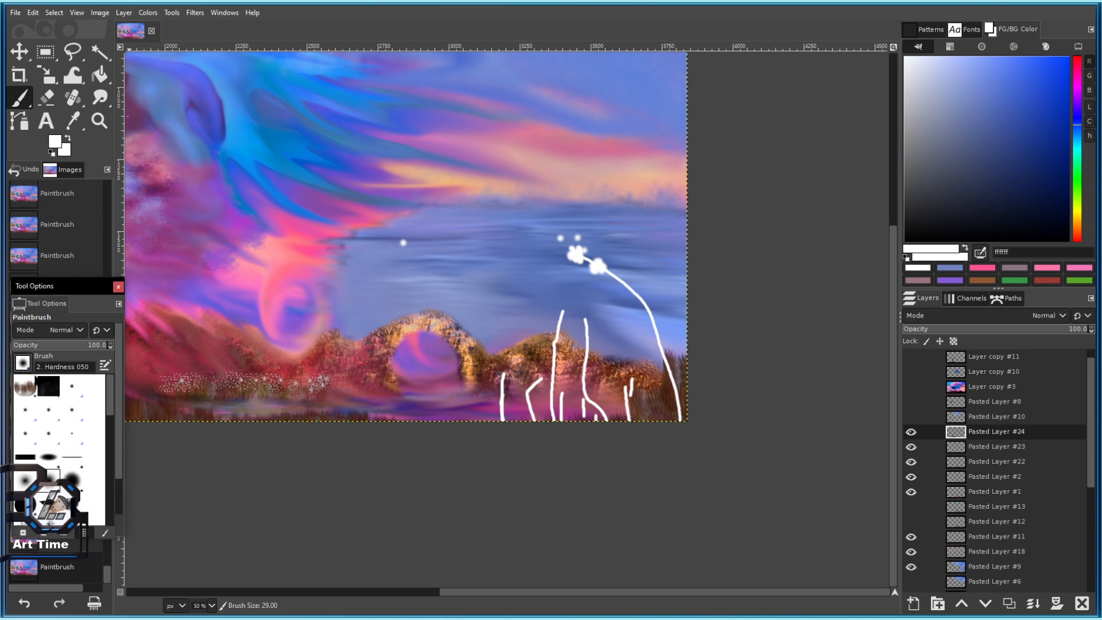
scroll(51, 450, down, 3)
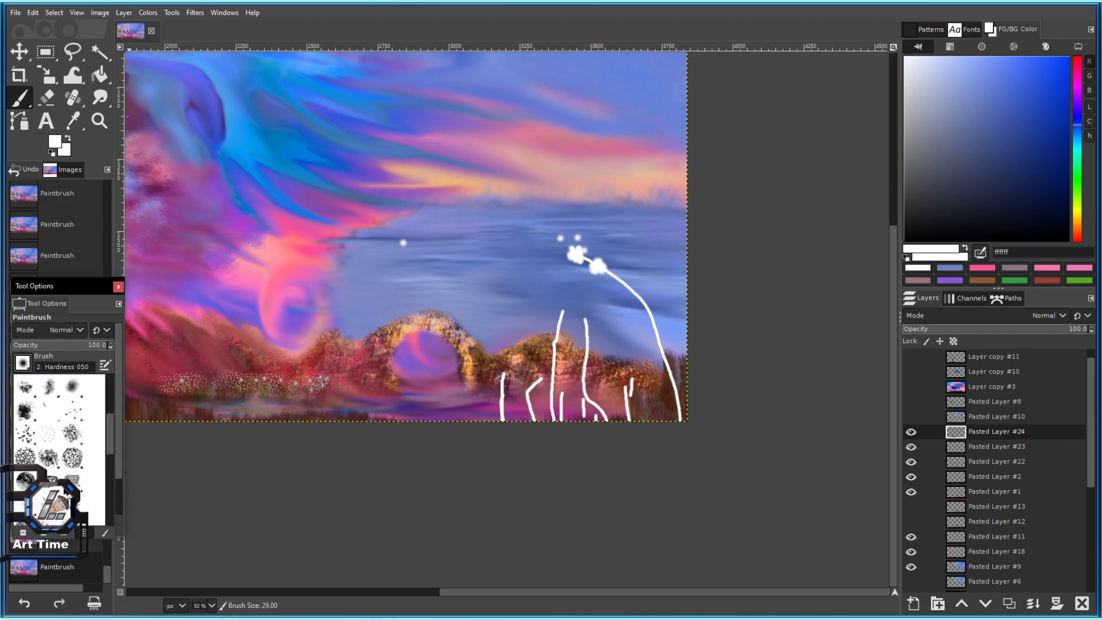
double_click(26, 439)
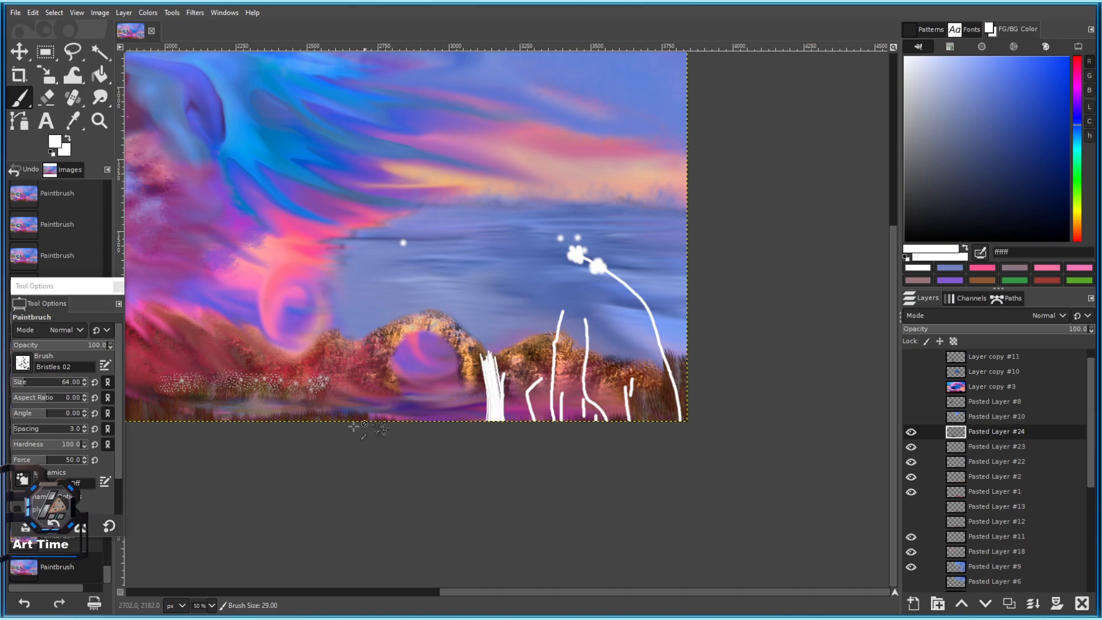
drag(521, 503, 515, 401)
key(ctrl+z)
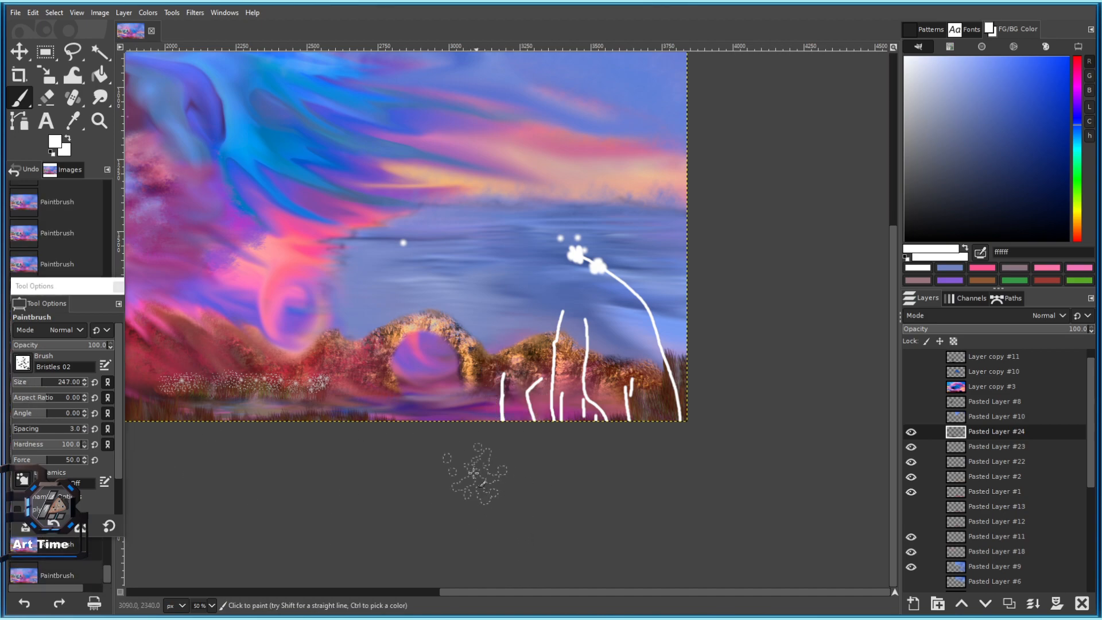
Shrink the brush, switch to Bristles 01, and detach Tool Options into a floating window.
key([)
key([)
key([)
key([)
key([)
key([)
key([)
key([)
key([)
key([)
key([)
key([)
key([)
key([)
key([)
key([)
key([)
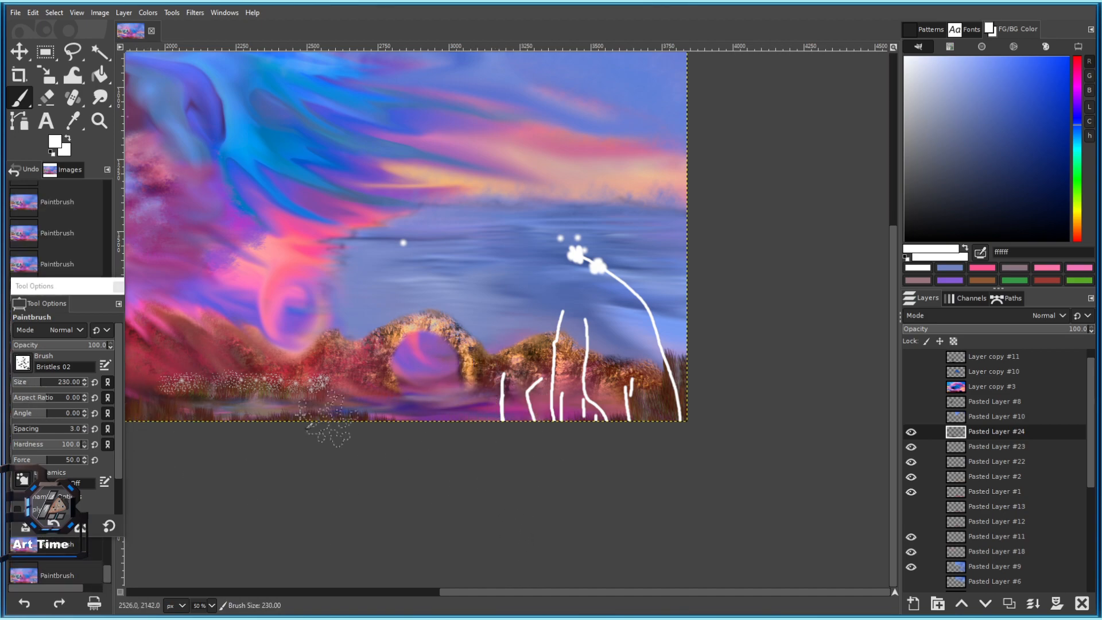
click(23, 362)
double_click(73, 487)
drag(46, 303, 460, 467)
Move the floating settings left, raise opacity to 100, and test white bristle strokes.
click(462, 465)
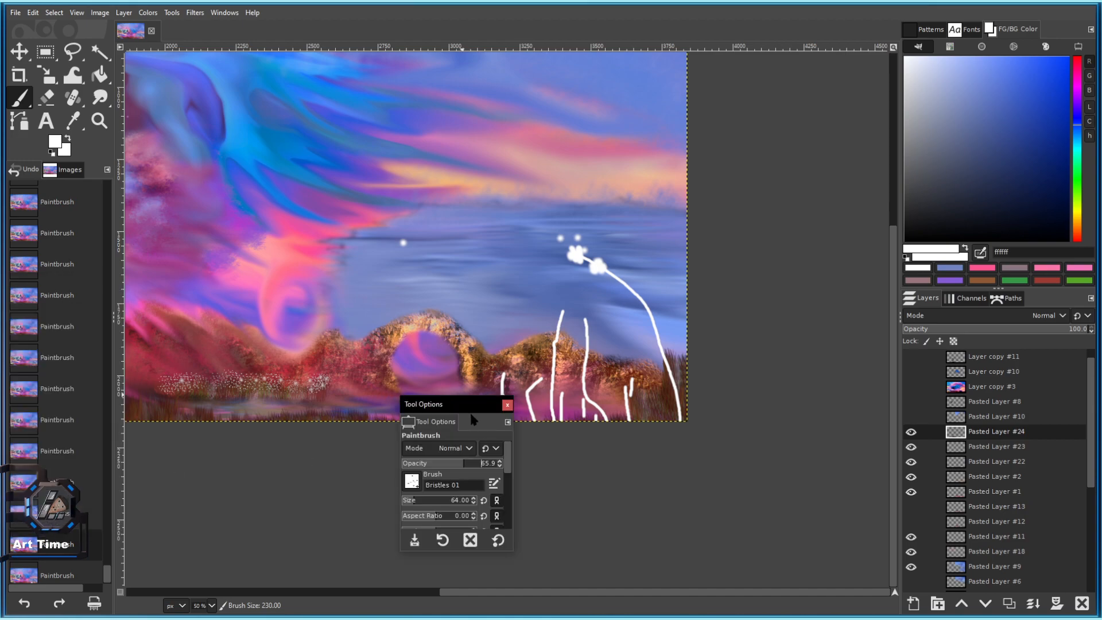
drag(474, 404, 171, 362)
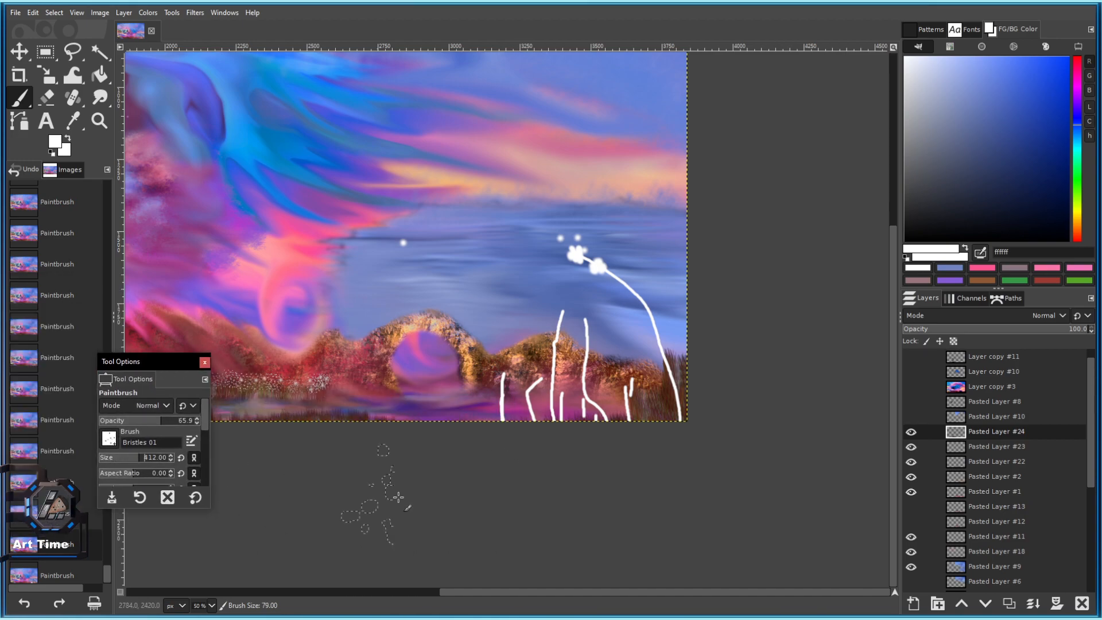
drag(497, 444, 473, 359)
key(ctrl+z)
key([)
key([)
key([)
key([)
key([)
key([)
key([)
key([)
key([)
key([)
key([)
key([)
key([)
key([)
key([)
key([)
key([)
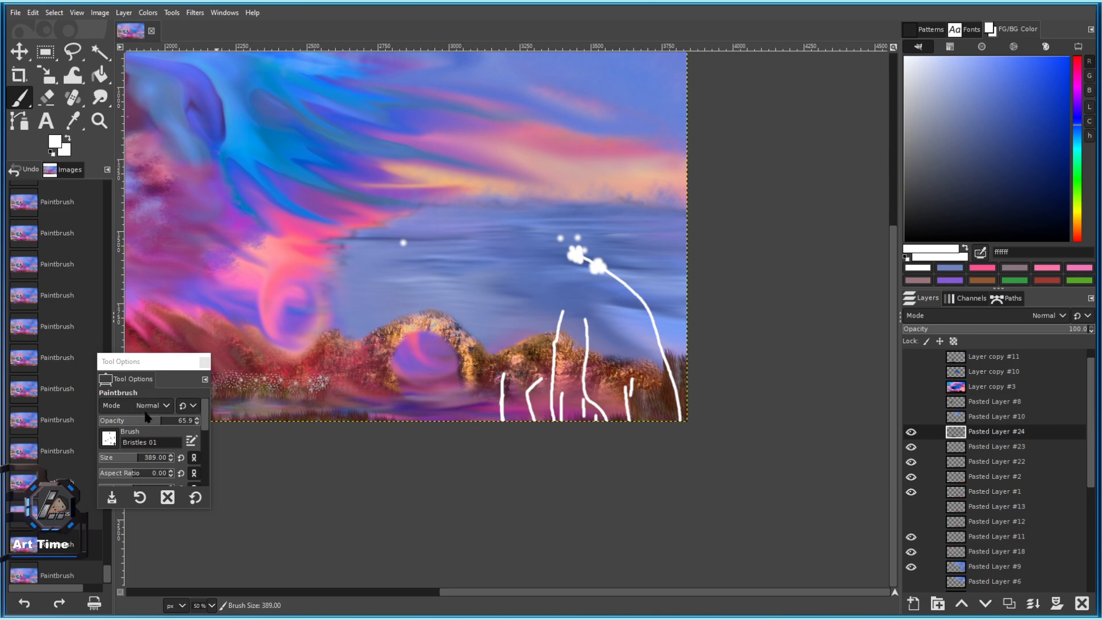
drag(154, 424, 253, 440)
key([)
key([)
key([)
key([)
key([)
key([)
key([)
key([)
key([)
key([)
key([)
key([)
key([)
key([)
key([)
key([)
drag(553, 461, 548, 402)
key(ctrl+z)
Set brush size 149, paint short bristle strokes along the bottom, then undo them.
click(119, 459)
drag(120, 459, 119, 459)
mouse_move(504, 438)
mouse_down()
mouse_move(500, 372)
mouse_move(477, 384)
mouse_up()
mouse_move(457, 438)
mouse_down()
mouse_move(452, 405)
mouse_move(418, 413)
mouse_up()
scroll(517, 454, down, 4)
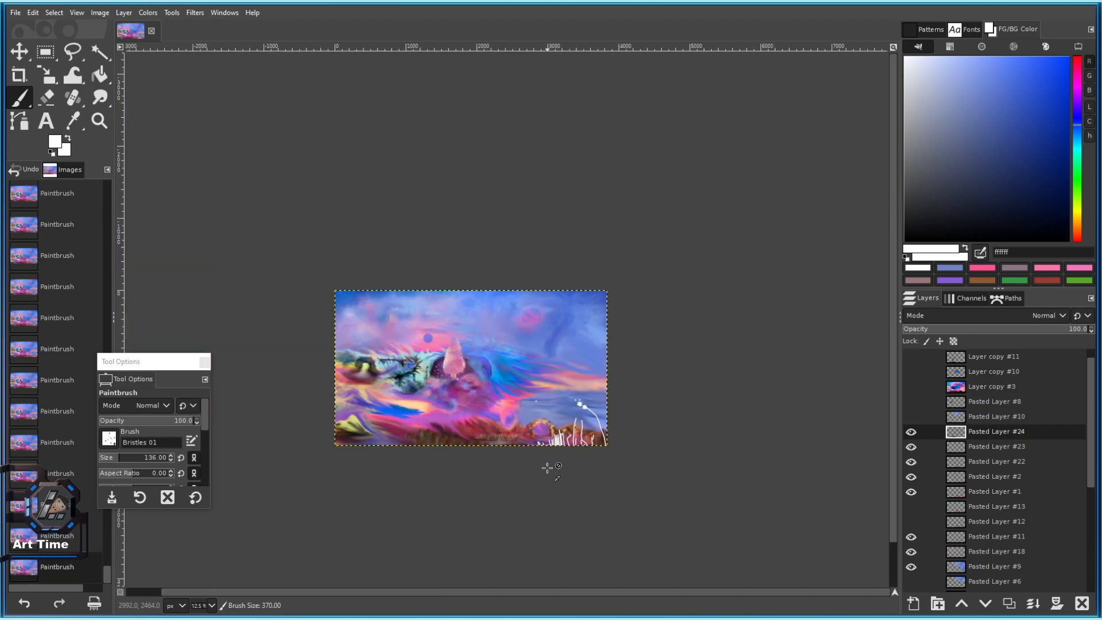
scroll(549, 469, up, 4)
key(ctrl+z)
key(ctrl+z)
key(ctrl+z)
key(ctrl+z)
key(ctrl+z)
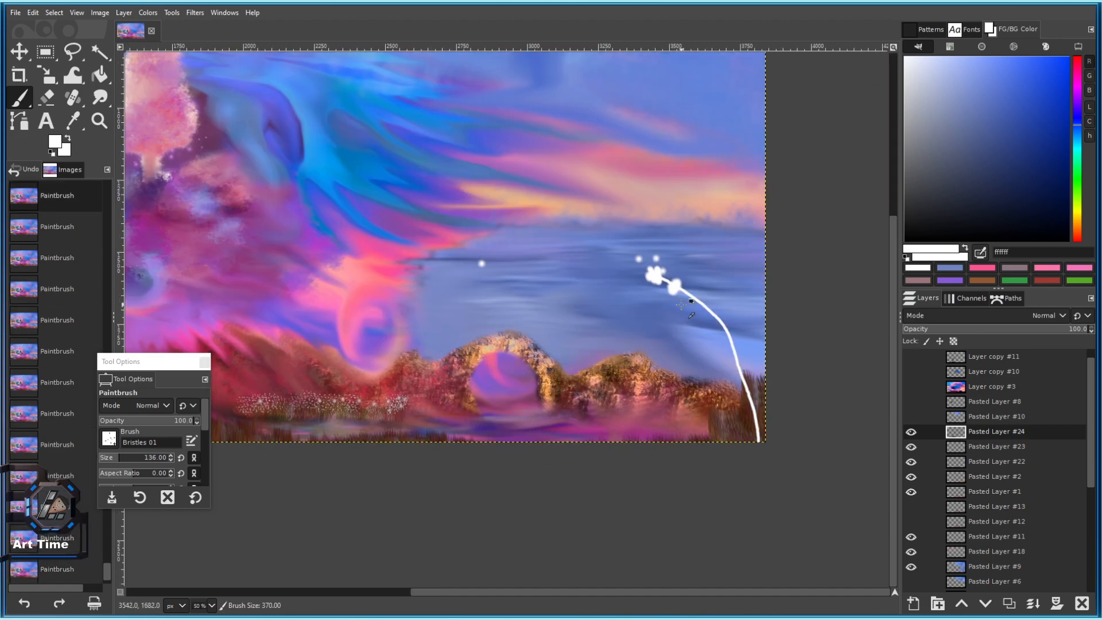
key(ctrl+z)
Dab white onto the dandelion head and switch to the 2. Hardness 050 brush.
scroll(592, 326, down, 3)
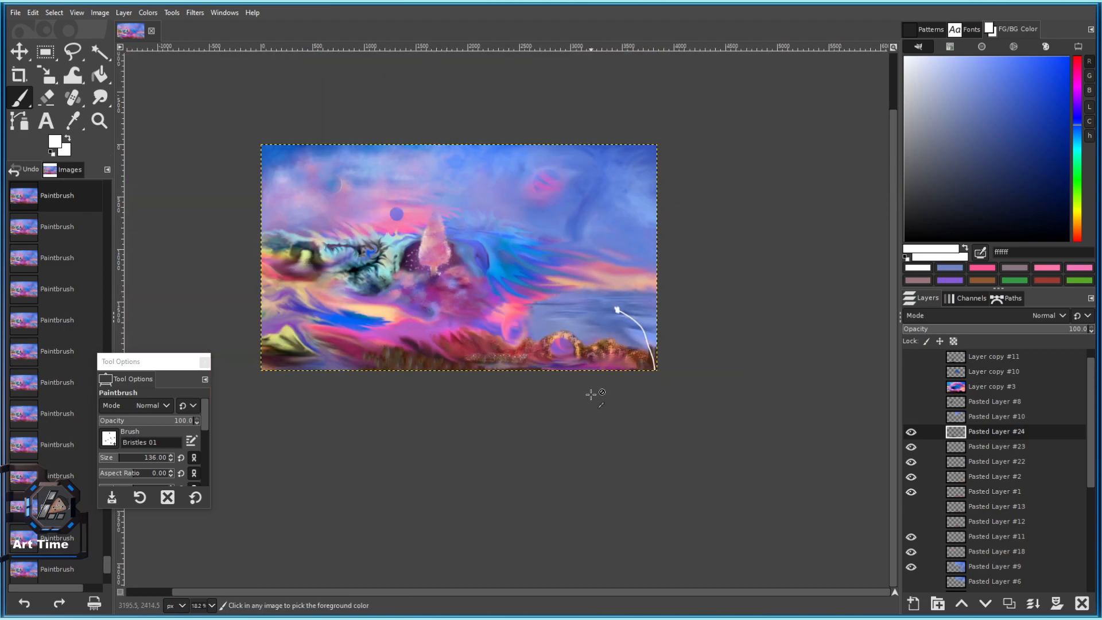
scroll(624, 311, up, 7)
click(513, 283)
click(506, 290)
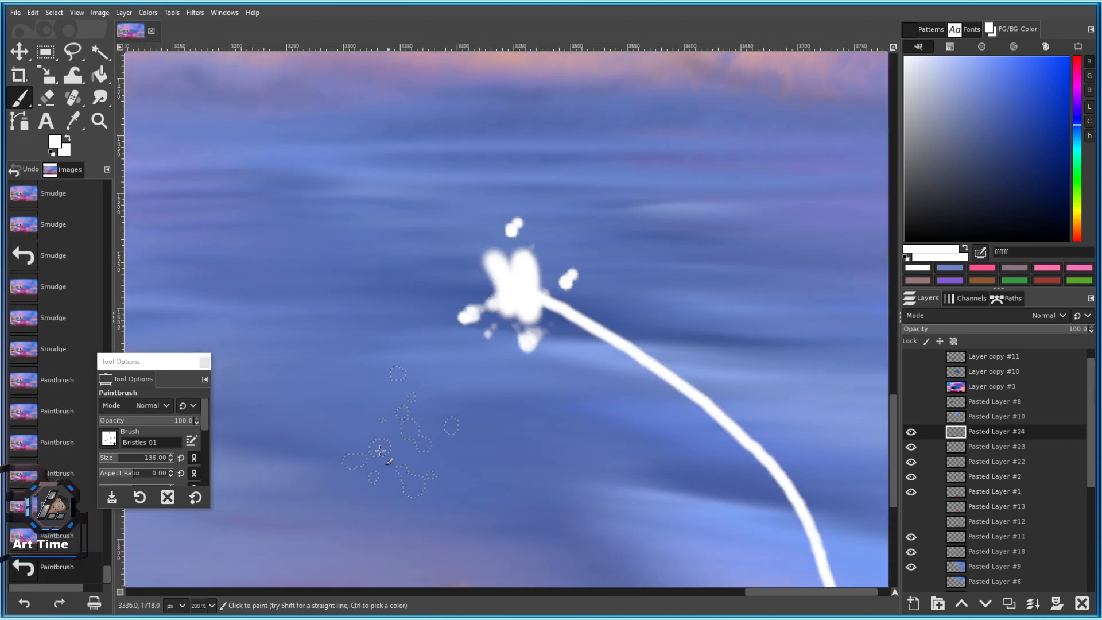
click(109, 439)
click(134, 518)
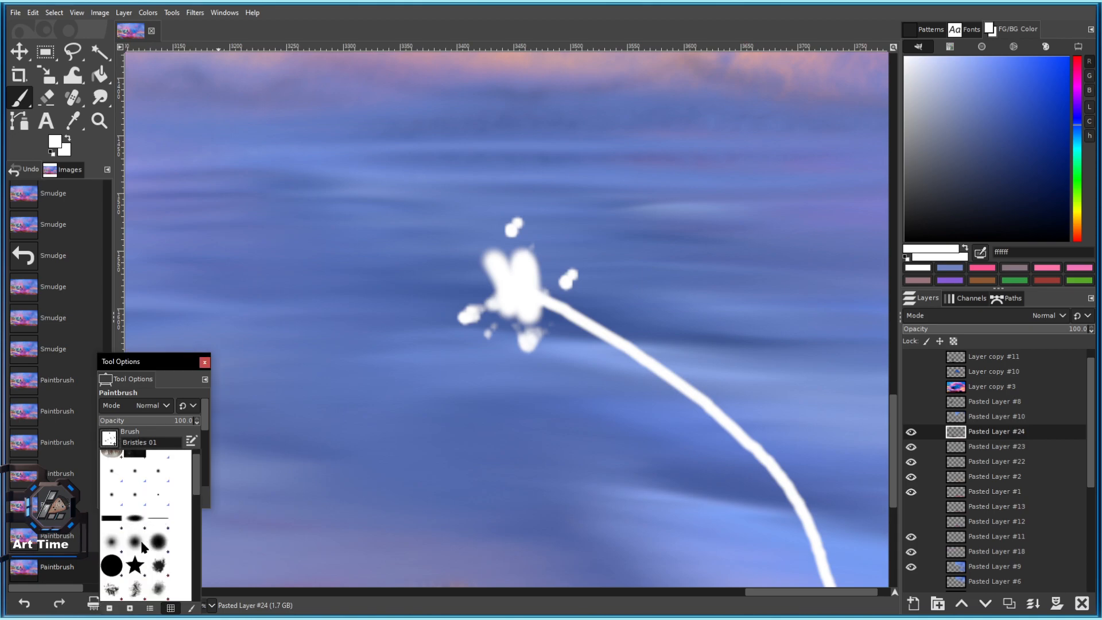
Paint a white flower head and petal at the stem tip, then undo them.
mouse_move(500, 276)
mouse_down()
mouse_move(510, 275)
mouse_move(515, 252)
mouse_move(484, 288)
mouse_move(480, 265)
mouse_move(489, 276)
mouse_move(466, 285)
mouse_move(470, 313)
mouse_up()
scroll(565, 367, down, 4)
scroll(603, 315, up, 3)
key(bracketleft)
key(bracketleft)
key(bracketleft)
key(bracketleft)
key(bracketleft)
drag(424, 422, 532, 223)
drag(461, 327, 449, 349)
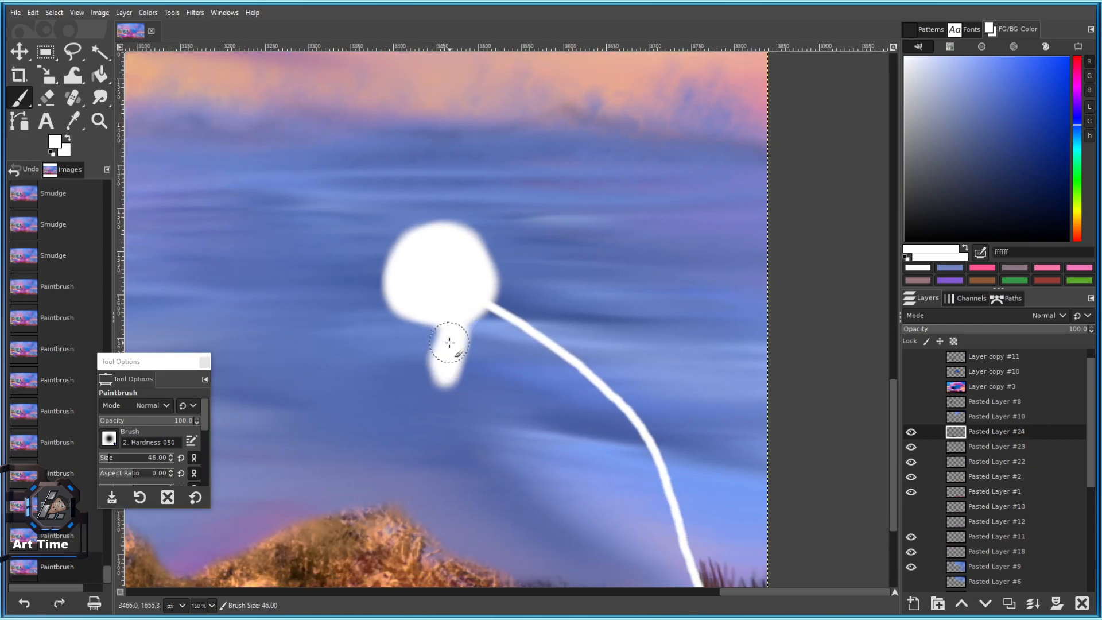
key(ctrl+z)
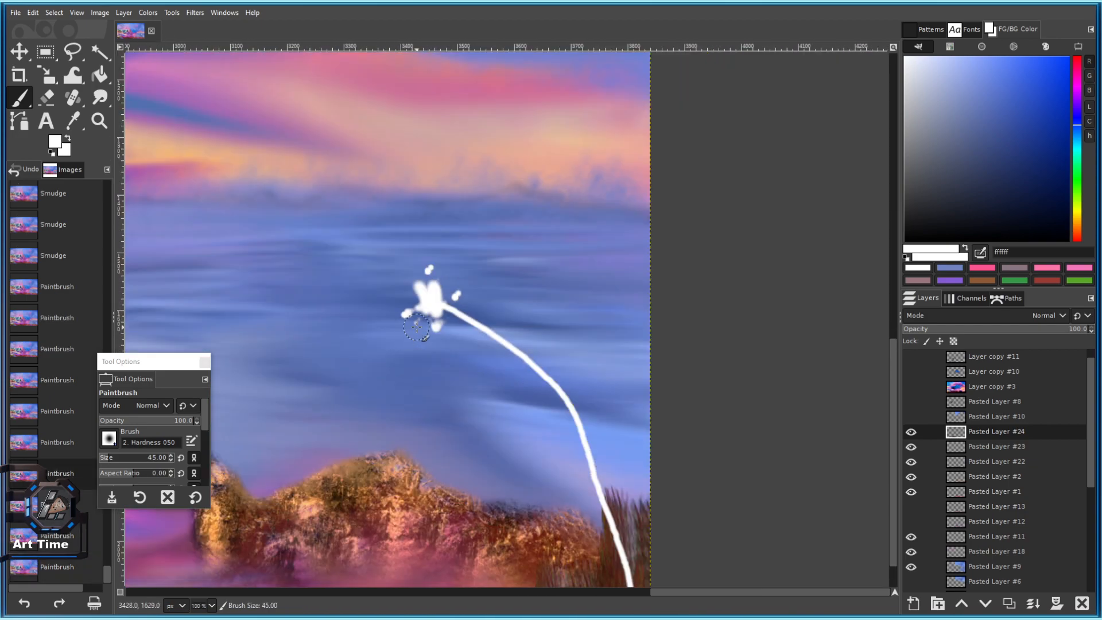
scroll(433, 297, up, 3)
key(ctrl+z)
key(ctrl+z)
key(ctrl+z)
key(ctrl+z)
key(ctrl+z)
key(ctrl+z)
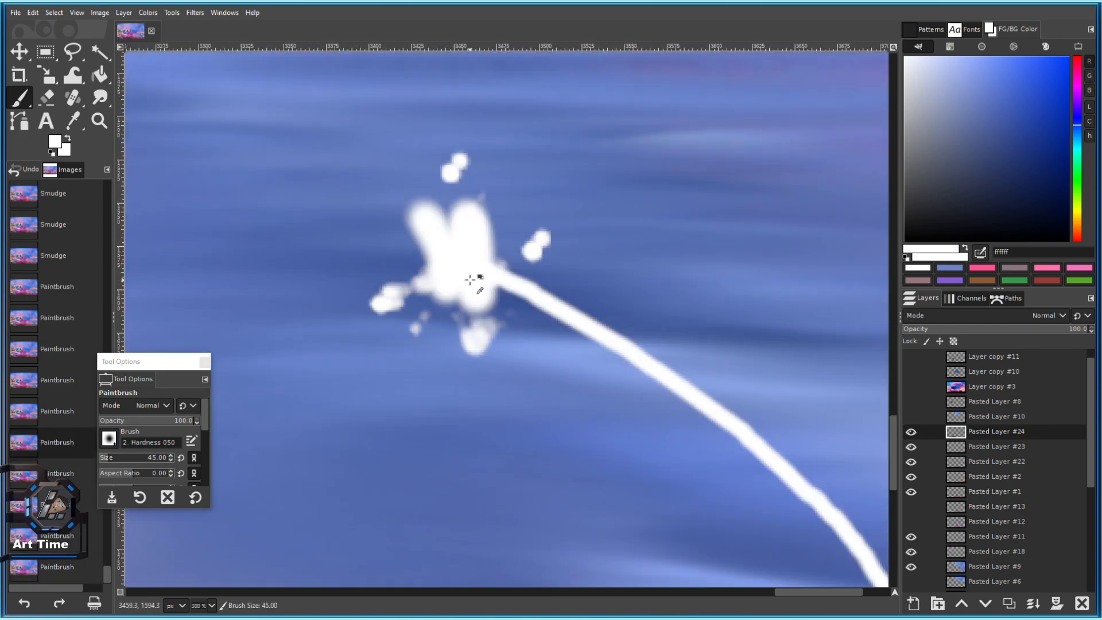
Dab a soft white glowing ball at the dandelion stem tip.
click(446, 261)
click(447, 257)
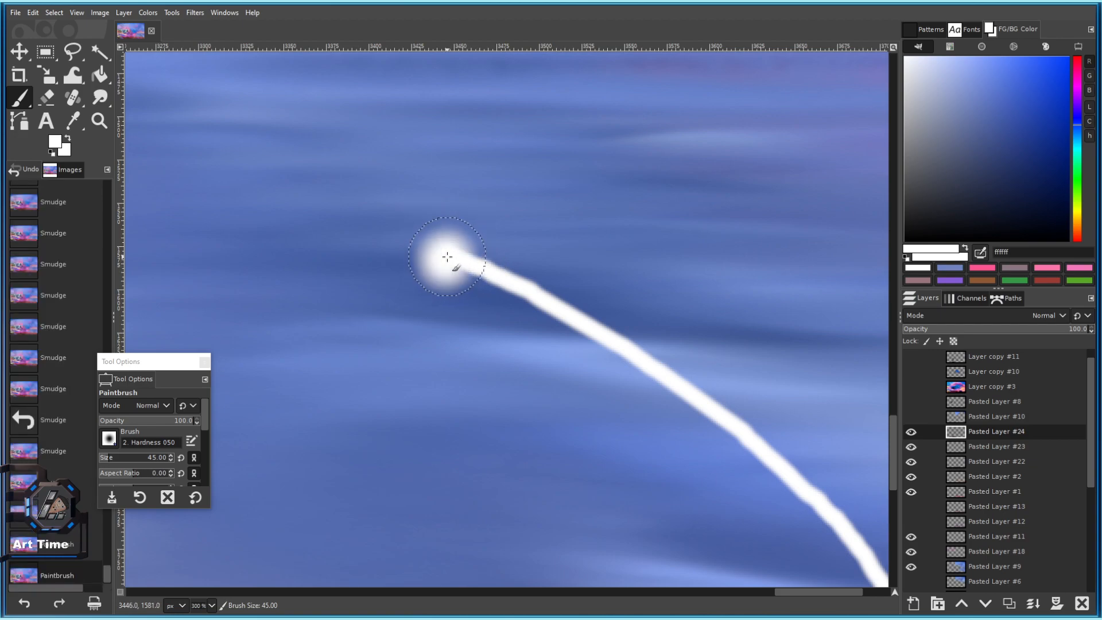
click(448, 256)
click(448, 256)
click(448, 257)
click(449, 257)
click(448, 256)
With a smaller brush, dab white seed dots around and below the stem tip.
key(bracketleft)
key(bracketleft)
key(bracketleft)
key(bracketleft)
key(bracketleft)
key(bracketleft)
key(bracketleft)
key(bracketleft)
click(507, 213)
click(506, 213)
click(505, 214)
click(436, 172)
click(436, 172)
click(436, 173)
click(384, 255)
click(395, 339)
click(457, 339)
click(458, 339)
Add a couple of white seed dots lower down beneath the others.
scroll(516, 301, down, 8)
scroll(519, 293, up, 5)
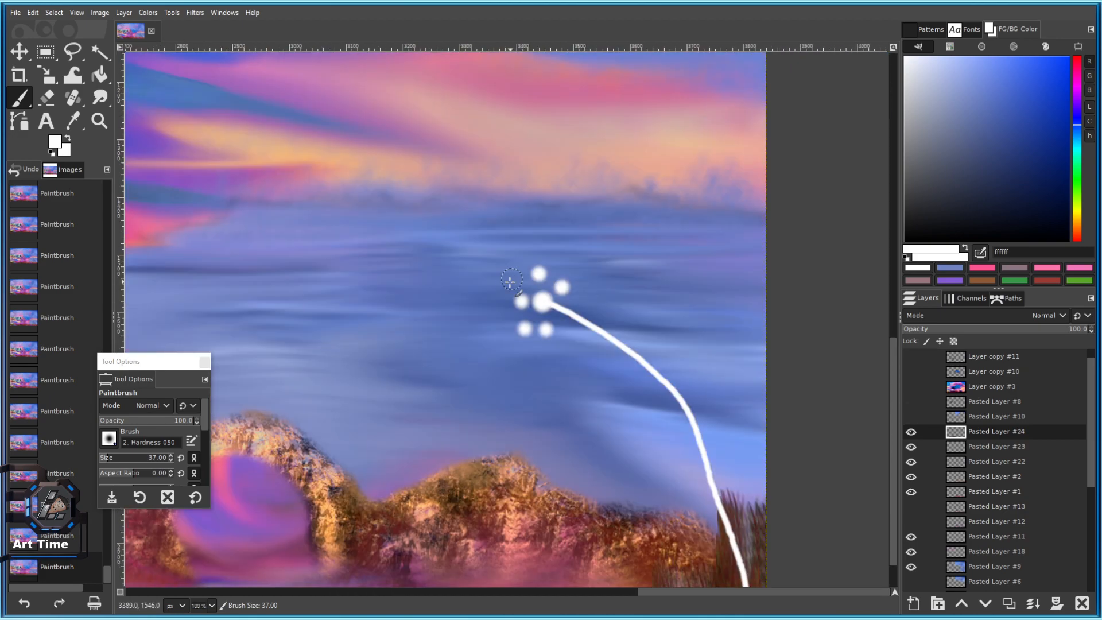
scroll(566, 400, down, 3)
click(480, 258)
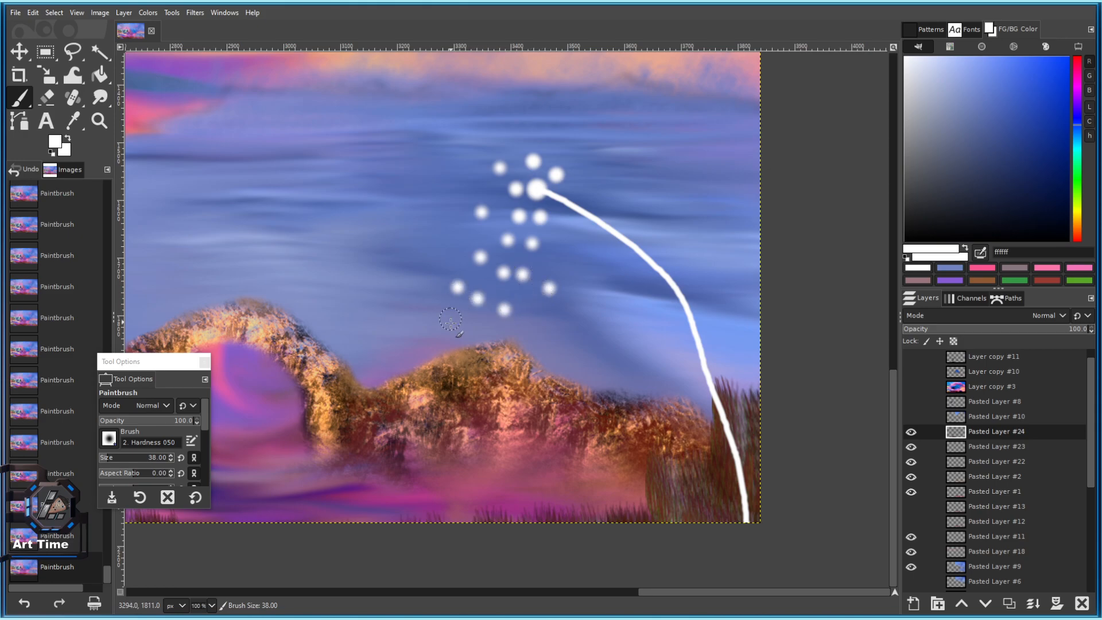
click(543, 340)
scroll(543, 345, down, 6)
scroll(556, 371, up, 8)
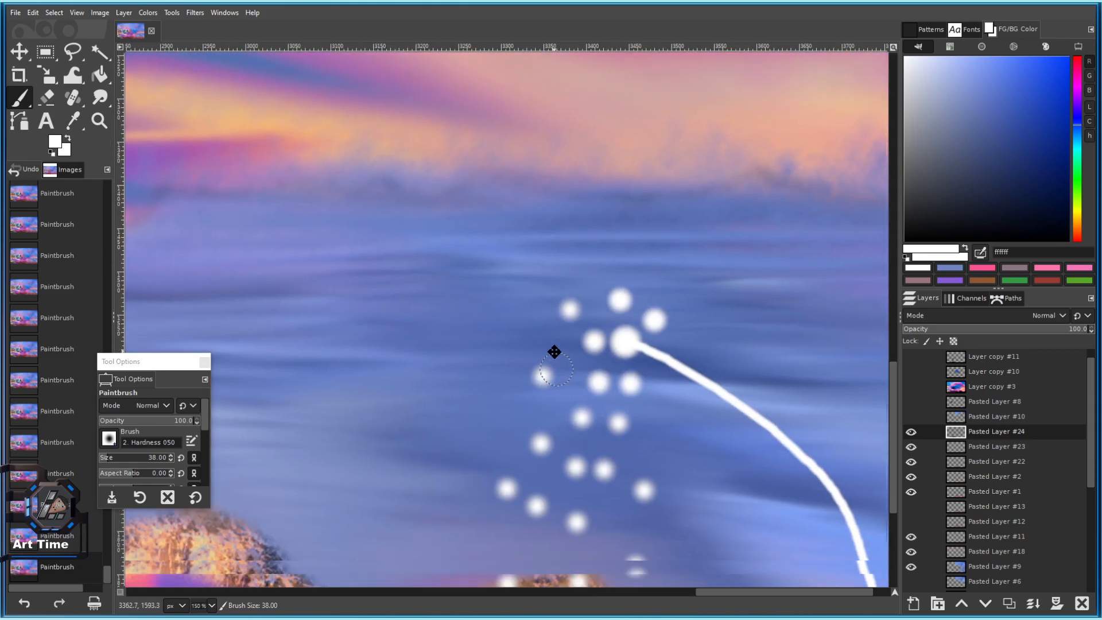
scroll(505, 336, down, 8)
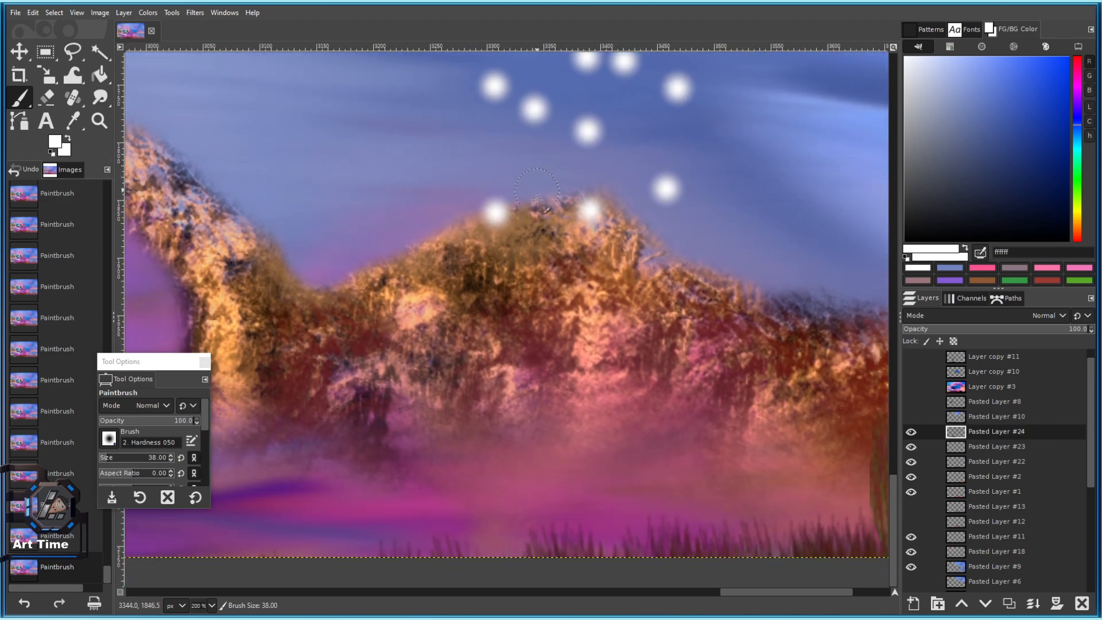
Scatter more white seed dots across the sky and near the ridge.
click(446, 136)
click(441, 248)
click(577, 267)
click(638, 274)
click(511, 315)
scroll(639, 378, down, 3)
scroll(592, 402, up, 2)
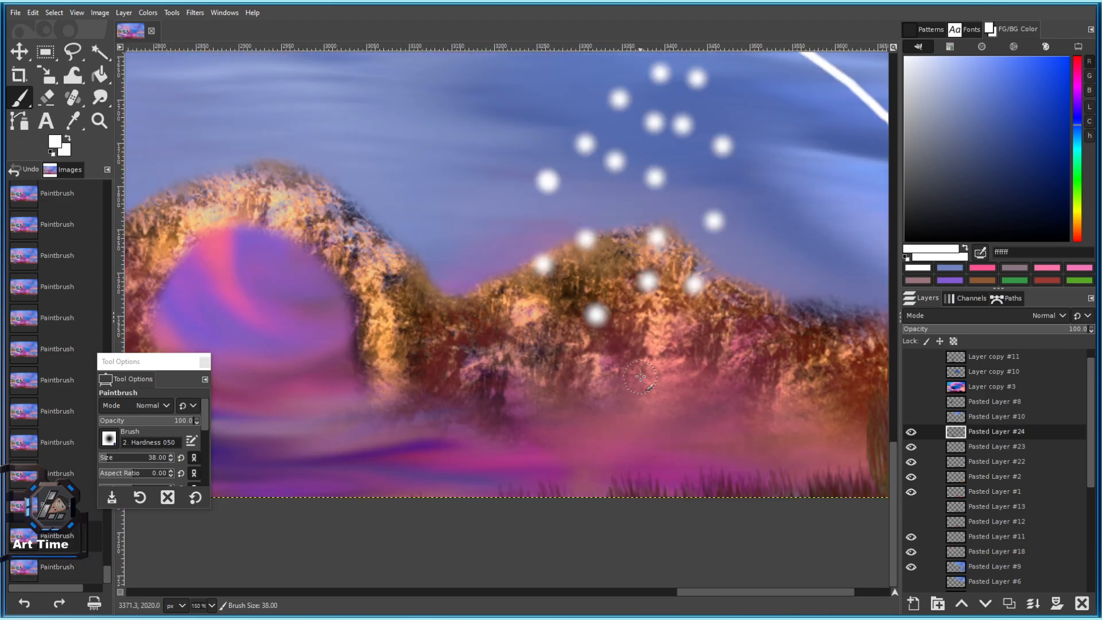
click(698, 336)
click(687, 398)
click(660, 328)
Add further white seed dots drifting down over the golden ridge.
scroll(662, 357, down, 5)
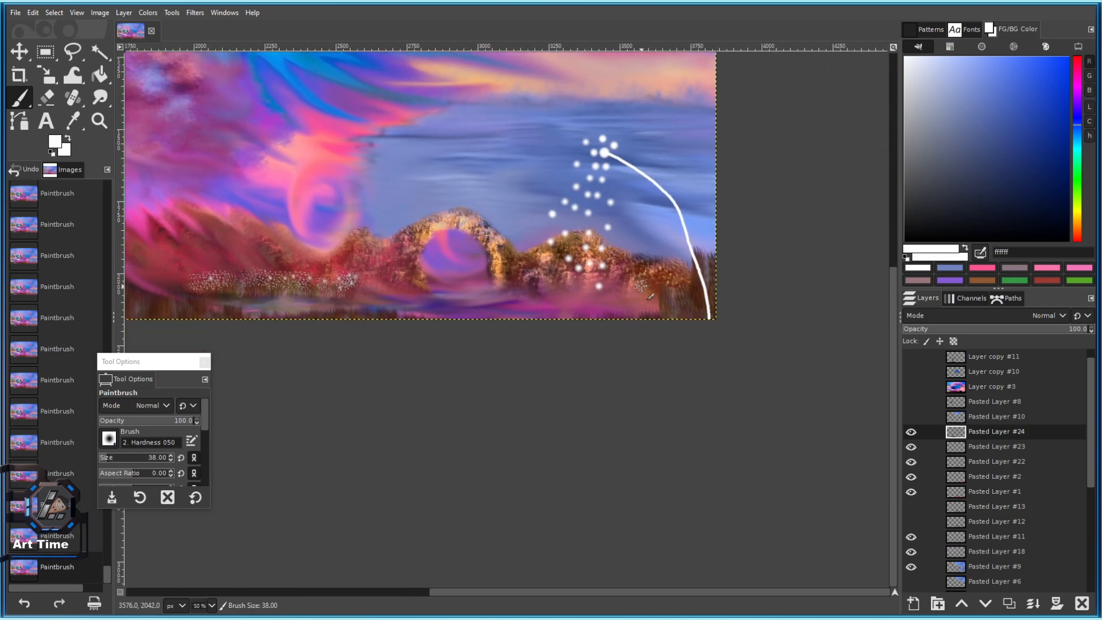
scroll(574, 266, up, 5)
click(515, 203)
click(514, 282)
click(497, 346)
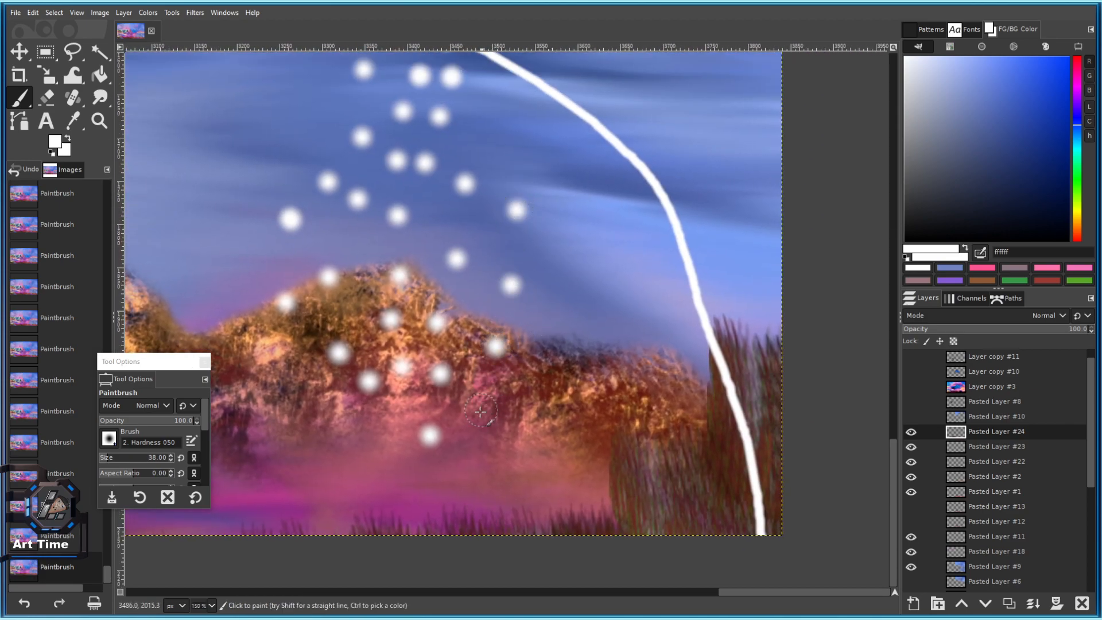
scroll(462, 434, down, 2)
scroll(462, 434, left, 2)
click(448, 351)
click(413, 383)
scroll(610, 320, down, 3)
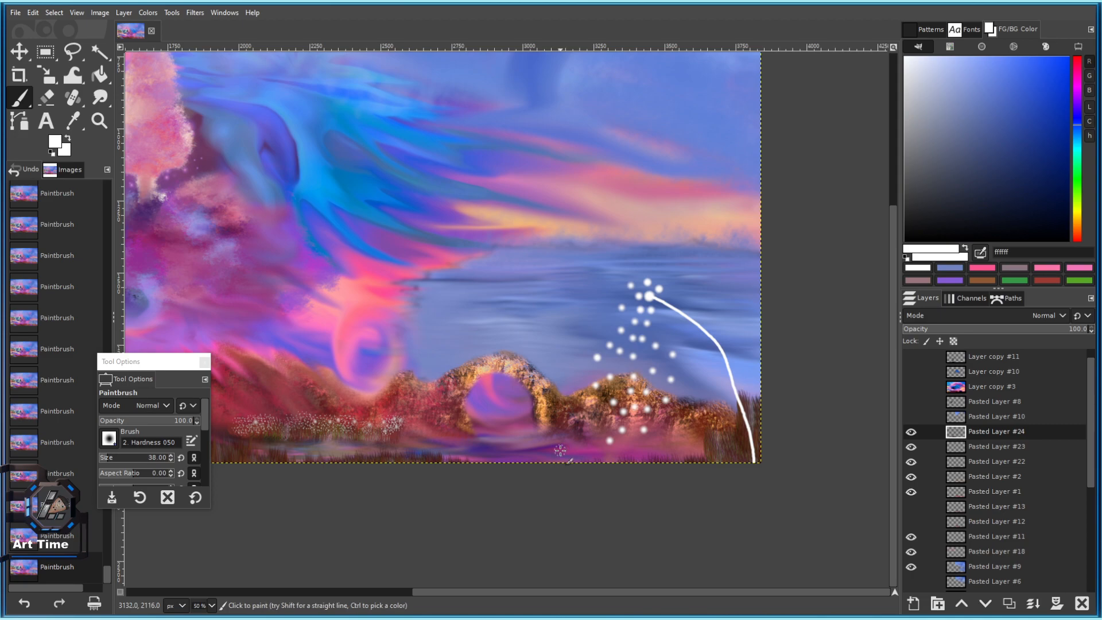
Pick dark blue 102d87 and try a blue stroke and a size-149 dab, undoing both.
click(1050, 142)
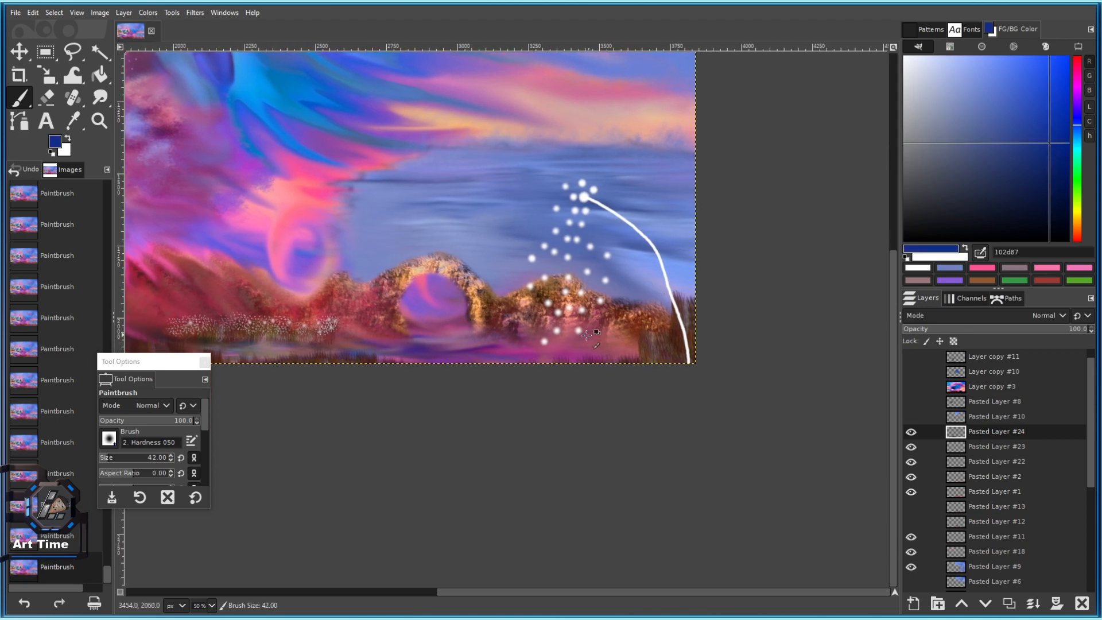
scroll(571, 364, up, 3)
drag(476, 348, 509, 351)
key(ctrl+z)
click(119, 458)
click(524, 356)
key(ctrl+z)
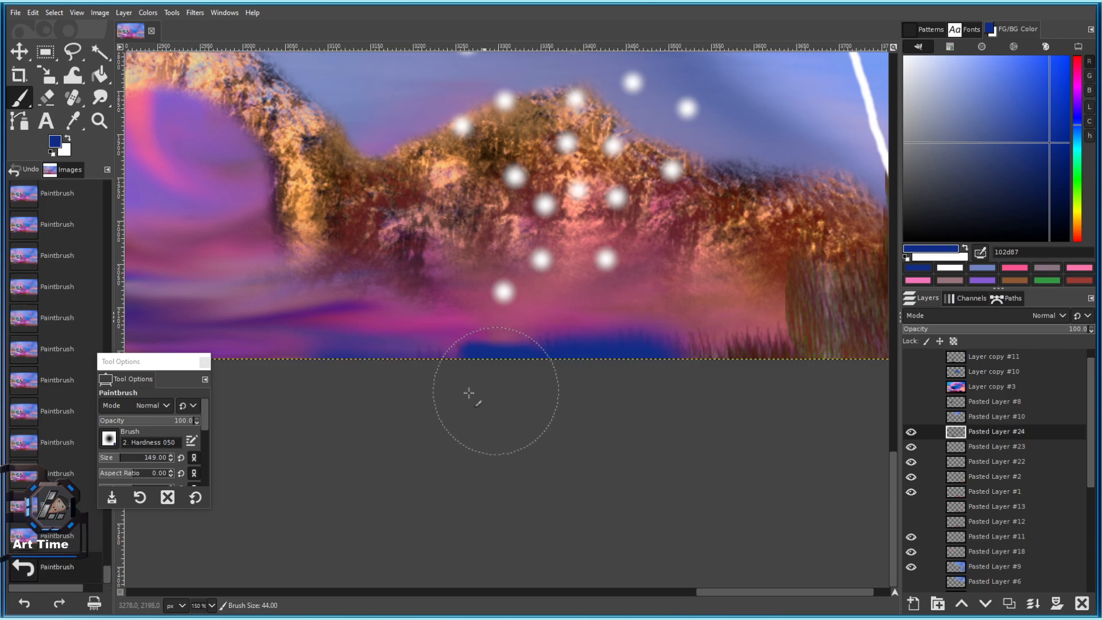
At brush size 25, try two small dark blue dabs, undo them, then add a white dot.
scroll(467, 401, down, 3)
scroll(440, 349, up, 3)
click(106, 459)
drag(606, 272, 455, 421)
click(431, 270)
click(461, 280)
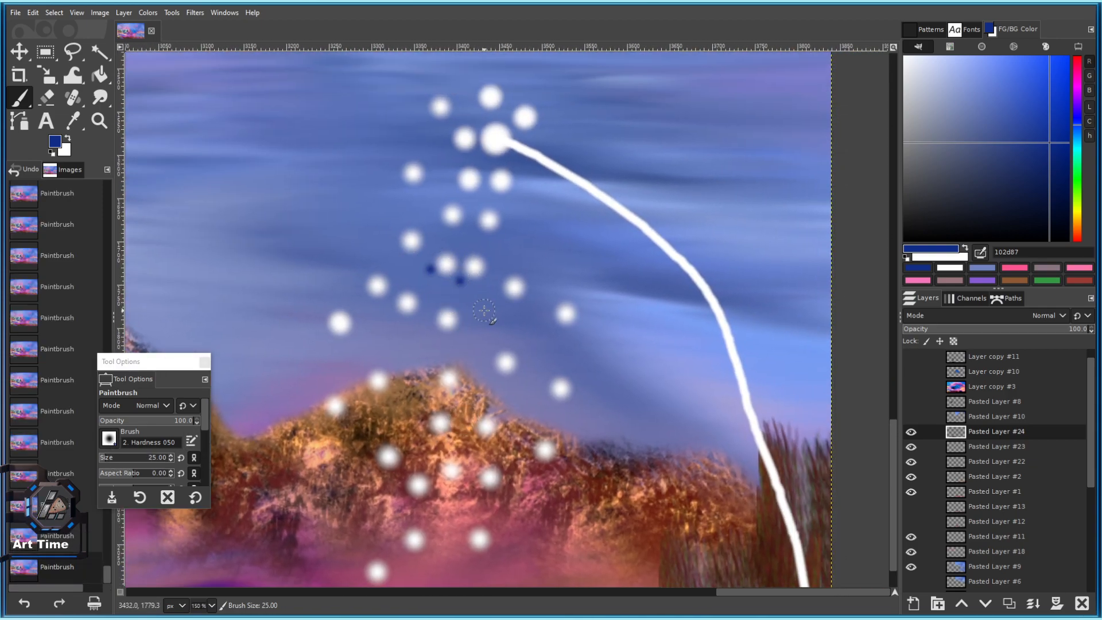
key(ctrl+z)
key(ctrl+z)
click(446, 264)
Adjust the brush size and place a dark blue dab among the seed dots.
key(bracketright)
key(bracketright)
key(bracketright)
key(bracketright)
key(bracketright)
key(bracketright)
key(bracketright)
key(bracketright)
key(bracketright)
key(bracketright)
key(bracketright)
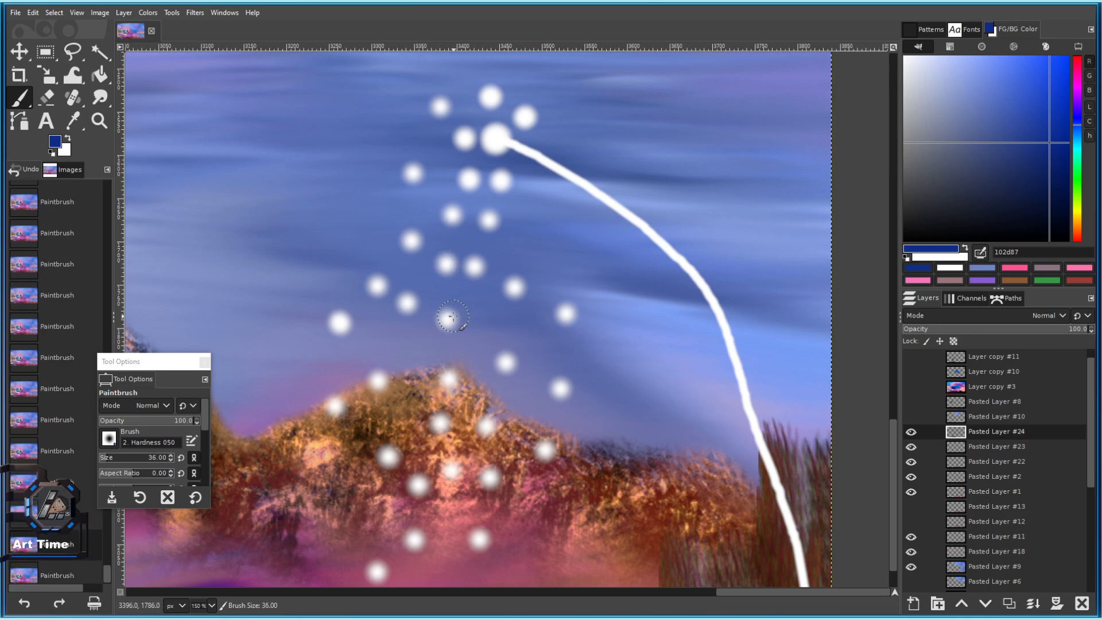
key(bracketleft)
click(449, 320)
scroll(451, 344, down, 4)
scroll(443, 340, up, 4)
key(ctrl+z)
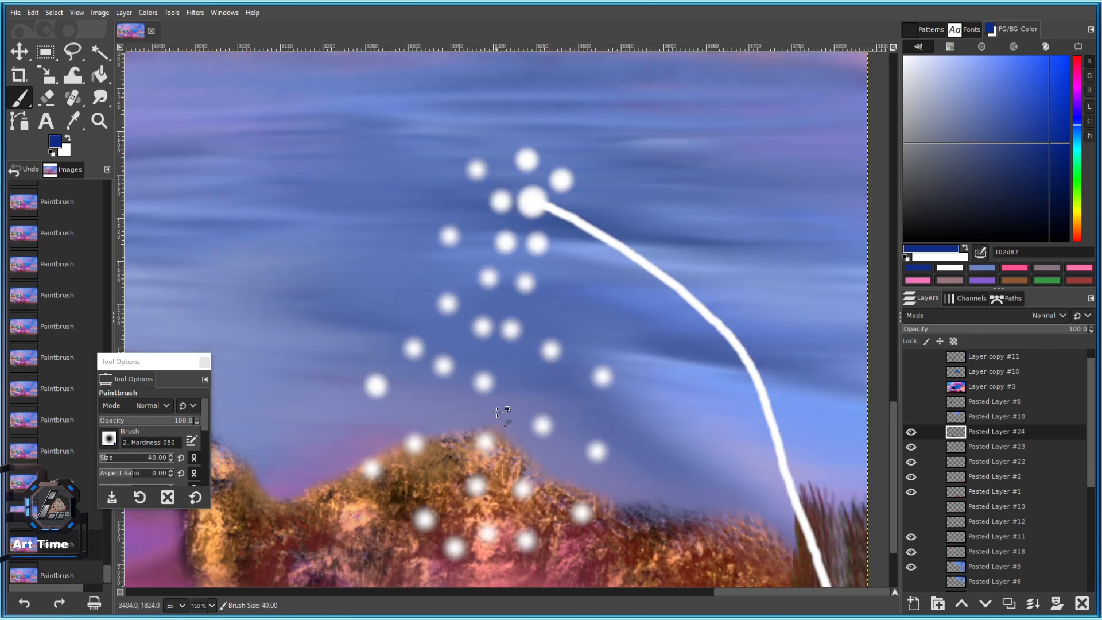
click(413, 347)
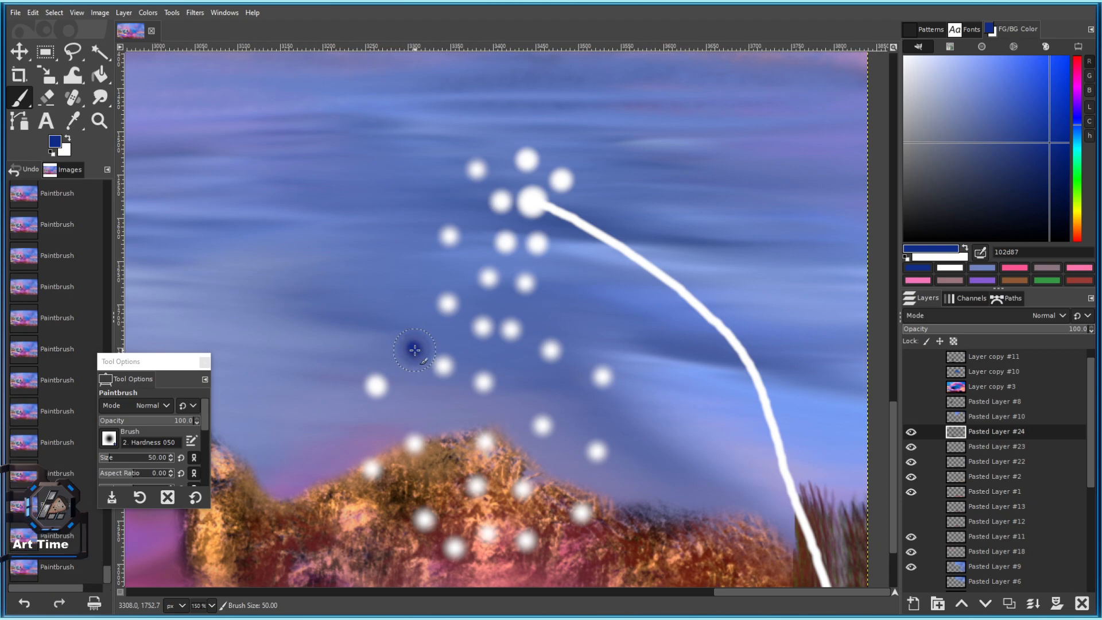
scroll(416, 356, down, 3)
scroll(420, 366, up, 4)
scroll(420, 365, down, 6)
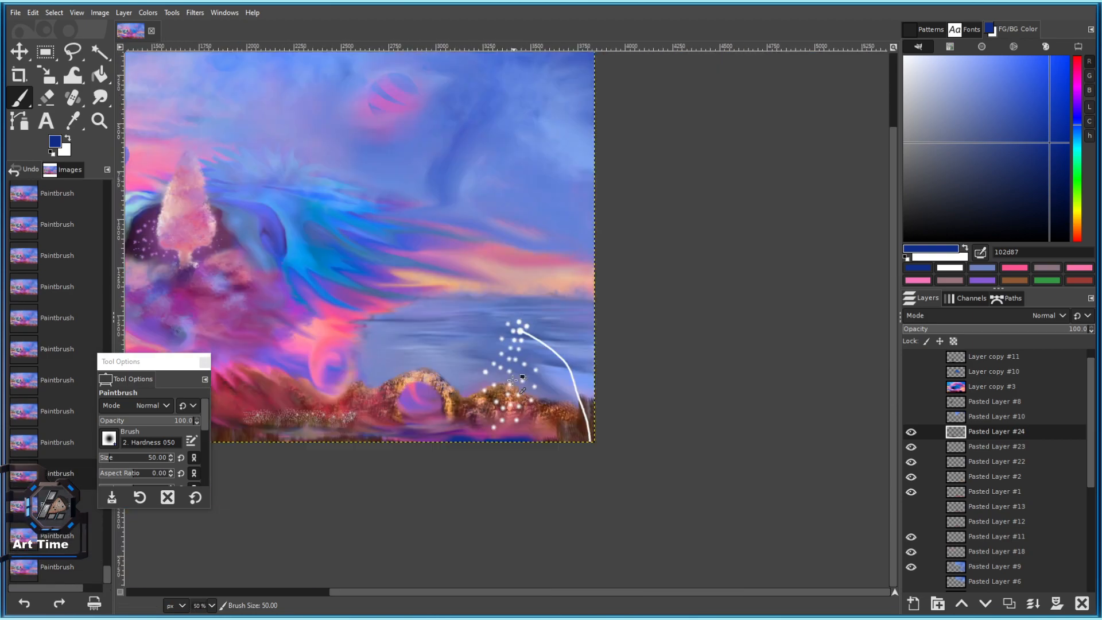
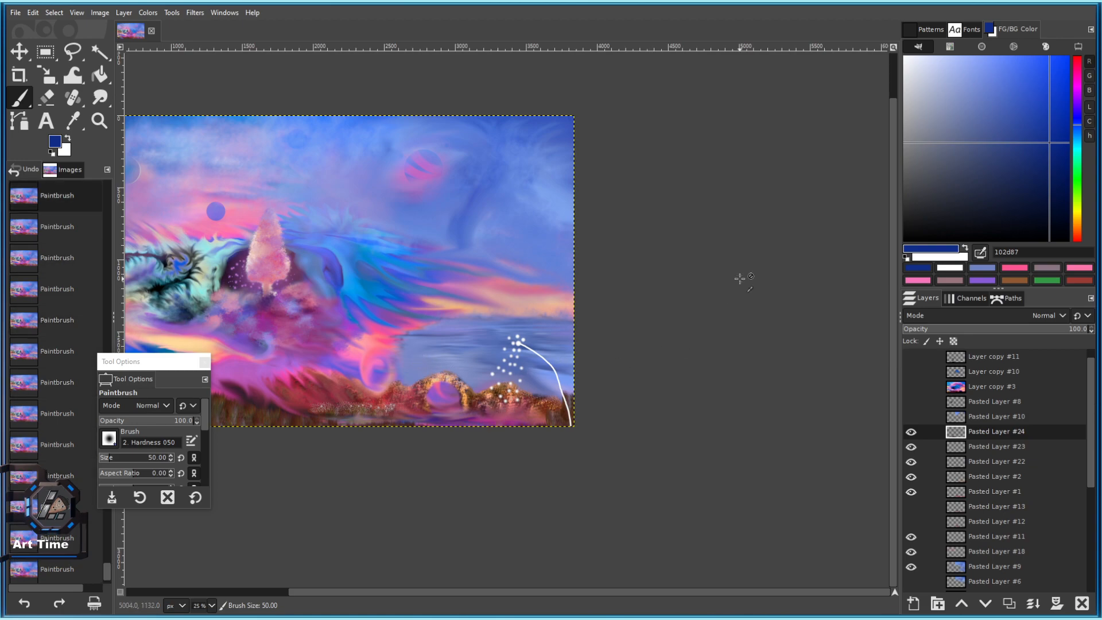
Undo the white dots, reset colours to black, and paint soft black dots below the dandelion head.
scroll(512, 317, up, 5)
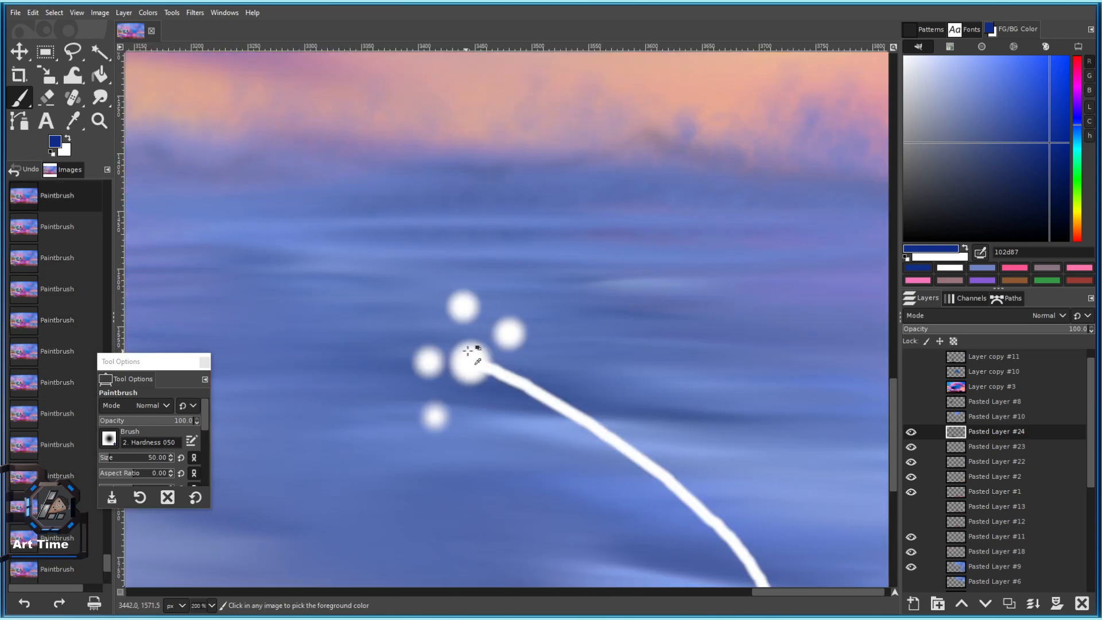
key(ctrl+z)
key(ctrl+z)
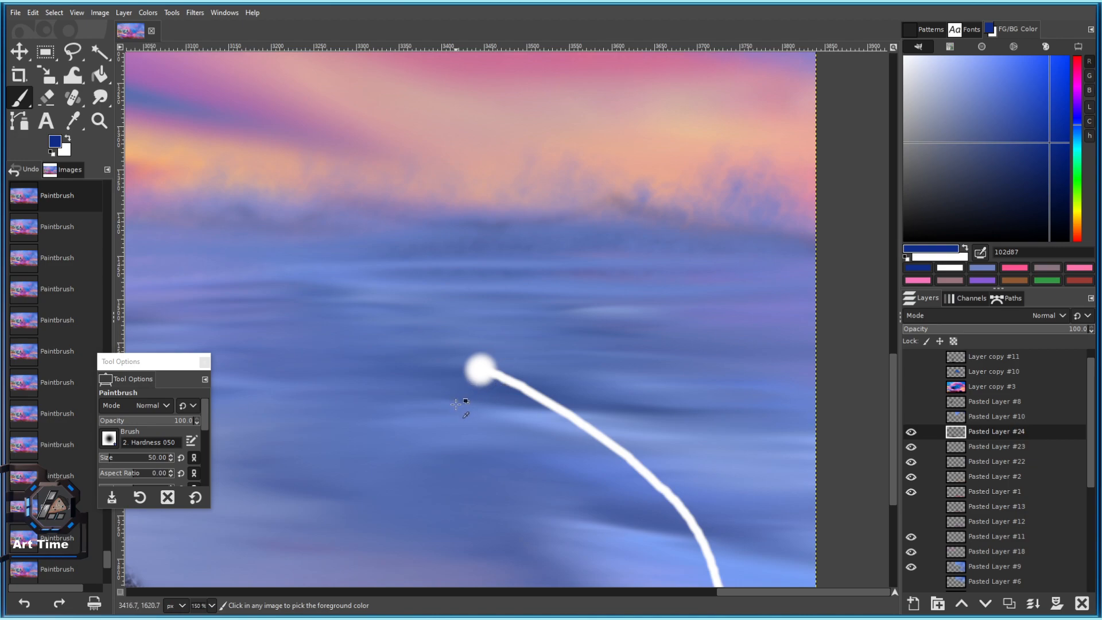
key(d)
key(bracketright)
key(bracketright)
key(bracketright)
key(bracketright)
key(bracketright)
key(bracketright)
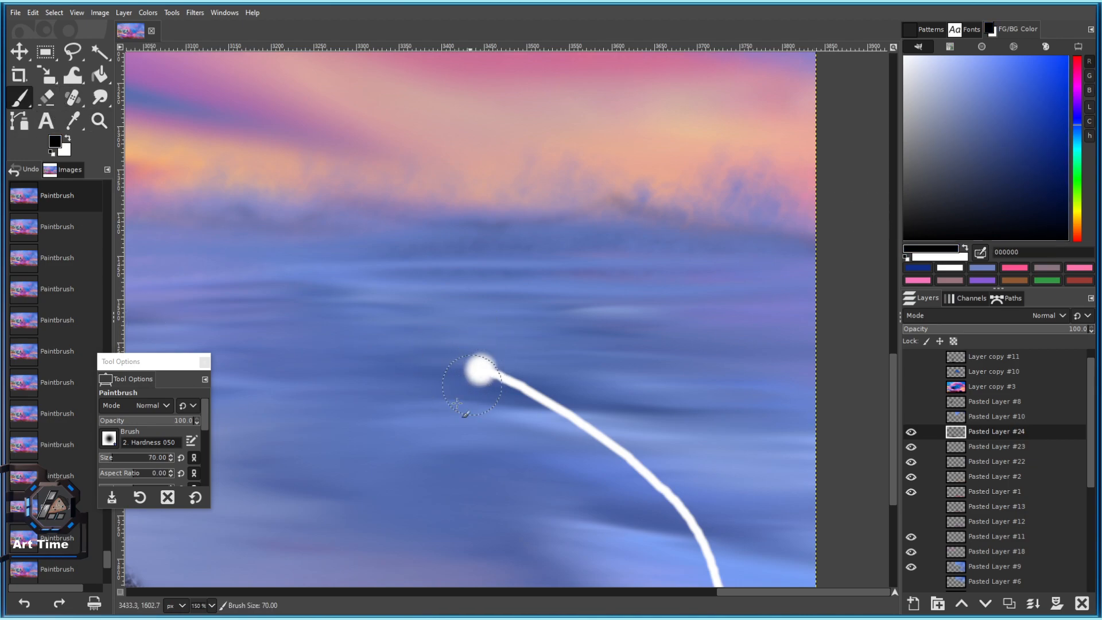
key(bracketleft)
key(bracketleft)
key(bracketleft)
key(bracketleft)
click(458, 406)
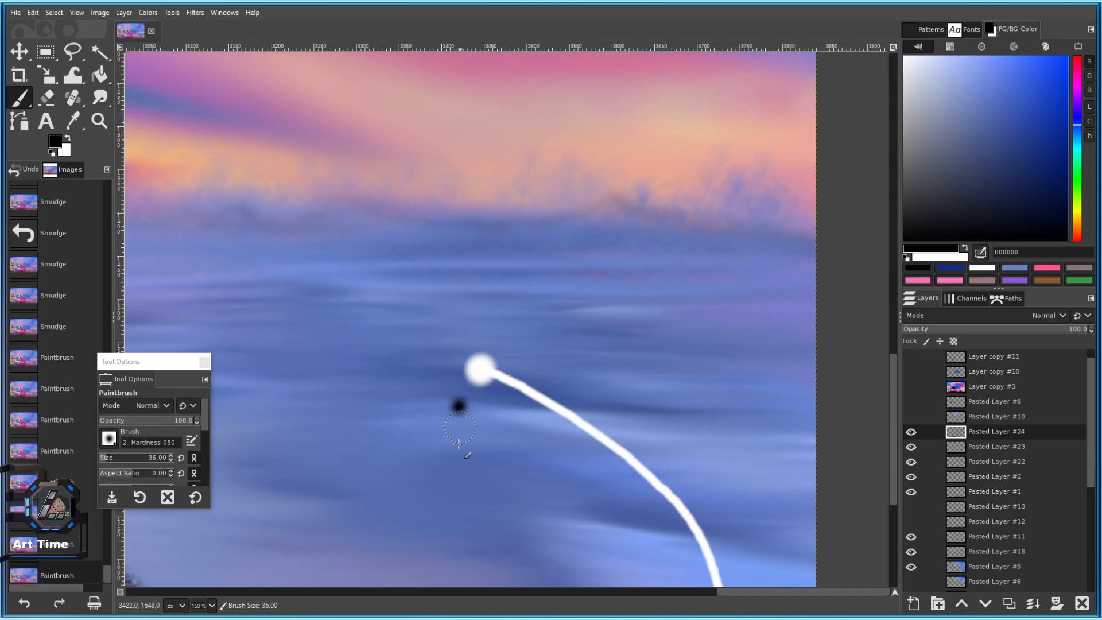
drag(452, 487, 470, 366)
click(497, 307)
click(431, 320)
click(442, 345)
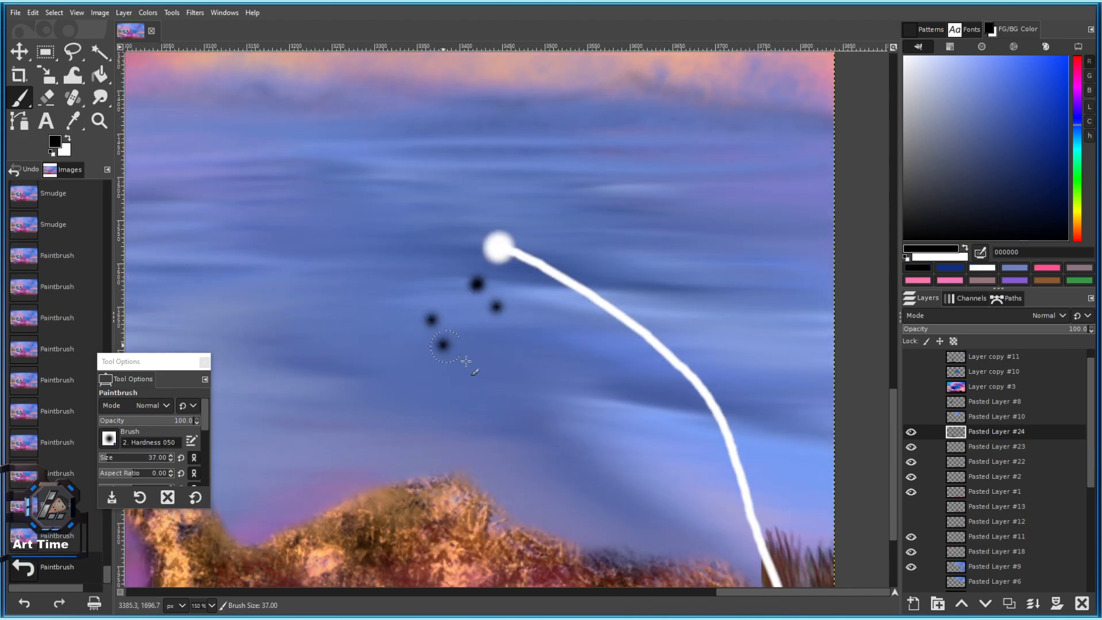
Scatter larger soft black dots over the sky and hill, then undo them.
key(bracketright)
key(bracketright)
key(bracketright)
click(363, 378)
click(494, 450)
drag(384, 403, 393, 305)
click(437, 379)
click(479, 439)
click(567, 389)
click(567, 439)
click(534, 488)
drag(386, 453, 398, 363)
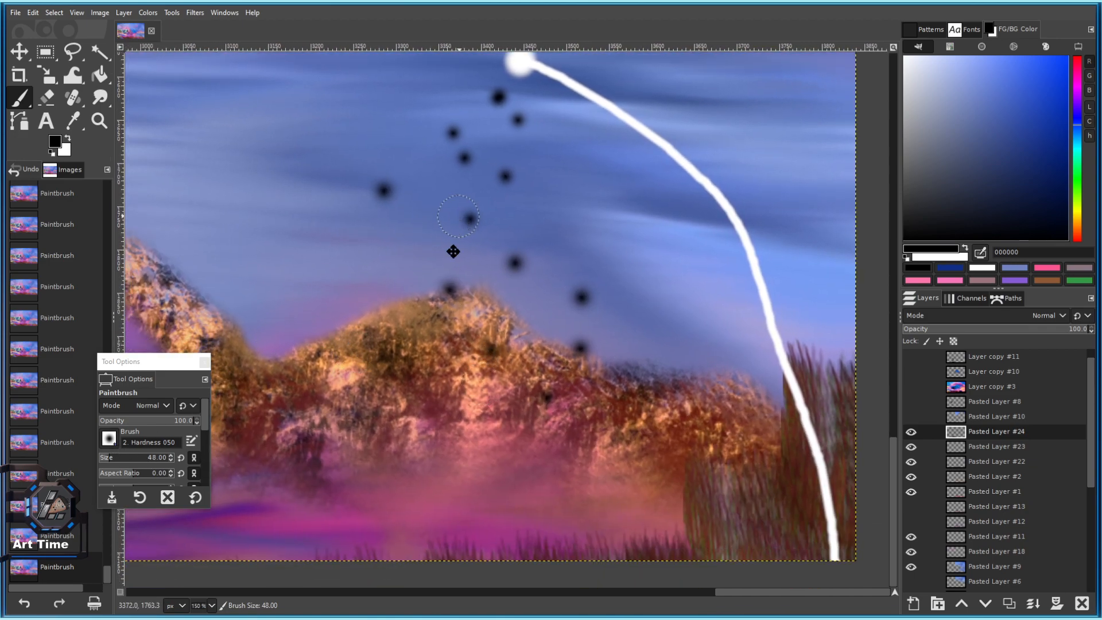
drag(457, 218, 455, 343)
key(ctrl+z)
key(ctrl+z)
key(ctrl+z)
key(ctrl+z)
key(ctrl+z)
key(ctrl+z)
key(ctrl+z)
key(ctrl+z)
key(ctrl+z)
key(ctrl+z)
key(ctrl+z)
key(ctrl+z)
key(ctrl+z)
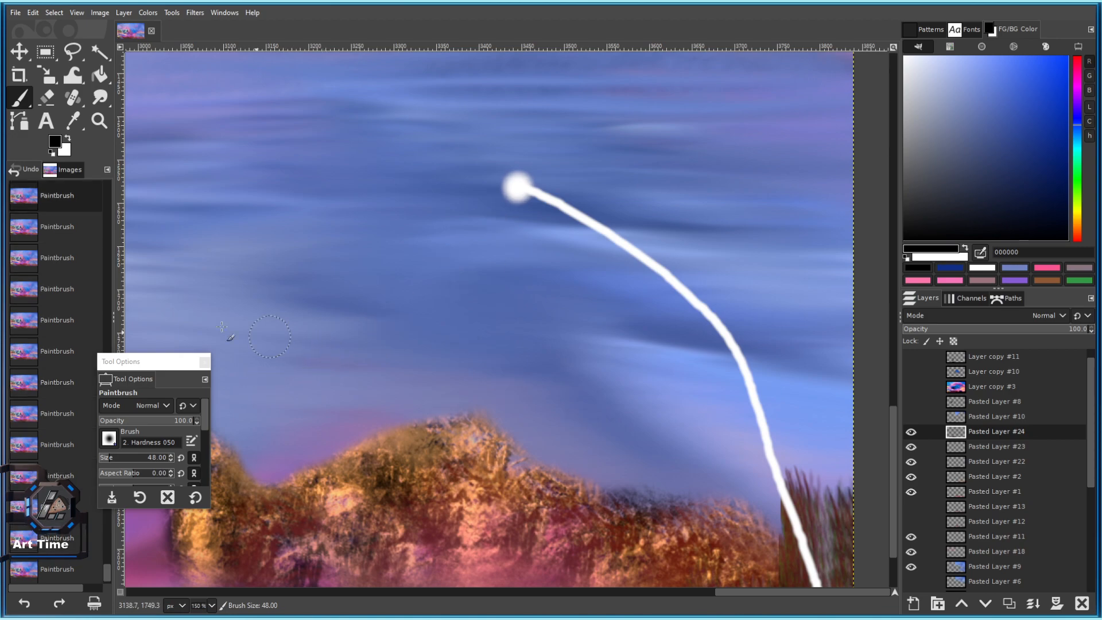
Switch to the 2. Hardness 100 brush and paint crisp black dots below the dandelion head.
click(109, 439)
click(115, 581)
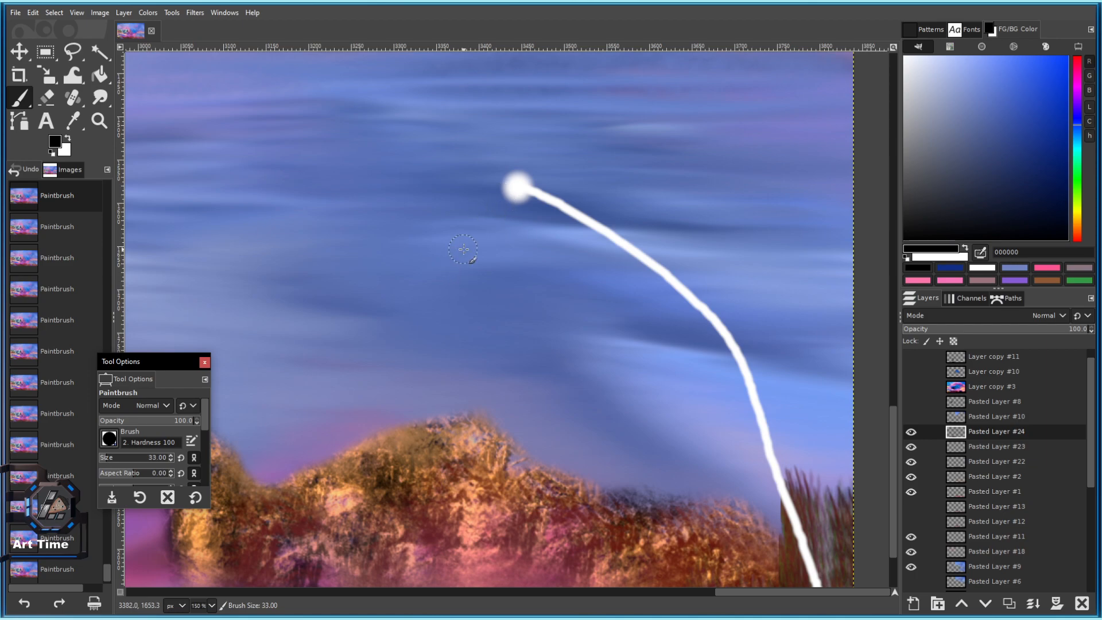
click(481, 225)
click(516, 268)
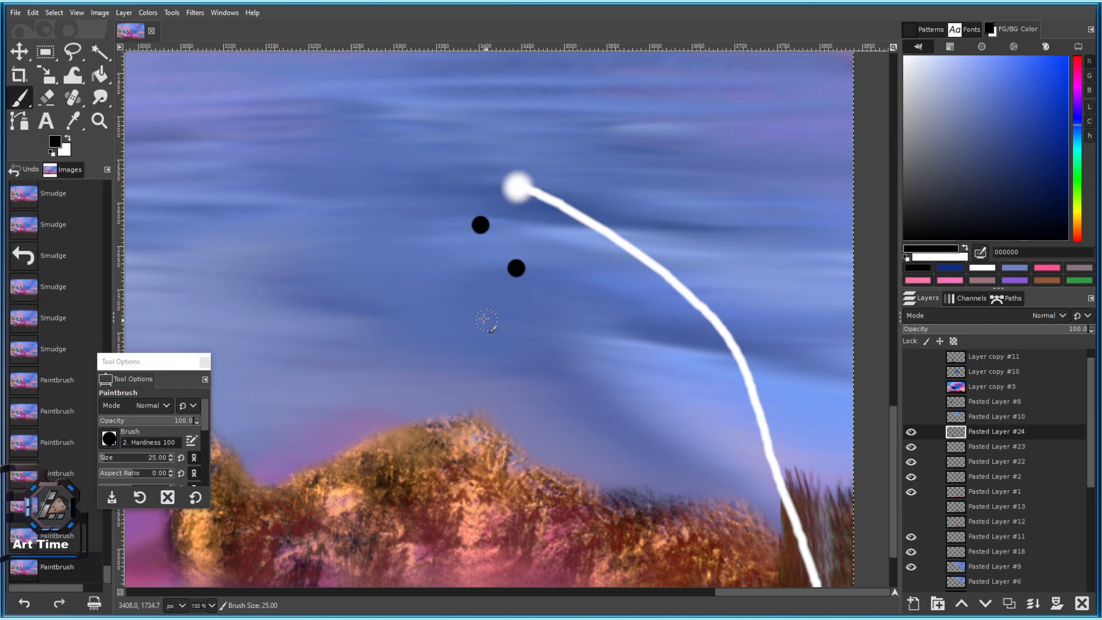
key(bracketright)
key(bracketright)
click(468, 302)
click(529, 360)
click(409, 368)
scroll(487, 287, down, 3)
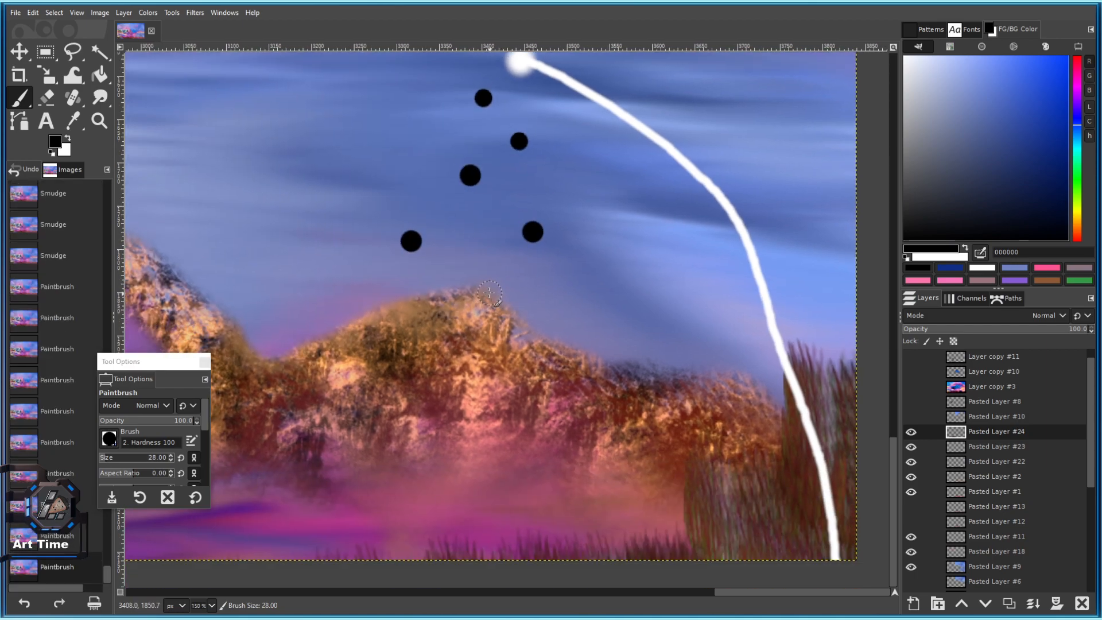
click(489, 294)
Add progressively smaller black dots trailing down onto the hill.
key(bracketleft)
key(bracketleft)
key(bracketleft)
key(bracketleft)
key(bracketleft)
click(481, 405)
key(bracketleft)
key(bracketleft)
click(555, 441)
key(bracketleft)
key(bracketleft)
key(bracketleft)
key(bracketleft)
key(bracketleft)
key(bracketleft)
scroll(464, 462, down, 6)
scroll(473, 435, up, 5)
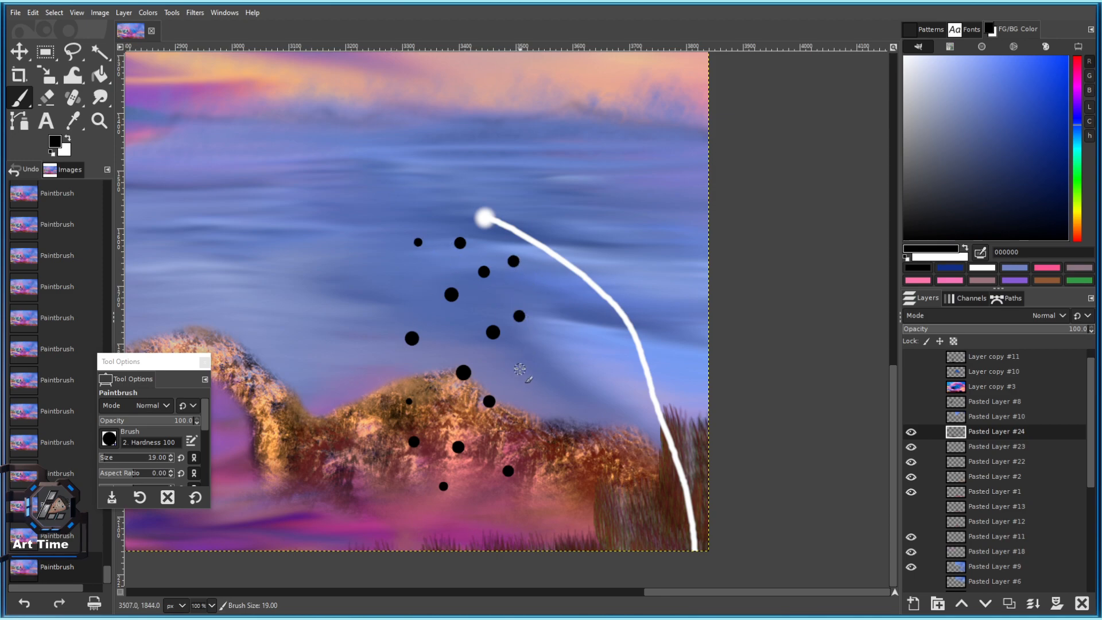
click(529, 421)
mouse_move(534, 468)
mouse_down()
mouse_move(534, 409)
mouse_move(513, 338)
mouse_move(537, 469)
mouse_up()
click(523, 337)
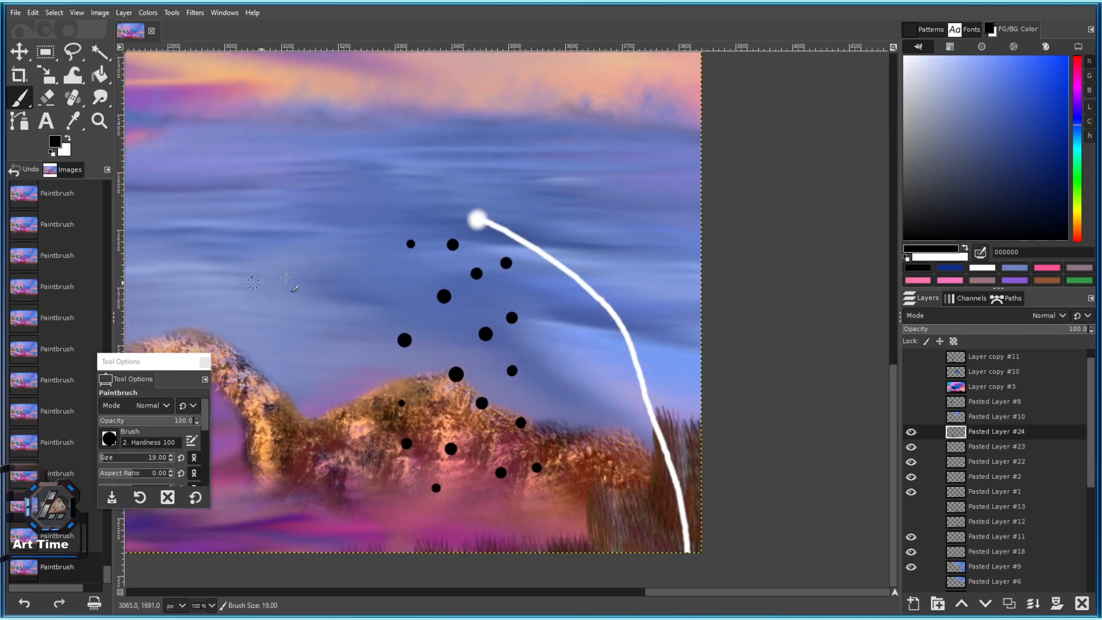
Switch back to the 2. Hardness 050 brush and select the Eraser.
click(109, 439)
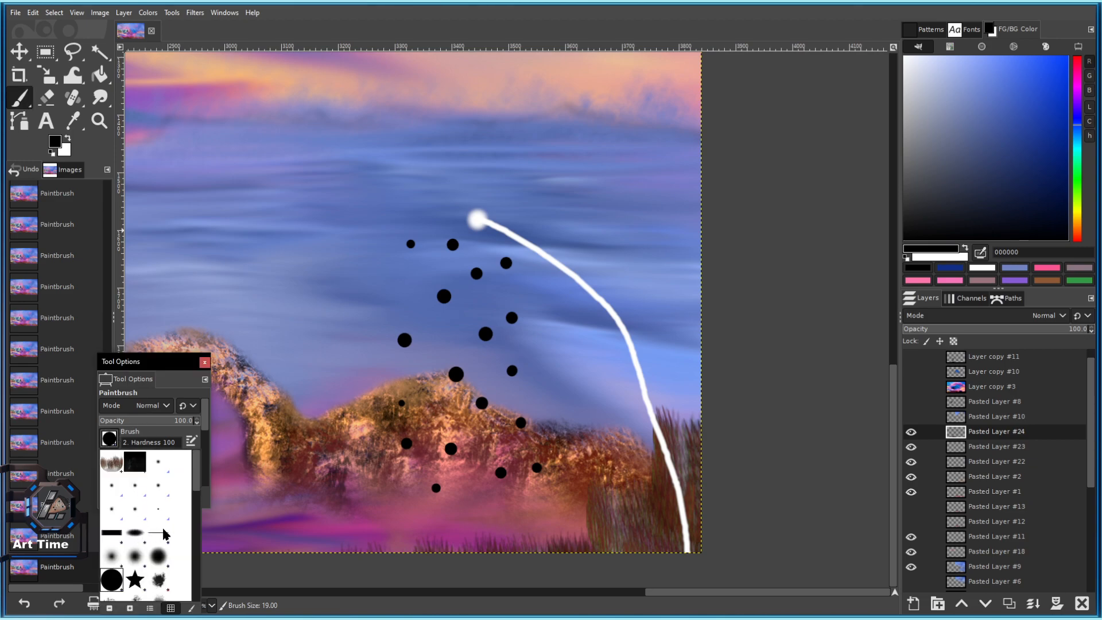
click(143, 559)
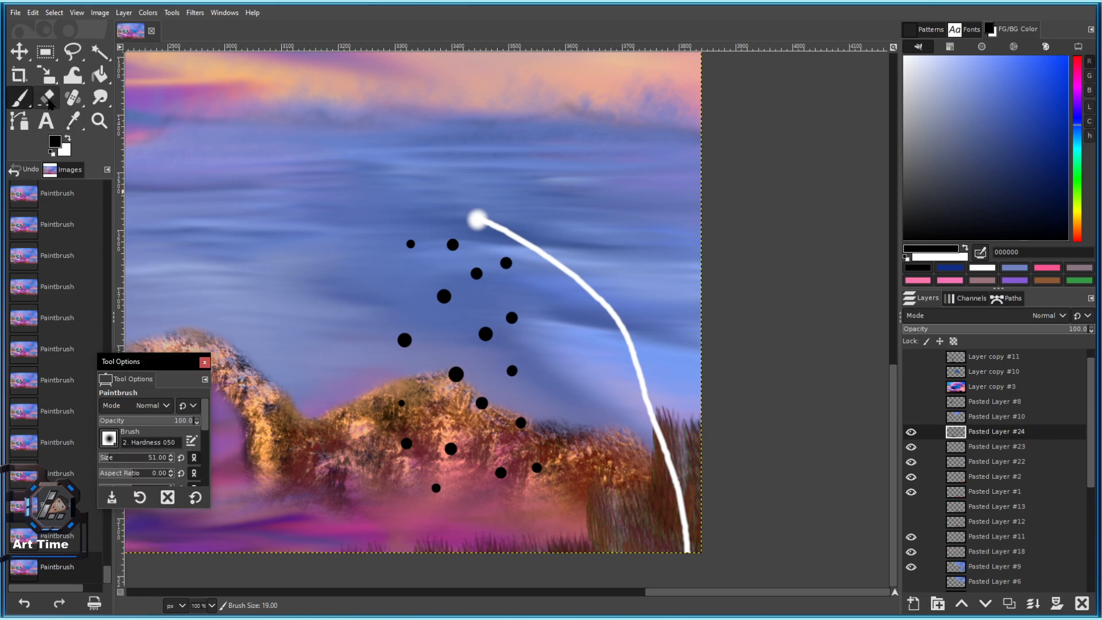
click(46, 98)
Make white the foreground colour, test erasing a black dot, then undo back to the Paintbrush.
click(982, 268)
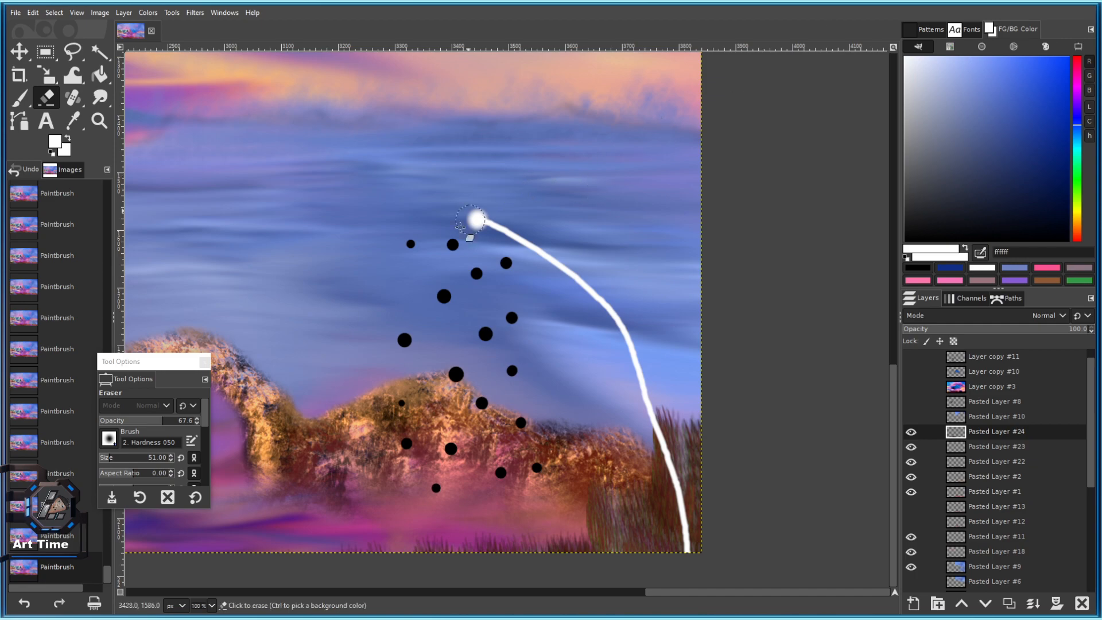
scroll(449, 236, up, 4)
key(bracketright)
key(bracketright)
key(bracketright)
key(bracketleft)
key(bracketleft)
key(bracketleft)
key(bracketleft)
click(464, 269)
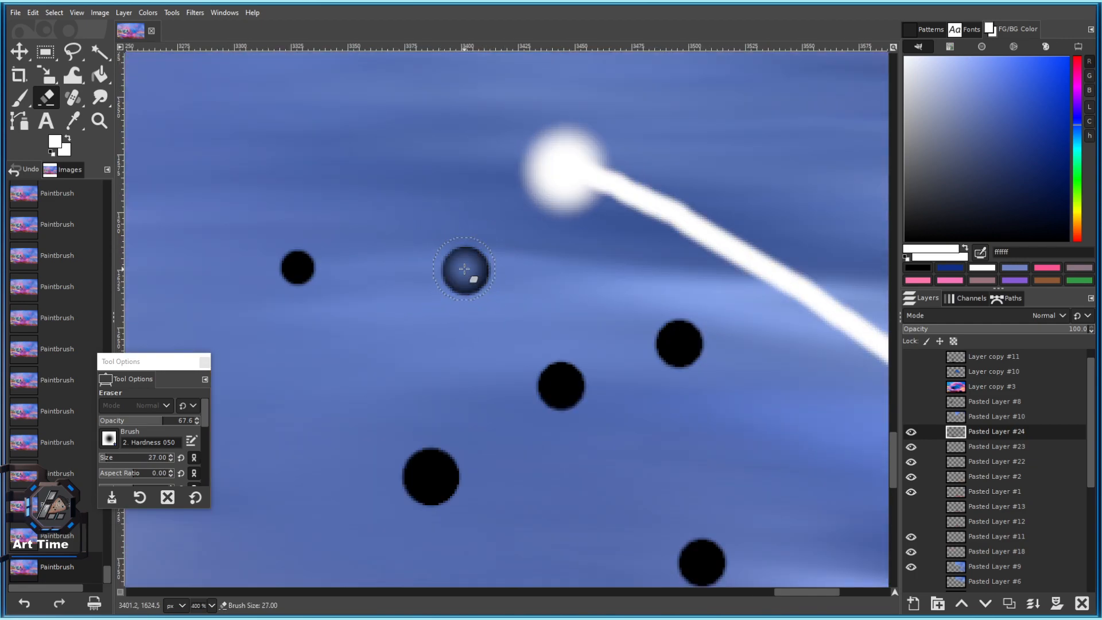
click(297, 267)
click(465, 270)
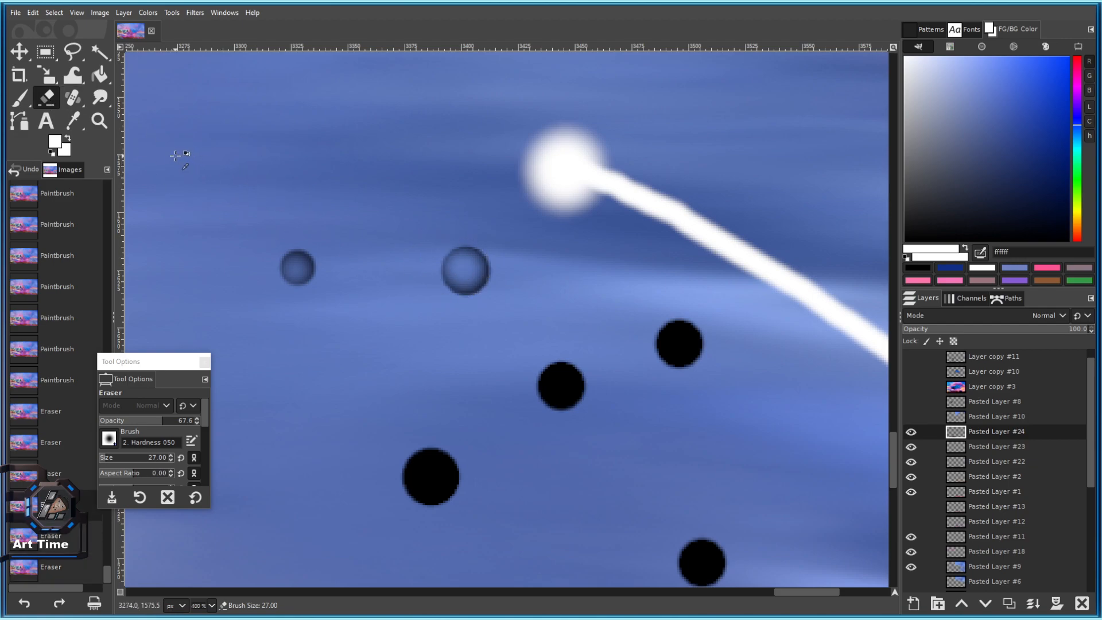
key(ctrl+z)
key(ctrl+z)
key(ctrl+z)
key(ctrl+z)
key(p)
key(ctrl+z)
key(ctrl+z)
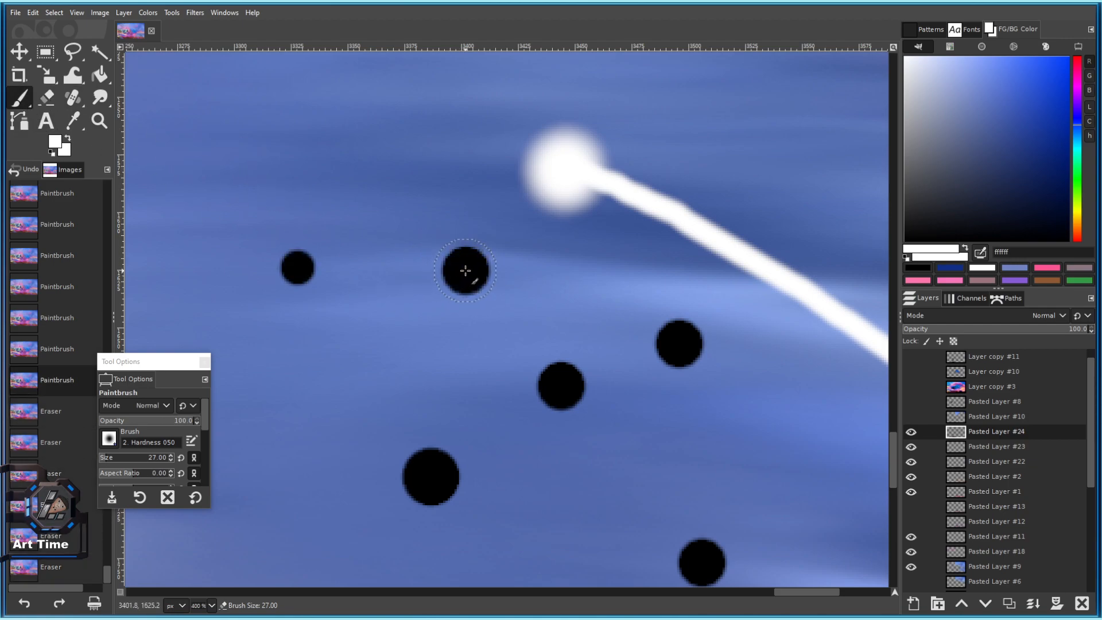
Cover the first two black dots in the sky with white using a smaller brush.
click(465, 270)
key(ctrl+z)
key(bracketleft)
key(bracketleft)
key(bracketleft)
key(bracketleft)
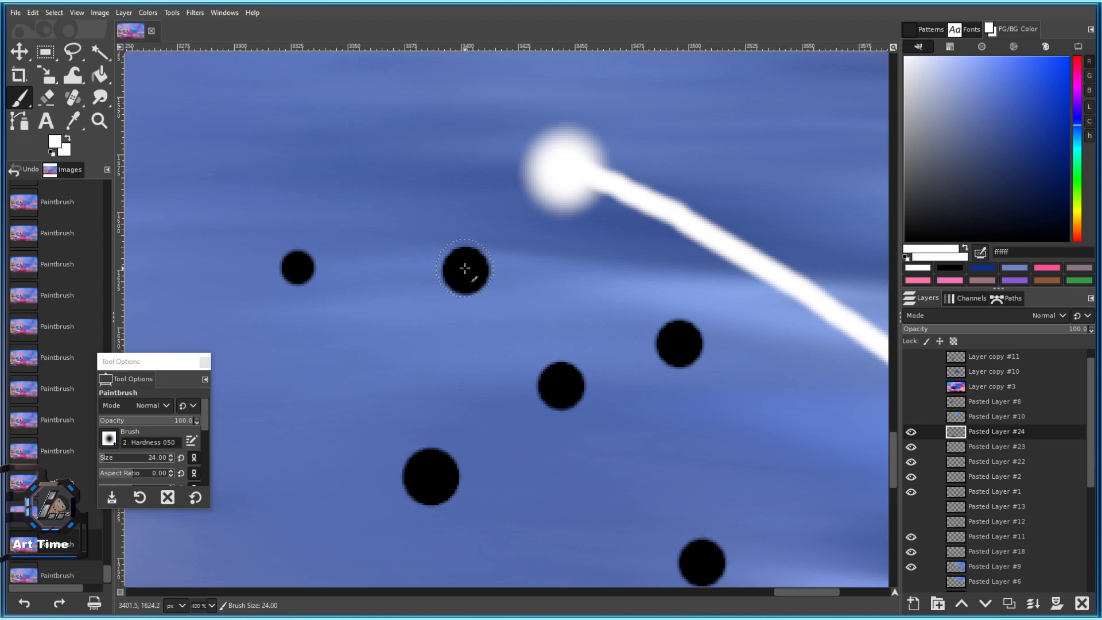
click(465, 268)
click(299, 263)
scroll(576, 203, down, 3)
scroll(576, 203, right, 2)
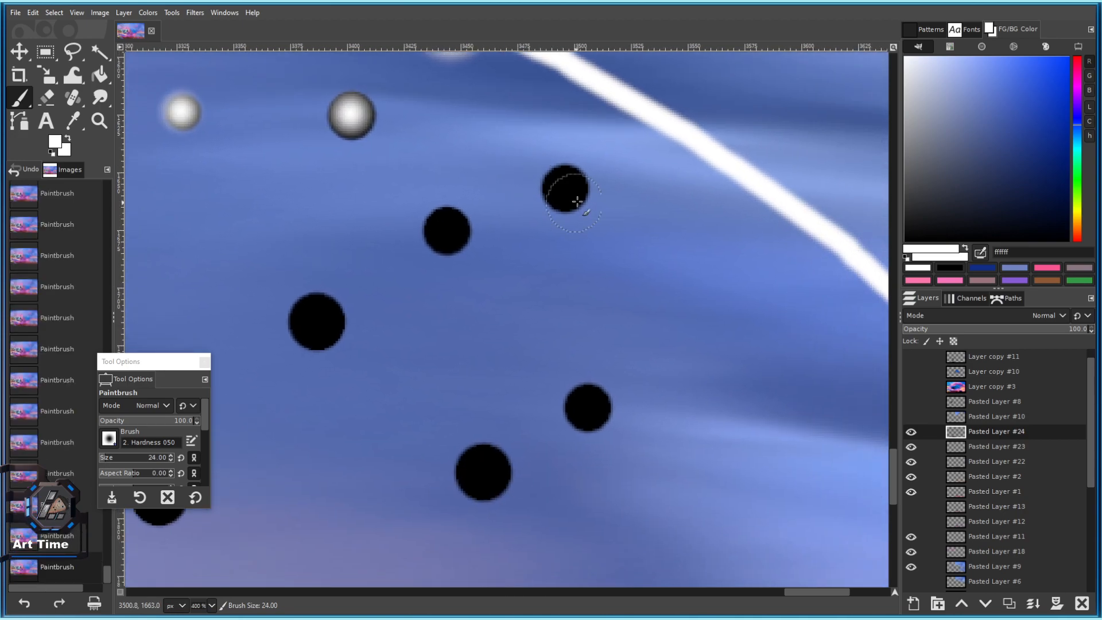
Turn more black dots into soft white spheres, redoing a misplaced dab.
click(571, 193)
click(451, 233)
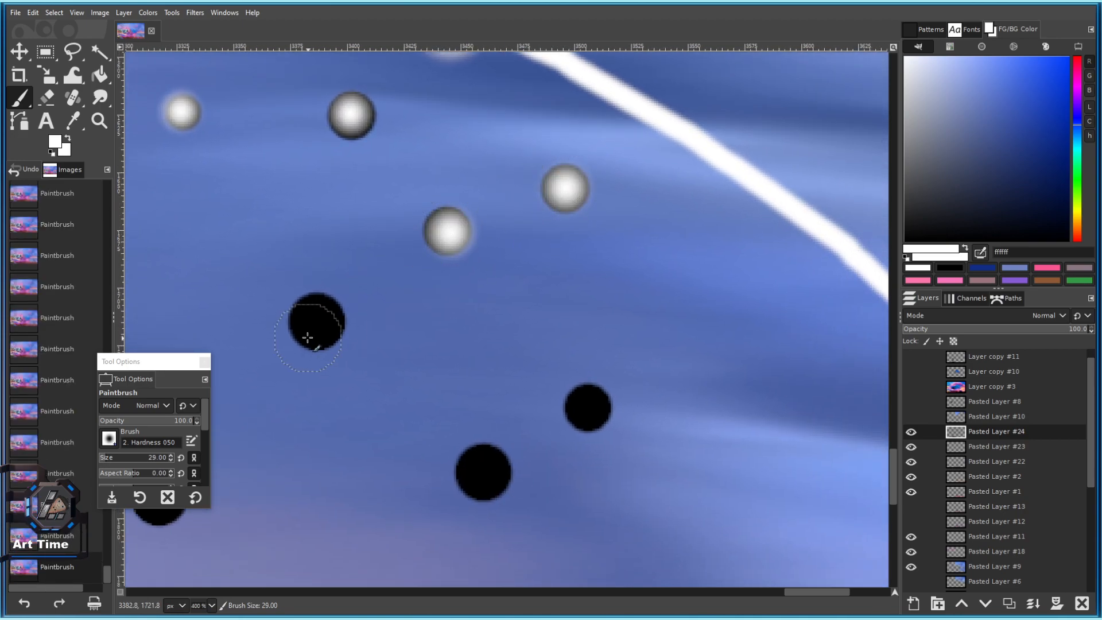
click(315, 332)
key(ctrl+z)
click(316, 322)
click(321, 327)
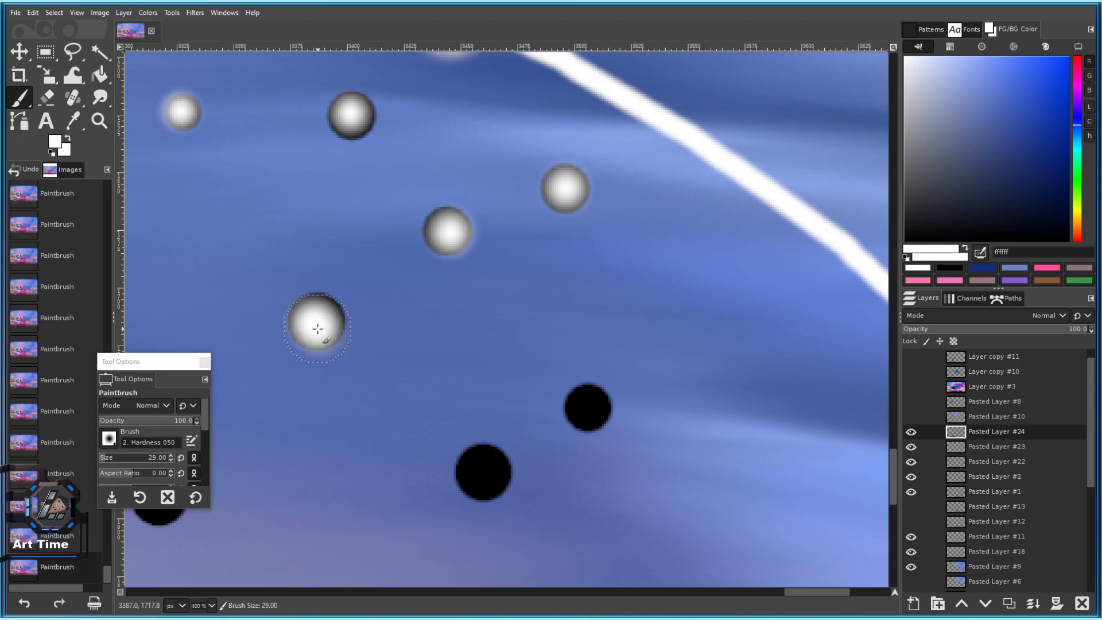
scroll(338, 339, down, 5)
scroll(351, 368, up, 3)
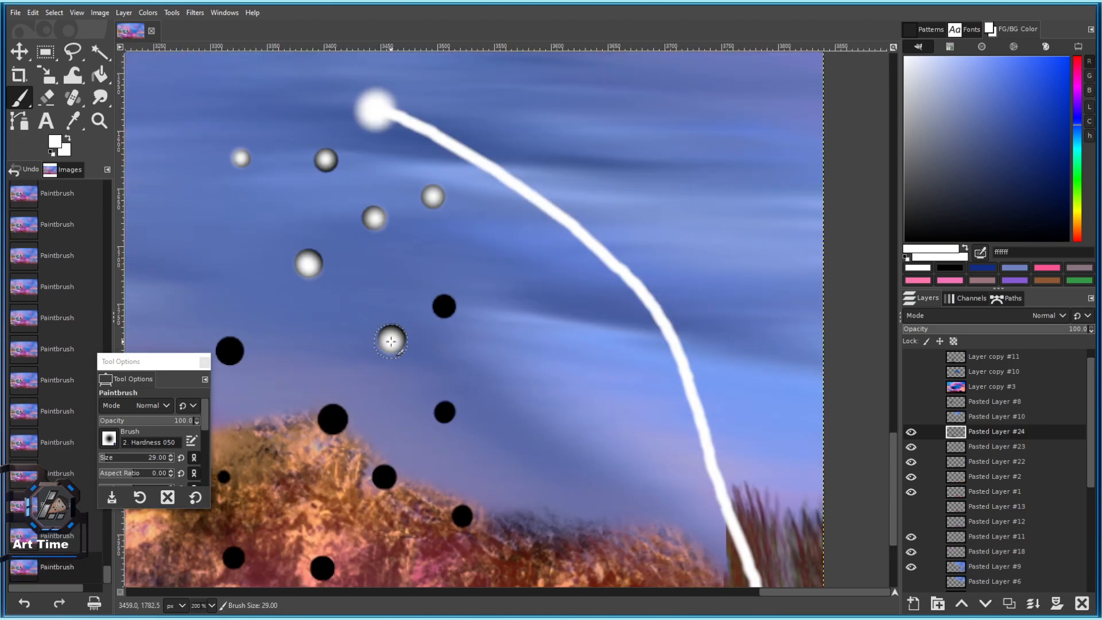
scroll(391, 341, down, 1)
key(bracketright)
click(438, 287)
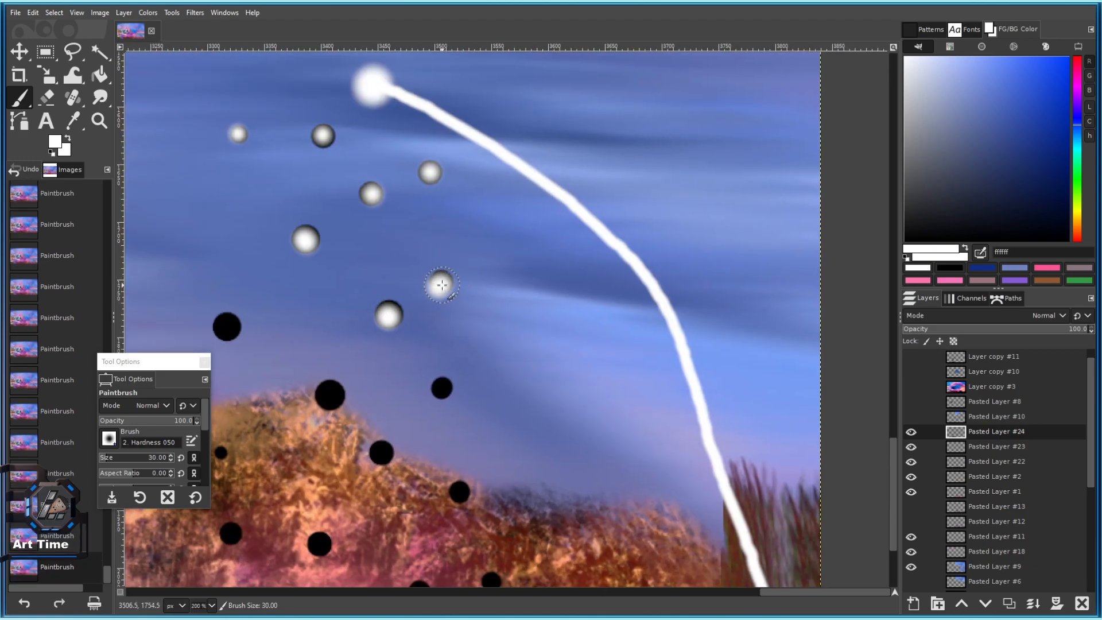
Paint the left black dot and a half-white dot fully white.
scroll(434, 301, down, 4)
scroll(393, 326, up, 4)
click(336, 254)
click(343, 255)
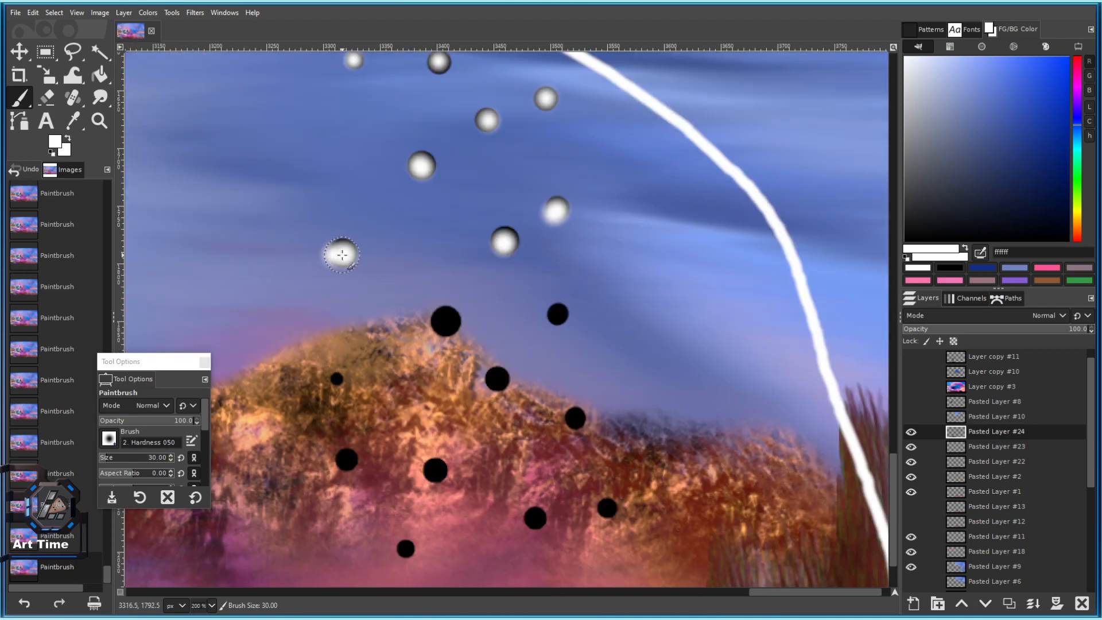
scroll(394, 180, down, 4)
scroll(394, 246, up, 4)
key(ctrl+z)
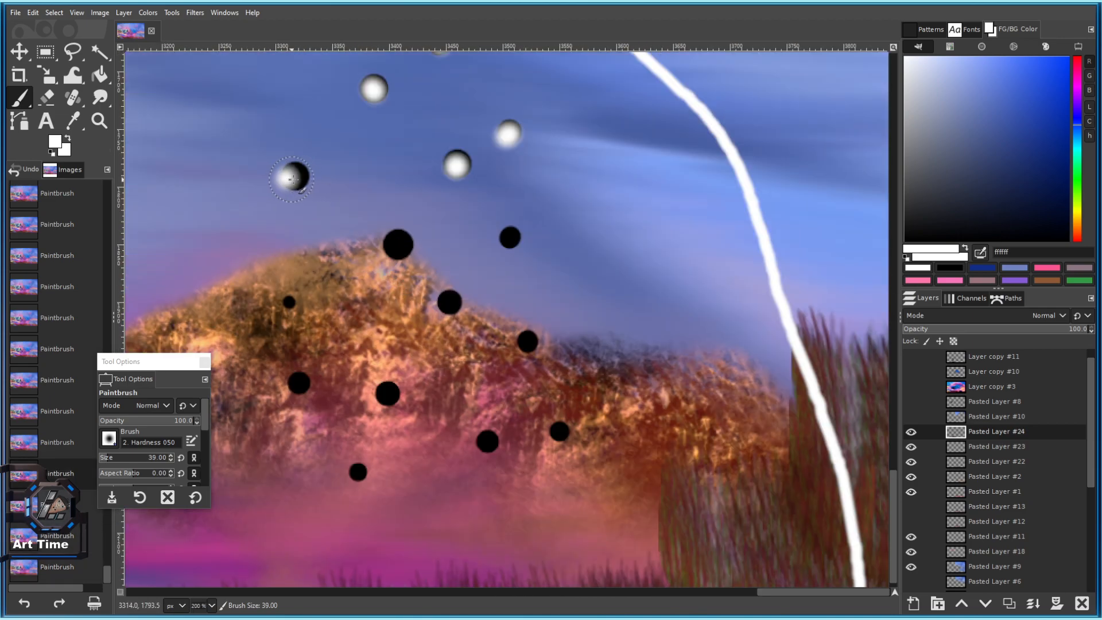
click(295, 176)
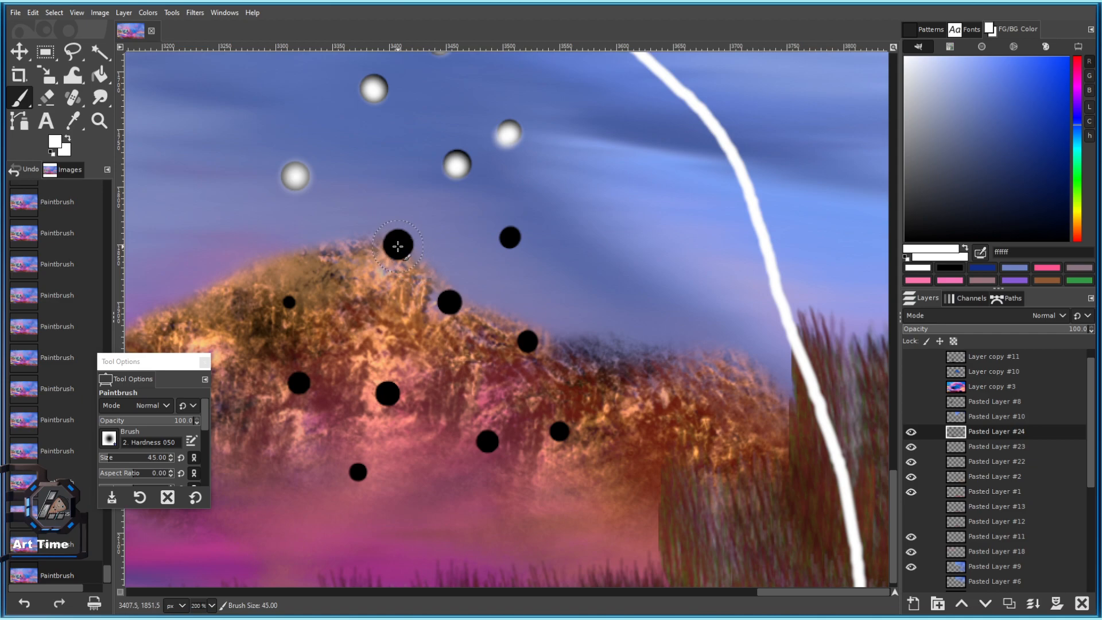
With a slightly larger brush, whiten further dots down toward the hill.
key(bracketright)
key(bracketright)
key(bracketright)
click(398, 246)
click(446, 308)
key(ctrl+z)
click(448, 305)
click(529, 347)
scroll(520, 373, down, 2)
key(ctrl+z)
scroll(513, 390, up, 3)
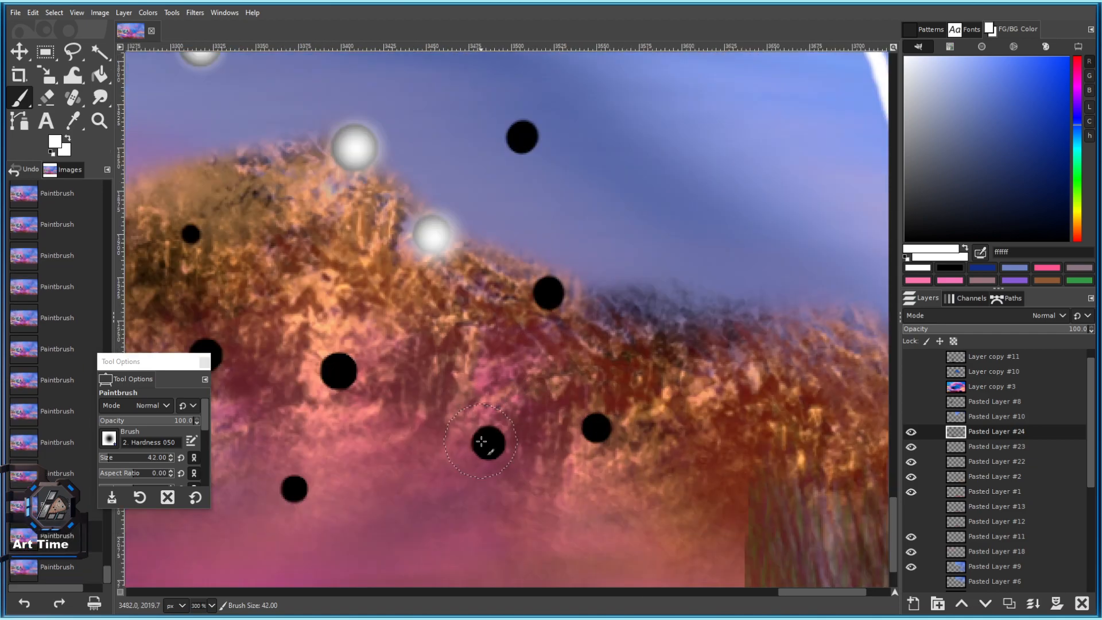
key(bracketleft)
key(bracketleft)
key(bracketleft)
key(bracketleft)
click(487, 447)
drag(487, 447, 598, 314)
Whiten black dots across the rocky hill, adjusting brush size between dabs.
key(bracketleft)
key(bracketleft)
key(bracketleft)
key(bracketleft)
key(bracketleft)
key(bracketleft)
key(bracketleft)
key(bracketleft)
key(bracketleft)
key(bracketleft)
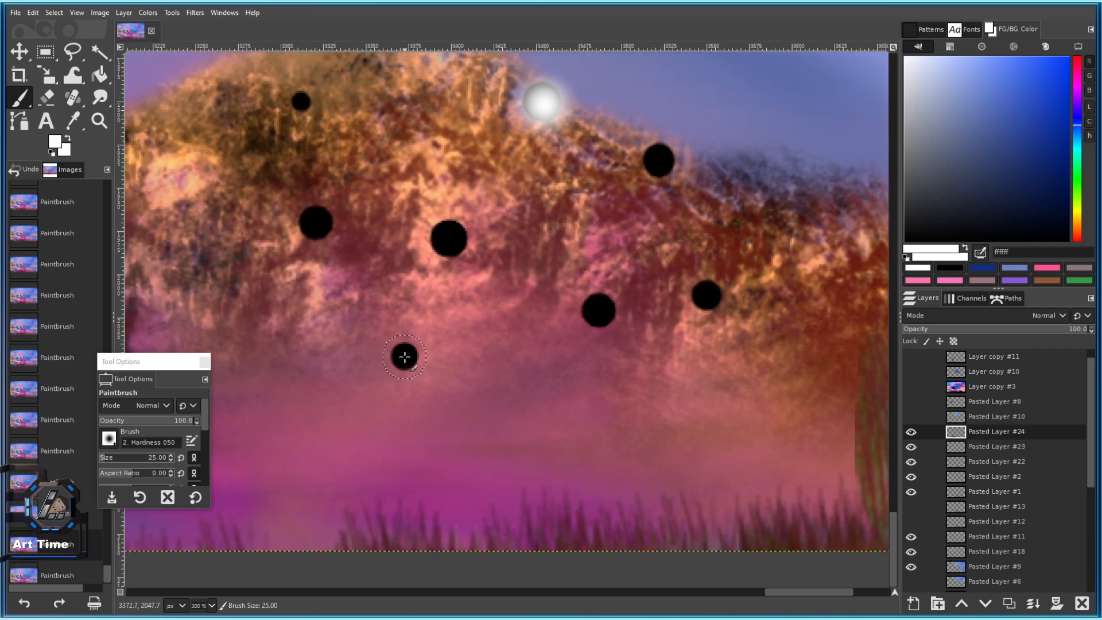
click(405, 357)
key(bracketright)
key(bracketright)
click(317, 221)
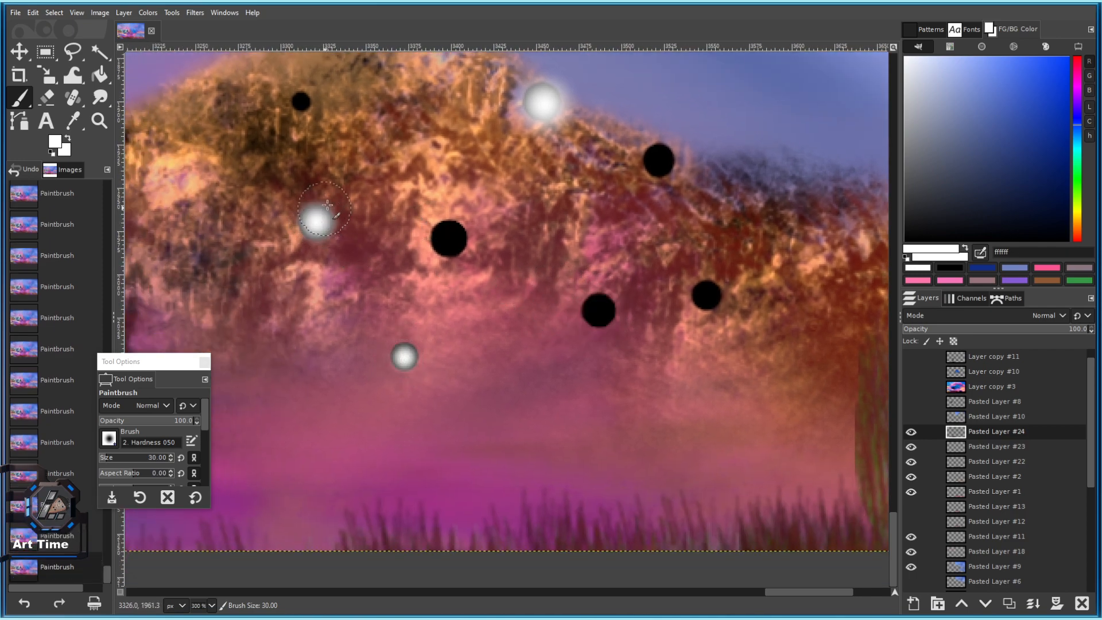
click(449, 239)
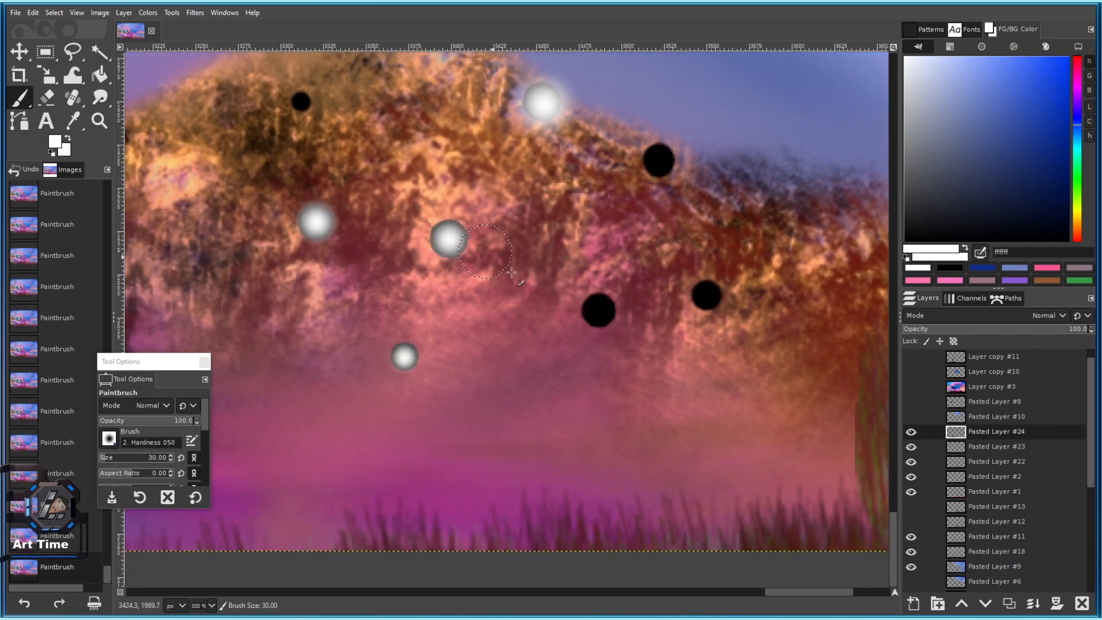
click(599, 315)
scroll(598, 316, down, 6)
scroll(600, 275, up, 3)
scroll(634, 392, up, 3)
key(bracketright)
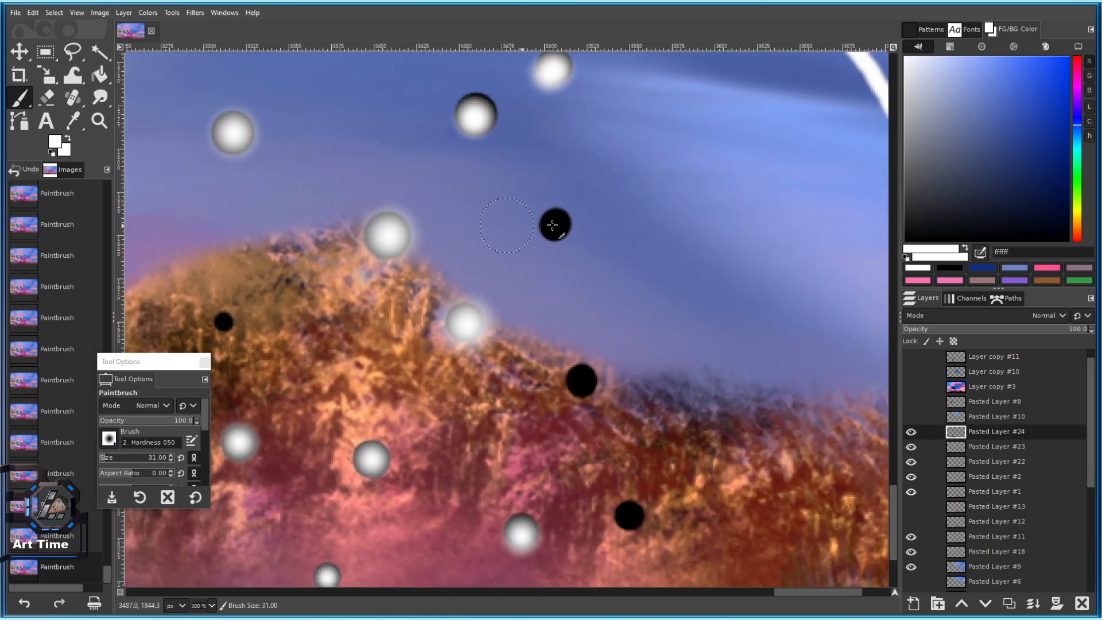
click(556, 222)
Move along the ridge and paint its remaining black dots white.
drag(579, 302, 492, 226)
key(ctrl+z)
click(495, 304)
click(469, 149)
drag(540, 390, 447, 262)
click(447, 315)
drag(367, 247, 618, 296)
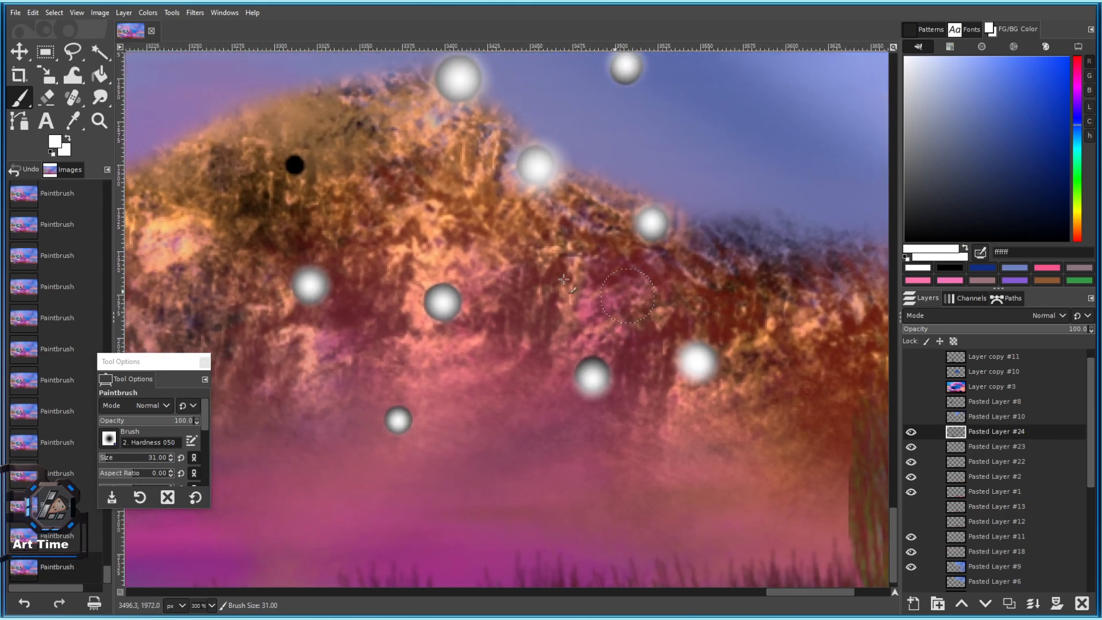
drag(344, 229, 509, 305)
click(459, 240)
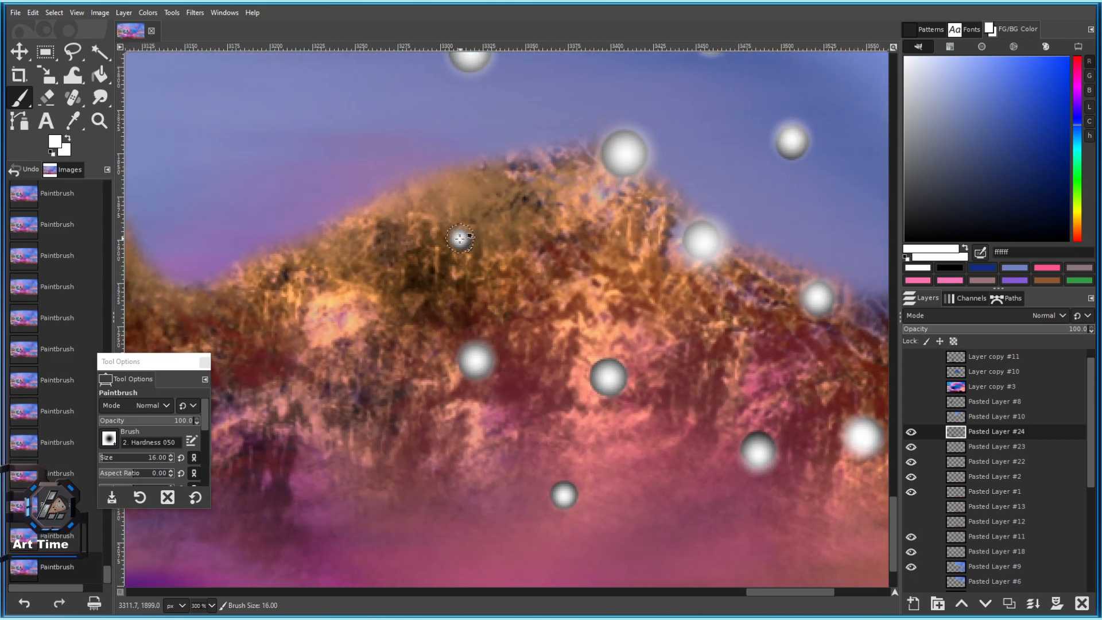
scroll(459, 240, down, 5)
scroll(488, 218, up, 3)
scroll(495, 256, up, 3)
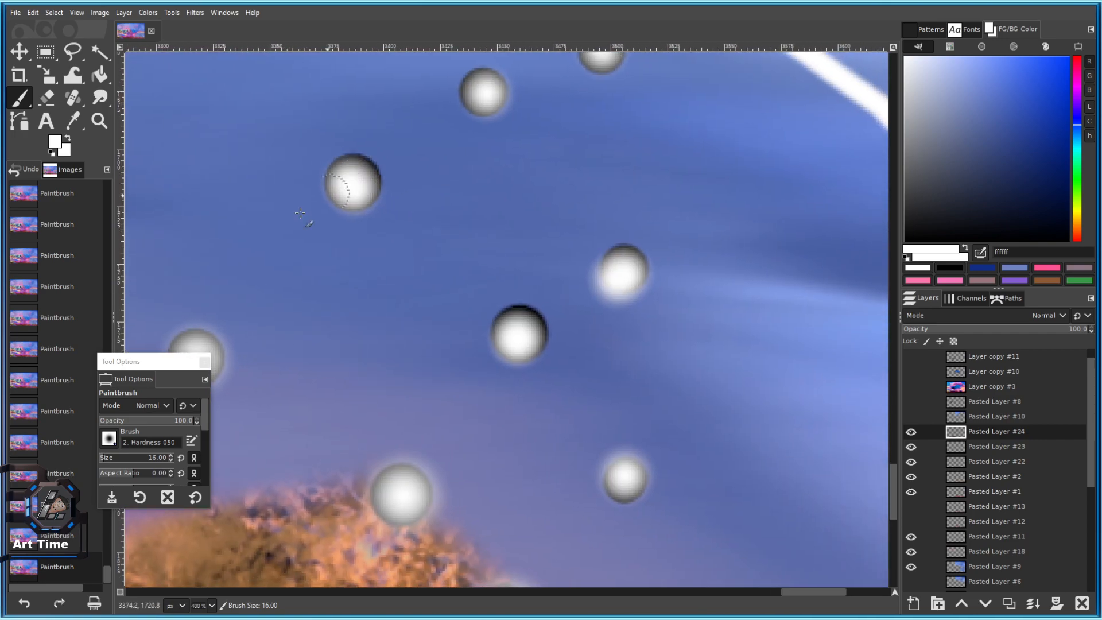
click(113, 439)
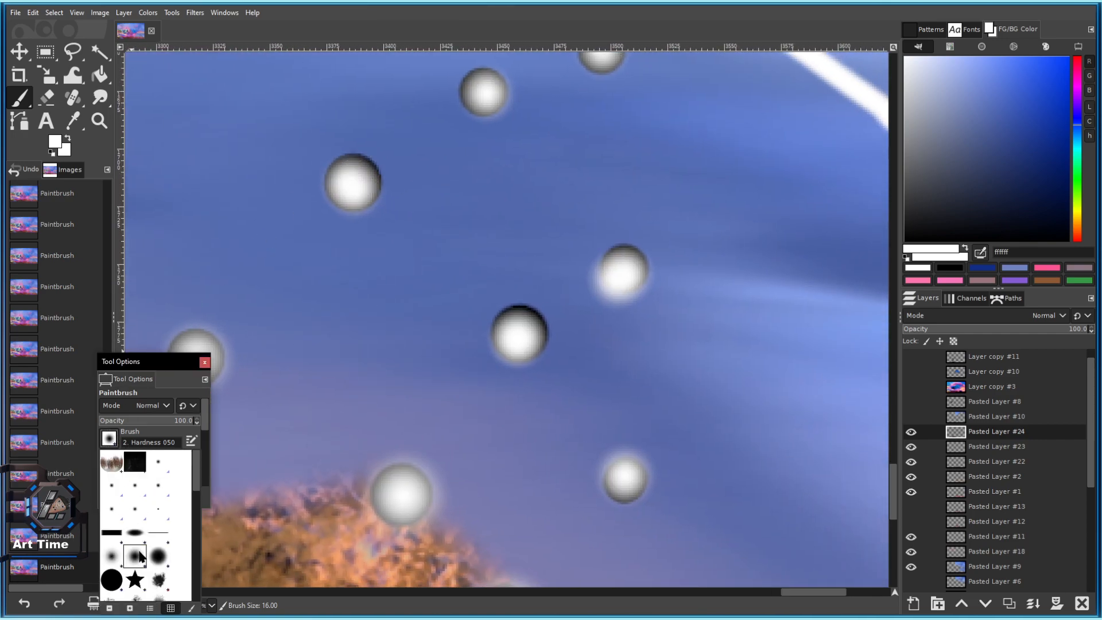
Undo trial white and smudge strokes, then select the Smoke brush shape.
click(106, 105)
drag(359, 183, 437, 239)
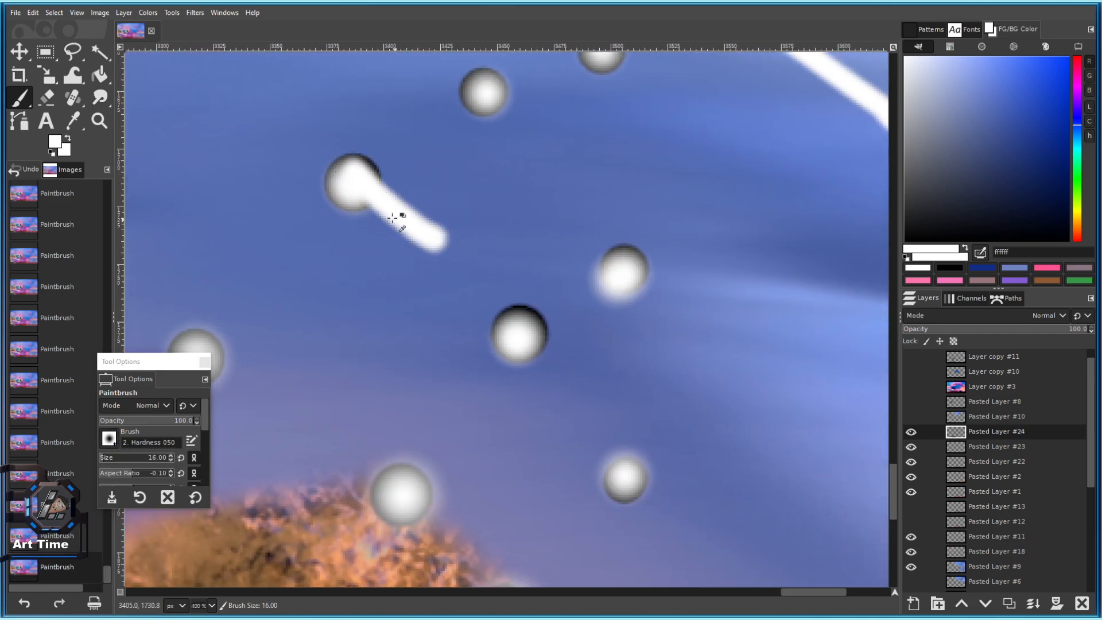
key(ctrl+z)
click(99, 97)
key(bracketright)
key(bracketright)
key(bracketright)
key(bracketright)
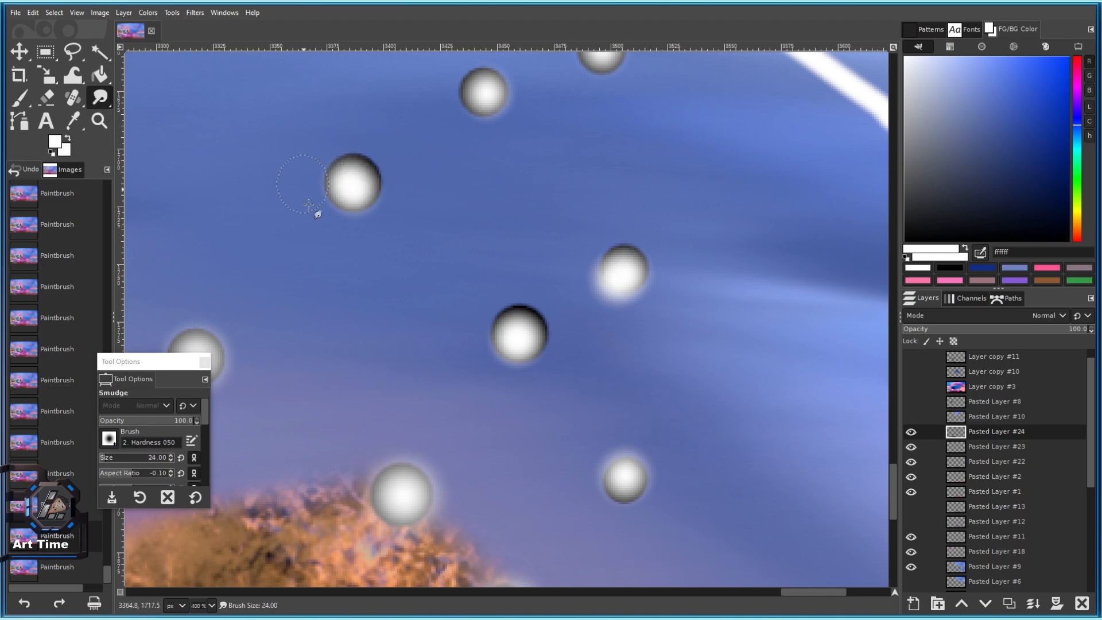
drag(955, 136, 1069, 69)
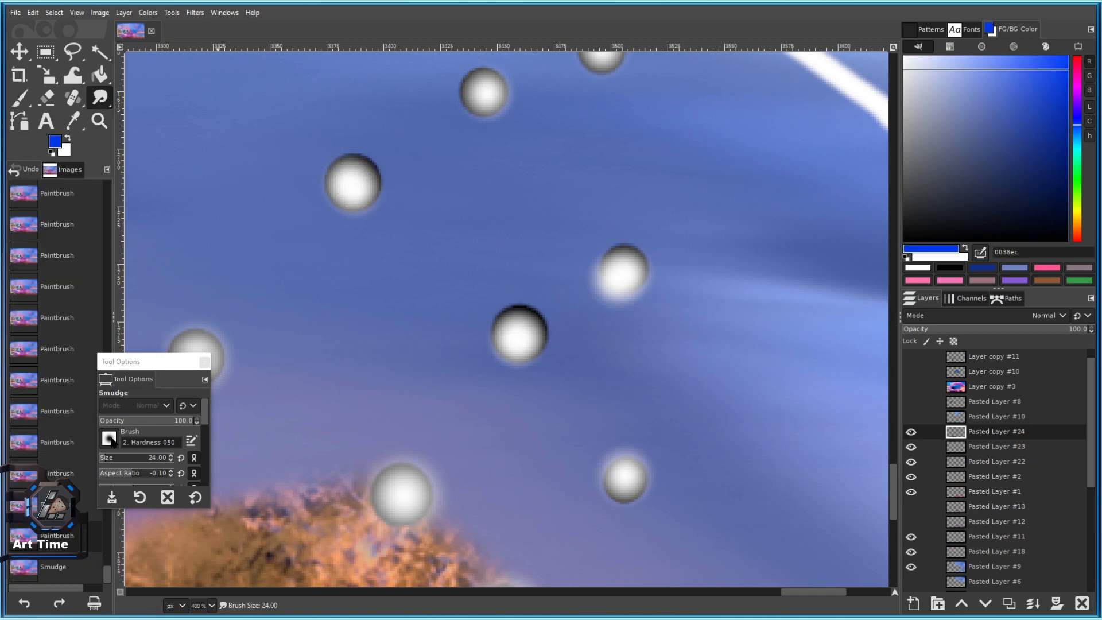
click(109, 440)
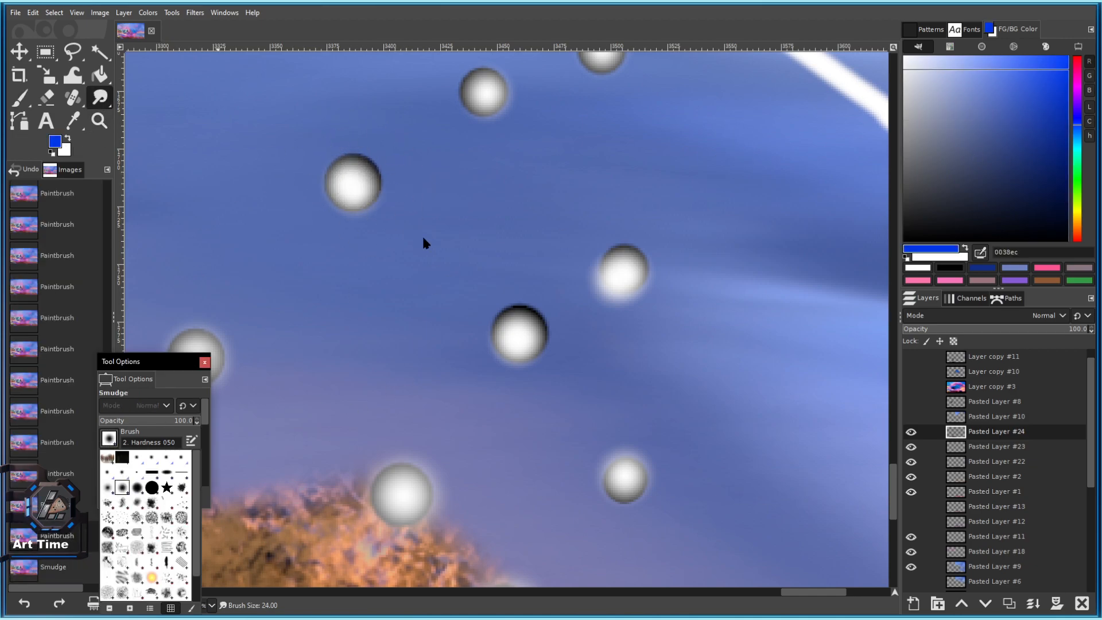
click(330, 226)
key(bracketright)
key(bracketright)
key(bracketright)
key(bracketright)
drag(372, 189, 357, 178)
key(ctrl+z)
click(109, 441)
scroll(167, 498, down, 2)
click(140, 549)
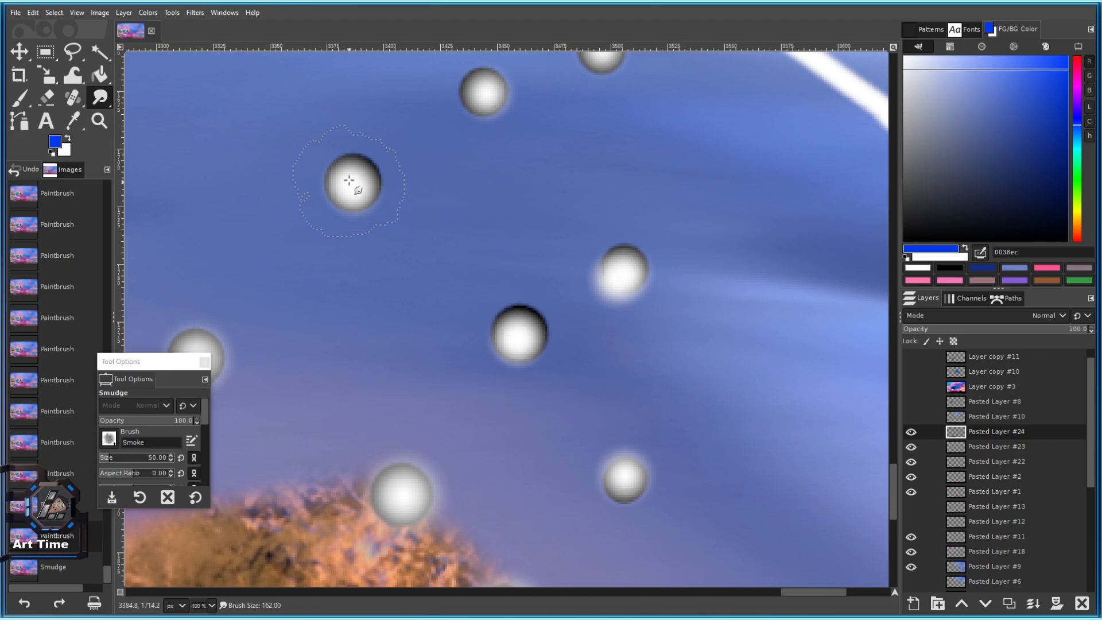
With the Paintbrush, dab one sphere strong blue and two spheres magenta.
key(p)
click(364, 168)
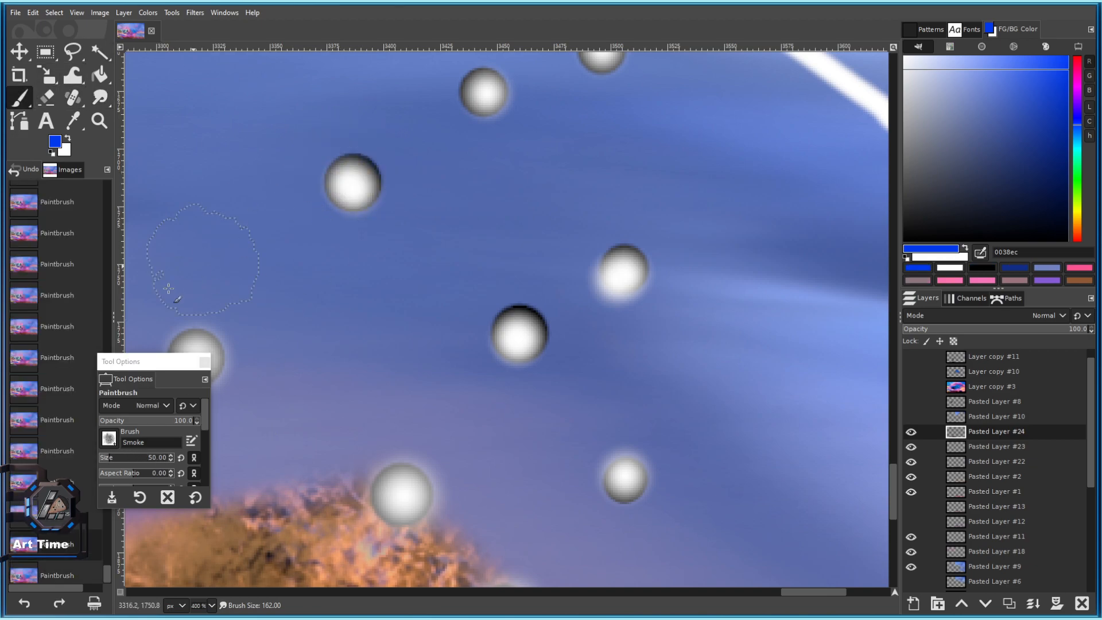
click(108, 457)
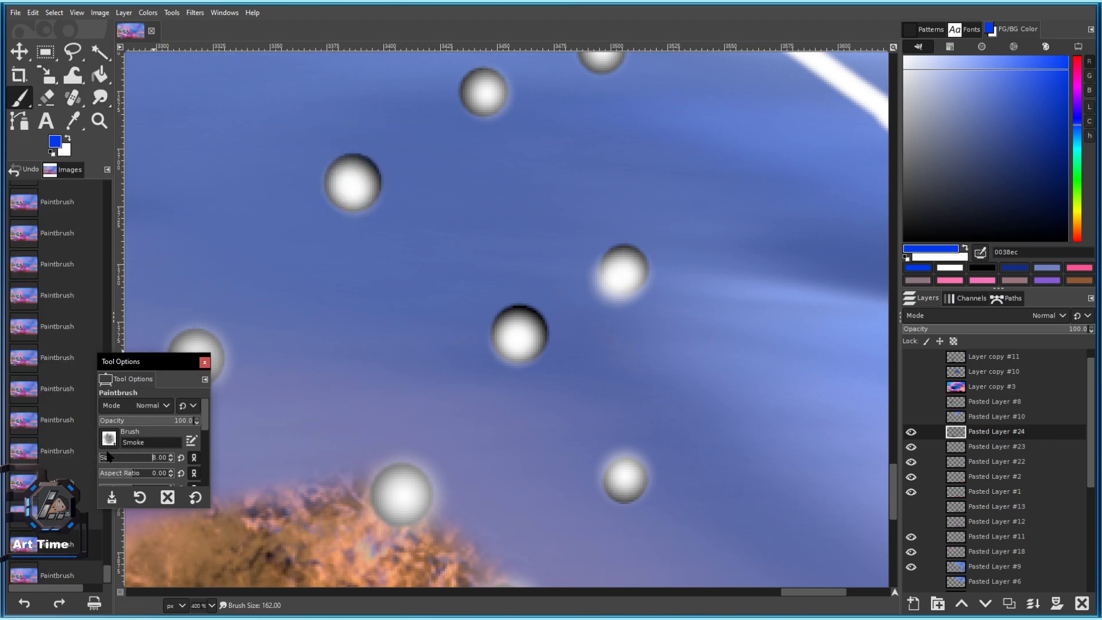
click(1079, 83)
click(353, 180)
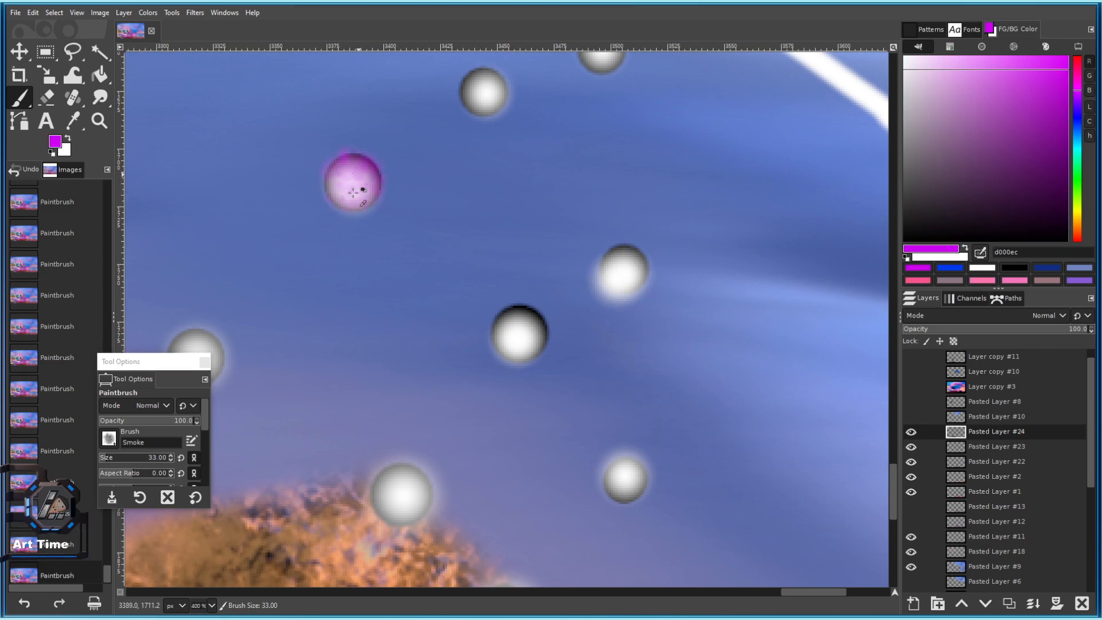
scroll(353, 191, down, 4)
scroll(372, 167, up, 4)
click(428, 170)
scroll(434, 245, down, 4)
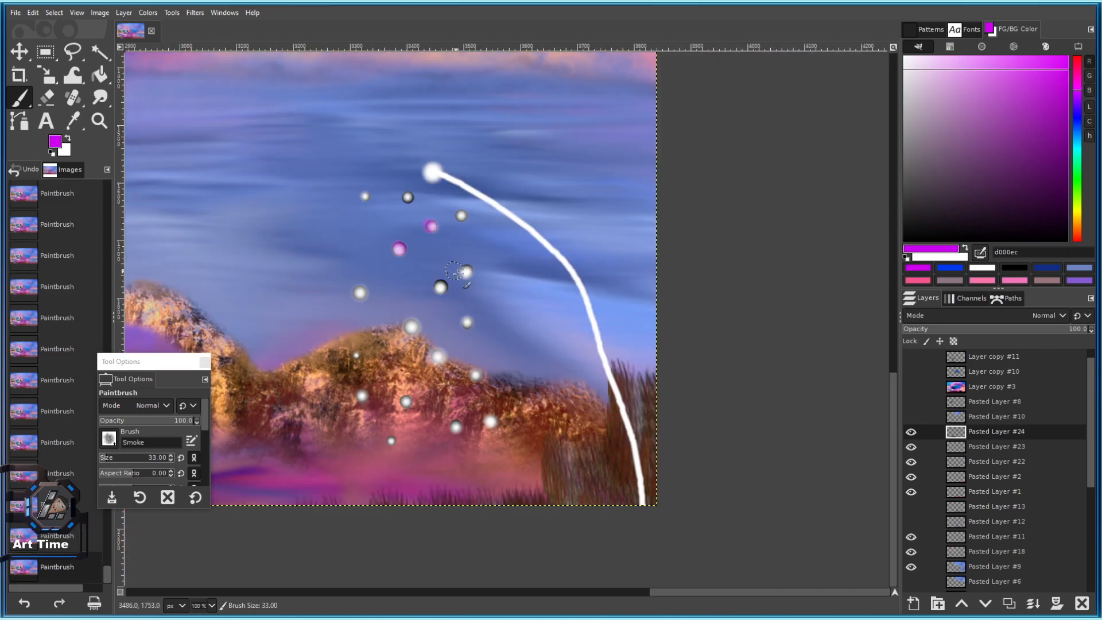
Dab several white spheres in a soft sky blue.
ctrl+click(469, 270)
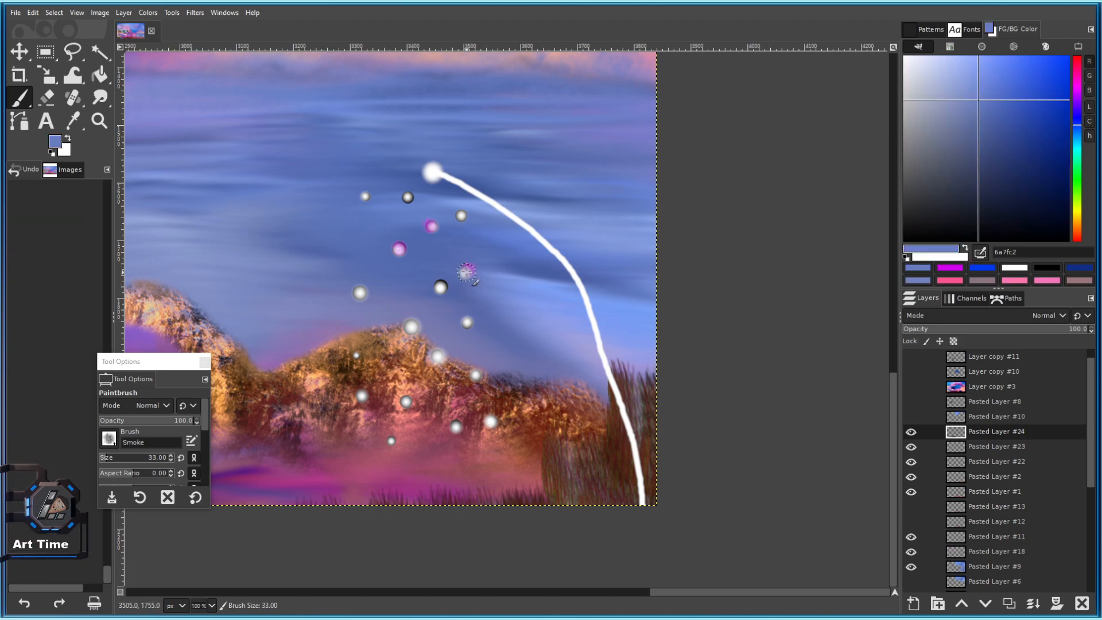
click(441, 286)
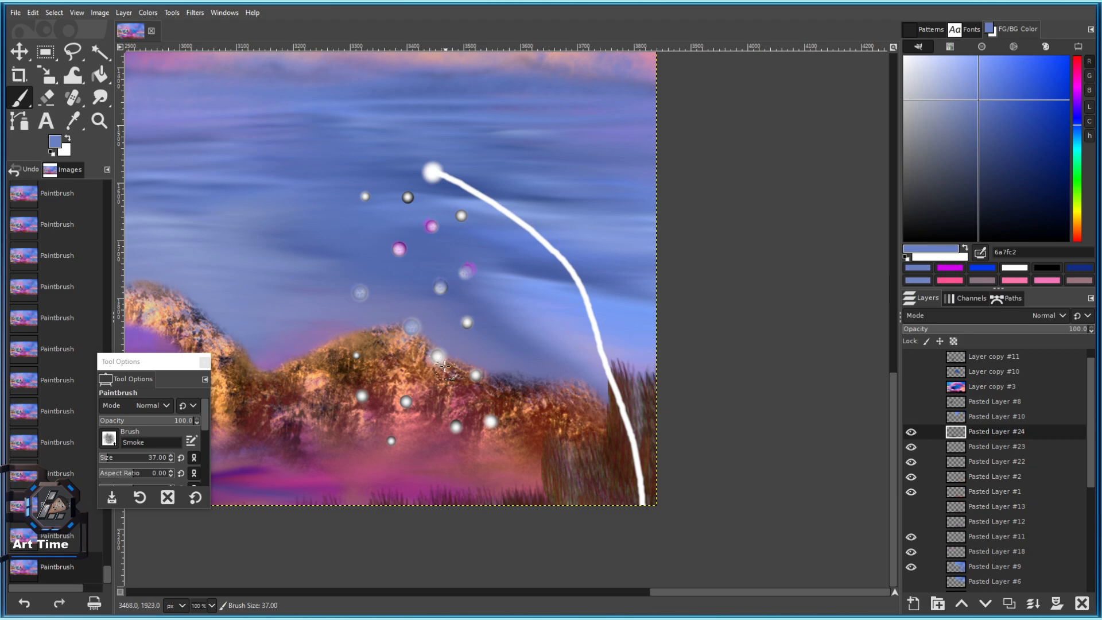
scroll(460, 419, up, 3)
key(bracketright)
key(bracketright)
key(bracketright)
click(423, 259)
key(ctrl+z)
key(bracketleft)
key(bracketleft)
click(418, 260)
click(513, 248)
click(525, 247)
click(267, 188)
drag(382, 202, 616, 171)
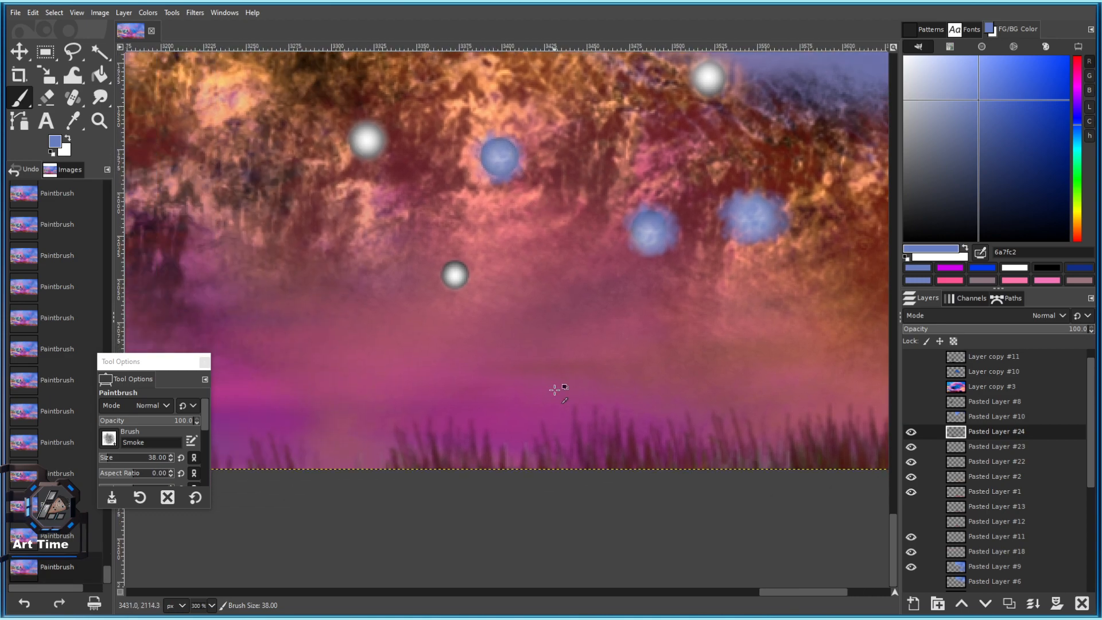
Tint several spheres muted pink, pink-purple and pink-red.
ctrl+click(559, 387)
click(458, 272)
click(499, 158)
click(368, 139)
scroll(438, 241, down, 8)
scroll(441, 206, up, 5)
scroll(451, 220, up, 3)
click(332, 205)
click(458, 209)
Dab more white spheres pink with a smaller brush, deepening some toward red.
drag(619, 264, 498, 198)
key(bracketleft)
key(bracketleft)
key(bracketleft)
key(bracketleft)
key(bracketleft)
key(bracketleft)
key(bracketleft)
click(499, 197)
drag(481, 440, 448, 305)
click(485, 383)
click(486, 382)
drag(515, 407, 436, 219)
click(429, 352)
click(430, 352)
scroll(423, 358, down, 7)
scroll(422, 358, up, 4)
drag(386, 292, 480, 155)
scroll(505, 210, down, 5)
scroll(489, 182, up, 5)
key(bracketright)
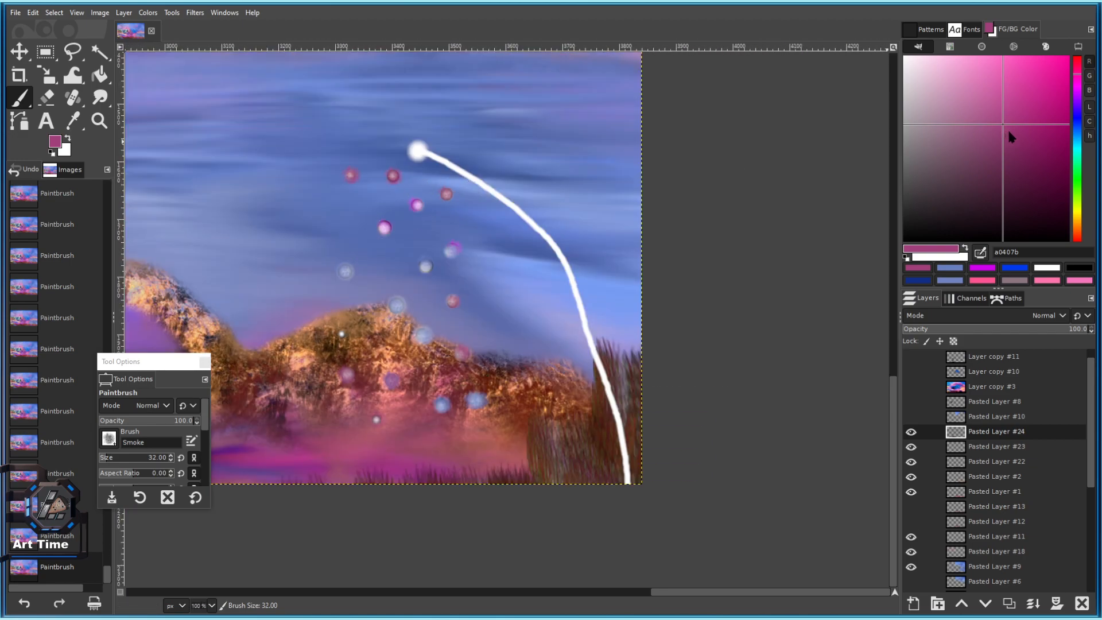
Repaint the red and magenta spheres and a few others light pink.
click(955, 58)
scroll(396, 178, up, 5)
key(bracketleft)
key(bracketleft)
key(bracketleft)
key(bracketleft)
key(bracketleft)
key(bracketleft)
click(348, 205)
drag(377, 232, 533, 232)
click(278, 203)
drag(516, 333, 449, 235)
key(bracketleft)
key(bracketleft)
click(579, 264)
click(569, 252)
drag(741, 273, 576, 162)
click(573, 85)
click(570, 81)
drag(545, 325, 493, 131)
Add dark pink and purple dabs over the pink and blue-white spheres.
drag(1040, 114, 1052, 107)
click(555, 202)
click(542, 207)
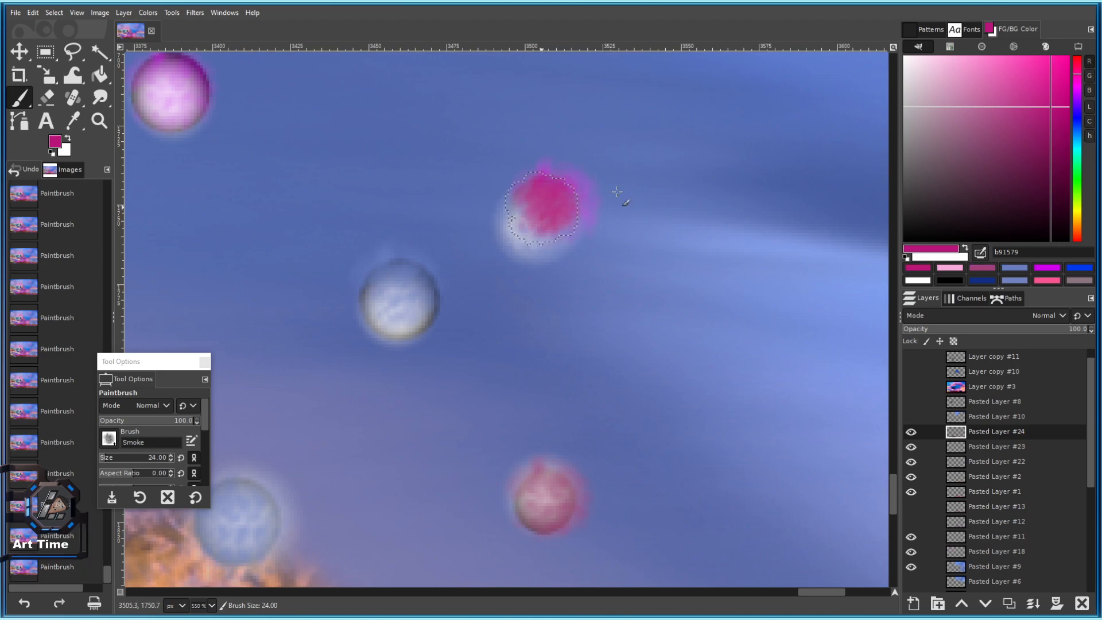
click(1077, 103)
key(bracketright)
key(bracketright)
key(bracketright)
click(538, 210)
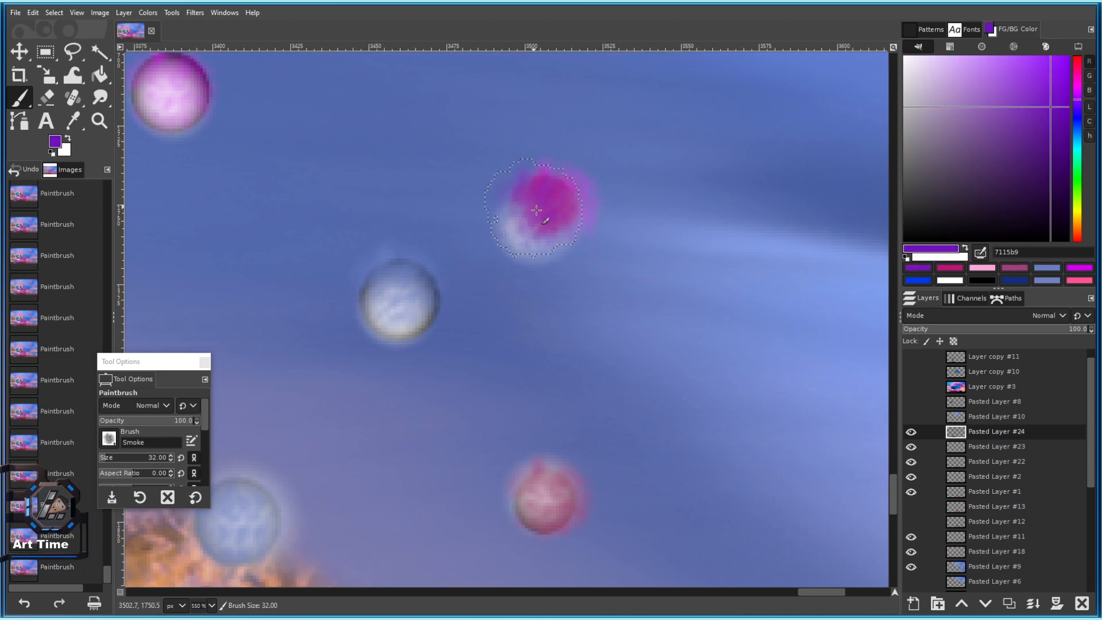
click(543, 224)
click(392, 307)
drag(396, 304, 402, 295)
Switch to white and paint over a pink sphere and the purple sphere.
scroll(402, 295, down, 5)
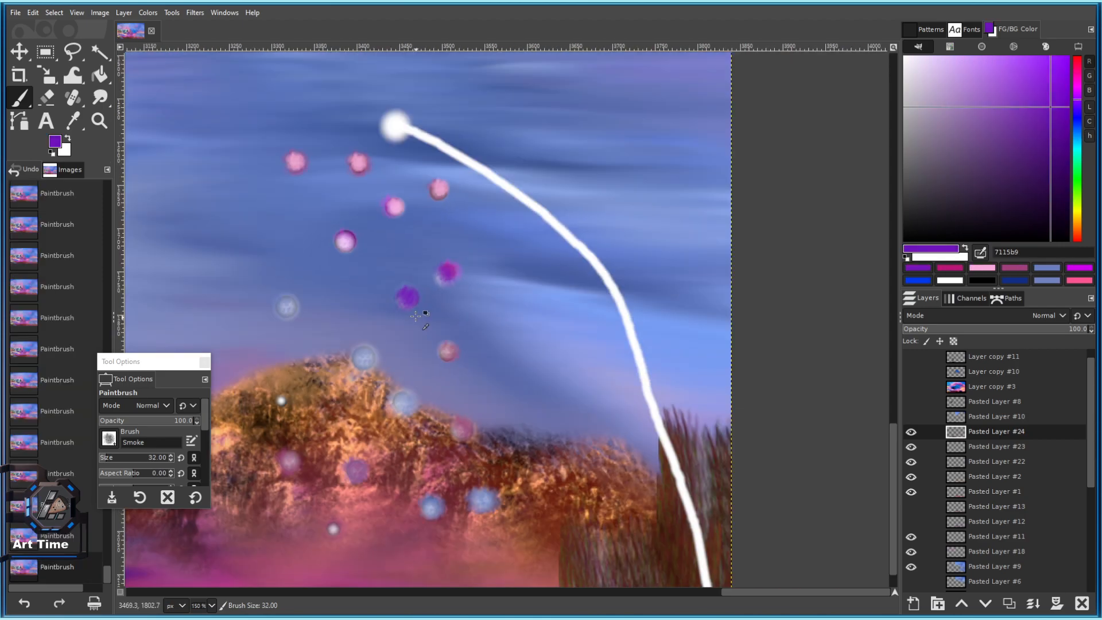
ctrl+click(435, 245)
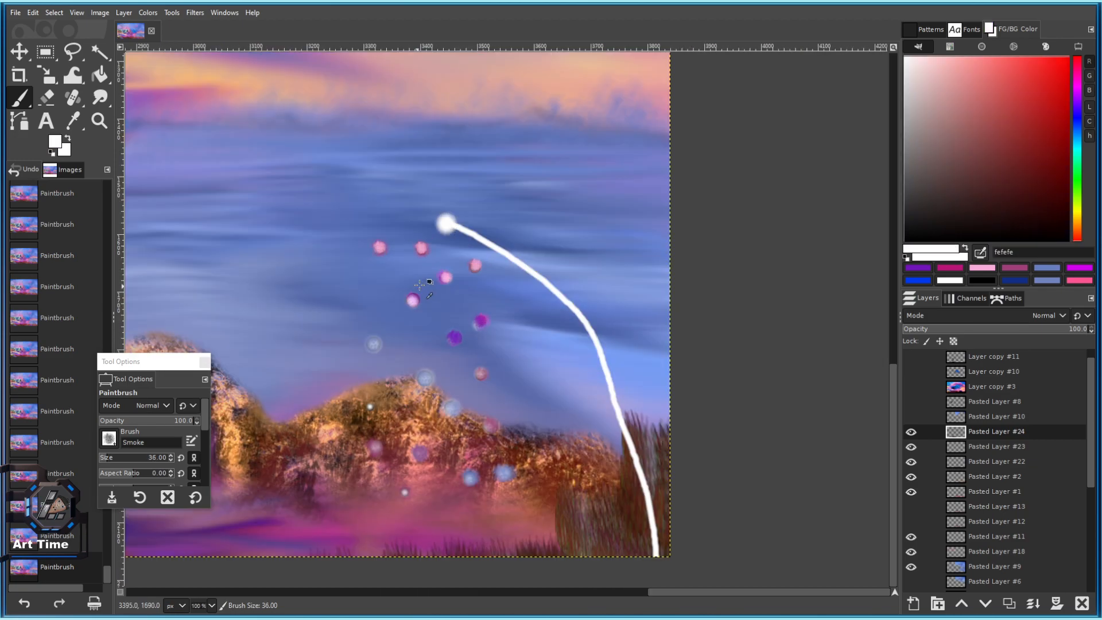
scroll(437, 236, up, 5)
key(bracketright)
key(bracketright)
key(bracketright)
key(bracketright)
click(357, 315)
click(484, 219)
drag(531, 259, 462, 142)
click(442, 353)
click(452, 349)
key(bracketleft)
scroll(562, 281, down, 5)
scroll(538, 341, up, 1)
scroll(434, 328, up, 5)
Paint the bluish spheres and a small sphere near the ridge white.
click(435, 326)
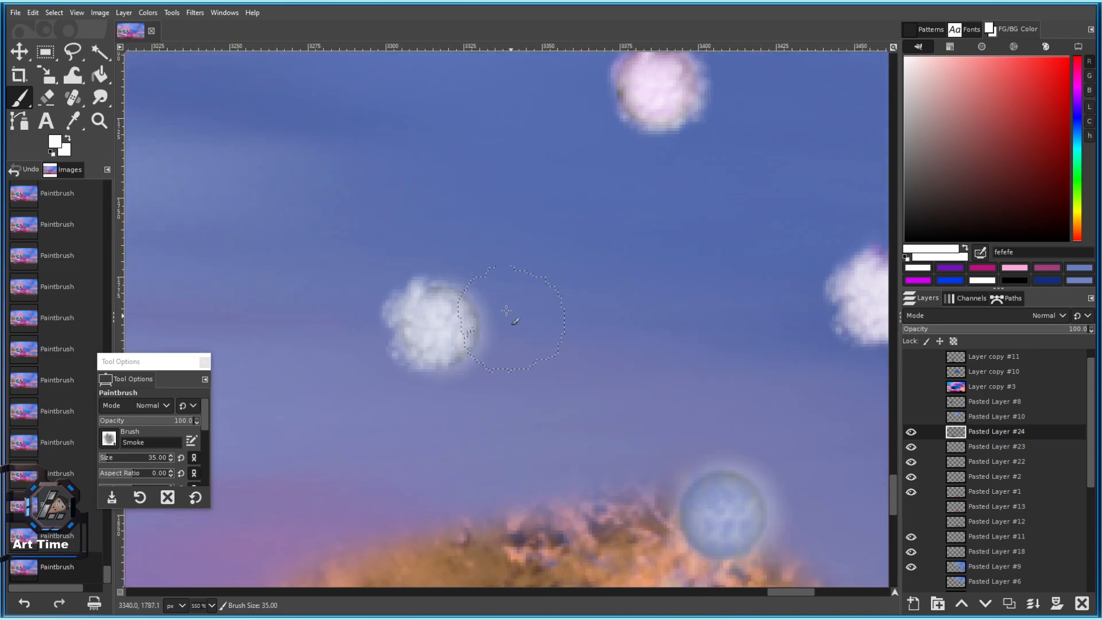
scroll(518, 319, down, 3)
scroll(517, 320, right, 3)
click(591, 362)
scroll(591, 374, down, 4)
drag(545, 493, 434, 361)
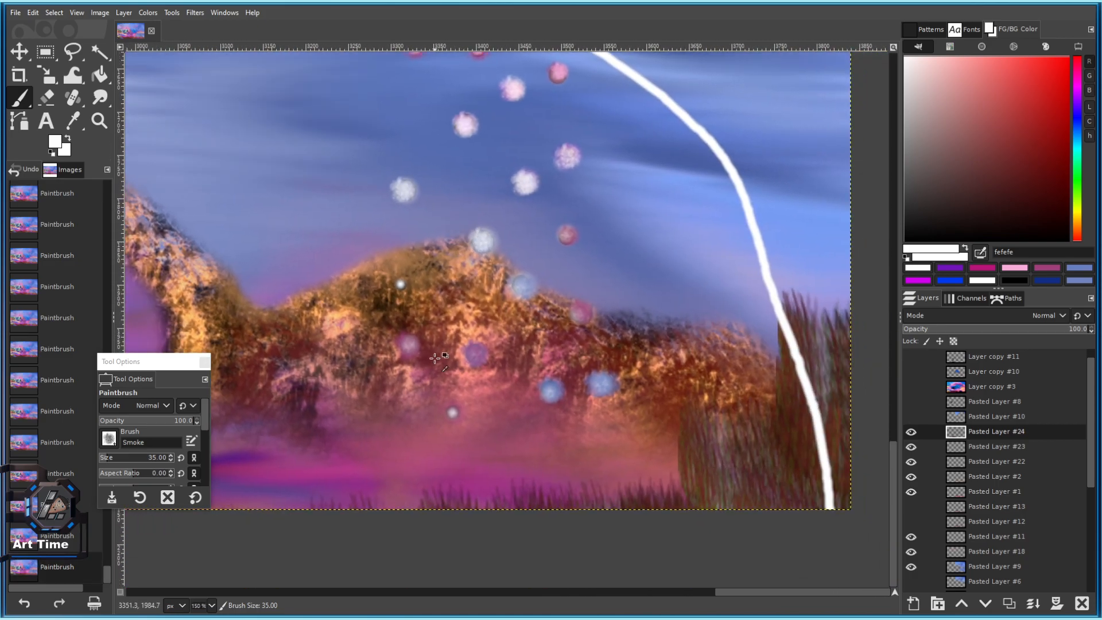
scroll(426, 357, up, 2)
click(393, 331)
key(bracketleft)
click(378, 213)
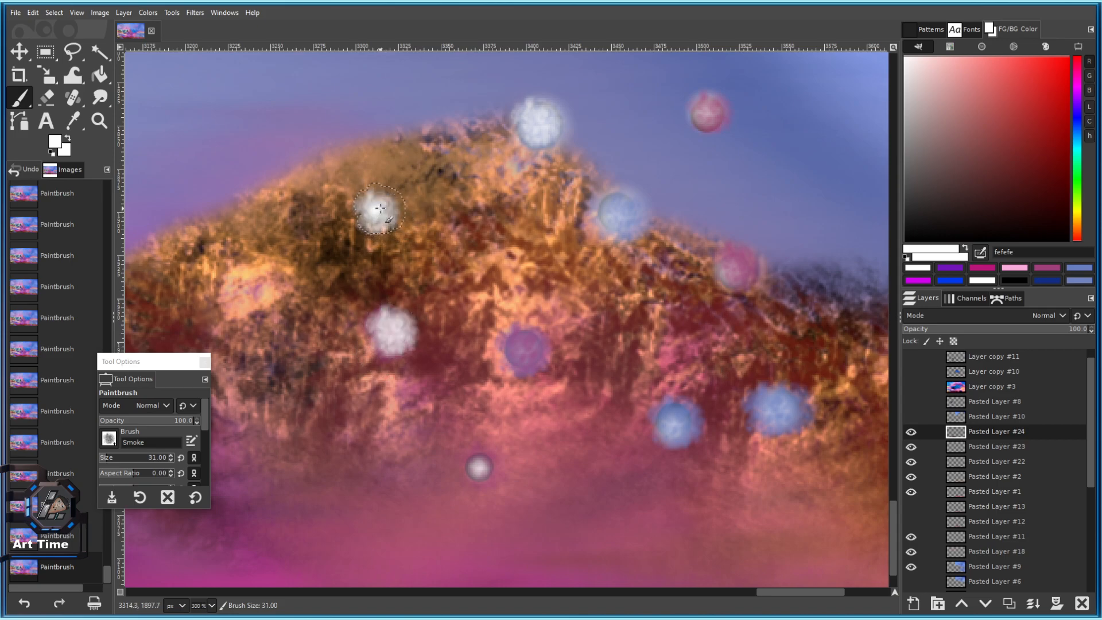
scroll(388, 257, down, 6)
scroll(408, 202, up, 4)
Using pure white, cover the left, right and central pink spheres.
ctrl+click(428, 147)
scroll(390, 191, up, 4)
click(391, 167)
key(bracketleft)
key(bracketleft)
key(bracketleft)
key(bracketleft)
key(bracketleft)
key(bracketleft)
key(bracketleft)
key(bracketleft)
key(bracketleft)
key(bracketleft)
key(bracketleft)
key(bracketleft)
click(393, 156)
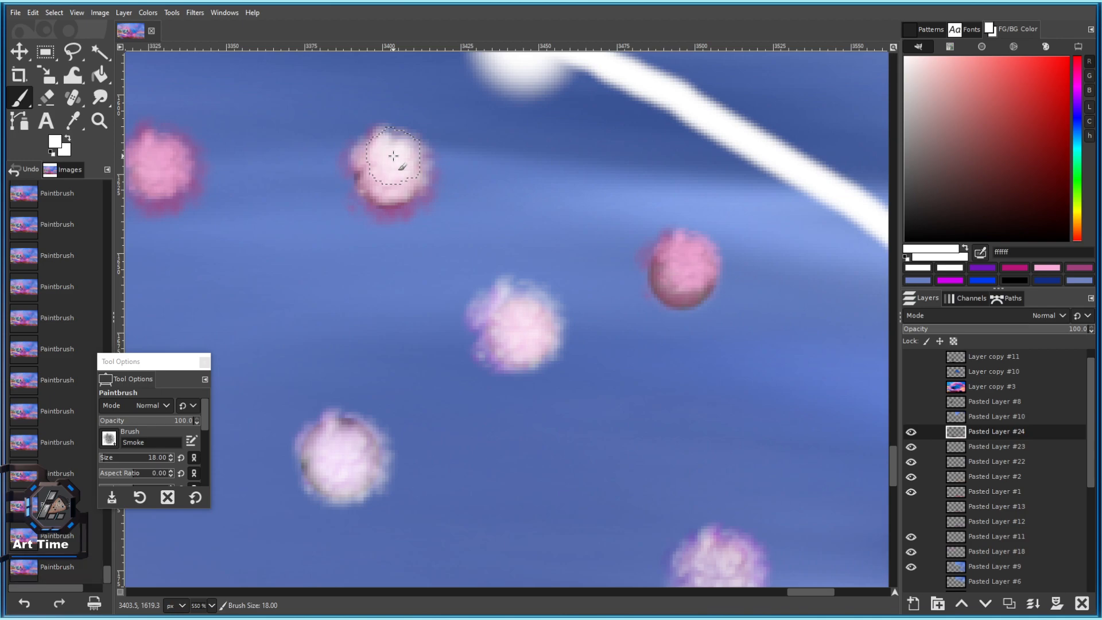
click(158, 156)
key(bracketright)
click(161, 157)
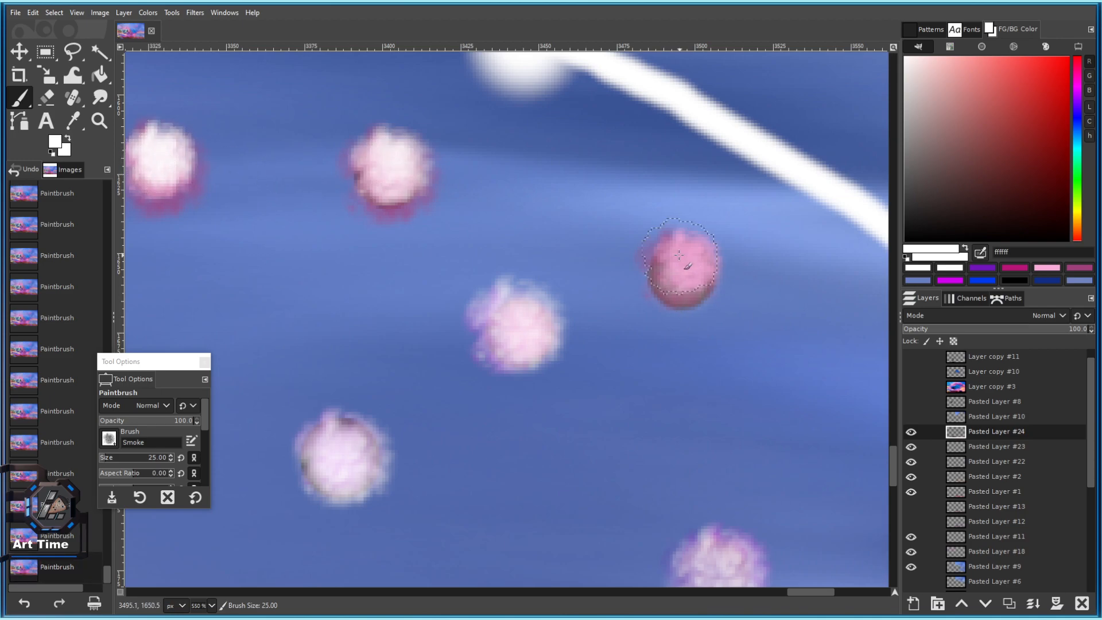
click(683, 257)
click(682, 260)
scroll(683, 260, down, 3)
key(bracketleft)
key(bracketleft)
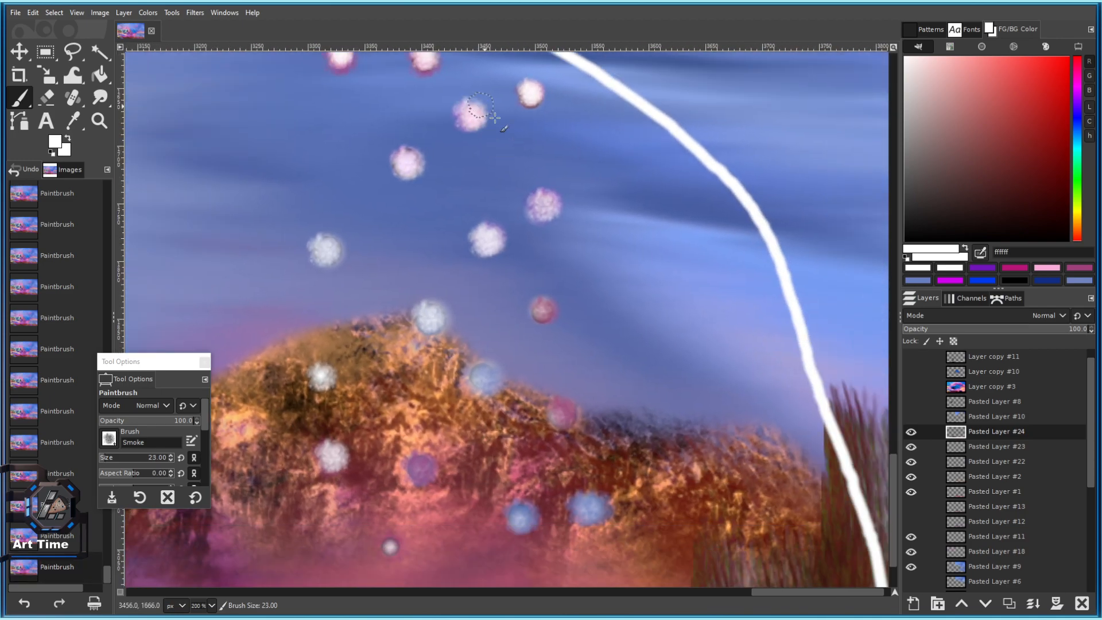
click(543, 310)
click(543, 311)
Paint another pink sphere and three bluish spheres along the ridge white.
drag(540, 310, 445, 165)
key(bracketright)
key(bracketright)
key(bracketright)
key(bracketright)
key(bracketright)
key(bracketright)
click(464, 269)
click(391, 230)
click(391, 230)
drag(442, 349, 426, 302)
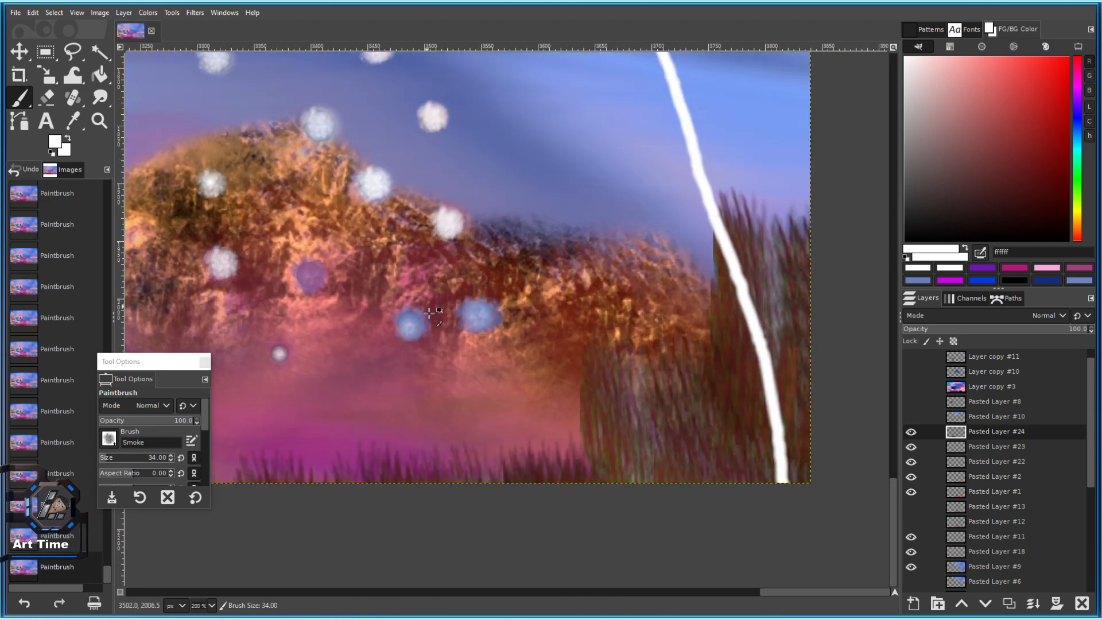
click(483, 314)
click(411, 323)
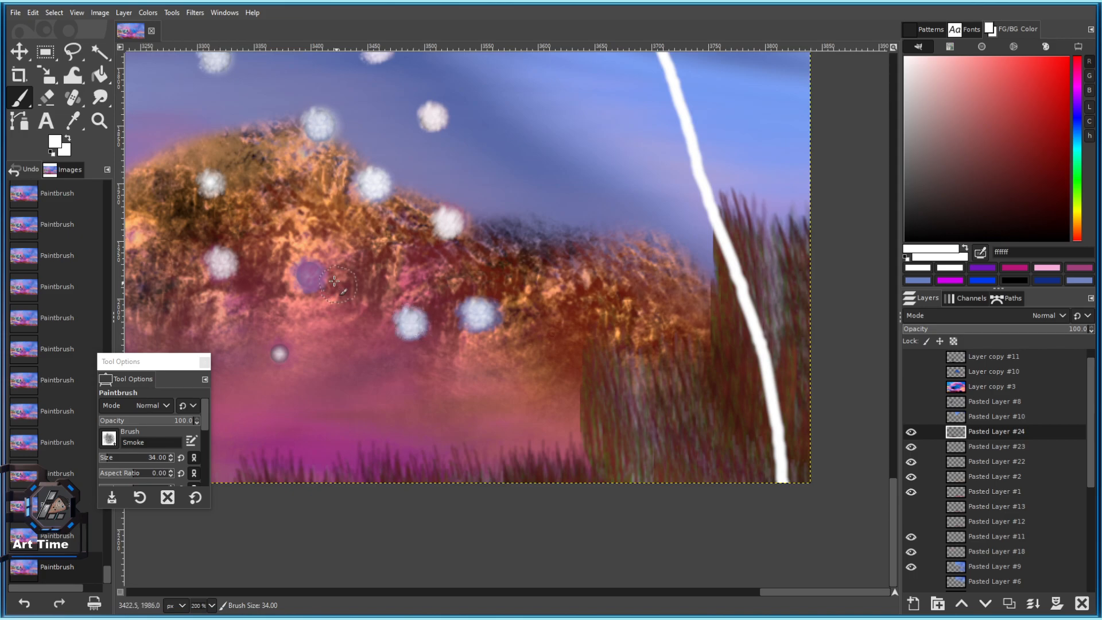
Whiten the last pink sphere and the grey sphere.
key(bracketleft)
click(311, 272)
scroll(311, 340, up, 3)
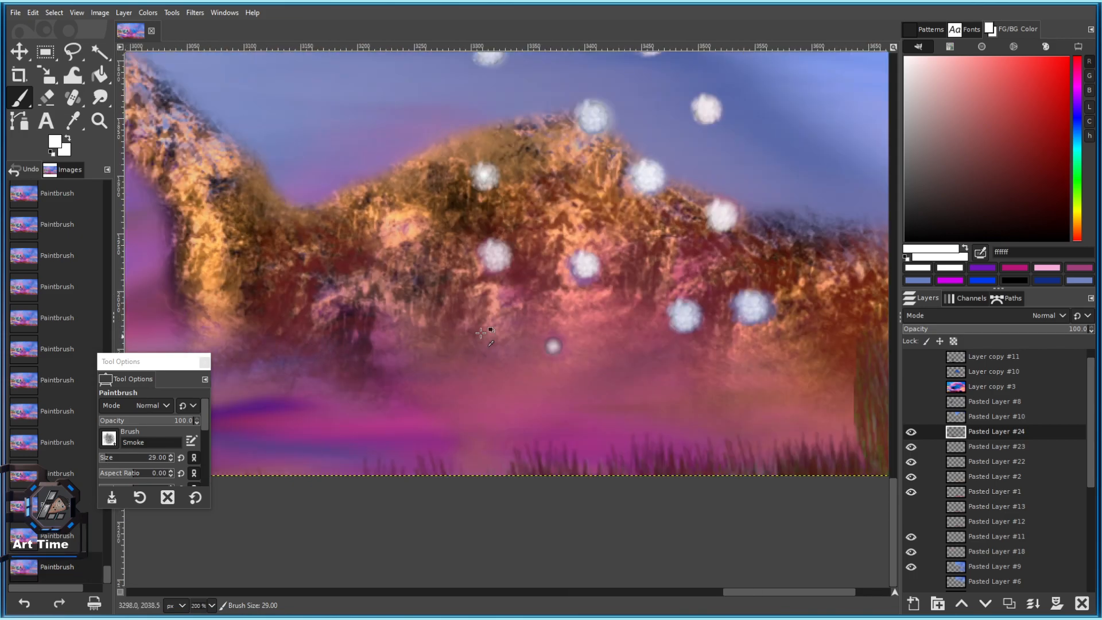
key(bracketleft)
click(492, 345)
scroll(495, 347, down, 9)
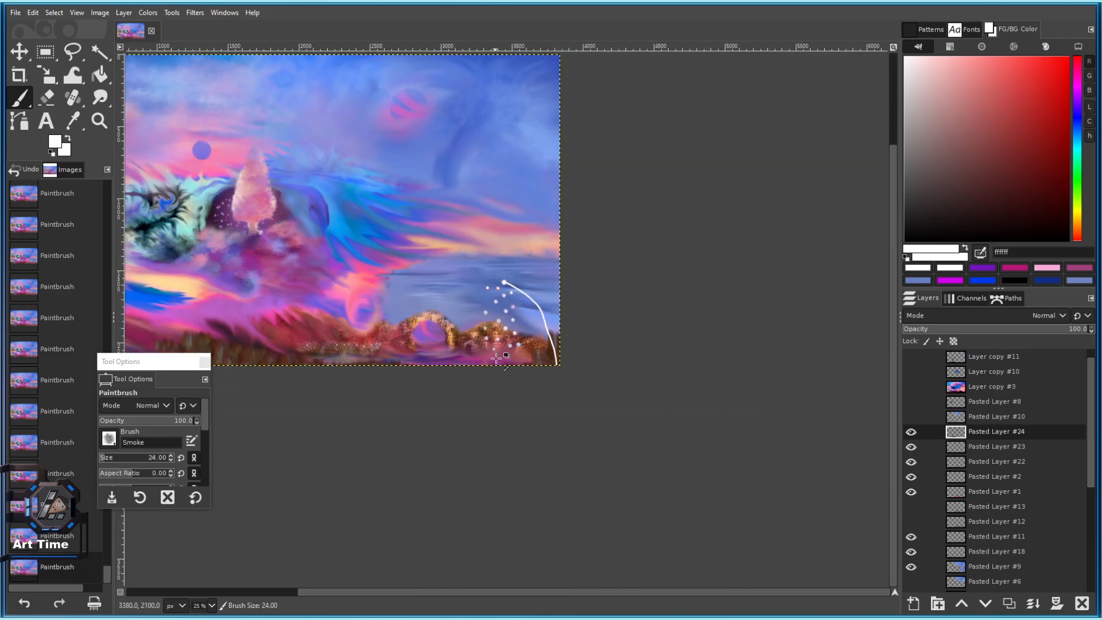
scroll(502, 285, up, 7)
key(bracketright)
key(bracketright)
key(bracketright)
key(bracketright)
key(bracketright)
key(bracketright)
key(bracketright)
key(bracketright)
key(bracketright)
key(bracketright)
key(bracketright)
key(bracketright)
key(bracketright)
key(bracketright)
key(bracketright)
key(bracketright)
key(bracketright)
key(bracketright)
key(bracketright)
key(bracketright)
key(bracketright)
key(bracketright)
key(bracketright)
key(bracketright)
key(bracketright)
key(bracketright)
Puff up the dandelion head with a few white Smoke-brush dabs.
click(379, 264)
click(379, 265)
click(377, 257)
click(377, 256)
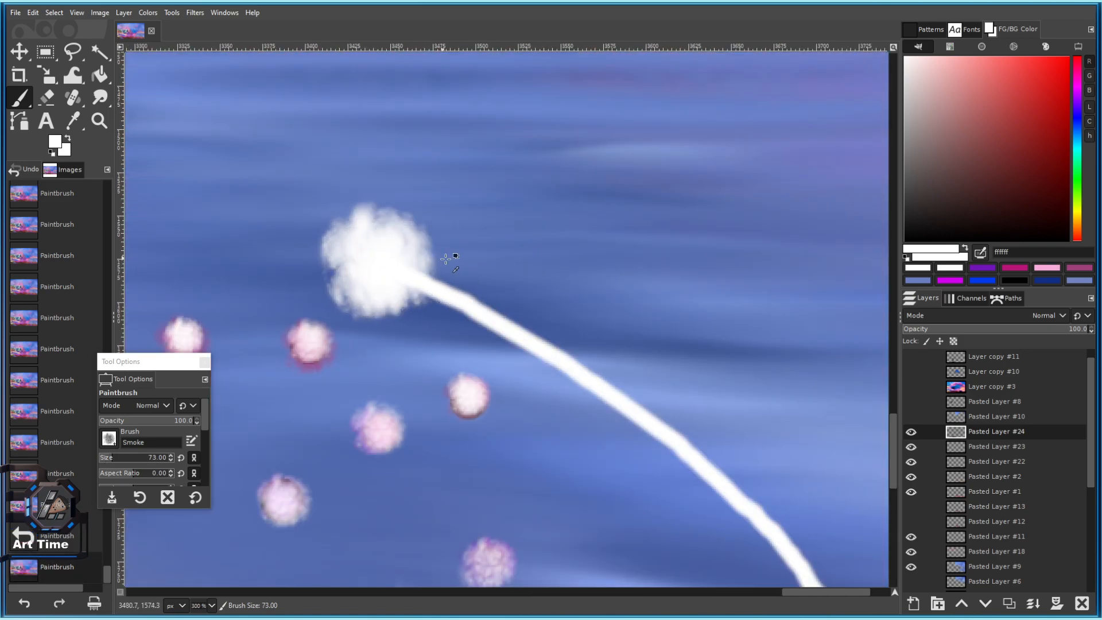
scroll(441, 257, down, 7)
scroll(442, 299, up, 6)
Tint the white puff with red dabs, enlarging the brush for thicker coverage.
click(1045, 89)
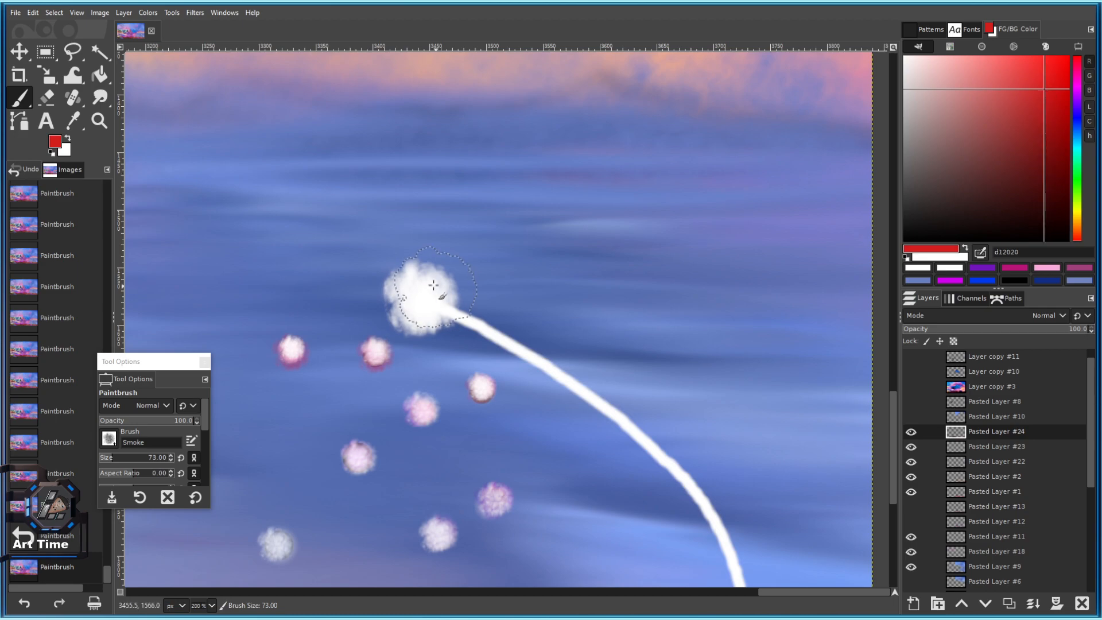
click(417, 292)
click(417, 292)
click(417, 292)
key(bracketright)
key(bracketright)
key(bracketright)
key(bracketright)
key(bracketright)
key(bracketright)
key(bracketright)
key(bracketright)
key(bracketright)
key(bracketright)
key(bracketright)
key(bracketright)
key(bracketright)
key(bracketright)
key(bracketright)
key(bracketright)
key(bracketright)
key(bracketright)
key(bracketright)
key(bracketright)
key(bracketright)
key(bracketright)
click(416, 292)
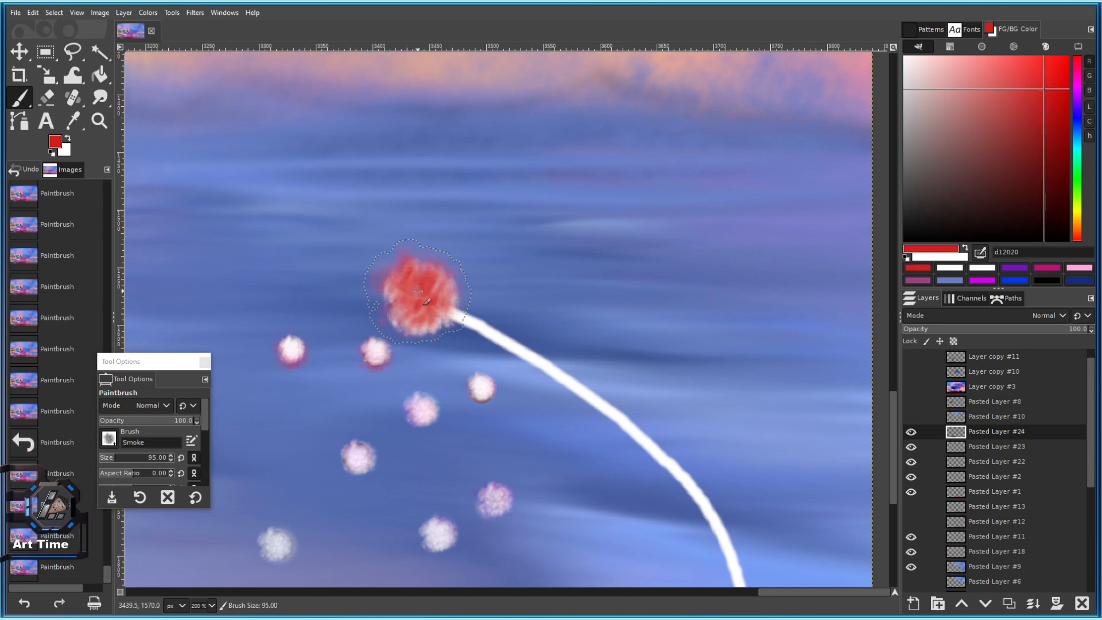
click(416, 291)
click(416, 292)
click(416, 291)
Soften the red puff with pale pink dabs, including its lower-left, using a smaller brush.
drag(1036, 123, 914, 56)
click(418, 295)
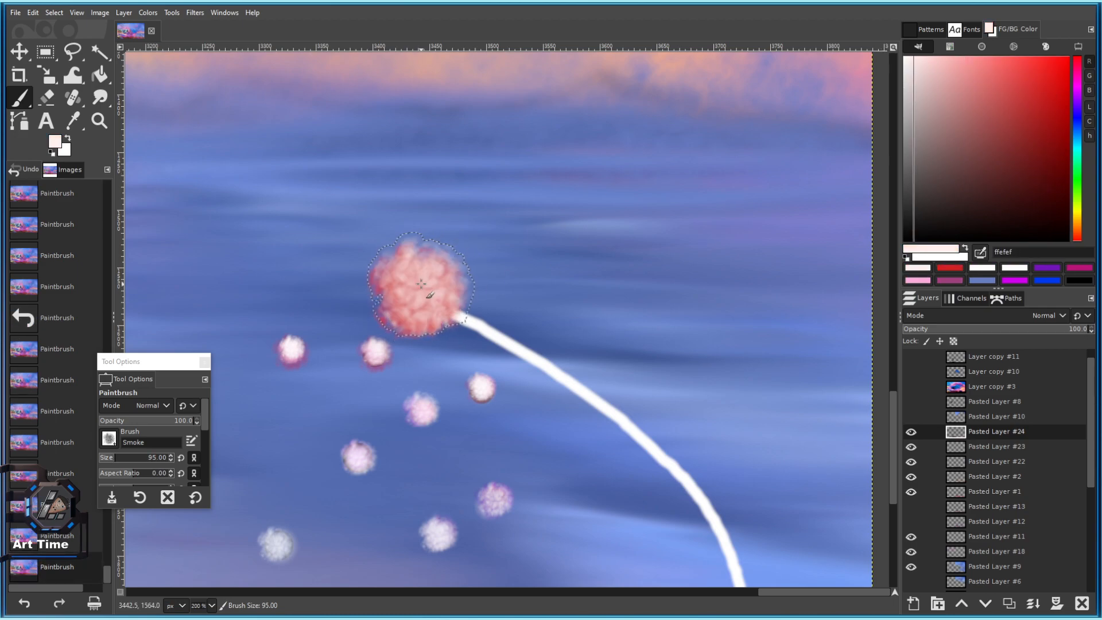
scroll(436, 287, down, 3)
key(bracketleft)
key(bracketleft)
key(bracketleft)
key(bracketleft)
key(bracketleft)
key(bracketleft)
scroll(405, 362, up, 4)
click(405, 363)
click(404, 363)
click(404, 364)
key(bracketleft)
key(bracketleft)
key(bracketleft)
key(bracketleft)
key(bracketleft)
key(bracketleft)
key(bracketleft)
click(393, 382)
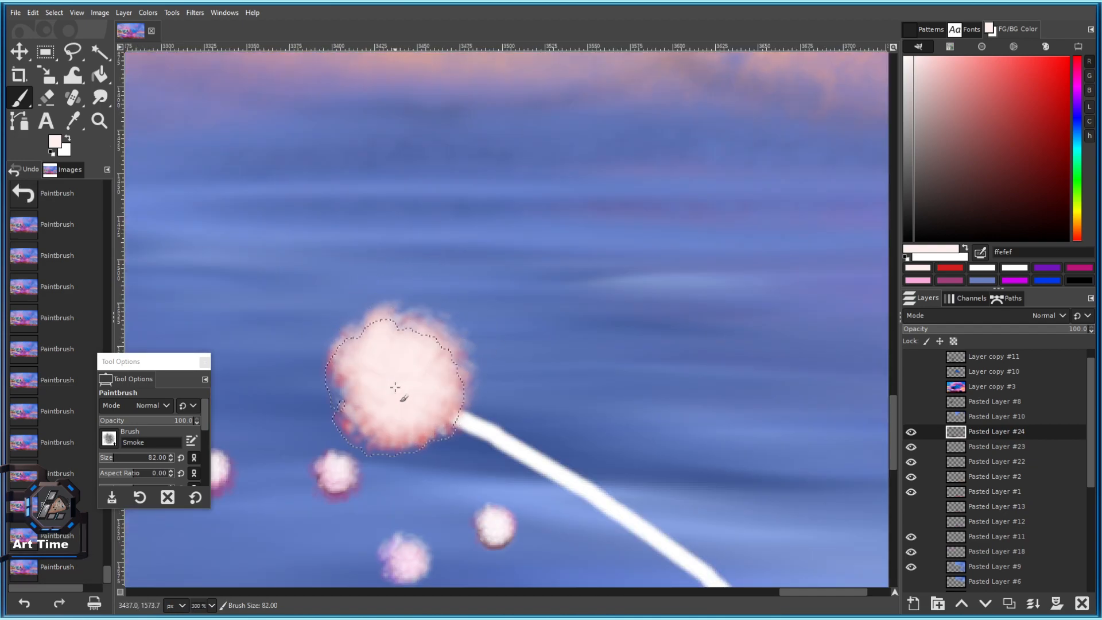
Dab magenta around the puff's upper-left, right and lower-left edges, undoing one stray dab.
drag(995, 129, 1064, 85)
click(1077, 87)
click(423, 381)
key(ctrl+z)
click(385, 351)
click(435, 360)
click(383, 379)
click(391, 391)
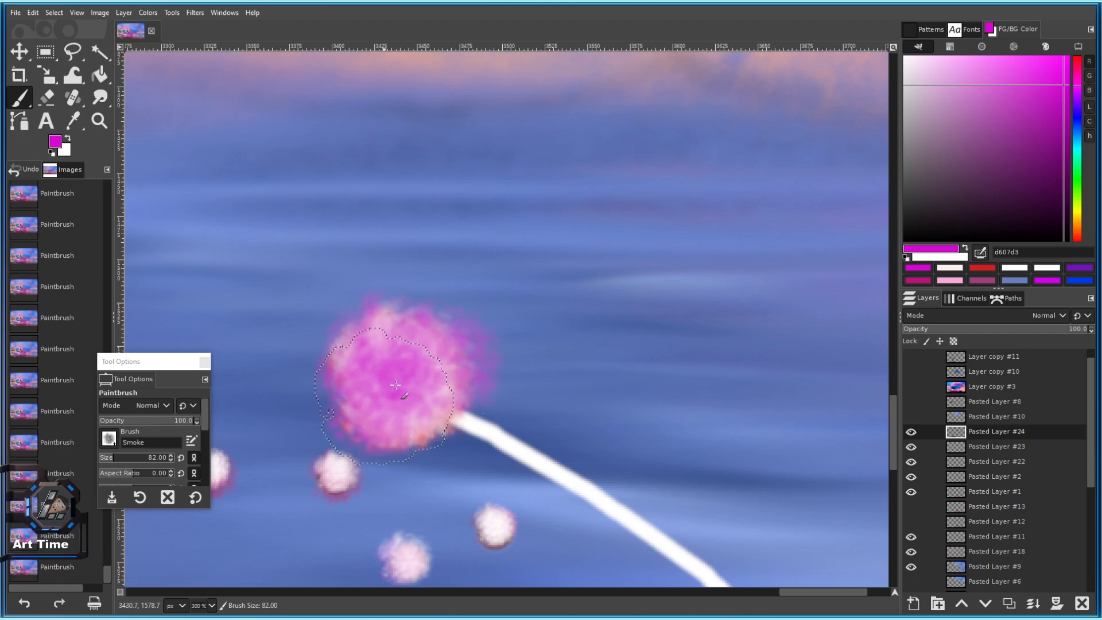
Deepen the puff's centre and upper and lower corners with magenta, undoing a stray low dab.
scroll(406, 390, down, 3)
scroll(409, 394, up, 5)
click(409, 313)
click(370, 418)
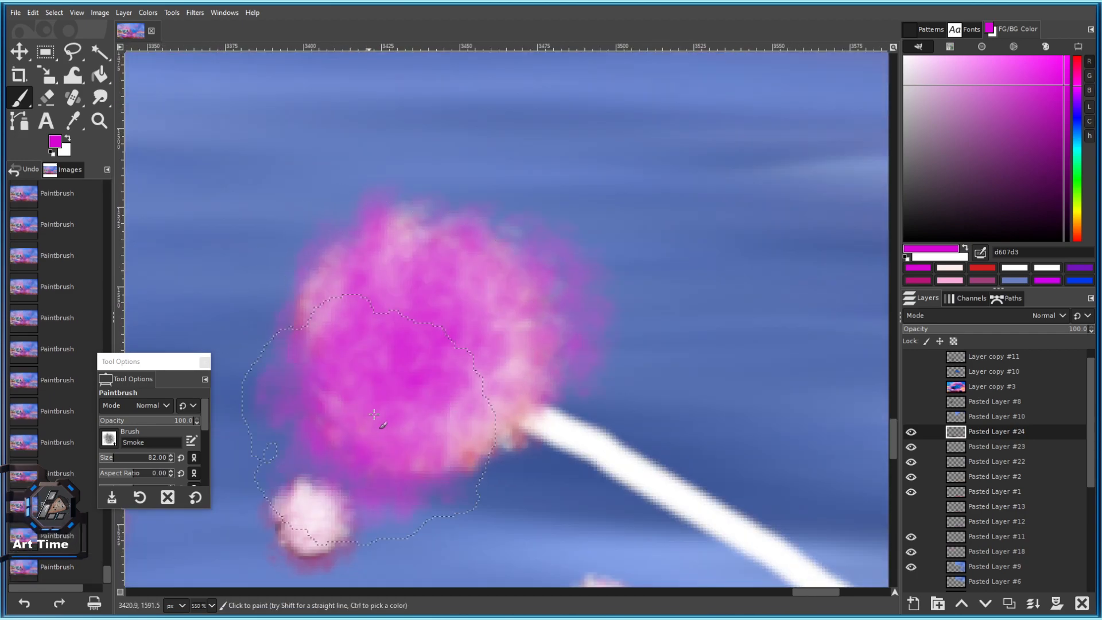
key(ctrl+z)
click(379, 301)
click(459, 301)
click(455, 397)
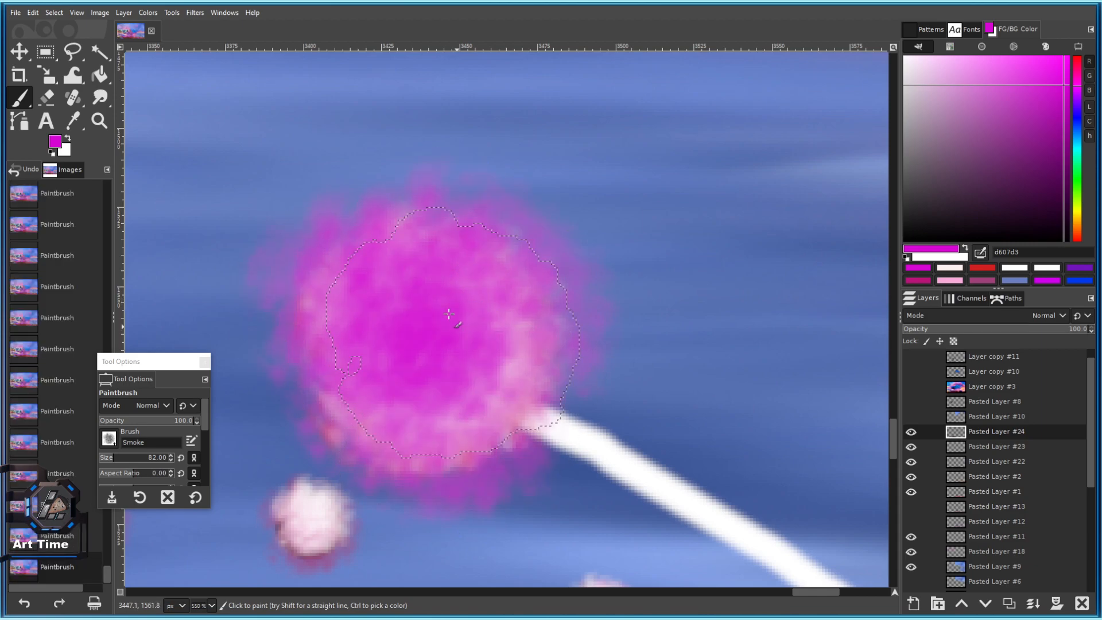
Dab blue onto the puff's core, zoom in, and sample the near-white colour.
click(1079, 121)
click(429, 336)
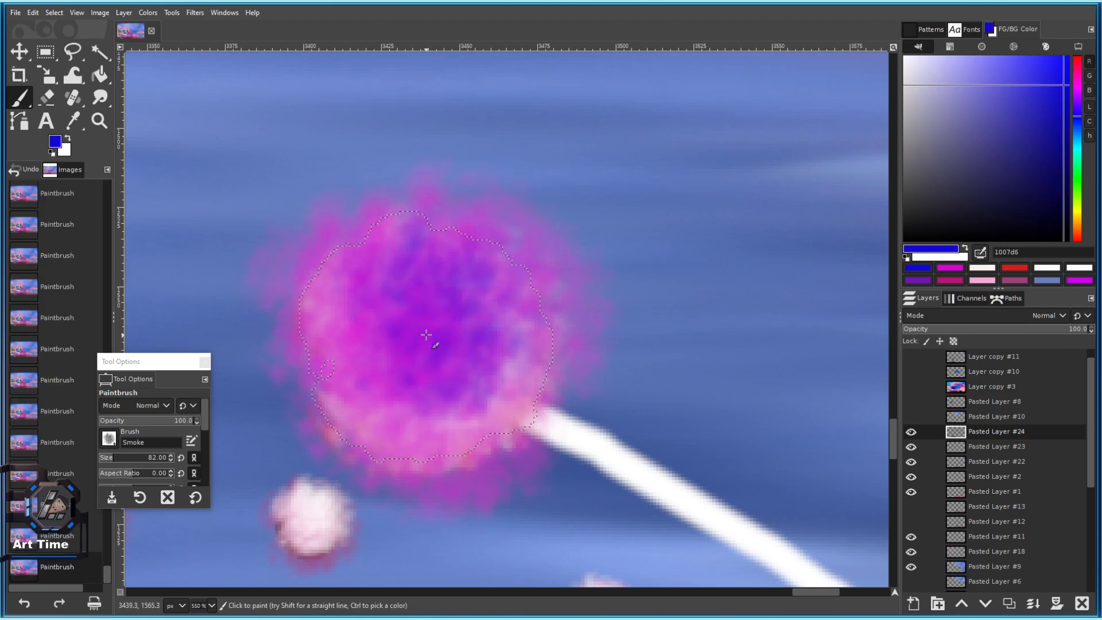
scroll(428, 367, down, 5)
key(2)
ctrl+click(362, 398)
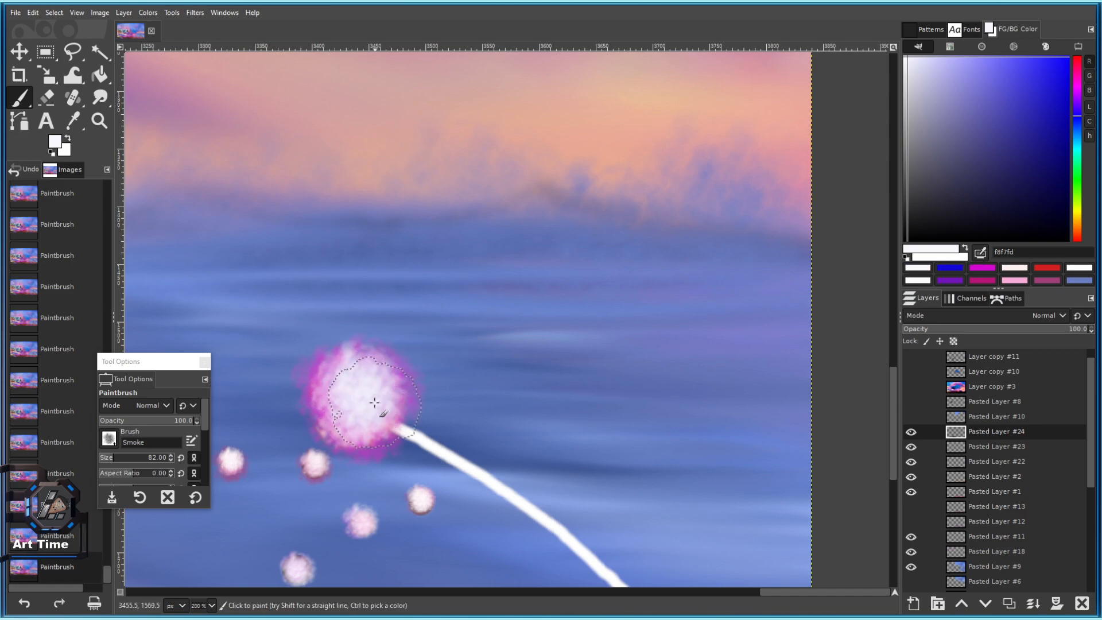
scroll(375, 403, down, 3)
key(ctrl+z)
scroll(379, 417, up, 3)
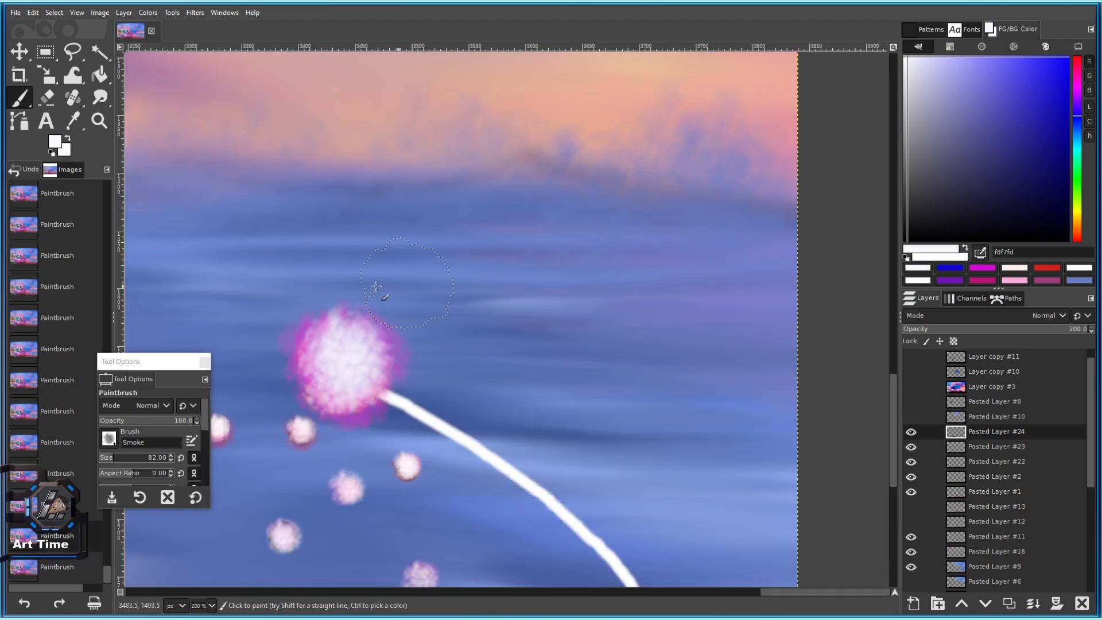
key(bracketleft)
key(bracketleft)
key(bracketleft)
key(bracketleft)
key(bracketleft)
key(bracketleft)
key(bracketleft)
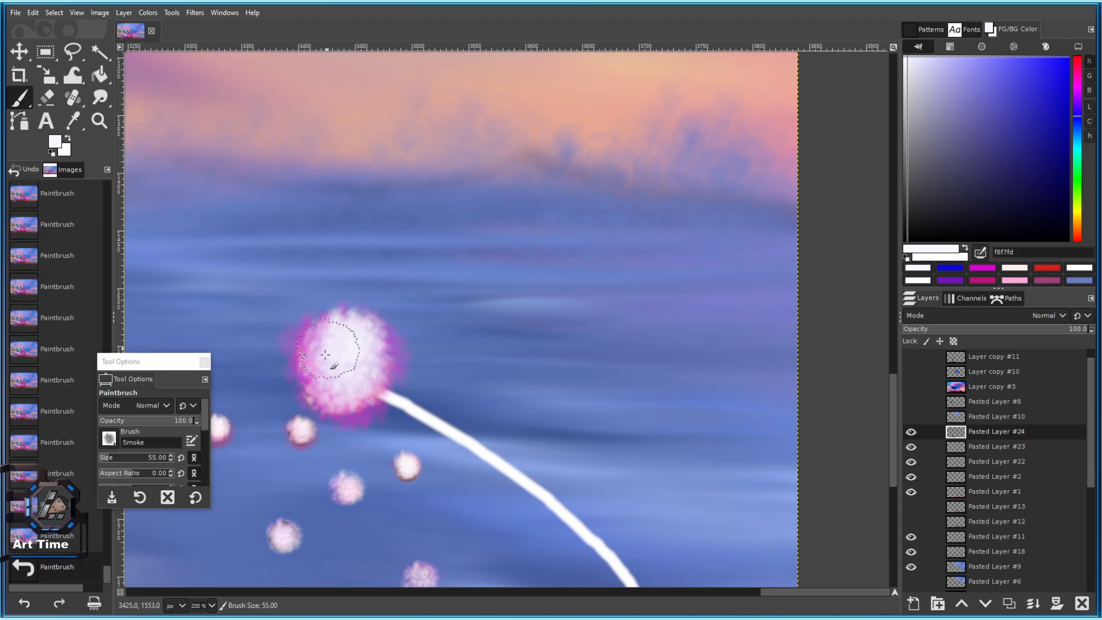
scroll(381, 426, down, 4)
scroll(403, 388, up, 3)
Try several blue smoky strokes across the puff, undoing each unwanted one.
click(1021, 80)
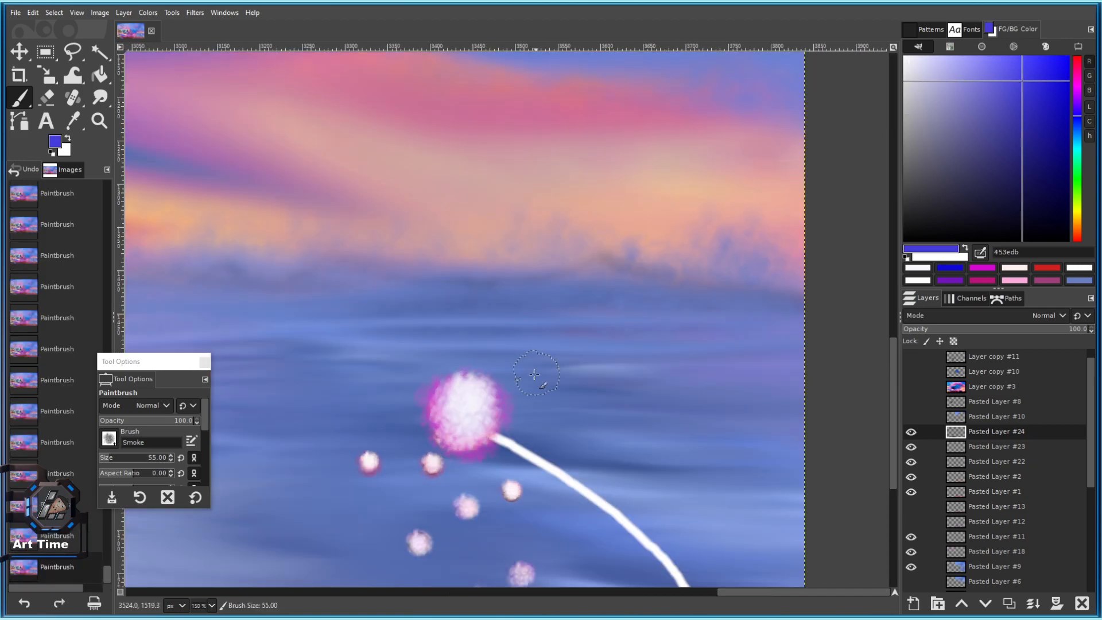
scroll(509, 287, up, 4)
key(bracketright)
key(bracketright)
mouse_move(537, 219)
mouse_down()
mouse_move(496, 196)
mouse_move(459, 295)
mouse_up()
key(ctrl+z)
drag(533, 419, 408, 301)
key(ctrl+z)
drag(576, 374, 580, 365)
key(ctrl+z)
Add a short blue stroke to the puff's lower right with a smaller brush.
scroll(581, 352, down, 5)
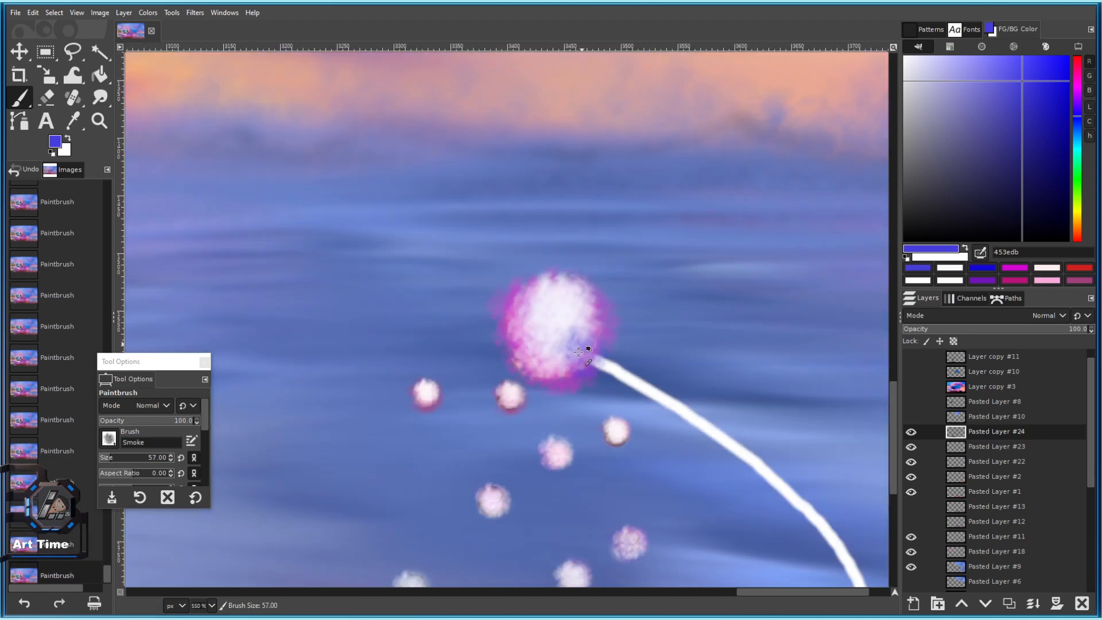
drag(601, 317, 460, 227)
scroll(460, 226, up, 2)
scroll(394, 277, up, 3)
key(bracketleft)
key(bracketleft)
key(bracketleft)
key(bracketleft)
key(bracketleft)
key(bracketleft)
key(bracketleft)
key(bracketleft)
key(bracketleft)
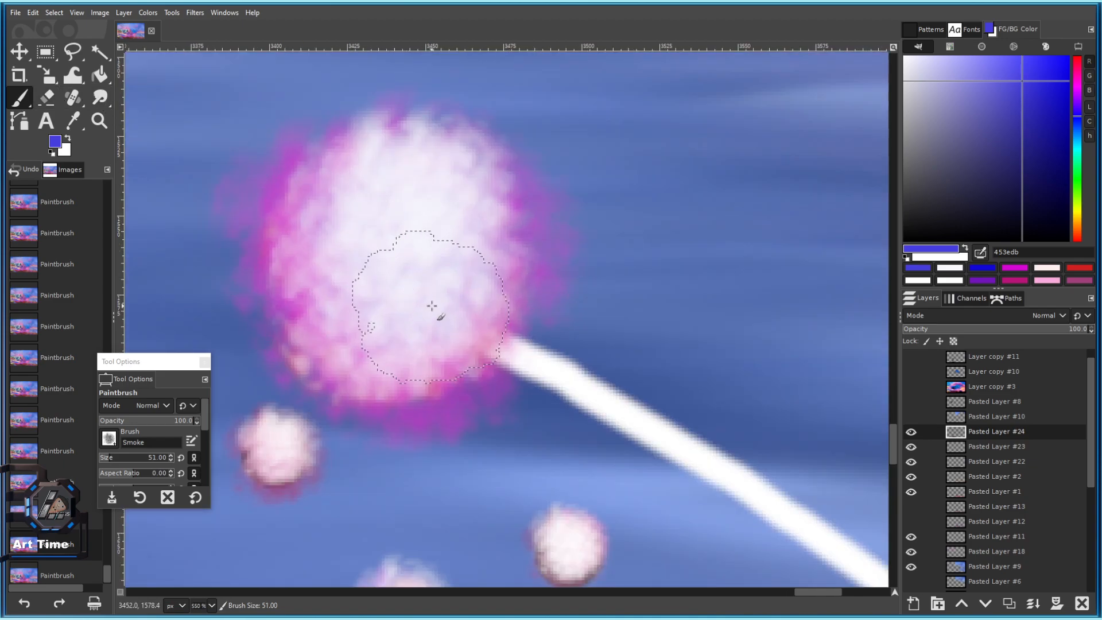
drag(447, 298, 574, 370)
Smudge the lower puff into the white stem with a smaller Smudge brush.
click(100, 97)
key(bracketleft)
key(bracketleft)
key(bracketleft)
key(bracketleft)
key(bracketleft)
key(bracketleft)
key(bracketleft)
key(bracketleft)
key(bracketleft)
key(bracketleft)
drag(503, 344, 554, 370)
drag(494, 339, 540, 364)
drag(511, 348, 554, 370)
scroll(558, 378, down, 1)
scroll(558, 378, down, 3)
scroll(565, 373, up, 2)
Smudge along the puff's top and left edges, undoing the last strokes.
drag(508, 330, 476, 267)
key(bracketright)
key(bracketright)
mouse_move(461, 168)
mouse_down()
mouse_move(388, 156)
mouse_move(313, 170)
mouse_up()
drag(307, 184, 309, 280)
mouse_move(296, 215)
mouse_down()
mouse_move(276, 255)
mouse_move(305, 212)
mouse_up()
drag(411, 147, 435, 145)
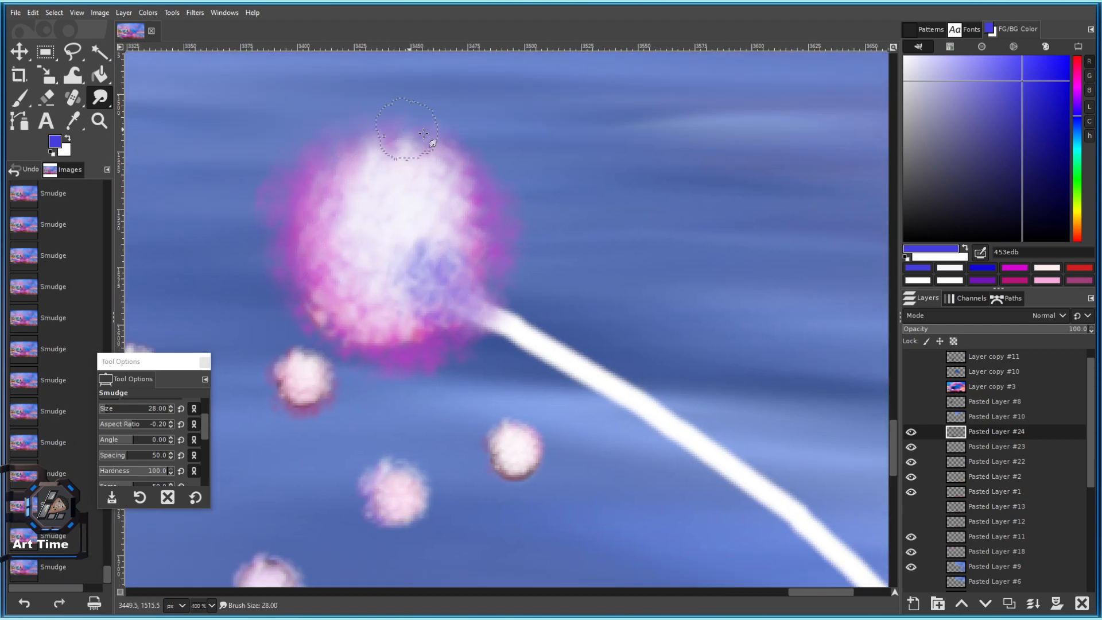
key(ctrl+z)
key(ctrl+z)
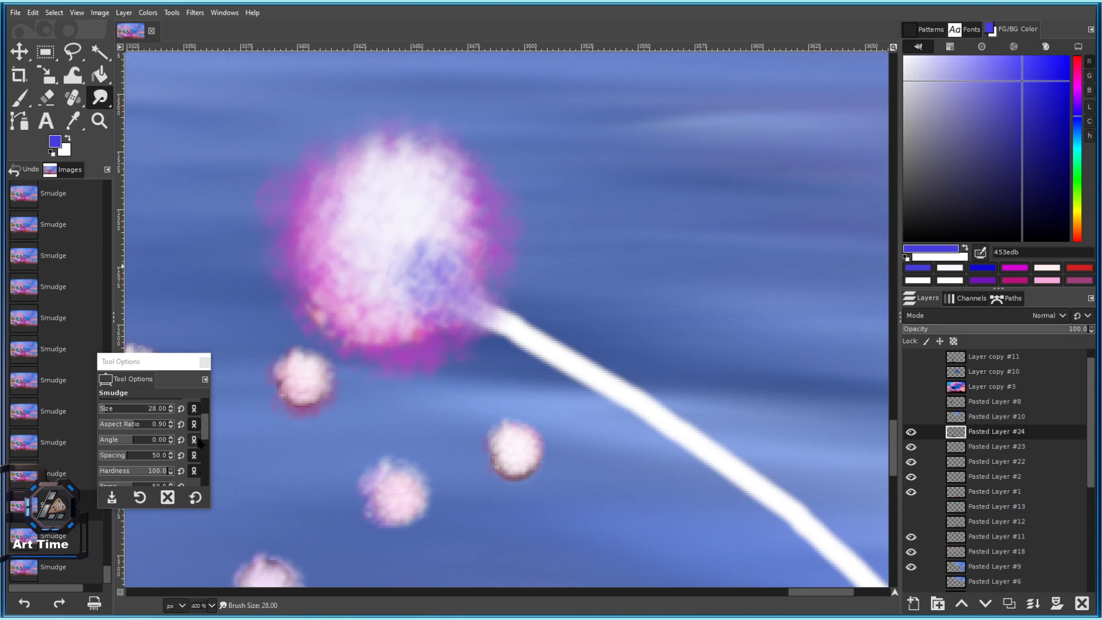
scroll(198, 444, up, 3)
Switch to the 2. Hardness 075 brush, try smudging the upper-left edge, then undo it.
click(109, 439)
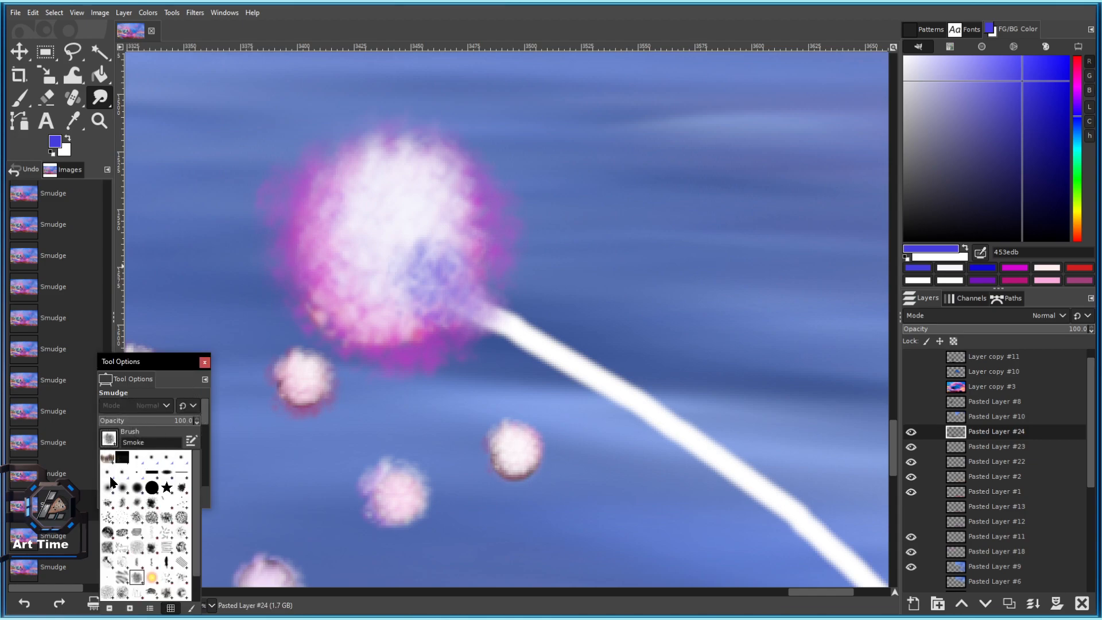
click(142, 489)
drag(350, 172, 286, 207)
key(bracketleft)
key(bracketleft)
key(bracketleft)
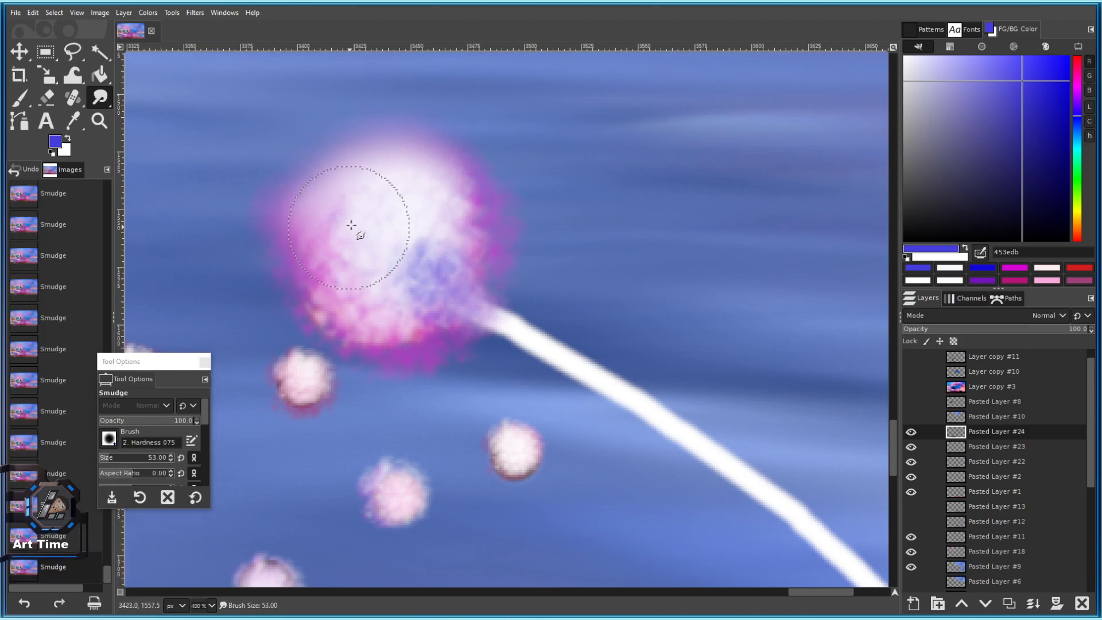
key(ctrl+z)
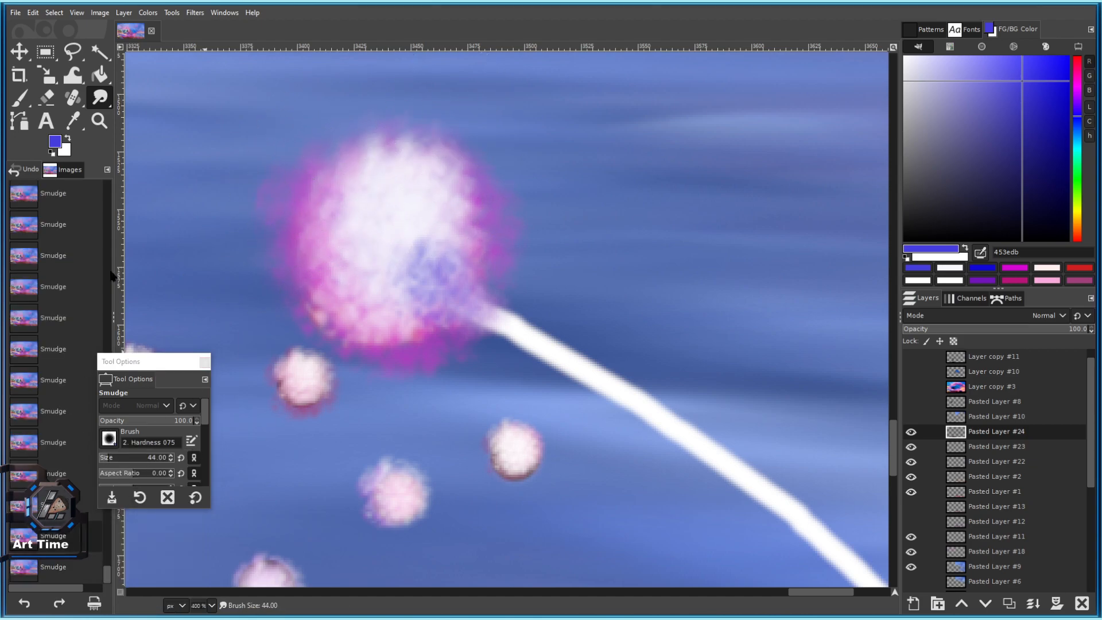
Erase the haze and pink fringe around the puff's upper-left, right and left edges.
click(46, 97)
drag(343, 93, 289, 139)
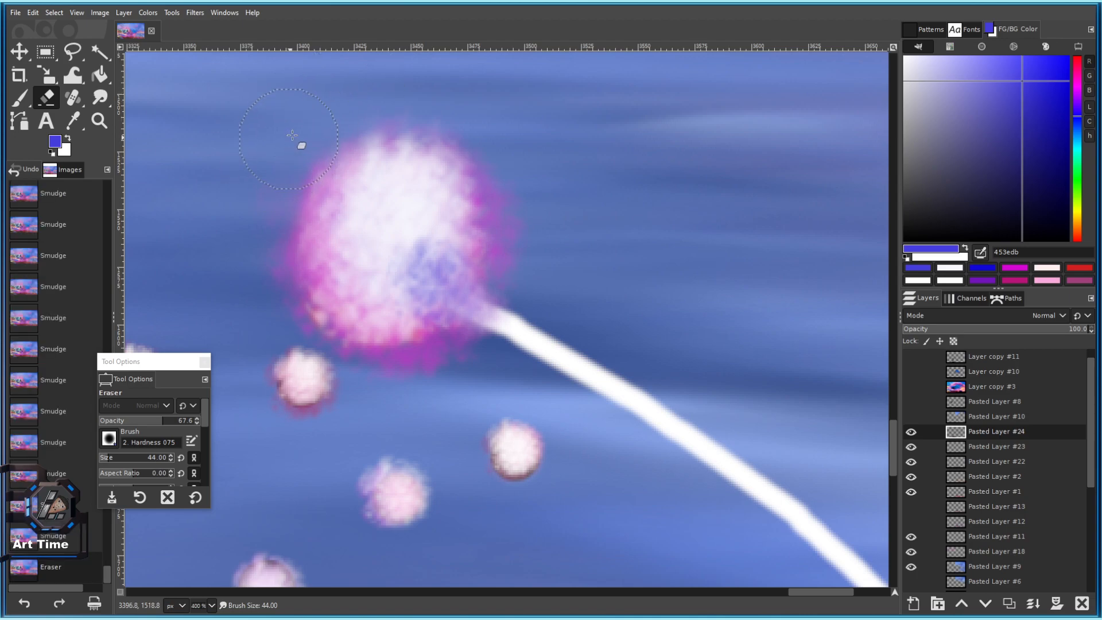
drag(524, 217, 535, 259)
key(bracketleft)
key(bracketleft)
key(bracketleft)
key(bracketleft)
key(bracketleft)
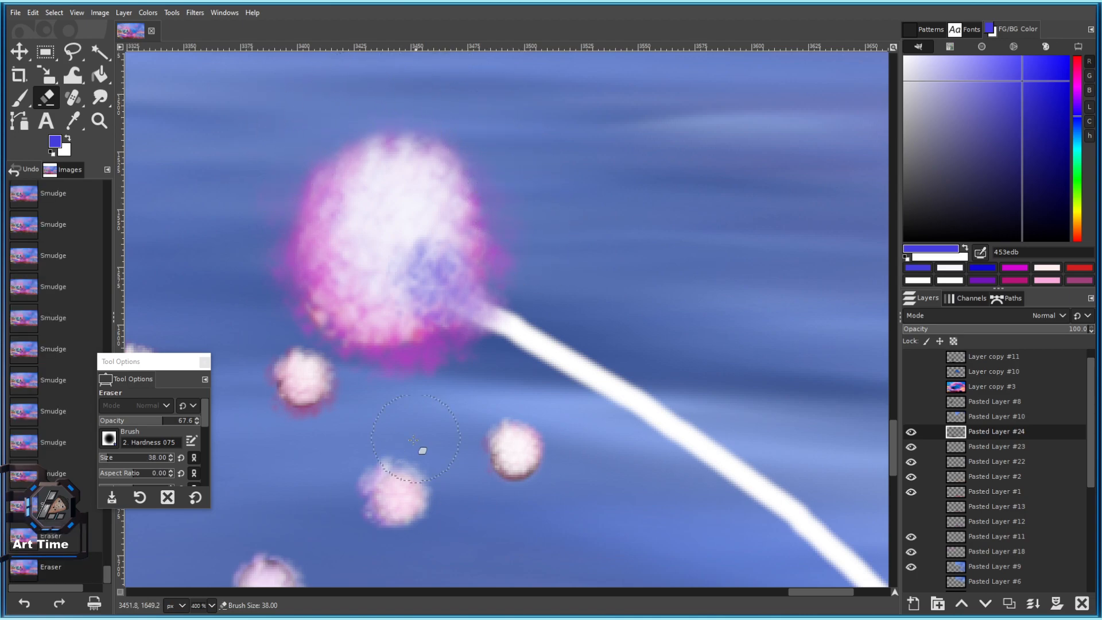
key(bracketleft)
key(bracketleft)
key(bracketleft)
key(bracketleft)
mouse_move(368, 359)
mouse_down()
mouse_move(287, 293)
mouse_move(262, 234)
mouse_move(298, 320)
mouse_up()
drag(272, 249, 278, 204)
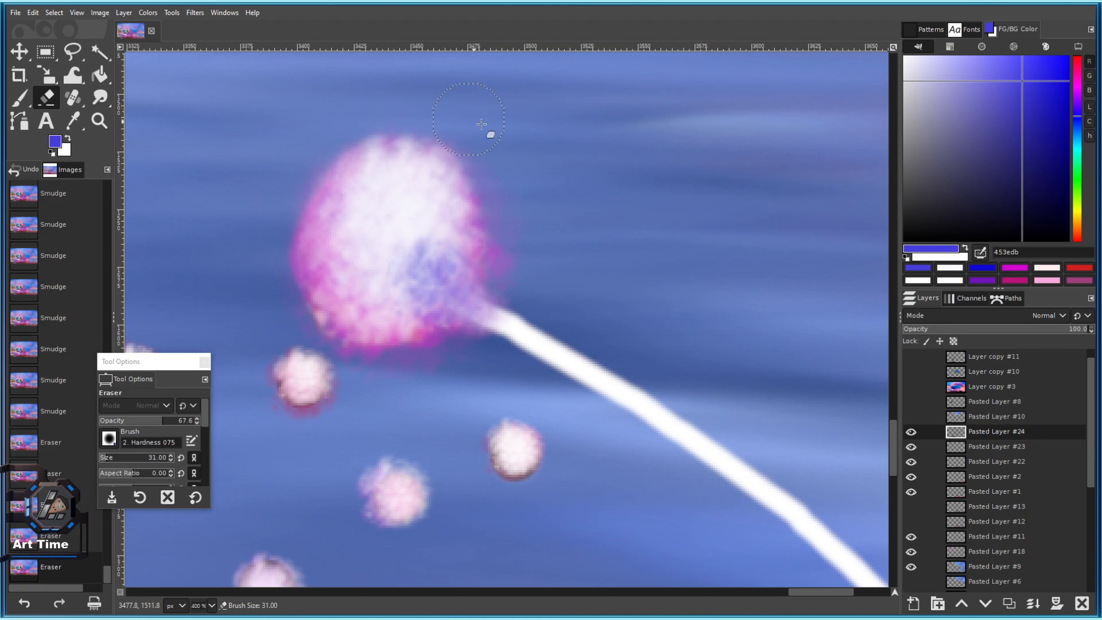
Erase the stray colour just below the puff with repeated small dabs.
click(462, 359)
click(463, 359)
click(465, 355)
click(466, 355)
click(466, 356)
click(465, 356)
scroll(446, 379, down, 4)
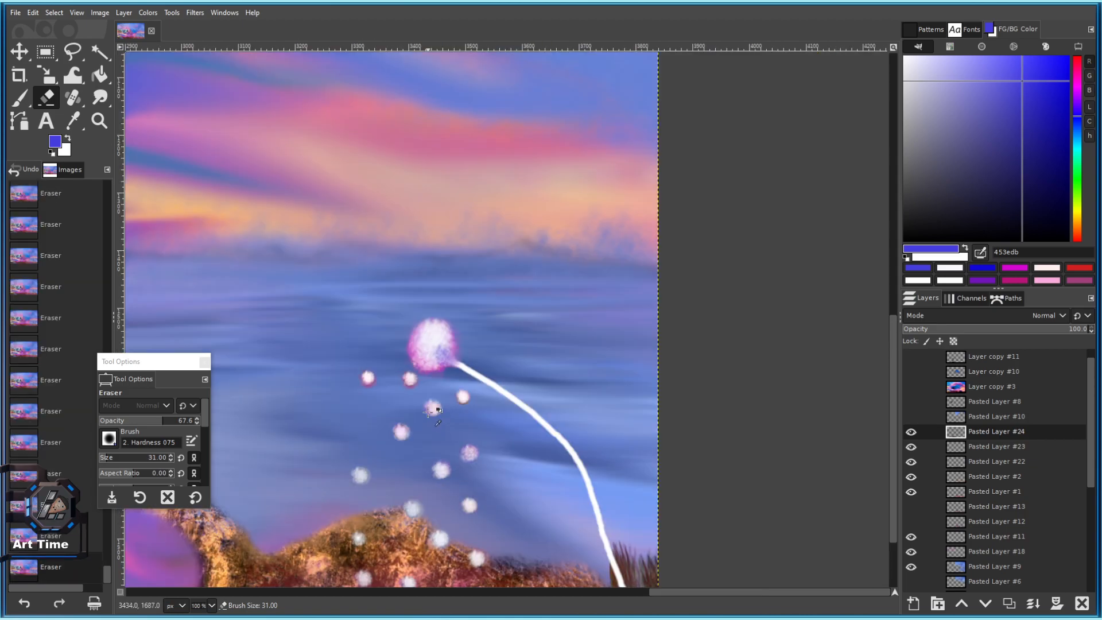
scroll(428, 414, up, 3)
key(bracketleft)
key(bracketleft)
key(bracketleft)
key(bracketleft)
scroll(418, 309, up, 2)
key(bracketleft)
key(bracketleft)
key(bracketleft)
key(bracketleft)
key(bracketleft)
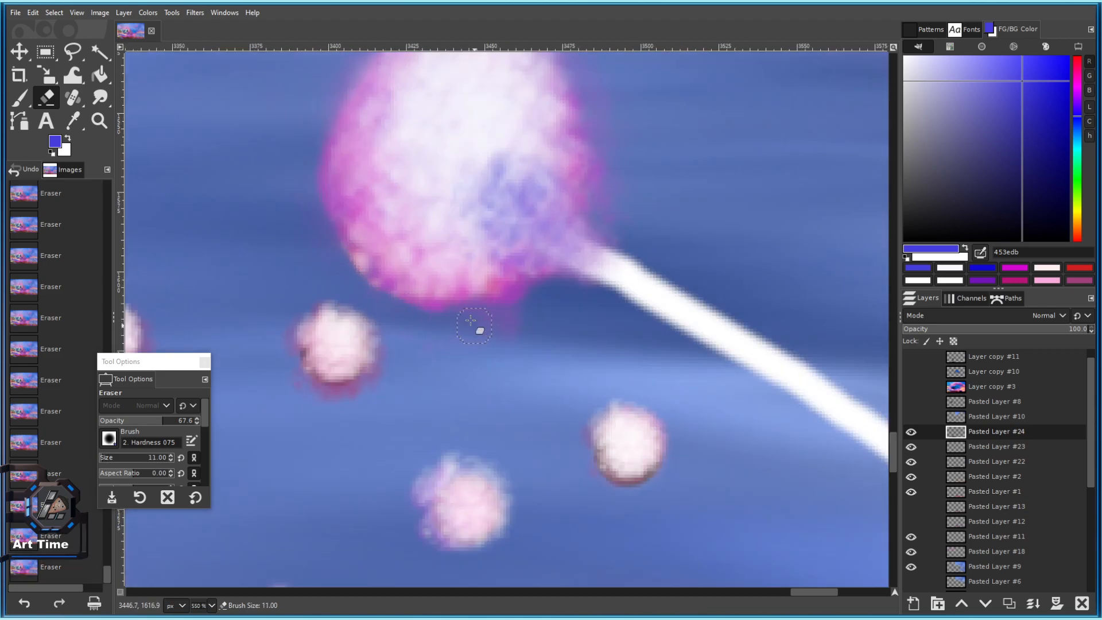
Erase along the puff's lower-left rim and the pink fringe at its right edge.
mouse_move(453, 312)
mouse_down()
mouse_move(405, 308)
mouse_move(338, 268)
mouse_up()
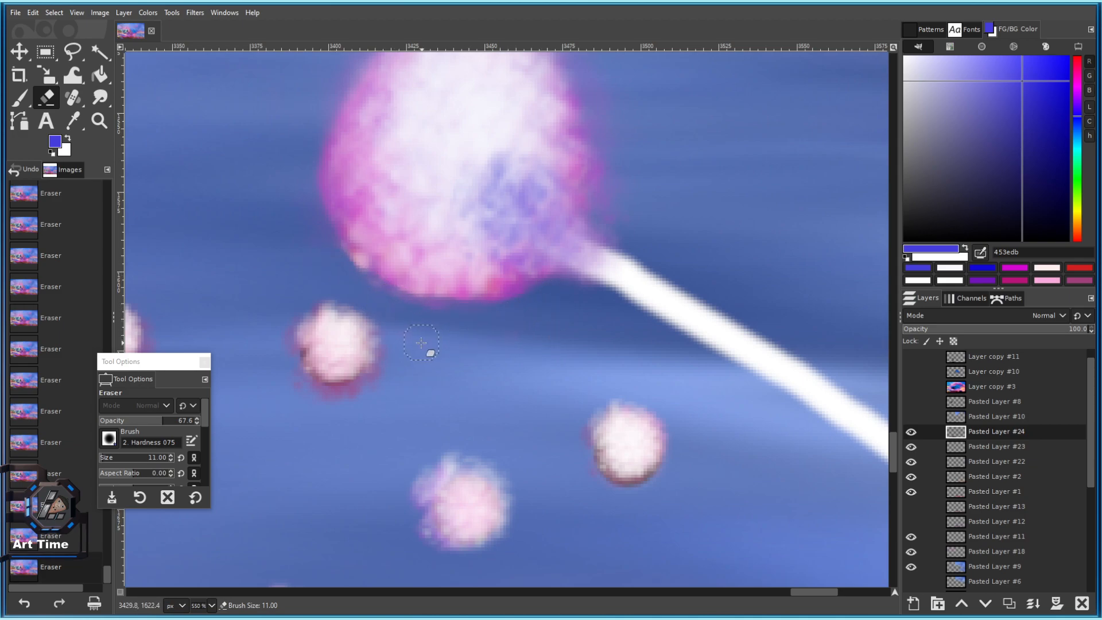
scroll(443, 349, down, 3)
scroll(504, 343, up, 2)
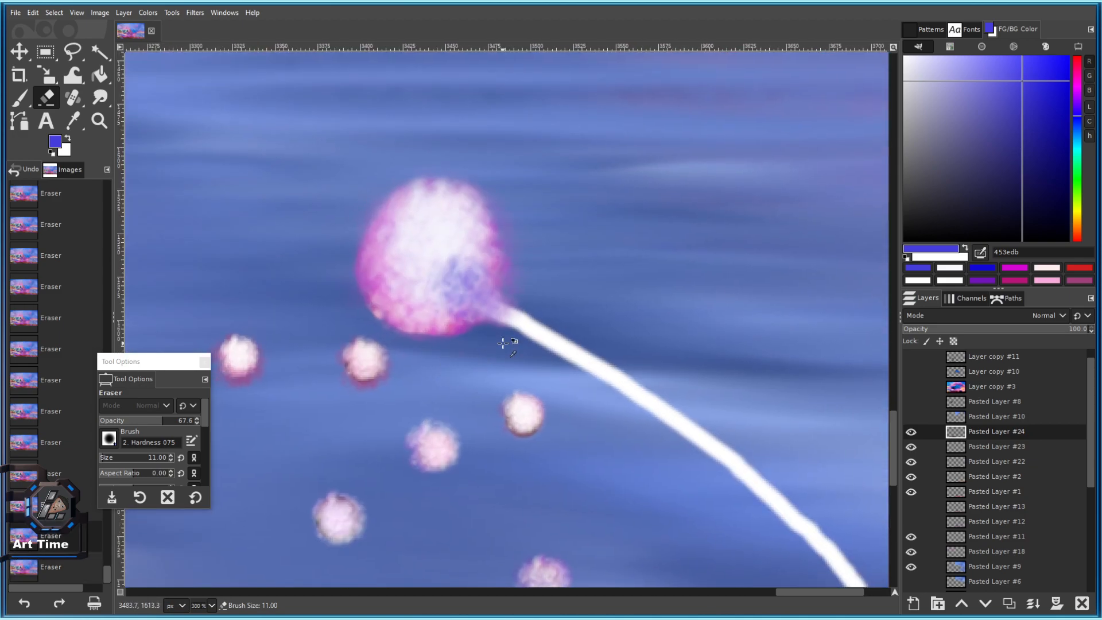
scroll(485, 313, up, 1)
key(bracketright)
key(bracketright)
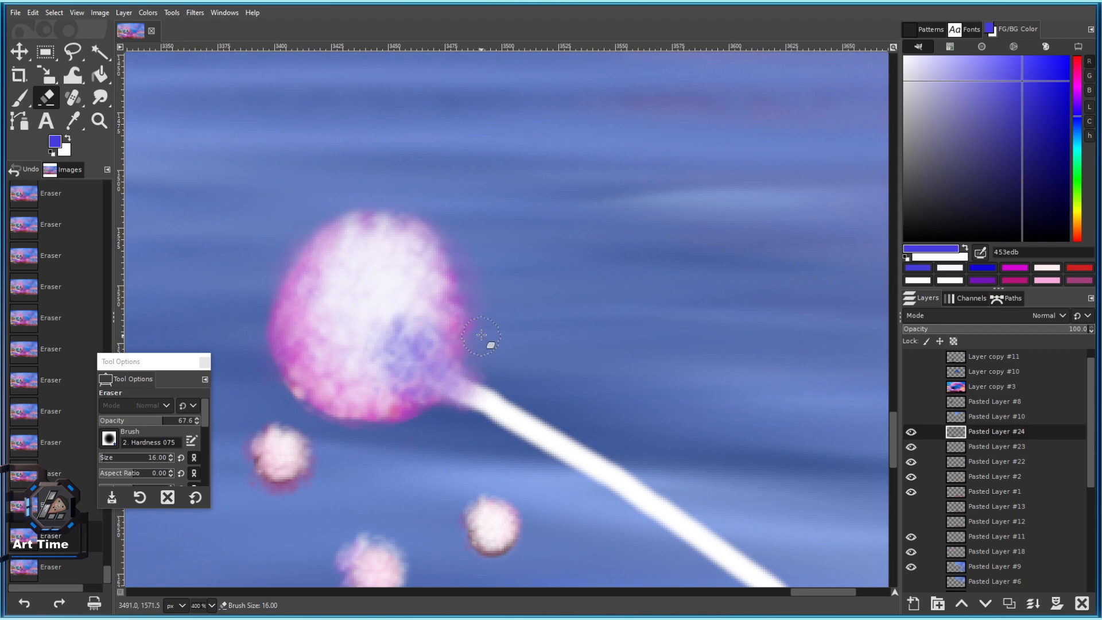
drag(481, 337, 485, 324)
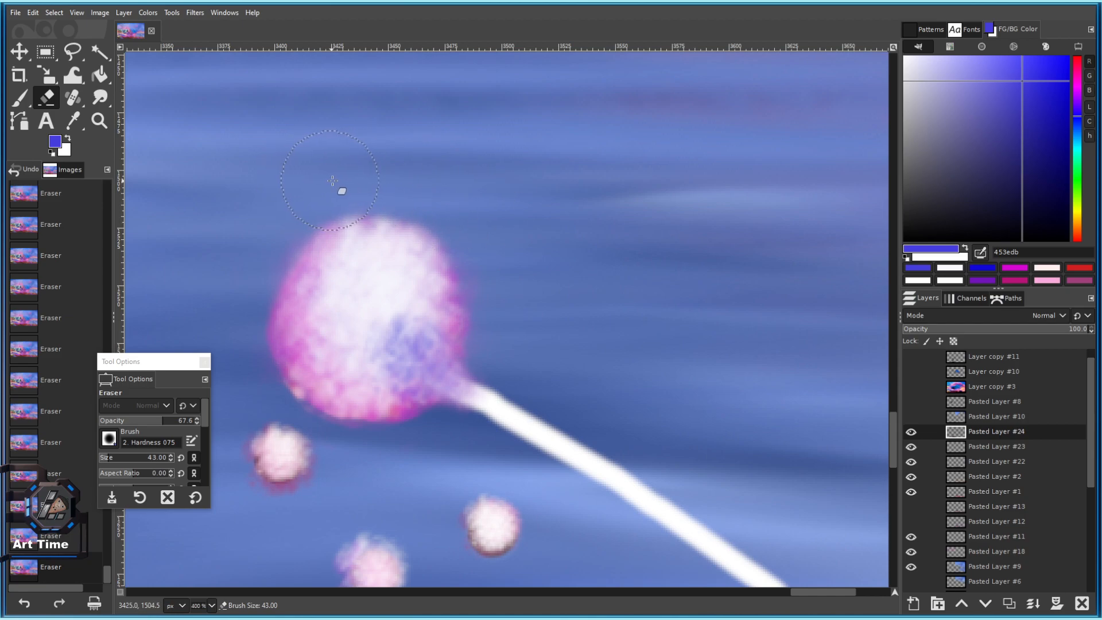
scroll(577, 373, up, 3)
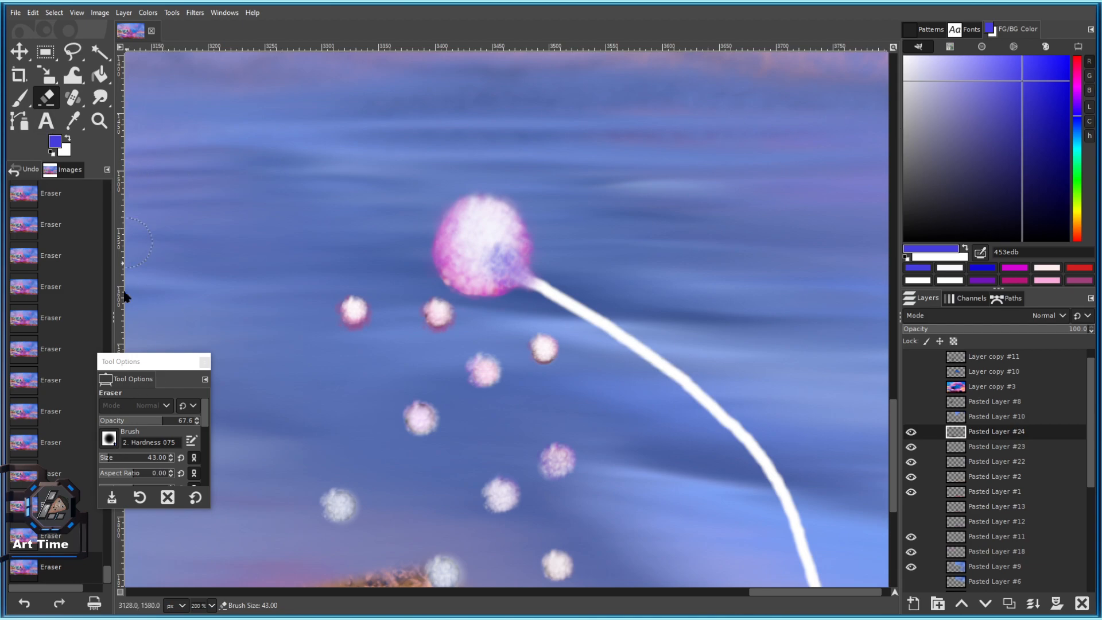
Try erasing the dandelion head with the Smoke brush, undoing the darkening dab.
click(109, 439)
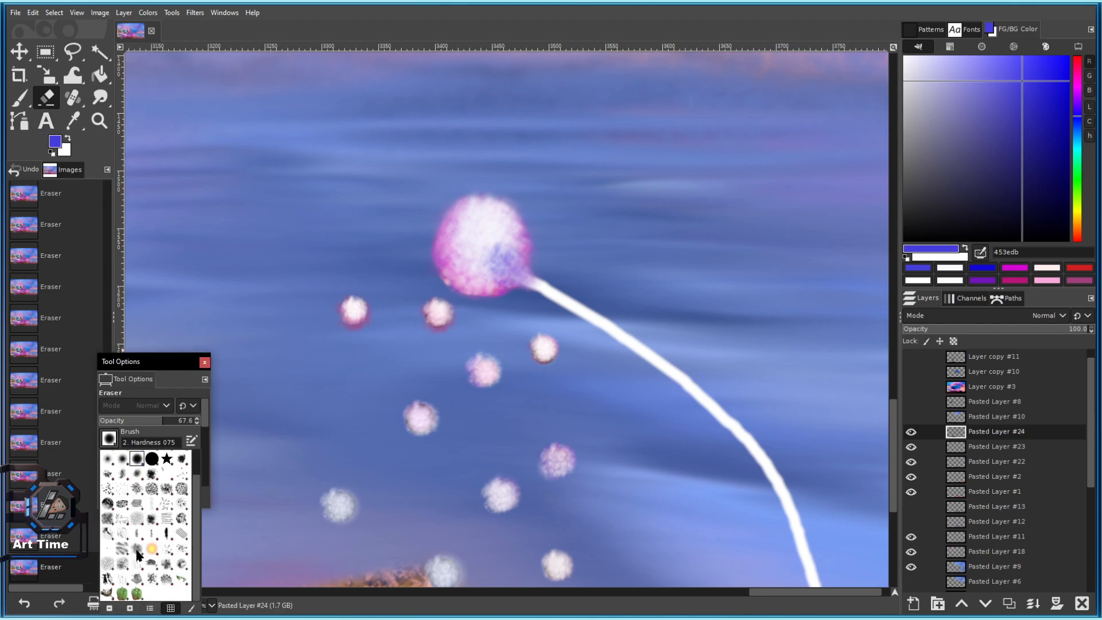
click(138, 553)
scroll(481, 236, up, 3)
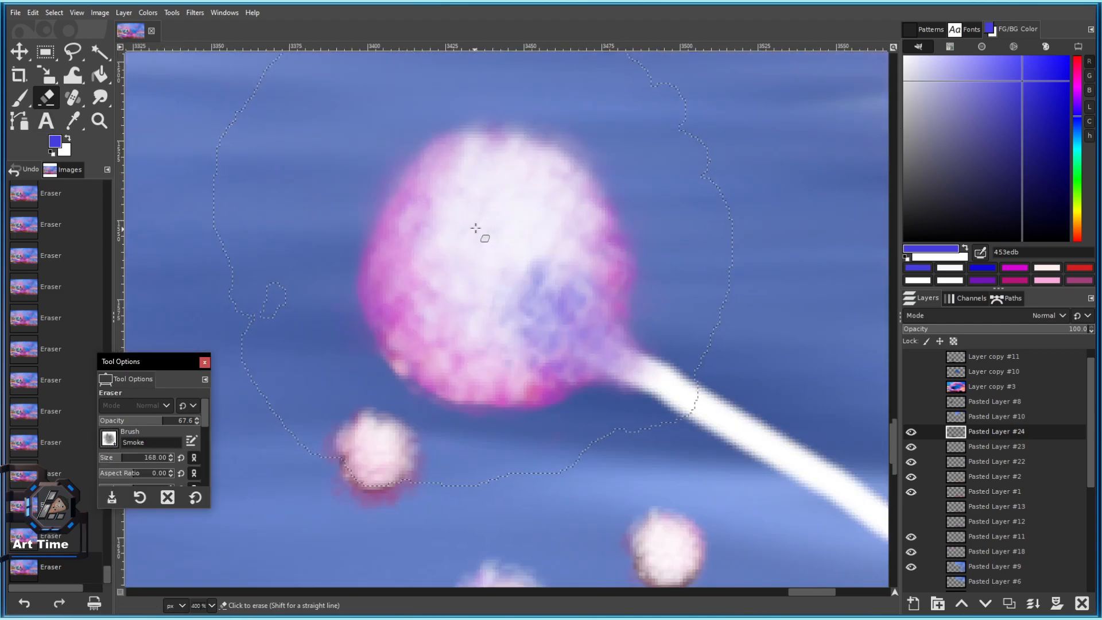
key(bracketleft)
key(bracketleft)
key(bracketleft)
key(bracketleft)
key(bracketleft)
key(bracketleft)
click(511, 257)
key(ctrl+z)
drag(923, 92, 905, 52)
click(518, 266)
key(ctrl+z)
Set the colour to pure white and undo further darkening eraser dabs on the puffball.
drag(984, 130, 806, 25)
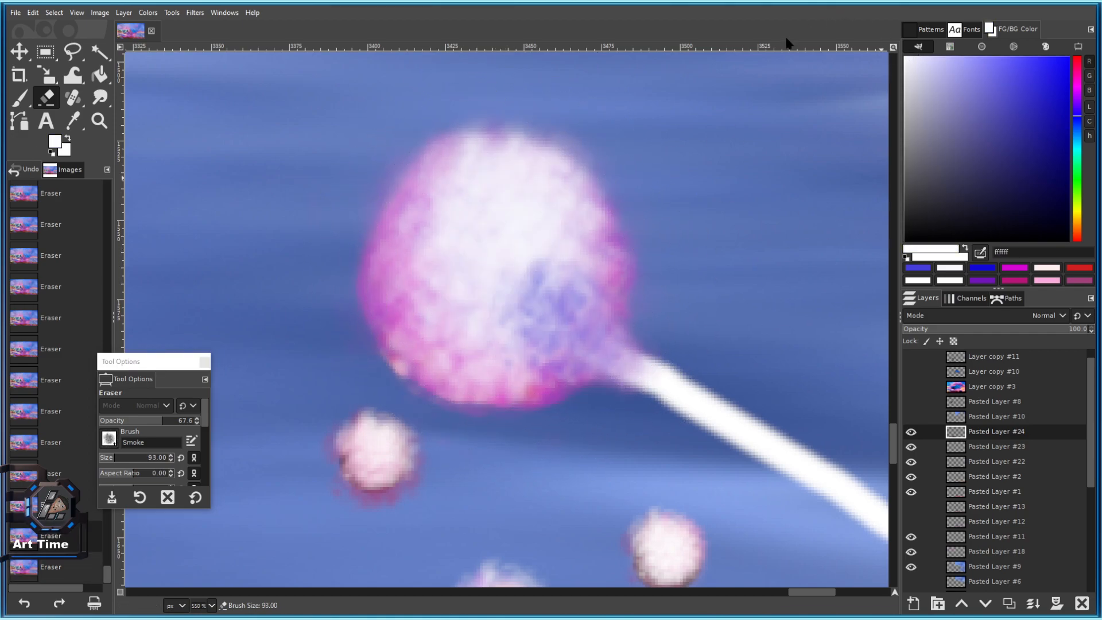
click(504, 256)
key(bracketleft)
key(bracketleft)
key(bracketleft)
key(bracketleft)
click(494, 266)
key(ctrl+z)
key(ctrl+z)
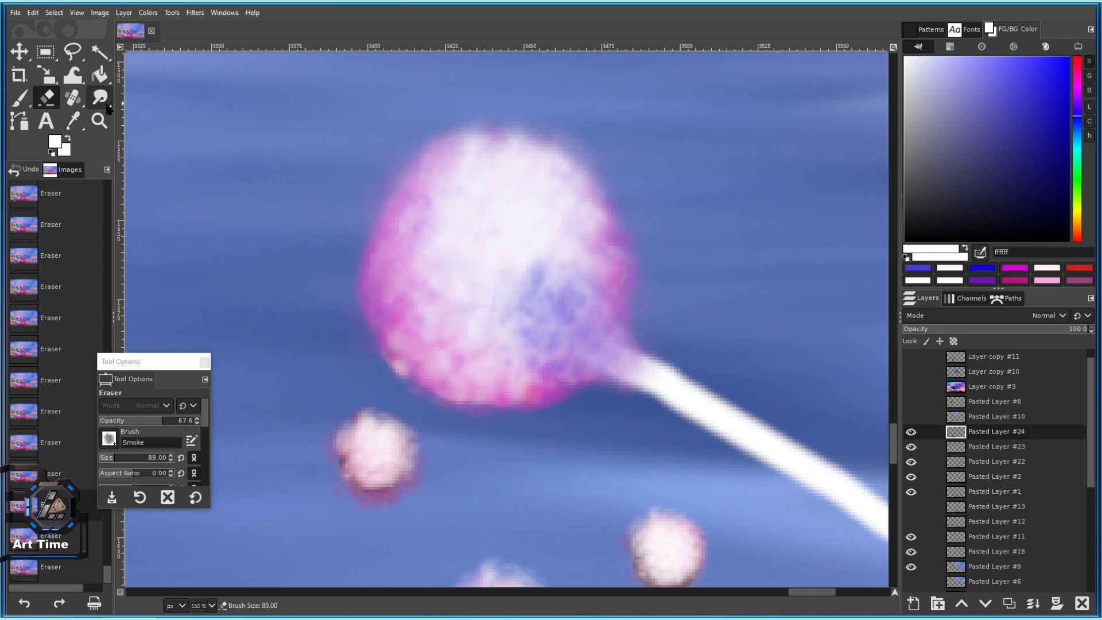
Paint white dabs on the puffball with the Paintbrush.
click(22, 102)
click(455, 208)
key(ctrl+z)
click(500, 268)
click(479, 281)
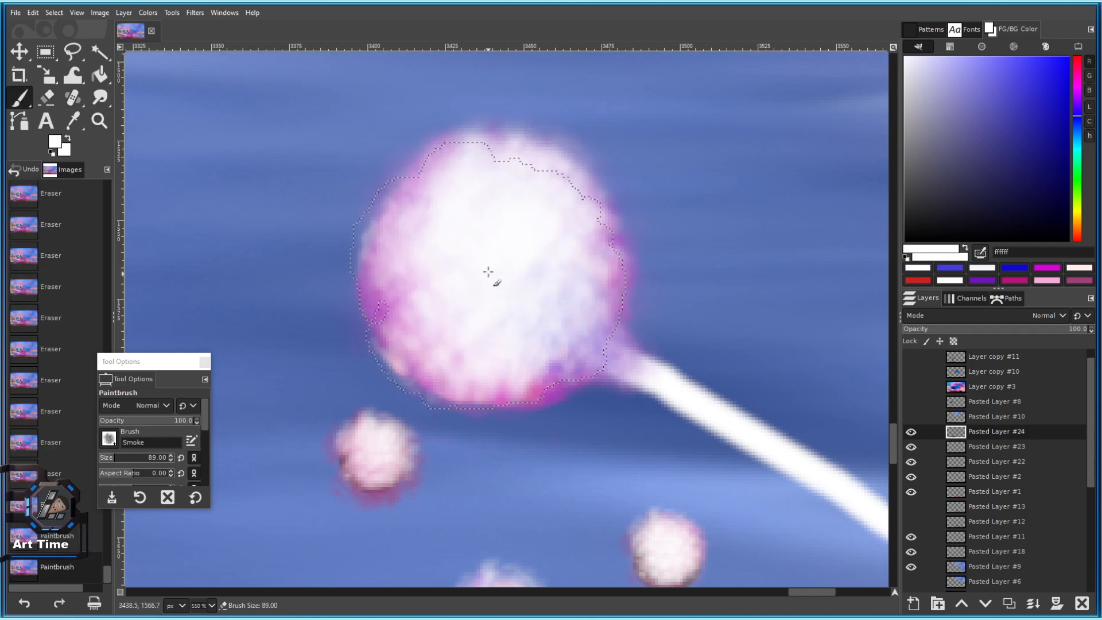
scroll(508, 288, down, 5)
scroll(509, 328, up, 4)
With a smaller brush, whiten the puffball's bluish parts, then set the hue to green.
key(bracketleft)
key(bracketleft)
key(bracketleft)
key(bracketleft)
key(bracketleft)
key(bracketleft)
click(504, 278)
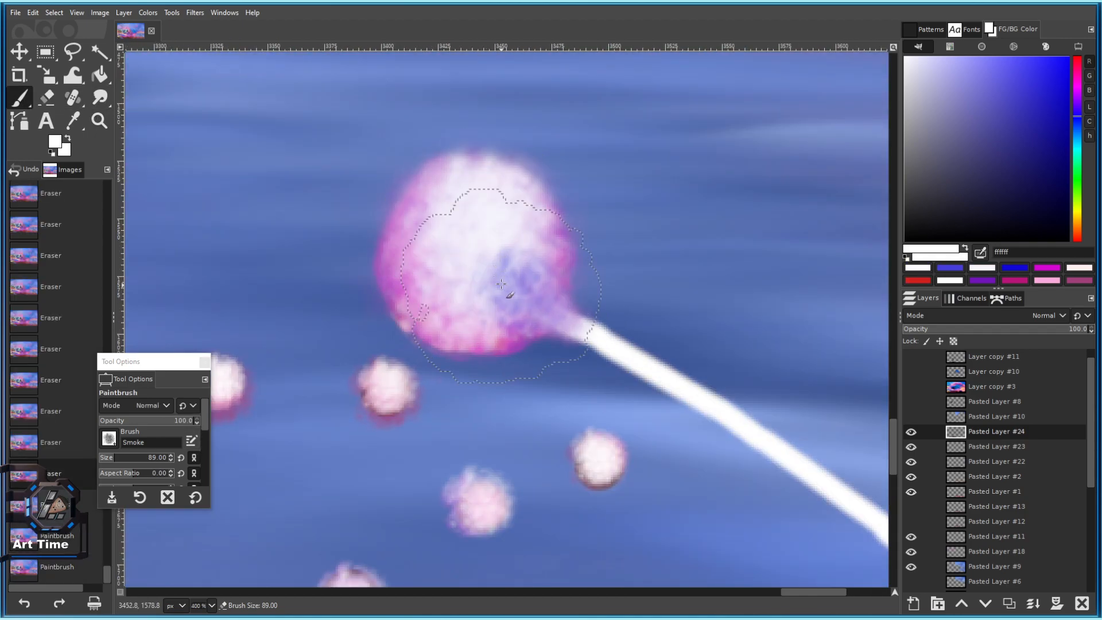
key(bracketleft)
key(bracketleft)
key(bracketleft)
key(bracketleft)
key(bracketleft)
key(bracketleft)
key(bracketleft)
key(bracketleft)
key(bracketleft)
key(bracketleft)
key(bracketleft)
click(450, 227)
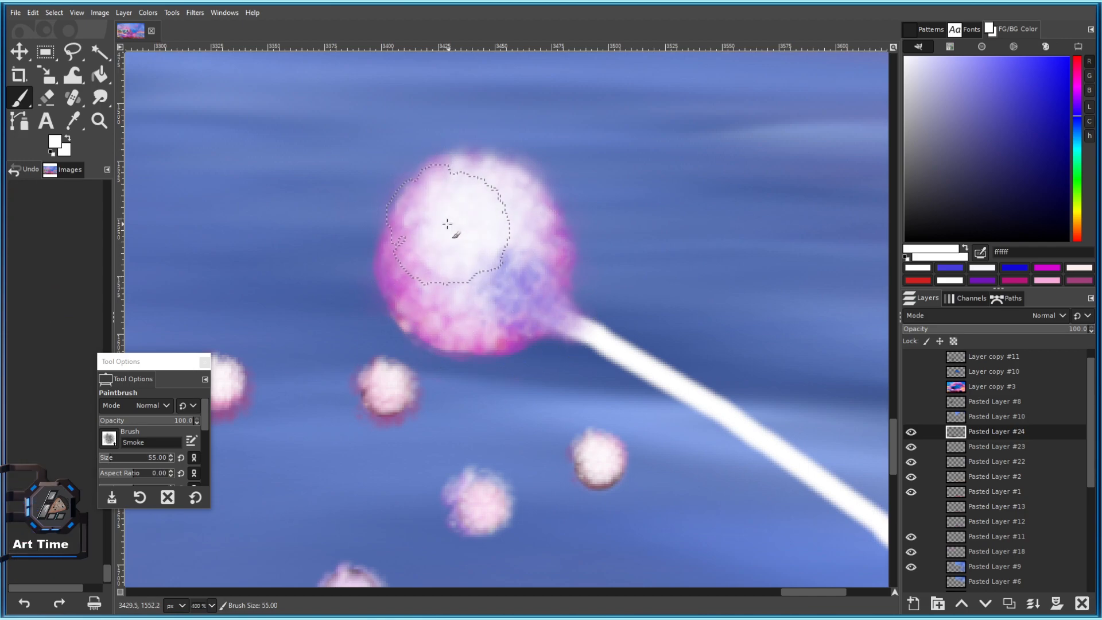
click(442, 234)
mouse_move(440, 256)
mouse_down()
mouse_move(478, 198)
mouse_move(516, 279)
mouse_move(494, 233)
mouse_up()
scroll(495, 233, down, 4)
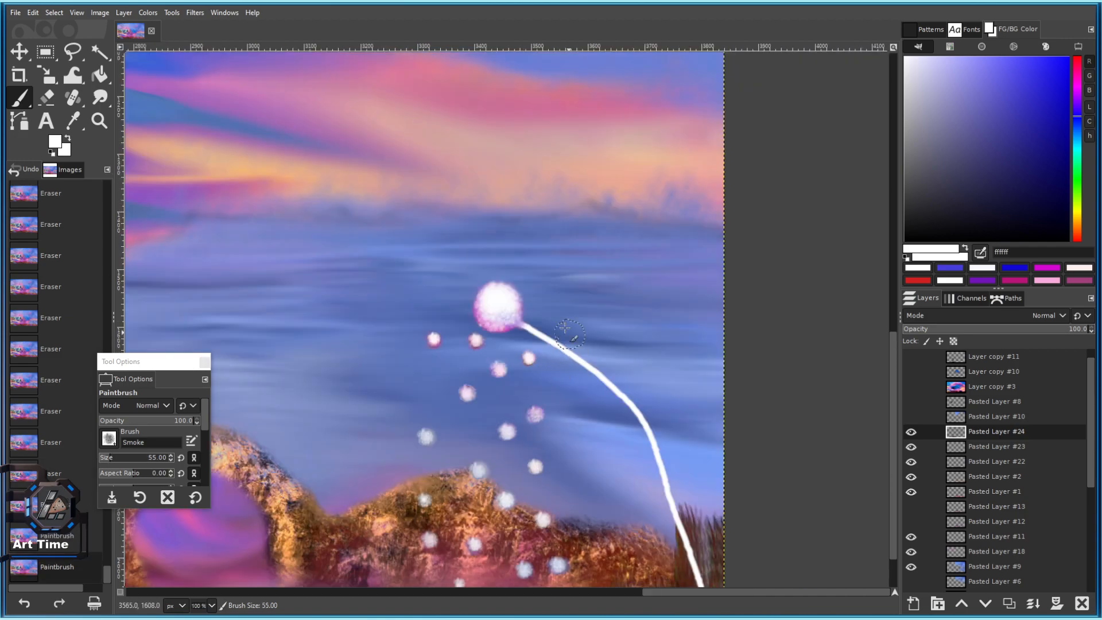
scroll(612, 302, up, 2)
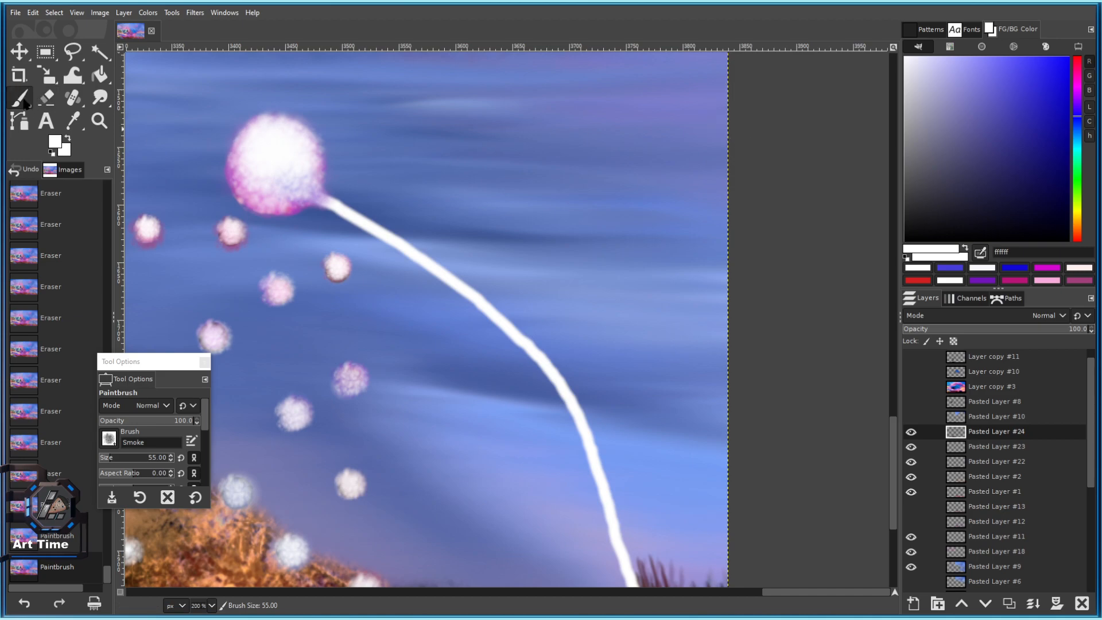
click(1074, 170)
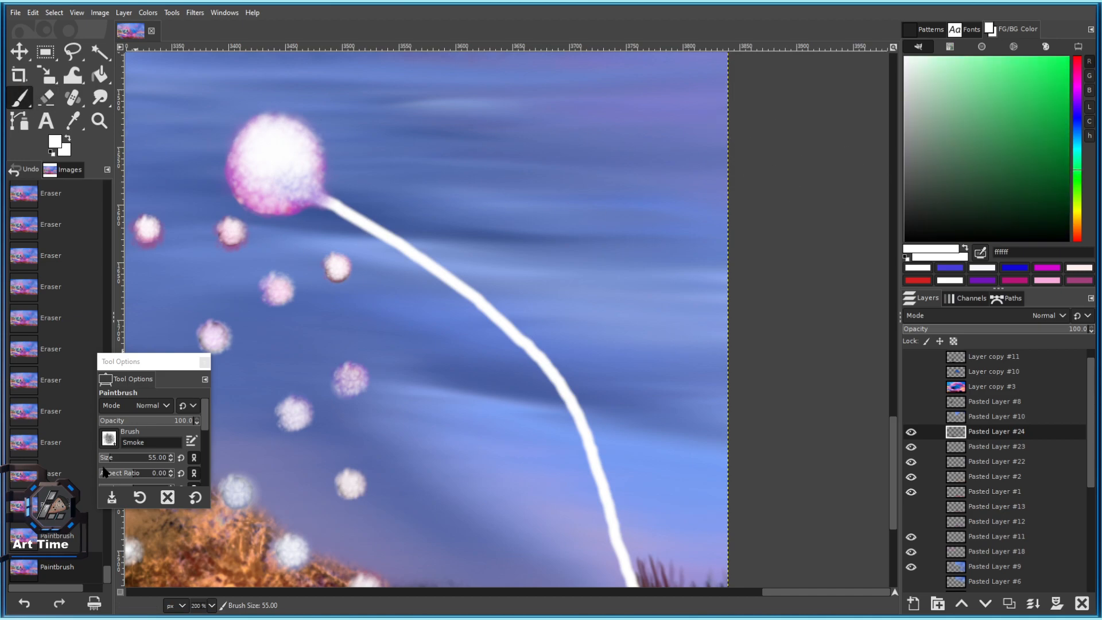
click(120, 443)
scroll(120, 516, up, 5)
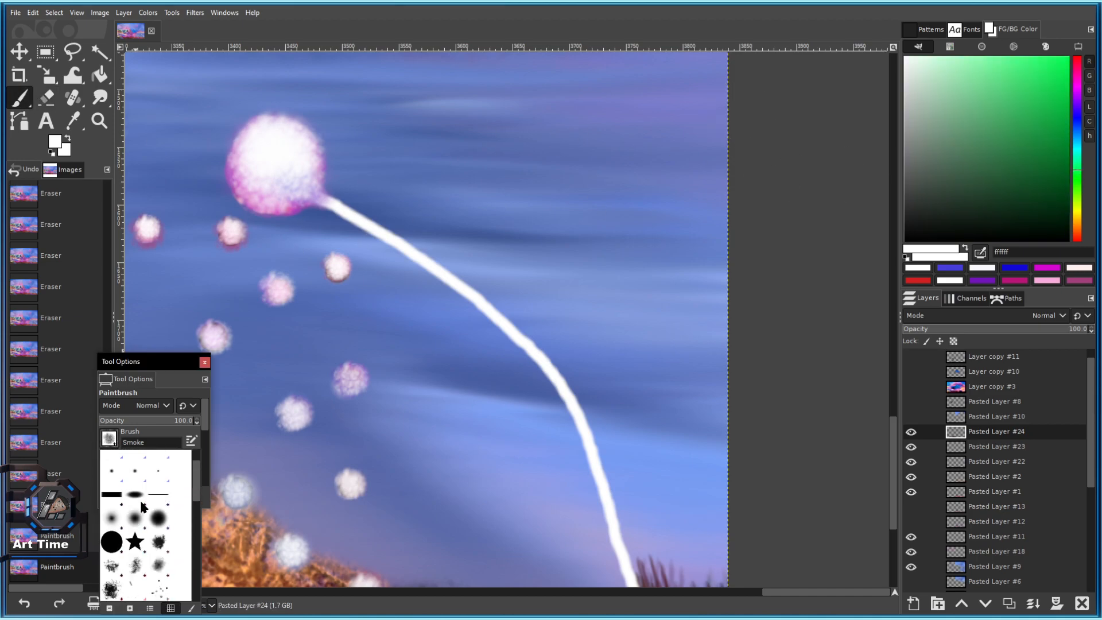
With a hard round brush and dark green, draw straight line segments down the upper stem.
click(154, 523)
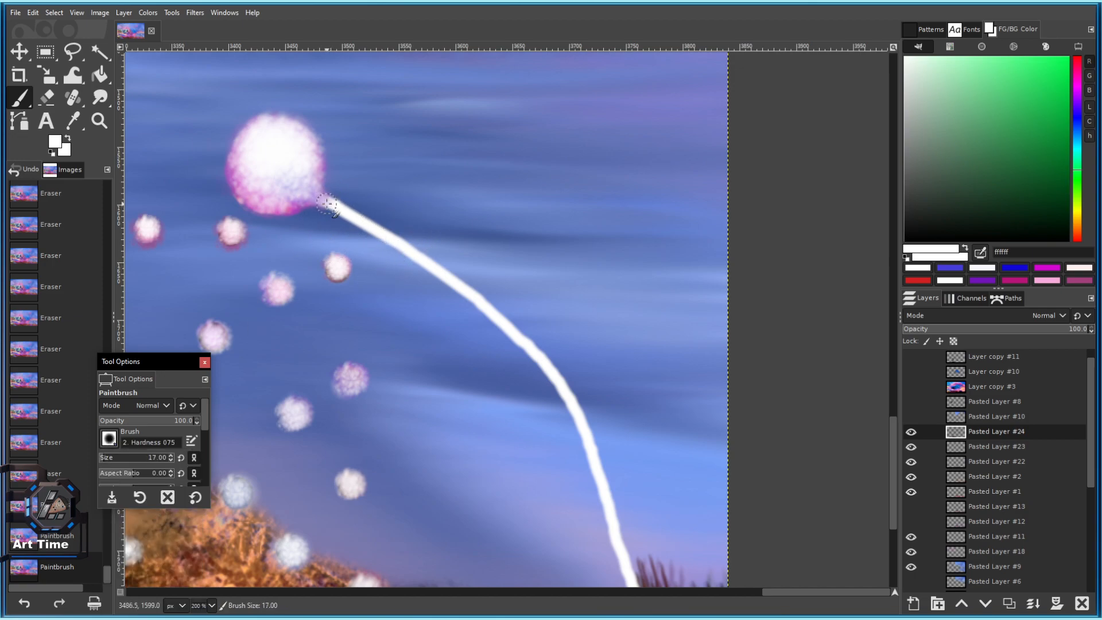
drag(324, 201, 425, 270)
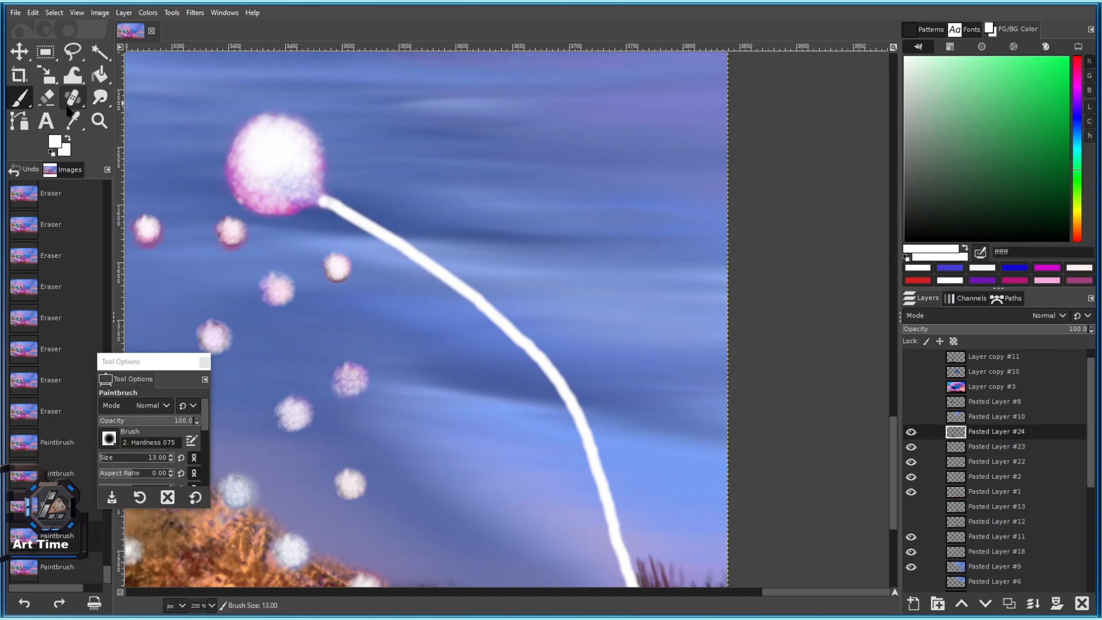
drag(1014, 159, 1039, 173)
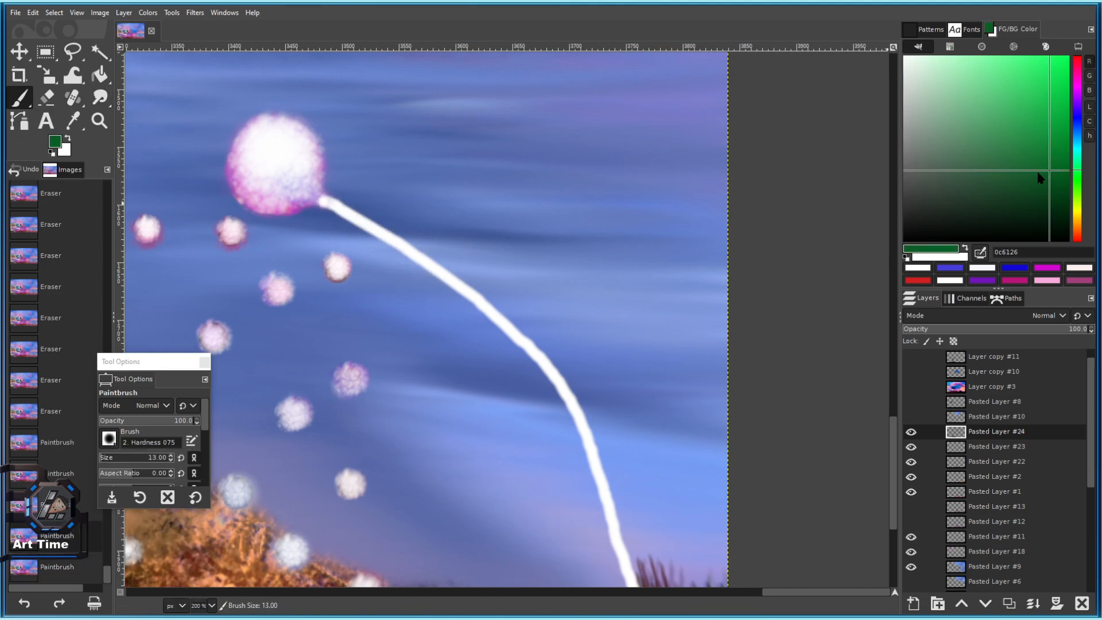
click(325, 201)
shift+click(389, 241)
shift+click(475, 297)
shift+click(525, 343)
shift+click(580, 415)
Extend the straight green line down the stem to the canvas bottom.
drag(597, 472, 534, 339)
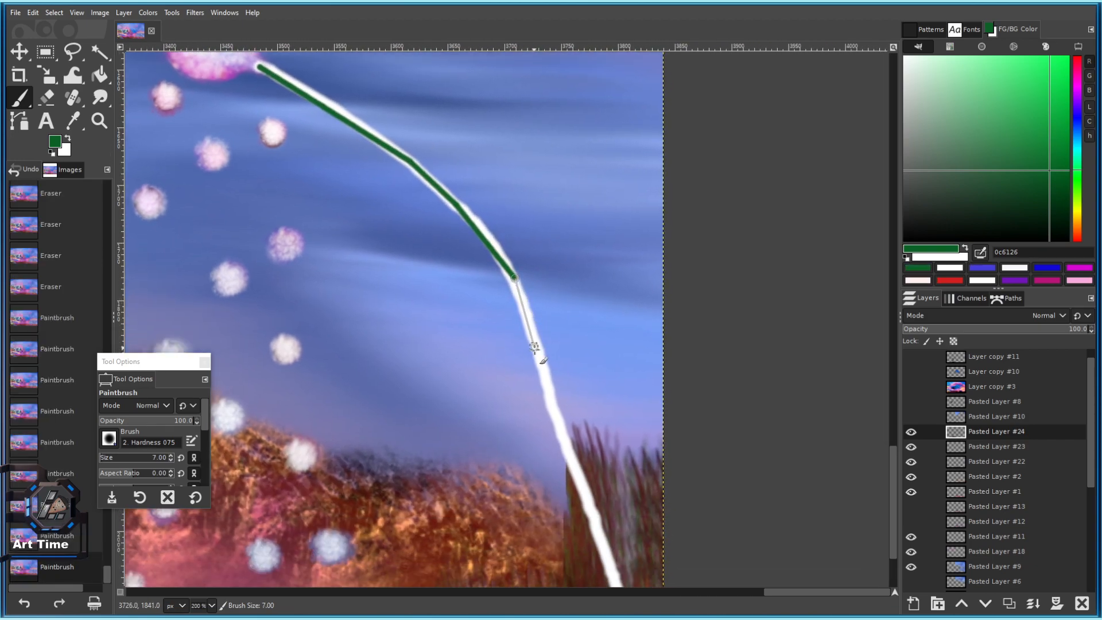
shift+click(555, 420)
drag(556, 419, 489, 254)
shift+click(550, 423)
shift+click(569, 549)
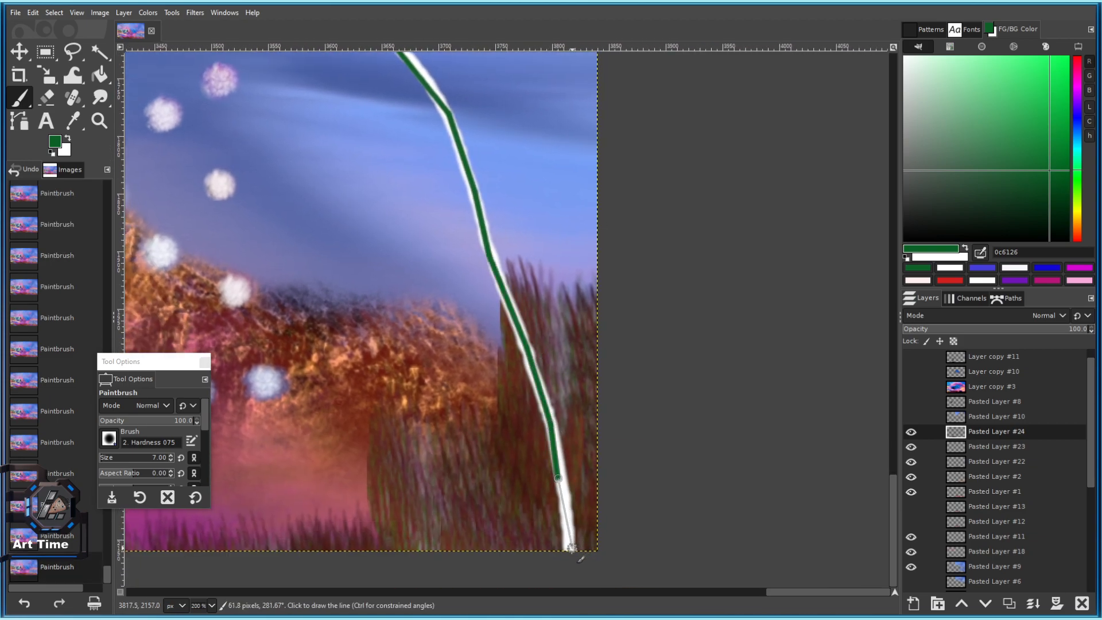
Pick a darker green and paint it up the stem with brush size 14.
ctrl+click(553, 322)
key(bracketright)
key(bracketright)
key(bracketright)
key(bracketright)
key(bracketright)
key(bracketright)
key(bracketright)
drag(571, 549, 559, 458)
drag(542, 383, 504, 284)
shift+click(497, 228)
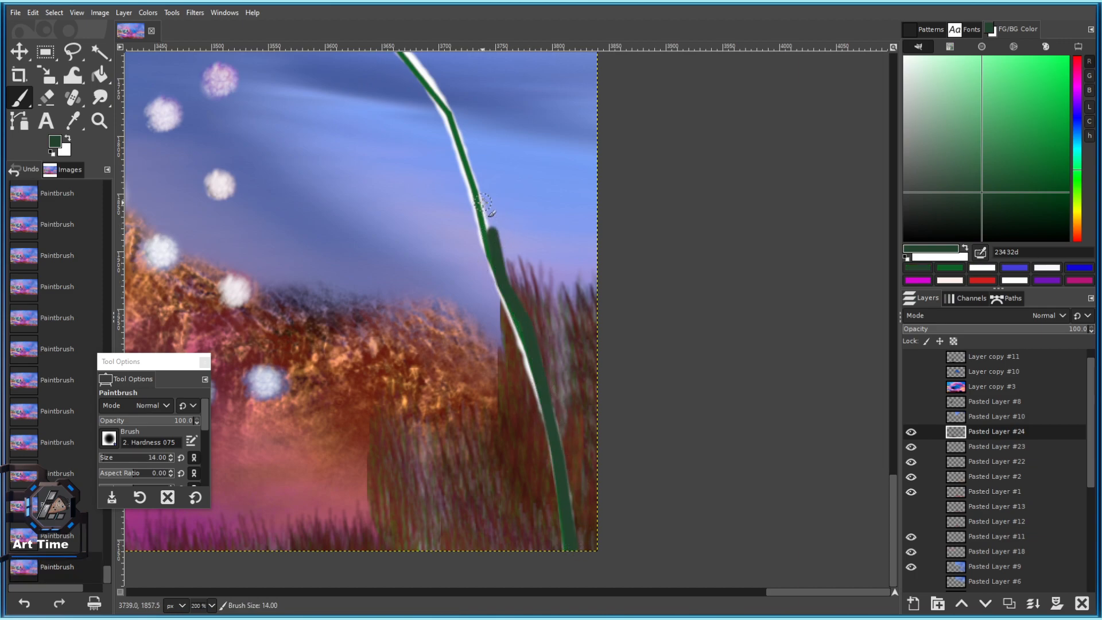
scroll(484, 259, up, 4)
Pick the stem's green and paint freehand up the stem at brush size 10.
ctrl+click(487, 293)
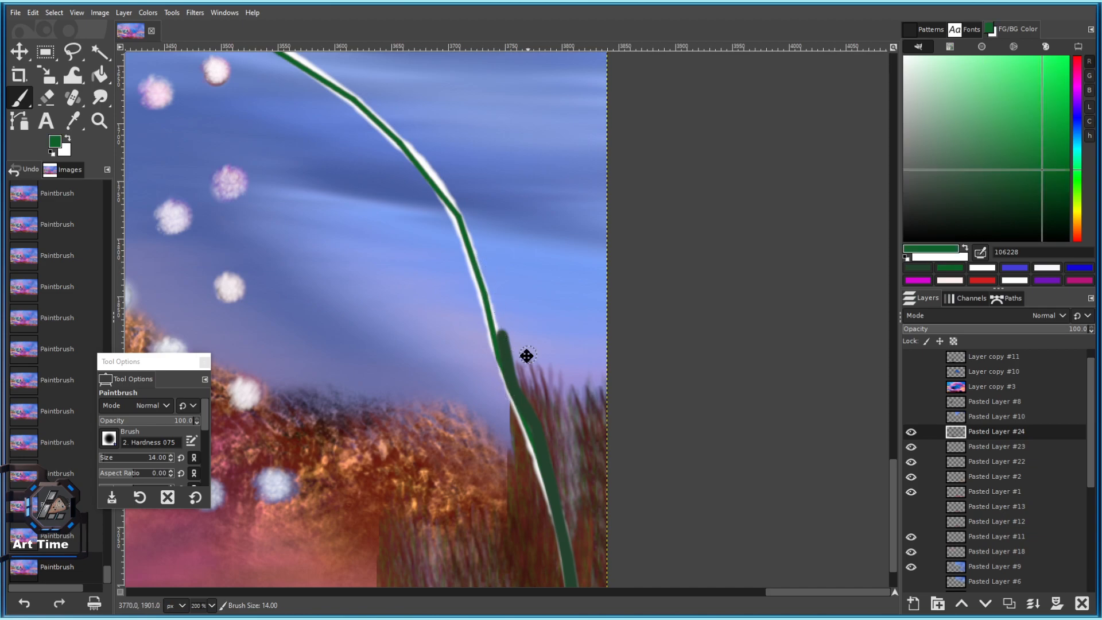
drag(509, 363, 457, 227)
key(bracketleft)
key(bracketleft)
key(bracketleft)
key(bracketleft)
click(458, 227)
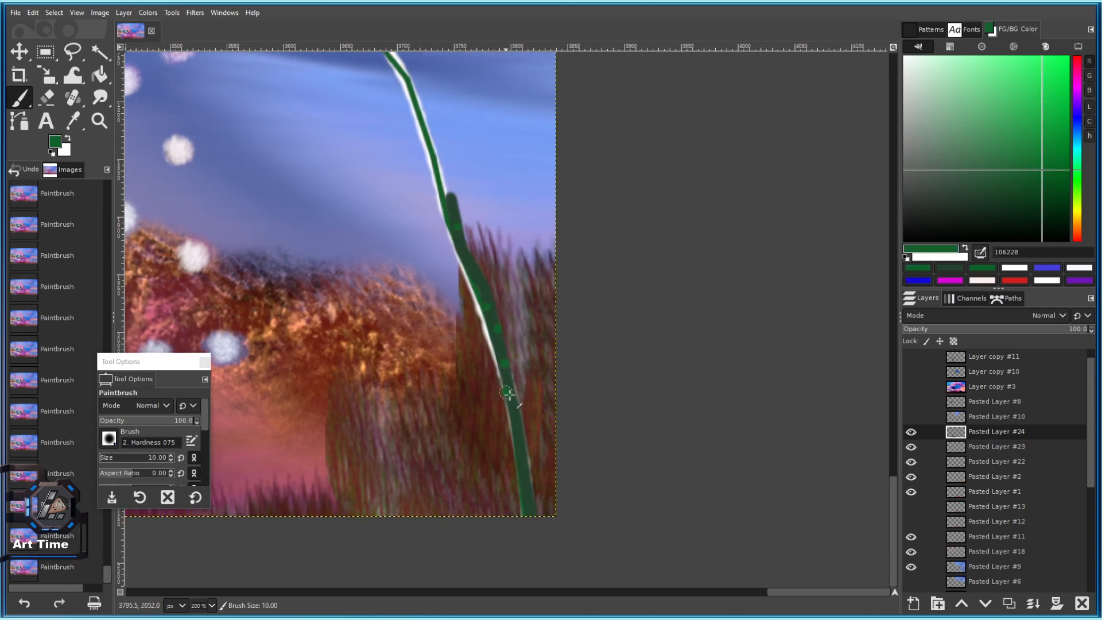
scroll(510, 396, up, 8)
scroll(519, 345, left, 3)
mouse_move(518, 377)
mouse_down()
mouse_move(502, 322)
mouse_move(461, 254)
mouse_up()
Paint darker green strokes along the stem at brush sizes 16 and 13.
drag(420, 158, 532, 247)
key(bracketright)
key(bracketright)
key(bracketright)
key(bracketright)
key(bracketright)
key(bracketright)
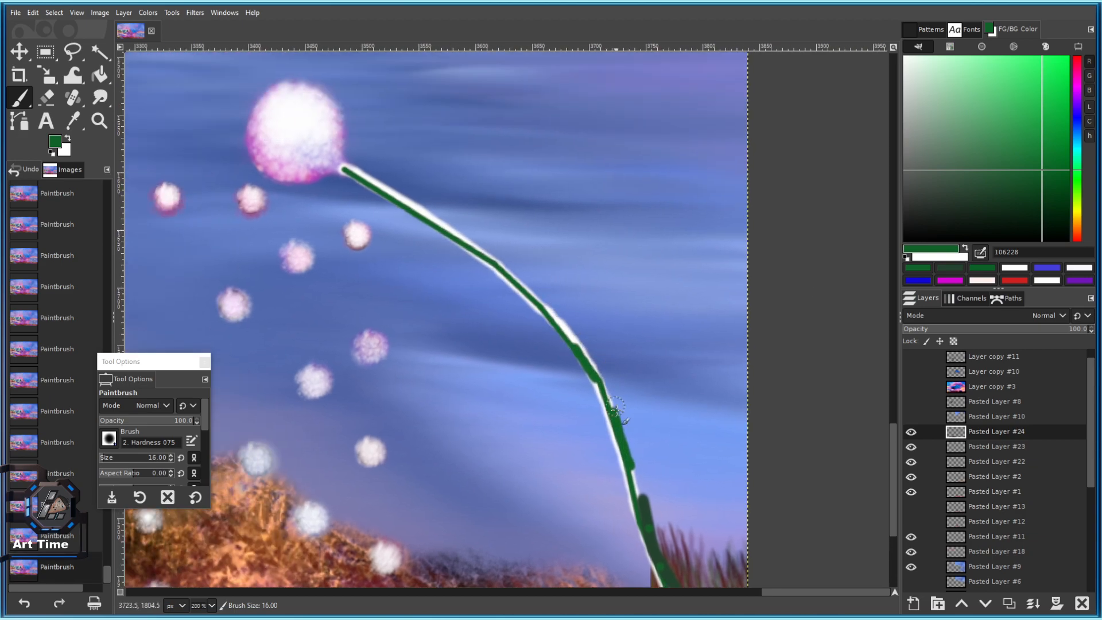
ctrl+click(645, 503)
drag(634, 491, 622, 446)
key(bracketleft)
key(bracketleft)
key(bracketleft)
click(615, 403)
mouse_move(601, 392)
mouse_down()
mouse_move(544, 310)
mouse_move(468, 242)
mouse_up()
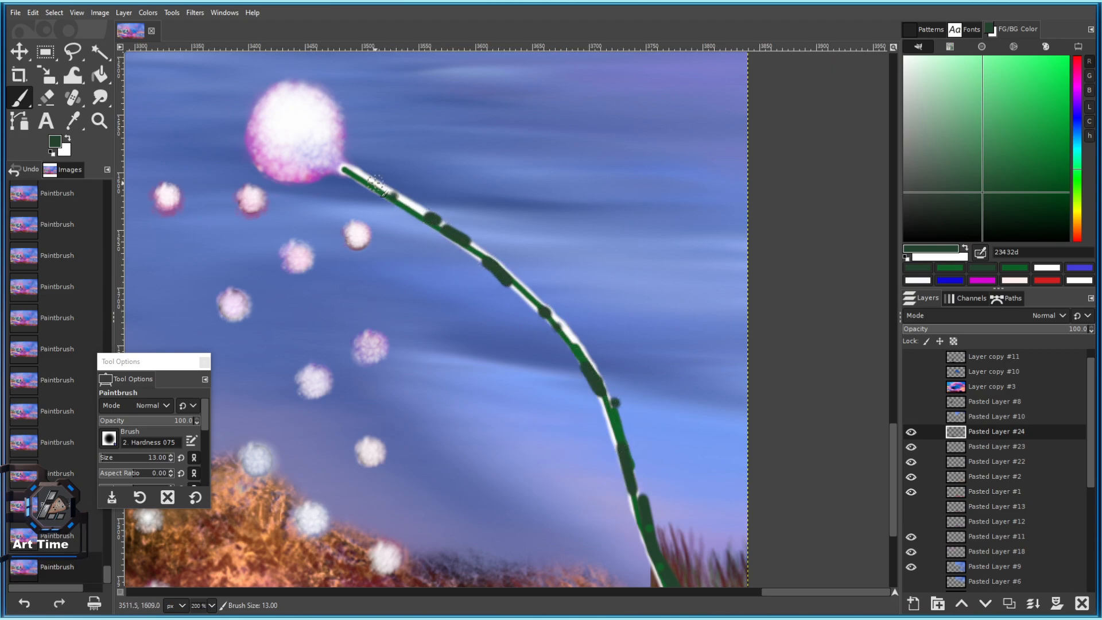
Smudge the upper and middle stem into a soft blend.
click(102, 102)
scroll(367, 187, up, 4)
mouse_move(400, 197)
mouse_down()
mouse_move(329, 142)
mouse_move(642, 329)
mouse_up()
drag(576, 295, 672, 351)
drag(671, 351, 416, 213)
drag(303, 113, 586, 322)
drag(396, 221, 546, 298)
mouse_move(630, 376)
mouse_down()
mouse_move(692, 425)
mouse_move(473, 298)
mouse_up()
scroll(616, 371, down, 4)
mouse_move(395, 230)
mouse_down()
mouse_move(488, 285)
mouse_move(446, 276)
mouse_move(517, 333)
mouse_up()
Smudge the lower green stem with a slightly larger brush, smoothing out its blob.
right_click(535, 388)
click(468, 300)
key(bracketright)
key(bracketright)
drag(469, 292, 579, 424)
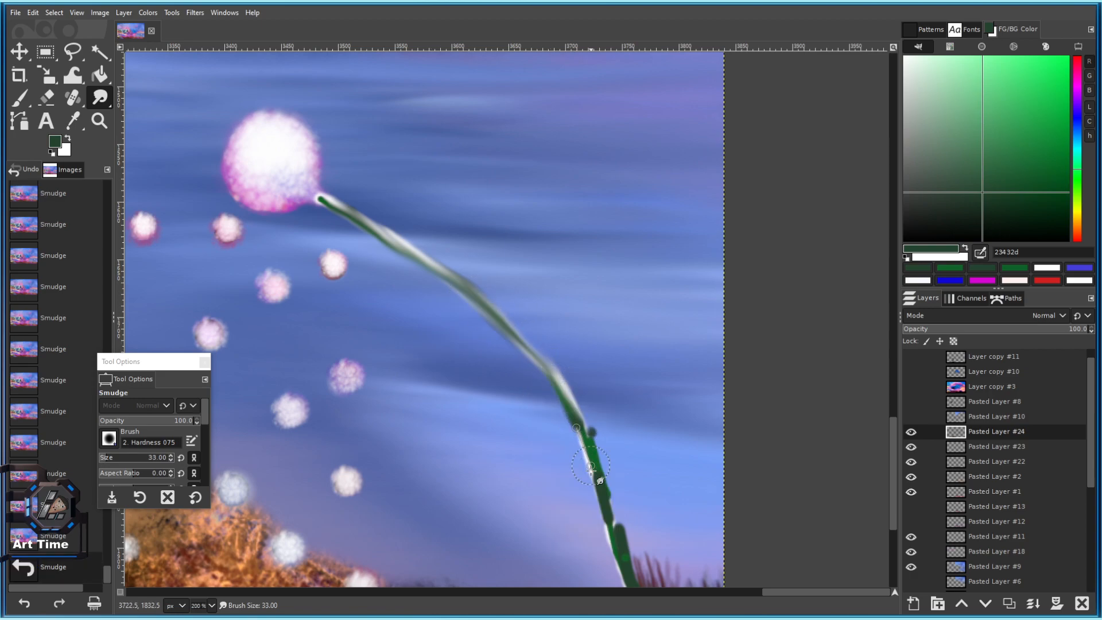
drag(615, 489, 522, 321)
drag(496, 272, 593, 589)
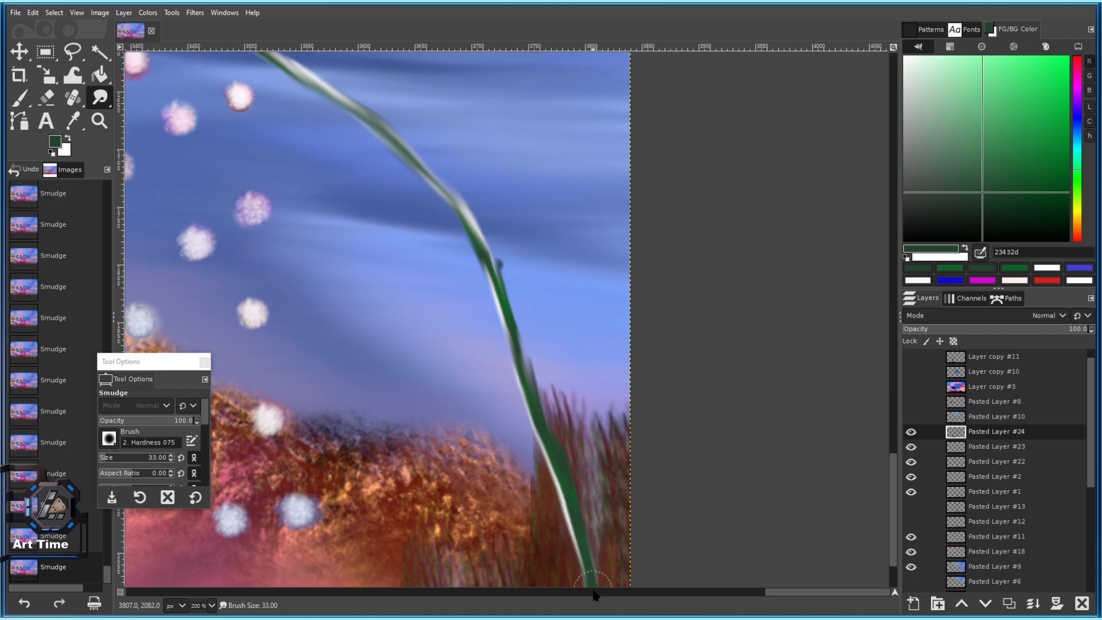
scroll(547, 436, down, 4)
scroll(555, 473, up, 2)
scroll(555, 473, up, 2)
drag(516, 349, 581, 570)
drag(560, 419, 555, 439)
shift+click(525, 351)
Smudge the upper stem in straight segments right up to its tip.
shift+click(503, 270)
shift+click(472, 174)
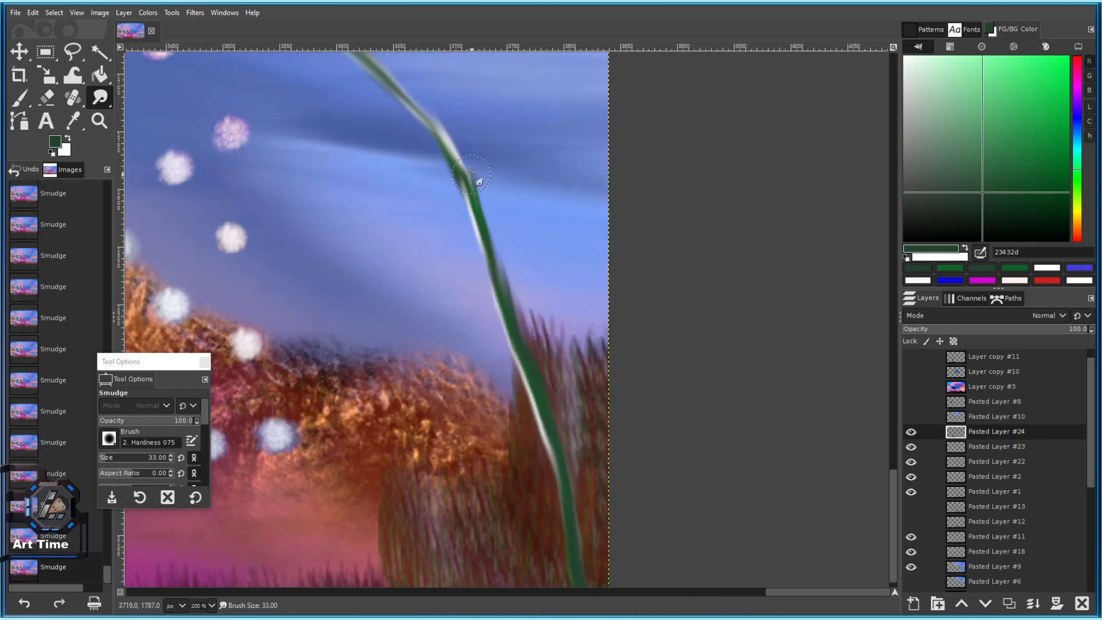
drag(474, 175, 527, 290)
shift+click(475, 219)
shift+click(414, 154)
shift+click(303, 99)
shift+click(260, 71)
scroll(434, 292, down, 7)
scroll(405, 281, up, 8)
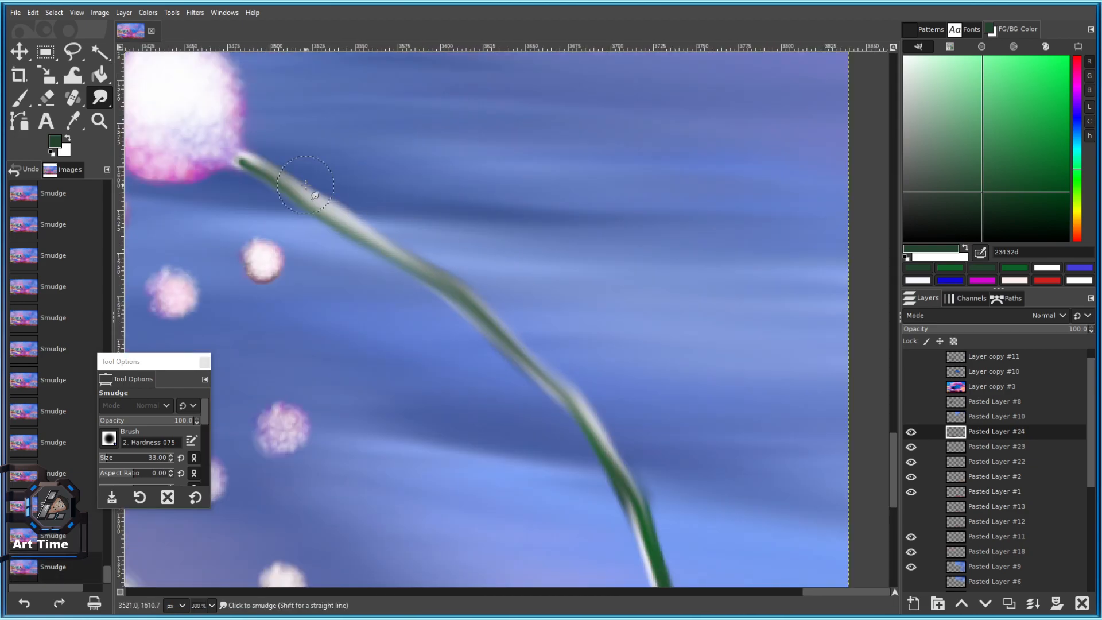
Blend the stem tip into the puffball with a smaller brush, undoing unwanted strokes.
mouse_move(251, 162)
mouse_down()
mouse_move(216, 136)
mouse_move(384, 247)
mouse_move(365, 241)
mouse_move(531, 310)
mouse_move(422, 246)
mouse_move(455, 275)
mouse_move(455, 261)
mouse_move(369, 196)
mouse_up()
key(ctrl+z)
key(ctrl+z)
scroll(511, 295, up, 3)
scroll(456, 360, down, 5)
key(ctrl+z)
key(ctrl+z)
mouse_move(463, 355)
mouse_down()
mouse_move(440, 391)
mouse_move(398, 328)
mouse_up()
key(bracketleft)
key(bracketleft)
key(bracketleft)
key(bracketleft)
scroll(439, 383, up, 2)
scroll(439, 383, up, 2)
key(ctrl+z)
key(bracketleft)
key(bracketleft)
key(bracketleft)
key(bracketleft)
key(bracketleft)
scroll(416, 379, up, 4)
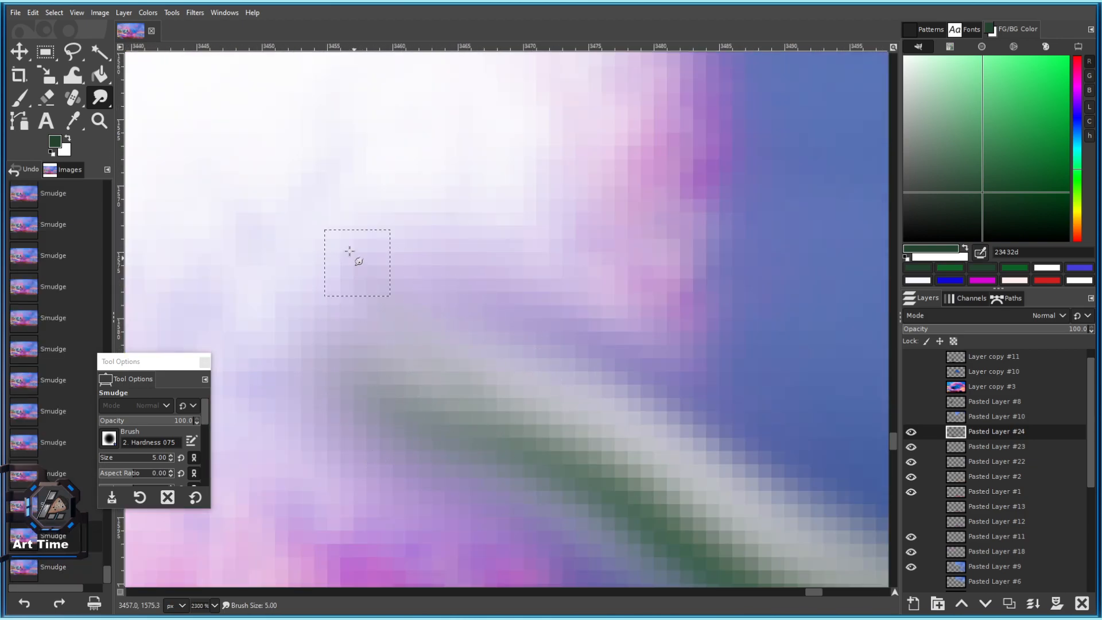
drag(361, 267, 353, 253)
scroll(491, 393, down, 3)
scroll(475, 369, up, 4)
scroll(540, 428, down, 7)
Try blending puffball white around the stem tip at brush size 13, then undo and reset the brush to 12.
key(bracketright)
key(bracketright)
key(bracketright)
key(bracketright)
key(bracketright)
key(bracketright)
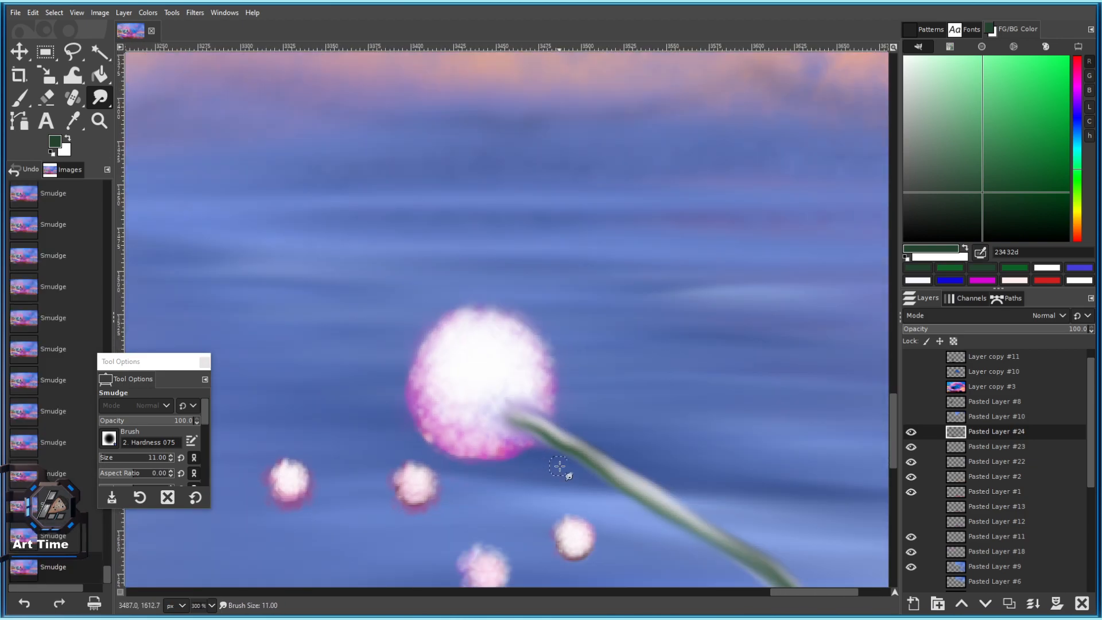
scroll(503, 410, up, 2)
key(bracketright)
key(bracketright)
drag(490, 423, 526, 454)
drag(544, 398, 551, 398)
key(ctrl+z)
key(ctrl+z)
key(ctrl+z)
key(ctrl+z)
key(ctrl+z)
key(ctrl+z)
key(ctrl+z)
key(ctrl+z)
key(ctrl+z)
scroll(549, 434, up, 1)
drag(564, 503, 545, 490)
key(ctrl+z)
scroll(604, 408, down, 3)
key(bracketleft)
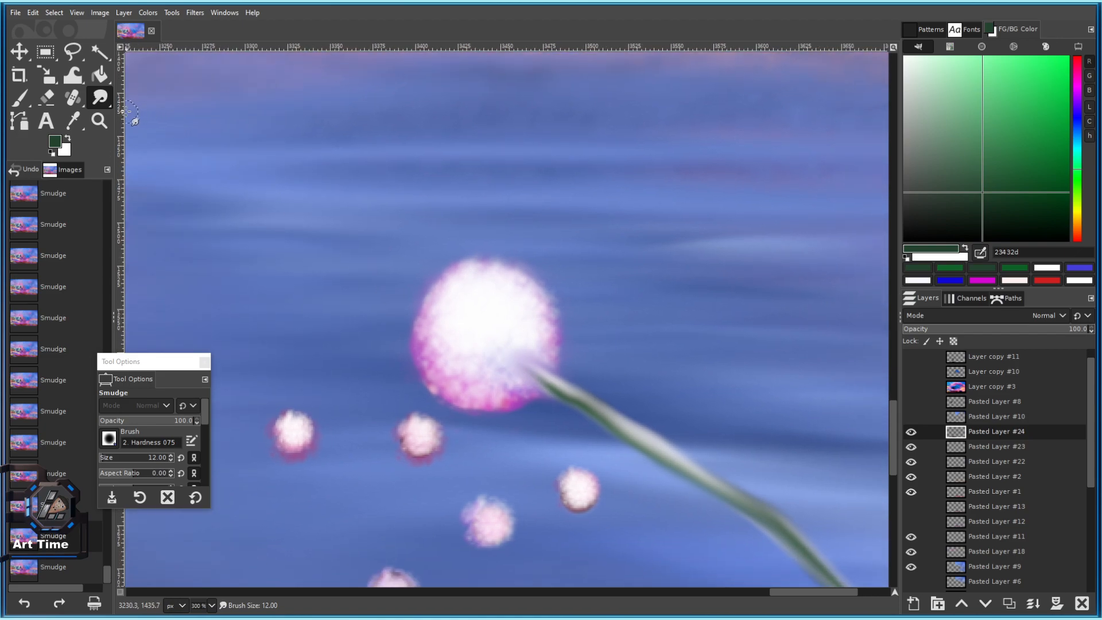
drag(99, 98, 145, 147)
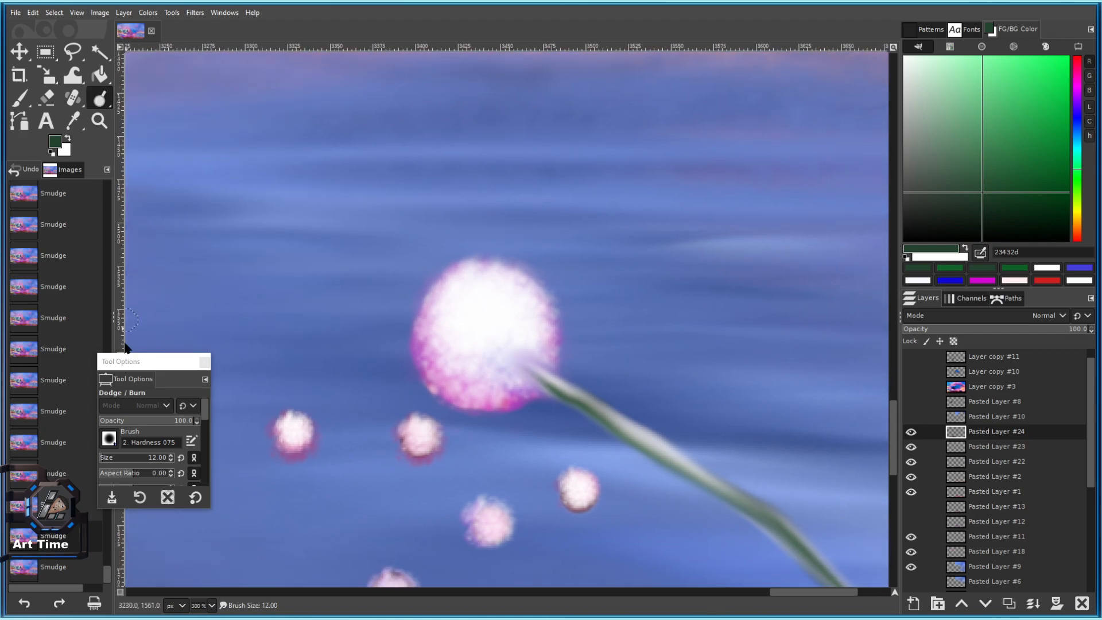
With a much larger brush, lighten the puffball's top and darken its lower pink edge and bud edges.
click(117, 458)
click(516, 392)
key(ctrl+z)
key(ctrl+y)
click(482, 237)
ctrl+click(505, 404)
ctrl+click(494, 409)
ctrl+click(494, 412)
ctrl+click(399, 421)
ctrl+click(556, 485)
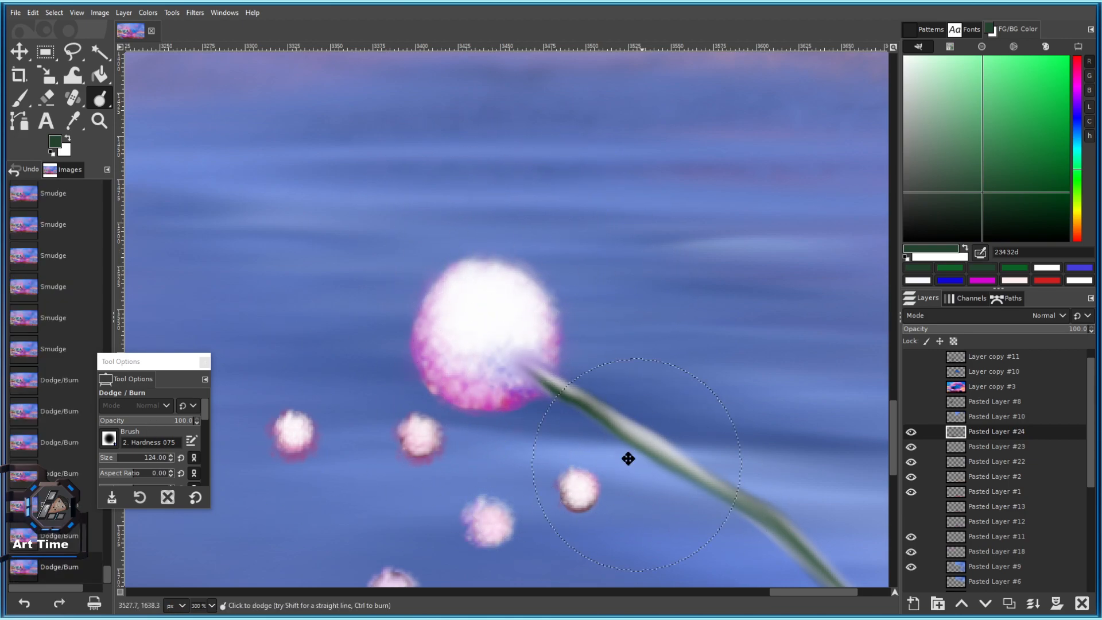
Darken the stem and a nearby bud with several burn dabs.
drag(647, 476, 454, 287)
ctrl+click(466, 351)
ctrl+click(384, 288)
ctrl+click(531, 401)
ctrl+click(571, 440)
ctrl+click(596, 447)
Darken the lower stem and the grass beside it.
drag(574, 440, 349, 245)
ctrl+click(445, 345)
ctrl+click(477, 391)
ctrl+click(503, 482)
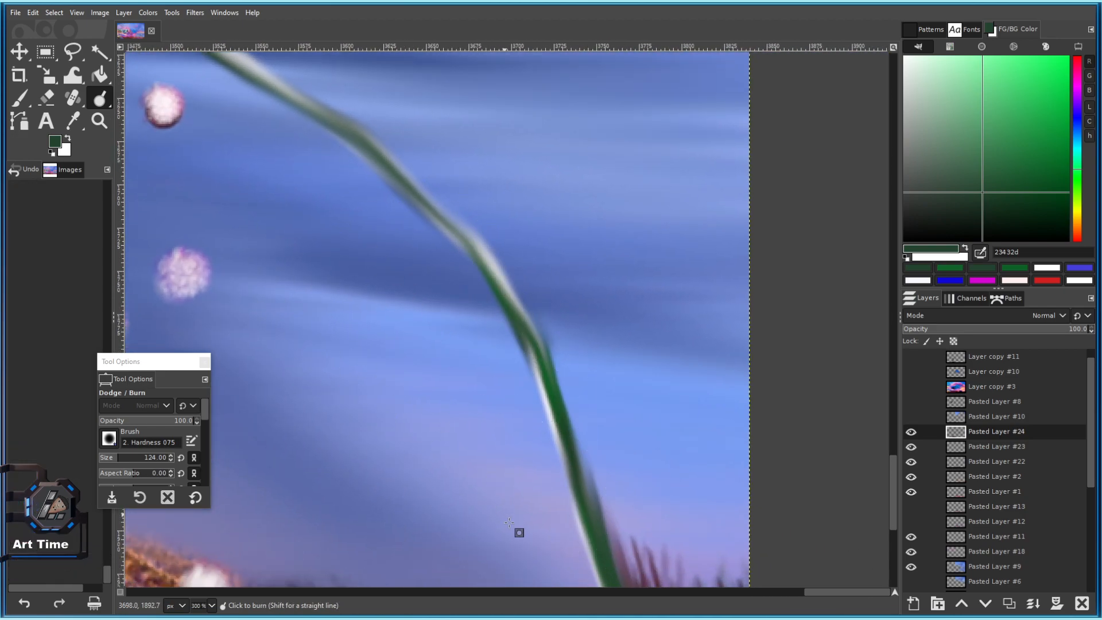
drag(441, 402, 415, 316)
scroll(415, 316, down, 5)
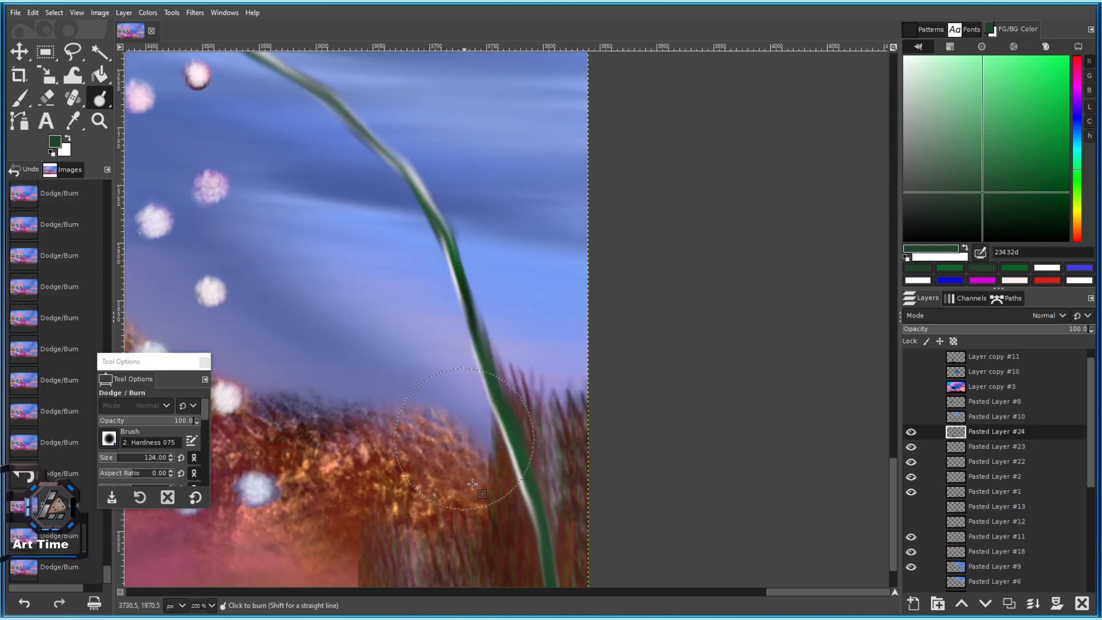
ctrl+click(492, 500)
ctrl+click(519, 531)
scroll(543, 534, down, 3)
drag(511, 472, 488, 368)
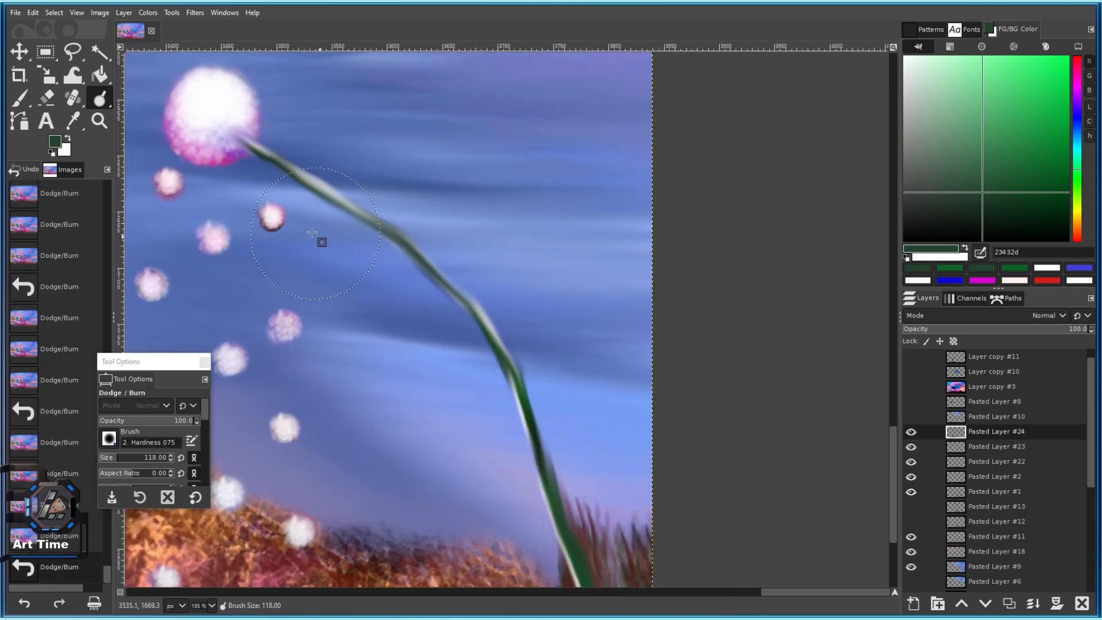
Lighten the stem near the puffball.
click(343, 171)
click(318, 101)
click(330, 116)
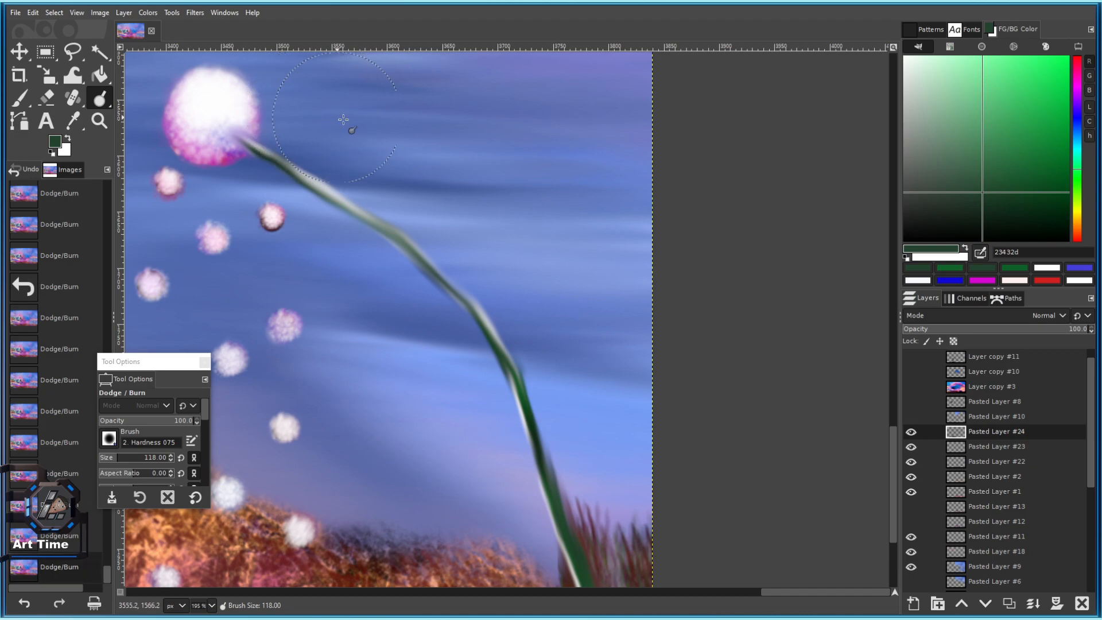
drag(526, 394, 414, 237)
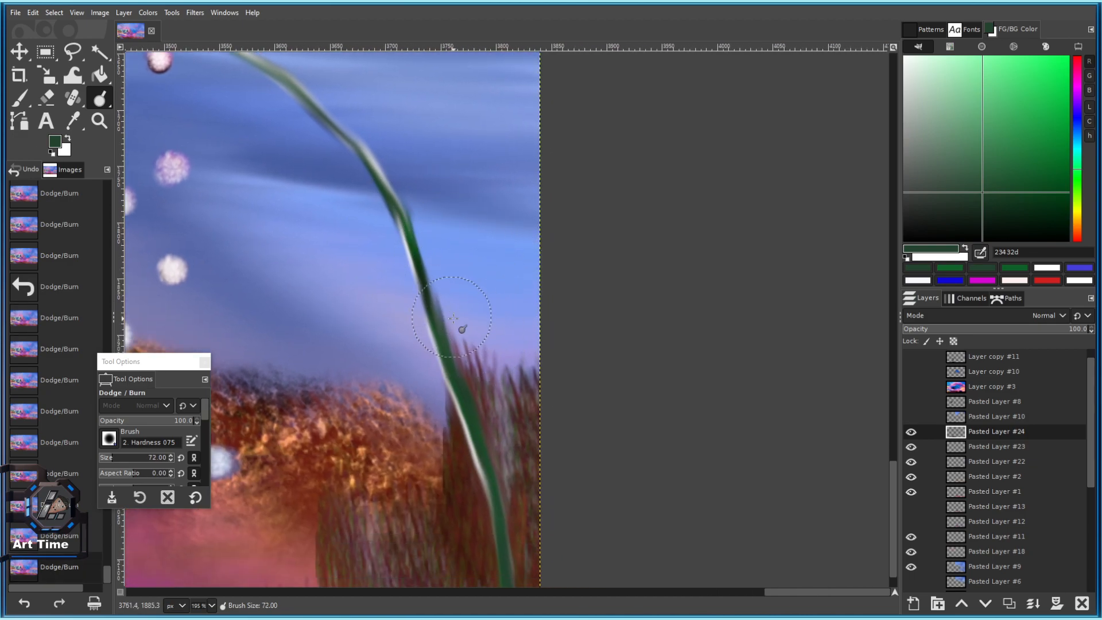
Dodge a highlight along the middle of the stem, undoing the stray stroke.
mouse_move(454, 331)
mouse_down()
mouse_move(407, 193)
mouse_move(428, 247)
mouse_up()
key(ctrl+z)
key(bracketleft)
key(ctrl+z)
drag(413, 176, 474, 274)
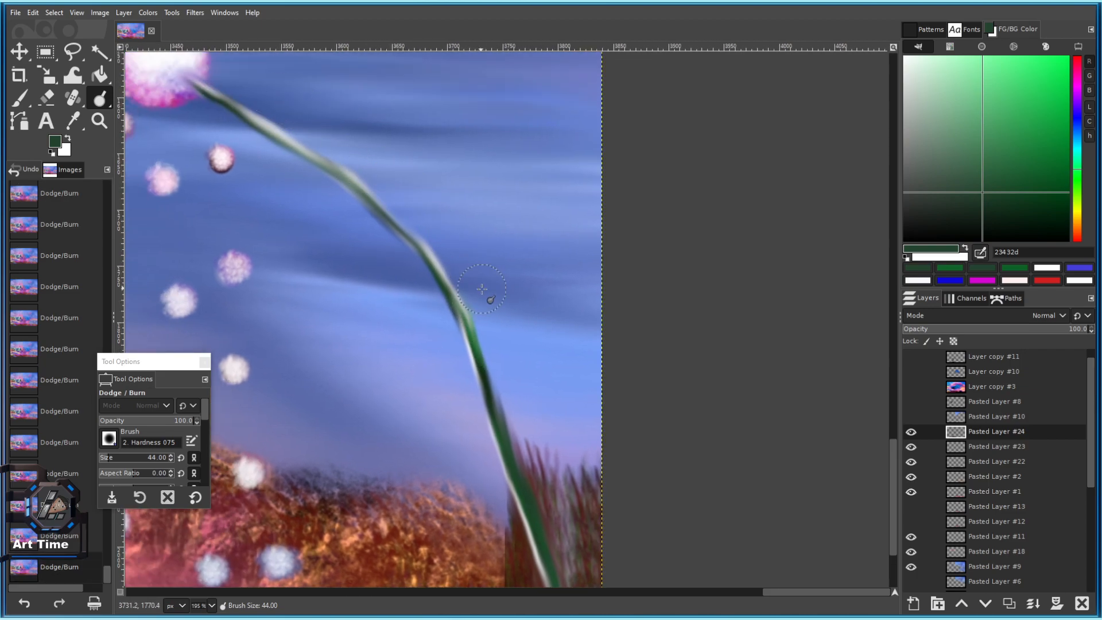
scroll(484, 353, down, 4)
scroll(427, 292, up, 4)
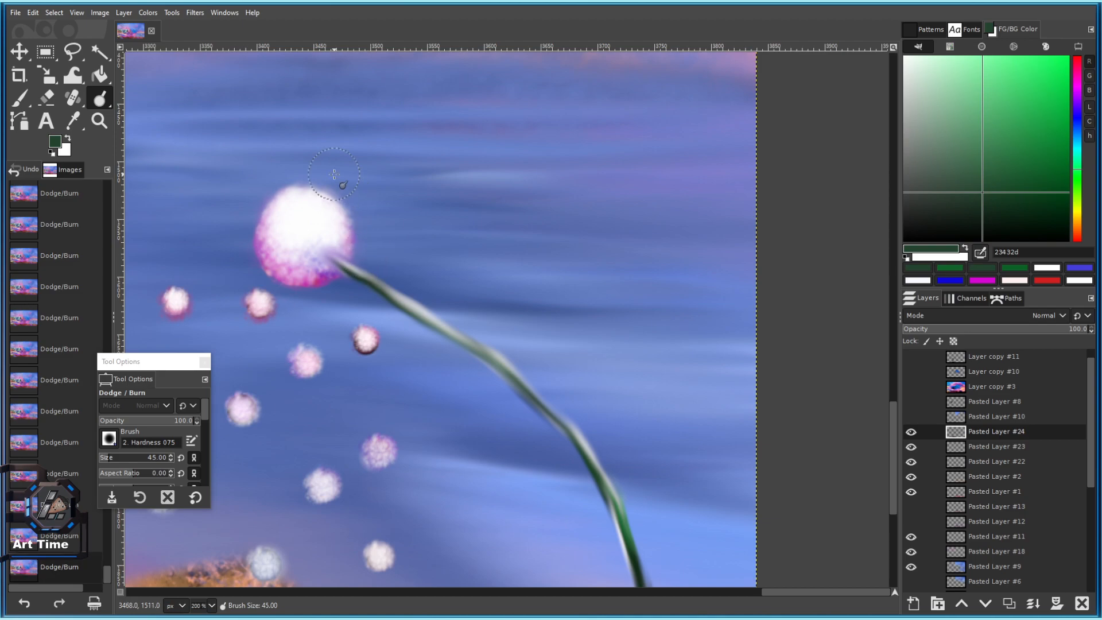
scroll(334, 174, down, 4)
scroll(495, 347, up, 3)
key(bracketright)
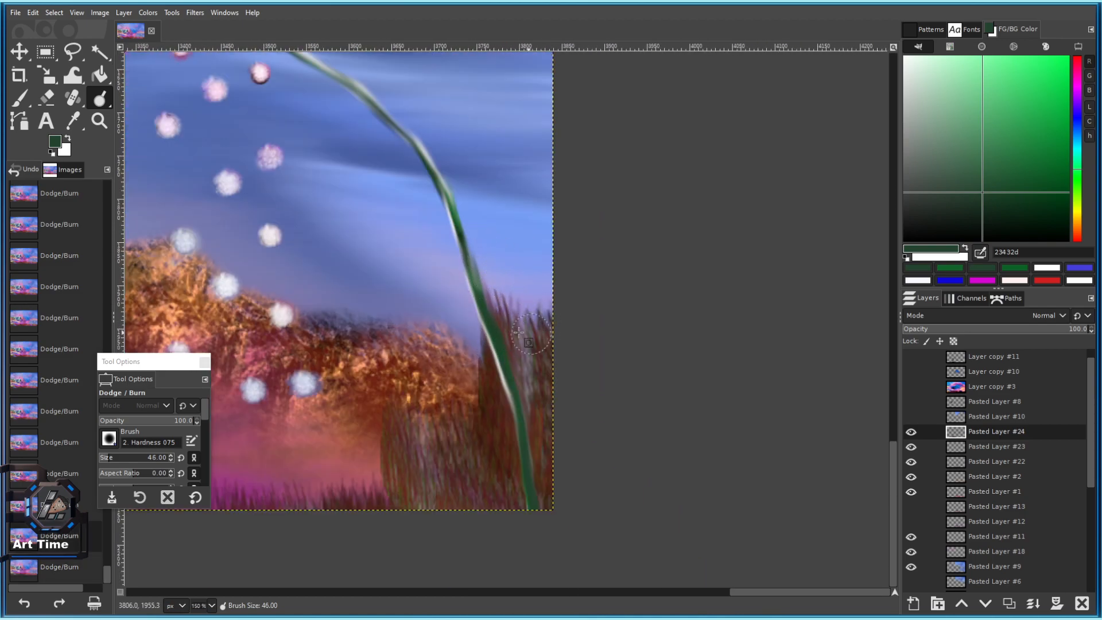
drag(100, 99, 183, 102)
Smudge green strokes upward out of the stem, then undo the attempt.
scroll(484, 253, up, 2)
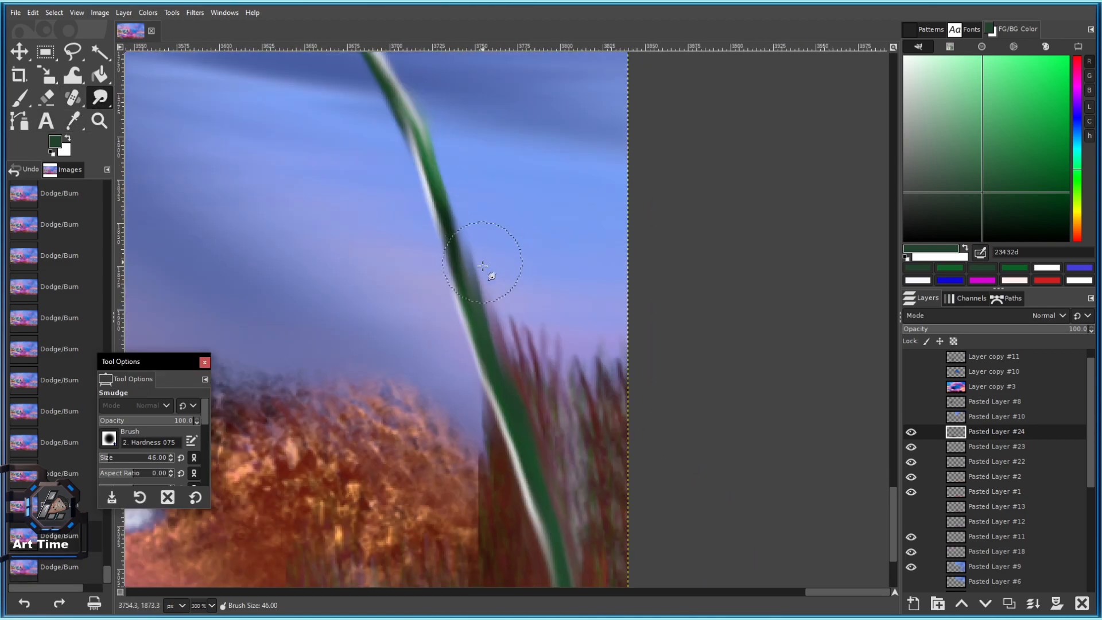
key(bracketleft)
key(bracketleft)
drag(482, 324, 491, 259)
drag(478, 305, 479, 224)
drag(476, 264, 484, 203)
mouse_move(473, 244)
mouse_down()
mouse_move(474, 192)
mouse_move(457, 179)
mouse_up()
key(ctrl+z)
key(ctrl+z)
key(ctrl+z)
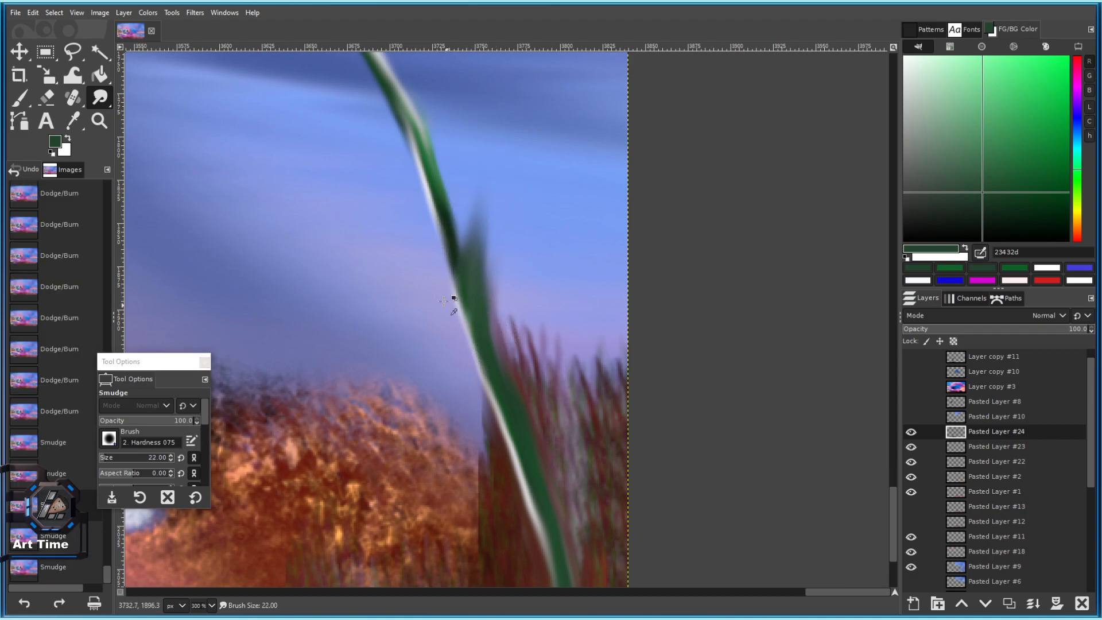
With a smaller Smudge brush, pull a pointed green blade upward from the stem.
key(bracketleft)
key(bracketleft)
key(bracketleft)
key(bracketleft)
key(bracketleft)
key(bracketleft)
drag(472, 303, 494, 204)
mouse_move(463, 268)
mouse_down()
mouse_move(465, 291)
mouse_move(486, 212)
mouse_up()
drag(481, 252, 496, 179)
drag(487, 221, 502, 150)
Extend the leaf spur further left and up, and lighten the stem at the spur junction.
drag(454, 284, 397, 233)
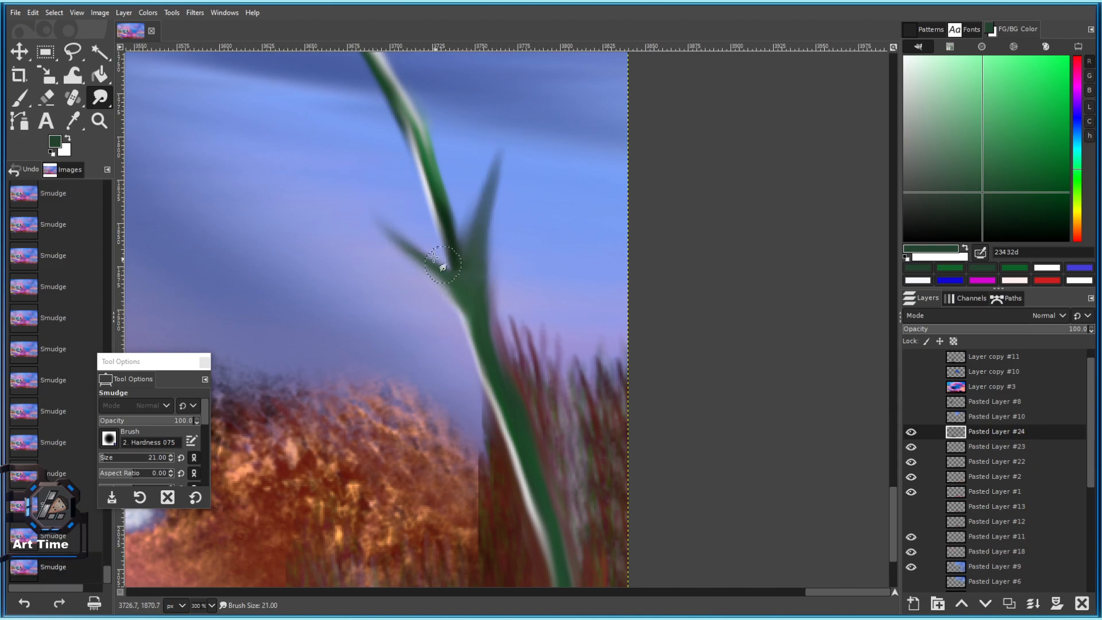
drag(446, 267, 367, 207)
scroll(465, 339, down, 4)
scroll(448, 293, up, 3)
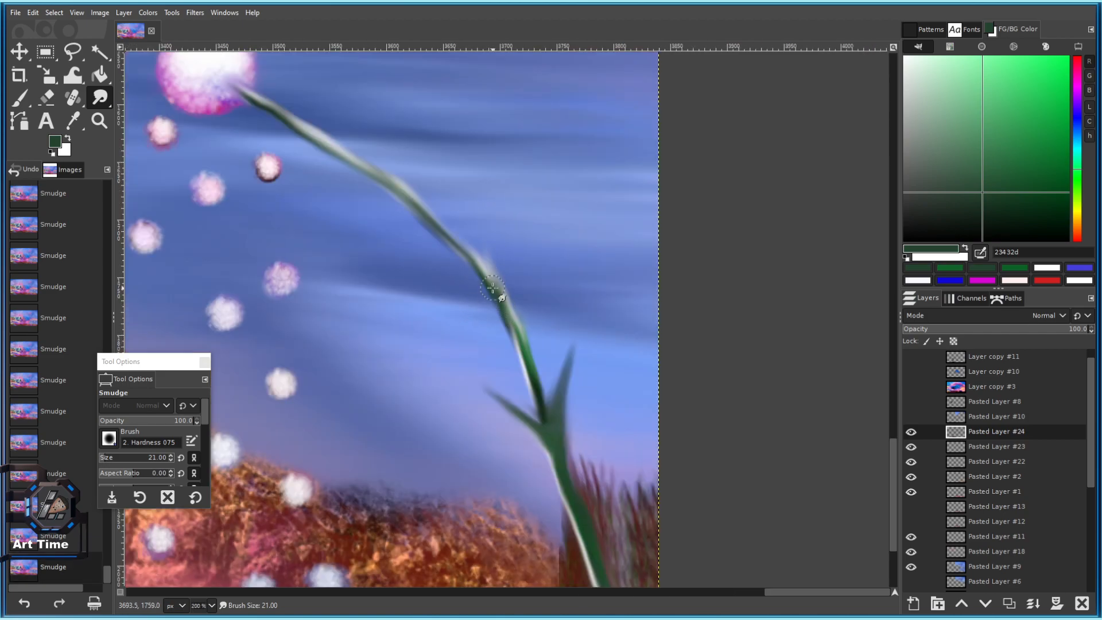
scroll(492, 287, up, 3)
key(bracketright)
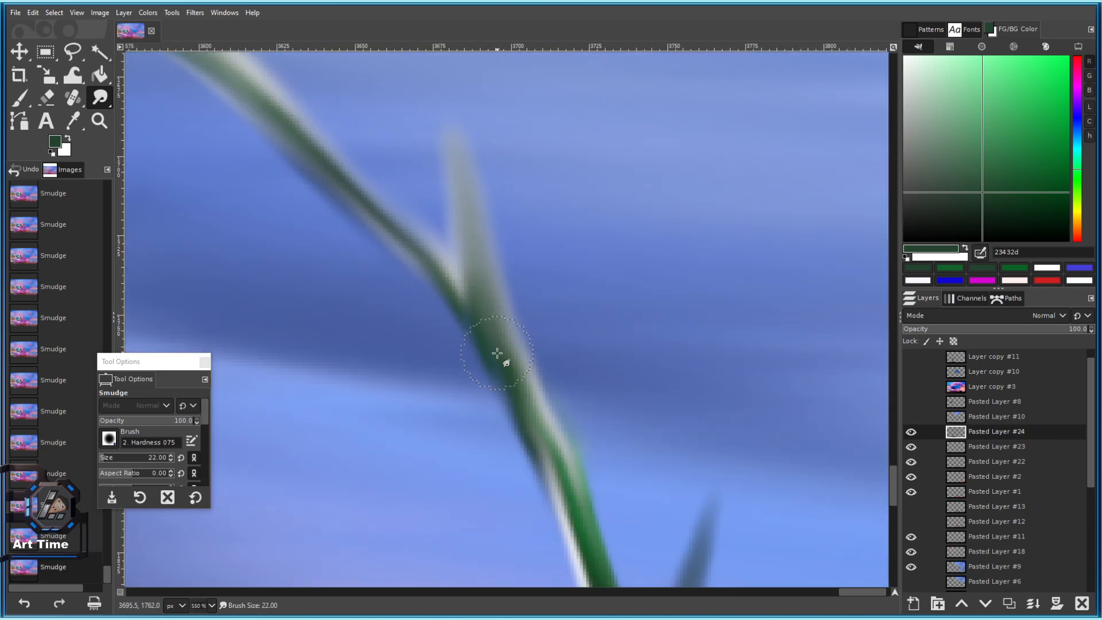
drag(506, 351, 460, 129)
Pull a second spur upward from the upper stem and lengthen it.
scroll(473, 251, down, 2)
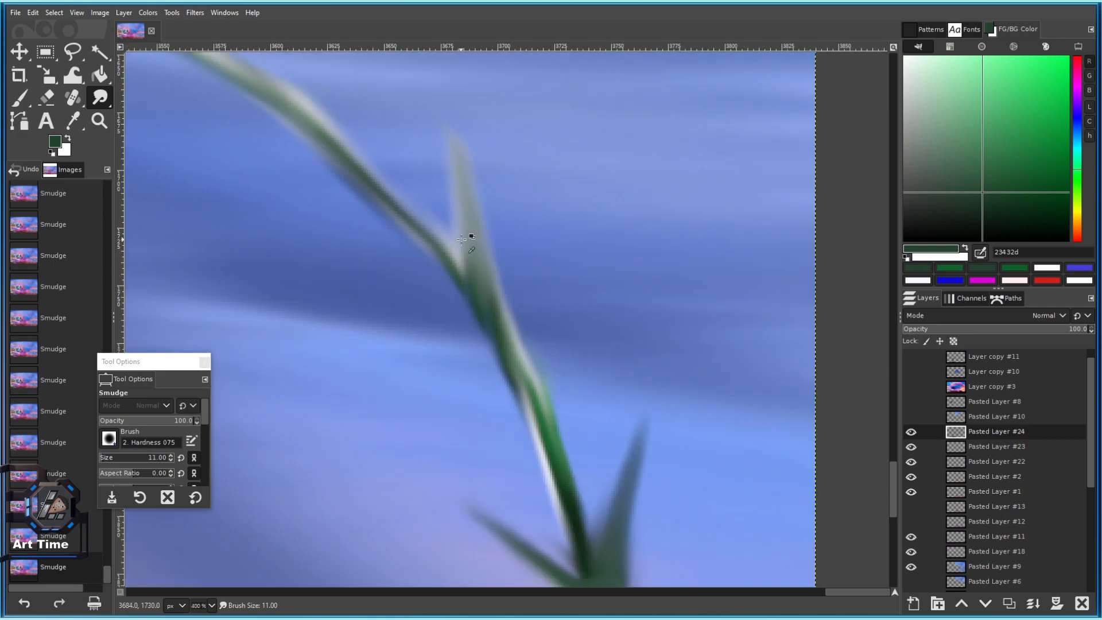
drag(487, 297, 534, 341)
drag(420, 243, 402, 192)
mouse_move(404, 267)
mouse_down()
mouse_move(477, 355)
mouse_move(431, 212)
mouse_up()
drag(464, 274, 432, 187)
With a larger brush, smudge the upper stem toward the upper left.
scroll(486, 352, down, 4)
scroll(492, 373, up, 4)
key(bracketright)
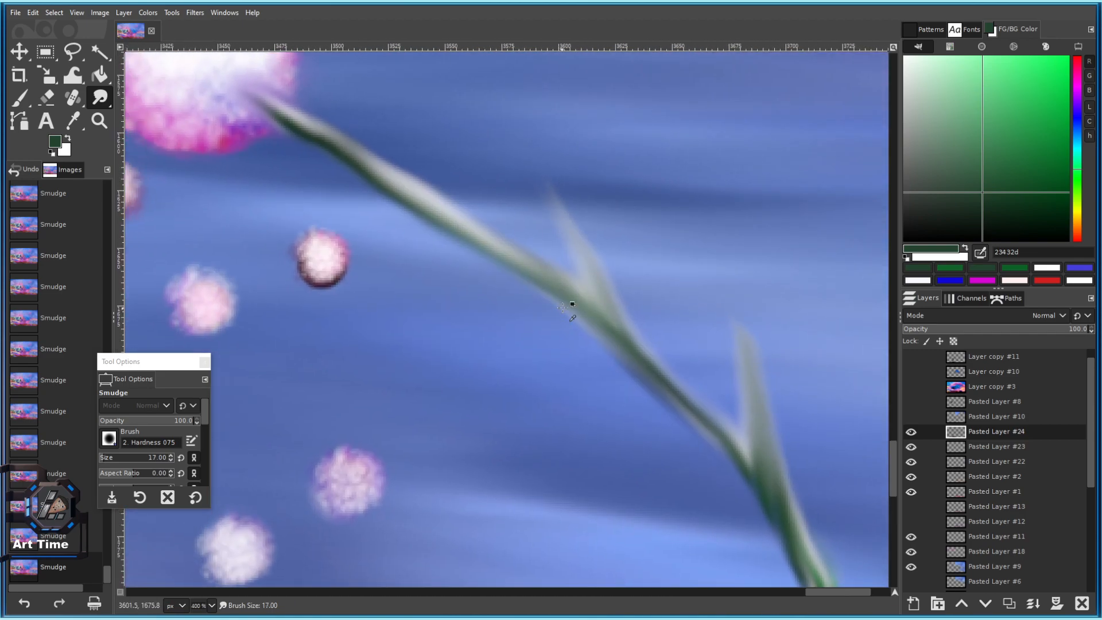
drag(683, 387, 441, 280)
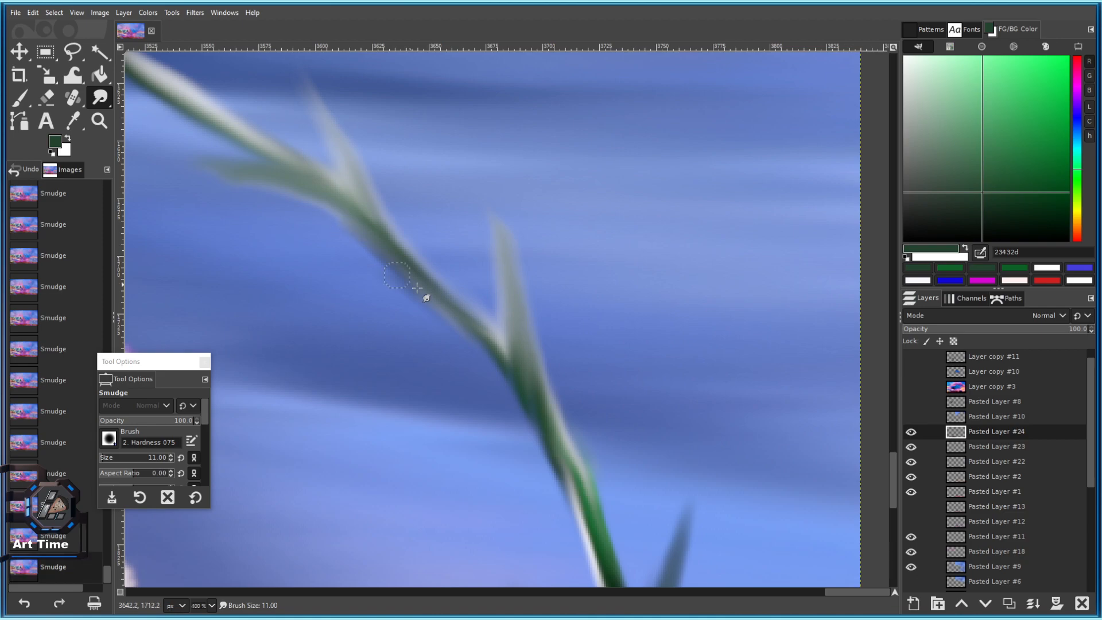
mouse_move(496, 356)
mouse_down()
mouse_move(473, 312)
mouse_move(306, 181)
mouse_up()
mouse_move(570, 436)
mouse_down()
mouse_move(402, 233)
mouse_move(423, 291)
mouse_move(439, 420)
mouse_move(467, 447)
mouse_up()
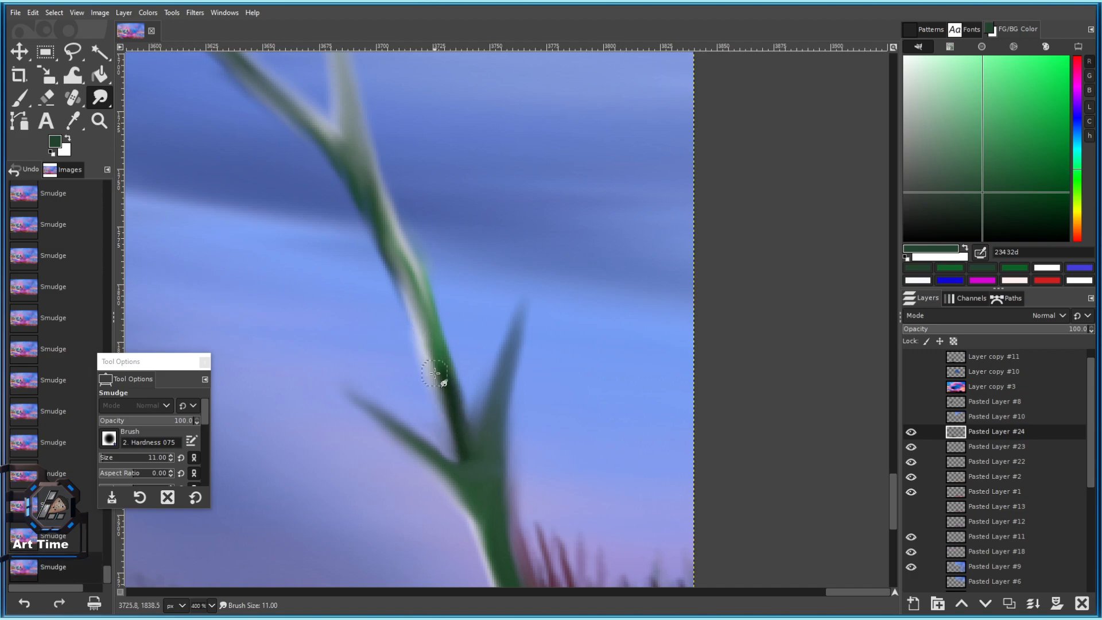
Smudge the stem's left edge upward, redoing the first stroke with a smaller brush.
key(bracketright)
key(bracketright)
scroll(461, 402, up, 4)
scroll(447, 438, down, 5)
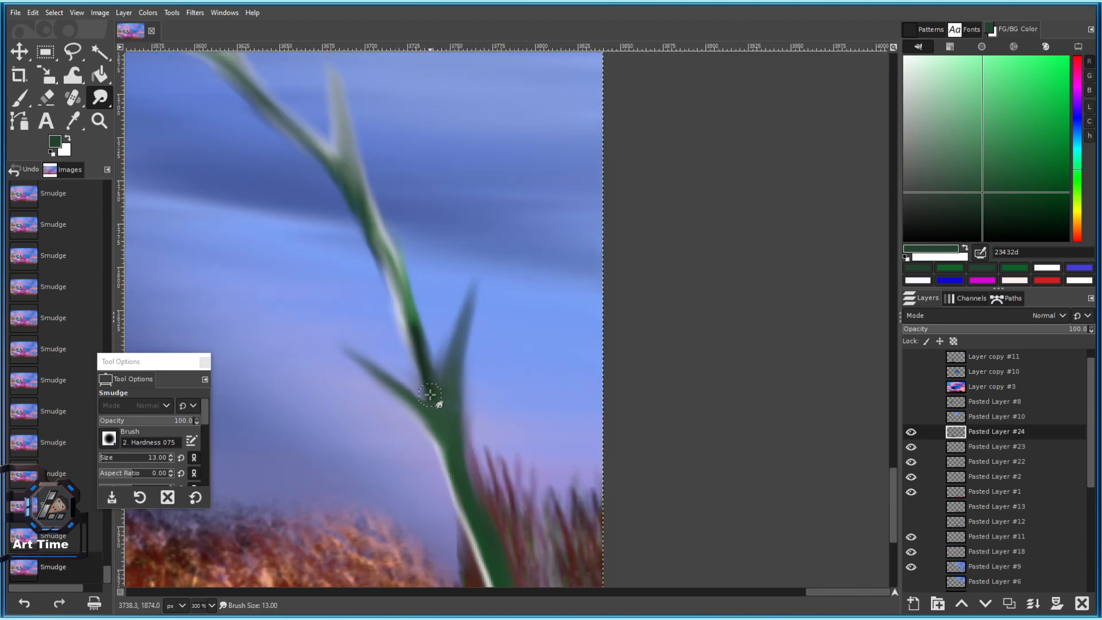
drag(415, 326, 402, 277)
key(ctrl+z)
key(ctrl+z)
key(ctrl+z)
key(bracketleft)
key(bracketleft)
drag(419, 343, 395, 274)
mouse_move(410, 332)
mouse_down()
mouse_move(401, 285)
mouse_move(374, 244)
mouse_up()
mouse_move(373, 244)
mouse_down()
mouse_move(424, 291)
mouse_move(430, 279)
mouse_move(452, 356)
mouse_up()
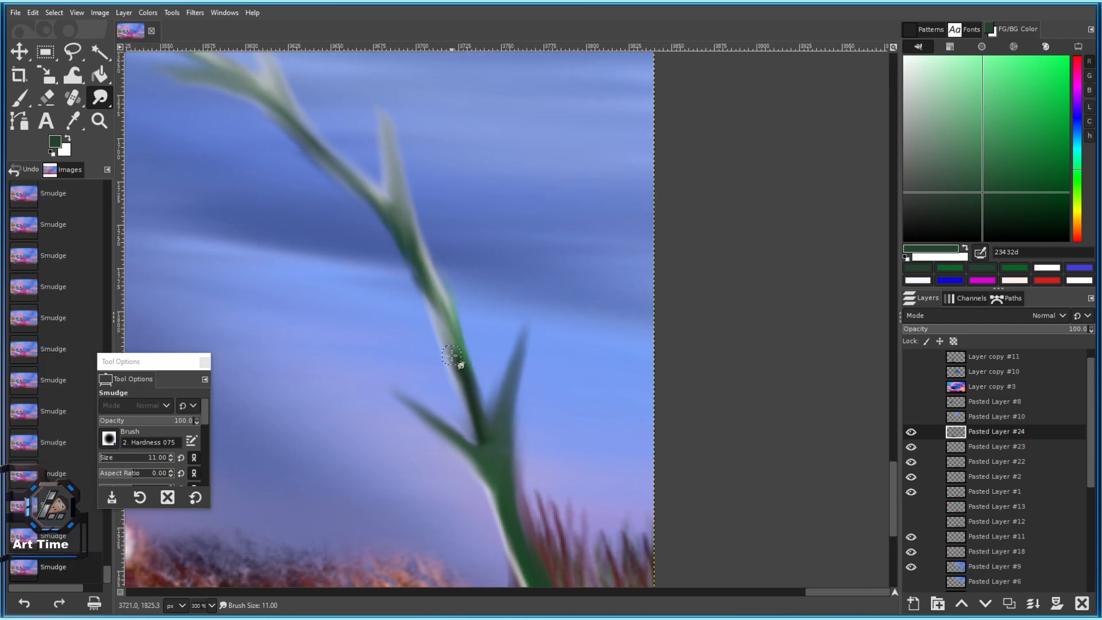
scroll(448, 331, up, 2)
Paint a brighter green line along the stem with the Paintbrush.
click(1015, 167)
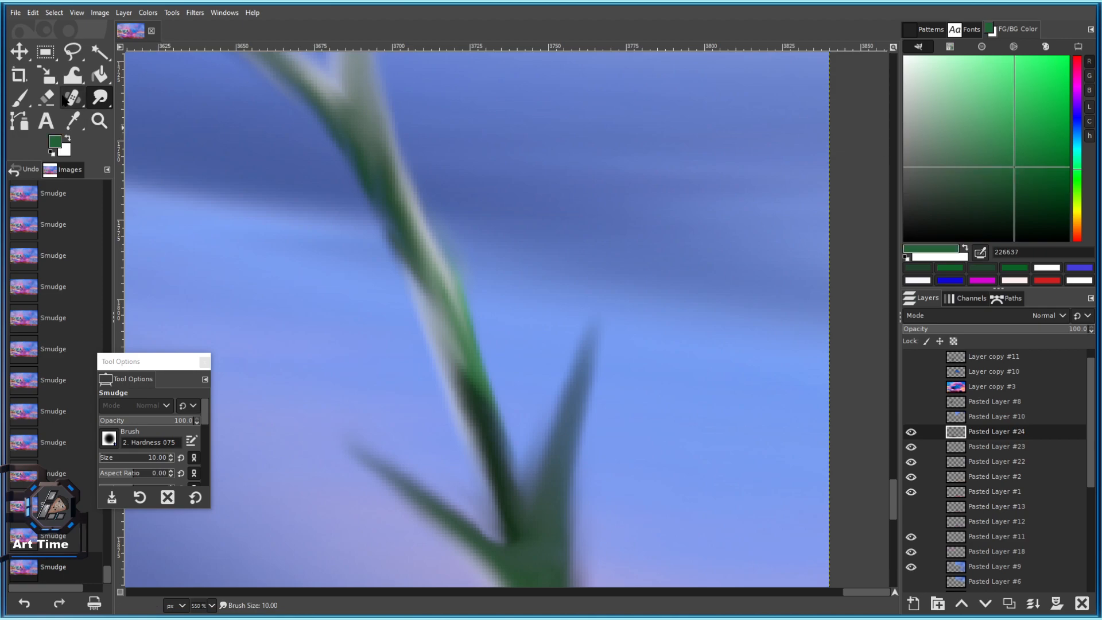
click(21, 98)
click(394, 229)
shift+click(459, 374)
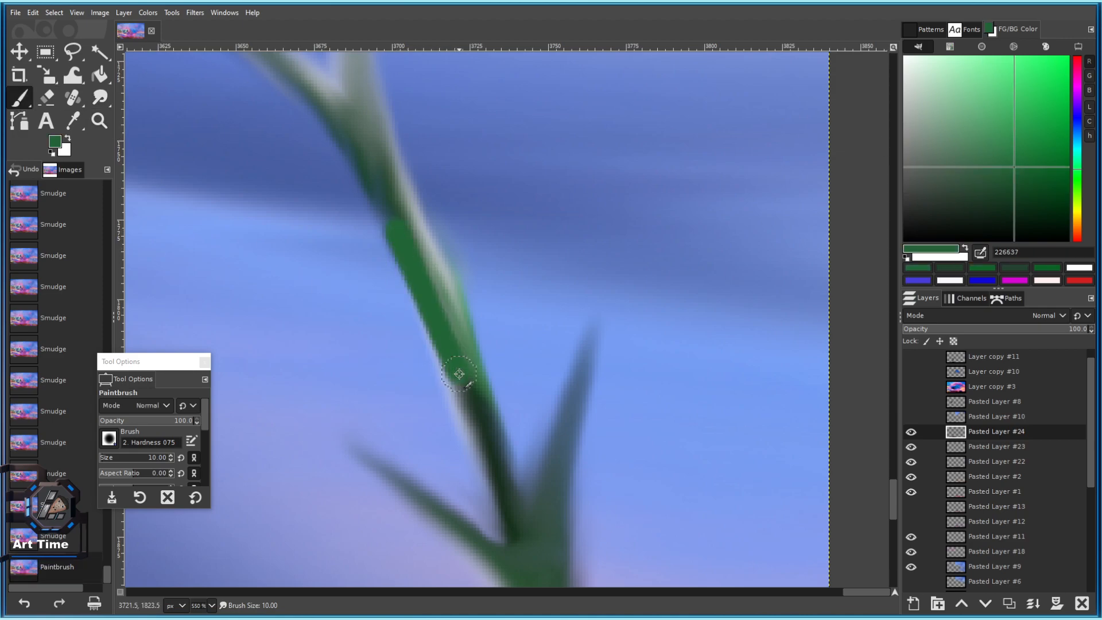
Smudge the painted green line upward and along the stem's left edge.
click(100, 97)
mouse_move(429, 283)
mouse_down()
mouse_move(440, 287)
mouse_move(407, 265)
mouse_move(388, 199)
mouse_up()
key(ctrl+z)
key(bracketright)
key(bracketright)
key(bracketright)
key(bracketright)
key(bracketright)
key(bracketright)
key(bracketright)
drag(412, 281, 382, 201)
drag(400, 276, 490, 457)
drag(487, 452, 425, 284)
Rework the stem-edge smudging and blend the stem's light edge downward.
key(bracketleft)
key(bracketleft)
key(bracketleft)
key(bracketleft)
key(bracketleft)
key(ctrl+z)
key(ctrl+z)
drag(494, 453, 490, 448)
drag(488, 444, 422, 260)
key(ctrl+z)
drag(999, 219, 1004, 212)
key(bracketleft)
key(bracketleft)
key(bracketleft)
key(bracketleft)
key(bracketleft)
drag(378, 153, 454, 308)
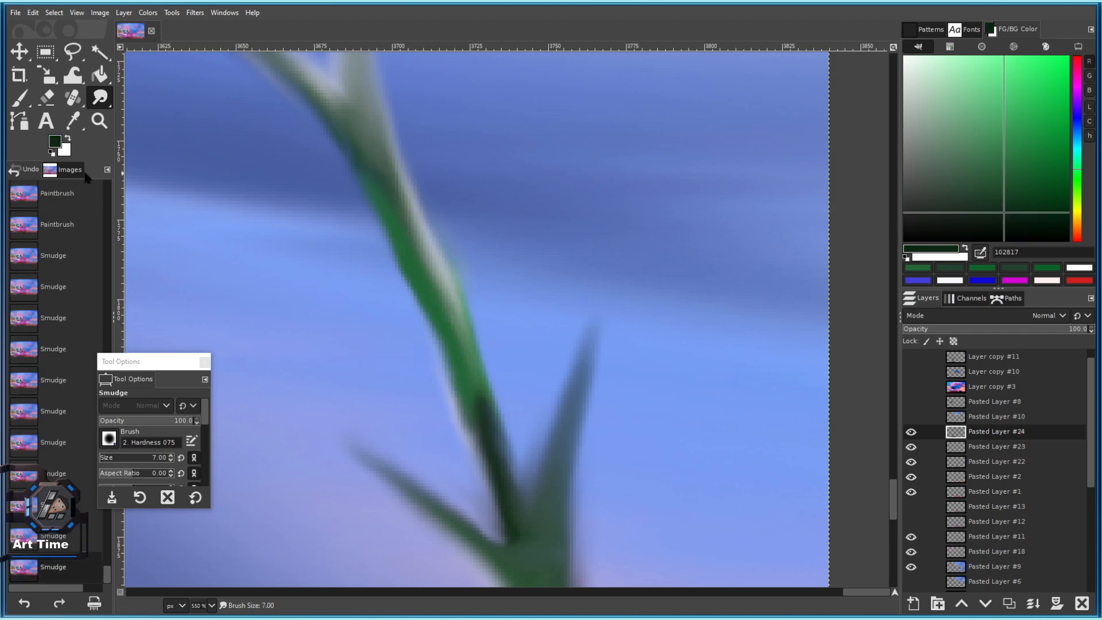
Paint a row of dark green dots down the stem.
click(25, 101)
key(bracketright)
key(bracketright)
click(374, 122)
shift+click(425, 247)
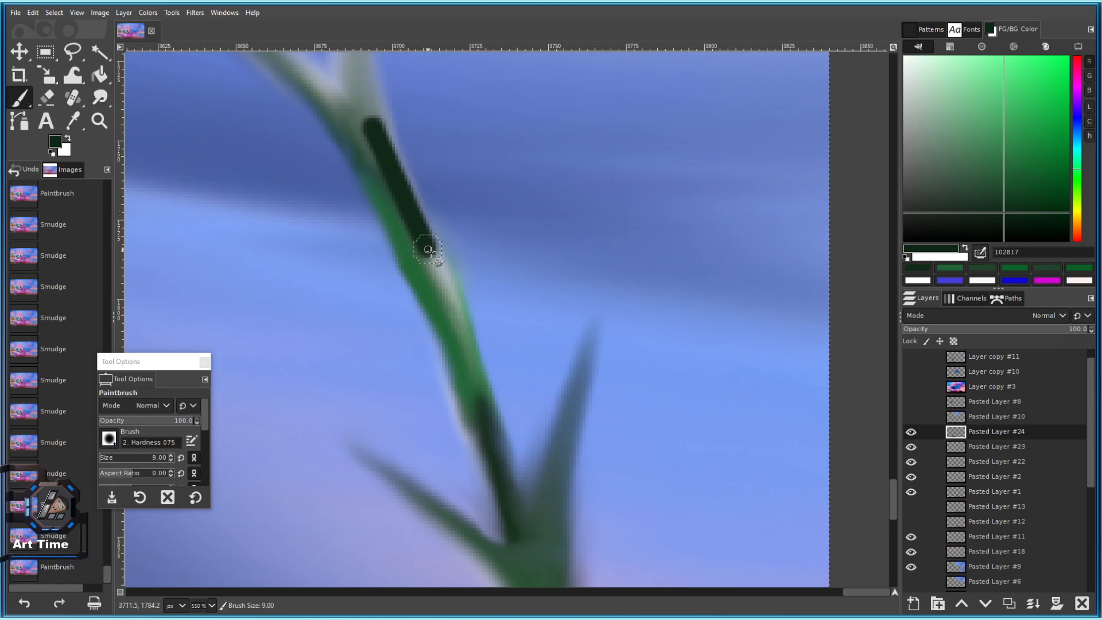
key(ctrl+z)
key(ctrl+z)
click(386, 164)
click(405, 216)
click(422, 247)
click(438, 284)
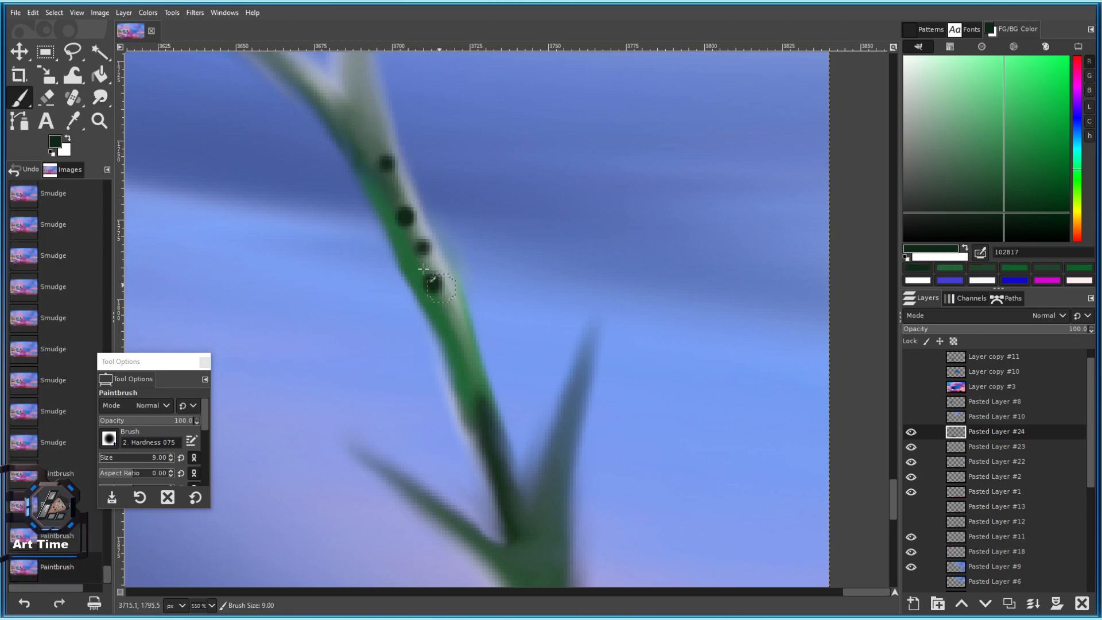
Smear the dark green dots down and into the stem.
click(93, 100)
drag(386, 156, 433, 262)
drag(429, 257, 455, 333)
mouse_move(428, 280)
mouse_down()
mouse_move(458, 363)
mouse_move(441, 321)
mouse_up()
Paint medium-dark green strokes along the lower stem.
key(bracketright)
drag(1035, 209, 1030, 175)
click(19, 97)
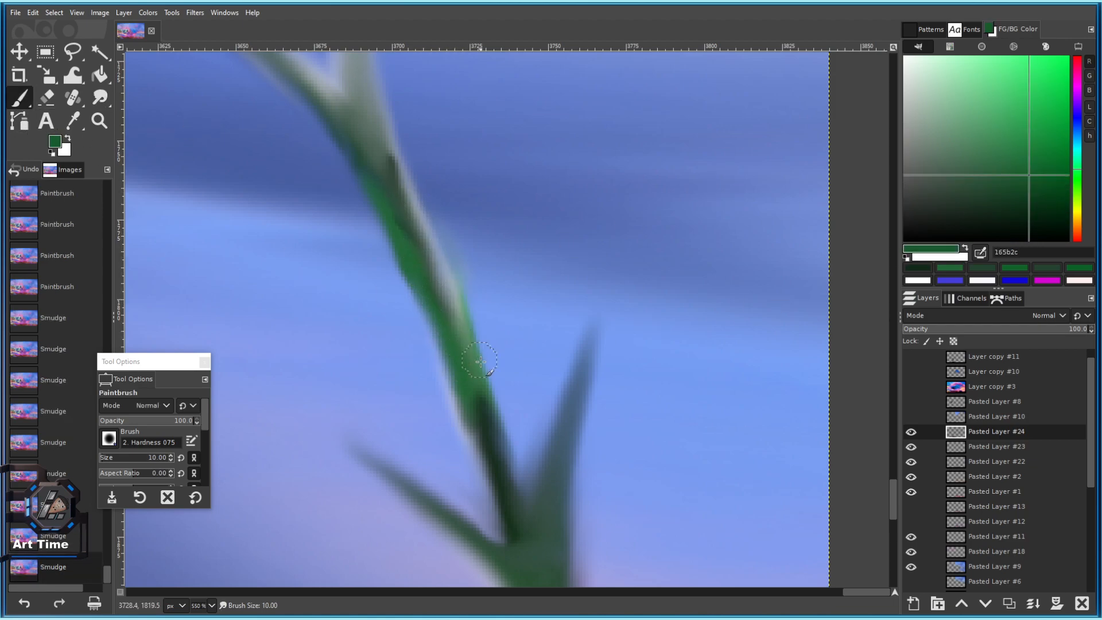
click(477, 377)
key(ctrl+z)
key(bracketleft)
key(bracketleft)
key(bracketleft)
key(bracketleft)
key(bracketleft)
click(451, 311)
mouse_move(451, 310)
mouse_down()
mouse_move(369, 123)
mouse_move(443, 276)
mouse_move(456, 340)
mouse_move(481, 351)
mouse_up()
Blend the stem upward from the lower fork and smooth the fork notch.
click(100, 98)
scroll(480, 351, down, 1)
mouse_move(485, 444)
mouse_down()
mouse_move(449, 329)
mouse_move(475, 373)
mouse_move(417, 262)
mouse_move(443, 313)
mouse_up()
drag(418, 228, 419, 229)
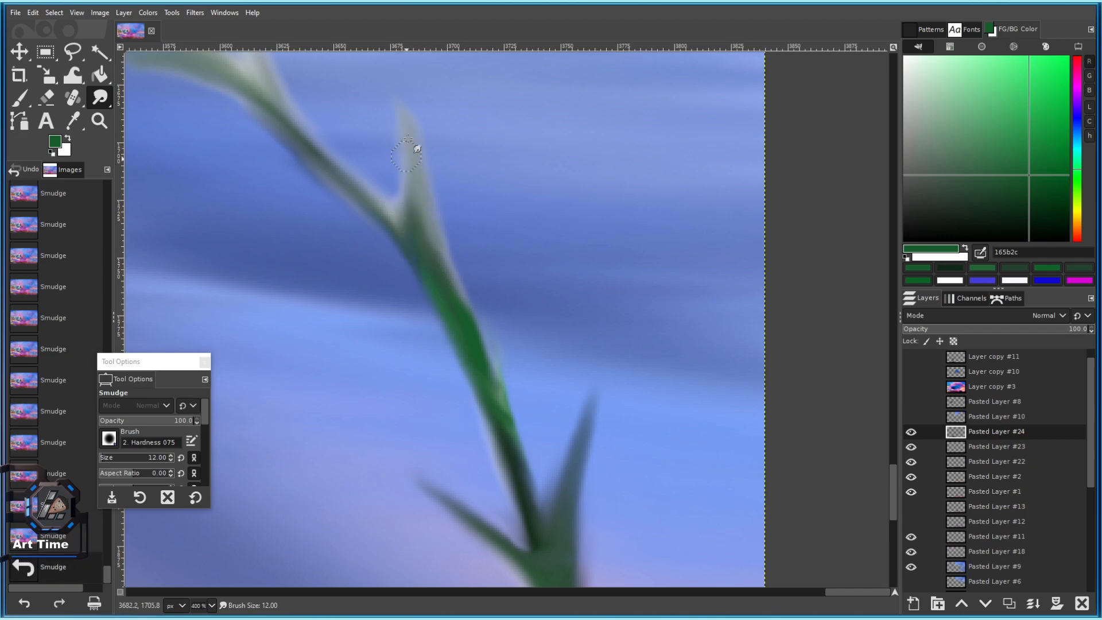
Reshape the thorn at the fork with thin medium green strokes.
drag(999, 174, 922, 124)
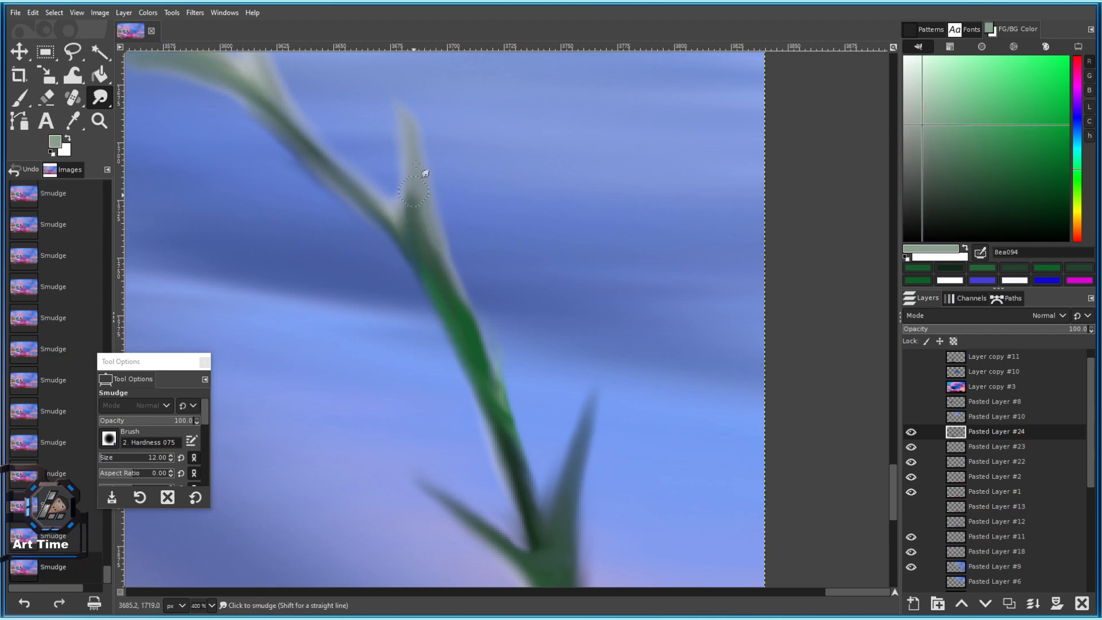
click(20, 98)
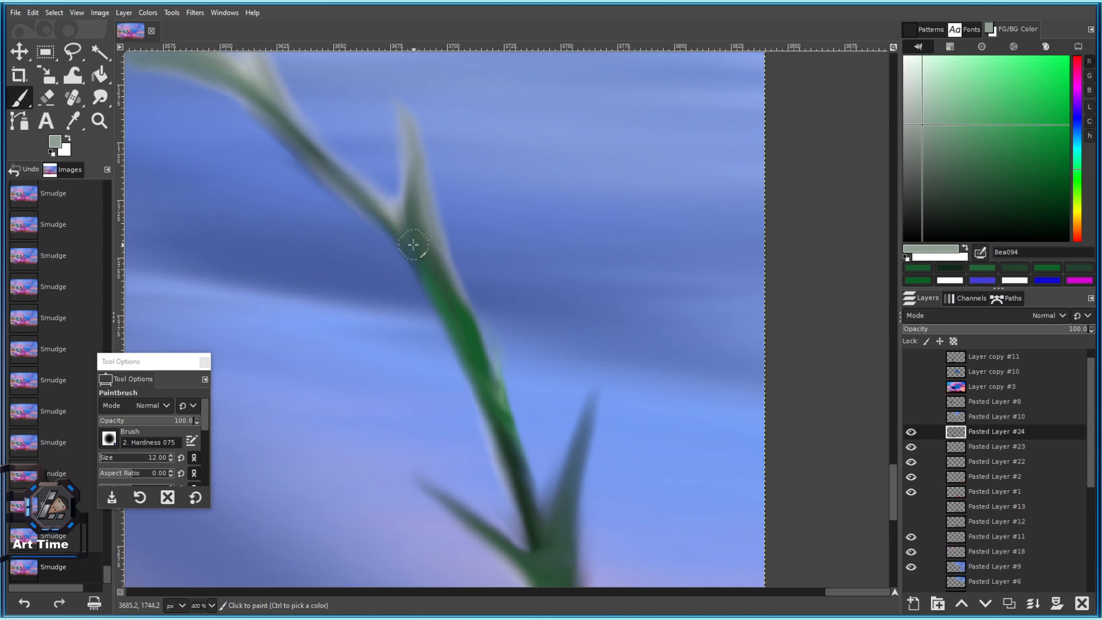
drag(415, 247, 398, 181)
key(ctrl+z)
click(991, 171)
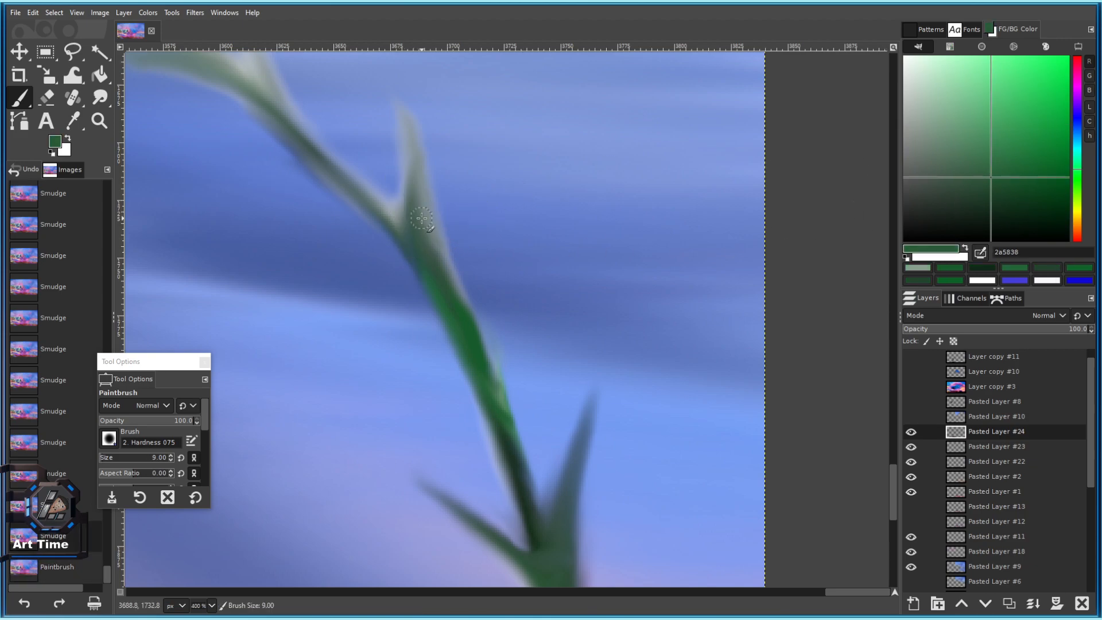
key(bracketleft)
key(bracketleft)
key(bracketleft)
key(bracketleft)
drag(429, 245, 421, 152)
drag(413, 214, 410, 137)
With the Smudge tool, pull a pointed thorn up from the upper green stem and blend it in.
scroll(485, 312, down, 4)
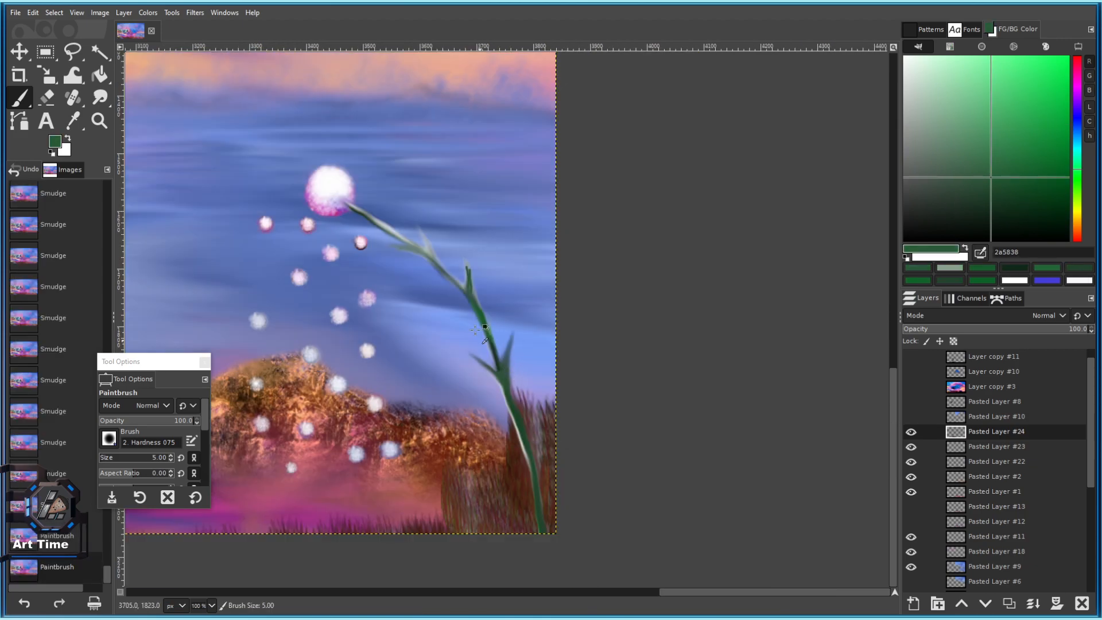
scroll(480, 340, up, 3)
key(s)
scroll(484, 412, up, 2)
mouse_move(509, 396)
mouse_down()
mouse_move(515, 239)
mouse_move(504, 336)
mouse_move(494, 227)
mouse_up()
mouse_move(507, 356)
mouse_down()
mouse_move(487, 227)
mouse_move(462, 184)
mouse_up()
drag(473, 221, 448, 152)
key(bracketright)
key(bracketright)
key(bracketright)
key(bracketright)
key(bracketright)
drag(511, 293, 534, 447)
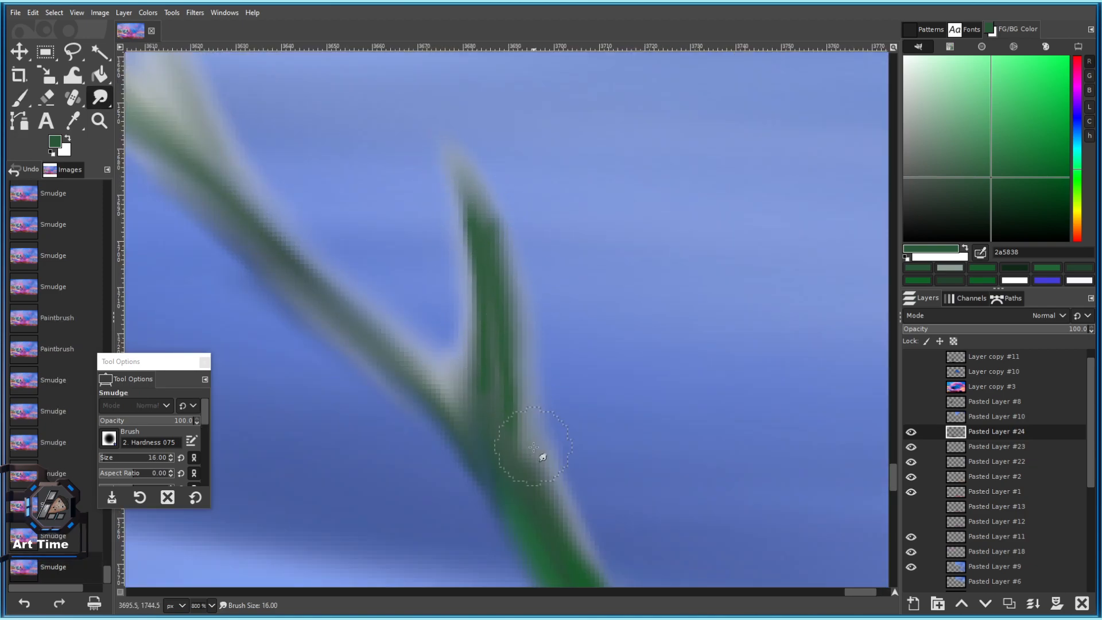
drag(491, 341, 473, 248)
mouse_move(506, 350)
mouse_down()
mouse_move(508, 292)
mouse_move(454, 158)
mouse_up()
drag(472, 195, 446, 141)
Reshape the thorn's edges toward its tip, undoing the strokes that went wrong.
scroll(474, 345, down, 5)
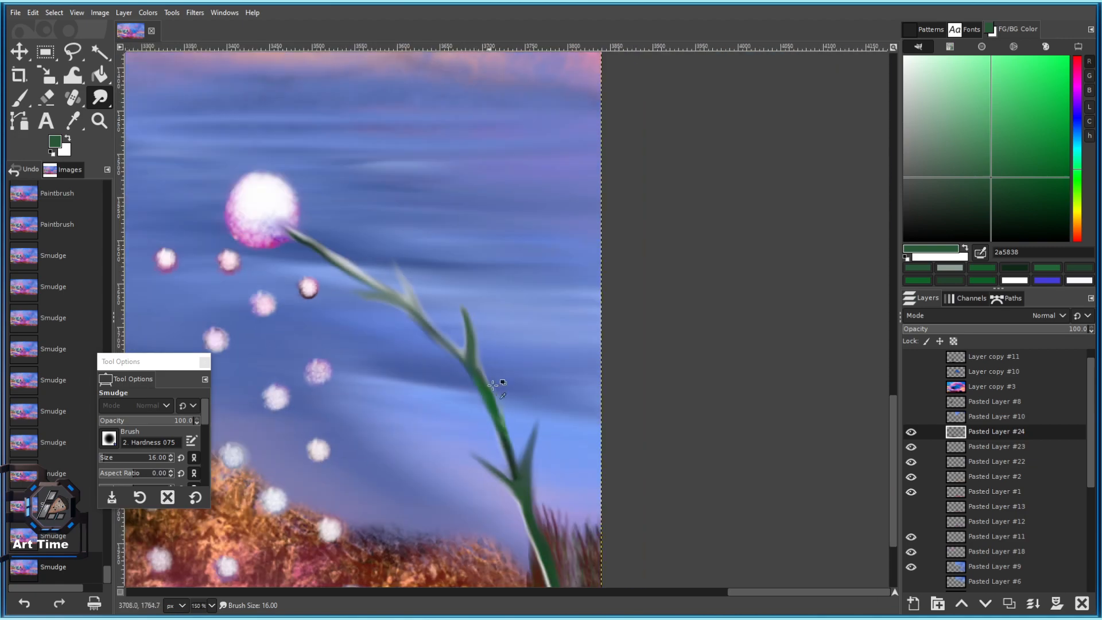
scroll(501, 384, up, 3)
drag(421, 273, 407, 179)
key(ctrl+z)
drag(527, 505, 468, 356)
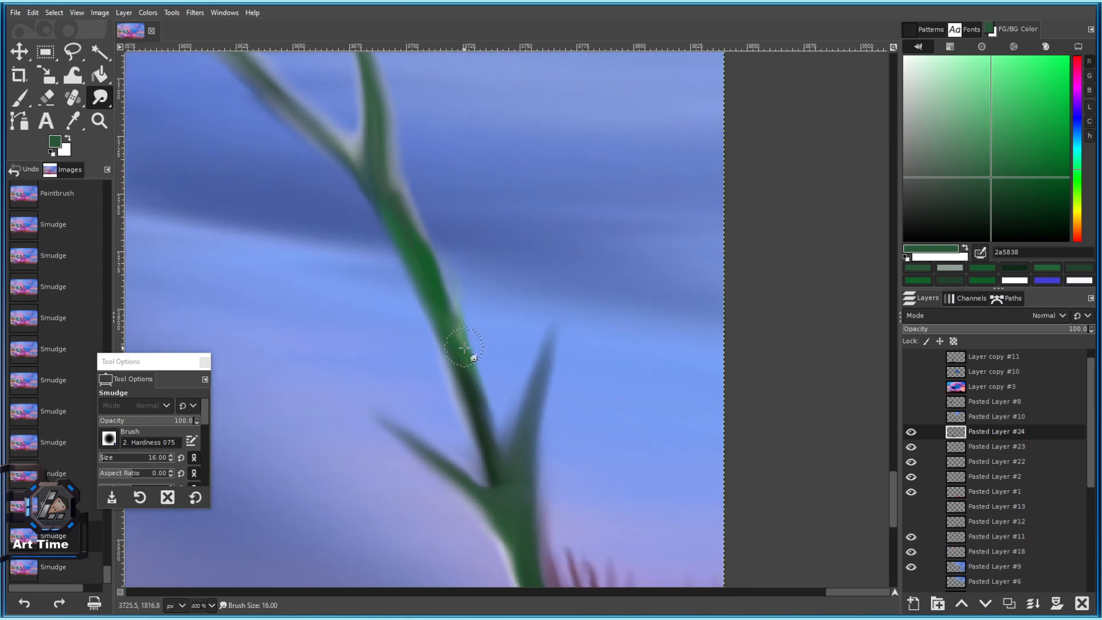
drag(401, 198, 433, 399)
drag(410, 278, 370, 207)
key(ctrl+z)
key(ctrl+z)
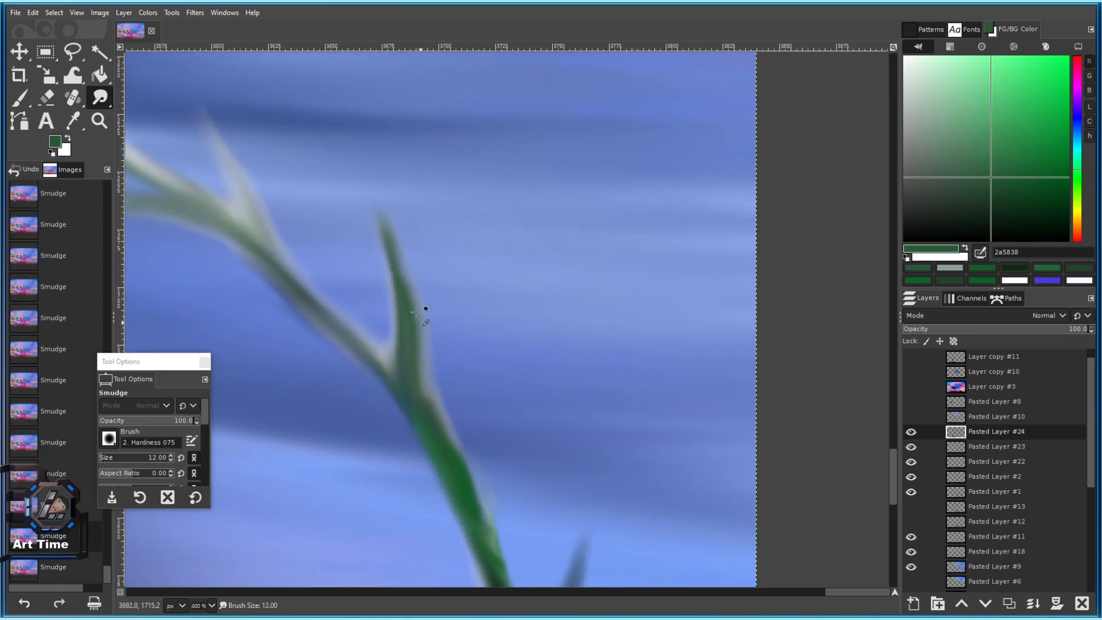
drag(409, 292, 380, 218)
Smooth the stem around the thorn fork and reshape the thorn tip with a larger brush.
scroll(496, 359, down, 3)
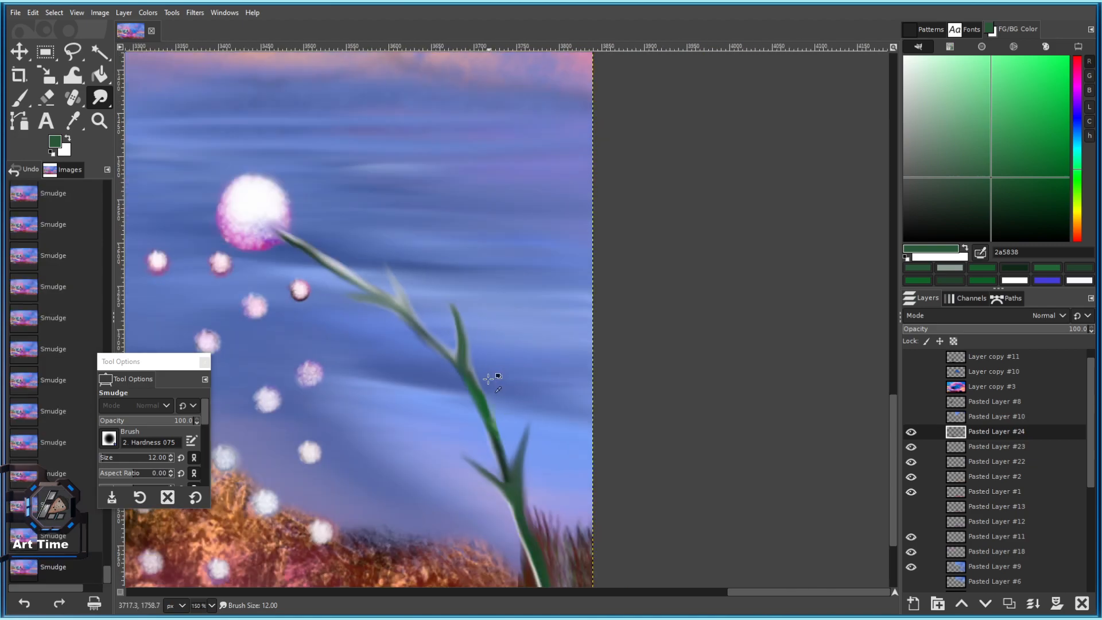
scroll(500, 381, up, 3)
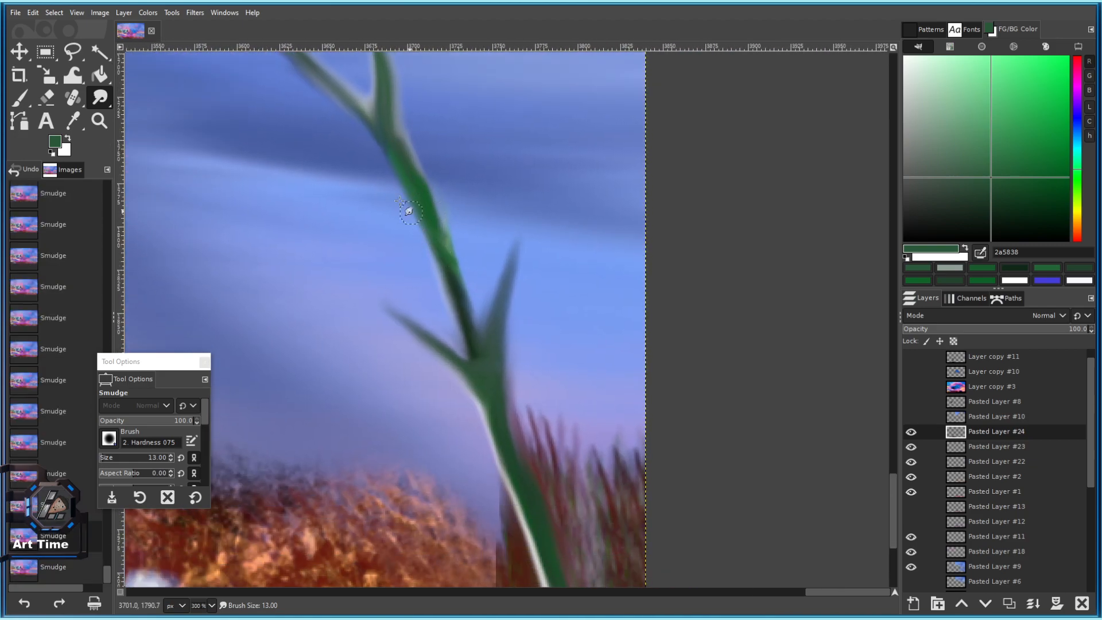
drag(390, 142, 437, 224)
drag(446, 267, 466, 359)
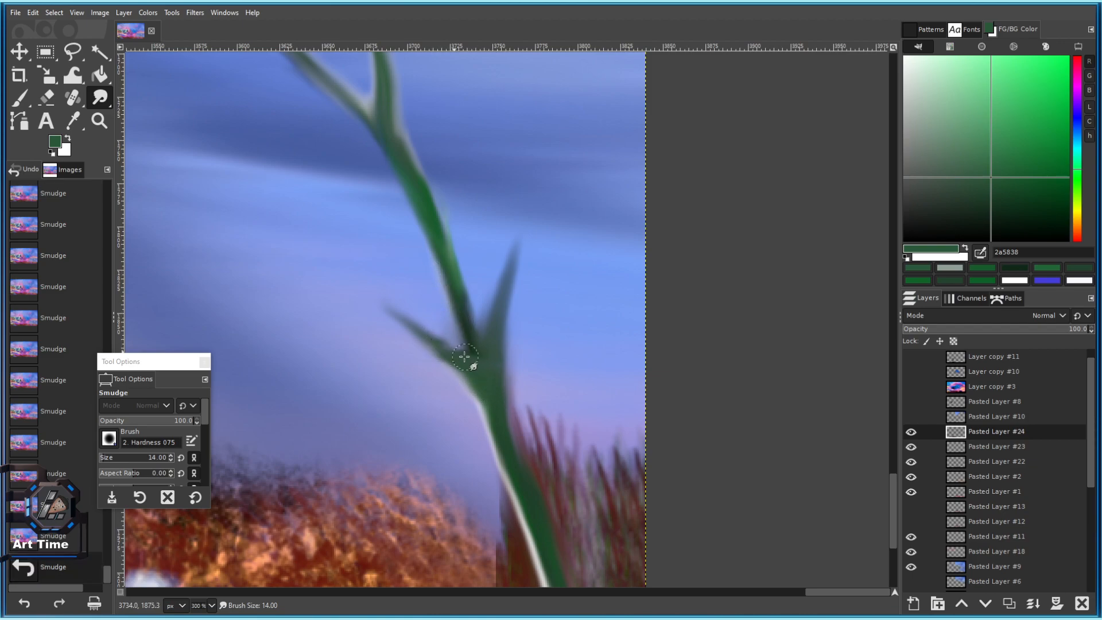
drag(434, 342, 383, 313)
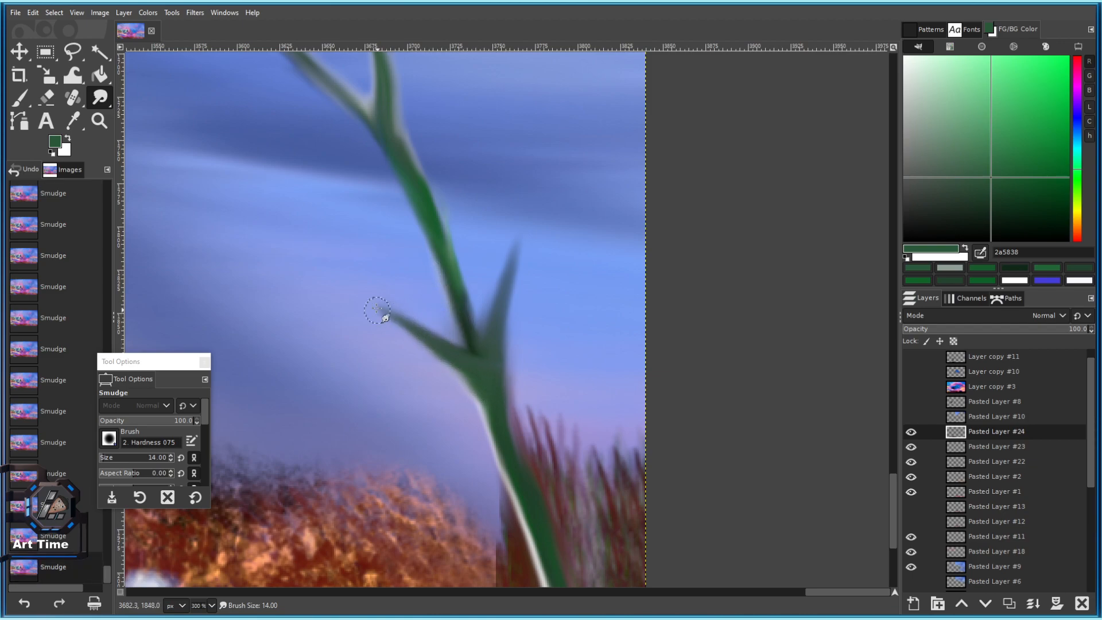
scroll(451, 299, up, 3)
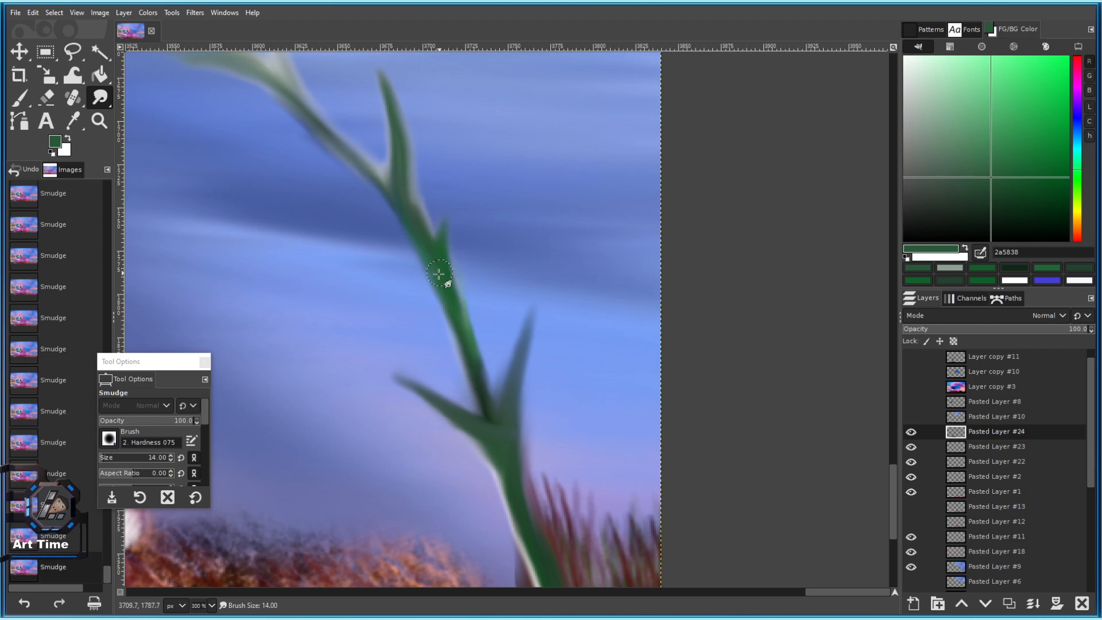
key(bracketright)
key(bracketright)
mouse_move(438, 228)
mouse_down()
mouse_move(434, 169)
mouse_move(453, 238)
mouse_move(449, 303)
mouse_move(446, 242)
mouse_move(413, 262)
mouse_up()
Pull new thorns from the stem's left side and sharpen the left thorn into a point.
scroll(448, 239, up, 2)
drag(411, 194, 414, 146)
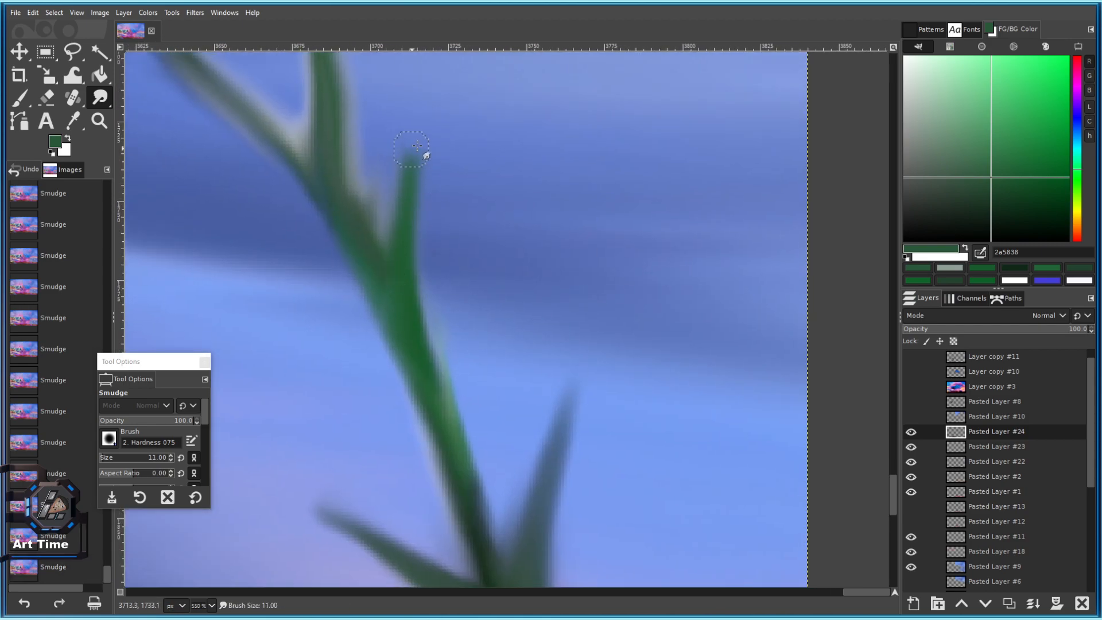
drag(402, 327, 313, 244)
key(bracketleft)
drag(376, 289, 269, 252)
mouse_move(324, 289)
mouse_down()
mouse_move(431, 306)
mouse_move(322, 261)
mouse_move(378, 346)
mouse_up()
key(bracketleft)
key(bracketleft)
key(bracketleft)
key(bracketleft)
key(bracketright)
key(bracketright)
key(bracketright)
drag(497, 295, 437, 285)
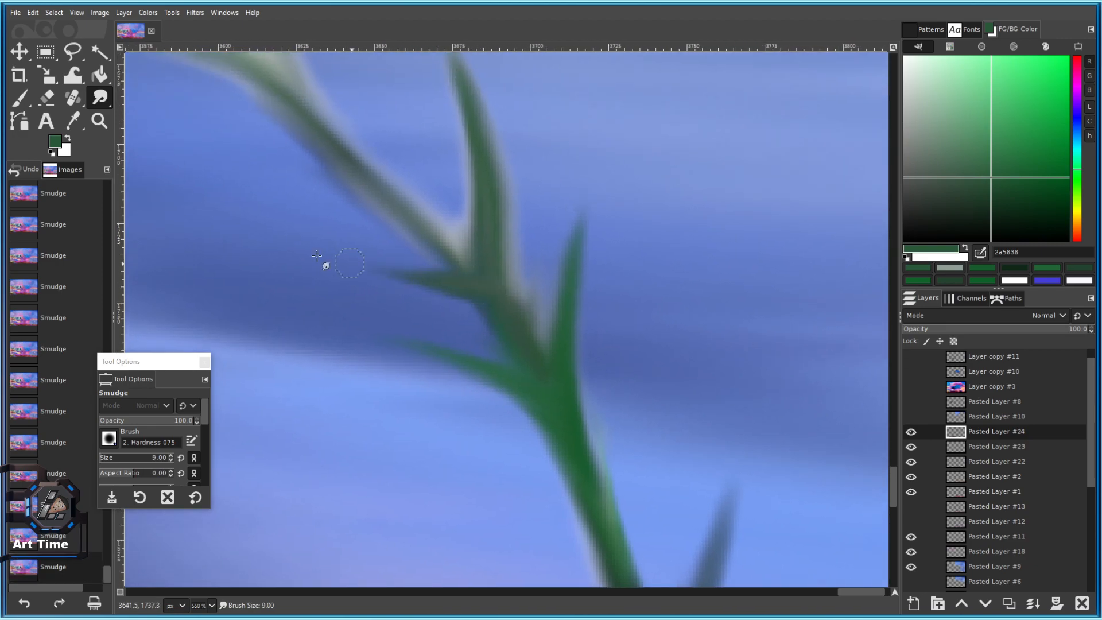
Lengthen the pale upper-left thorn and pull a new thorn from the stem's underside.
key(1)
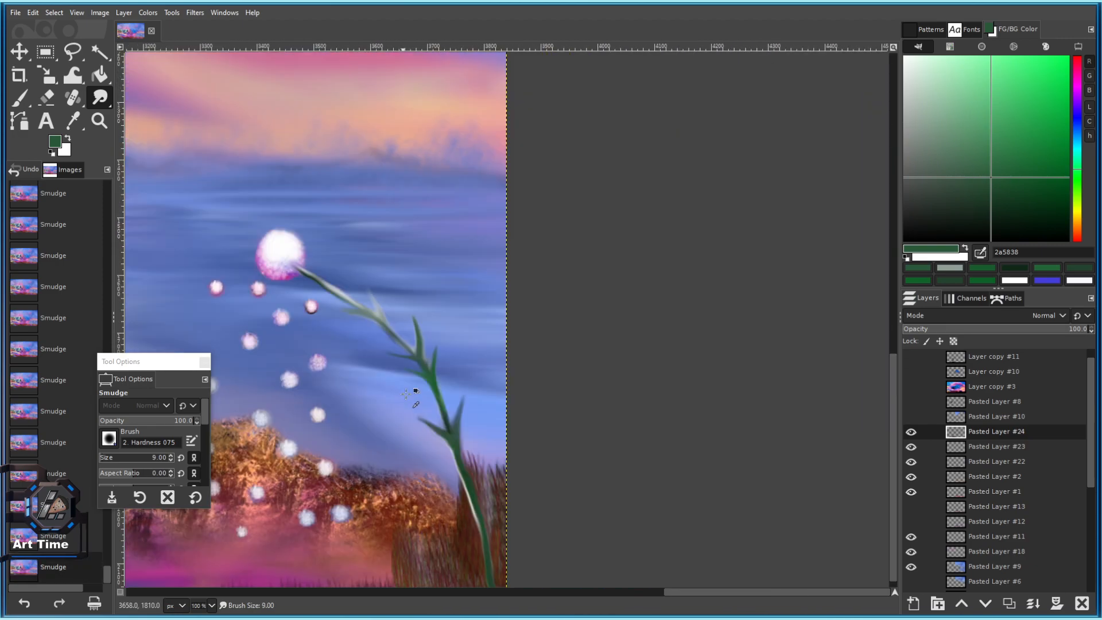
drag(438, 346, 533, 219)
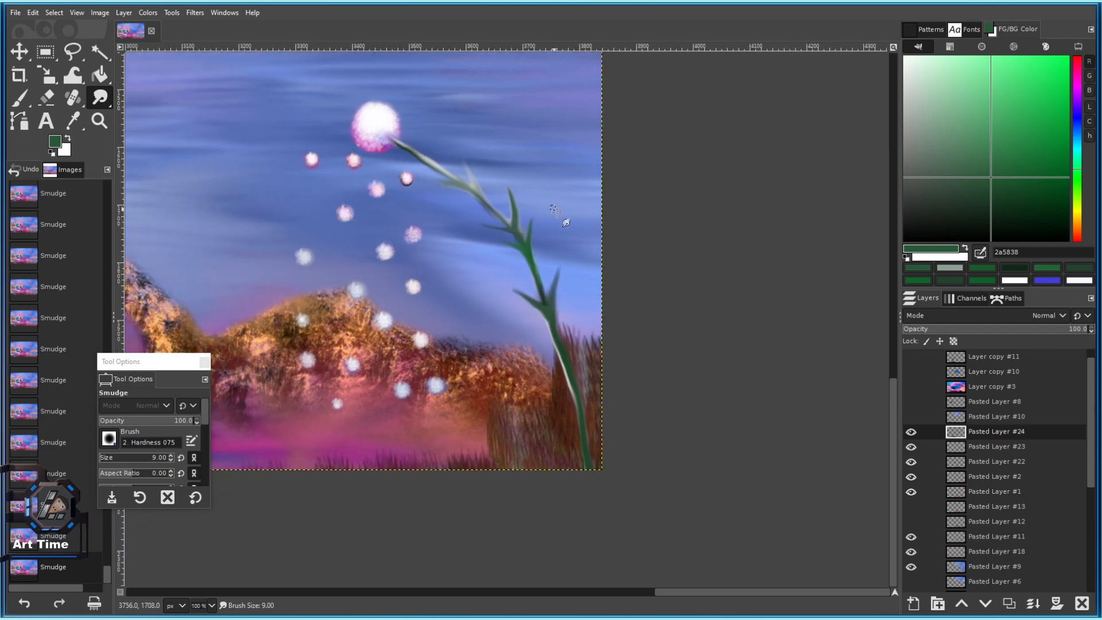
scroll(419, 144, up, 3)
scroll(465, 269, up, 3)
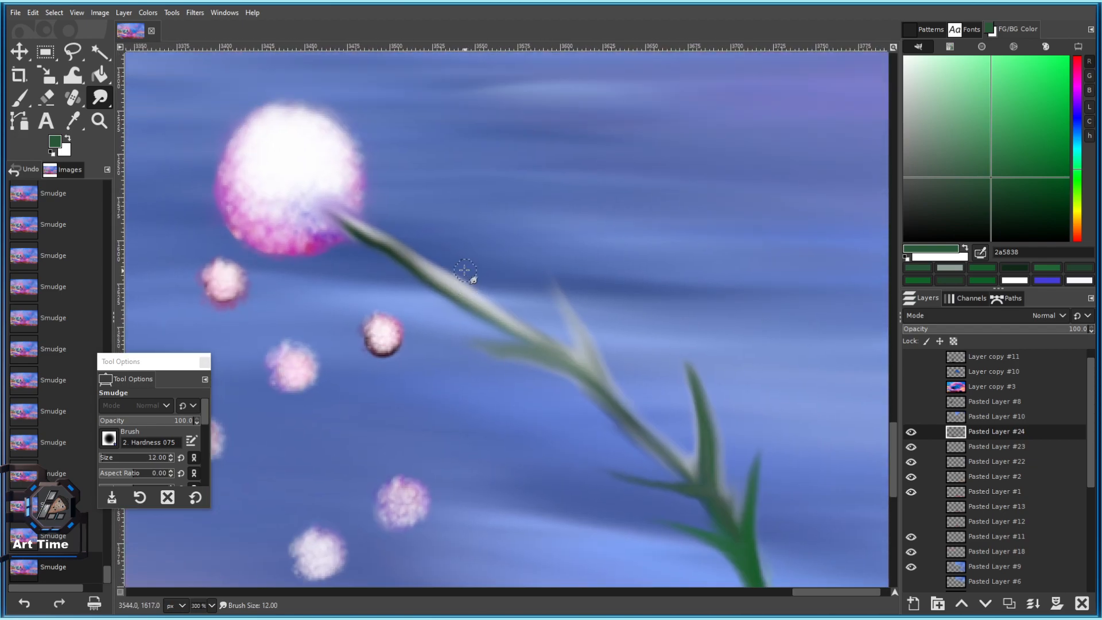
scroll(460, 276, up, 3)
key(bracketleft)
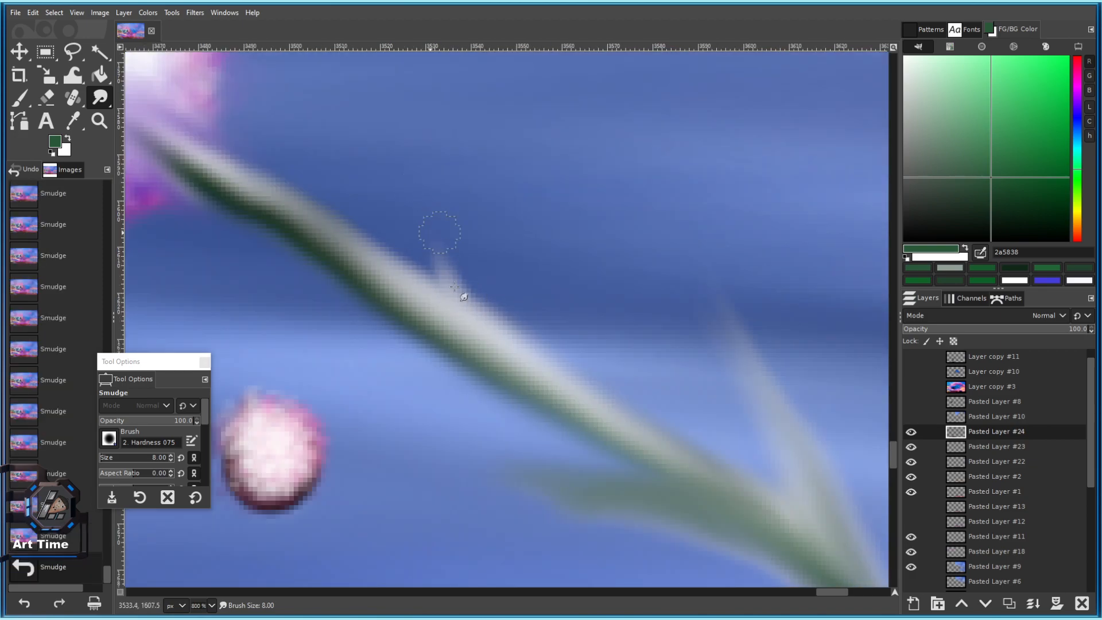
drag(427, 272, 396, 210)
mouse_move(437, 249)
mouse_down()
mouse_move(403, 157)
mouse_move(368, 136)
mouse_up()
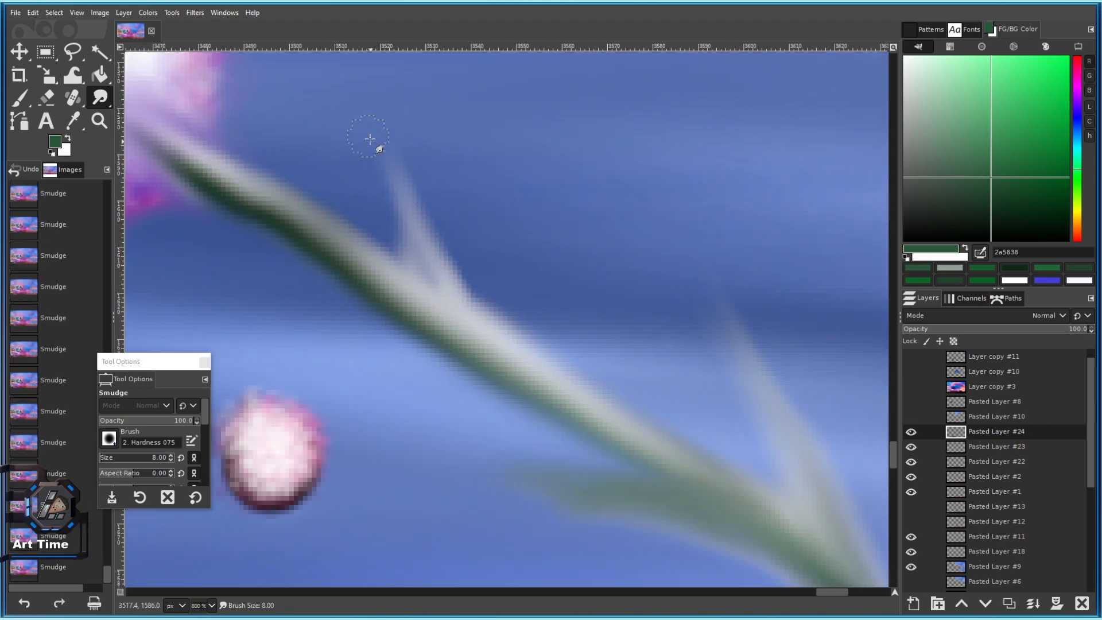
drag(438, 283, 378, 154)
drag(430, 248, 371, 137)
drag(381, 278, 388, 276)
drag(411, 308, 185, 285)
Pull several more thorns up and left from the stem and lengthen them.
mouse_move(576, 395)
mouse_down()
mouse_move(468, 276)
mouse_move(278, 251)
mouse_up()
drag(507, 305, 430, 190)
drag(450, 246, 413, 119)
key(bracketright)
drag(453, 182, 511, 245)
drag(505, 294, 441, 152)
mouse_move(489, 225)
mouse_down()
mouse_move(461, 192)
mouse_move(605, 264)
mouse_up()
mouse_move(409, 265)
mouse_down()
mouse_move(395, 174)
mouse_move(406, 188)
mouse_move(385, 168)
mouse_up()
scroll(467, 269, down, 5)
scroll(501, 299, up, 2)
drag(501, 300, 375, 138)
On the lower stem, reshape the small left branch and stretch it up into the sky.
drag(491, 228, 292, 45)
drag(498, 341, 413, 163)
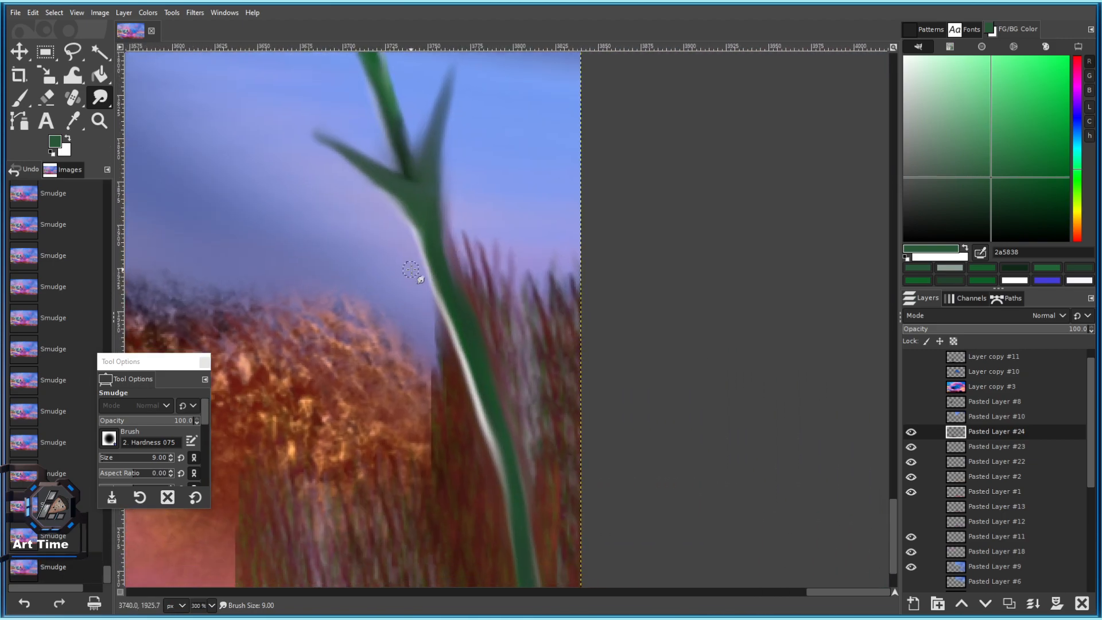
mouse_move(450, 303)
mouse_down()
mouse_move(413, 277)
mouse_move(438, 282)
mouse_move(352, 182)
mouse_move(433, 288)
mouse_move(342, 203)
mouse_move(425, 290)
mouse_move(402, 253)
mouse_up()
drag(435, 300, 380, 234)
drag(436, 277, 386, 244)
key(bracketright)
mouse_move(440, 296)
mouse_down()
mouse_move(350, 218)
mouse_move(426, 250)
mouse_move(331, 213)
mouse_move(349, 233)
mouse_move(309, 201)
mouse_up()
drag(264, 104, 183, 86)
drag(454, 252, 379, 134)
Draw the stem's left edge out into a thin branch with a smaller brush, undoing and redoing strokes.
key(bracketleft)
key(bracketleft)
key(bracketleft)
key(bracketleft)
key(bracketleft)
key(bracketleft)
key(bracketleft)
key(bracketleft)
drag(399, 263, 326, 171)
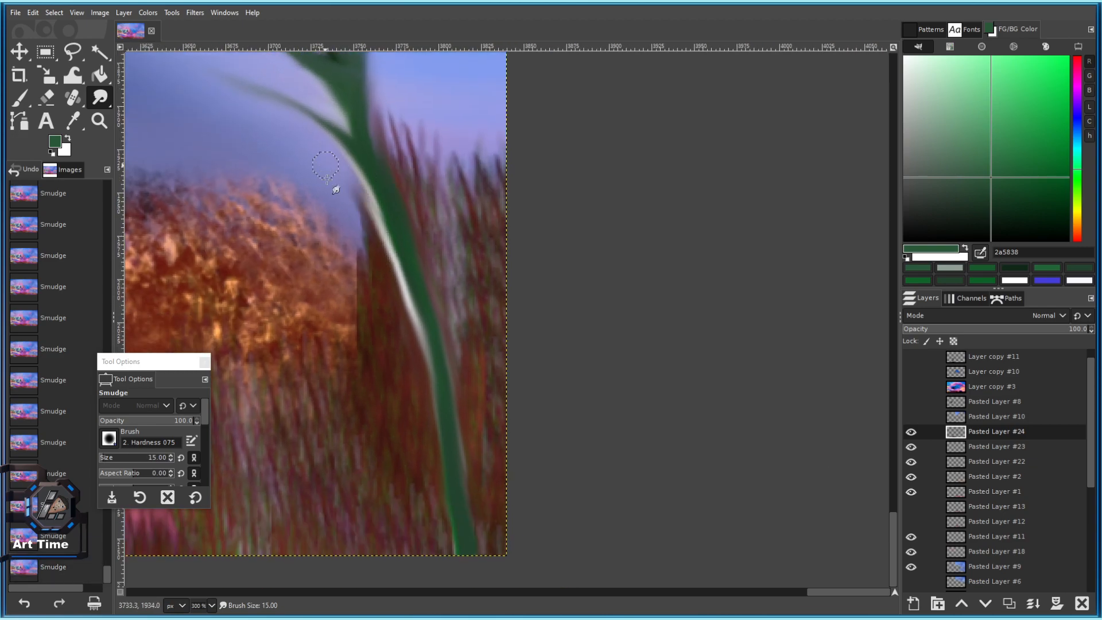
drag(401, 245, 276, 151)
drag(320, 187, 232, 153)
key(ctrl+z)
drag(394, 245, 383, 197)
key(ctrl+z)
scroll(402, 232, up, 1)
key(ctrl+y)
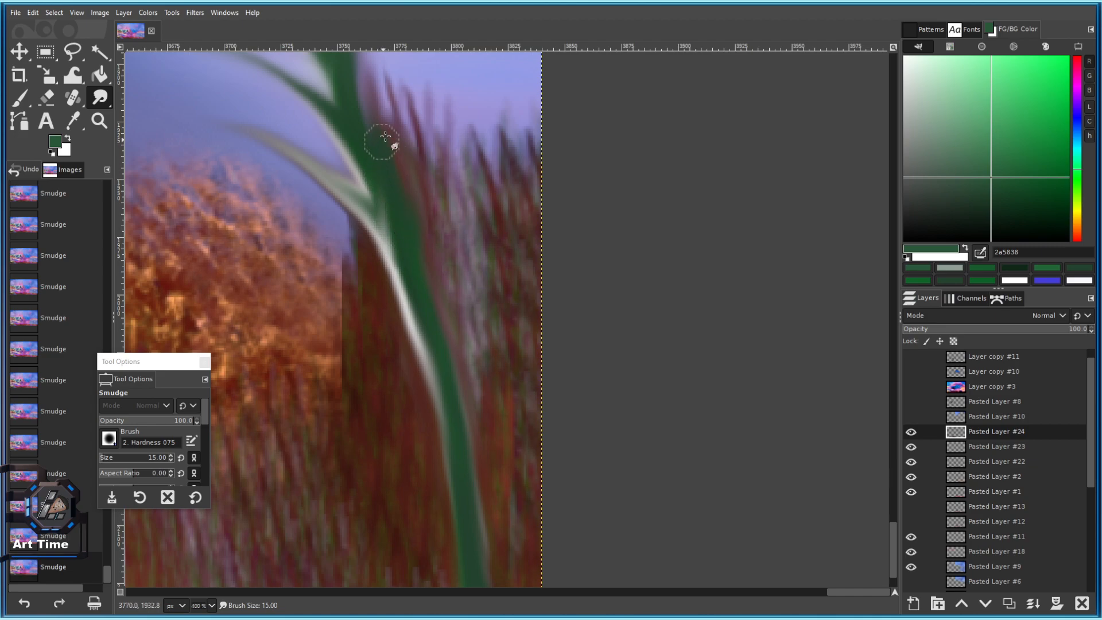
Sample the stem's dark green as the painting colour and save the painting as 101 c.xcf.
scroll(422, 201, down, 4)
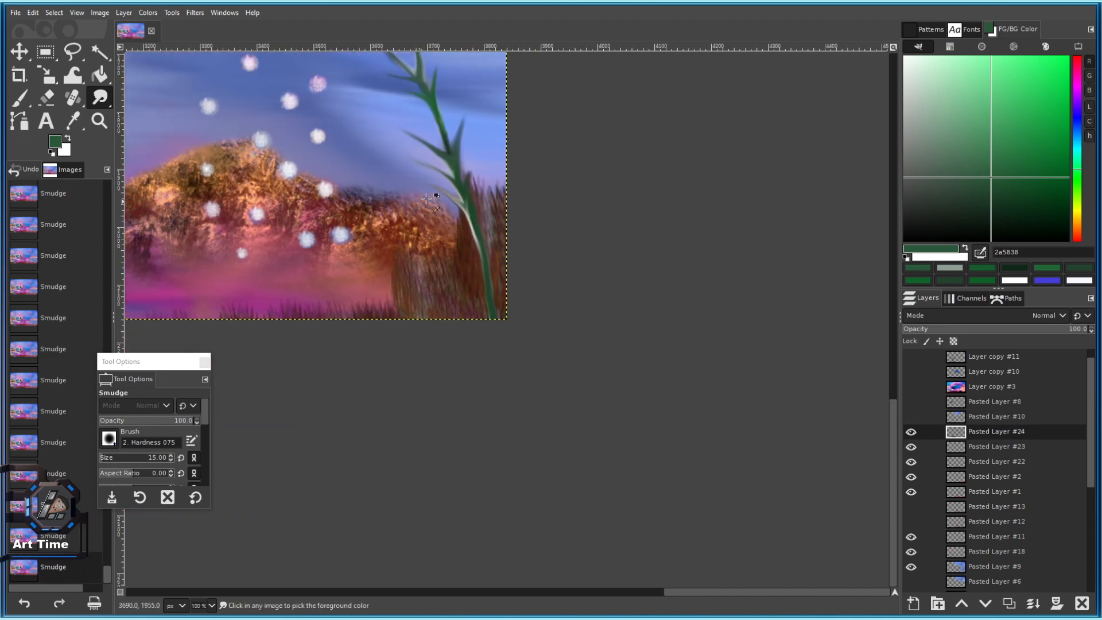
scroll(471, 194, up, 6)
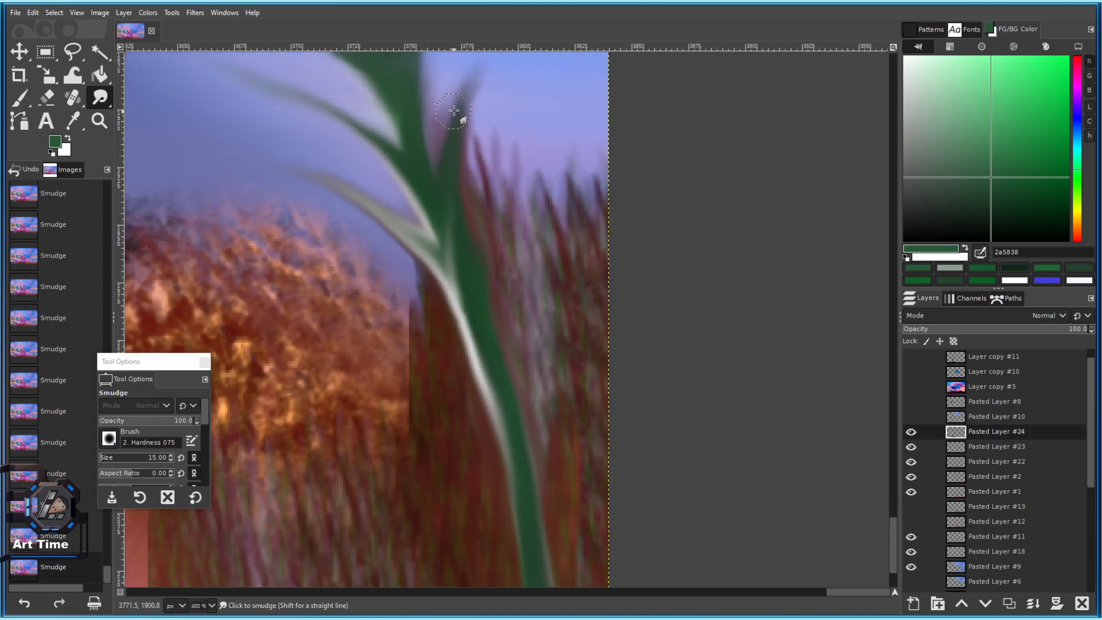
scroll(458, 118, down, 5)
scroll(500, 195, down, 3)
scroll(519, 184, up, 4)
scroll(519, 276, down, 4)
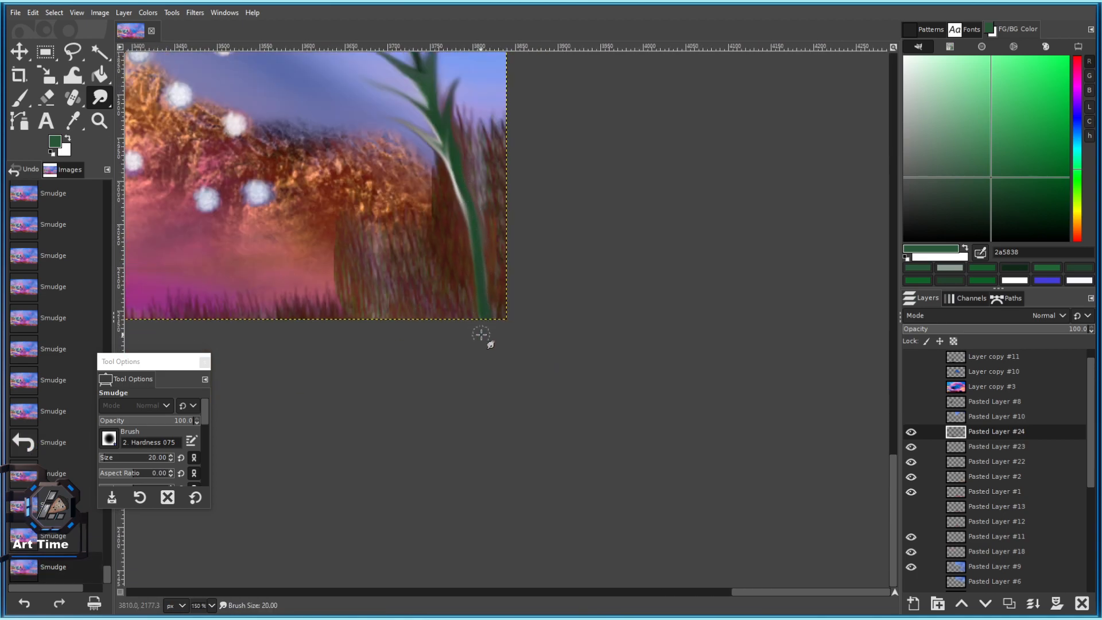
ctrl+click(482, 314)
scroll(489, 304, down, 6)
key(ctrl+s)
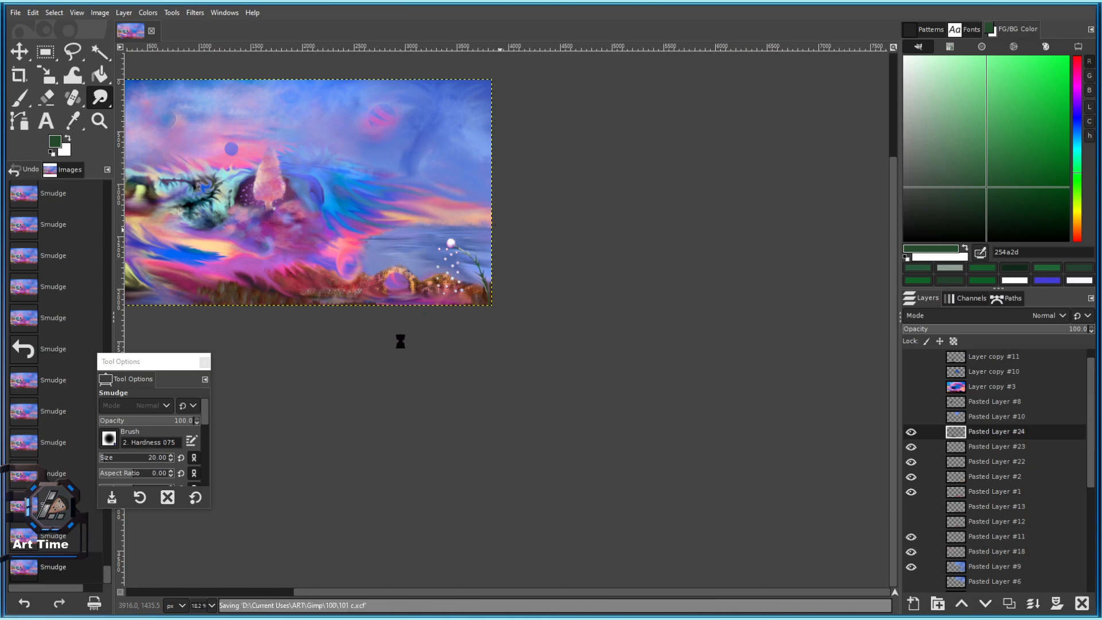
Smudge the grass along the bottom edge with a larger brush, undoing a broad trial smudge.
scroll(242, 285, up, 2)
scroll(476, 413, up, 3)
key(bracketright)
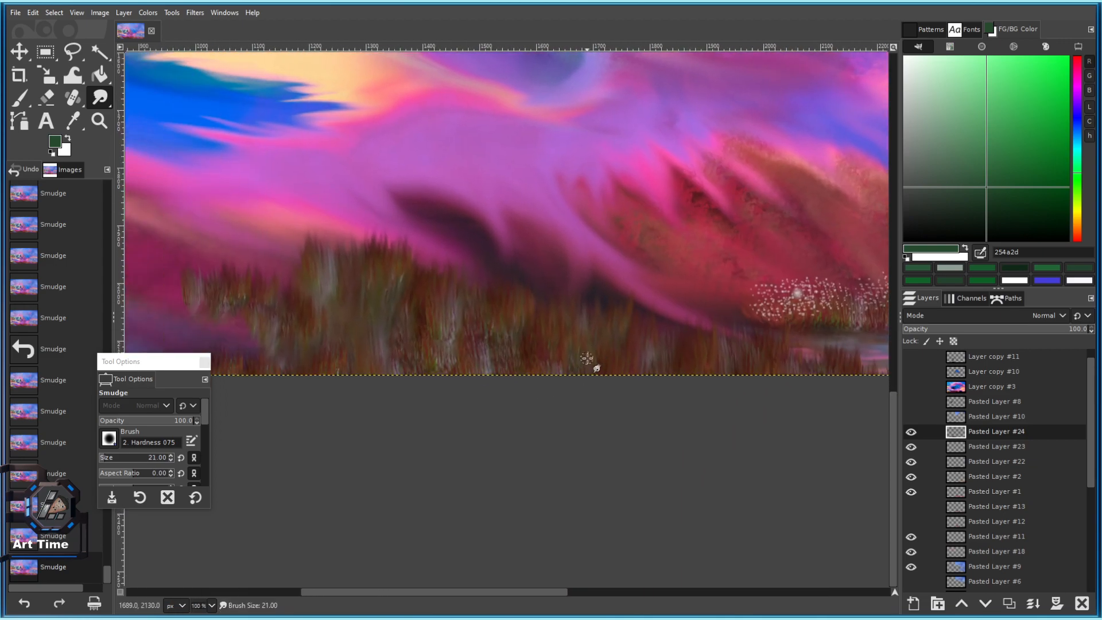
drag(267, 328, 263, 314)
click(911, 432)
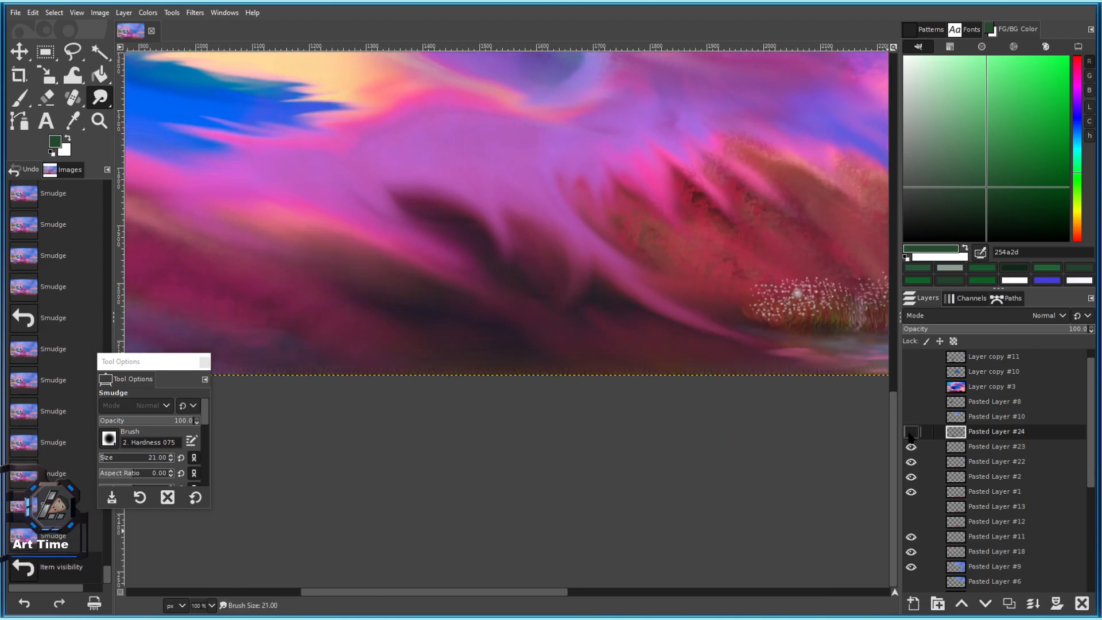
click(911, 432)
click(130, 459)
drag(388, 375, 426, 364)
key(ctrl+z)
key(ctrl+z)
Switch to the Blur/Sharpen tool and blur the grass strip.
right_click(107, 103)
click(186, 121)
click(363, 368)
click(400, 320)
click(365, 328)
click(266, 299)
click(221, 336)
click(270, 337)
Blur further along the grass strip and the flowers beside it.
drag(474, 315, 318, 272)
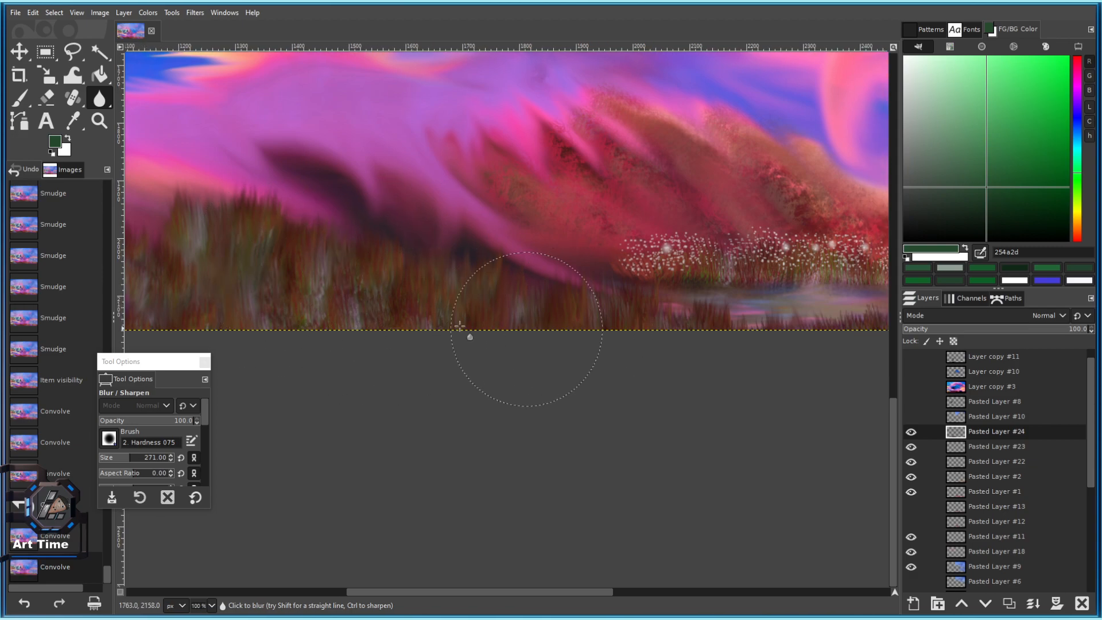
click(483, 321)
mouse_move(723, 349)
mouse_down()
mouse_move(490, 317)
mouse_move(430, 338)
mouse_up()
click(533, 350)
drag(678, 340, 605, 364)
click(234, 257)
click(497, 249)
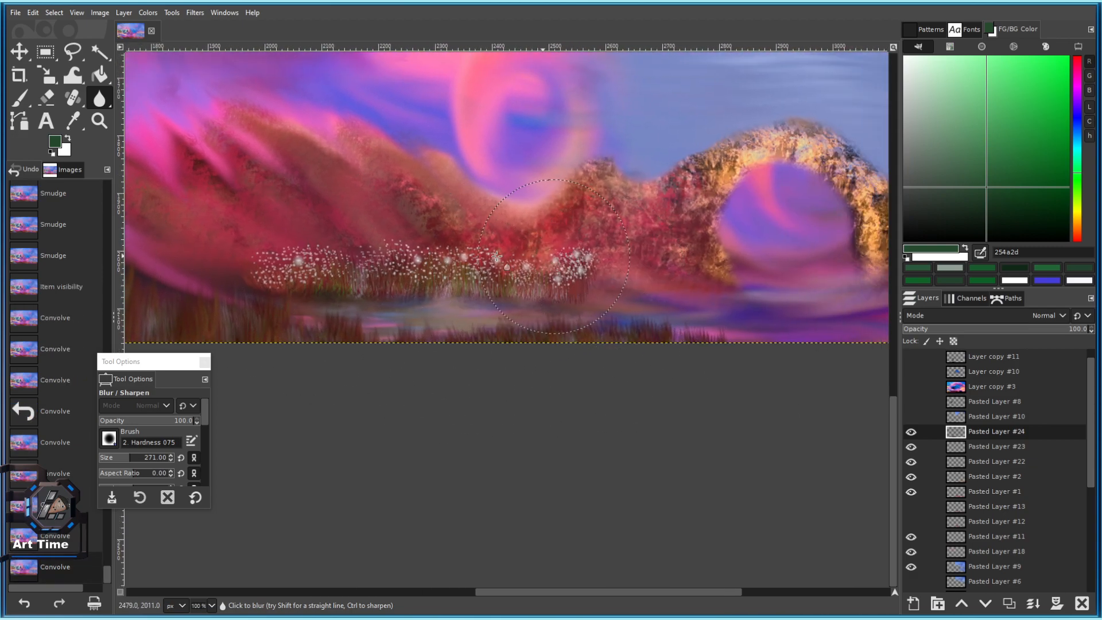
On Pasted Layer #23, blur the flower strip and softly blur the white flowers at strength 24.
click(913, 448)
click(913, 447)
click(958, 447)
click(570, 290)
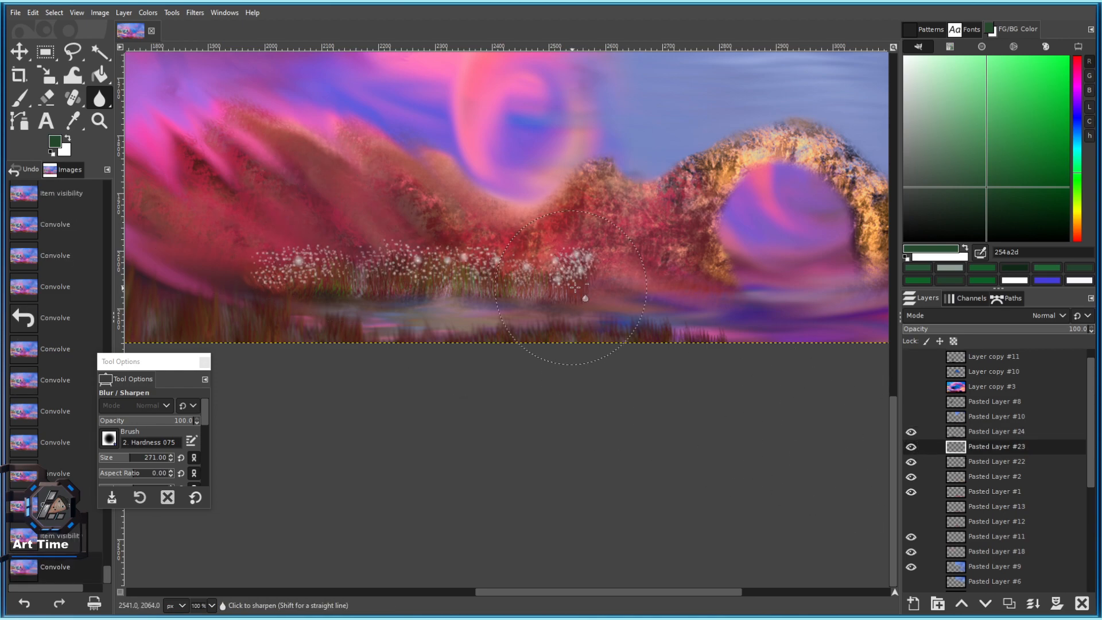
click(122, 420)
click(577, 262)
click(511, 262)
click(367, 257)
click(337, 257)
click(322, 262)
click(299, 266)
Raise blur strength to 51.5 and blur the flower and grass strip on Pasted Layer #22.
drag(122, 424, 150, 422)
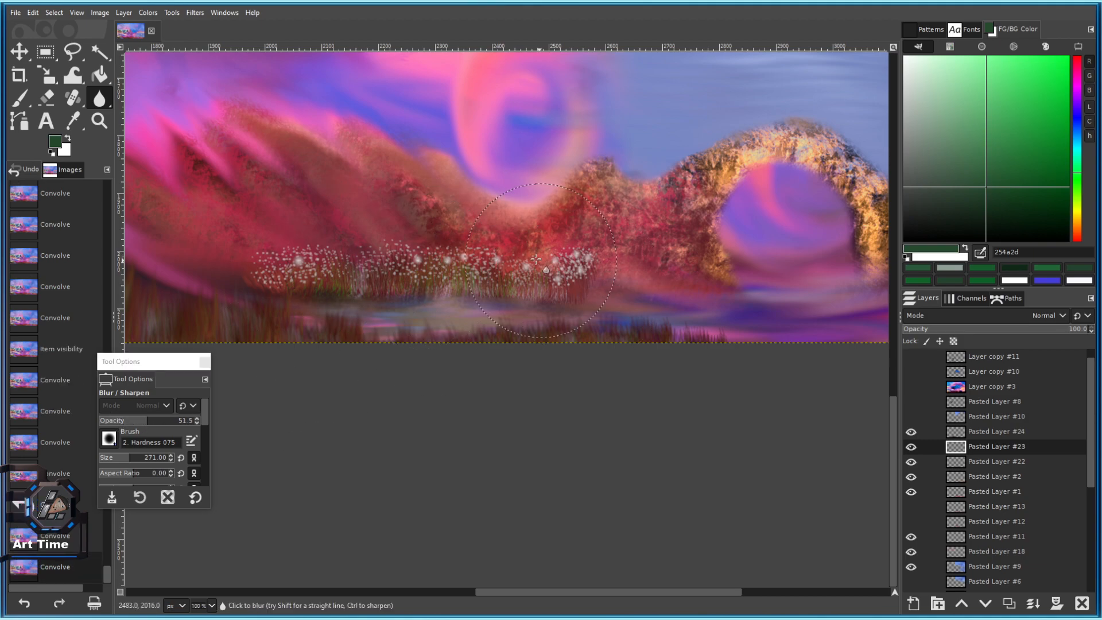
click(911, 462)
click(911, 462)
click(993, 461)
click(436, 277)
click(494, 278)
click(413, 278)
click(338, 284)
click(321, 281)
click(459, 284)
click(574, 293)
click(429, 278)
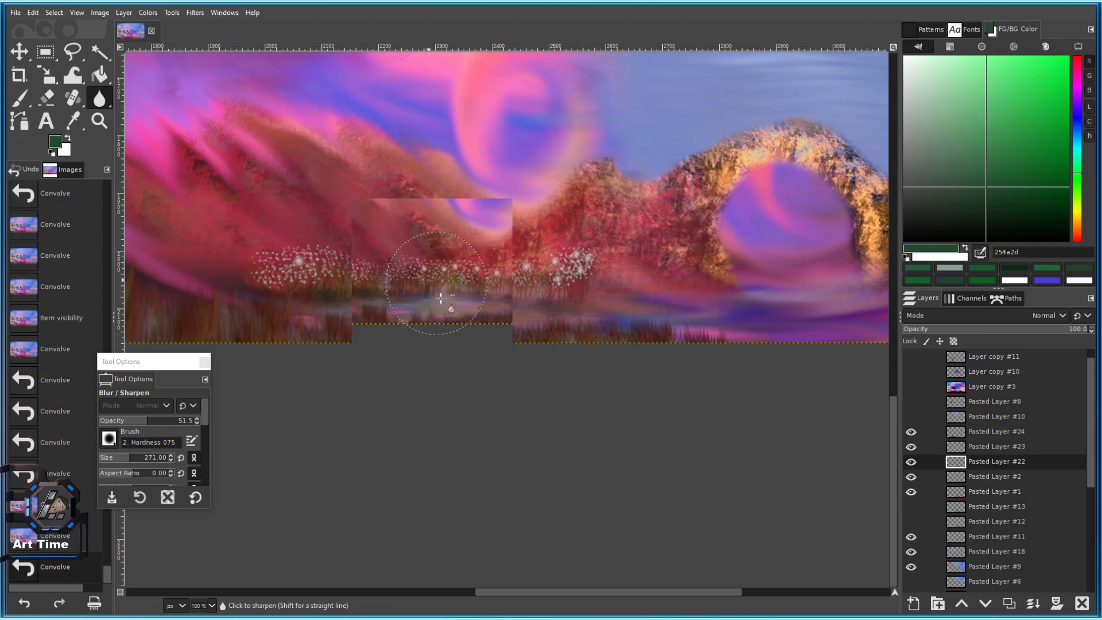
Blur one more spot on the strip and save the painting.
scroll(440, 301, down, 5)
scroll(447, 302, up, 4)
click(299, 291)
scroll(380, 302, down, 2)
scroll(385, 270, up, 1)
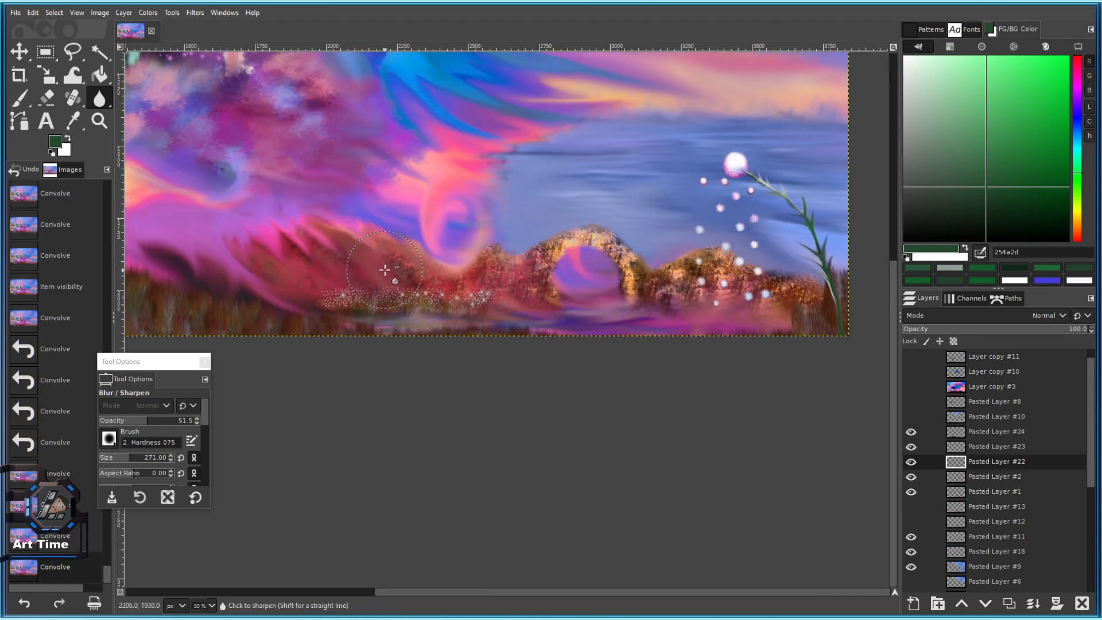
key(ctrl+s)
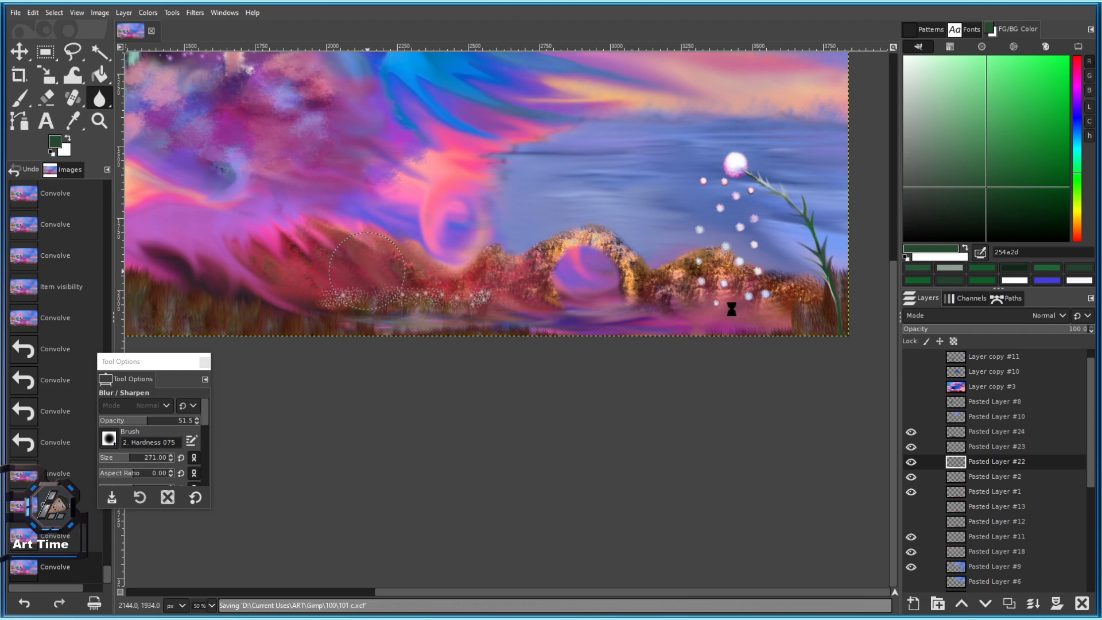
Check Pasted Layer #20's contents and blur the area below the pink tree.
scroll(677, 270, up, 2)
scroll(663, 233, down, 3)
scroll(654, 247, up, 2)
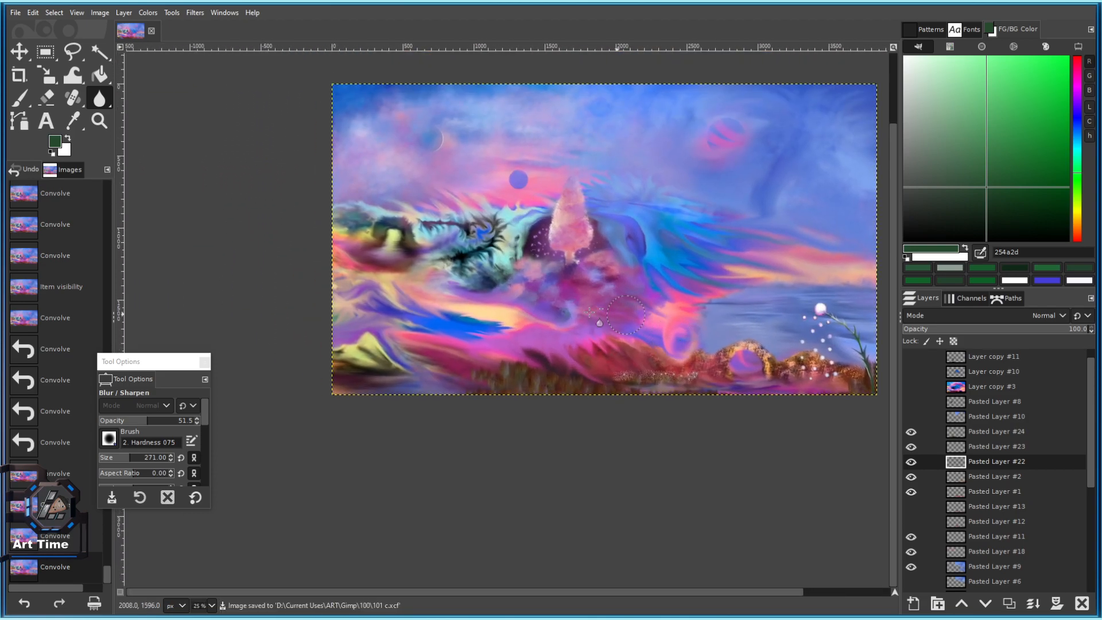
scroll(517, 293, up, 2)
scroll(421, 278, down, 2)
scroll(449, 340, up, 4)
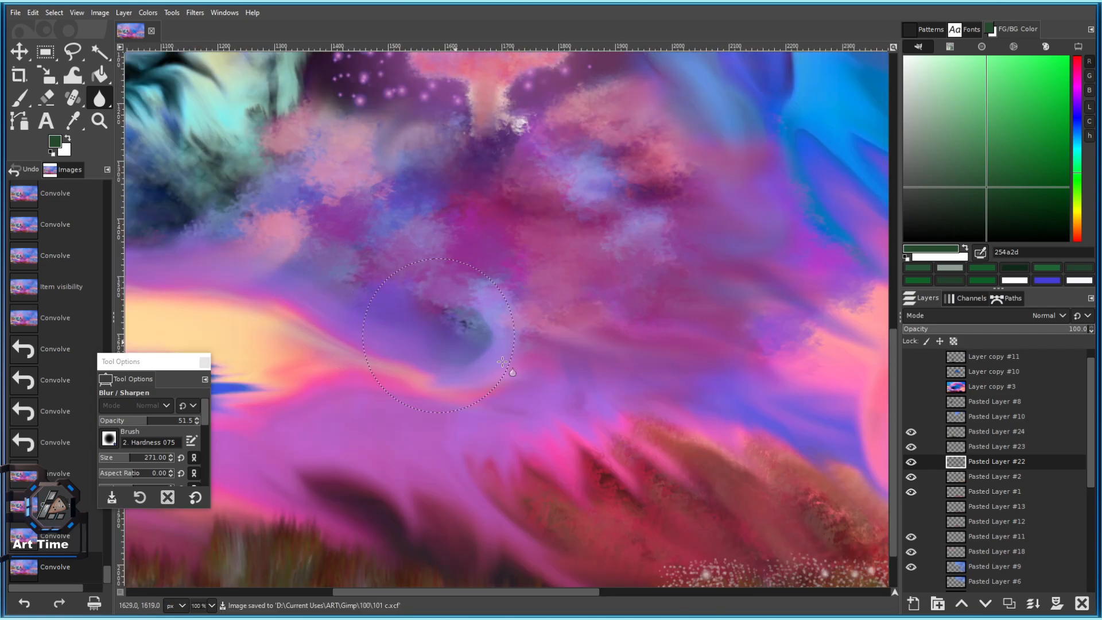
scroll(1000, 555, down, 5)
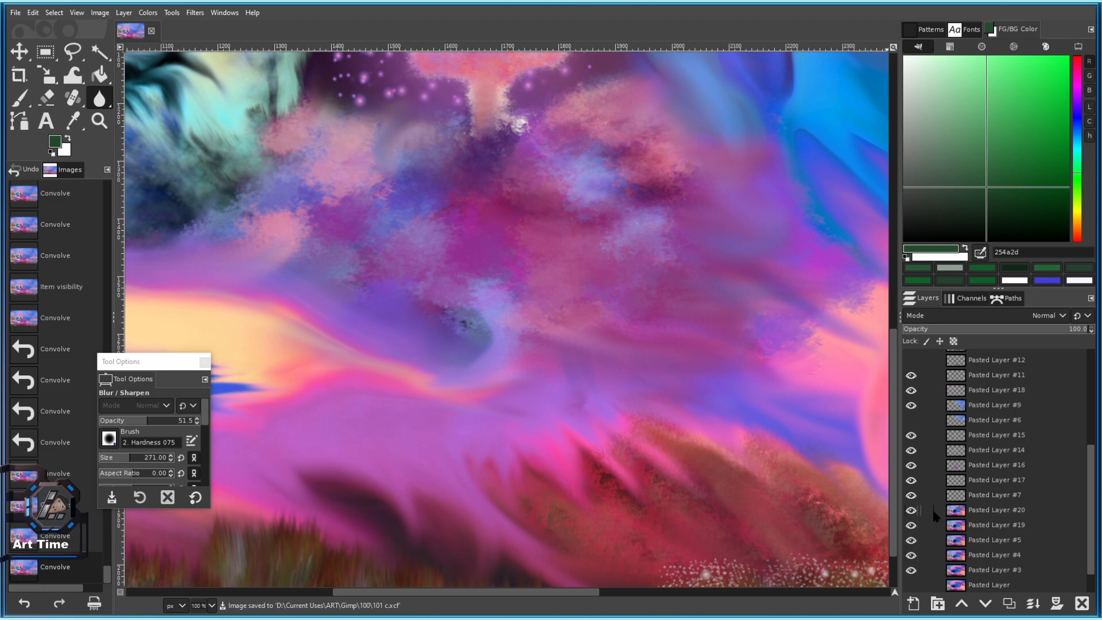
click(912, 511)
click(911, 511)
scroll(659, 443, down, 3)
scroll(578, 307, up, 2)
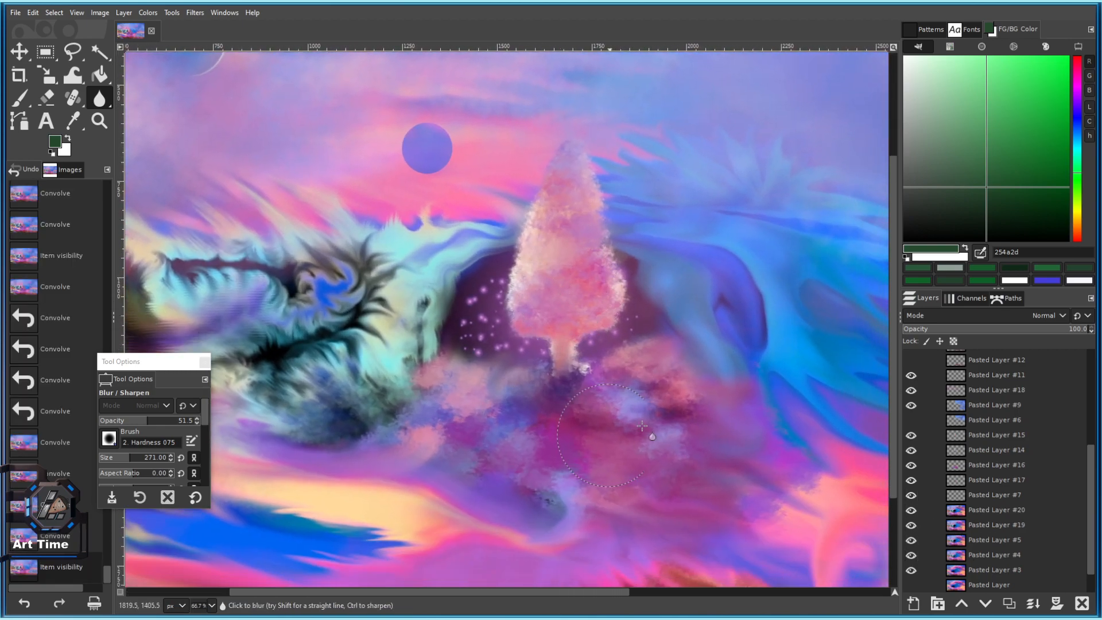
click(615, 435)
On Pasted Layer #16, blur at full 100 strength the purple clouds near the bottom centre.
click(915, 465)
click(915, 466)
drag(733, 456, 697, 421)
click(980, 478)
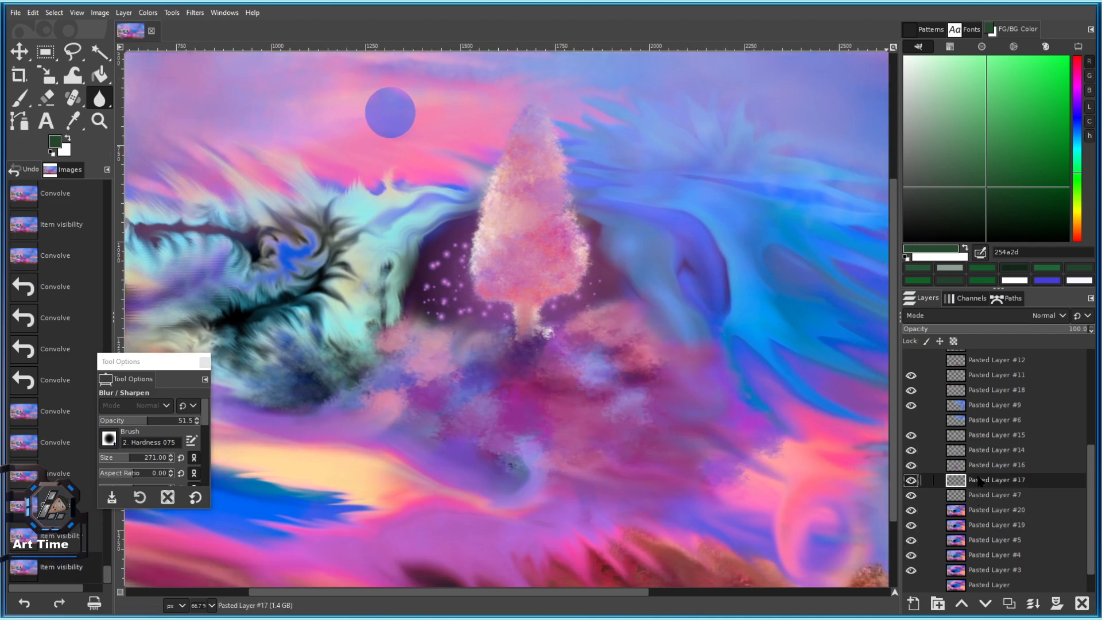
click(981, 465)
click(612, 462)
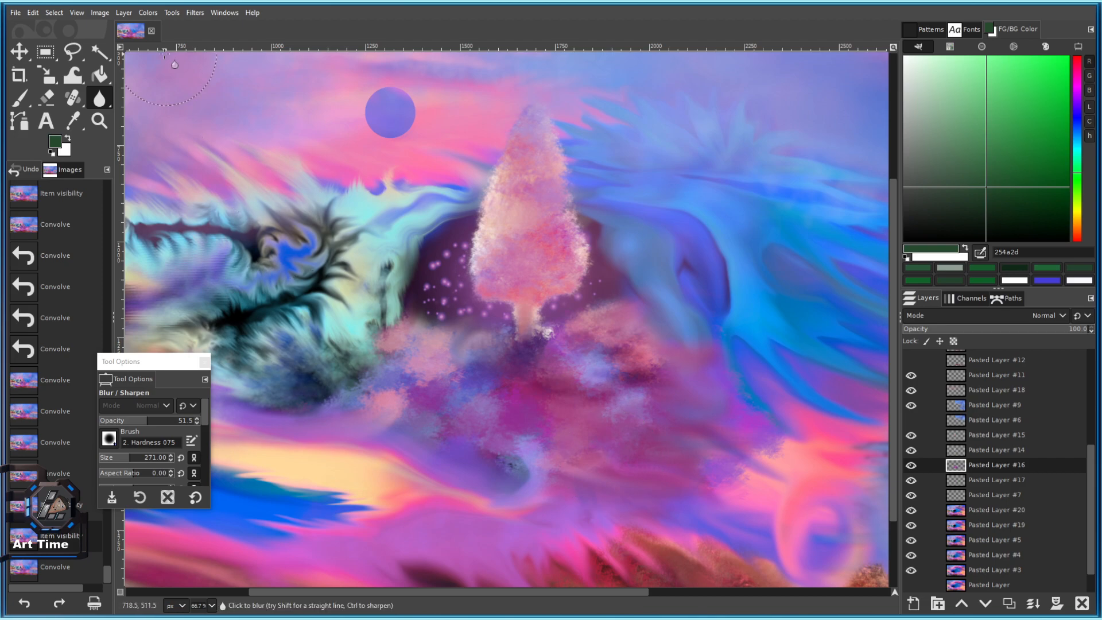
drag(155, 422, 238, 437)
click(525, 399)
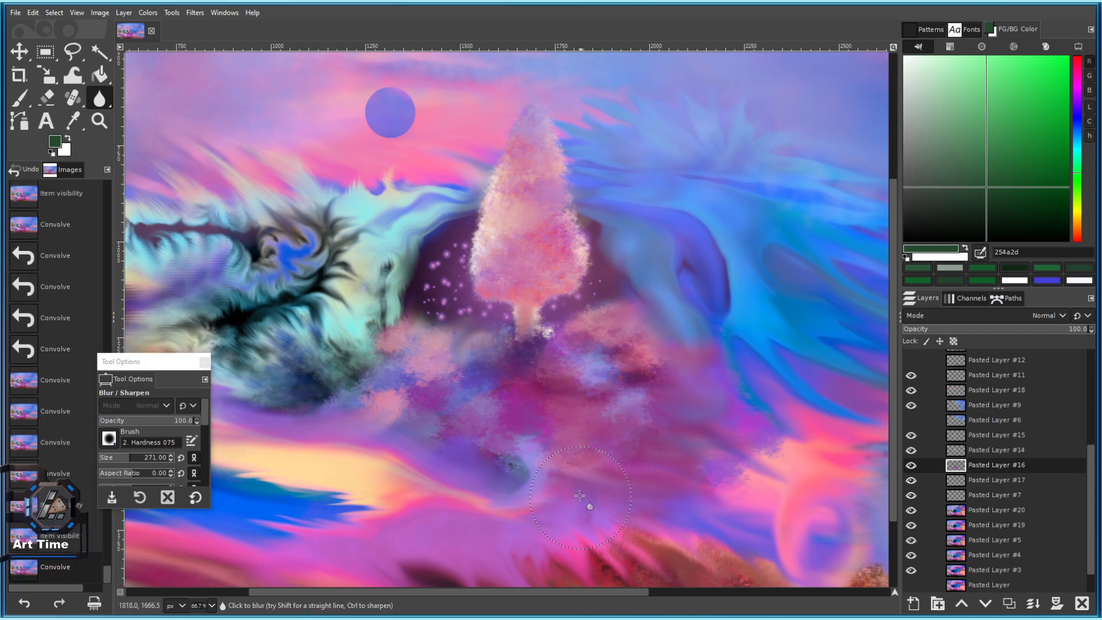
click(397, 432)
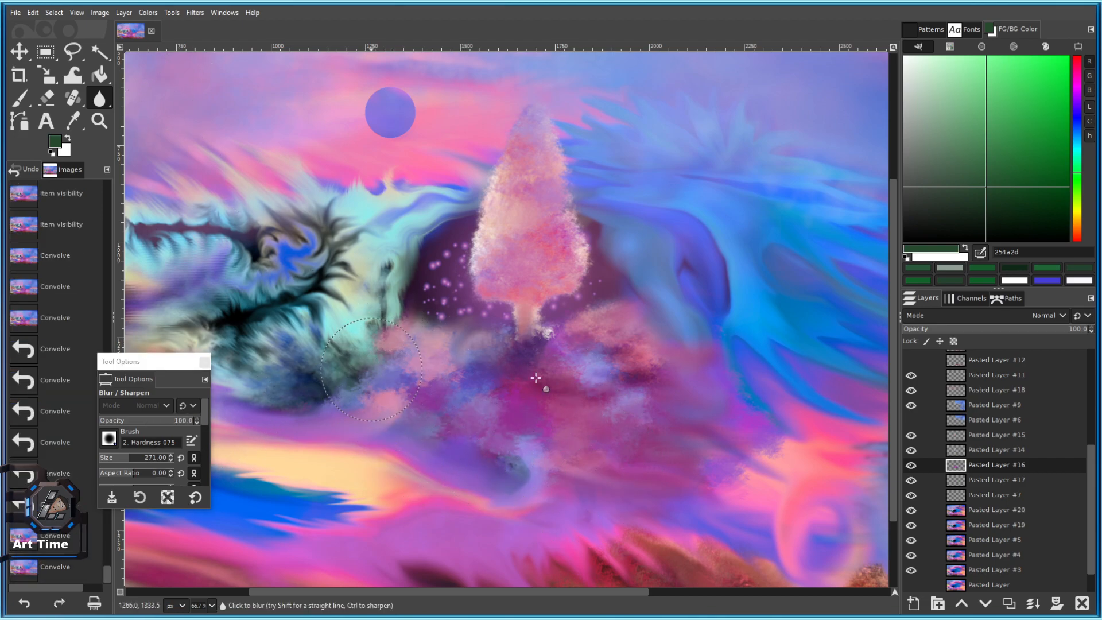
Soften the clouds left of the tree base, the pink cloud band and the purple haze.
scroll(591, 352, right, 3)
click(594, 368)
click(583, 422)
click(580, 422)
click(581, 425)
drag(584, 426, 441, 290)
scroll(441, 290, up, 2)
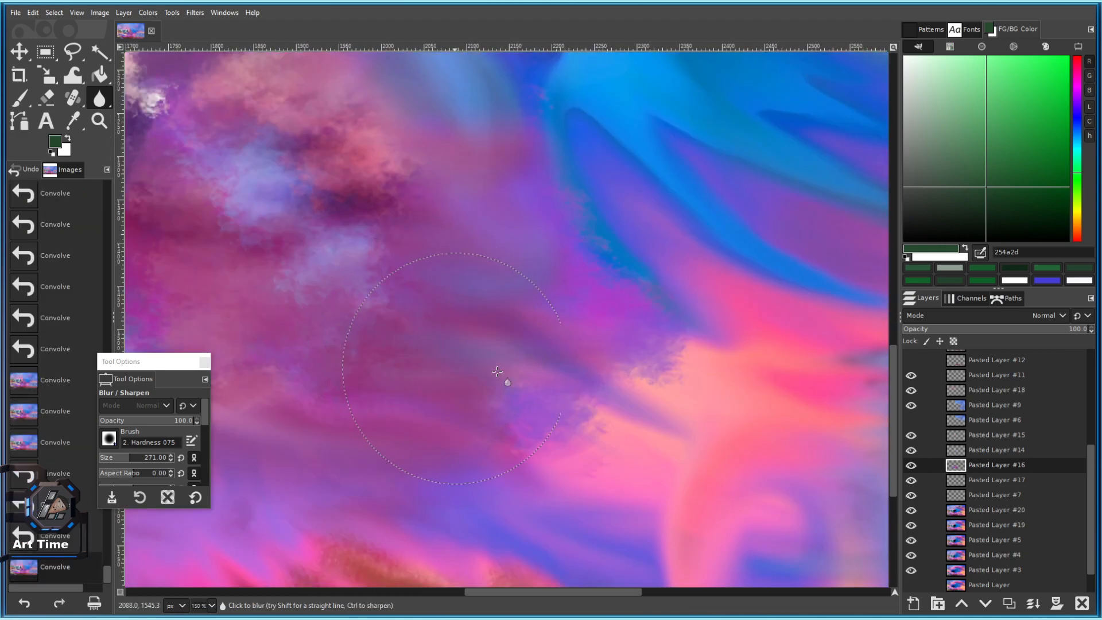
click(635, 410)
drag(410, 353, 597, 365)
click(324, 381)
Blur the blotchy cloud patches beneath the pink tree.
scroll(497, 403, down, 1)
drag(500, 406, 514, 404)
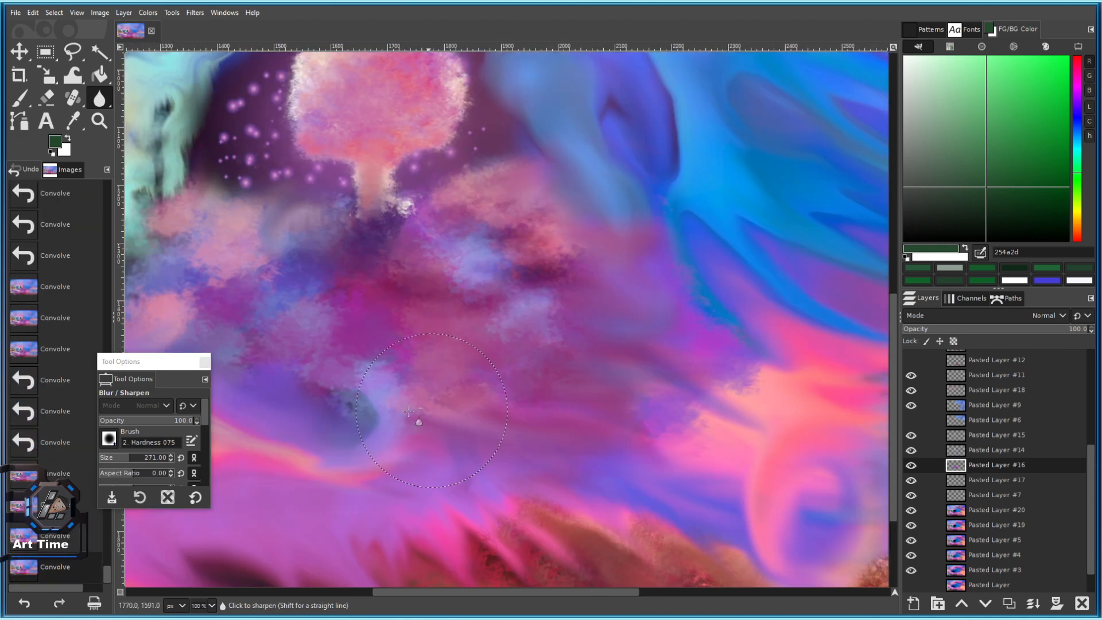
click(440, 420)
drag(372, 385, 607, 436)
click(584, 430)
click(546, 423)
click(474, 400)
click(603, 336)
Soften the sky near the pink swirl with a slightly larger blur brush.
drag(616, 317, 452, 408)
key(bracketright)
click(638, 302)
click(609, 281)
click(660, 279)
Pan across the rocky foreground, right sky, hillside and bottom edge to review the blurring.
drag(691, 274, 467, 196)
drag(650, 335, 474, 180)
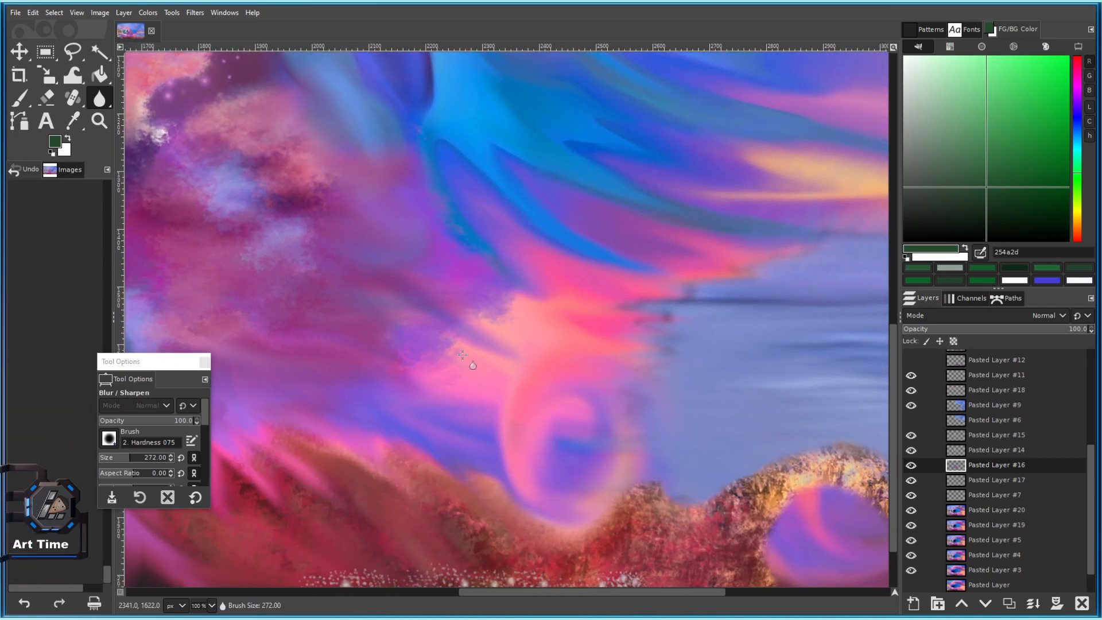
drag(441, 350, 688, 476)
drag(607, 509, 549, 382)
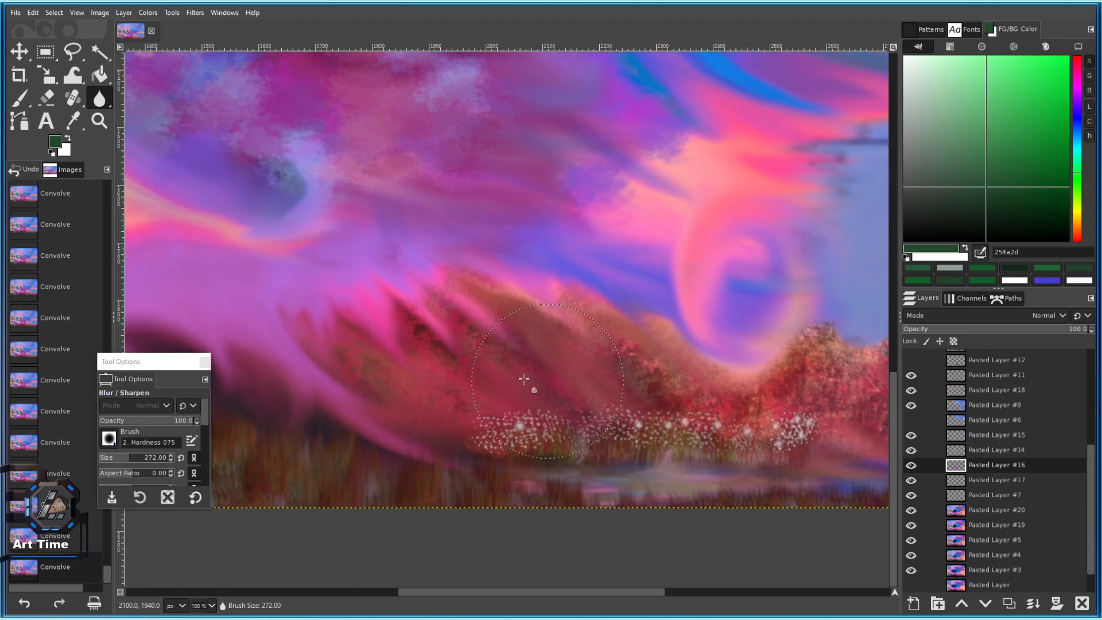
scroll(590, 443, down, 4)
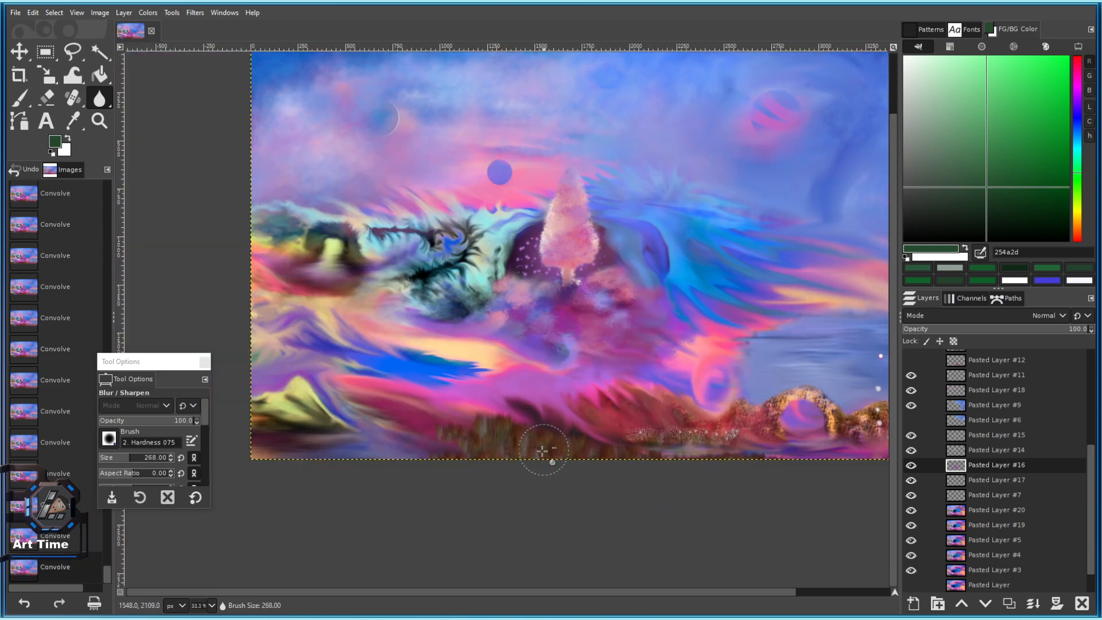
Blur the pink streak where it meets the water horizon.
scroll(600, 440, down, 1)
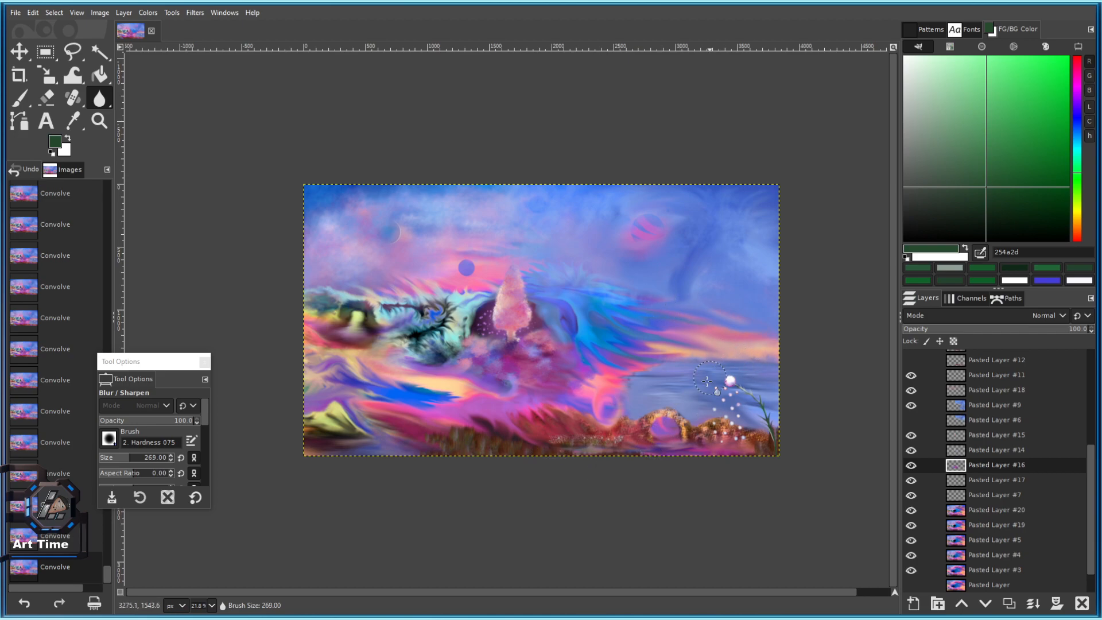
scroll(711, 378, up, 6)
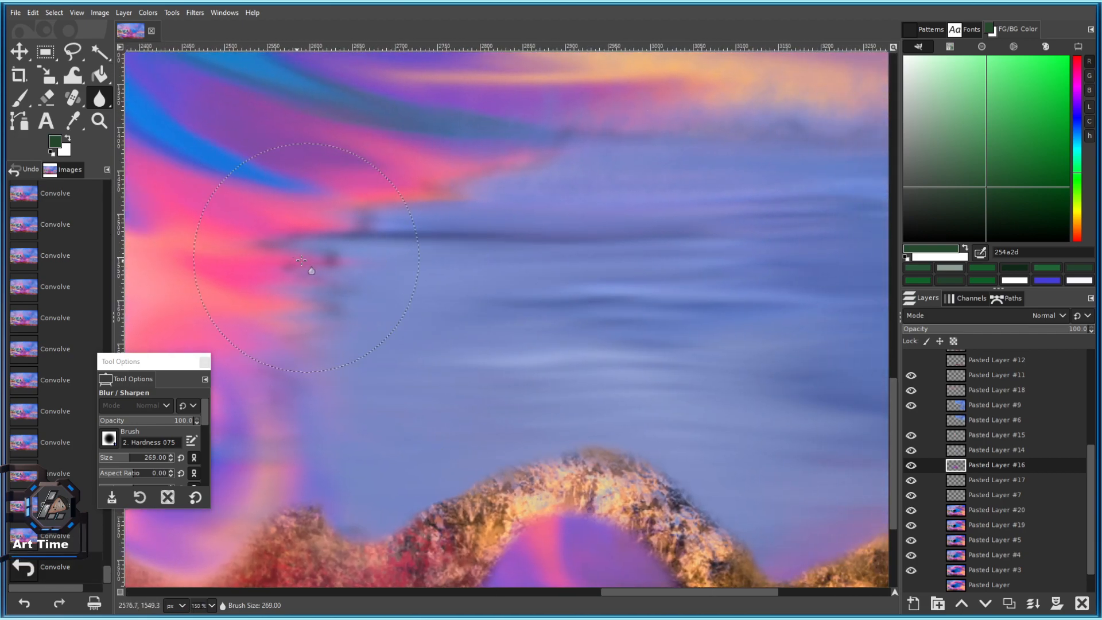
drag(290, 256, 453, 398)
drag(497, 320, 539, 315)
mouse_move(736, 306)
mouse_down()
mouse_move(450, 310)
mouse_move(469, 296)
mouse_up()
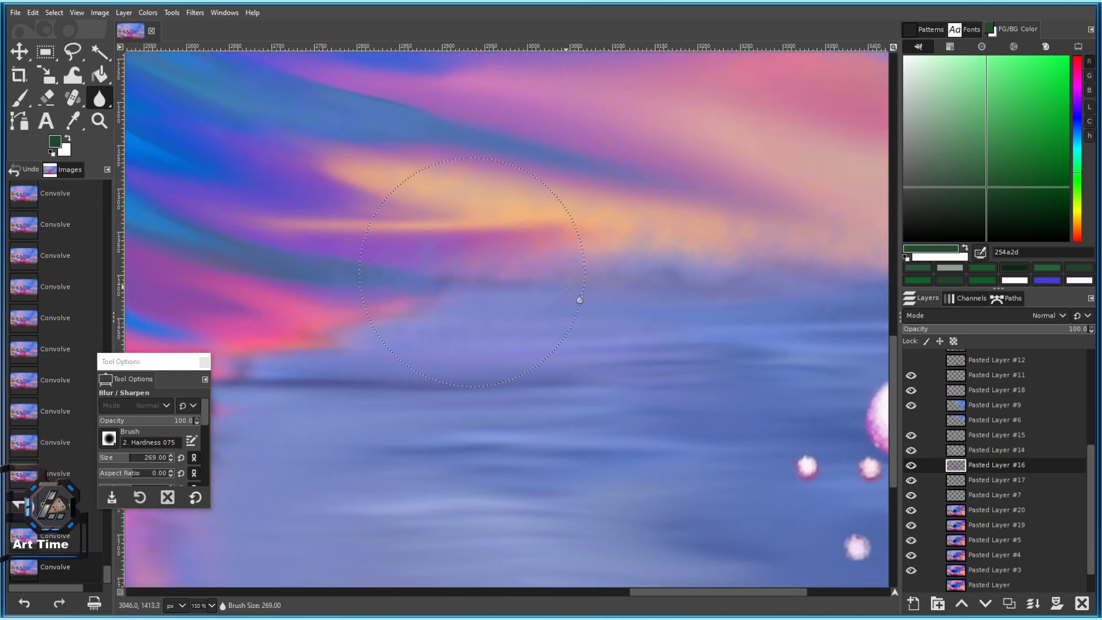
Soften the pink sky above the water and around the pink swirl.
scroll(626, 312, down, 2)
drag(452, 388, 583, 351)
drag(488, 379, 465, 358)
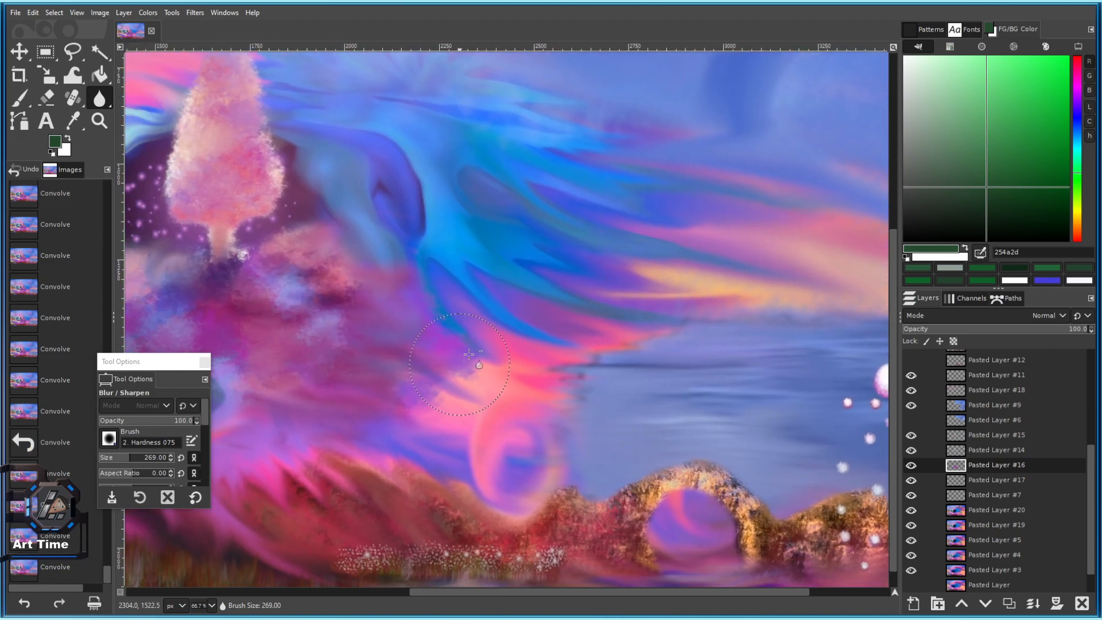
drag(498, 291, 476, 264)
mouse_move(457, 238)
mouse_down()
mouse_move(438, 215)
mouse_move(501, 276)
mouse_move(661, 356)
mouse_move(432, 109)
mouse_up()
drag(449, 234, 553, 361)
With a slightly larger blur brush, soften the haze around the tree top.
scroll(553, 361, down, 3)
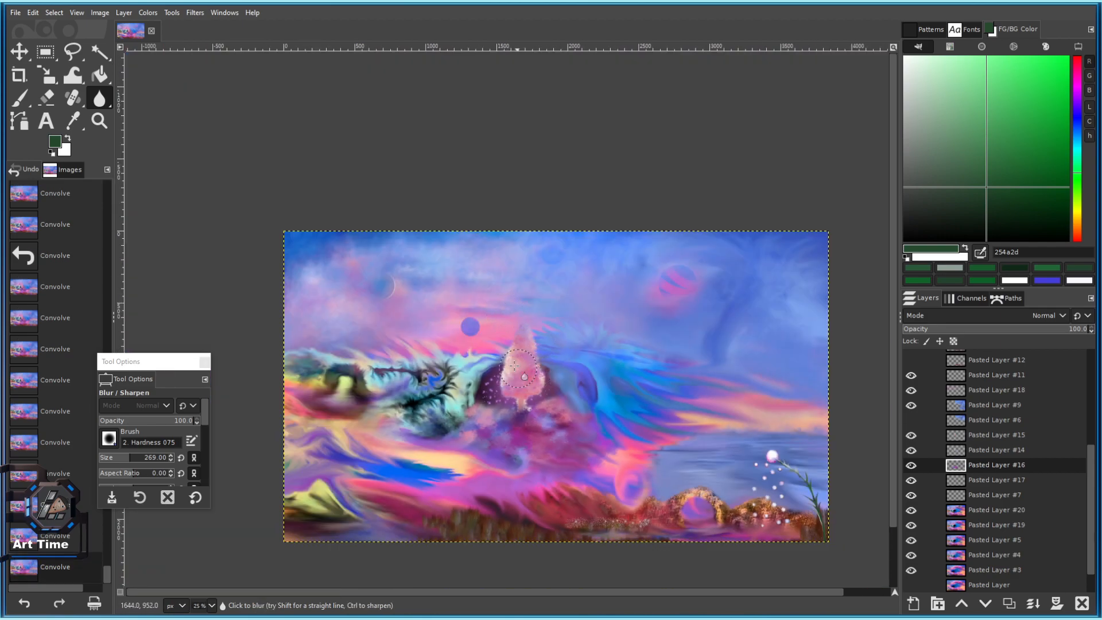
ctrl+scroll(605, 337, up, 1)
mouse_move(374, 449)
mouse_down()
mouse_move(337, 460)
mouse_move(402, 454)
mouse_up()
key(bracketright)
mouse_move(486, 449)
mouse_down()
mouse_move(488, 405)
mouse_move(456, 367)
mouse_up()
scroll(466, 391, up, 2)
scroll(574, 428, down, 3)
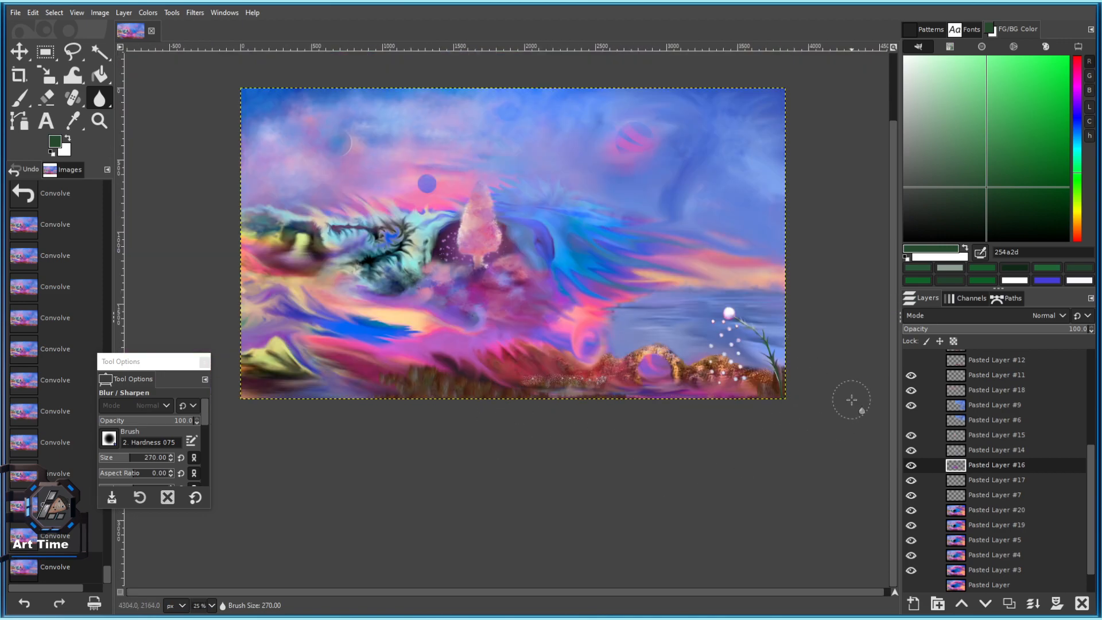
ctrl+scroll(756, 205, up, 3)
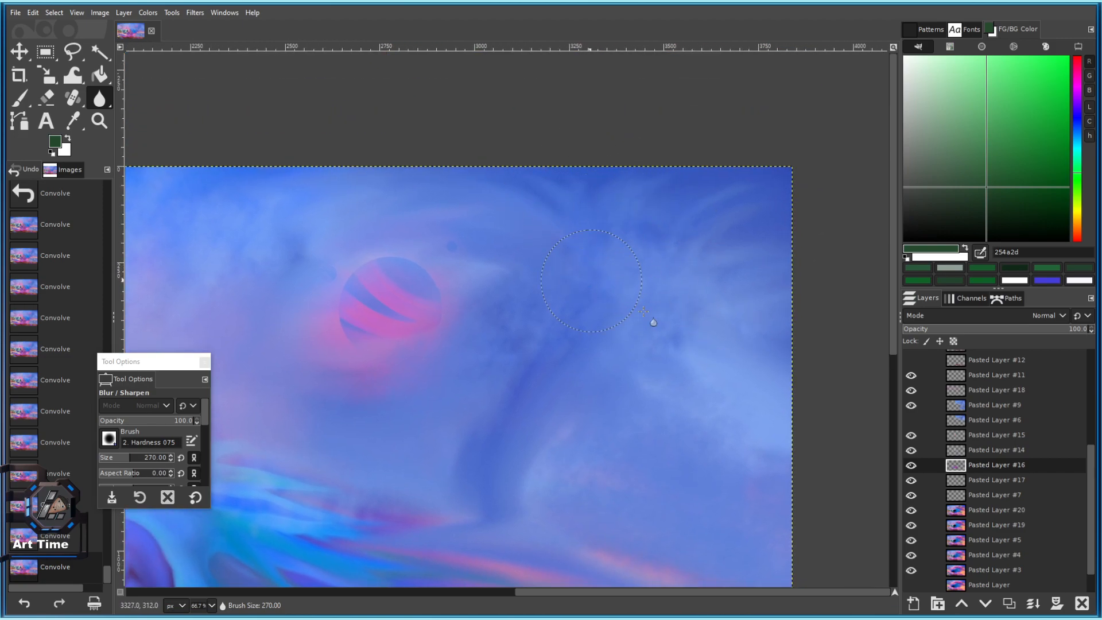
Blur the sky beside the striped planet and the blue swirl below it.
drag(643, 312, 638, 352)
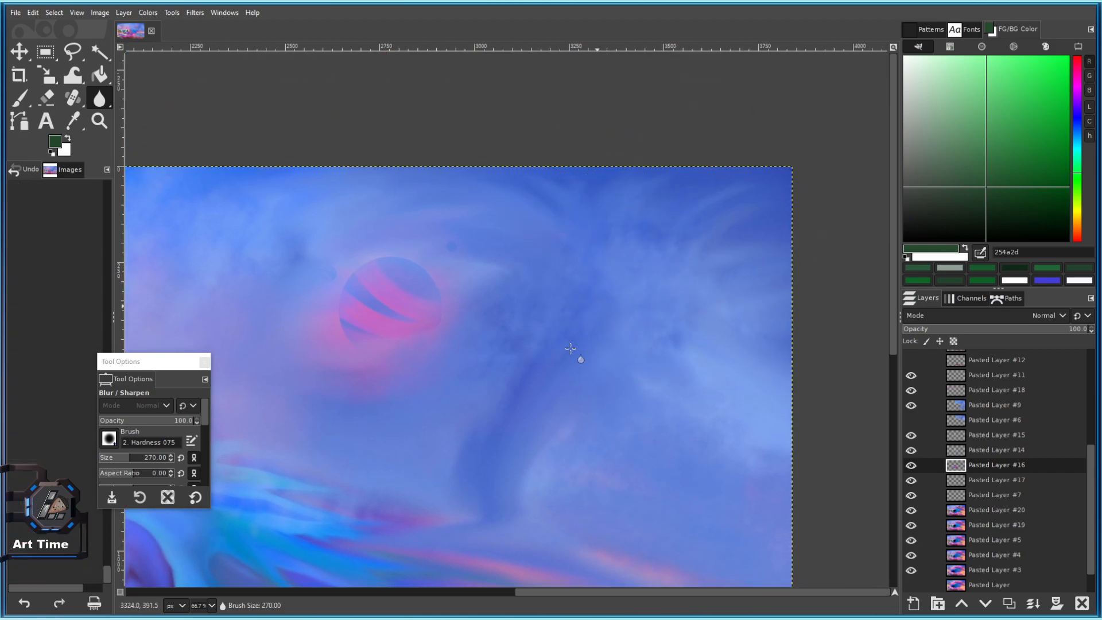
key(bracketright)
drag(566, 315, 570, 293)
ctrl+scroll(570, 293, up, 1)
scroll(550, 292, down, 3)
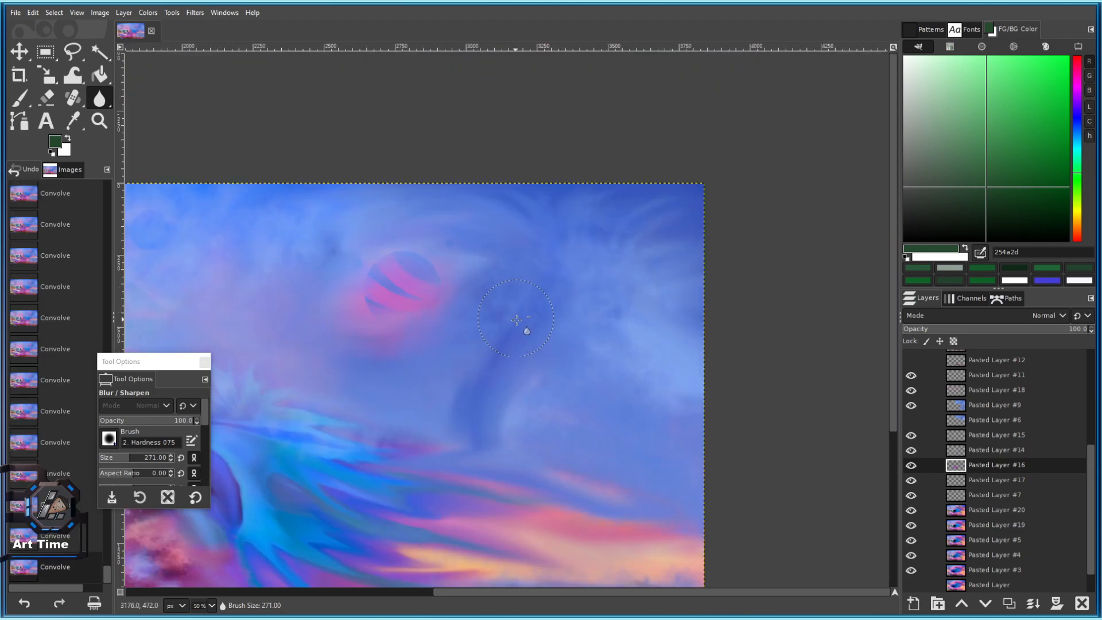
mouse_move(645, 295)
mouse_down()
mouse_move(505, 406)
mouse_move(639, 313)
mouse_move(612, 379)
mouse_up()
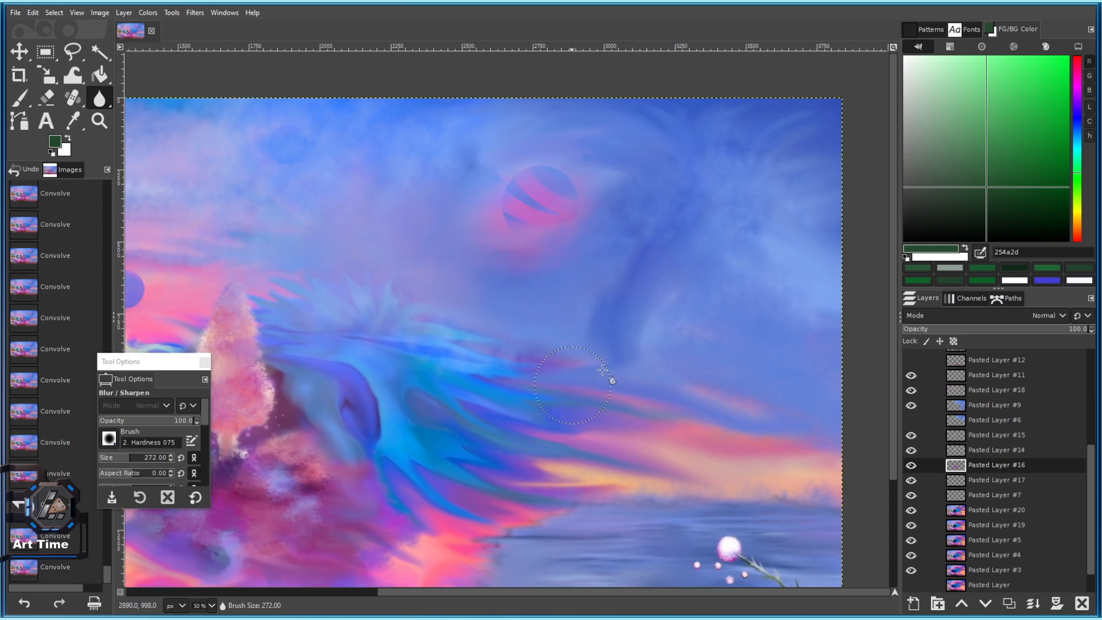
drag(478, 313, 493, 315)
Soften the turquoise streaks across the sky.
scroll(494, 315, up, 3)
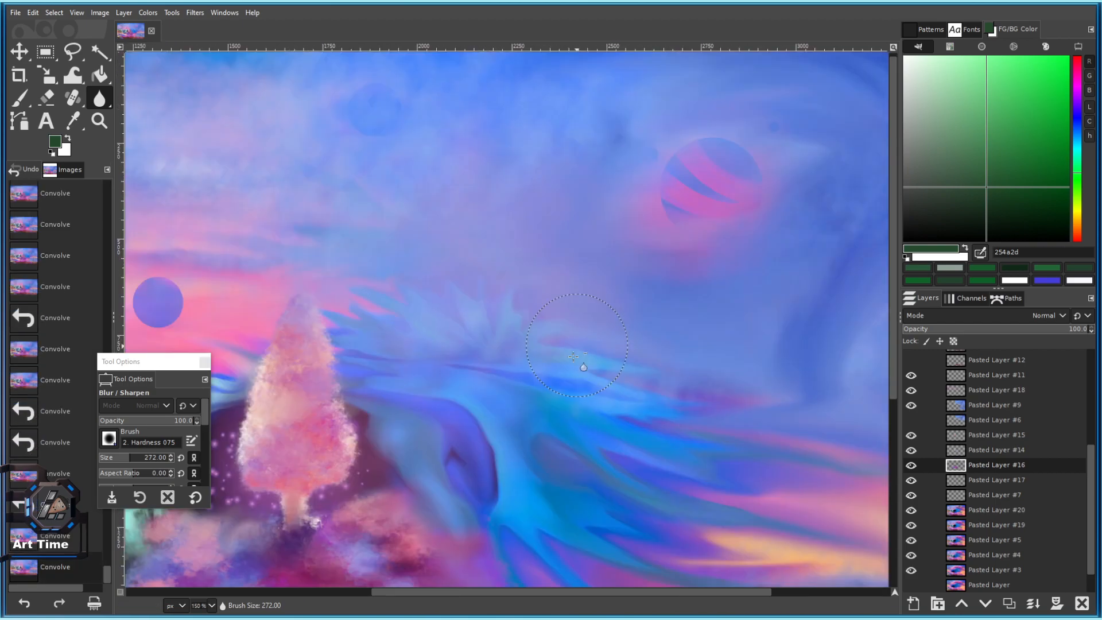
scroll(573, 356, down, 3)
scroll(595, 369, up, 2)
drag(394, 283, 321, 275)
mouse_move(273, 271)
mouse_down()
mouse_move(603, 291)
mouse_move(559, 304)
mouse_up()
drag(551, 308, 350, 246)
mouse_move(208, 167)
mouse_down()
mouse_move(601, 275)
mouse_move(471, 242)
mouse_move(573, 246)
mouse_up()
Enlarge the brush and blur the sky streaks just above the horizon.
key(bracketright)
drag(574, 246, 393, 326)
drag(475, 313, 534, 303)
drag(534, 303, 497, 271)
scroll(451, 229, down, 4)
scroll(443, 303, up, 1)
Blur the remaining sky streaks on the right side of the painting.
drag(392, 308, 636, 298)
scroll(481, 321, up, 1)
click(523, 316)
key(bracketright)
drag(525, 314, 549, 325)
drag(444, 328, 489, 348)
mouse_move(517, 343)
mouse_down()
mouse_move(302, 295)
mouse_move(345, 207)
mouse_move(336, 204)
mouse_up()
key(bracketleft)
scroll(545, 322, down, 1)
Save the painting to 101 c.xcf, recentre it, and save again.
key(ctrl+s)
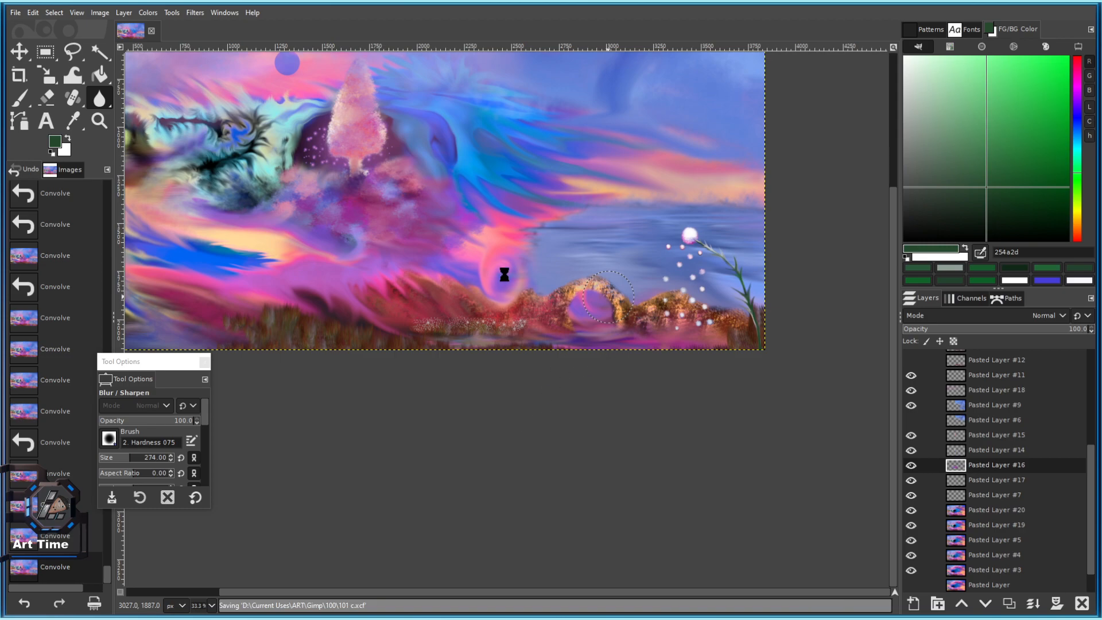
scroll(632, 372, down, 1)
drag(639, 371, 696, 487)
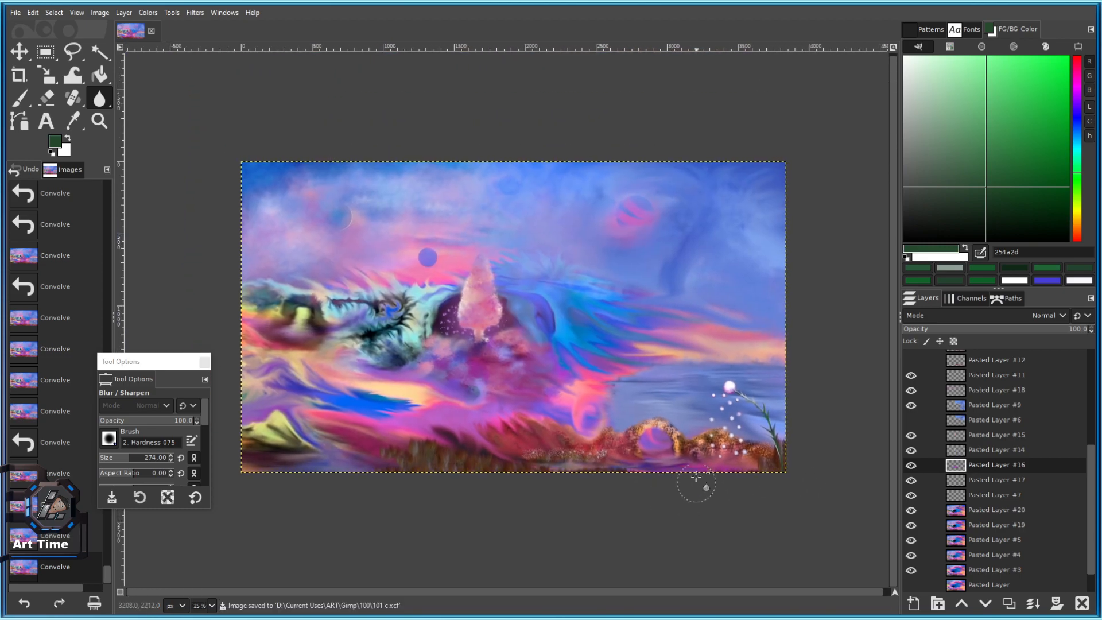
scroll(655, 430, up, 1)
drag(645, 421, 676, 475)
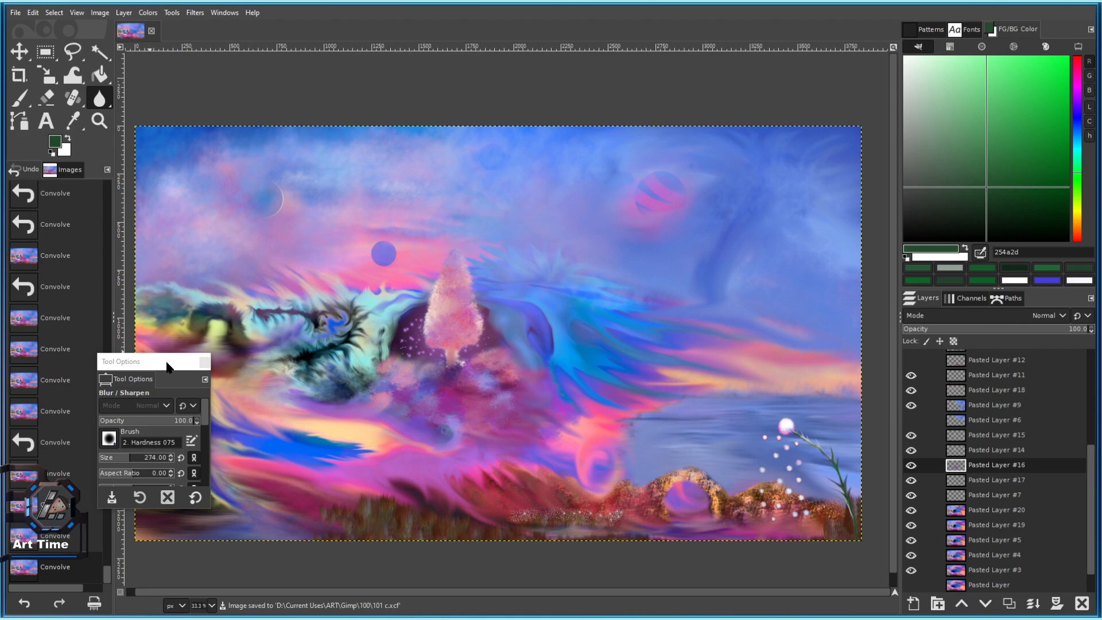
drag(167, 365, 83, 383)
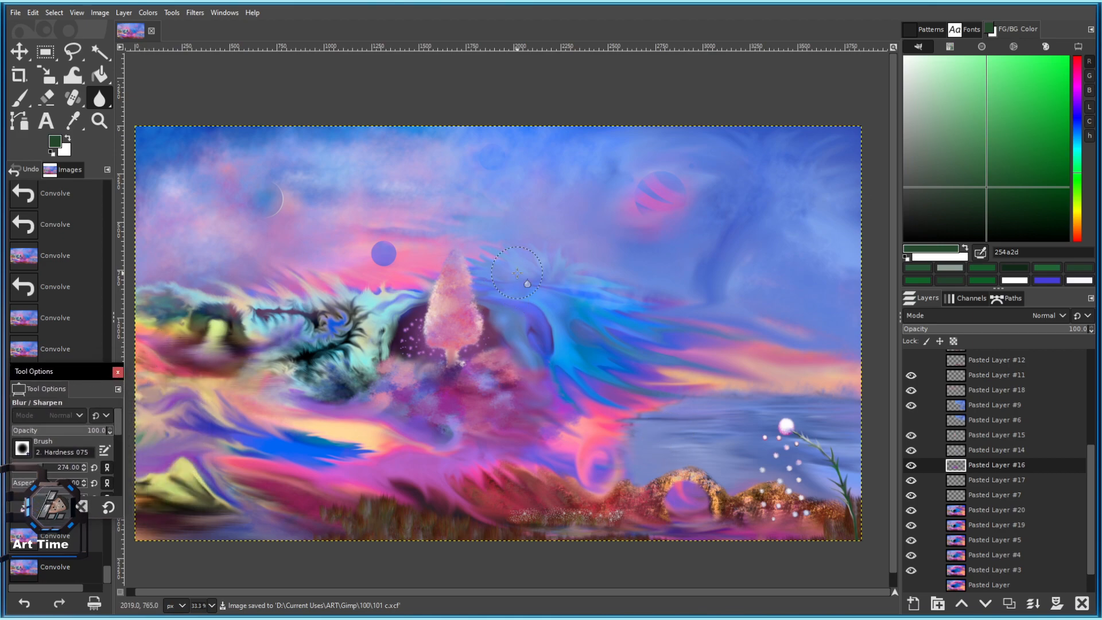
scroll(718, 297, down, 3)
scroll(725, 325, up, 2)
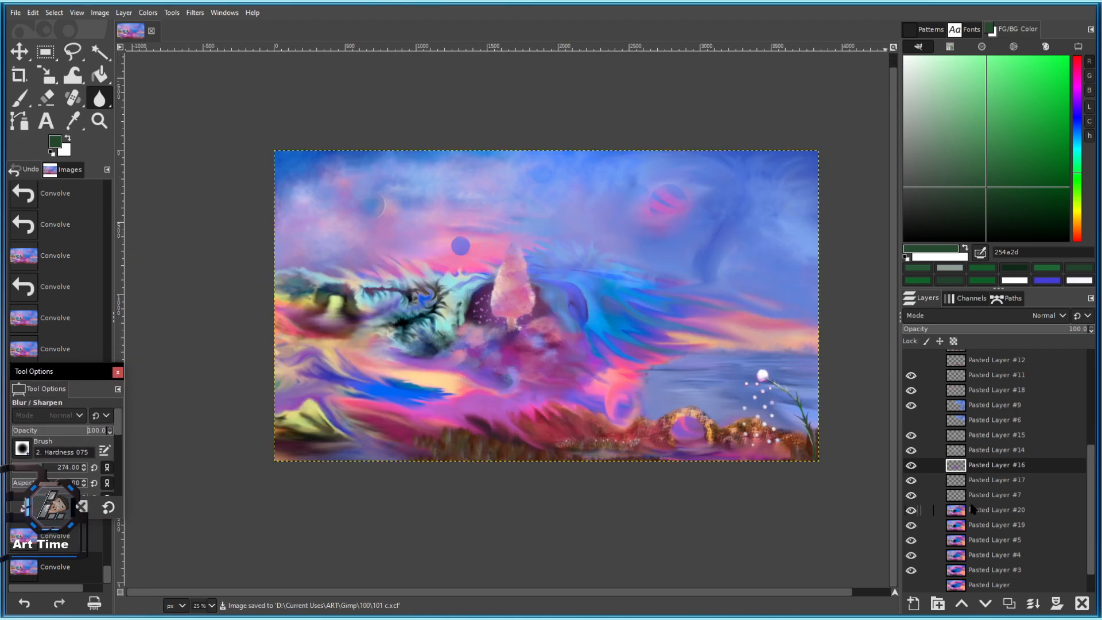
key(ctrl+s)
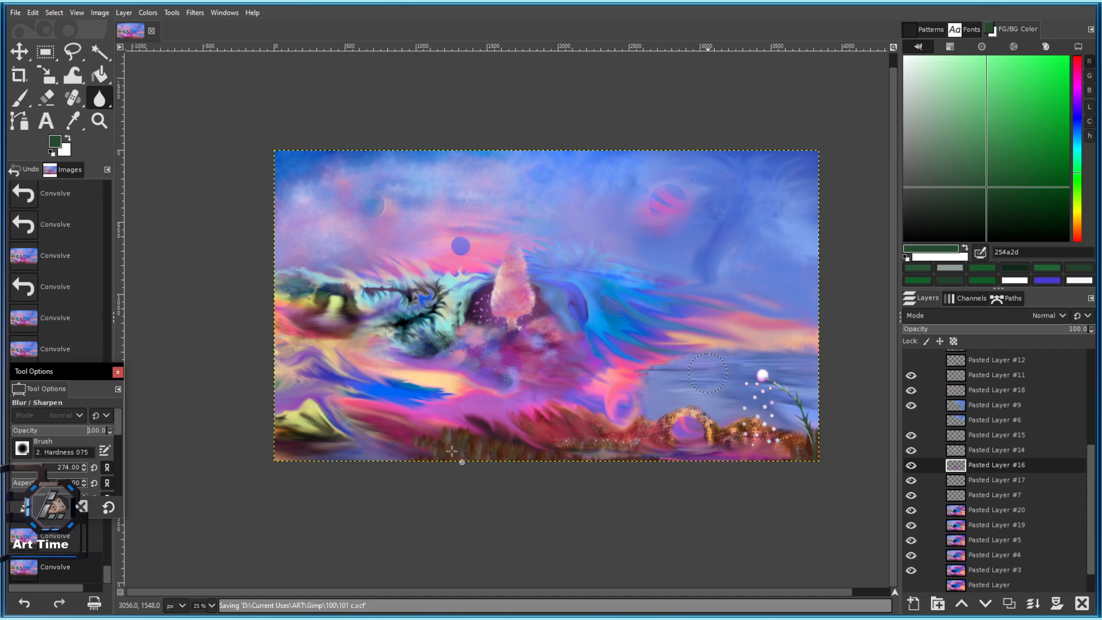
Switch to the Eraser and erase a soft patch on the current layer.
key(shift+e)
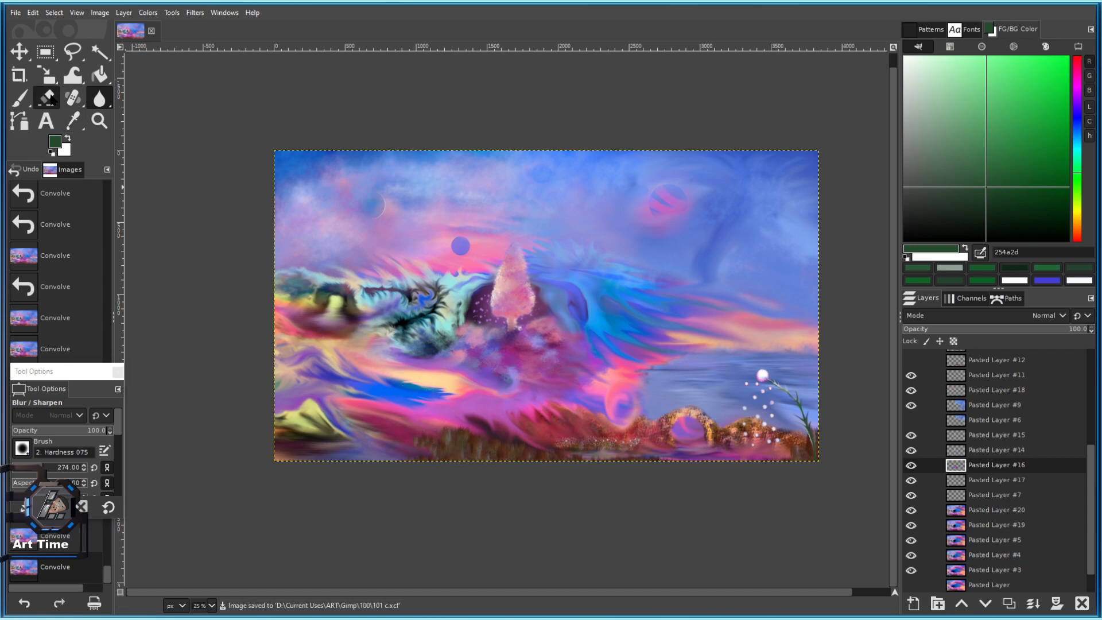
scroll(463, 419, up, 2)
drag(463, 419, 423, 389)
scroll(971, 510, down, 2)
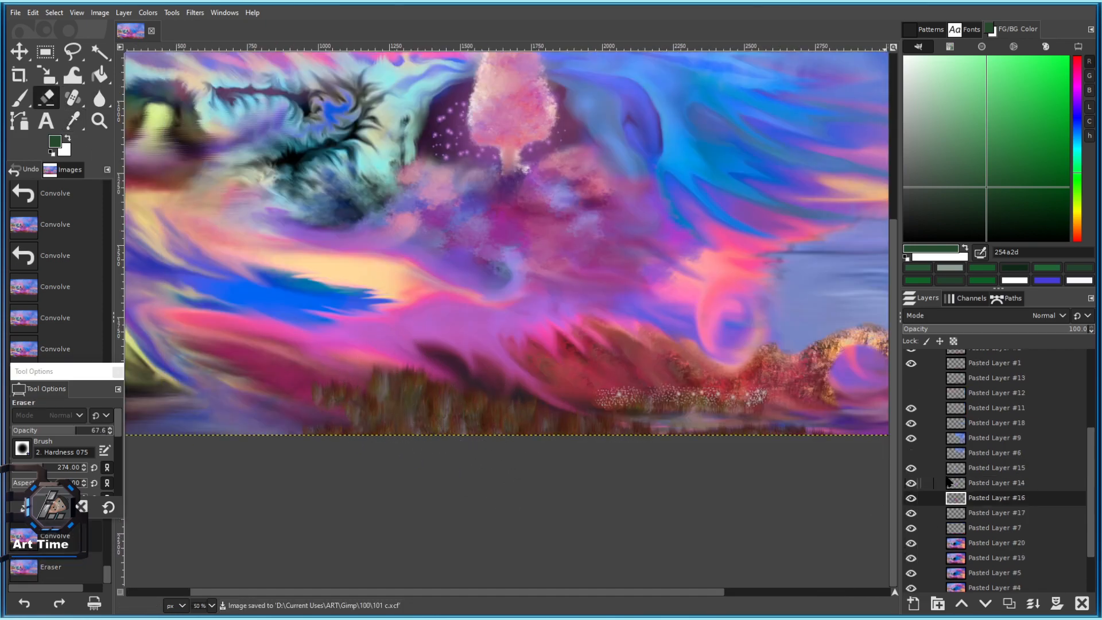
scroll(938, 569, up, 2)
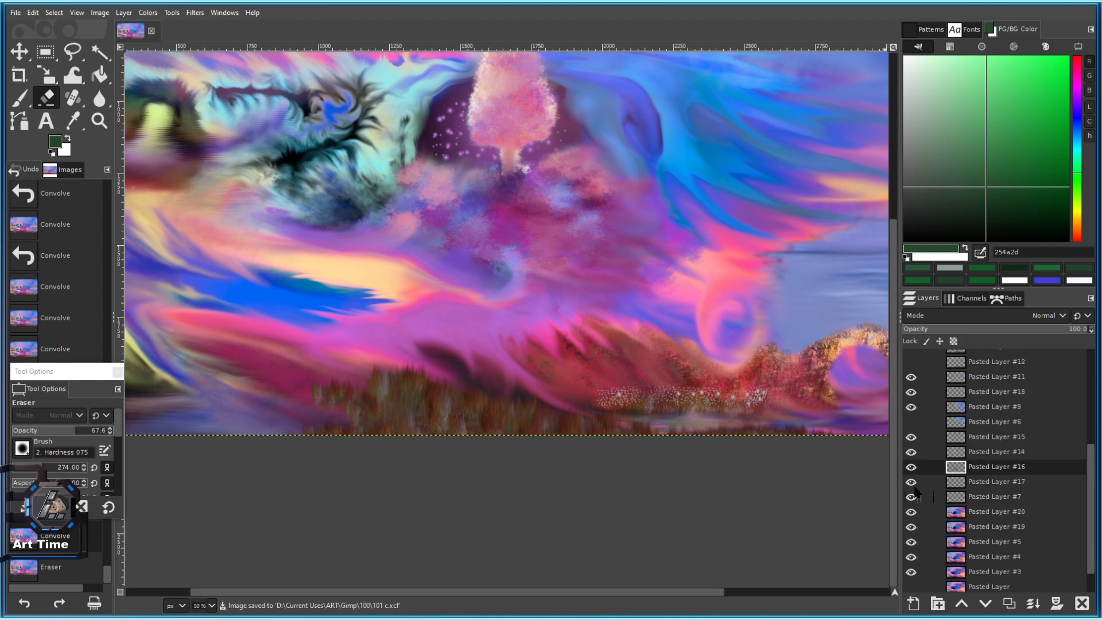
Toggle Pasted Layers #16, #15 and #24 off and on to check their contents.
click(912, 466)
click(911, 466)
click(911, 437)
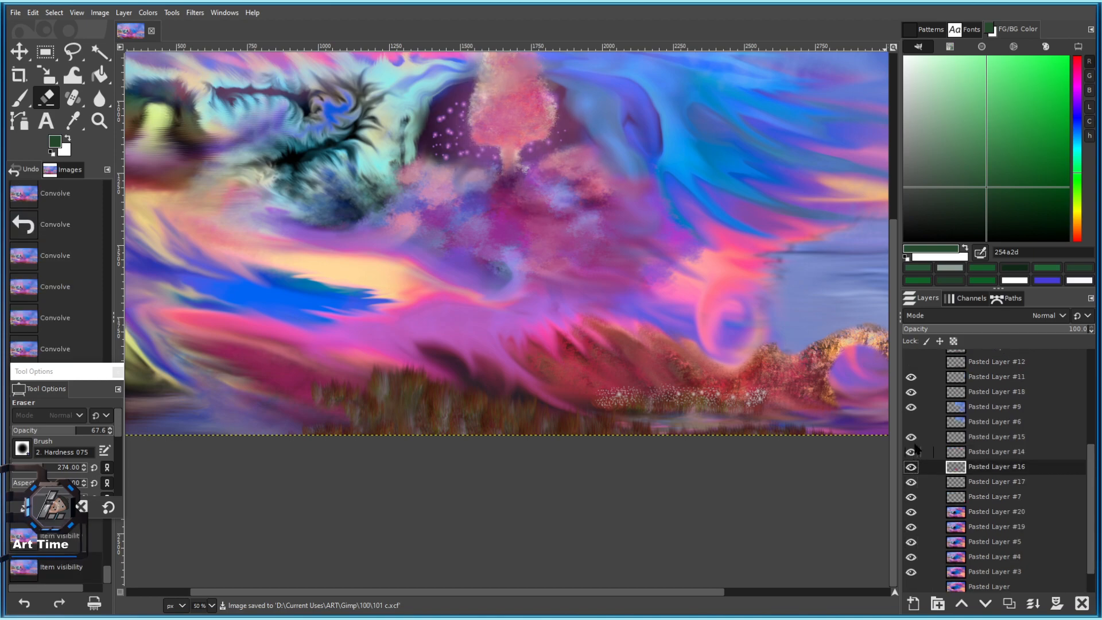
scroll(960, 516, up, 6)
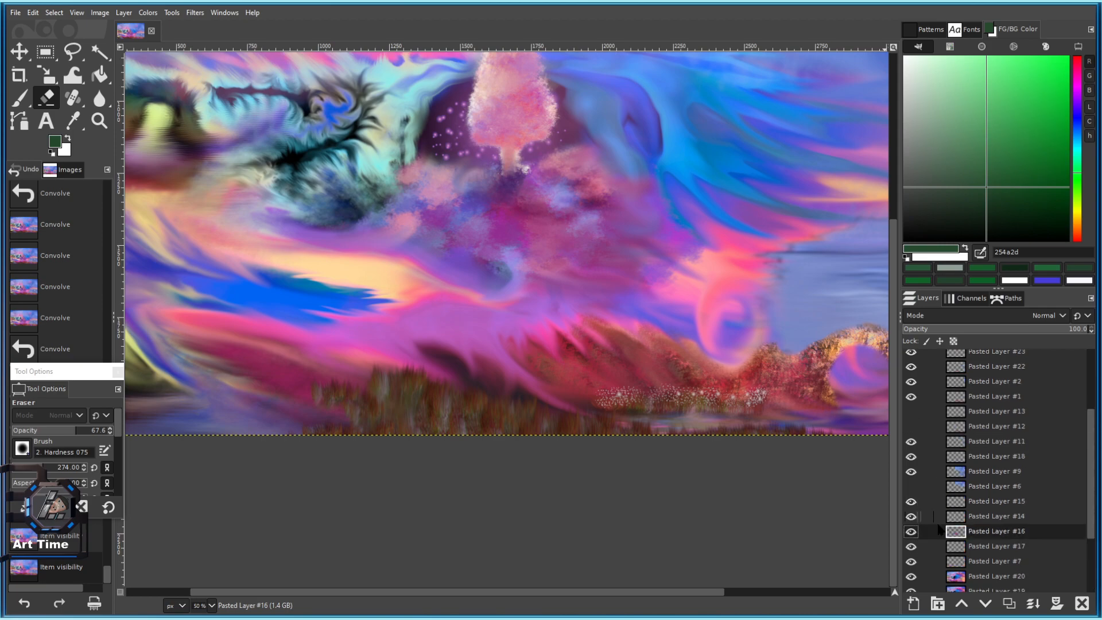
click(911, 447)
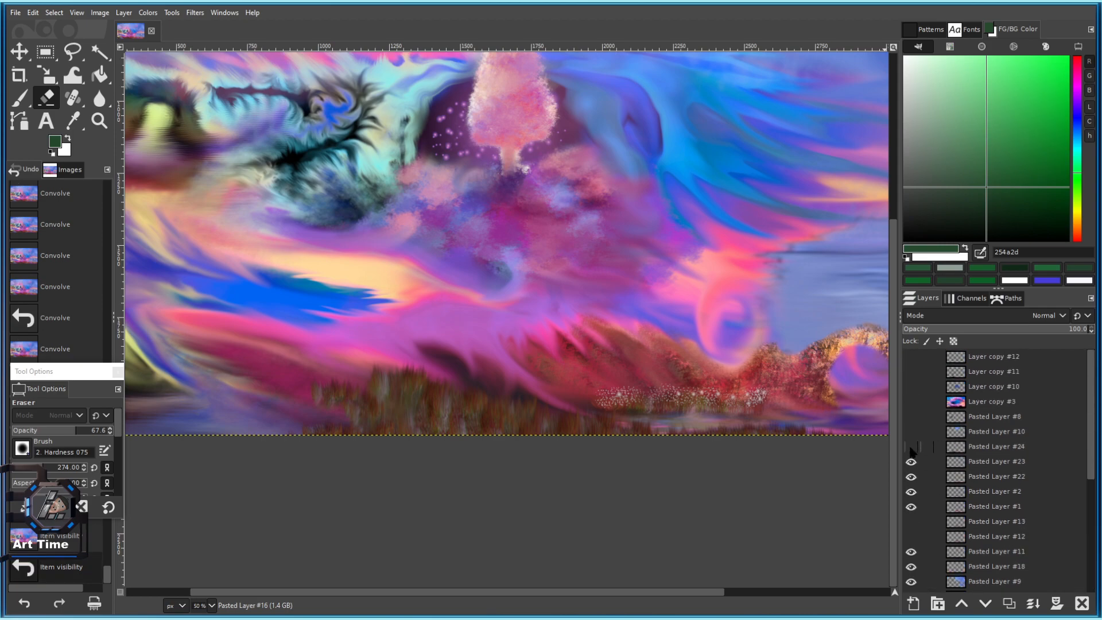
scroll(628, 380, down, 2)
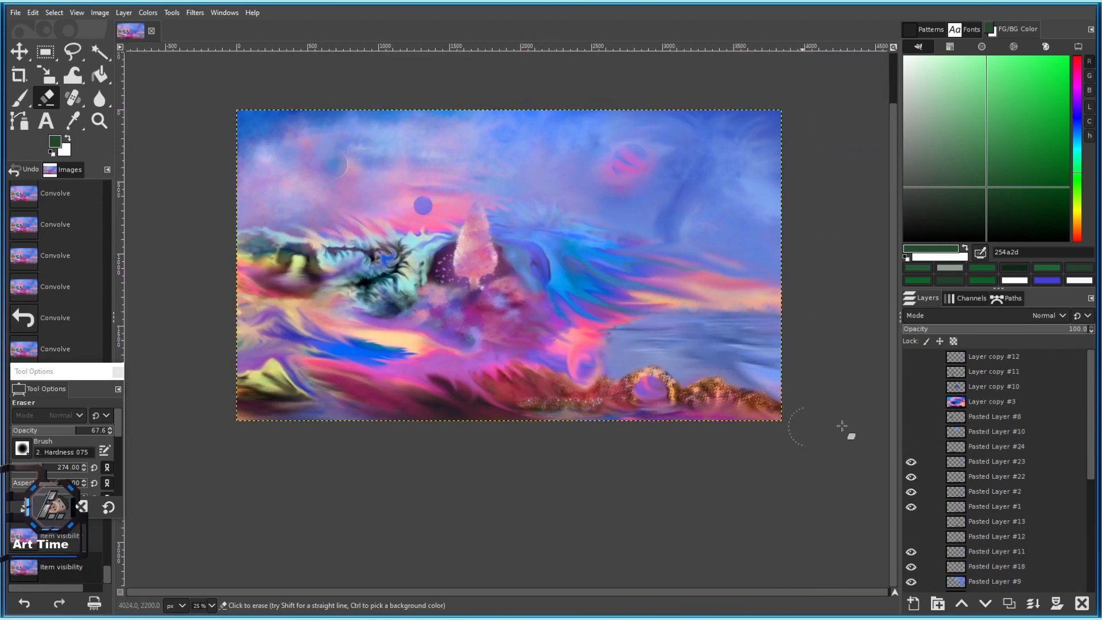
click(911, 446)
Erase two small spots, then hide Pasted Layer #24's flower and make #24 active.
click(402, 387)
click(396, 388)
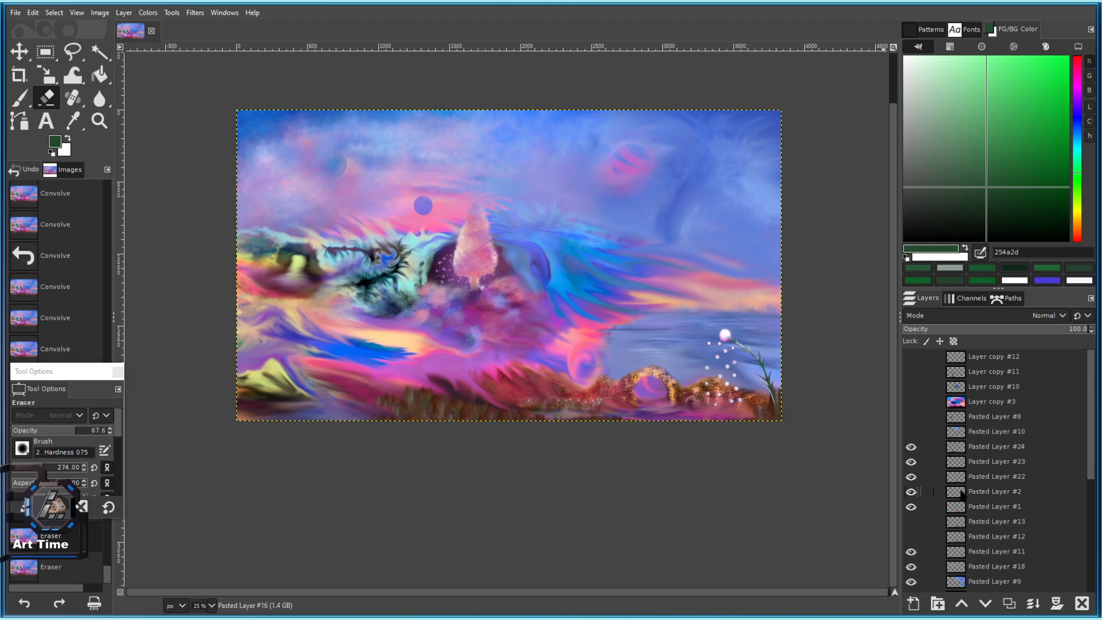
click(911, 446)
click(964, 450)
Erase along the painting's lower edge on Pasted Layer #24, undoing the last stroke.
mouse_move(402, 396)
mouse_down()
mouse_move(523, 433)
mouse_move(505, 422)
mouse_move(494, 443)
mouse_up()
drag(432, 396, 594, 448)
scroll(500, 482, down, 3)
scroll(511, 450, up, 5)
drag(497, 394, 541, 404)
scroll(540, 396, up, 4)
drag(466, 378, 356, 372)
key(ctrl+z)
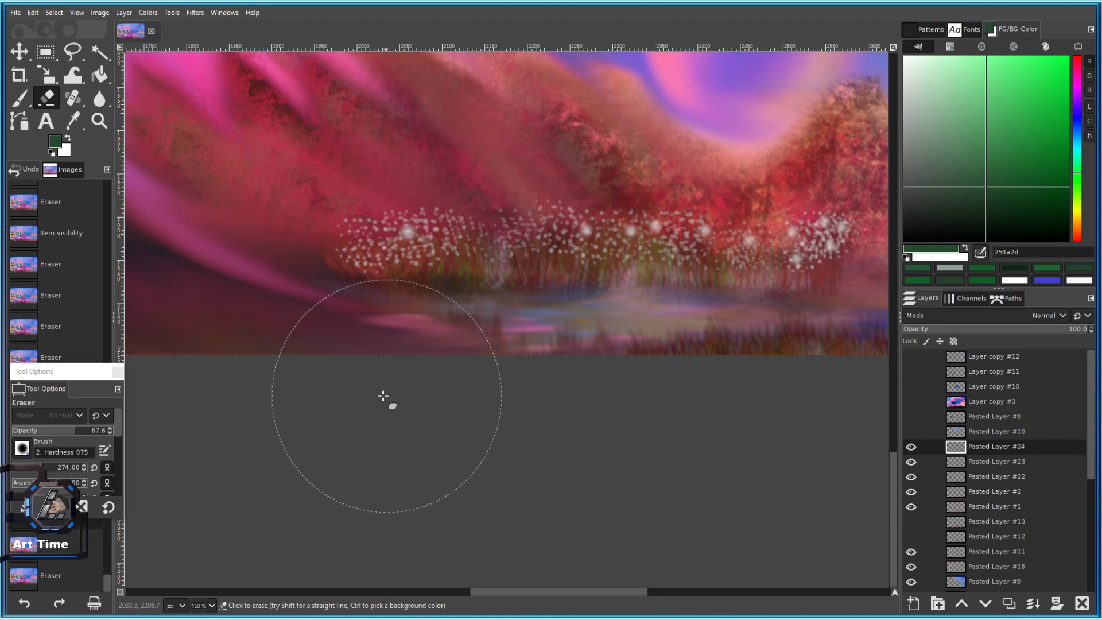
Save the painting to its xcf file.
scroll(421, 480, down, 3)
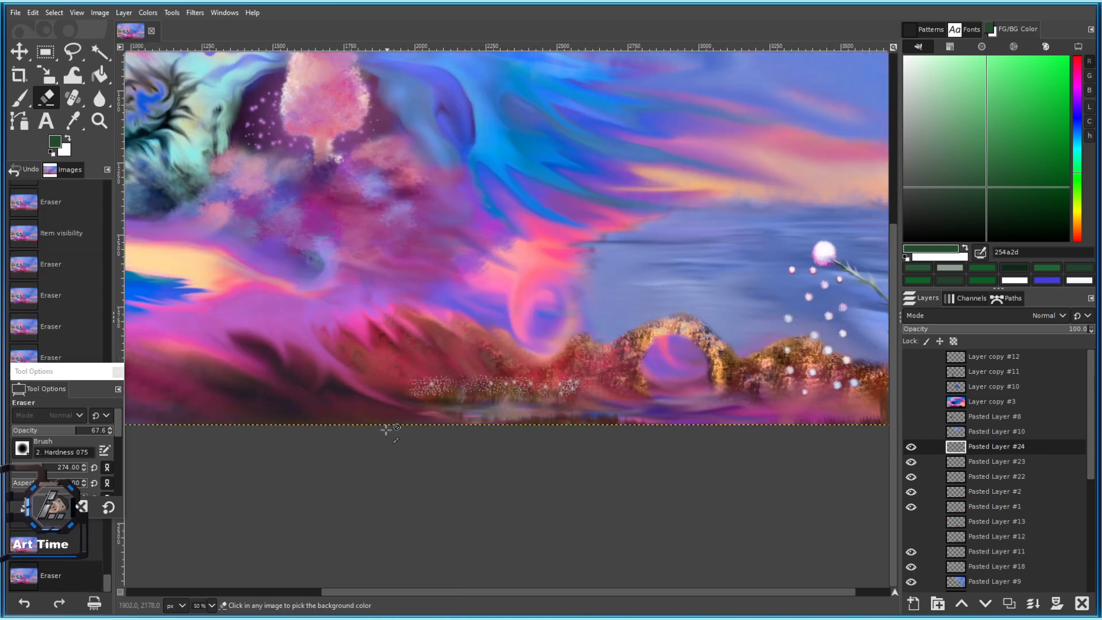
scroll(189, 396, left, 5)
scroll(370, 448, down, 2)
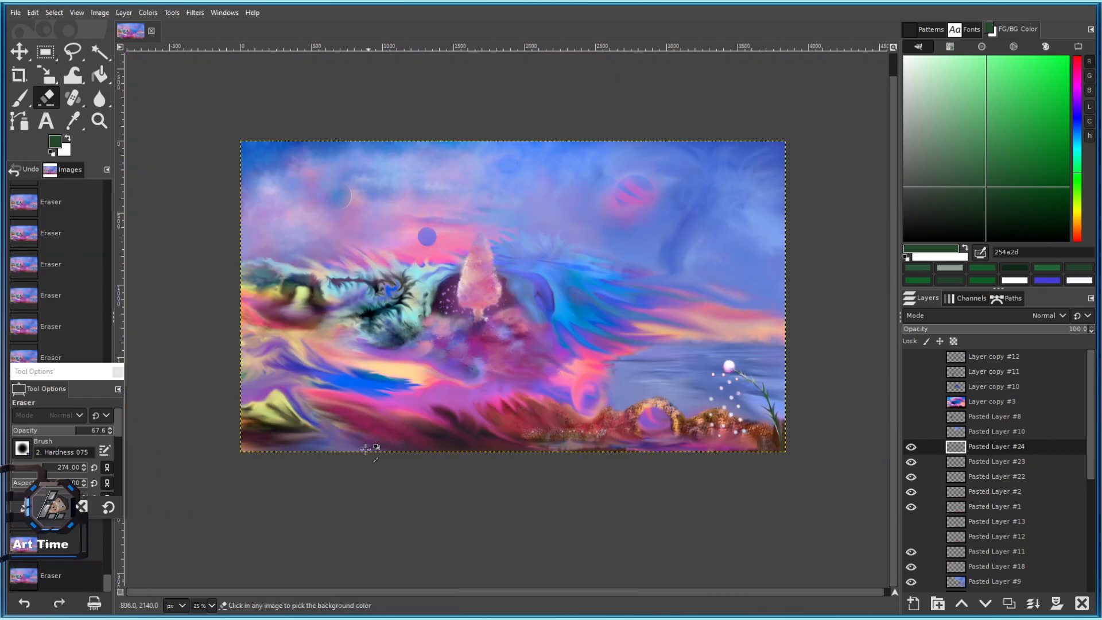
scroll(370, 448, up, 1)
scroll(220, 365, down, 2)
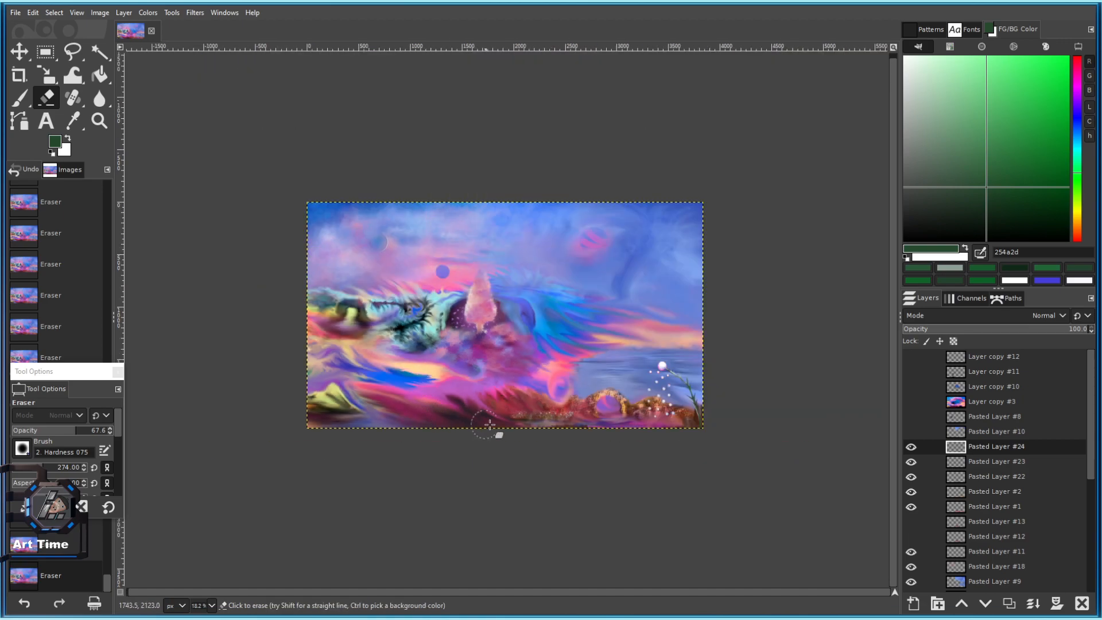
scroll(504, 504, up, 1)
drag(343, 411, 331, 378)
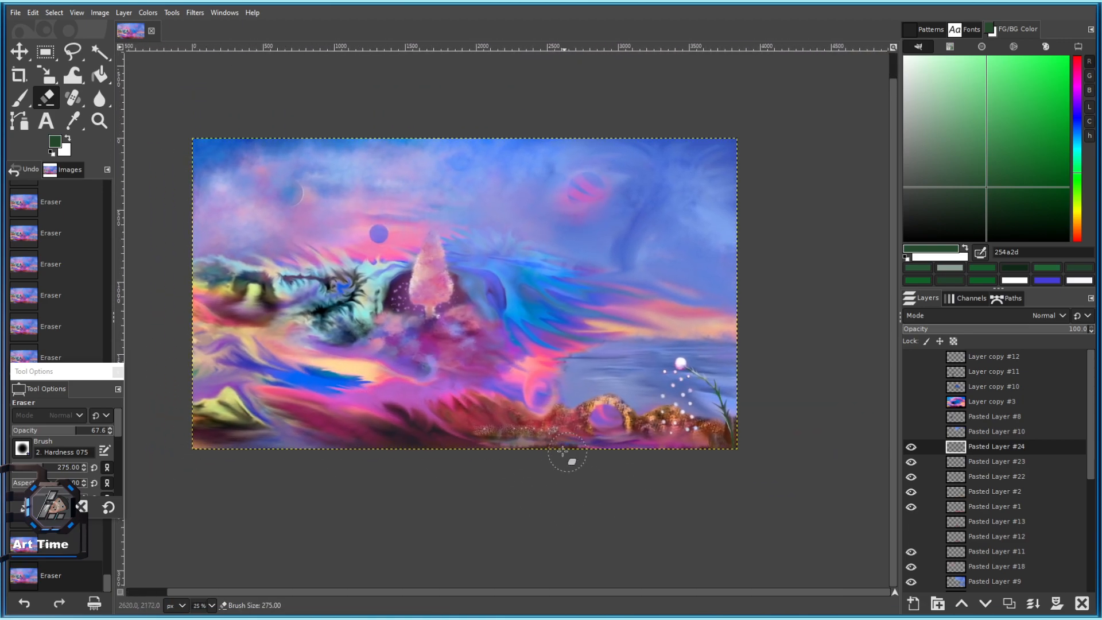
scroll(538, 483, up, 1)
key(ctrl+s)
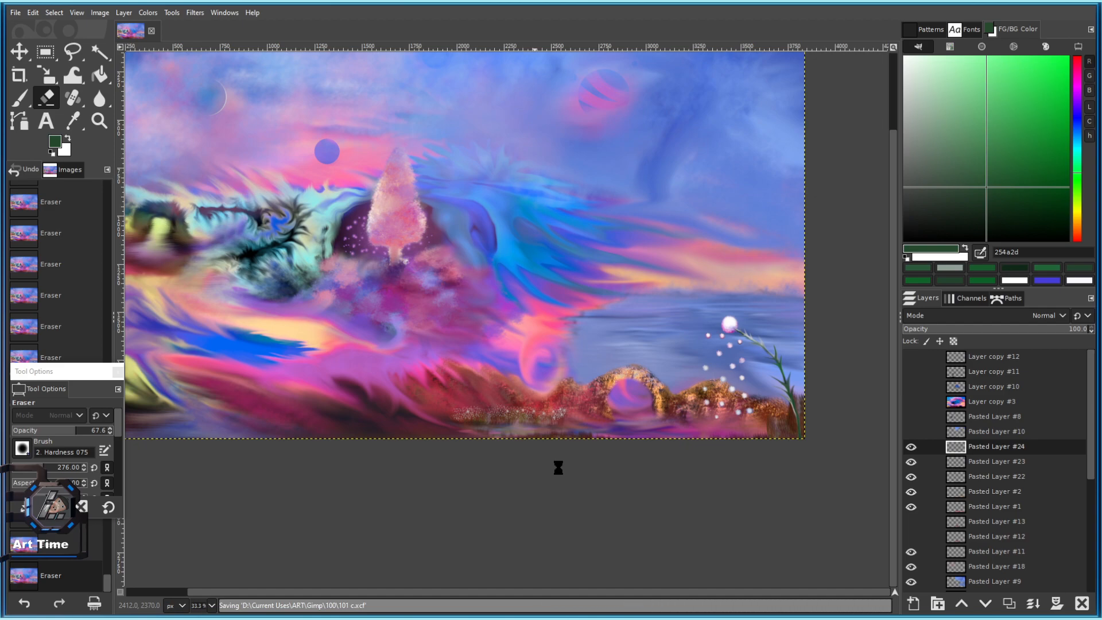
Add a new layer above Pasted Layer #16 and merge it down into #16.
scroll(637, 424, up, 1)
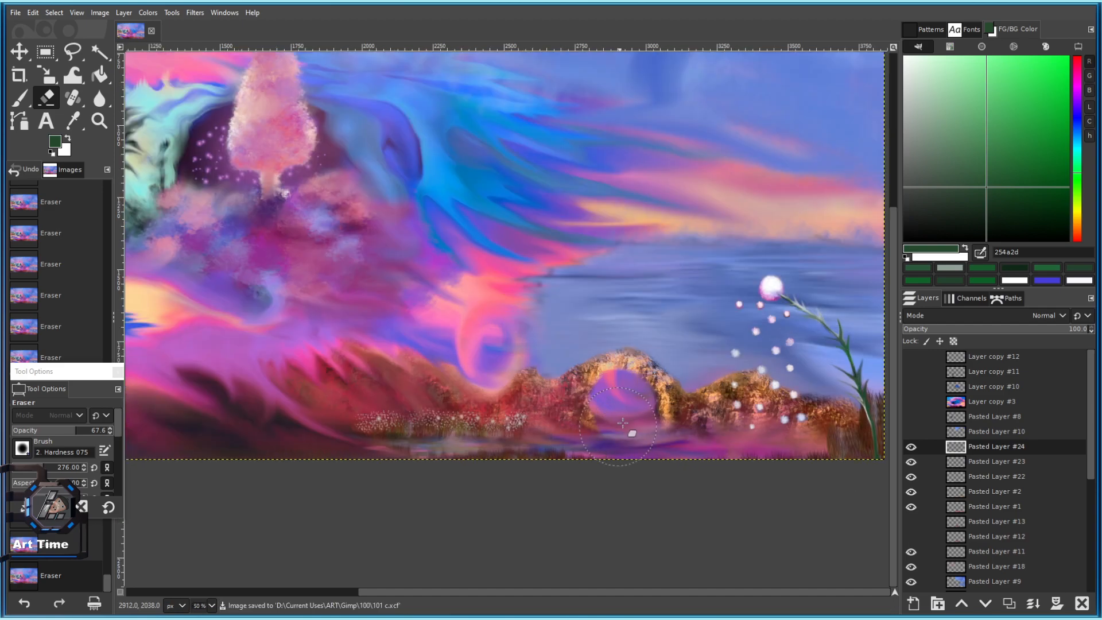
drag(540, 370, 584, 407)
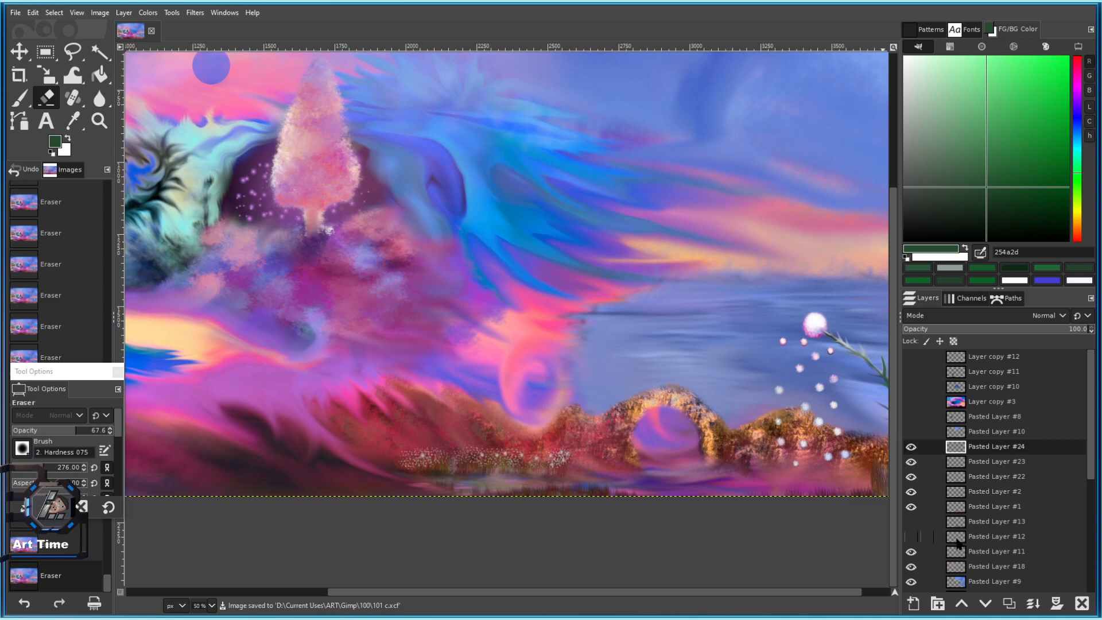
scroll(958, 543, down, 2)
click(911, 577)
click(911, 577)
click(958, 577)
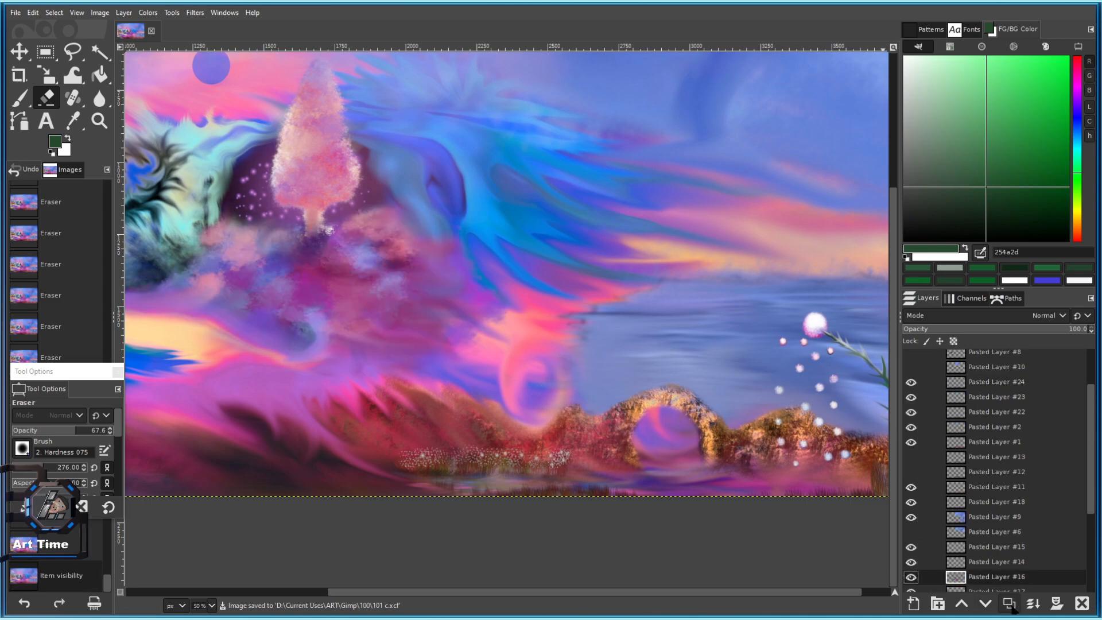
click(1009, 604)
scroll(556, 332, down, 2)
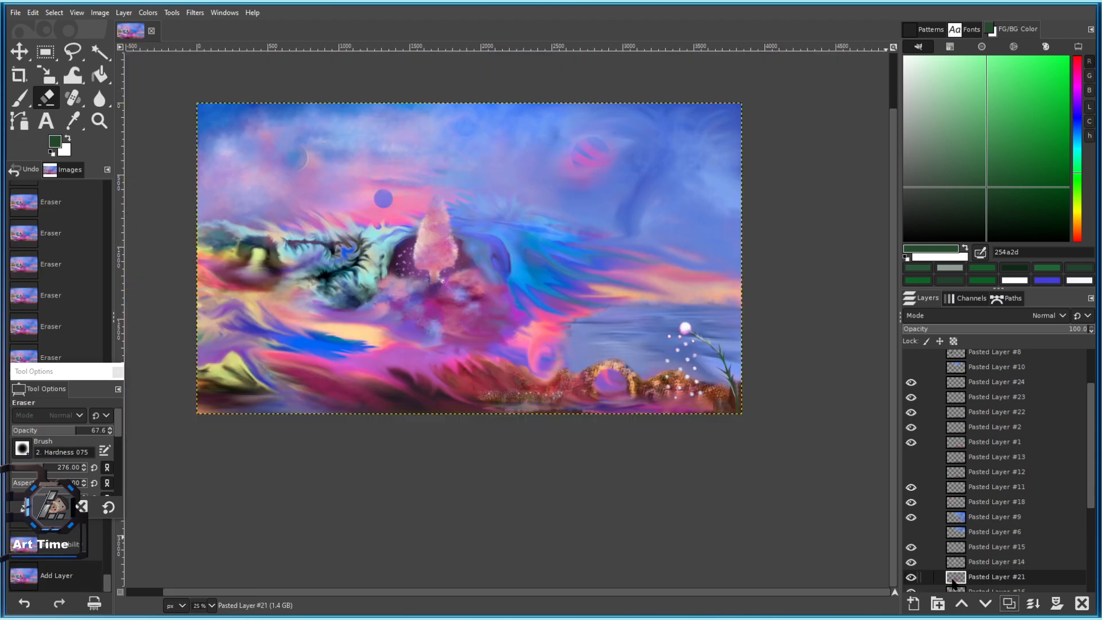
scroll(955, 579, down, 2)
right_click(974, 511)
click(1007, 246)
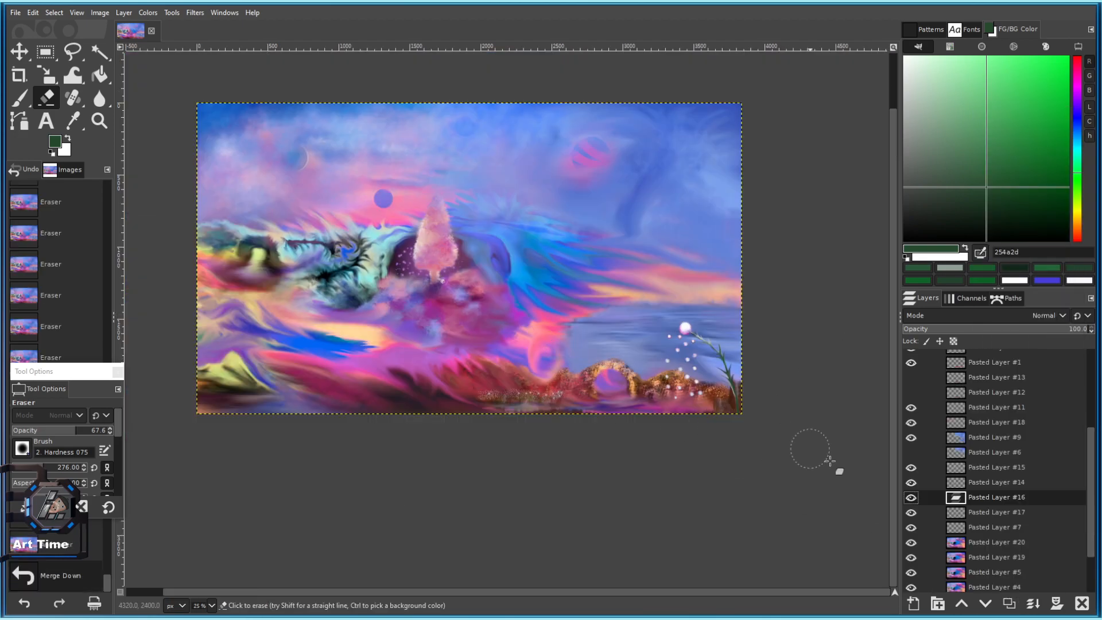
Erase a dab and a leftward band of Pasted Layer #16's pink cloud.
click(911, 498)
click(912, 497)
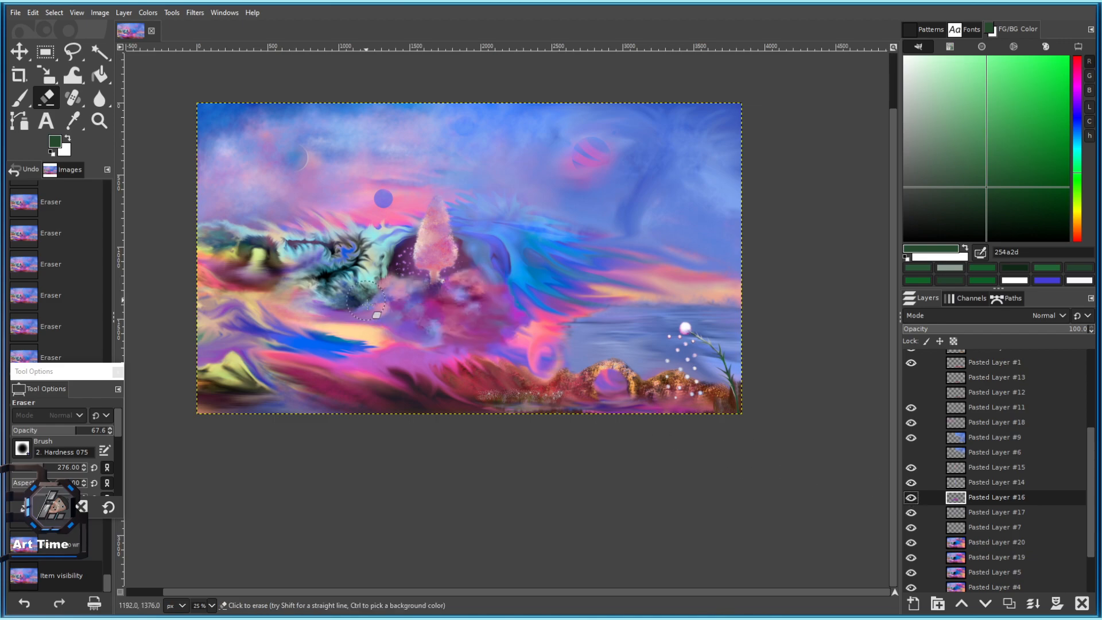
click(400, 331)
scroll(400, 333, up, 3)
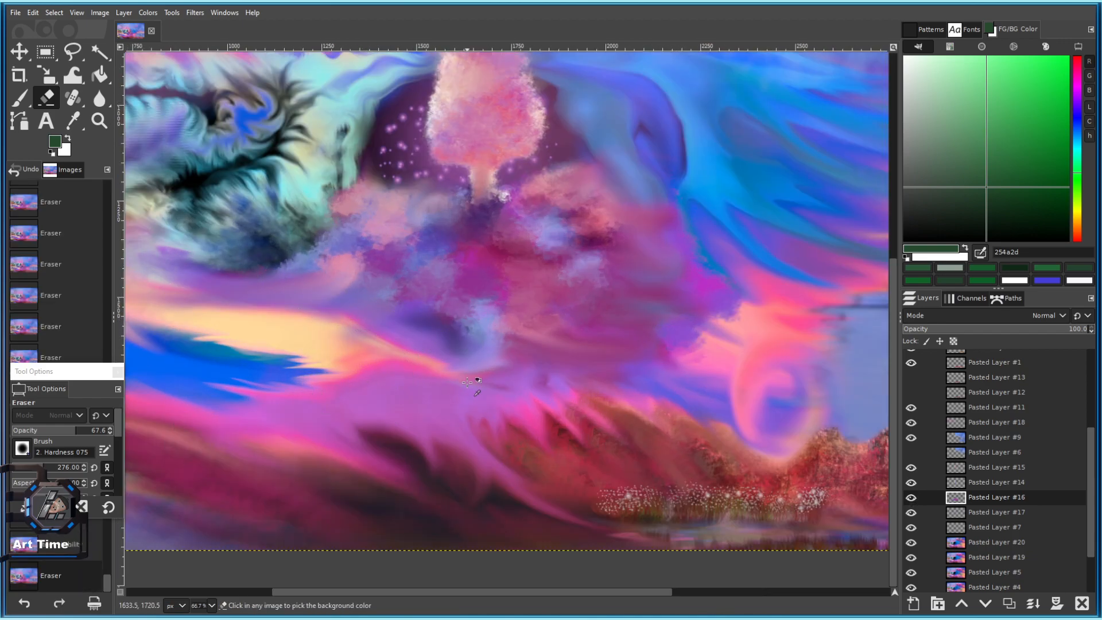
mouse_move(409, 357)
mouse_down()
mouse_move(434, 359)
mouse_move(384, 339)
mouse_move(339, 295)
mouse_move(224, 276)
mouse_up()
scroll(388, 342, down, 3)
scroll(388, 342, up, 5)
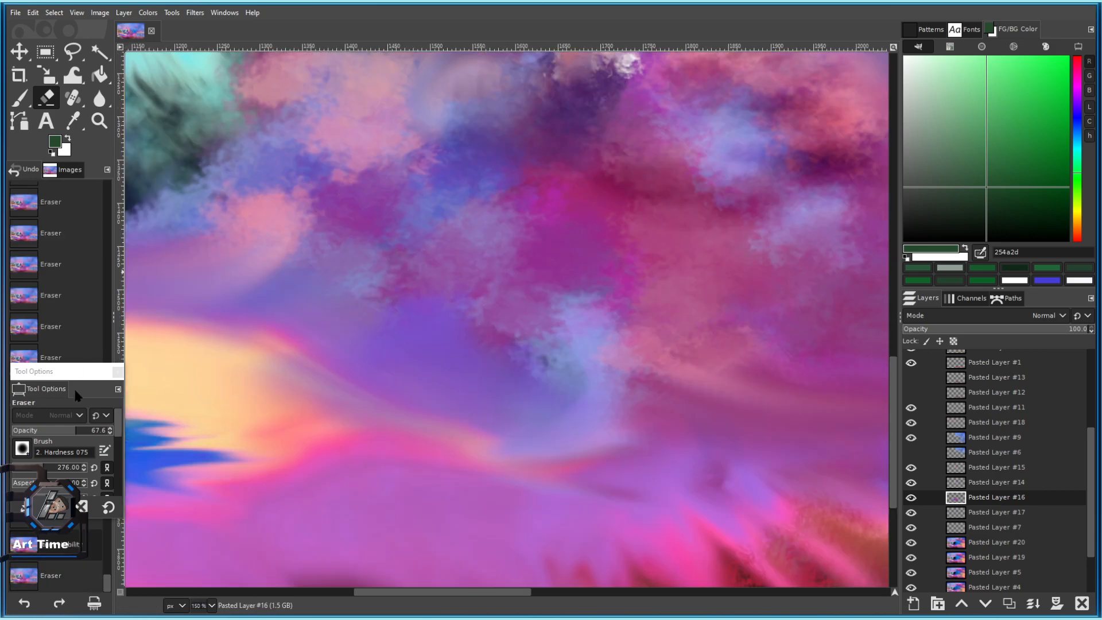
Lower the eraser opacity to 45.5 and erase back and forth across the cloud band.
click(56, 430)
mouse_move(459, 449)
mouse_down()
mouse_move(364, 371)
mouse_move(316, 351)
mouse_up()
drag(433, 408, 287, 337)
mouse_move(289, 337)
mouse_down()
mouse_move(505, 384)
mouse_move(160, 342)
mouse_up()
drag(337, 362, 684, 514)
scroll(672, 524, down, 4)
scroll(648, 487, up, 3)
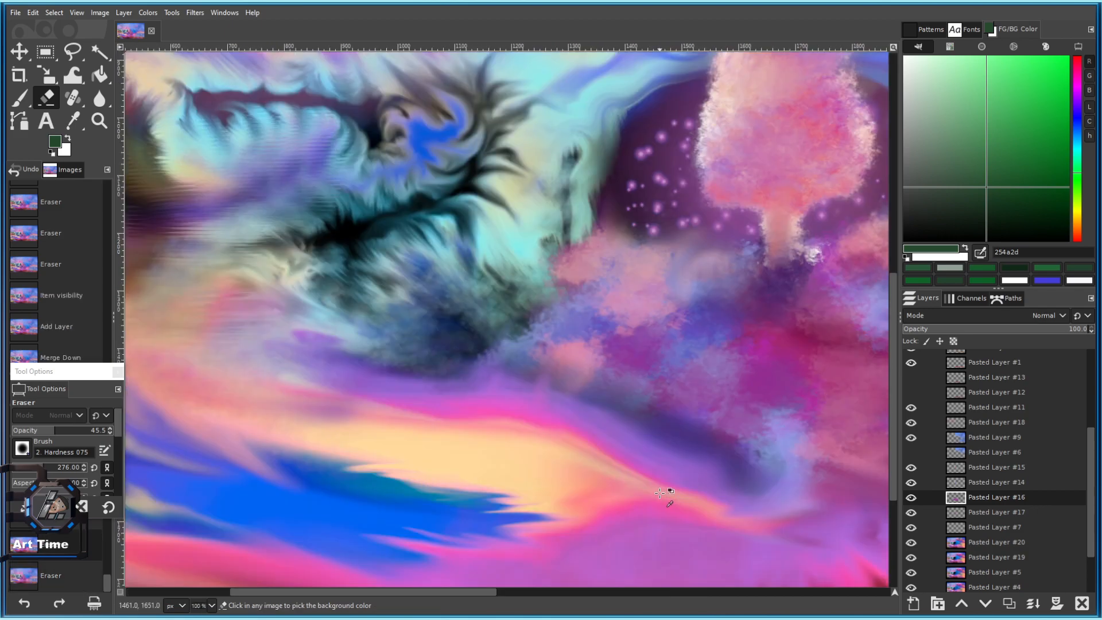
scroll(411, 454, down, 3)
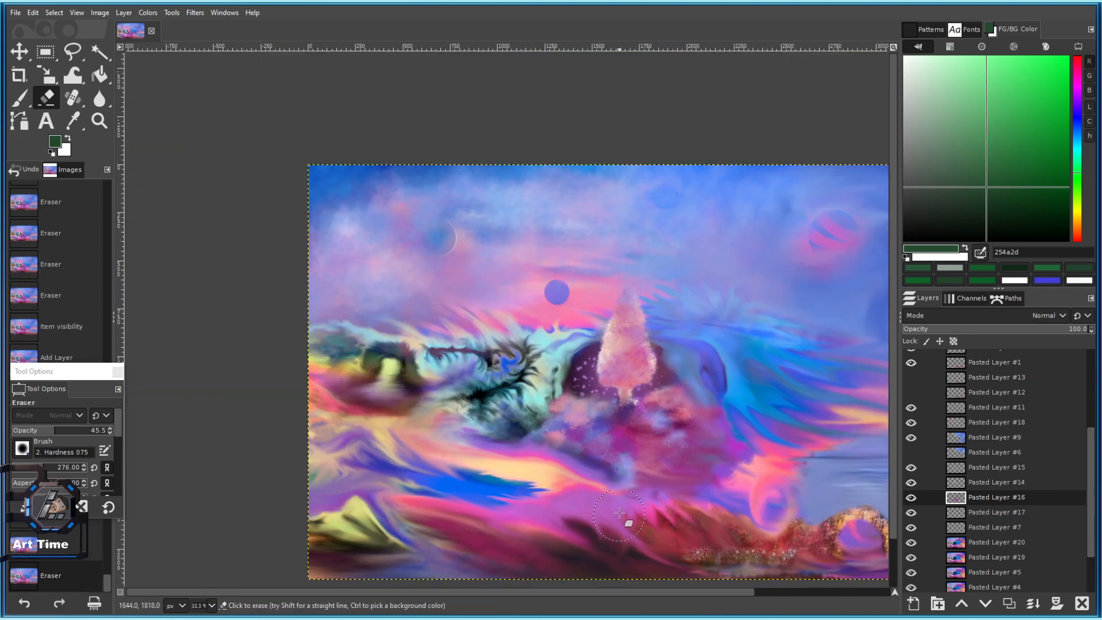
scroll(620, 495, up, 1)
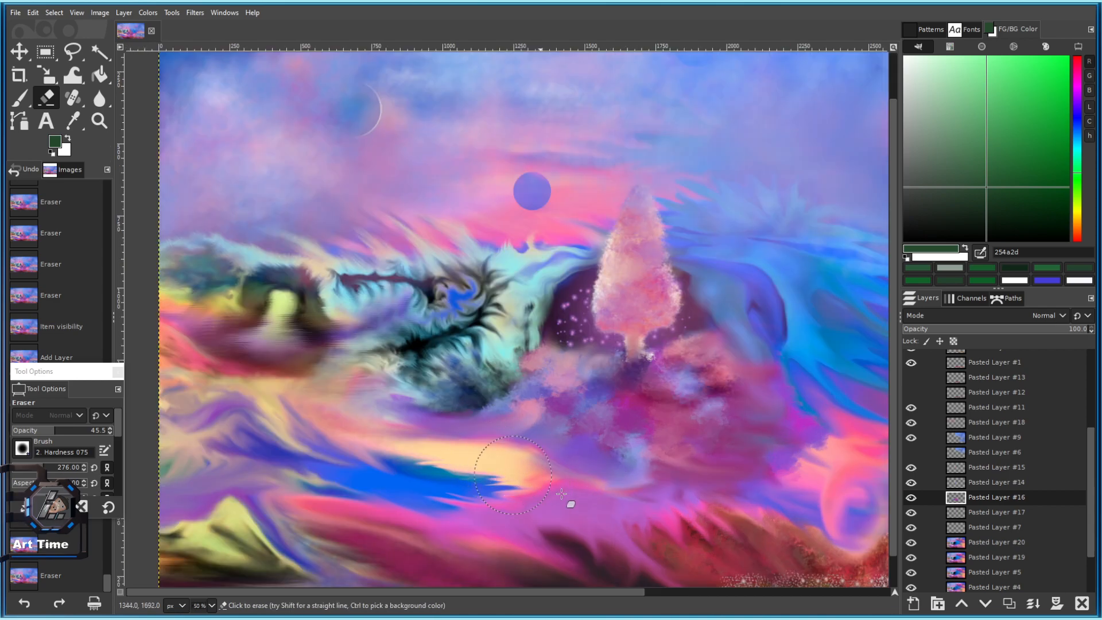
Erase patches below the tree and near the red hills, then undo those two strokes.
drag(549, 489, 586, 510)
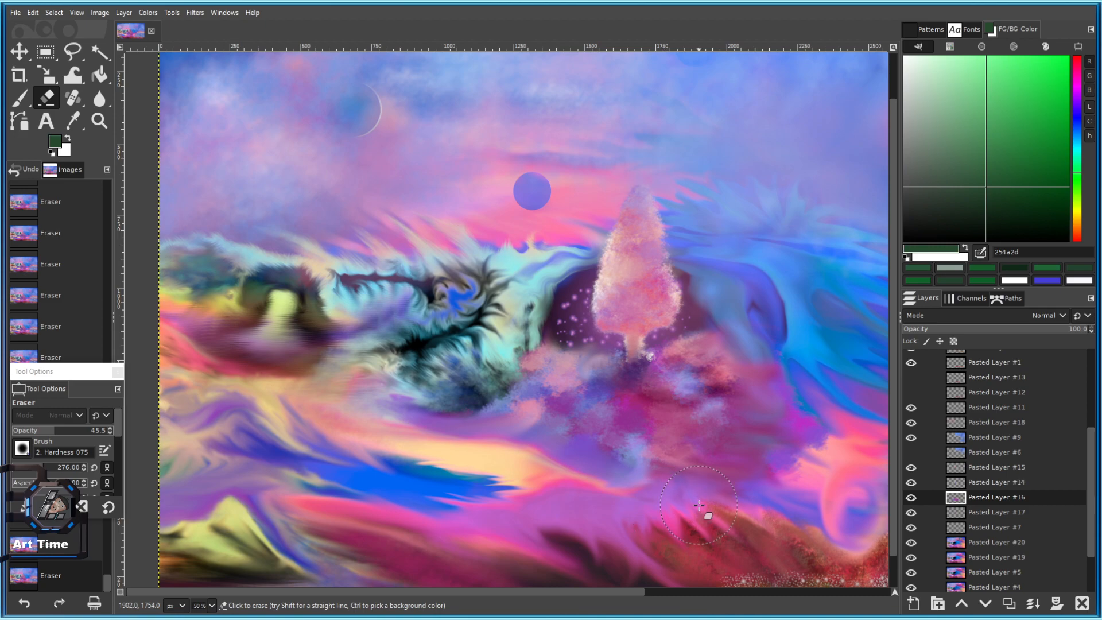
drag(751, 539, 740, 554)
drag(737, 589, 544, 511)
scroll(538, 512, down, 3)
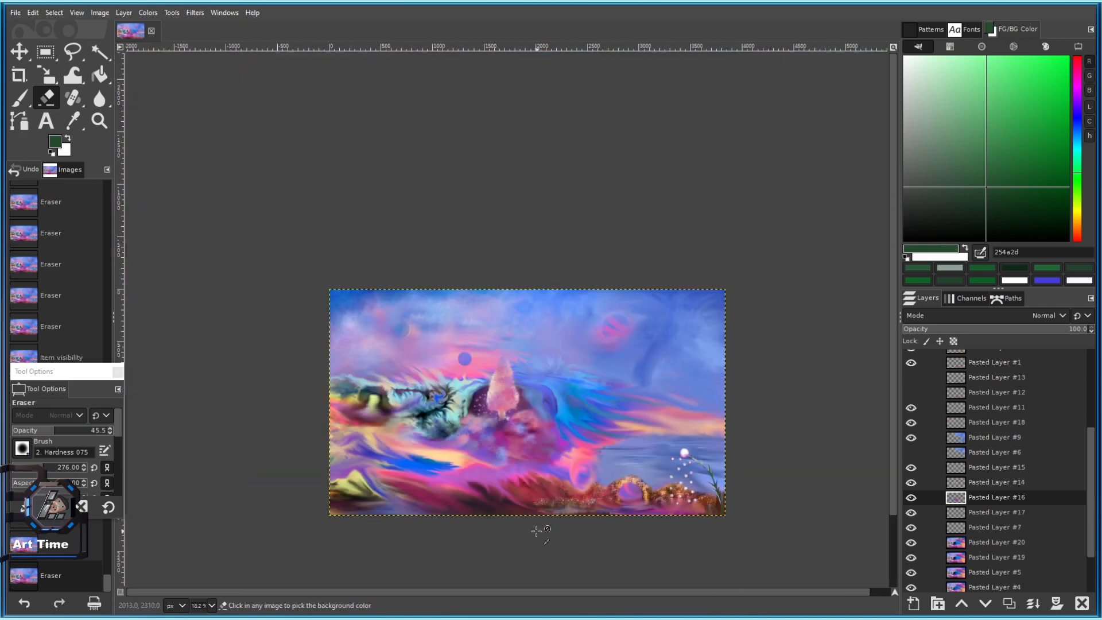
scroll(520, 495, up, 3)
key(ctrl+z)
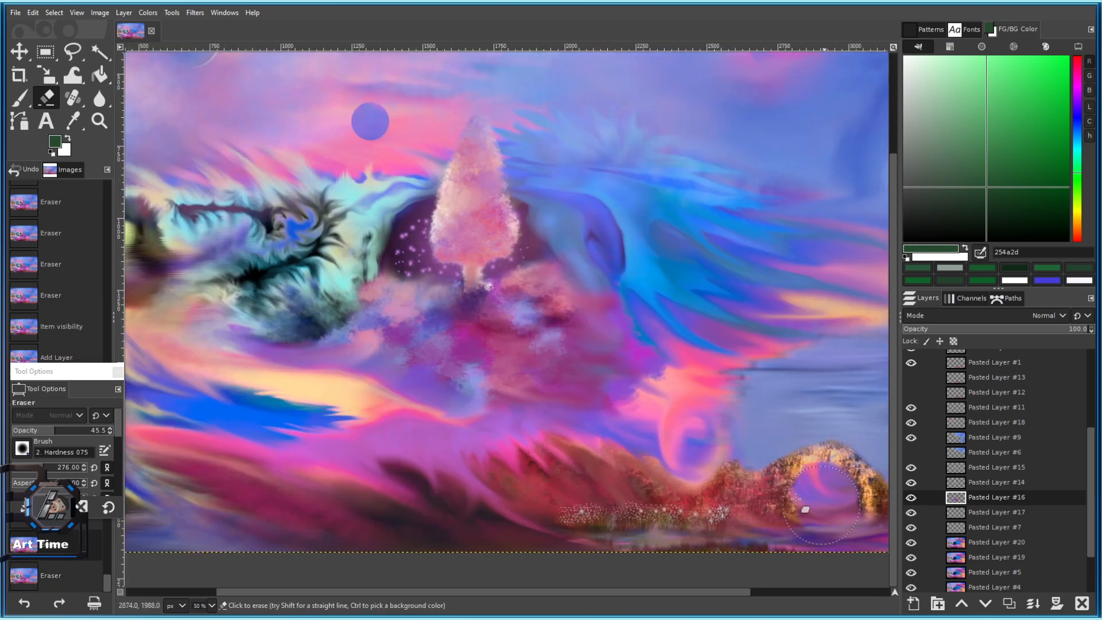
key(ctrl+z)
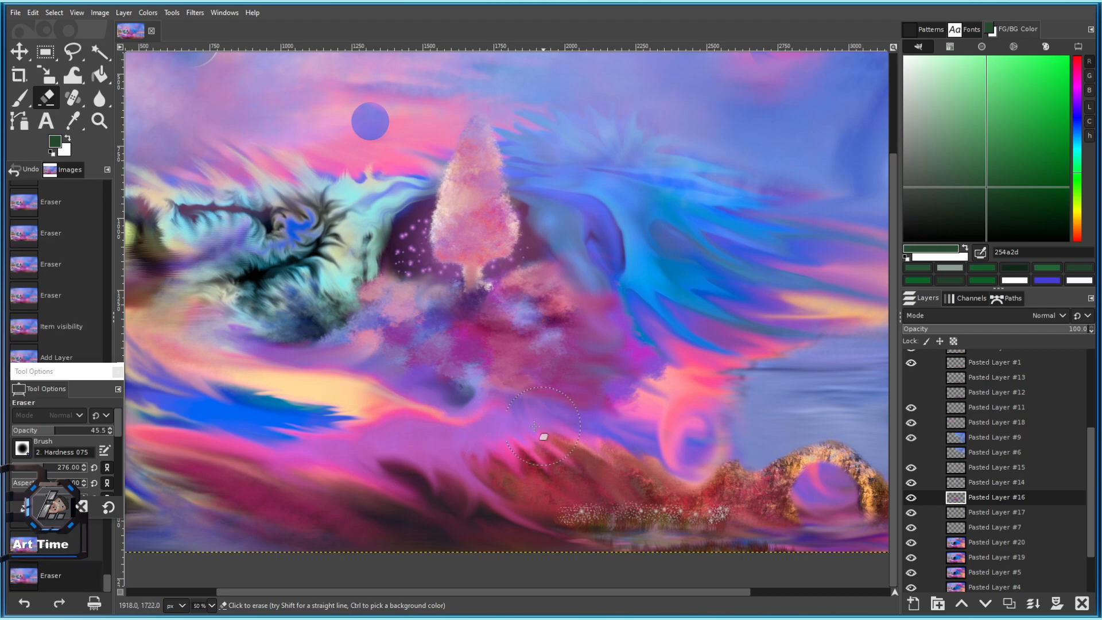
Try erasing strokes to expose the darker paint, then undo them.
drag(421, 388, 453, 400)
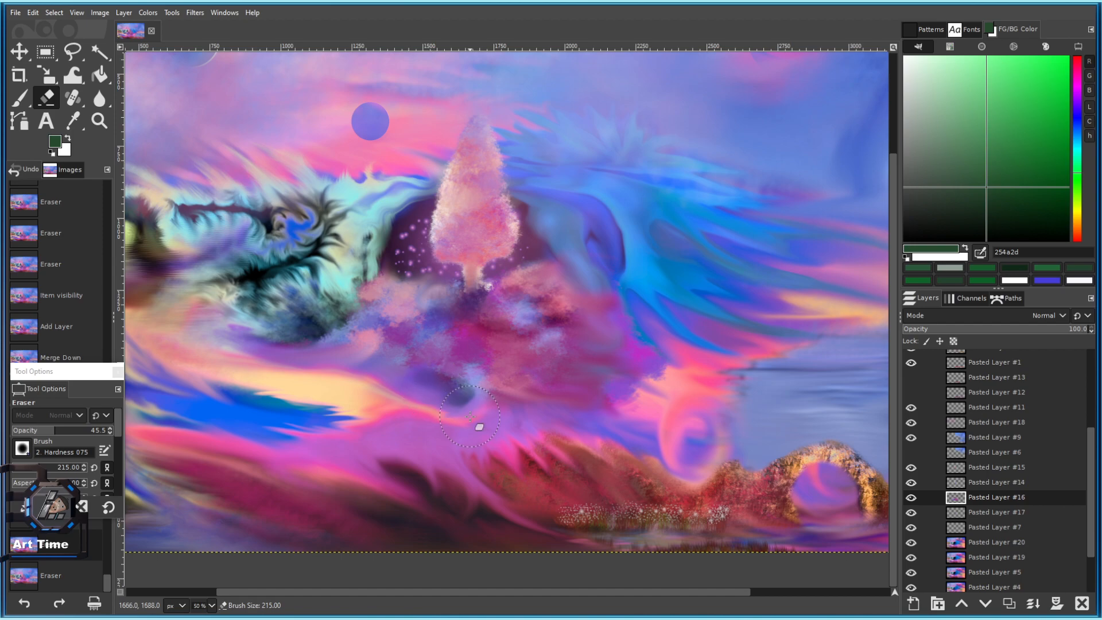
click(456, 397)
mouse_move(416, 374)
mouse_down()
mouse_move(386, 362)
mouse_move(369, 340)
mouse_up()
scroll(450, 429, down, 4)
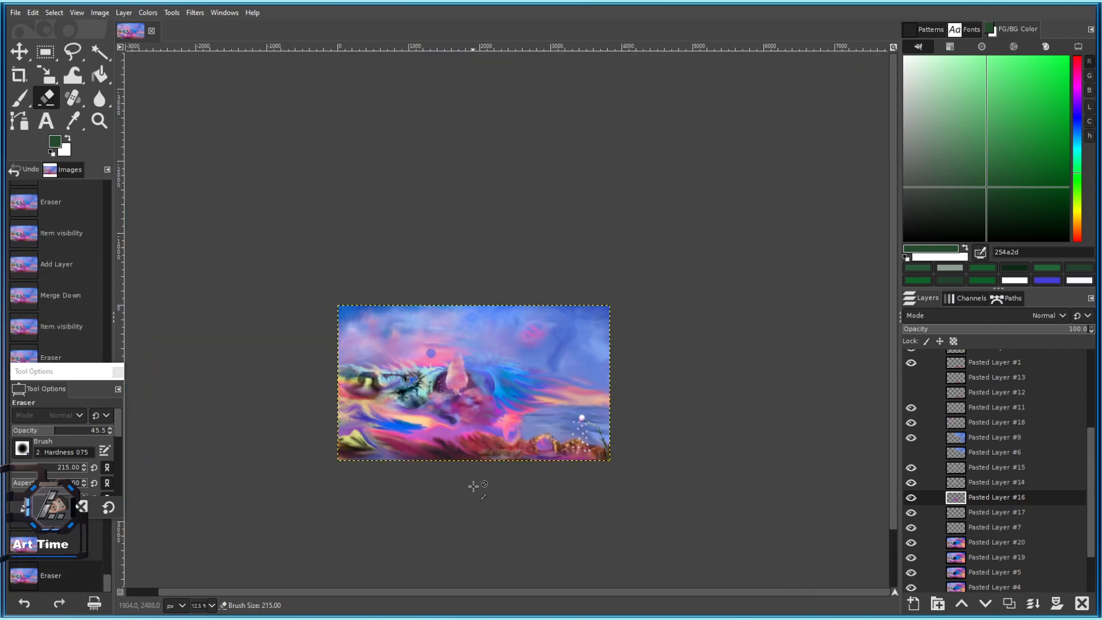
scroll(448, 427, up, 4)
key(ctrl+z)
key(ctrl+z)
scroll(457, 392, up, 1)
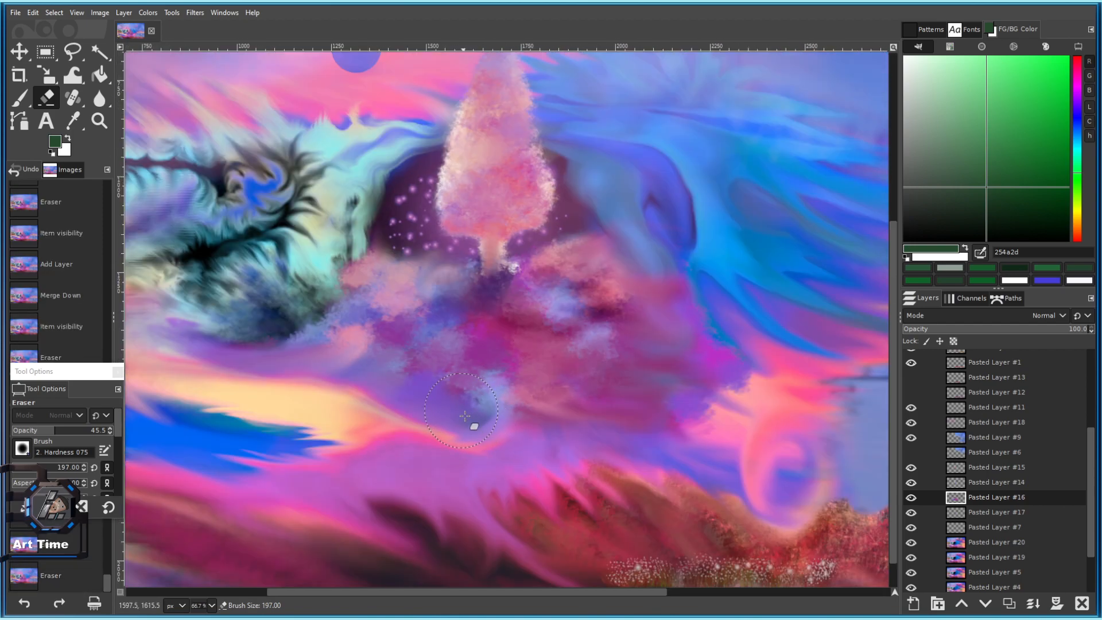
Dab the eraser repeatedly below the tree to reveal a dark round spot.
click(485, 414)
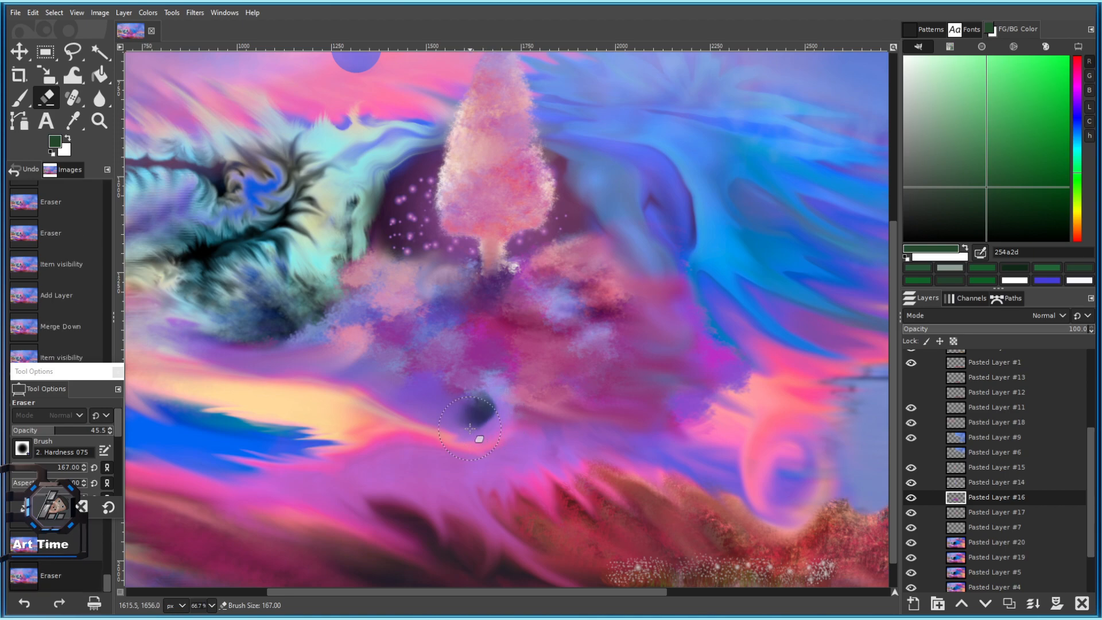
click(478, 409)
click(488, 405)
click(488, 403)
click(491, 396)
scroll(489, 405, down, 4)
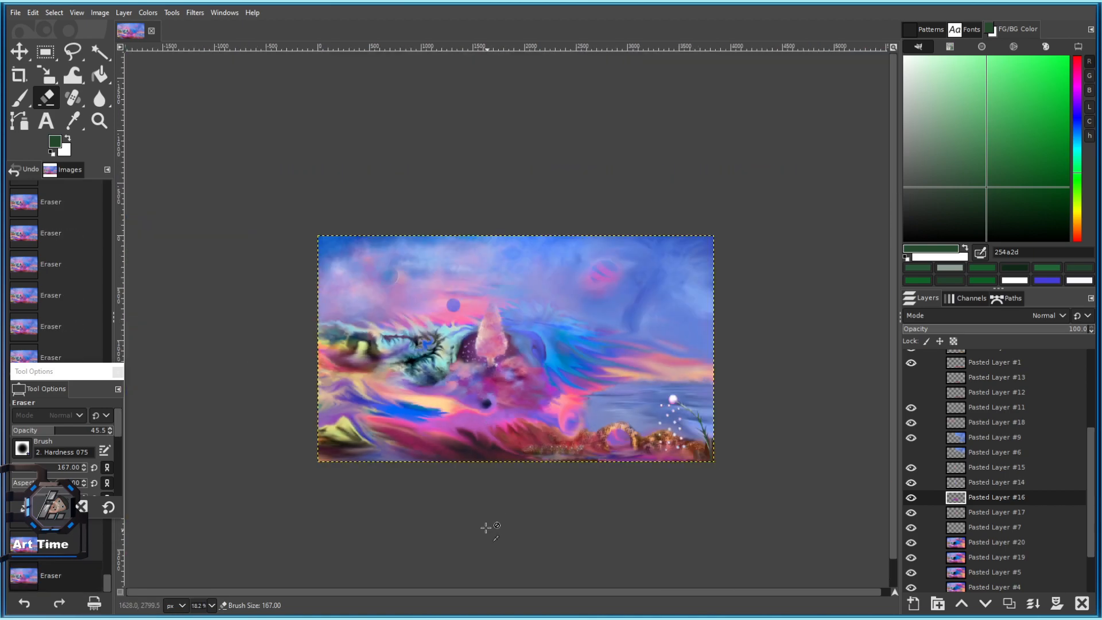
scroll(486, 452, up, 5)
scroll(487, 345, up, 2)
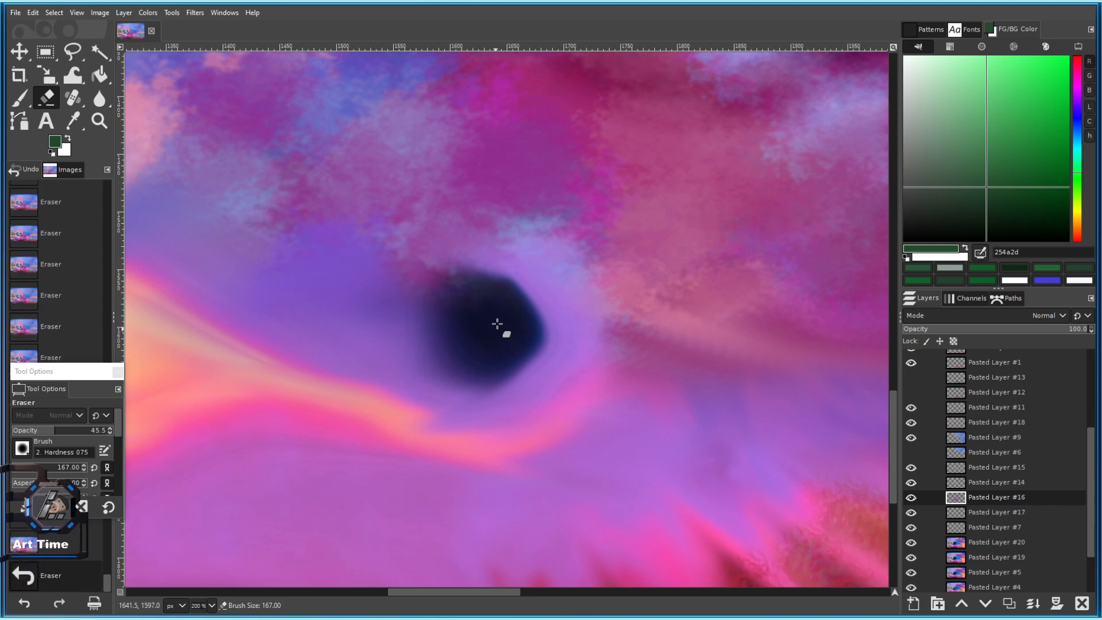
scroll(499, 320, down, 7)
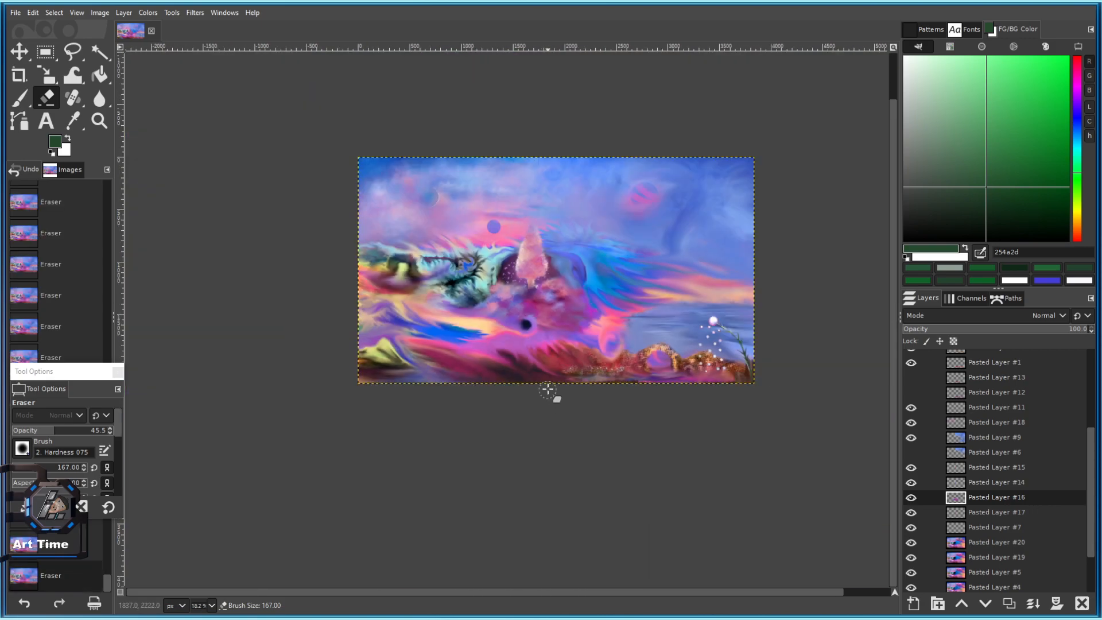
scroll(541, 339, up, 3)
drag(570, 308, 410, 423)
scroll(432, 377, down, 3)
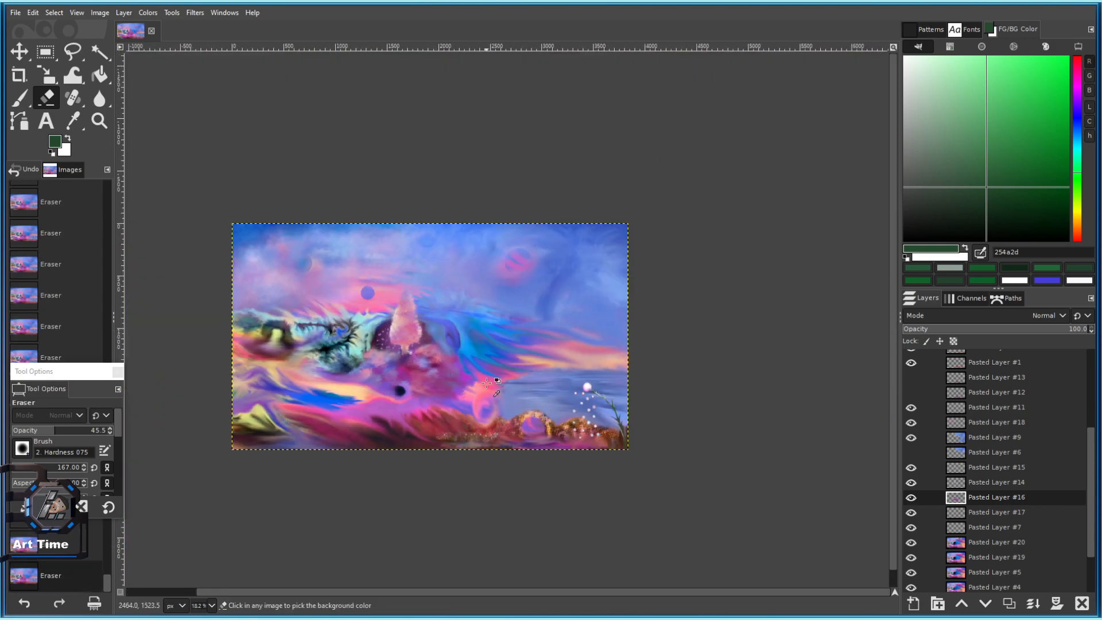
scroll(457, 364, up, 5)
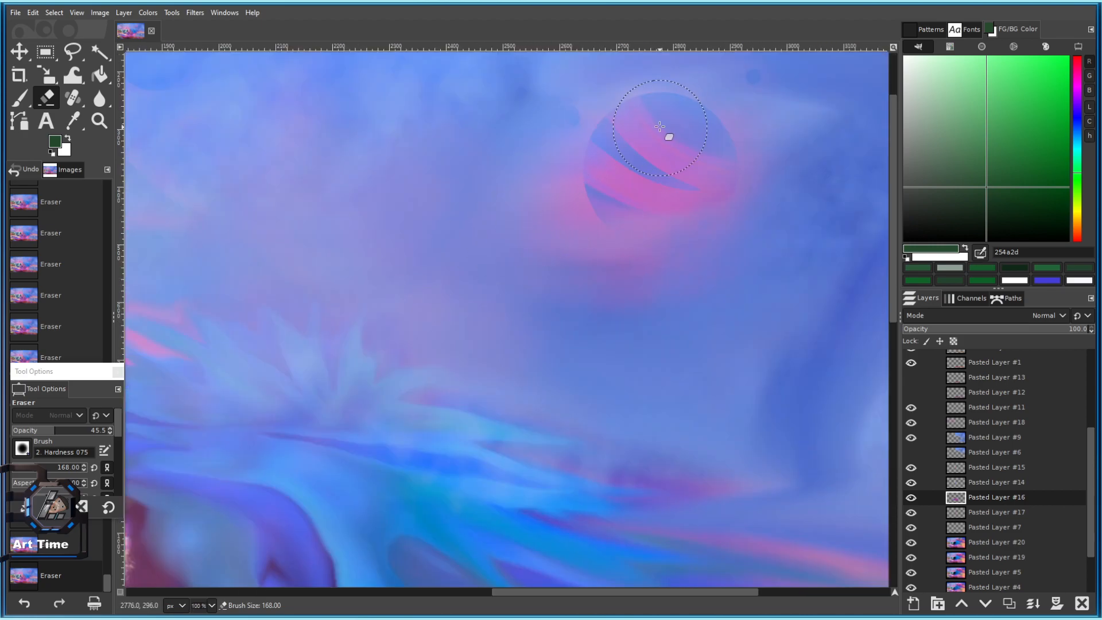
Toggle Pasted Layer #9 to compare, select it, and test erasing over the pink planet.
click(911, 437)
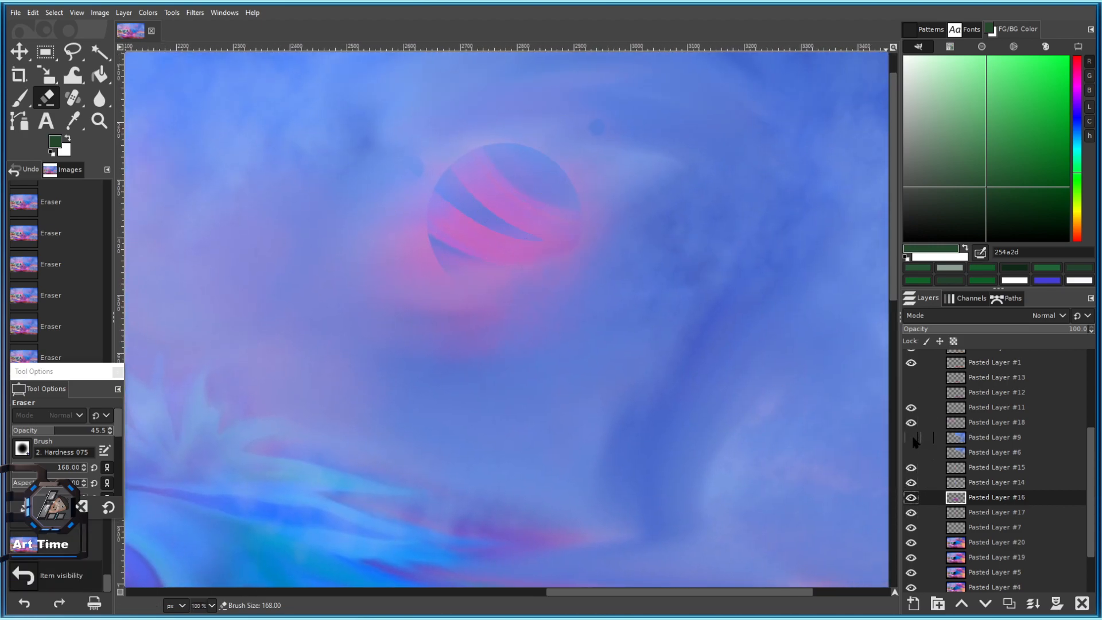
click(911, 437)
click(983, 441)
mouse_move(521, 179)
mouse_down()
mouse_move(481, 239)
mouse_move(443, 237)
mouse_up()
key(ctrl+z)
key(bracketright)
key(ctrl+z)
click(507, 220)
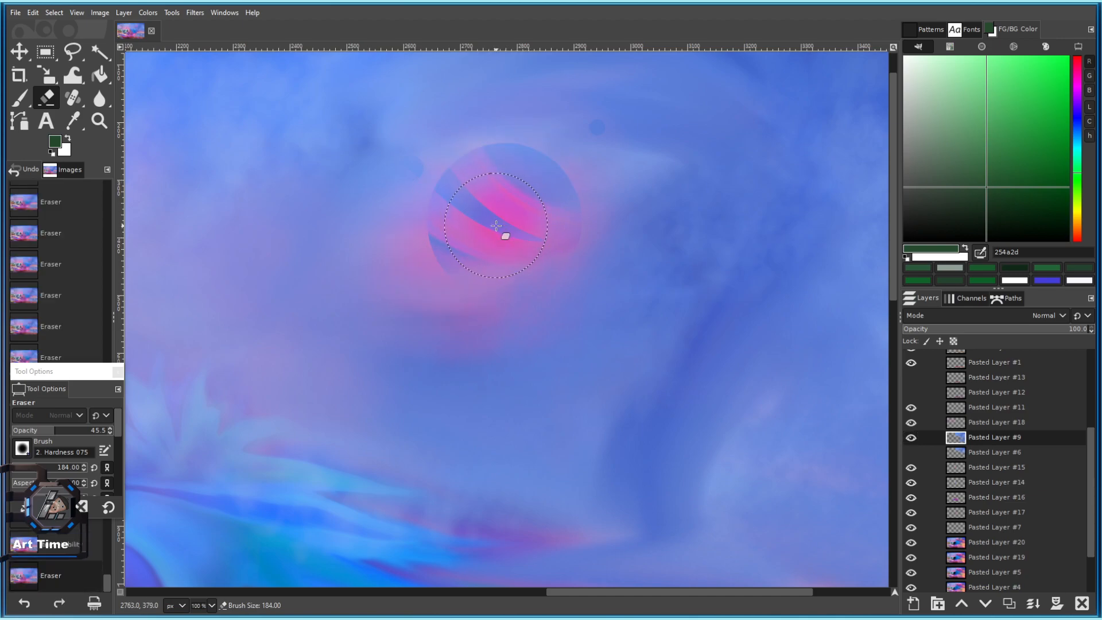
key(ctrl+z)
Raise the eraser size to 403 and trial large erase dabs over the striped planet.
click(51, 467)
click(465, 187)
key(ctrl+z)
click(468, 216)
scroll(452, 193, down, 3)
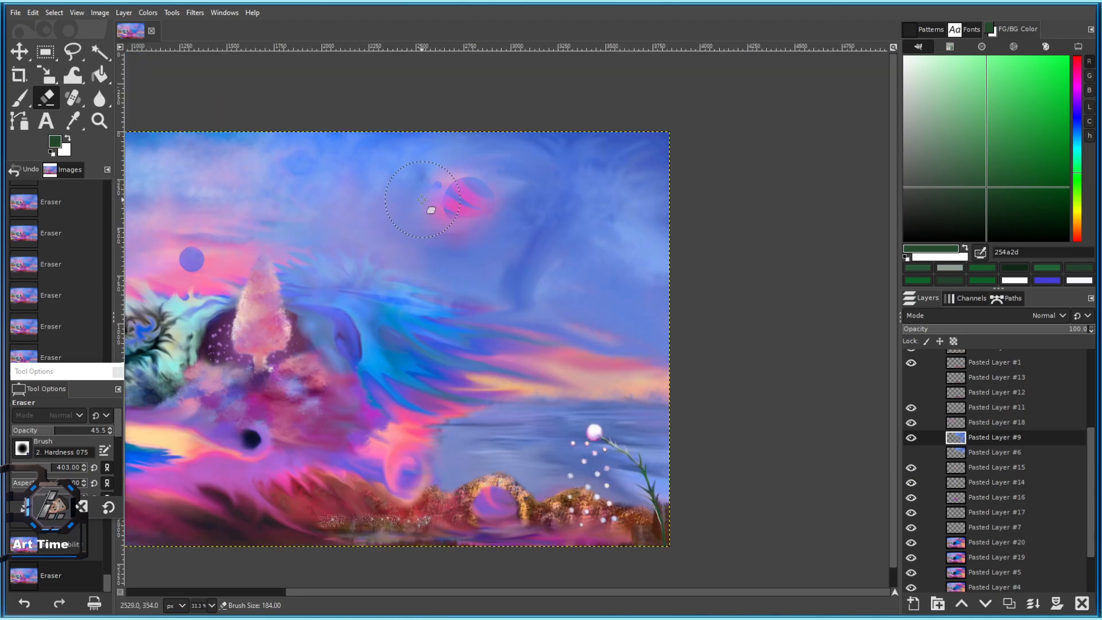
key(ctrl+z)
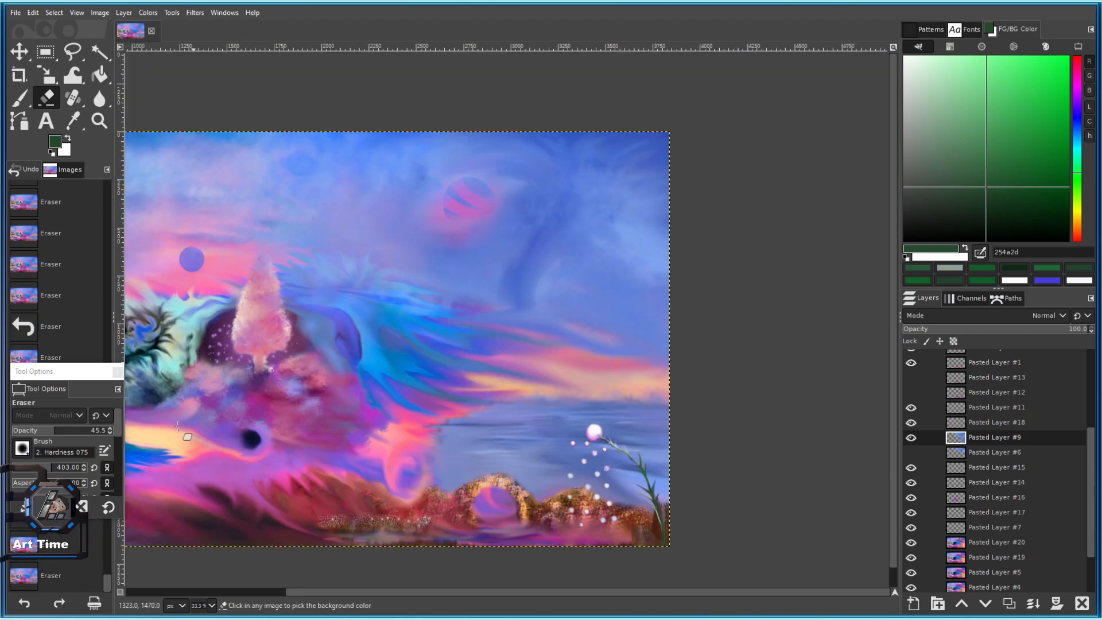
drag(49, 469, 57, 468)
click(475, 209)
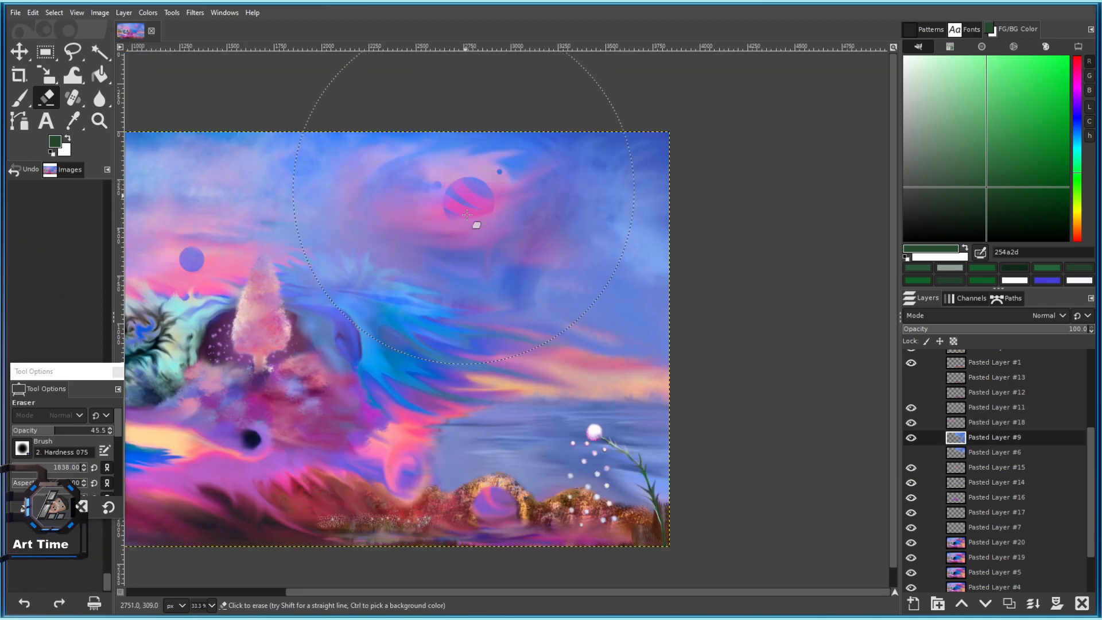
key(ctrl+z)
Trial erasing around the planet and across the upper-right sky, undoing each attempt.
click(430, 154)
key(ctrl+z)
click(390, 293)
key(ctrl+z)
click(606, 226)
key(ctrl+z)
click(604, 97)
key(ctrl+z)
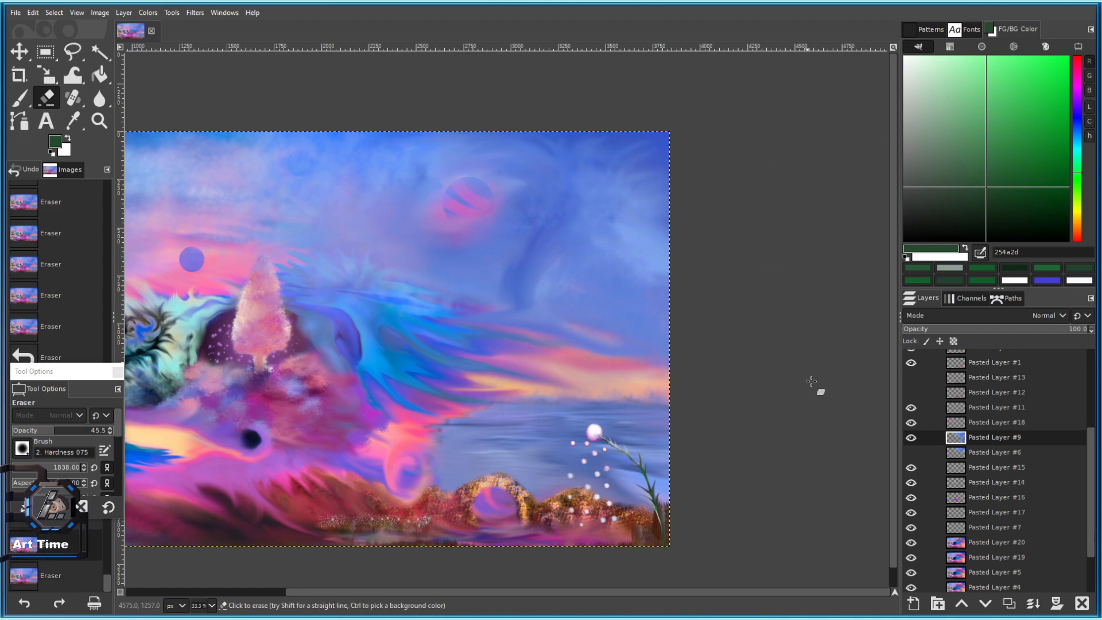
Compare with Pasted Layer #9 hidden, then trial erase patches in the upper sky.
click(911, 438)
click(911, 440)
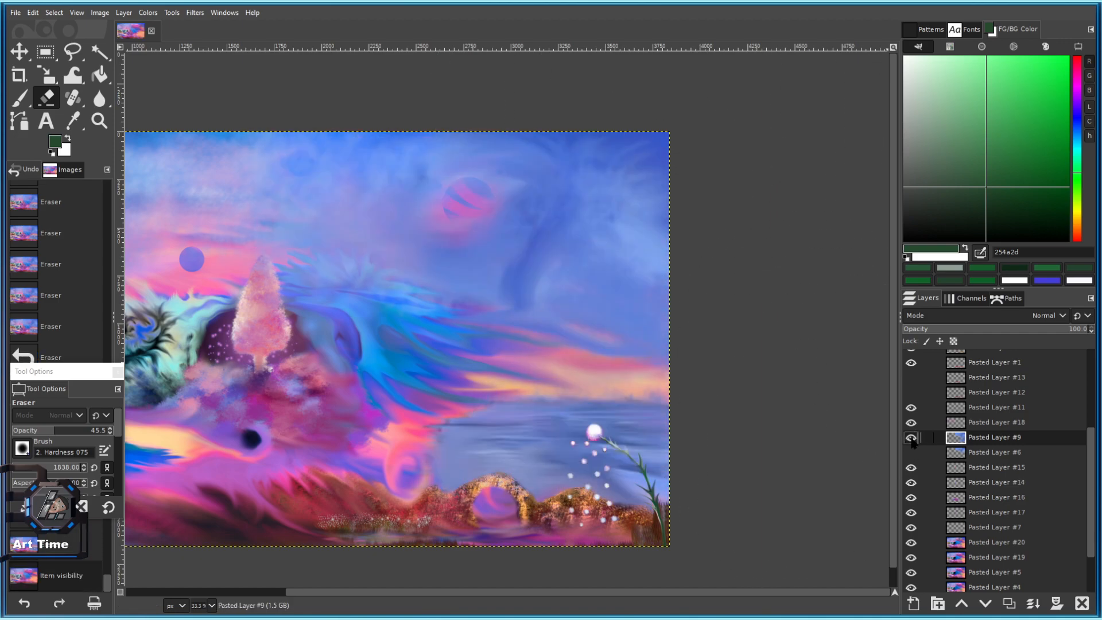
click(374, 137)
scroll(398, 258, down, 4)
scroll(402, 287, up, 4)
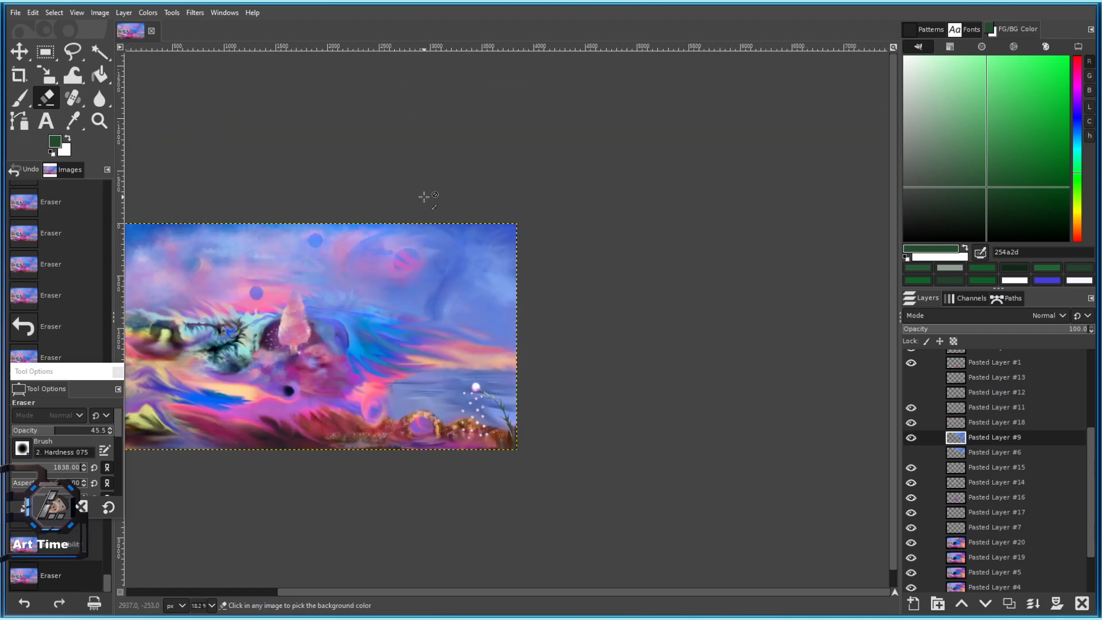
key(ctrl+z)
click(368, 199)
key(ctrl+z)
click(437, 314)
key(ctrl+z)
Trial erasing the sea and right horizon, resizing the eraser to about 523 pixels.
click(533, 339)
key(ctrl+z)
click(534, 351)
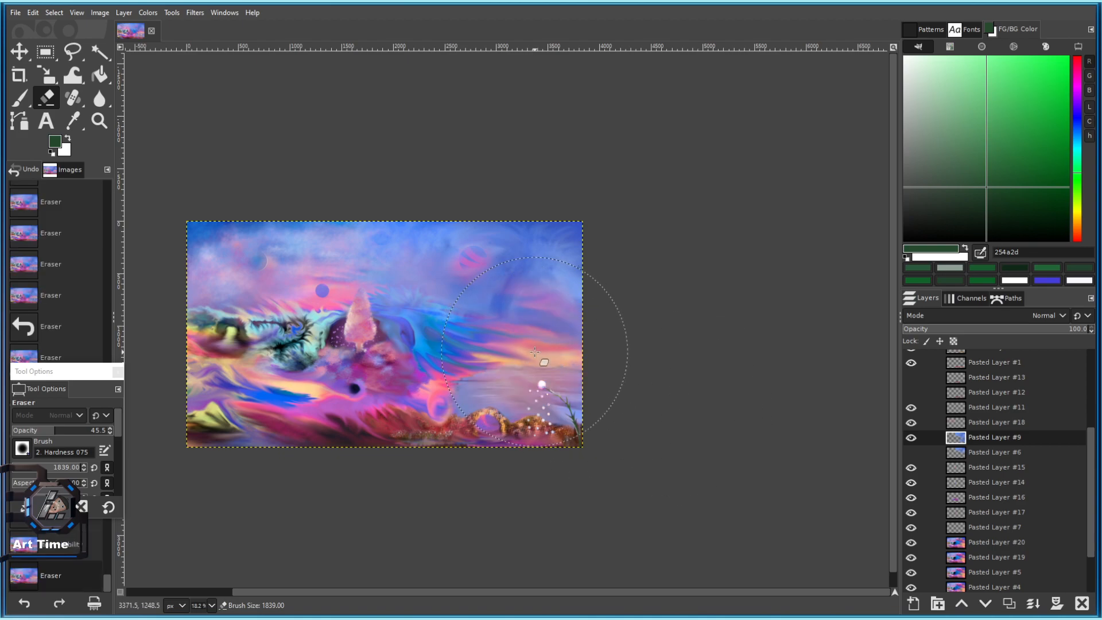
key(ctrl+z)
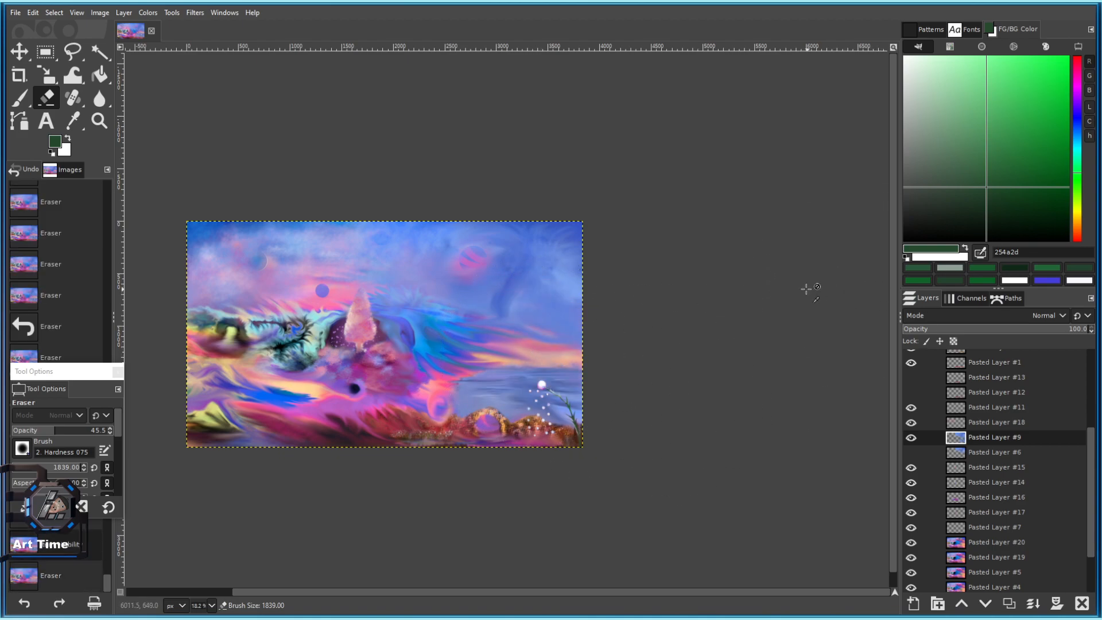
click(60, 472)
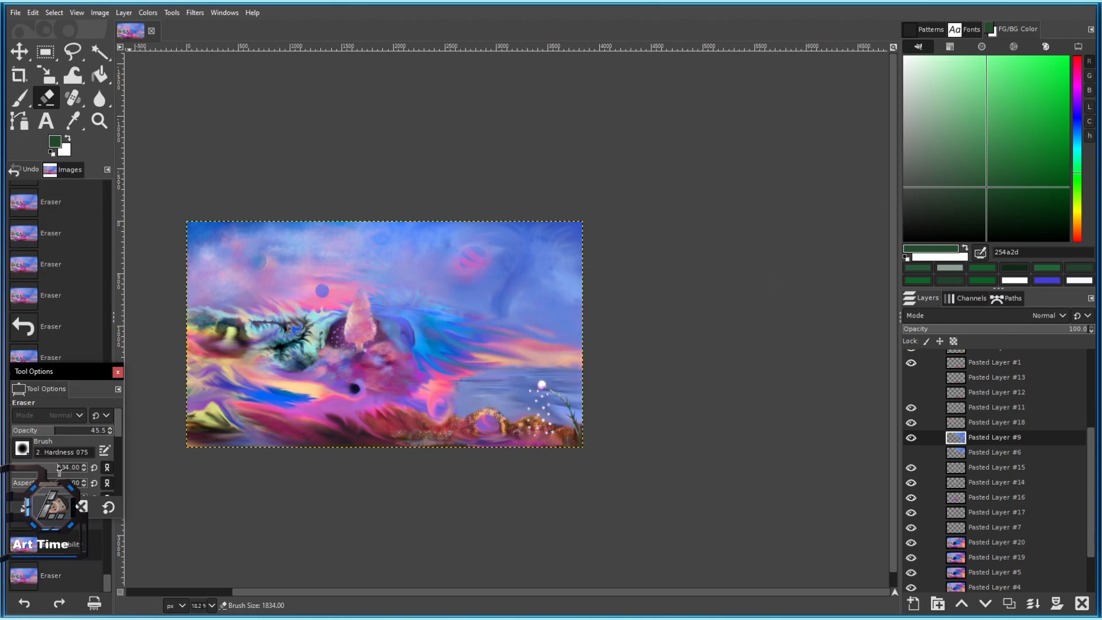
click(540, 350)
key(ctrl+z)
Erase repeatedly along the horizon to lighten the sunset, stepping back one erase.
click(542, 351)
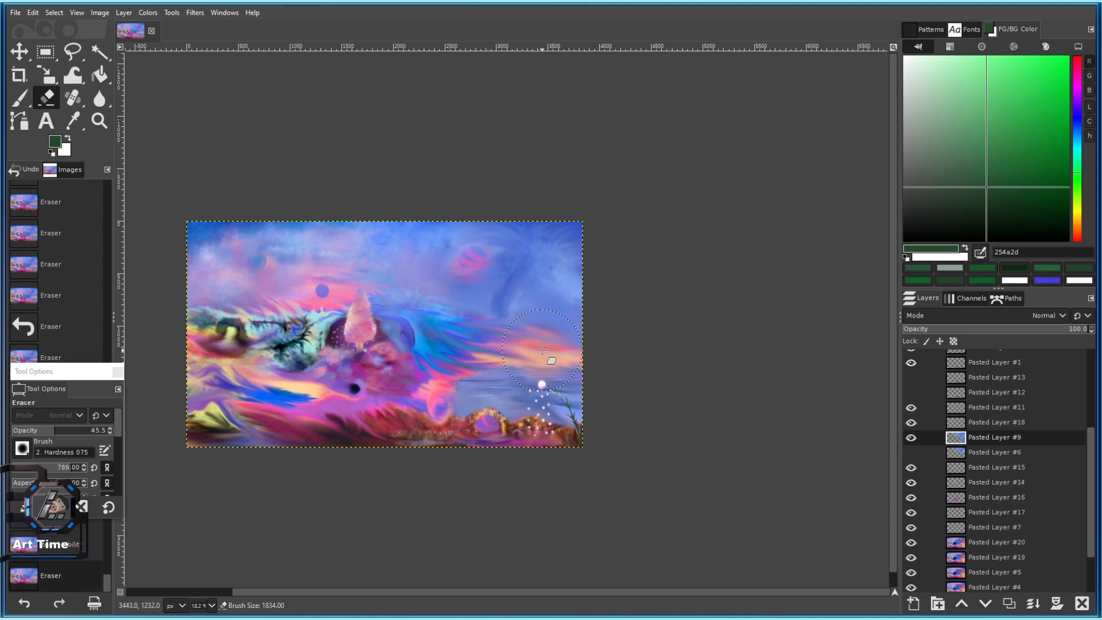
click(544, 347)
click(543, 347)
click(542, 346)
scroll(542, 346, down, 3)
scroll(556, 343, up, 3)
key(ctrl+z)
key(ctrl+z)
With a 1497-pixel eraser, test lightening the right horizon and water, then shrink it to 442.
drag(49, 475, 101, 476)
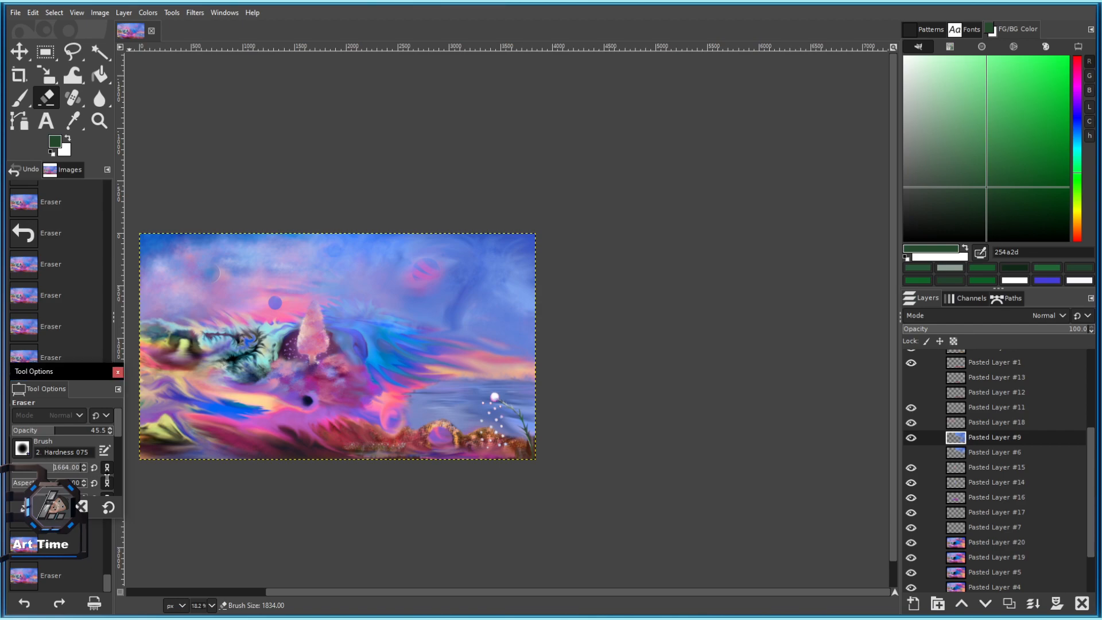
click(480, 332)
key(ctrl+z)
click(492, 378)
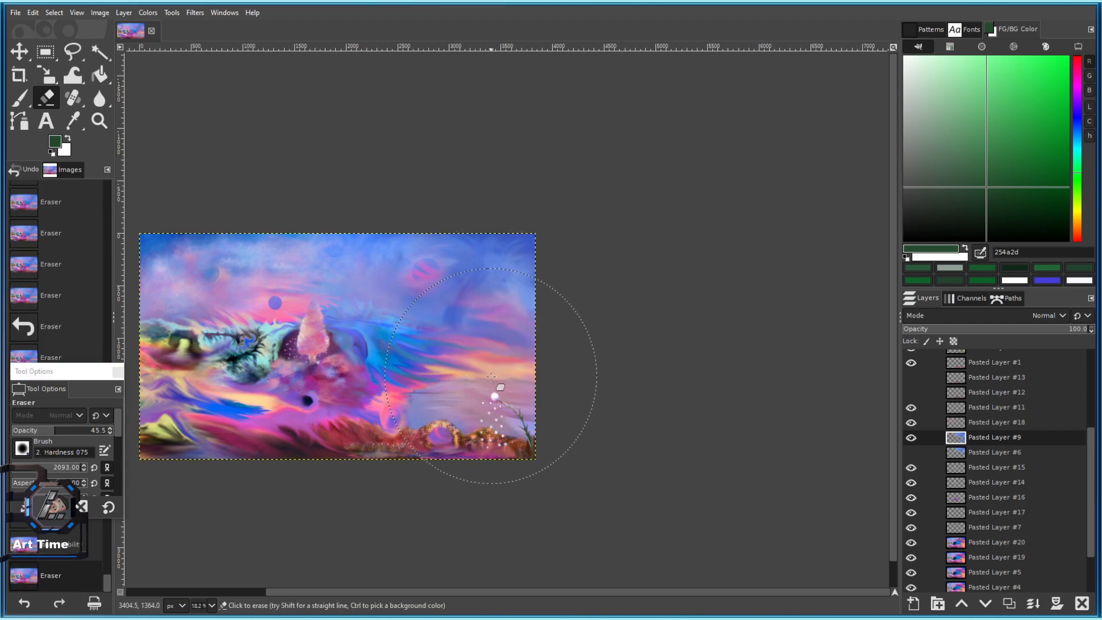
key(ctrl+z)
click(53, 469)
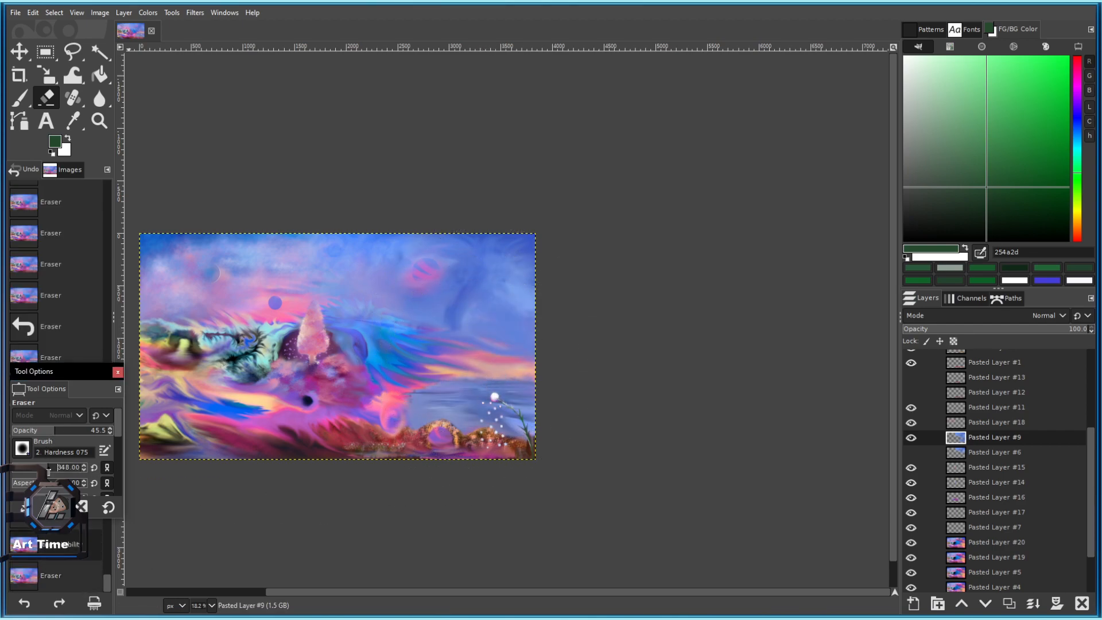
Zoom in, enlarge the eraser slightly, and test a stroke along the sunset band above the sea.
scroll(495, 401, down, 4)
scroll(495, 415, up, 7)
scroll(515, 350, down, 3)
scroll(505, 499, up, 3)
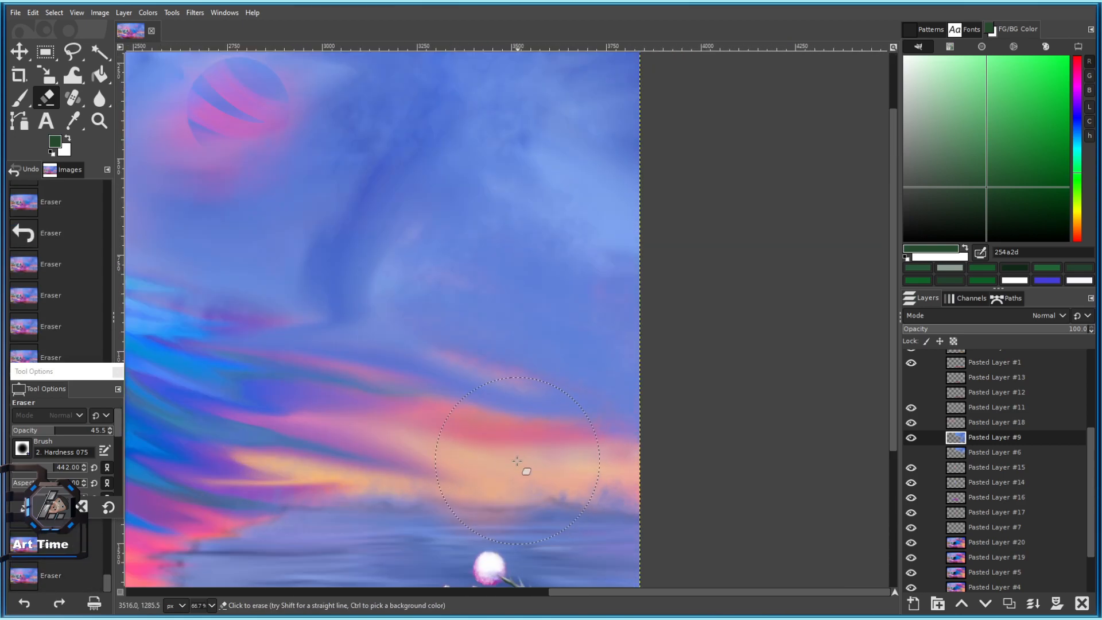
scroll(502, 443, down, 3)
scroll(499, 443, up, 3)
key(bracketright)
key(bracketright)
key(bracketright)
key(bracketright)
key(bracketright)
key(bracketright)
key(bracketright)
mouse_move(493, 439)
mouse_down()
mouse_move(418, 417)
mouse_move(606, 449)
mouse_move(423, 439)
mouse_move(701, 453)
mouse_up()
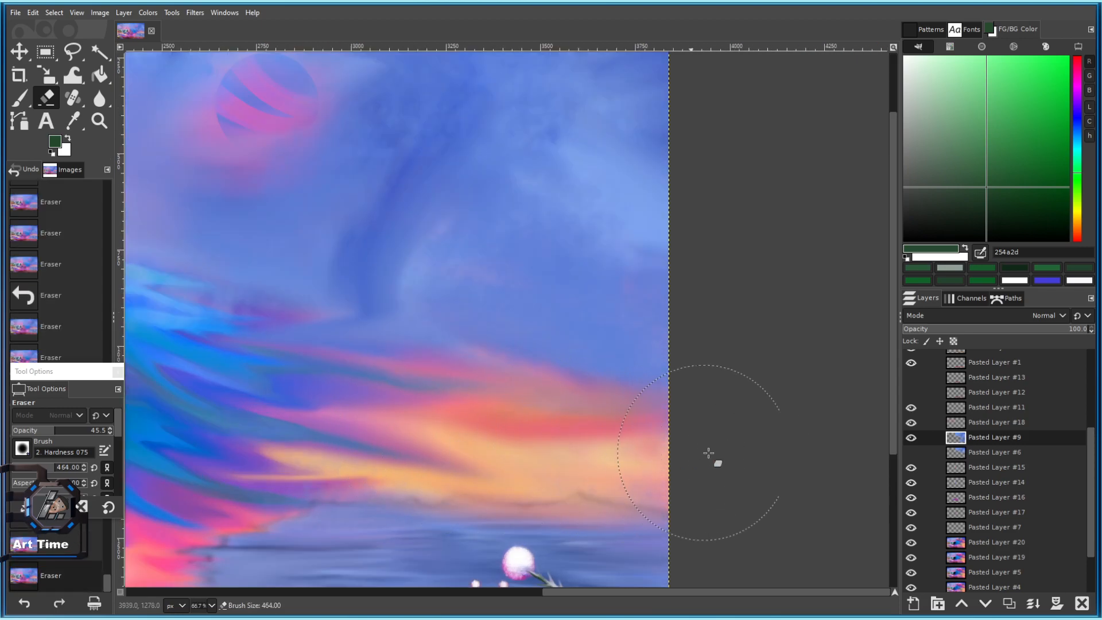
scroll(689, 447, down, 5)
scroll(679, 494, up, 2)
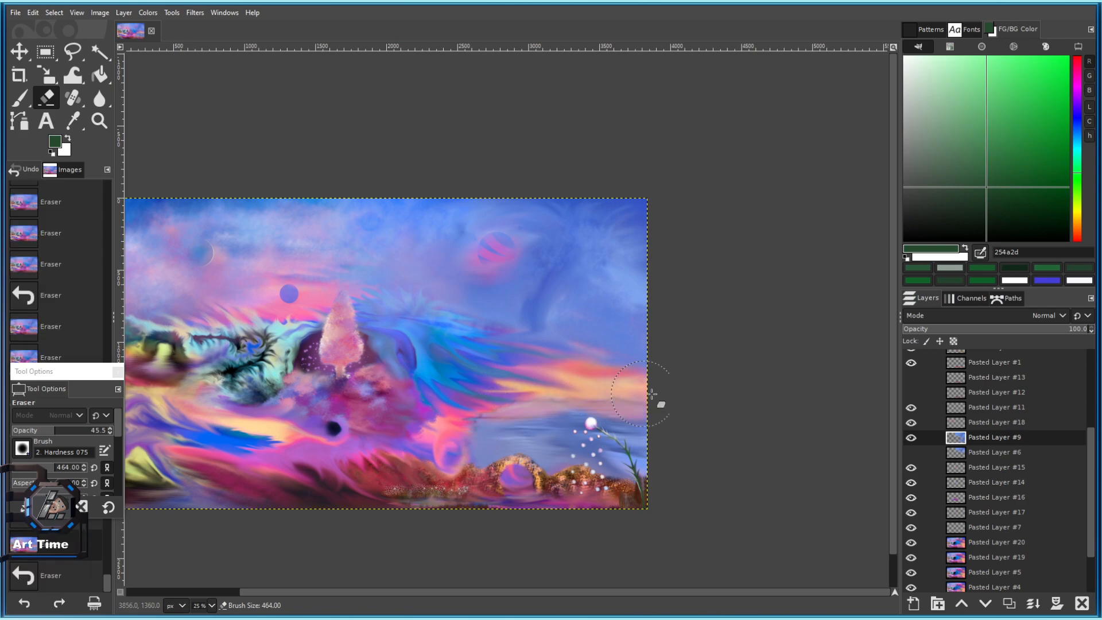
key(ctrl+z)
Trial diagonal erase strokes across the sea, then dab near the right horizon.
drag(568, 382, 737, 495)
key(ctrl+z)
drag(572, 376, 795, 532)
scroll(723, 484, down, 3)
scroll(721, 485, up, 3)
key(ctrl+z)
click(588, 376)
scroll(671, 459, down, 3)
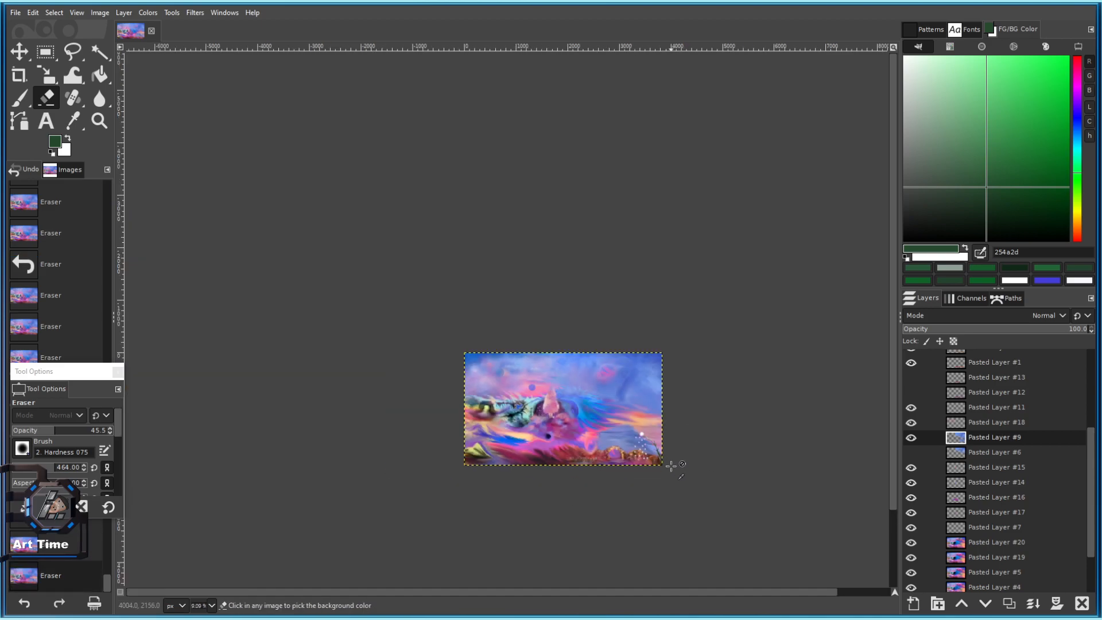
scroll(606, 381, up, 3)
Set the eraser size to 202 and raise its opacity to full strength.
key(bracketleft)
key(bracketleft)
key(bracketleft)
key(bracketleft)
key(bracketleft)
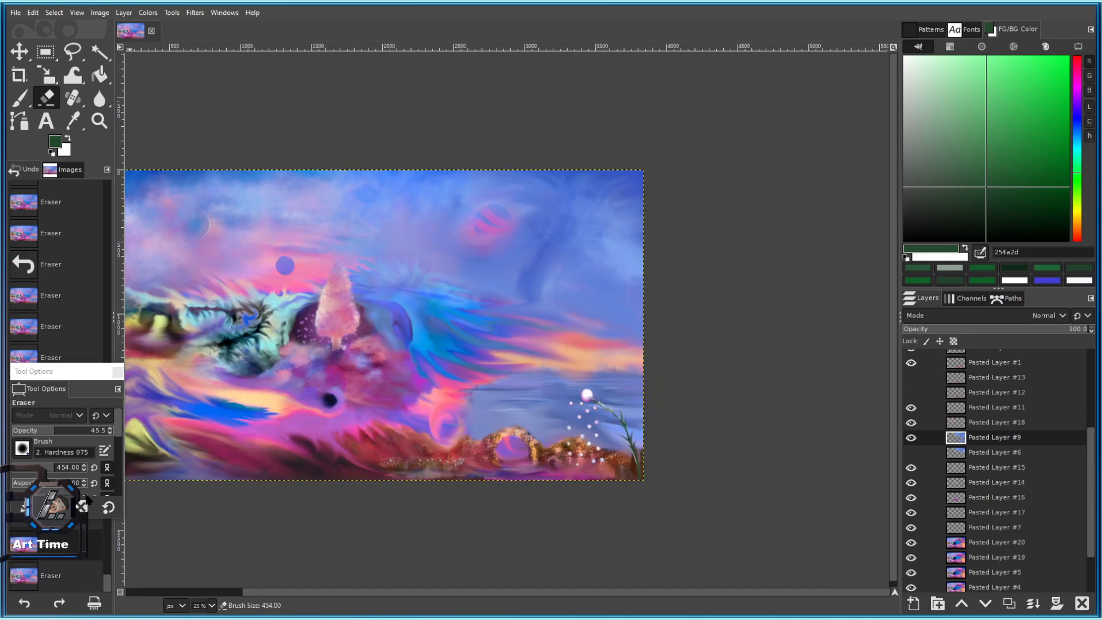
click(38, 468)
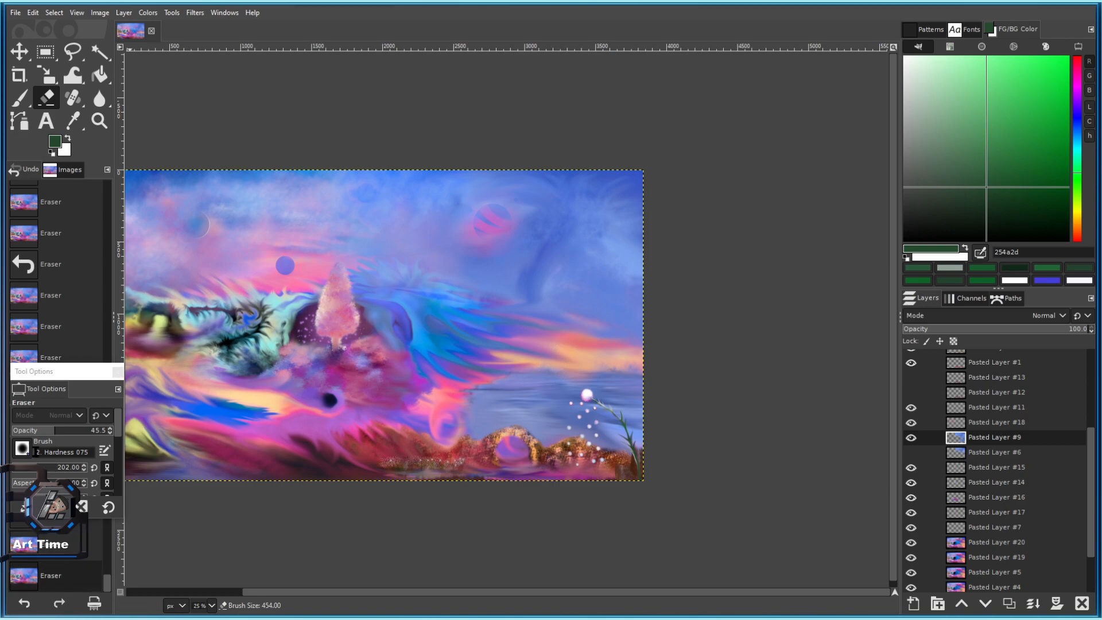
drag(56, 431, 128, 437)
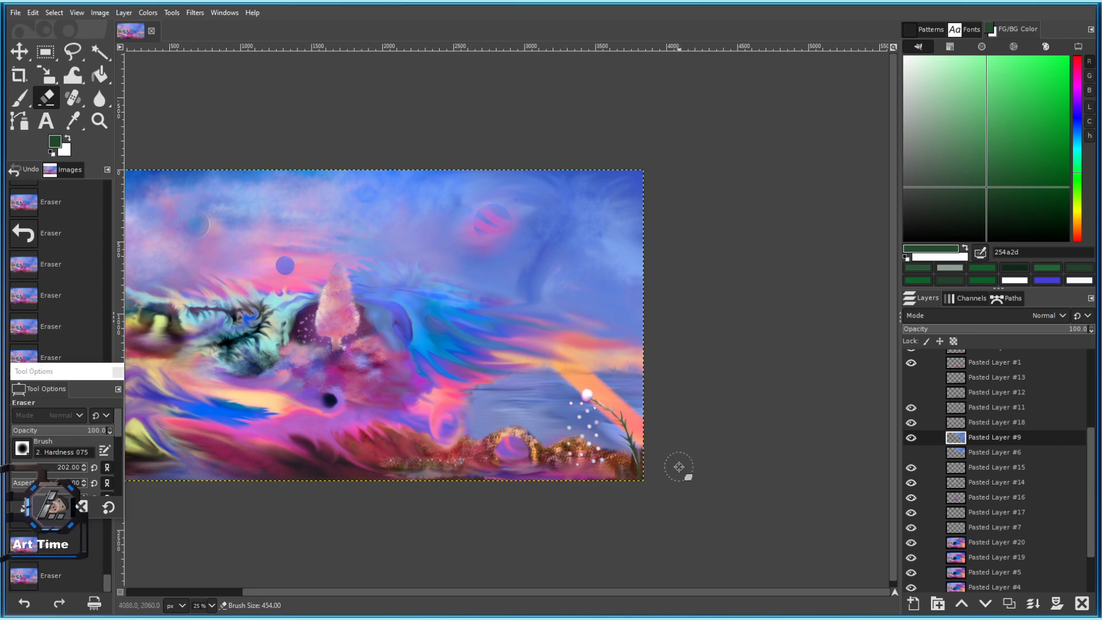
ctrl+scroll(660, 457, down, 3)
ctrl+scroll(660, 457, up, 2)
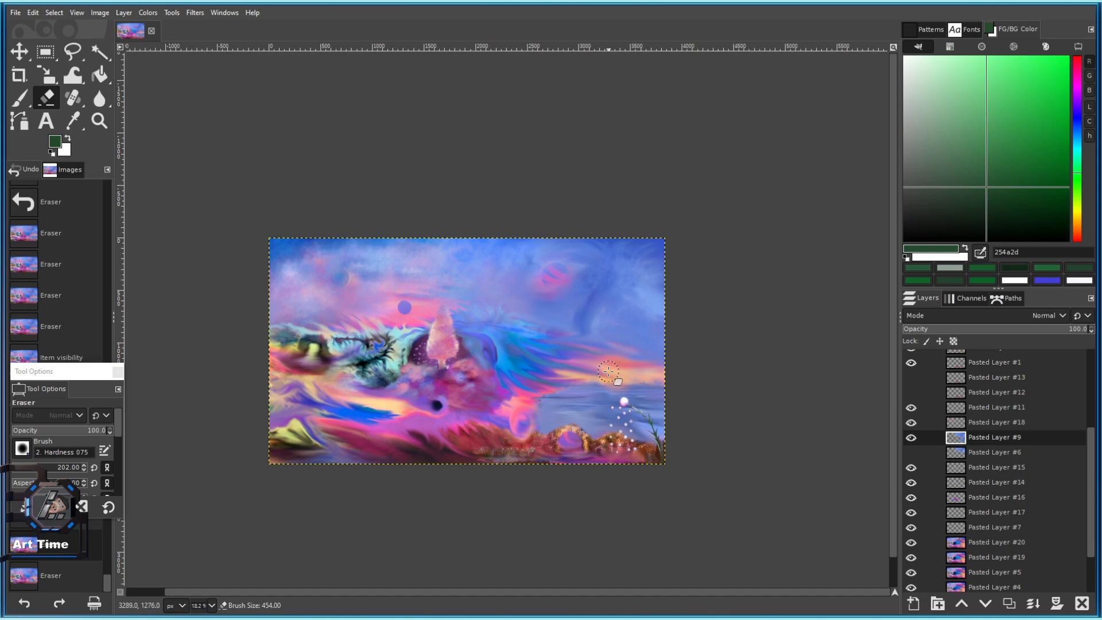
ctrl+scroll(627, 399, up, 4)
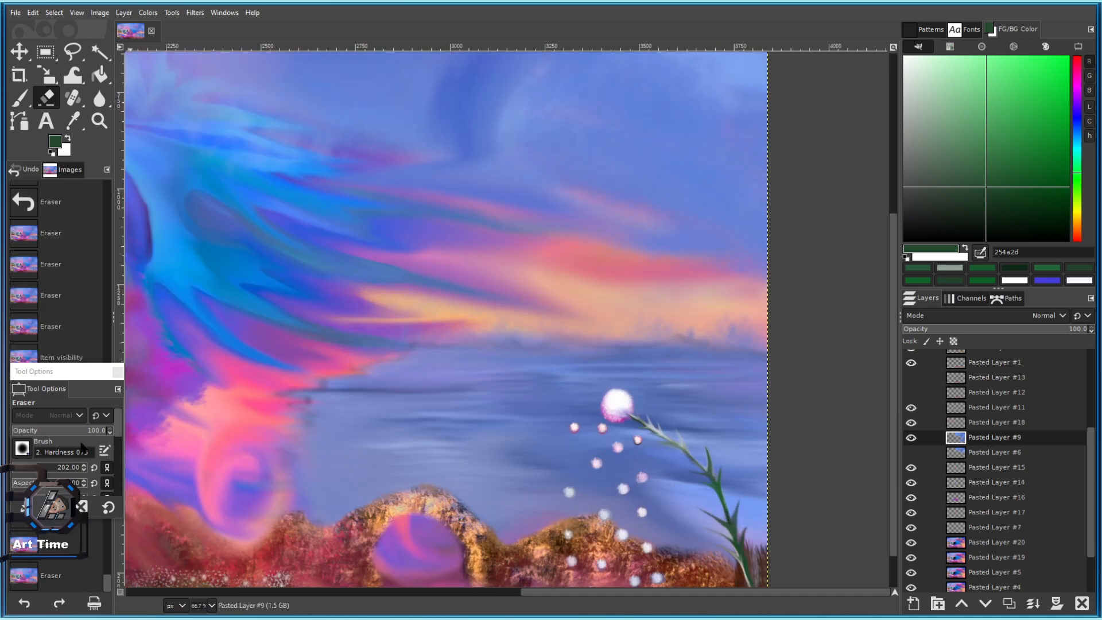
Lower eraser opacity to about 60 and erase above the horizon near the dandelion for an orange glow.
drag(86, 430, 68, 430)
click(53, 466)
click(596, 324)
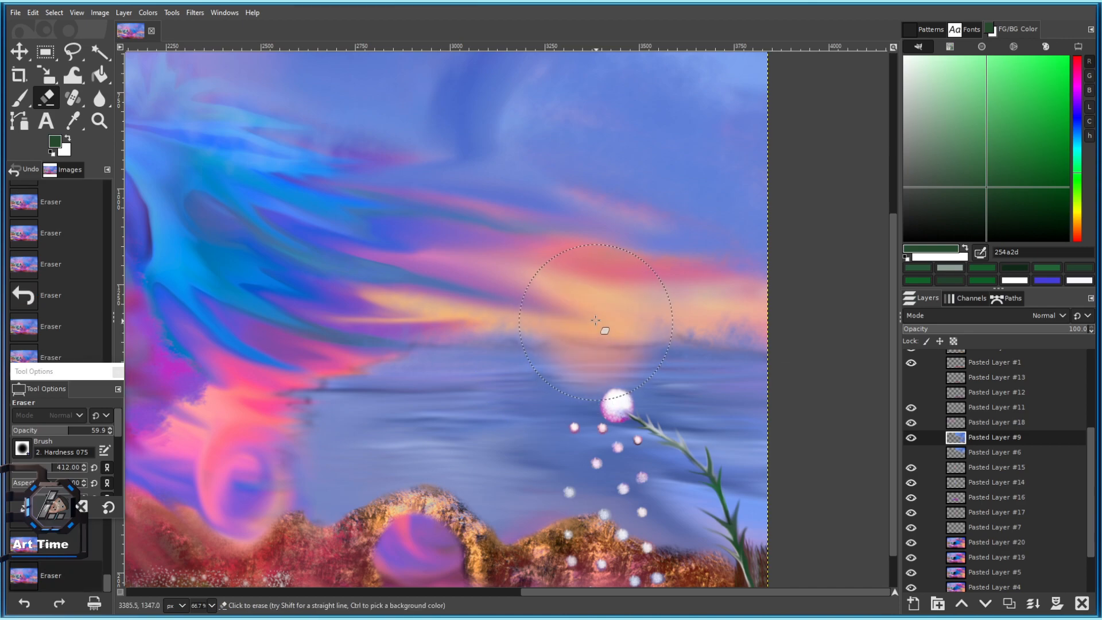
ctrl+scroll(585, 319, down, 3)
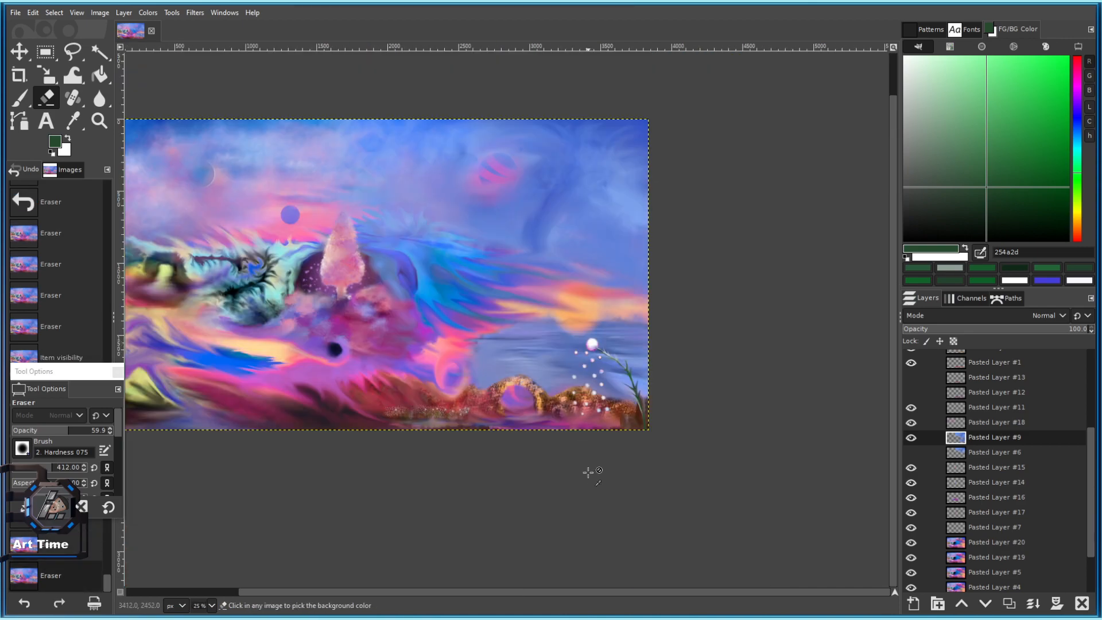
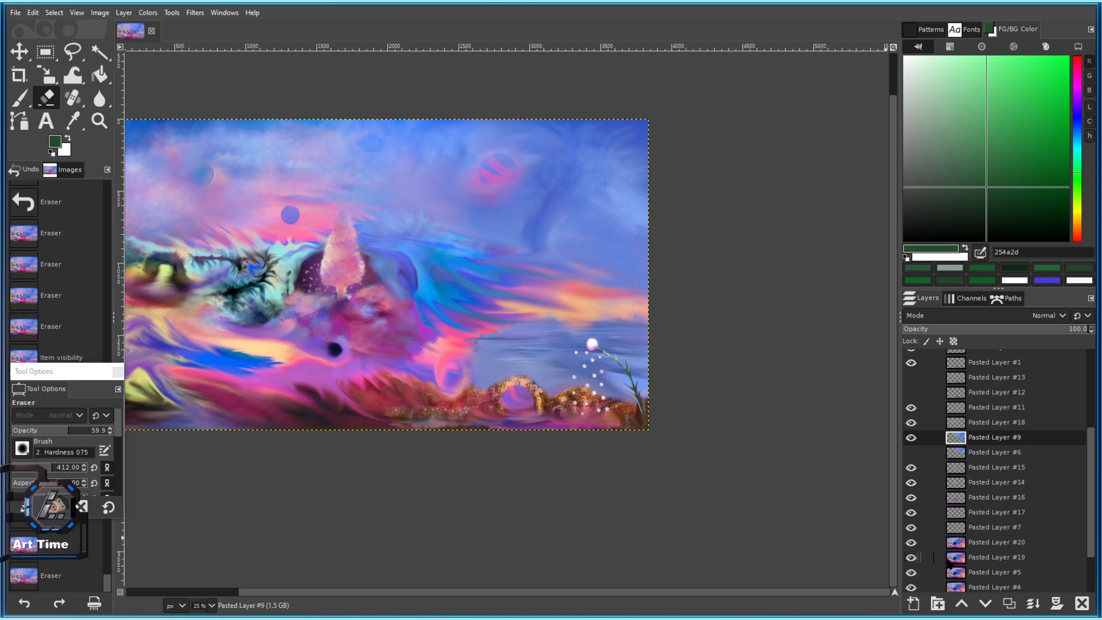
Add a new layer and brighten it with an Exposure of 1.802.
click(1009, 603)
click(148, 13)
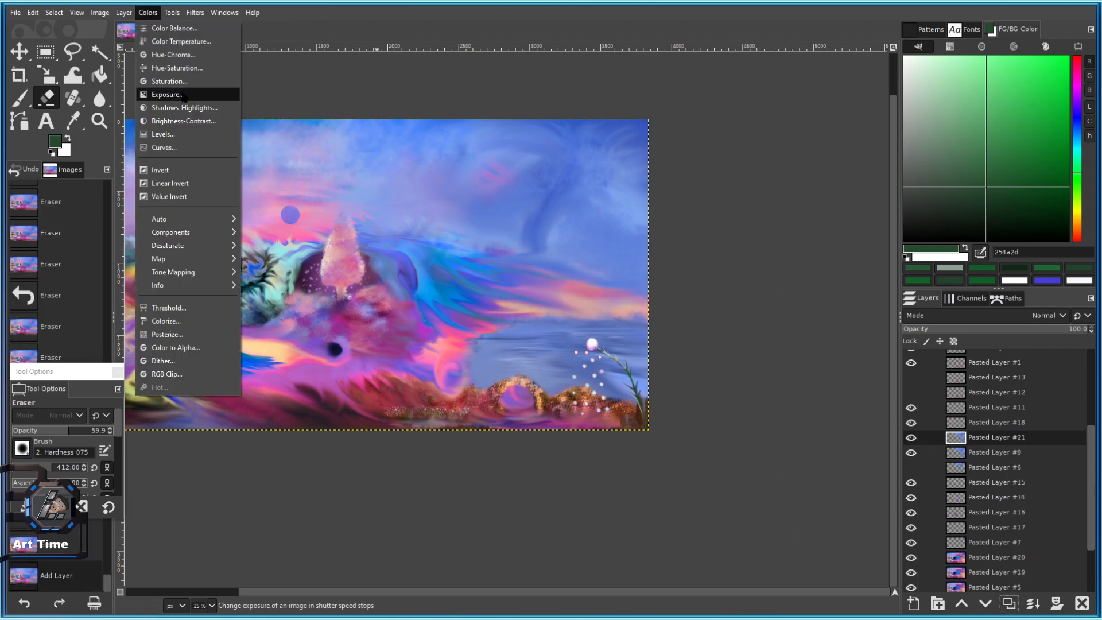
click(172, 94)
click(232, 133)
drag(232, 136, 230, 136)
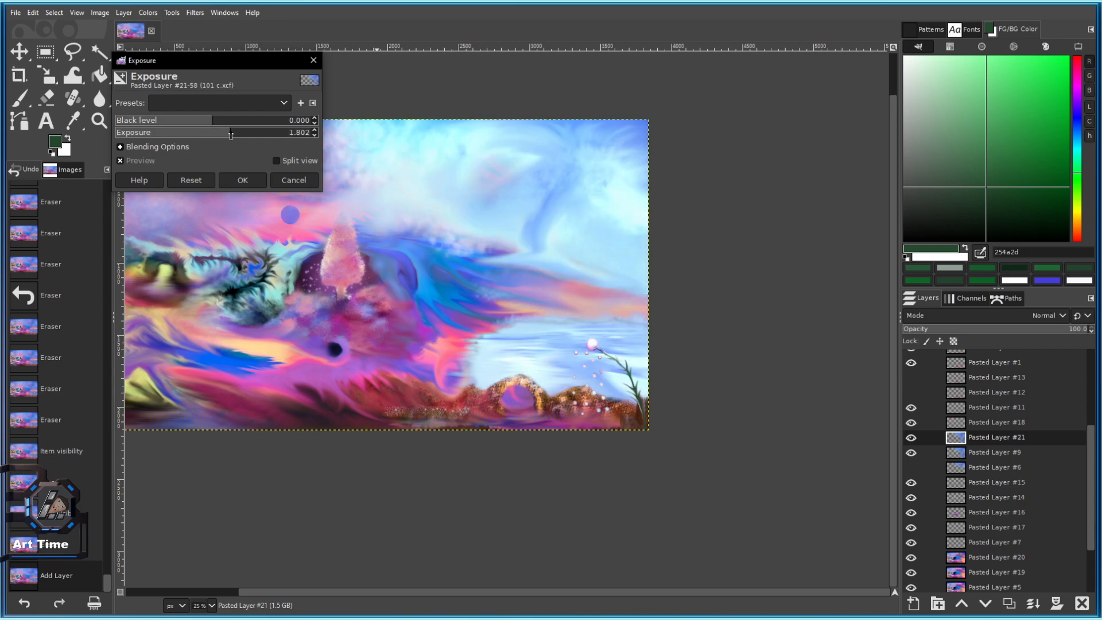
scroll(518, 323, down, 3)
scroll(502, 313, up, 2)
drag(496, 306, 522, 335)
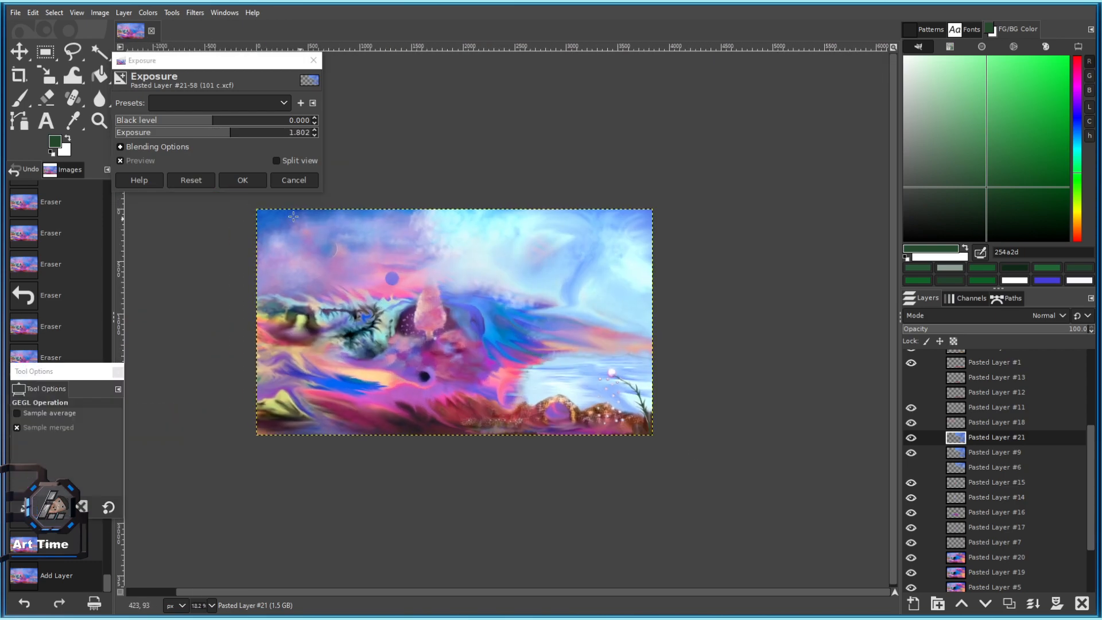
click(306, 182)
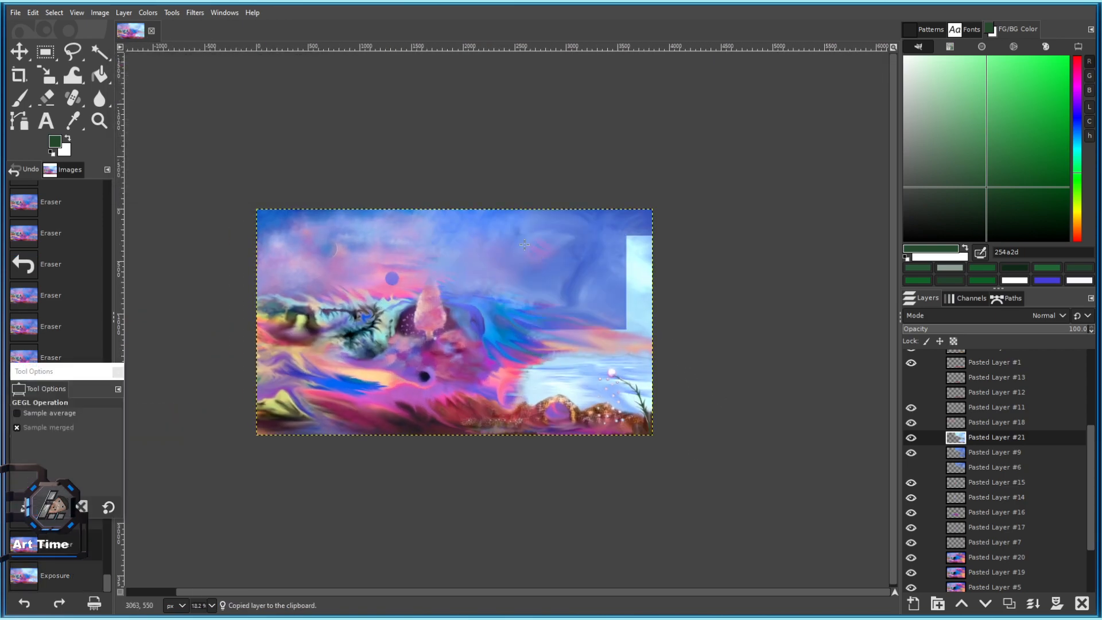
Paste the copy as a new layer, Pasted Layer #25.
click(32, 13)
mouse_move(86, 171)
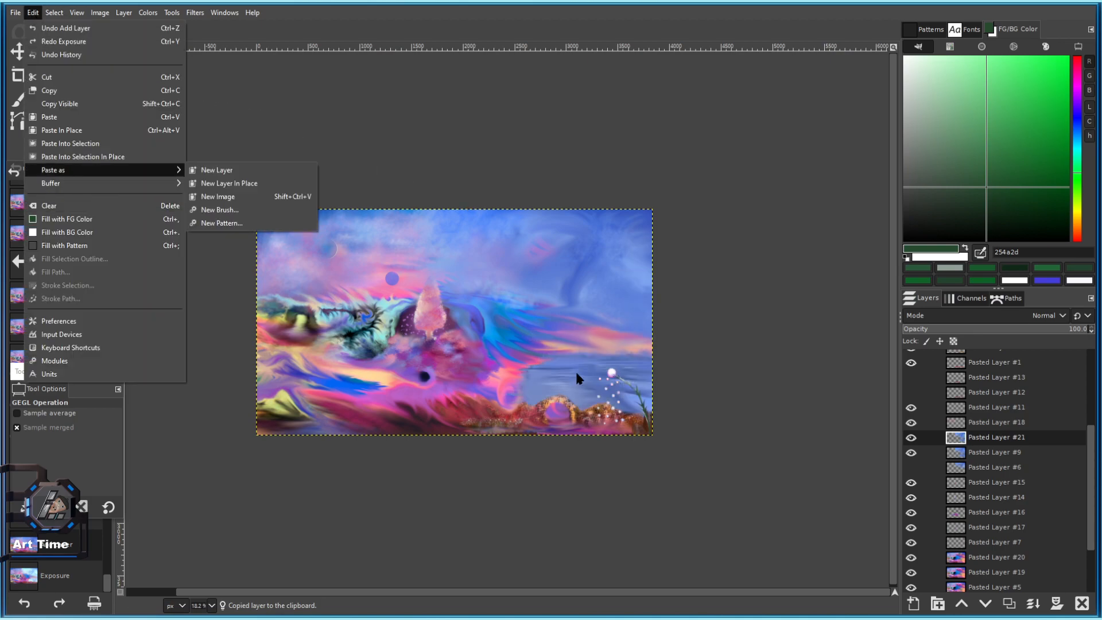
click(252, 173)
Enlarge the eraser to about 3779 and fade patches of the pasted layer's pale sky.
click(47, 97)
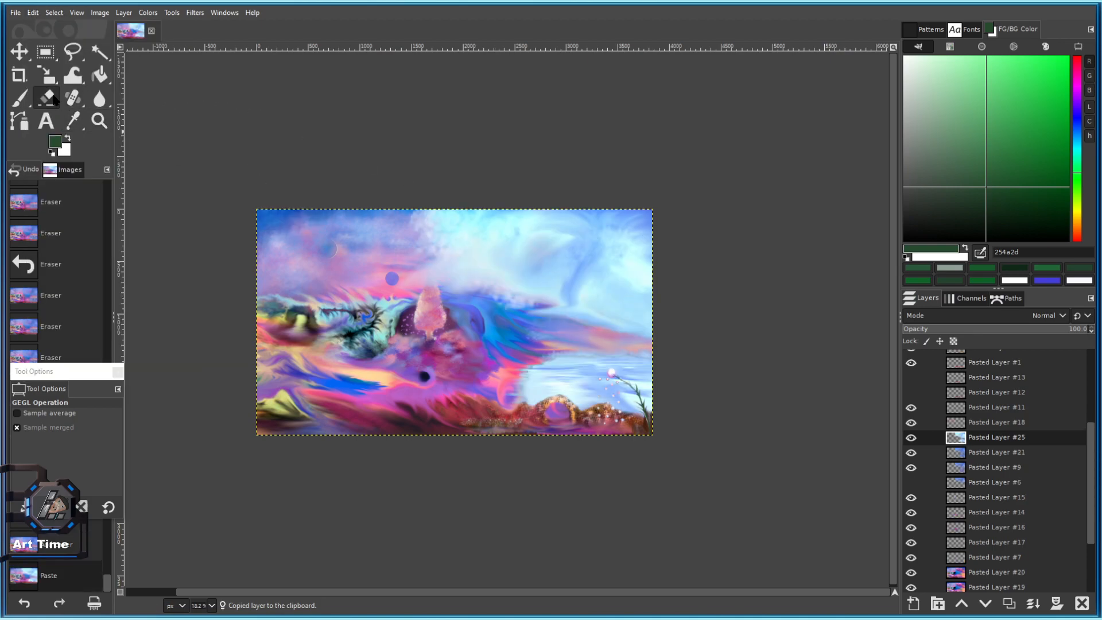
drag(60, 466, 162, 447)
click(447, 297)
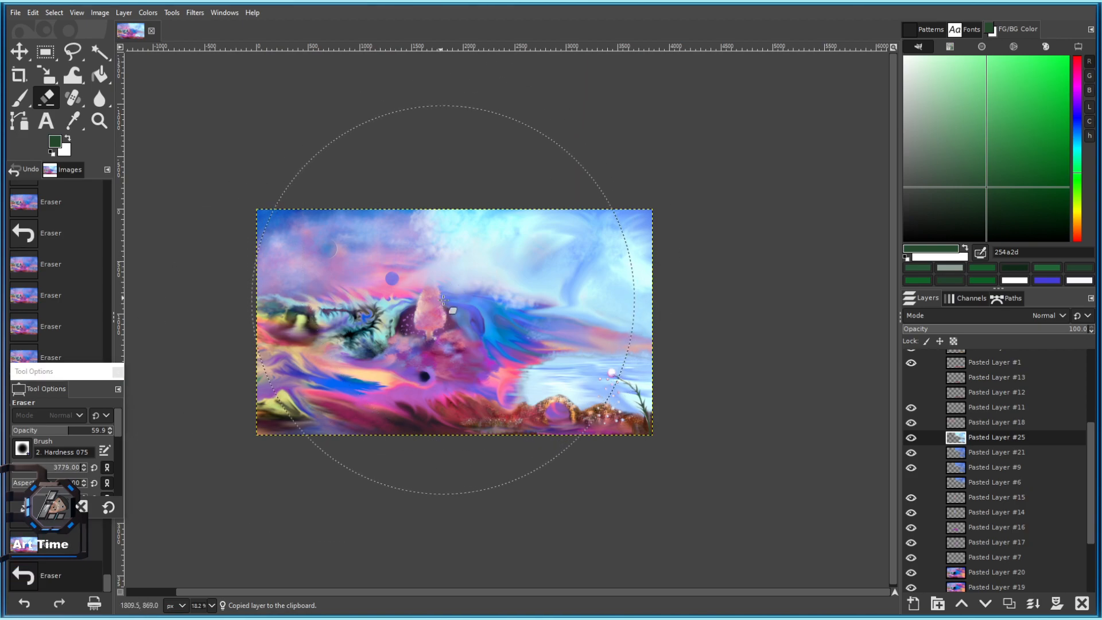
click(519, 158)
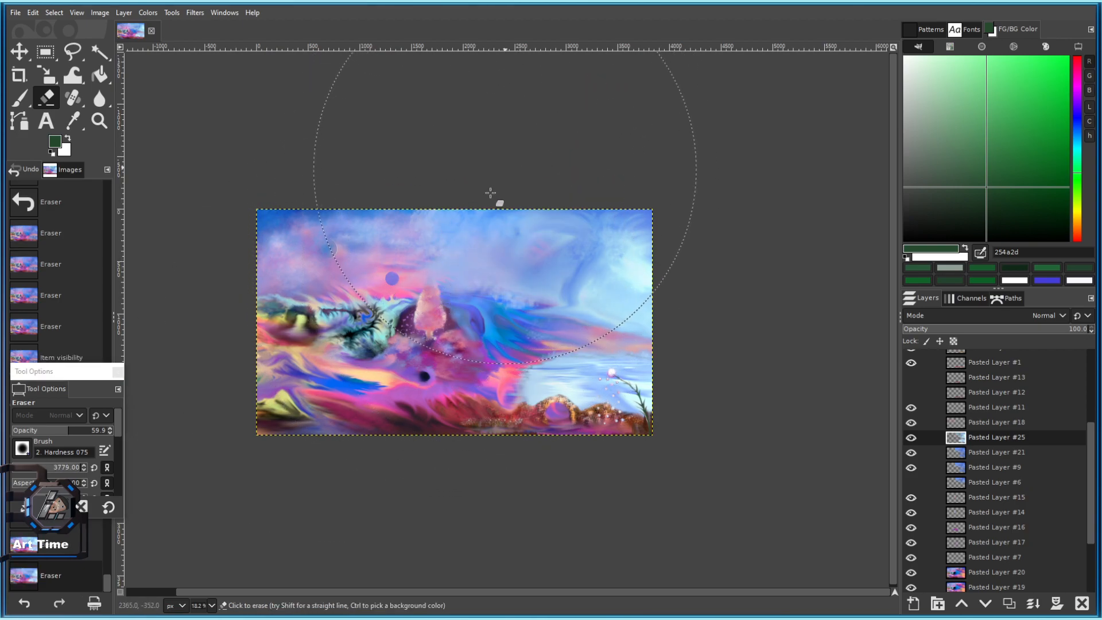
click(466, 258)
click(468, 266)
click(481, 277)
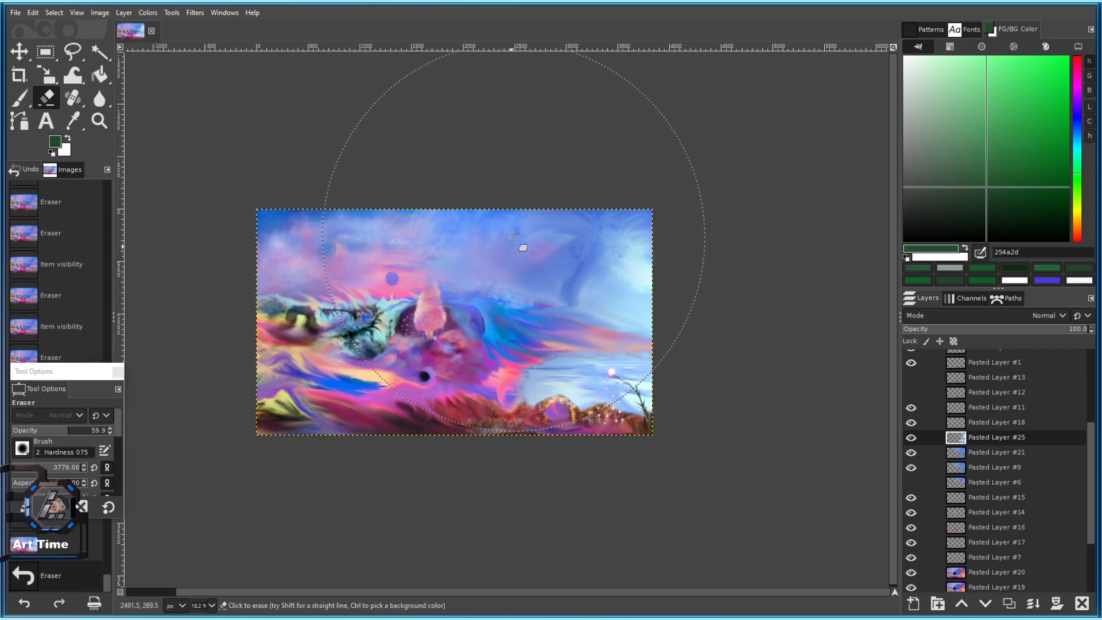
Compare with Pasted Layer #25 hidden, then erase more of its pale upper sky.
click(911, 438)
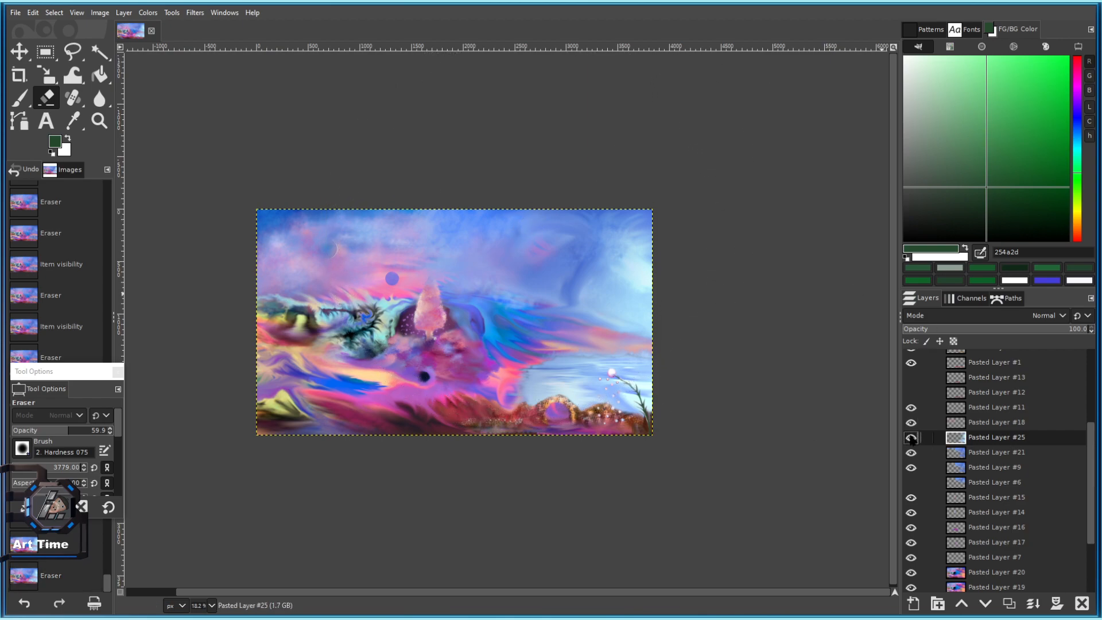
click(911, 437)
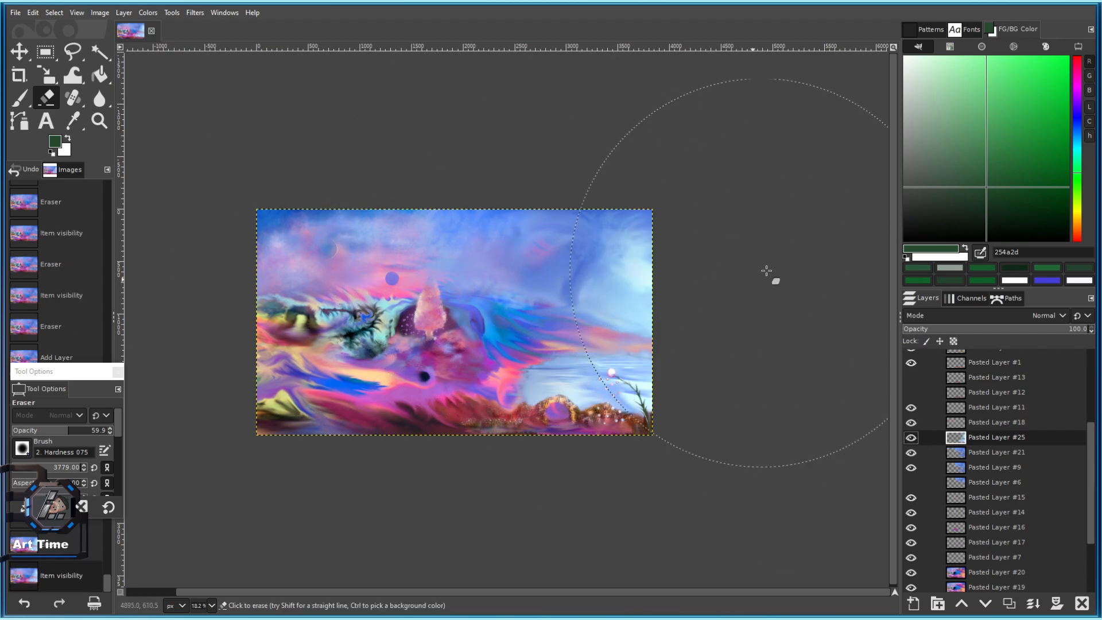
click(597, 183)
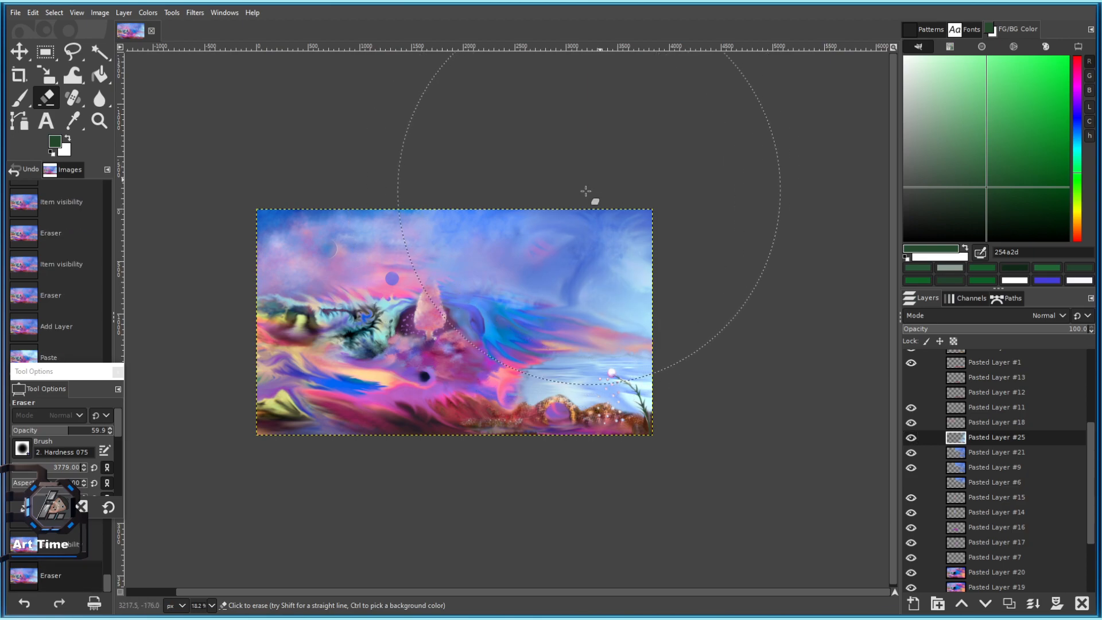
click(588, 191)
click(587, 192)
click(585, 192)
click(580, 192)
click(505, 207)
click(526, 230)
click(529, 232)
click(520, 223)
Keep erasing Pasted Layer #25's sky, sweeping toward the lower left.
click(534, 219)
click(561, 210)
click(564, 209)
click(570, 208)
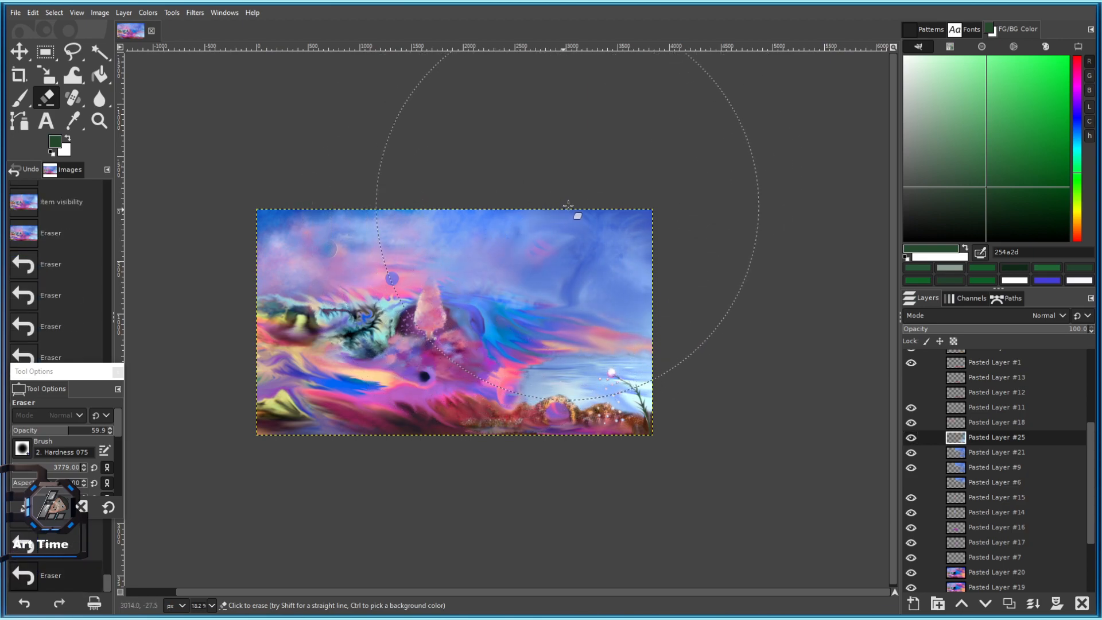
click(574, 206)
click(584, 203)
click(557, 217)
click(552, 224)
click(531, 241)
click(506, 257)
click(459, 270)
click(396, 281)
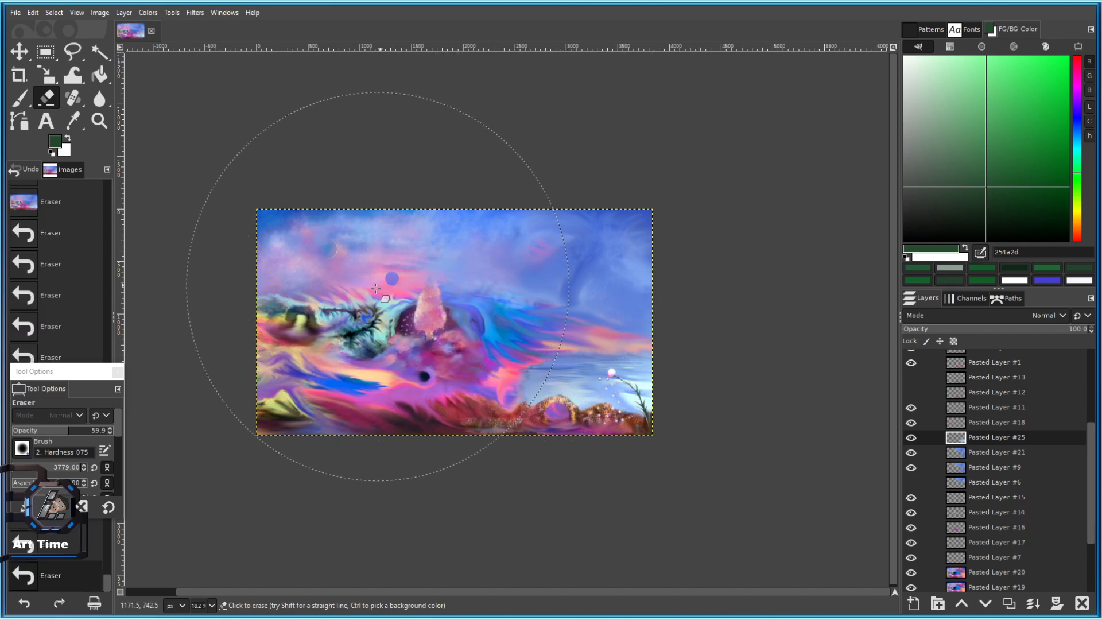
click(391, 297)
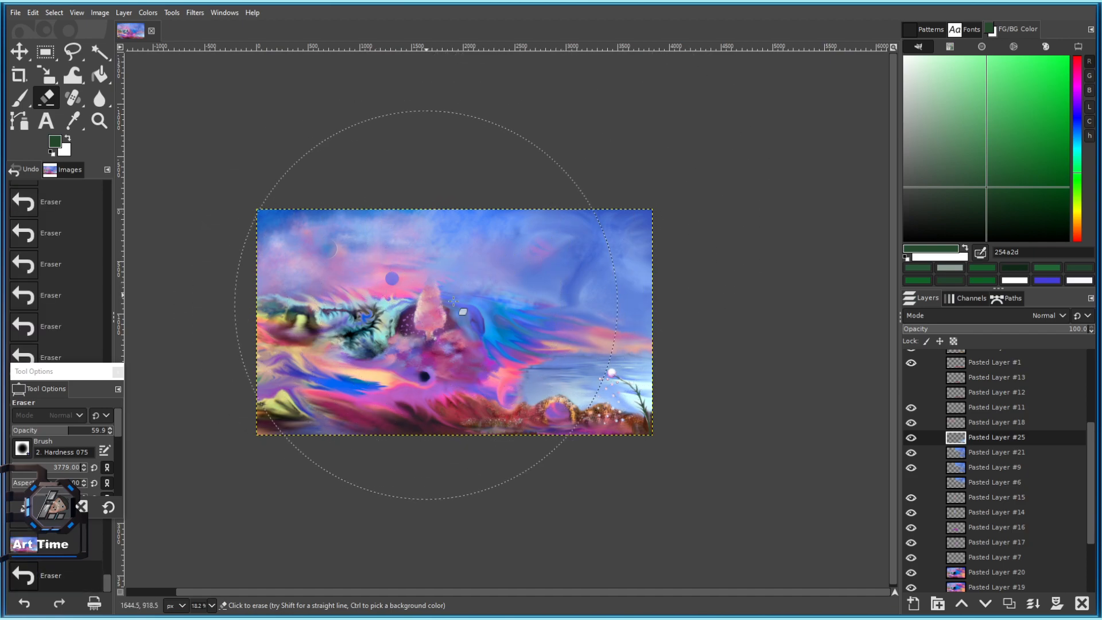
Delete Pasted Layer #25, show #21, hide #9, and erase part of the brightened sky.
click(911, 437)
click(911, 438)
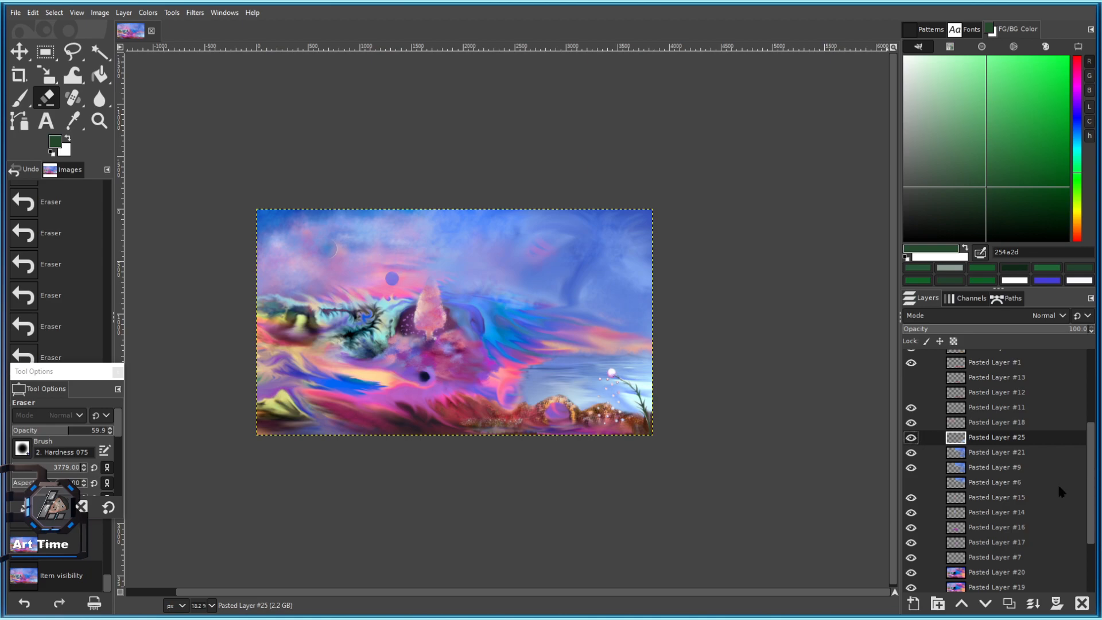
click(1083, 602)
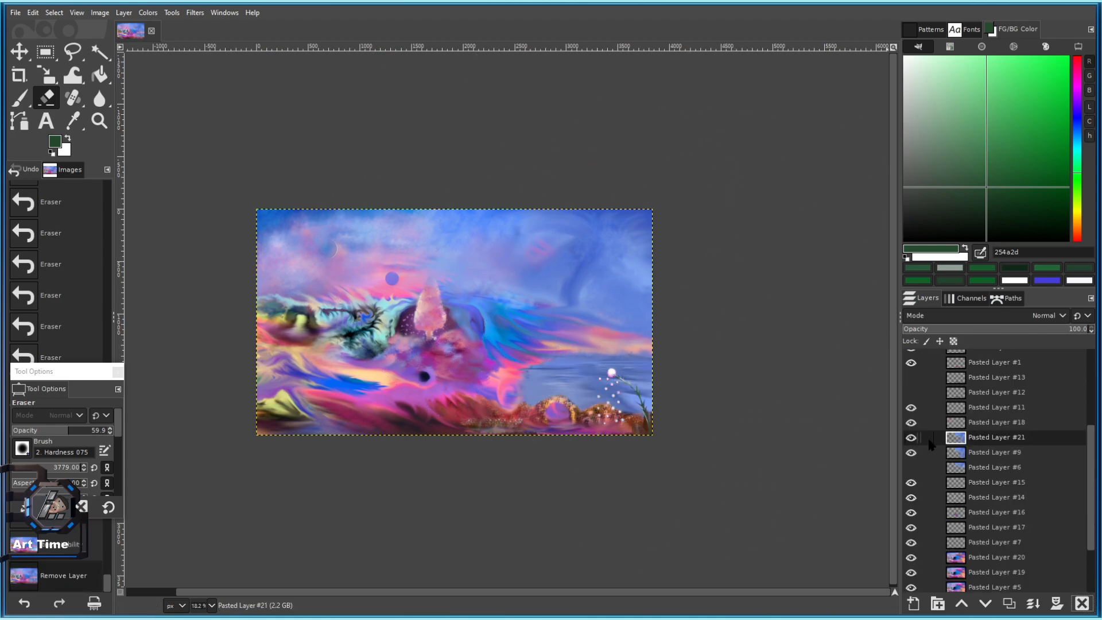
click(911, 438)
click(912, 452)
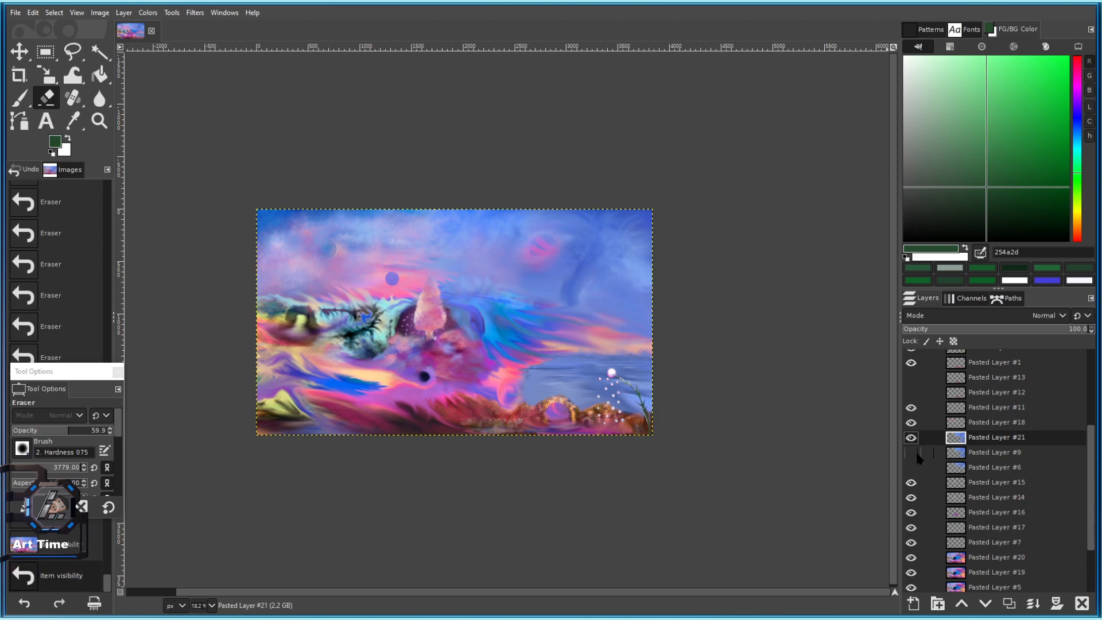
click(658, 144)
click(100, 98)
Blur the upper-right and left sky with the 2. Hardness 050 brush.
scroll(597, 204, up, 3)
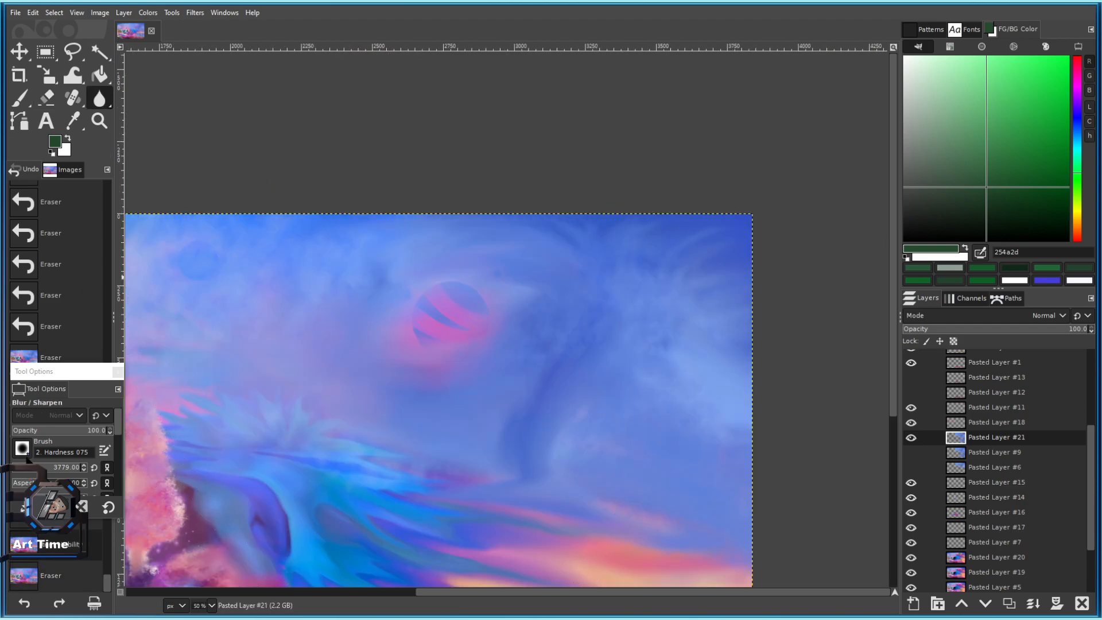
click(26, 456)
click(34, 313)
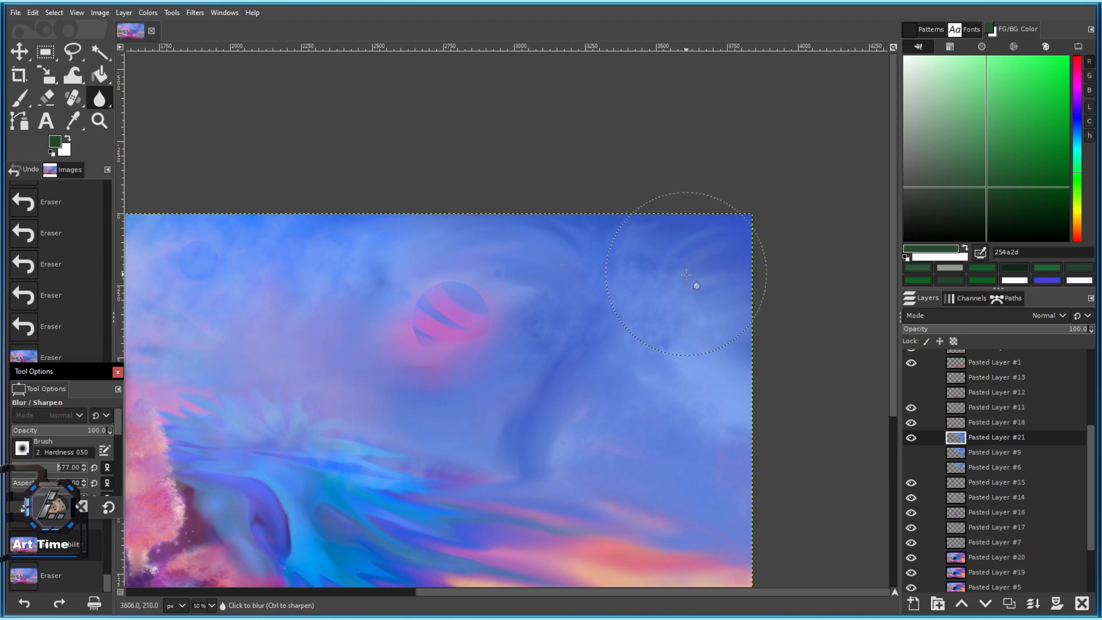
drag(687, 274, 609, 206)
drag(574, 250, 533, 231)
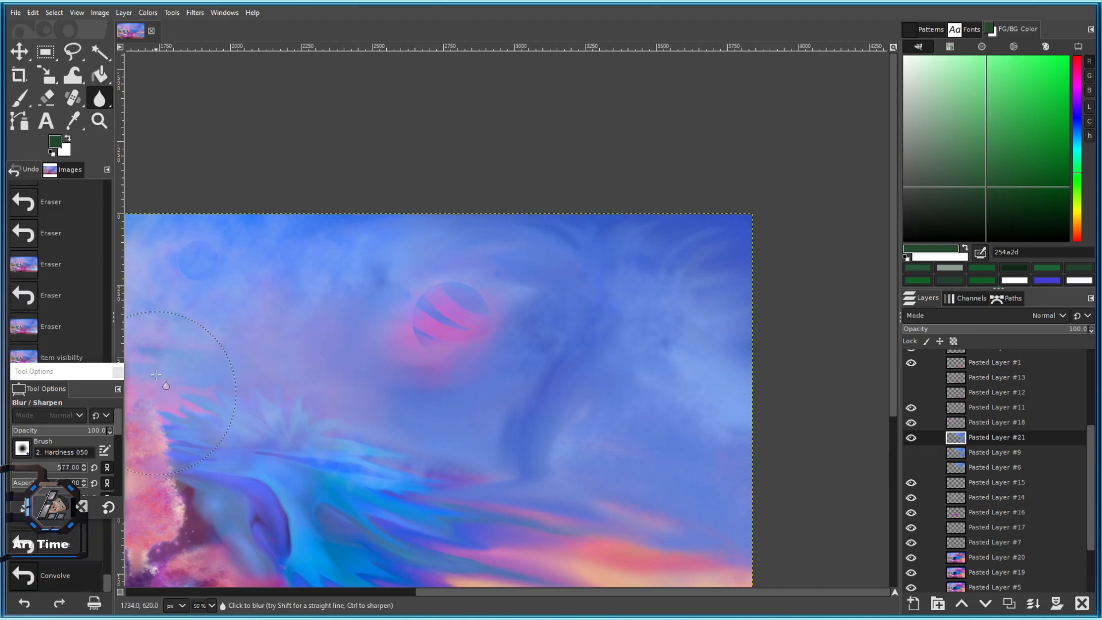
Smudge the wispy clouds in the upper-right sky.
click(102, 103)
click(173, 101)
drag(597, 241, 513, 203)
drag(661, 253, 586, 215)
drag(729, 270, 672, 230)
mouse_move(758, 313)
mouse_down()
mouse_move(609, 247)
mouse_move(516, 230)
mouse_up()
Shrink the smudge brush to 271 and soften the upper-right sky.
click(45, 468)
scroll(621, 265, up, 2)
drag(660, 256, 458, 222)
drag(574, 281, 505, 253)
drag(752, 397, 689, 356)
drag(726, 425, 463, 309)
drag(436, 298, 368, 258)
Soften the right-side sky with more smudge strokes.
drag(468, 255, 396, 247)
drag(505, 287, 428, 269)
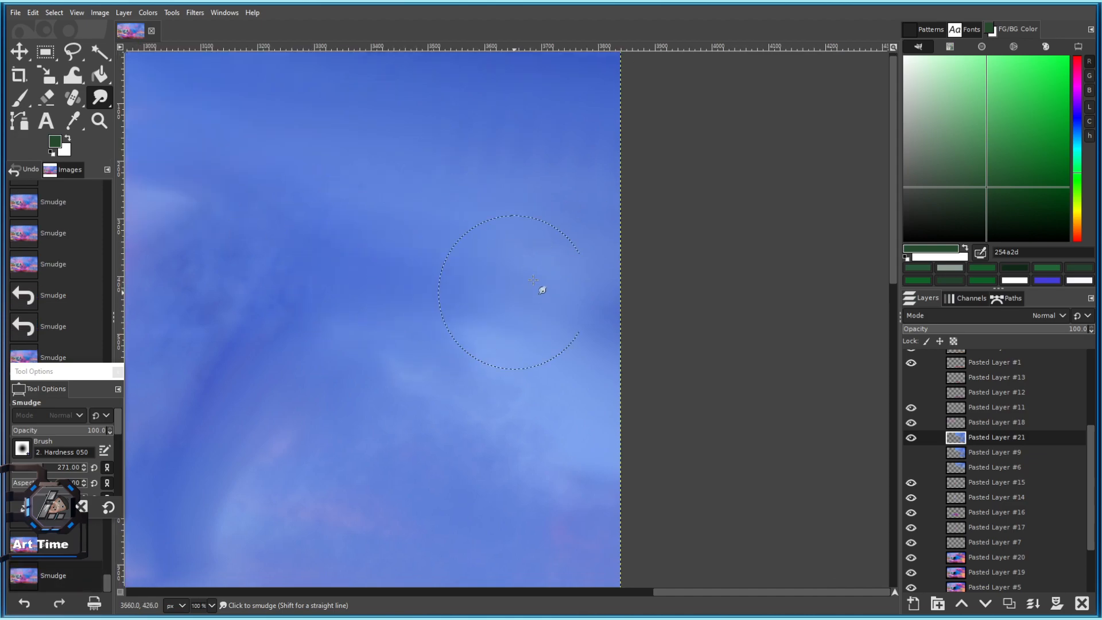
drag(562, 321, 499, 299)
drag(637, 322, 574, 287)
drag(694, 322, 620, 281)
drag(677, 265, 620, 229)
Blend the sky around the striped planet and near the painting's right edge.
scroll(630, 315, down, 4)
scroll(534, 288, up, 3)
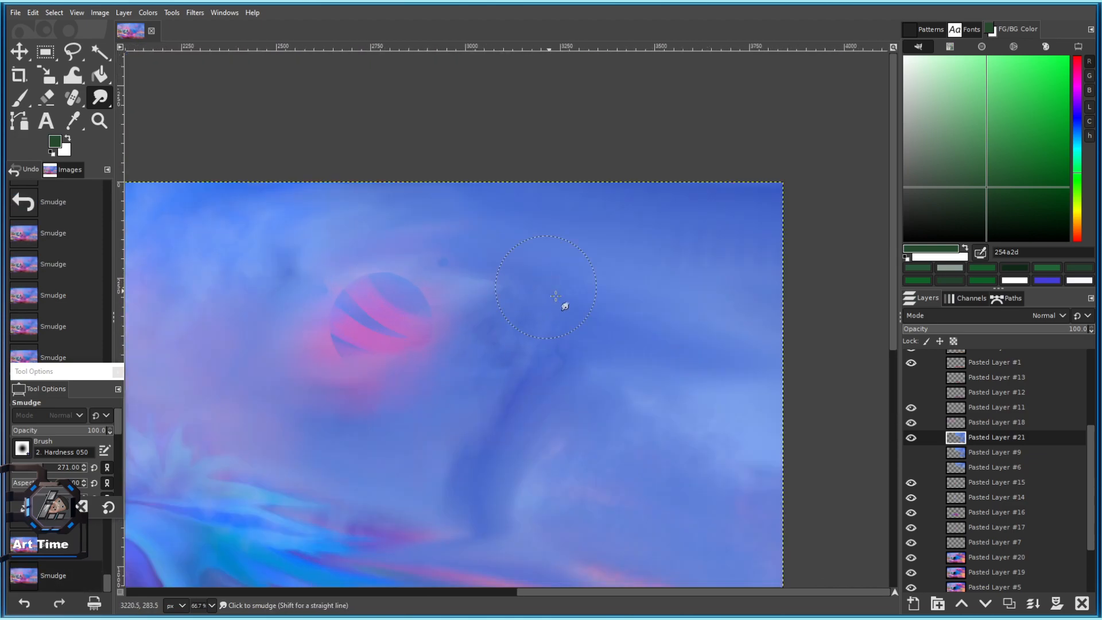
drag(493, 273, 351, 201)
drag(387, 241, 291, 219)
drag(413, 327, 350, 293)
scroll(539, 388, down, 4)
scroll(561, 431, up, 2)
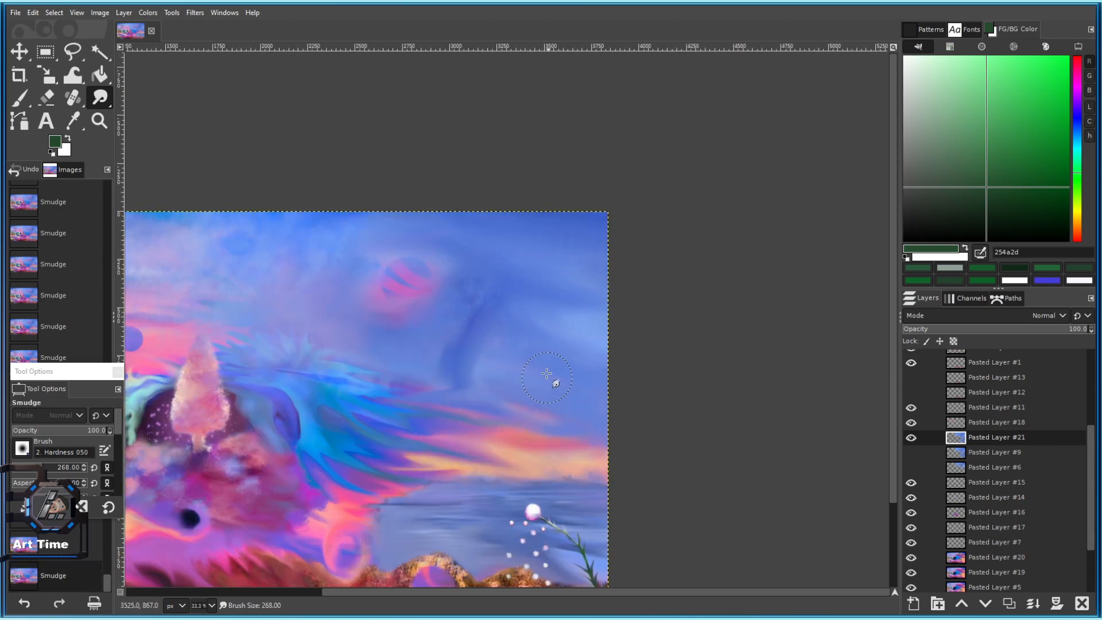
scroll(561, 452, down, 2)
scroll(514, 340, up, 1)
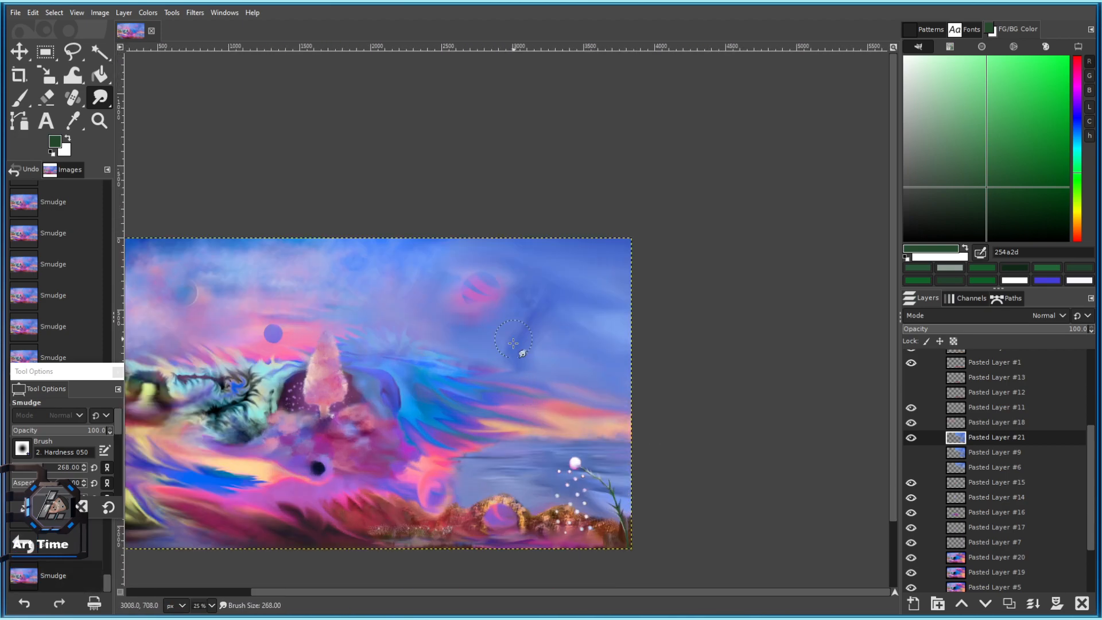
scroll(549, 365, up, 4)
scroll(566, 425, down, 4)
drag(680, 451, 659, 377)
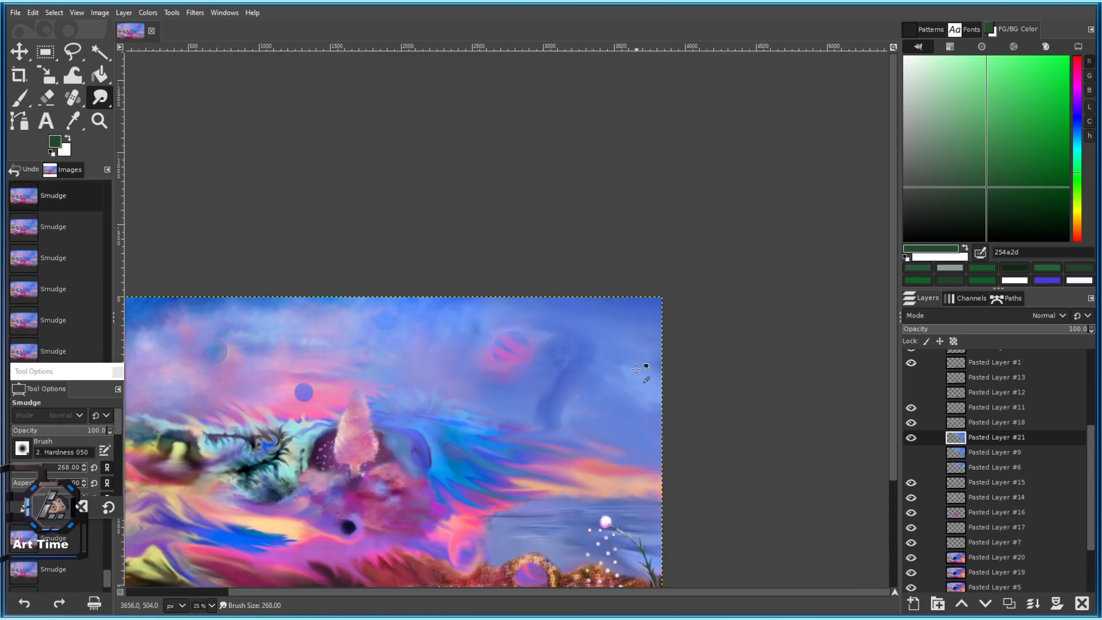
Undo and redo recent smudges, then streak lighter blue toward the top-right corner.
scroll(618, 339, up, 2)
key(ctrl+z)
key(ctrl+z)
key(ctrl+z)
key(ctrl+z)
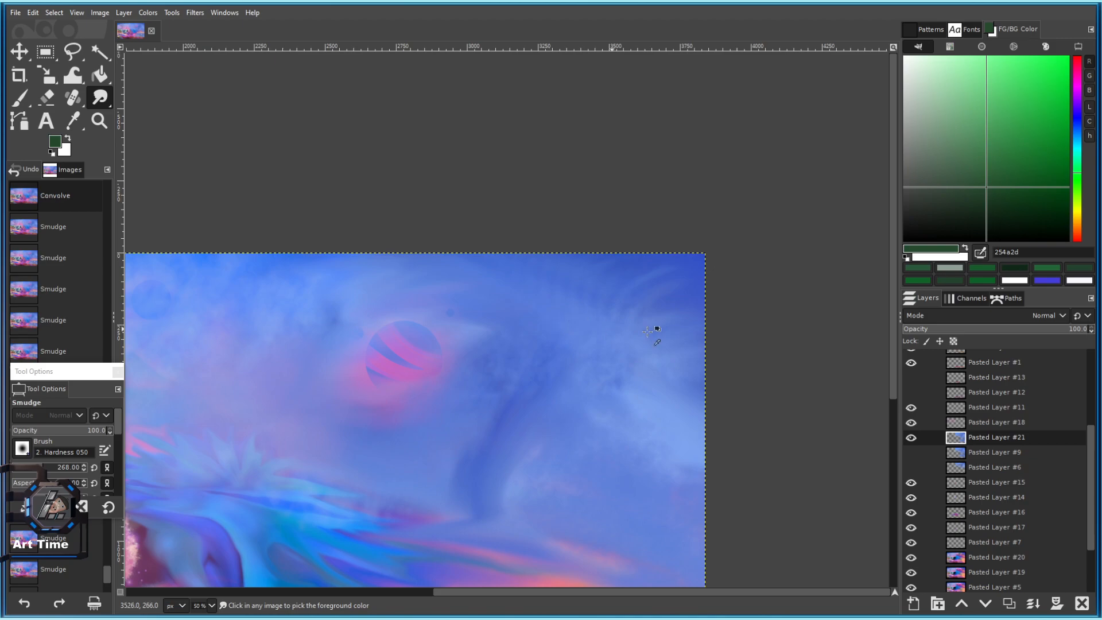
scroll(613, 296, up, 2)
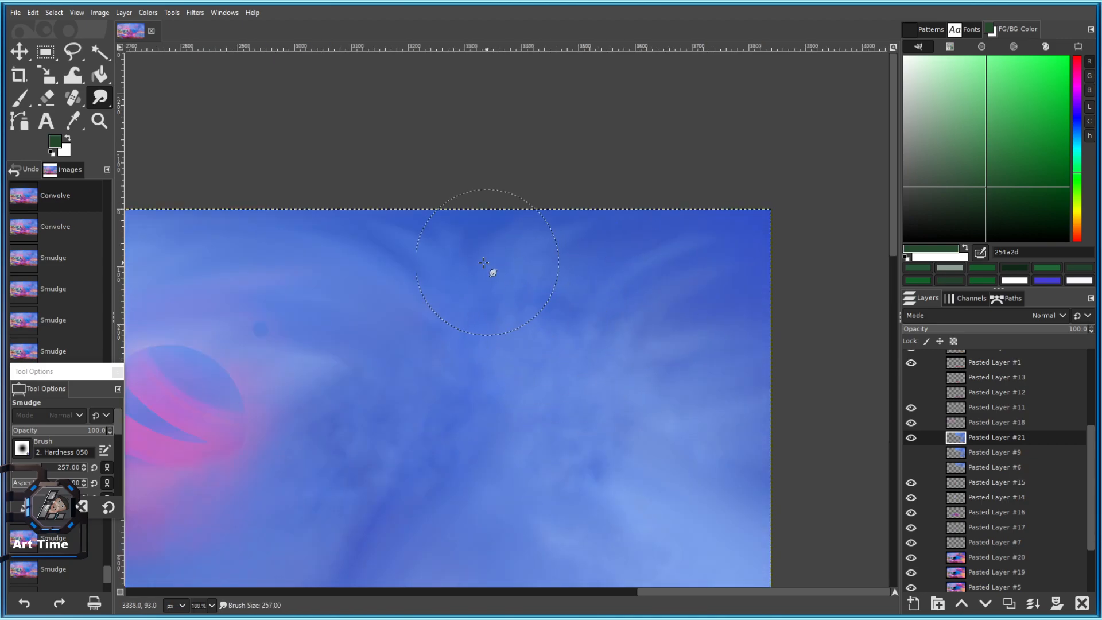
key(ctrl+z)
key(ctrl+z)
key(ctrl+z)
key(ctrl+z)
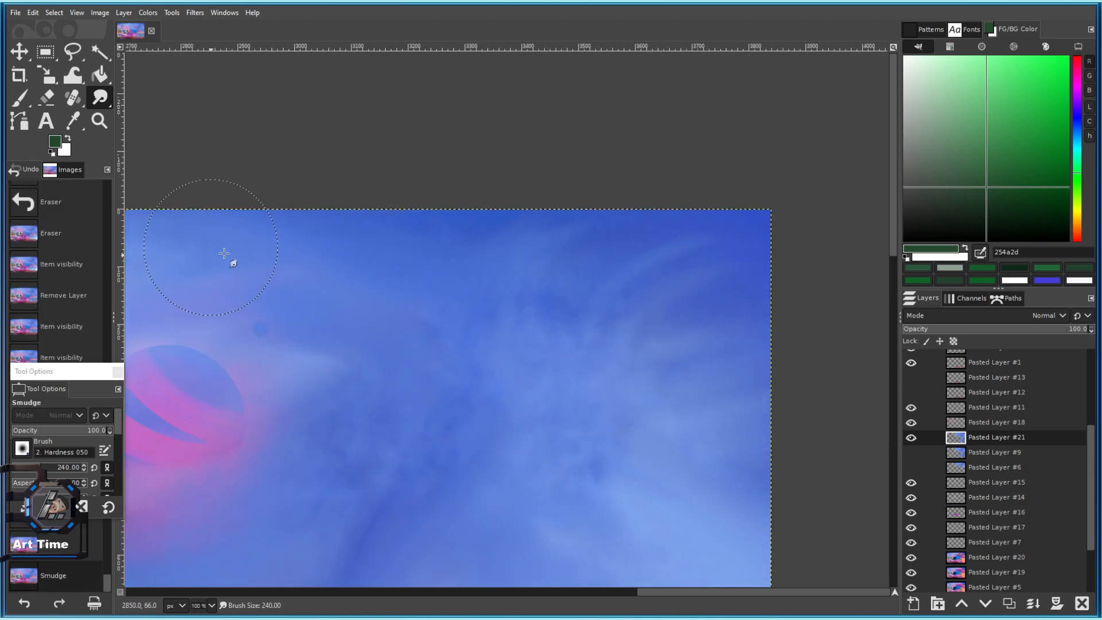
key(ctrl+y)
key(ctrl+y)
drag(721, 210, 752, 204)
mouse_move(615, 300)
mouse_down()
mouse_move(718, 265)
mouse_move(641, 228)
mouse_up()
mouse_move(645, 265)
mouse_down()
mouse_move(673, 249)
mouse_move(627, 344)
mouse_move(718, 255)
mouse_up()
Lower smudge opacity to 51.5 and blend the blues toward the sky's right edge.
click(61, 429)
drag(435, 250, 519, 402)
drag(598, 394, 748, 430)
scroll(594, 349, down, 4)
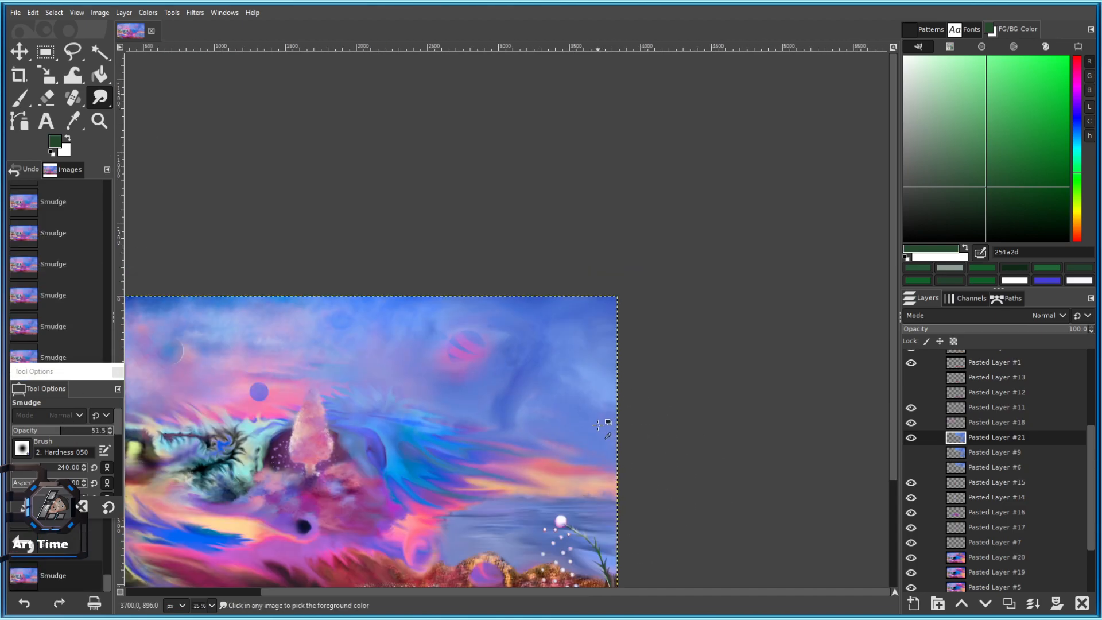
scroll(572, 375, up, 2)
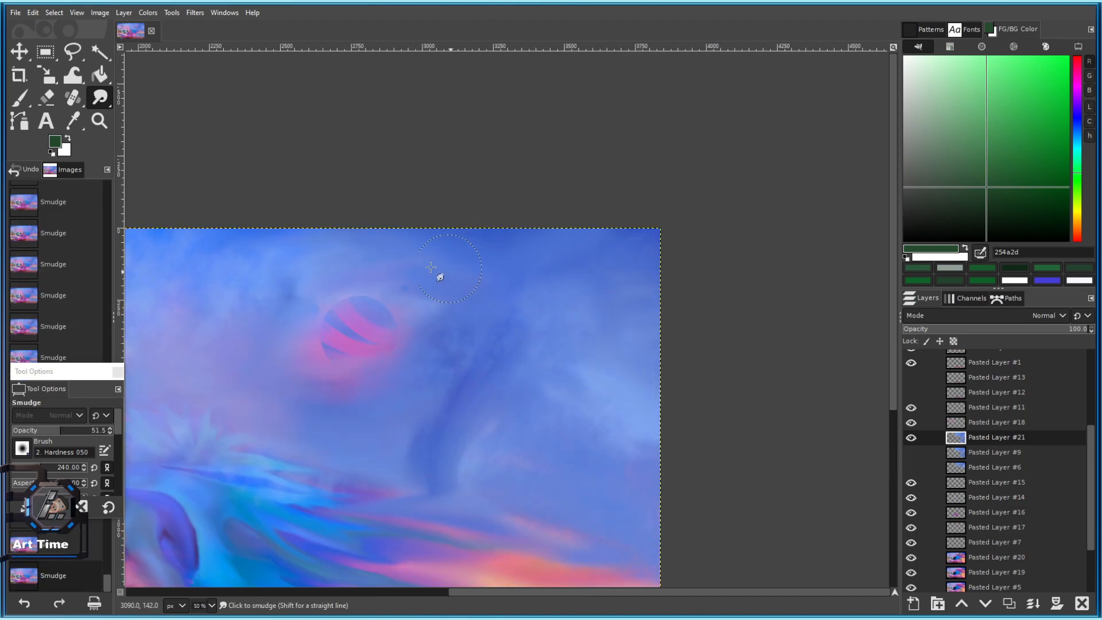
Smudge and soften another part of the blue sky.
drag(317, 265, 518, 255)
mouse_move(488, 308)
mouse_down()
mouse_move(509, 260)
mouse_move(384, 208)
mouse_move(463, 252)
mouse_up()
drag(746, 402, 590, 306)
mouse_move(656, 347)
mouse_down()
mouse_move(680, 349)
mouse_move(715, 384)
mouse_up()
mouse_move(709, 391)
mouse_down()
mouse_move(671, 345)
mouse_move(691, 361)
mouse_move(704, 406)
mouse_up()
scroll(695, 410, down, 3)
scroll(686, 407, down, 2)
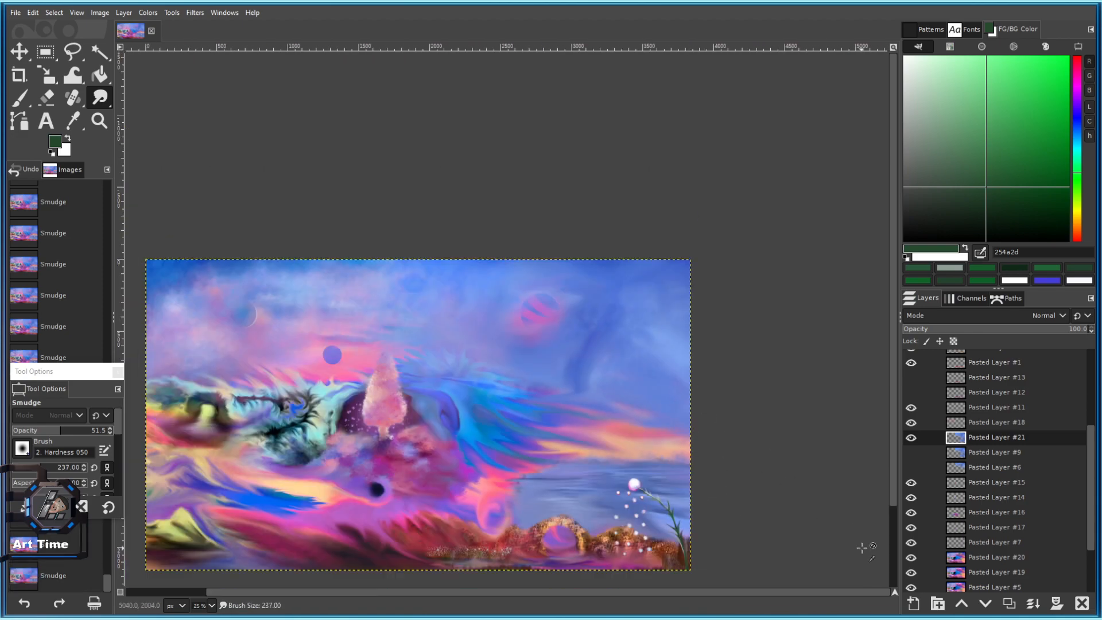
scroll(741, 389, up, 2)
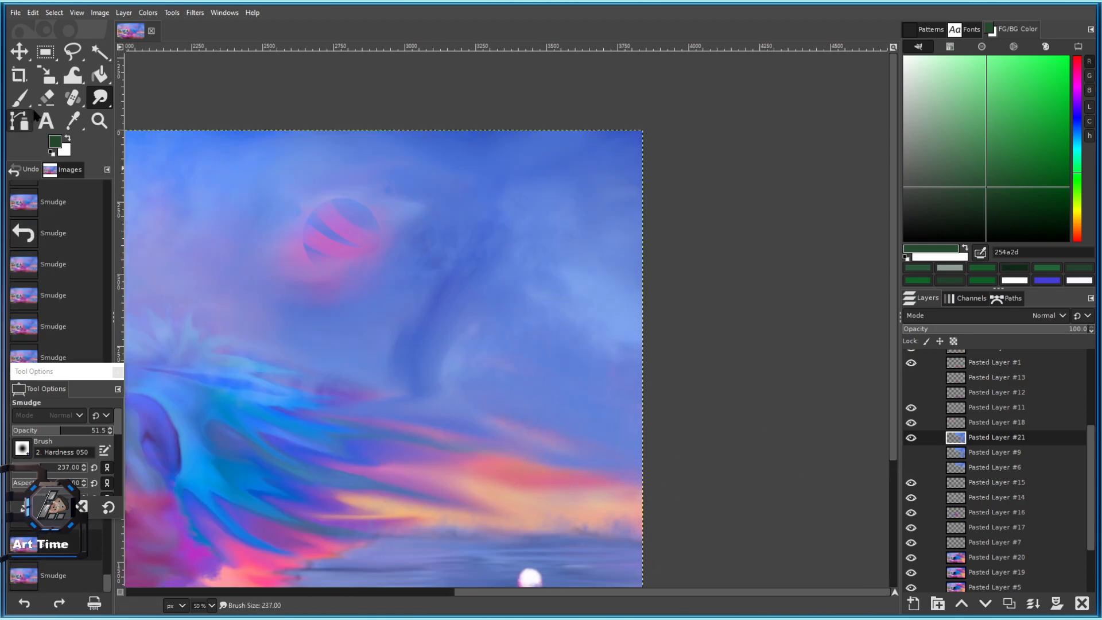
Erase the blue haze over the sunset clouds with a size-513 eraser.
click(46, 97)
drag(496, 425, 597, 428)
click(57, 467)
mouse_move(575, 505)
mouse_down()
mouse_move(497, 486)
mouse_move(367, 475)
mouse_up()
mouse_move(526, 439)
mouse_down()
mouse_move(374, 406)
mouse_move(634, 457)
mouse_up()
Try eraser strokes over the peach band and around the striped planet, undoing them.
scroll(665, 467, down, 3)
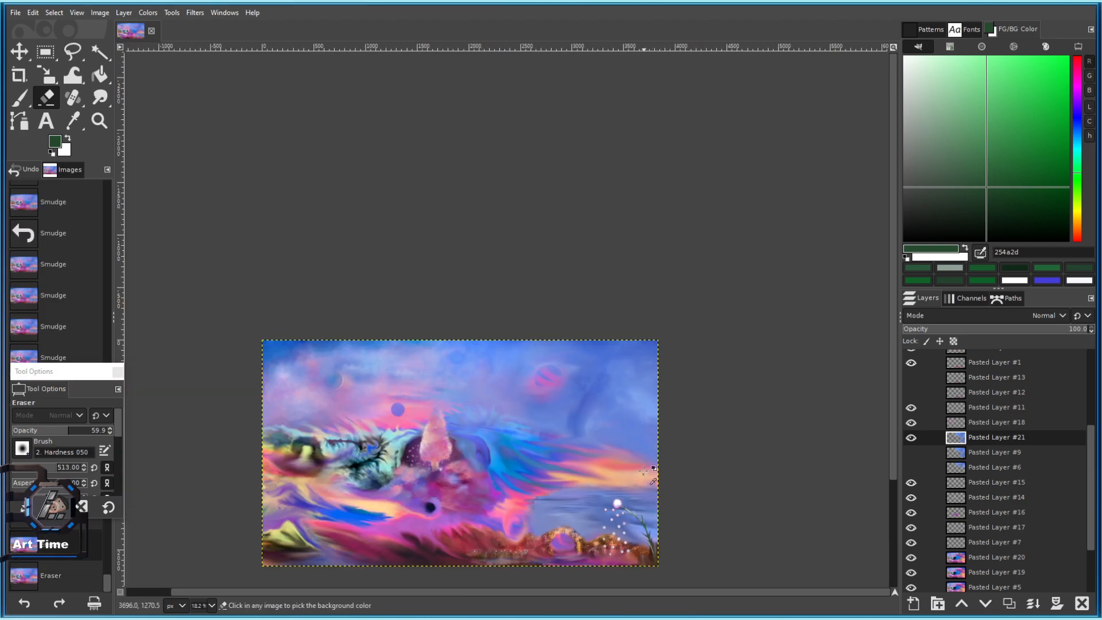
scroll(645, 471, up, 4)
scroll(359, 394, down, 4)
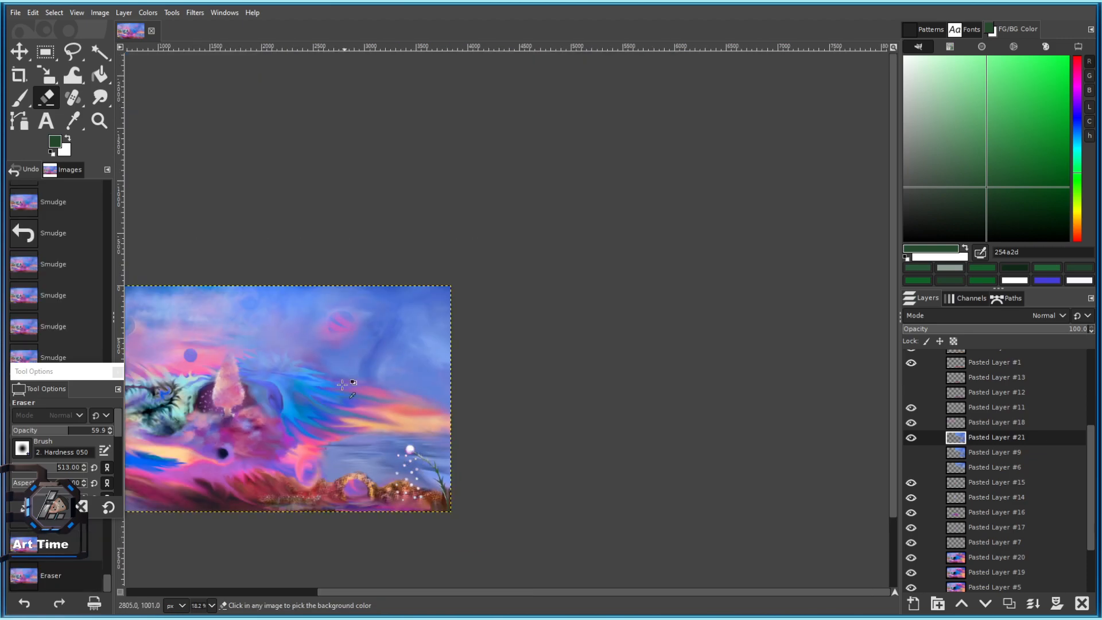
scroll(342, 387, up, 3)
drag(387, 440, 530, 489)
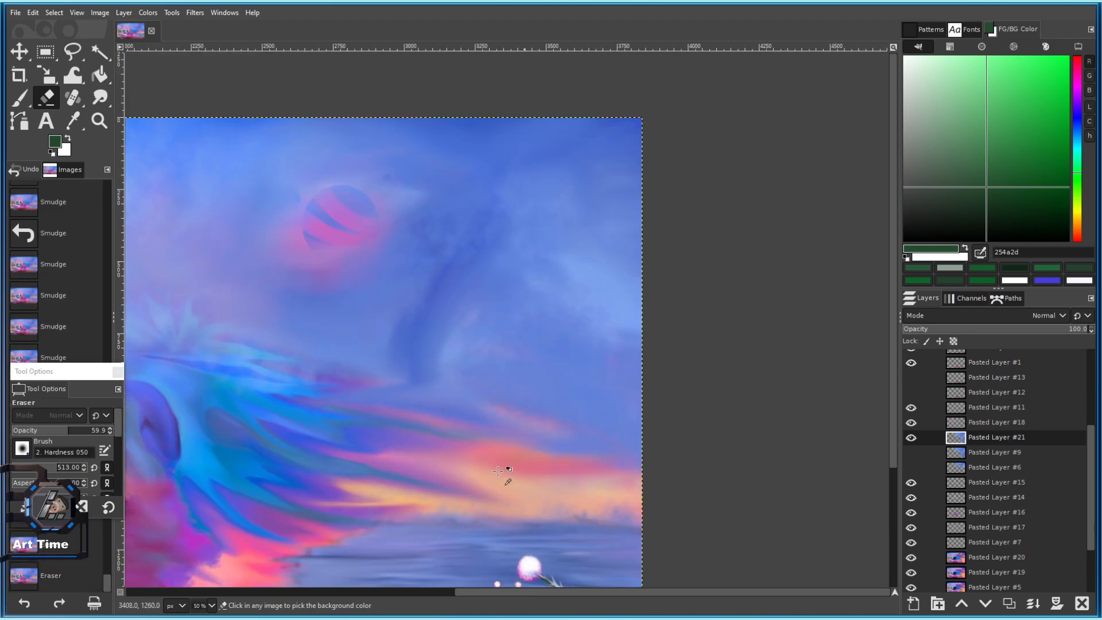
mouse_move(287, 302)
mouse_down()
mouse_move(352, 279)
mouse_move(370, 209)
mouse_up()
key(ctrl+z)
drag(337, 274, 425, 324)
click(449, 230)
key(ctrl+z)
Lower eraser opacity to about 43 with brush size 168, and dab pink into the sky.
scroll(474, 226, down, 5)
scroll(497, 350, up, 4)
key(bracketleft)
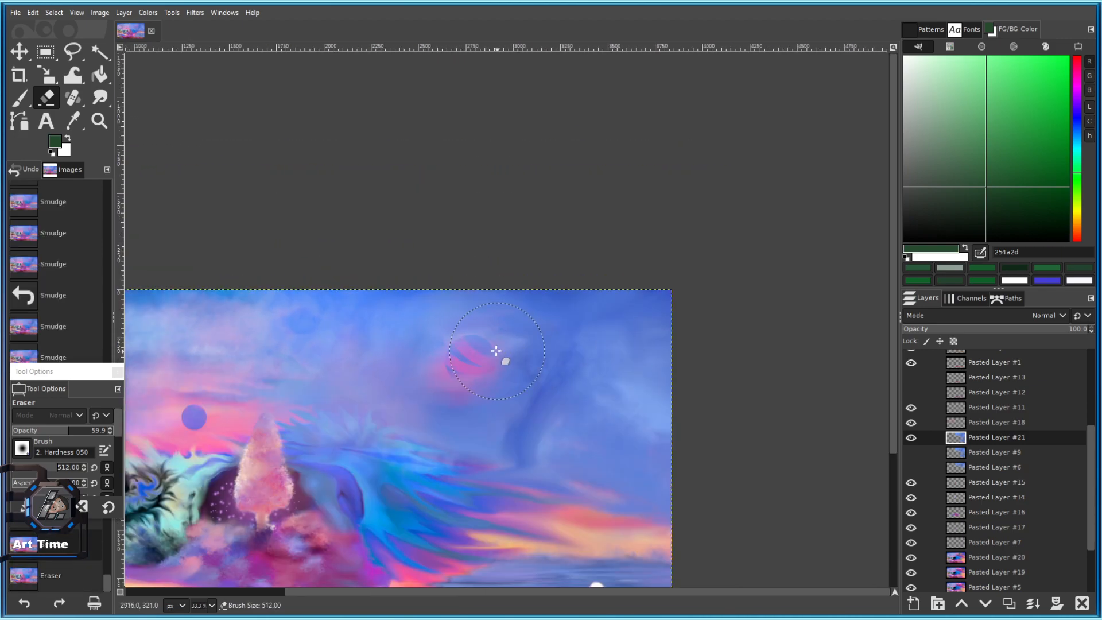
click(51, 433)
click(35, 466)
scroll(533, 323, up, 4)
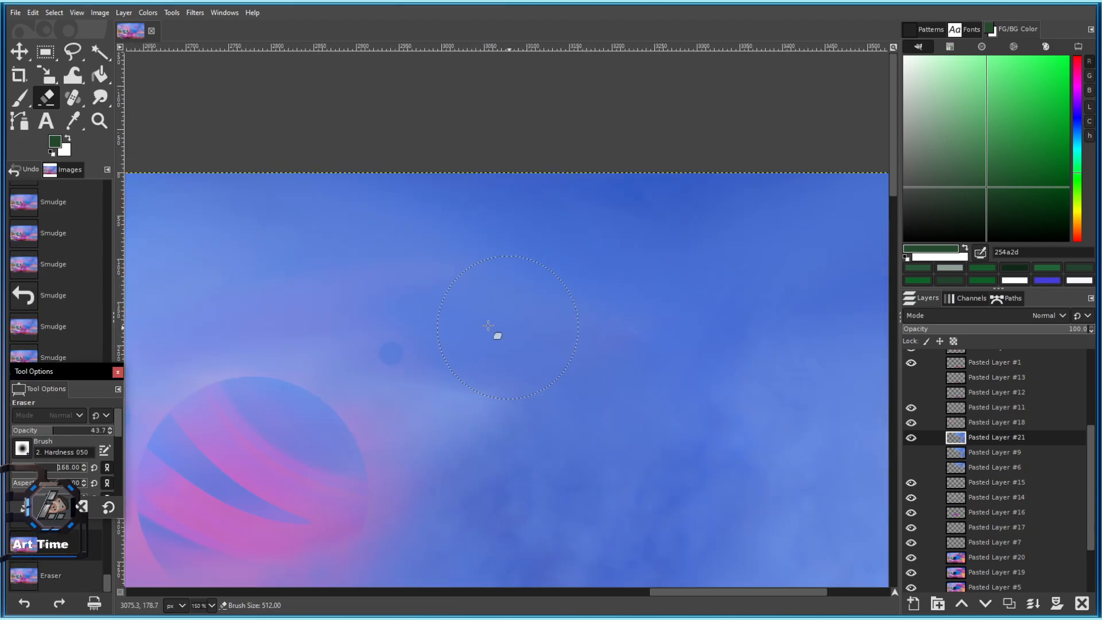
click(384, 356)
key(ctrl+z)
click(391, 360)
Reveal pink around the small dark circles and near the striped planet with eraser dabs.
scroll(391, 360, up, 4)
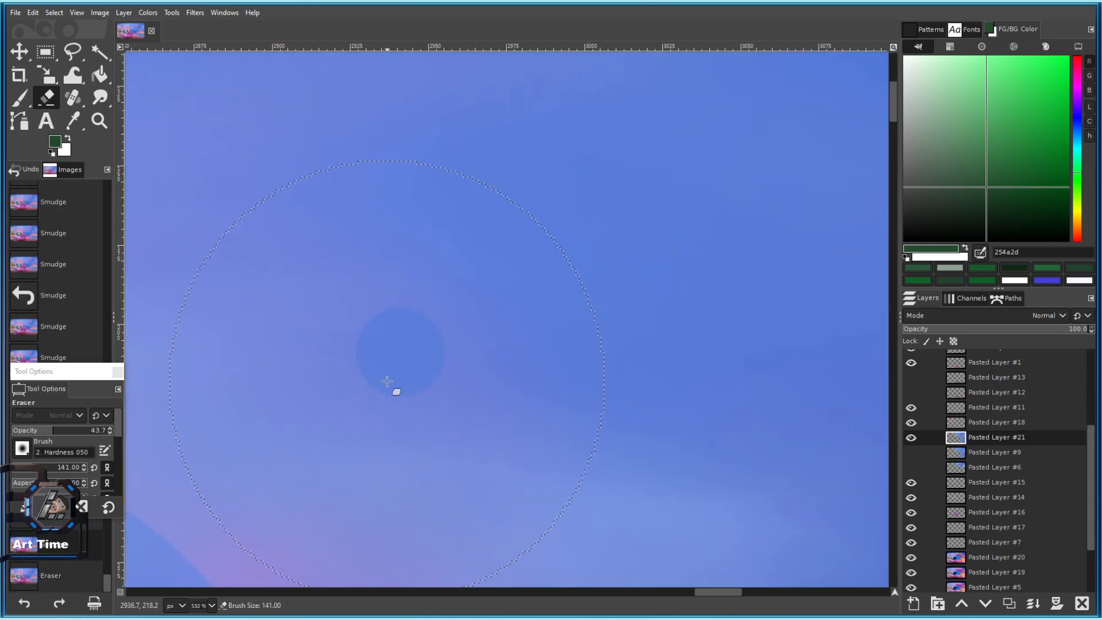
click(388, 382)
scroll(388, 382, down, 10)
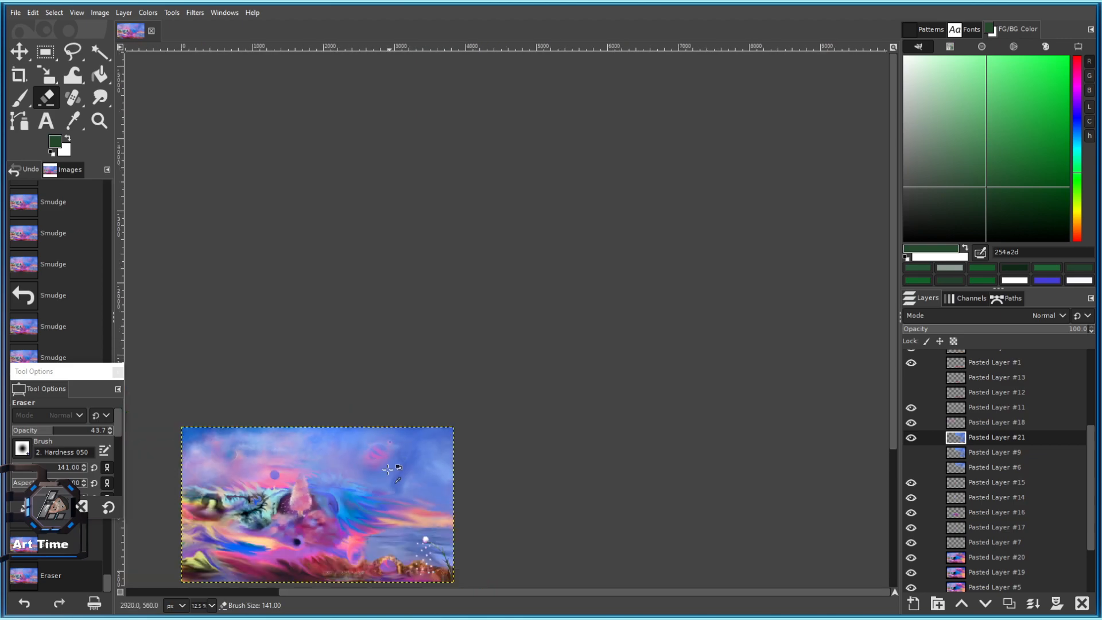
scroll(380, 448, up, 9)
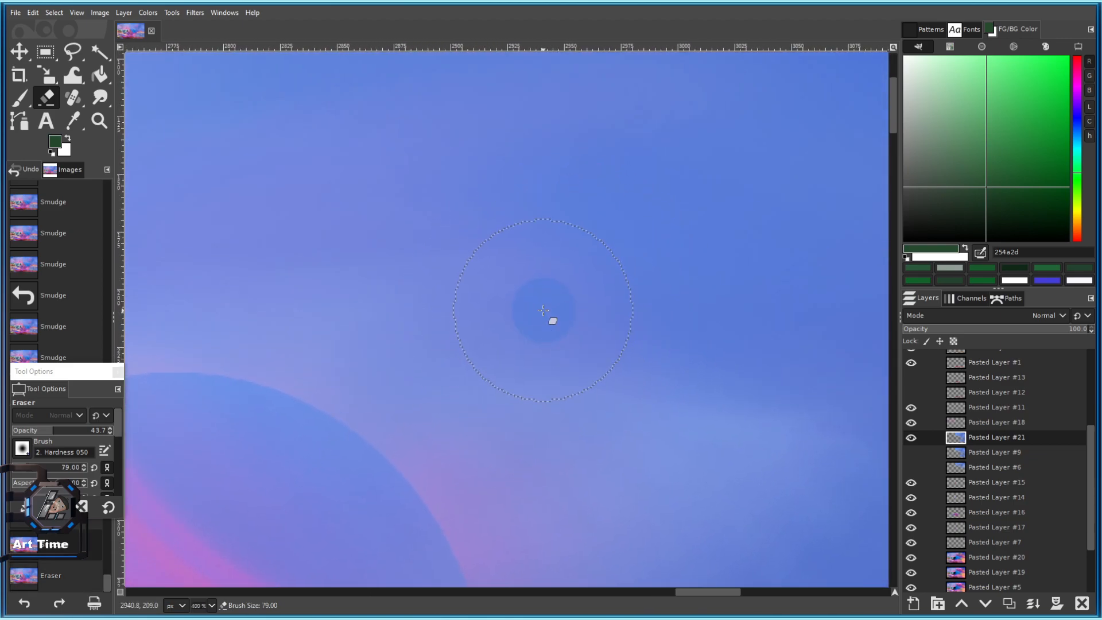
click(544, 311)
scroll(543, 311, down, 8)
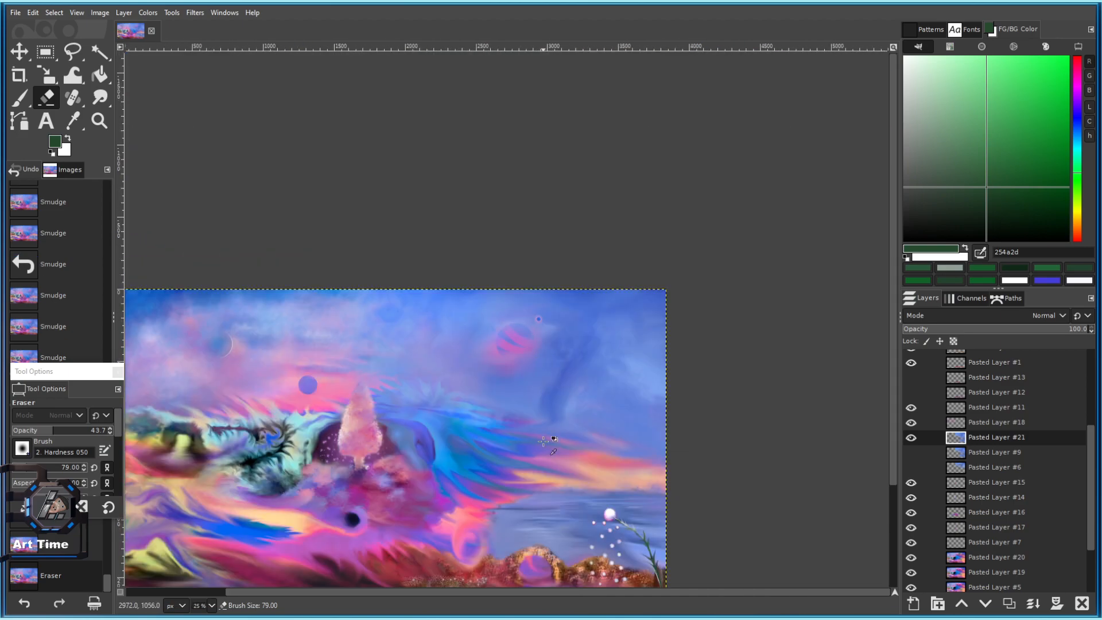
scroll(617, 396, up, 5)
click(338, 144)
click(339, 151)
scroll(337, 152, down, 5)
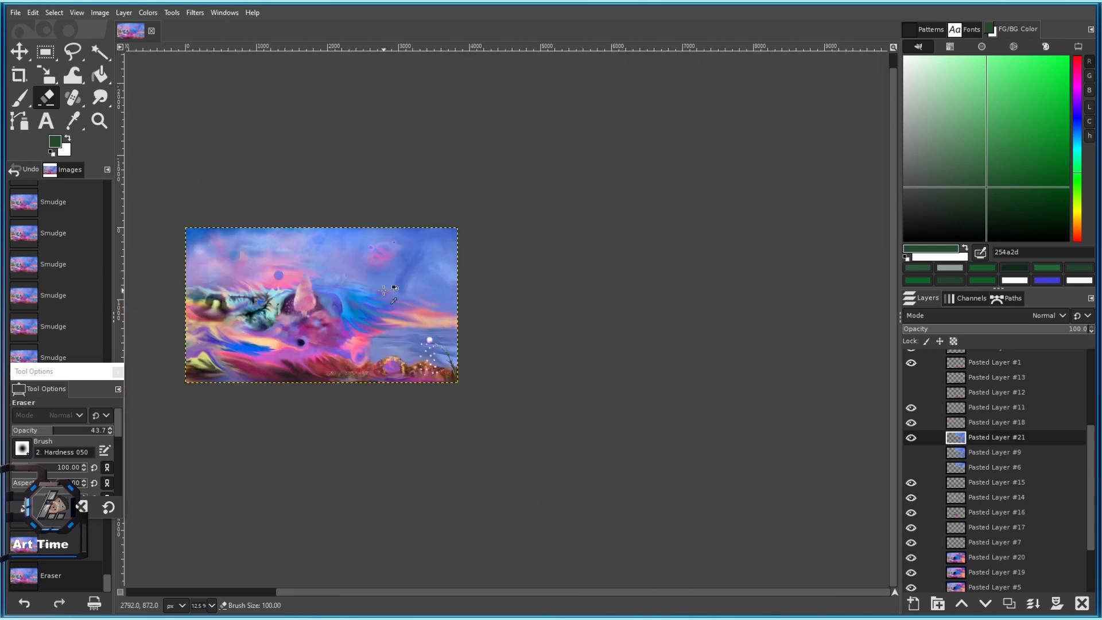
scroll(430, 338, up, 8)
Pan toward the sphere and test eraser strokes on its edge, undoing them.
drag(484, 304, 458, 175)
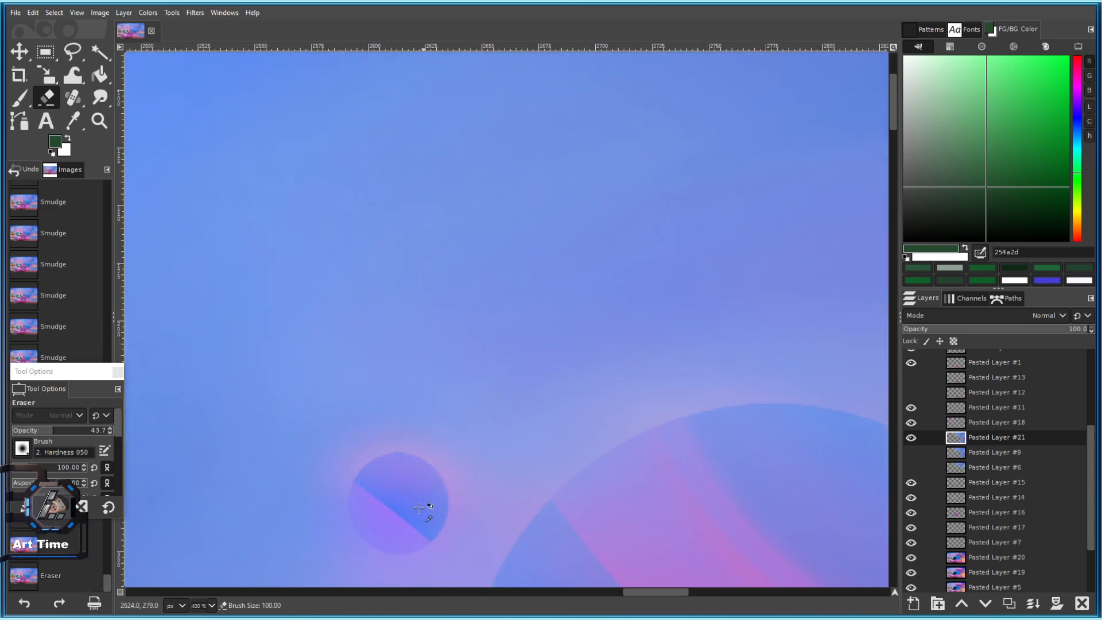
drag(428, 501, 449, 333)
key(ctrl+z)
drag(477, 254, 396, 327)
key(ctrl+z)
mouse_move(659, 317)
mouse_down()
mouse_move(553, 423)
mouse_move(540, 494)
mouse_up()
drag(635, 379, 580, 223)
key(ctrl+z)
drag(693, 129, 659, 149)
scroll(458, 568, down, 8)
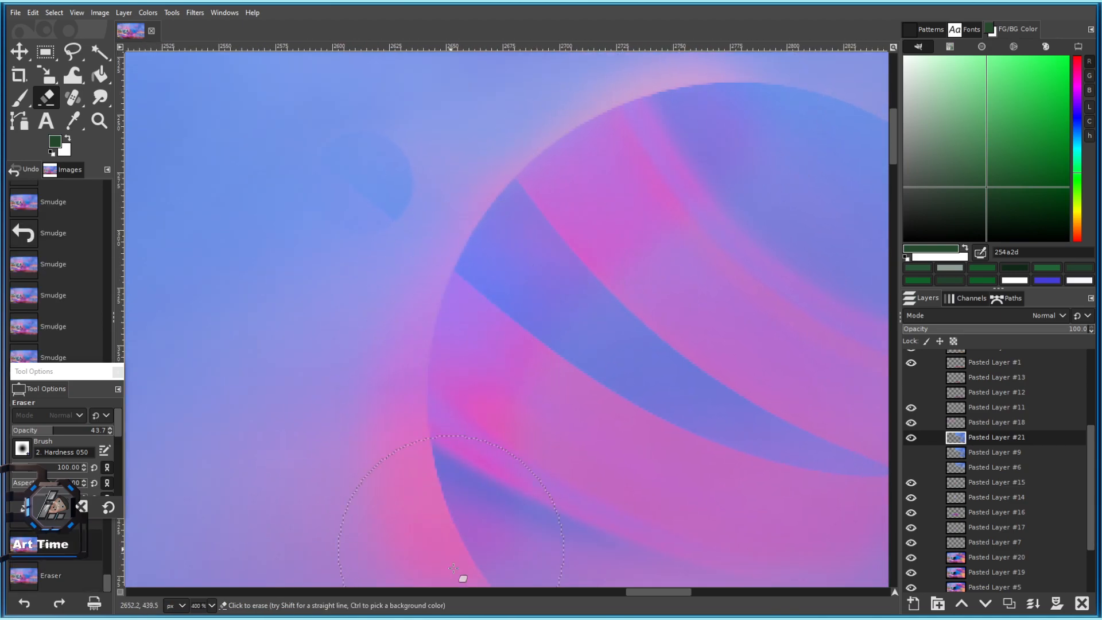
scroll(488, 386, up, 4)
scroll(454, 321, up, 1)
With brush size 108, erase a pink glow around the sphere, then dab more at size 555.
key(bracketright)
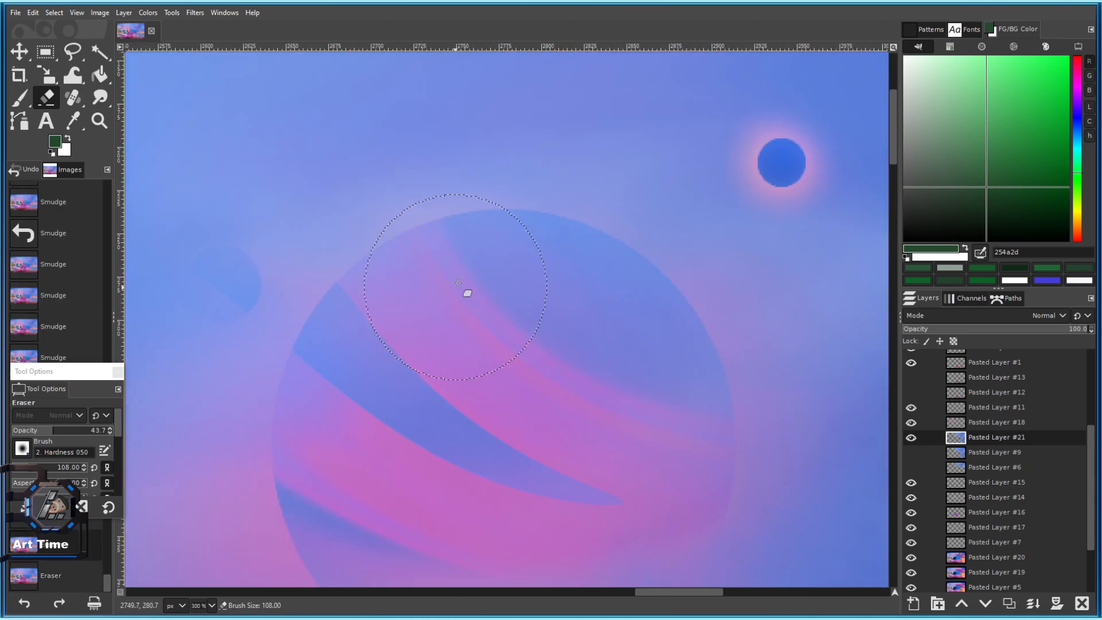
mouse_move(426, 236)
mouse_down()
mouse_move(479, 208)
mouse_move(253, 355)
mouse_move(256, 514)
mouse_up()
mouse_move(278, 364)
mouse_down()
mouse_move(549, 189)
mouse_move(742, 299)
mouse_up()
scroll(725, 459, down, 3)
scroll(725, 459, down, 2)
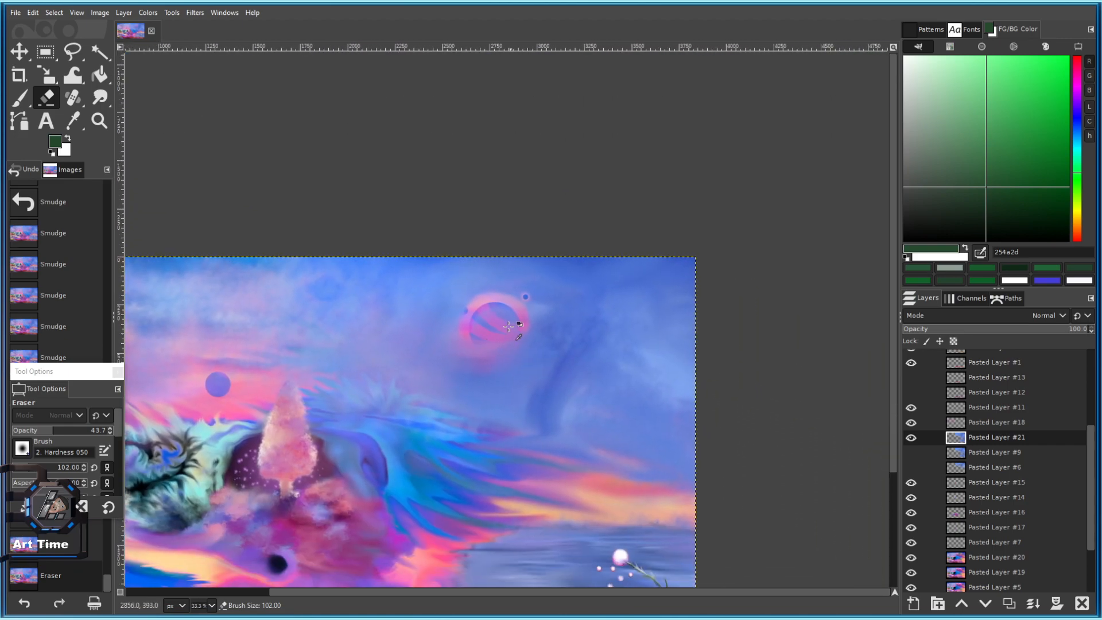
click(59, 466)
click(468, 322)
click(479, 346)
Reveal the faint planet in the upper sky and brighten the pink glow above it.
scroll(479, 345, down, 3)
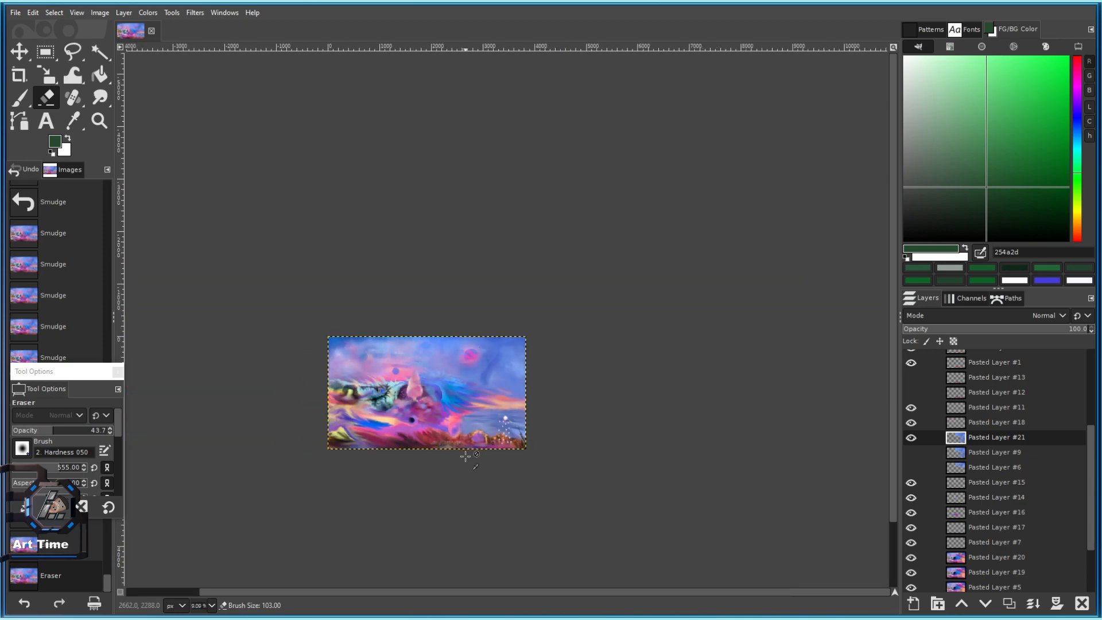
scroll(463, 453, up, 2)
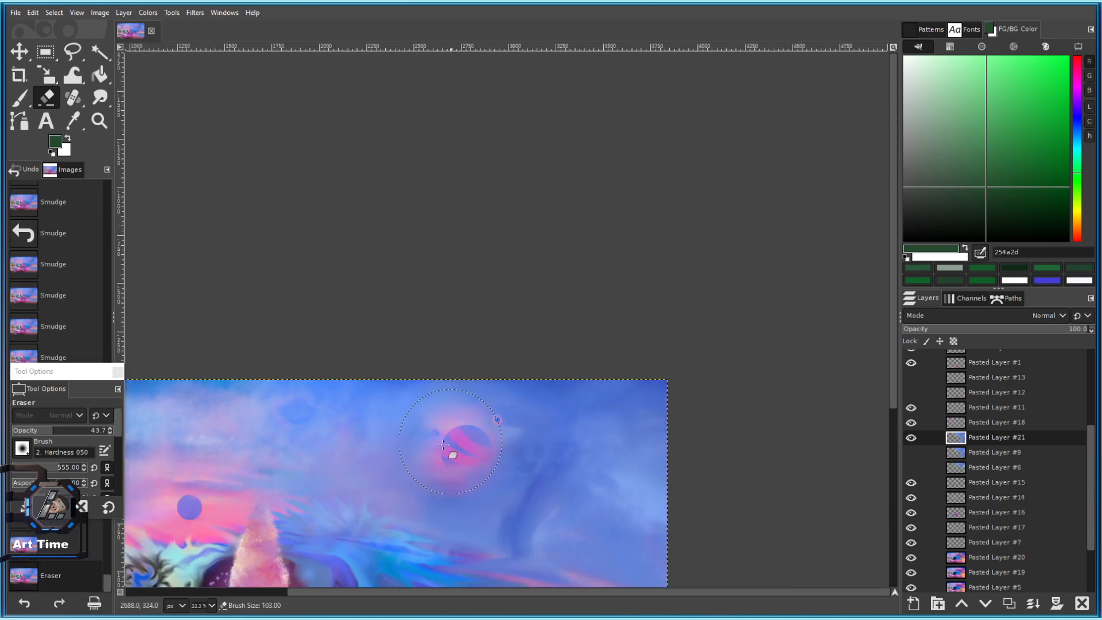
click(295, 412)
scroll(326, 472, down, 3)
drag(322, 465, 451, 403)
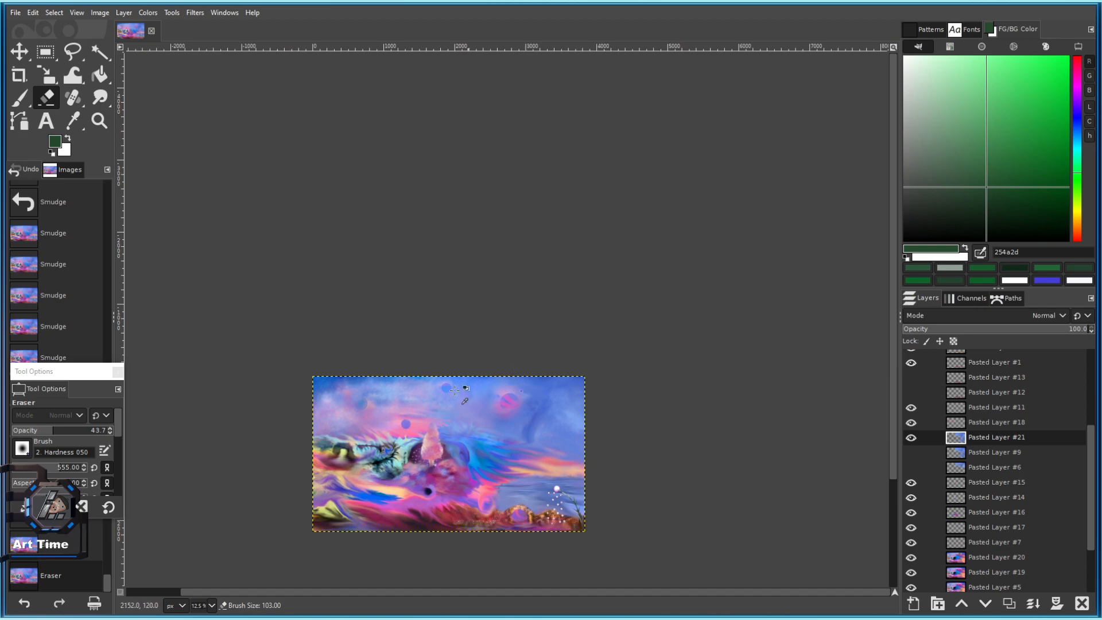
scroll(447, 396, up, 3)
drag(314, 431, 415, 369)
drag(733, 405, 549, 341)
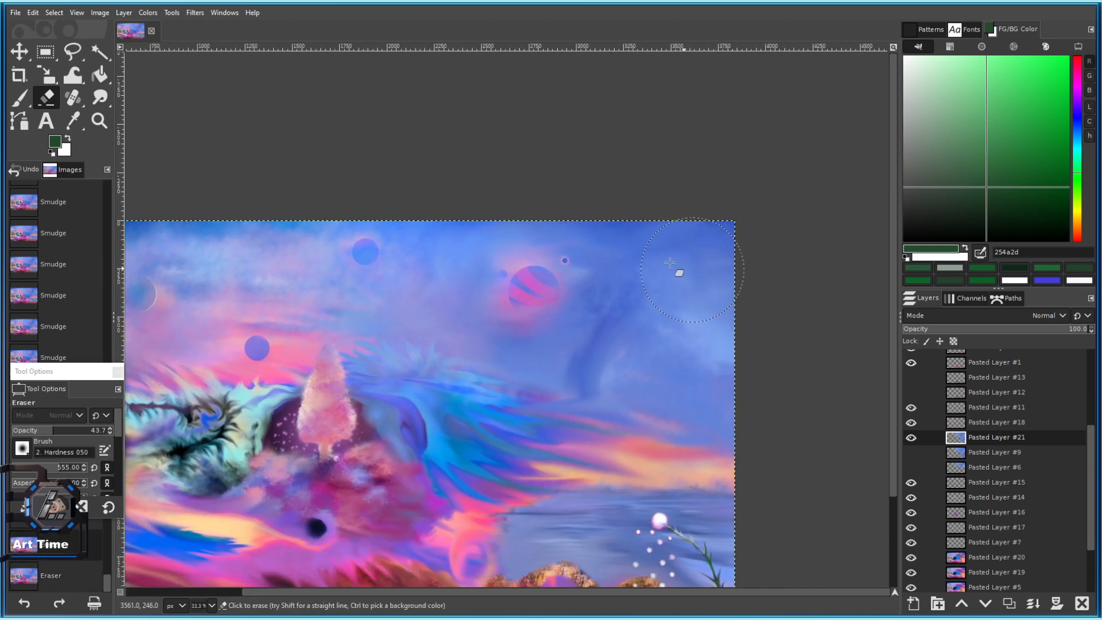
click(537, 269)
key(ctrl+z)
click(535, 281)
Zoom out to view the whole painting and save it.
key(minus)
key(minus)
key(minus)
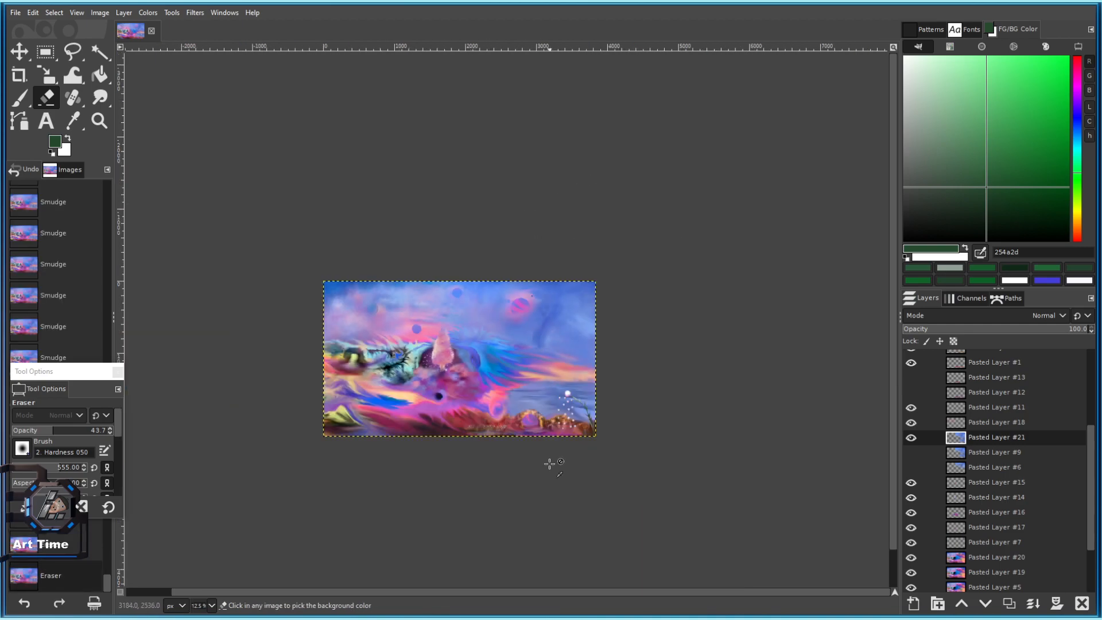
scroll(532, 309, up, 3)
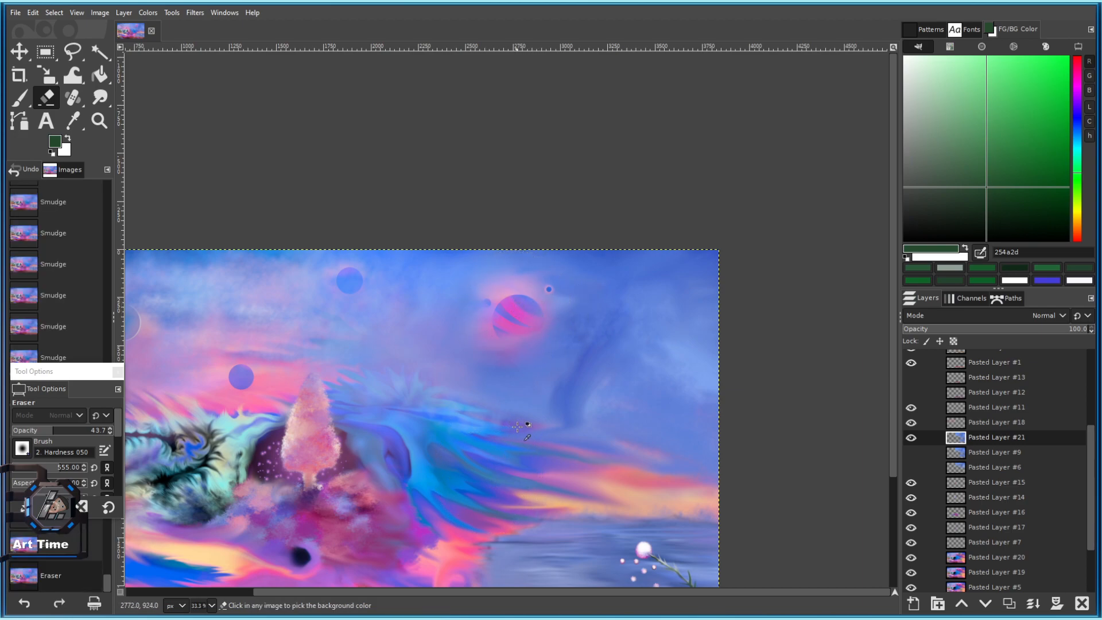
key(ctrl+s)
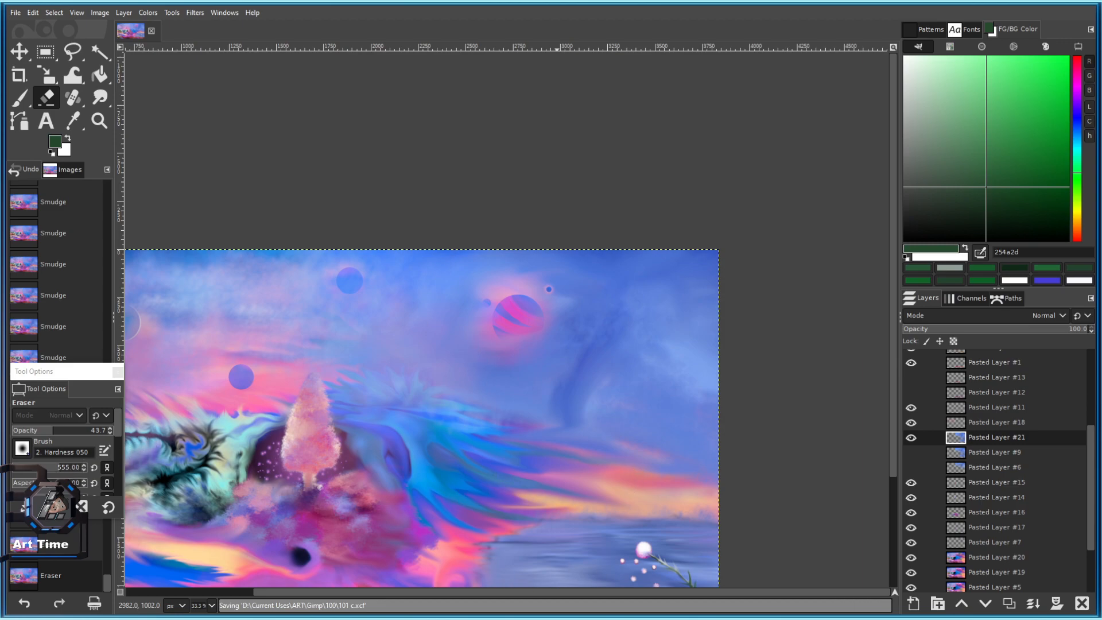
Reset the eraser to defaults, then try an eraser stroke and a black brush stroke, undoing both.
scroll(591, 524, up, 2)
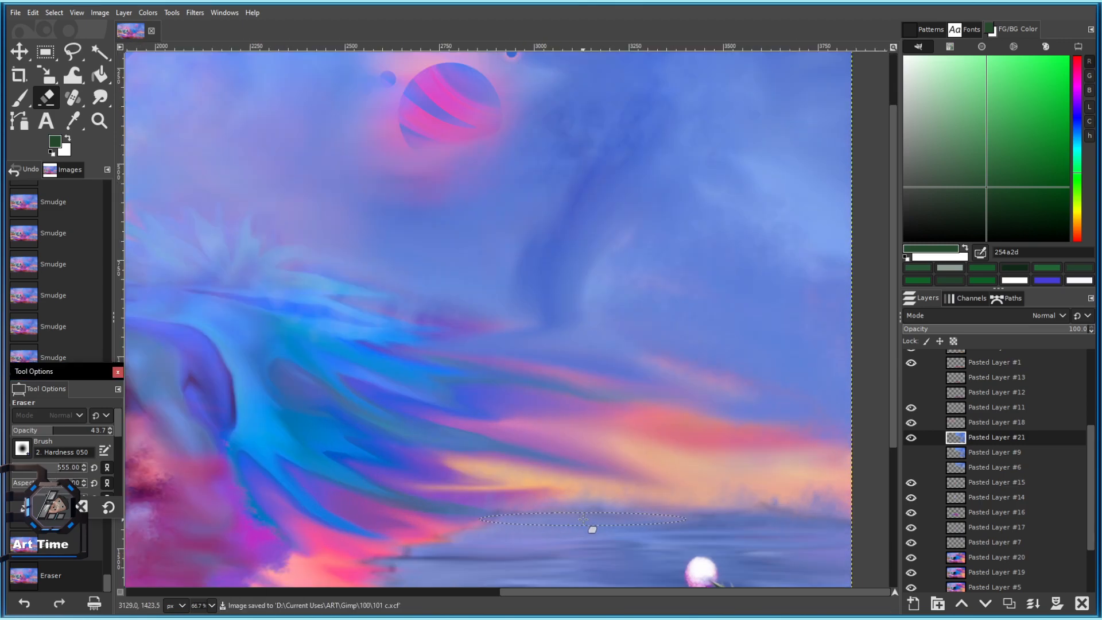
click(108, 507)
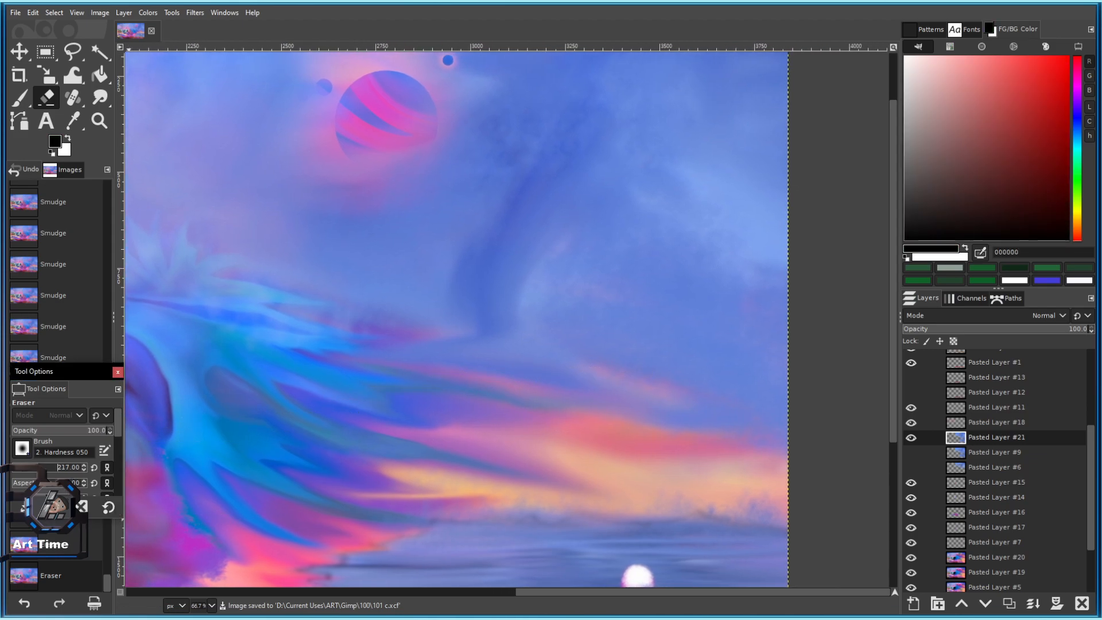
drag(477, 346, 627, 349)
key(ctrl+z)
key(ctrl+z)
click(21, 99)
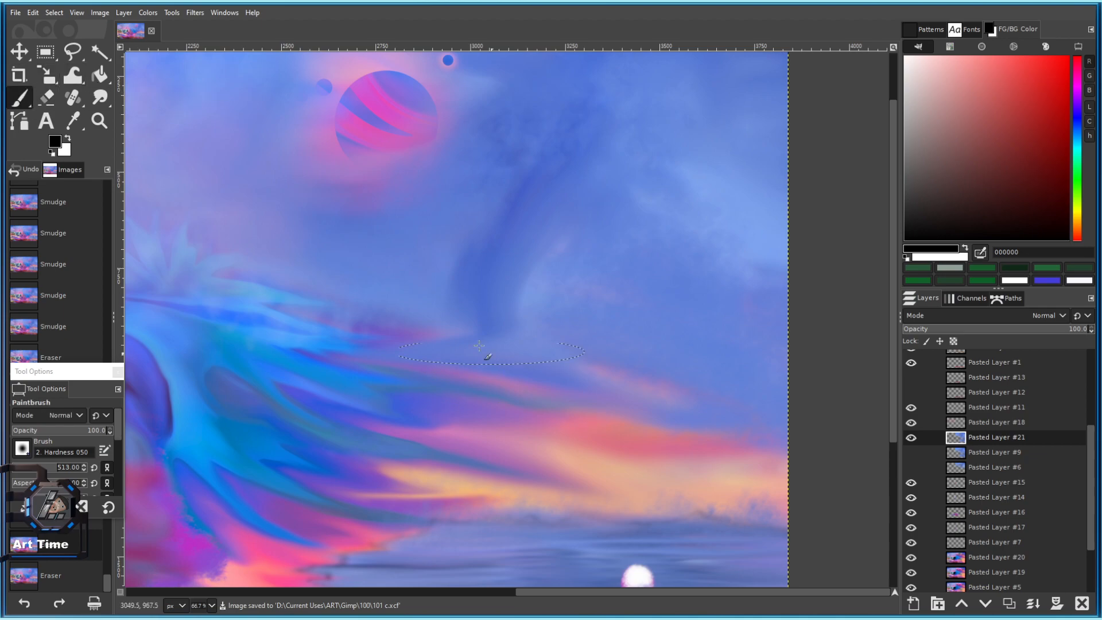
drag(396, 359, 661, 350)
key(ctrl+z)
Smudge the streak ends and the clouds below the striped planet, undoing some strokes.
key(s)
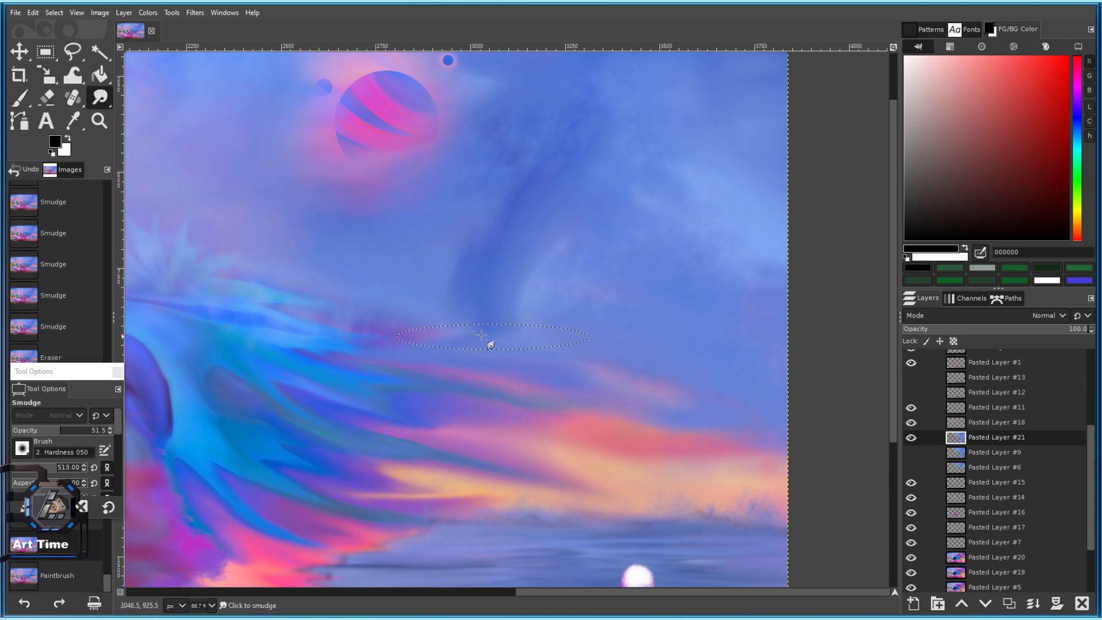
drag(548, 349, 424, 336)
mouse_move(490, 356)
mouse_down()
mouse_move(348, 322)
mouse_move(435, 337)
mouse_up()
drag(345, 323, 427, 336)
drag(339, 321, 410, 336)
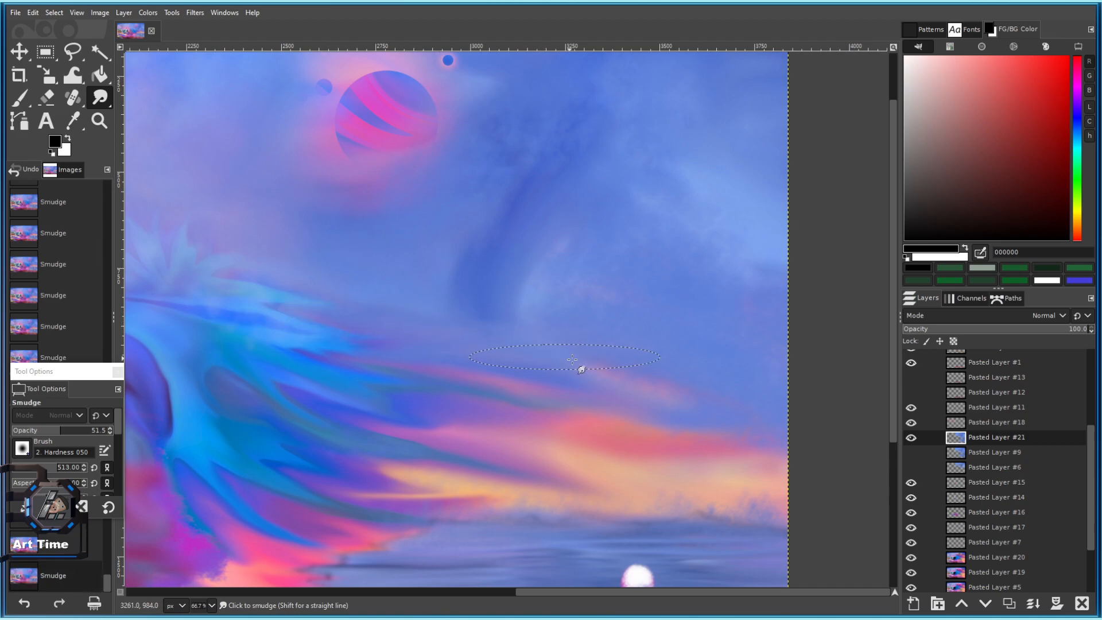
key(ctrl+z)
key(ctrl+z)
key(ctrl+z)
key(ctrl+z)
key(ctrl+z)
key(ctrl+z)
key(ctrl+z)
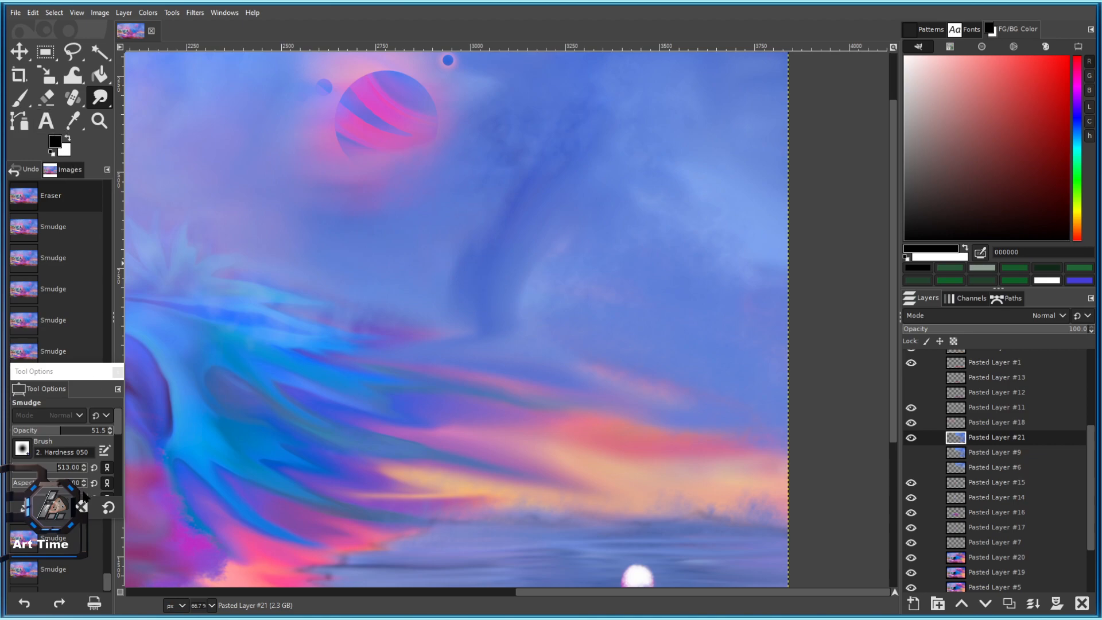
click(498, 337)
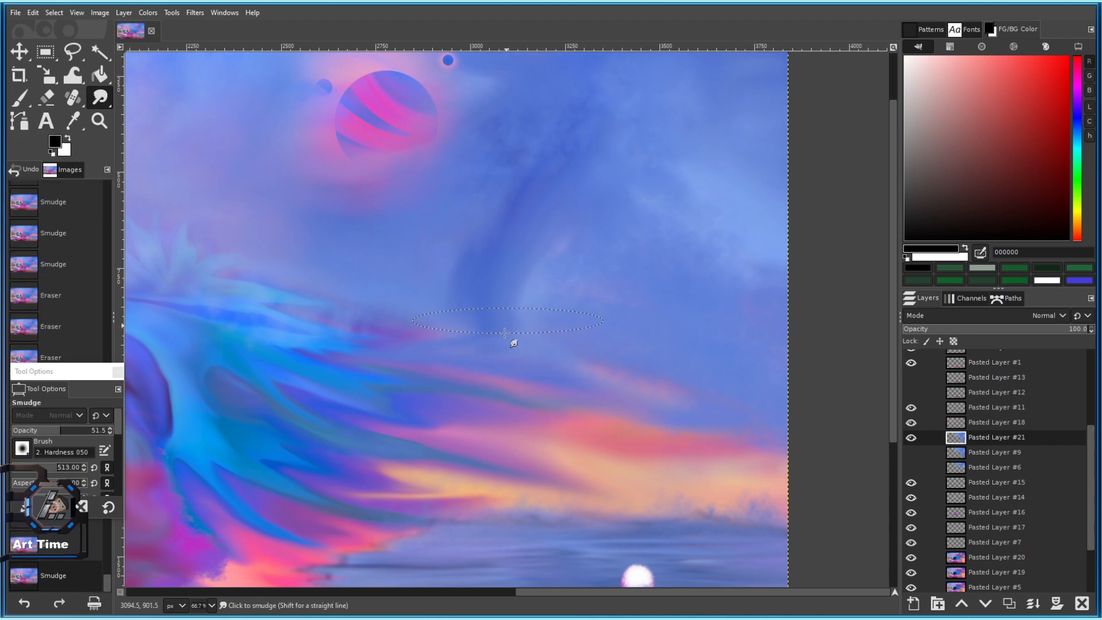
drag(523, 354, 533, 358)
drag(538, 359, 552, 365)
key(ctrl+z)
key(ctrl+z)
key(ctrl+z)
key(ctrl+z)
key(ctrl+z)
key(ctrl+z)
key(ctrl+z)
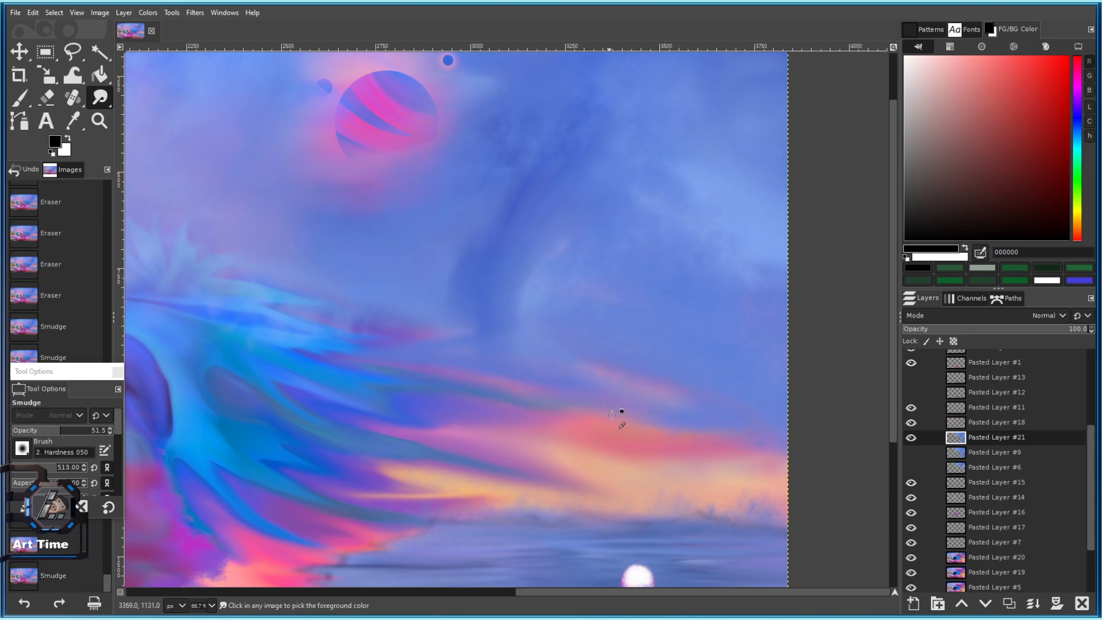
key(ctrl+z)
Compare with Pasted Layer #21 hidden, sample sky blue 5777d0, and paint a blue stroke over the clouds.
click(912, 438)
click(912, 438)
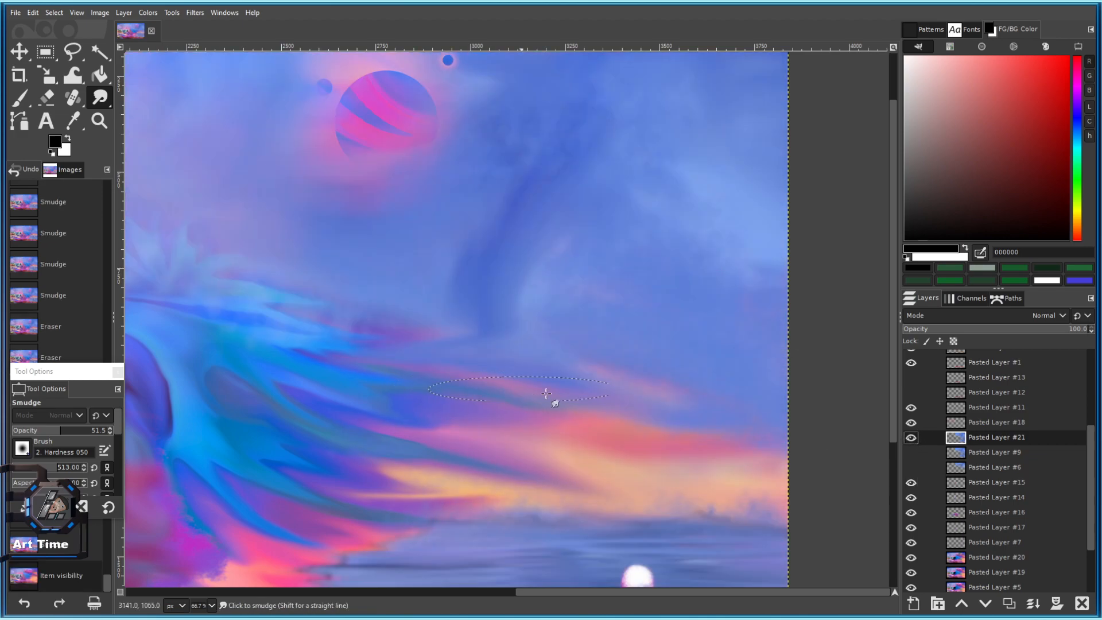
key(ctrl+z)
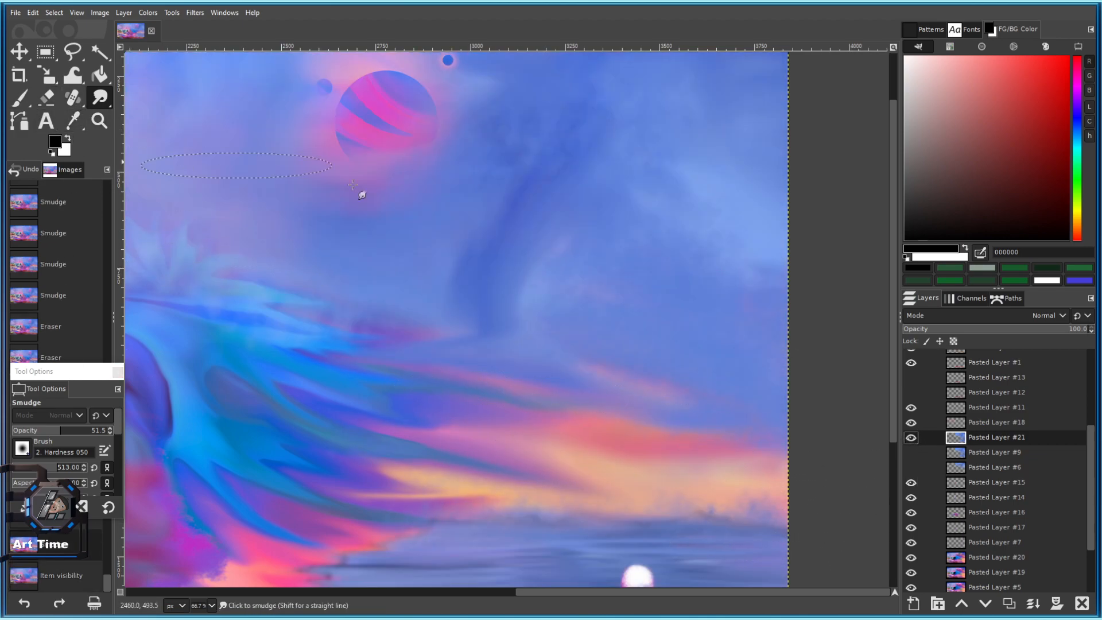
ctrl+click(488, 250)
click(20, 98)
key(ctrl+z)
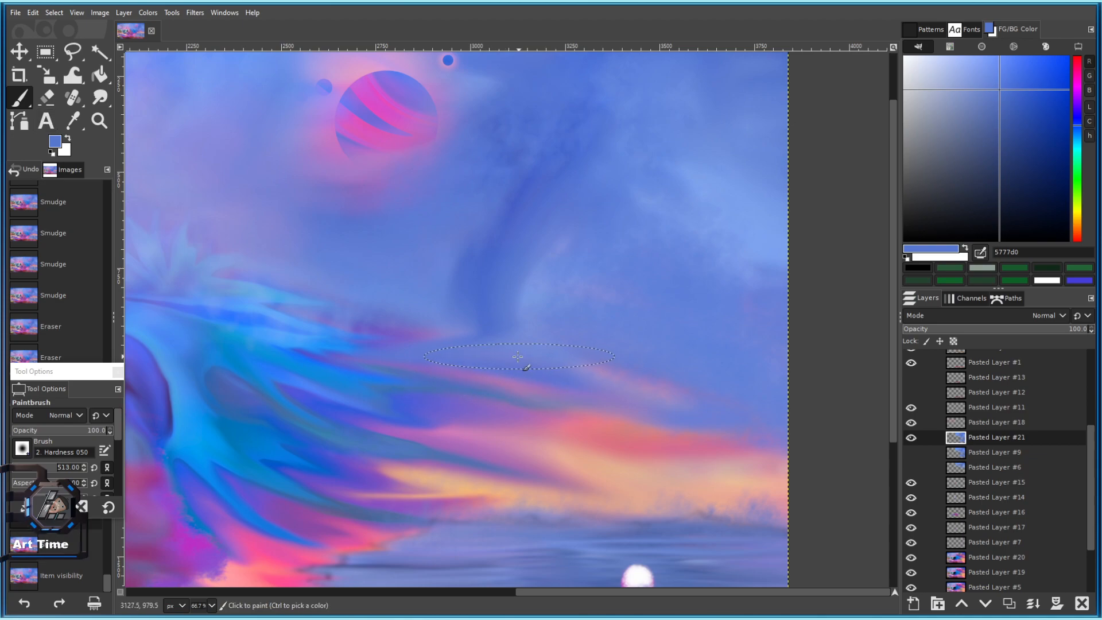
drag(526, 364, 538, 369)
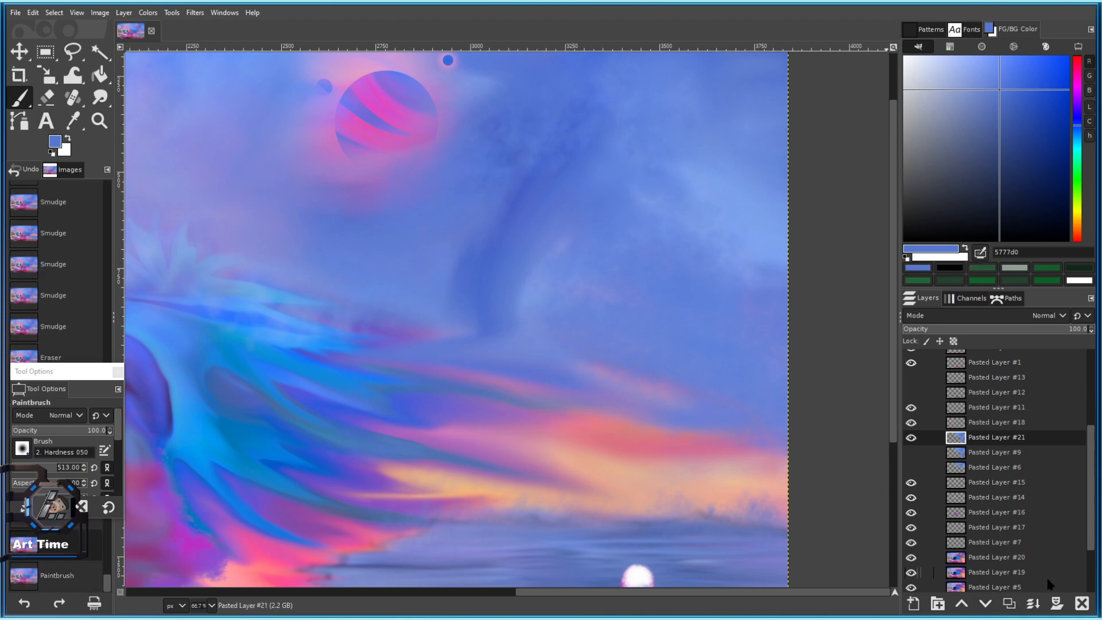
Add a cleared new layer above Pasted Layer #21 and paint dark blue streaks below the tornado.
click(1008, 604)
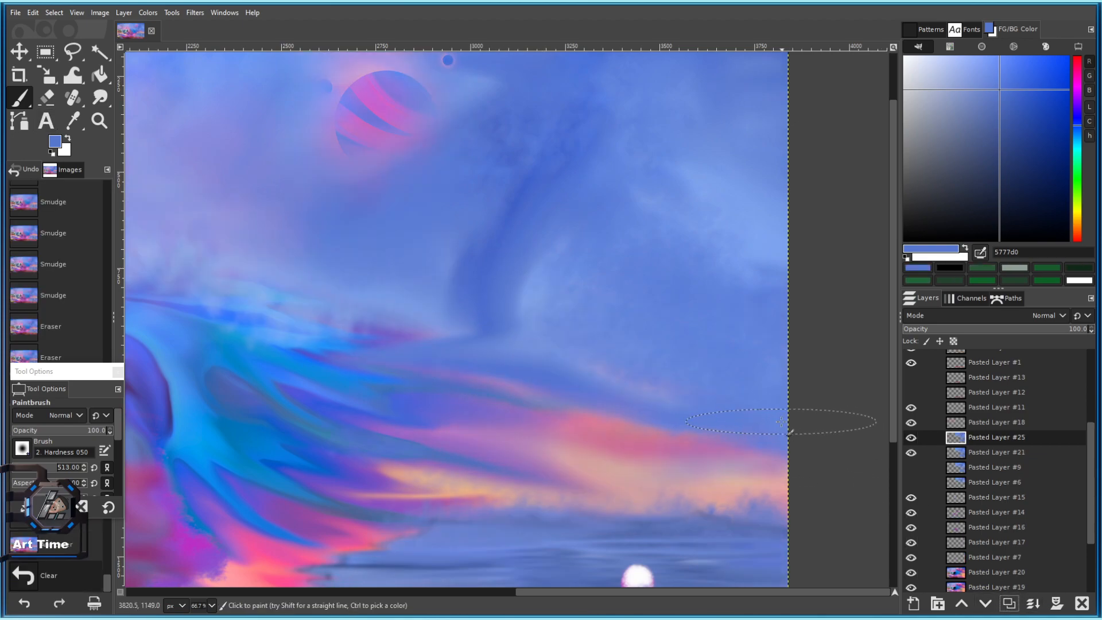
key(Delete)
click(451, 347)
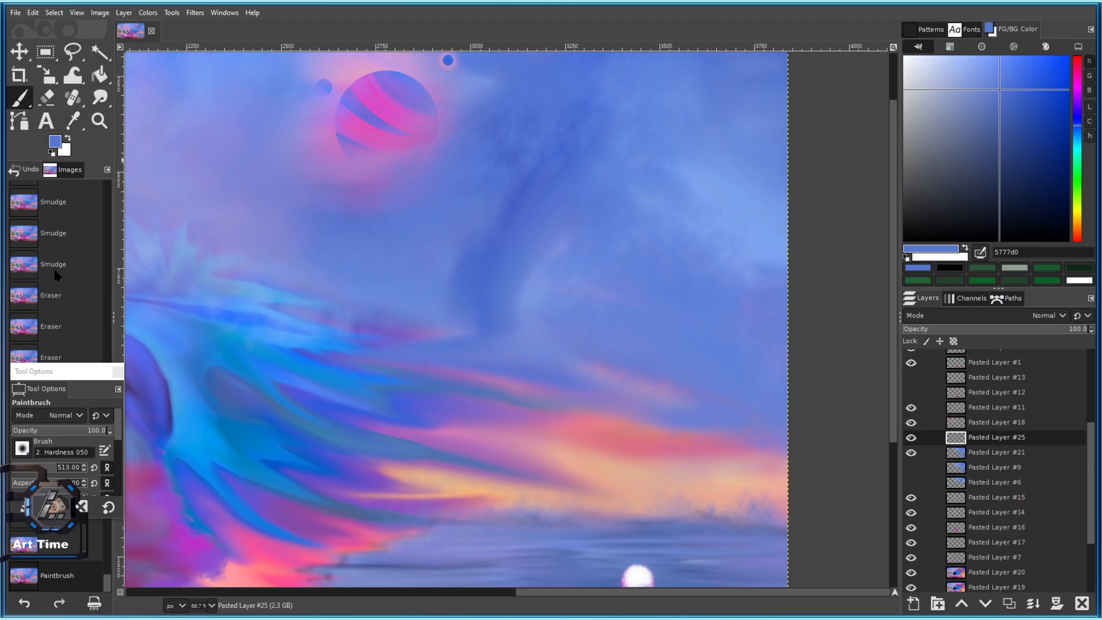
click(1031, 129)
drag(480, 384, 512, 386)
mouse_move(503, 360)
mouse_down()
mouse_move(571, 377)
mouse_move(537, 412)
mouse_move(583, 408)
mouse_up()
click(614, 435)
mouse_move(668, 411)
mouse_down()
mouse_move(655, 411)
mouse_move(630, 374)
mouse_move(716, 386)
mouse_move(763, 407)
mouse_up()
Sample lighter blues from the painting to cover the dark band and extend a bright blue streak.
ctrl+scroll(746, 436, down, 4)
ctrl+scroll(631, 373, up, 3)
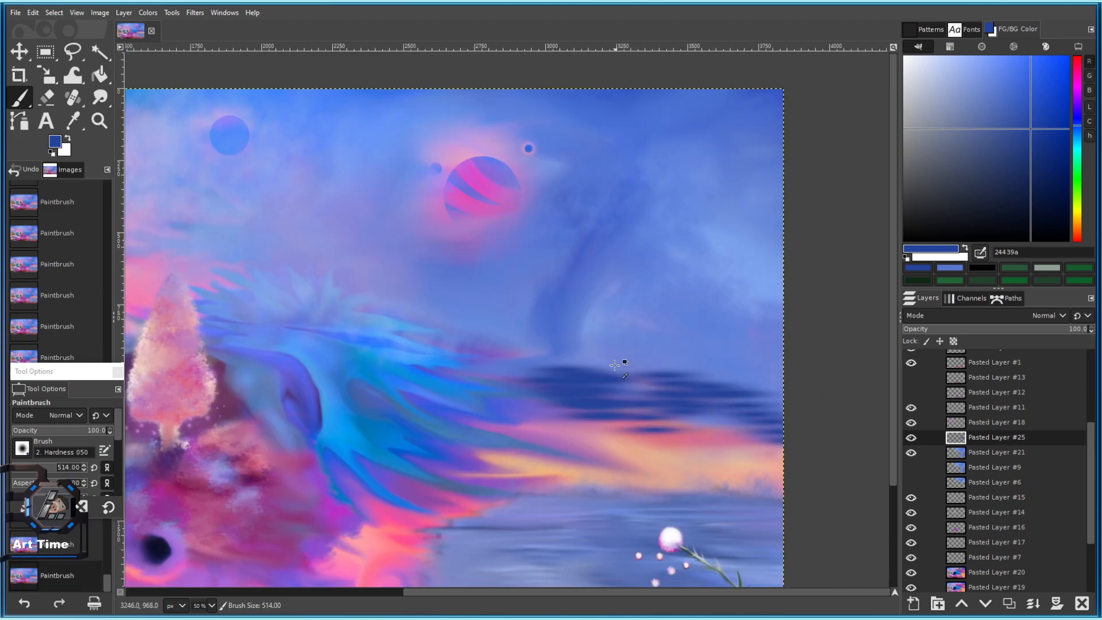
ctrl+click(488, 333)
mouse_move(485, 352)
mouse_down()
mouse_move(689, 422)
mouse_move(611, 408)
mouse_move(676, 421)
mouse_move(622, 425)
mouse_move(614, 377)
mouse_up()
drag(551, 349, 663, 366)
ctrl+scroll(663, 365, down, 3)
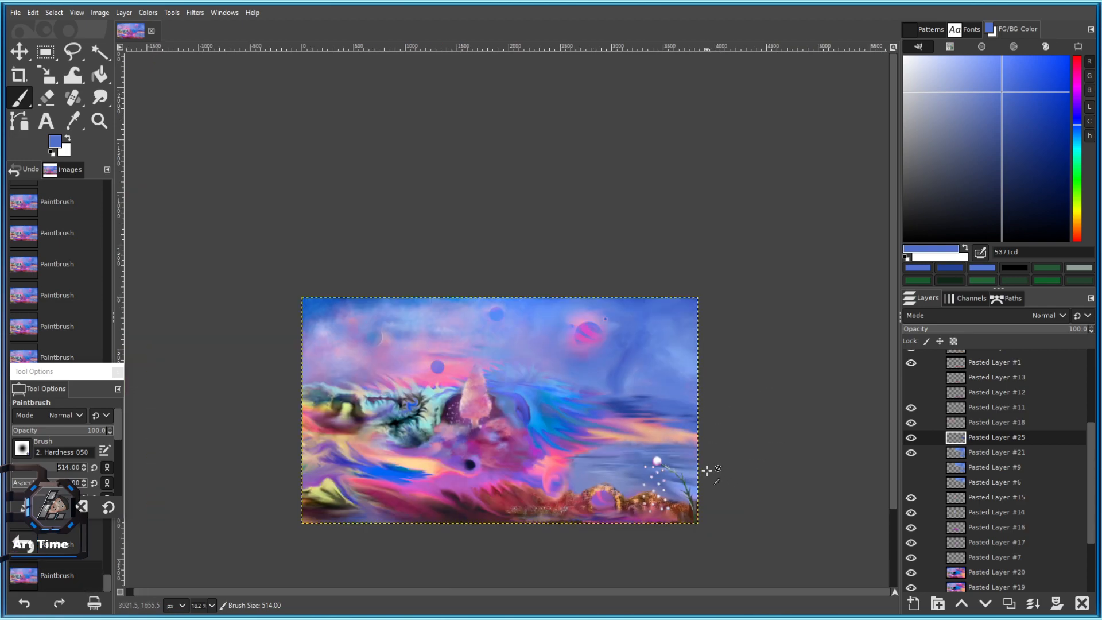
ctrl+scroll(708, 457, up, 4)
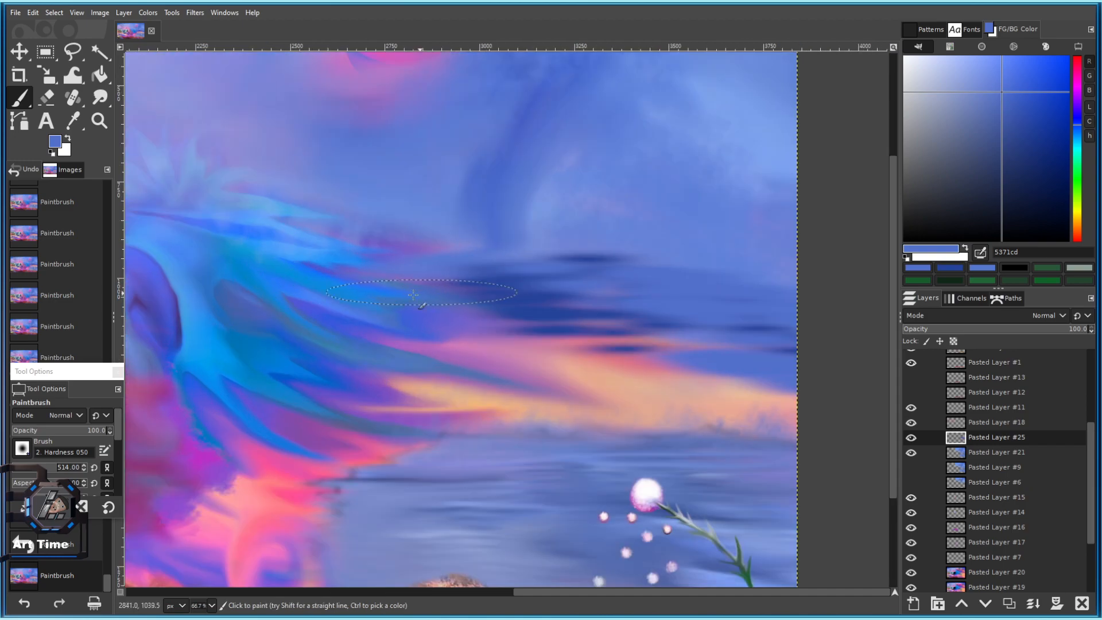
ctrl+click(342, 289)
mouse_move(373, 290)
mouse_down()
mouse_move(421, 304)
mouse_move(485, 295)
mouse_move(649, 313)
mouse_up()
ctrl+scroll(659, 333, down, 4)
ctrl+scroll(677, 343, up, 4)
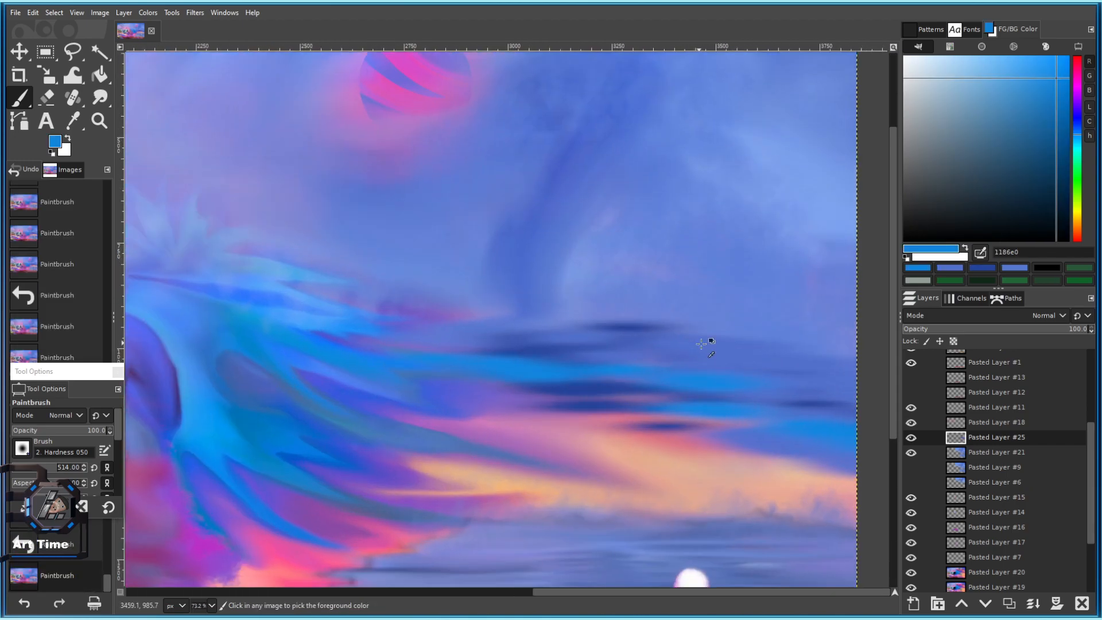
Lower paint opacity to about 62.9 and dab light blue along the cloud streaks.
ctrl+click(312, 290)
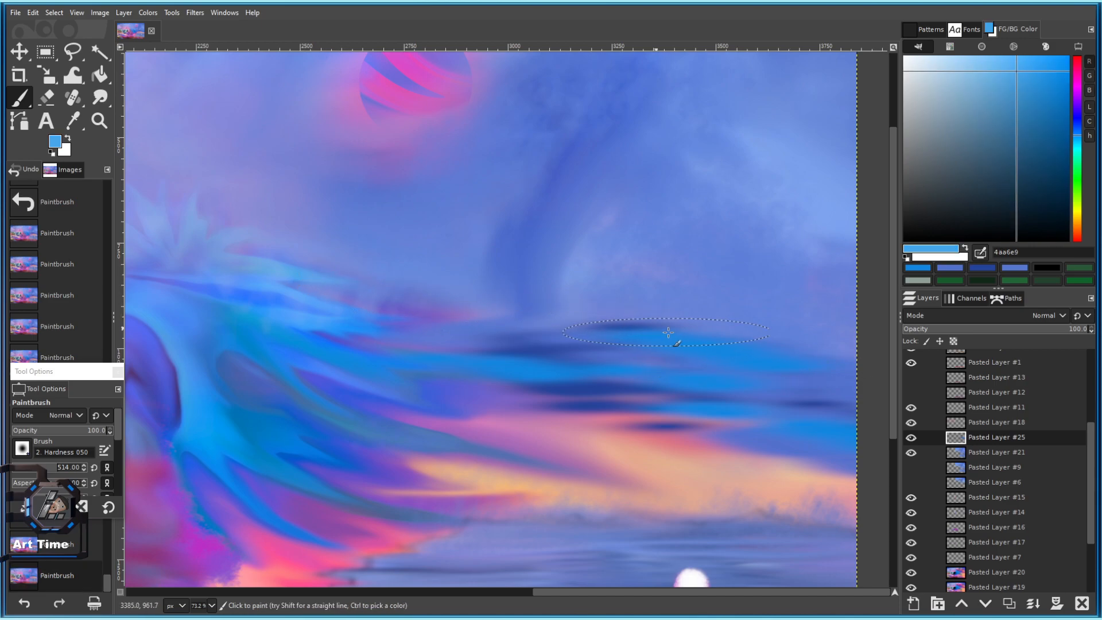
key(ctrl+z)
click(72, 429)
click(520, 332)
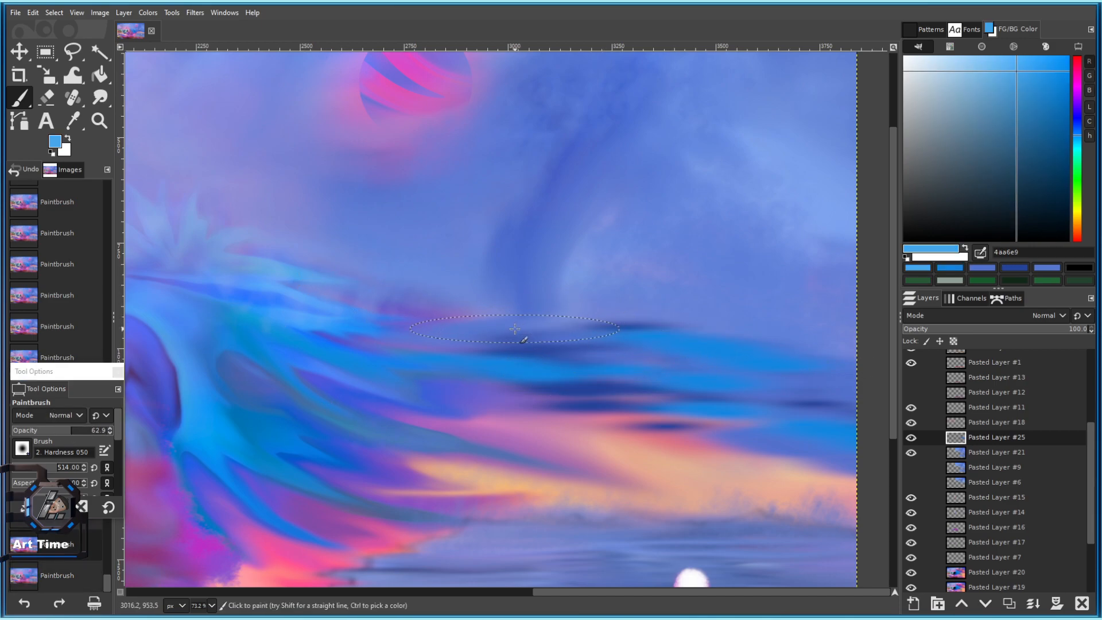
click(620, 329)
click(716, 337)
click(770, 349)
click(832, 377)
click(850, 365)
click(603, 363)
click(482, 348)
click(470, 350)
click(514, 379)
scroll(663, 489, down, 7)
scroll(683, 512, up, 2)
drag(683, 512, 599, 500)
Pick the Smudge tool with default options and a 192 brush size.
click(100, 97)
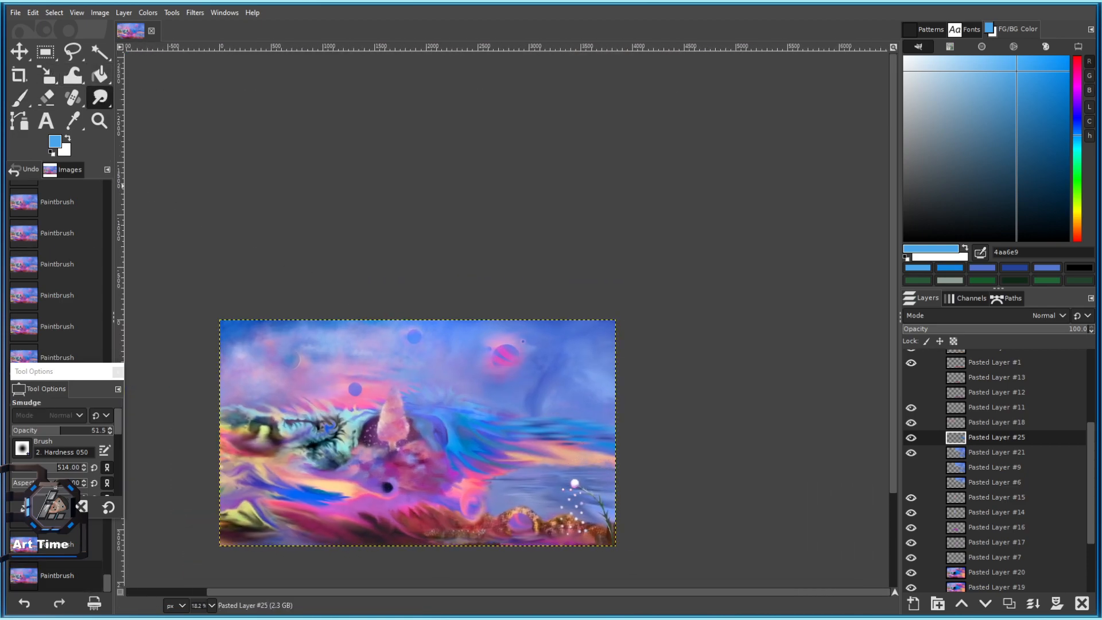
click(109, 507)
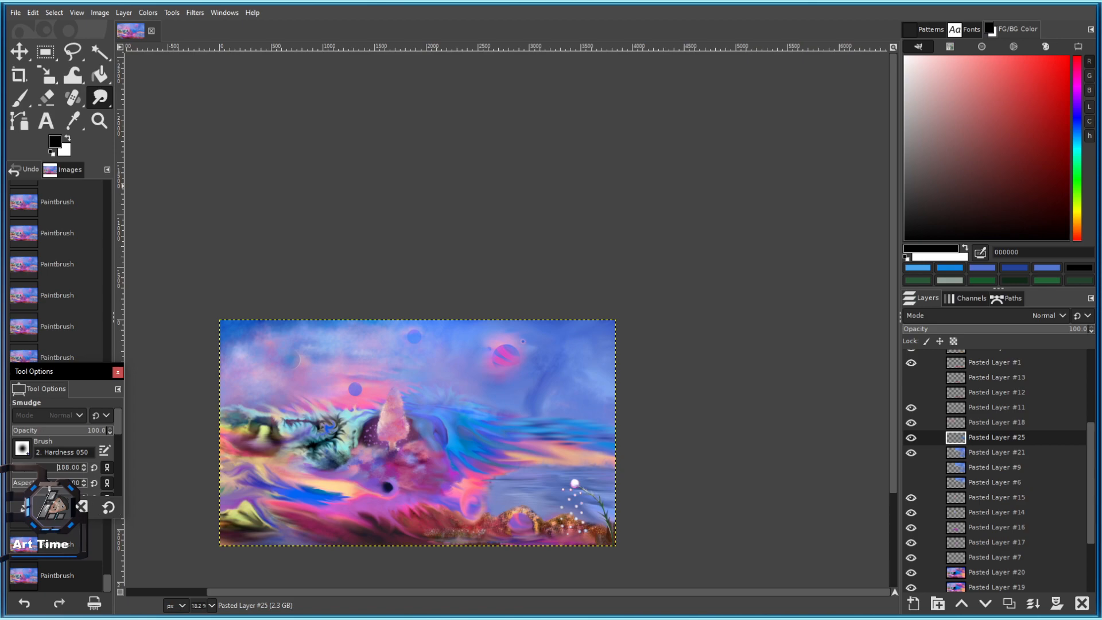
drag(49, 487, 50, 487)
scroll(460, 403, up, 3)
Smudge the cyan-blue cloud streaks into the sky with a larger brush.
drag(642, 460, 369, 413)
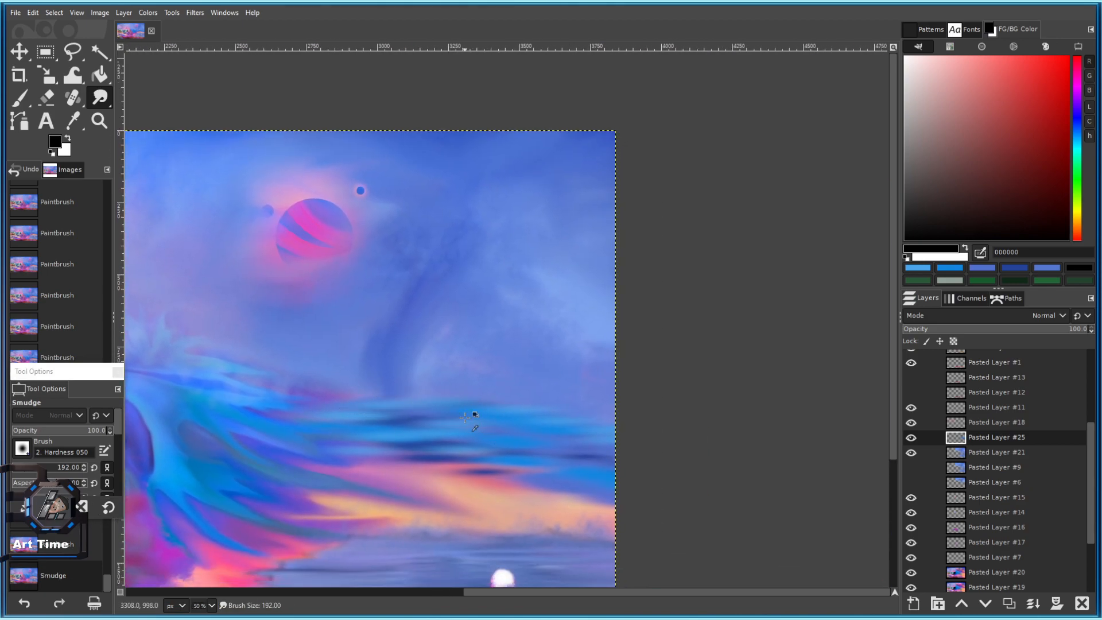
scroll(465, 418, up, 4)
drag(543, 449, 542, 443)
scroll(541, 443, down, 3)
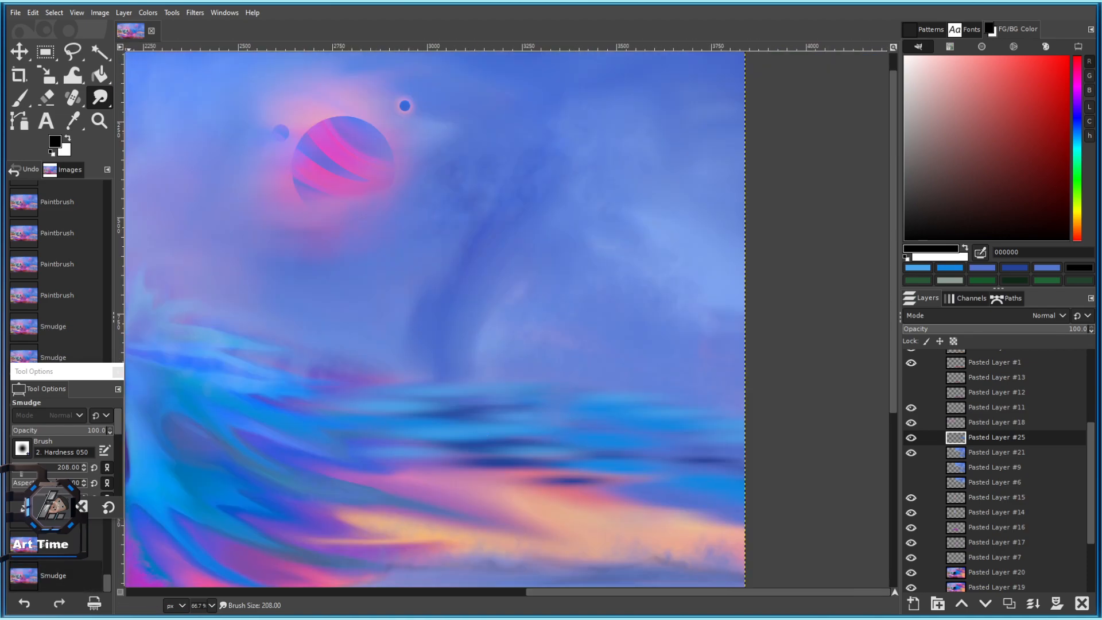
click(21, 472)
drag(509, 420, 519, 438)
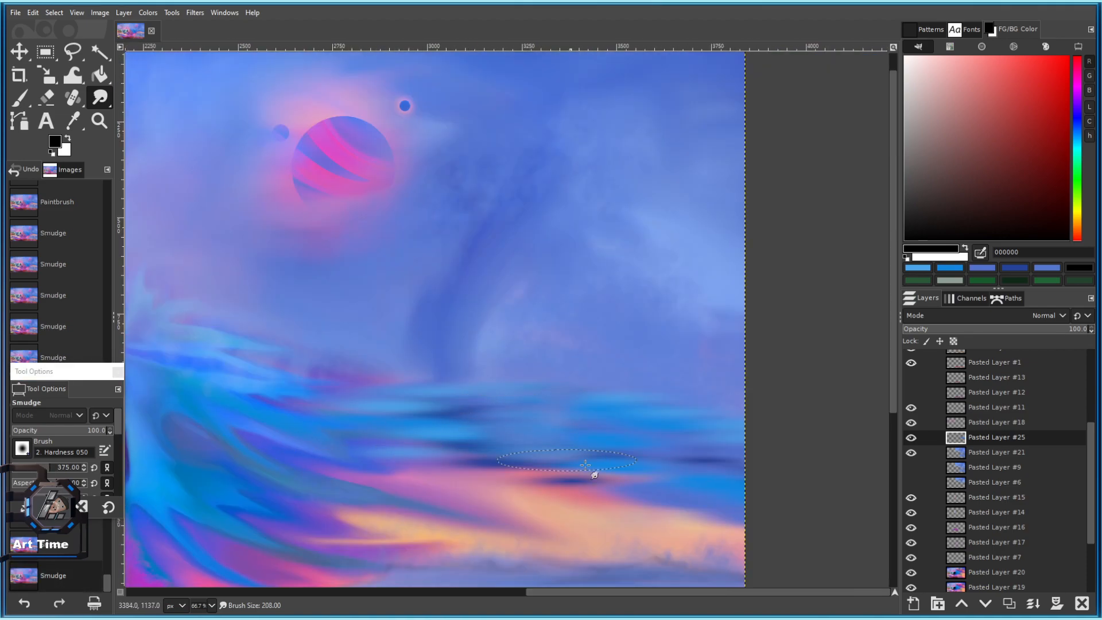
mouse_move(645, 458)
mouse_down()
mouse_move(680, 395)
mouse_move(591, 395)
mouse_up()
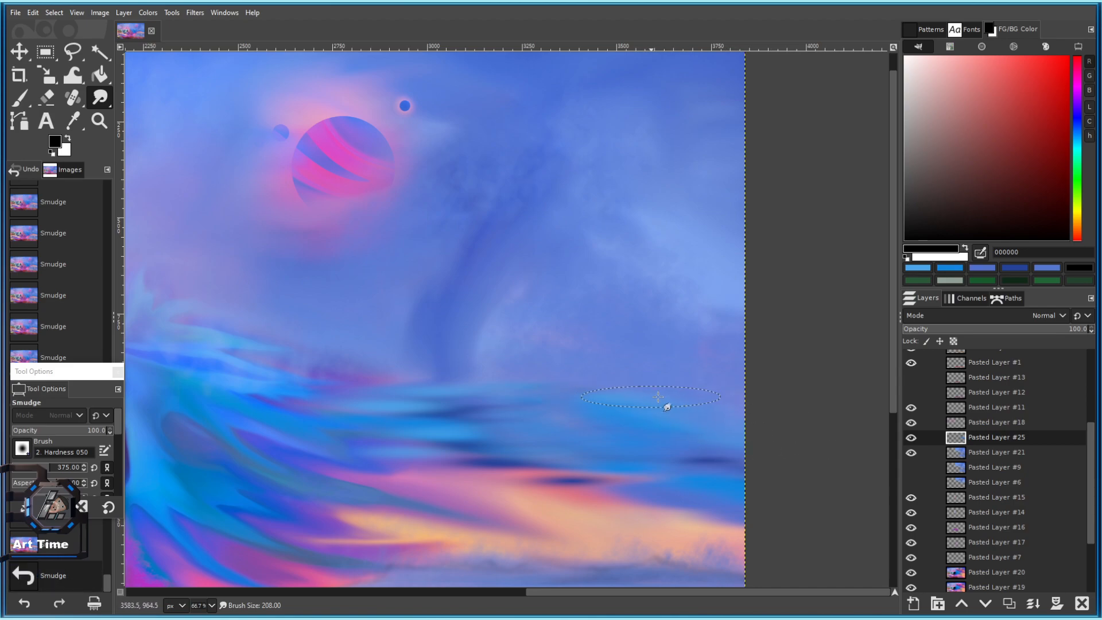
Blur the blue band into the orange edge and the dark blue streak into the pink-orange area.
mouse_move(794, 505)
mouse_down()
mouse_move(414, 423)
mouse_move(413, 507)
mouse_move(389, 490)
mouse_move(430, 529)
mouse_move(485, 415)
mouse_up()
mouse_move(515, 453)
mouse_down()
mouse_move(442, 460)
mouse_move(415, 394)
mouse_up()
mouse_move(540, 346)
mouse_down()
mouse_move(626, 347)
mouse_move(613, 285)
mouse_up()
scroll(620, 308, down, 5)
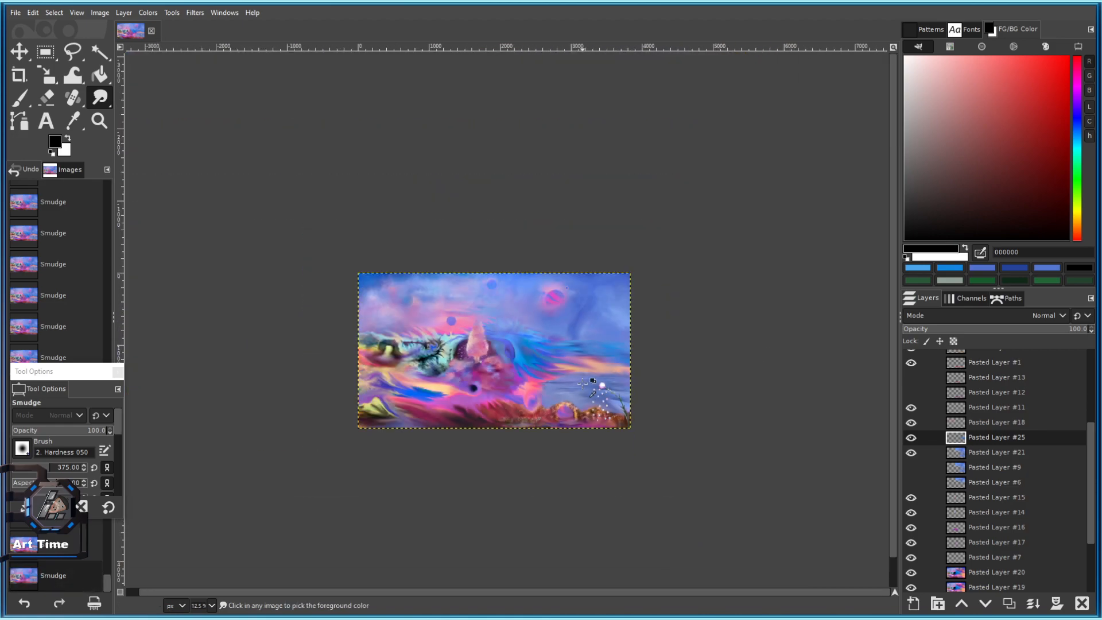
scroll(596, 381, up, 3)
scroll(678, 360, down, 1)
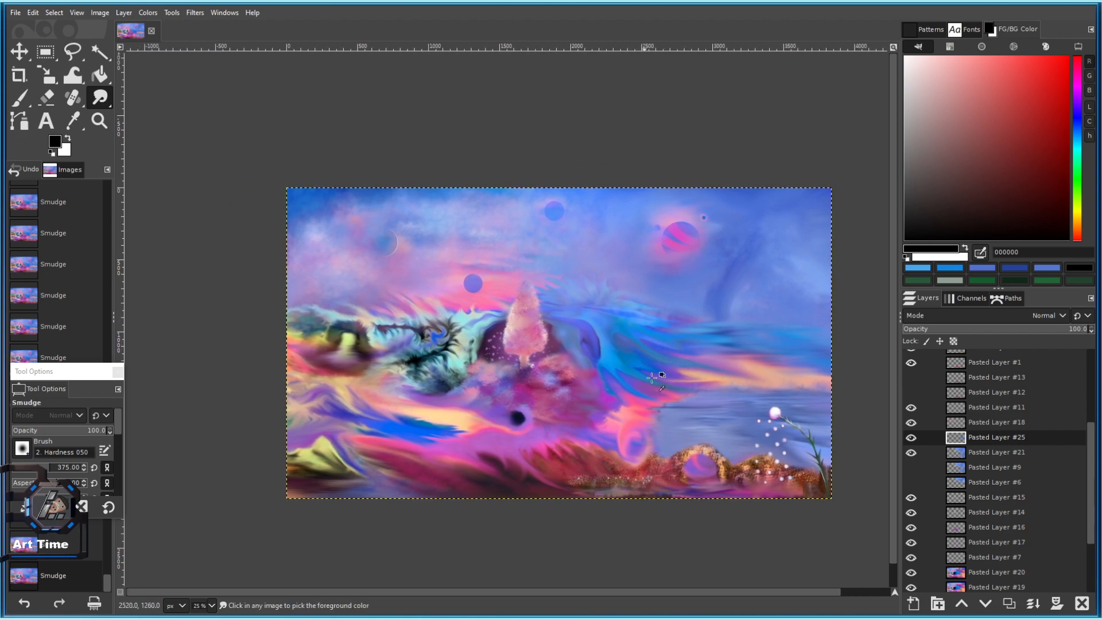
scroll(707, 408, up, 2)
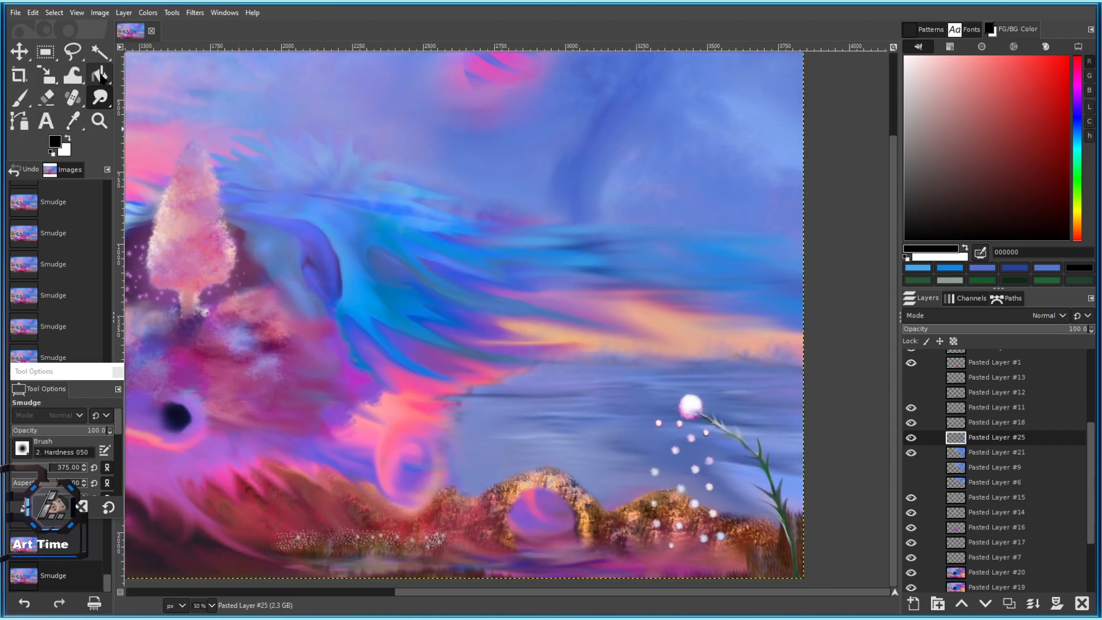
Warp the blue sky streaks, pushing the dark blue streak and orange band down-right.
click(73, 74)
mouse_move(539, 222)
mouse_down()
mouse_move(582, 216)
mouse_move(595, 240)
mouse_move(587, 224)
mouse_move(624, 249)
mouse_move(600, 230)
mouse_move(597, 247)
mouse_move(581, 204)
mouse_up()
scroll(636, 331, down, 4)
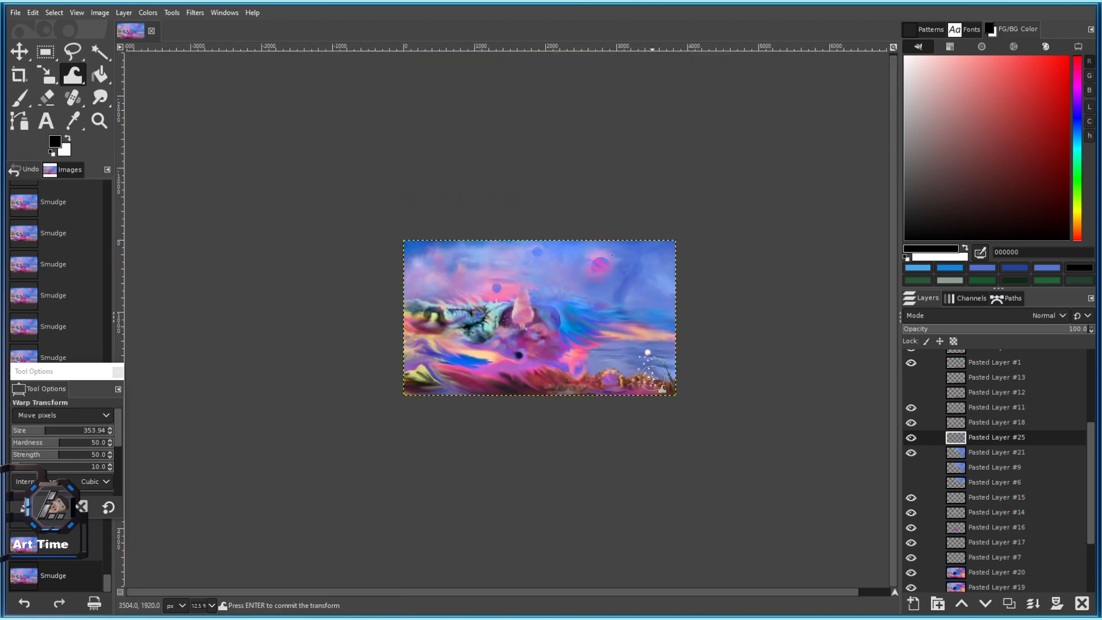
scroll(649, 301, up, 3)
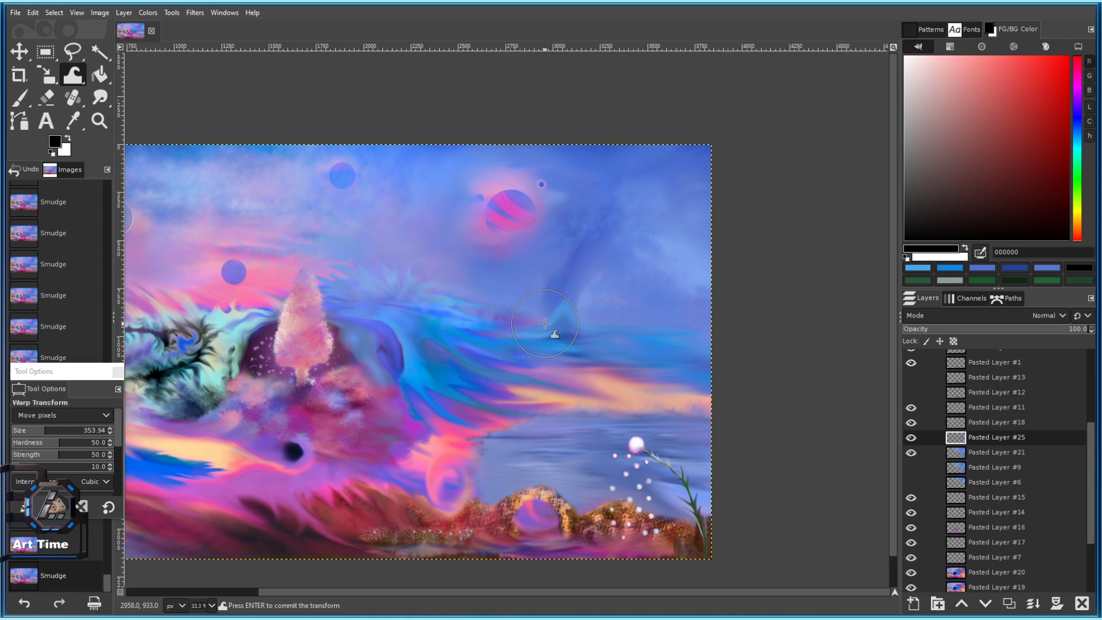
scroll(568, 305, up, 2)
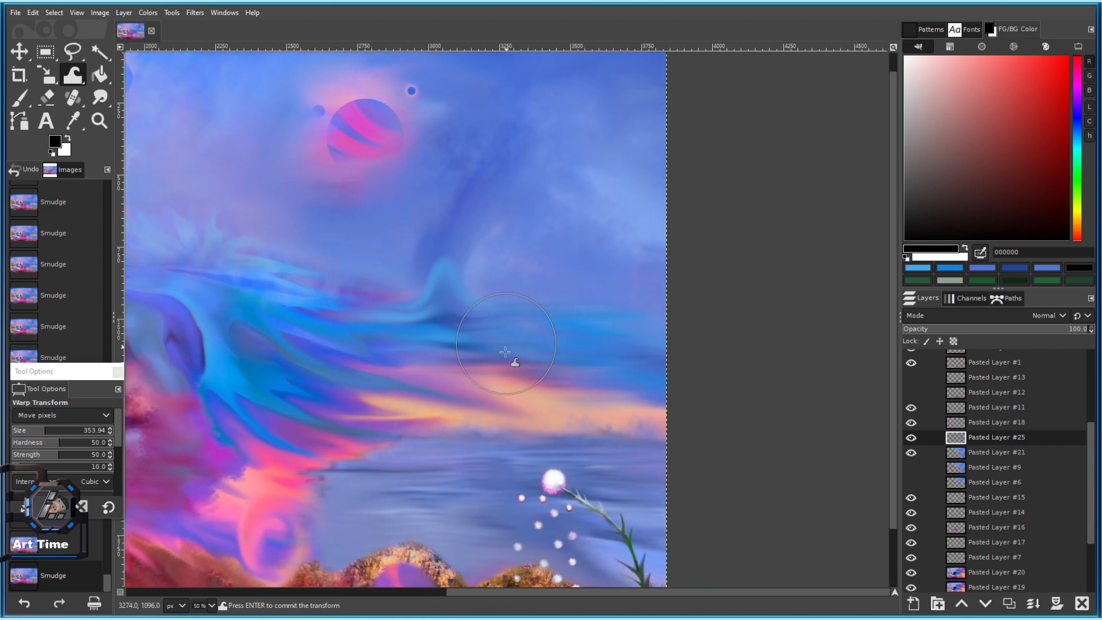
mouse_move(453, 335)
mouse_down()
mouse_move(506, 368)
mouse_move(480, 360)
mouse_up()
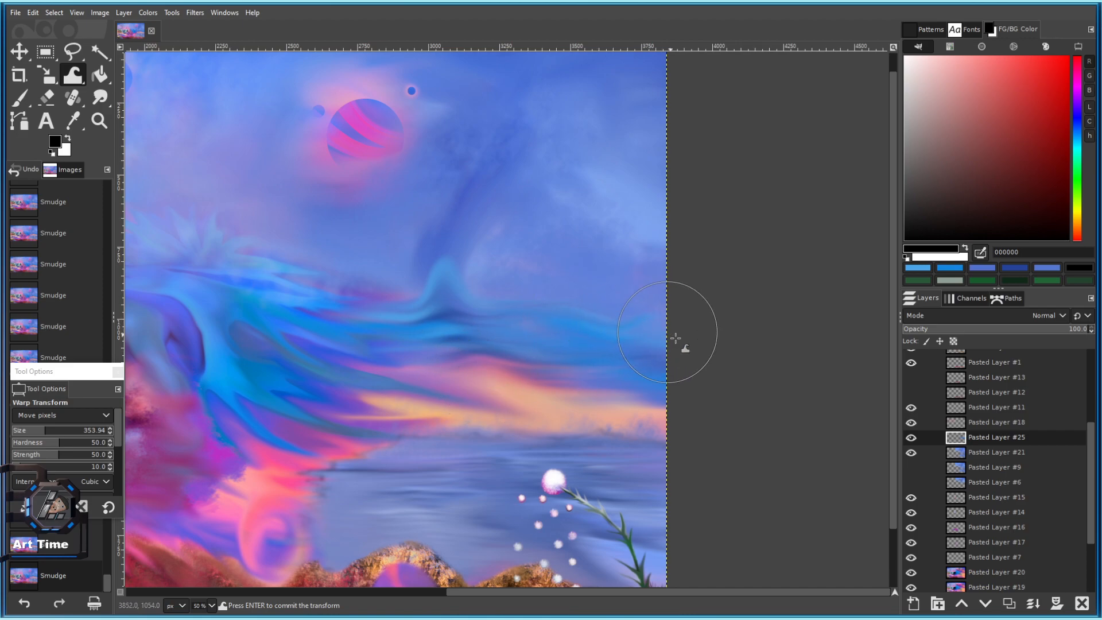
scroll(637, 454, down, 2)
scroll(620, 374, up, 1)
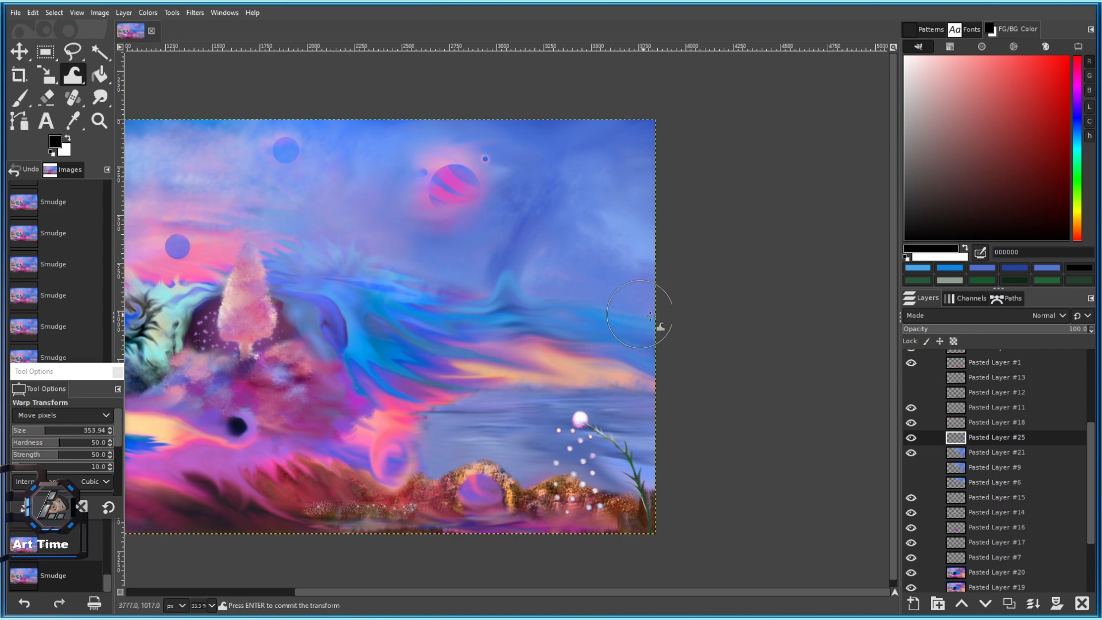
scroll(707, 374, down, 1)
scroll(691, 383, up, 1)
With a larger warp brush, sweep the orange and pink cloud streaks right and down.
drag(689, 375, 641, 384)
key(bracketright)
key(bracketright)
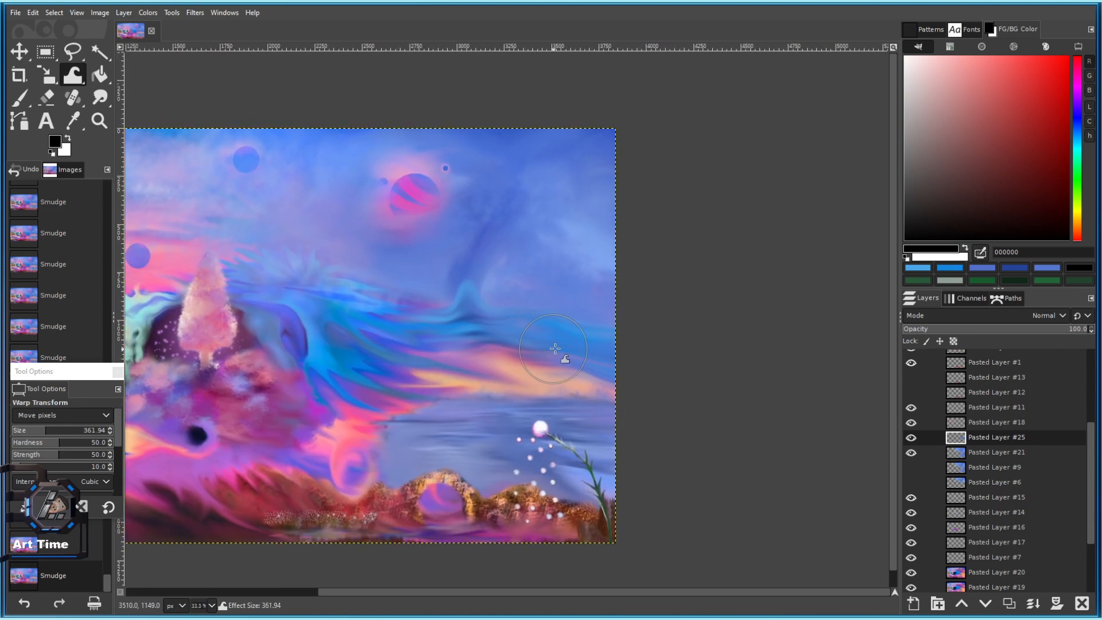
scroll(545, 356, up, 3)
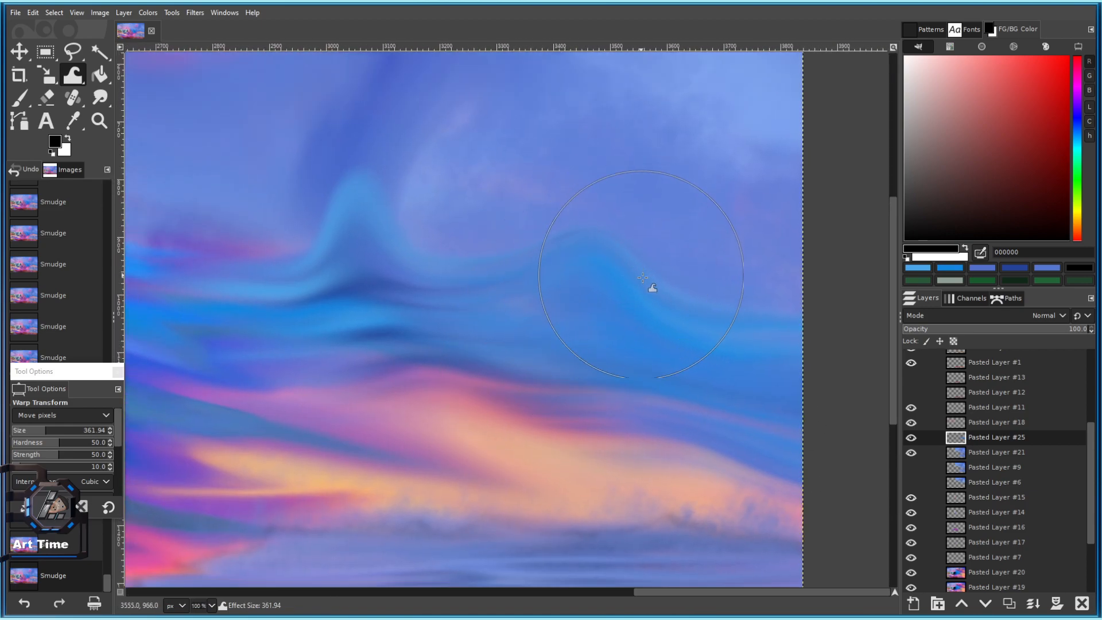
scroll(709, 460, down, 4)
scroll(644, 369, up, 3)
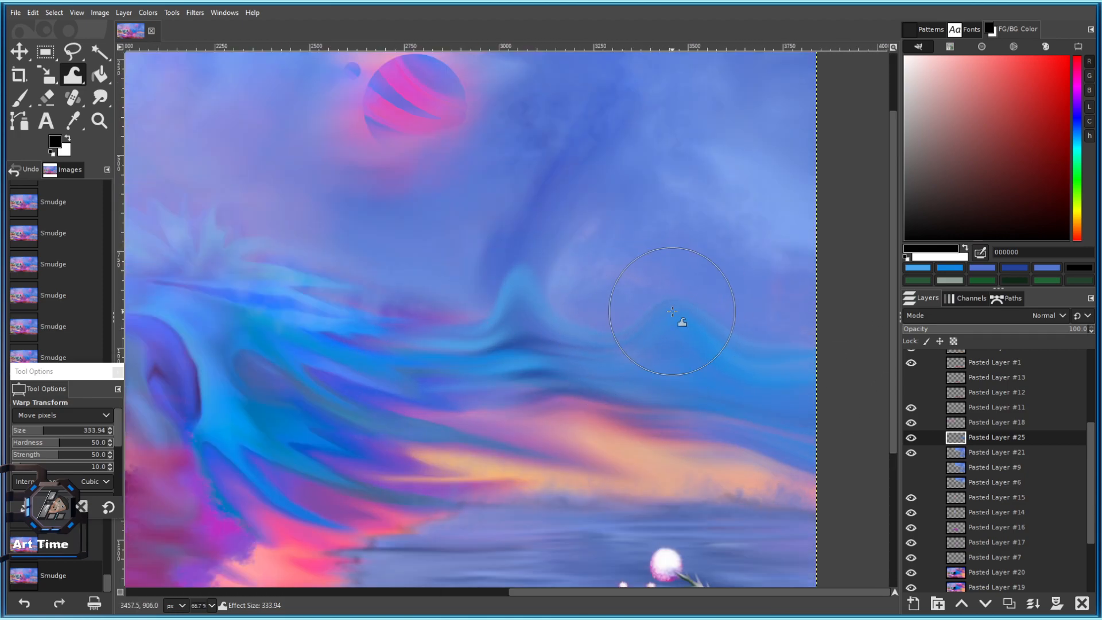
scroll(815, 360, down, 5)
scroll(743, 274, up, 4)
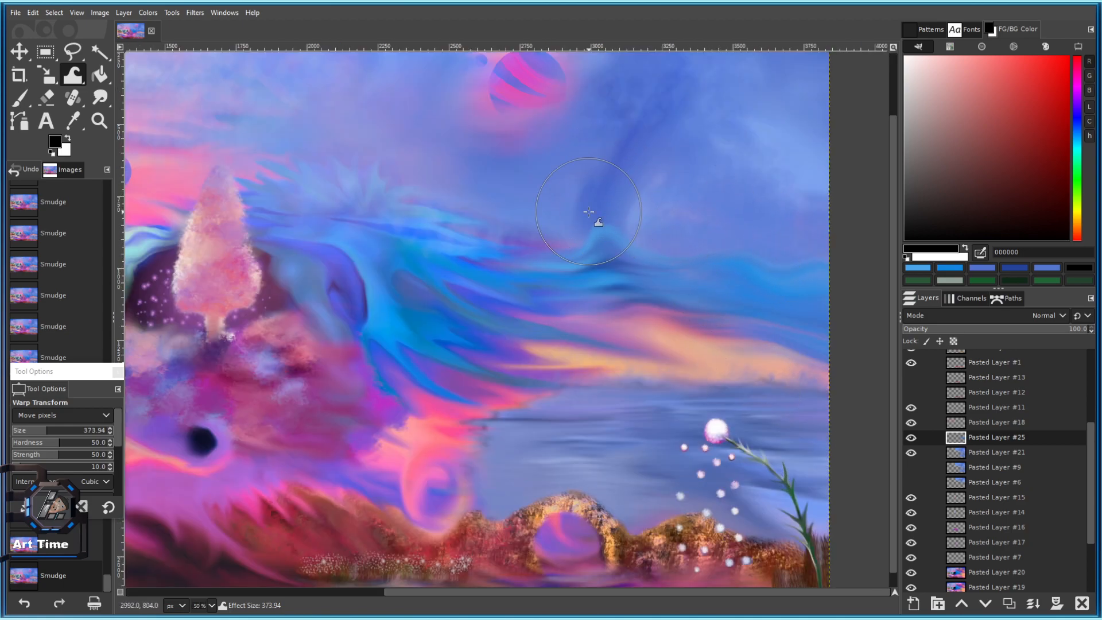
scroll(573, 226, down, 4)
scroll(632, 368, up, 3)
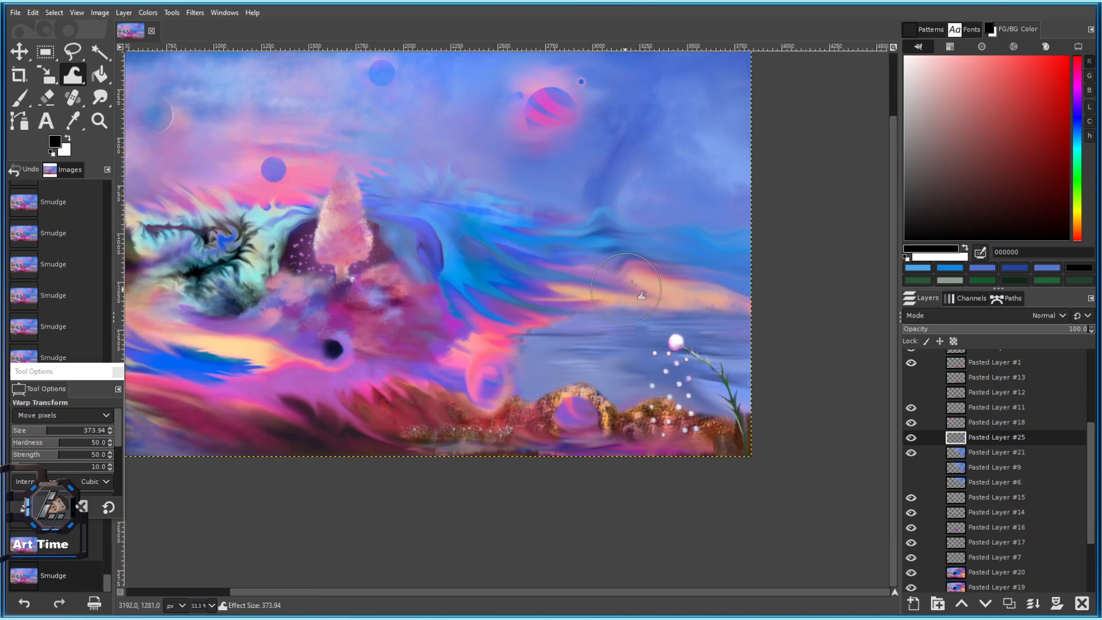
mouse_move(621, 282)
mouse_down()
mouse_move(714, 321)
mouse_move(683, 306)
mouse_up()
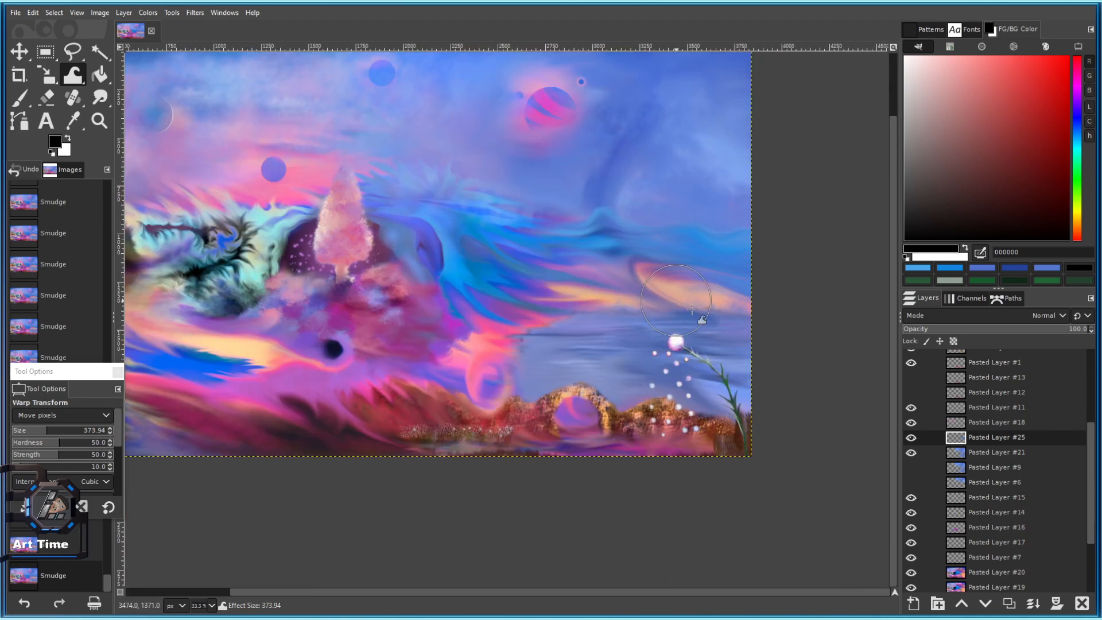
scroll(794, 340, down, 3)
scroll(670, 300, up, 3)
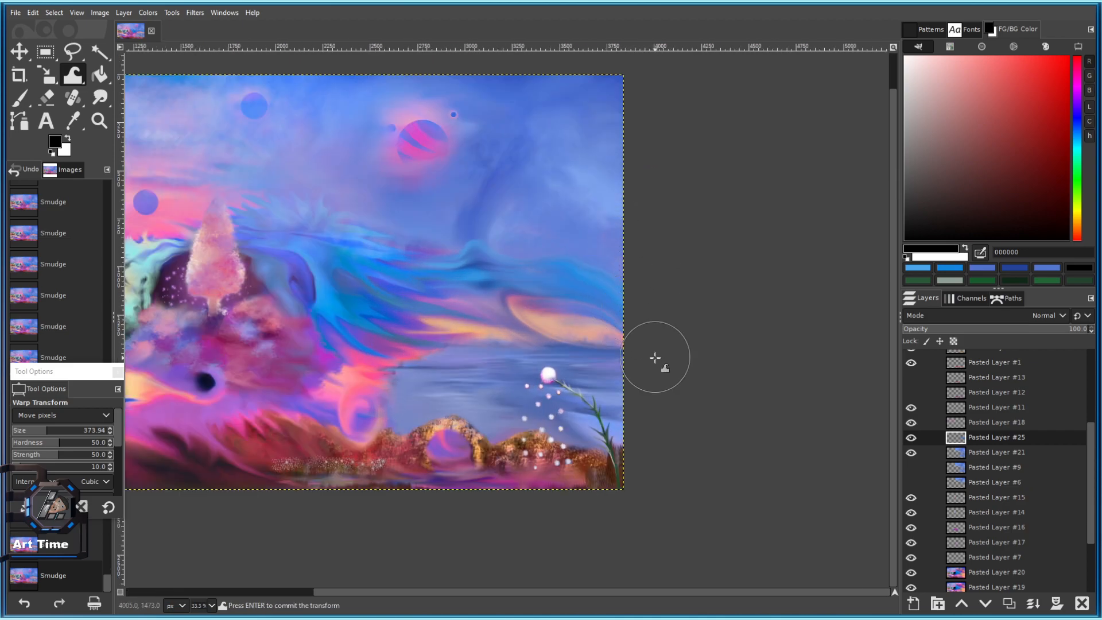
scroll(649, 373, down, 4)
scroll(652, 423, up, 3)
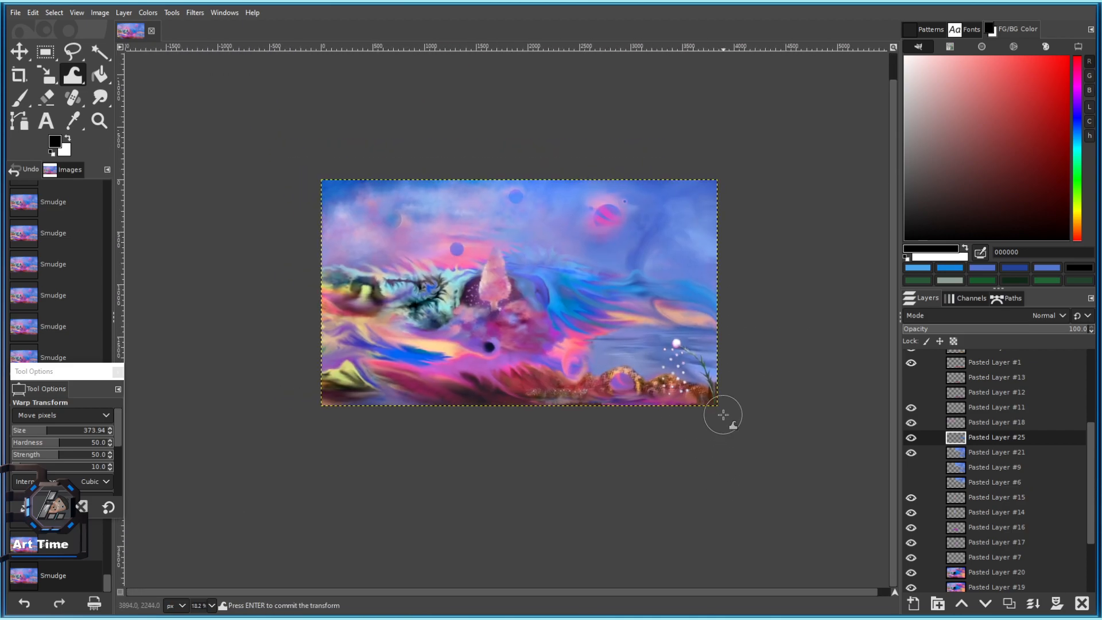
scroll(680, 391, up, 3)
scroll(603, 253, up, 1)
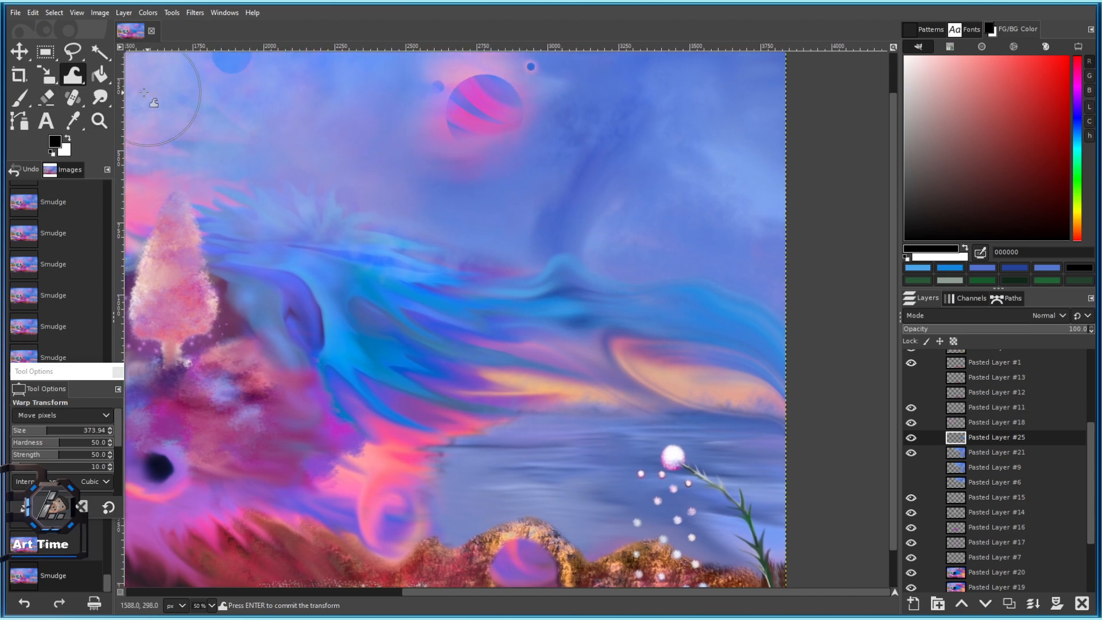
Commit the warp and smudge the light-blue crest upward toward the top of the sky.
key(s)
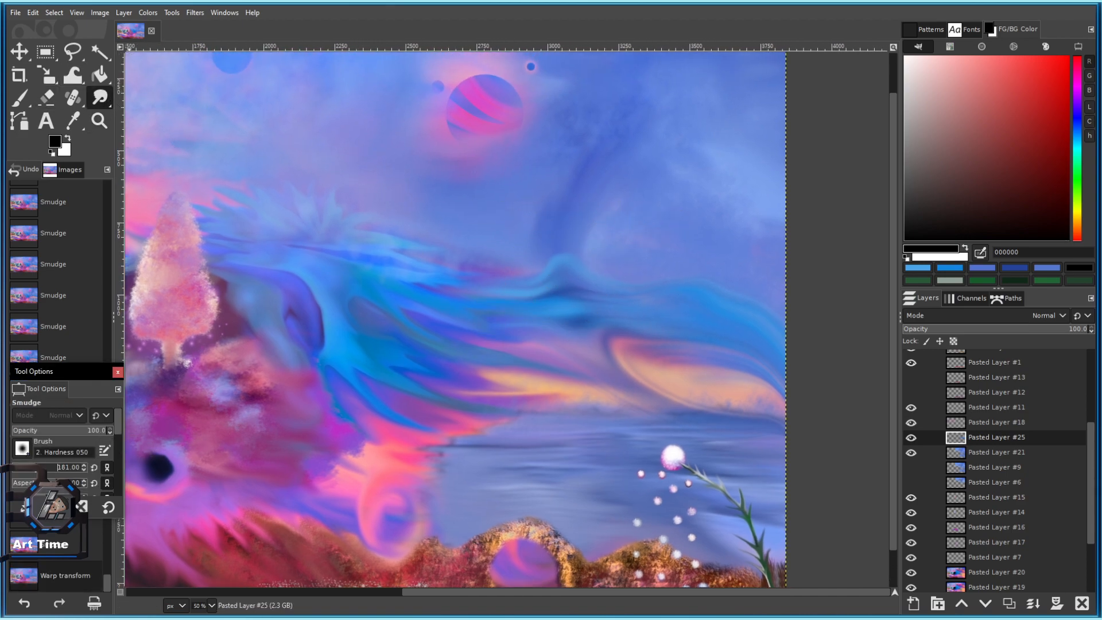
scroll(594, 261, up, 3)
mouse_move(492, 269)
mouse_down()
mouse_move(505, 241)
mouse_move(505, 165)
mouse_up()
click(62, 473)
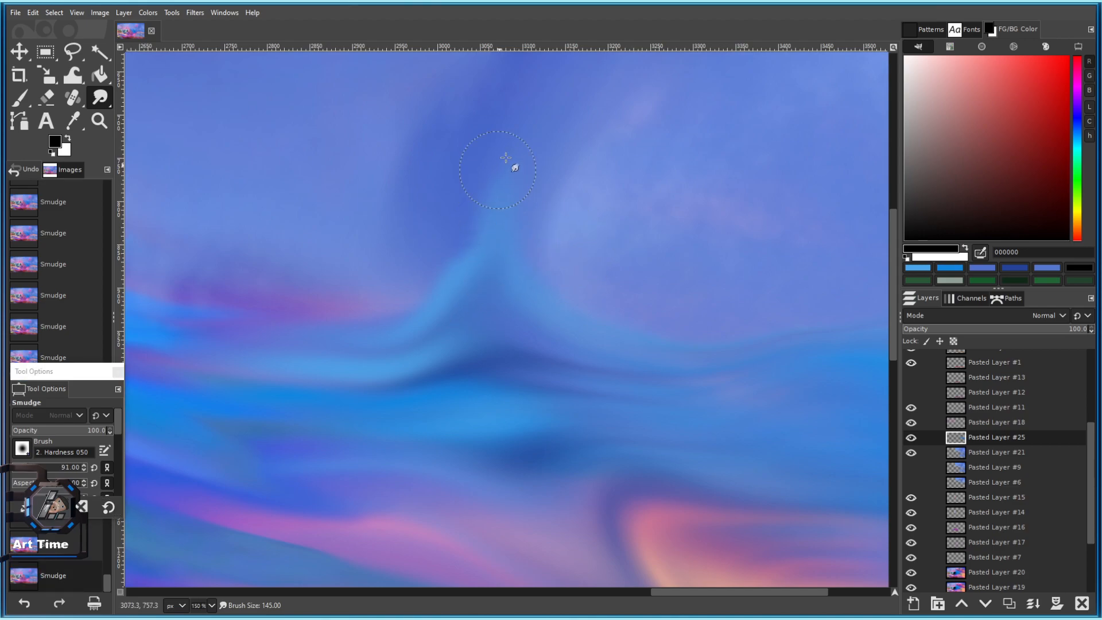
drag(456, 247, 513, 180)
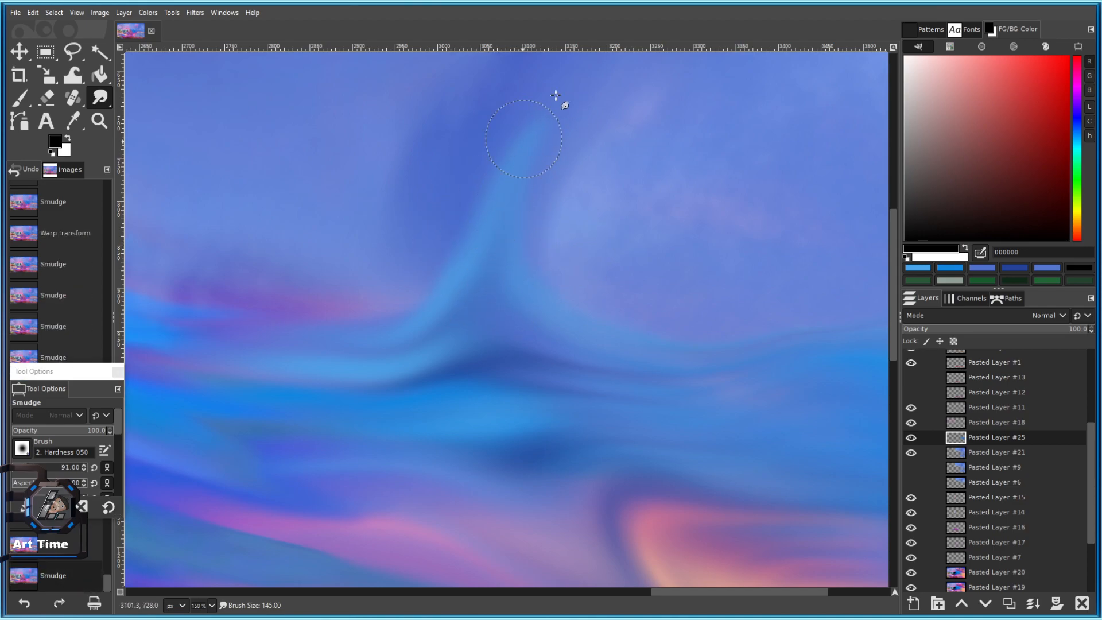
scroll(539, 116, down, 5)
scroll(580, 150, up, 4)
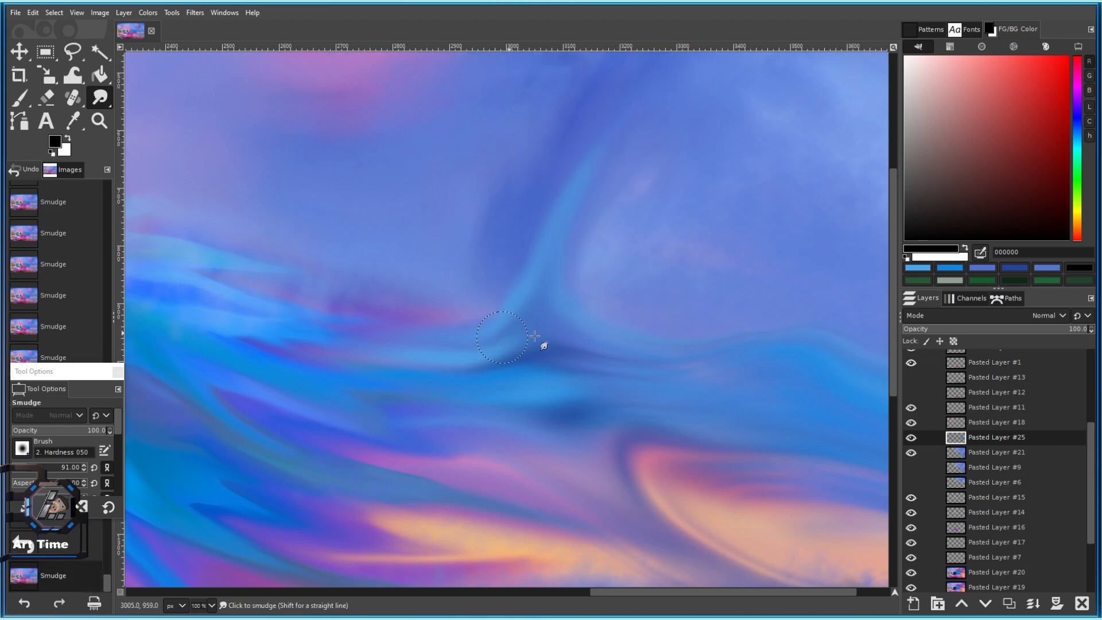
Blend the blue, purple and pink streaks up and to the left.
drag(329, 309, 262, 284)
mouse_move(499, 349)
mouse_down()
mouse_move(490, 316)
mouse_move(412, 311)
mouse_move(368, 286)
mouse_up()
drag(453, 316, 396, 281)
mouse_move(613, 310)
mouse_down()
mouse_move(386, 256)
mouse_move(488, 280)
mouse_up()
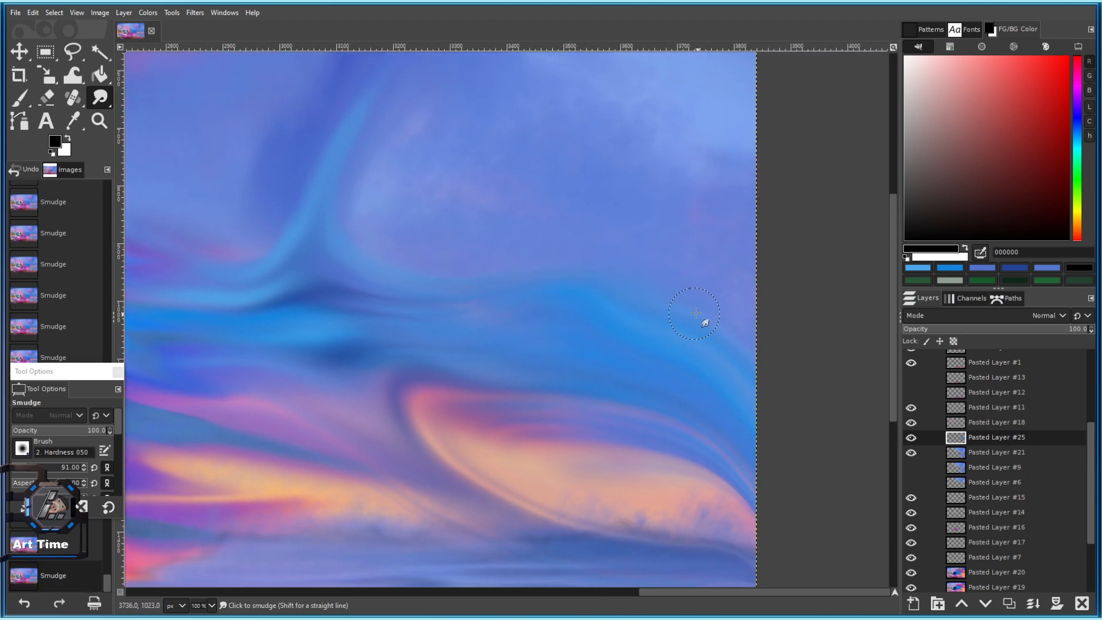
scroll(792, 402, down, 4)
scroll(788, 428, up, 6)
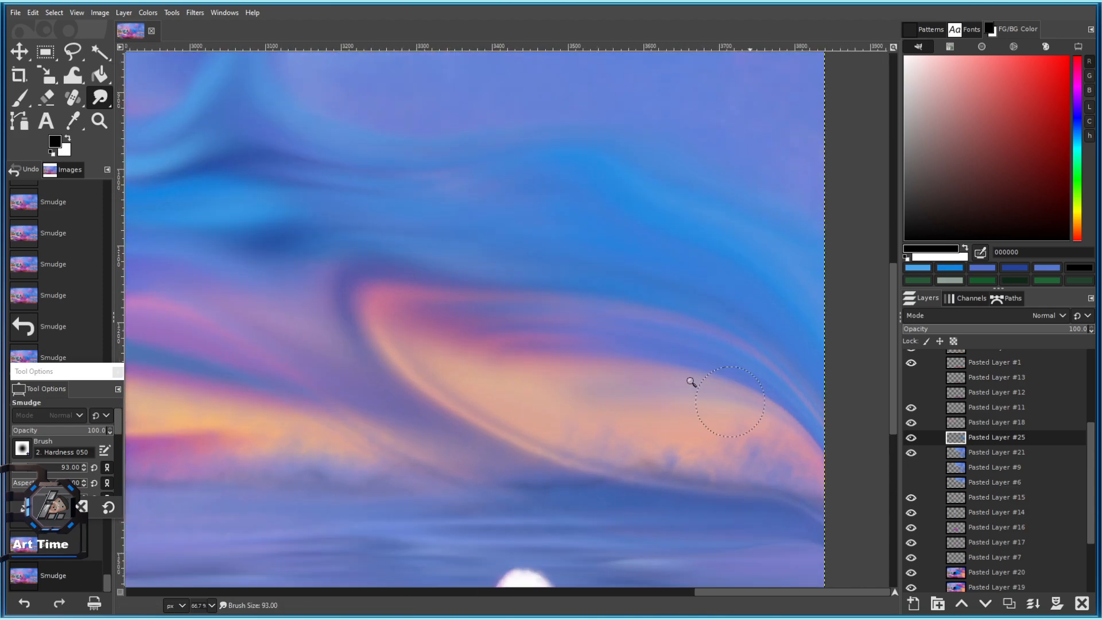
Soften the orange cloud's lower edge with a slightly larger smudge brush.
key(bracketright)
key(bracketright)
mouse_move(411, 393)
mouse_down()
mouse_move(665, 487)
mouse_move(765, 511)
mouse_move(857, 561)
mouse_up()
scroll(805, 458, down, 8)
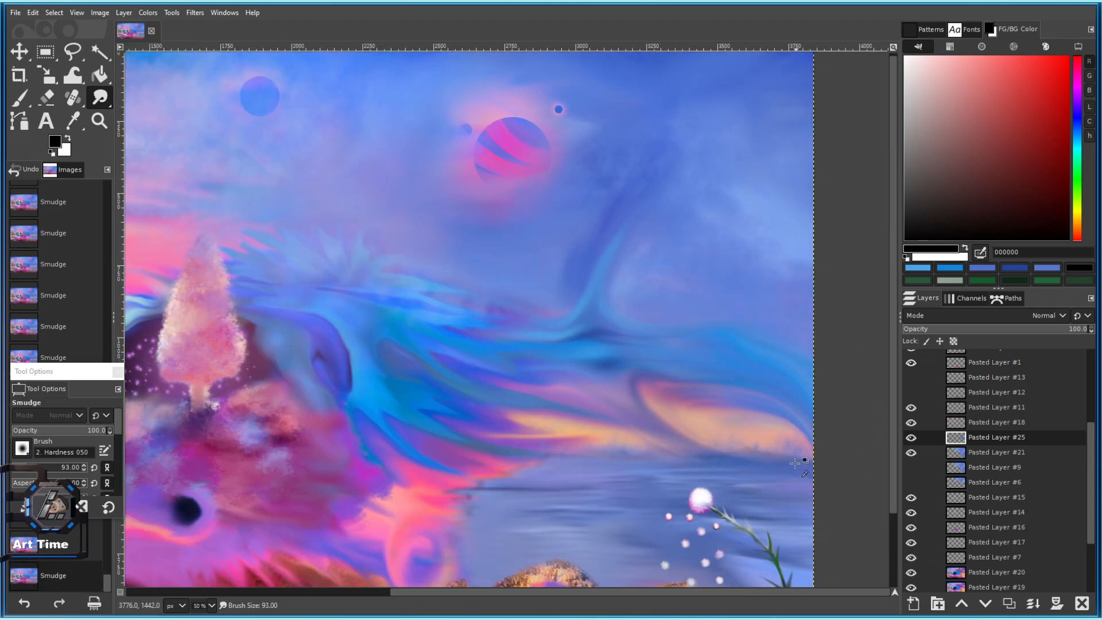
scroll(697, 348, up, 4)
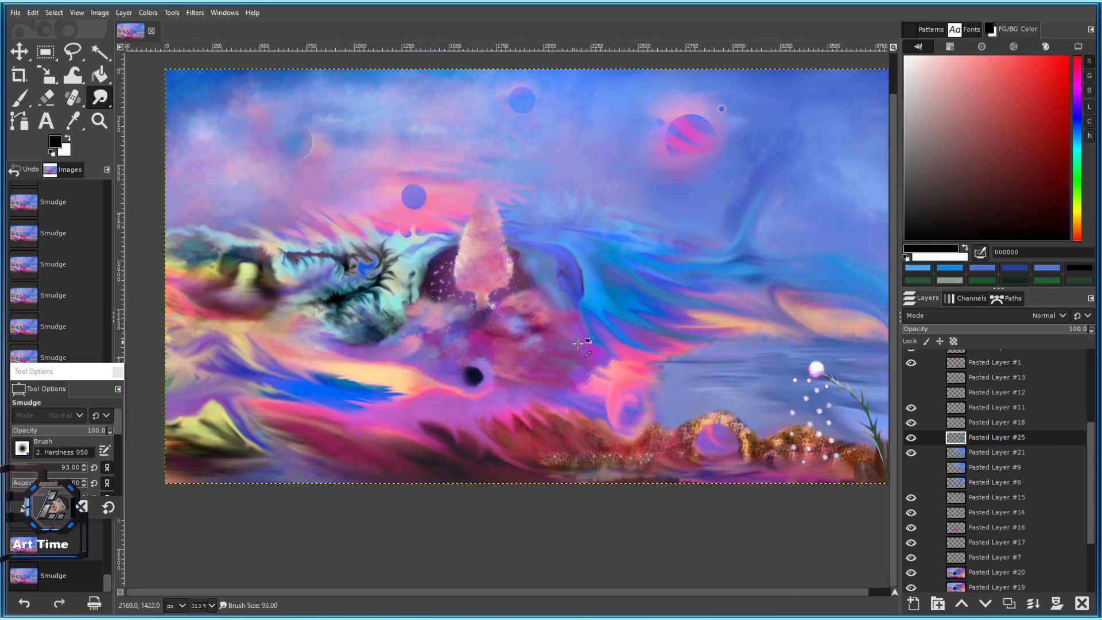
Save the painting as 101 c.xcf.
key(bracketright)
scroll(590, 323, up, 4)
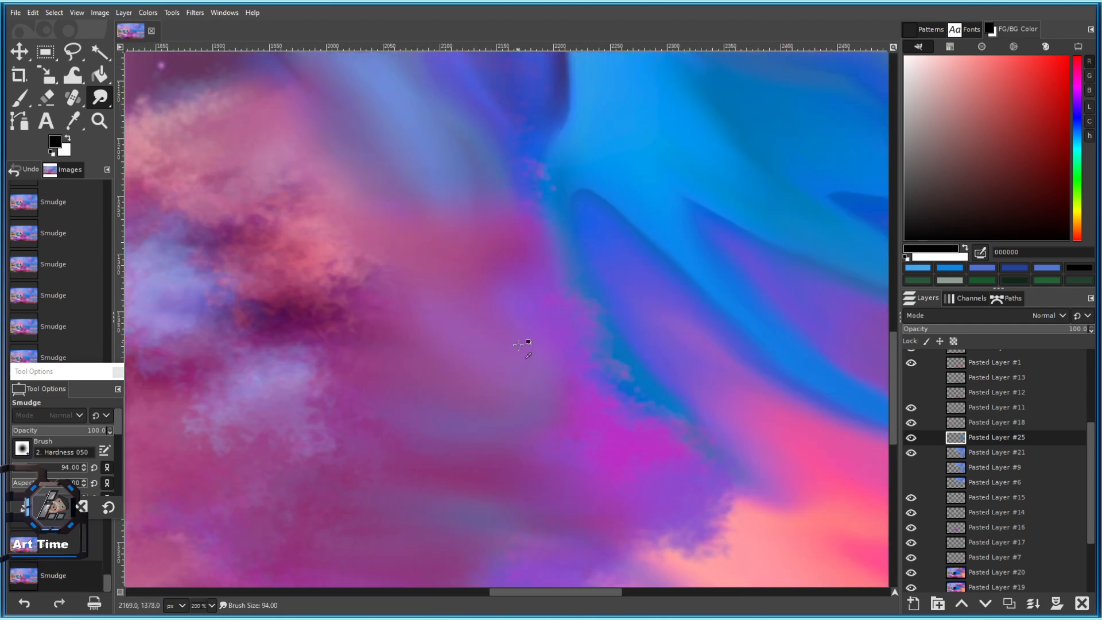
scroll(517, 343, down, 6)
key(ctrl+s)
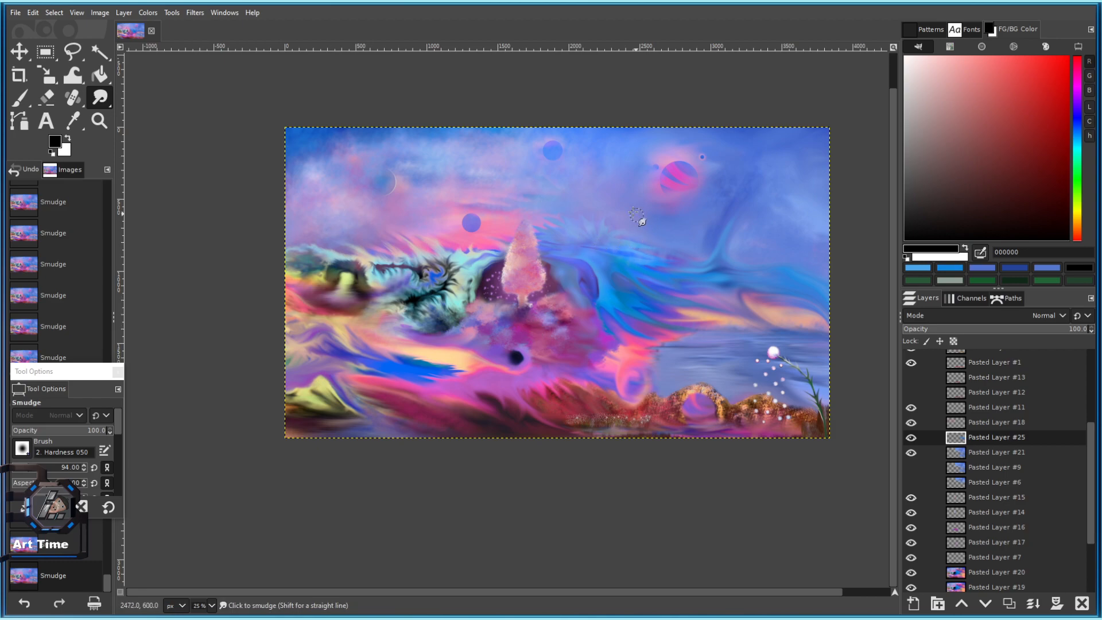
Compare the painting with Pasted Layers #20 and #16 hidden, then show them again.
scroll(716, 212, down, 2)
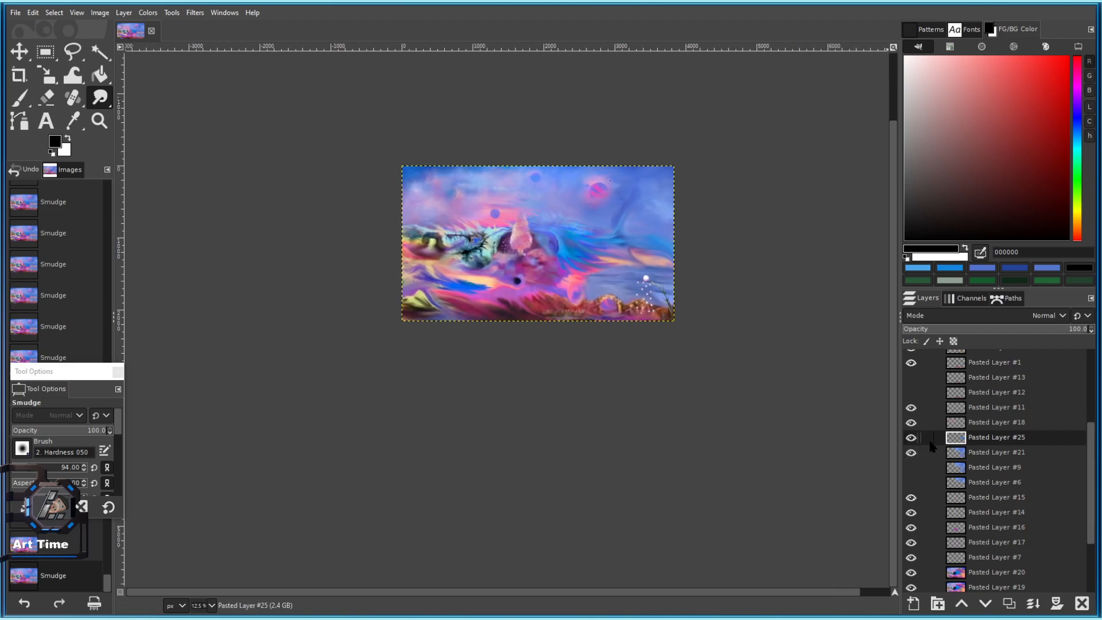
ctrl+scroll(622, 322, up, 3)
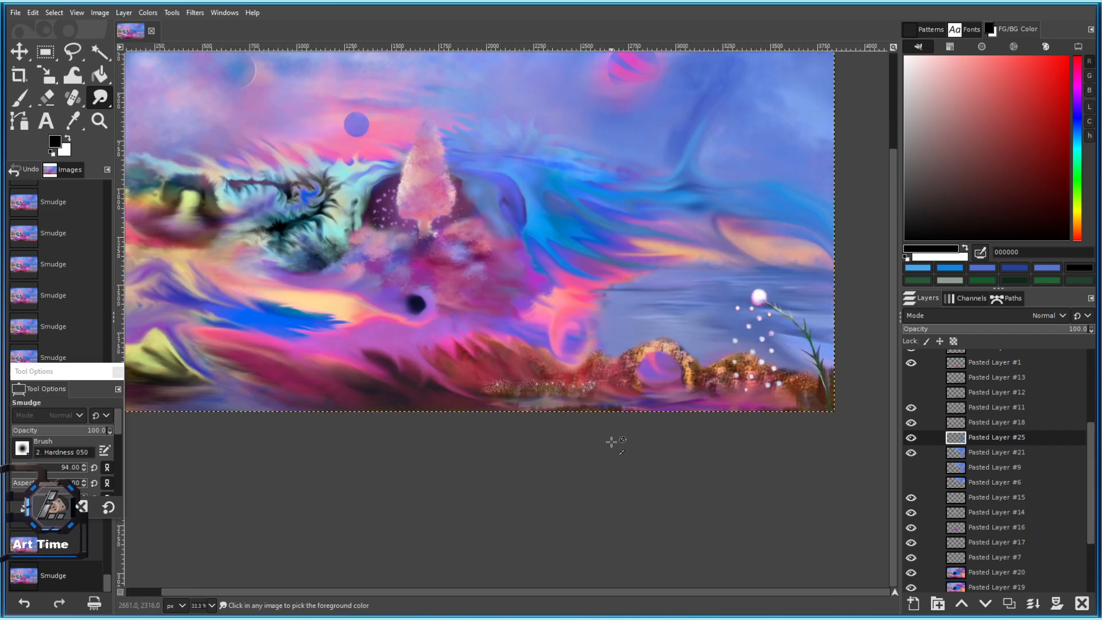
drag(435, 395, 473, 396)
key(bracketright)
ctrl+scroll(462, 395, up, 3)
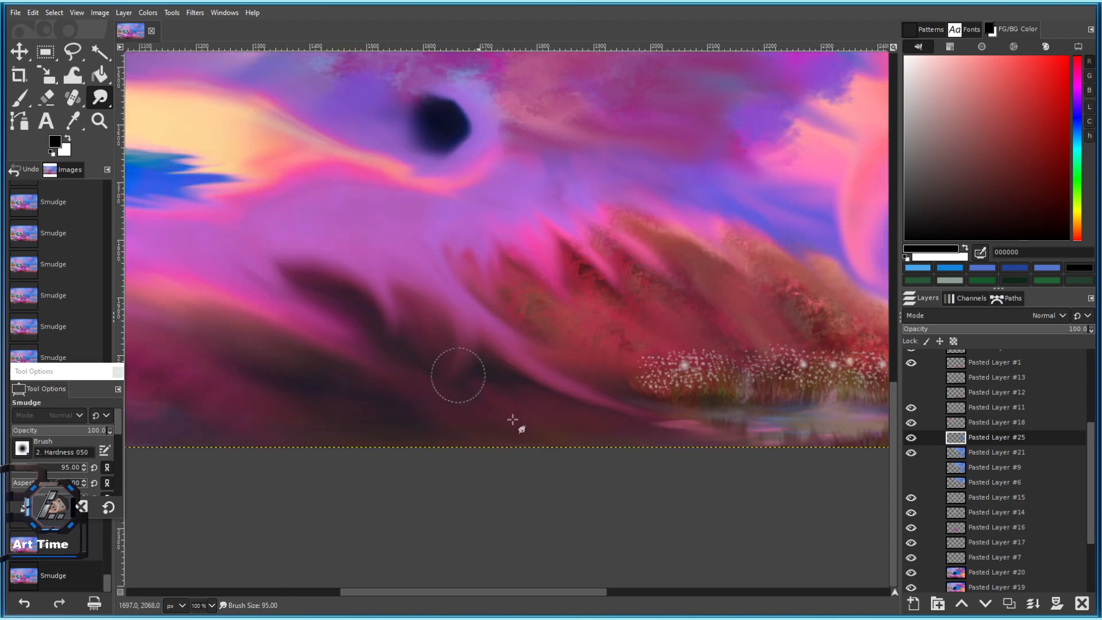
scroll(931, 503, down, 2)
click(912, 508)
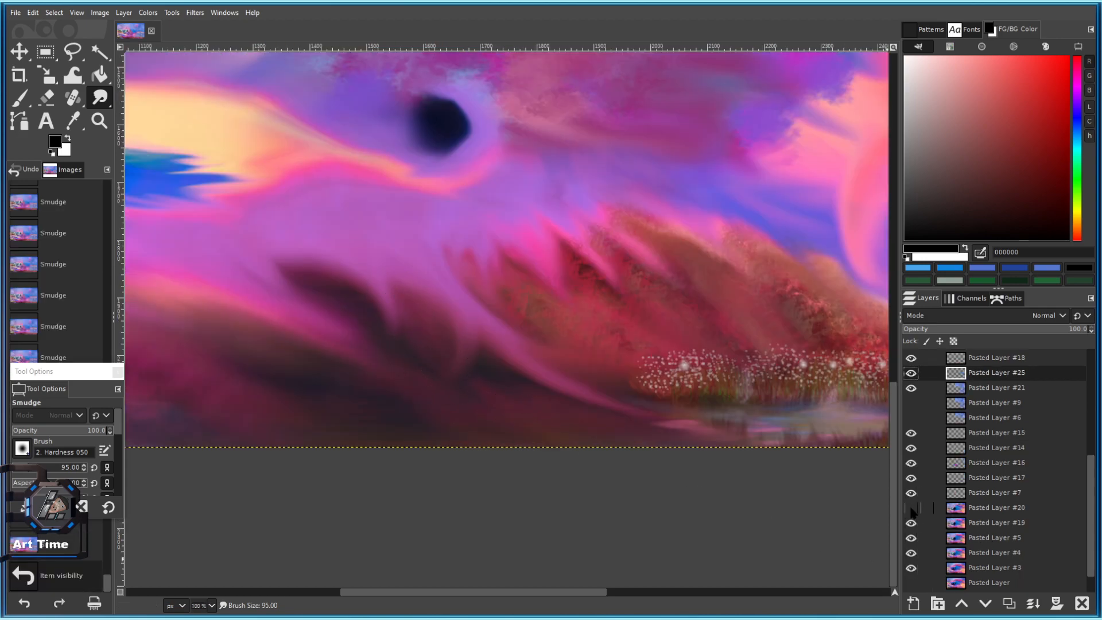
click(911, 508)
ctrl+scroll(777, 475, down, 4)
click(911, 463)
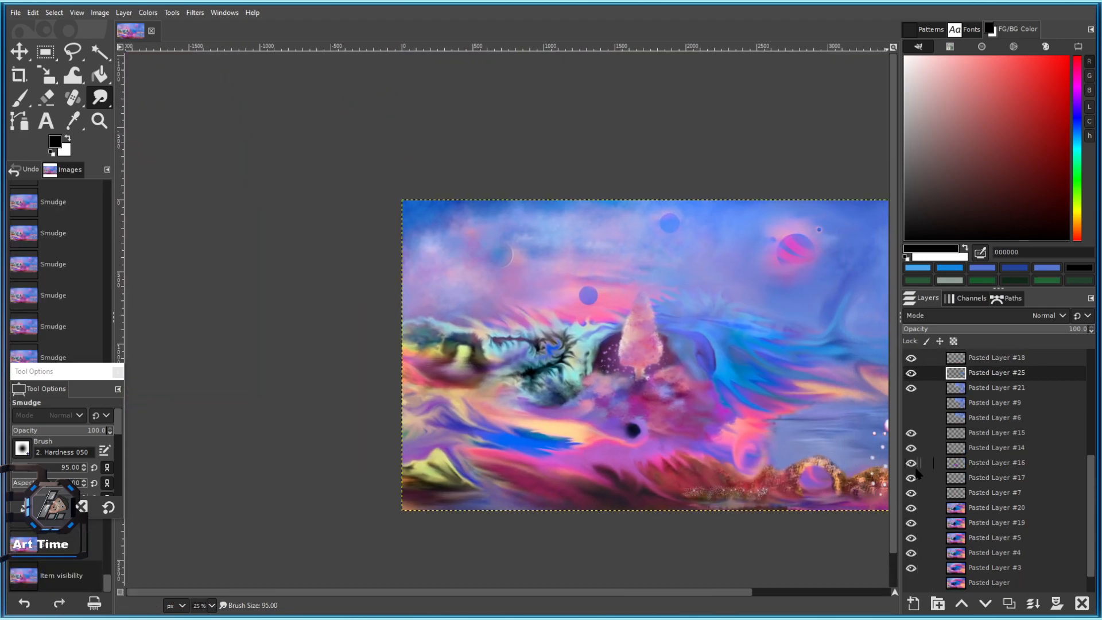
click(911, 464)
Toggle Pasted Layer #21 on and off repeatedly to compare, leaving it visible.
click(912, 388)
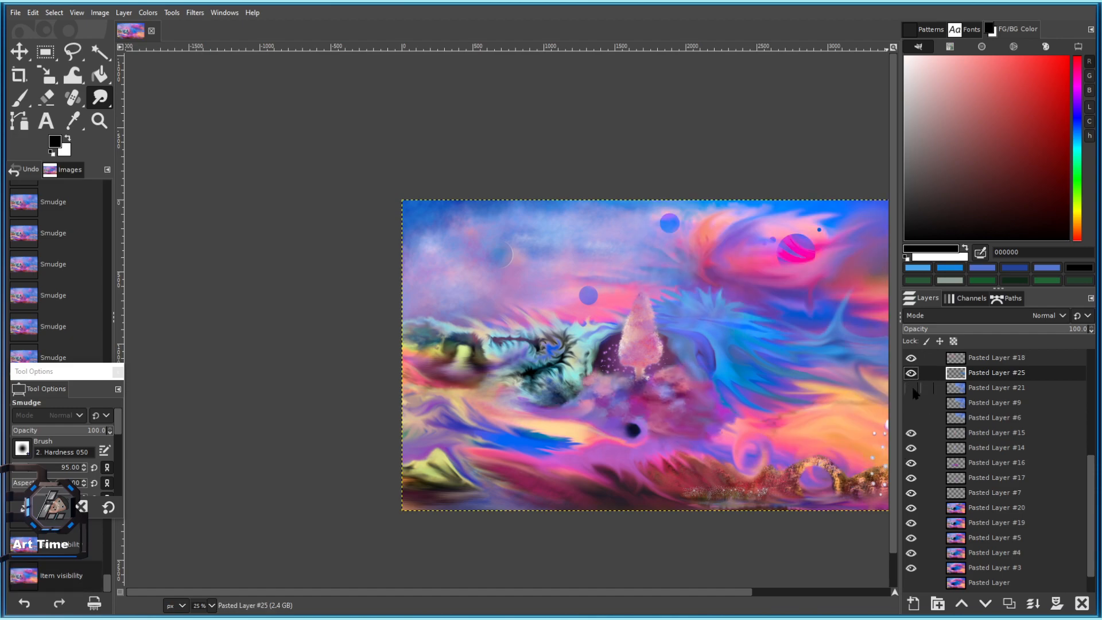
click(911, 388)
key(shift+j)
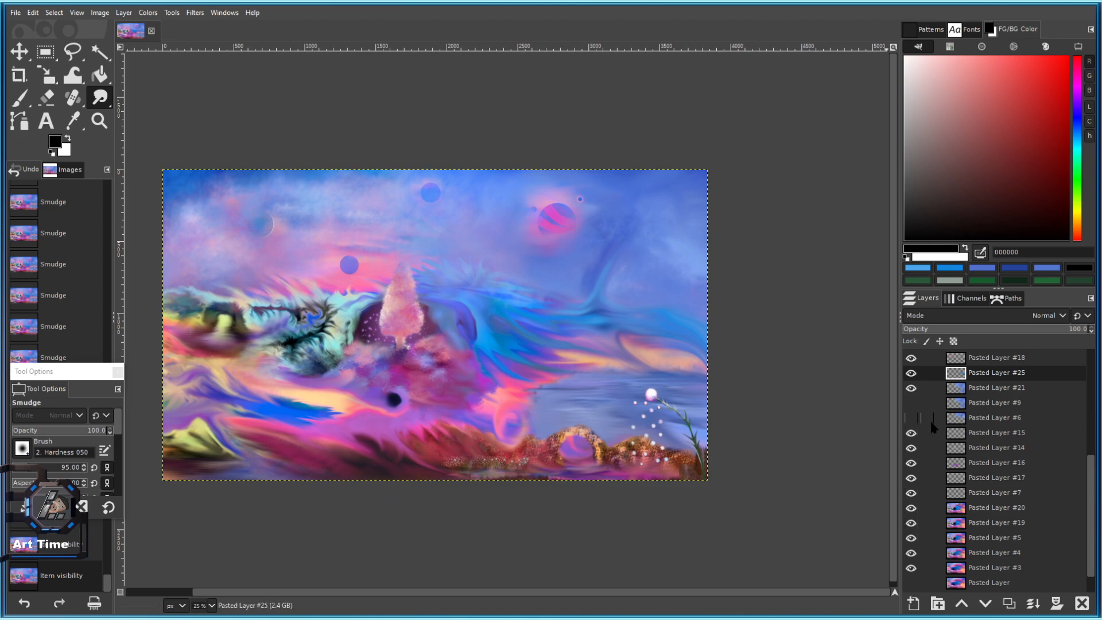
click(912, 388)
click(908, 386)
click(906, 384)
click(906, 384)
click(910, 388)
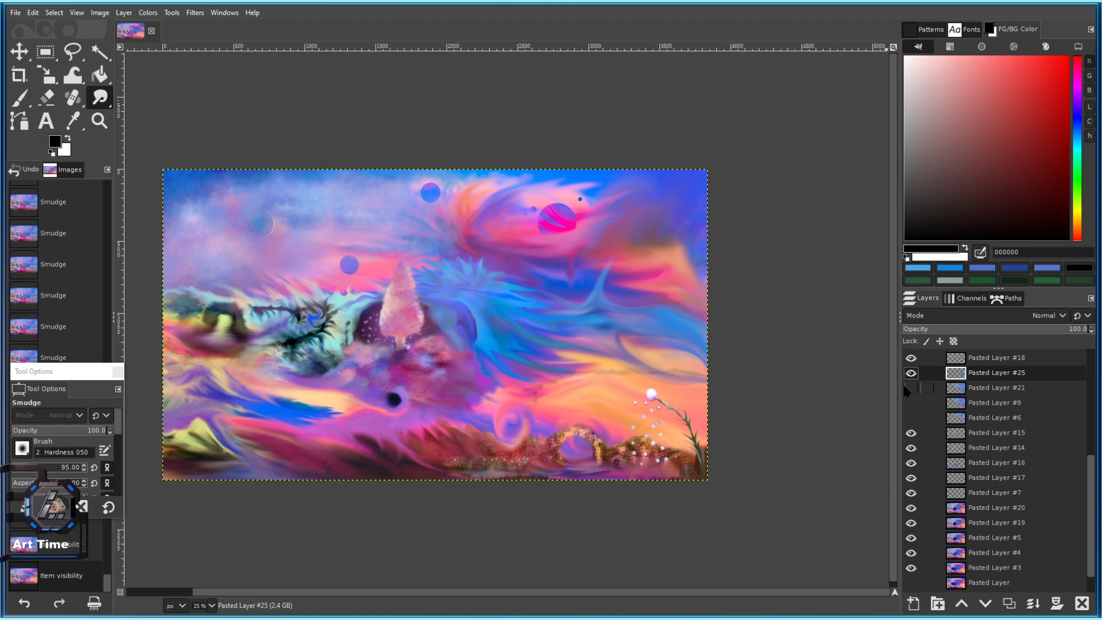
click(910, 388)
click(907, 388)
click(910, 388)
click(910, 389)
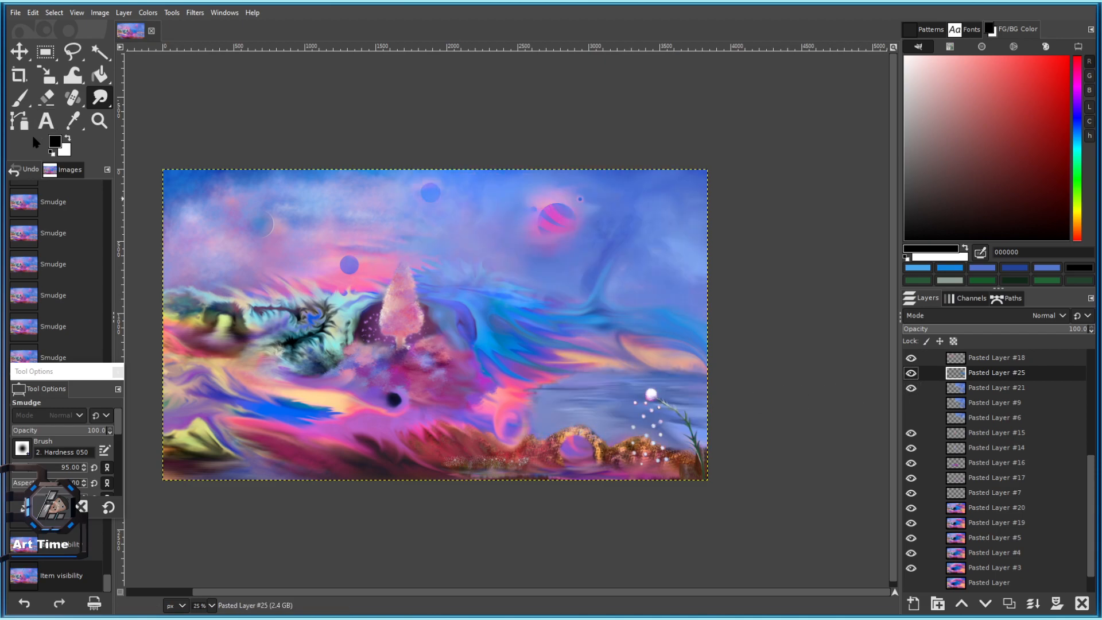
Set up the Eraser at size 534 on Pasted Layer #21.
click(45, 100)
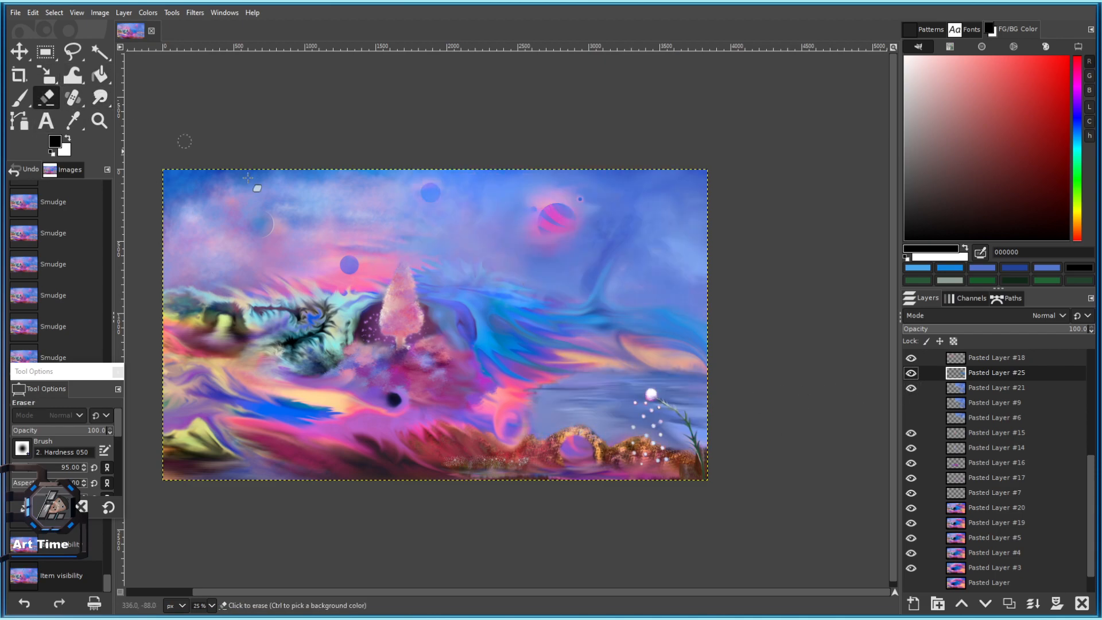
click(961, 388)
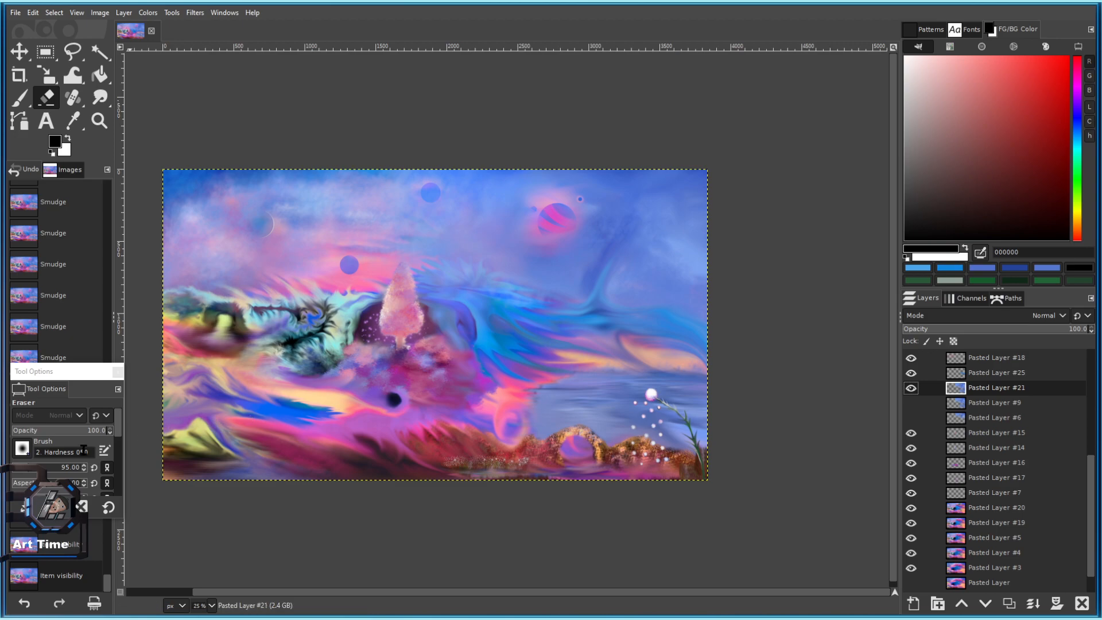
drag(27, 470, 58, 469)
Erase a sky band right of the middle to reveal the orange layer beneath.
drag(610, 373, 731, 372)
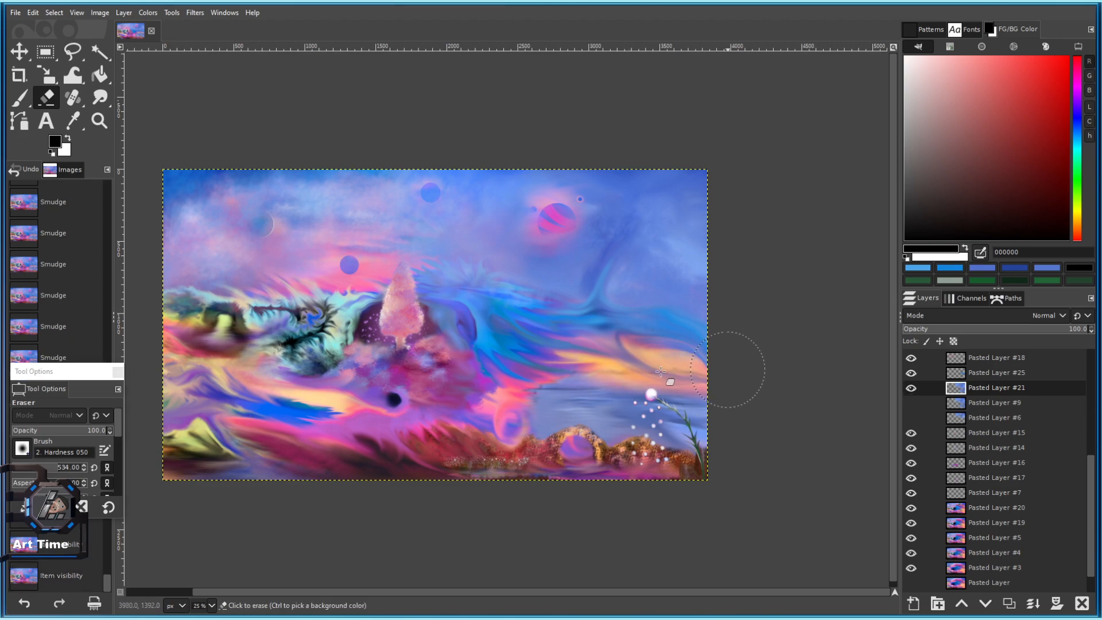
key(ctrl+z)
drag(659, 343, 798, 401)
mouse_move(642, 367)
mouse_down()
mouse_move(710, 406)
mouse_move(773, 412)
mouse_up()
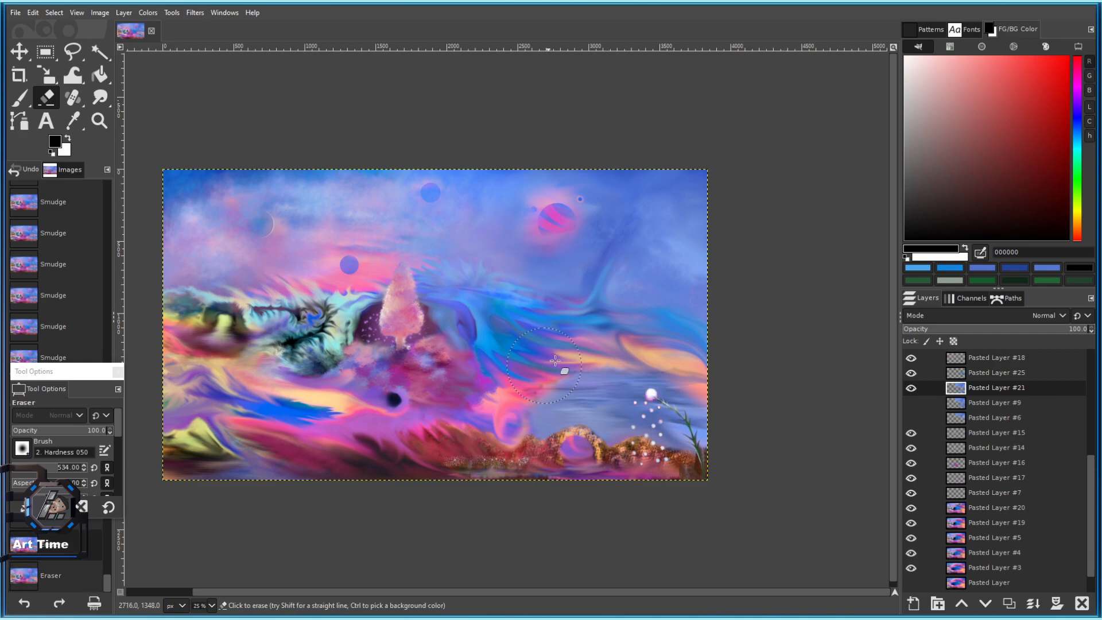
drag(548, 363, 781, 383)
key(ctrl+z)
mouse_move(544, 398)
mouse_down()
mouse_move(616, 387)
mouse_move(735, 410)
mouse_up()
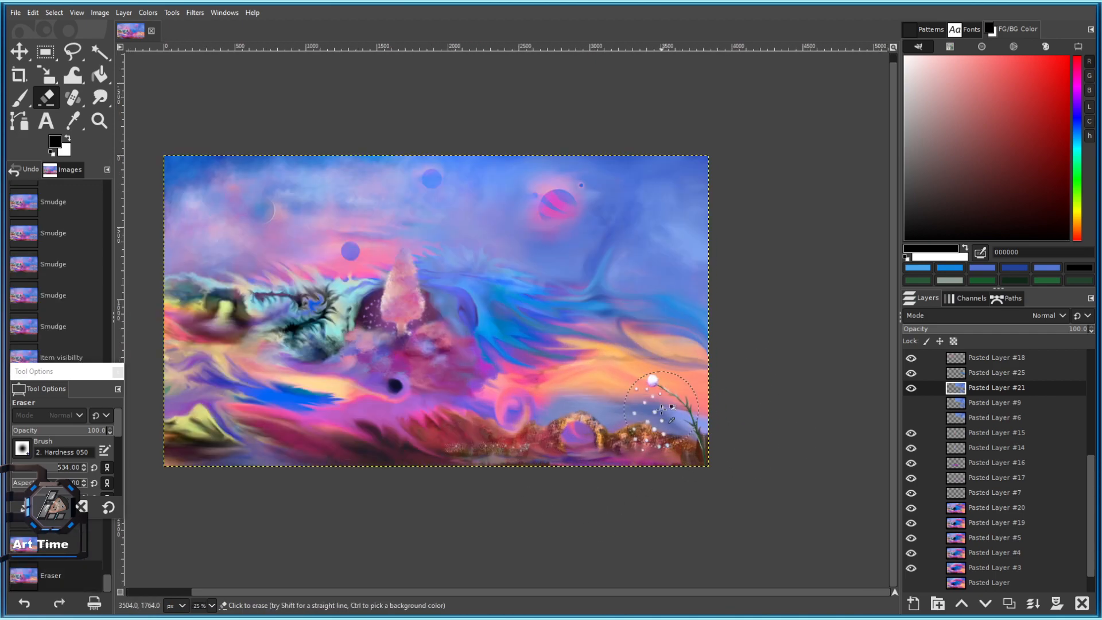
ctrl+scroll(624, 412, up, 1)
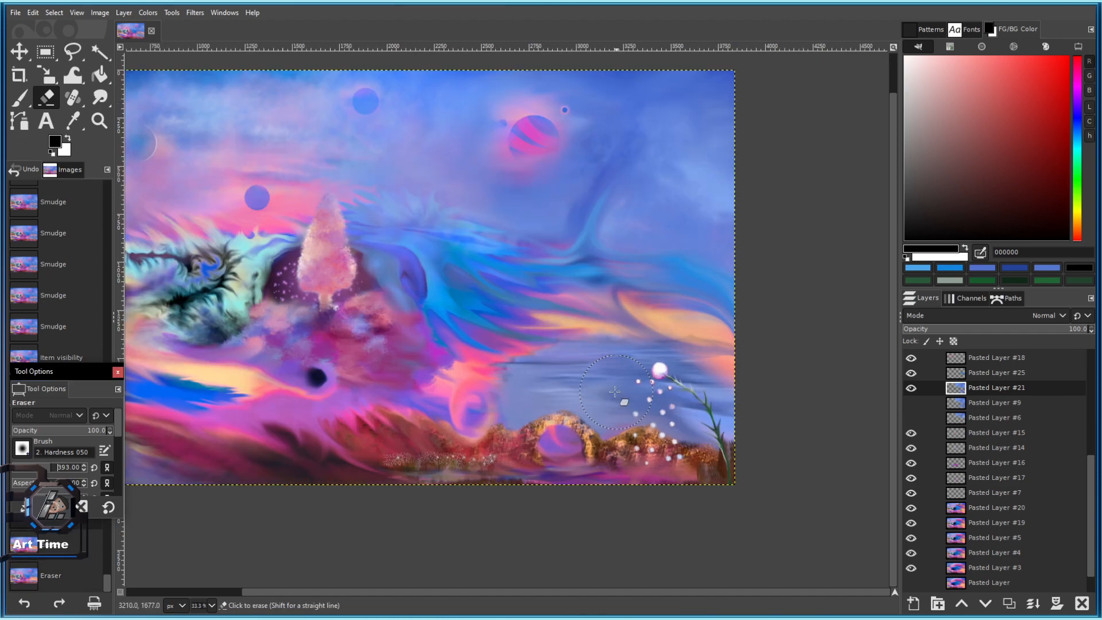
Compare the result by briefly toggling Pasted Layers #25, #18, #14 and #9.
click(912, 374)
click(912, 374)
click(911, 360)
click(911, 360)
click(912, 450)
click(913, 451)
click(911, 402)
click(911, 402)
Toggle Pasted Layer #11's visibility to compare, then erase a stroke across its middle.
scroll(914, 412, up, 3)
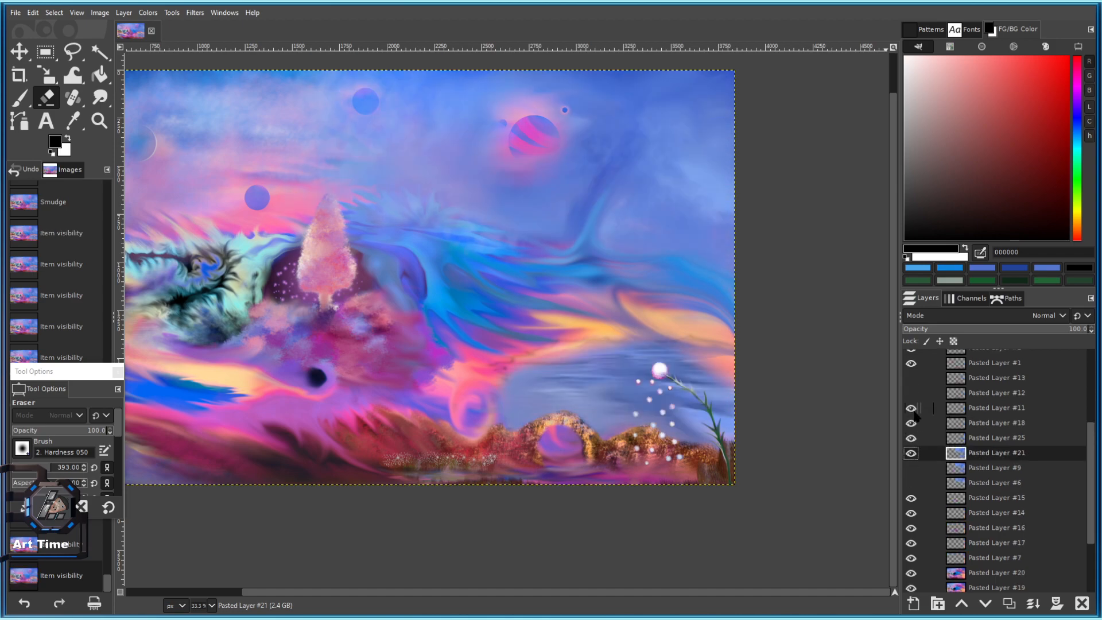
click(911, 408)
click(911, 409)
click(911, 408)
click(912, 408)
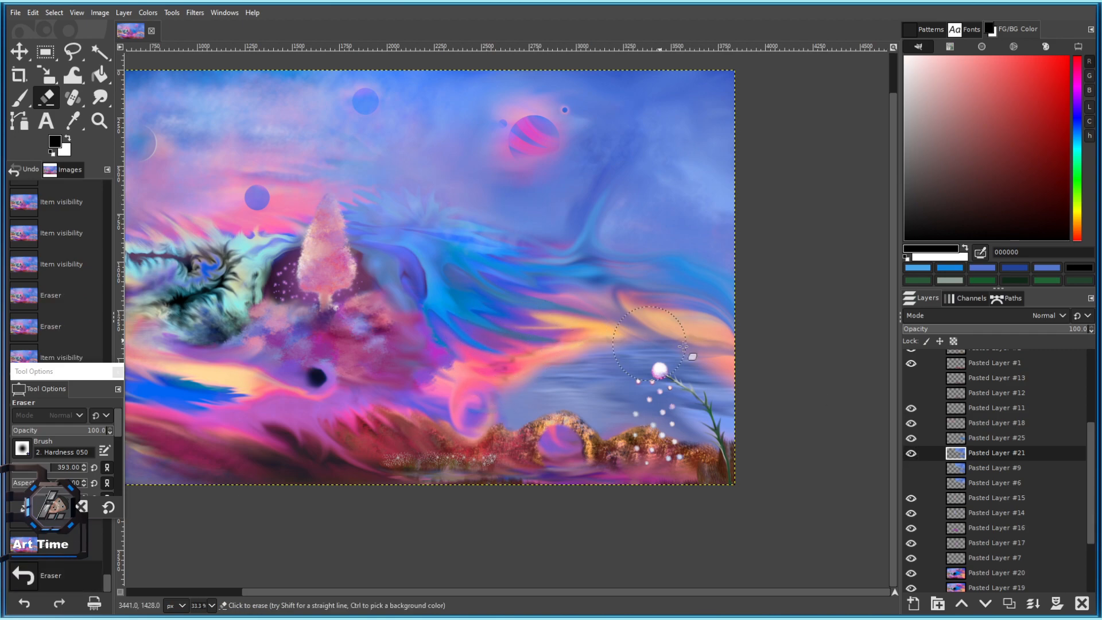
click(912, 409)
click(954, 408)
drag(425, 349, 683, 342)
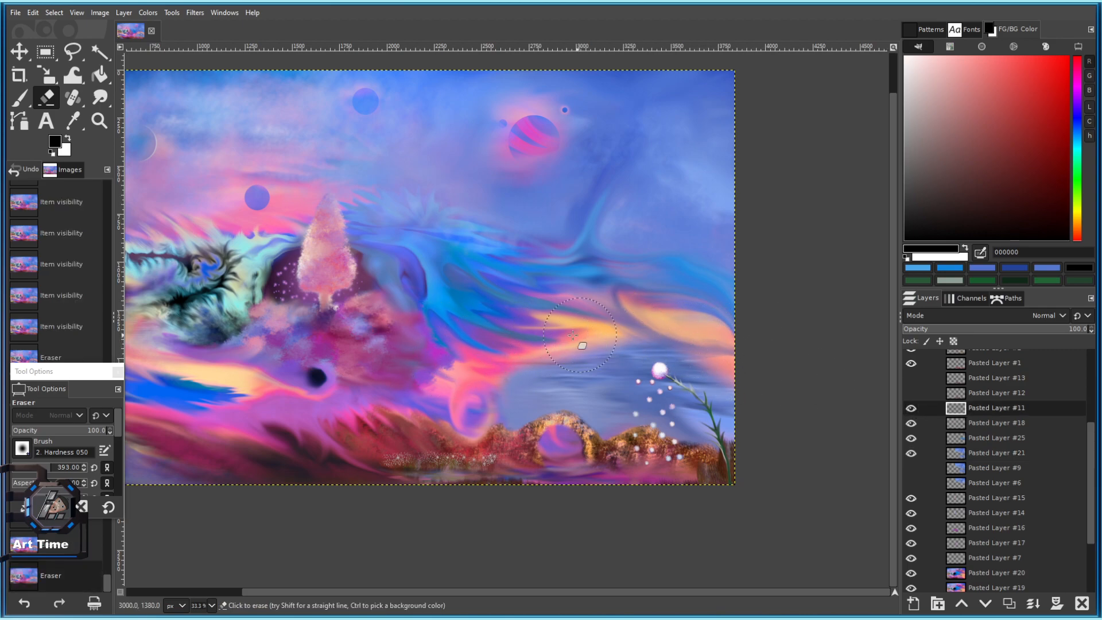
On Pasted Layer #21, erase strokes across the middle sky and near the dandelion.
click(929, 438)
click(958, 455)
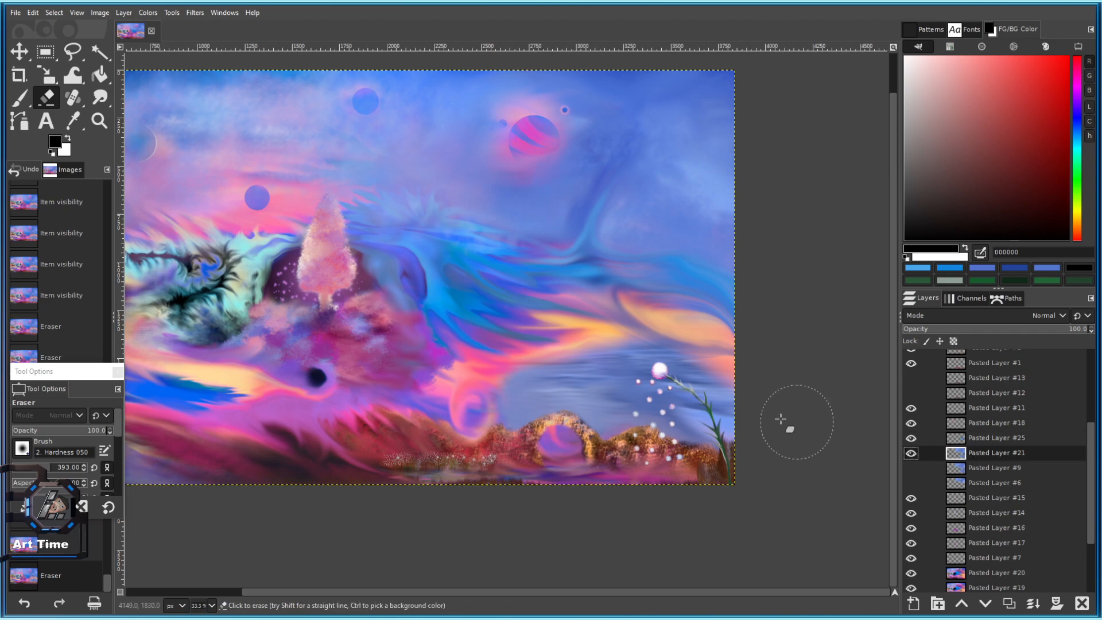
mouse_move(520, 340)
mouse_down()
mouse_move(592, 330)
mouse_move(712, 350)
mouse_up()
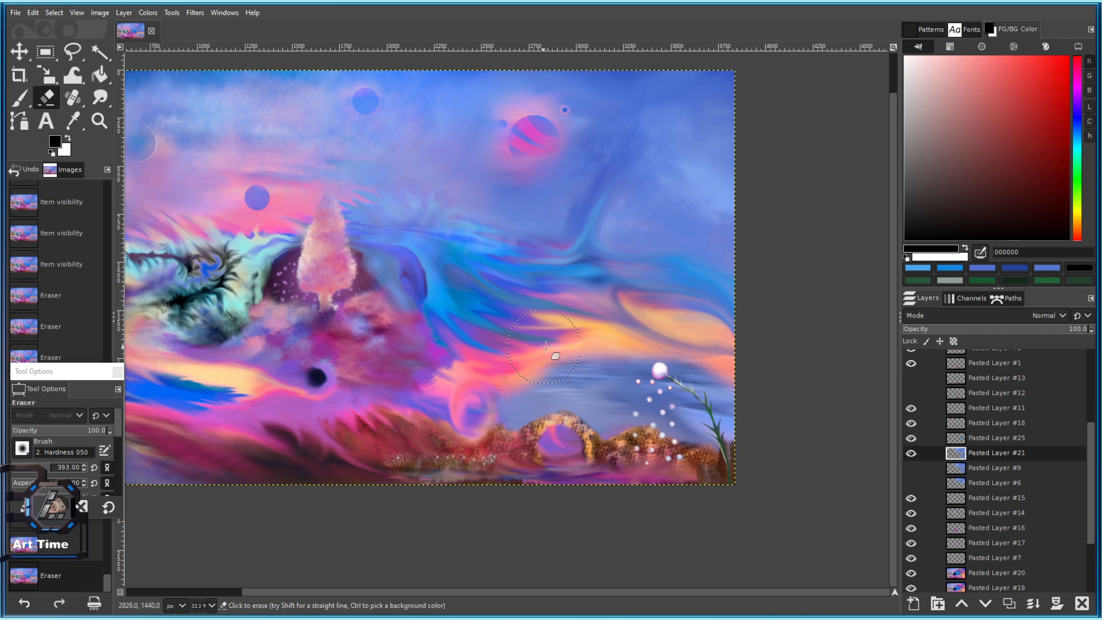
mouse_move(489, 375)
mouse_down()
mouse_move(724, 344)
mouse_move(795, 394)
mouse_up()
scroll(761, 399, down, 1)
scroll(737, 396, up, 1)
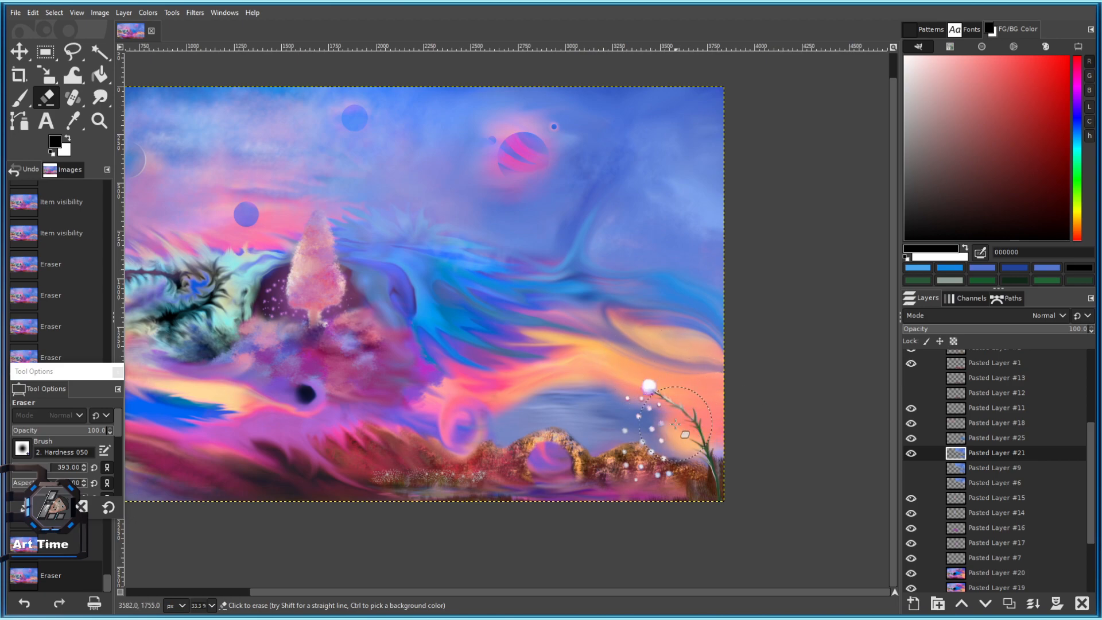
drag(622, 382, 536, 390)
Erase more sky strokes, revealing blue at the upper right.
scroll(488, 427, down, 4)
scroll(511, 428, up, 2)
scroll(615, 357, up, 2)
mouse_move(503, 337)
mouse_down()
mouse_move(564, 351)
mouse_move(646, 414)
mouse_up()
scroll(686, 468, down, 3)
scroll(637, 391, up, 2)
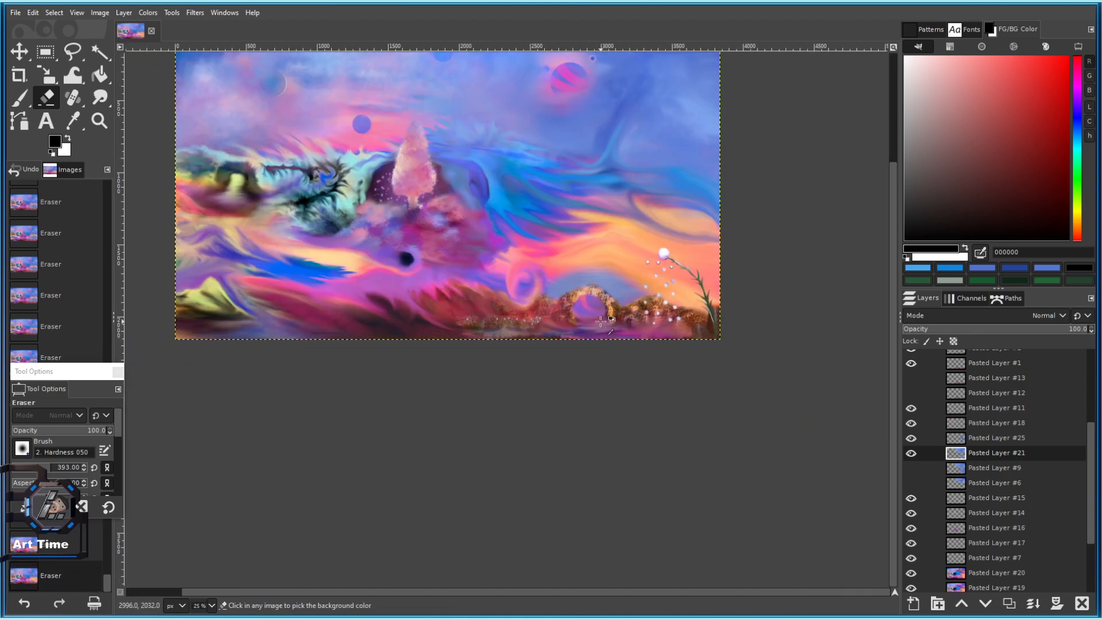
scroll(605, 327, up, 2)
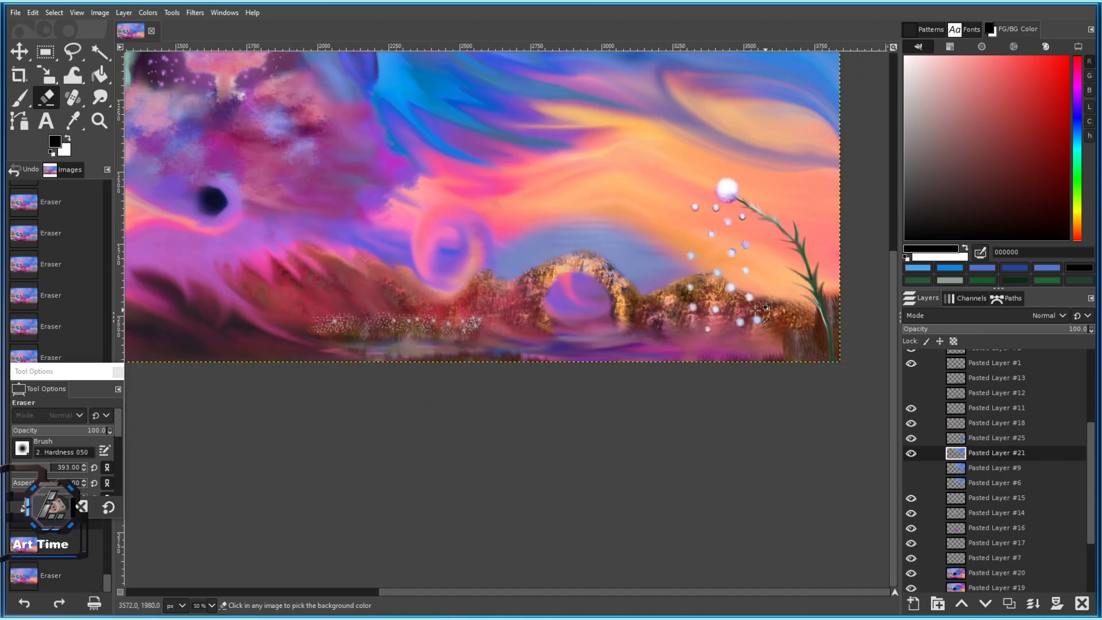
drag(572, 172, 827, 241)
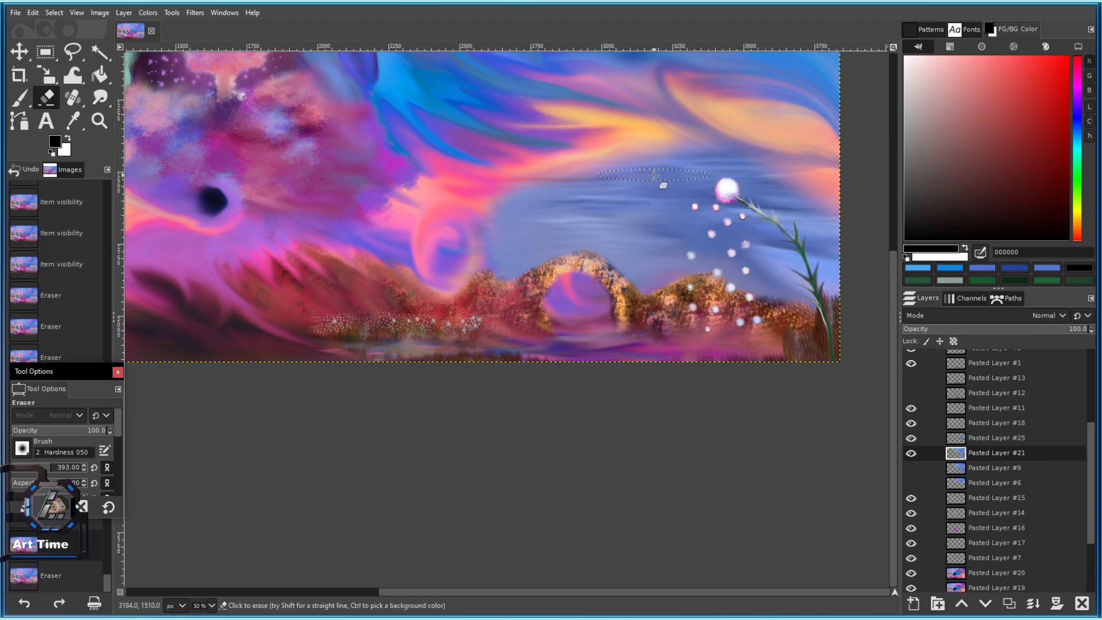
Enlarge the eraser size to 656.
drag(47, 469, 68, 468)
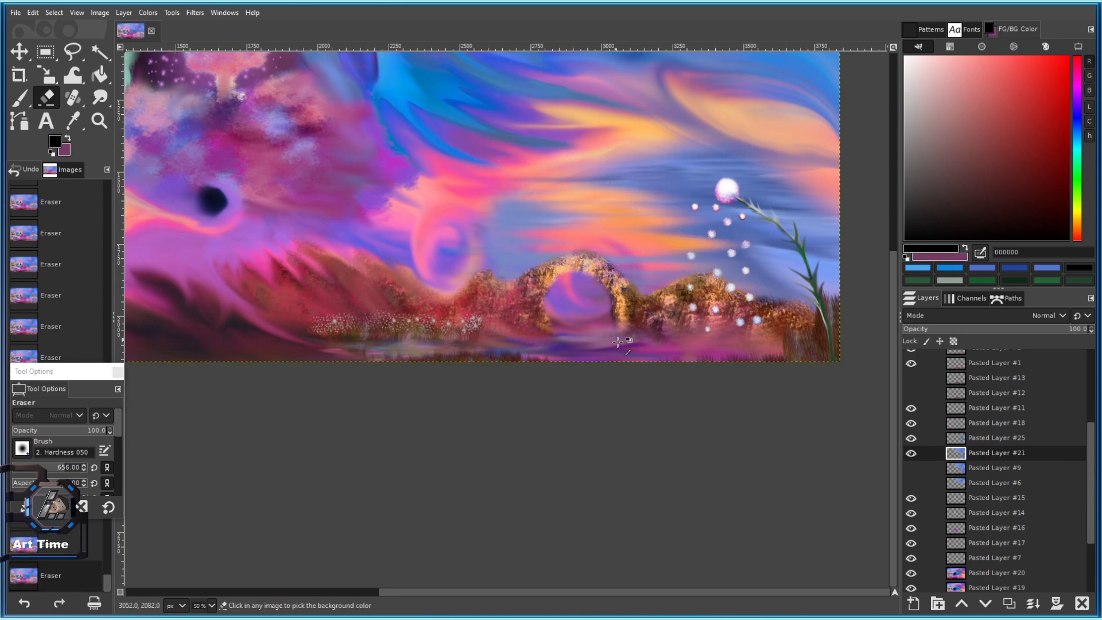
scroll(576, 268, down, 2)
scroll(624, 303, up, 1)
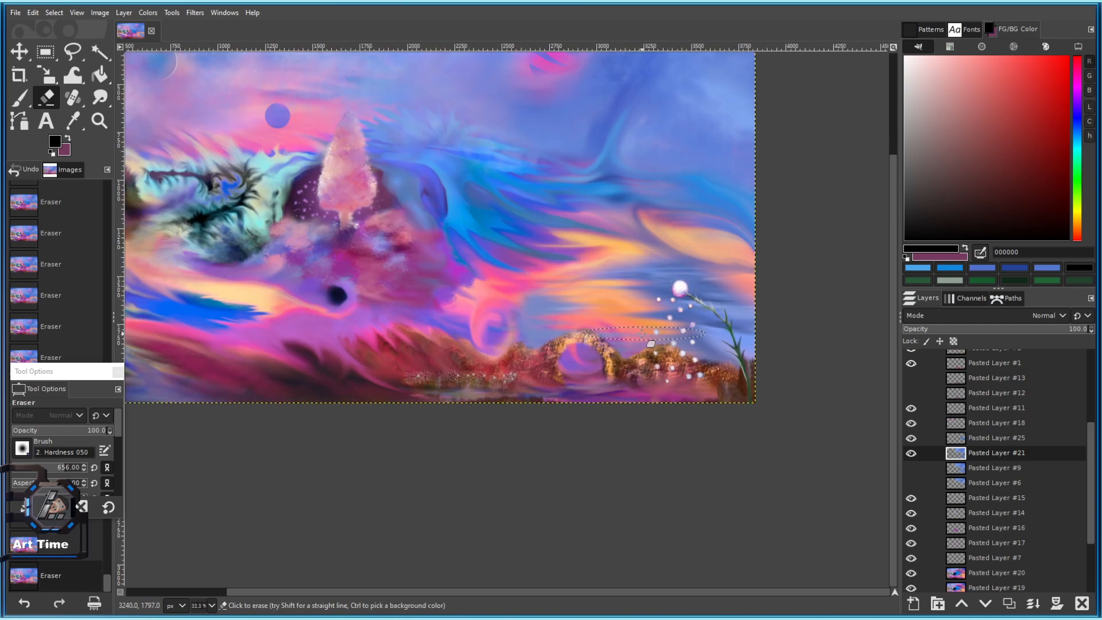
scroll(625, 360, down, 3)
scroll(624, 360, up, 2)
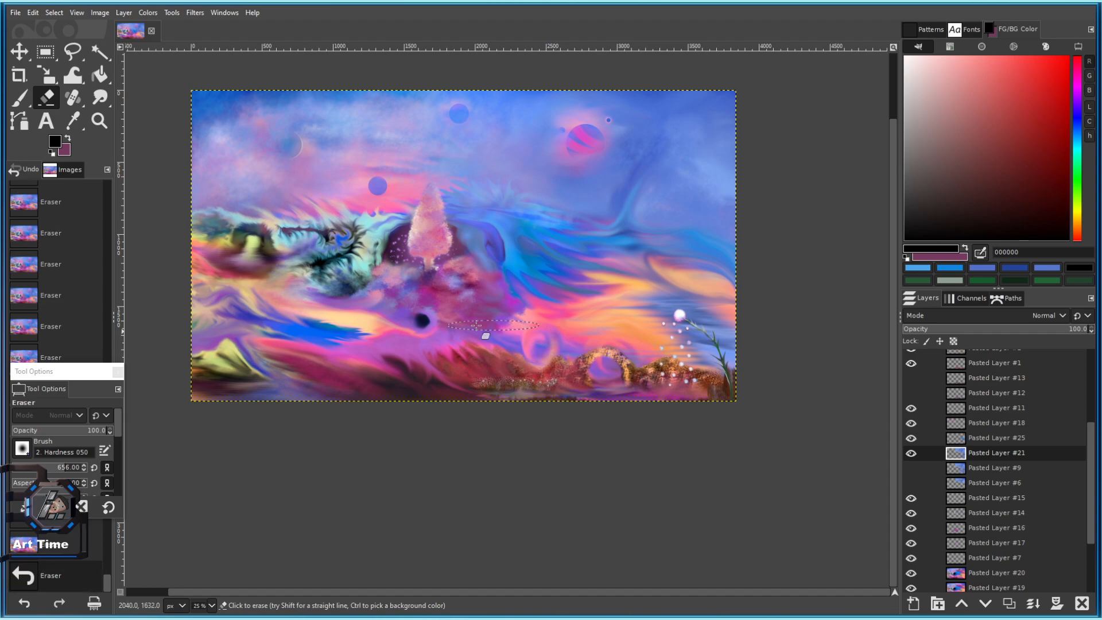
scroll(516, 362, down, 4)
scroll(614, 350, up, 3)
Smudge the blue streaks leftward with the Smudge tool.
key(s)
scroll(618, 360, up, 3)
drag(680, 360, 620, 361)
drag(671, 360, 603, 356)
drag(666, 353, 609, 355)
drag(718, 355, 654, 355)
mouse_move(752, 354)
mouse_down()
mouse_move(683, 354)
mouse_move(712, 356)
mouse_up()
drag(798, 359, 752, 359)
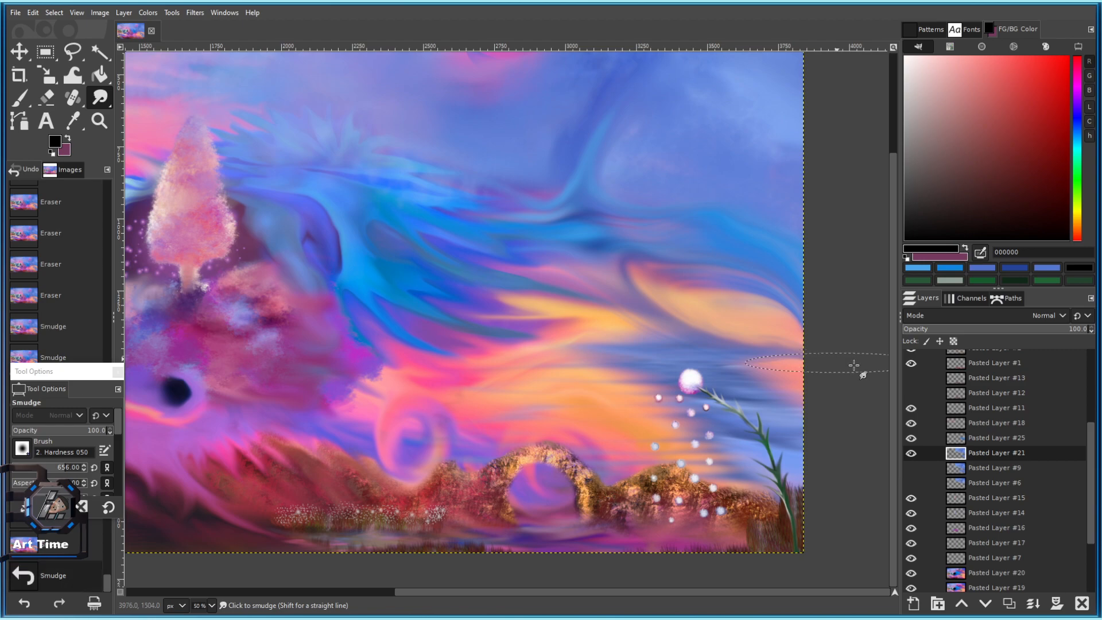
scroll(735, 518, down, 3)
scroll(720, 519, up, 4)
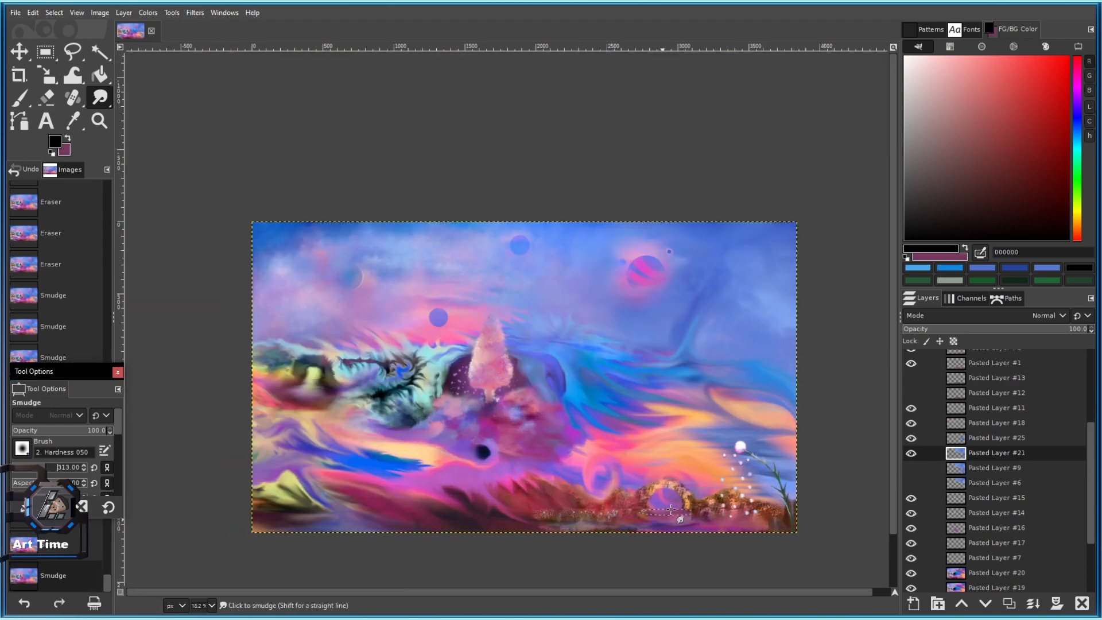
Reset the eraser, resize it to about 150, and erase dabs around the seed sparkles.
click(46, 98)
click(728, 410)
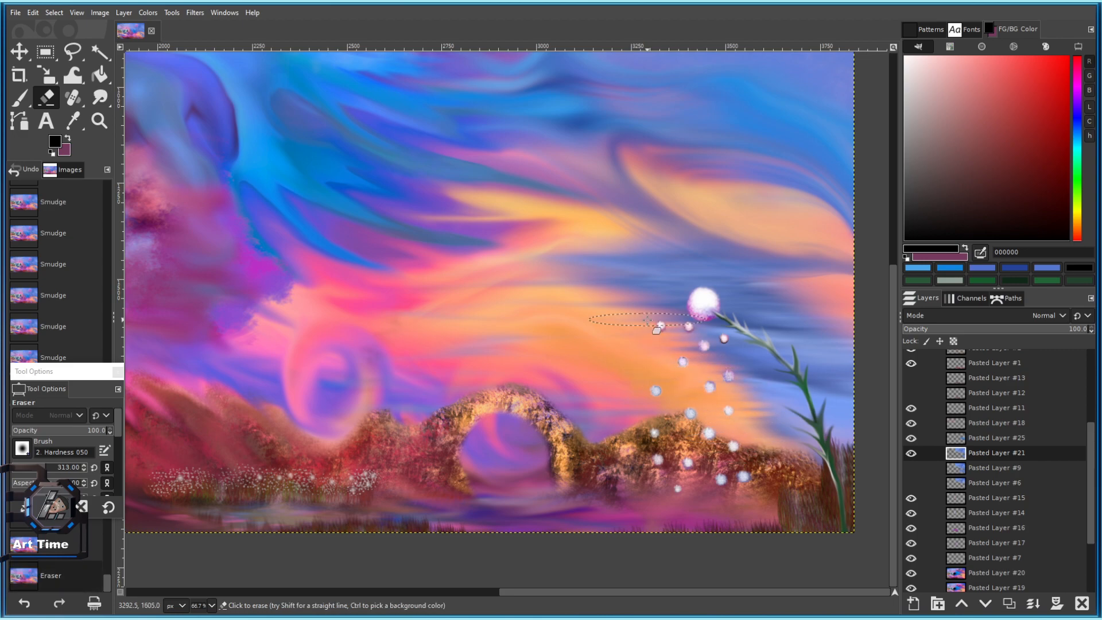
click(109, 506)
key(bracketright)
key(bracketright)
key(bracketright)
key(bracketright)
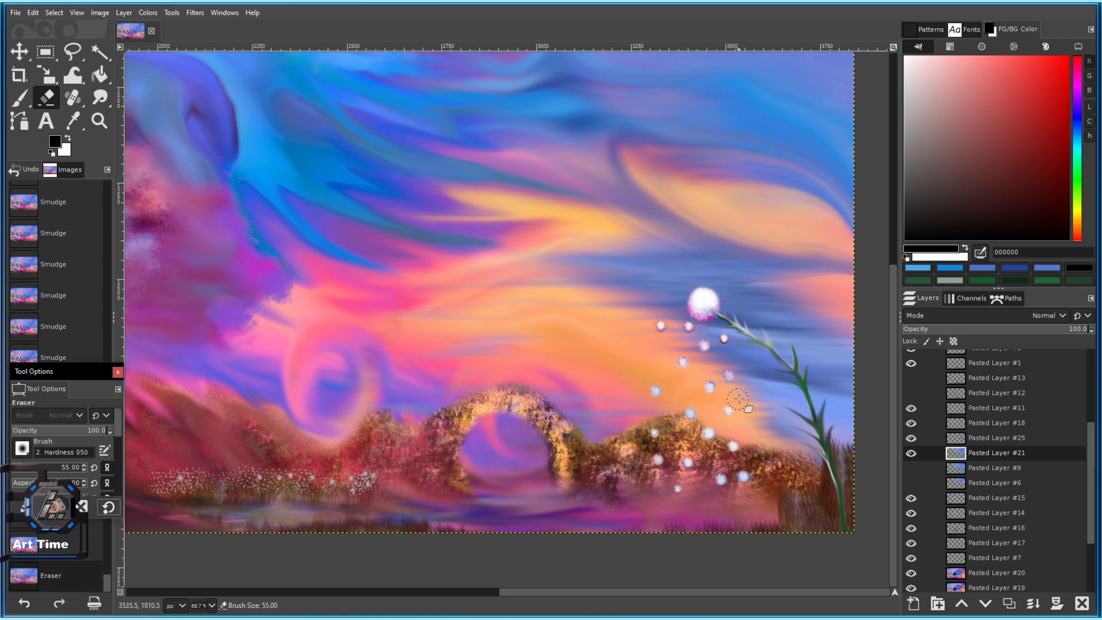
key(bracketright)
key(bracketright)
key(bracketright)
key(bracketright)
drag(790, 441, 738, 373)
key(ctrl+z)
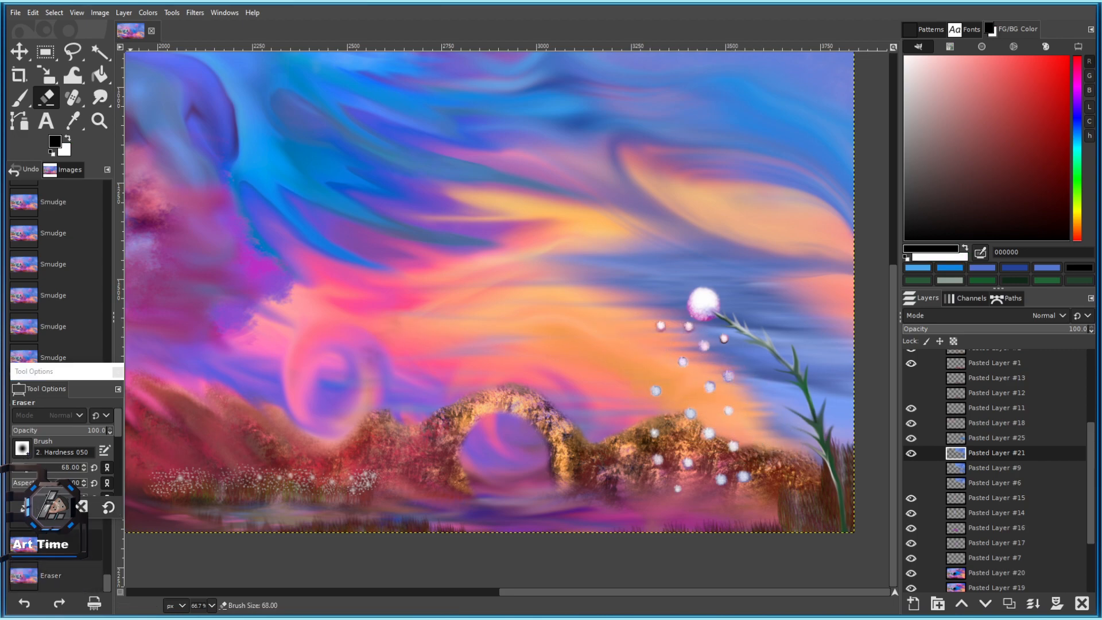
drag(66, 470, 125, 414)
click(752, 452)
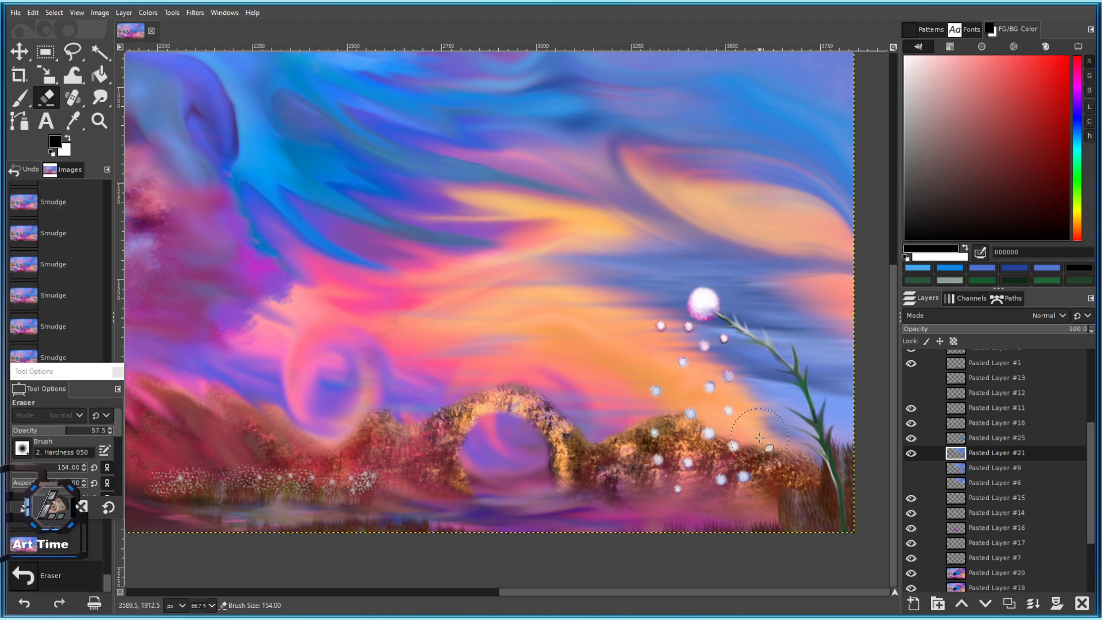
drag(690, 400, 658, 383)
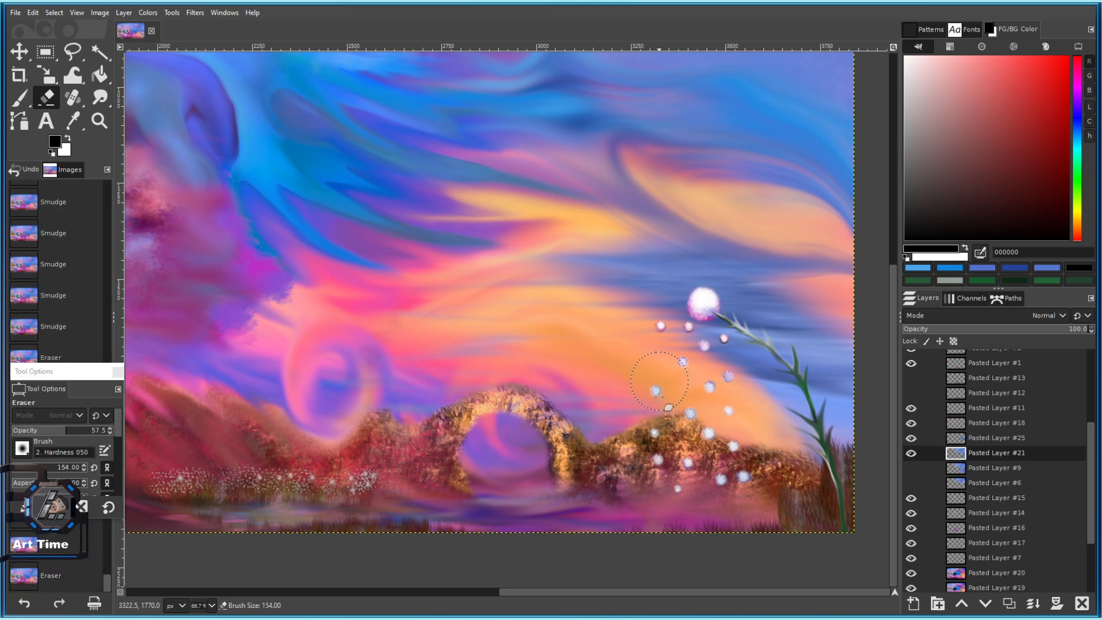
key(minus)
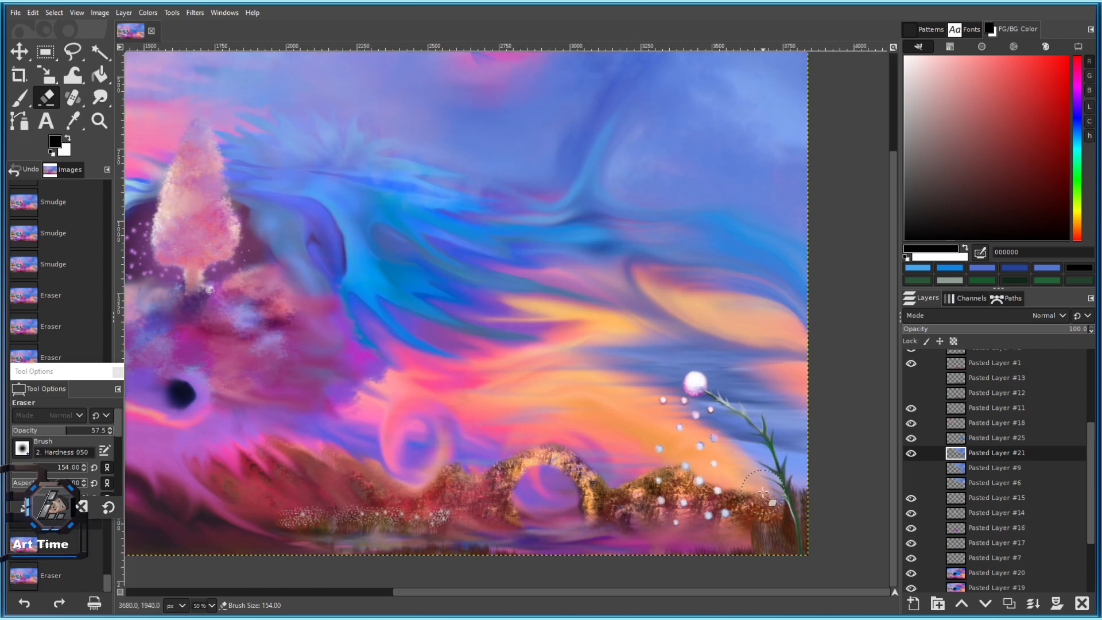
Soften the orange and blue streaks near the flower stem.
click(26, 444)
click(184, 377)
scroll(678, 405, up, 2)
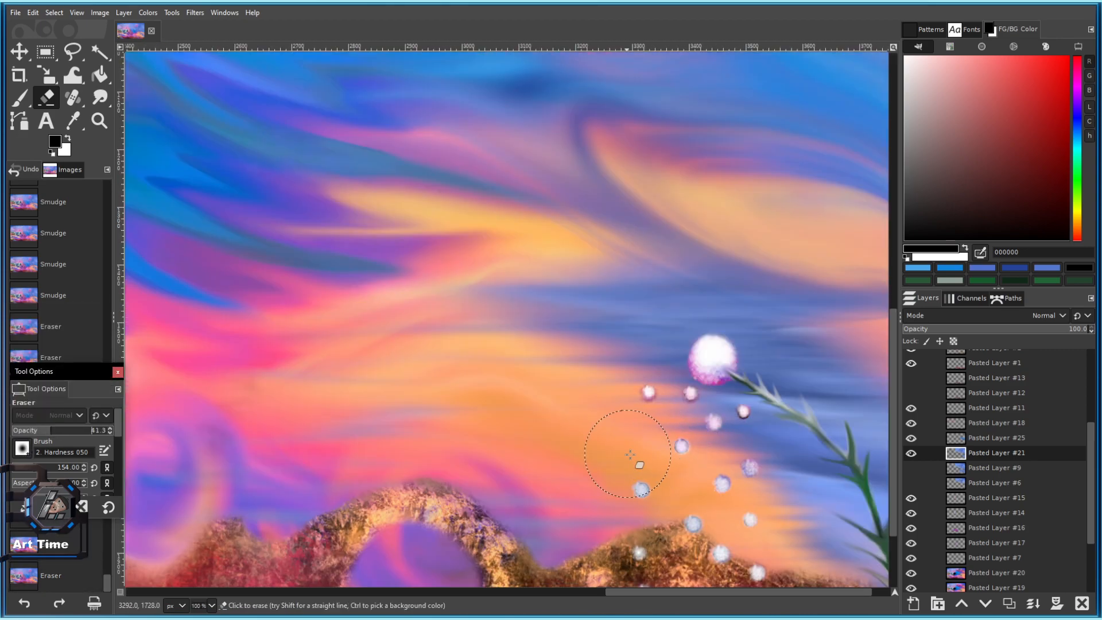
drag(633, 461, 707, 479)
drag(786, 538, 835, 571)
drag(789, 511, 844, 560)
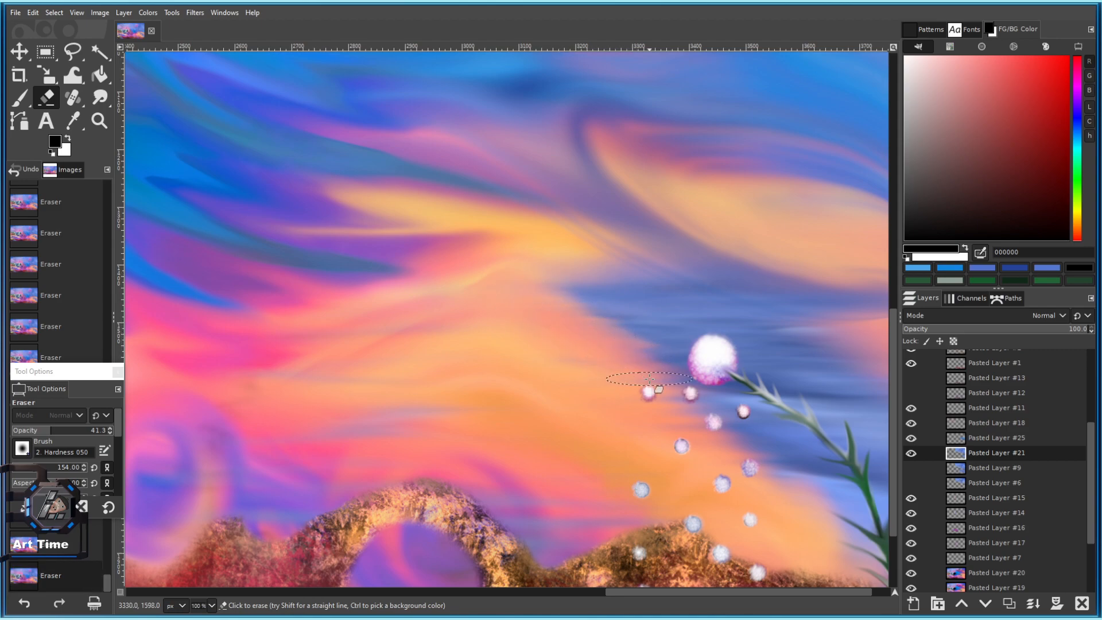
At 100 opacity and size 545, erase sky above the rocky arch and flower.
drag(47, 434, 113, 434)
mouse_move(523, 330)
mouse_down()
mouse_move(489, 319)
mouse_move(508, 367)
mouse_up()
drag(458, 439, 423, 423)
click(58, 466)
drag(352, 355, 386, 406)
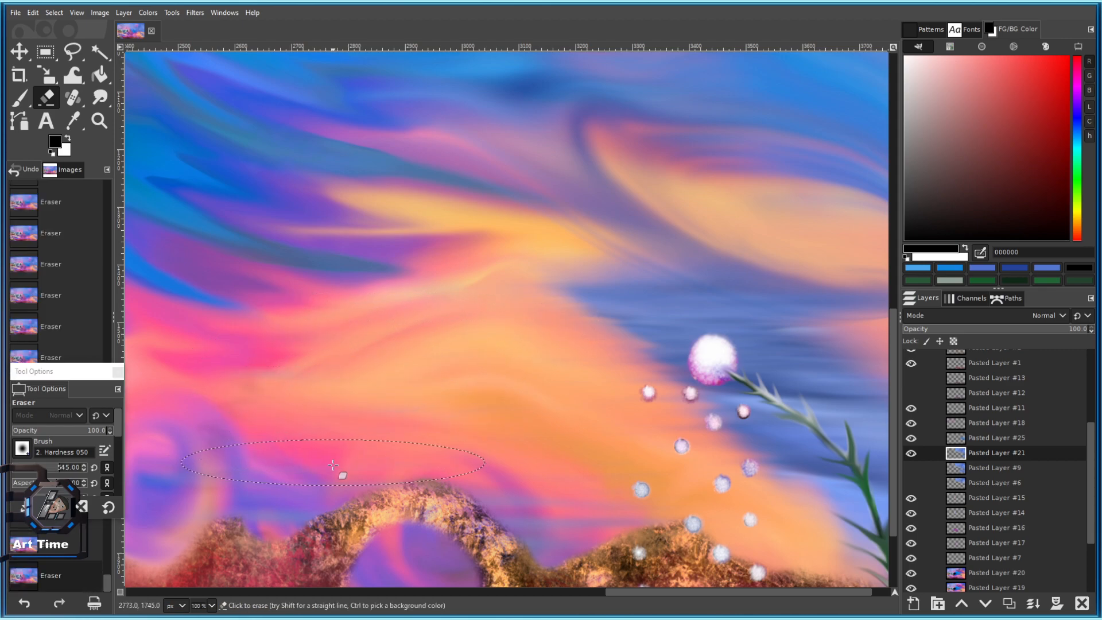
scroll(335, 459, down, 3)
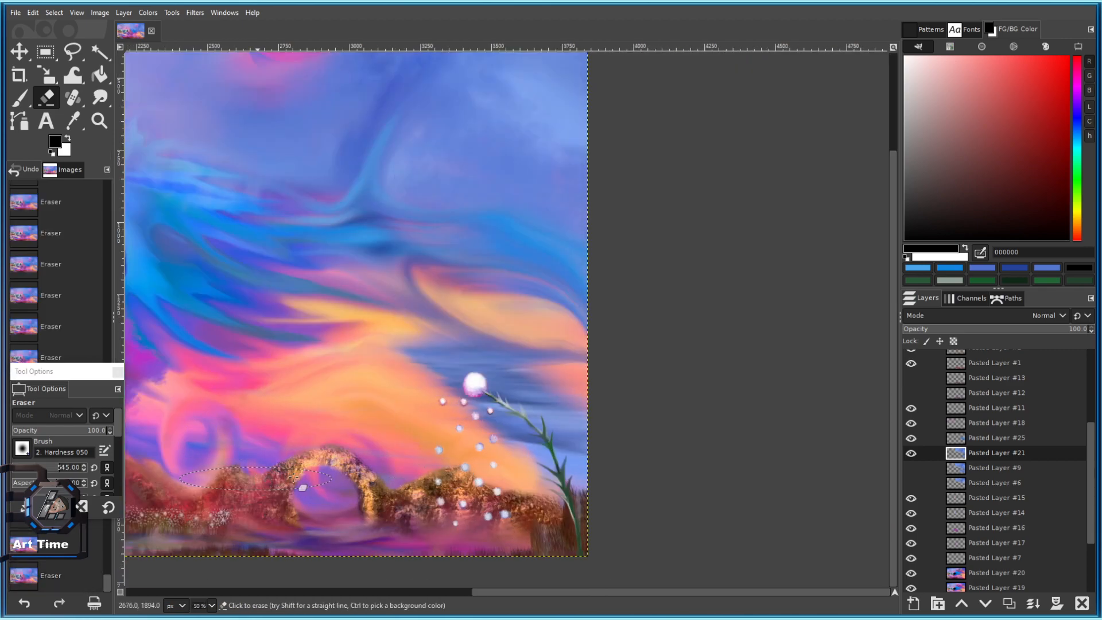
scroll(372, 482, down, 3)
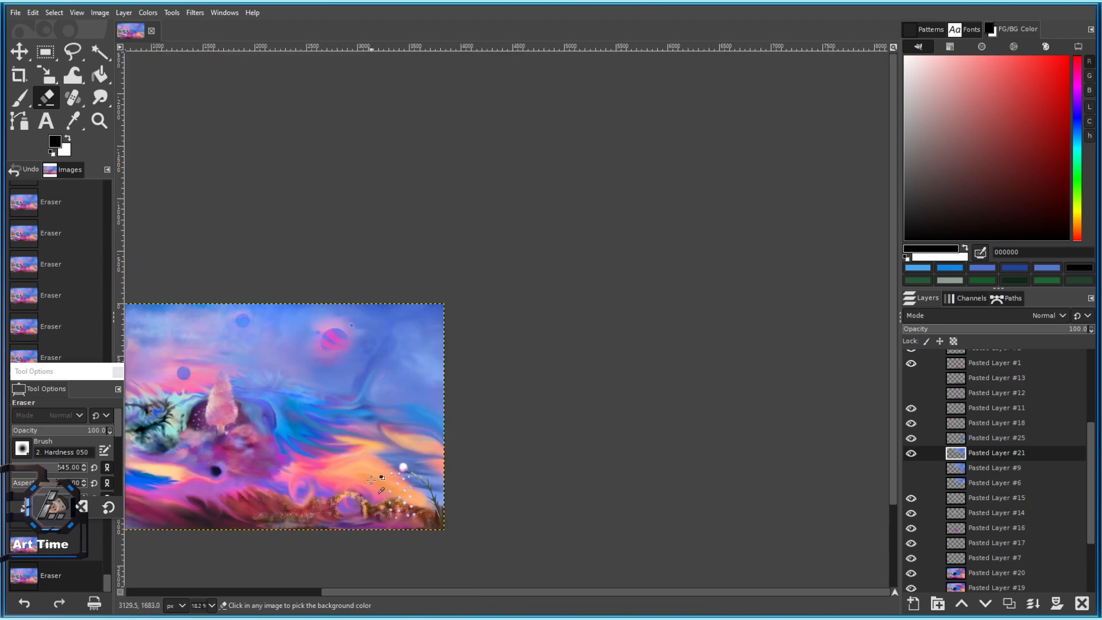
scroll(372, 481, up, 3)
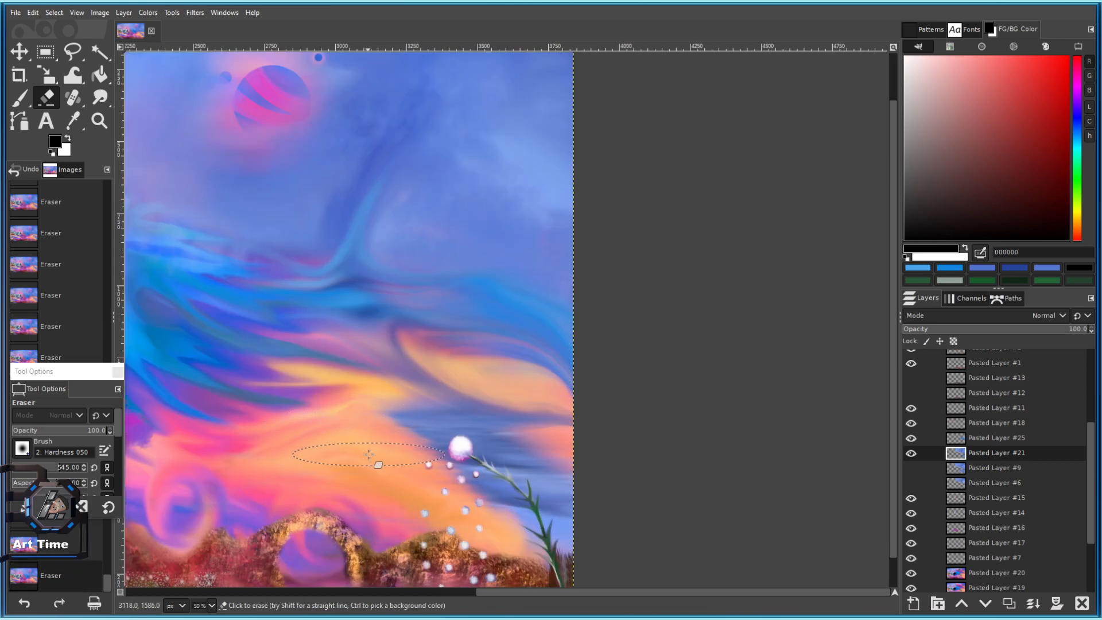
mouse_move(389, 465)
mouse_down()
mouse_move(411, 466)
mouse_move(434, 511)
mouse_up()
mouse_move(573, 440)
mouse_down()
mouse_move(600, 465)
mouse_move(549, 434)
mouse_up()
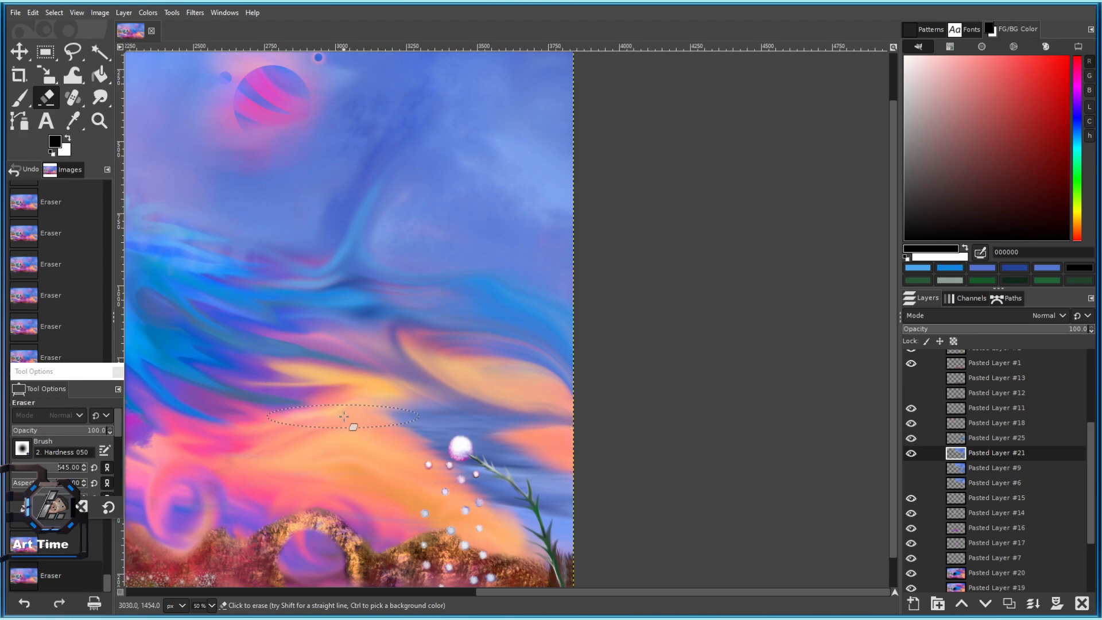
Erase the blue streak beside the white flower.
scroll(447, 501, down, 5)
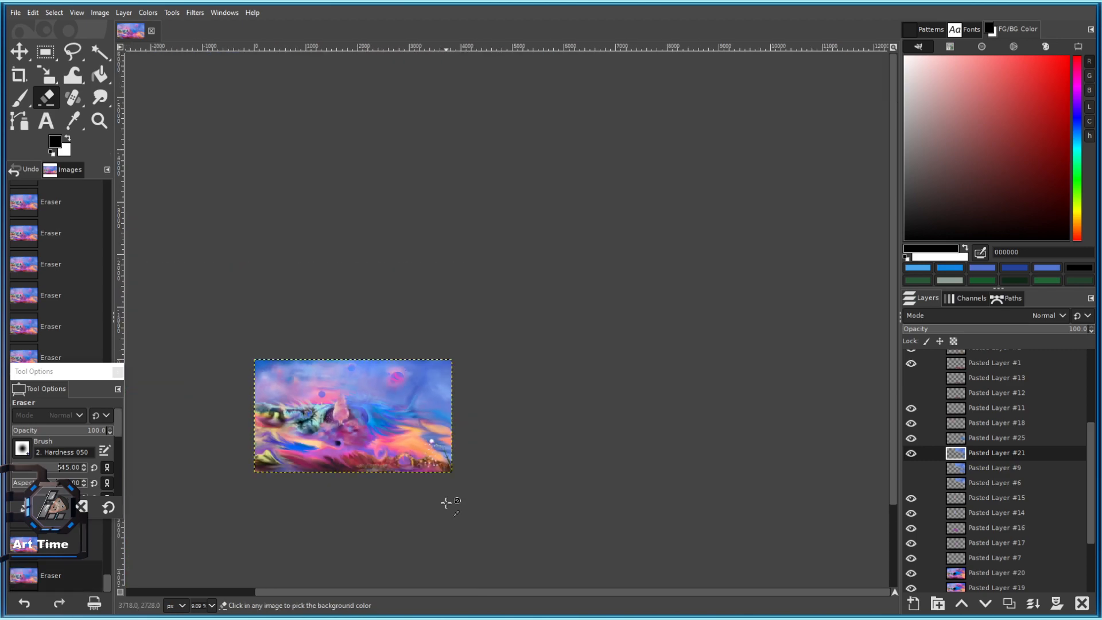
scroll(426, 438, up, 3)
scroll(501, 445, up, 1)
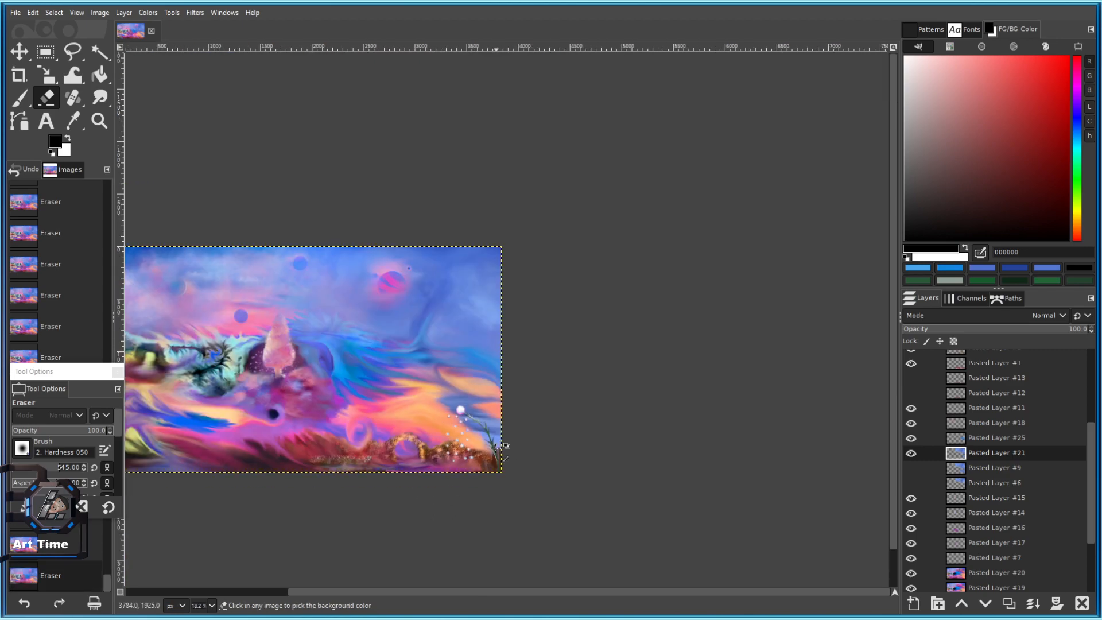
scroll(539, 301, up, 2)
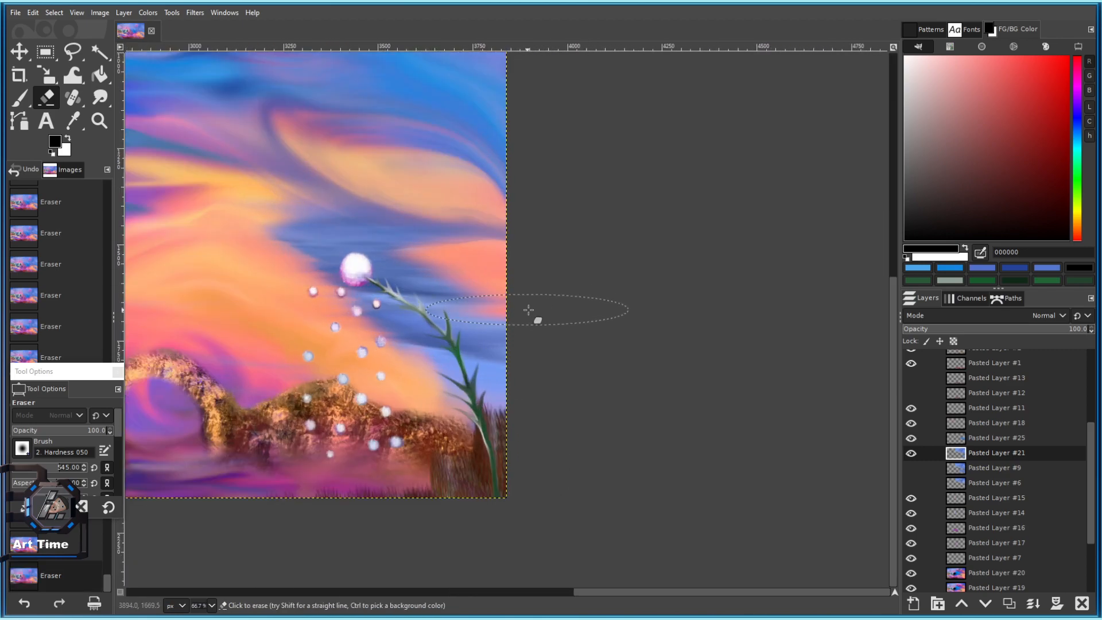
drag(508, 282, 490, 275)
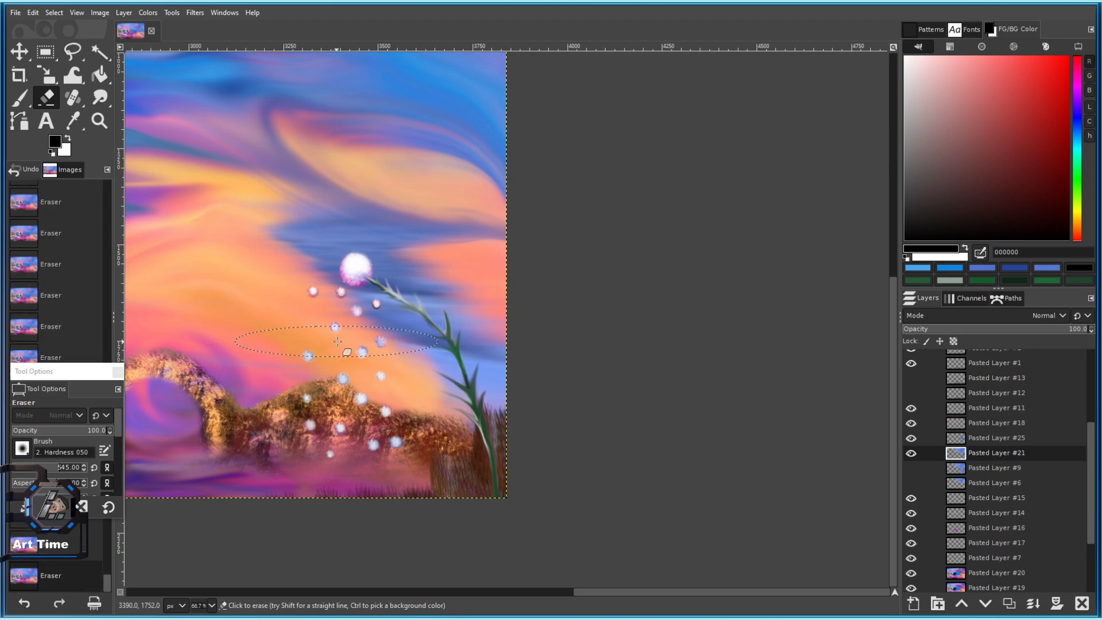
Bring the whole painting into view and save it as 101 c.xcf.
scroll(402, 374, down, 2)
scroll(433, 380, up, 1)
scroll(450, 404, down, 3)
drag(418, 439, 585, 501)
scroll(462, 409, up, 1)
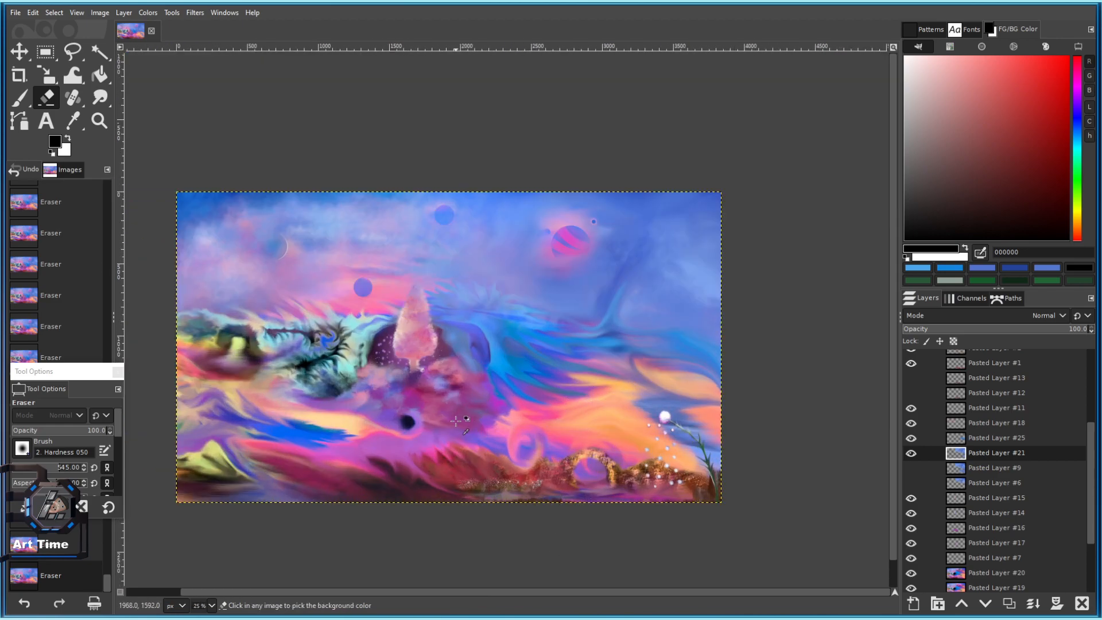
key(ctrl+s)
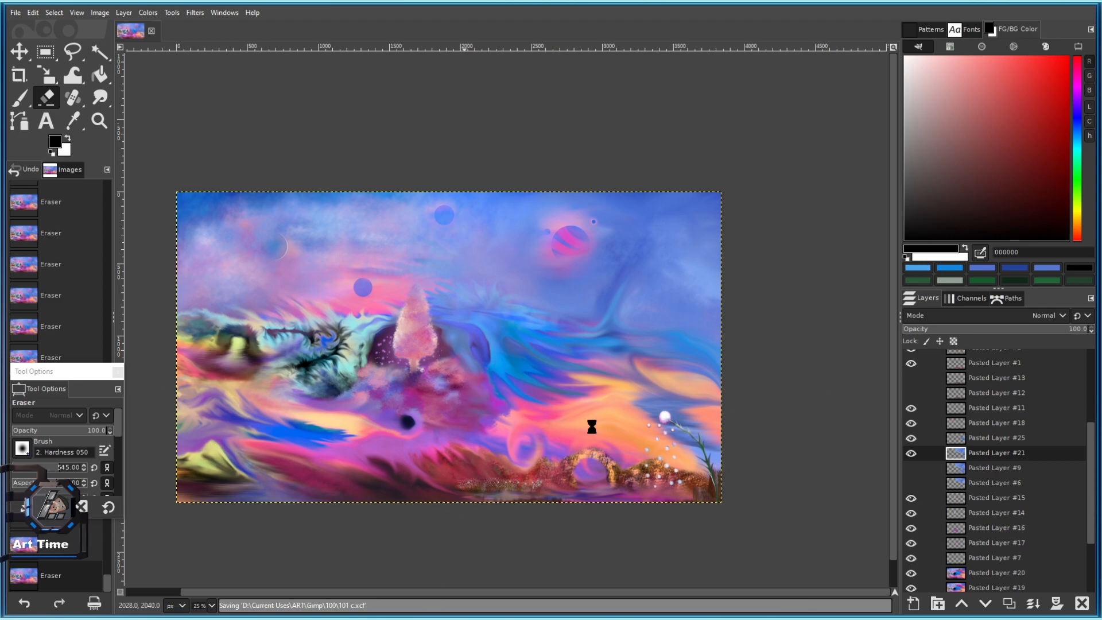
scroll(474, 340, down, 2)
Re-centre the painting, hide Pasted Layer #20 and make it the active layer.
scroll(461, 321, up, 1)
drag(441, 328, 444, 265)
scroll(444, 268, up, 2)
scroll(907, 428, down, 2)
click(912, 509)
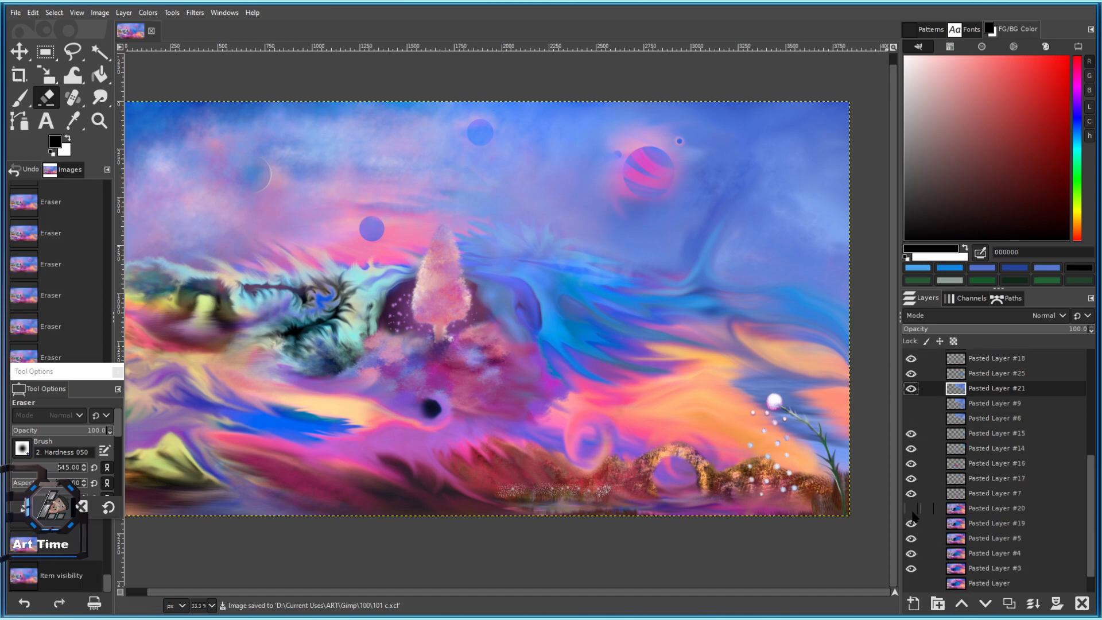
click(976, 507)
Preview a -180 hue shift with Hue-Chroma, then discard it.
click(148, 12)
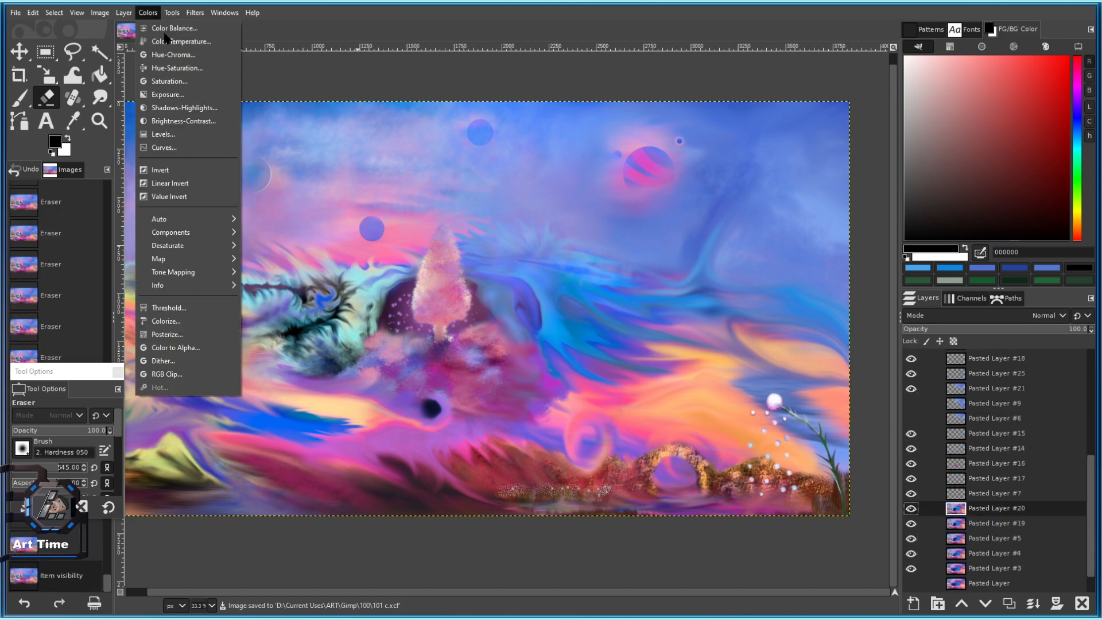
click(172, 54)
drag(196, 117, 282, 155)
click(294, 193)
Toggle visibility of Pasted Layers #24, #23, #22, #11, #18 and #25 to compare content.
scroll(1037, 499, up, 6)
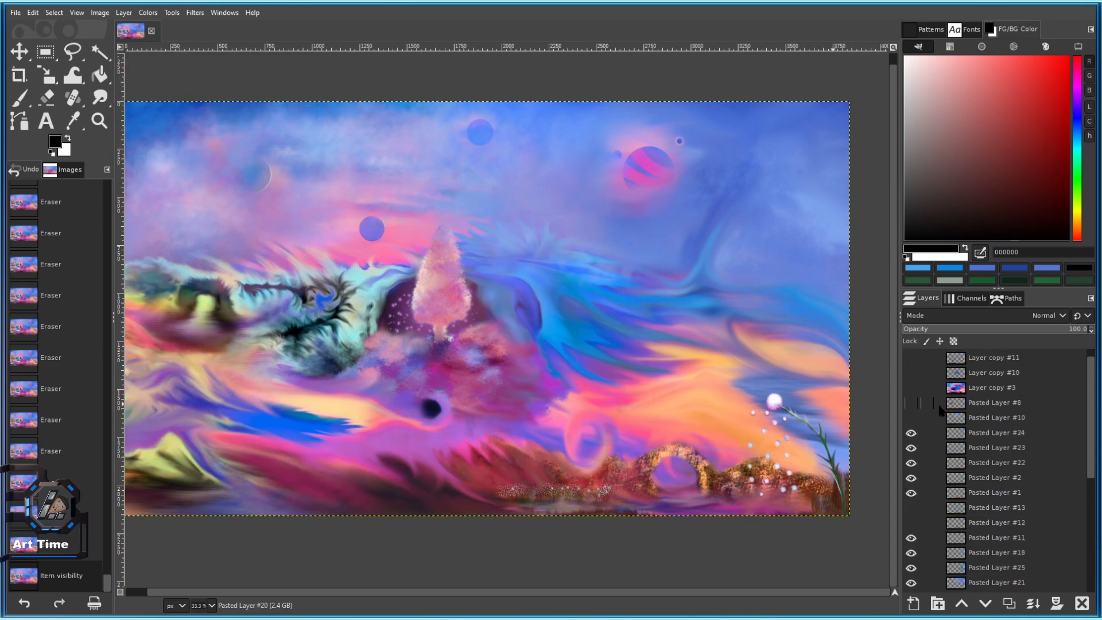
click(912, 434)
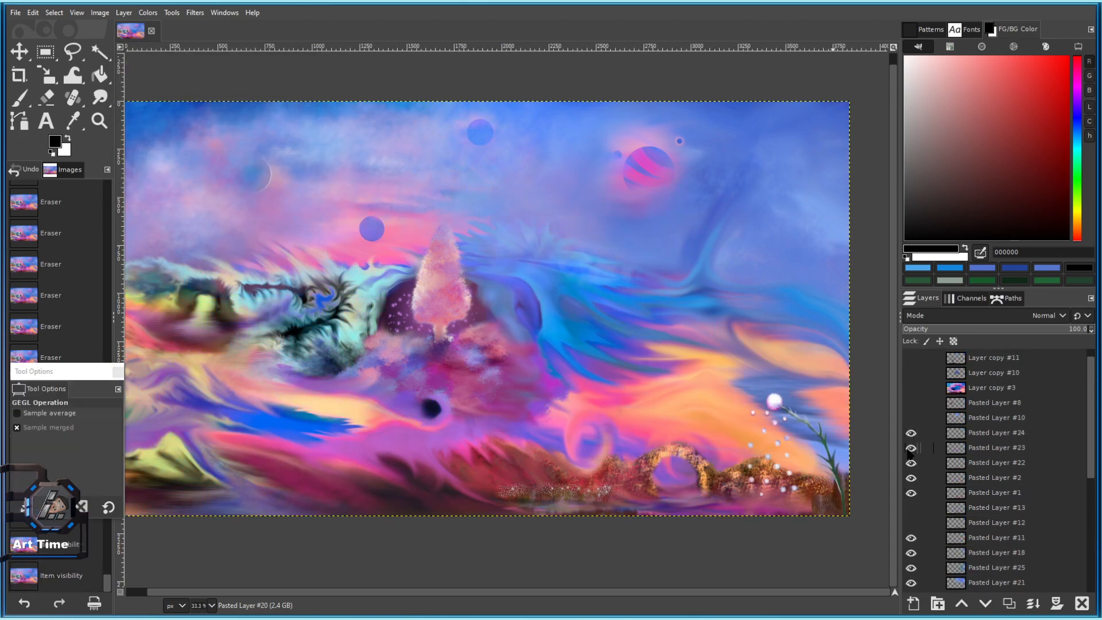
click(910, 450)
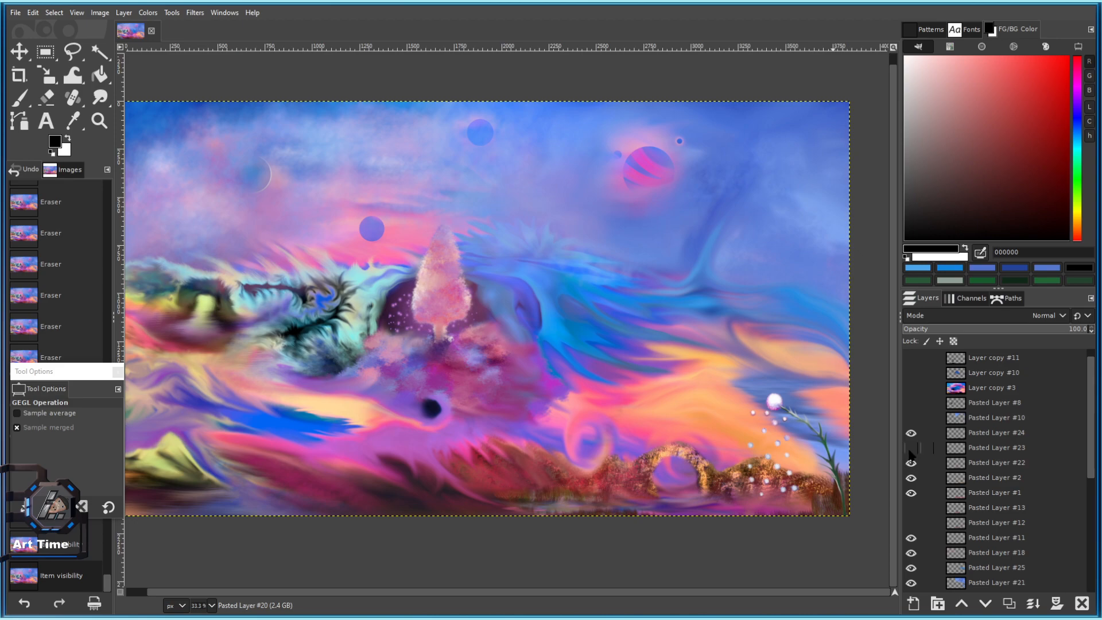
click(911, 449)
click(911, 463)
click(911, 463)
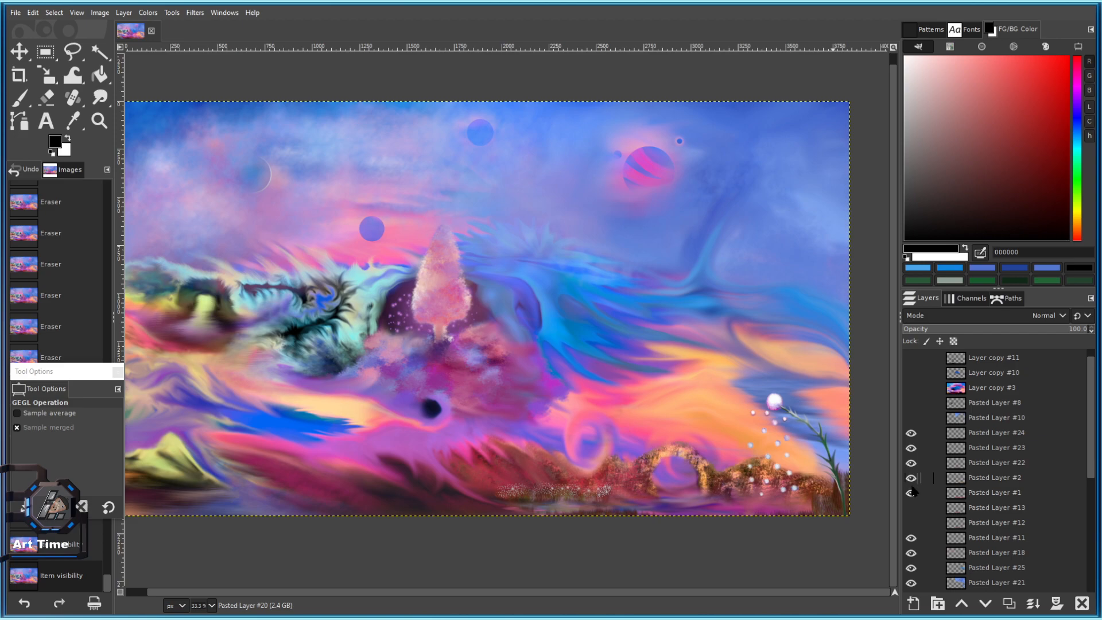
scroll(911, 495, down, 3)
click(910, 475)
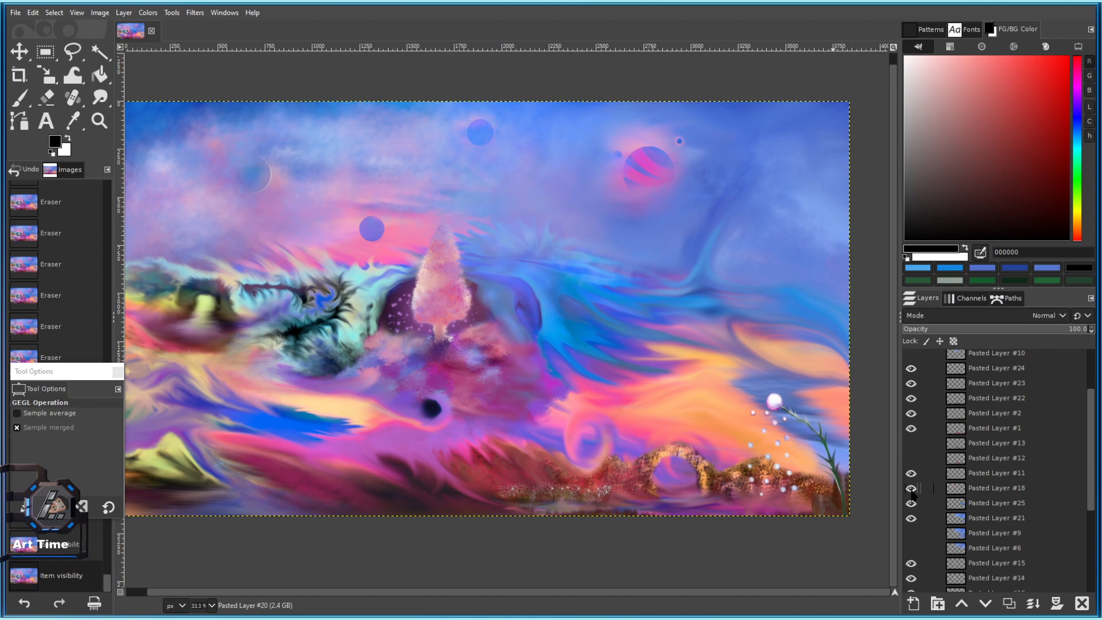
click(911, 489)
click(911, 503)
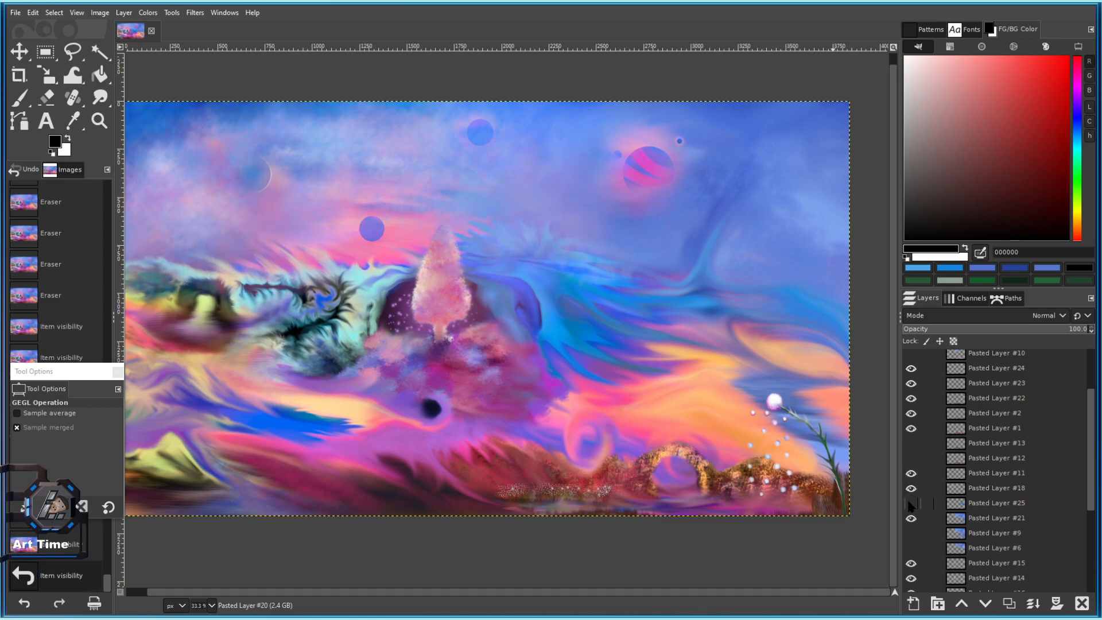
Toggle visibility of Pasted Layers #15, #16, #20 and #19 to compare content.
scroll(911, 503, down, 2)
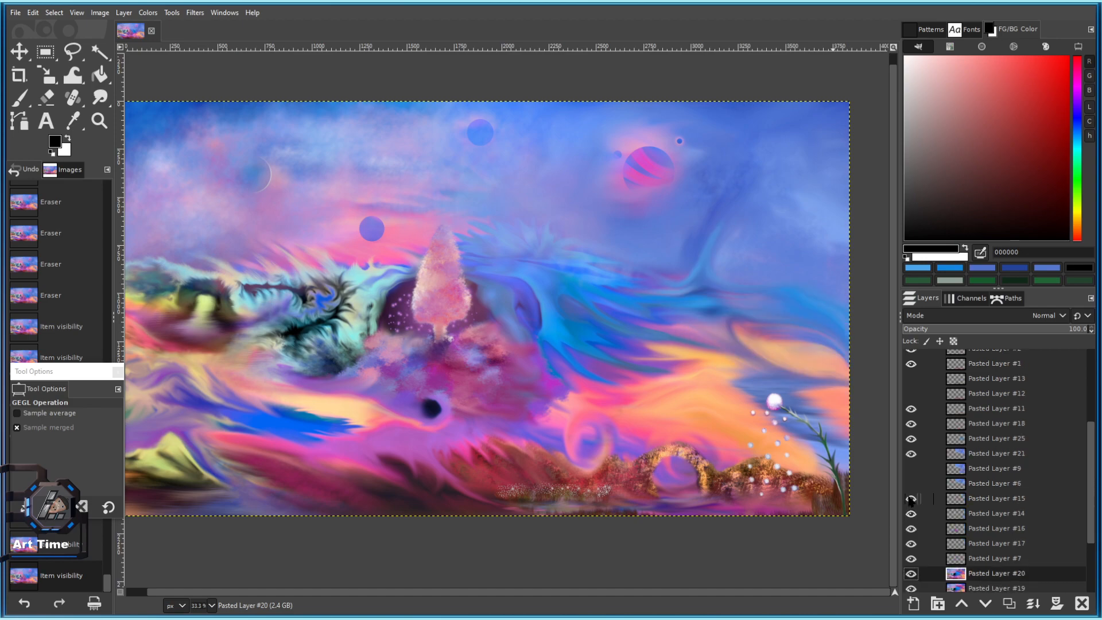
click(911, 497)
click(911, 528)
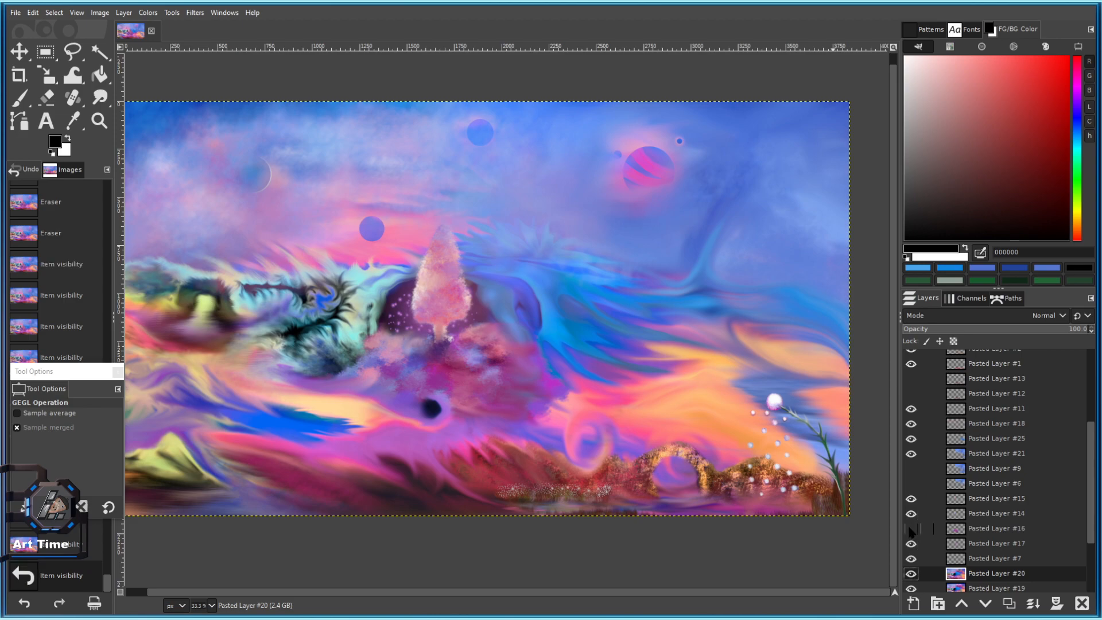
click(911, 528)
scroll(911, 526, down, 2)
click(912, 509)
click(912, 509)
click(911, 524)
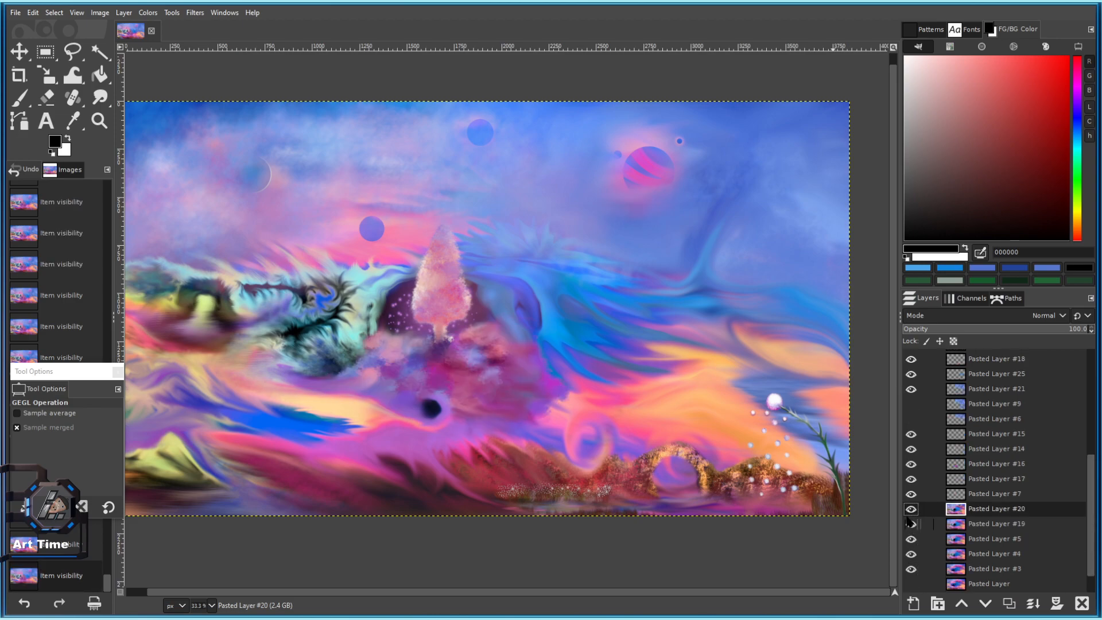
click(910, 512)
Open the Saturation adjustment and show Pasted Layer #20 again.
click(143, 13)
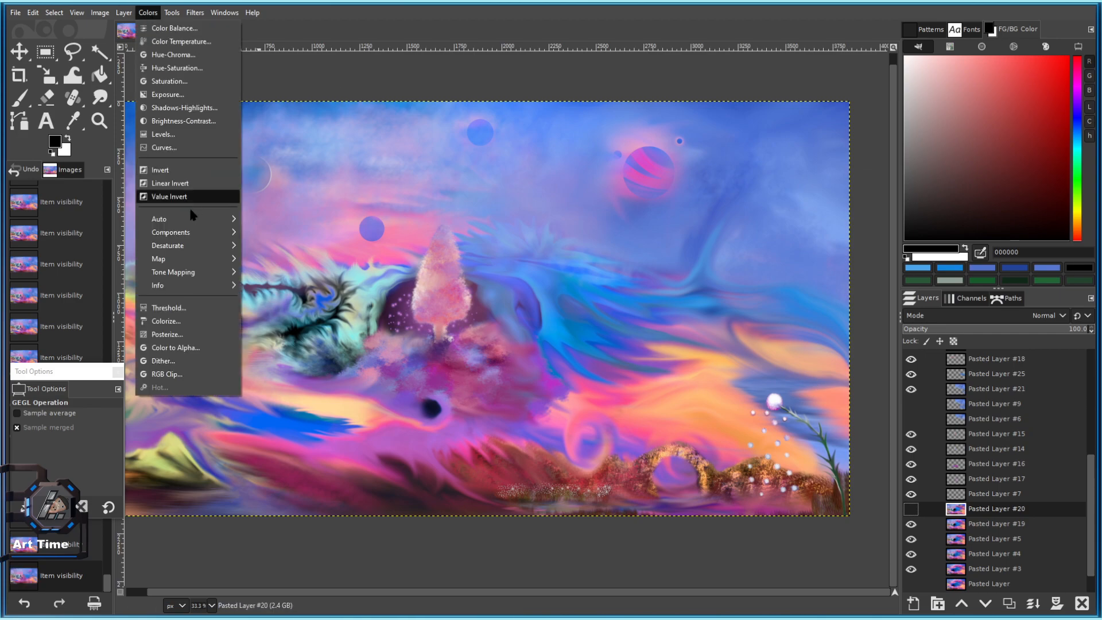
click(179, 83)
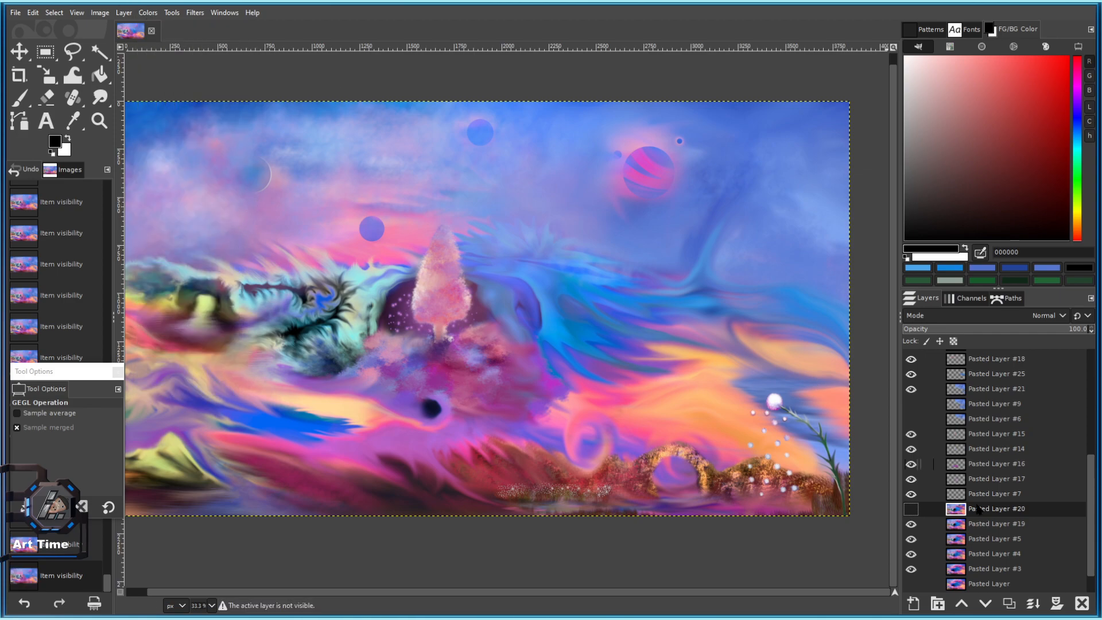
click(912, 510)
Preview warmer and cooler Color Temperature settings, then cancel the adjustment.
click(148, 12)
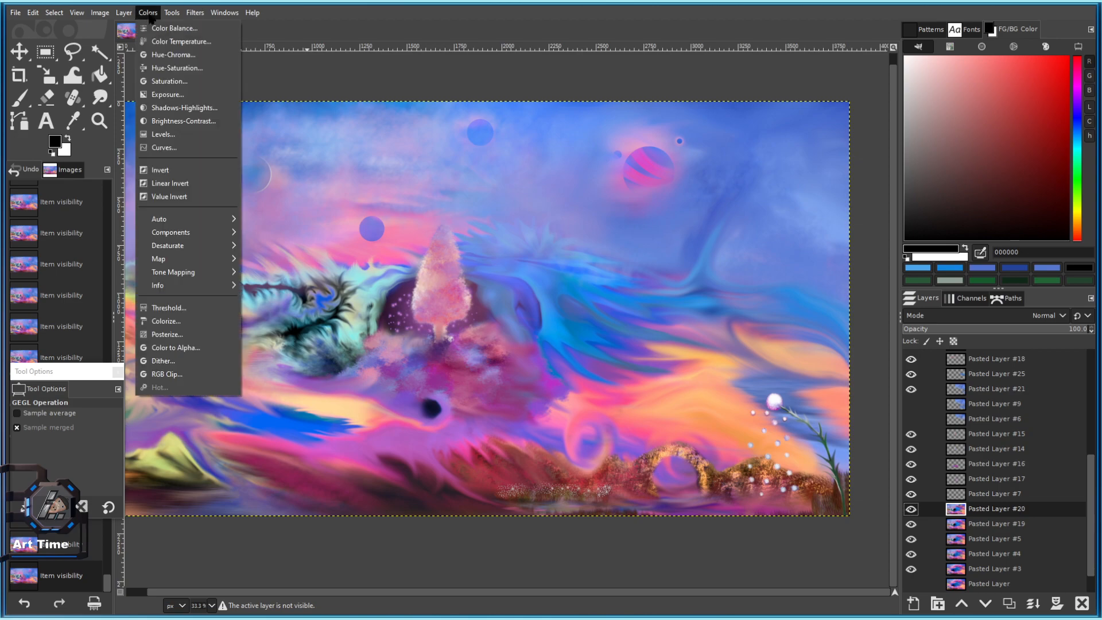
click(172, 45)
drag(144, 112, 181, 133)
scroll(496, 390, down, 3)
scroll(448, 349, up, 2)
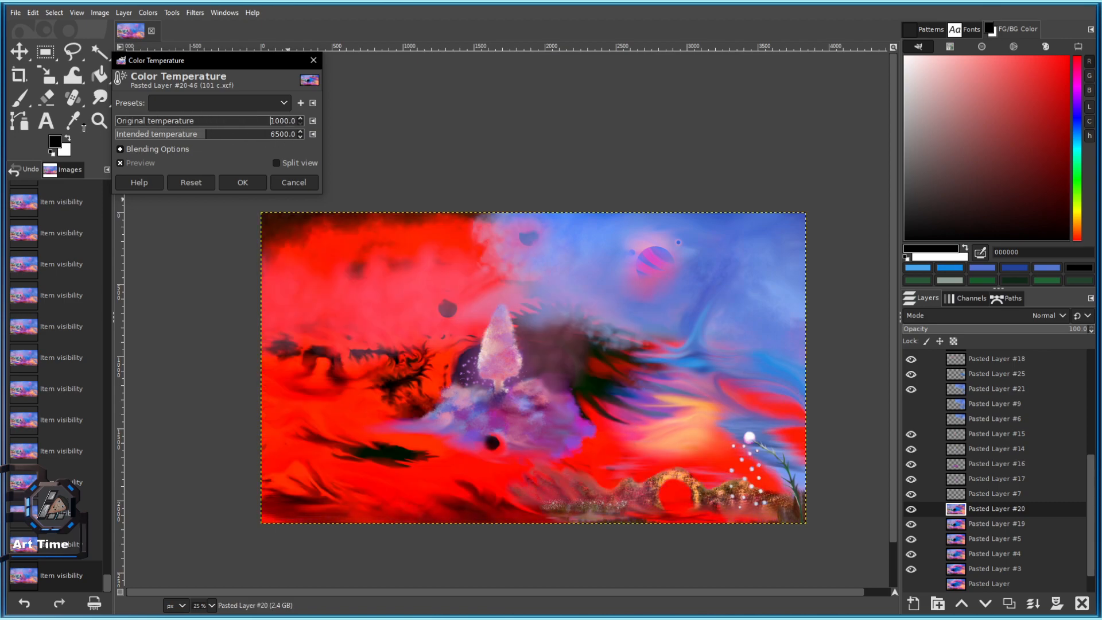
click(196, 121)
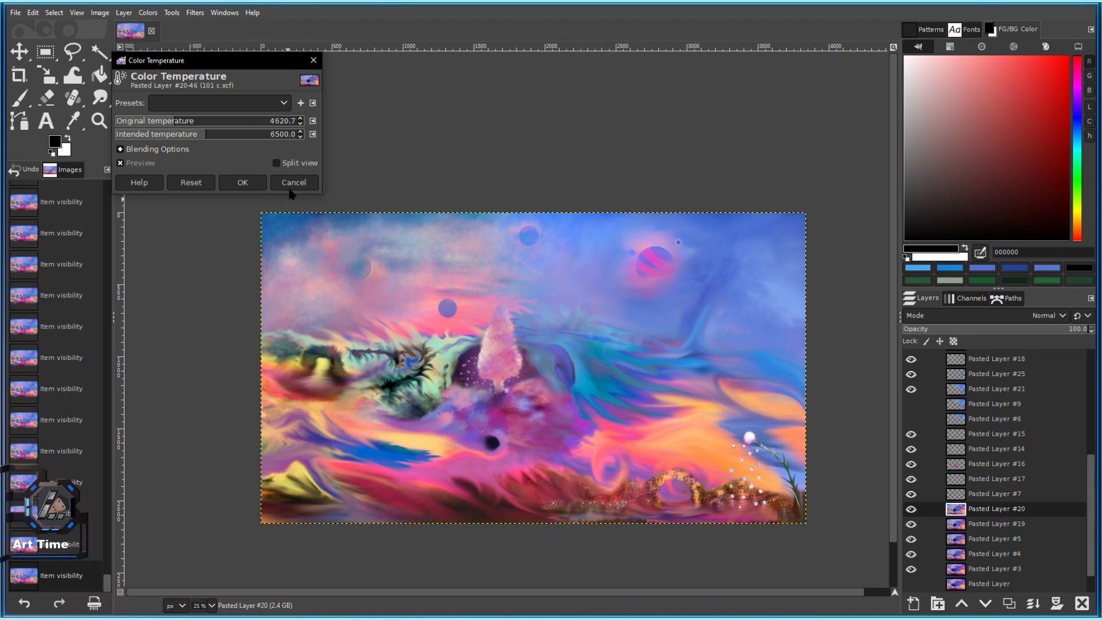
click(286, 183)
Preview a -127.67 Hue-Chroma shift turning the layer green, then cancel it.
click(148, 13)
click(172, 57)
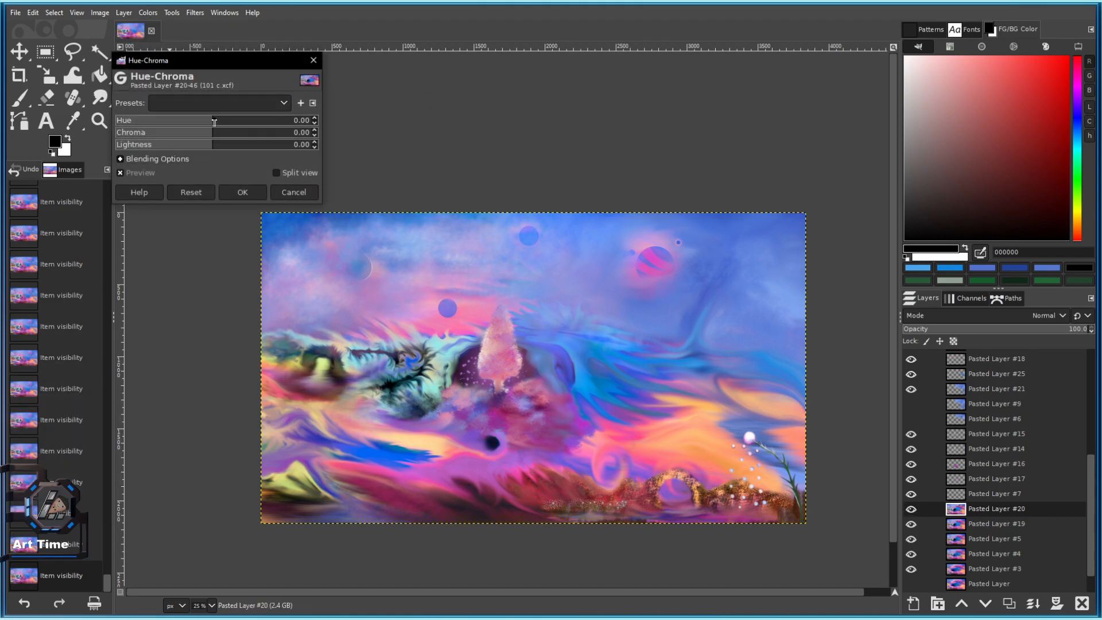
drag(215, 123, 142, 121)
scroll(363, 364, up, 2)
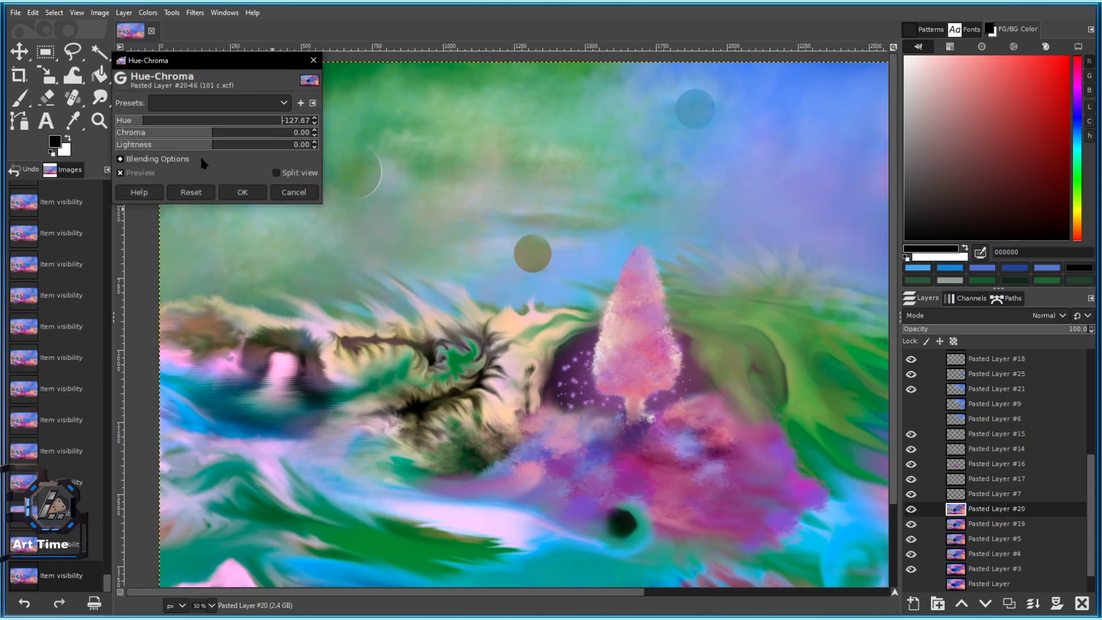
click(294, 193)
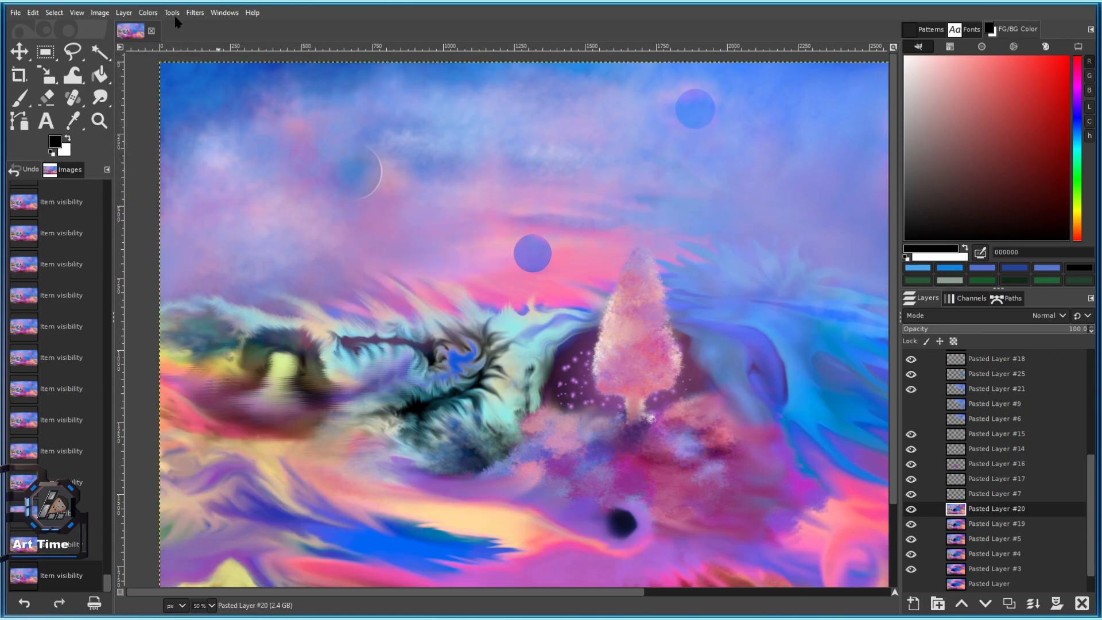
scroll(481, 393, up, 2)
scroll(481, 393, down, 5)
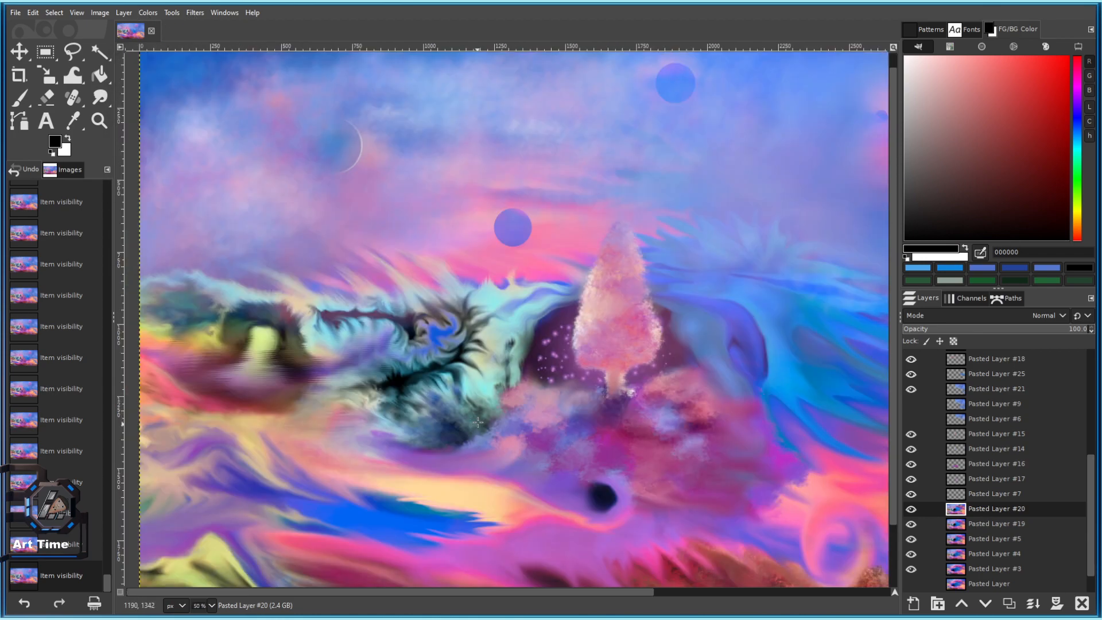
scroll(477, 388, up, 1)
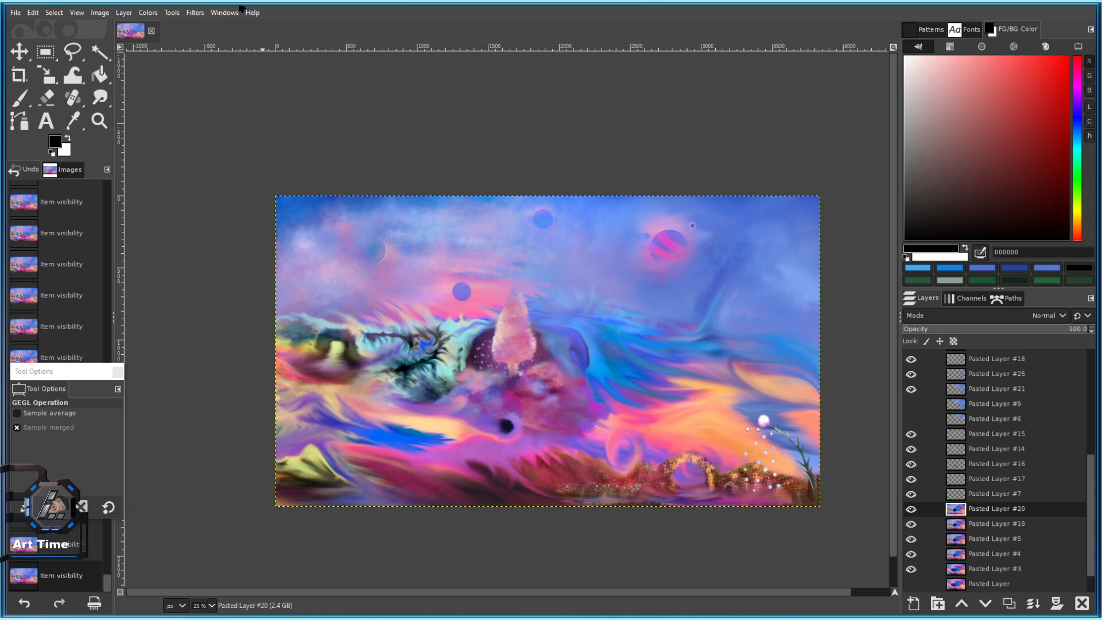
click(154, 13)
click(172, 64)
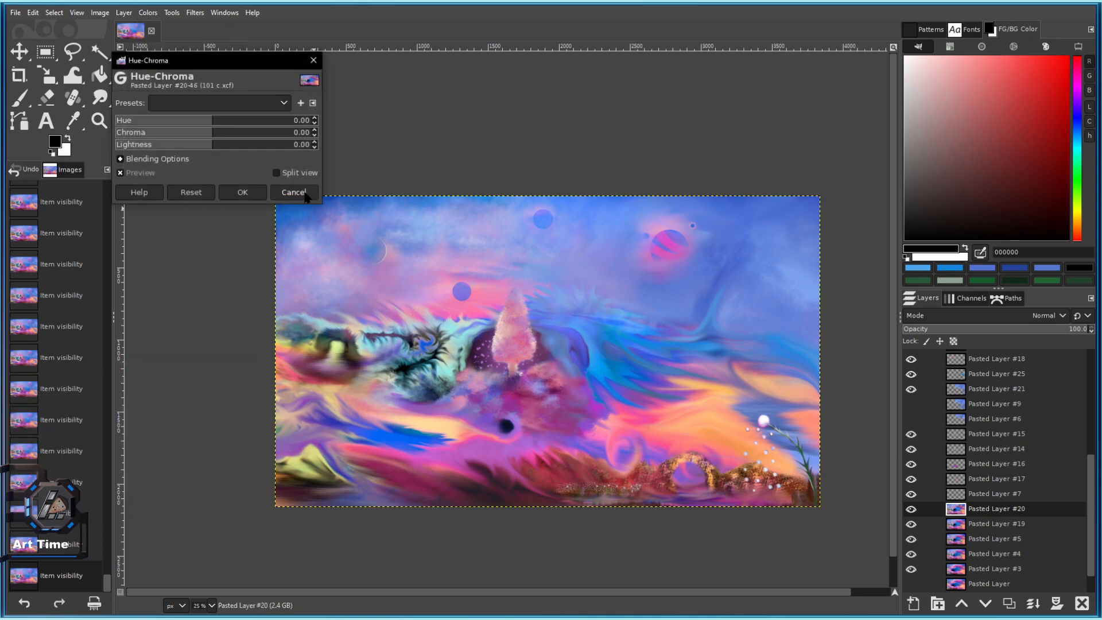
click(294, 192)
Set the Saturation scale to 0.000 on Pasted Layer #20 and apply it.
click(148, 13)
click(179, 83)
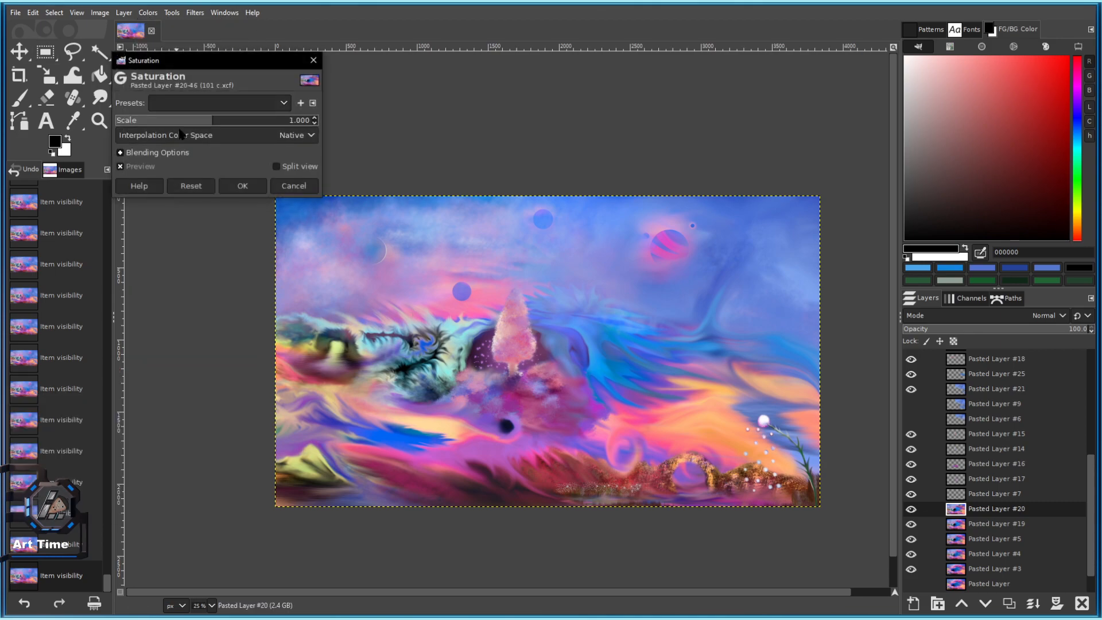
drag(202, 121, 115, 121)
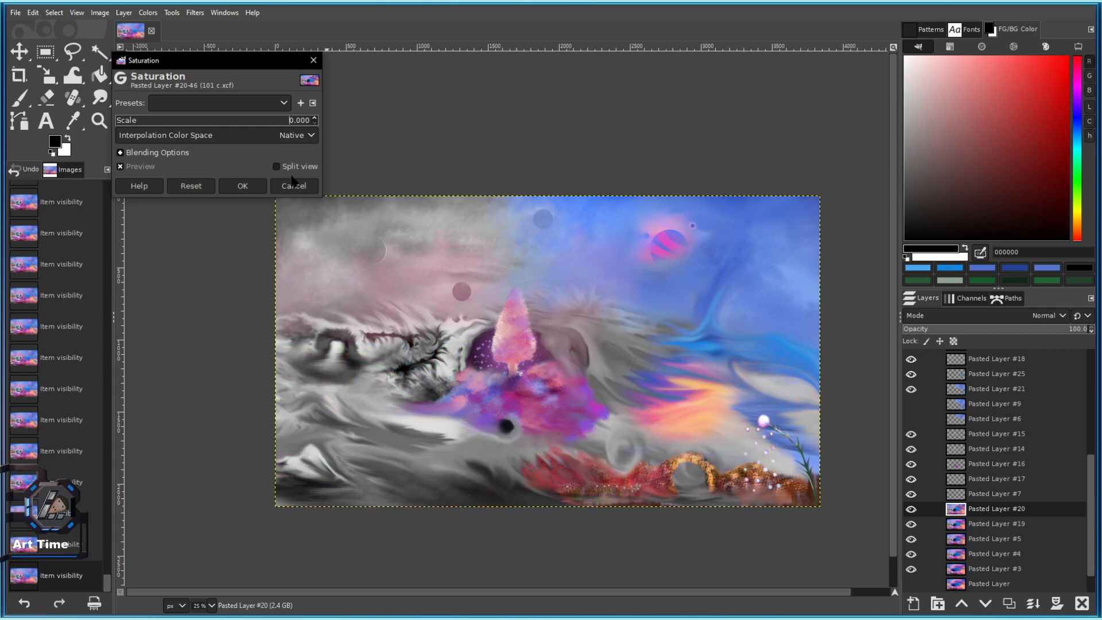
click(242, 186)
Restore the painting's full colour and paste the copied painting as a new layer.
key(ctrl+c)
key(ctrl+z)
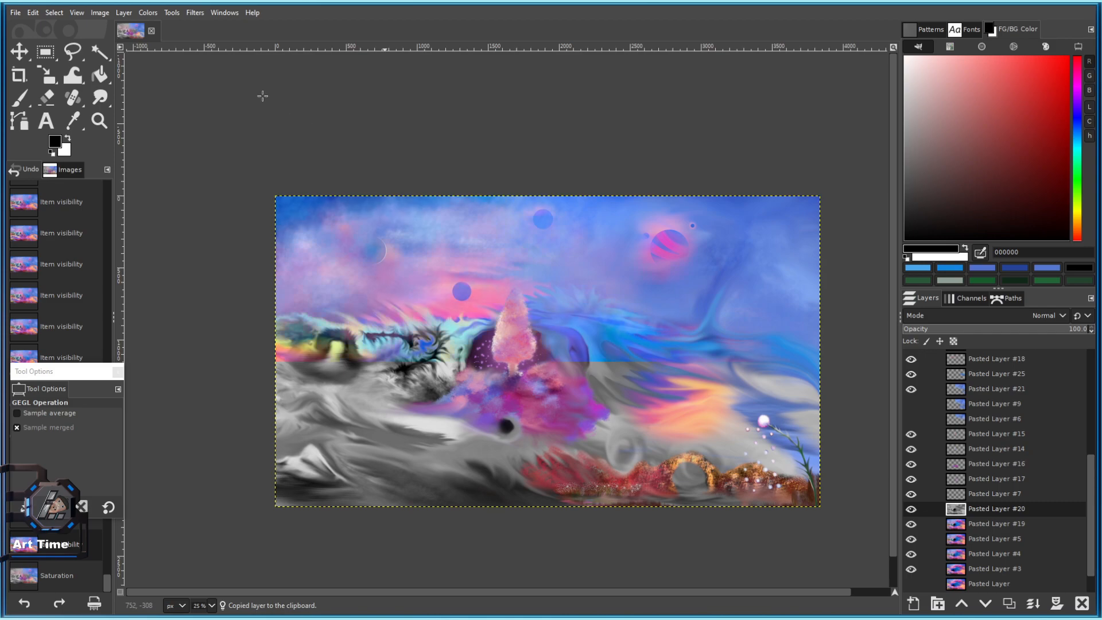
click(33, 12)
mouse_move(151, 173)
click(224, 183)
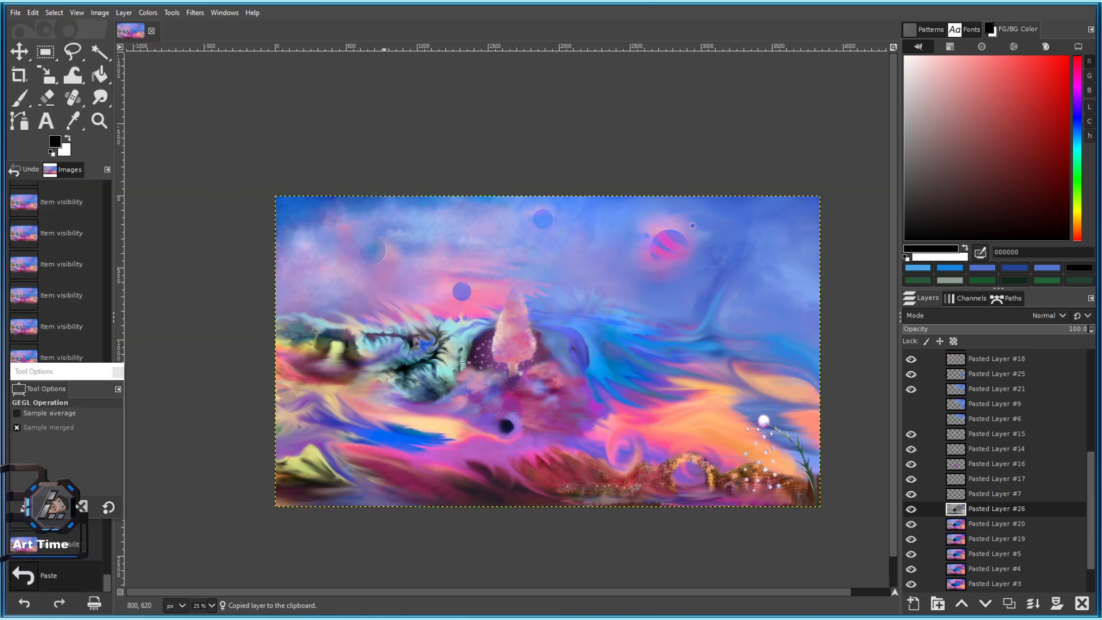
Warm the pasted copy to orange with Color Temperature and place Pasted Layer #20 above it.
click(148, 12)
click(173, 39)
drag(207, 120, 131, 110)
click(243, 182)
drag(939, 522, 996, 502)
Switch to the Eraser, enlarge the brush, and erase a test patch revealing orange.
click(47, 97)
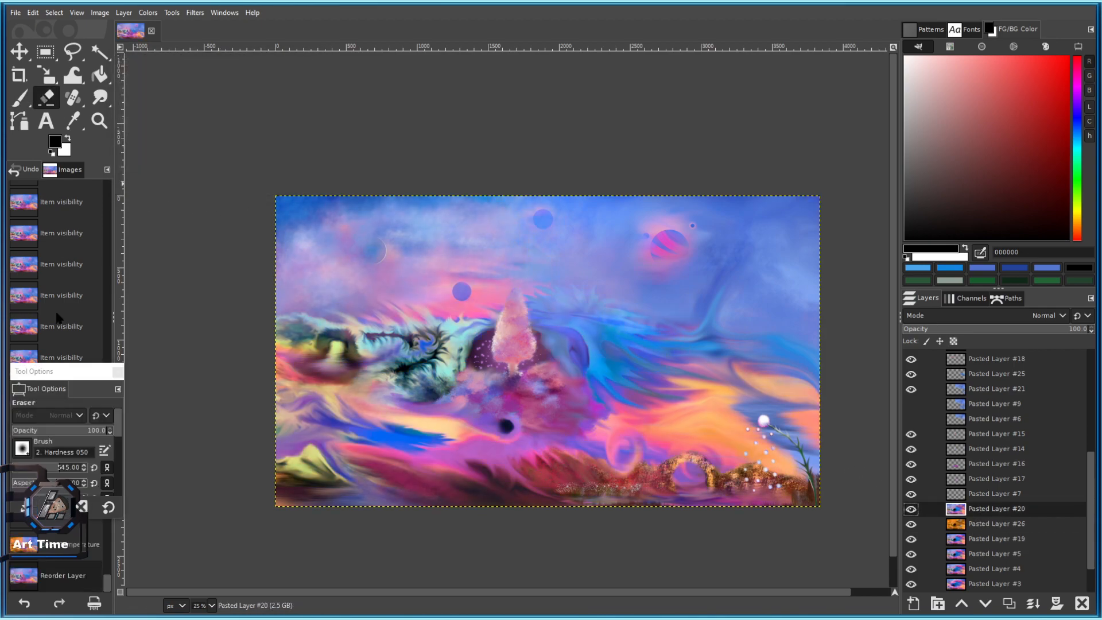
key(shift+2)
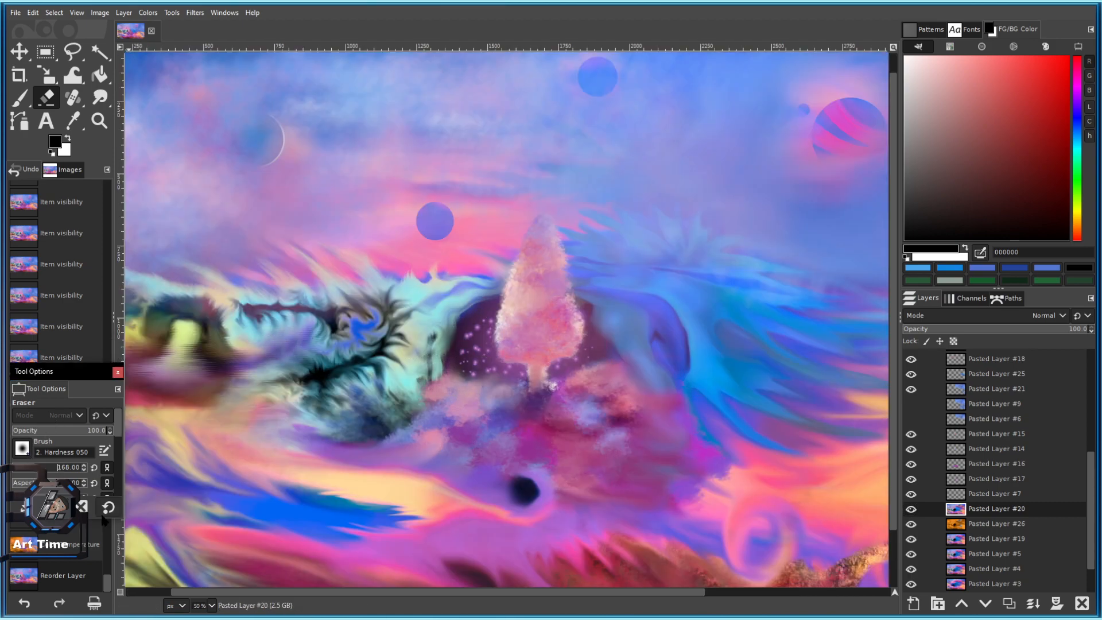
drag(54, 476, 71, 476)
drag(322, 413, 390, 364)
key(ctrl+z)
click(442, 291)
scroll(419, 364, down, 2)
scroll(440, 442, up, 2)
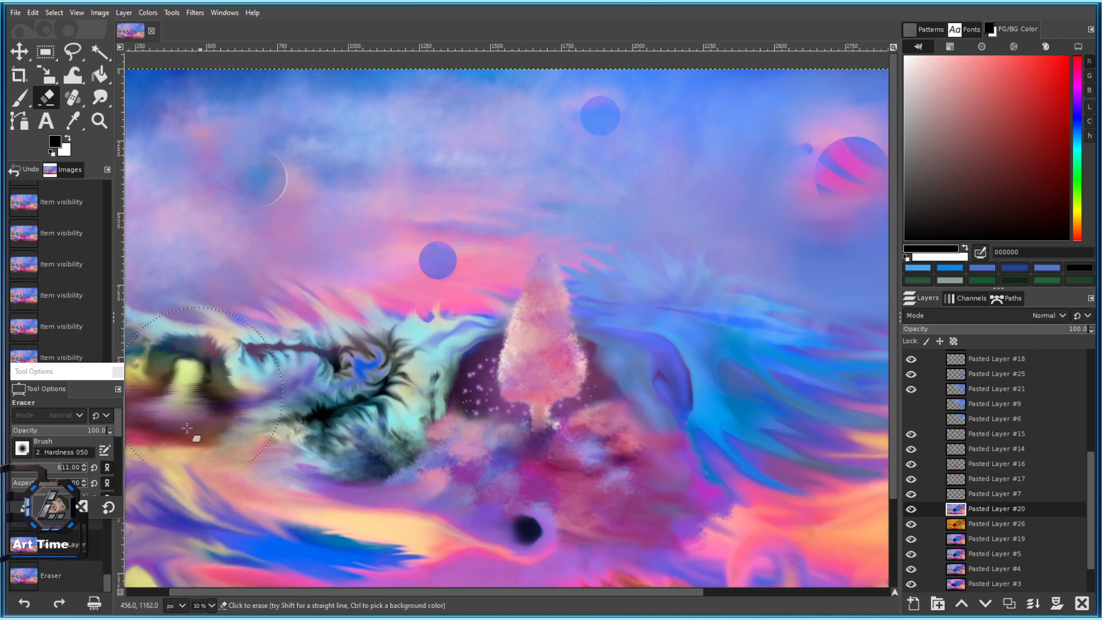
Lower eraser opacity to 38.3 and step back through the erase history, keeping Pasted Layer #20 on top.
click(50, 435)
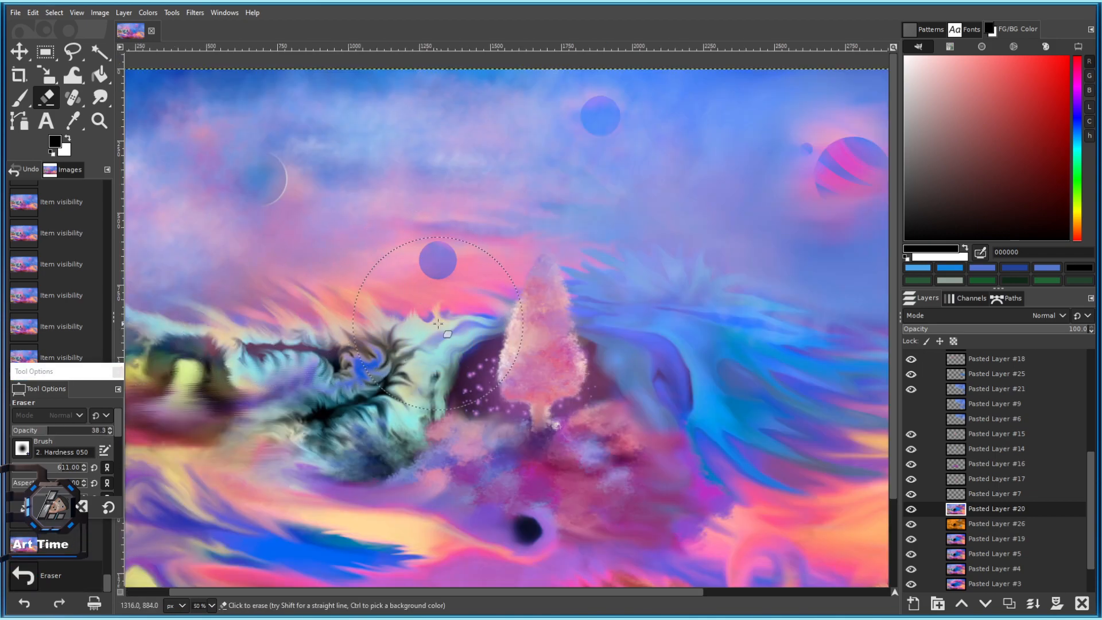
scroll(423, 469, down, 4)
scroll(423, 469, up, 3)
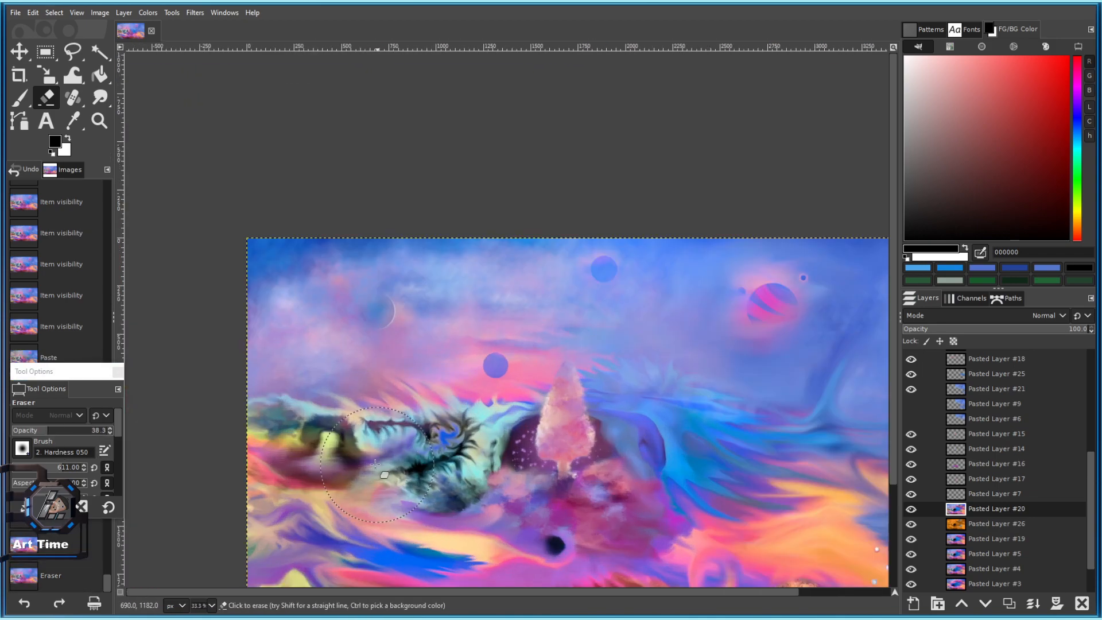
scroll(518, 477, down, 3)
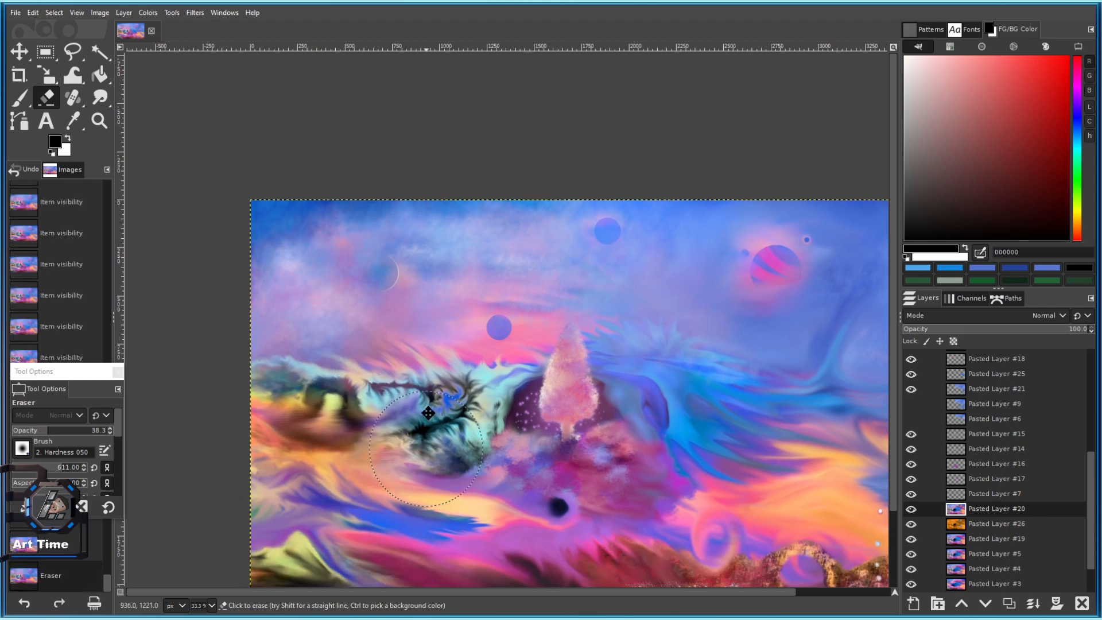
scroll(497, 336, up, 1)
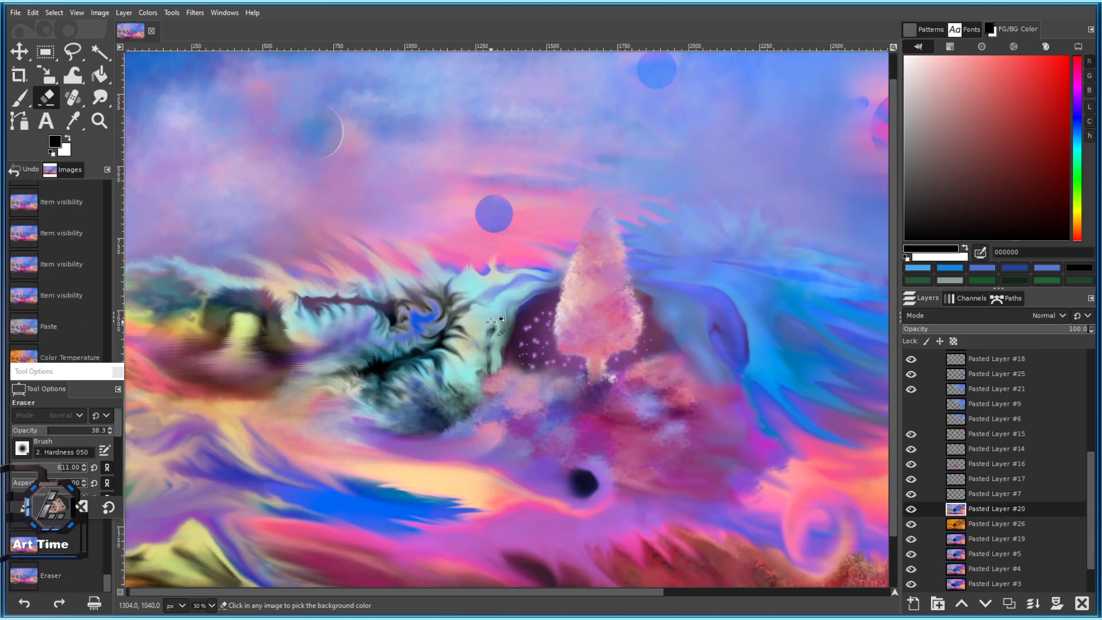
key(ctrl+z)
key(ctrl+z)
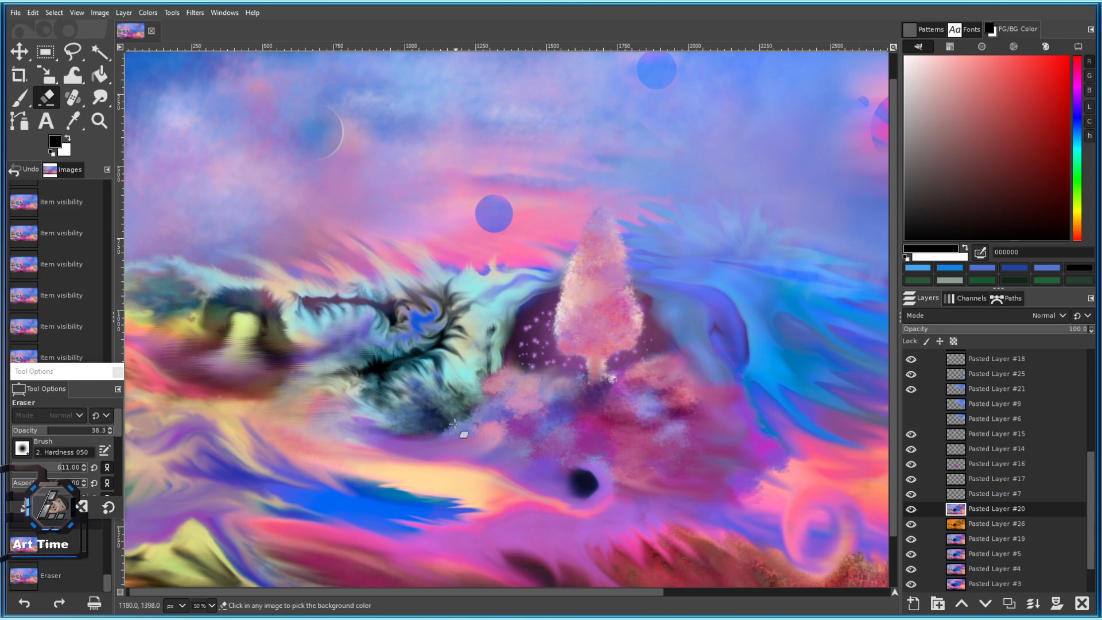
key(ctrl+z)
scroll(593, 340, down, 2)
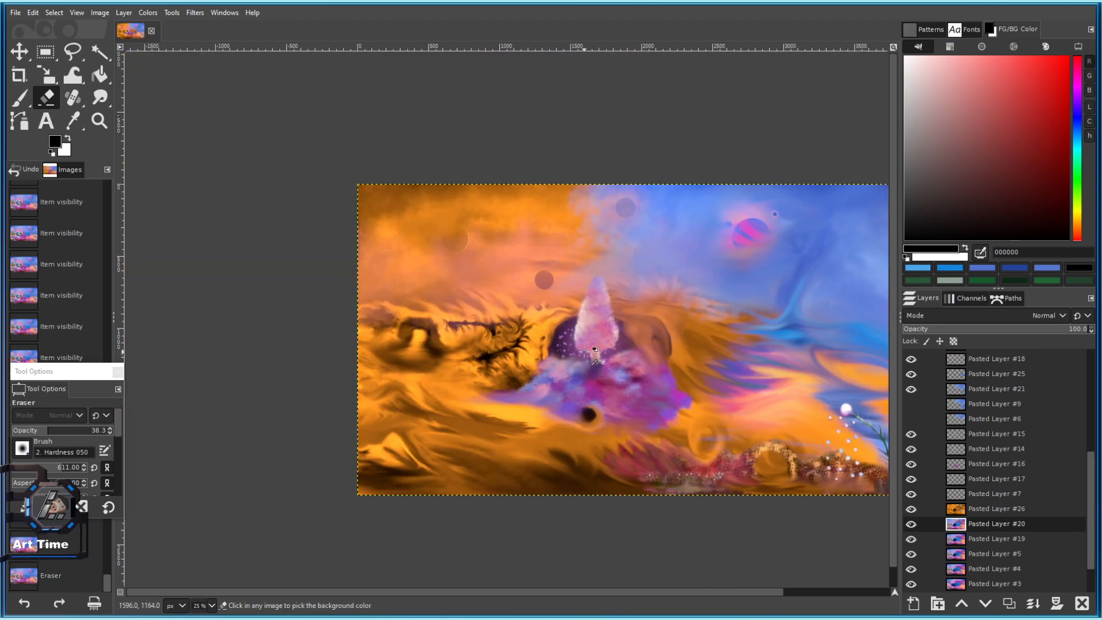
key(ctrl+y)
scroll(574, 329, up, 2)
key(ctrl+z)
Softly erase below the purple planet, left of the arch and across the swirl to reveal orange.
mouse_move(524, 264)
mouse_down()
mouse_move(521, 304)
mouse_move(560, 308)
mouse_move(509, 341)
mouse_move(510, 370)
mouse_up()
drag(507, 390, 504, 418)
drag(490, 373, 476, 328)
mouse_move(463, 298)
mouse_down()
mouse_move(452, 266)
mouse_move(352, 295)
mouse_move(379, 321)
mouse_up()
drag(422, 344, 385, 377)
scroll(347, 441, down, 4)
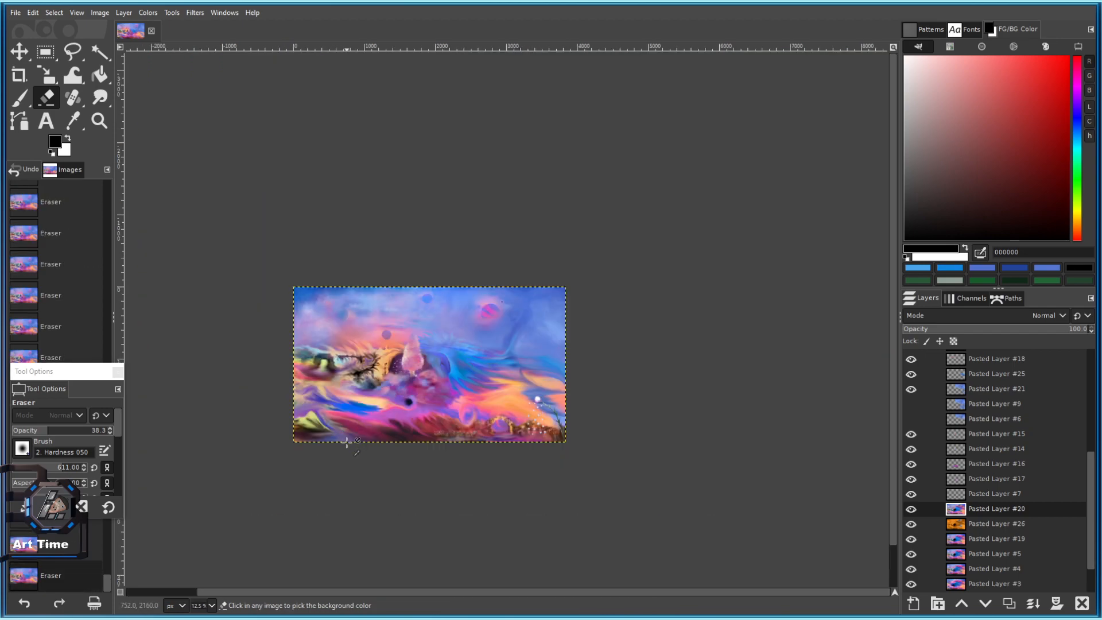
scroll(349, 440, up, 2)
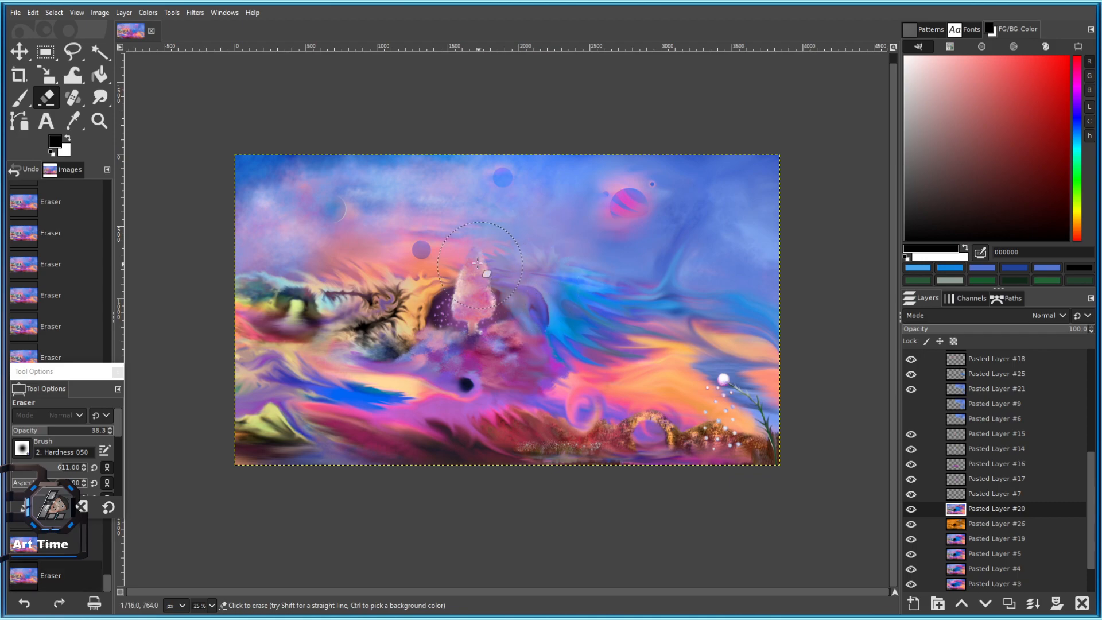
scroll(525, 318, down, 3)
scroll(519, 327, up, 2)
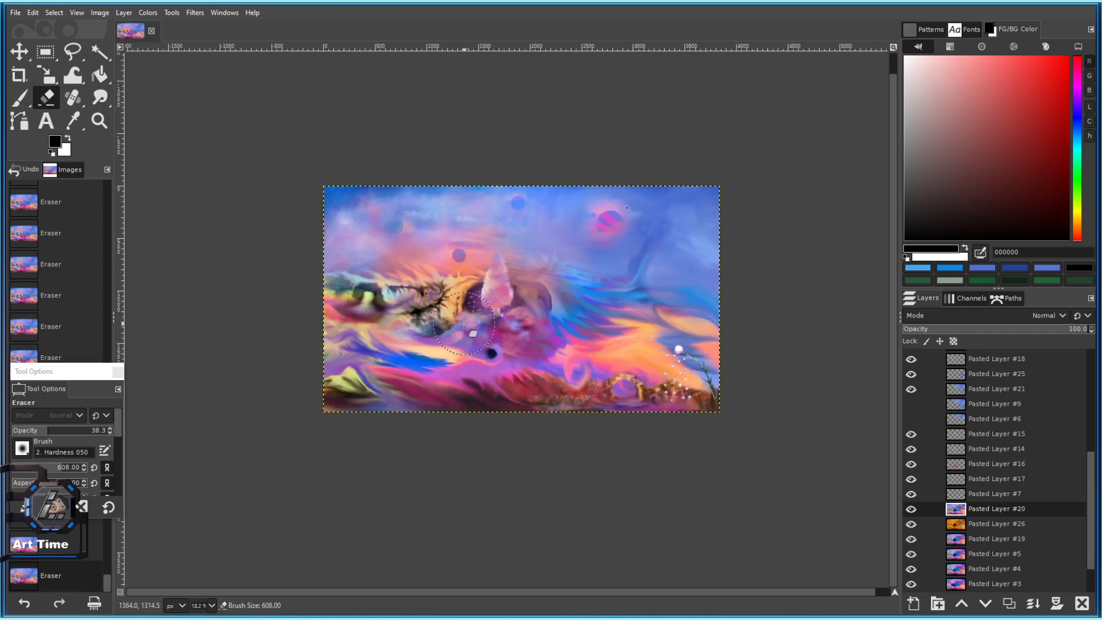
scroll(371, 278, down, 3)
scroll(371, 278, up, 4)
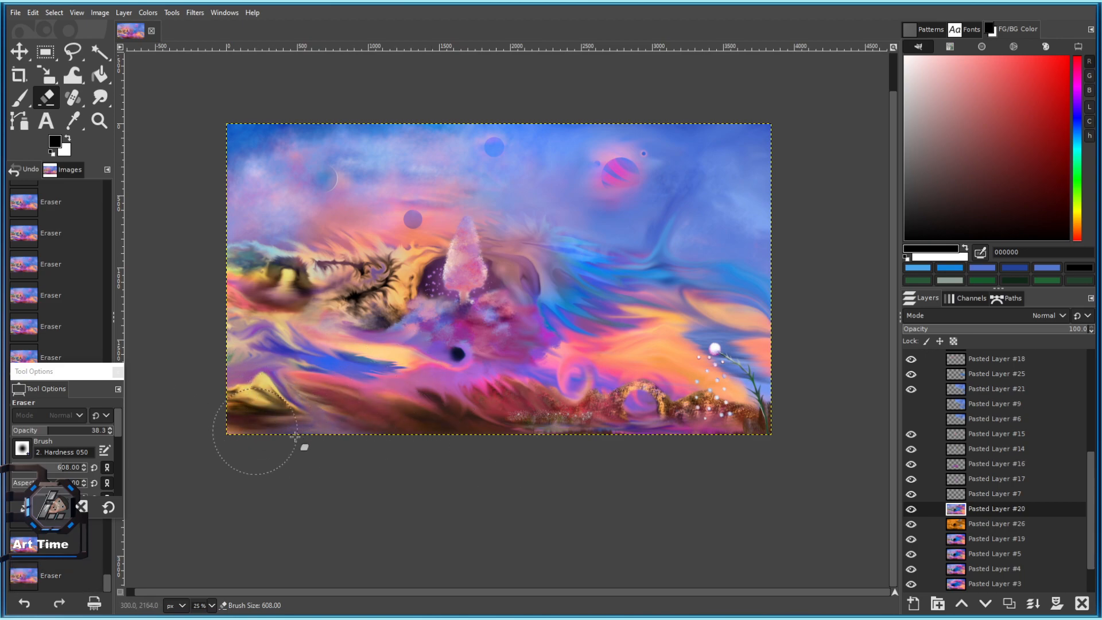
scroll(385, 439, down, 3)
scroll(388, 432, up, 1)
key(ctrl+z)
key(ctrl+z)
key(ctrl+z)
key(ctrl+z)
key(ctrl+z)
key(ctrl+z)
key(ctrl+z)
key(ctrl+z)
key(ctrl+z)
key(ctrl+z)
key(ctrl+z)
key(ctrl+z)
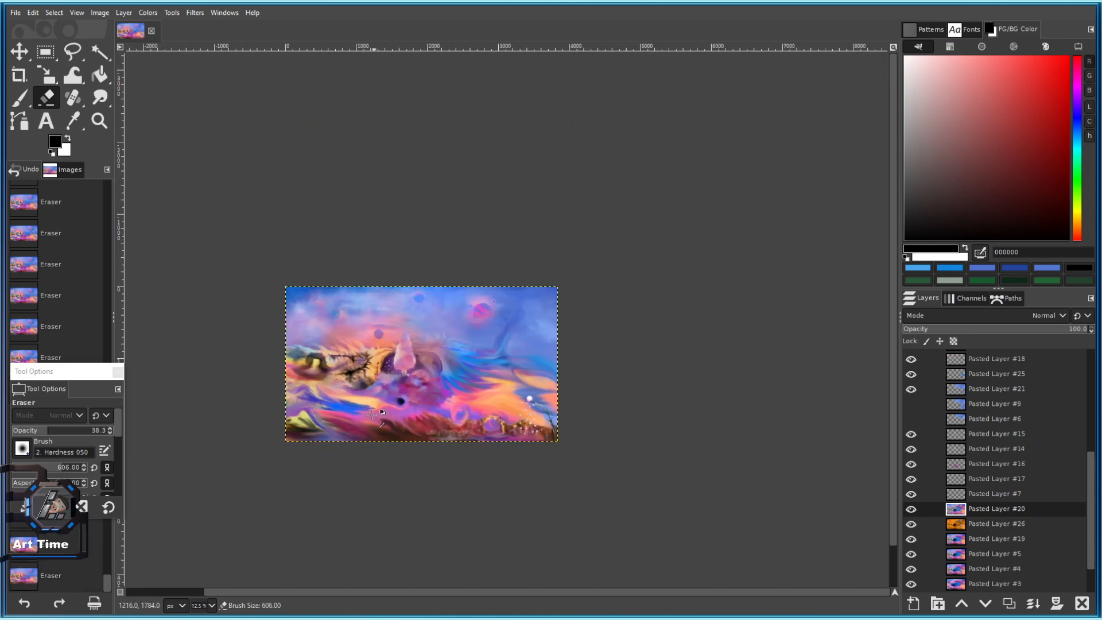
scroll(363, 364, up, 1)
scroll(368, 363, up, 3)
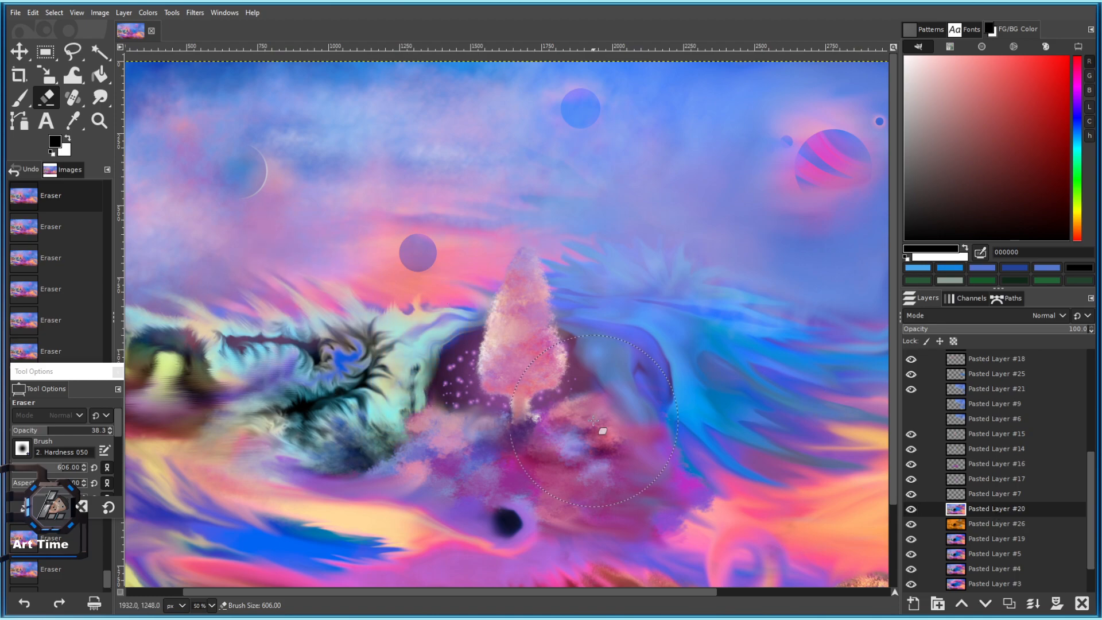
Try Smudge strokes with a 263 brush size, undoing the test strokes.
click(99, 97)
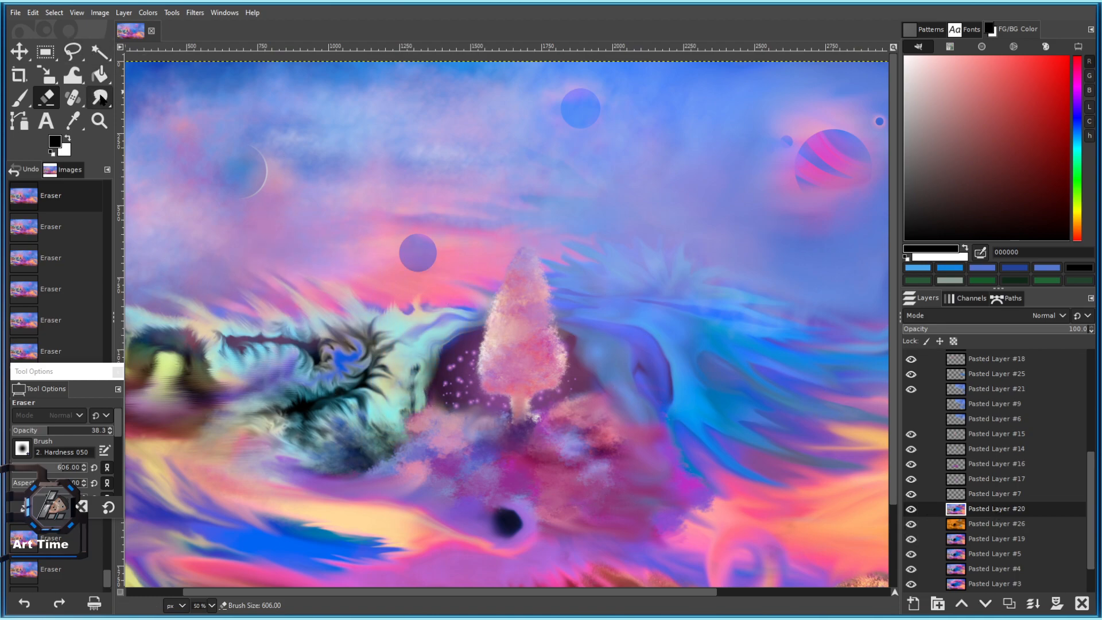
scroll(376, 331, up, 1)
click(398, 299)
key(ctrl+z)
click(45, 468)
mouse_move(409, 327)
mouse_down()
mouse_move(359, 317)
mouse_move(464, 297)
mouse_move(500, 303)
mouse_move(344, 291)
mouse_move(326, 300)
mouse_up()
key(ctrl+z)
scroll(402, 342, down, 3)
Redo the smudging with new strokes blending the clouds and waves around the pink tree.
key(ctrl+z)
key(ctrl+z)
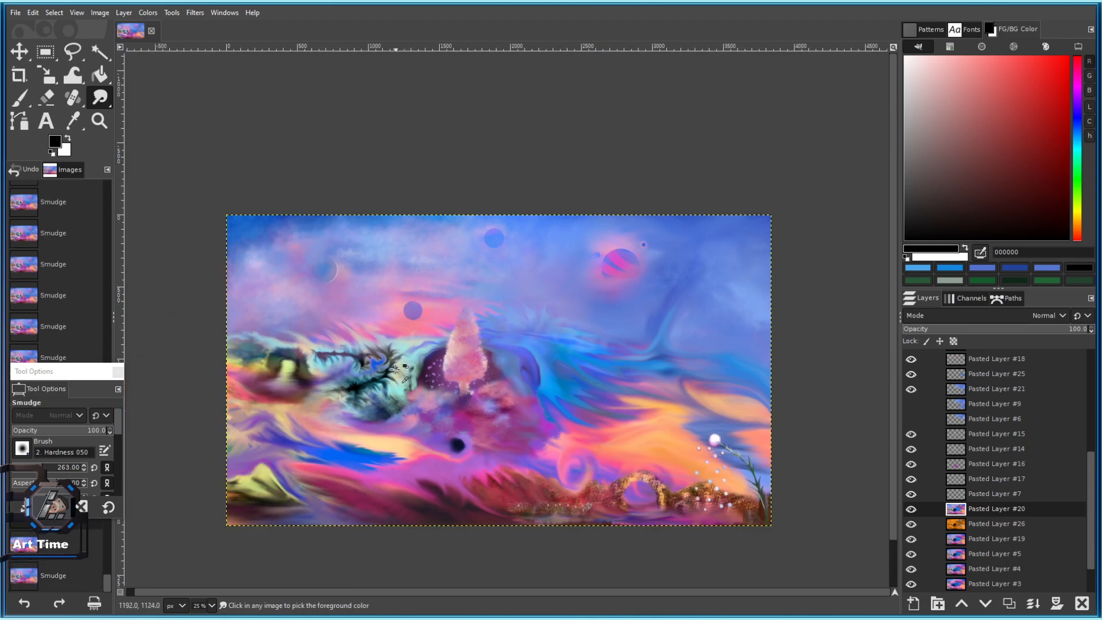
scroll(403, 345, up, 3)
key(ctrl+z)
key(ctrl+z)
key(ctrl+z)
key(ctrl+z)
key(ctrl+z)
key(ctrl+z)
key(ctrl+z)
key(ctrl+z)
scroll(332, 396, down, 2)
key(ctrl+z)
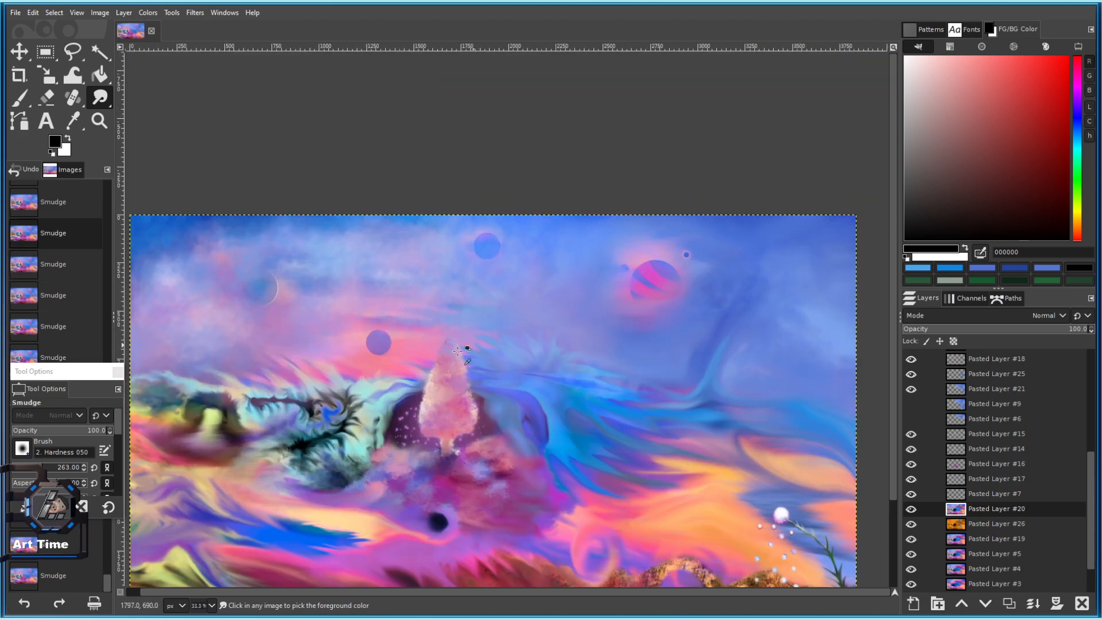
drag(366, 426, 480, 353)
scroll(480, 354, up, 2)
key(bracketright)
key(bracketright)
drag(460, 455, 492, 479)
scroll(518, 475, down, 3)
key(ctrl+z)
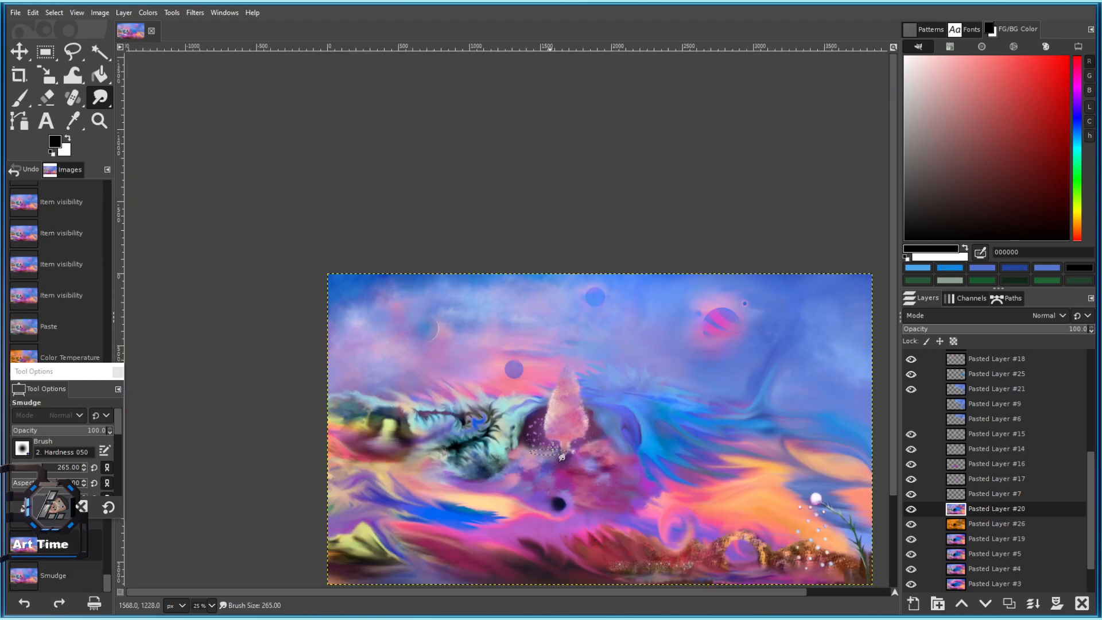
drag(628, 405, 559, 296)
Check the orange copy beneath Pasted Layer #20, then delete the orange Pasted Layer #26.
click(911, 509)
click(911, 509)
click(993, 524)
click(1082, 603)
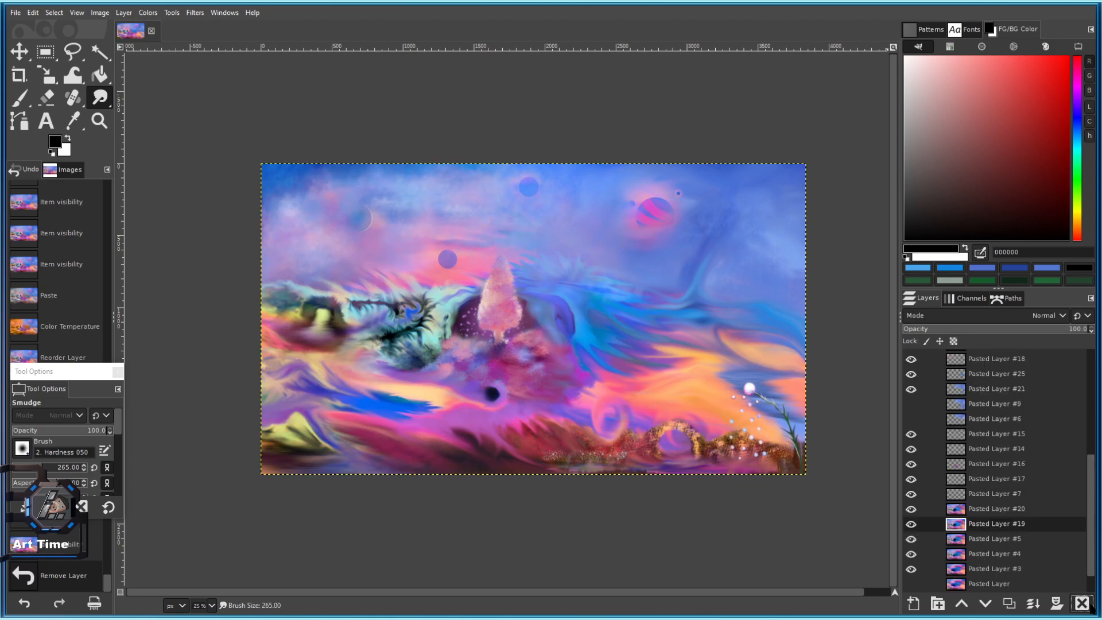
Toggle the visibility of Pasted Layers #16 and #15 to compare their effect.
click(912, 464)
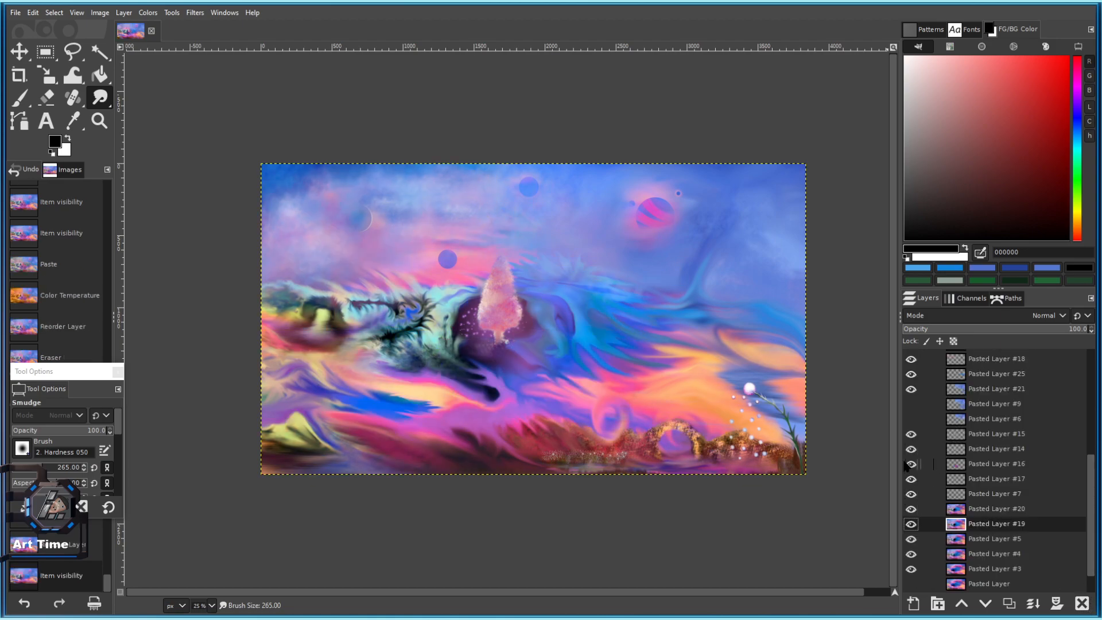
click(908, 464)
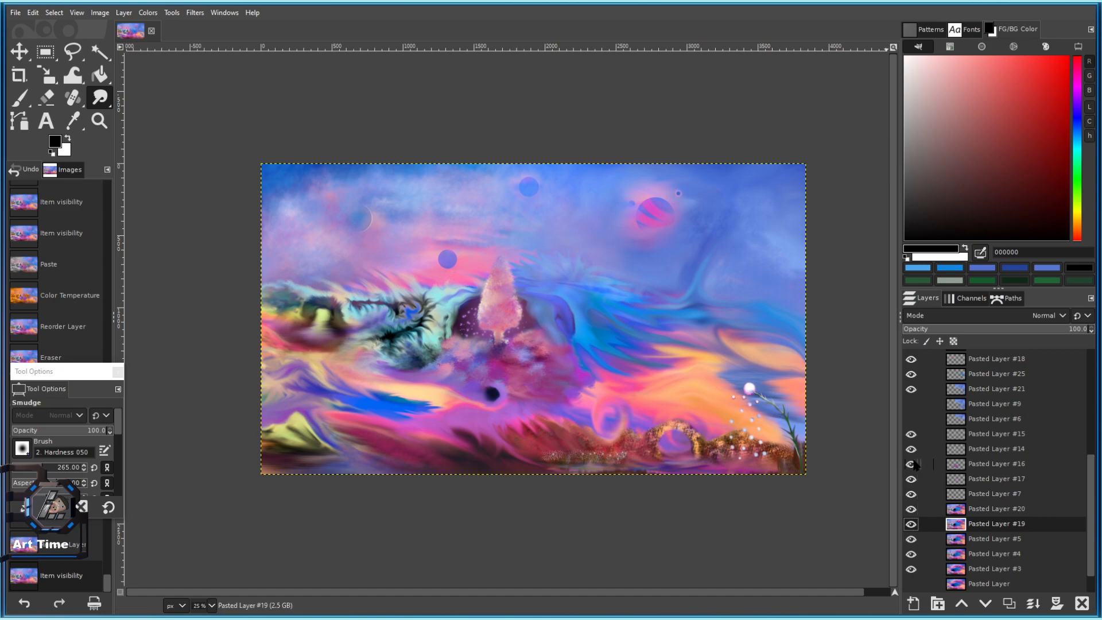
click(912, 465)
click(908, 432)
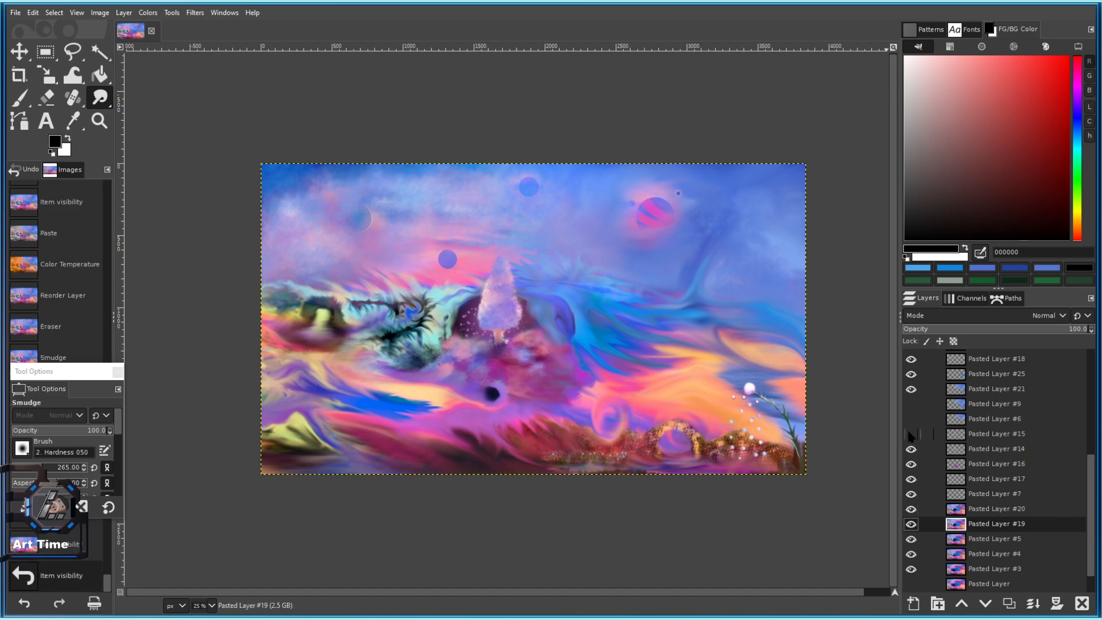
click(912, 434)
scroll(574, 411, up, 3)
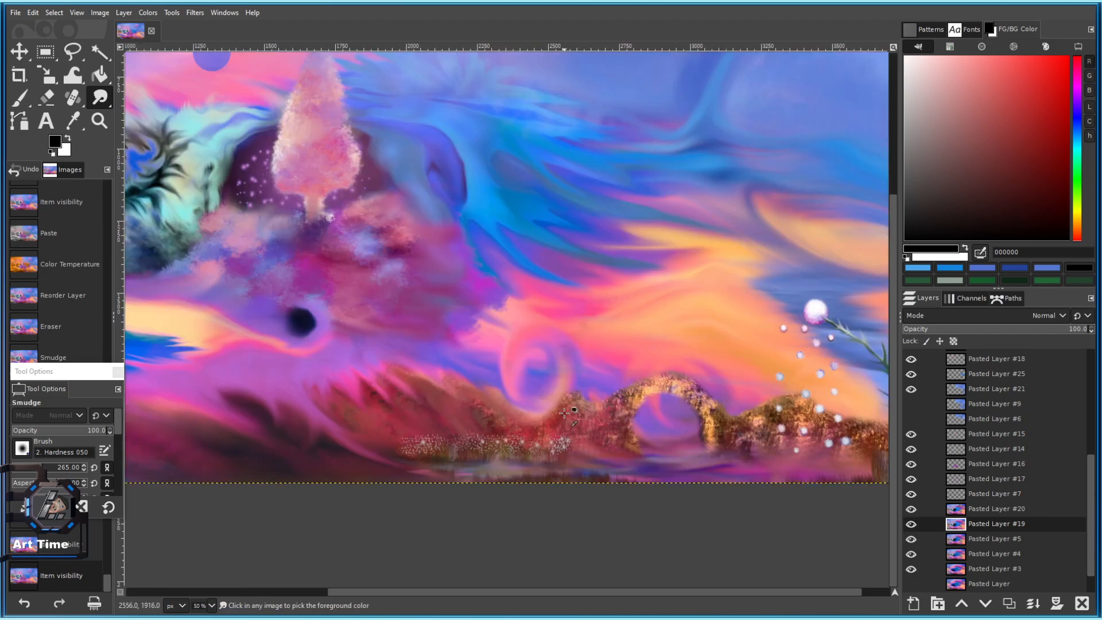
scroll(566, 412, up, 1)
scroll(920, 480, up, 2)
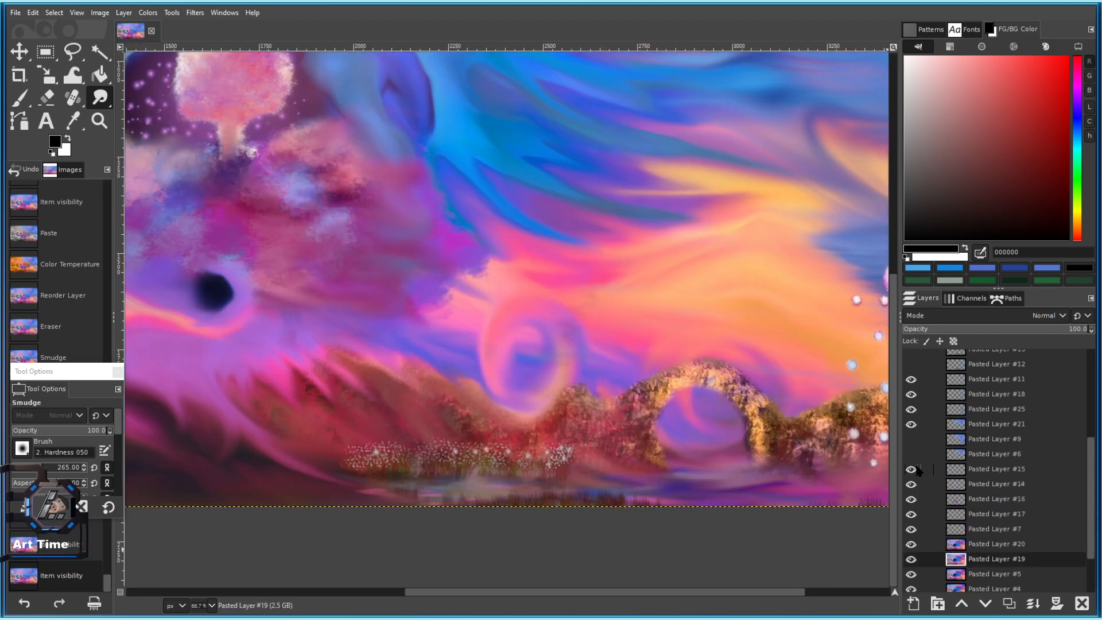
scroll(640, 385, down, 3)
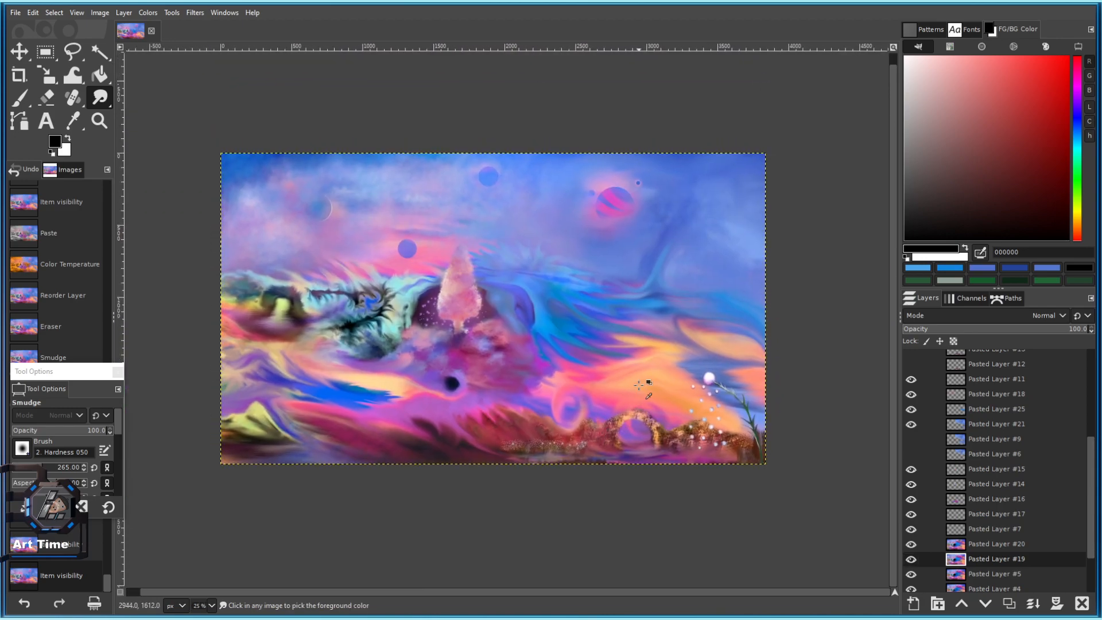
scroll(960, 472, up, 2)
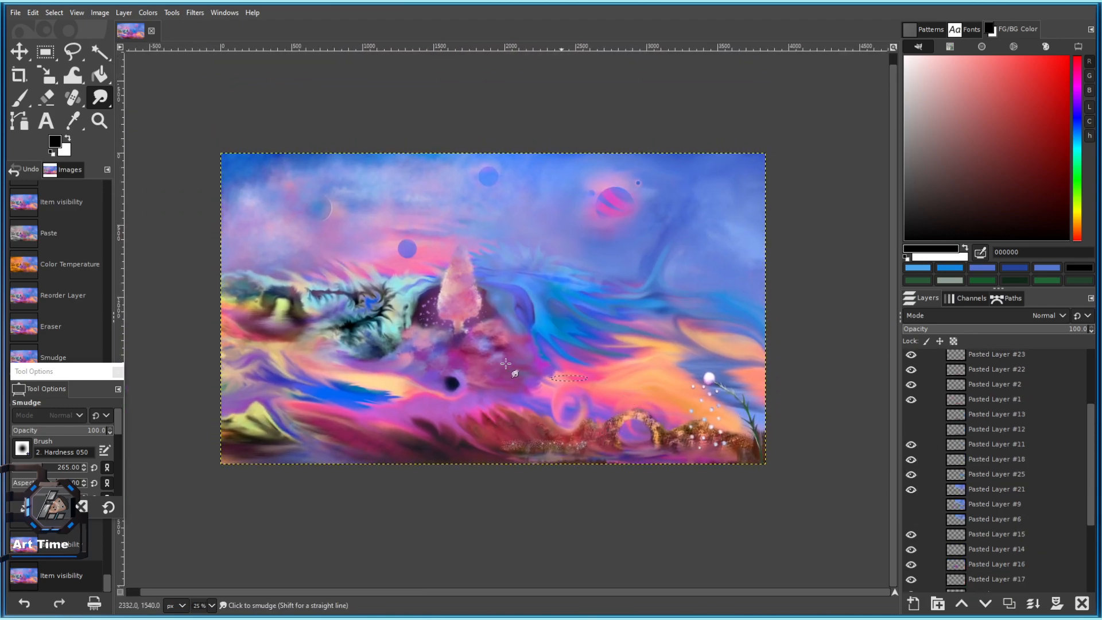
scroll(949, 542, down, 2)
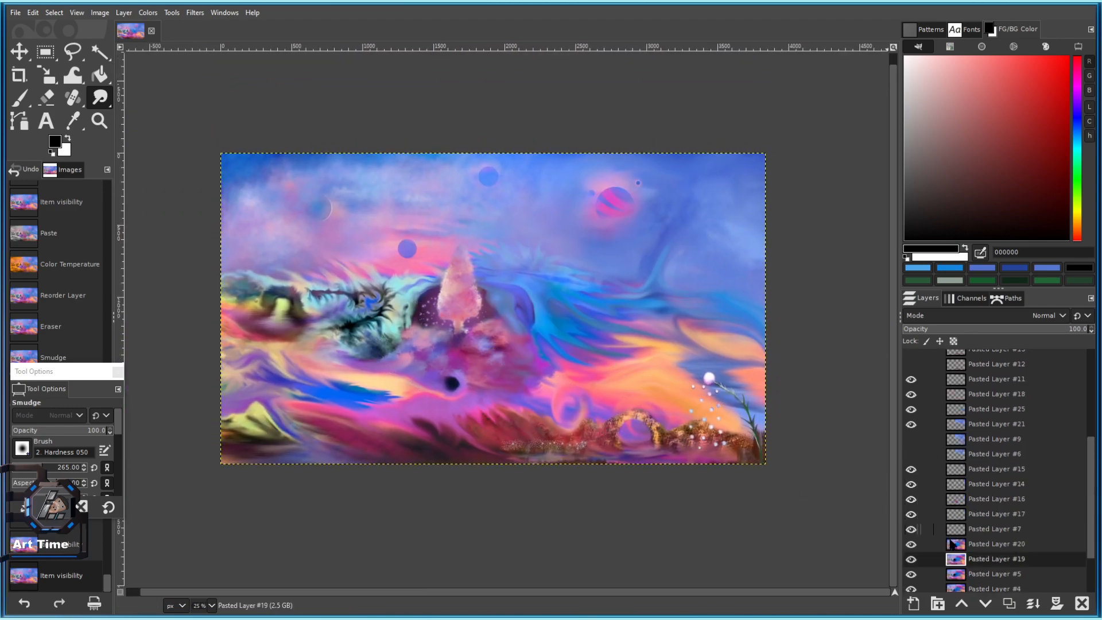
Hide and re-show Pasted Layers #17 and #16, leaving both visible.
click(911, 514)
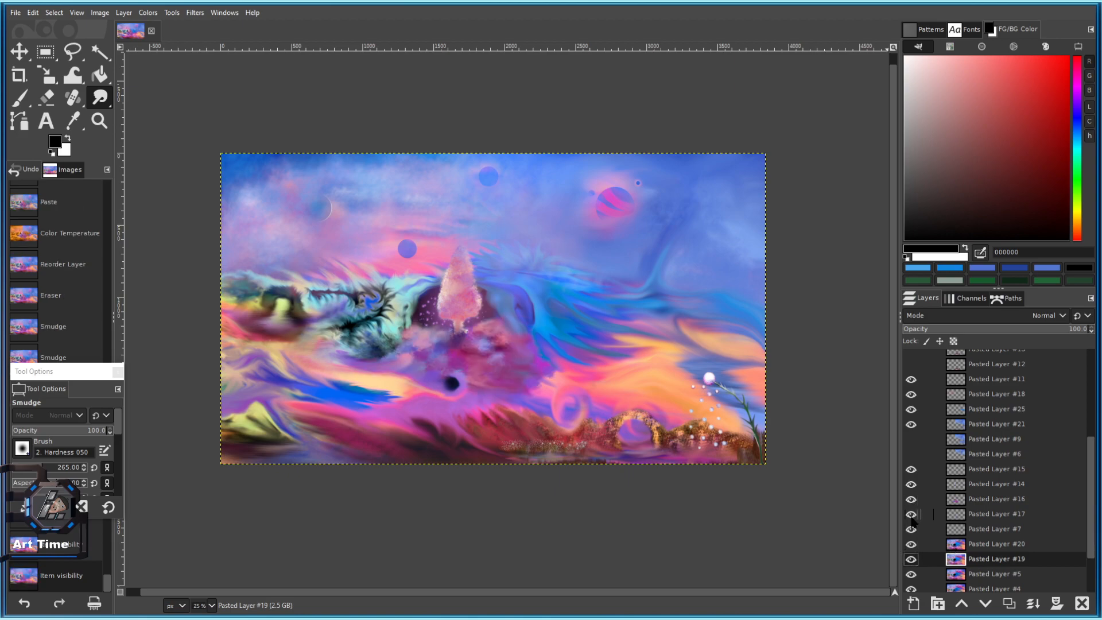
click(909, 513)
click(908, 497)
click(908, 498)
scroll(504, 287, up, 2)
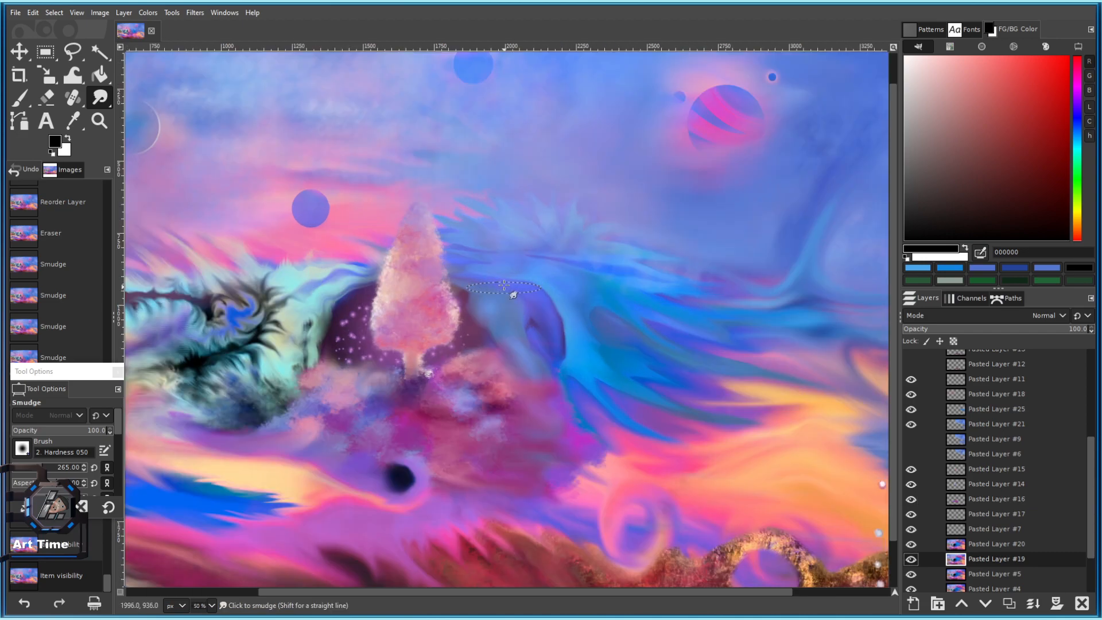
scroll(480, 235, down, 2)
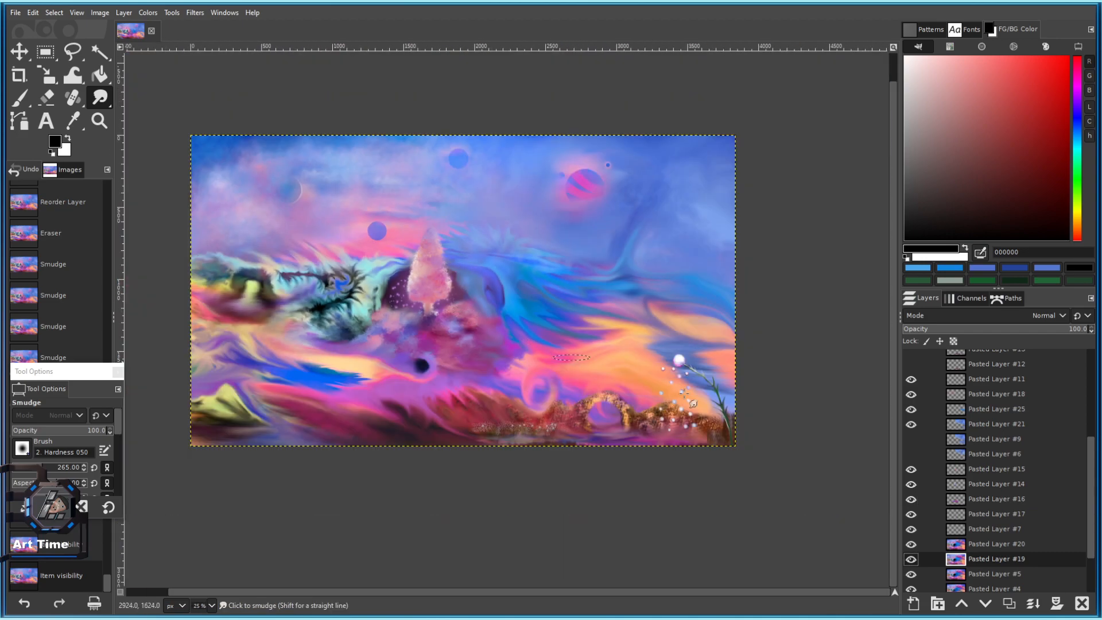
Trial a green-teal Hue-Chroma shift on Pasted Layer #16, cancel it, and compare Layers #16 and #14.
click(148, 12)
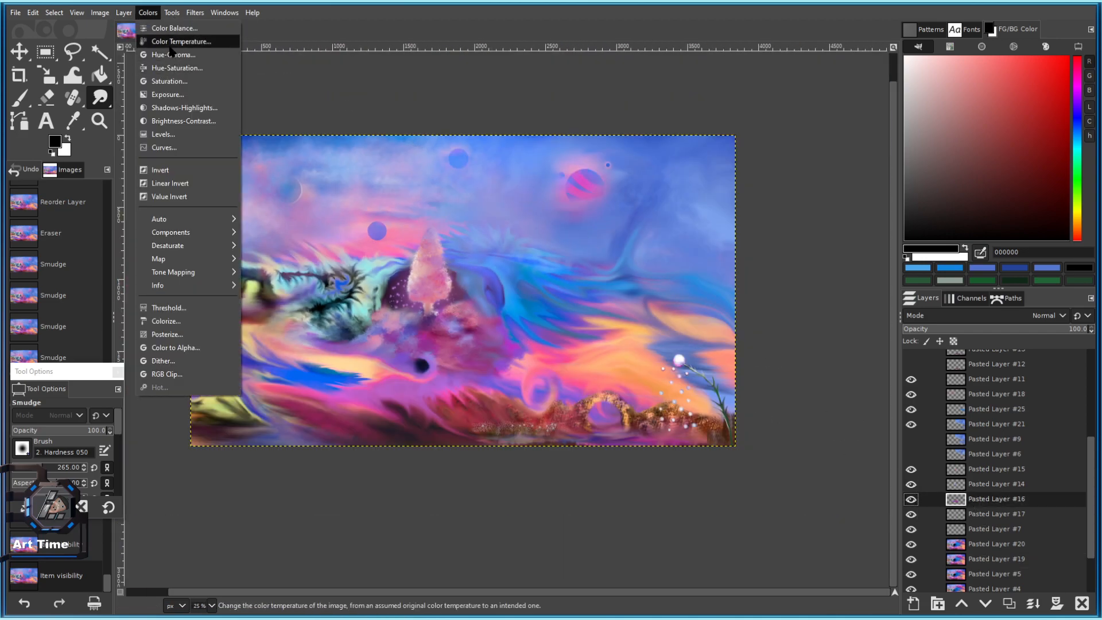
click(172, 56)
drag(198, 124, 148, 115)
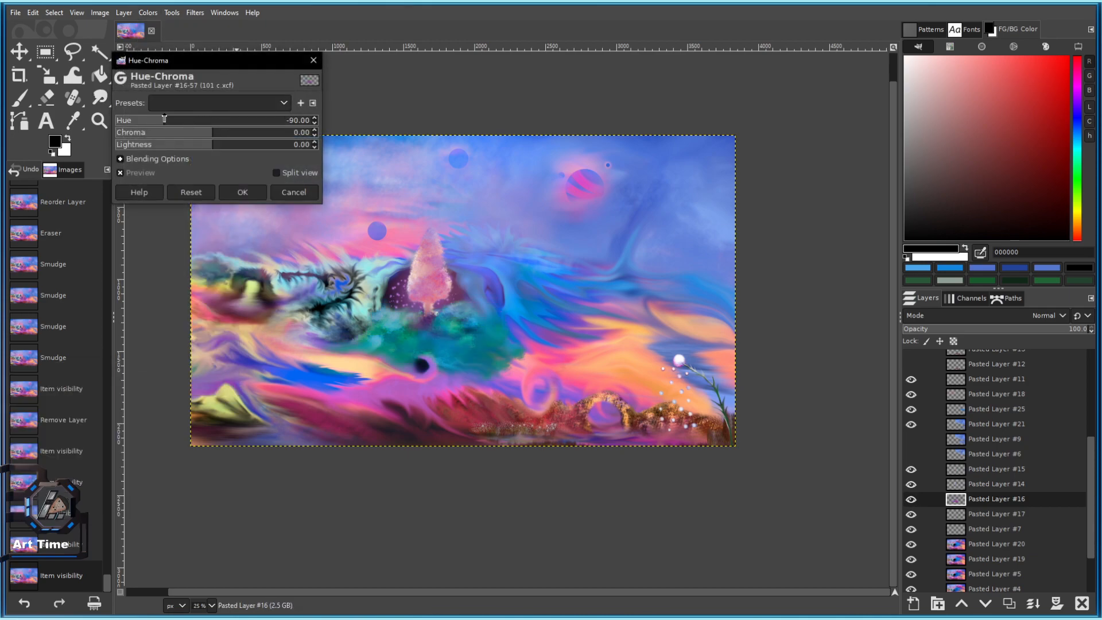
click(201, 194)
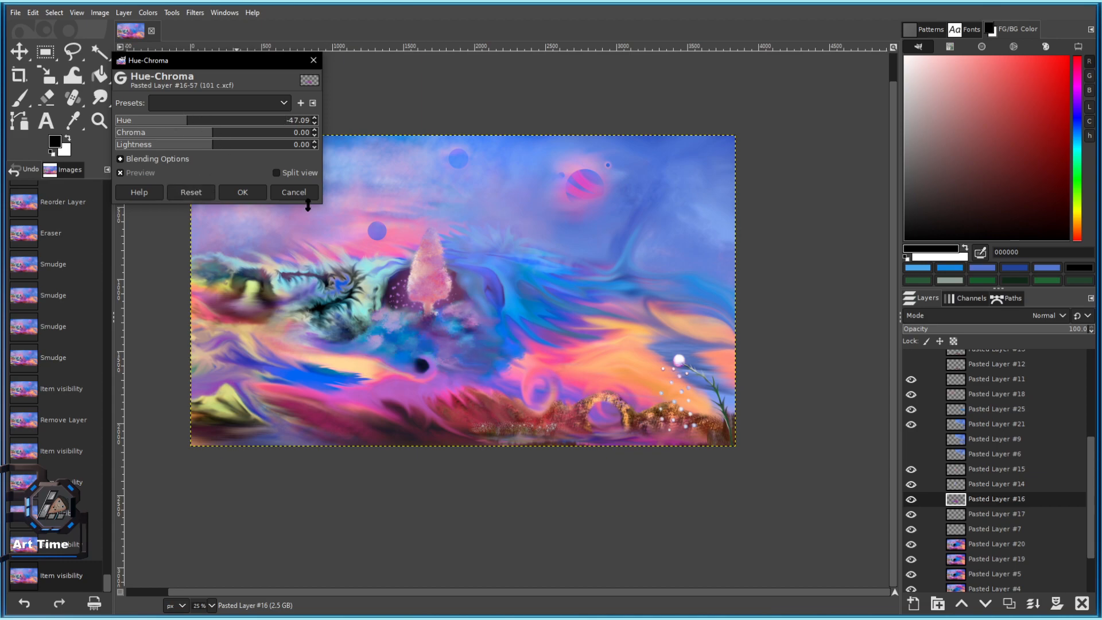
click(294, 193)
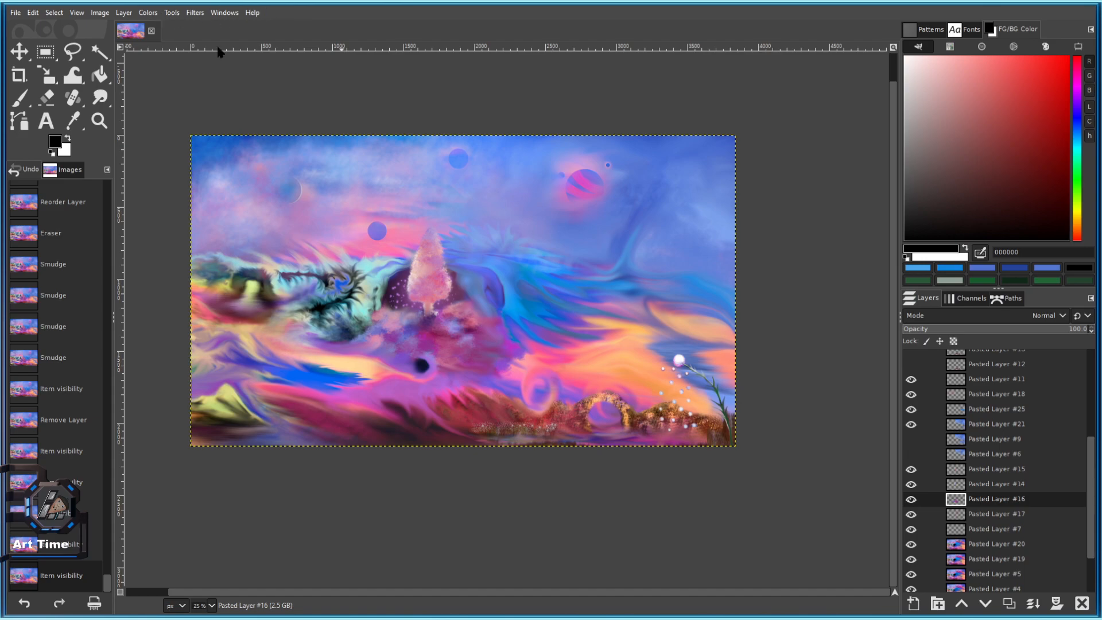
click(911, 499)
click(911, 499)
click(910, 484)
click(911, 485)
Select Pasted Layer #14, discard a trial hue shift, and choose Merge Visible Layers.
click(983, 485)
click(148, 13)
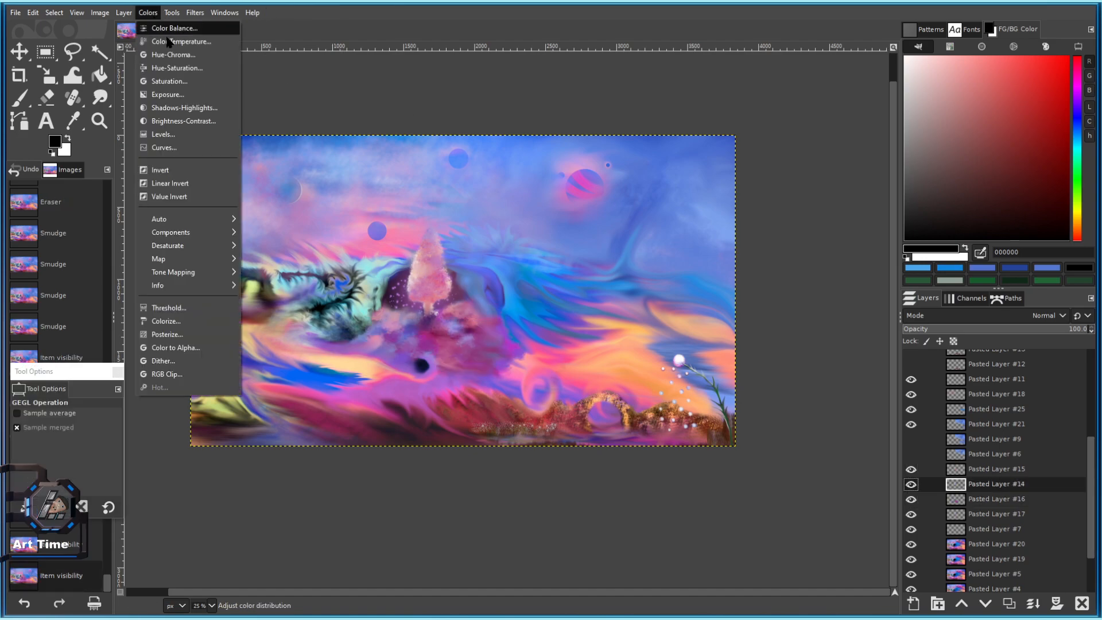
click(172, 52)
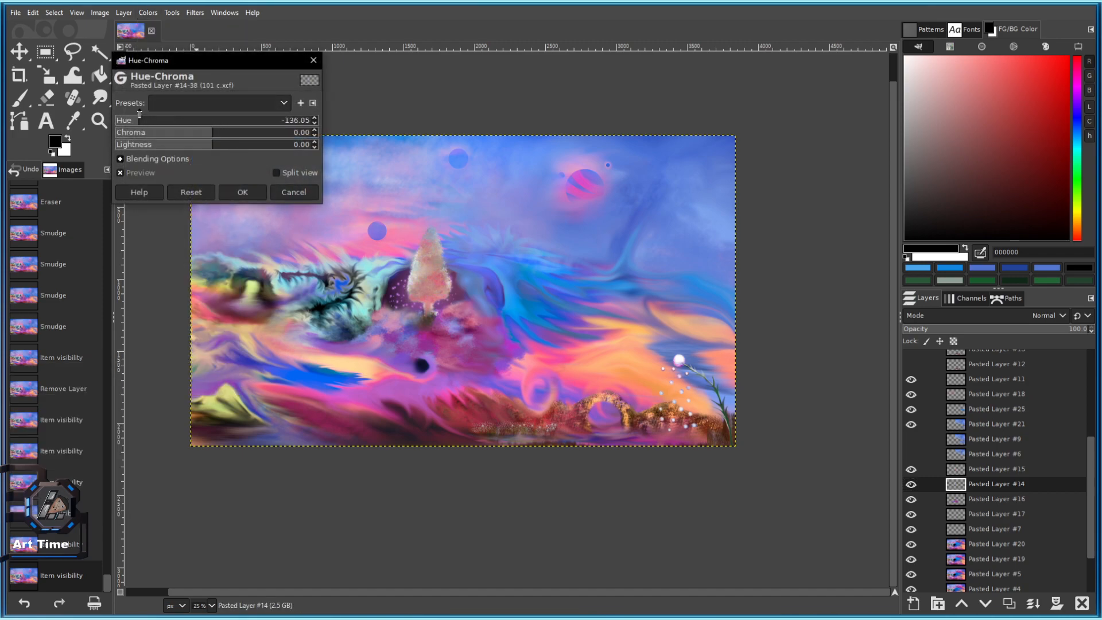
drag(282, 120, 311, 133)
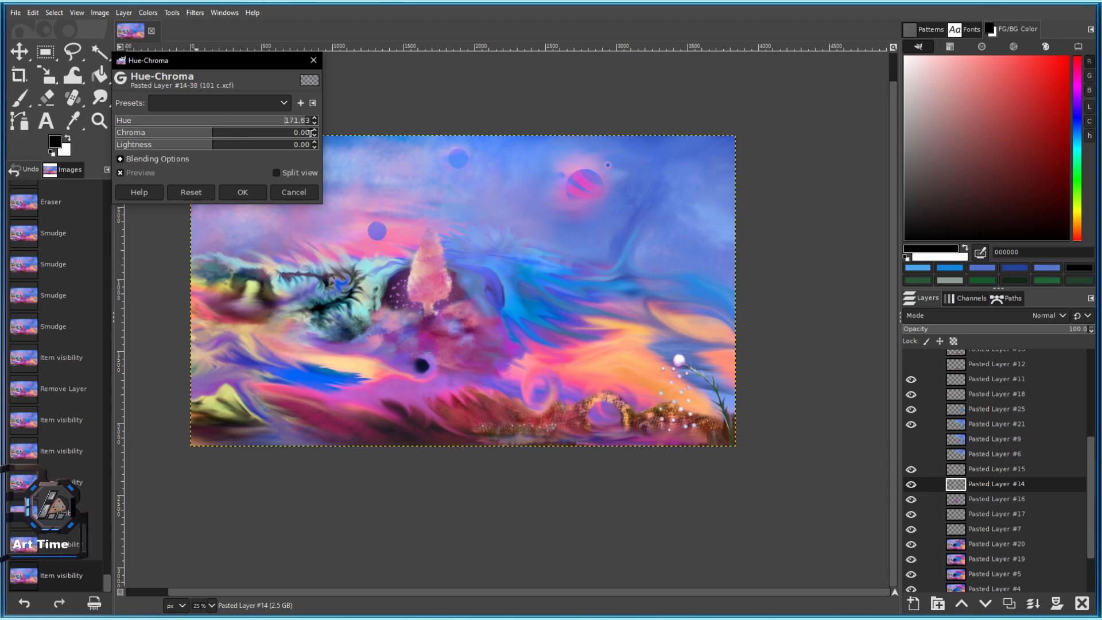
click(208, 193)
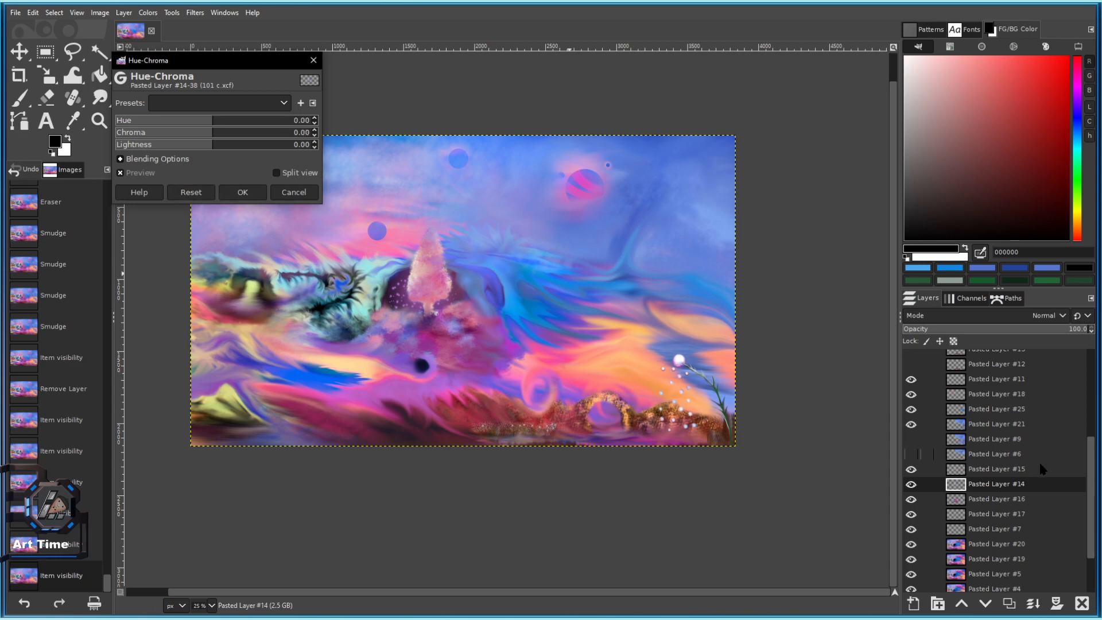
click(294, 193)
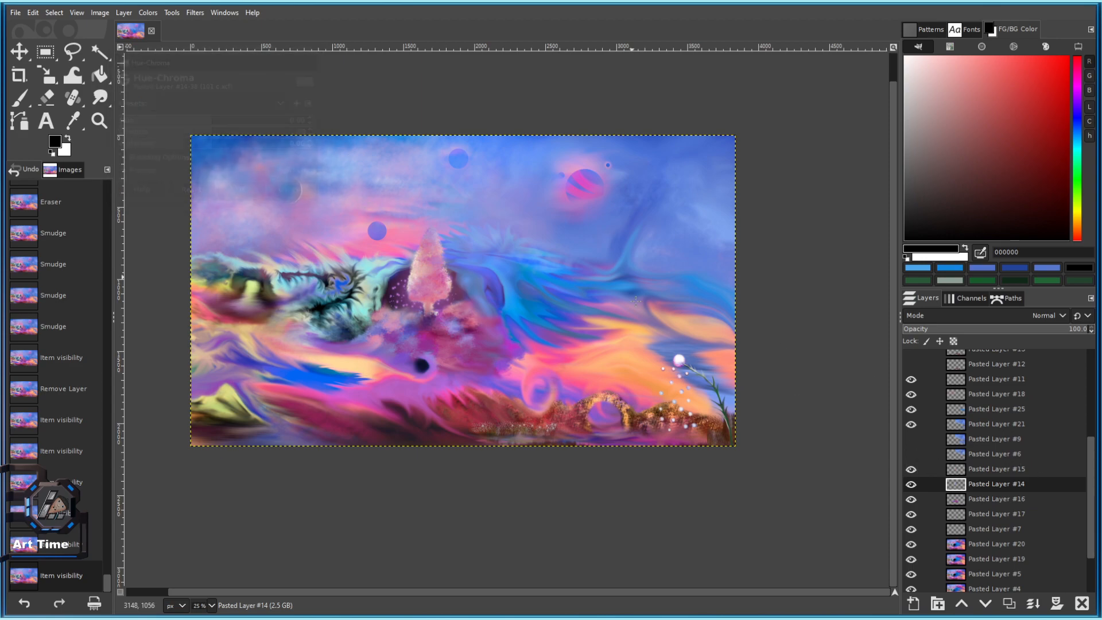
right_click(999, 488)
click(971, 458)
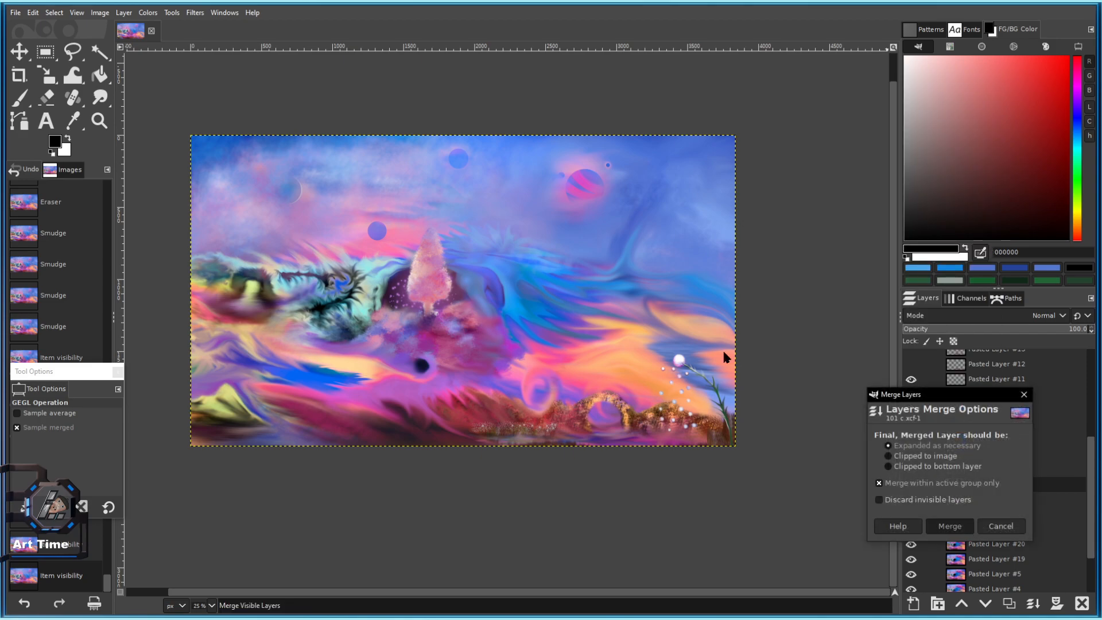
Merge the visible layers, copy the result, and paste it as new Layer copy #1.
click(950, 526)
key(ctrl+c)
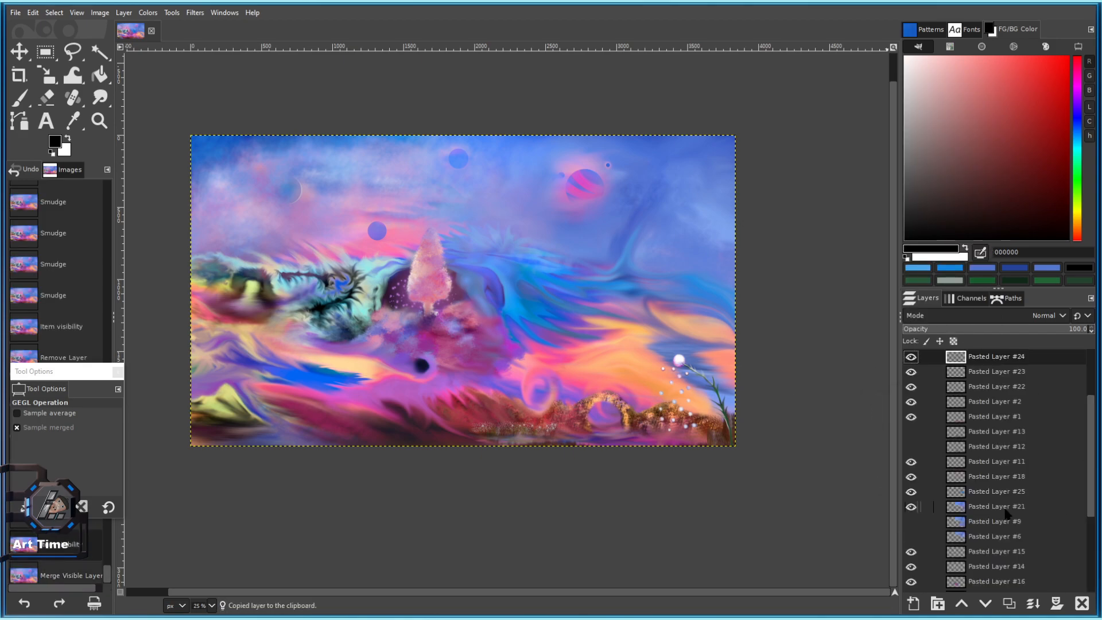
click(33, 12)
mouse_move(74, 168)
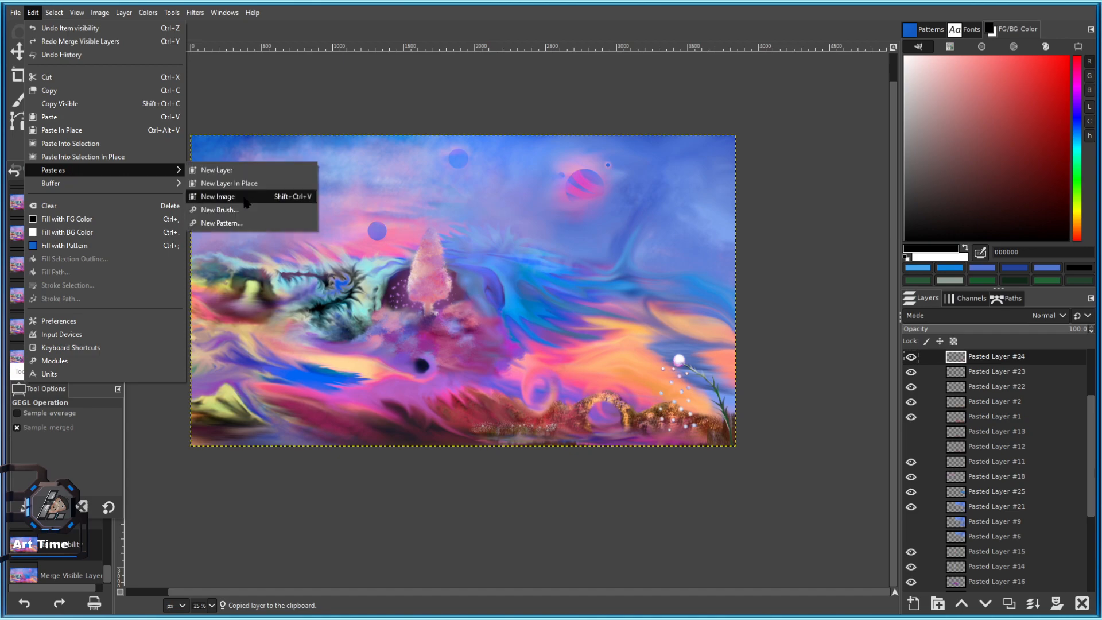
click(230, 182)
Try a green Hue-Chroma shift on Layer copy #1 and cancel it, keeping original colours.
click(148, 12)
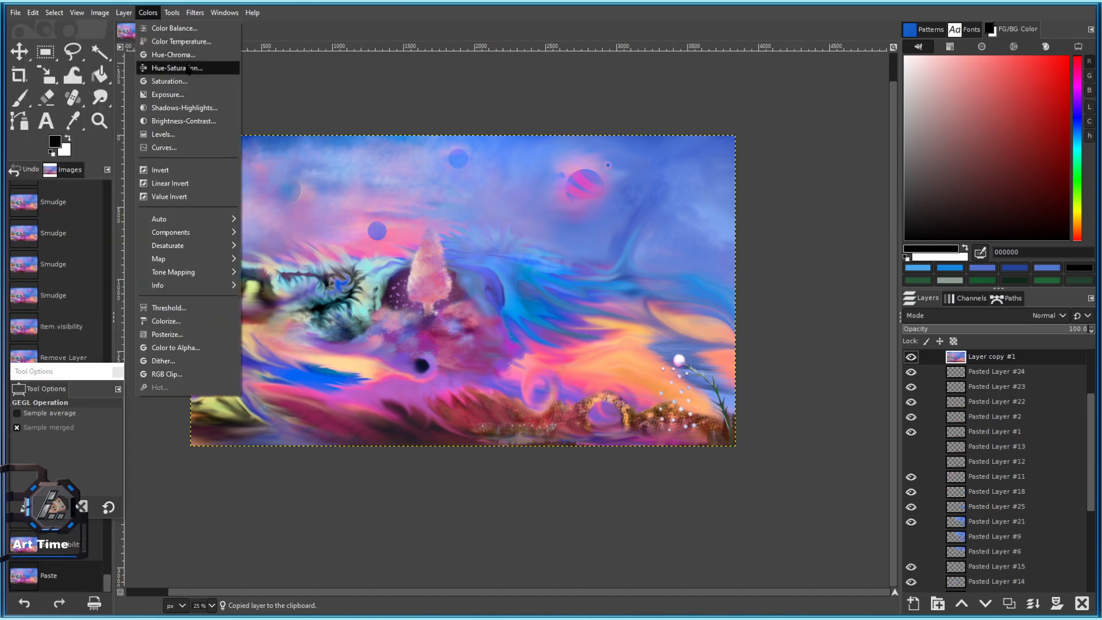
click(166, 68)
drag(217, 120, 159, 118)
click(293, 191)
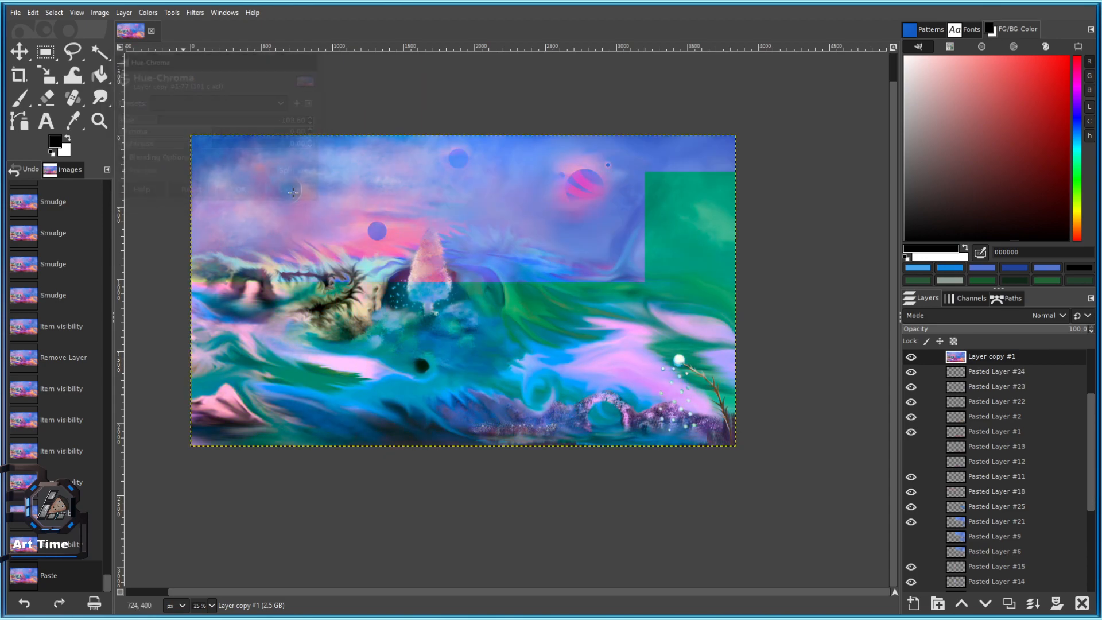
click(123, 13)
mouse_move(148, 13)
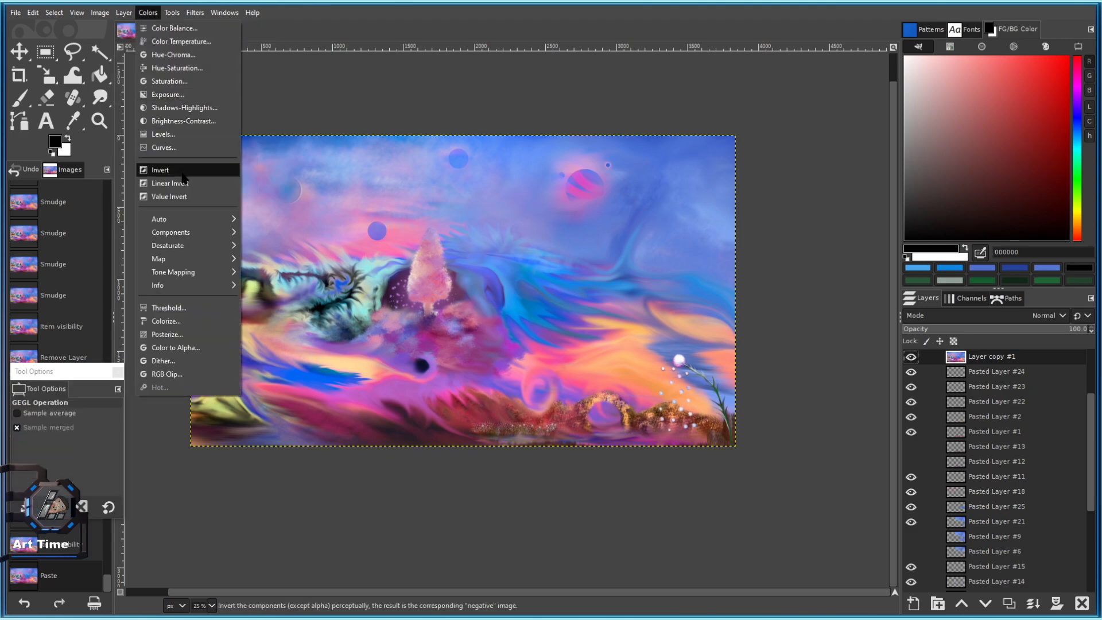
mouse_move(195, 13)
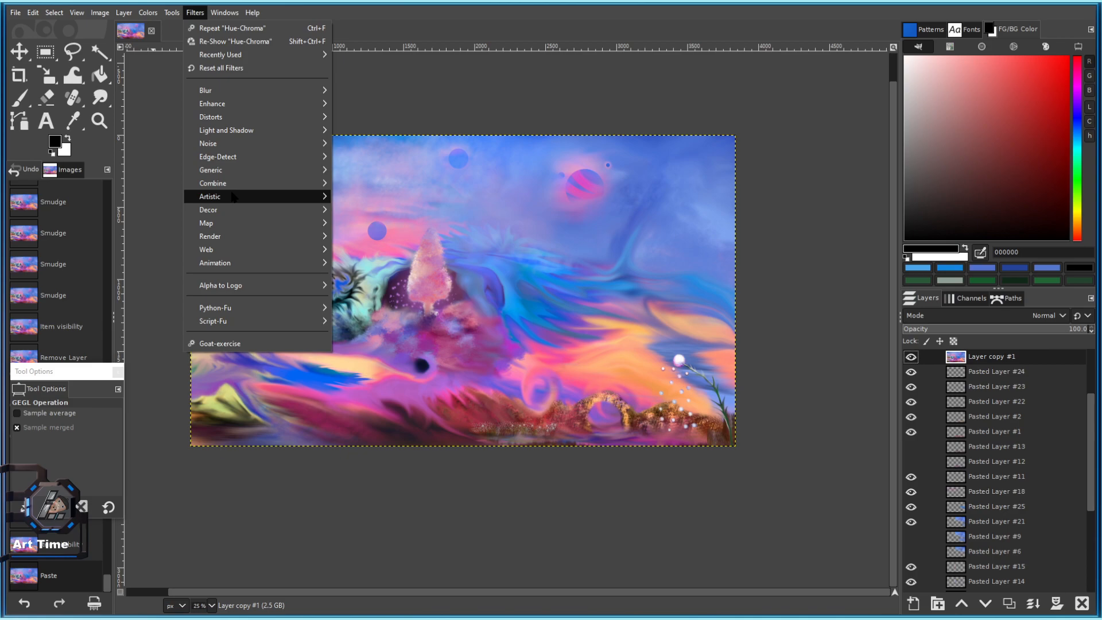
Apply the Cartoon filter to Layer copy #1 with mask radius 7.000 and percent black 0.200.
mouse_move(230, 196)
click(361, 209)
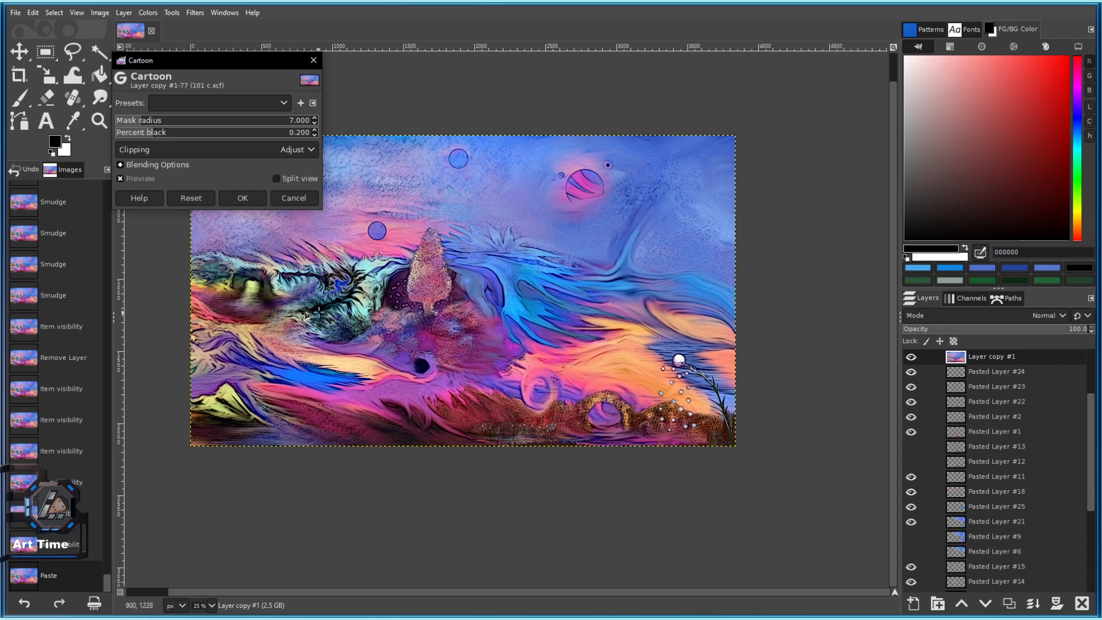
scroll(341, 331, up, 5)
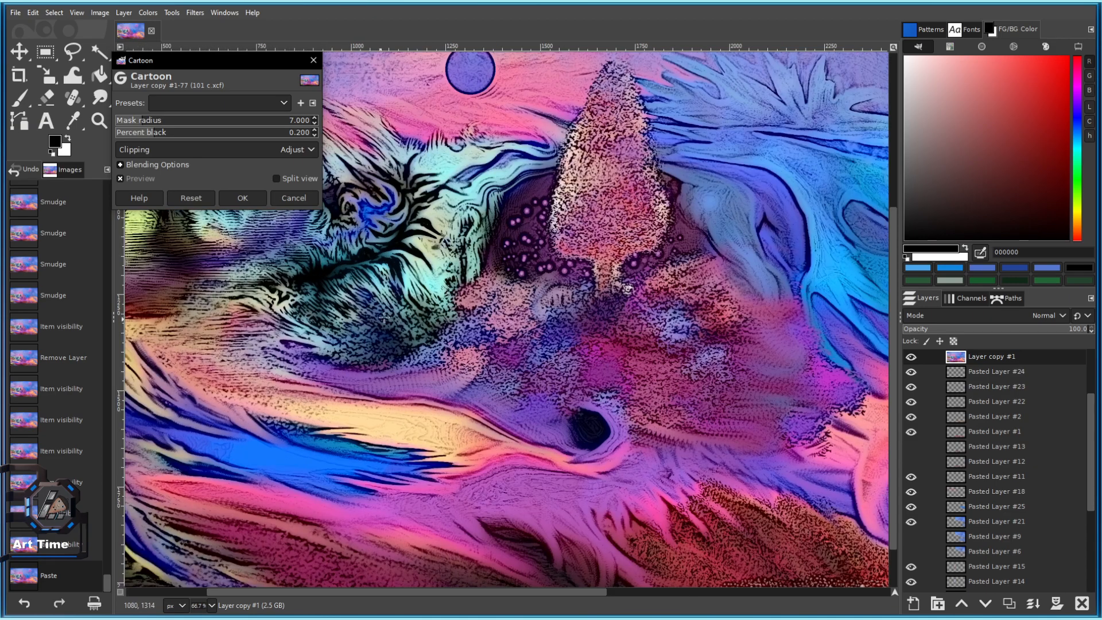
scroll(511, 398, down, 5)
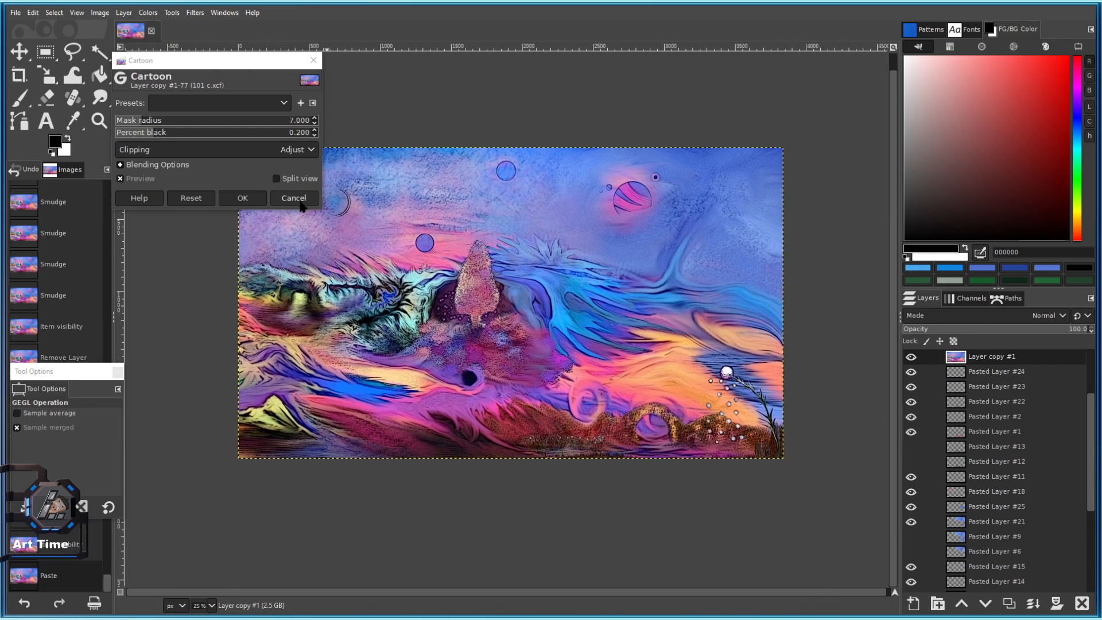
click(260, 200)
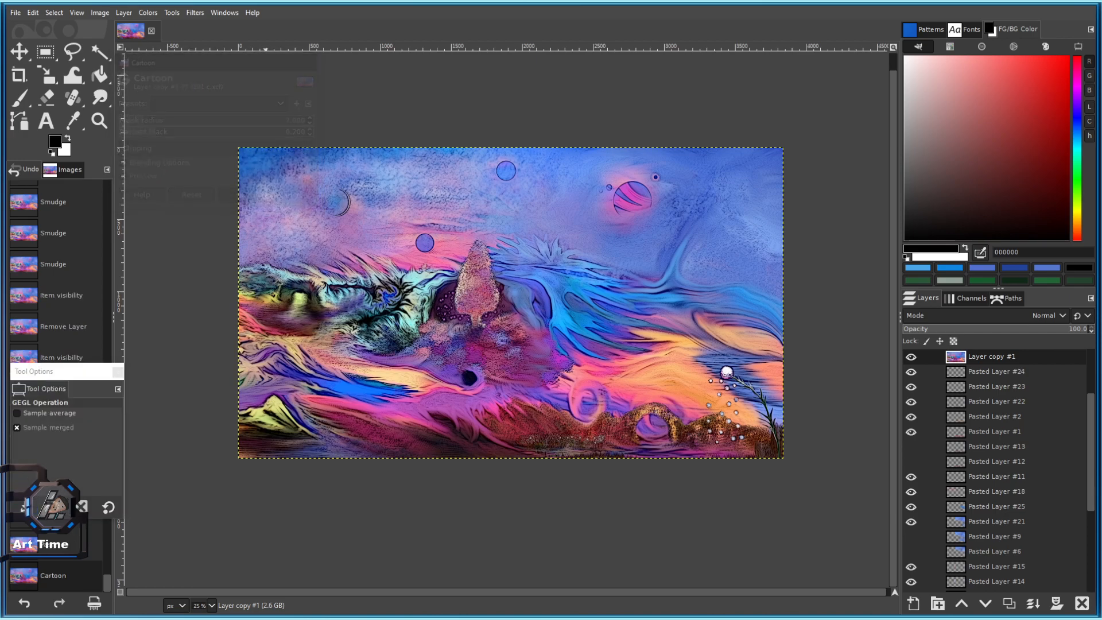
Bring up the Artistic > Oilify filter settings for Layer copy #1.
click(195, 13)
mouse_move(247, 137)
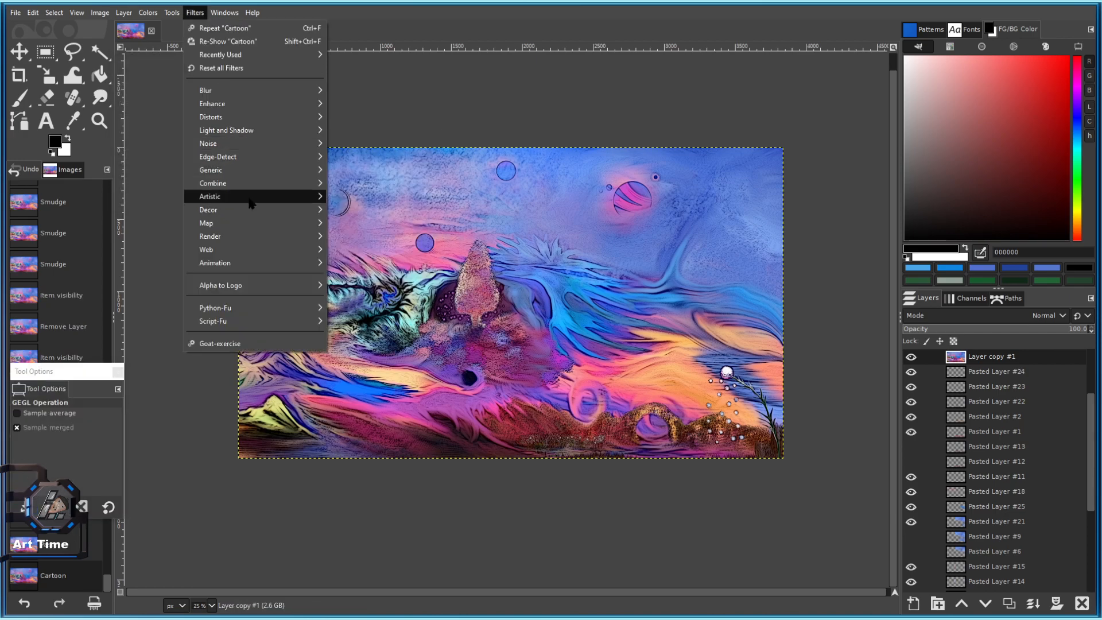
mouse_move(252, 199)
click(356, 249)
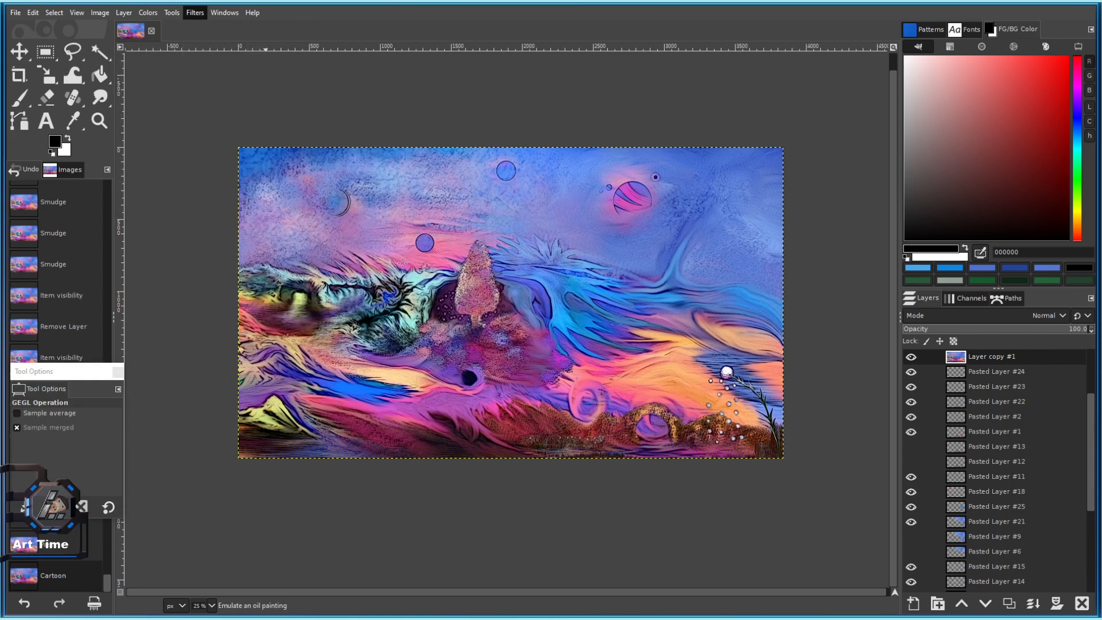
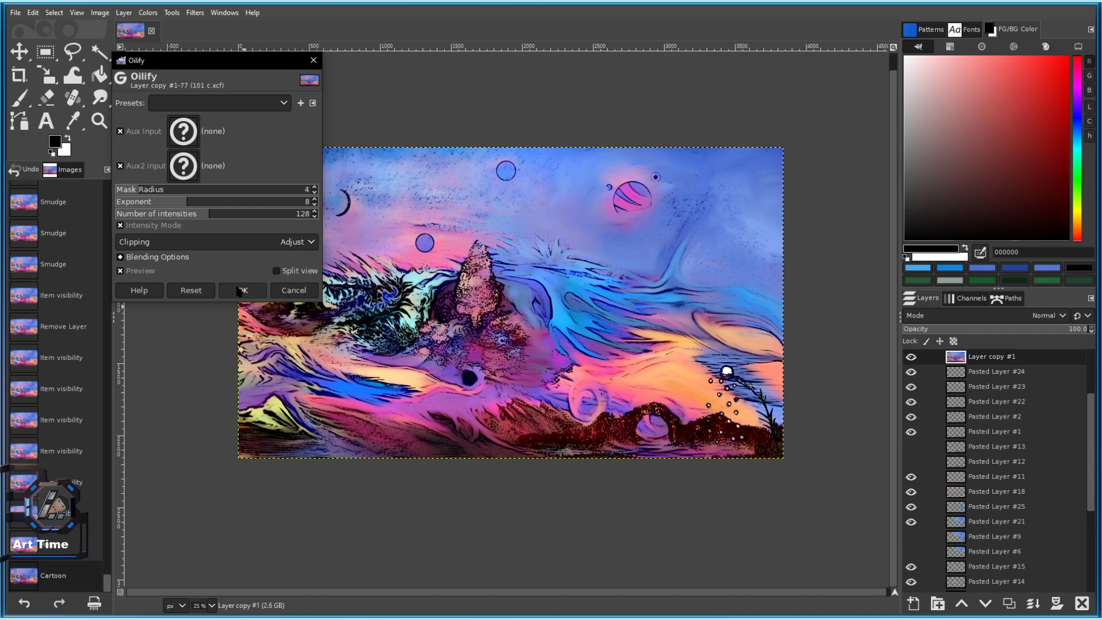
Apply Oilify to Layer copy #1, undo it, and paste the layer as a new layer.
click(240, 291)
key(ctrl+z)
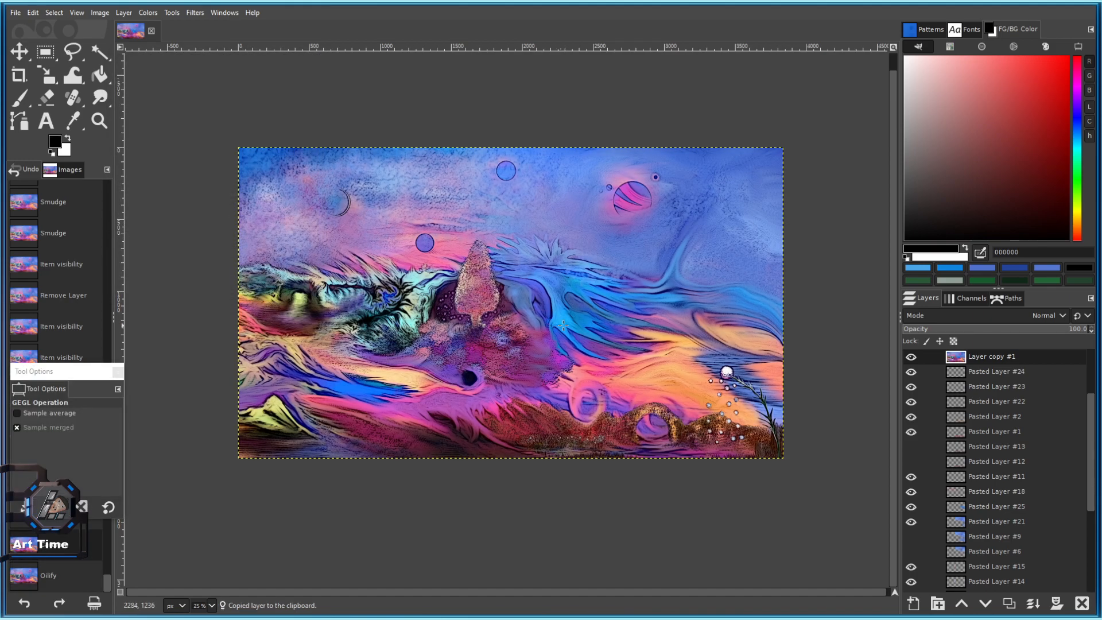
click(33, 12)
mouse_move(92, 170)
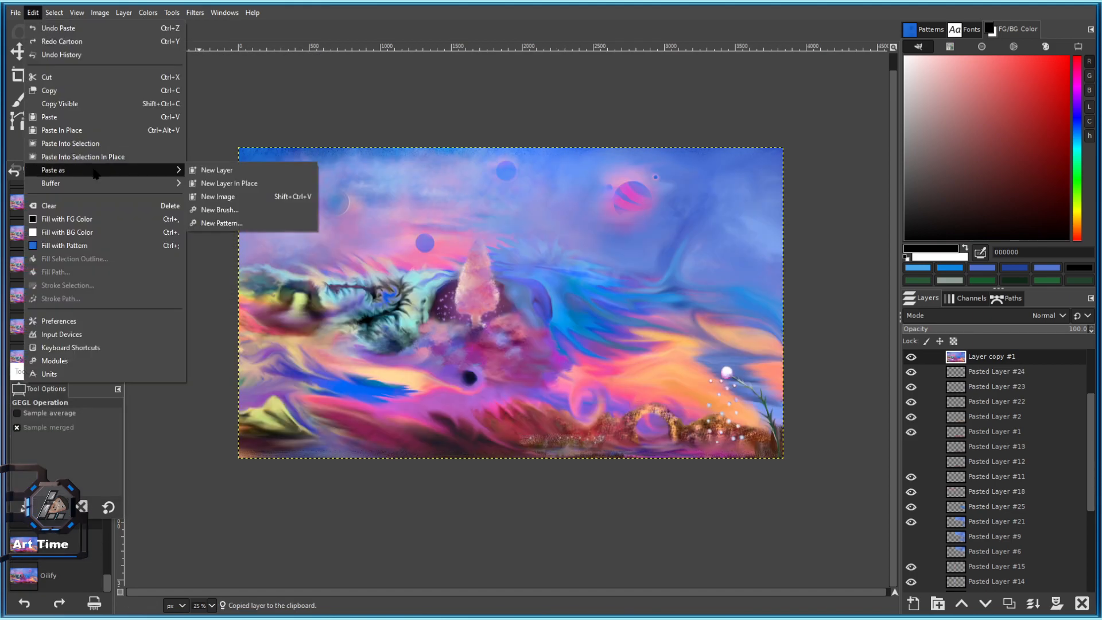
click(227, 183)
scroll(410, 283, up, 2)
Switch to a reset, enlarged Eraser and try two test erases, undoing both.
click(48, 97)
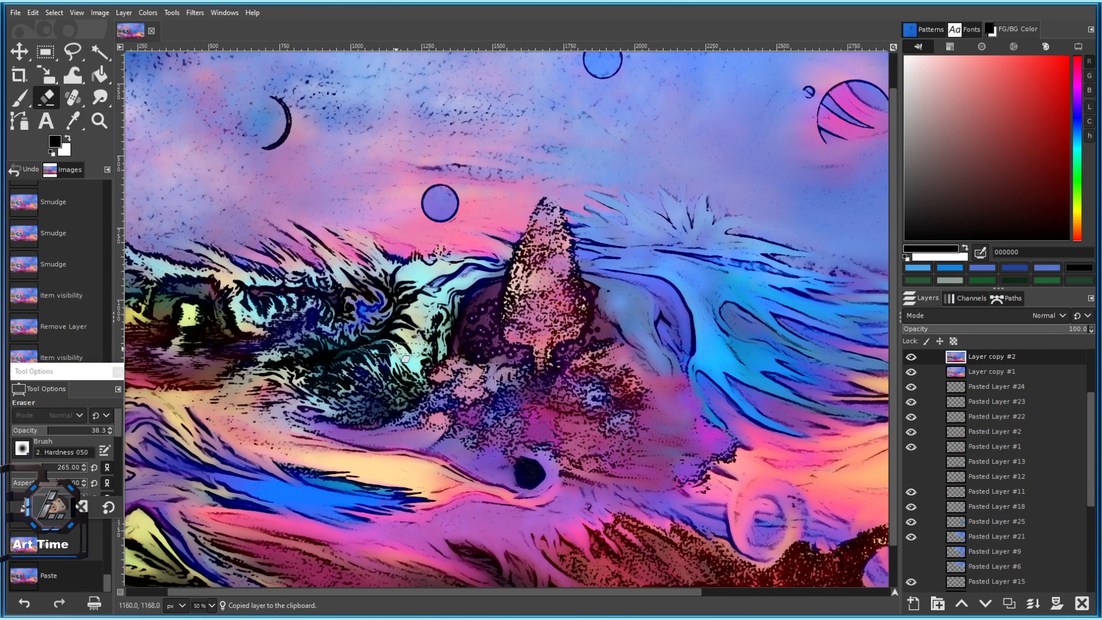
click(108, 507)
drag(65, 476, 73, 476)
click(373, 343)
key(ctrl+z)
click(272, 318)
key(ctrl+z)
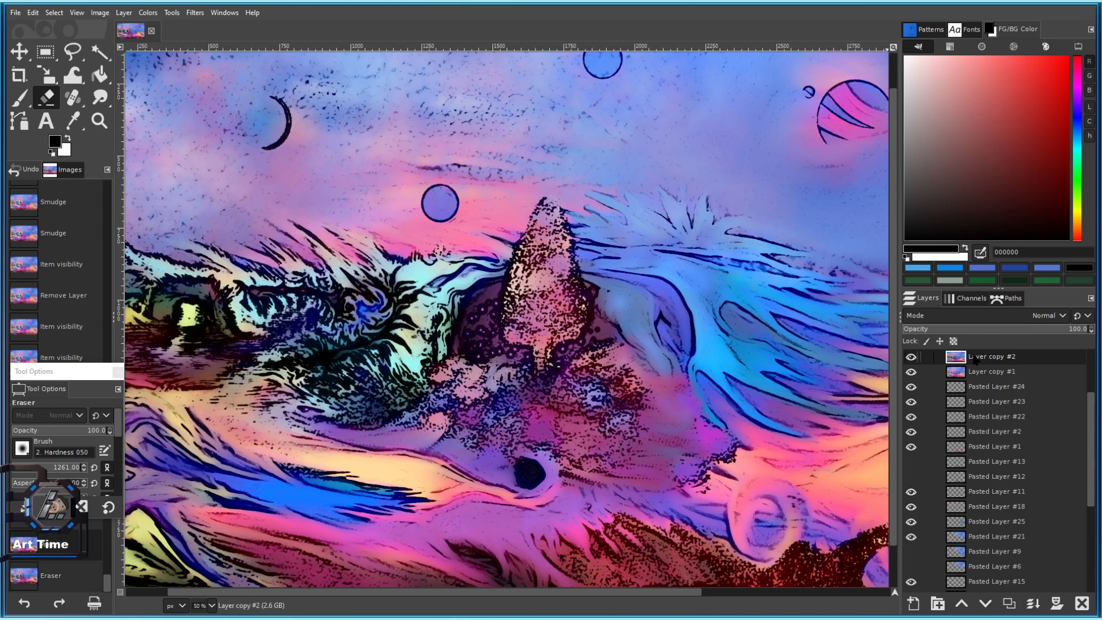
Move Layer copy #2 below Layer copy #1 and test-erase patches near the planet, undoing them.
drag(977, 358, 980, 379)
click(979, 358)
click(333, 320)
scroll(333, 319, down, 2)
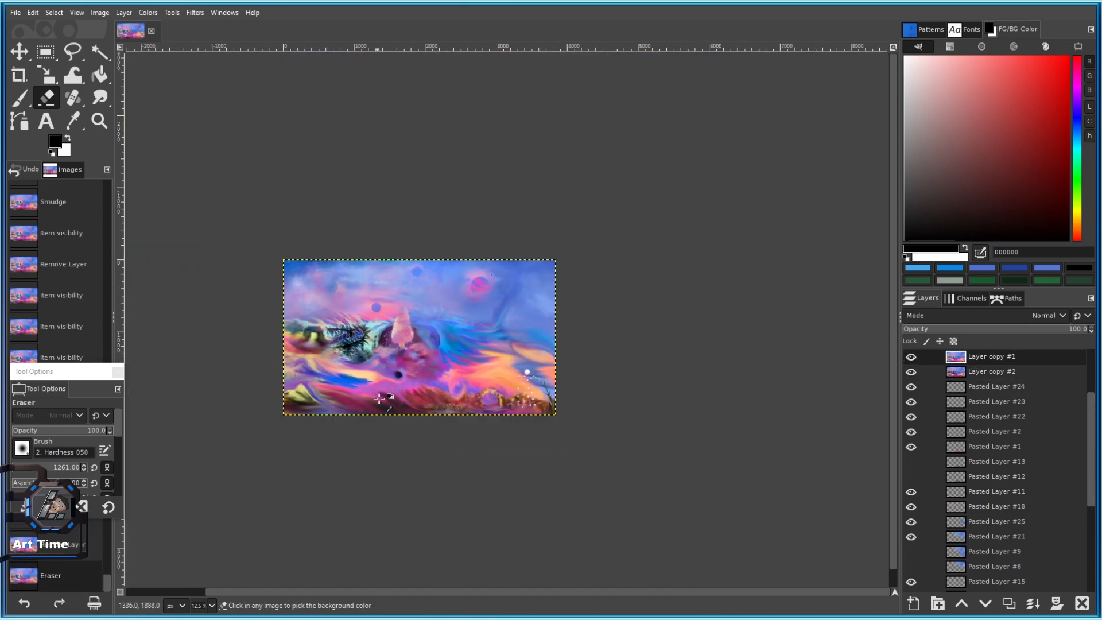
key(ctrl+z)
click(386, 248)
key(ctrl+z)
Test-erase patches in the upper-left sky, near the moon and at the left middle, undoing each.
click(302, 221)
key(ctrl+z)
click(235, 186)
key(ctrl+z)
click(250, 337)
key(ctrl+z)
click(244, 356)
key(ctrl+z)
Erase Layer copy #1 along the bottom edge to reveal darker ridges beneath the mountains.
click(227, 480)
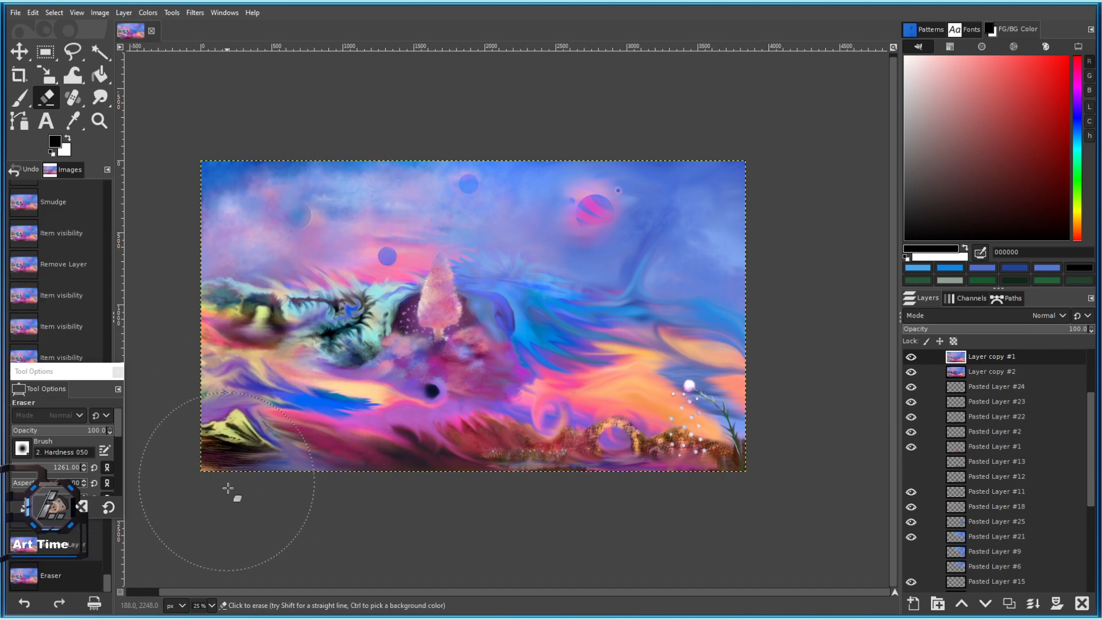
click(330, 505)
click(646, 494)
click(501, 463)
click(368, 487)
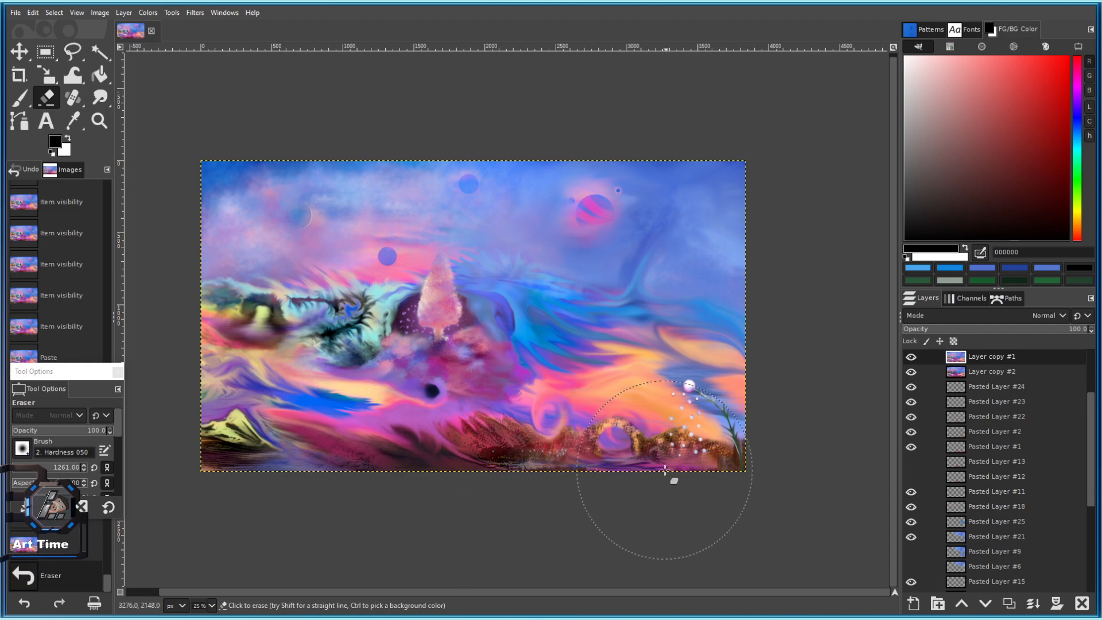
click(666, 471)
Reveal darker streaks on the right side and around the pink tree, then delete both layer copies.
click(724, 281)
click(684, 428)
click(712, 208)
click(638, 287)
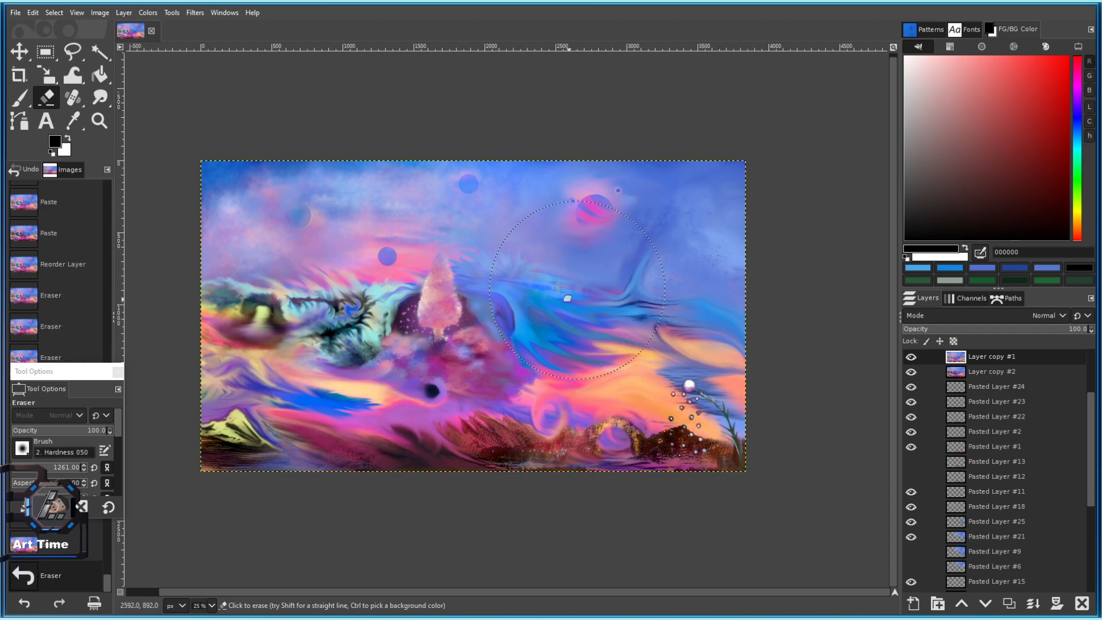
click(576, 305)
click(669, 379)
click(328, 316)
click(450, 321)
click(451, 326)
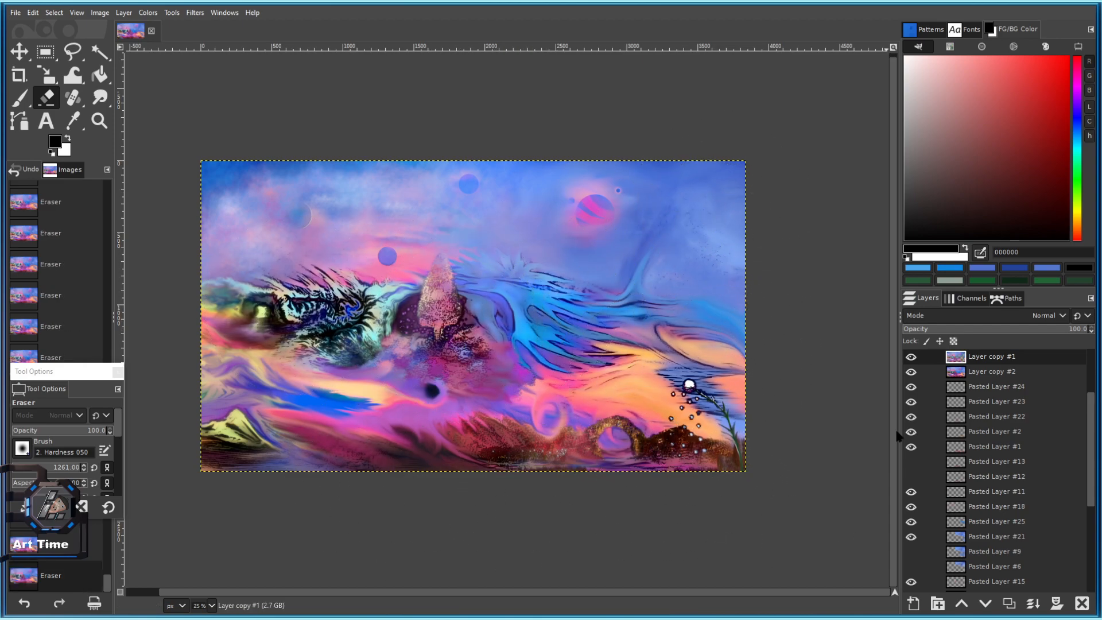
click(1082, 603)
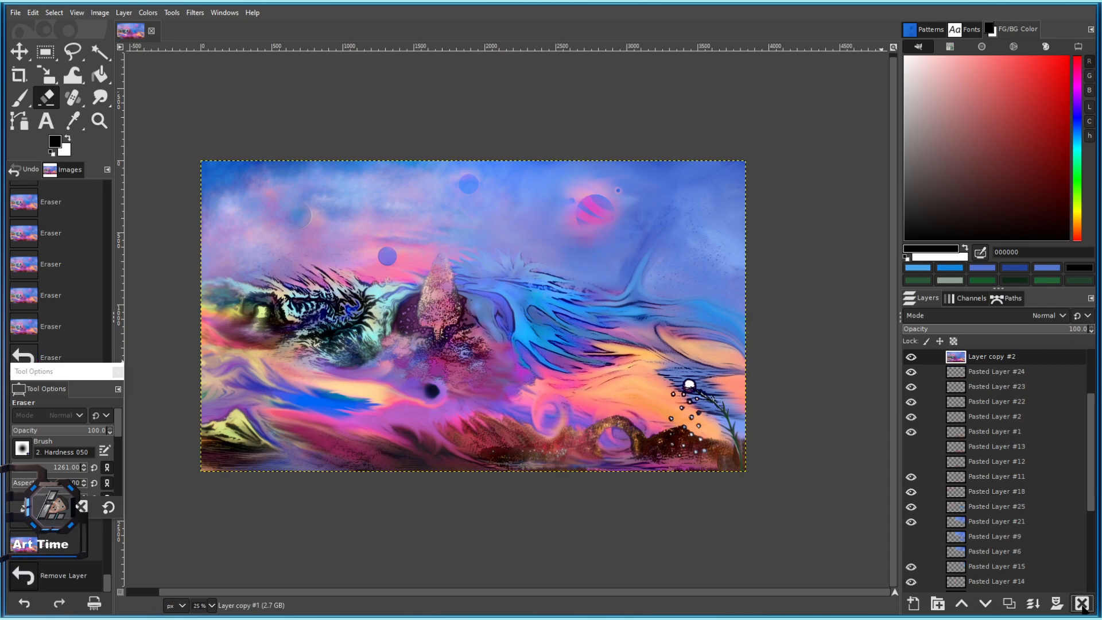
click(1082, 603)
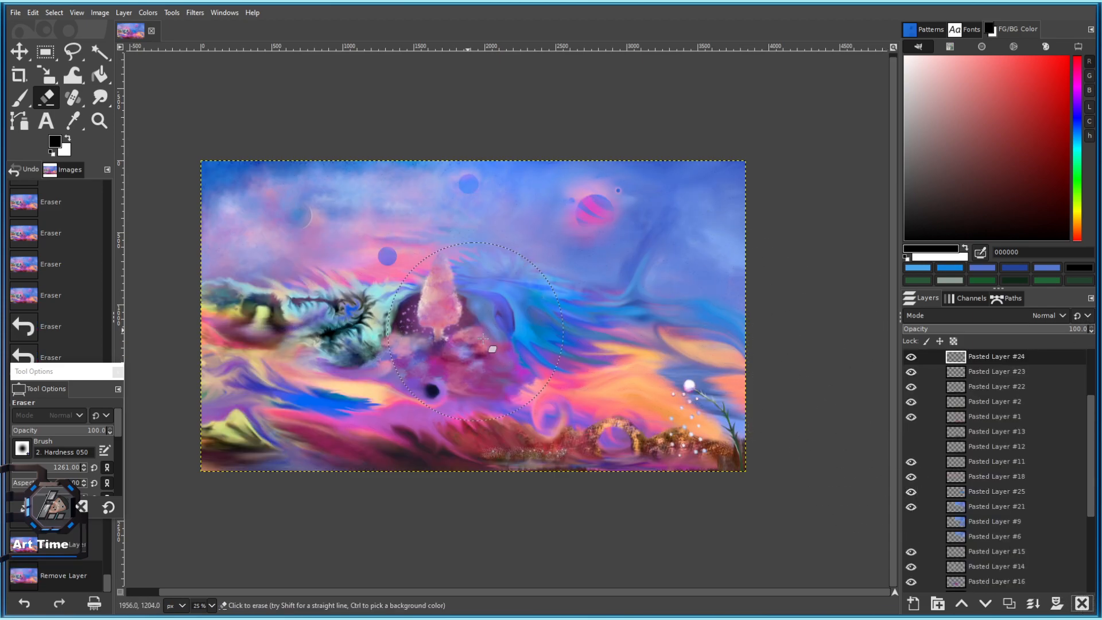
Reset the Smudge tool, enlarge its brush and test a smudge in the pink sky.
scroll(460, 345, up, 3)
scroll(368, 367, up, 3)
mouse_move(363, 201)
mouse_down()
mouse_move(550, 381)
mouse_move(511, 288)
mouse_up()
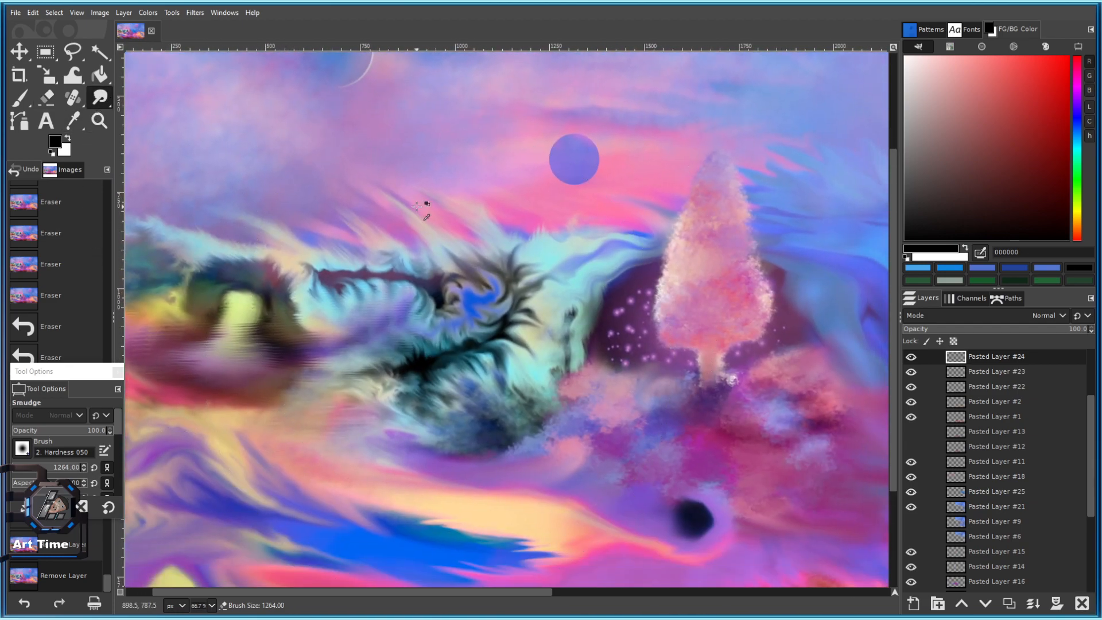
scroll(417, 205, up, 1)
click(109, 507)
click(43, 467)
scroll(451, 249, up, 2)
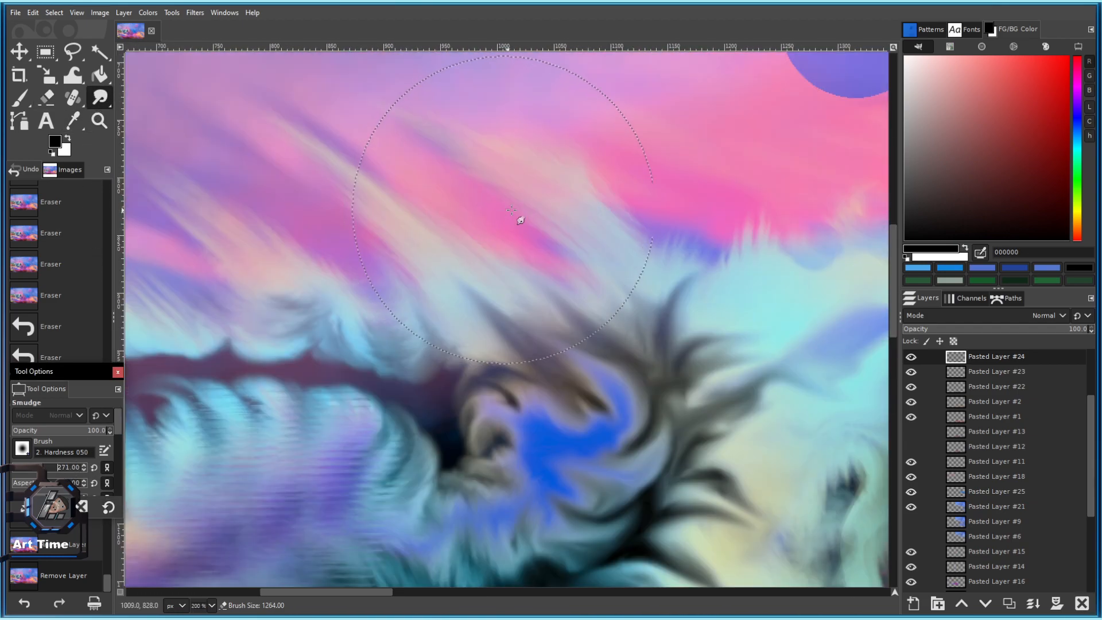
drag(547, 220, 440, 160)
scroll(1013, 439, down, 5)
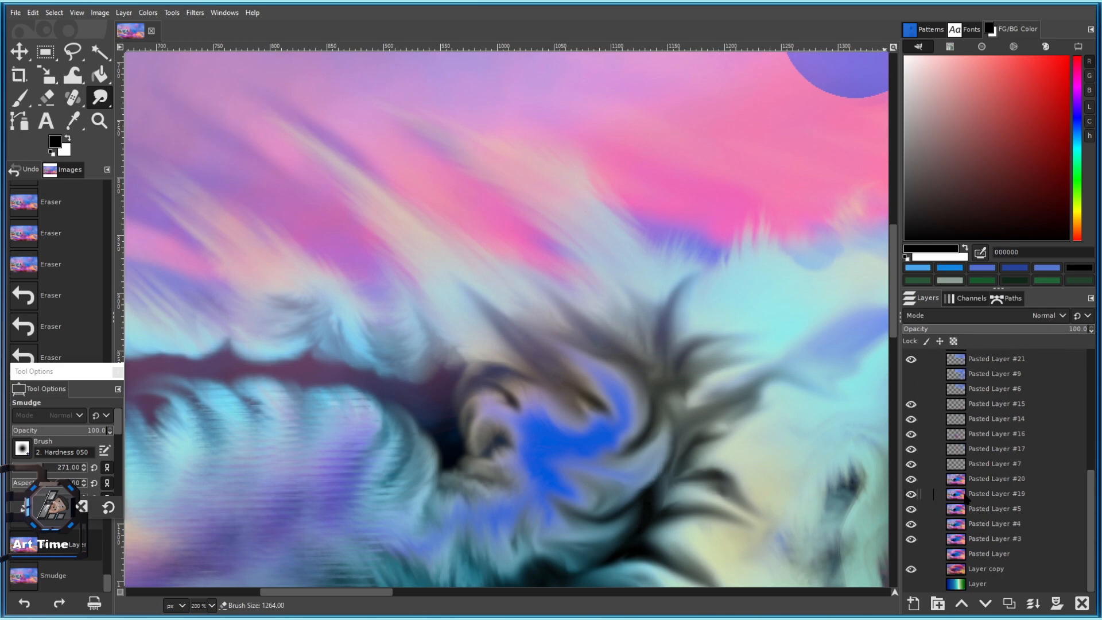
On Pasted Layer #20, blend the pink, blue and cyan boundary with a smaller brush.
click(969, 479)
click(25, 468)
mouse_move(640, 184)
mouse_down()
mouse_move(618, 229)
mouse_move(507, 191)
mouse_up()
drag(577, 241, 544, 207)
drag(620, 269, 601, 241)
mouse_move(634, 284)
mouse_down()
mouse_move(608, 247)
mouse_move(617, 252)
mouse_up()
mouse_move(660, 290)
mouse_down()
mouse_move(633, 251)
mouse_move(652, 252)
mouse_up()
mouse_move(688, 287)
mouse_down()
mouse_move(666, 248)
mouse_move(639, 261)
mouse_up()
drag(638, 234, 655, 261)
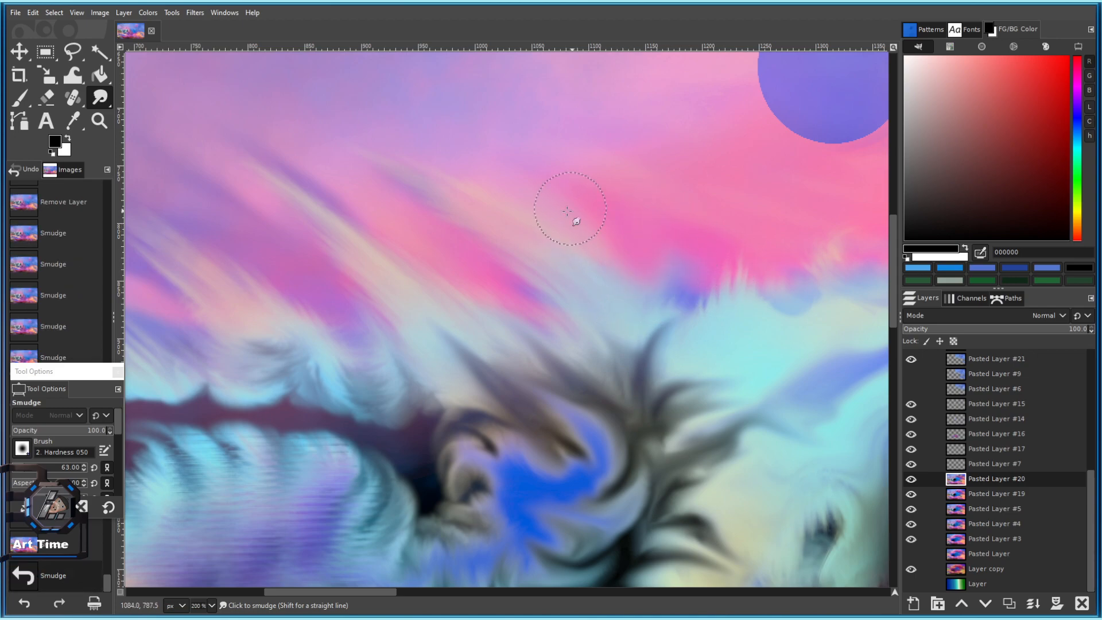
With a slightly larger brush, pull the pink and grey streaks diagonally down-right.
key(])
key(])
key(])
key(])
key(])
key(])
drag(428, 187, 551, 299)
drag(496, 244, 652, 377)
drag(488, 247, 609, 367)
mouse_move(476, 289)
mouse_down()
mouse_move(554, 349)
mouse_move(626, 344)
mouse_move(547, 370)
mouse_up()
drag(414, 259, 528, 317)
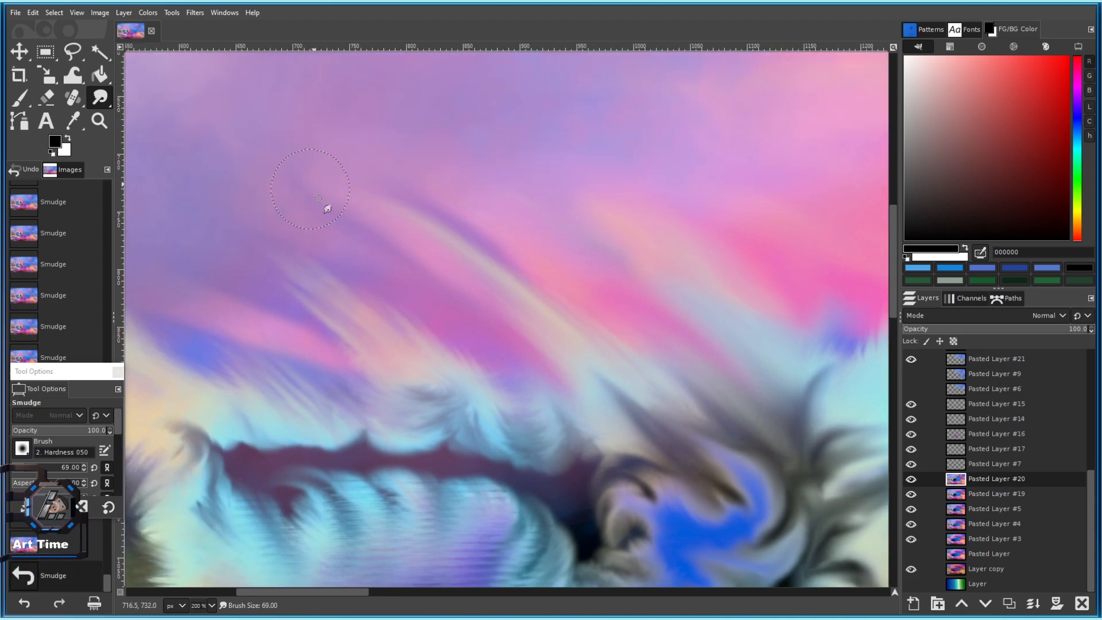
Pull the light pink streaks up-left into the purple sky and soften them.
drag(381, 243, 184, 208)
drag(428, 363, 188, 221)
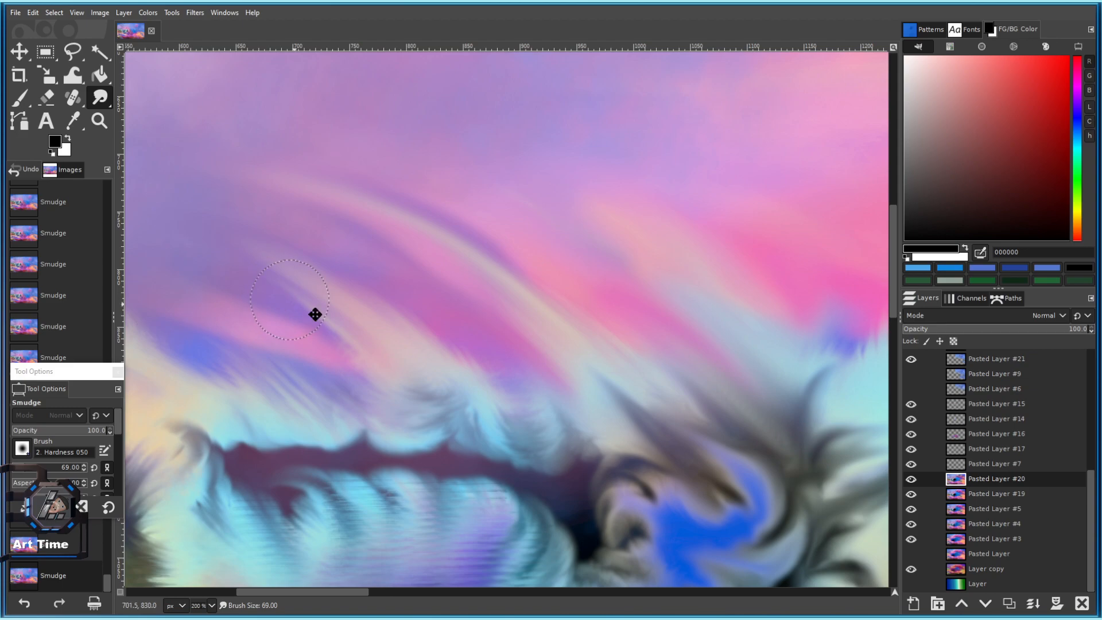
drag(294, 305, 553, 324)
drag(553, 324, 402, 324)
drag(522, 373, 318, 327)
drag(448, 289, 352, 229)
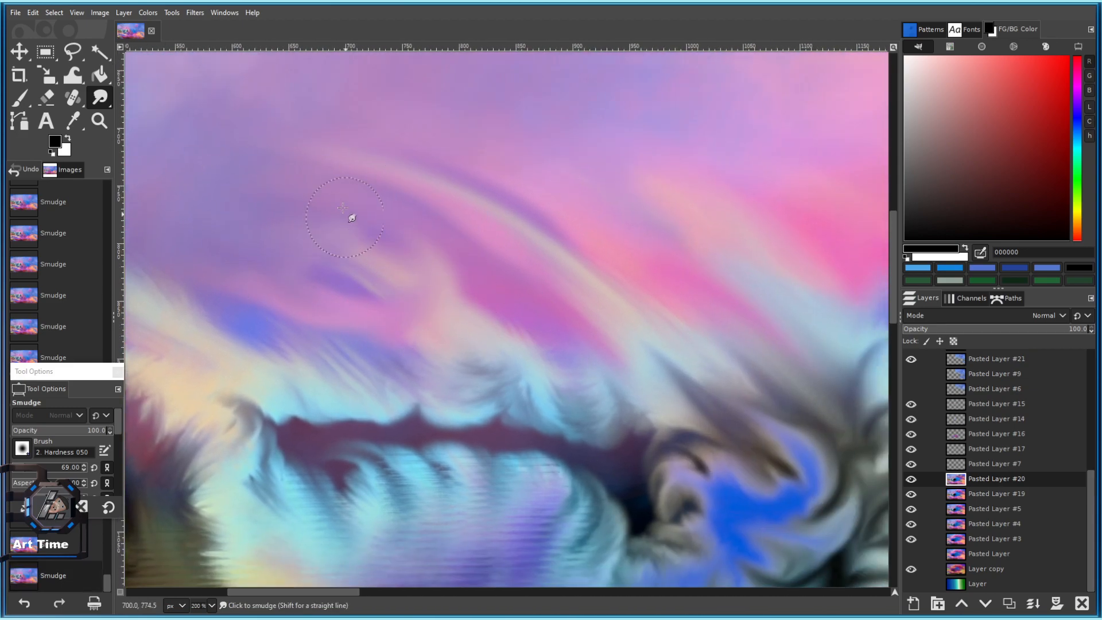
scroll(384, 310, down, 3)
scroll(462, 298, up, 2)
drag(418, 253, 352, 280)
mouse_move(391, 235)
mouse_down()
mouse_move(291, 180)
mouse_move(209, 198)
mouse_up()
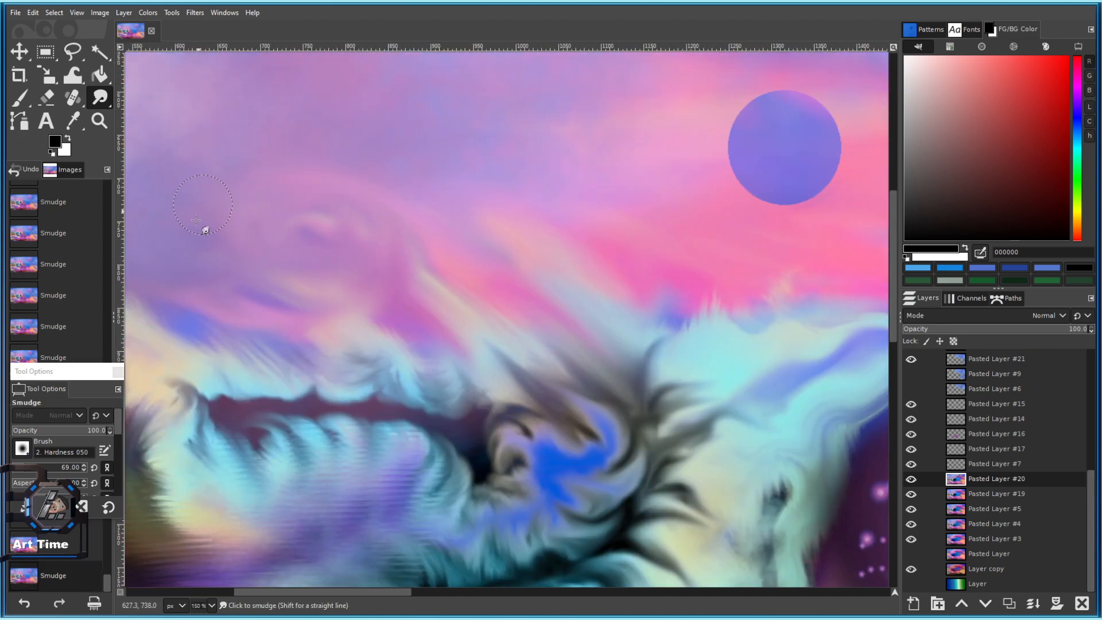
mouse_move(387, 227)
mouse_down()
mouse_move(427, 267)
mouse_move(477, 276)
mouse_up()
Blend the blue and cream streaks into the sky and smear sky colour into the dark fur strands.
scroll(477, 276, down, 3)
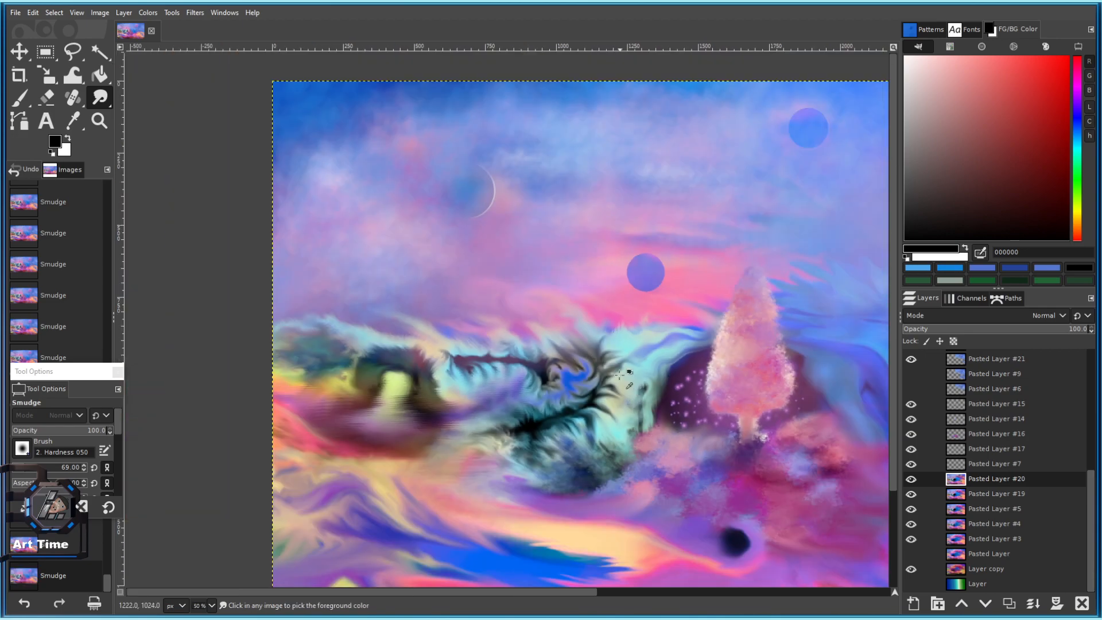
scroll(596, 341, up, 2)
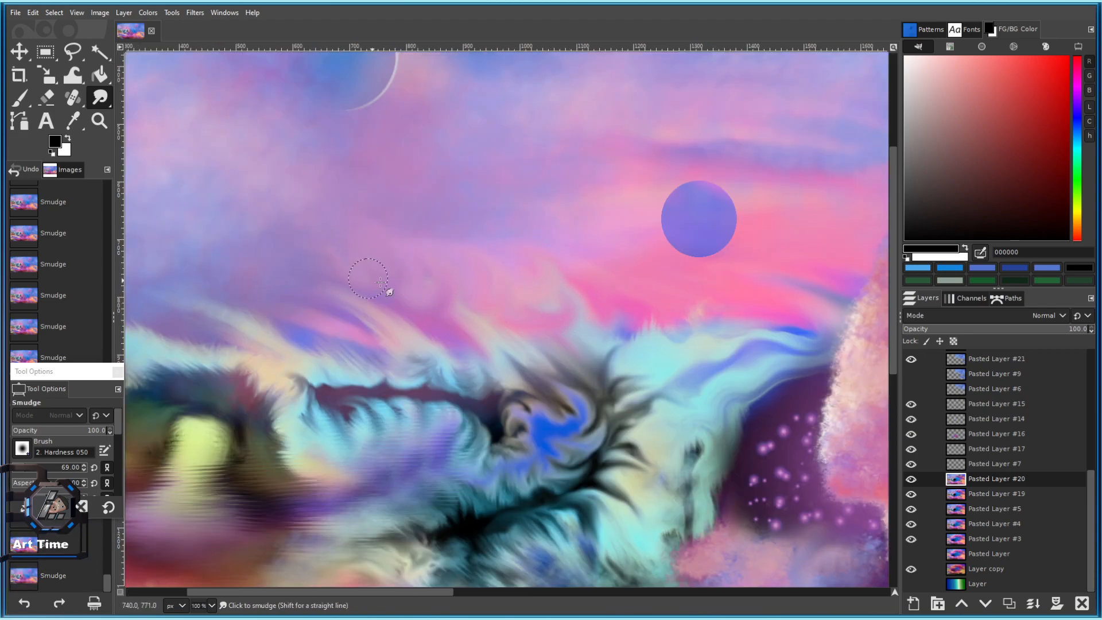
mouse_move(316, 313)
mouse_down()
mouse_move(415, 299)
mouse_move(361, 263)
mouse_move(327, 299)
mouse_move(406, 310)
mouse_move(368, 274)
mouse_move(406, 324)
mouse_up()
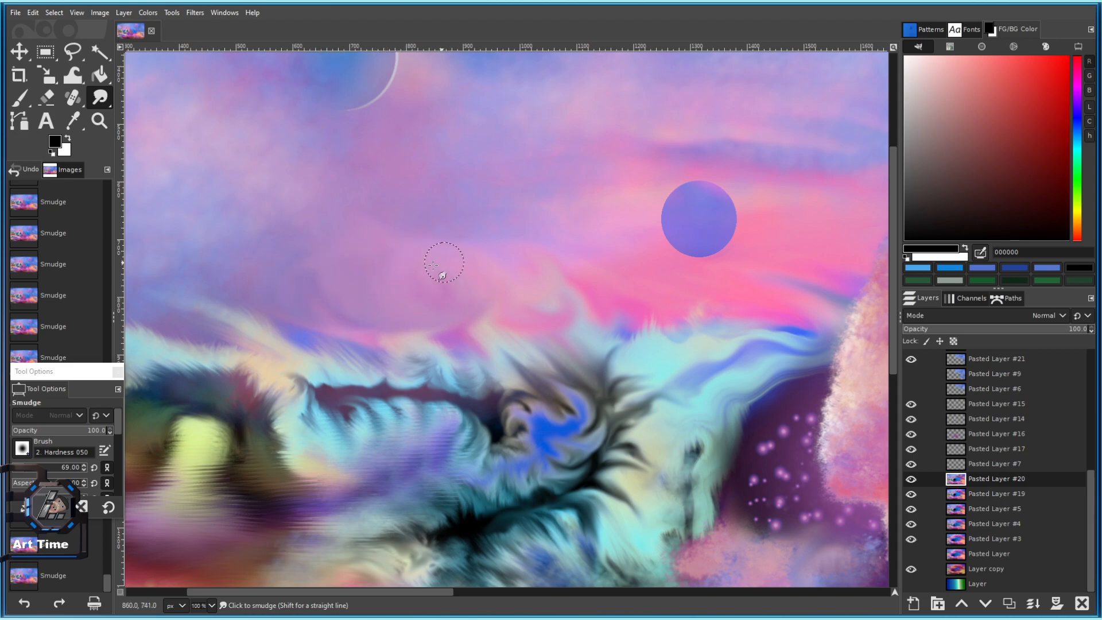
scroll(517, 345, down, 2)
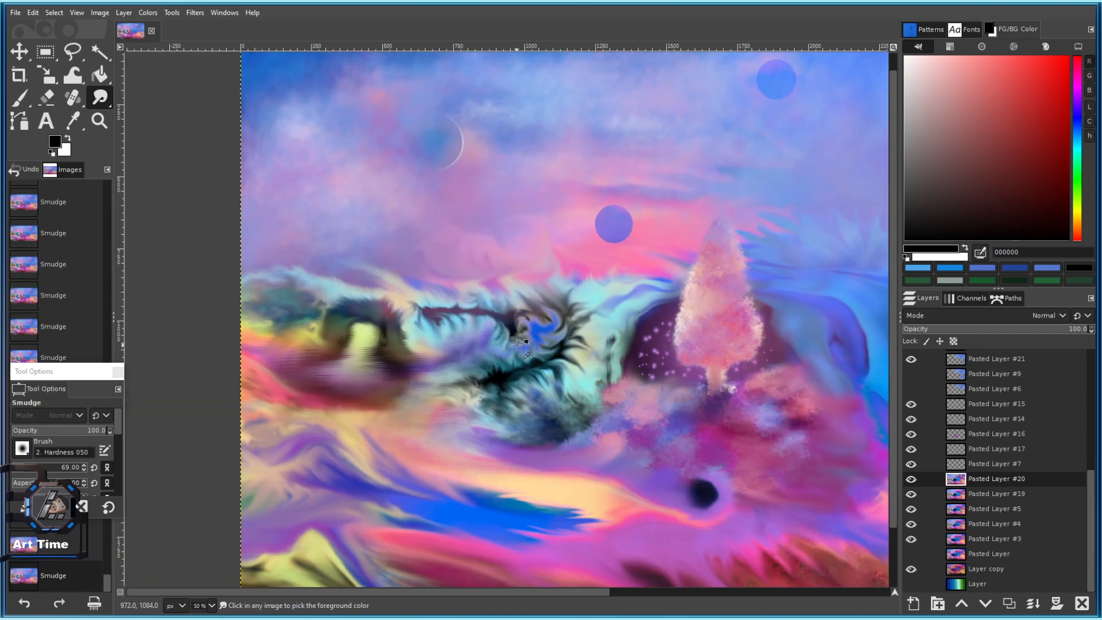
scroll(381, 255, up, 2)
drag(411, 287, 324, 273)
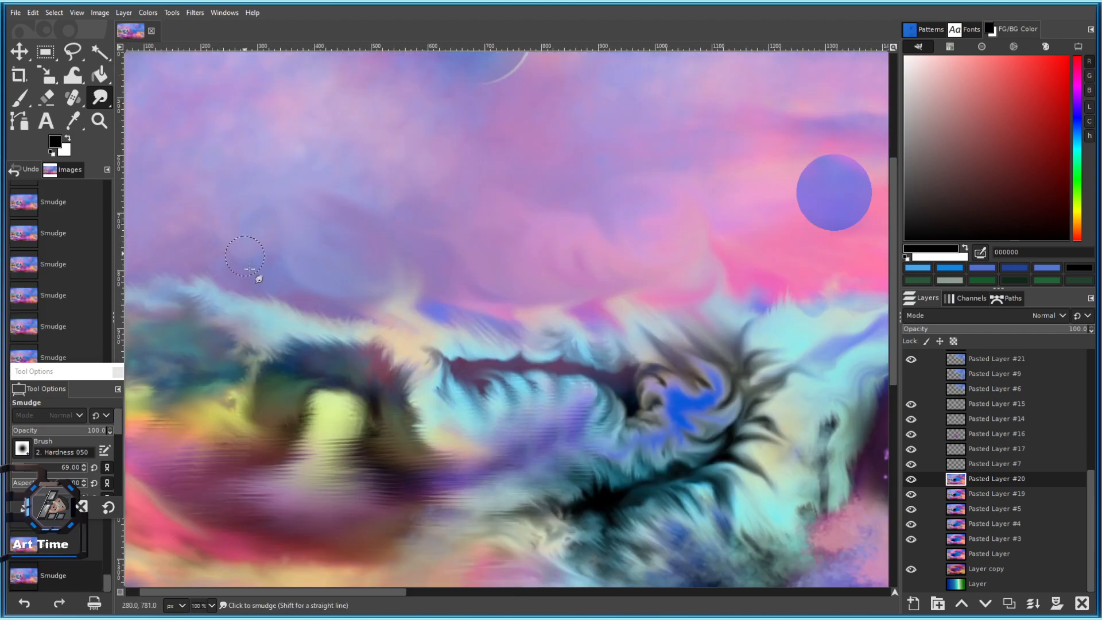
scroll(436, 350, down, 4)
scroll(476, 241, up, 4)
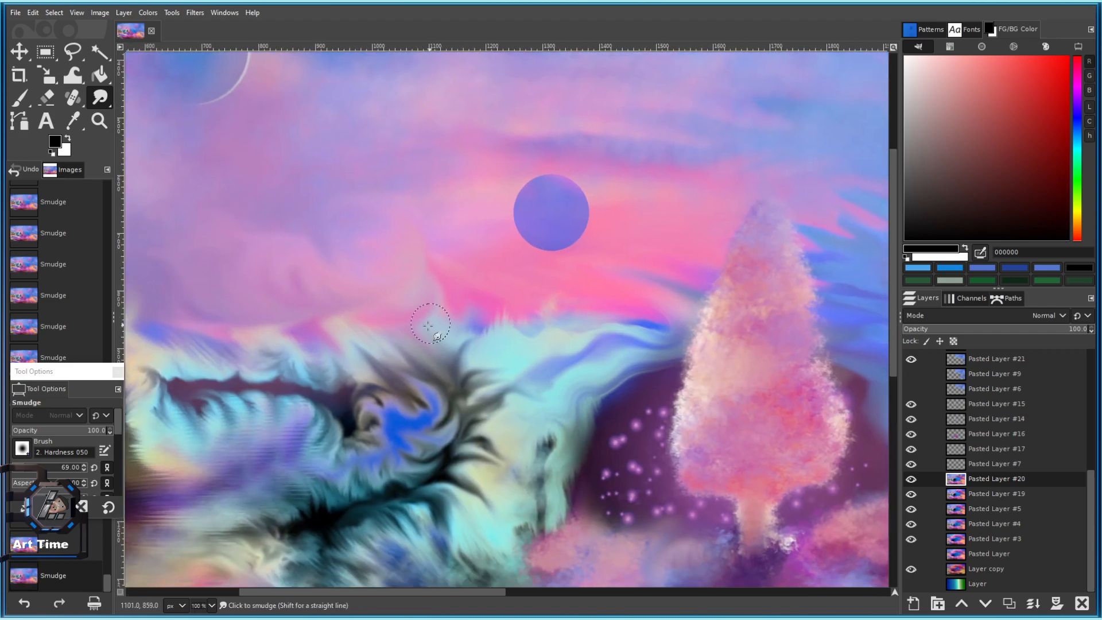
mouse_move(359, 279)
mouse_down()
mouse_move(312, 288)
mouse_move(387, 369)
mouse_move(436, 313)
mouse_move(395, 359)
mouse_move(427, 330)
mouse_move(476, 413)
mouse_move(441, 457)
mouse_up()
scroll(478, 485, down, 4)
scroll(478, 485, up, 5)
mouse_move(463, 396)
mouse_down()
mouse_move(517, 332)
mouse_move(523, 305)
mouse_up()
Smear the dark fur strands with a smaller brush and a lighter pink streak along the cloud edge.
key(bracketleft)
key(bracketleft)
key(bracketleft)
key(bracketleft)
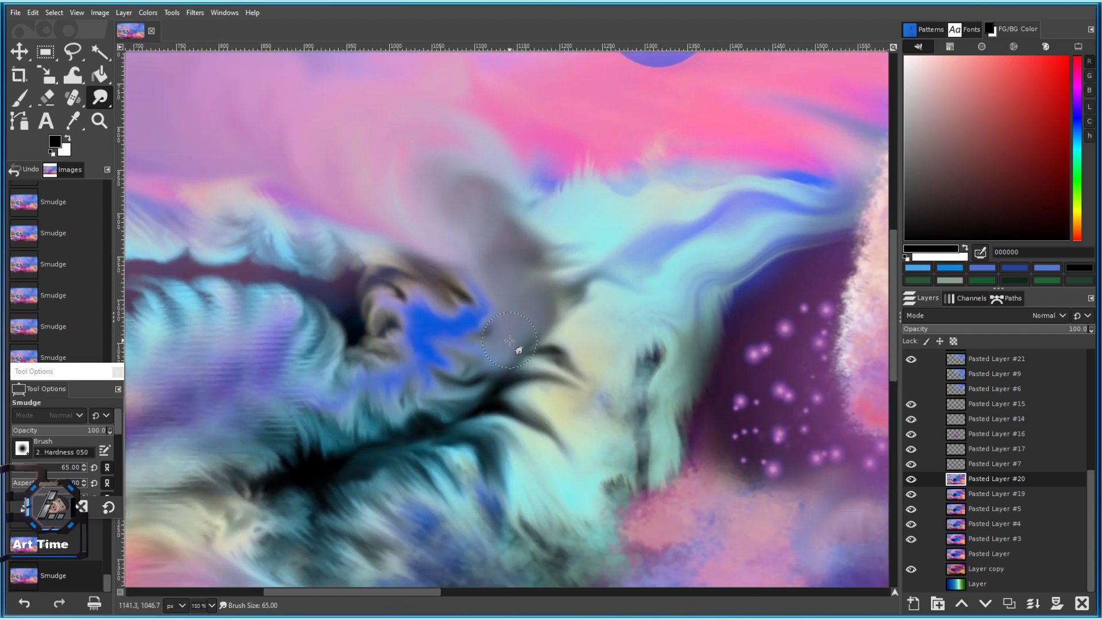
key(bracketleft)
key(bracketleft)
key(bracketleft)
key(bracketleft)
key(bracketleft)
drag(496, 382, 533, 432)
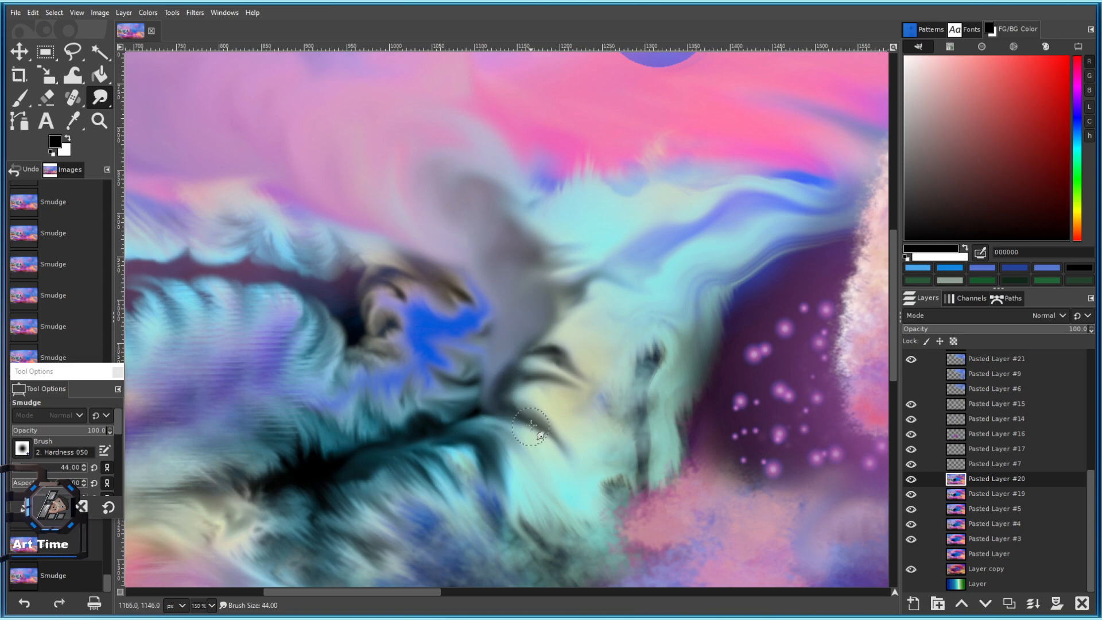
scroll(540, 461, down, 5)
scroll(558, 522, up, 4)
key(bracketright)
key(bracketright)
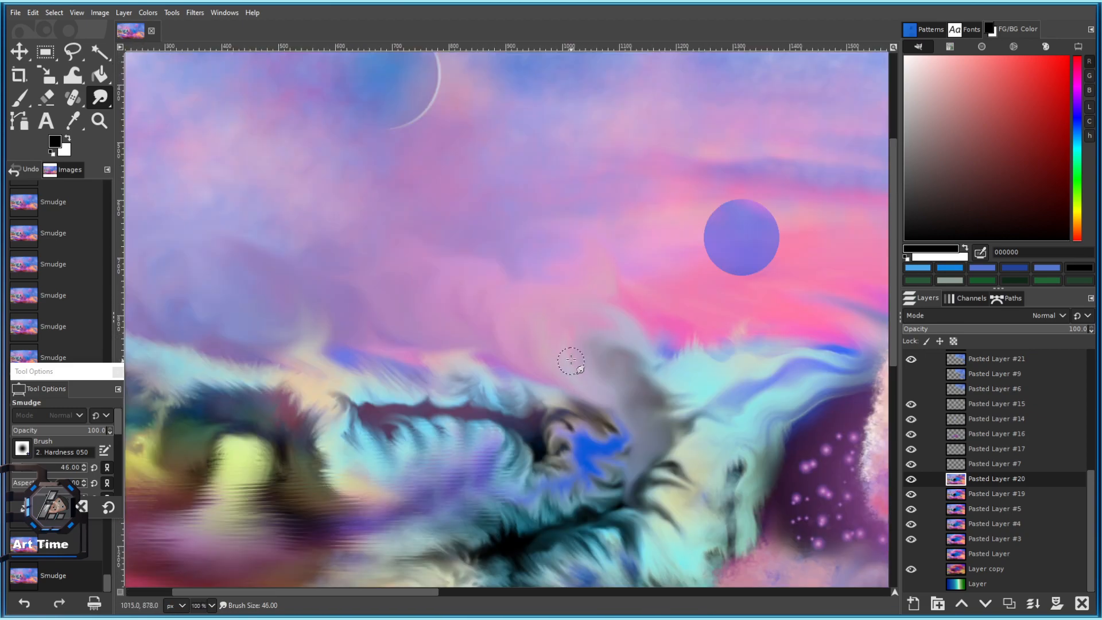
mouse_move(470, 362)
mouse_down()
mouse_move(368, 347)
mouse_move(415, 357)
mouse_move(380, 347)
mouse_up()
Blend the purple-pink sky edge and merge cyan and lavender tones into the pink.
scroll(333, 340, down, 4)
scroll(475, 363, up, 3)
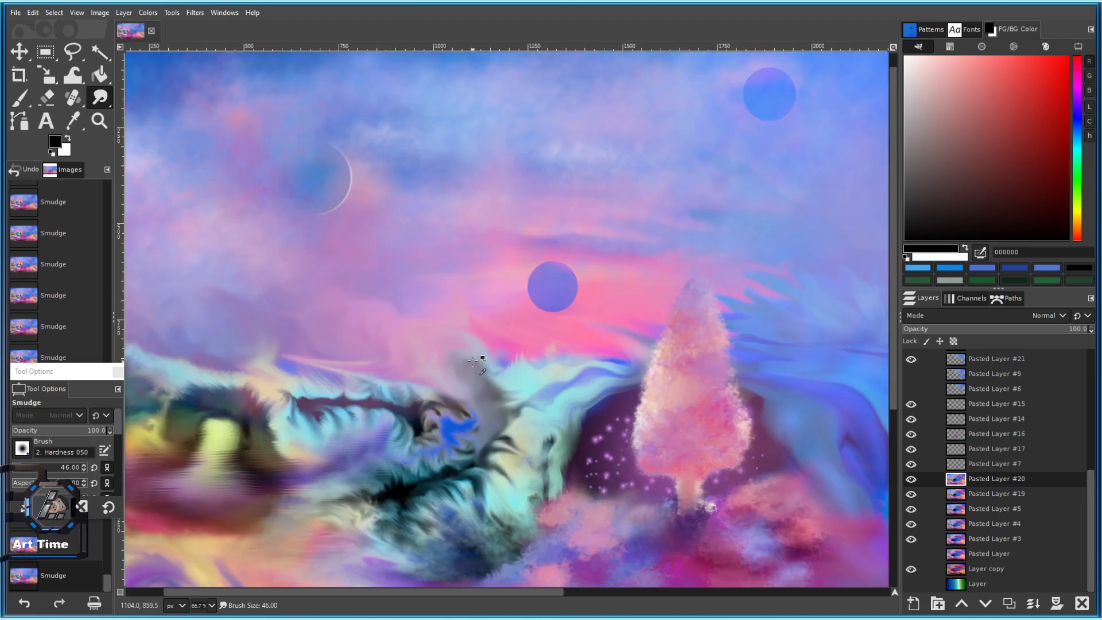
scroll(412, 311, up, 2)
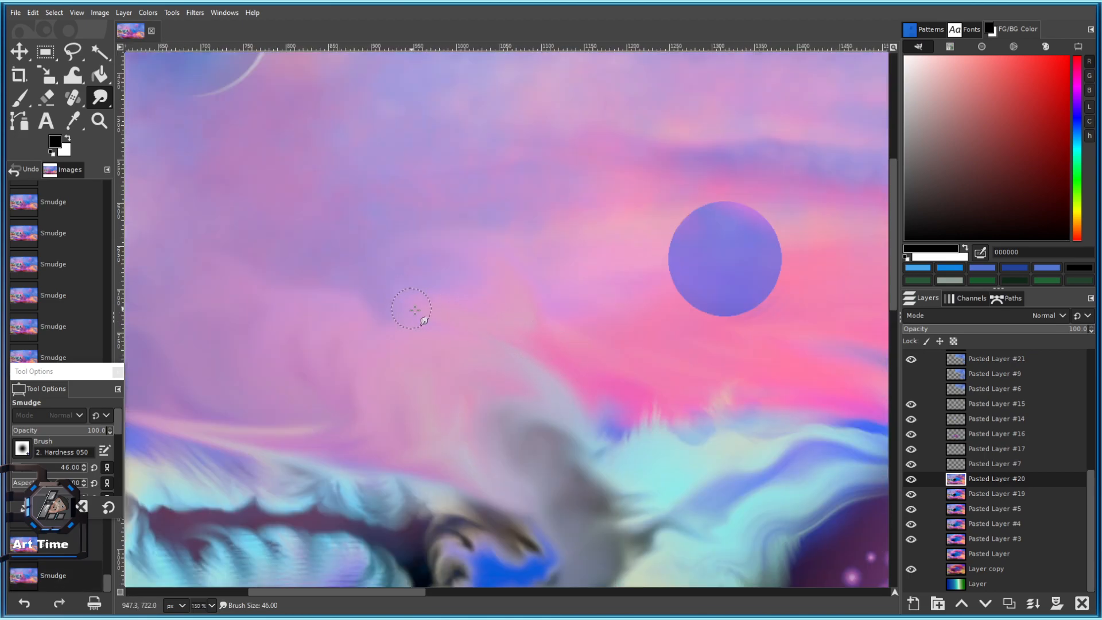
scroll(592, 355, down, 4)
scroll(592, 402, up, 3)
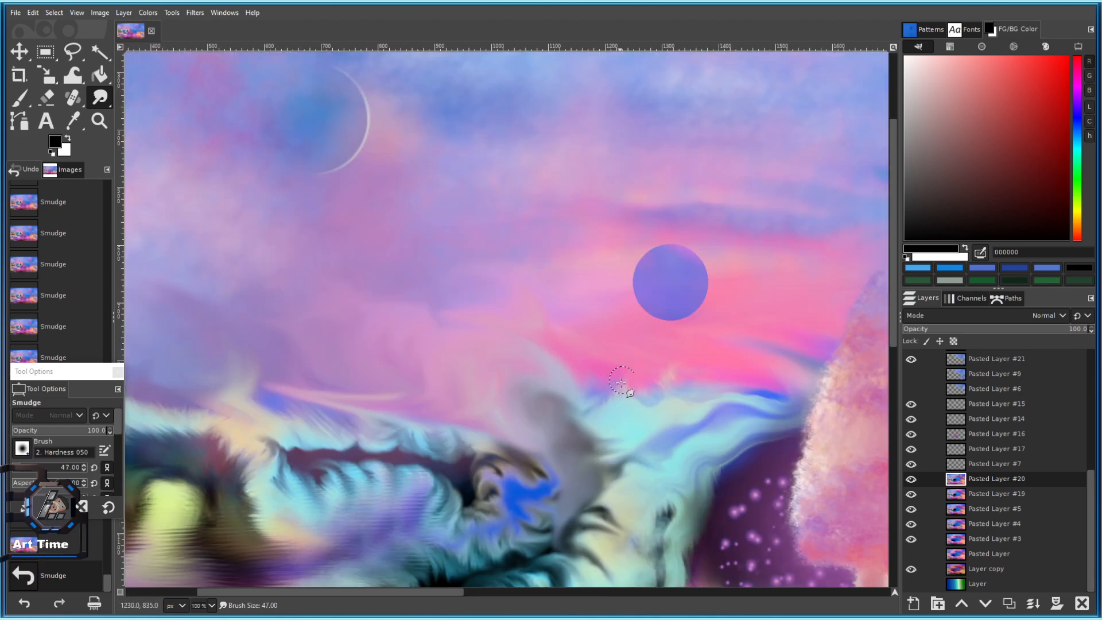
scroll(624, 380, up, 3)
drag(493, 326, 512, 337)
drag(612, 327, 636, 345)
mouse_move(693, 315)
mouse_down()
mouse_move(496, 345)
mouse_move(516, 302)
mouse_move(472, 336)
mouse_up()
mouse_move(411, 370)
mouse_down()
mouse_move(353, 372)
mouse_move(422, 338)
mouse_move(402, 352)
mouse_move(384, 321)
mouse_move(480, 320)
mouse_move(613, 287)
mouse_move(641, 318)
mouse_move(606, 369)
mouse_up()
Smear the lavender-blue streak into the rocks, stretch the blue patch, and pull light cyan into the grey.
scroll(652, 386, down, 7)
scroll(666, 401, up, 5)
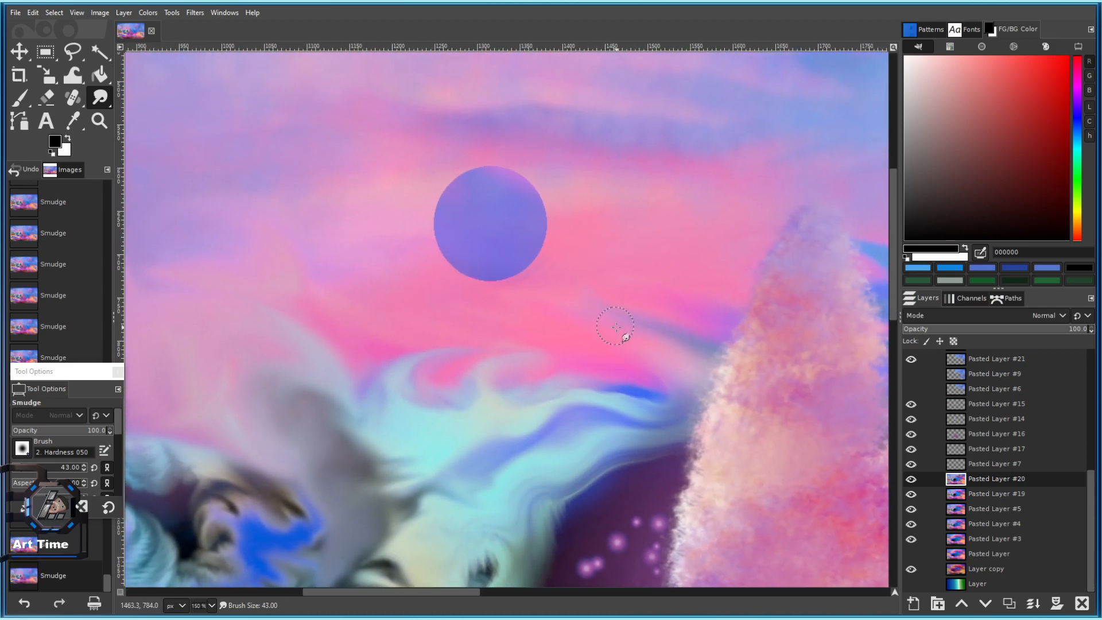
scroll(678, 307, down, 5)
scroll(595, 349, up, 5)
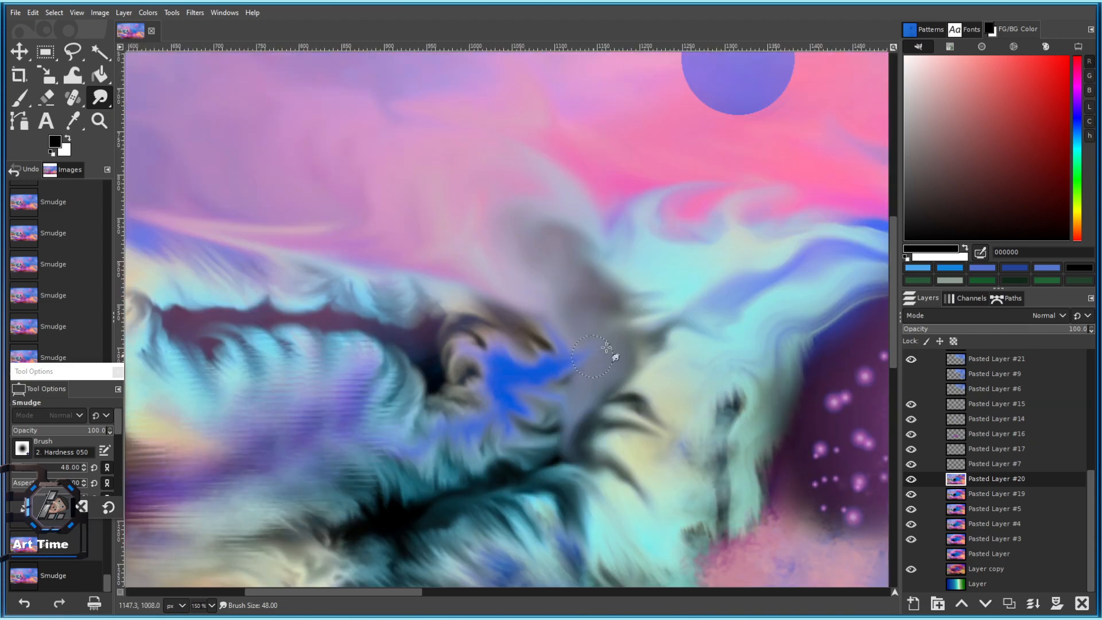
drag(733, 294, 608, 330)
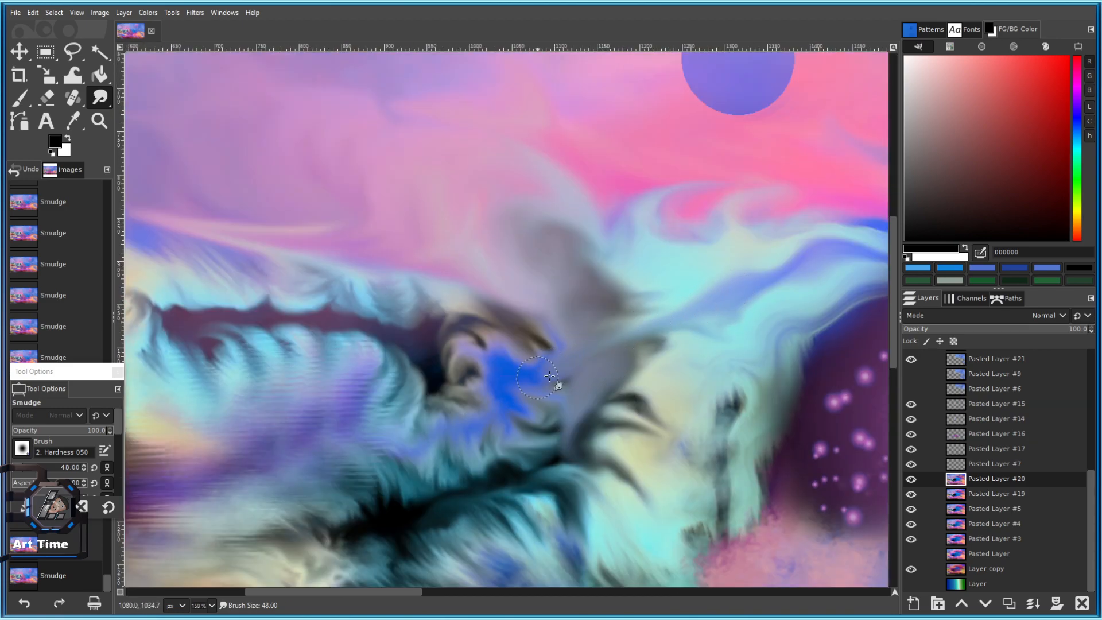
scroll(539, 377, down, 3)
scroll(542, 345, up, 4)
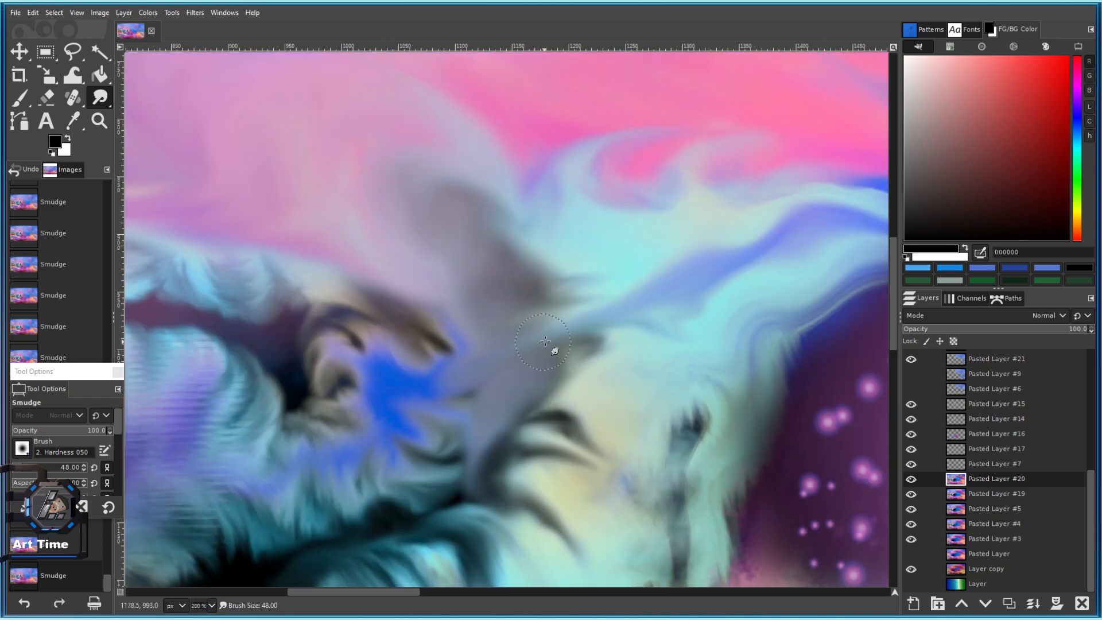
mouse_move(401, 381)
mouse_down()
mouse_move(467, 383)
mouse_move(482, 358)
mouse_up()
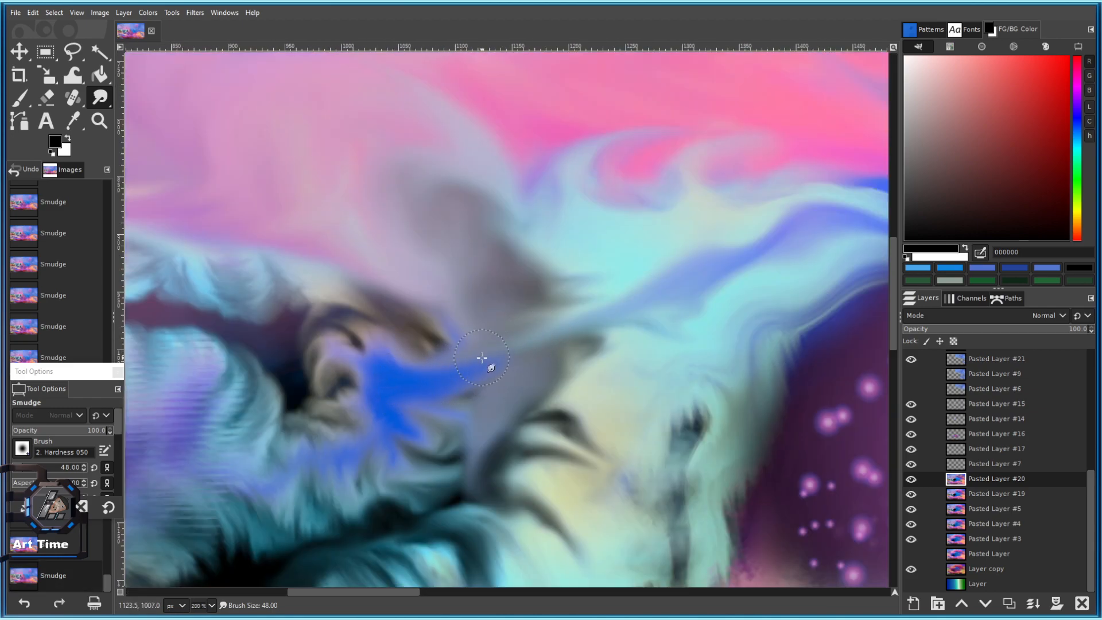
mouse_move(759, 224)
mouse_down()
mouse_move(648, 289)
mouse_move(673, 296)
mouse_move(569, 335)
mouse_up()
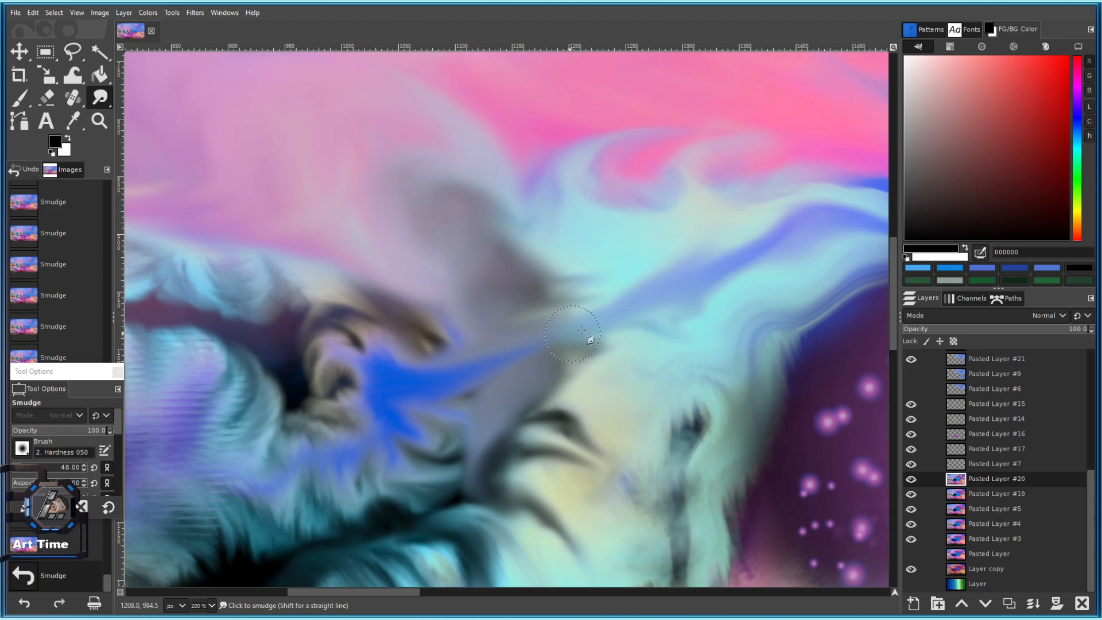
mouse_move(537, 275)
mouse_down()
mouse_move(513, 345)
mouse_move(533, 354)
mouse_up()
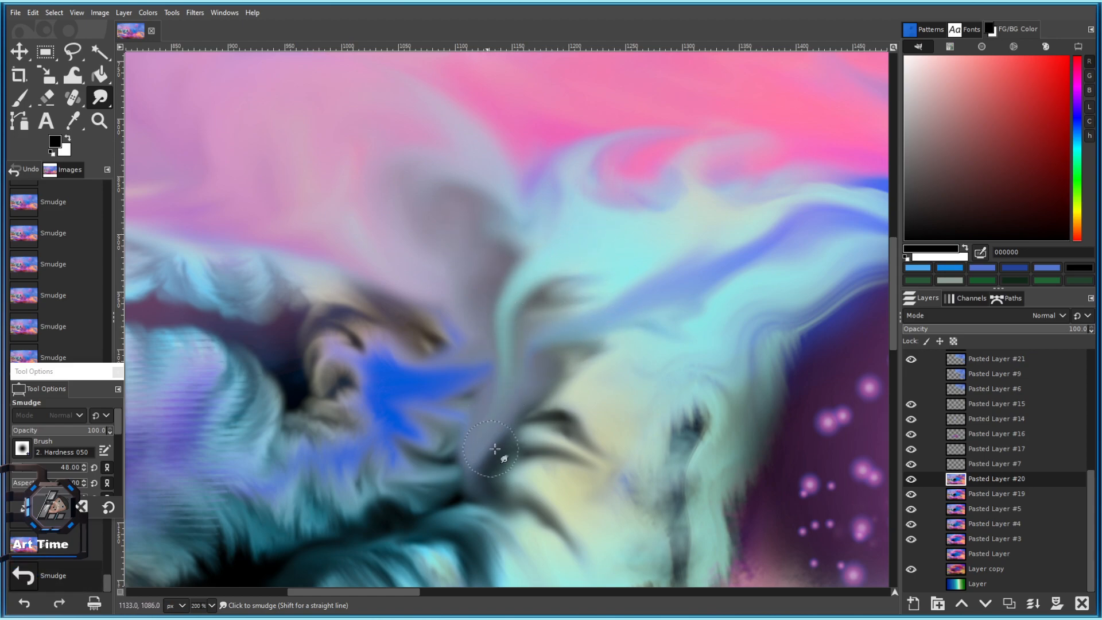
Pick the dark teal colour, undo a stray stroke, and zoom in to pull the purple-blue arc into shadow.
ctrl+click(492, 456)
scroll(499, 466, down, 6)
scroll(503, 476, up, 5)
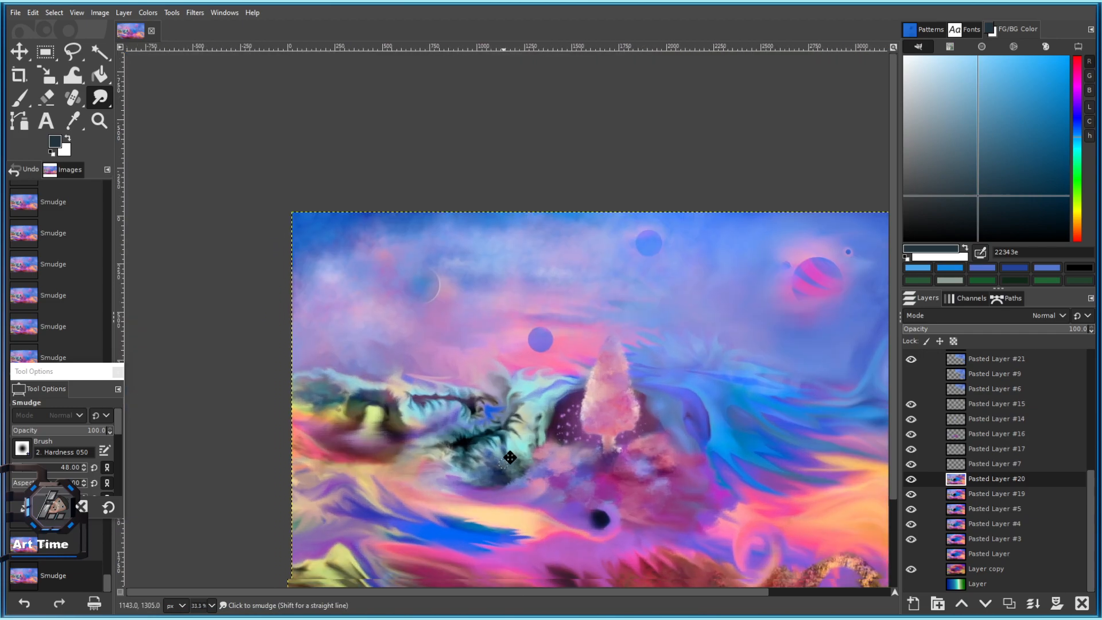
scroll(451, 304, up, 2)
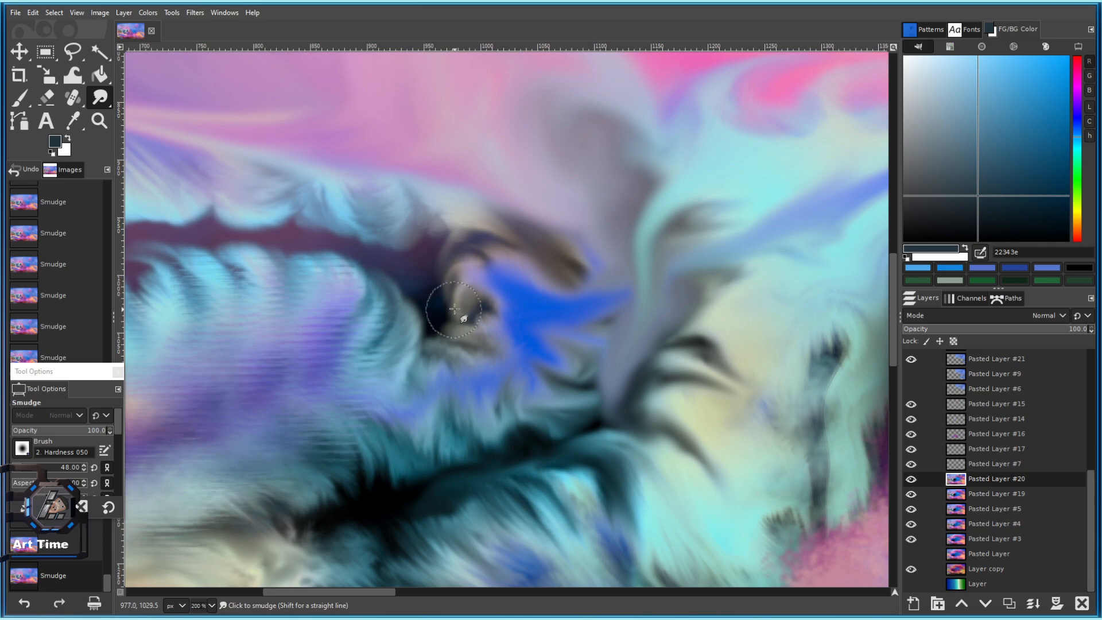
key(ctrl+z)
key(bracketleft)
key(bracketleft)
key(bracketleft)
key(bracketleft)
key(bracketleft)
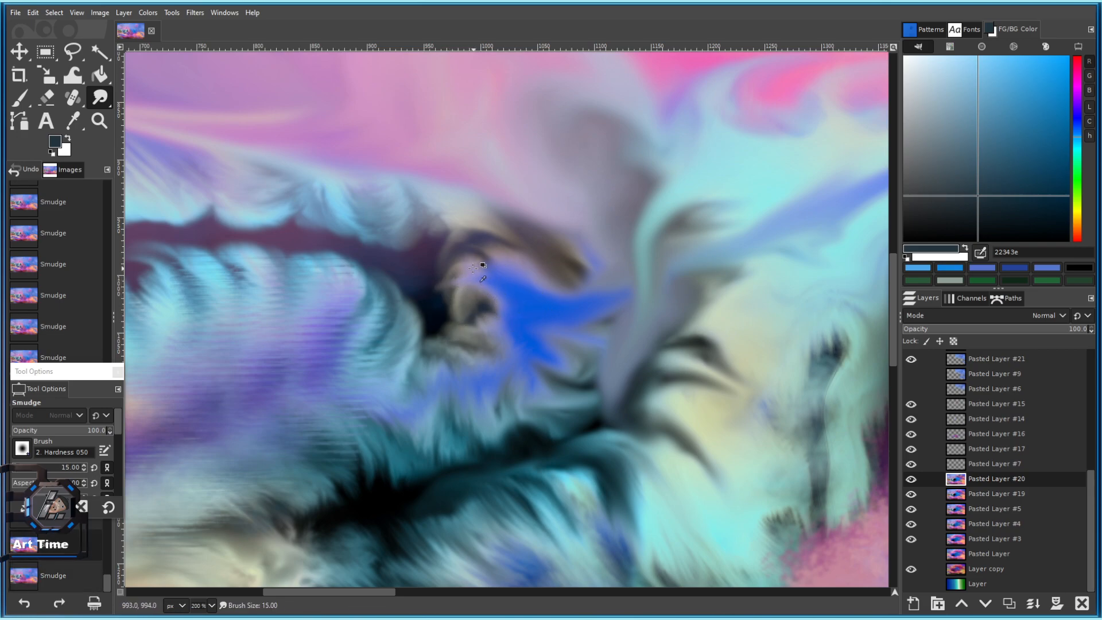
key(4)
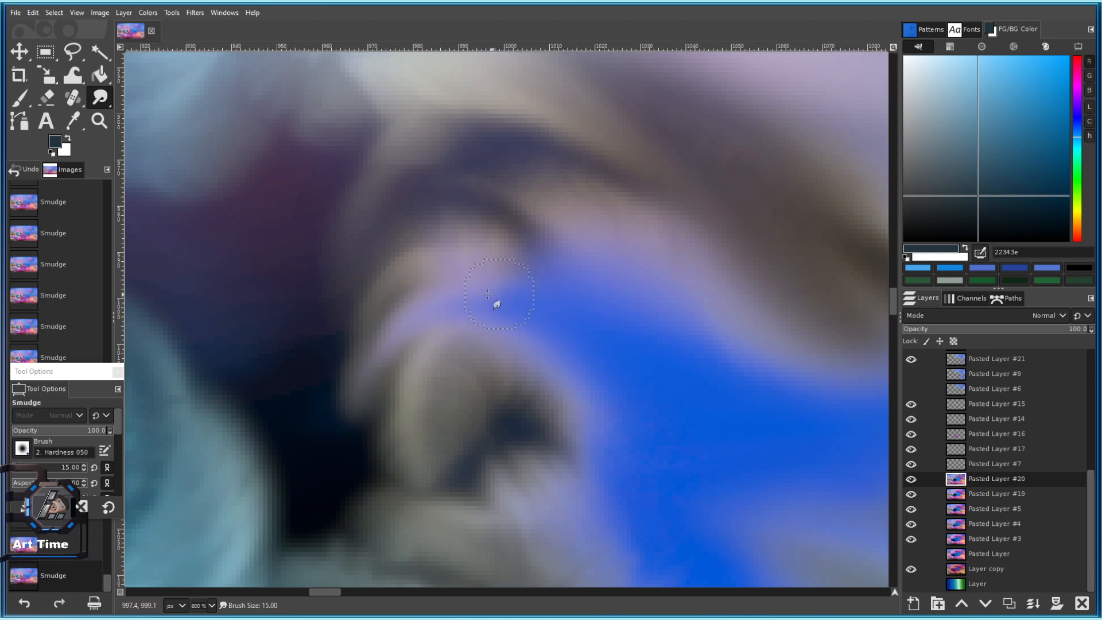
drag(505, 295, 346, 435)
drag(373, 379, 348, 487)
Pan to the painting's right side, bump the brush size from 15 to 16, and check the brush chooser.
scroll(367, 498, down, 7)
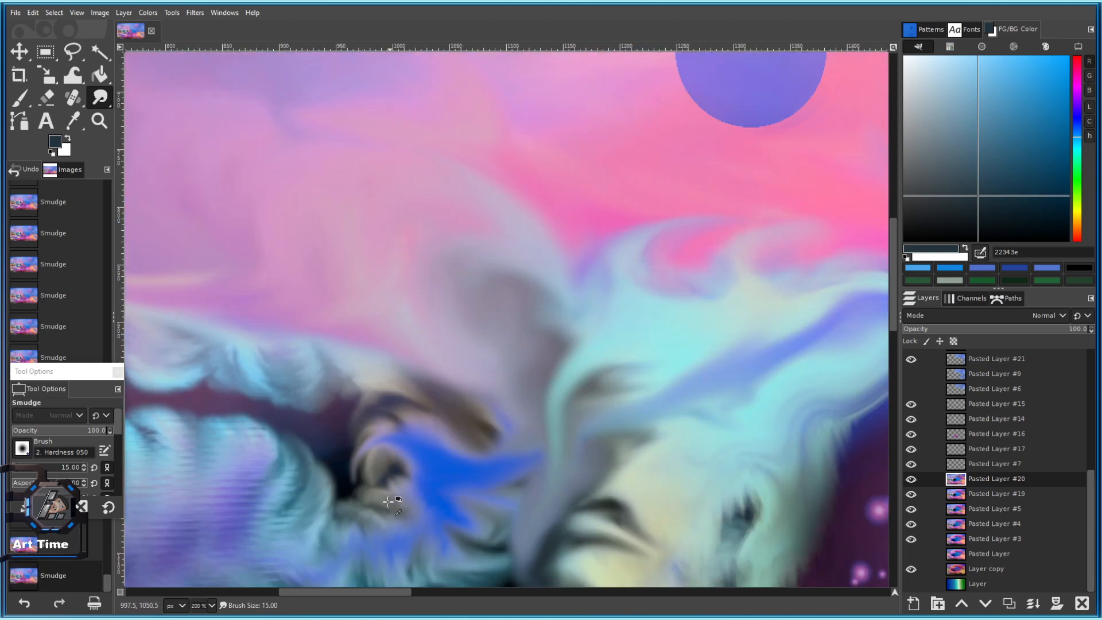
drag(462, 544, 531, 362)
scroll(522, 351, up, 1)
key(])
scroll(503, 304, down, 3)
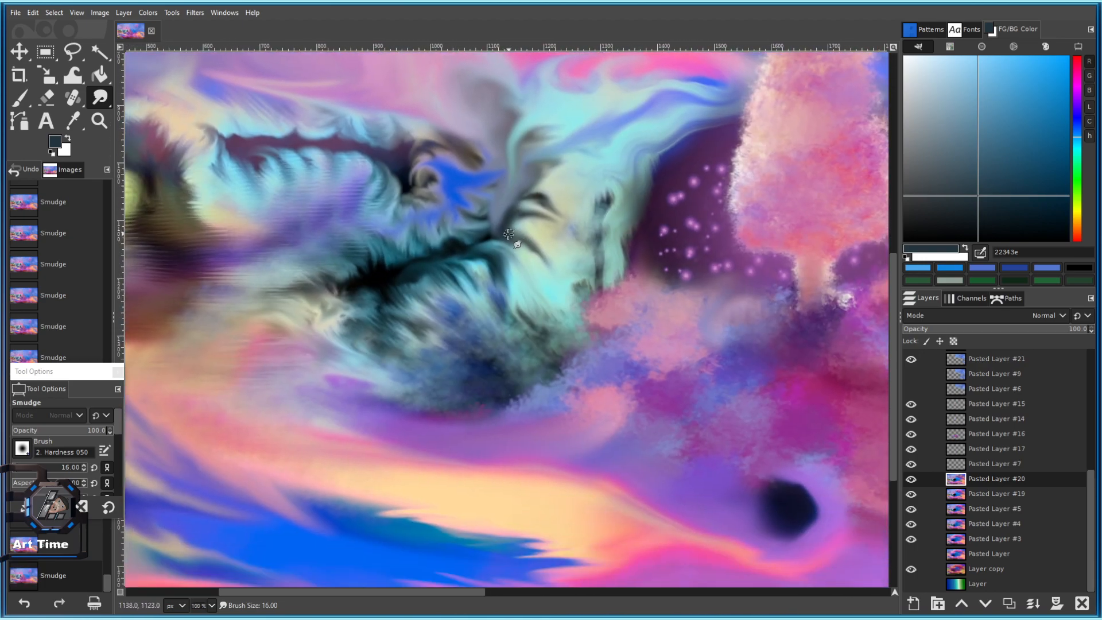
scroll(534, 379, down, 3)
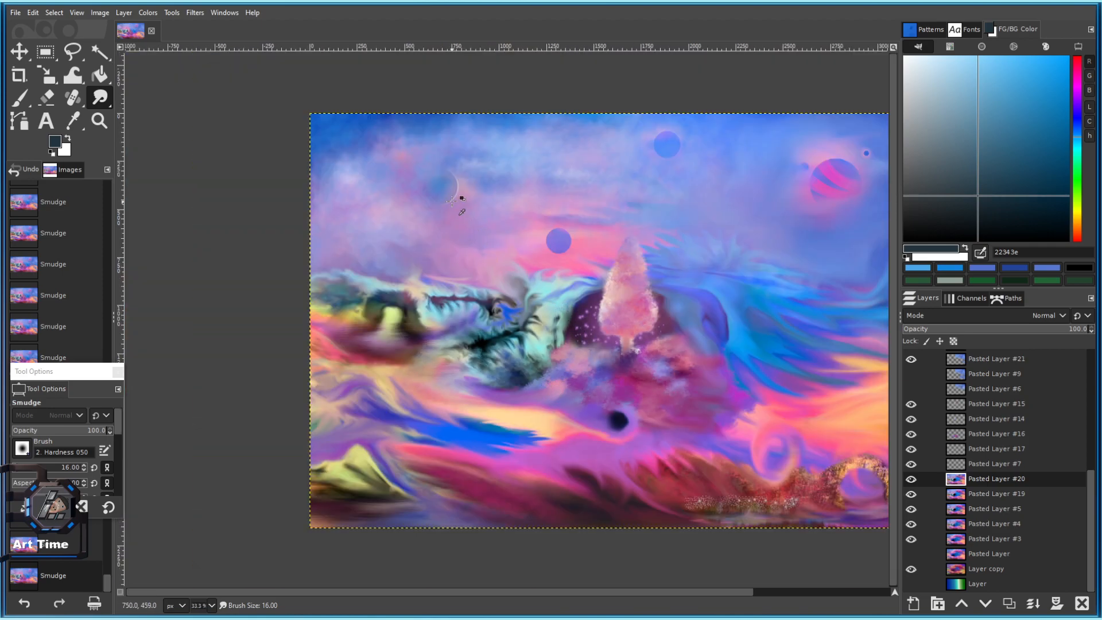
drag(479, 248, 282, 265)
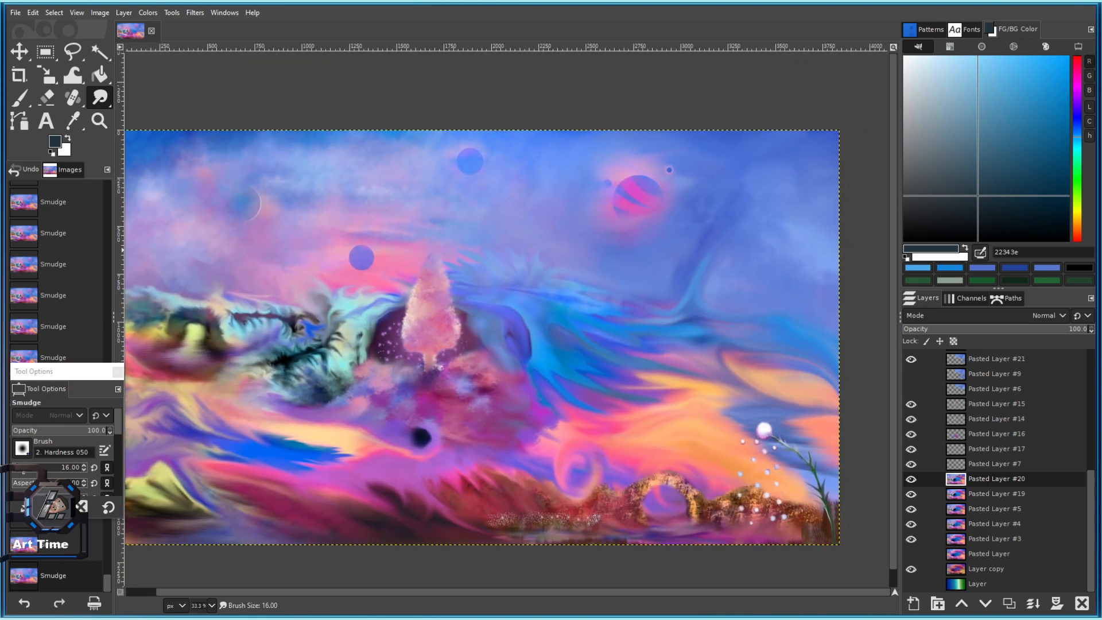
click(22, 448)
key(Escape)
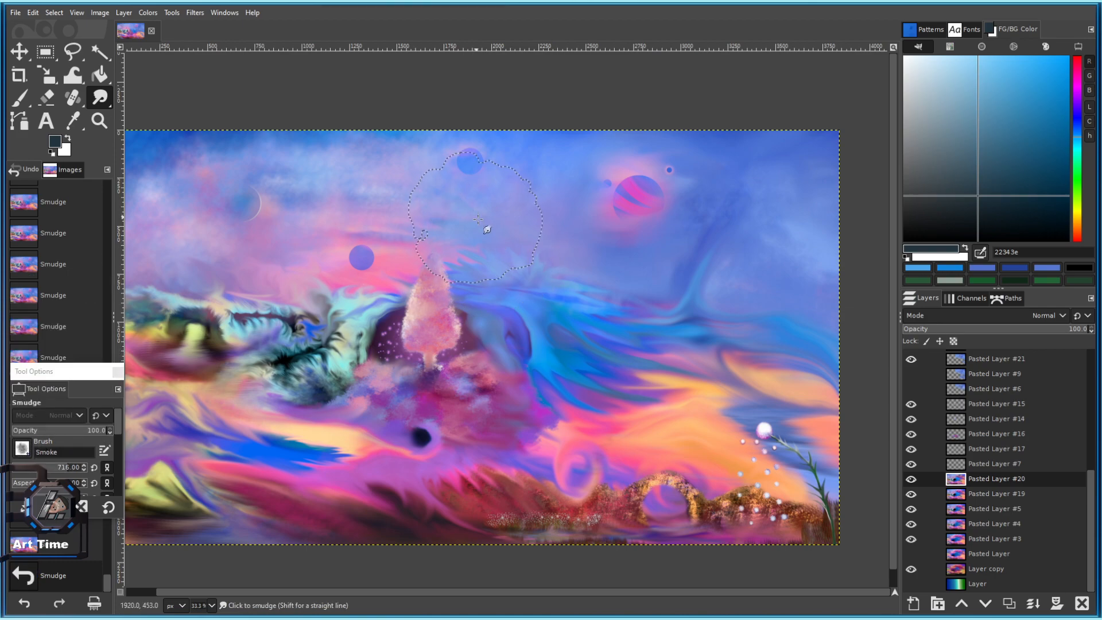
Duplicate Pasted Layer #7 and move the copy above Pasted Layer #15.
click(963, 462)
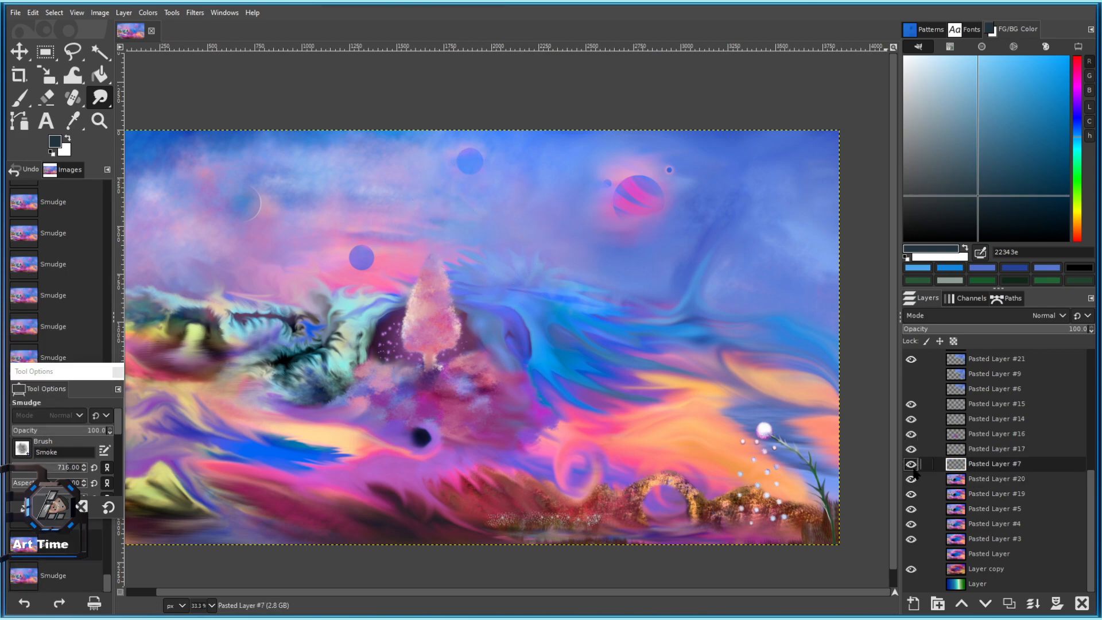
click(911, 464)
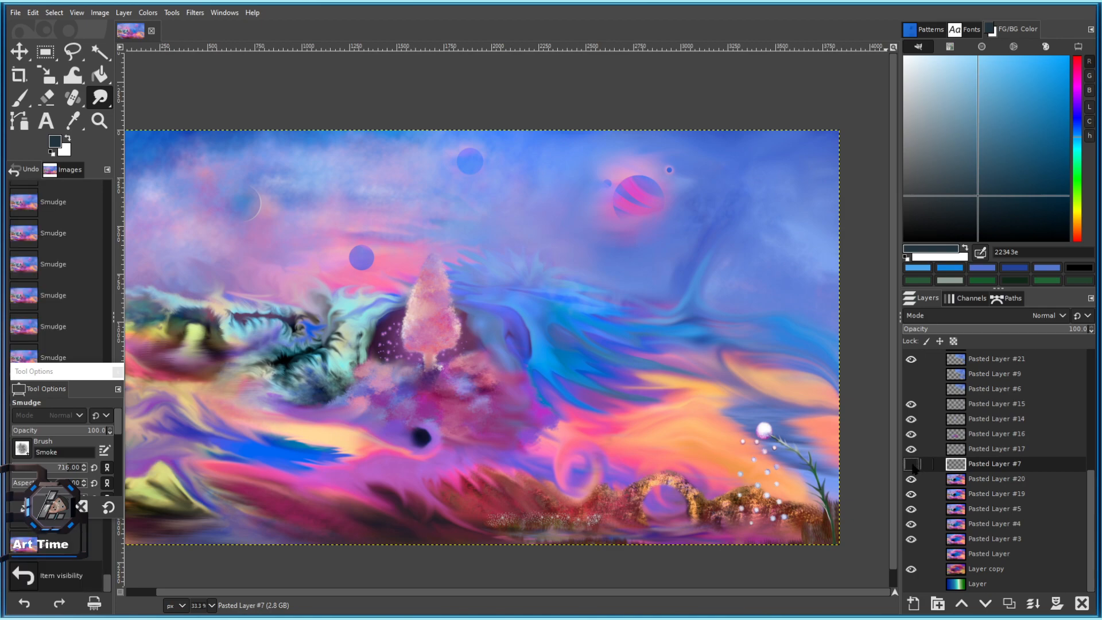
click(1008, 605)
drag(949, 466, 970, 404)
Switch to the Paintbrush in white and test a smoke cloud dab over the small planet.
click(20, 98)
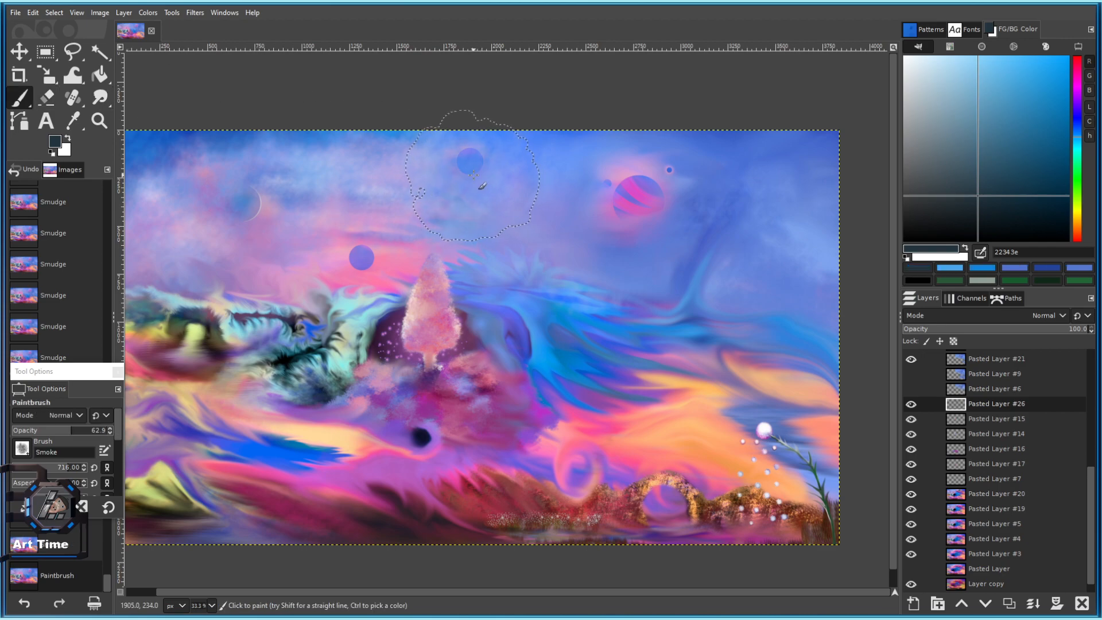
key(ctrl+z)
drag(967, 154, 904, 55)
click(686, 111)
key(ctrl+z)
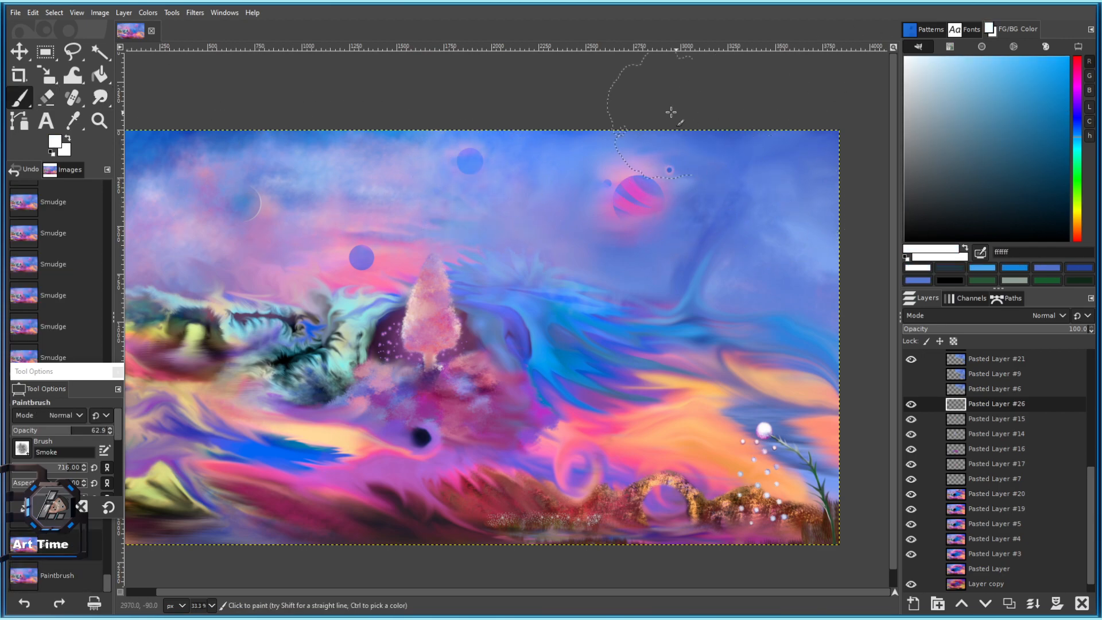
click(689, 121)
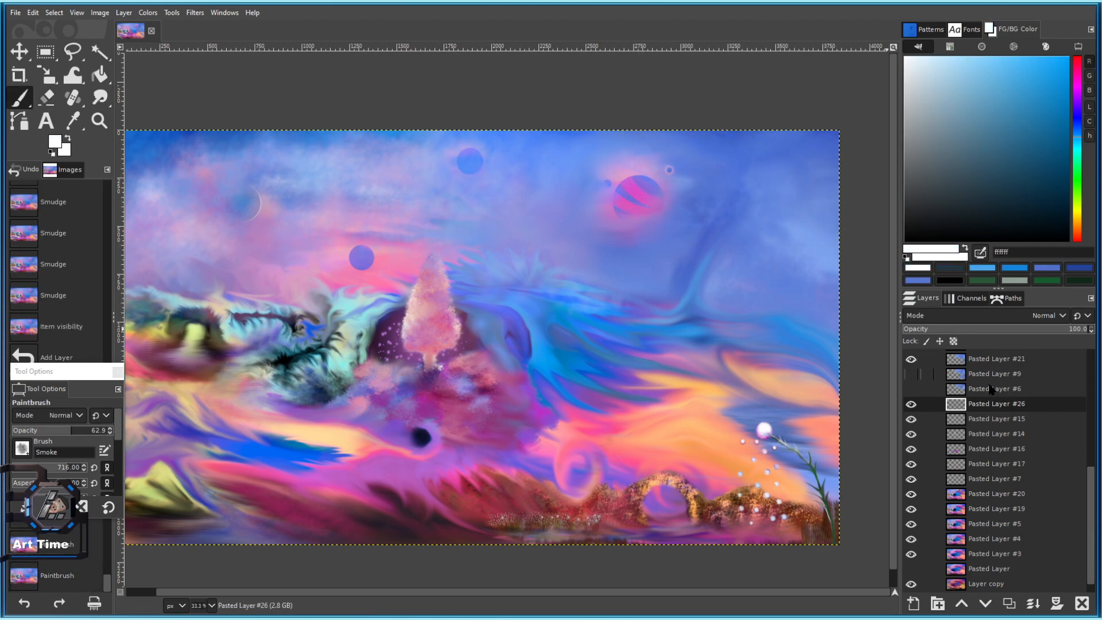
scroll(1039, 519, up, 4)
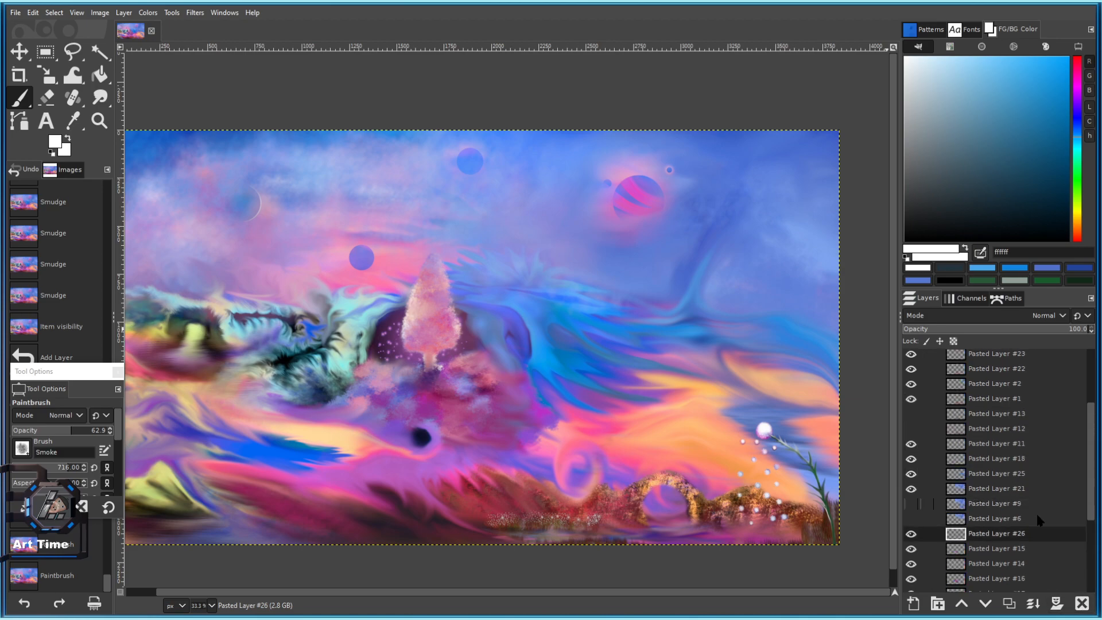
click(1084, 601)
key(ctrl+z)
Try out and undo a couple of white smoke cloud dabs in the sky.
click(678, 120)
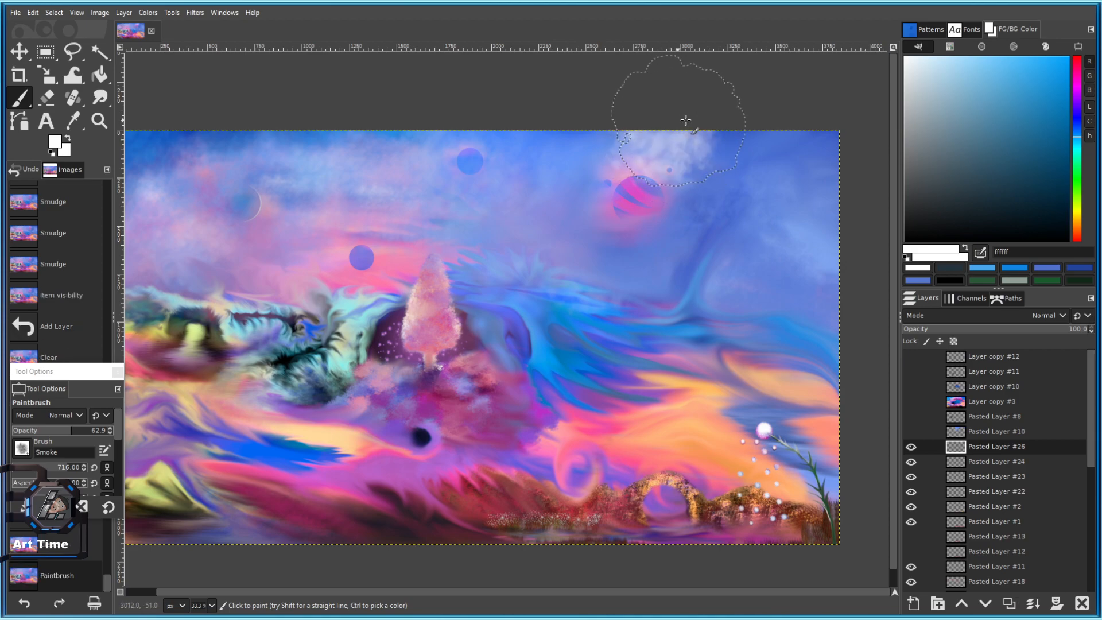
scroll(505, 230, down, 1)
key(ctrl+z)
scroll(580, 208, up, 1)
click(702, 217)
key(ctrl+z)
Lower the brush opacity to 36.5 and dab two faint smoke clouds in the upper-right sky.
click(46, 430)
click(715, 224)
key(ctrl+z)
drag(57, 518, 56, 610)
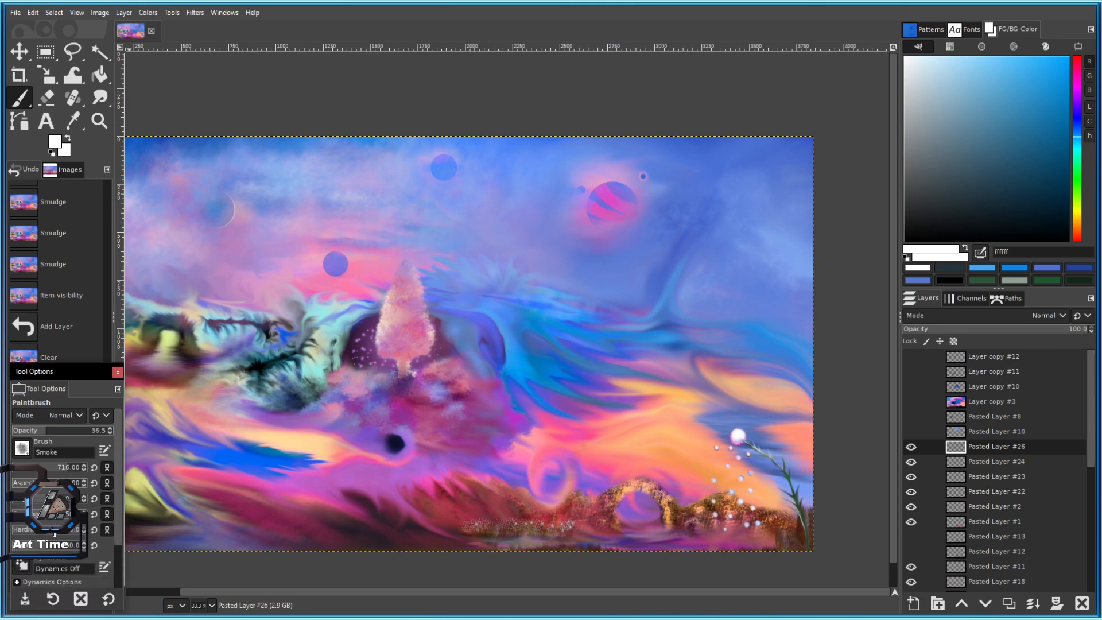
click(682, 274)
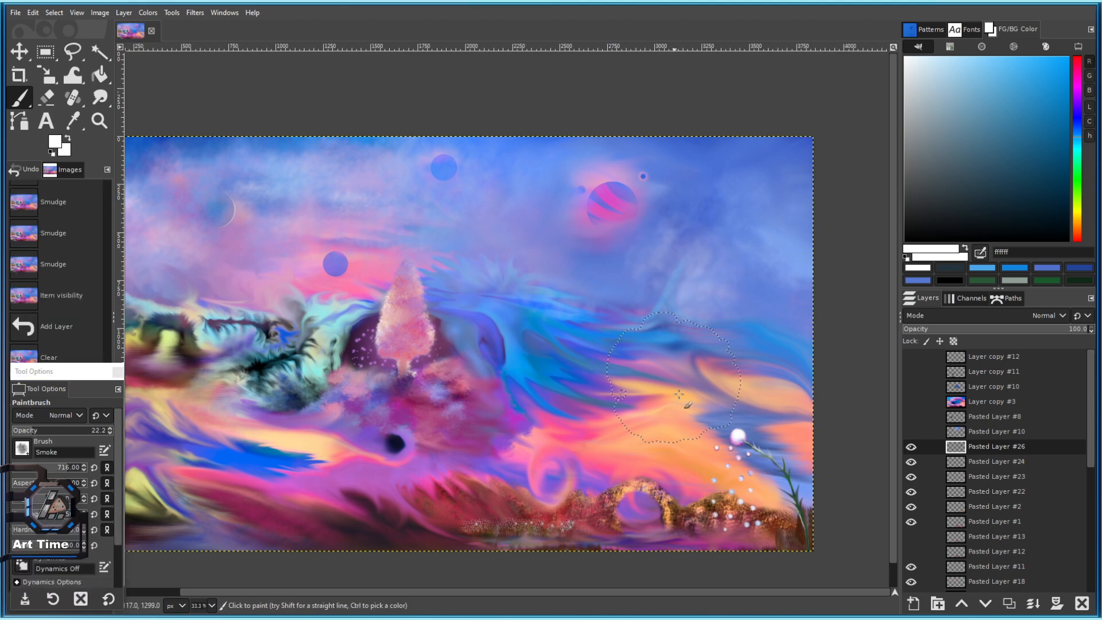
click(730, 218)
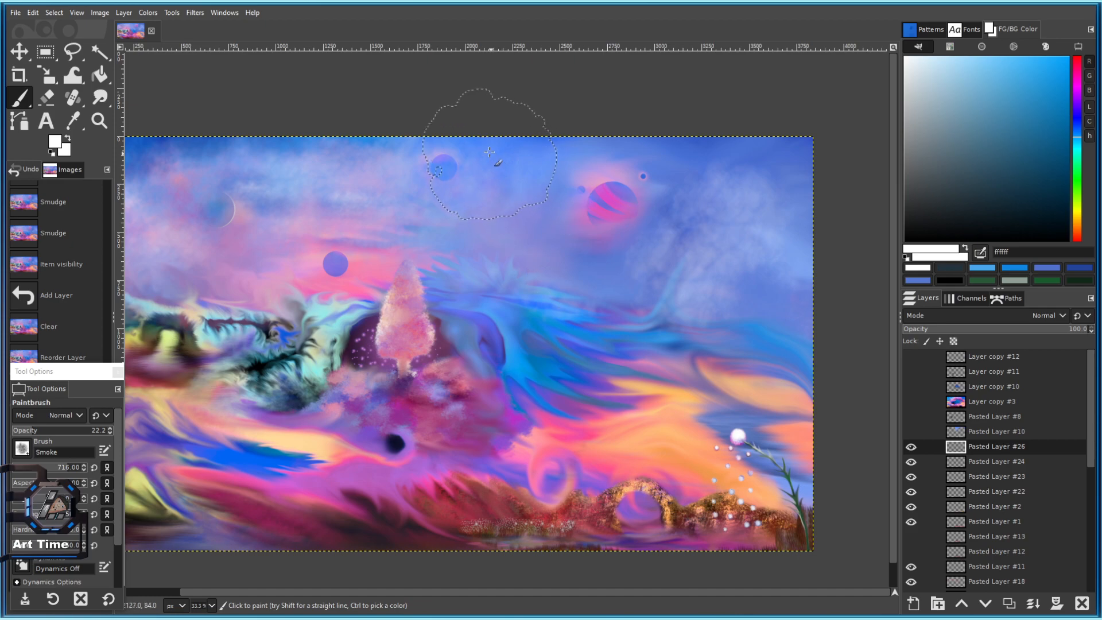
ctrl+scroll(684, 300, down, 3)
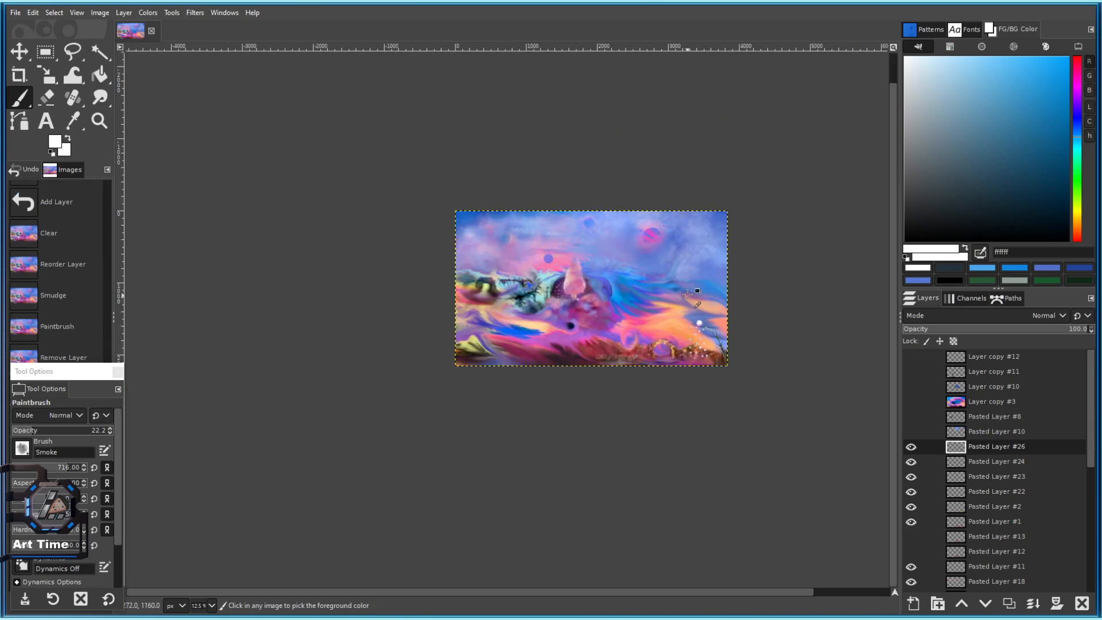
Paint medium blue 136b9c strokes and white smoke into the upper-right sky corner.
ctrl+scroll(690, 263, up, 1)
drag(996, 131, 1050, 127)
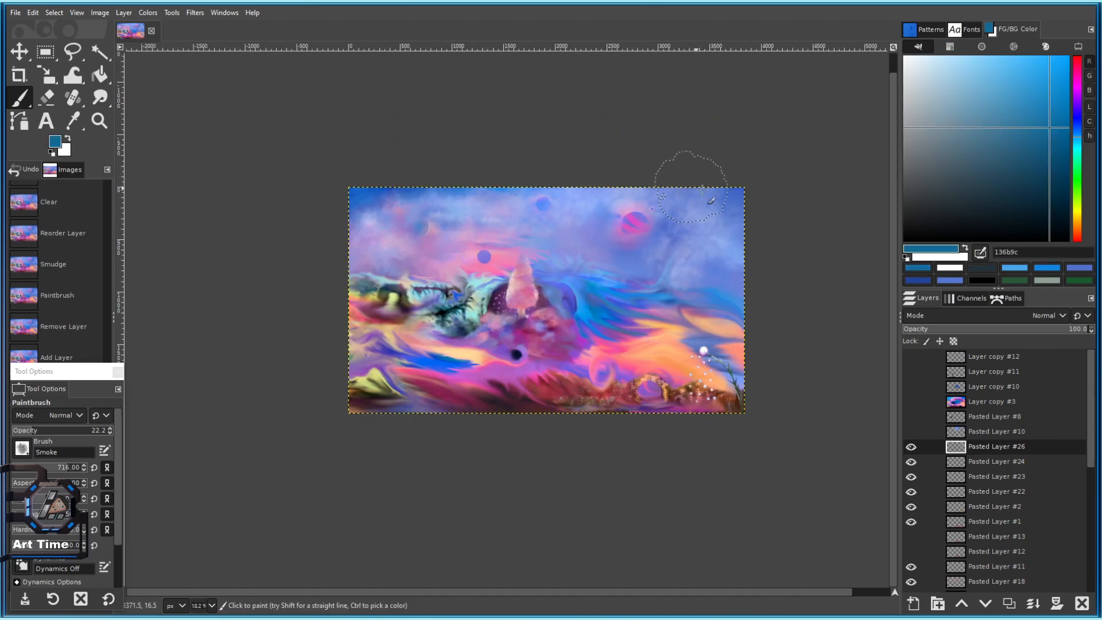
drag(712, 289, 720, 300)
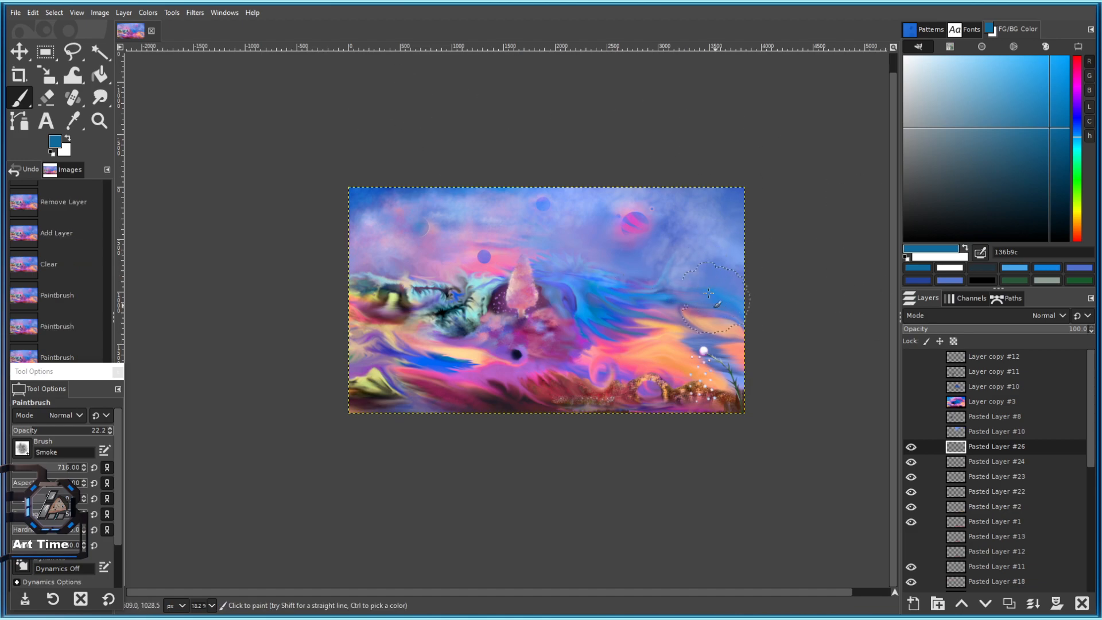
ctrl+scroll(717, 259, up, 1)
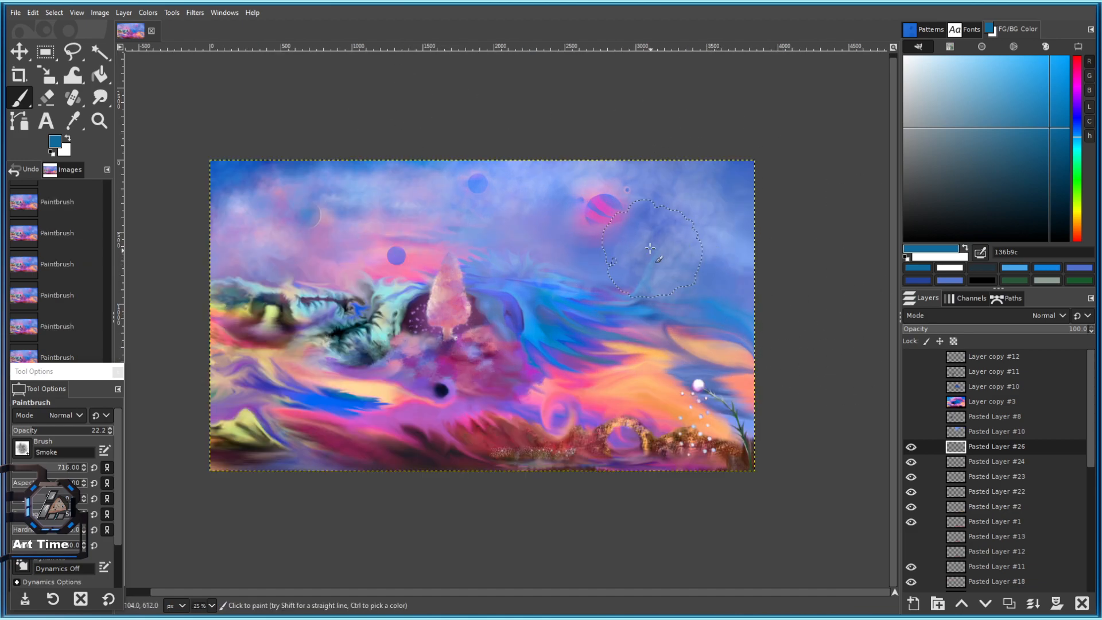
key(x)
key(x)
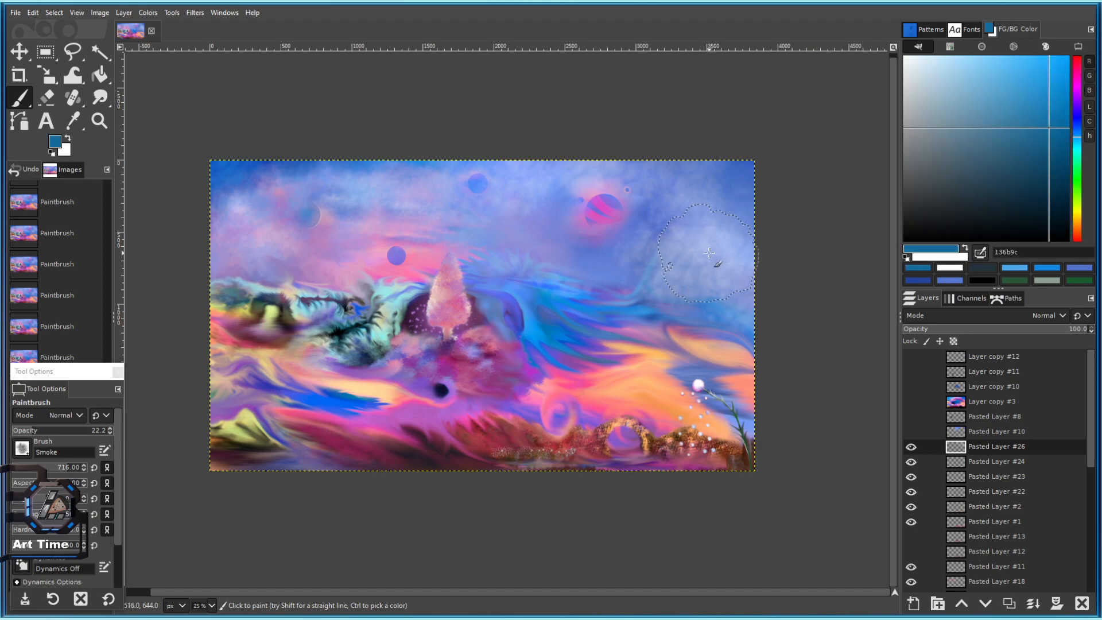
key(x)
key(x)
ctrl+scroll(738, 293, down, 2)
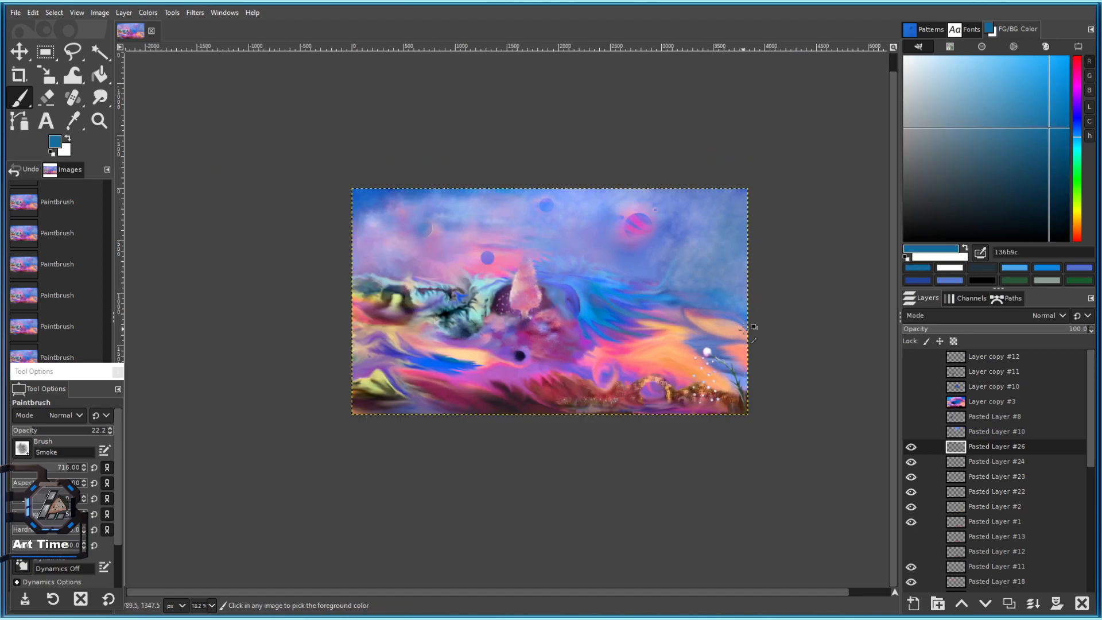
ctrl+scroll(725, 246, up, 2)
key(x)
mouse_move(717, 227)
mouse_down()
mouse_move(749, 185)
mouse_move(665, 208)
mouse_up()
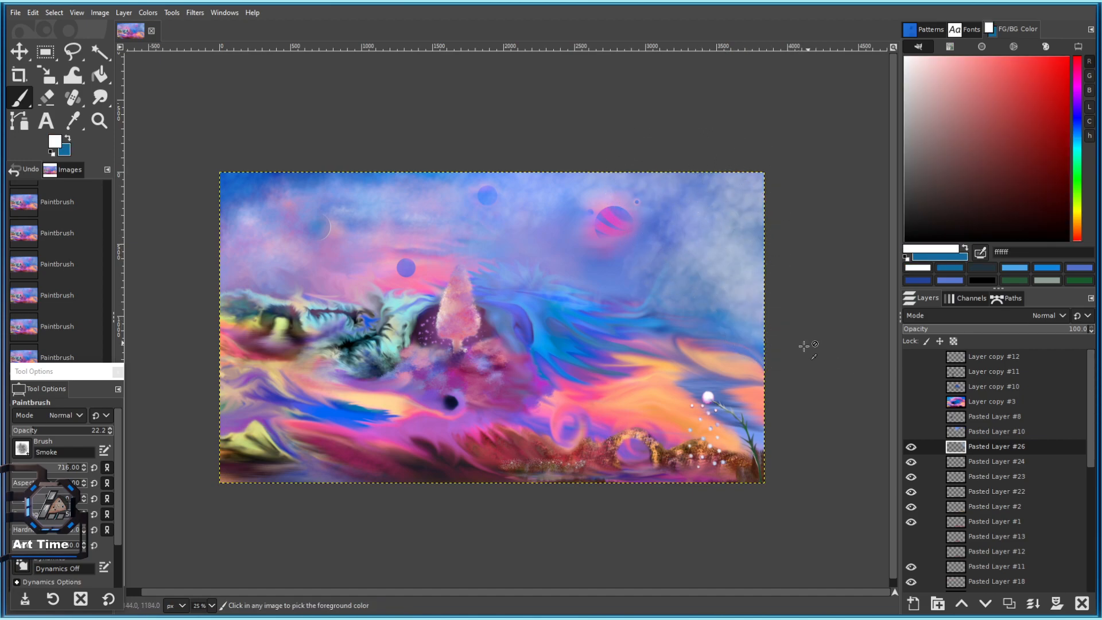
Paint blue smoke into the upper-right sky and darken the top corner with sampled sky blue.
ctrl+scroll(775, 342, down, 3)
ctrl+scroll(706, 327, up, 2)
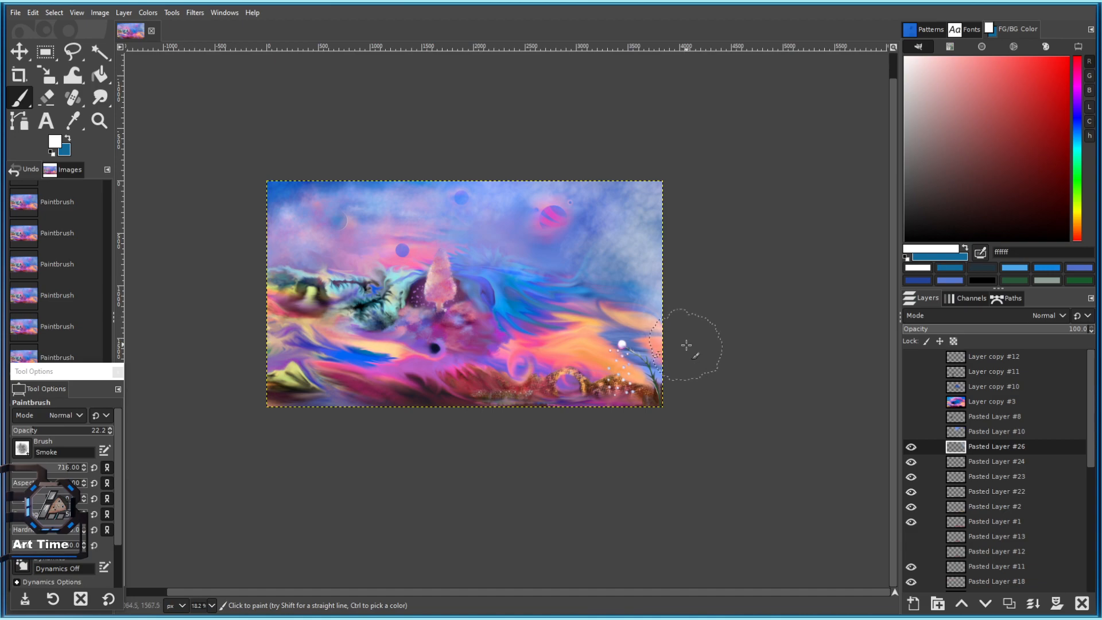
ctrl+scroll(687, 344, up, 2)
key(ctrl+x)
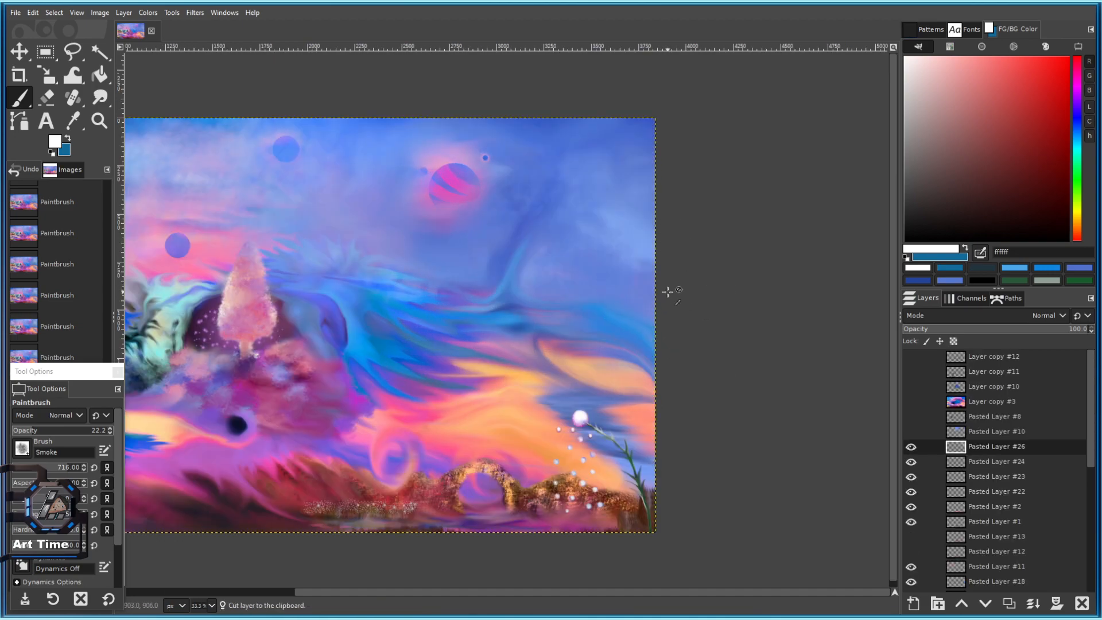
key(ctrl+z)
key(x)
mouse_move(656, 286)
mouse_down()
mouse_move(662, 234)
mouse_move(618, 137)
mouse_move(598, 145)
mouse_up()
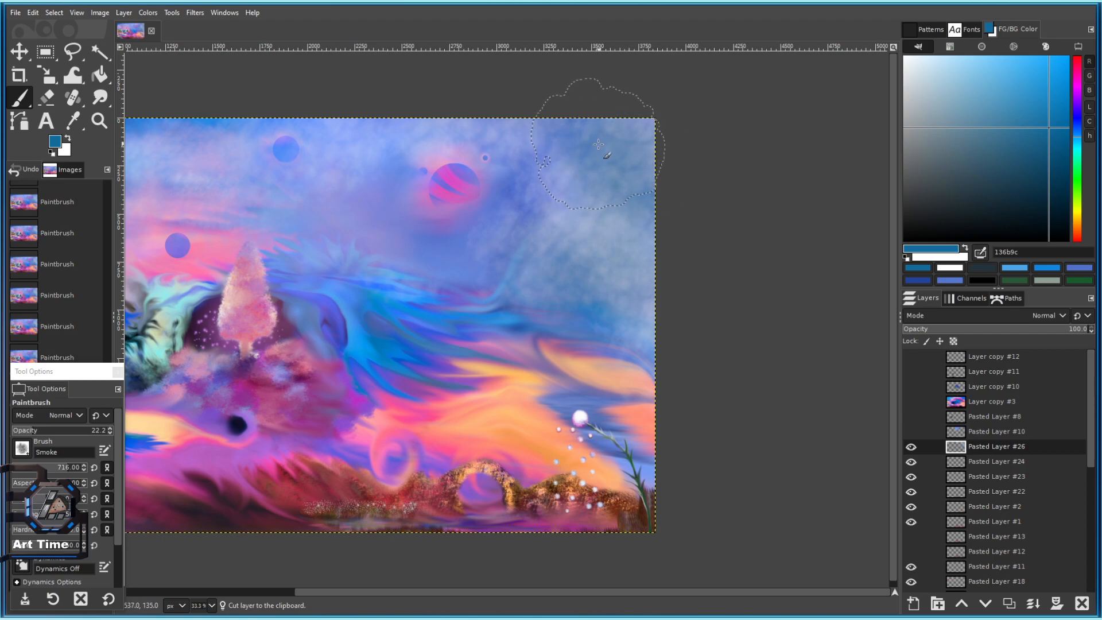
ctrl+click(377, 183)
ctrl+click(261, 125)
mouse_move(602, 166)
mouse_down()
mouse_move(587, 156)
mouse_move(656, 135)
mouse_move(669, 189)
mouse_up()
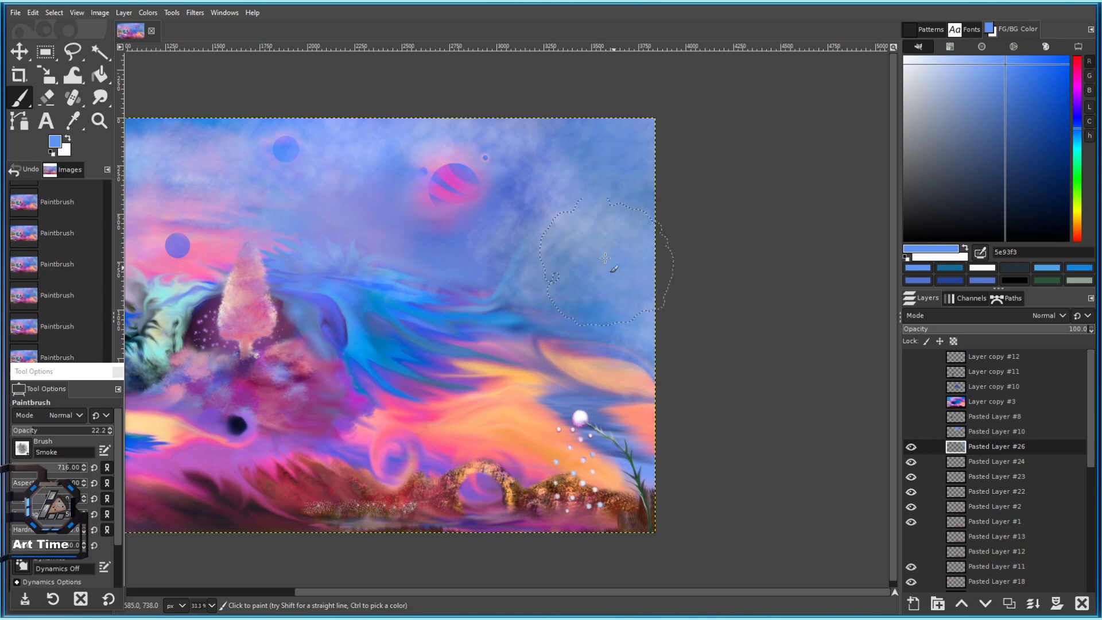
Lighten the blue wave and surrounding sky with a white smoke stroke.
scroll(615, 292, down, 6)
scroll(609, 307, up, 4)
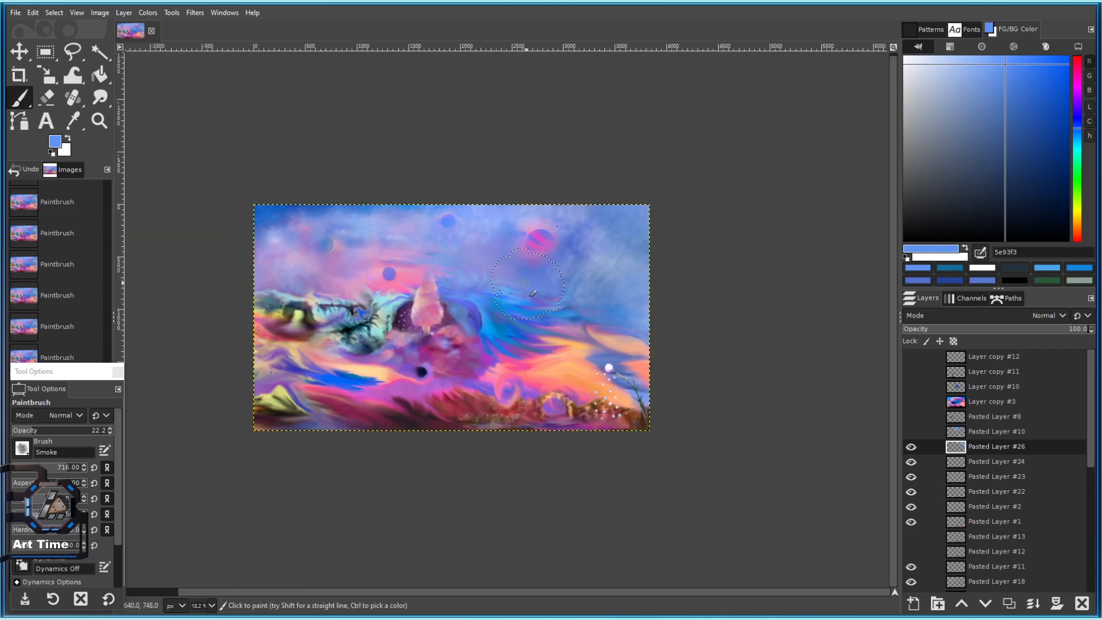
scroll(556, 299, up, 1)
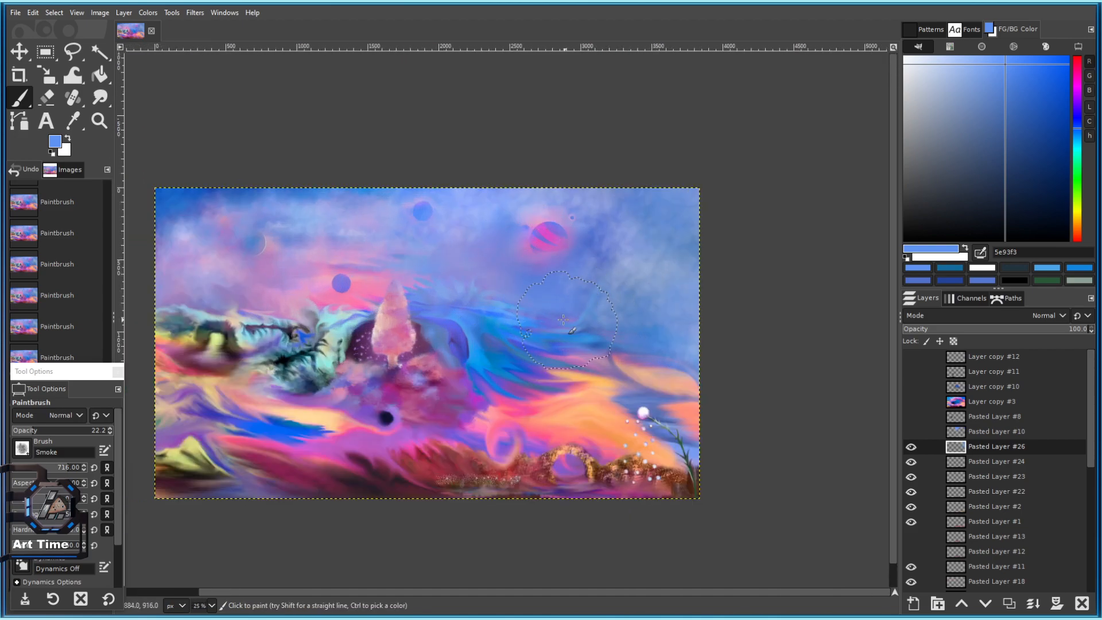
key(x)
mouse_move(565, 323)
mouse_down()
mouse_move(604, 327)
mouse_move(432, 259)
mouse_up()
scroll(432, 259, down, 3)
scroll(471, 287, up, 2)
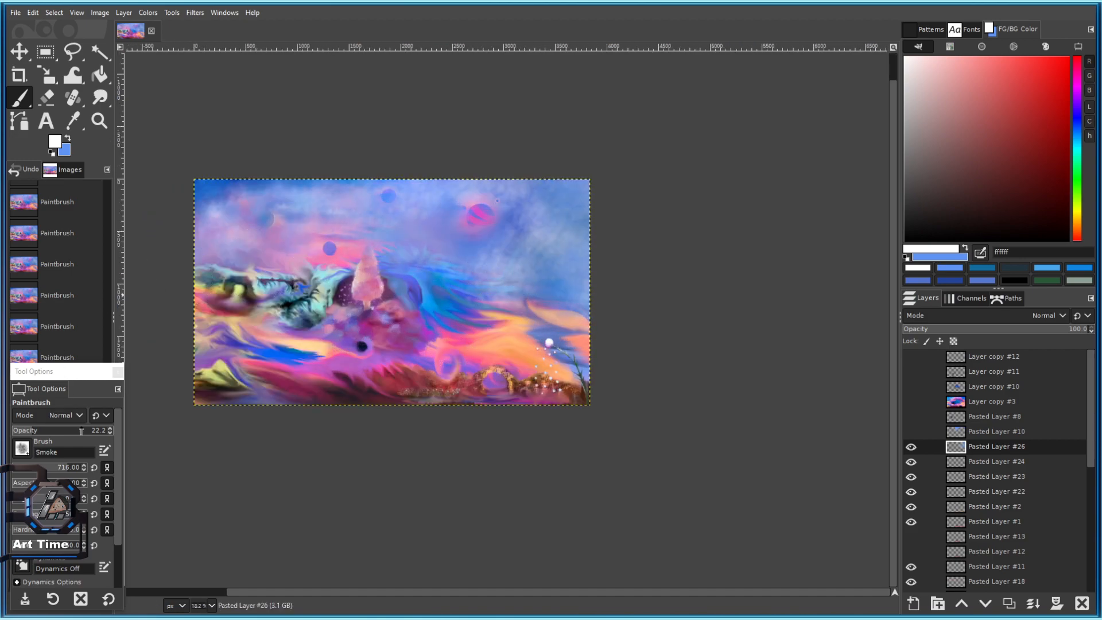
scroll(474, 247, up, 2)
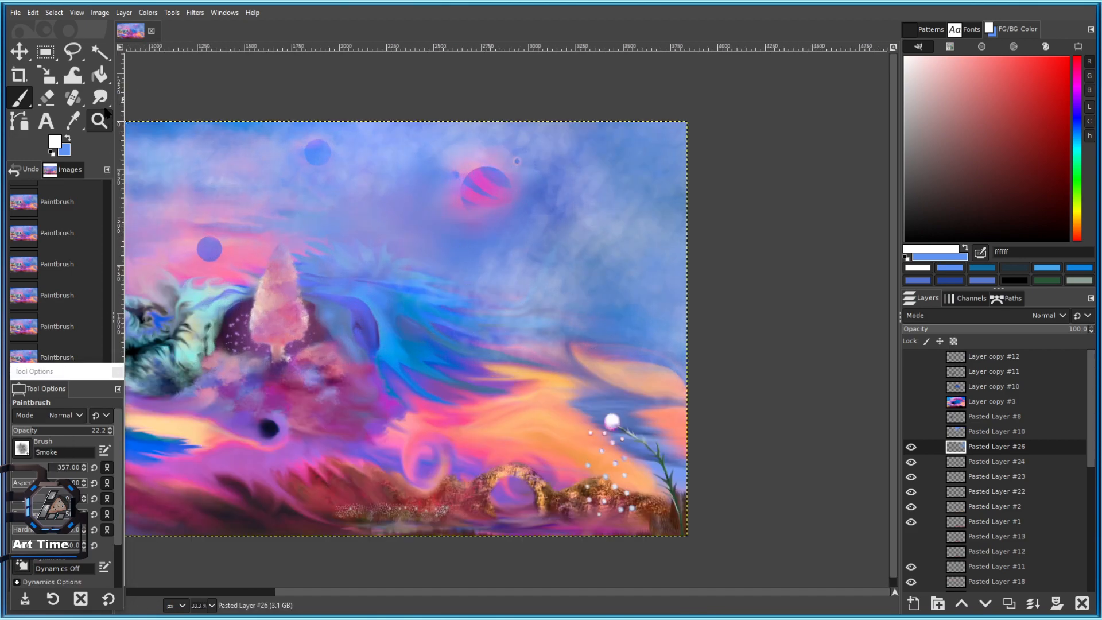
Smudge the light haze into the blue streaks and erase some of it with a slightly larger eraser.
key(s)
drag(556, 309, 628, 309)
mouse_move(559, 337)
mouse_down()
mouse_move(471, 319)
mouse_move(541, 309)
mouse_up()
click(46, 98)
mouse_move(495, 325)
mouse_down()
mouse_move(574, 320)
mouse_move(529, 268)
mouse_up()
key(bracketright)
key(bracketright)
key(bracketright)
key(bracketright)
key(bracketright)
key(bracketright)
key(bracketright)
key(bracketright)
Smudge with the '2. Hardness 050' brush, pulling the bright haze leftward across the sky.
click(99, 98)
click(22, 449)
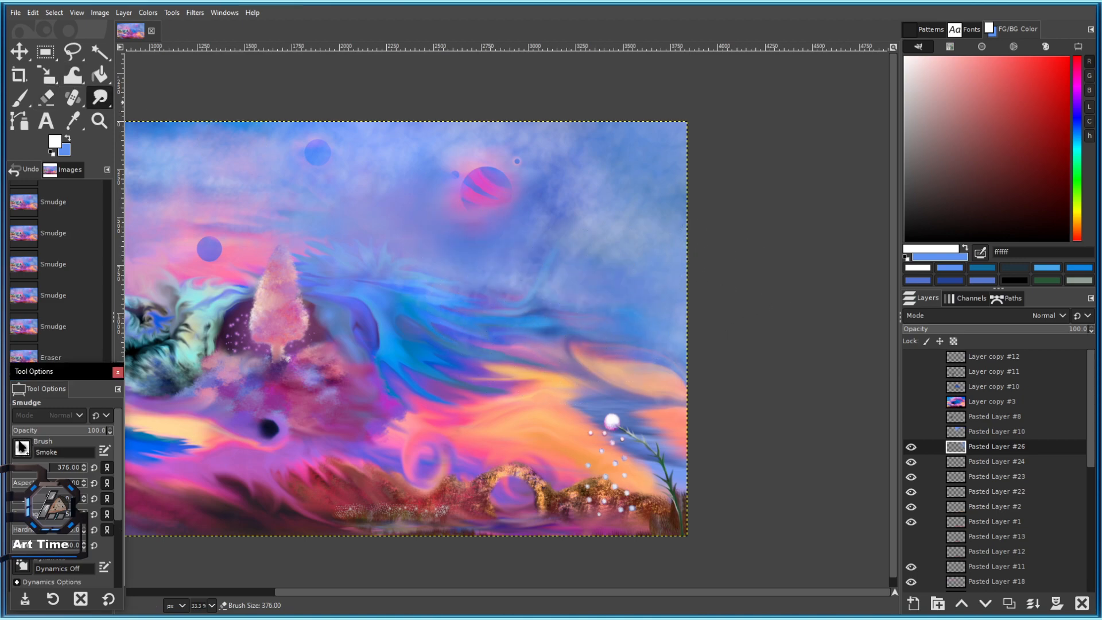
click(42, 317)
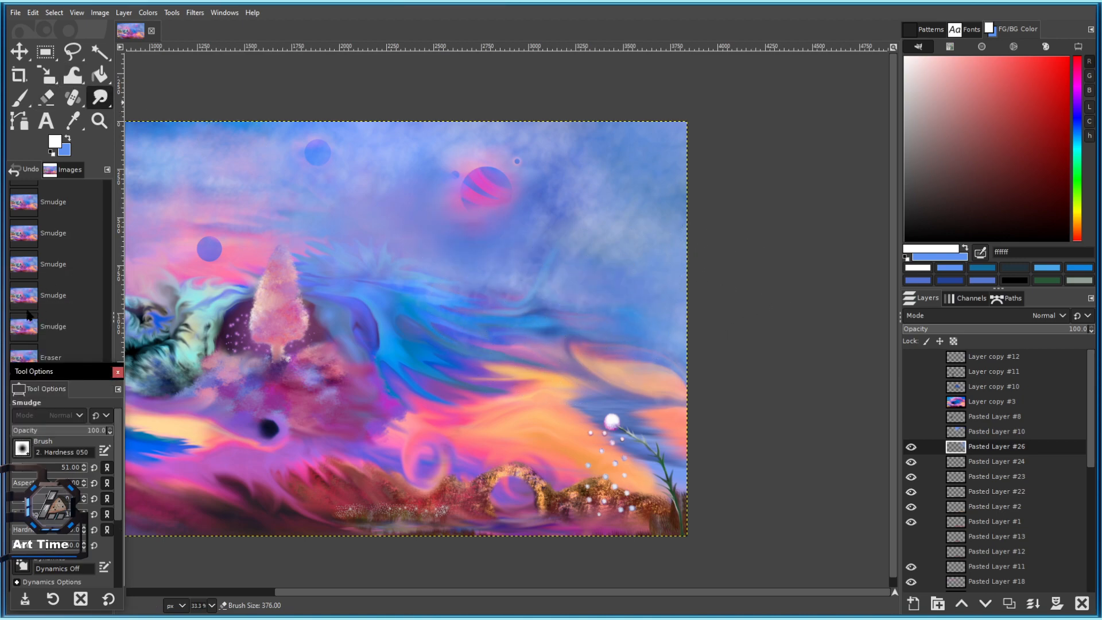
mouse_move(619, 195)
mouse_down()
mouse_move(544, 183)
mouse_move(539, 198)
mouse_up()
mouse_move(603, 208)
mouse_down()
mouse_move(562, 231)
mouse_move(601, 251)
mouse_move(540, 230)
mouse_up()
mouse_move(597, 238)
mouse_down()
mouse_move(462, 242)
mouse_move(482, 251)
mouse_up()
Soften the haze on the sky's right side and smooth its remaining edges.
mouse_move(620, 248)
mouse_down()
mouse_move(545, 257)
mouse_move(580, 270)
mouse_up()
drag(669, 273, 609, 284)
drag(689, 289, 626, 299)
drag(684, 313, 623, 327)
drag(620, 230, 551, 213)
drag(637, 158, 540, 151)
mouse_move(642, 167)
mouse_down()
mouse_move(551, 161)
mouse_move(551, 172)
mouse_up()
mouse_move(648, 192)
mouse_down()
mouse_move(554, 187)
mouse_move(557, 204)
mouse_move(459, 215)
mouse_up()
drag(548, 221, 459, 227)
mouse_move(506, 229)
mouse_down()
mouse_move(438, 230)
mouse_move(448, 235)
mouse_up()
Clear the haze layer briefly to compare, then restore it.
scroll(552, 247, down, 2)
scroll(576, 258, up, 2)
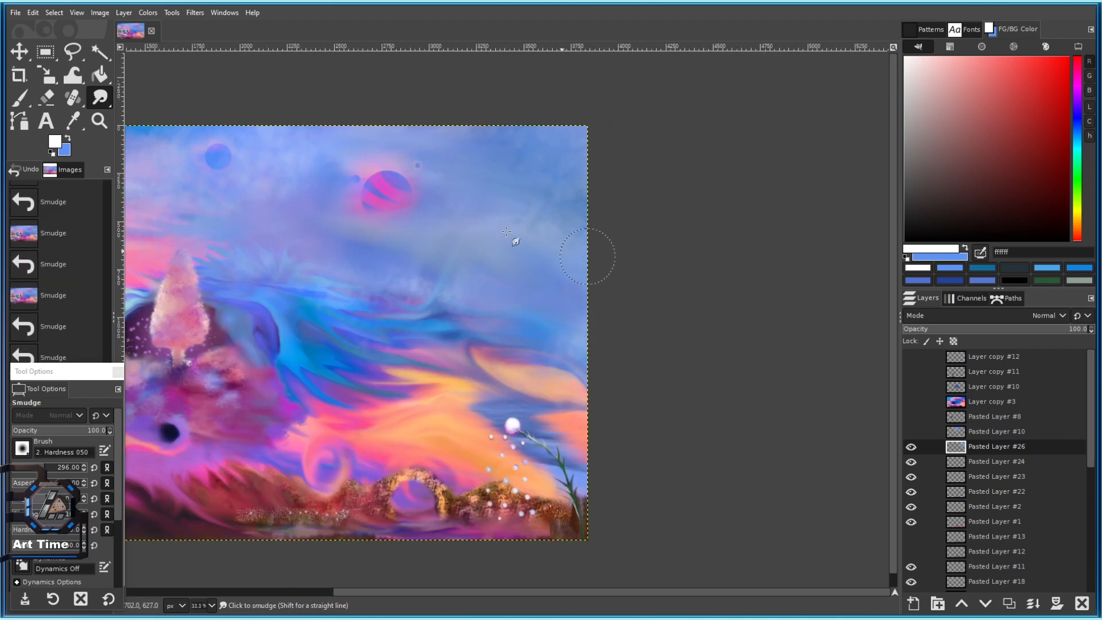
scroll(657, 285, down, 3)
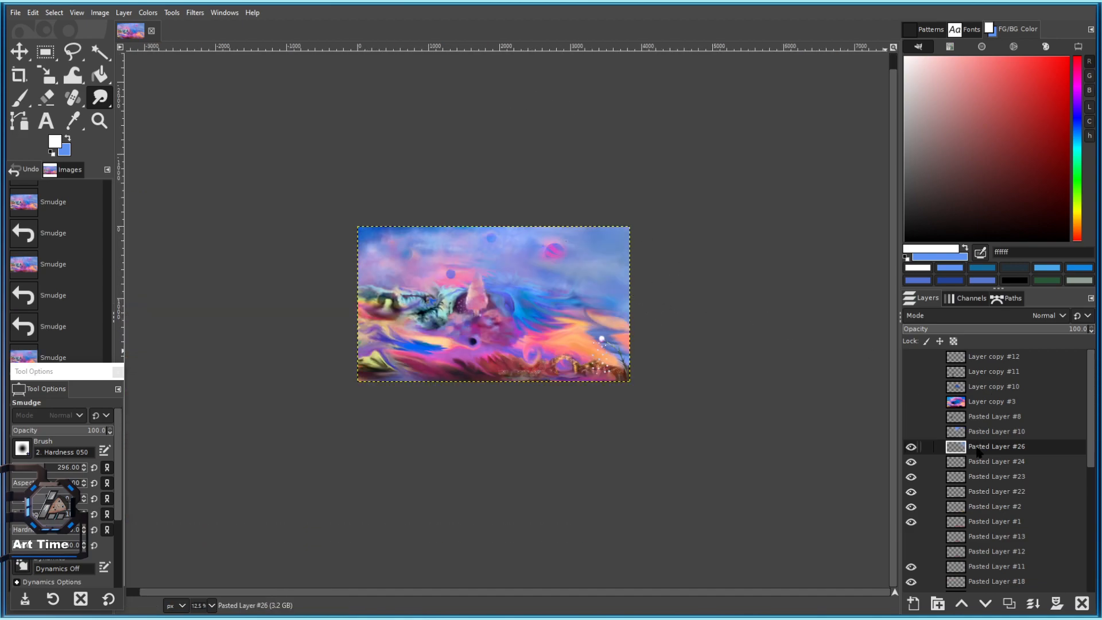
key(Delete)
key(ctrl+z)
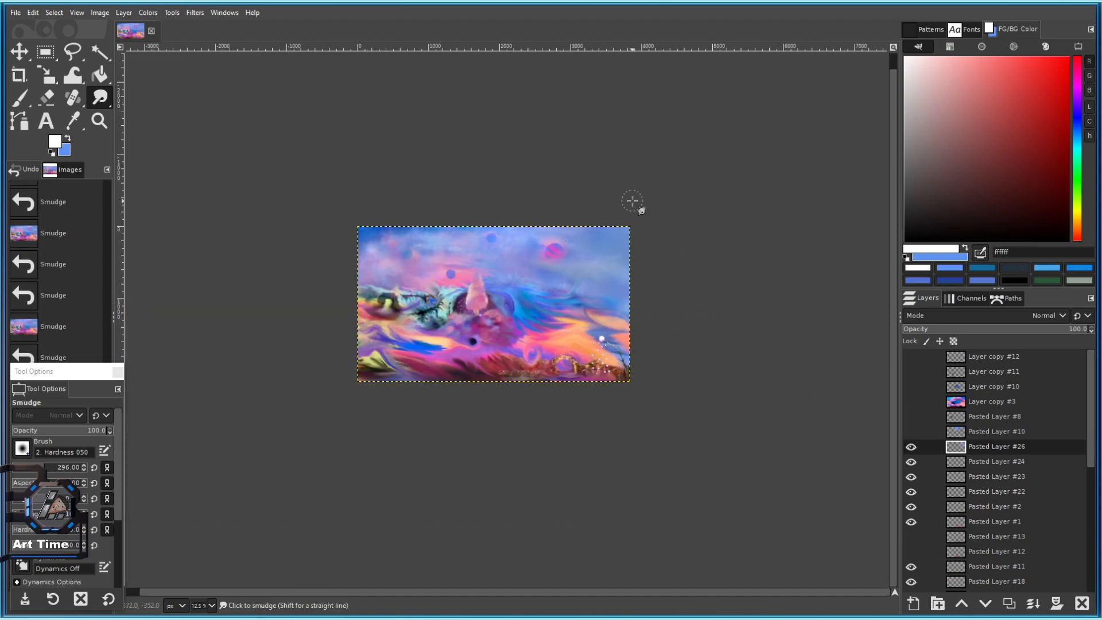
Erase soft patches of haze in the upper-right sky and near the right edge.
scroll(568, 209, up, 3)
click(48, 99)
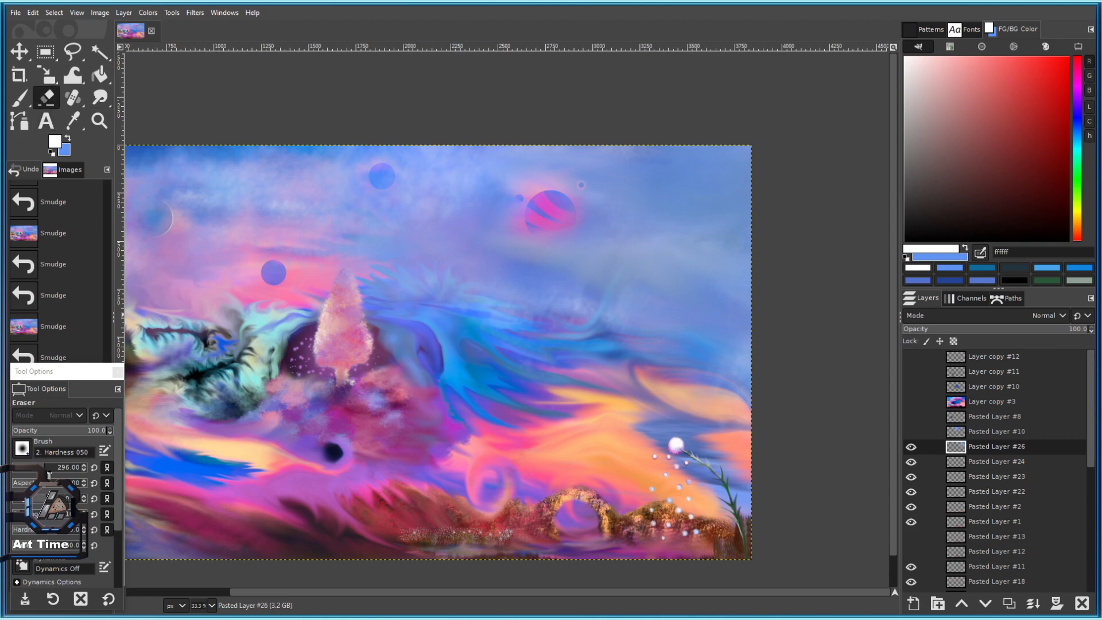
click(637, 247)
click(598, 272)
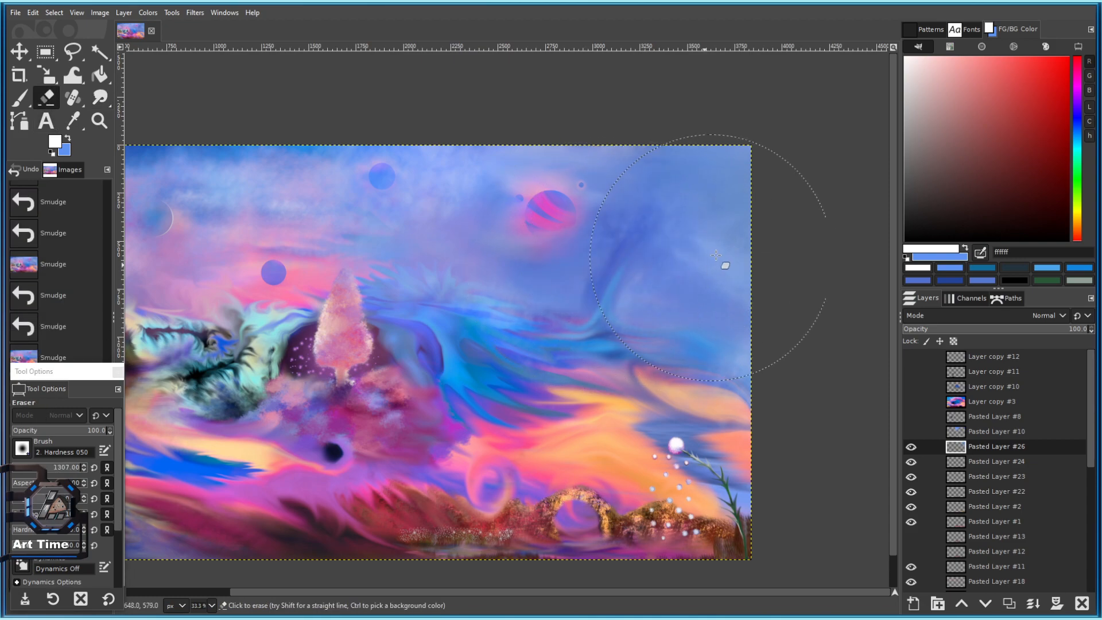
click(750, 374)
scroll(764, 344, down, 2)
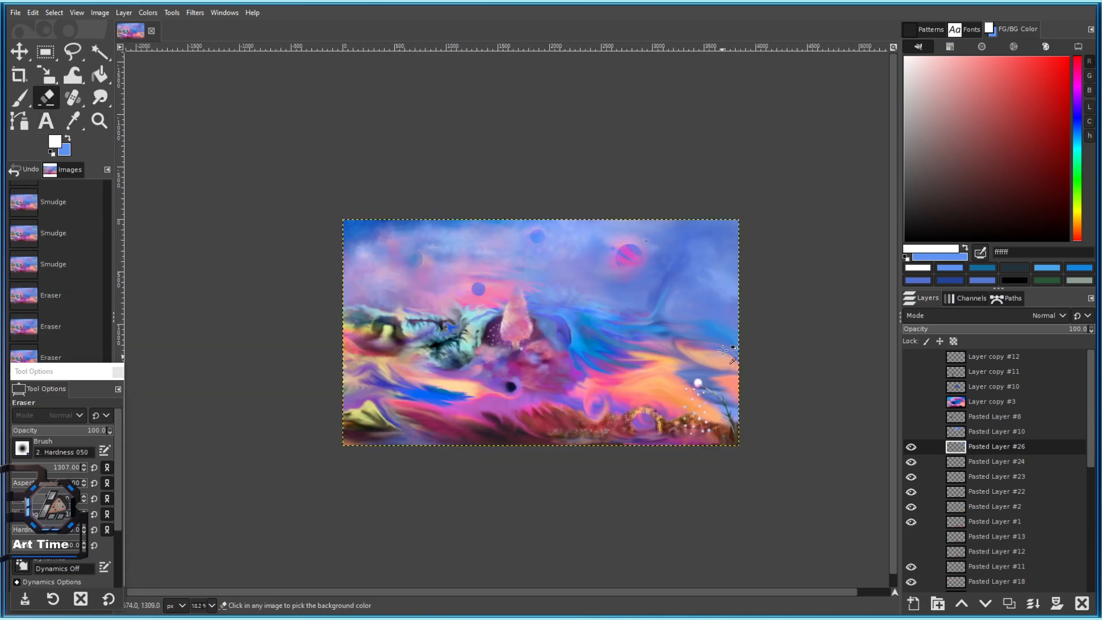
Erase more haze in the upper middle sky, checking with the haze layer hidden.
click(912, 447)
scroll(763, 280, up, 1)
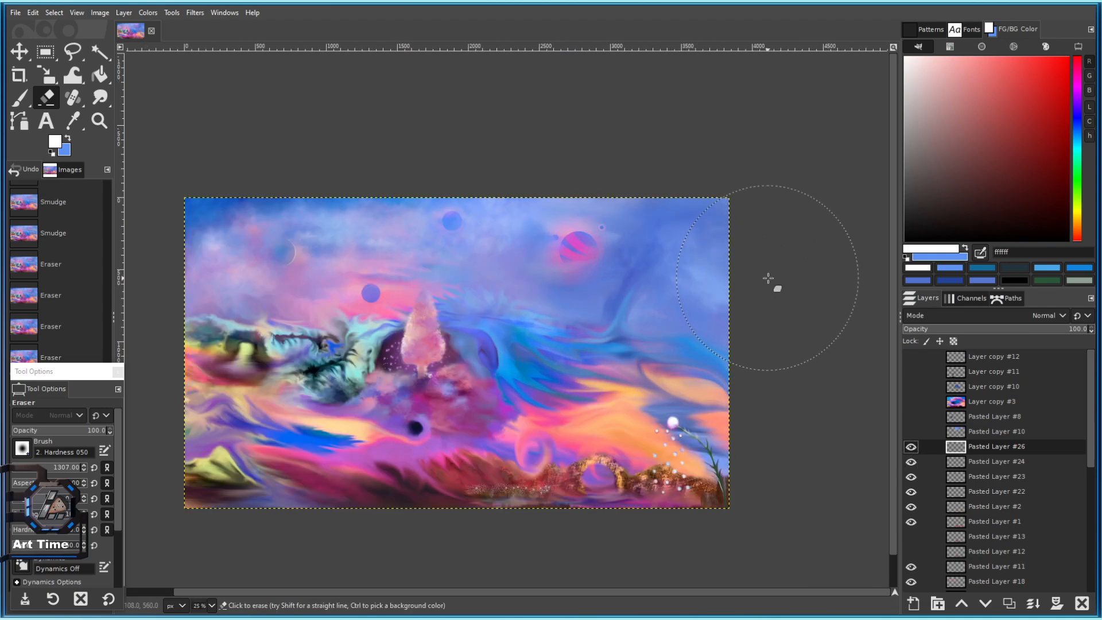
click(499, 288)
click(475, 255)
click(480, 258)
scroll(577, 305, down, 4)
scroll(669, 318, up, 2)
Toggle Pasted Layer #26 on and off to compare, with the painting re-centred and zoomed in.
click(911, 447)
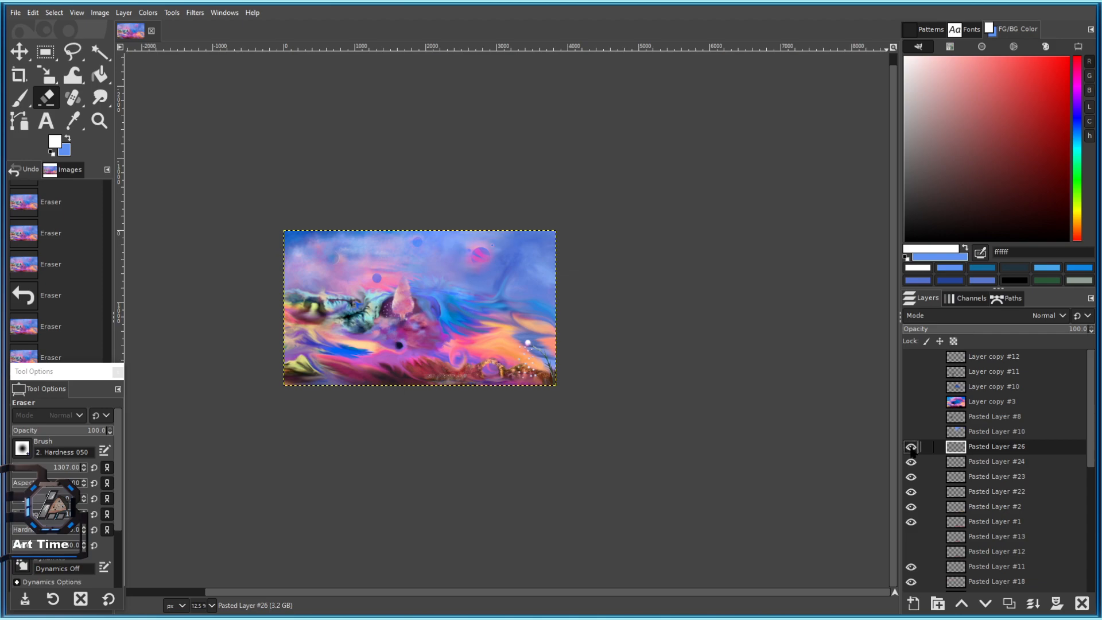
click(911, 448)
click(910, 448)
click(911, 448)
click(911, 447)
drag(527, 274, 625, 303)
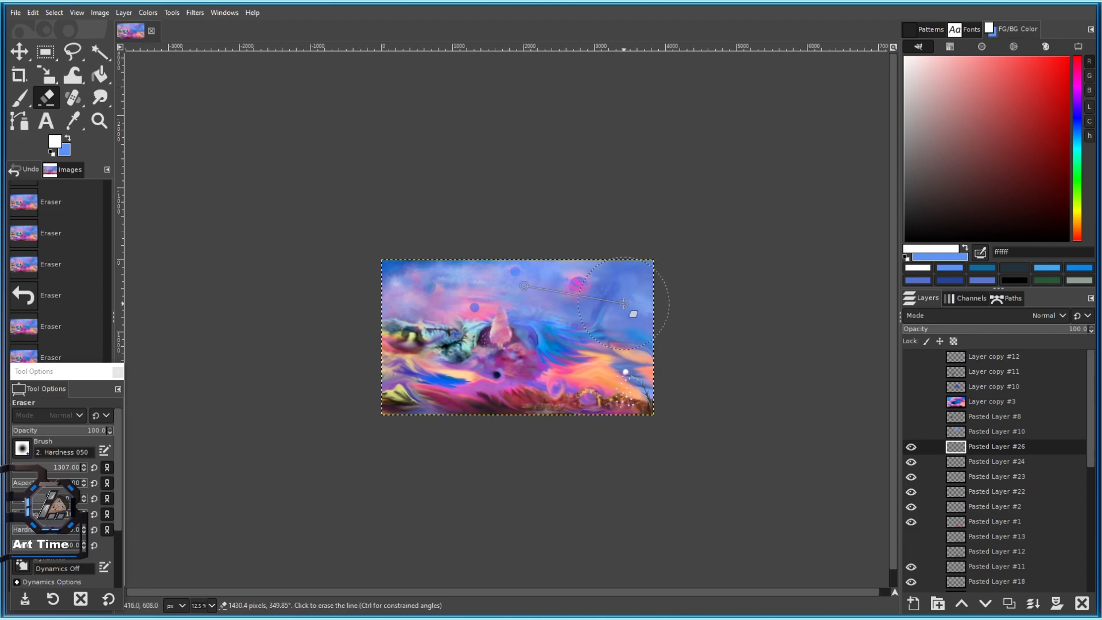
key(plus)
click(911, 448)
click(911, 448)
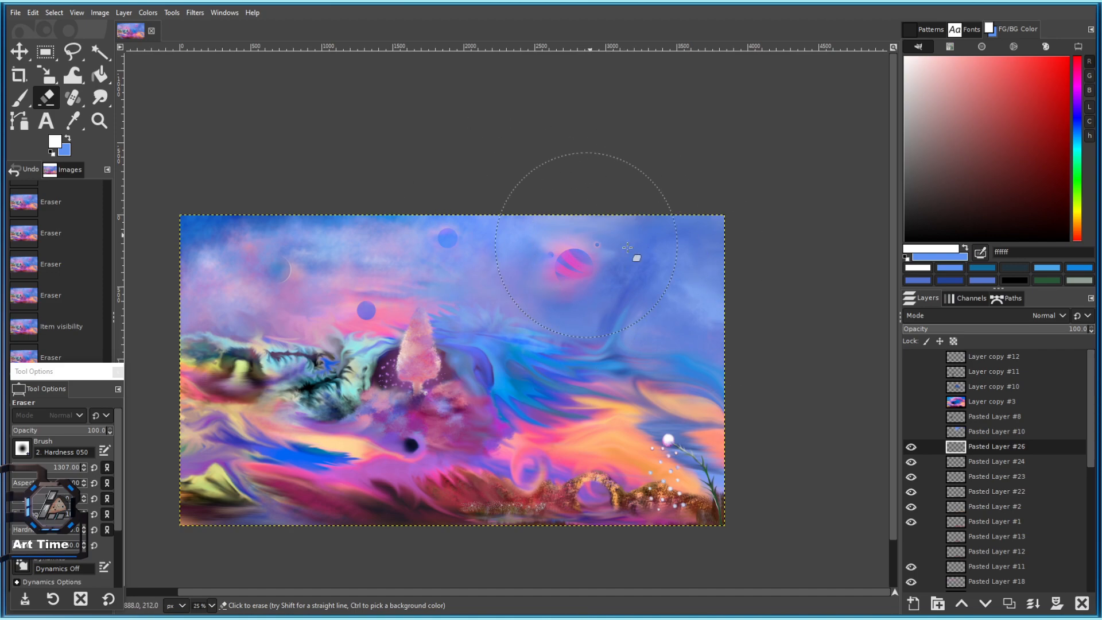
ctrl+scroll(597, 270, down, 2)
ctrl+scroll(563, 299, up, 1)
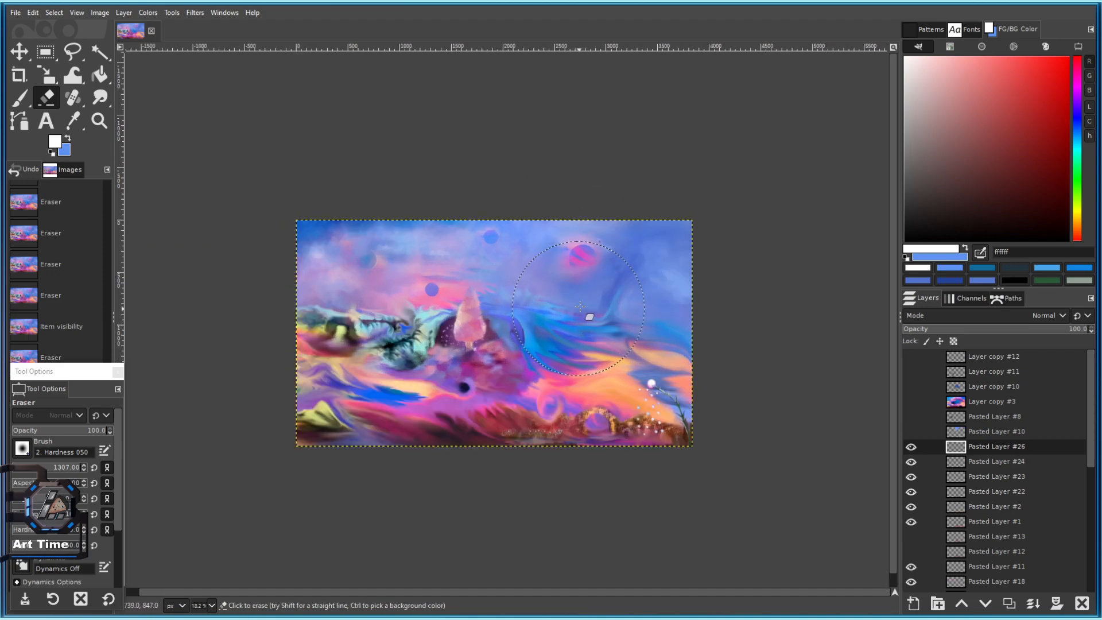
Erase haze along the image's right side, undoing the last stroke.
click(663, 258)
click(665, 321)
click(665, 369)
drag(689, 385, 652, 297)
click(665, 307)
key(ctrl+z)
key(ctrl+z)
Save the painting as 101 c.xcf, then shrink the eraser to 404 for another pass.
key(ctrl+s)
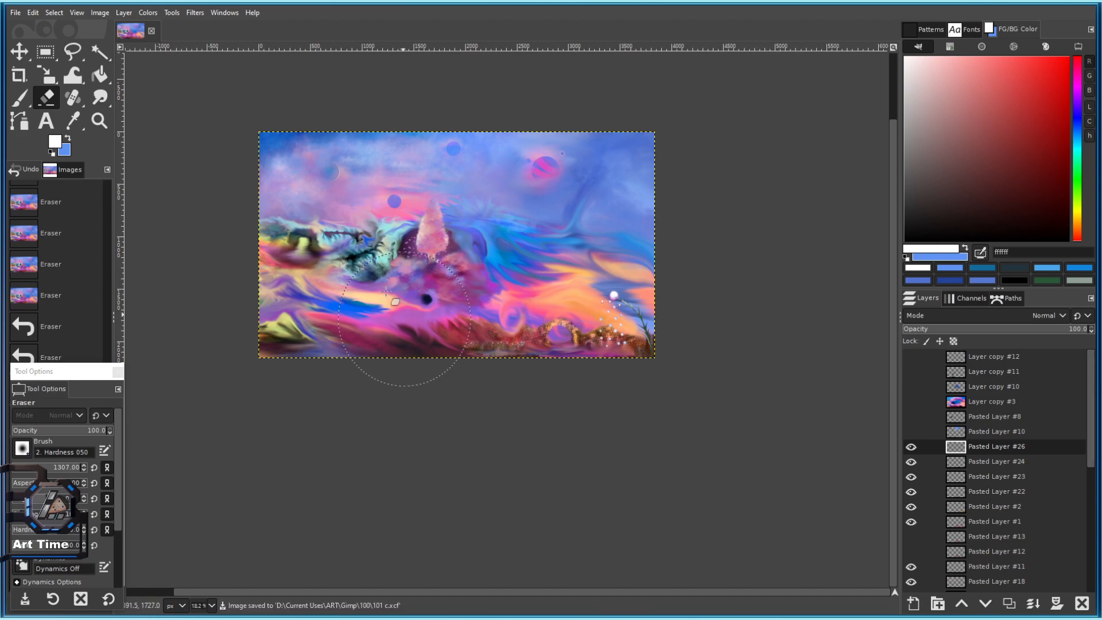
scroll(338, 243, up, 3)
click(51, 468)
drag(402, 348, 468, 368)
Select Pasted Layer #20 and set up the Smudge tool at about size 446.
scroll(989, 530, down, 5)
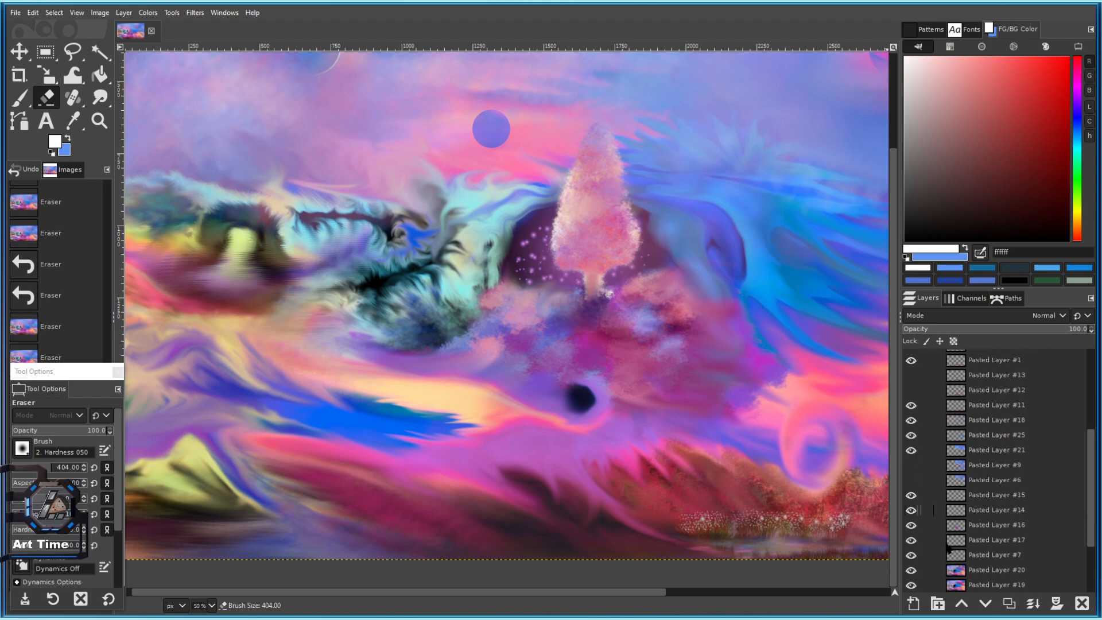
click(942, 568)
key(s)
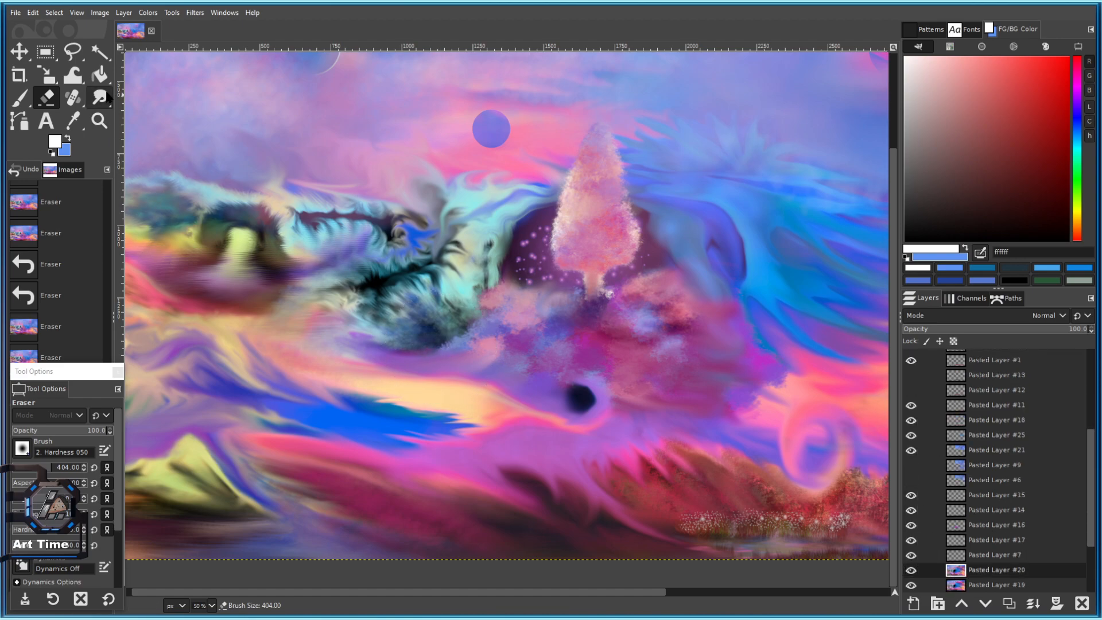
key(ctrl+z)
scroll(429, 333, up, 1)
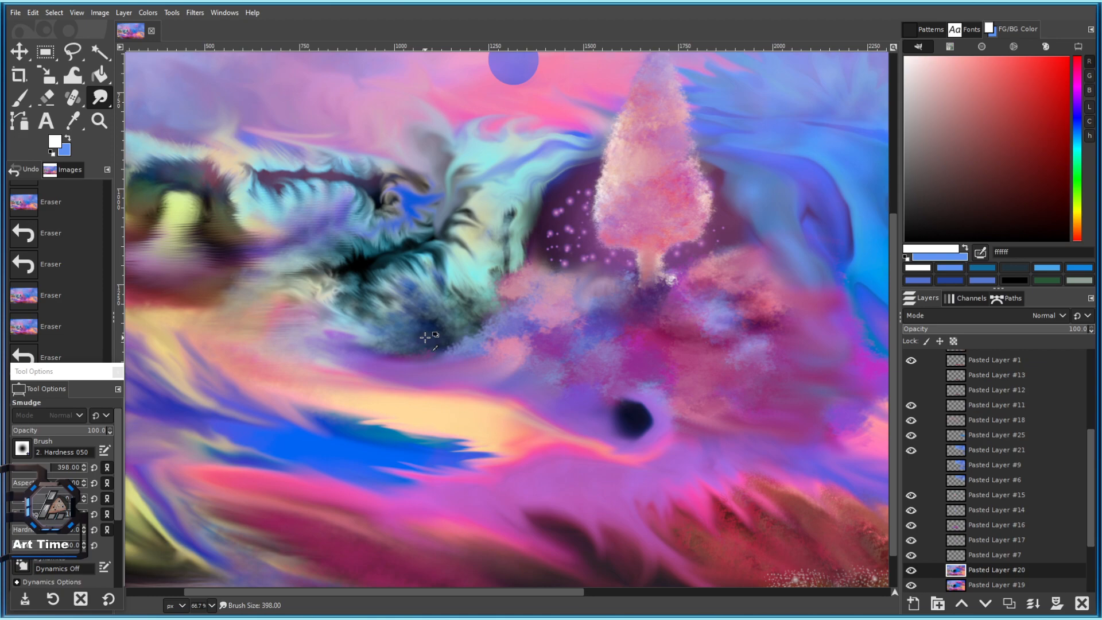
scroll(428, 333, down, 4)
scroll(428, 333, up, 5)
click(50, 468)
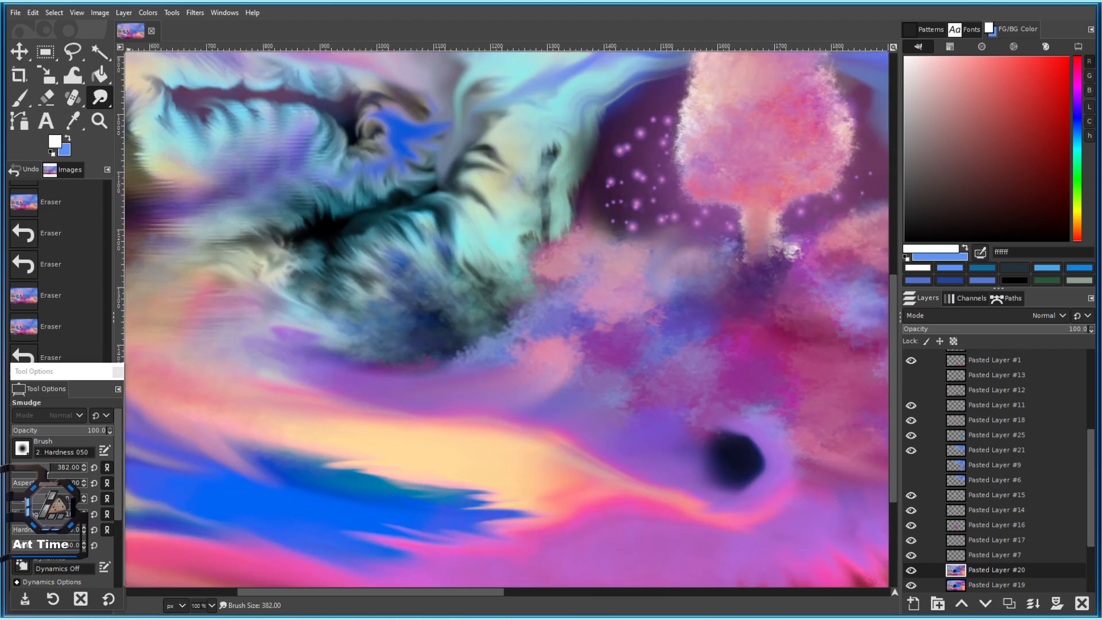
click(41, 468)
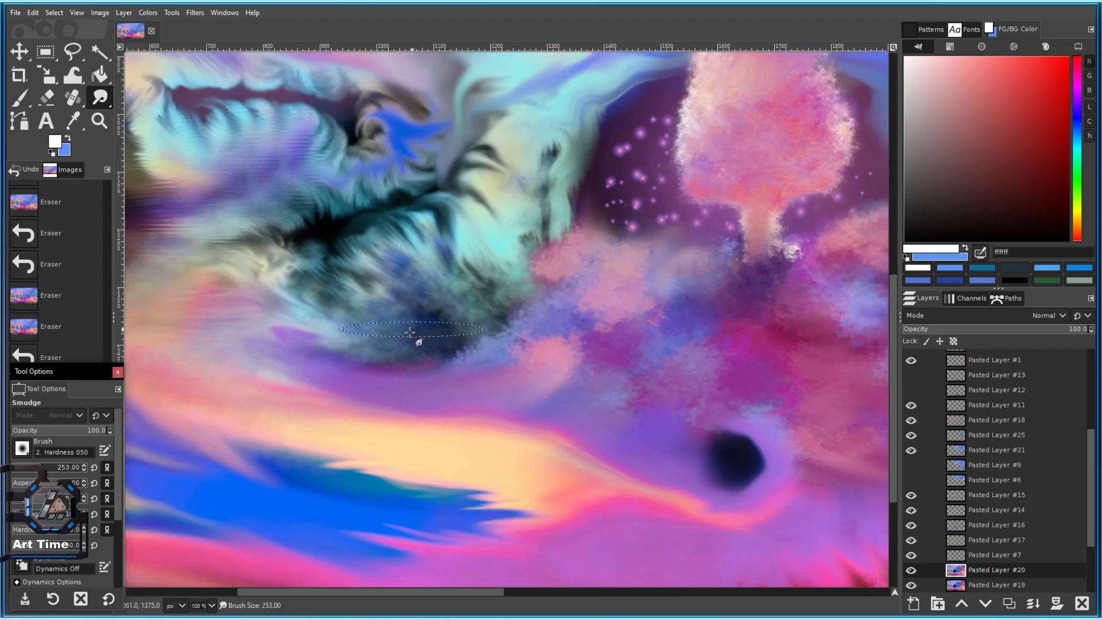
click(55, 468)
key(bracketright)
Smudge the dark blue-grey patch below the fur to soften and lighten it.
mouse_move(419, 345)
mouse_down()
mouse_move(365, 351)
mouse_move(445, 337)
mouse_up()
key(ctrl+z)
key(ctrl+z)
key(ctrl+z)
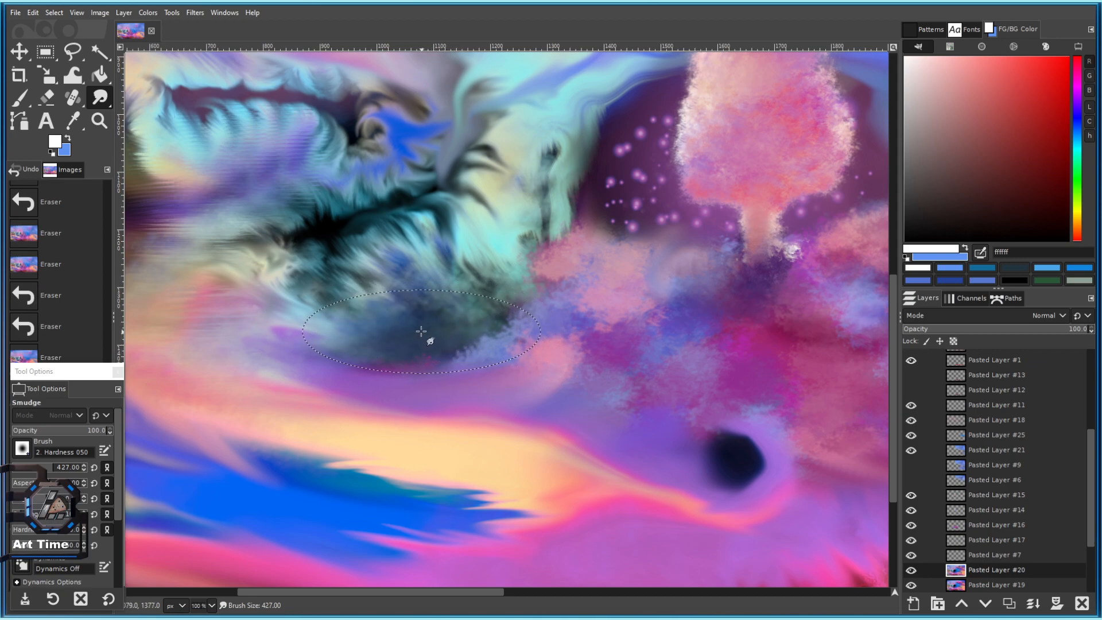
key(bracketleft)
key(bracketleft)
key(bracketleft)
key(bracketleft)
key(bracketleft)
key(bracketleft)
key(bracketleft)
key(bracketleft)
key(bracketleft)
key(bracketleft)
key(bracketleft)
key(bracketleft)
key(bracketleft)
key(bracketleft)
key(bracketleft)
key(bracketleft)
key(bracketleft)
key(bracketleft)
key(bracketleft)
key(bracketleft)
key(bracketleft)
key(bracketleft)
key(bracketleft)
key(bracketleft)
key(bracketleft)
key(bracketleft)
key(bracketleft)
mouse_move(408, 324)
mouse_down()
mouse_move(422, 314)
mouse_move(404, 336)
mouse_move(418, 357)
mouse_move(357, 349)
mouse_move(393, 349)
mouse_up()
scroll(413, 362, down, 4)
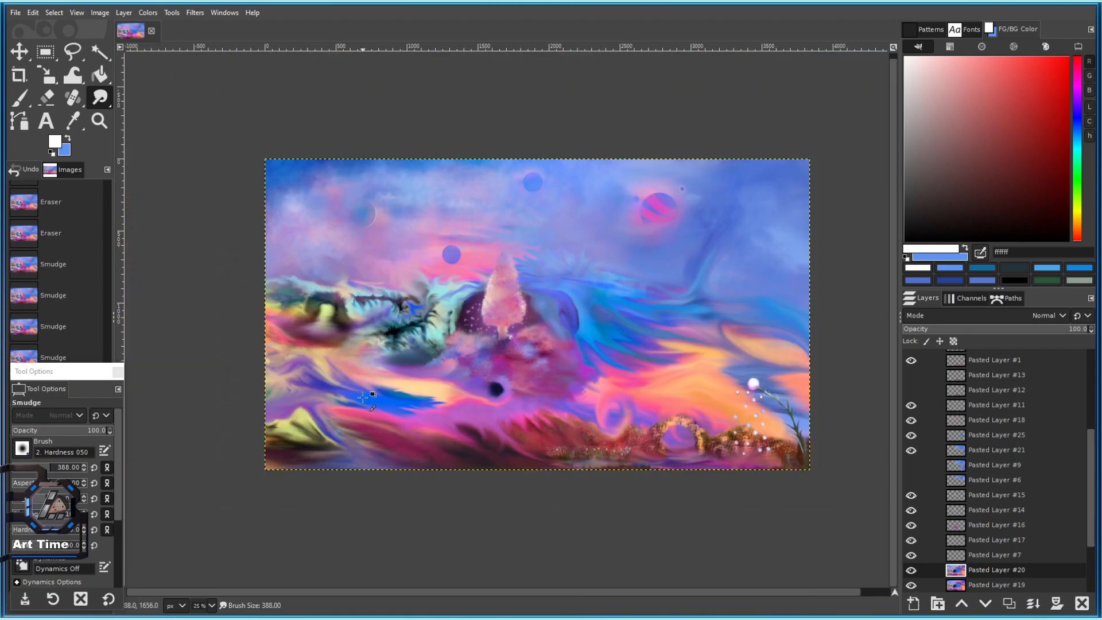
scroll(411, 355, up, 3)
scroll(424, 360, up, 3)
key(ctrl+z)
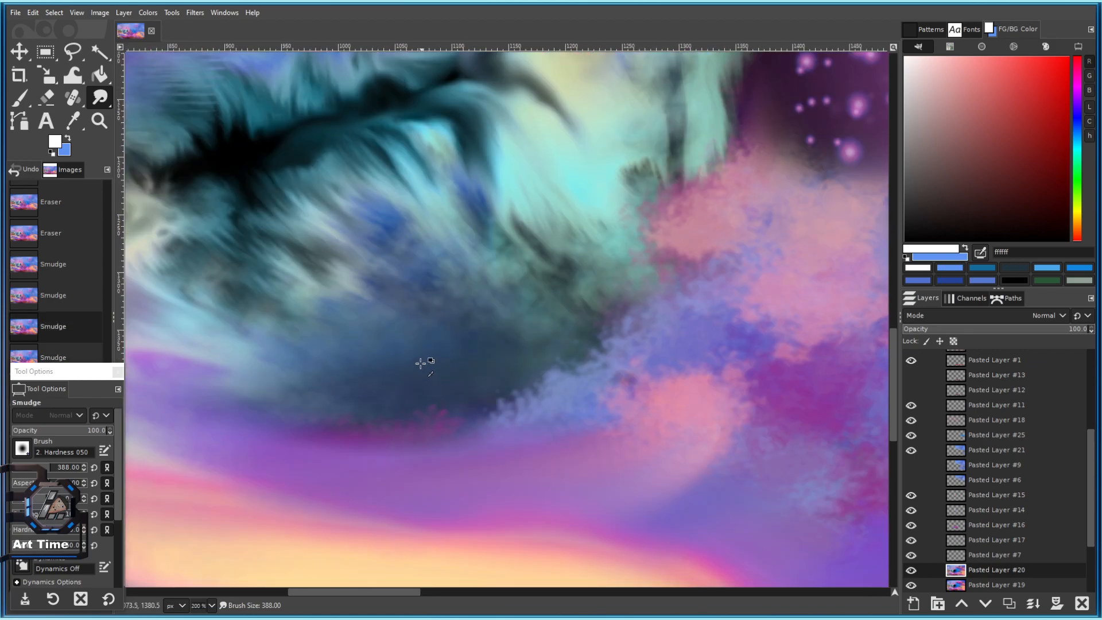
mouse_move(411, 329)
mouse_down()
mouse_move(397, 357)
mouse_move(412, 337)
mouse_move(411, 354)
mouse_up()
With the smudge brush reduced to about 153, blend the blue-grey patch rightward and downward.
scroll(411, 355, down, 4)
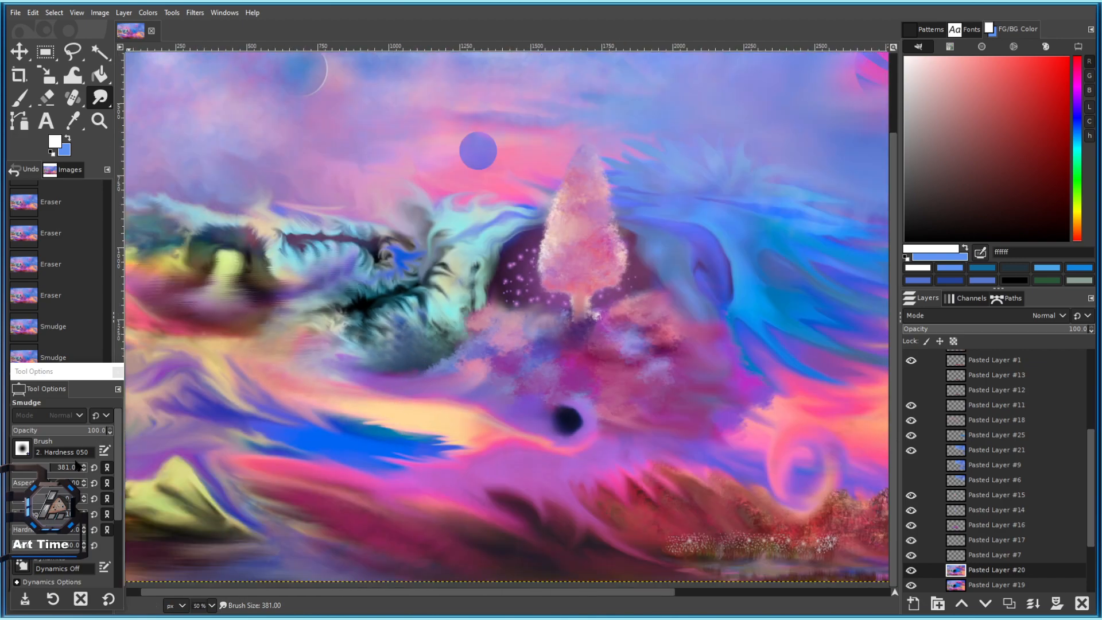
click(36, 466)
scroll(404, 372, up, 3)
mouse_move(404, 263)
mouse_down()
mouse_move(424, 340)
mouse_move(380, 243)
mouse_move(394, 228)
mouse_move(390, 240)
mouse_move(468, 253)
mouse_up()
mouse_move(438, 310)
mouse_down()
mouse_move(514, 248)
mouse_move(508, 267)
mouse_move(314, 290)
mouse_move(334, 304)
mouse_move(368, 279)
mouse_move(307, 268)
mouse_move(356, 261)
mouse_move(328, 272)
mouse_up()
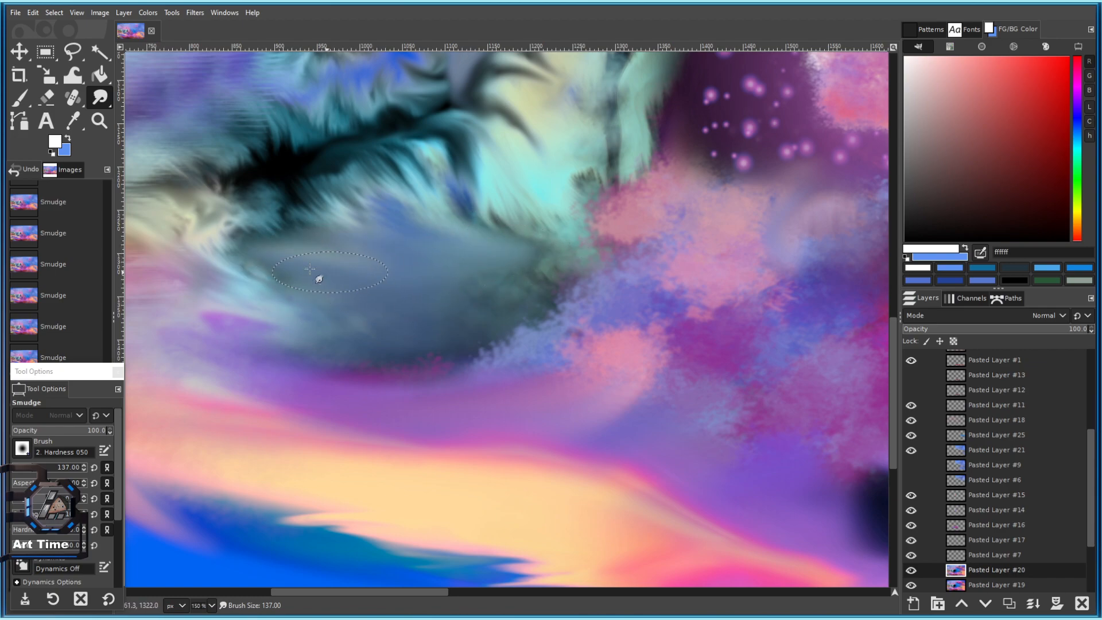
mouse_move(485, 236)
mouse_down()
mouse_move(384, 205)
mouse_move(445, 214)
mouse_move(466, 244)
mouse_move(458, 287)
mouse_up()
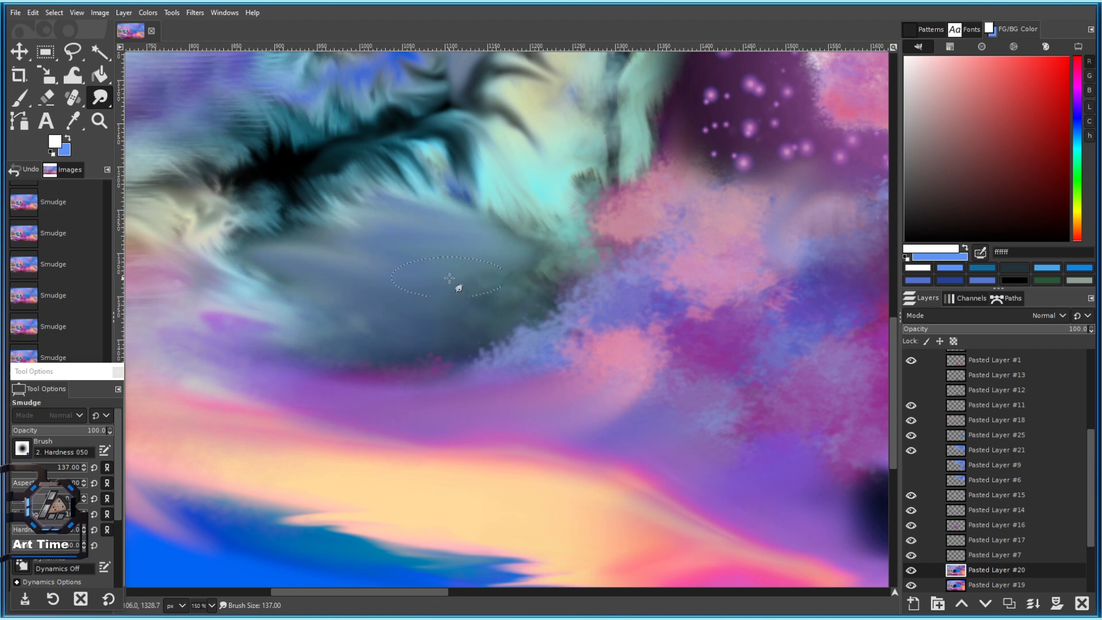
mouse_move(272, 286)
mouse_down()
mouse_move(376, 351)
mouse_move(239, 300)
mouse_move(372, 346)
mouse_move(462, 359)
mouse_move(382, 369)
mouse_move(498, 365)
mouse_move(488, 334)
mouse_up()
scroll(491, 286, down, 4)
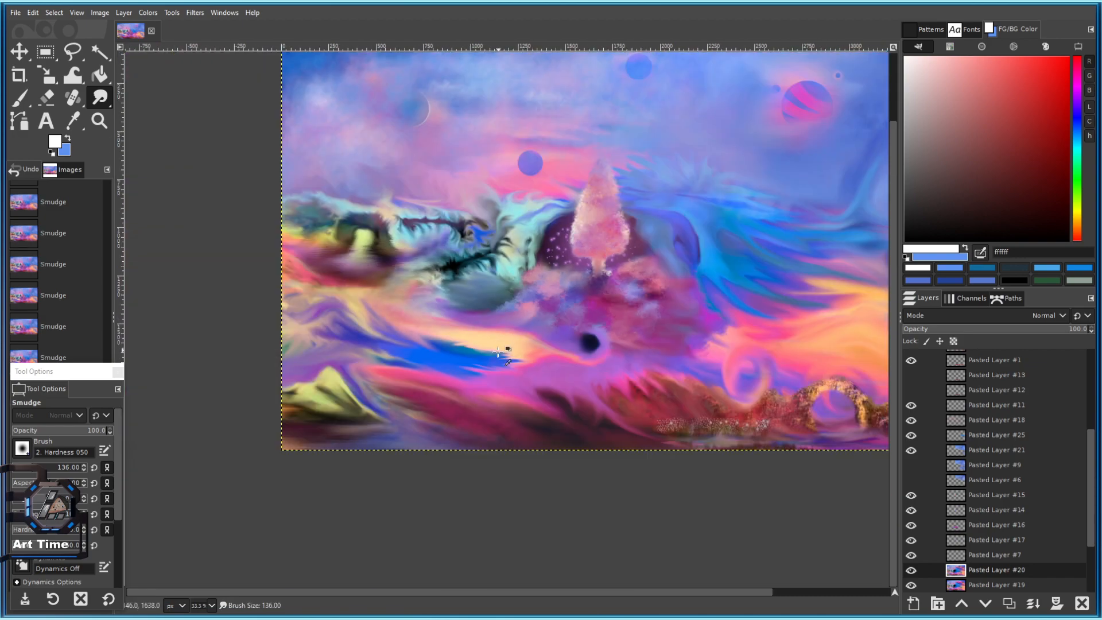
scroll(484, 292, up, 5)
Deepen the hollow's shading with Dodge/Burn strokes and set the paint hue to blue.
key([)
drag(102, 100, 155, 146)
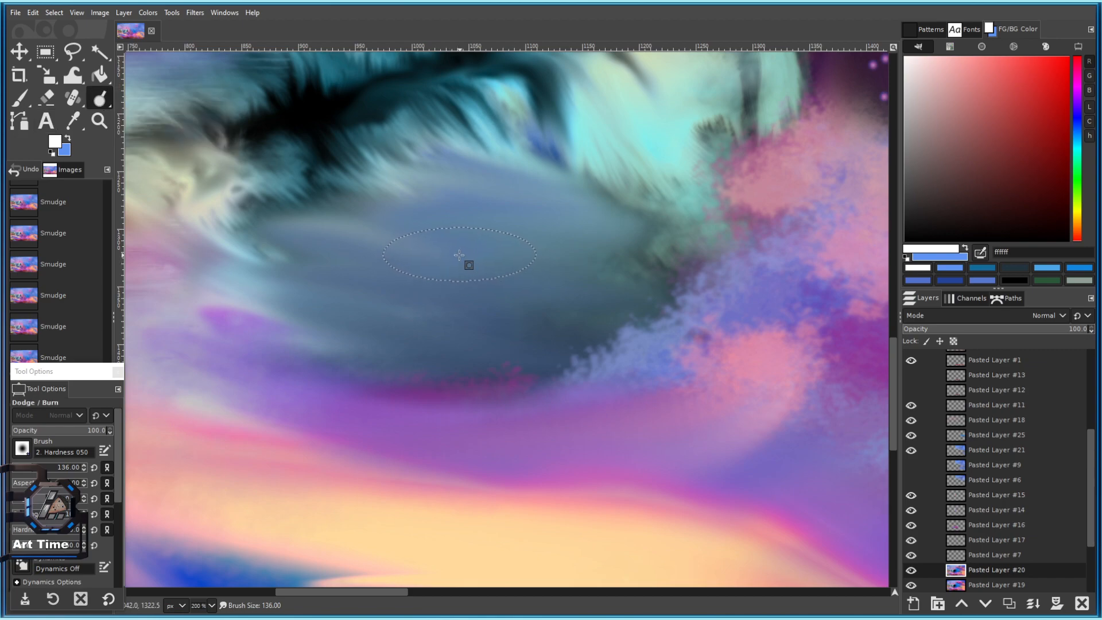
key(])
key(])
key(])
key(])
key(])
key(])
key(])
key(])
key(])
key(])
key(])
key(])
key(])
key(])
key(])
key(])
key(])
key(])
key(])
key(])
key(])
key(])
key(])
key(])
key(])
key(])
key(])
key(])
key(])
key(])
key(])
key(])
key(])
key(])
key(])
key(])
key(])
key(])
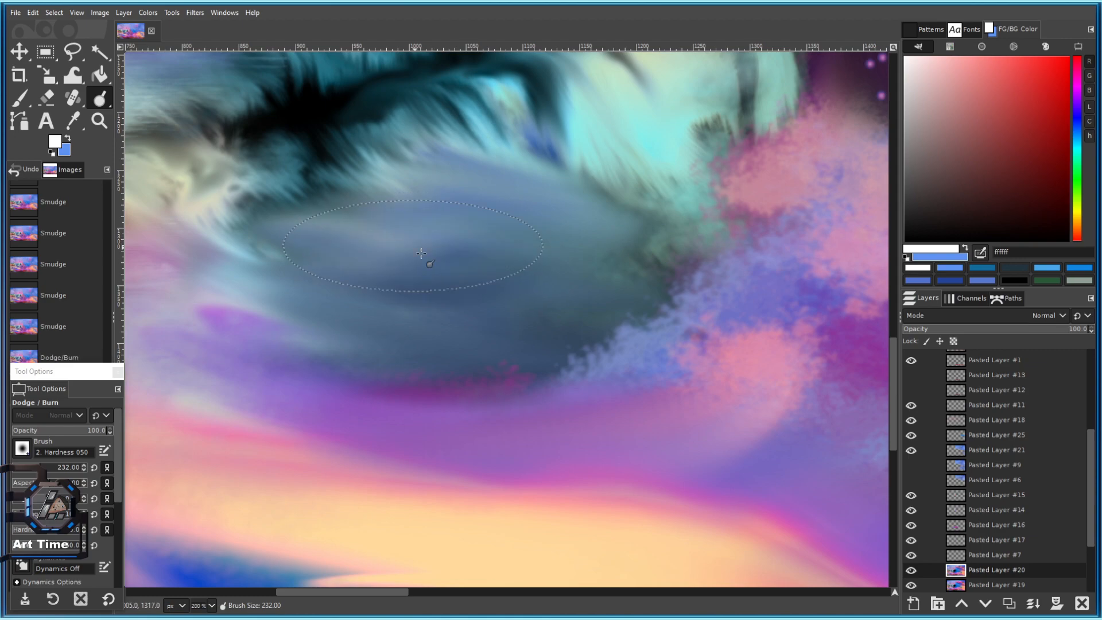
scroll(519, 298, down, 4)
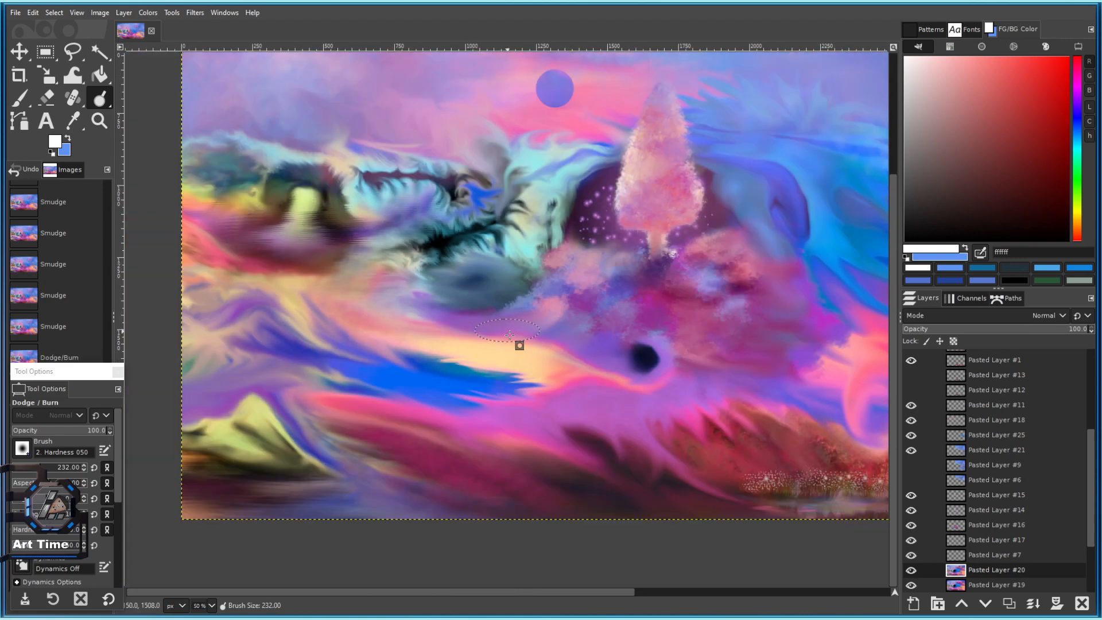
scroll(488, 278, up, 3)
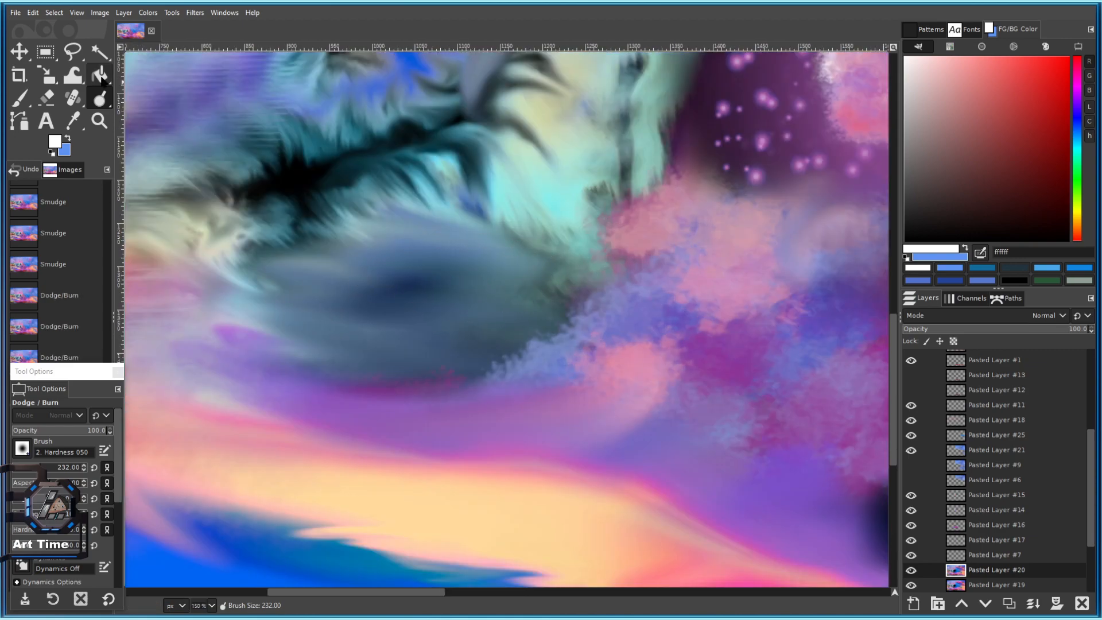
click(1078, 117)
key(p)
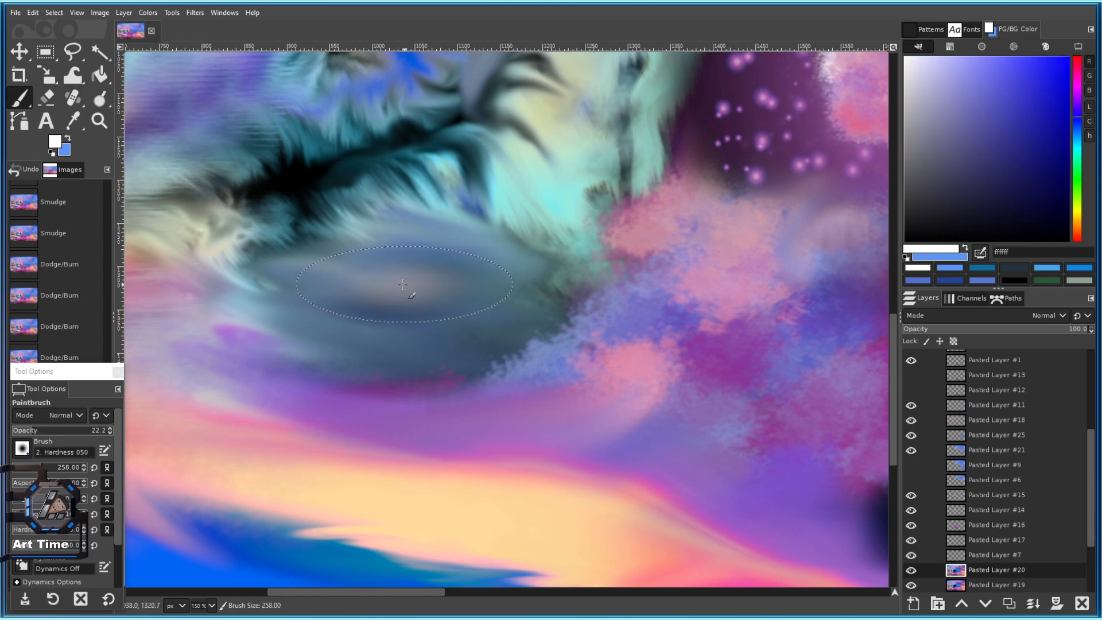
Paint vivid blue 1e1dda, then sampled teal 2c5d69, into the centre of the hollow.
click(1047, 83)
drag(379, 287, 395, 293)
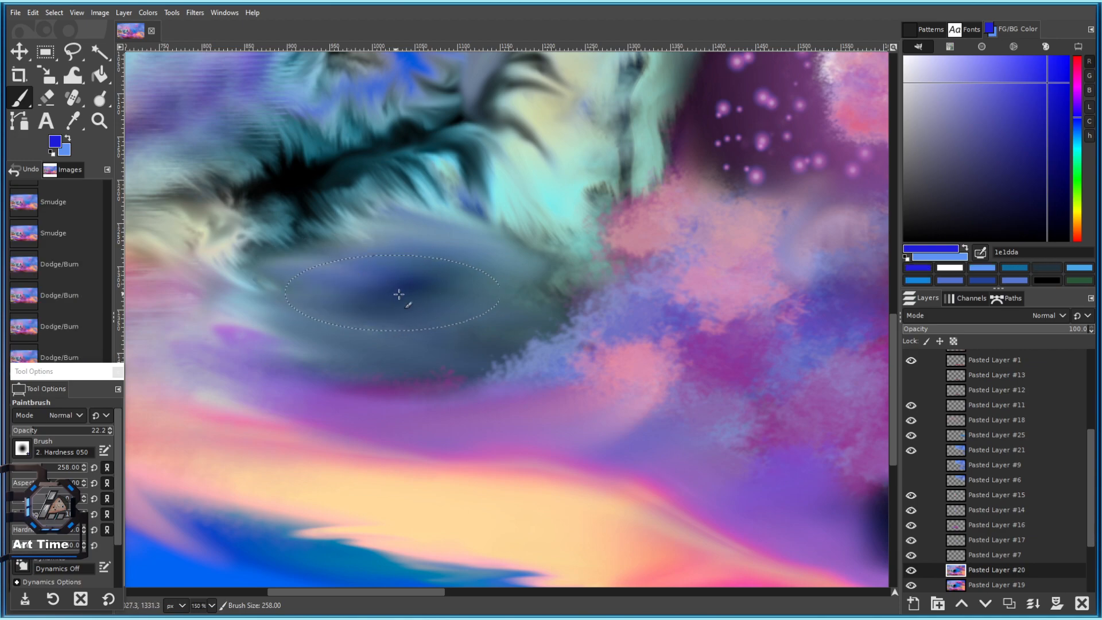
scroll(407, 312, down, 3)
scroll(418, 316, up, 2)
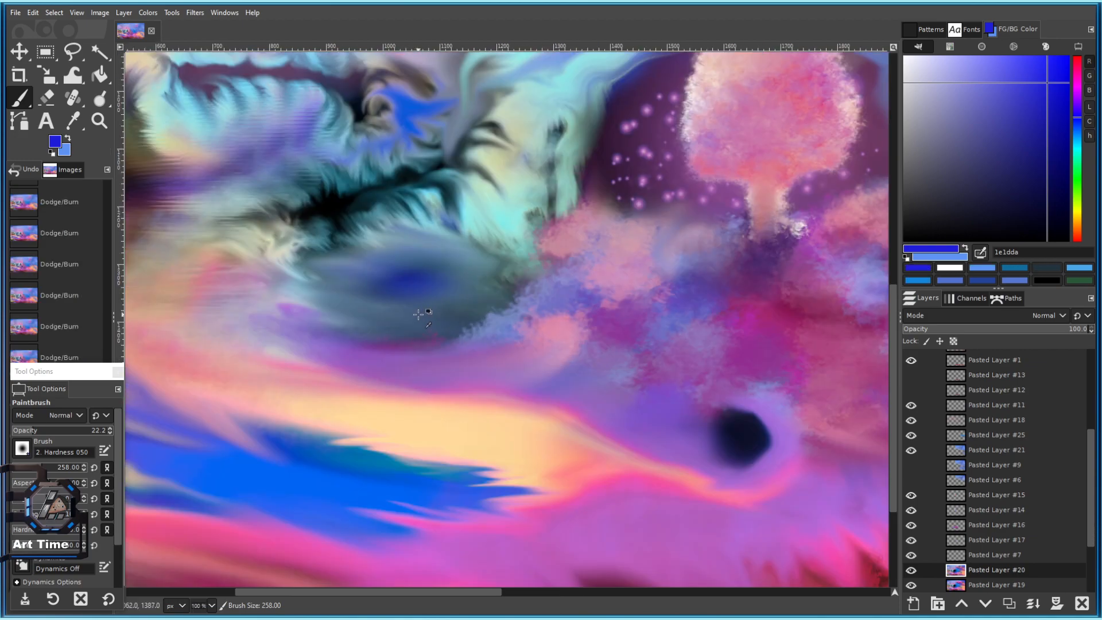
ctrl+click(365, 214)
drag(401, 274, 408, 283)
Darken the hollow with sampled dark blue 264570 at brush size 270, then save 101 c.xcf.
key(bracketright)
key(bracketright)
key(bracketright)
key(bracketright)
key(bracketright)
key(bracketright)
key(bracketright)
key(bracketright)
key(bracketright)
key(bracketright)
key(bracketright)
key(bracketright)
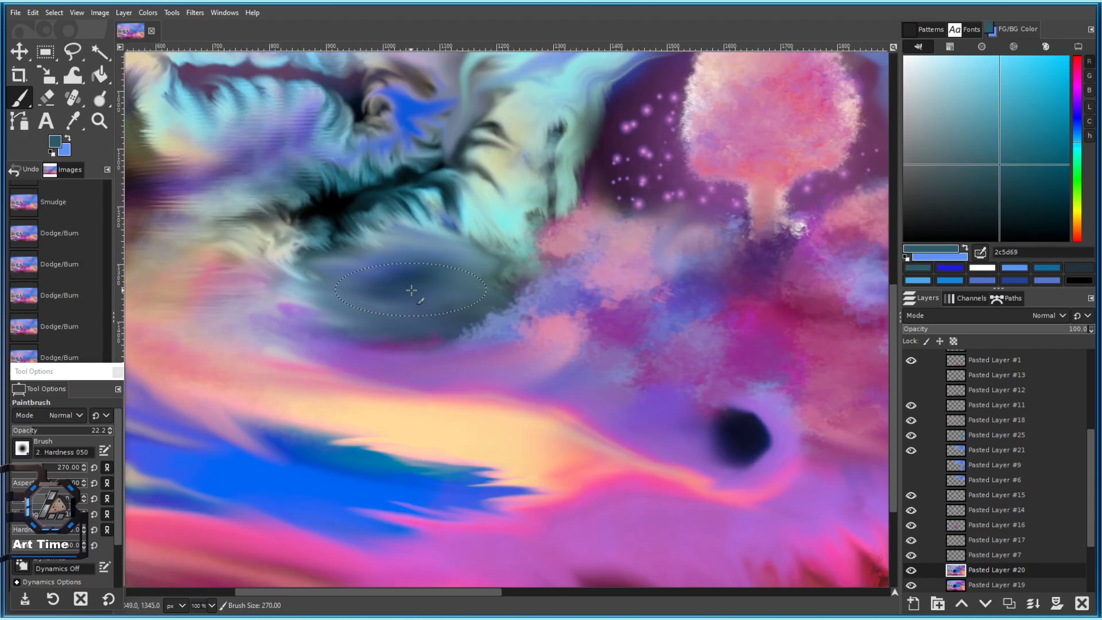
ctrl+click(406, 273)
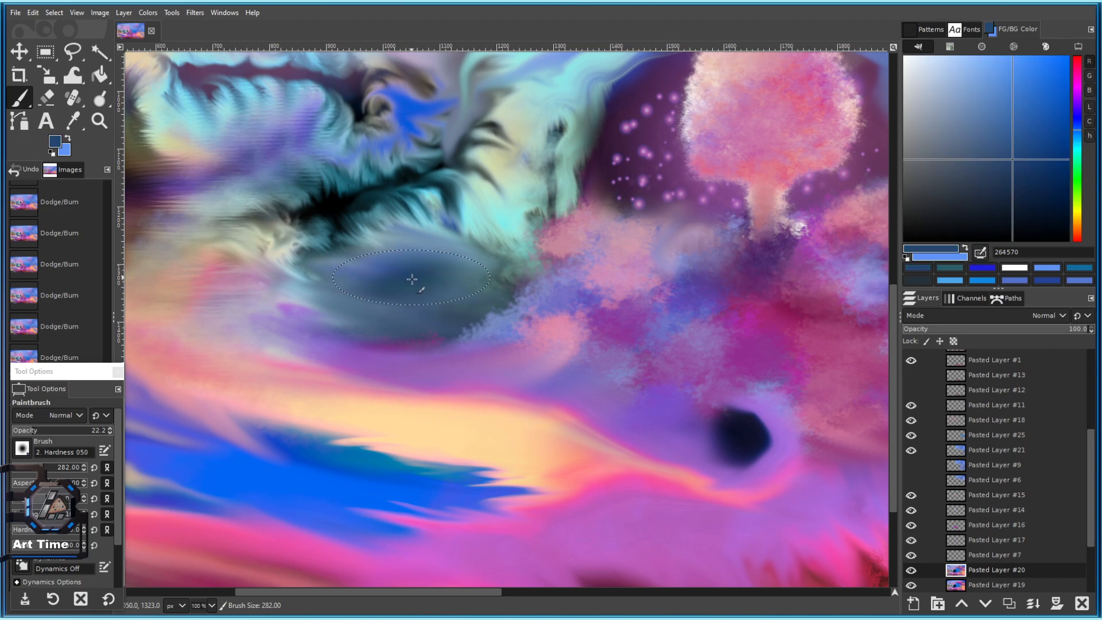
mouse_move(403, 297)
mouse_down()
mouse_move(370, 278)
mouse_move(405, 254)
mouse_move(381, 275)
mouse_up()
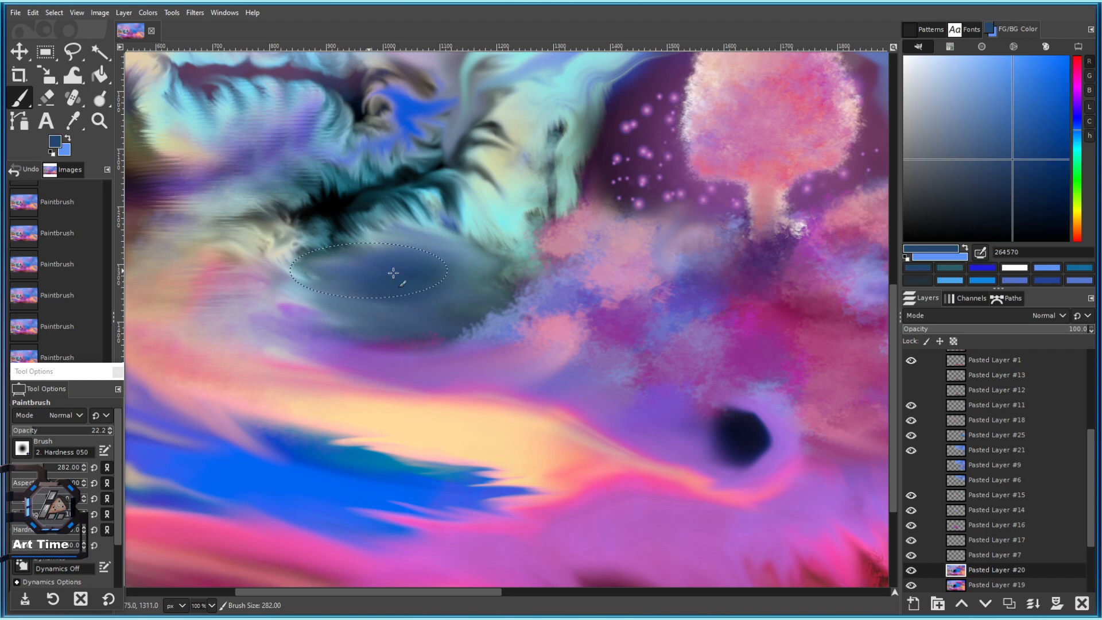
scroll(445, 288, down, 5)
scroll(442, 308, up, 5)
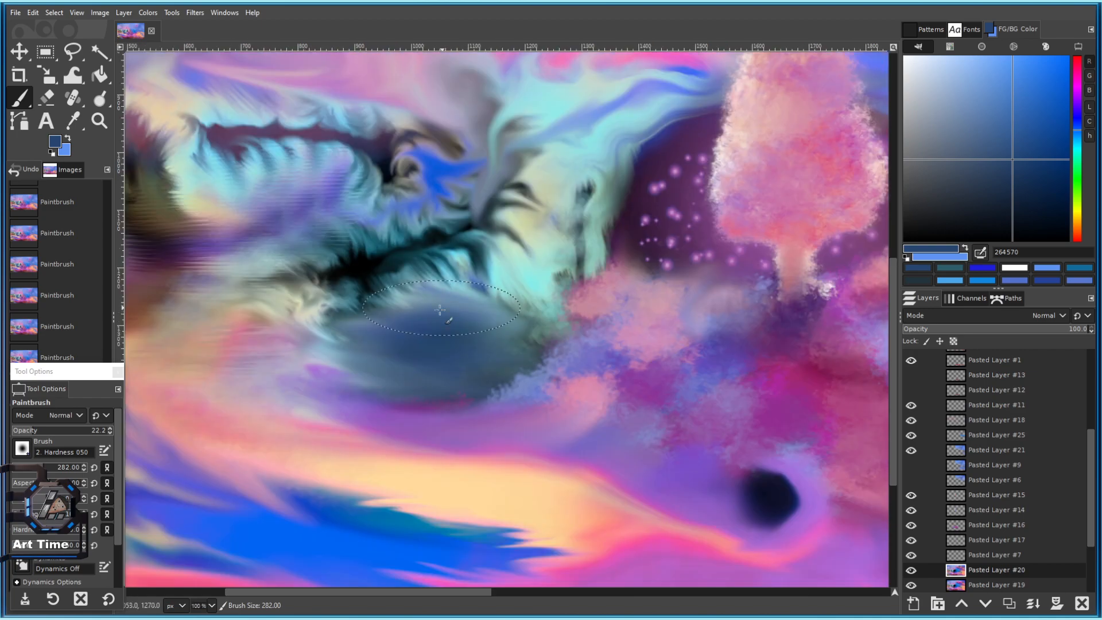
mouse_move(410, 369)
mouse_down()
mouse_move(485, 350)
mouse_move(467, 320)
mouse_move(425, 304)
mouse_up()
scroll(437, 319, down, 5)
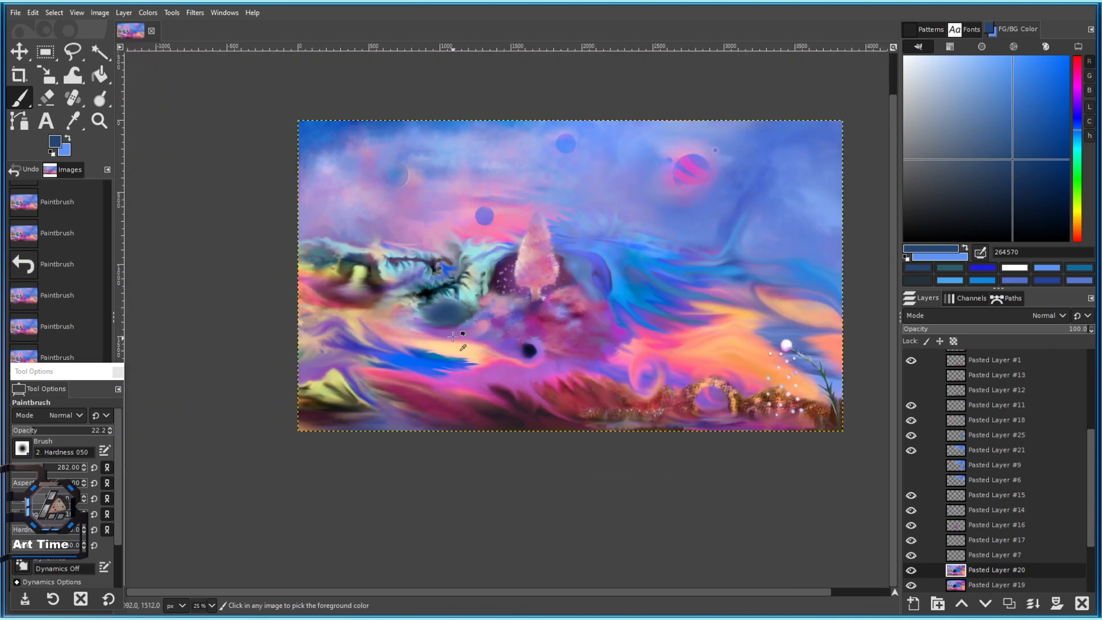
scroll(577, 365, down, 2)
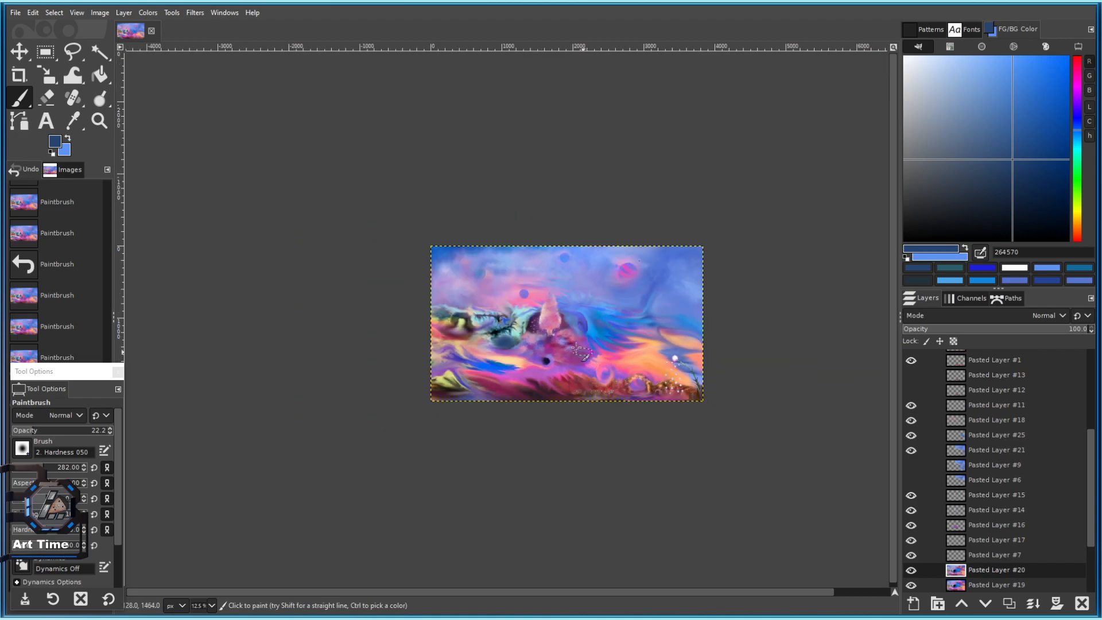
scroll(614, 373, up, 2)
key(ctrl+s)
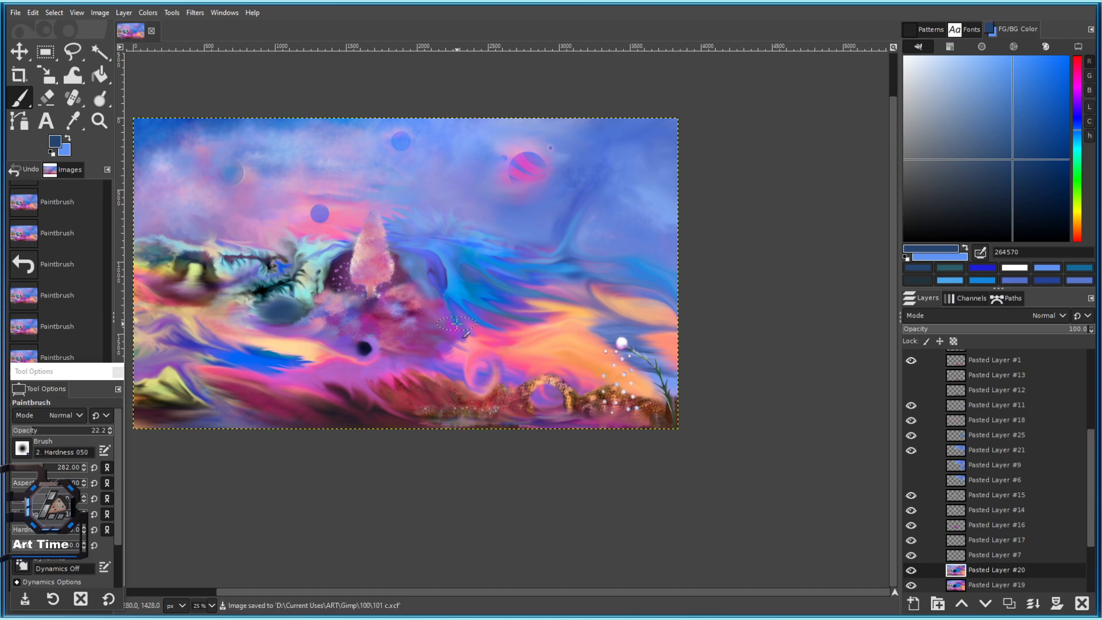
Add bluish shading over the dark hill below the hollow.
scroll(445, 218, up, 4)
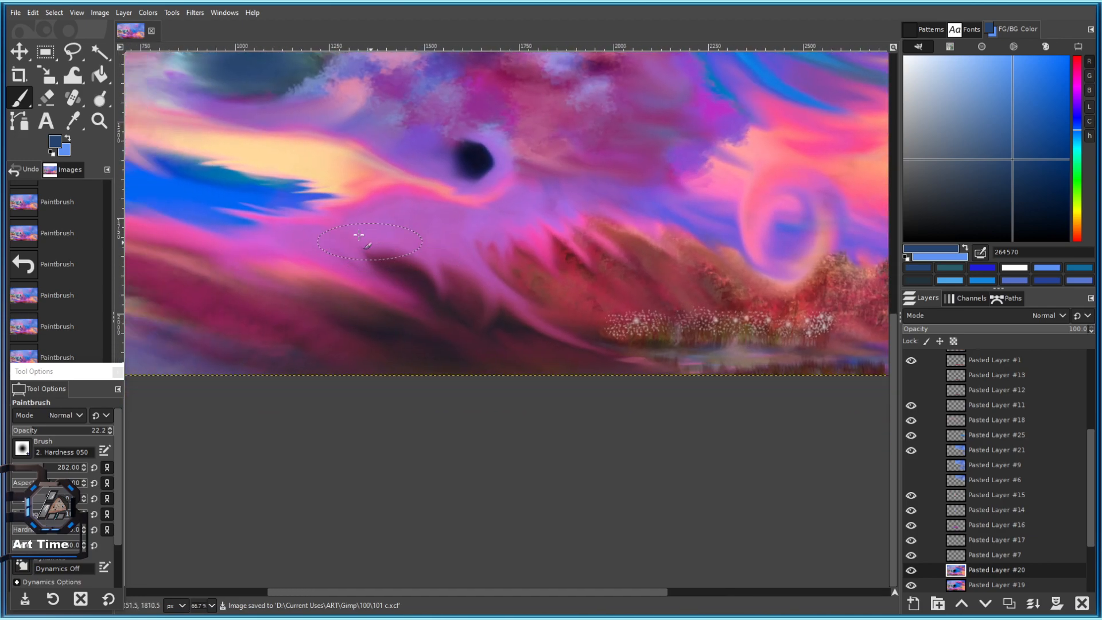
drag(359, 235, 487, 338)
drag(423, 288, 503, 353)
mouse_move(366, 231)
mouse_down()
mouse_move(521, 335)
mouse_move(549, 373)
mouse_up()
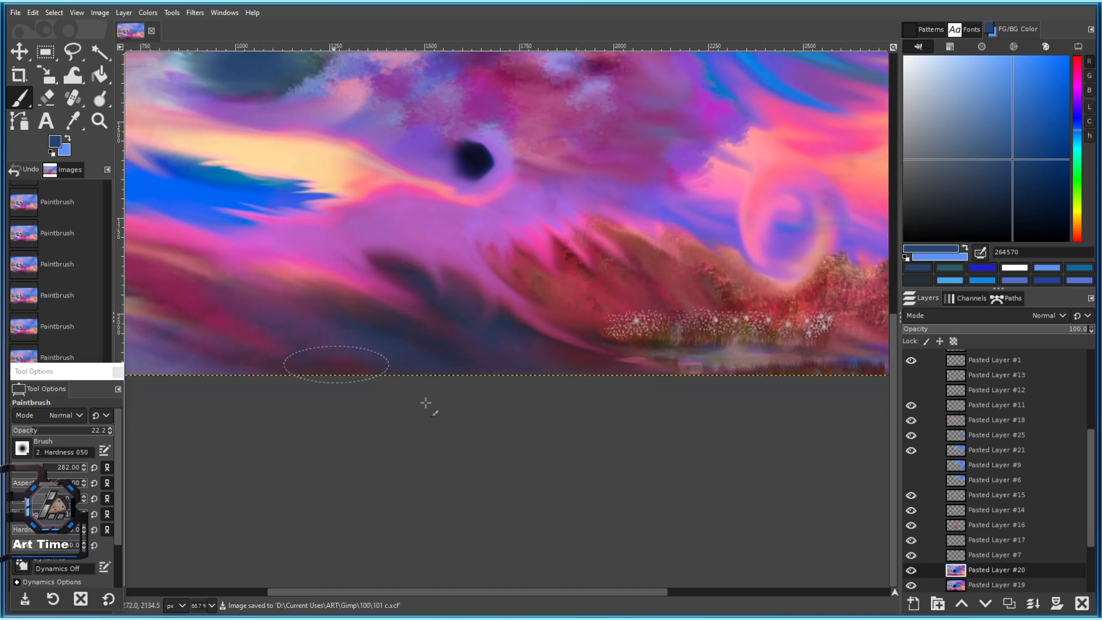
scroll(553, 480, down, 3)
scroll(480, 424, up, 2)
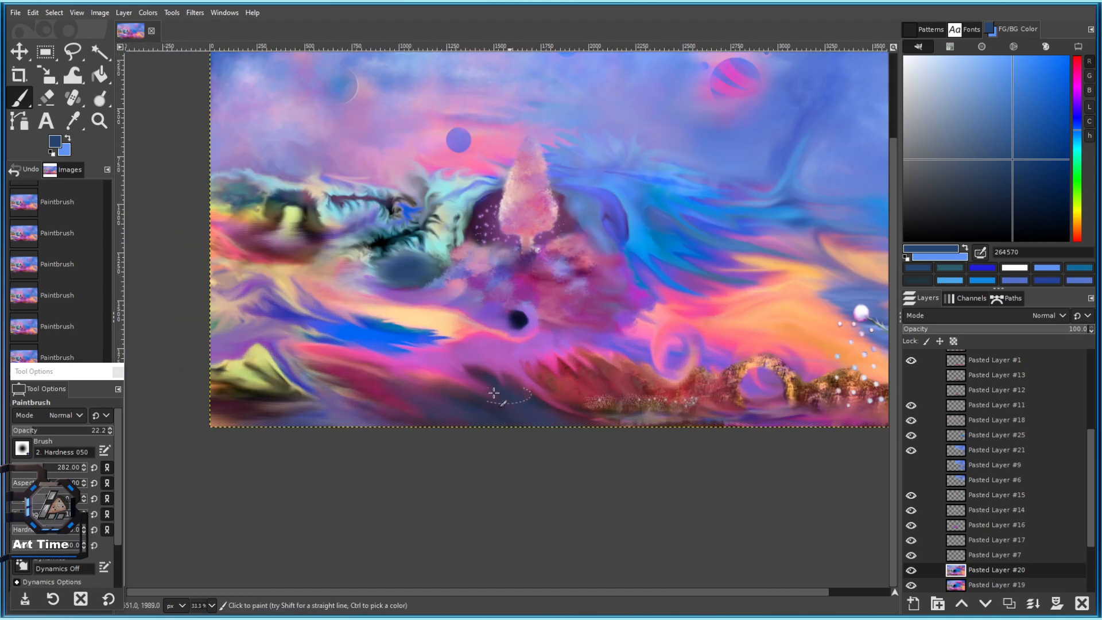
scroll(356, 377, down, 4)
scroll(494, 453, up, 5)
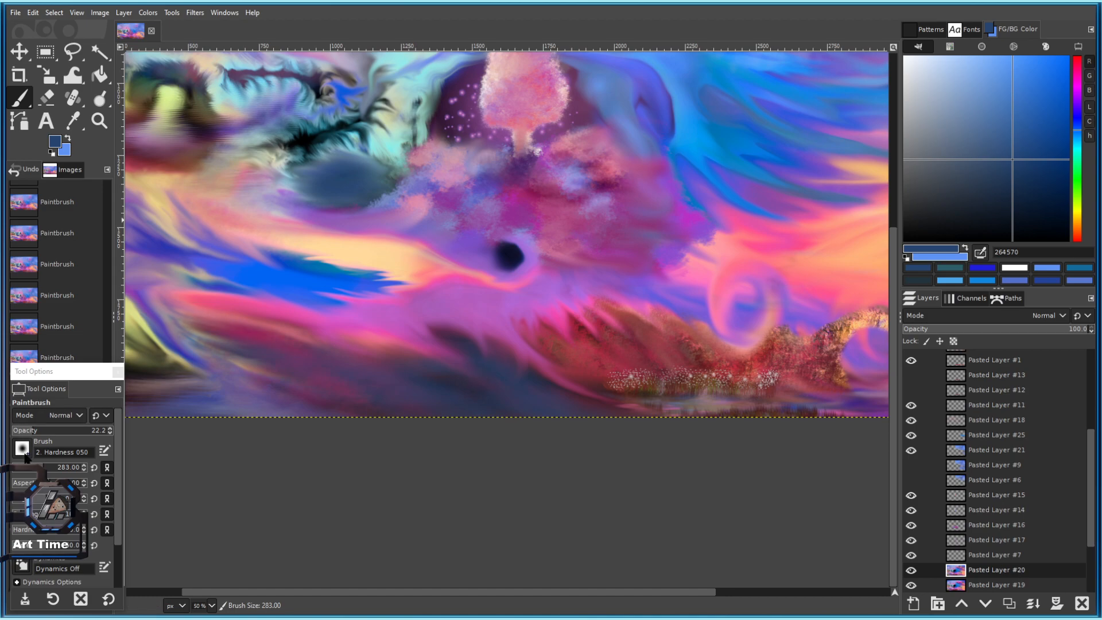
Set the paintbrush to Charcoal 02 at size 184 with dark grey 343c46.
click(22, 449)
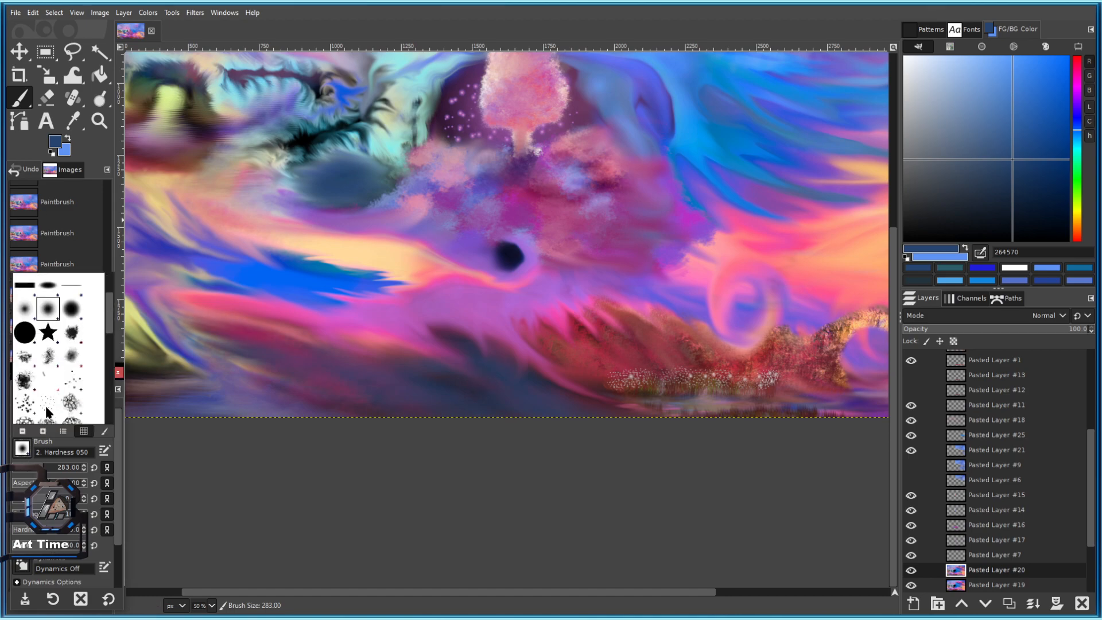
scroll(50, 415, down, 3)
click(75, 388)
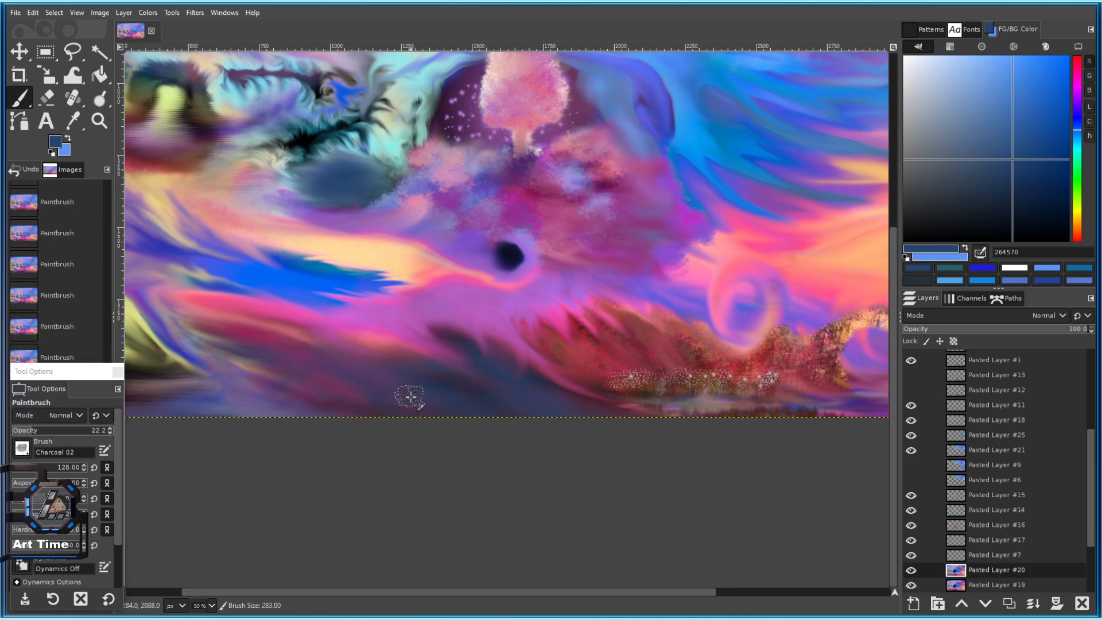
drag(21, 474, 58, 435)
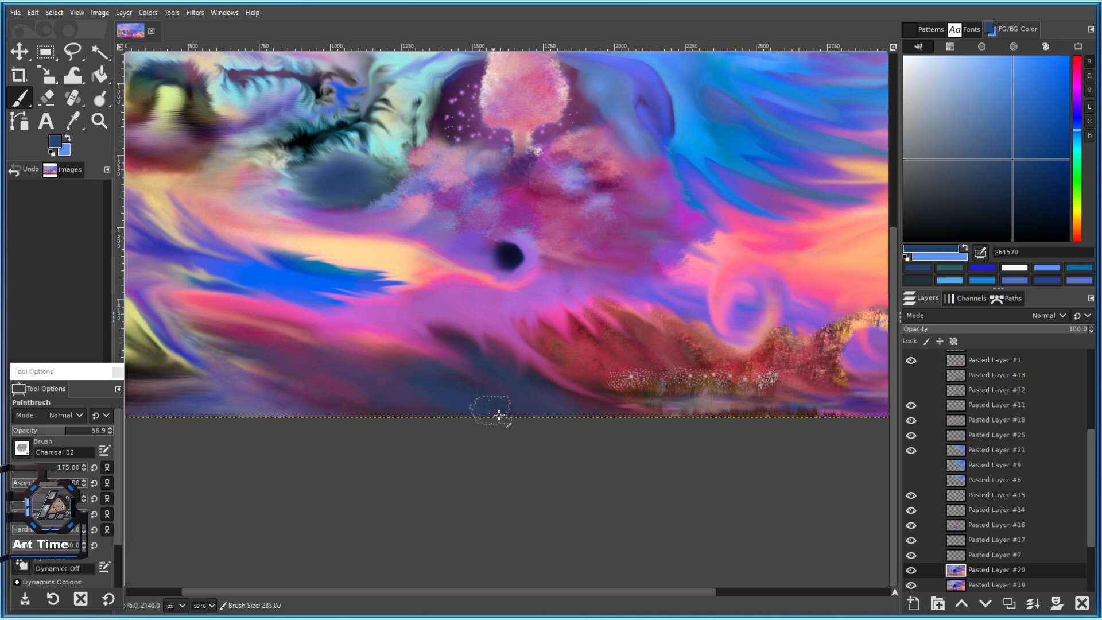
click(981, 200)
drag(977, 198, 947, 190)
key(bracketright)
key(bracketright)
key(bracketright)
key(bracketright)
key(bracketright)
key(bracketright)
key(bracketright)
key(bracketright)
key(bracketright)
Paint charcoal shading along the bottom edge and save 101 c.xcf.
drag(528, 394, 500, 418)
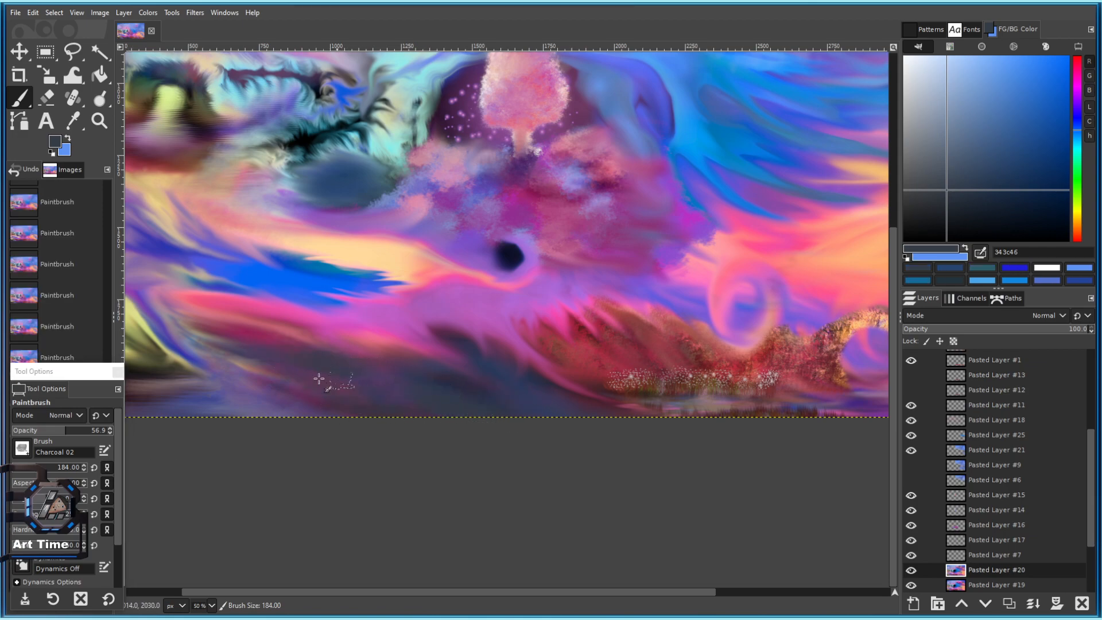
scroll(400, 392, down, 4)
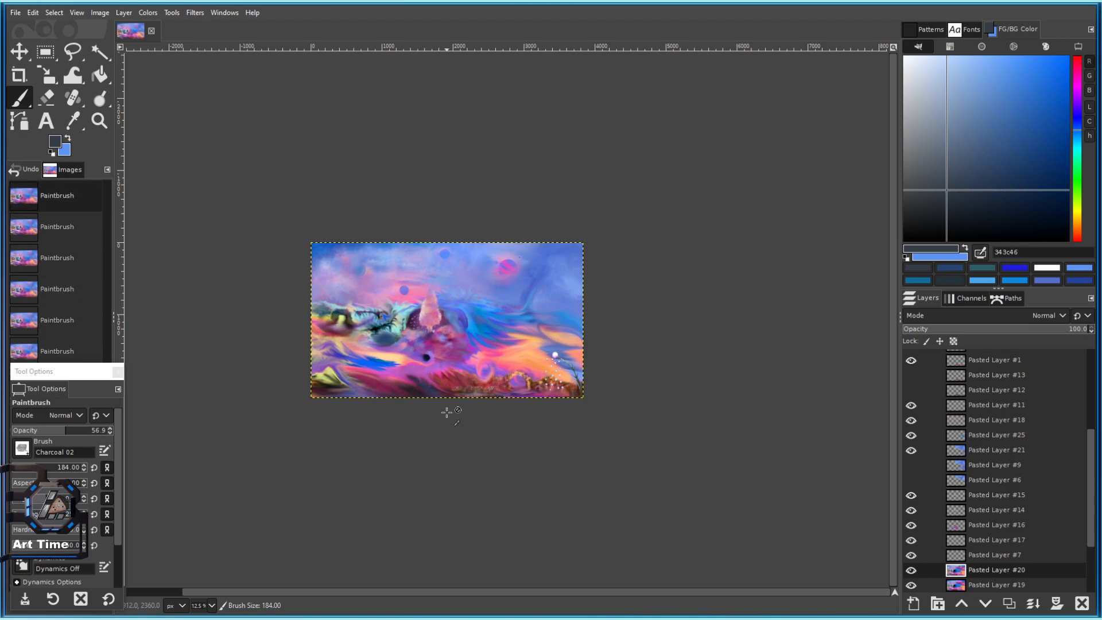
scroll(413, 380, up, 3)
scroll(431, 401, up, 1)
scroll(425, 410, down, 3)
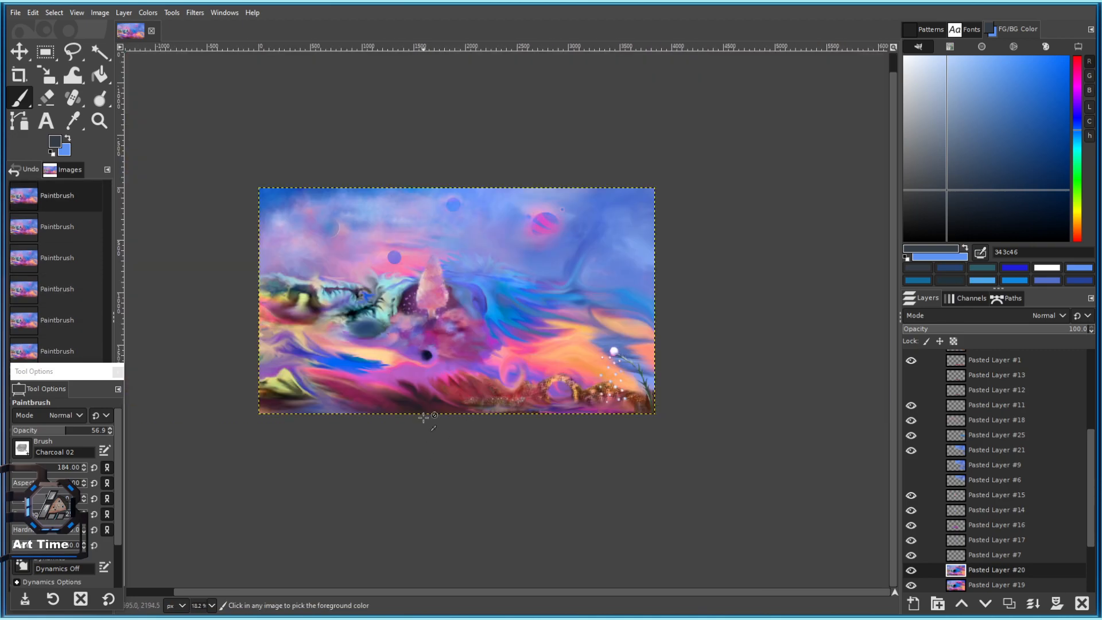
scroll(432, 426, up, 2)
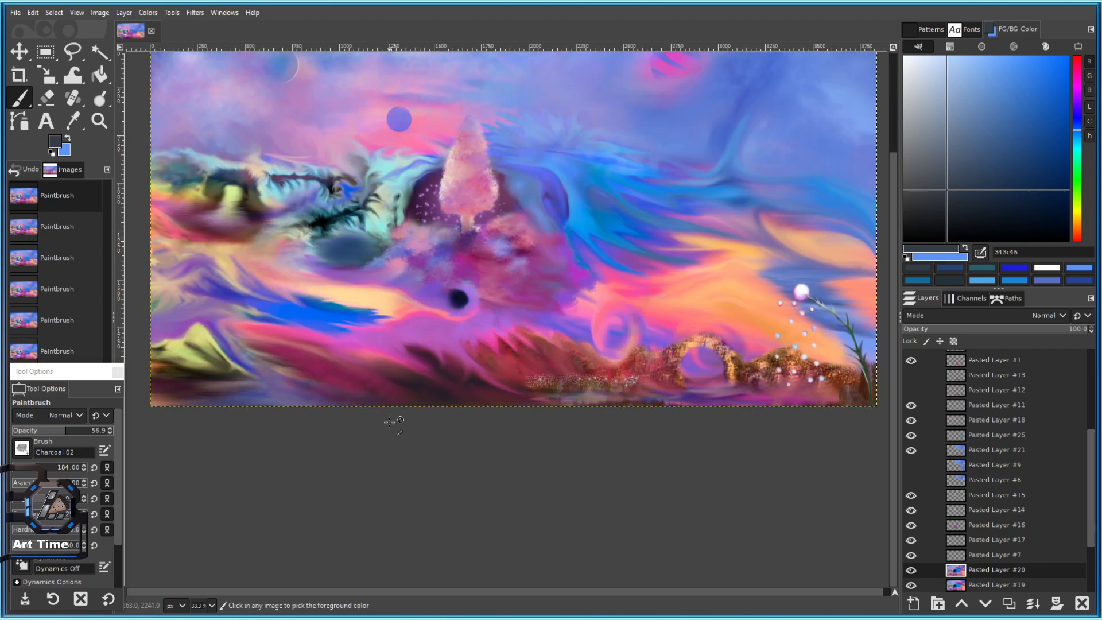
key(ctrl+s)
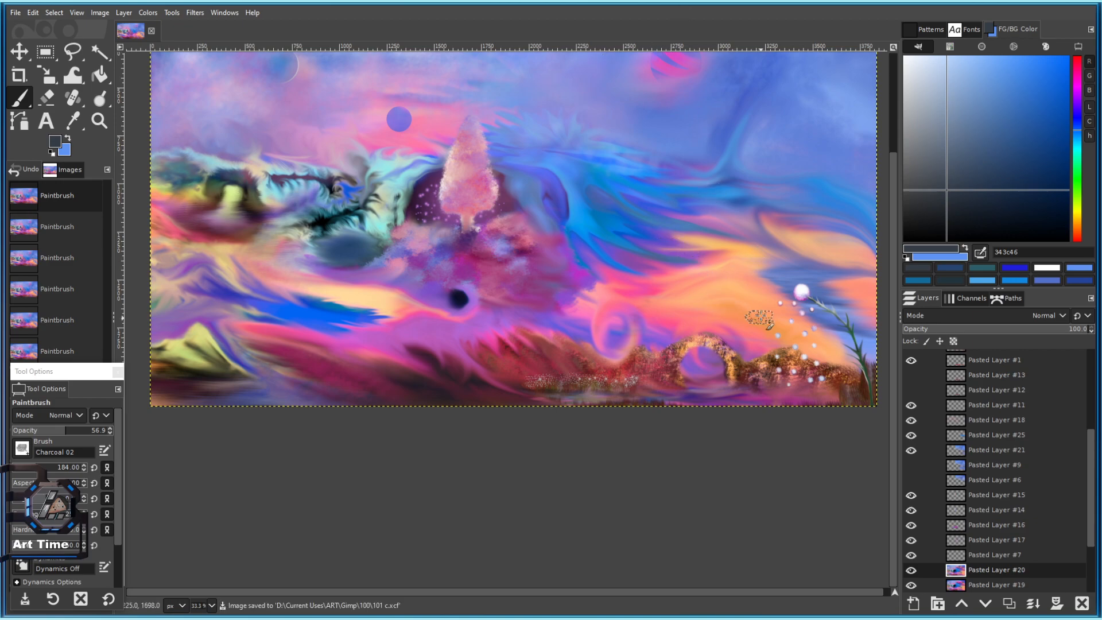
drag(733, 322, 724, 436)
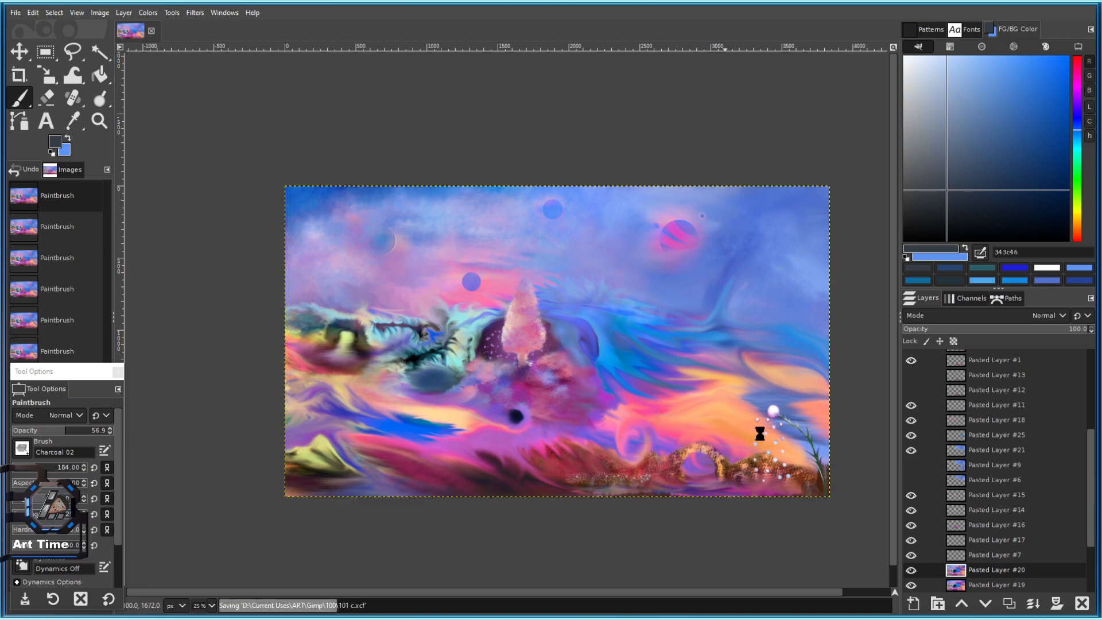